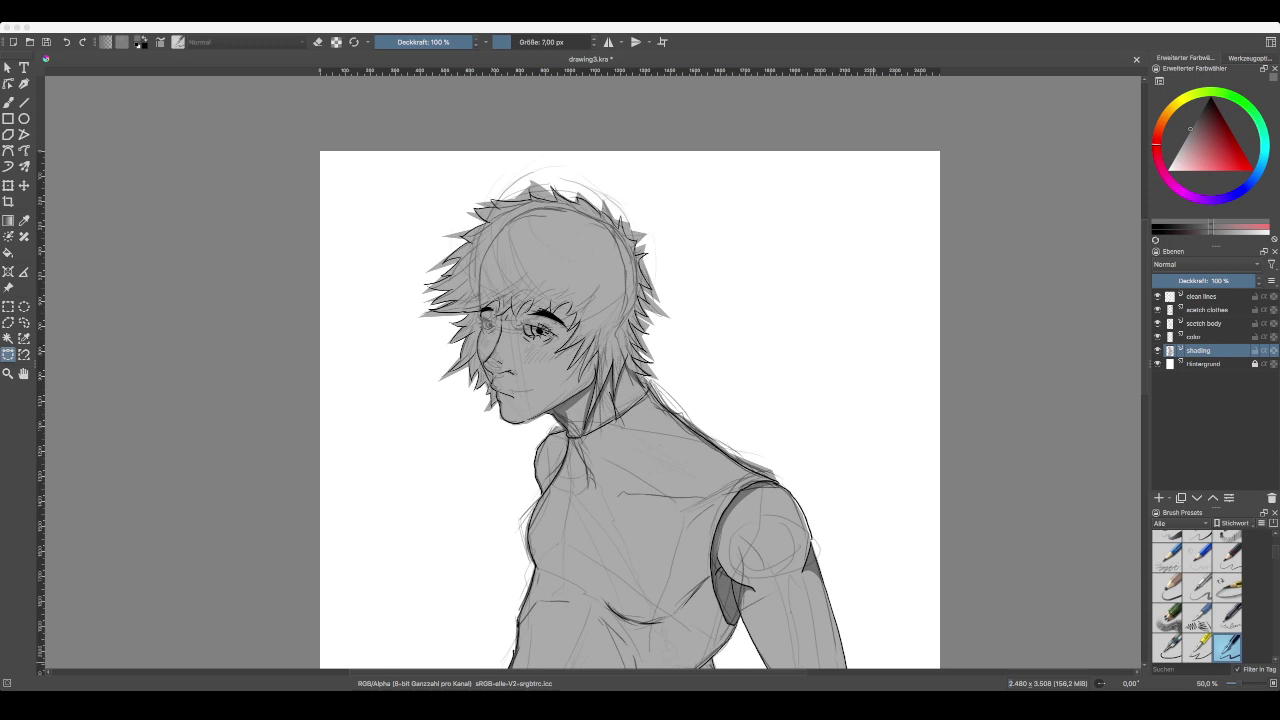
left_click(599, 432)
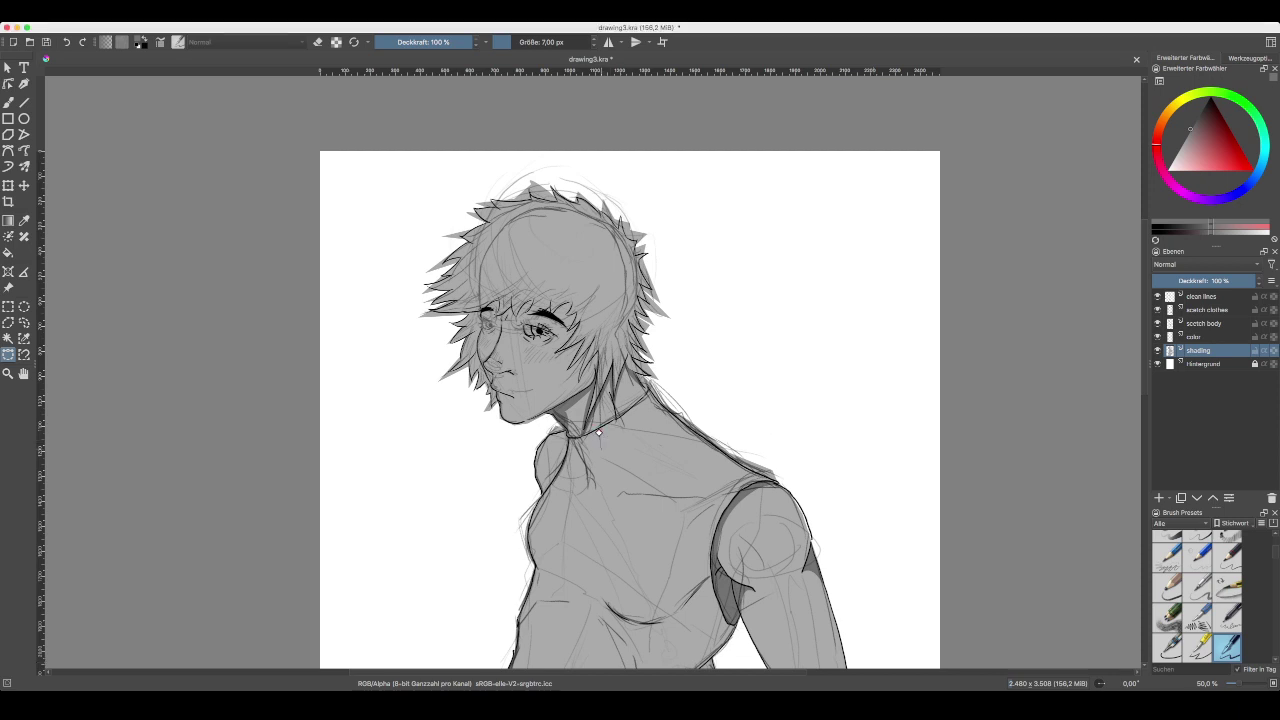
left_click(599, 432)
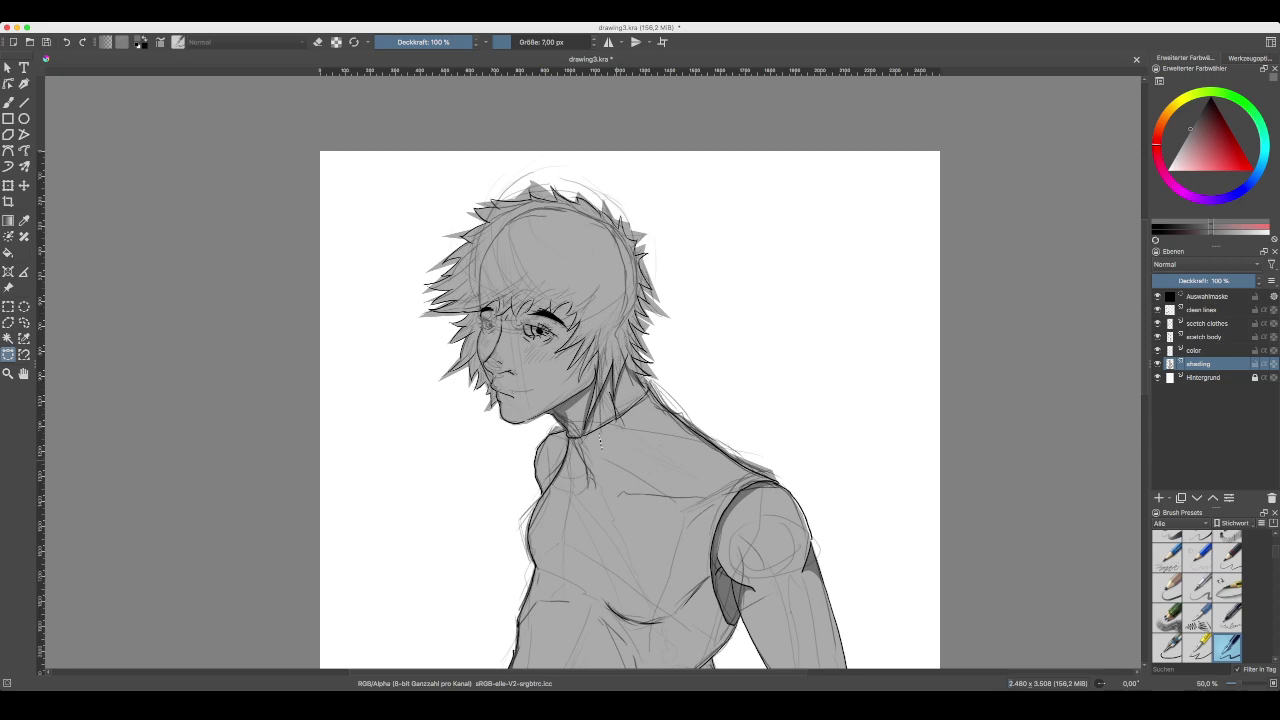
key("ctrl+shift+a")
- Outline a narrow shadow strip along the collar line at the base of the neck with a Bezier curve selection
key("plus")
key("plus")
key("plus")
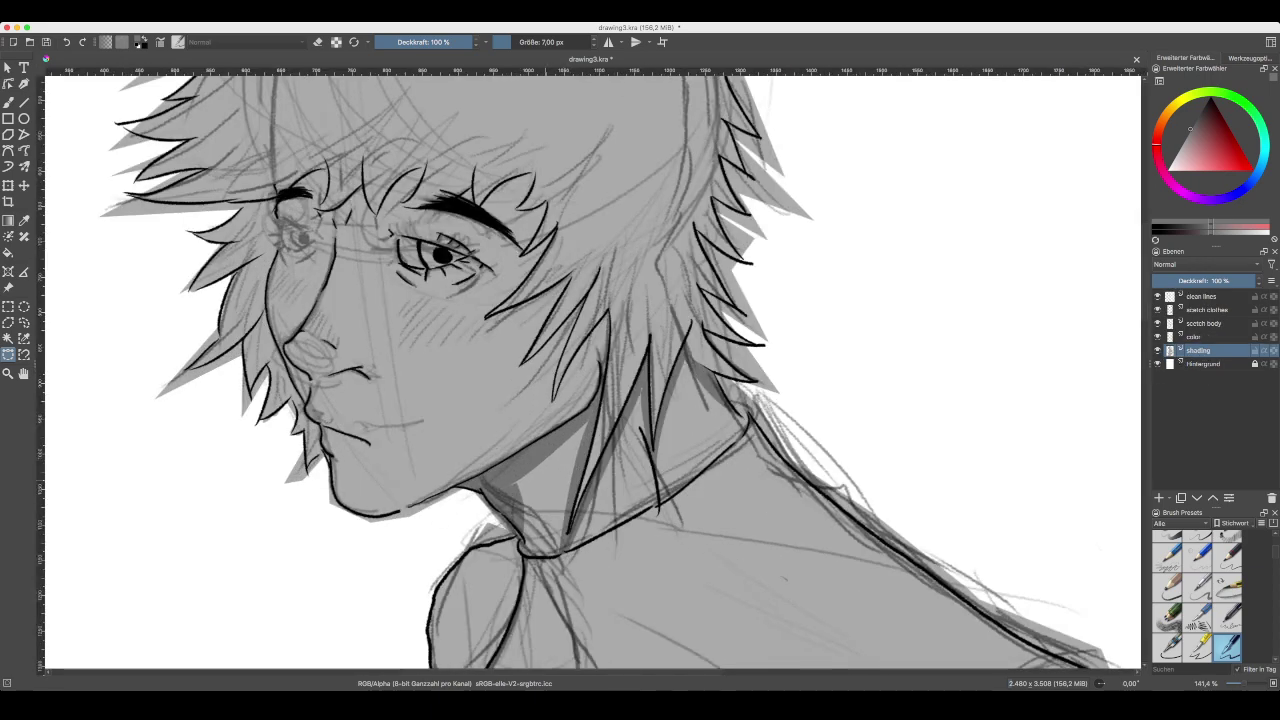
left_click_drag(545, 480, 523, 421)
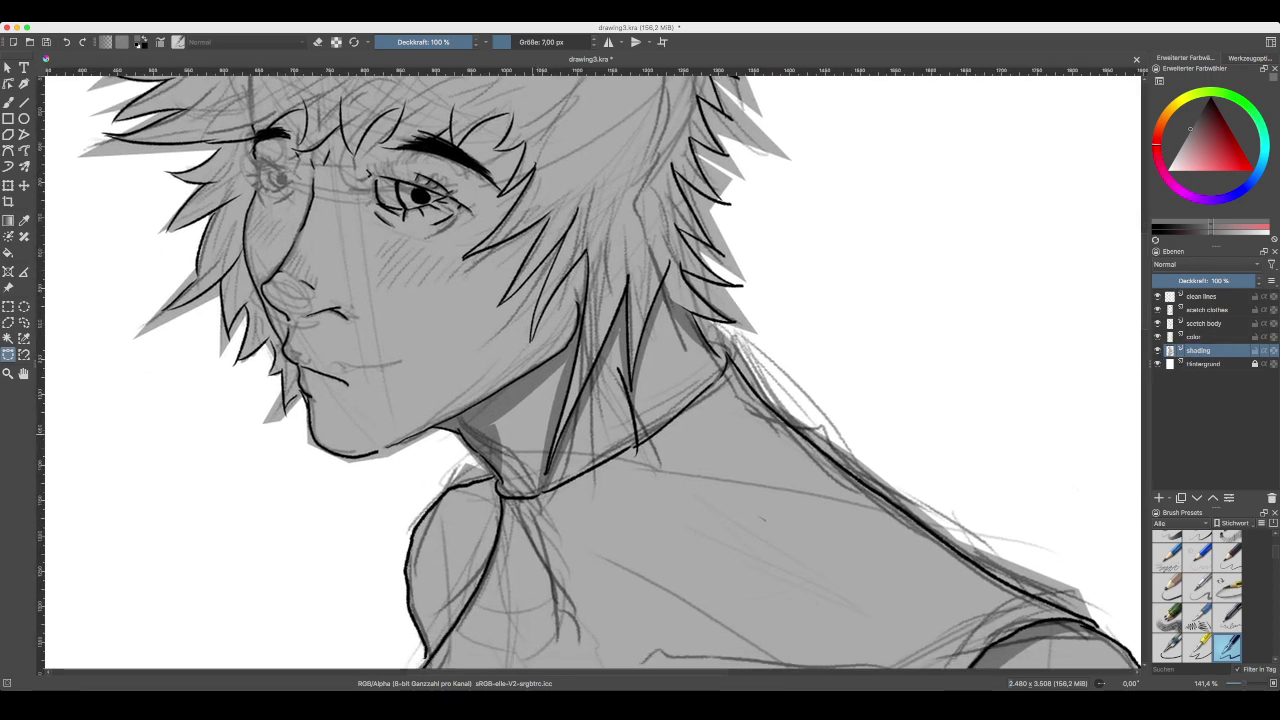
left_click(8, 103)
key("b")
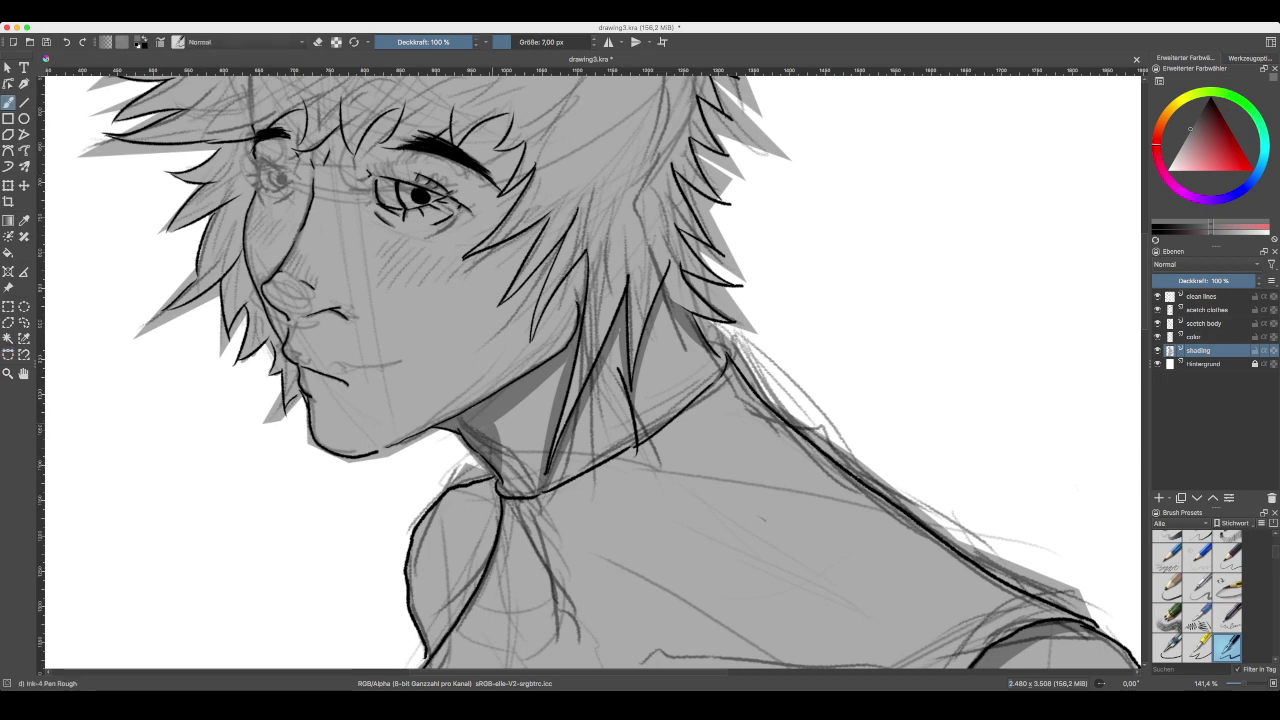
key("plus")
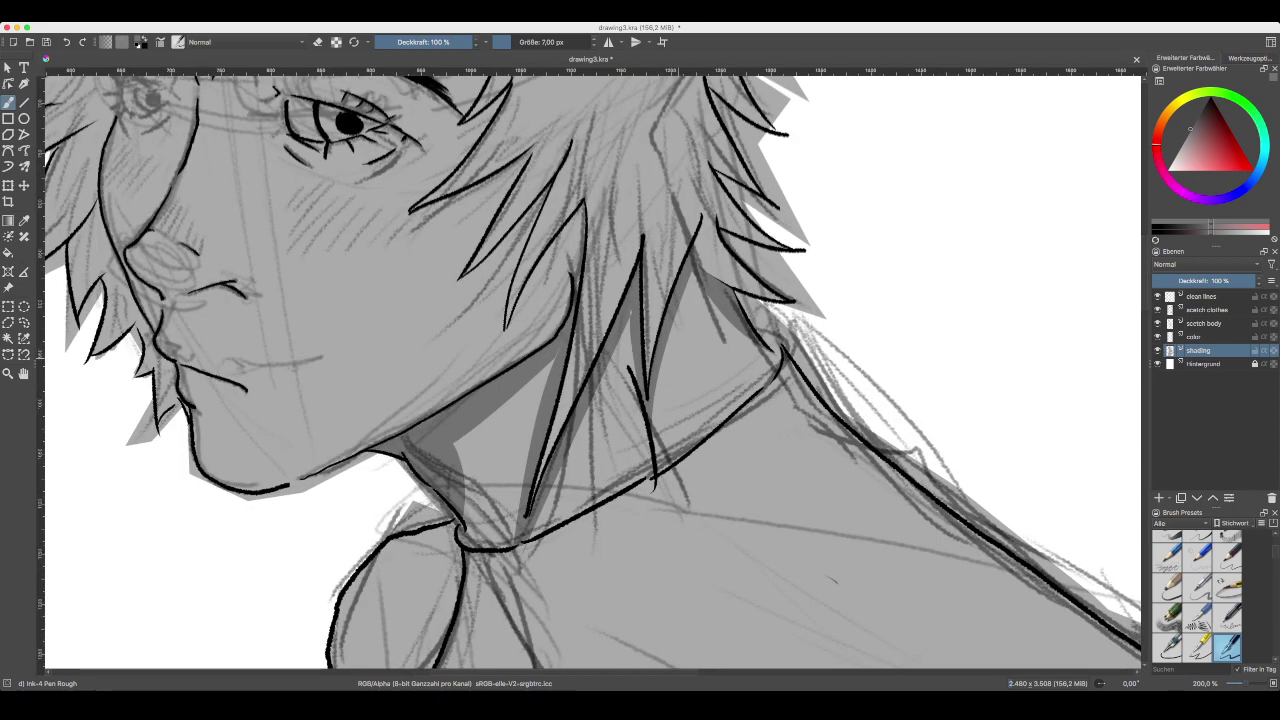
left_click_drag(655, 371, 602, 439)
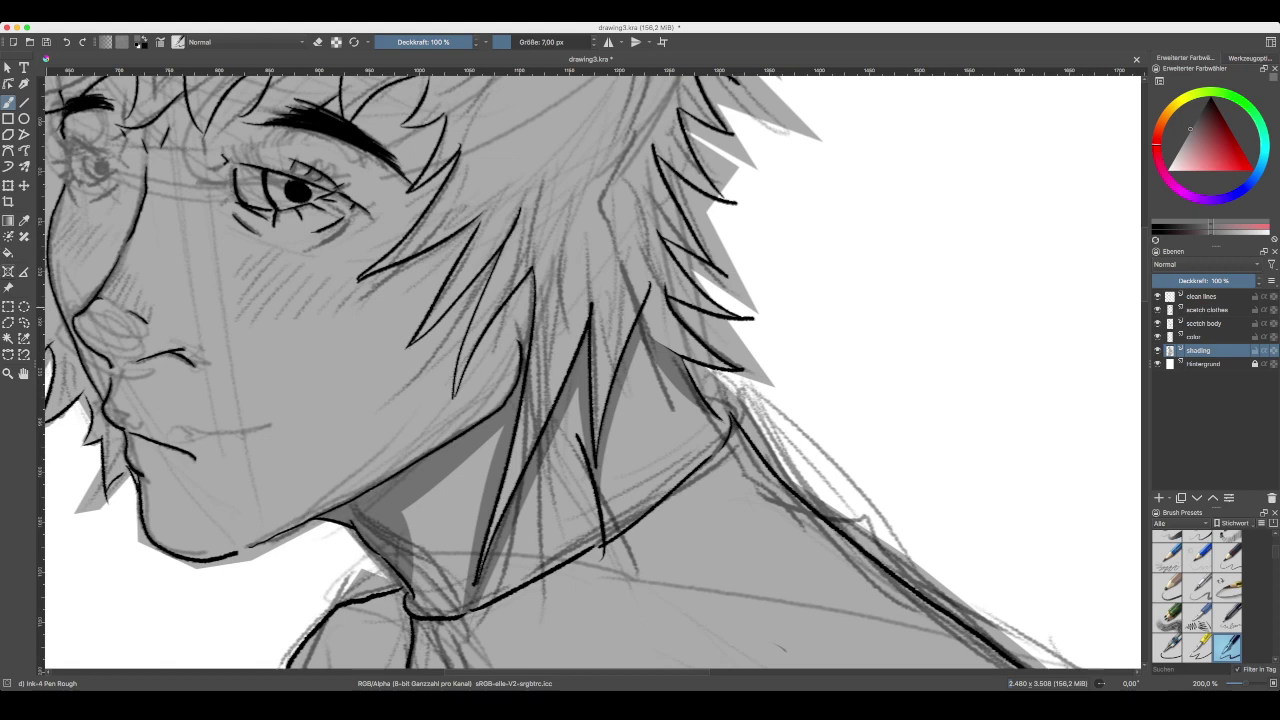
left_click(8, 354)
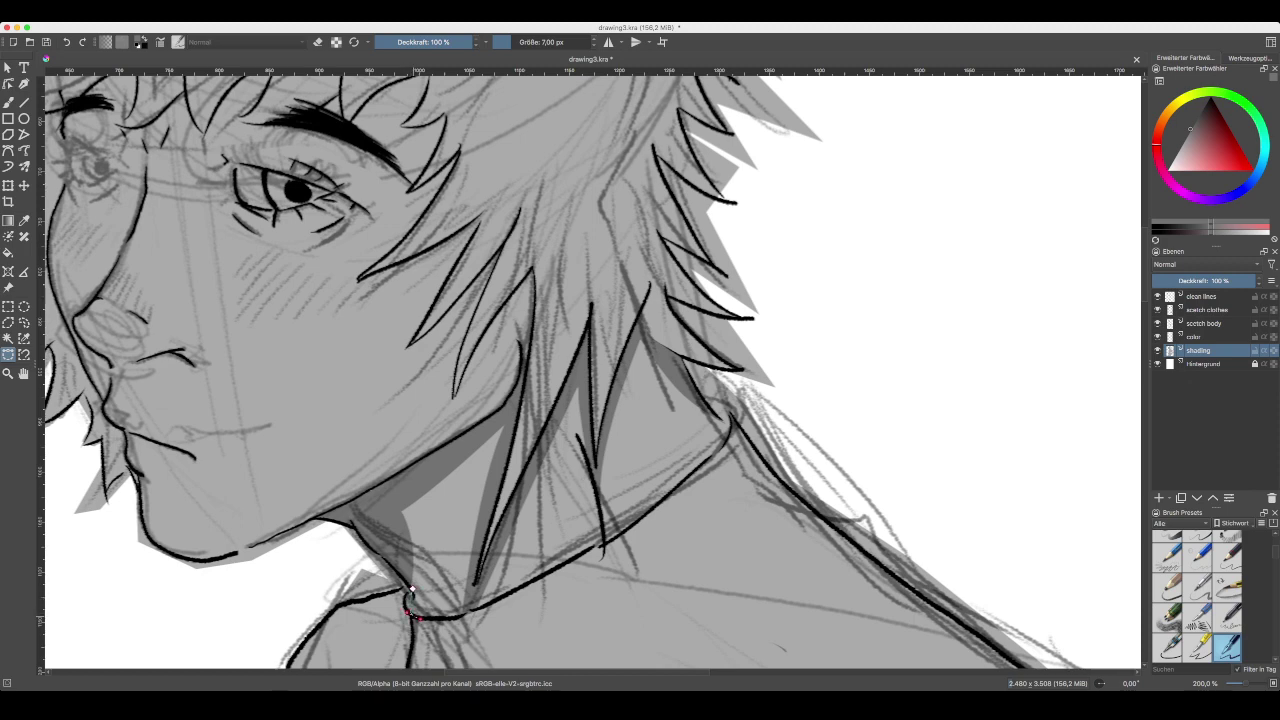
left_click_drag(417, 619, 430, 631)
left_click_drag(723, 417, 735, 417)
left_click(412, 590)
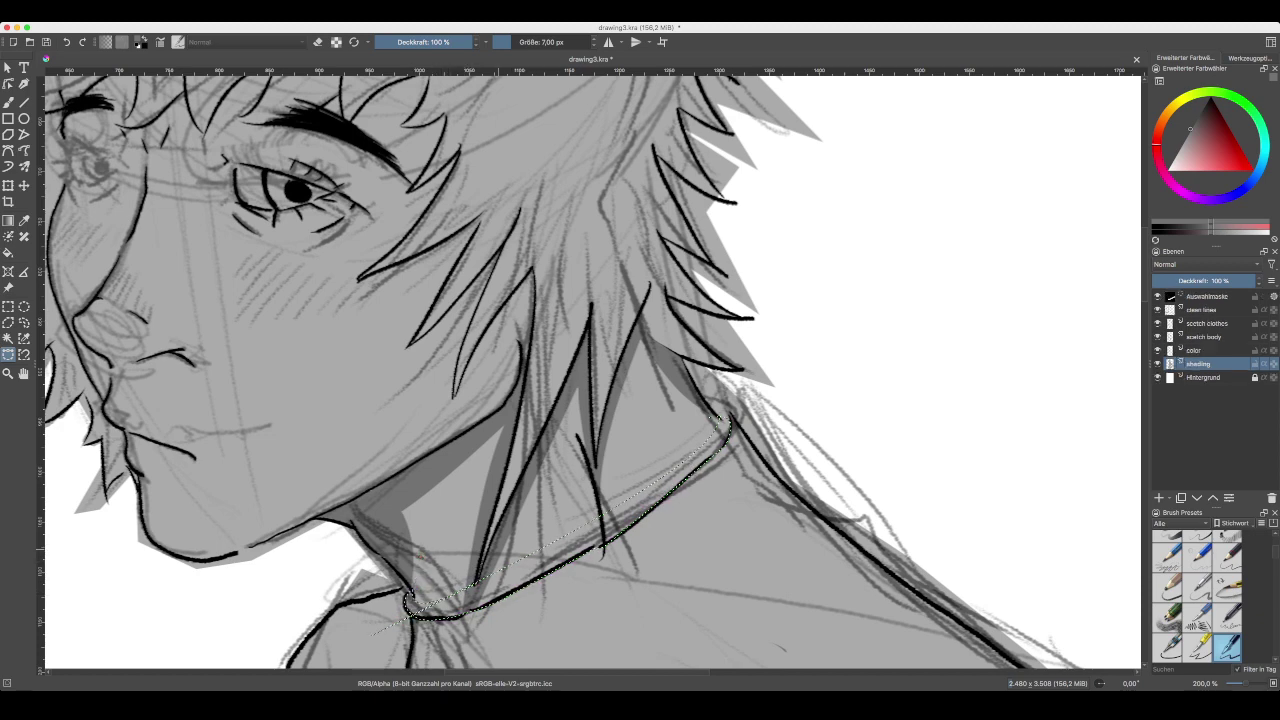
- Fill the selected collar strip with dark grey on the shading layer and deselect it
key("f")
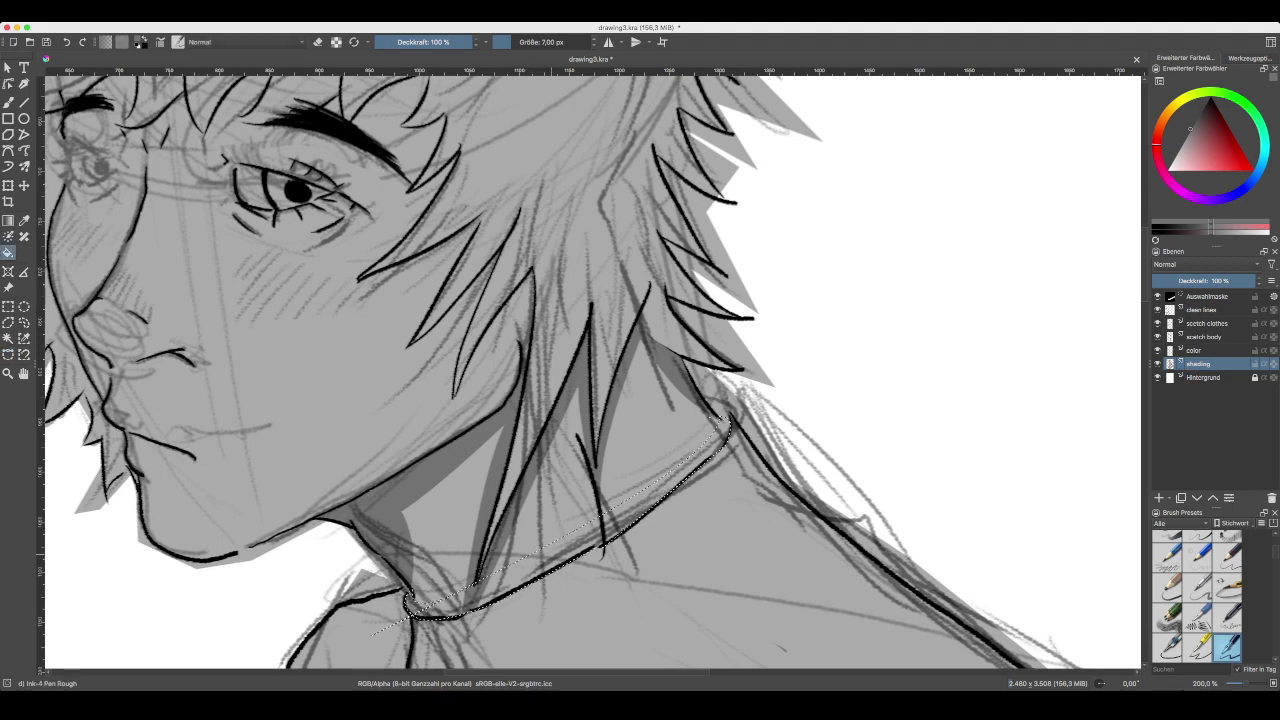
left_click(600, 530)
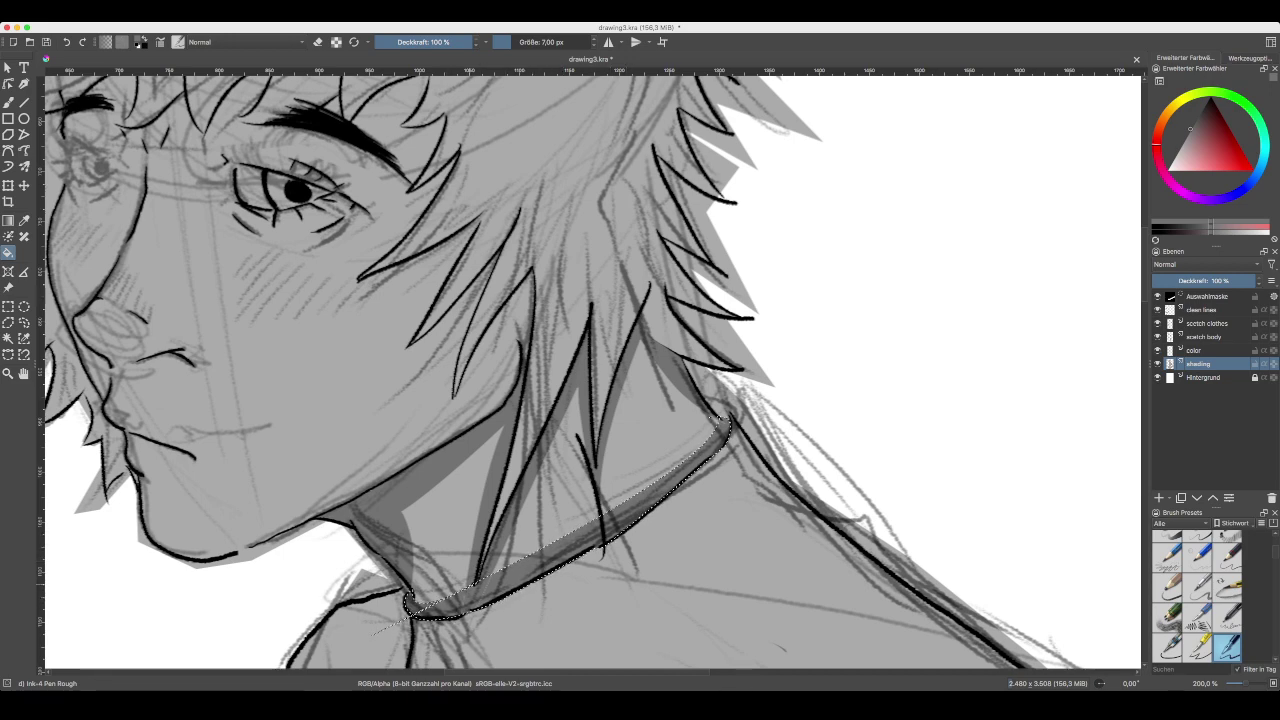
right_click(470, 533)
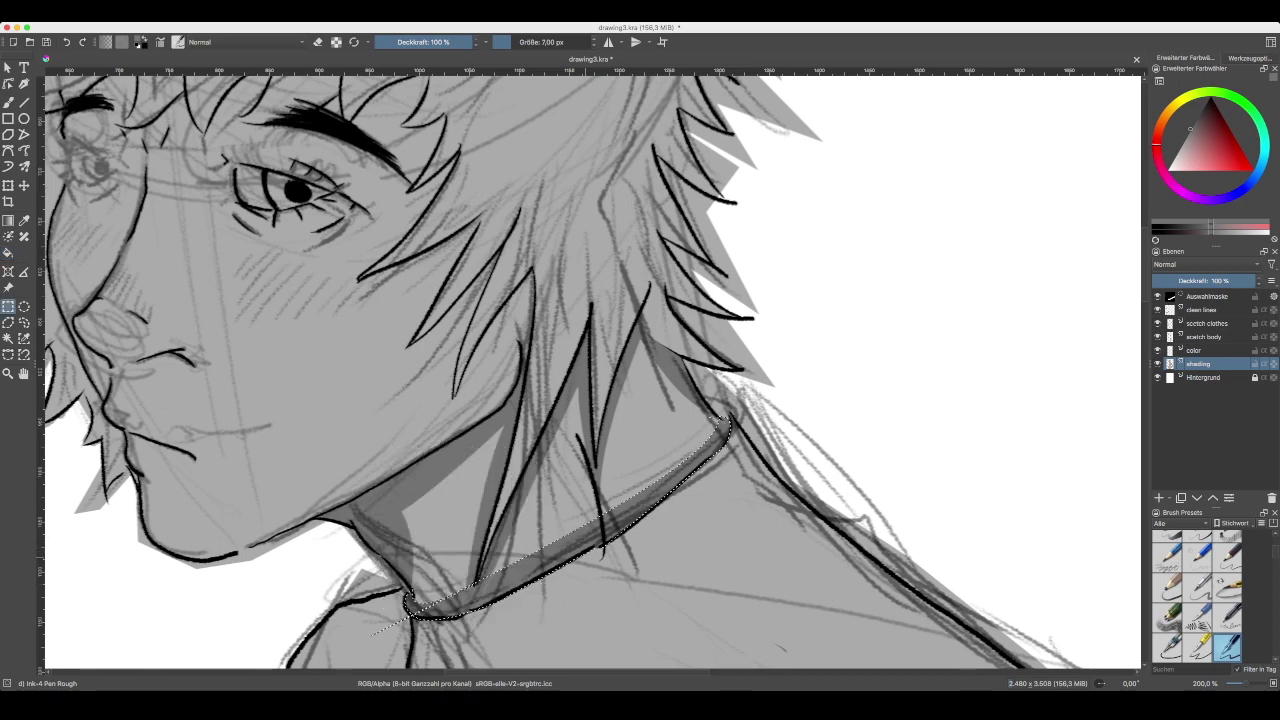
key("ctrl+shift+a")
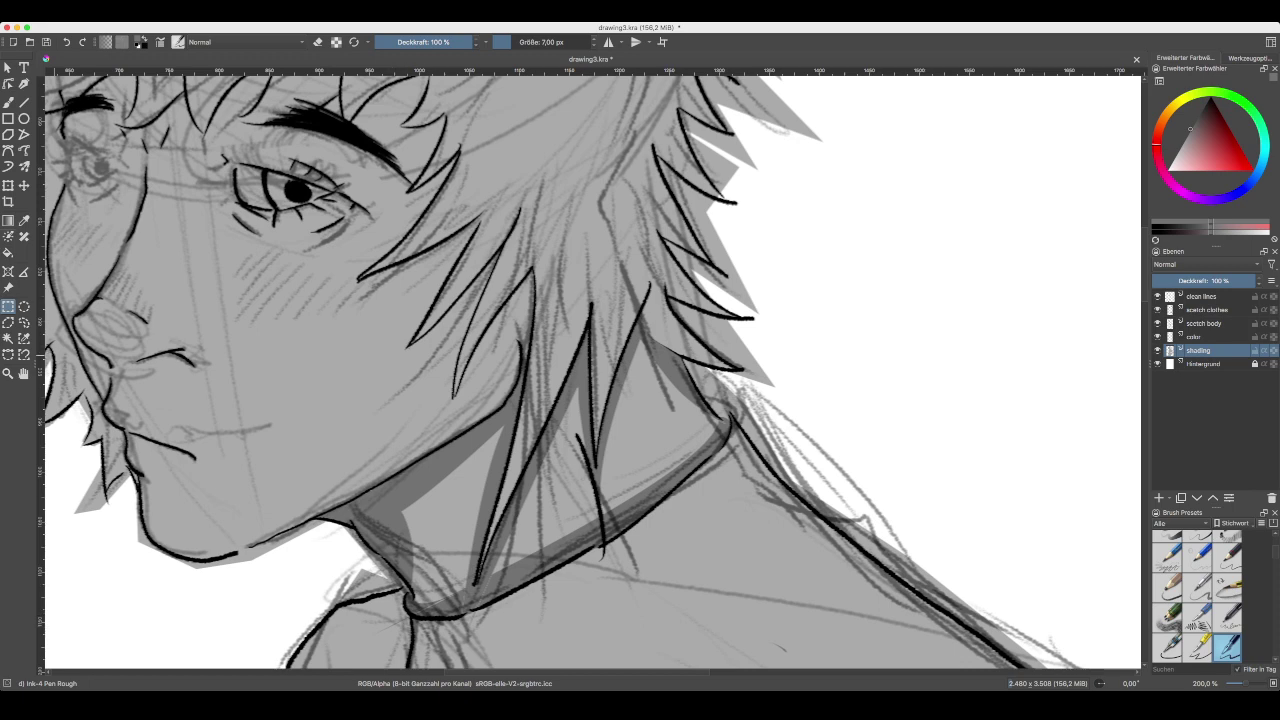
- Sample the light grey of the chest, then the dark grey of the neck shadow as the brush colour
left_click(24, 220)
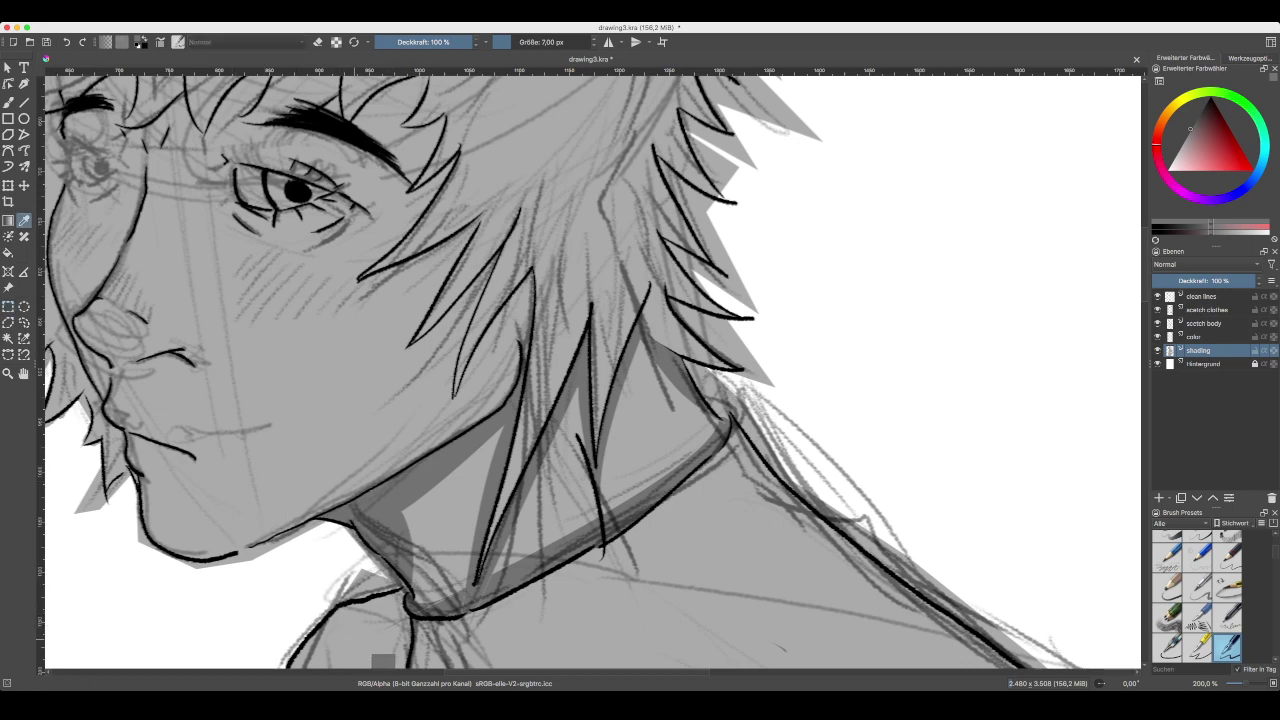
left_click(386, 662)
key("b")
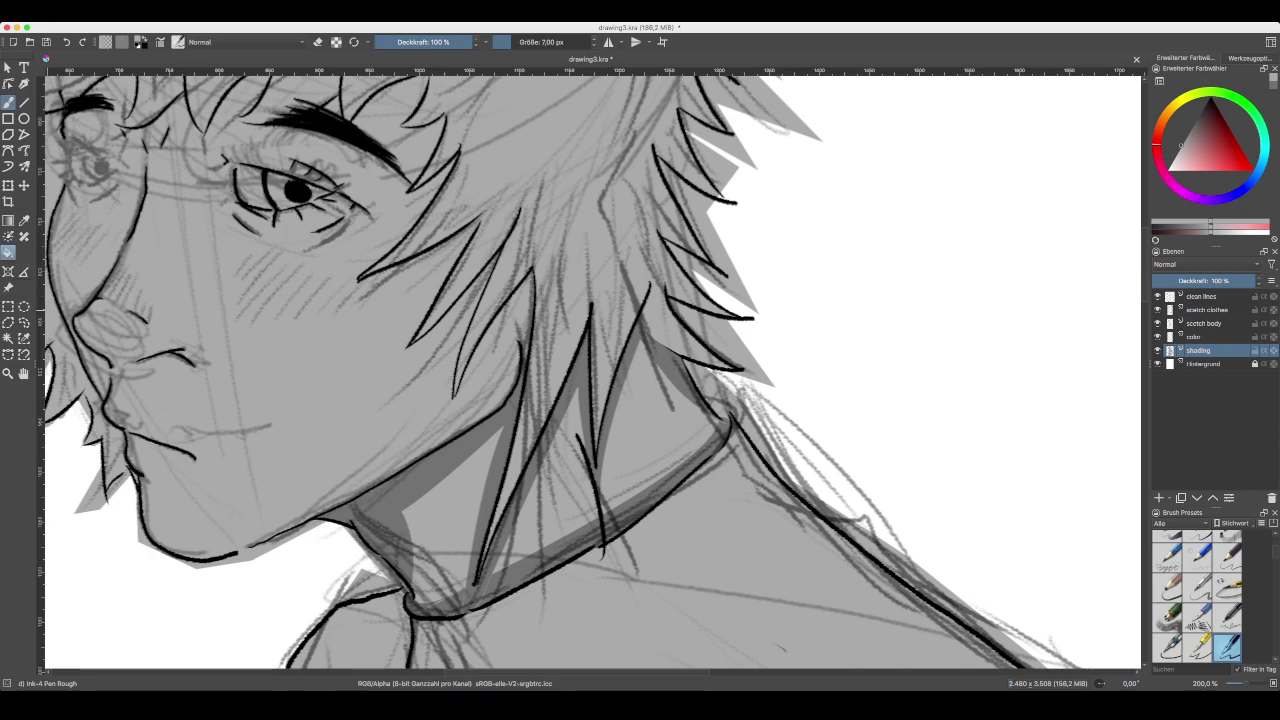
left_click(24, 220)
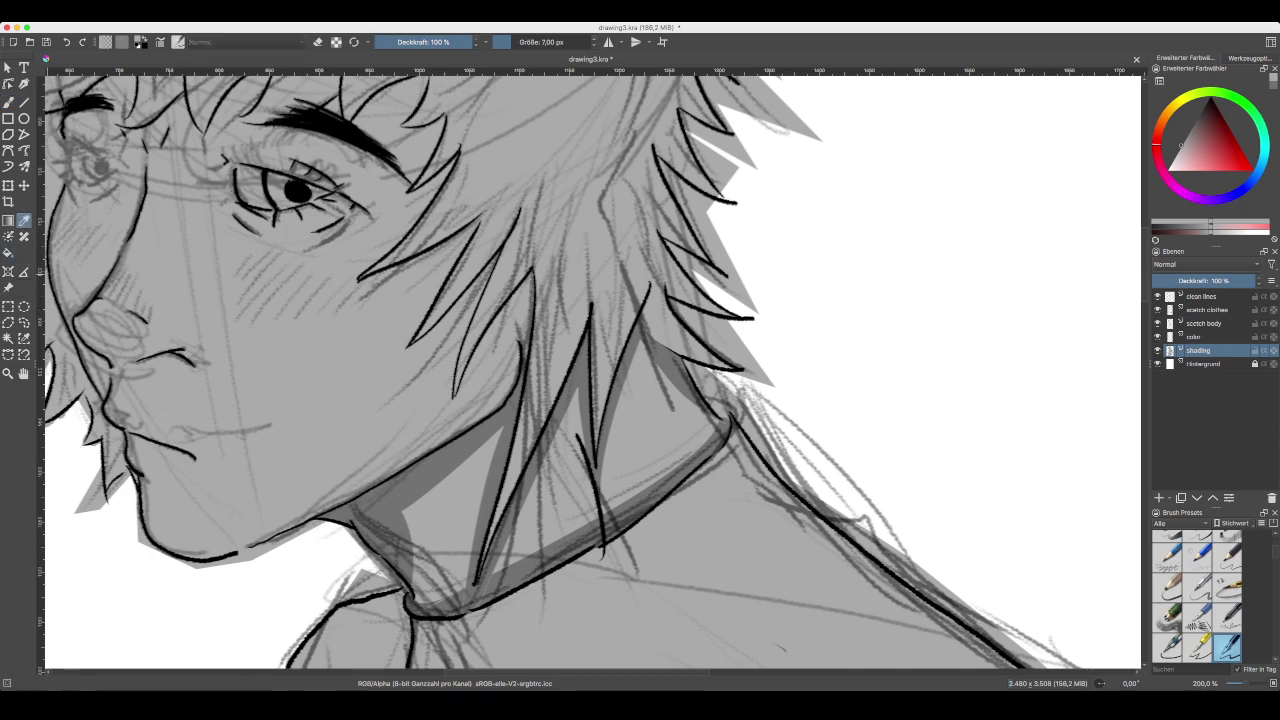
left_click(410, 538)
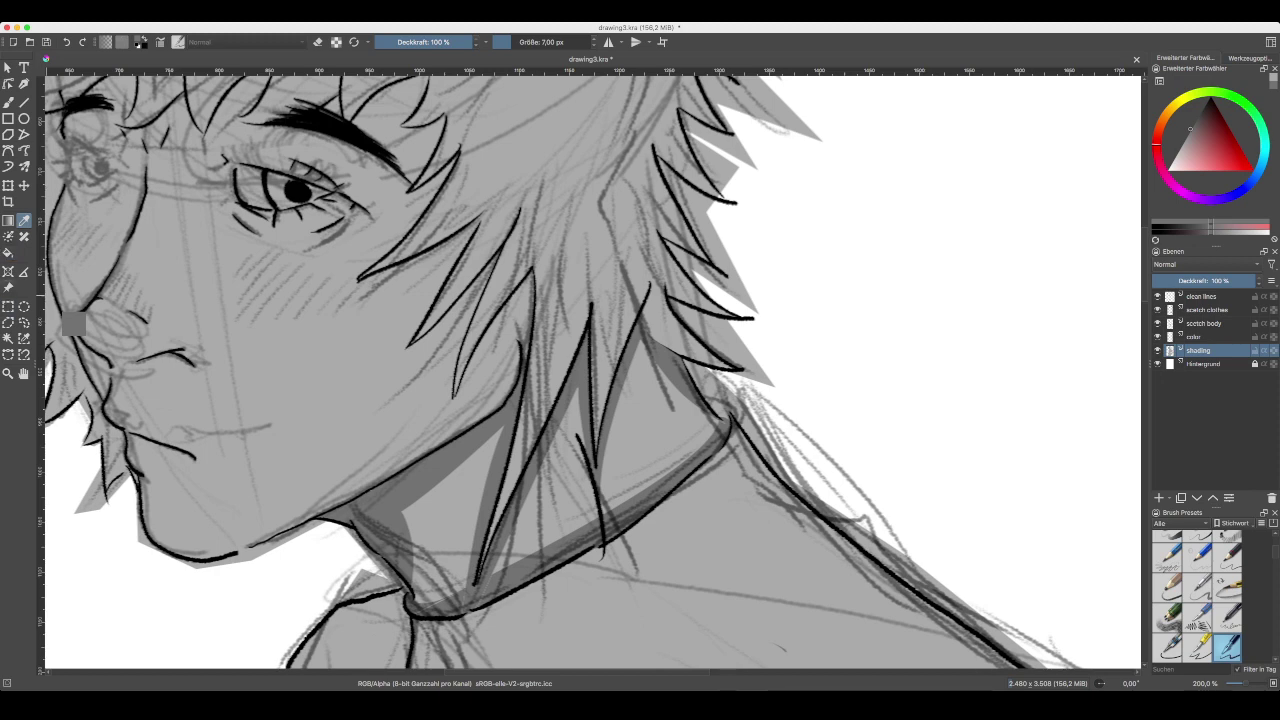
- Erase the hair strand's overshoot below the collar on the clean lines layer and return to the shading layer
left_click(8, 103)
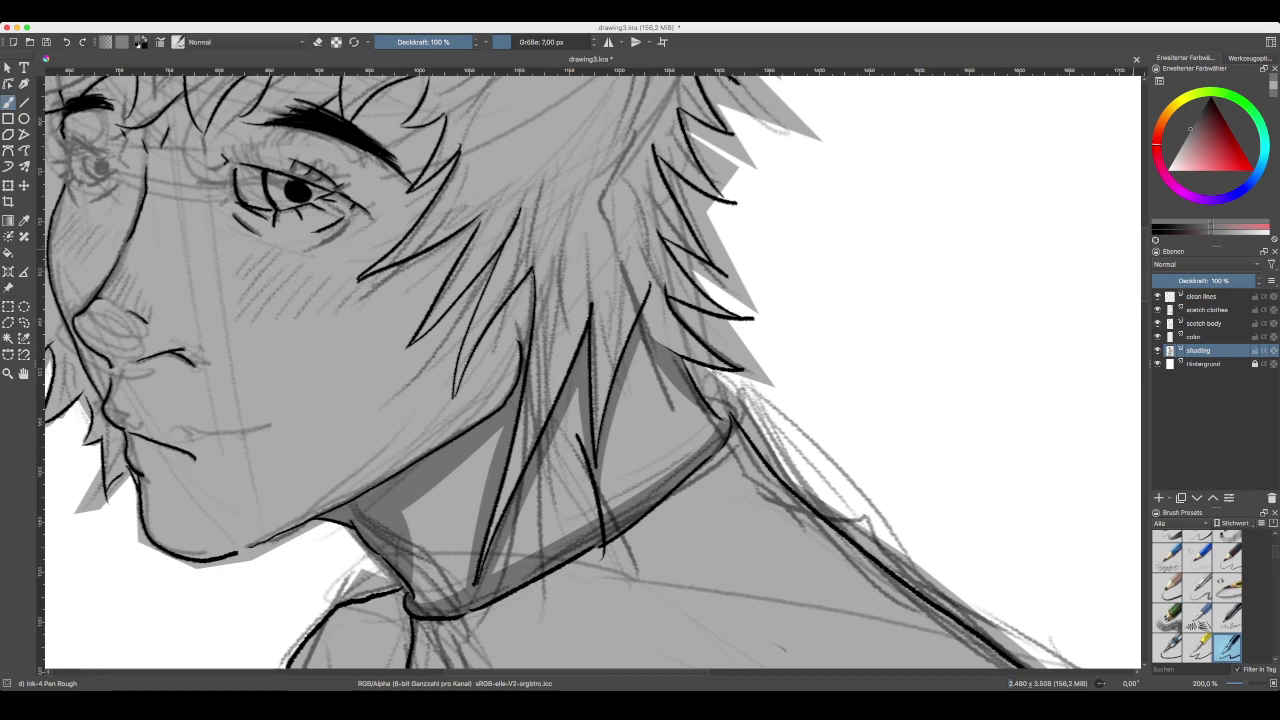
left_click(1202, 296)
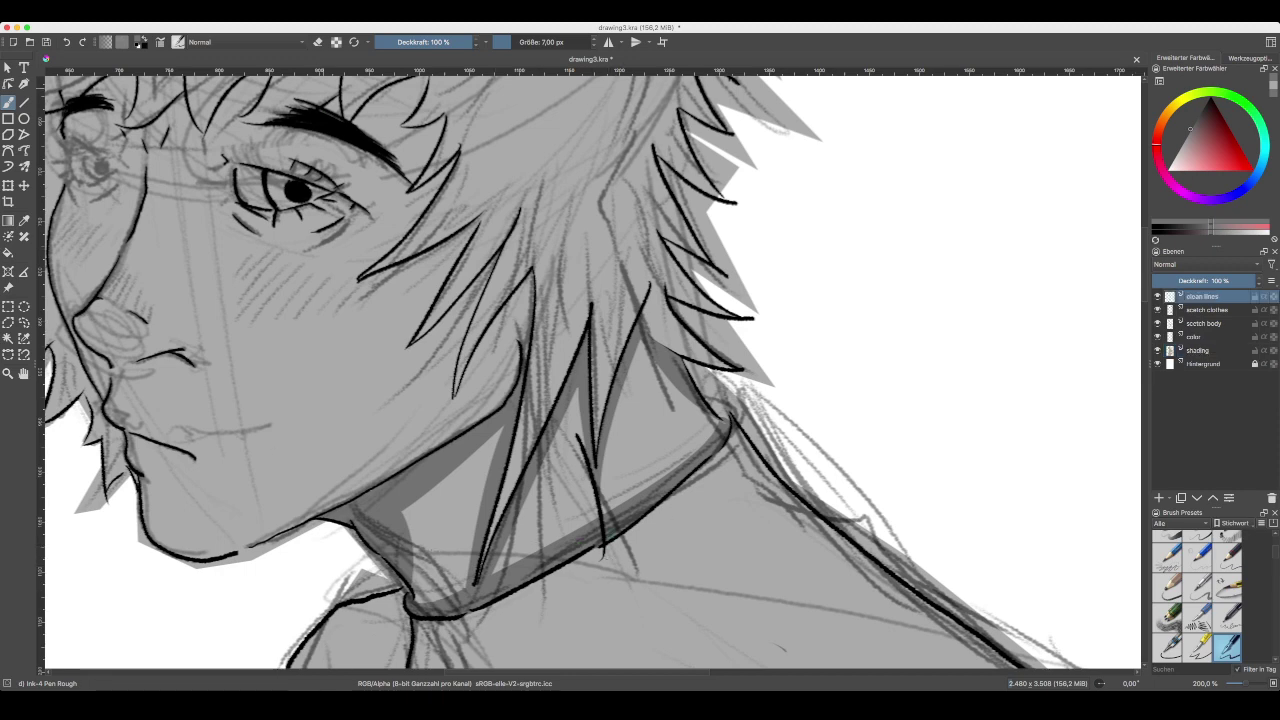
key("e")
left_click(1198, 351)
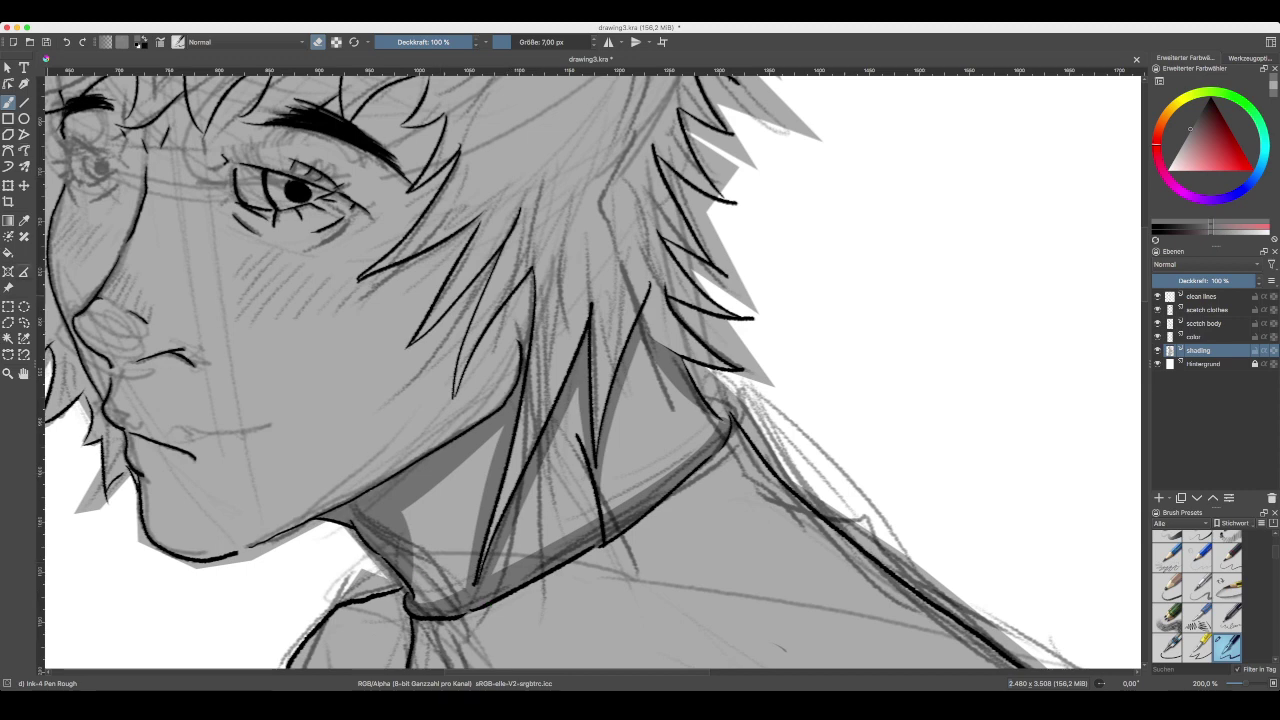
- Sample the dark grey neck shadow and brush it over the front of the neck down to the collar line
key("p")
left_click(345, 503)
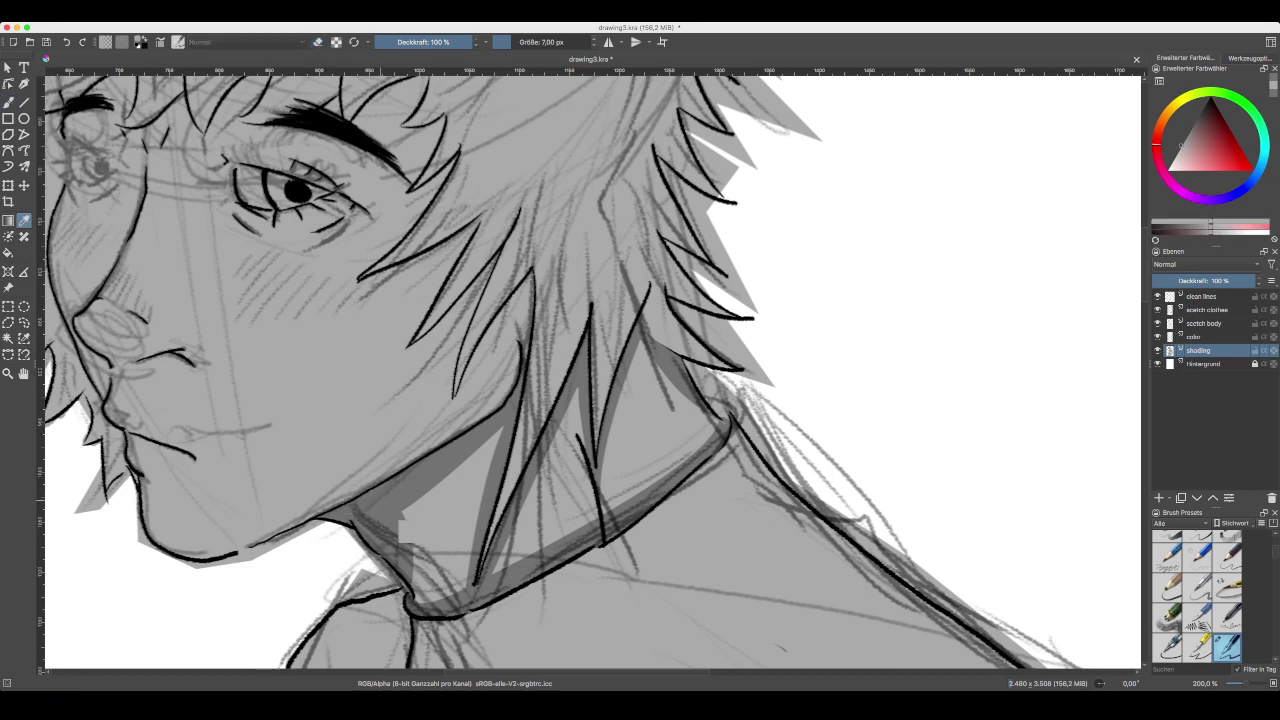
left_click(414, 537)
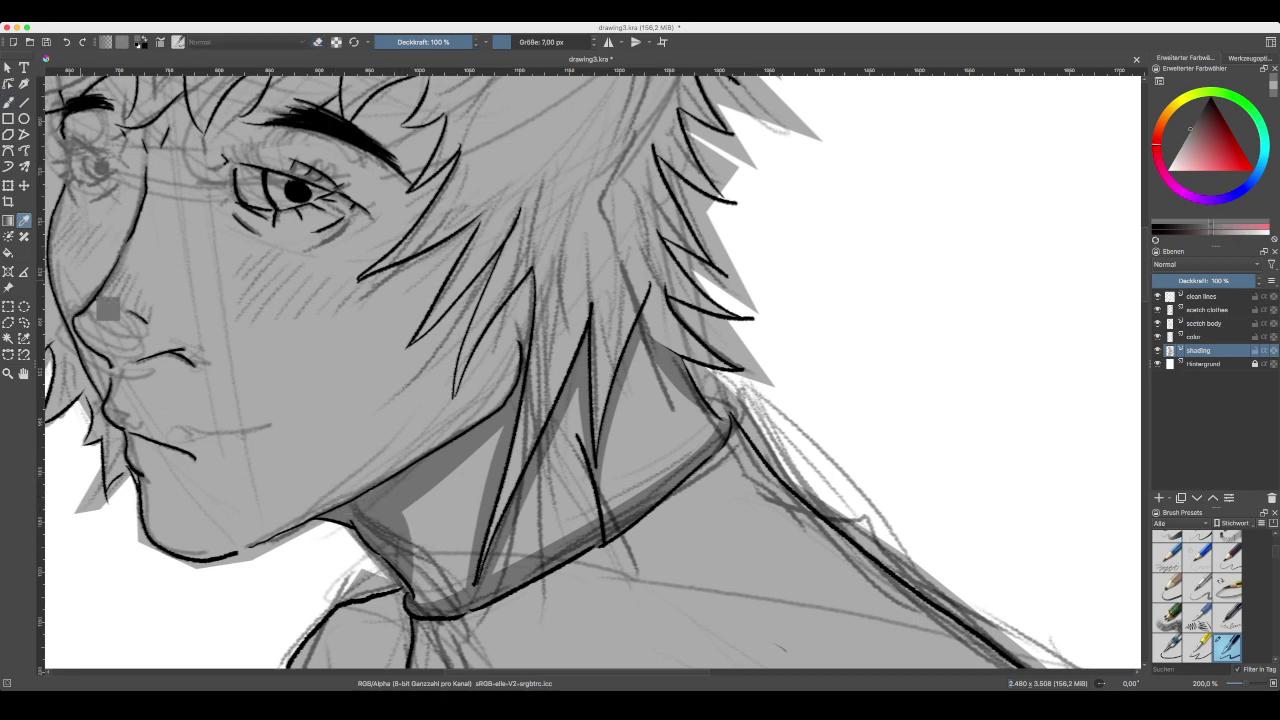
left_click(8, 103)
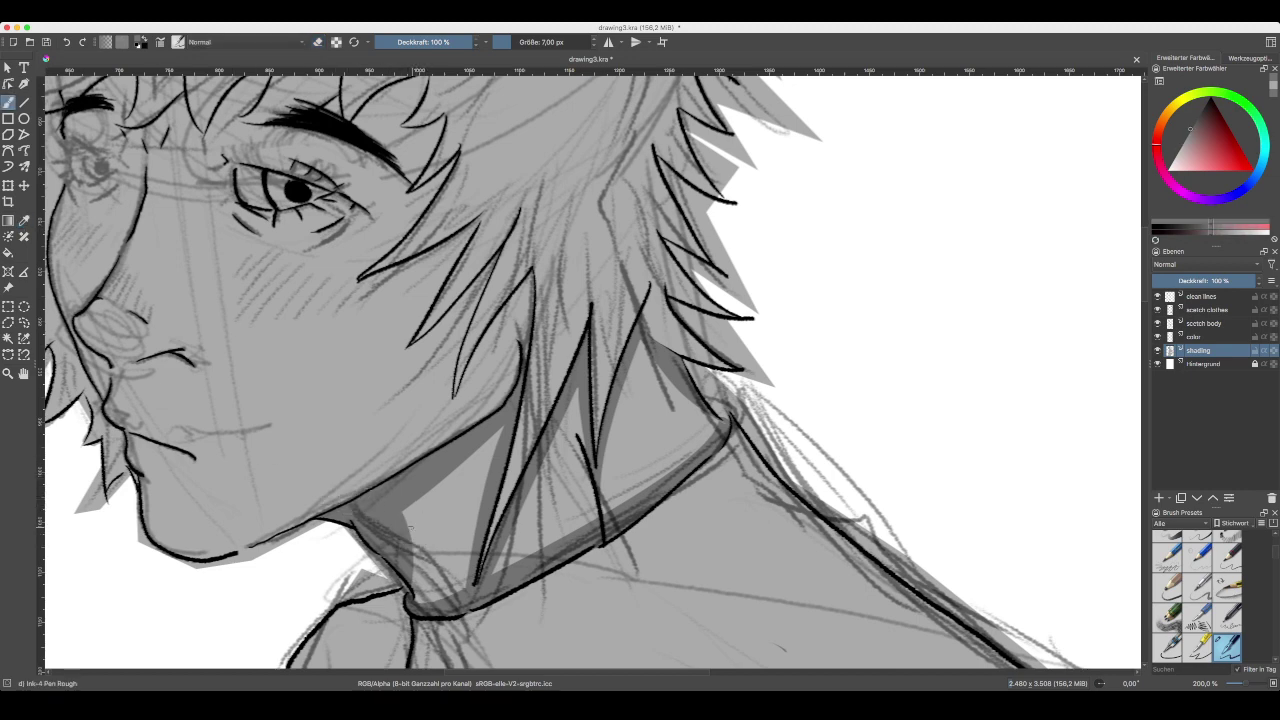
left_click_drag(411, 527, 436, 604)
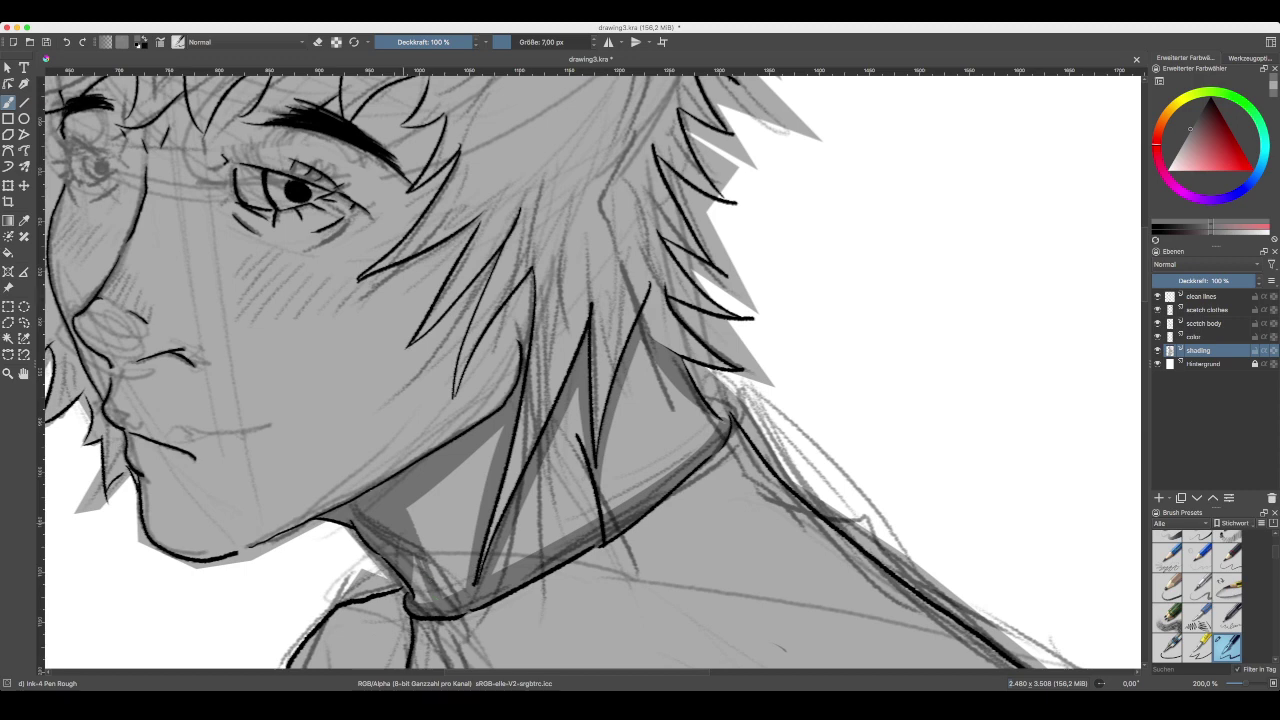
left_click_drag(414, 558, 424, 598)
- Brush dark grey shadow beside the hair strand reaching the collar and at the nape's lower corner
left_click_drag(576, 436, 589, 526)
mouse_move(590, 497)
left_mouse_down()
mouse_move(594, 518)
mouse_move(591, 497)
left_mouse_up()
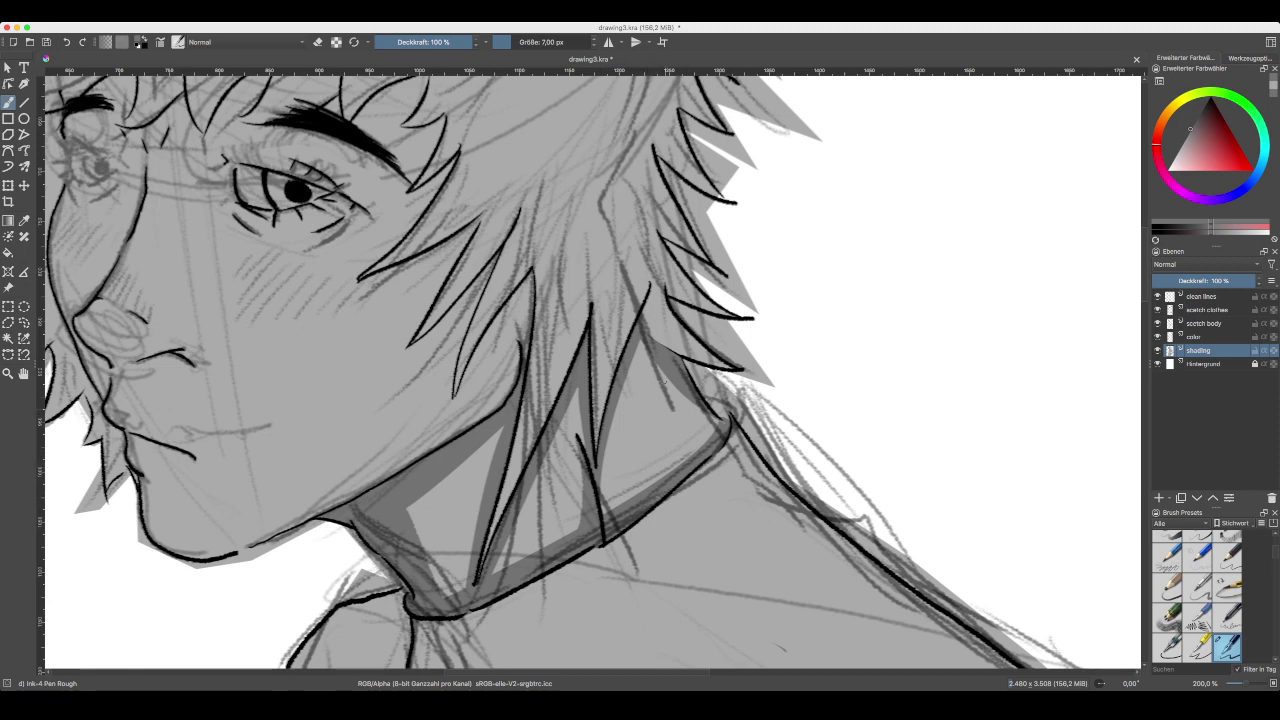
mouse_move(686, 398)
left_mouse_down()
mouse_move(724, 440)
mouse_move(718, 424)
left_mouse_up()
- Try a dark grey shading stroke along the chest-side edge of the far shoulder, and undo it
key("minus")
key("minus")
key("minus")
key("plus")
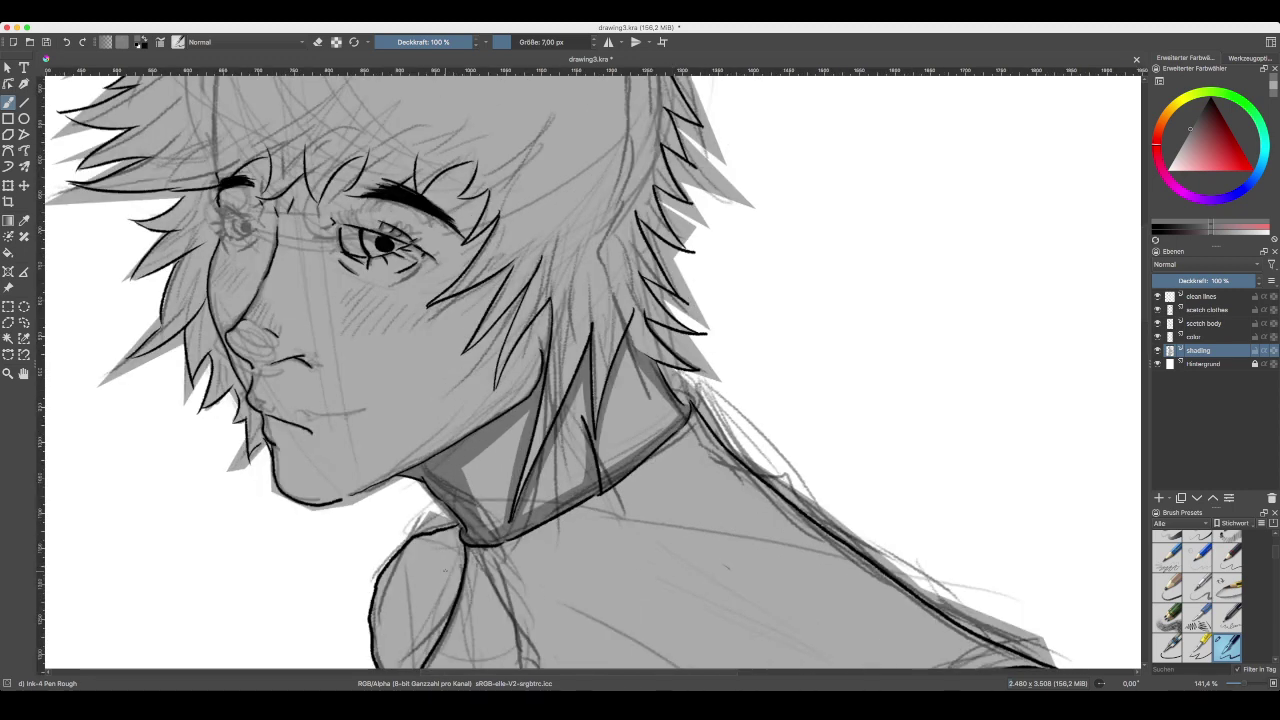
key("plus")
key("minus")
mouse_move(338, 356)
left_mouse_down()
mouse_move(432, 300)
mouse_move(430, 314)
mouse_move(434, 267)
left_mouse_up()
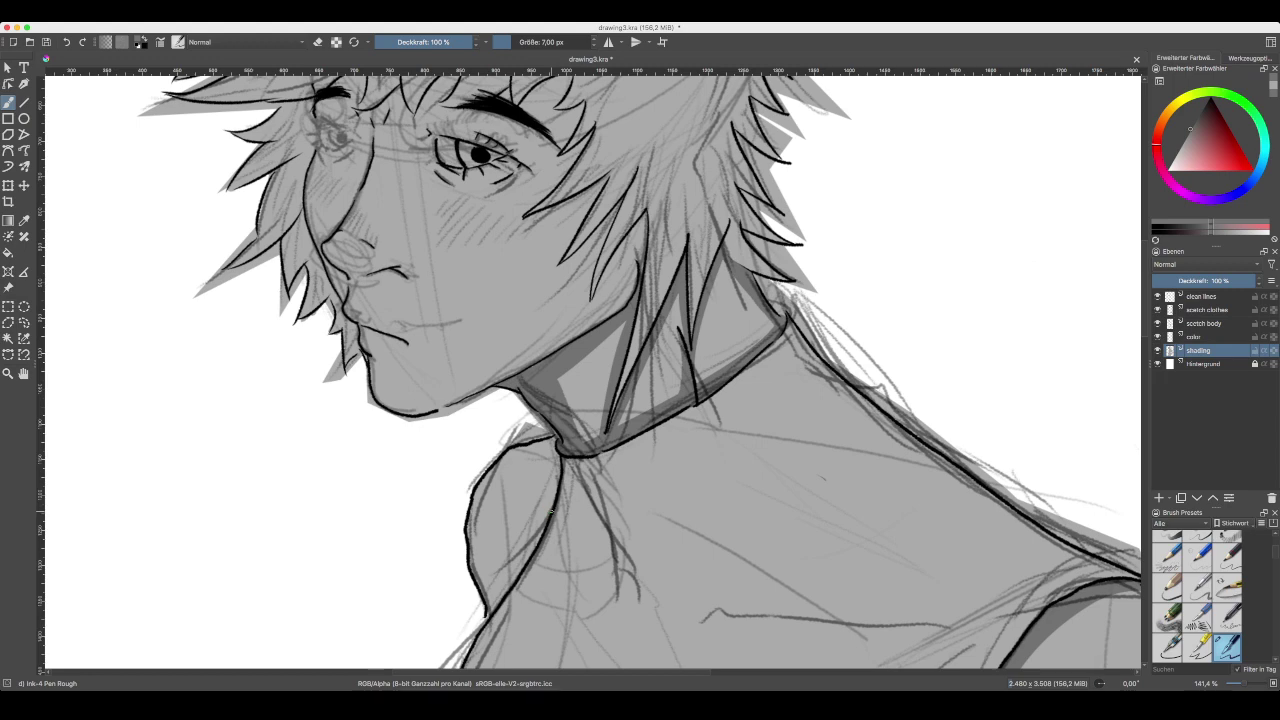
left_click_drag(553, 507, 482, 593)
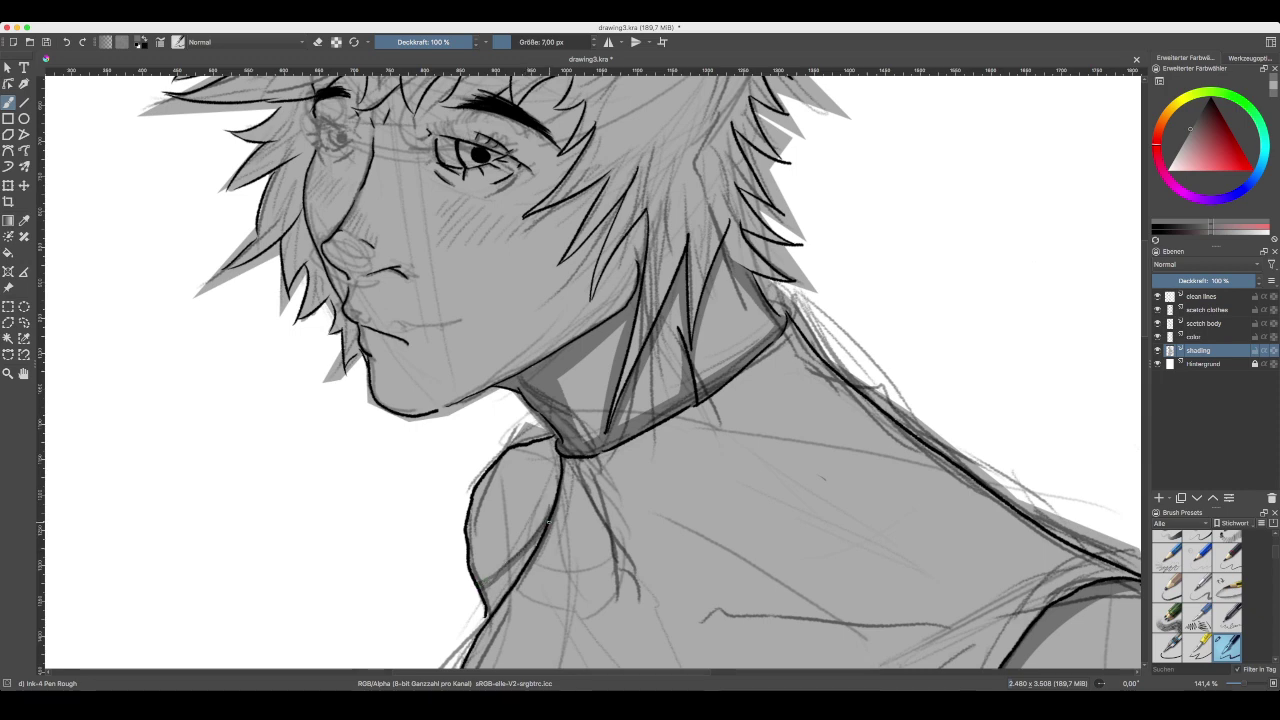
key("ctrl+z")
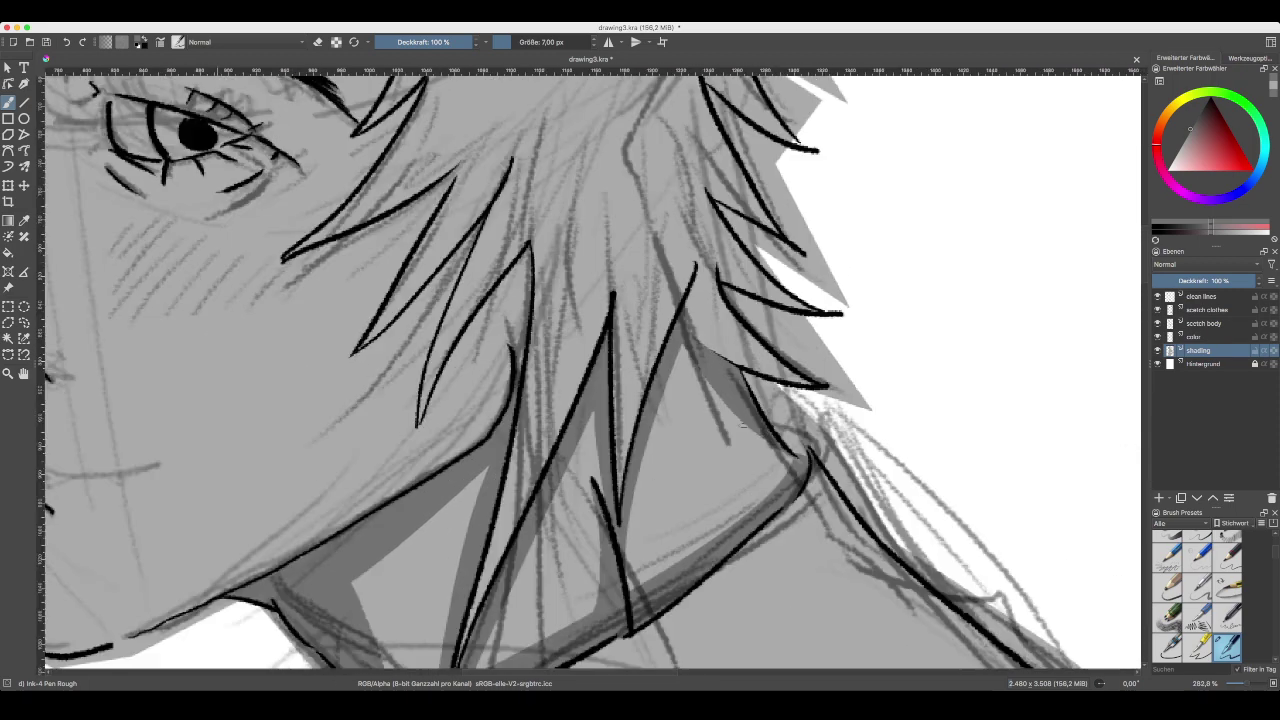
- Extend the dark grey shadow along the back of the neck from under the hair to the collar
left_click_drag(640, 404, 512, 440)
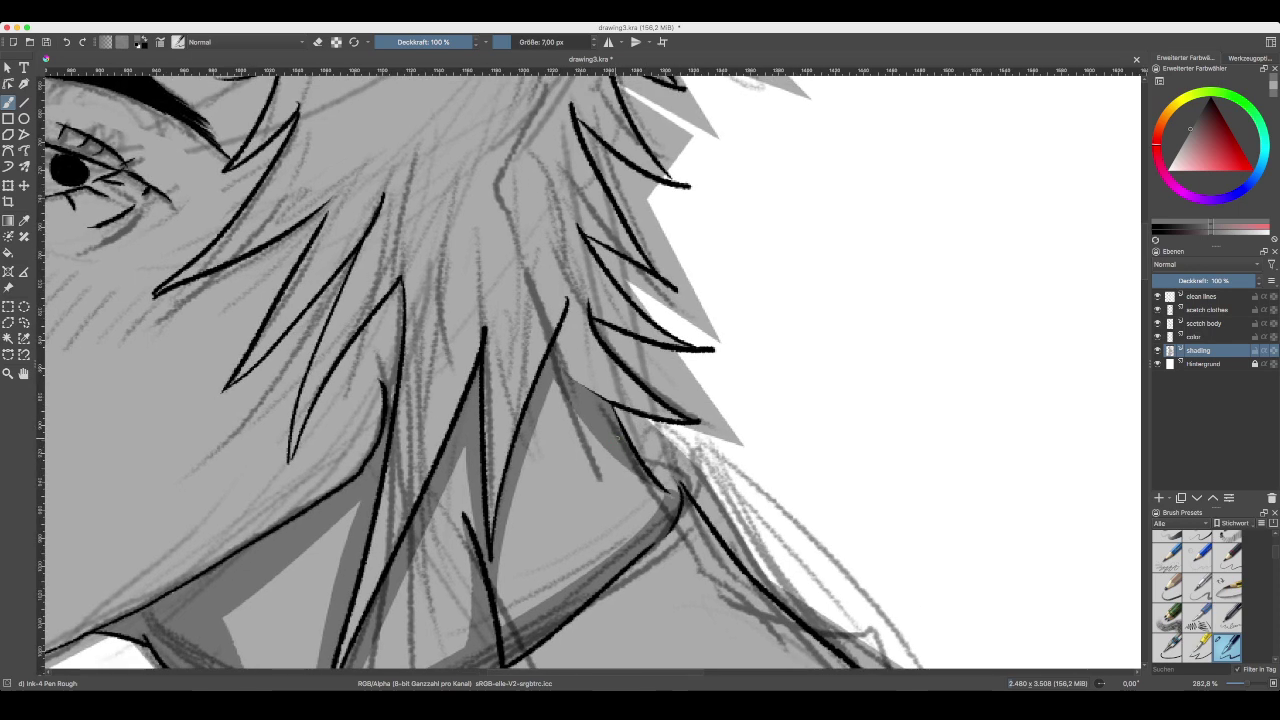
mouse_move(628, 470)
left_mouse_down()
mouse_move(662, 504)
mouse_move(572, 402)
left_mouse_up()
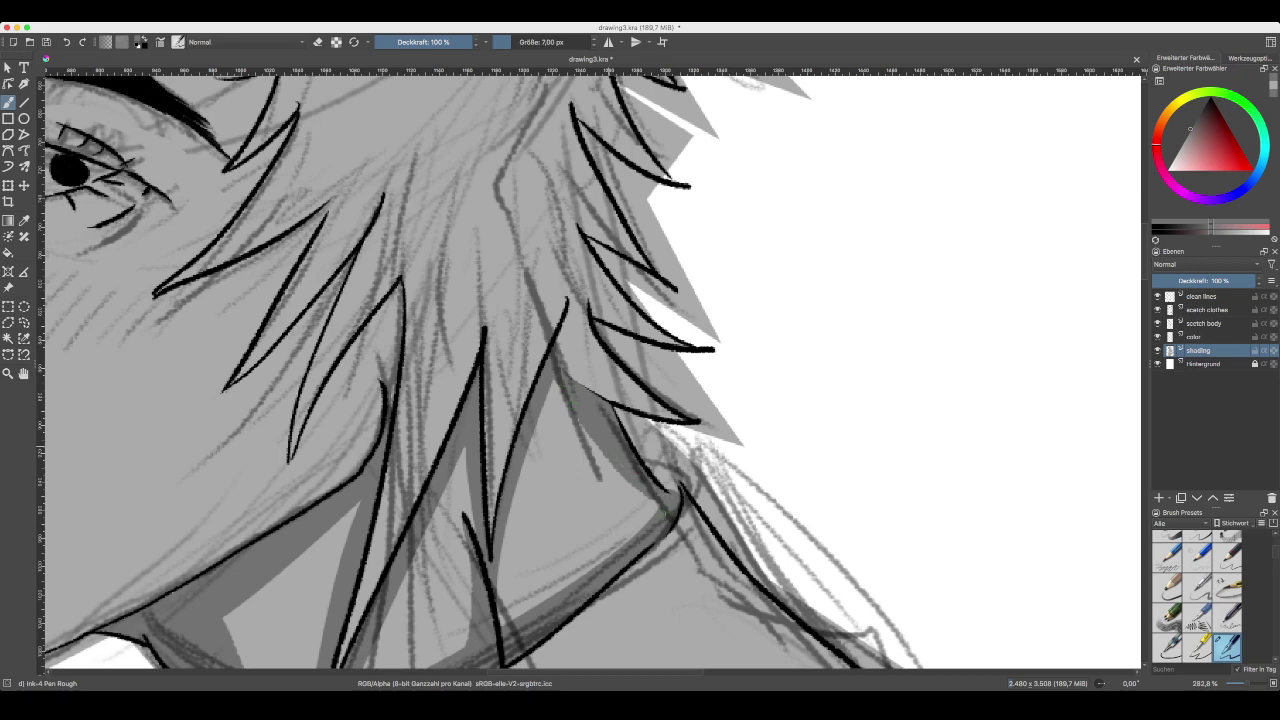
left_click_drag(657, 508, 632, 486)
key("1")
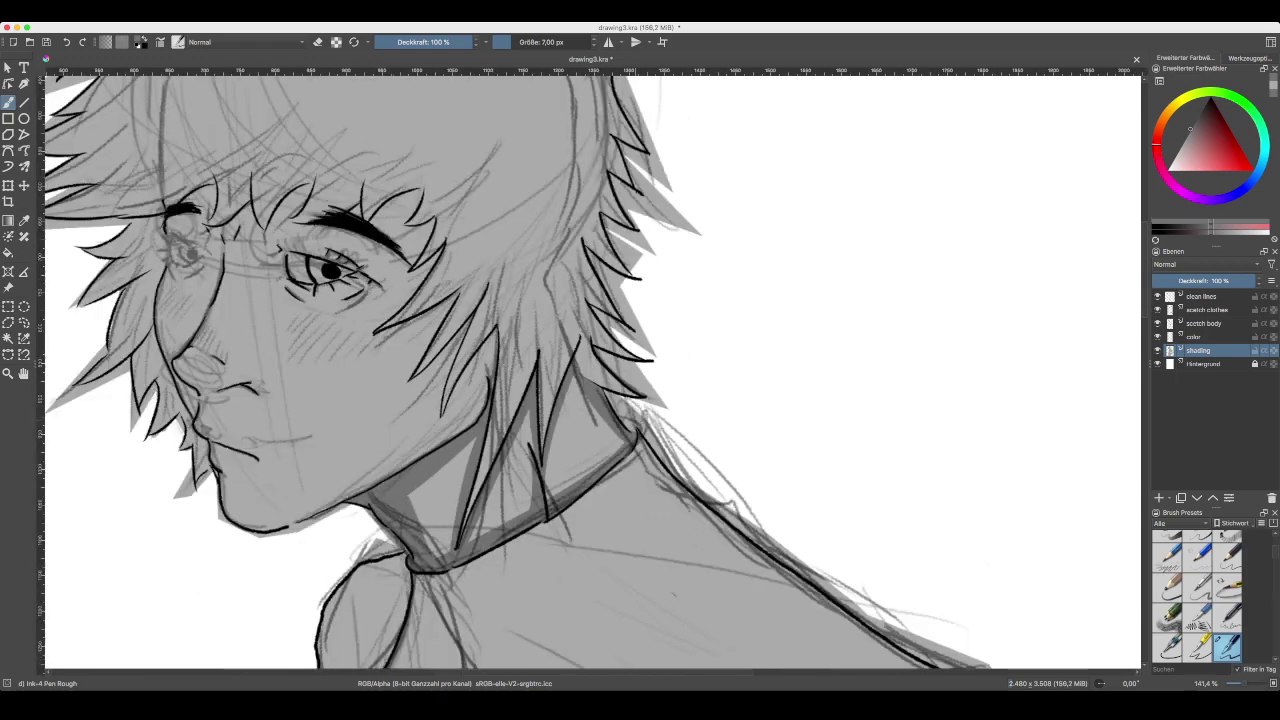
left_click_drag(576, 543, 698, 344)
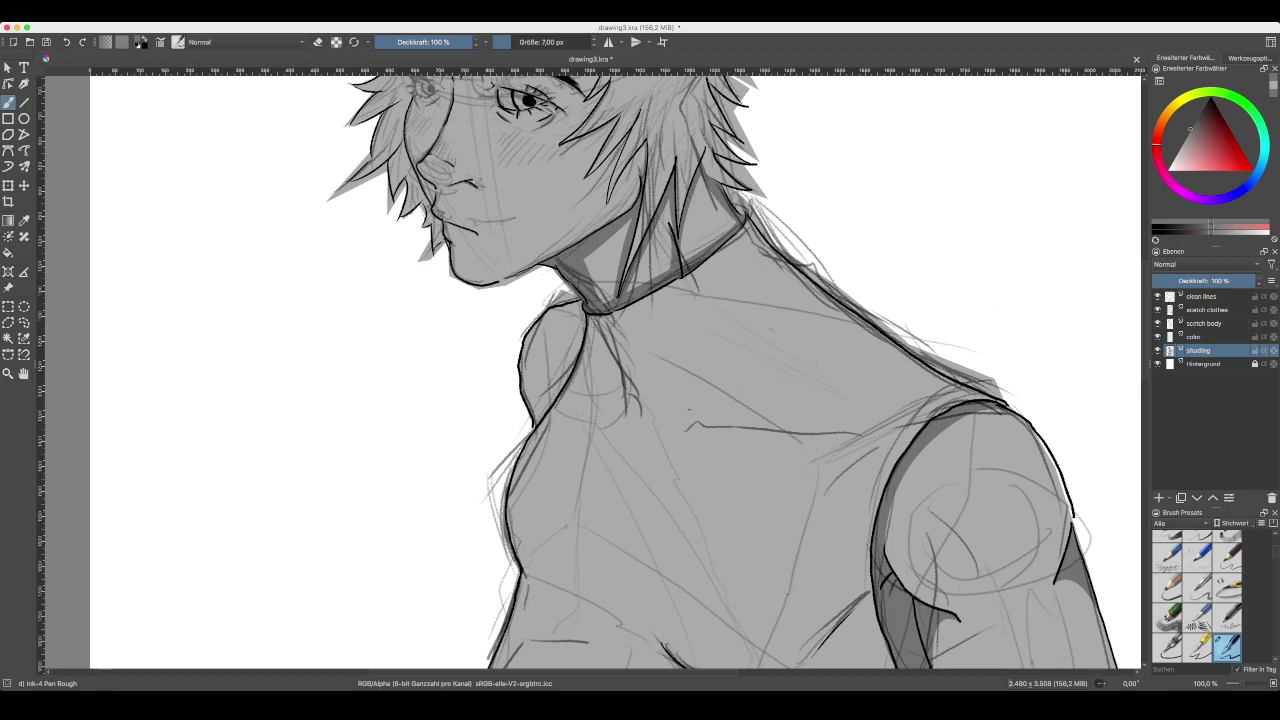
left_click_drag(680, 397, 708, 580)
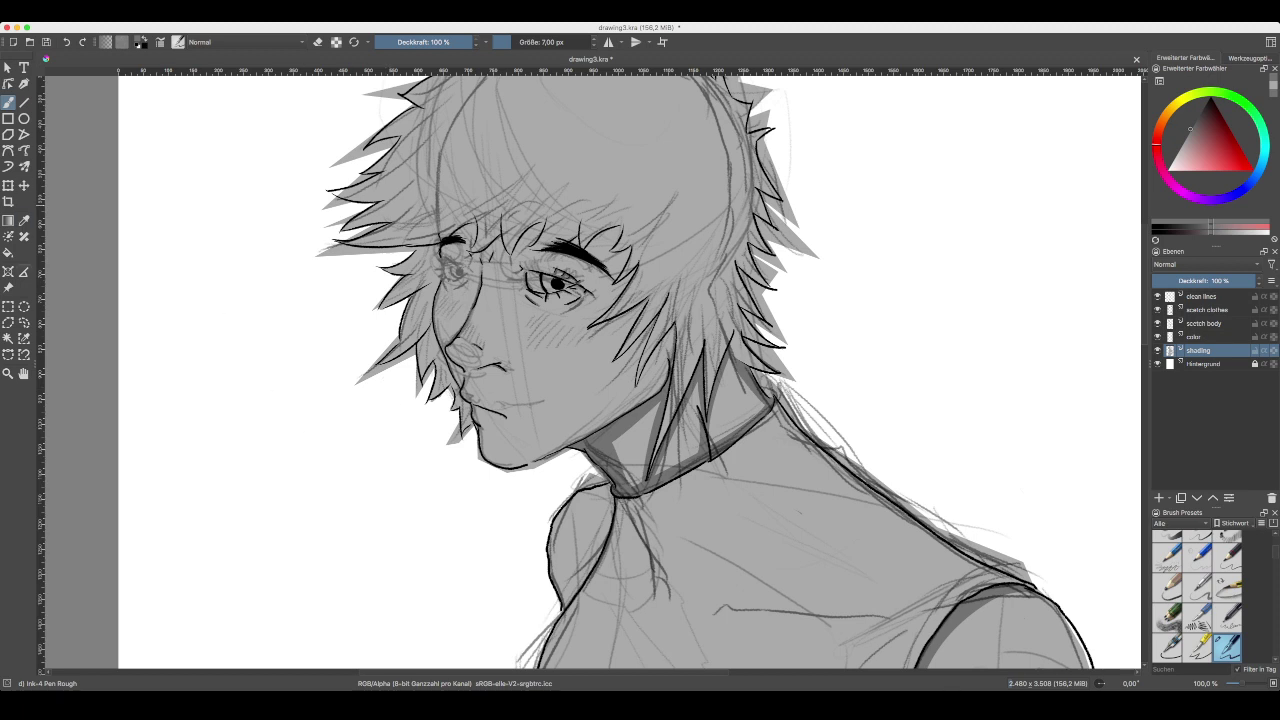
left_click(8, 354)
key("plus")
key("plus")
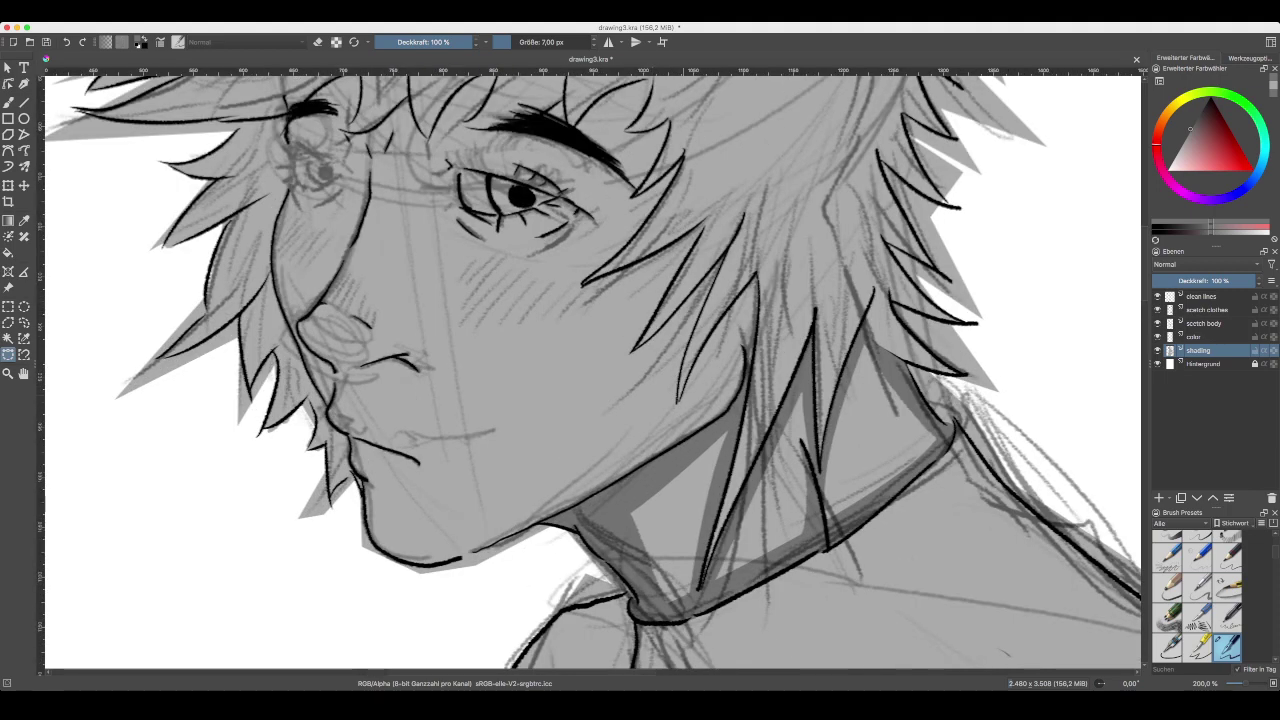
left_click(740, 339)
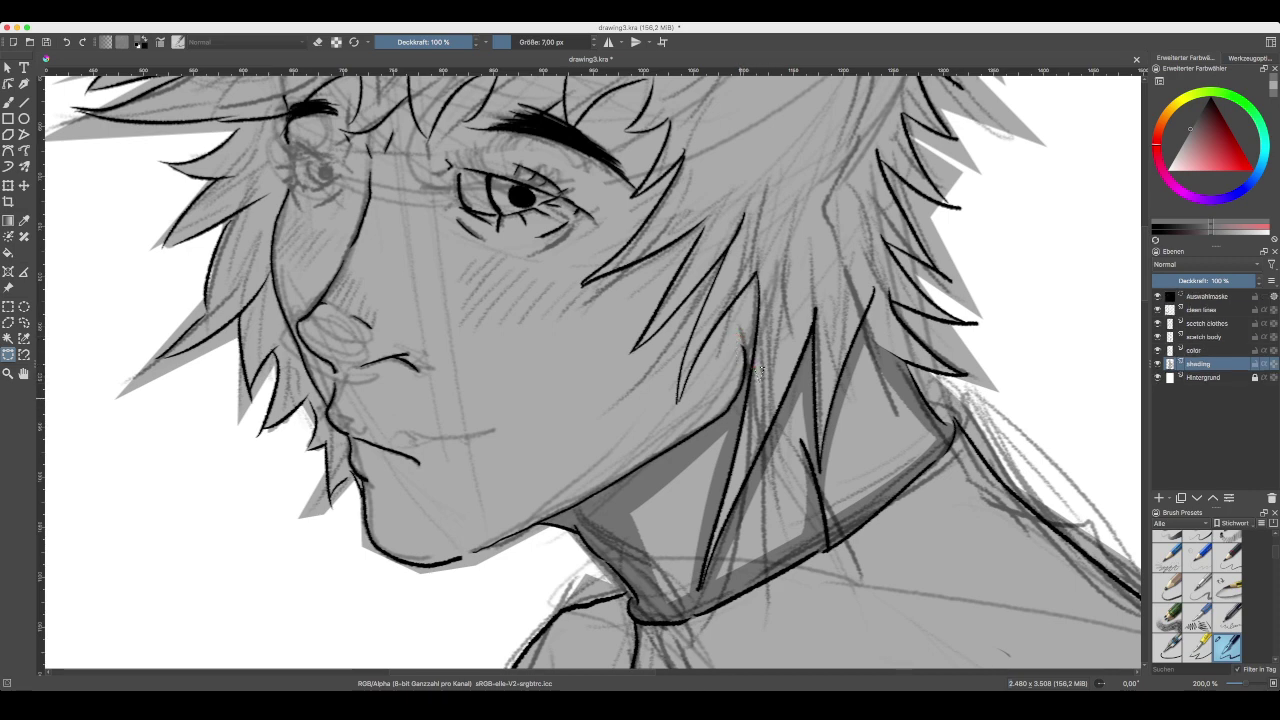
key("ctrl+shift+a")
- Try to outline the cheek-side hair tips and jaw corner with a Bezier curve selection, and clear the selection
mouse_move(757, 370)
left_mouse_down()
mouse_move(631, 468)
mouse_move(659, 454)
mouse_move(792, 259)
left_mouse_up()
key("ctrl+plus")
key("ctrl+plus")
key("ctrl+minus")
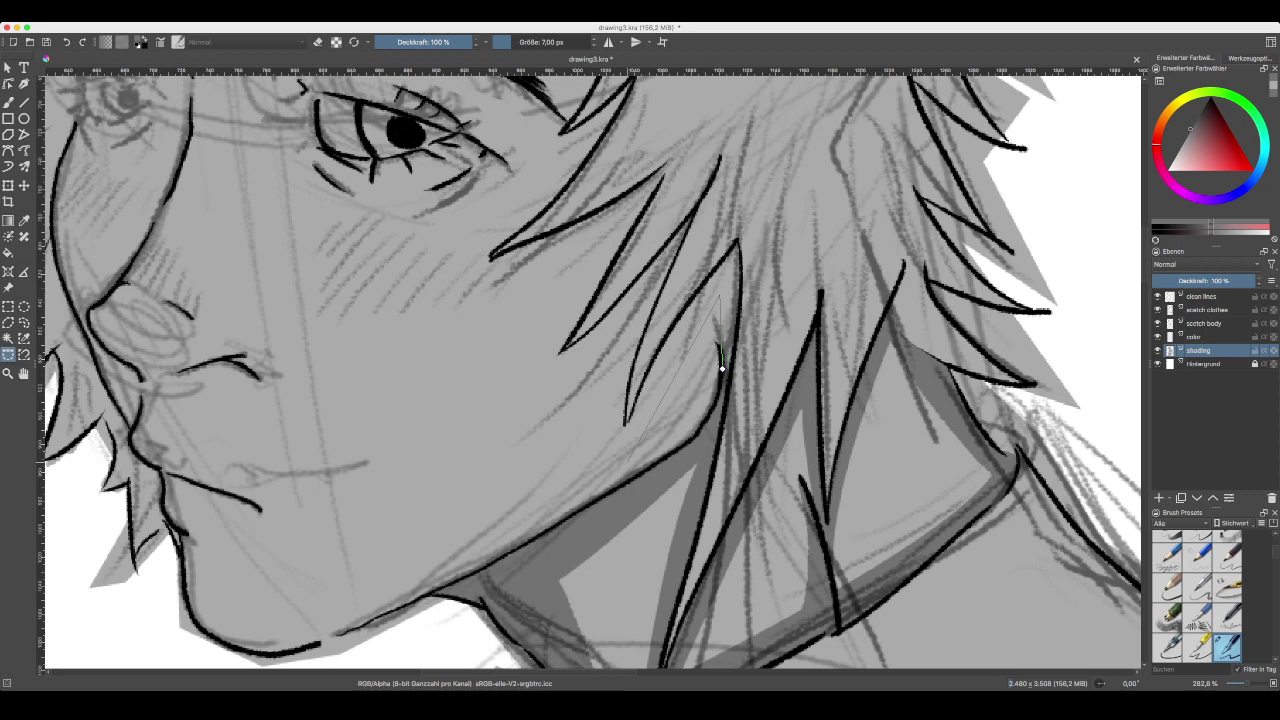
left_click_drag(628, 463, 605, 554)
left_click_drag(639, 313, 685, 233)
left_click_drag(593, 392, 594, 395)
left_click_drag(686, 231, 685, 233)
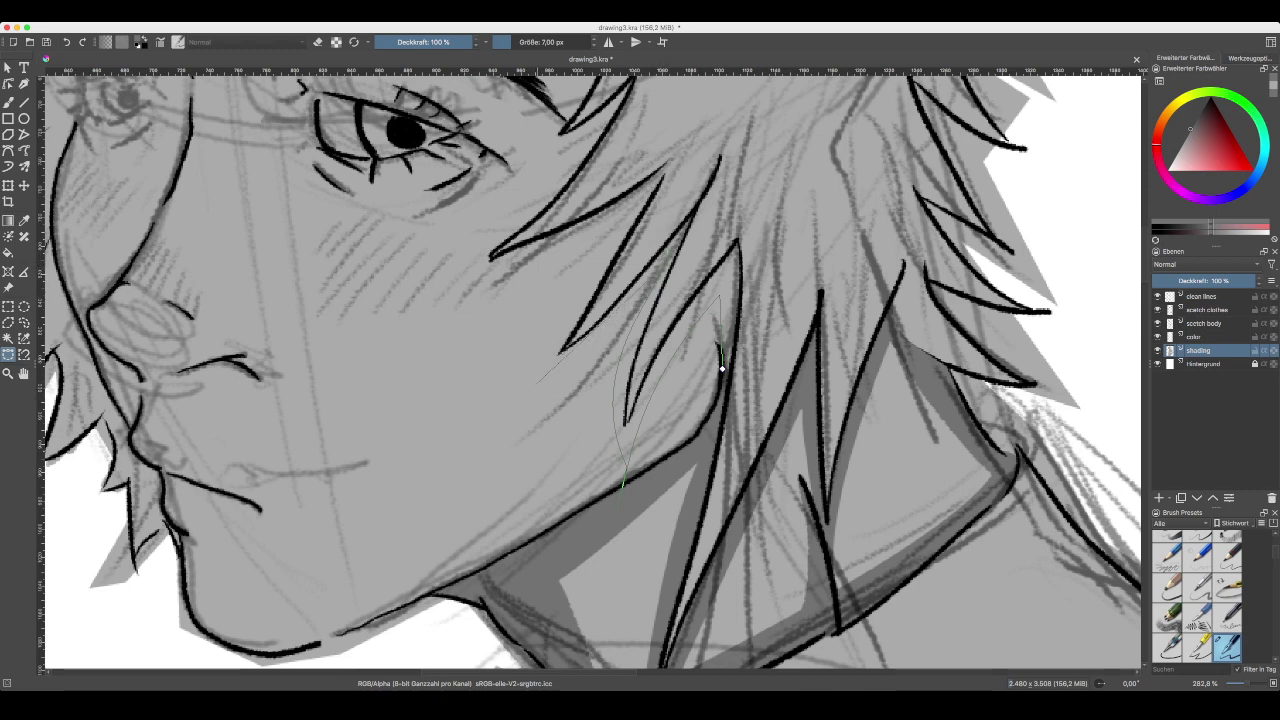
left_click_drag(535, 383, 472, 402)
left_click_drag(597, 365, 602, 358)
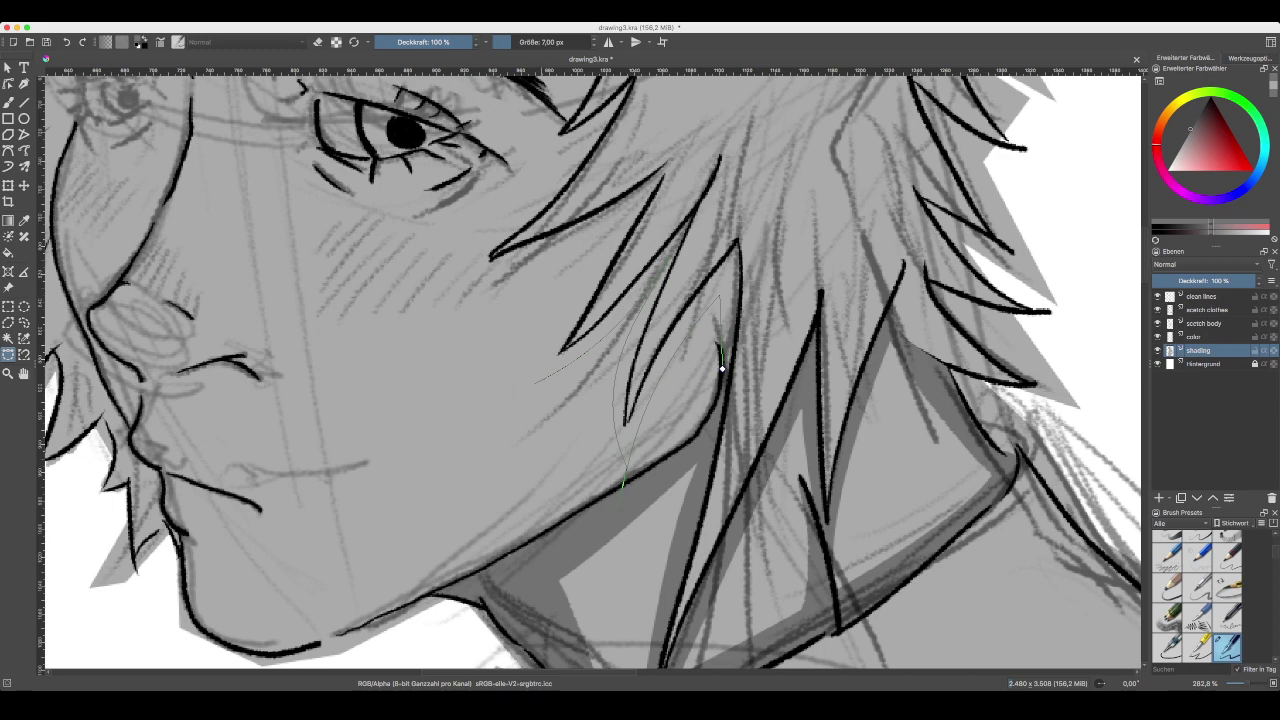
left_click(536, 382)
left_click_drag(616, 220, 683, 141)
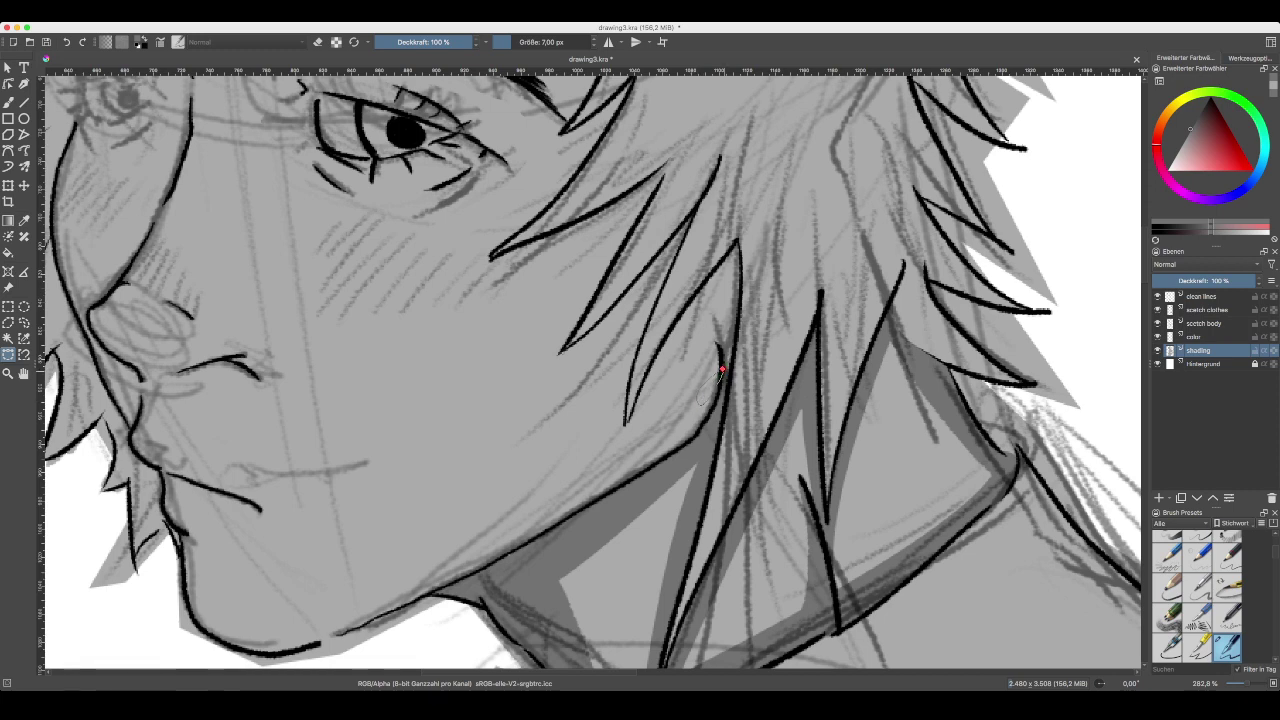
left_click(719, 372)
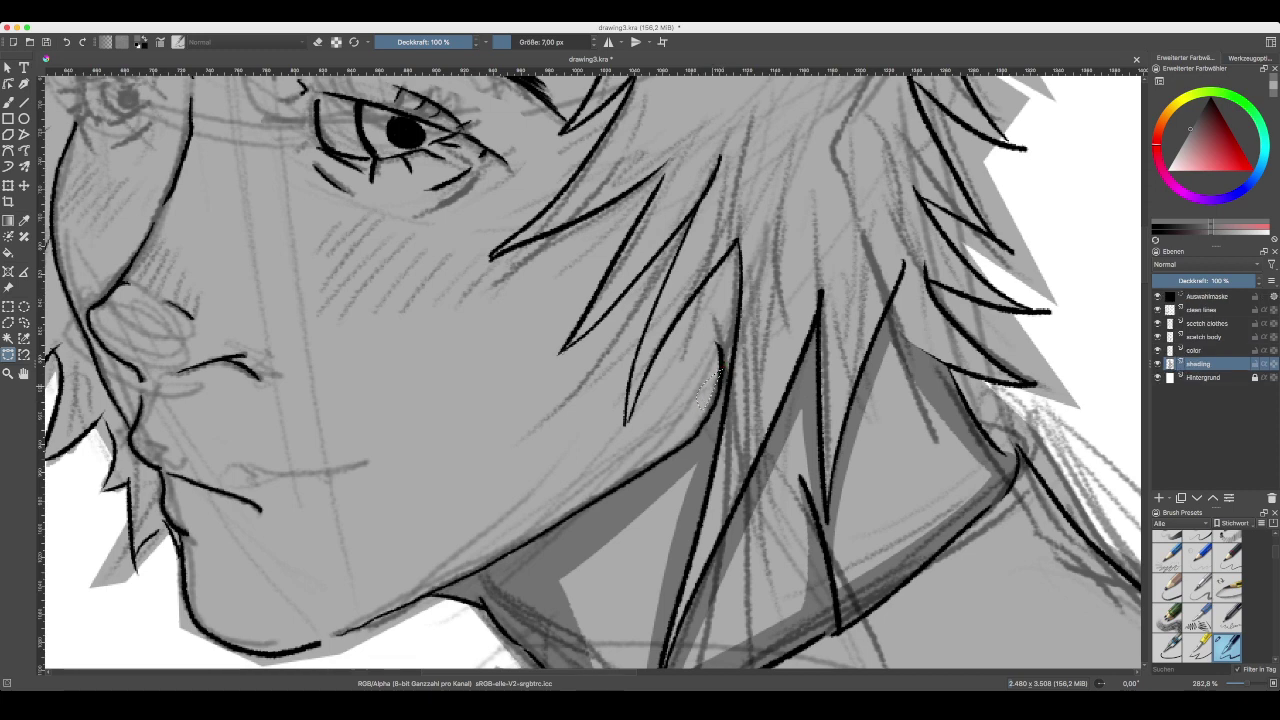
key("ctrl+shift+a")
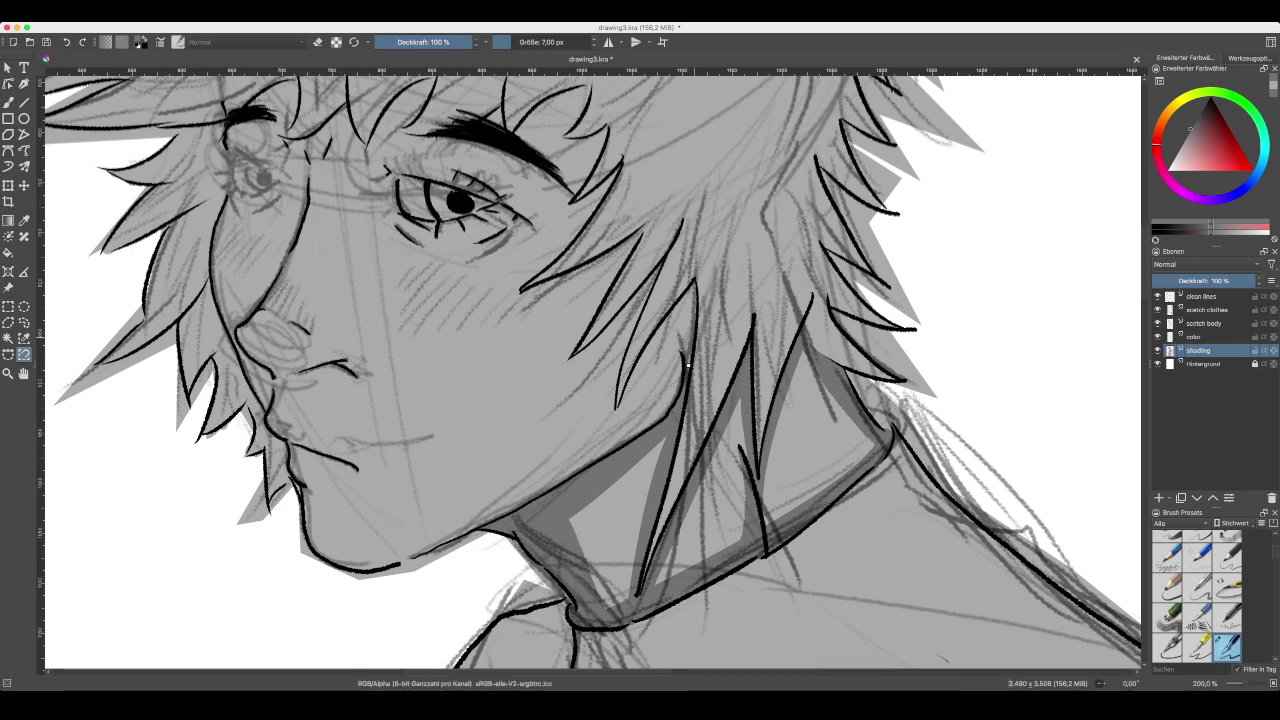
- Try to trace the zigzag hair tips beside the cheek with a magnetic selection, and clear the selection
left_click(694, 281)
left_click(617, 409)
left_click(660, 262)
left_click(570, 357)
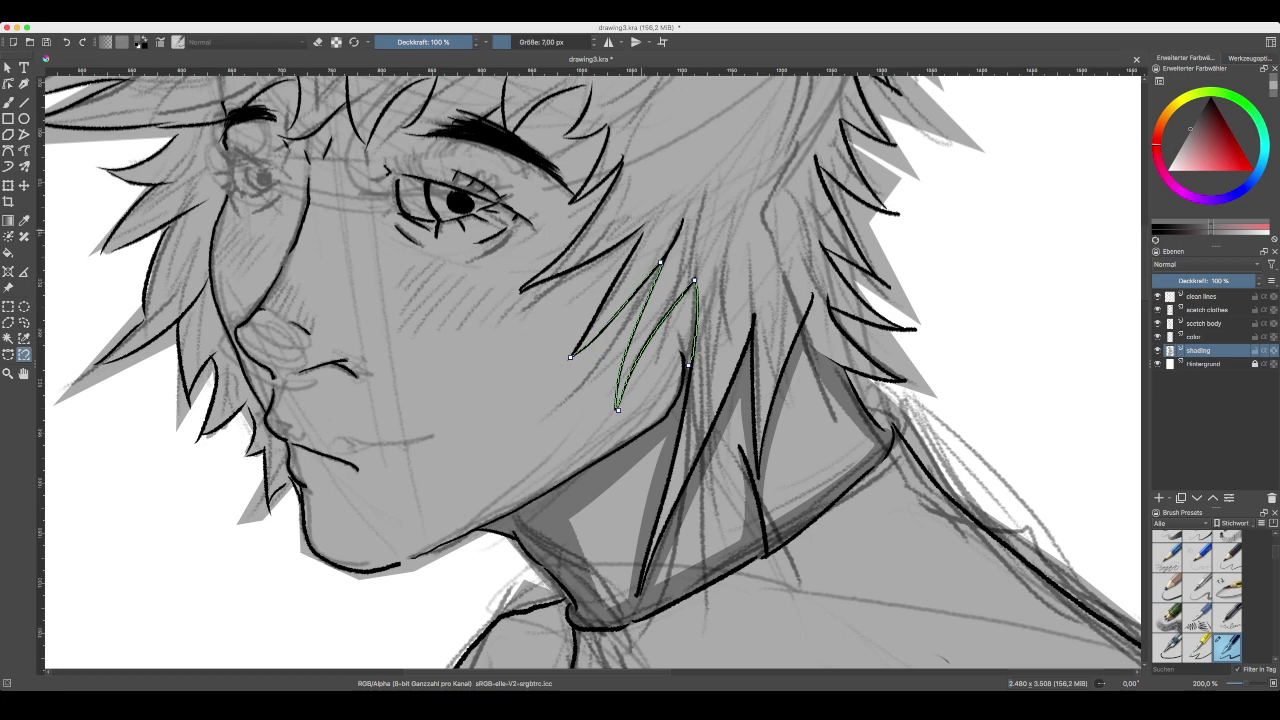
left_click(641, 231)
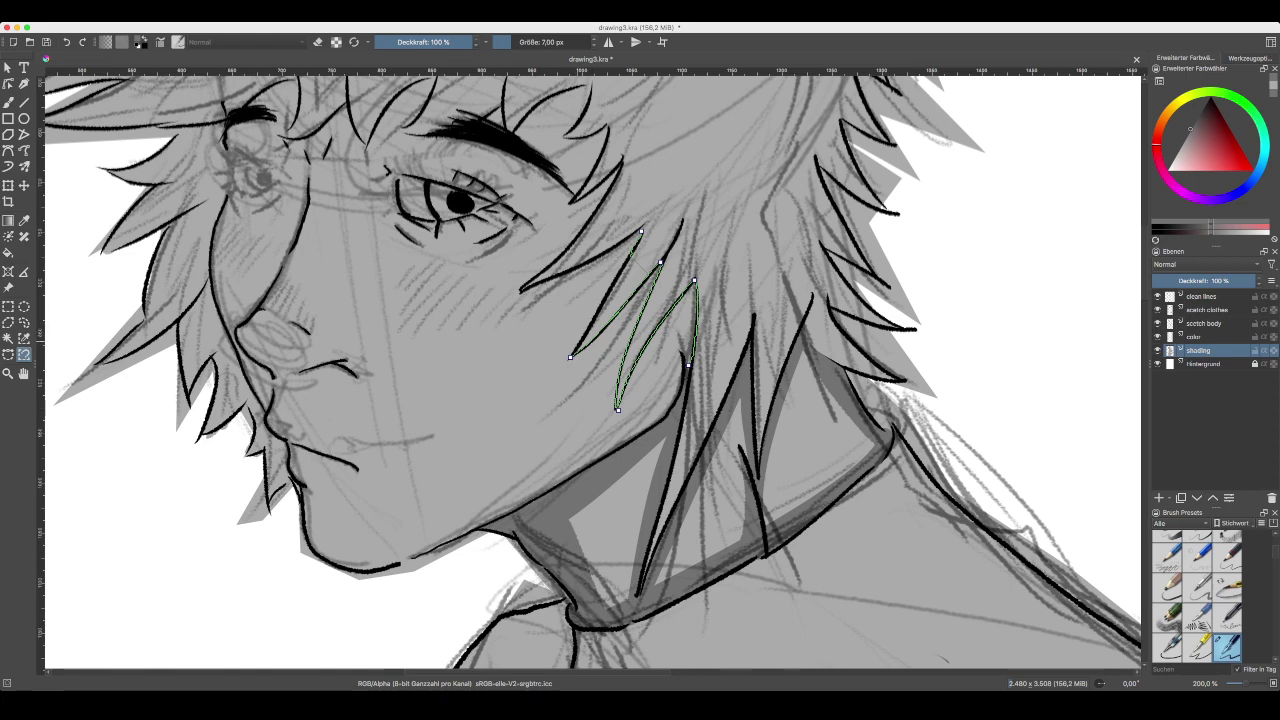
key("Return")
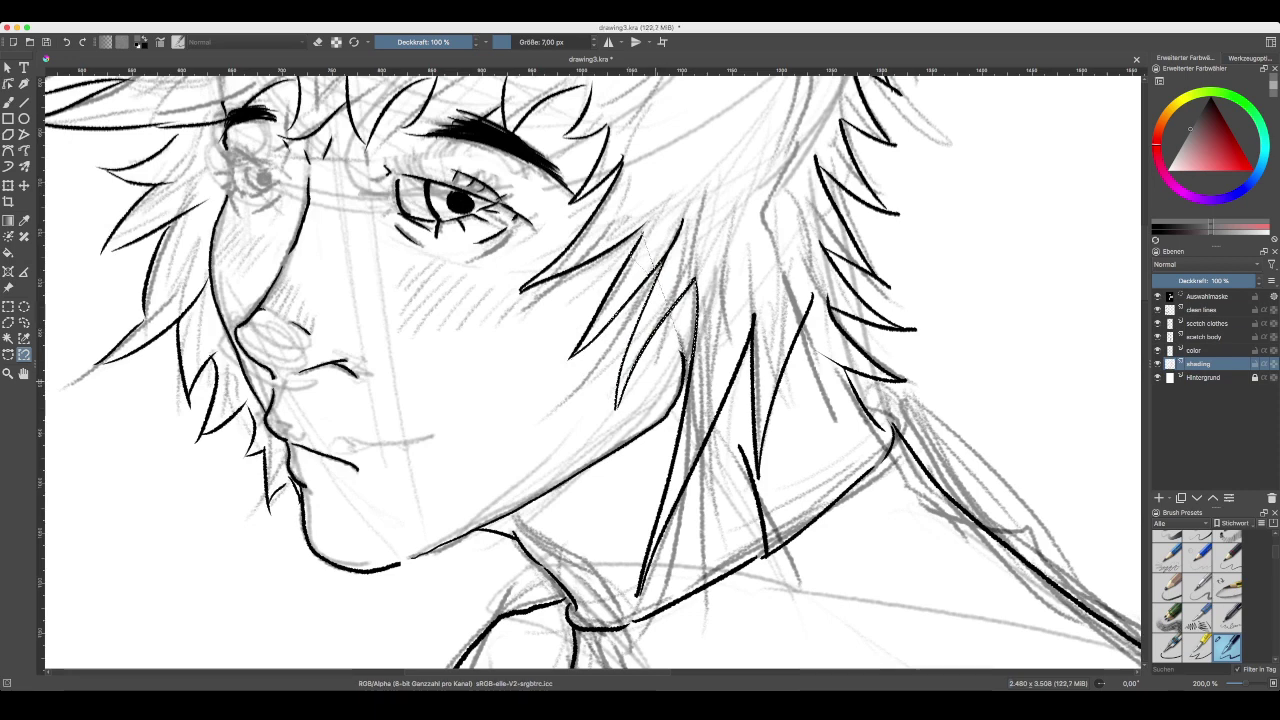
key("ctrl+shift+a")
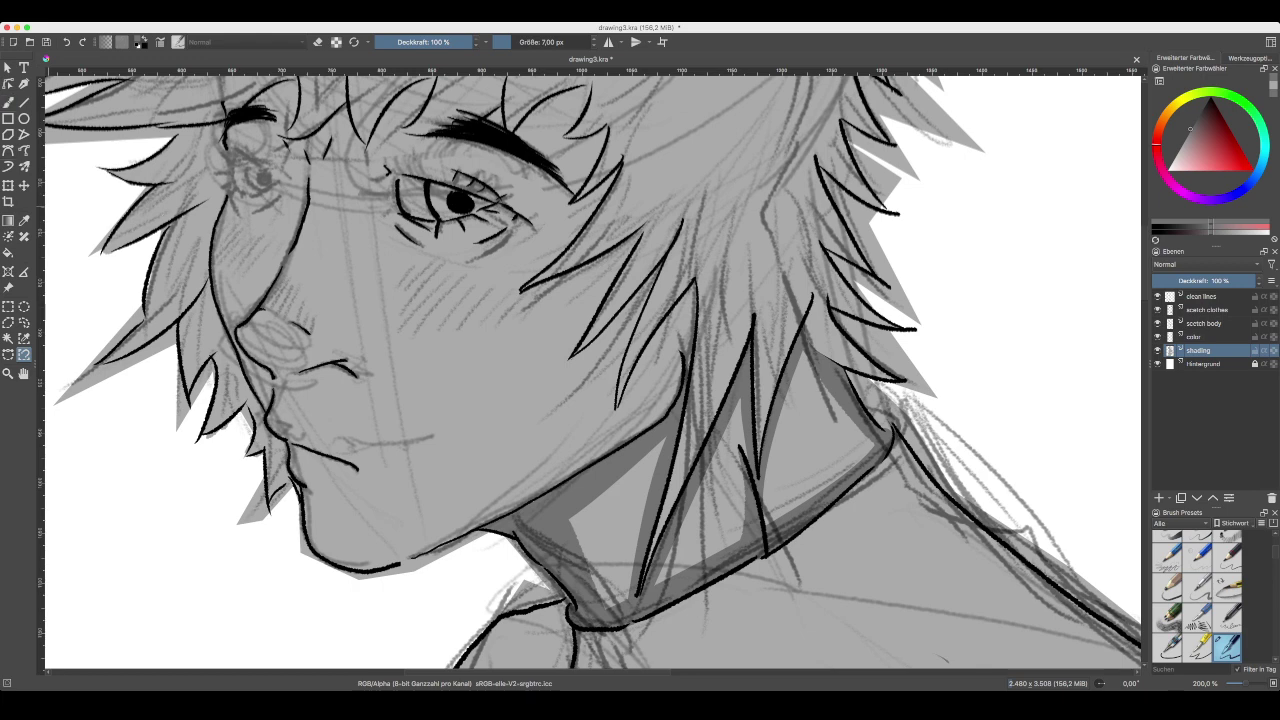
left_click(8, 354)
double_click(681, 380)
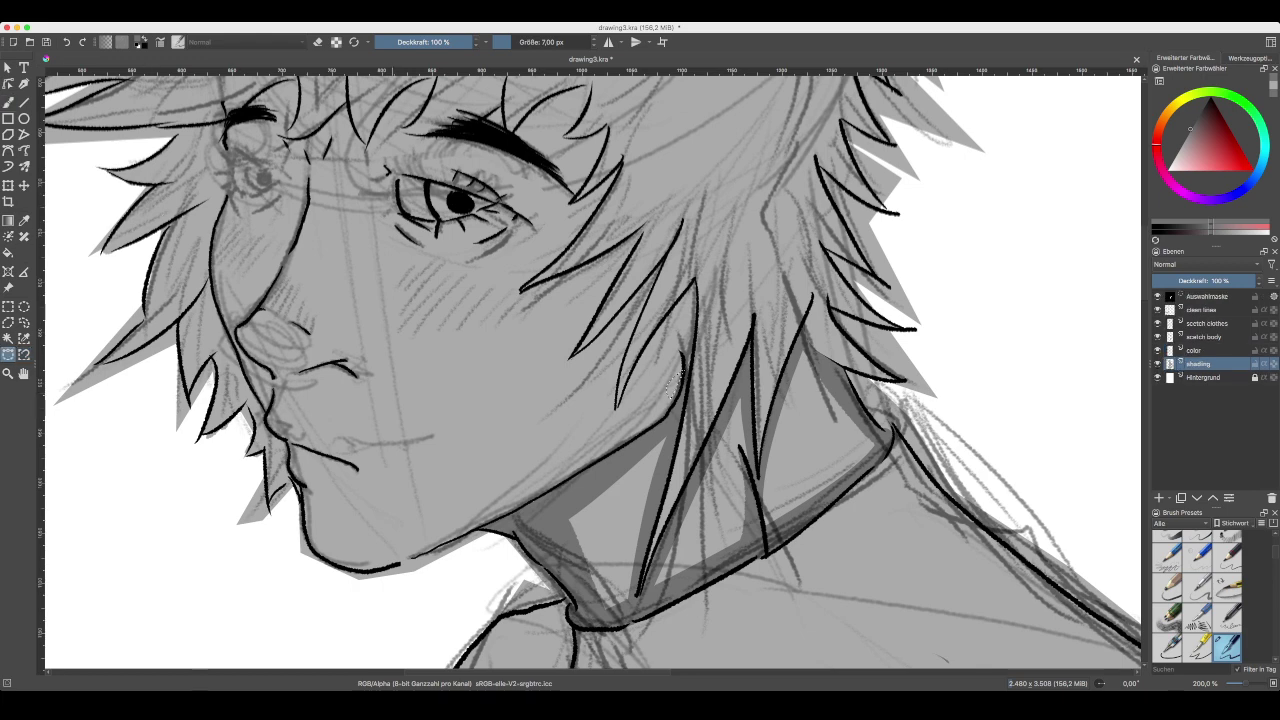
double_click(681, 380)
double_click(681, 380)
key("ctrl+z")
key("ctrl+z")
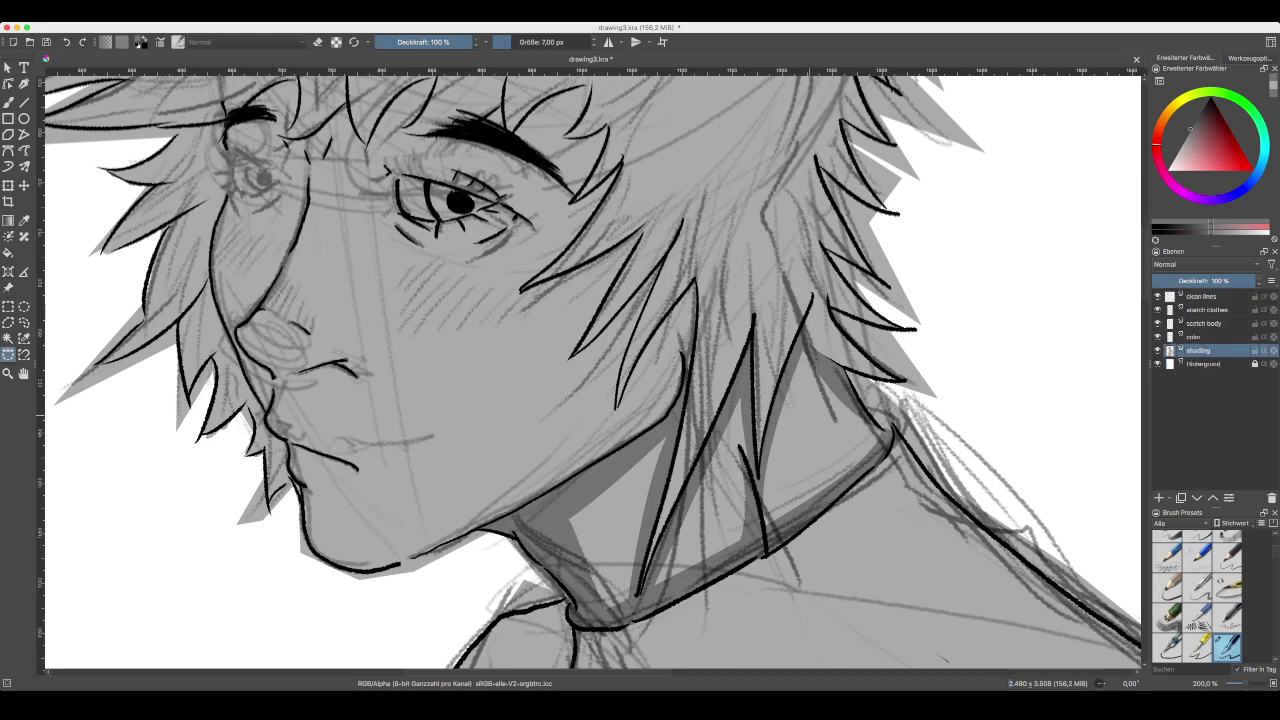
- Brush thin dark grey shadow outlines along the fringe and the pointed hair tips beside the cheek
left_click_drag(788, 405, 518, 287)
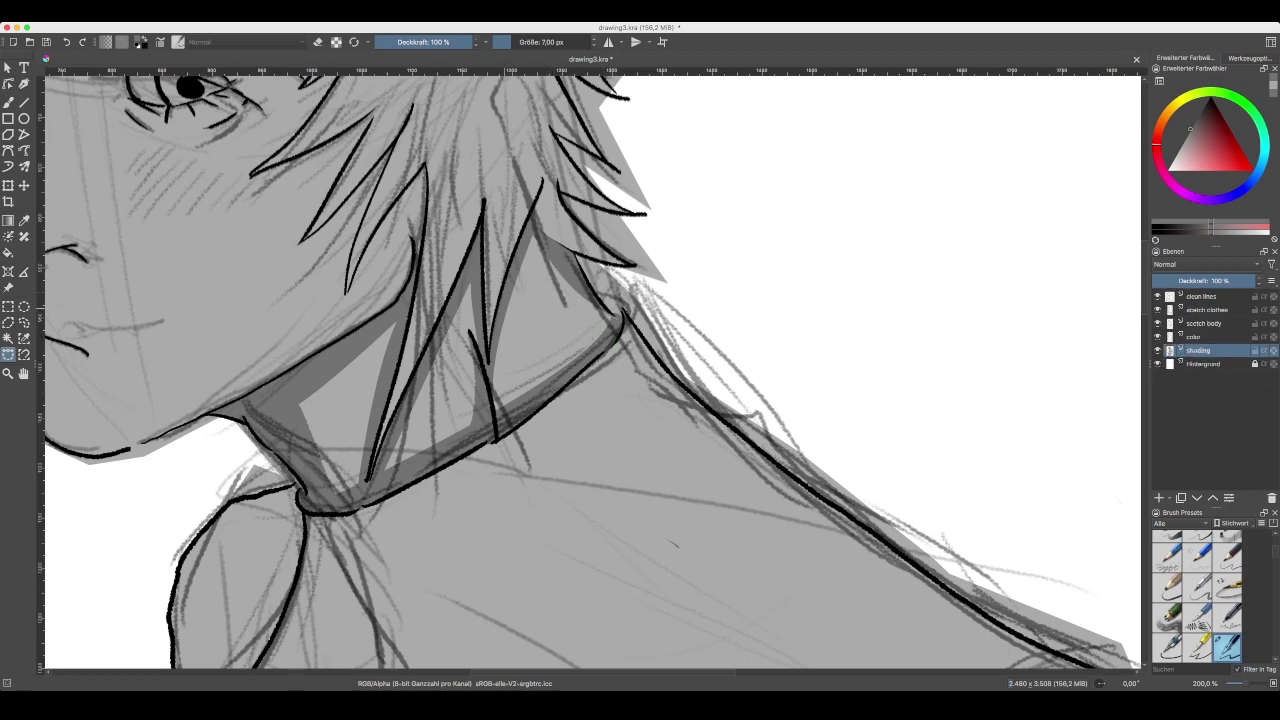
left_click(8, 102)
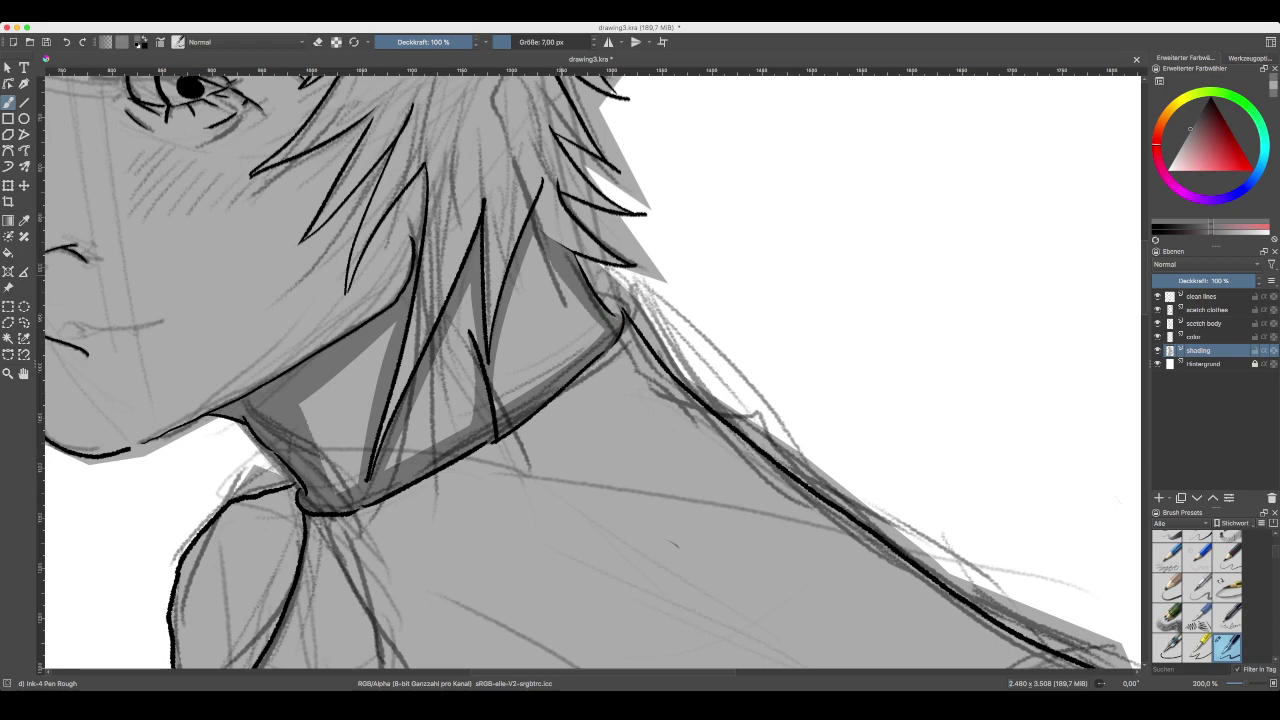
key("1")
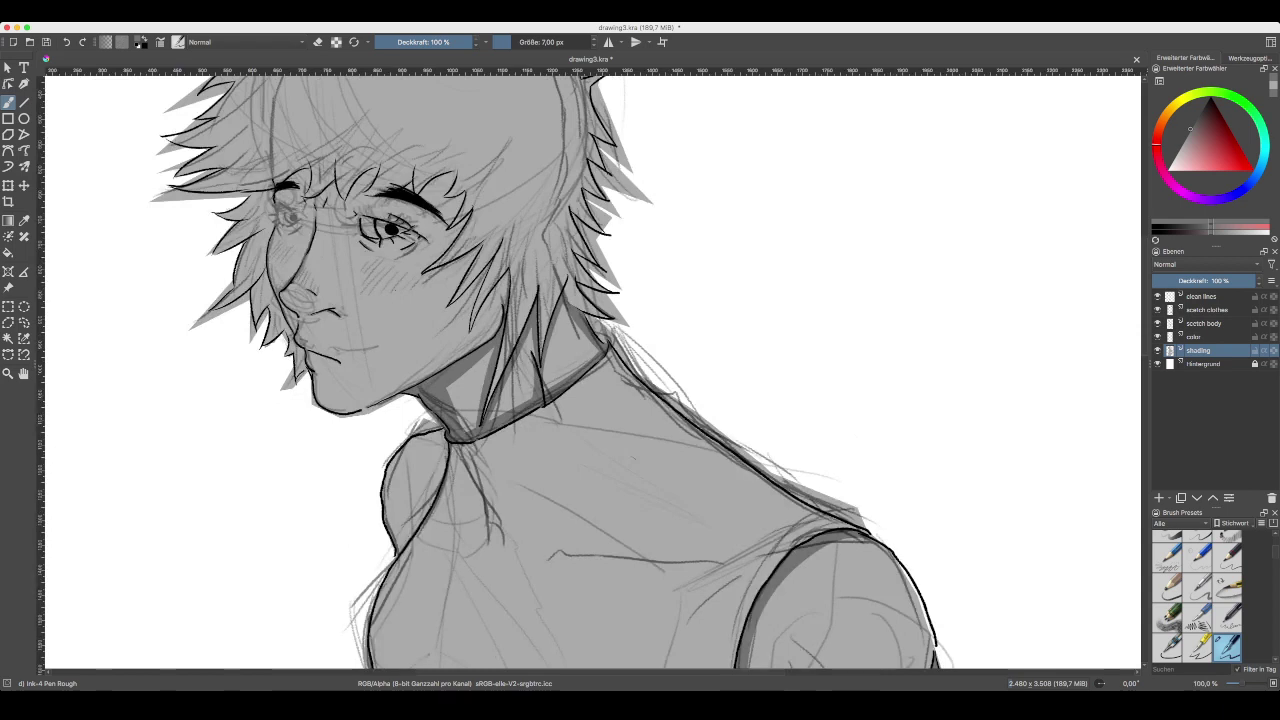
left_click_drag(394, 288, 474, 414)
key("ctrl+z")
left_click_drag(560, 330, 649, 484)
key("ctrl+plus")
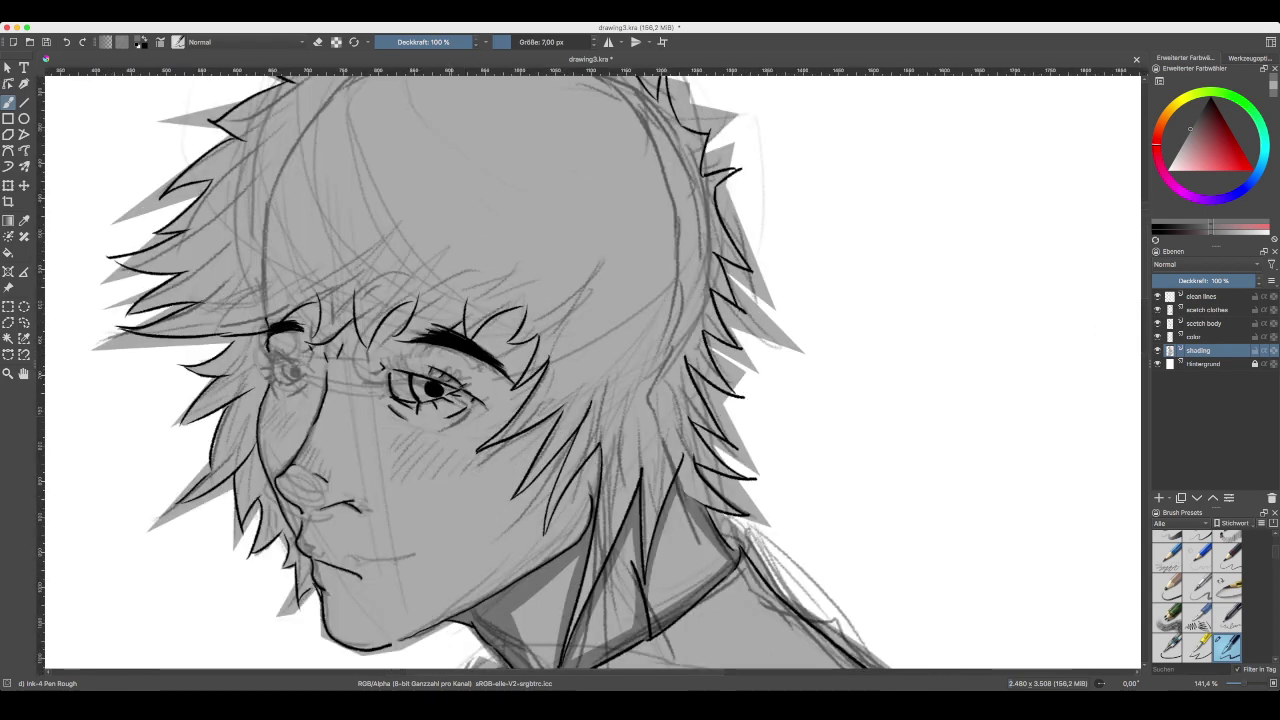
left_click_drag(556, 374, 641, 365)
key("ctrl+plus")
left_click_drag(647, 484, 546, 362)
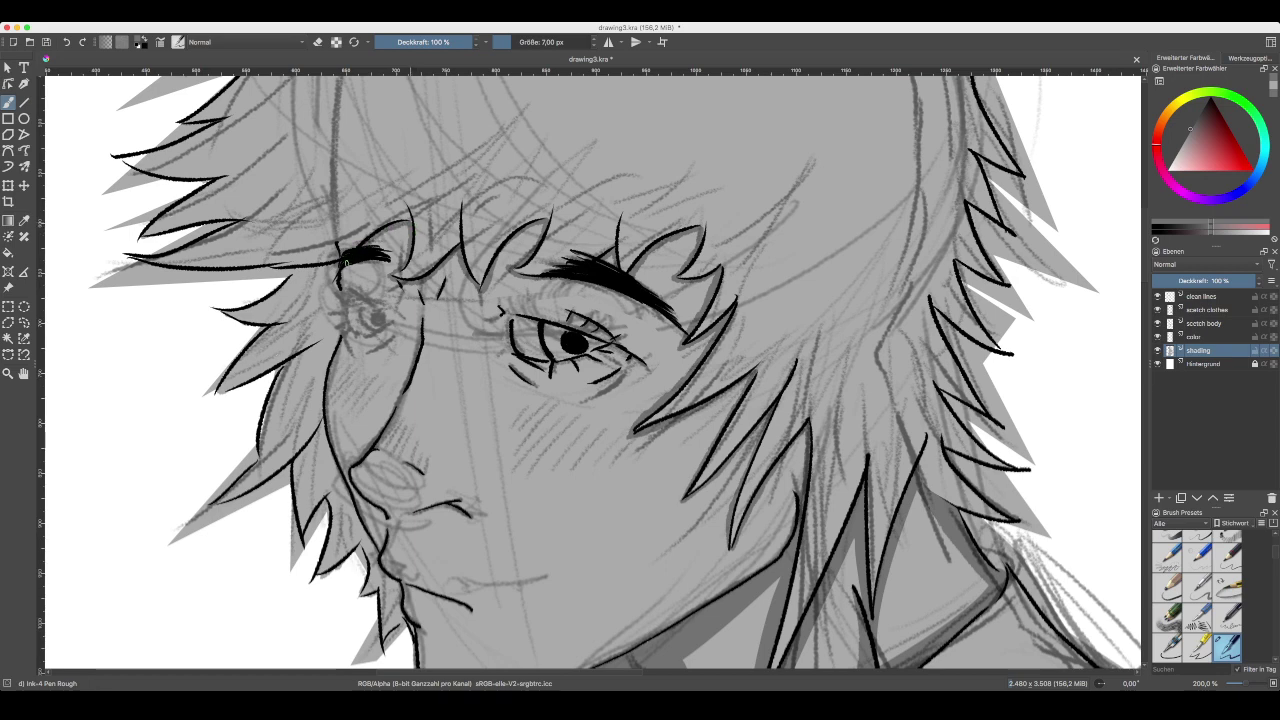
left_click_drag(346, 264, 359, 248)
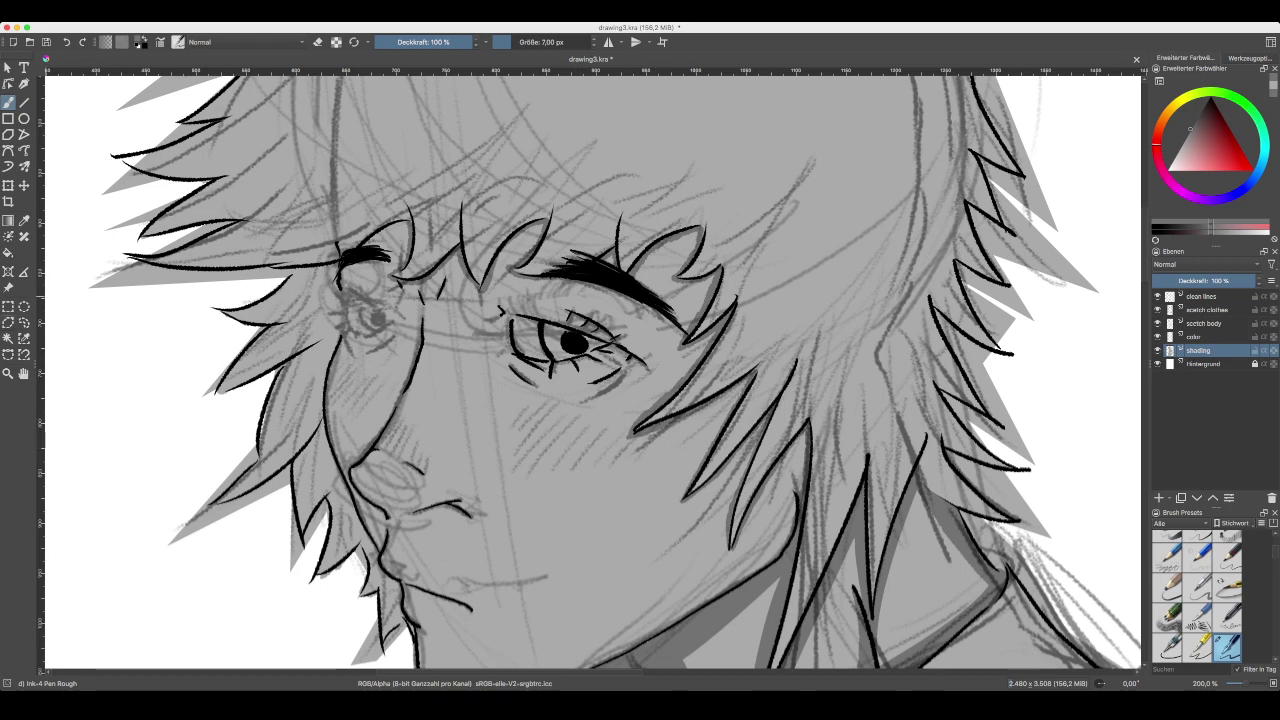
- Select the area around the fringe and cheek-side hair shadow outlines, and paste a copy of it as a new layer
left_click(8, 354)
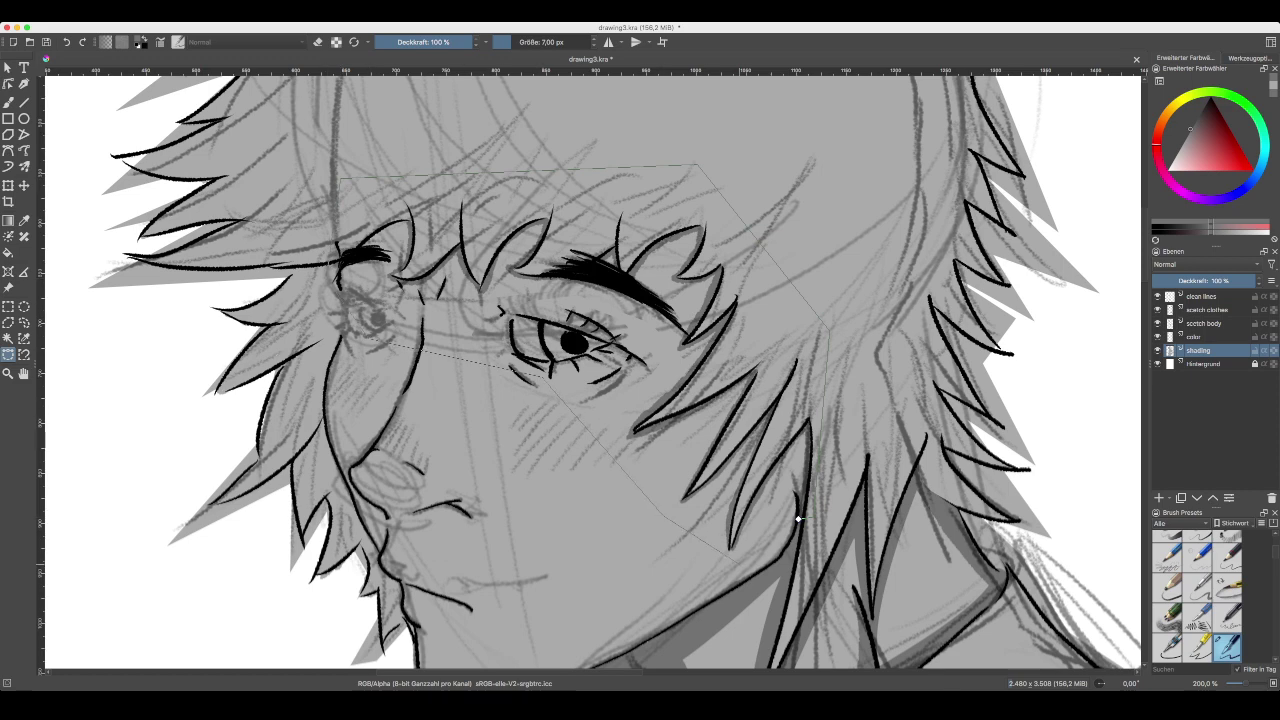
double_click(798, 520)
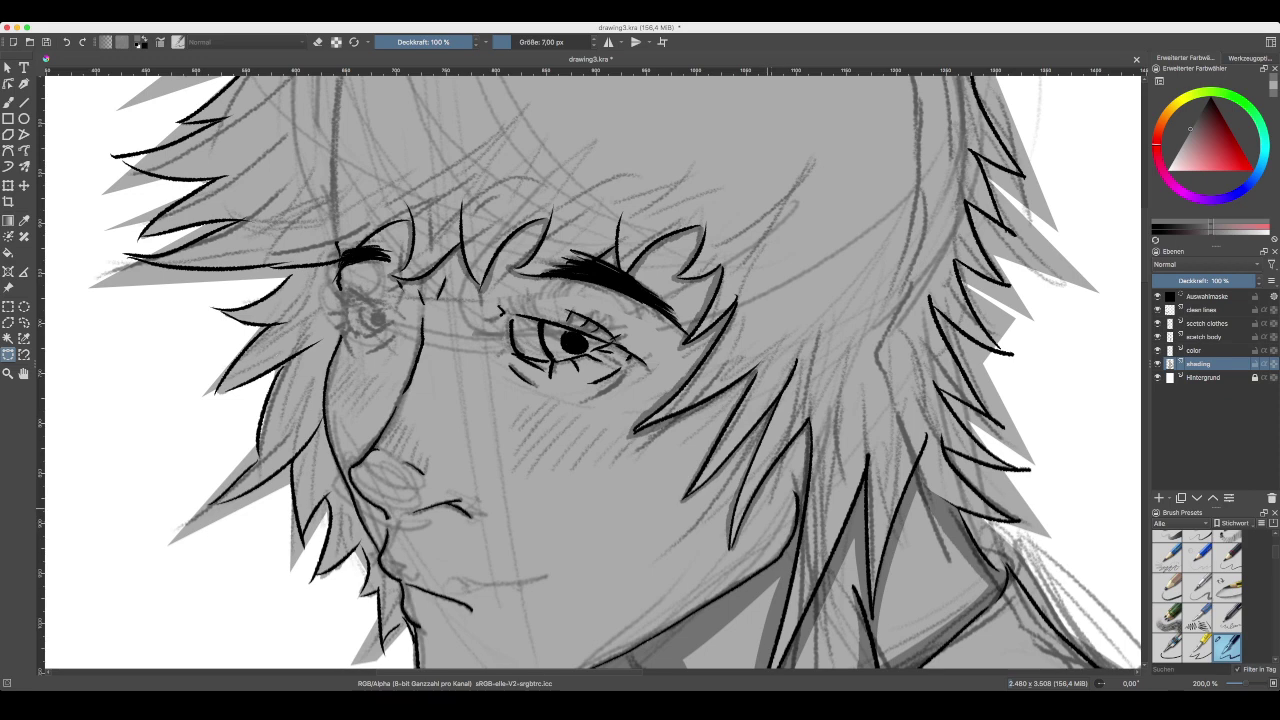
key("ctrl+shift+a")
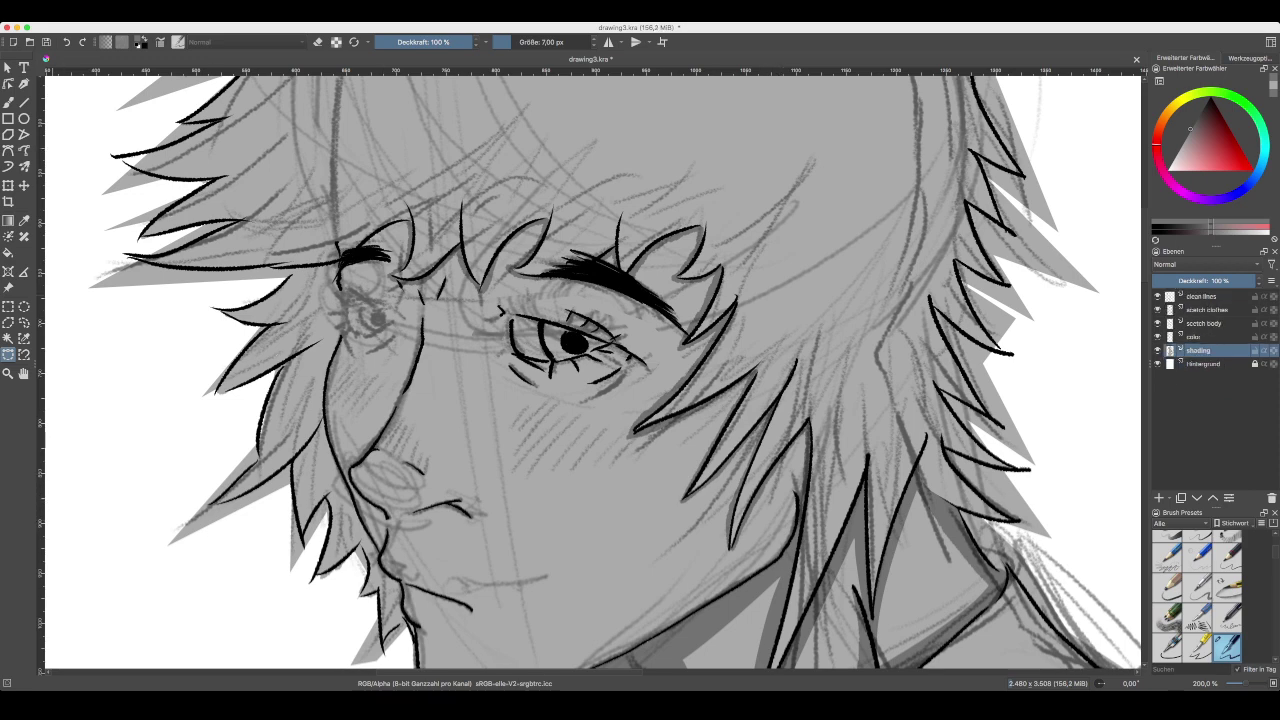
key("f")
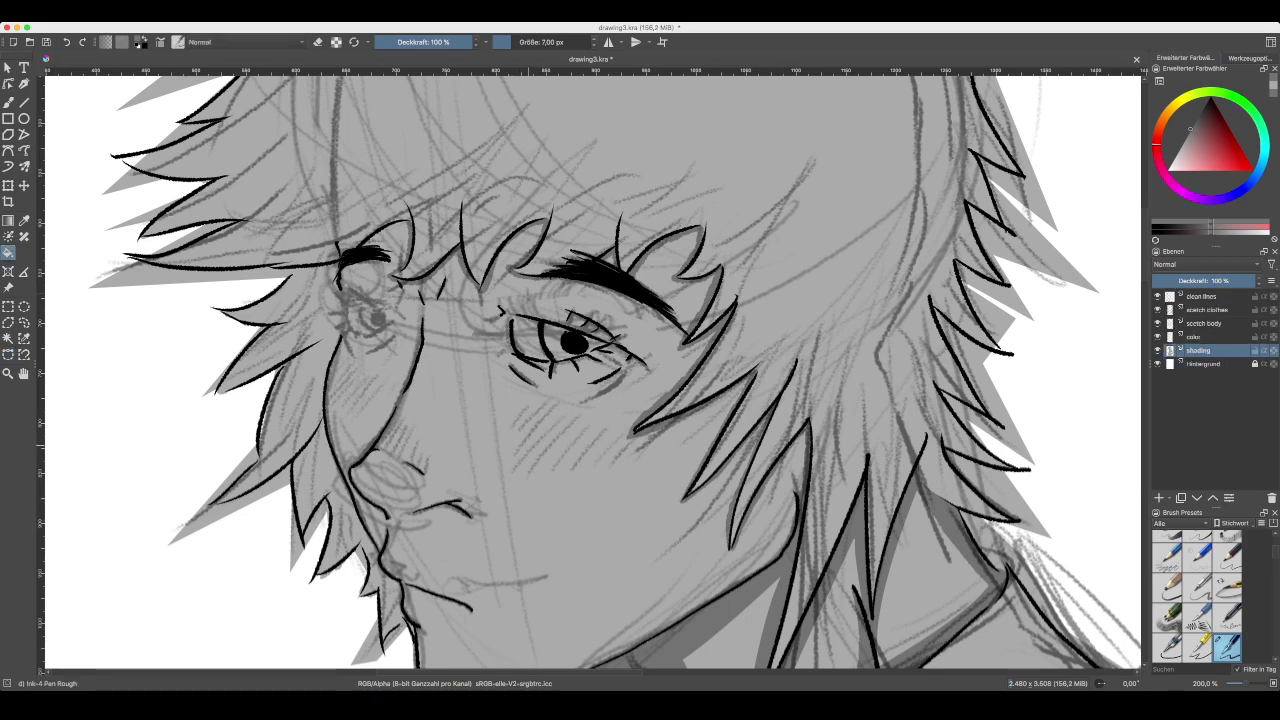
key("ctrl+v")
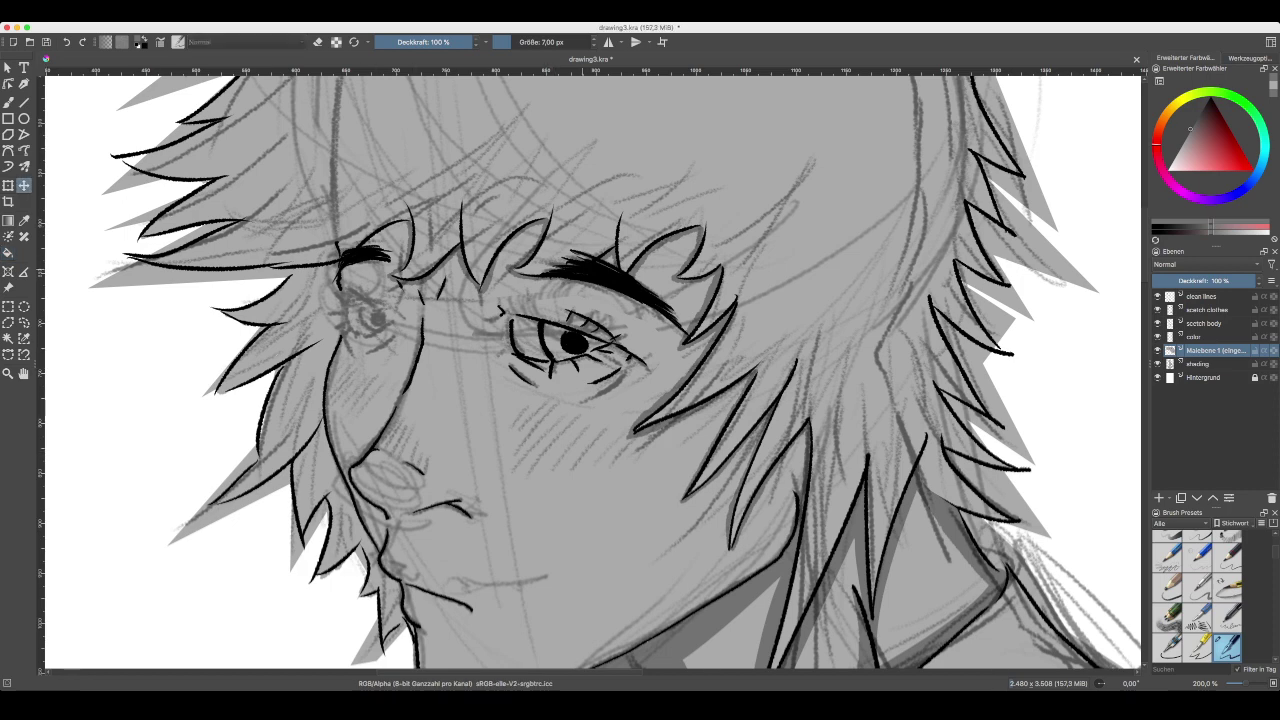
mouse_move(601, 226)
left_mouse_down()
mouse_move(579, 285)
mouse_move(579, 262)
left_mouse_up()
- Hide the line, sketch, color and shading layers so only the pasted hair shadow copy shows over the background
left_click(1158, 364)
left_click(1158, 351)
left_click(1158, 337)
left_click(1158, 324)
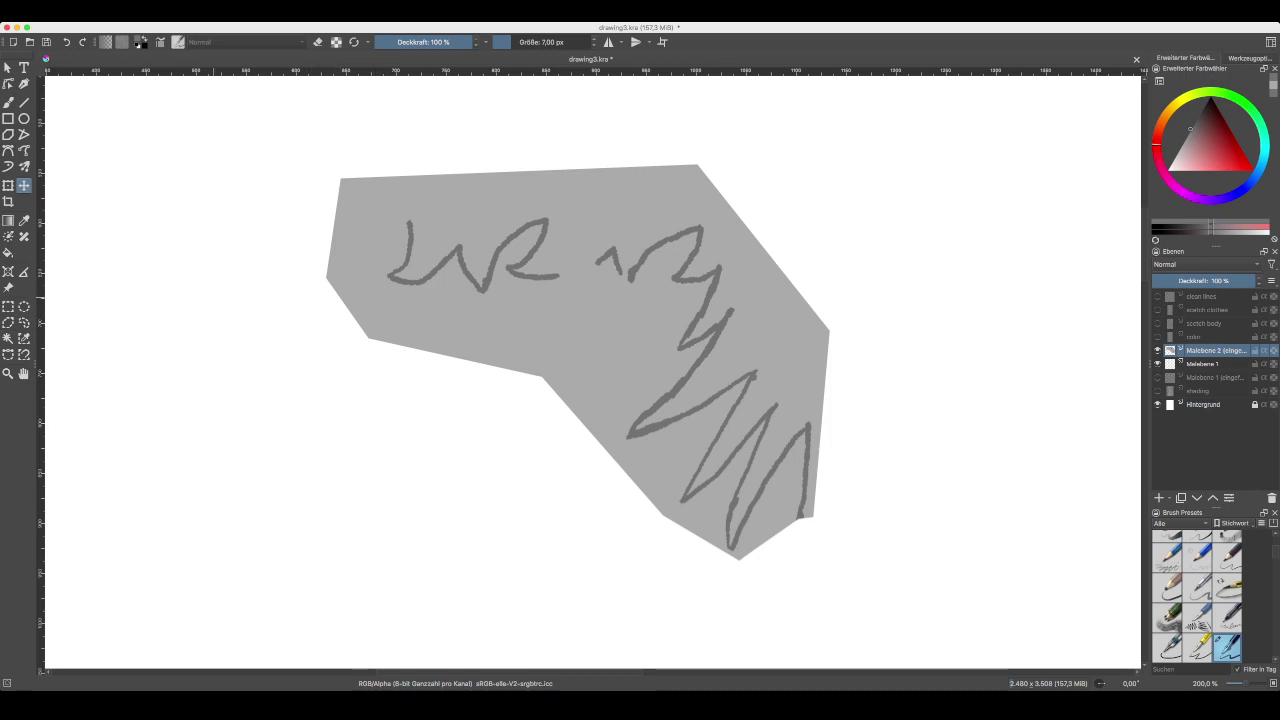
- Select the light grey fill around the copied shadow strokes by contiguous color, delete it and clear the selection
left_click(8, 338)
left_click(435, 316)
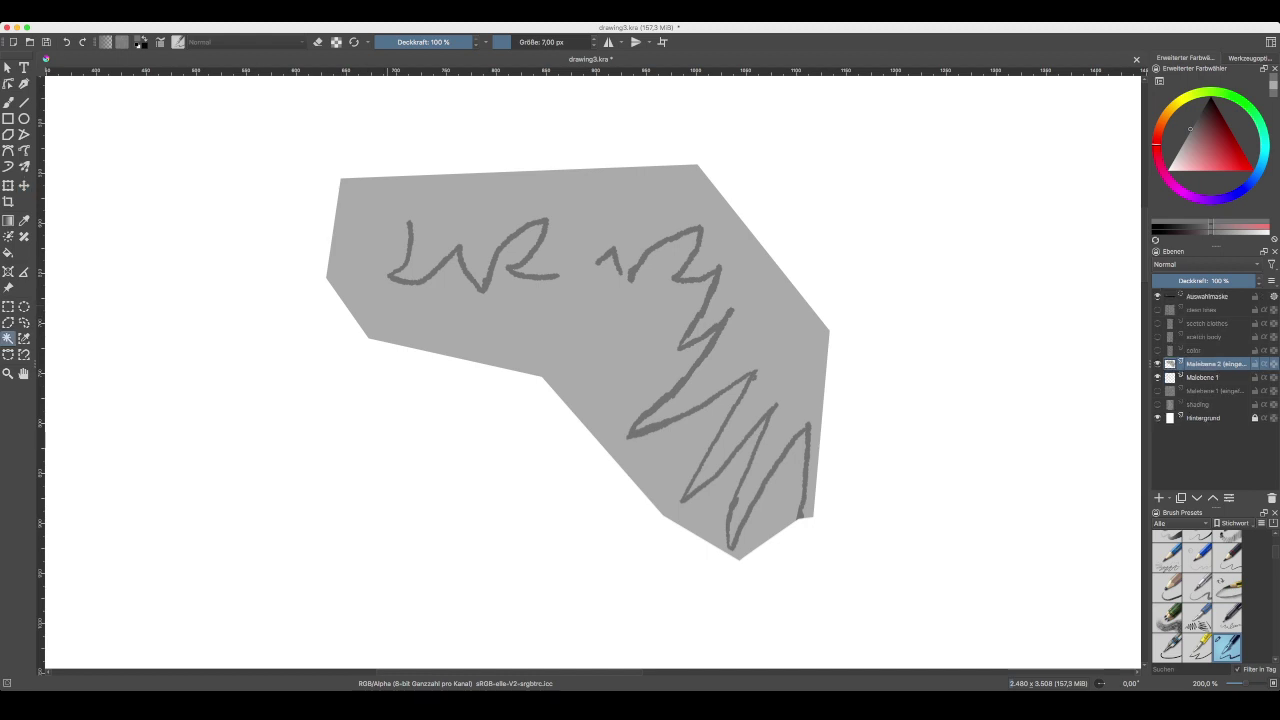
key("Delete")
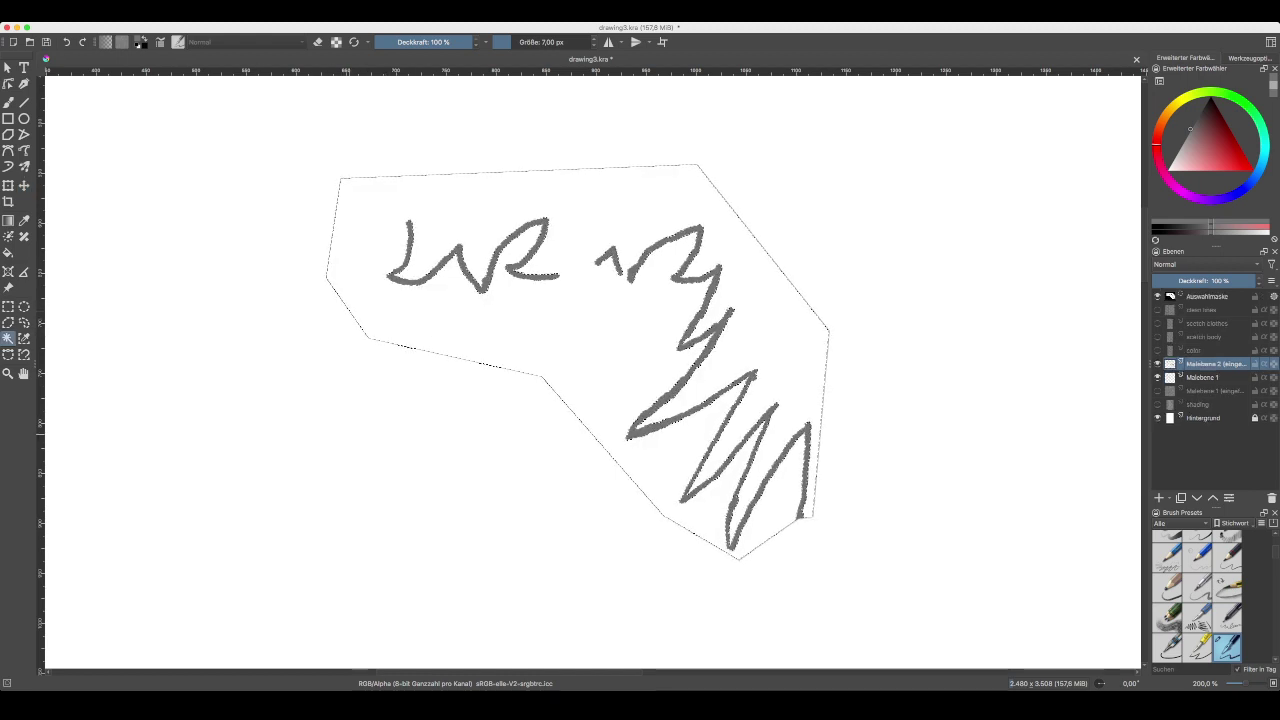
key("super+shift+a")
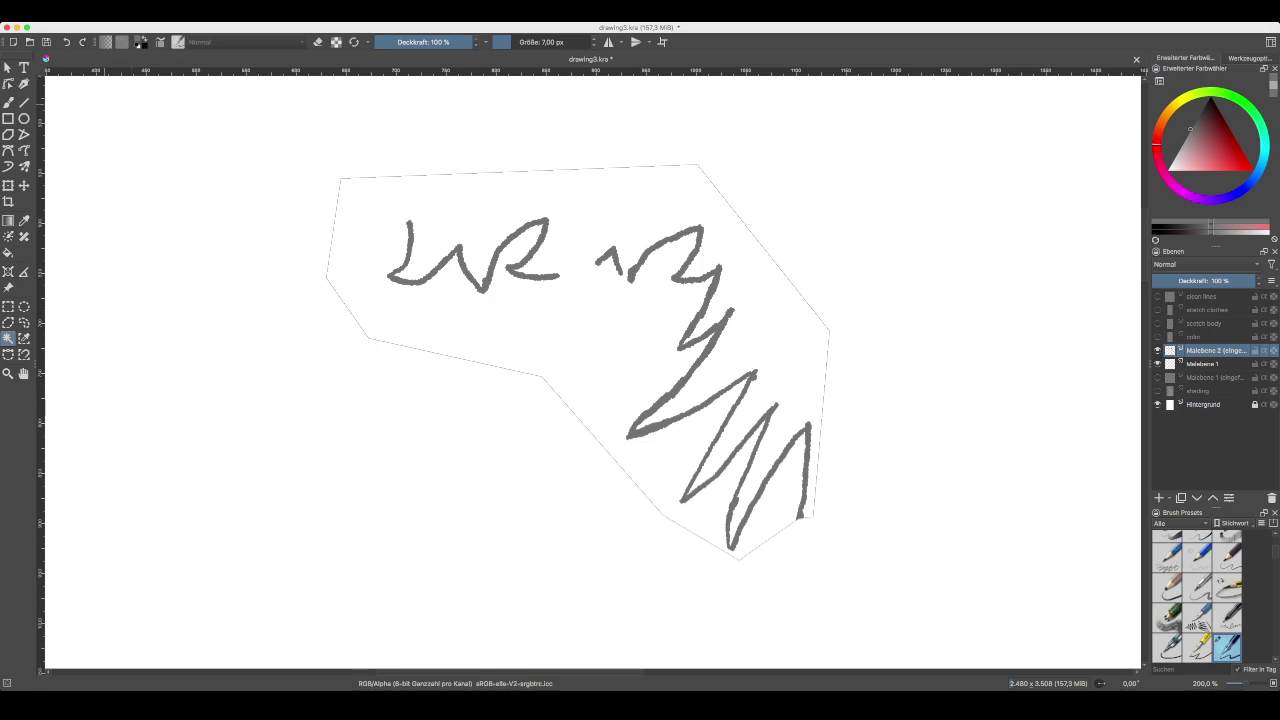
- Enclose the thin leftover outline around the copied hair shadow strokes in a ring-shaped magnetic selection and delete it
left_click(8, 101)
key("e")
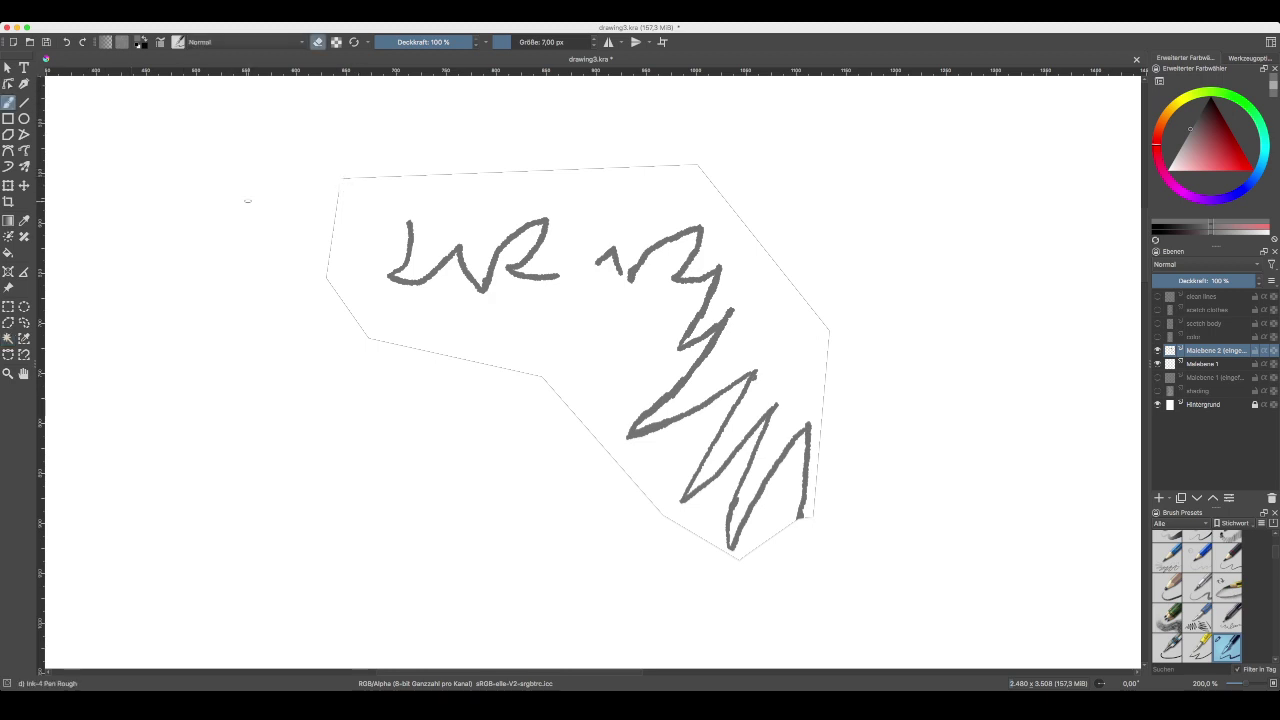
left_click(8, 354)
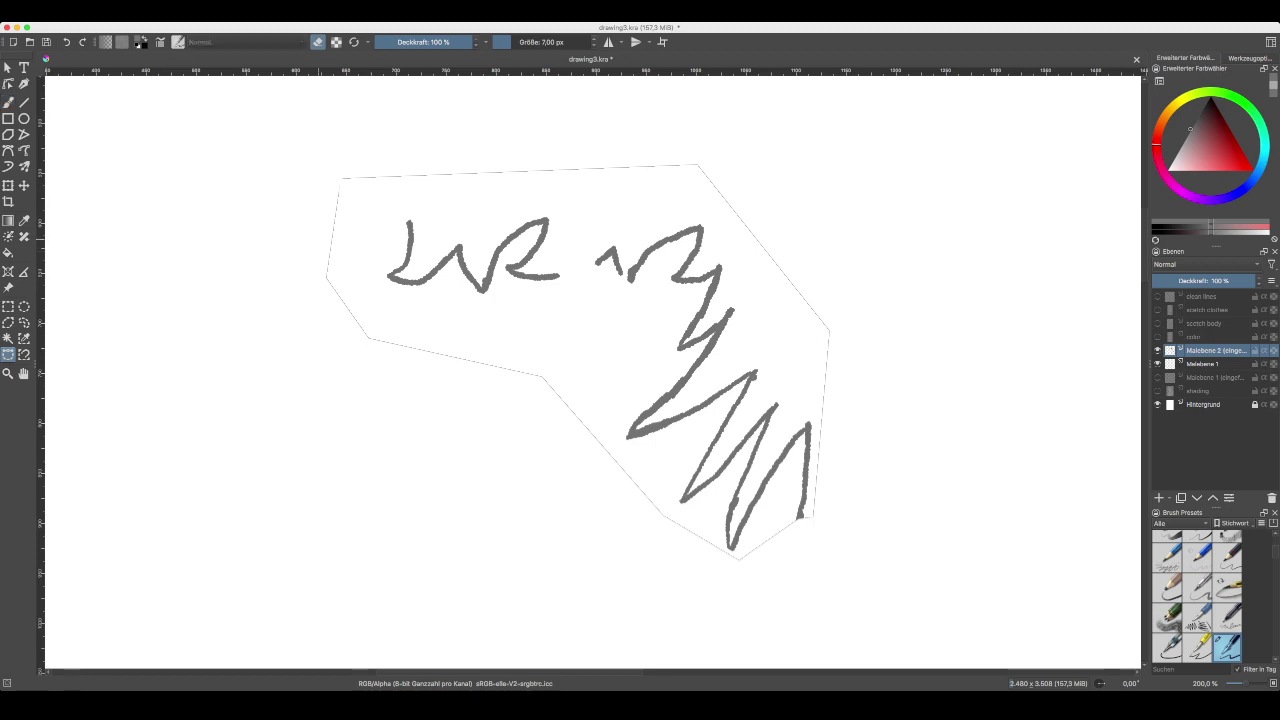
left_click_drag(320, 298, 321, 320)
left_click_drag(381, 402, 400, 420)
left_click_drag(452, 453, 473, 467)
left_click_drag(551, 511, 624, 547)
mouse_move(783, 581)
left_mouse_down()
mouse_move(812, 581)
mouse_move(898, 410)
mouse_move(790, 163)
mouse_move(555, 98)
mouse_move(305, 163)
left_mouse_up()
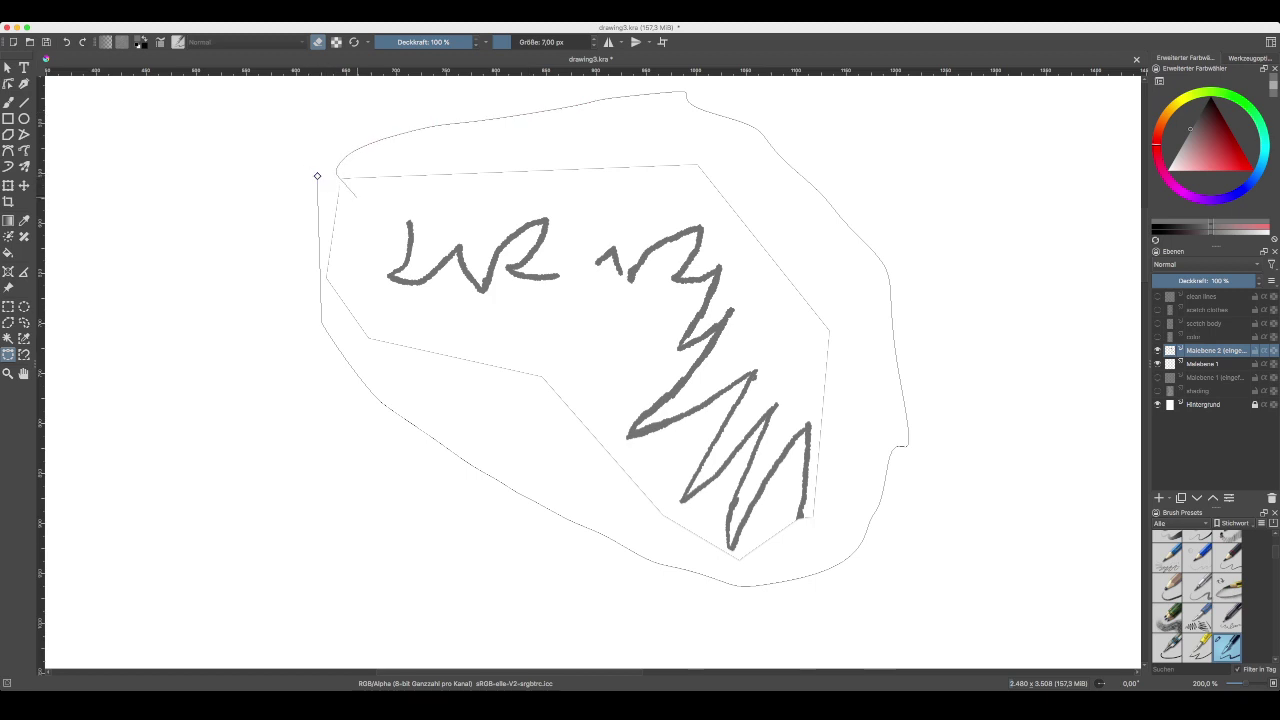
mouse_move(357, 197)
left_mouse_down()
mouse_move(364, 250)
mouse_move(366, 225)
mouse_move(428, 191)
mouse_move(688, 198)
mouse_move(776, 308)
mouse_move(815, 414)
mouse_move(815, 508)
mouse_move(810, 490)
mouse_move(760, 538)
mouse_move(728, 546)
mouse_move(648, 490)
mouse_move(546, 326)
mouse_move(494, 316)
mouse_move(346, 214)
mouse_move(345, 192)
mouse_move(317, 177)
left_mouse_up()
left_click(810, 515)
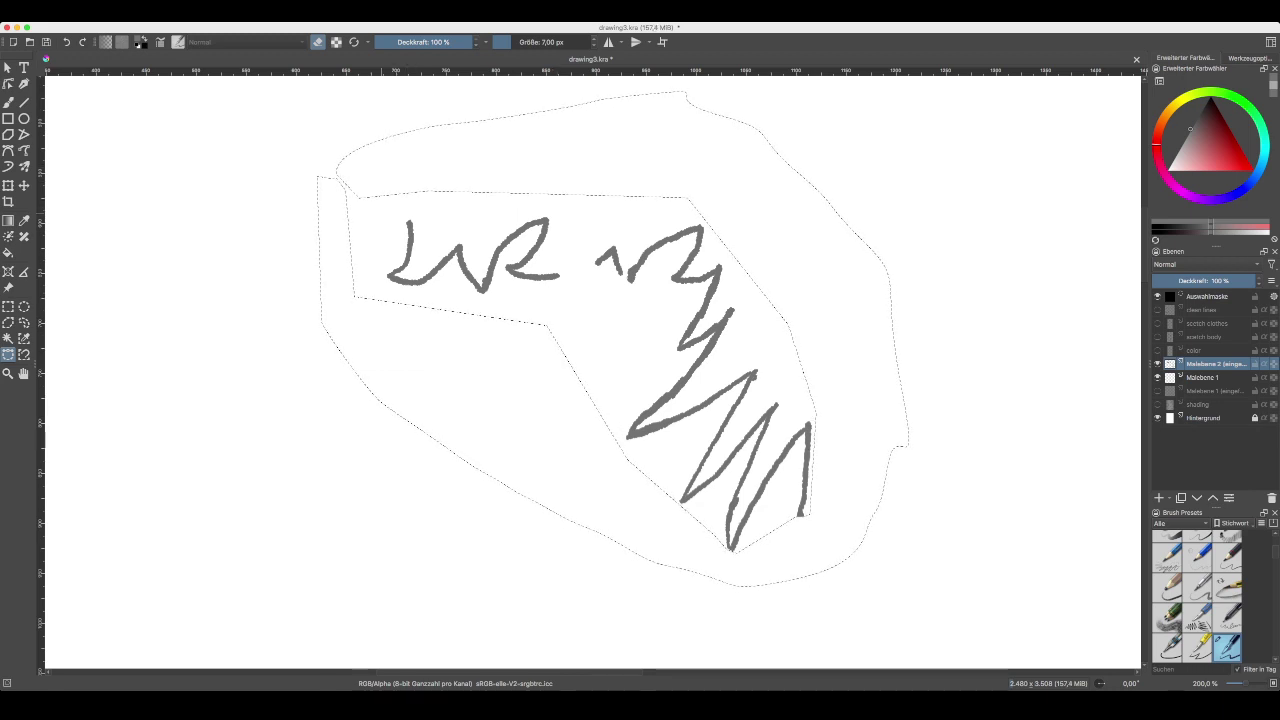
- Make a closed magnetic selection around all the cleaned fringe and cheek-side shadow strokes to copy them
left_click(381, 202)
left_click(377, 303)
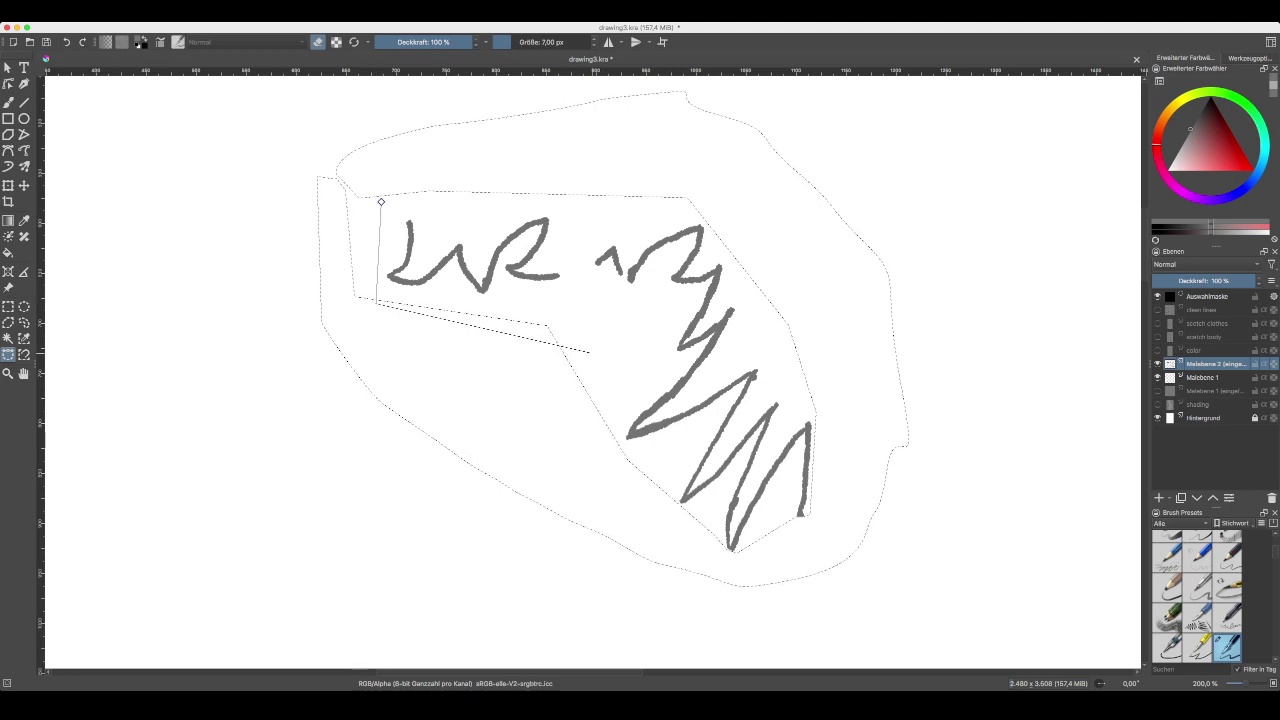
left_click(591, 352)
left_click(616, 494)
left_click(709, 548)
left_click(780, 565)
left_click(837, 481)
left_click(820, 312)
left_click(727, 165)
left_click(520, 148)
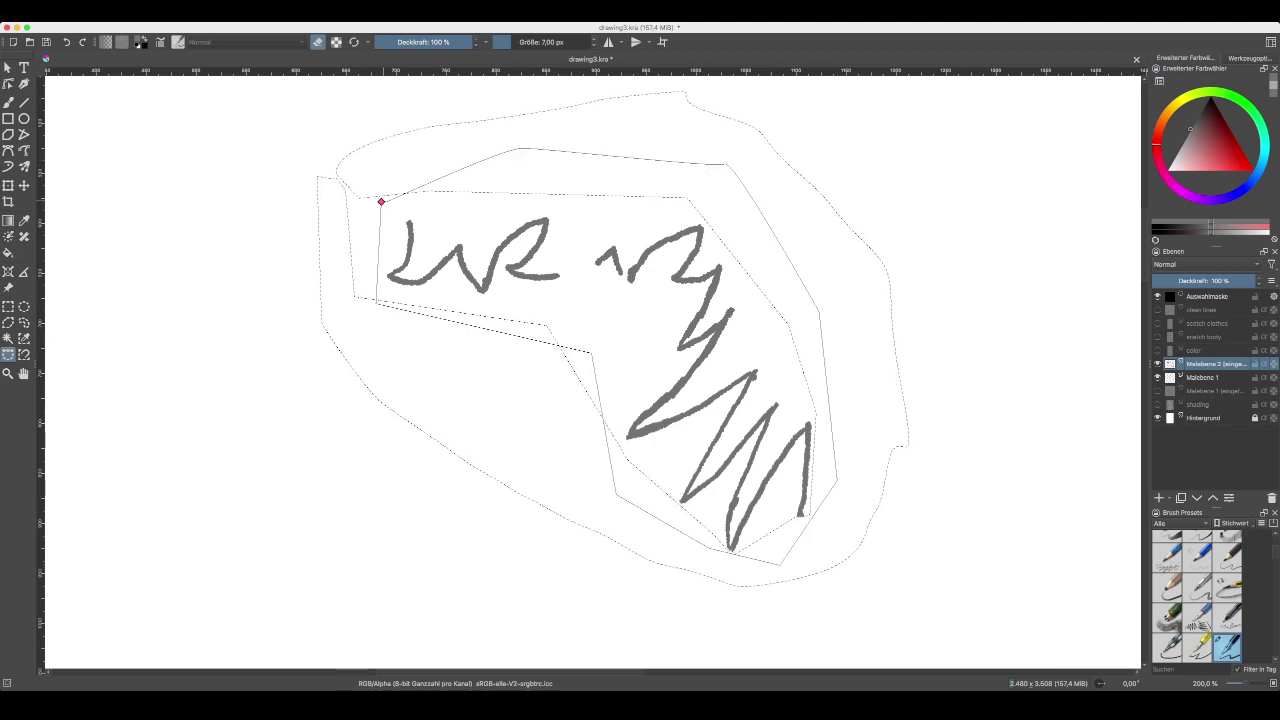
left_click(381, 202)
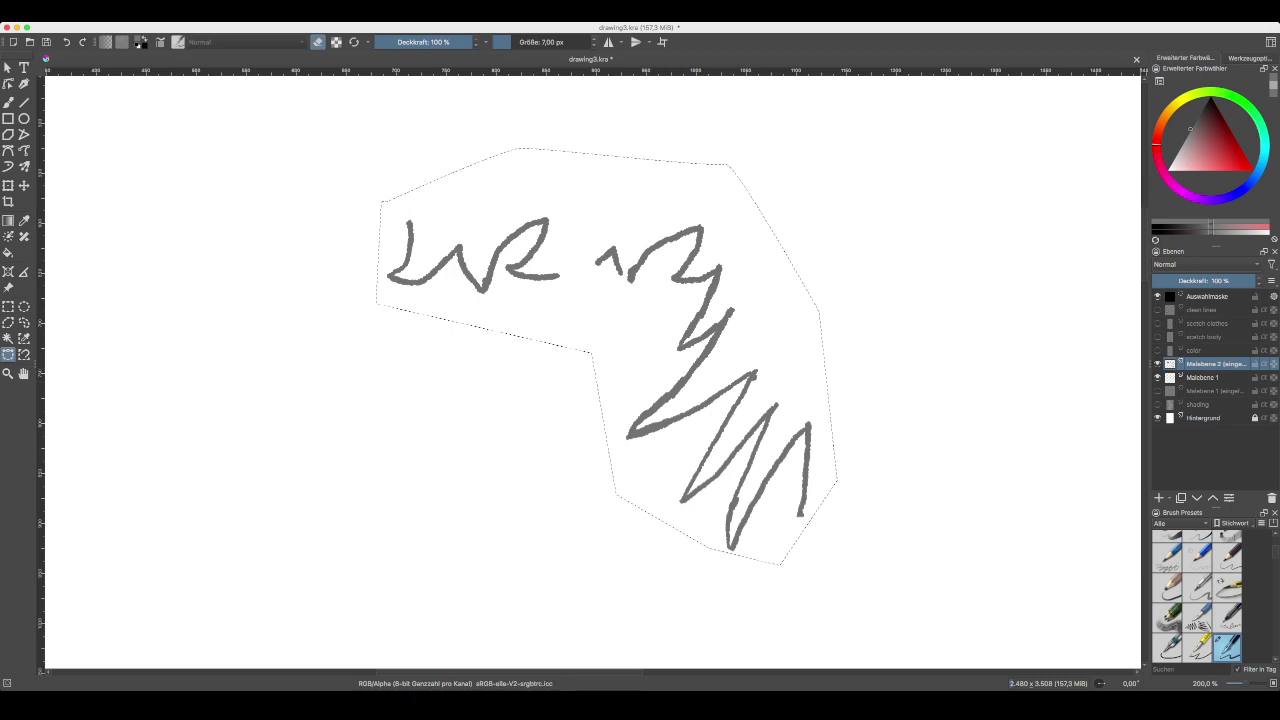
- Hide the pasted Malebene 2 layer, show the pasted Malebene 1 and shading layers, and clear the selection
left_click(1157, 364)
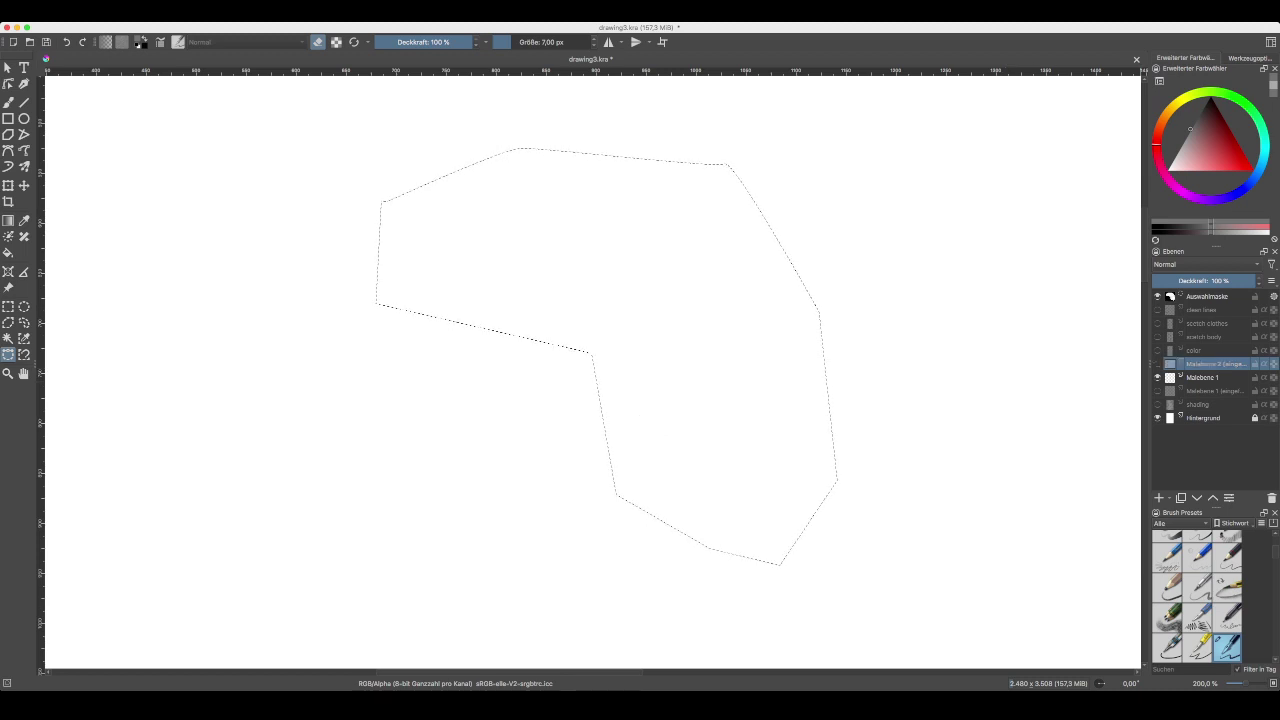
left_click(1157, 391)
left_click(1157, 404)
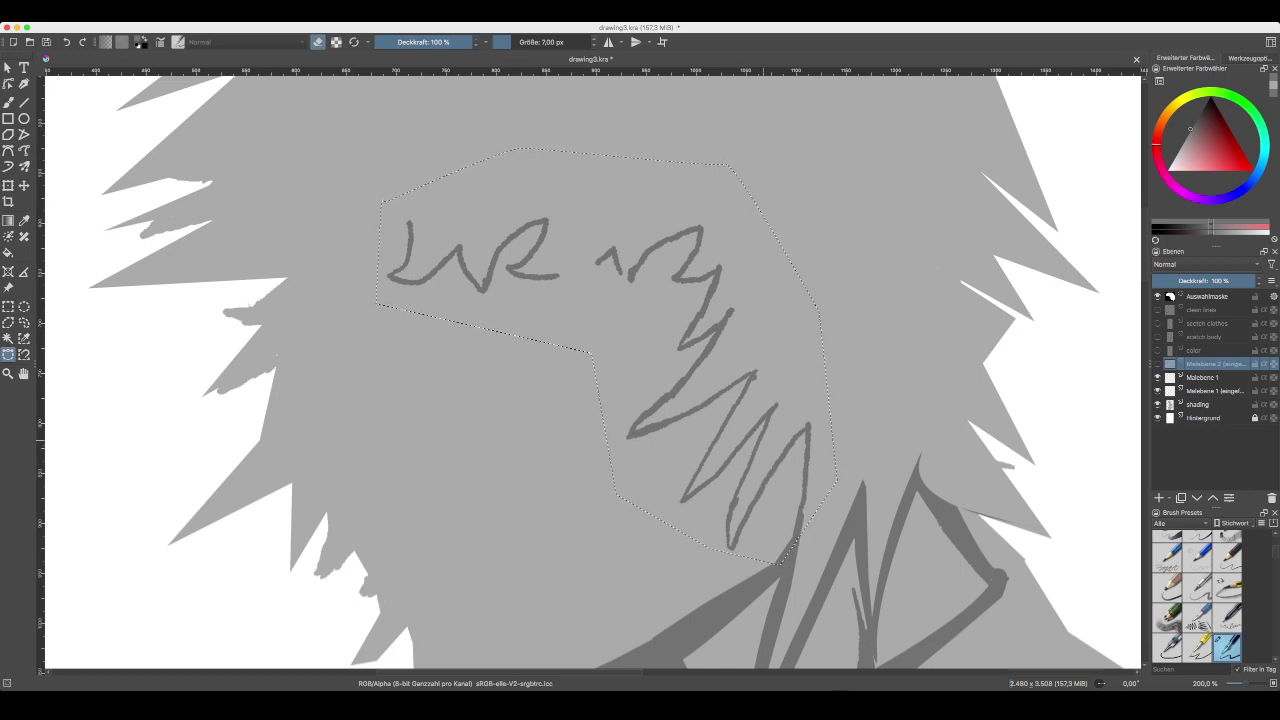
key("super+shift+a")
left_click(781, 454)
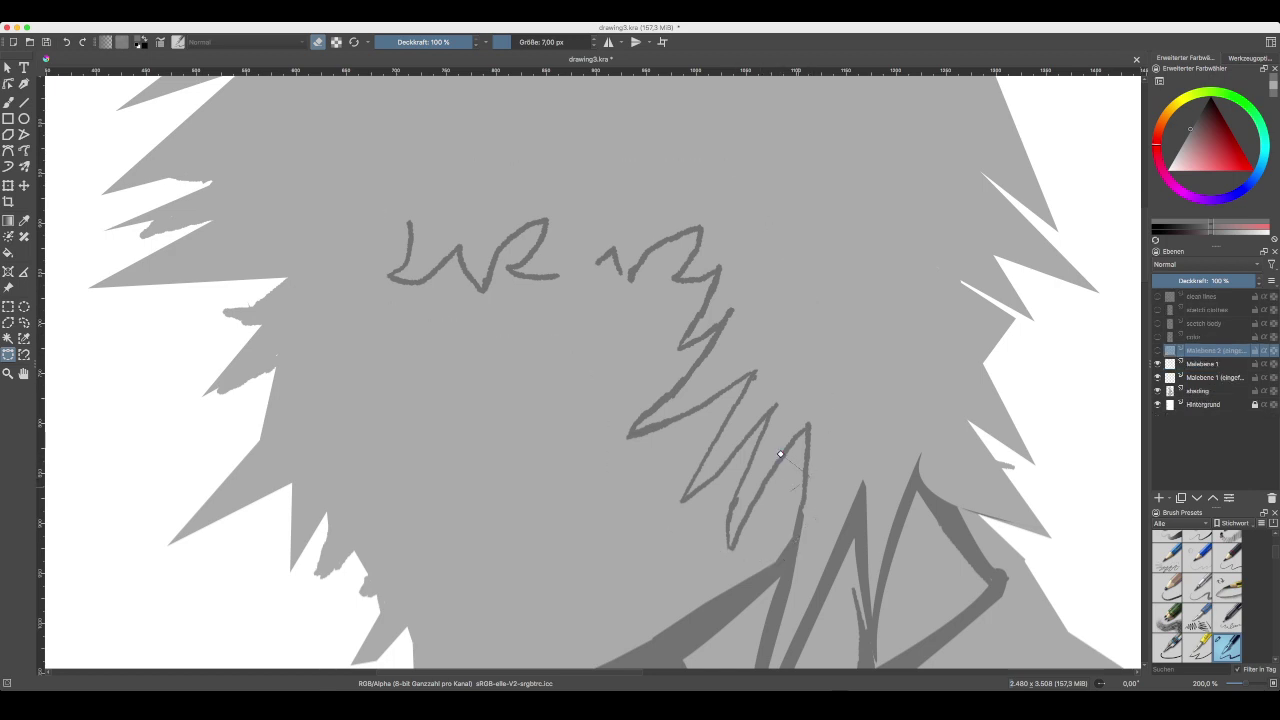
left_click(780, 454)
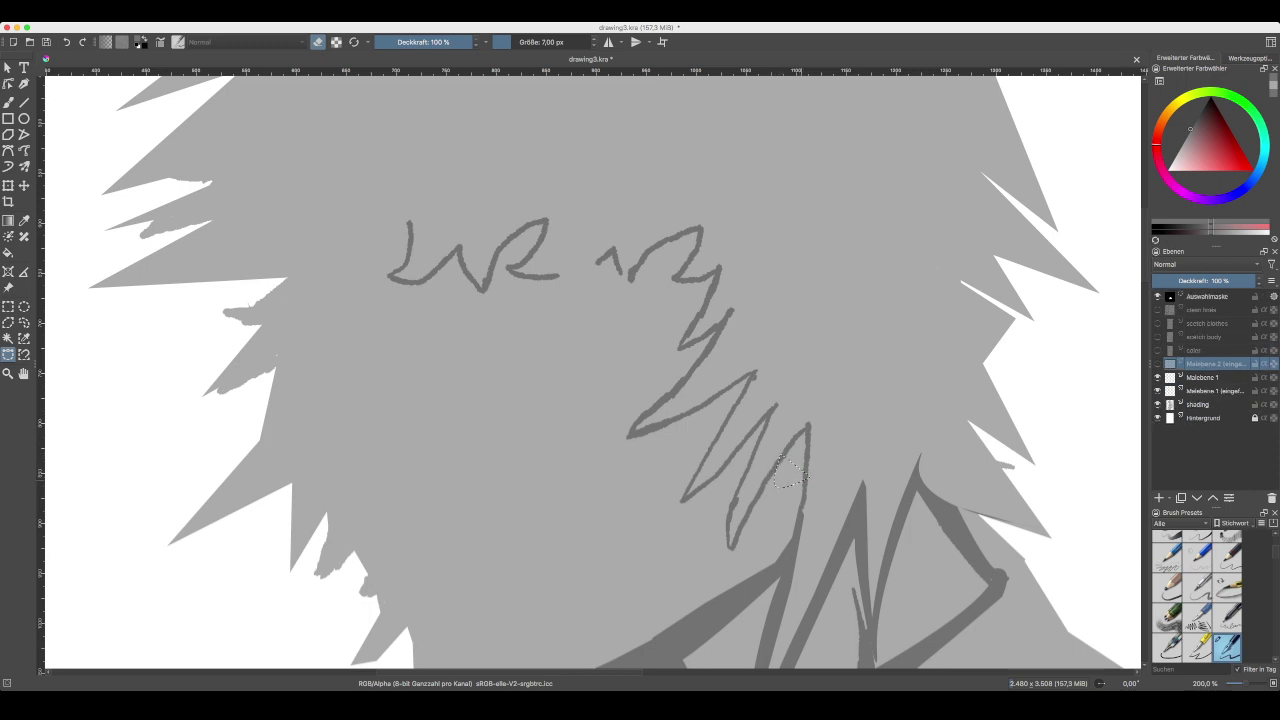
key("ctrl+shift+a")
- Show the color, sketch and clean lines layers again, and paste the copied hair shadow strokes as a new layer
left_click(1158, 337)
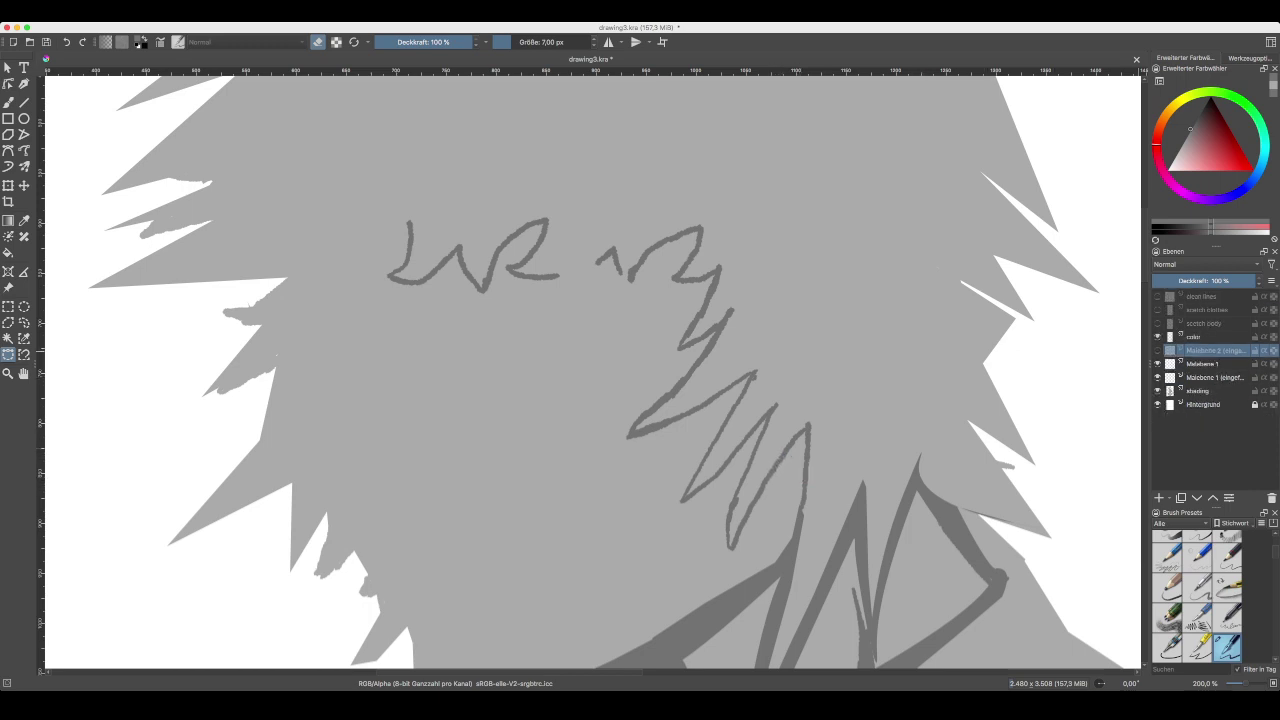
left_click(1158, 323)
left_click(1158, 310)
left_click(1158, 296)
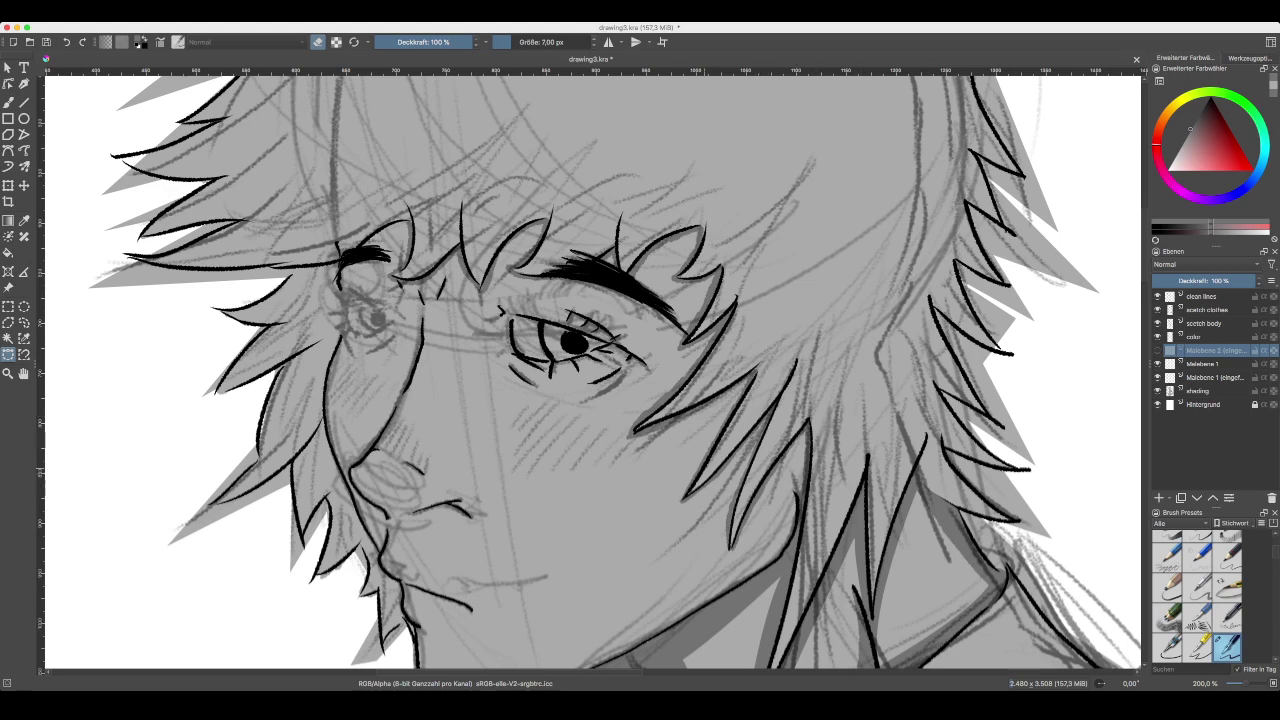
key("ctrl+v")
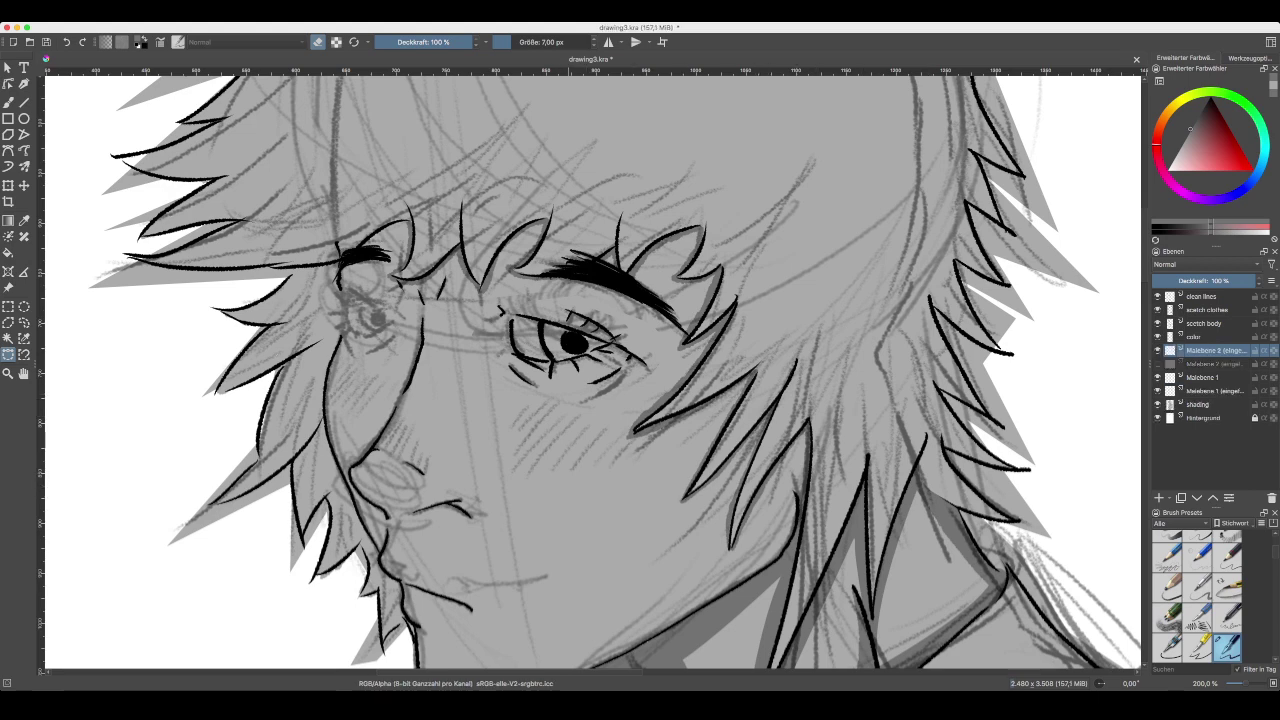
- Move the pasted shadow strokes down and left, away from the fringe and cheek-side hair lines
key("t")
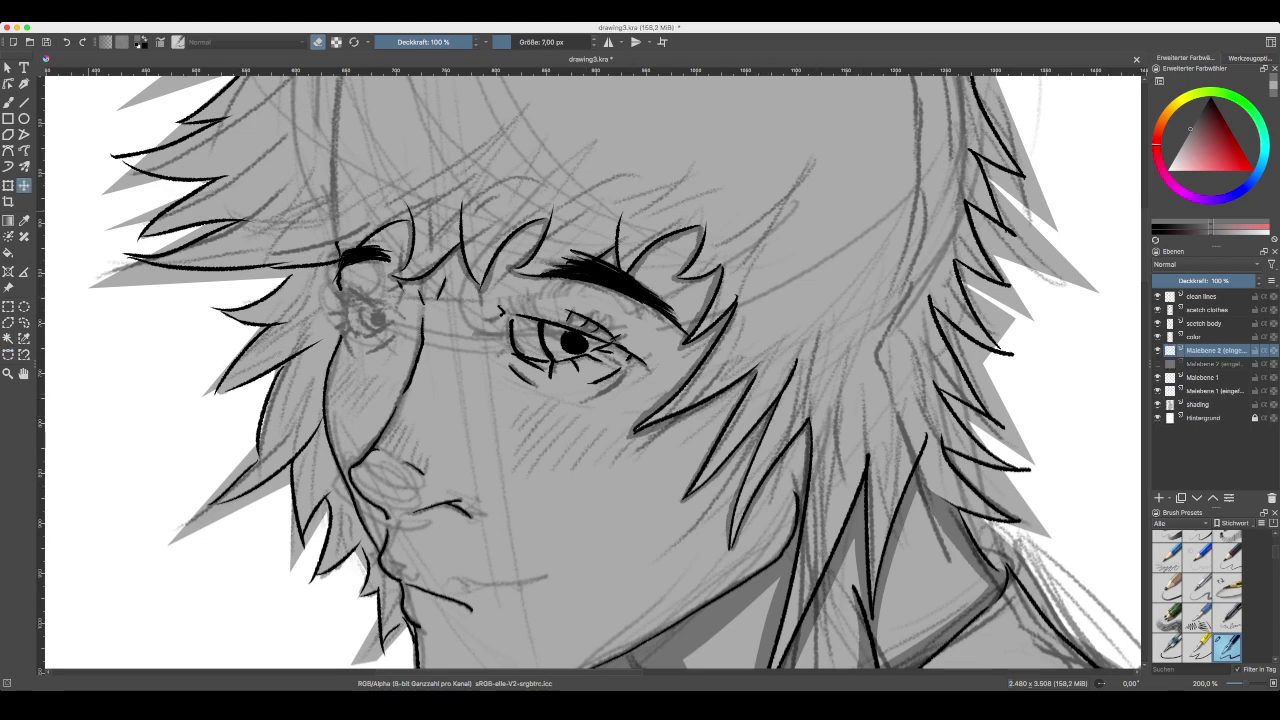
mouse_move(602, 384)
left_mouse_down()
mouse_move(583, 414)
mouse_move(596, 396)
left_mouse_up()
key("Down")
key("Down")
key("Down")
key("Down")
key("Down")
key("Down")
key("Down")
key("Right")
key("Down")
key("Down")
key("Down")
key("Down")
key("Down")
key("Down")
key("Down")
key("Down")
key("Down")
key("Down")
key("Down")
key("Down")
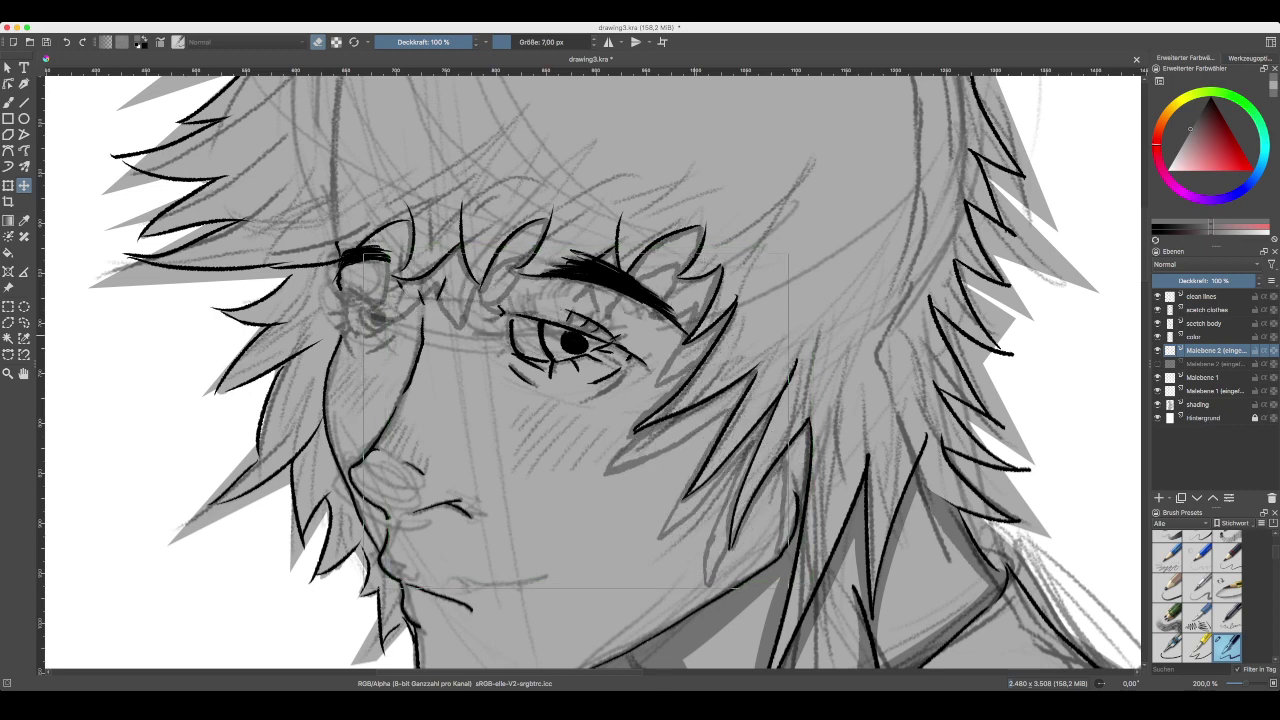
key("Left")
key("Left")
key("Left")
key("Left")
key("Left")
key("Left")
key("Left")
key("Left")
key("Left")
key("Left")
key("Left")
key("Left")
key("Left")
key("Left")
key("Down")
key("Down")
key("Down")
key("Down")
key("Down")
key("Down")
- Move the pasted shadow strokes back up and right, close to the fringe and hair tip lines
left_click_drag(569, 432, 578, 413)
key("Up")
key("Up")
key("Up")
key("Up")
key("Up")
key("Up")
key("Up")
key("Up")
key("Up")
key("Up")
key("Up")
key("Up")
key("Right")
key("Right")
key("Right")
key("Right")
key("Right")
key("Right")
key("Right")
key("Right")
key("Right")
key("Right")
key("Right")
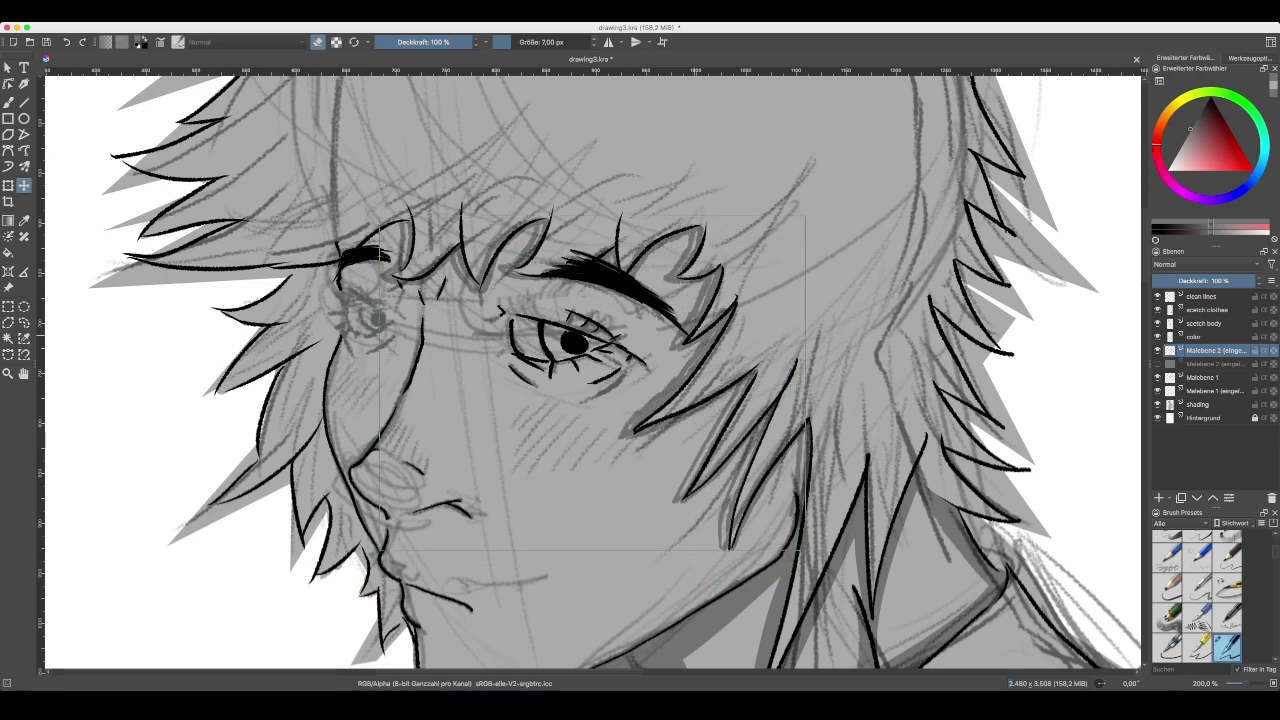
- Nudge the pasted shadow strokes slightly left and down so they sit just beneath the fringe and hair tips
key("Left")
key("Left")
key("Left")
key("Left")
key("Left")
key("Down")
key("Down")
key("Down")
key("Down")
key("Down")
key("Down")
key("Down")
key("Down")
key("Down")
key("Down")
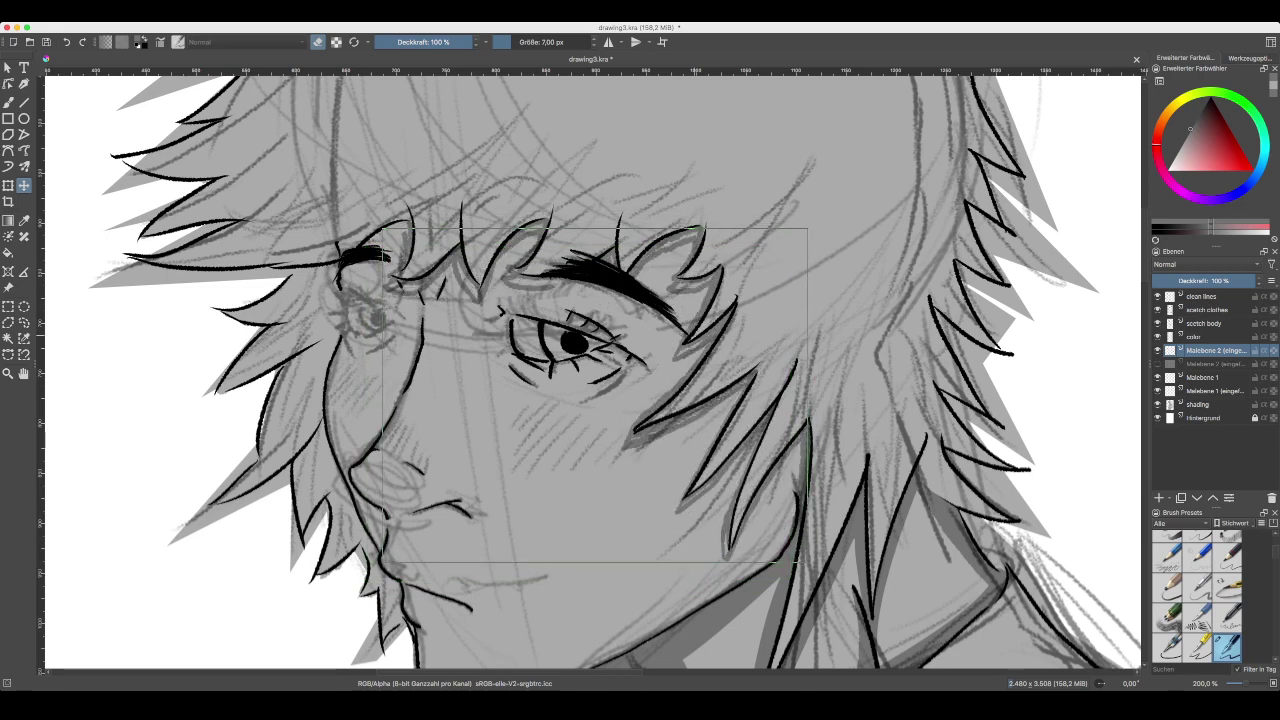
key("Down")
key("Down")
key("Down")
key("Down")
key("Down")
key("Down")
key("Down")
key("Down")
key("Down")
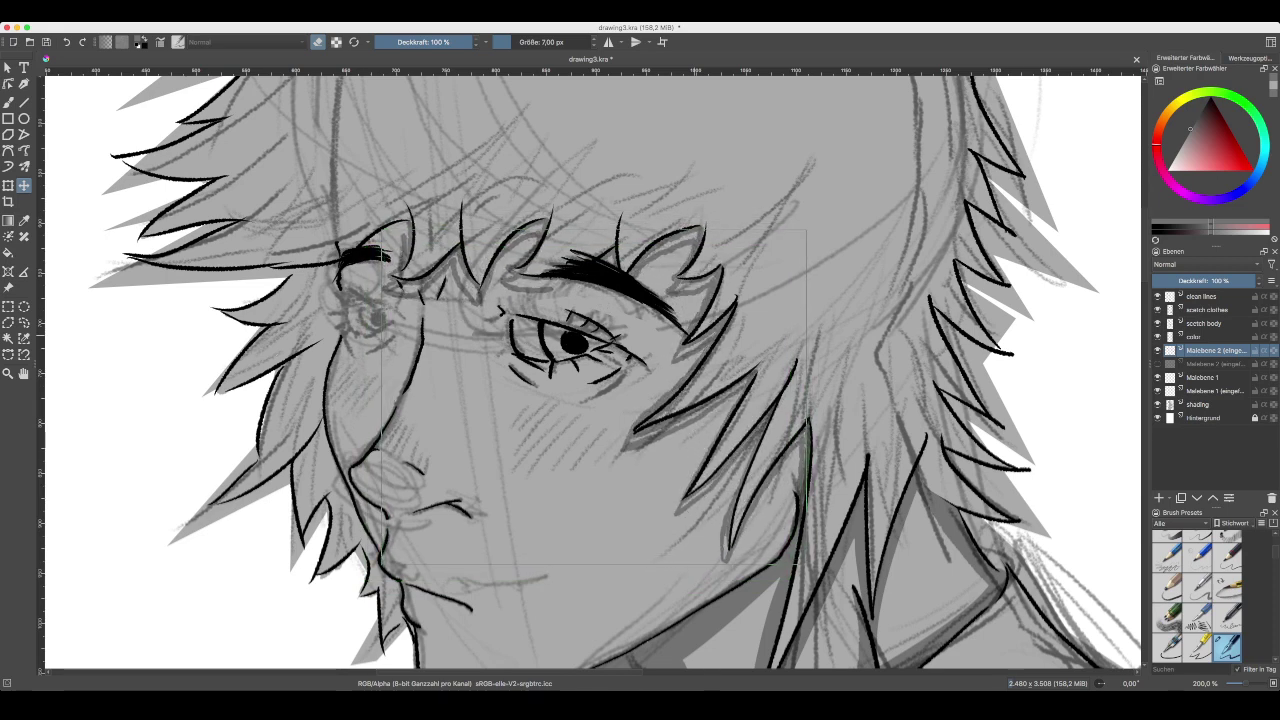
- Move the pasted shadow strokes further left and down, away from the fringe and cheek-side hair tips
key("Left")
key("Left")
key("Left")
key("Left")
key("Left")
key("Left")
key("Left")
key("Left")
key("Left")
key("Left")
key("Down")
key("Down")
key("Down")
key("Down")
key("Down")
key("Down")
key("Down")
key("Down")
key("Down")
key("Down")
key("Down")
key("Down")
key("Down")
key("Down")
key("Down")
key("Down")
key("Down")
key("Down")
key("Down")
key("Down")
key("Down")
key("Down")
key("Down")
key("Down")
key("Down")
key("Down")
key("Down")
key("Left")
key("Left")
key("Left")
key("Left")
key("Left")
key("Left")
key("Left")
key("Left")
key("Left")
key("Left")
key("Left")
key("Left")
key("Left")
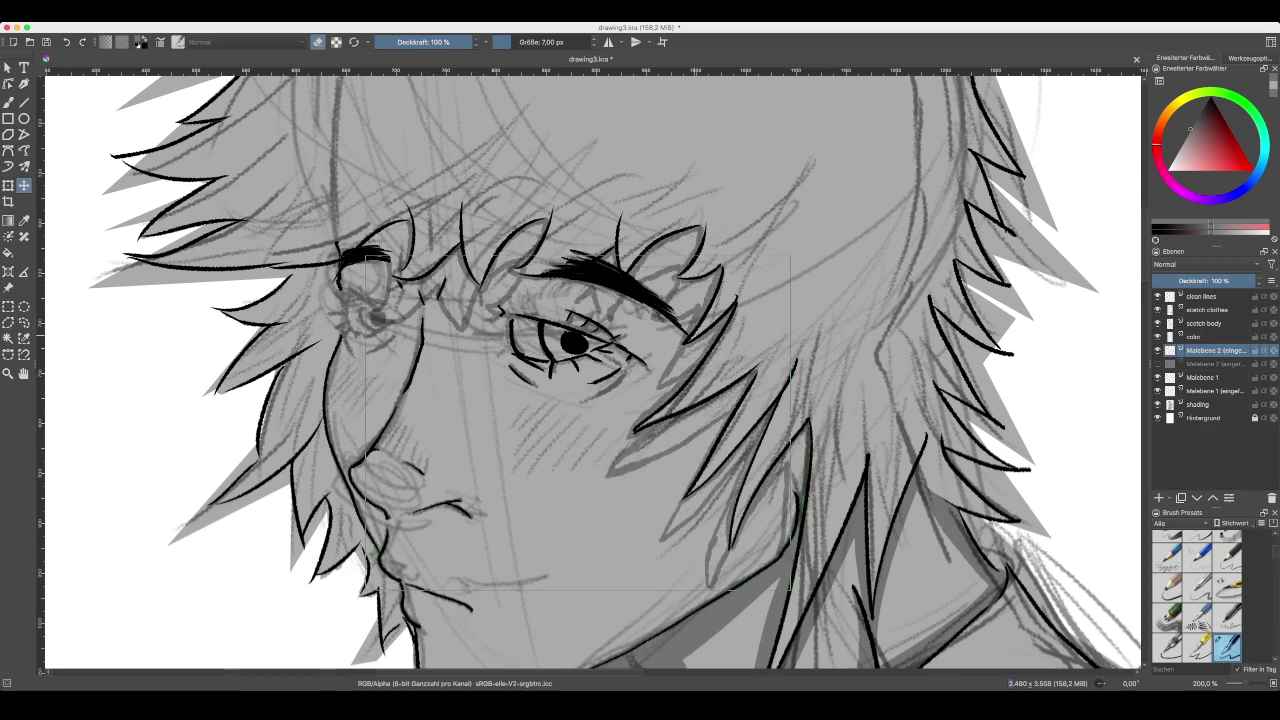
- Delete the pasted shadow strokes and hide their emptied layer
key("Delete")
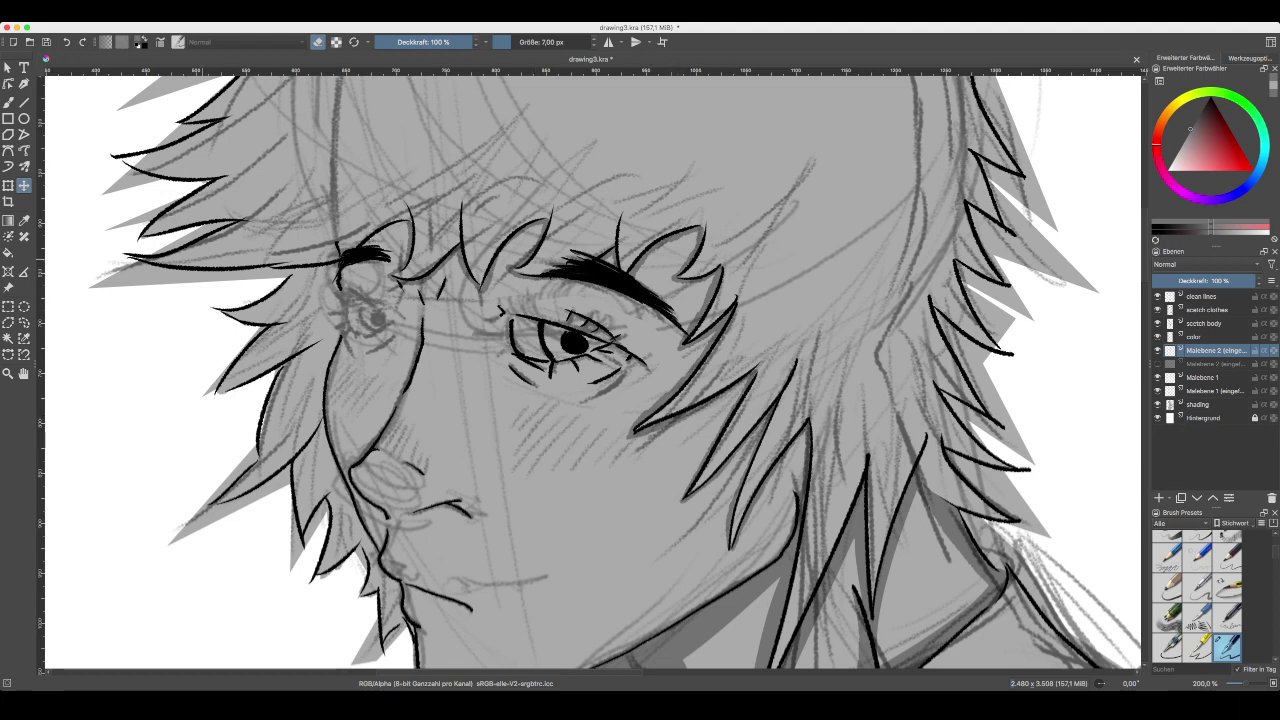
key("b")
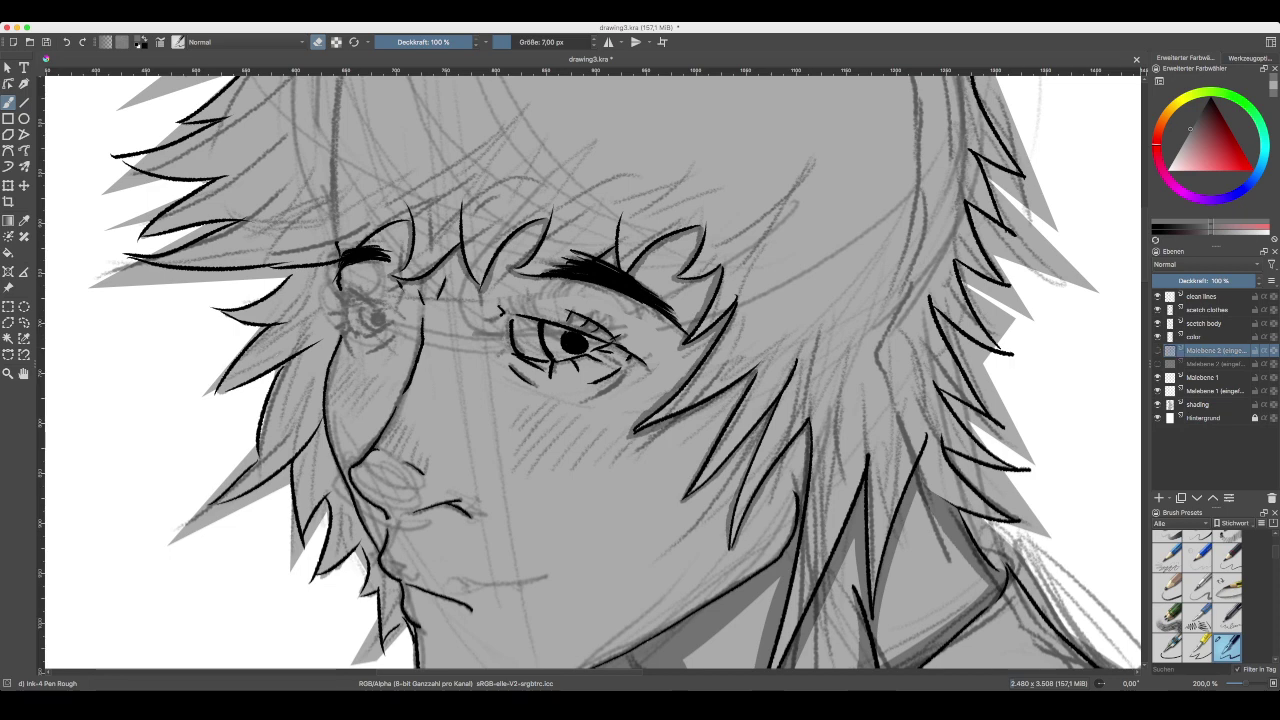
- Paint dark grey shadows on the shading layer beneath the hair tip nearest the jaw, with erasing turned off
left_click(1198, 404)
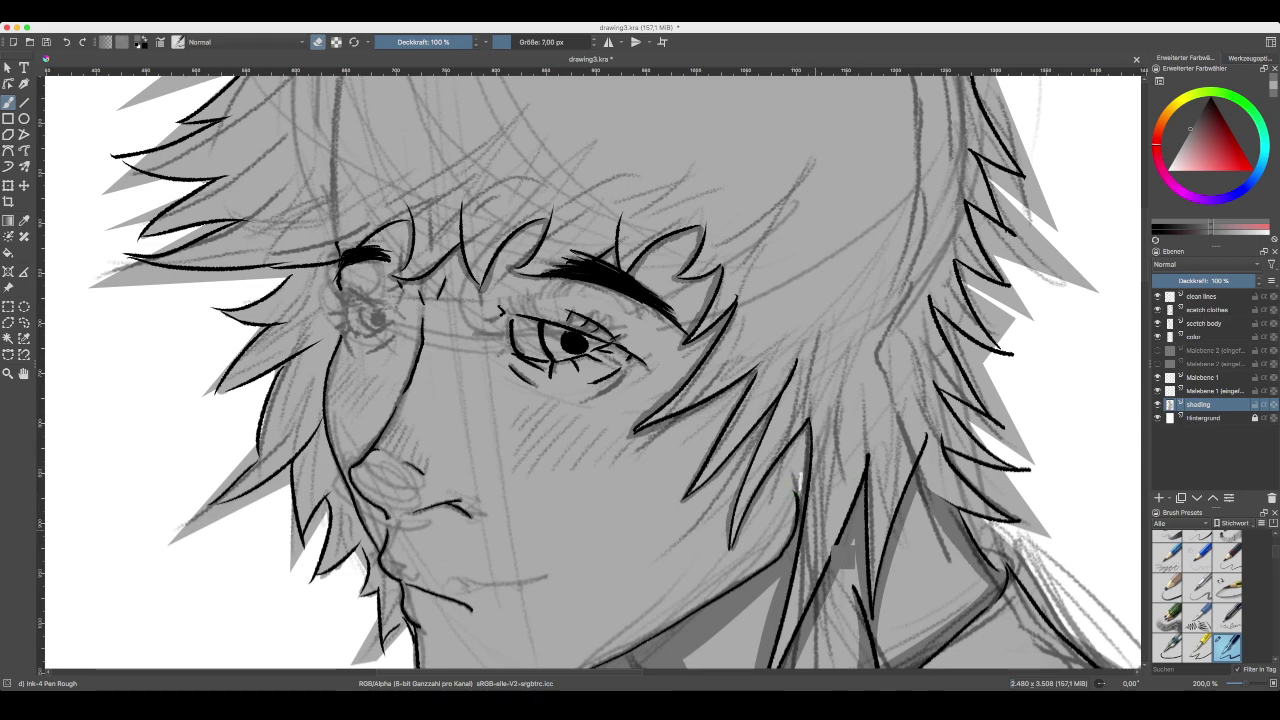
key("e")
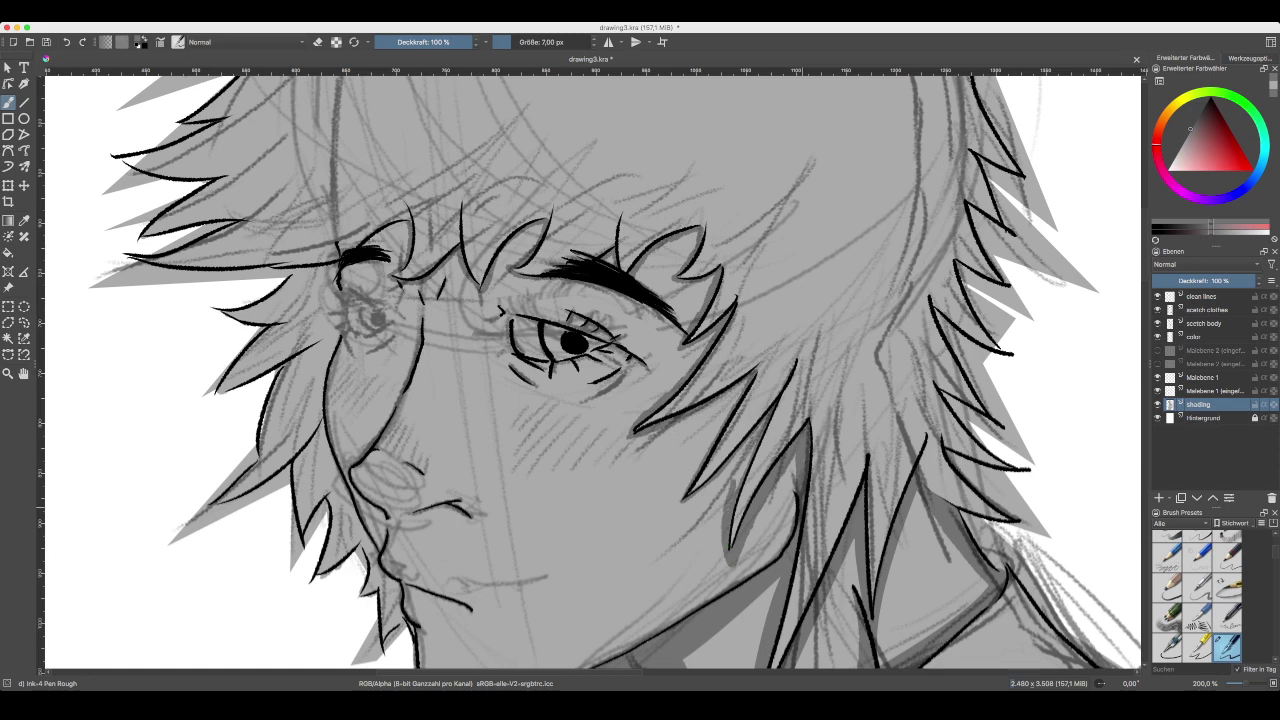
left_click_drag(742, 468, 736, 486)
left_click_drag(755, 440, 749, 454)
mouse_move(786, 472)
left_mouse_down()
mouse_move(770, 540)
mouse_move(736, 588)
left_mouse_up()
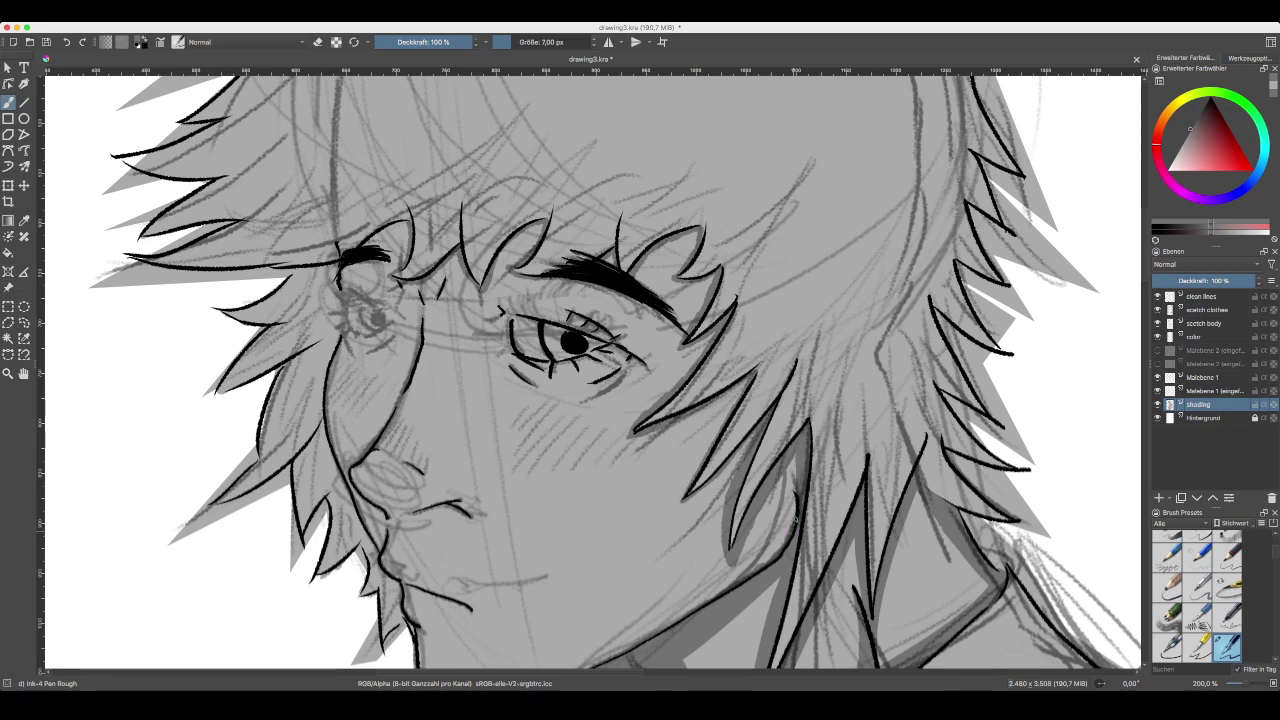
mouse_move(797, 512)
left_mouse_down()
mouse_move(757, 563)
mouse_move(767, 550)
left_mouse_up()
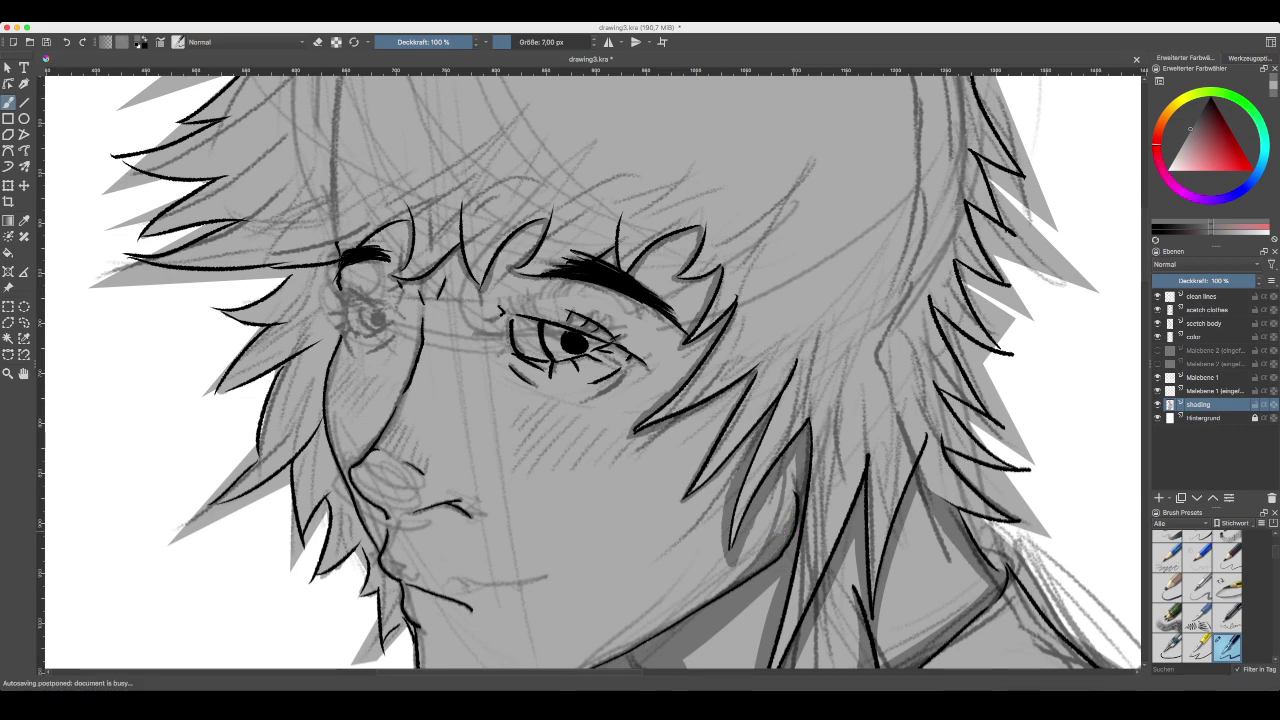
mouse_move(782, 517)
left_mouse_down()
mouse_move(790, 483)
mouse_move(796, 493)
left_mouse_up()
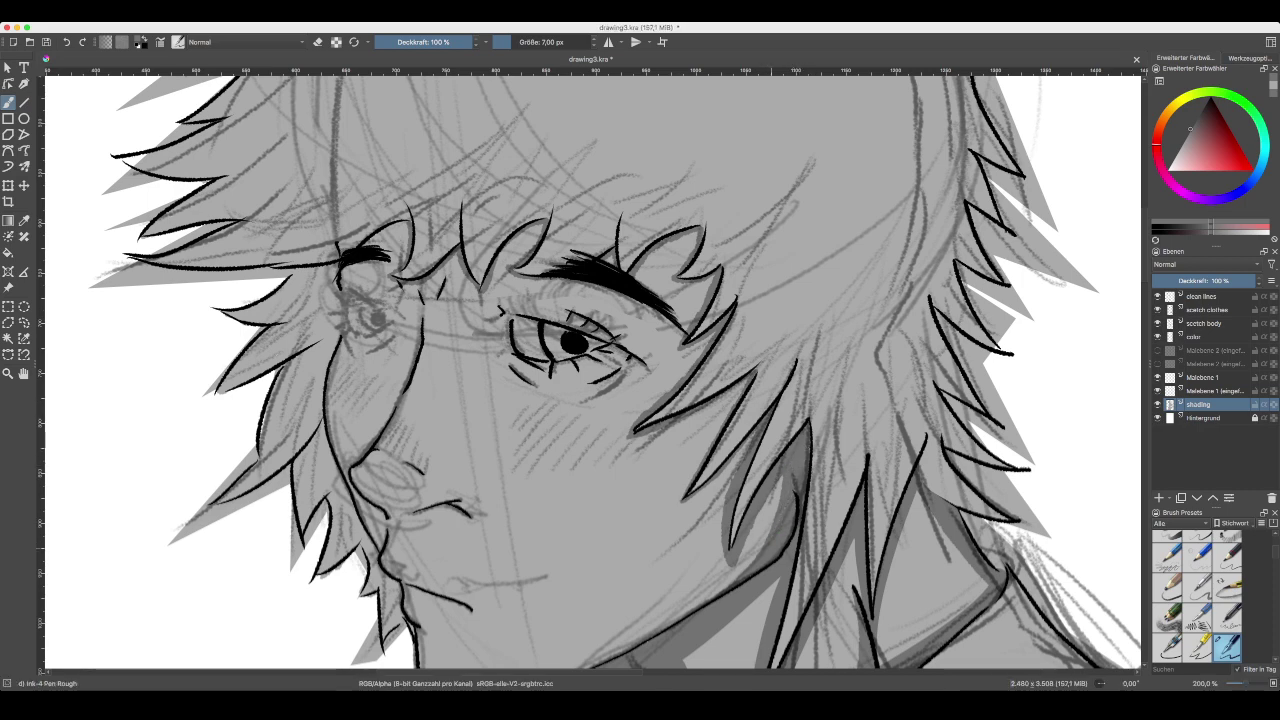
- Outline and fill a dark grey shadow beneath the middle pointed hair strand on the cheek
scroll(771, 548, "down", 3)
scroll(771, 548, "left", 2)
scroll(771, 548, "up", 1)
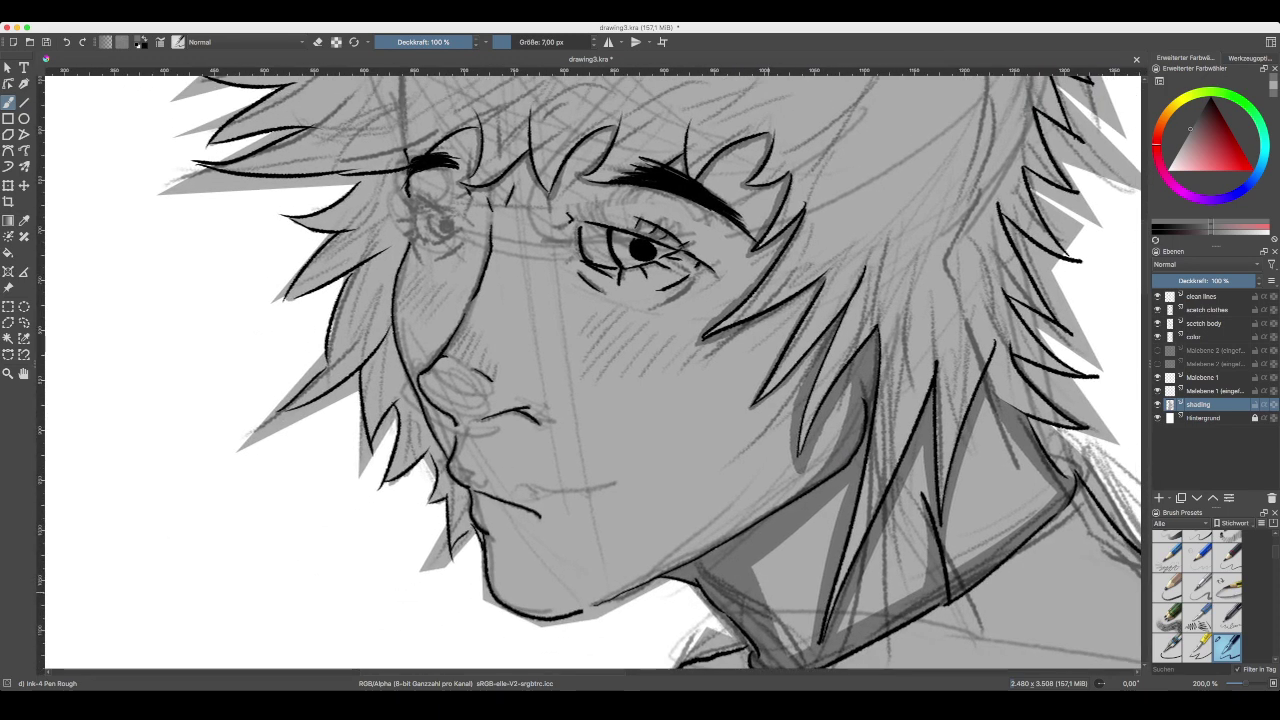
scroll(766, 590, "up", 2)
scroll(766, 590, "right", 1)
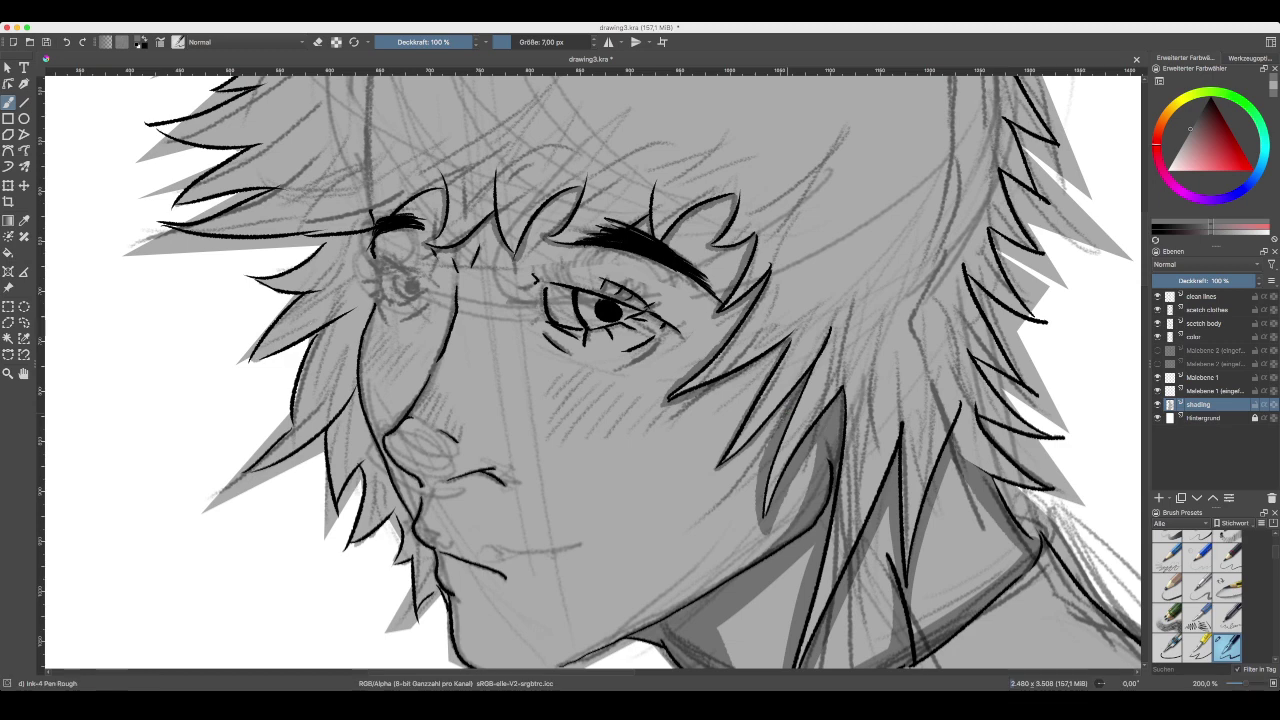
left_click_drag(783, 419, 693, 493)
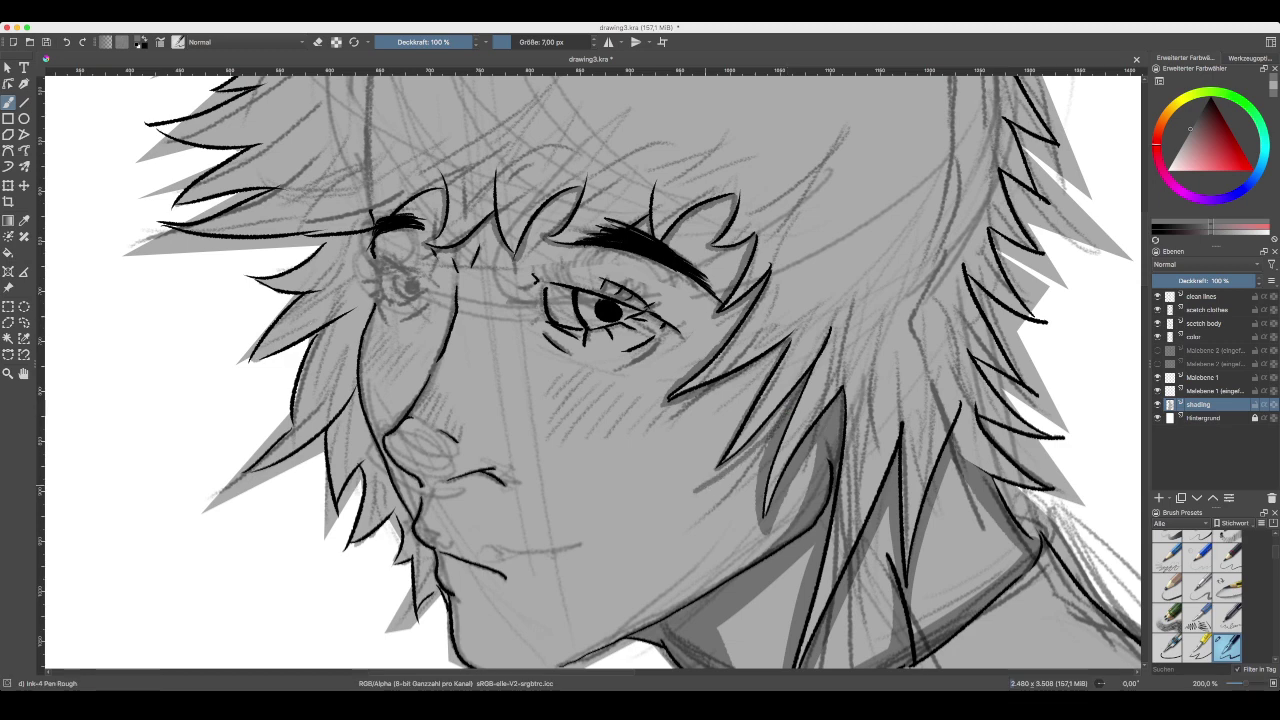
left_click_drag(769, 438, 695, 489)
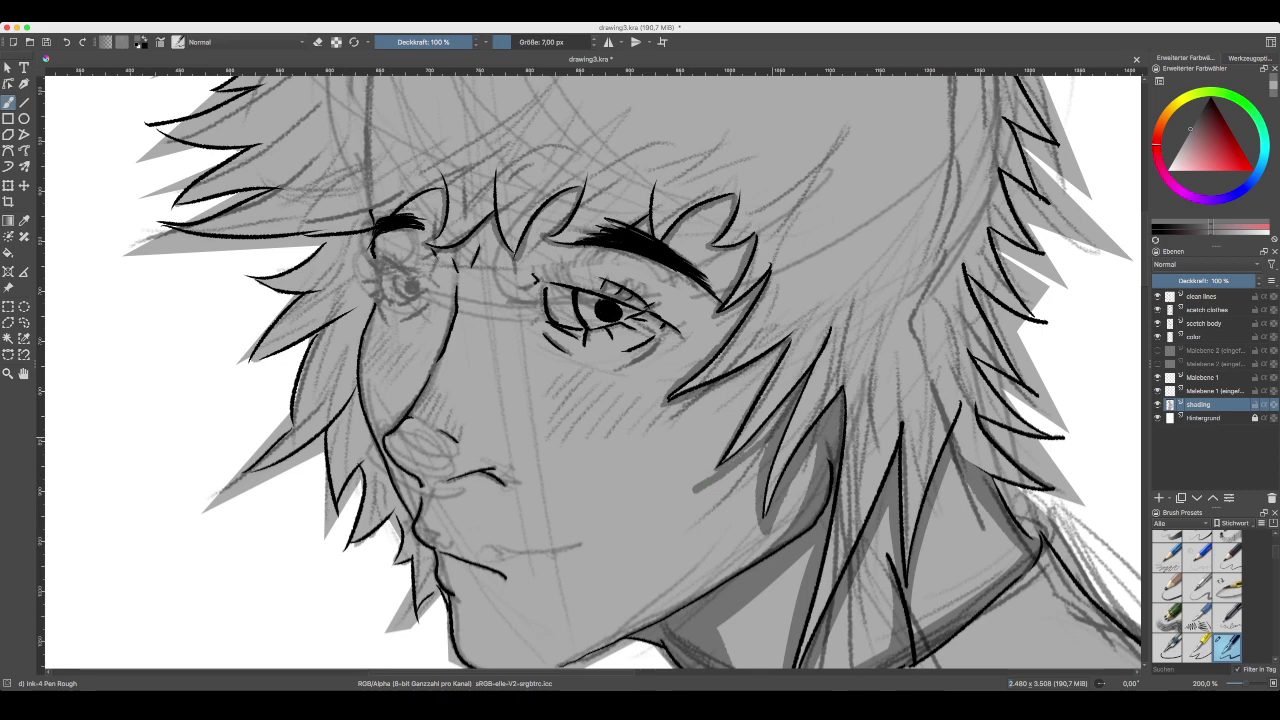
mouse_move(774, 422)
left_mouse_down()
mouse_move(765, 434)
mouse_move(777, 417)
left_mouse_up()
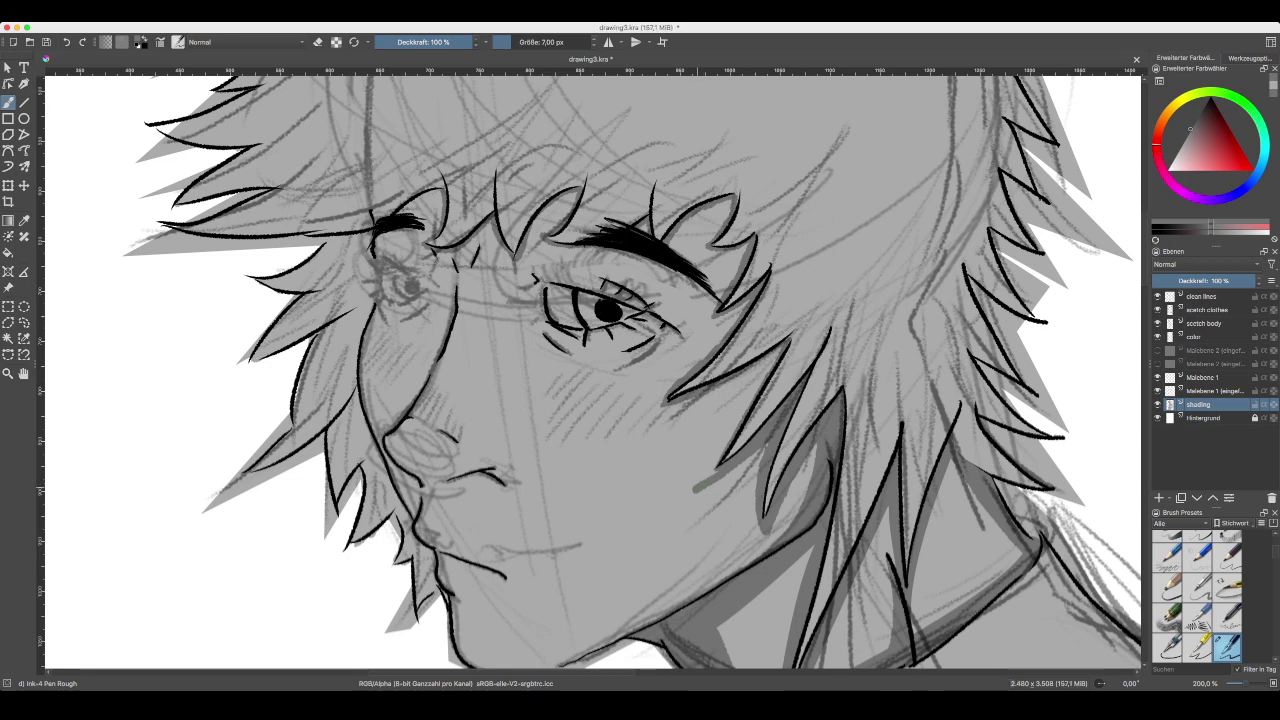
left_click_drag(694, 485, 760, 368)
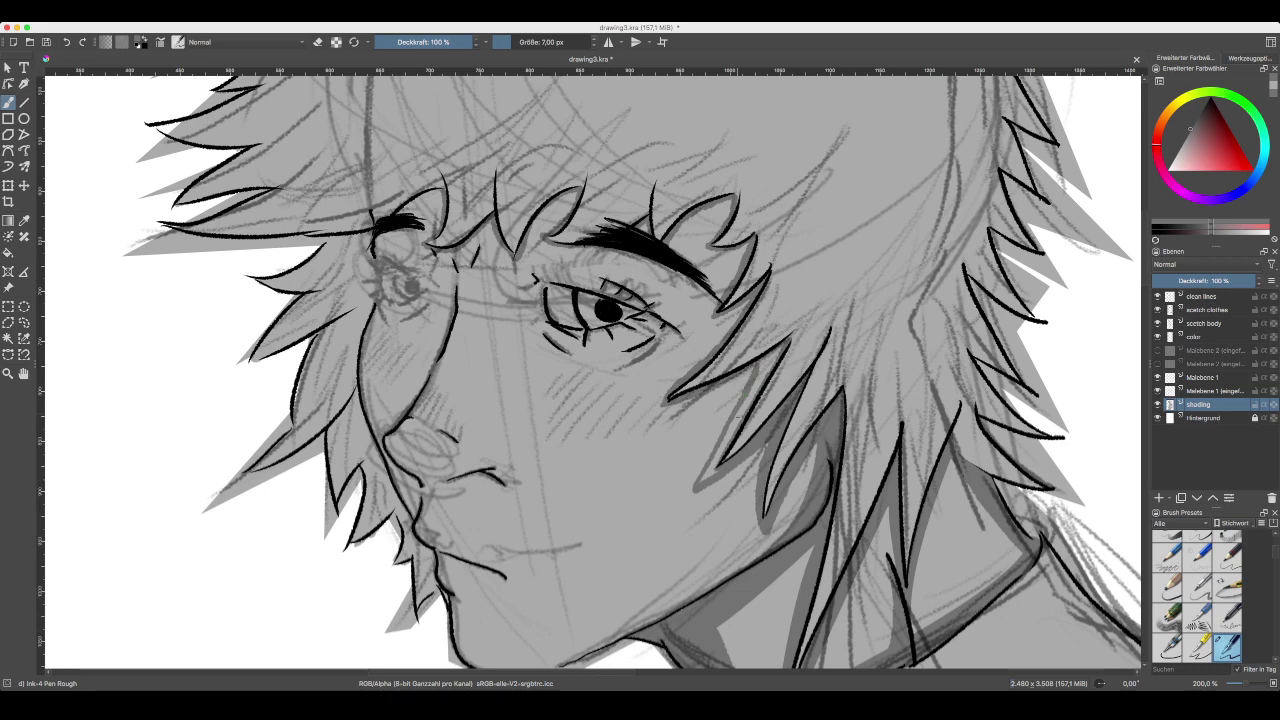
mouse_move(701, 481)
left_mouse_down()
mouse_move(782, 350)
mouse_move(770, 356)
left_mouse_up()
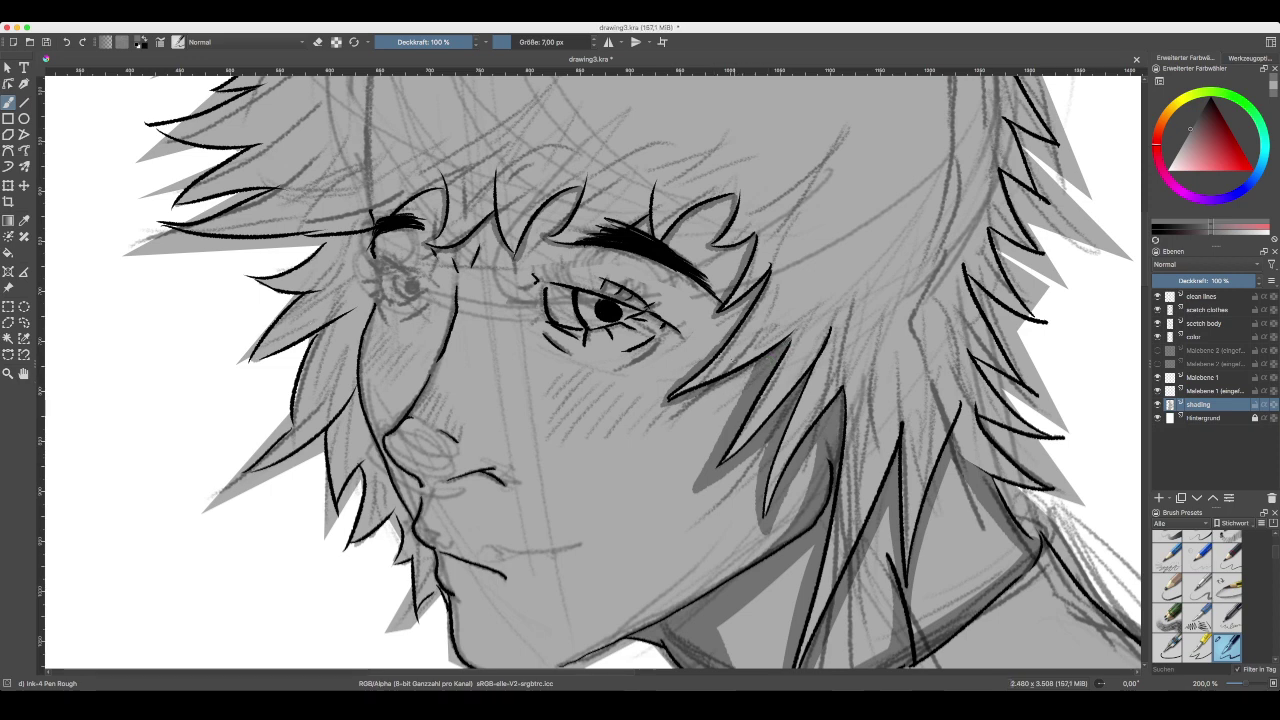
- Paint dark grey shadows beneath the hair strand beside the near eye and around the outer end of its eyebrow
mouse_move(744, 381)
left_mouse_down()
mouse_move(654, 410)
mouse_move(744, 306)
left_mouse_up()
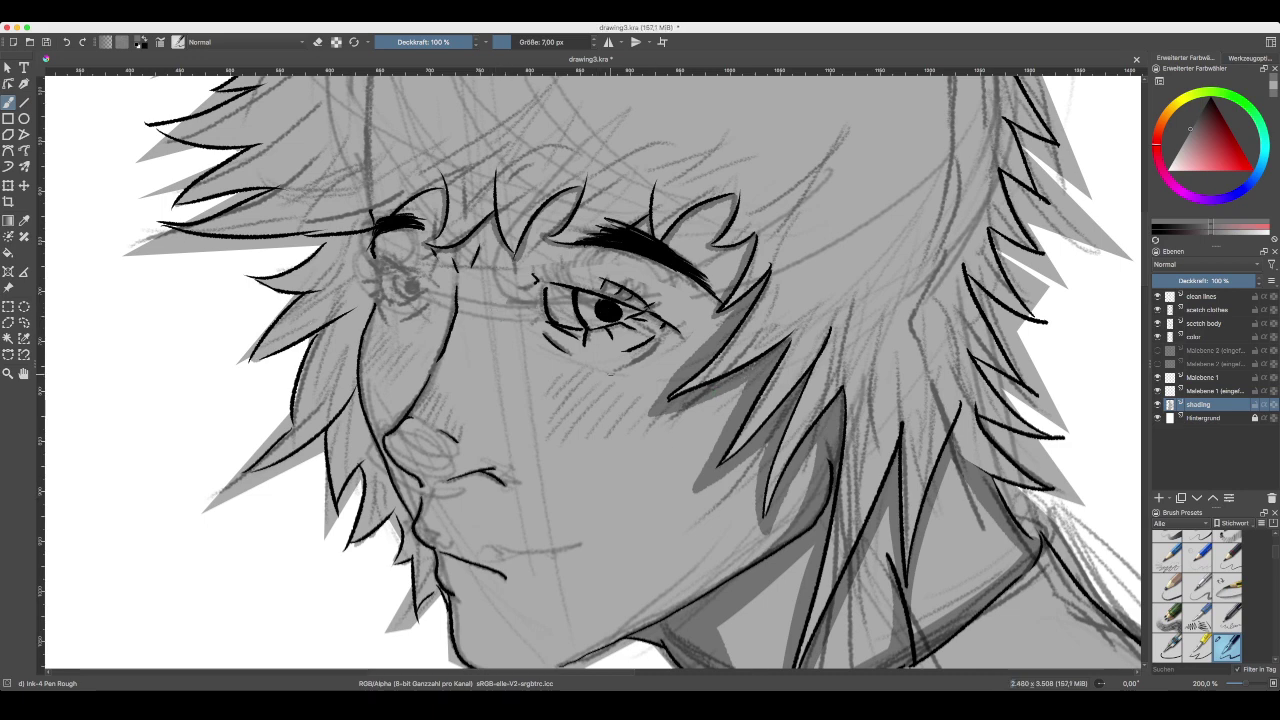
left_click_drag(686, 262, 626, 304)
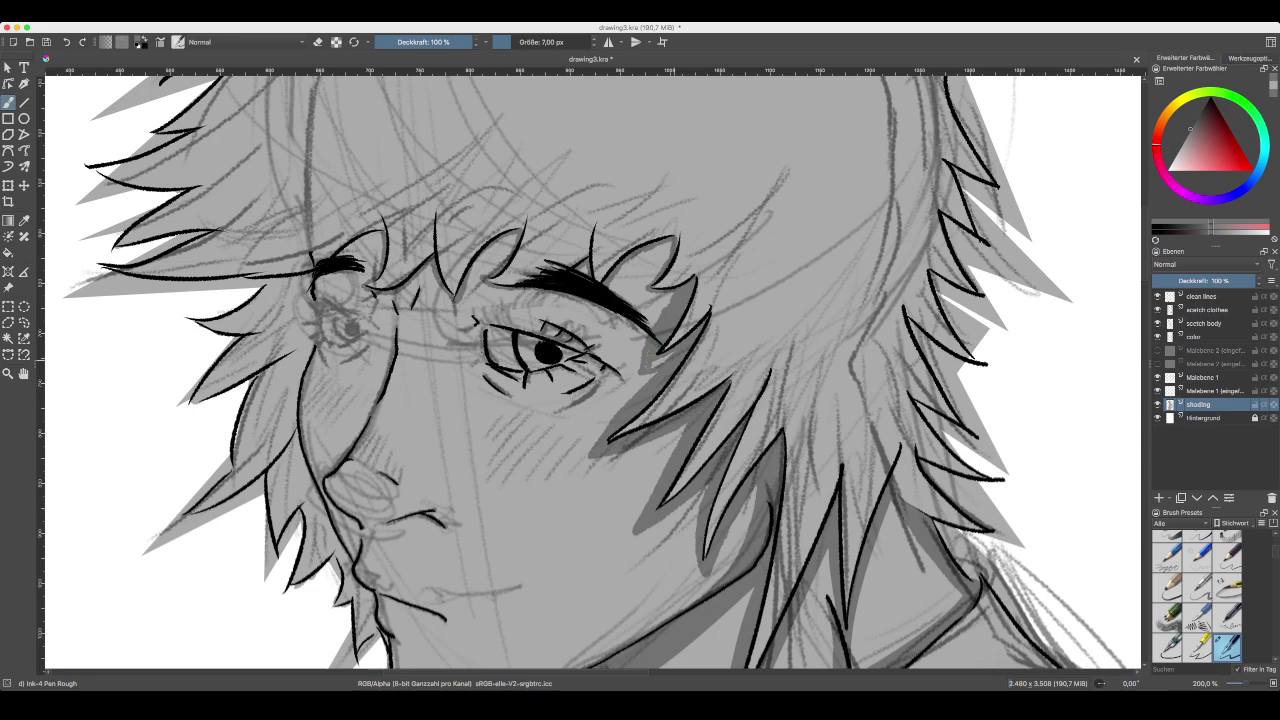
left_click_drag(656, 358, 668, 363)
left_click_drag(641, 315, 612, 291)
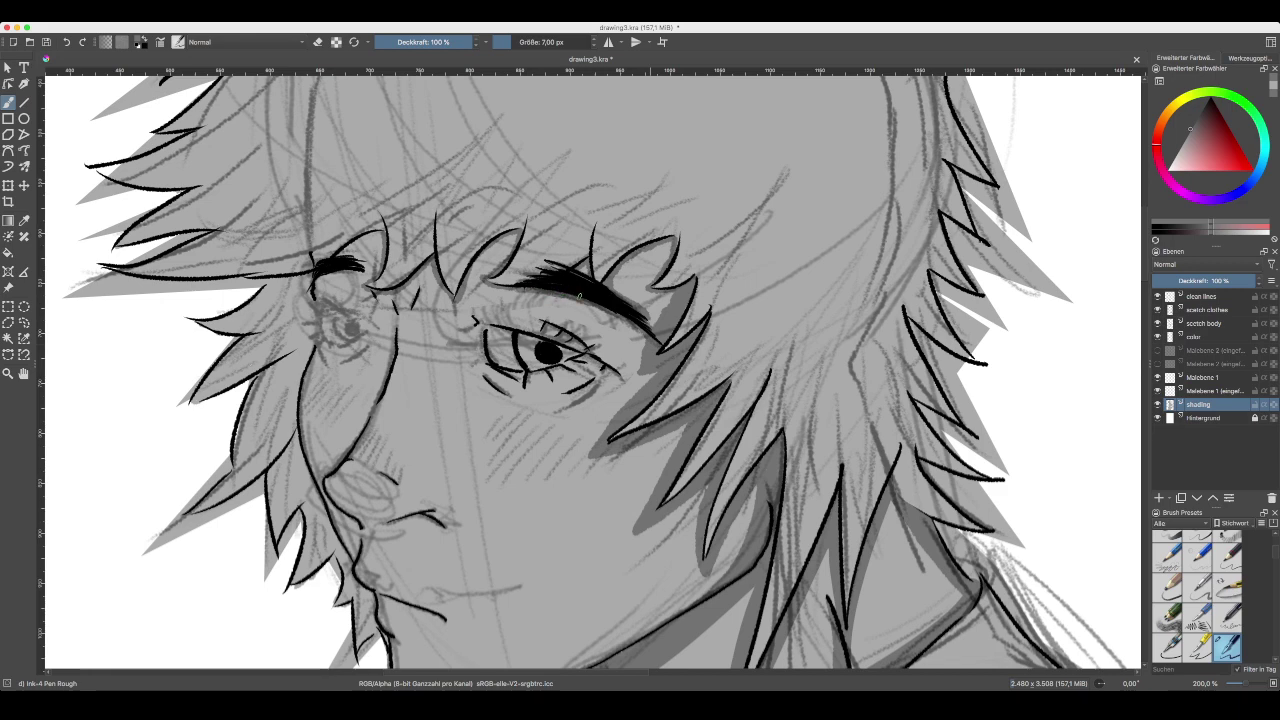
left_click_drag(614, 311, 645, 334)
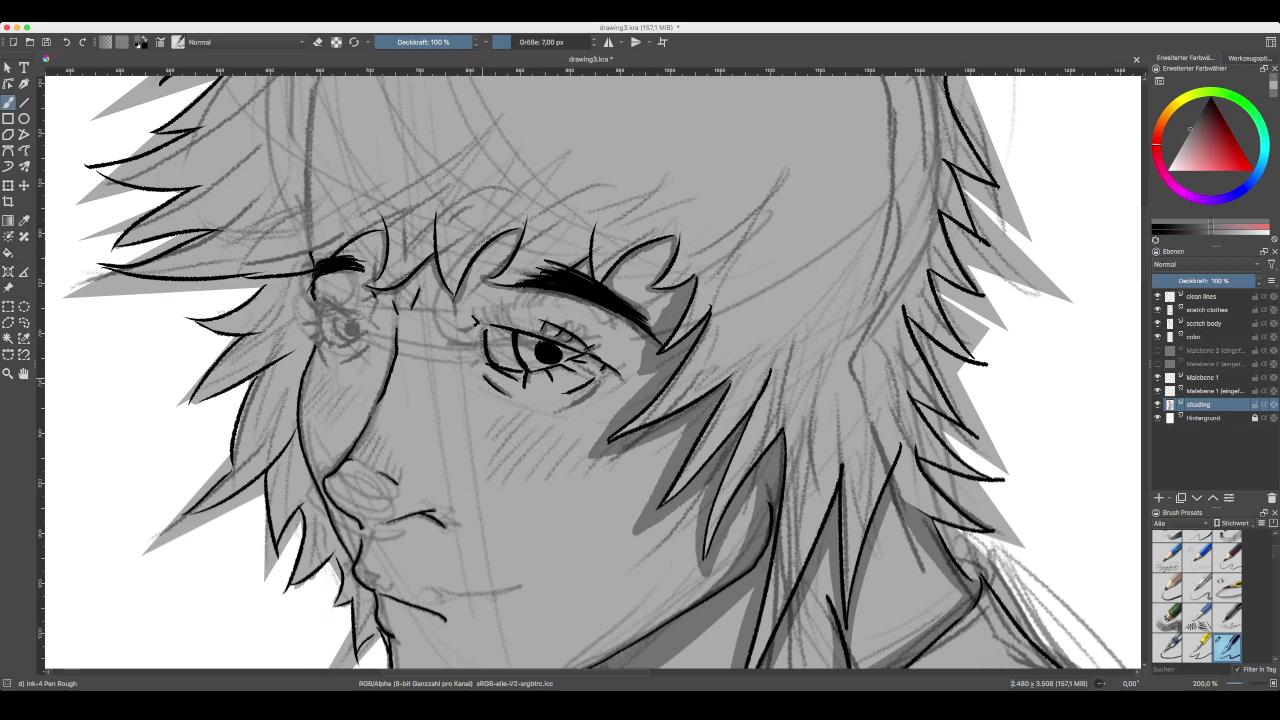
- Shade the near eye with dark grey strokes under the lower lid, inside the eye and along the upper lid
left_click_drag(487, 384, 510, 400)
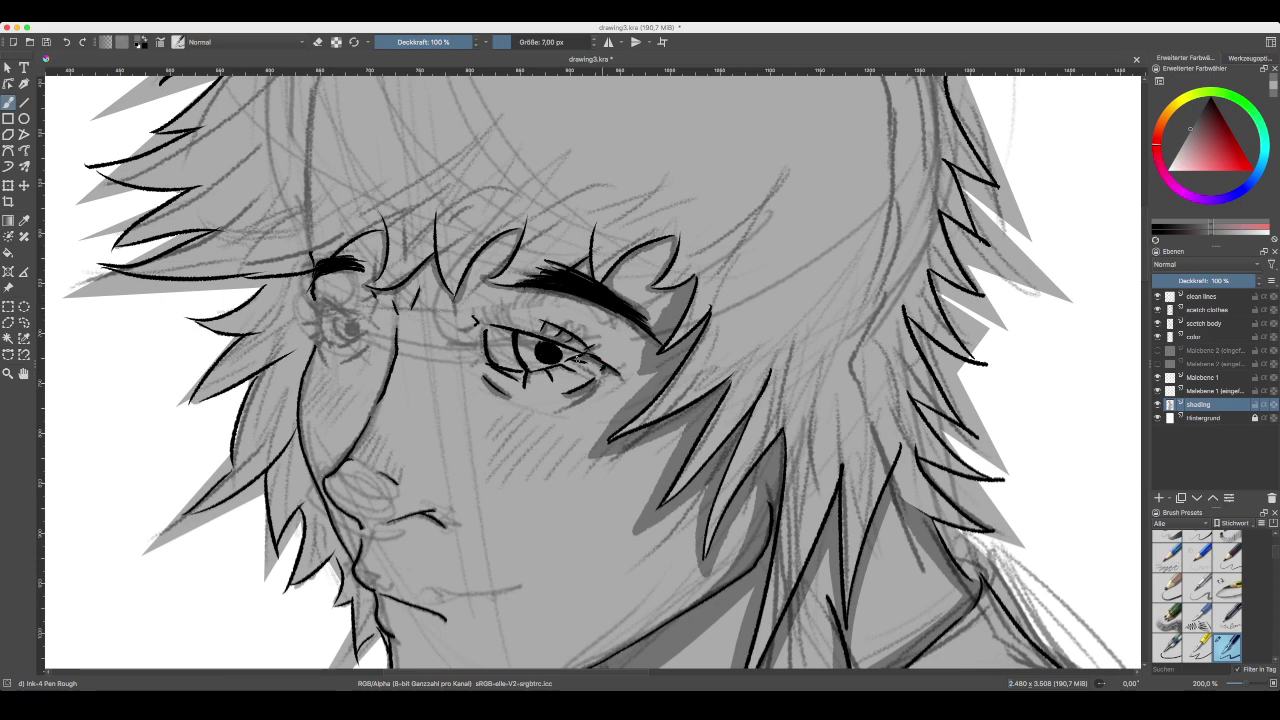
mouse_move(552, 373)
left_mouse_down()
mouse_move(497, 373)
mouse_move(518, 386)
left_mouse_up()
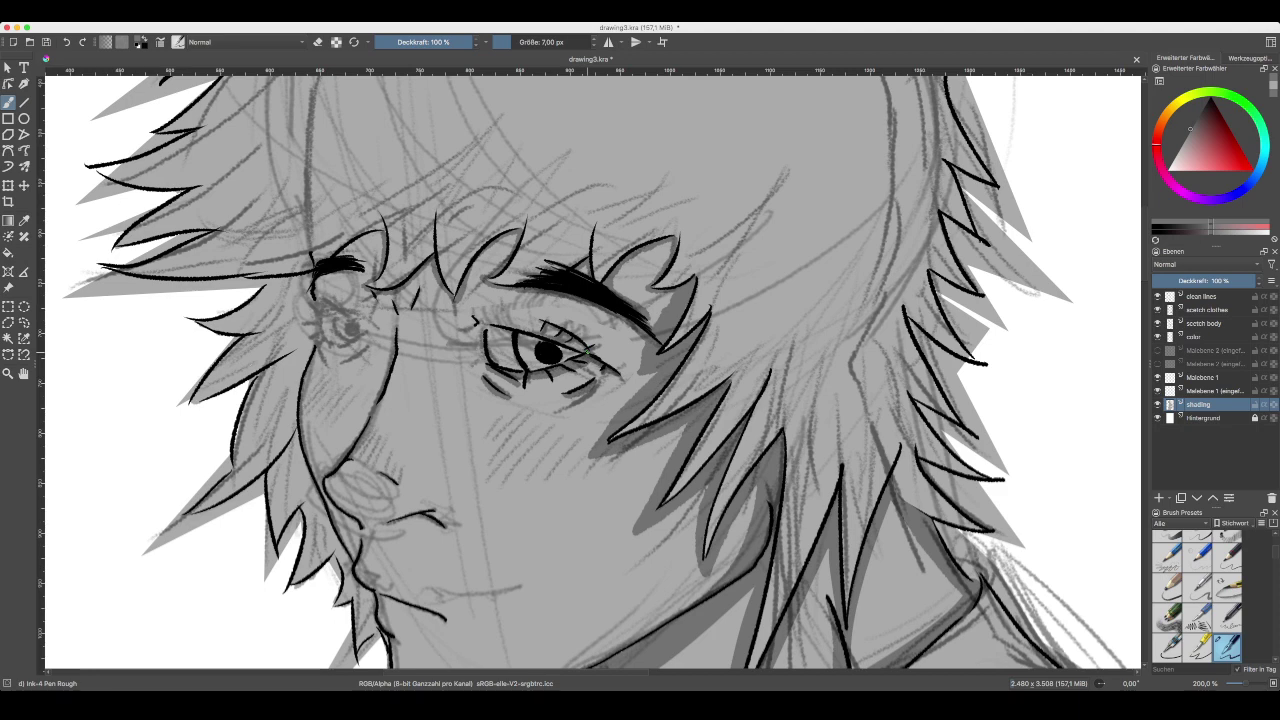
left_click_drag(549, 328, 588, 352)
- Paint dark grey shadows inside and beneath the fringe locks between the two eyebrows
left_click_drag(512, 290, 486, 287)
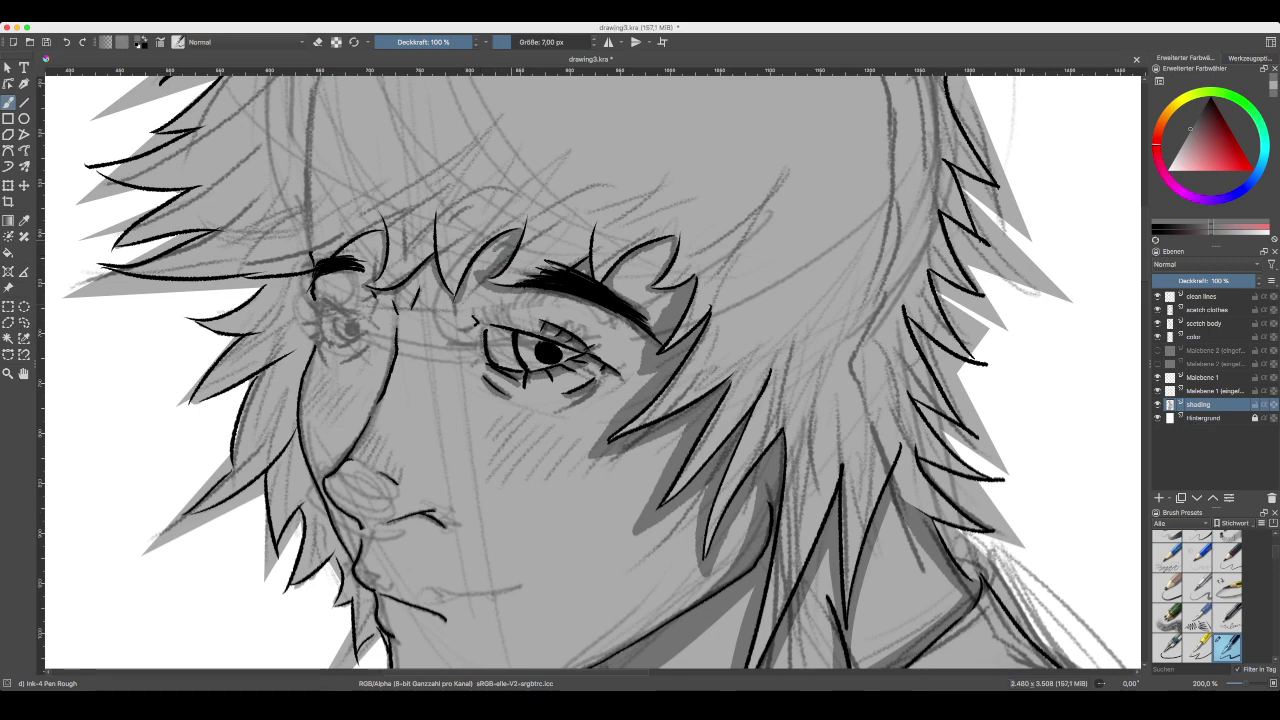
left_click_drag(455, 312, 498, 252)
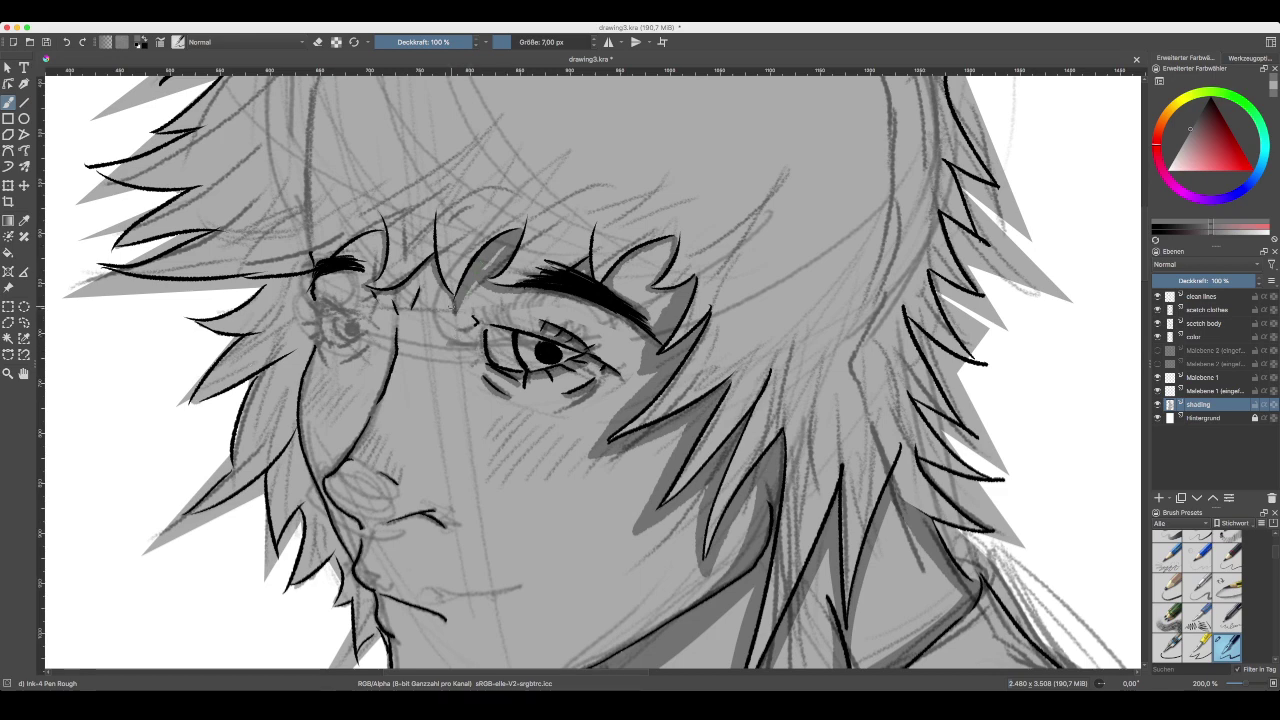
mouse_move(454, 312)
left_mouse_down()
mouse_move(425, 270)
mouse_move(445, 295)
left_mouse_up()
left_click_drag(404, 307, 520, 357)
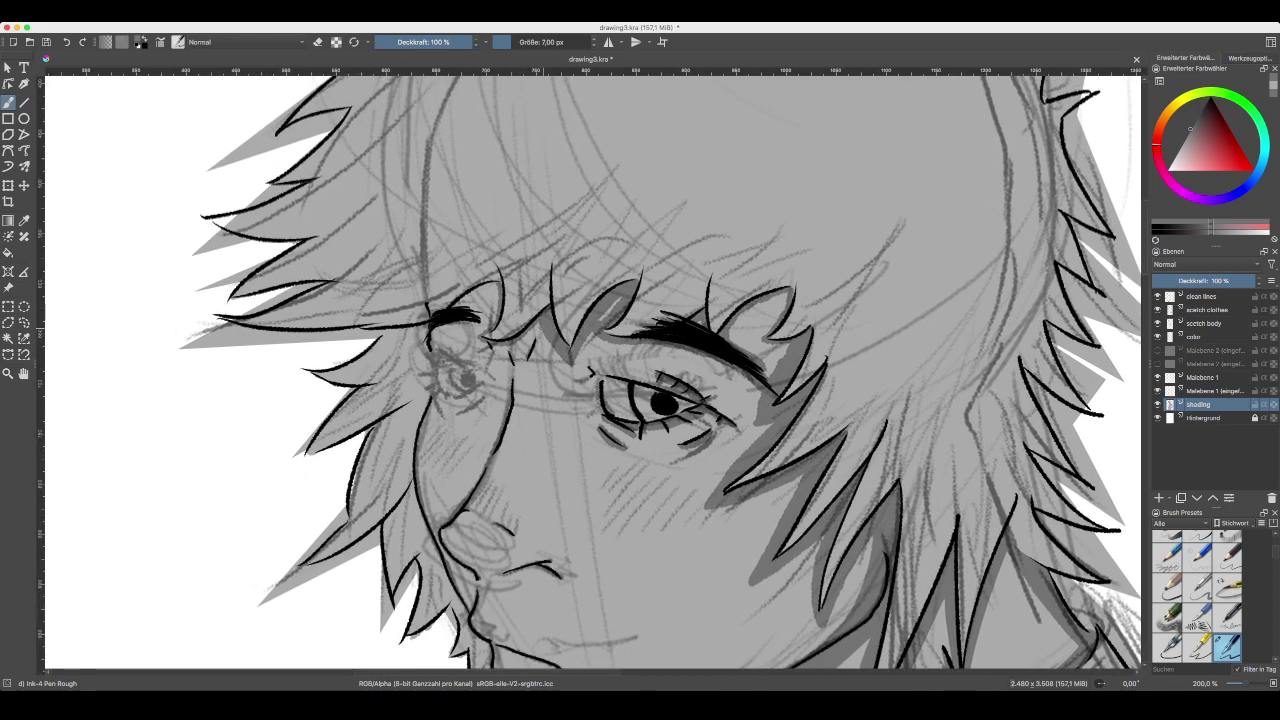
left_click_drag(592, 374, 590, 371)
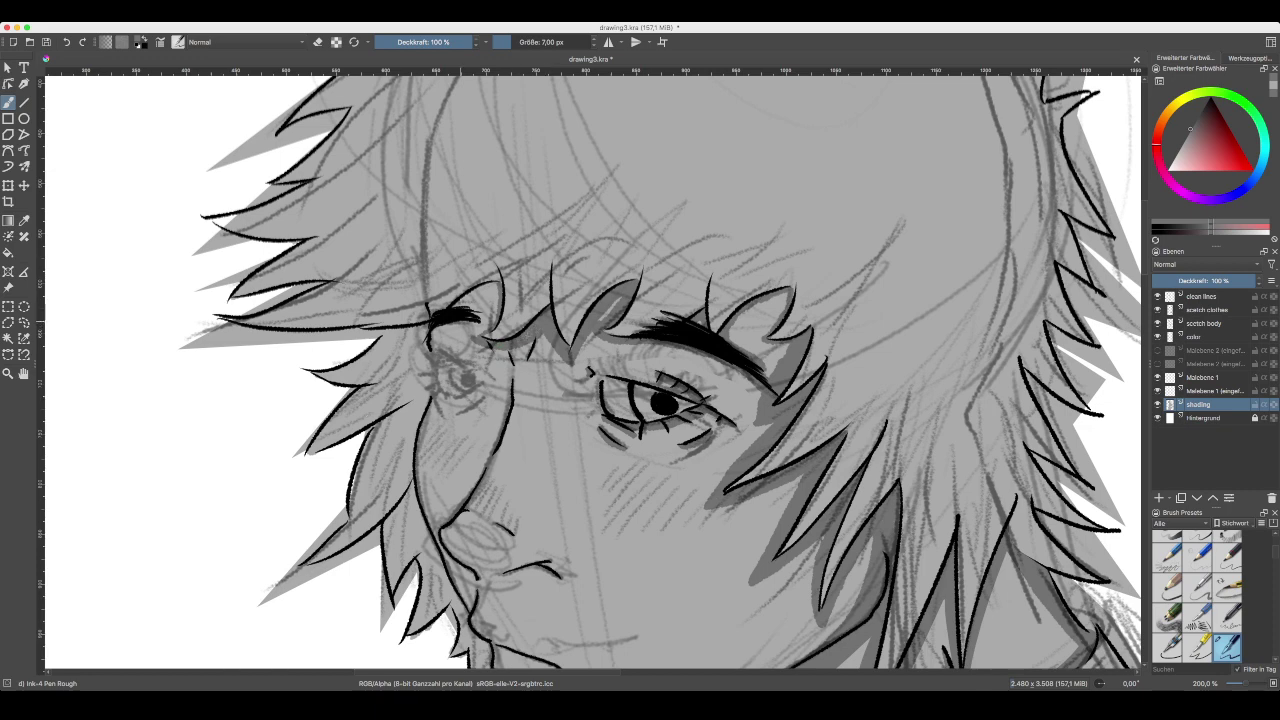
- Paint a small dark grey mole on the cheek between the nose and the near eye
scroll(592, 368, "down", 5)
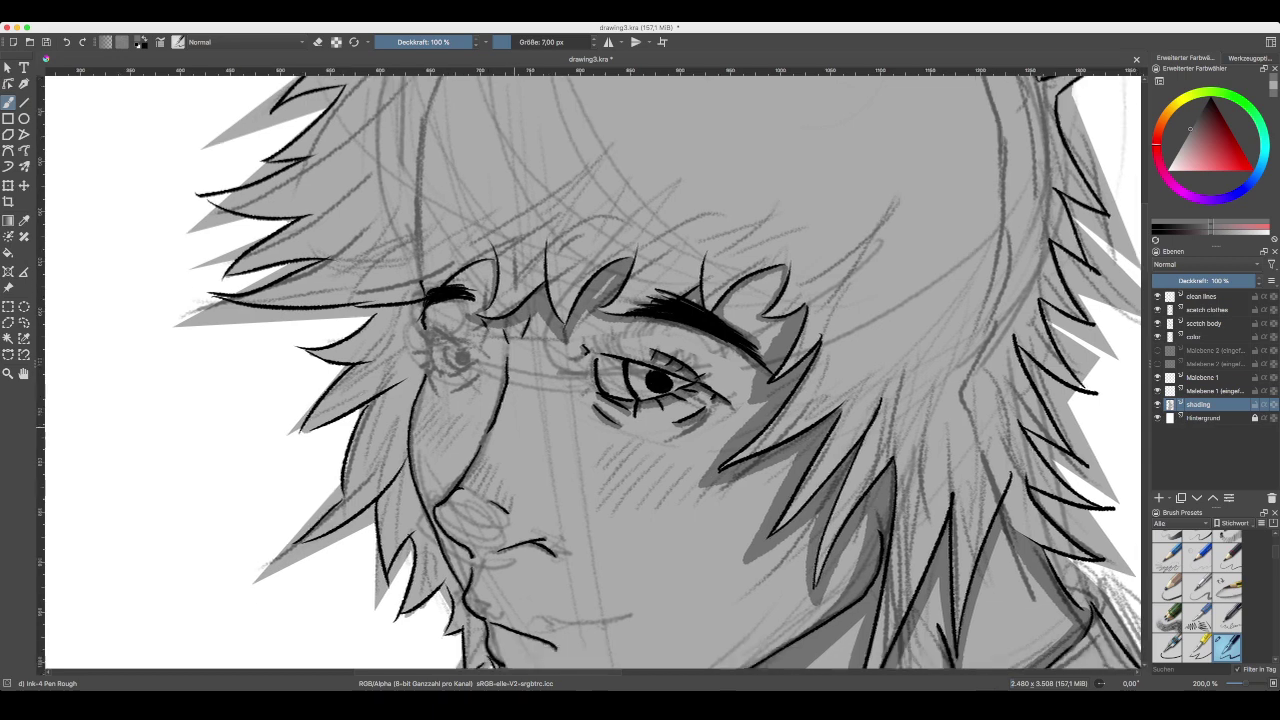
scroll(524, 288, "down", 2)
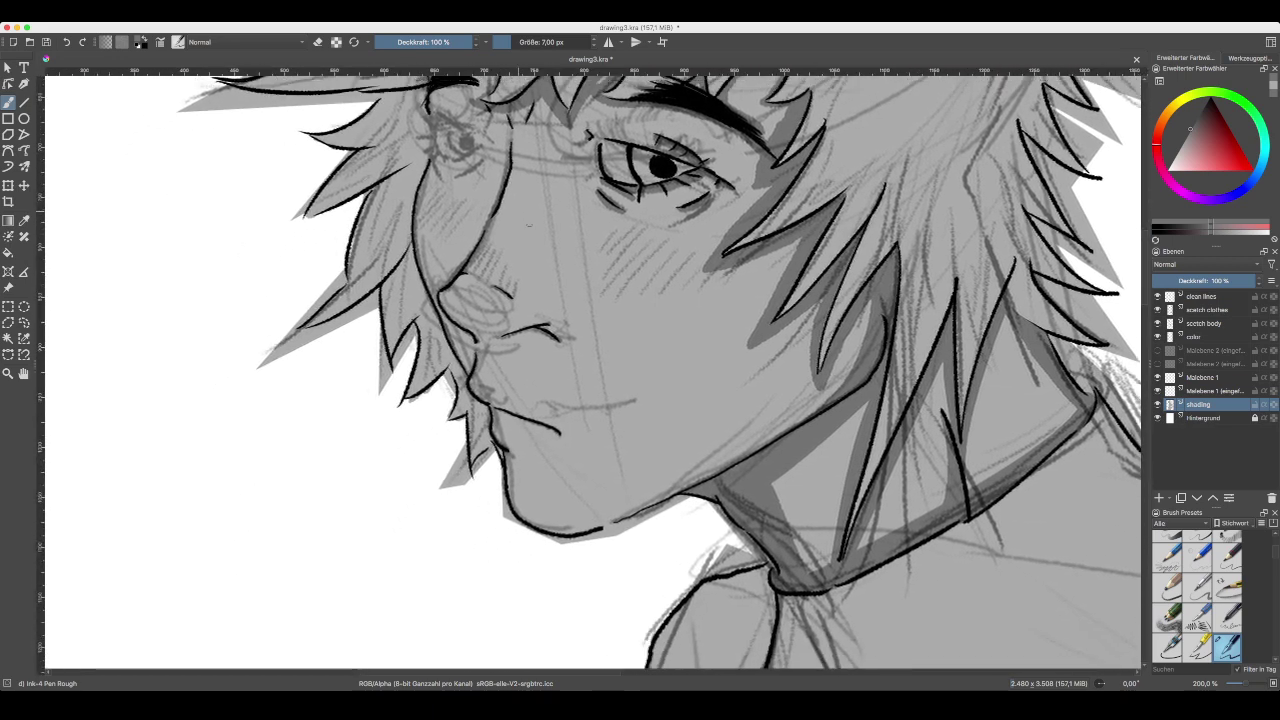
left_click(533, 225)
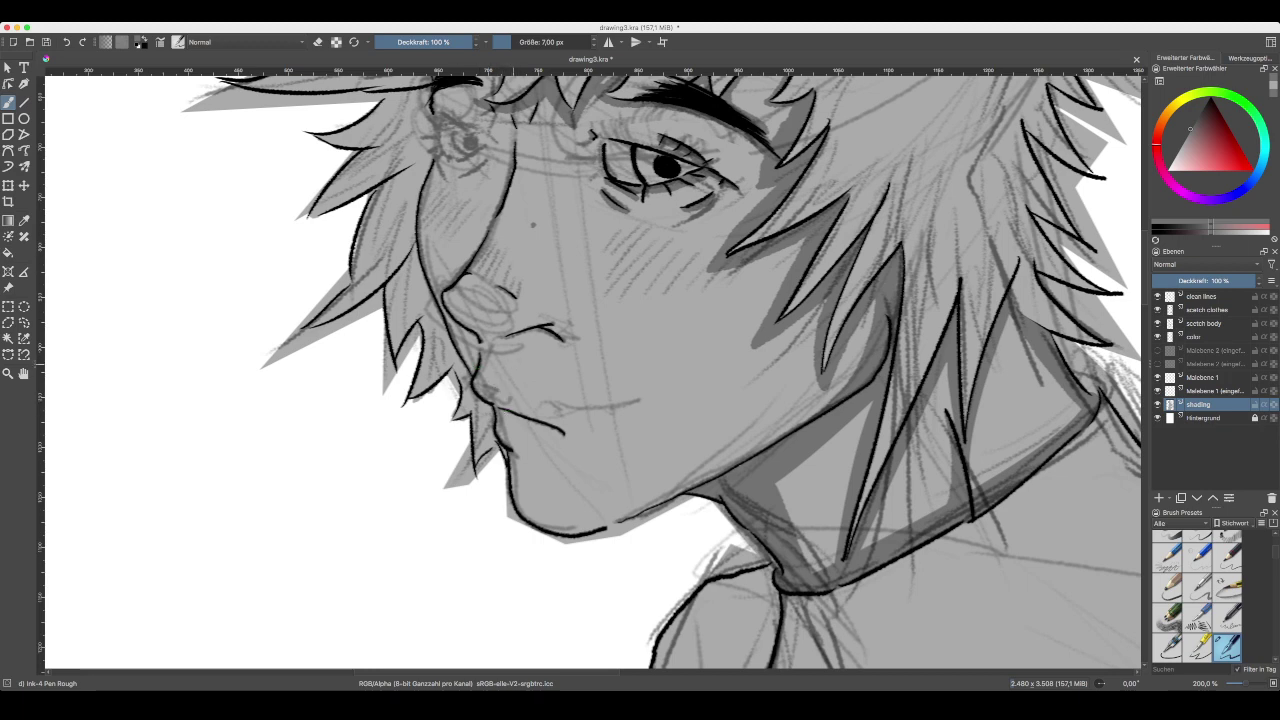
- Paint dark grey shadow under the fringe lock beside the far eyebrow
left_click_drag(515, 346, 593, 457)
left_click_drag(545, 208, 535, 337)
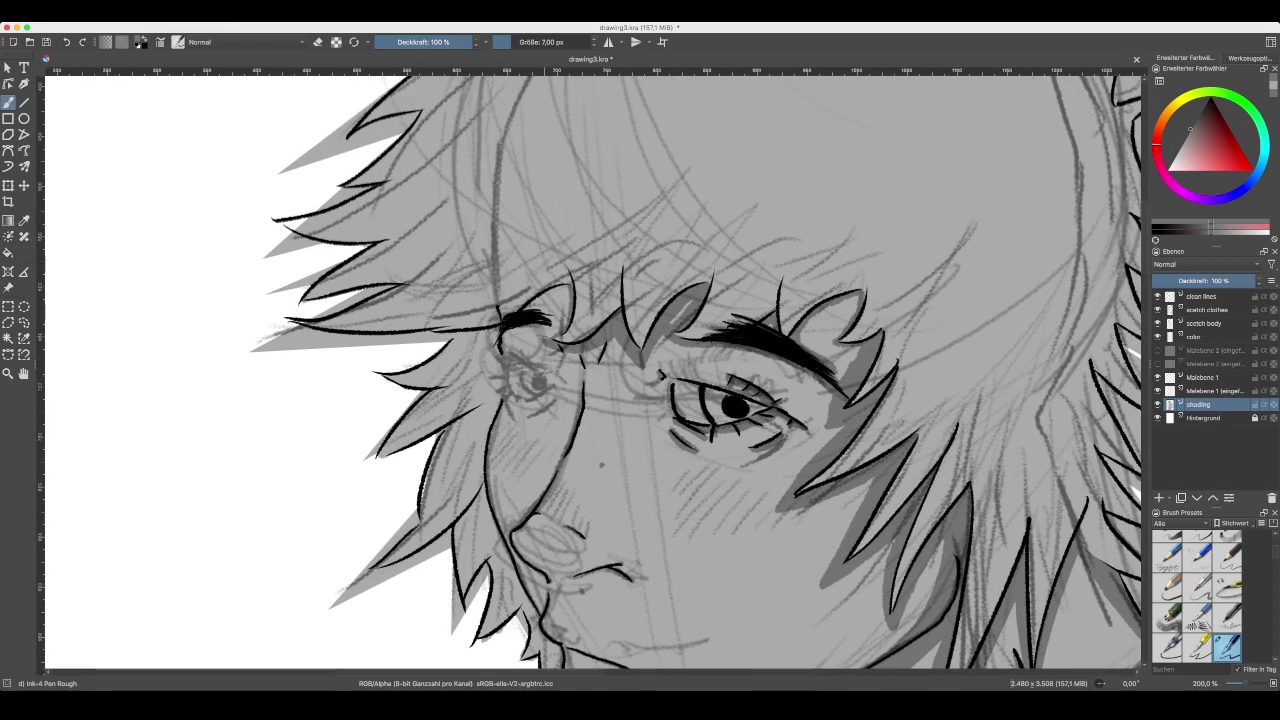
left_click_drag(556, 335, 565, 314)
left_click_drag(558, 327, 566, 308)
- Examine the shading across the whole figure, and look again at the head and neck
key("ctrl+minus")
key("ctrl+minus")
key("ctrl+minus")
key("ctrl+minus")
key("ctrl+minus")
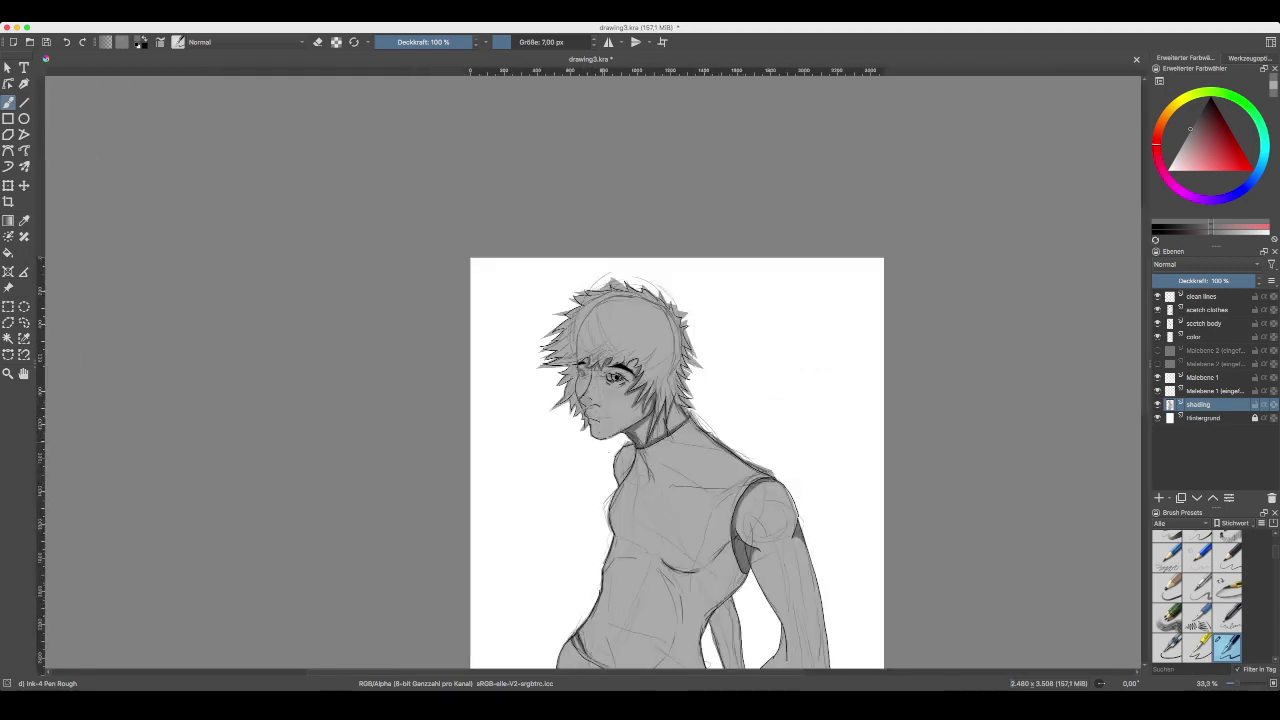
left_click_drag(608, 452, 541, 277)
key("minus")
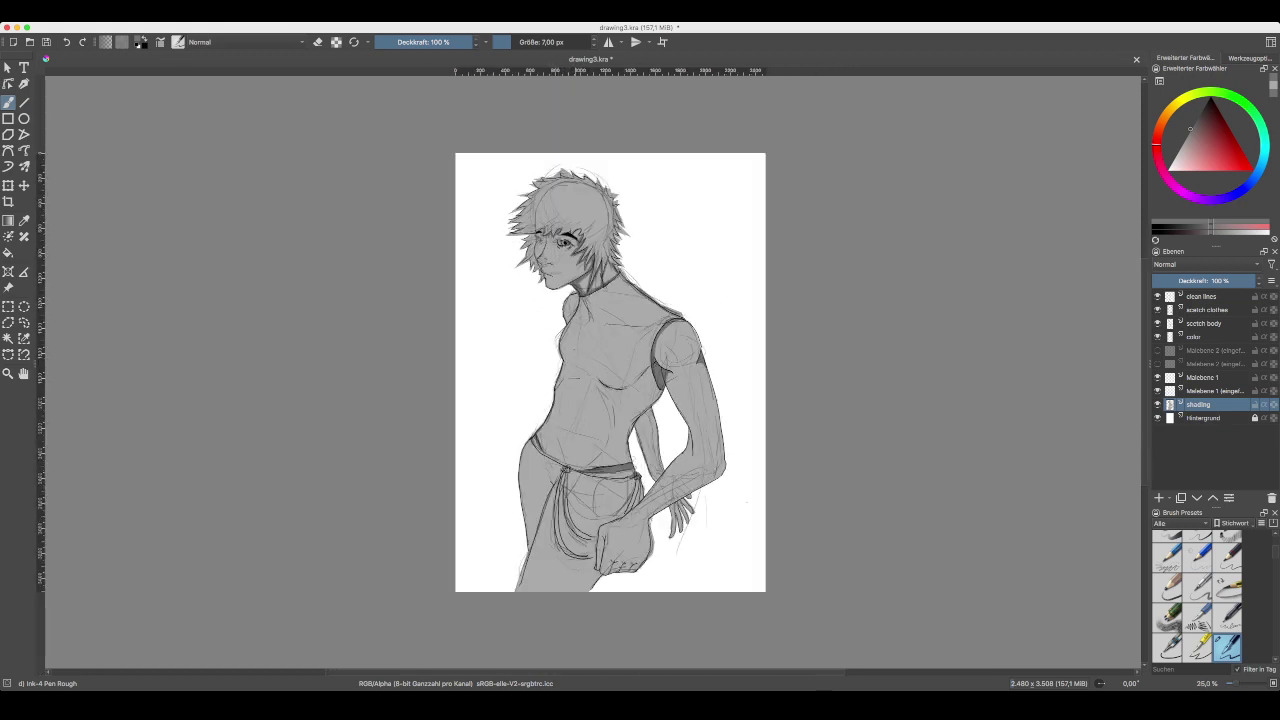
scroll(616, 400, "up", 3)
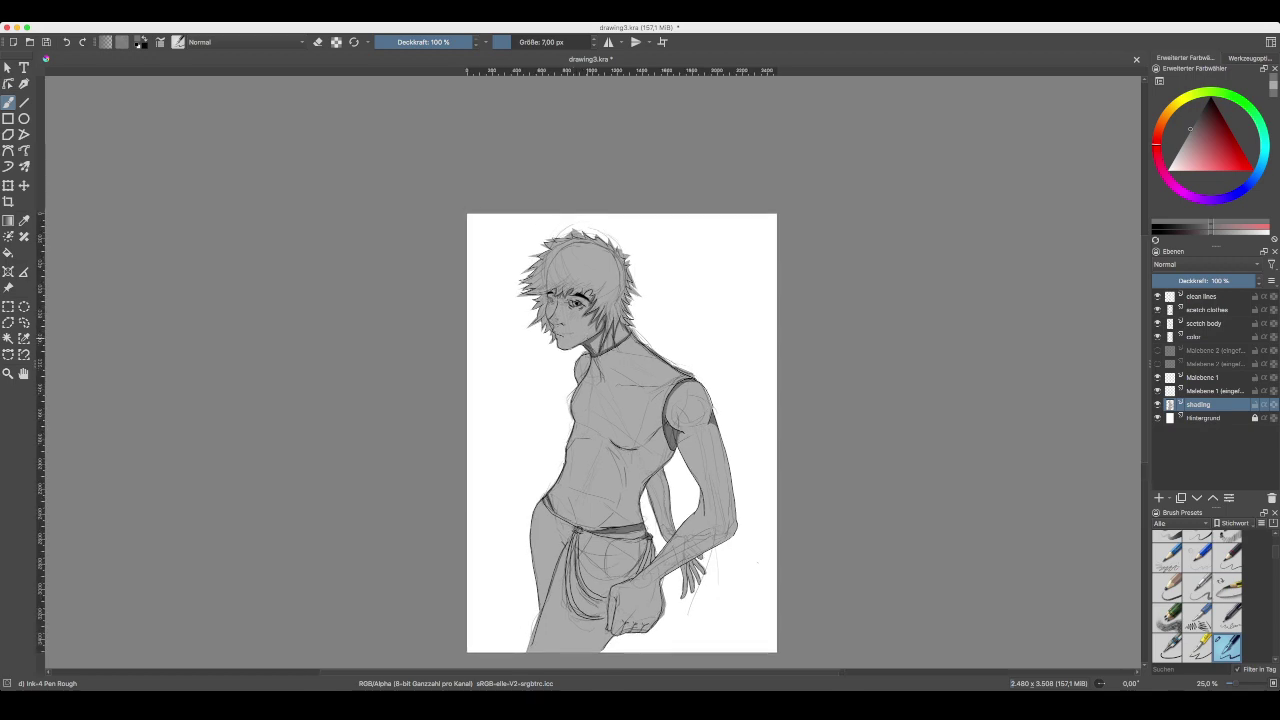
key("plus")
key("plus")
key("plus")
key("plus")
left_click_drag(554, 292, 615, 461)
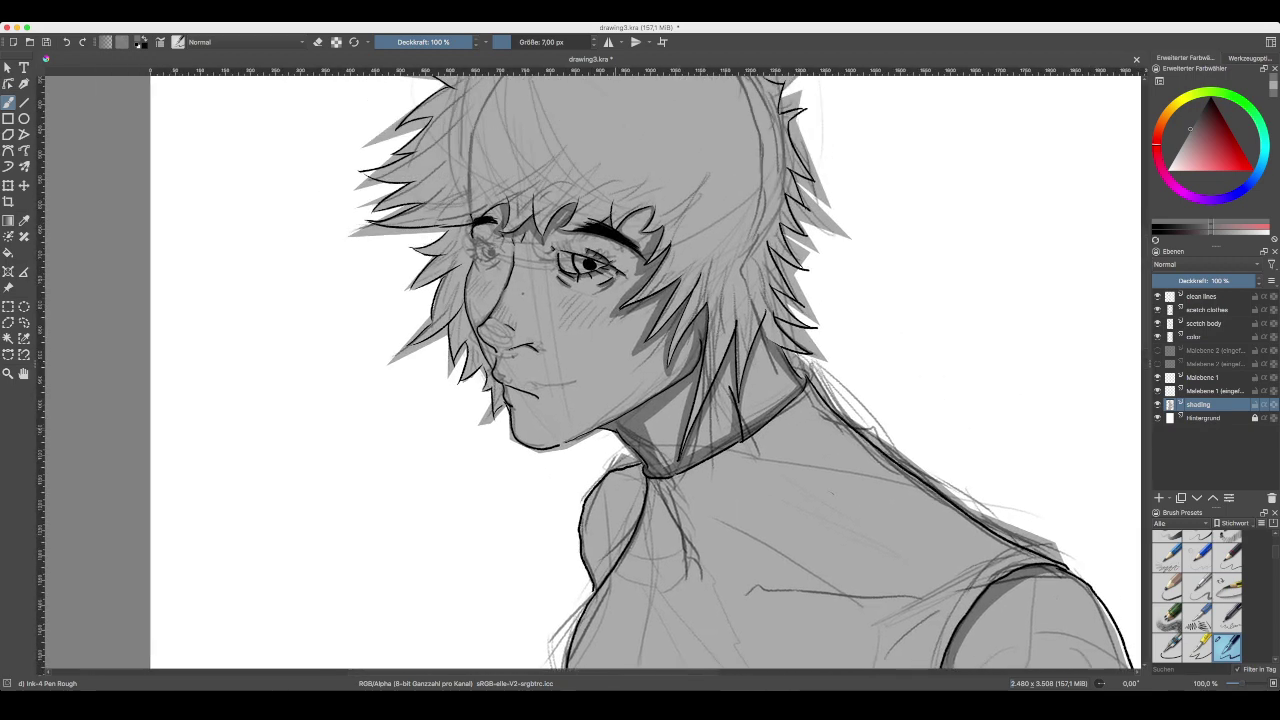
scroll(433, 134, "up", 1)
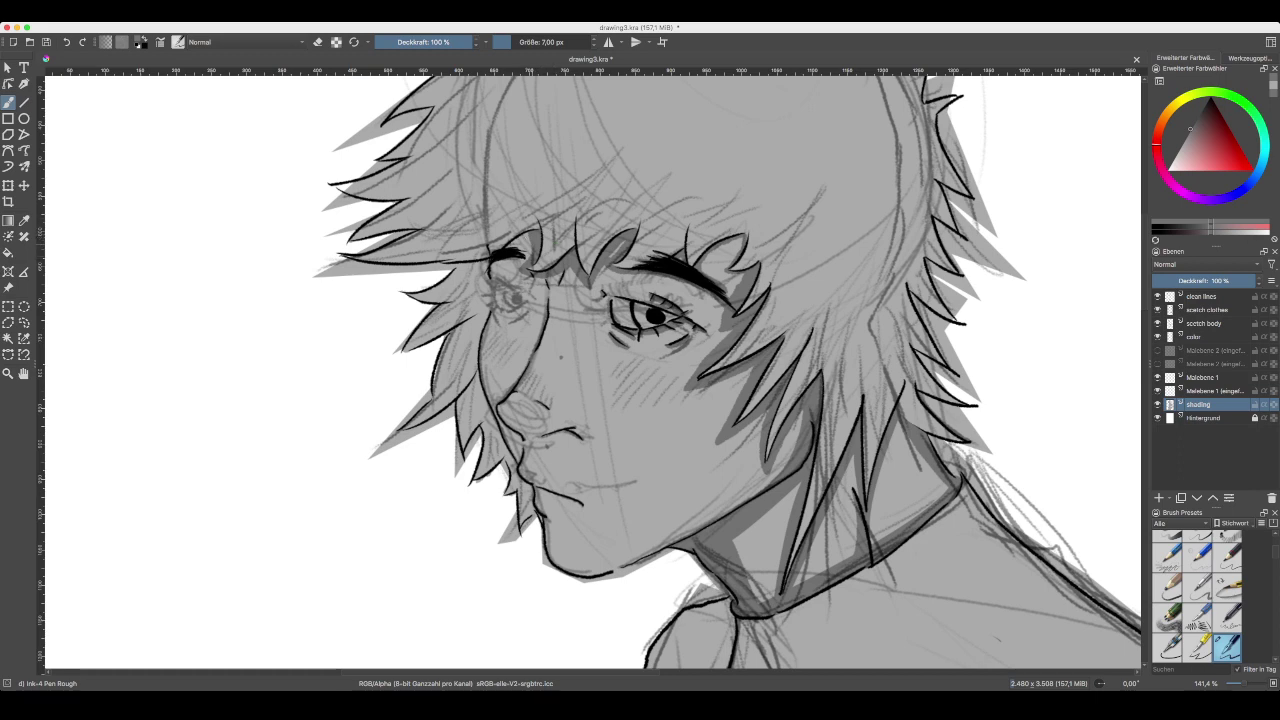
- Paint dark grey shadow along the nose bridge and beneath the short line marking the wing of the nose
left_click_drag(513, 238, 523, 245)
left_click_drag(547, 299, 536, 341)
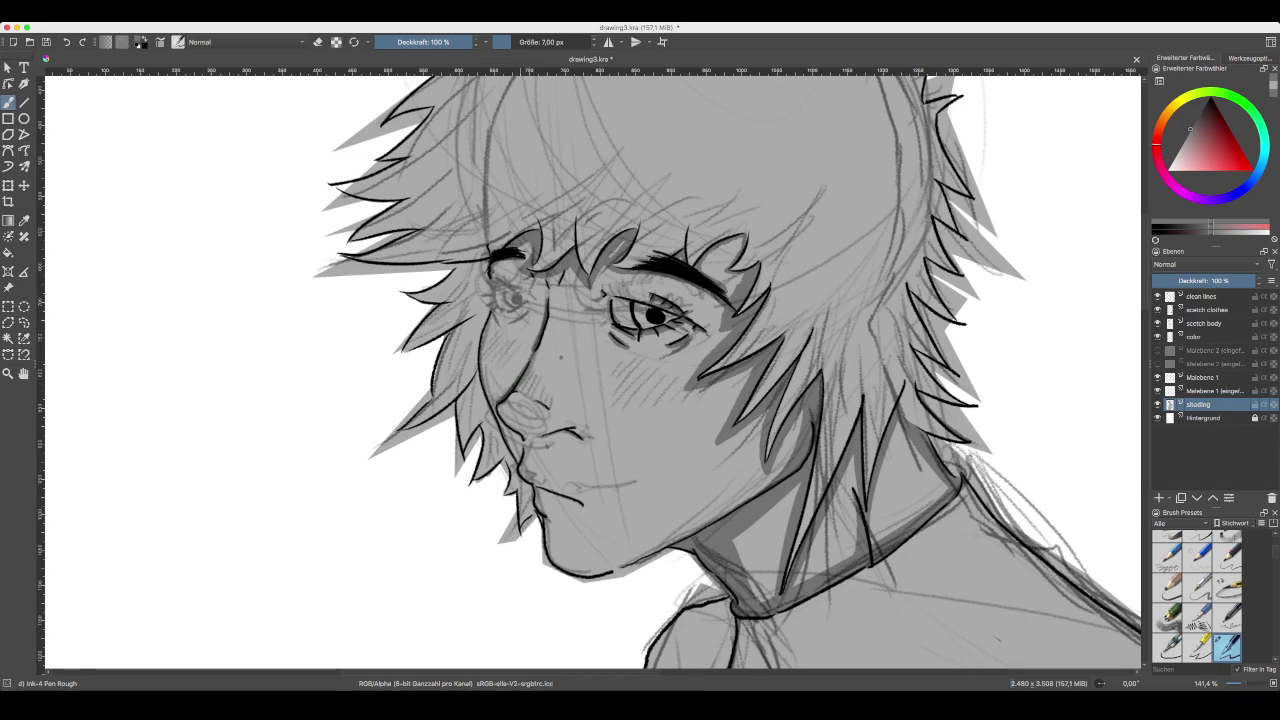
key("plus")
key("plus")
key("plus")
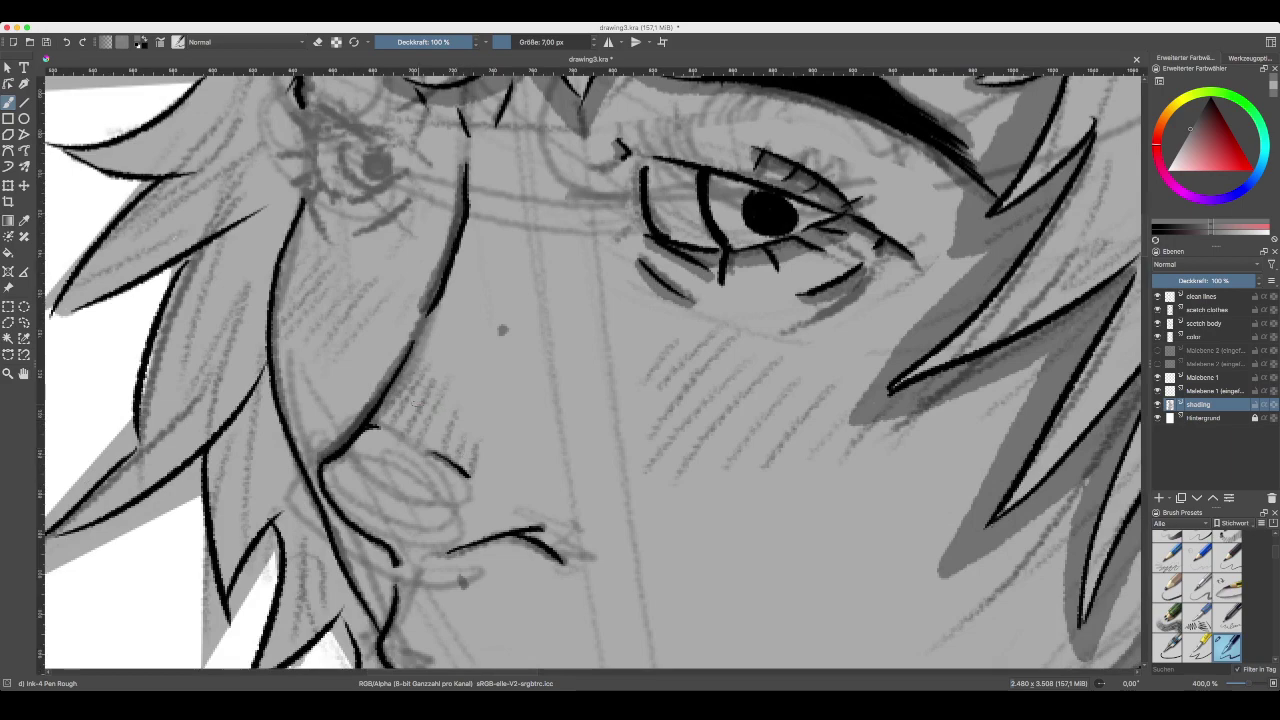
left_click_drag(427, 404, 497, 432)
key("plus")
left_click_drag(478, 536, 497, 447)
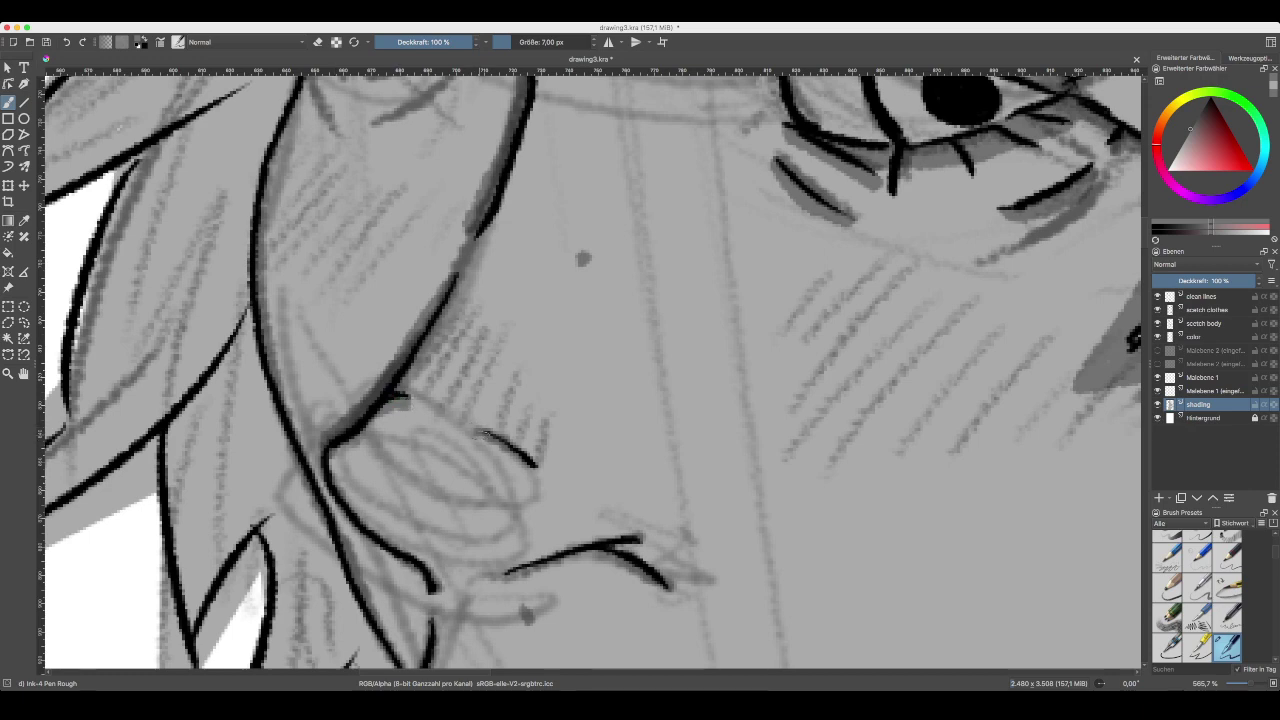
left_click_drag(481, 433, 524, 462)
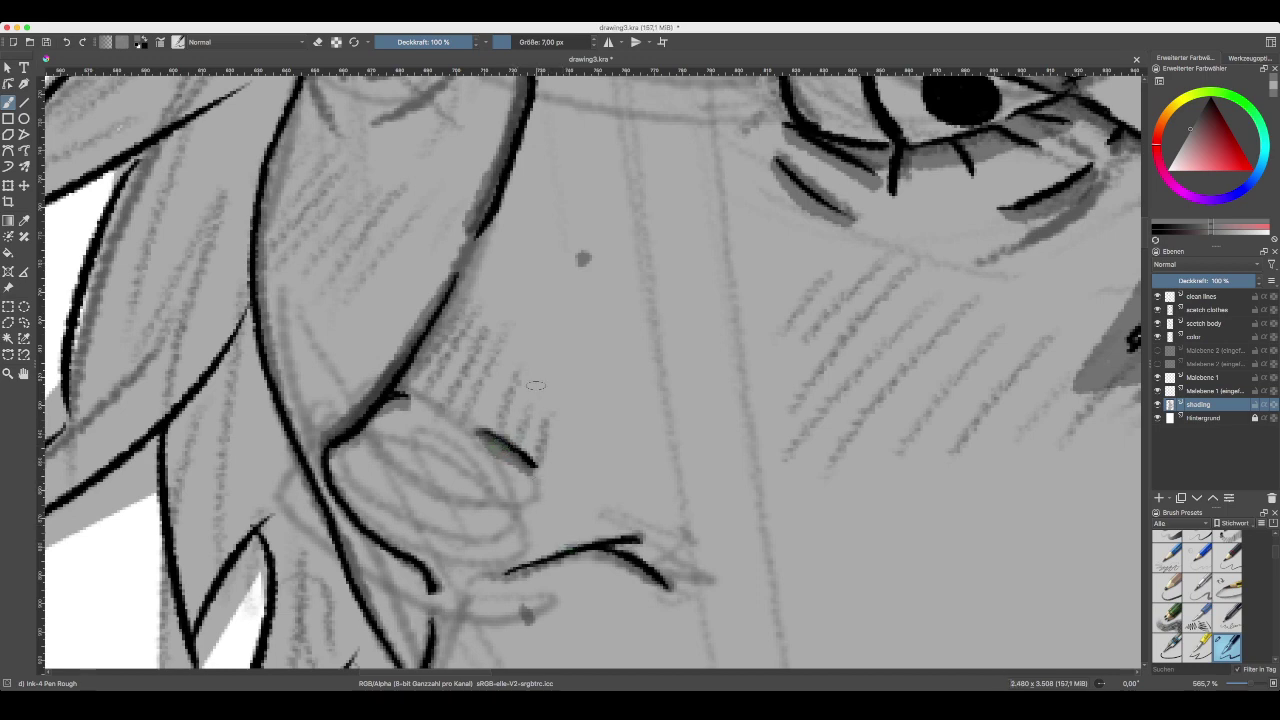
- Repaint the cheek mole in black on the clean lines layer
left_click_drag(592, 288, 471, 447)
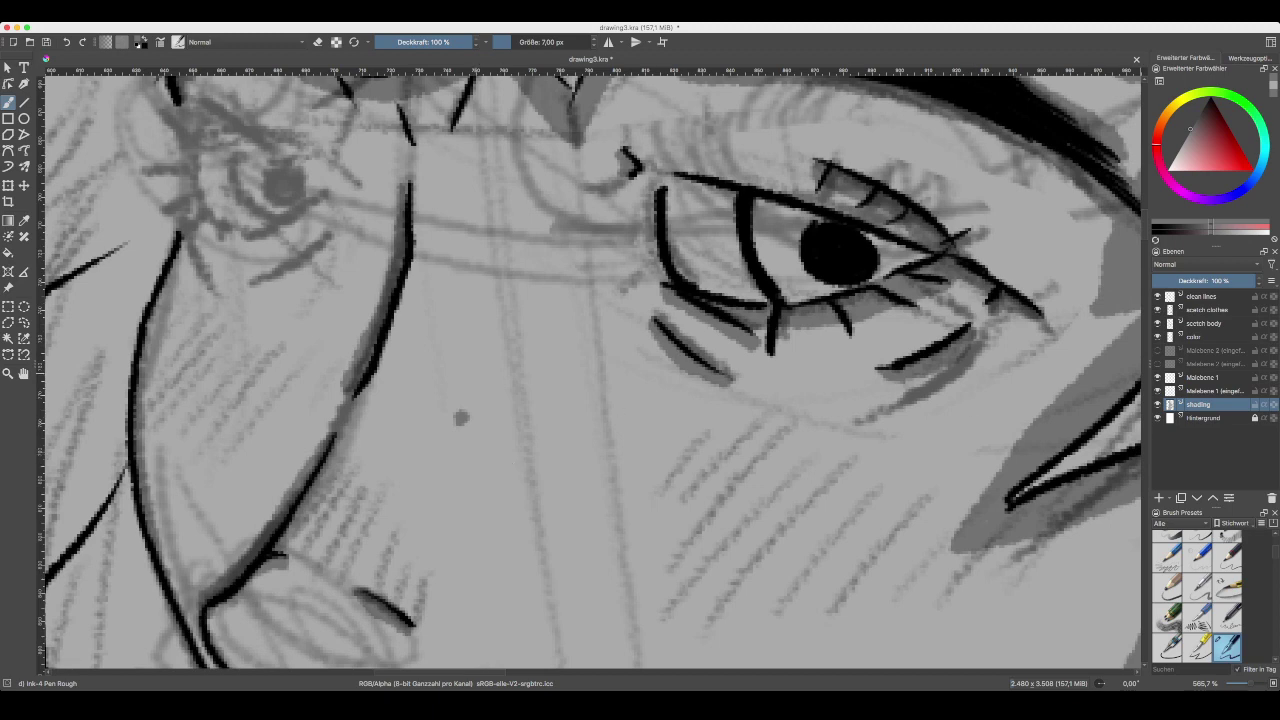
left_click(1202, 297)
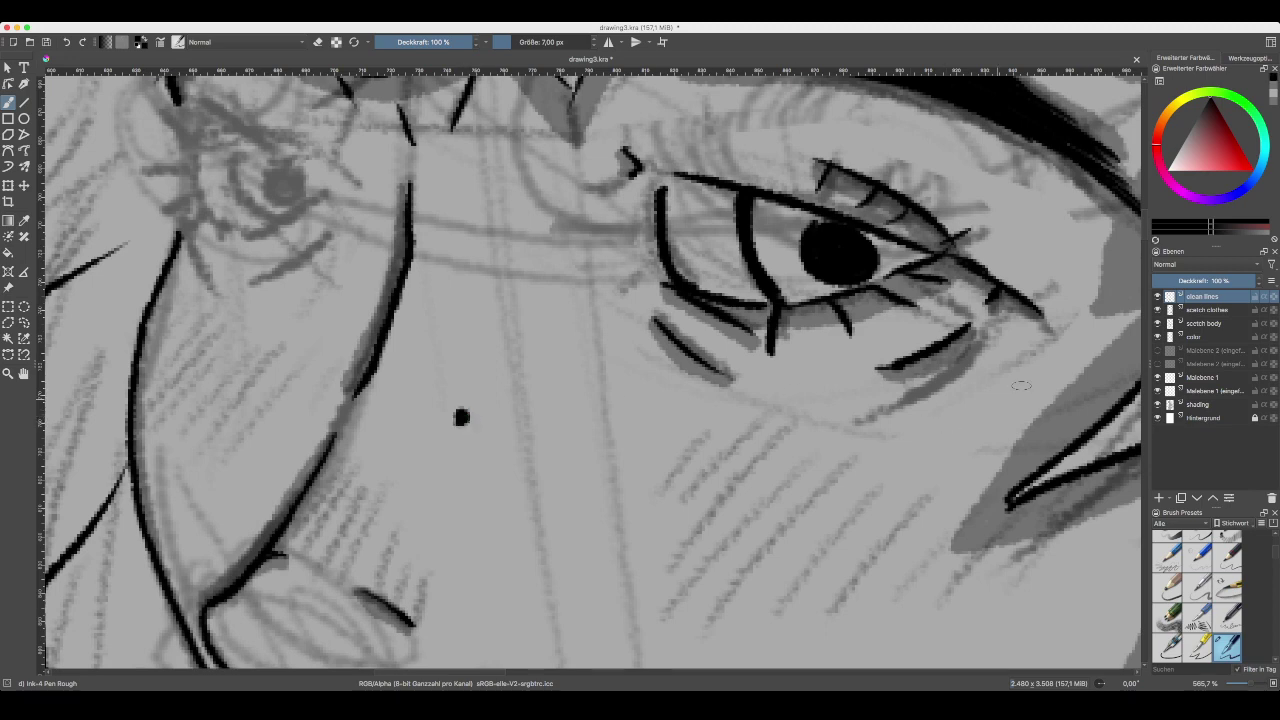
- Check what the two Malebene 1 layers contribute to the whole figure by hiding and showing them
left_click(1214, 391)
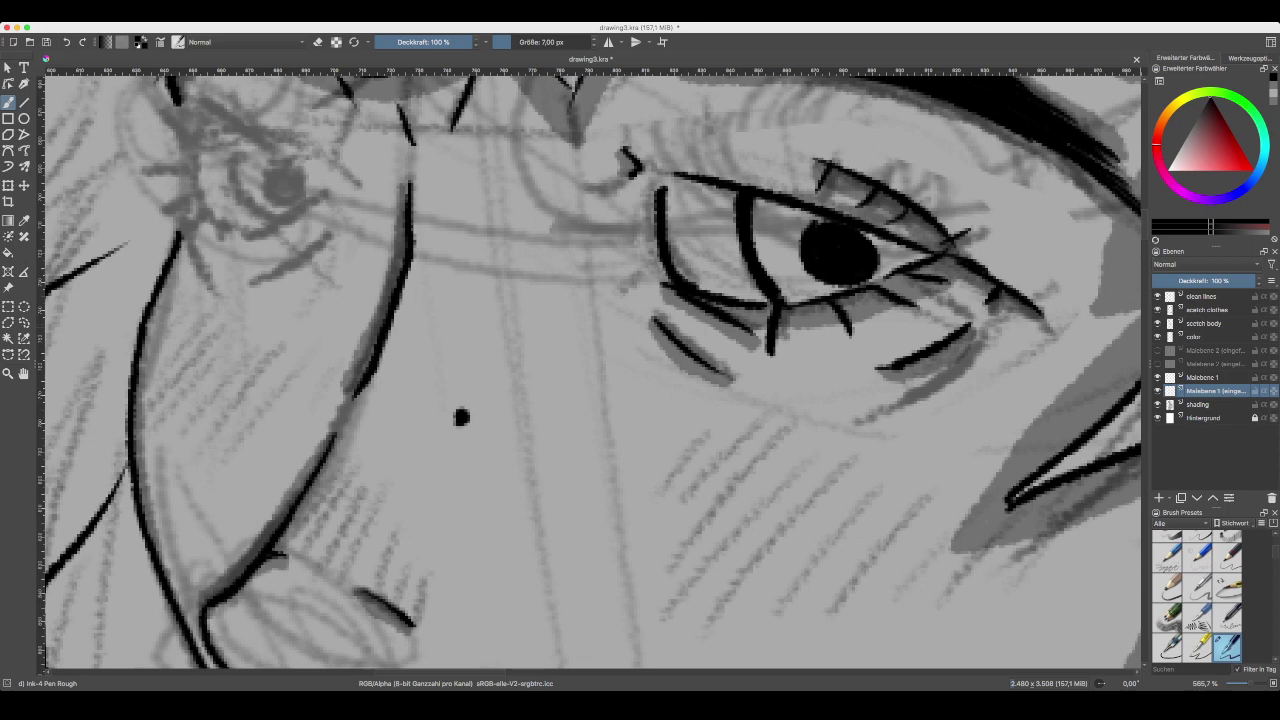
left_click(1204, 378)
left_click(1158, 391)
left_click(1158, 391)
left_click(1158, 378)
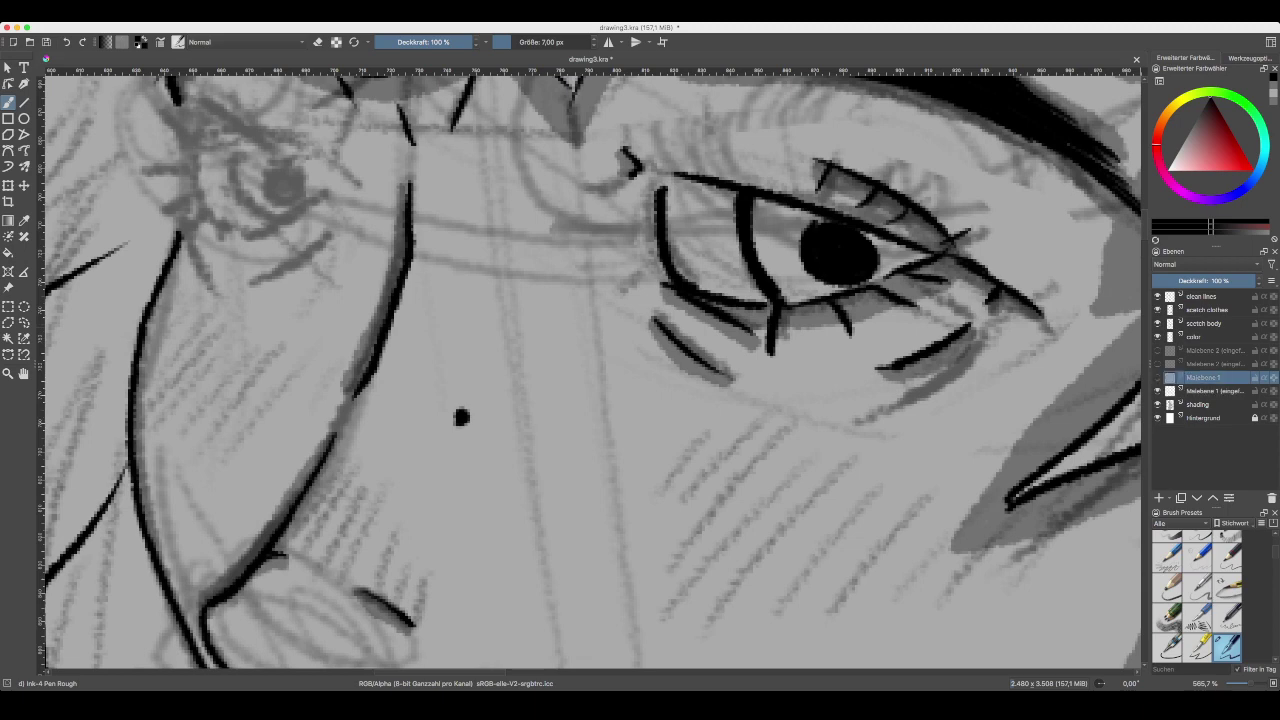
left_click(1158, 378)
left_click(1214, 391)
left_click(1204, 378)
left_click(1214, 391)
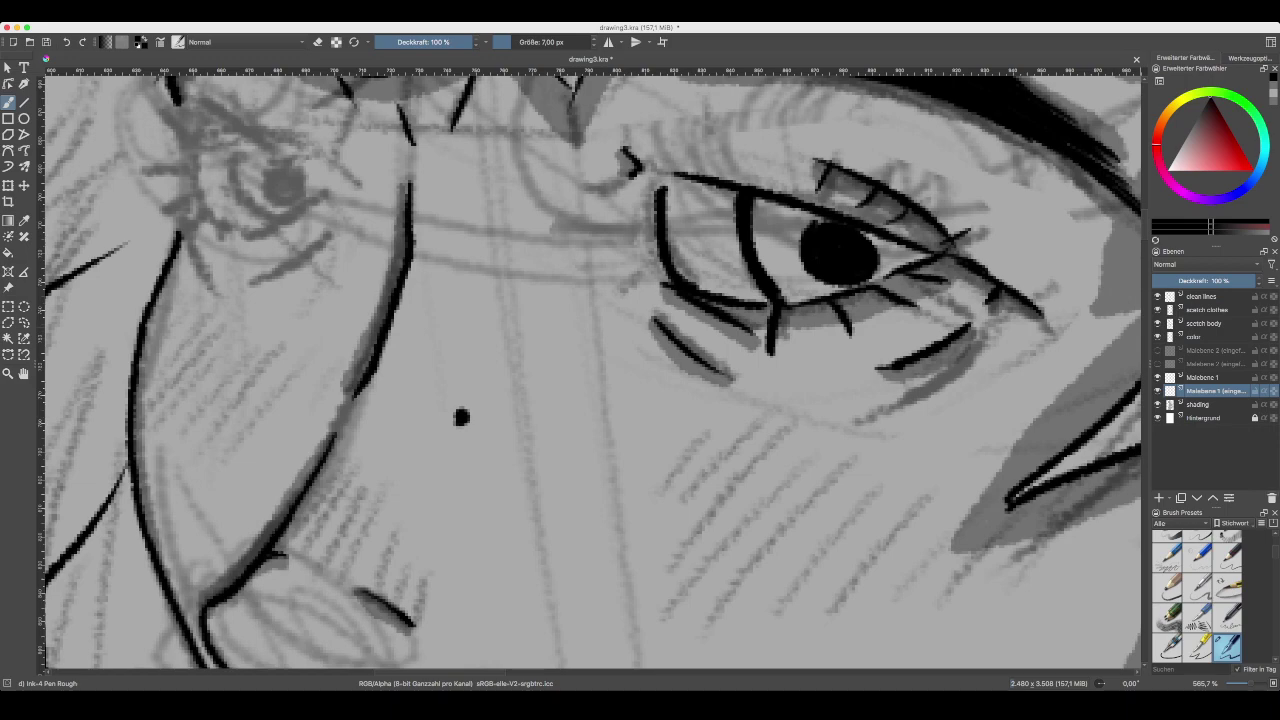
scroll(1050, 482, "down", 10)
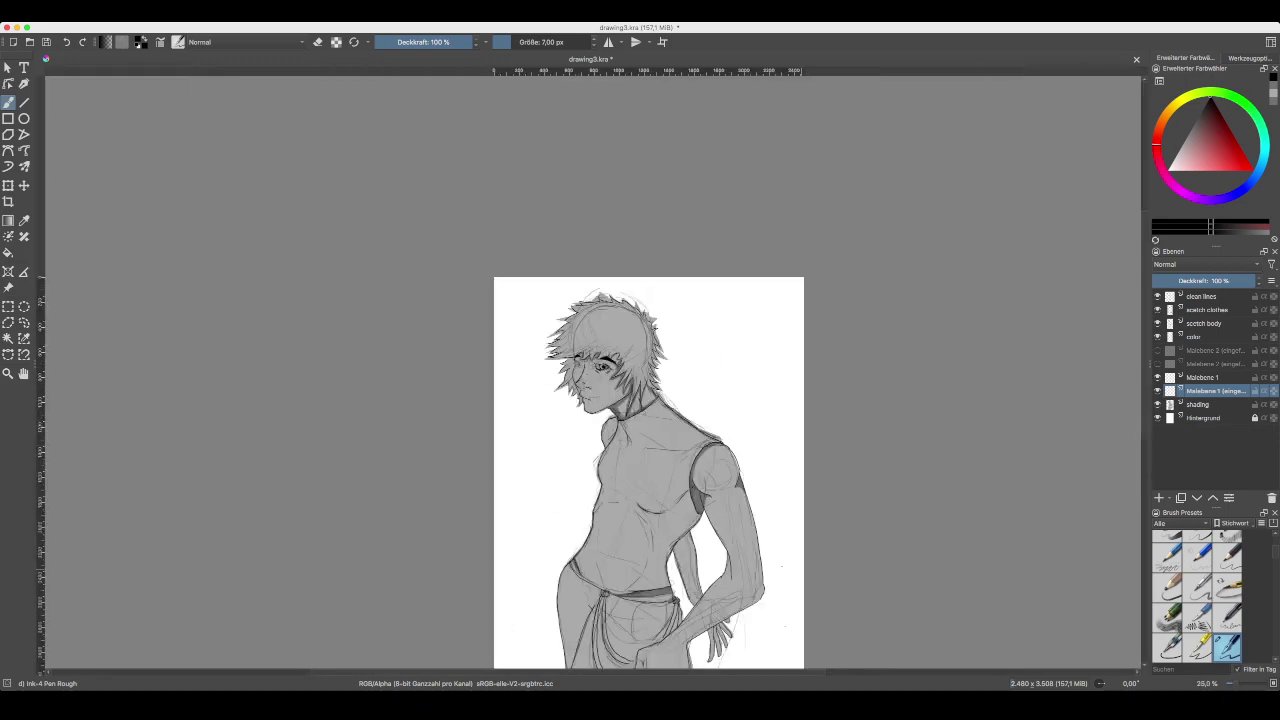
left_click_drag(800, 578, 782, 461)
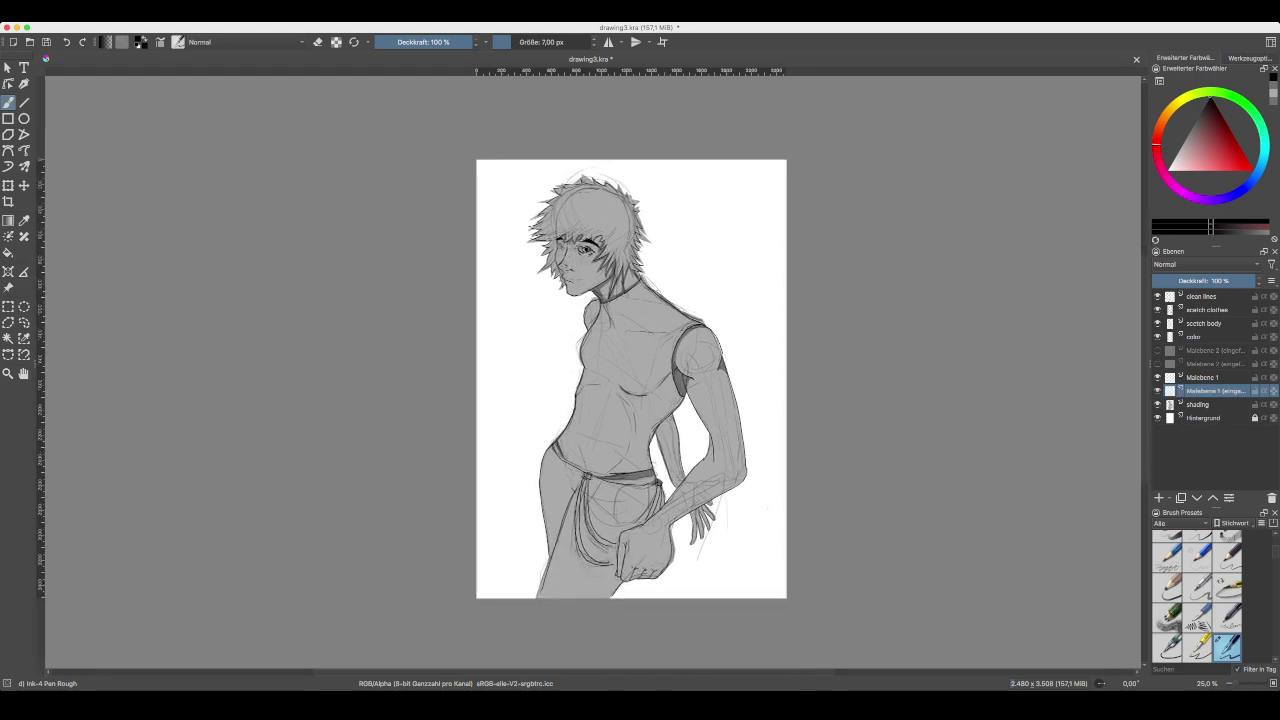
left_click(1158, 378)
left_click(1158, 378)
left_click(1158, 378)
left_click(1158, 378)
left_click(1158, 378)
left_click(1157, 377)
- Merge both Malebene 1 layers down into the shading layer
key("ctrl+e")
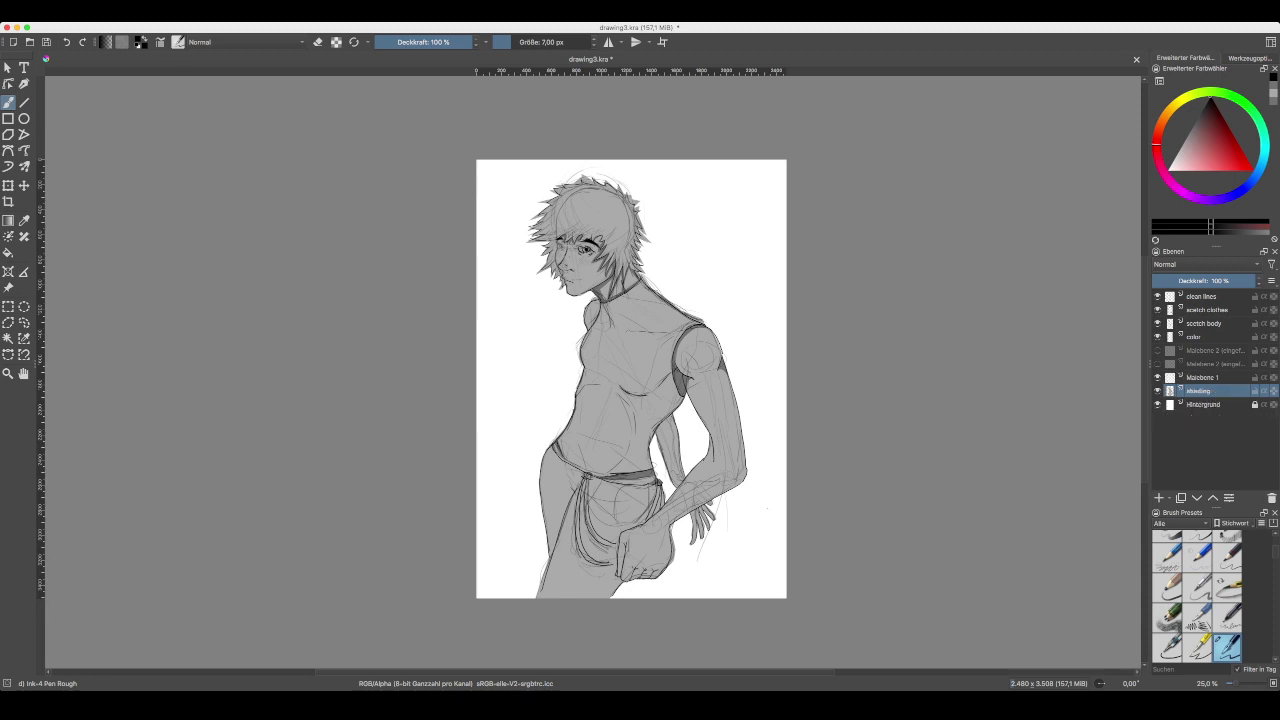
left_click(1203, 378)
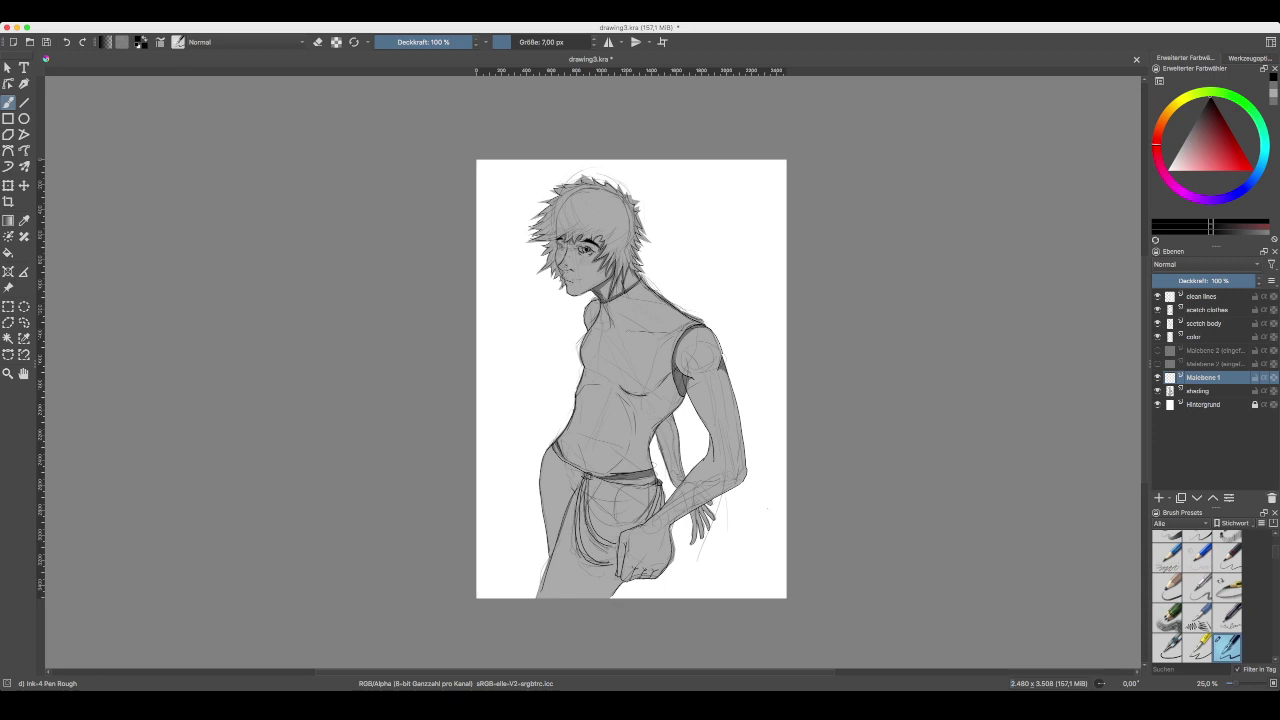
key("ctrl+e")
- Check what the two hidden Malebene 2 layers contain by switching their visibility on and off
left_click(1215, 364)
left_click(1158, 364)
left_click(1158, 364)
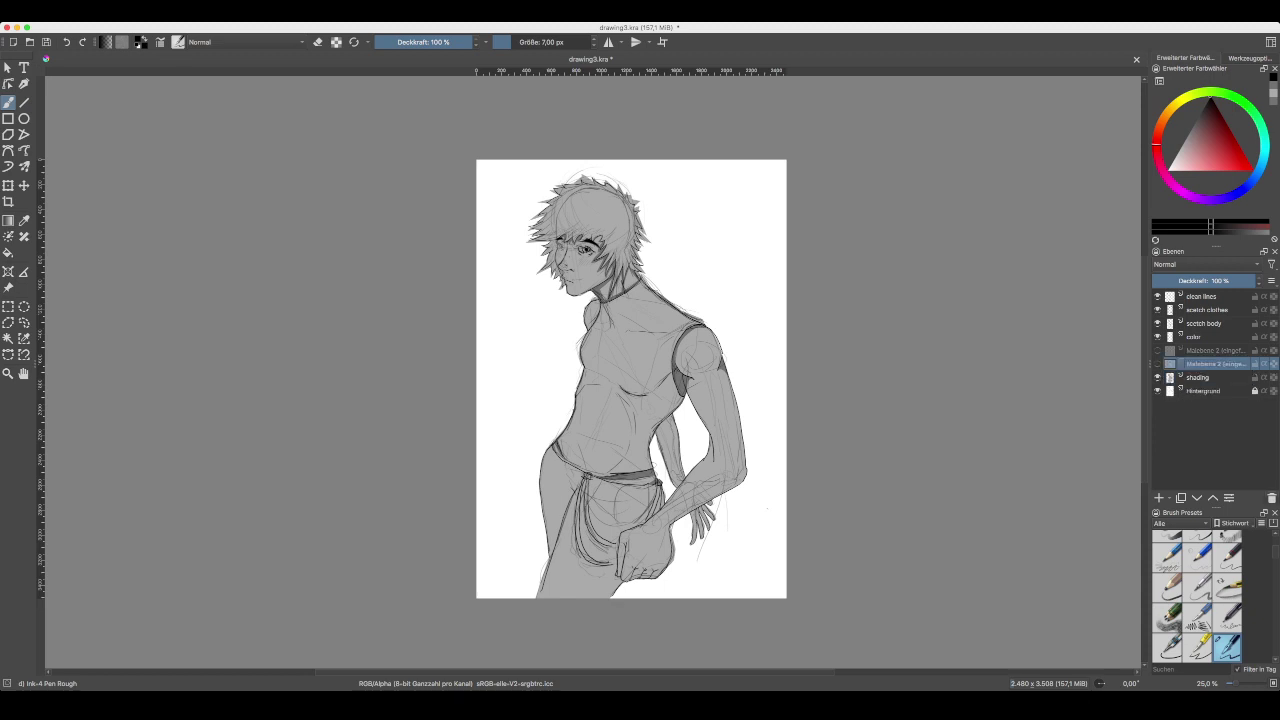
left_click(1158, 364)
left_click(1158, 364)
left_click(1158, 351)
left_click(1158, 351)
left_click(1158, 351)
left_click(1158, 351)
left_click(1158, 351)
left_click(1158, 351)
left_click(1158, 351)
left_click(1158, 351)
left_click(1157, 350)
left_click(1157, 350)
left_click(1157, 350)
left_click(1157, 350)
left_click(1157, 364)
left_click(1157, 350)
- Delete both Malebene 2 layers
left_click(1272, 497)
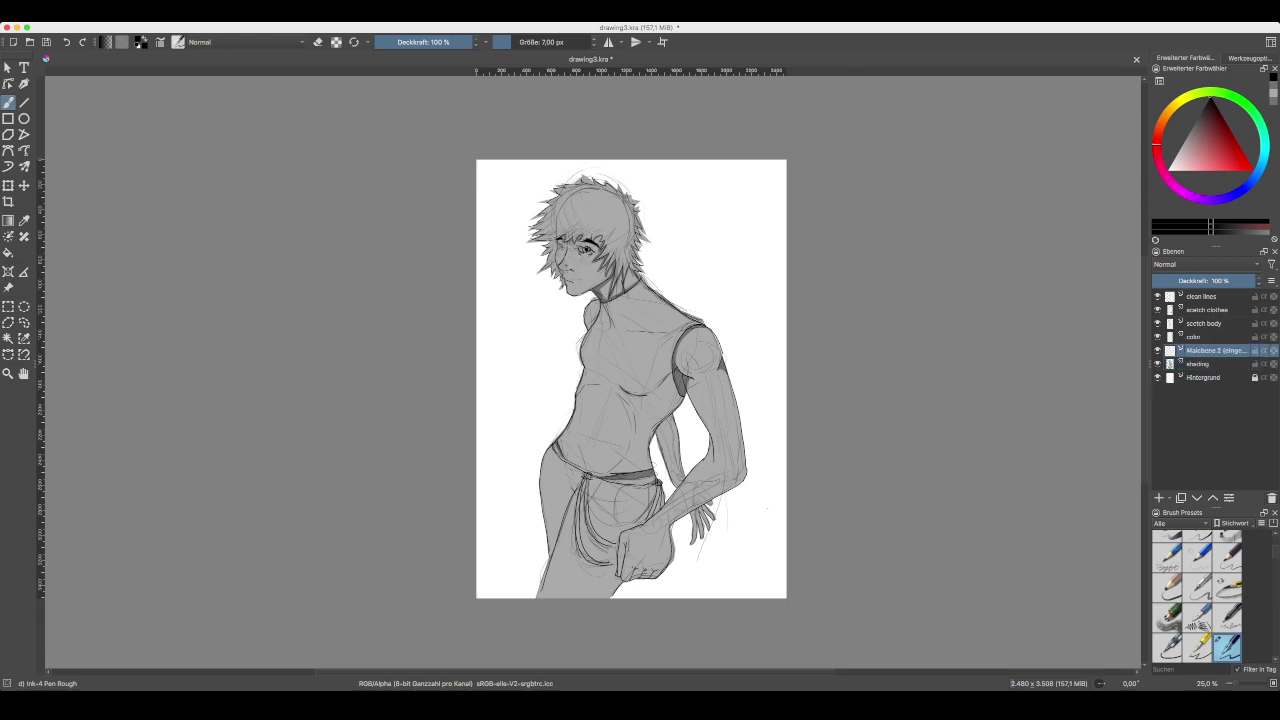
left_click(1272, 497)
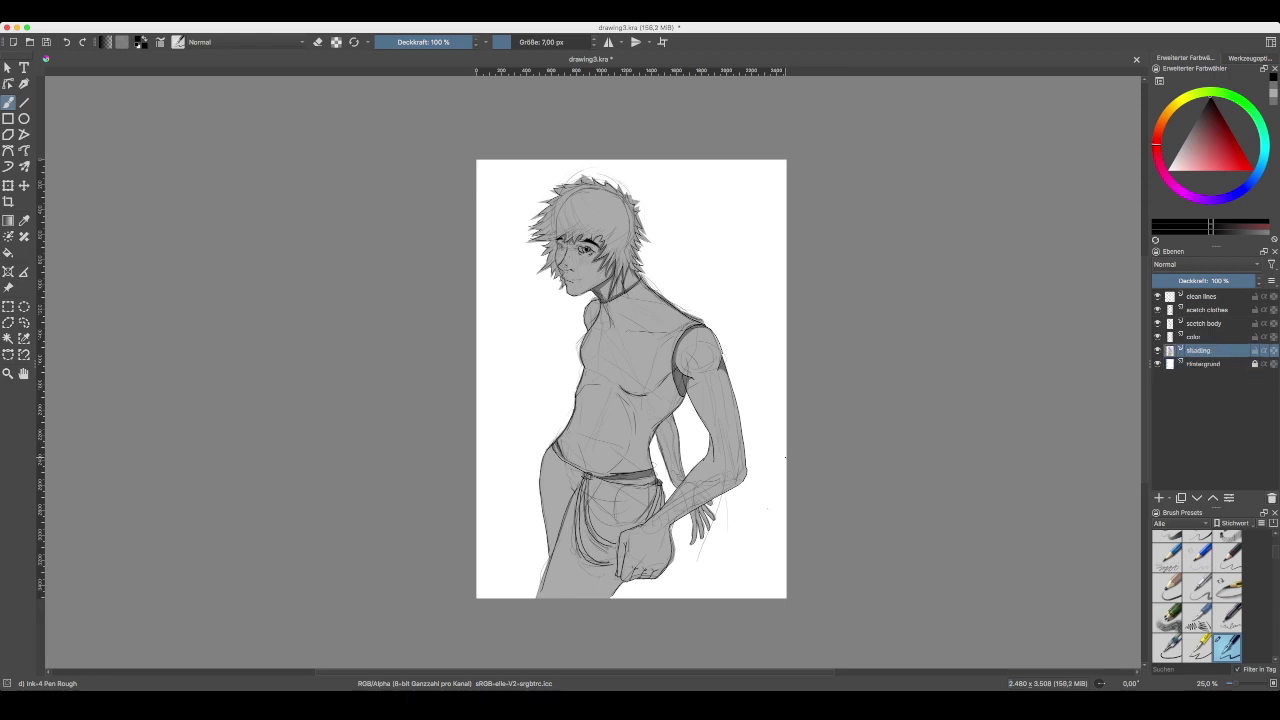
- Paint a small black mole beneath the nose on the clean lines layer, and reactivate the shading layer
key("super+plus")
key("super+plus")
key("super+plus")
key("super+plus")
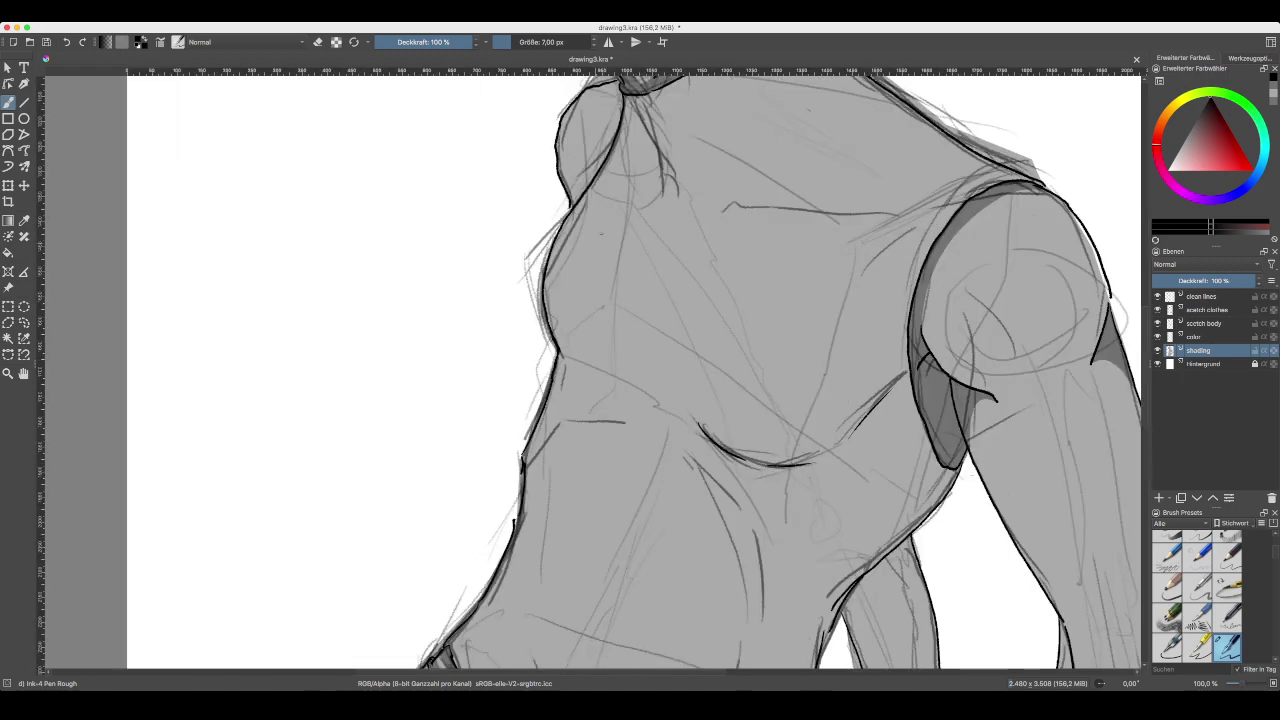
left_click_drag(515, 170, 545, 556)
key("super+plus")
key("super+plus")
key("super+plus")
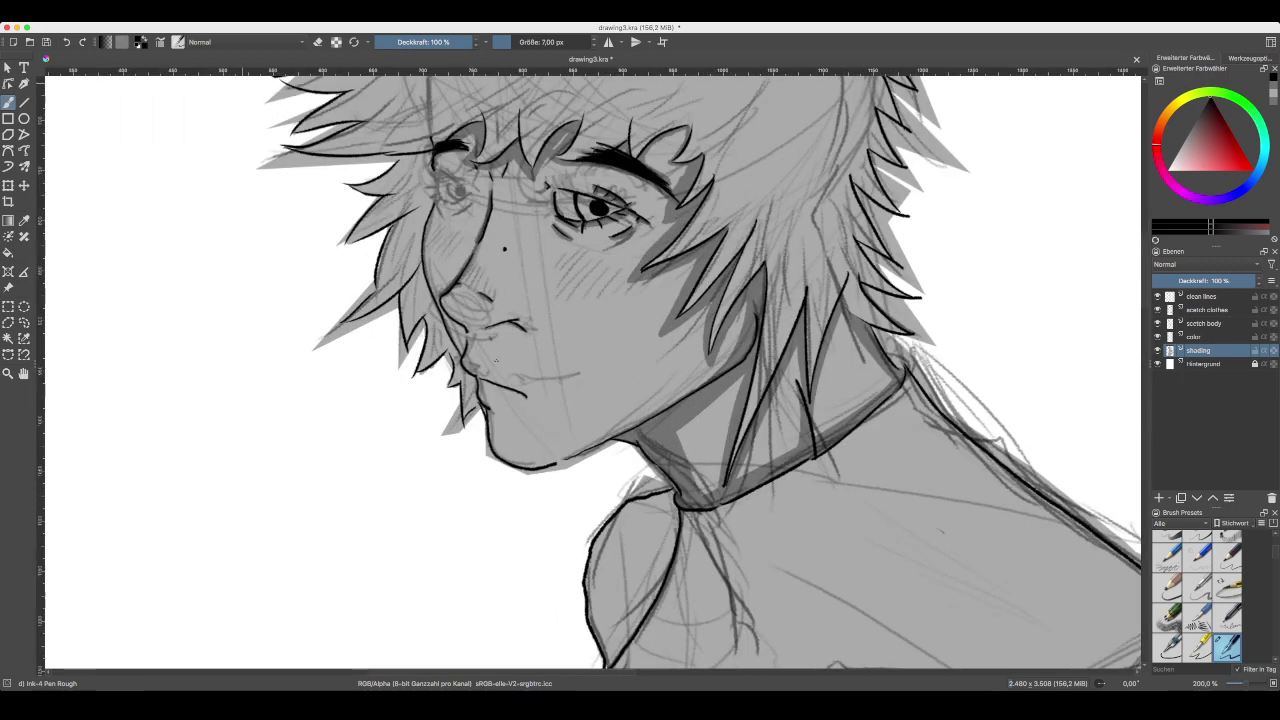
scroll(485, 323, "up", 5)
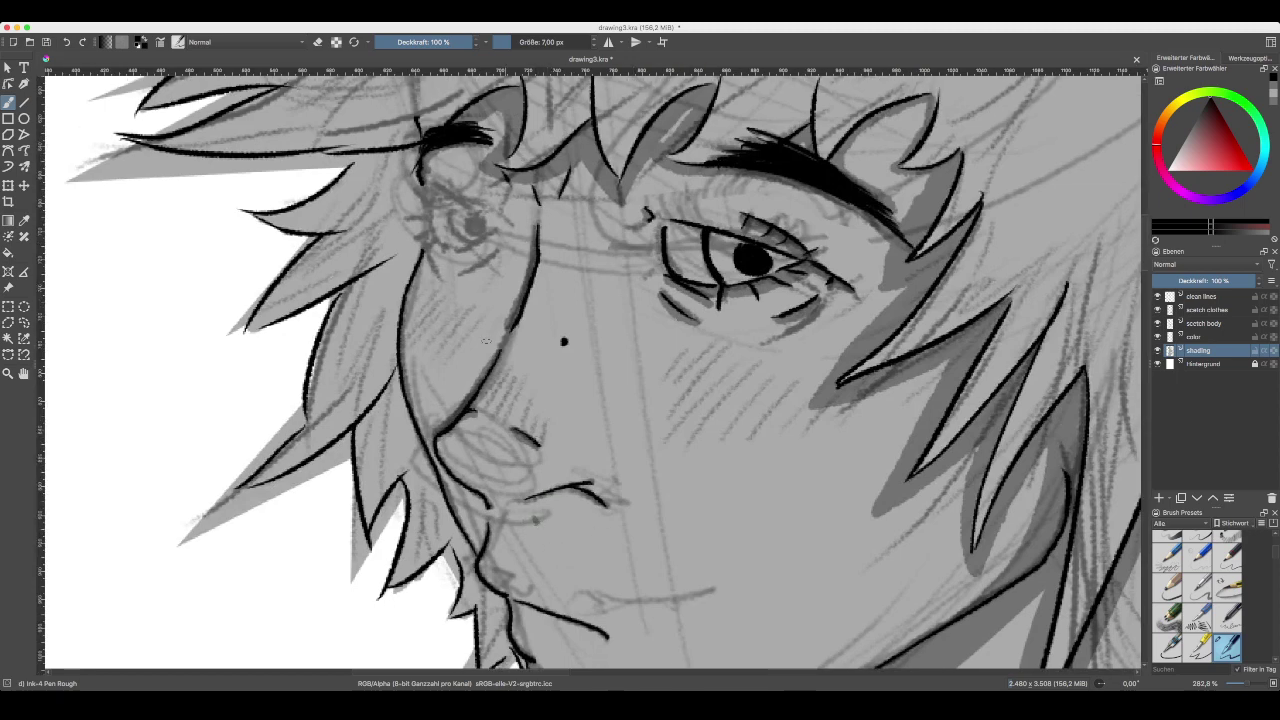
key("e")
left_click(535, 521)
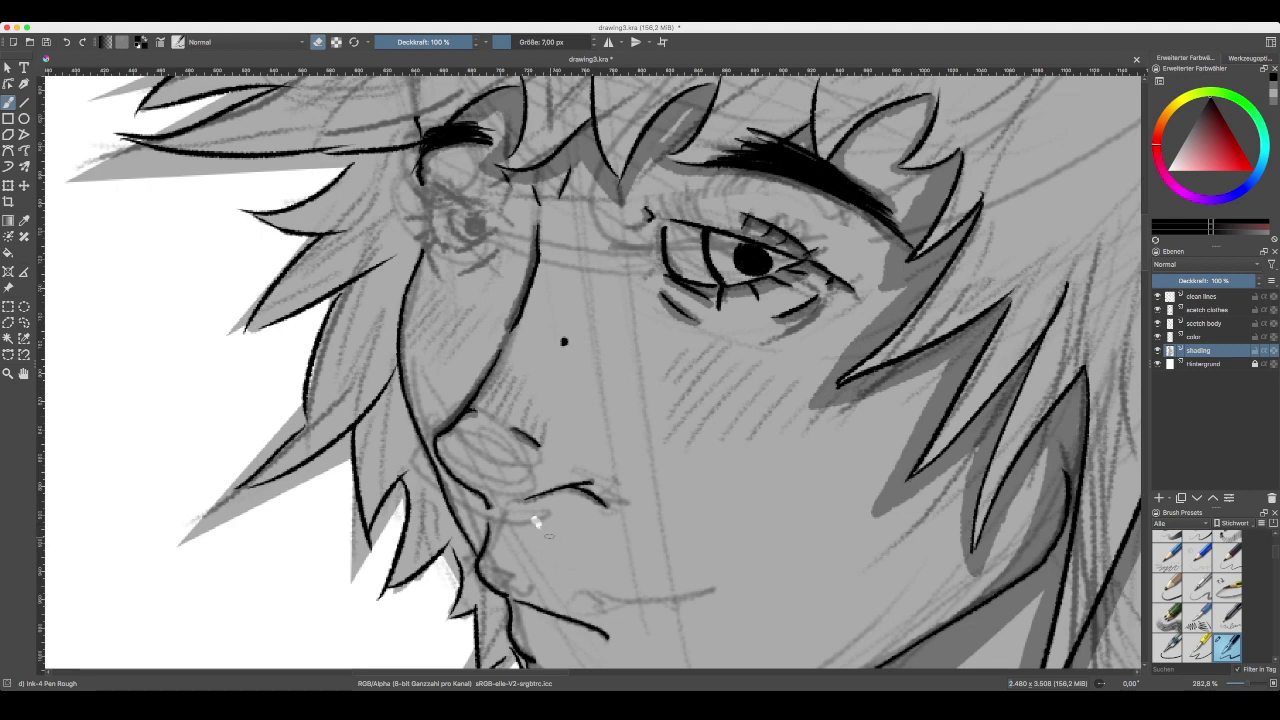
key("ctrl+z")
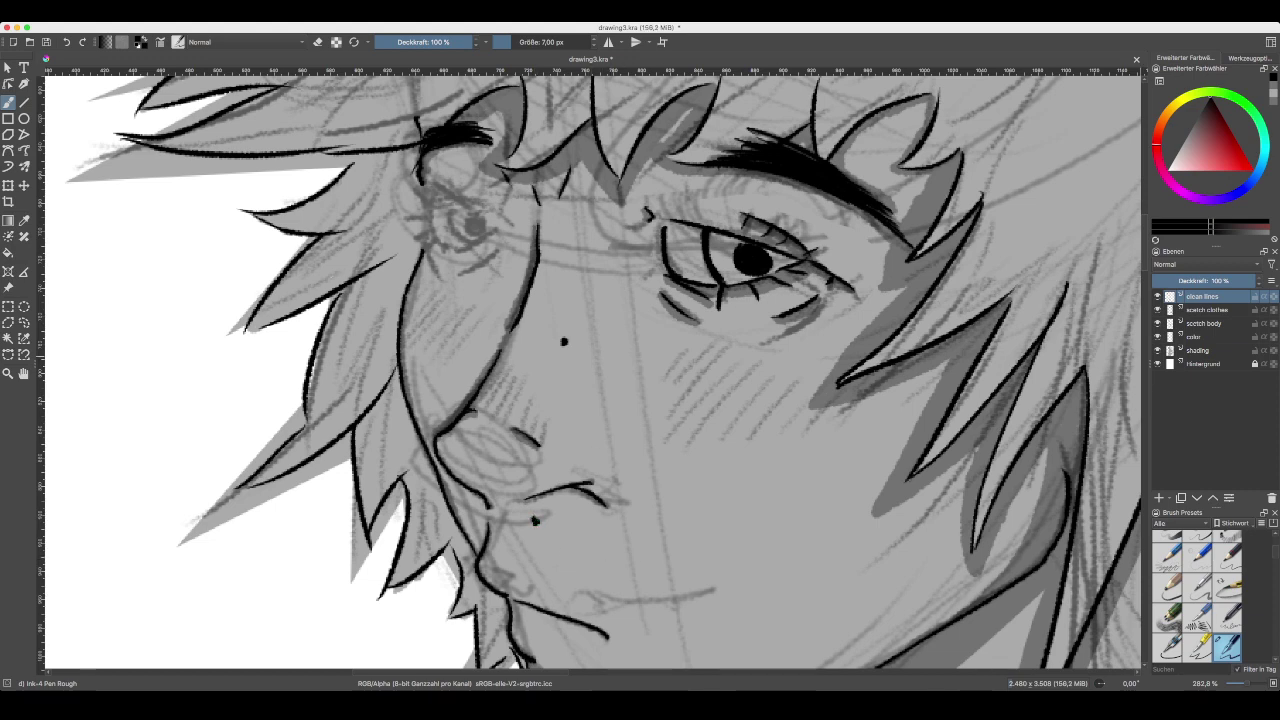
left_click(1205, 323)
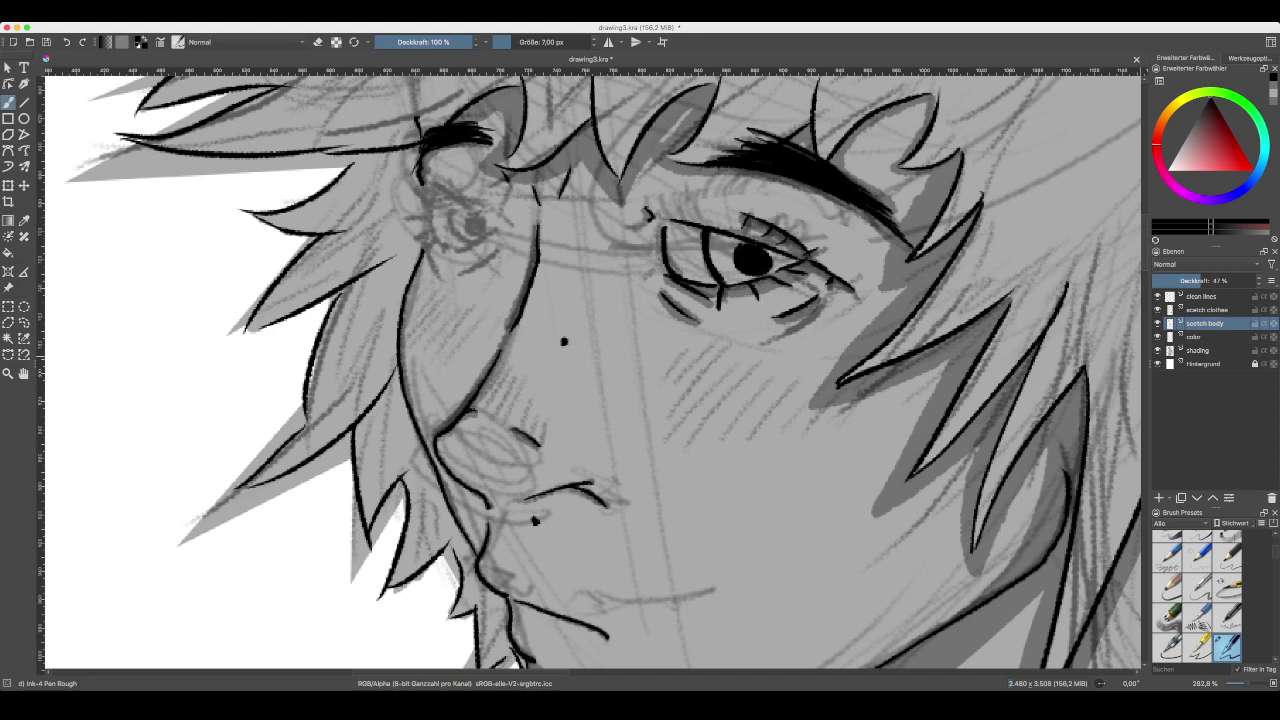
left_click(1198, 350)
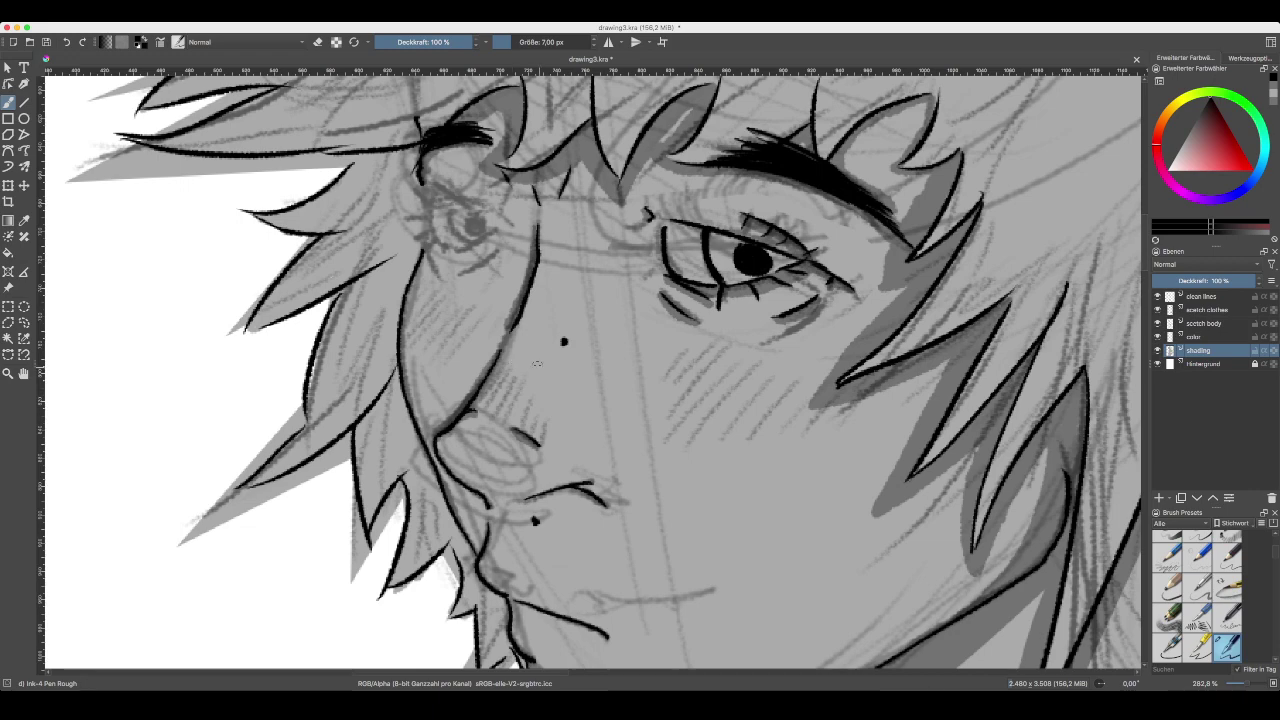
key("ctrl+plus")
key("ctrl+plus")
key("ctrl+plus")
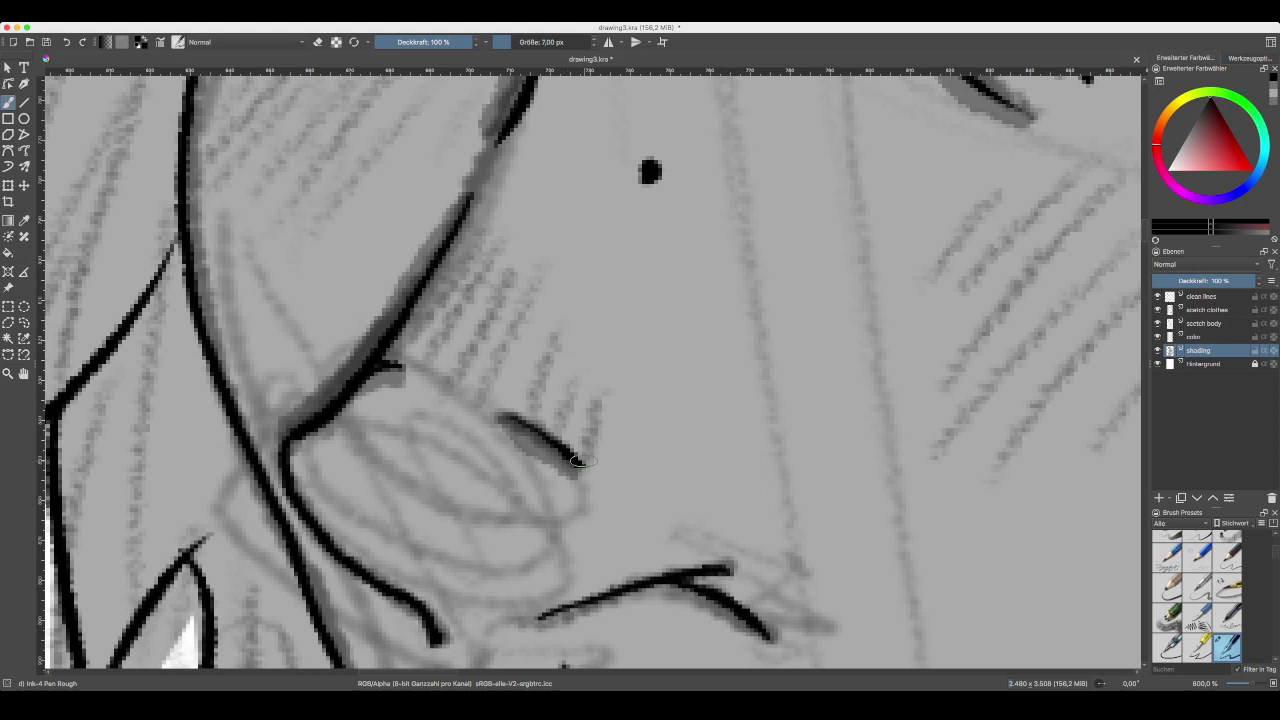
left_click_drag(577, 463, 587, 446)
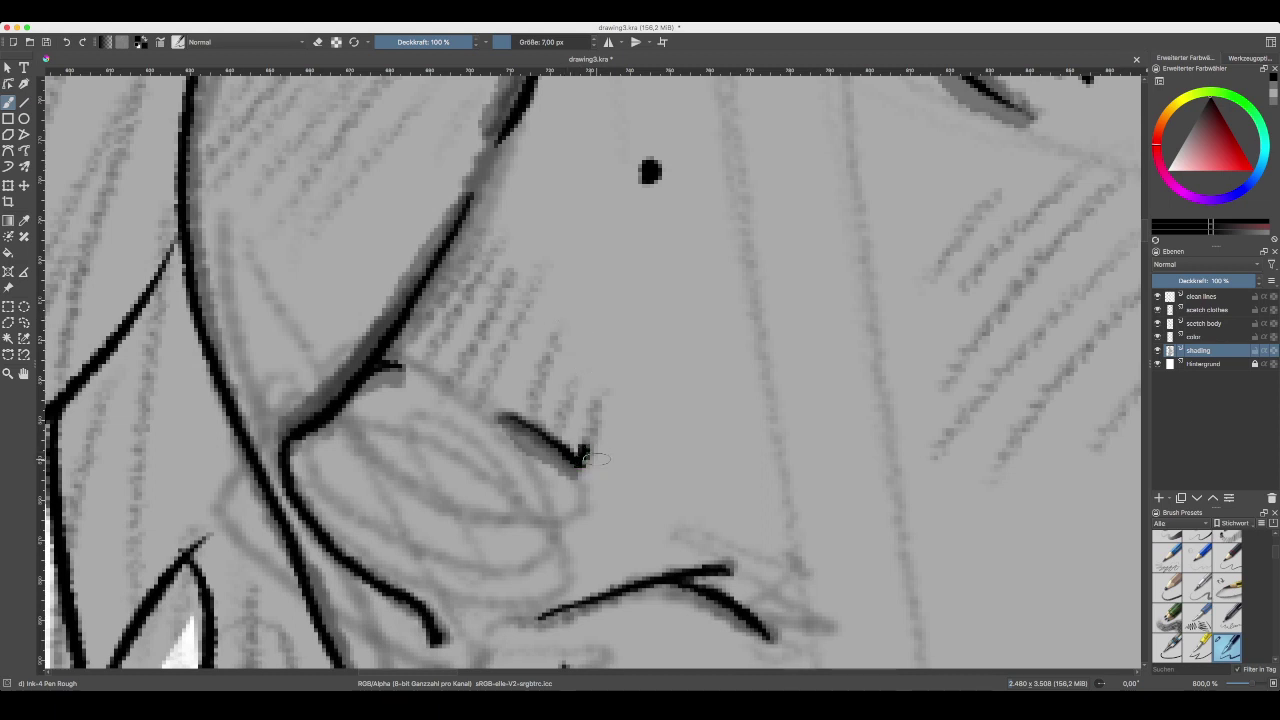
key("ctrl+z")
- Sample the dark grey of the neck shadow as the painting colour and return to the brush
key("p")
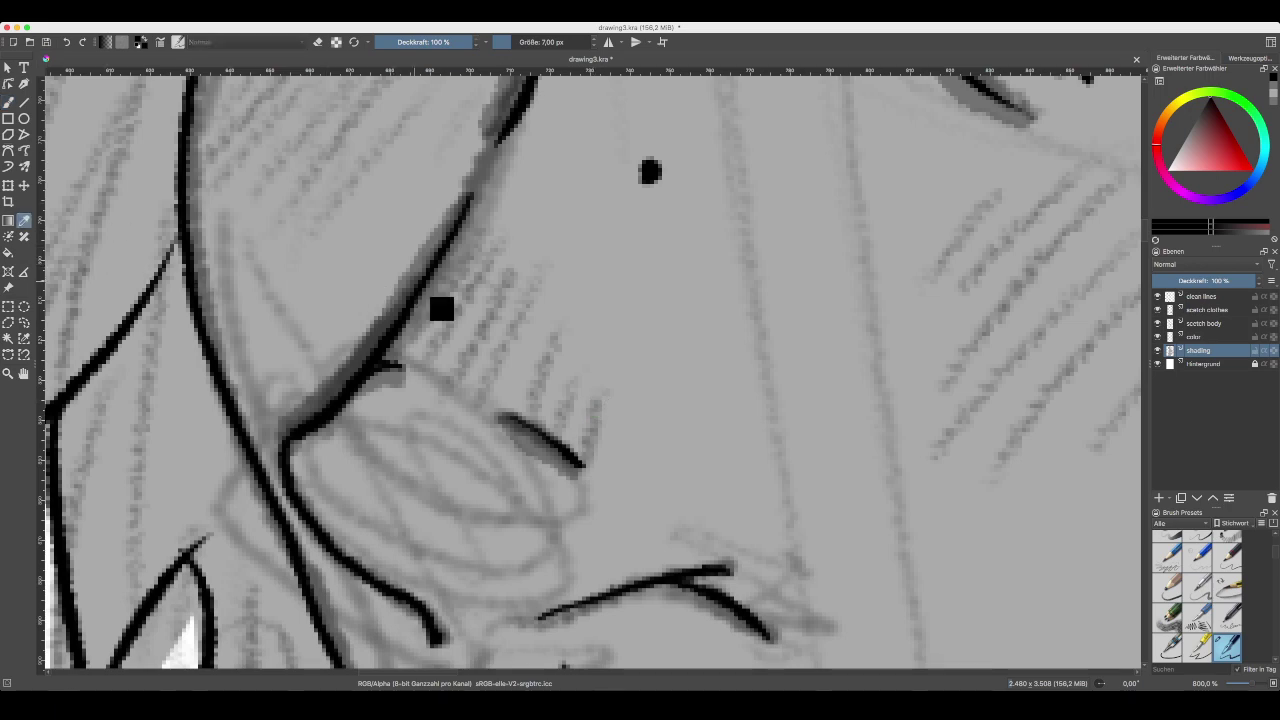
scroll(441, 309, "down", 10)
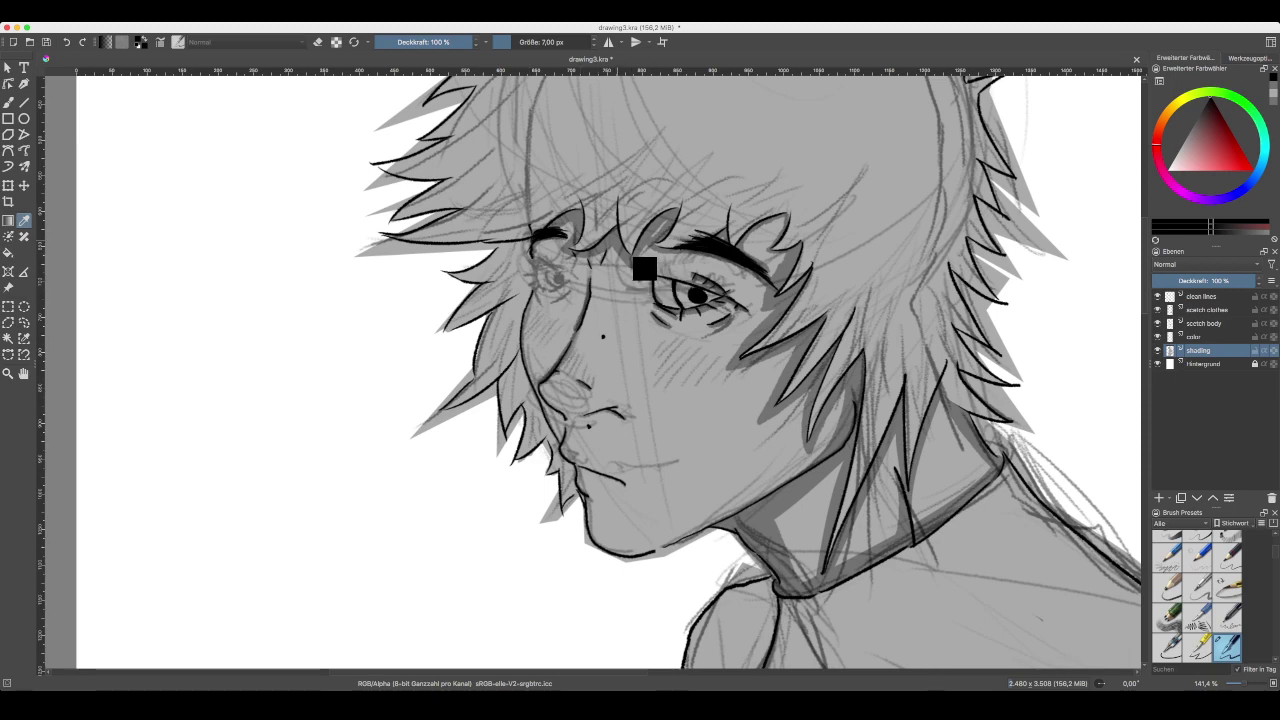
left_click(835, 510)
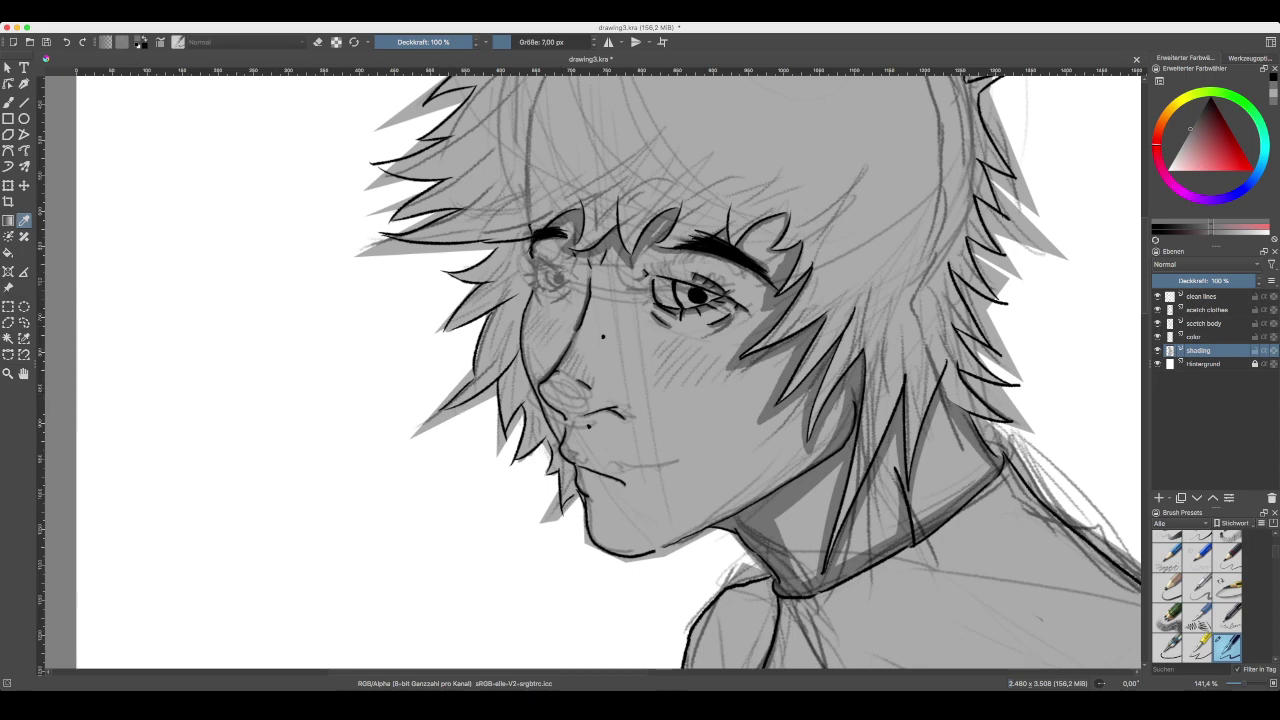
left_click(8, 102)
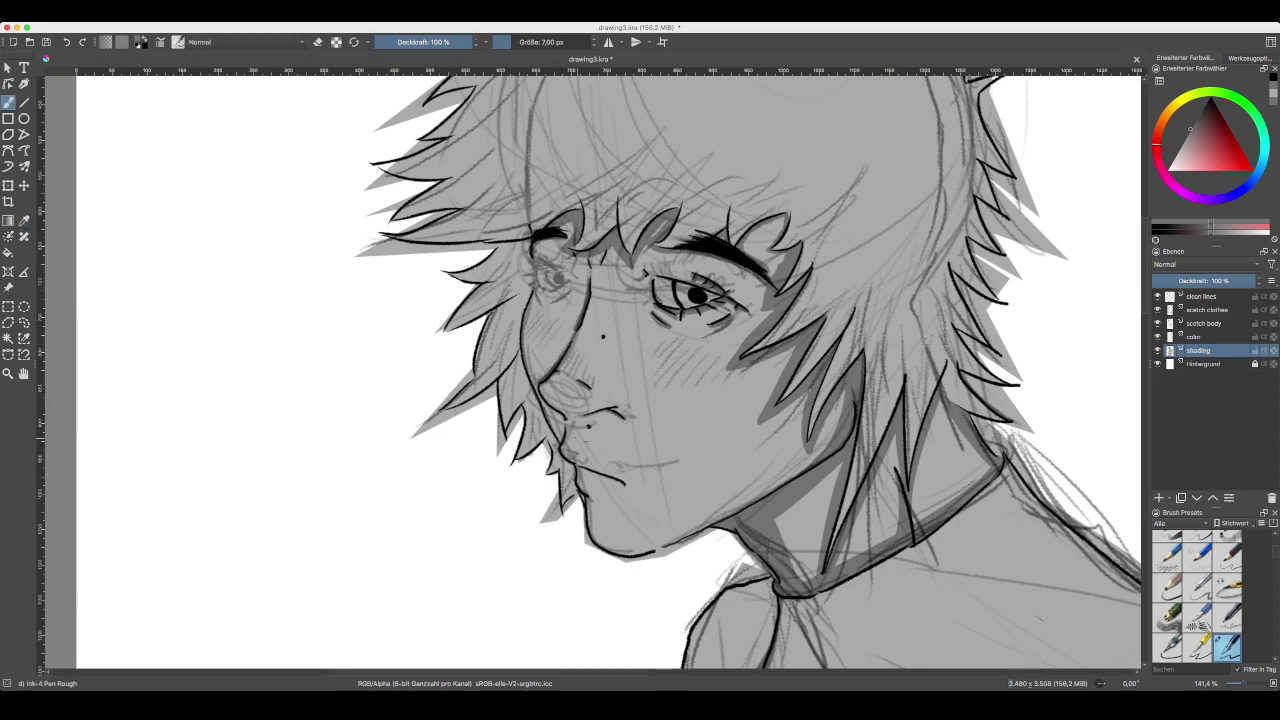
- Paint slanted dark grey hatching strokes over the nose tip, from the short nostril-wing line up to the nose ridge
key("plus")
key("plus")
key("plus")
key("plus")
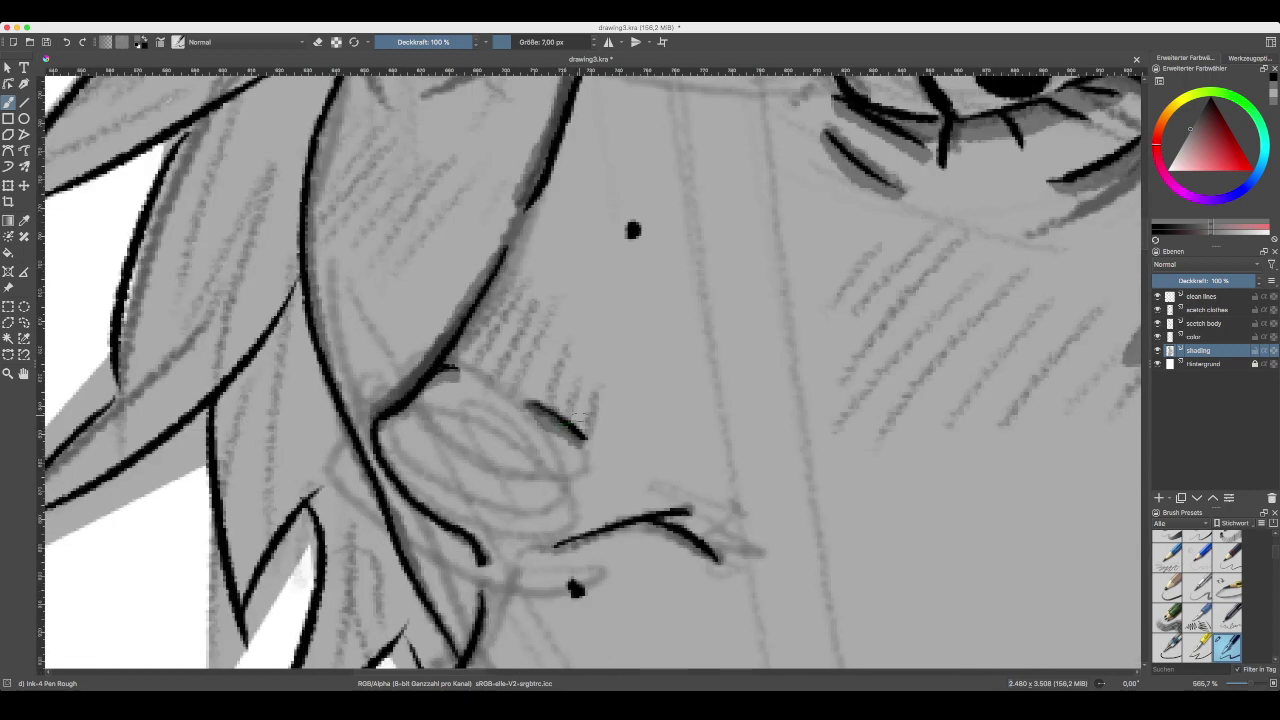
scroll(578, 416, "down", 3)
scroll(578, 416, "down", 2)
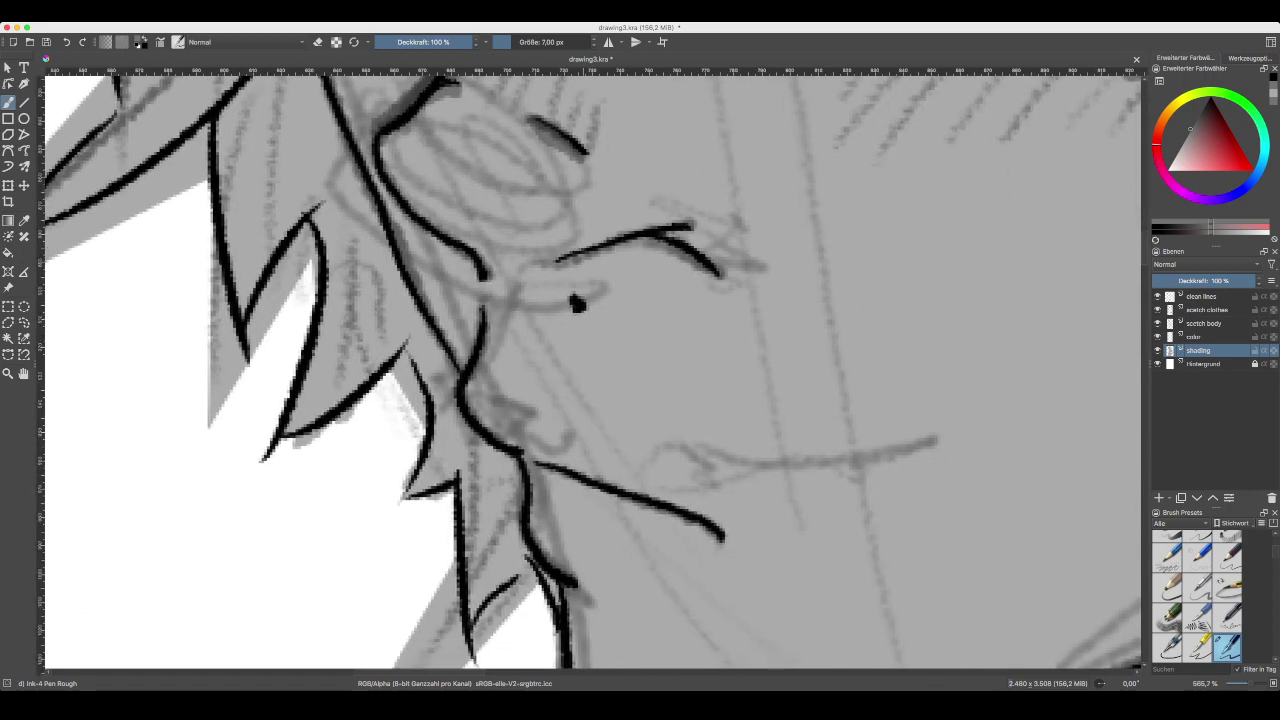
scroll(578, 416, "up", 2)
key("plus")
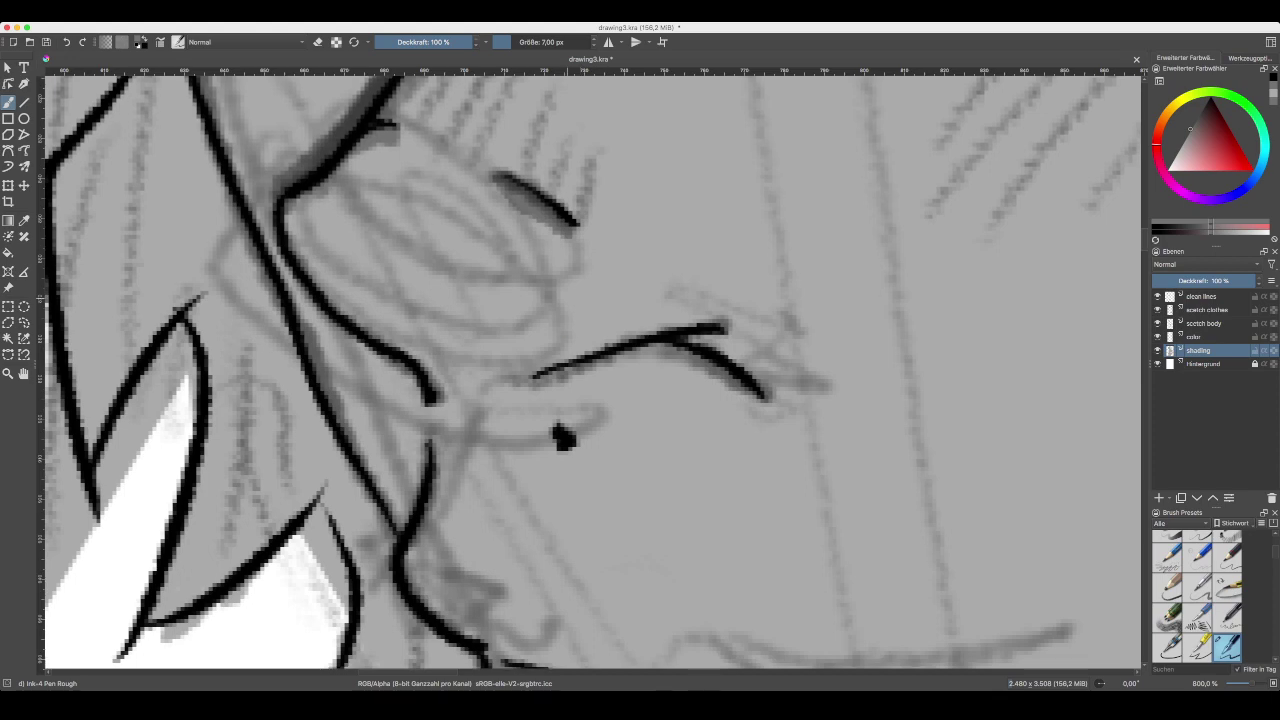
scroll(567, 536, "up", 5)
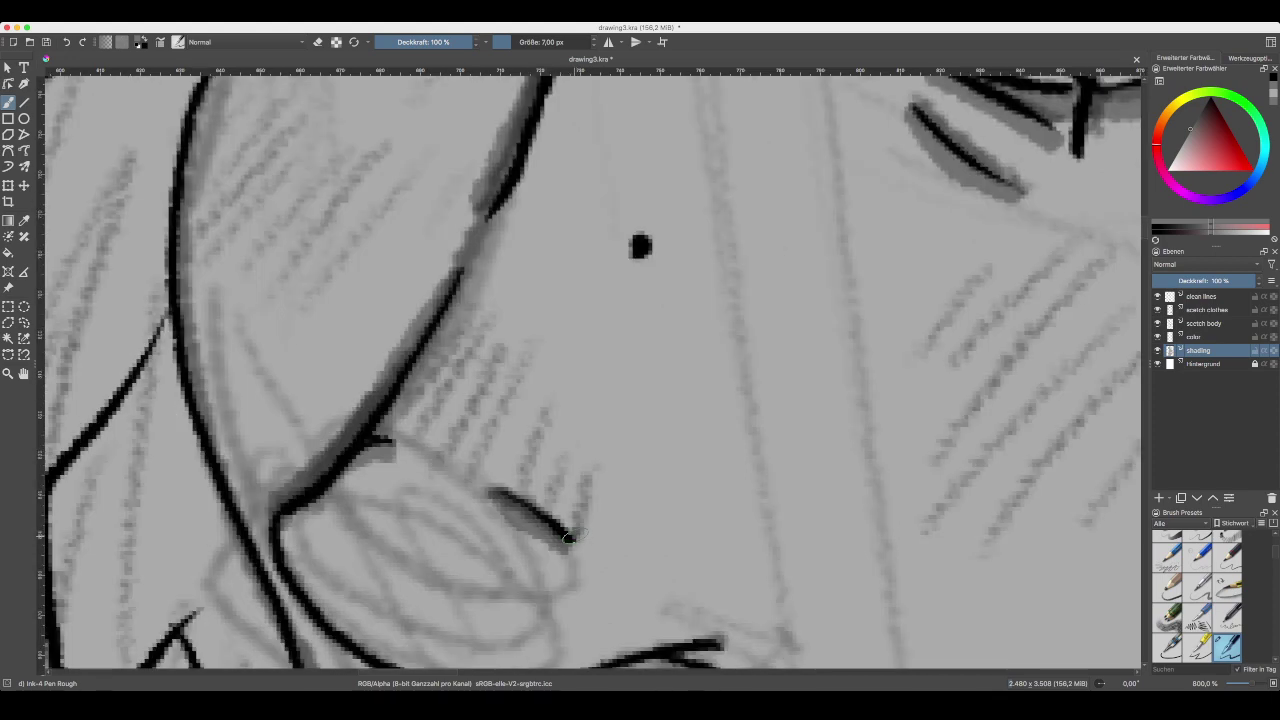
left_click_drag(578, 512, 597, 467)
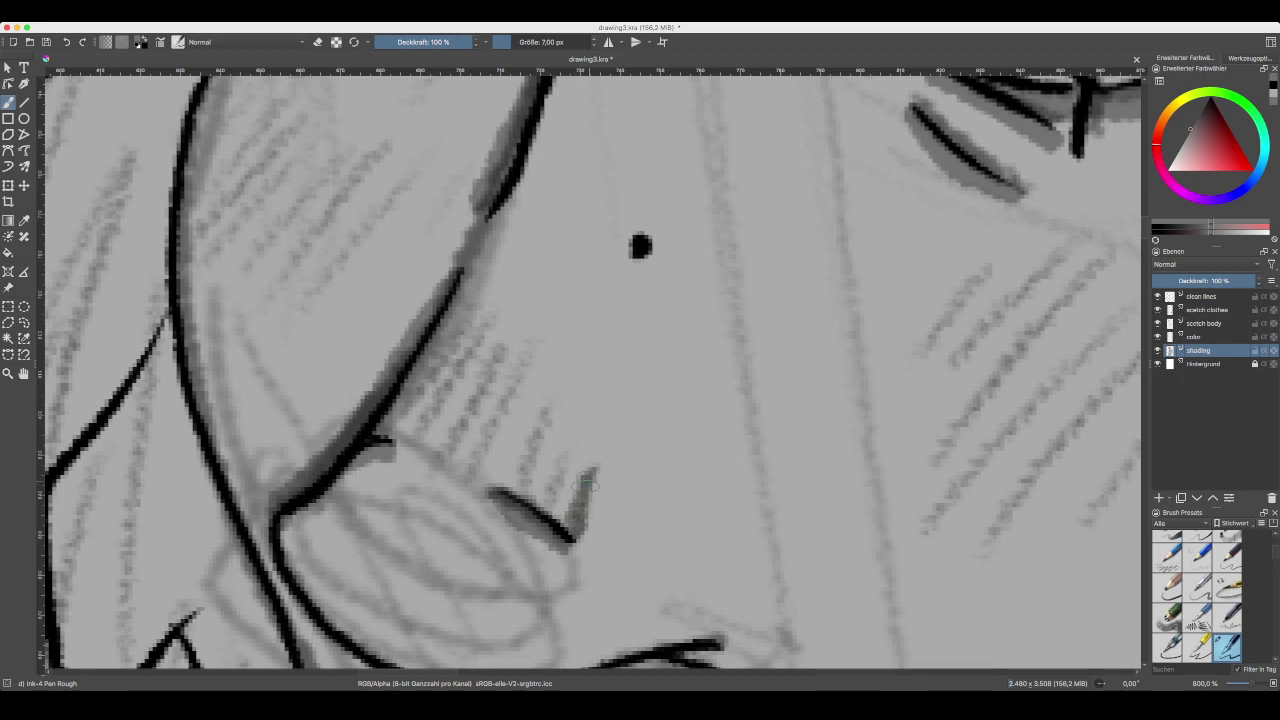
left_click_drag(550, 518, 564, 457)
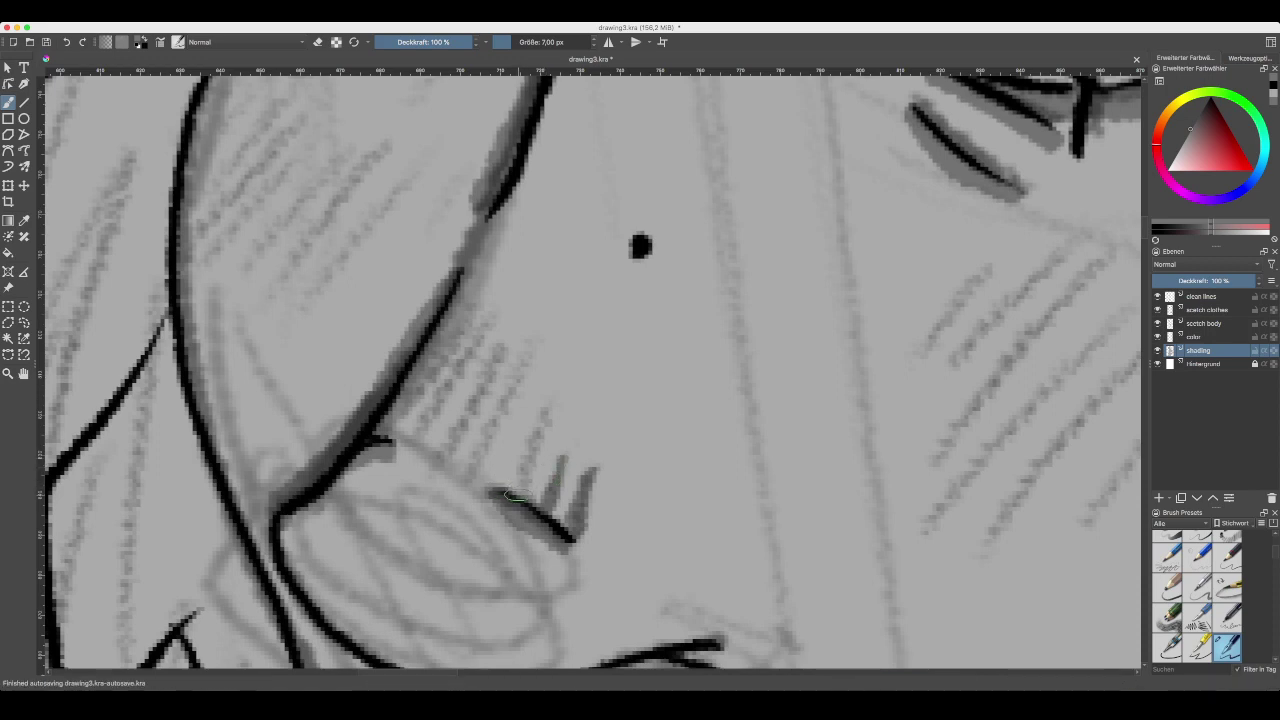
left_click_drag(522, 484, 548, 414)
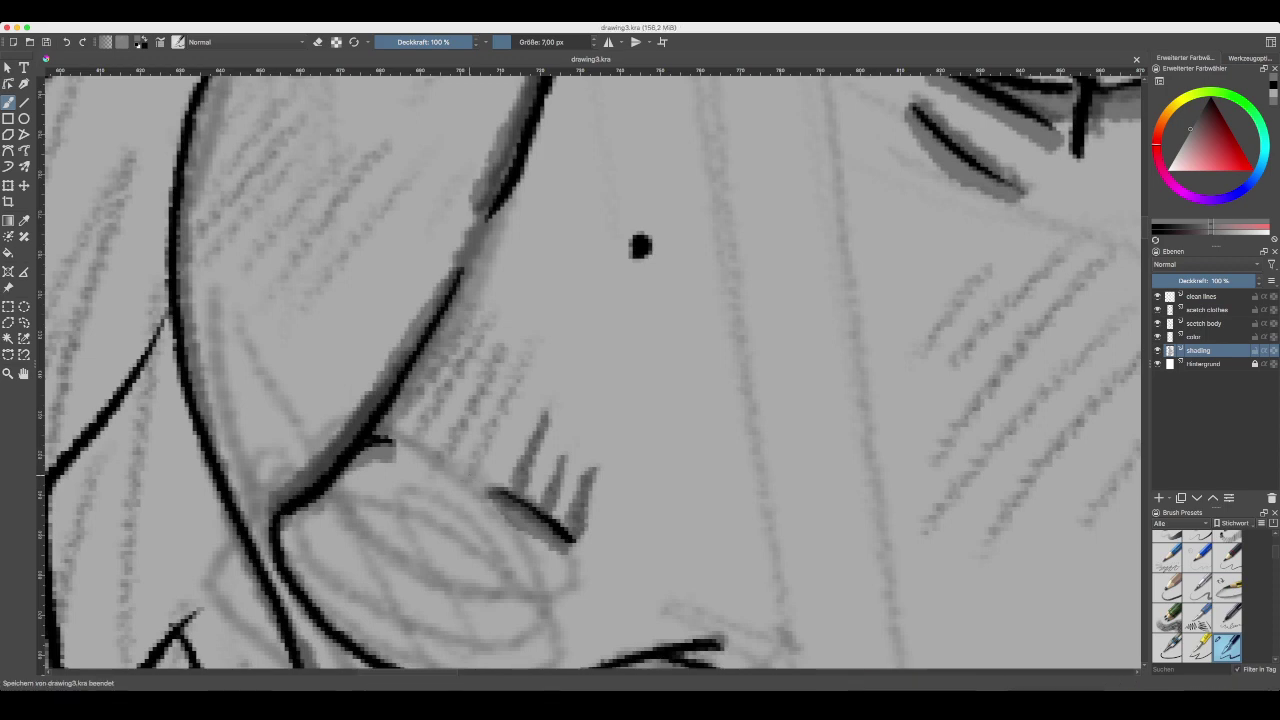
left_click_drag(466, 476, 530, 356)
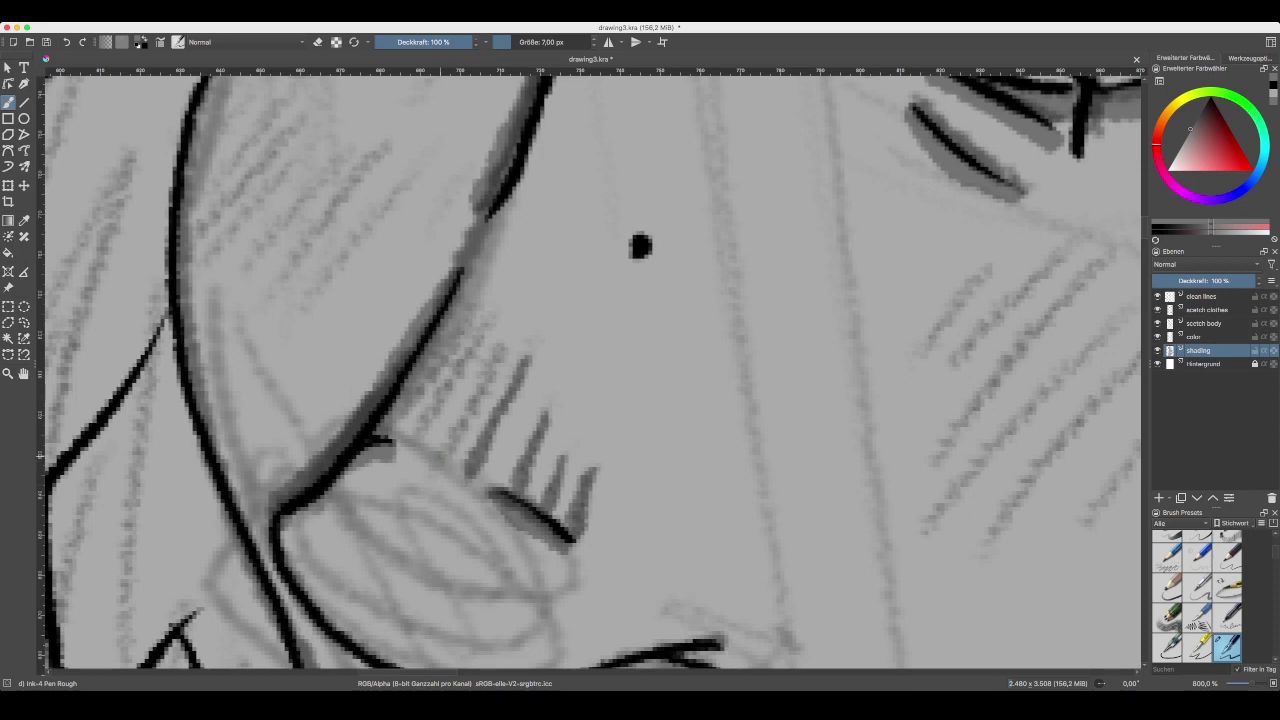
left_click_drag(438, 460, 503, 346)
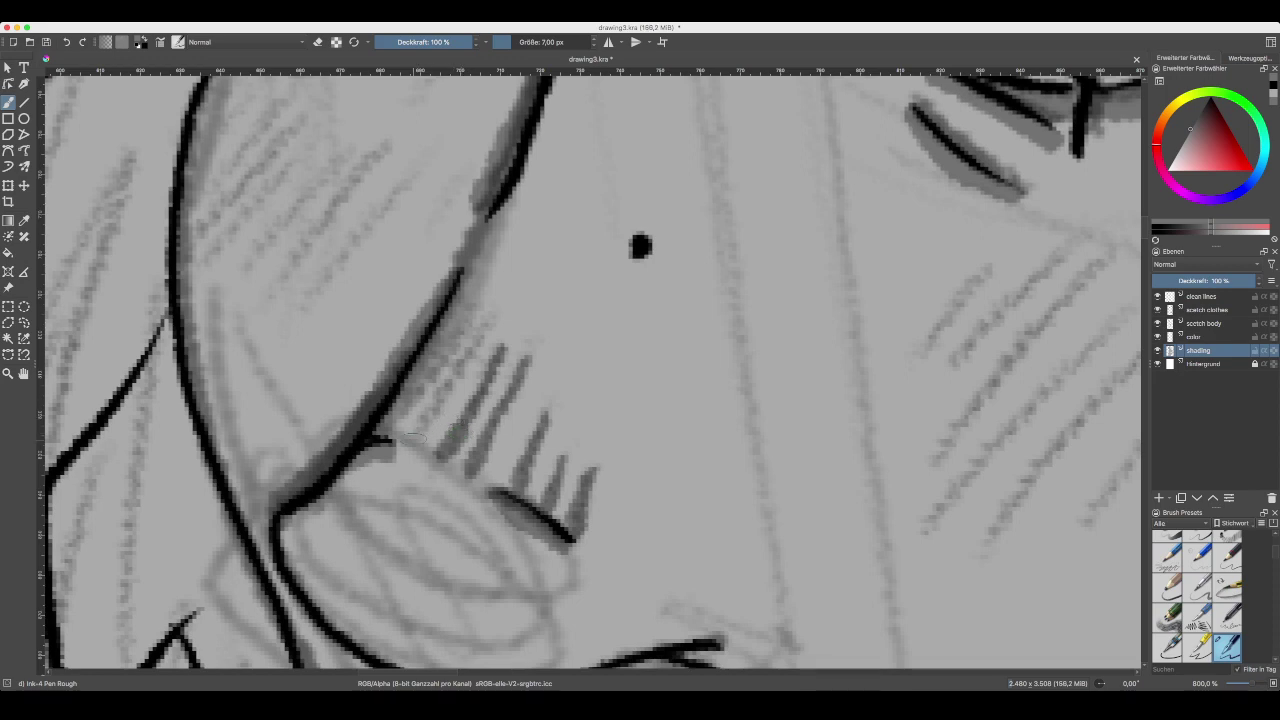
left_click_drag(410, 442, 478, 344)
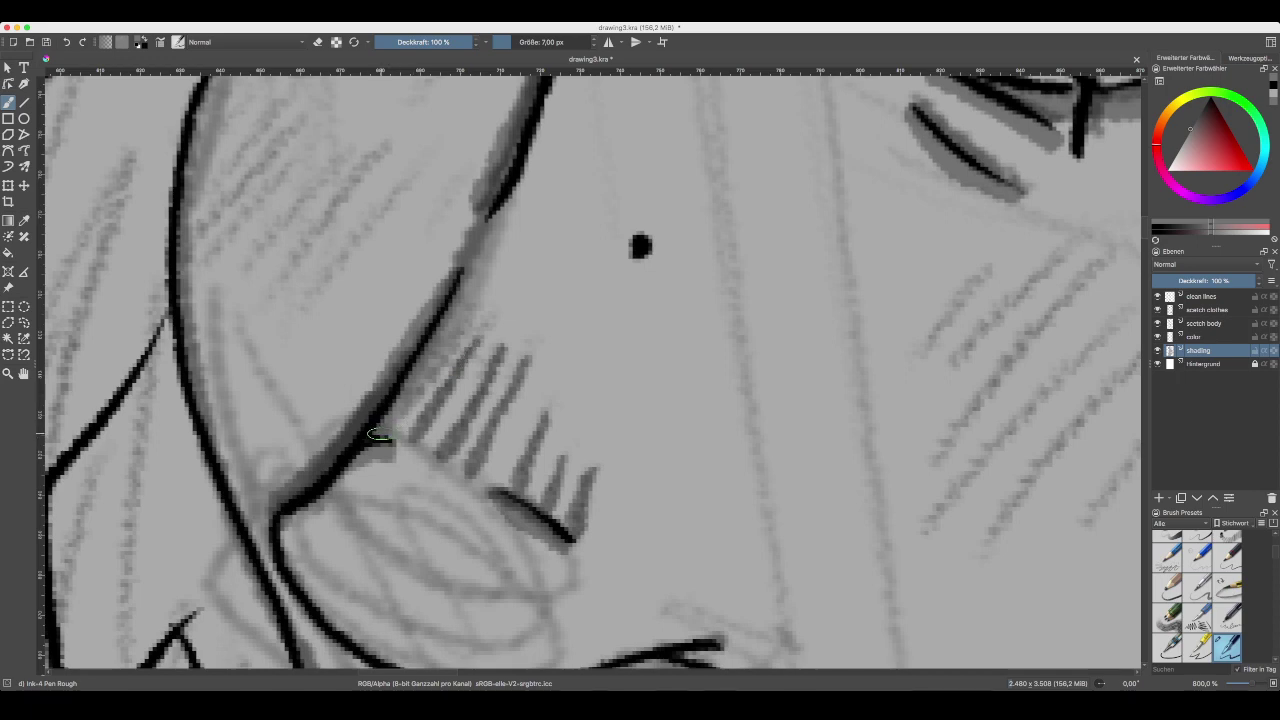
left_click_drag(382, 432, 521, 163)
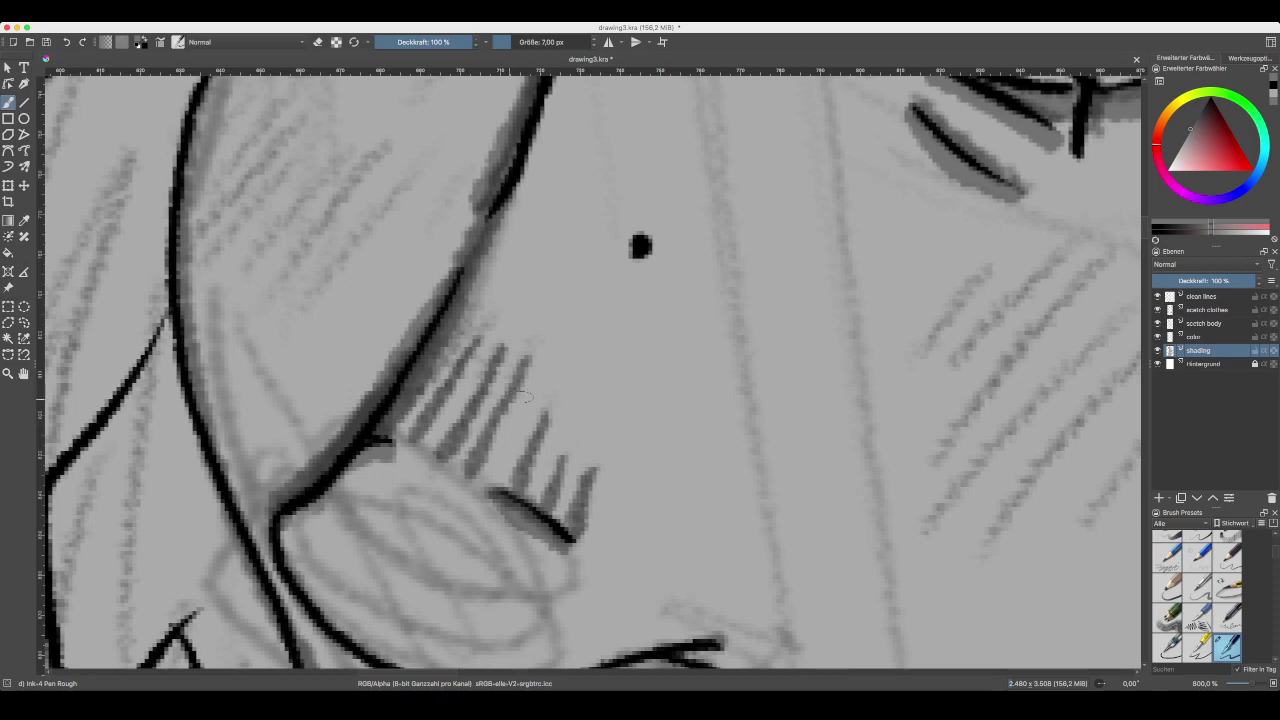
- Paint a thin dark grey shadow along the underside of the curved nostril line above the mole
scroll(524, 395, "down", 6)
key("super+minus")
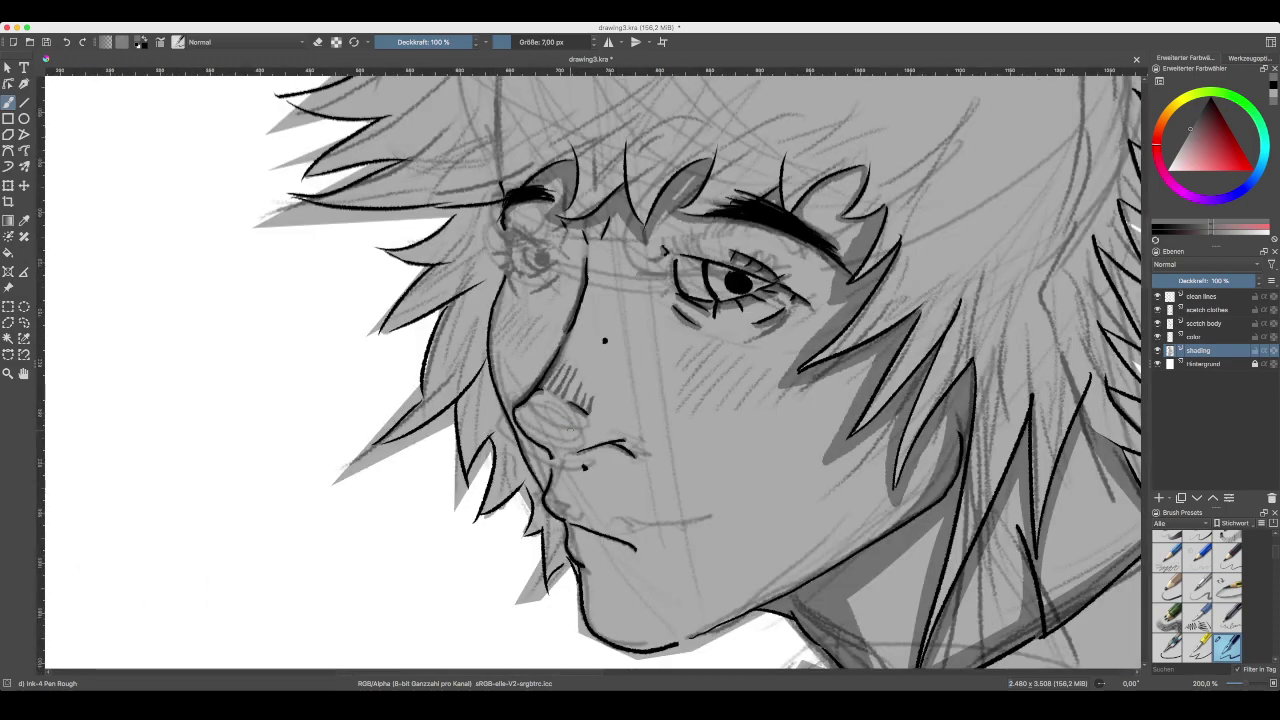
key("super+plus")
key("super+minus")
scroll(592, 368, "down", 2)
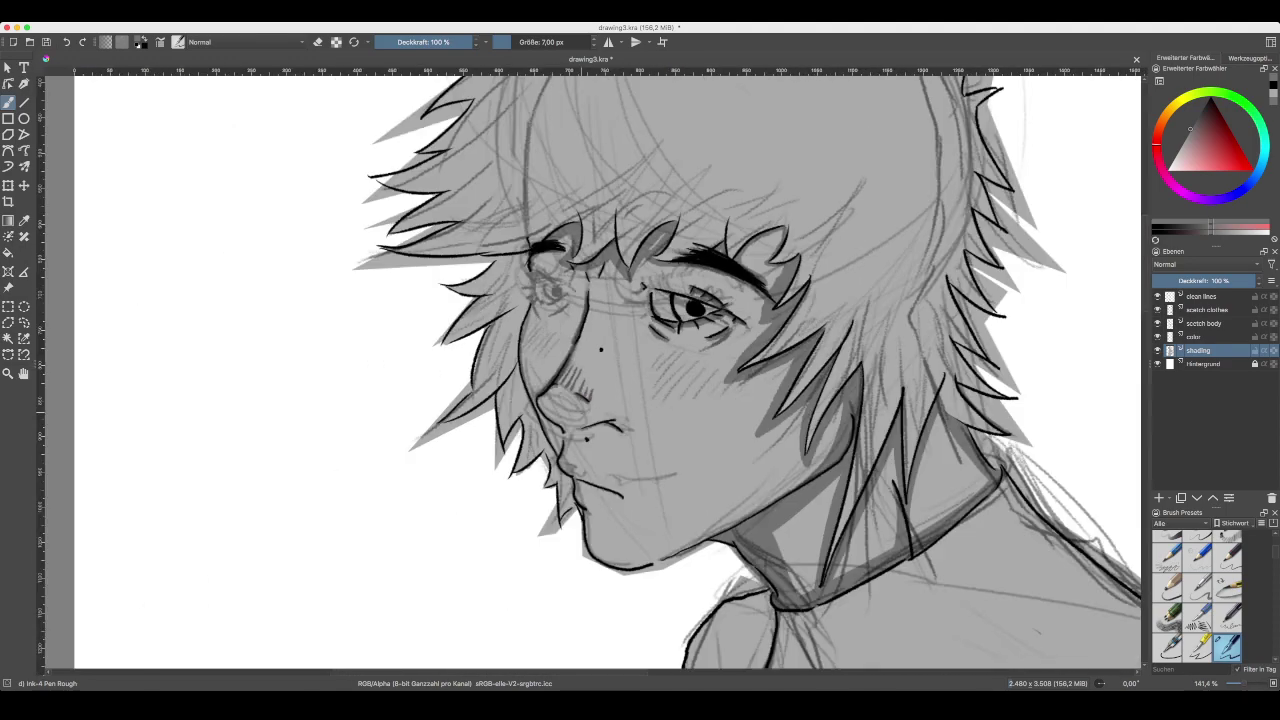
scroll(594, 371, "up", 2)
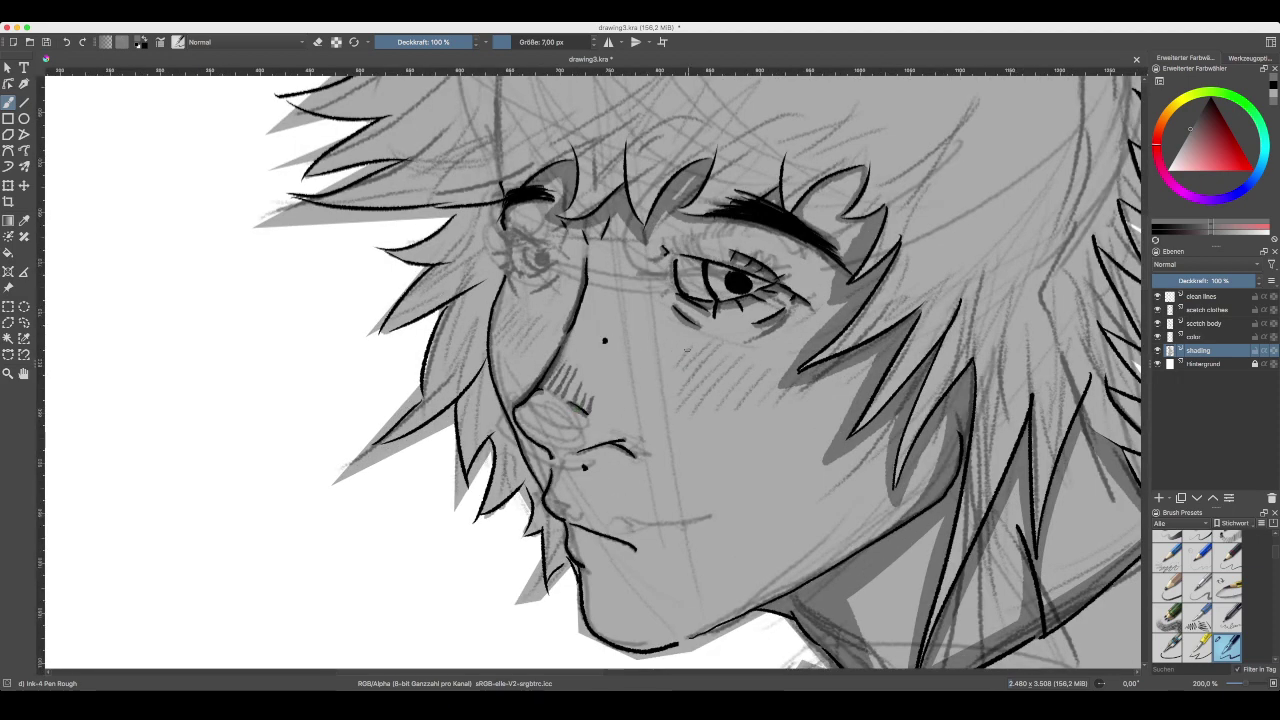
scroll(705, 367, "down", 2)
scroll(705, 367, "up", 2)
scroll(650, 476, "up", 3)
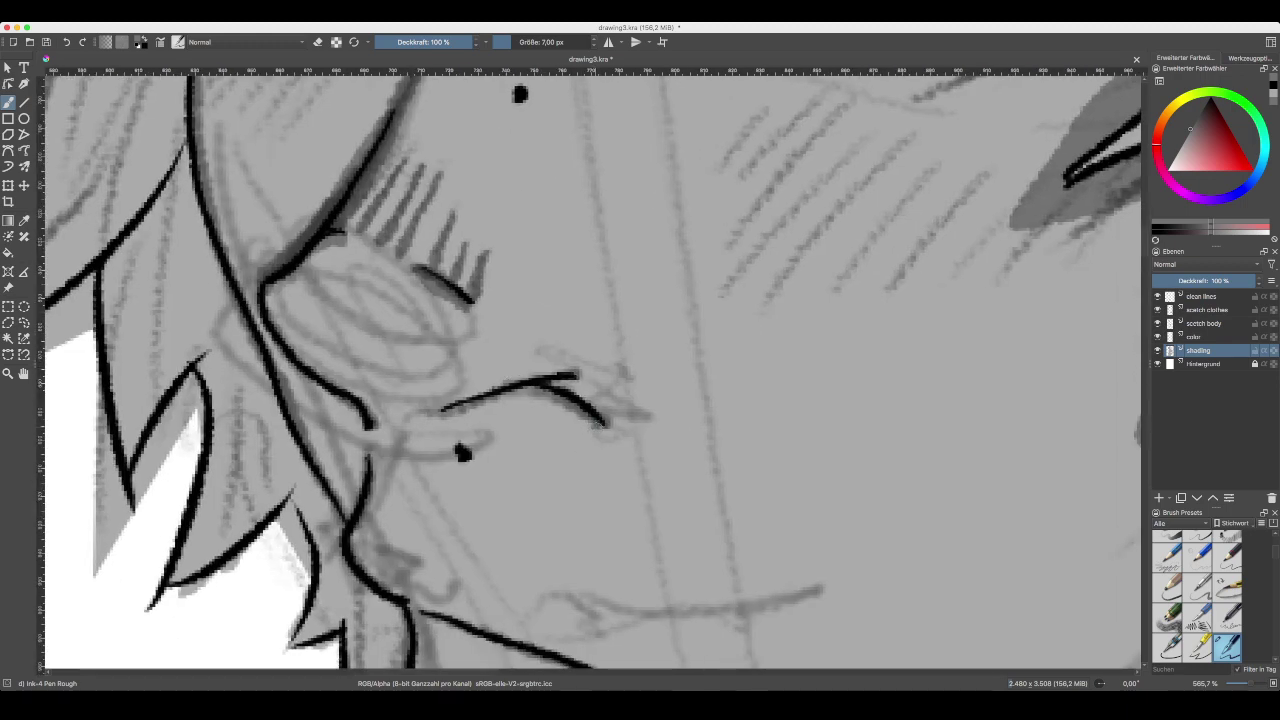
mouse_move(600, 424)
left_mouse_down()
mouse_move(536, 390)
mouse_move(440, 412)
left_mouse_up()
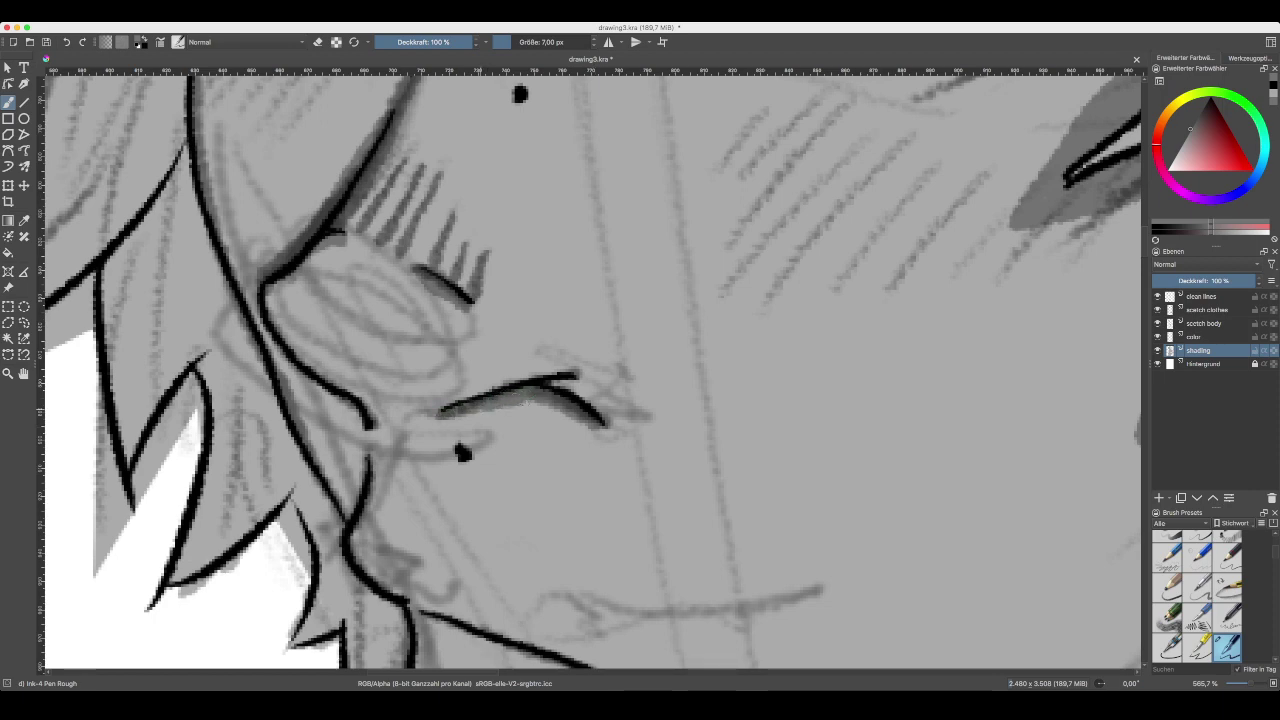
left_click_drag(528, 401, 536, 396)
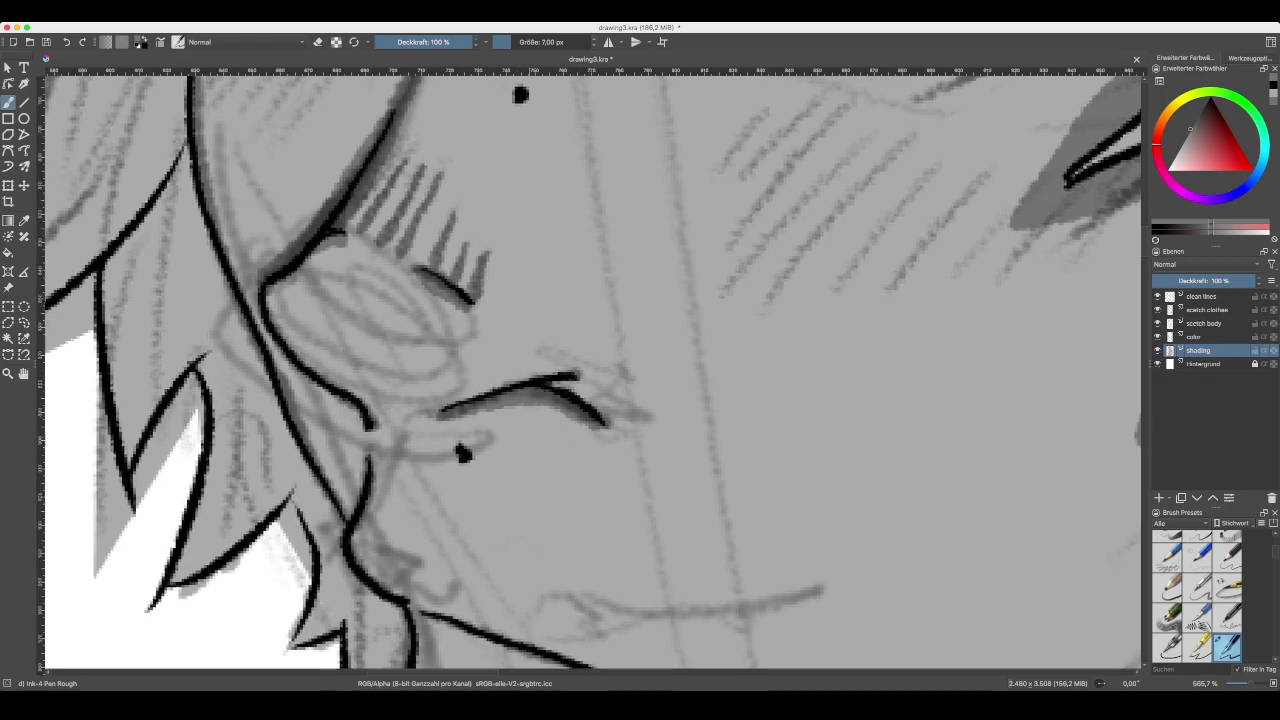
- Paint a dark grey shadow along the inside of the far cheek contour, from beside the nose up to the far eye
mouse_move(510, 450)
left_mouse_down()
mouse_move(579, 427)
mouse_move(570, 493)
mouse_move(638, 557)
left_mouse_up()
scroll(579, 427, "down", 1)
key("minus")
key("plus")
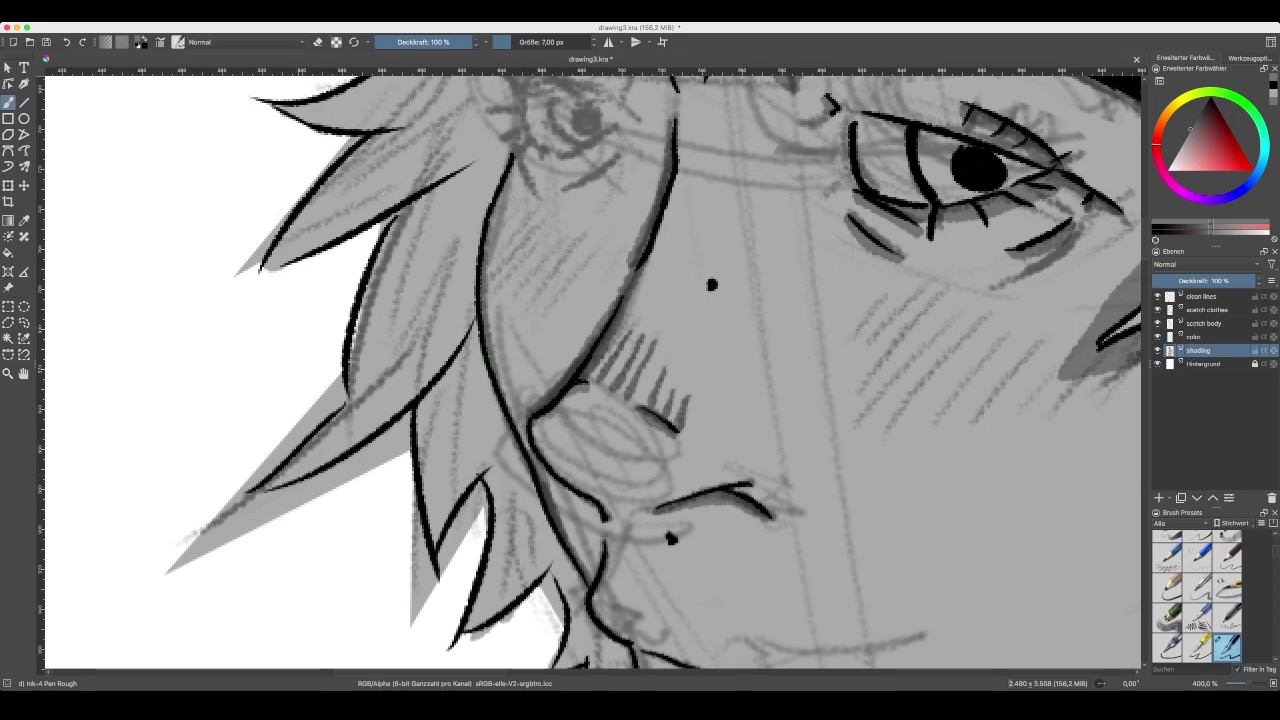
key("super+z")
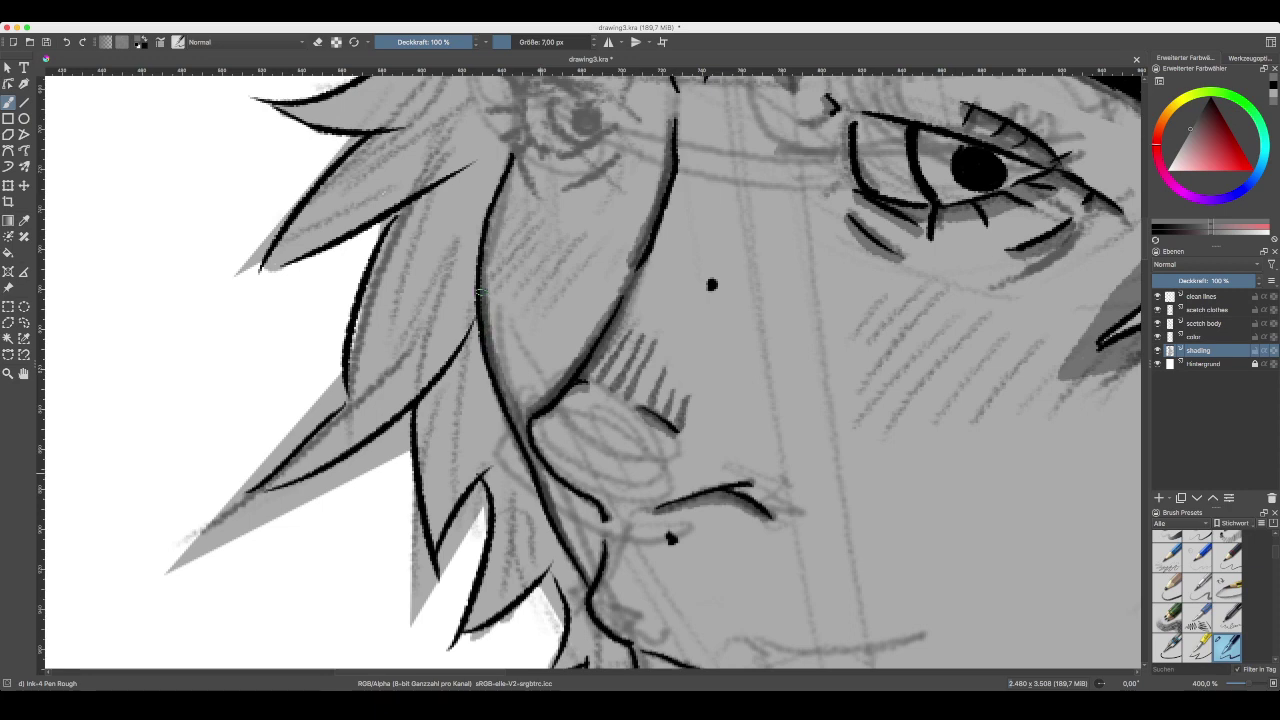
left_click_drag(483, 245, 512, 158)
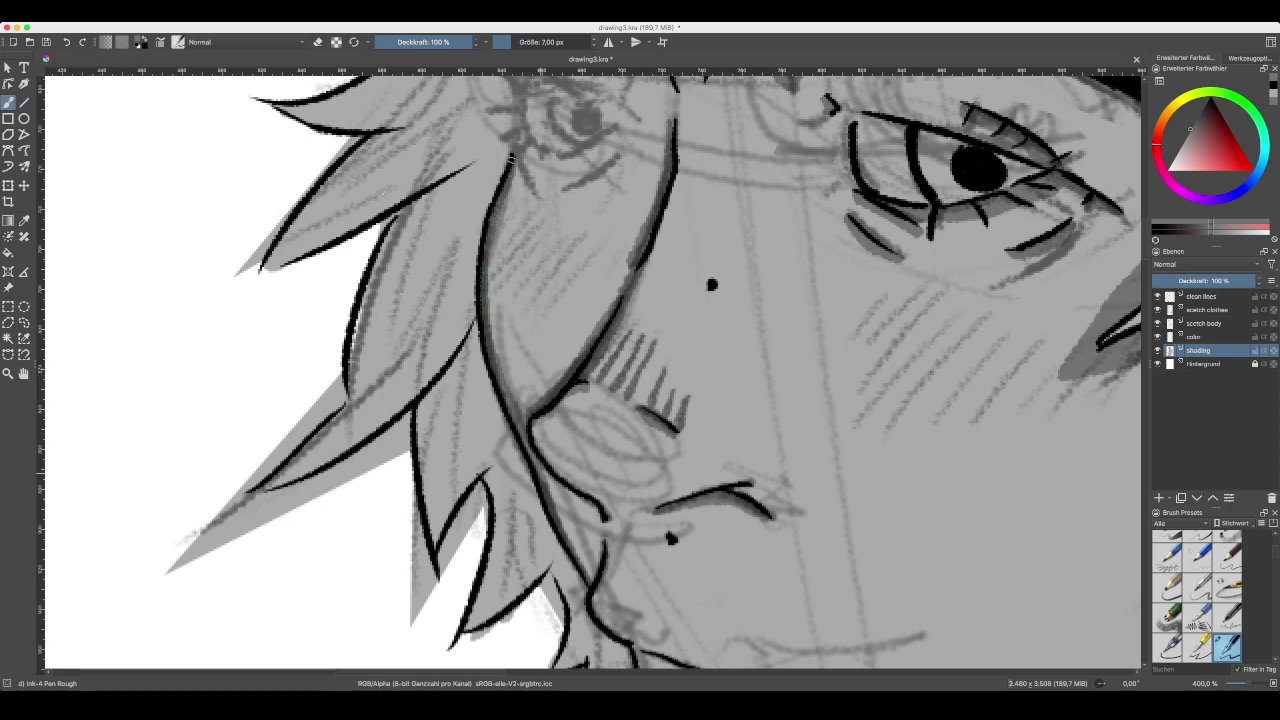
- Paint a dark grey shadow along the inside of the face contour from below the lower lip to the chin
left_click_drag(855, 427, 680, 374)
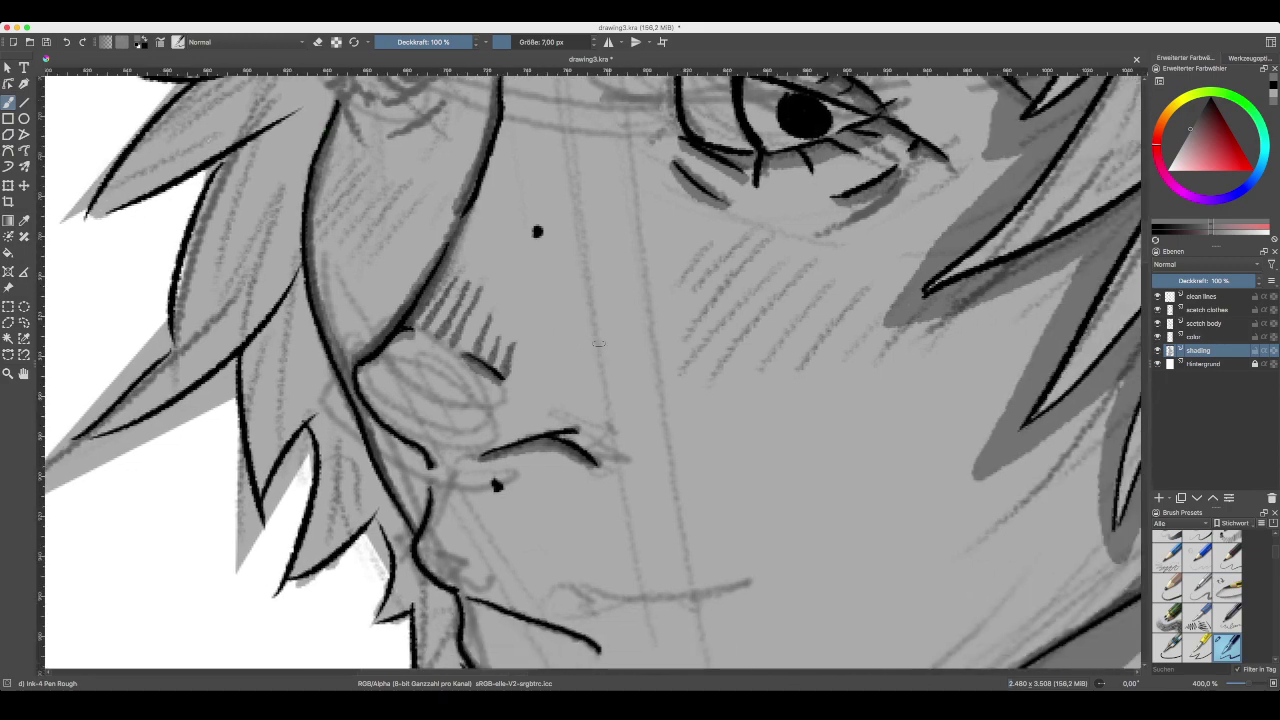
scroll(673, 442, "down", 3)
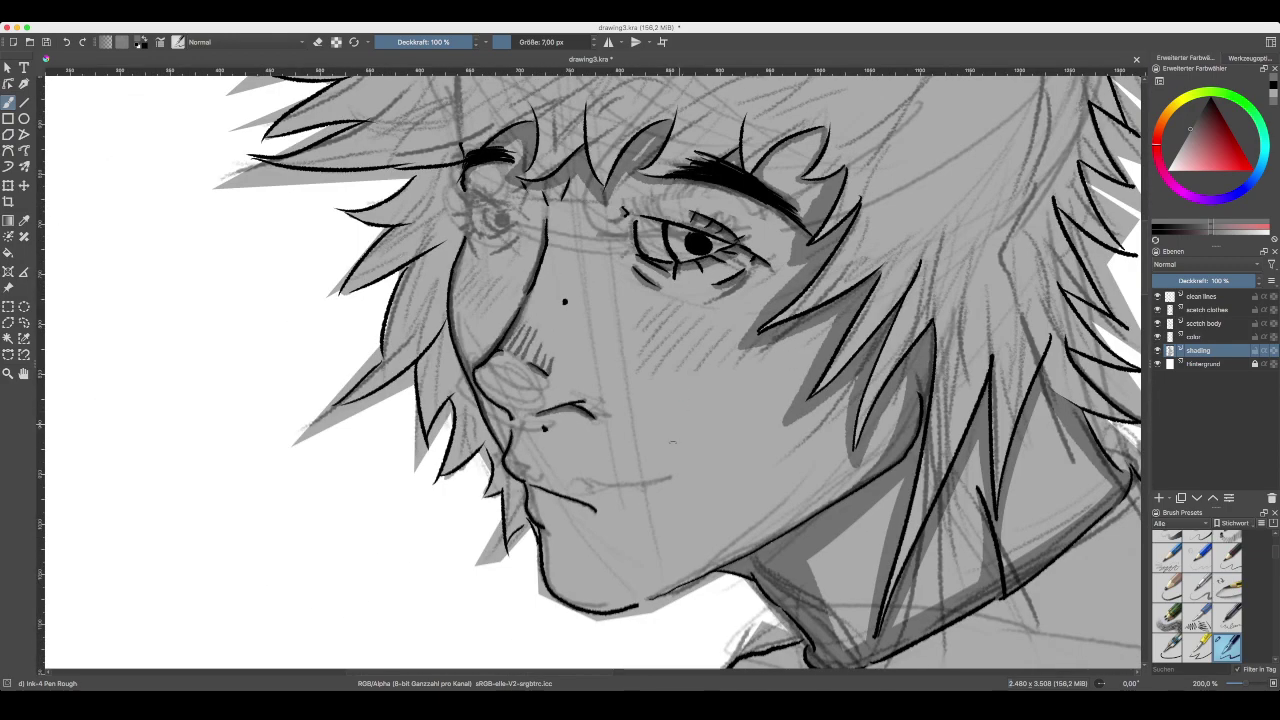
key("plus")
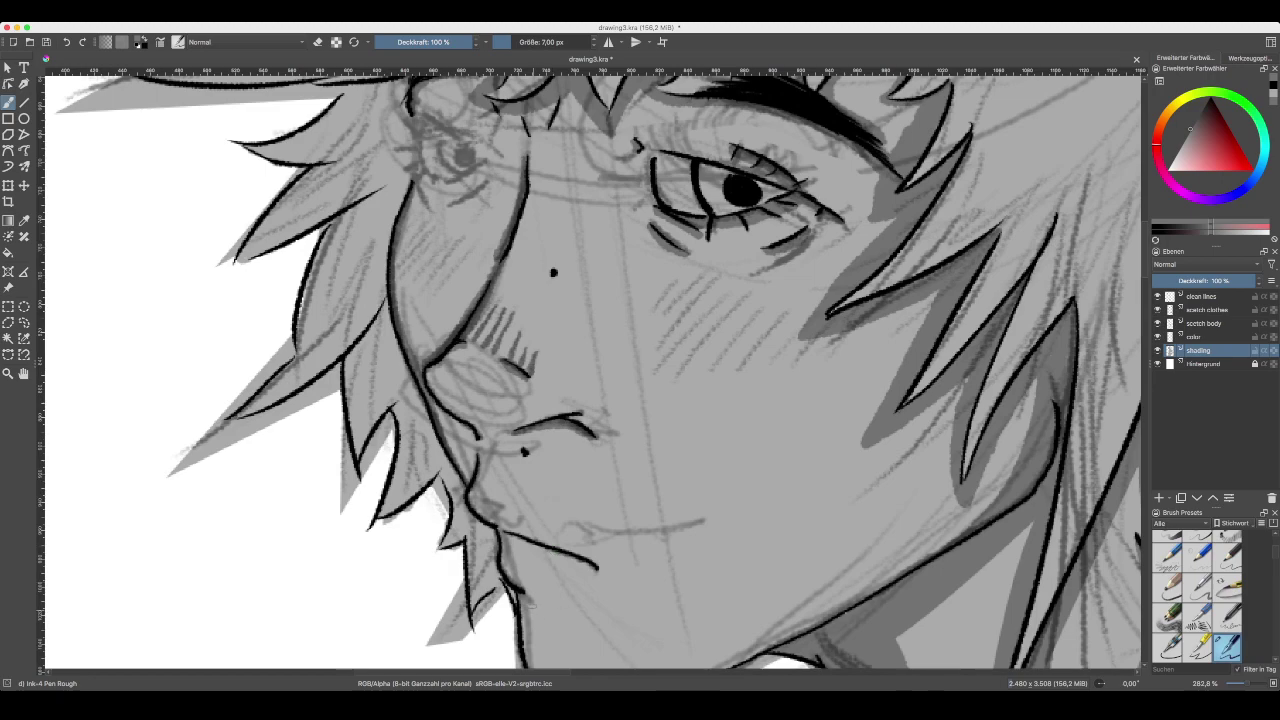
key("minus")
key("plus")
key("plus")
left_click_drag(535, 583, 572, 401)
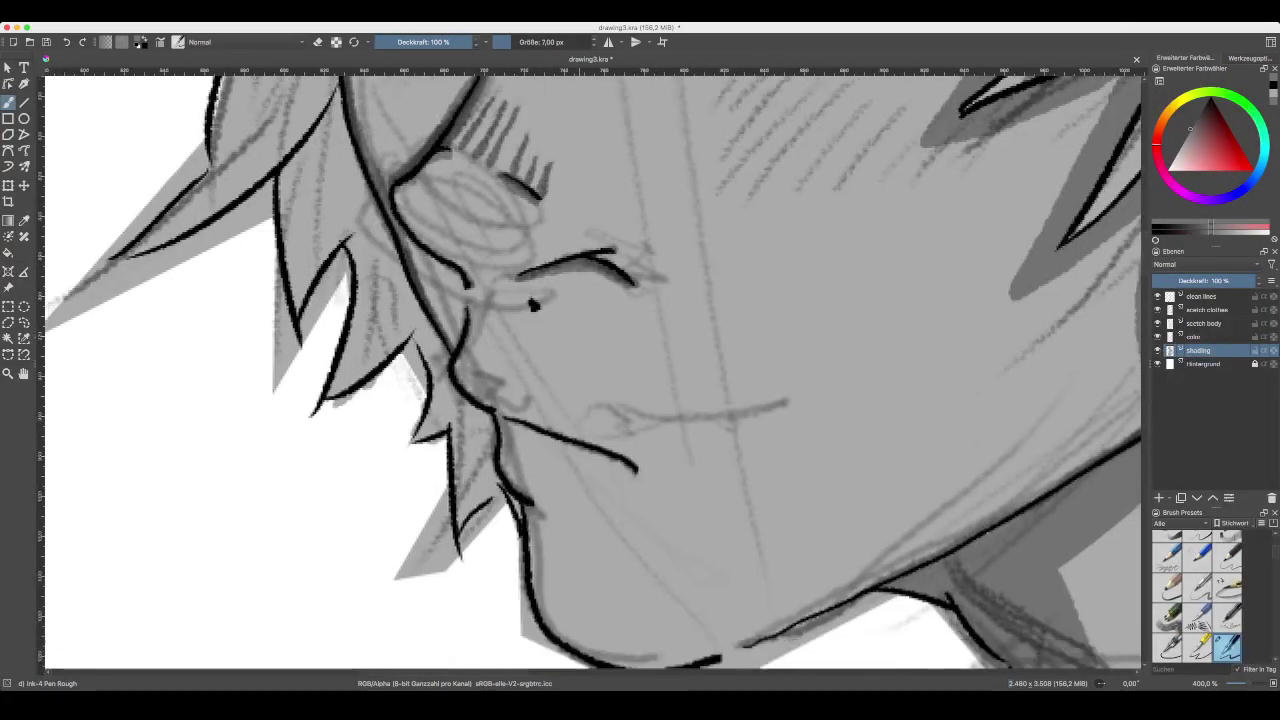
scroll(590, 370, "down", 2)
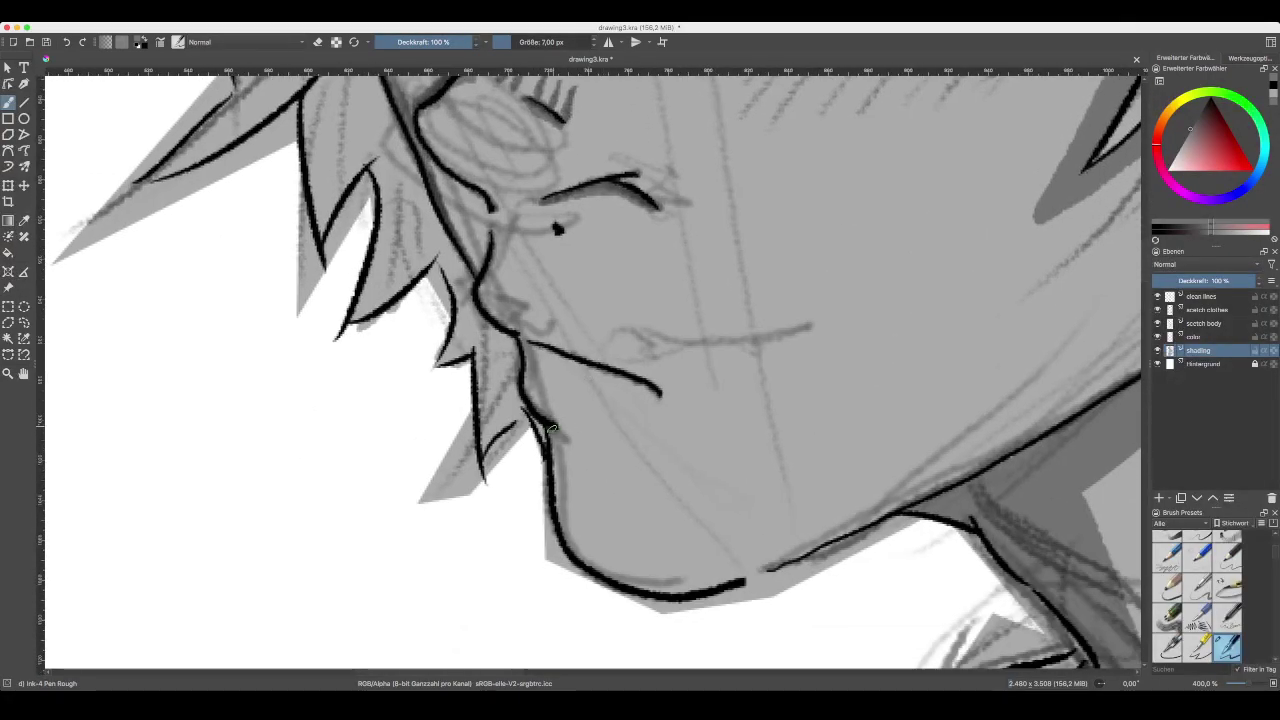
mouse_move(552, 432)
left_mouse_down()
mouse_move(561, 522)
mouse_move(584, 566)
left_mouse_up()
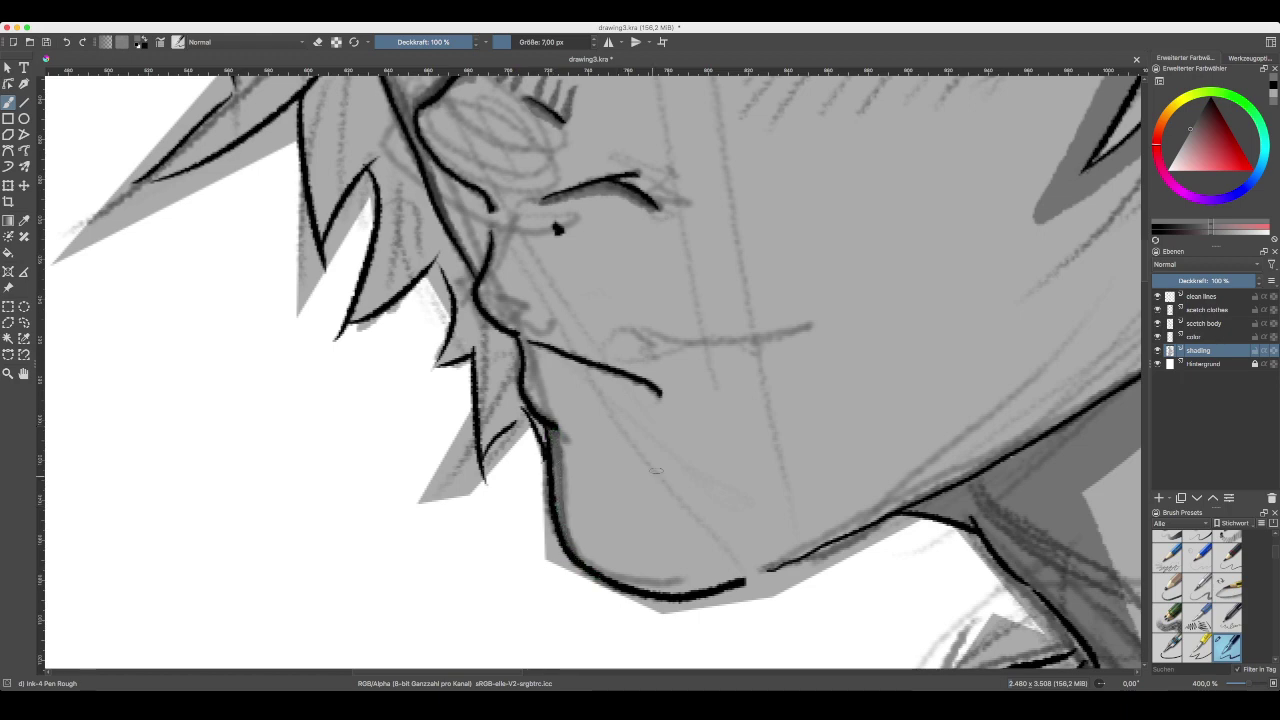
left_click_drag(702, 447, 630, 431)
key("super+minus")
key("super+minus")
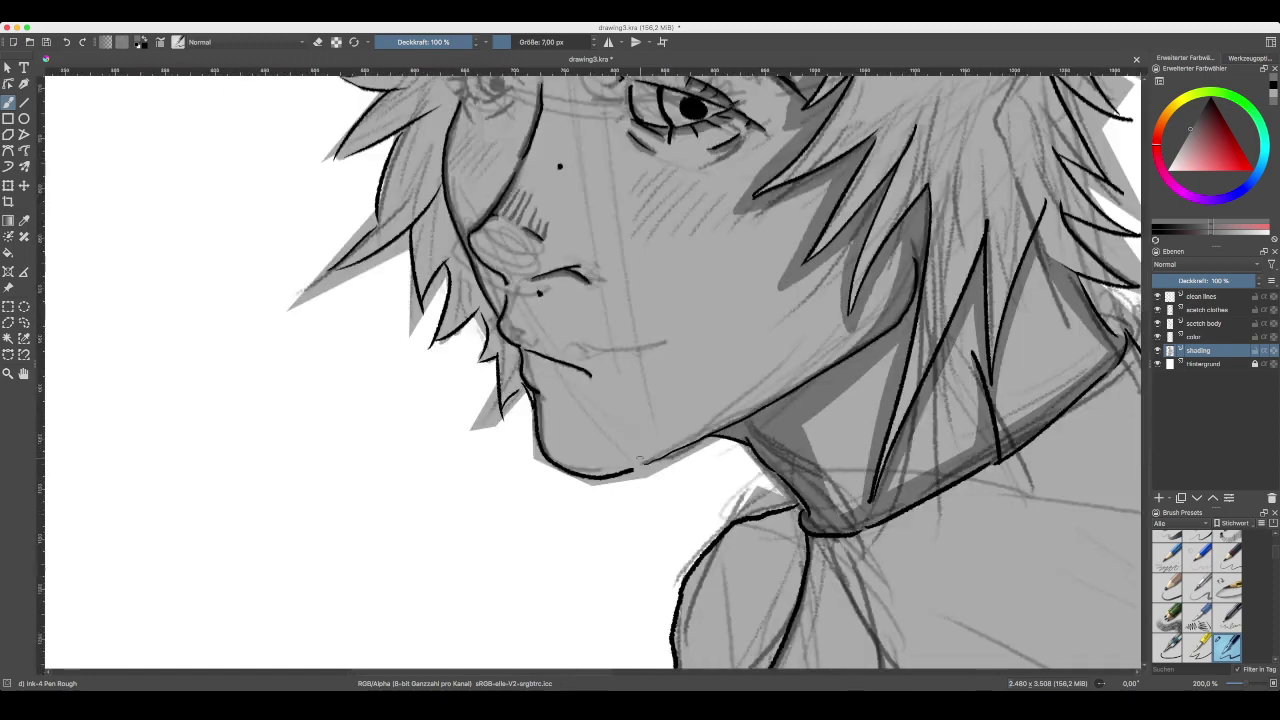
- Outline the face contour with the Bezier selection tool, from below the lower lip past the far cheek up to the far eyebrow
scroll(641, 460, "down", 3)
scroll(641, 460, "down", 2)
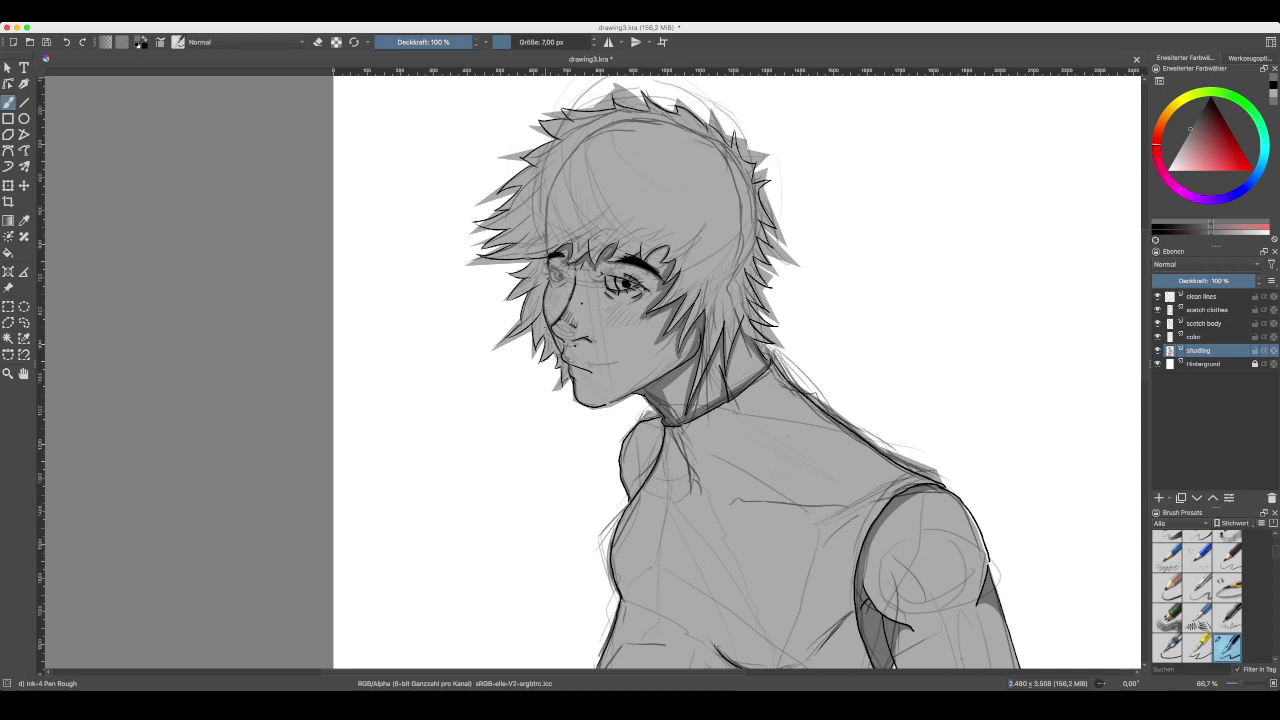
scroll(589, 374, "up", 2)
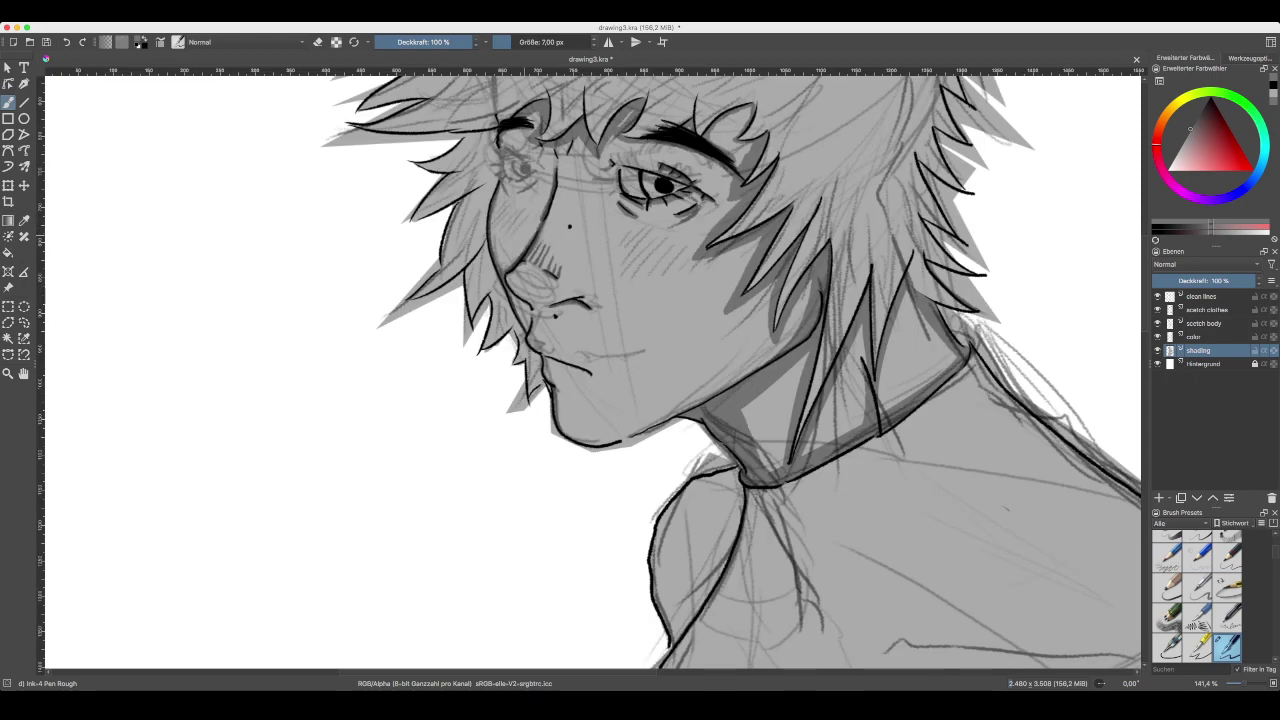
scroll(589, 374, "up", 1)
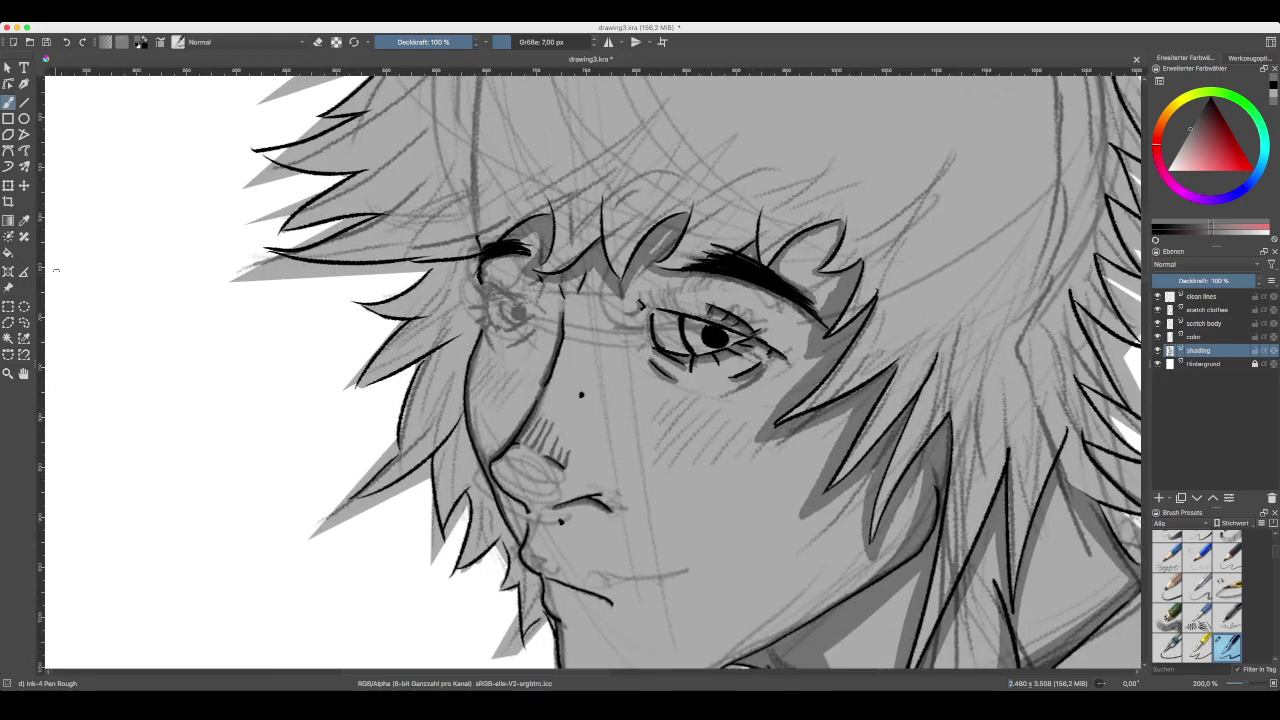
left_click(8, 354)
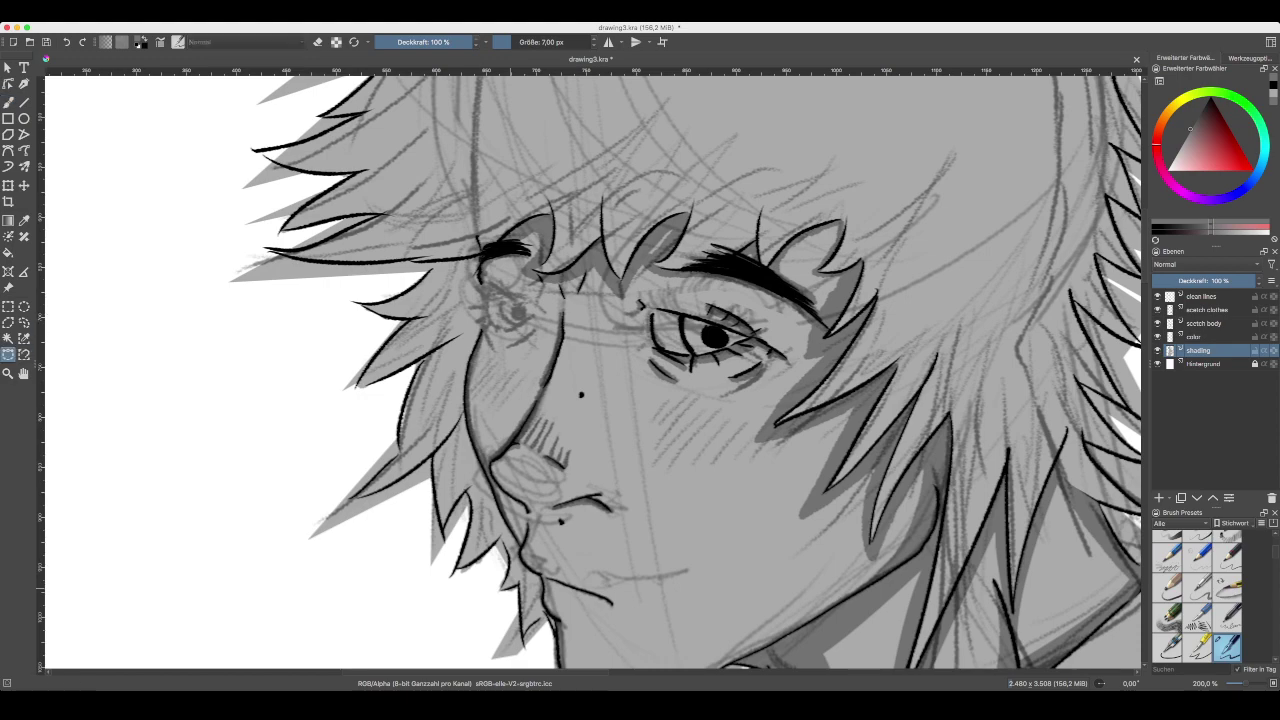
key("super+plus")
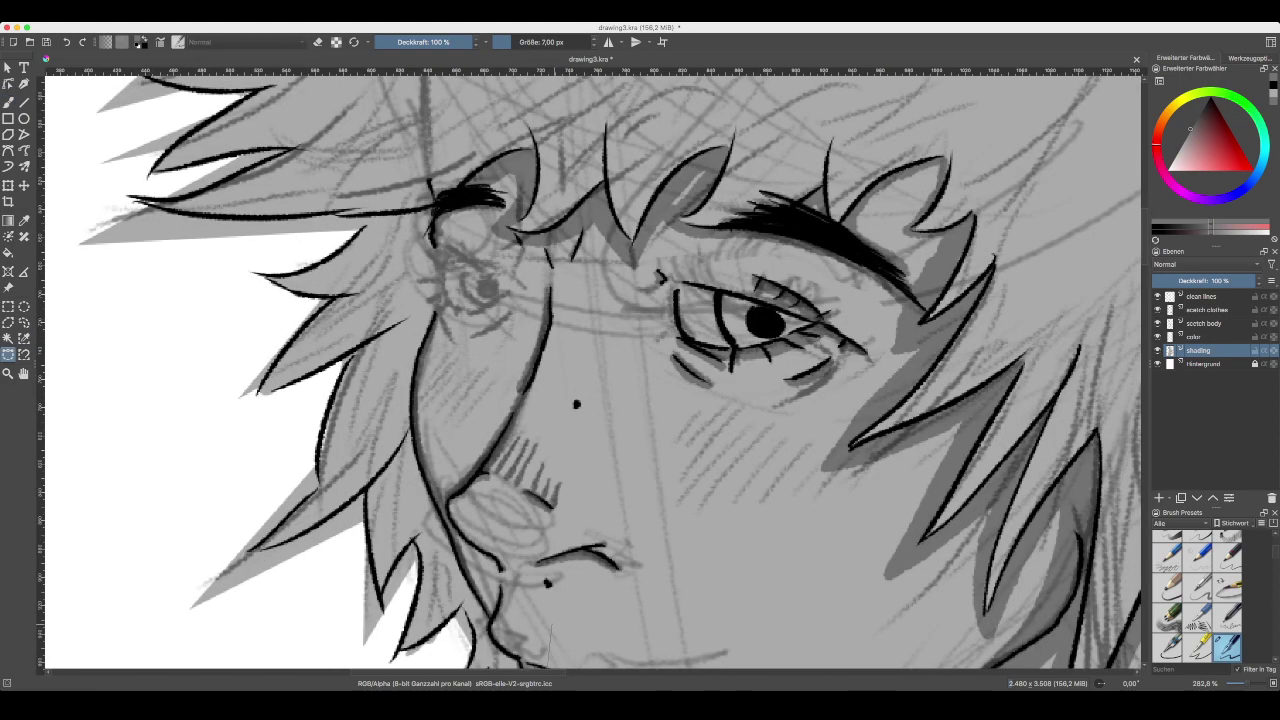
scroll(540, 548, "down", 3)
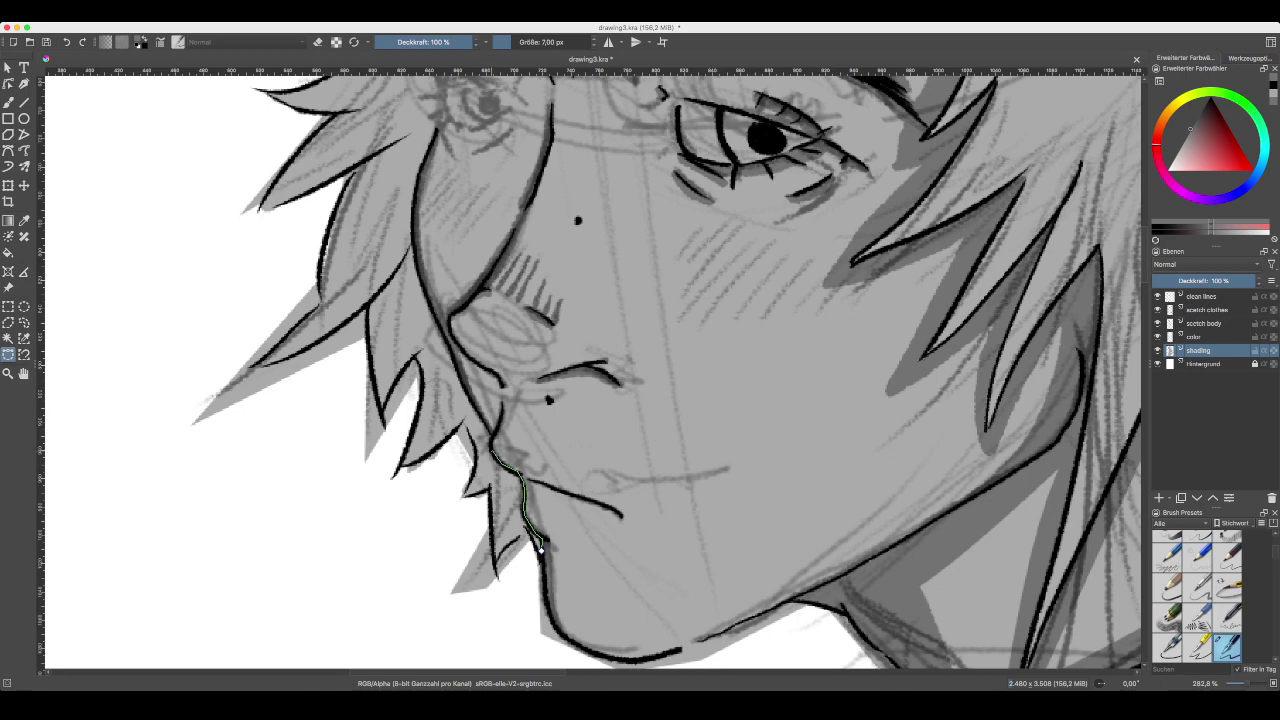
left_click(492, 440)
mouse_move(455, 360)
left_mouse_down()
mouse_move(415, 256)
mouse_move(429, 150)
left_mouse_up()
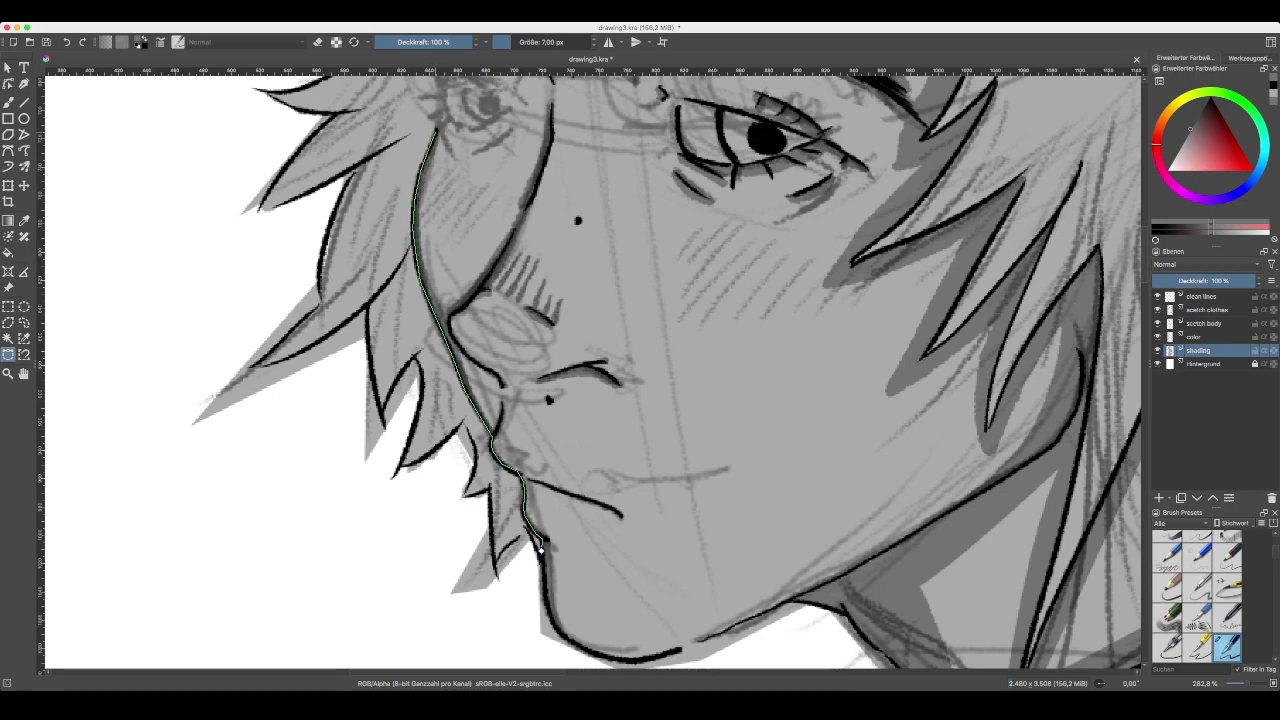
scroll(540, 546, "up", 5)
scroll(447, 352, "up", 1)
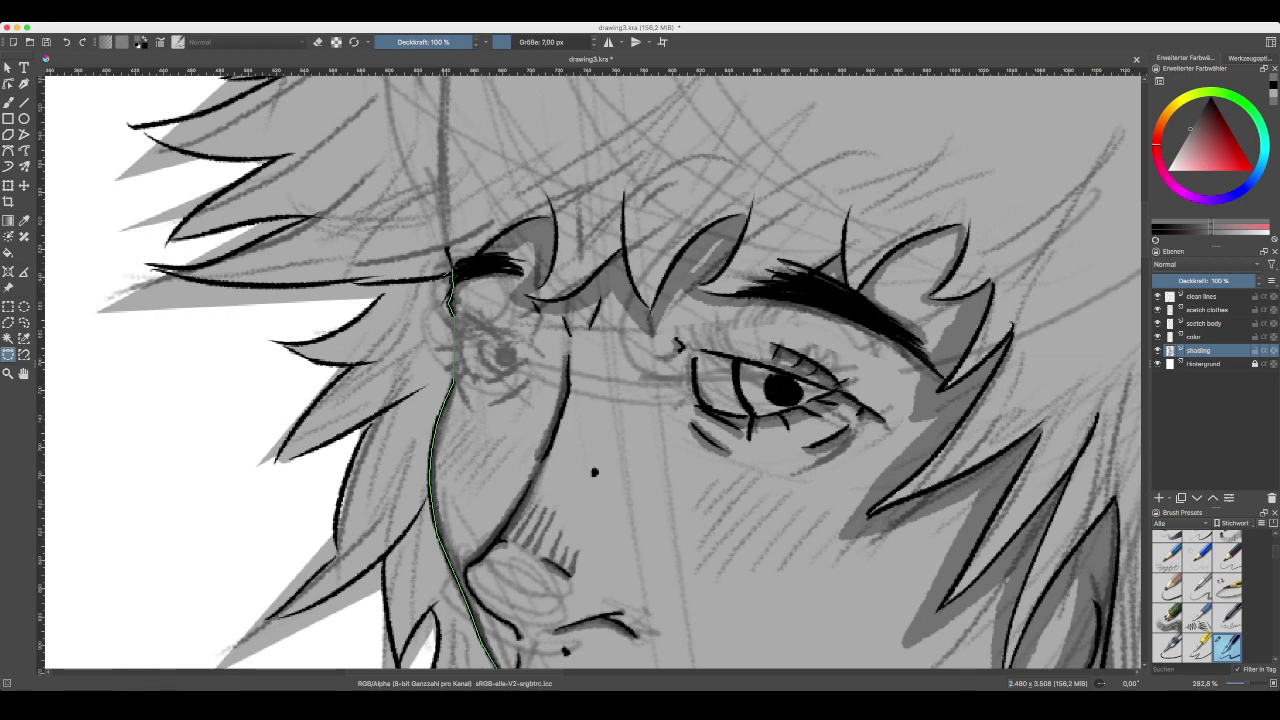
- Continue the selection outline around the jagged far-side hair strands from the eyebrow down to the chin and close it
left_click(384, 281)
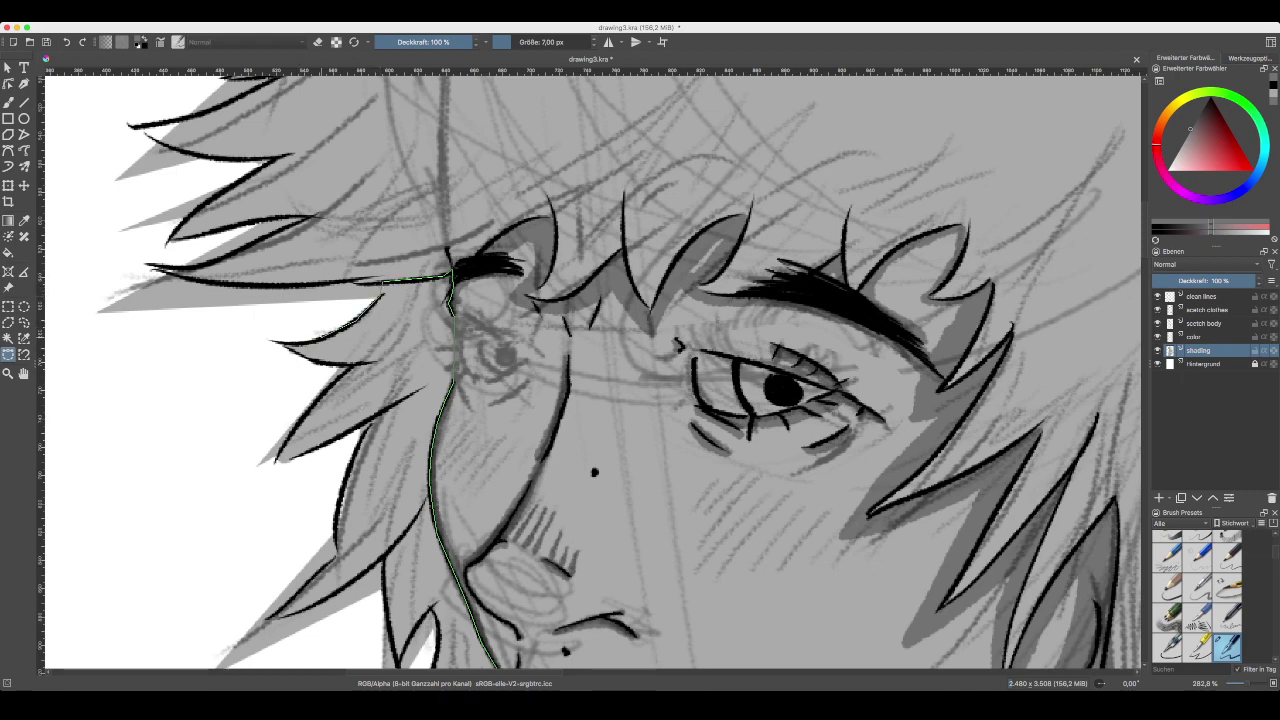
left_click(300, 341)
left_click_drag(352, 365, 300, 426)
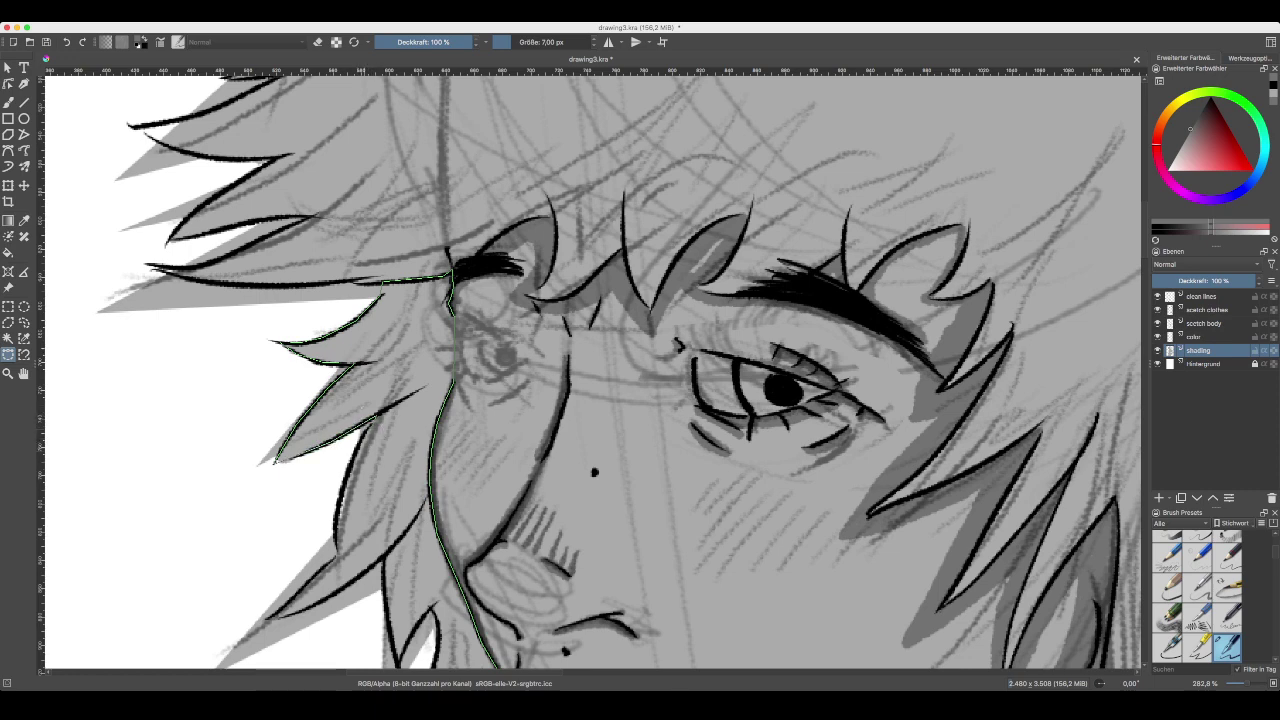
scroll(495, 662, "down", 3)
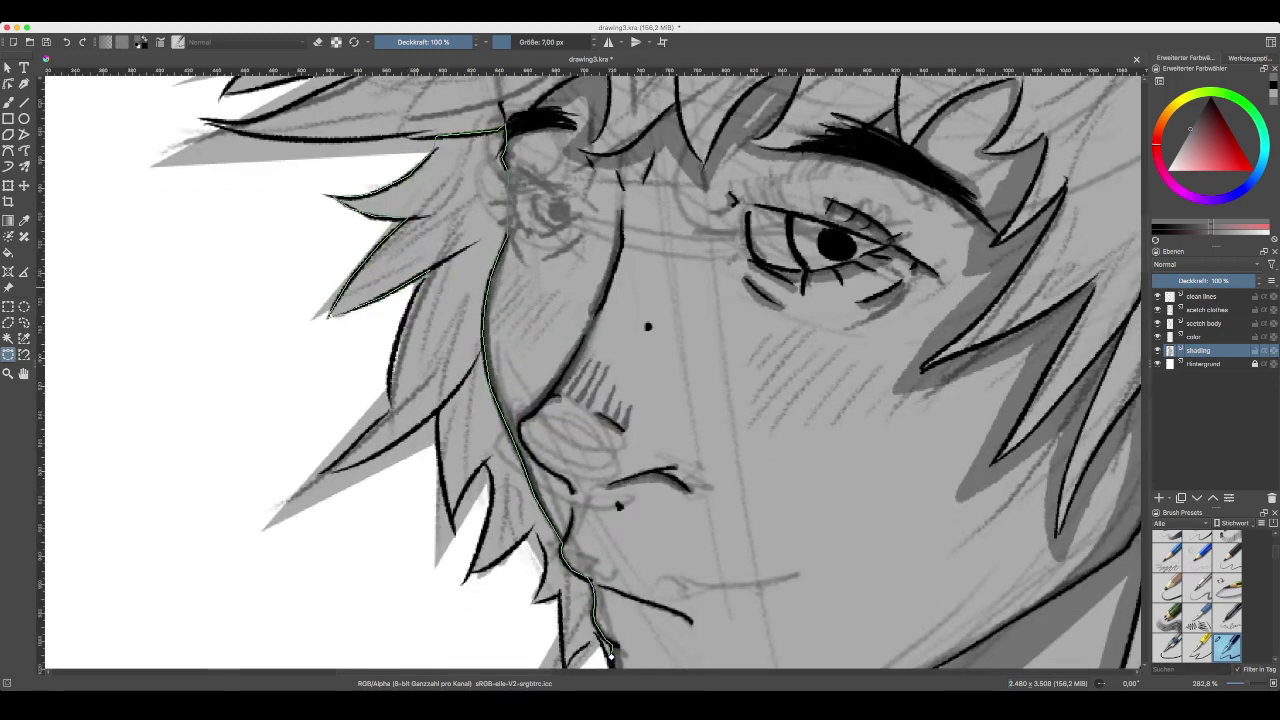
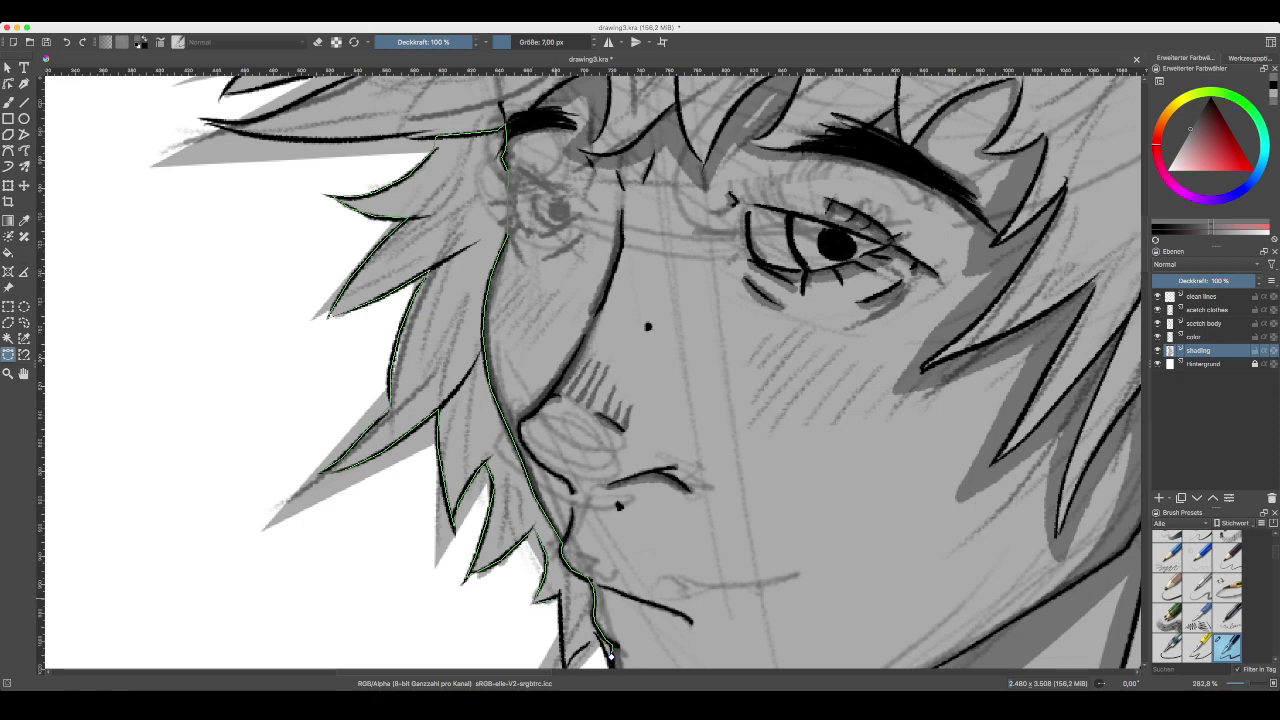
left_click_drag(610, 655, 540, 469)
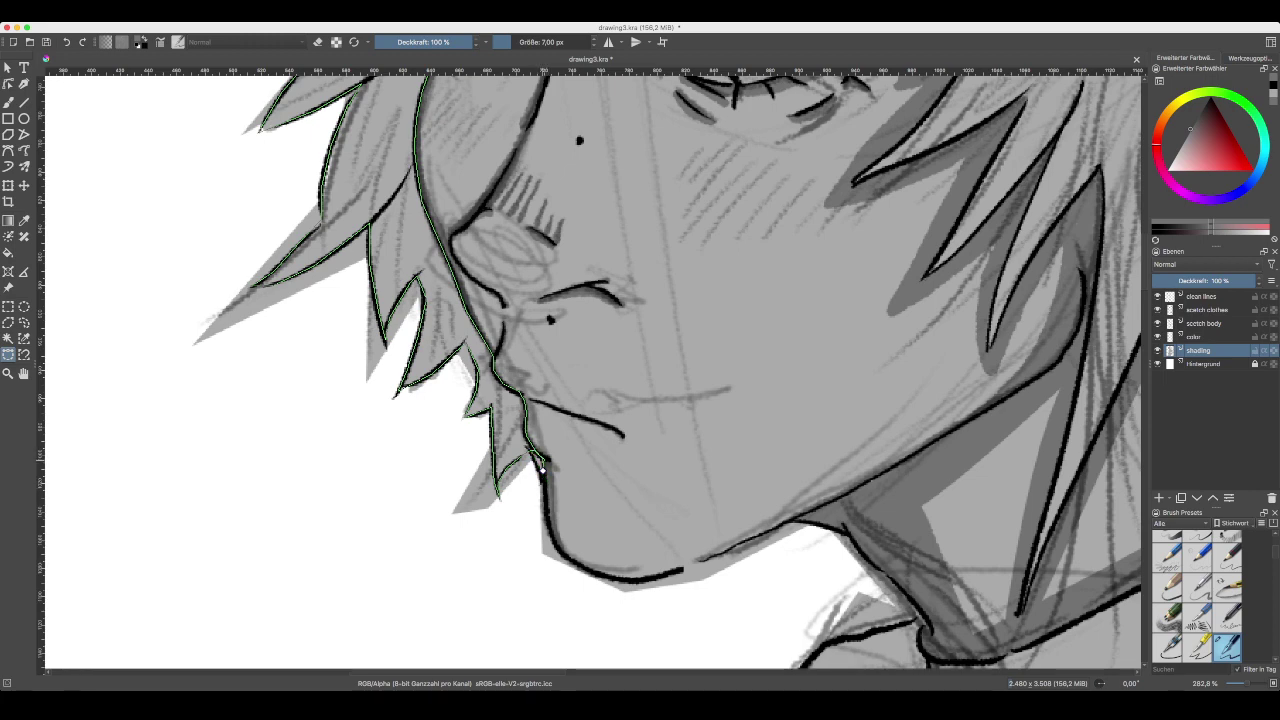
left_click(543, 470)
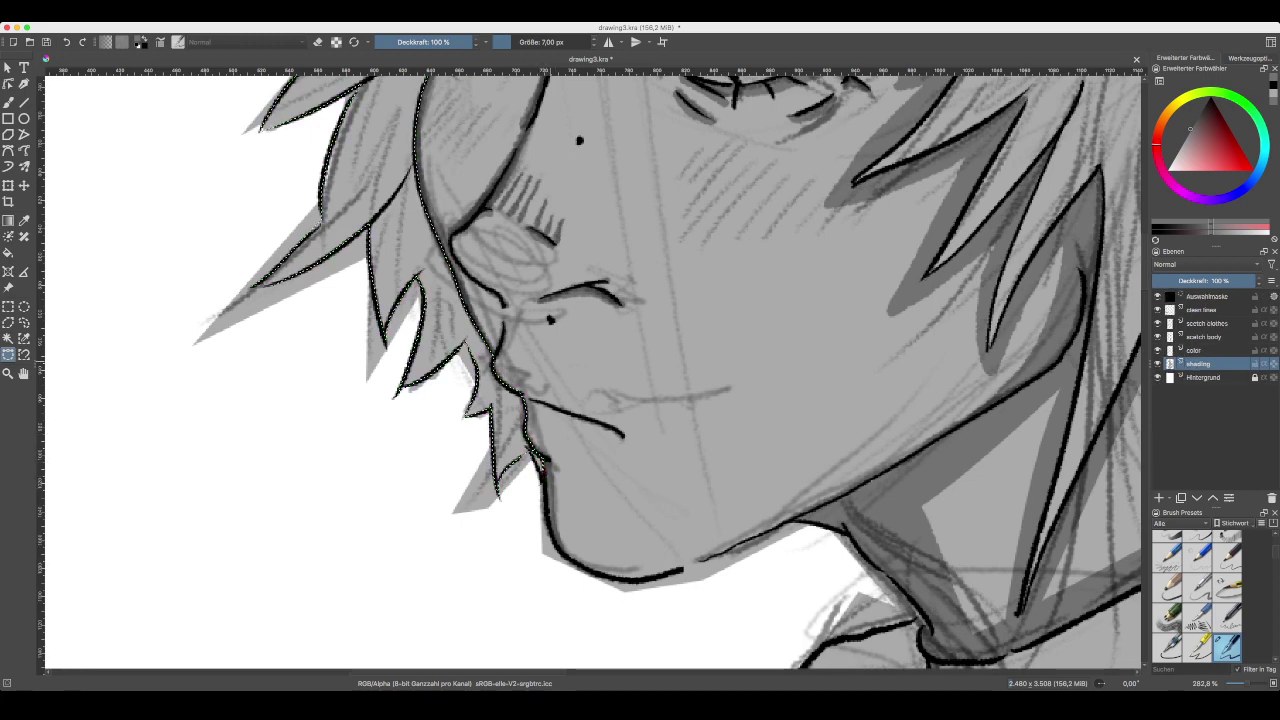
- Fill the selected far-side hair strands with dark grey on the shading layer
left_click_drag(573, 305, 618, 530)
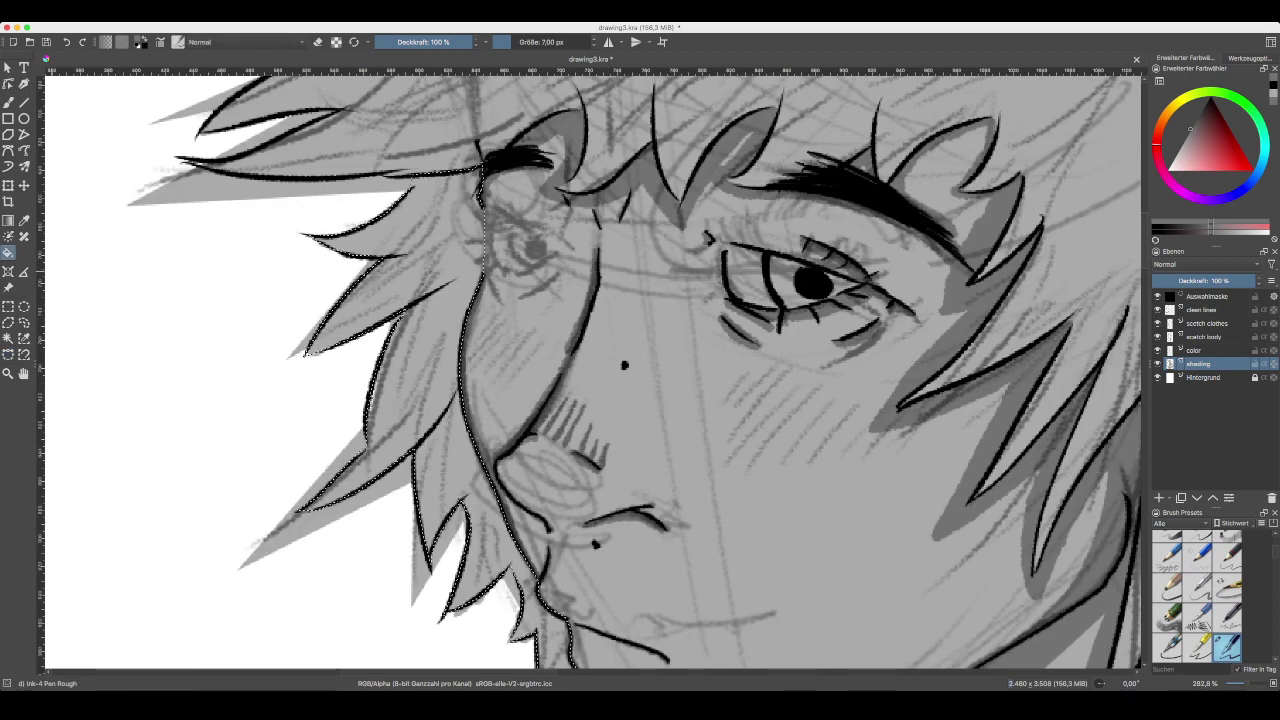
key("f")
left_click(391, 300)
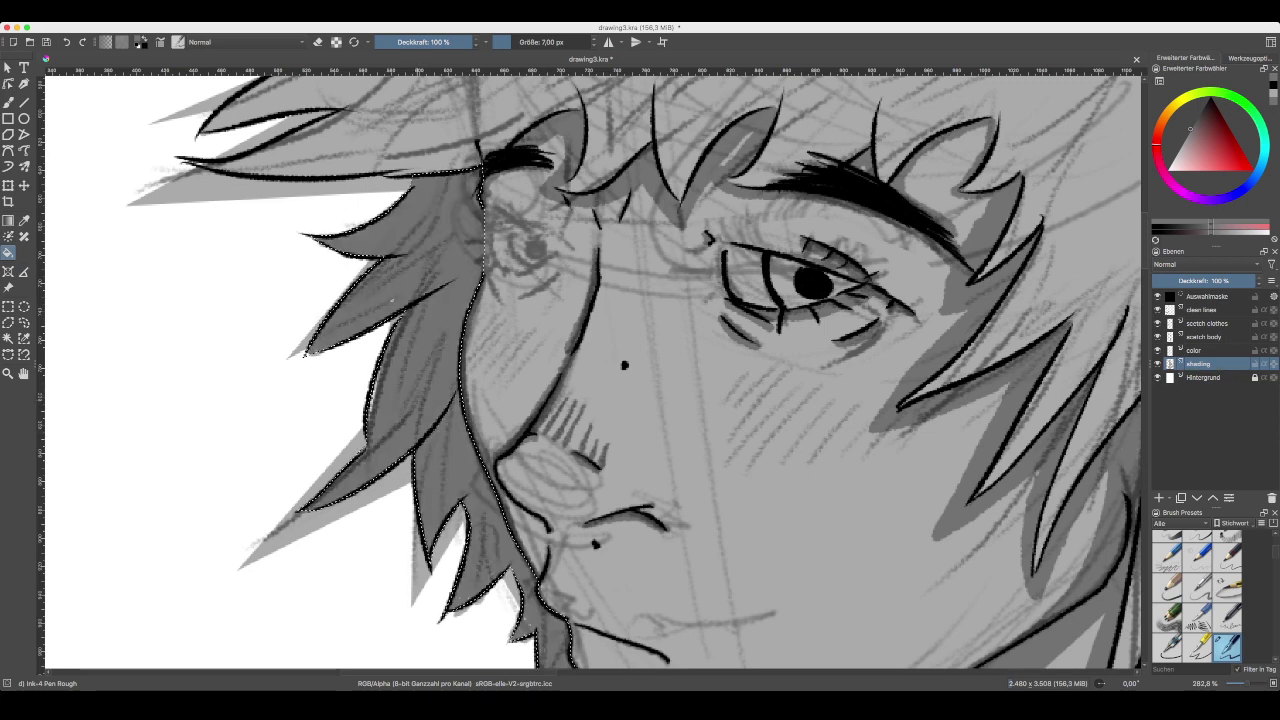
key("b")
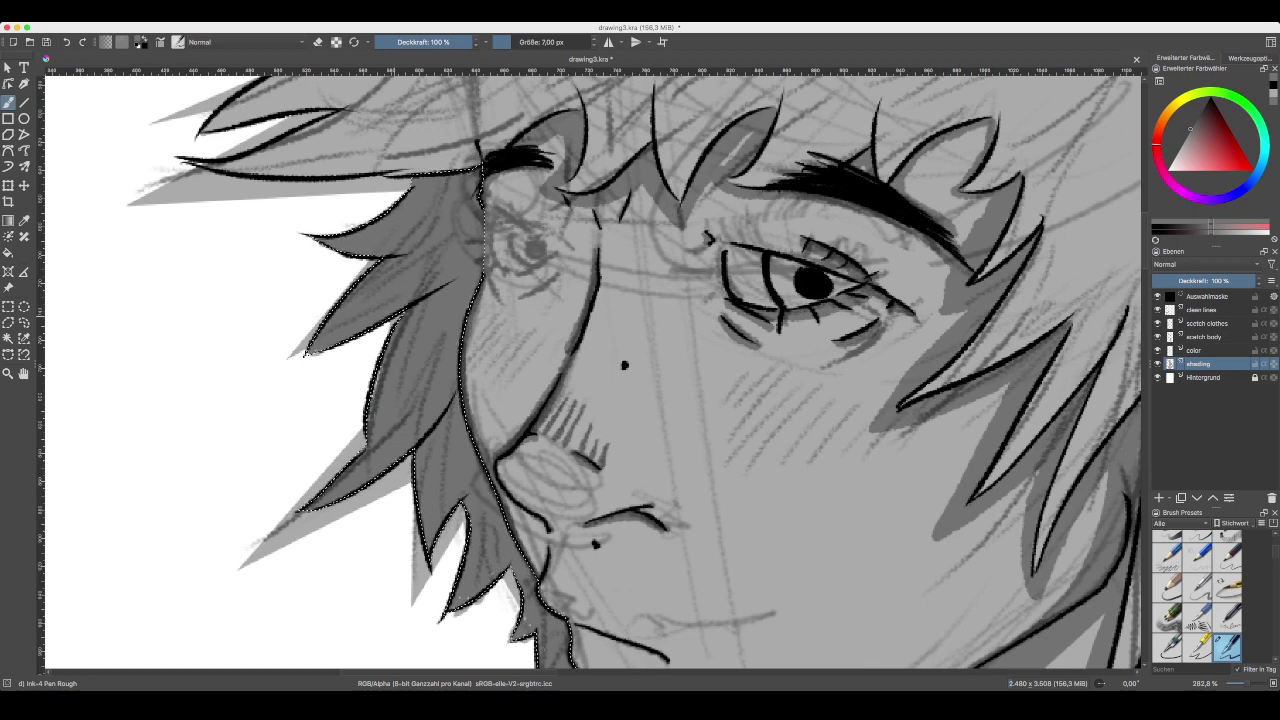
- Clear the selection around the far-side hair and return to the freehand brush
left_click_drag(569, 655, 466, 437)
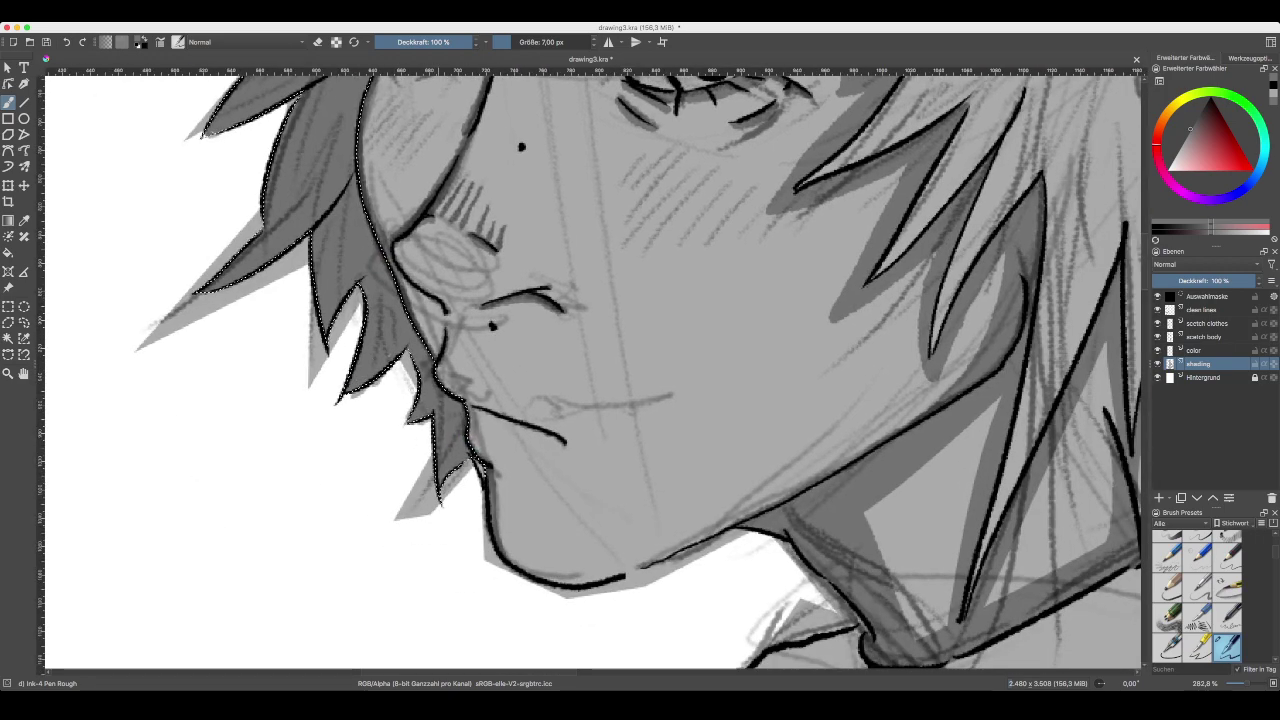
left_click_drag(427, 192, 510, 382)
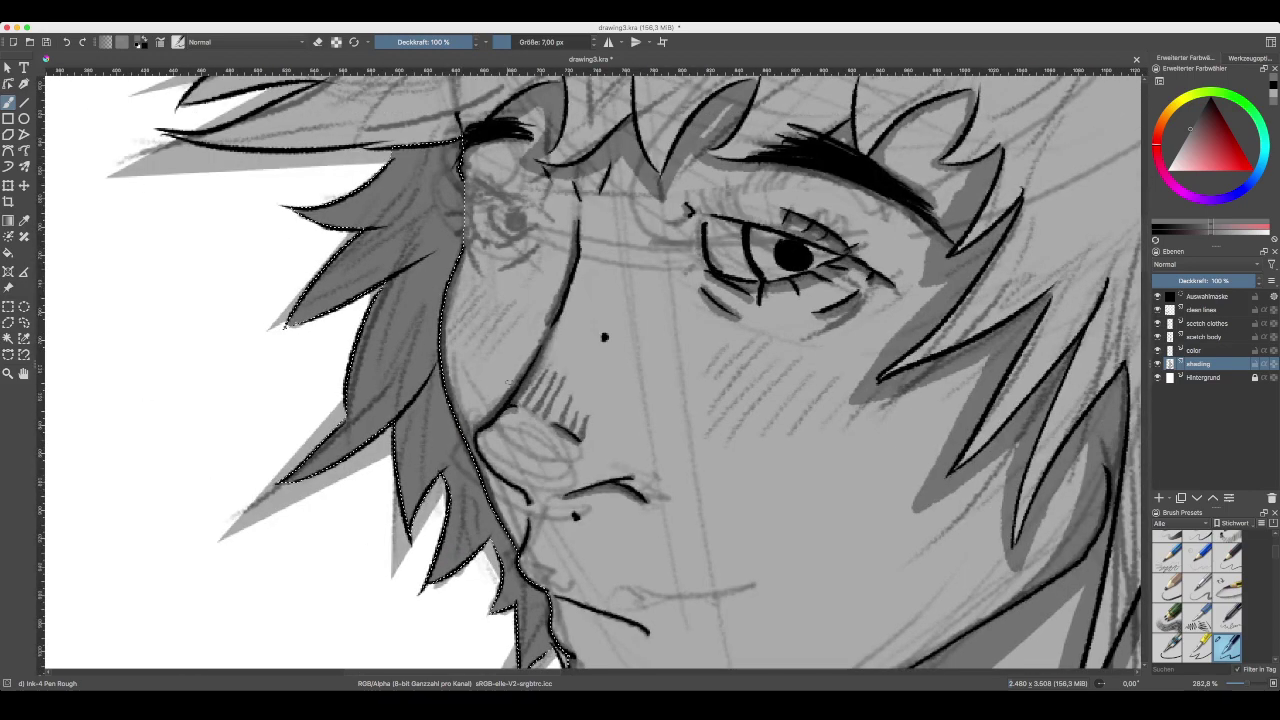
key("minus")
key("minus")
key("minus")
key("minus")
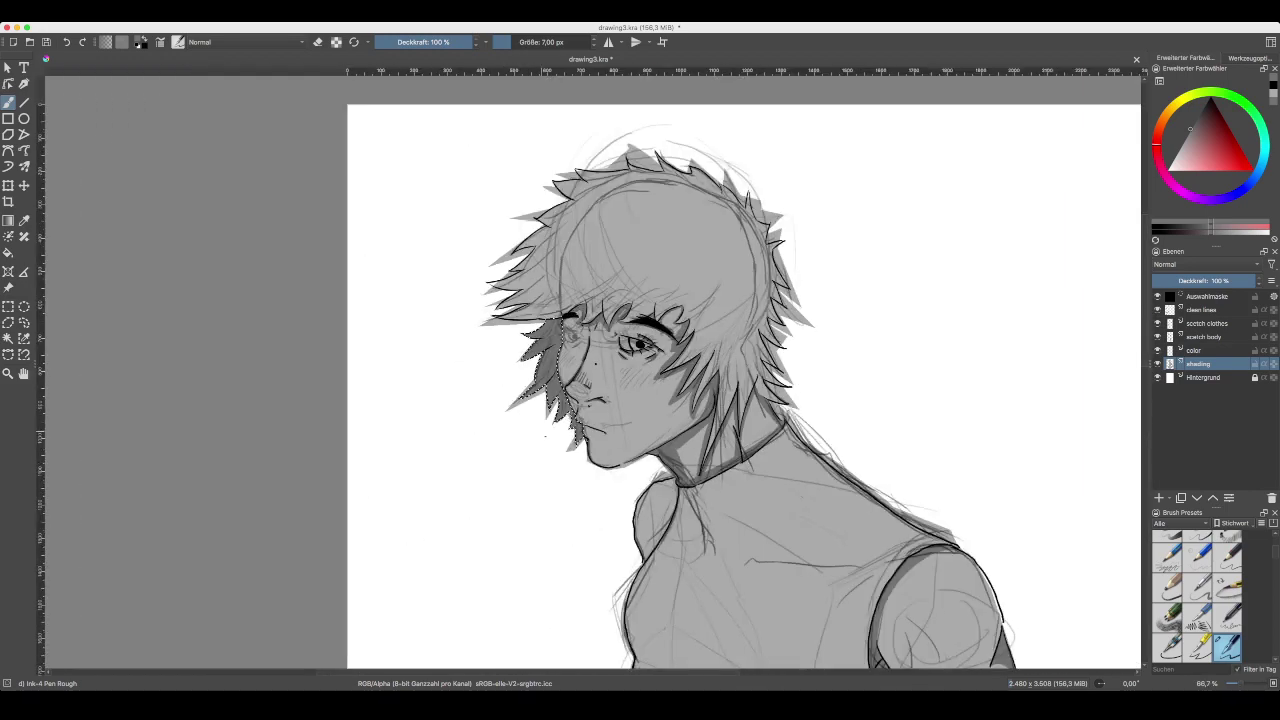
left_click_drag(535, 440, 414, 334)
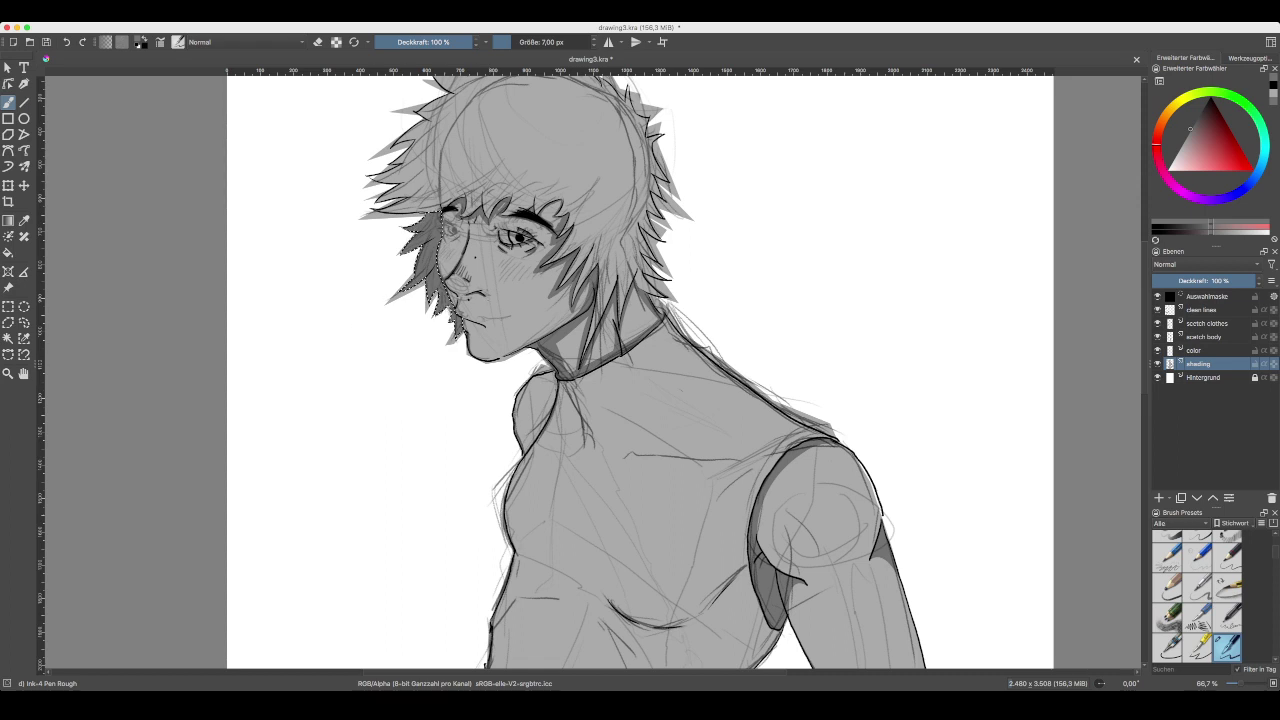
left_click(8, 354)
left_click(8, 354)
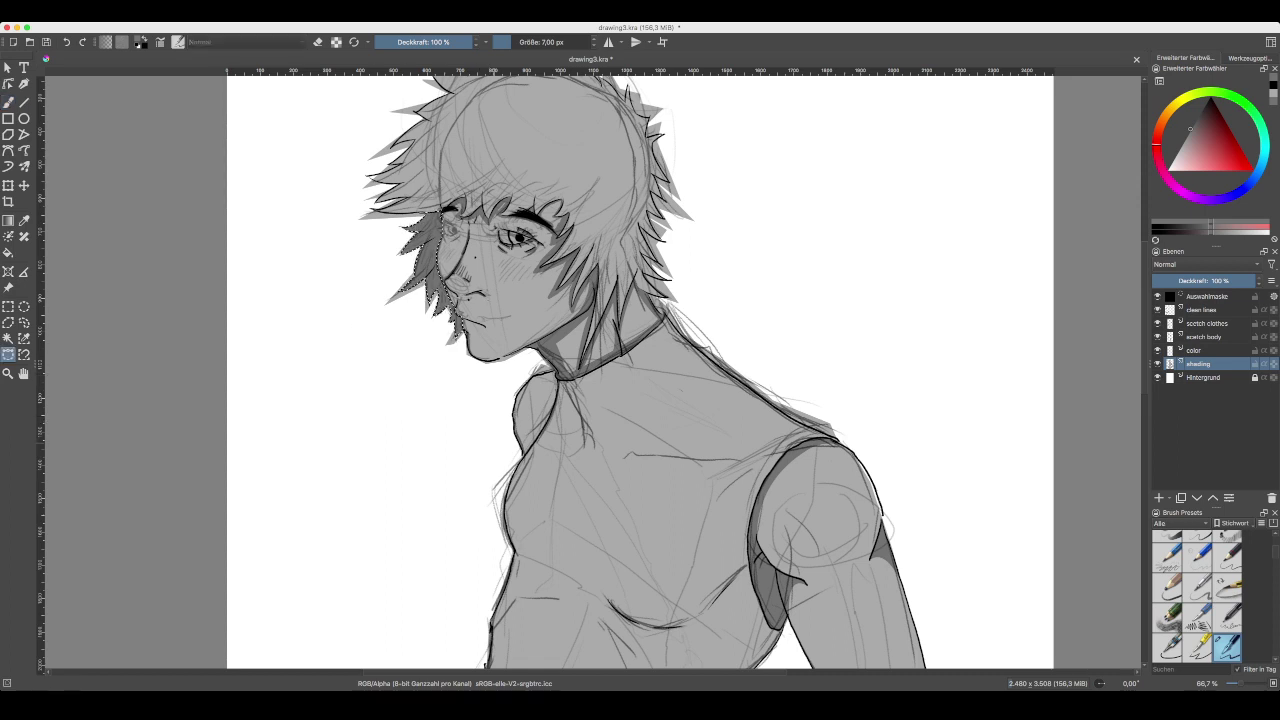
key("ctrl+shift+a")
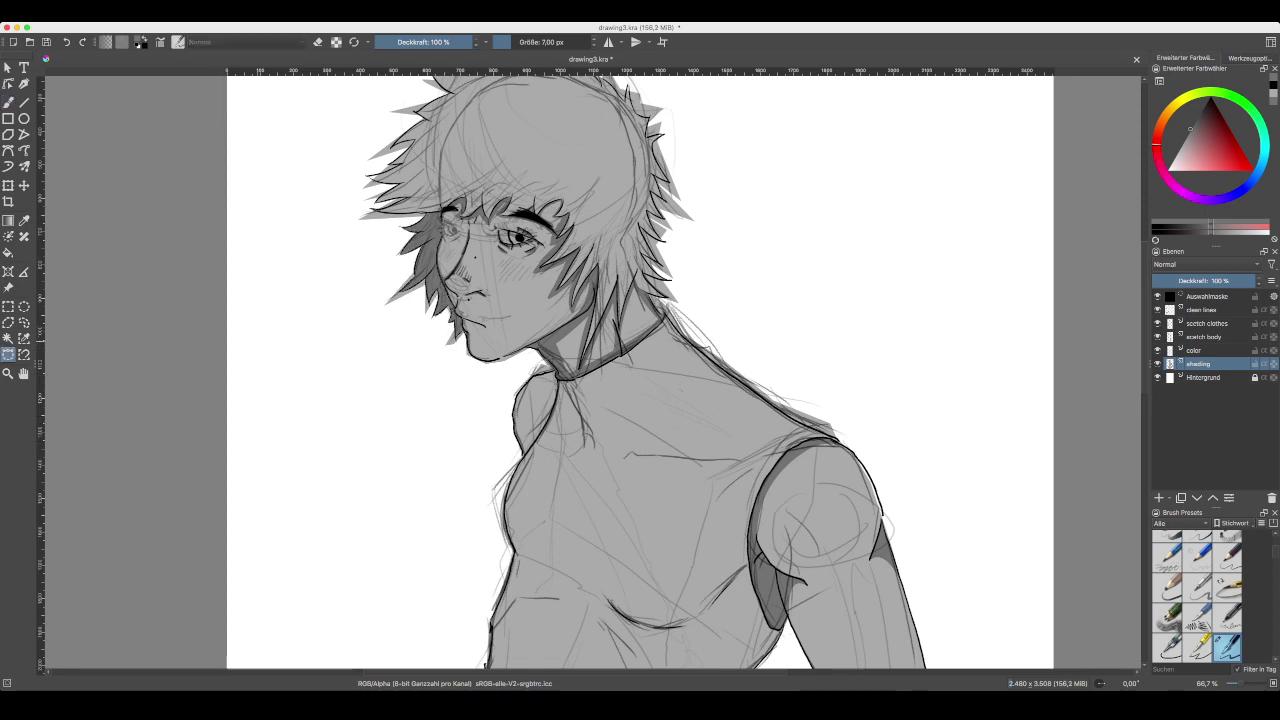
left_click(8, 102)
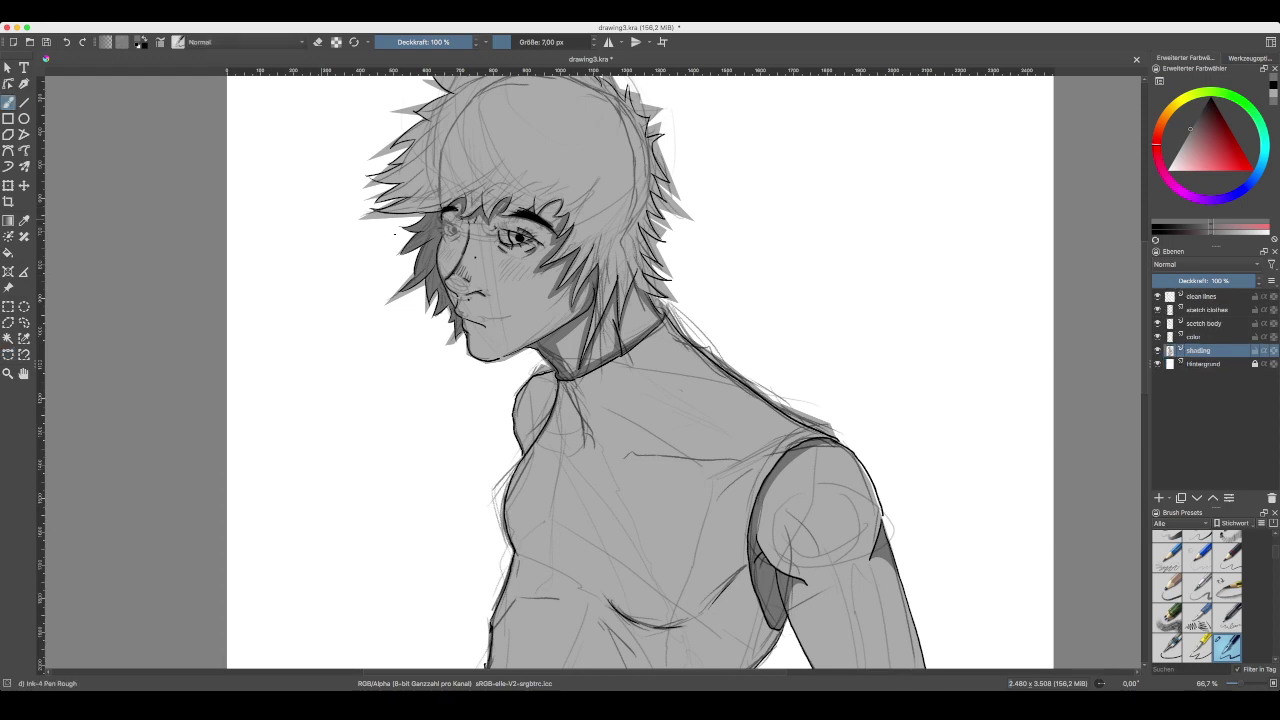
- Paint dark grey shadows inside the curled fringe strands above the near eyebrow
key("ctrl+plus")
key("ctrl+plus")
key("ctrl+plus")
scroll(592, 370, "up", 6)
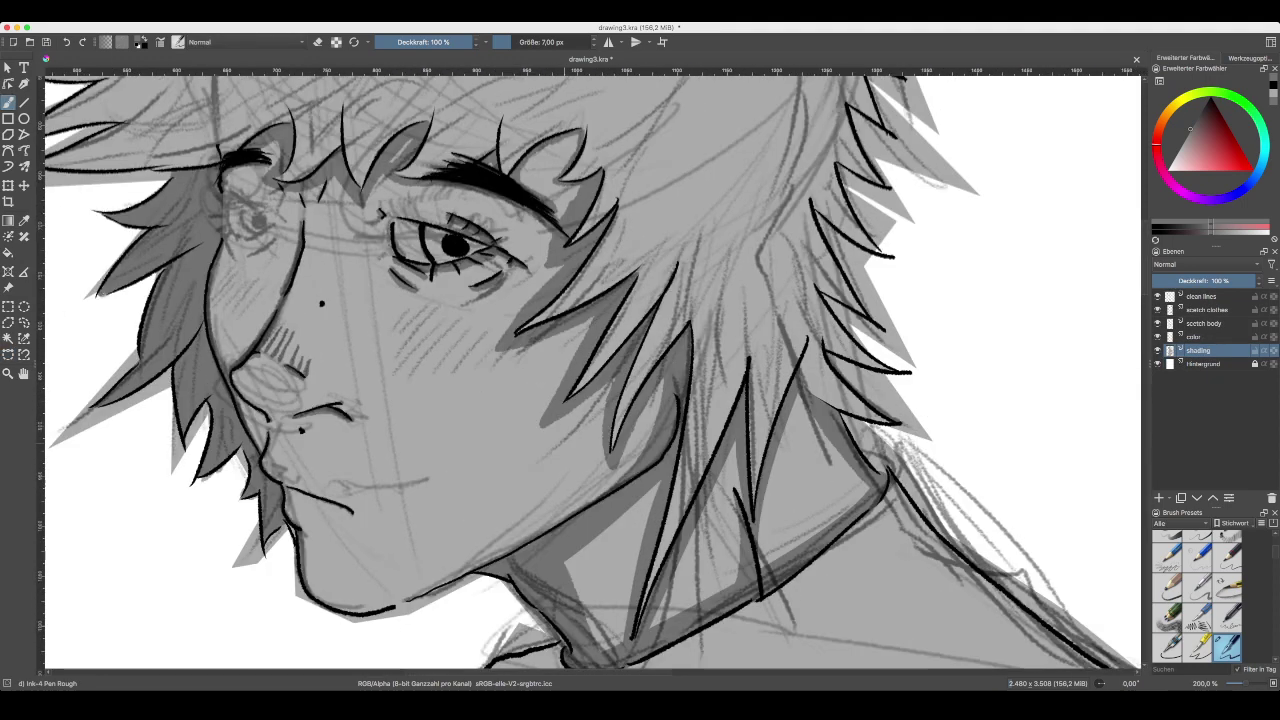
scroll(590, 368, "up", 4)
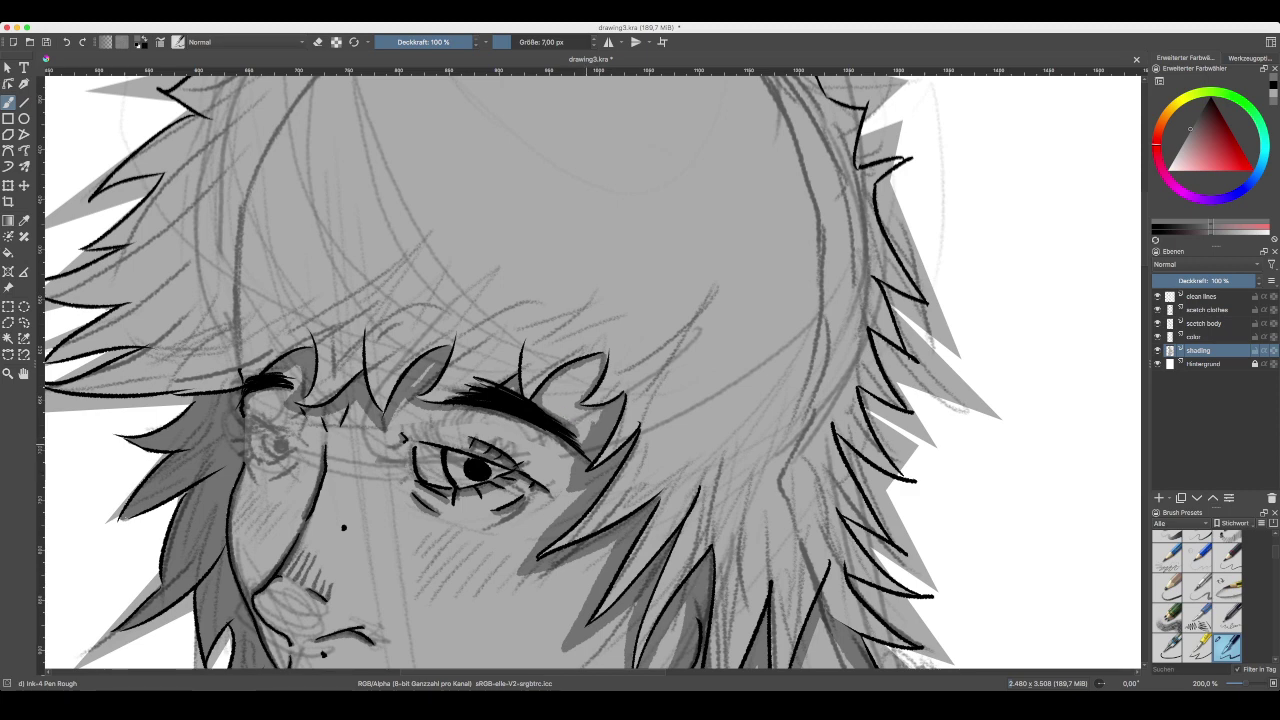
left_click_drag(597, 409, 594, 419)
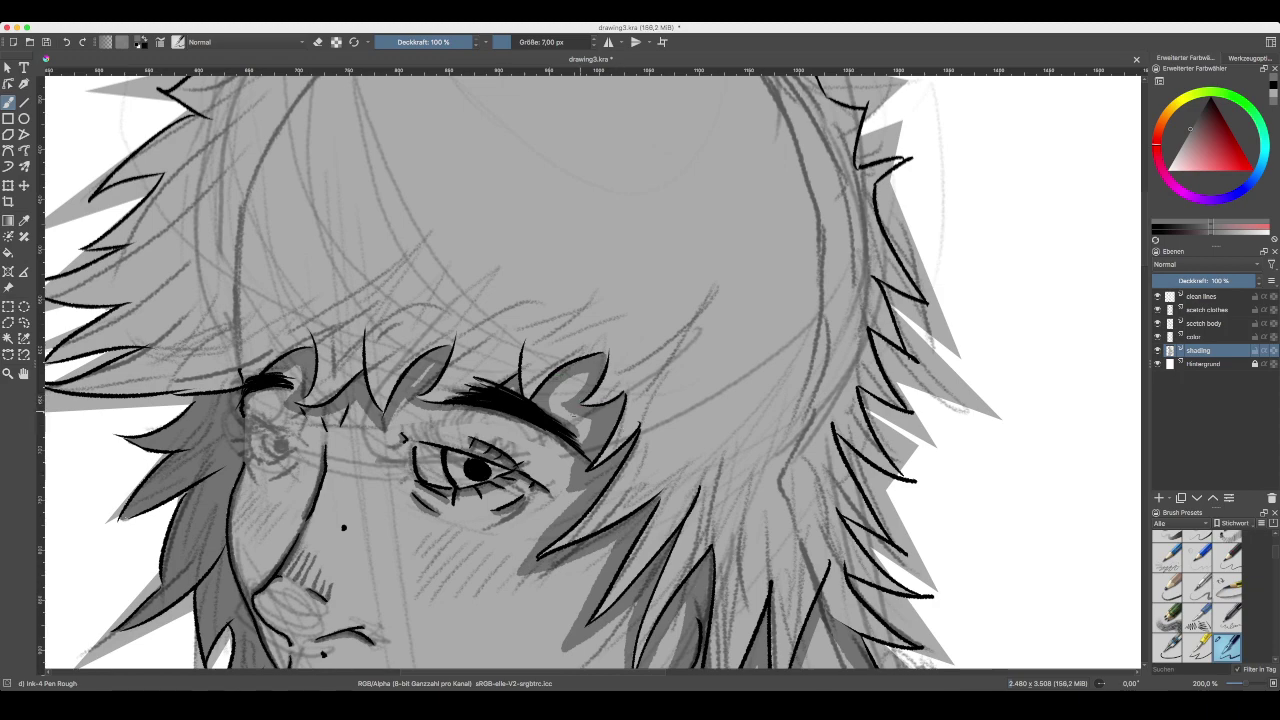
- Paint a small dark grey shadow along the lower end of the line under the nose tip
left_click_drag(526, 532, 515, 337)
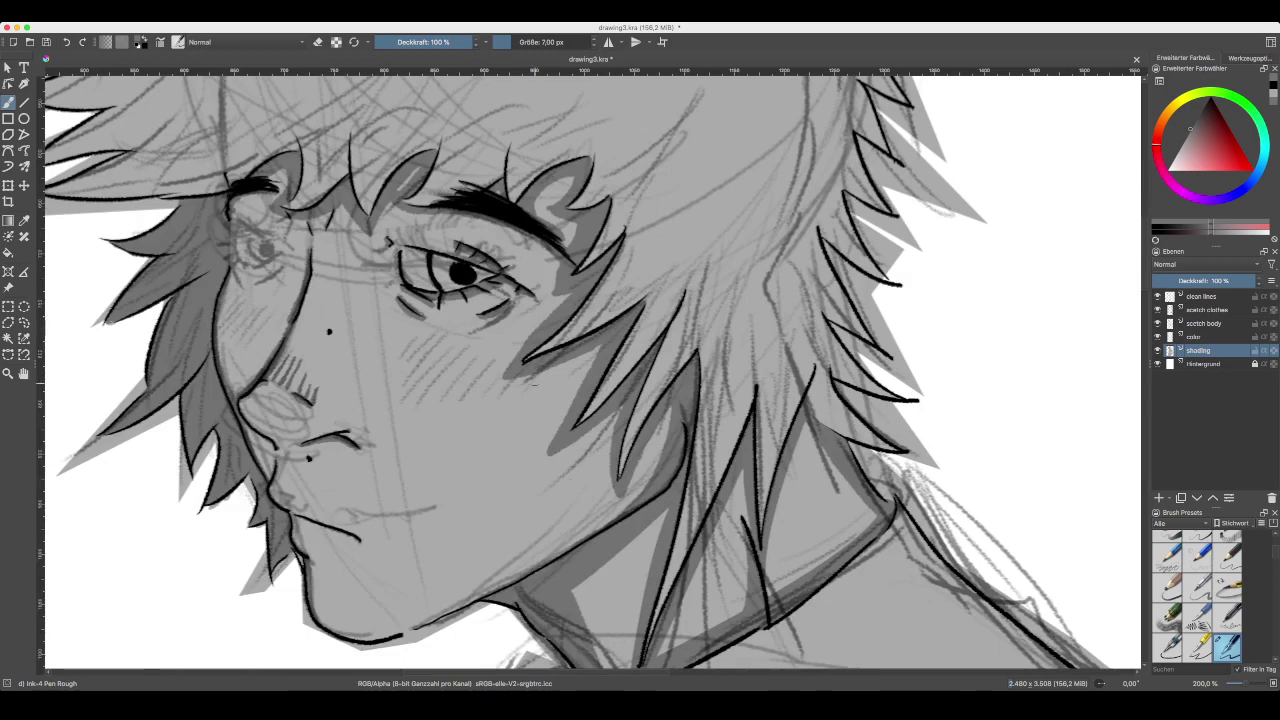
key("super+minus")
key("minus")
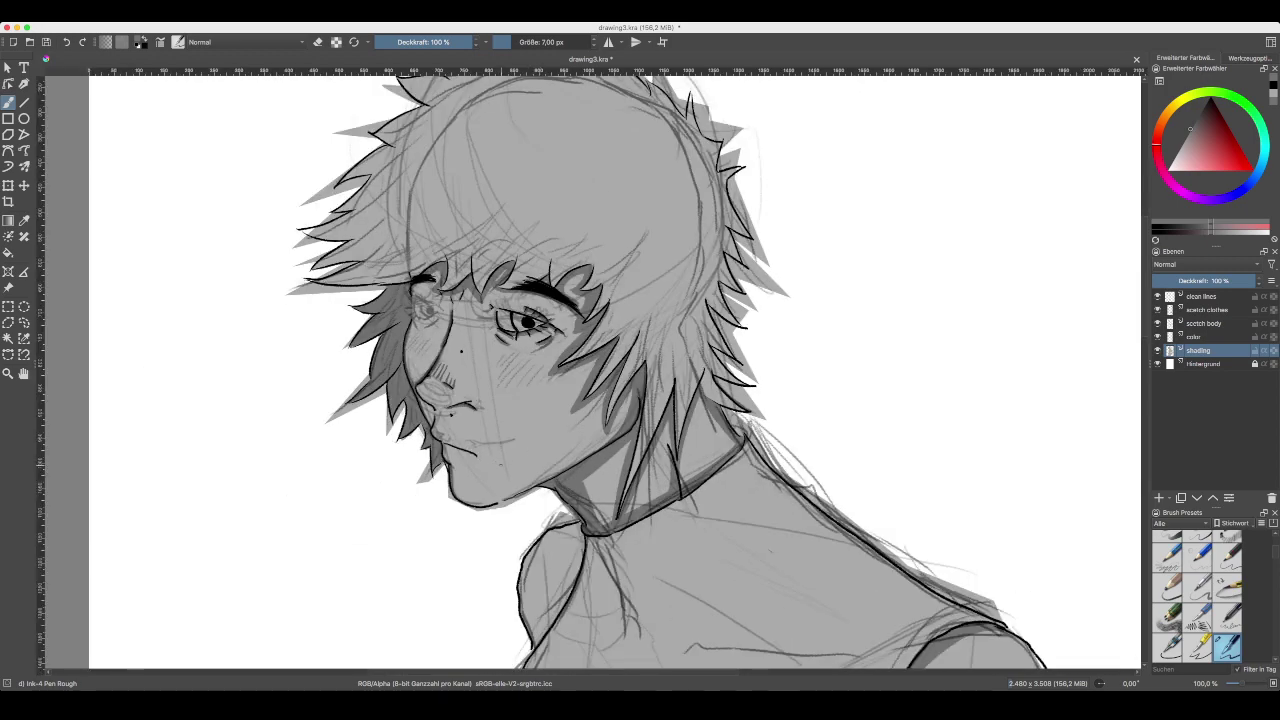
key("plus")
key("plus")
key("plus")
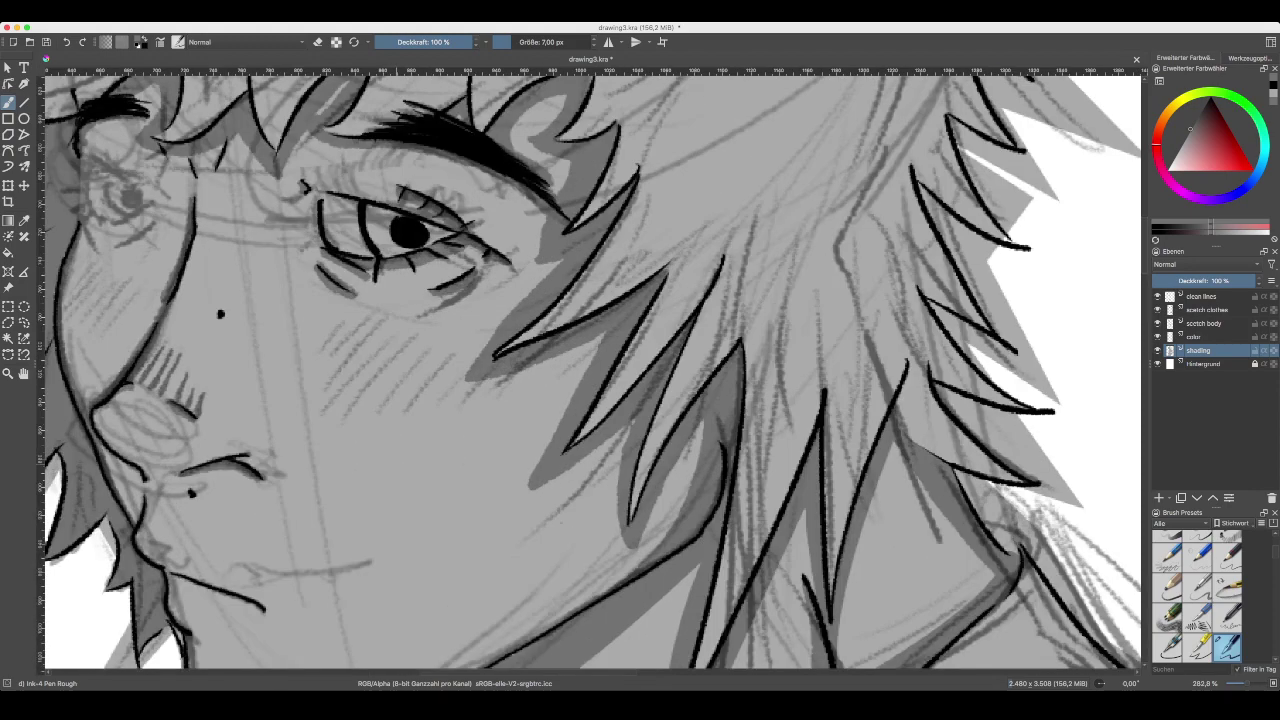
left_click_drag(374, 474, 635, 450)
key("plus")
left_click_drag(385, 497, 688, 478)
key("plus")
scroll(688, 478, "up", 2)
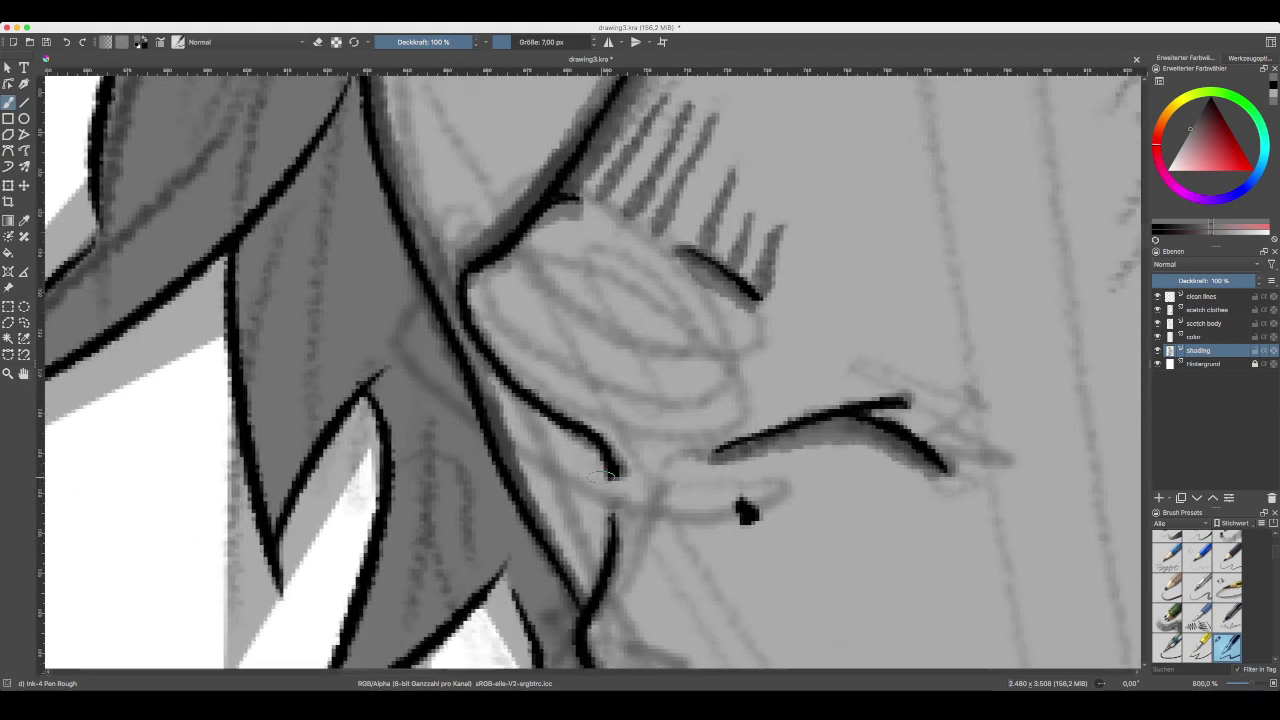
left_click_drag(602, 474, 549, 413)
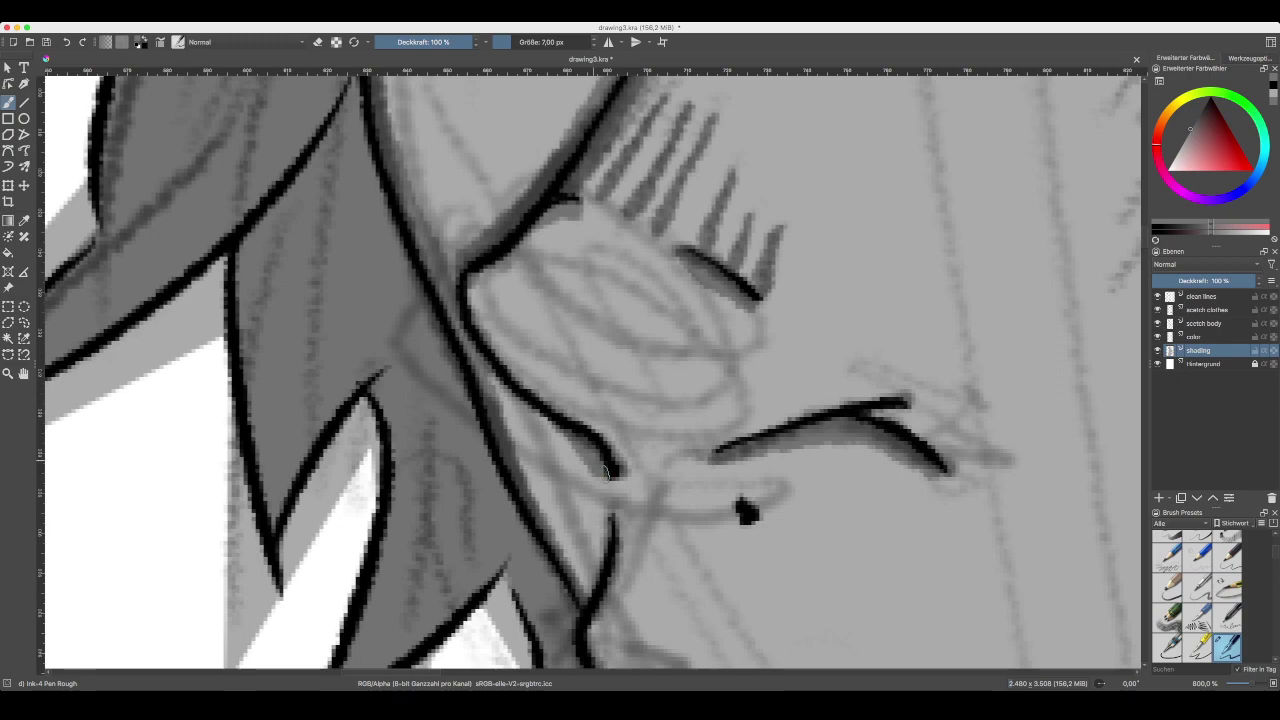
left_click_drag(610, 476, 604, 456)
left_click_drag(772, 513, 645, 433)
key("minus")
scroll(644, 433, "down", 7)
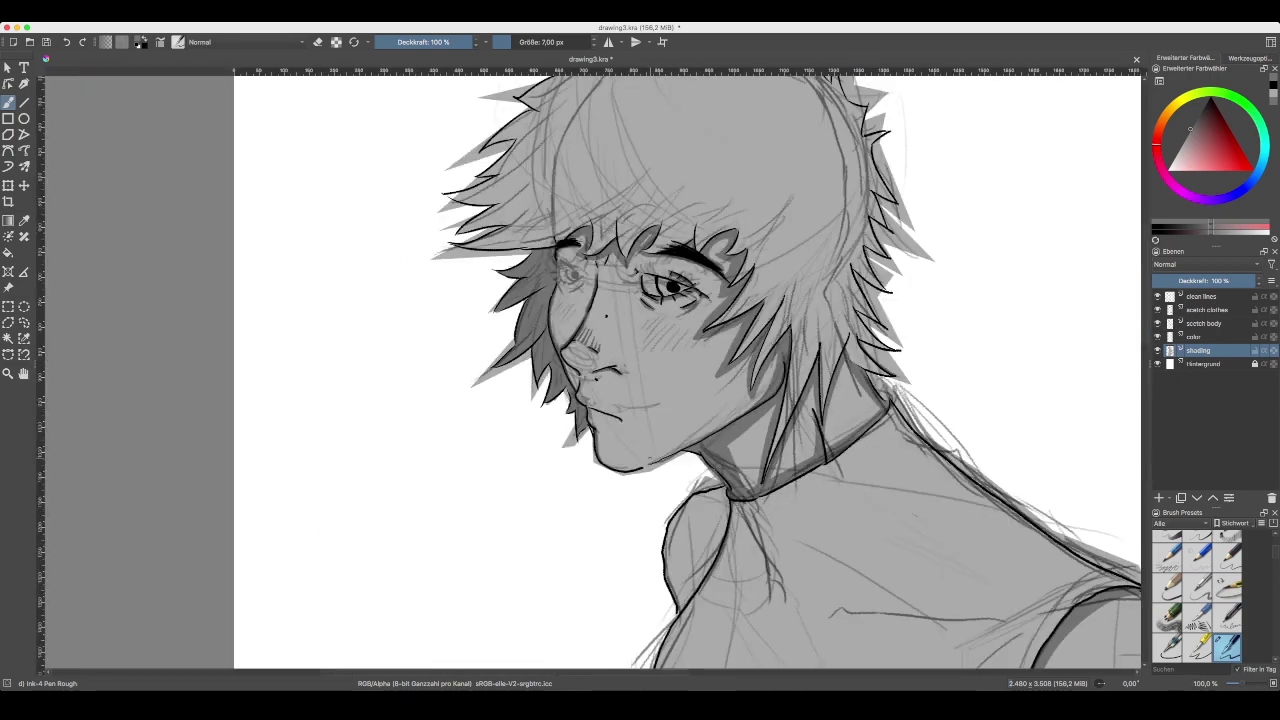
scroll(644, 433, "down", 3)
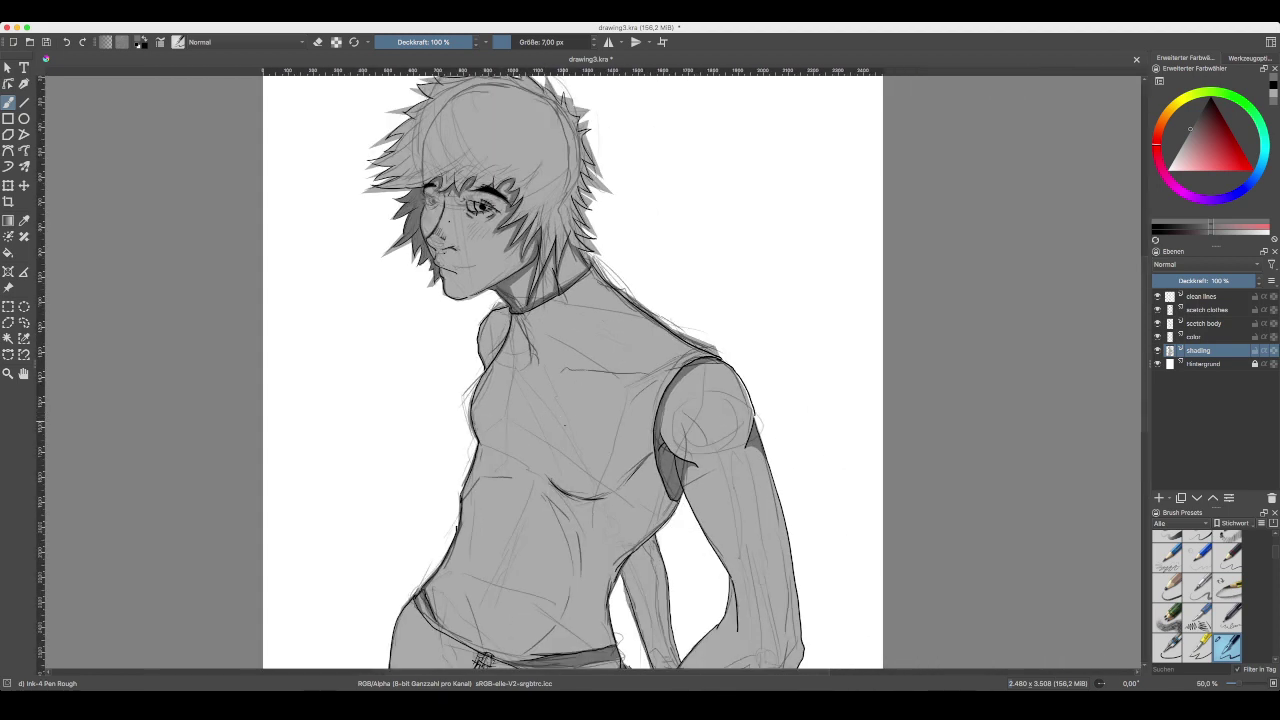
left_click_drag(630, 592, 596, 462)
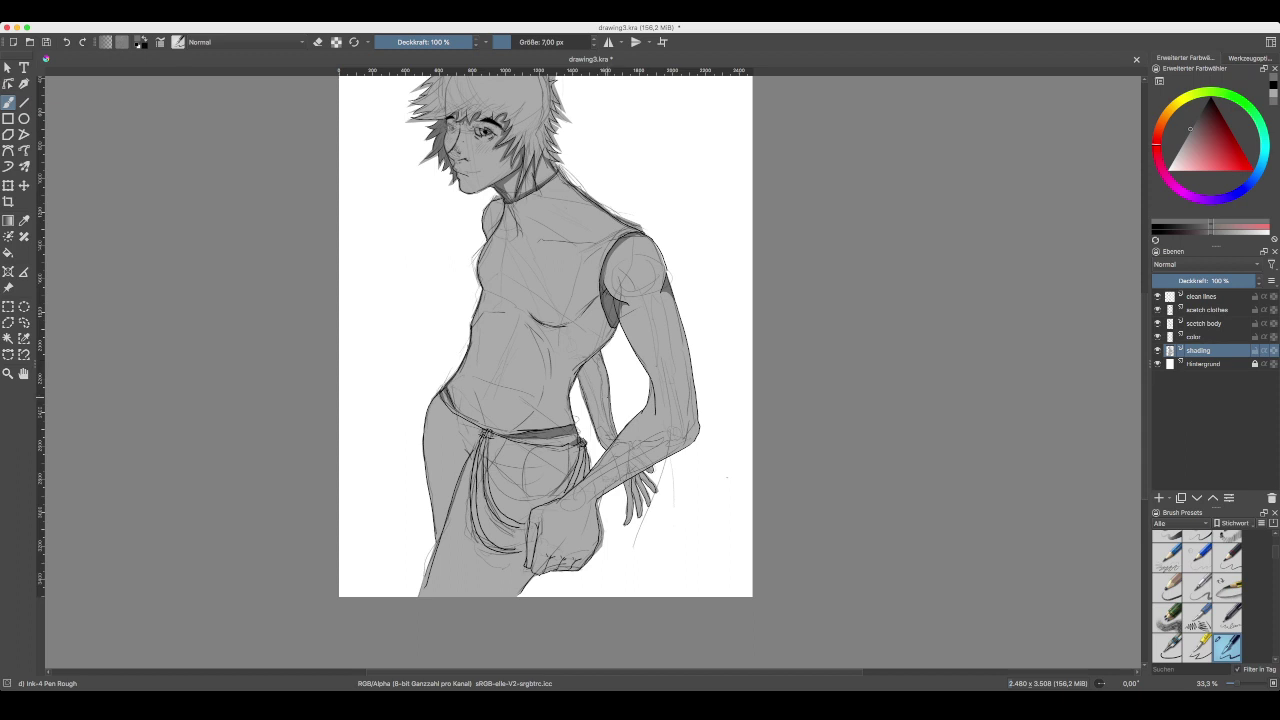
- On the clean lines layer, ink a black neck muscle line running down from the front of the collar
key("plus")
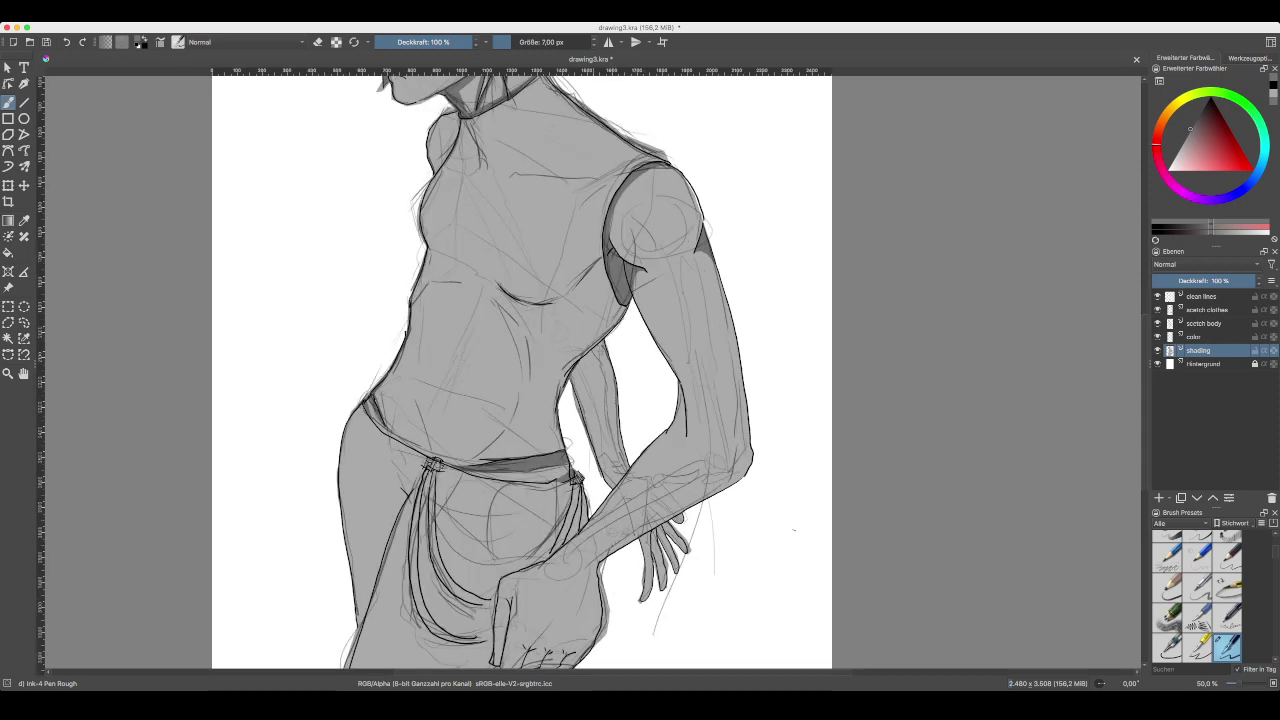
left_click_drag(592, 310, 622, 438)
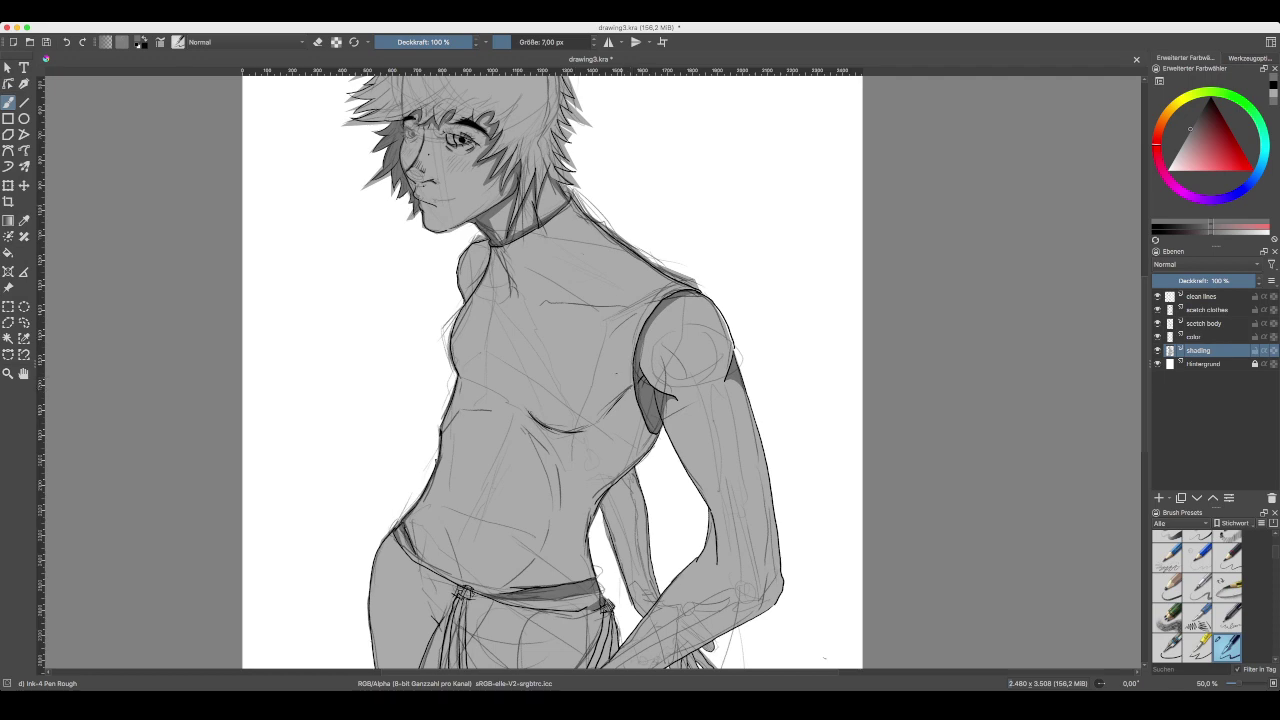
key("plus")
key("plus")
left_click_drag(535, 254, 653, 444)
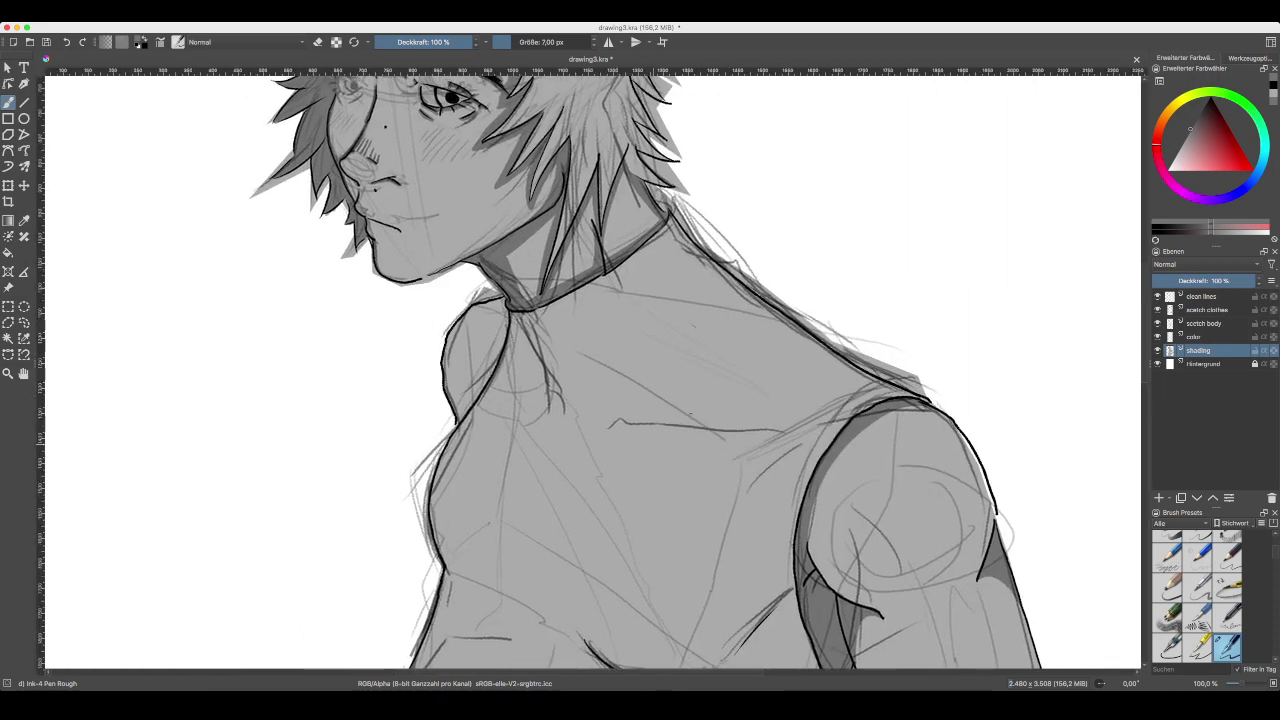
left_click(1202, 297)
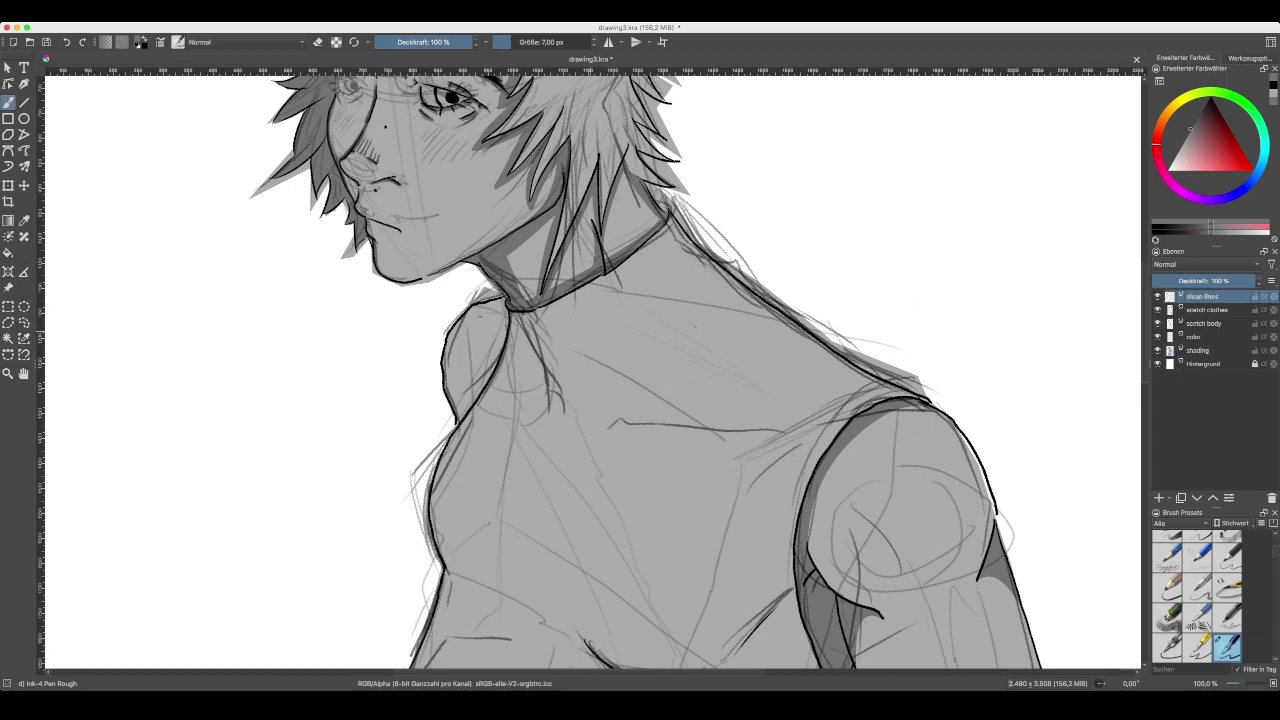
key("d")
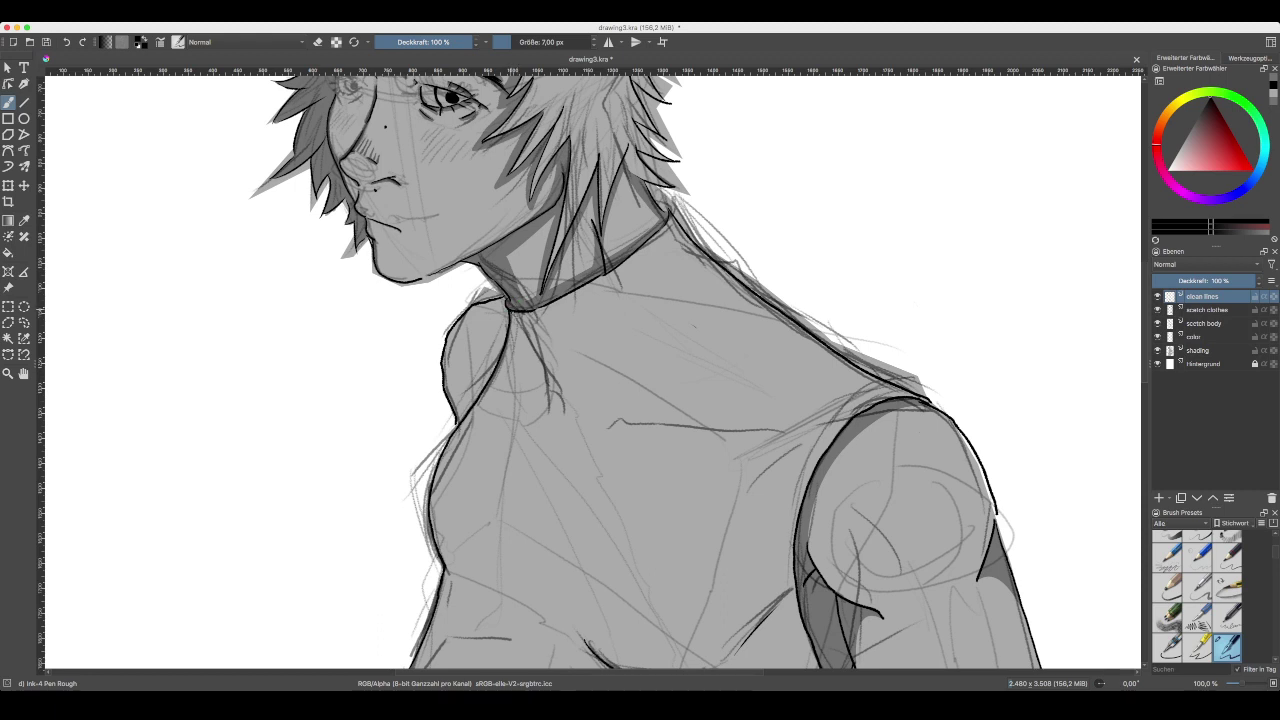
left_click_drag(520, 324, 556, 382)
- Ink the near collarbone line in black, following the sketch from its inner bump out toward the shoulder
left_click_drag(684, 428, 788, 434)
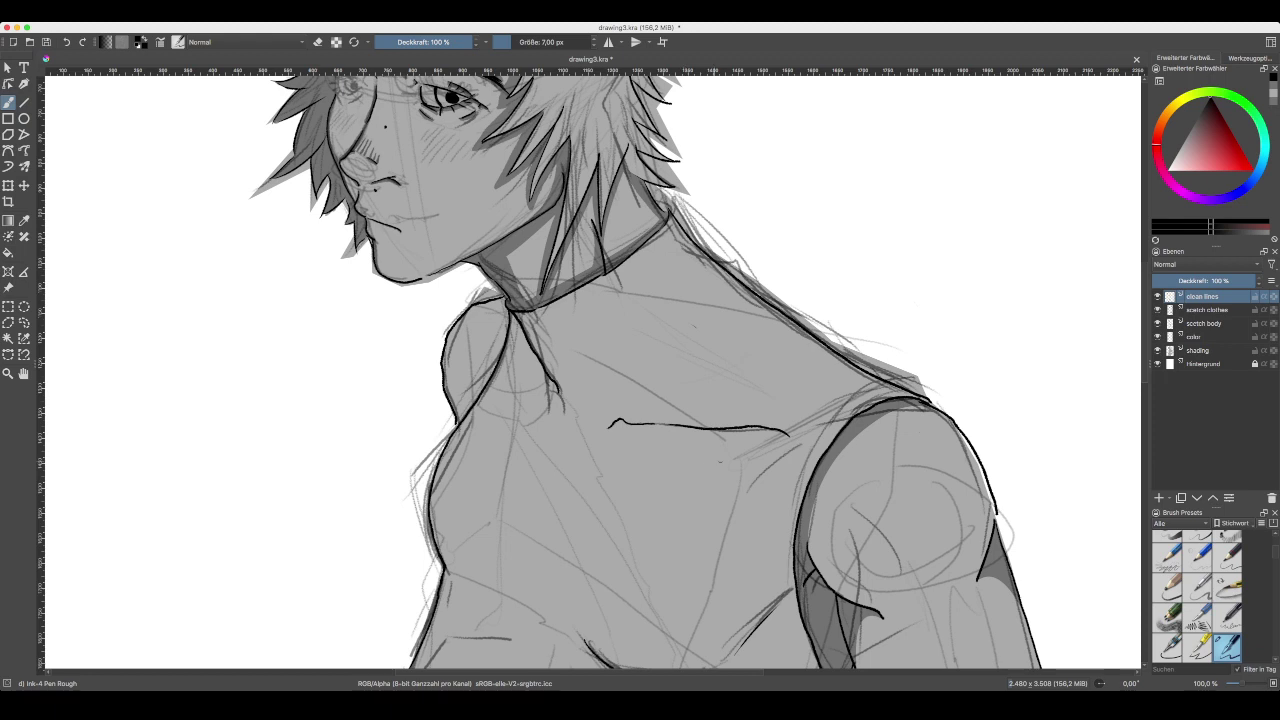
key("ctrl+z")
mouse_move(712, 429)
left_mouse_down()
mouse_move(785, 435)
mouse_move(657, 437)
left_mouse_up()
key("ctrl+z")
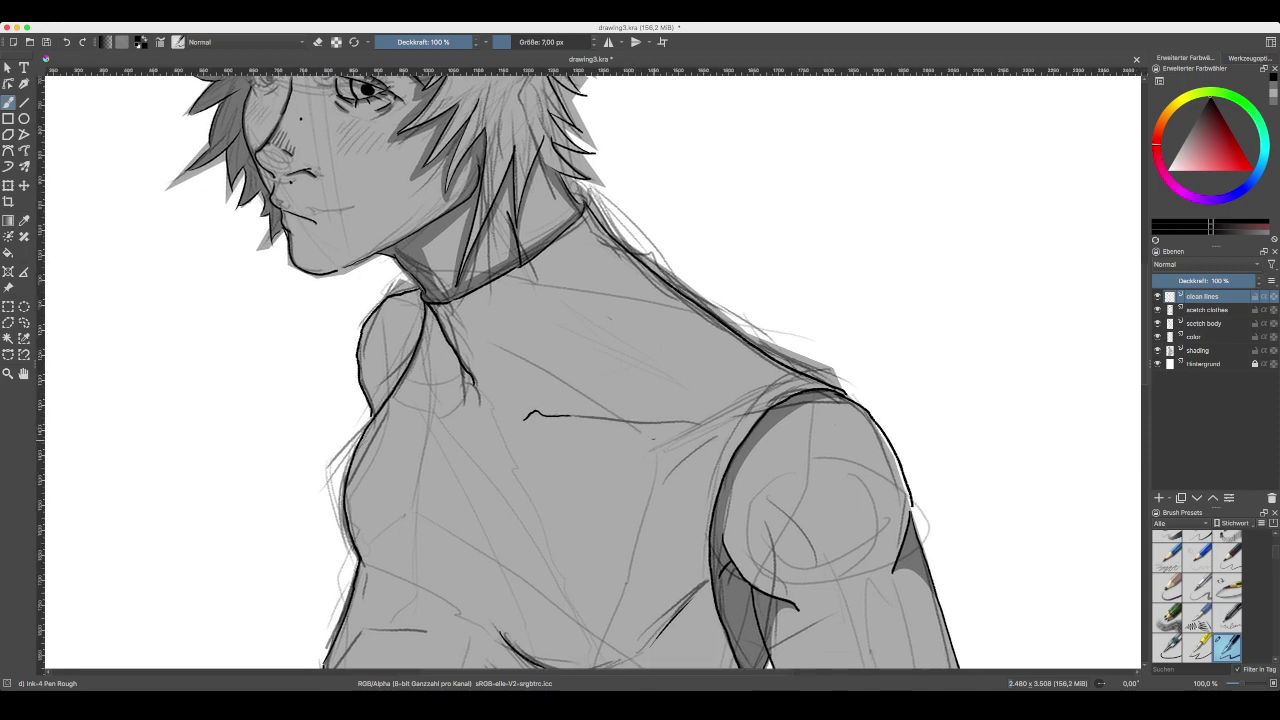
key("plus")
scroll(747, 438, "up", 2)
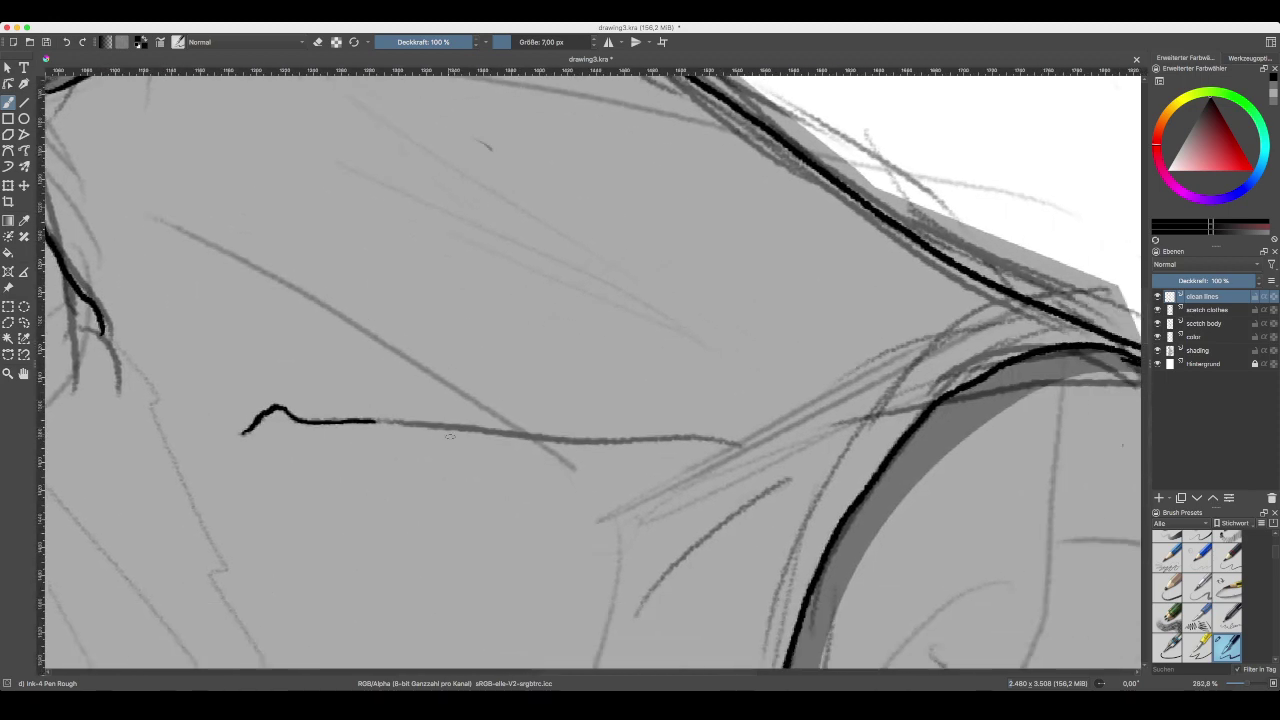
left_click_drag(406, 421, 735, 440)
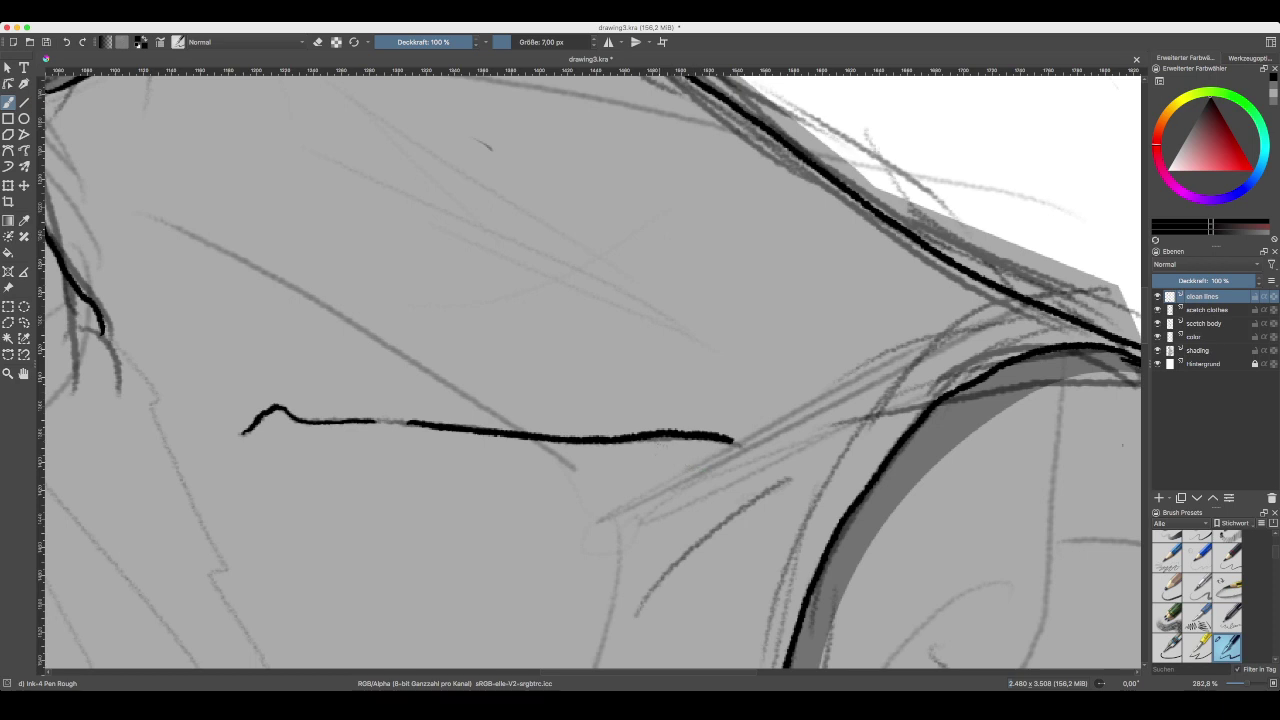
- Thicken the inner end of the collarbone line and undo the last stray stroke beside it
left_click_drag(659, 453, 620, 438)
mouse_move(329, 406)
left_mouse_down()
mouse_move(241, 394)
mouse_move(219, 417)
left_mouse_up()
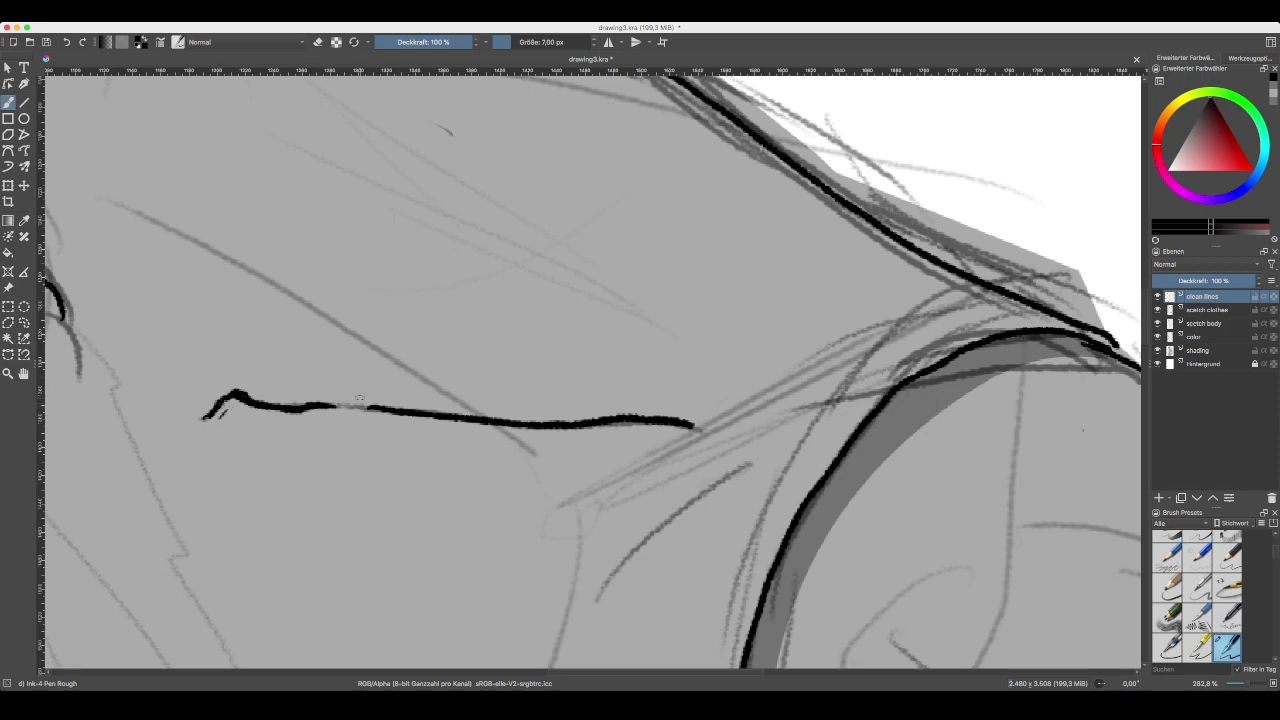
key("ctrl+z")
- Ink a small hook at the pit of the neck and a short second line beside the neck muscle line
key("ctrl+minus")
key("ctrl+minus")
key("ctrl+minus")
key("ctrl+minus")
key("ctrl+minus")
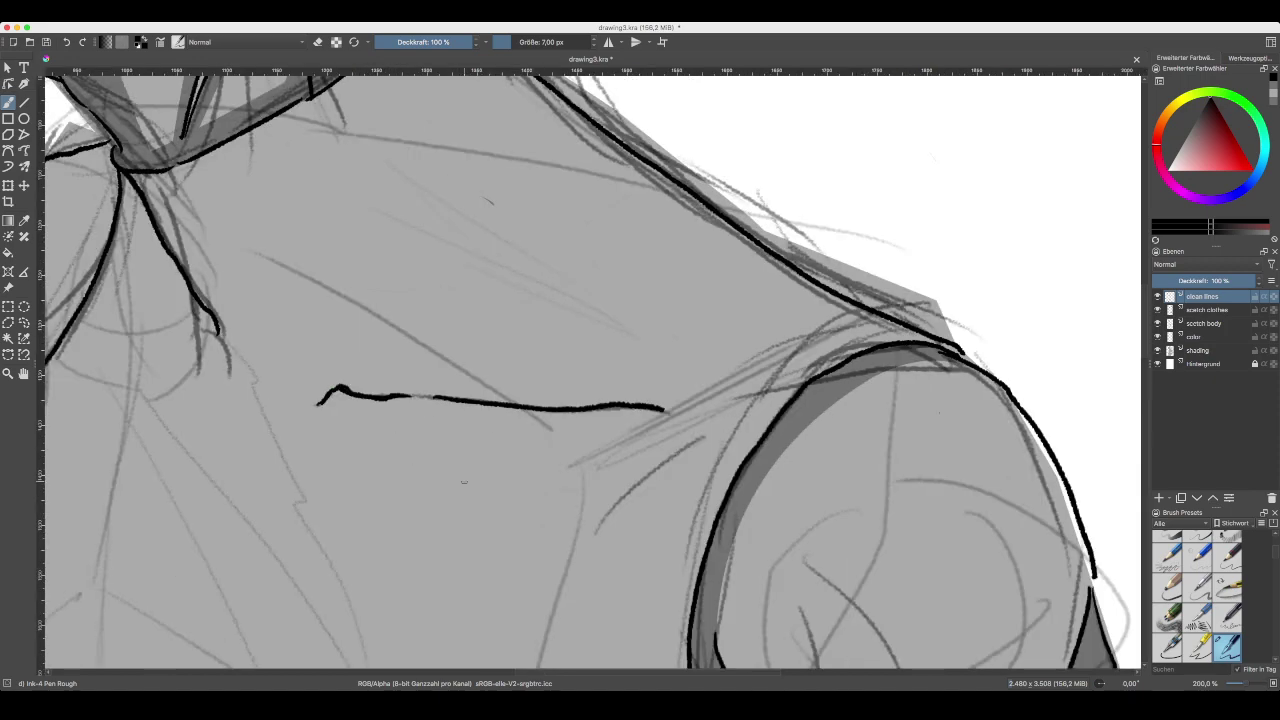
key("plus")
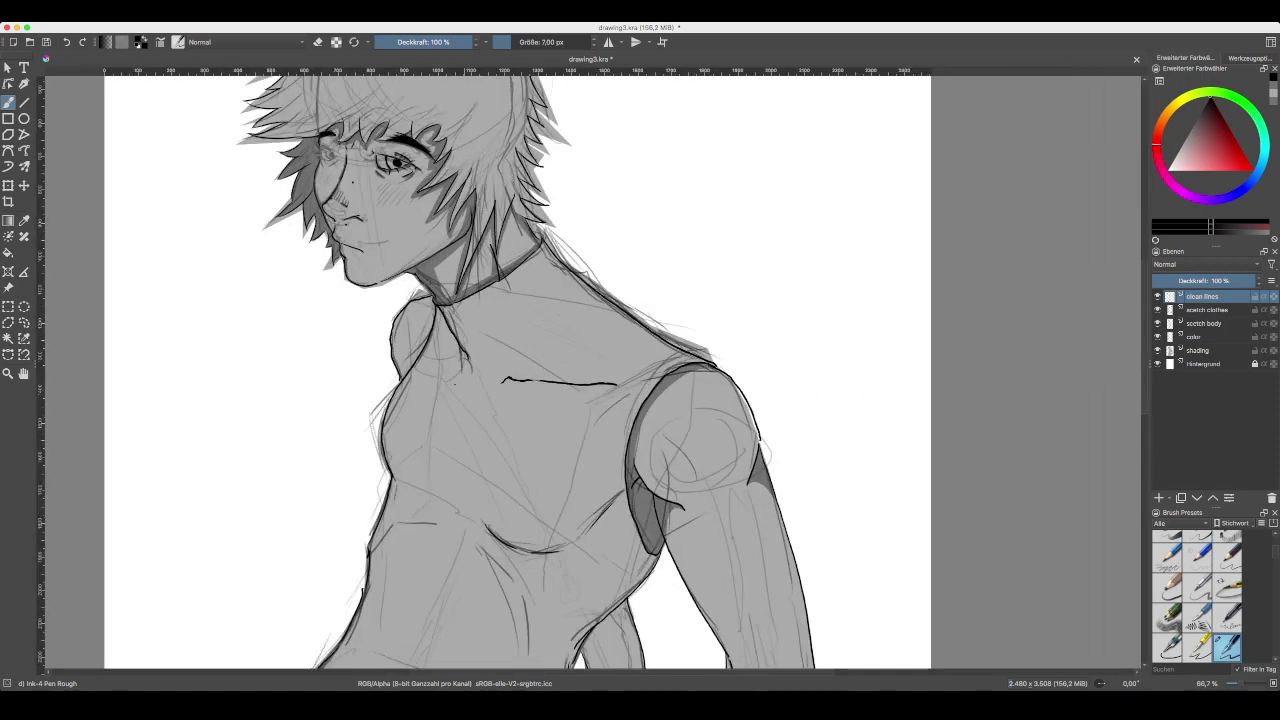
key("plus")
key("plus")
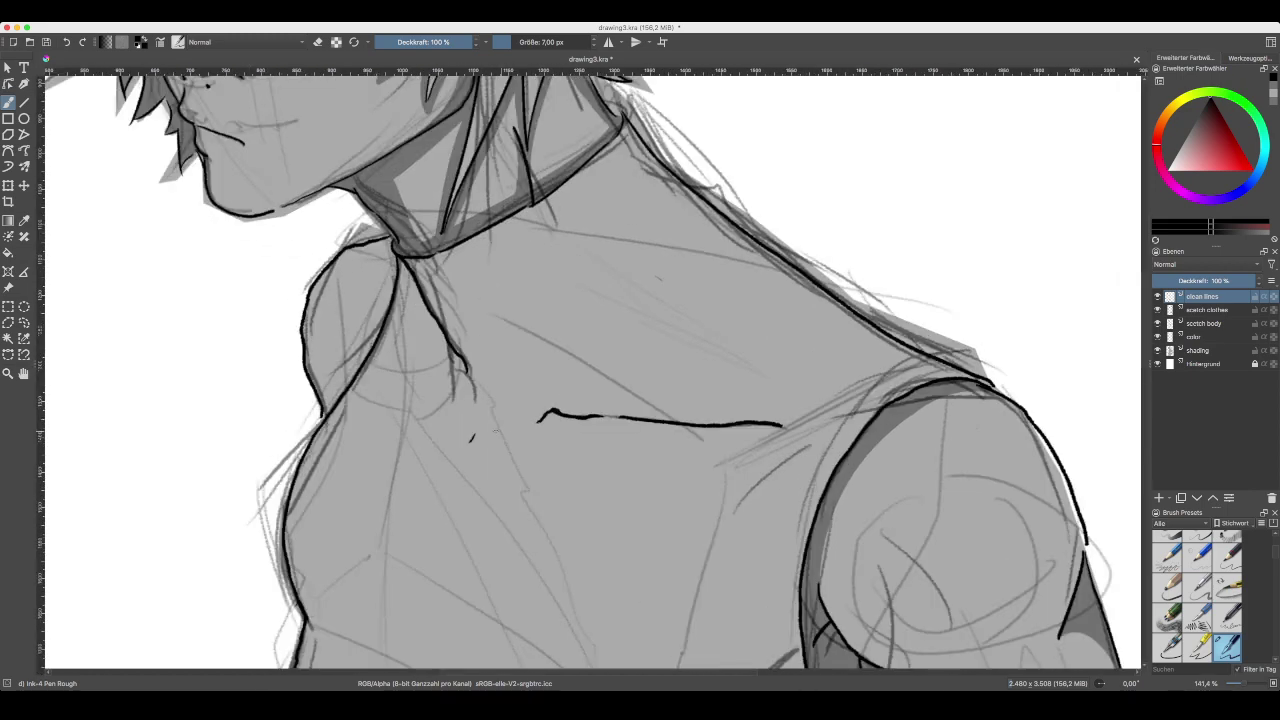
left_click_drag(593, 372, 657, 385)
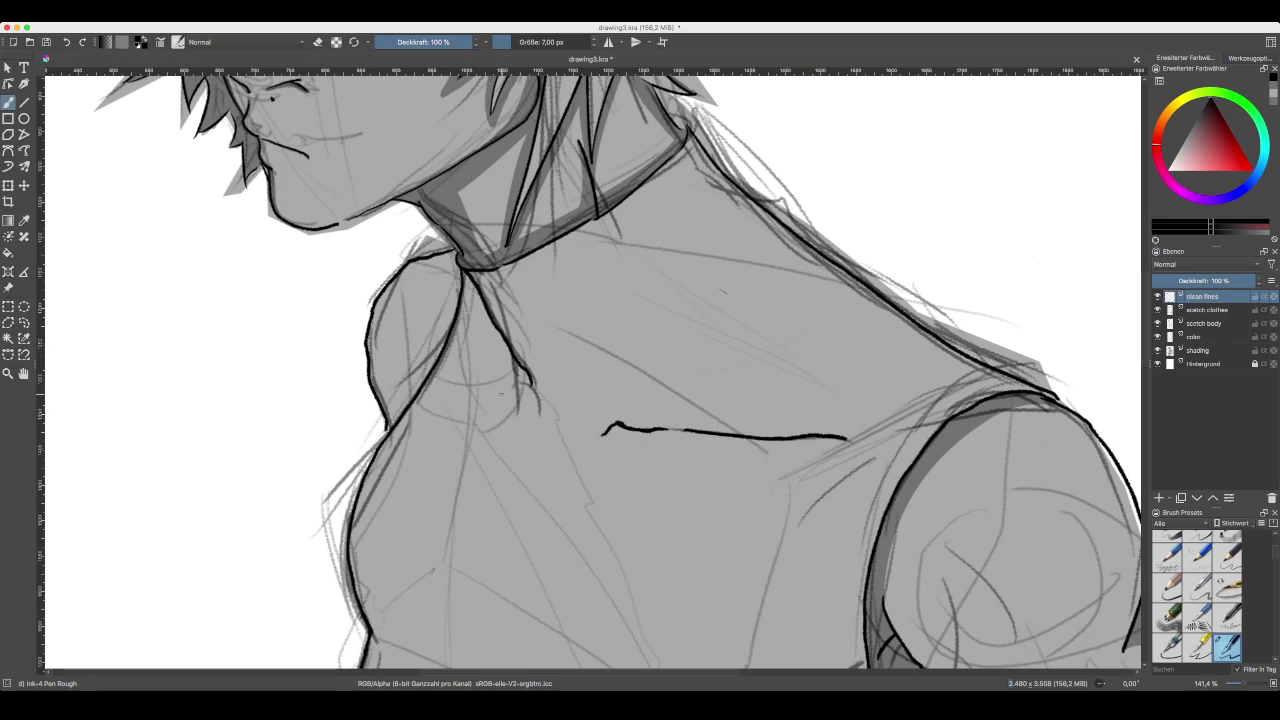
left_click_drag(501, 393, 497, 363)
left_click_drag(468, 316, 476, 330)
left_click_drag(737, 488, 640, 302)
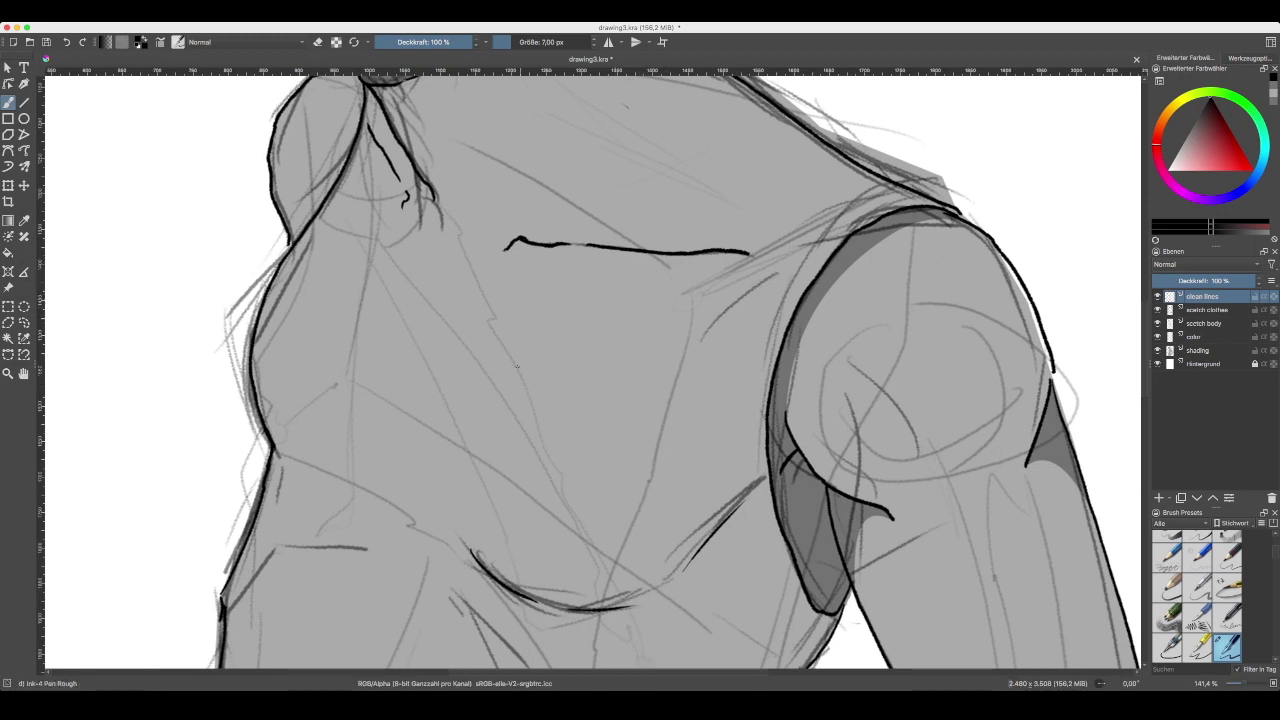
key("minus")
key("minus")
key("minus")
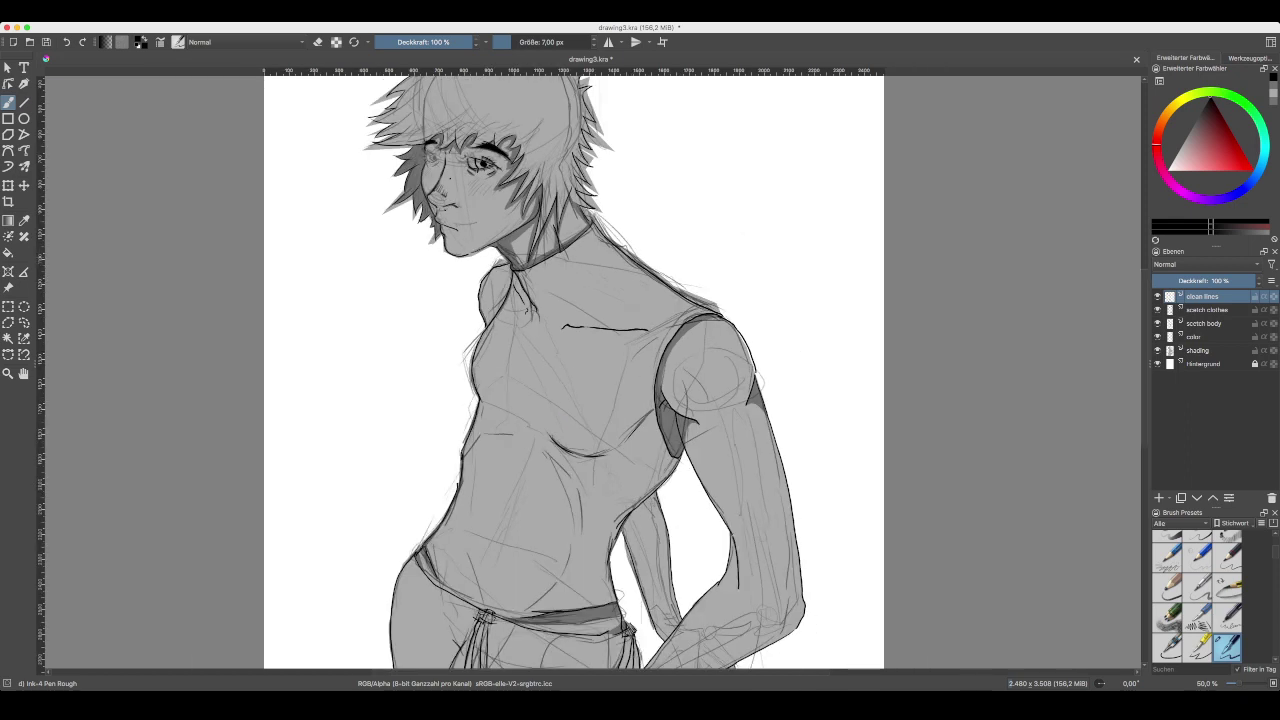
left_click(1198, 351)
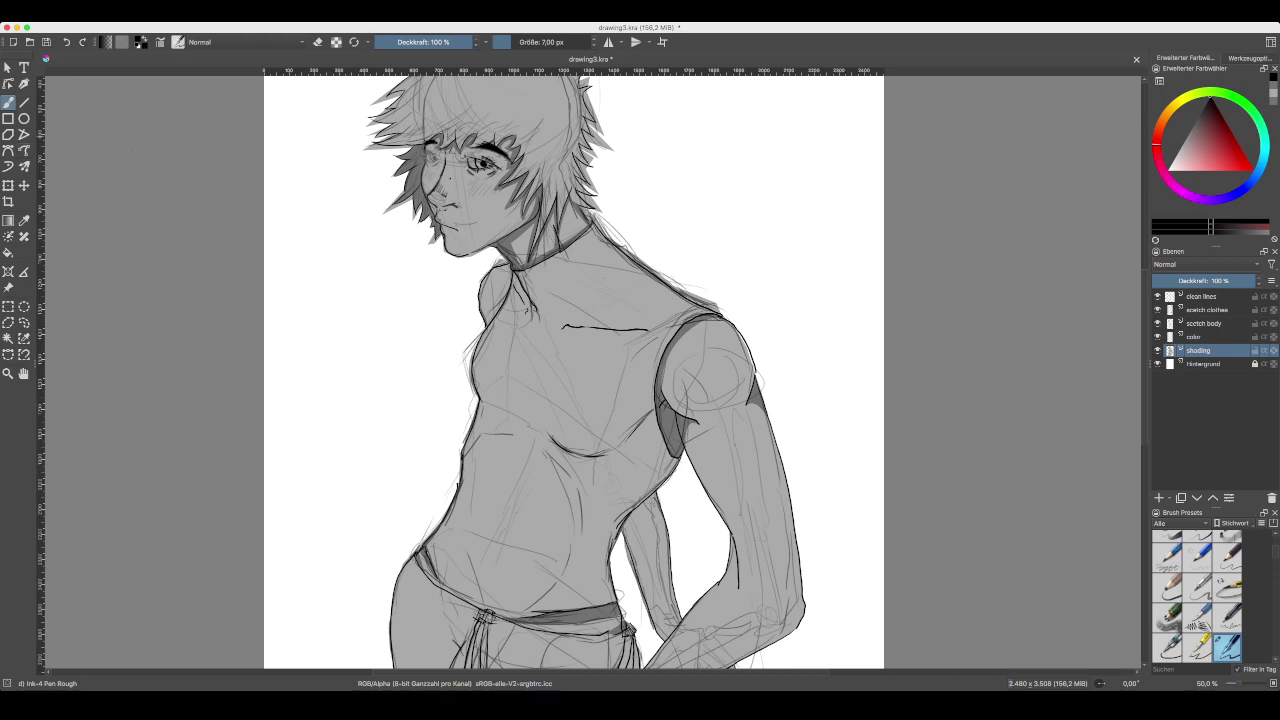
left_click(8, 237)
- Ink a fingernail on the tip of the far hand's longest finger with the freehand brush on the clean lines layer
scroll(893, 383, "down", 6)
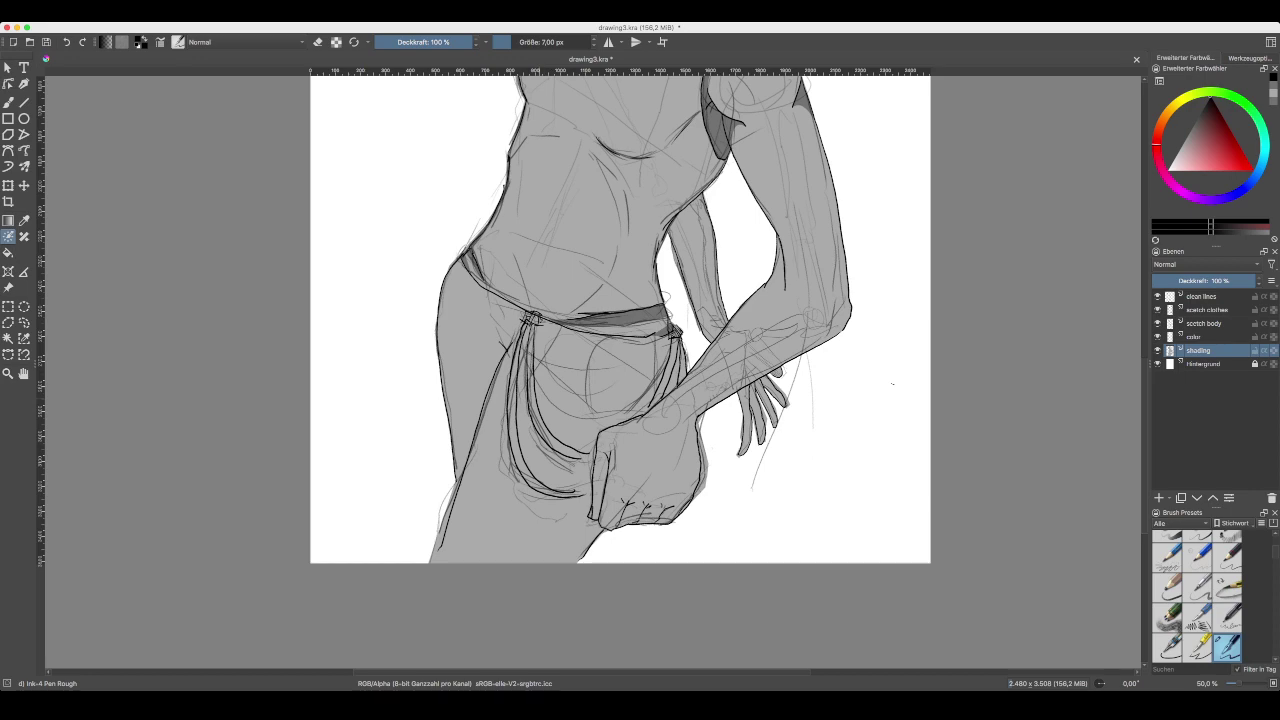
scroll(620, 320, "down", 1)
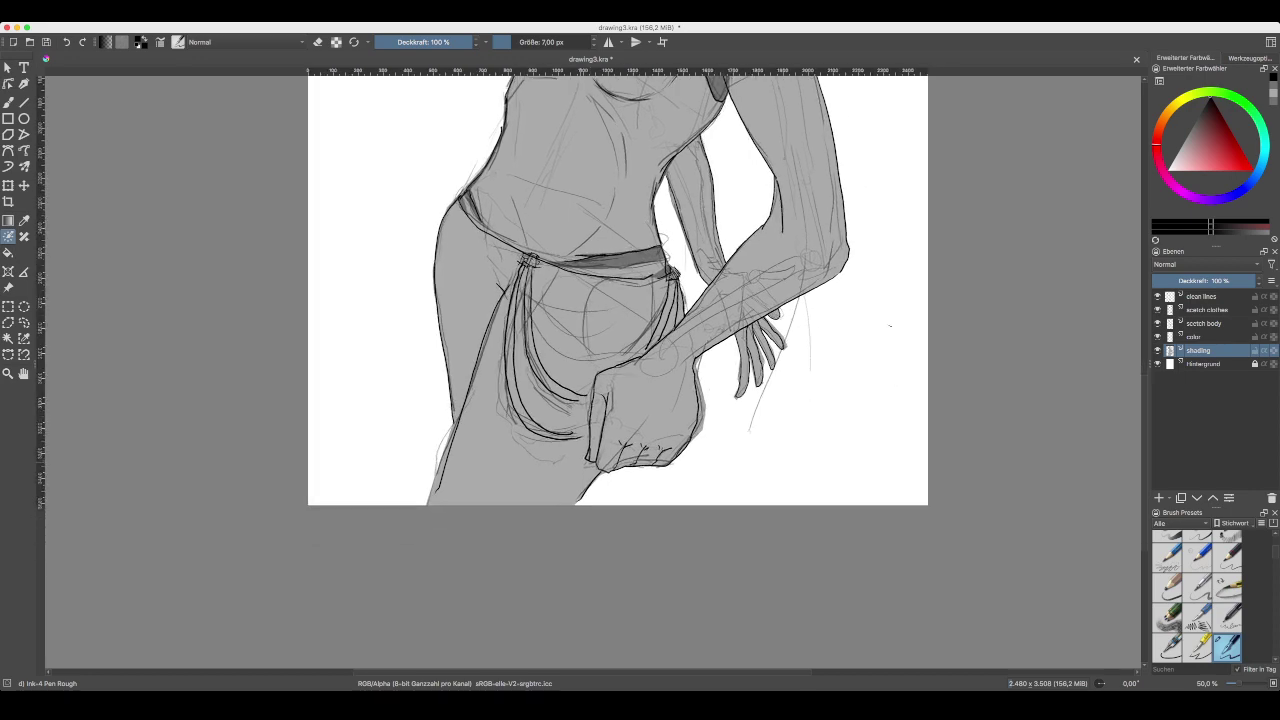
key("super+plus")
key("super+plus")
key("super+plus")
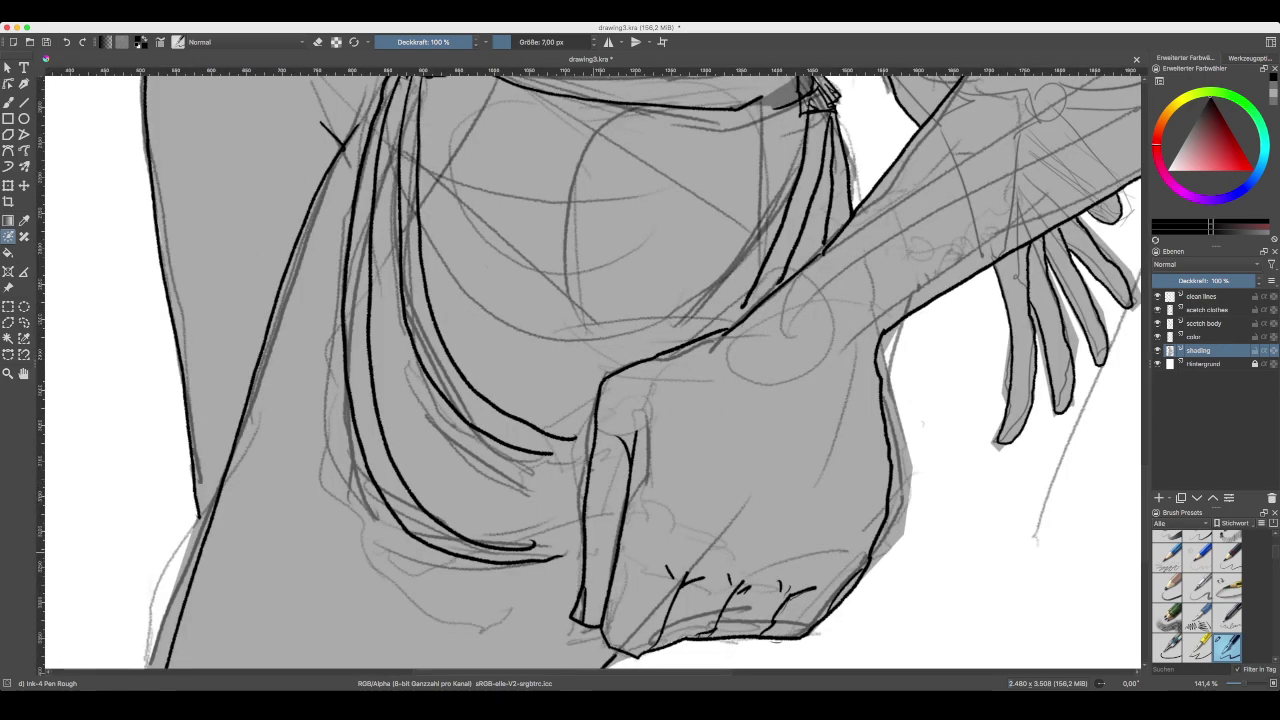
scroll(600, 400, "down", 2)
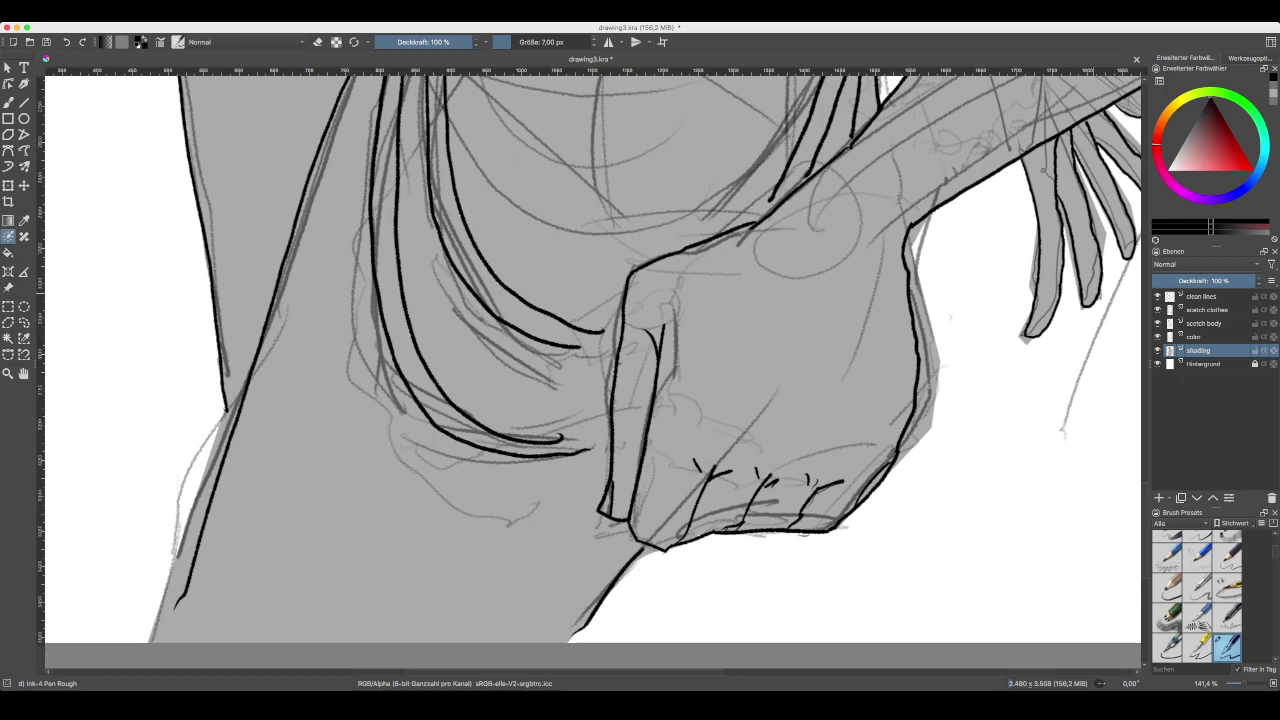
left_click(1202, 297)
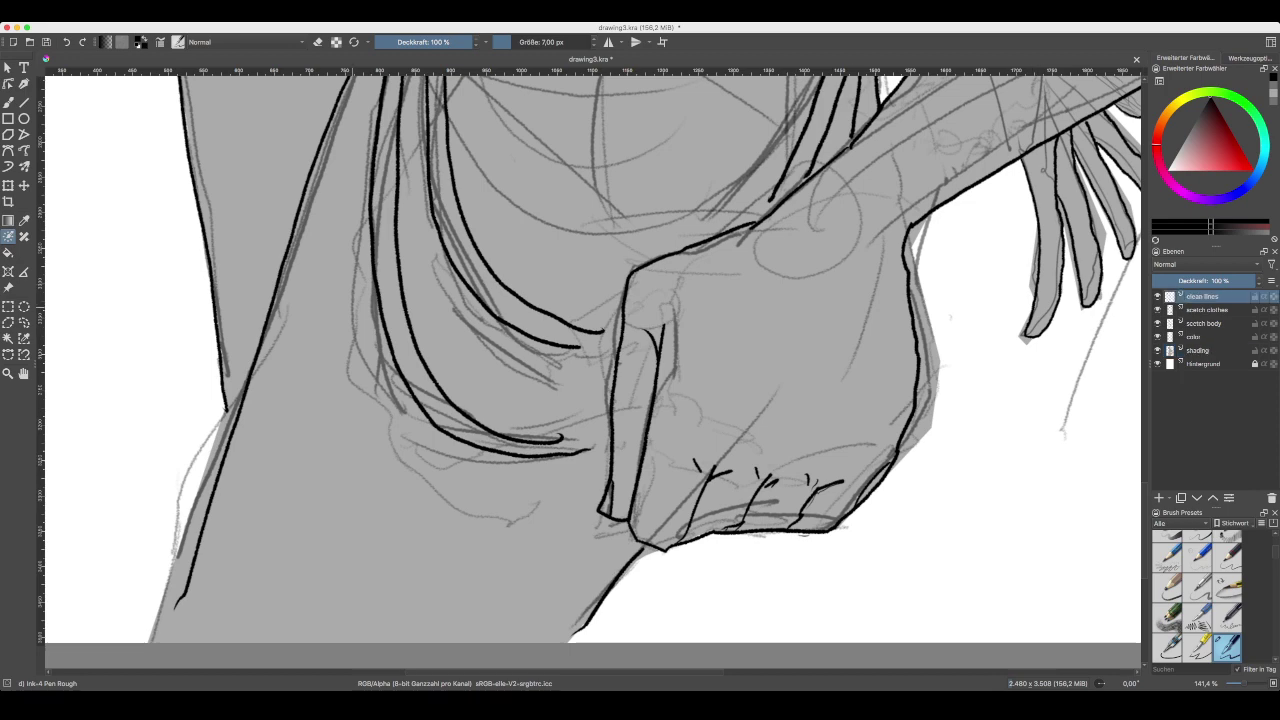
key("b")
left_click_drag(966, 370, 583, 359)
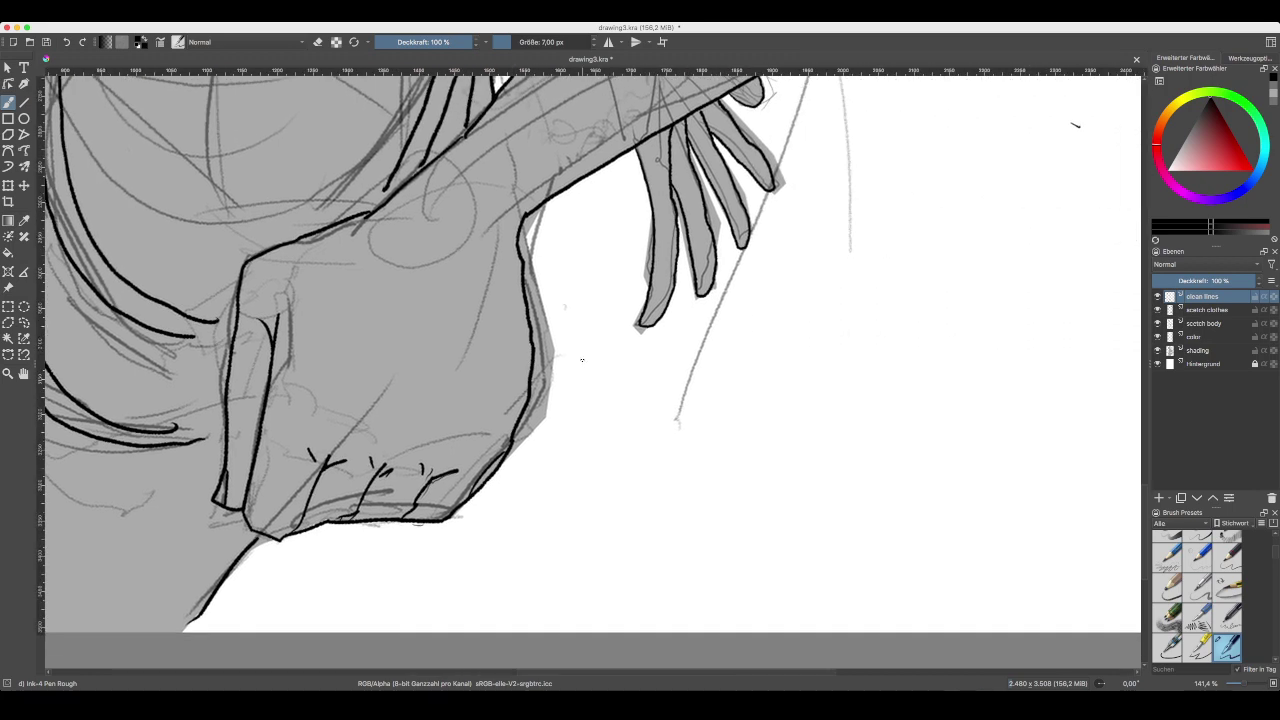
scroll(581, 365, "up", 1)
scroll(578, 368, "up", 1)
scroll(578, 368, "up", 3)
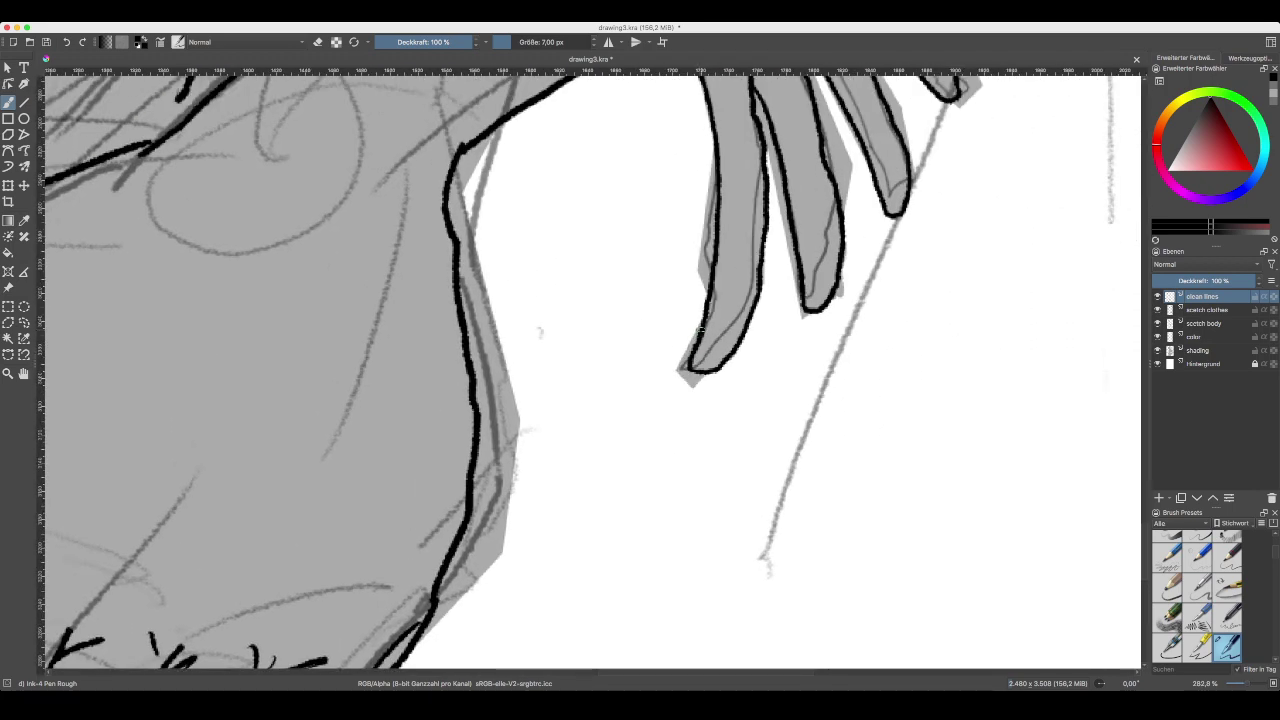
left_click_drag(697, 331, 685, 367)
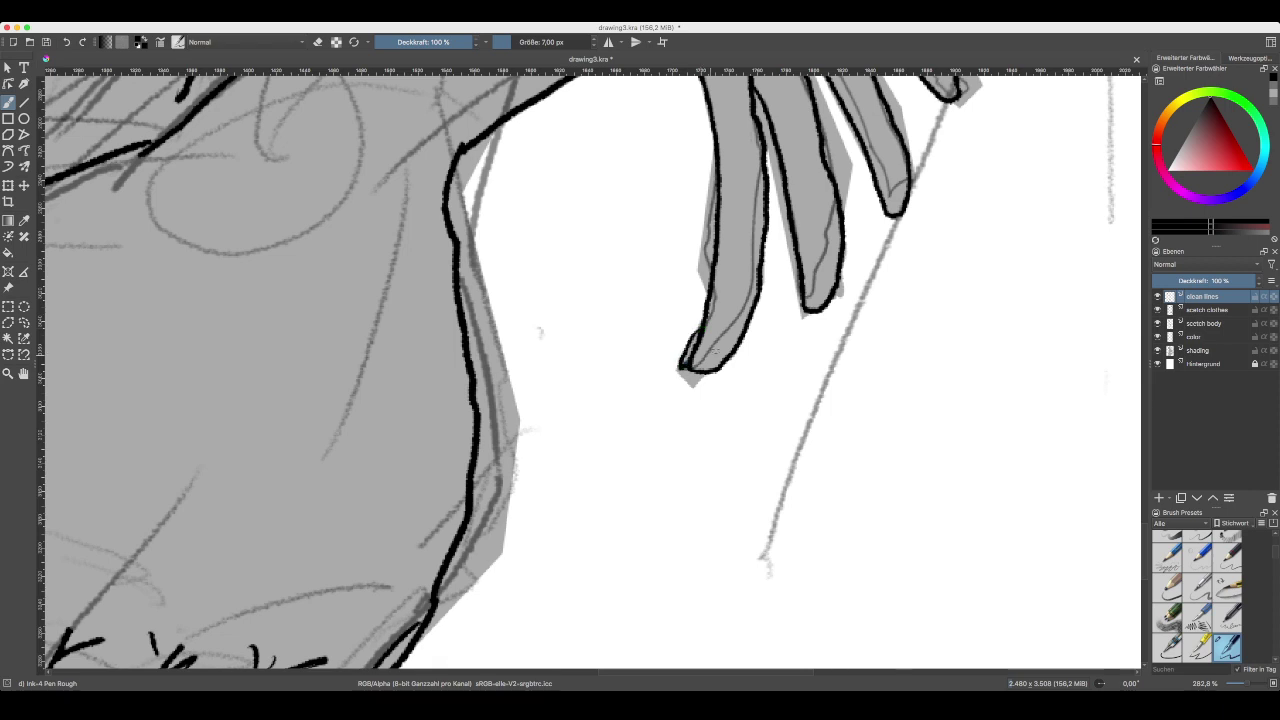
- Ink a narrow fingernail along the tip of the finger next to the longest one, redoing the stroke until it fits
left_click_drag(763, 349, 635, 391)
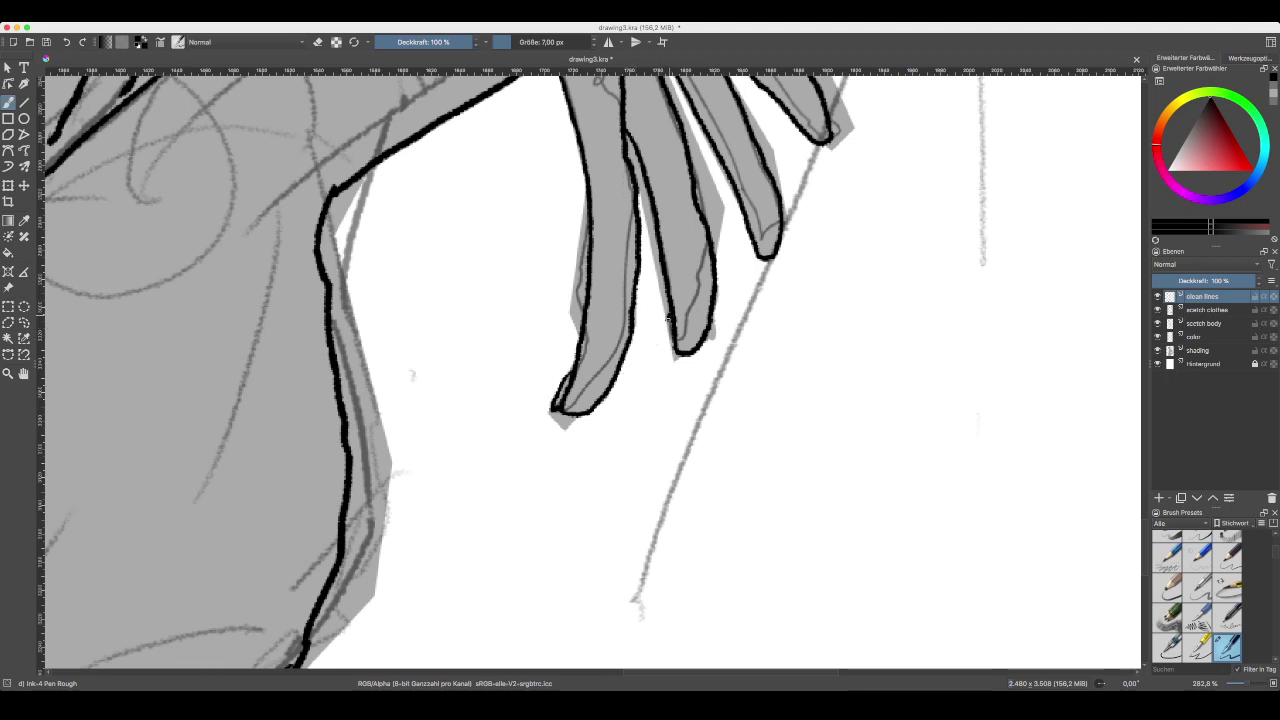
mouse_move(668, 318)
left_mouse_down()
mouse_move(661, 356)
mouse_move(674, 349)
left_mouse_up()
key("ctrl+z")
mouse_move(670, 310)
left_mouse_down()
mouse_move(666, 354)
mouse_move(678, 354)
left_mouse_up()
key("ctrl+z")
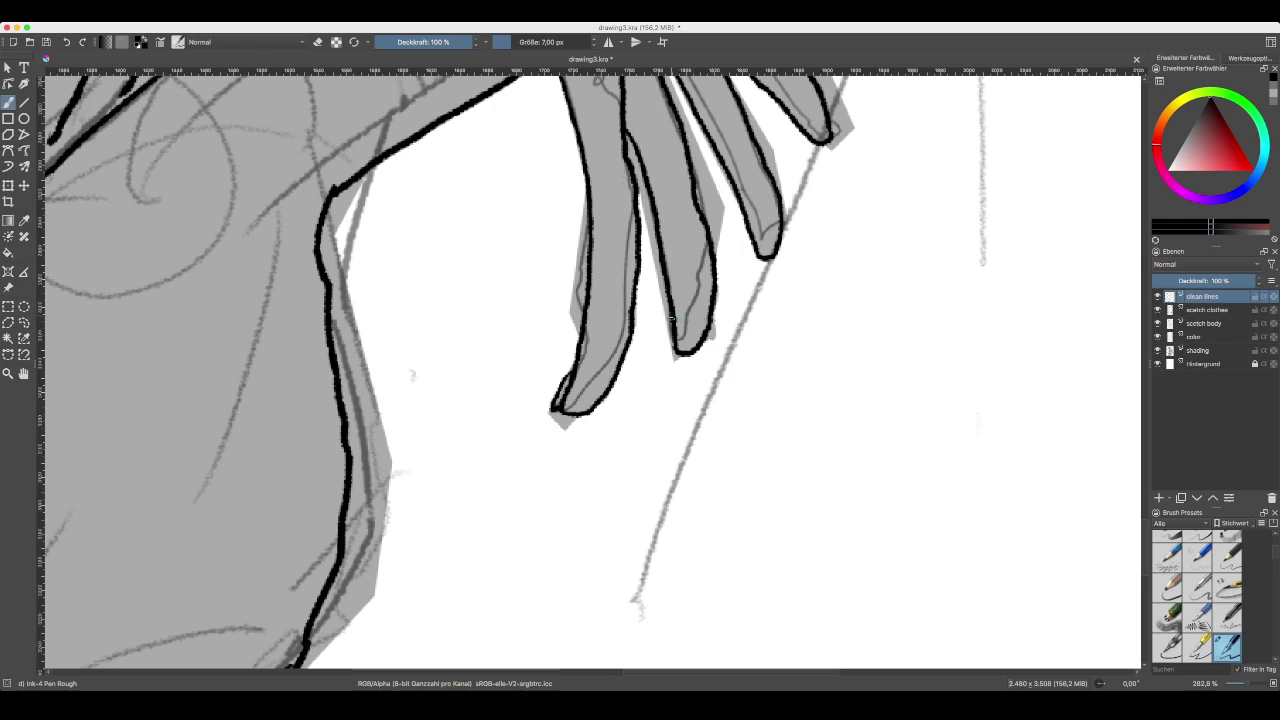
mouse_move(670, 318)
left_mouse_down()
mouse_move(667, 357)
mouse_move(677, 350)
left_mouse_up()
- Ink small pointed fingernails on the tips of the far hand's two remaining long fingers
left_click_drag(746, 284, 610, 394)
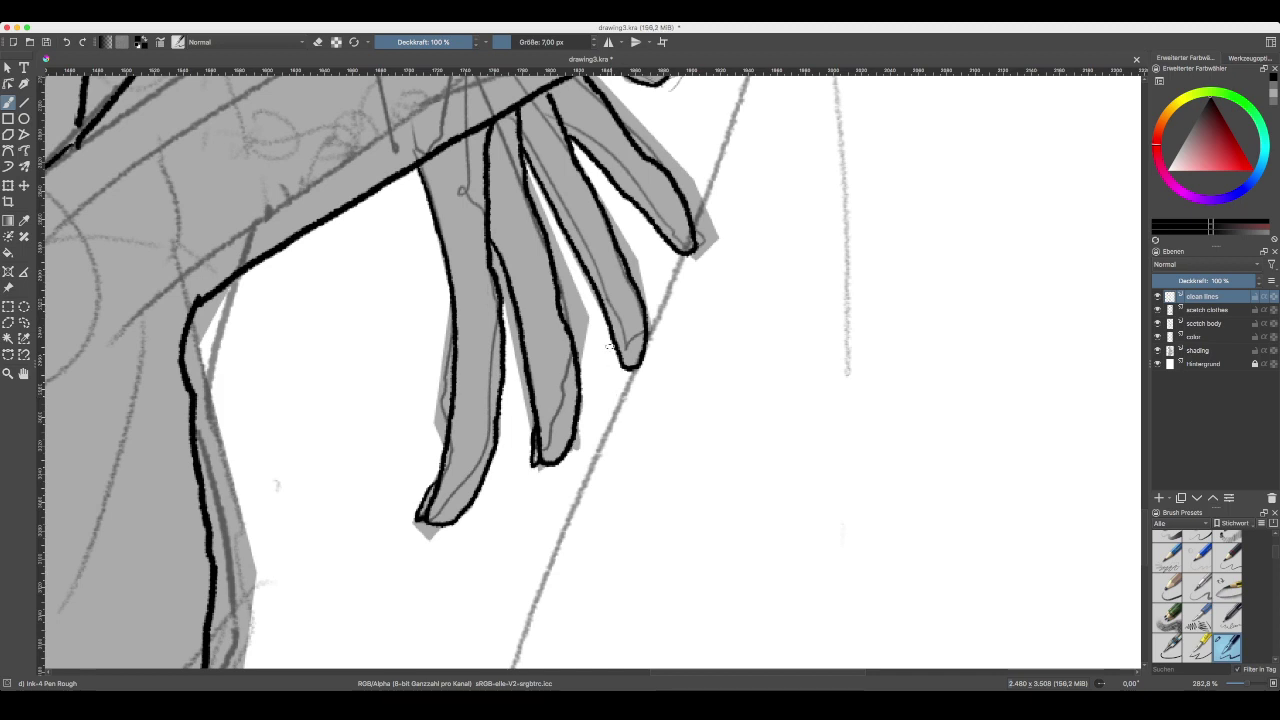
left_click_drag(609, 334, 621, 370)
left_click_drag(693, 282, 635, 400)
left_click_drag(600, 352, 626, 377)
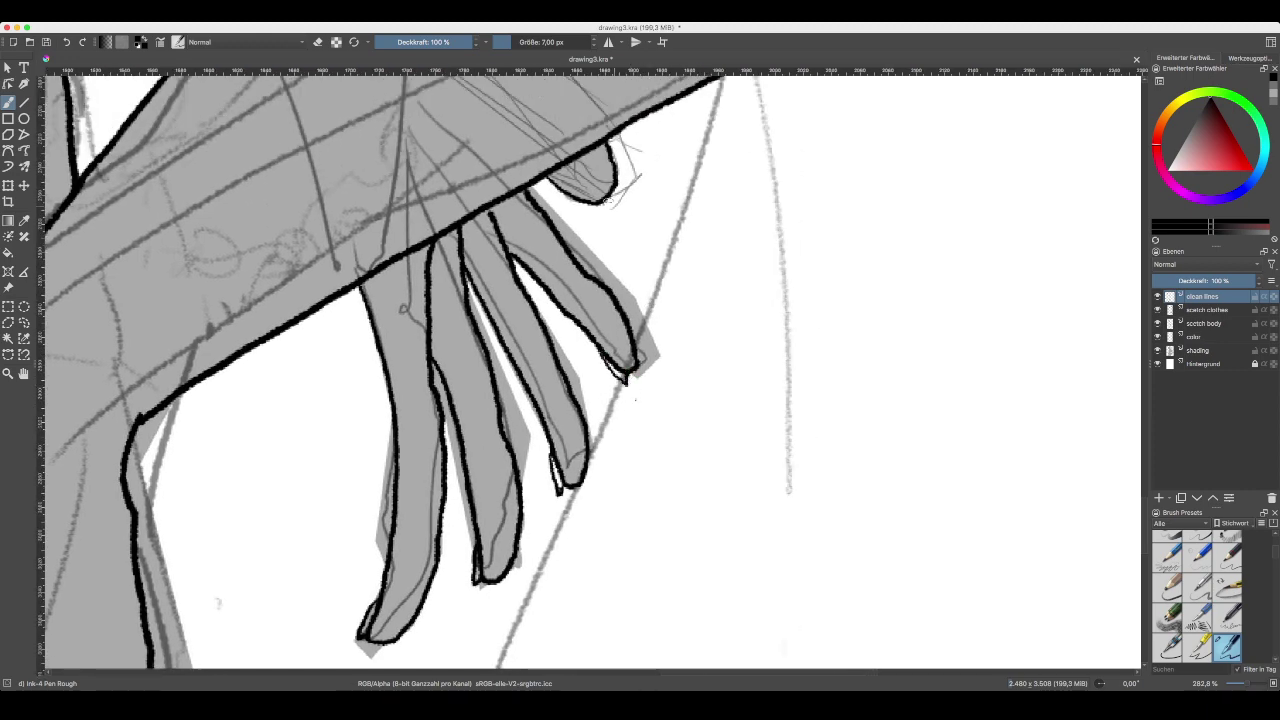
- Erase the outline of the short fingertip showing under the forearm and redraw it in black with a flatter shape
scroll(612, 145, "up", 7)
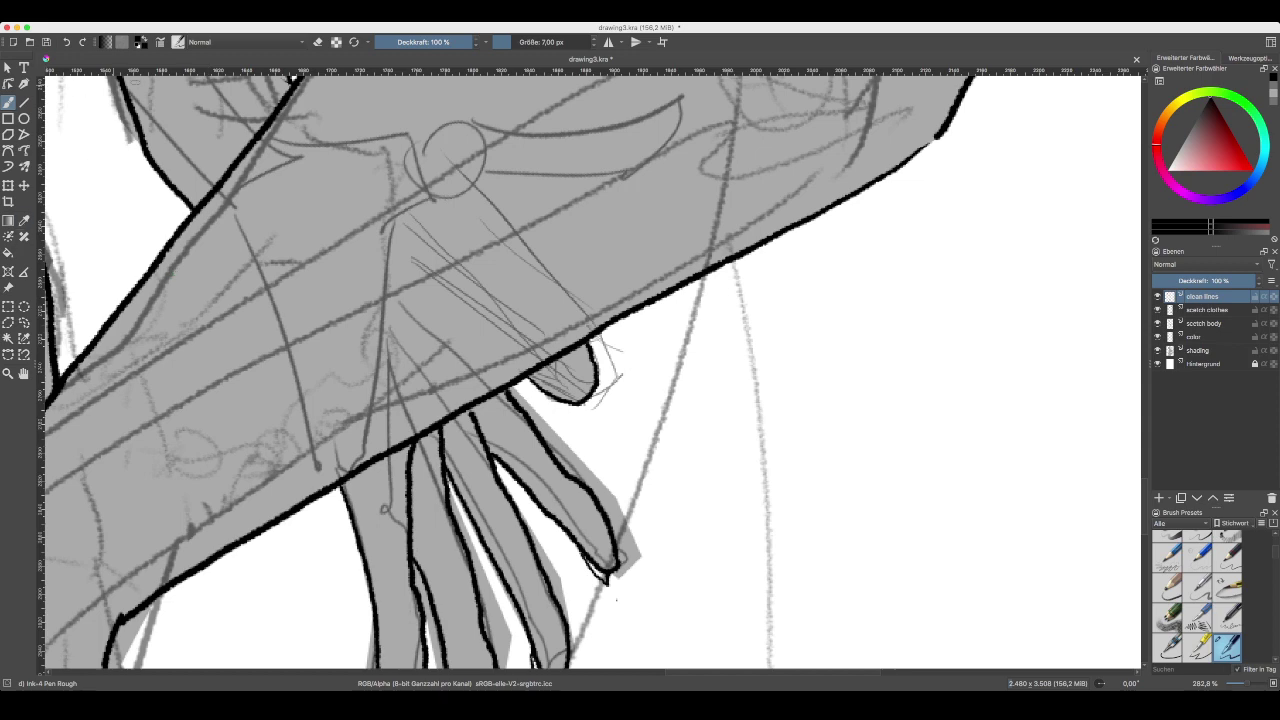
key("e")
mouse_move(608, 389)
left_mouse_down()
mouse_move(580, 402)
mouse_move(530, 384)
mouse_move(555, 397)
mouse_move(590, 350)
left_mouse_up()
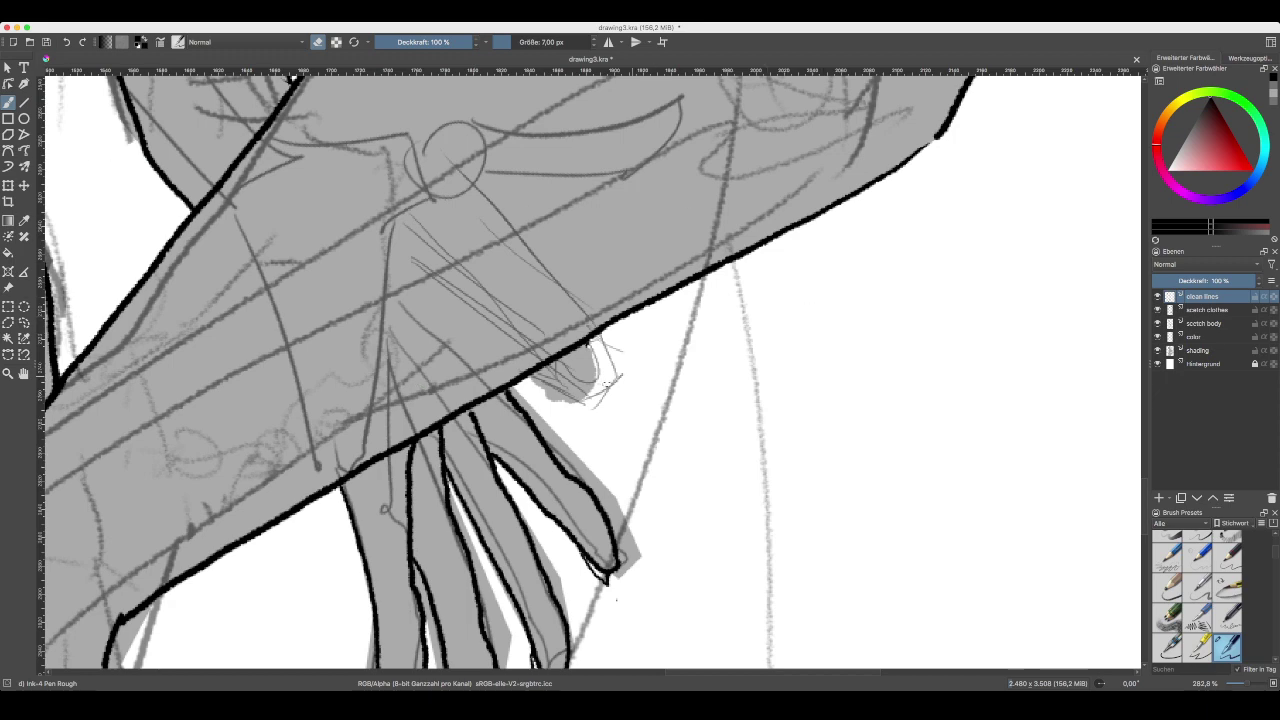
key("e")
key("e")
mouse_move(580, 348)
left_mouse_down()
mouse_move(605, 387)
mouse_move(566, 398)
mouse_move(530, 376)
left_mouse_up()
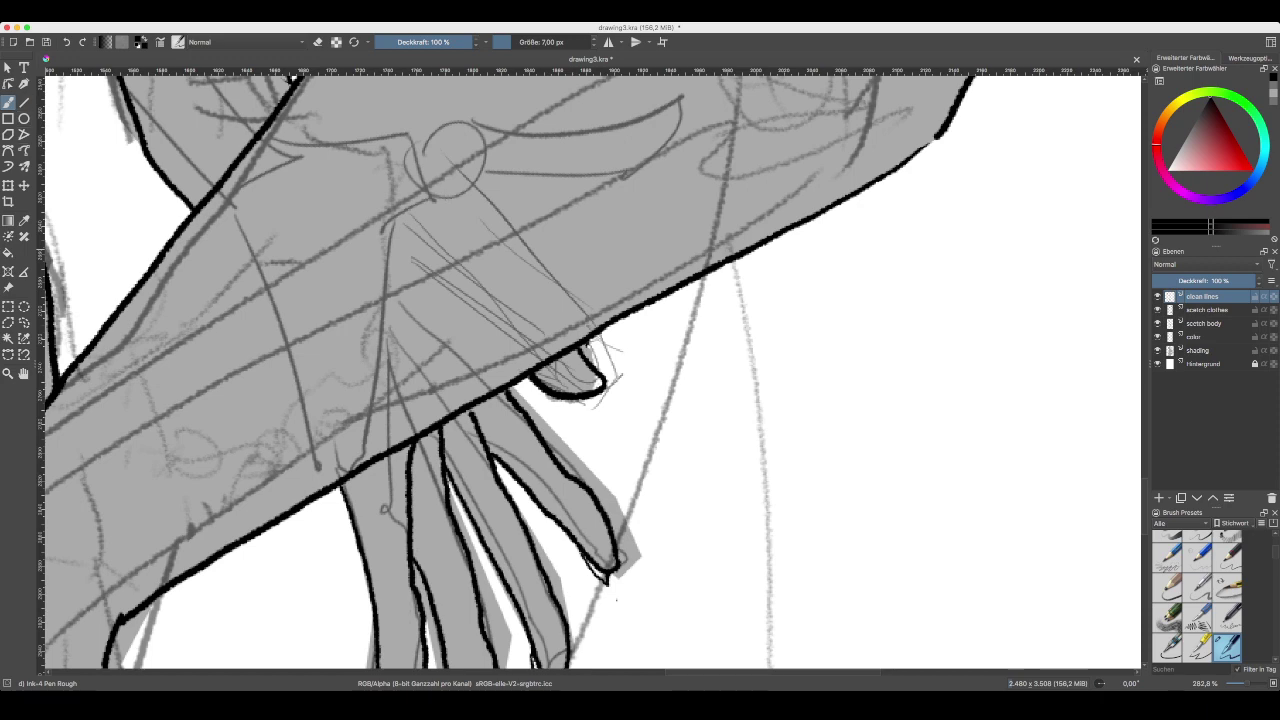
- Trim the end of the redrawn short fingertip with the eraser and ink a pointed nail on it
key("e")
left_click_drag(592, 368, 606, 384)
key("e")
mouse_move(582, 350)
left_mouse_down()
mouse_move(573, 362)
mouse_move(593, 363)
mouse_move(613, 389)
mouse_move(576, 364)
mouse_move(588, 374)
left_mouse_up()
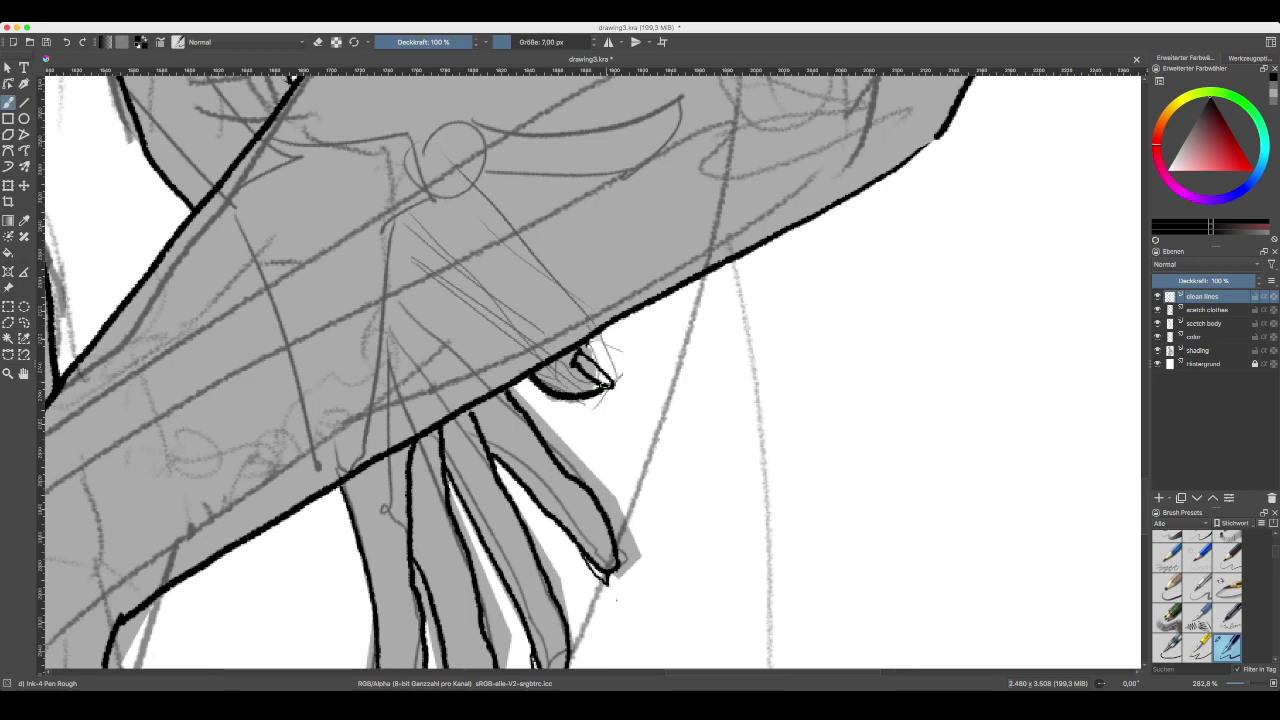
scroll(652, 387, "down", 3)
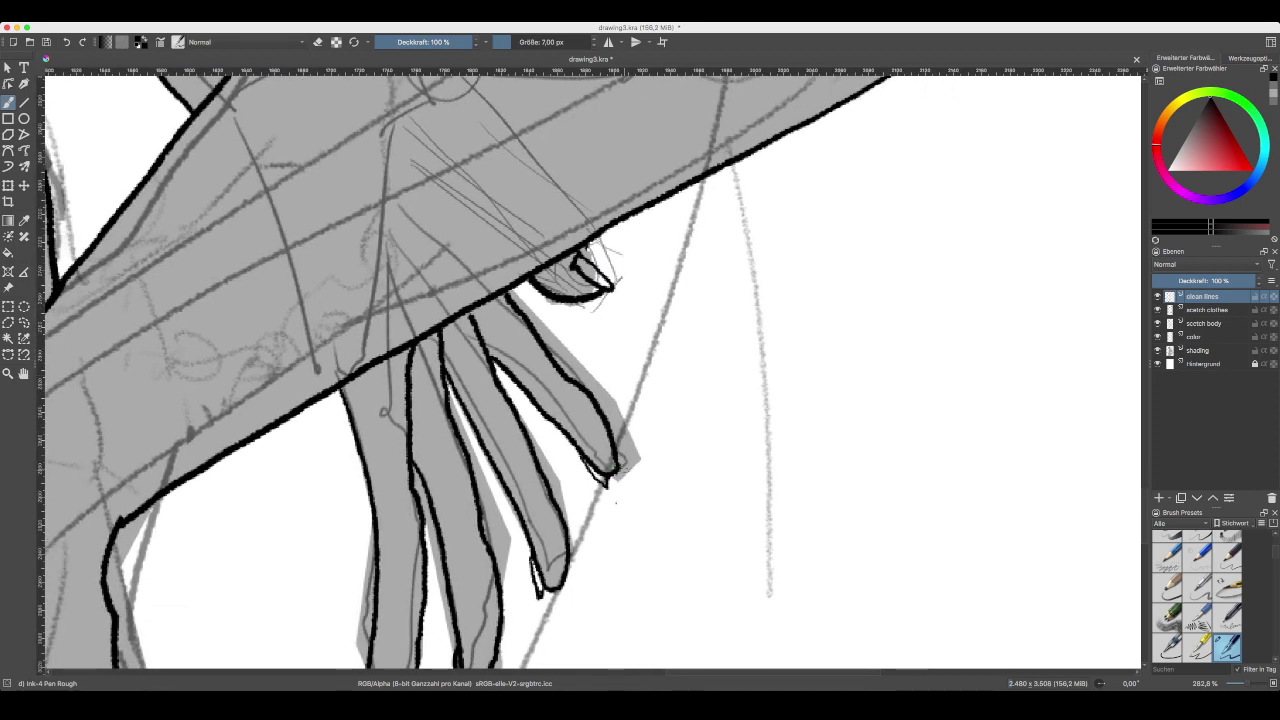
scroll(1034, 350, "down", 3)
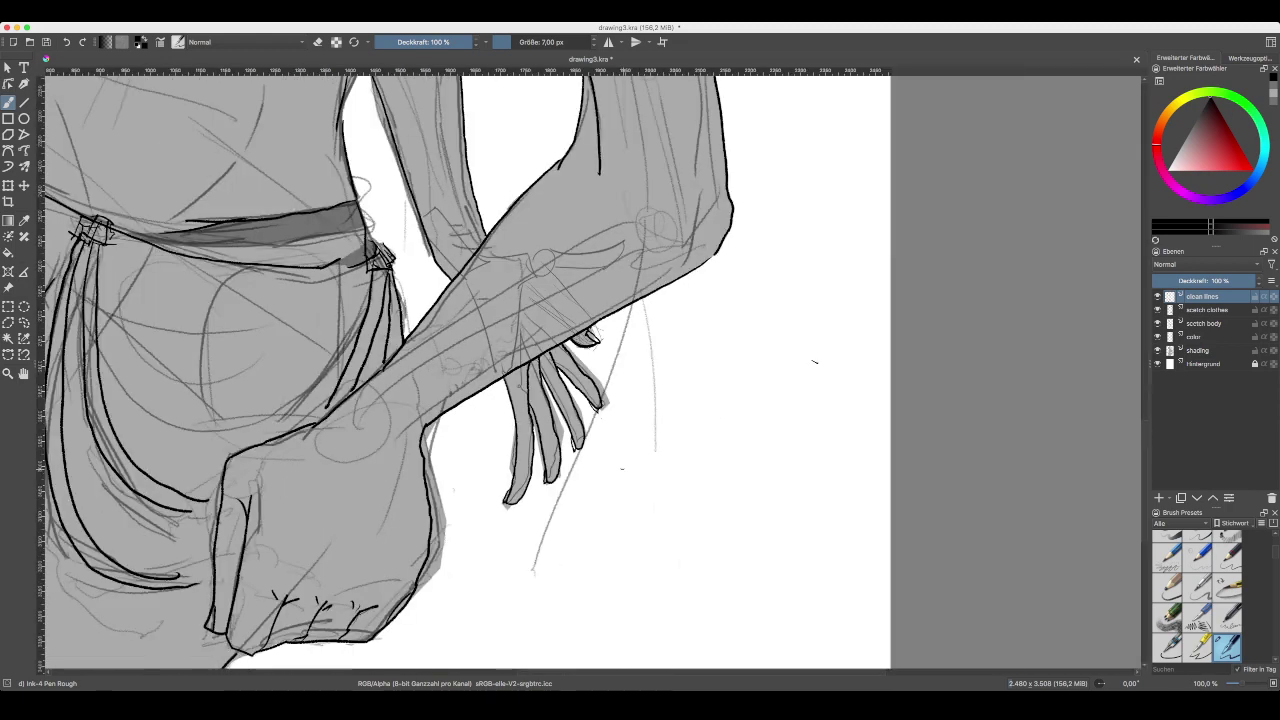
- Make the shading layer the active layer for painting
key("minus")
key("minus")
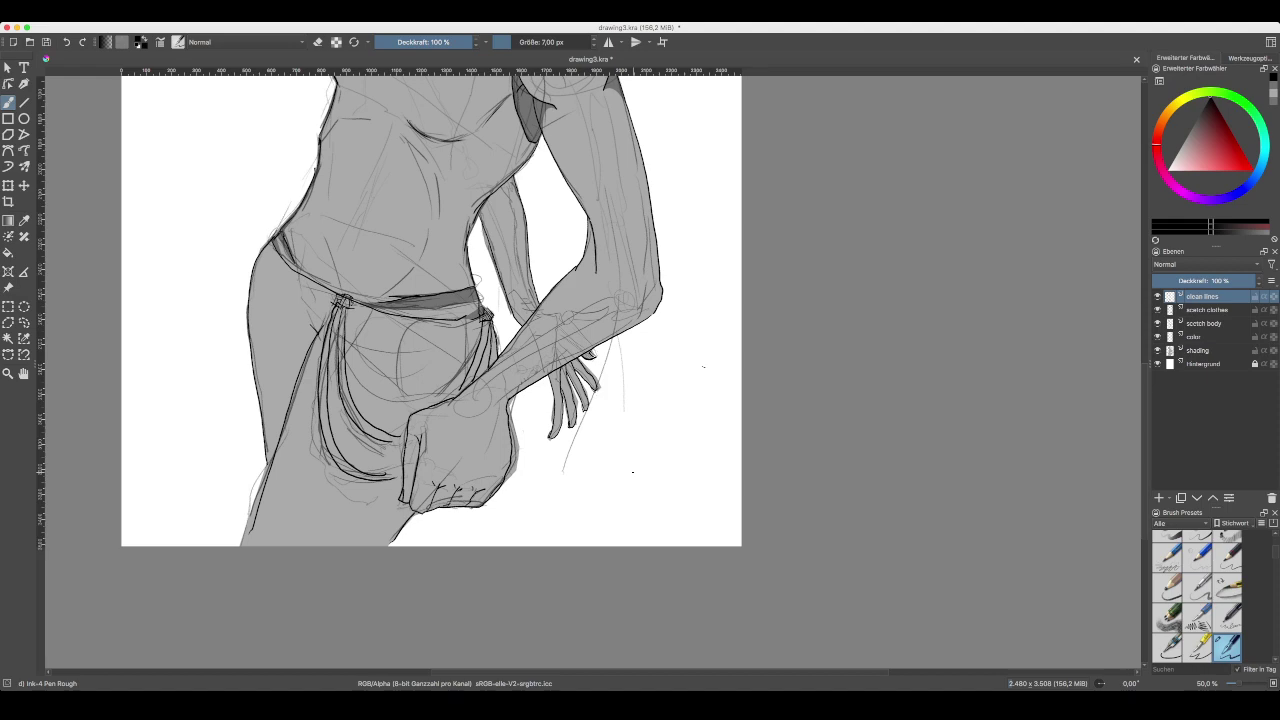
key("plus")
key("plus")
key("plus")
key("plus")
key("plus")
left_click_drag(613, 501, 636, 609)
left_click(1200, 351)
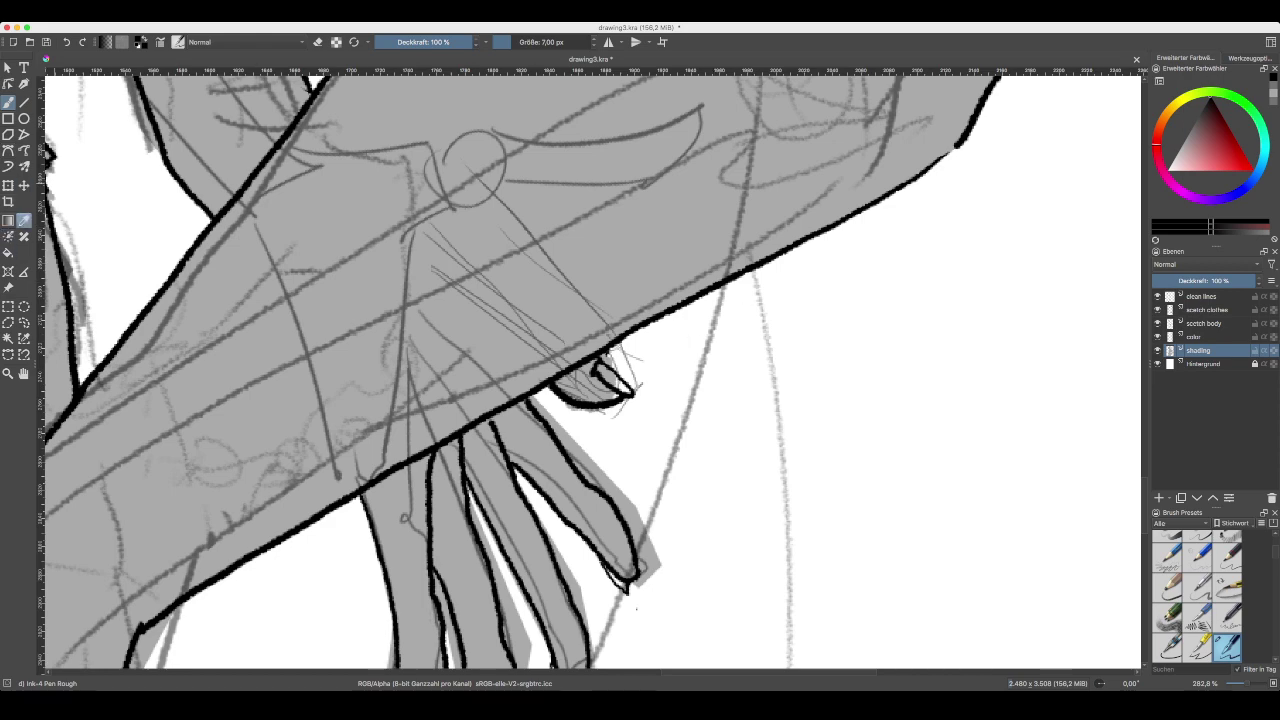
left_click(24, 220)
left_click(377, 234)
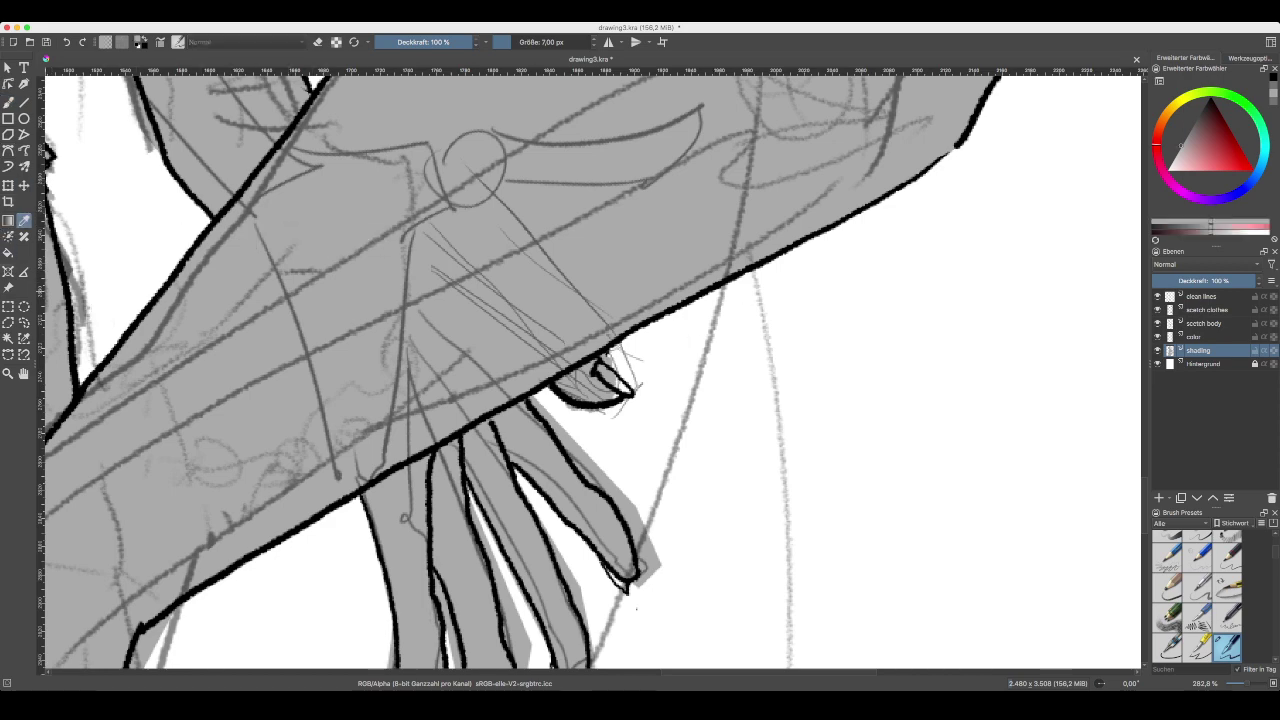
key("b")
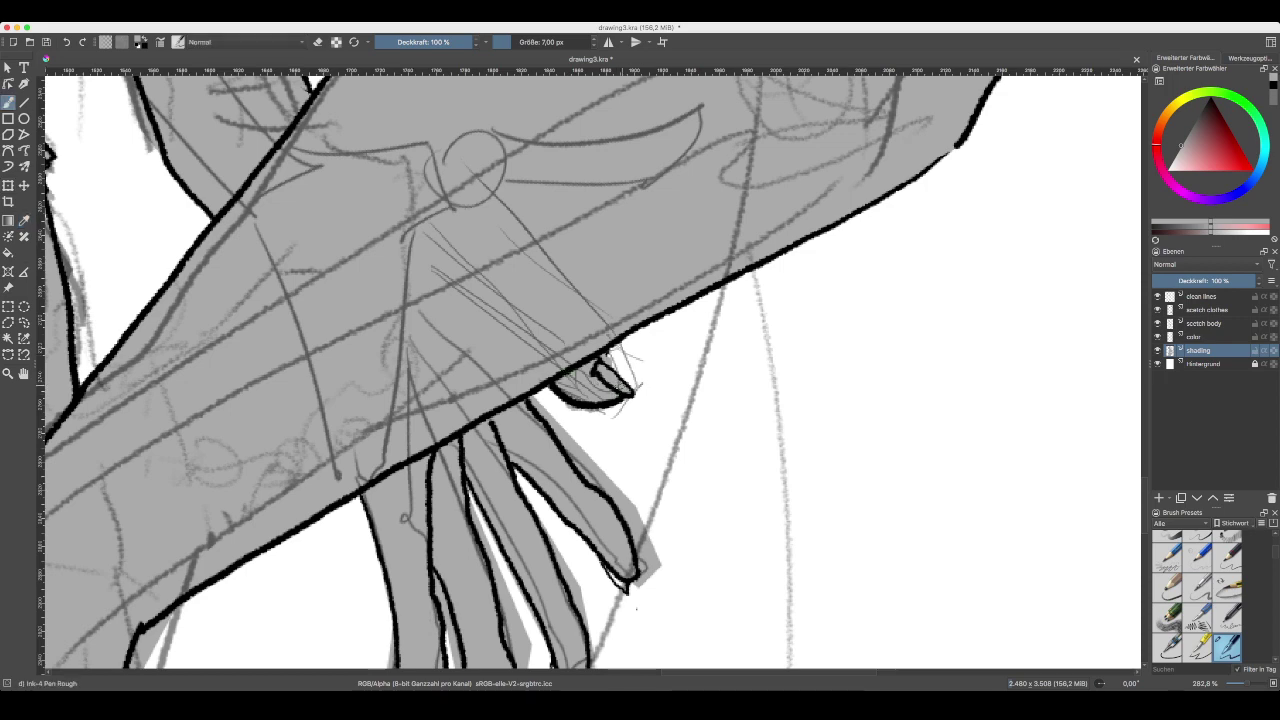
left_click_drag(664, 404, 776, 342)
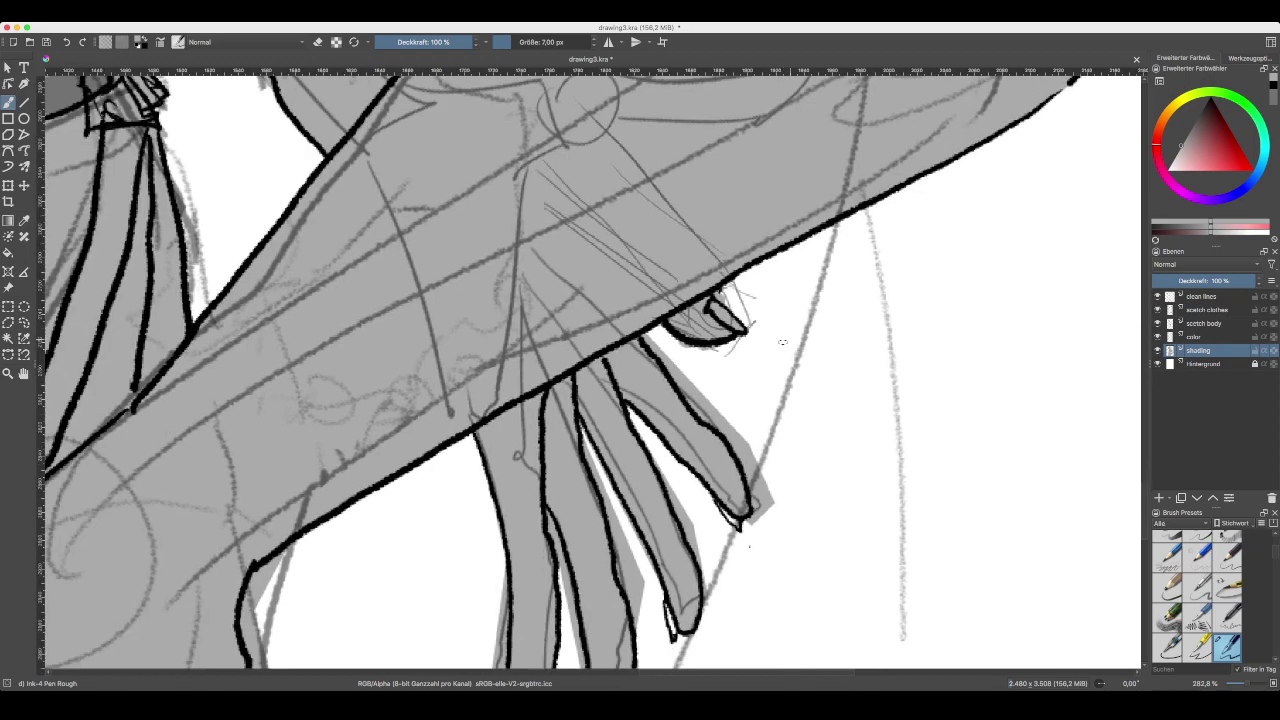
key("ctrl+minus")
key("ctrl+minus")
key("ctrl+minus")
key("ctrl+minus")
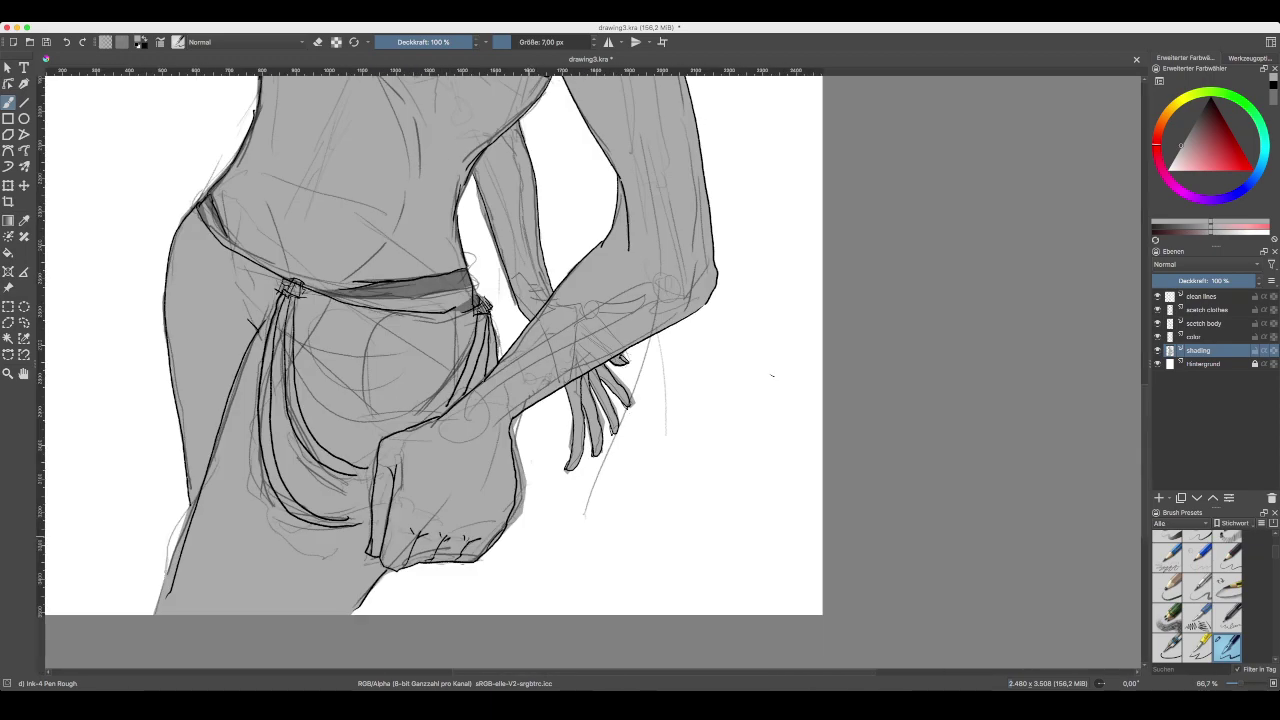
mouse_move(771, 376)
left_mouse_down()
mouse_move(857, 443)
mouse_move(1020, 434)
left_mouse_up()
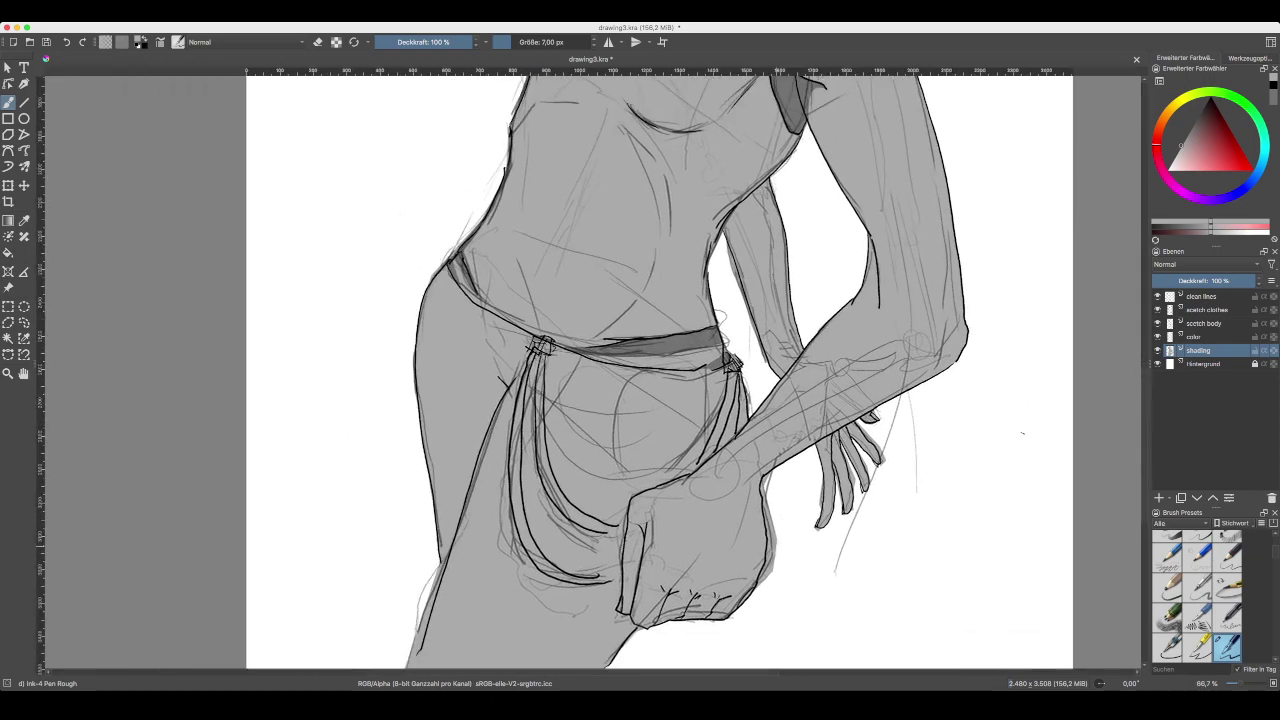
left_click_drag(778, 546, 780, 548)
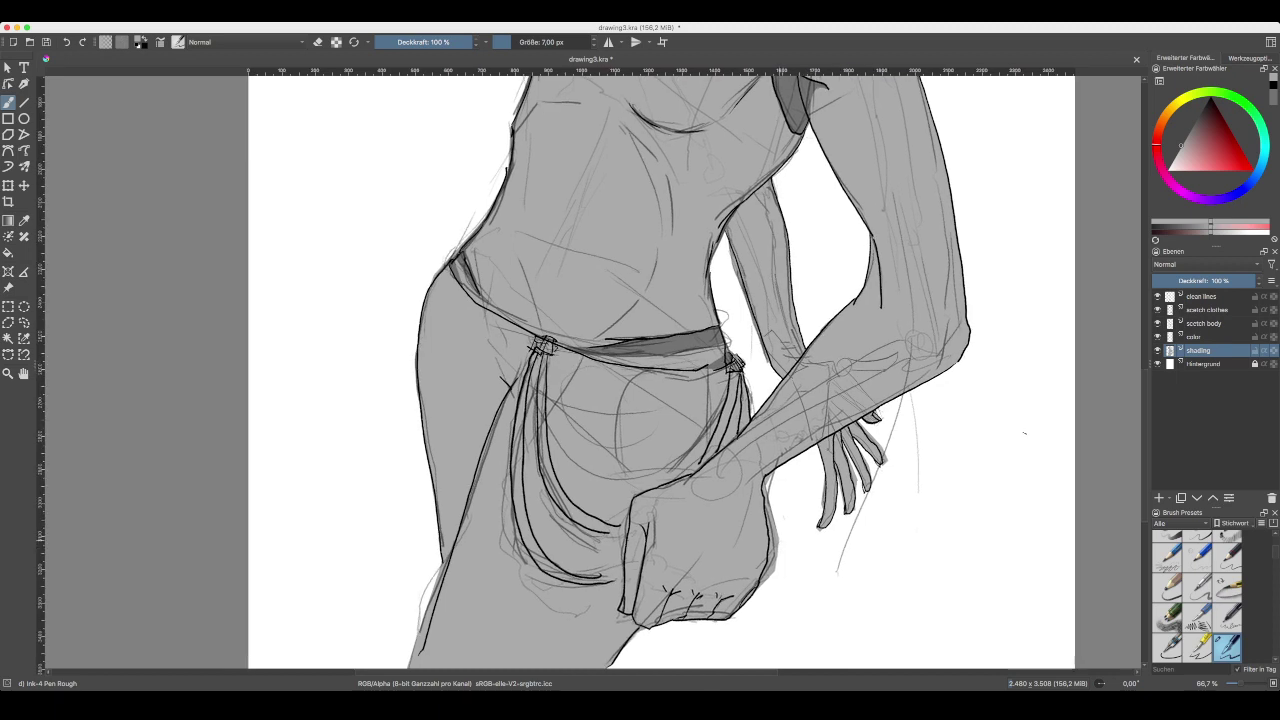
left_click_drag(1024, 433, 976, 462)
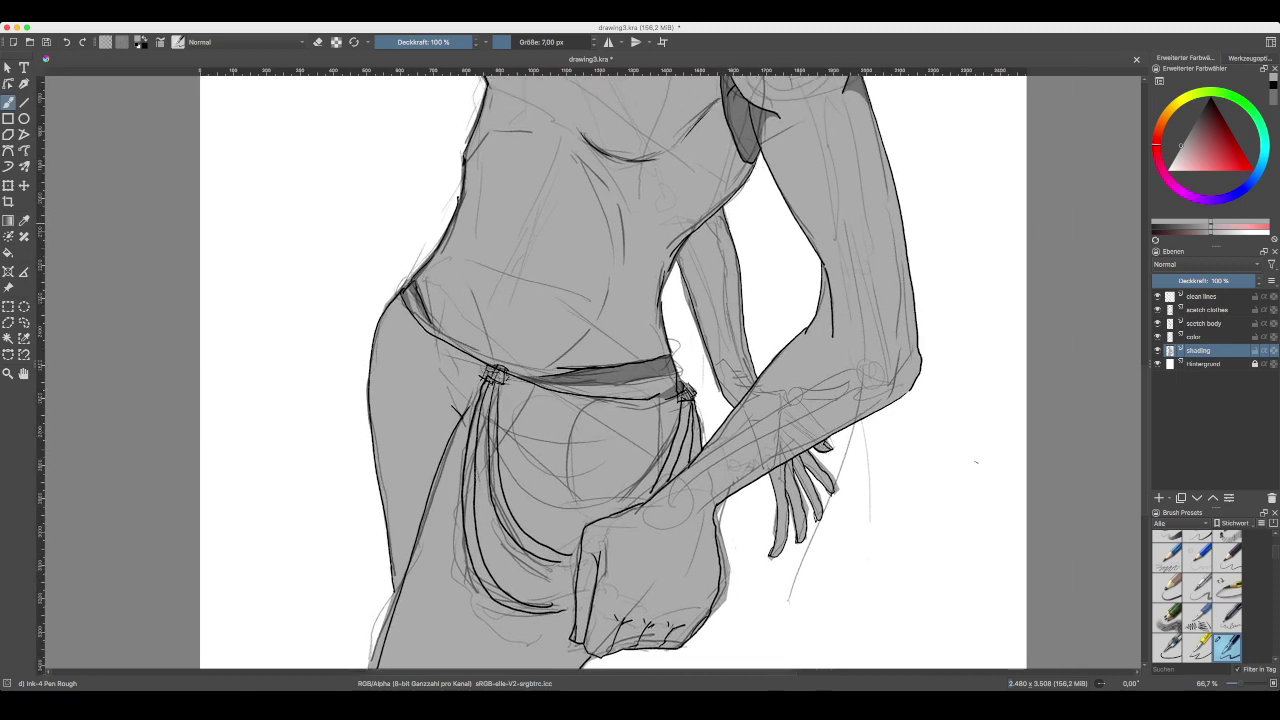
- Pick the dark grey from the waistband shading and set the brush size to 17.63 px
key("p")
left_click(668, 394)
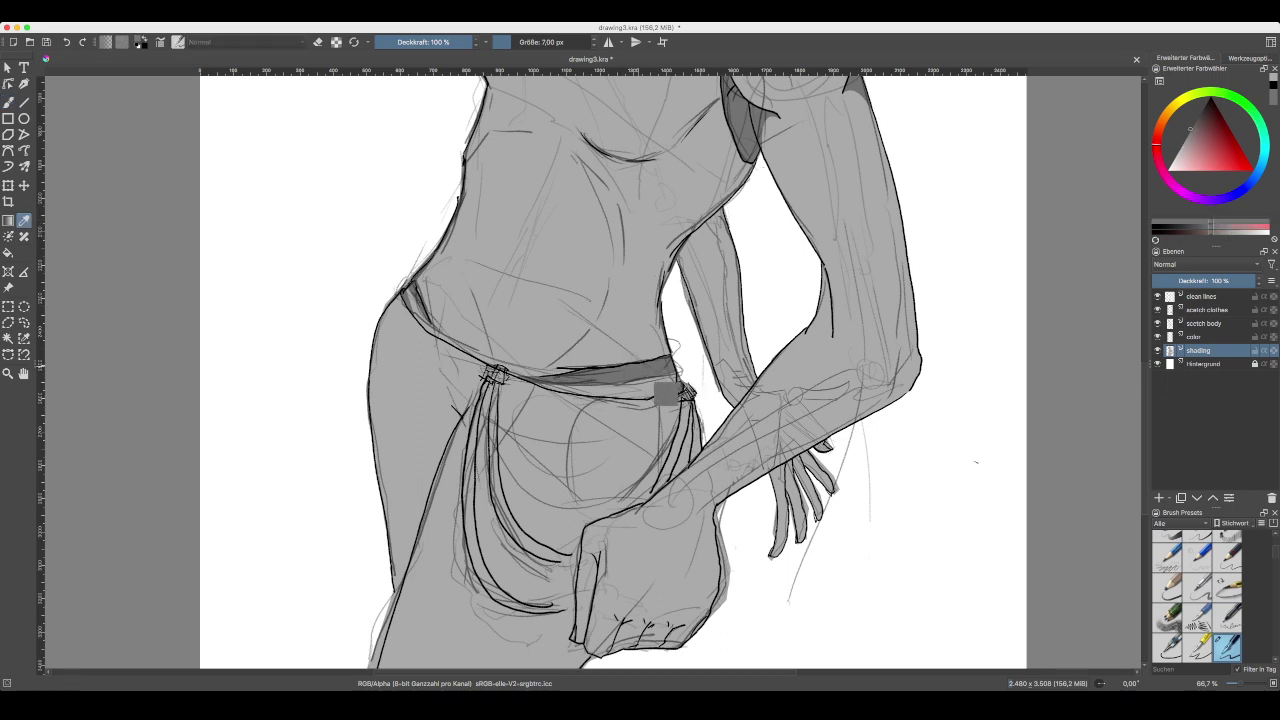
key("b")
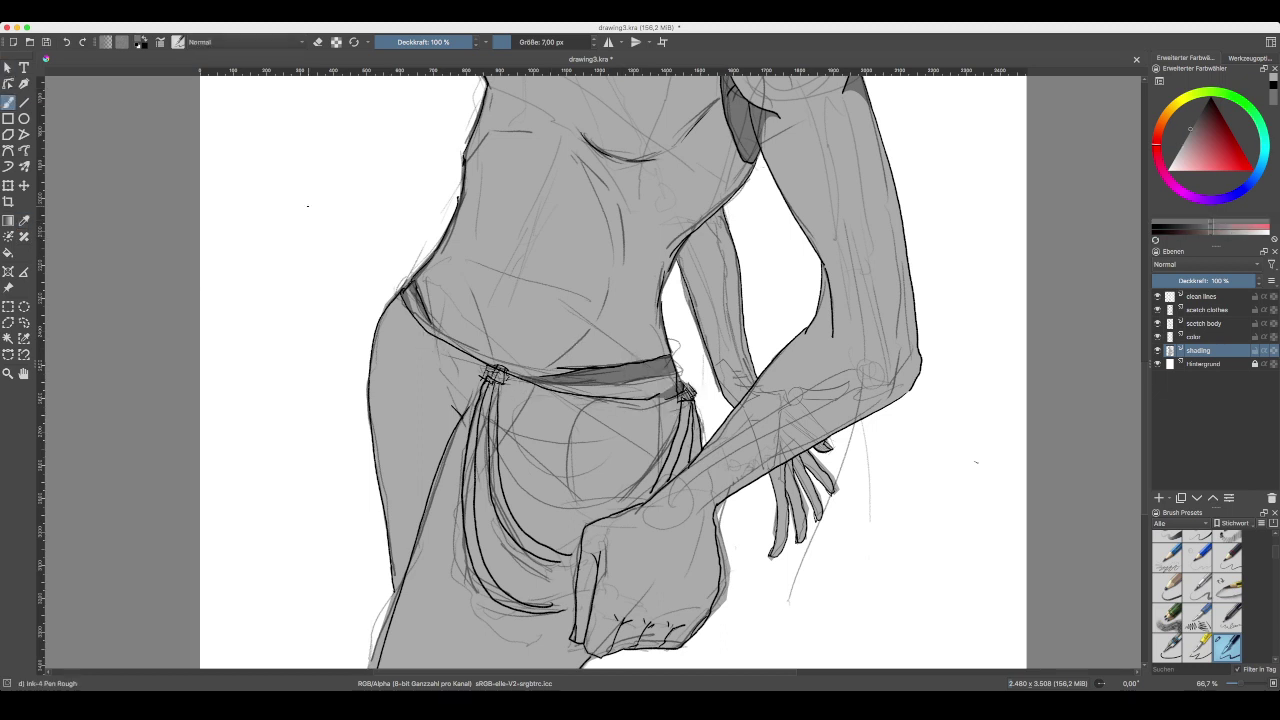
key("1")
left_click_drag(512, 42, 521, 42)
key("bracketleft")
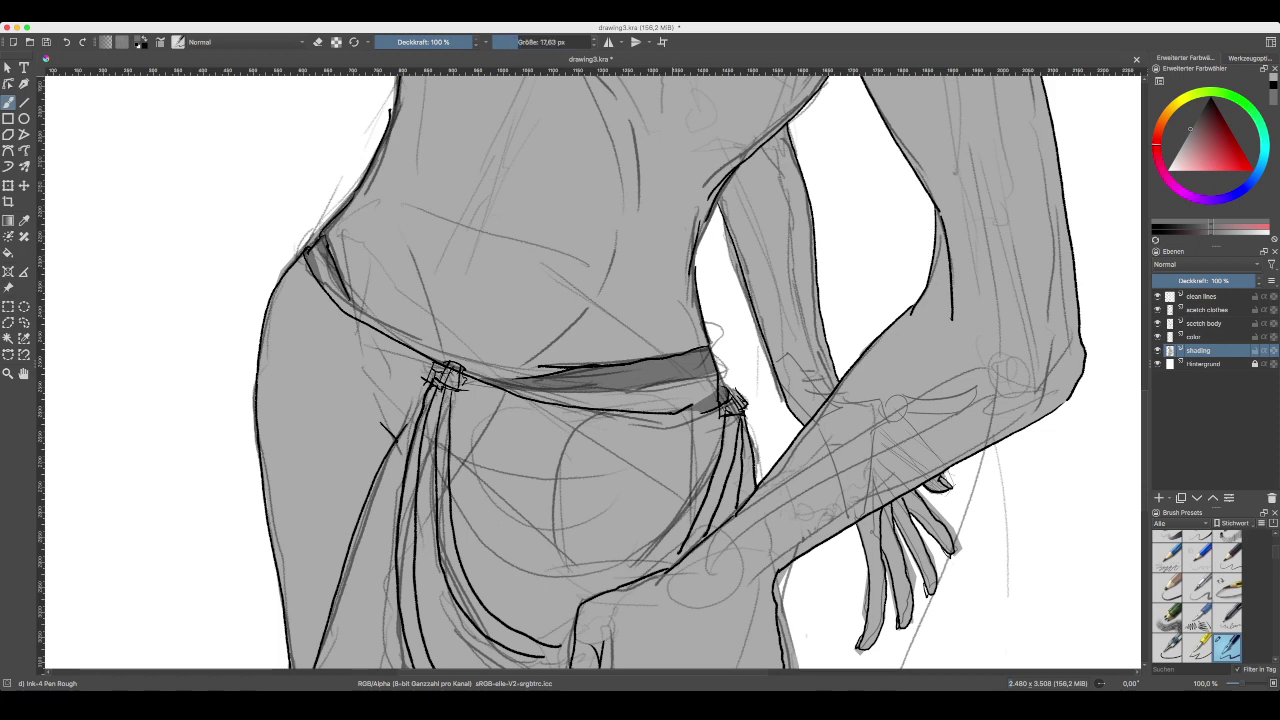
- Paint a dark grey shadow under the lower curve of the inner hanging strap as far as the thumb, redoing strokes that miss
key("plus")
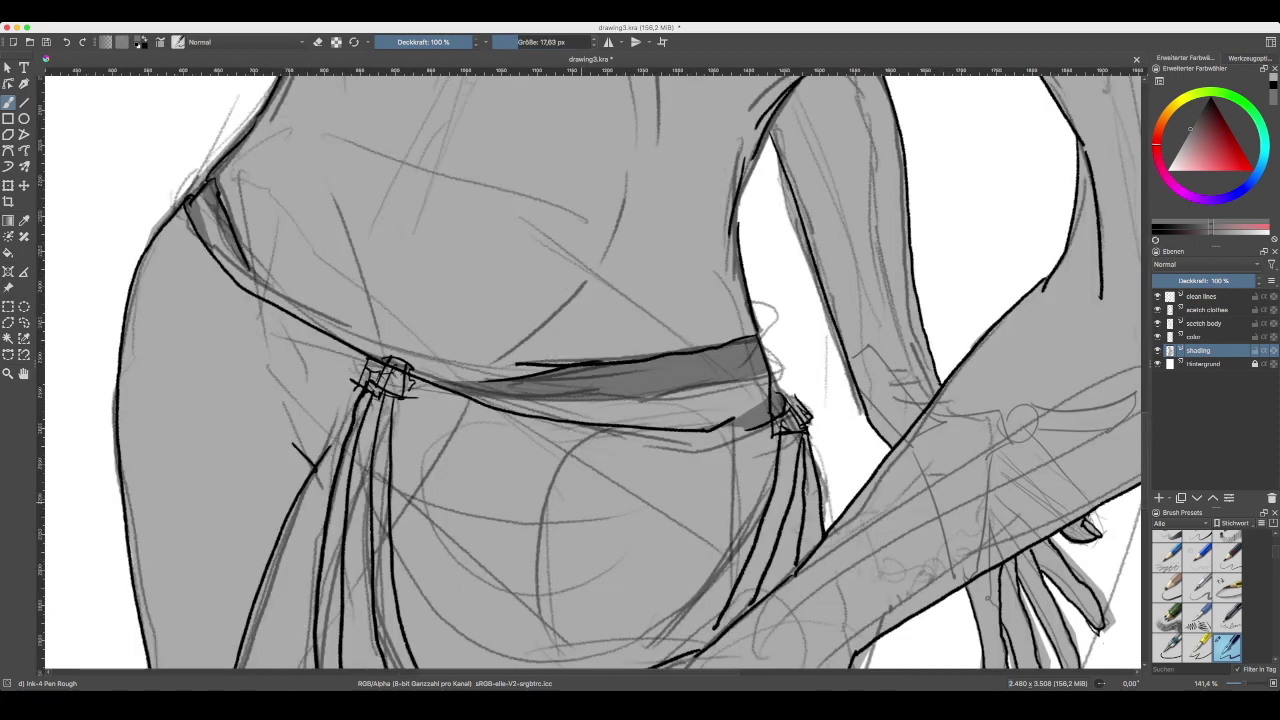
left_click_drag(600, 502, 720, 214)
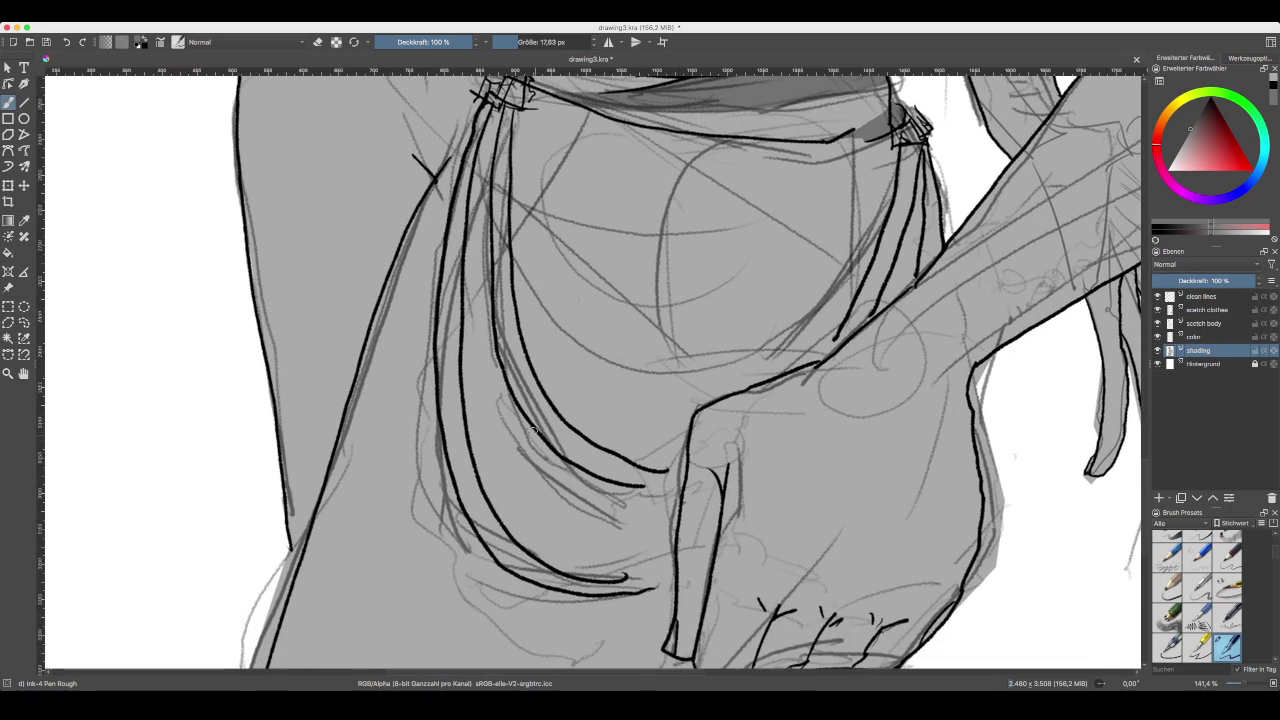
mouse_move(578, 476)
left_mouse_down()
mouse_move(532, 440)
mouse_move(501, 368)
mouse_move(510, 307)
left_mouse_up()
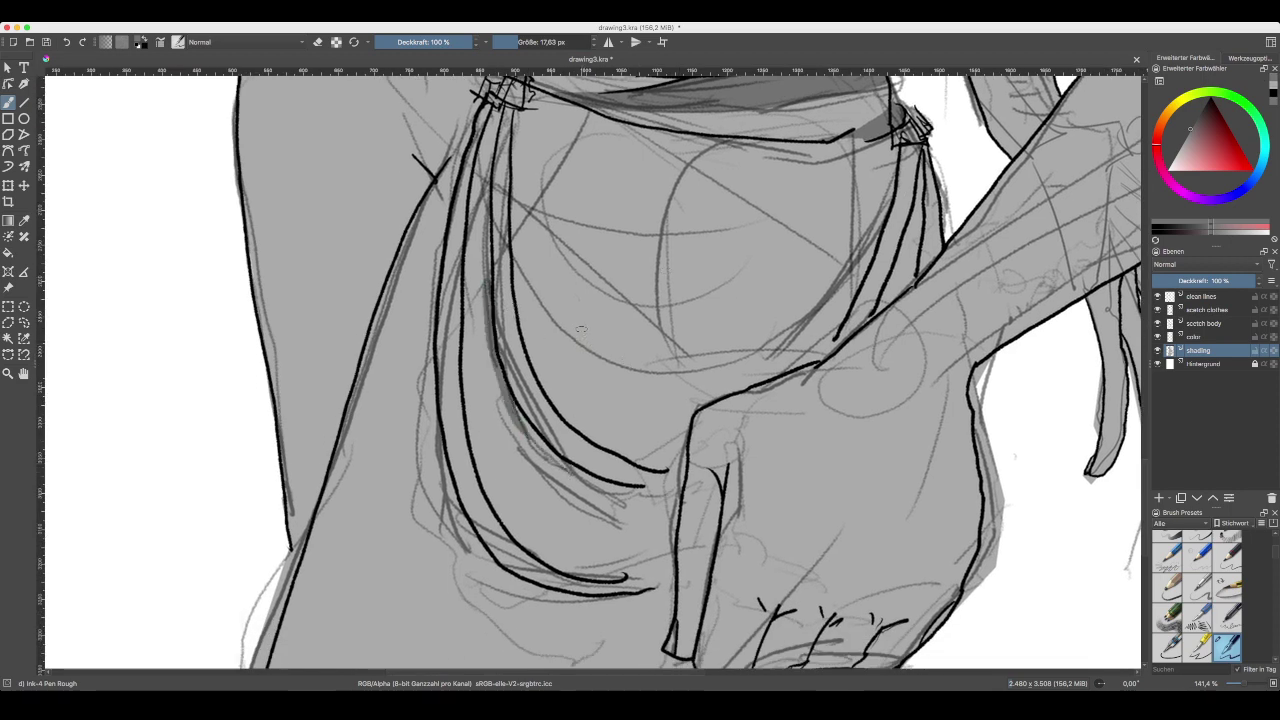
key("ctrl+z")
left_click_drag(493, 177, 580, 299)
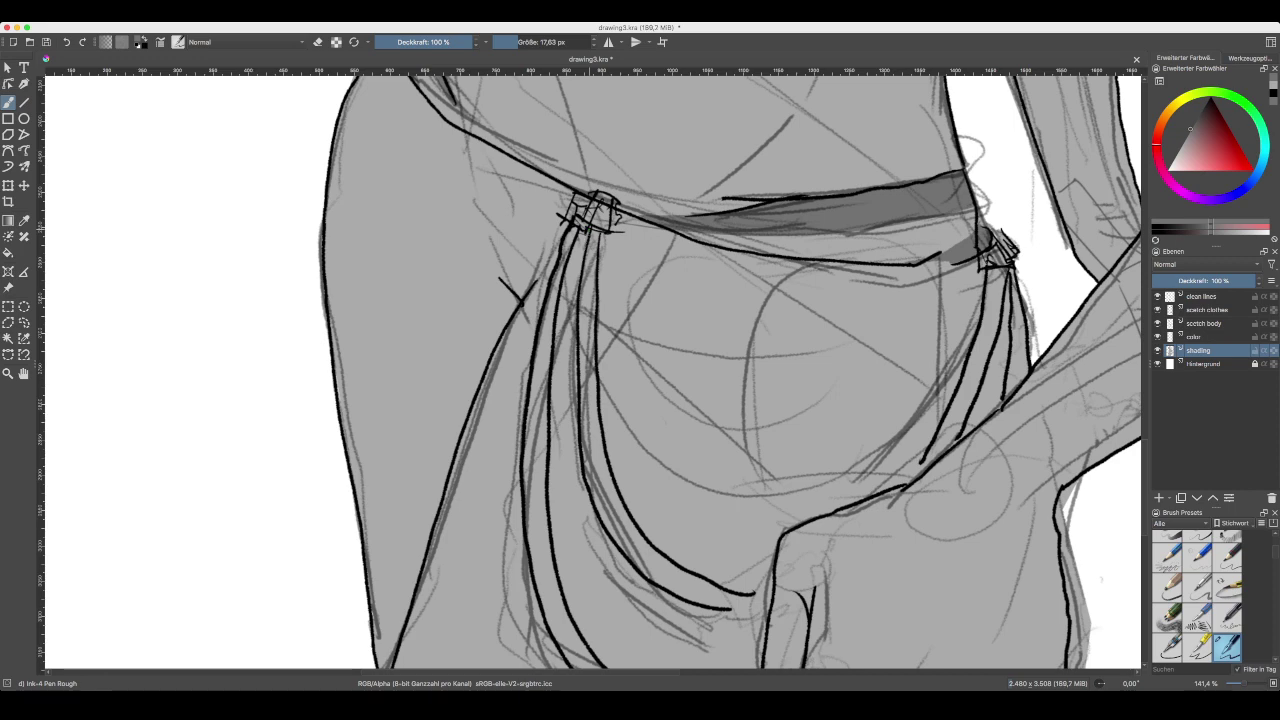
mouse_move(585, 249)
left_mouse_down()
mouse_move(574, 426)
mouse_move(592, 512)
mouse_move(487, 467)
mouse_move(378, 362)
mouse_move(338, 342)
left_mouse_up()
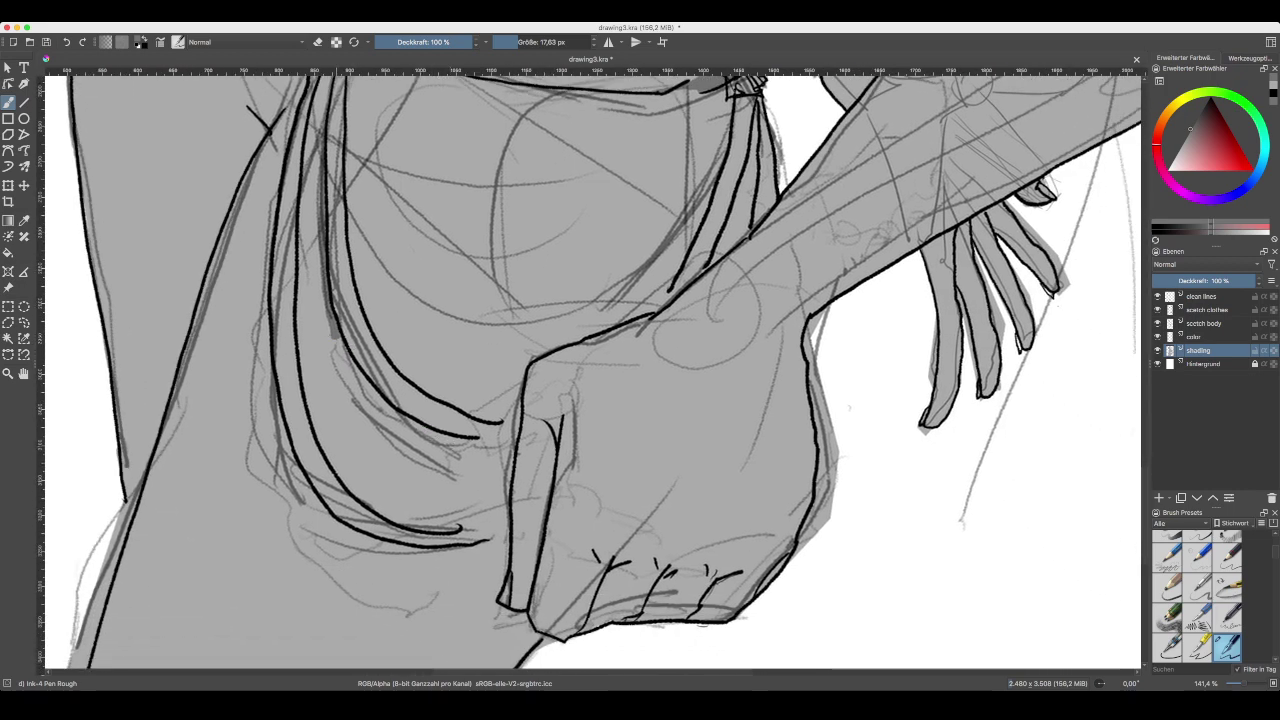
mouse_move(336, 342)
left_mouse_down()
mouse_move(400, 419)
mouse_move(514, 441)
mouse_move(446, 441)
mouse_move(378, 418)
left_mouse_up()
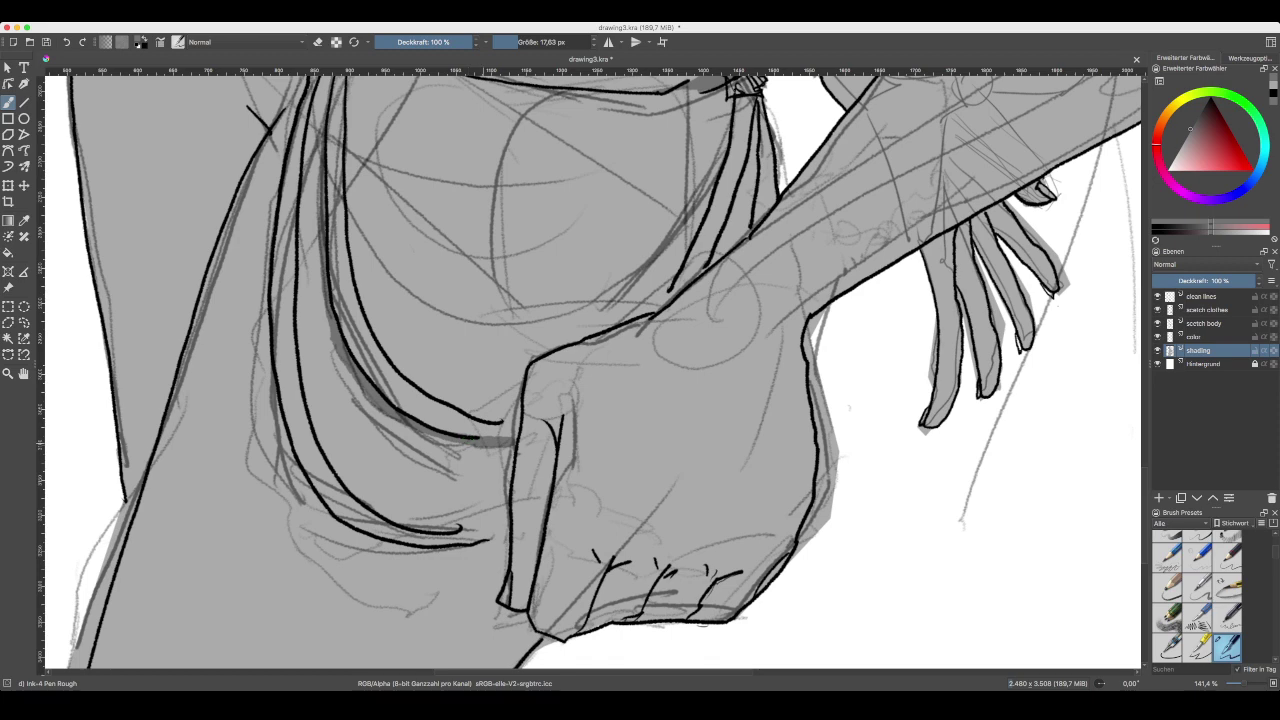
left_click_drag(466, 445, 378, 410)
key("ctrl+z")
left_click_drag(460, 444, 366, 400)
scroll(590, 370, "down", 5)
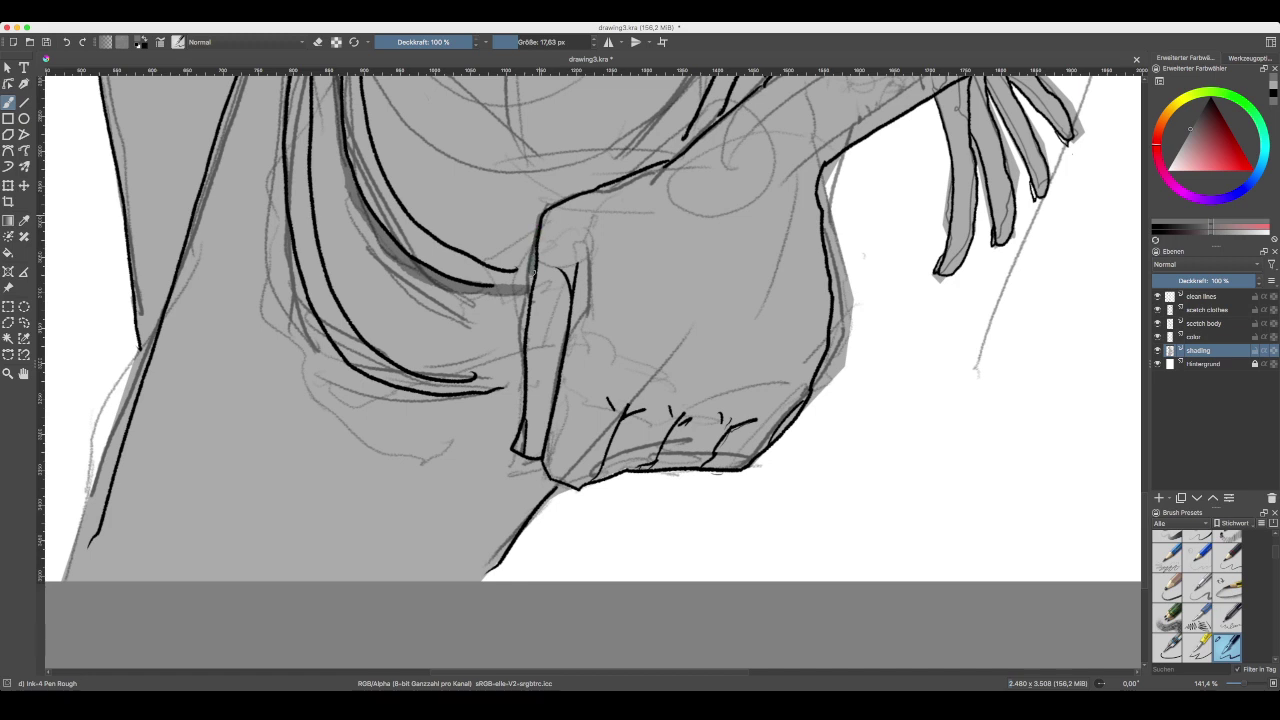
- Shade a narrow dark grey shadow along the thumb's outer edge and around its tip
left_click_drag(530, 291, 513, 441)
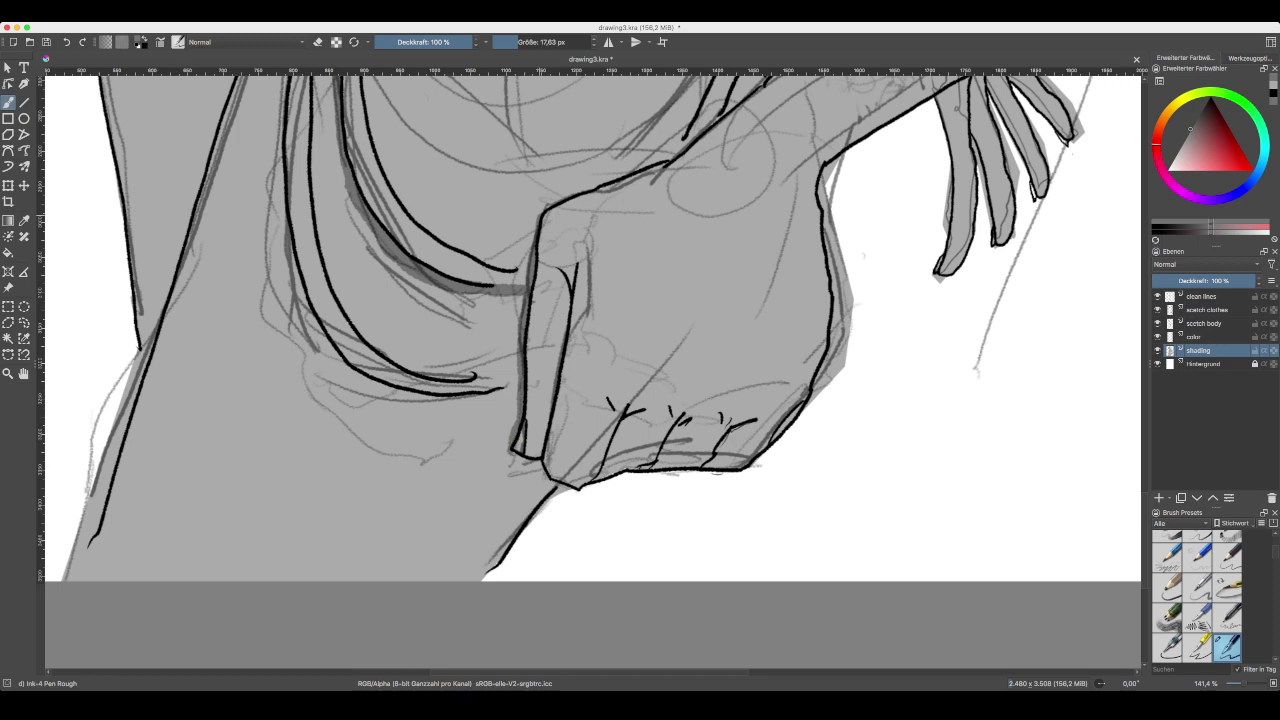
mouse_move(522, 458)
left_mouse_down()
mouse_move(553, 487)
mouse_move(587, 492)
left_mouse_up()
left_click_drag(519, 437, 537, 413)
left_click_drag(498, 296, 525, 312)
left_click_drag(473, 506, 577, 441)
key("ctrl+minus")
key("ctrl+minus")
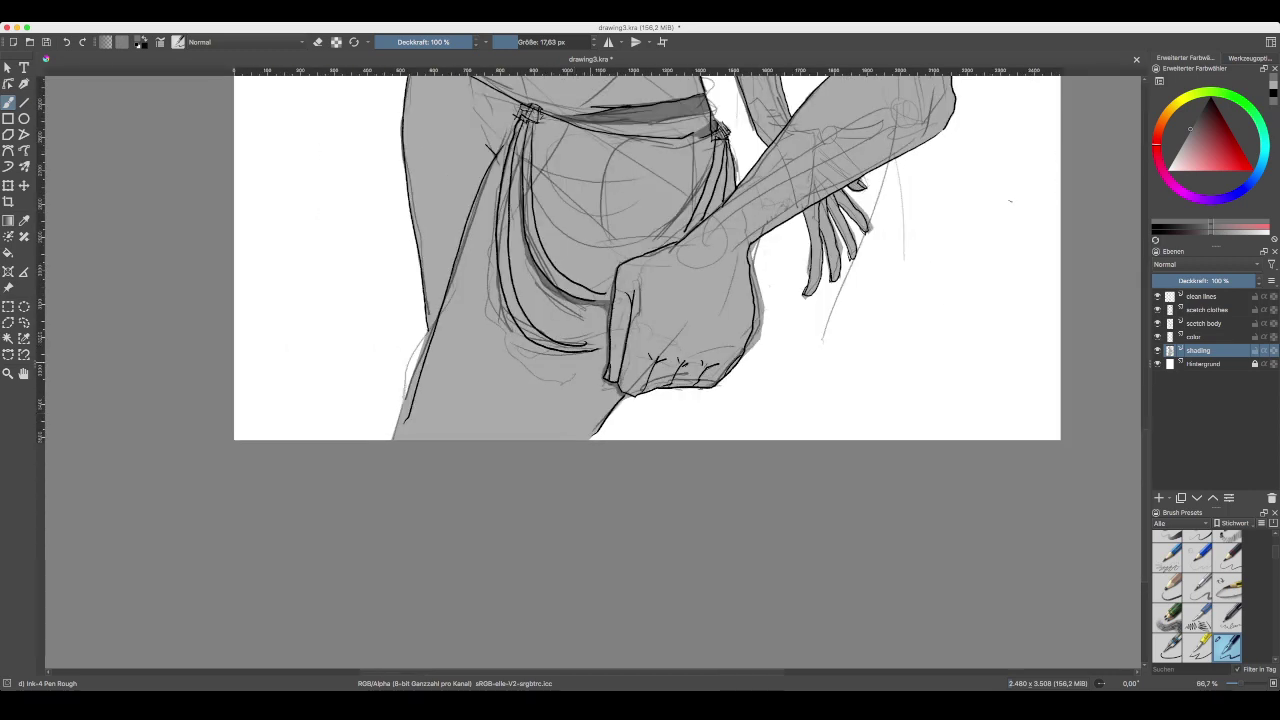
- Widen the shadow along the inner strap's curve and extend it up the strap's straight section
left_click_drag(565, 394, 630, 424)
key("ctrl+plus")
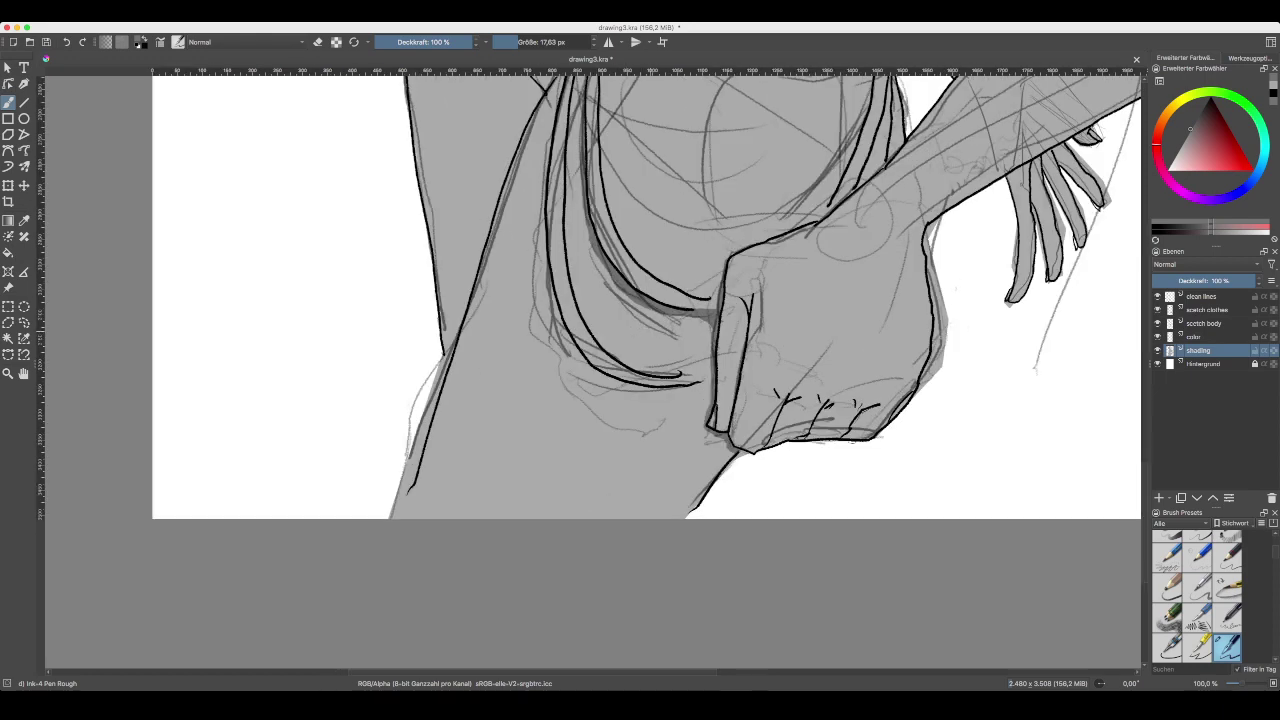
left_click_drag(565, 279, 561, 428)
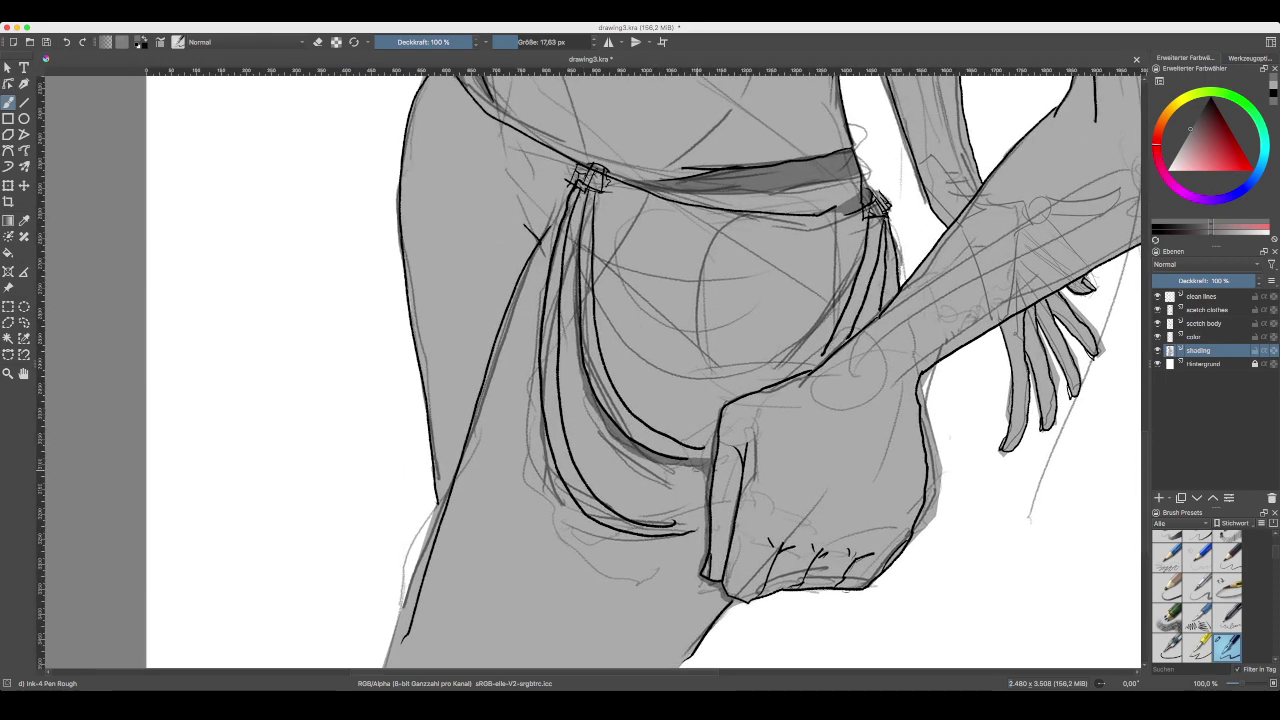
scroll(591, 457, "up", 1)
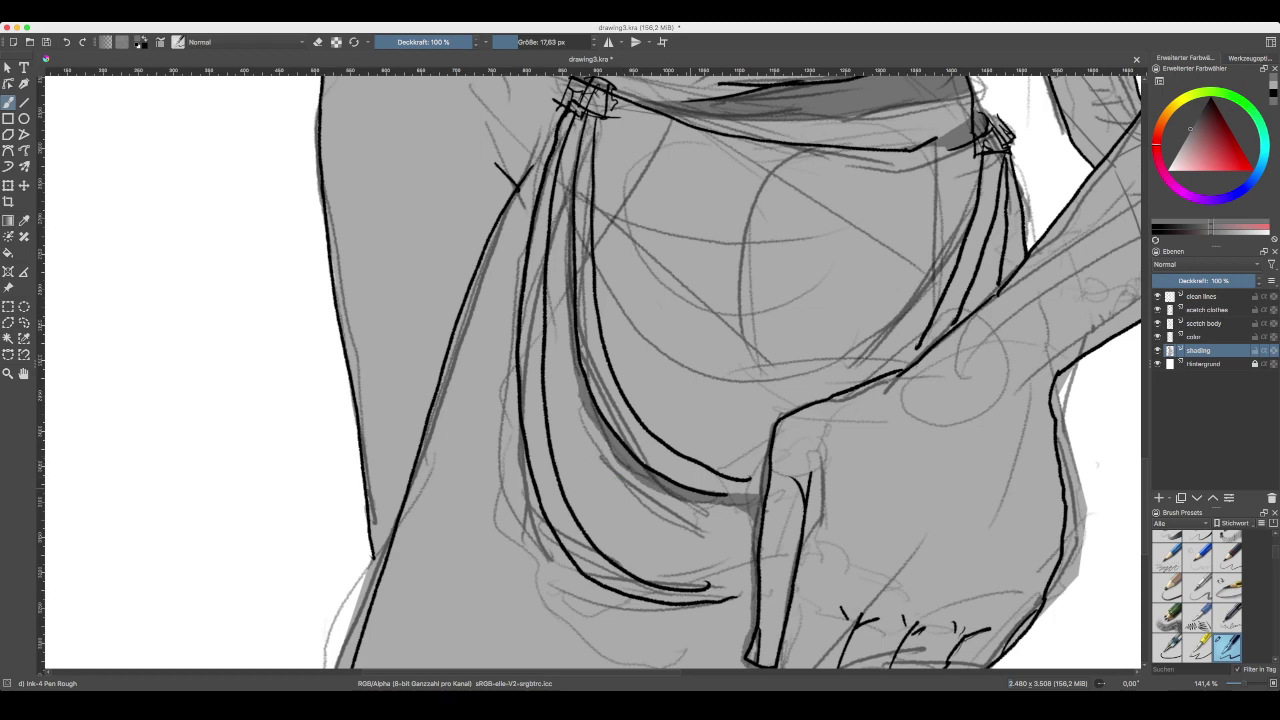
mouse_move(690, 488)
left_mouse_down()
mouse_move(709, 536)
mouse_move(750, 566)
mouse_move(728, 563)
left_mouse_up()
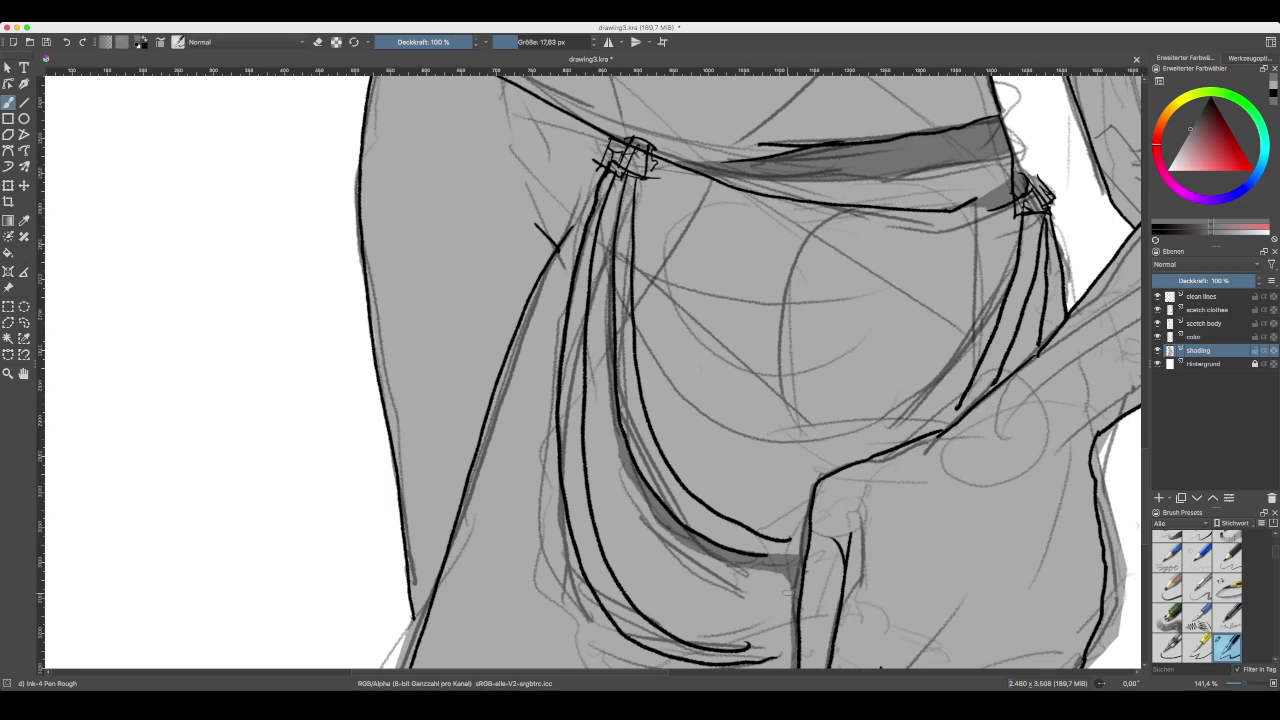
left_click_drag(736, 566, 694, 551)
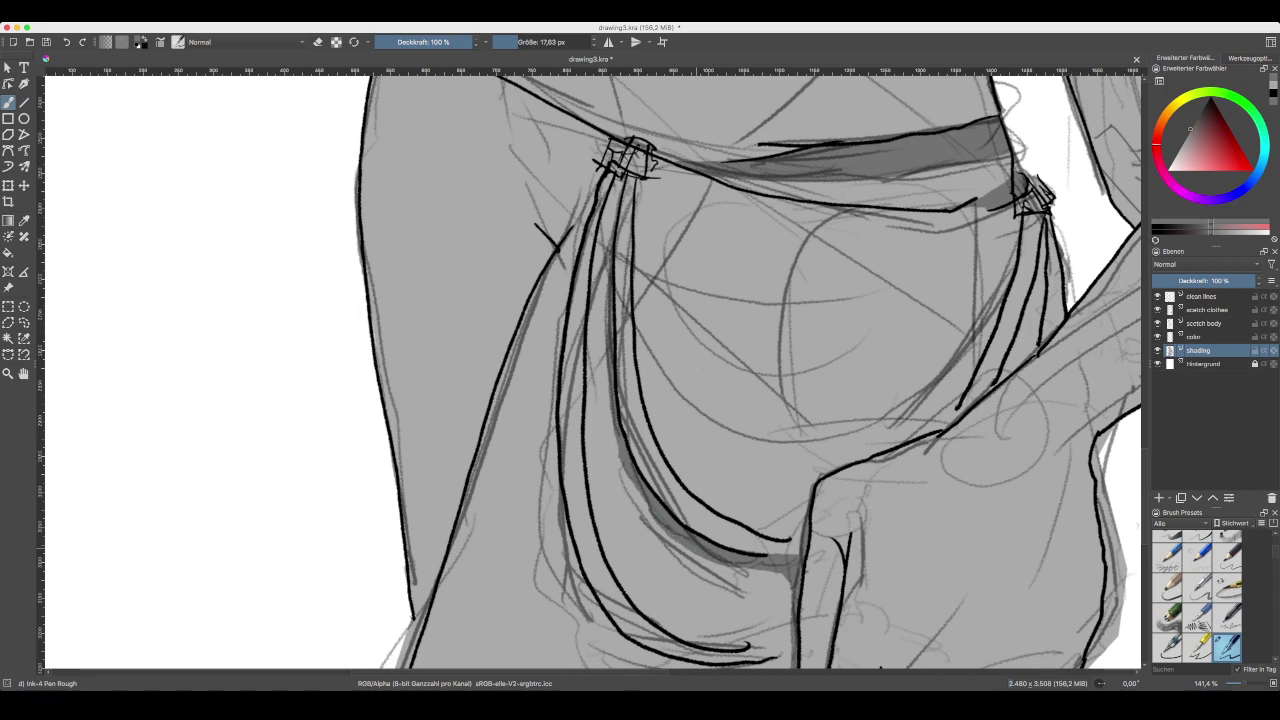
left_click_drag(662, 530, 608, 415)
left_click_drag(605, 422, 606, 298)
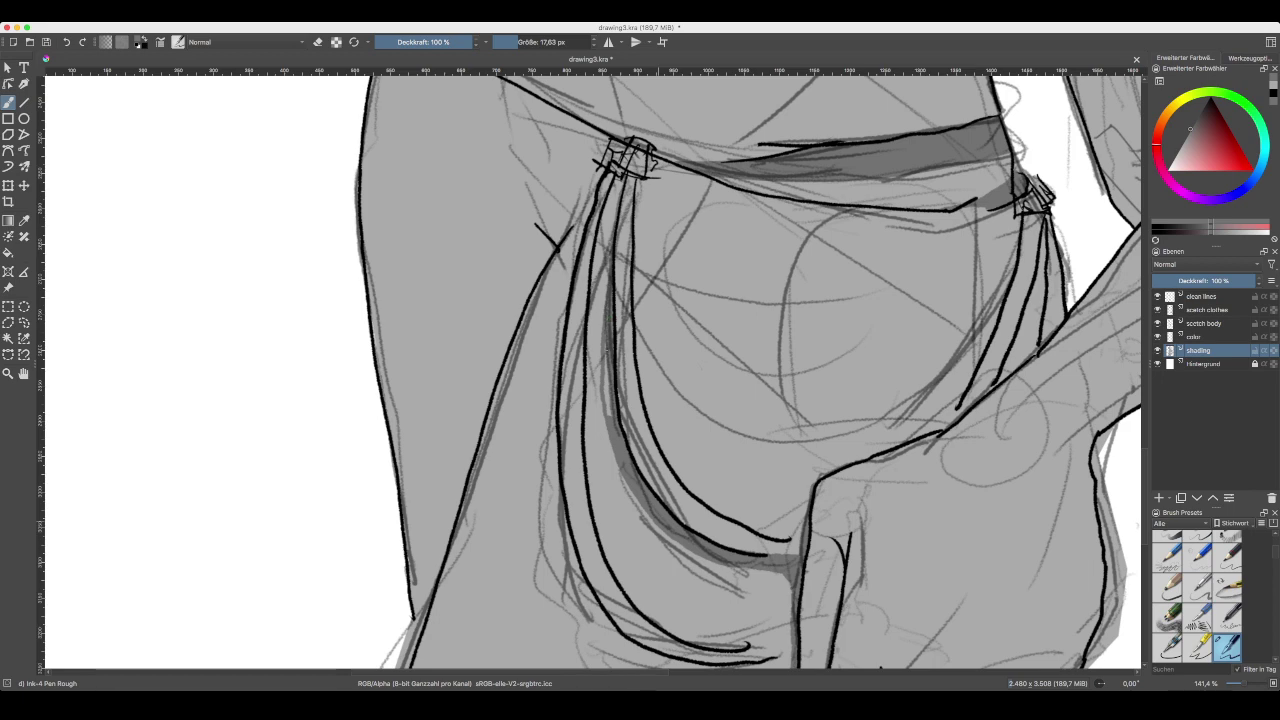
mouse_move(606, 385)
left_mouse_down()
mouse_move(606, 364)
mouse_move(609, 410)
left_mouse_up()
left_click_drag(614, 340, 612, 346)
- Fill the gap beside the inner strap with dark grey up to the knot at the waistband
key("ctrl+plus")
scroll(590, 370, "up", 3)
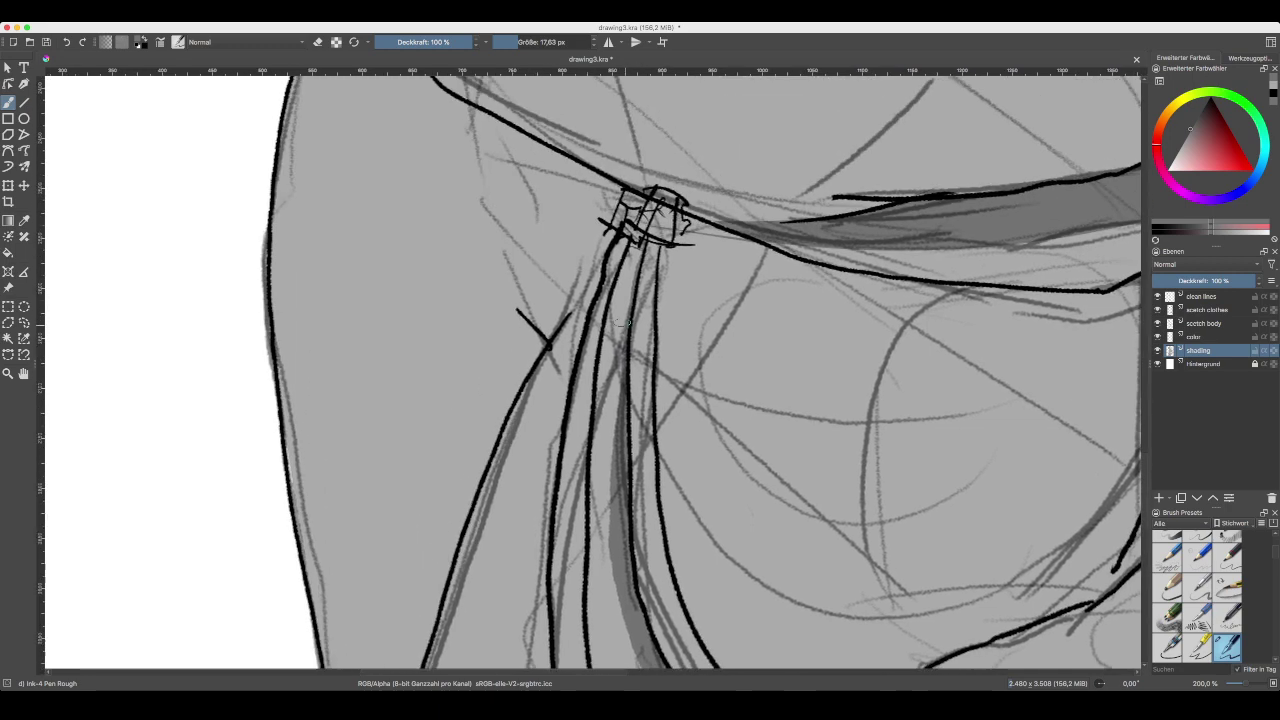
mouse_move(624, 344)
left_mouse_down()
mouse_move(620, 280)
mouse_move(628, 332)
mouse_move(635, 248)
mouse_move(620, 278)
left_mouse_up()
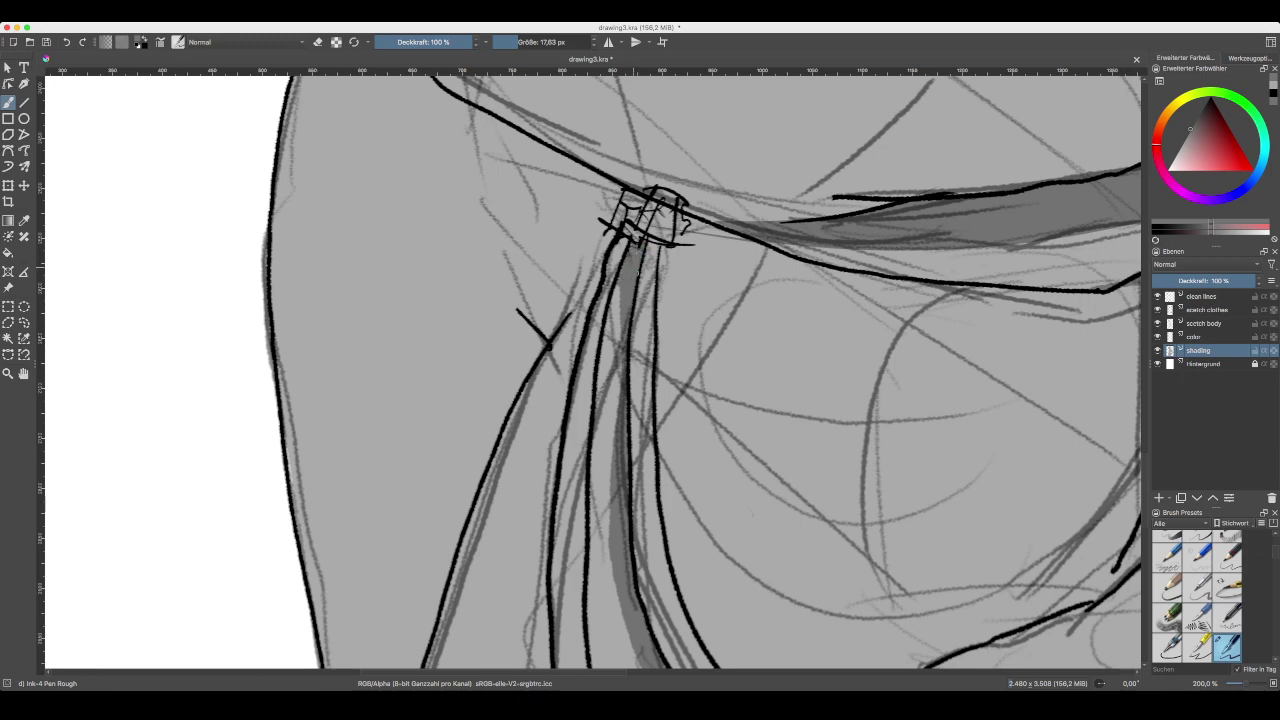
scroll(615, 400, "down", 5)
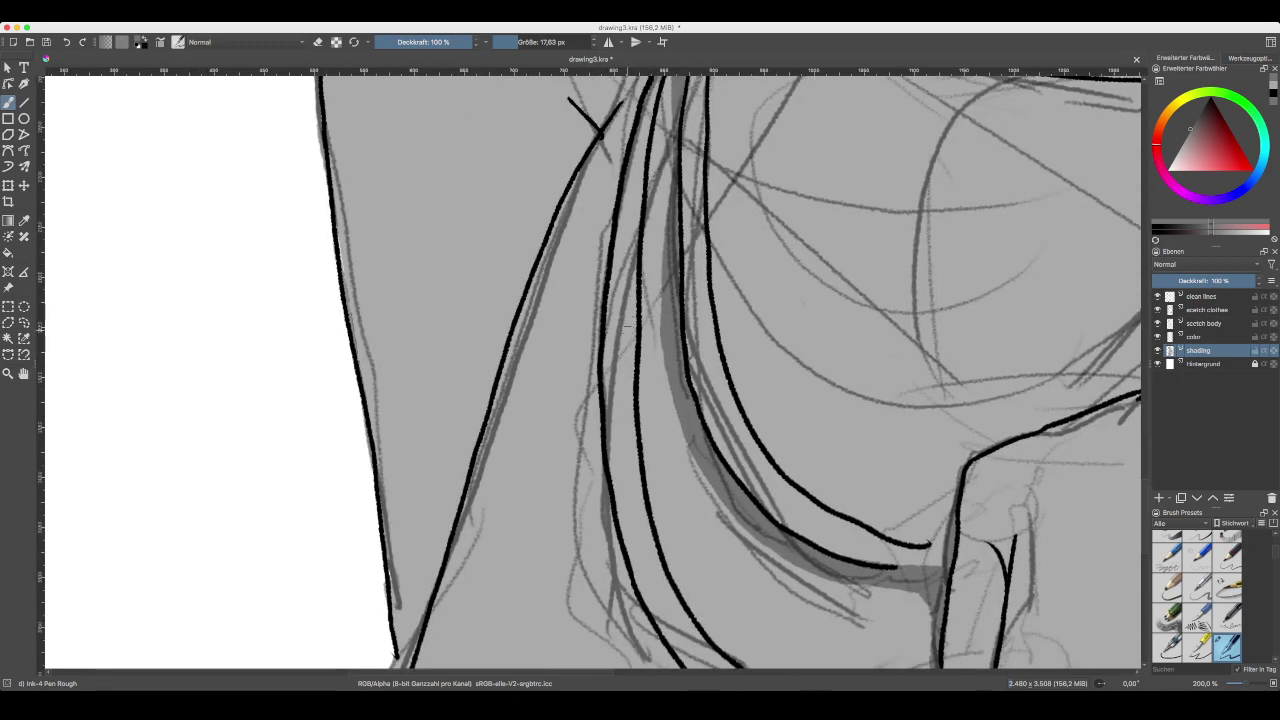
key("super+minus")
key("super+minus")
key("super+minus")
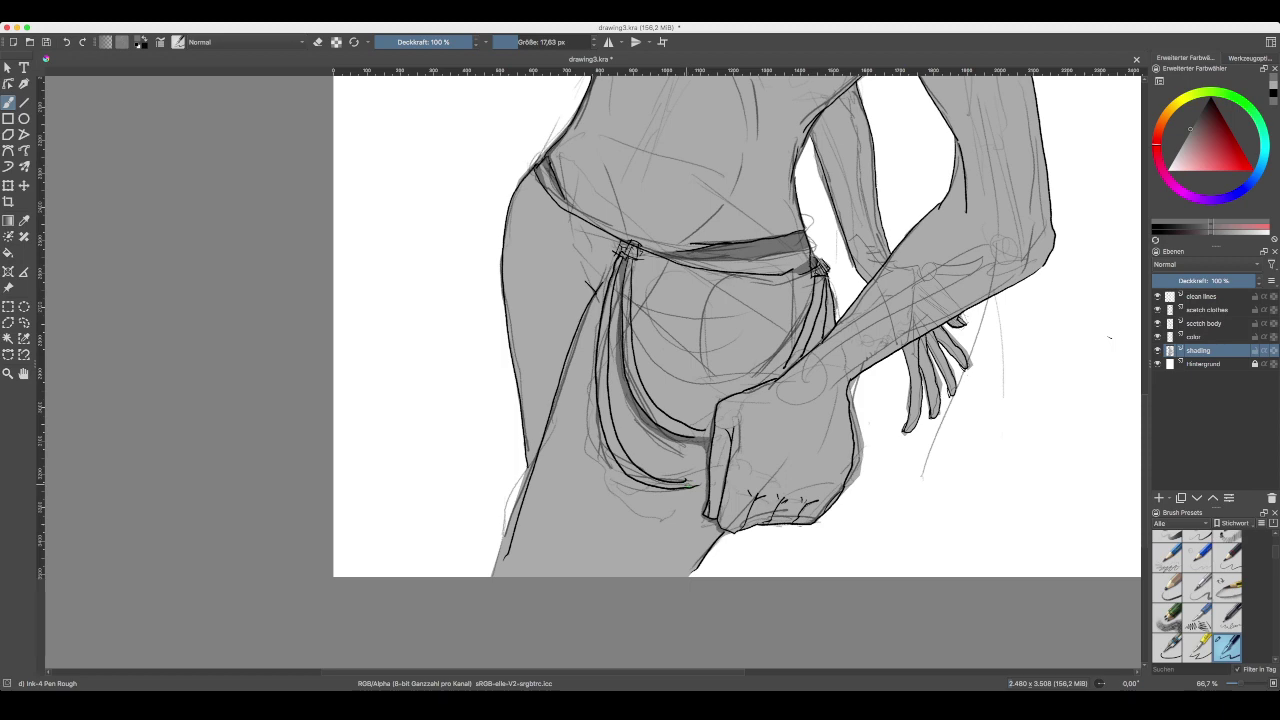
- Shade the narrow gap between the straps hanging from the hip knot beside the forearm in dark grey
key("super+plus")
key("super+plus")
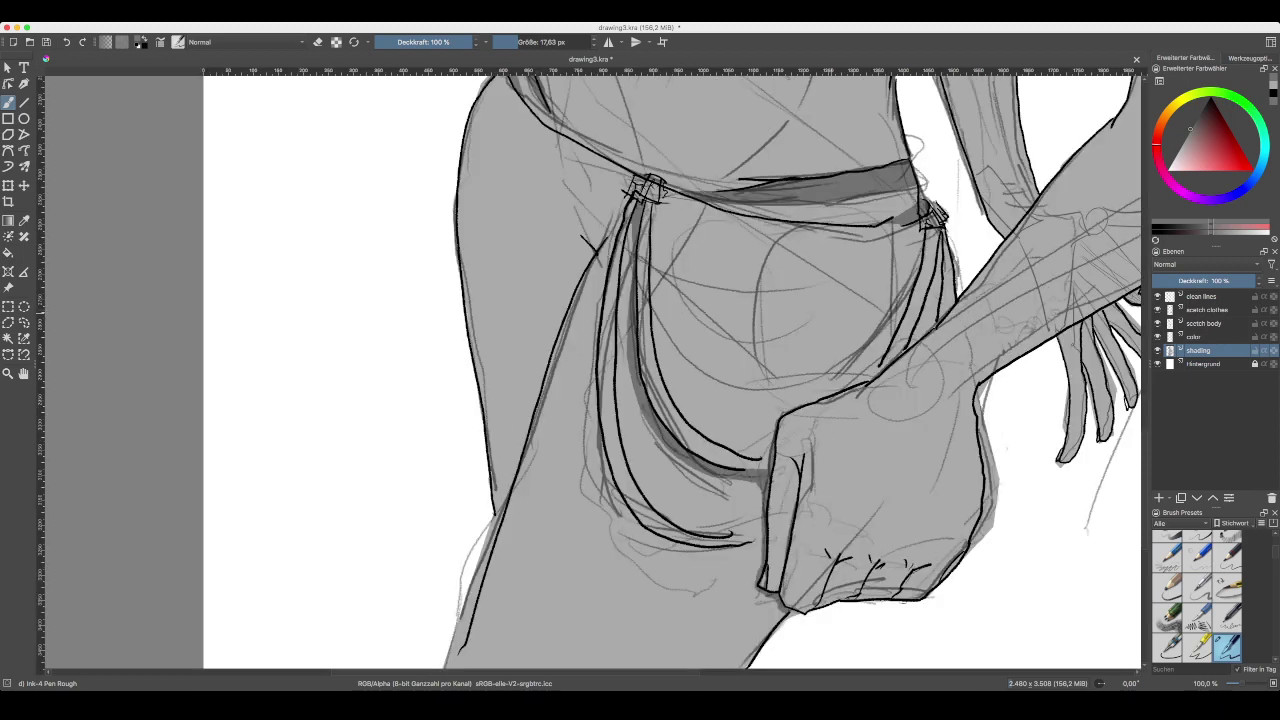
left_click_drag(1109, 338, 730, 410)
key("super+plus")
scroll(657, 352, "right", 4)
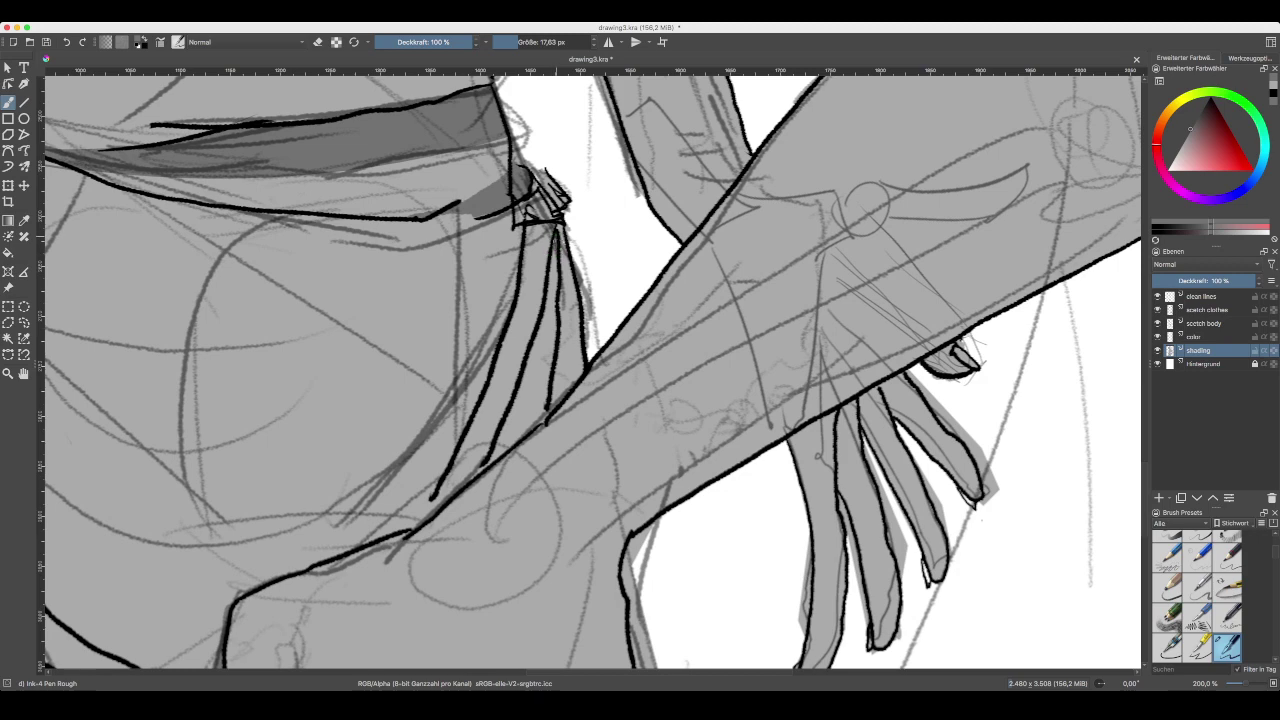
mouse_move(556, 242)
left_mouse_down()
mouse_move(544, 370)
mouse_move(517, 450)
mouse_move(489, 465)
mouse_move(517, 405)
mouse_move(523, 418)
mouse_move(538, 356)
mouse_move(534, 384)
mouse_move(553, 253)
left_mouse_up()
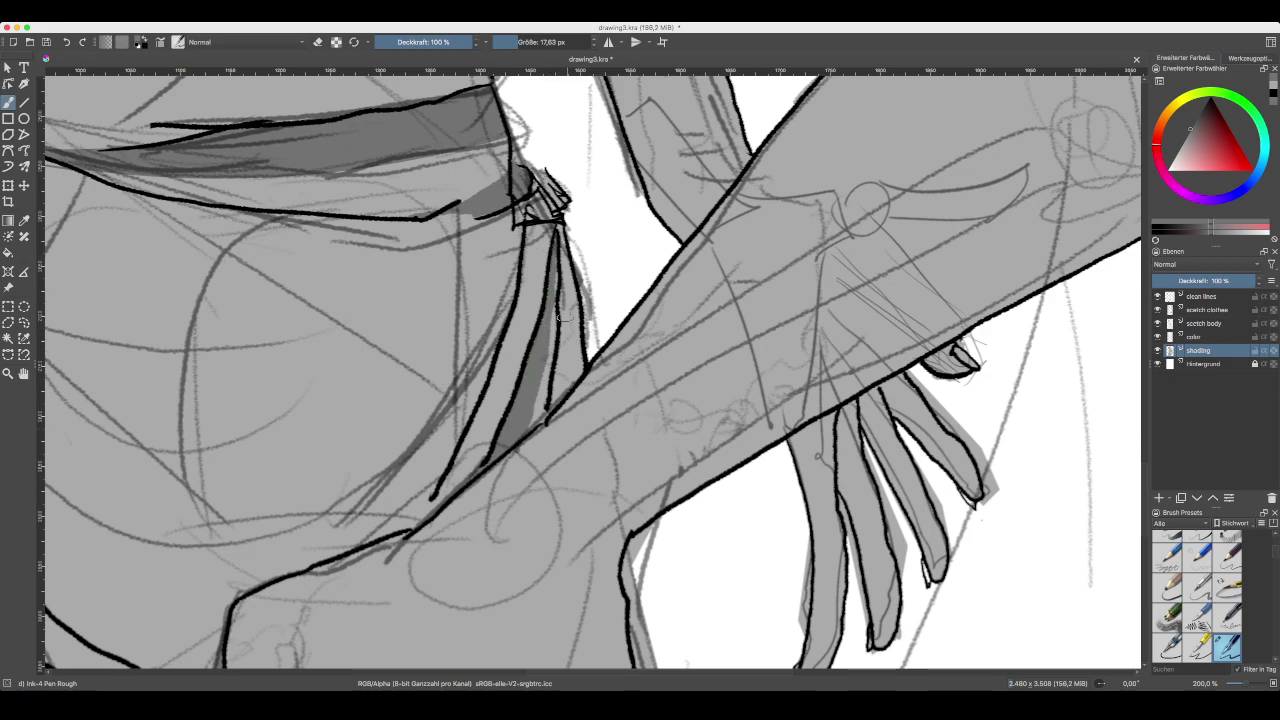
scroll(618, 316, "down", 1)
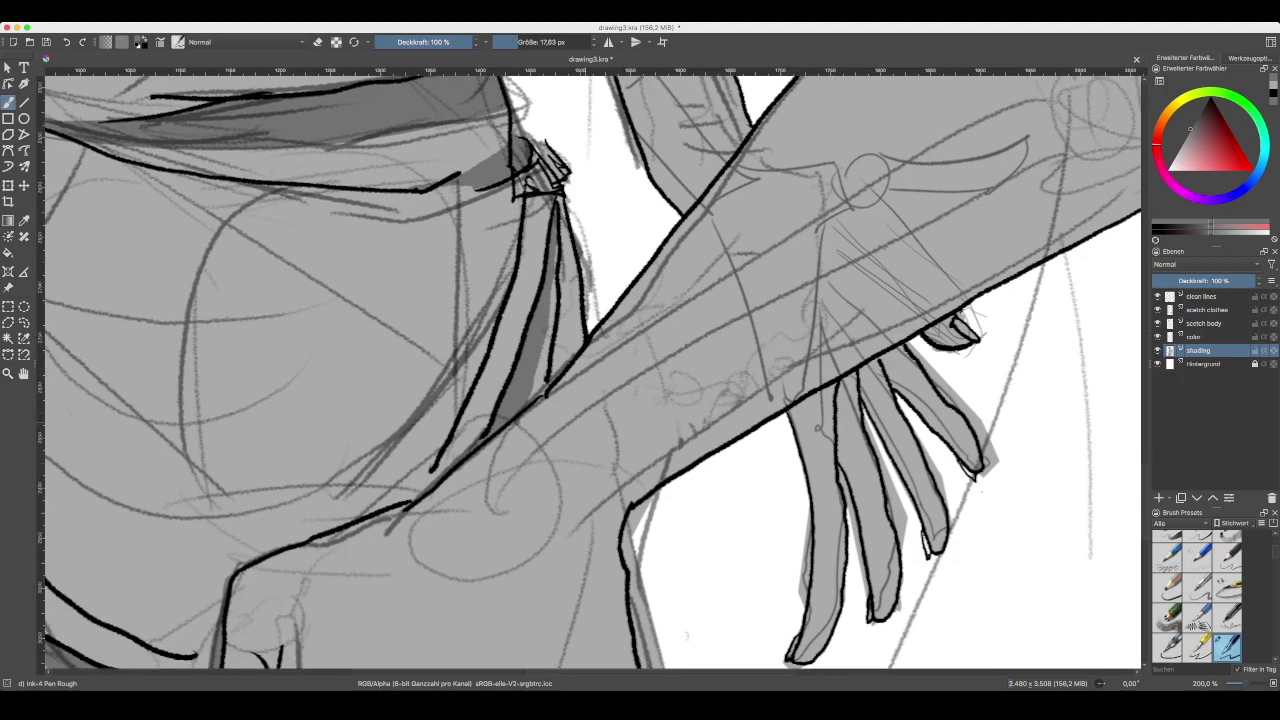
- Shade a thin dark grey shadow along the thumb's inner edge on the near hand, down to its lower end
left_click_drag(592, 470, 637, 324)
key("ctrl+minus")
key("ctrl+minus")
key("ctrl+minus")
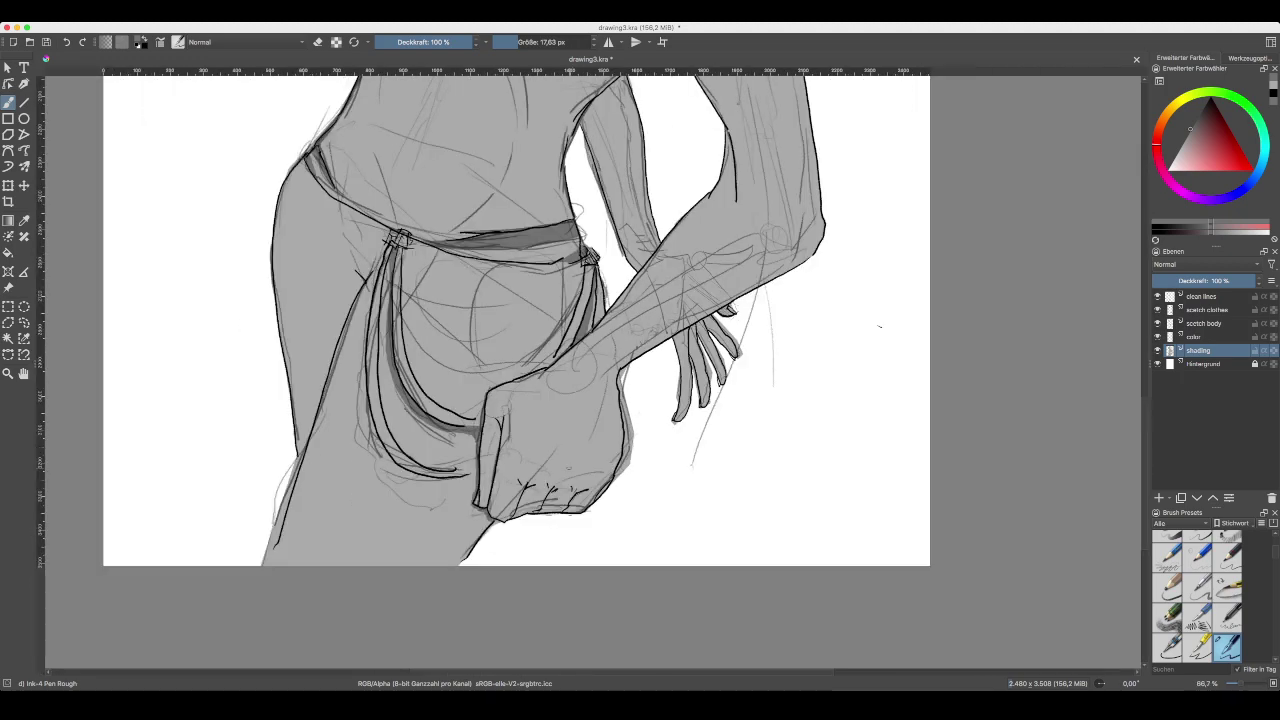
left_click_drag(550, 443, 760, 370)
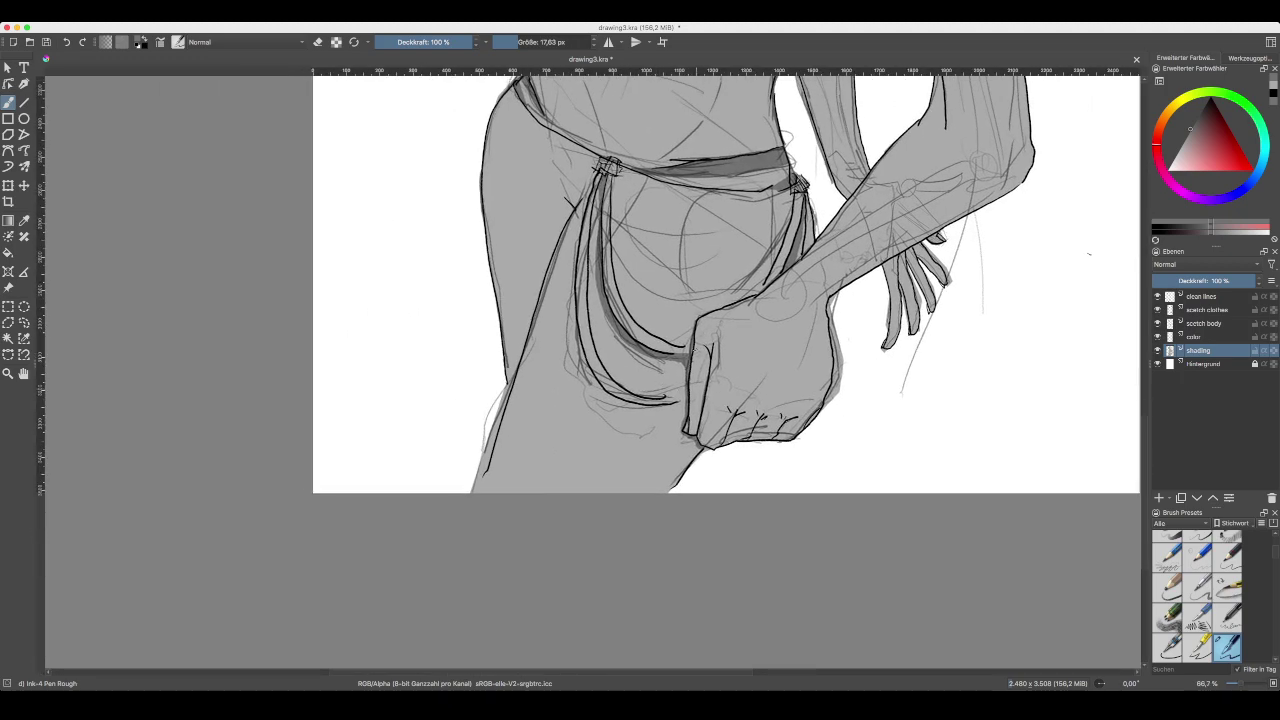
key("ctrl+plus")
key("ctrl+plus")
key("ctrl+plus")
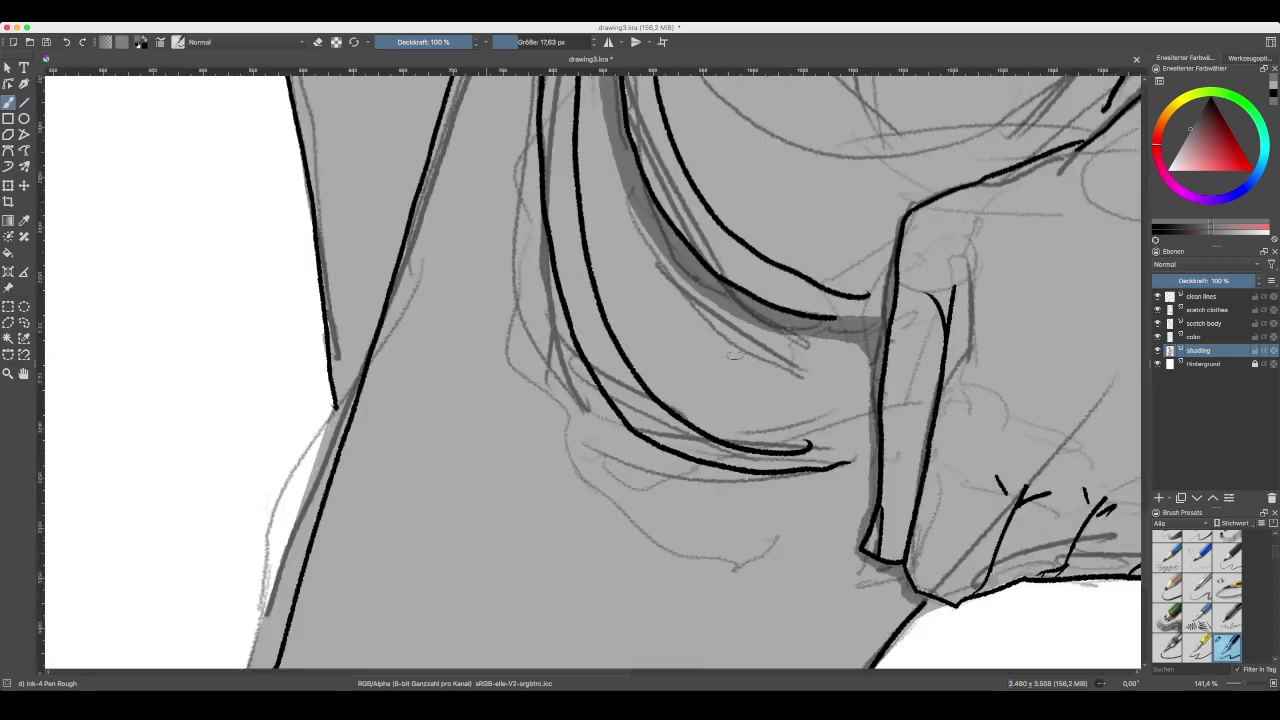
left_click_drag(885, 314, 550, 357)
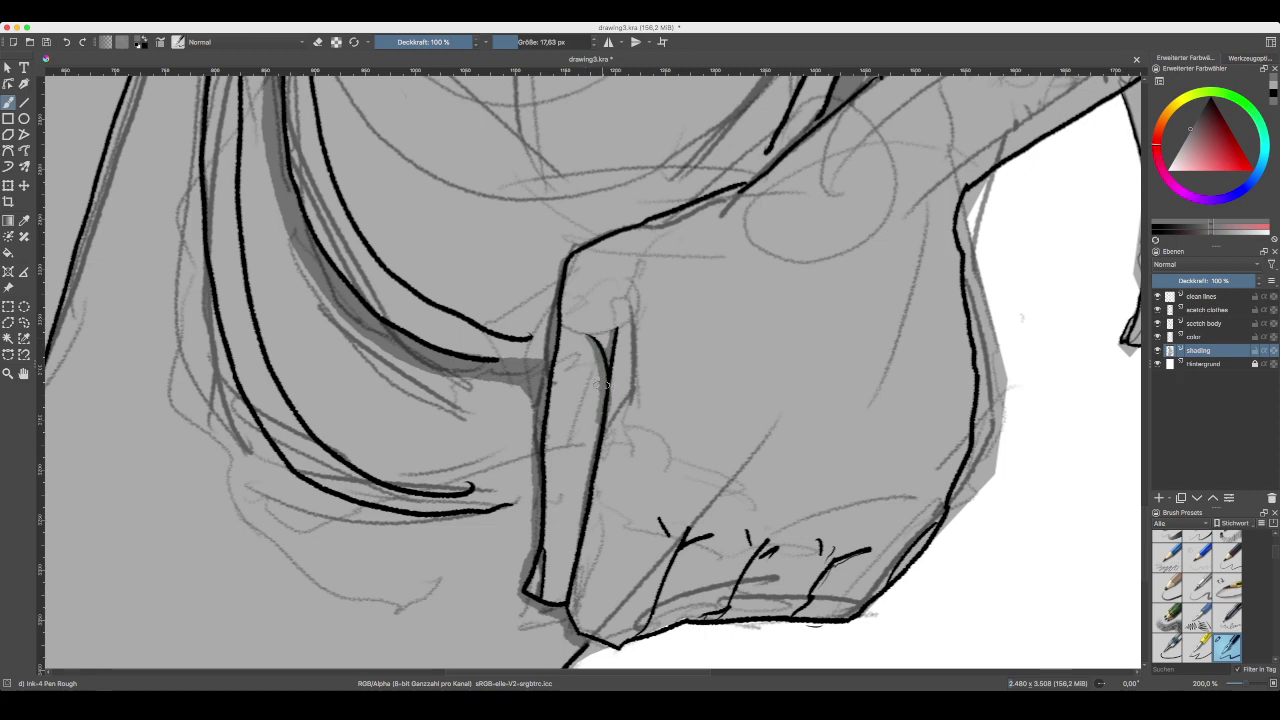
key("ctrl+z")
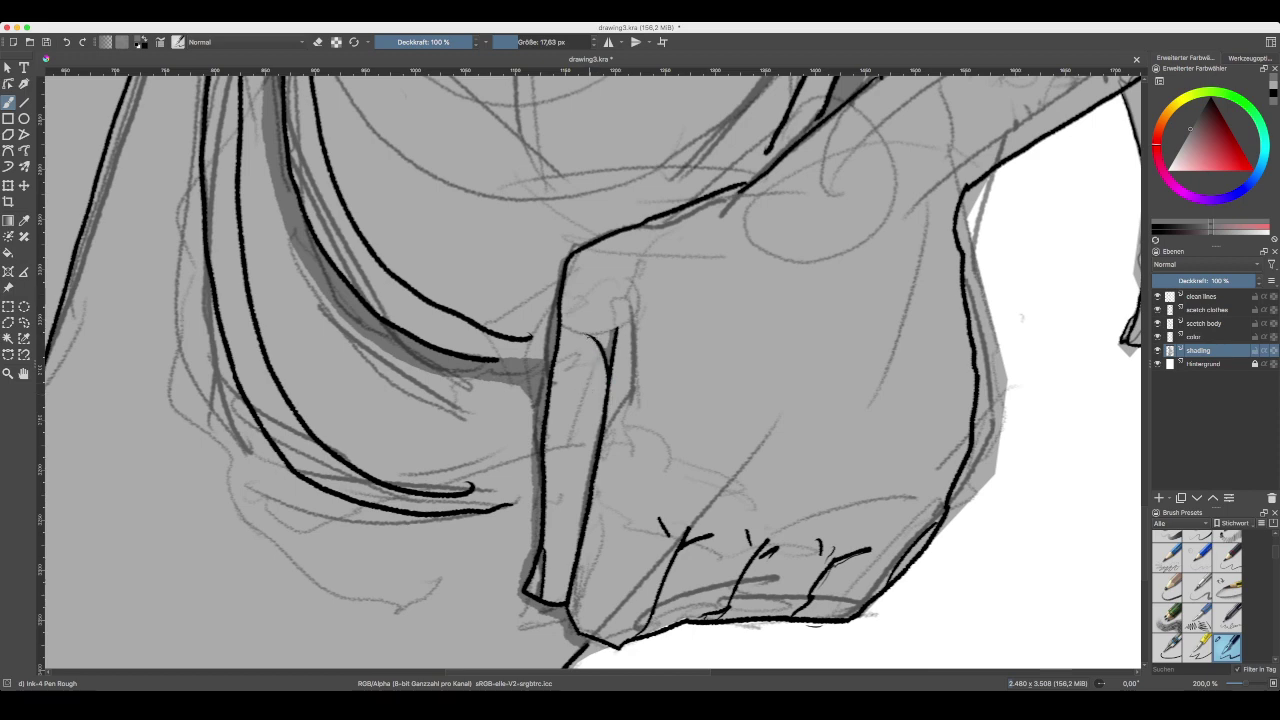
mouse_move(591, 339)
left_mouse_down()
mouse_move(605, 362)
mouse_move(607, 458)
left_mouse_up()
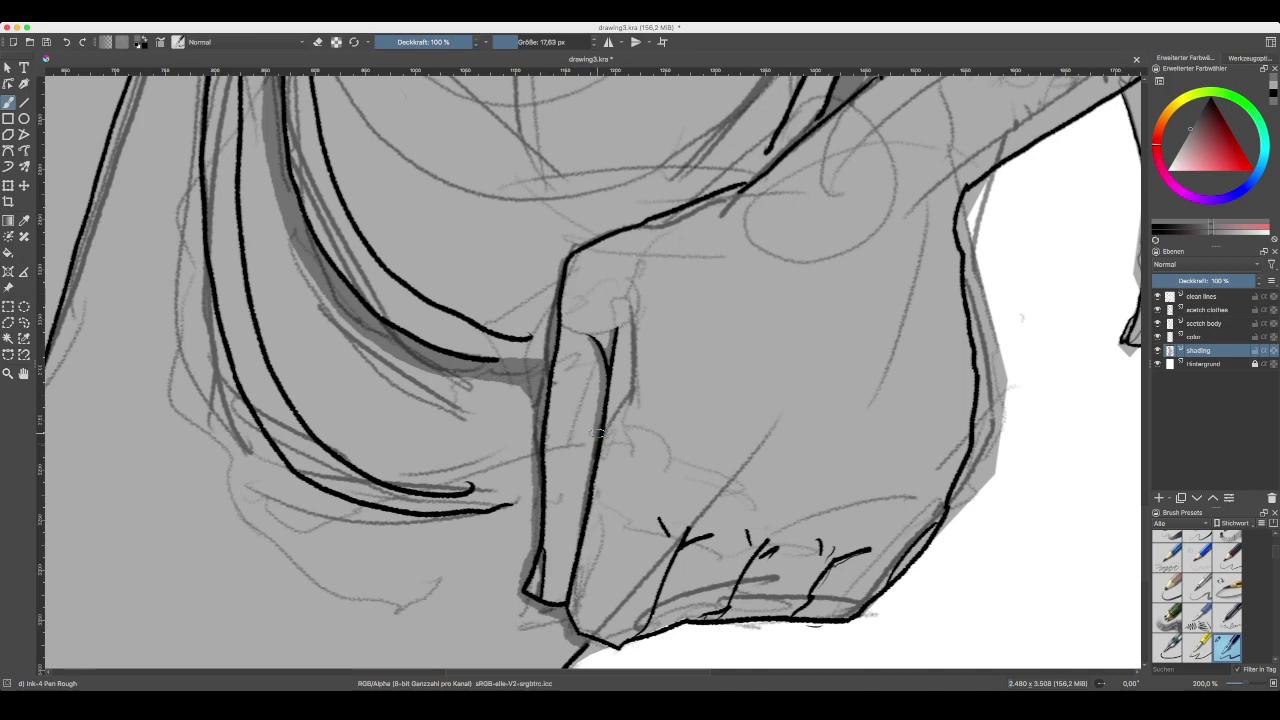
left_click_drag(596, 436, 573, 578)
left_click_drag(568, 578, 563, 599)
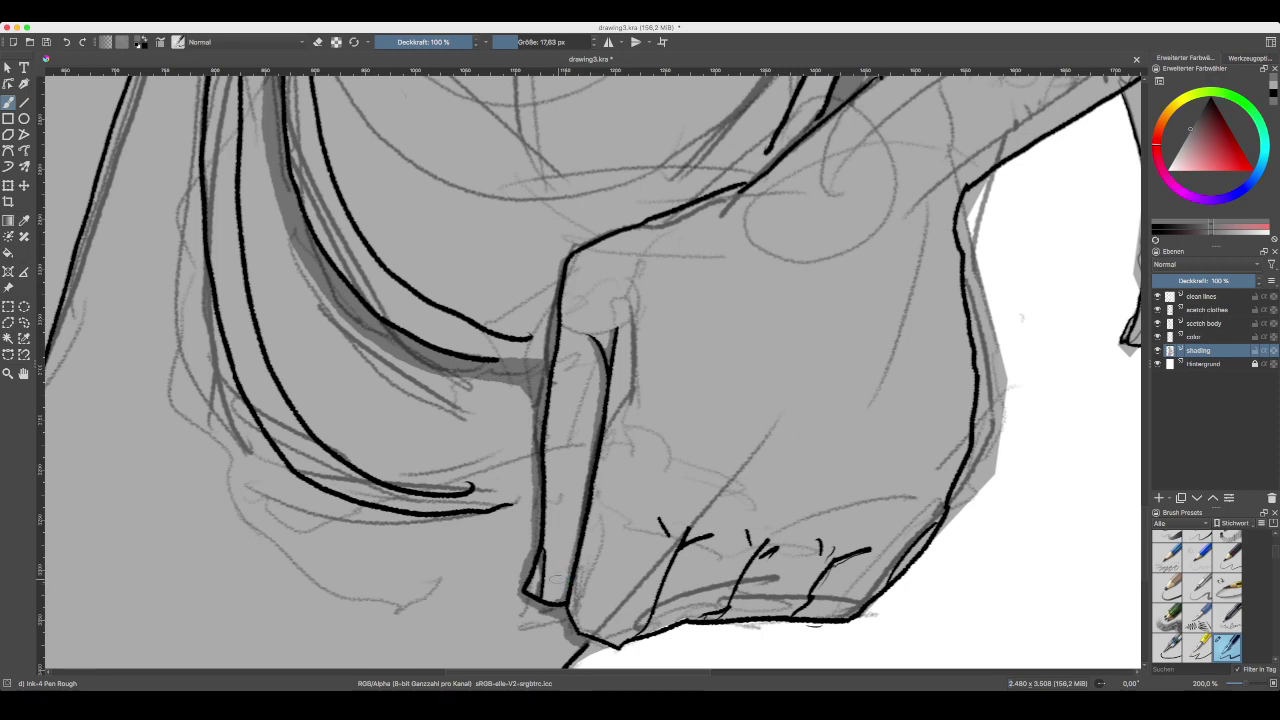
- Examine the shading across the near hand, waistband, torso and arms at different magnifications
left_click_drag(535, 622, 693, 616)
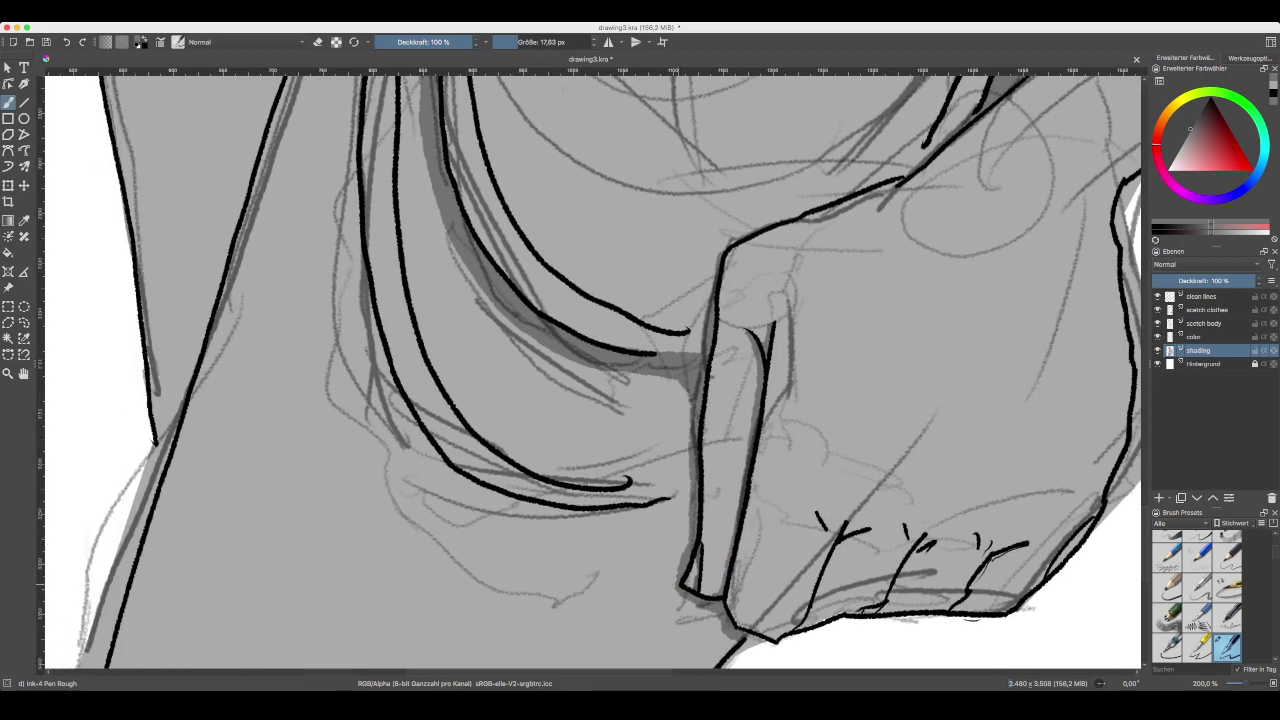
key("ctrl+minus")
key("minus")
key("minus")
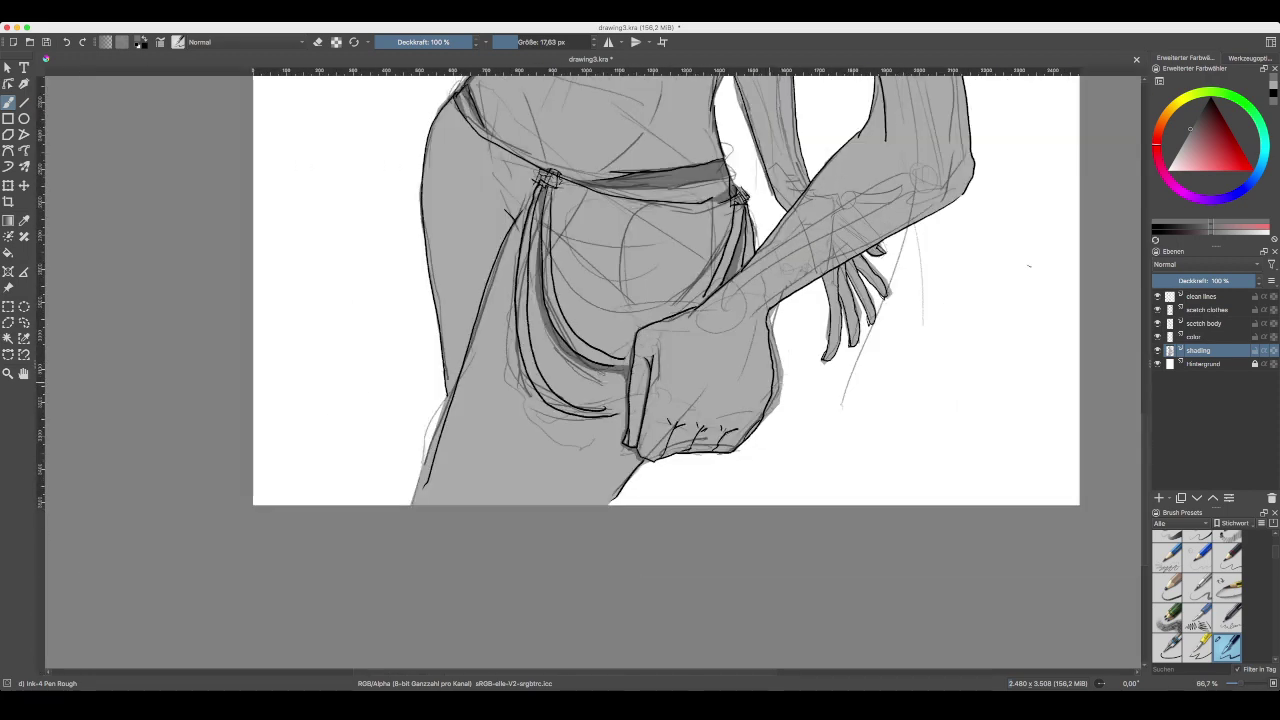
left_click_drag(764, 378, 677, 625)
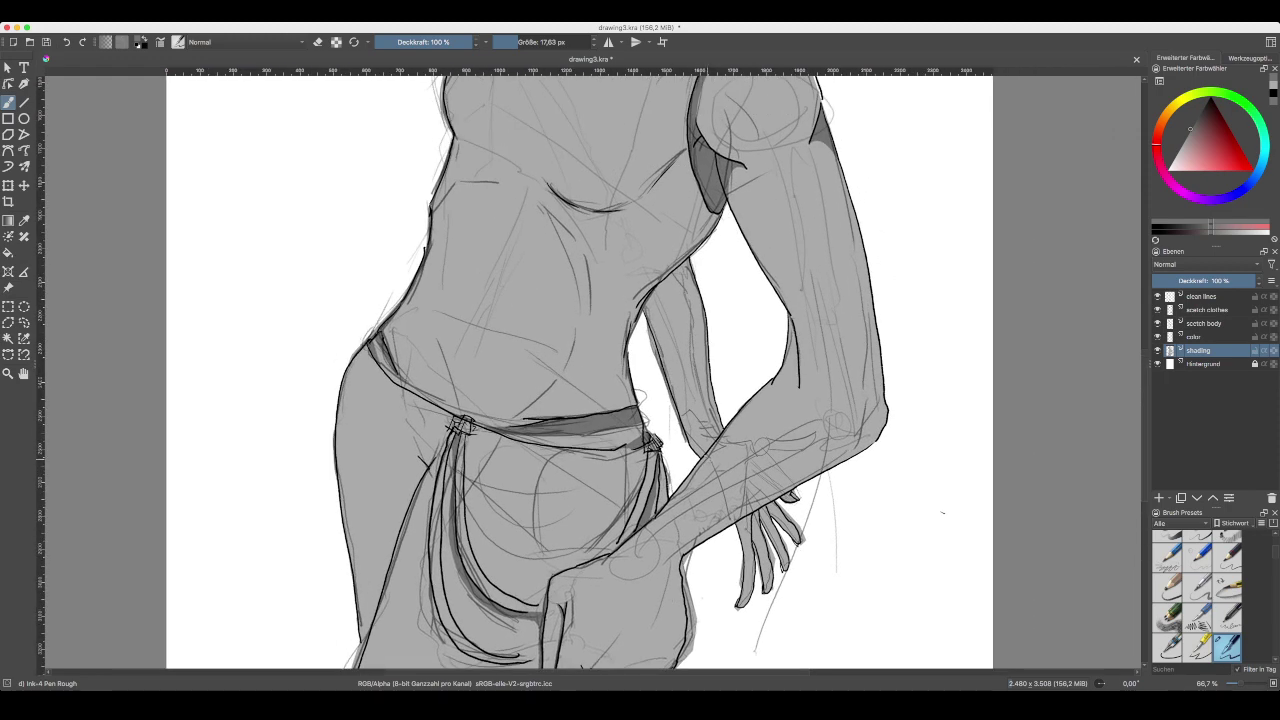
key("plus")
key("plus")
left_click_drag(732, 267, 540, 463)
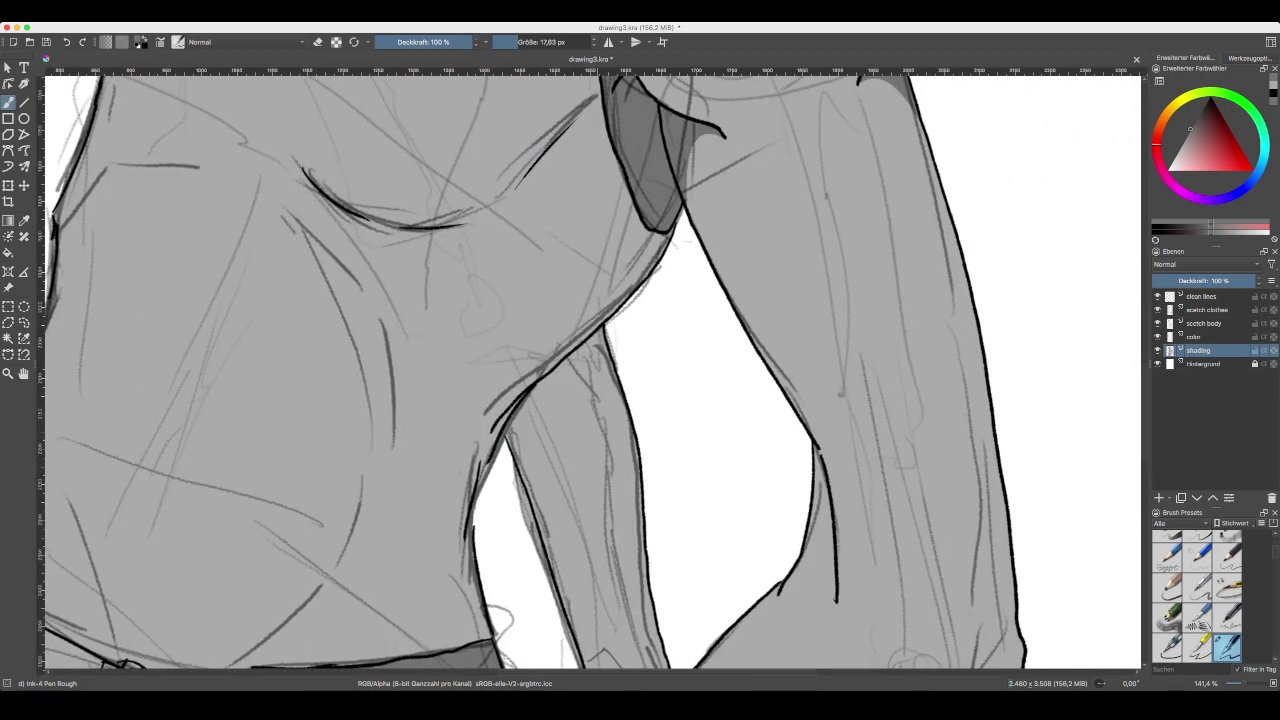
left_click_drag(605, 540, 654, 322)
key("minus")
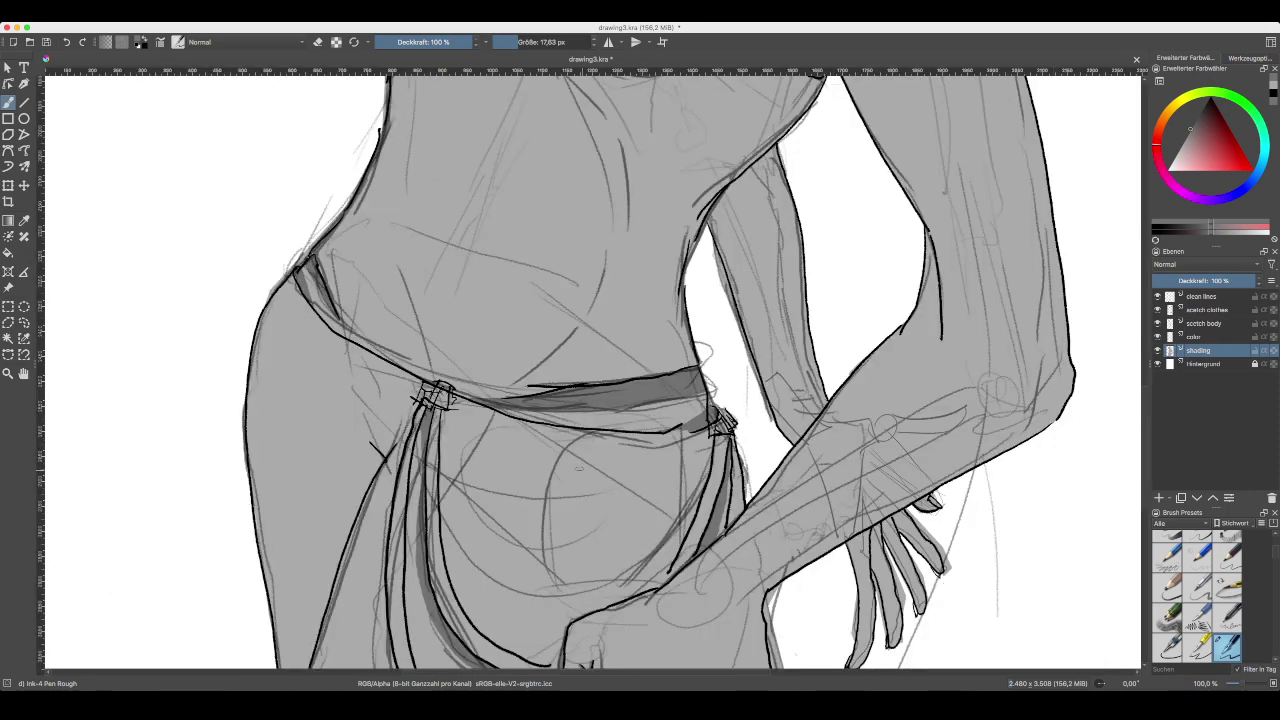
- Shade a dark grey shadow along the outer edge of the outer strap, from its upper section up to the waistband knot
key("plus")
left_click_drag(339, 478, 710, 250)
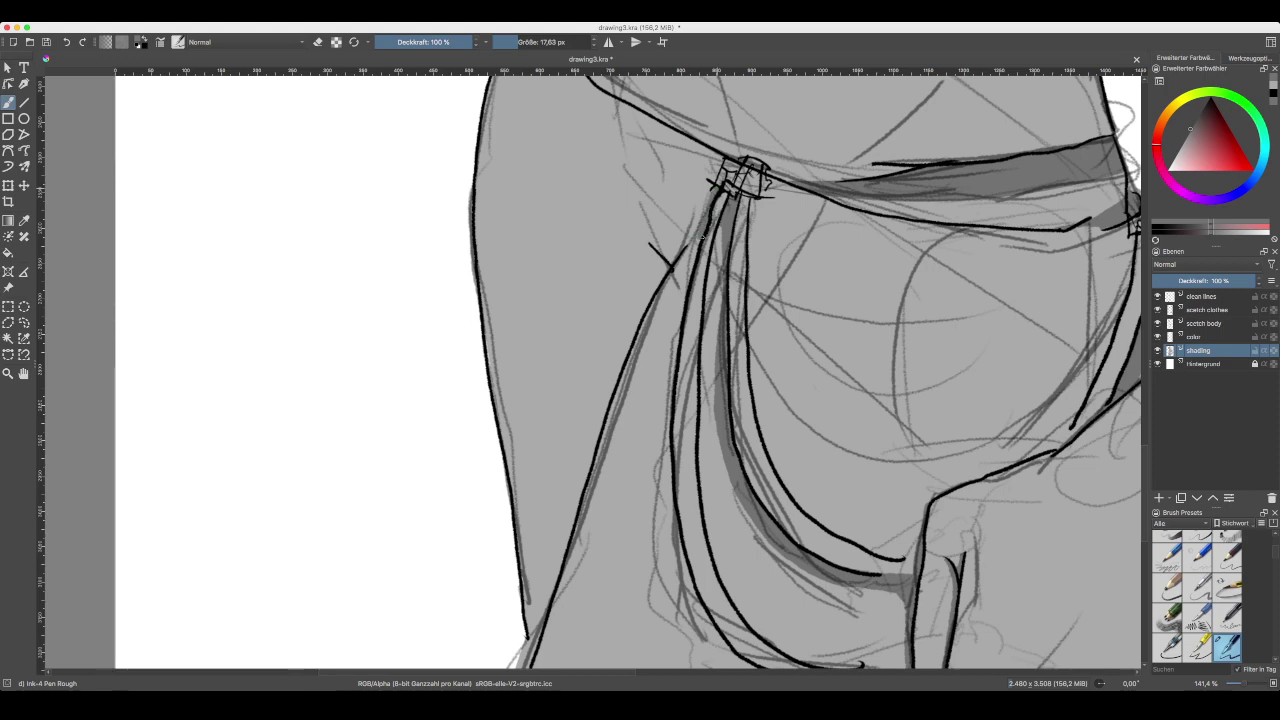
mouse_move(690, 262)
left_mouse_down()
mouse_move(679, 320)
mouse_move(683, 272)
left_mouse_up()
left_click_drag(678, 320, 671, 418)
left_click_drag(668, 368, 700, 230)
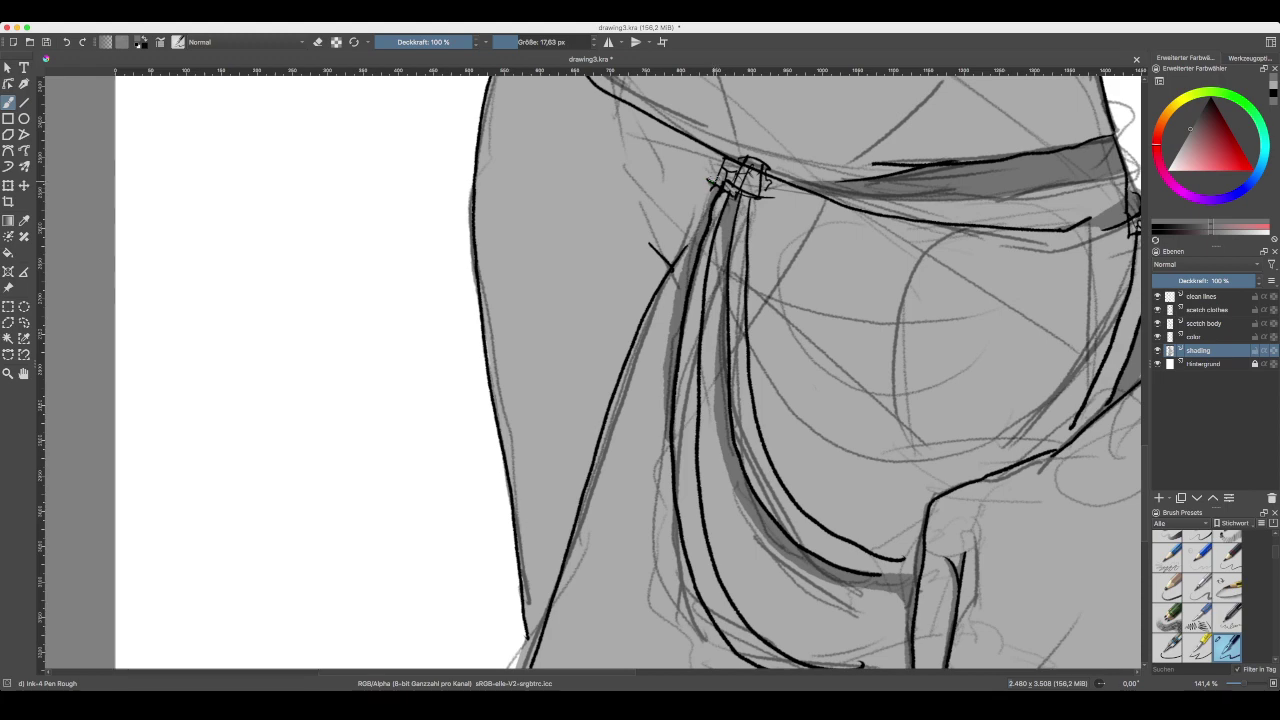
left_click_drag(716, 181, 717, 165)
- Extend the outer strap's dark grey shadow down along its straight middle section
mouse_move(674, 391)
left_mouse_down()
mouse_move(640, 228)
mouse_move(630, 278)
left_mouse_up()
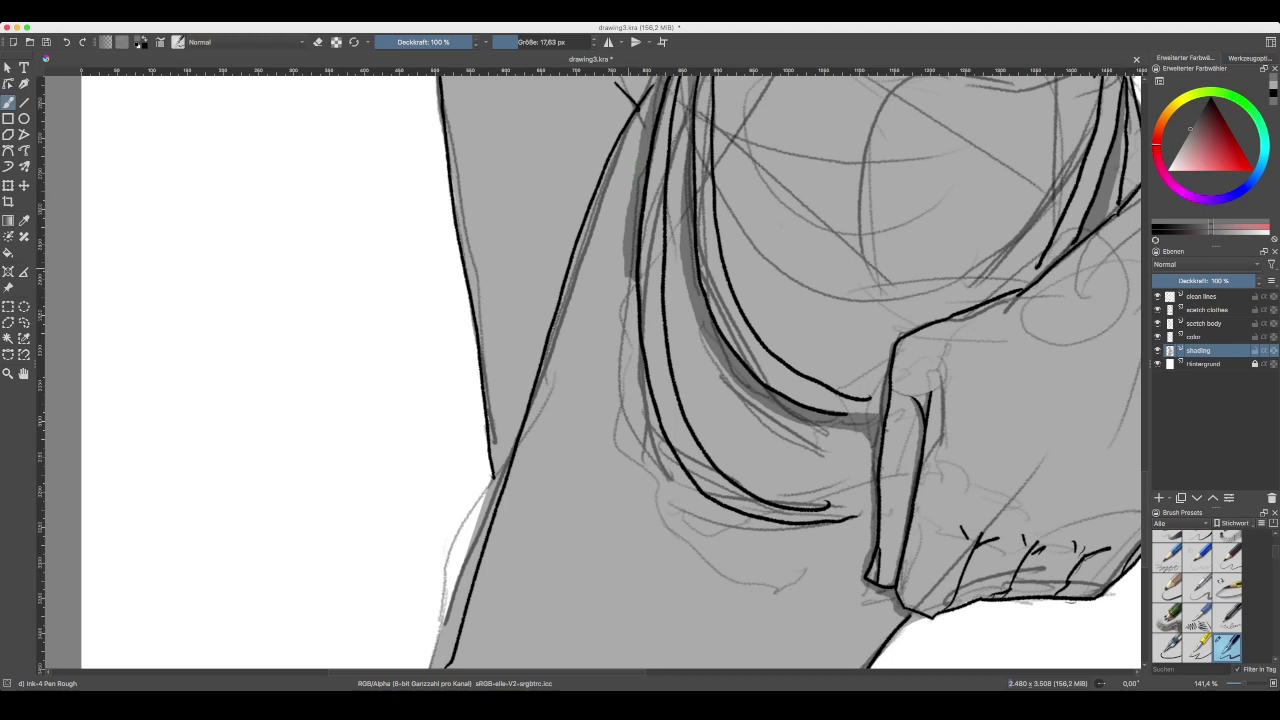
left_click_drag(626, 252, 630, 328)
left_click_drag(622, 274, 631, 346)
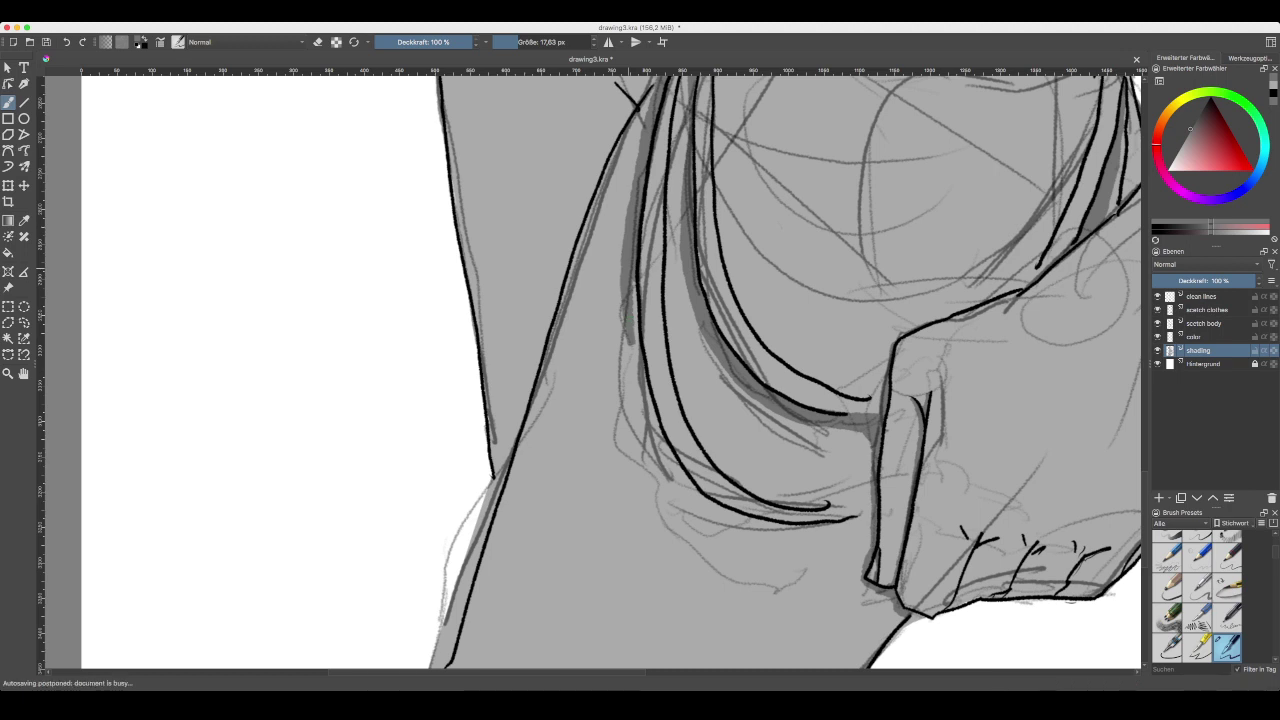
mouse_move(631, 280)
left_mouse_down()
mouse_move(644, 388)
mouse_move(626, 340)
left_mouse_up()
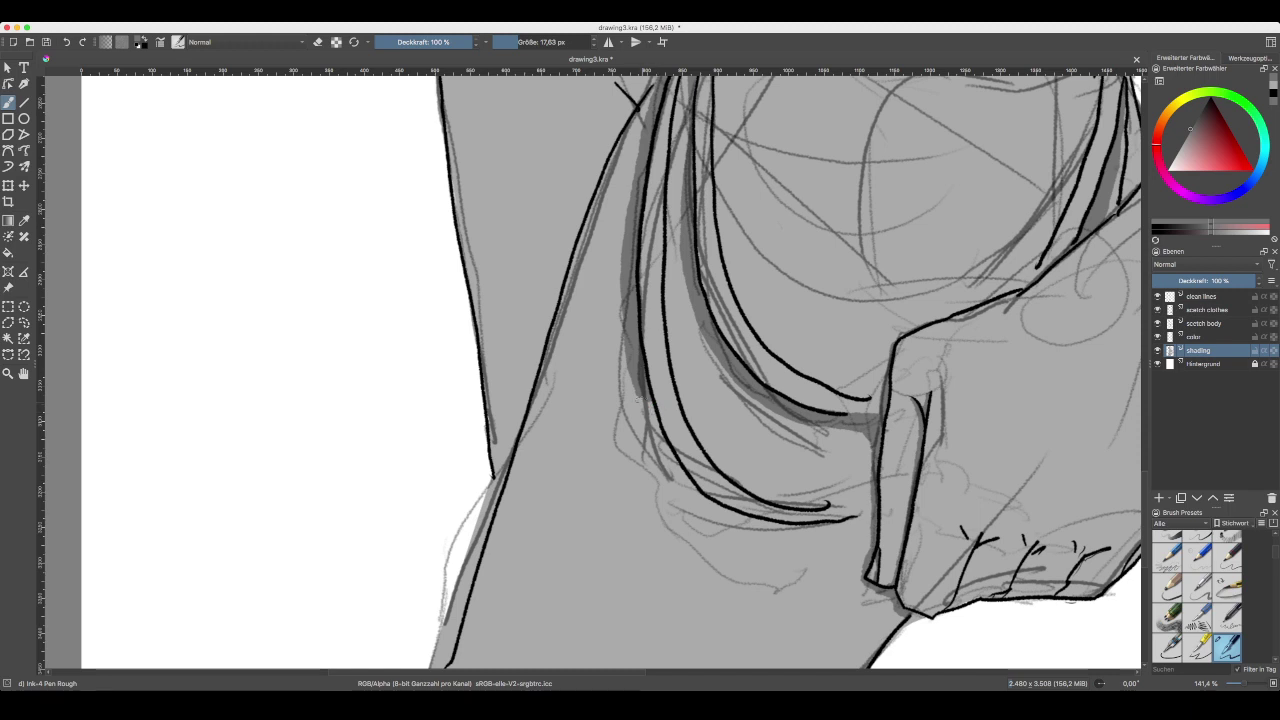
- Continue the dark grey shadow around the underside of the outer strap's lower curve
left_click_drag(642, 402, 654, 440)
left_click_drag(622, 342, 649, 426)
key("ctrl+z")
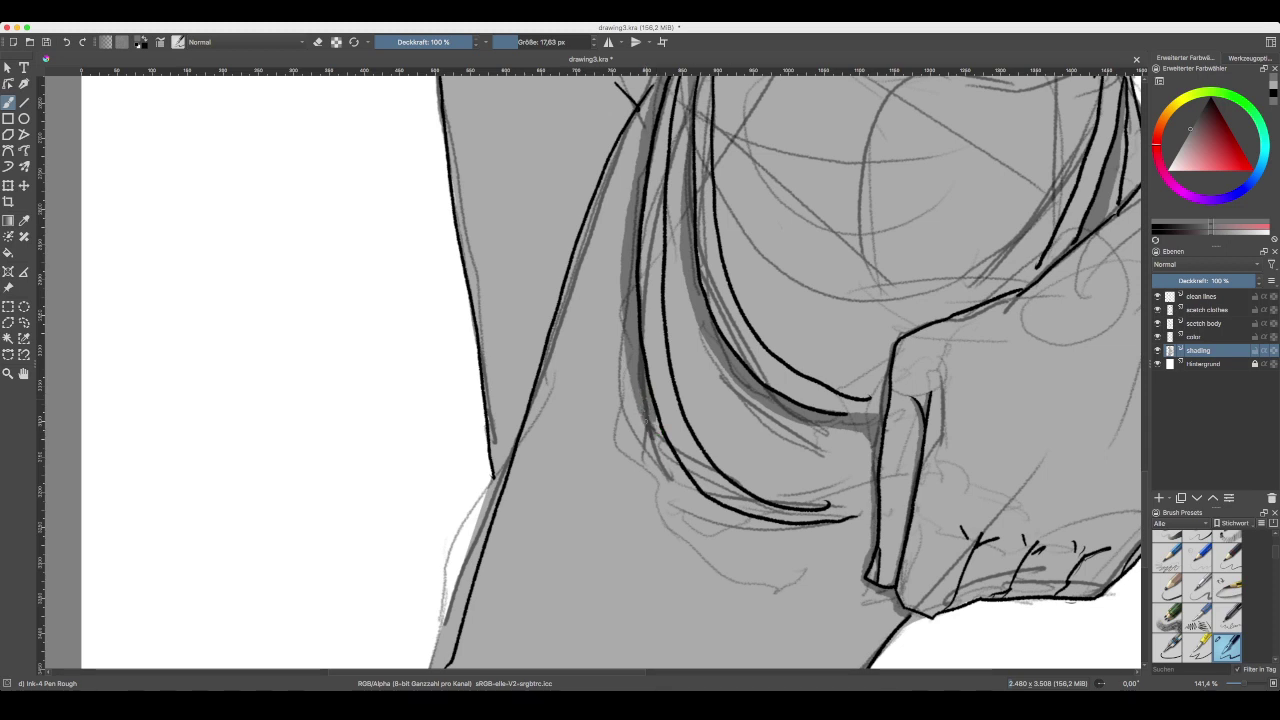
left_click_drag(645, 410, 688, 492)
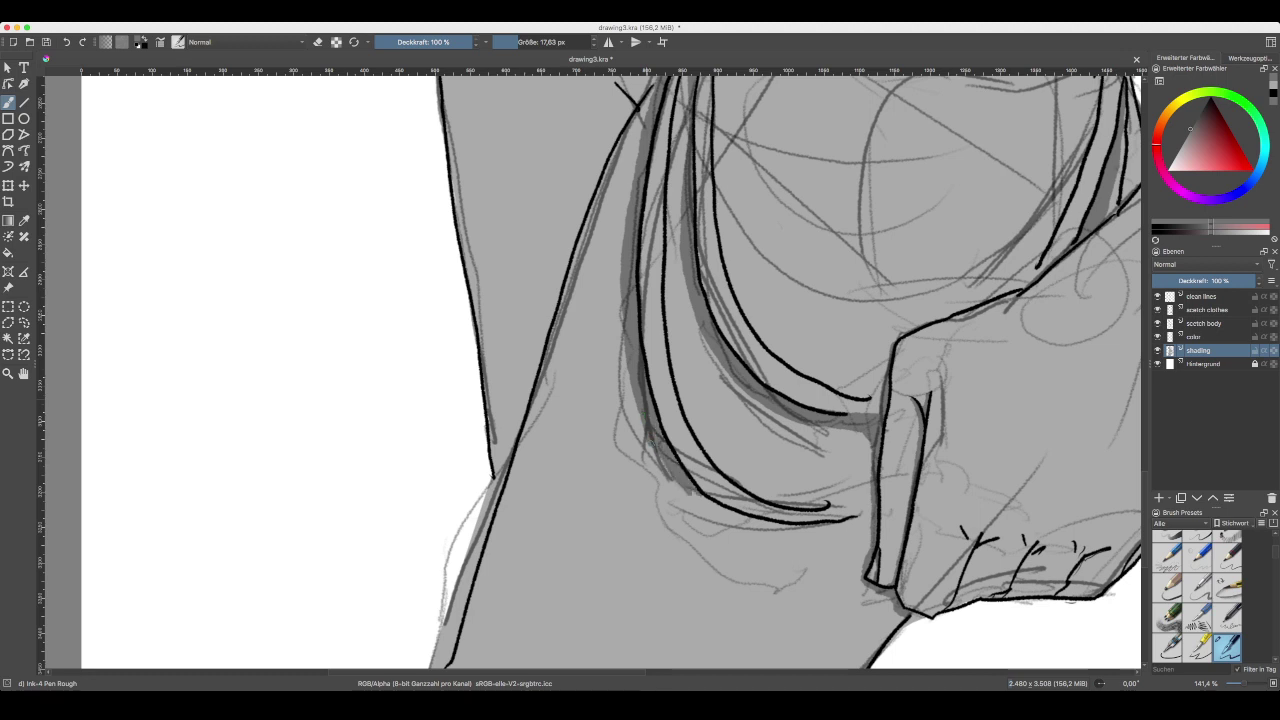
mouse_move(651, 442)
left_mouse_down()
mouse_move(697, 501)
mouse_move(798, 524)
left_mouse_up()
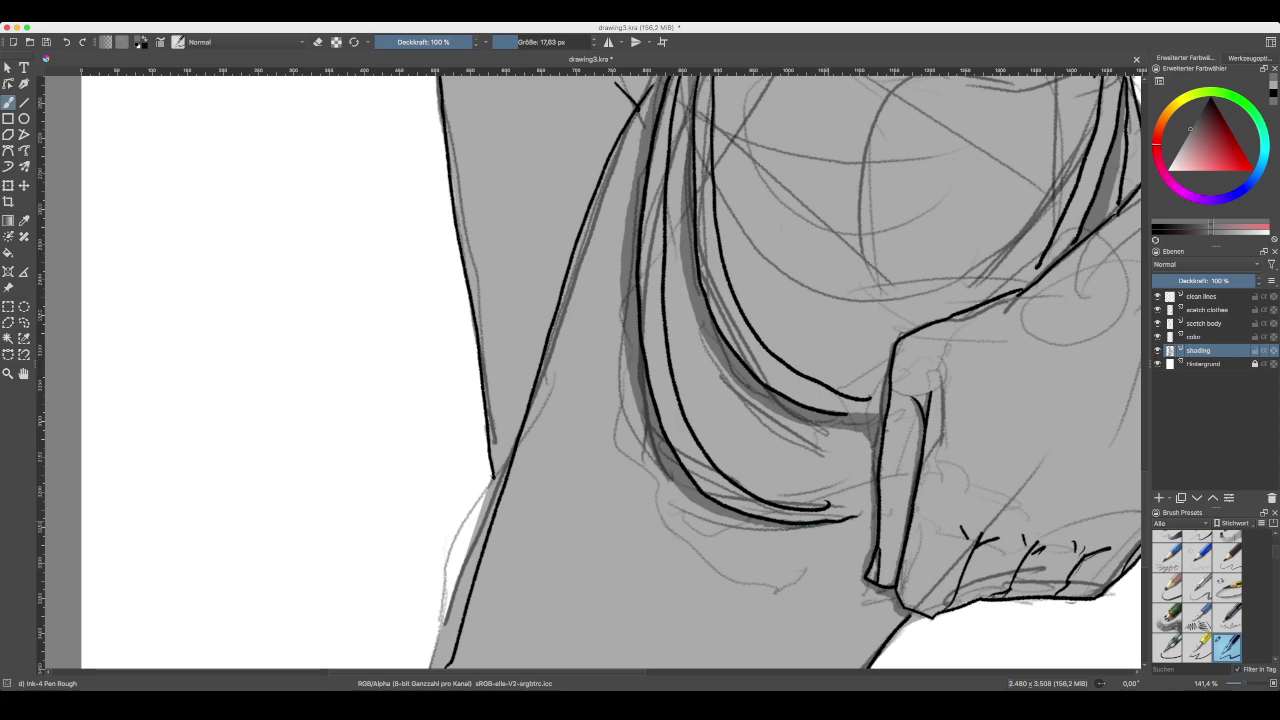
mouse_move(824, 526)
left_mouse_down()
mouse_move(738, 526)
mouse_move(694, 506)
left_mouse_up()
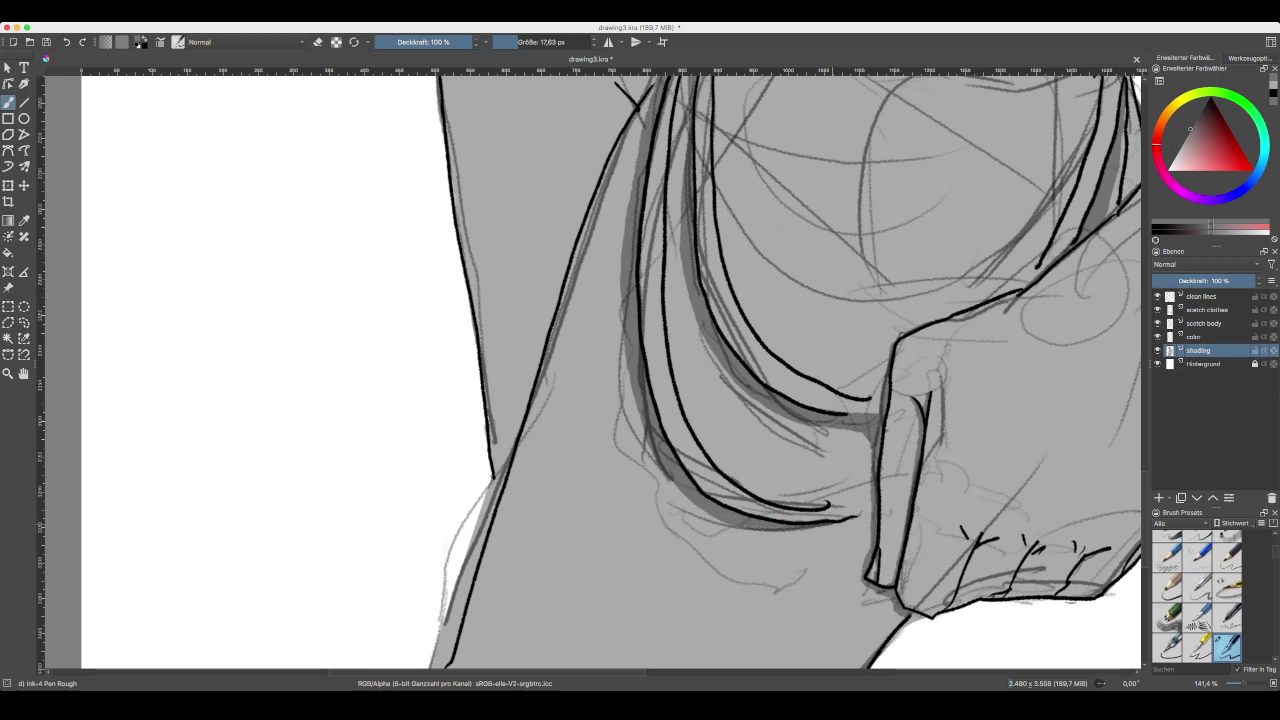
- Carry the outer strap's shadow to the thumb and widen the dark grey shading along the thumb's outer edge
mouse_move(773, 543)
left_mouse_down()
mouse_move(640, 482)
mouse_move(694, 463)
left_mouse_up()
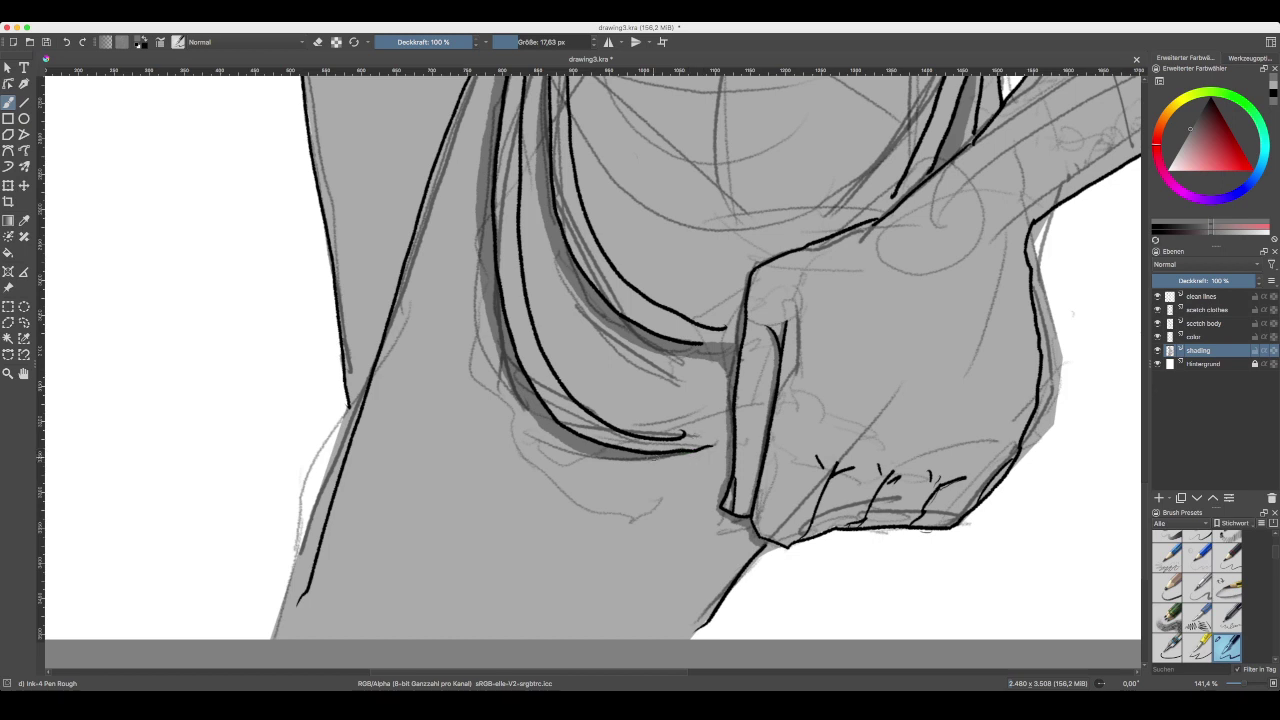
left_click_drag(660, 453, 727, 468)
left_click_drag(722, 442, 726, 380)
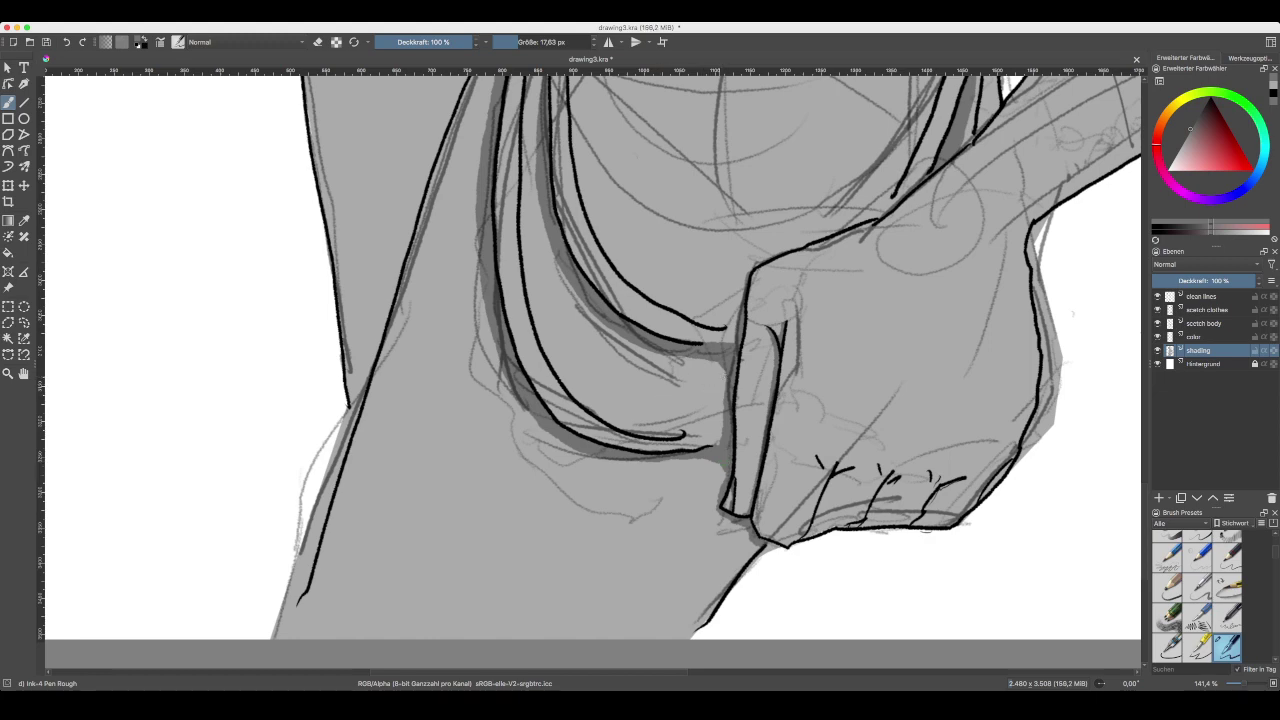
key("ctrl+minus")
key("ctrl+minus")
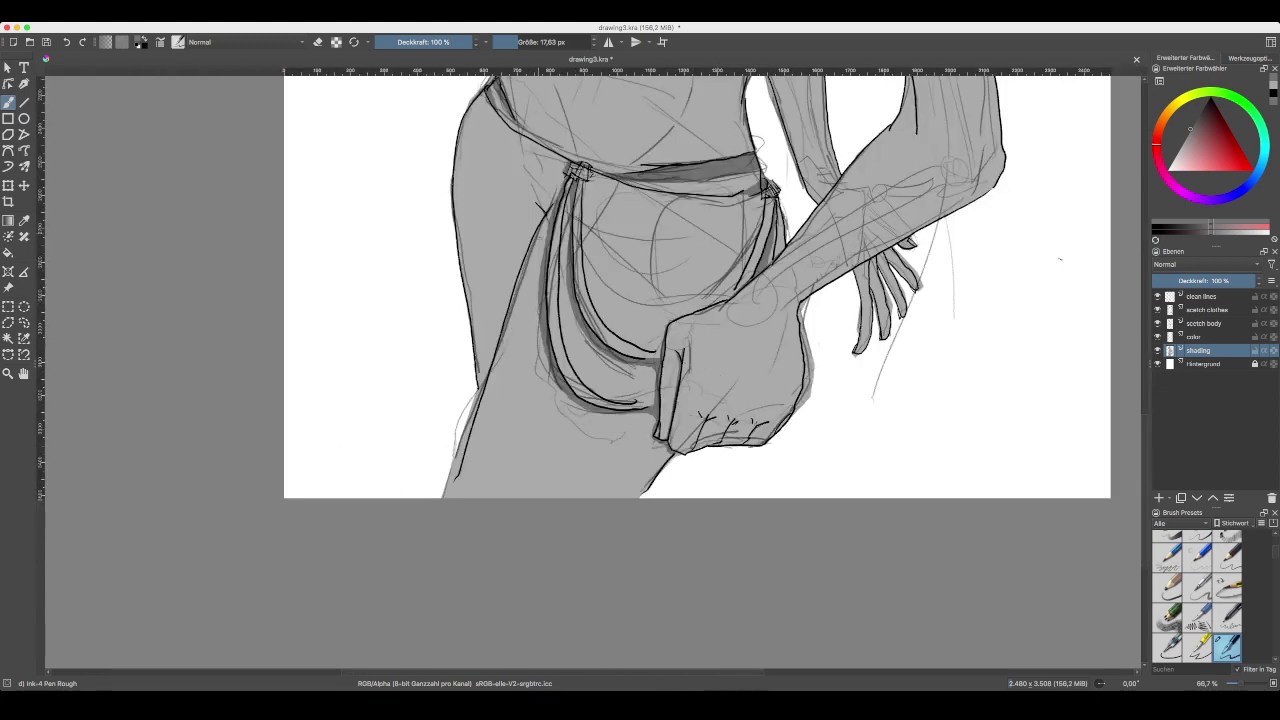
- Start a Bezier curve selection at the garment slit's notch and fit its first curve along the slit's edge line down the thigh
key("ctrl+plus")
key("ctrl+plus")
key("ctrl+plus")
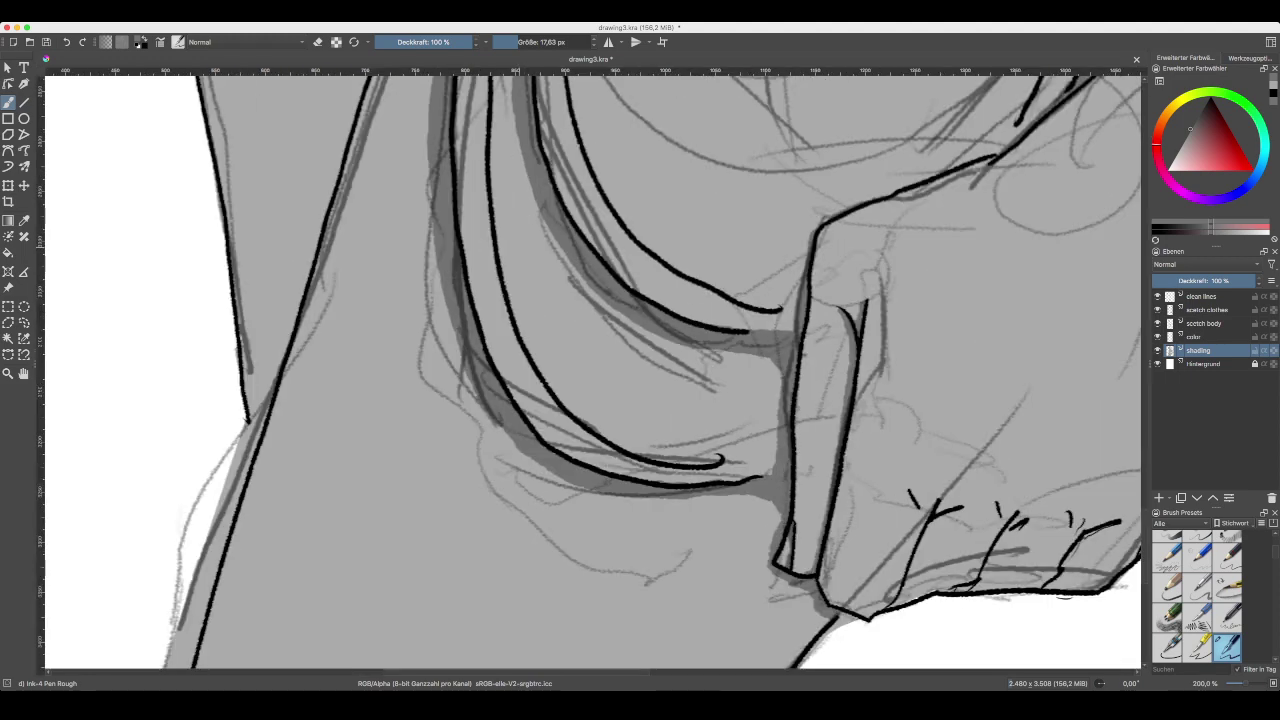
left_click_drag(516, 243, 680, 545)
scroll(719, 471, "left", 2)
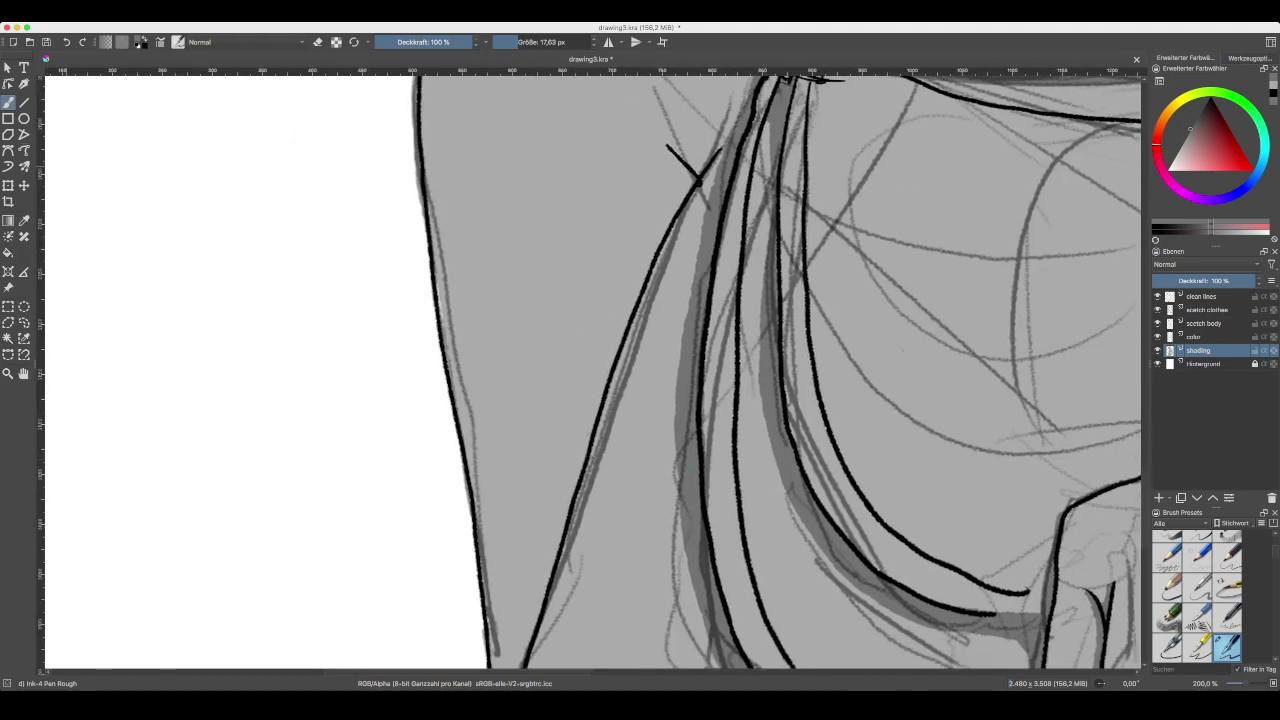
left_click(8, 354)
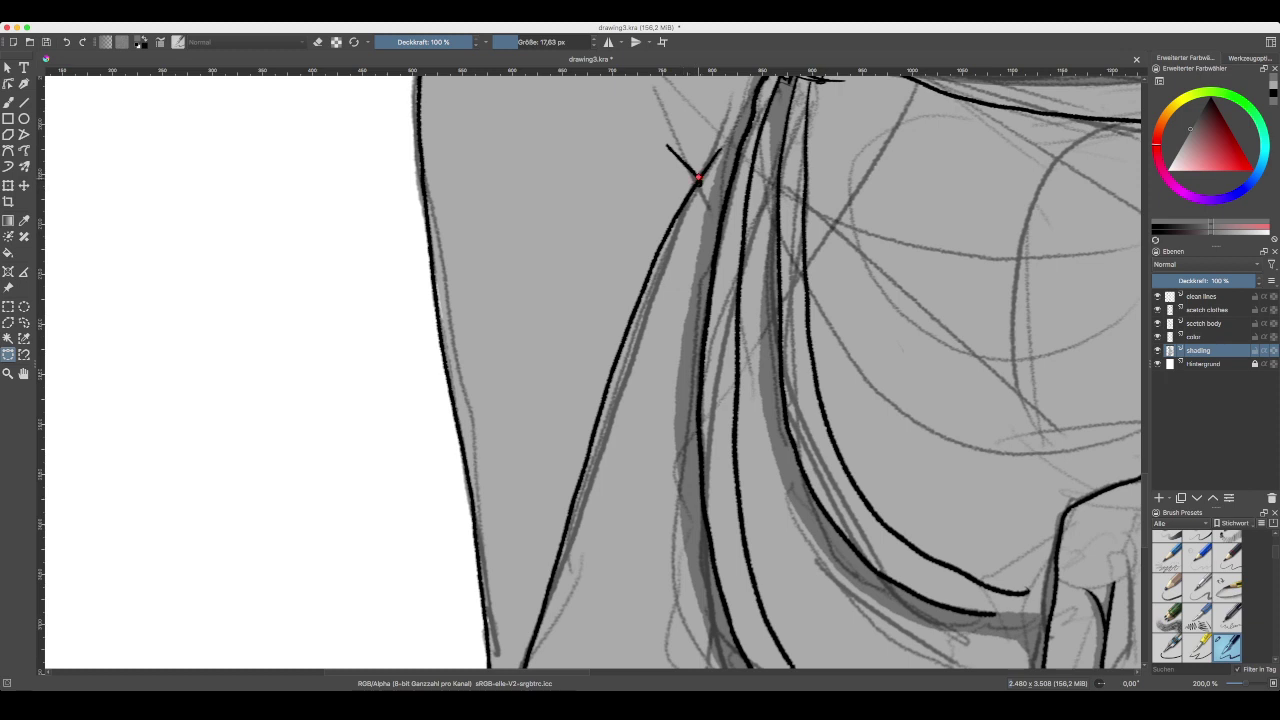
left_click(698, 177)
left_click_drag(551, 601, 628, 393)
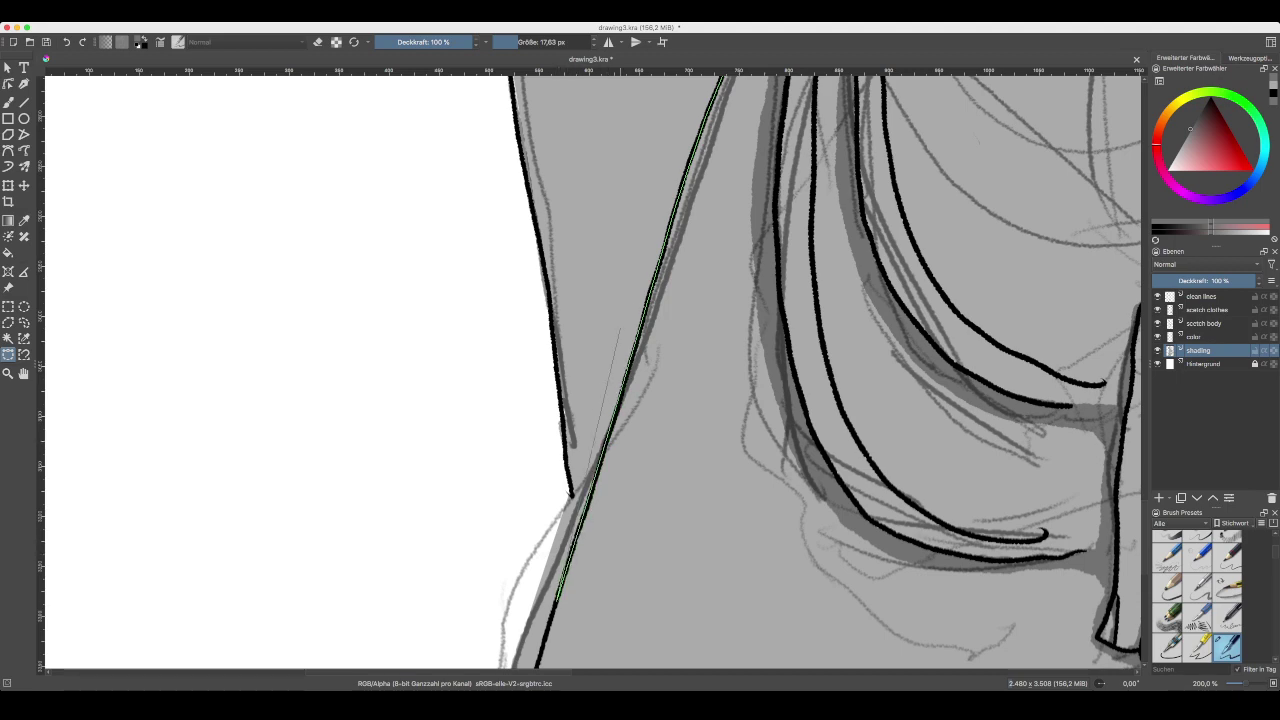
- Bow a return curve outward from the slit line across the hip and close the selection at the notch
scroll(557, 603, "up", 4)
scroll(557, 603, "right", 2)
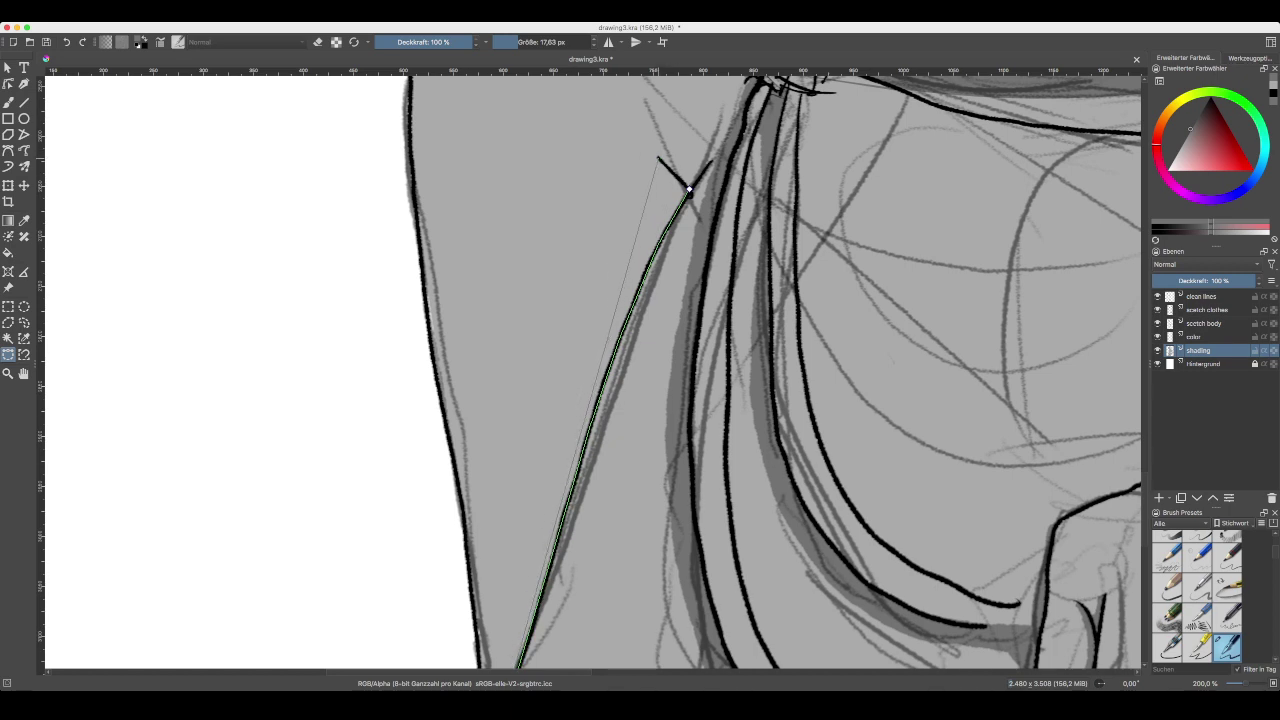
scroll(689, 189, "down", 3)
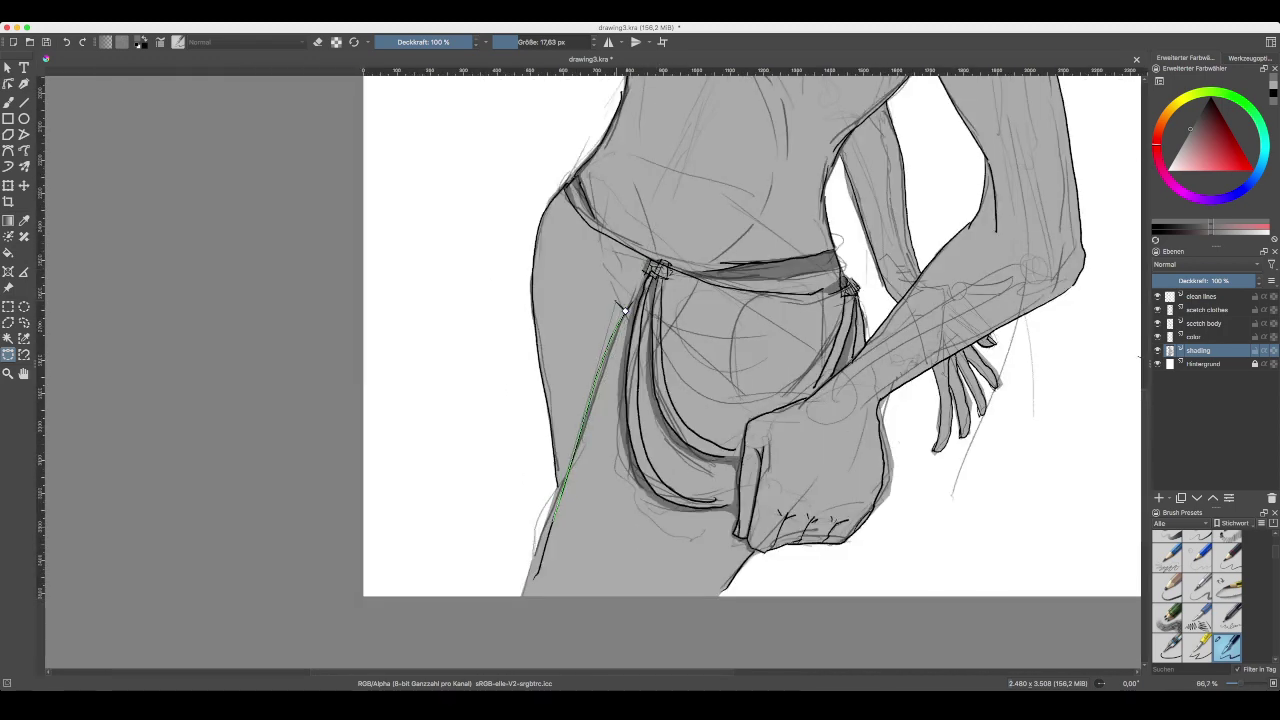
scroll(624, 311, "up", 1)
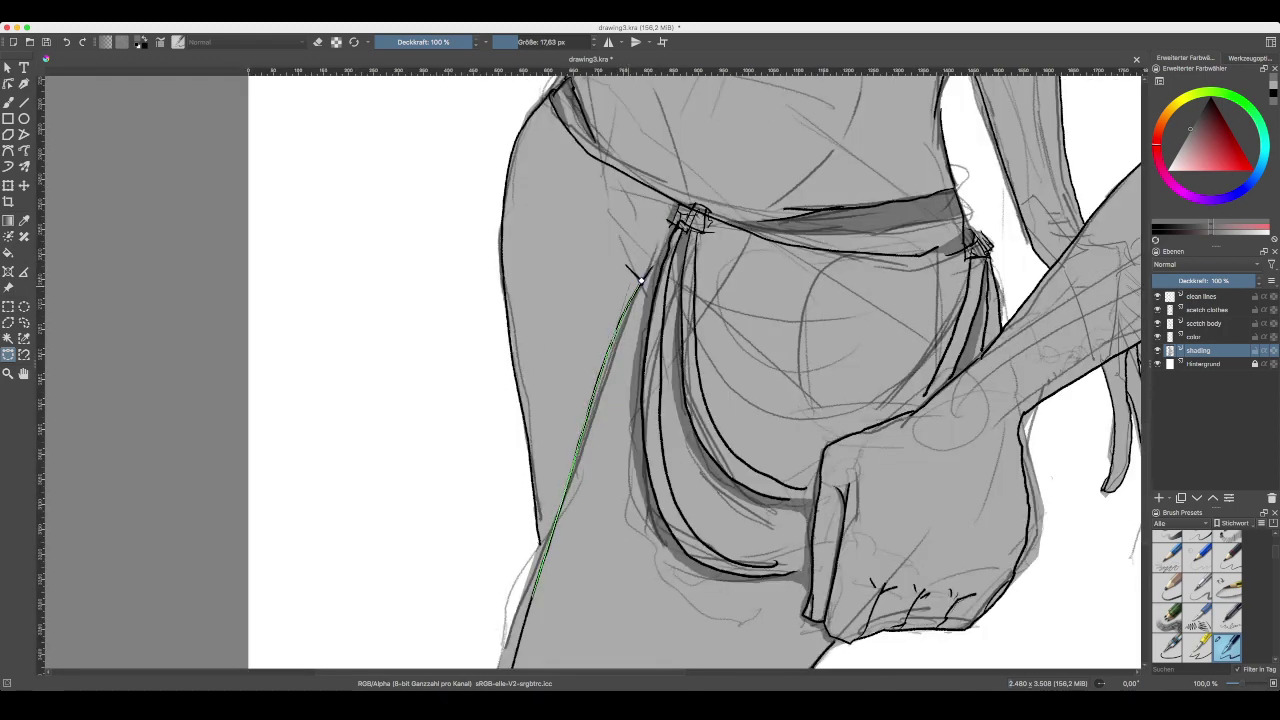
left_click_drag(657, 240, 661, 232)
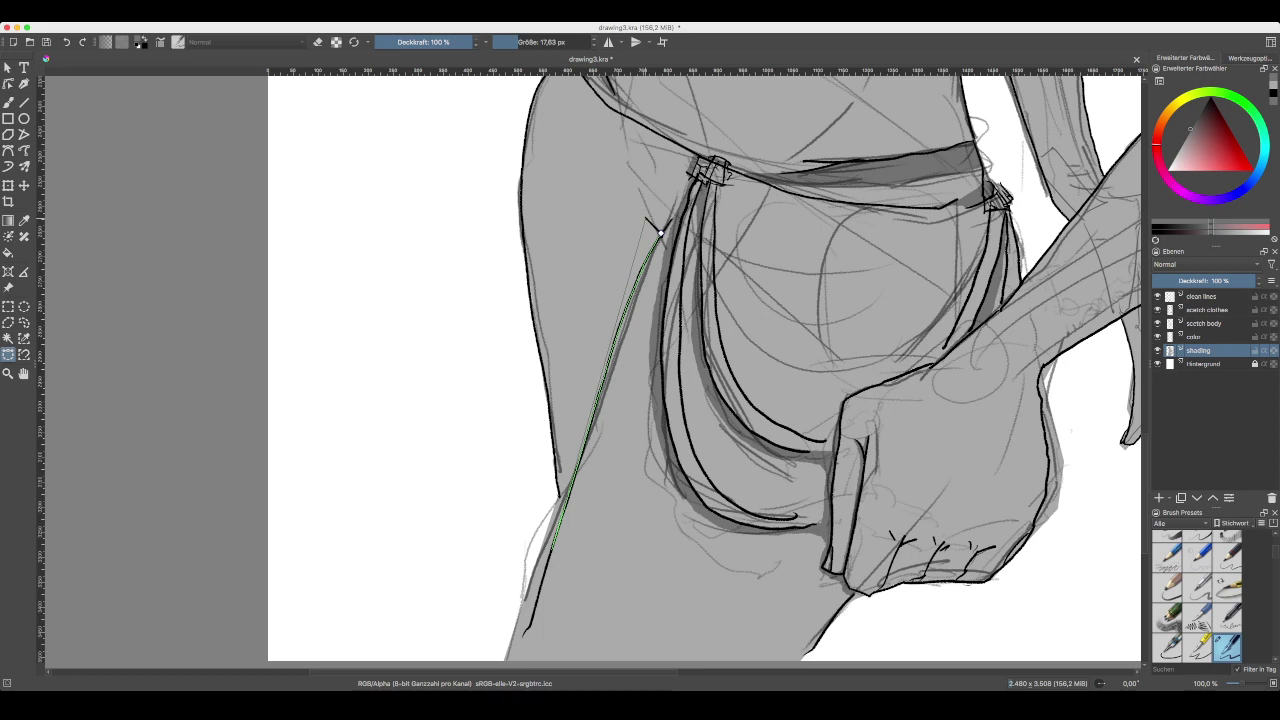
left_click_drag(645, 218, 587, 309)
scroll(660, 233, "up", 4)
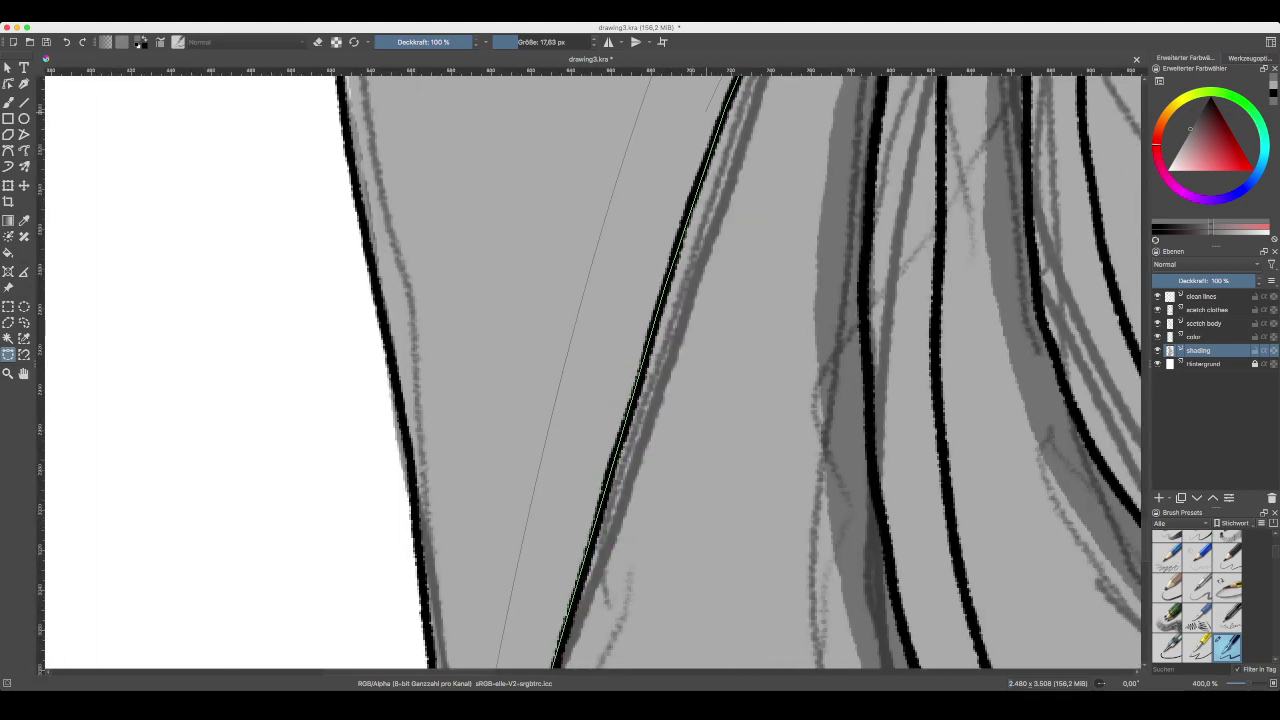
scroll(725, 199, "up", 3)
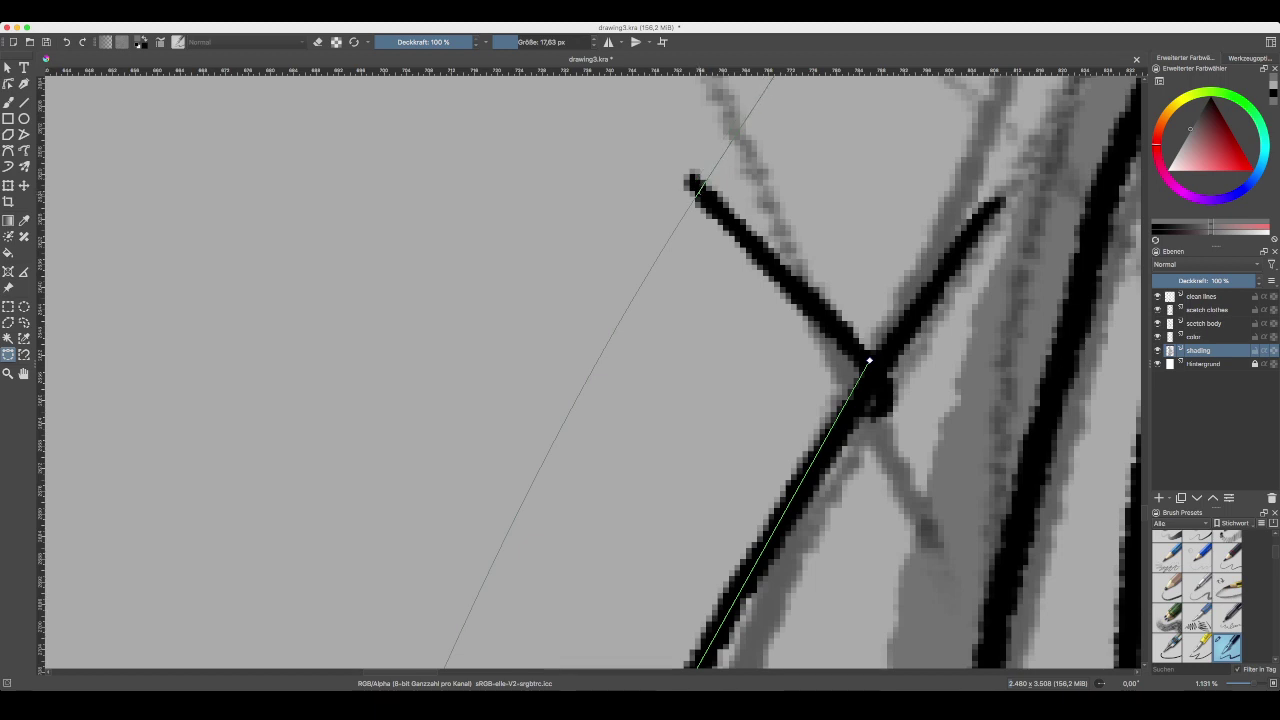
double_click(869, 360)
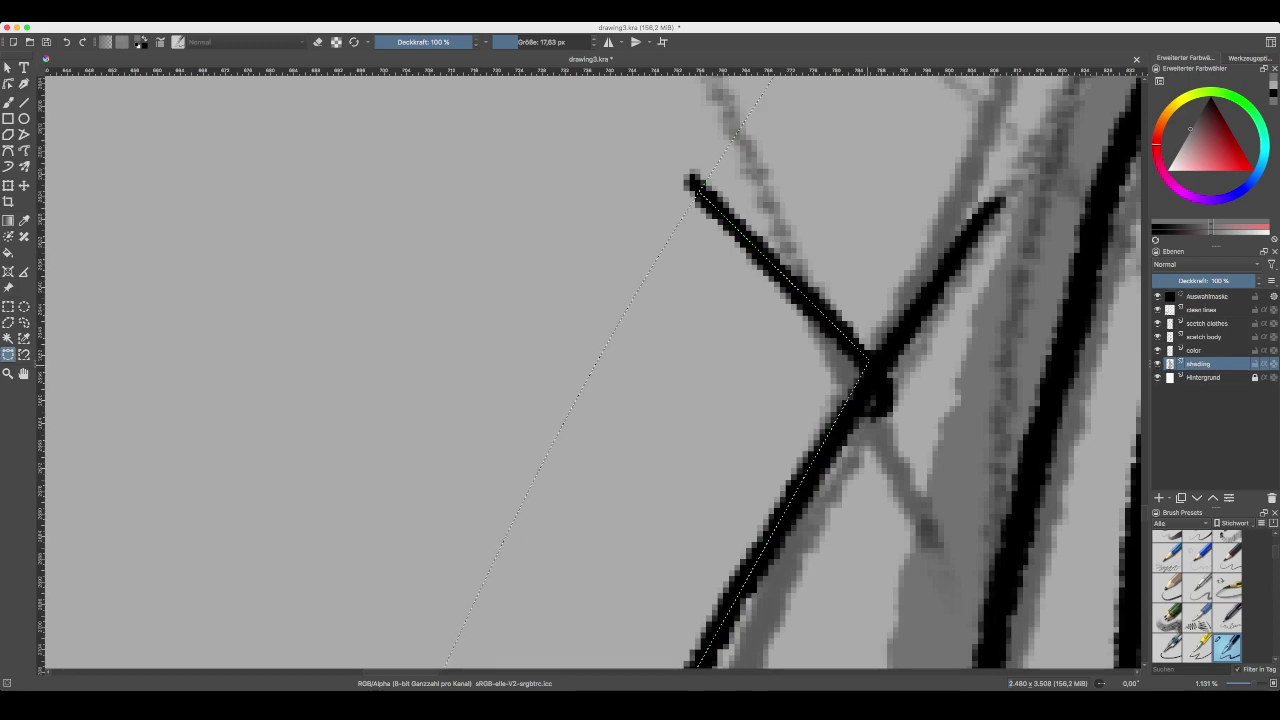
- Fill the selected crescent beside the garment's slit line with dark grey on the shading layer
scroll(593, 372, "down", 3)
key("minus")
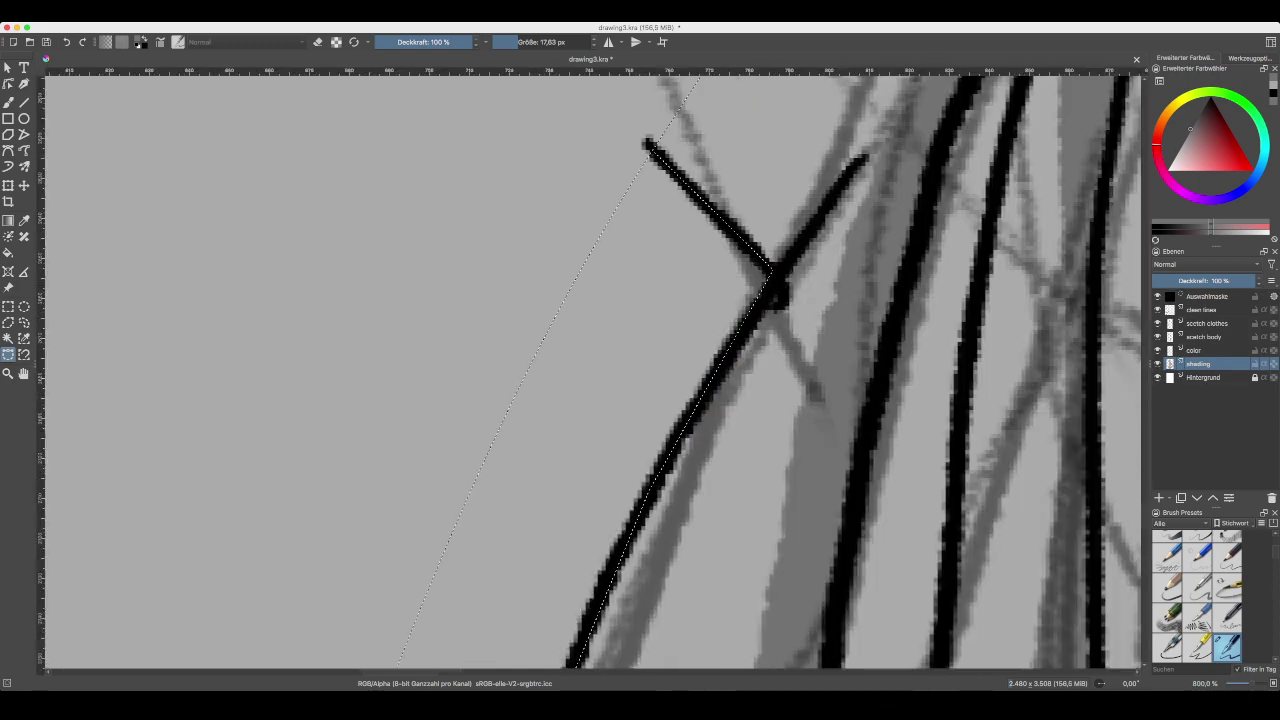
key("minus")
key("minus")
key("minus")
key("minus")
left_click(8, 253)
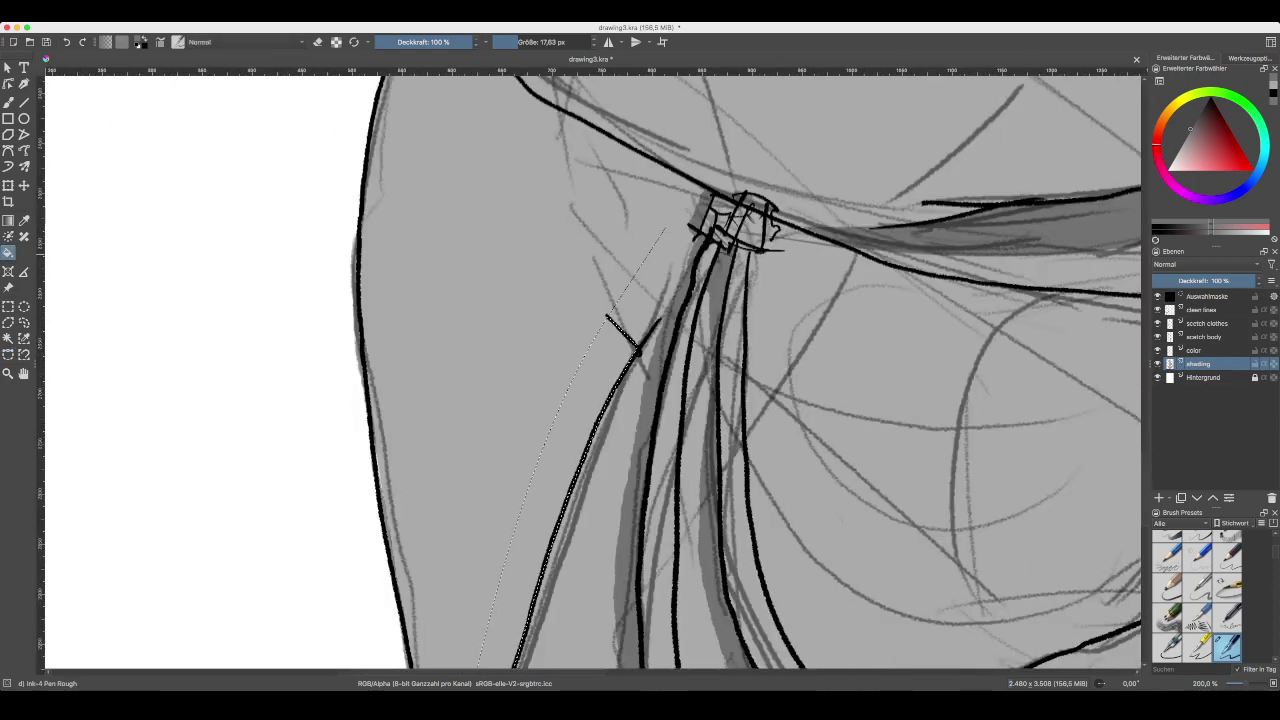
left_click(550, 490)
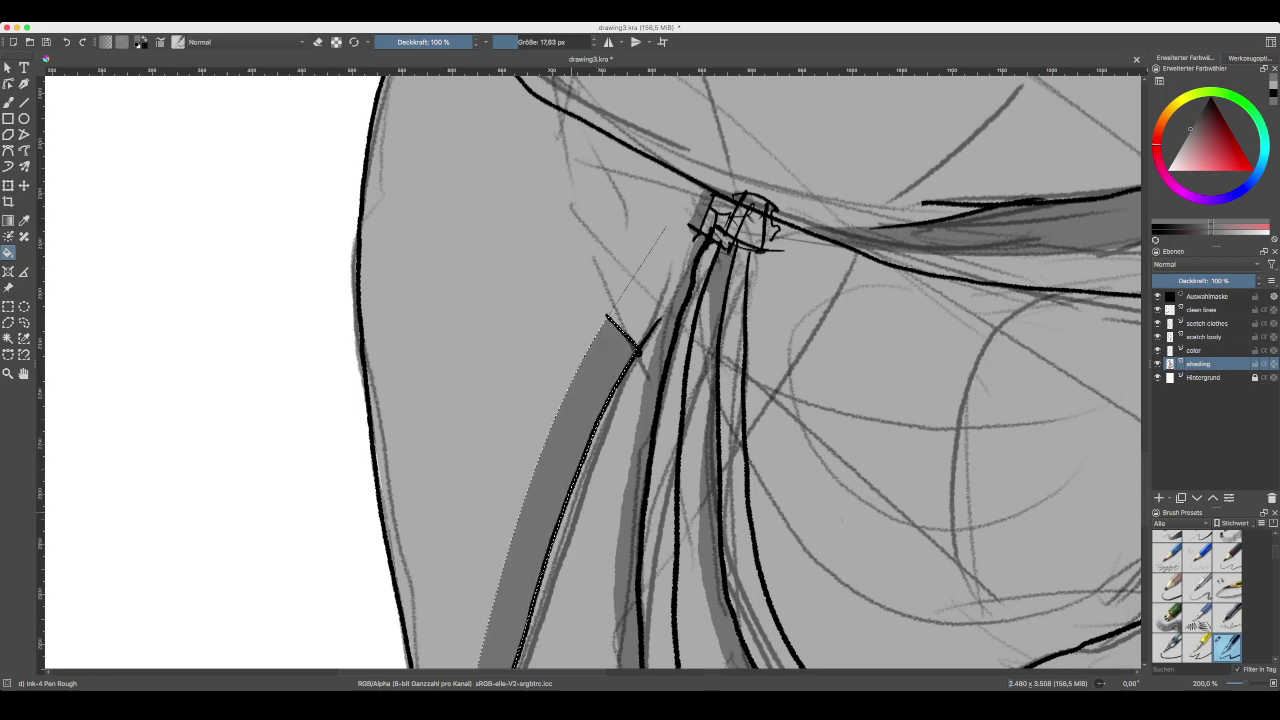
left_click_drag(572, 512, 634, 236)
key("minus")
key("minus")
key("minus")
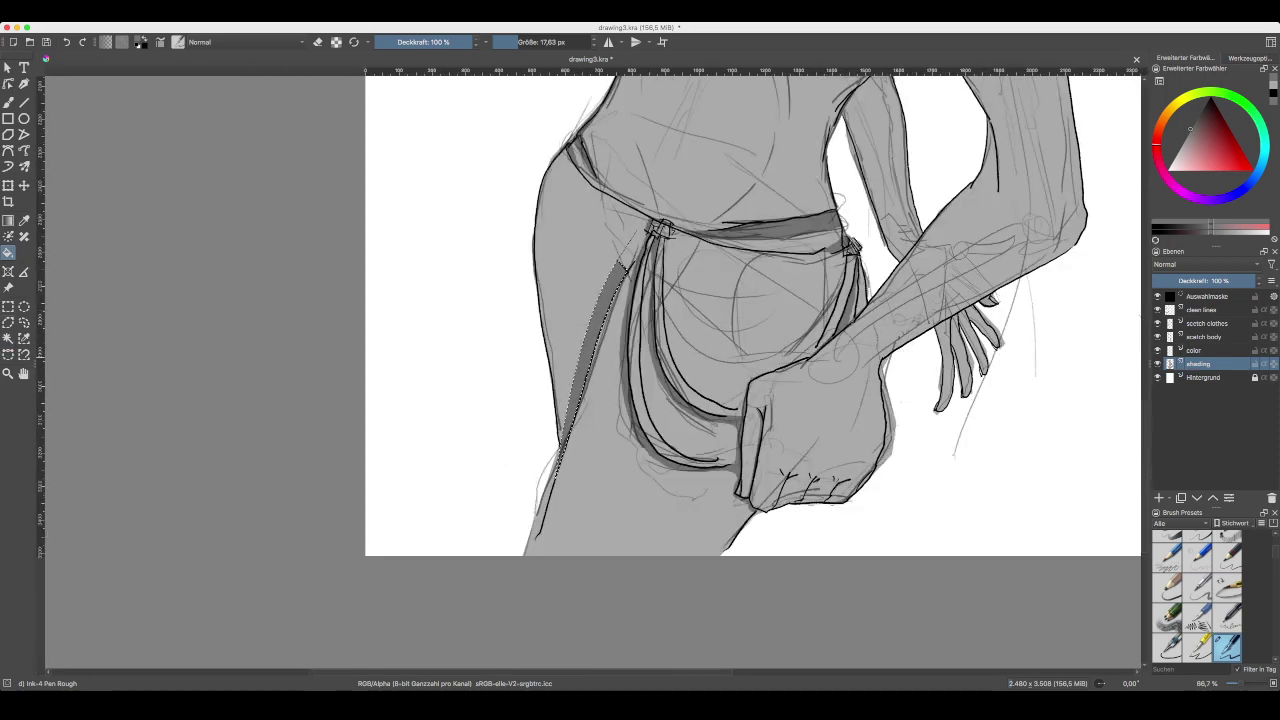
- Clear the current selection and outline a shadow area with the Bezier selection on the inner thigh below the fist
left_click(8, 354)
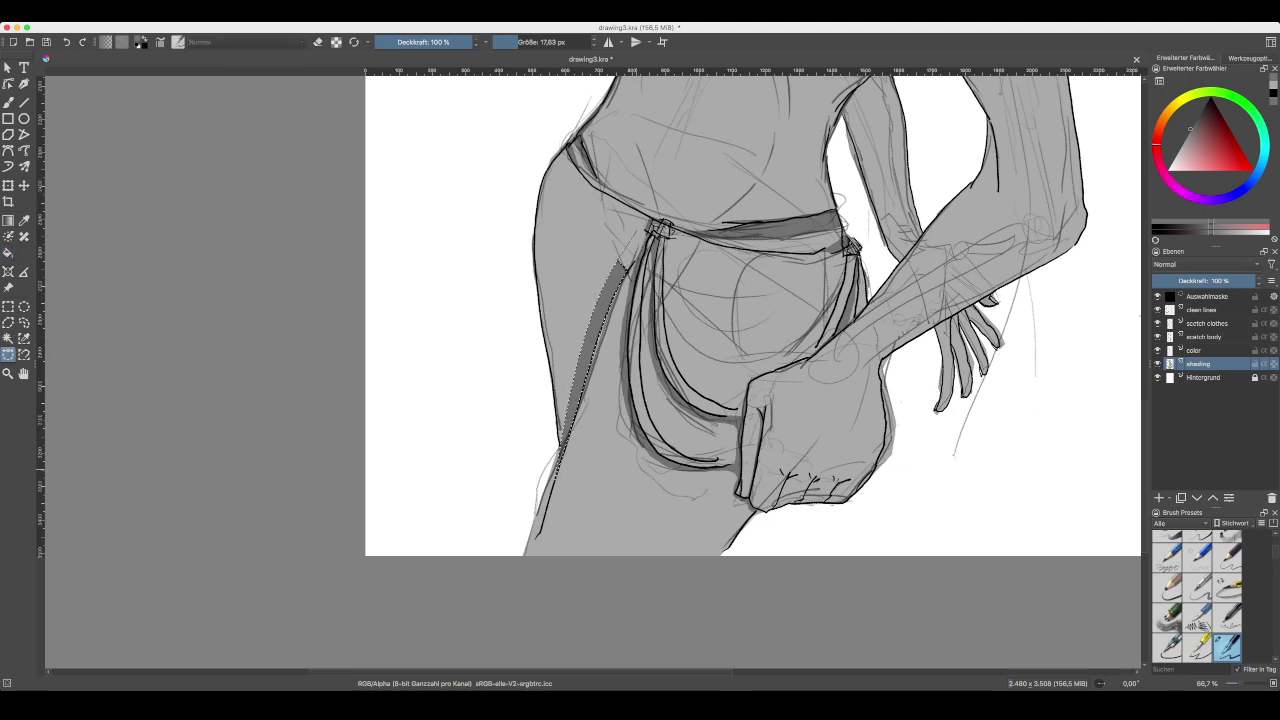
key("ctrl+shift+a")
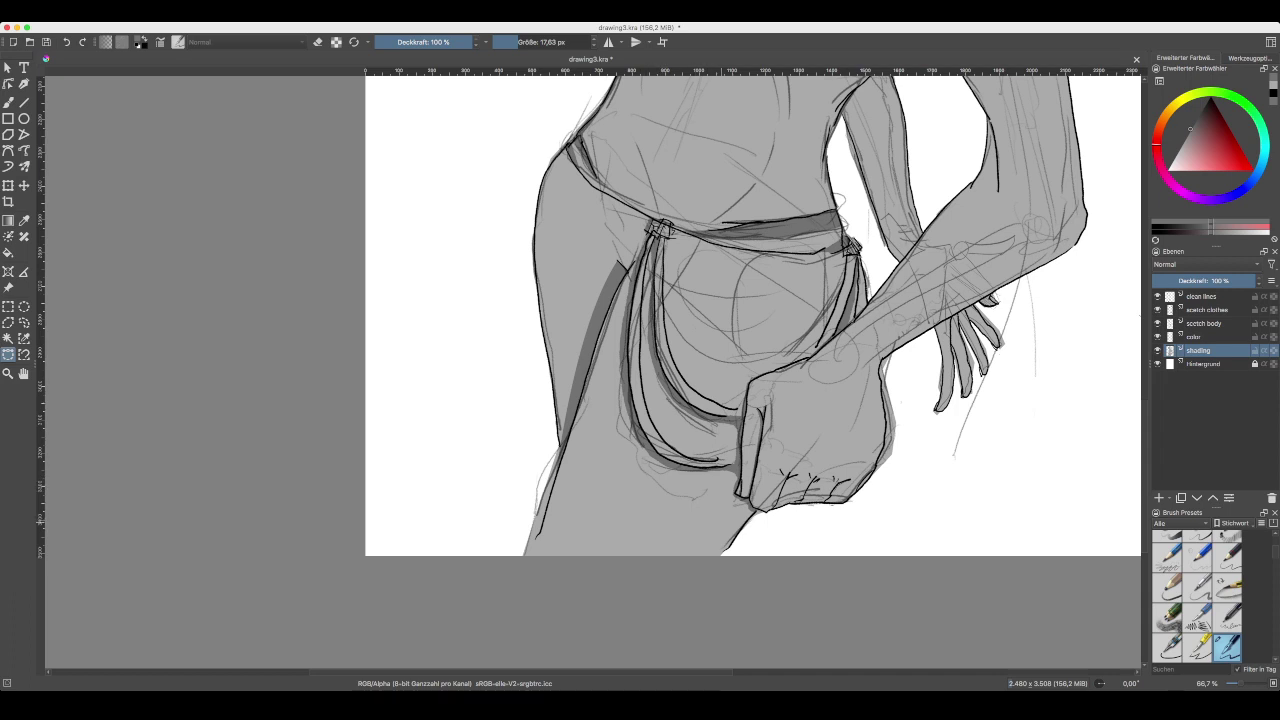
key("ctrl+plus")
key("ctrl+plus")
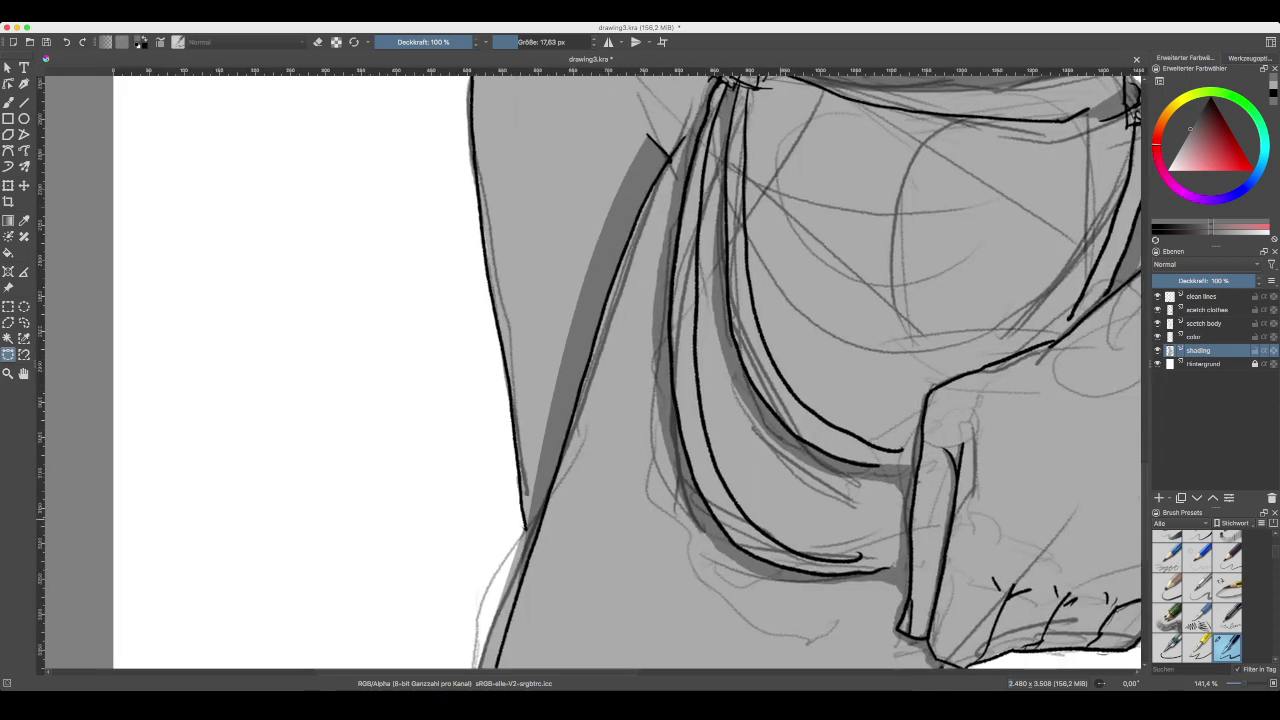
scroll(593, 372, "down", 5)
scroll(593, 372, "right", 3)
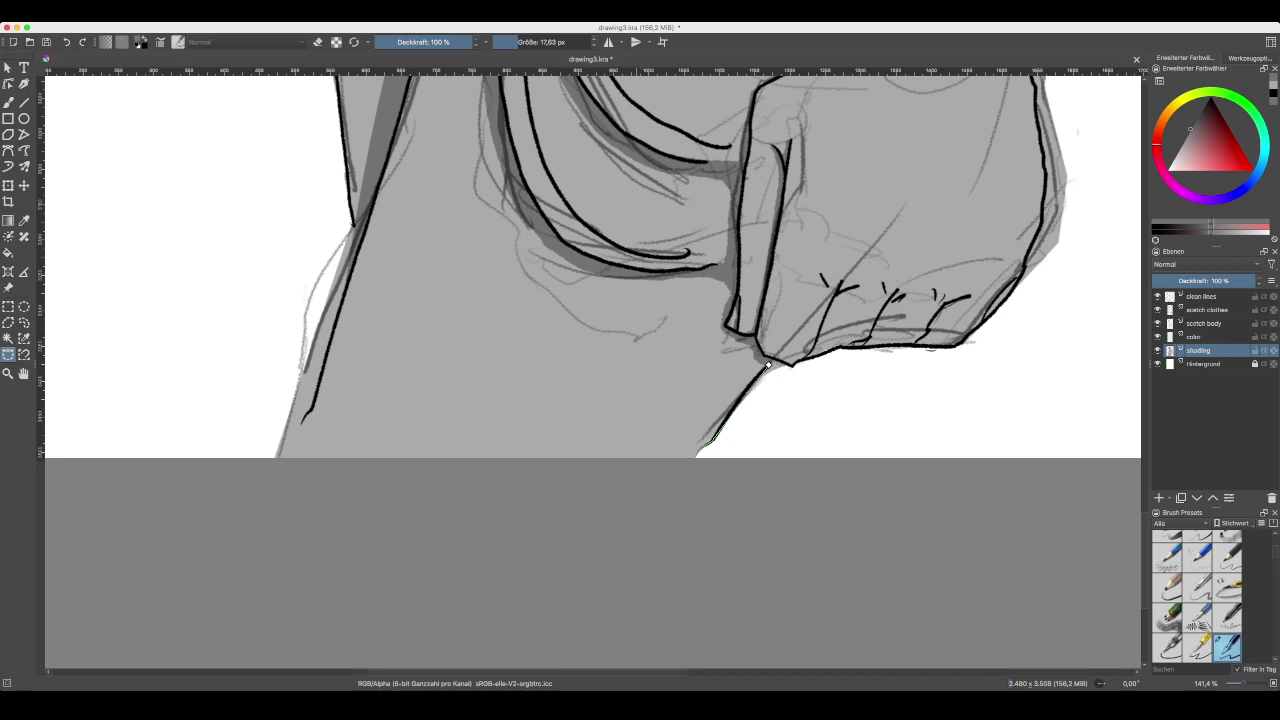
left_click(655, 460)
left_click(769, 364)
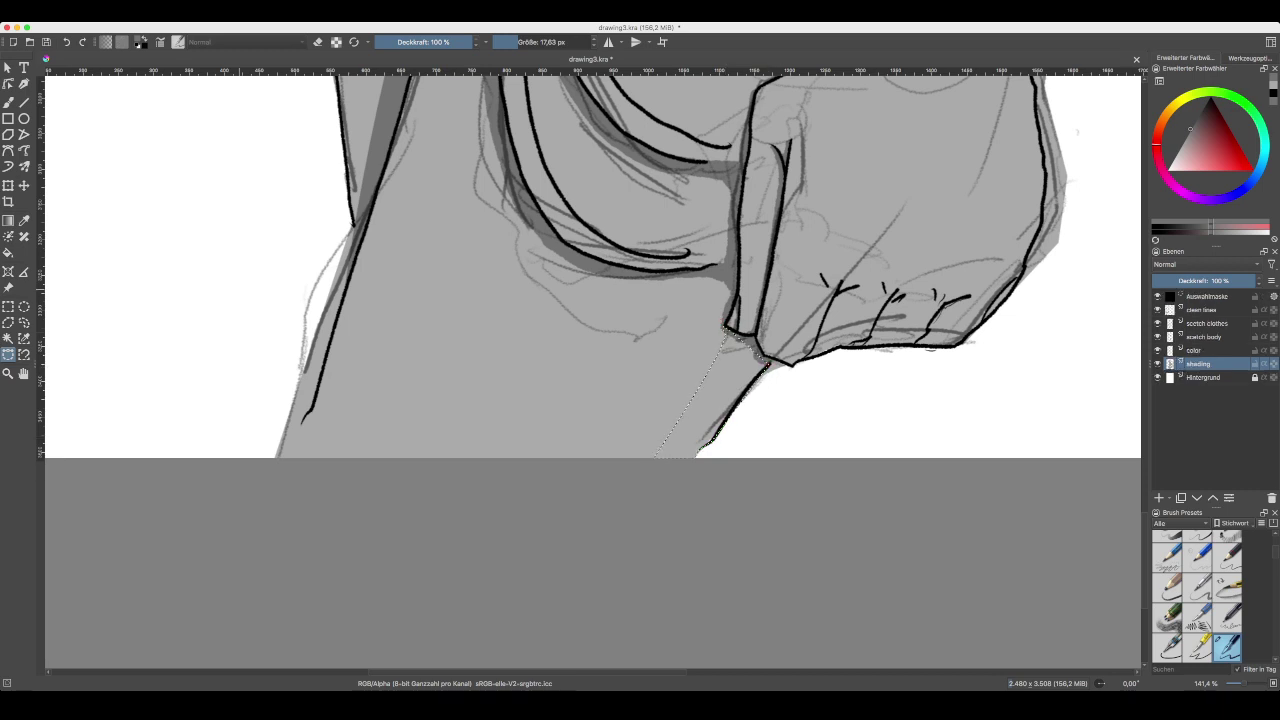
- Fill the selected thigh area with the dark grey shadow colour on the shading layer and clear the selection
key("f")
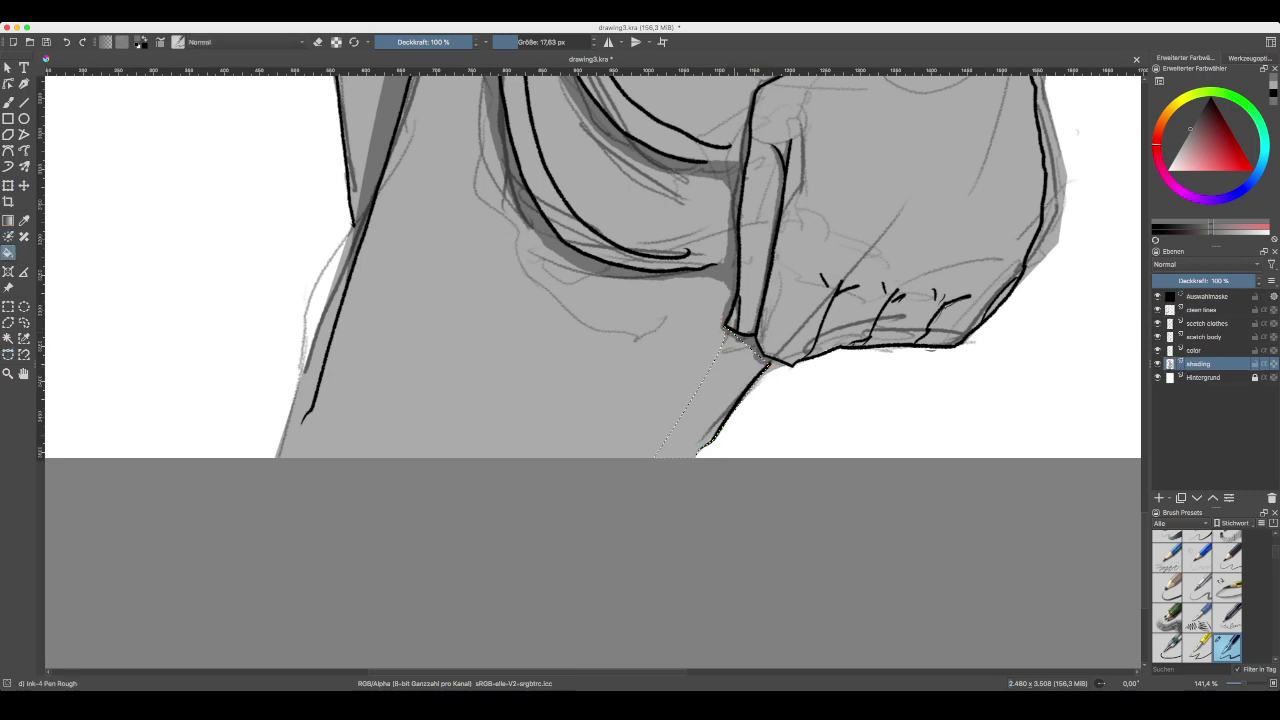
left_click(697, 419)
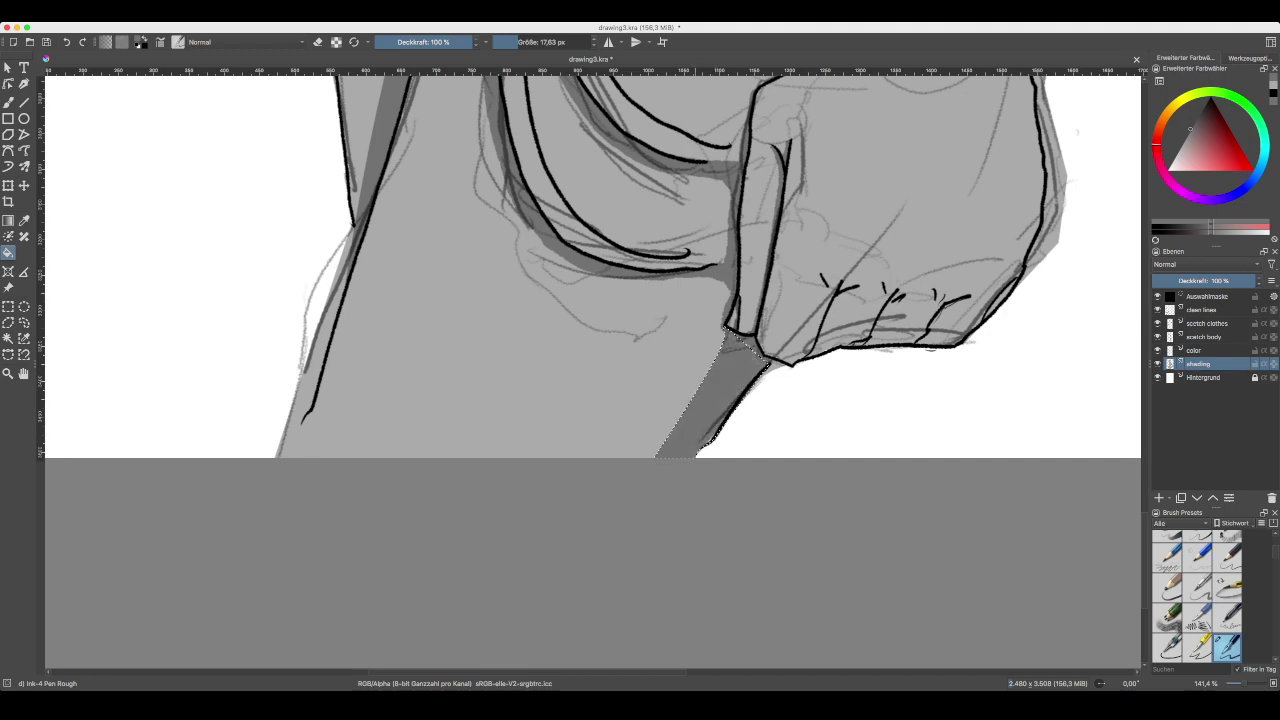
key("ctrl+r")
left_click(8, 355)
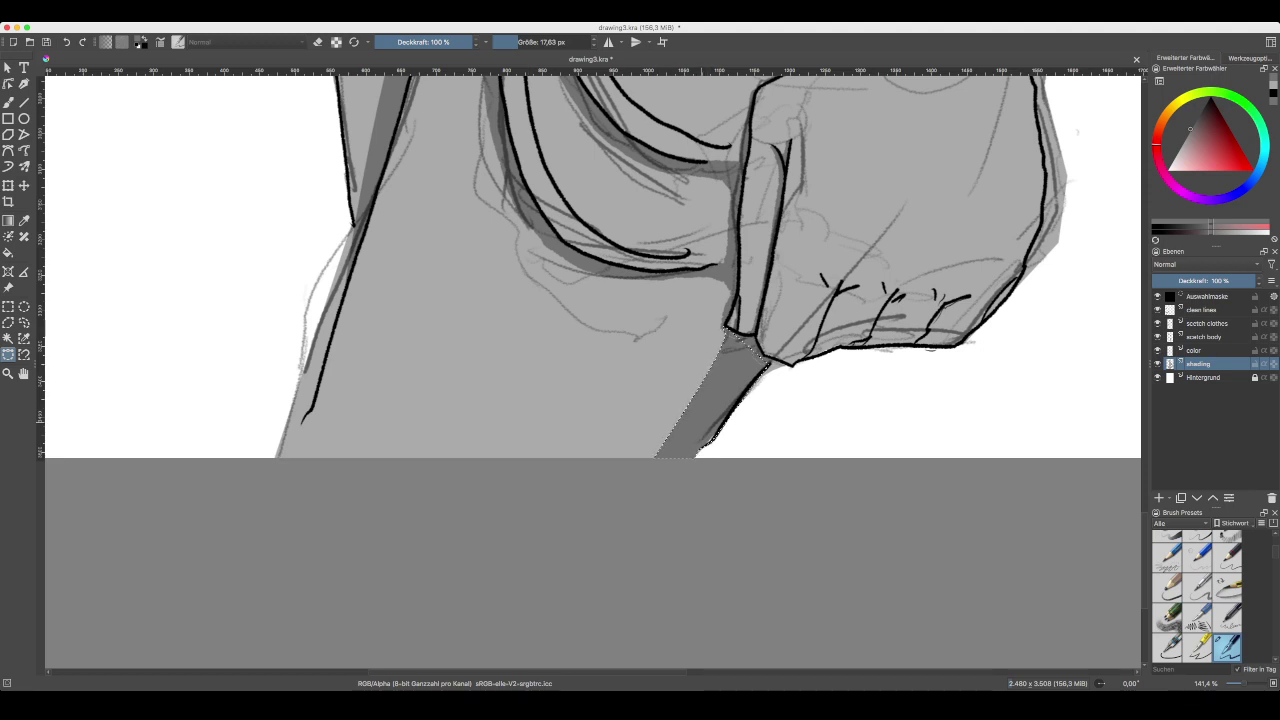
key("ctrl+shift+a")
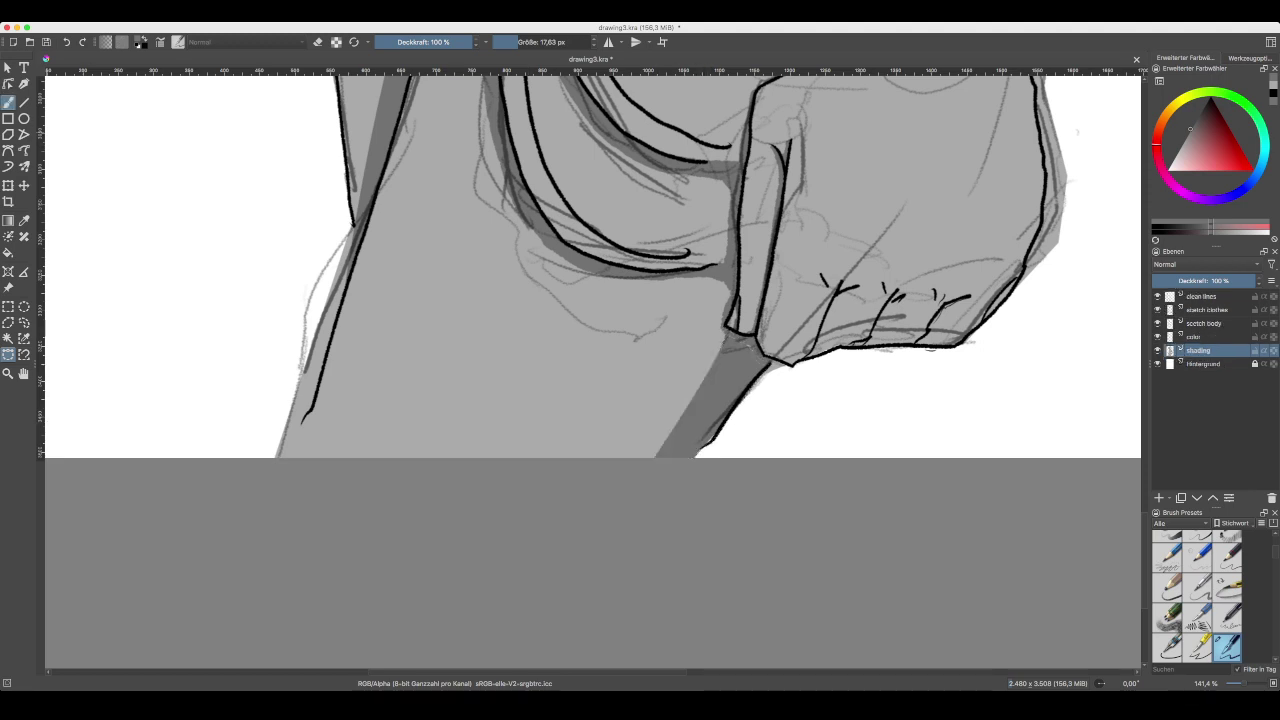
- Switch to the freehand brush and set its size to 7 px
key("b")
left_click(552, 42)
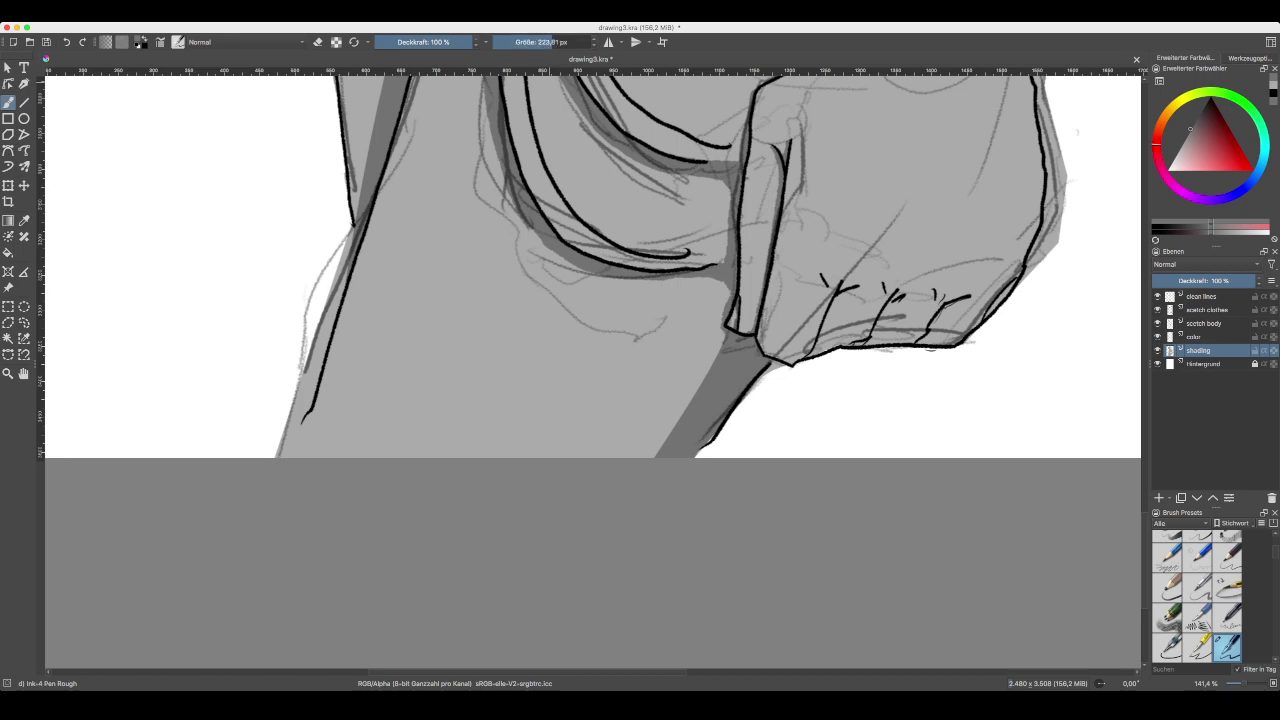
key("bracketleft")
key("bracketleft")
key("bracketleft")
key("bracketleft")
key("bracketleft")
key("bracketleft")
key("bracketleft")
key("bracketleft")
key("bracketleft")
key("bracketleft")
mouse_move(514, 42)
left_mouse_down()
mouse_move(503, 42)
mouse_move(515, 42)
left_mouse_up()
key("bracketleft")
key("bracketright")
left_click(594, 45)
left_click(594, 45)
key("bracketright")
left_click(545, 42)
type("44")
key("BackSpace")
key("BackSpace")
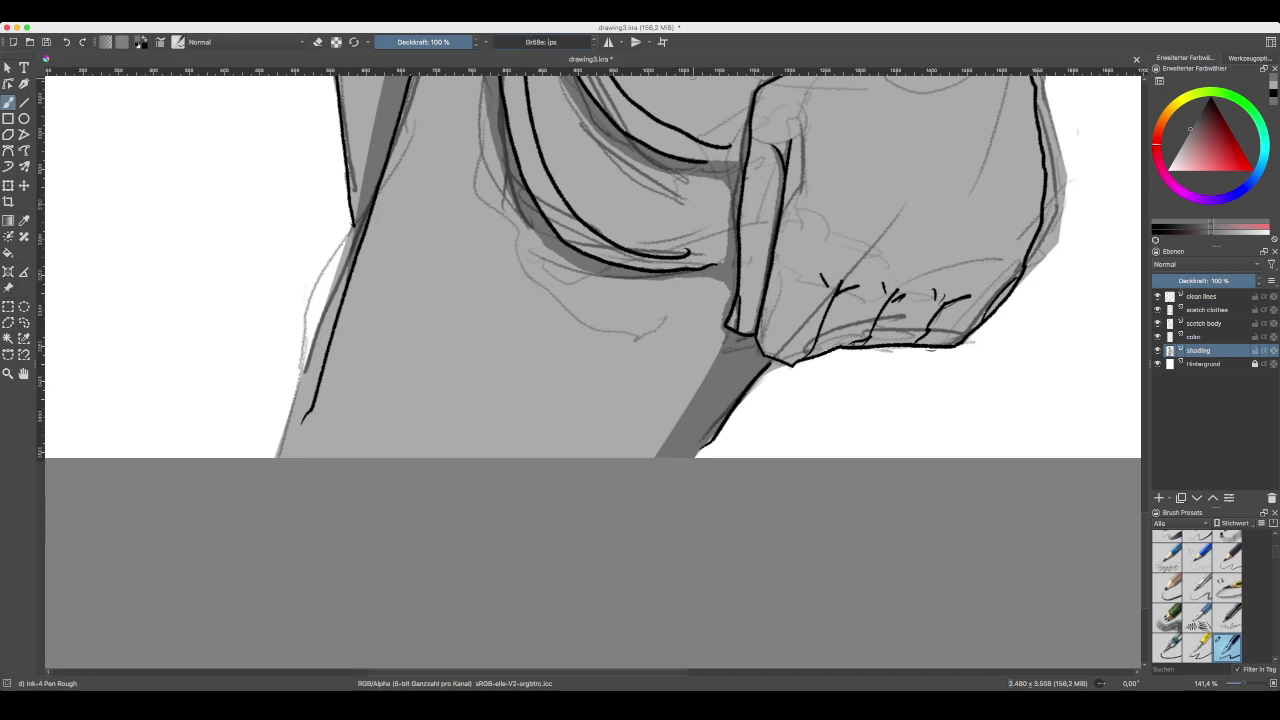
type("7")
key("Return")
- Paint a dark grey shadow on the lower part of the far shoulder, along the line where it meets the chest
left_click_drag(769, 412, 666, 435)
scroll(683, 459, "down", 2)
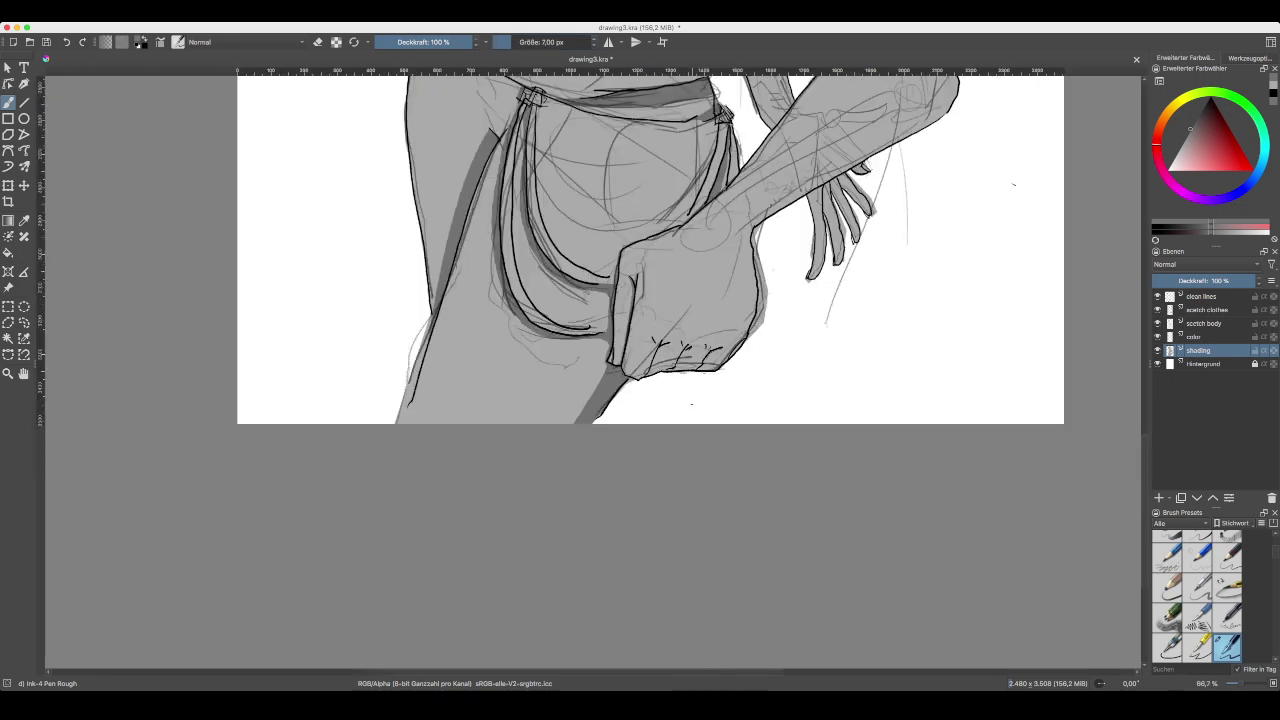
scroll(650, 300, "up", 4)
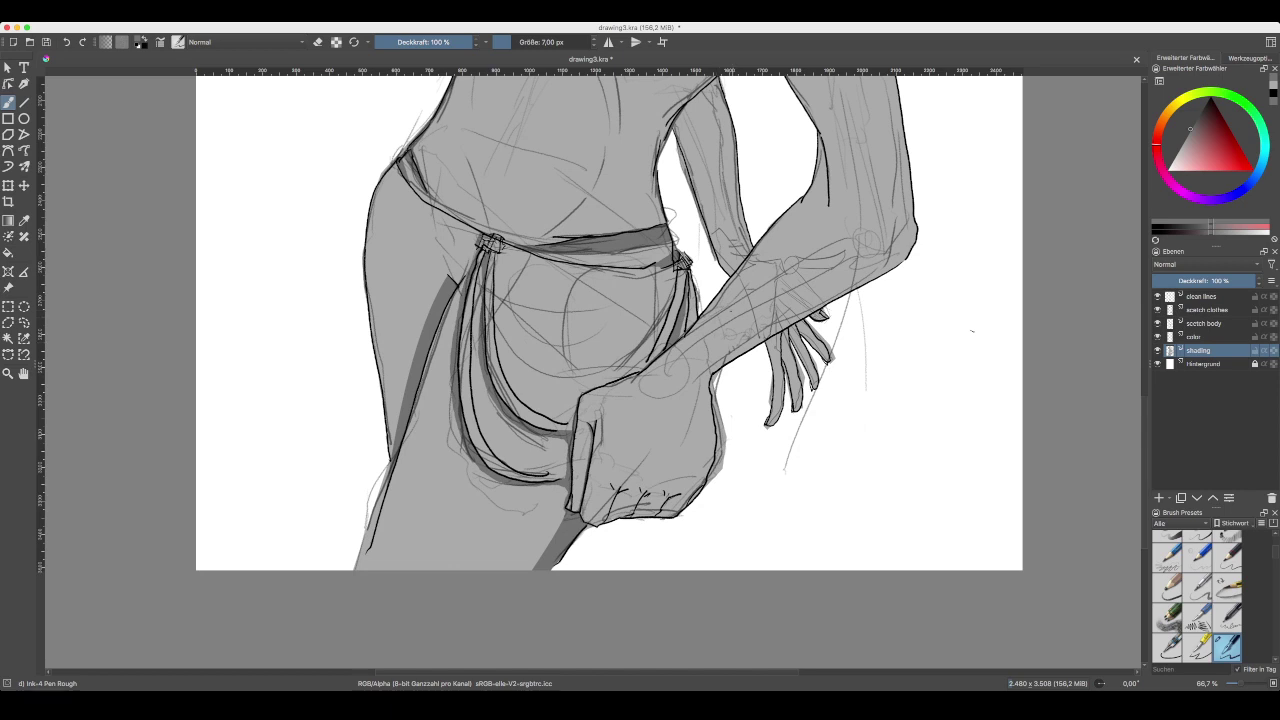
scroll(609, 320, "up", 5)
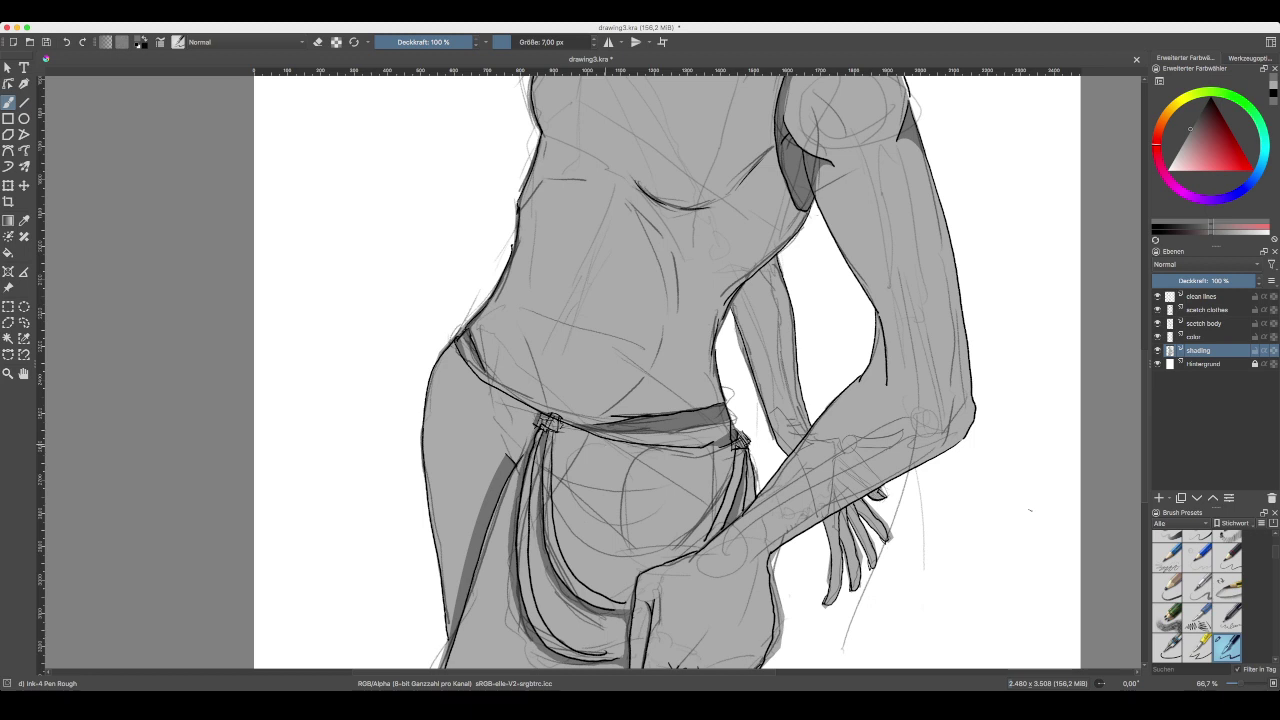
scroll(660, 370, "up", 8)
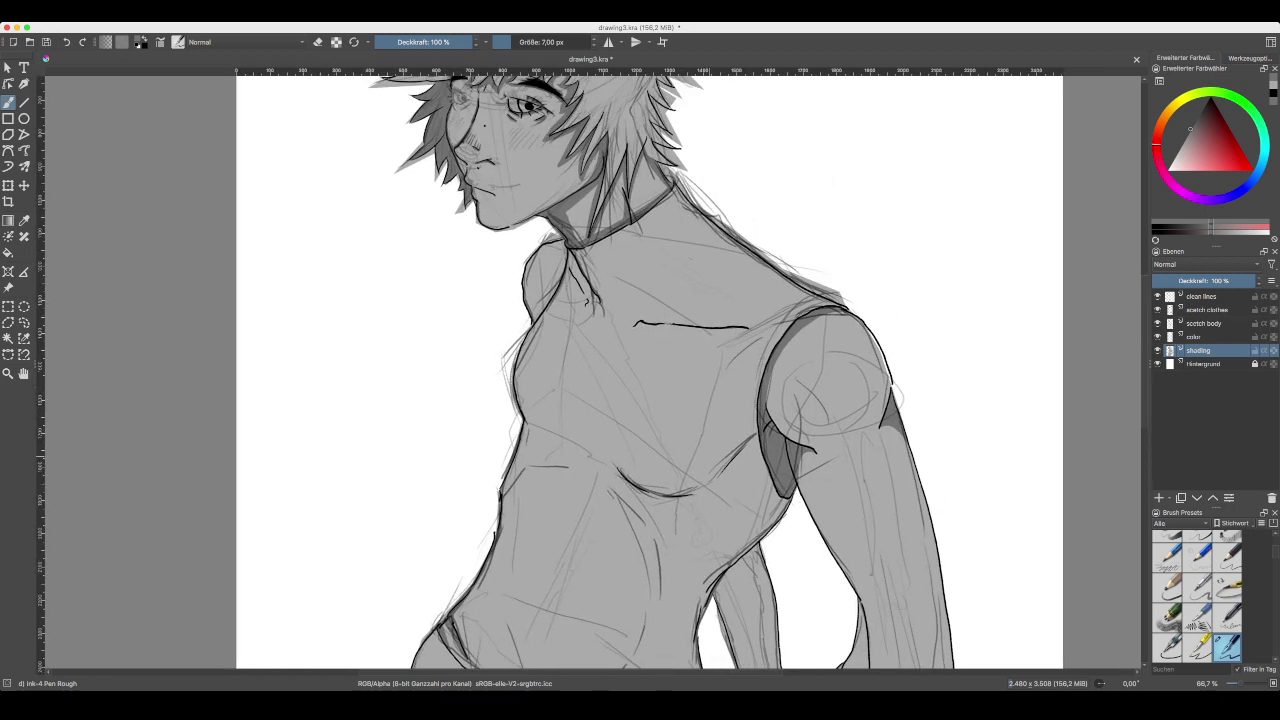
scroll(650, 370, "up", 2)
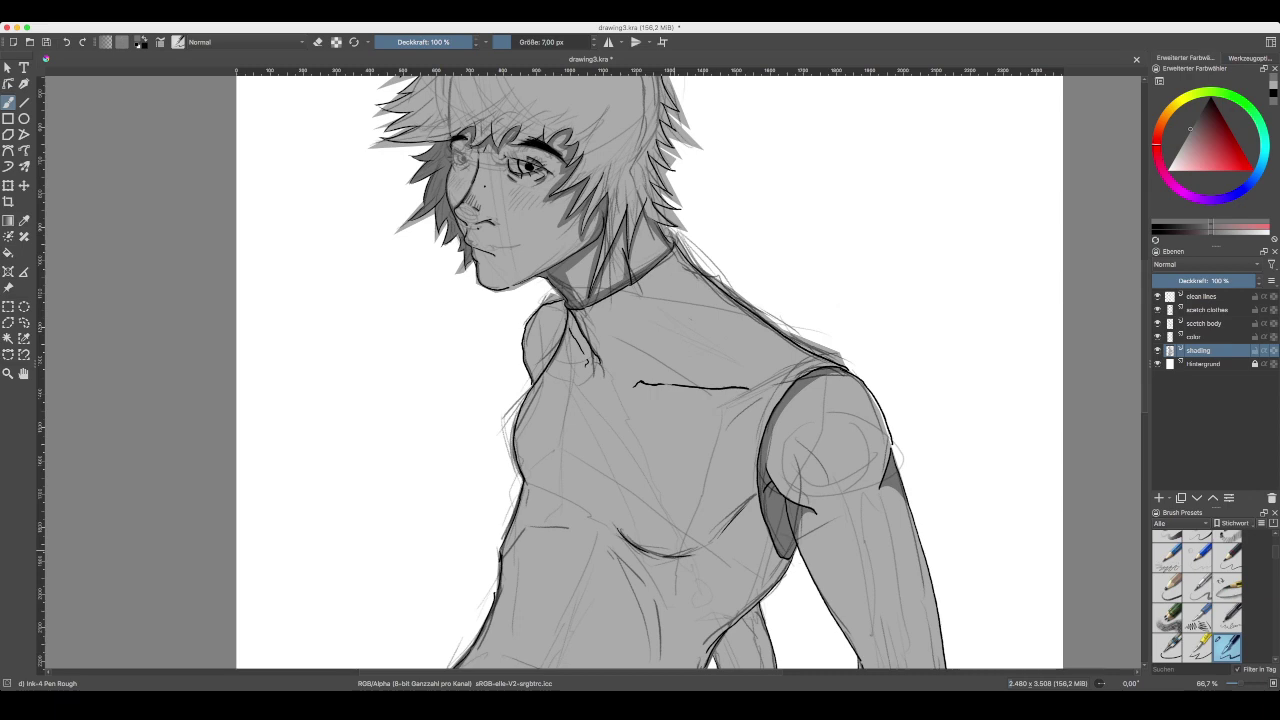
scroll(650, 370, "down", 8)
scroll(650, 370, "up", 7)
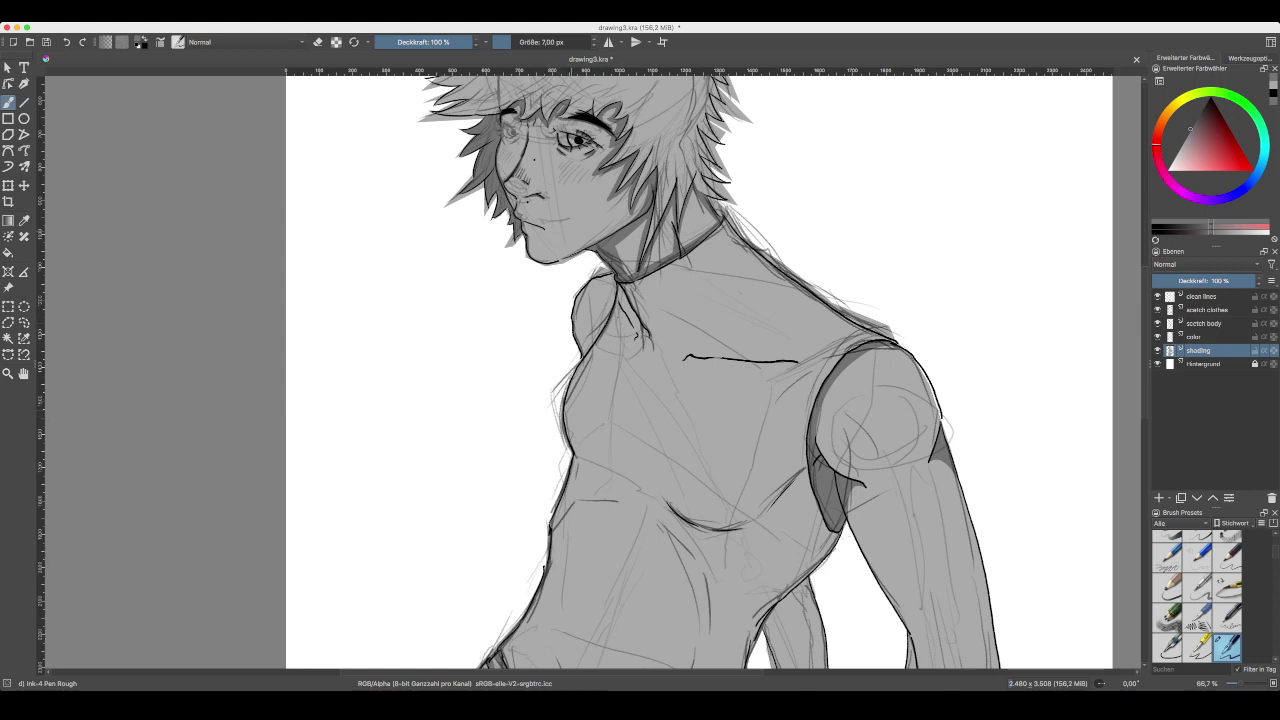
left_click_drag(593, 372, 650, 442)
key("super+plus")
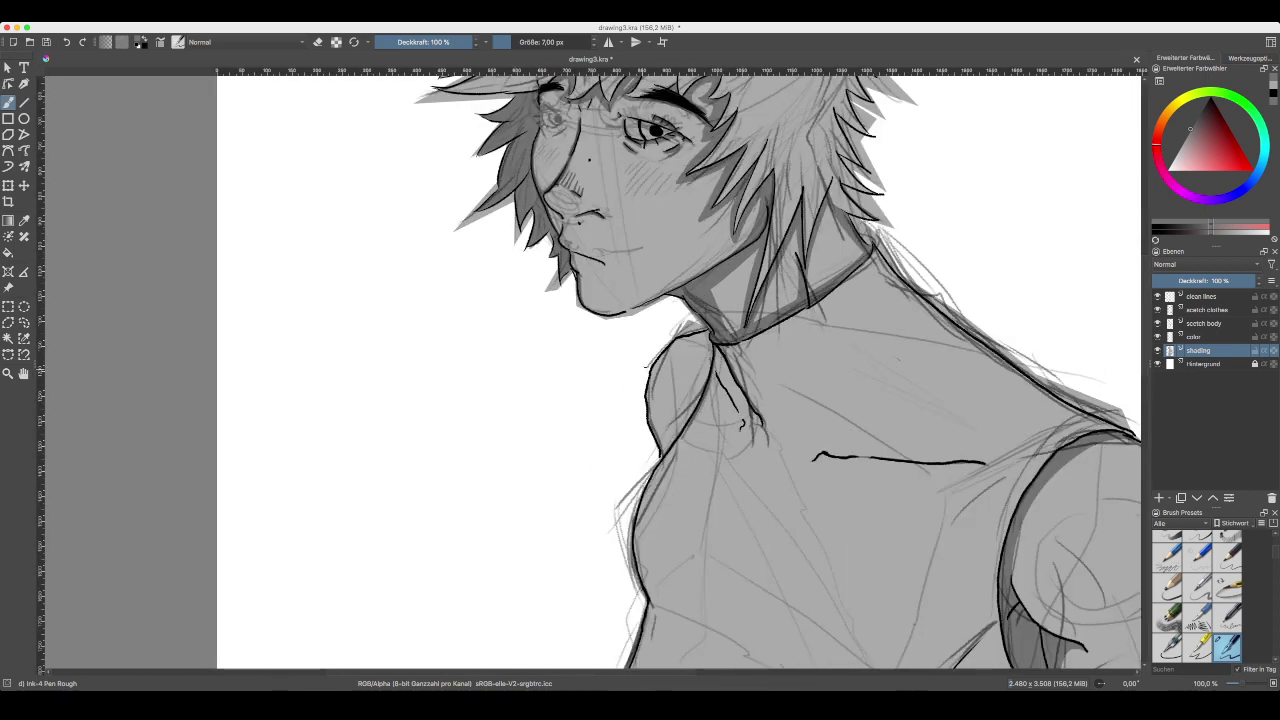
scroll(590, 368, "up", 1)
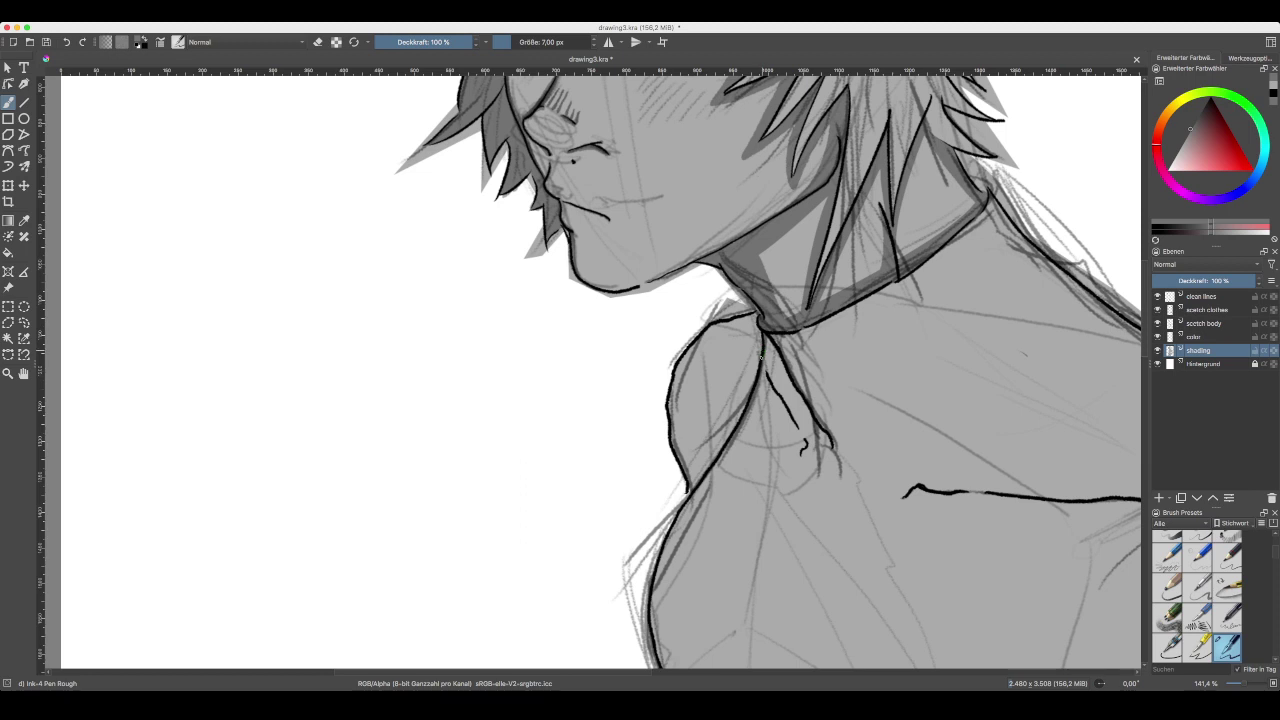
mouse_move(760, 356)
left_mouse_down()
mouse_move(687, 458)
mouse_move(690, 496)
left_mouse_up()
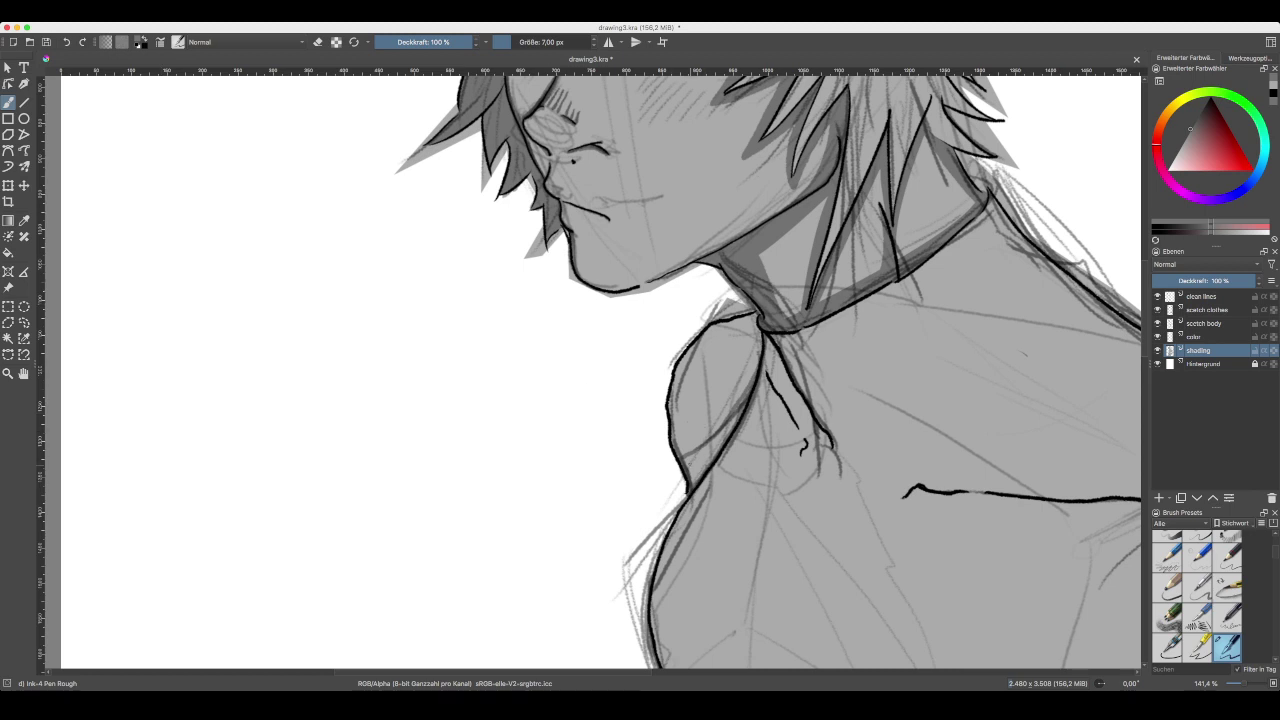
left_click_drag(684, 462, 696, 478)
mouse_move(699, 473)
left_mouse_down()
mouse_move(713, 457)
mouse_move(694, 460)
left_mouse_up()
left_click_drag(714, 447, 726, 432)
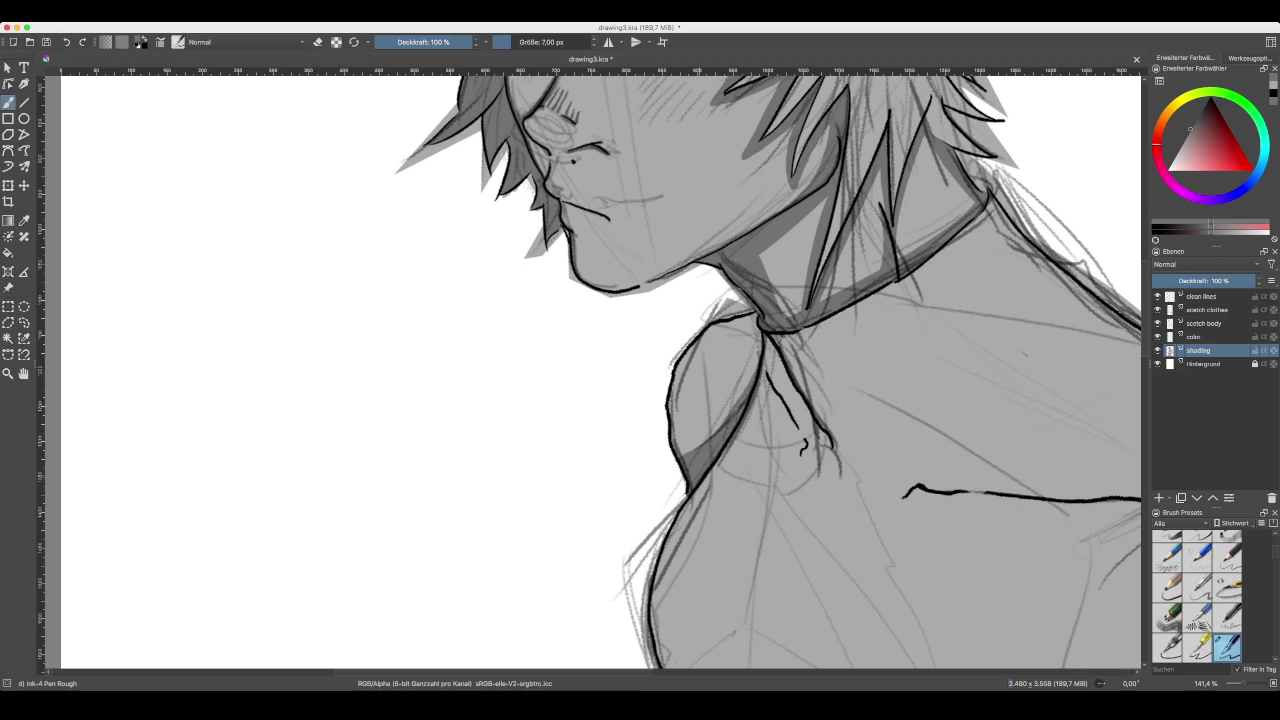
- Touch up the shading at the base of the neck and save the drawing
left_click_drag(750, 411, 643, 350)
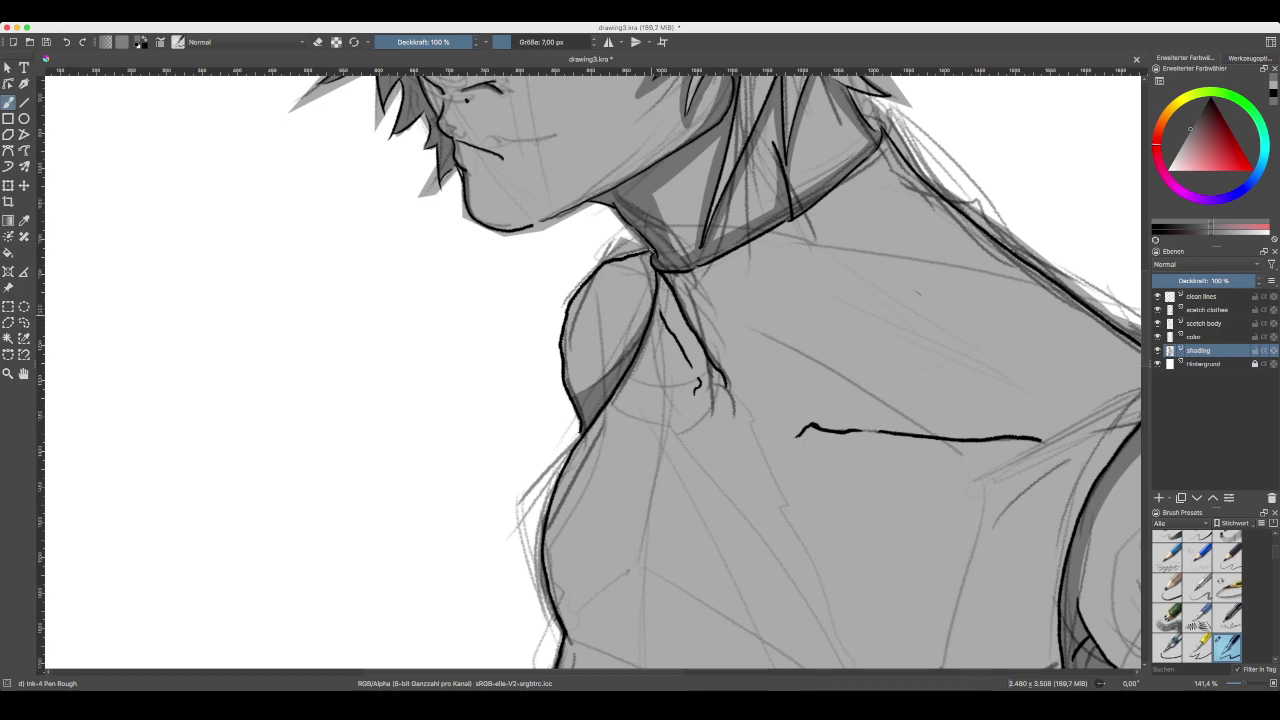
left_click_drag(648, 262, 653, 288)
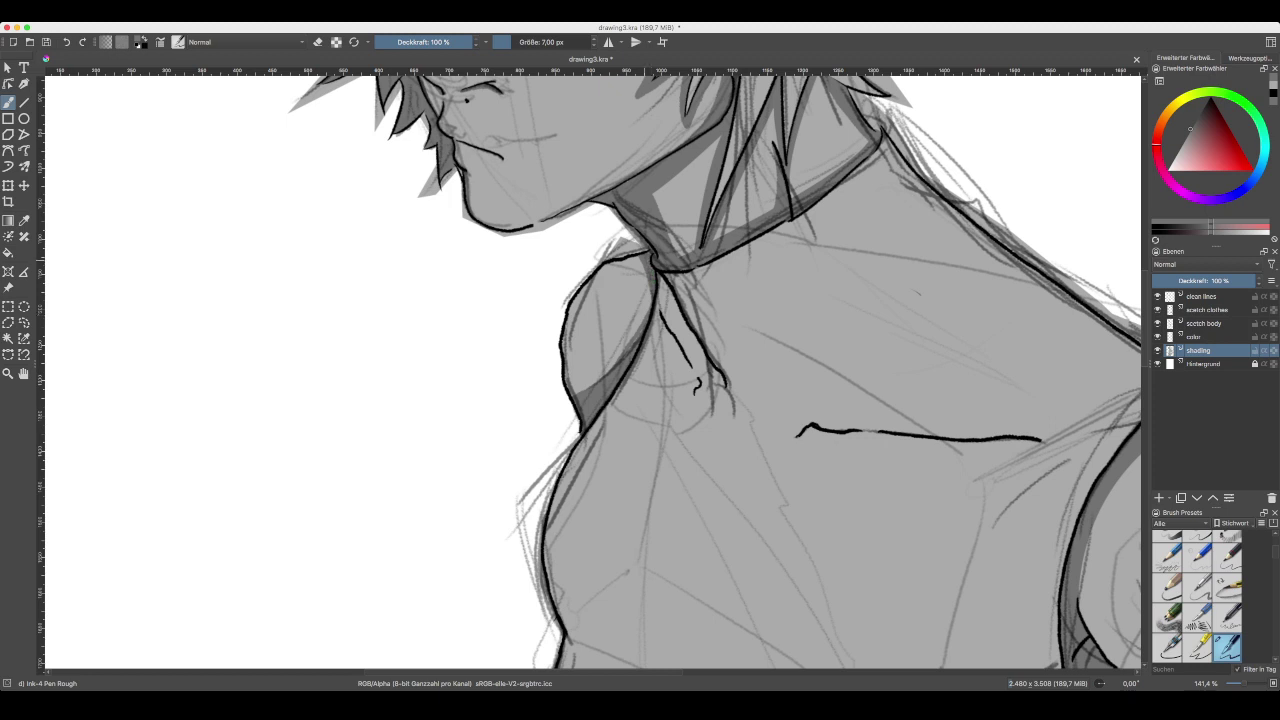
left_click_drag(776, 412, 676, 371)
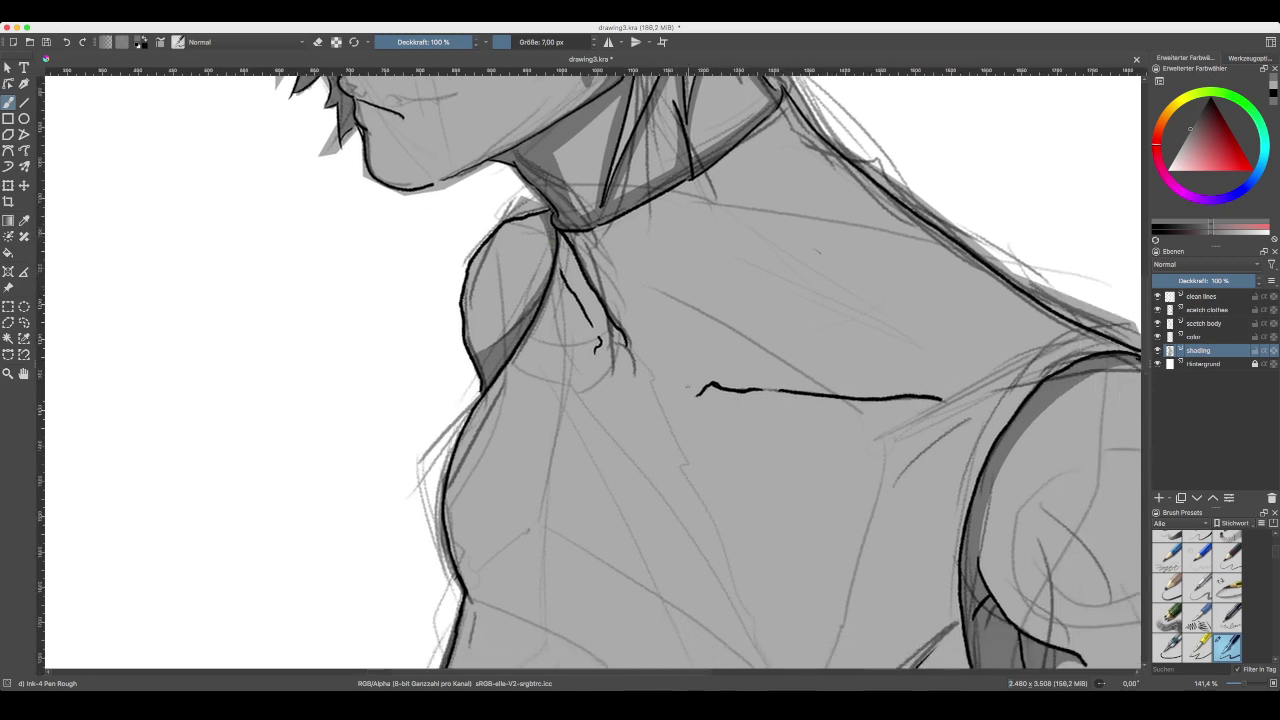
left_click_drag(814, 417, 770, 407)
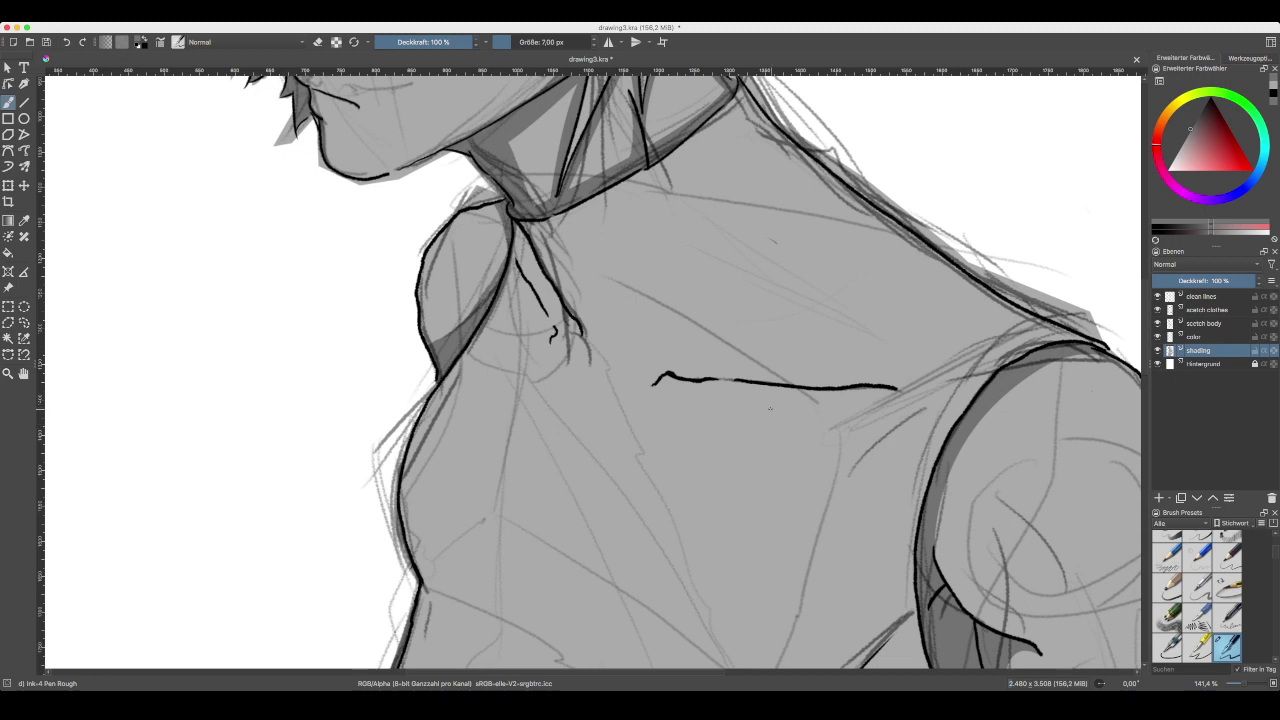
key("ctrl+s")
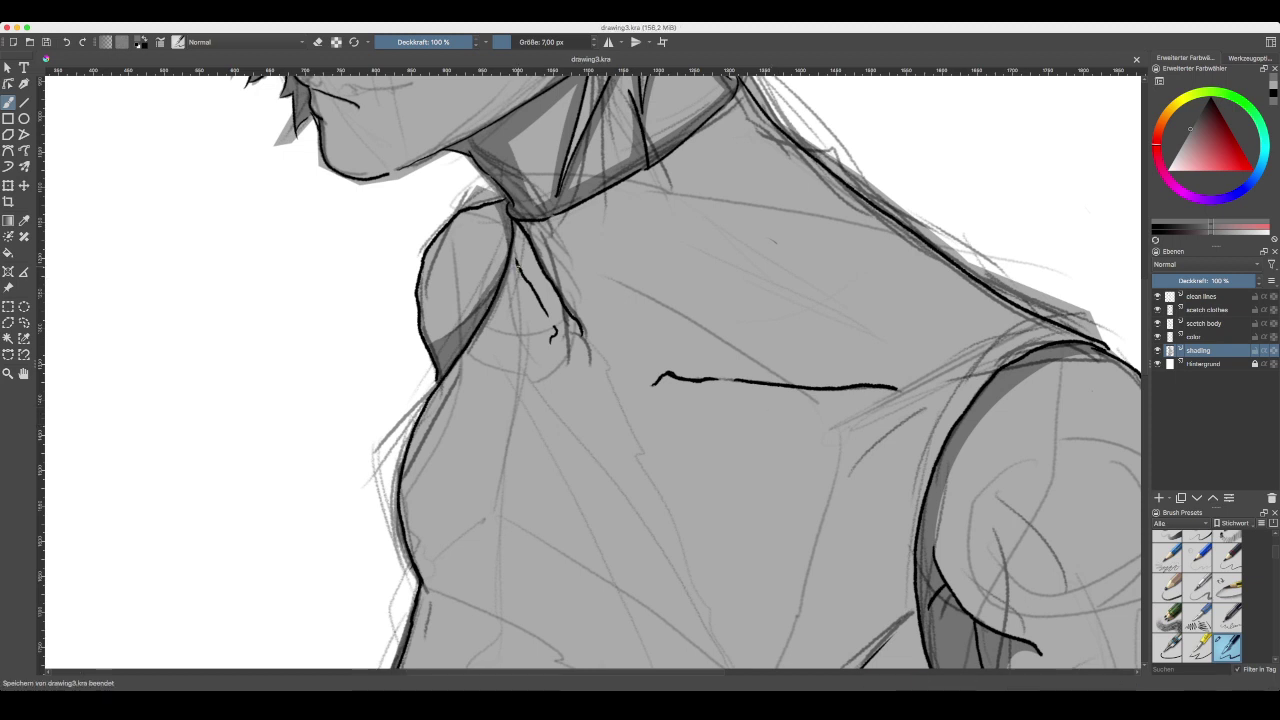
- Paint narrow shadows along the neck tendon line and beneath the inner end of the collarbone line
left_click_drag(516, 260, 517, 264)
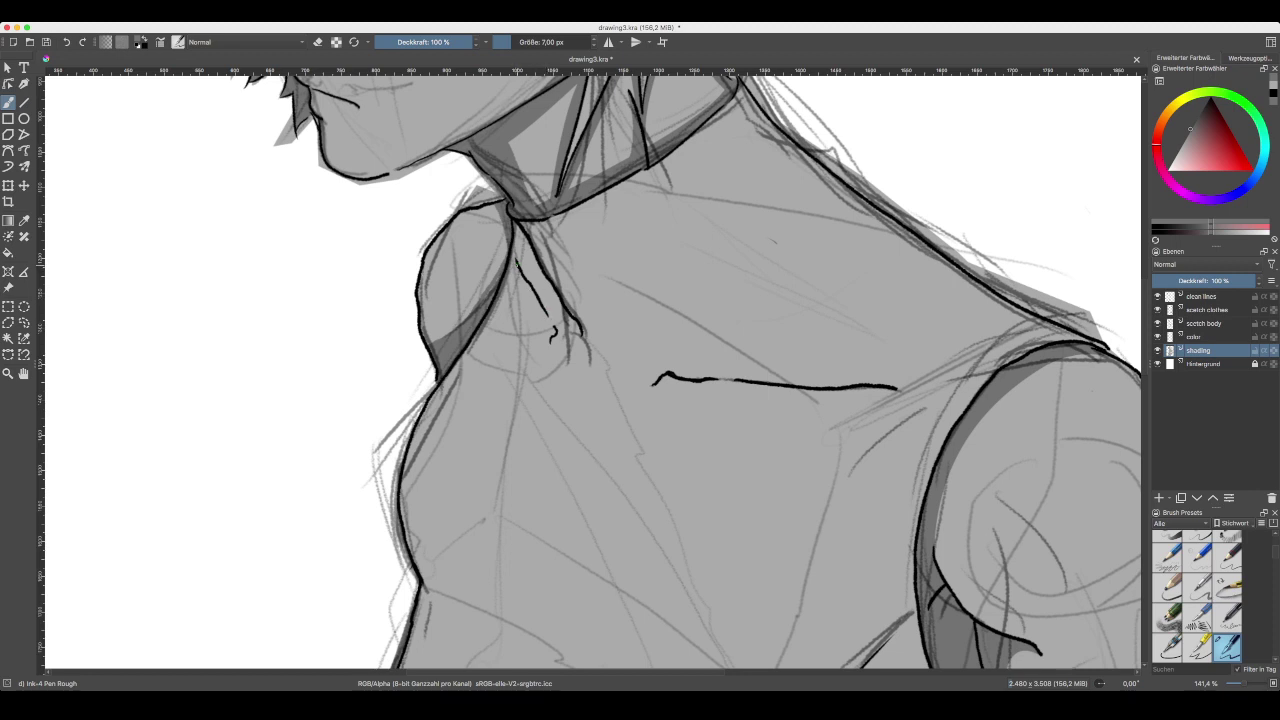
mouse_move(519, 275)
left_mouse_down()
mouse_move(545, 317)
mouse_move(535, 295)
left_mouse_up()
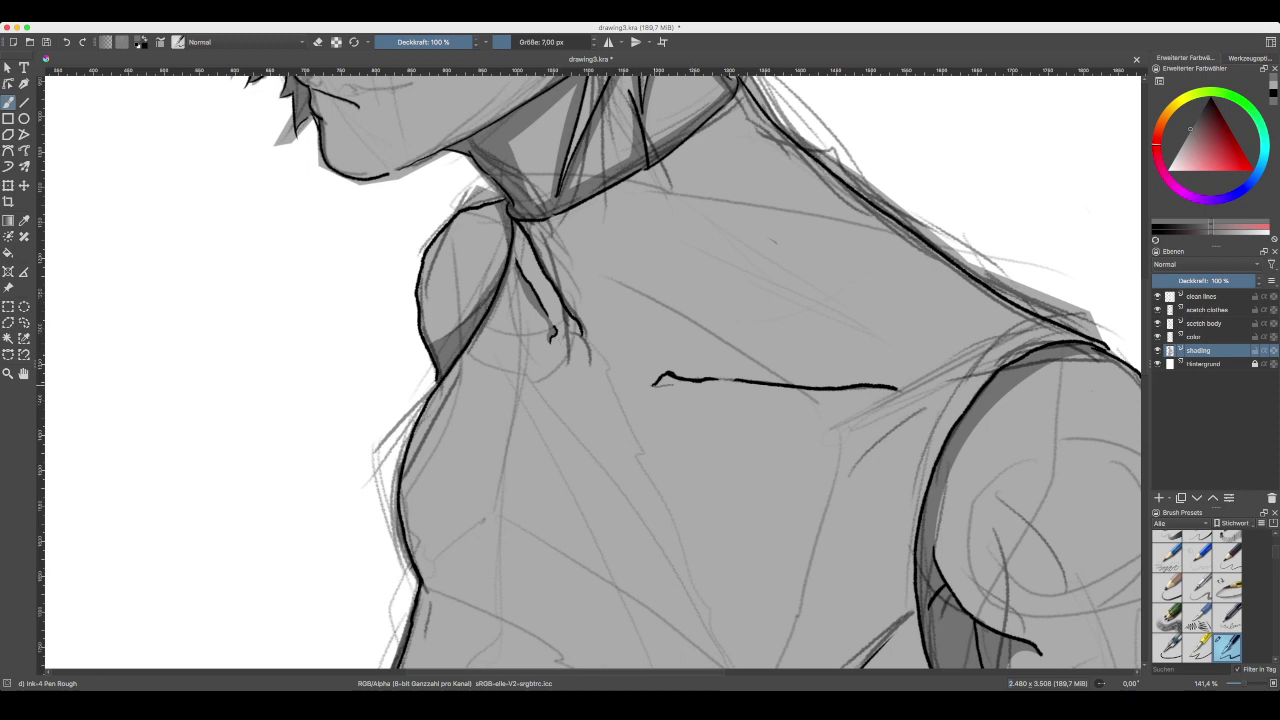
mouse_move(706, 385)
left_mouse_down()
mouse_move(718, 381)
mouse_move(656, 381)
left_mouse_up()
- Examine the shading around the armpit and the collarbone up close
left_click_drag(739, 450, 635, 433)
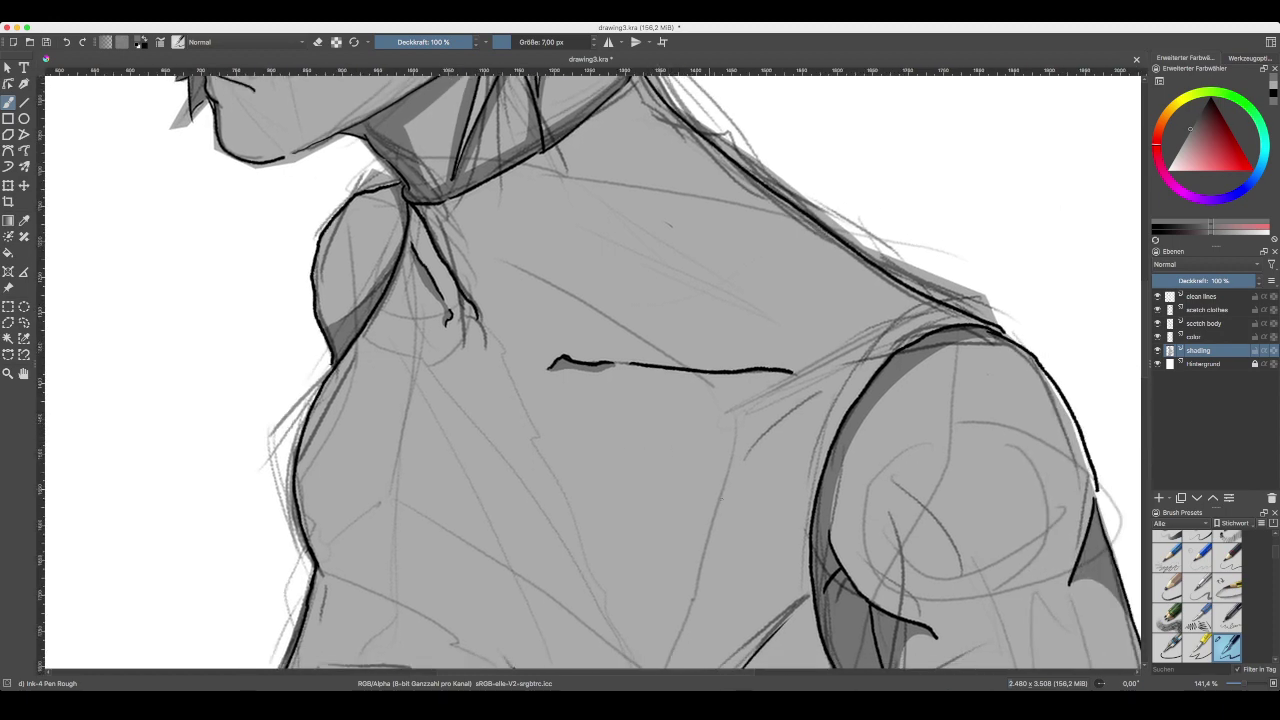
left_click_drag(938, 614, 768, 400)
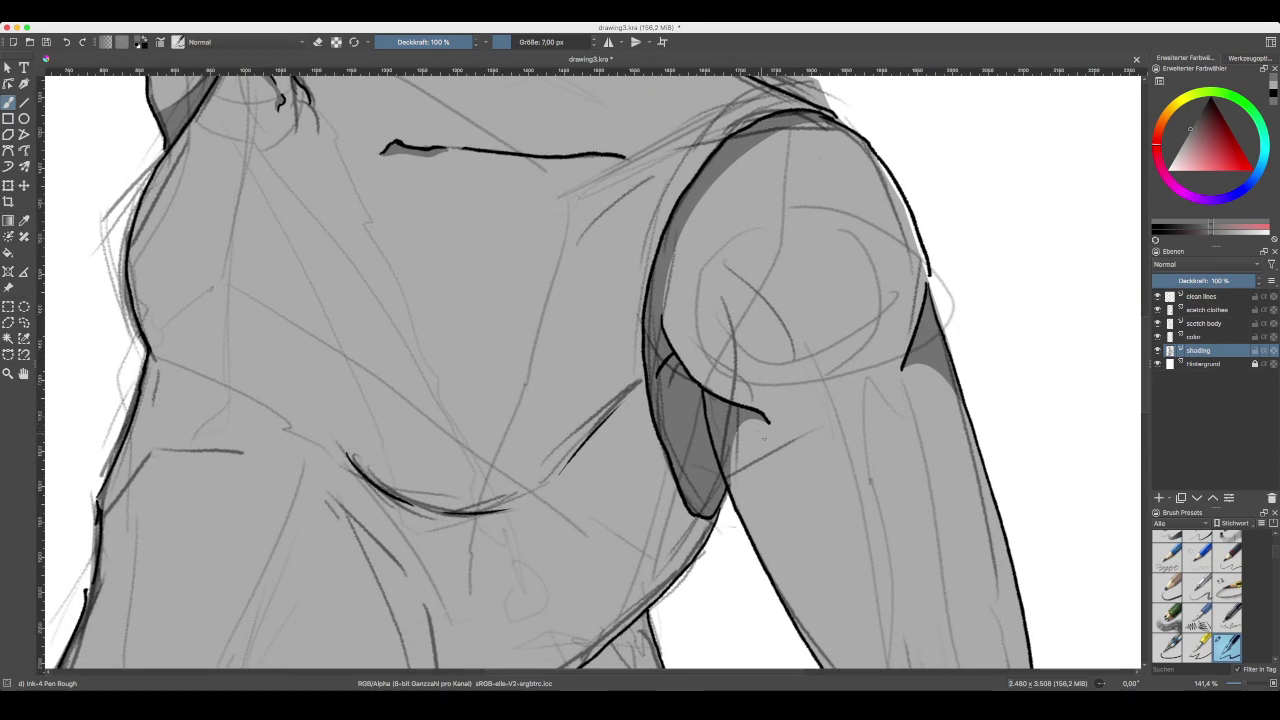
key("plus")
scroll(818, 478, "up", 1)
scroll(816, 472, "up", 1)
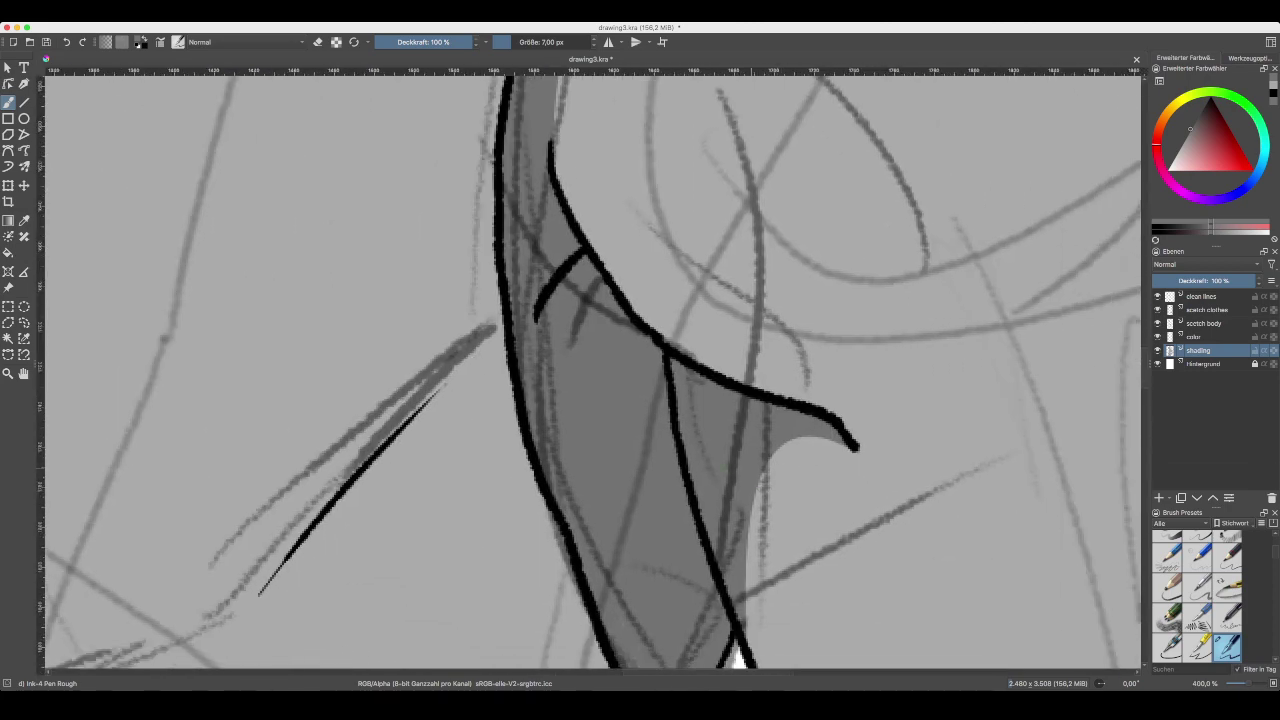
left_click_drag(751, 468, 917, 623)
left_click_drag(475, 390, 800, 592)
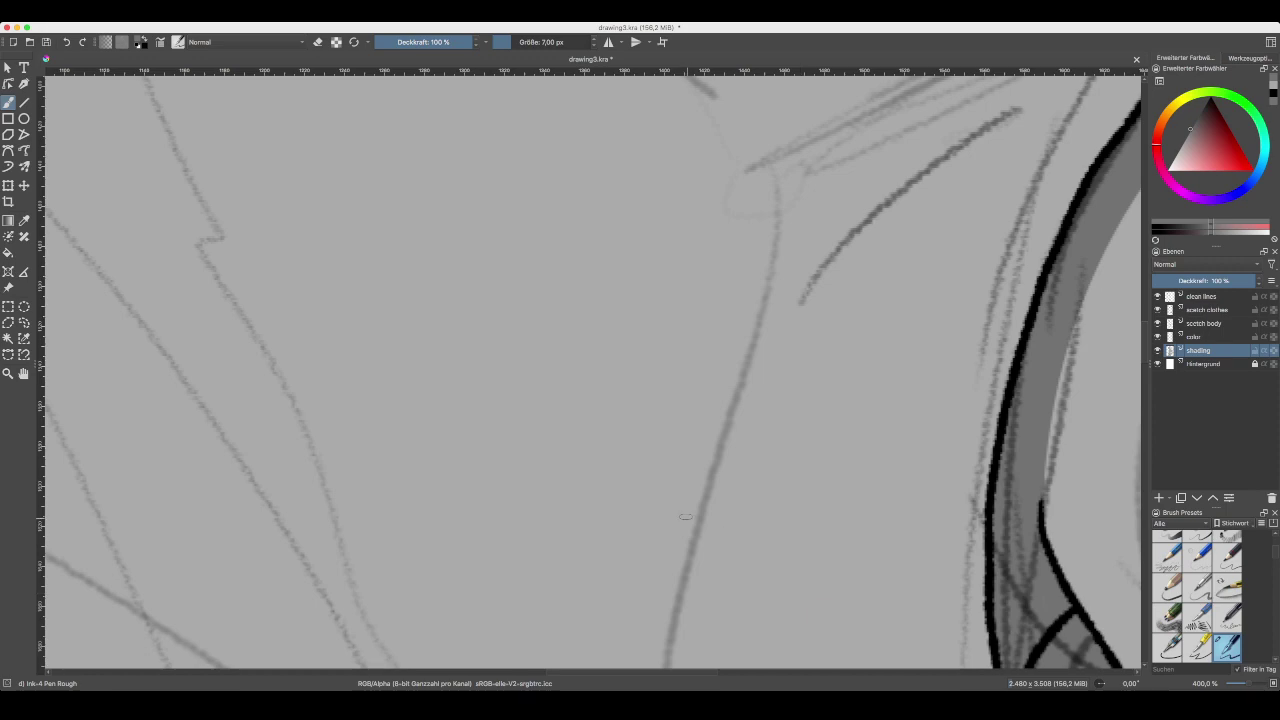
key("minus")
key("minus")
left_click_drag(600, 263, 687, 440)
key("plus")
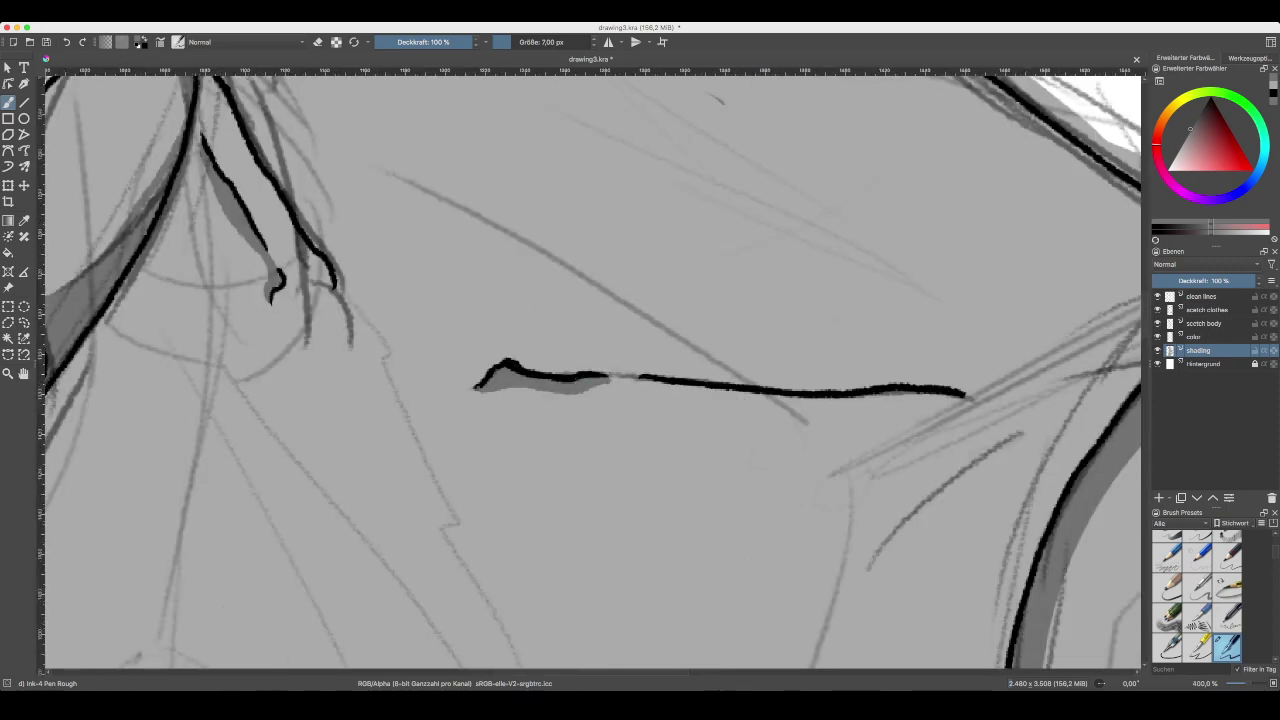
scroll(600, 401, "up", 1)
scroll(608, 411, "down", 2)
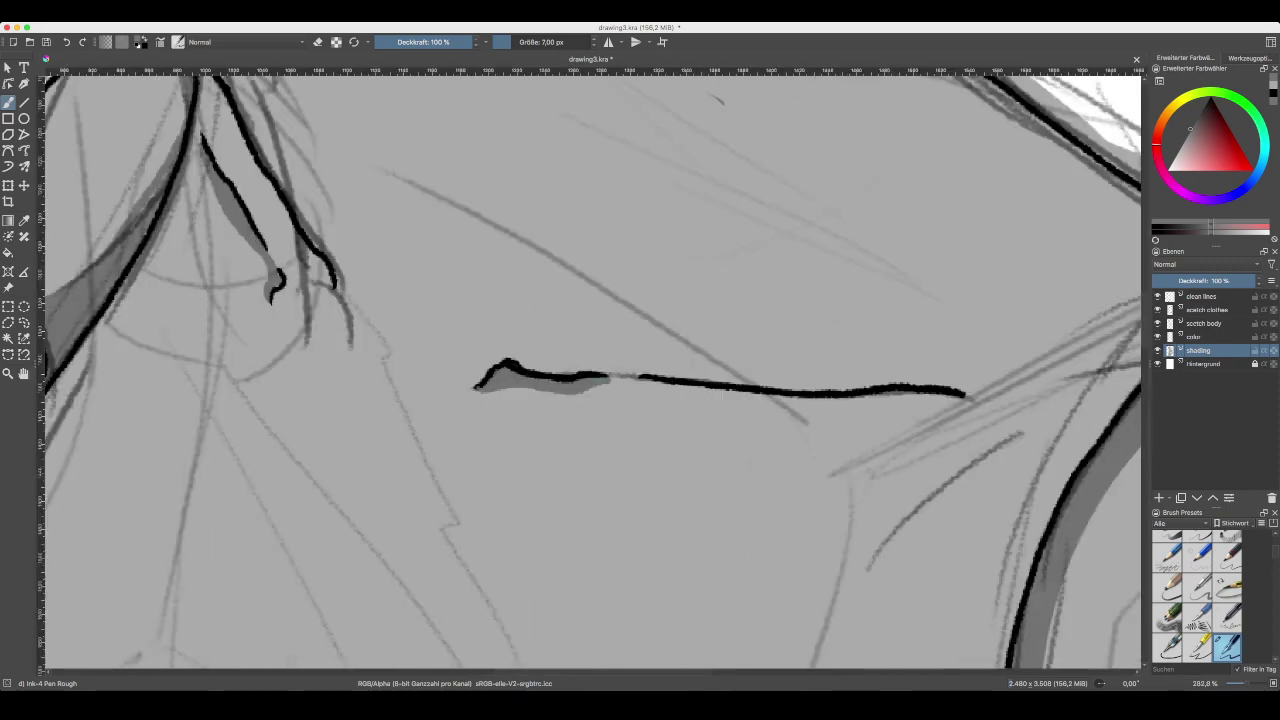
key("ctrl+plus")
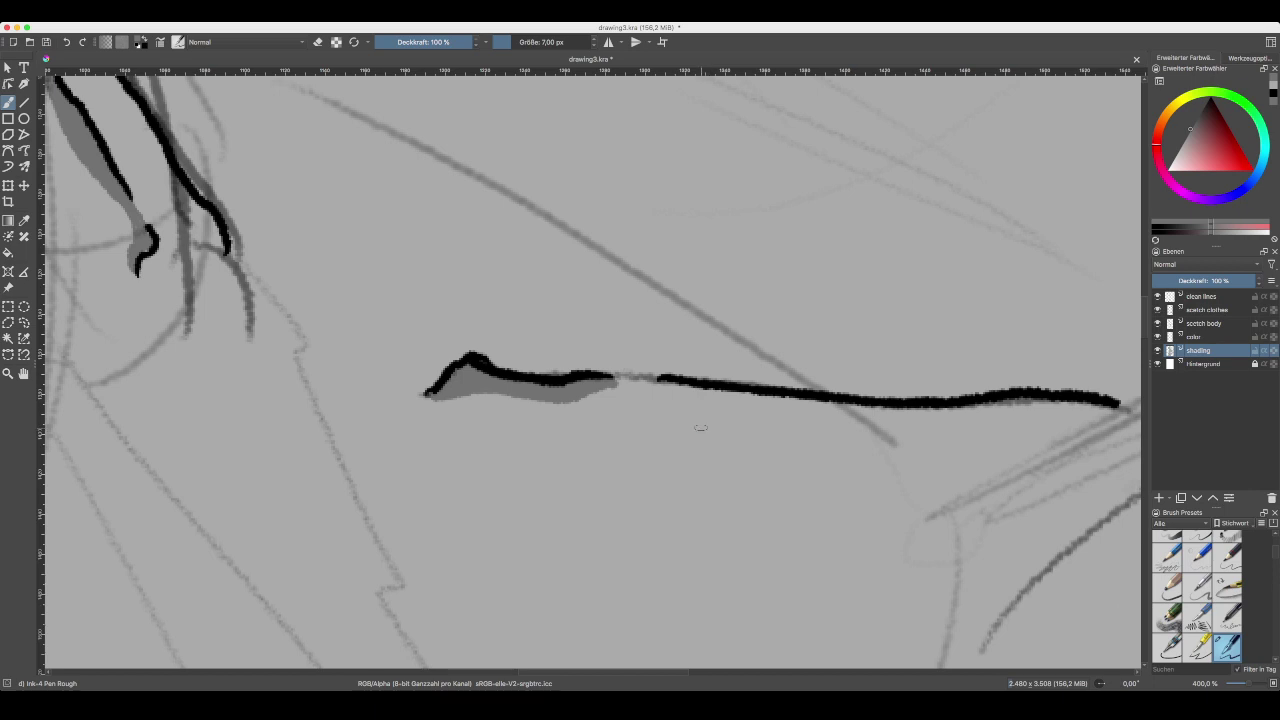
- Touch up the small dark grey shadow at the curled lower end of the neck tendon line
key("ctrl+minus")
key("ctrl+plus")
left_click_drag(224, 285, 514, 458)
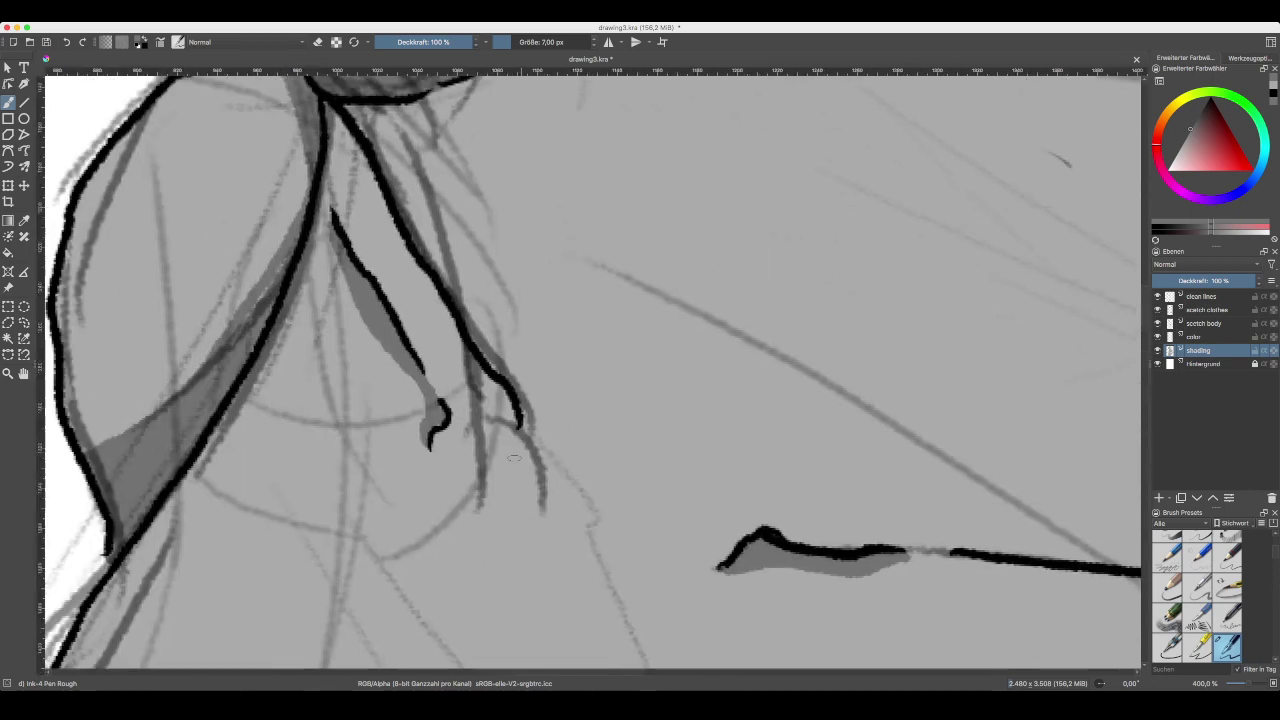
left_click_drag(442, 419, 439, 427)
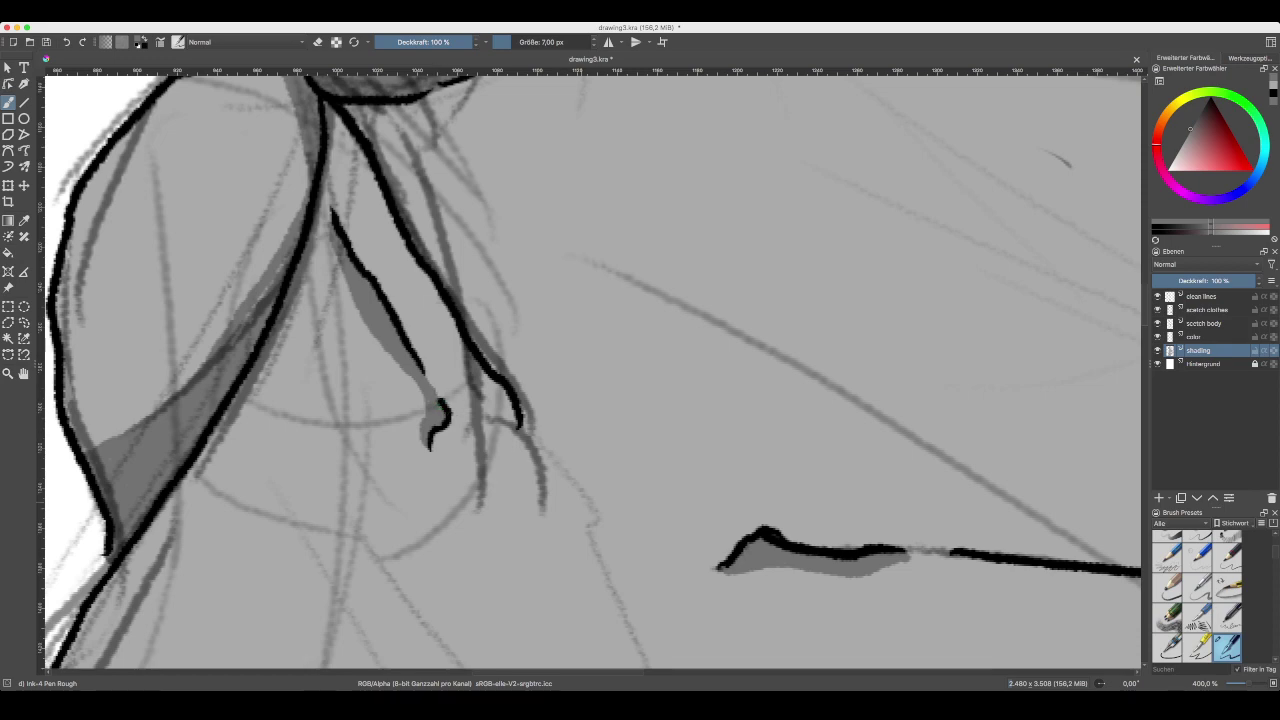
- Paint a narrow dark grey shadow beneath the outer part of the collarbone line, from the gap to its outer end
scroll(590, 370, "right", 5)
scroll(590, 370, "down", 3)
scroll(590, 370, "right", 6)
scroll(590, 370, "down", 2)
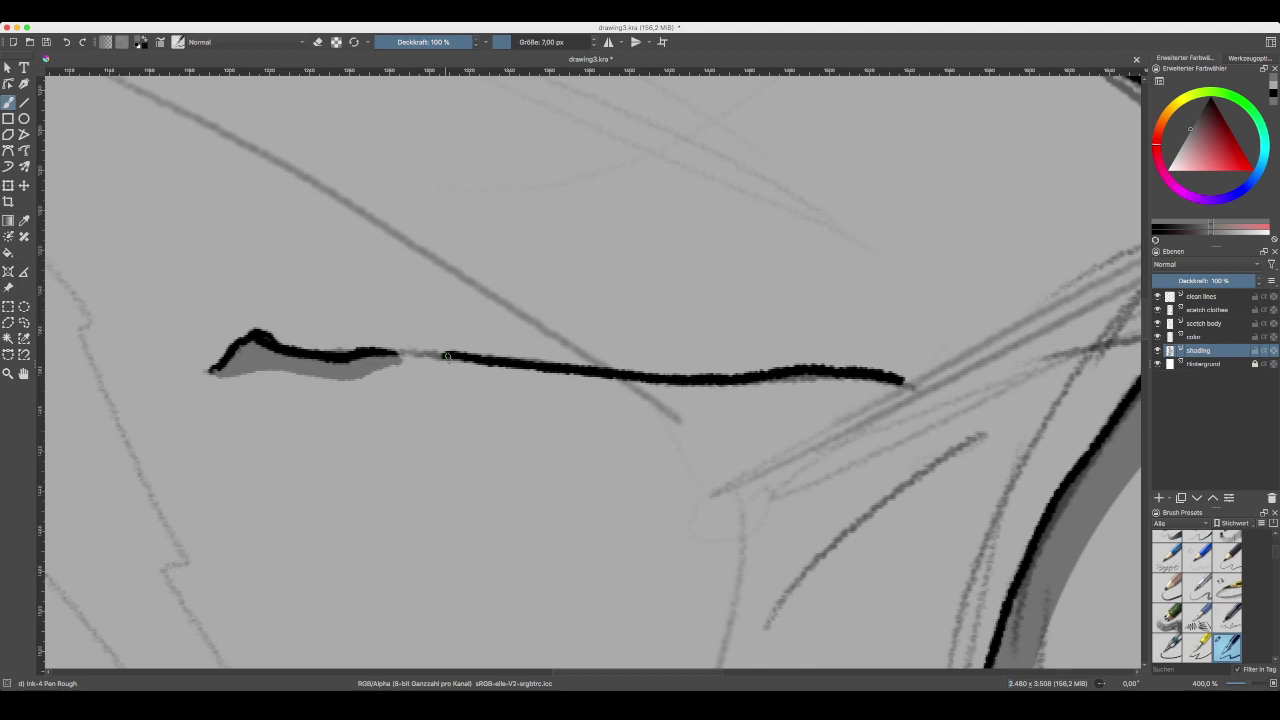
mouse_move(452, 357)
left_mouse_down()
mouse_move(480, 376)
mouse_move(582, 385)
mouse_move(475, 362)
left_mouse_up()
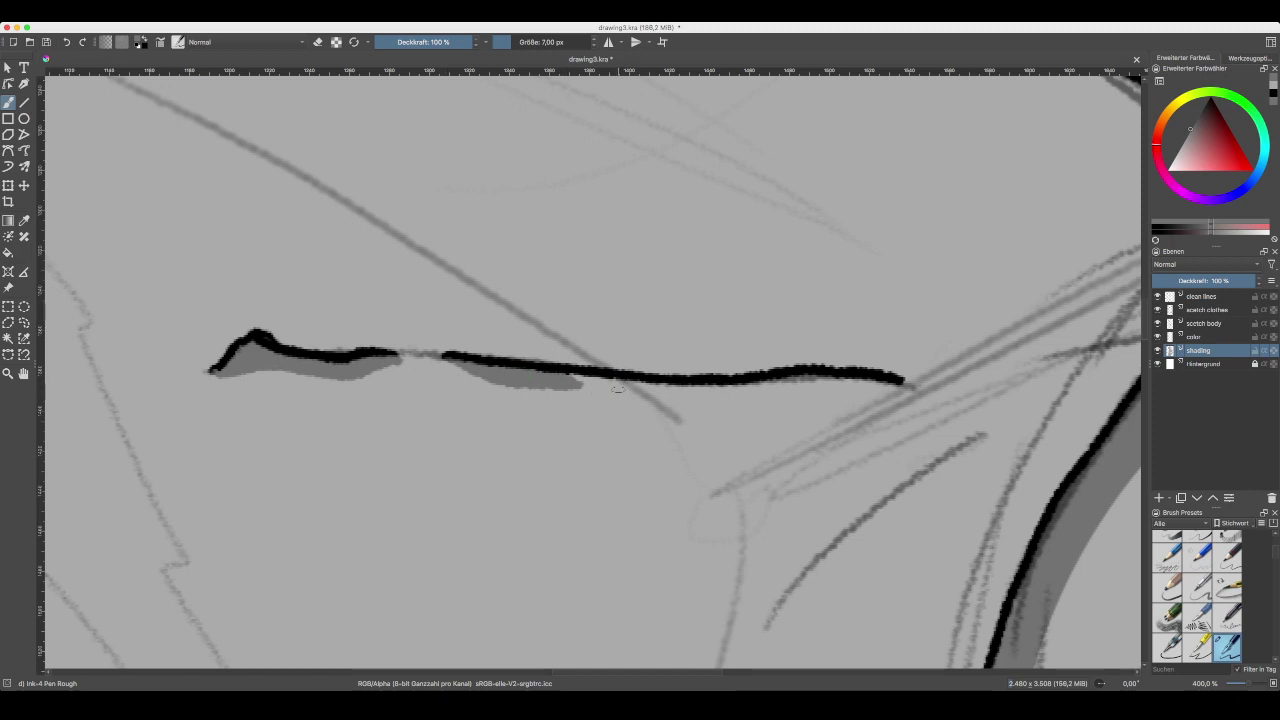
mouse_move(578, 384)
left_mouse_down()
mouse_move(592, 382)
mouse_move(582, 390)
left_mouse_up()
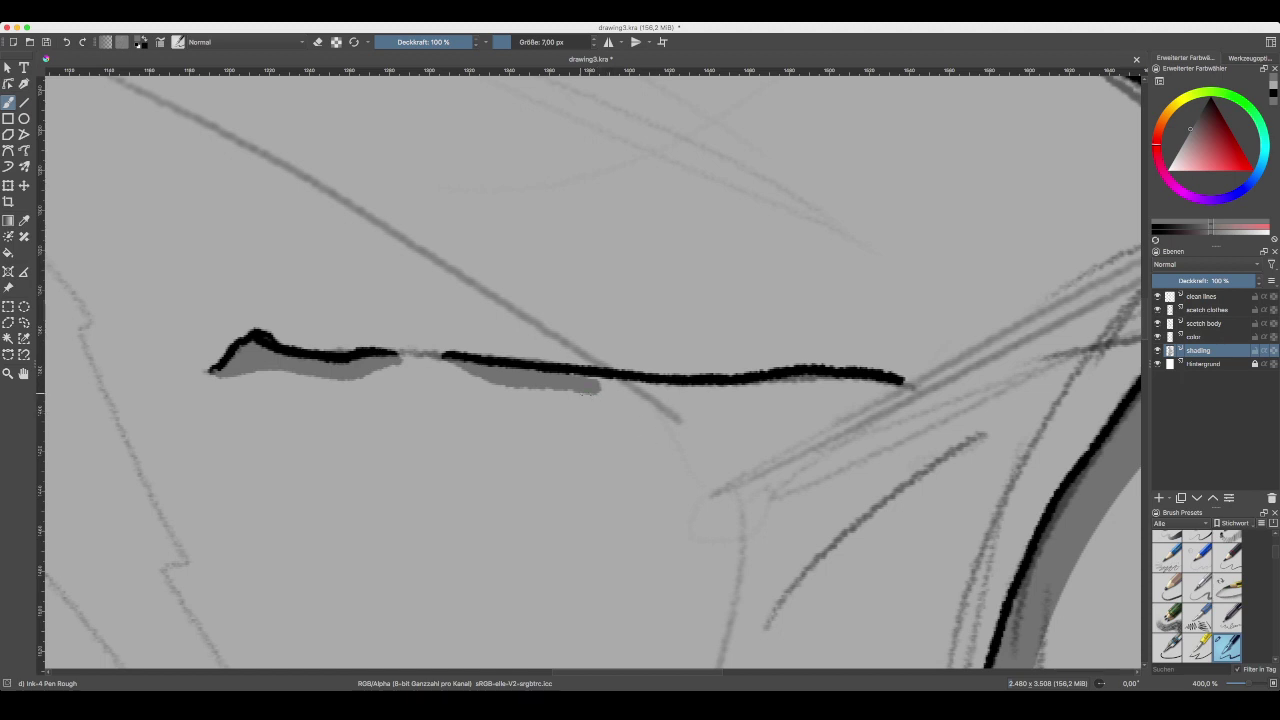
mouse_move(598, 385)
left_mouse_down()
mouse_move(898, 383)
mouse_move(824, 378)
left_mouse_up()
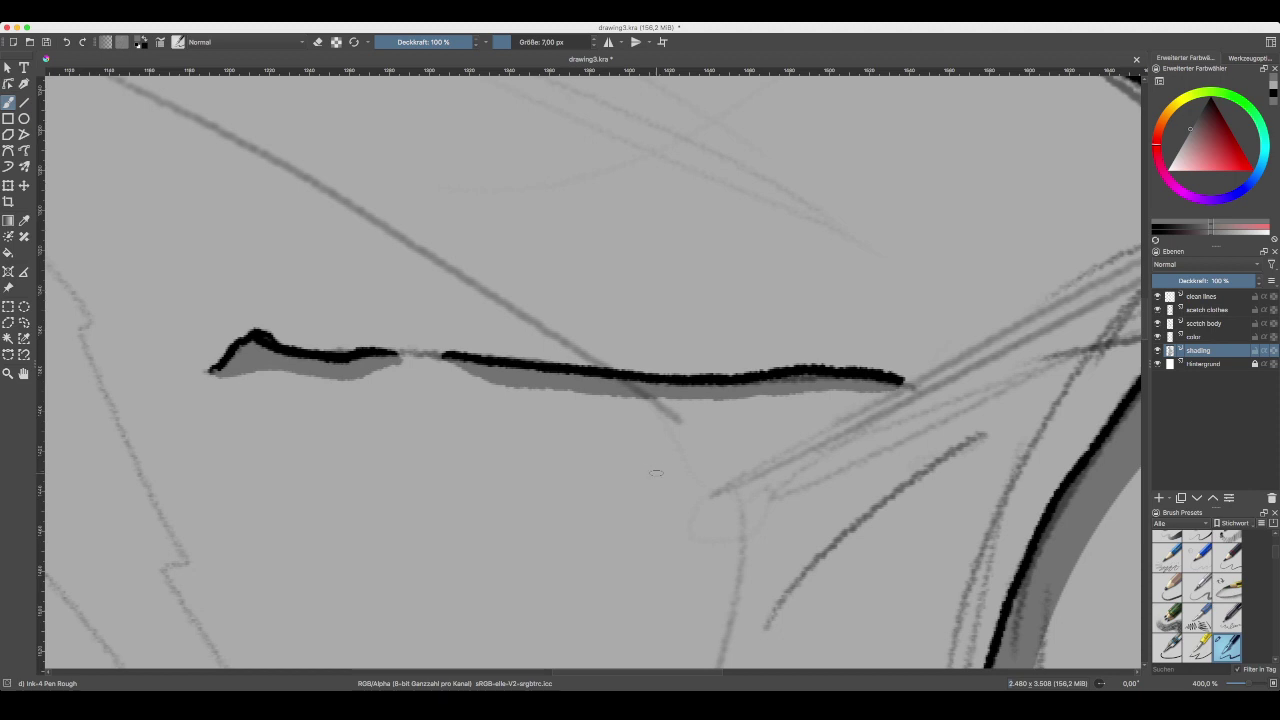
- Thicken and smooth the lower edge of the shadow under the outer collarbone line
key("minus")
key("minus")
key("minus")
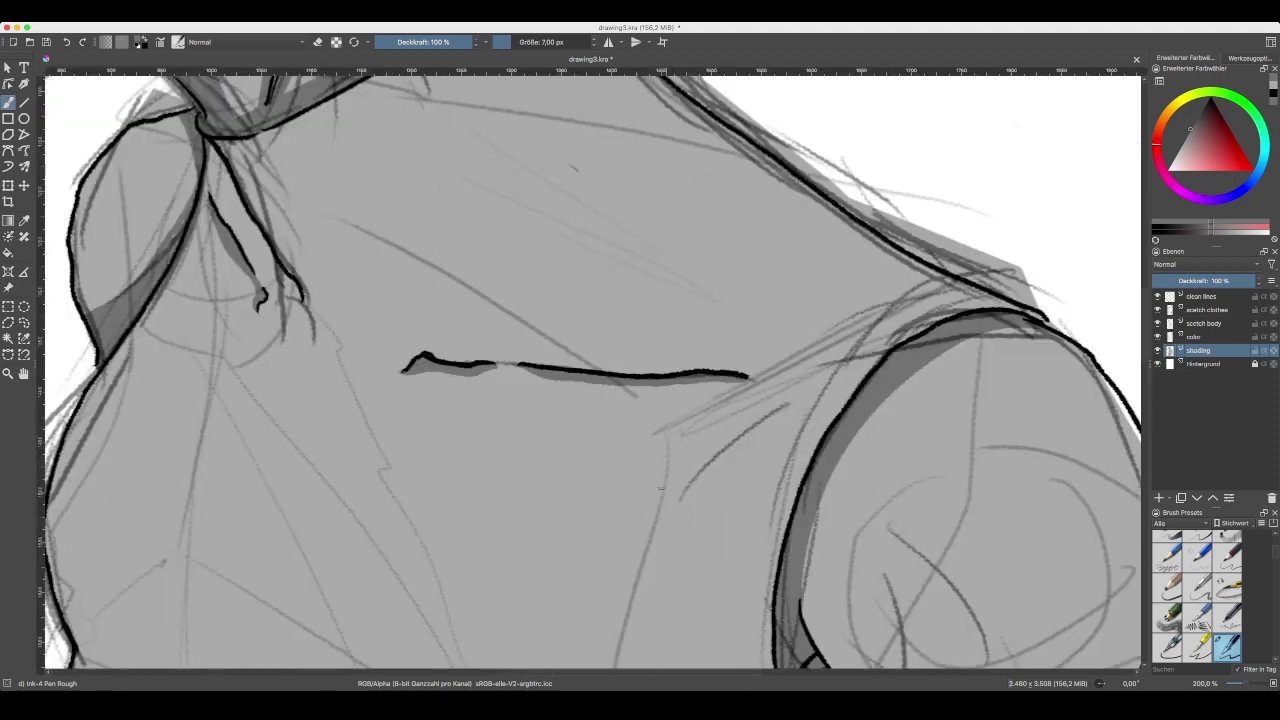
key("plus")
key("plus")
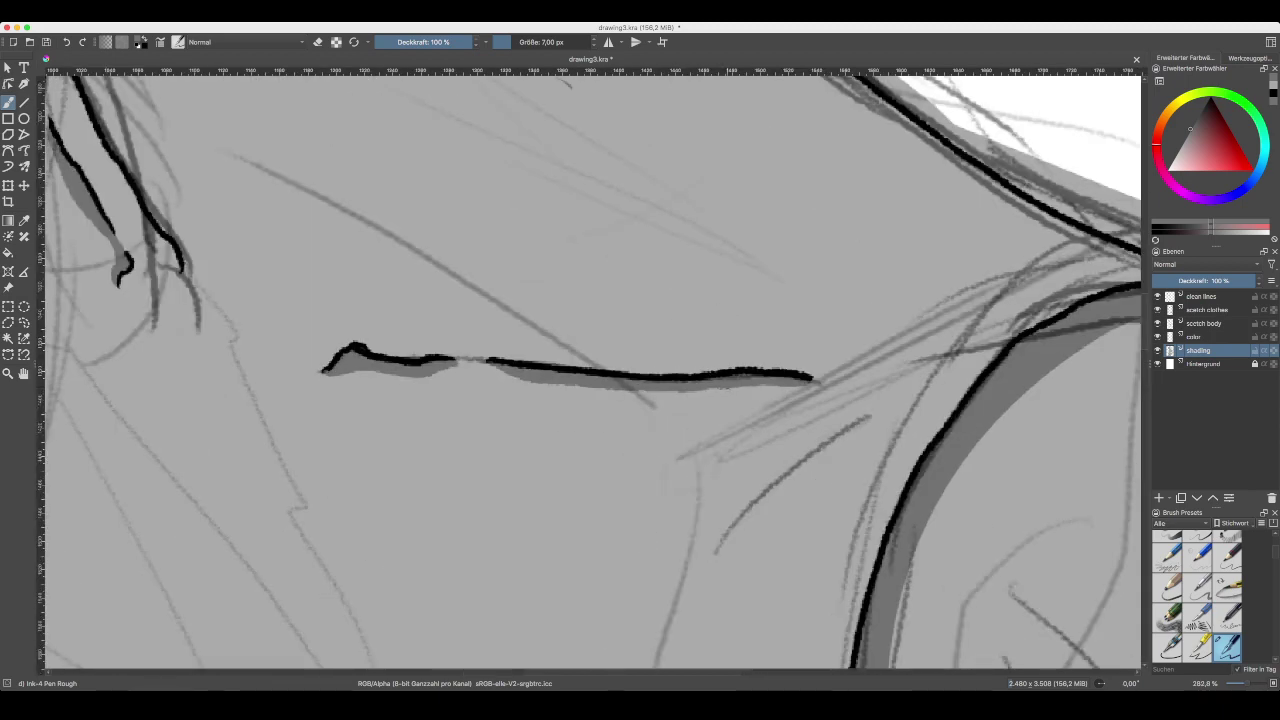
left_click_drag(720, 391, 552, 389)
key("plus")
key("plus")
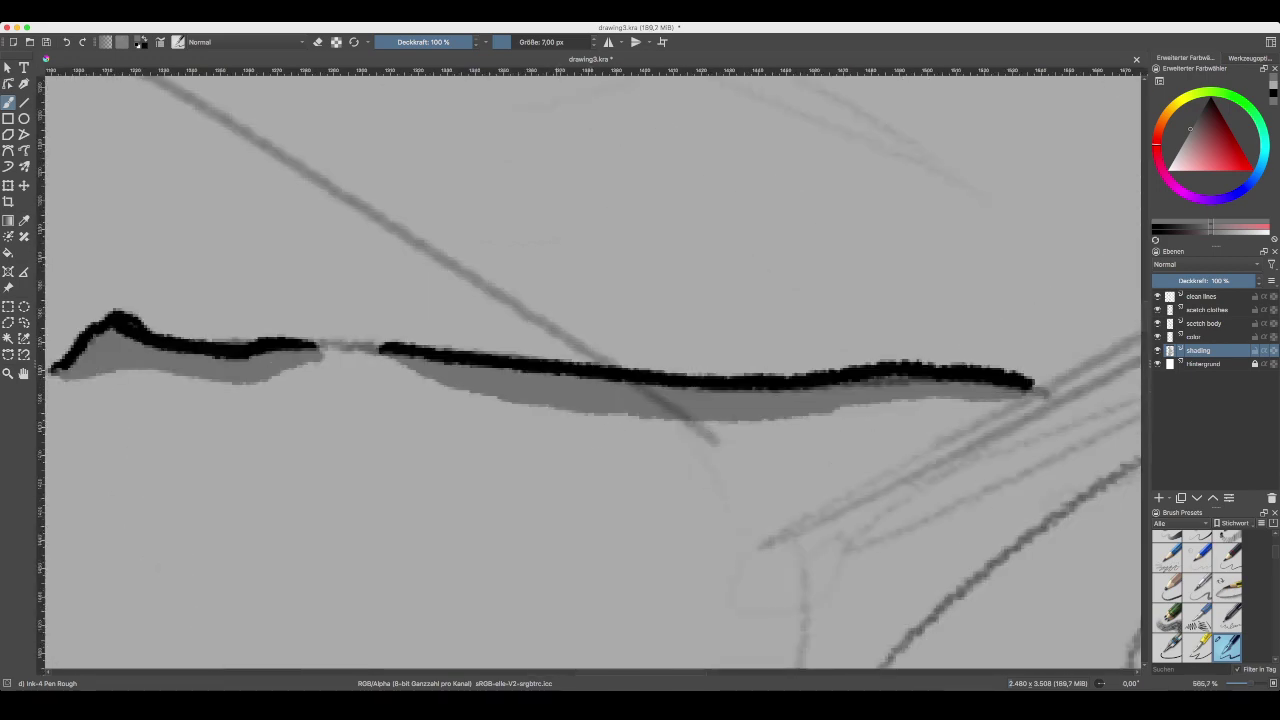
- Examine the collarbone shadow up close and in relation to the whole shoulder area
key("plus")
key("plus")
key("plus")
key("minus")
key("minus")
key("minus")
key("minus")
key("minus")
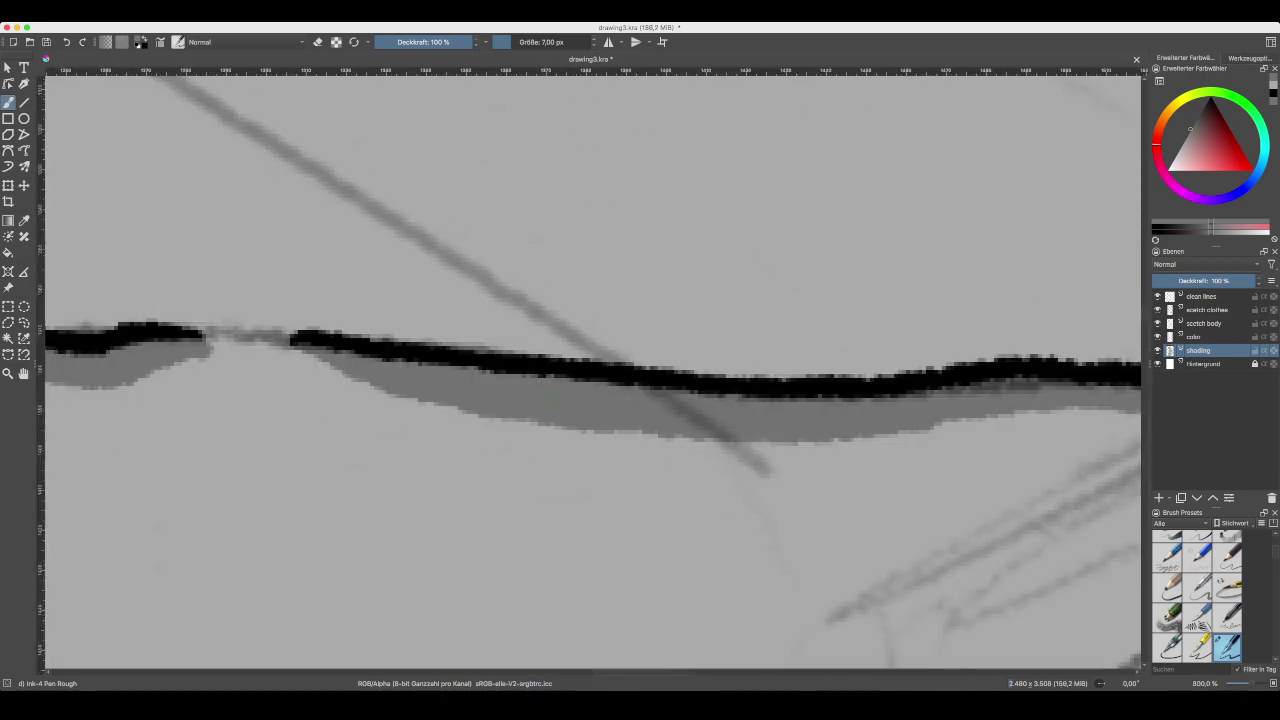
key("minus")
key("minus")
key("minus")
key("plus")
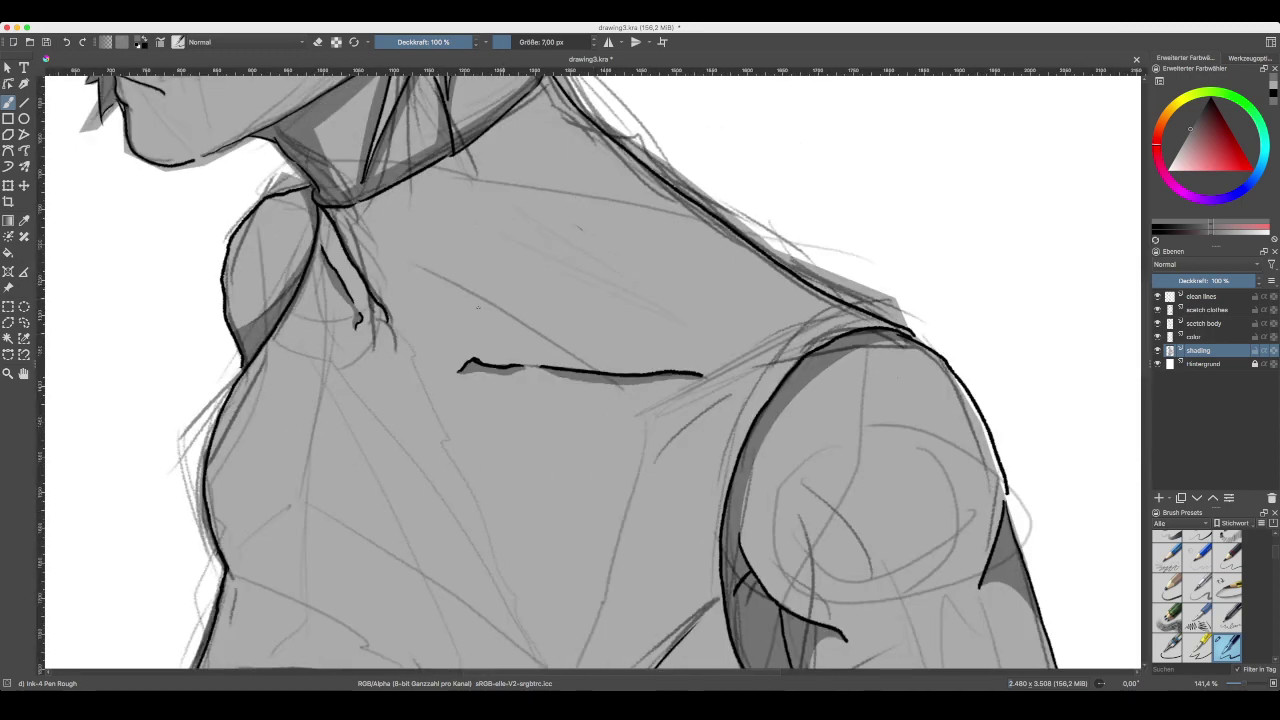
- Sample the light grey body tone and paint over the stray dark mark above the collarbone
left_click(24, 220)
left_click(597, 341)
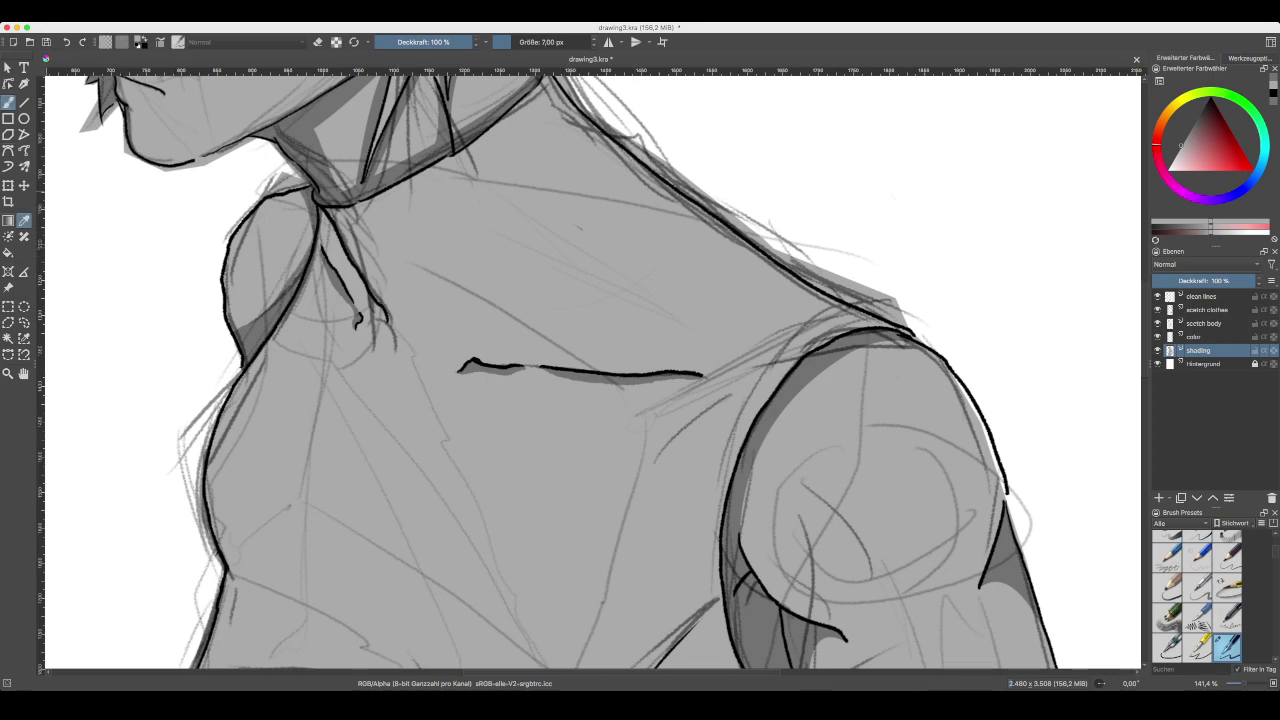
key("b")
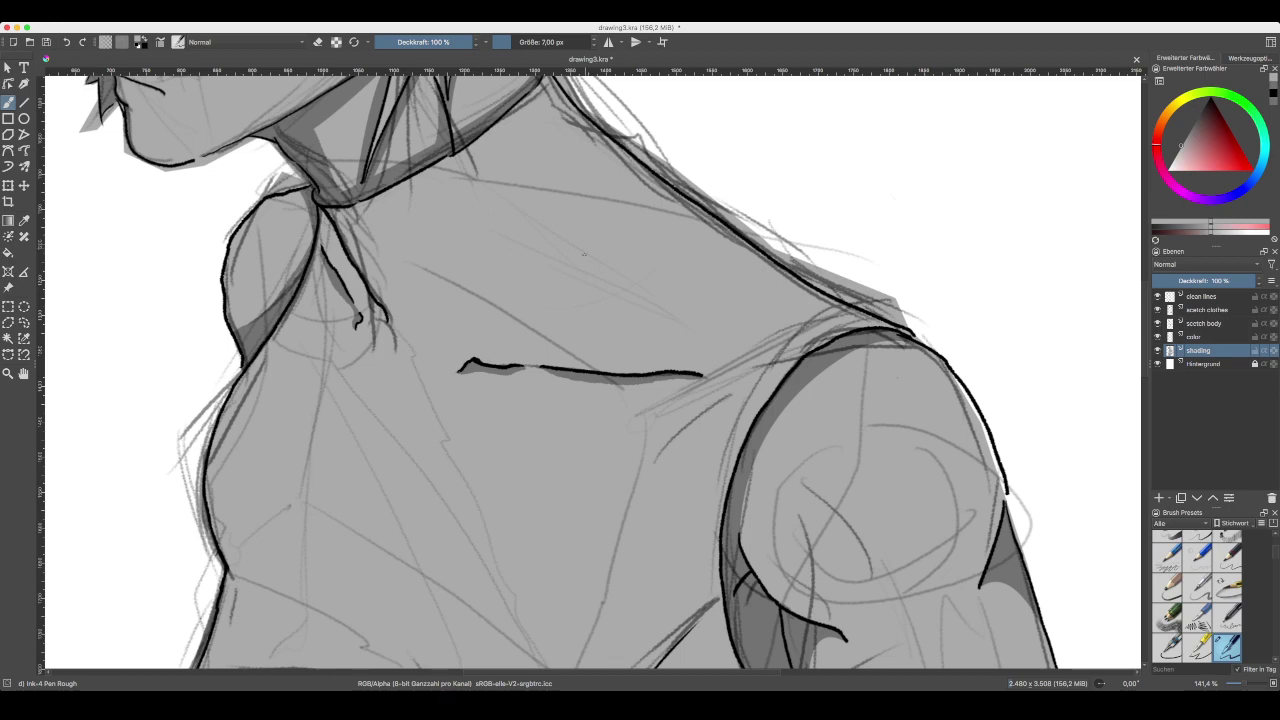
key("super+minus")
key("super+minus")
key("plus")
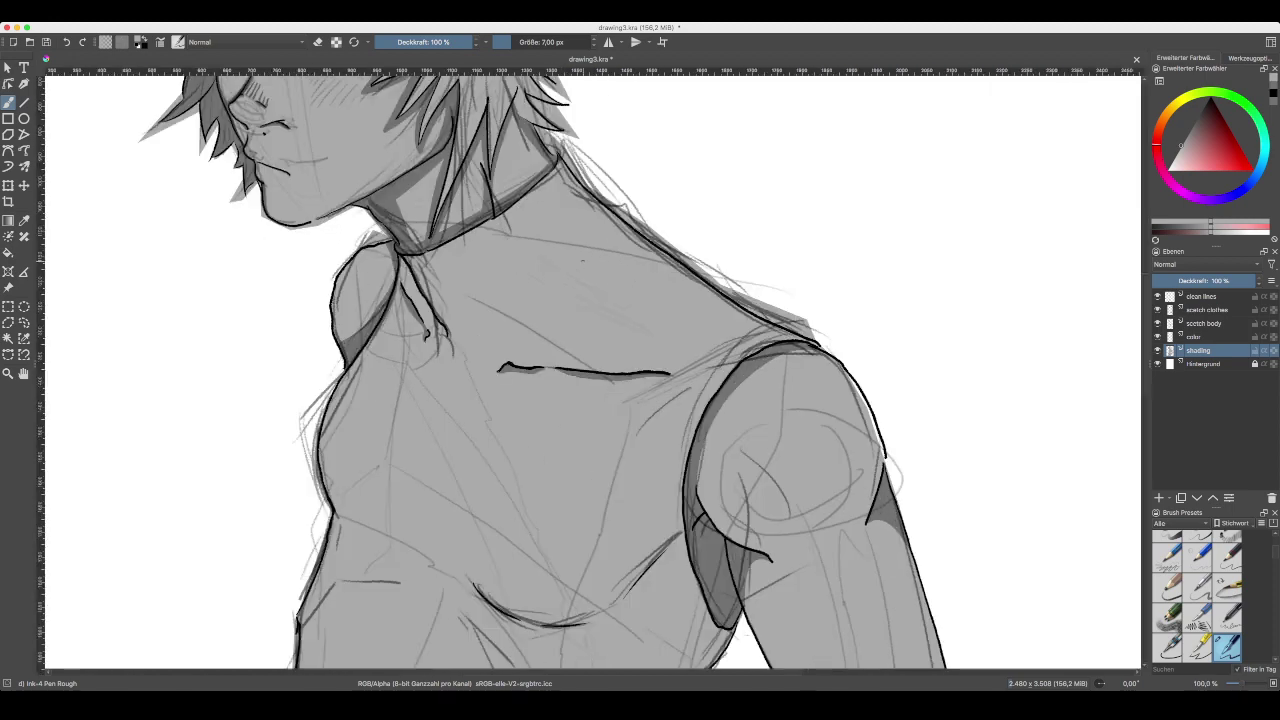
key("plus")
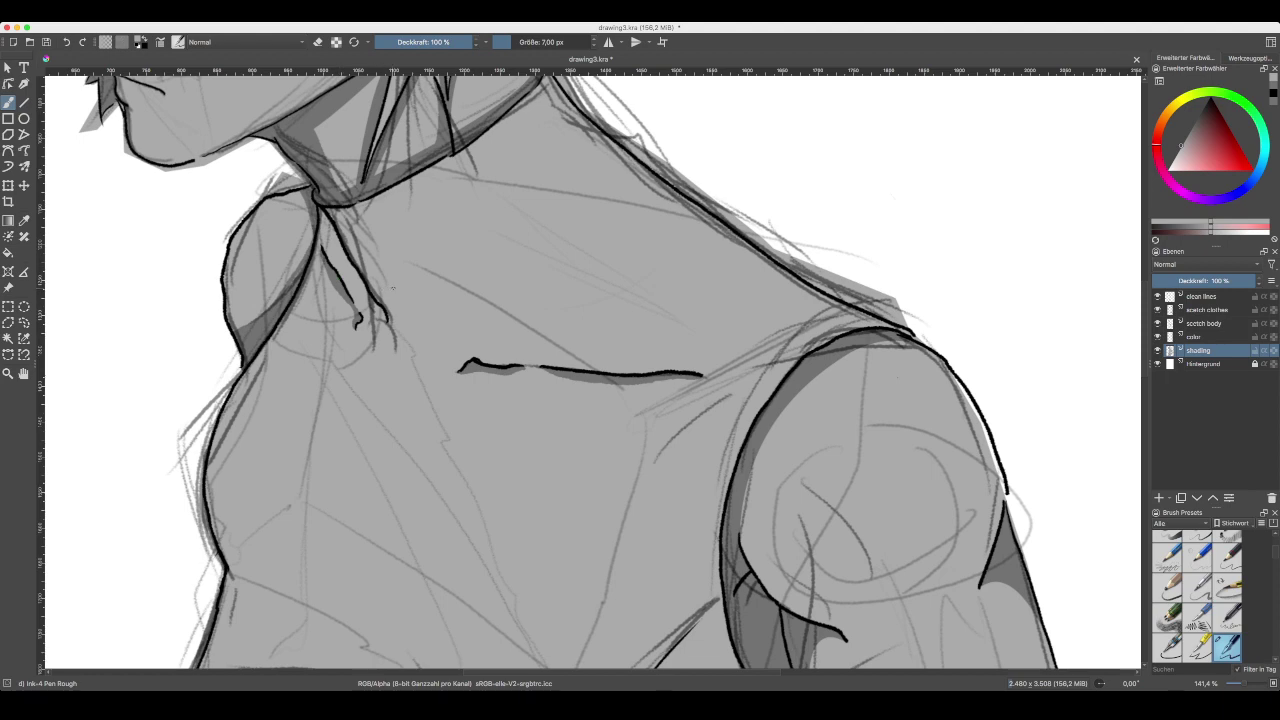
- Sample the dark grey shadow tone and paint a narrow shadow beside the second tendon line at the base of the neck
left_click_drag(393, 288, 548, 442)
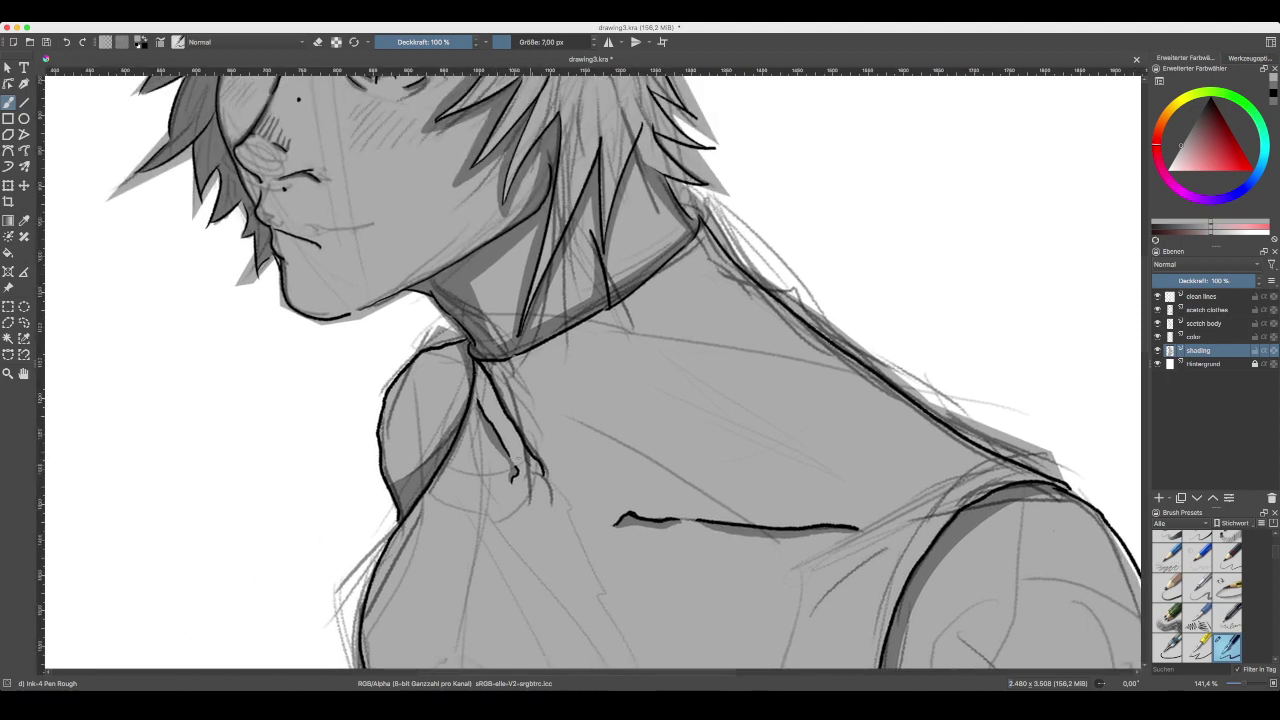
key("plus")
left_click_drag(452, 426, 518, 497)
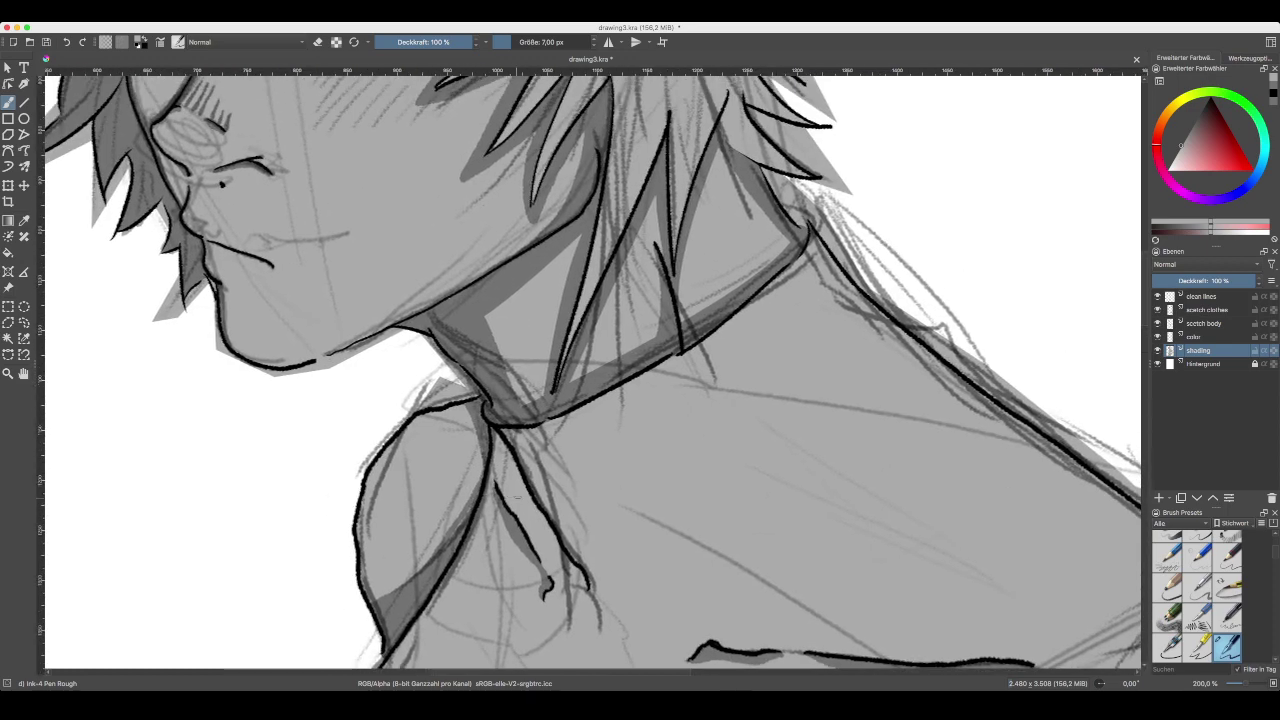
left_click_drag(584, 576, 540, 477)
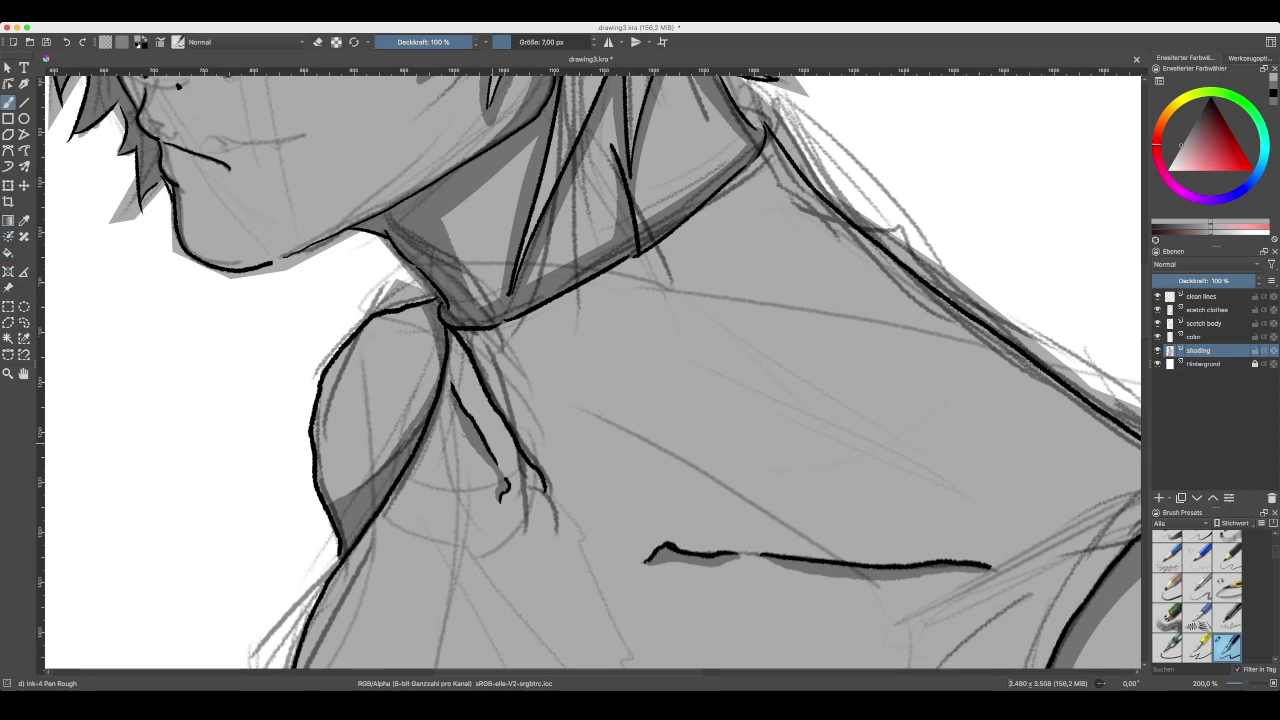
left_click(24, 220)
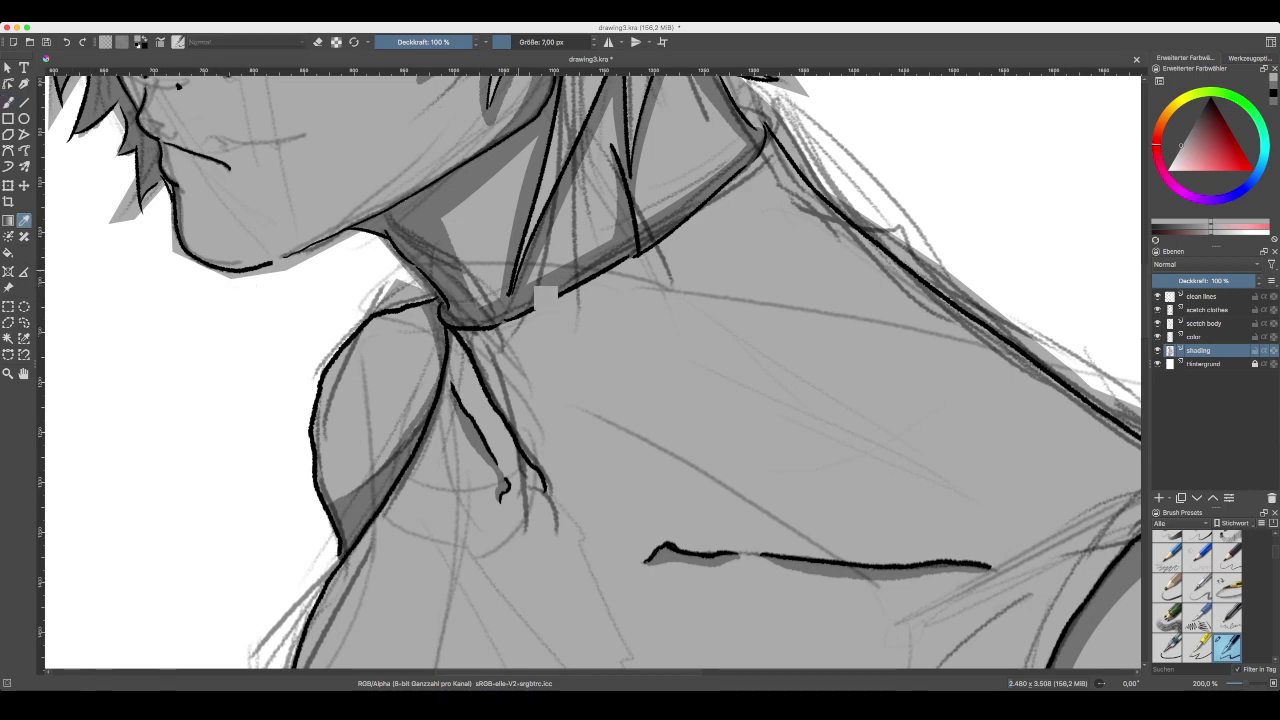
left_click(545, 298)
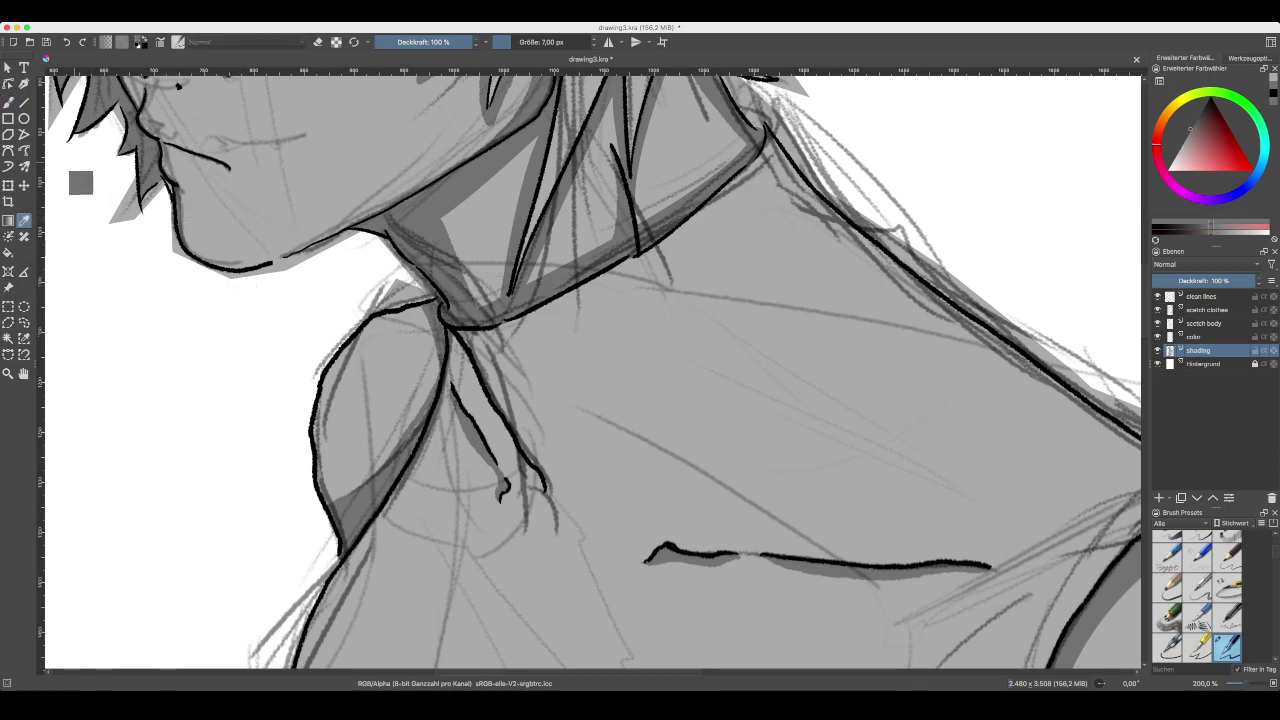
left_click(8, 101)
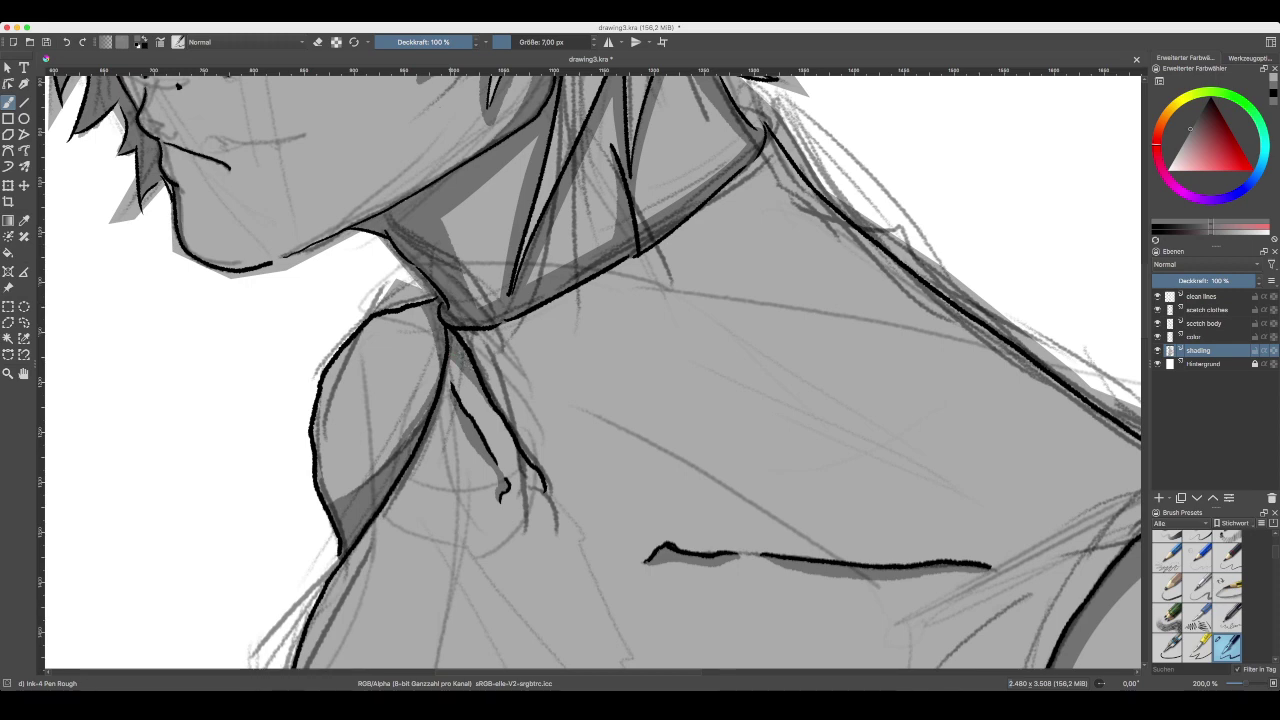
left_click_drag(580, 506, 488, 351)
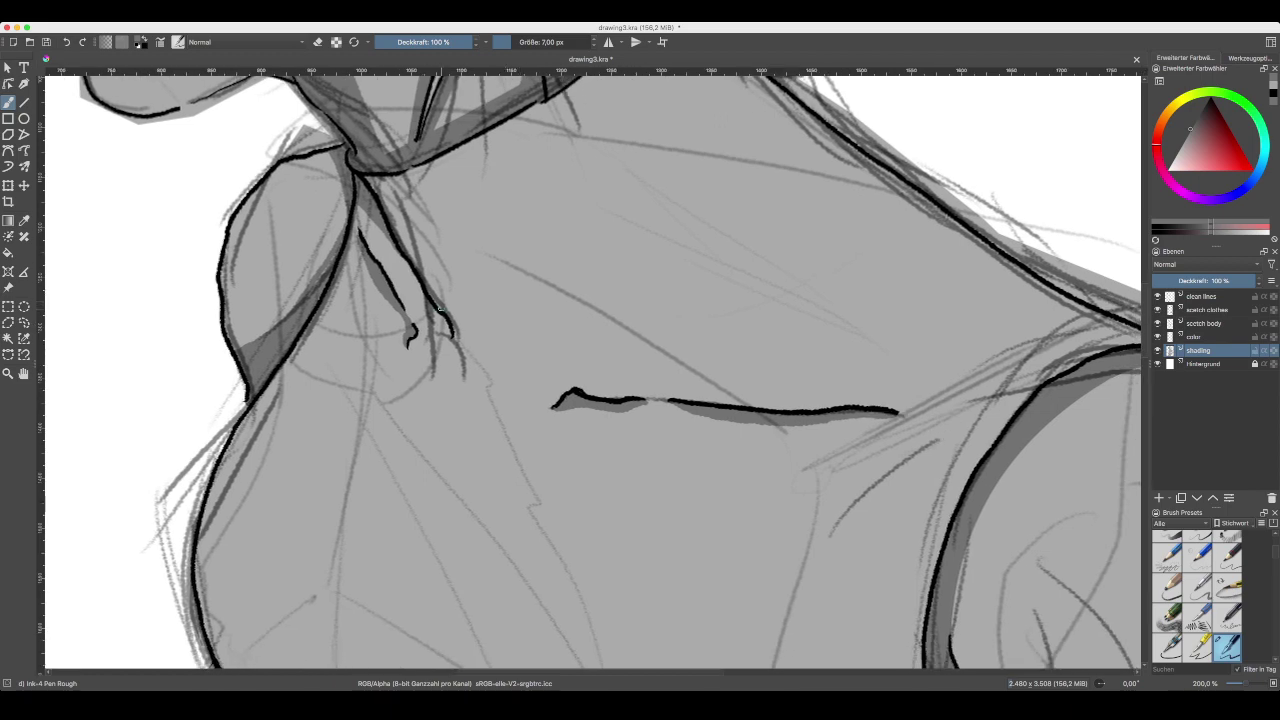
- Paint a narrow dark grey shadow along the back contour of the waist, above the waistband
scroll(604, 390, "down", 5)
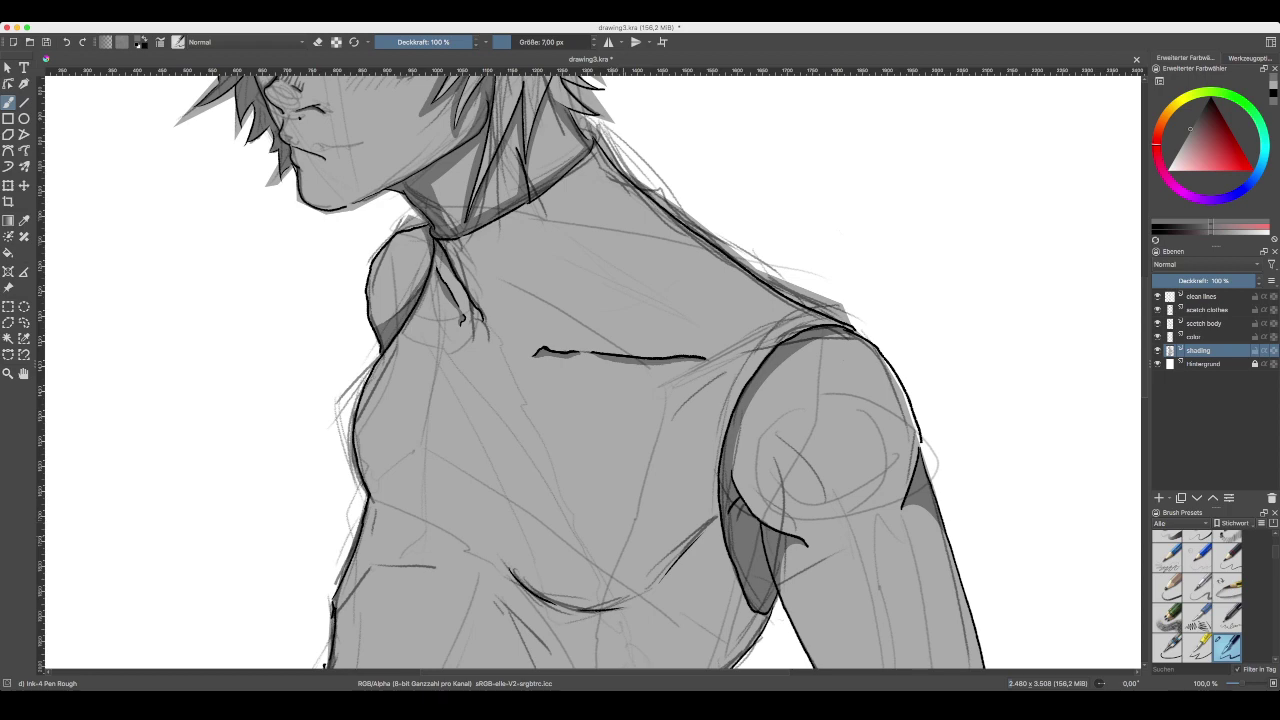
left_click_drag(630, 624, 647, 405)
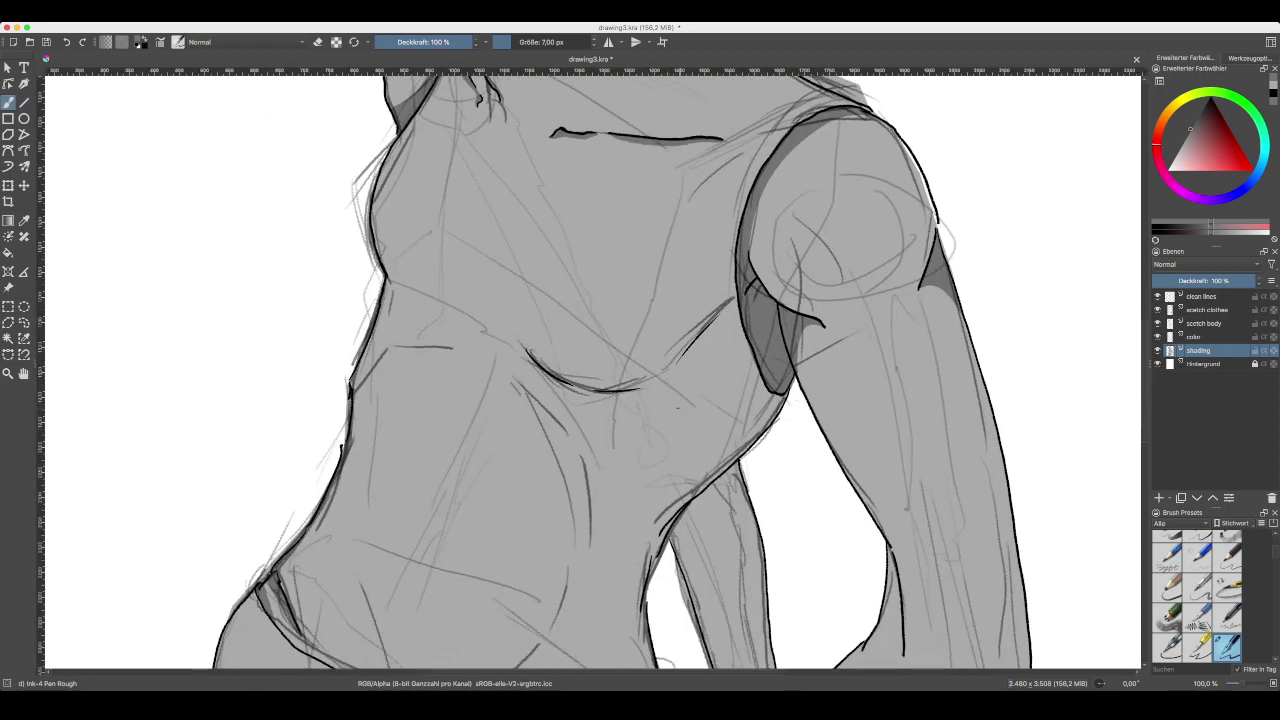
left_click_drag(659, 451, 724, 312)
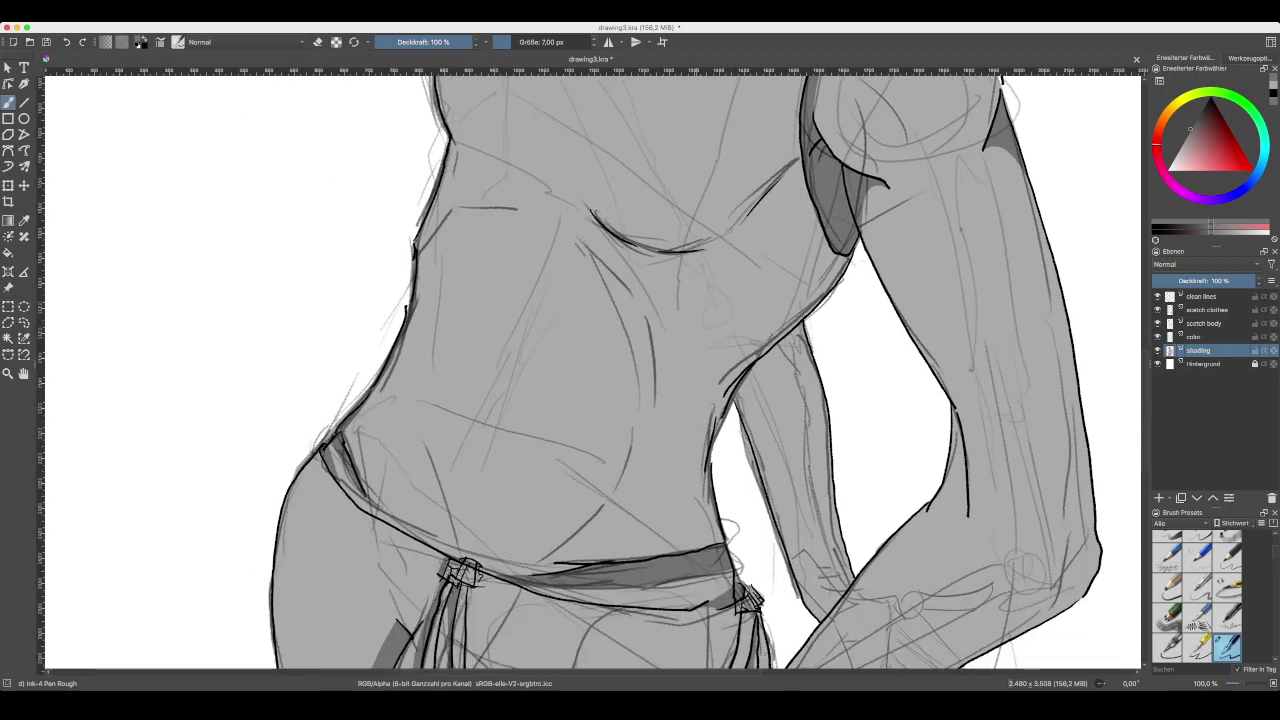
scroll(590, 370, "down", 2)
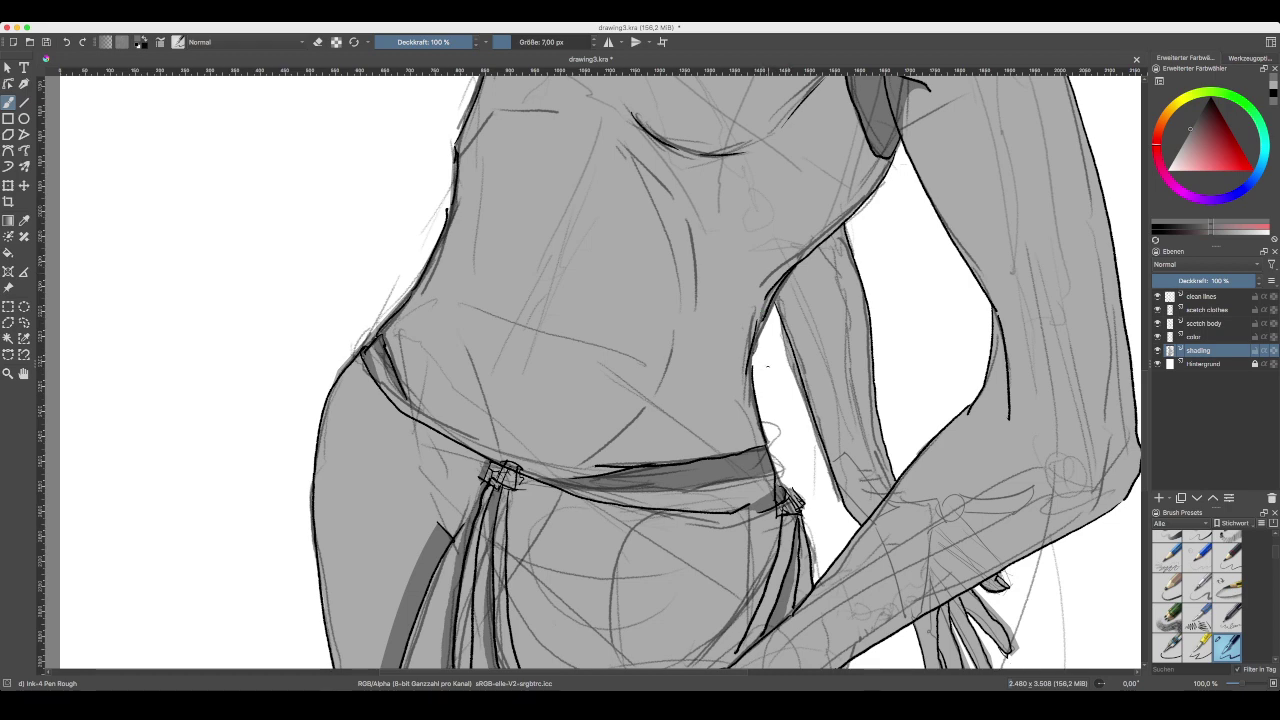
key("ctrl+z")
scroll(757, 343, "up", 5)
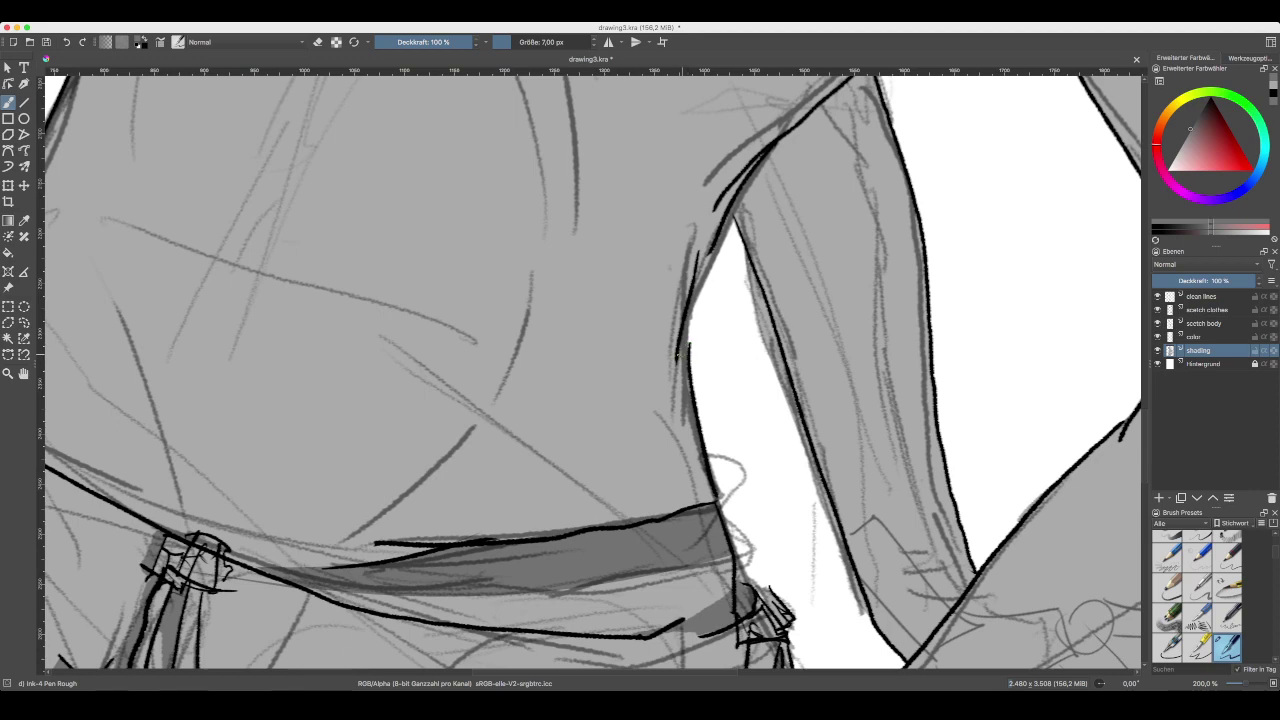
mouse_move(686, 358)
left_mouse_down()
mouse_move(692, 299)
mouse_move(762, 155)
mouse_move(703, 245)
mouse_move(686, 380)
left_mouse_up()
mouse_move(706, 259)
left_mouse_down()
mouse_move(698, 288)
mouse_move(711, 238)
mouse_move(707, 262)
left_mouse_up()
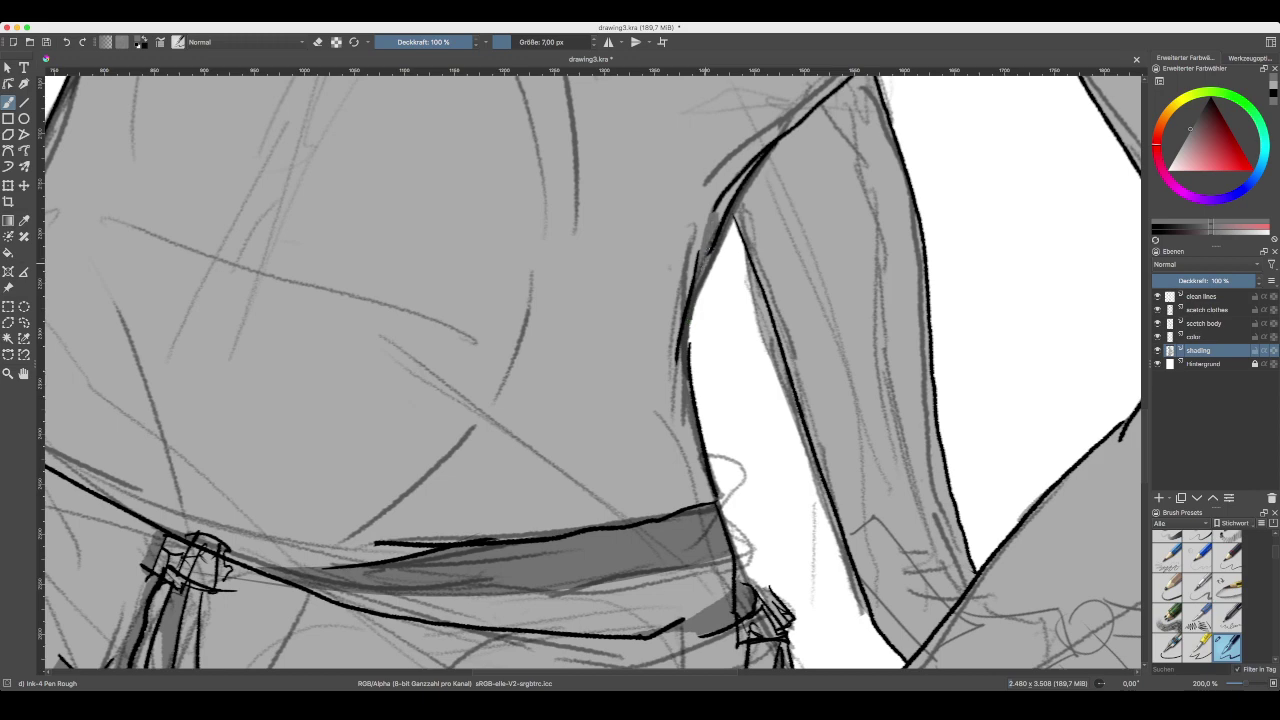
left_click_drag(718, 218, 756, 162)
- Examine the shading of the torso, waist and arms at different magnifications
key("super+minus")
key("super+minus")
key("super+minus")
key("super+plus")
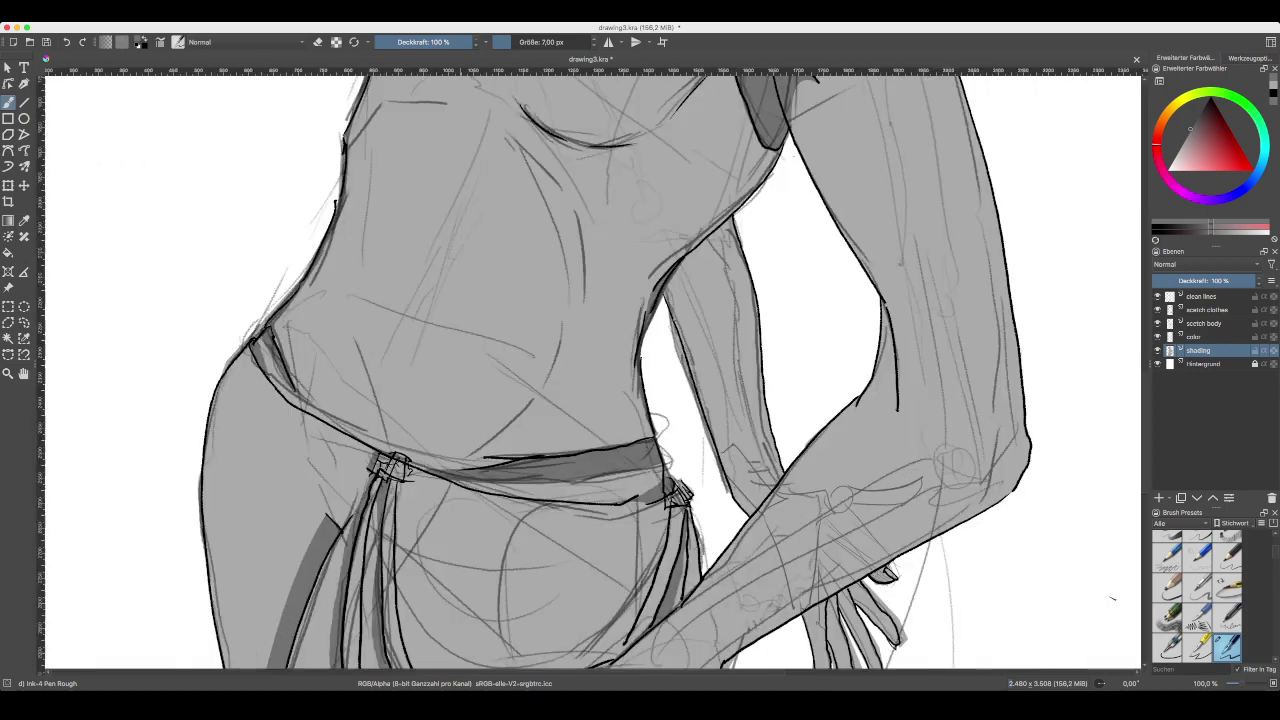
key("super+minus")
key("super+minus")
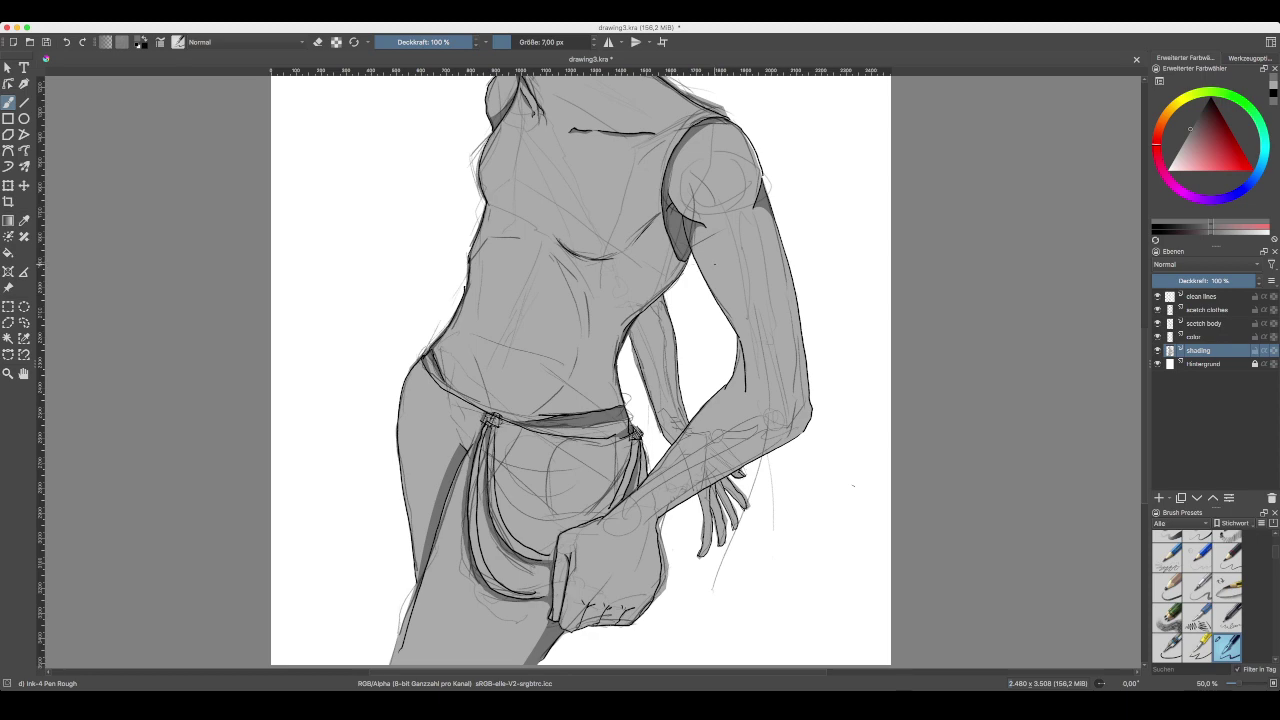
left_click_drag(645, 325, 741, 393)
key("super+plus")
key("super+plus")
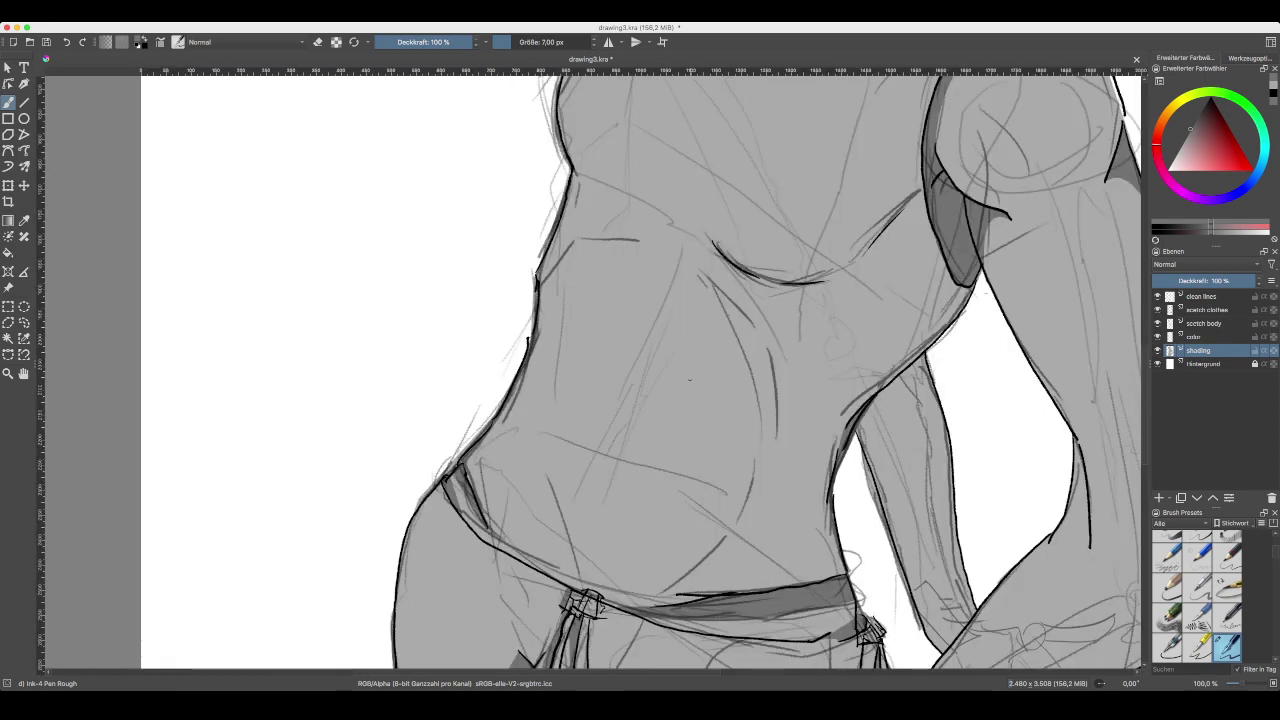
- Paint a tapering dark grey shadow just below the chest, along the front contour of the torso
scroll(712, 403, "up", 4)
scroll(710, 404, "left", 1)
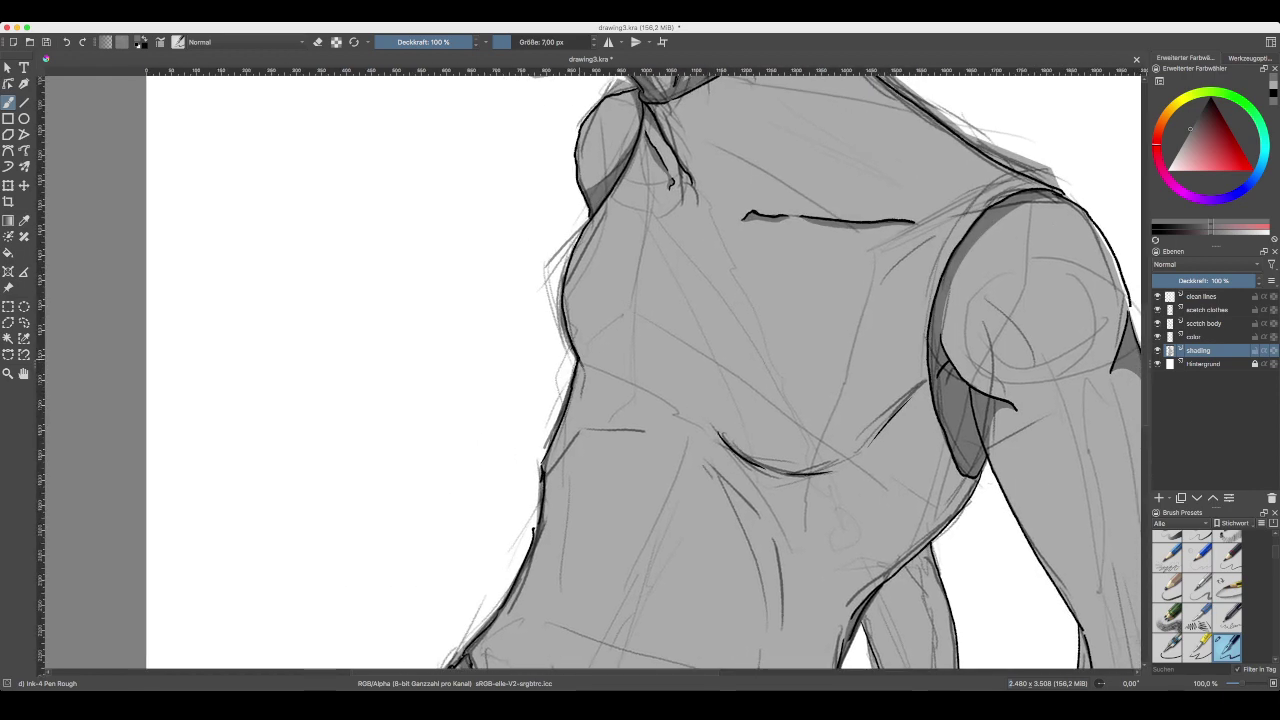
left_click_drag(580, 368, 550, 450)
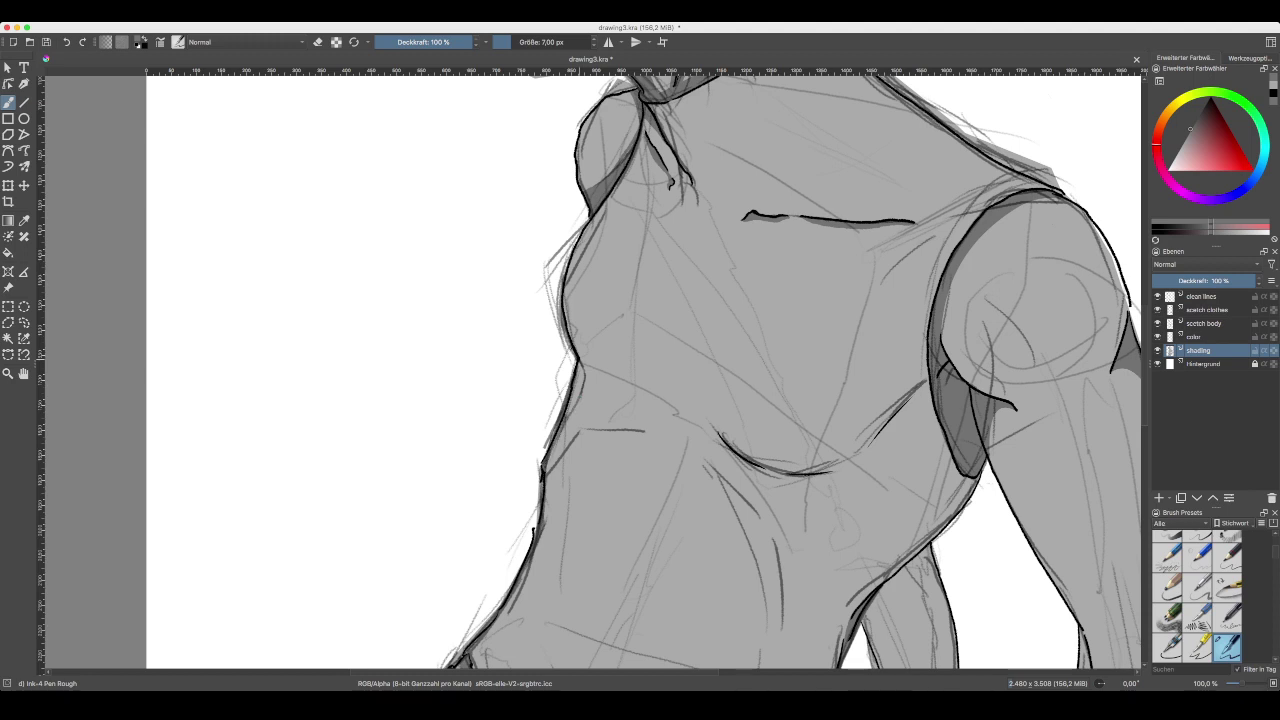
left_click_drag(568, 415, 576, 382)
key("minus")
key("minus")
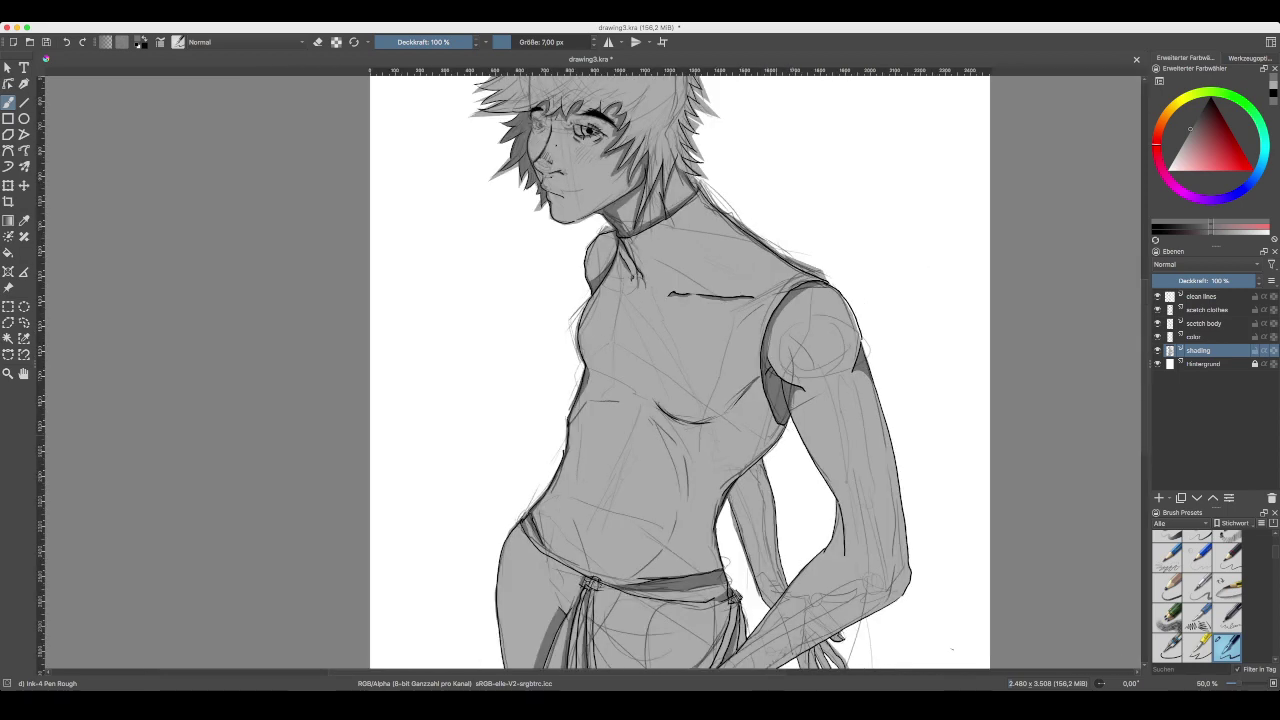
key("plus")
key("plus")
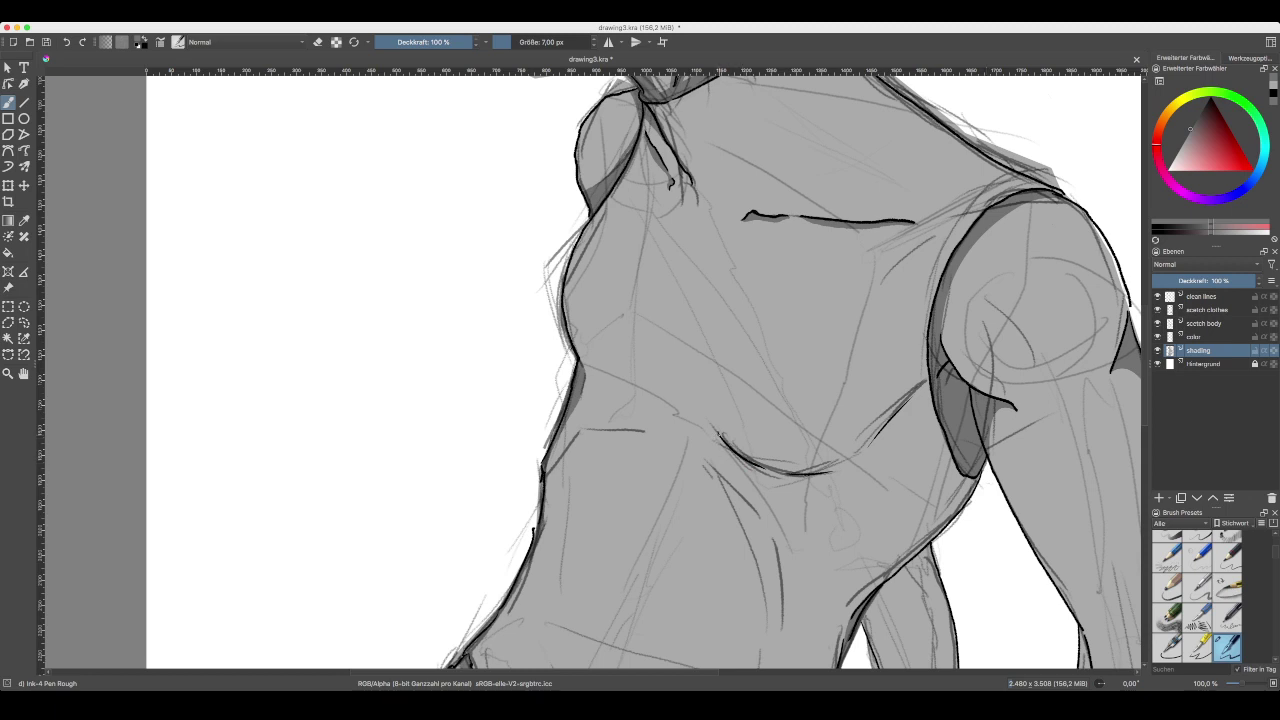
- Outline a dark grey crescent shadow directly beneath the curved line under the chest
key("plus")
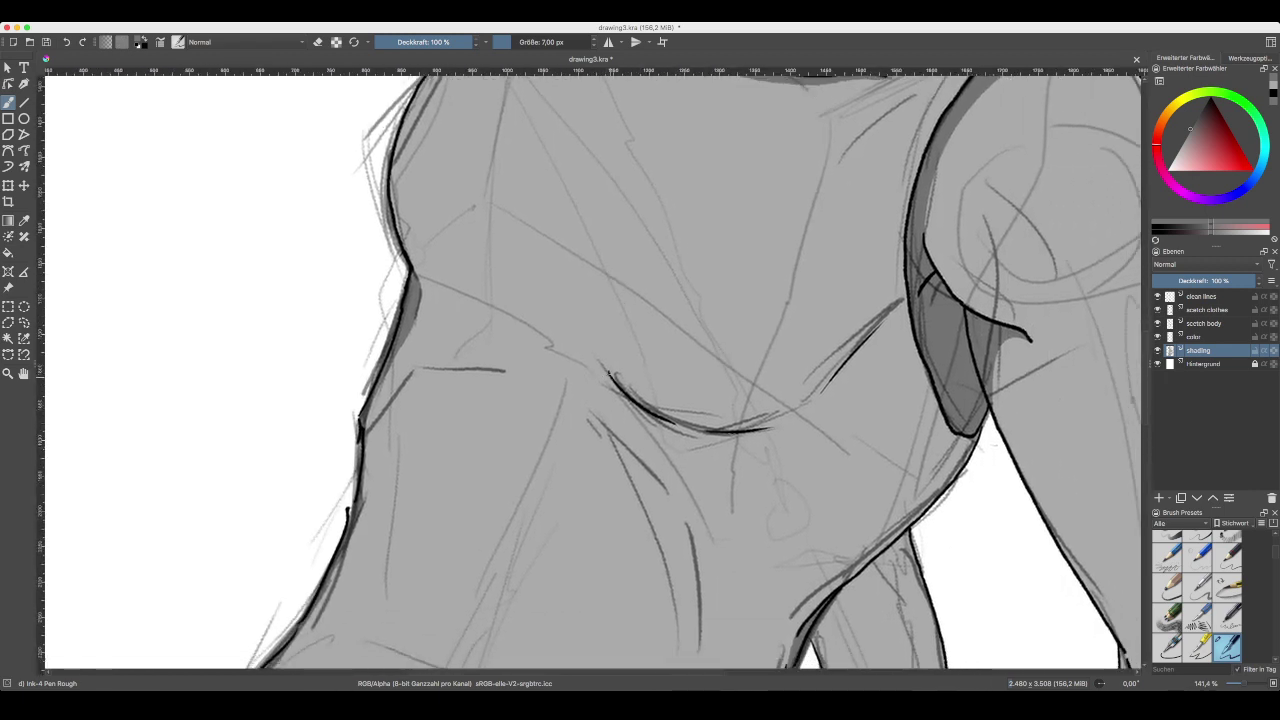
mouse_move(612, 388)
left_mouse_down()
mouse_move(650, 437)
mouse_move(700, 454)
mouse_move(778, 430)
mouse_move(663, 440)
mouse_move(626, 405)
left_mouse_up()
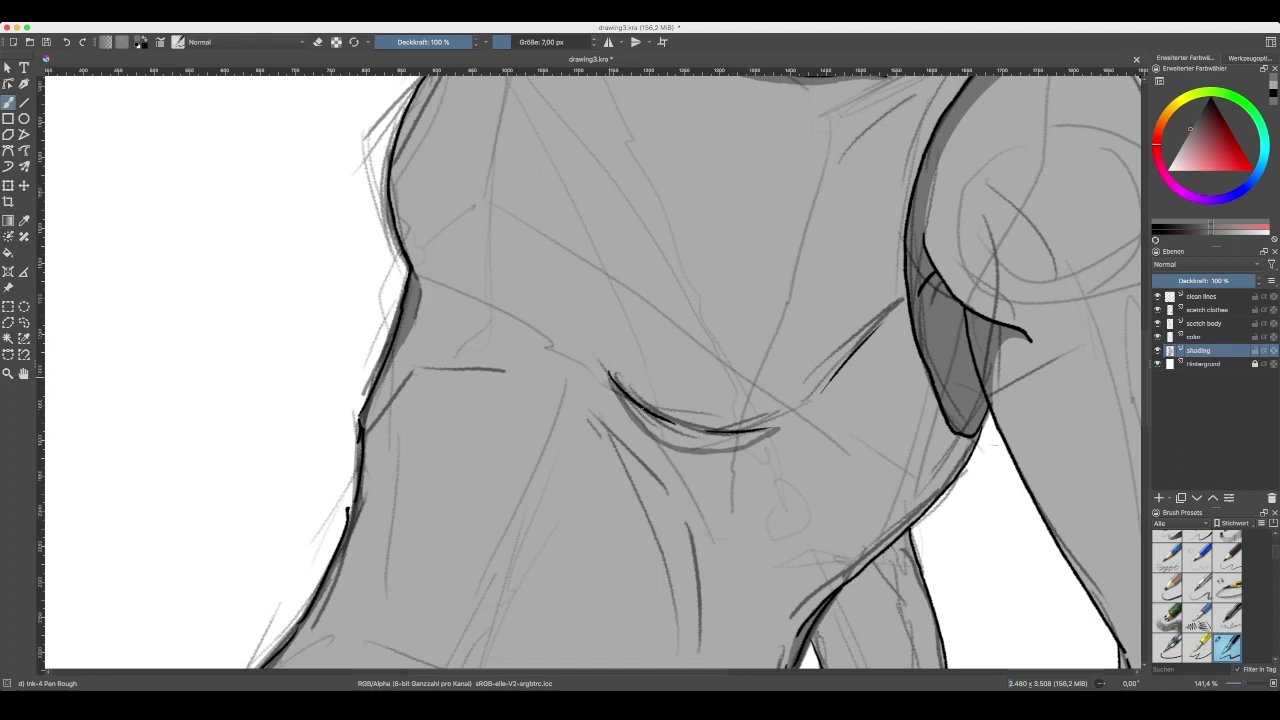
mouse_move(650, 428)
left_mouse_down()
mouse_move(626, 400)
mouse_move(694, 436)
mouse_move(724, 427)
left_mouse_up()
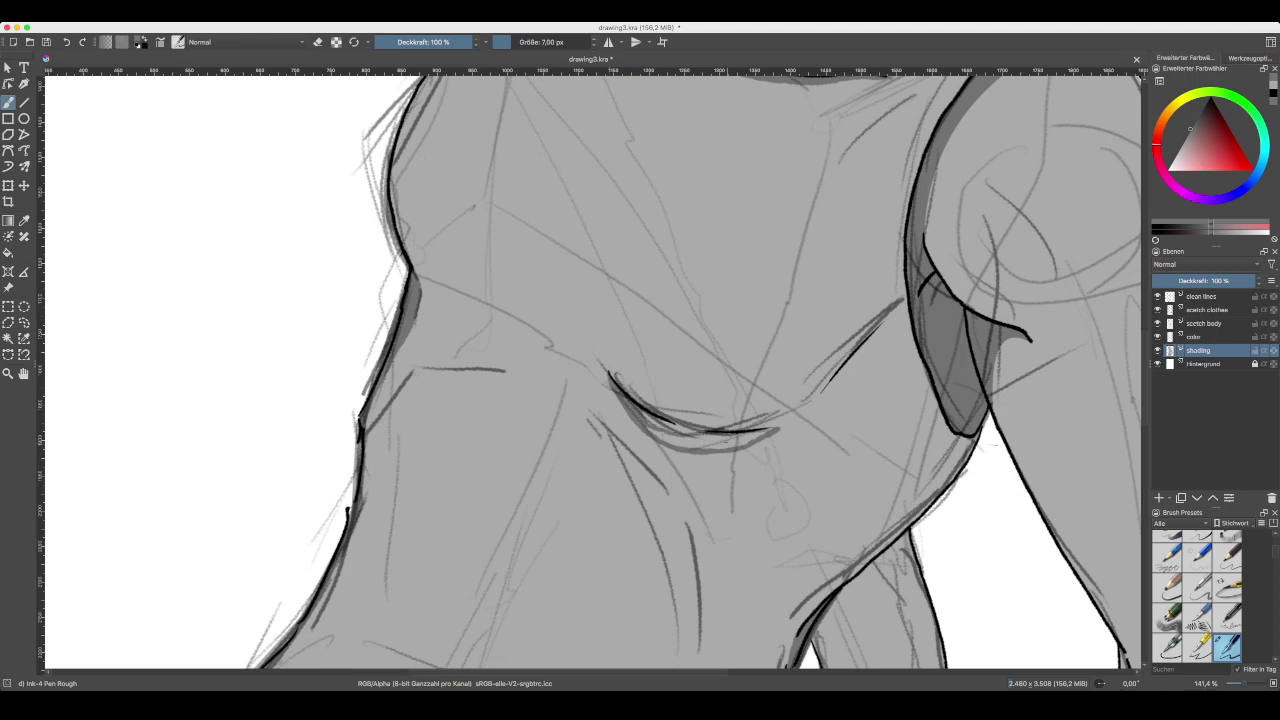
key("ctrl+z")
key("ctrl+z")
key("ctrl+z")
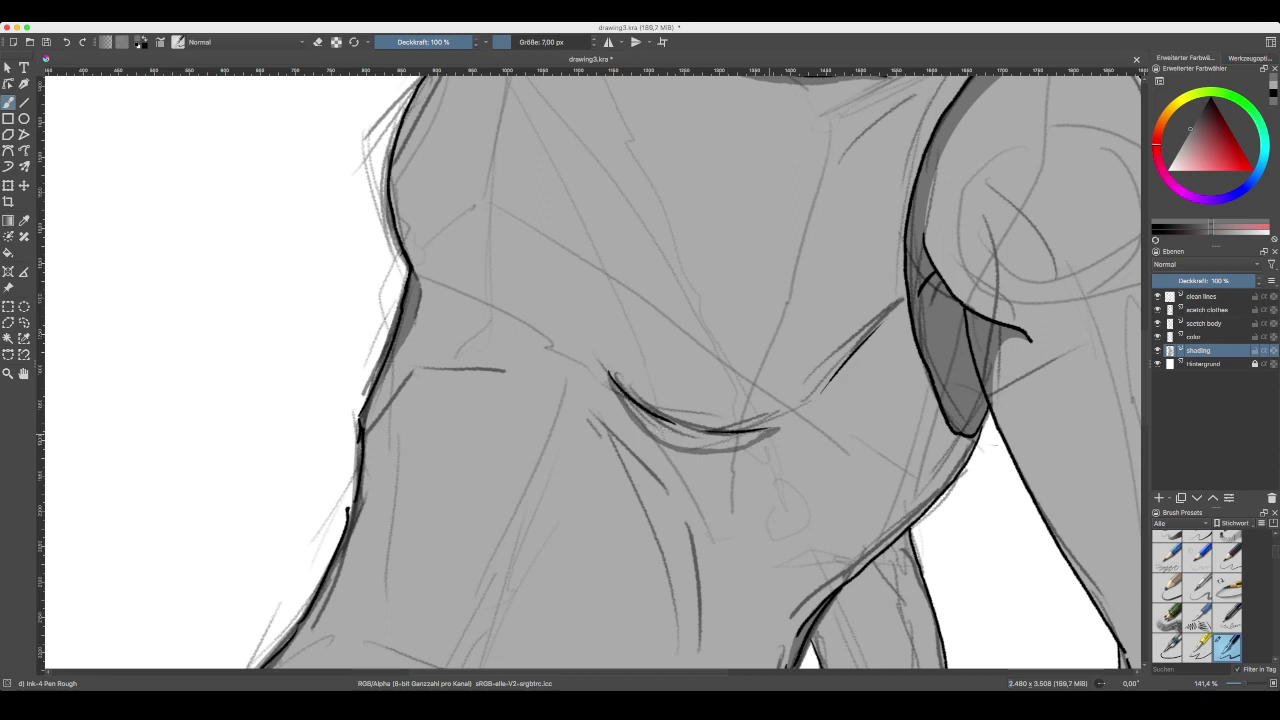
- Fill the crescent under the curved chest line with solid dark grey up to the line
mouse_move(742, 444)
left_mouse_down()
mouse_move(708, 448)
mouse_move(732, 443)
left_mouse_up()
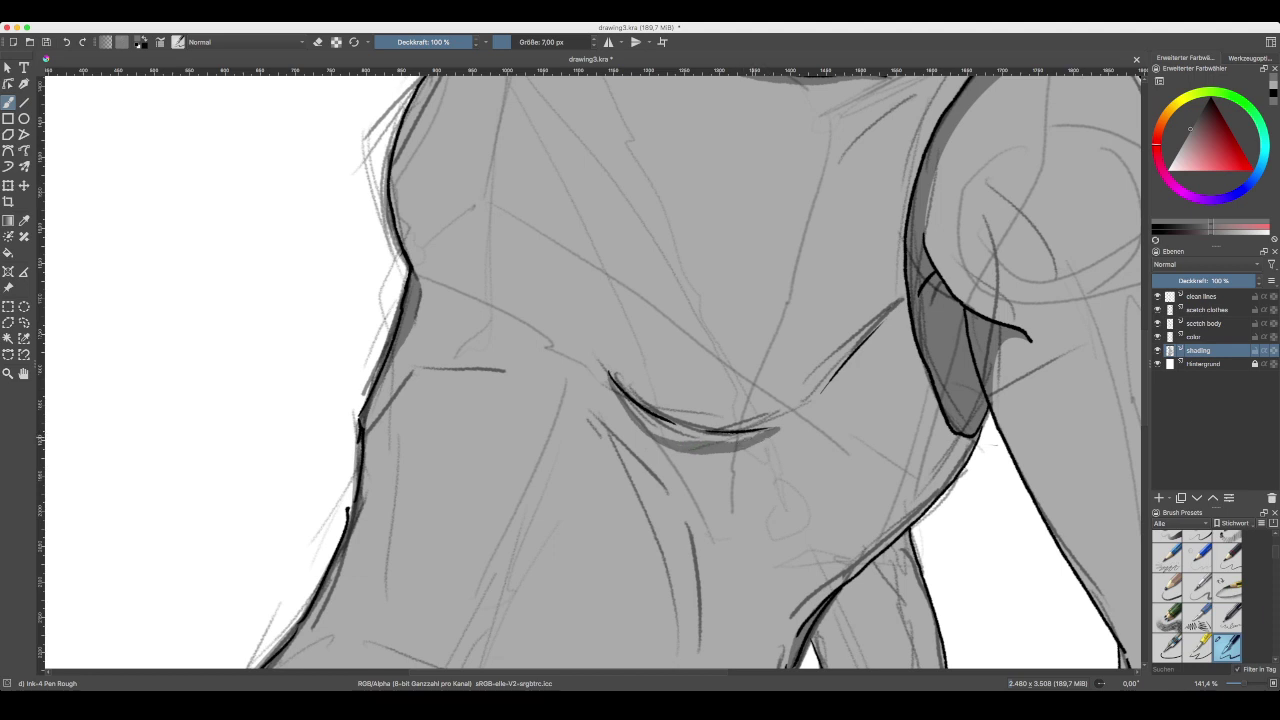
left_click_drag(740, 437, 756, 434)
left_click_drag(743, 434, 709, 438)
left_click_drag(698, 434, 682, 430)
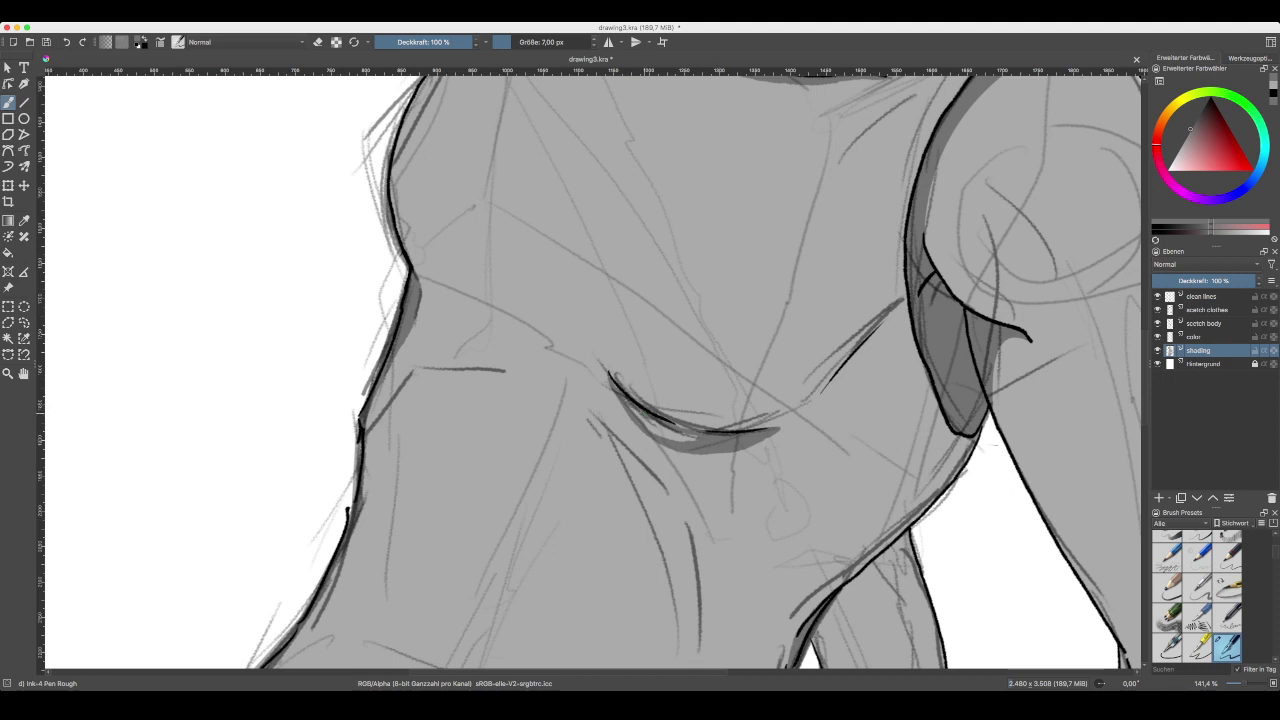
mouse_move(629, 405)
left_mouse_down()
mouse_move(656, 432)
mouse_move(696, 442)
left_mouse_up()
- Paint a narrow dark grey shadow along the underside of the diagonal chest line near the armpit
key("super+minus")
key("super+minus")
key("plus")
key("plus")
key("plus")
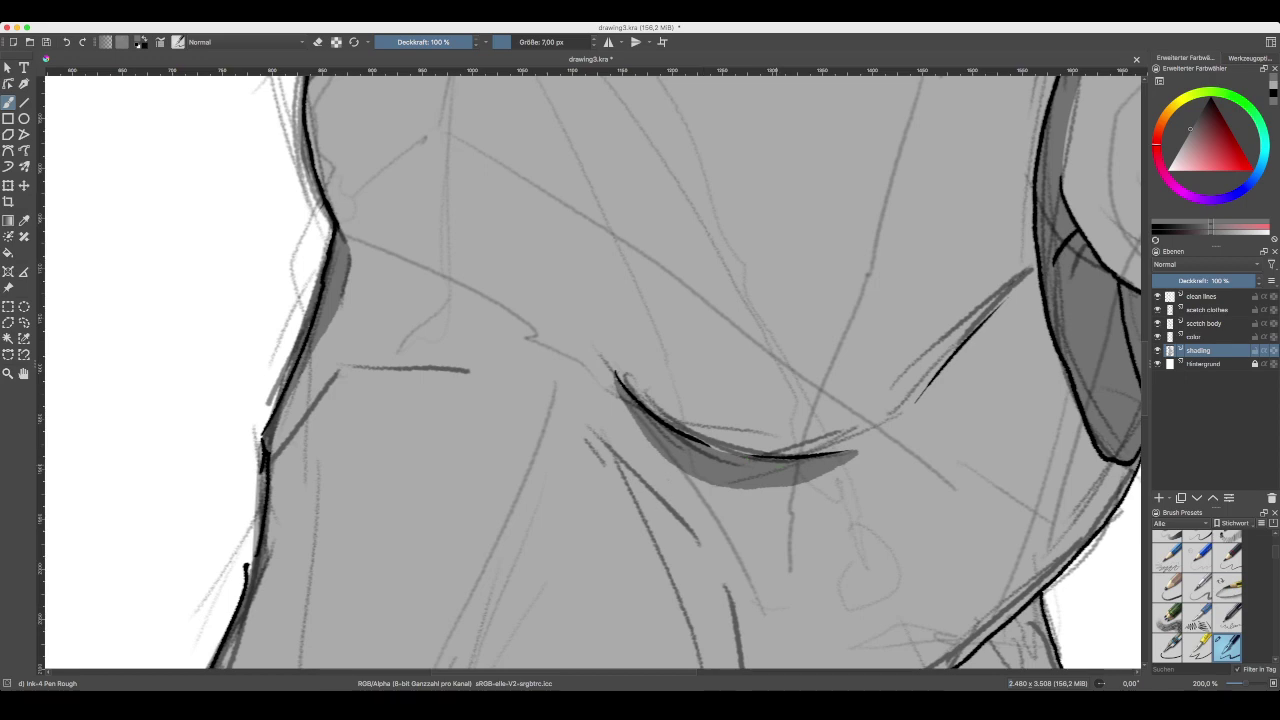
key("minus")
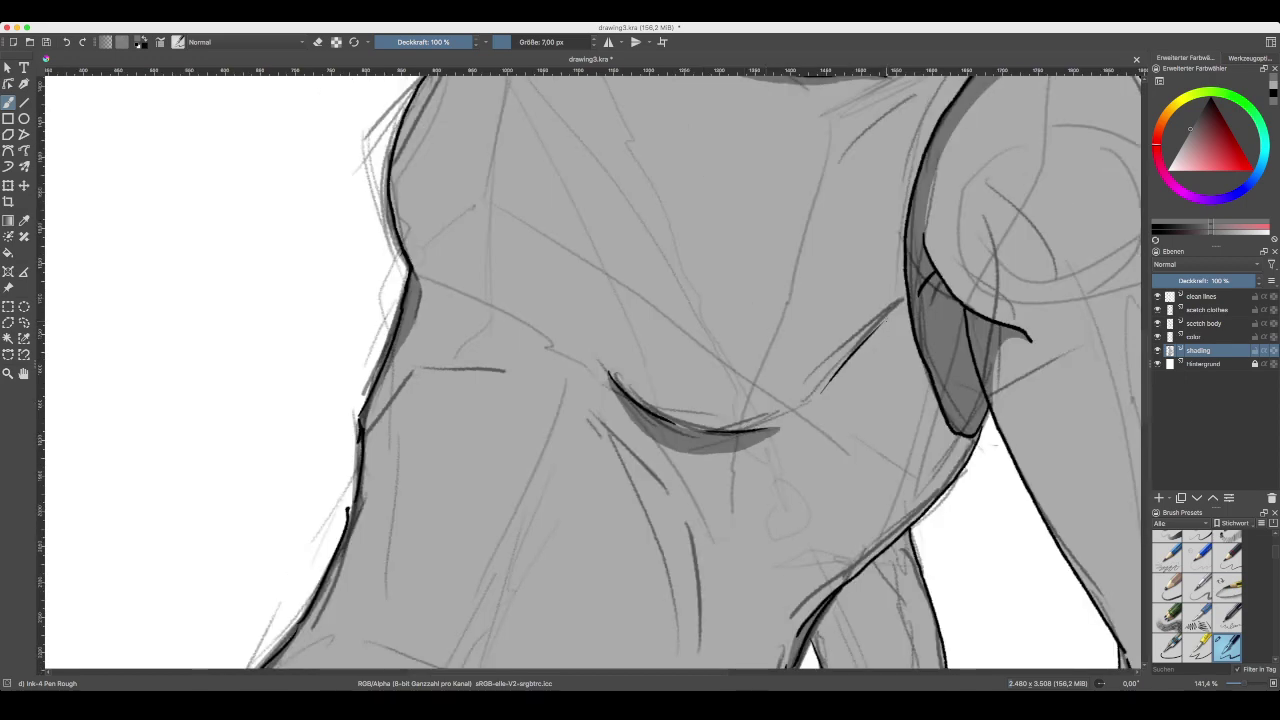
mouse_move(886, 320)
left_mouse_down()
mouse_move(816, 404)
mouse_move(848, 373)
left_mouse_up()
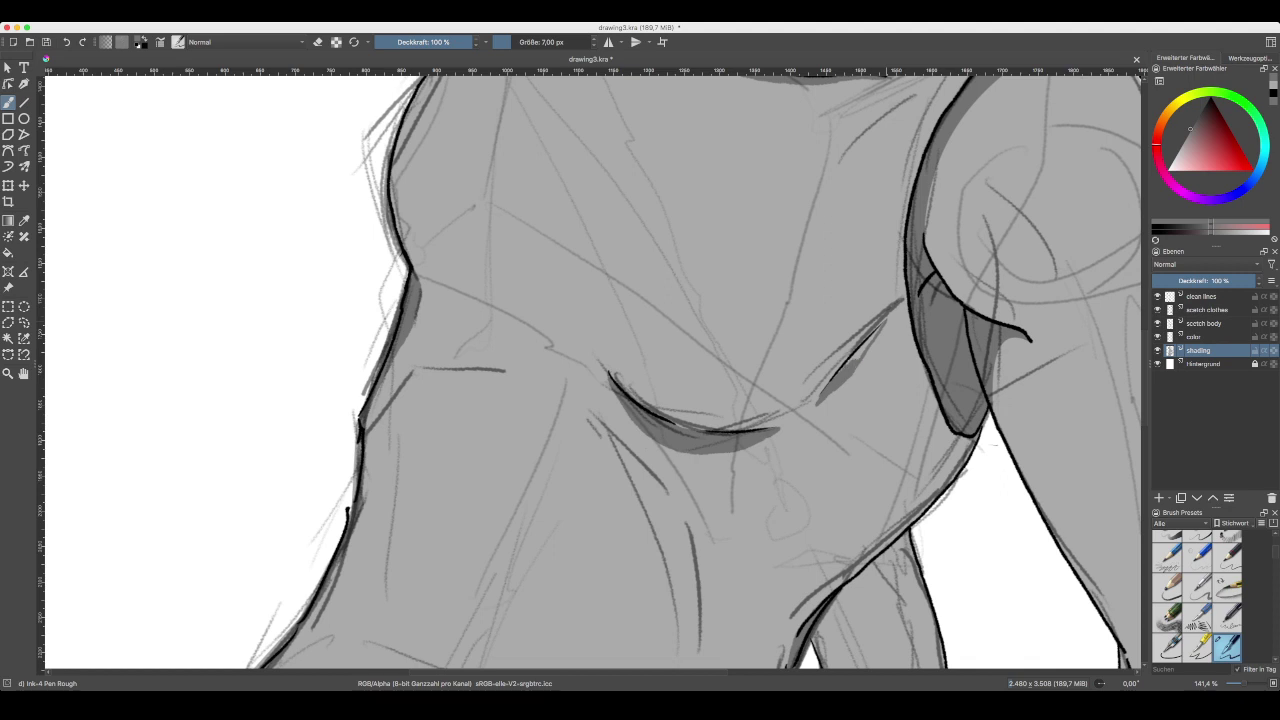
mouse_move(858, 352)
left_mouse_down()
mouse_move(848, 363)
mouse_move(874, 332)
left_mouse_up()
- Examine the shading of the chest, shoulder, waist and arms at different magnifications
scroll(796, 391, "down", 5)
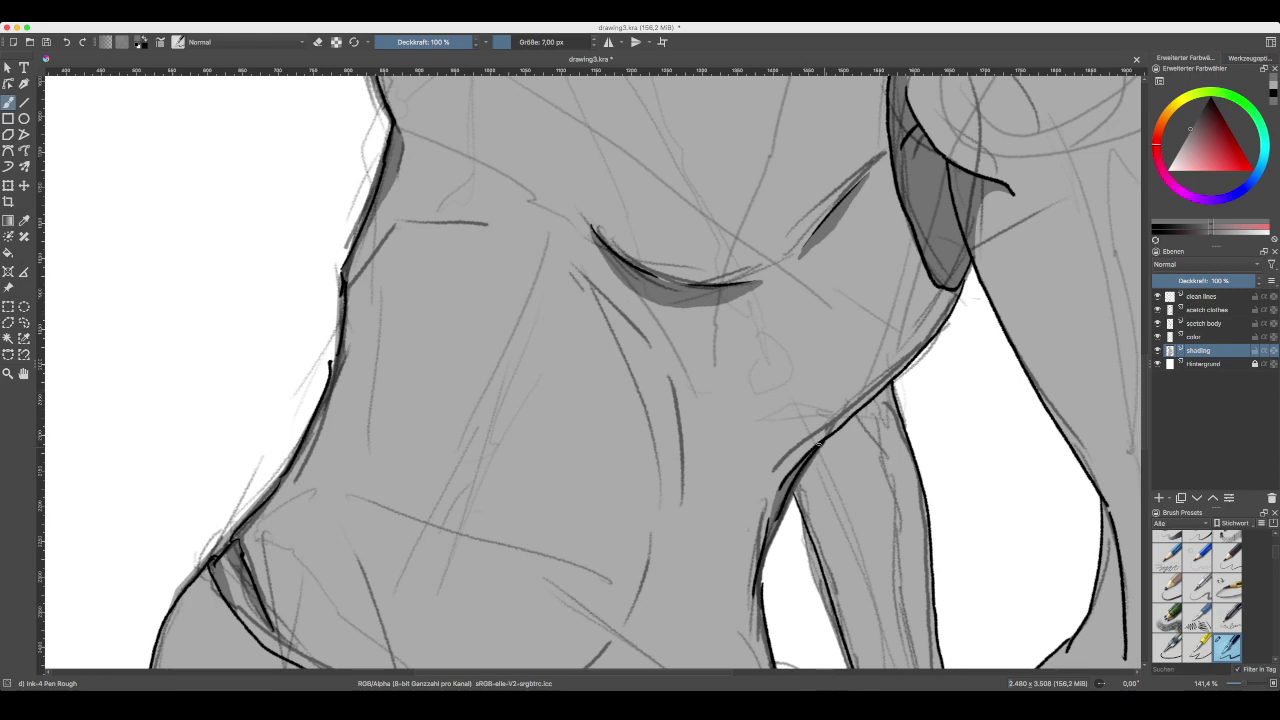
scroll(857, 380, "down", 3)
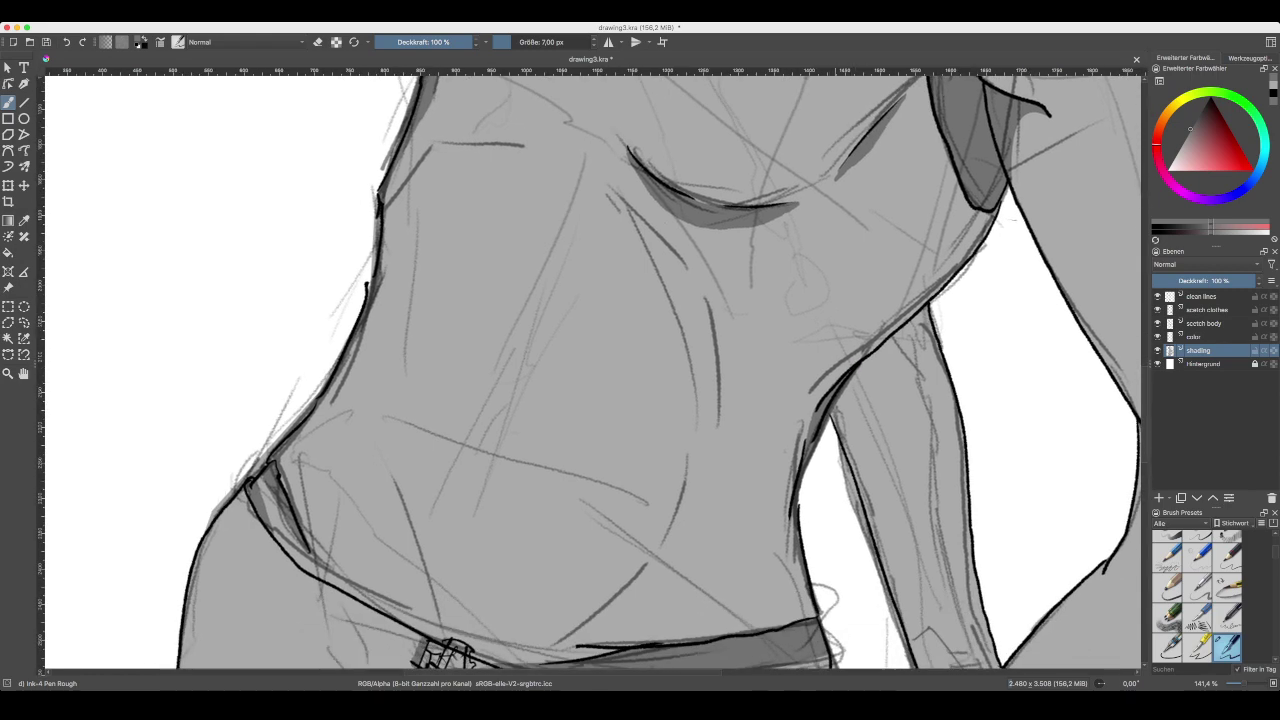
scroll(590, 370, "up", 10)
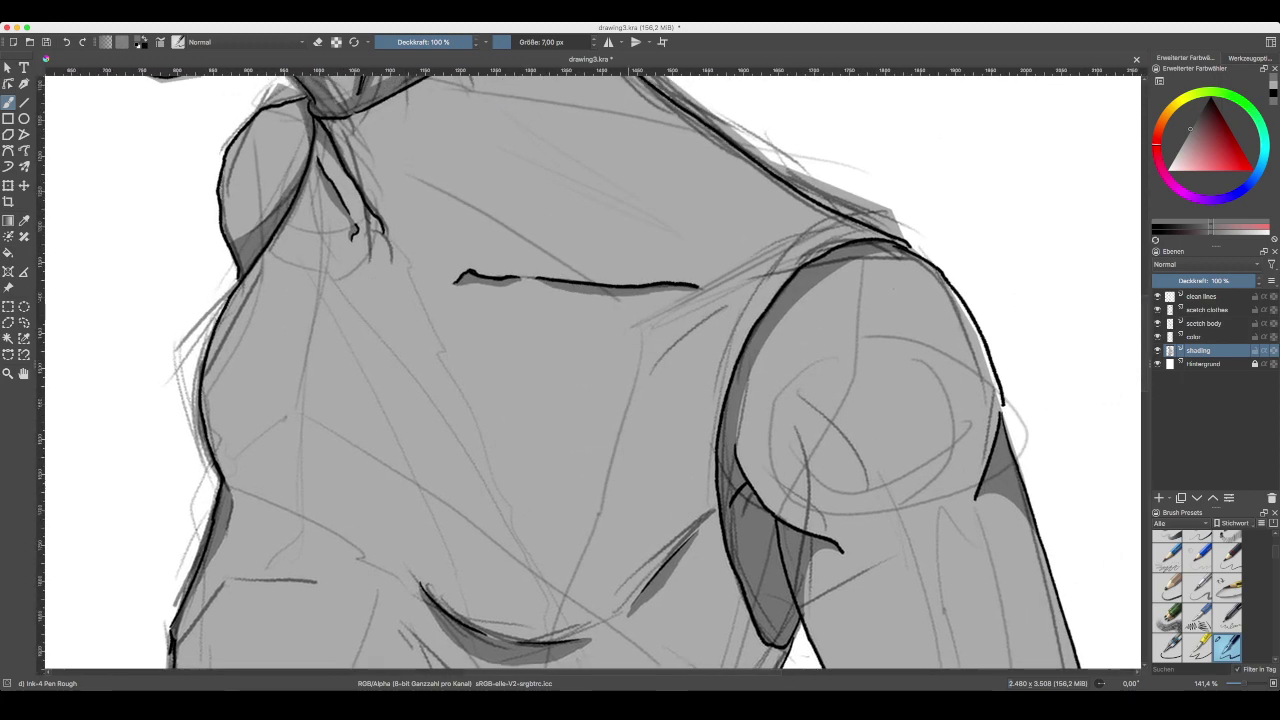
scroll(776, 436, "down", 10)
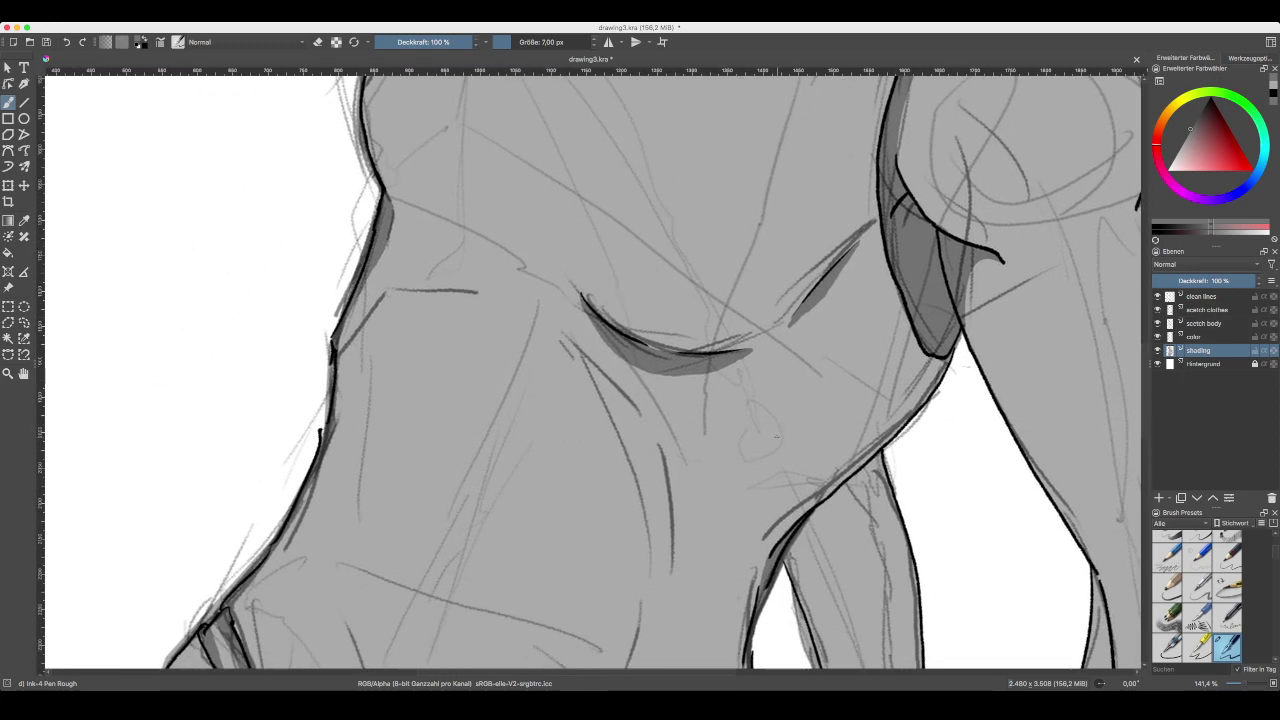
scroll(790, 437, "down", 4)
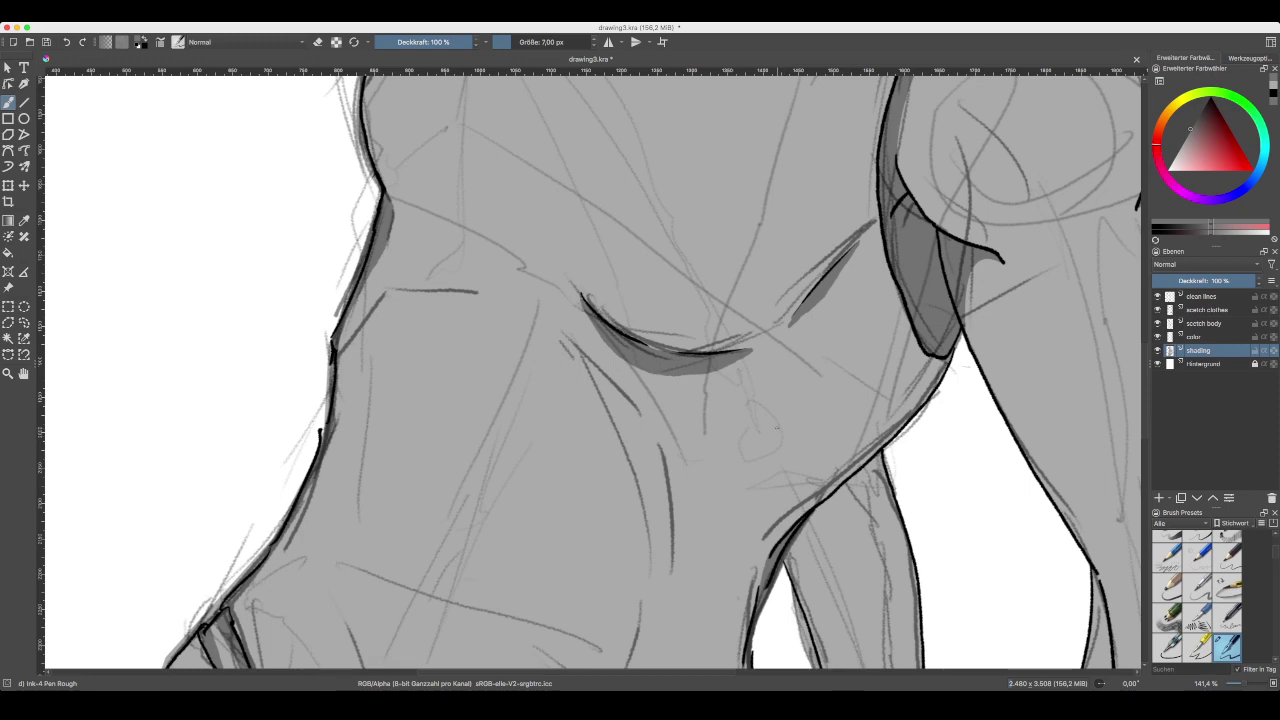
scroll(783, 427, "down", 2)
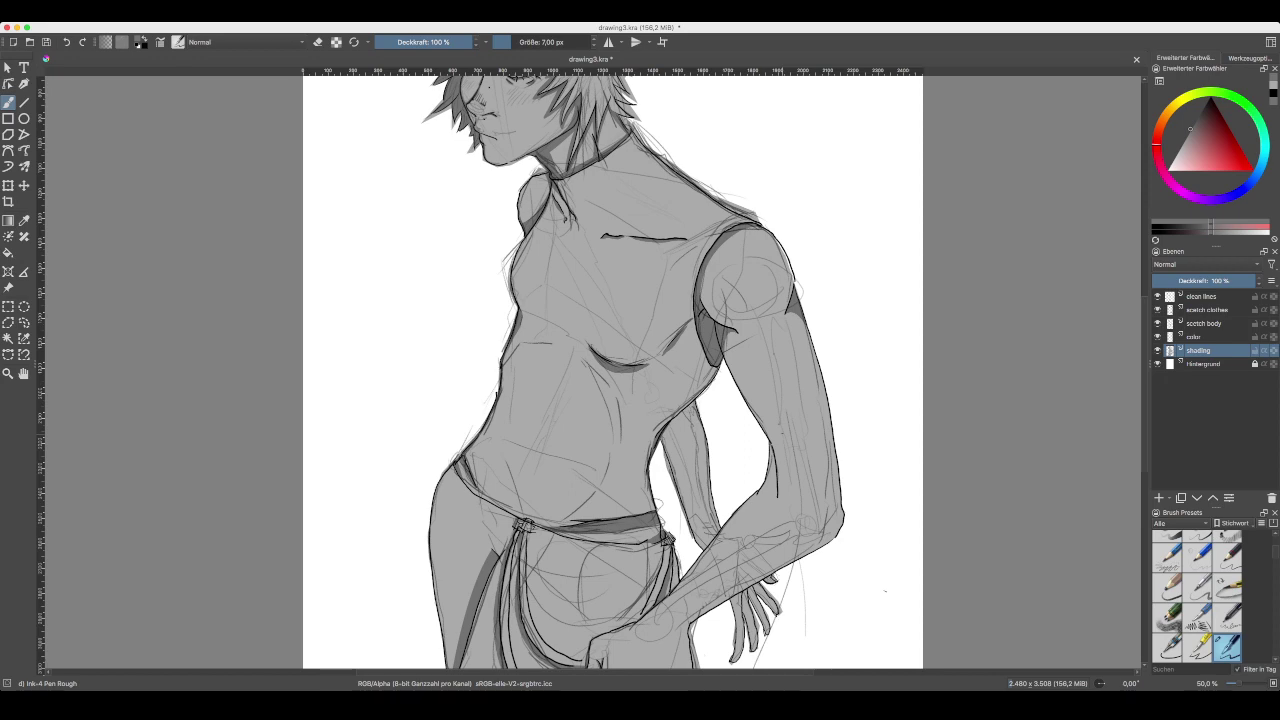
key("plus")
key("plus")
key("plus")
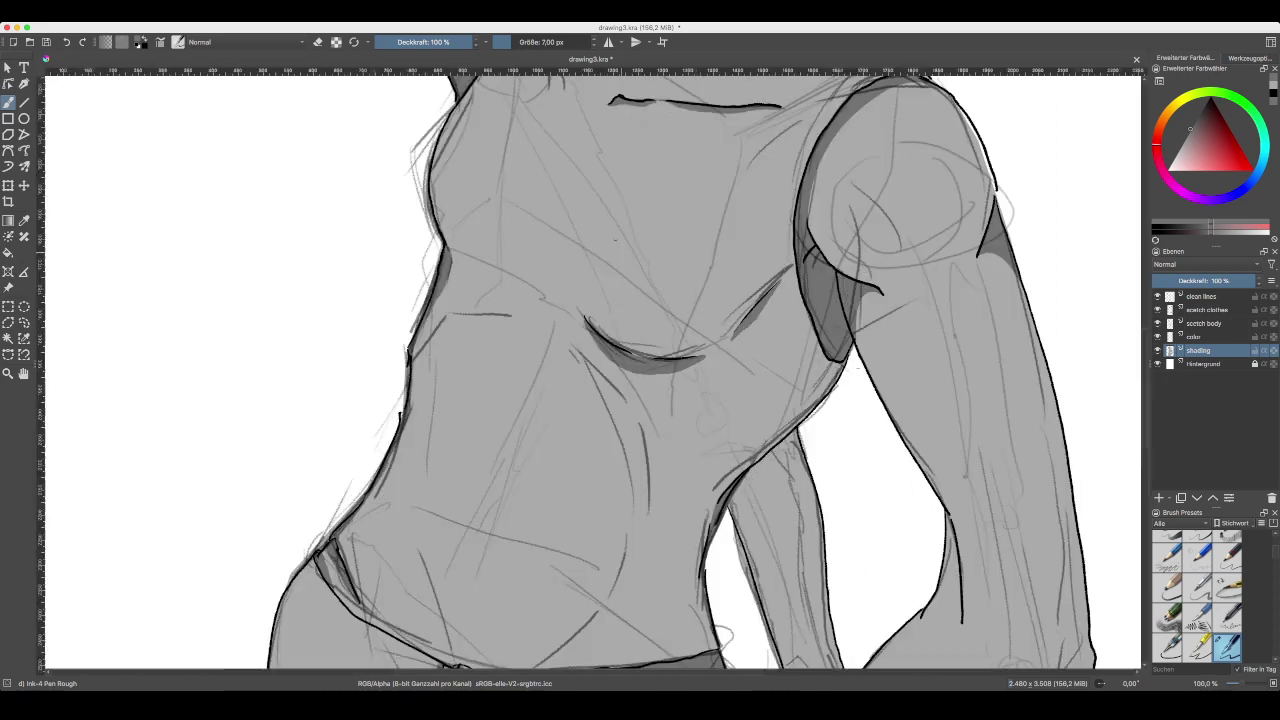
key("minus")
- Widen the dark grey shadow beside the longer tendon line at the base of the neck, then save the drawing
left_click_drag(549, 203, 650, 566)
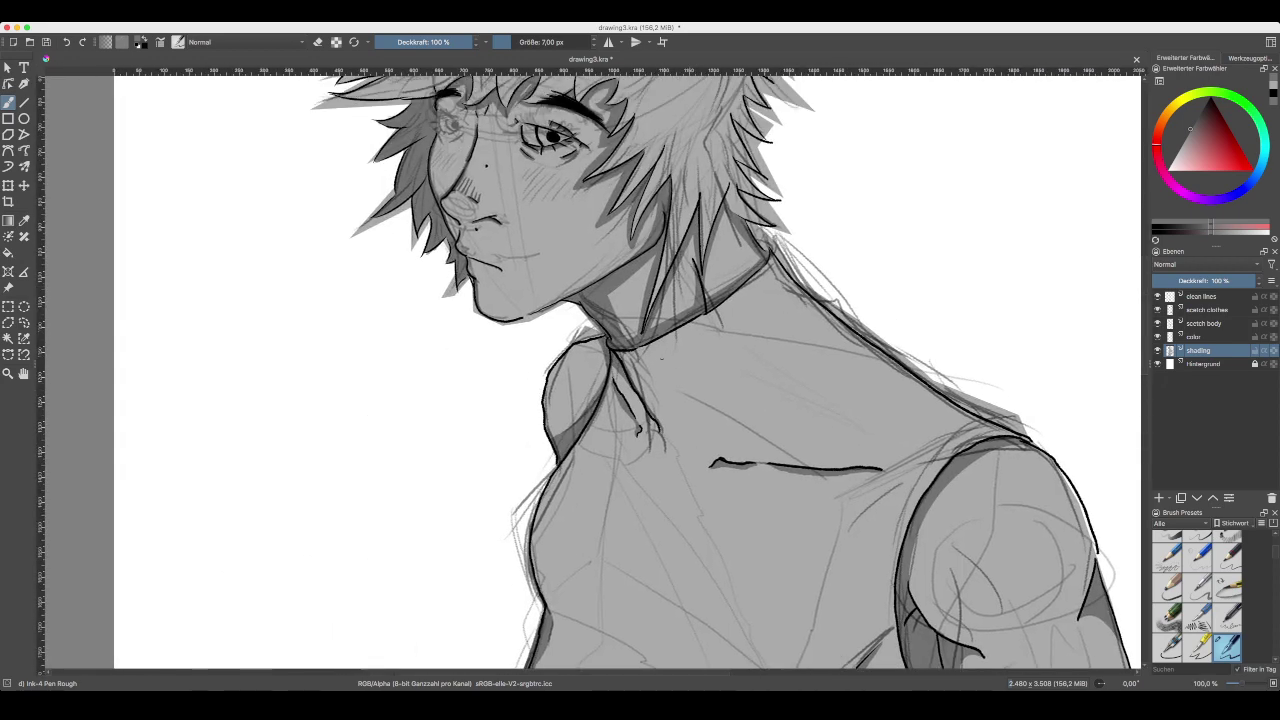
key("ctrl+plus")
key("ctrl+plus")
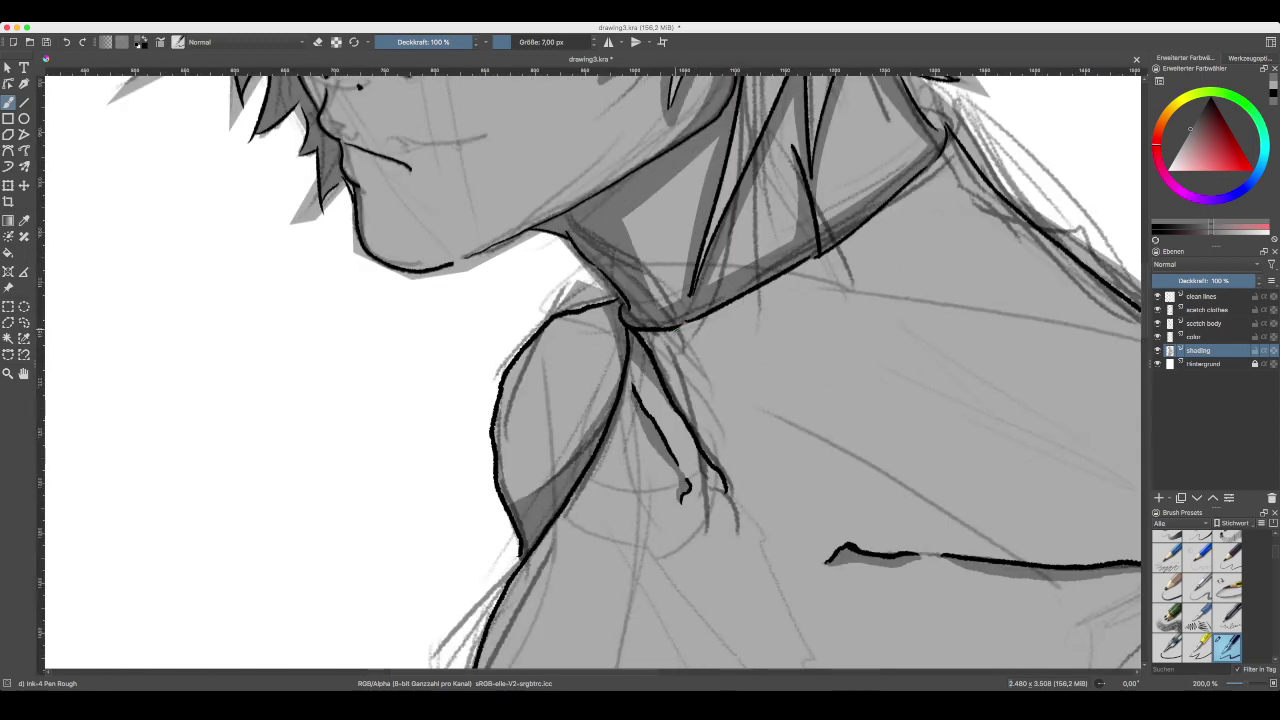
left_click_drag(676, 330, 728, 492)
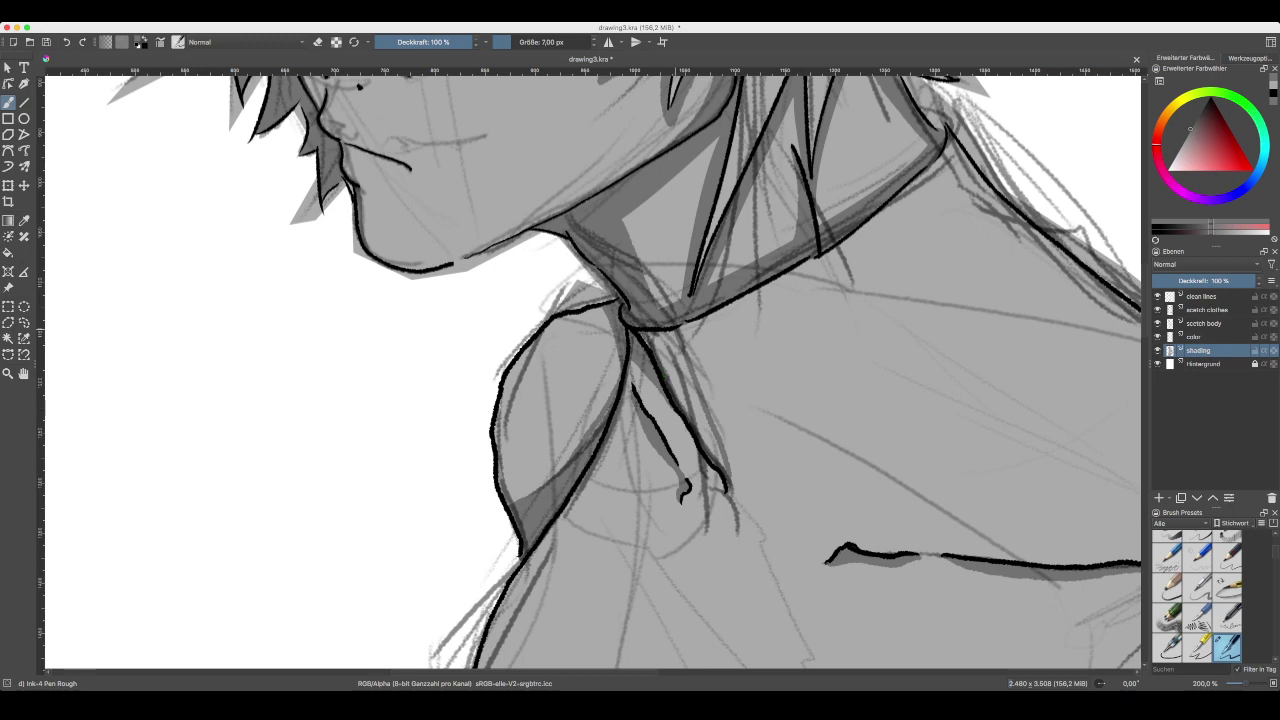
left_click_drag(651, 334, 670, 335)
mouse_move(657, 340)
left_mouse_down()
mouse_move(690, 402)
mouse_move(684, 352)
left_mouse_up()
mouse_move(690, 405)
left_mouse_down()
mouse_move(721, 466)
mouse_move(694, 390)
left_mouse_up()
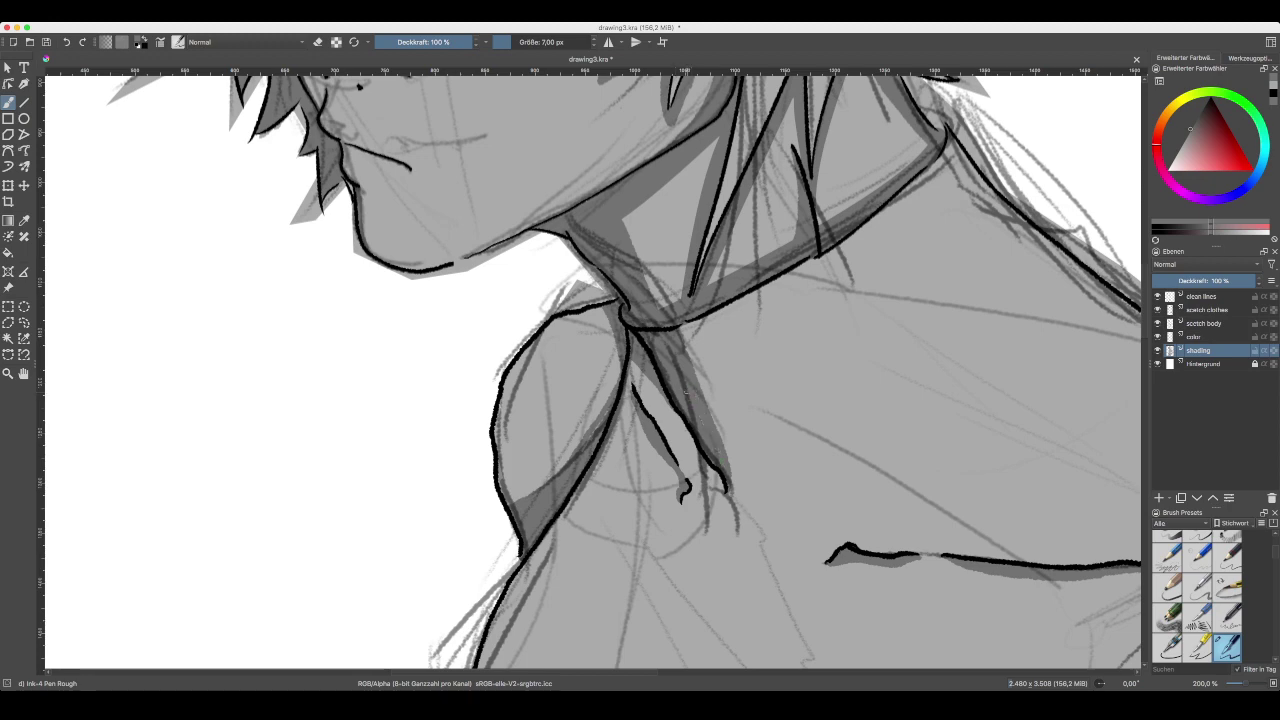
key("super+s")
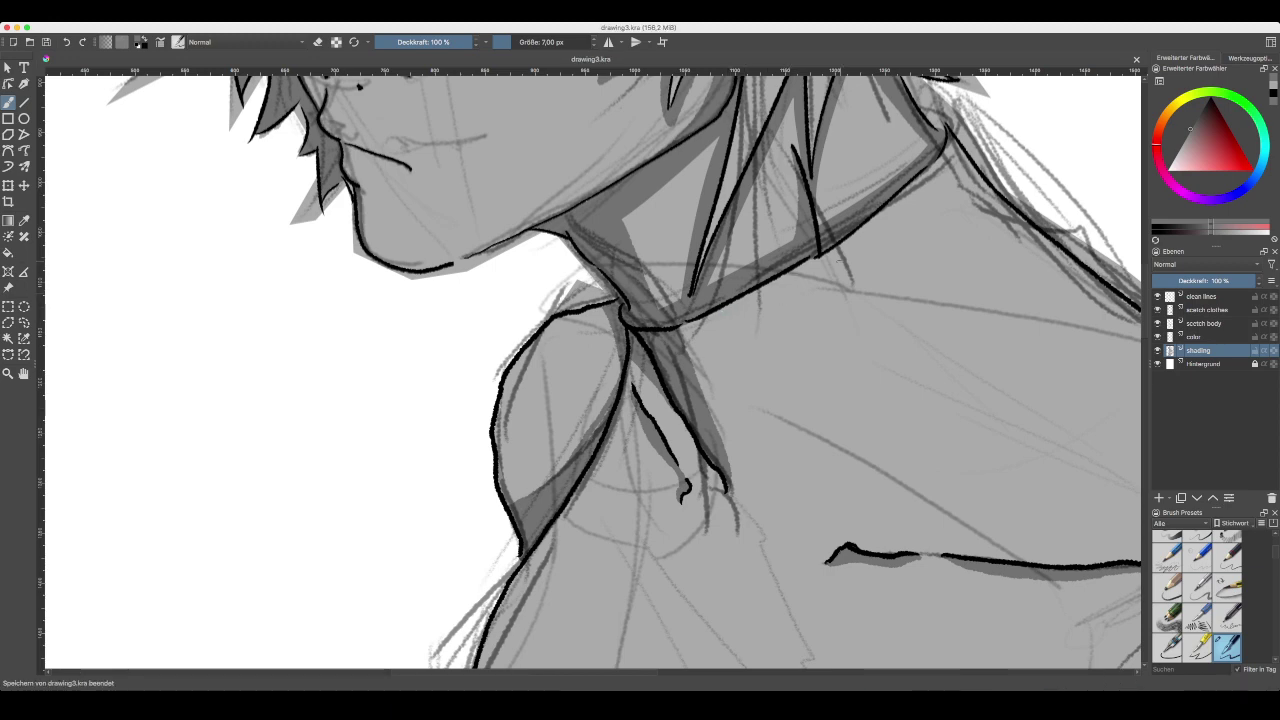
- Set the brush size to 20 px and paint tapering dark grey shadows along the two short abdominal muscle lines
left_click_drag(972, 336, 777, 254)
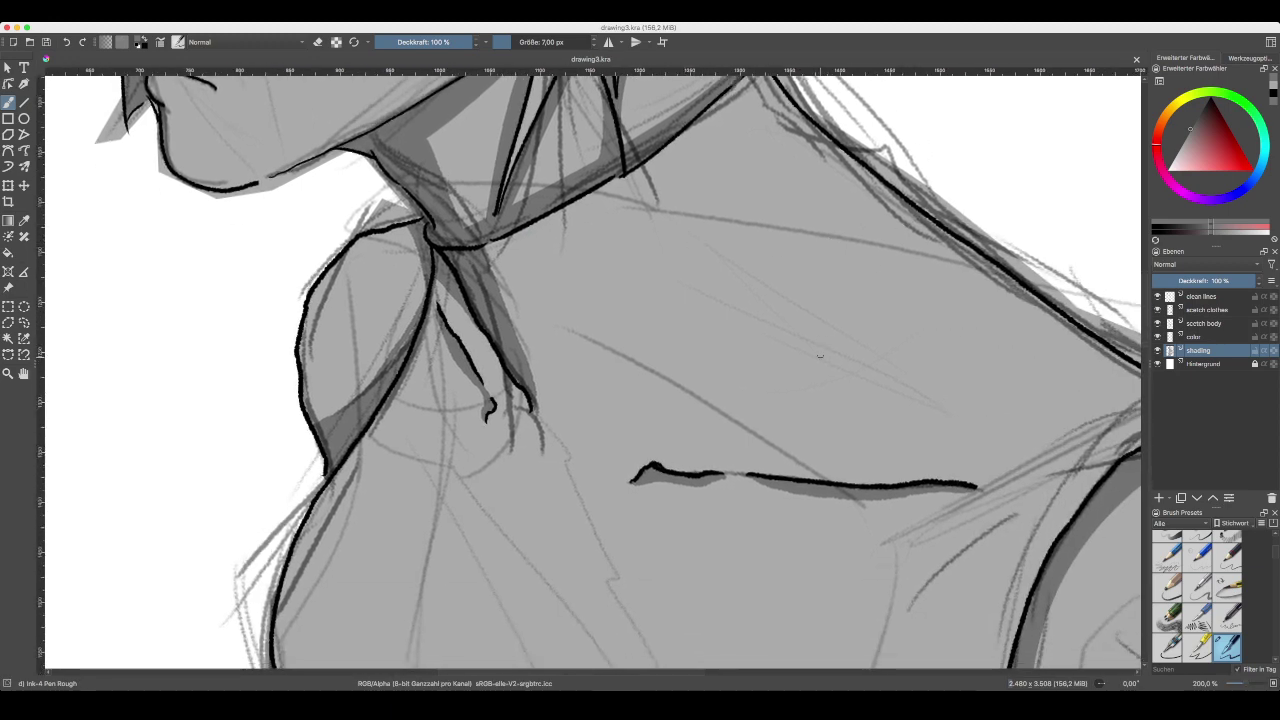
left_click_drag(820, 356, 824, 253)
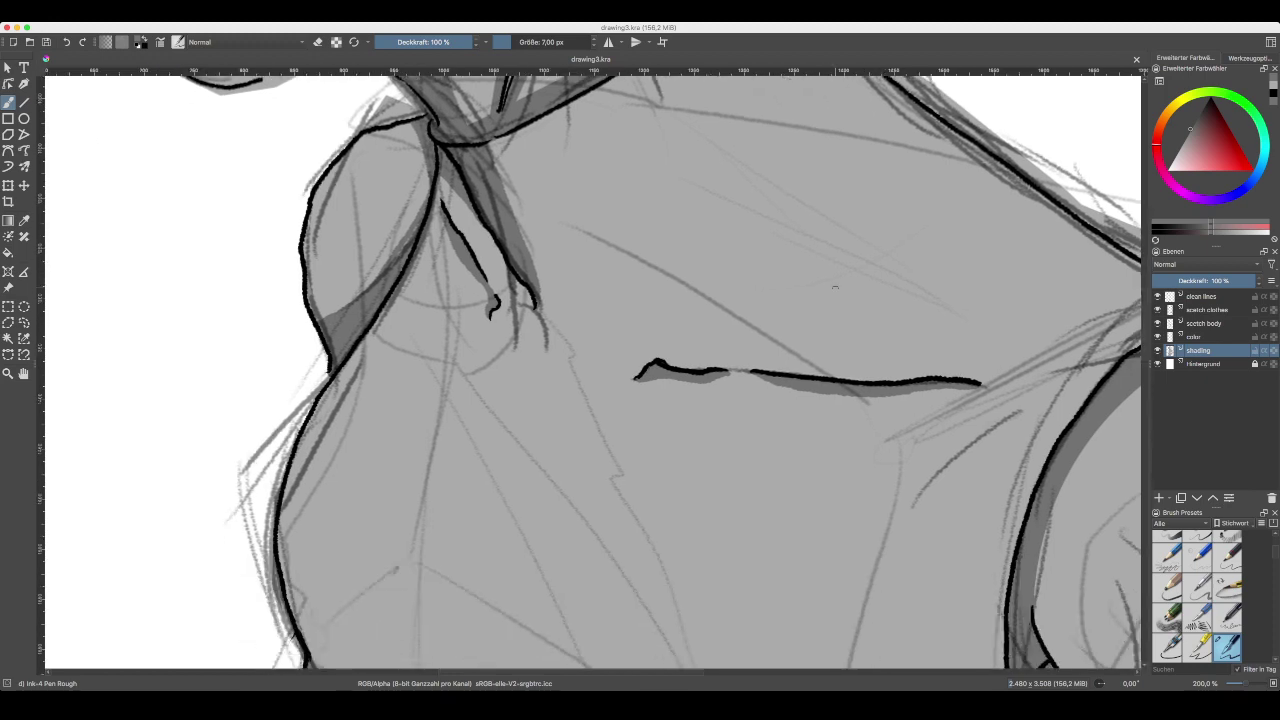
key("minus")
key("minus")
key("minus")
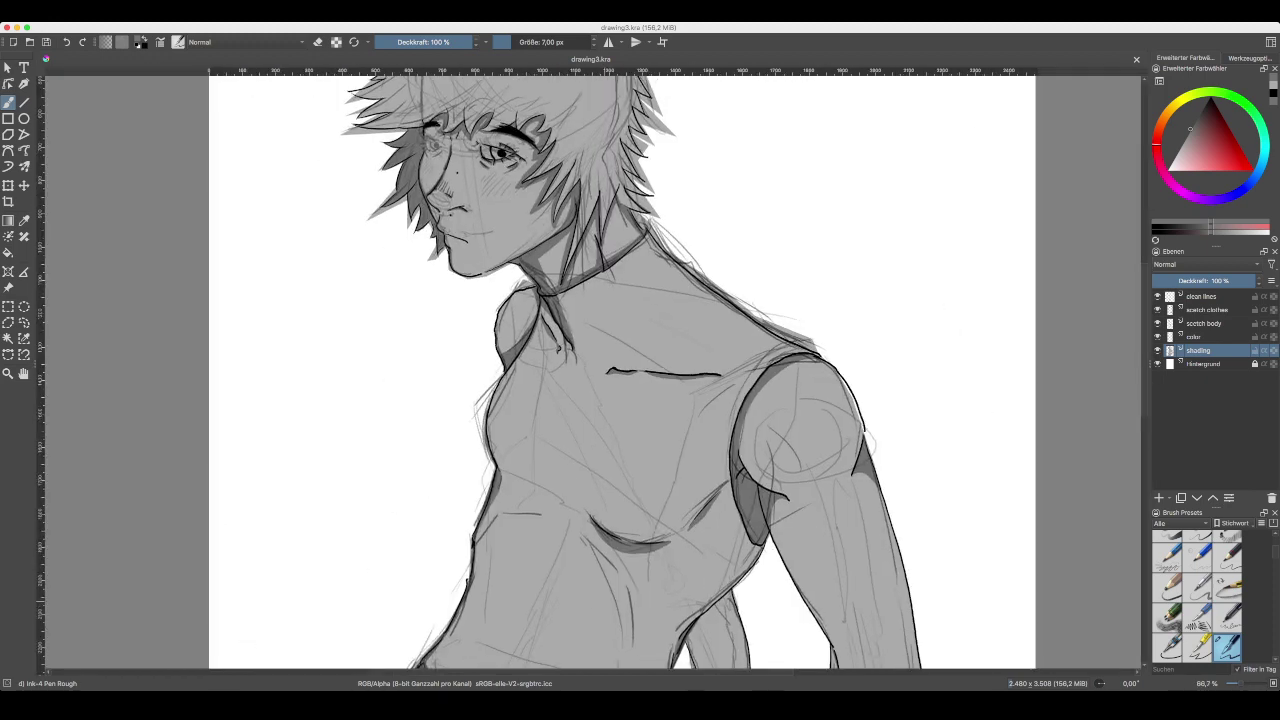
left_click_drag(601, 598, 625, 403)
key("plus")
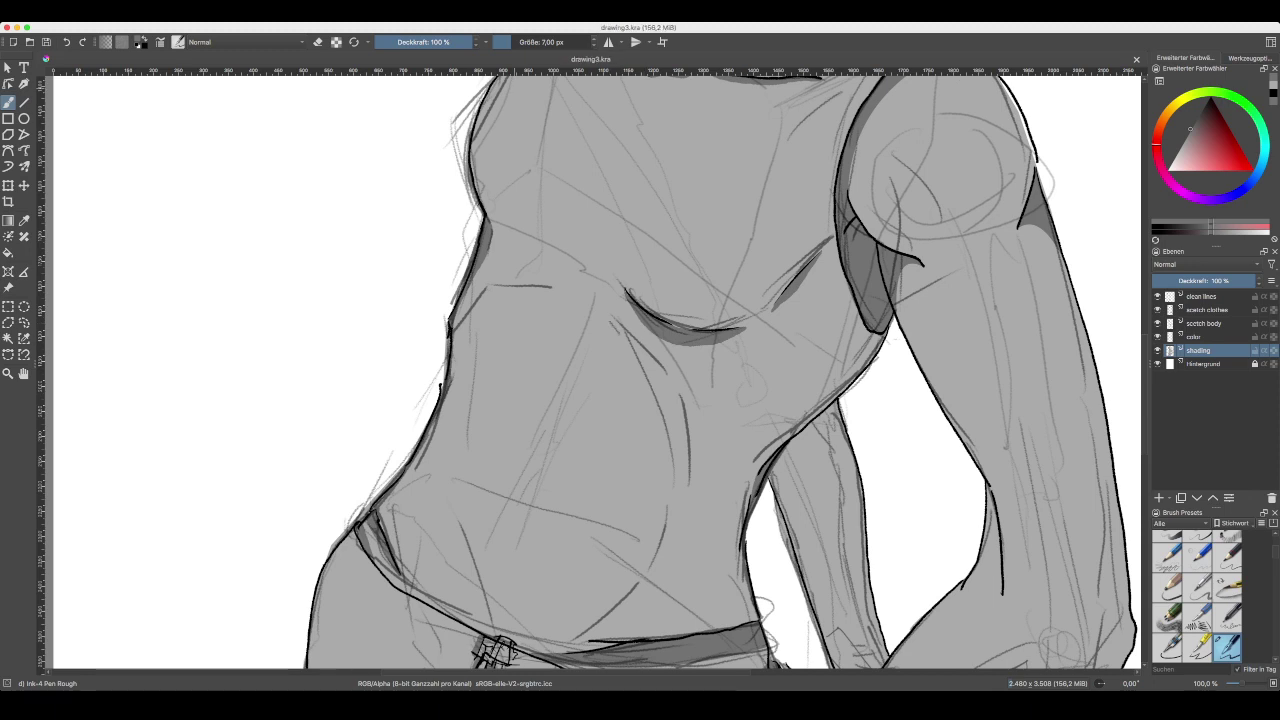
left_click(557, 42)
type("20")
key("Return")
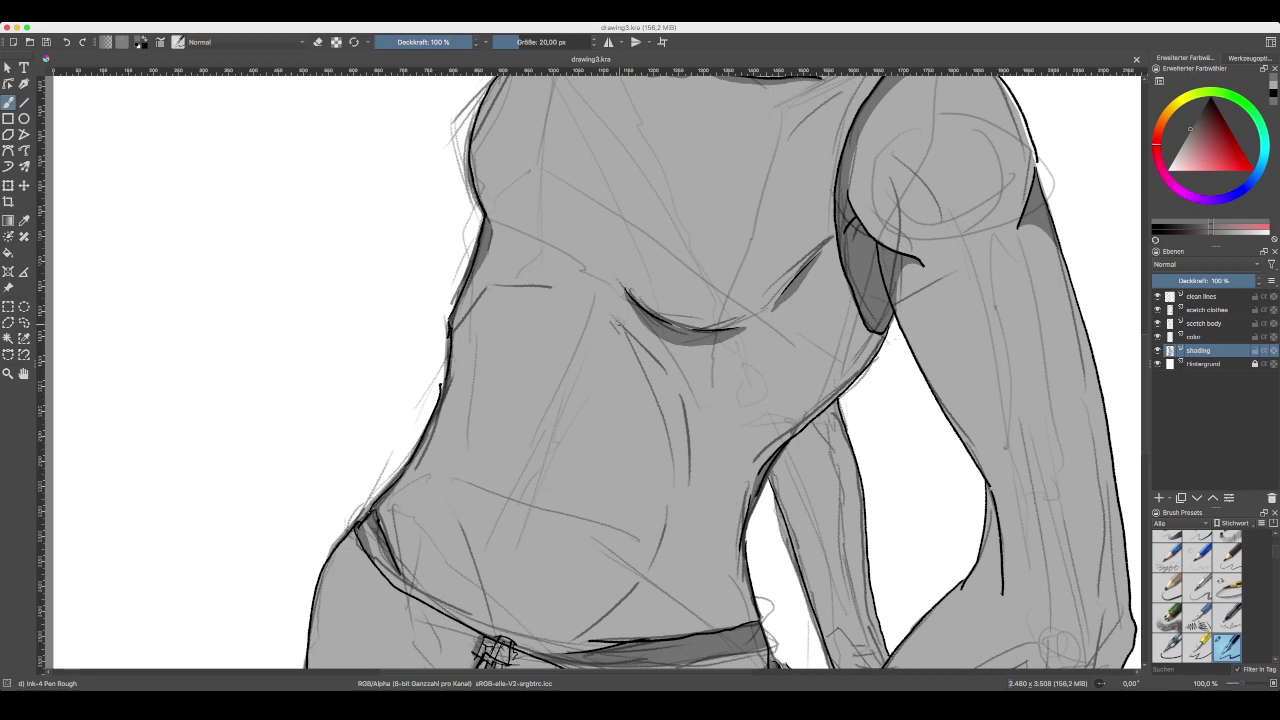
key("plus")
key("plus")
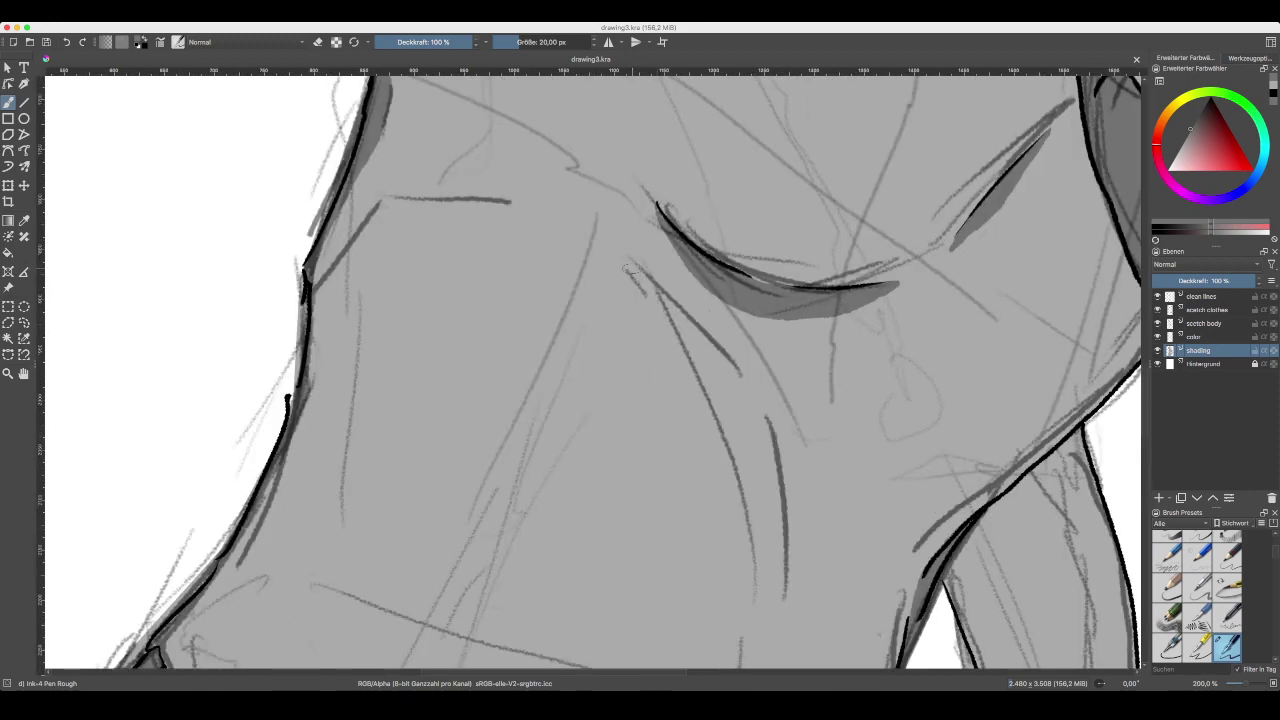
mouse_move(632, 269)
left_mouse_down()
mouse_move(735, 372)
mouse_move(716, 411)
mouse_move(732, 466)
mouse_move(724, 532)
left_mouse_up()
key("minus")
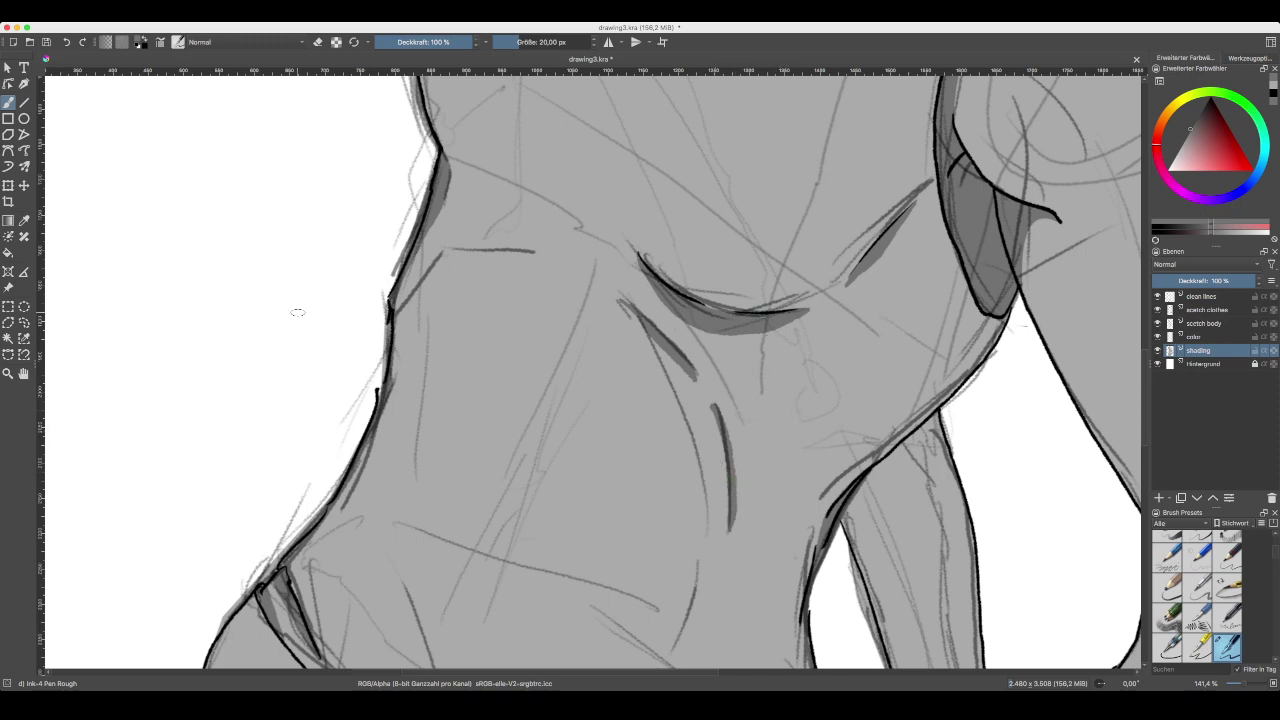
left_click_drag(312, 363, 661, 373)
left_click_drag(448, 332, 564, 332)
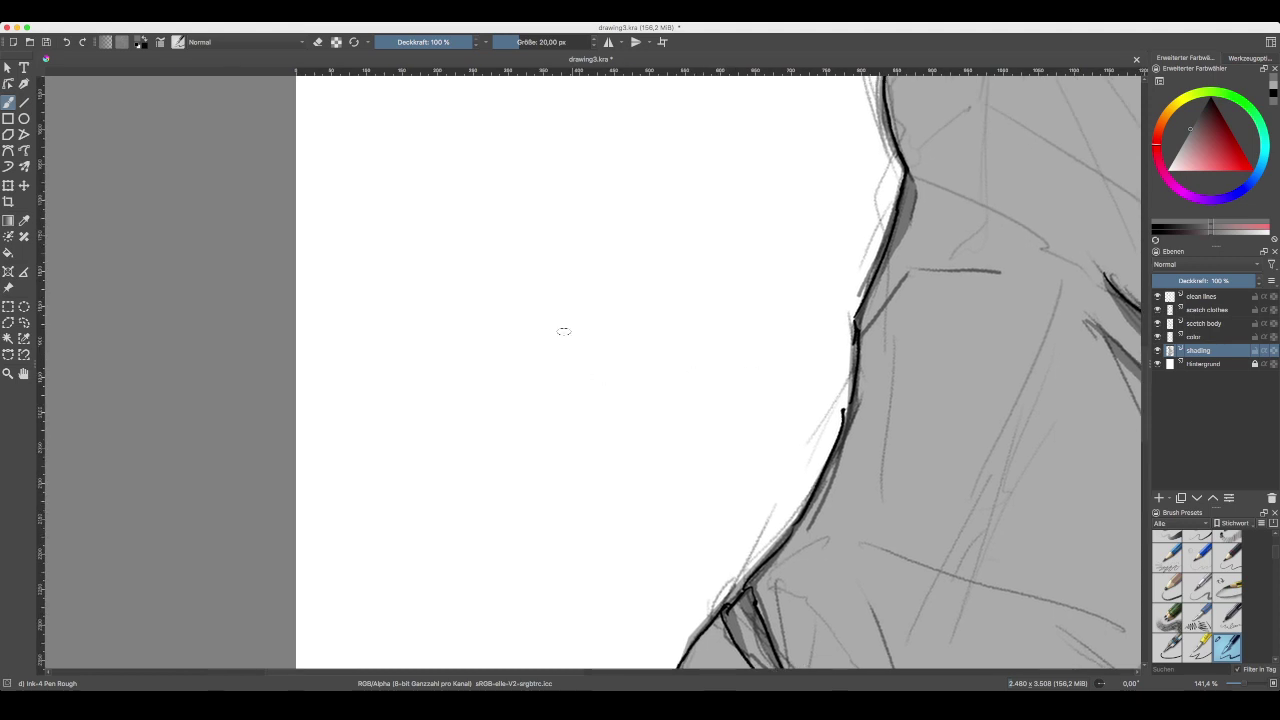
left_click_drag(543, 249, 543, 256)
left_click_drag(543, 261, 558, 320)
mouse_move(583, 338)
left_mouse_down()
mouse_move(602, 386)
mouse_move(558, 432)
mouse_move(488, 420)
mouse_move(457, 376)
mouse_move(464, 346)
mouse_move(496, 333)
mouse_move(539, 347)
mouse_move(618, 262)
mouse_move(541, 222)
mouse_move(460, 288)
mouse_move(482, 197)
mouse_move(673, 179)
mouse_move(616, 128)
mouse_move(621, 190)
mouse_move(680, 276)
mouse_move(581, 360)
mouse_move(606, 280)
left_mouse_up()
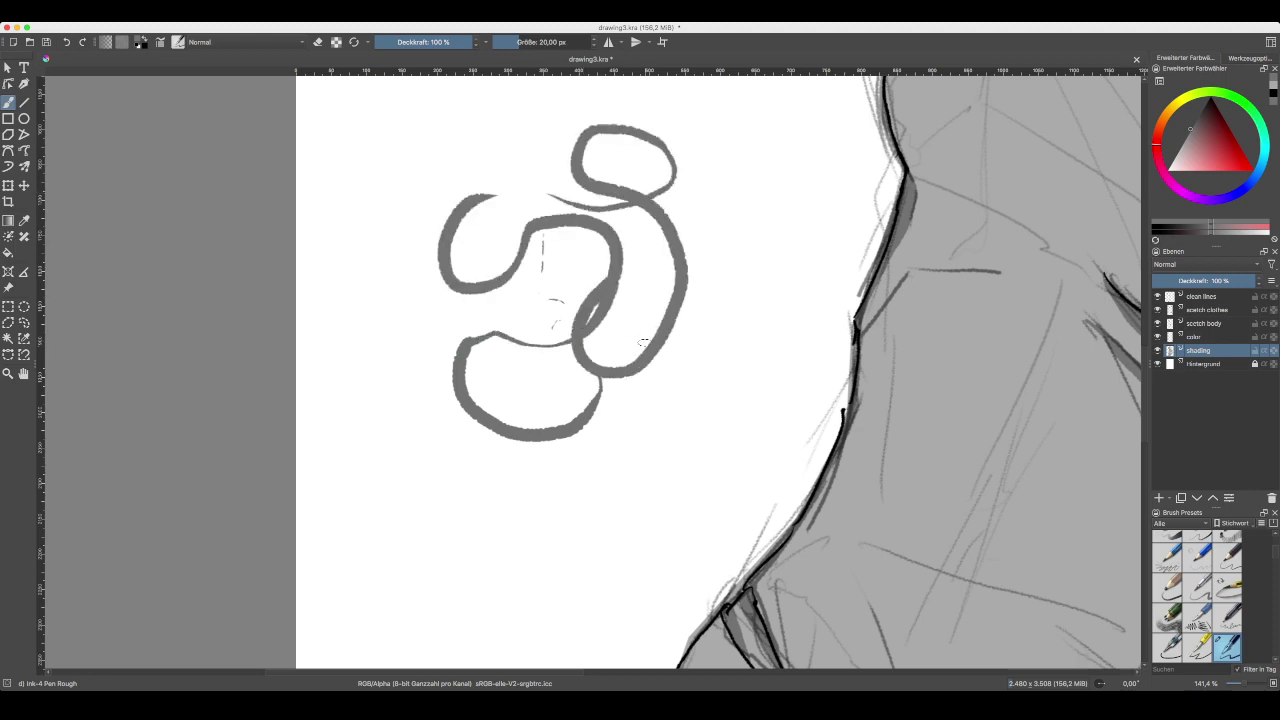
mouse_move(716, 306)
left_mouse_down()
mouse_move(713, 320)
mouse_move(745, 290)
left_mouse_up()
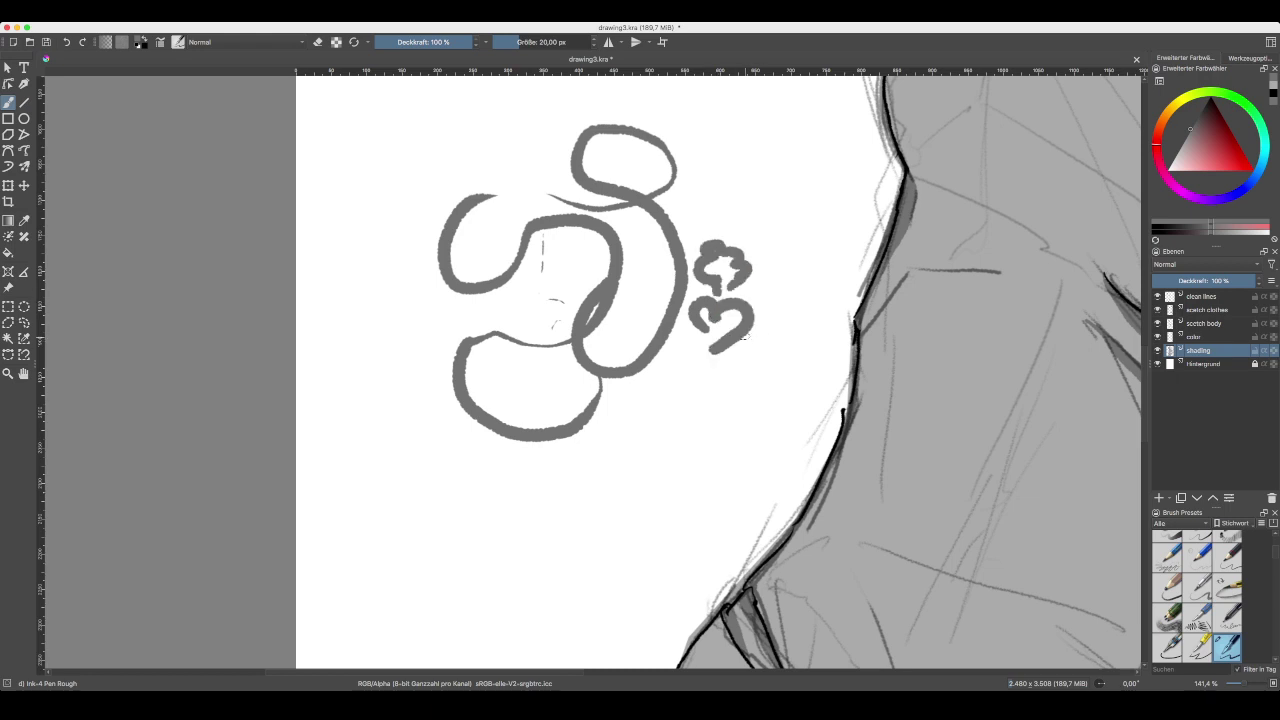
key("ctrl+z")
key("ctrl+z")
key("ctrl+z")
key("ctrl+z")
key("ctrl+z")
key("ctrl+z")
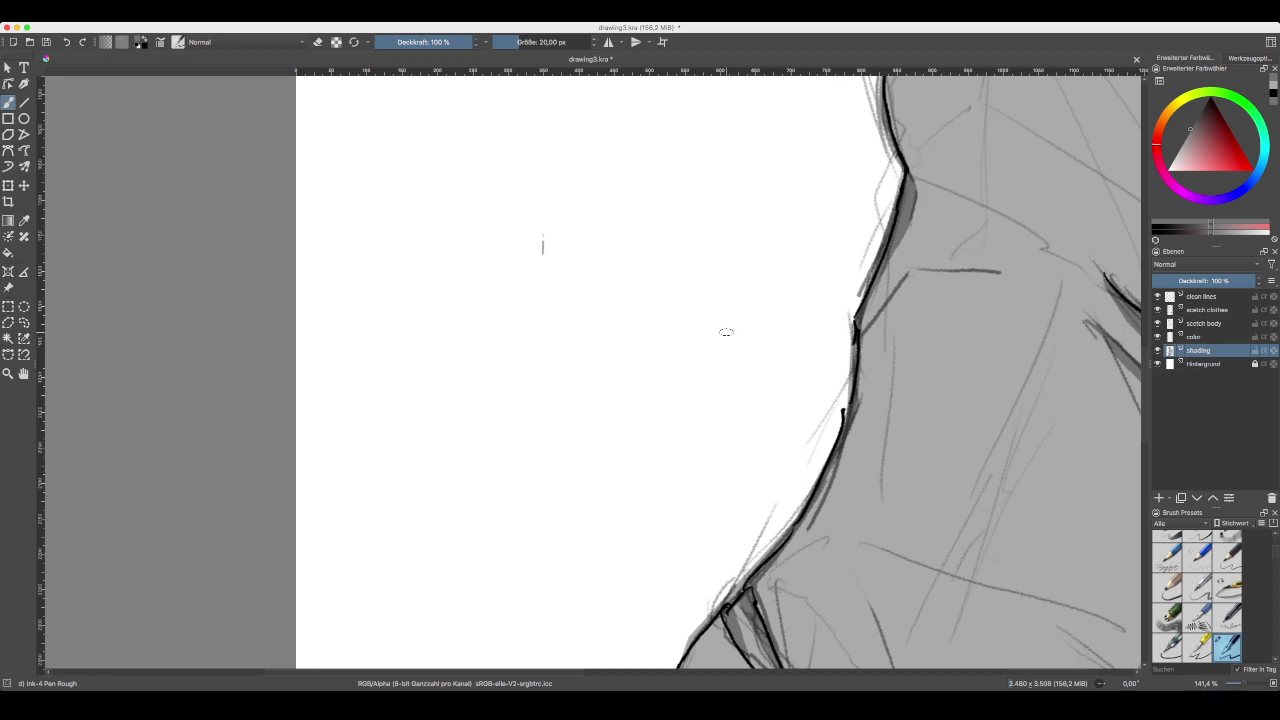
- Paint tapering dark grey shadows along the diagonal groin line above the waistband and the short crease line by the back hip
mouse_move(866, 505)
left_mouse_down()
mouse_move(759, 452)
mouse_move(583, 259)
left_mouse_up()
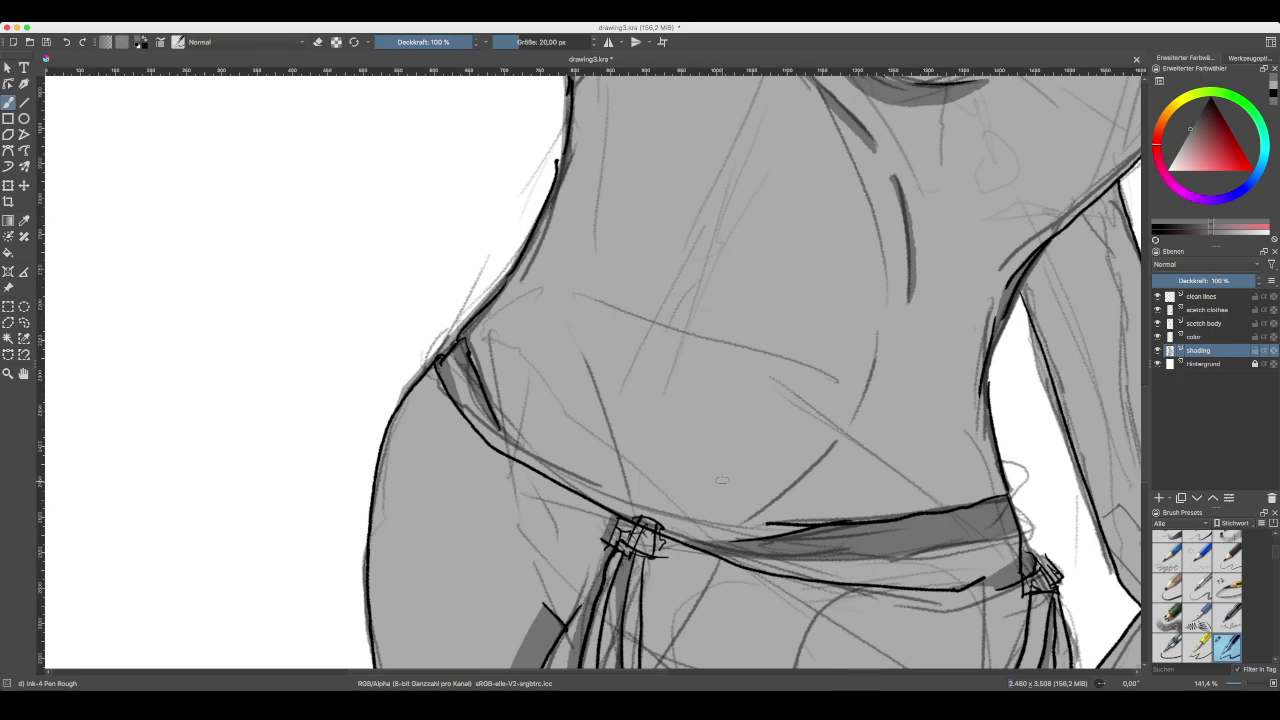
left_click_drag(698, 544, 796, 484)
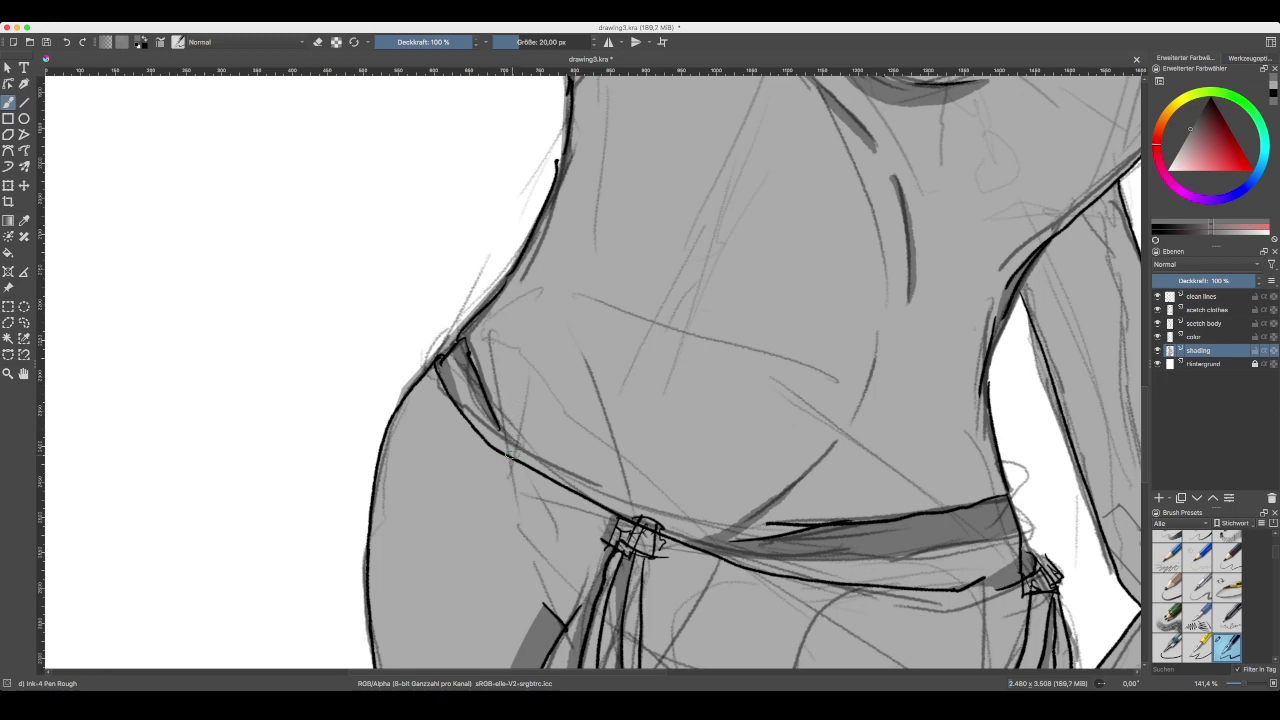
left_click_drag(512, 462, 494, 360)
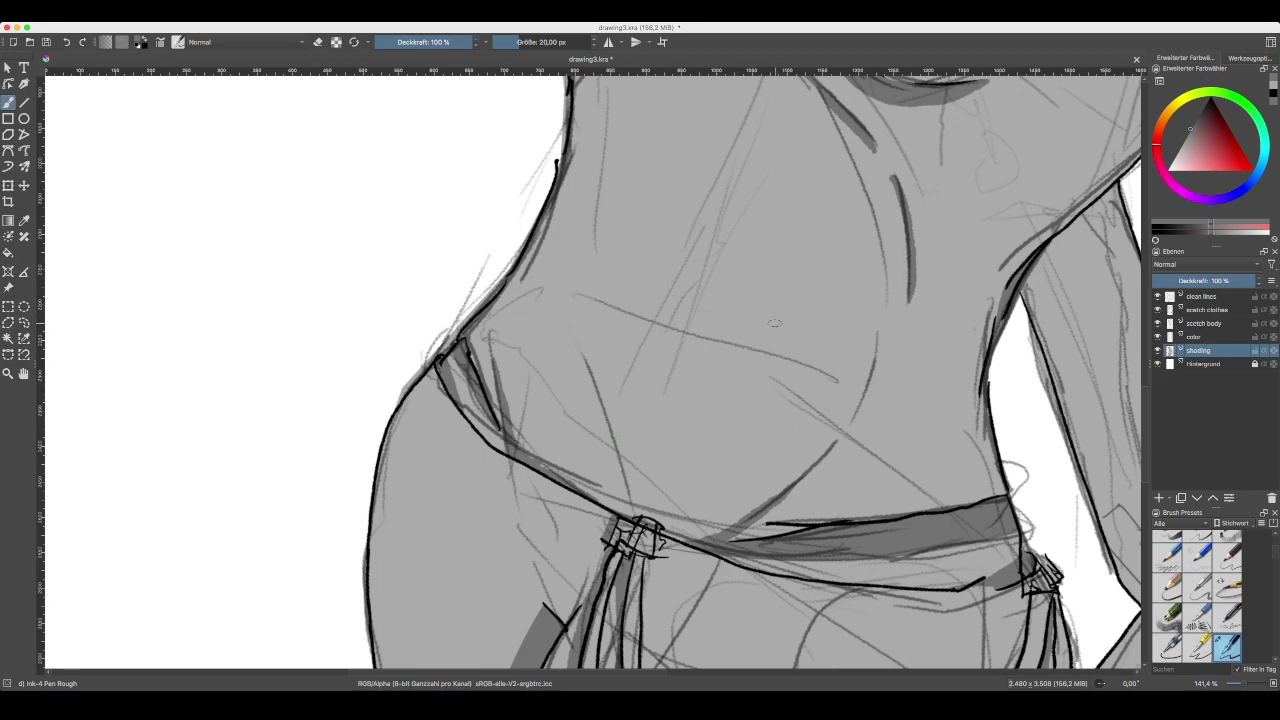
- Examine the shading across the whole figure from the hair down to the legs
key("ctrl+minus")
key("ctrl+minus")
key("ctrl+minus")
key("minus")
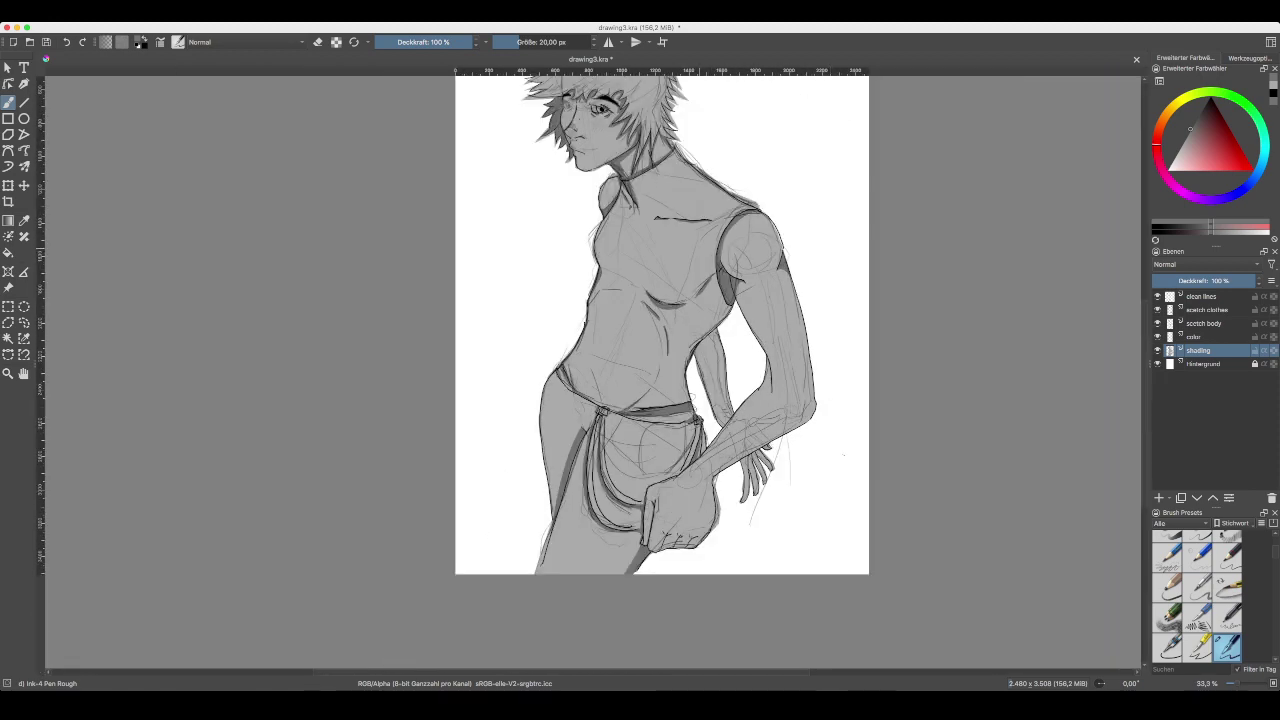
left_click_drag(707, 239, 717, 374)
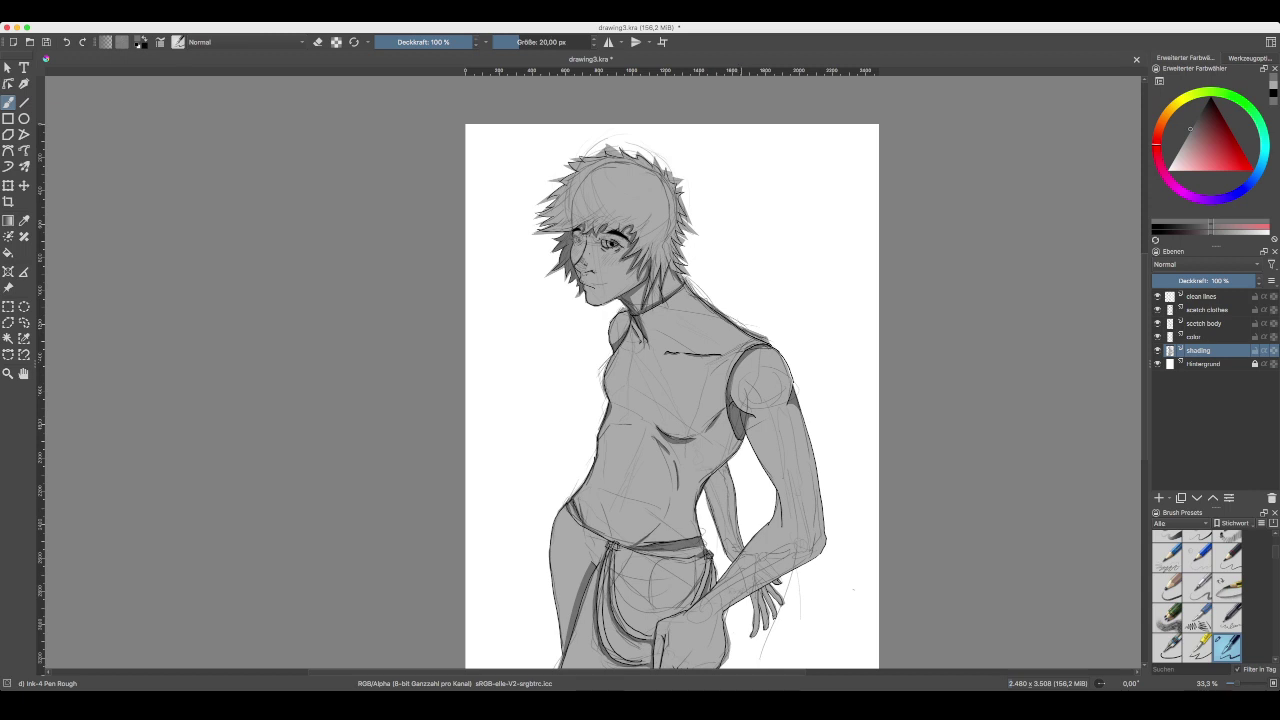
scroll(660, 400, "up", 2)
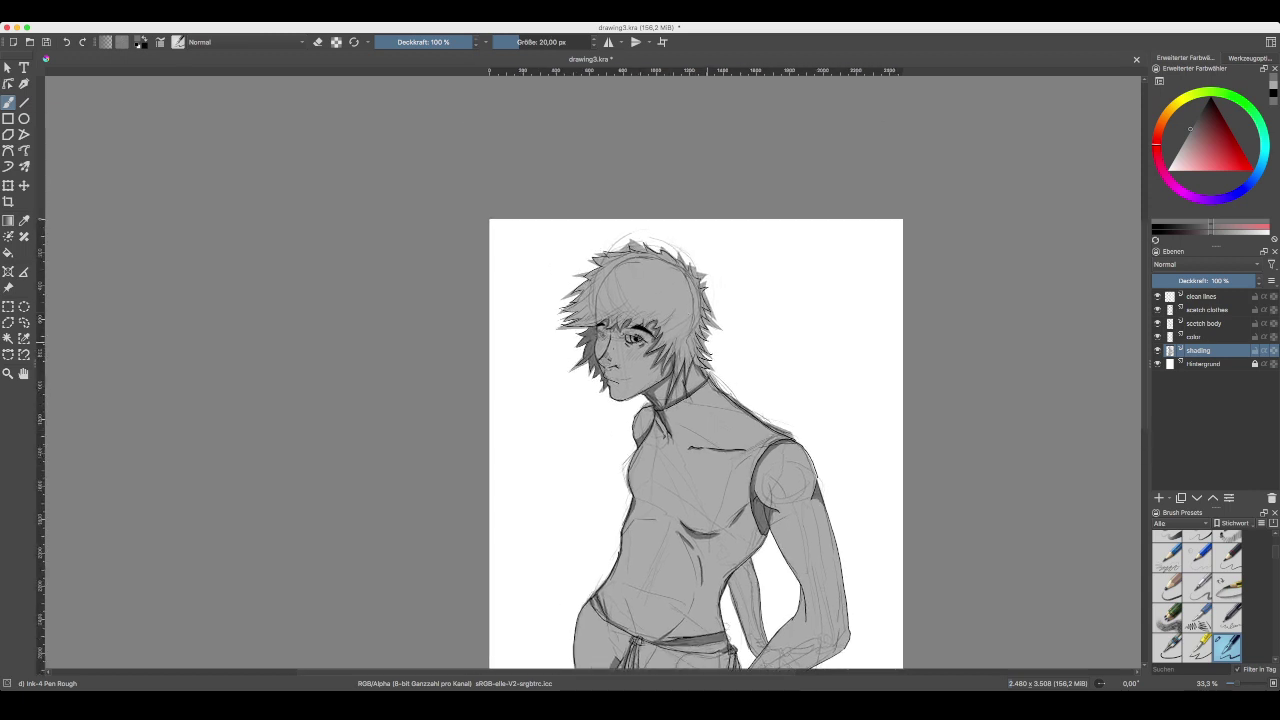
scroll(590, 370, "down", 6)
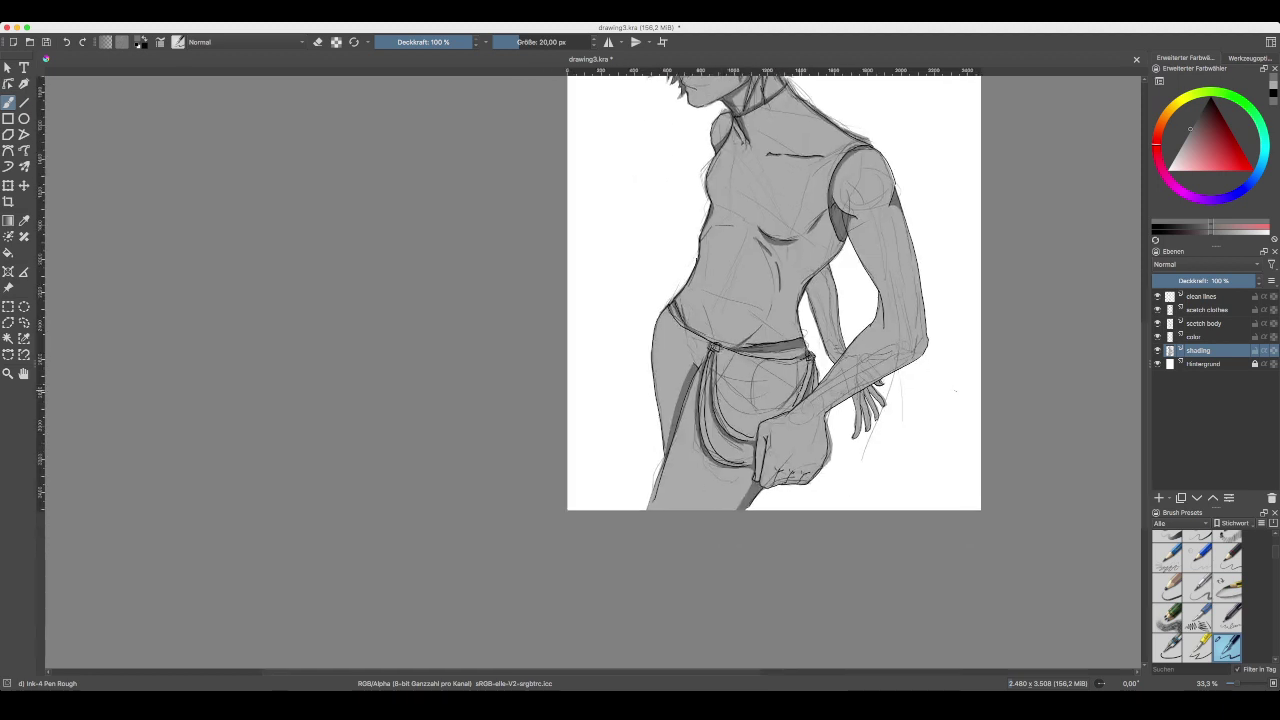
scroll(720, 340, "up", 2)
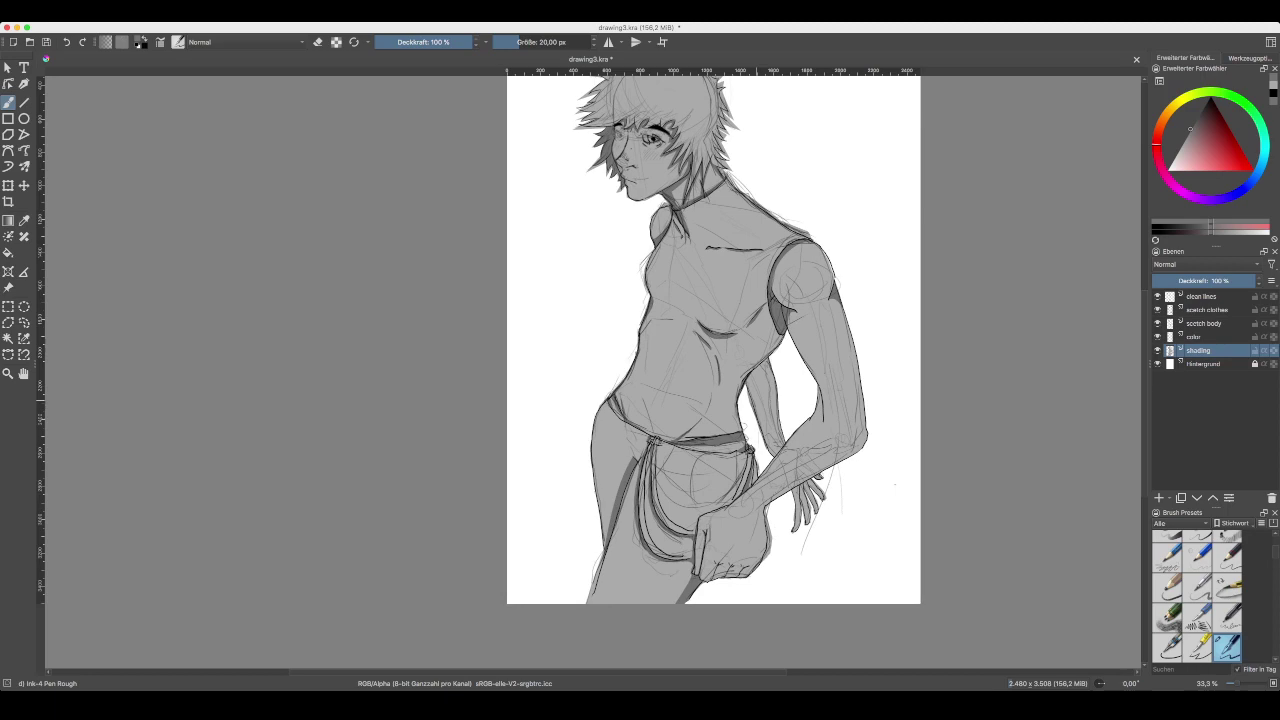
scroll(821, 356, "up", 1)
scroll(643, 347, "up", 5)
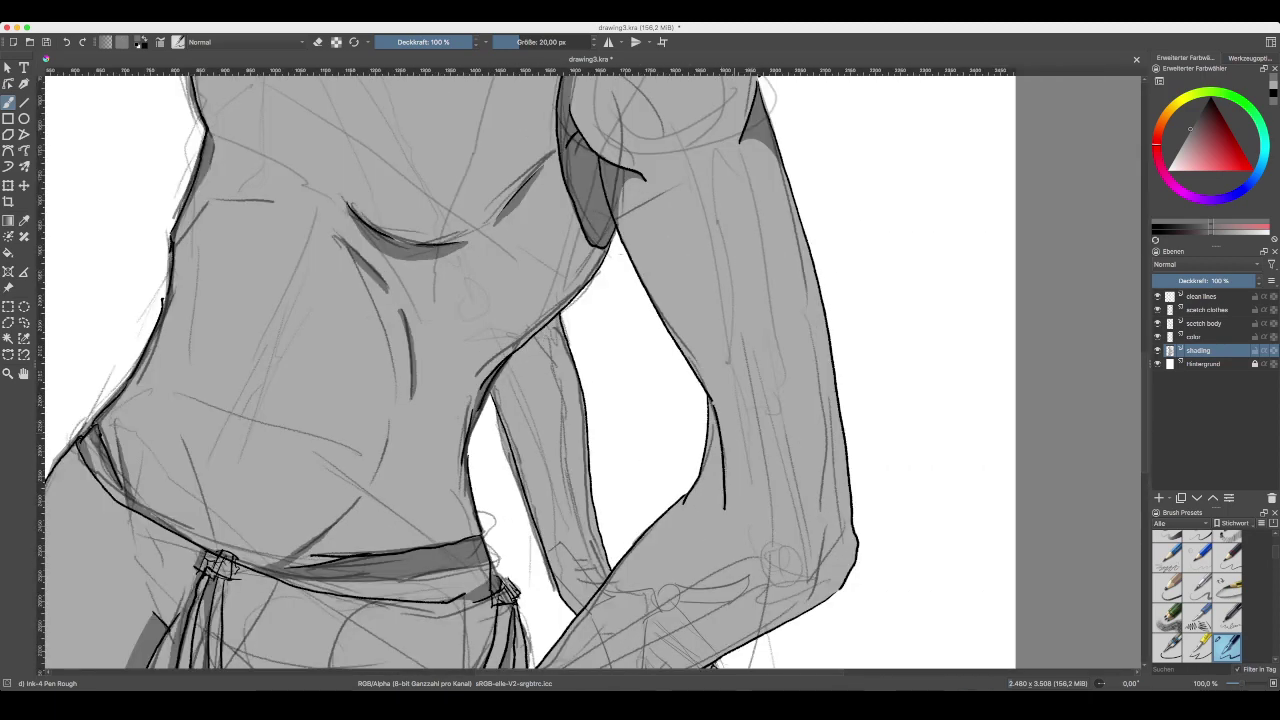
- Paint a tapering dark grey shadow along the vertical crease line at the inner elbow of the front arm
left_click_drag(734, 433, 704, 338)
key("plus")
key("plus")
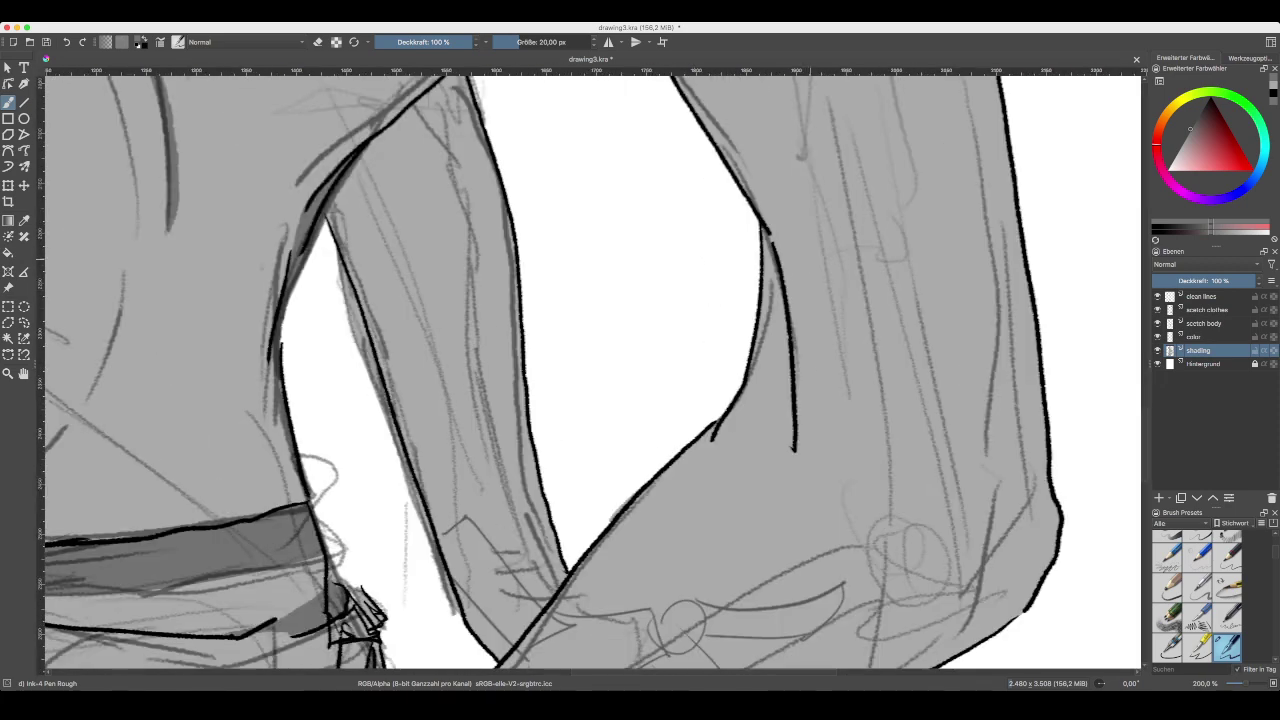
mouse_move(792, 451)
left_mouse_down()
mouse_move(697, 491)
mouse_move(668, 275)
left_mouse_up()
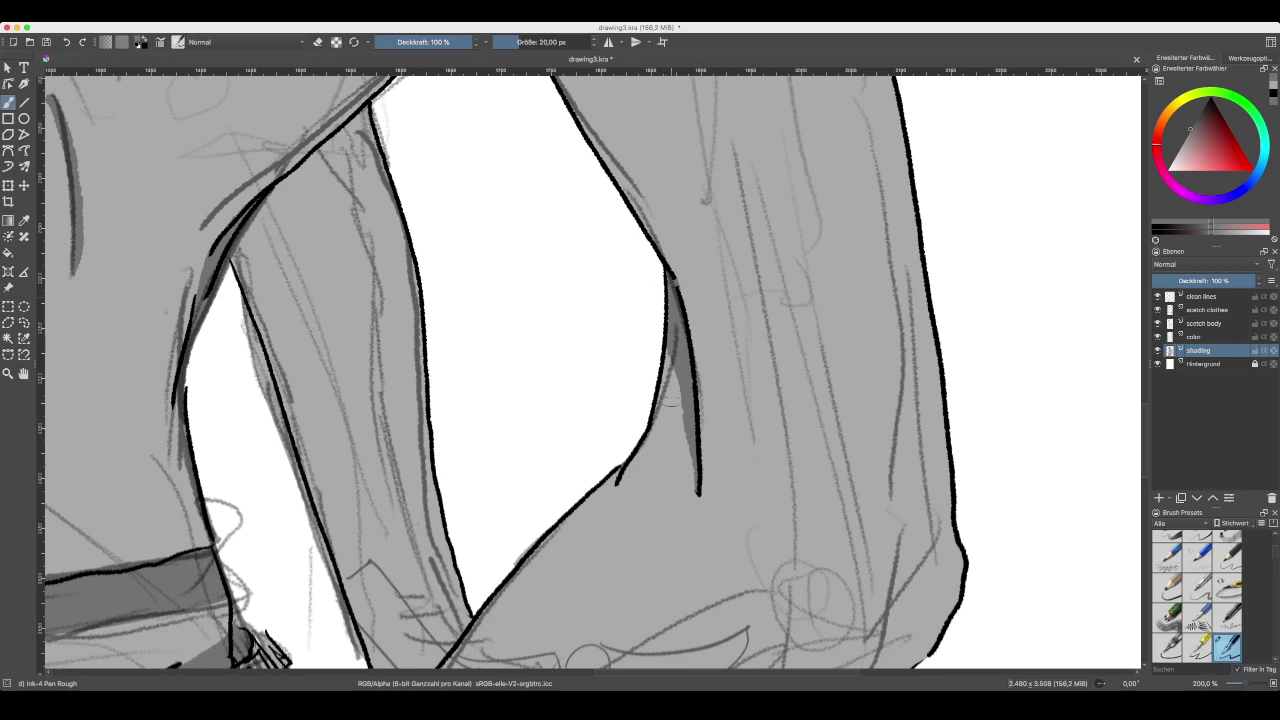
- Paint a thin dark grey shadow along the short curved line where the front forearm meets the inner elbow
left_click_drag(720, 516, 748, 355)
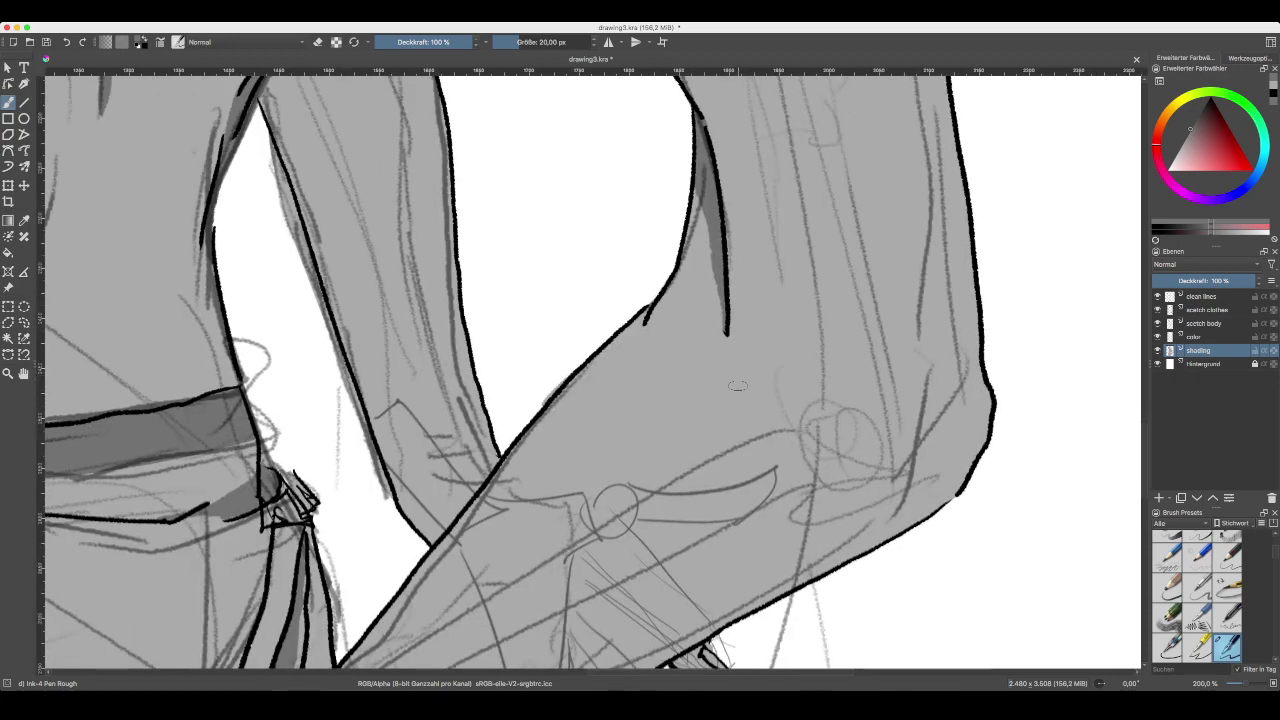
key("minus")
key("minus")
key("plus")
key("plus")
key("plus")
key("plus")
key("plus")
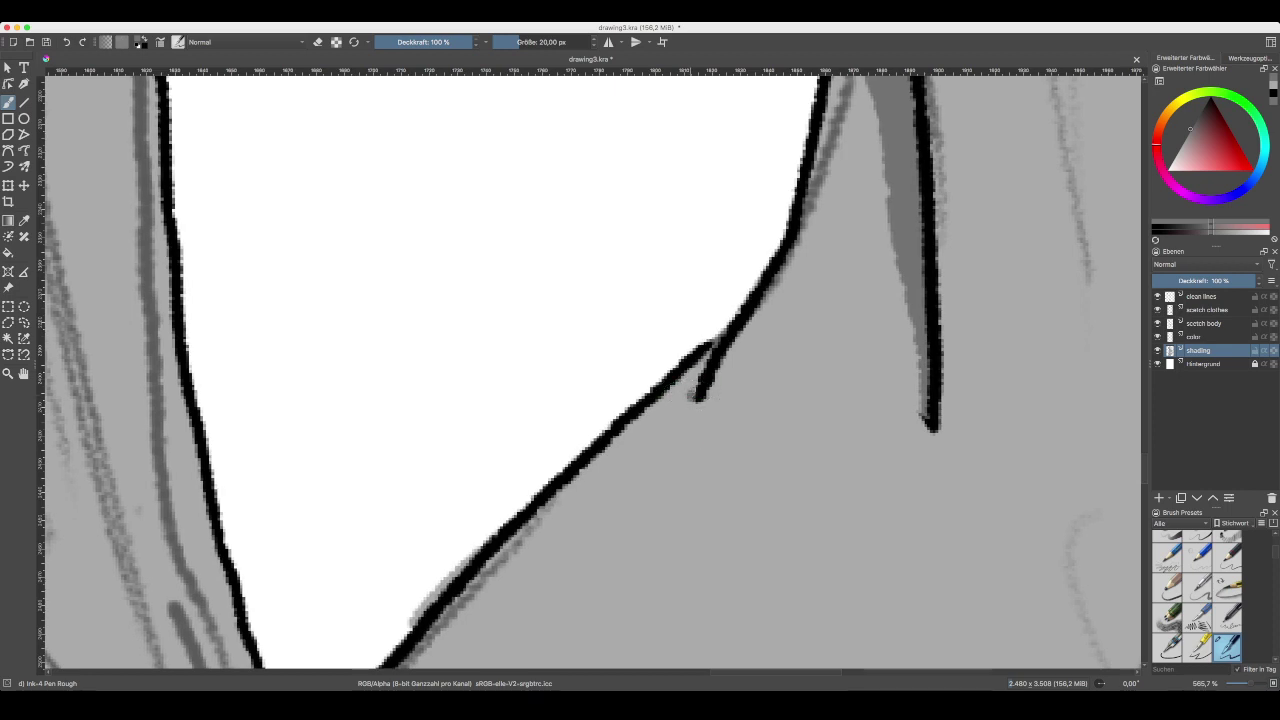
mouse_move(693, 396)
left_mouse_down()
mouse_move(696, 366)
mouse_move(791, 232)
left_mouse_up()
- Examine the shading of the front forearm, the hands and the draped waist cloth
key("minus")
key("minus")
key("minus")
key("minus")
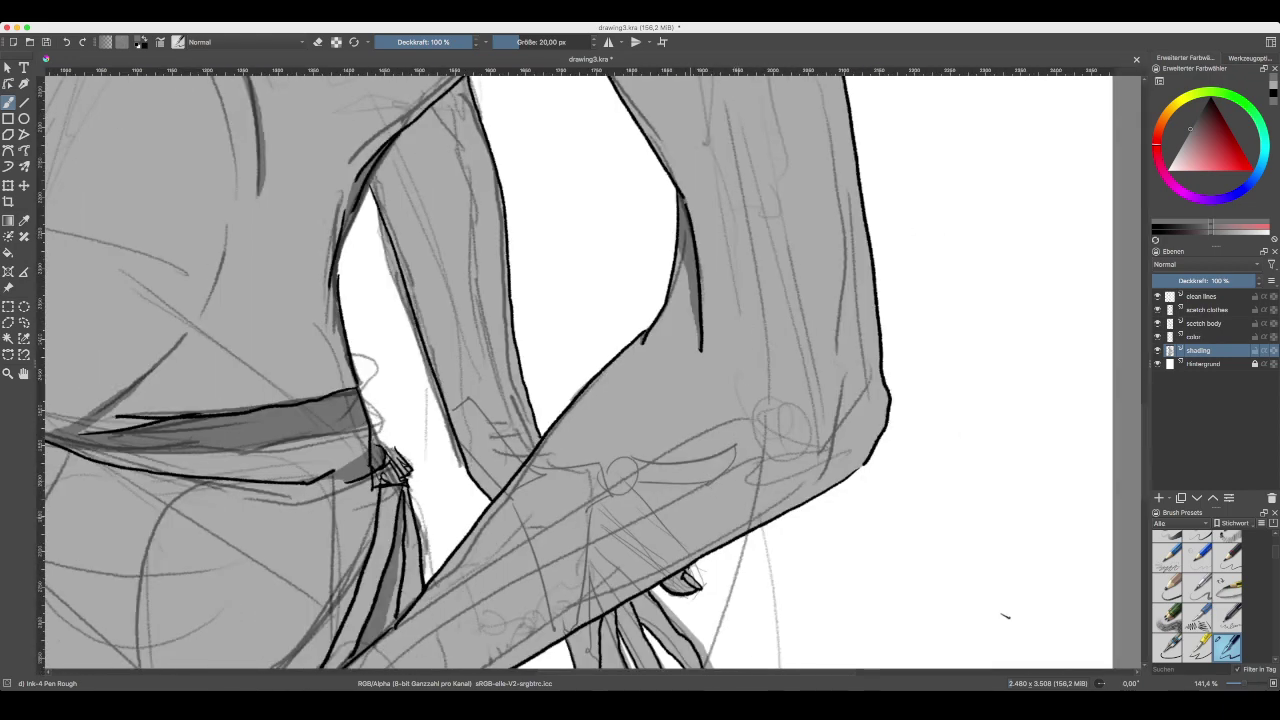
mouse_move(1005, 616)
left_mouse_down()
mouse_move(1107, 488)
mouse_move(1165, 444)
left_mouse_up()
left_click_drag(710, 523, 710, 503)
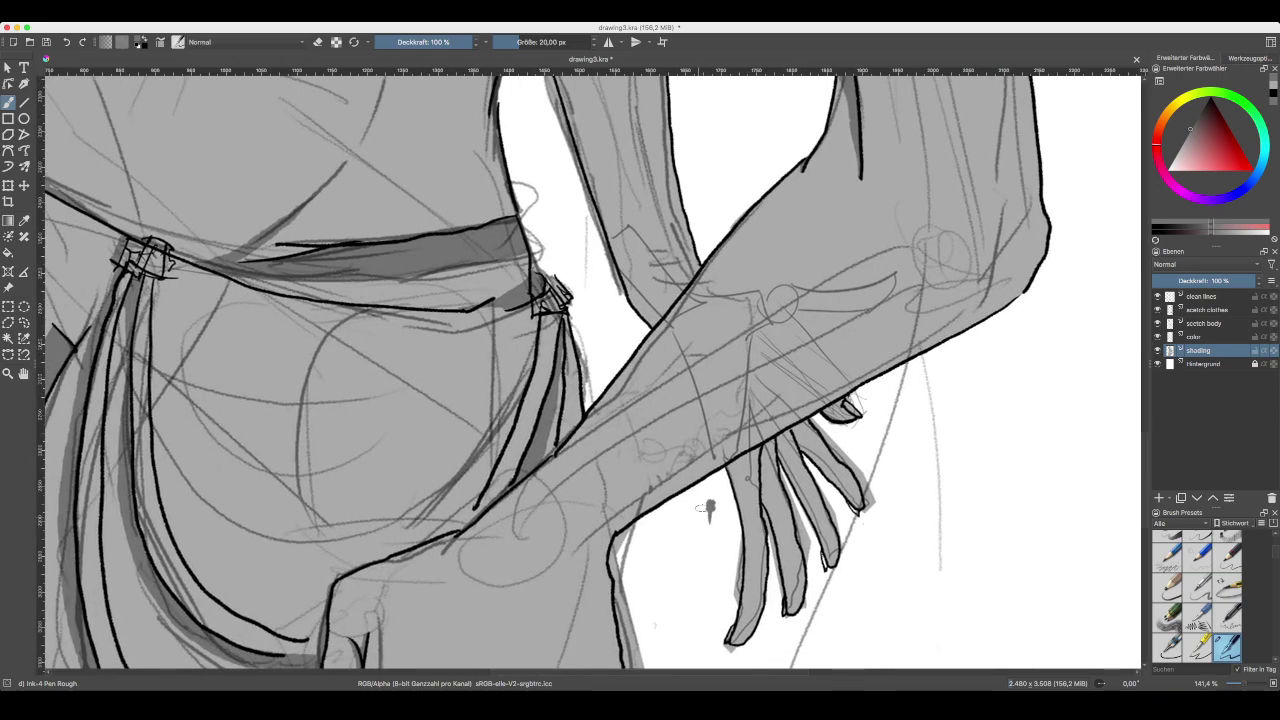
scroll(718, 478, "down", 4)
scroll(718, 478, "left", 2)
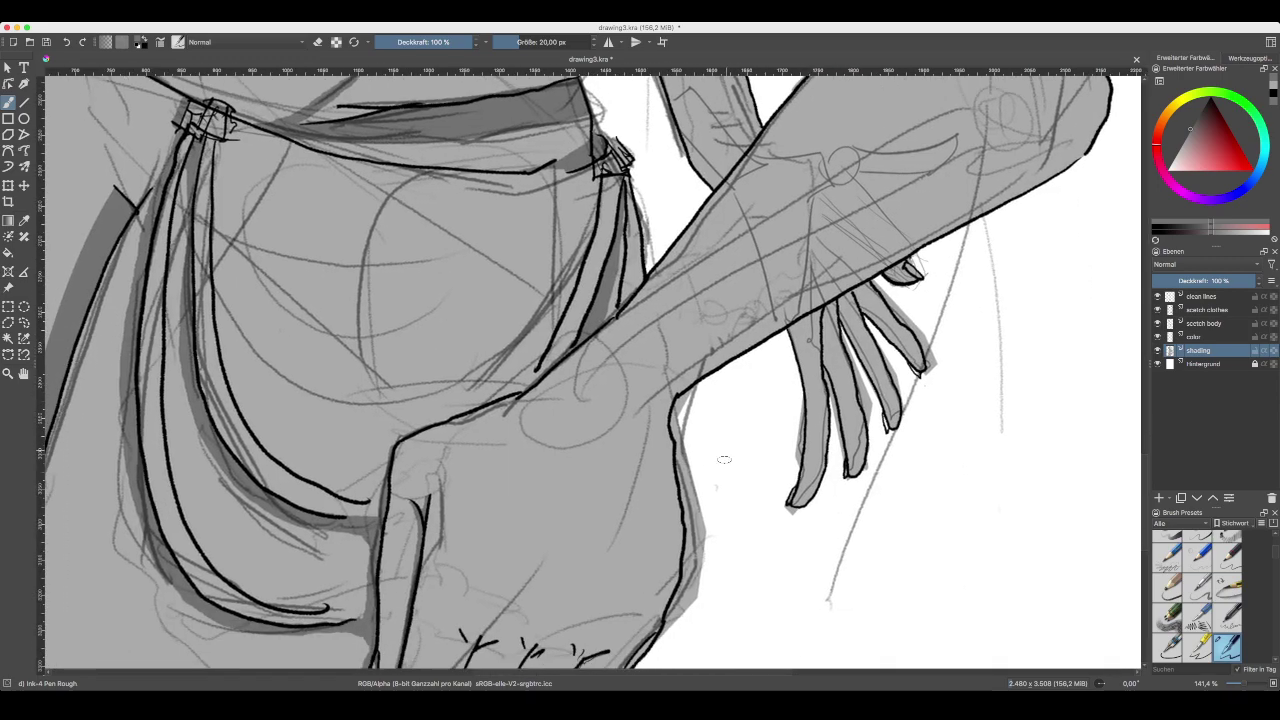
scroll(724, 459, "up", 10)
scroll(724, 459, "right", 4)
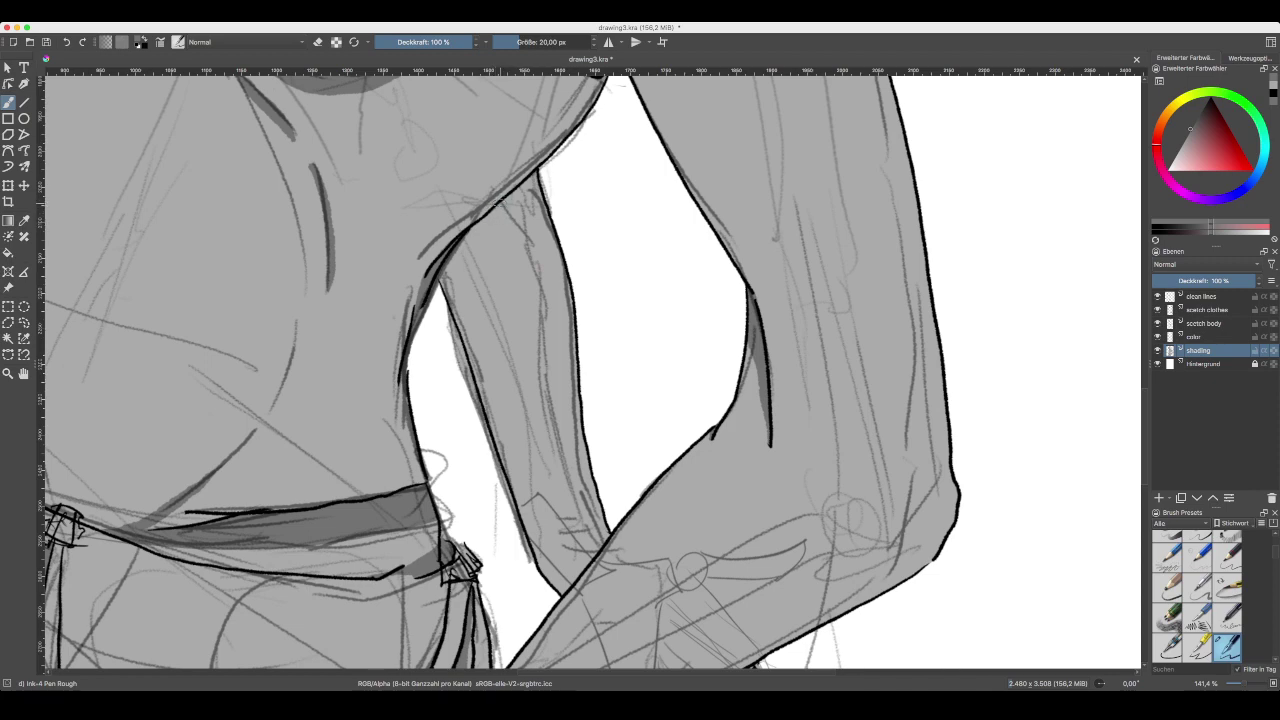
- Undo the first shadow edge on the back arm and redraw it in dark grey from the armpit to the front forearm
mouse_move(498, 203)
left_mouse_down()
mouse_move(530, 372)
mouse_move(606, 540)
left_mouse_up()
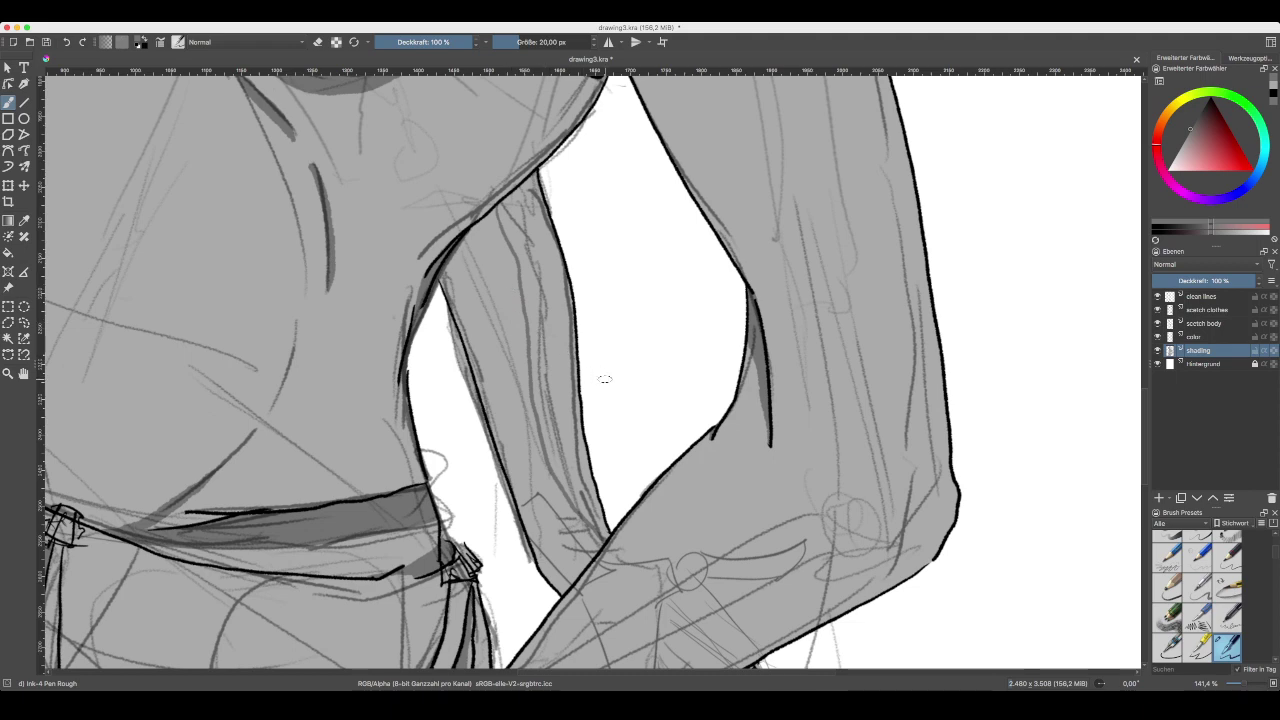
key("ctrl+z")
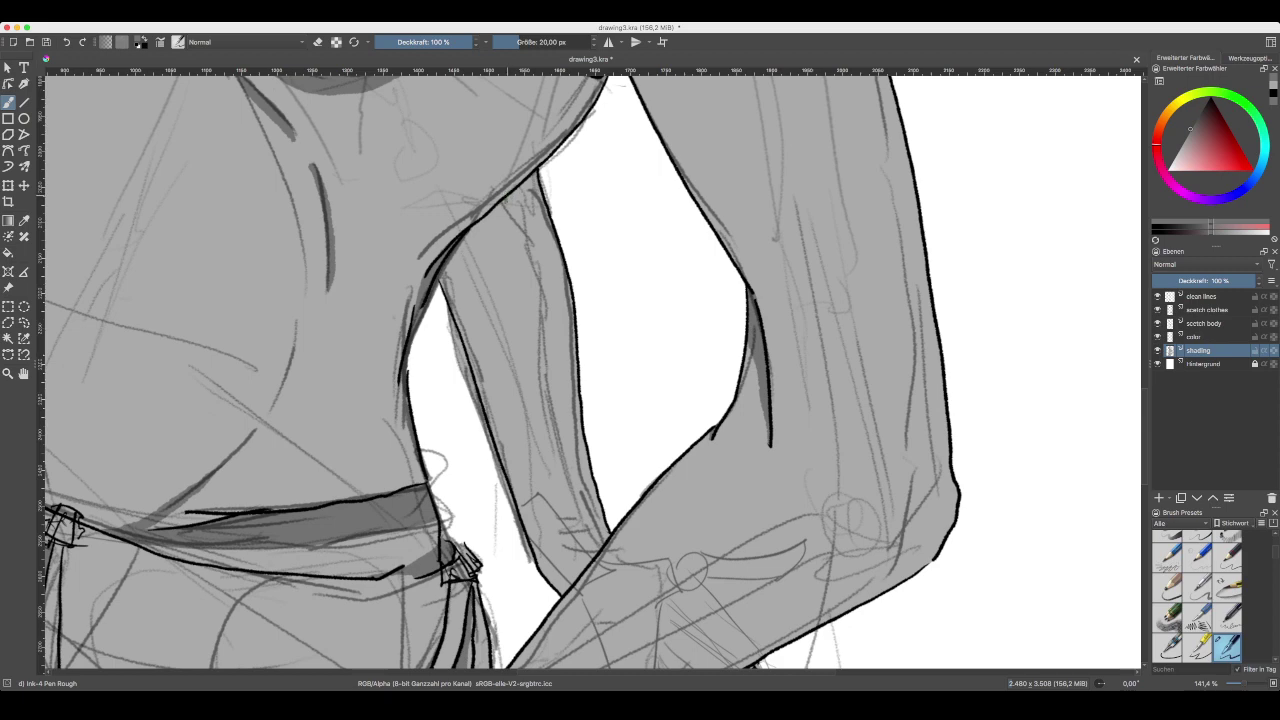
left_click_drag(506, 214, 600, 534)
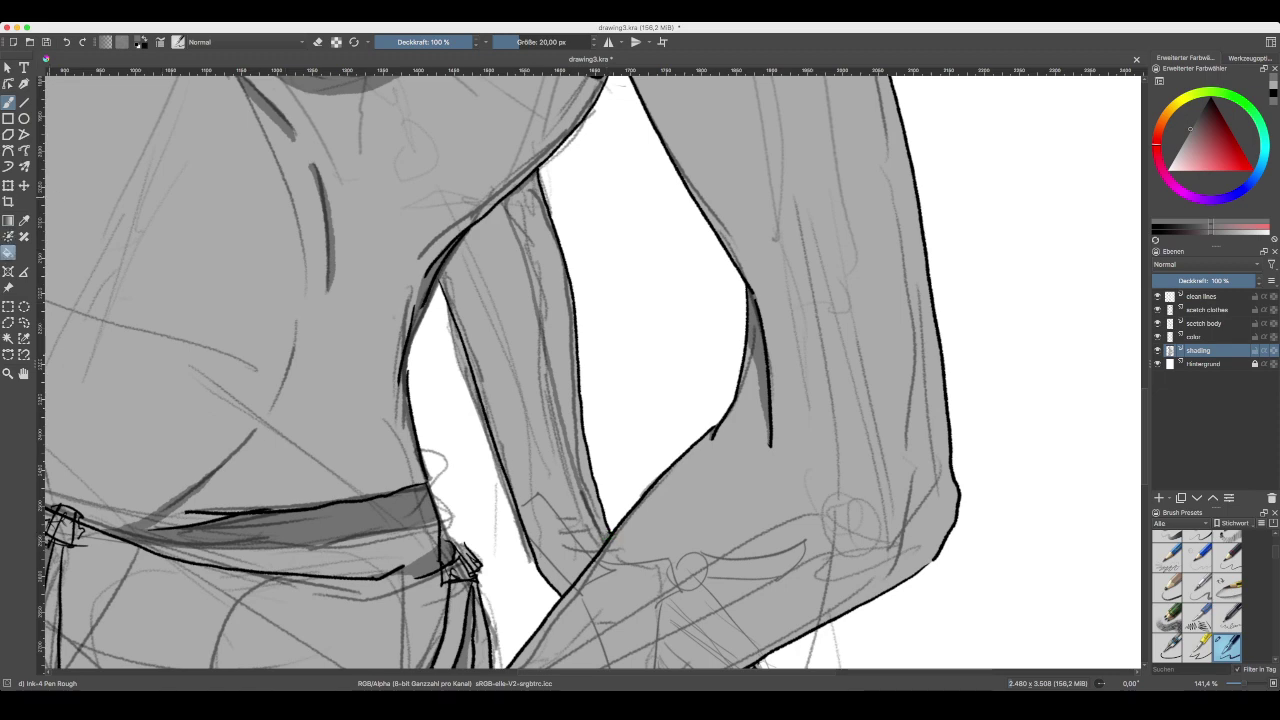
- Try filling the strip along the back arm's outer edge with dark grey, check it on the whole figure, and undo the fill
key("f")
left_click(556, 275)
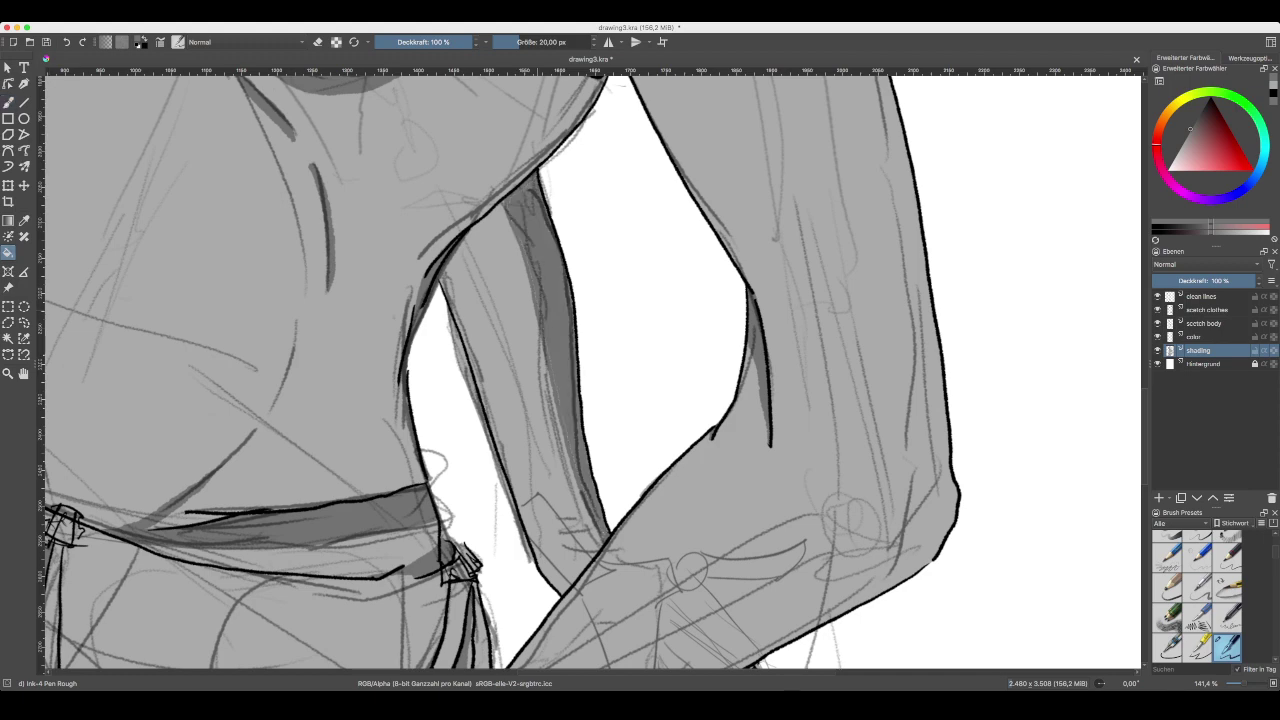
key("ctrl+minus")
key("ctrl+minus")
key("ctrl+minus")
key("ctrl+minus")
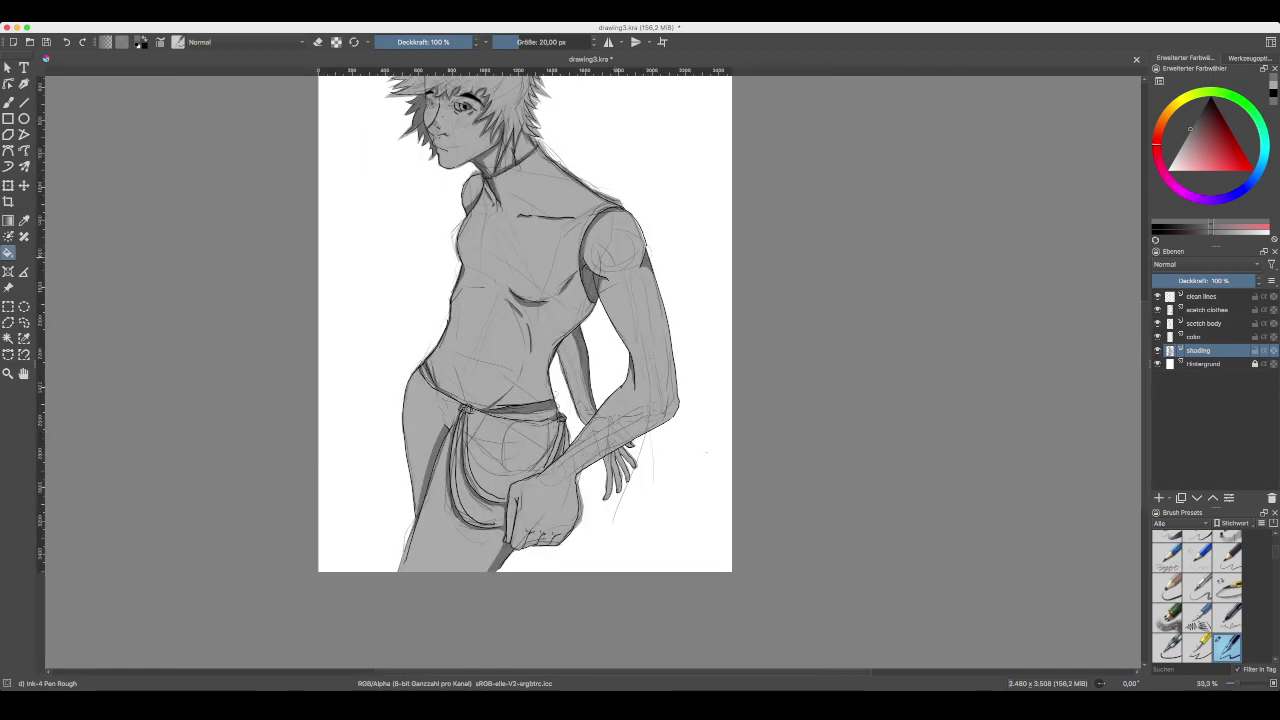
scroll(592, 370, "down", 1)
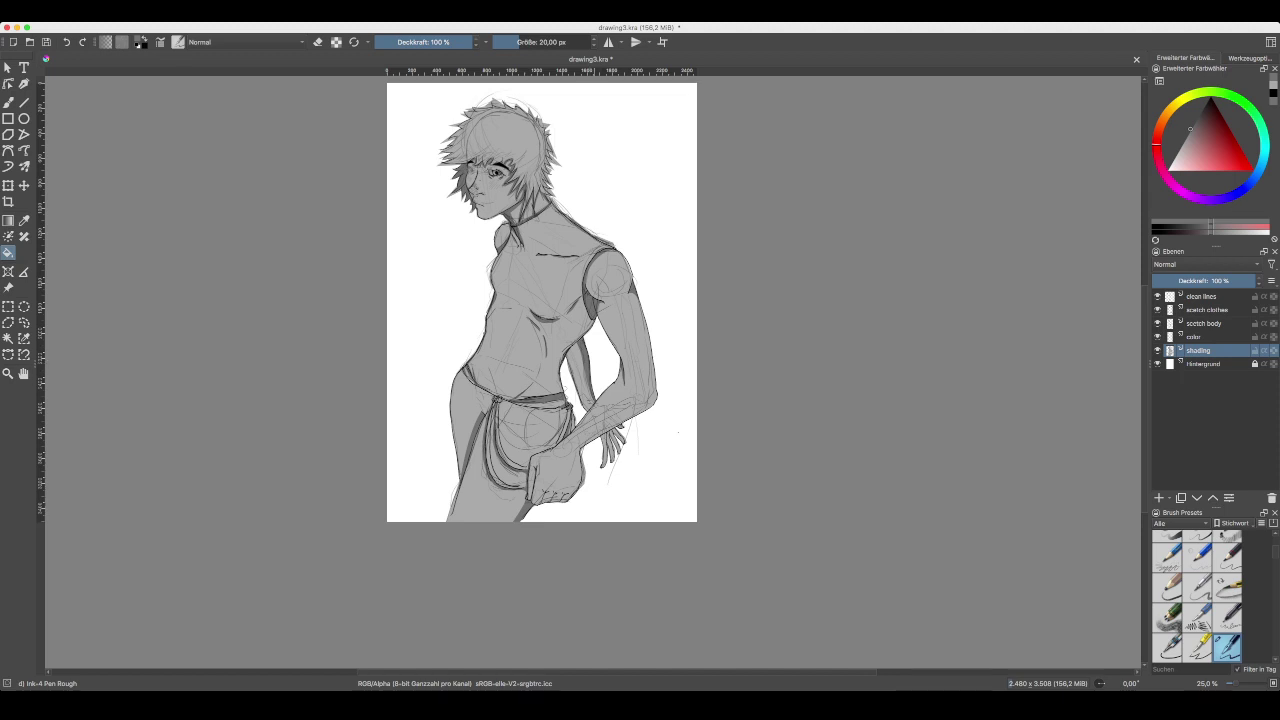
key("super+z")
- Brush a dark grey shadow edge along the waist-facing side of the back arm, down to where the front forearm crosses it
scroll(593, 369, "up", 2)
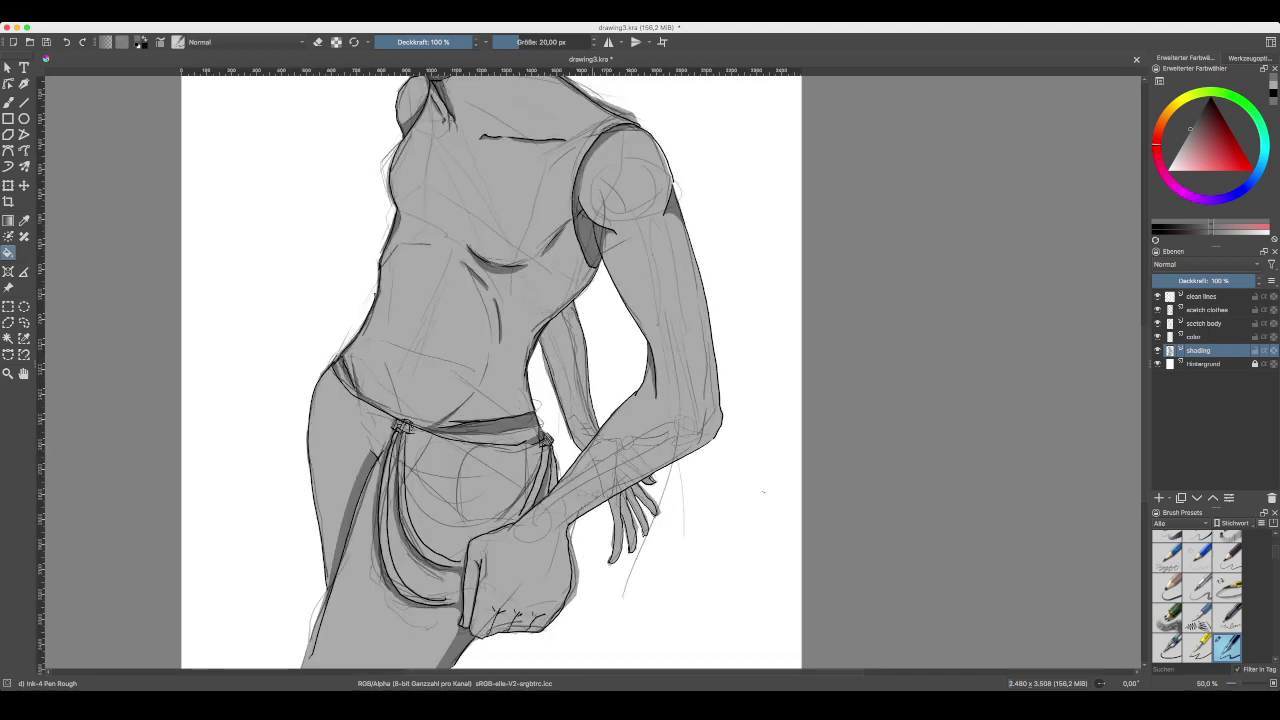
key("plus")
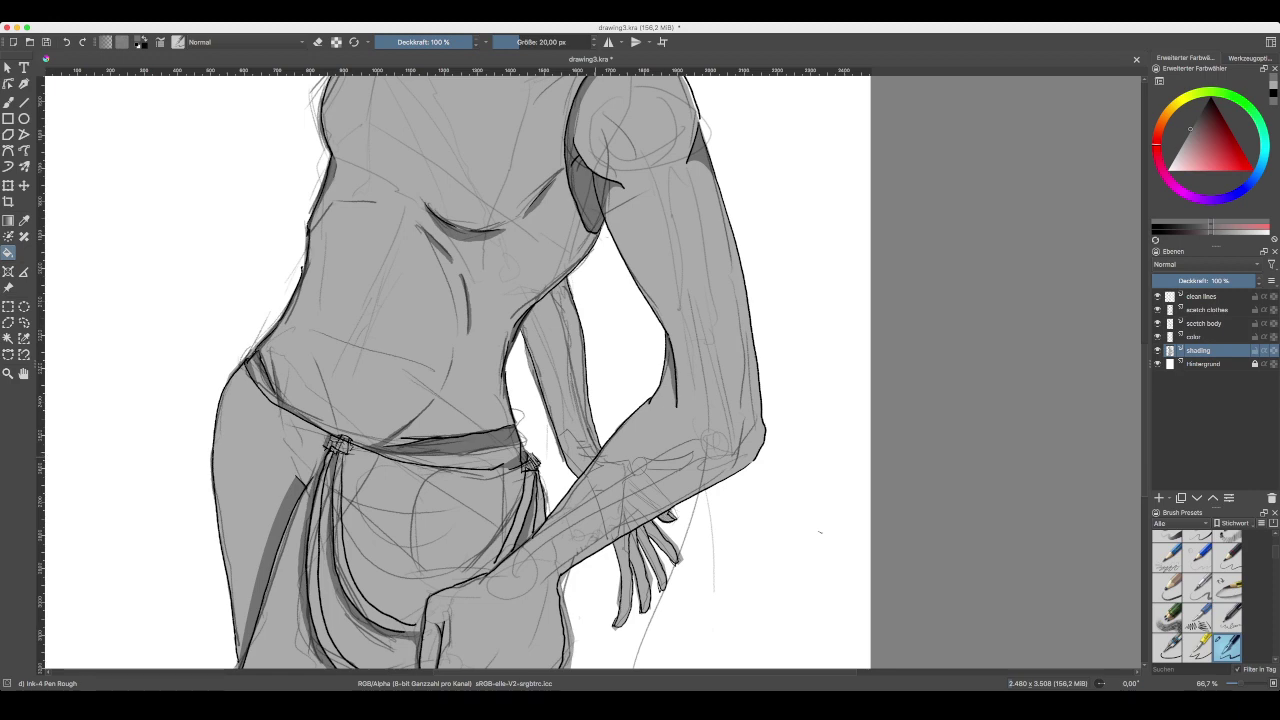
key("plus")
key("plus")
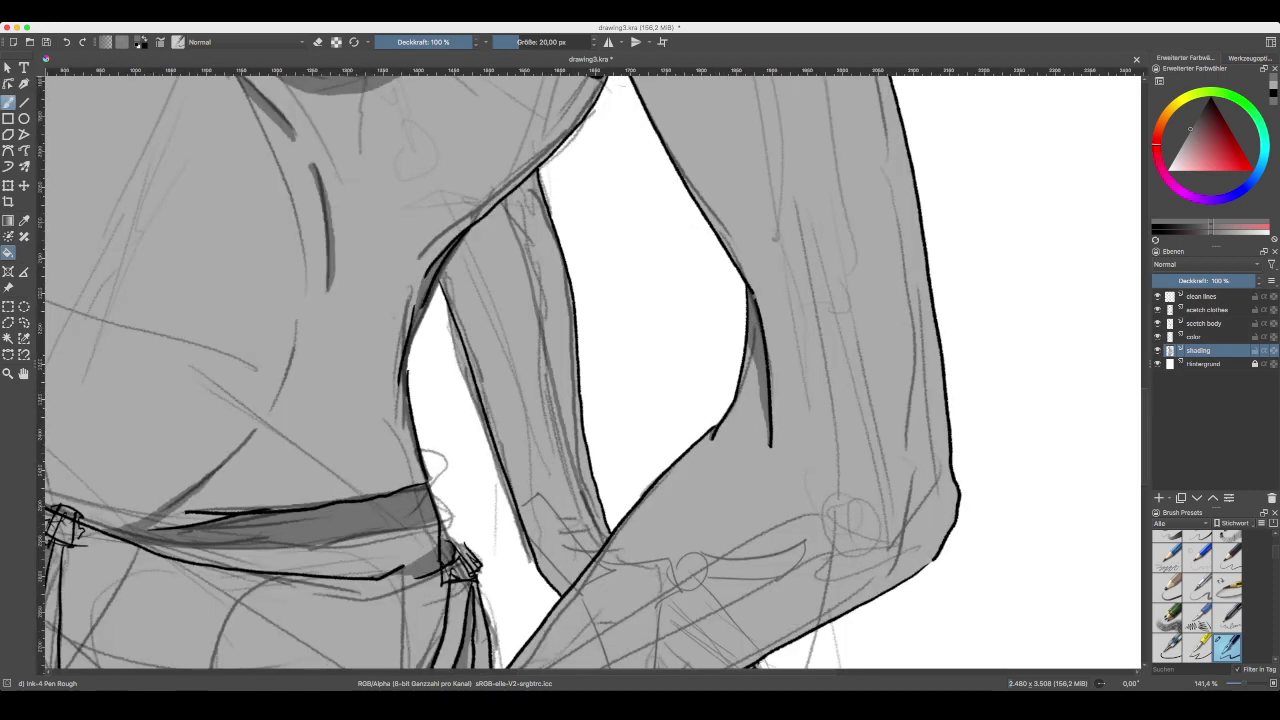
key("b")
mouse_move(496, 206)
left_mouse_down()
mouse_move(442, 277)
mouse_move(559, 593)
left_mouse_up()
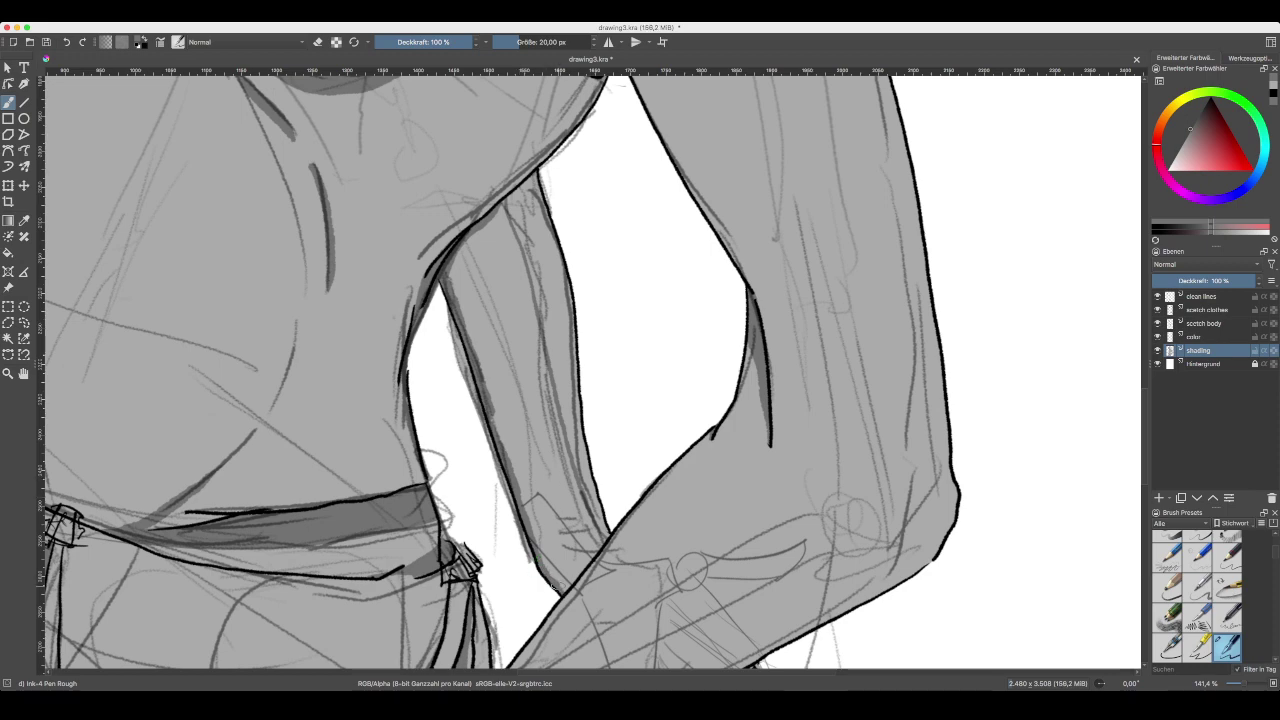
mouse_move(572, 588)
left_mouse_down()
mouse_move(603, 541)
mouse_move(584, 567)
mouse_move(596, 554)
left_mouse_up()
- Try to fill the back arm's outlined shadow area with dark grey, and undo the fill
left_click(8, 253)
left_click(180, 380)
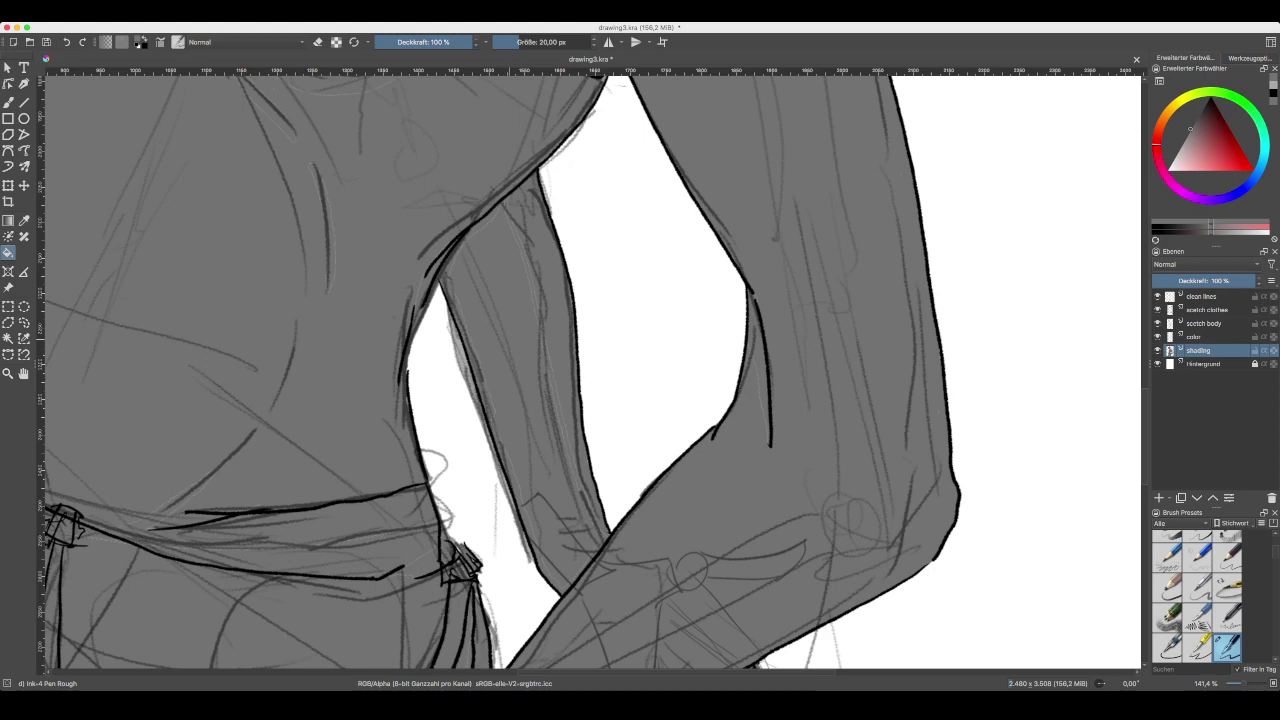
key("ctrl+minus")
key("ctrl+minus")
key("ctrl+minus")
key("ctrl+minus")
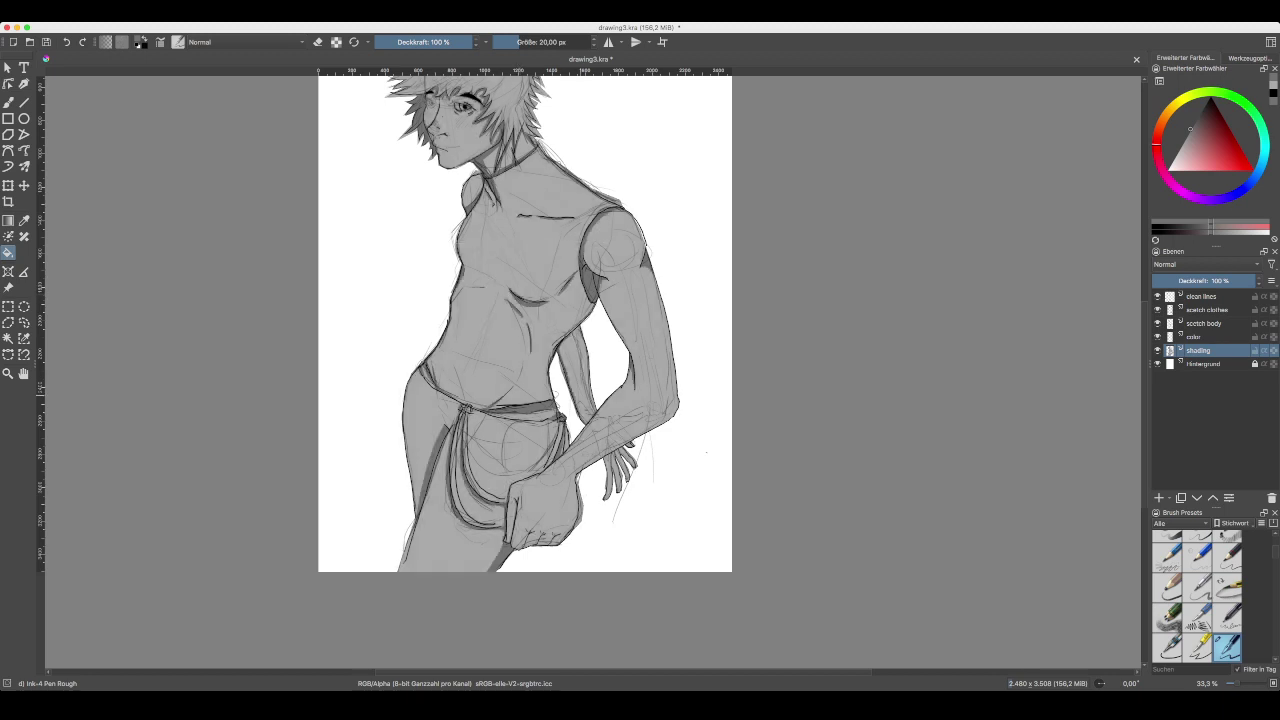
- Patch the dark grey shadow edge at the top of the back arm, where it meets the torso
key("b")
scroll(706, 452, "up", 5)
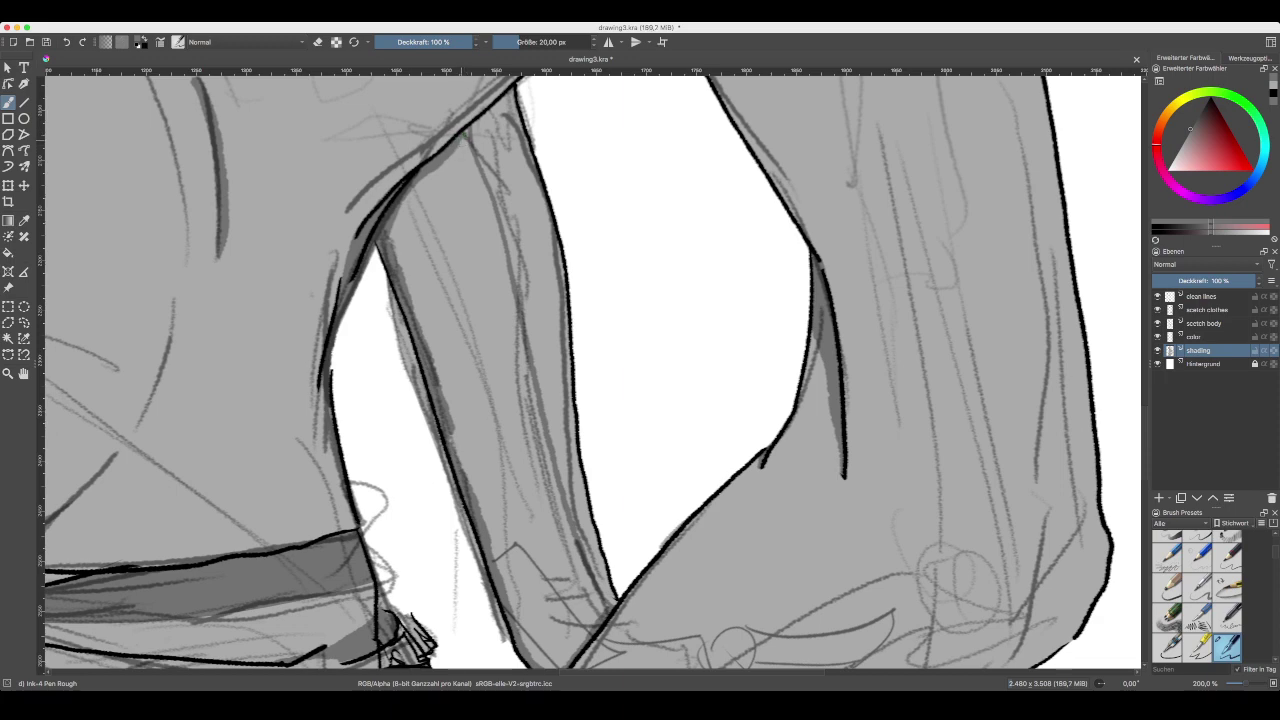
left_click_drag(409, 193, 399, 211)
scroll(545, 622, "down", 5)
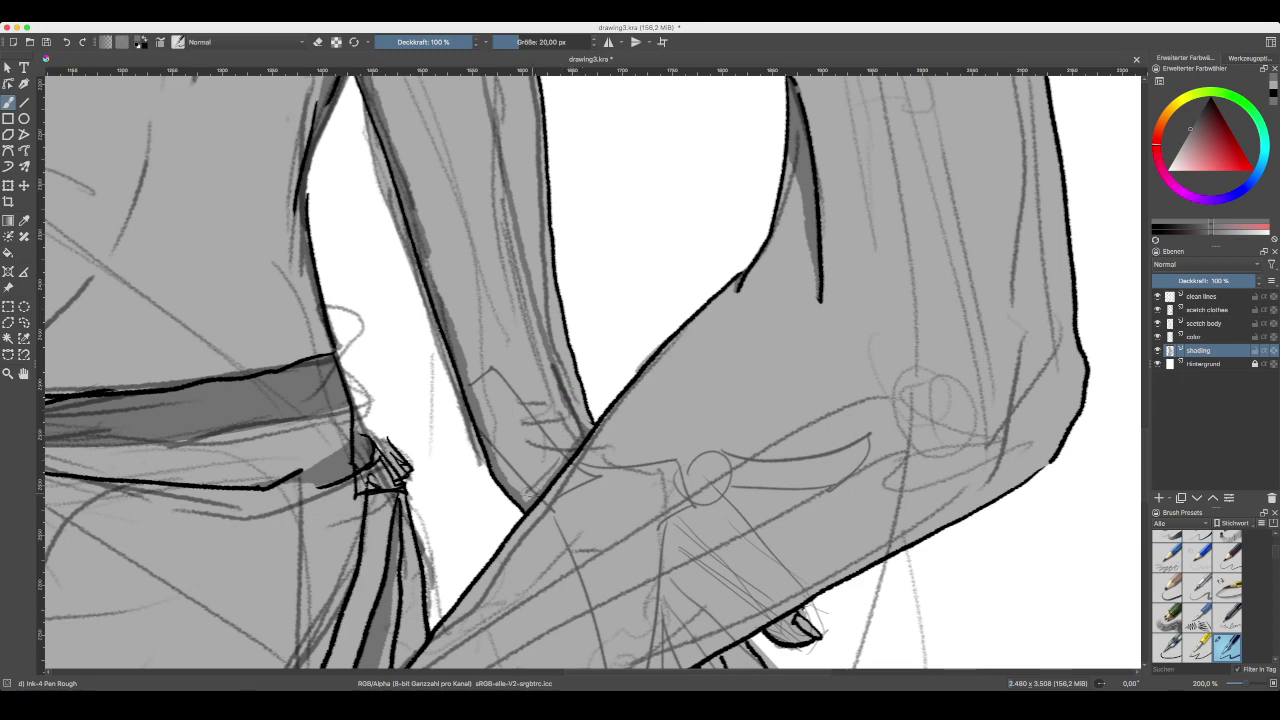
scroll(538, 462, "up", 2)
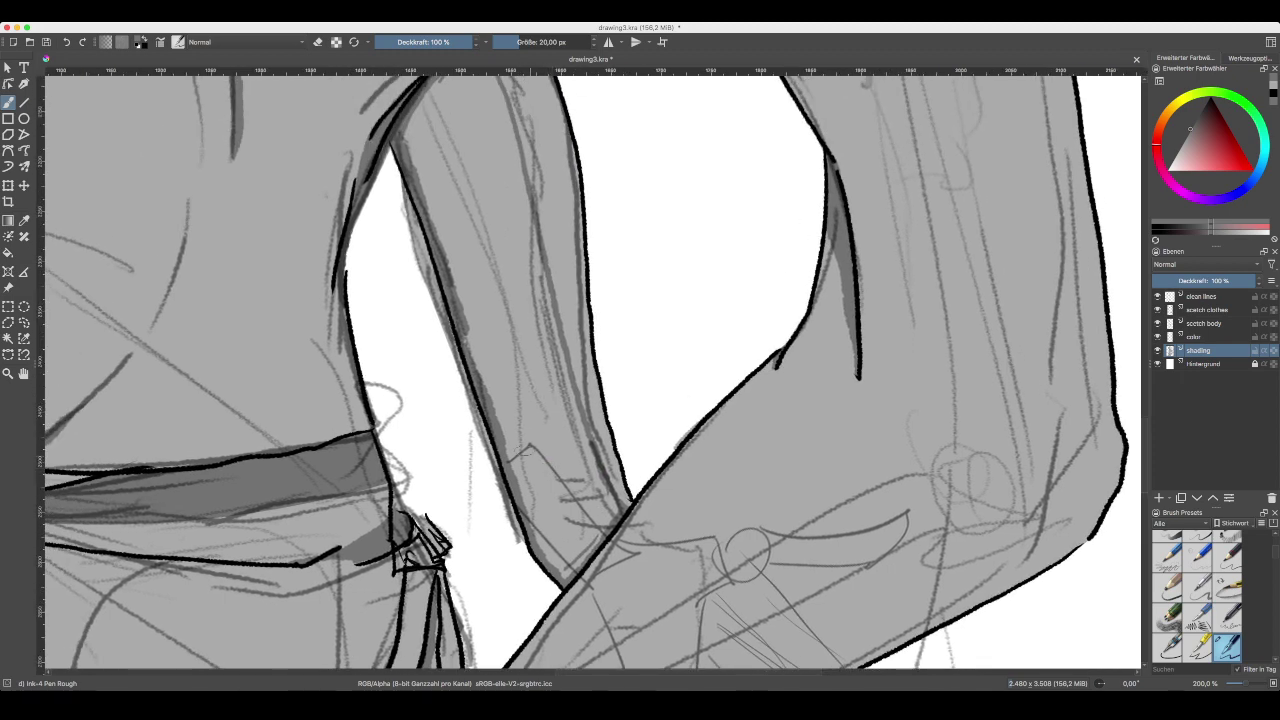
- Retry the dark grey fill on the back arm with its patched outline, and undo the fill
key("ctrl+minus")
key("ctrl+minus")
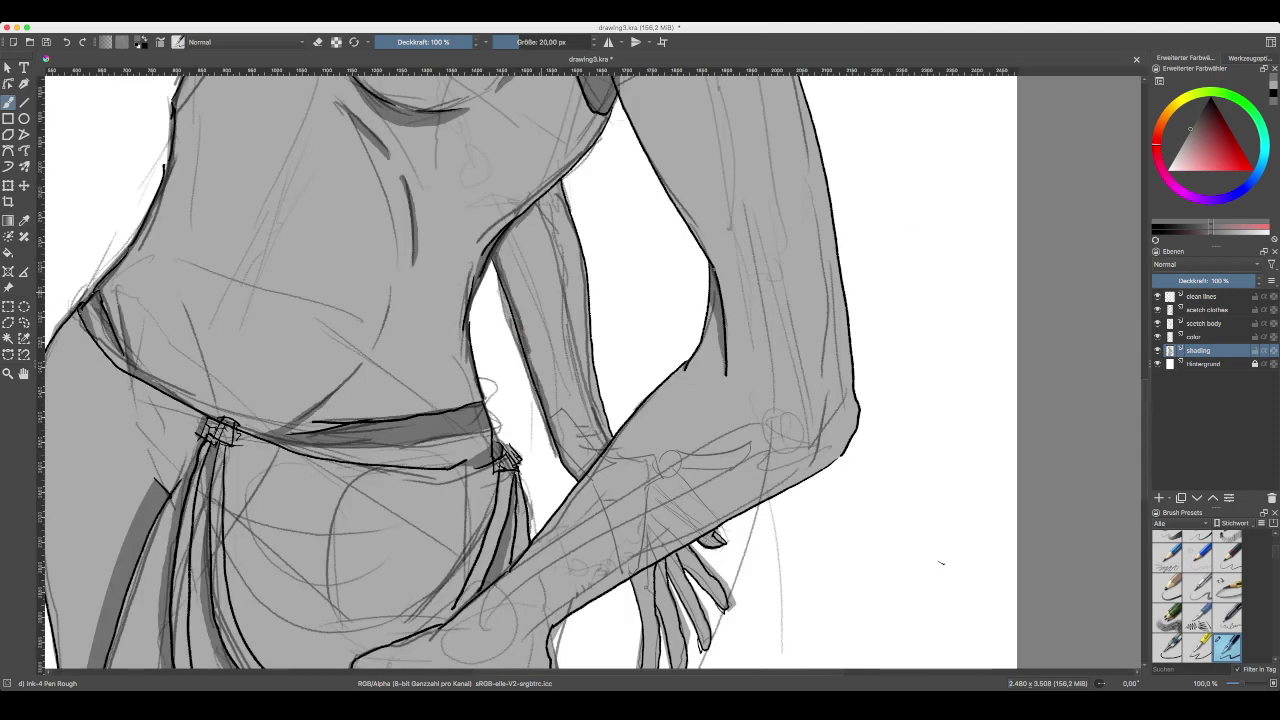
left_click_drag(943, 563, 930, 582)
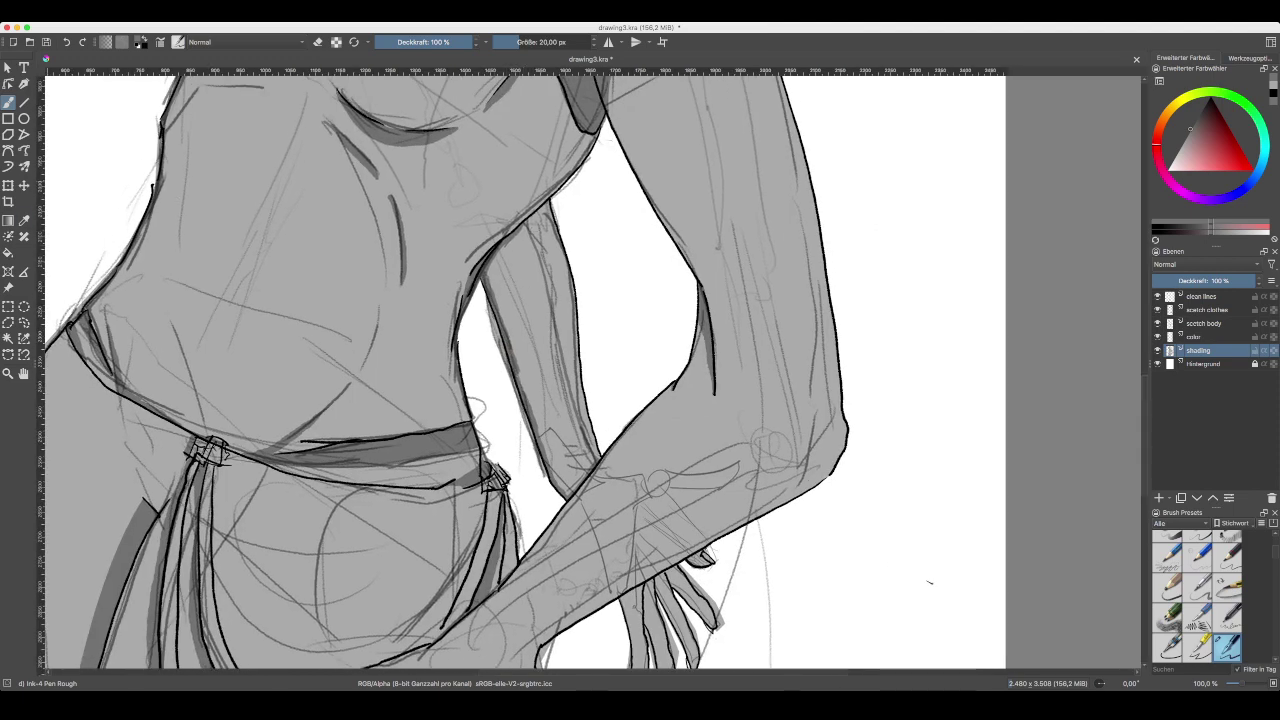
key("f")
left_click(929, 582)
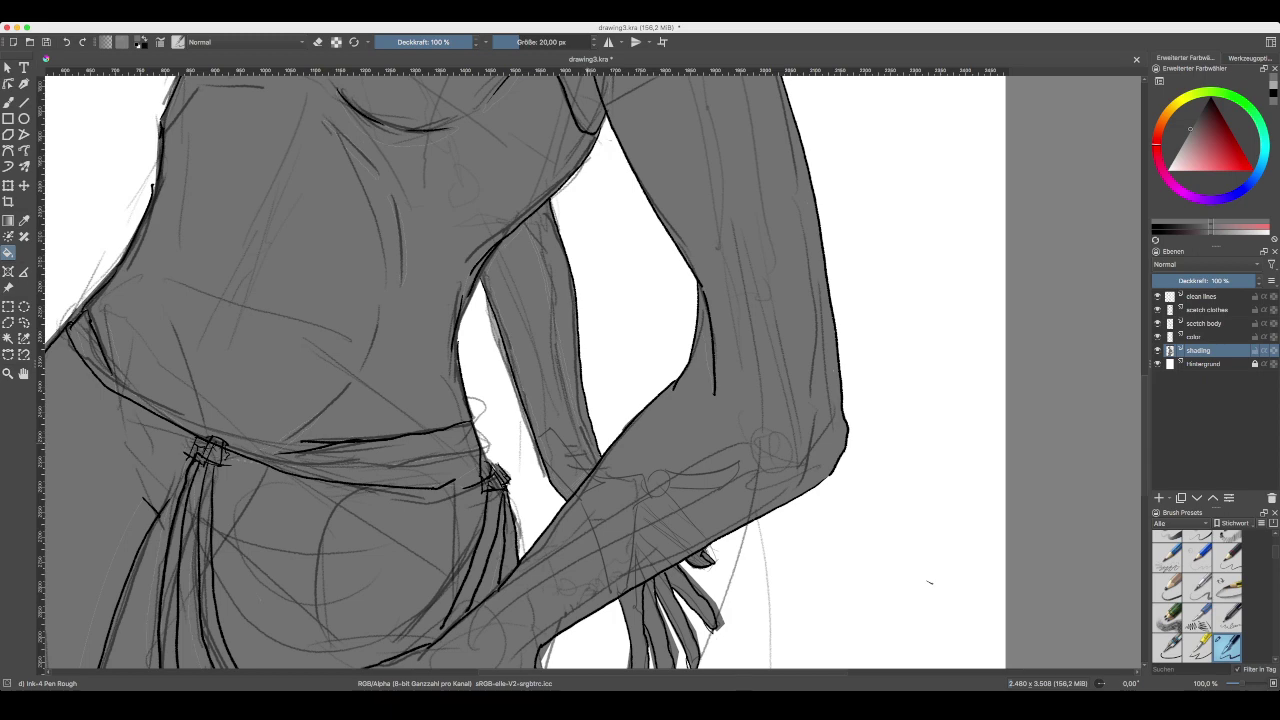
key("ctrl+z")
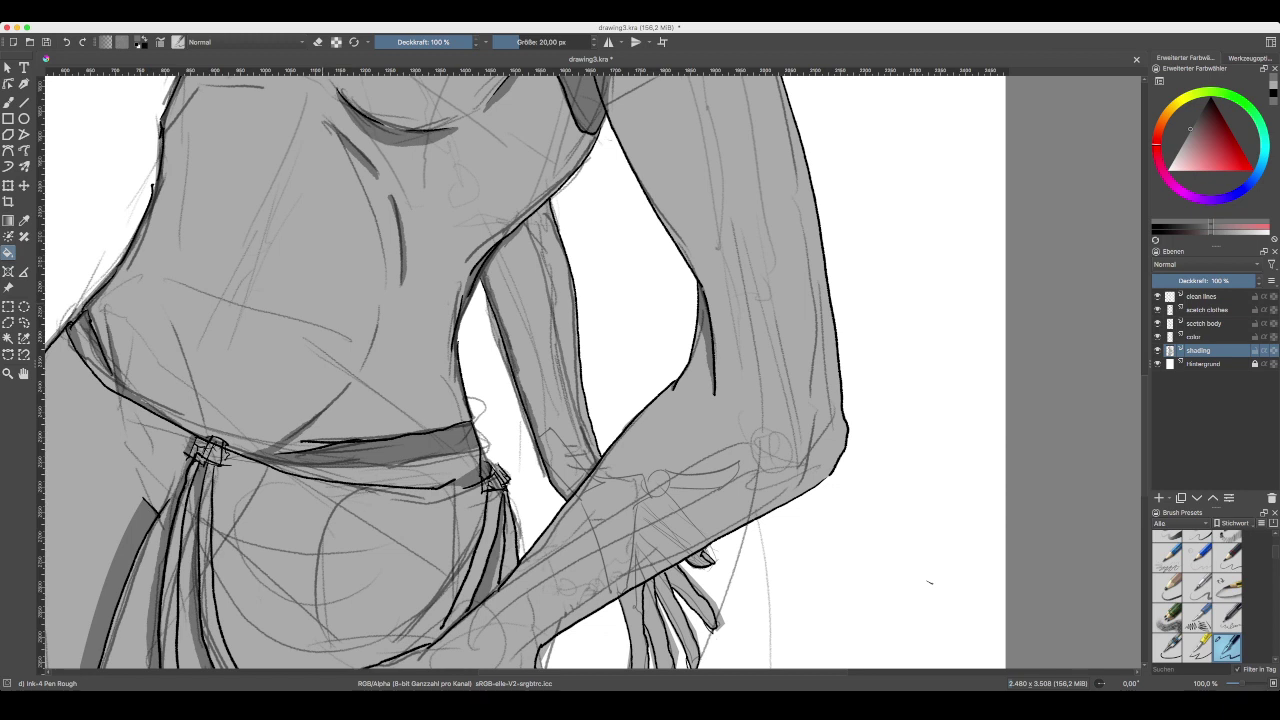
- Touch up the shadow edge on the lower back arm, try the dark grey fill once more, and undo that fill
key("b")
left_click_drag(581, 441, 565, 390)
left_click(8, 252)
left_click(929, 581)
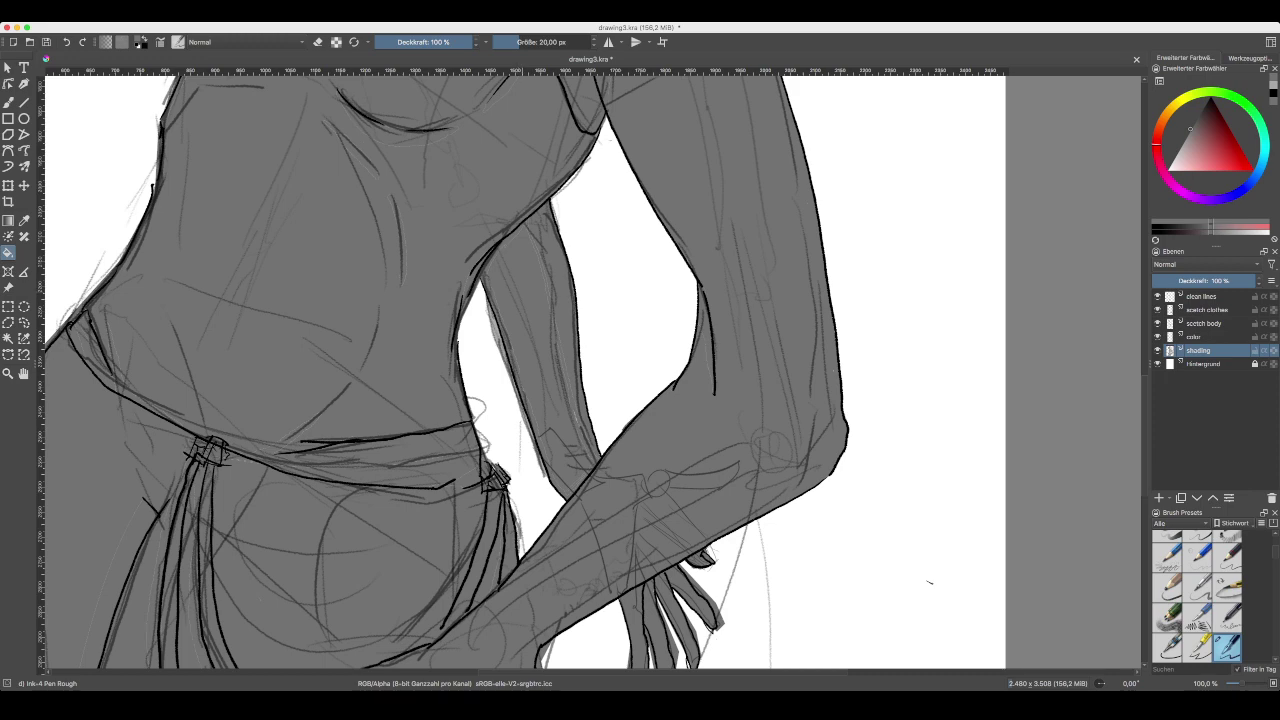
key("ctrl+z")
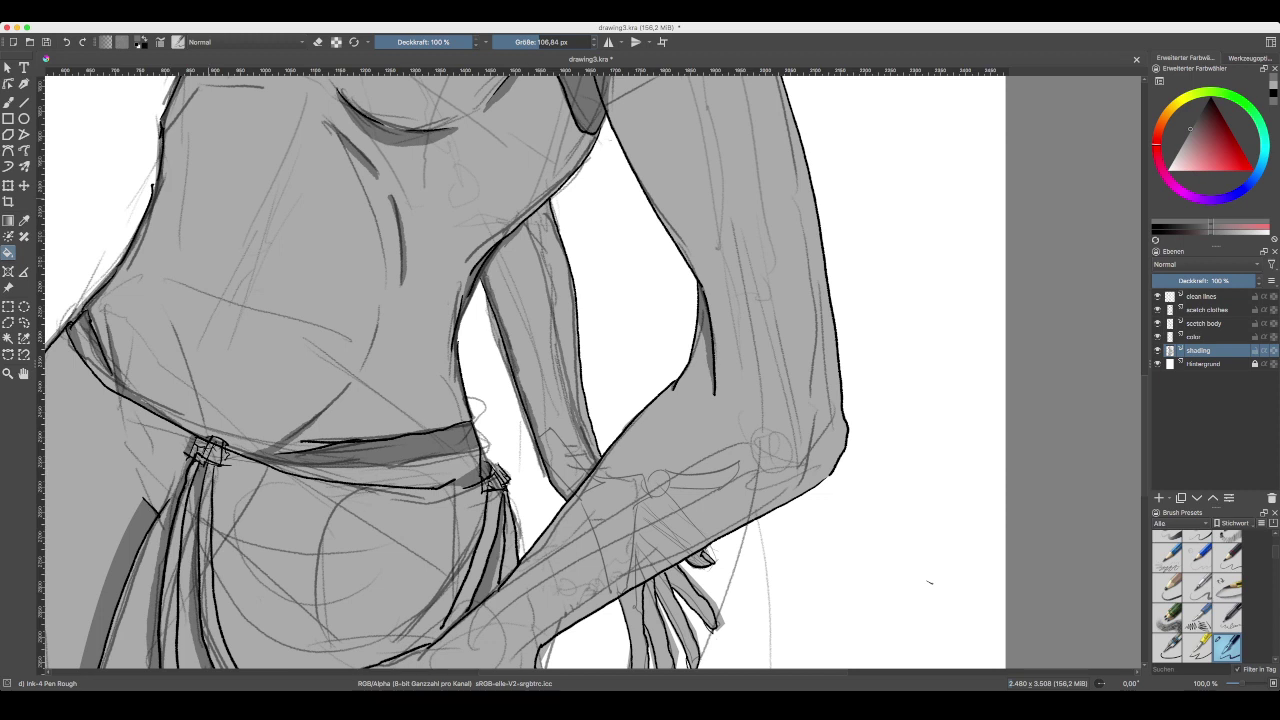
- Try painting dark grey shadow with the 20 px brush on the lower back arm, where the front forearm overlaps it
left_click(8, 102)
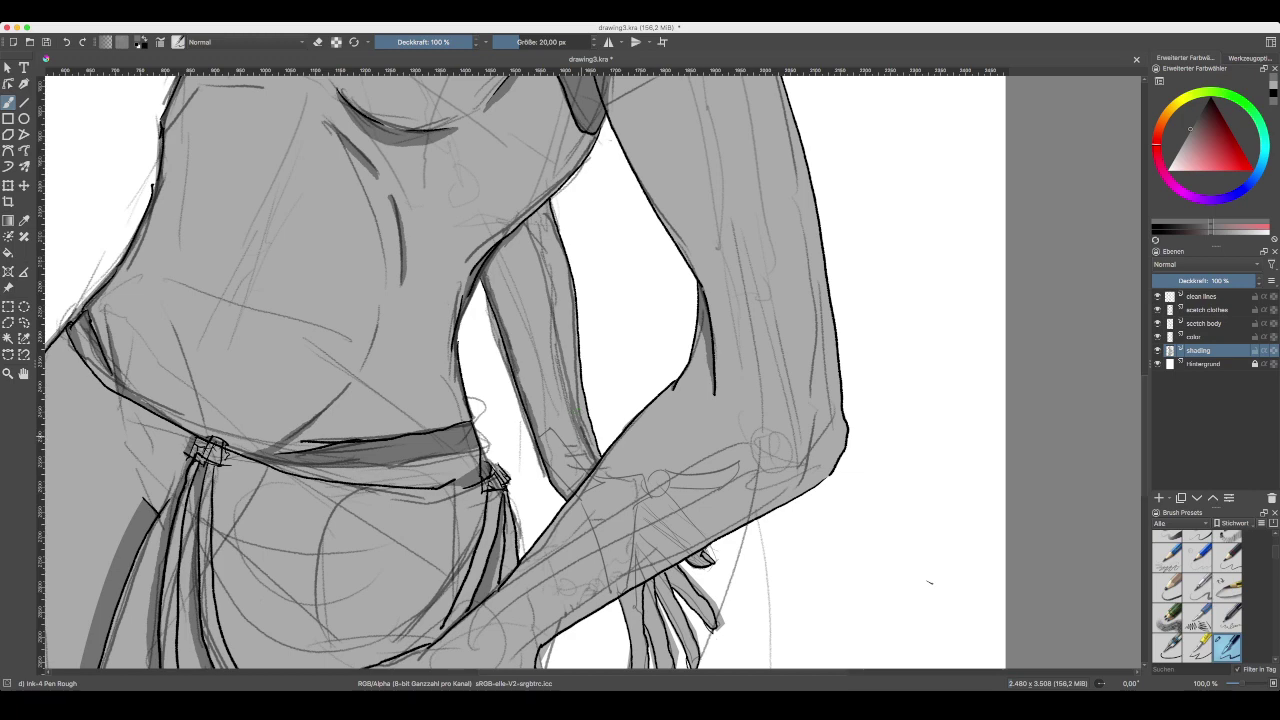
key("plus")
key("plus")
key("plus")
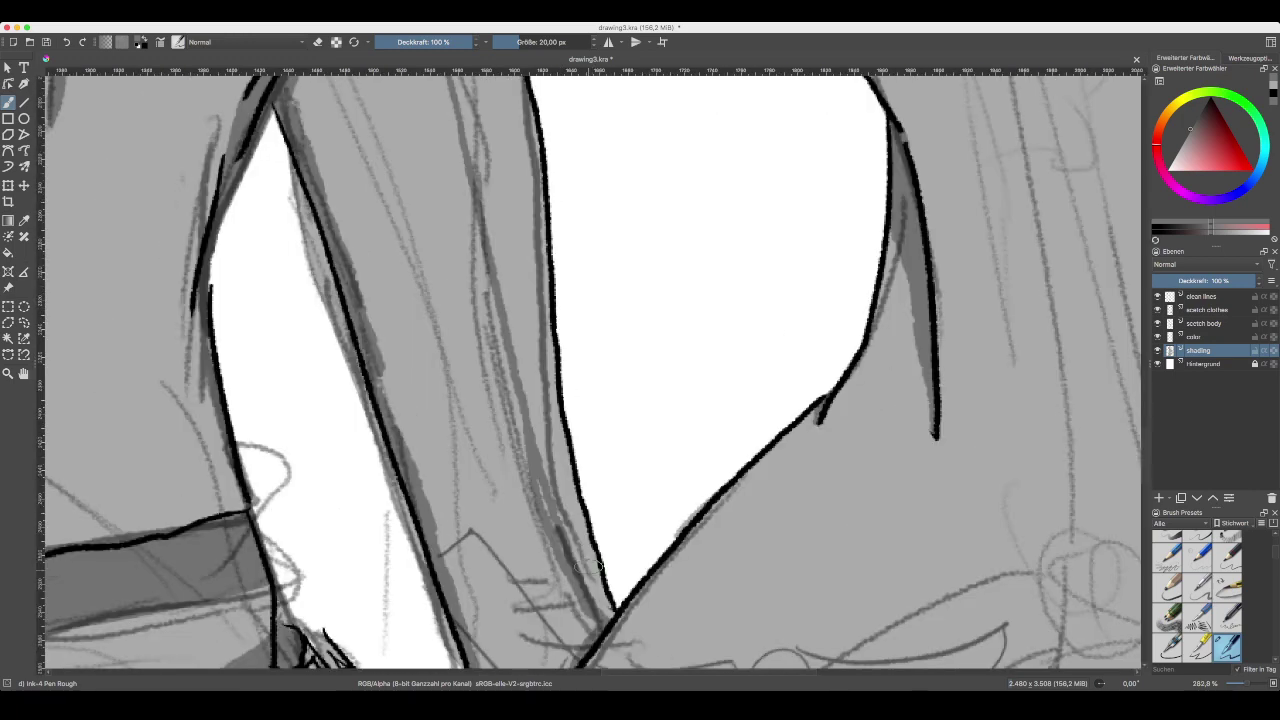
mouse_move(588, 567)
left_mouse_down()
mouse_move(660, 372)
mouse_move(642, 456)
mouse_move(598, 503)
left_mouse_up()
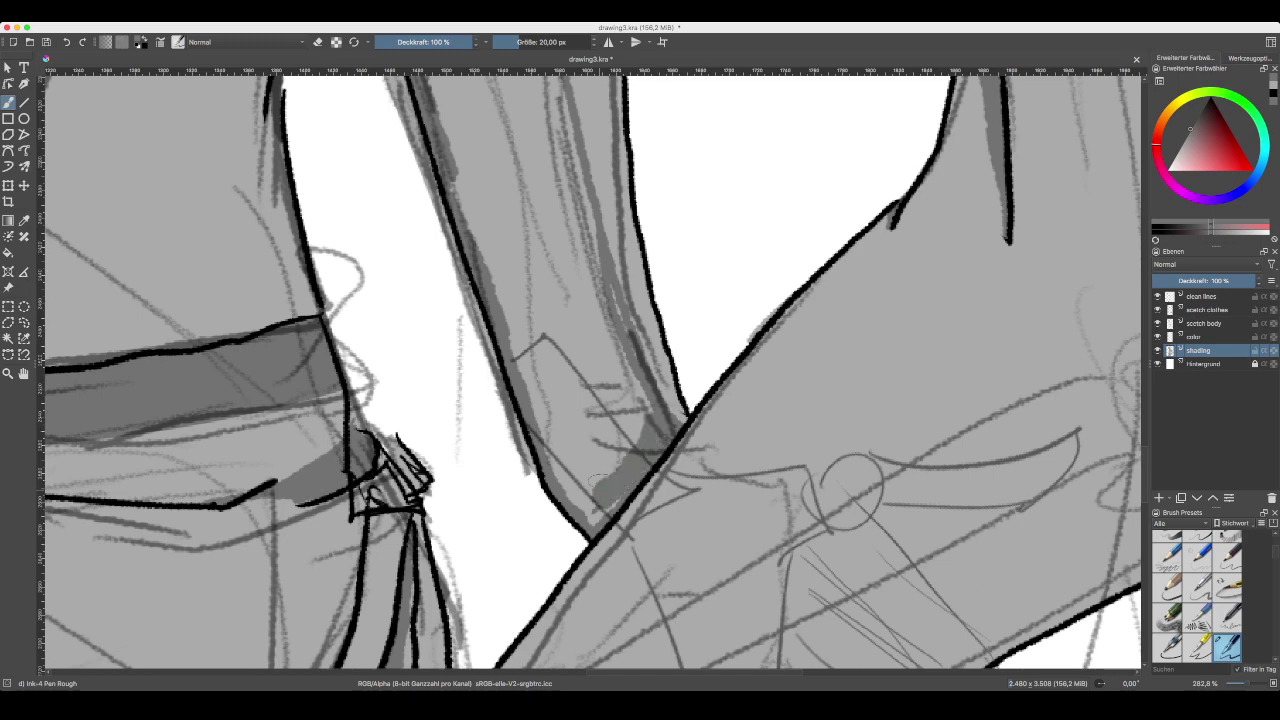
key("minus")
key("minus")
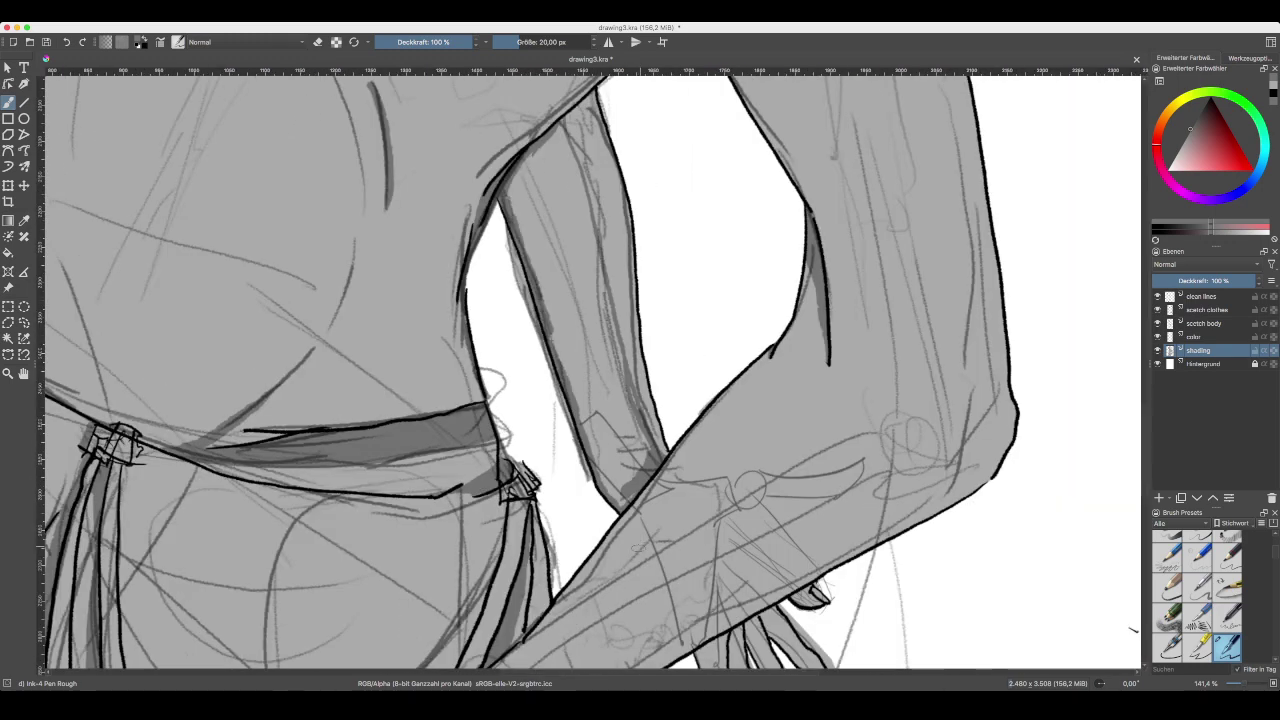
mouse_move(615, 501)
left_mouse_down()
mouse_move(583, 413)
mouse_move(620, 484)
mouse_move(628, 446)
mouse_move(646, 440)
mouse_move(624, 410)
mouse_move(616, 440)
left_mouse_up()
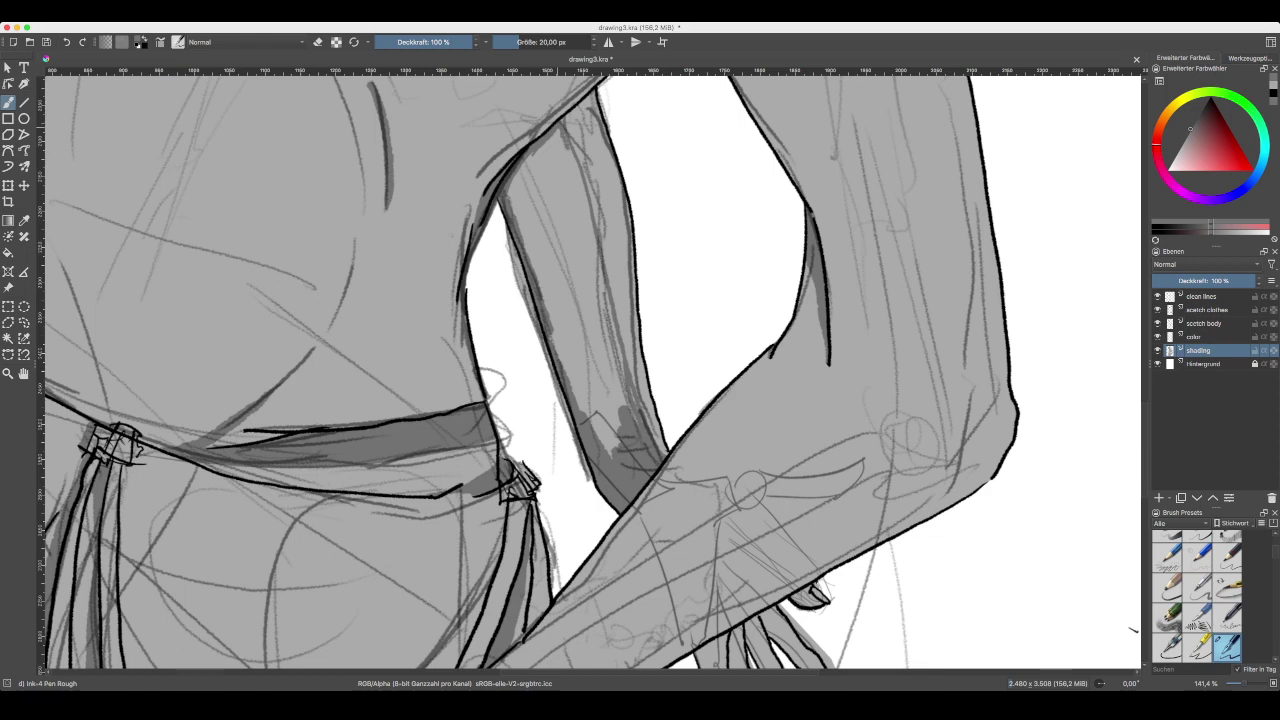
- Try outlining the rest of the back arm's shadow by brush and painting its interior dark grey at a brush size of 100.09 px
mouse_move(556, 132)
left_mouse_down()
mouse_move(512, 205)
mouse_move(562, 362)
mouse_move(610, 452)
mouse_move(616, 418)
left_mouse_up()
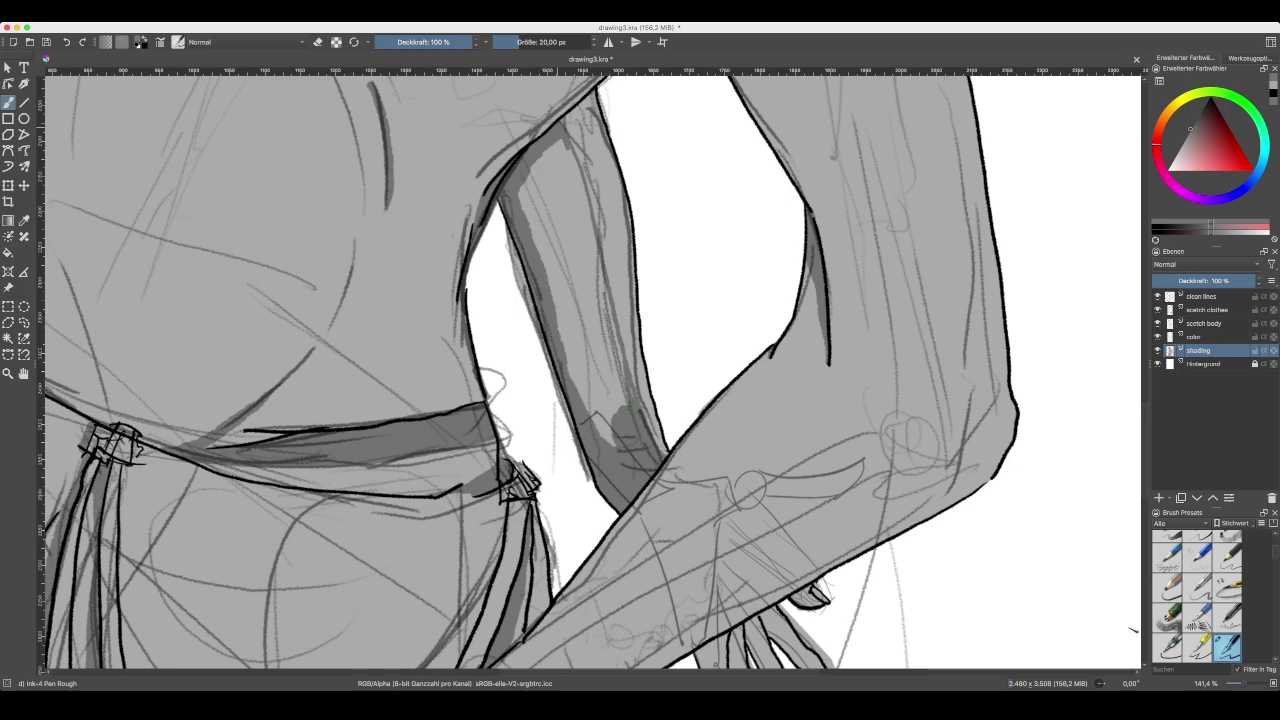
mouse_move(627, 394)
left_mouse_down()
mouse_move(569, 158)
mouse_move(550, 149)
left_mouse_up()
left_click_drag(524, 42, 539, 42)
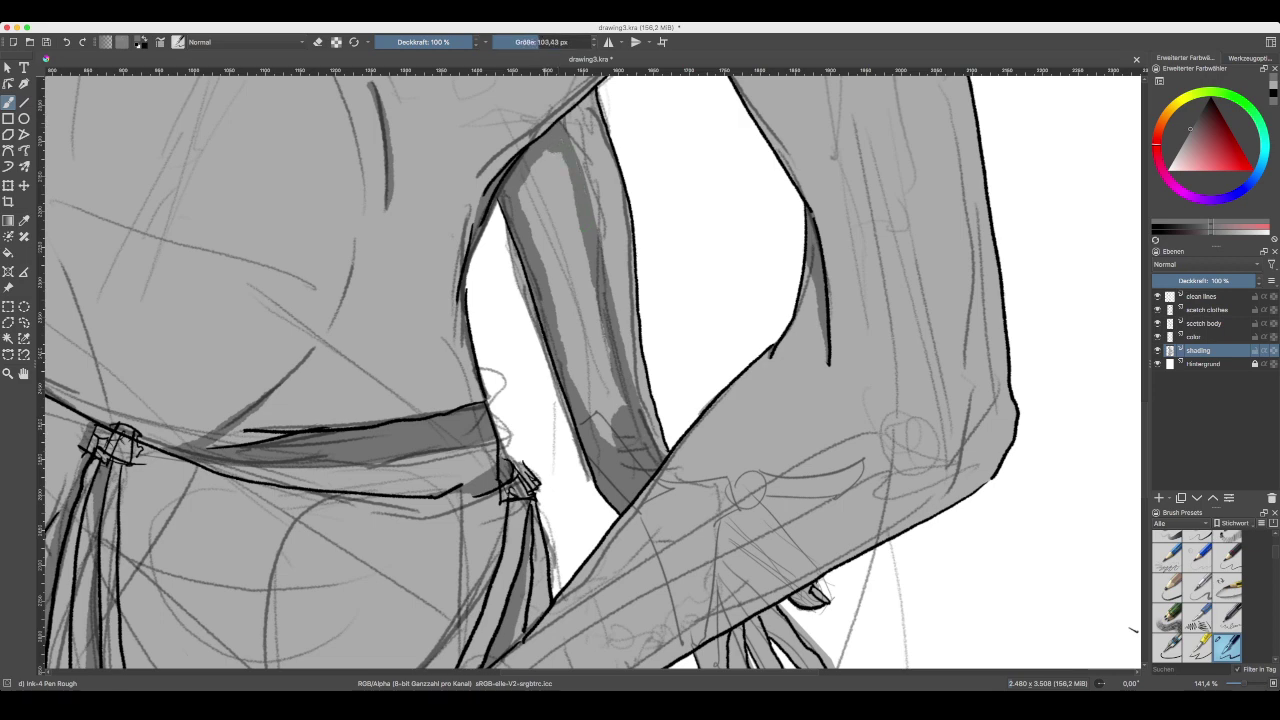
key("bracketleft")
mouse_move(548, 193)
left_mouse_down()
mouse_move(546, 182)
mouse_move(528, 198)
mouse_move(544, 204)
mouse_move(536, 166)
mouse_move(554, 156)
mouse_move(562, 206)
mouse_move(534, 232)
mouse_move(556, 238)
mouse_move(574, 286)
mouse_move(608, 442)
left_mouse_up()
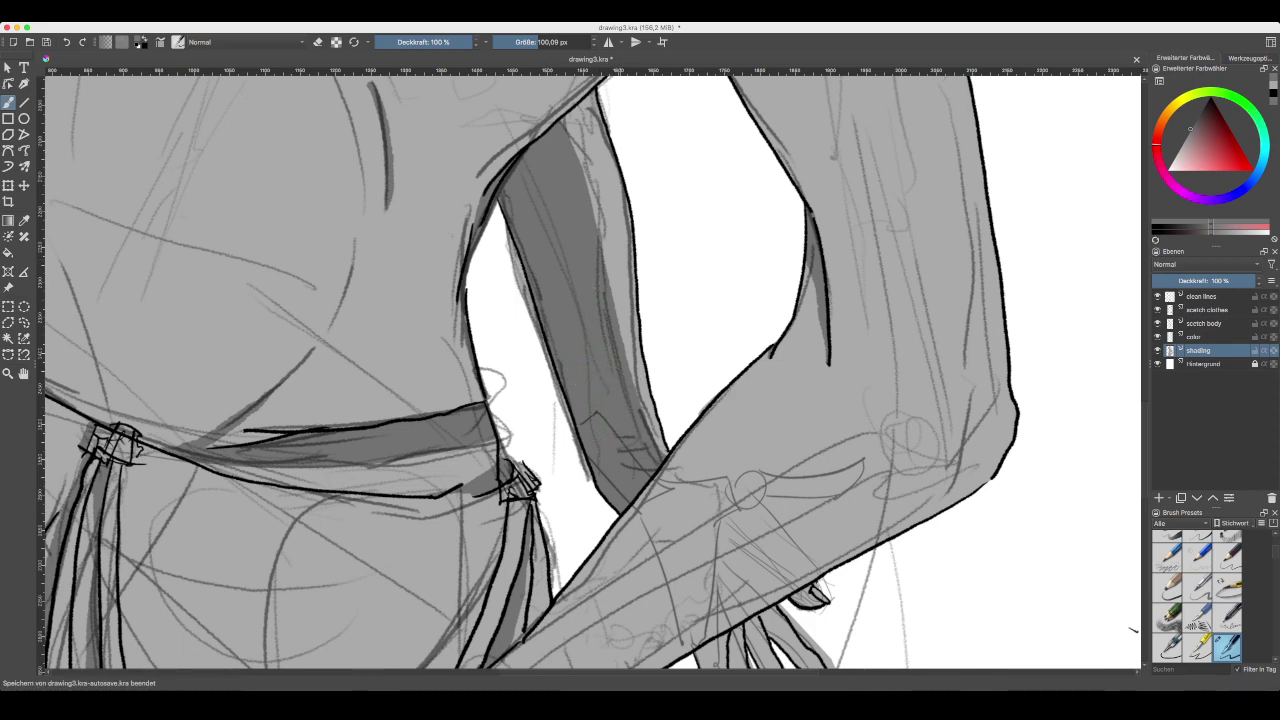
left_click_drag(1133, 629, 1080, 486)
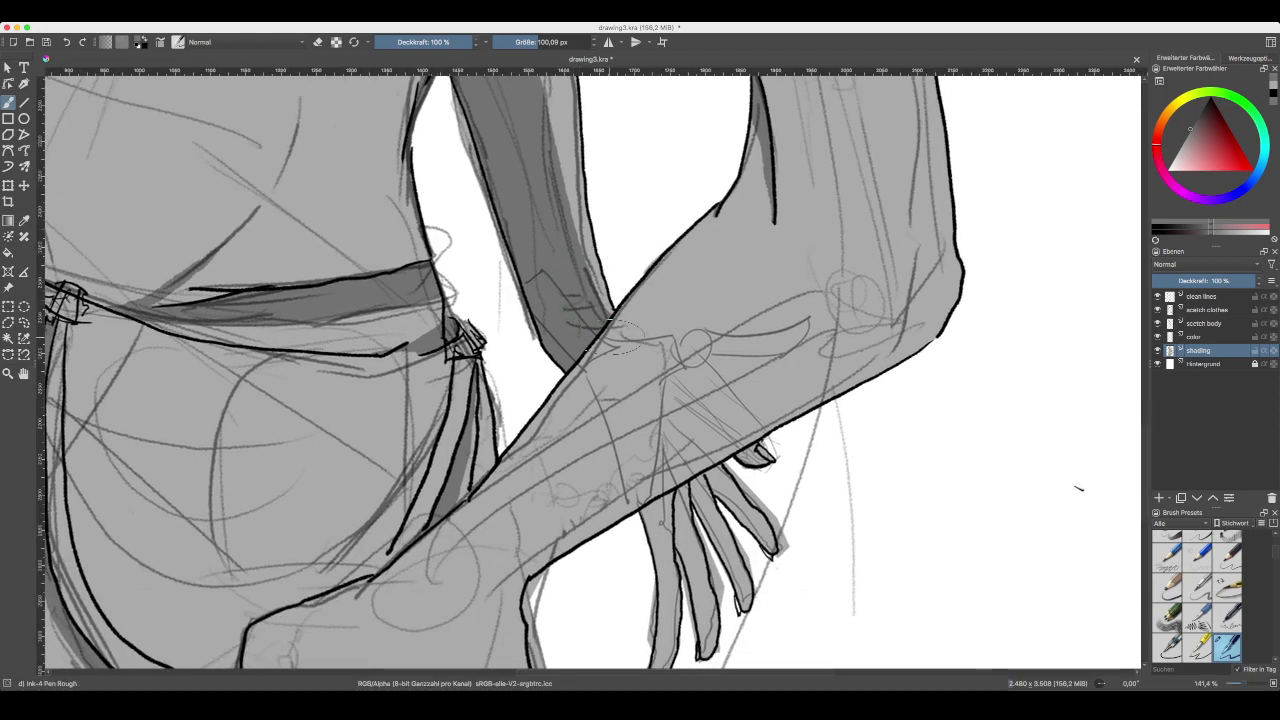
- Review the whole figure and undo the hand-painted shadow on the back arm
scroll(622, 342, "down", 3)
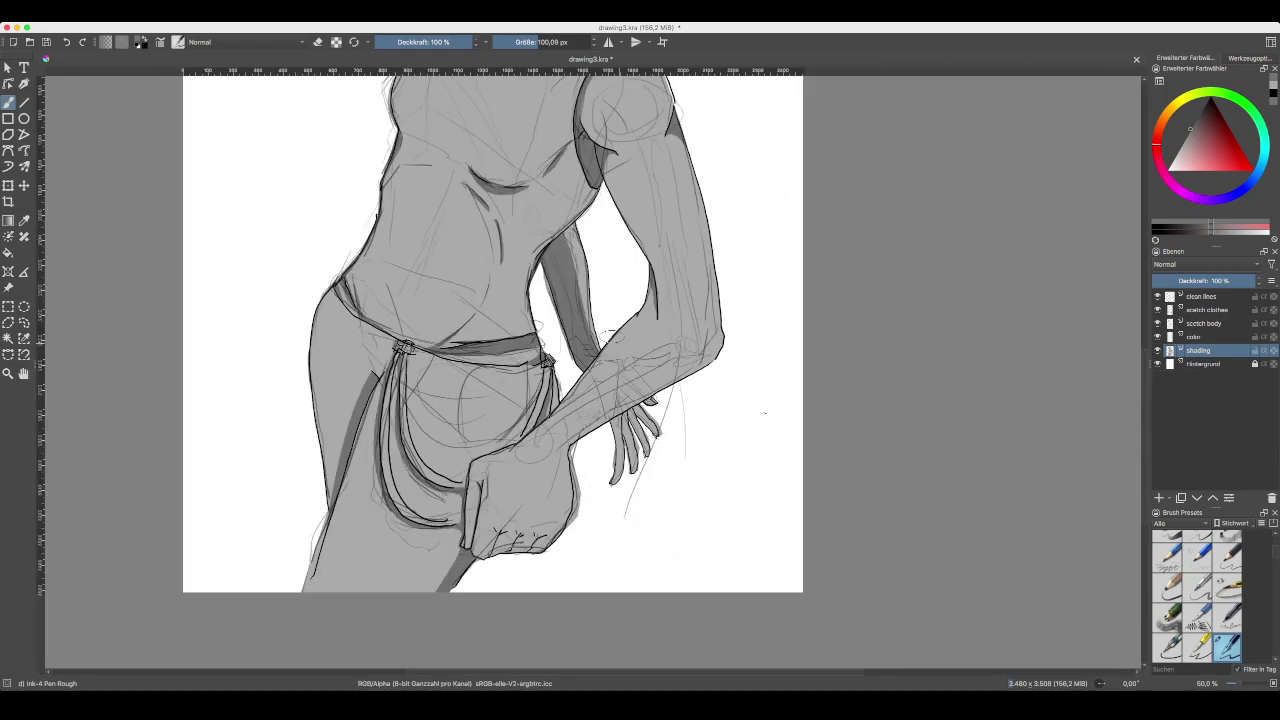
scroll(607, 333, "up", 3)
scroll(600, 290, "down", 3)
scroll(593, 300, "down", 2)
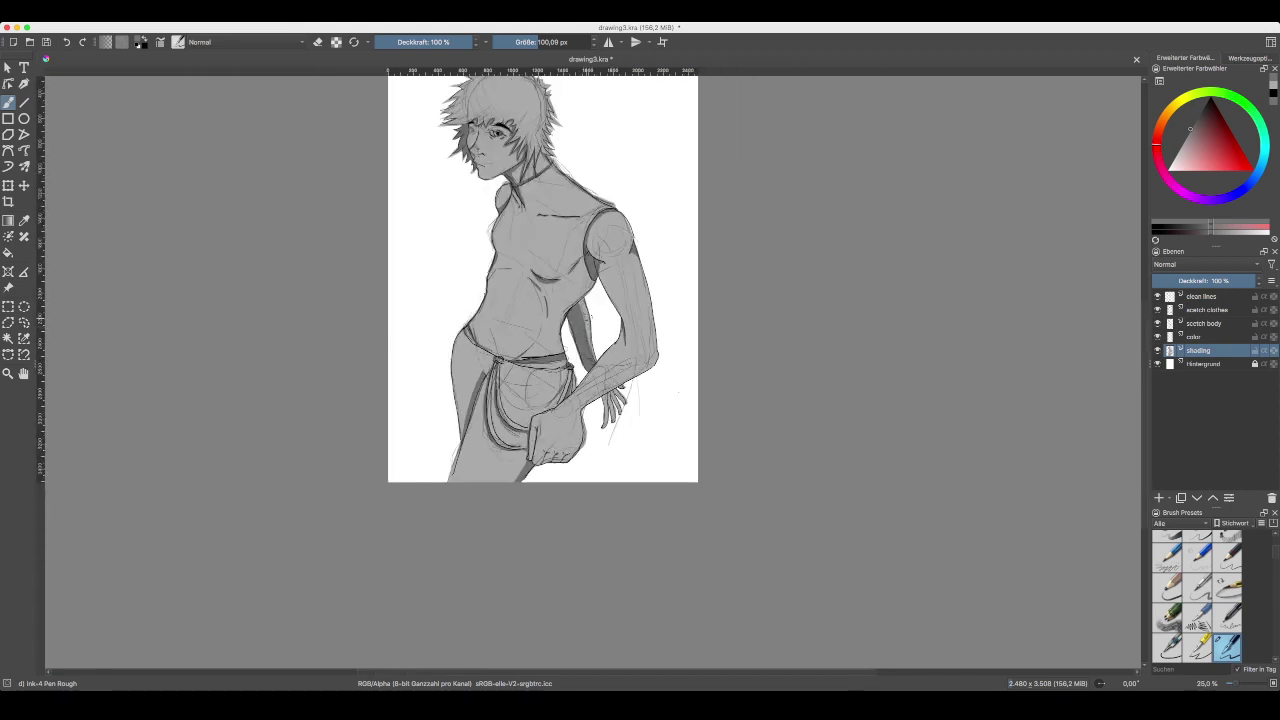
key("super+z")
key("super+z")
scroll(600, 350, "up", 4)
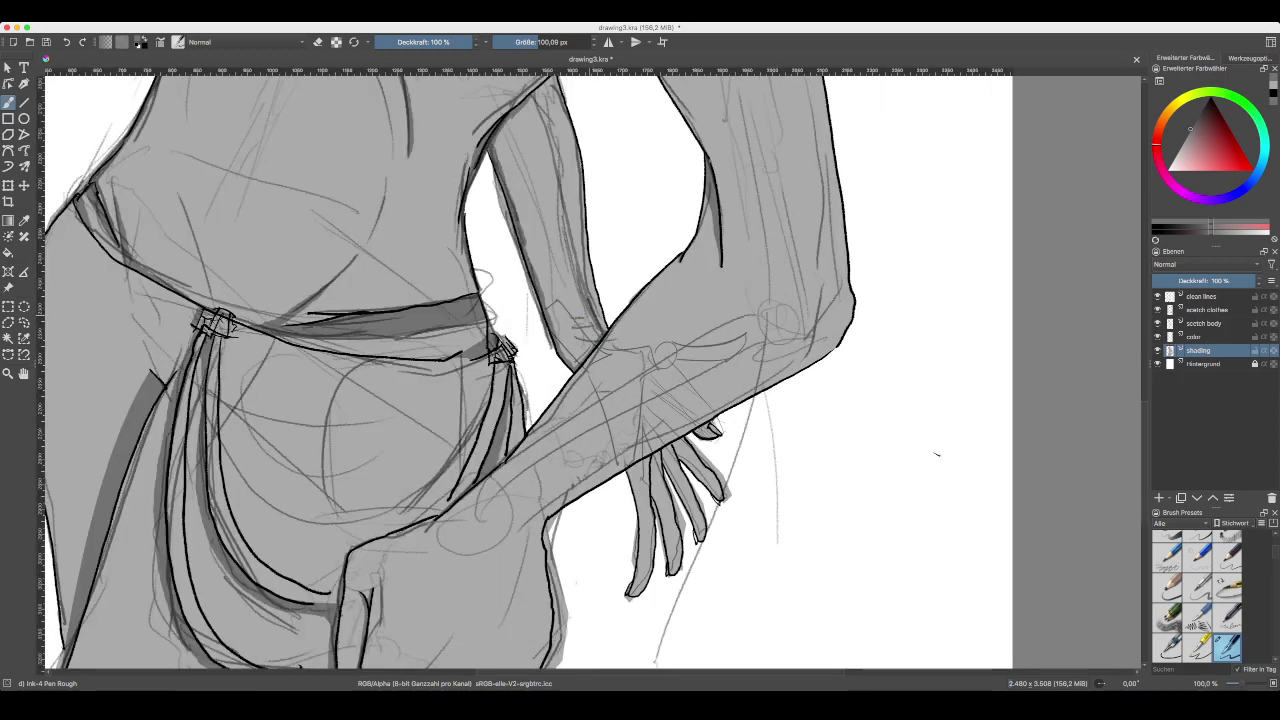
- Set the brush size to 20 px
left_click_drag(937, 455, 974, 596)
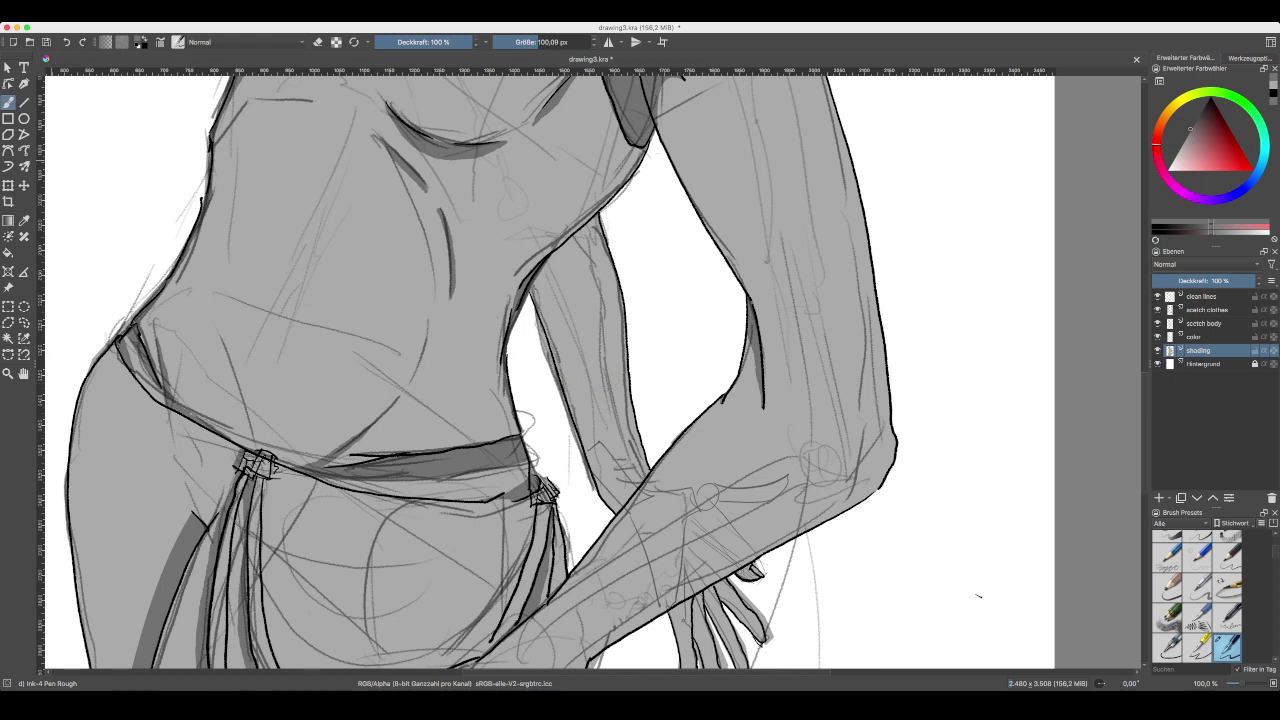
left_click(548, 42)
right_click(552, 42)
type("20")
key("Return")
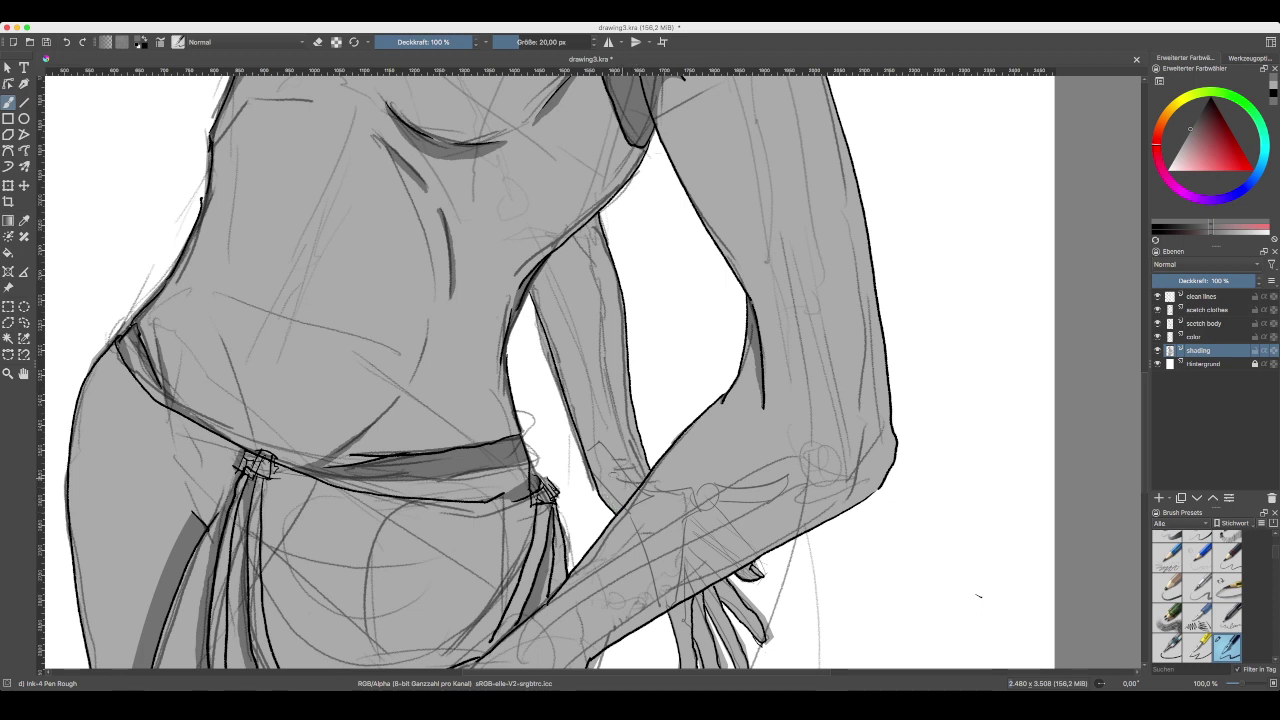
- Outline a narrow strip along the back arm's torso-side edge, from the armpit to the front forearm, with the Bezier curve selection
left_click(8, 354)
key("super+plus")
key("super+plus")
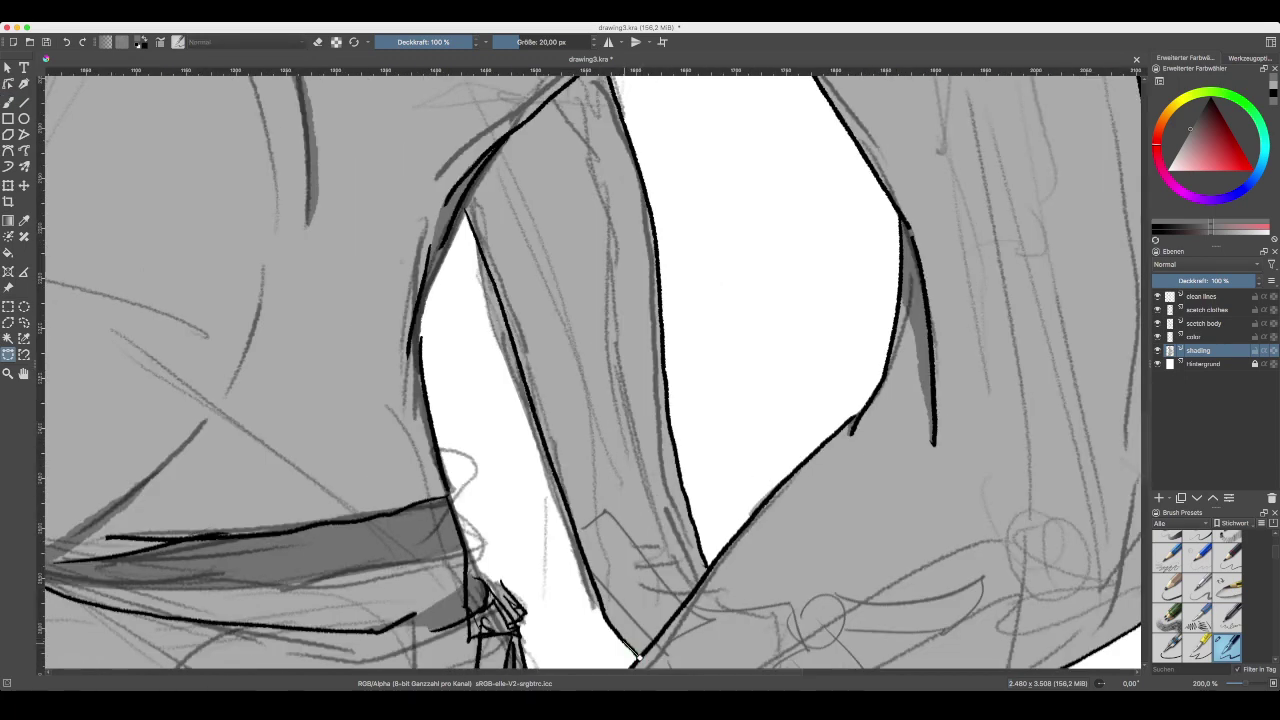
mouse_move(637, 660)
left_mouse_down()
mouse_move(591, 568)
mouse_move(534, 318)
left_mouse_up()
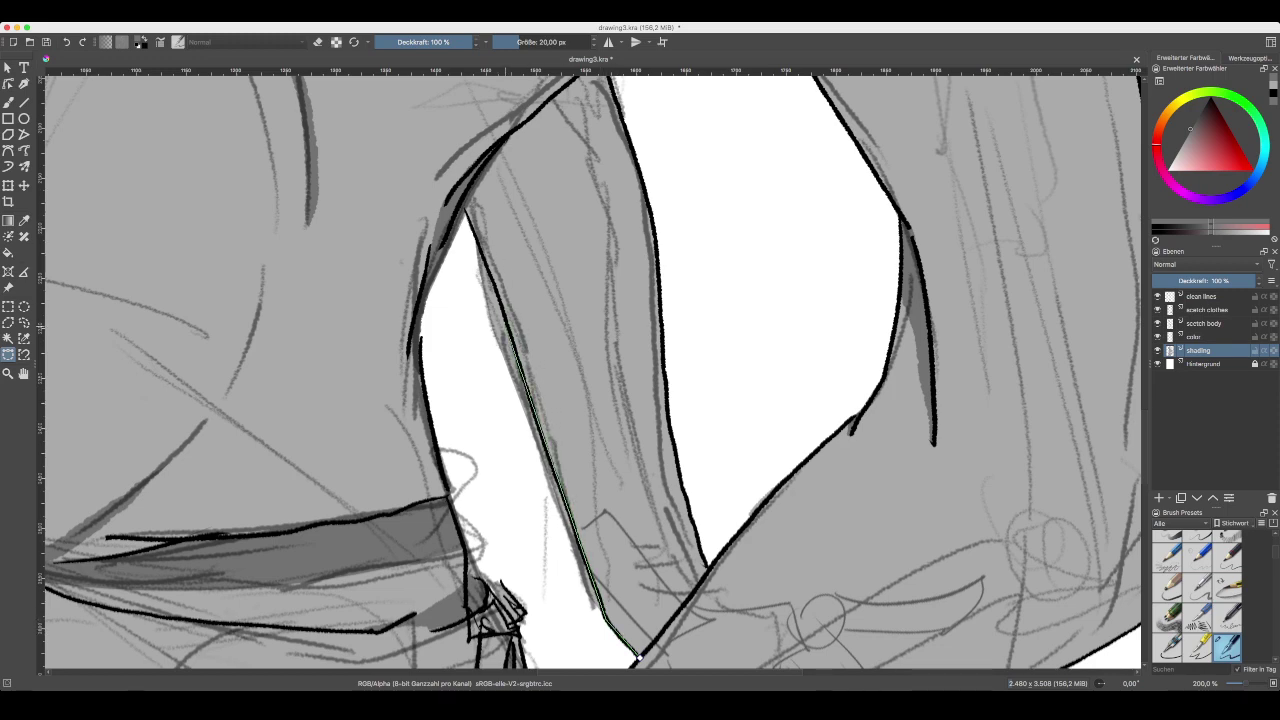
left_click_drag(506, 322, 466, 212)
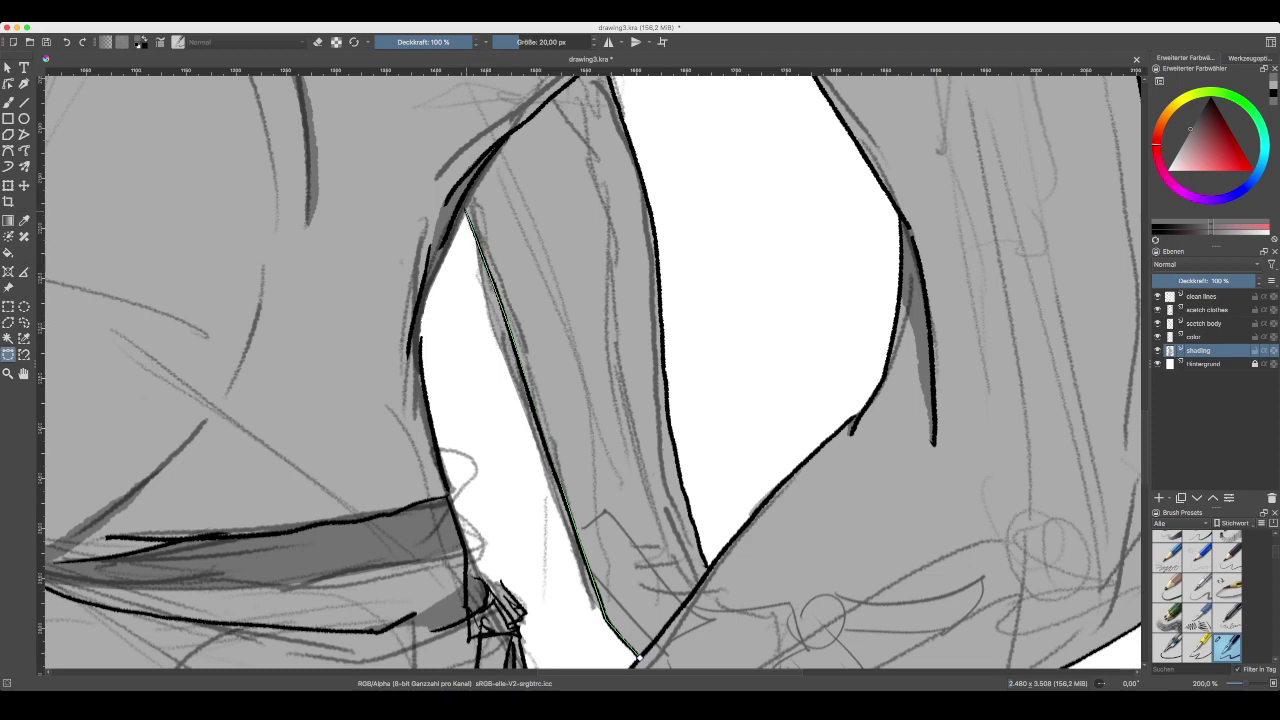
left_click(464, 208)
left_click_drag(486, 172, 615, 588)
left_click_drag(620, 607, 628, 655)
left_click(678, 612)
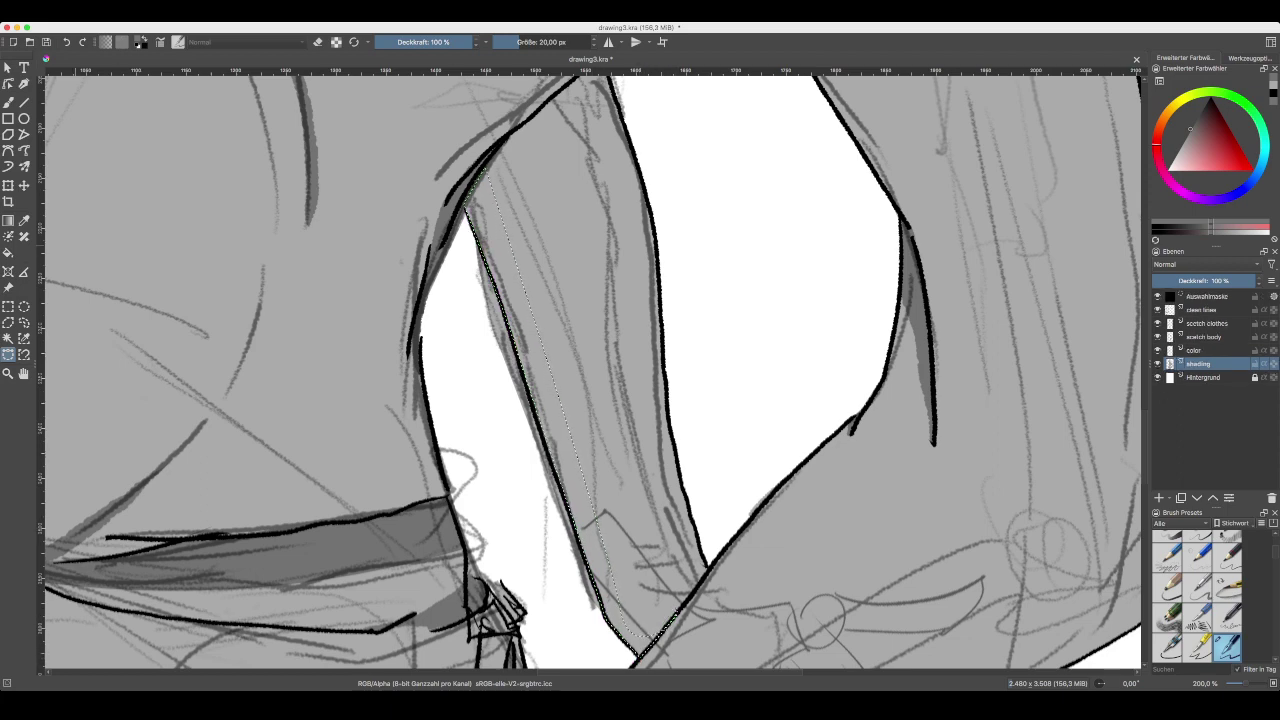
- Fill the selected strip on the back arm with dark grey and clear the selection
key("f")
key("minus")
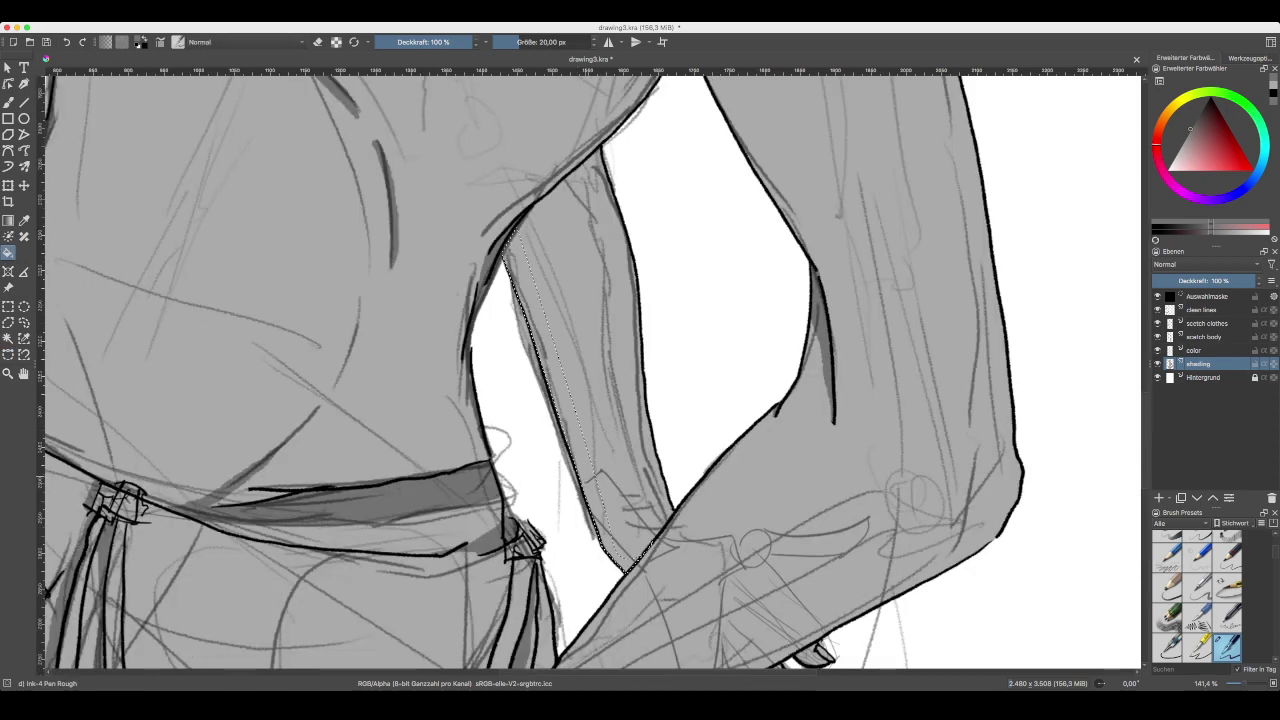
key("minus")
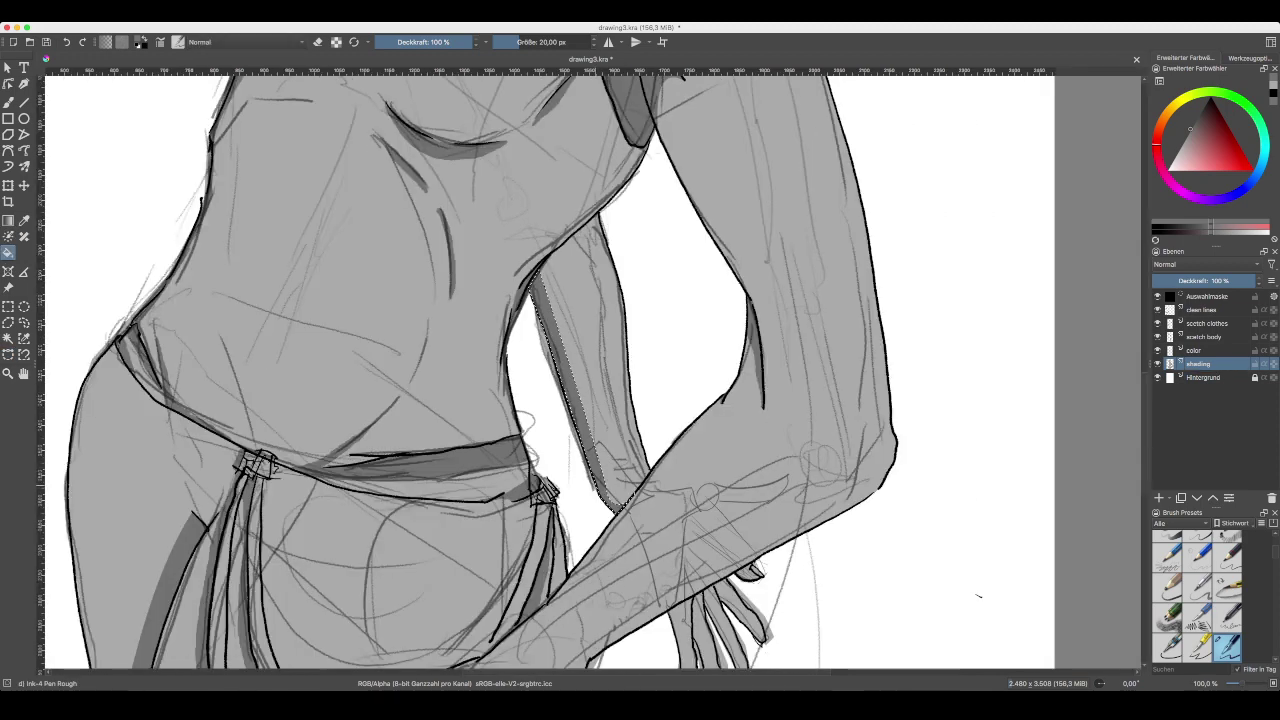
key("minus")
left_click_drag(623, 463, 587, 366)
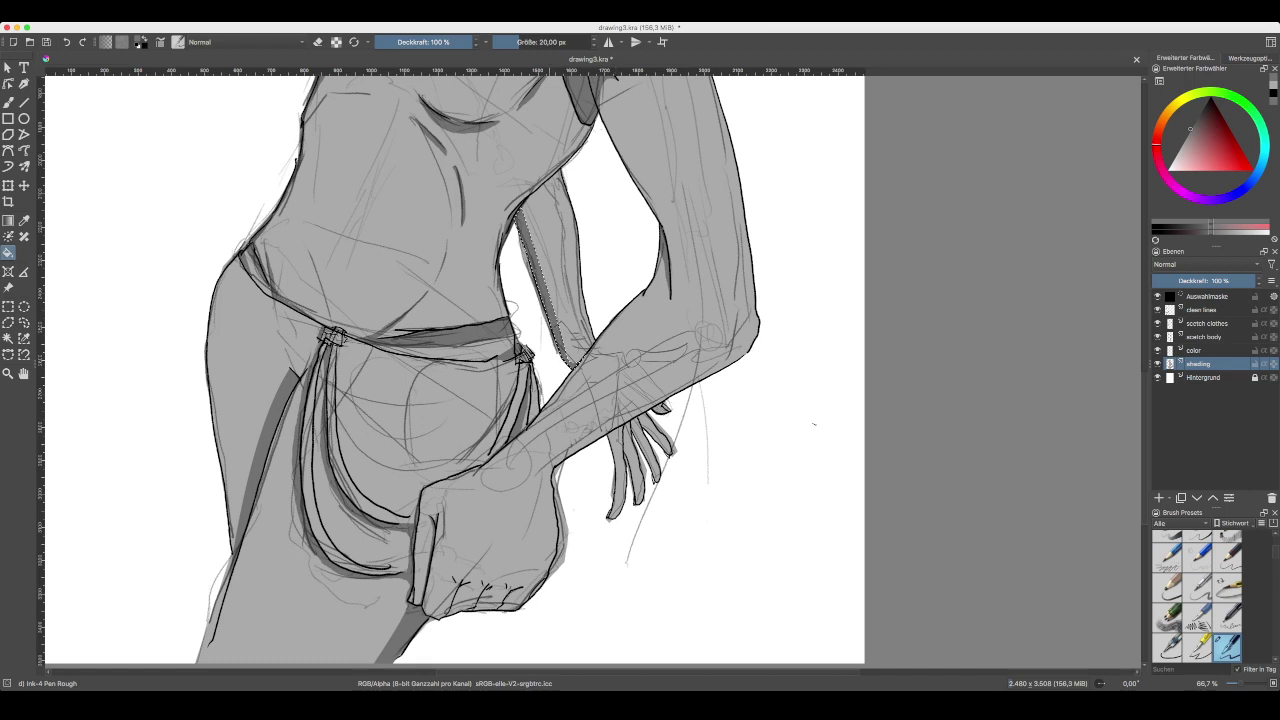
left_click(8, 354)
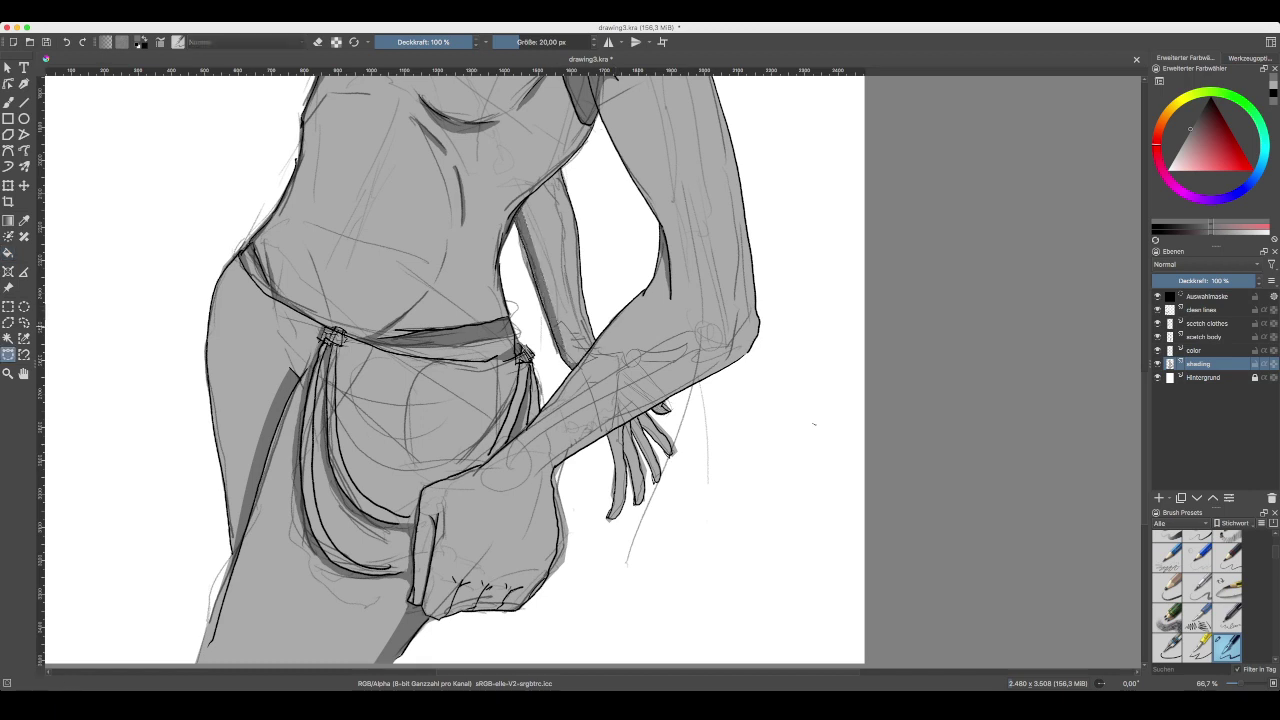
key("ctrl+shift+a")
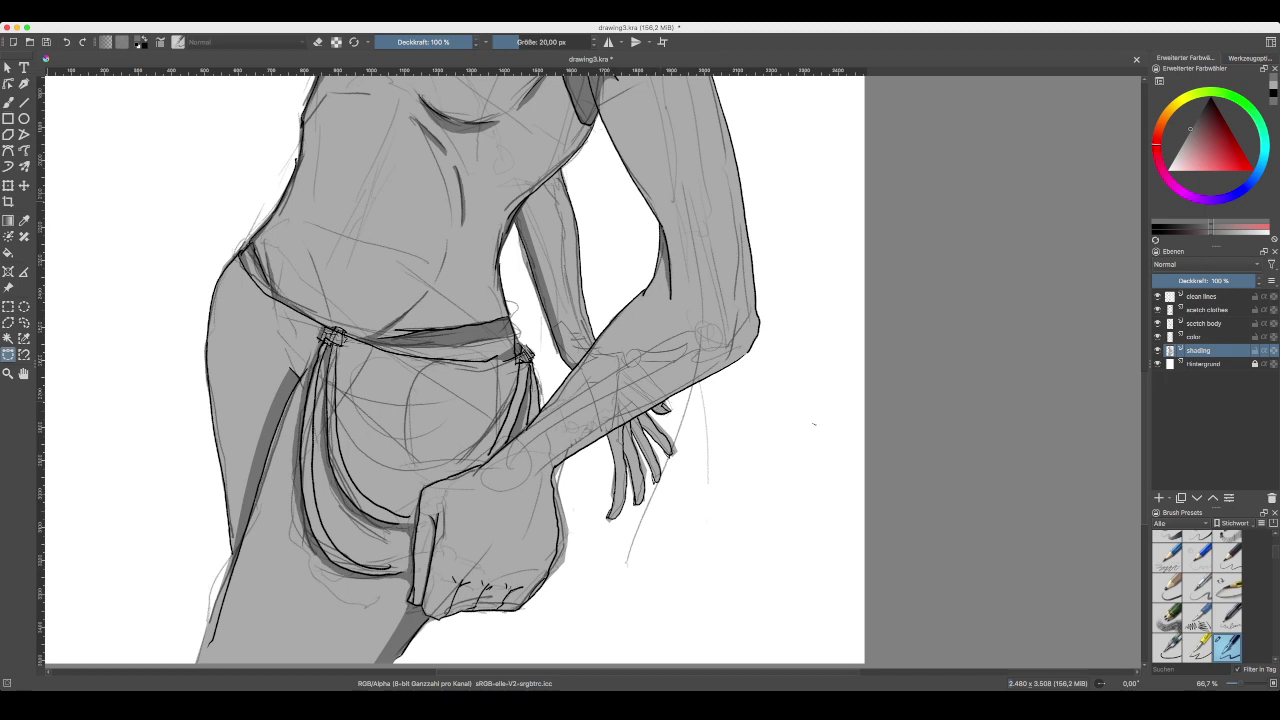
- Touch up the dark grey shadow strip along the back arm's torso-side edge with the brush
left_click(8, 102)
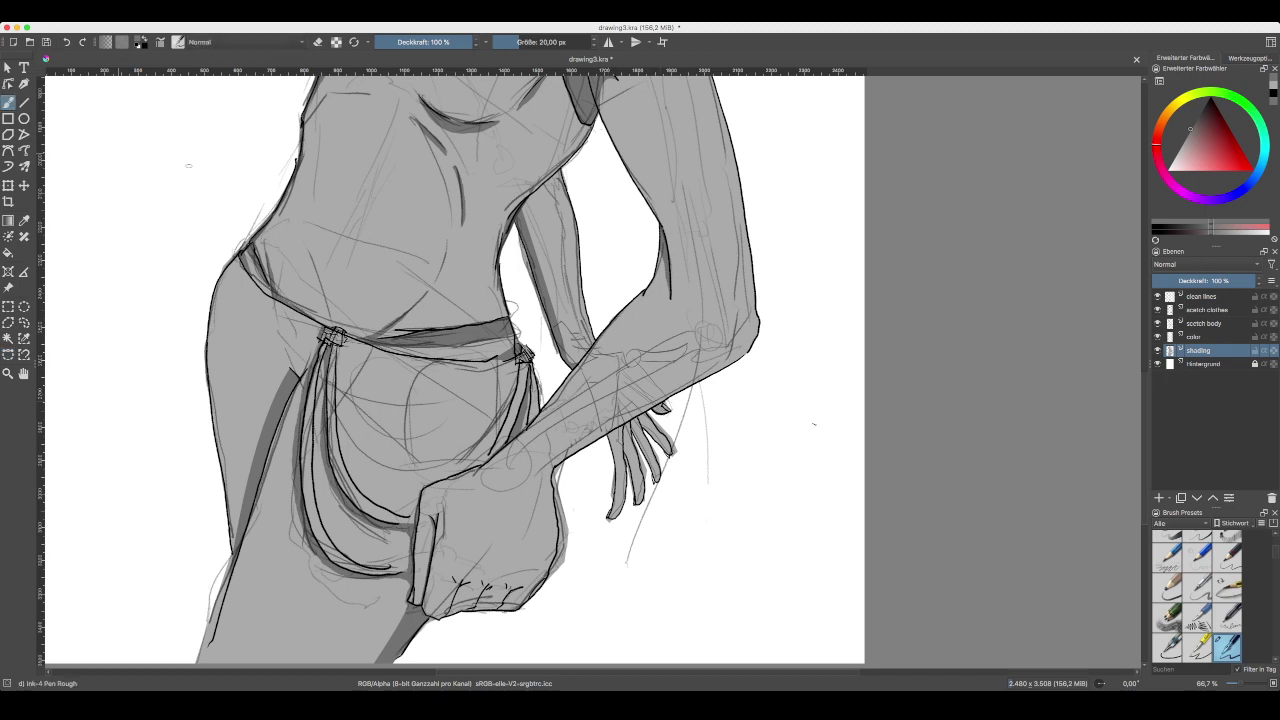
key("ctrl+plus")
key("ctrl+plus")
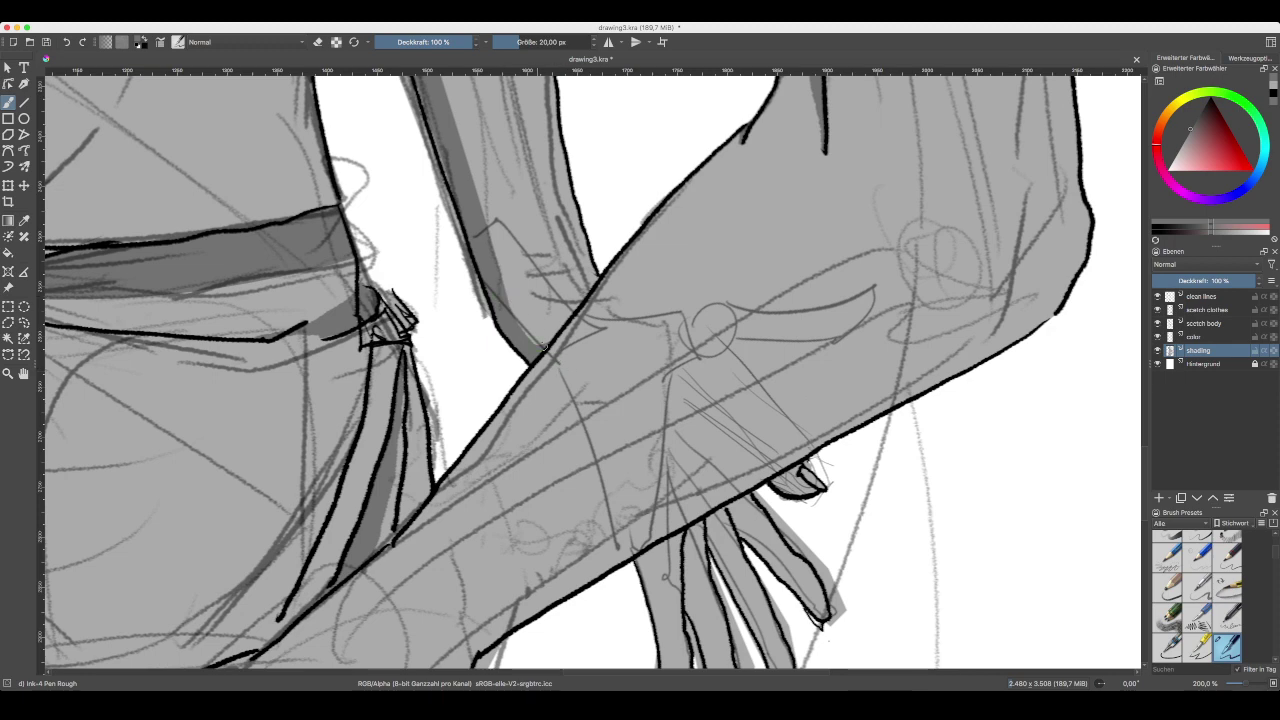
key("ctrl+z")
left_click_drag(535, 342, 647, 625)
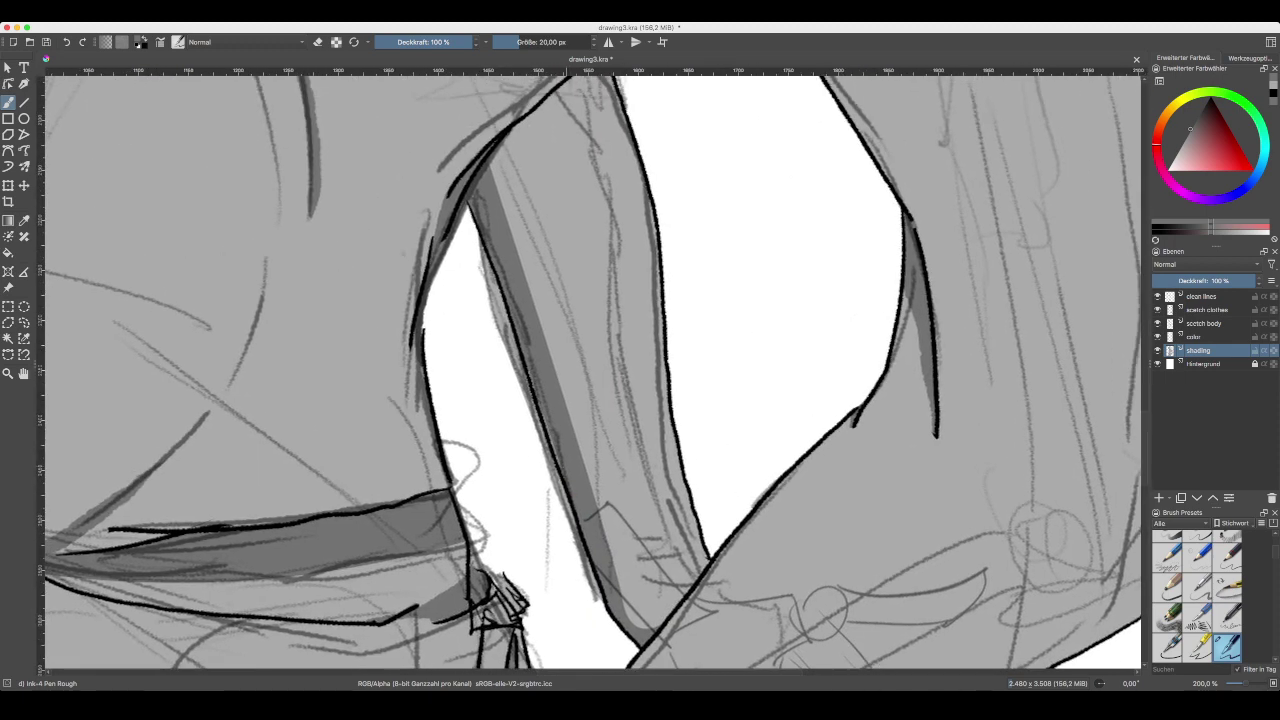
left_click_drag(563, 470, 515, 328)
left_click_drag(475, 195, 472, 192)
left_click_drag(635, 591, 581, 365)
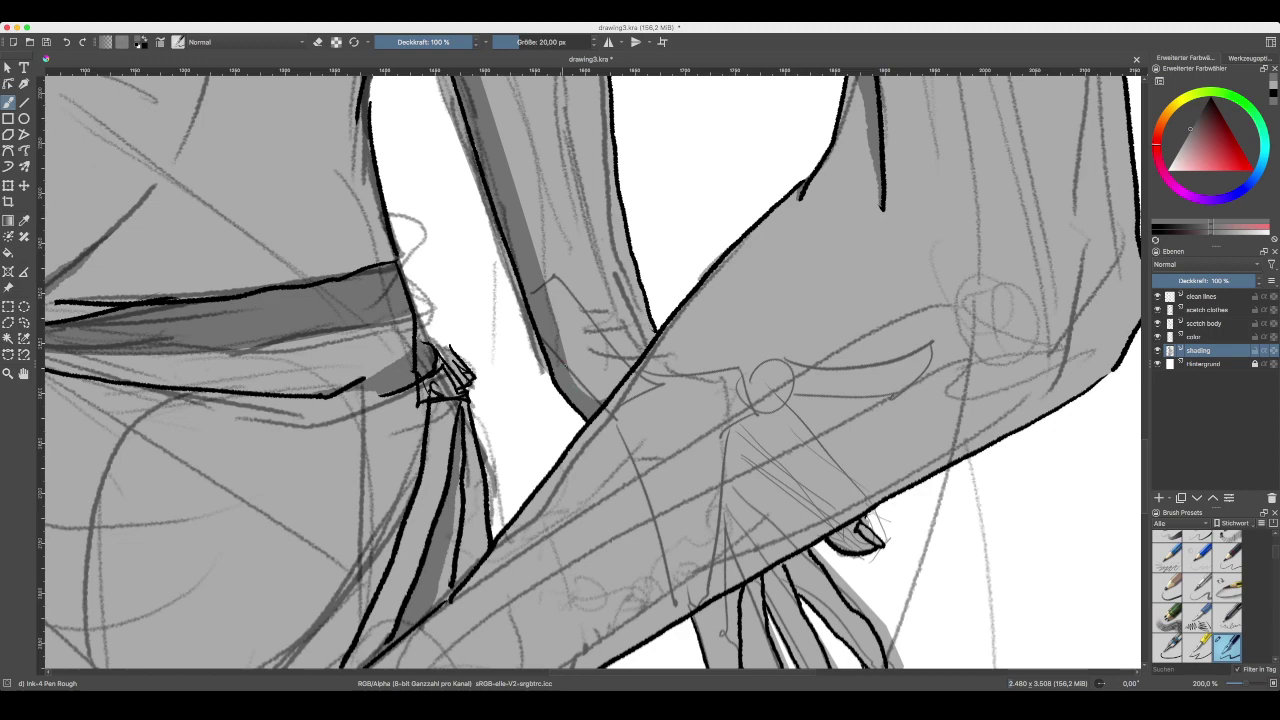
- Paint dark grey shadow on the short fingertip peeking out below the front forearm, along its lower curve
left_click_drag(774, 505, 689, 302)
key("plus")
key("plus")
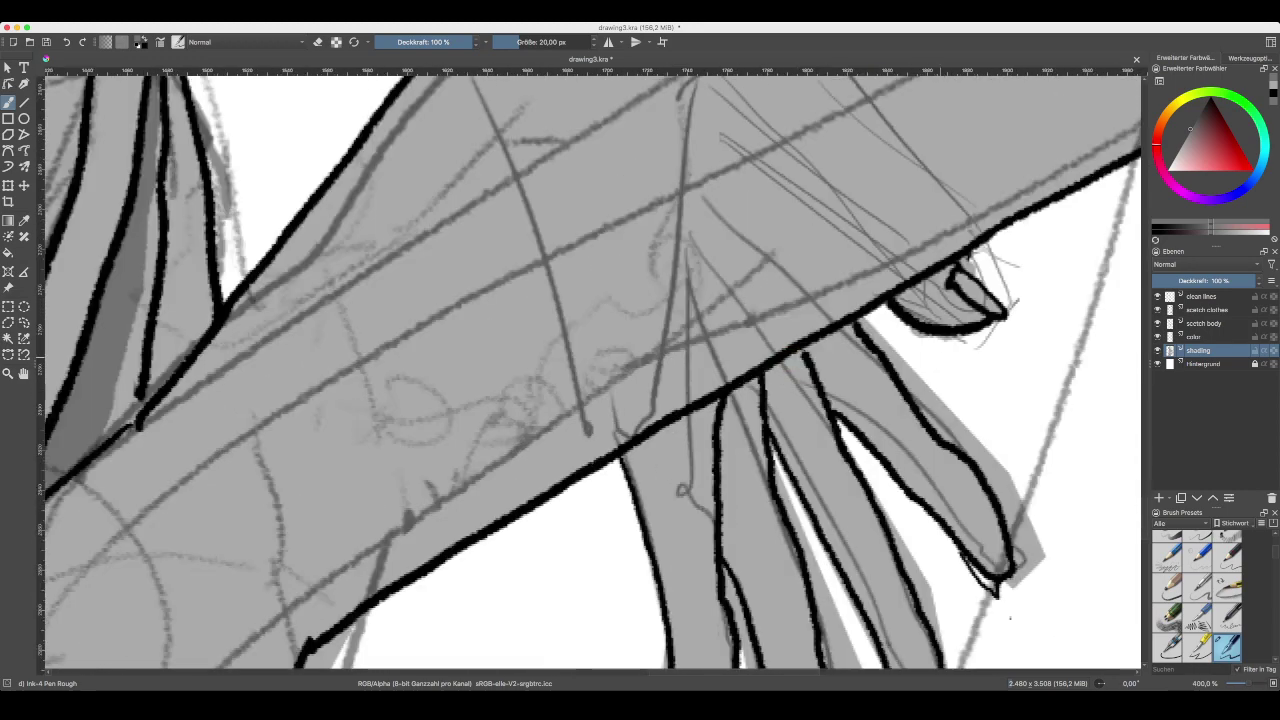
scroll(800, 352, "right", 5)
left_click_drag(706, 292, 700, 274)
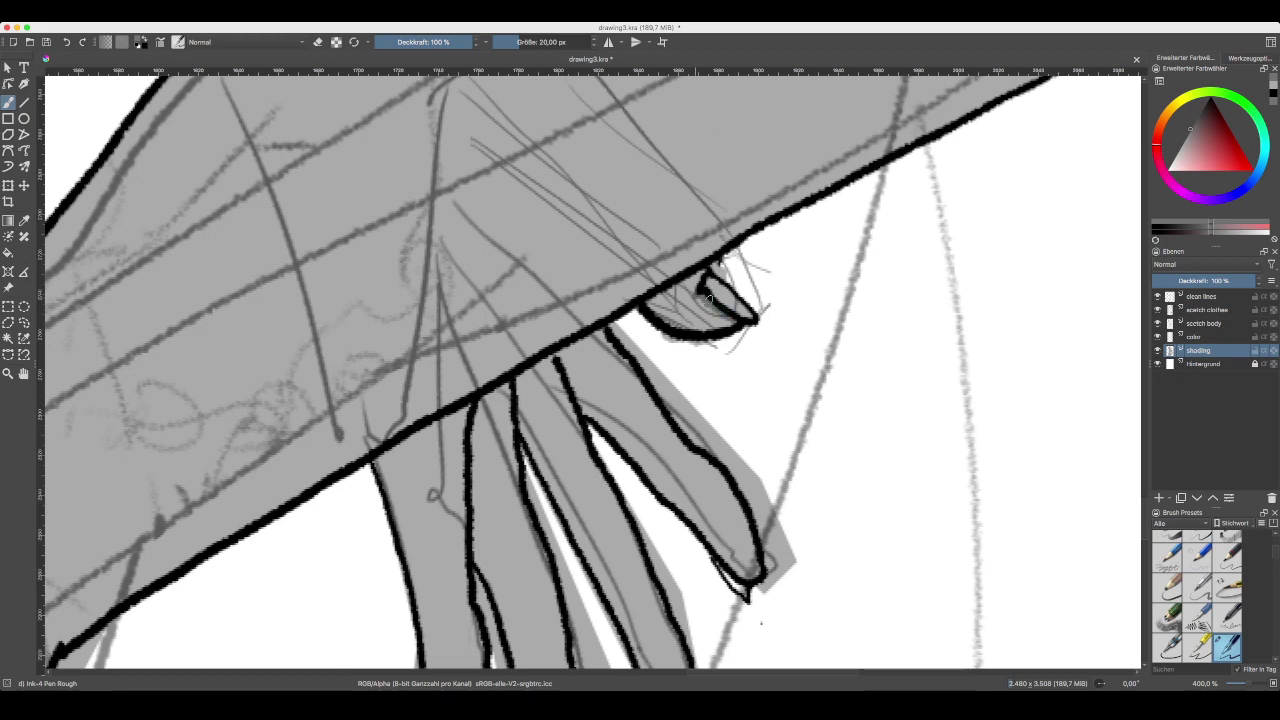
mouse_move(640, 300)
left_mouse_down()
mouse_move(692, 328)
mouse_move(745, 320)
left_mouse_up()
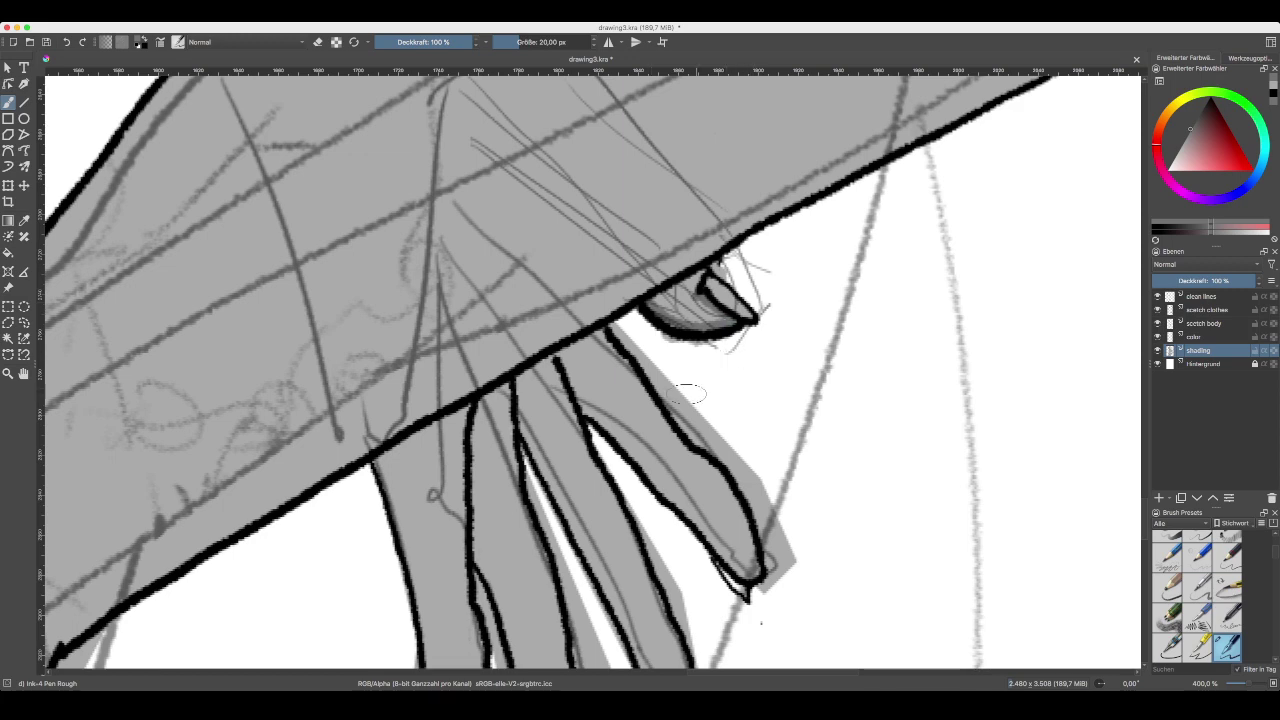
- Paint dark grey shadow on the back hand's longest finger, nearest the front fist, covering its tip and the edge facing the fist
scroll(560, 500, "down", 5)
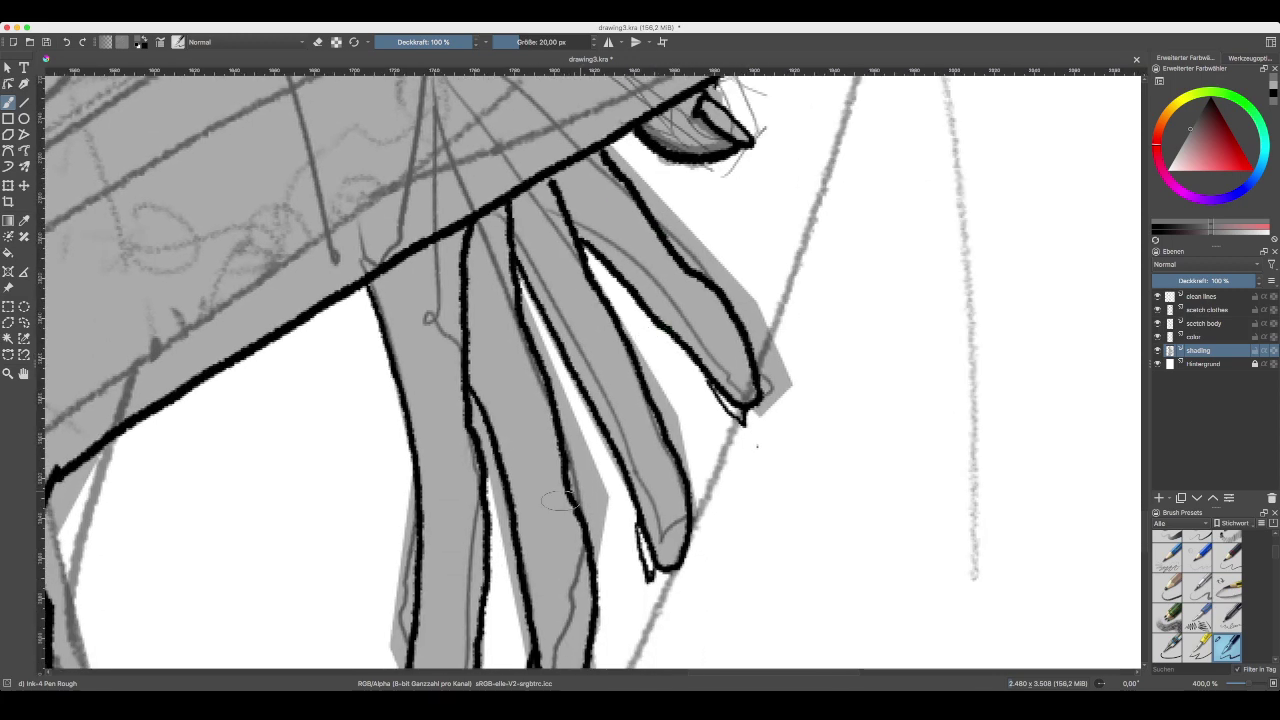
scroll(590, 370, "down", 4)
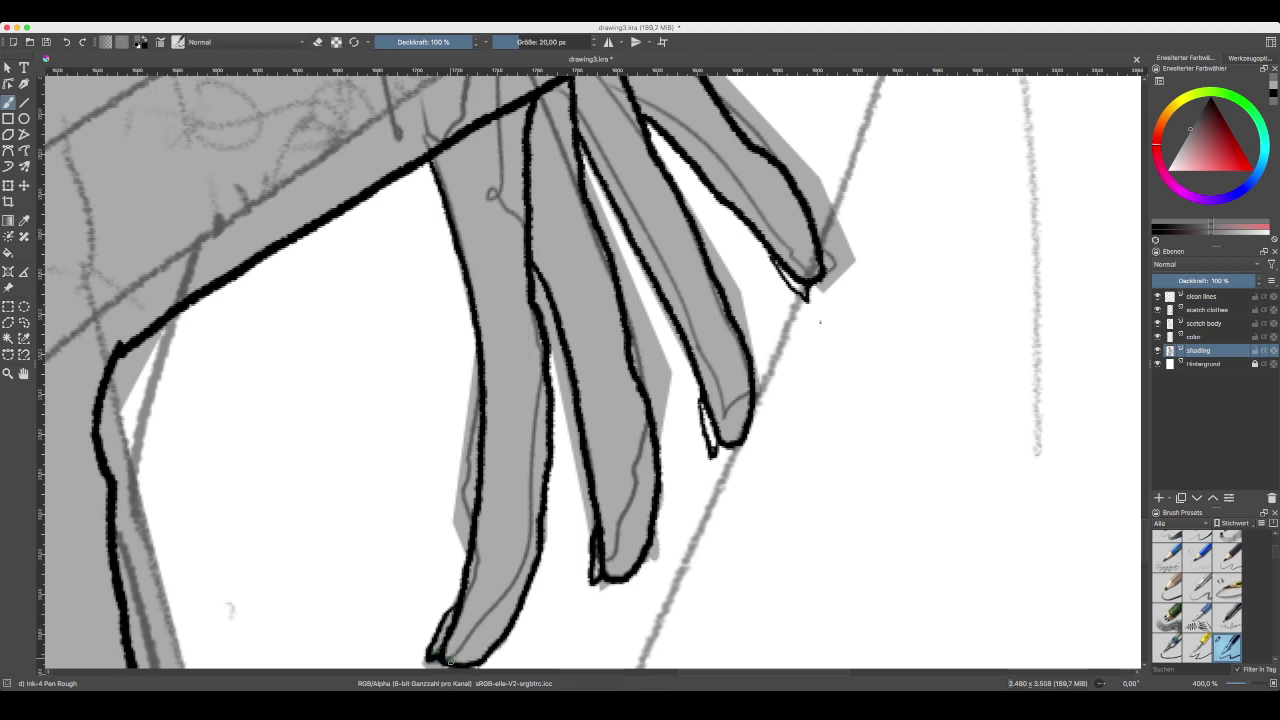
mouse_move(447, 643)
left_mouse_down()
mouse_move(464, 660)
mouse_move(513, 622)
mouse_move(477, 648)
mouse_move(457, 650)
mouse_move(455, 636)
left_mouse_up()
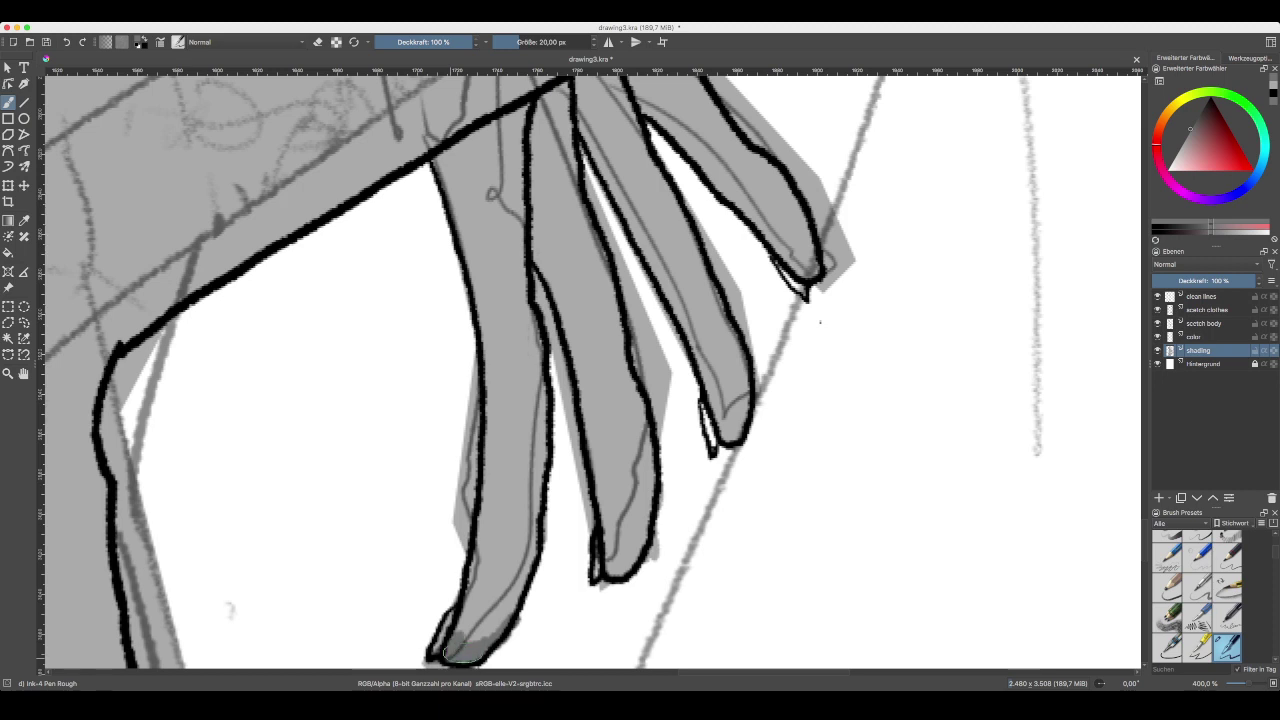
key("ctrl+z")
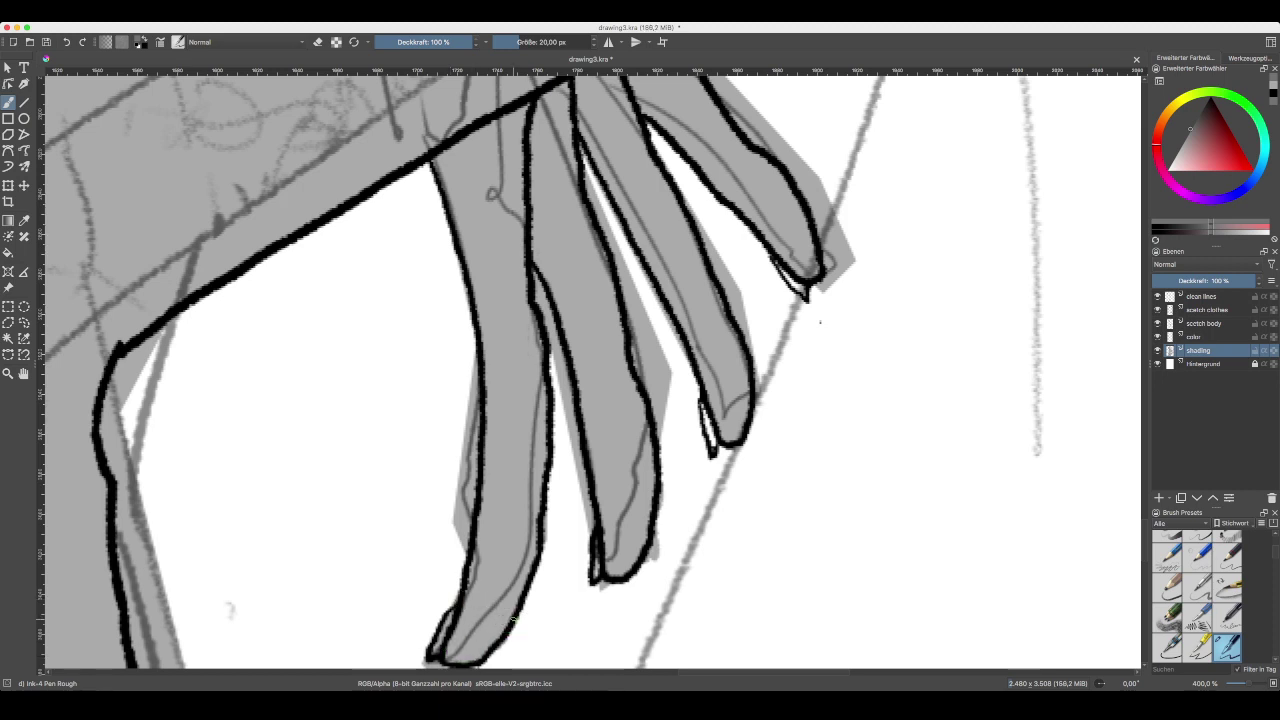
mouse_move(508, 625)
left_mouse_down()
mouse_move(475, 656)
mouse_move(452, 652)
mouse_move(477, 498)
mouse_move(484, 534)
left_mouse_up()
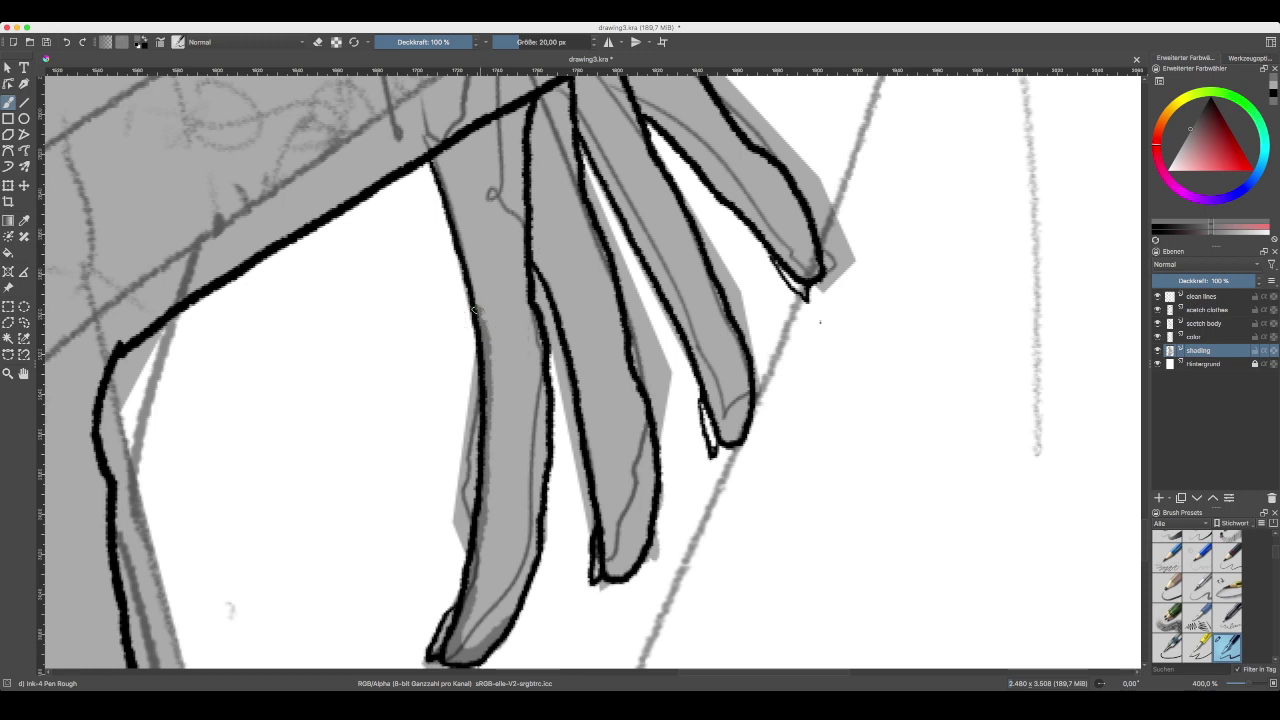
left_click_drag(472, 284, 428, 160)
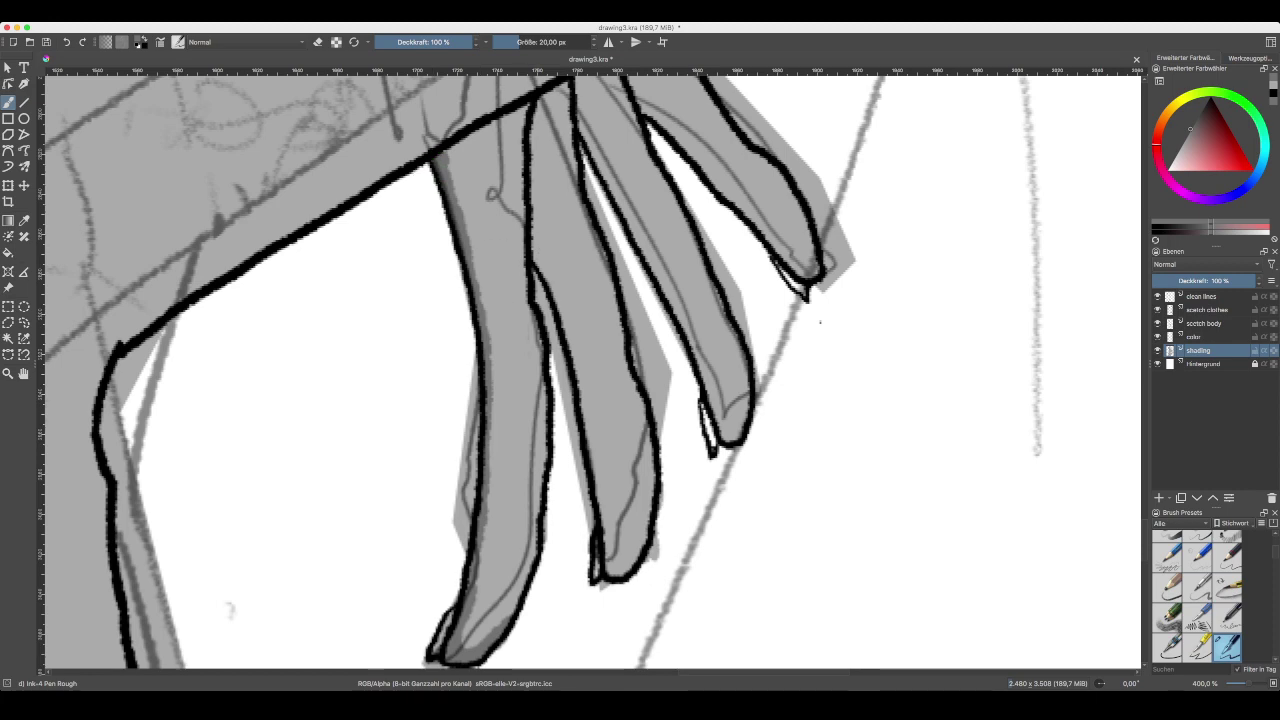
- Paint dark grey shadow along the tip and fist-side edge of the back hand's second finger, up to where it meets the longest finger
left_click_drag(475, 580, 444, 440)
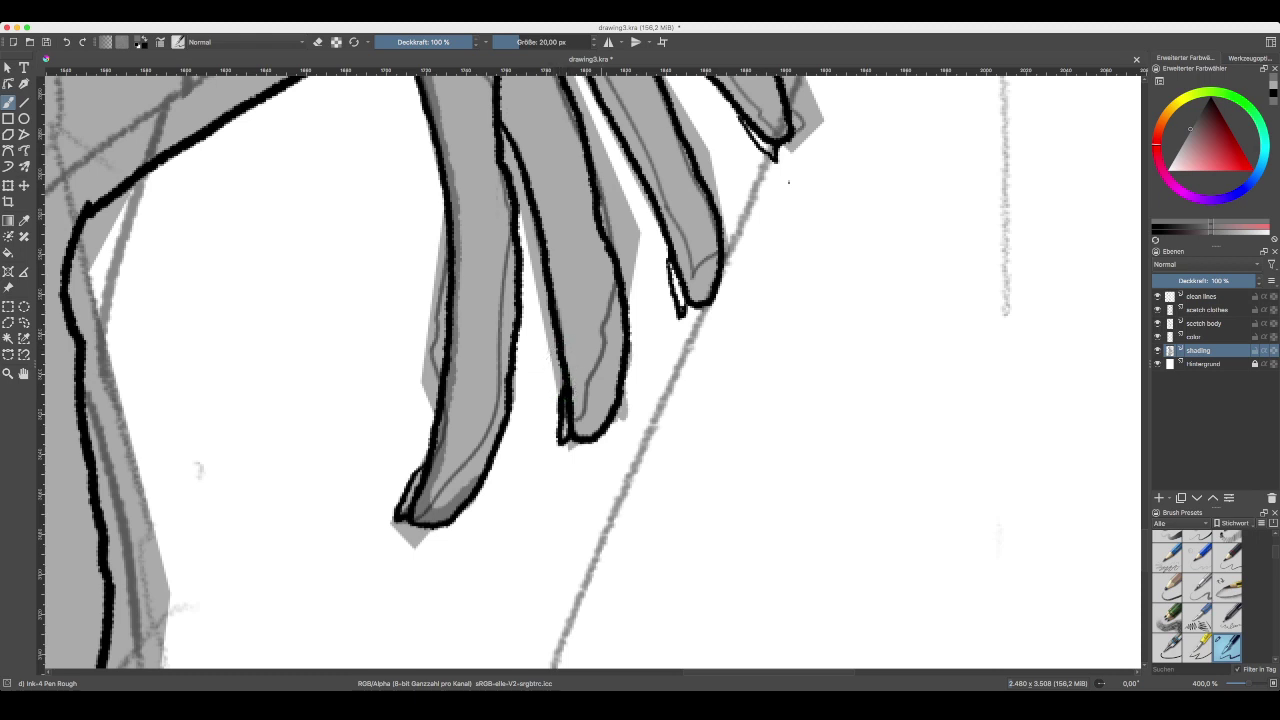
left_click_drag(788, 182, 709, 352)
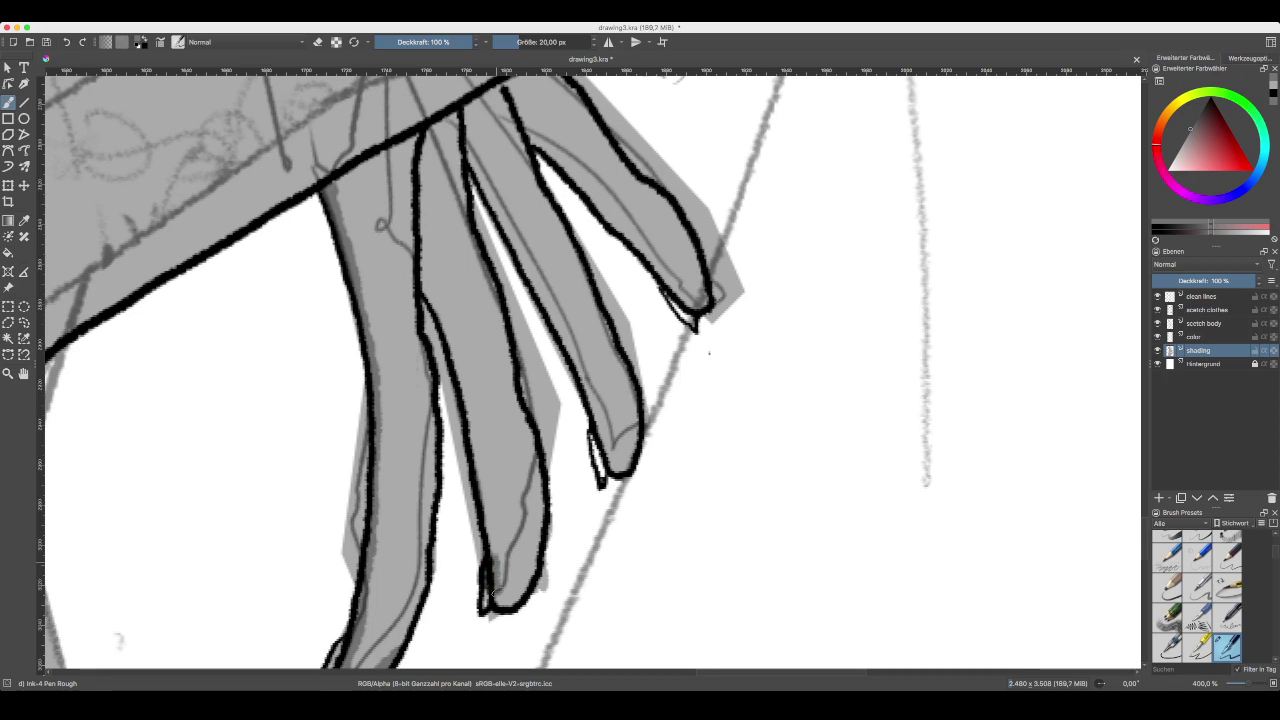
mouse_move(490, 593)
left_mouse_down()
mouse_move(543, 541)
mouse_move(518, 599)
mouse_move(498, 580)
mouse_move(530, 581)
mouse_move(488, 521)
mouse_move(486, 556)
mouse_move(465, 383)
mouse_move(445, 317)
mouse_move(420, 293)
left_mouse_up()
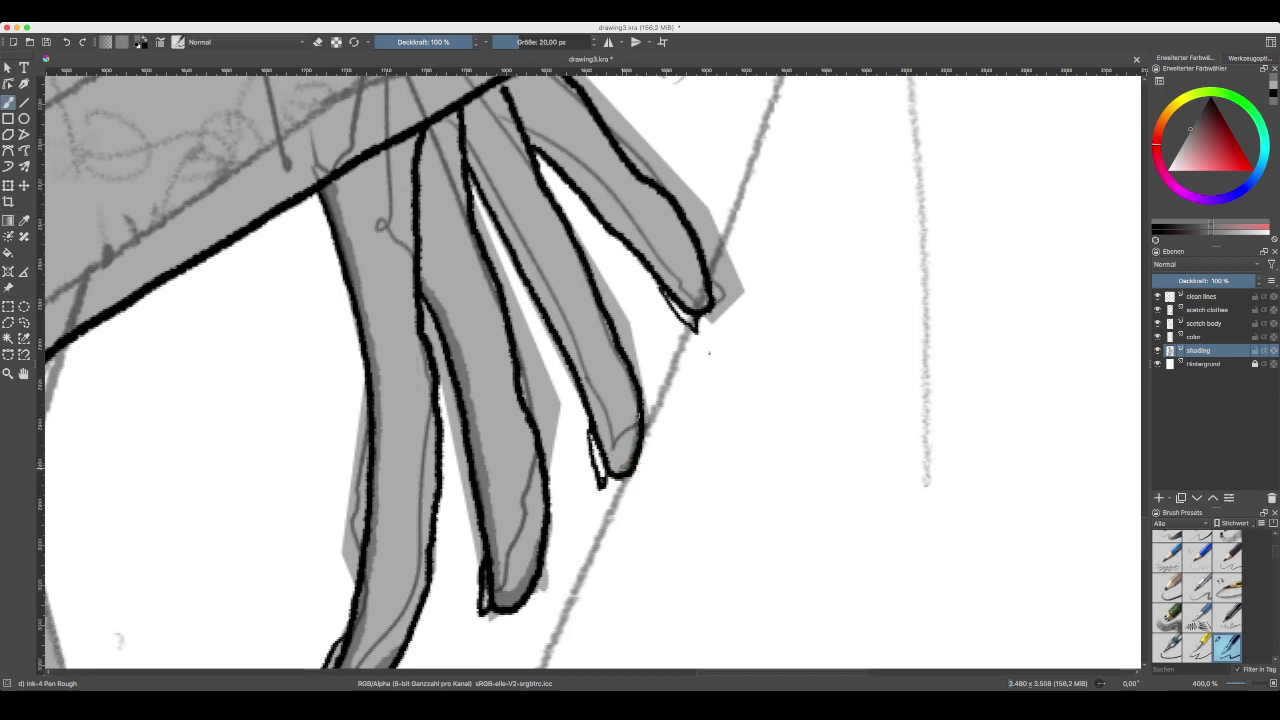
- Shade the back hand's third finger in dark grey, covering the tip and the fist-side edge up to its base
left_click_drag(638, 416, 627, 430)
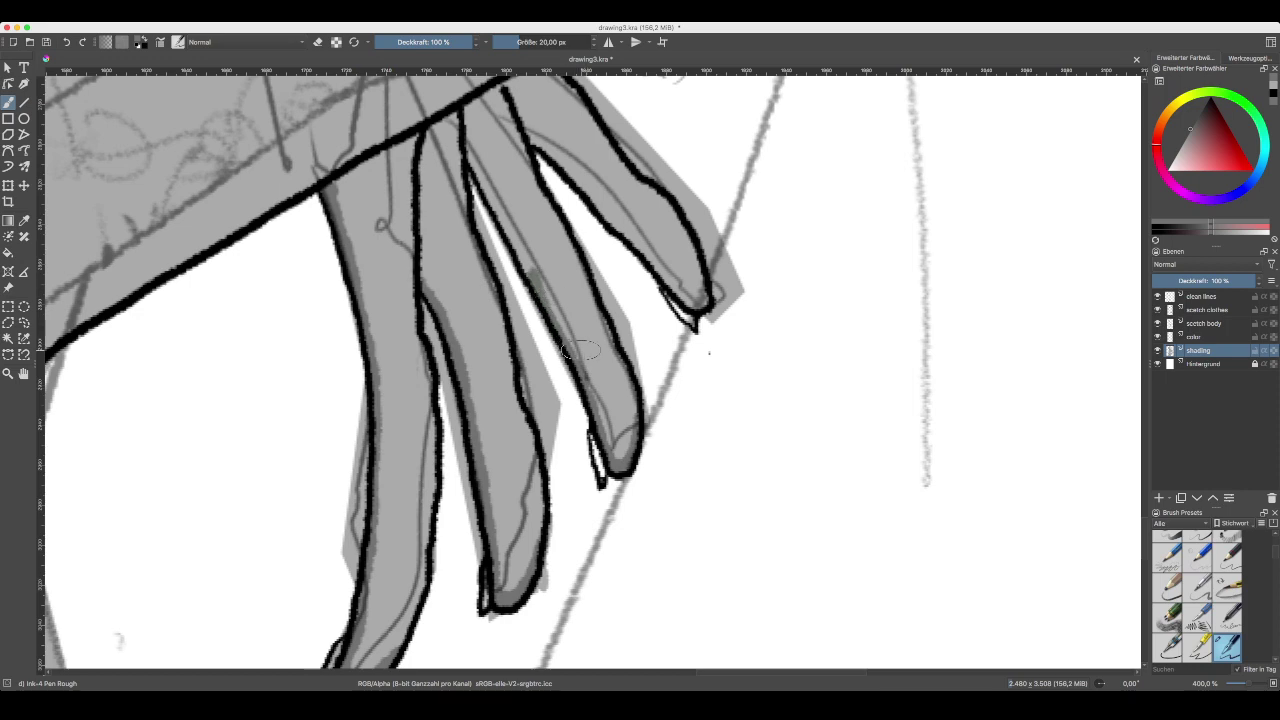
key("super+z")
left_click_drag(588, 382, 467, 148)
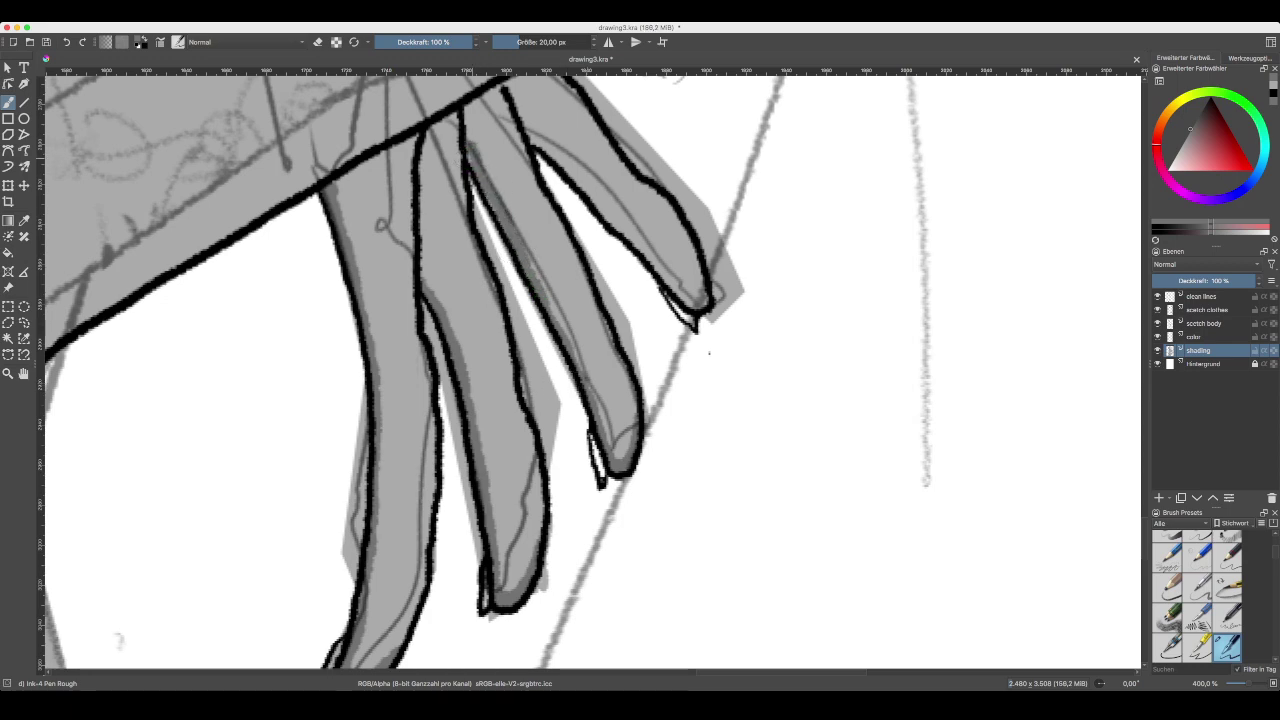
left_click_drag(467, 162, 467, 146)
- Paint a dark grey shadow along the lower edge of the back hand's outermost long finger, from base to tip
left_click_drag(675, 304, 576, 428)
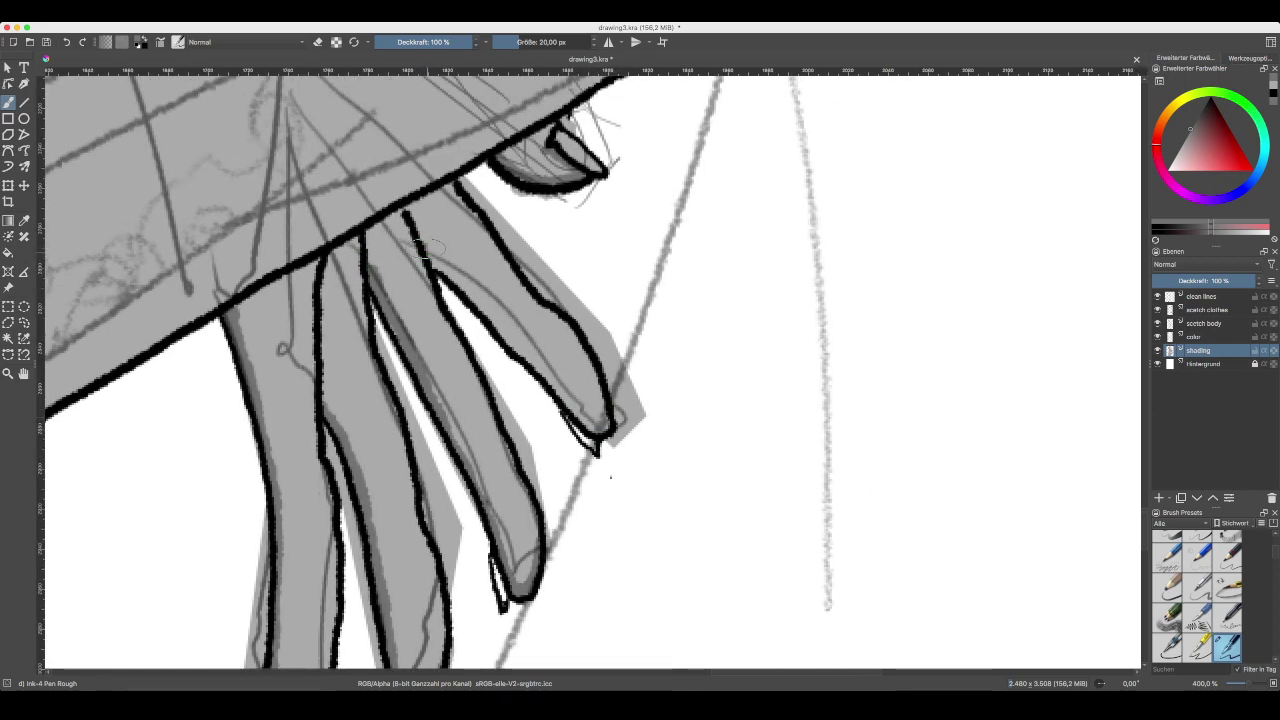
mouse_move(425, 247)
left_mouse_down()
mouse_move(551, 387)
mouse_move(605, 430)
left_mouse_up()
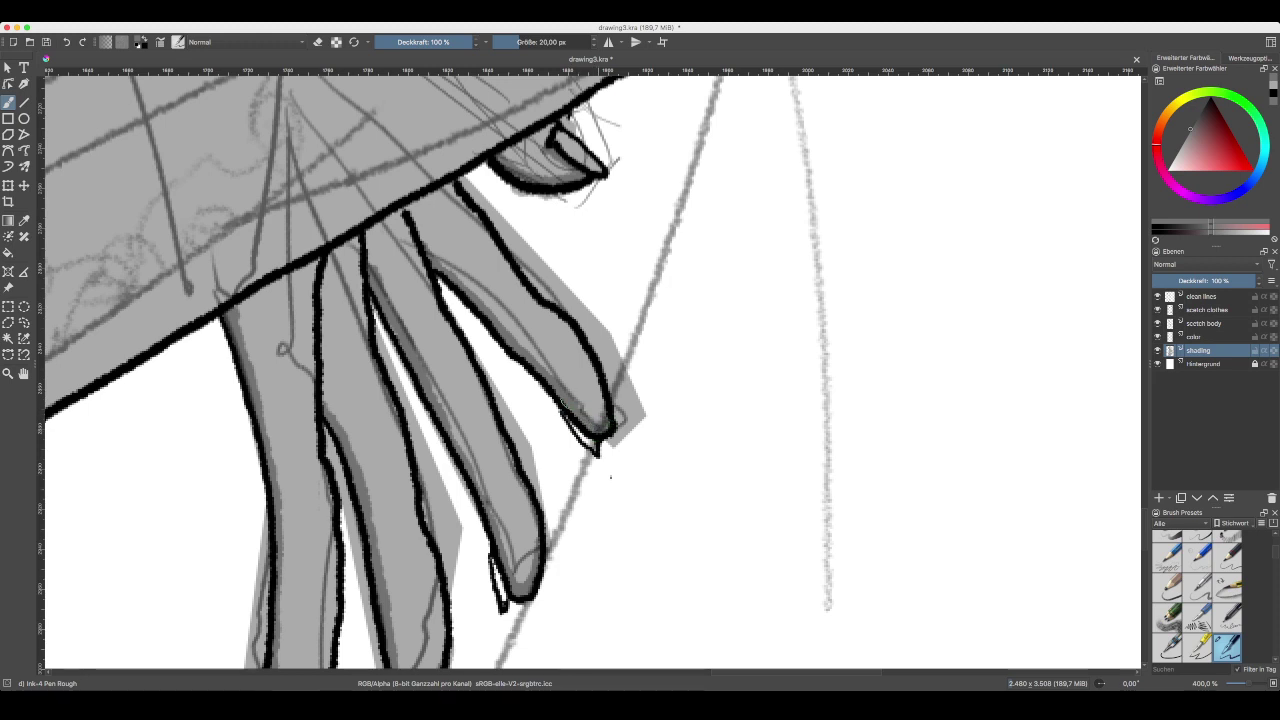
left_click_drag(602, 402, 601, 302)
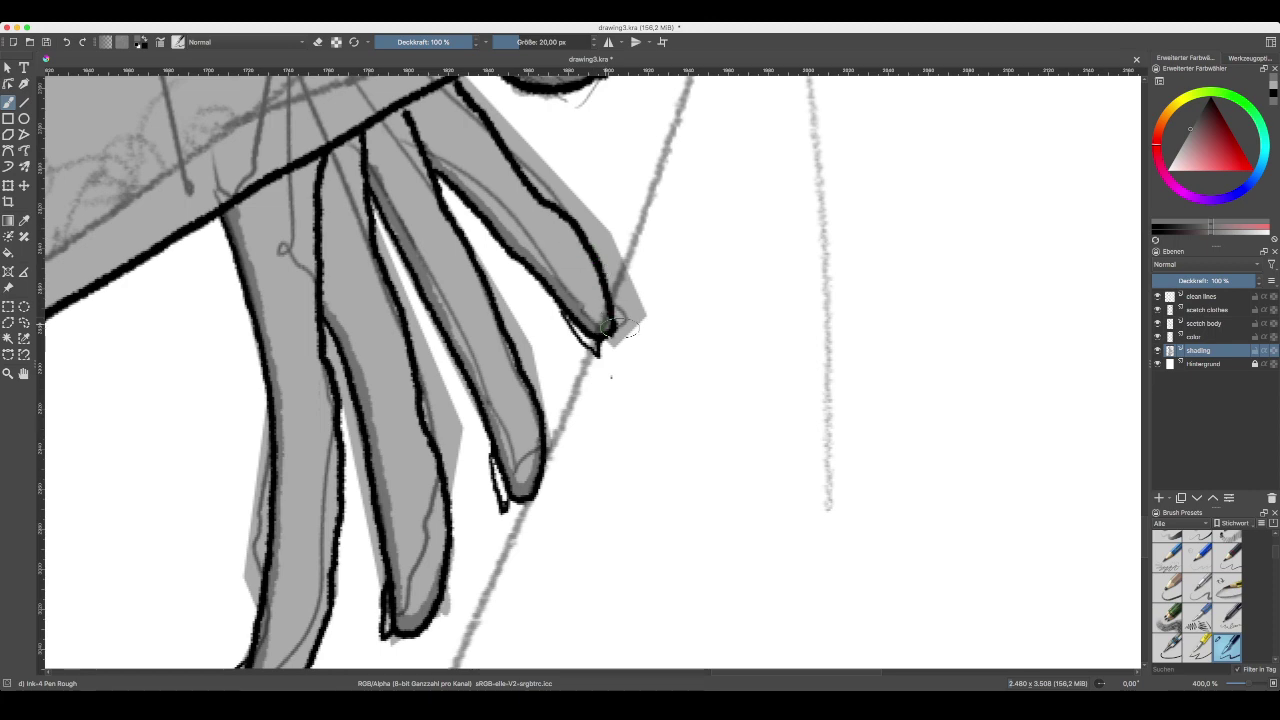
left_click_drag(657, 244, 654, 345)
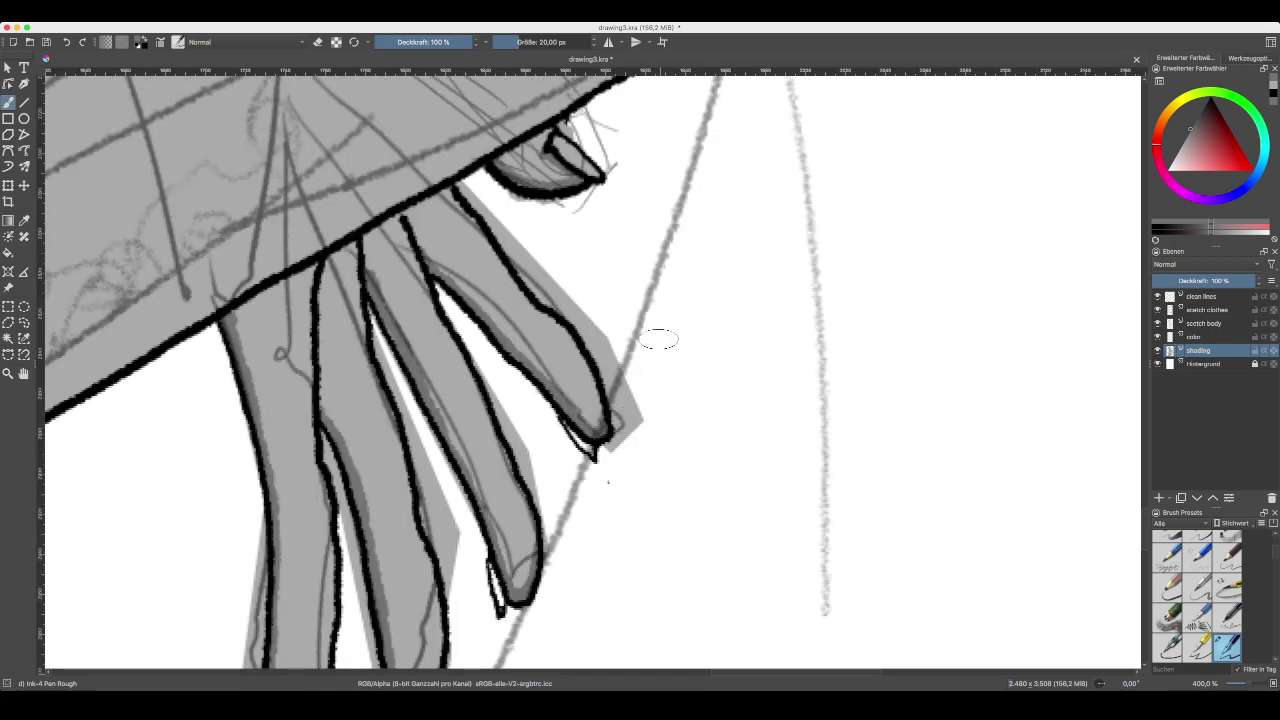
- Paint dark grey shadows beside the three knuckle creases of the front fist and along its lower corner near the thumb
key("minus")
scroll(660, 333, "down", 4)
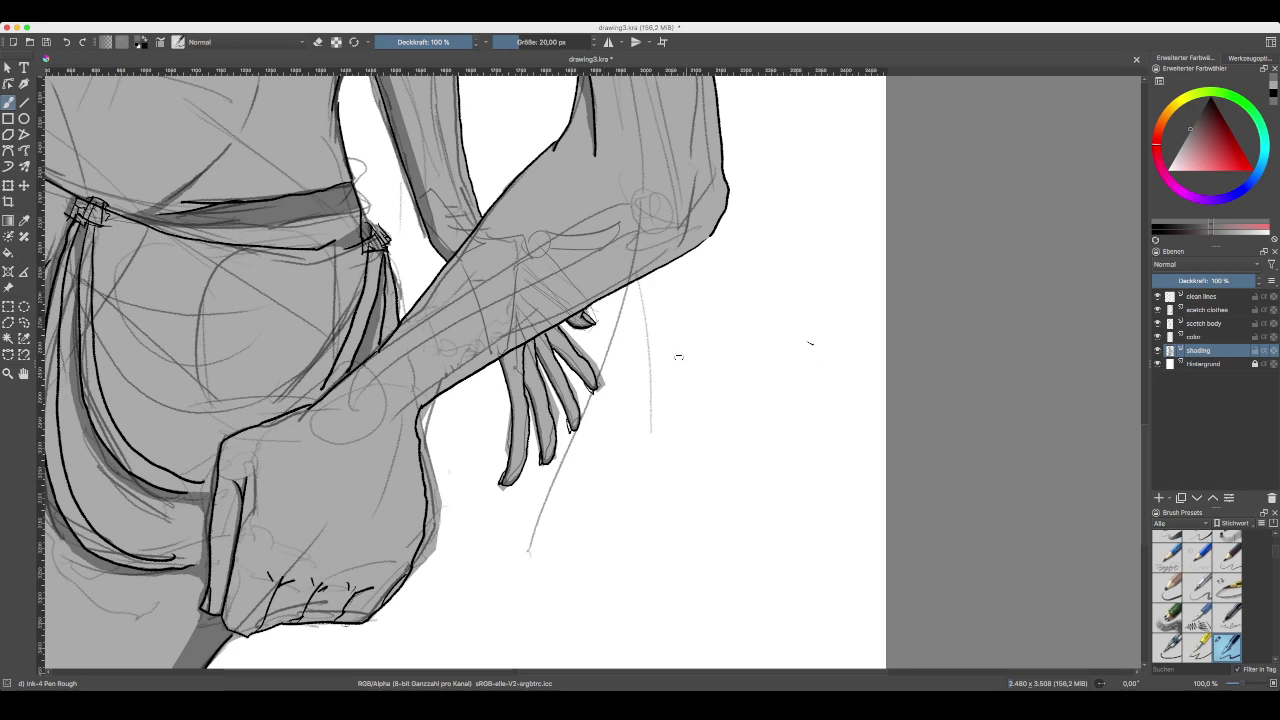
left_click_drag(620, 402, 790, 291)
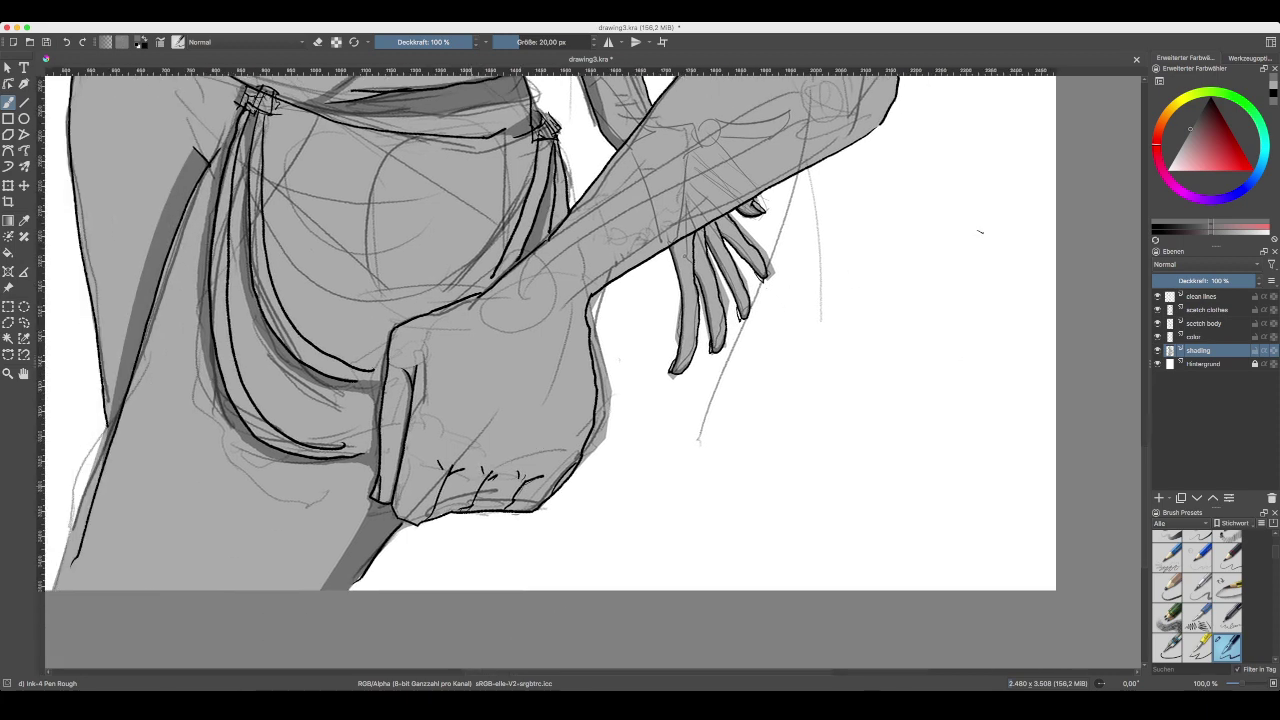
left_click_drag(980, 232, 1128, 128)
key("plus")
key("plus")
key("plus")
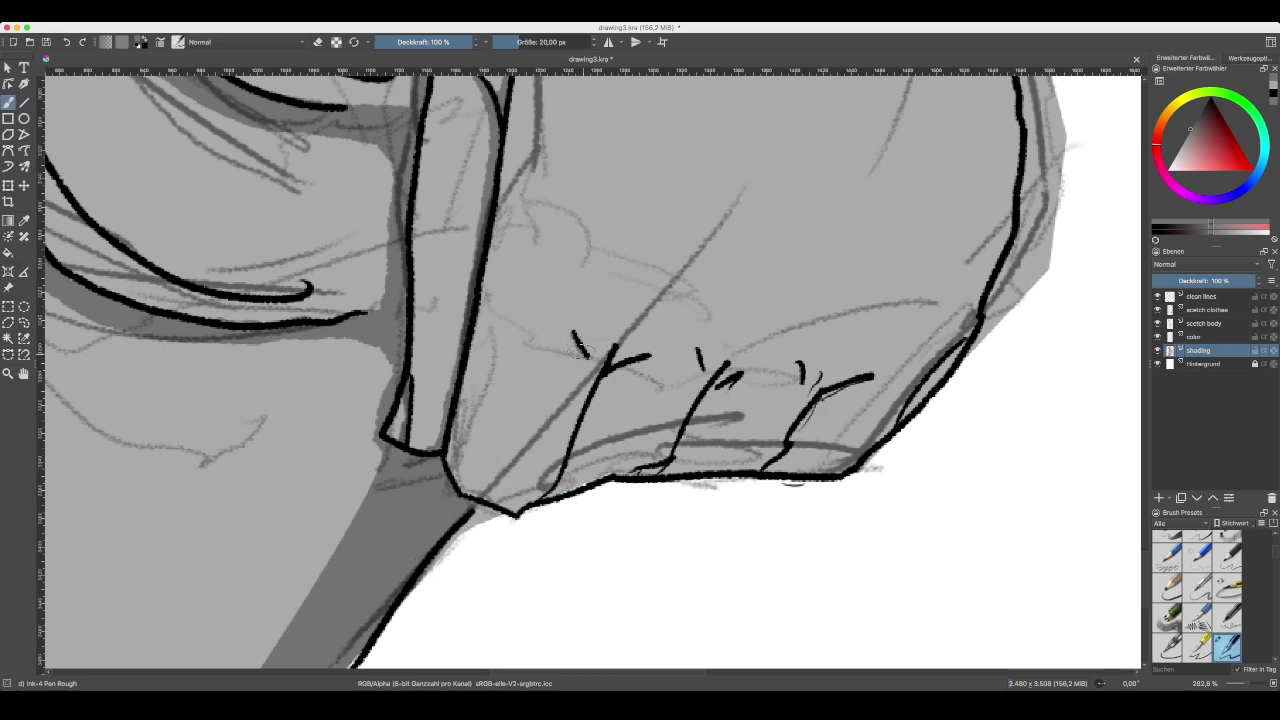
mouse_move(574, 338)
left_mouse_down()
mouse_move(636, 379)
mouse_move(616, 373)
mouse_move(646, 368)
mouse_move(618, 360)
mouse_move(530, 512)
left_mouse_up()
mouse_move(692, 344)
left_mouse_down()
mouse_move(744, 385)
mouse_move(707, 382)
mouse_move(670, 464)
mouse_move(632, 480)
left_mouse_up()
left_click_drag(796, 364, 799, 380)
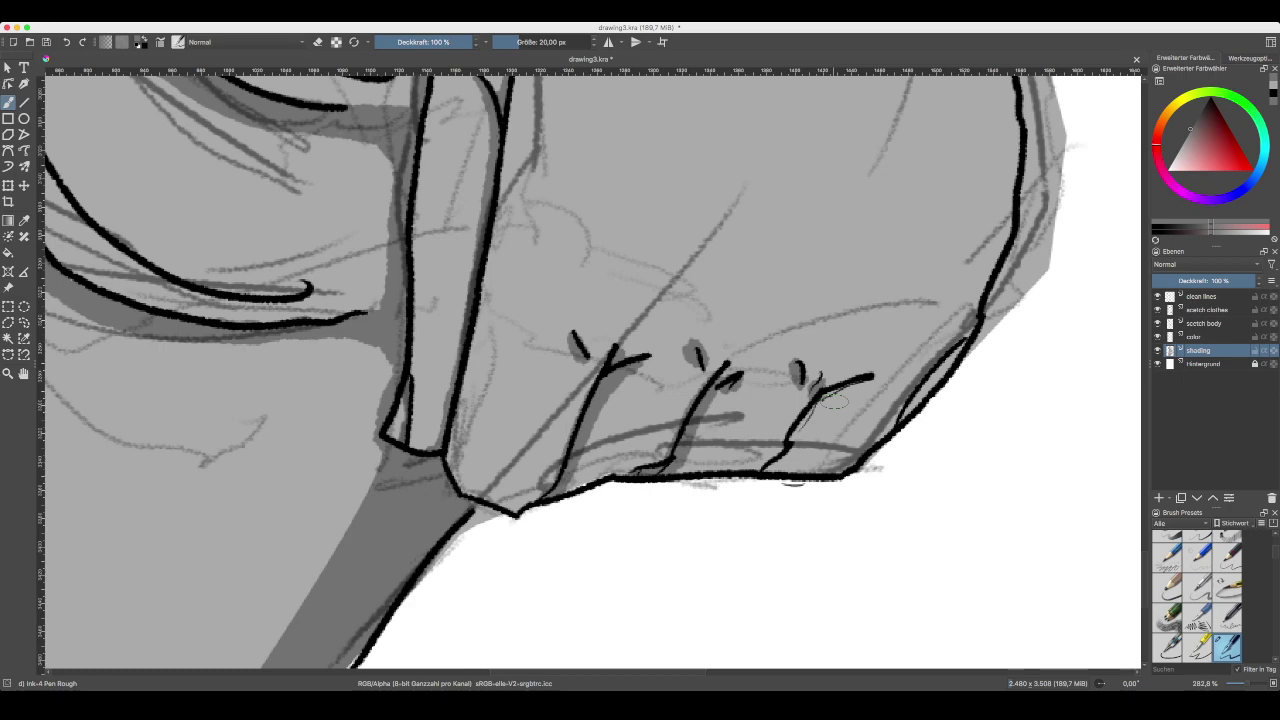
left_click_drag(822, 390, 766, 470)
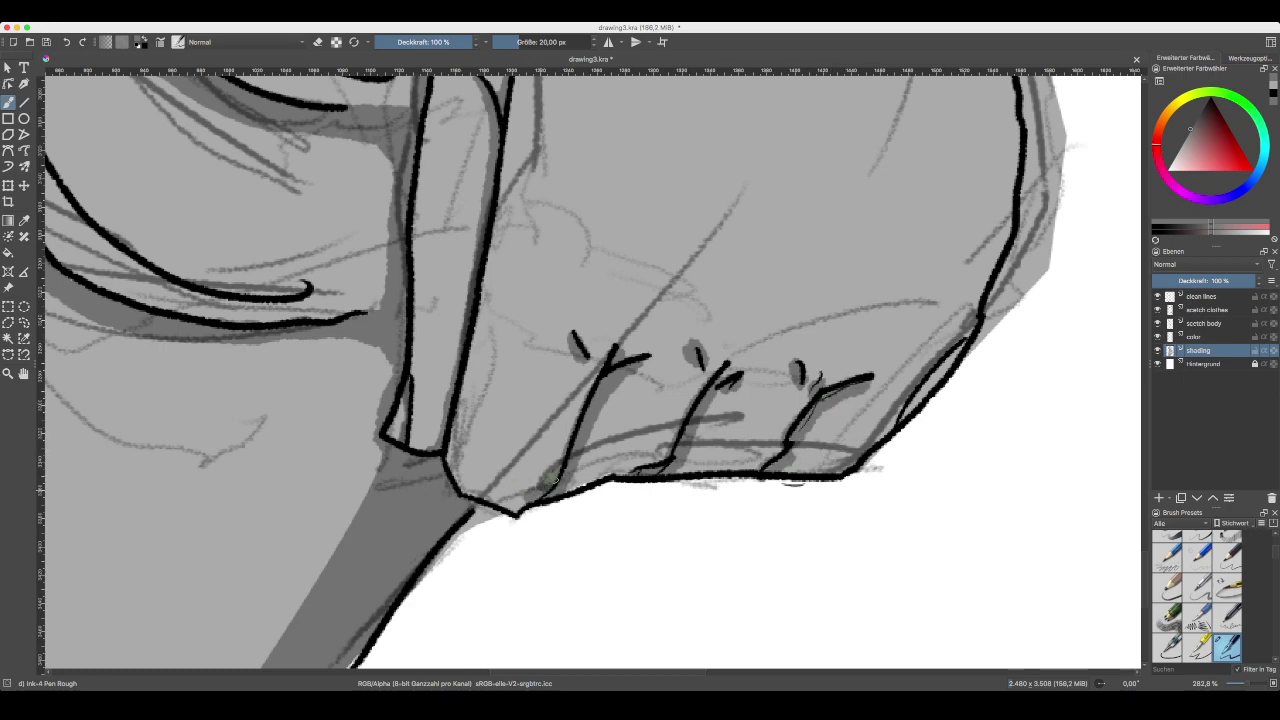
mouse_move(538, 500)
left_mouse_down()
mouse_move(508, 506)
mouse_move(460, 482)
mouse_move(455, 408)
left_mouse_up()
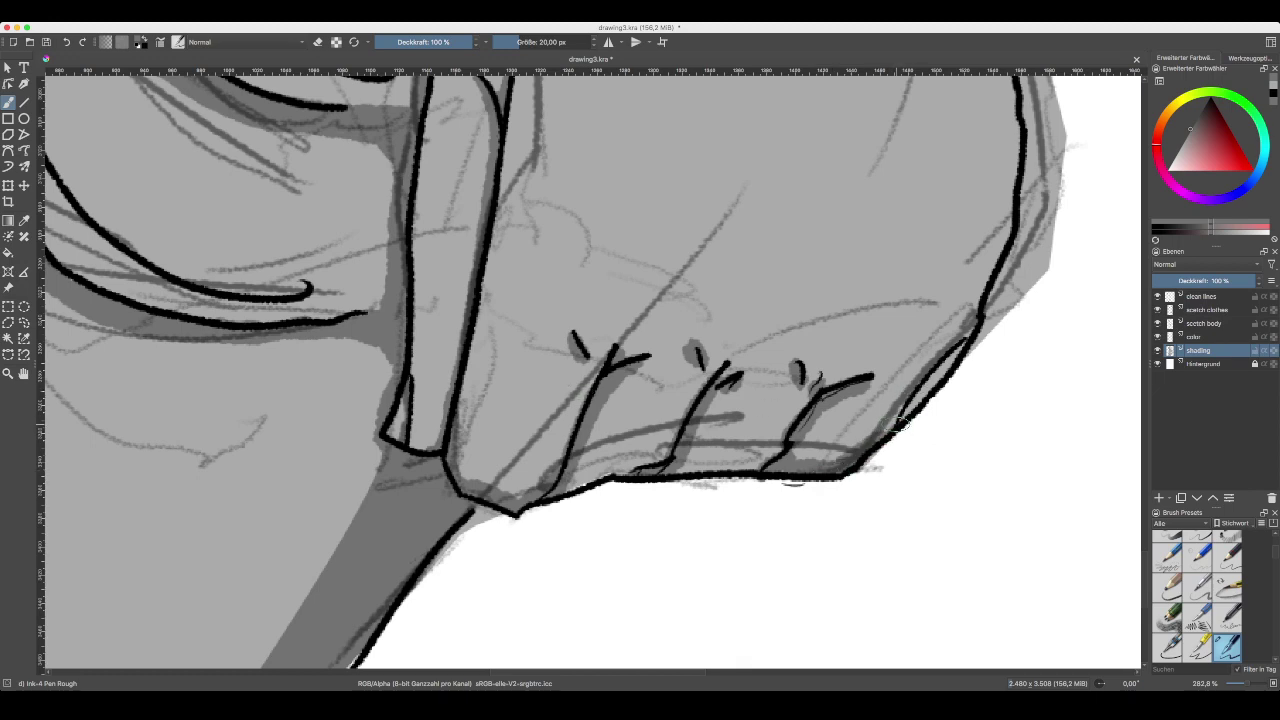
left_click_drag(900, 425, 977, 317)
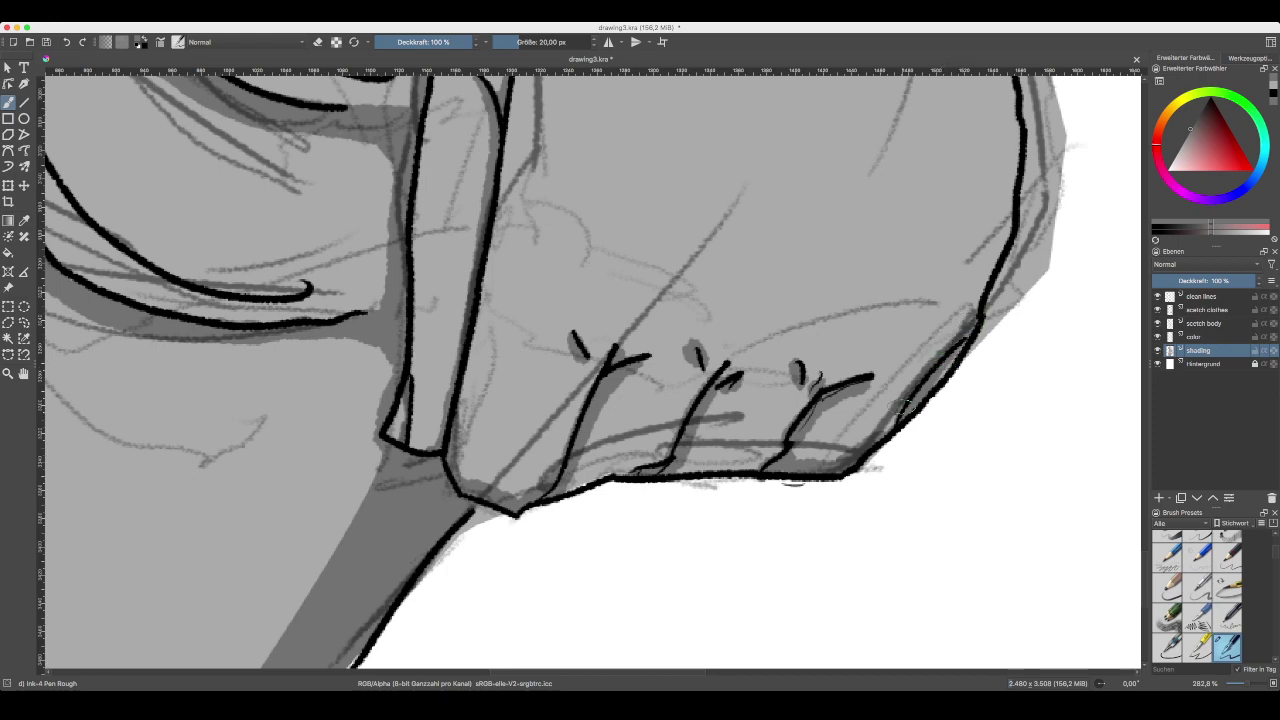
key("super+z")
key("super+z")
- Paint a dark grey shadow along the bottom edge of the front fist, between the knuckle creases
mouse_move(566, 490)
left_mouse_down()
mouse_move(632, 470)
mouse_move(764, 471)
left_mouse_up()
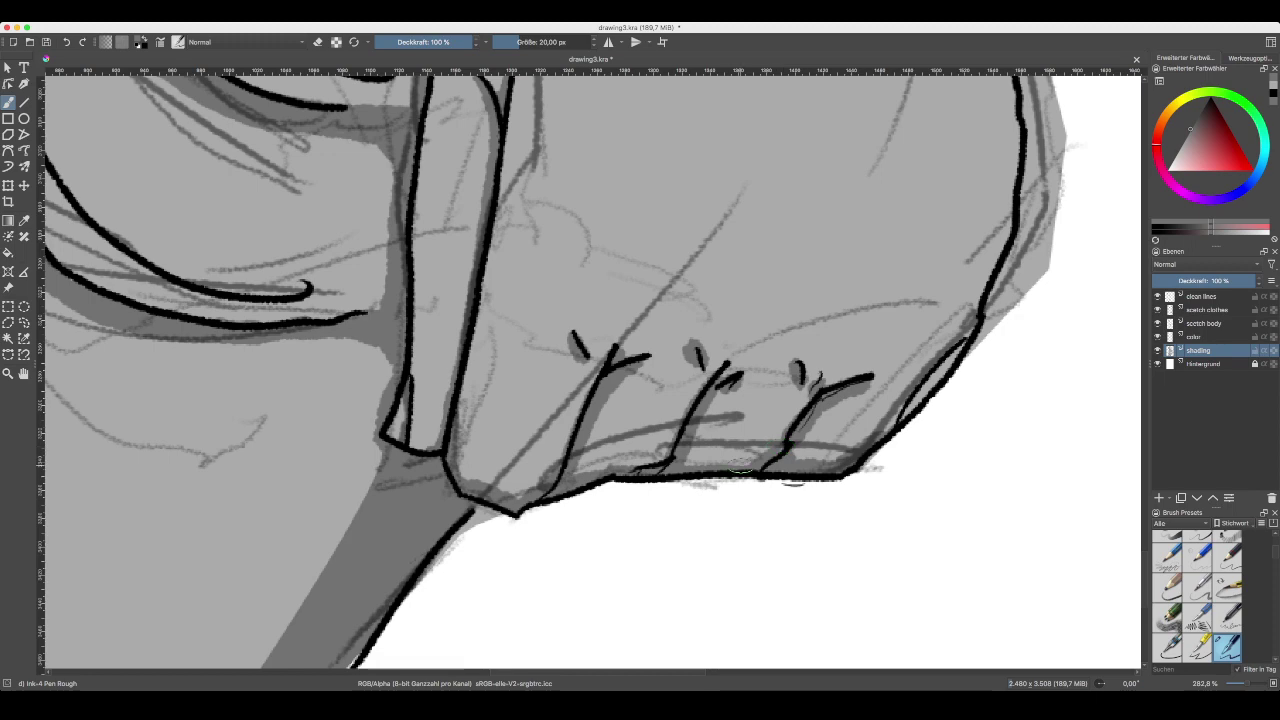
key("minus")
key("minus")
key("minus")
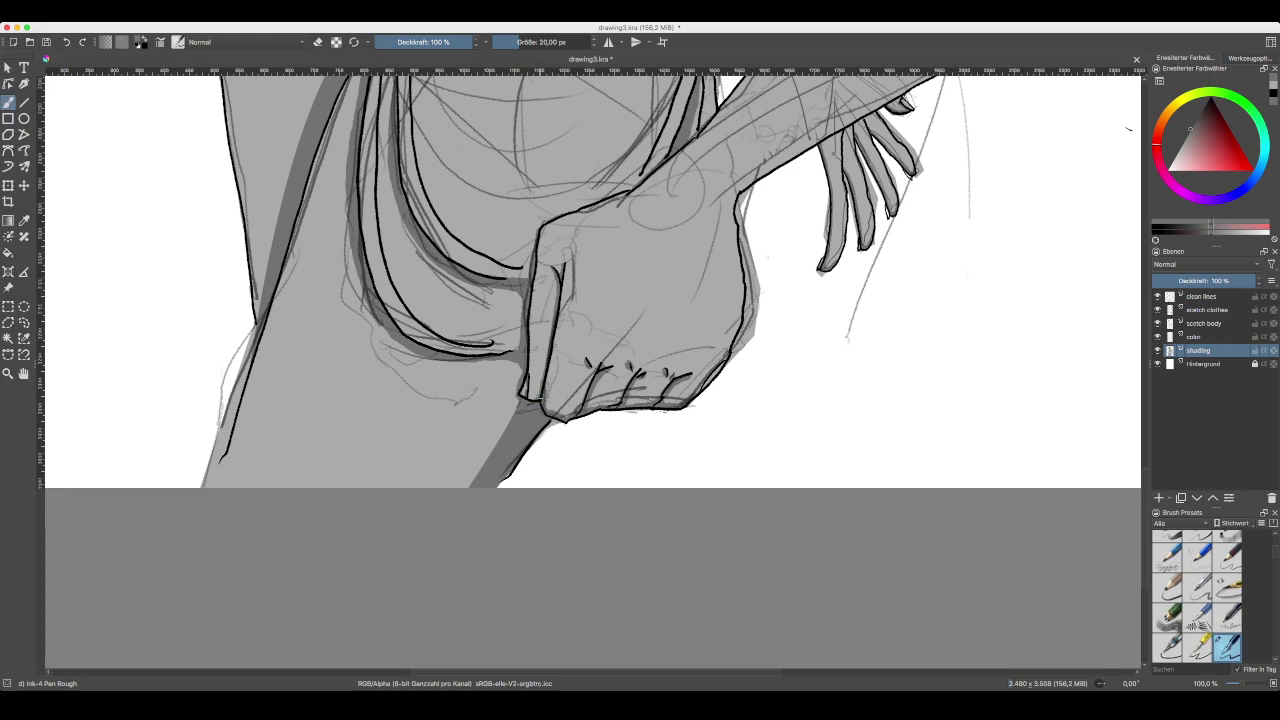
mouse_move(1128, 128)
left_mouse_down()
mouse_move(981, 630)
mouse_move(978, 718)
left_mouse_up()
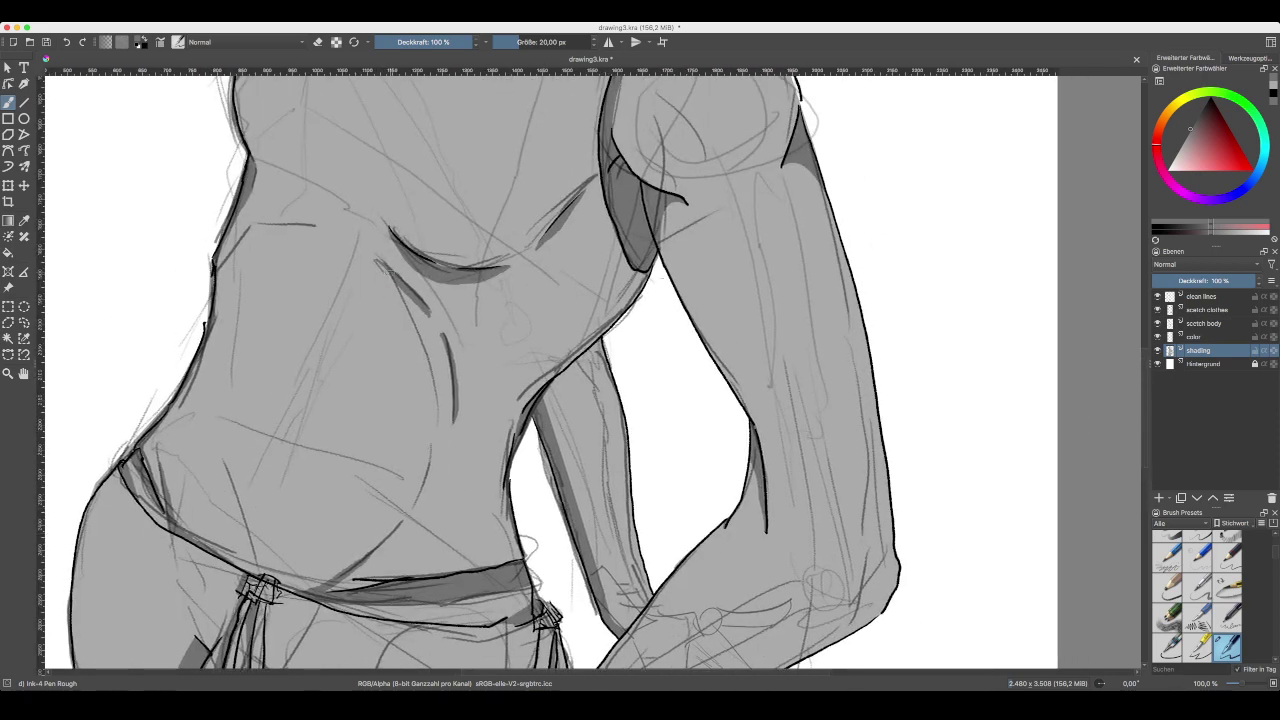
left_click_drag(402, 310, 417, 430)
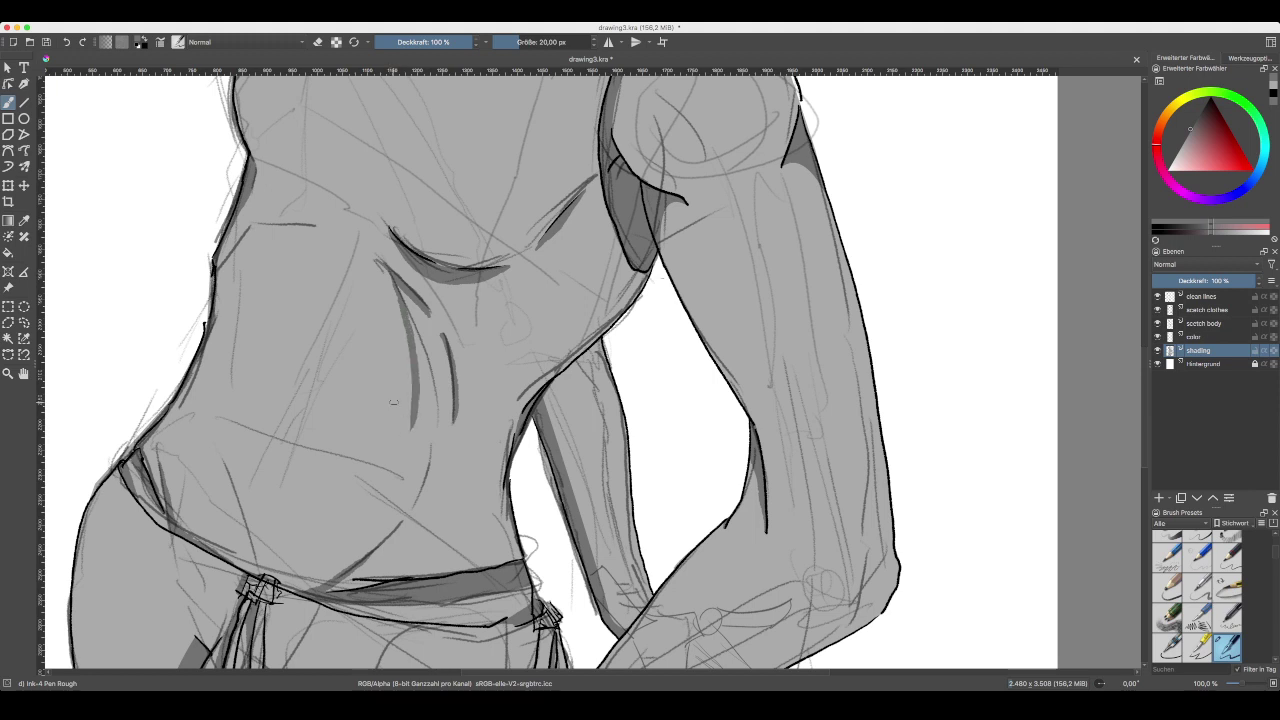
key("ctrl+z")
left_click_drag(399, 289, 432, 432)
key("ctrl+z")
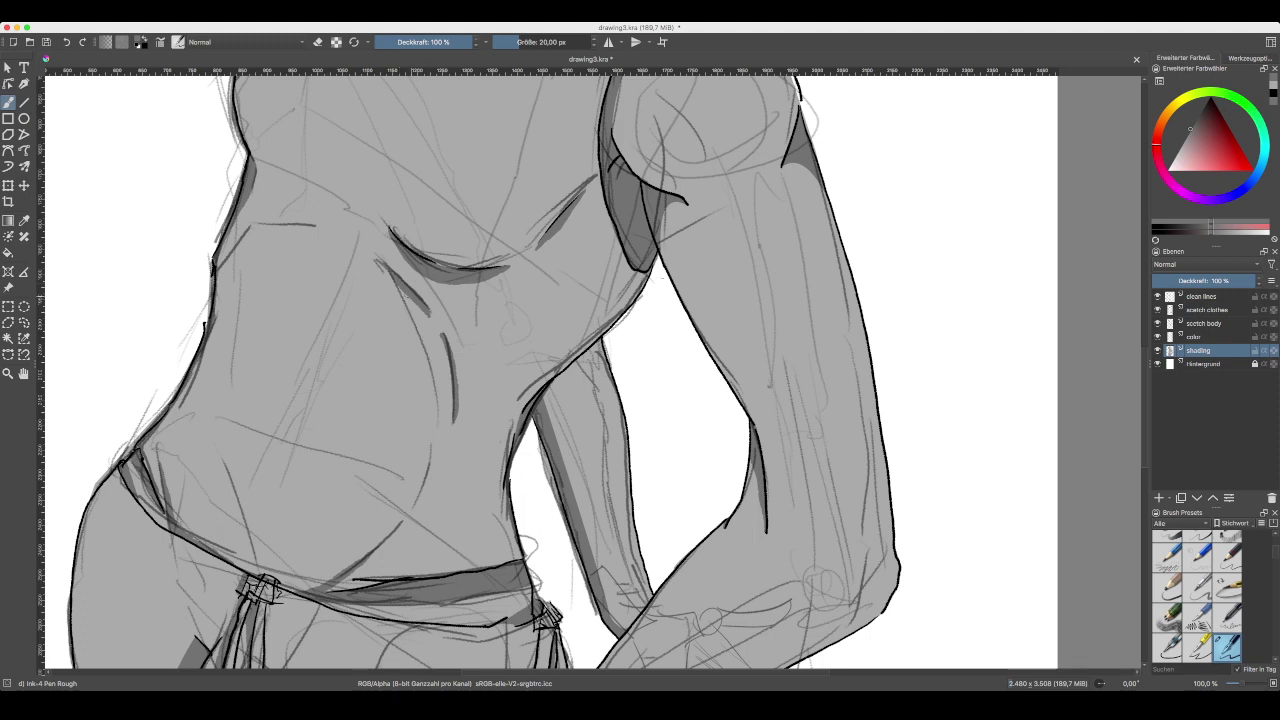
left_click_drag(400, 289, 434, 421)
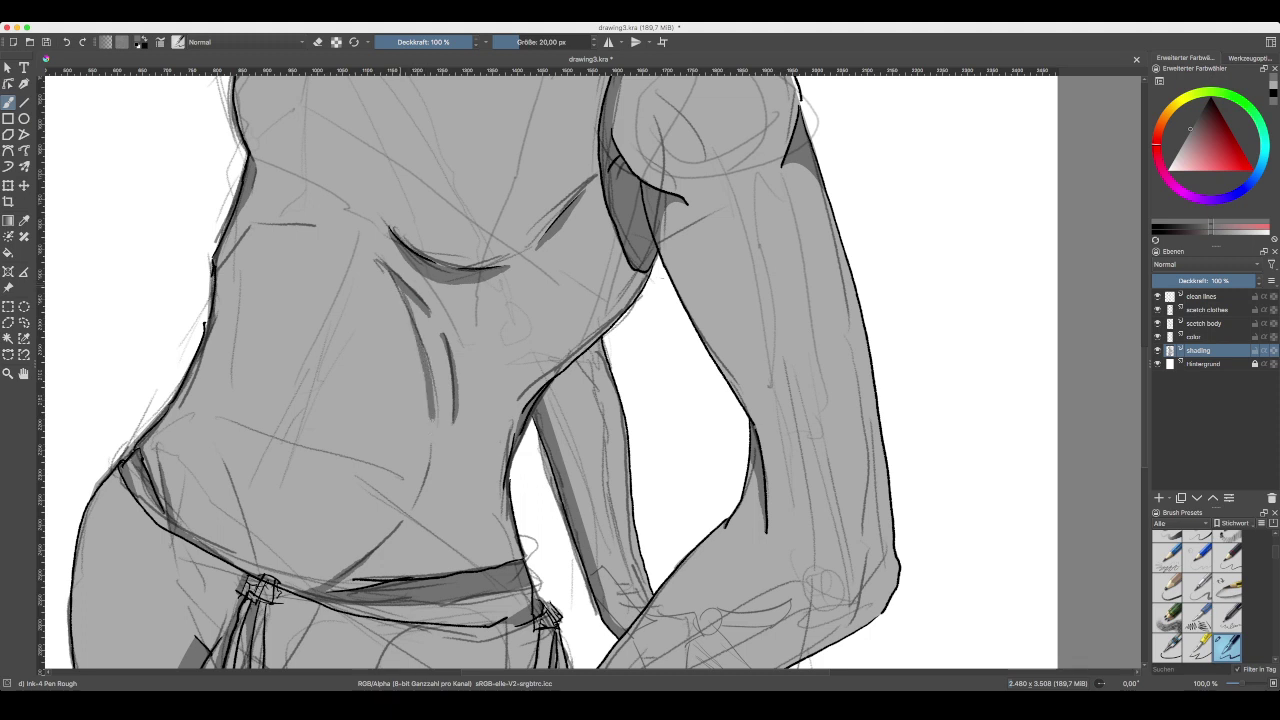
key("ctrl+z")
left_click_drag(400, 289, 407, 303)
key("ctrl+z")
- Paint thin dark grey shadow strokes along the curved abdomen line down to the lower belly and beside the rib line at the torso's front edge
mouse_move(401, 292)
left_mouse_down()
mouse_move(435, 378)
mouse_move(438, 436)
left_mouse_up()
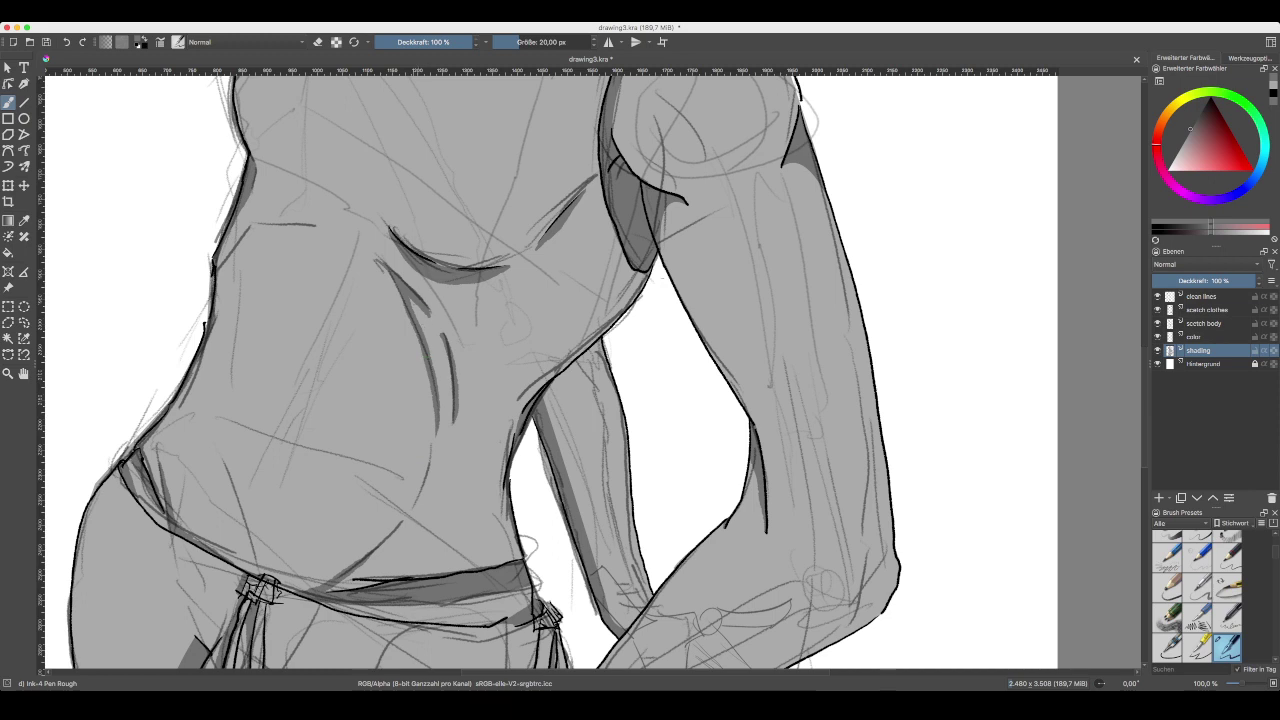
left_click_drag(413, 307, 419, 319)
left_click_drag(433, 444, 407, 515)
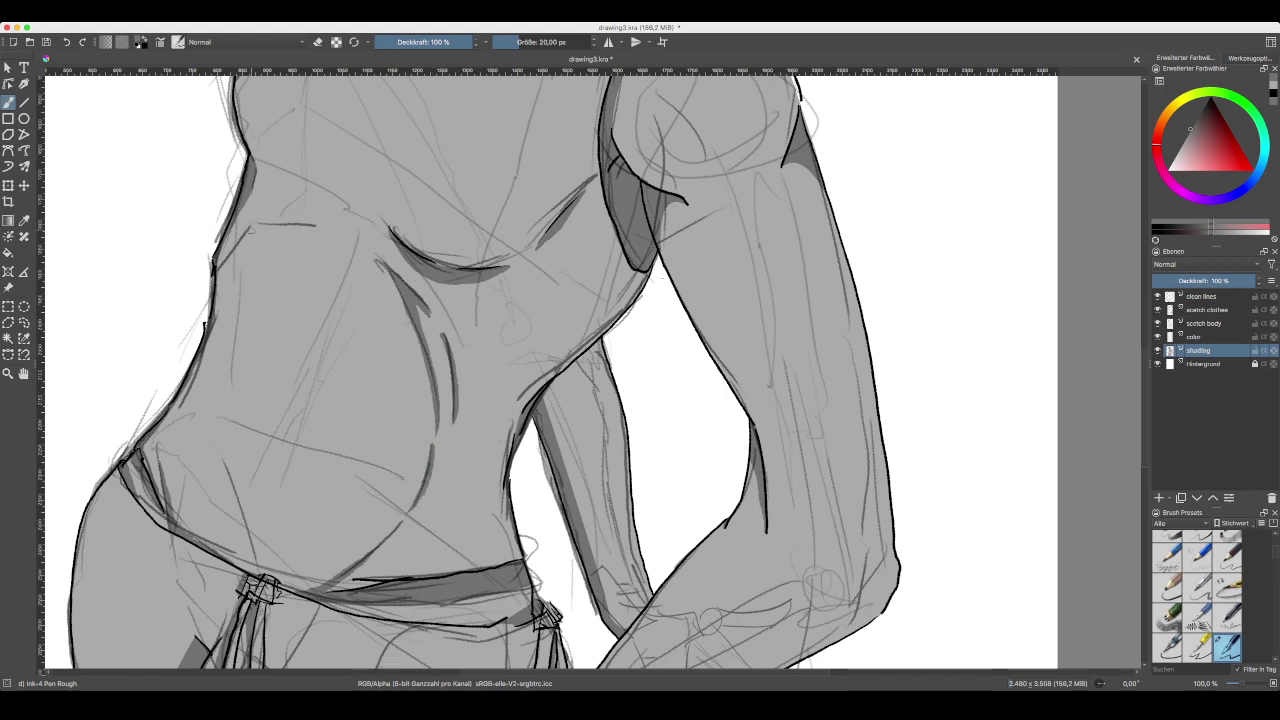
left_click_drag(250, 226, 218, 271)
- Examine the shading on the chest, the whole figure and the torso for areas that still need shadows
key("minus")
key("minus")
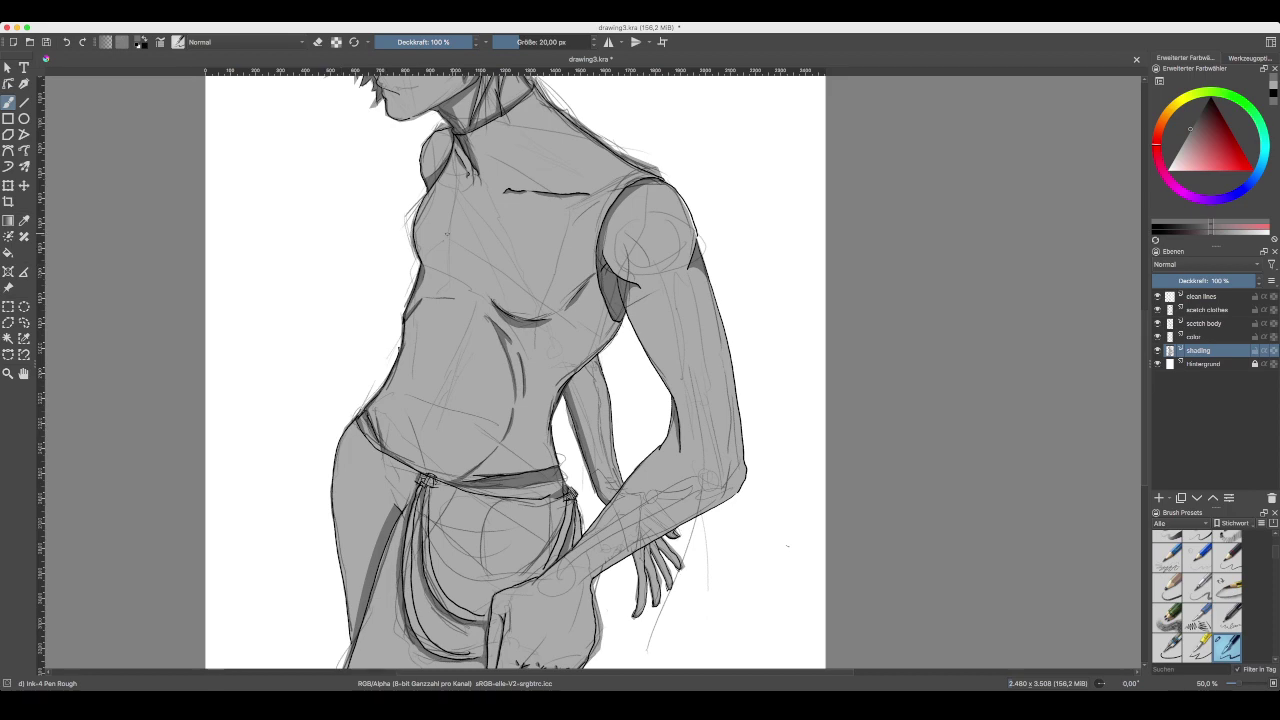
key("plus")
left_click_drag(373, 158, 481, 363)
key("plus")
key("plus")
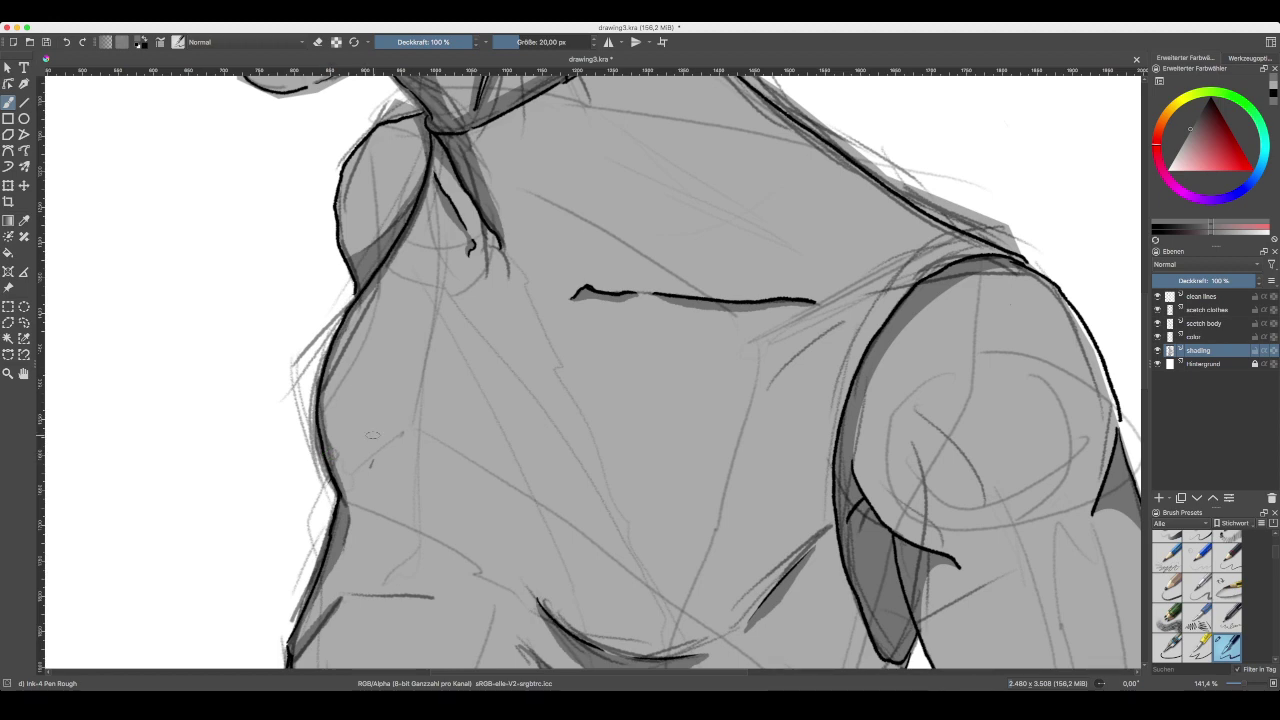
key("ctrl+minus")
key("ctrl+minus")
key("ctrl+minus")
key("ctrl+minus")
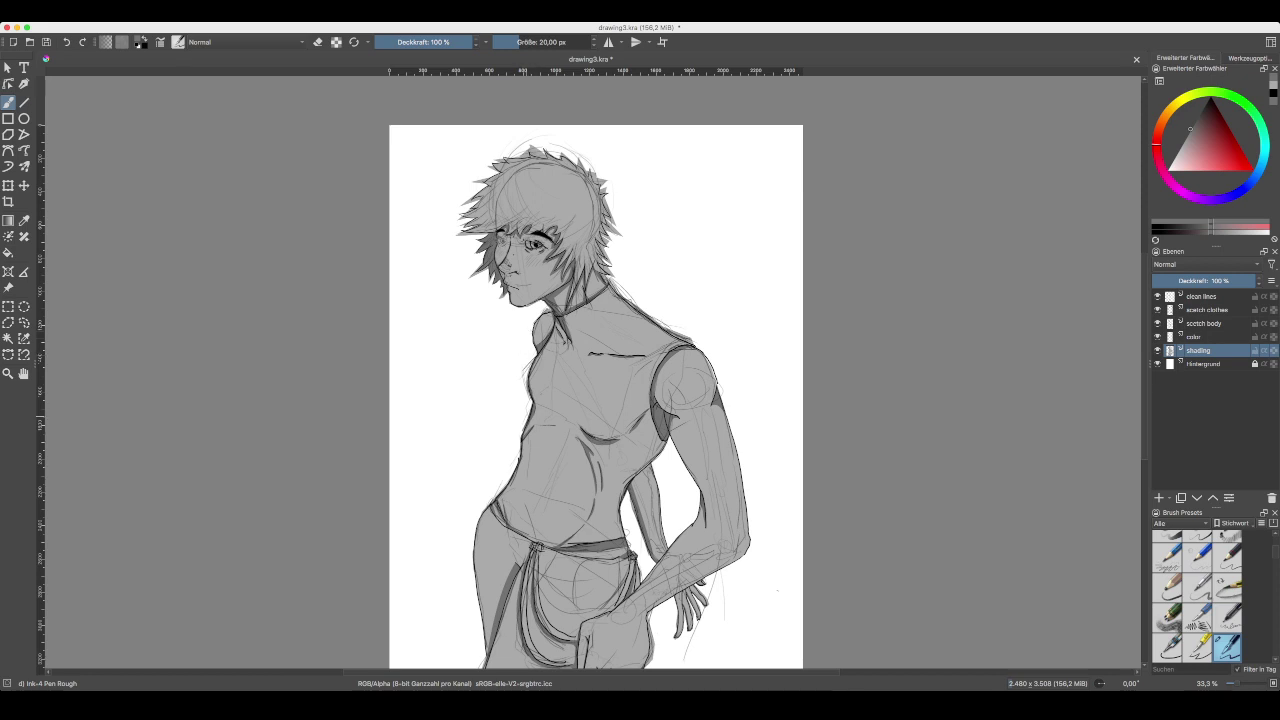
scroll(595, 370, "down", 3)
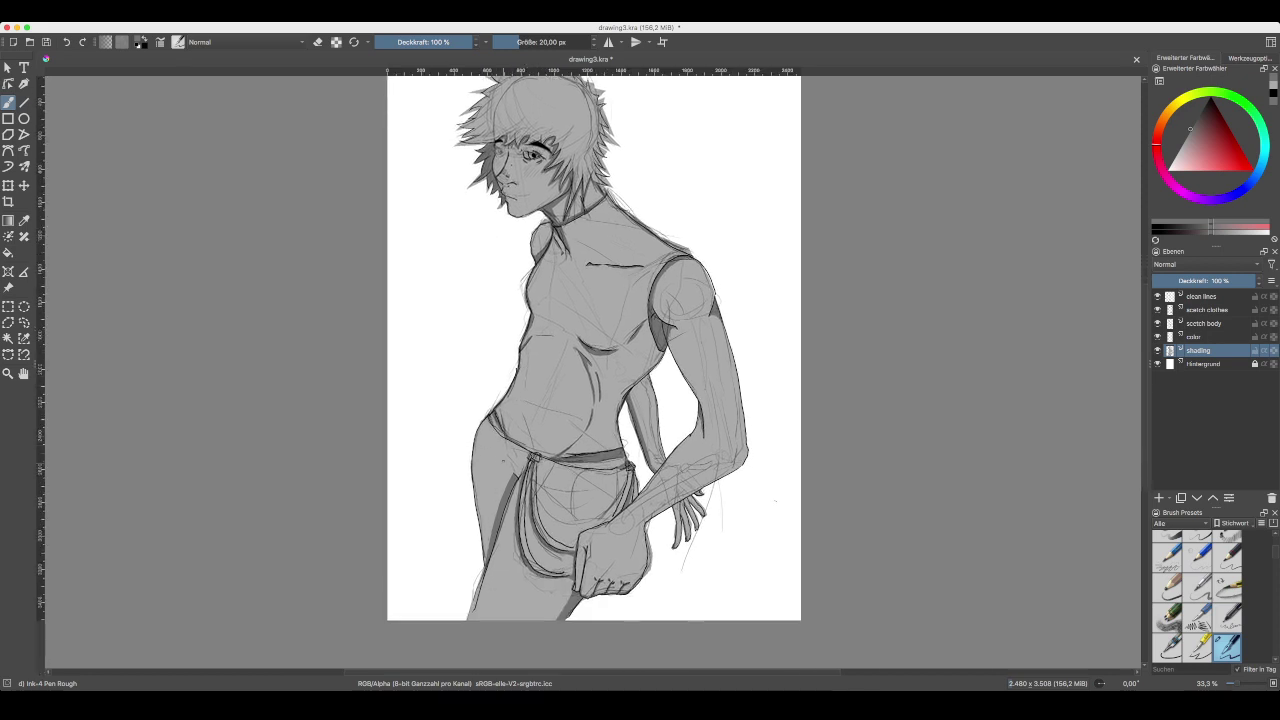
key("plus")
key("plus")
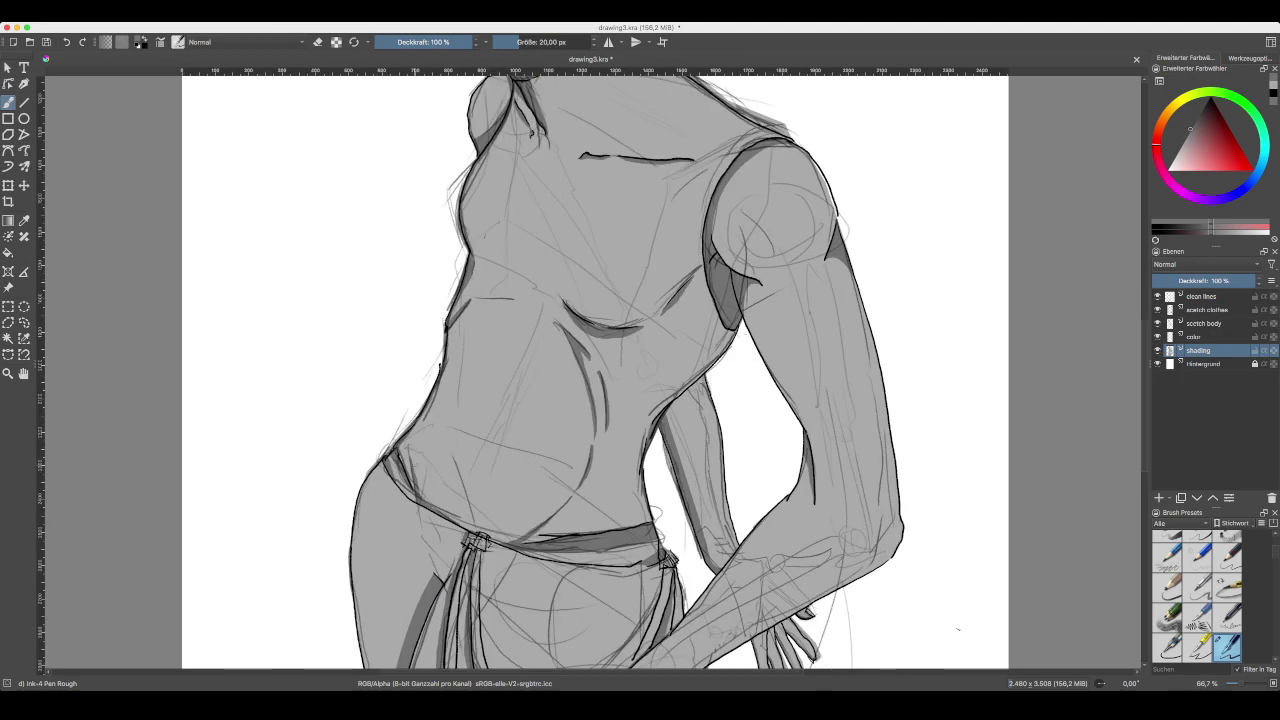
- Paint thin dark grey shadows along the hip's outer contour and the front thigh's outline down to the canvas's lower edge
scroll(595, 370, "down", 6)
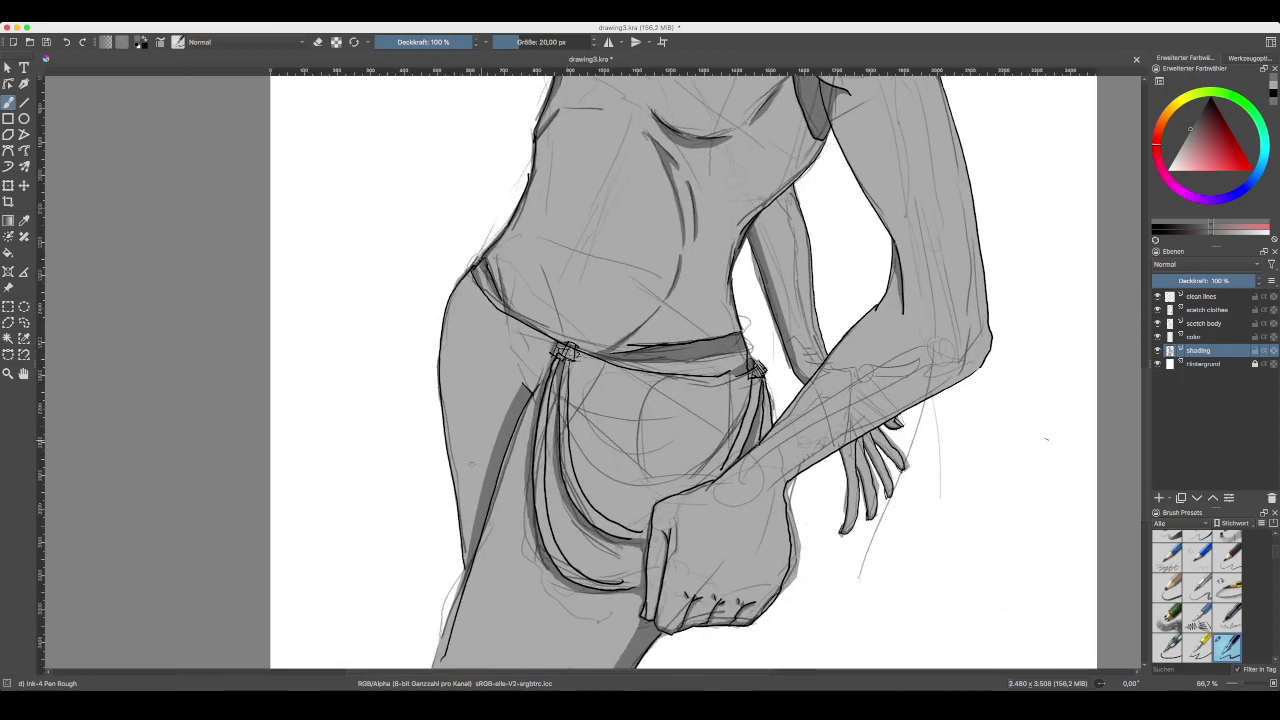
key("plus")
scroll(595, 370, "down", 4)
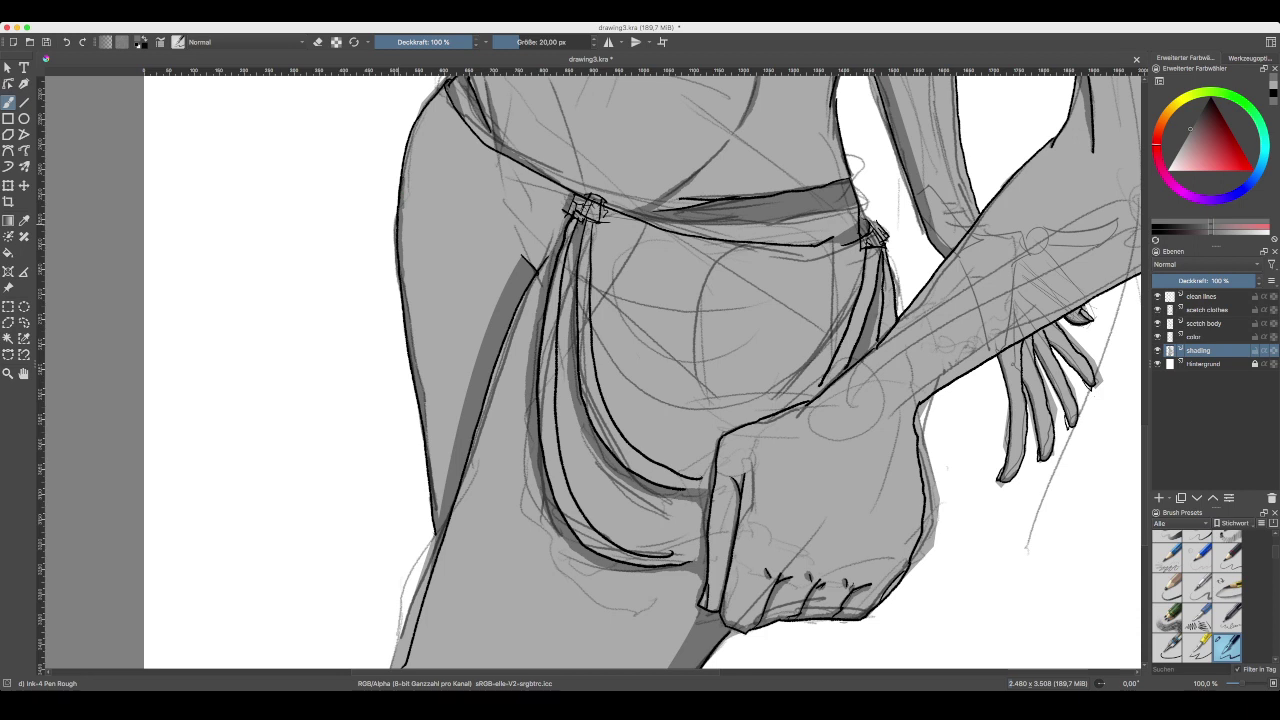
left_click_drag(406, 168, 425, 108)
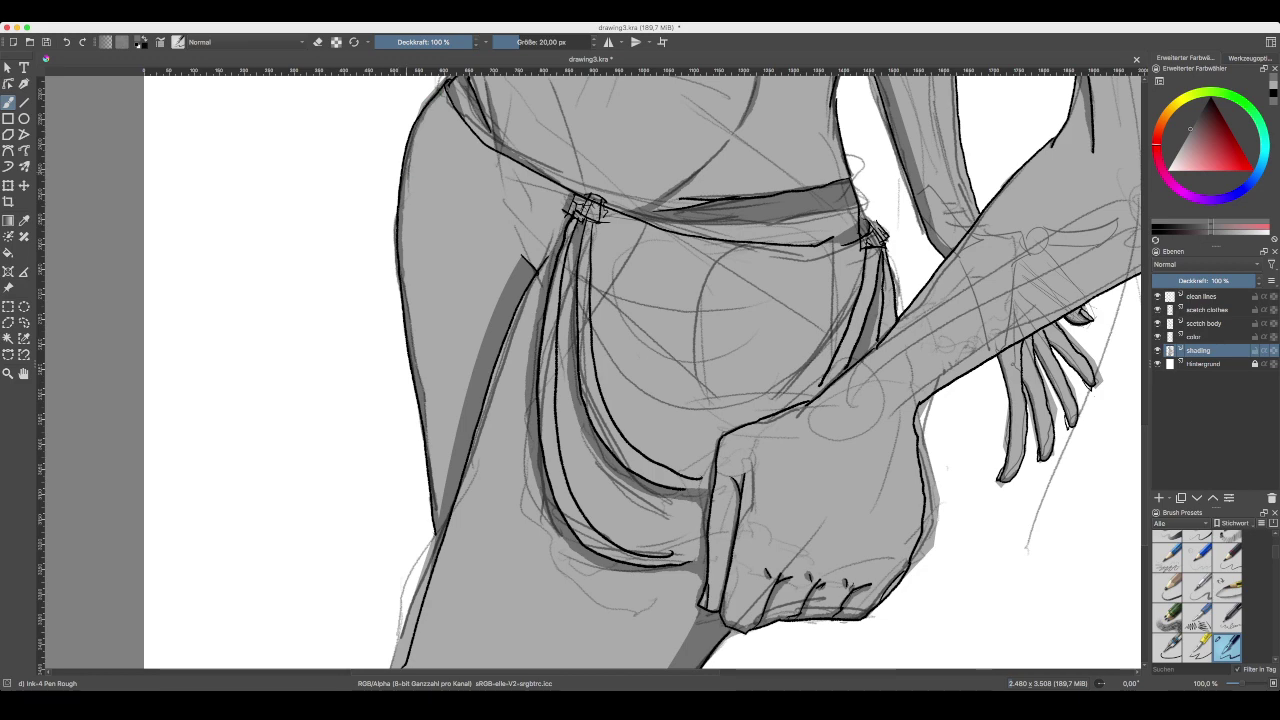
scroll(640, 370, "down", 5)
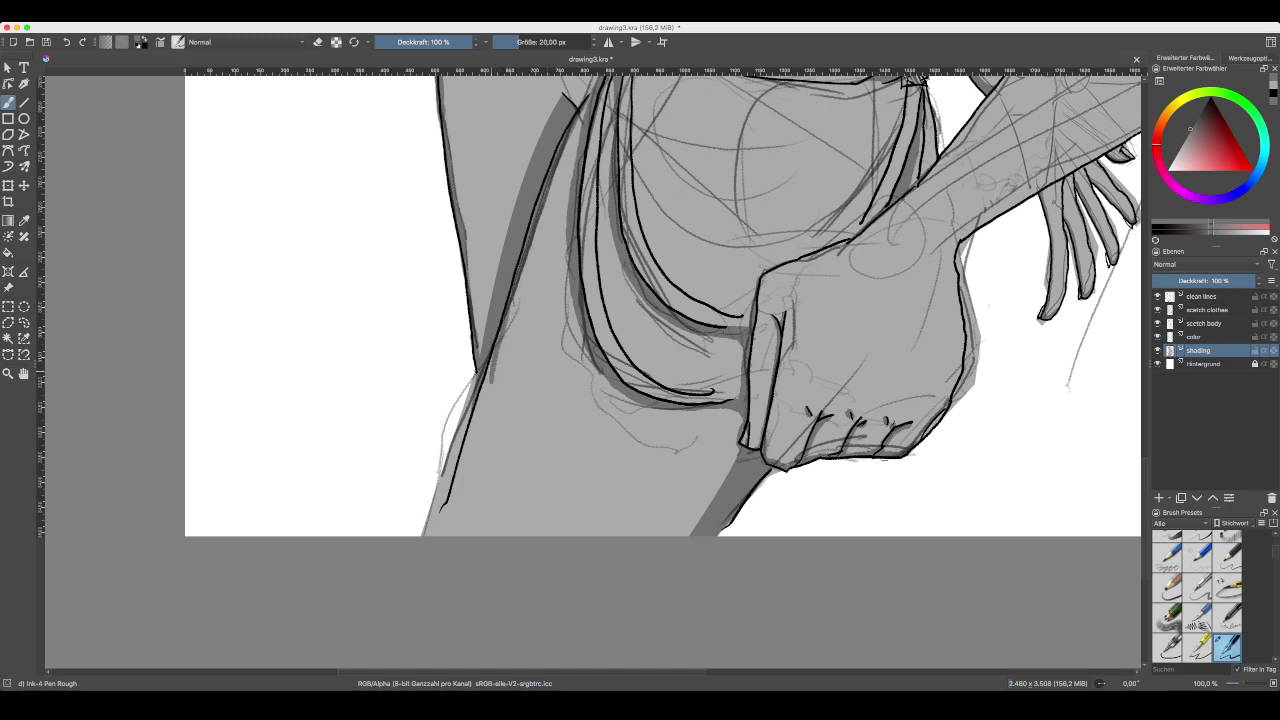
left_click_drag(486, 378, 475, 427)
left_click_drag(487, 372, 465, 448)
left_click_drag(466, 434, 444, 510)
left_click_drag(451, 498, 457, 509)
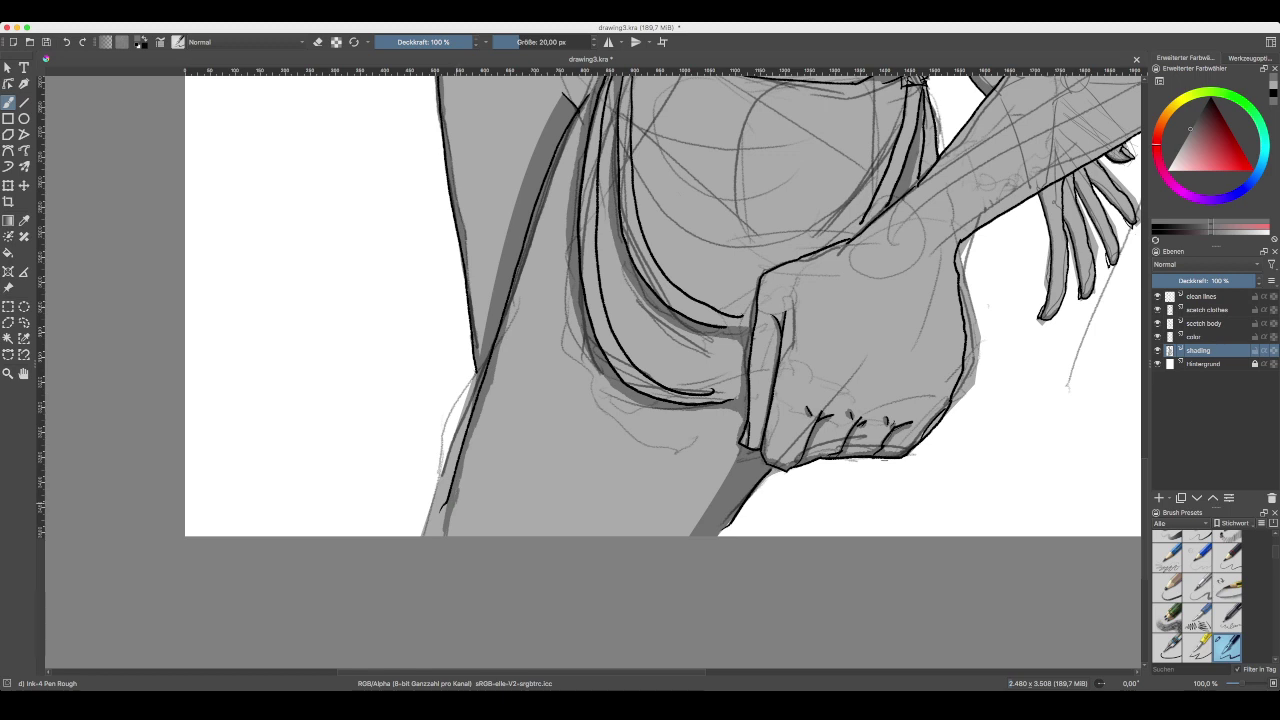
left_click_drag(476, 428, 462, 486)
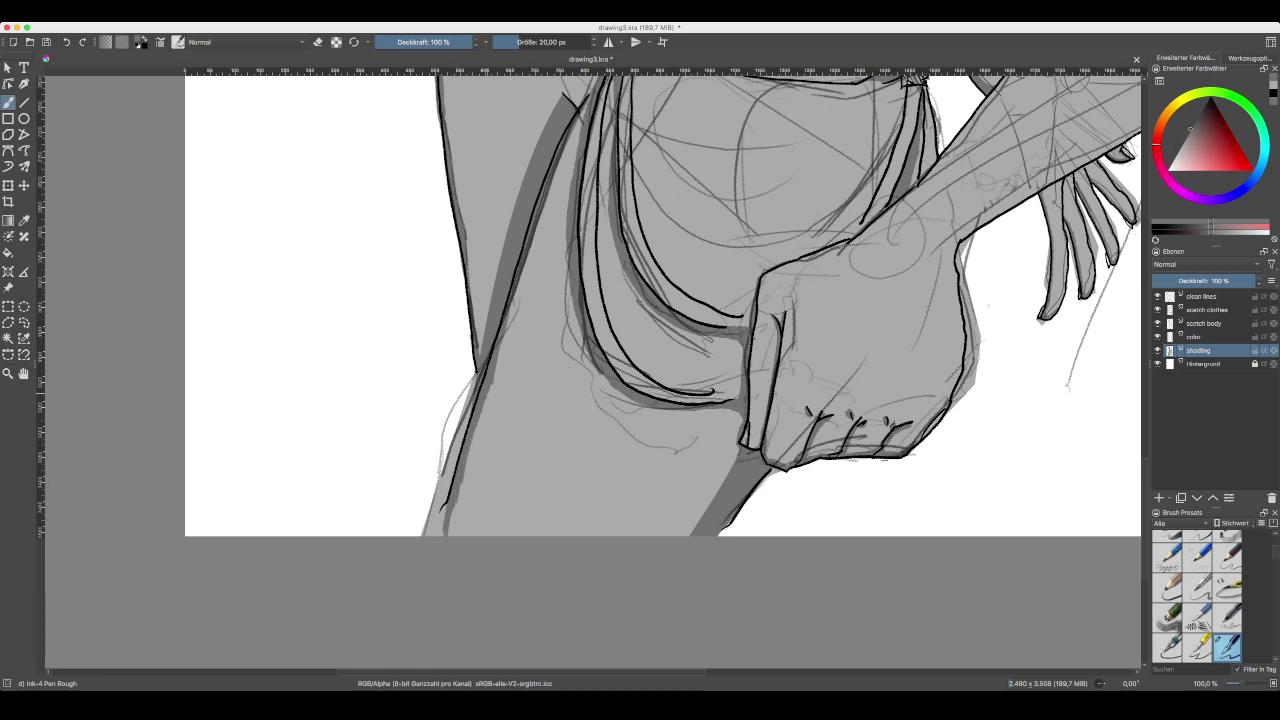
left_click_drag(501, 352, 495, 378)
left_click_drag(504, 336, 531, 248)
- Paint dark grey shadow strokes rising from the gaps between the fringe locks above the nose and front eye
key("super+minus")
key("super+minus")
key("super+minus")
left_click_drag(708, 167, 601, 404)
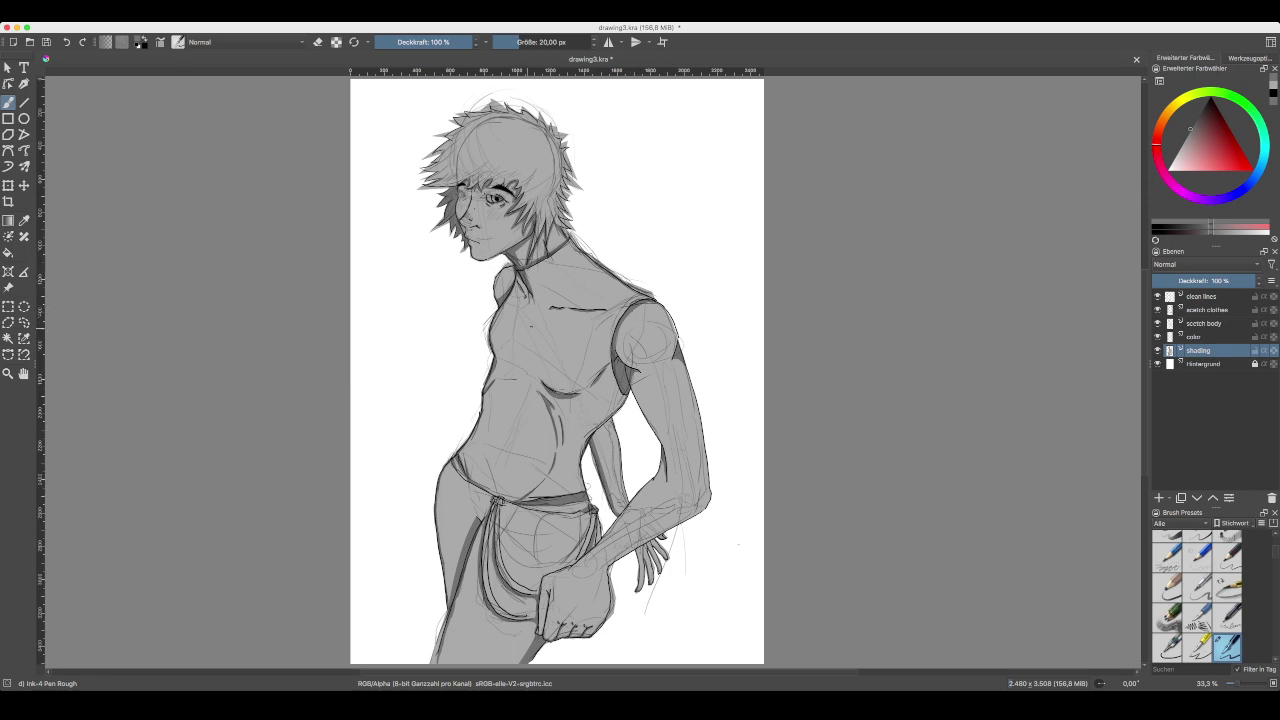
key("ctrl+plus")
key("ctrl+plus")
left_click_drag(428, 200, 563, 576)
key("ctrl+plus")
scroll(590, 370, "up", 2)
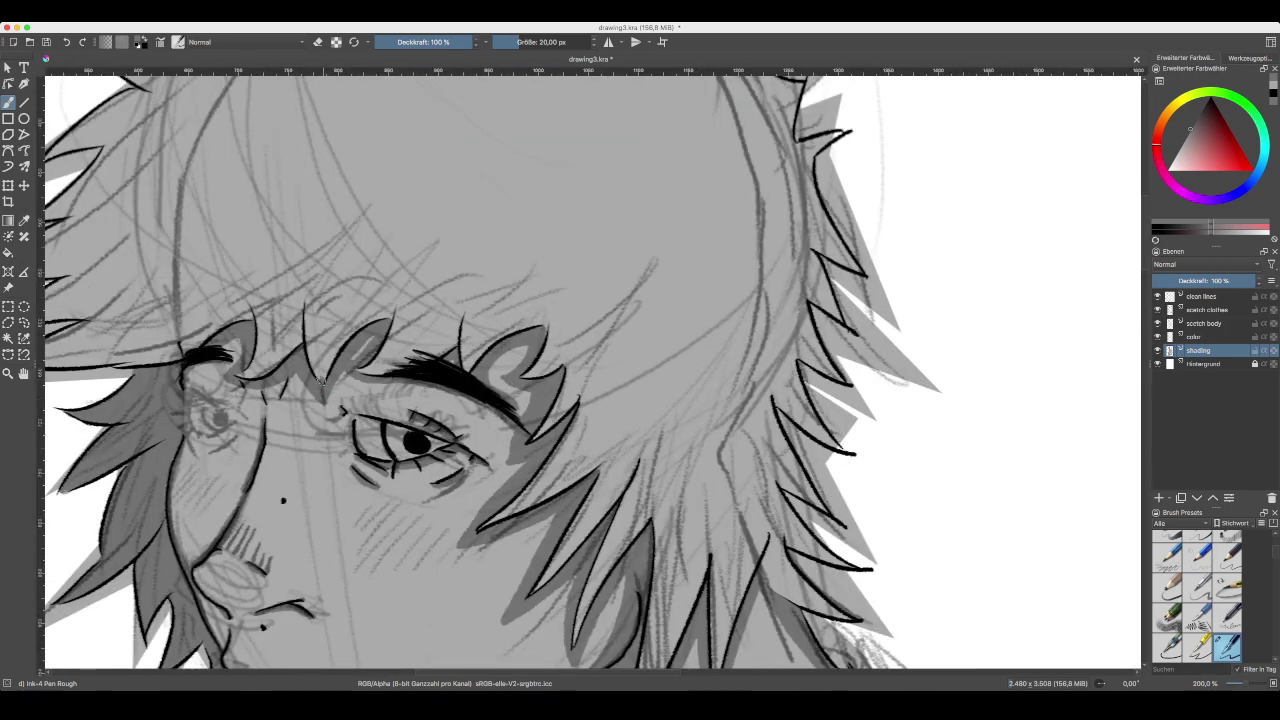
left_click_drag(322, 384, 330, 313)
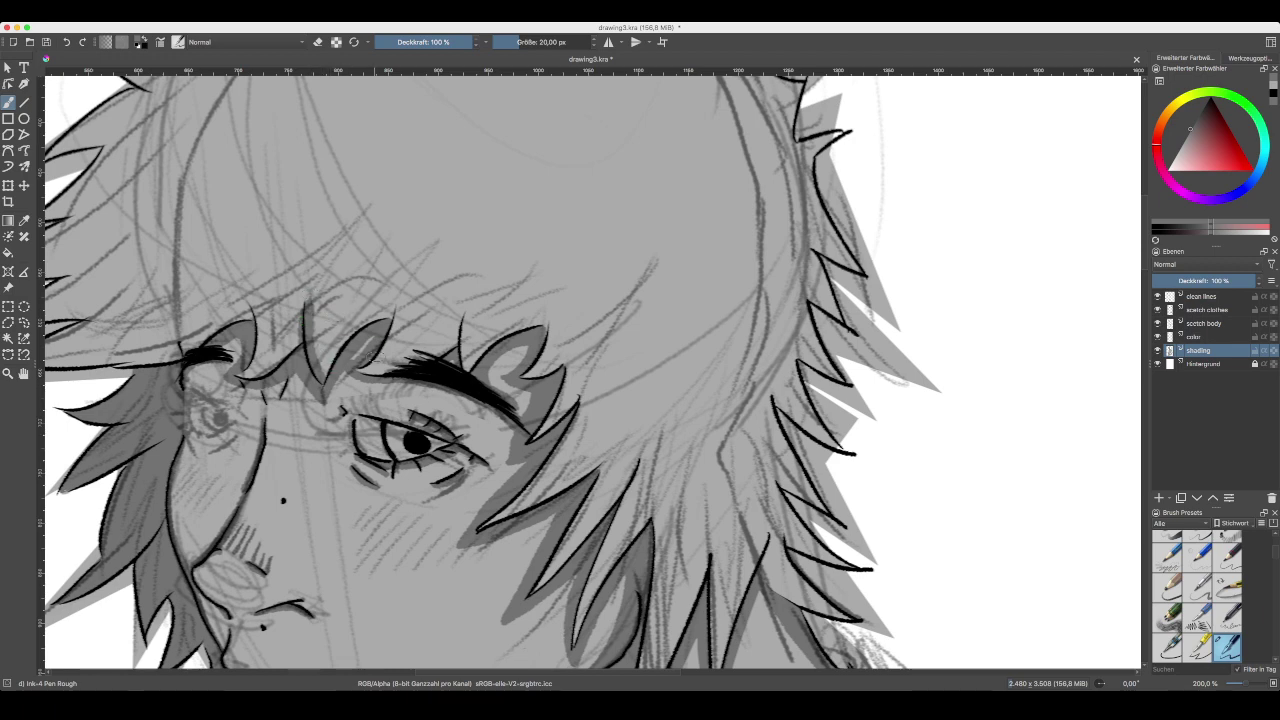
left_click_drag(370, 368, 392, 288)
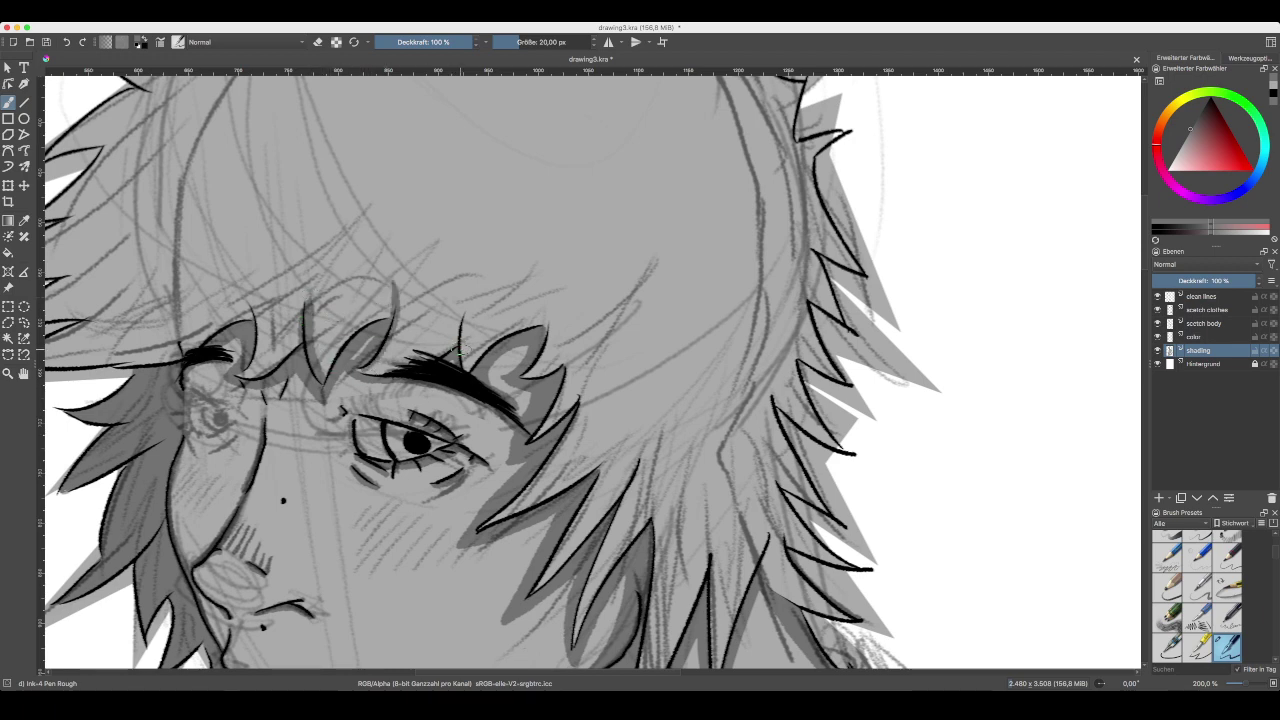
left_click_drag(462, 370, 470, 285)
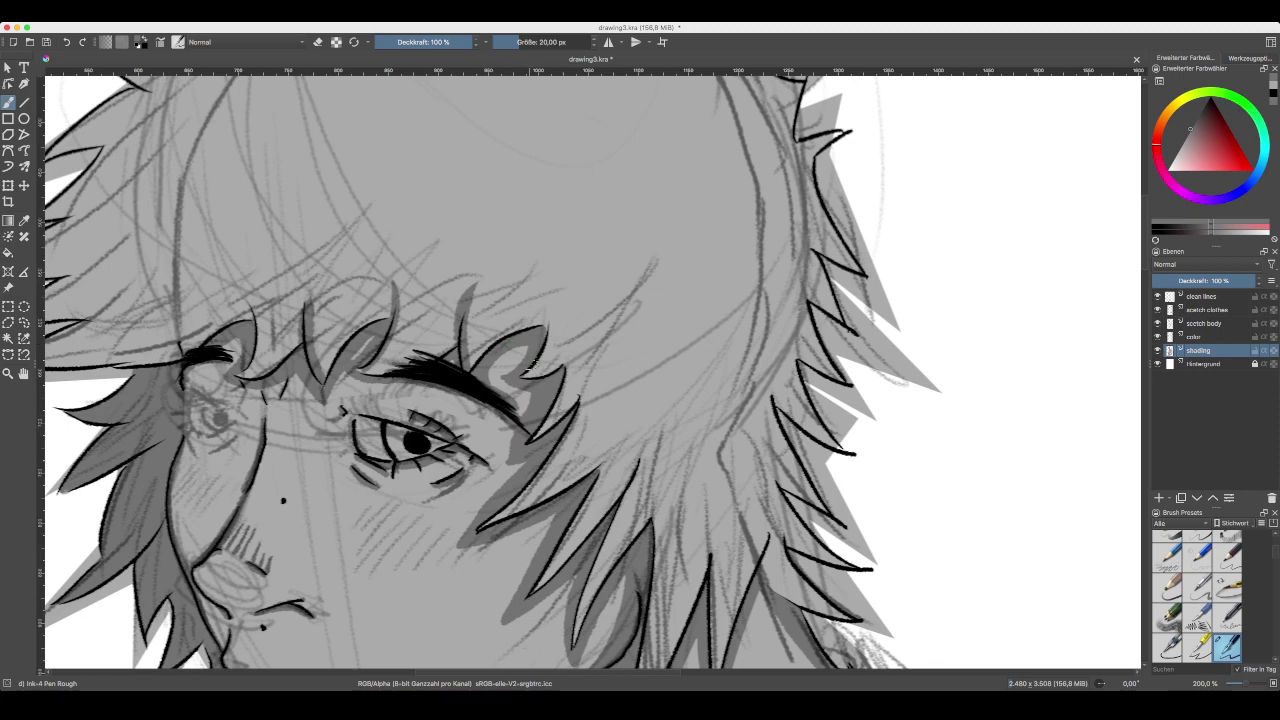
left_click_drag(530, 376, 557, 267)
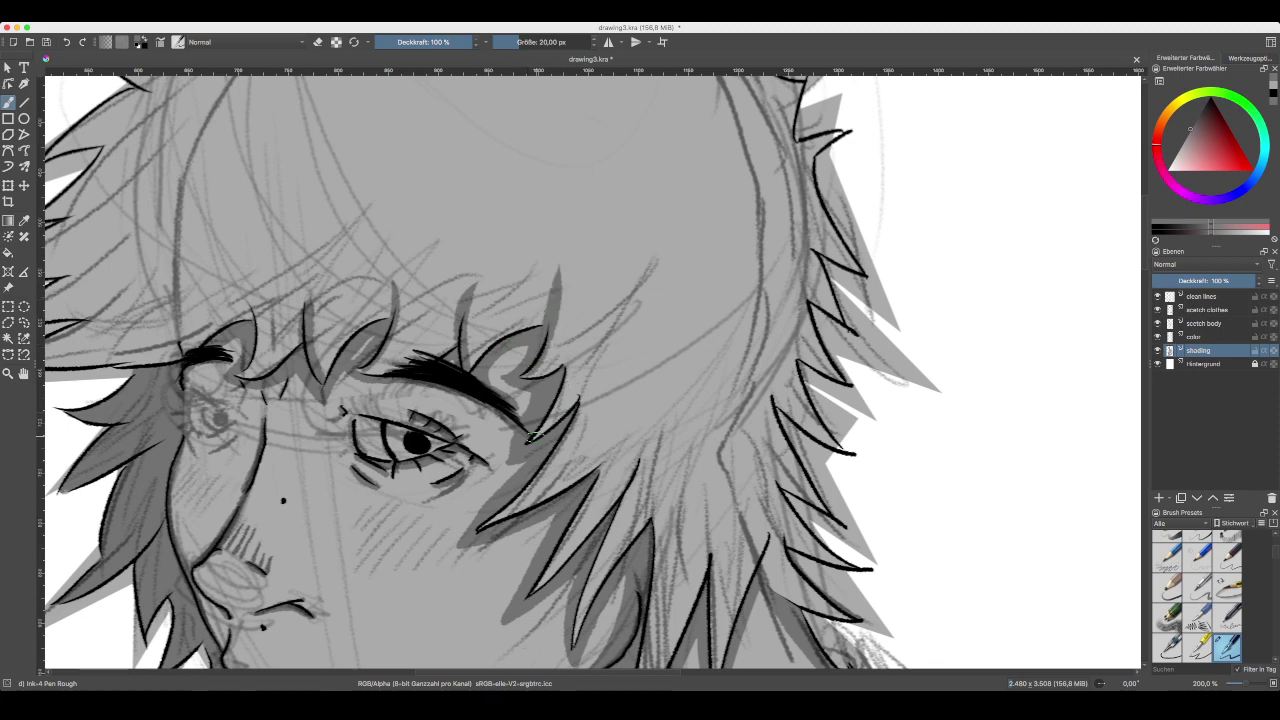
- Paint dark grey shadow strokes running up from the gaps between the side hair locks beside the eye, cheek and neck
left_click_drag(530, 436, 612, 330)
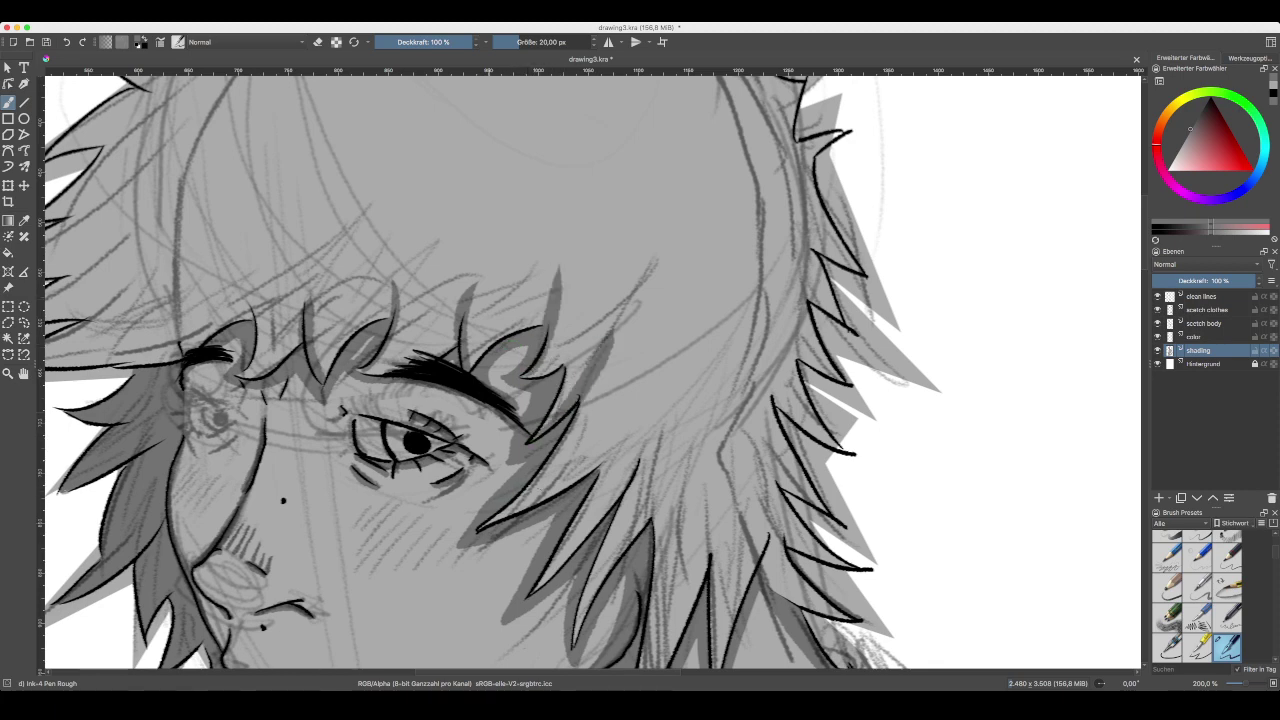
left_click_drag(592, 484, 640, 416)
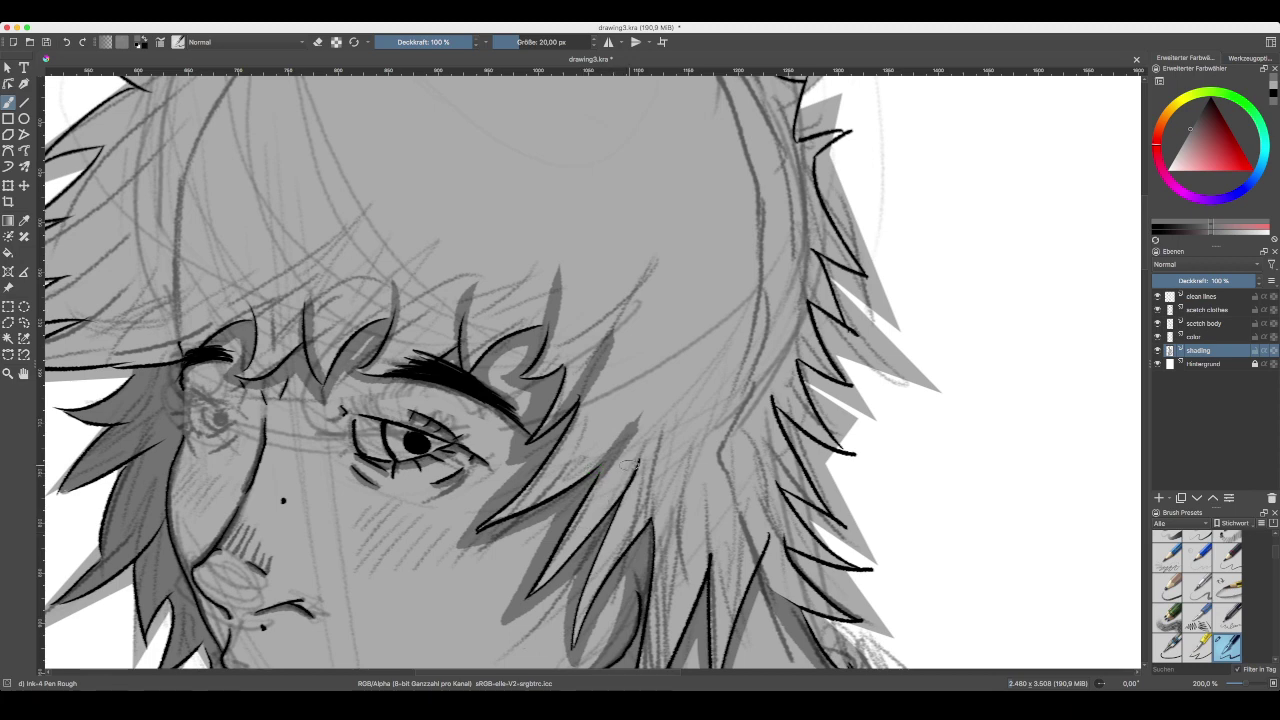
left_click_drag(628, 465, 590, 582)
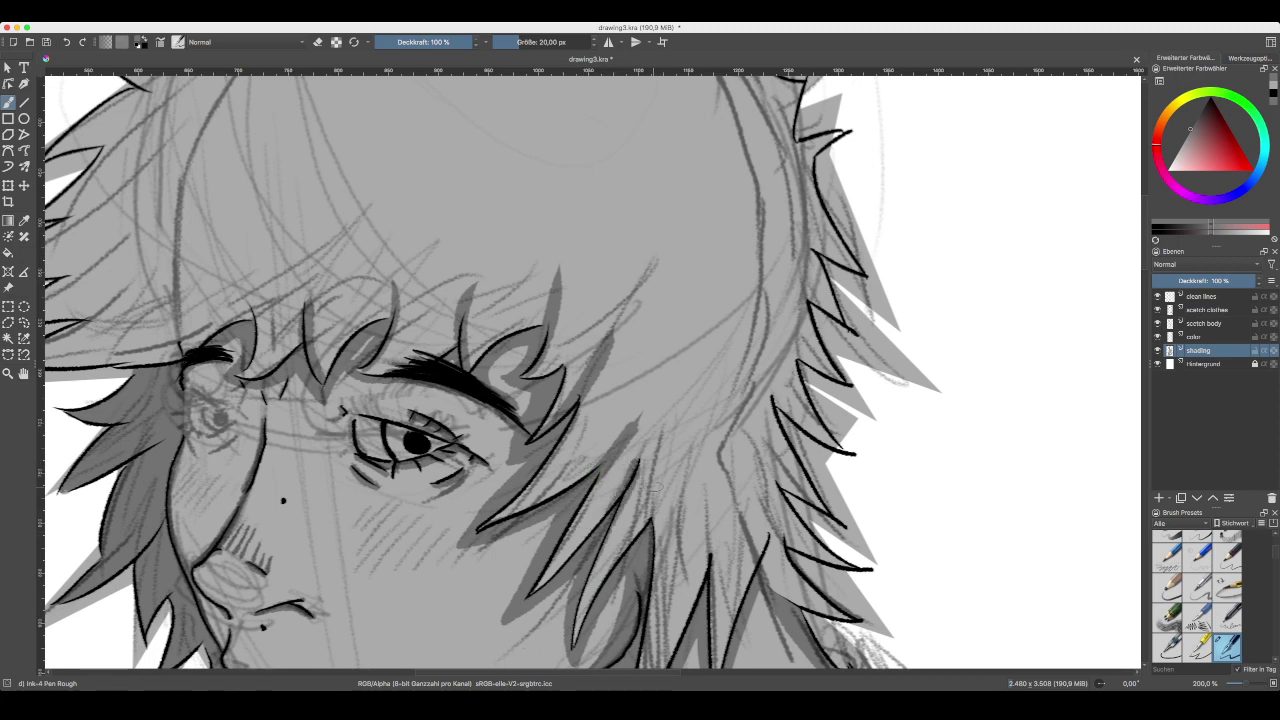
mouse_move(655, 487)
left_mouse_down()
mouse_move(656, 604)
mouse_move(677, 534)
mouse_move(679, 412)
mouse_move(716, 266)
left_mouse_up()
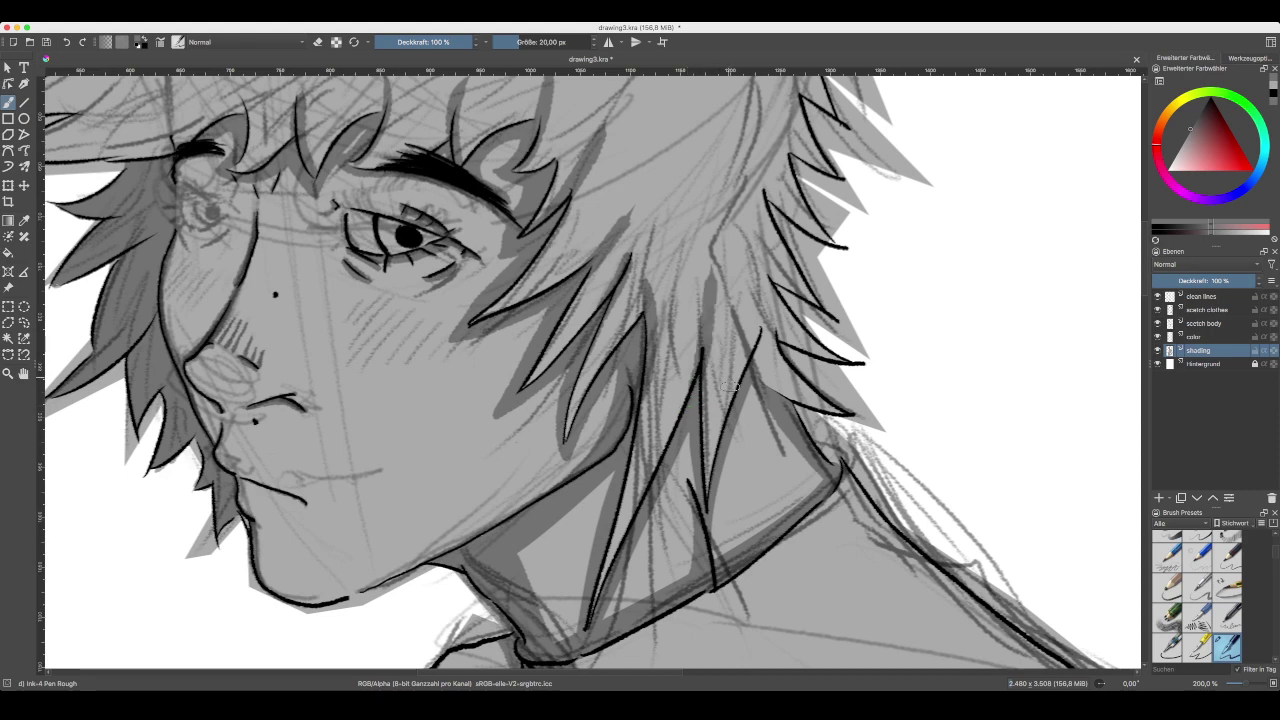
- Paint dark grey shadow strokes inward from the notches between the hair spikes at the back of the head
mouse_move(740, 378)
left_mouse_down()
mouse_move(760, 265)
mouse_move(664, 470)
left_mouse_up()
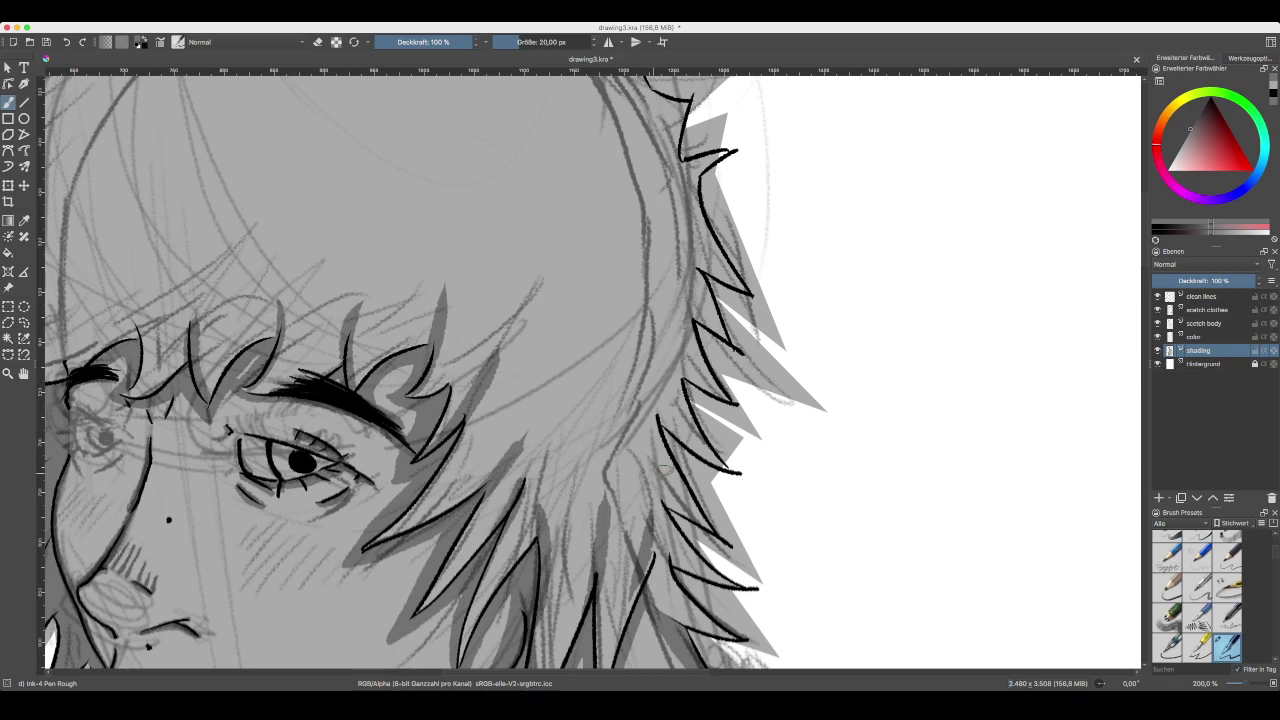
left_click_drag(707, 527, 661, 397)
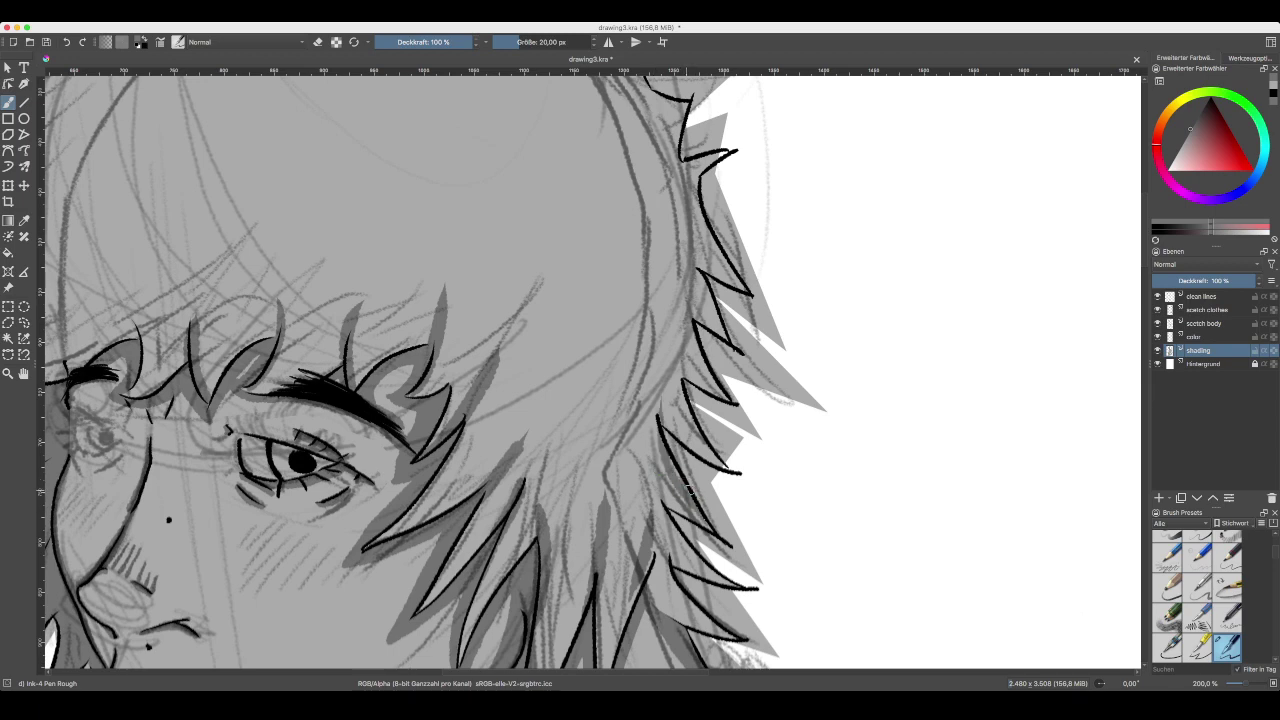
left_click_drag(689, 490, 656, 376)
left_click_drag(702, 456, 660, 412)
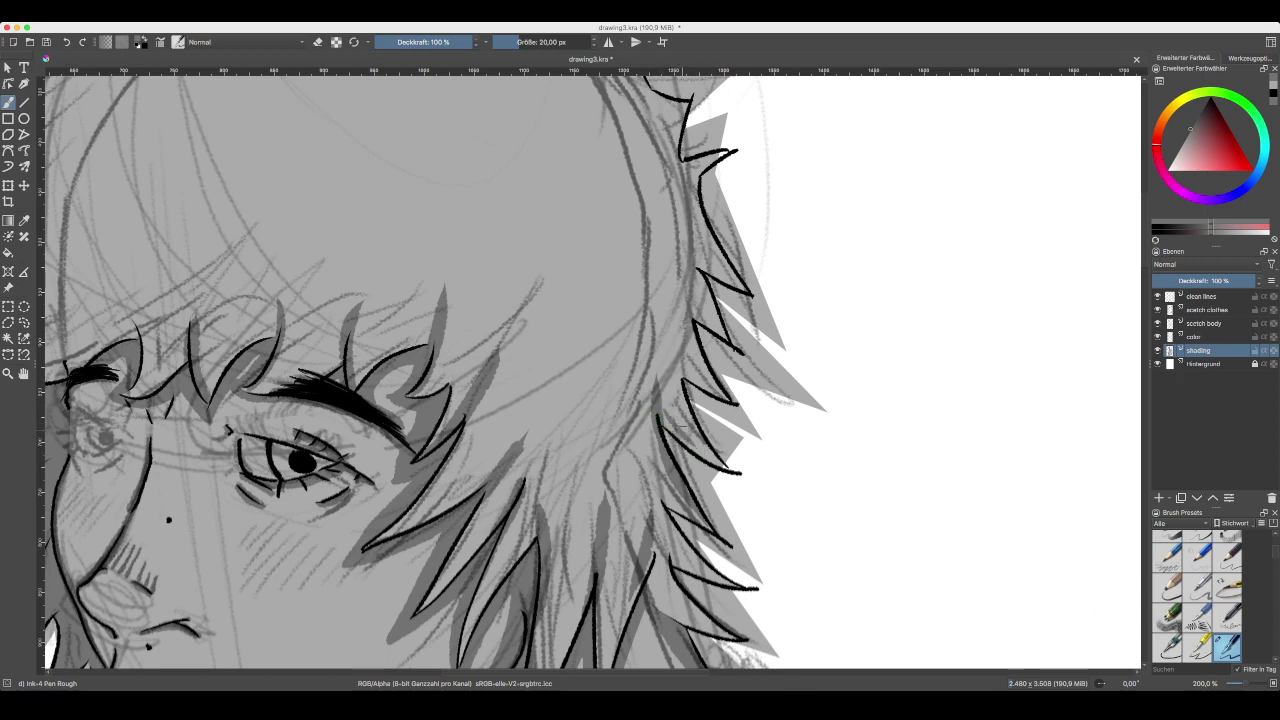
mouse_move(700, 434)
left_mouse_down()
mouse_move(672, 346)
mouse_move(692, 287)
mouse_move(709, 291)
mouse_move(646, 360)
mouse_move(562, 342)
mouse_move(608, 468)
left_mouse_up()
- Paint dark grey shadow strokes above the far eyebrow's fringe lock and along the hair spikes sticking out in front of the forehead
left_click_drag(260, 470, 532, 309)
left_click_drag(367, 399, 360, 359)
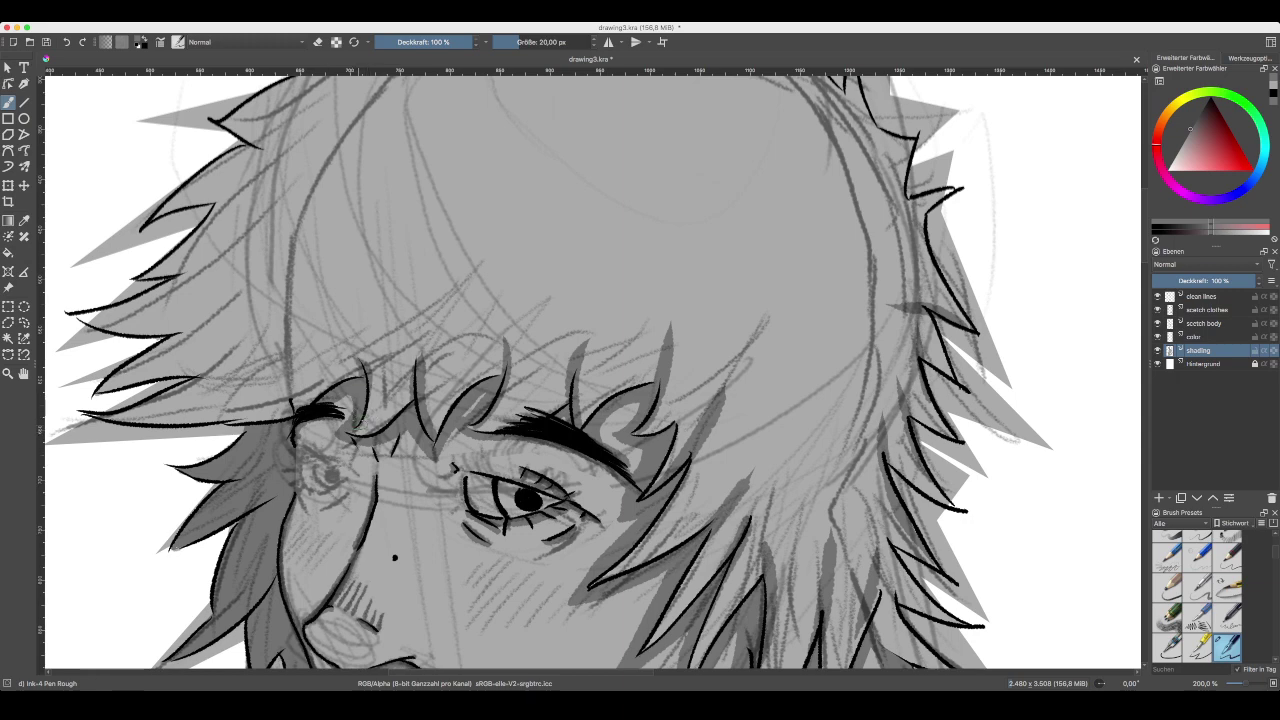
left_click_drag(371, 402, 345, 346)
left_click_drag(158, 402, 240, 368)
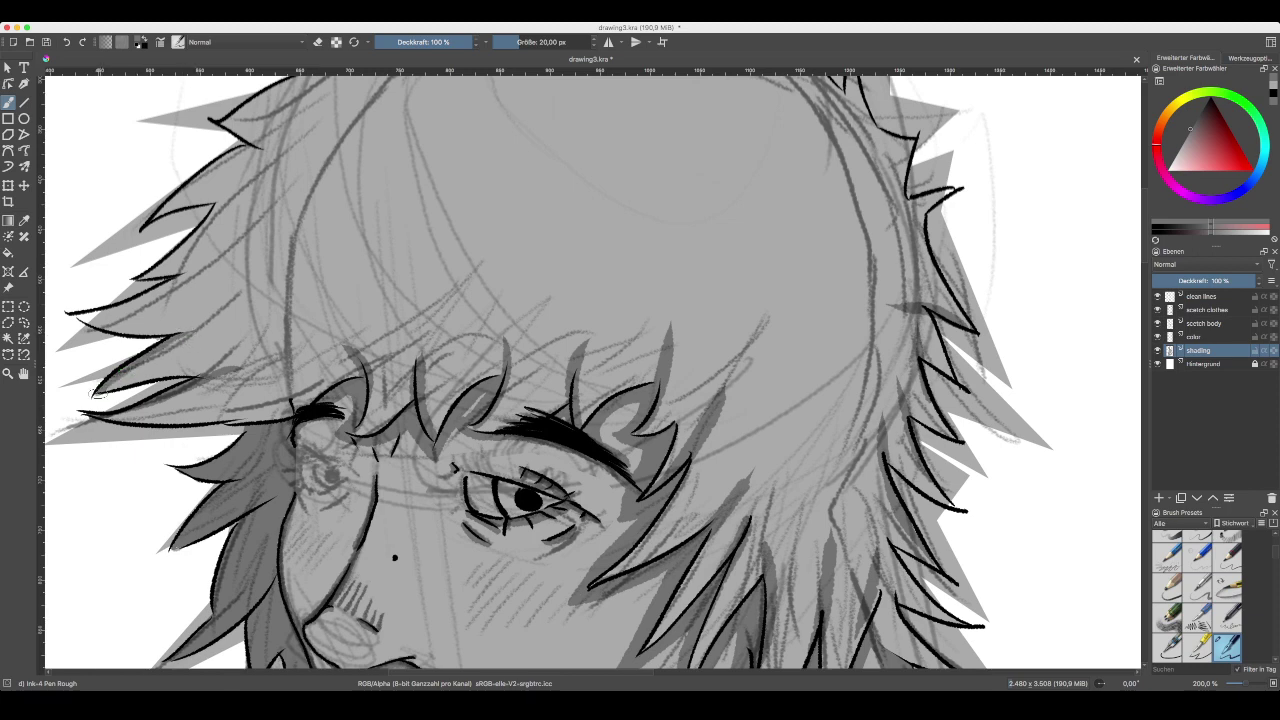
left_click_drag(205, 331, 150, 345)
left_click_drag(190, 335, 88, 326)
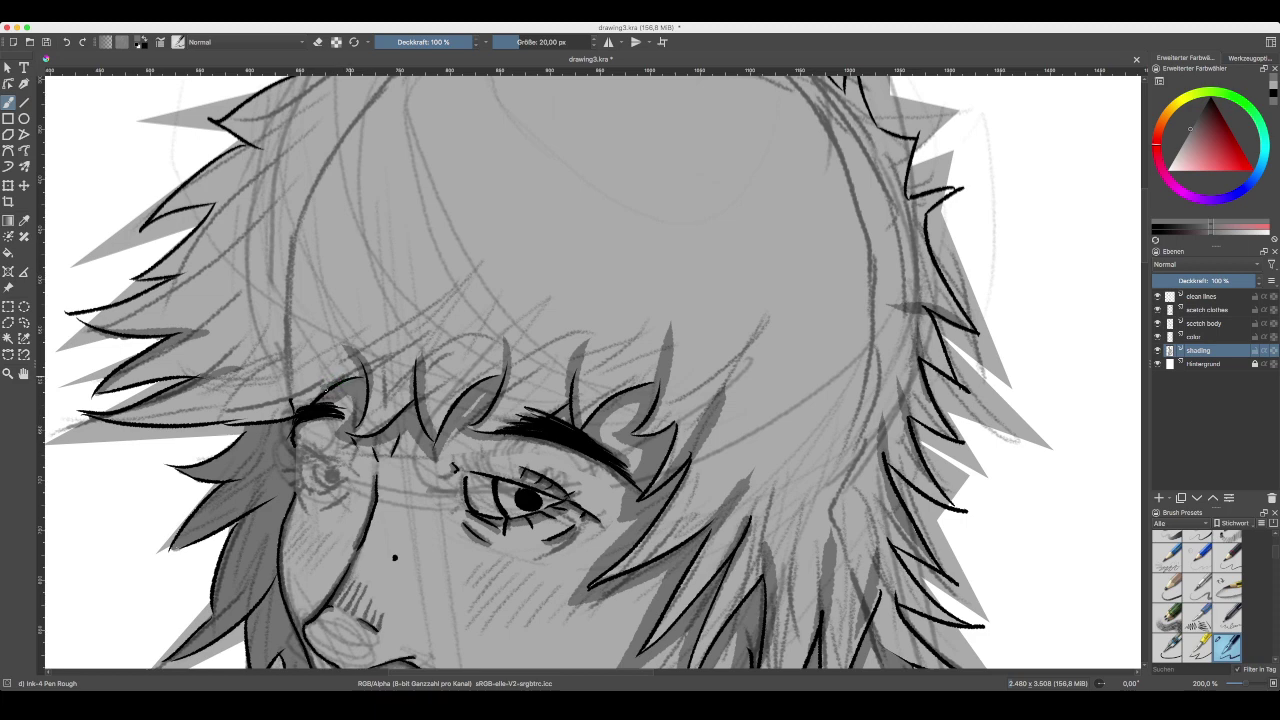
left_click_drag(286, 409, 196, 421)
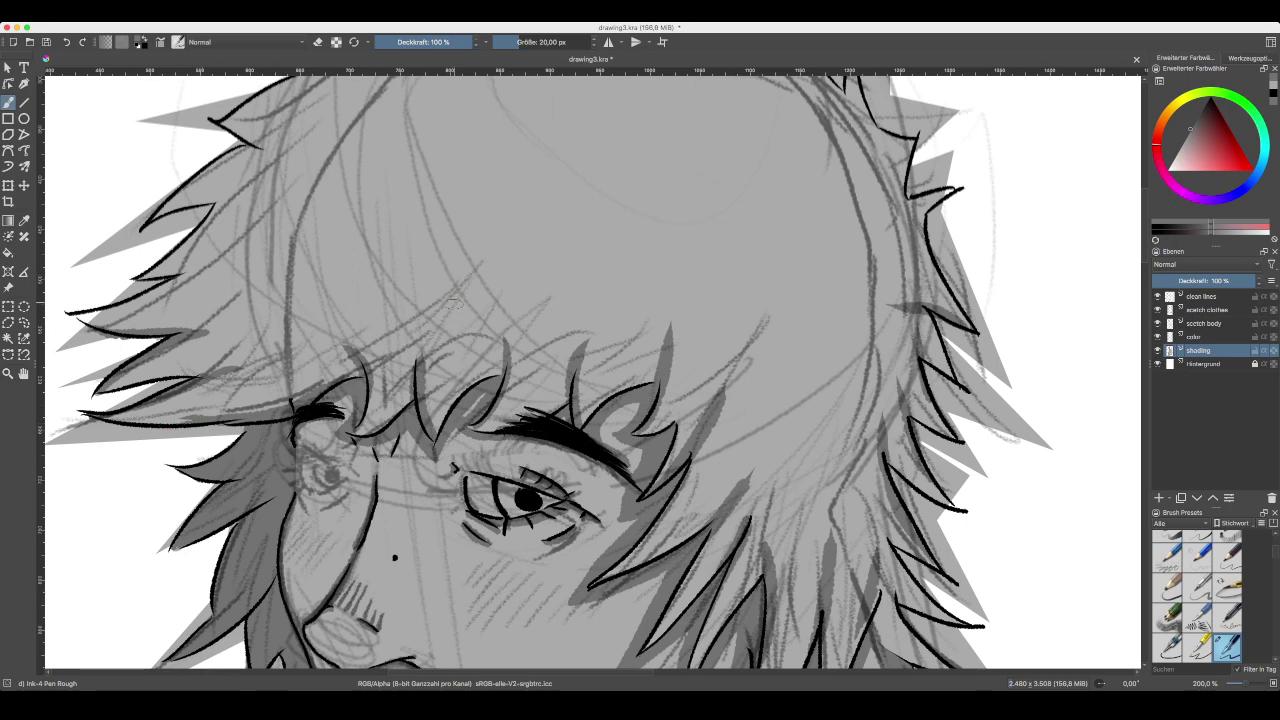
- Examine the shading on the head, neck, chest and whole figure for areas that still need shadows
scroll(453, 304, "down", 3)
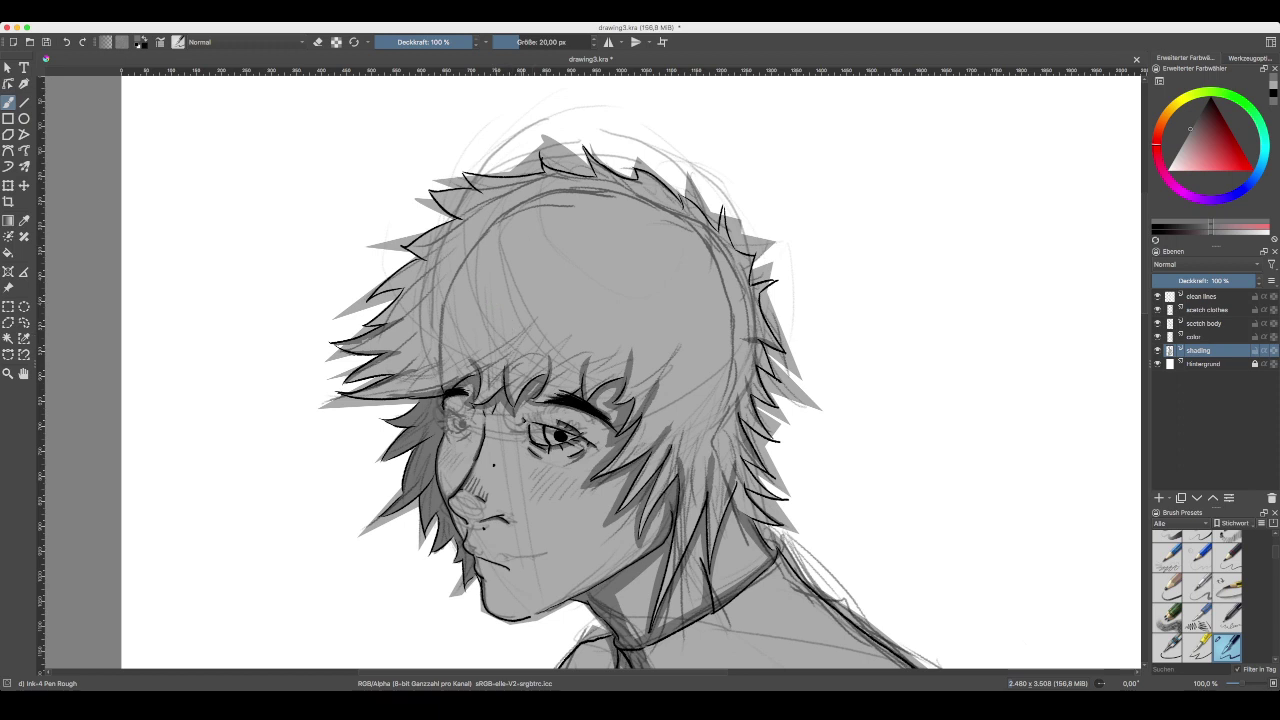
scroll(592, 370, "down", 3)
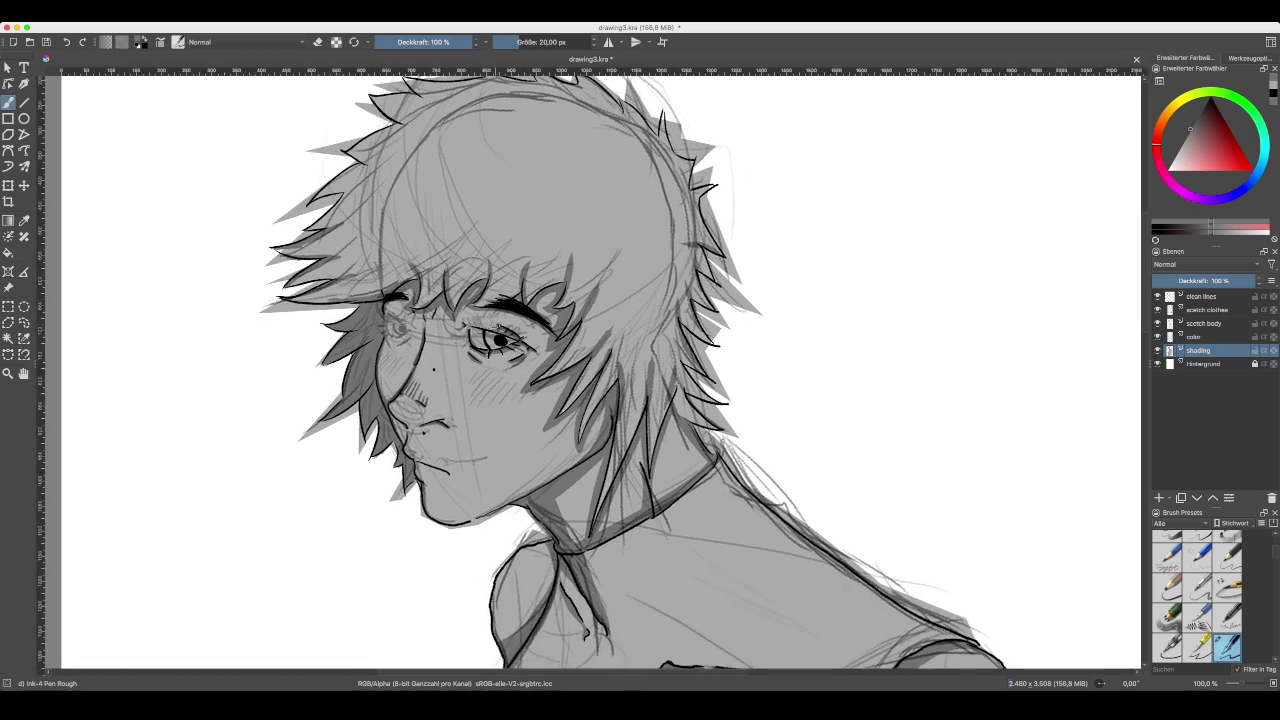
scroll(590, 368, "down", 4)
scroll(590, 368, "down", 1)
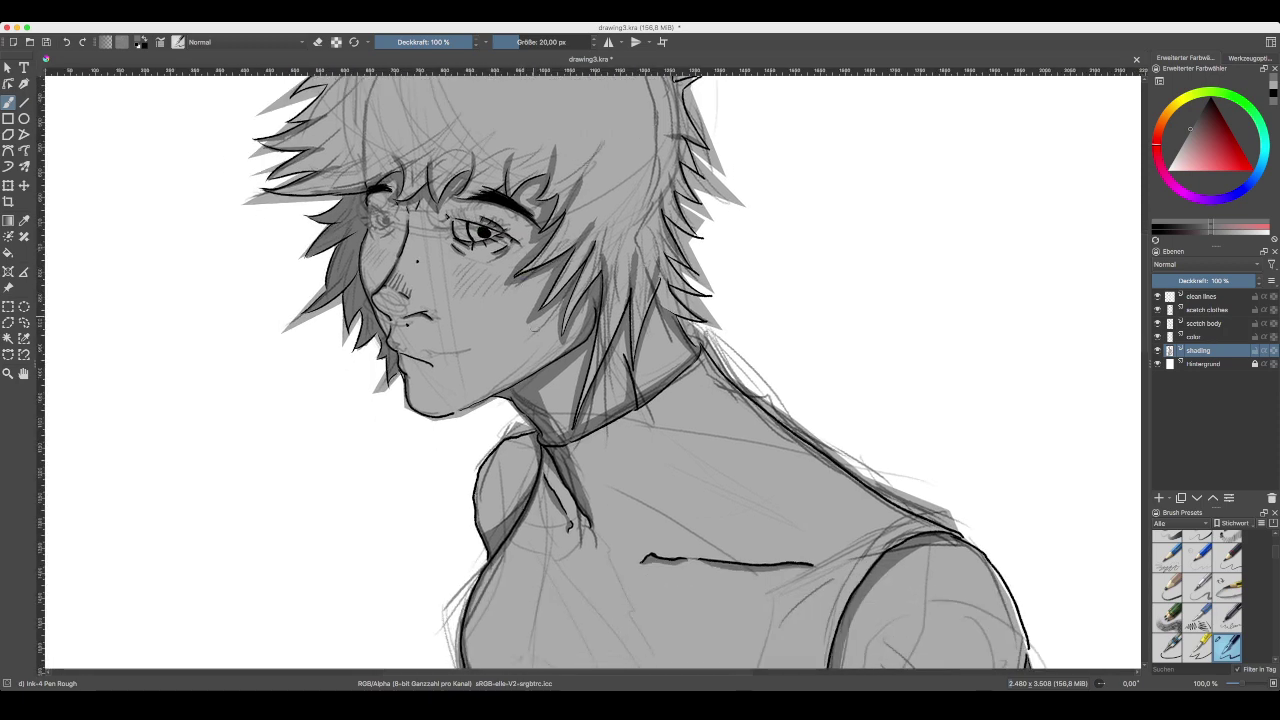
scroll(590, 368, "down", 4)
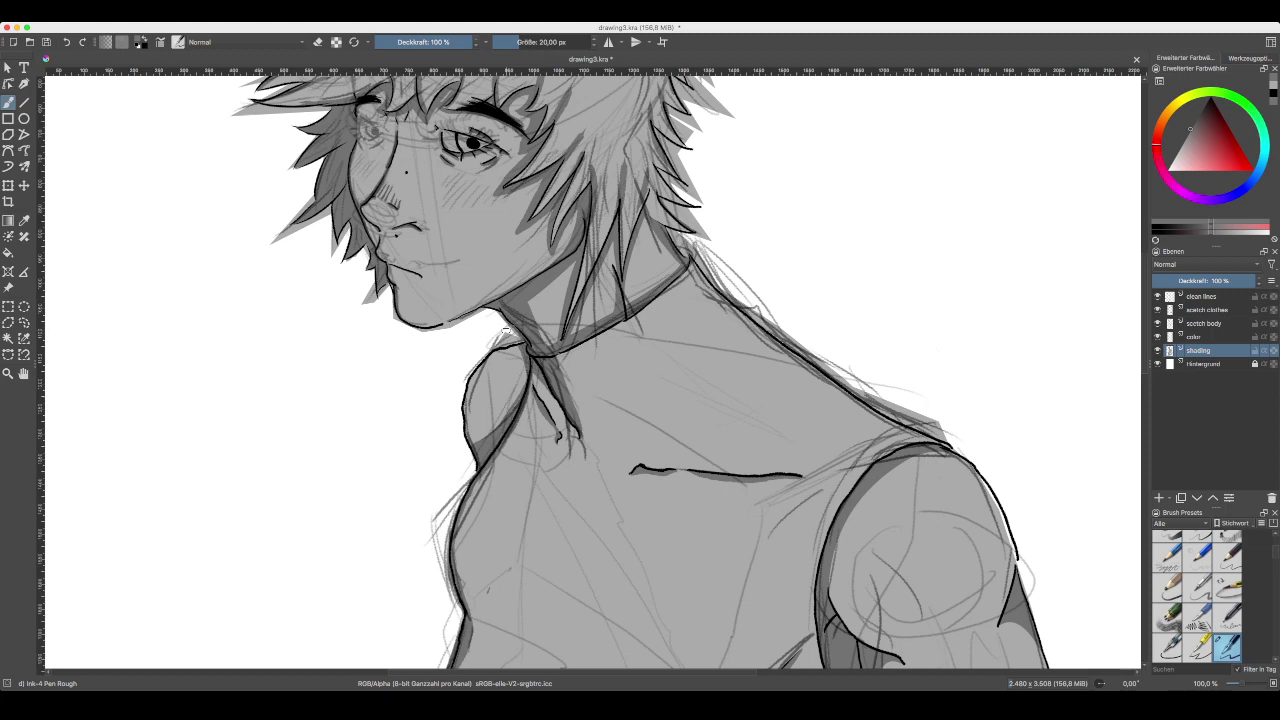
left_click_drag(604, 492, 572, 411)
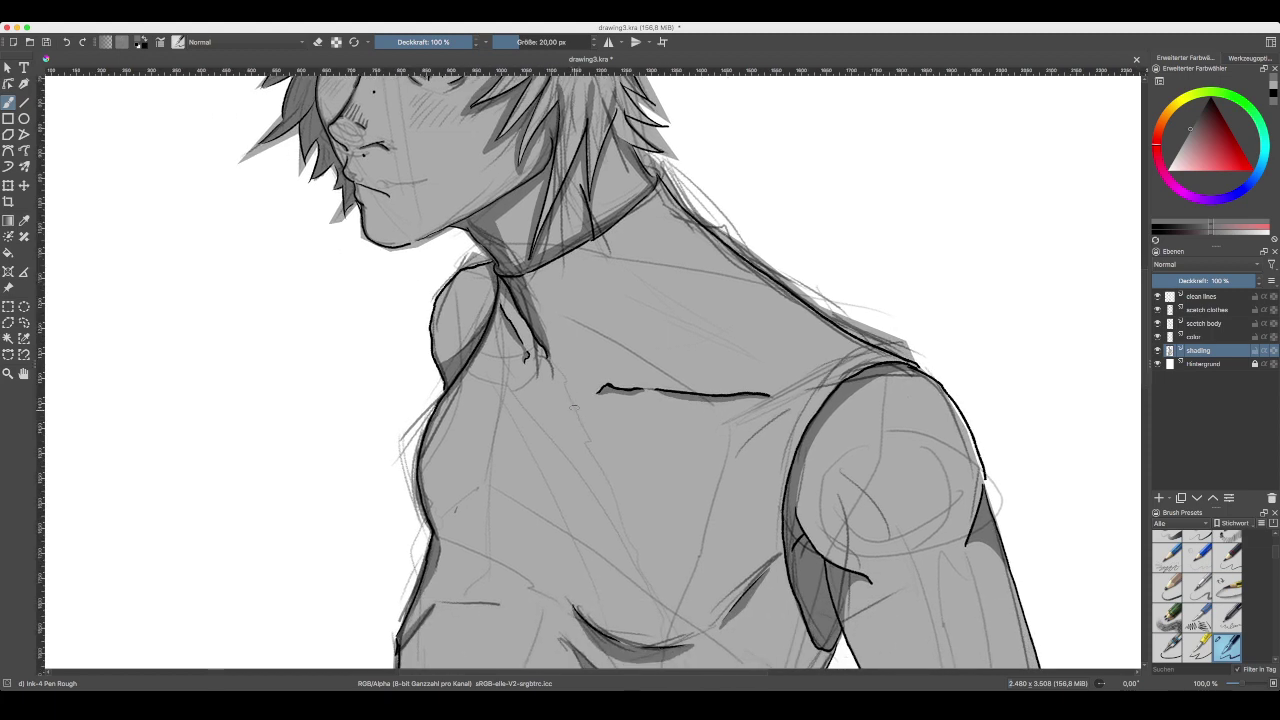
key("minus")
key("minus")
key("minus")
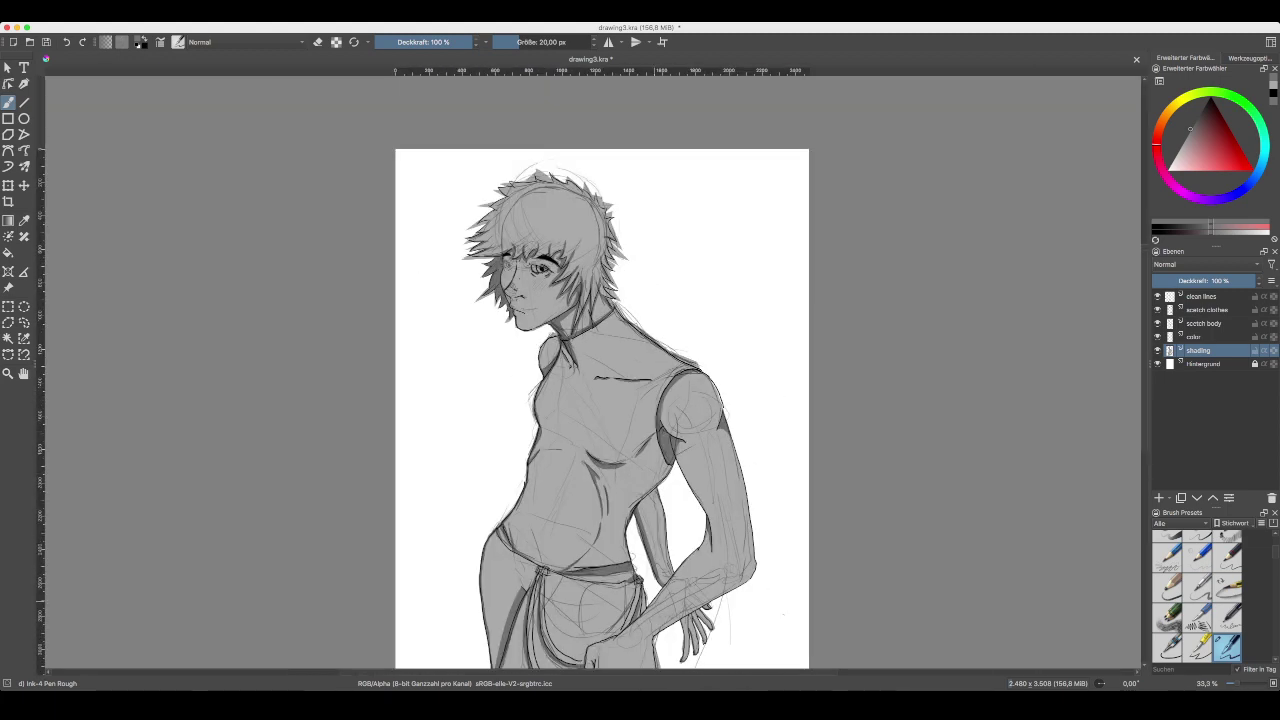
left_click_drag(654, 601, 637, 463)
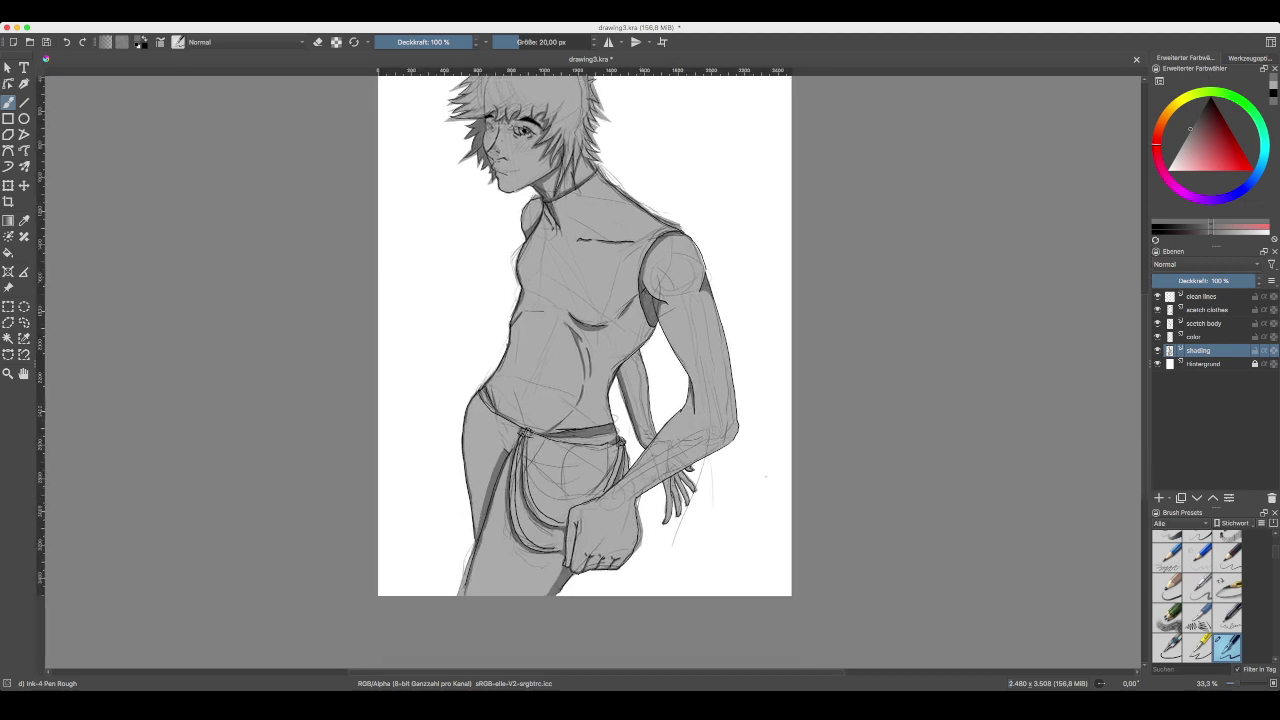
scroll(590, 370, "up", 2)
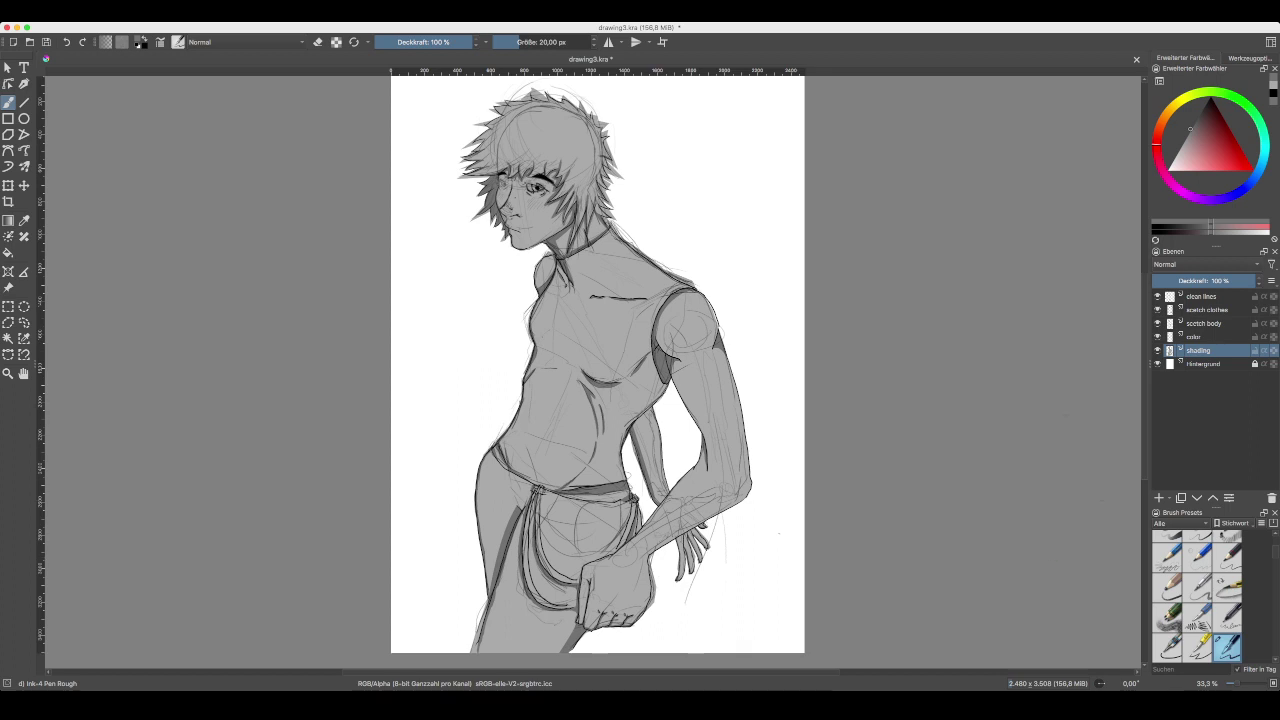
- Rename the color layer as skincolor
left_click(1196, 337)
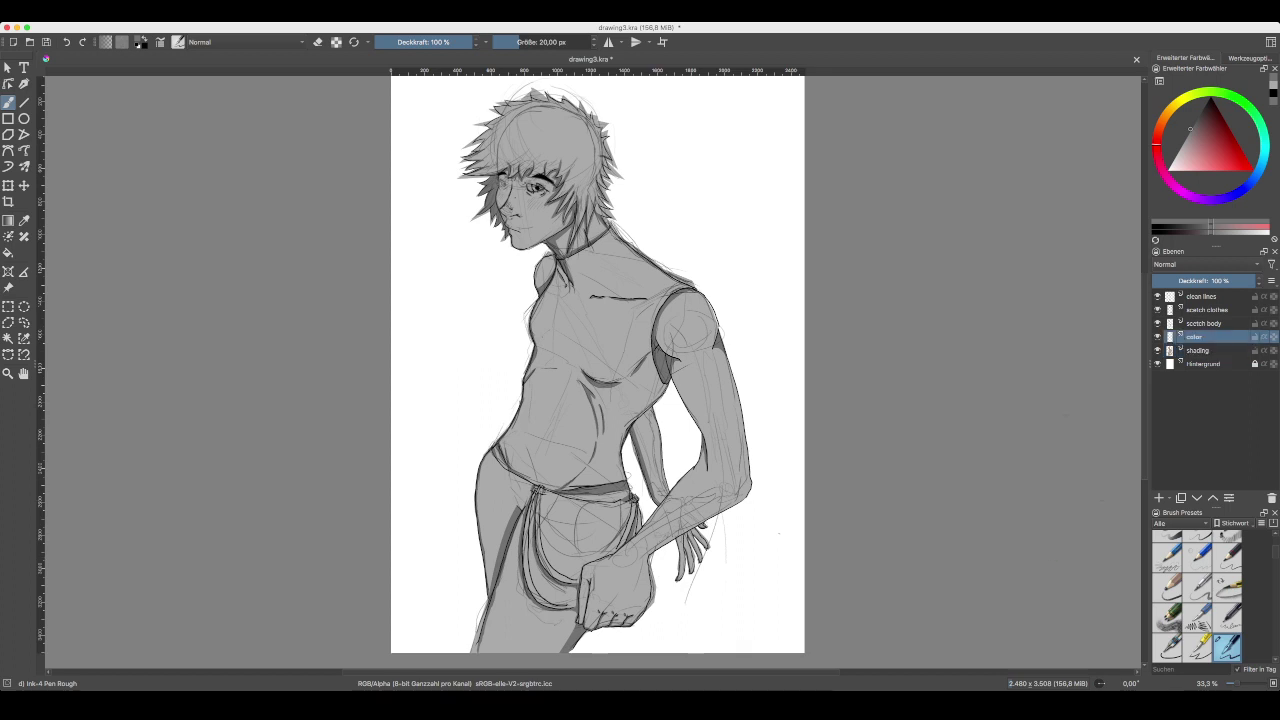
double_click(1194, 337)
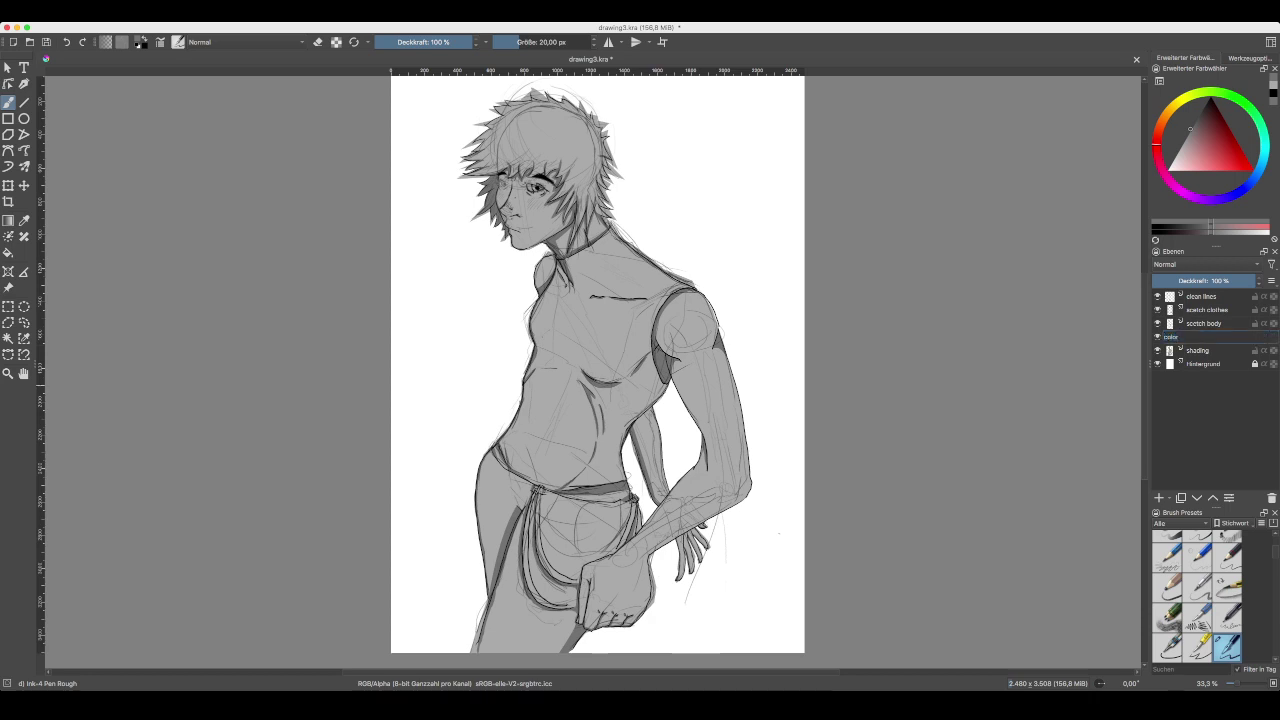
type("ski")
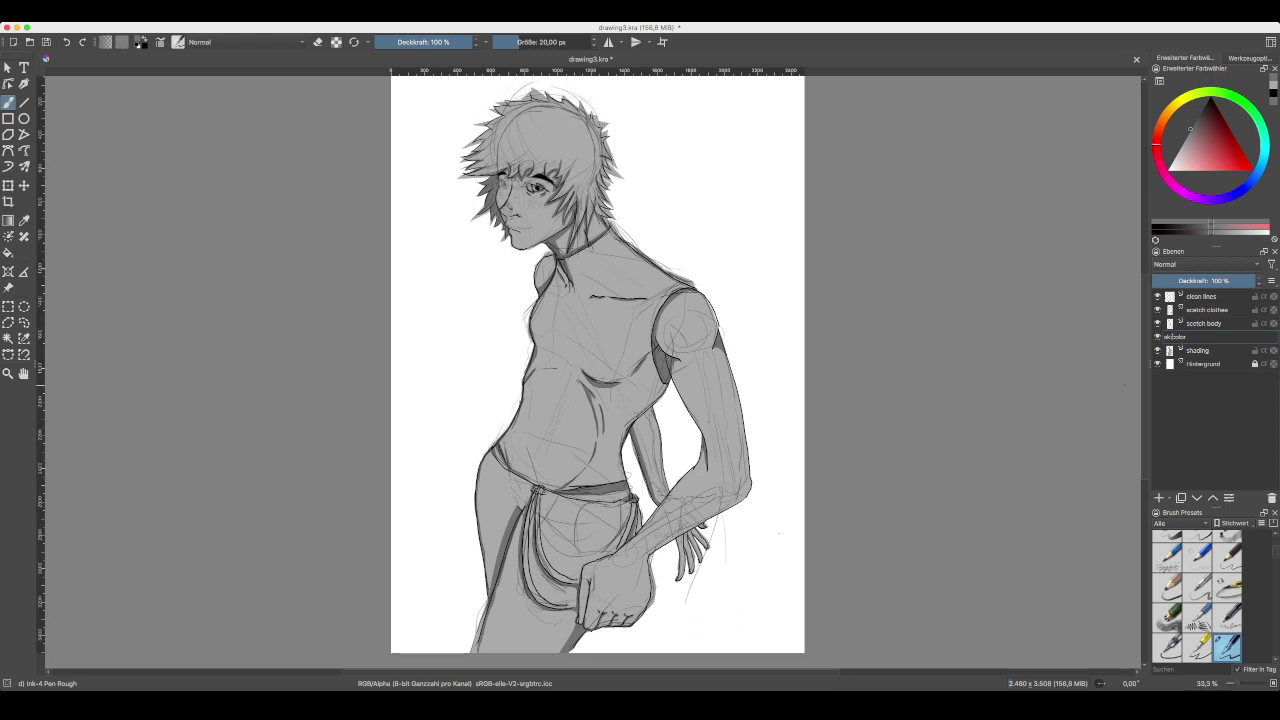
type("in")
key("Return")
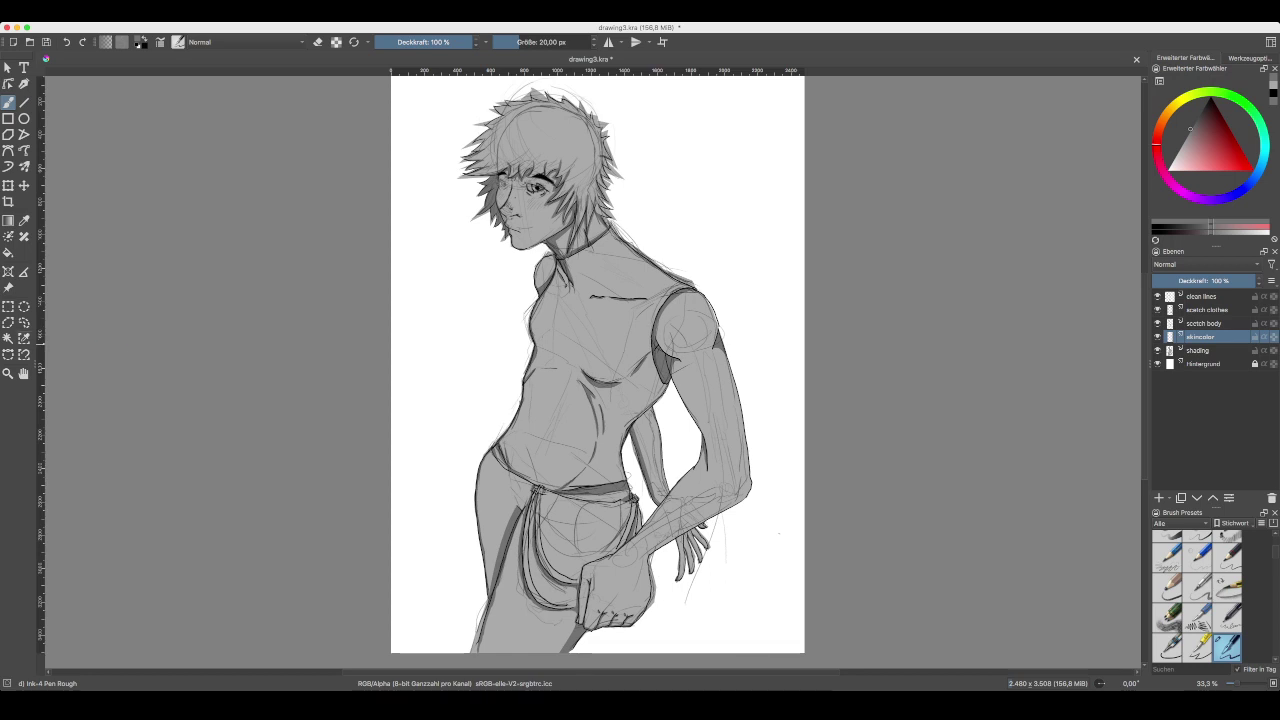
- Start a Bezier curve selection at the near hand's thumb tip and trace it up the thumb's outer edge
left_click(8, 354)
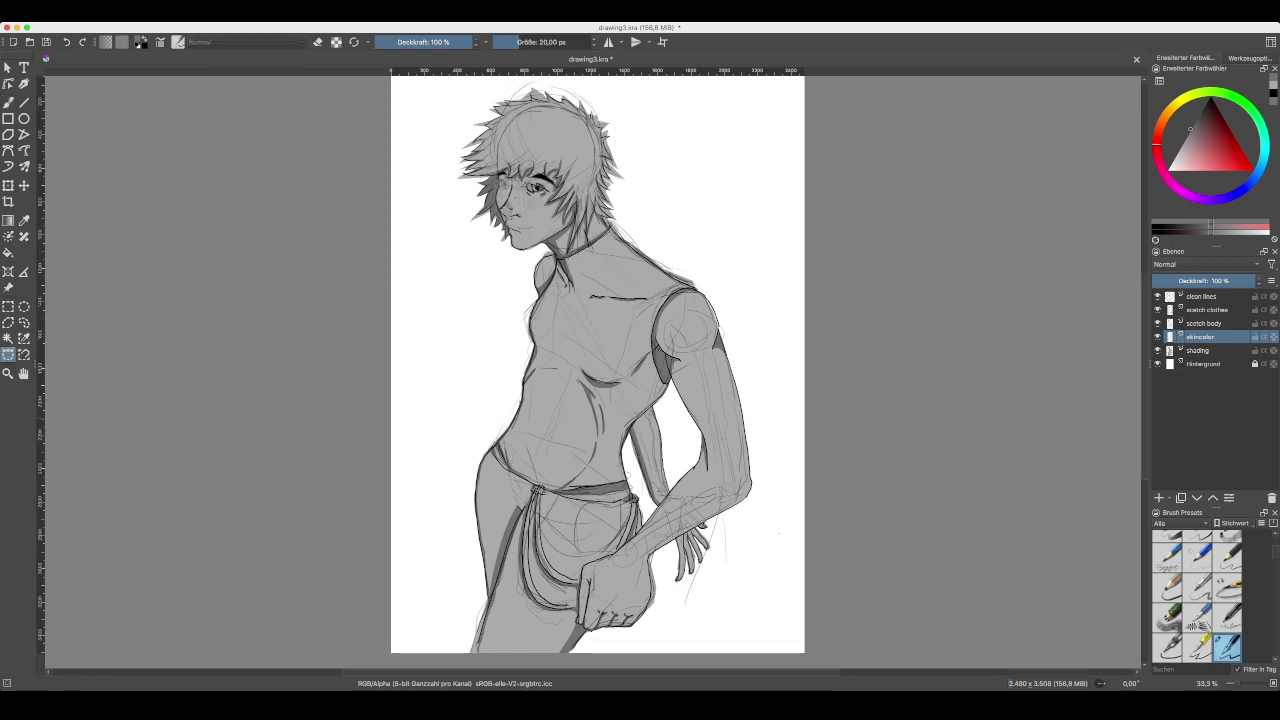
key("1")
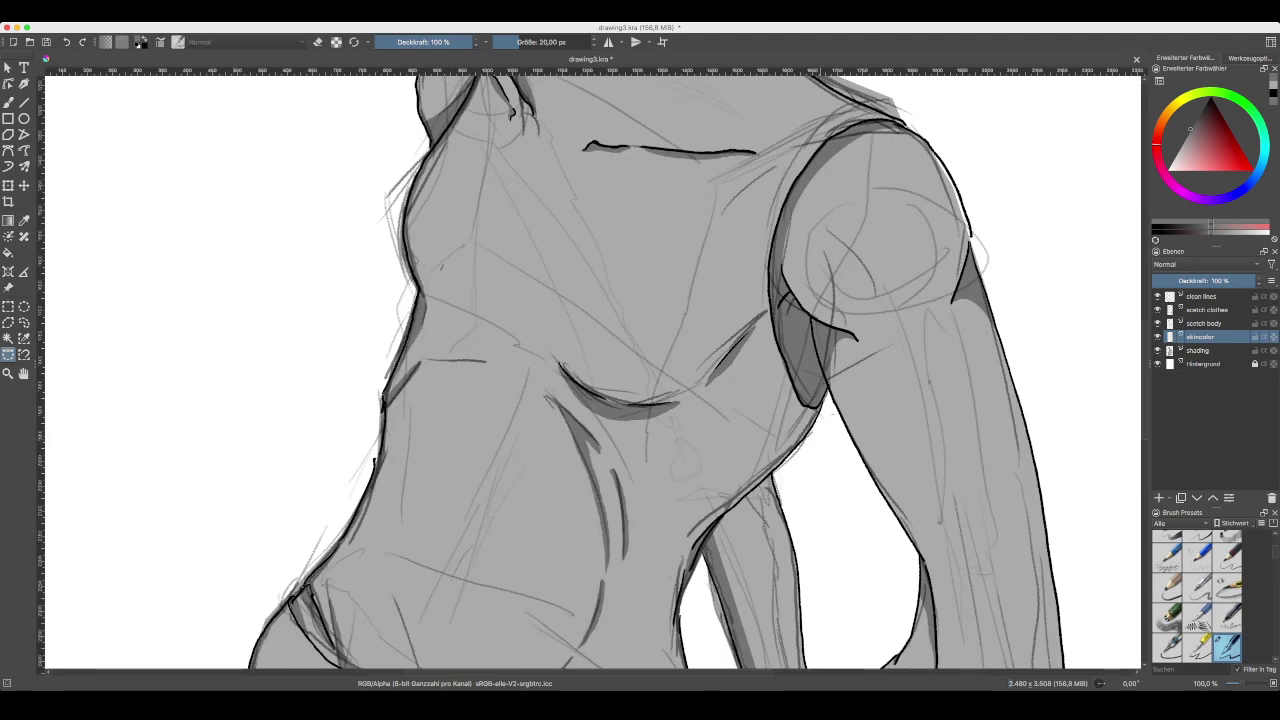
scroll(592, 372, "down", 2)
key("ctrl+minus")
key("ctrl+minus")
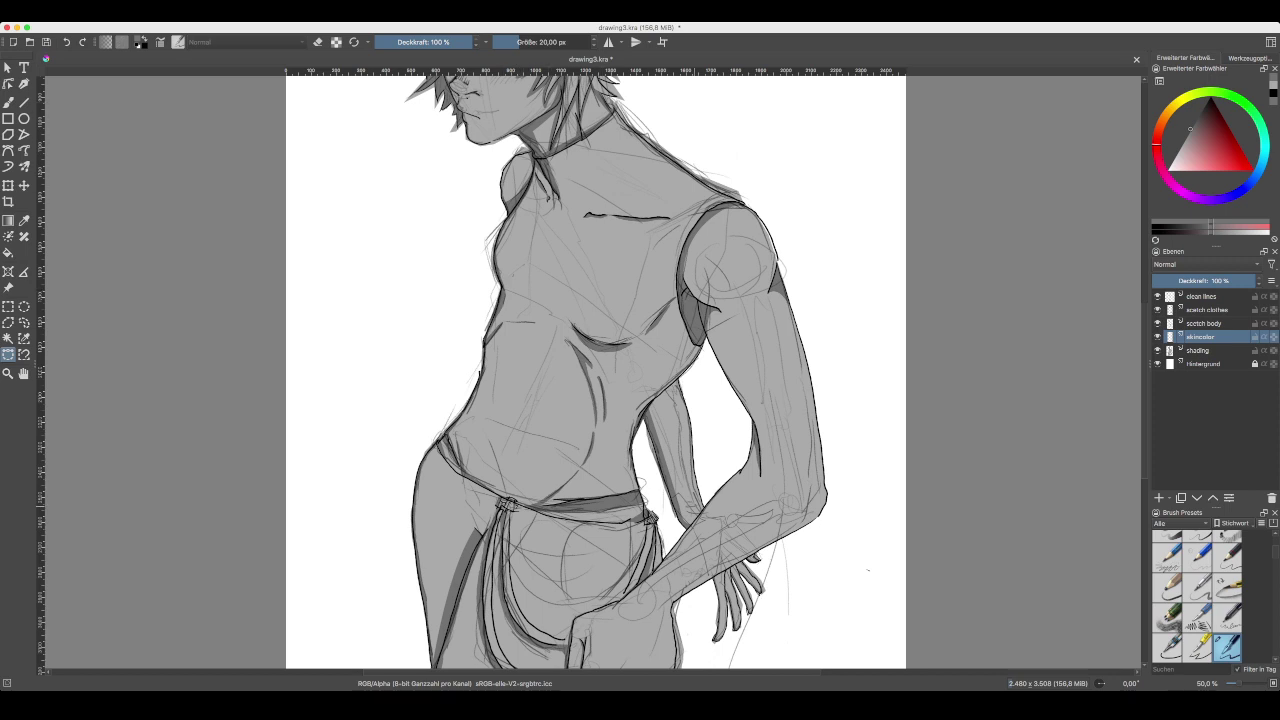
scroll(592, 372, "down", 3)
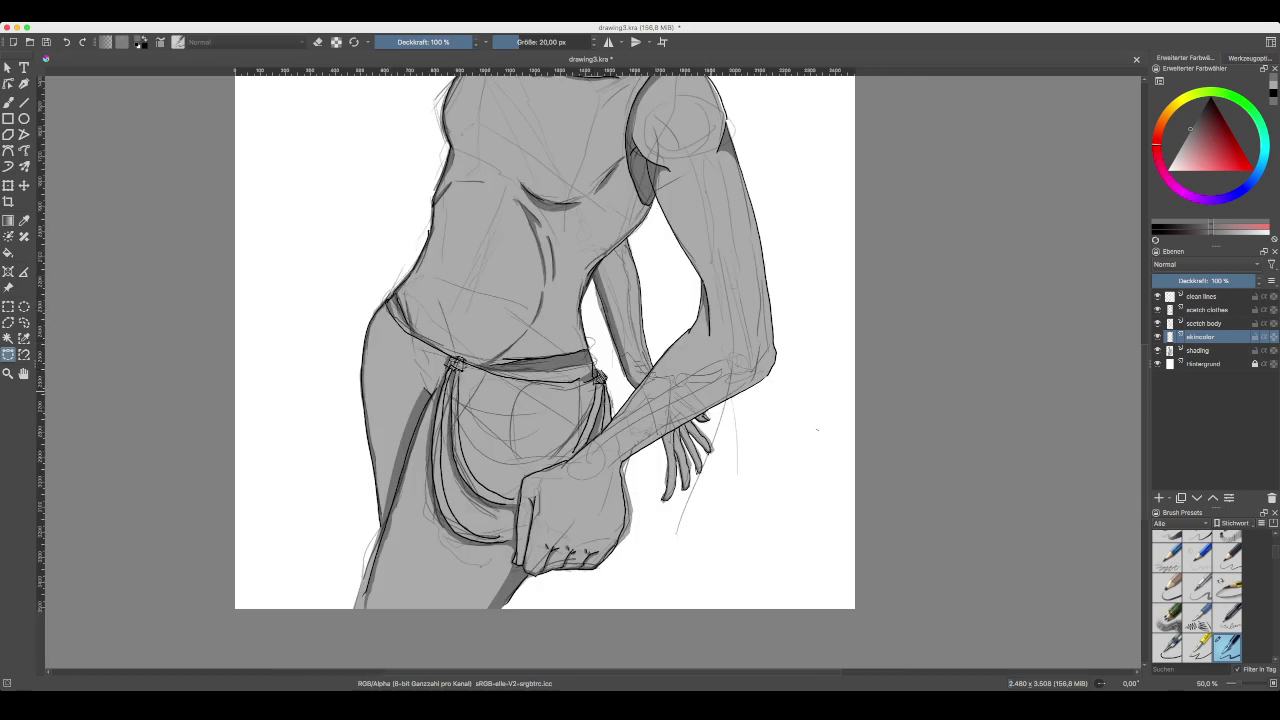
scroll(588, 372, "up", 2)
scroll(590, 370, "down", 1)
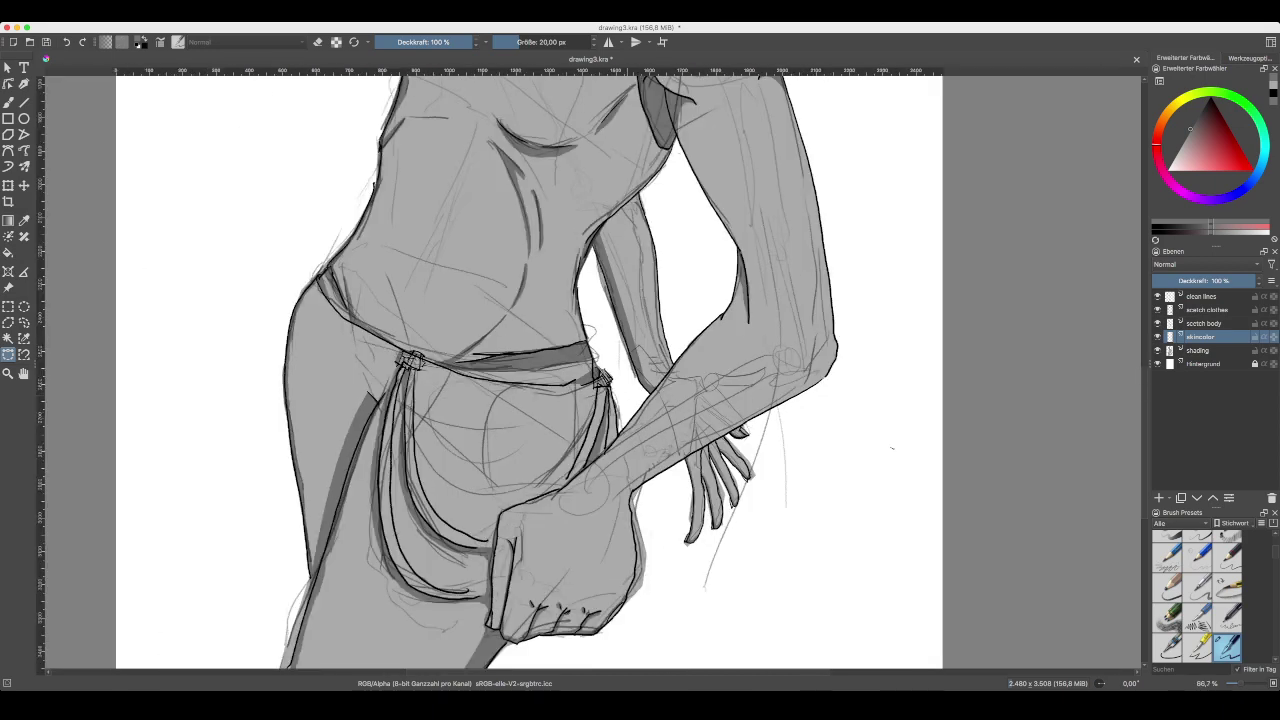
scroll(592, 372, "down", 5)
key("super+plus")
key("super+plus")
key("super+plus")
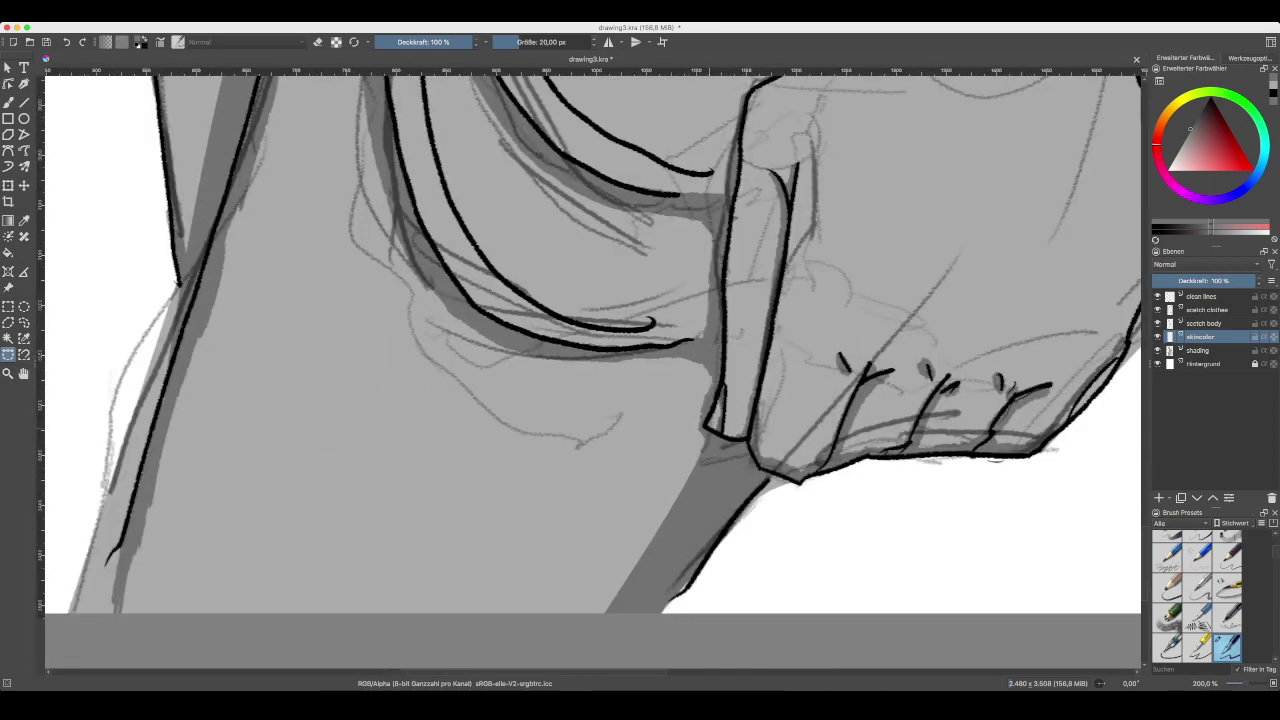
scroll(592, 372, "right", 2)
key("super+plus")
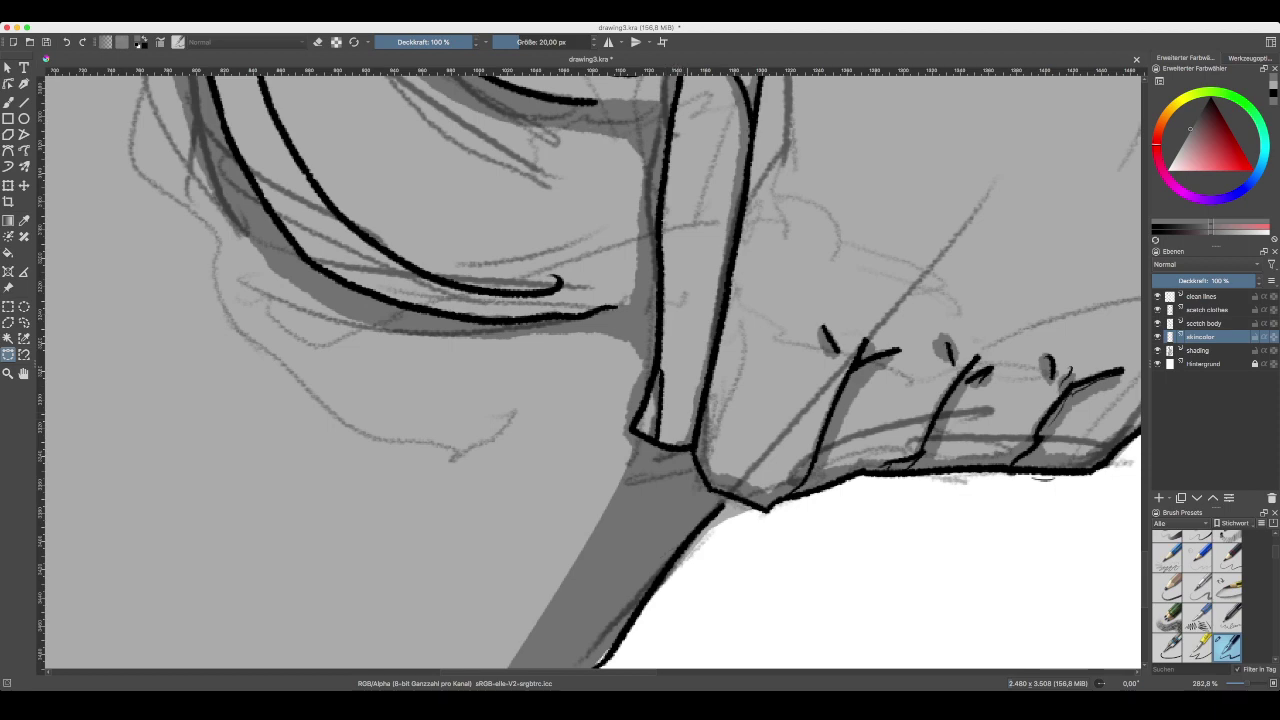
key("super+minus")
scroll(592, 372, "up", 2)
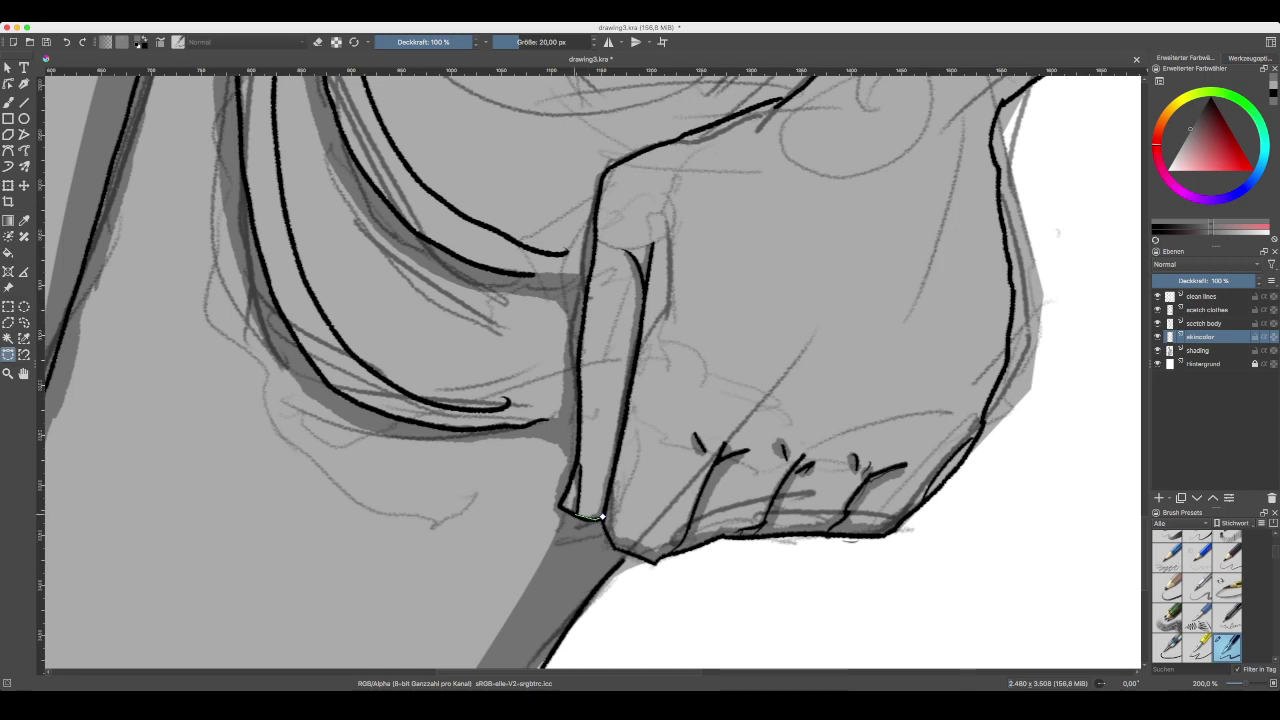
left_click(560, 507)
left_click_drag(576, 466, 580, 345)
left_click(584, 331)
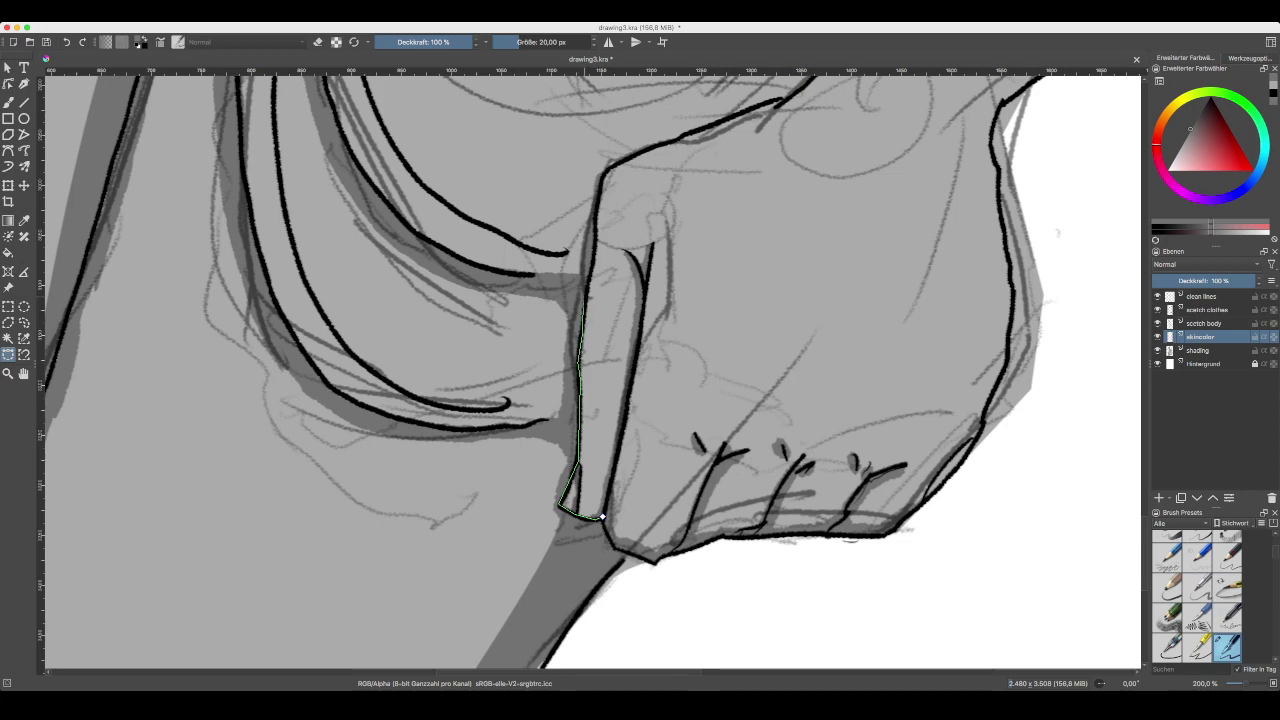
- Extend the selection path over the near hand's knuckle and wrist and along the forearm's upper edge to the far arm
mouse_move(588, 298)
left_mouse_down()
mouse_move(617, 270)
mouse_move(484, 570)
mouse_move(506, 434)
mouse_move(676, 375)
left_mouse_up()
left_click(482, 553)
left_click(672, 373)
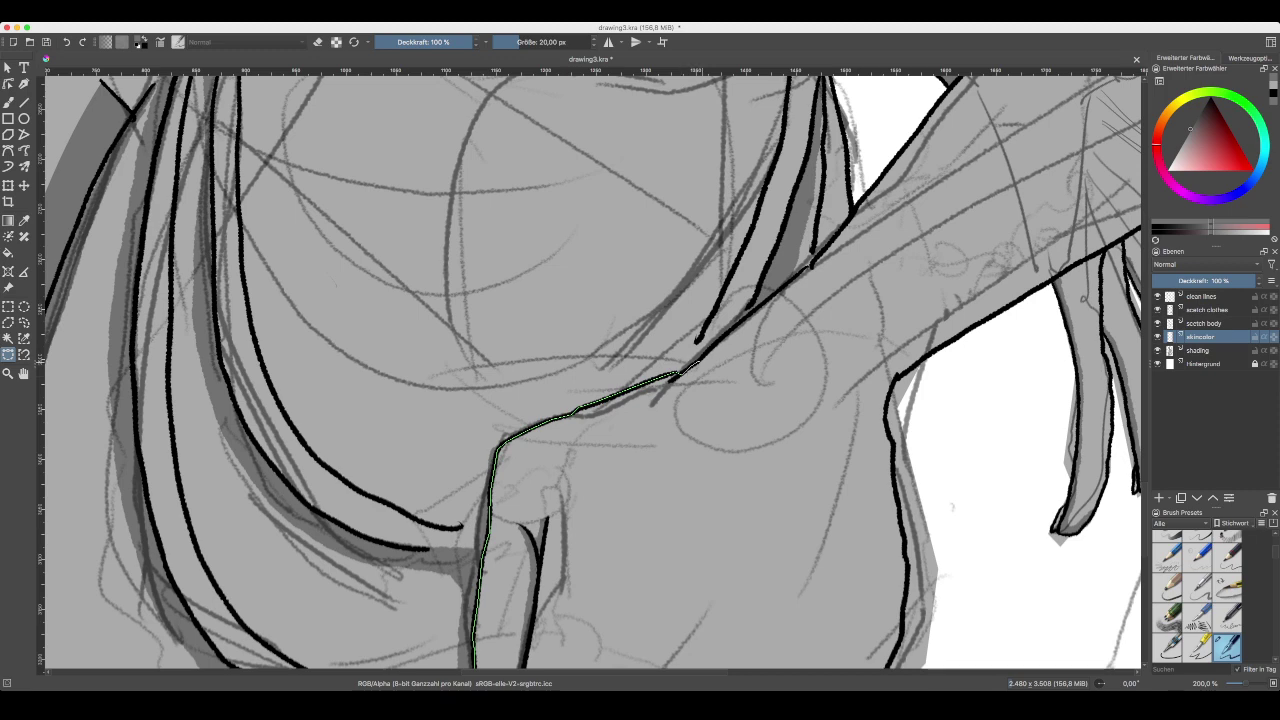
left_click_drag(678, 372, 810, 266)
left_click(821, 251)
mouse_move(848, 224)
left_mouse_down()
mouse_move(743, 317)
mouse_move(494, 607)
left_mouse_up()
left_click(541, 561)
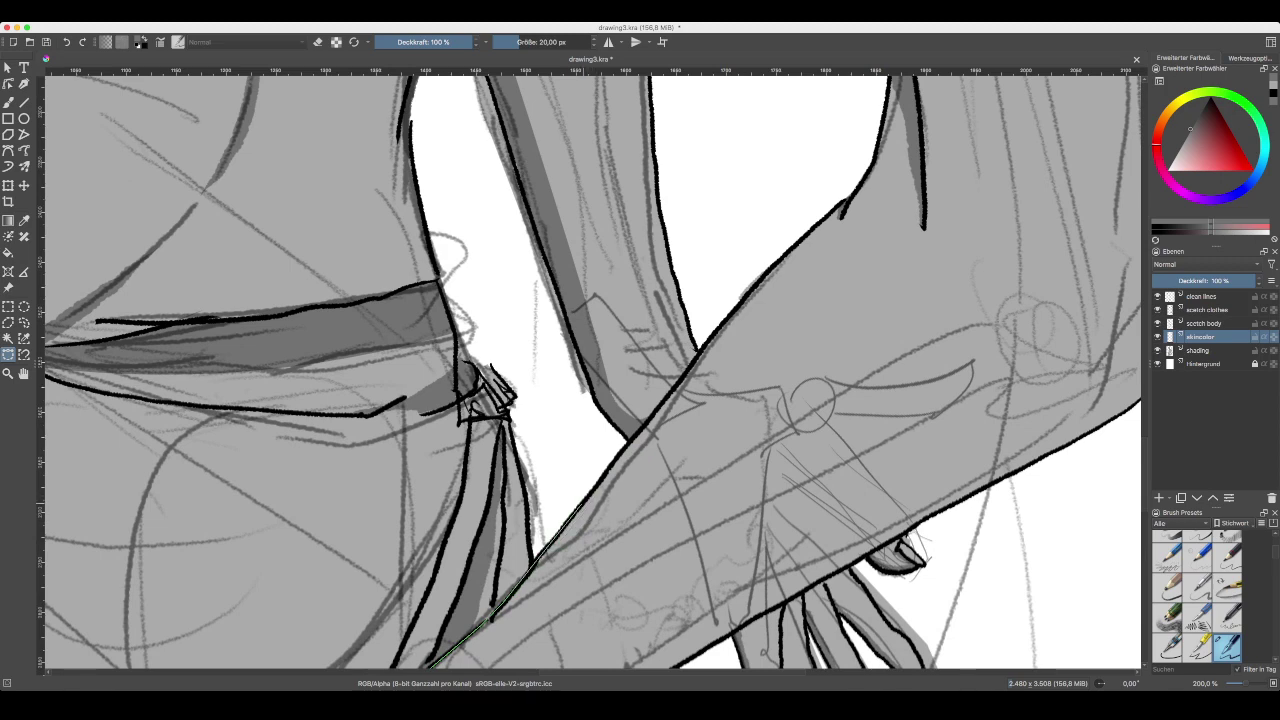
mouse_move(582, 504)
left_mouse_down()
mouse_move(628, 440)
mouse_move(688, 524)
left_mouse_up()
left_click(628, 440)
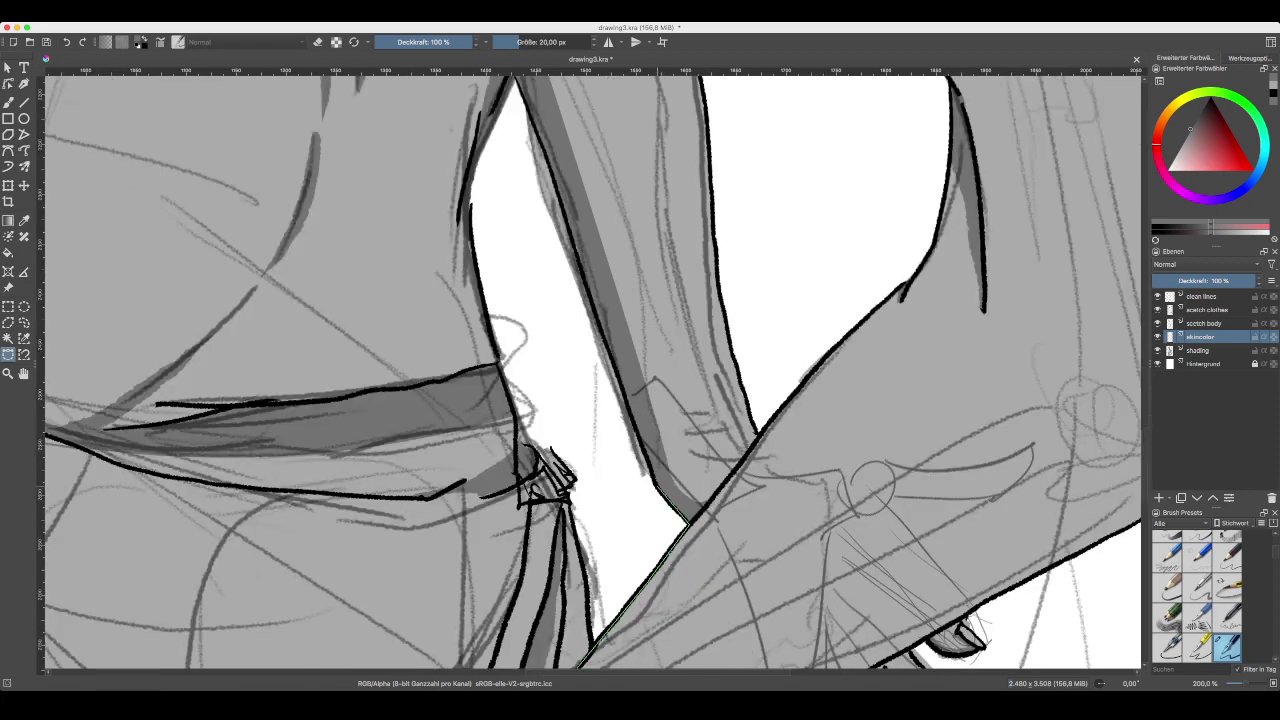
- Trace the selection path around the far arm, up one edge, along the torso and down the other edge to the near forearm
left_click(657, 487)
left_click_drag(648, 458, 710, 593)
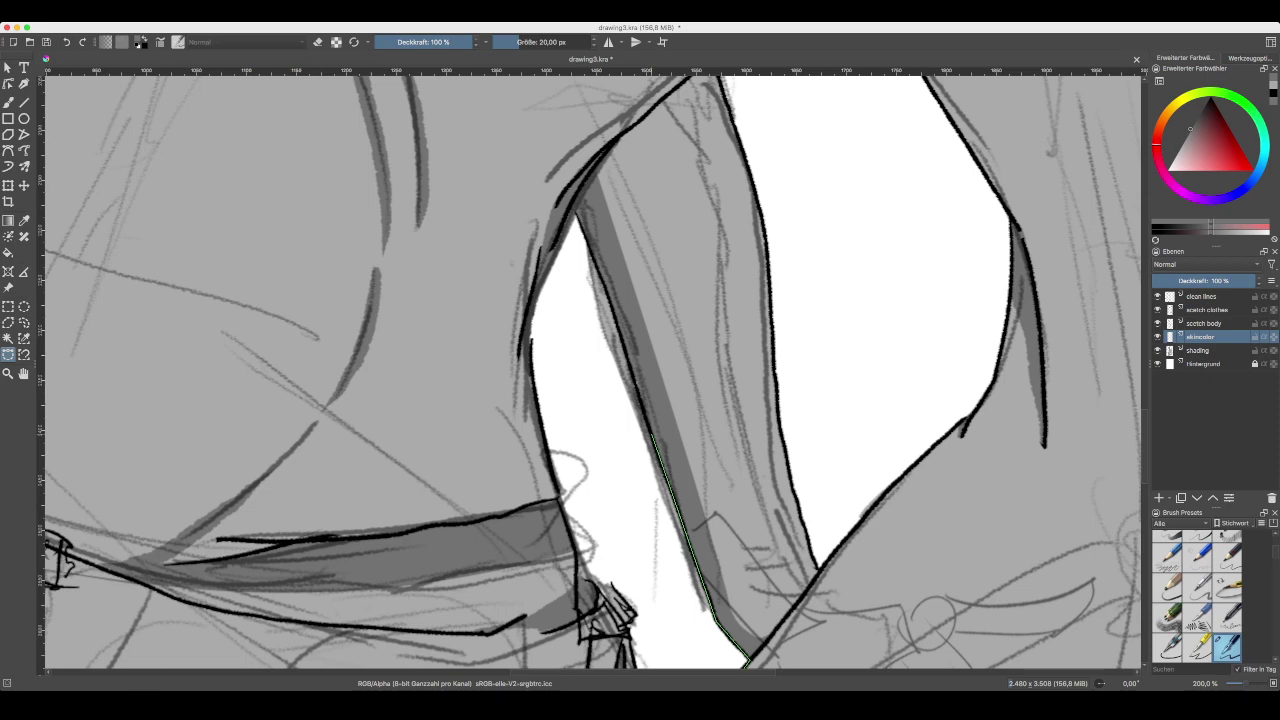
left_click_drag(653, 436, 573, 205)
mouse_move(599, 162)
left_mouse_down()
mouse_move(530, 412)
mouse_move(558, 378)
left_mouse_up()
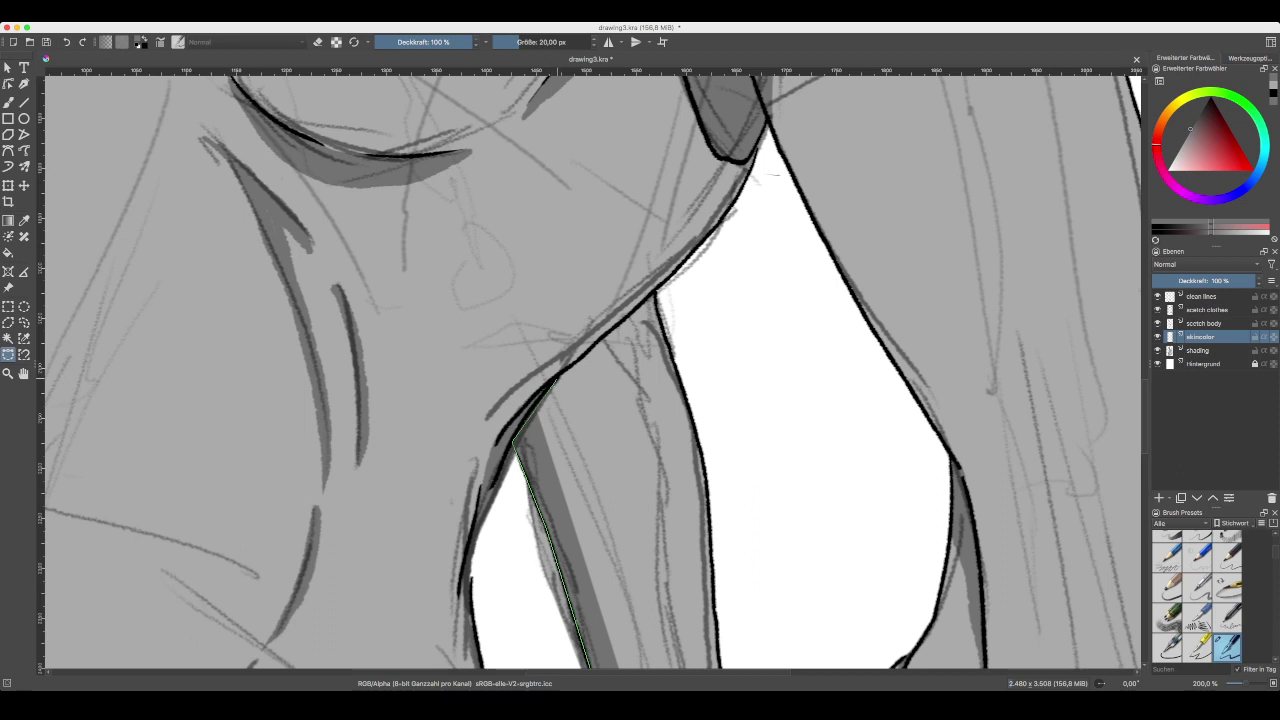
left_click(557, 375)
mouse_move(585, 356)
left_mouse_down()
mouse_move(656, 291)
mouse_move(673, 360)
mouse_move(664, 395)
mouse_move(694, 422)
mouse_move(578, 275)
mouse_move(570, 230)
left_mouse_up()
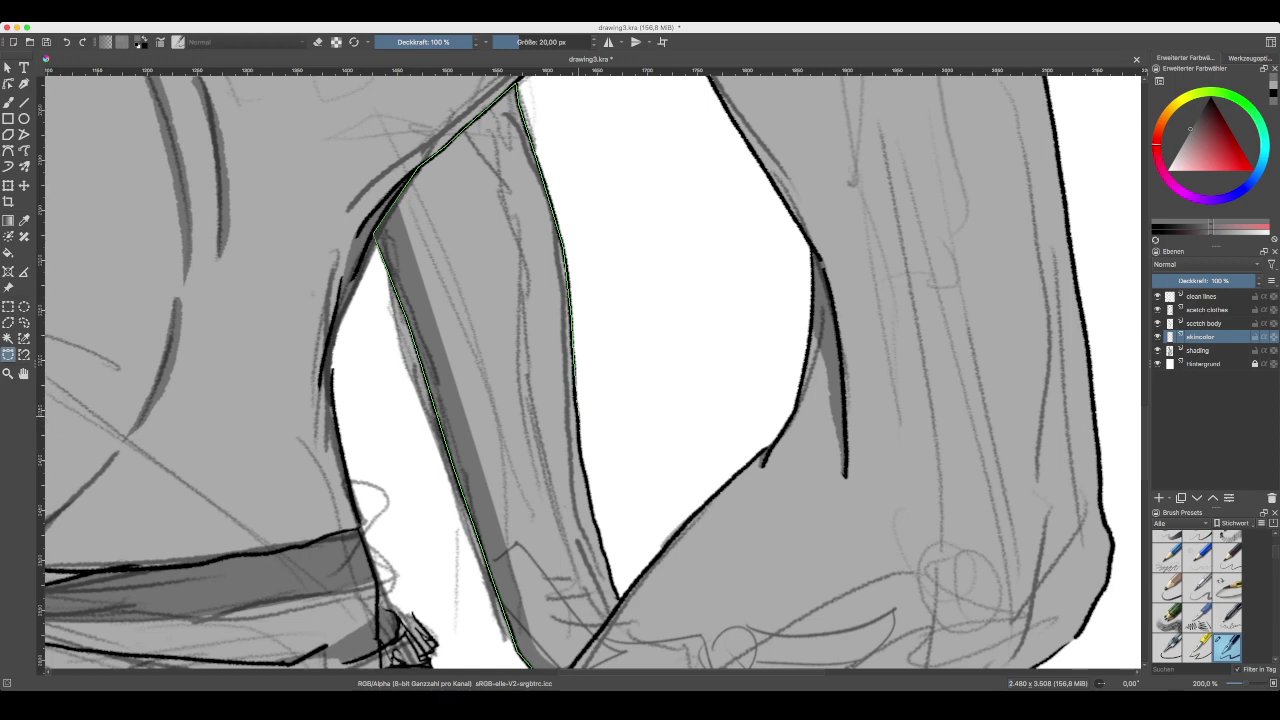
scroll(590, 370, "down", 3)
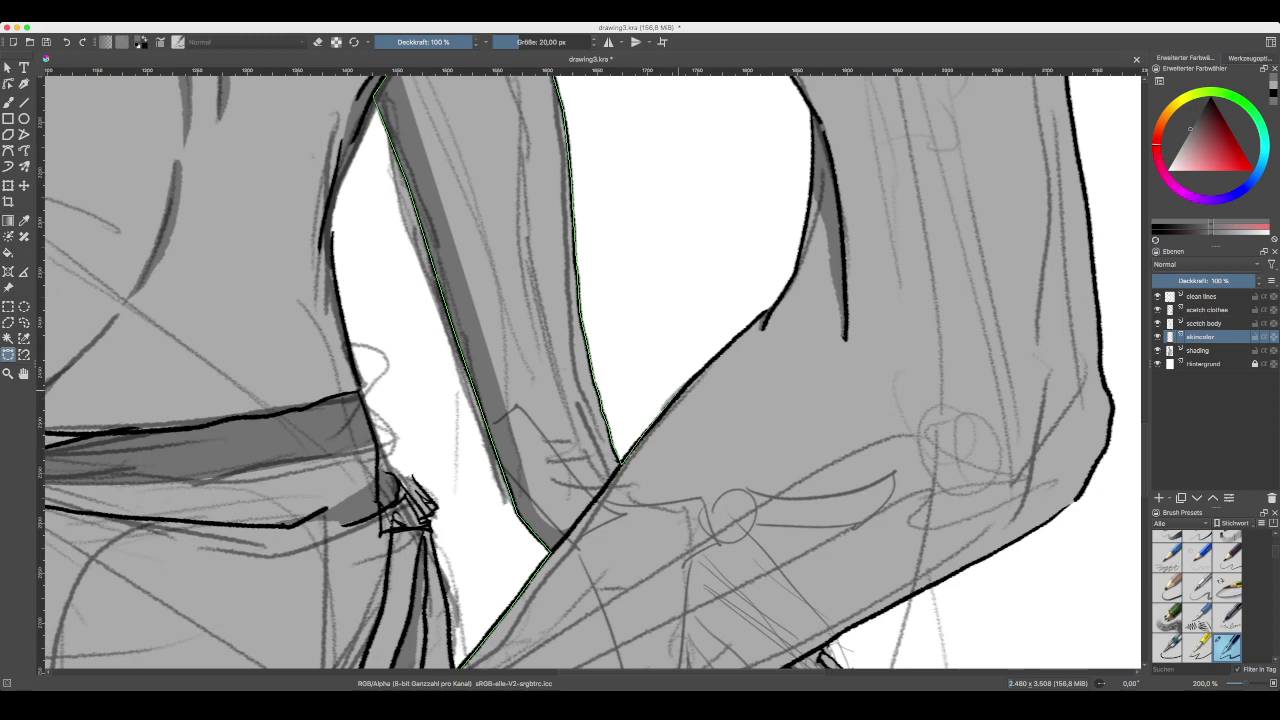
- Continue the selection path along the near forearm's upper edge, through the elbow crease and up the upper arm's inner edge to the armpit
left_click_drag(751, 327, 597, 550)
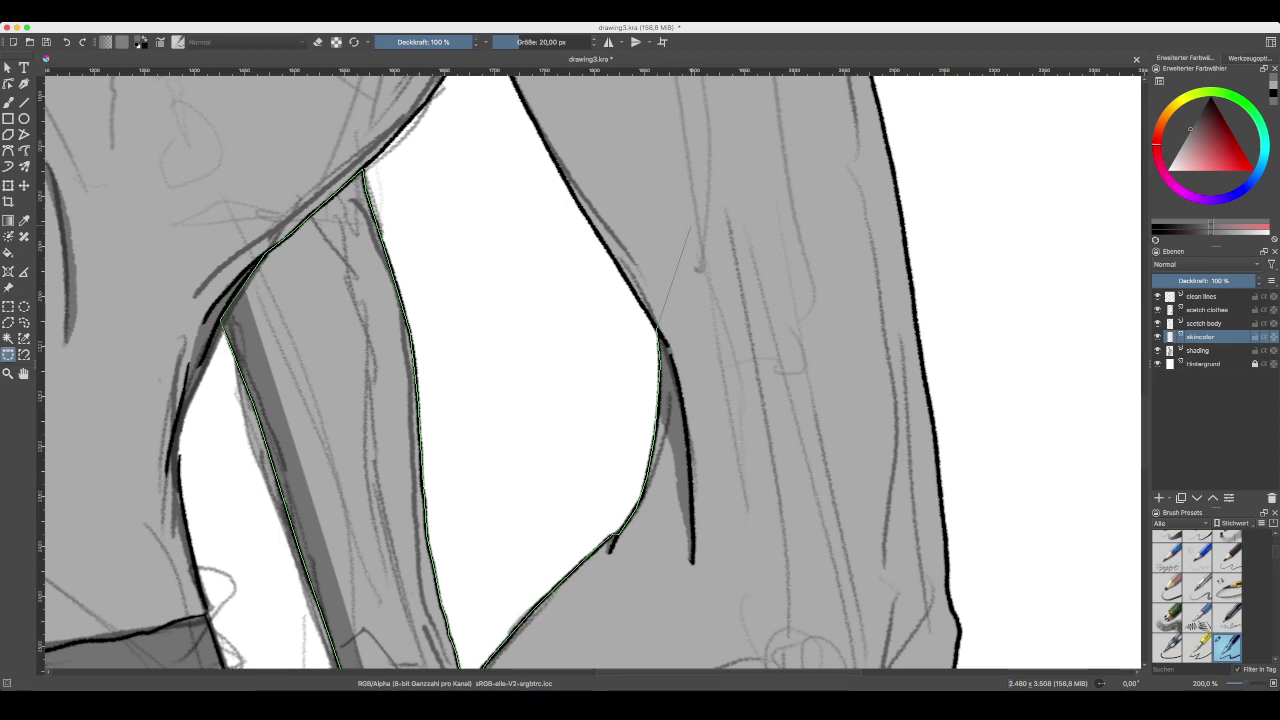
left_click_drag(541, 169, 597, 478)
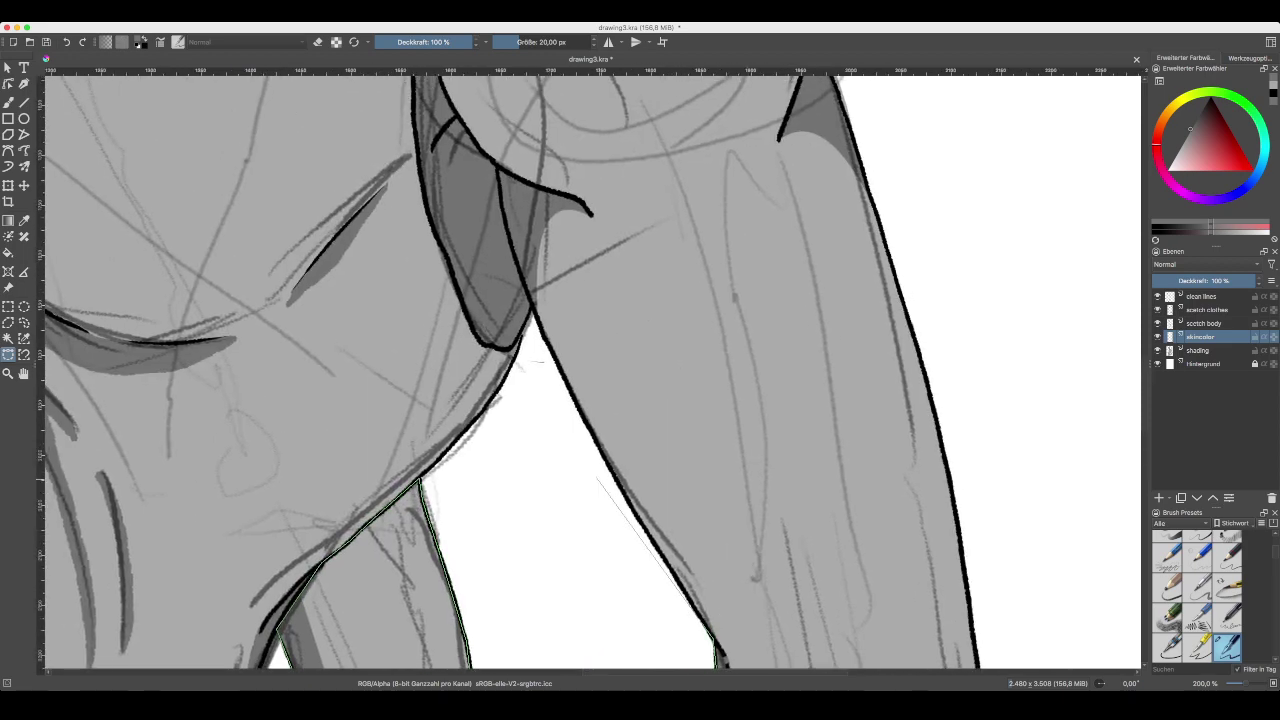
left_click(623, 490)
left_click(550, 362)
left_click(566, 376)
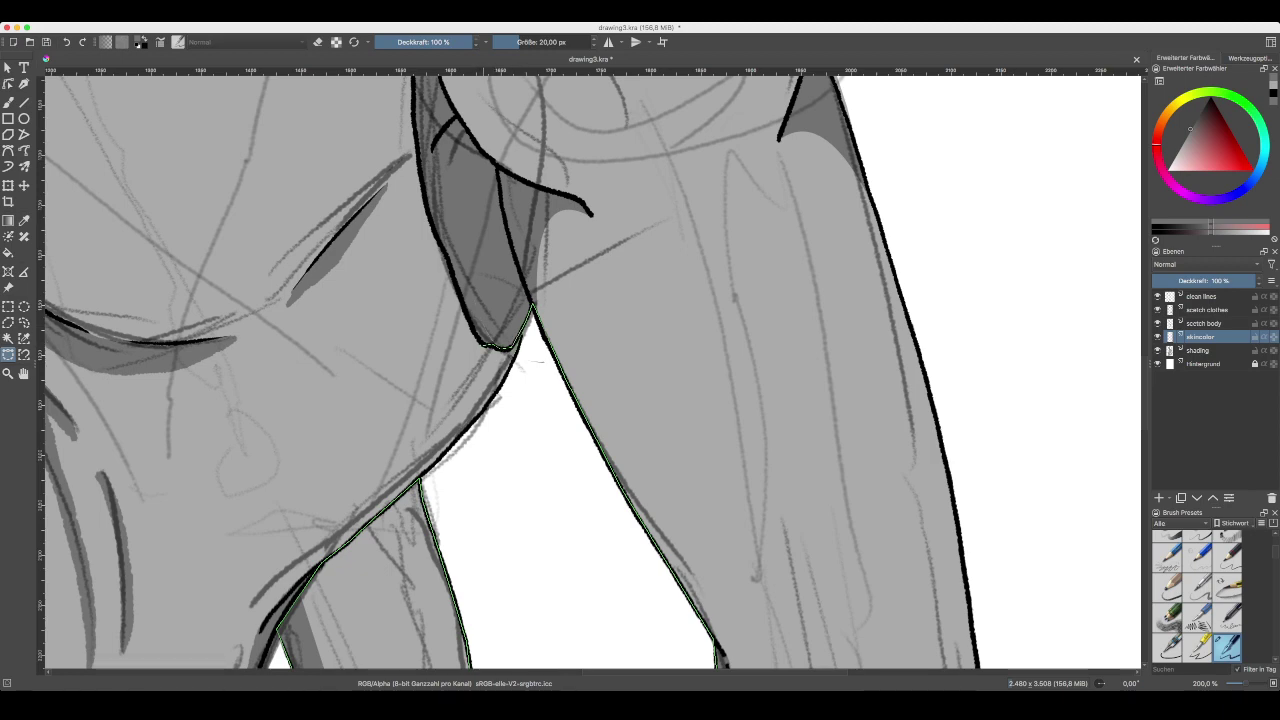
- Trace the selection path from the armpit up the chest-side line of the shoulder and over the shoulder's top
scroll(592, 372, "up", 5)
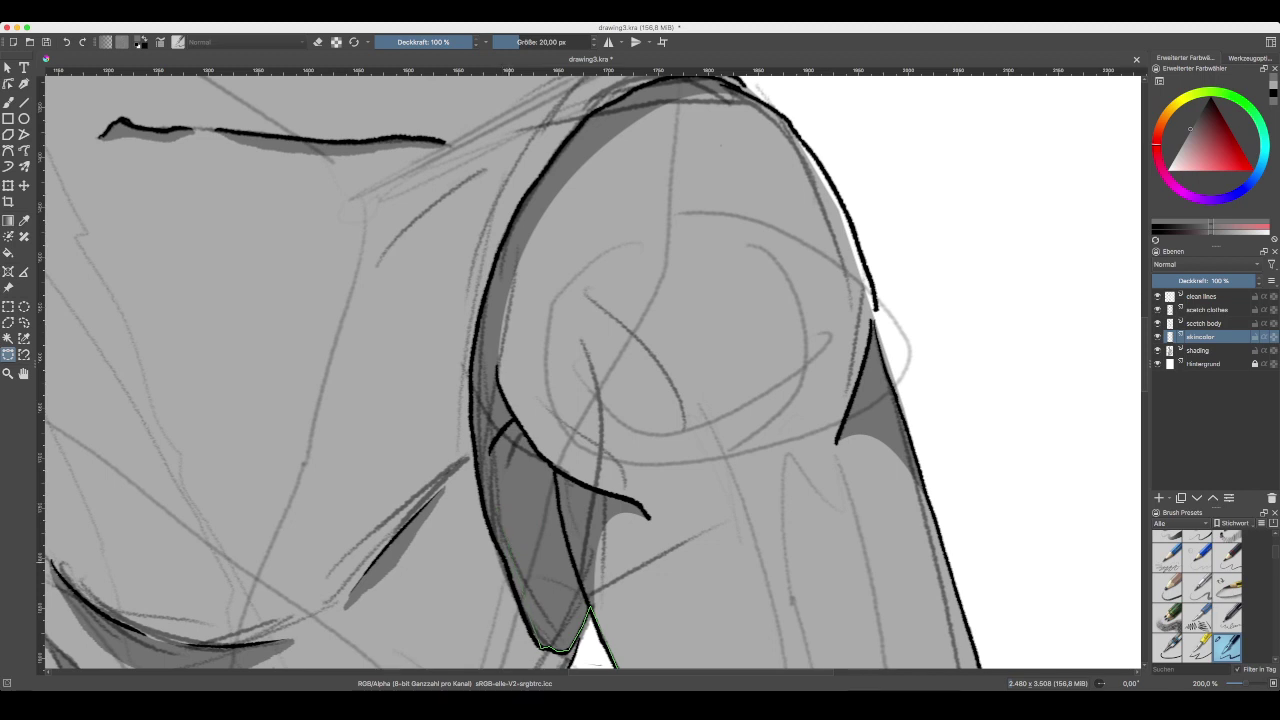
left_click(504, 562)
mouse_move(499, 548)
left_mouse_down()
mouse_move(475, 330)
mouse_move(514, 215)
mouse_move(550, 162)
left_mouse_up()
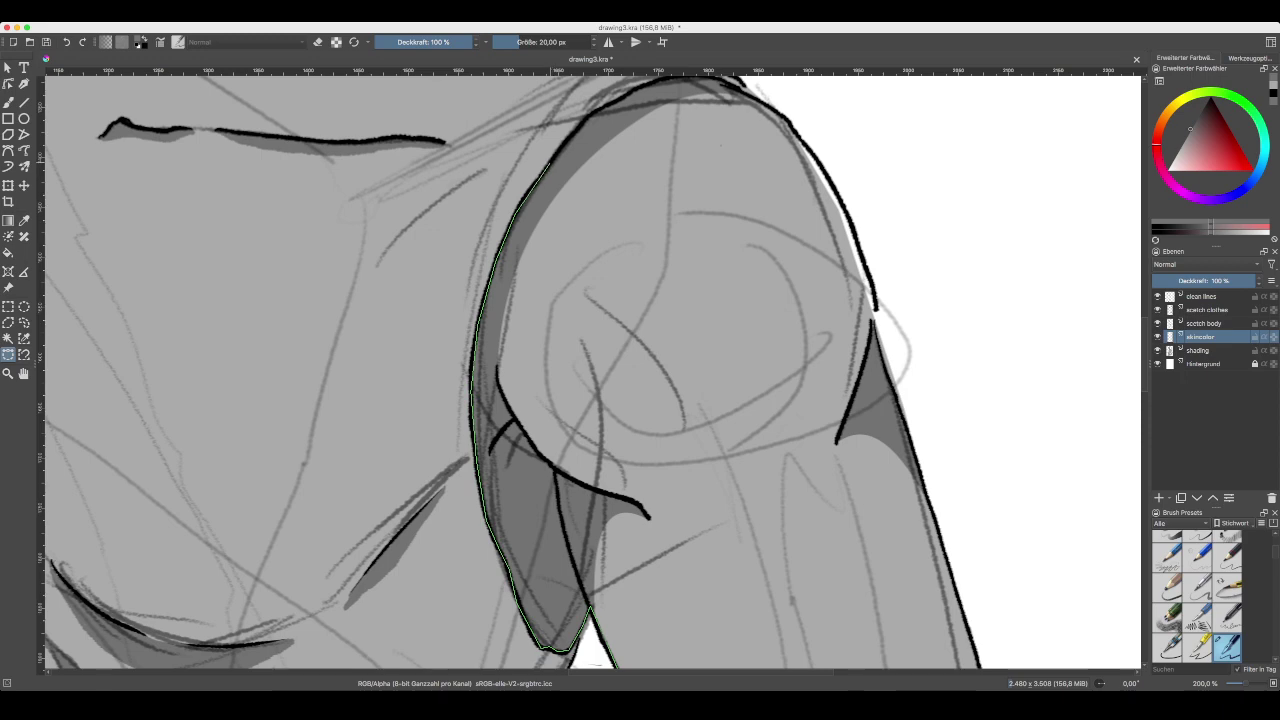
left_click_drag(600, 121, 432, 374)
mouse_move(385, 410)
left_mouse_down()
mouse_move(436, 358)
mouse_move(522, 328)
mouse_move(600, 356)
mouse_move(672, 460)
left_mouse_up()
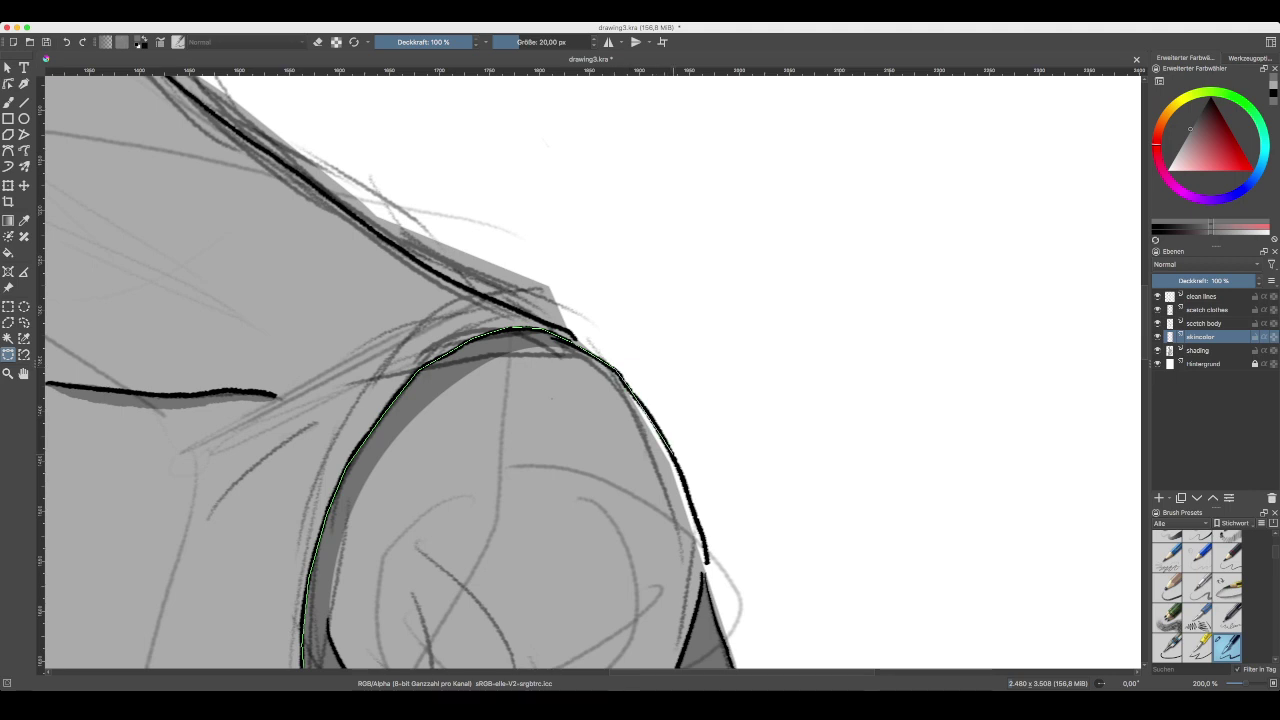
- Continue the selection path down the outer curve of the shoulder and along the outer edge of the upper arm
scroll(398, 373, "down", 2)
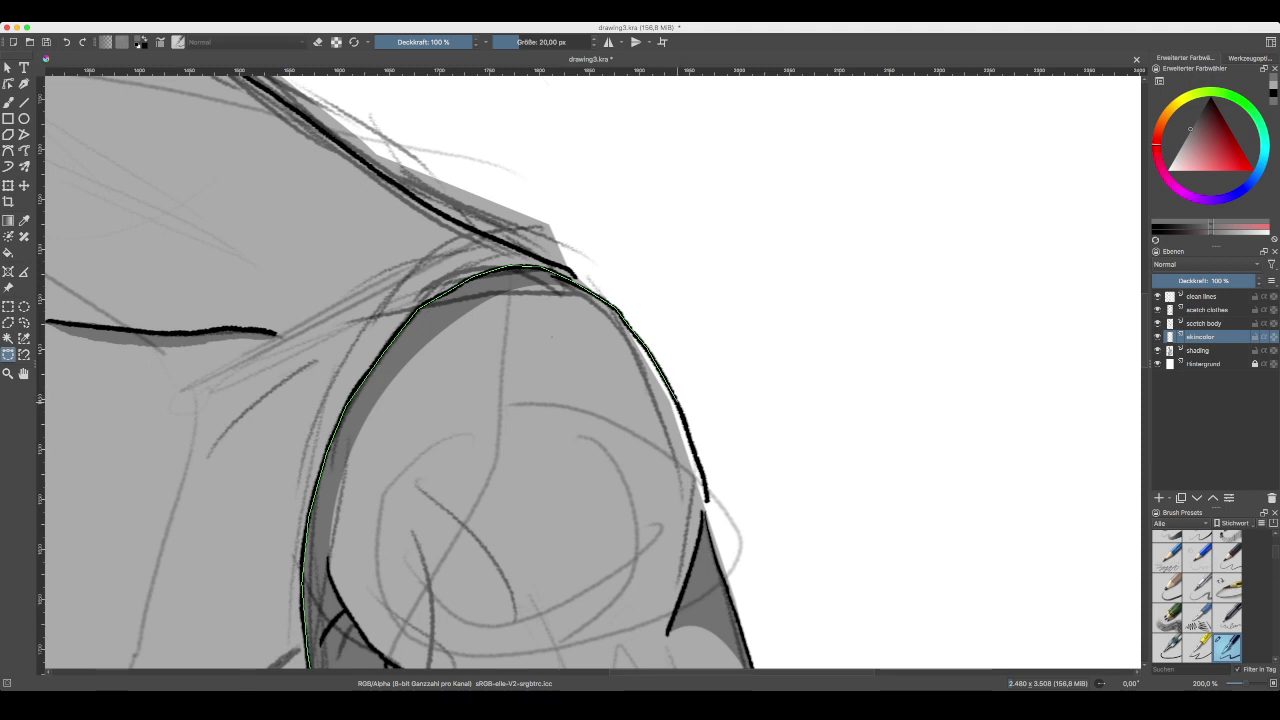
left_click(678, 403)
left_click(699, 461)
scroll(720, 540, "down", 4)
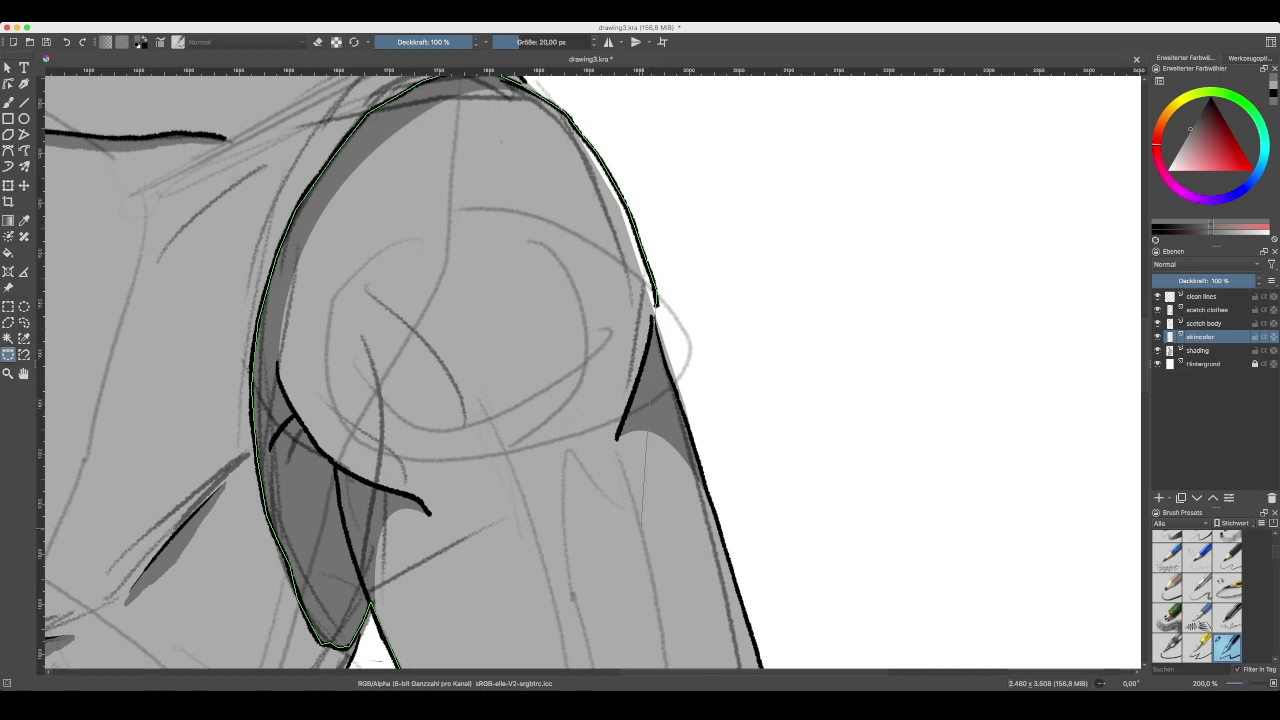
scroll(643, 495, "down", 2)
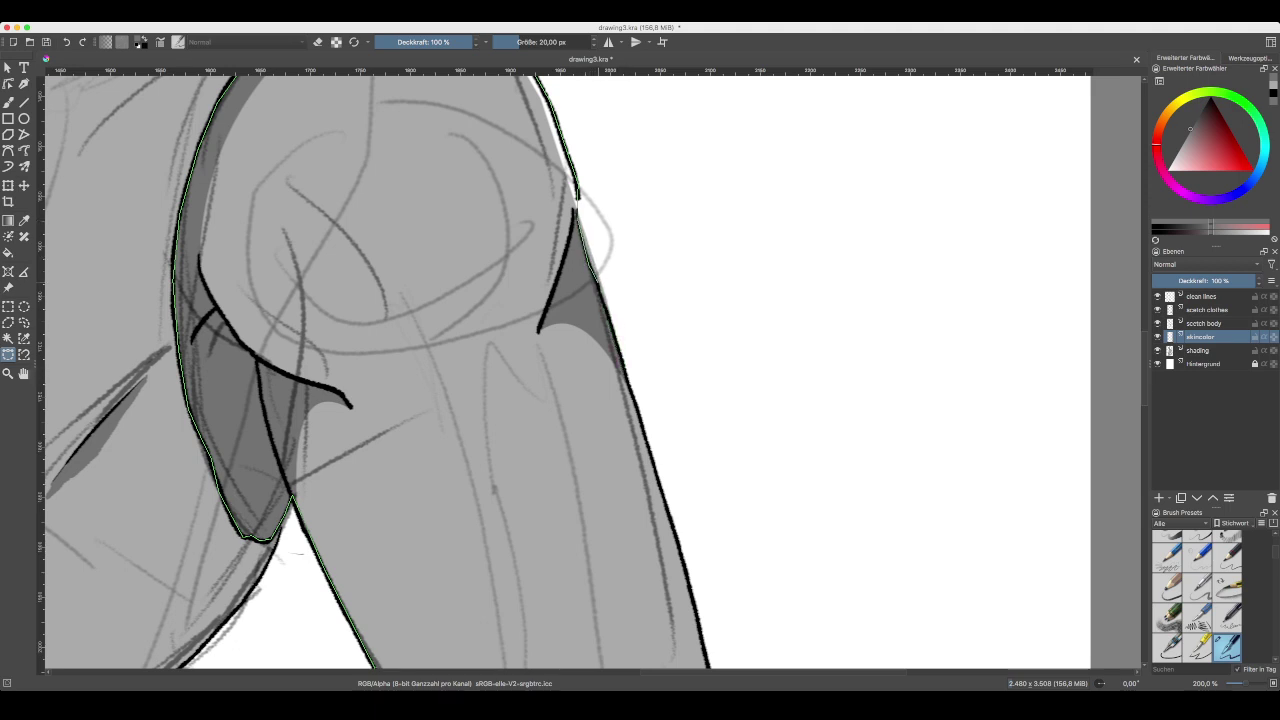
left_click(598, 283)
left_click_drag(628, 390, 647, 440)
left_click_drag(659, 488, 647, 248)
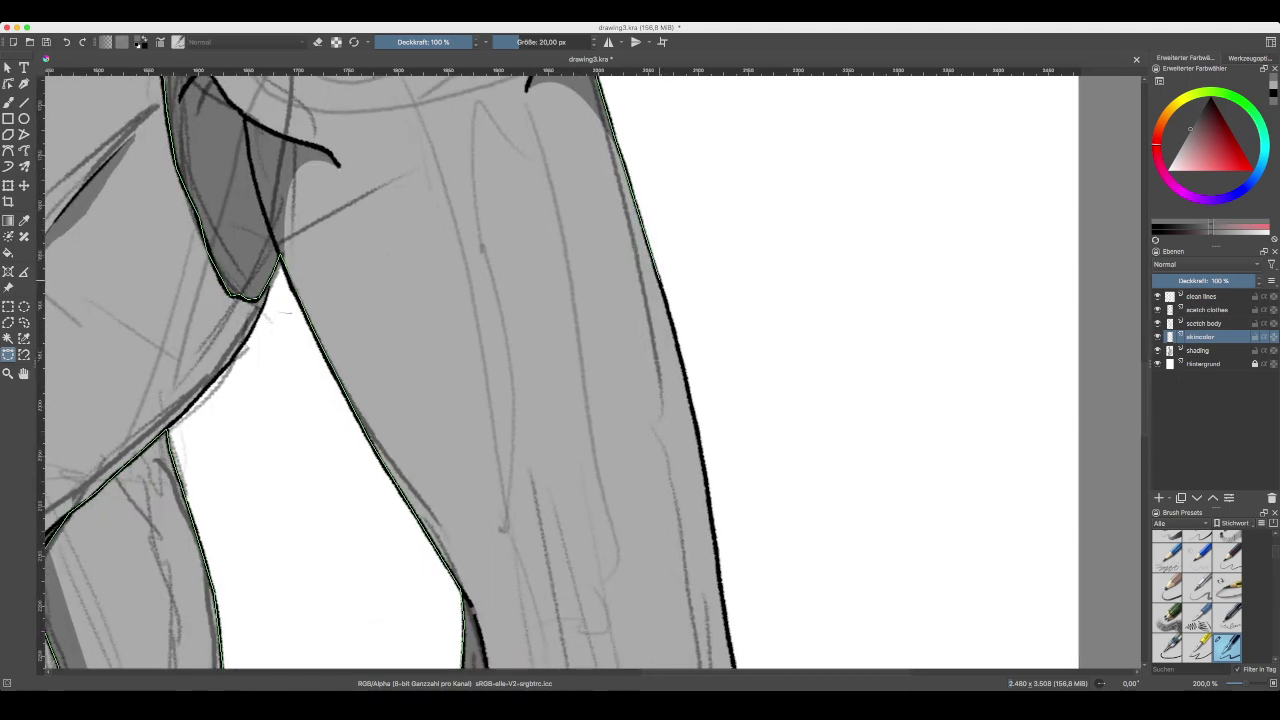
- Extend the selection path down the rest of the upper arm, around the elbow and along the forearm's underside toward the far hand
key("minus")
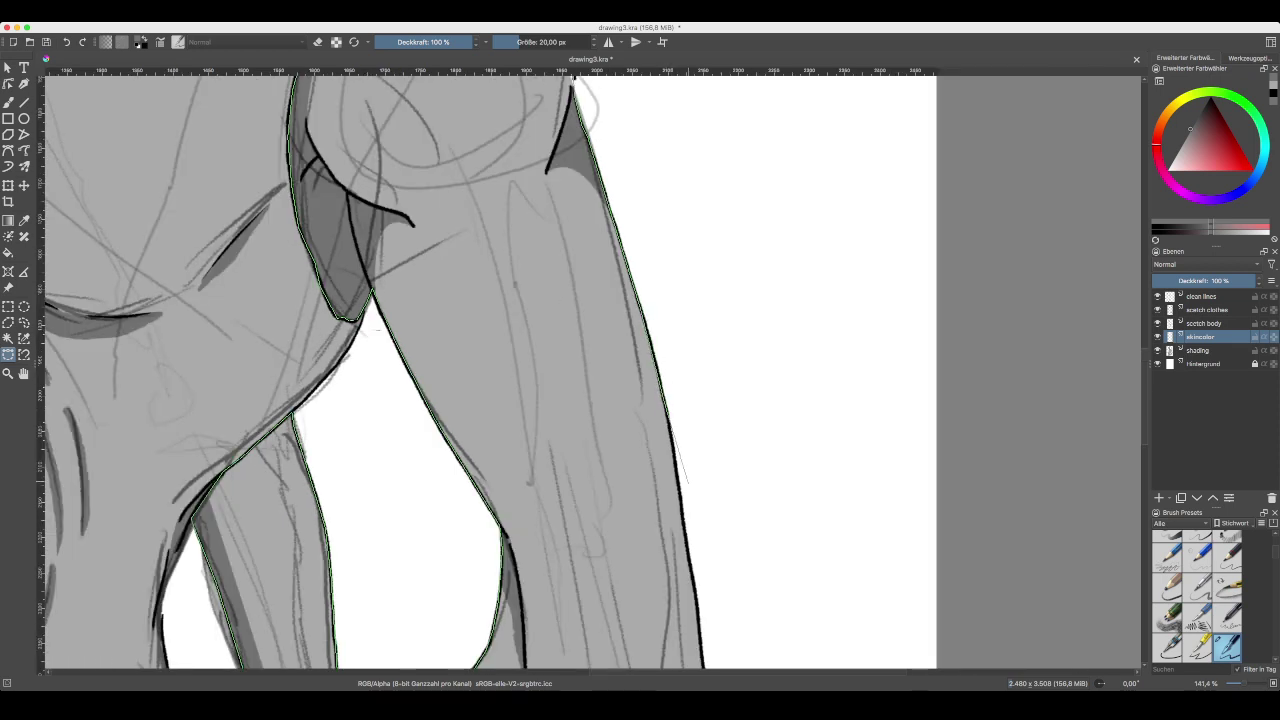
left_click(684, 511)
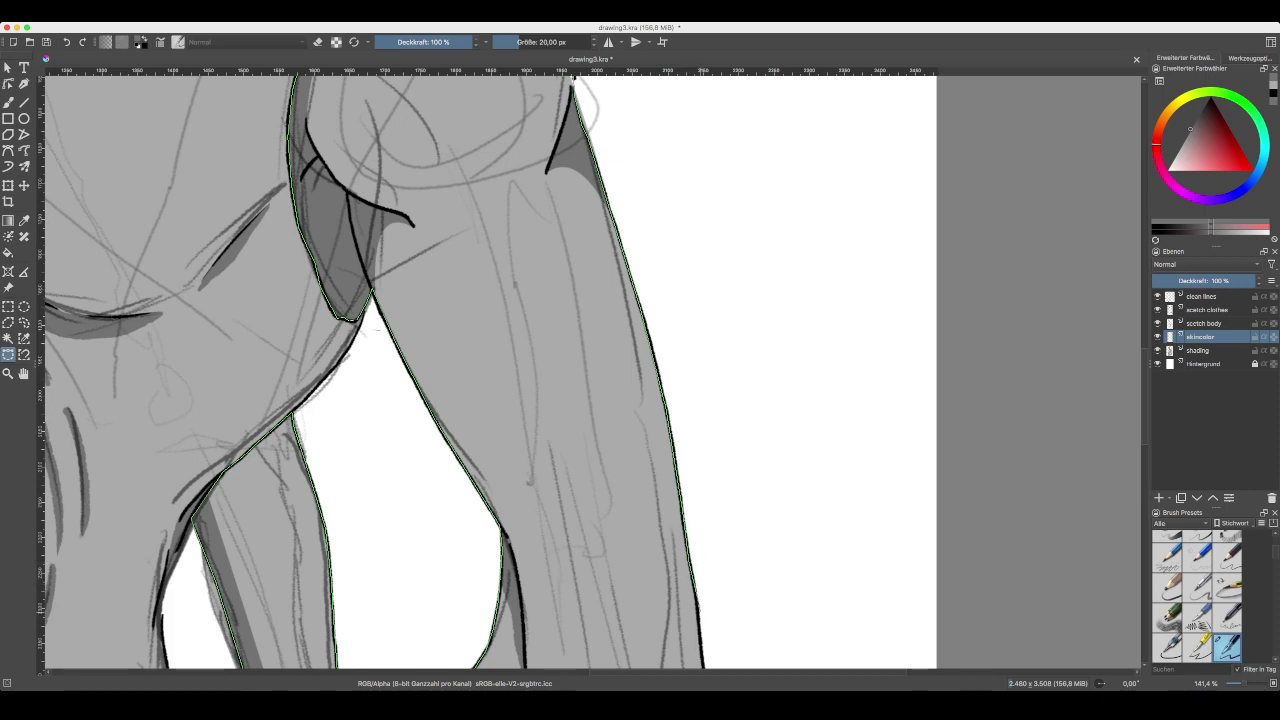
scroll(858, 664, "down", 5)
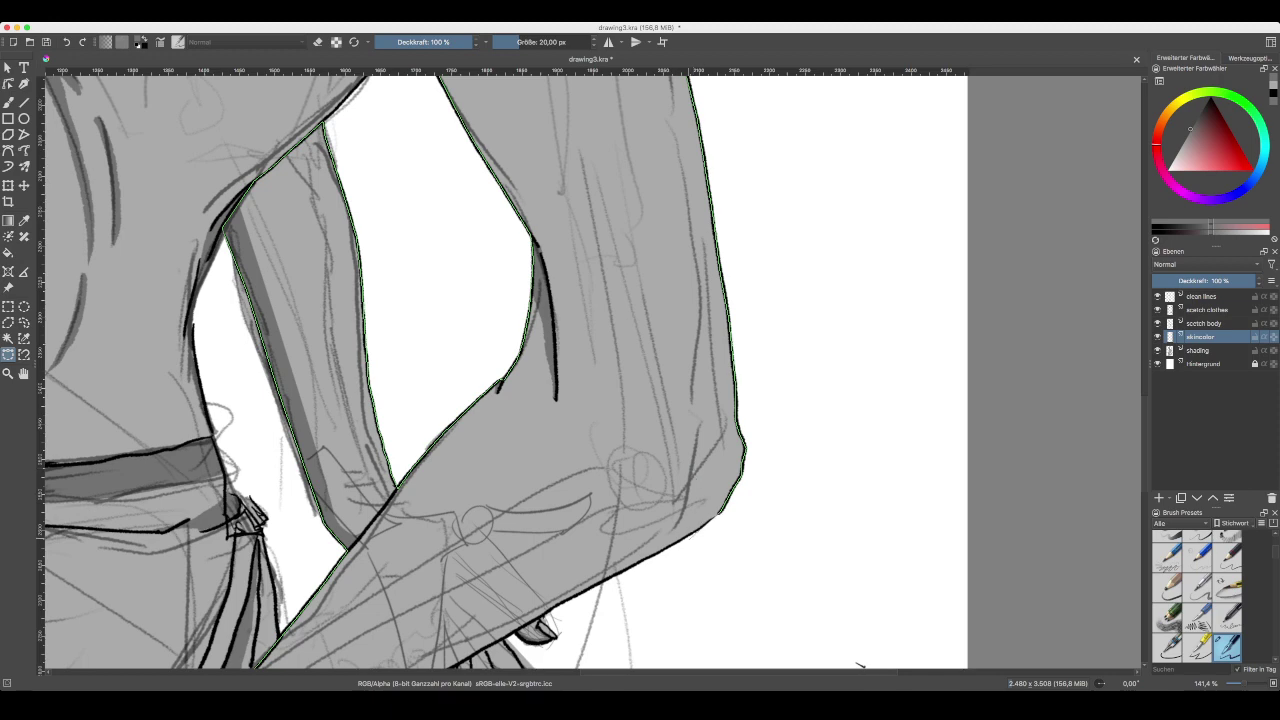
left_click_drag(858, 665, 1092, 438)
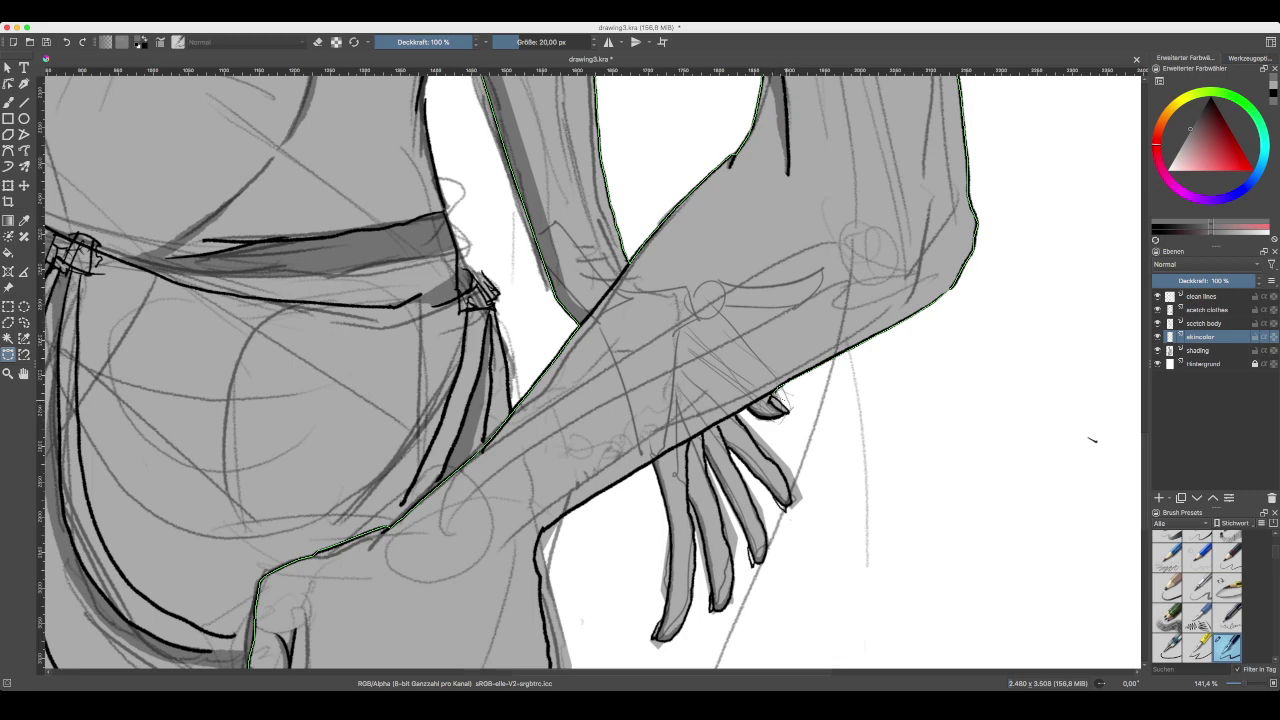
- Trace the selection path around the far hand's thumb and each of its four fingers below the forearm
key("plus")
left_click_drag(915, 417, 680, 354)
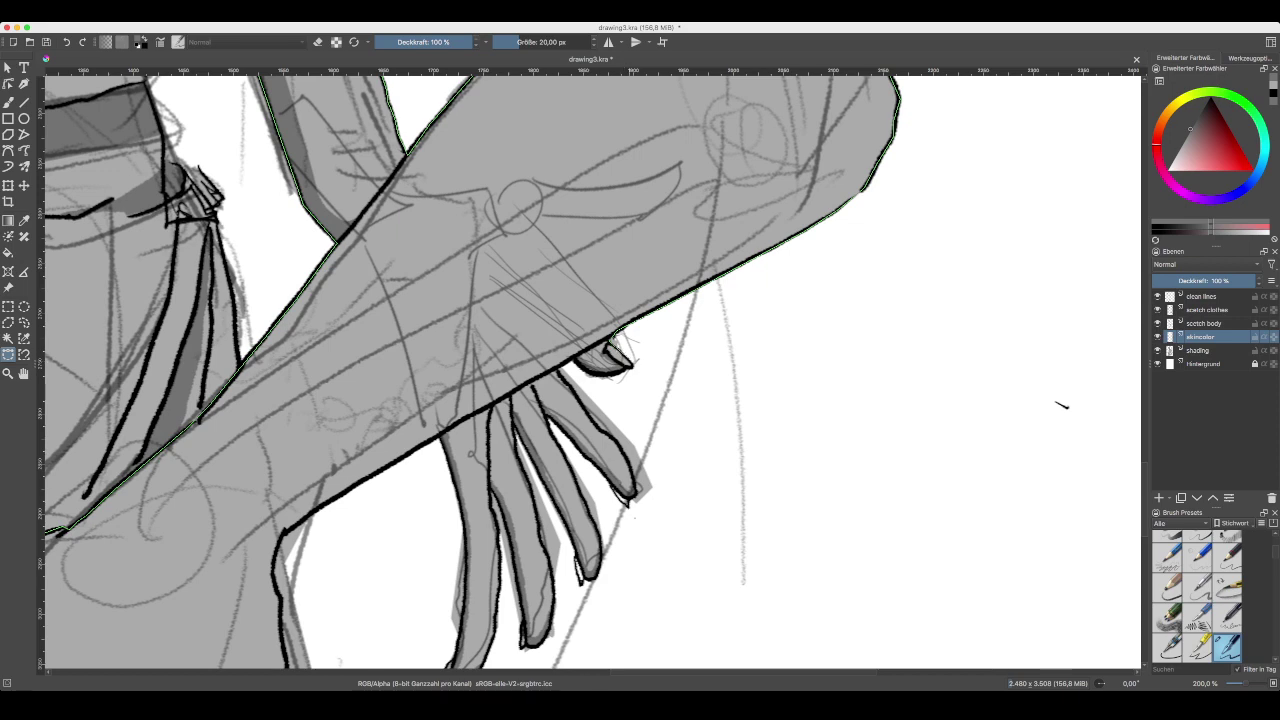
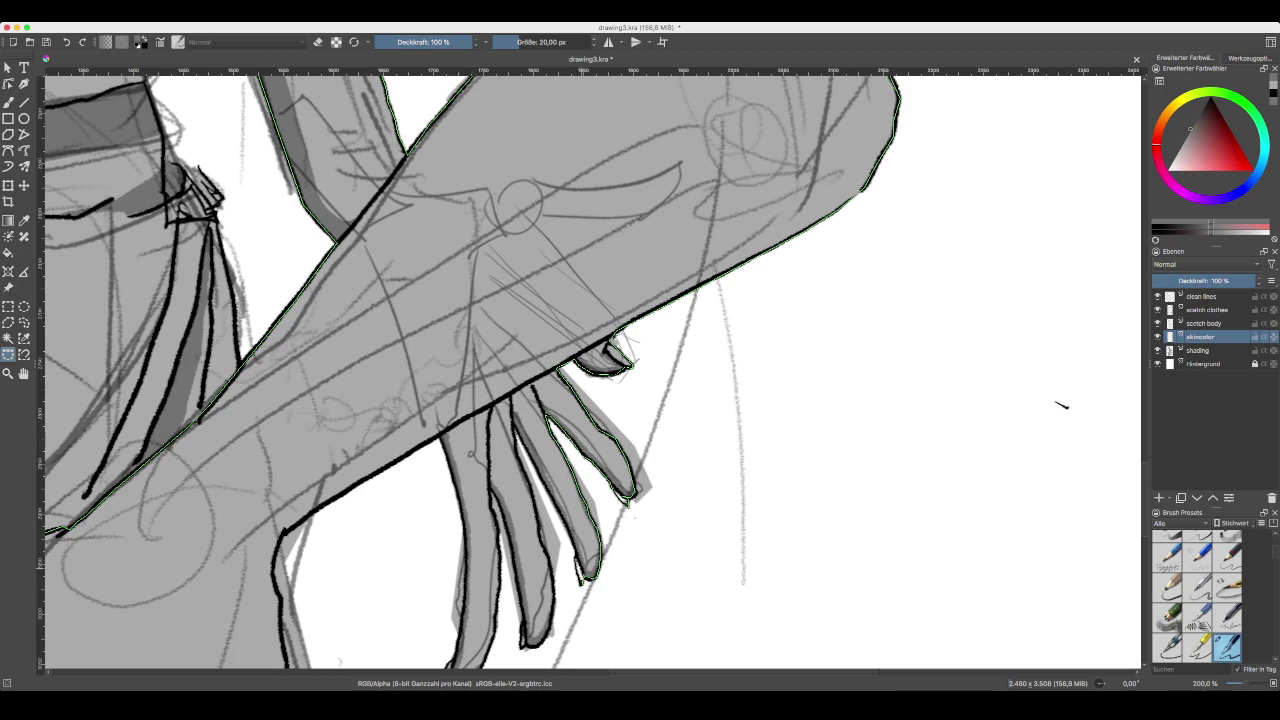
key("super+plus")
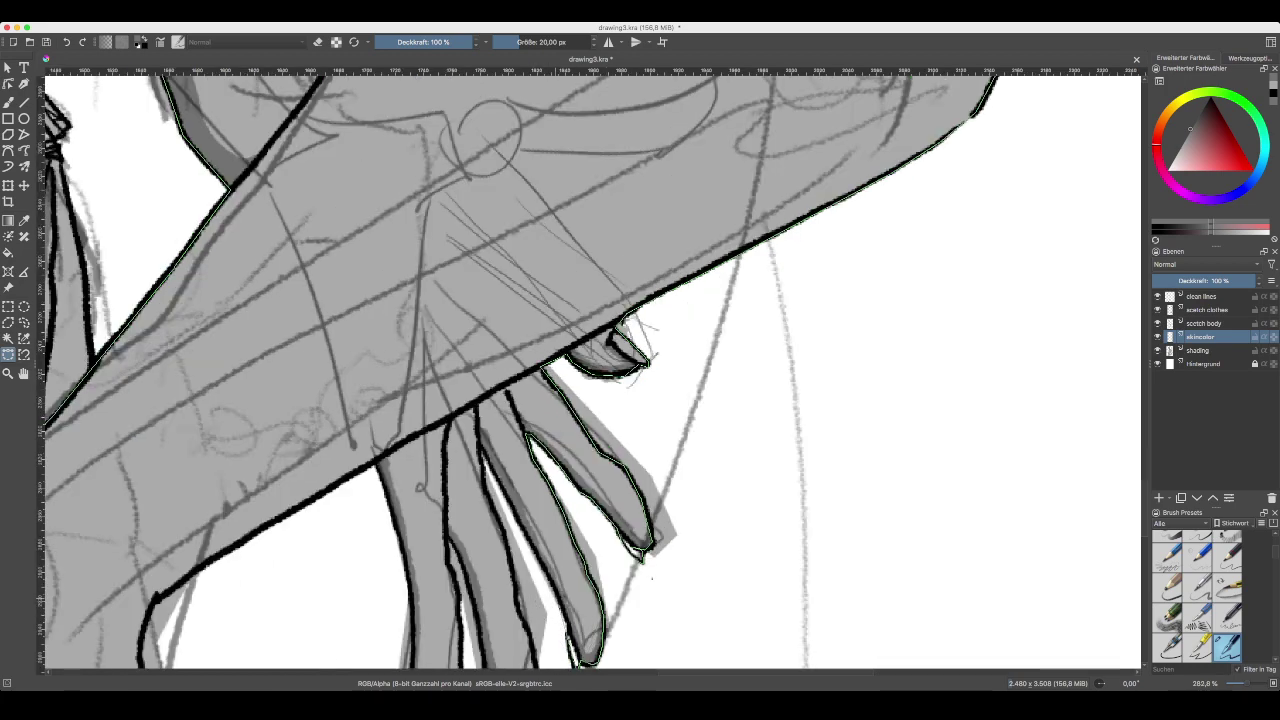
left_click_drag(571, 662, 579, 546)
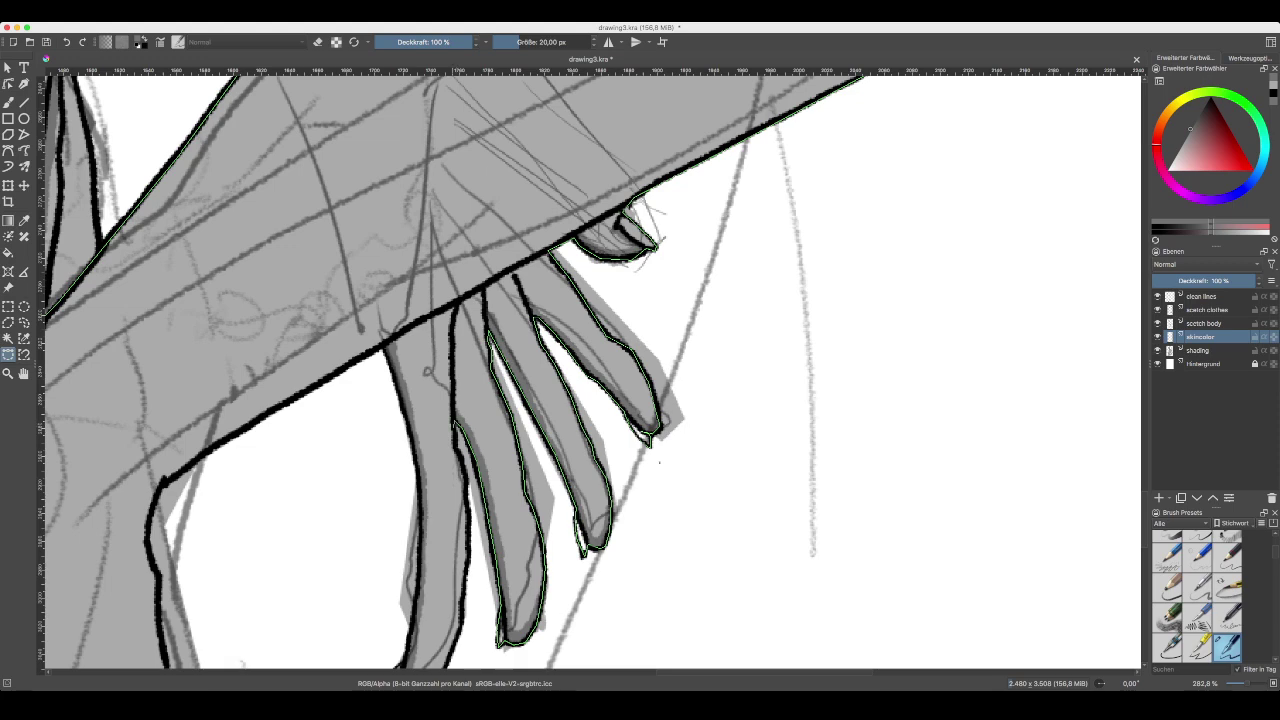
scroll(593, 372, "down", 4)
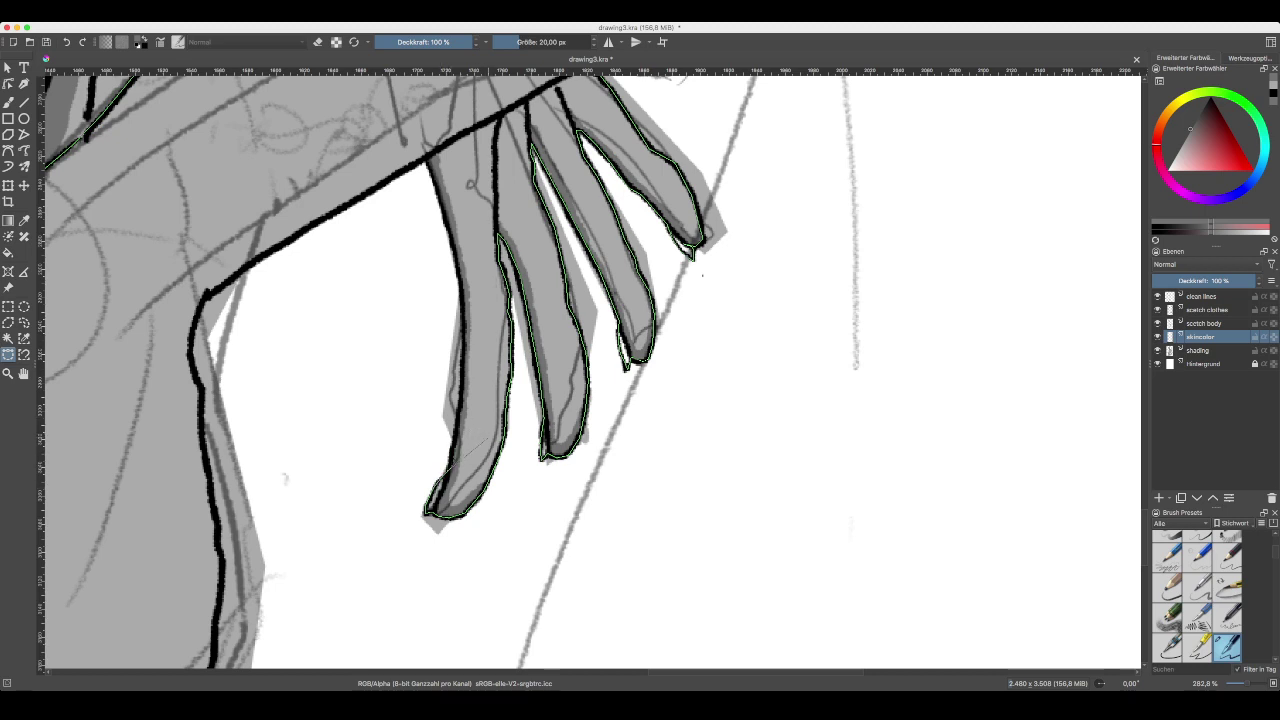
left_click_drag(473, 385, 515, 463)
left_click_drag(492, 519, 510, 544)
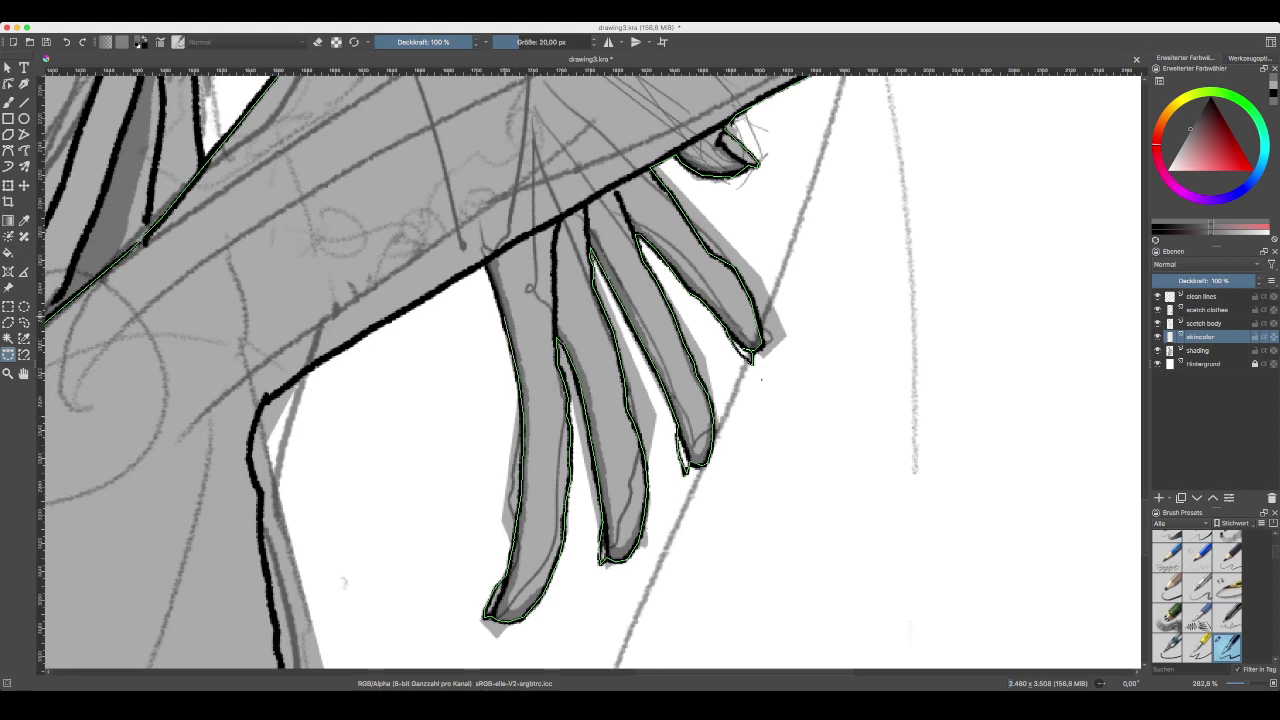
- Continue the selection path from the last finger's base along the forearm's underside to the wrist and down the near fist's outer side
left_click(486, 262)
left_click(269, 402)
left_click_drag(277, 436, 502, 186)
key("minus")
key("minus")
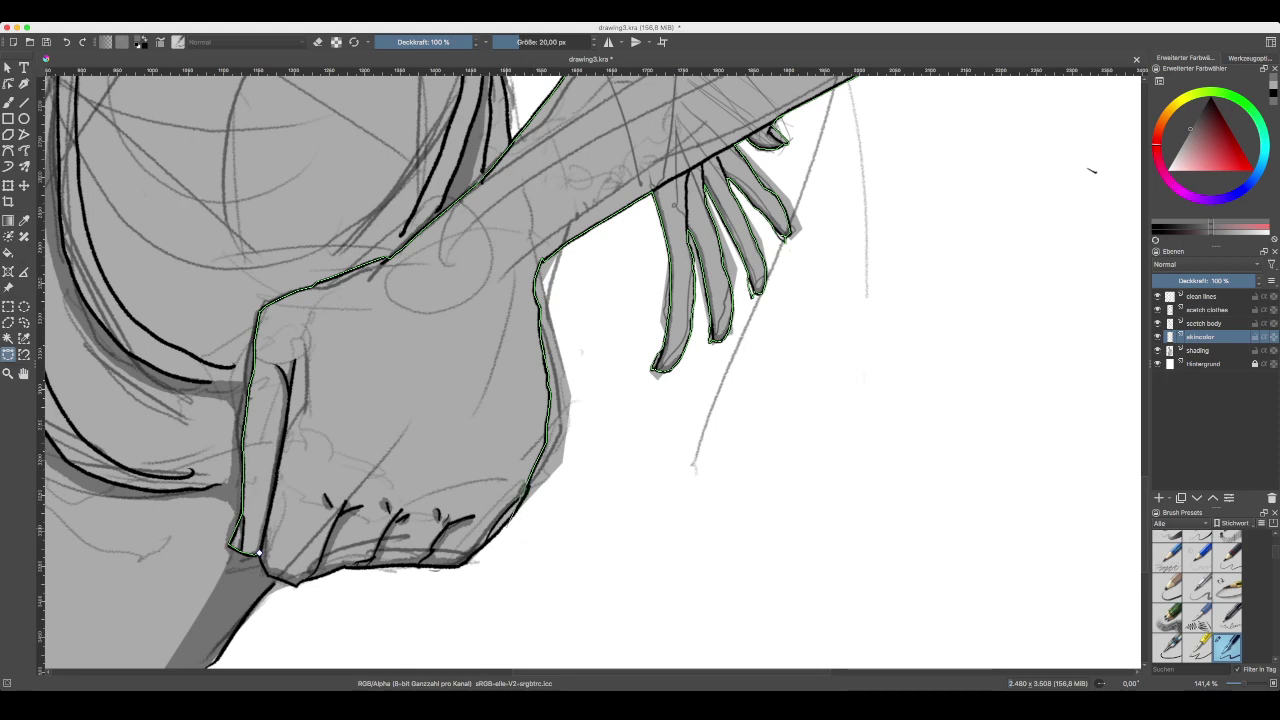
- Trace the selection path along the near fist's knuckles and close it at its starting point beside the thumb
key("plus")
left_click_drag(385, 577, 449, 500)
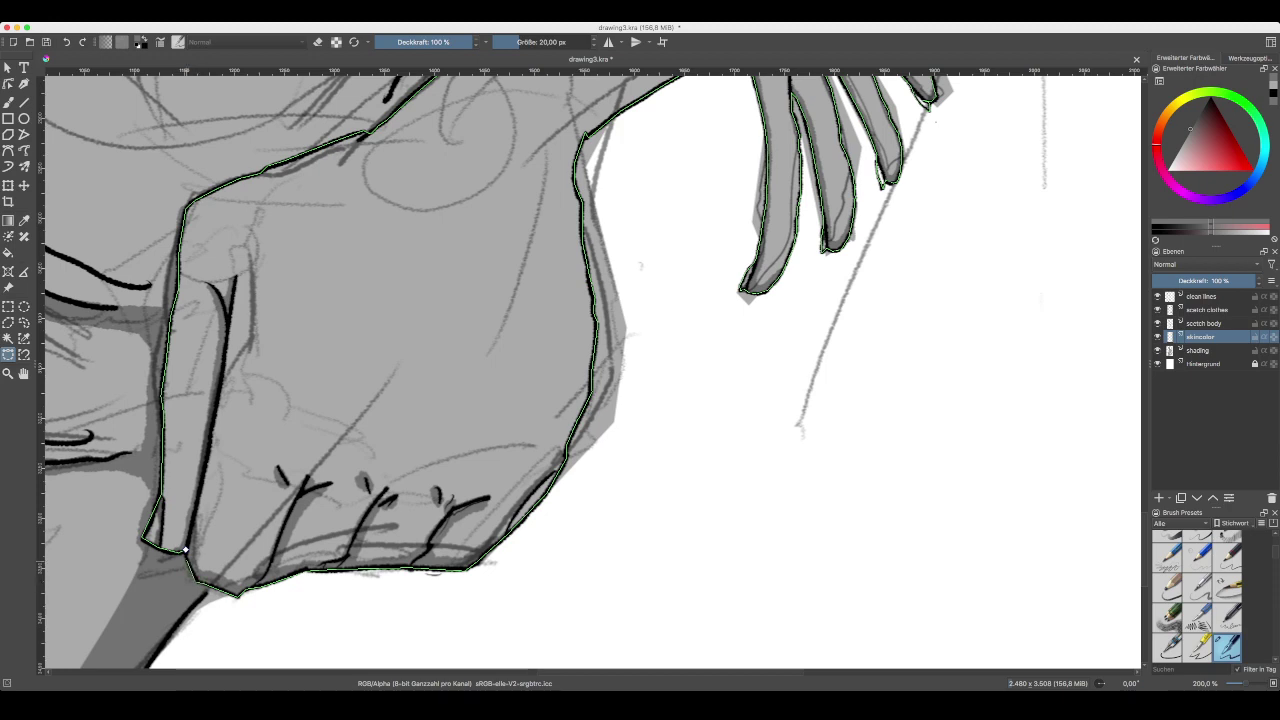
left_click(185, 550)
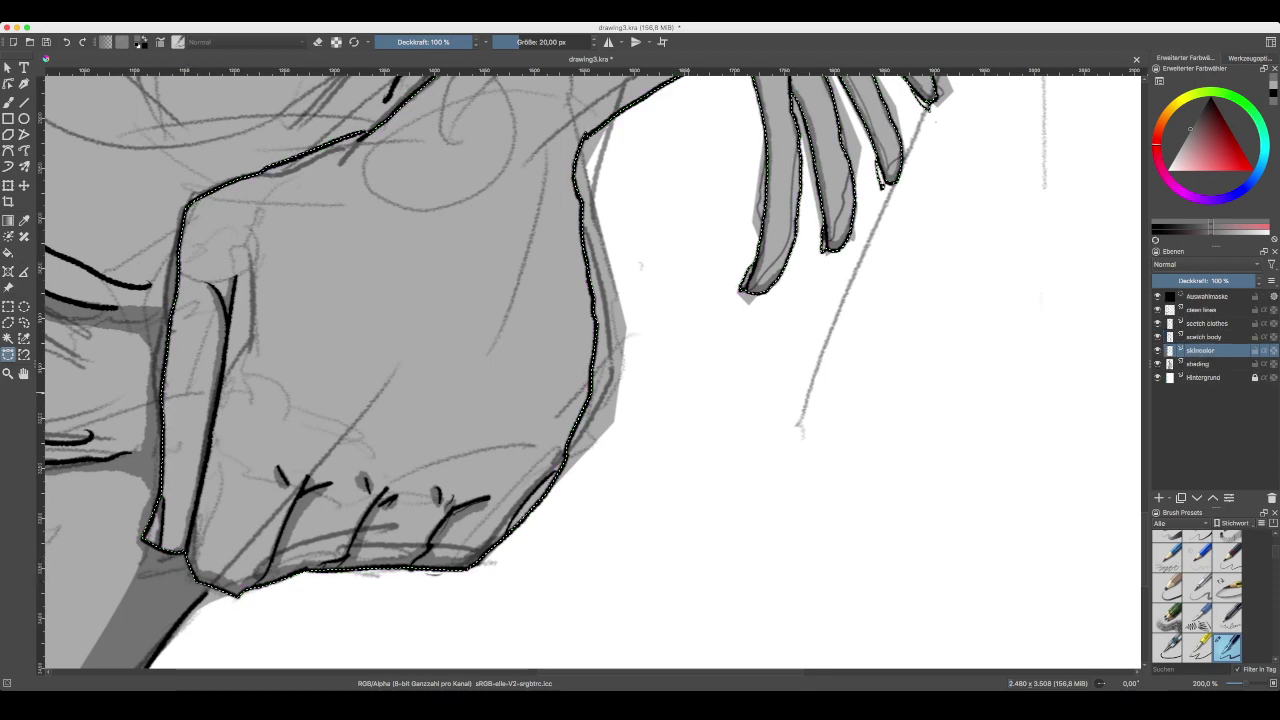
- Review the completed arm and hand selection against the whole figure
key("super+minus")
key("super+minus")
key("super+minus")
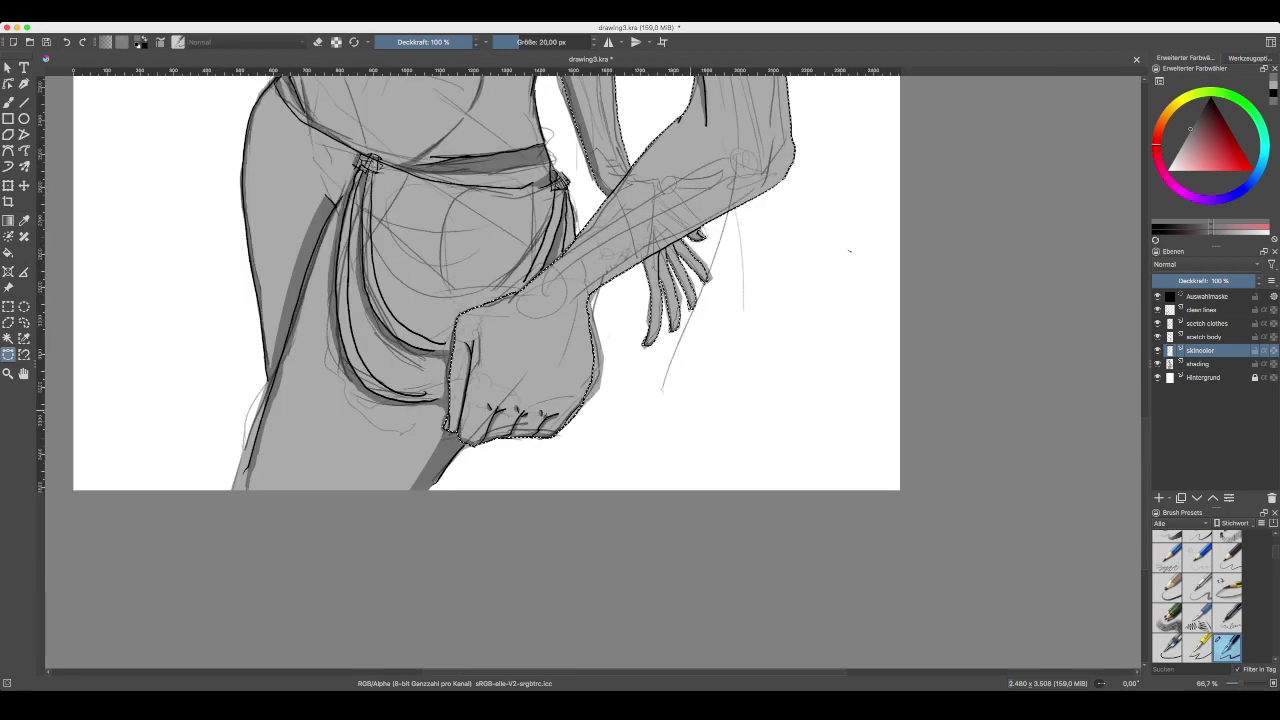
scroll(590, 370, "down", 4)
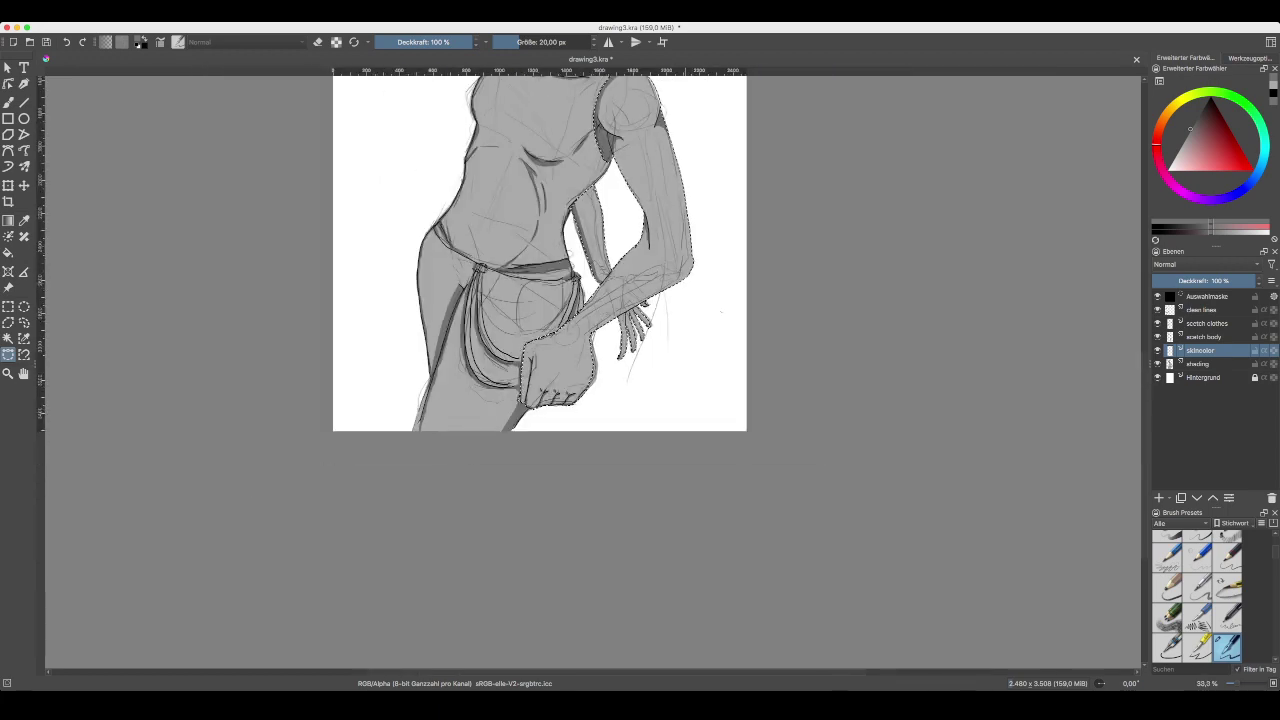
scroll(590, 370, "up", 5)
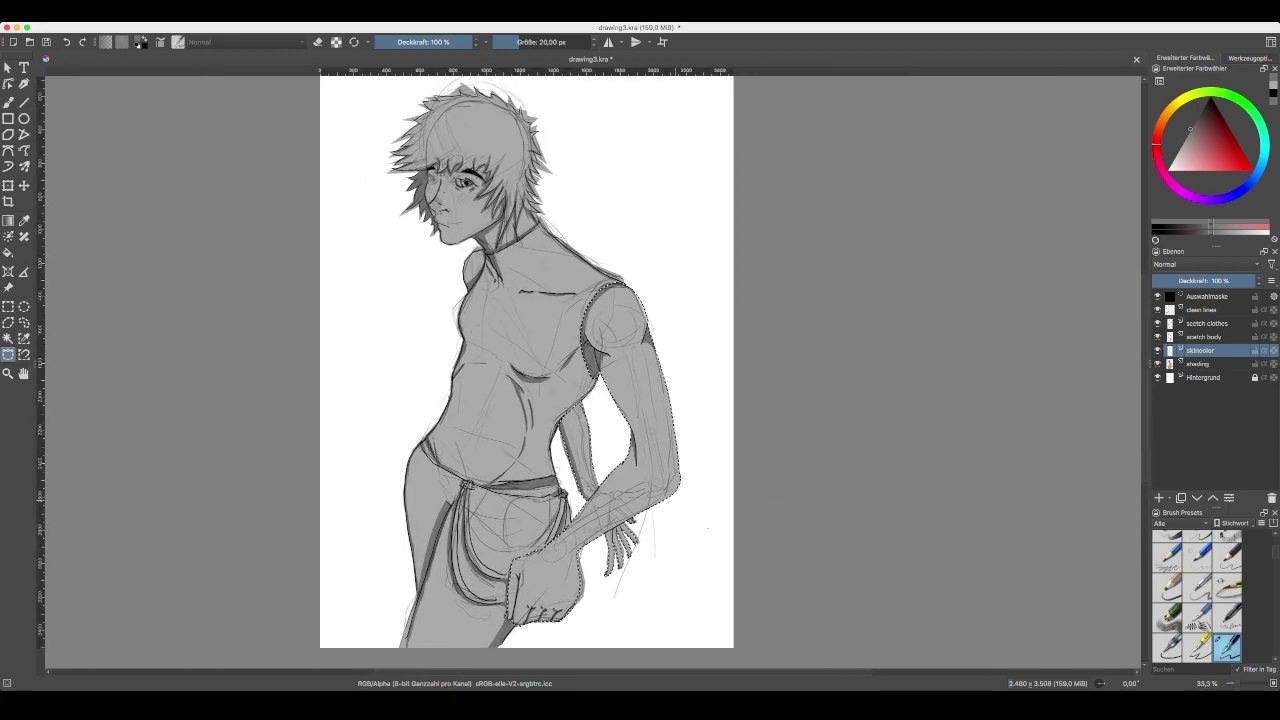
scroll(590, 370, "up", 1)
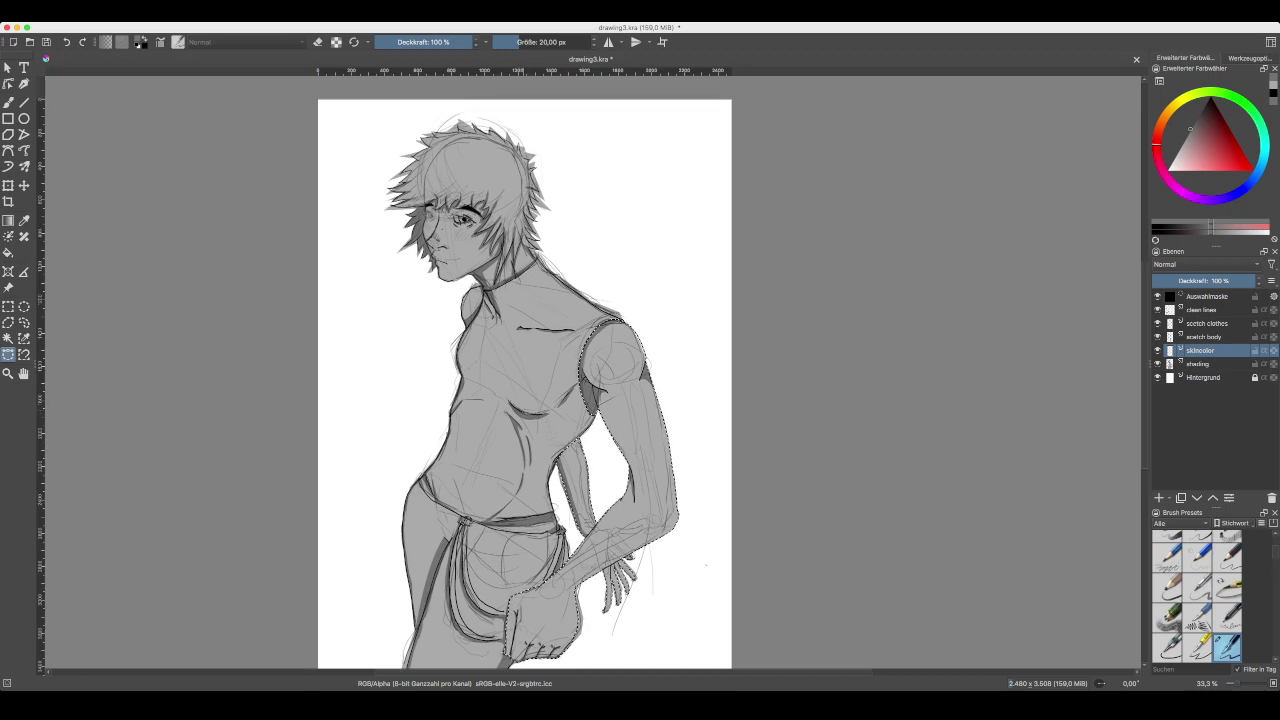
scroll(590, 370, "down", 2)
scroll(590, 370, "left", 1)
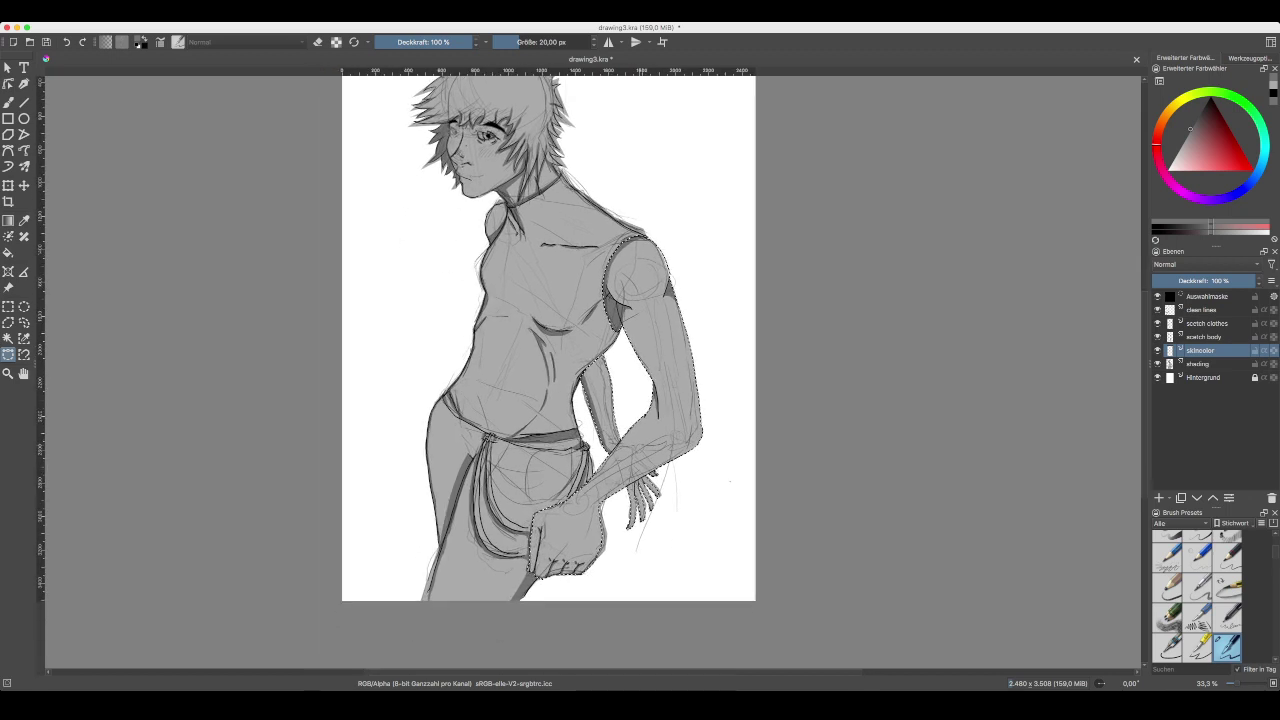
scroll(590, 370, "up", 2)
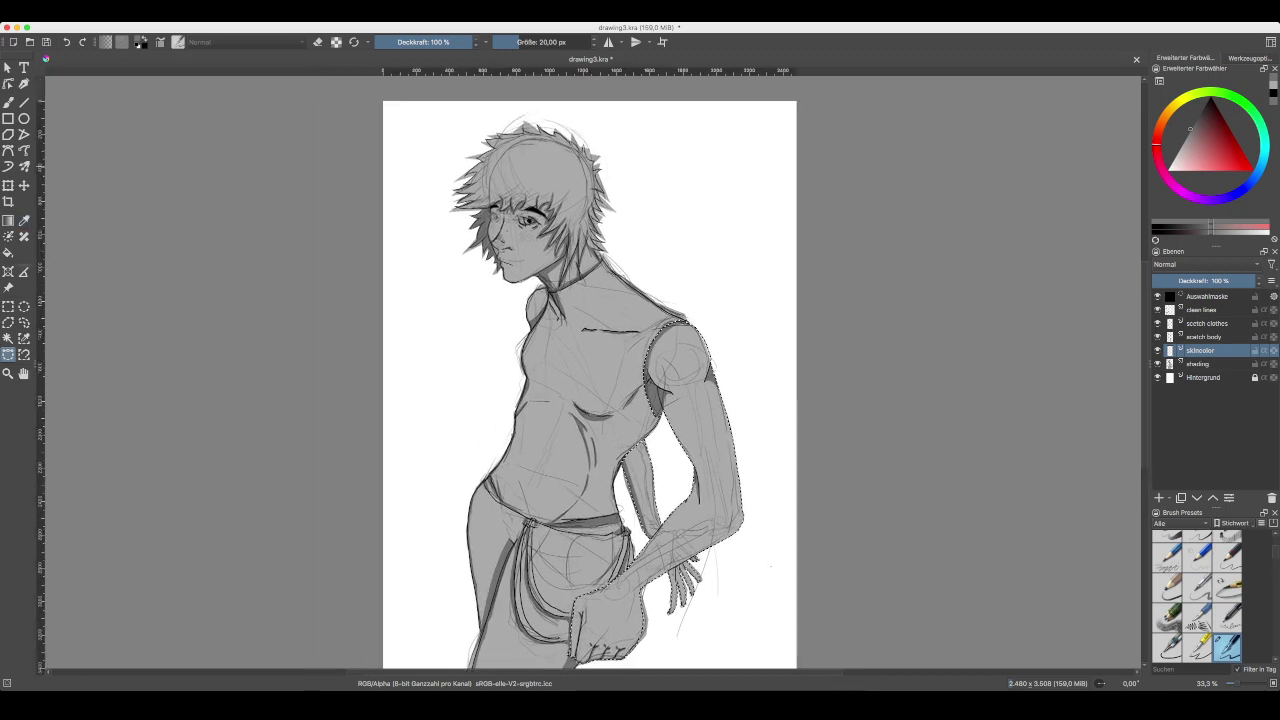
- Choose a muted orange-tan skin color and flood-fill the selected arms and hands with it
key("f")
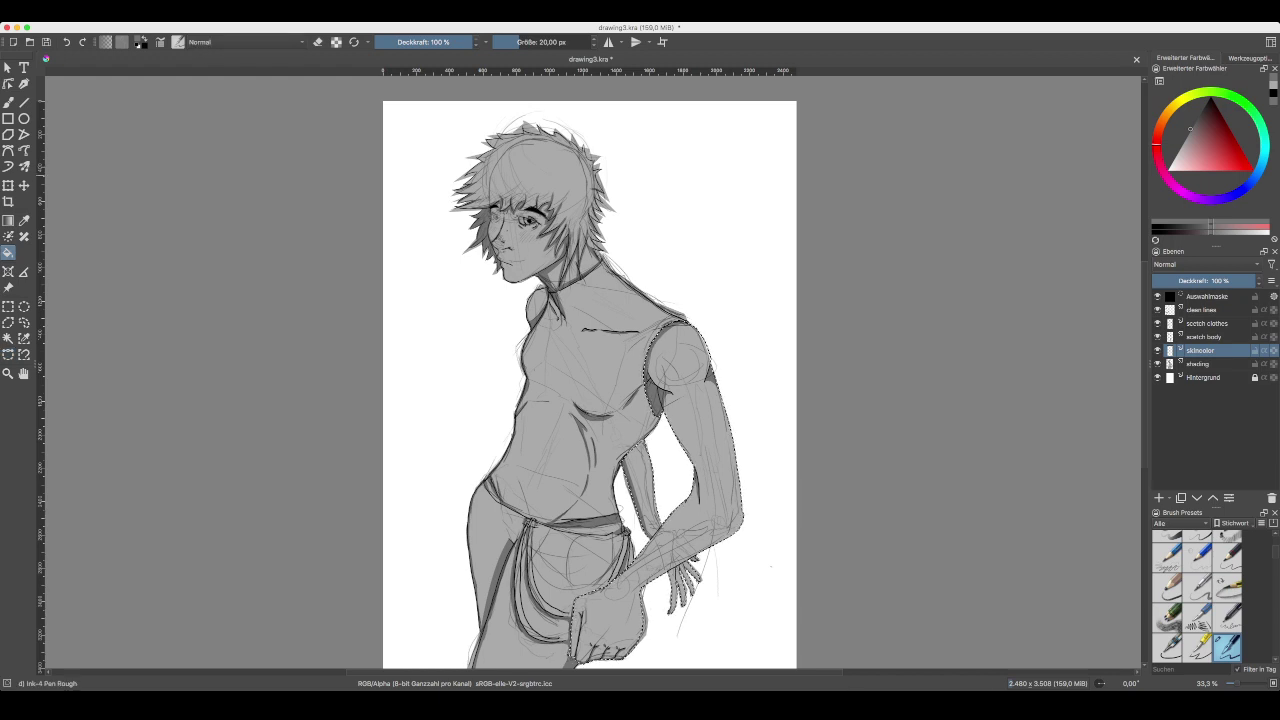
left_click(1198, 154)
left_click_drag(1198, 154, 1206, 155)
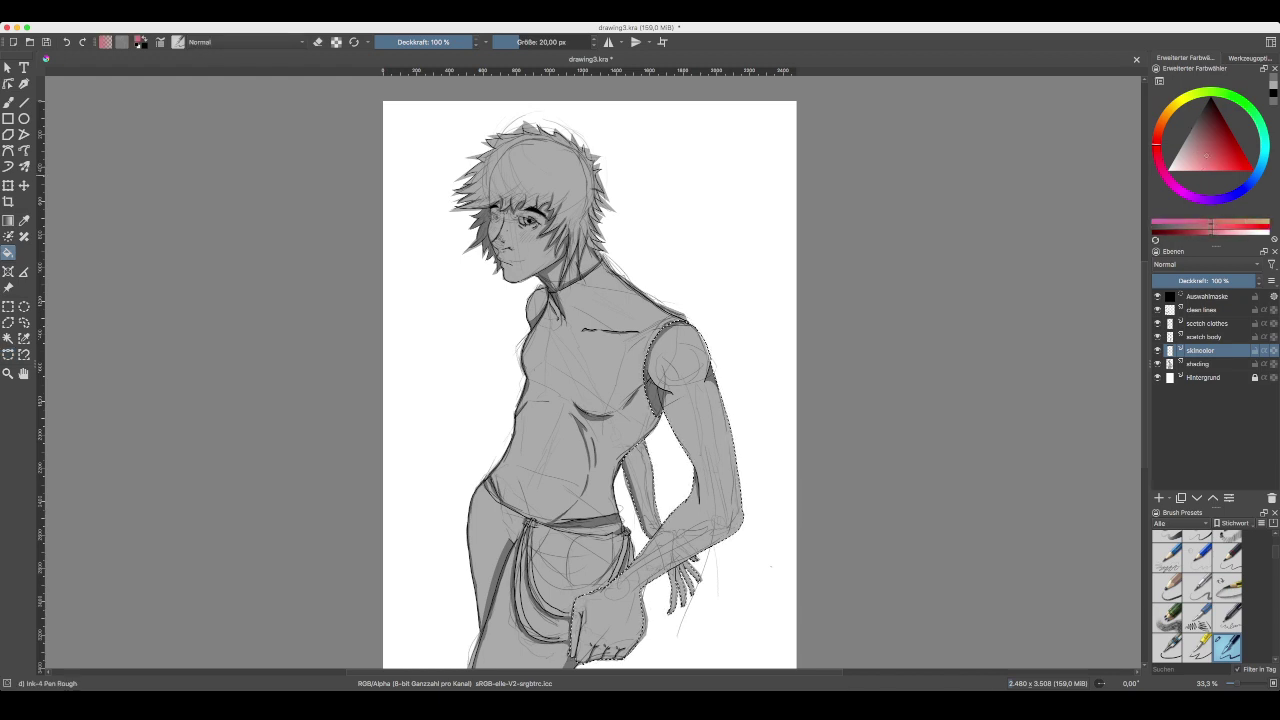
left_click_drag(1157, 145, 1167, 114)
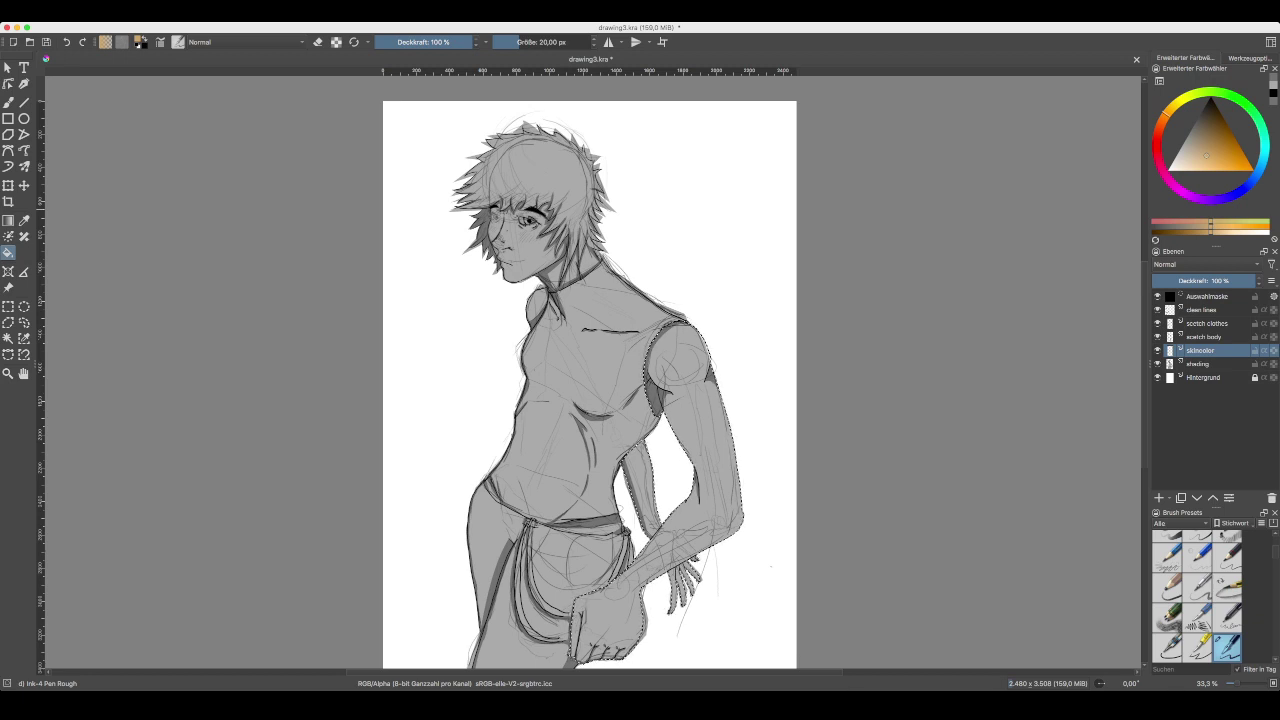
mouse_move(1206, 156)
left_mouse_down()
mouse_move(1210, 170)
mouse_move(1204, 155)
left_mouse_up()
key("k")
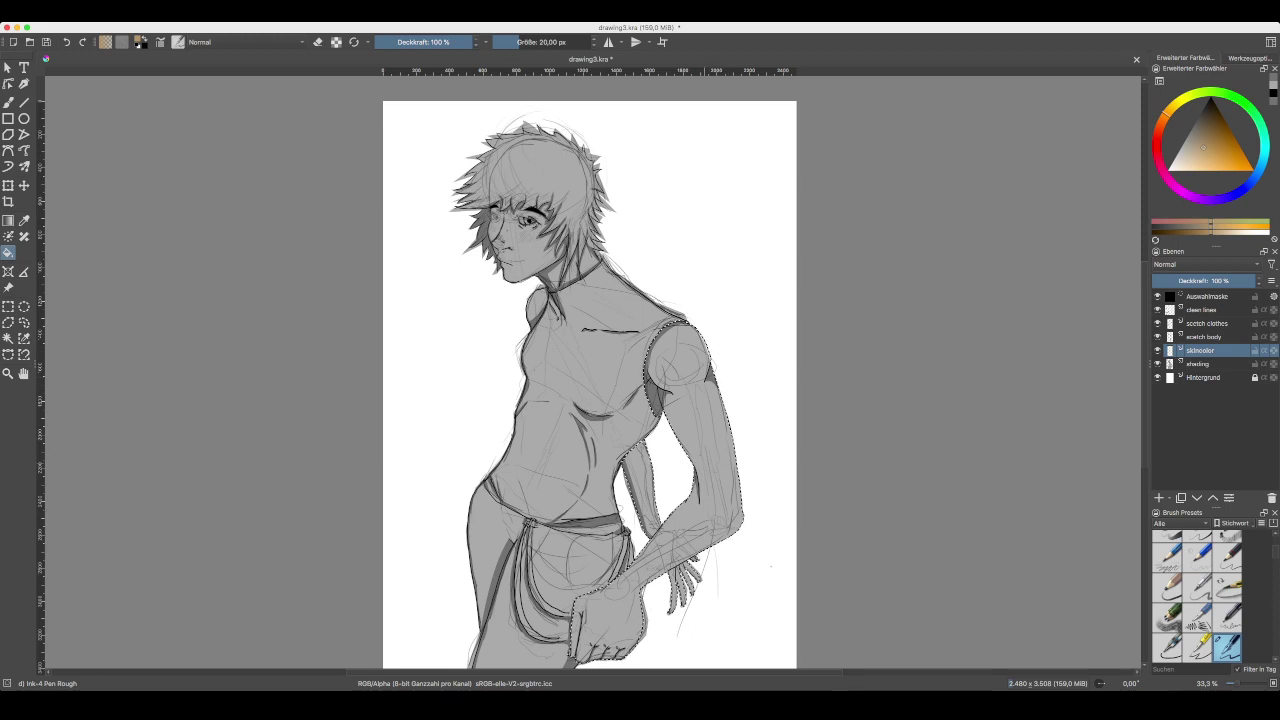
left_click(714, 463)
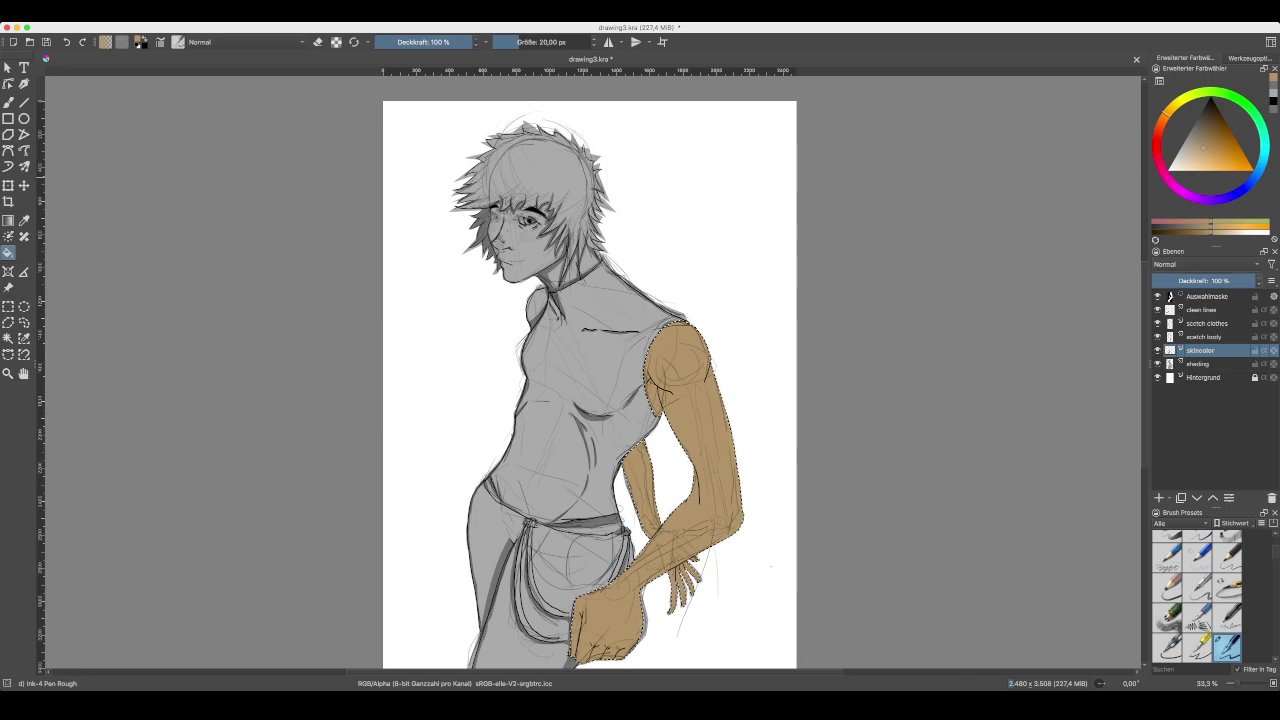
- Lower the skincolor layer's opacity to 50% and deselect the filled arms with the Bezier curve selection tool active
left_click_drag(1255, 281, 1157, 280)
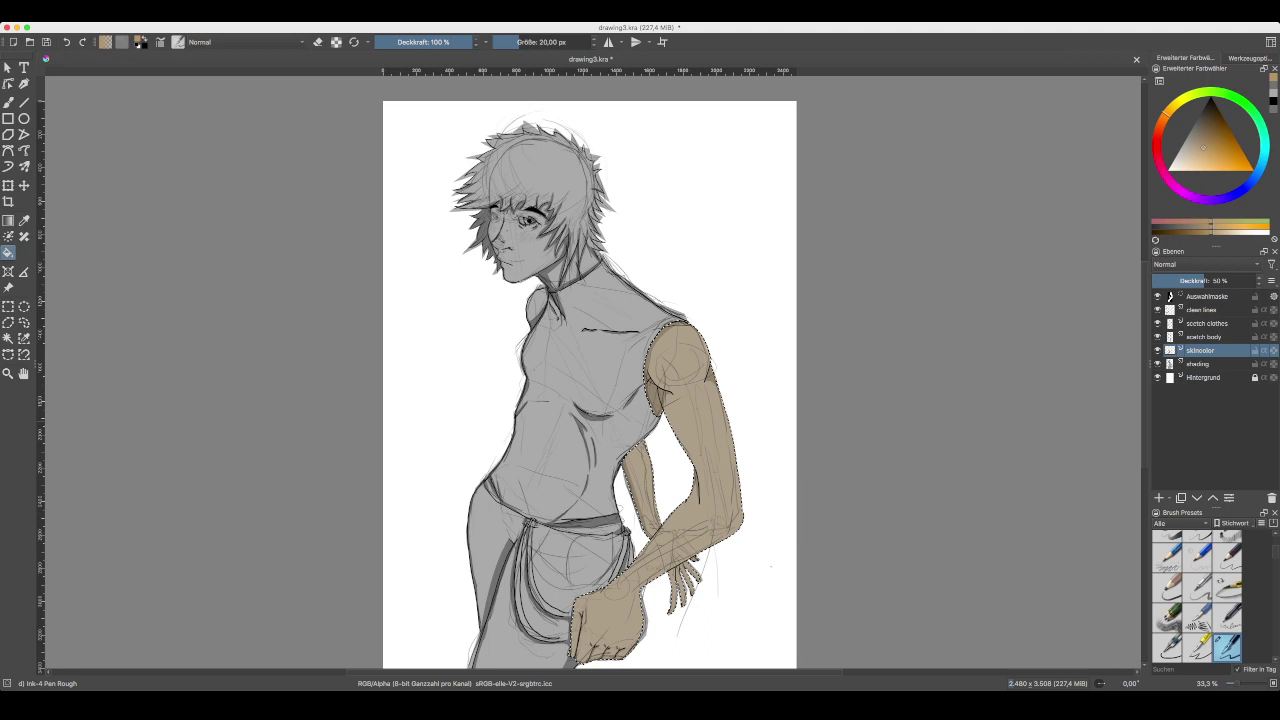
left_click(8, 354)
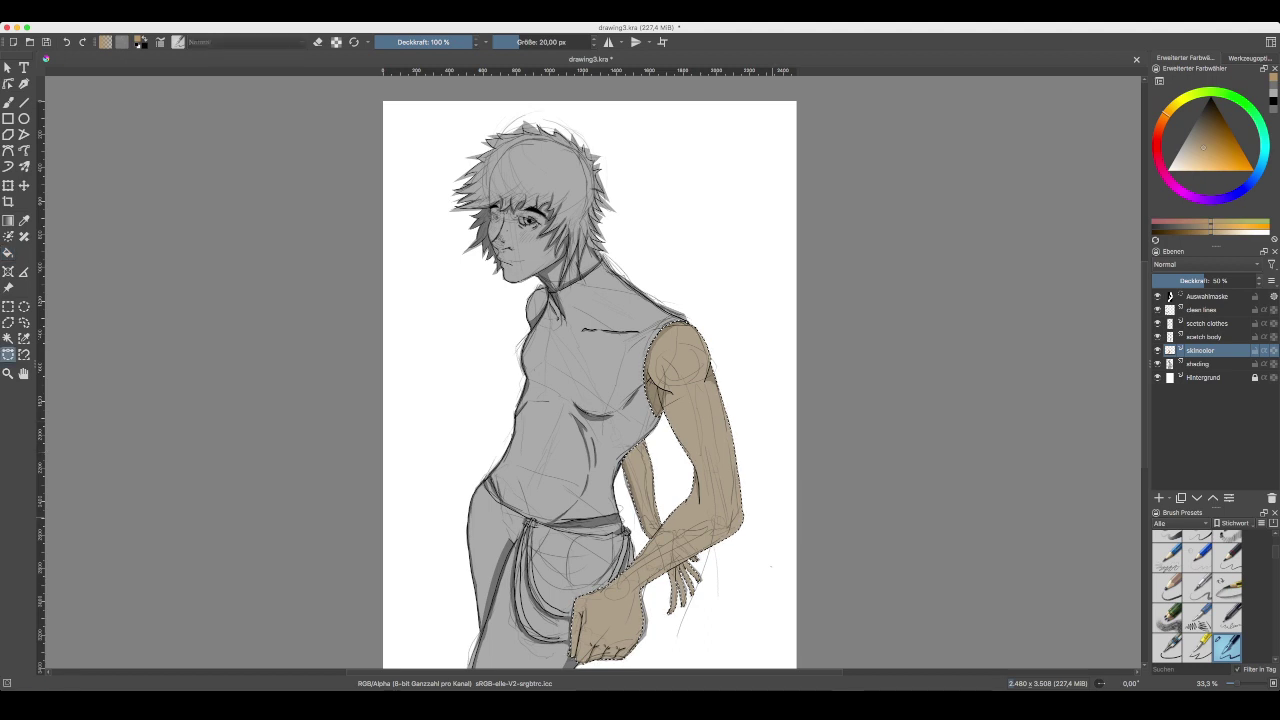
key("ctrl+shift+a")
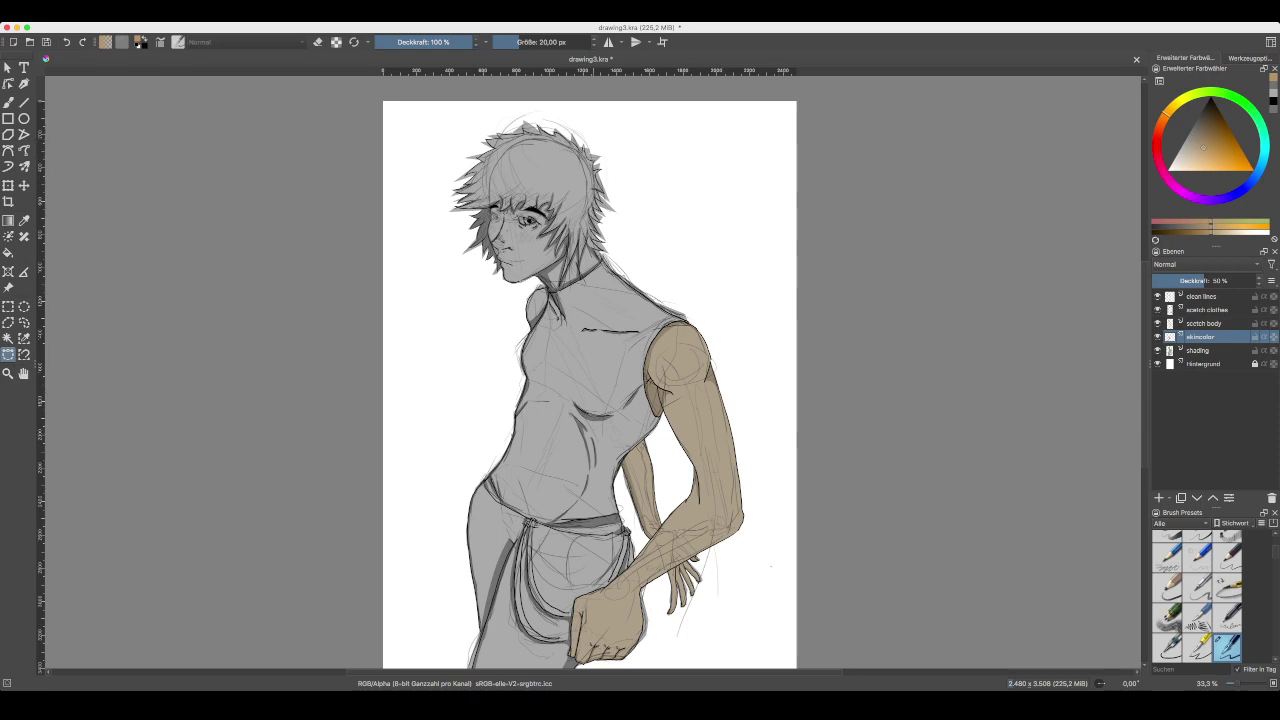
- Start a new curve selection path at the base of the far shoulder and trace its outer edge up to the neck
key("plus")
key("plus")
key("plus")
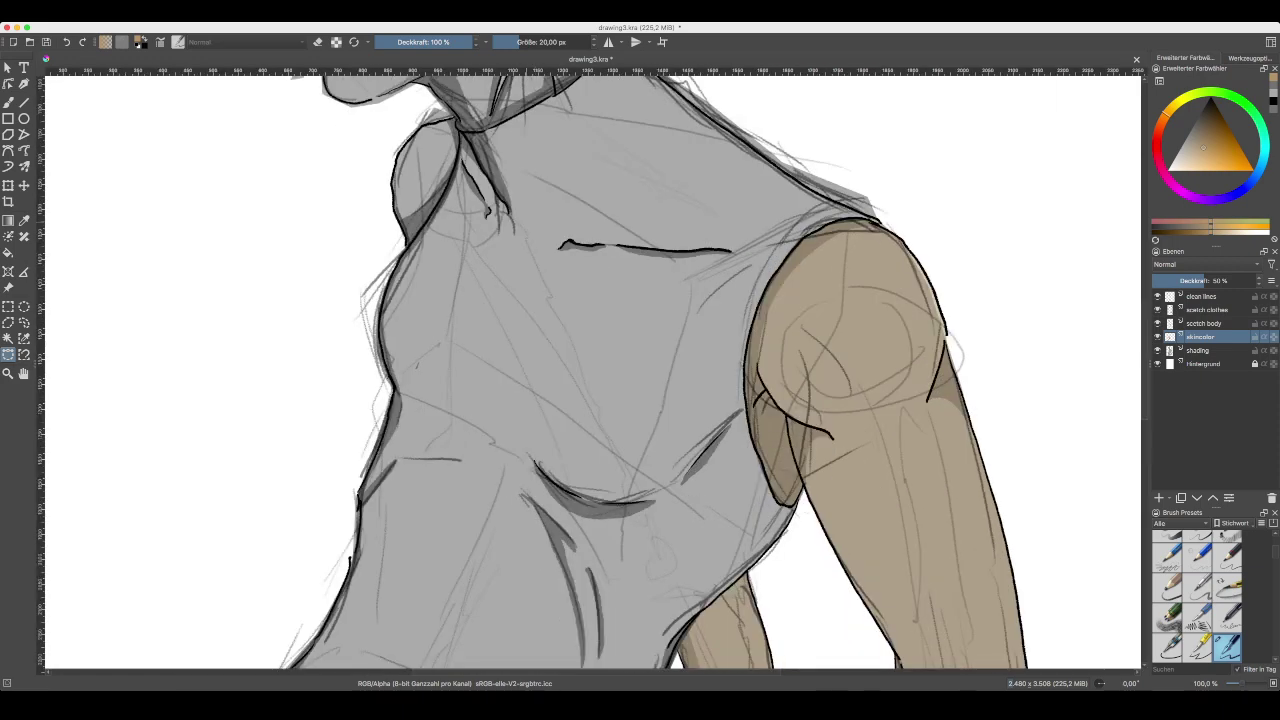
left_click_drag(531, 213, 609, 442)
left_click_drag(472, 400, 535, 557)
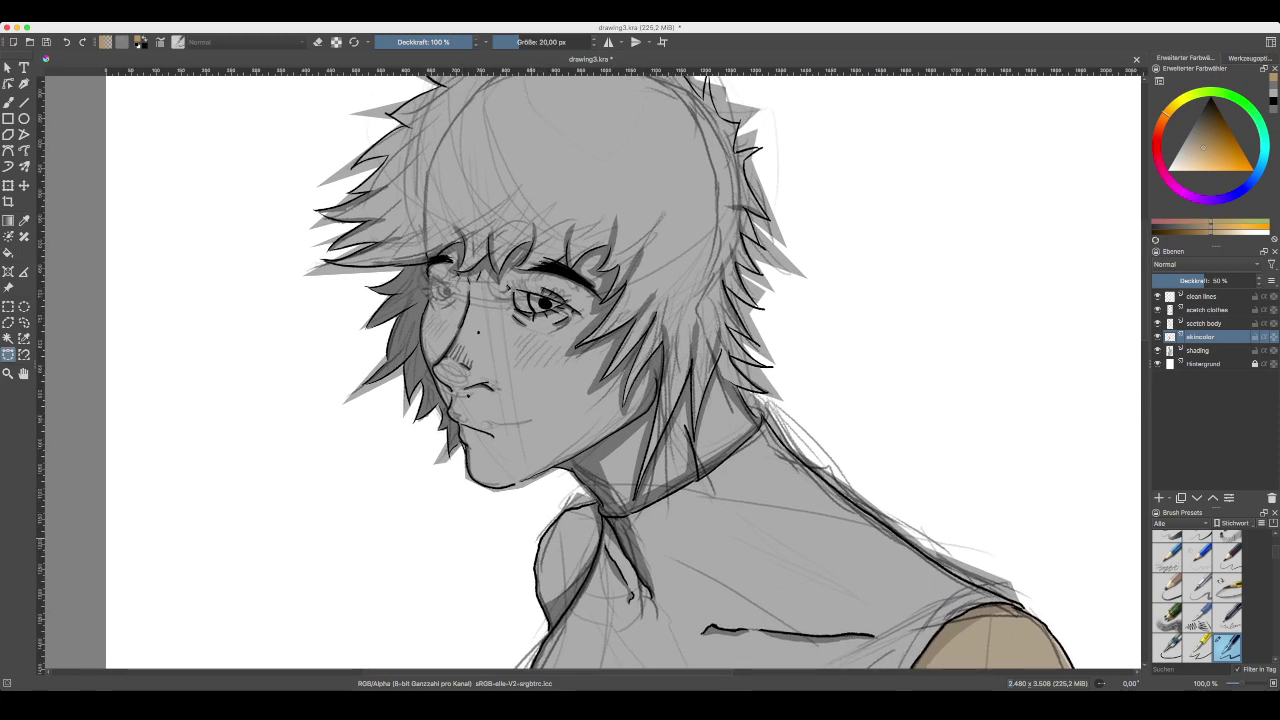
left_click_drag(510, 464, 522, 466)
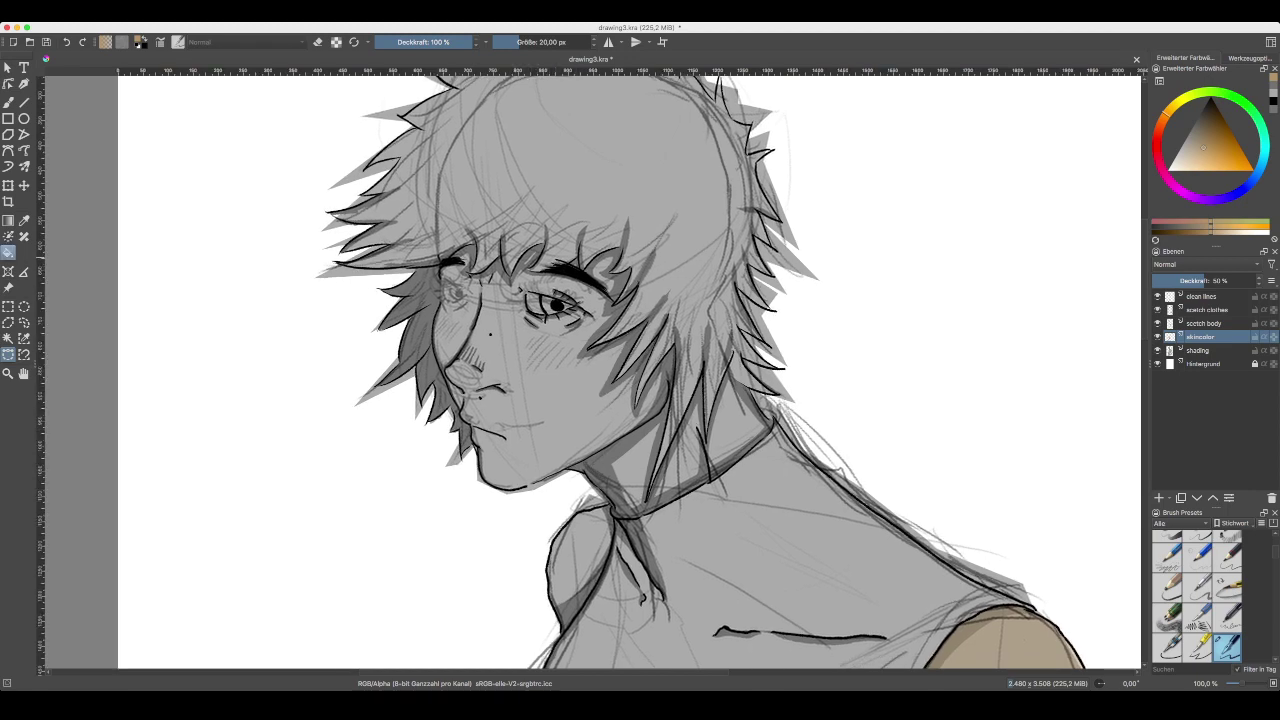
left_click_drag(600, 620, 594, 498)
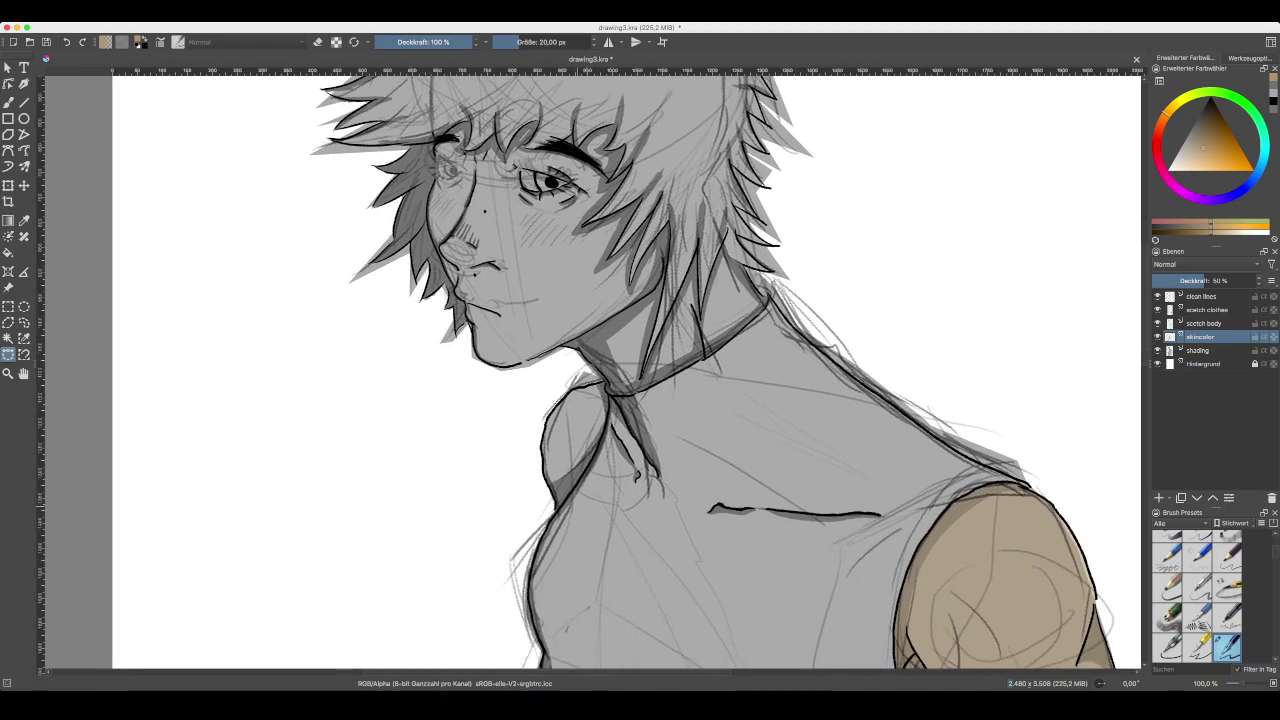
key("ctrl+plus")
key("ctrl+plus")
left_click_drag(540, 569, 562, 498)
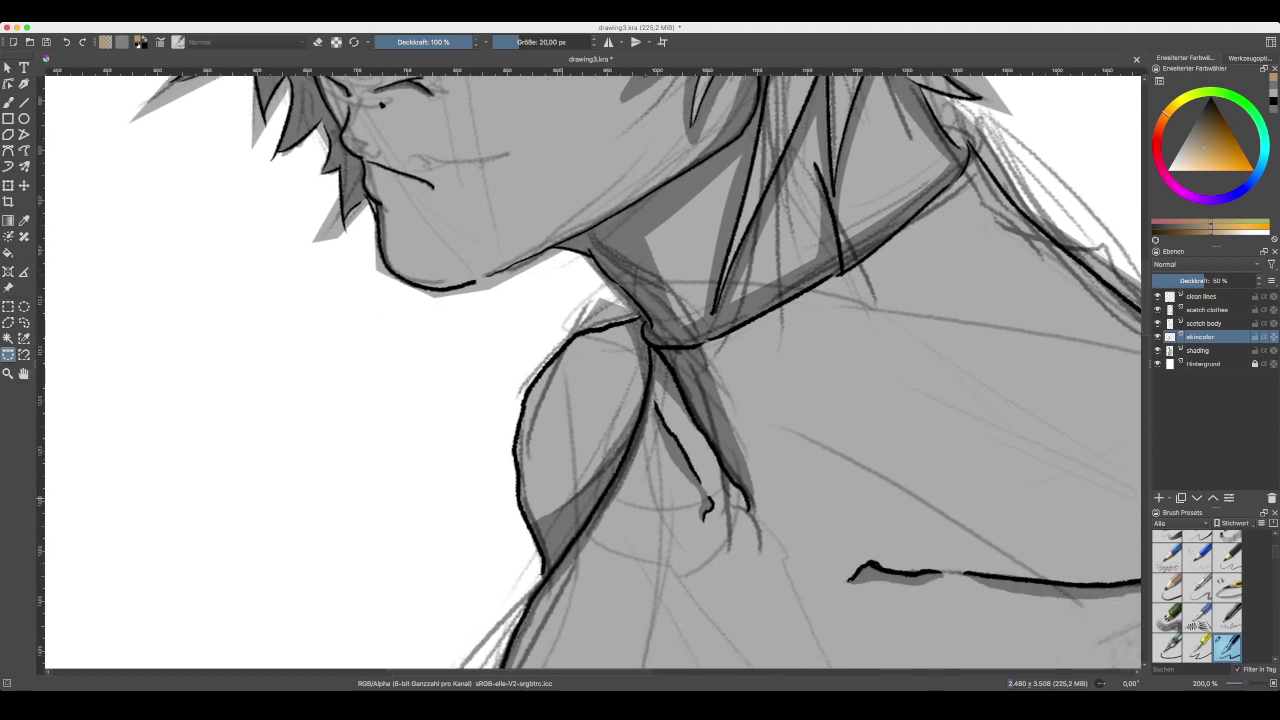
key("minus")
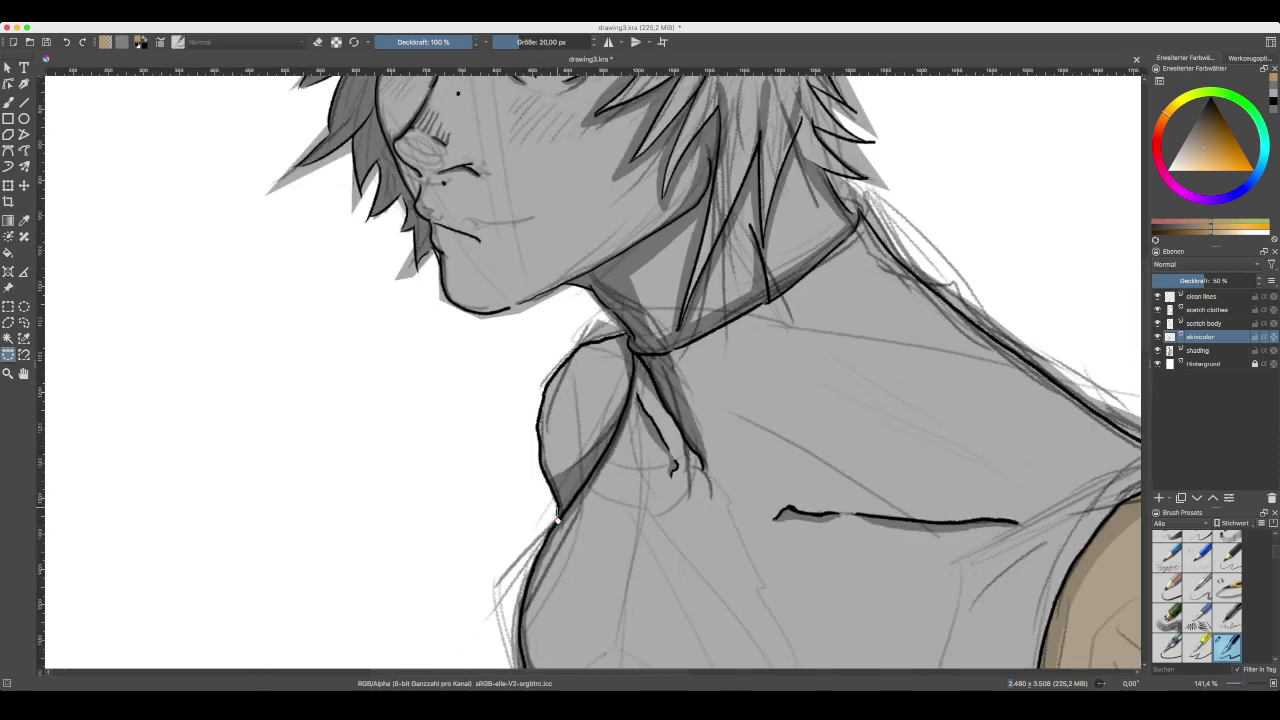
left_click(558, 503)
left_click(540, 462)
left_click(540, 442)
left_click_drag(541, 392, 580, 345)
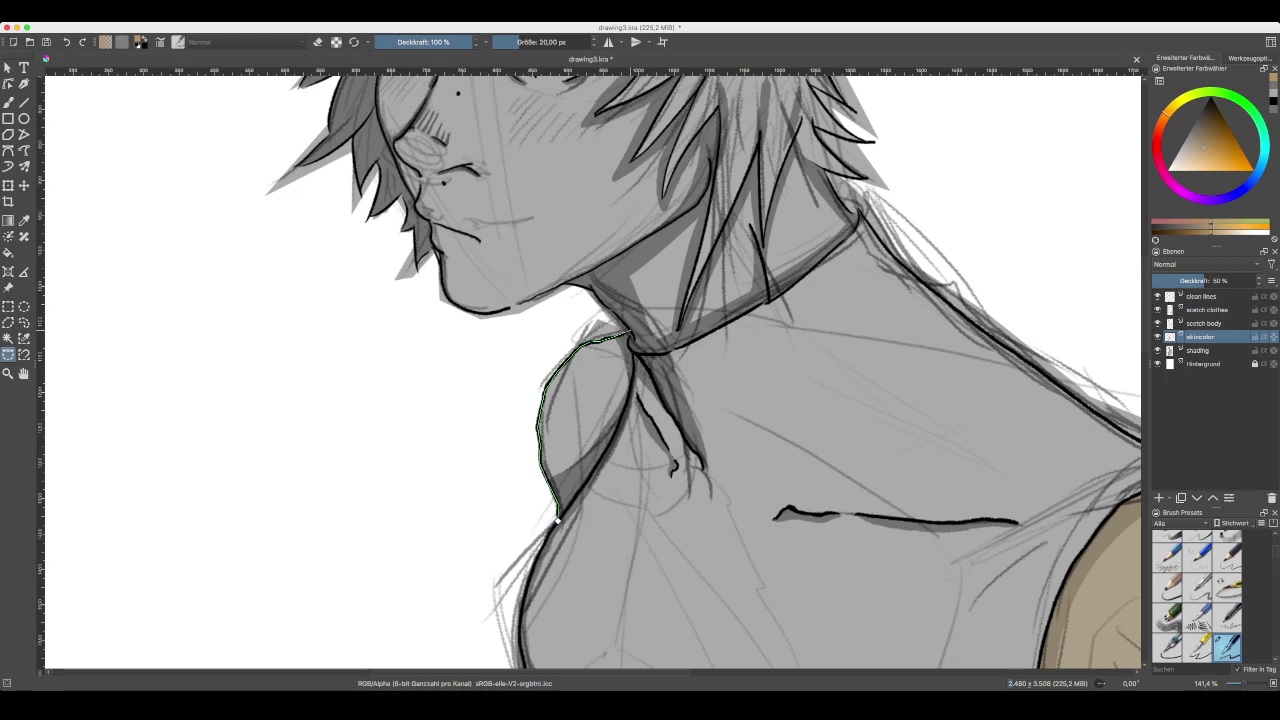
- Extend the selection path up the front of the neck and along the underside of the jaw toward the chin
left_click_drag(613, 309, 663, 420)
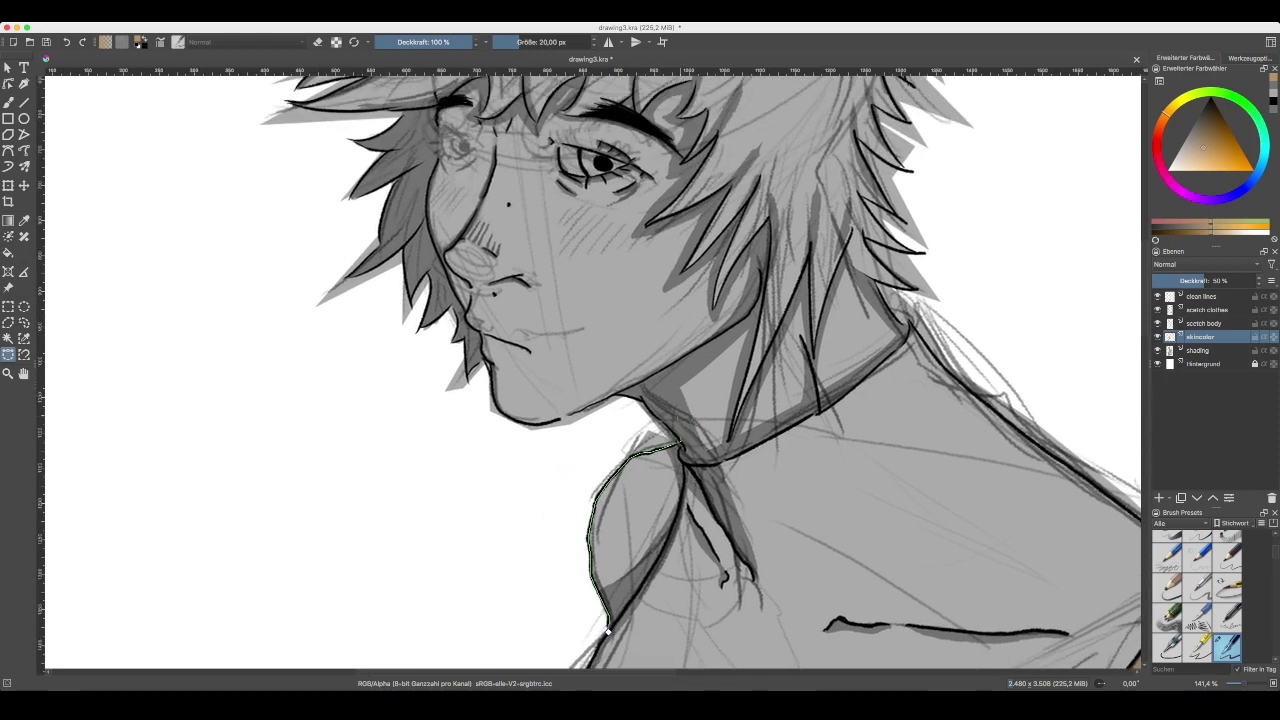
key("ctrl+plus")
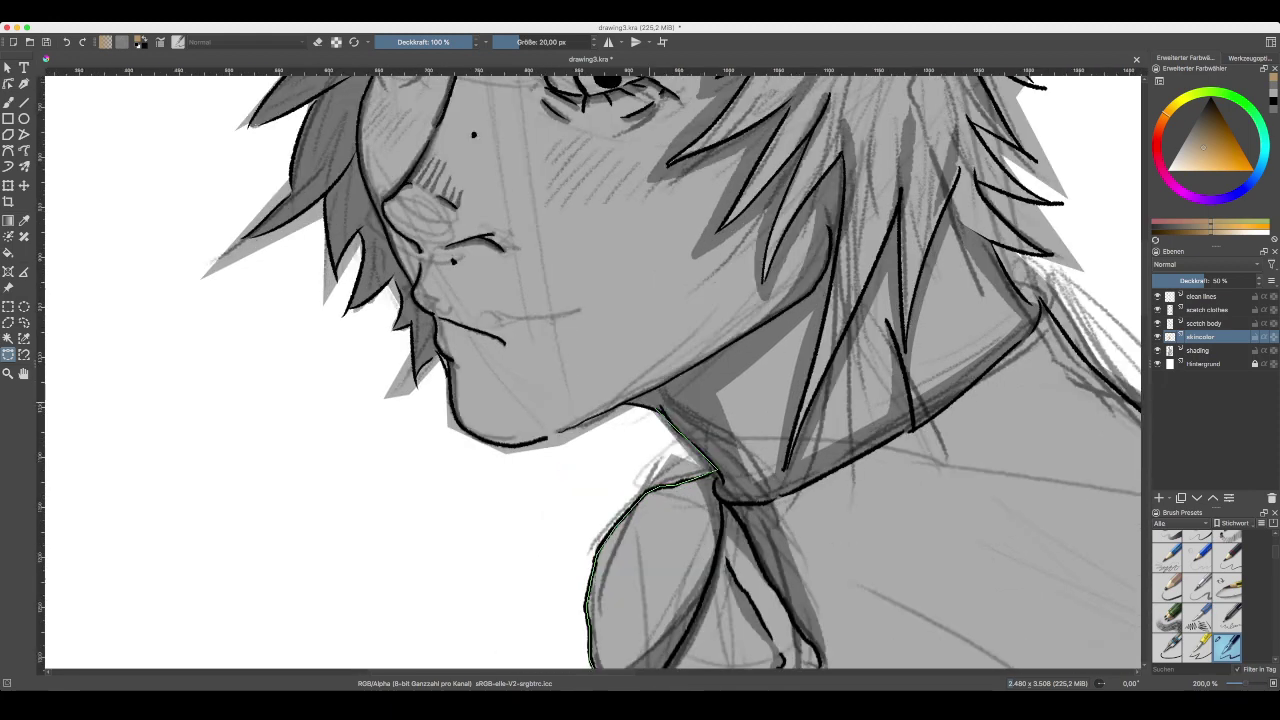
key("ctrl+plus")
left_click_drag(736, 470, 773, 471)
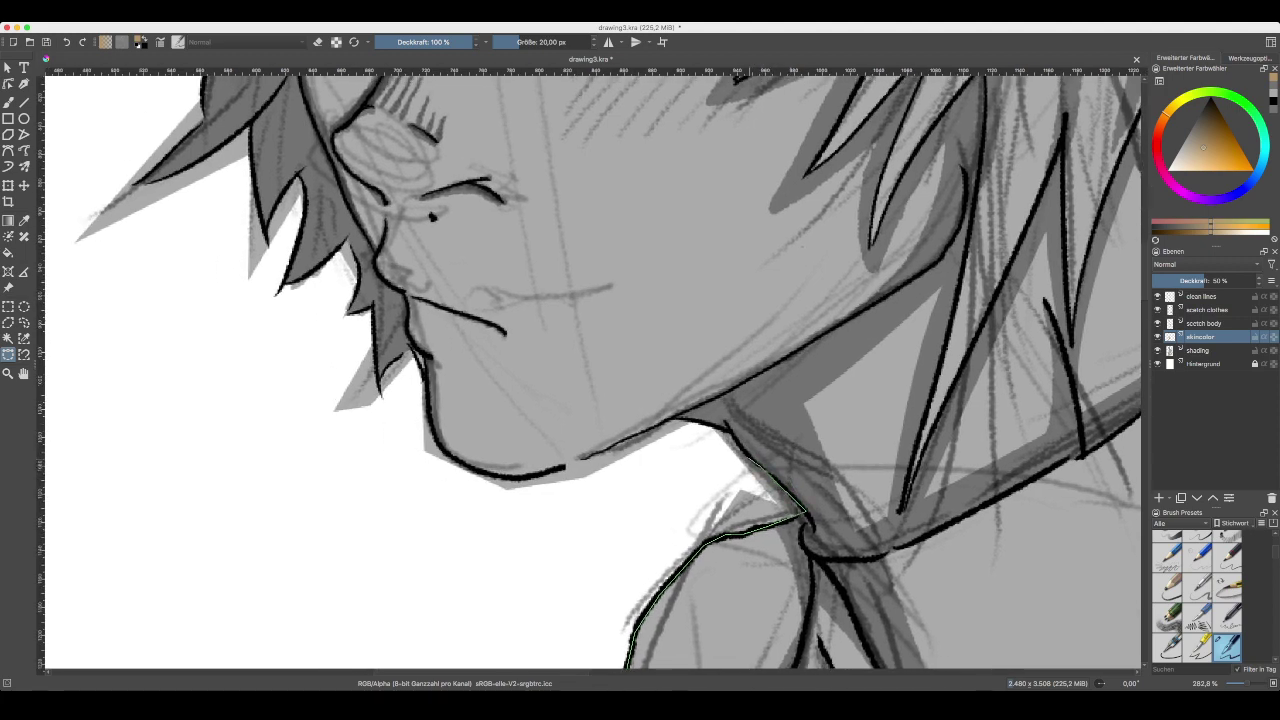
left_click(744, 451)
left_click(729, 429)
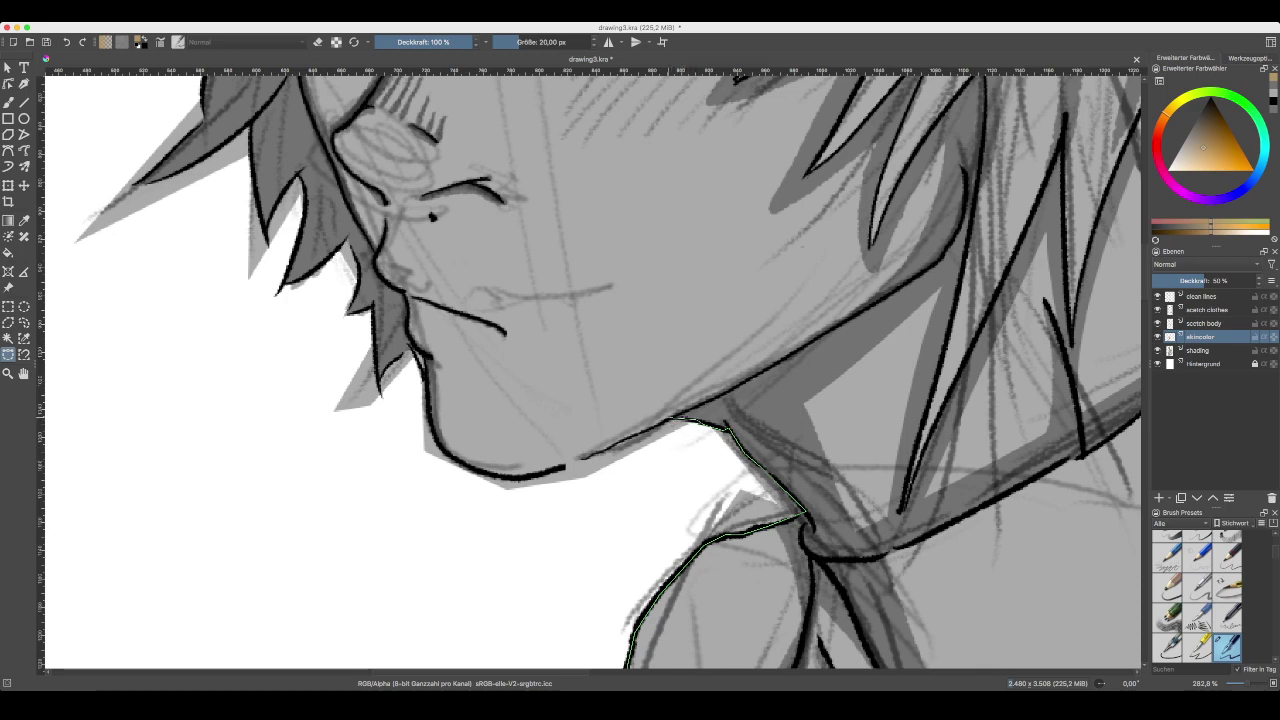
key("minus")
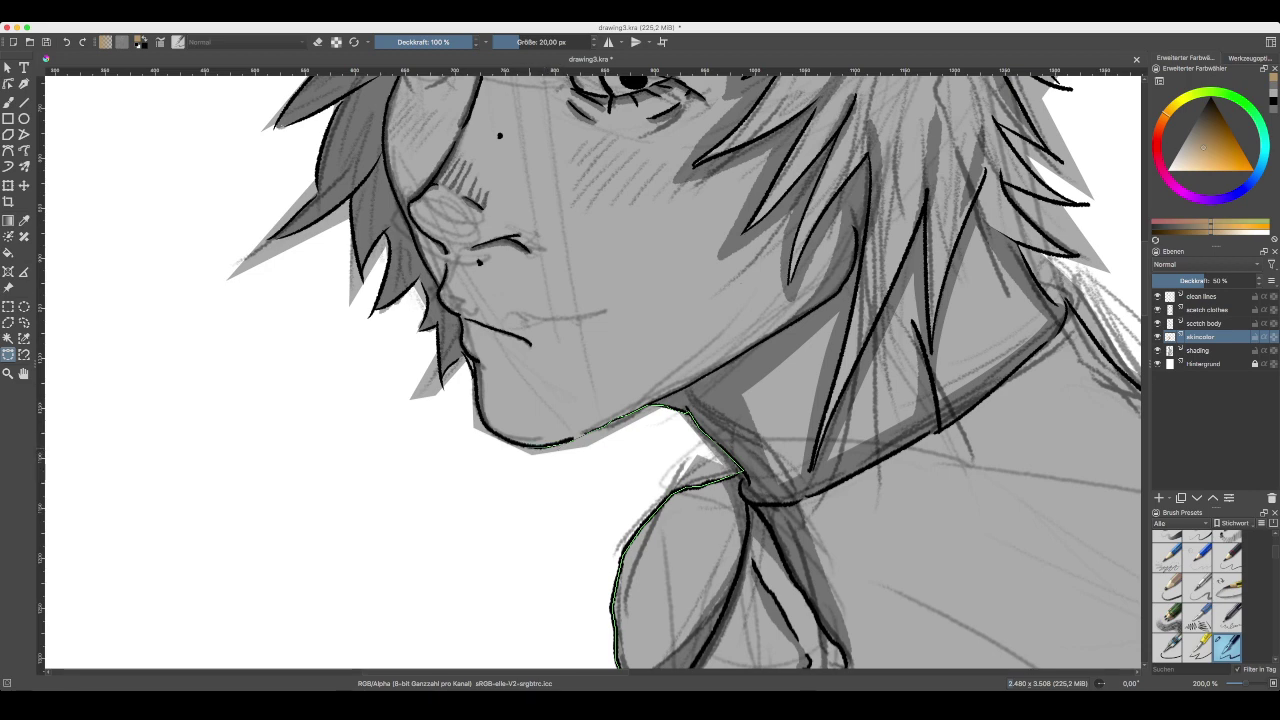
- Extend the selection path around the chin and up the front of the face to the lips
left_click(525, 446)
left_click(489, 431)
left_click(476, 380)
left_click(475, 367)
left_click(462, 337)
- Continue the selection path from the lips up the outer edge of the far cheek to just below the far eye
key("super+plus")
key("super+plus")
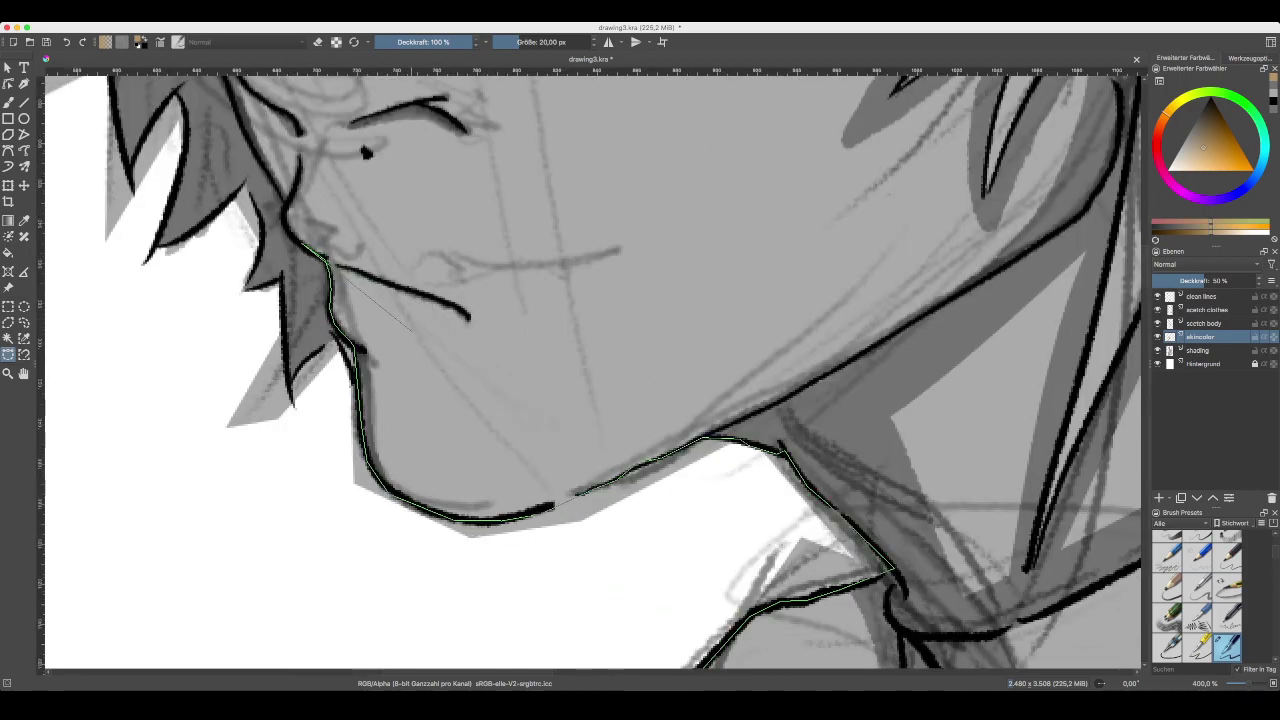
left_click_drag(396, 336, 695, 645)
key("super+minus")
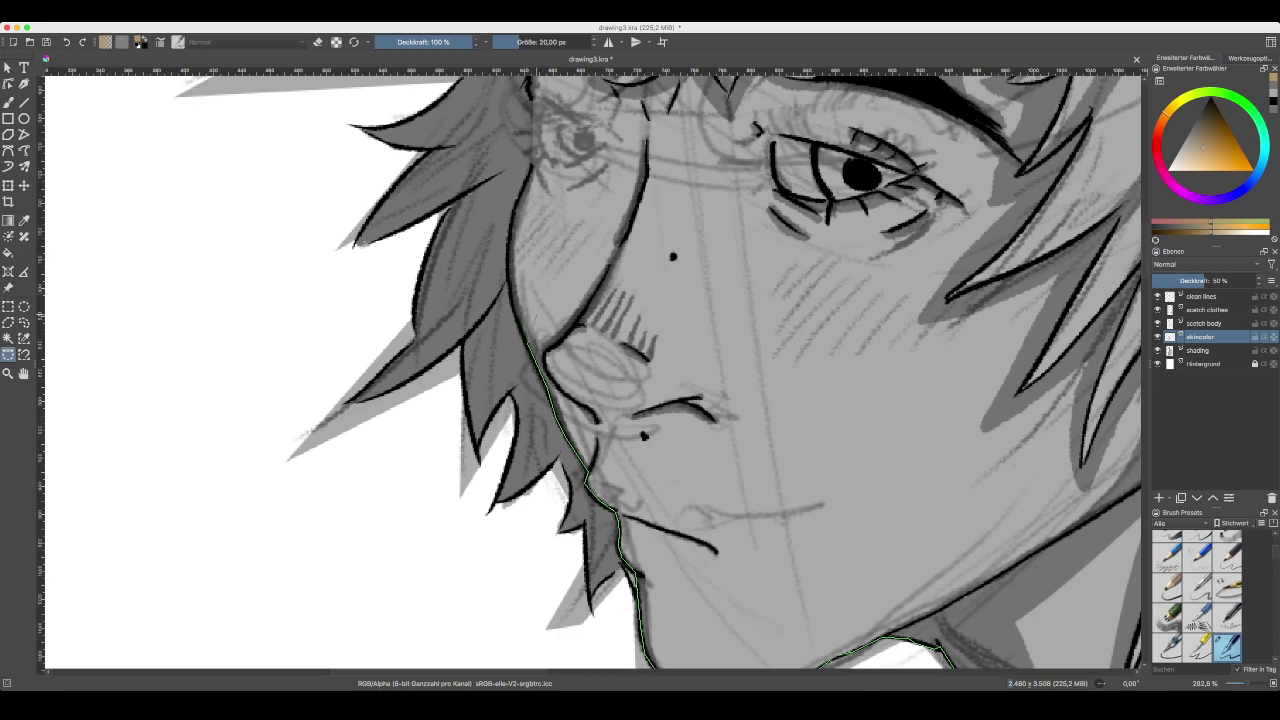
key("ctrl+plus")
left_click_drag(520, 312, 612, 550)
left_click(573, 523)
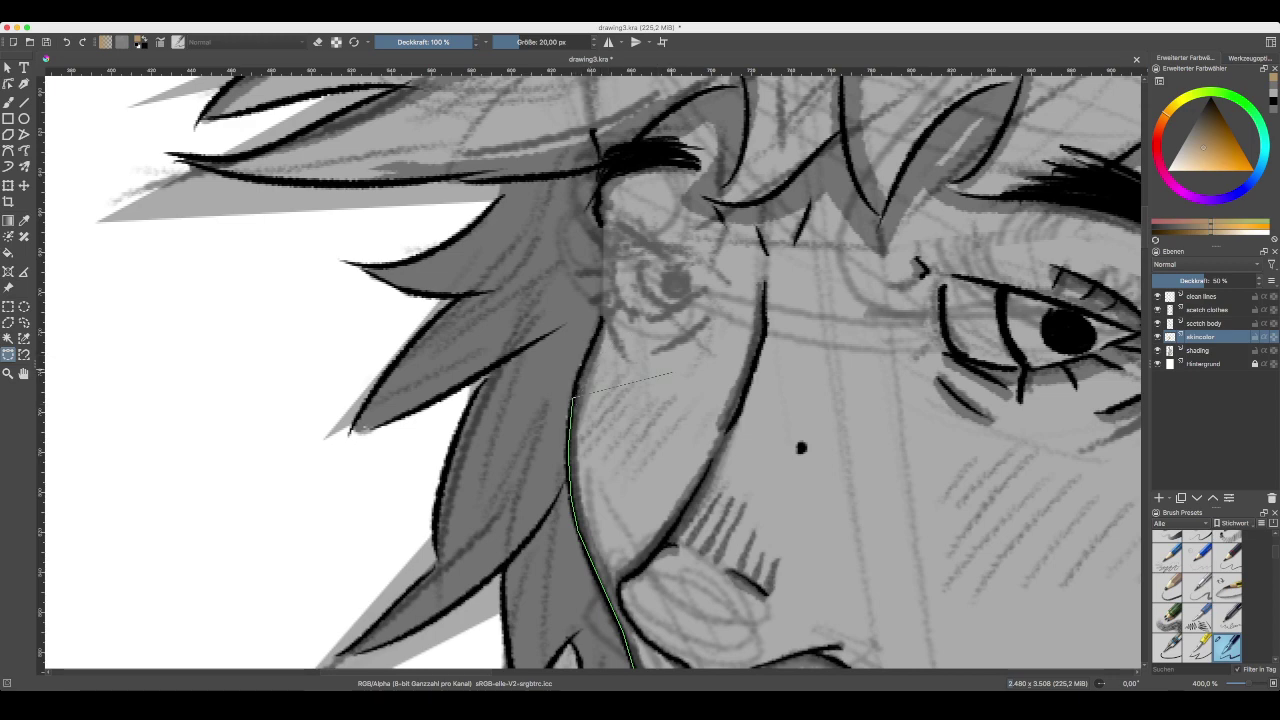
- Carry the selection path up past the far eye's outer side to the outer end of the far eyebrow
key("minus")
key("minus")
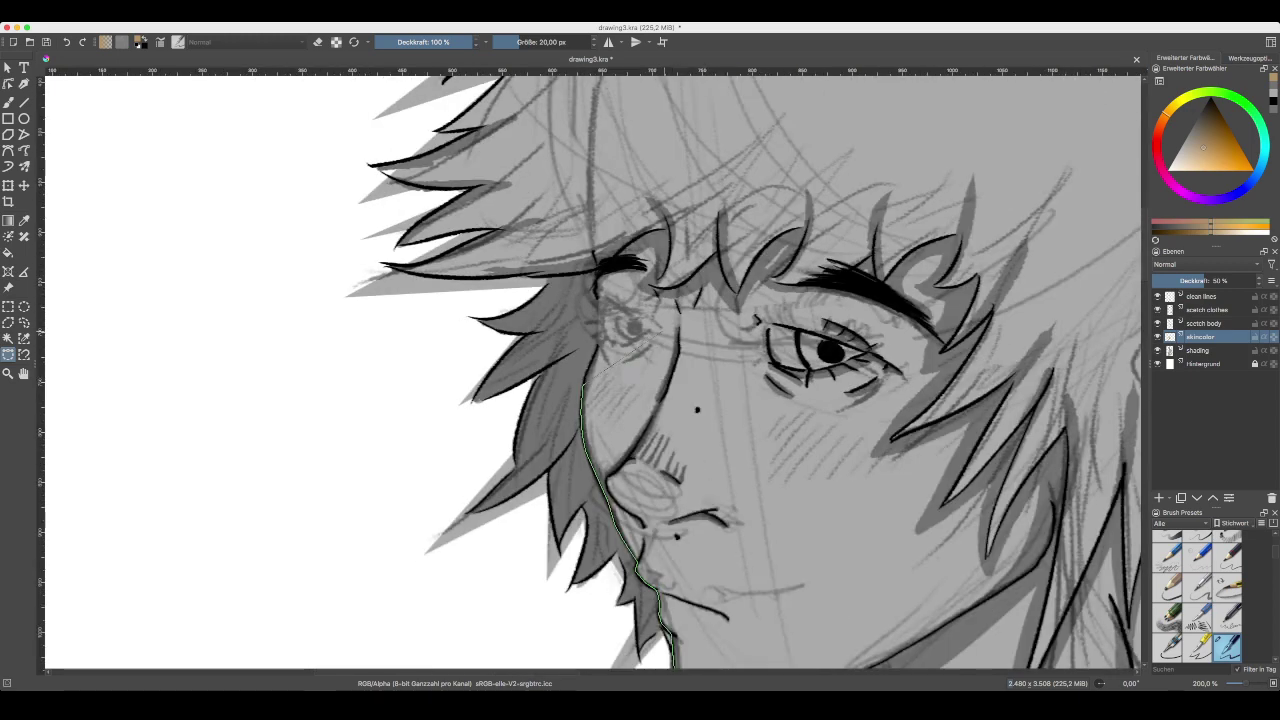
left_click_drag(602, 364, 579, 527)
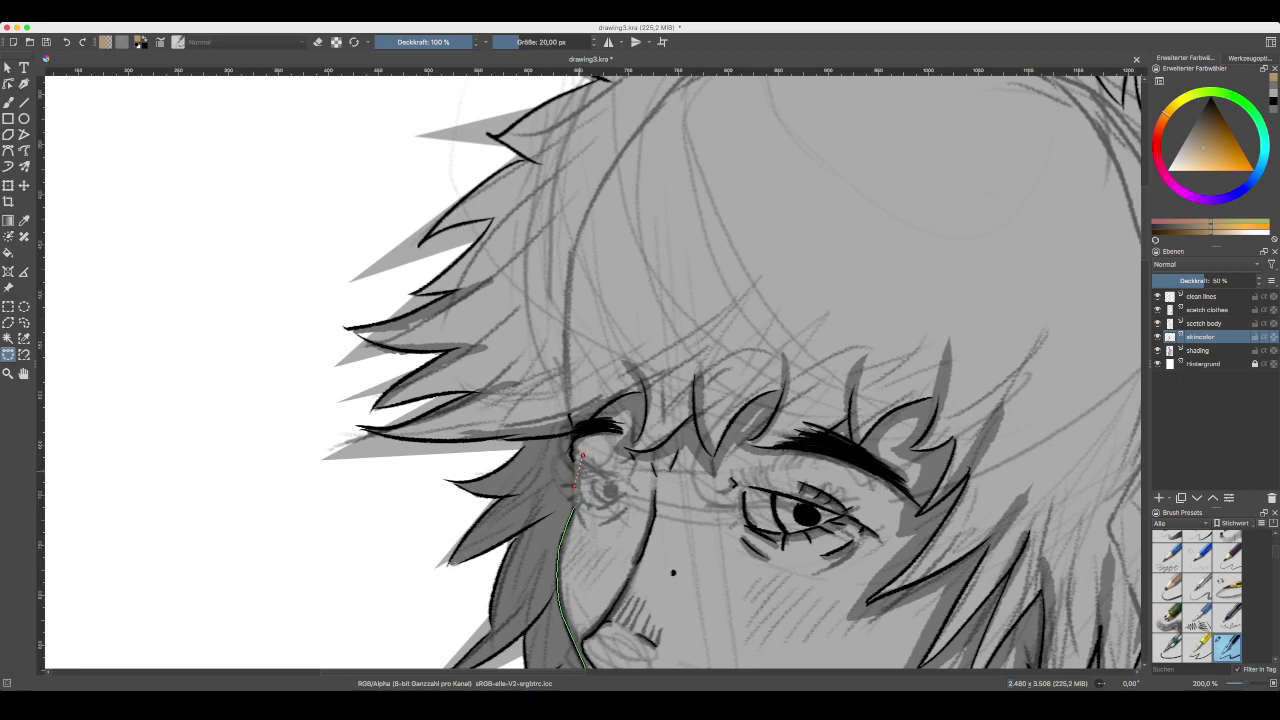
left_click_drag(578, 471, 582, 457)
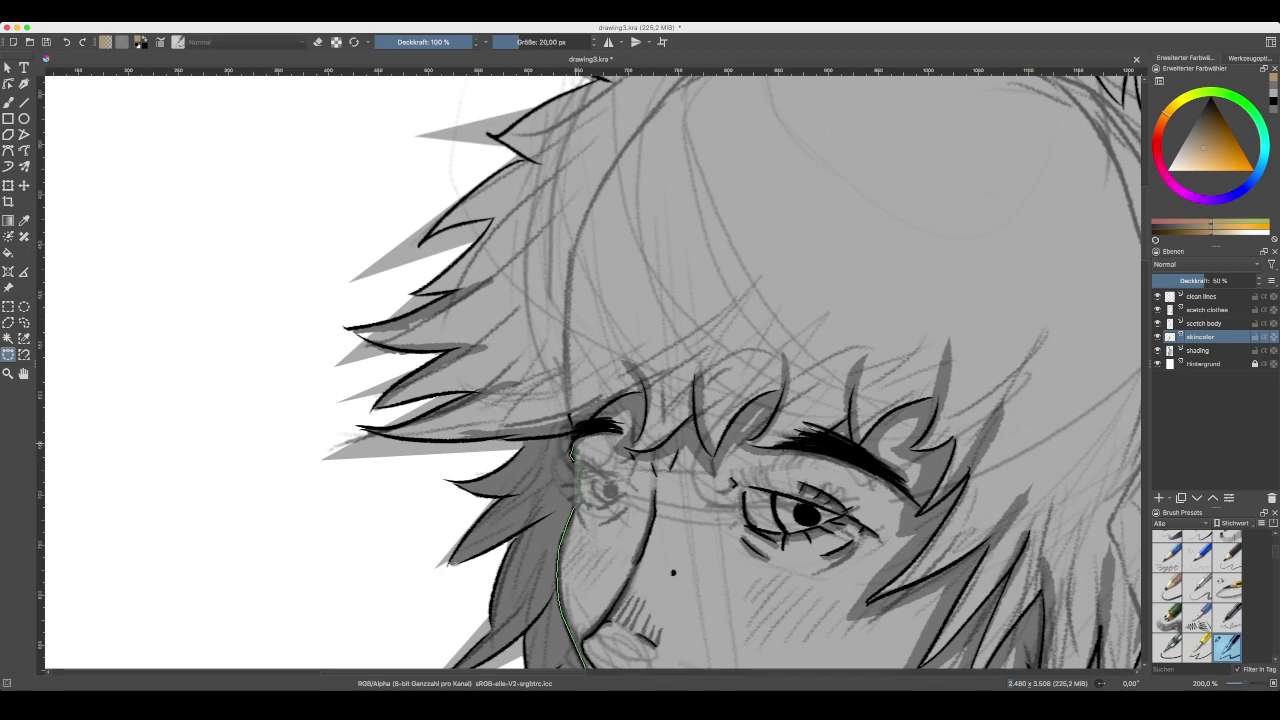
scroll(595, 362, "up", 2)
left_click(572, 539)
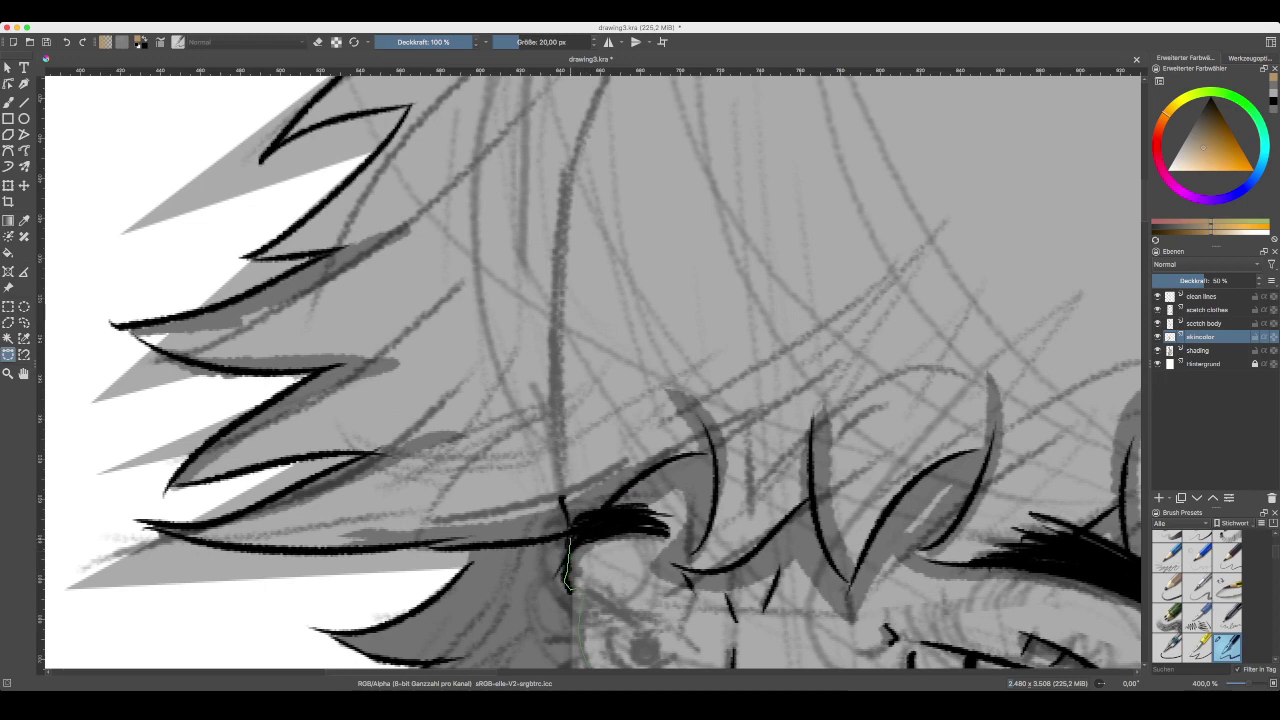
- Trace the selection path over the far eyebrow and along the lower edges of the first fringe strands between the eyes
left_click(592, 510)
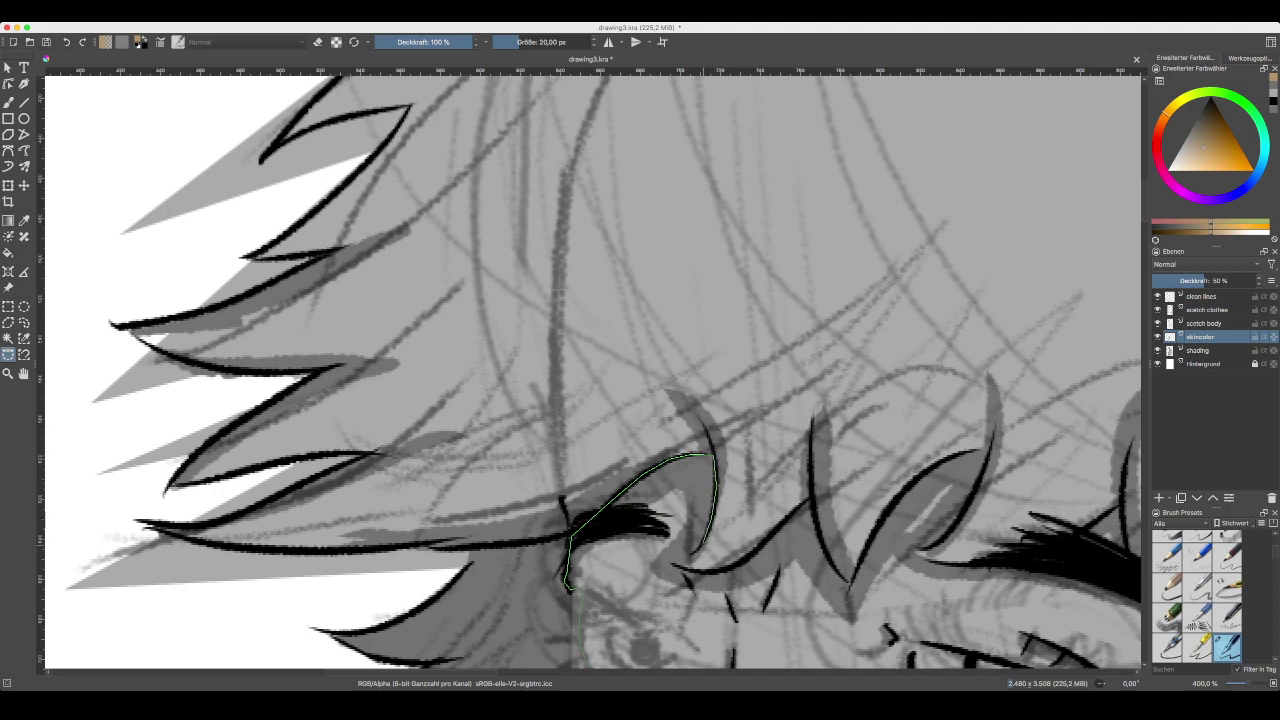
key("minus")
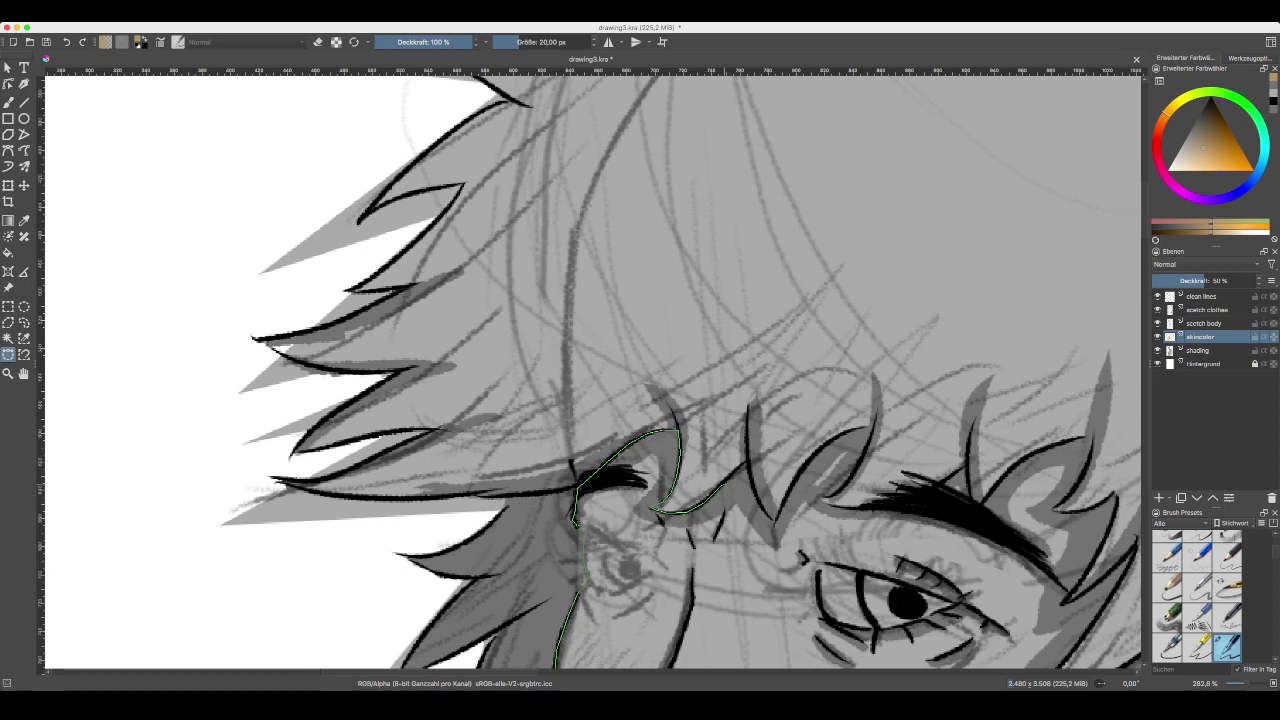
left_click(724, 487)
left_click(736, 471)
left_click_drag(746, 465, 764, 512)
left_click_drag(772, 518, 790, 482)
left_click_drag(820, 590, 711, 482)
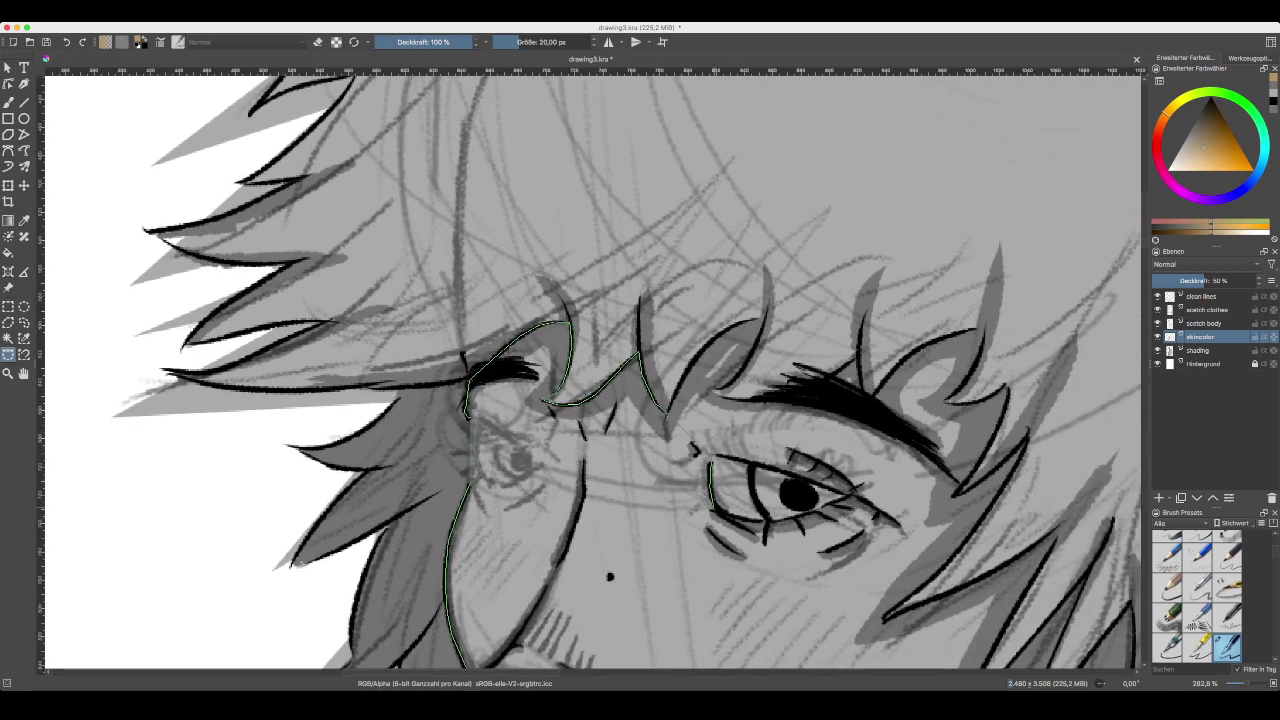
- Trace the lower and upper edges of the visible eye with the magnetic selection, joining the outline at the inner corner
left_click_drag(712, 500, 776, 522)
key("super+plus")
key("super+plus")
left_click_drag(1021, 589, 754, 535)
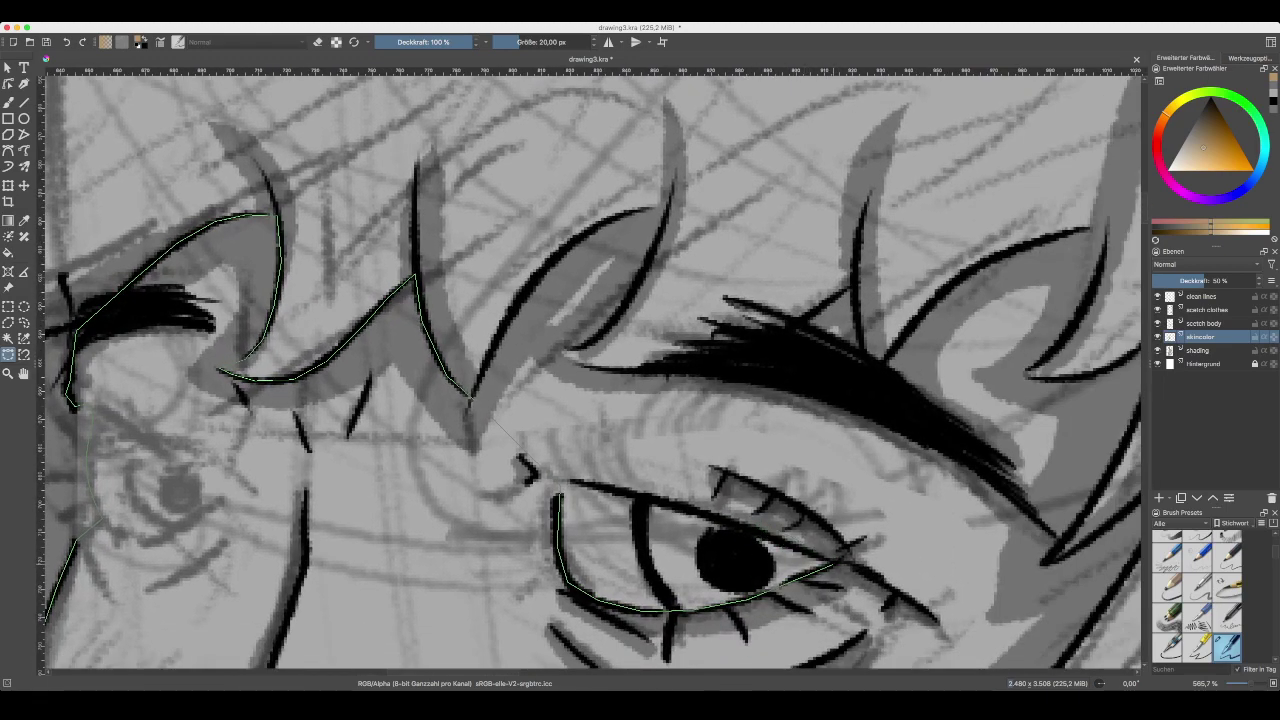
left_click(836, 562)
mouse_move(838, 560)
left_mouse_down()
mouse_move(746, 521)
mouse_move(638, 508)
mouse_move(566, 481)
left_mouse_up()
scroll(548, 482, "up", 8)
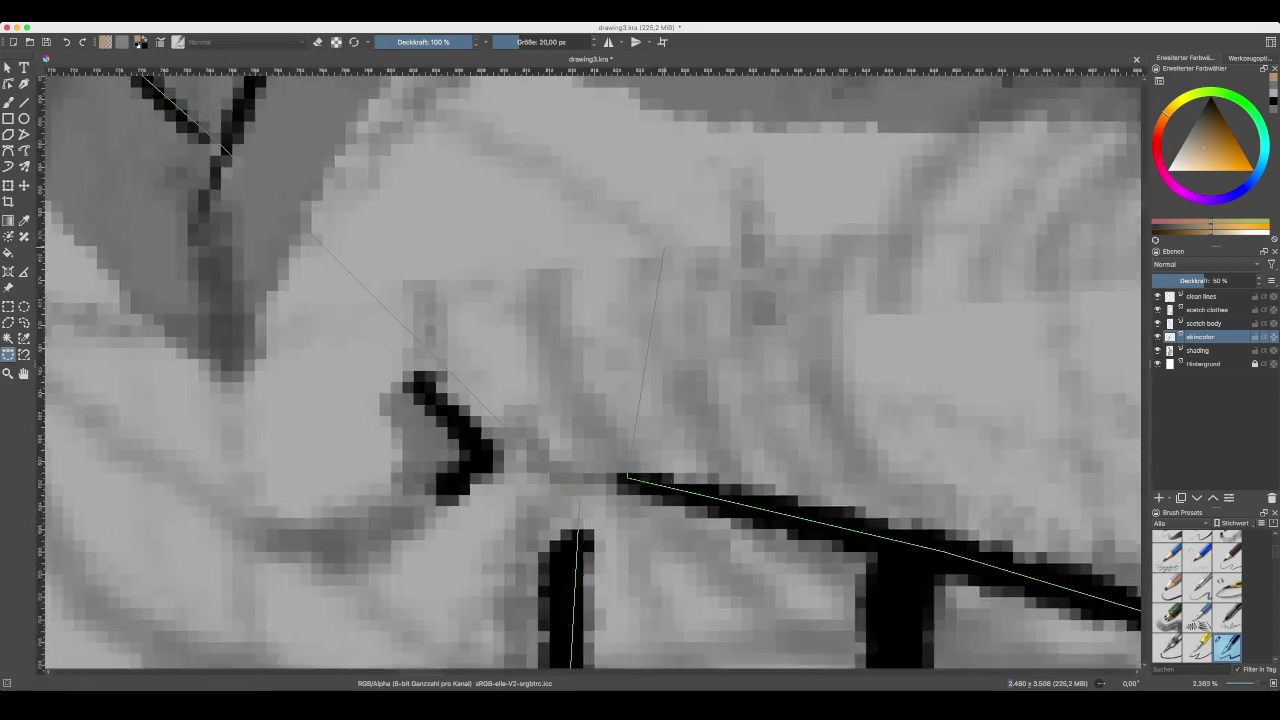
left_click_drag(619, 474, 651, 460)
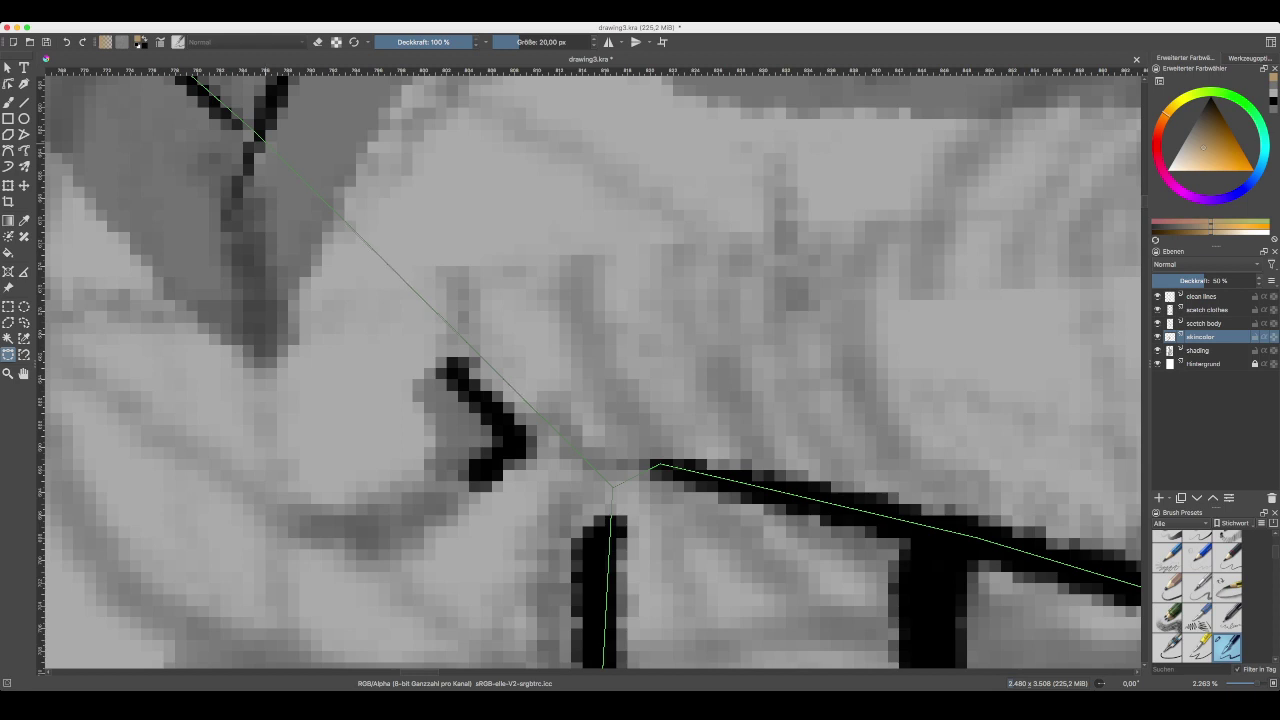
- Continue the magnetic selection along the fringe strands above the eyebrow, as far as the strand at the eyebrow's outer end
key("minus")
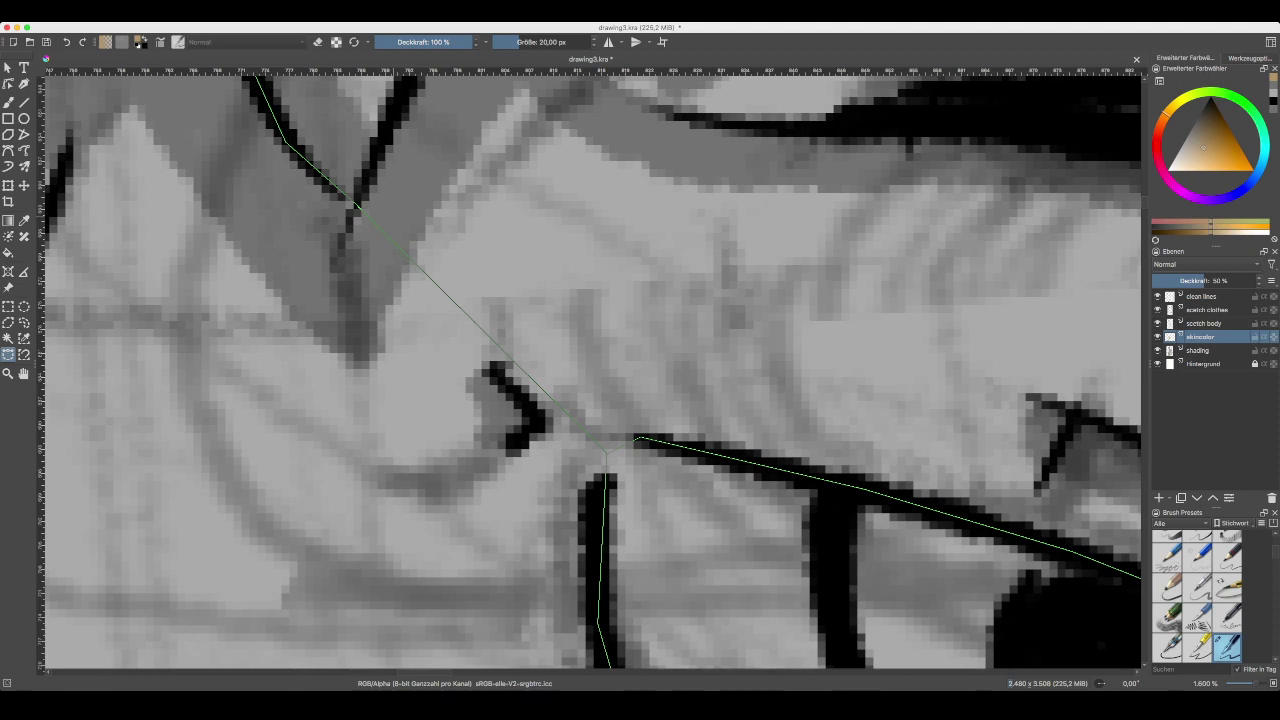
key("ctrl+minus")
key("ctrl+minus")
key("ctrl+minus")
key("ctrl+minus")
key("ctrl+minus")
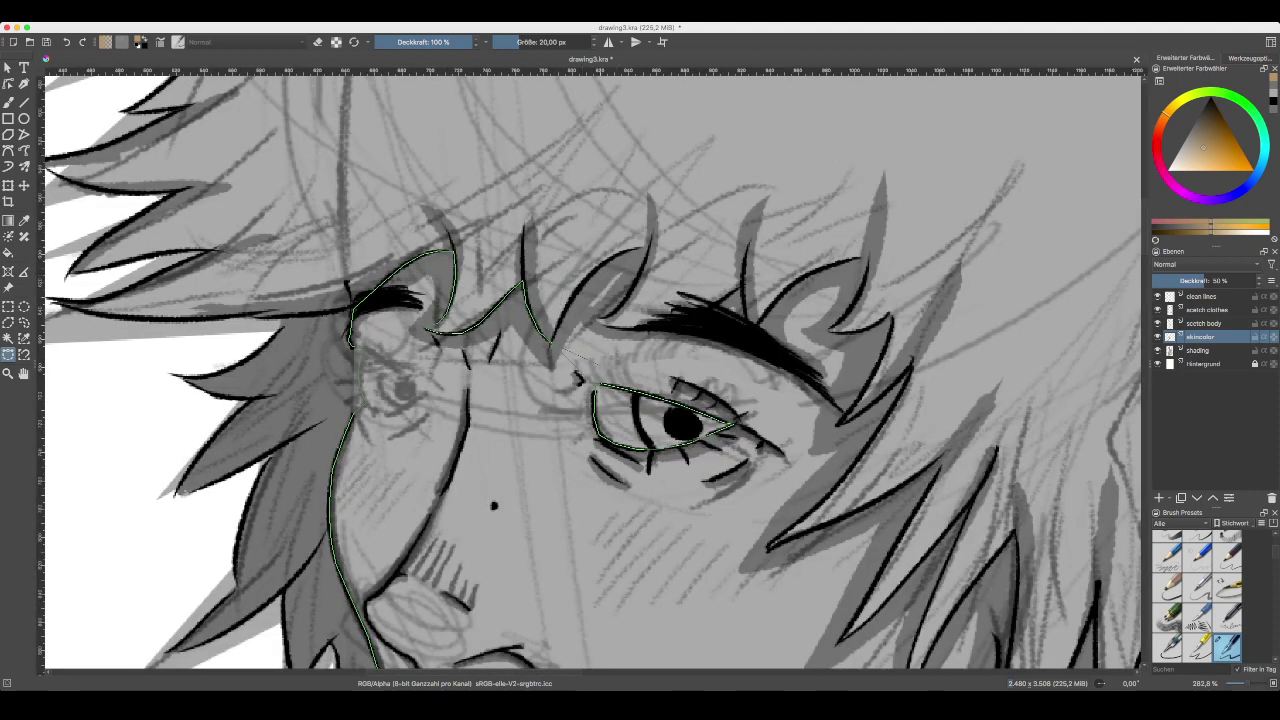
scroll(590, 370, "up", 3)
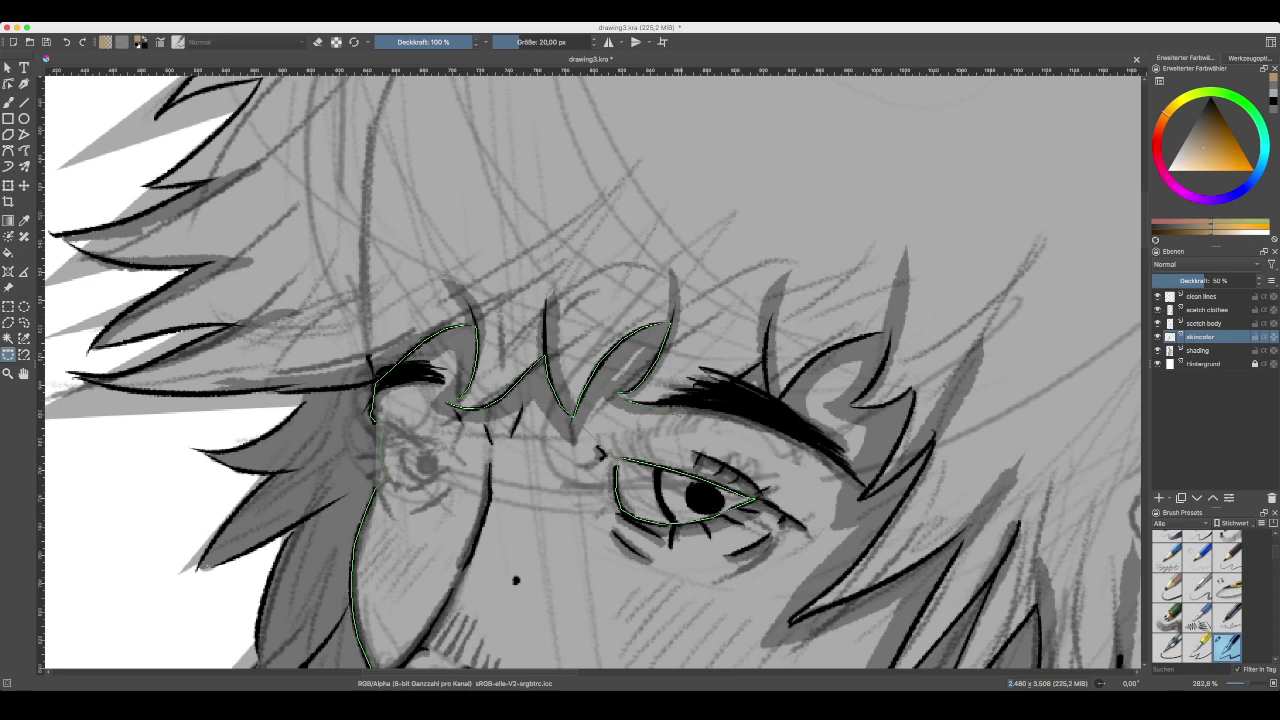
left_click(675, 403)
left_click(765, 361)
left_click_drag(868, 492, 754, 313)
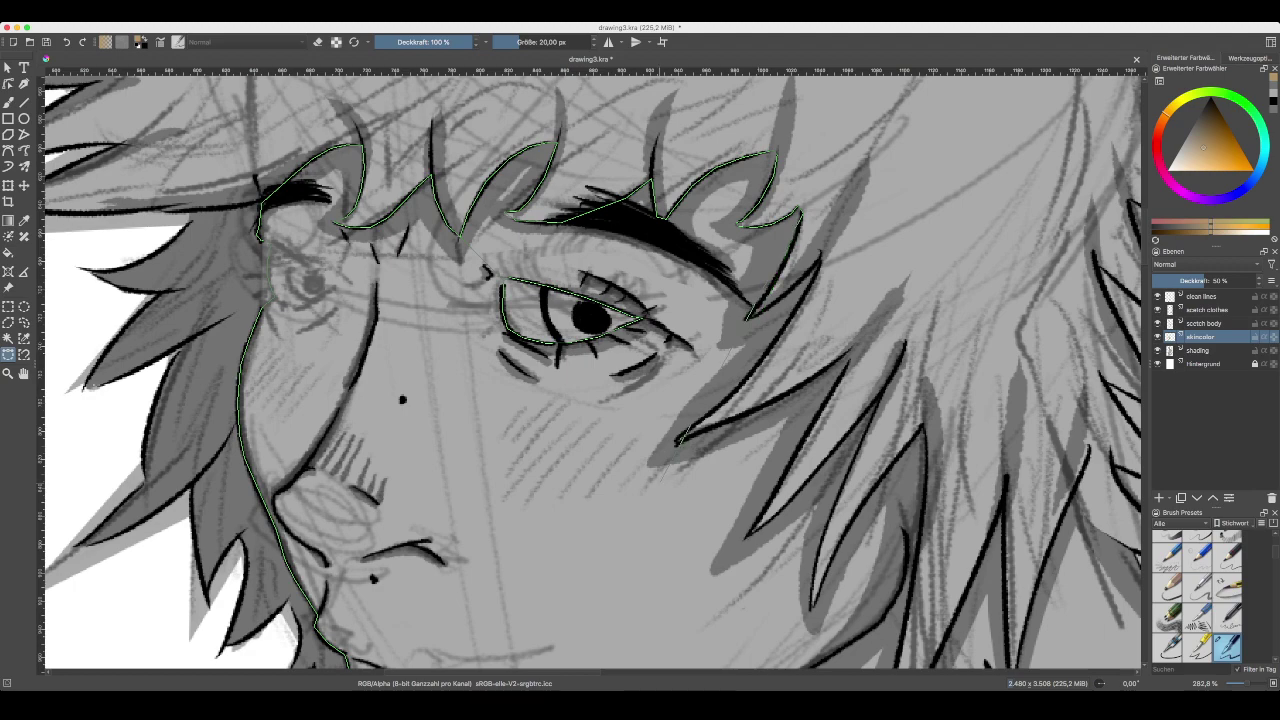
- Extend the selection outline along the pointed hair strands beside the eye and over the upper cheek
key("plus")
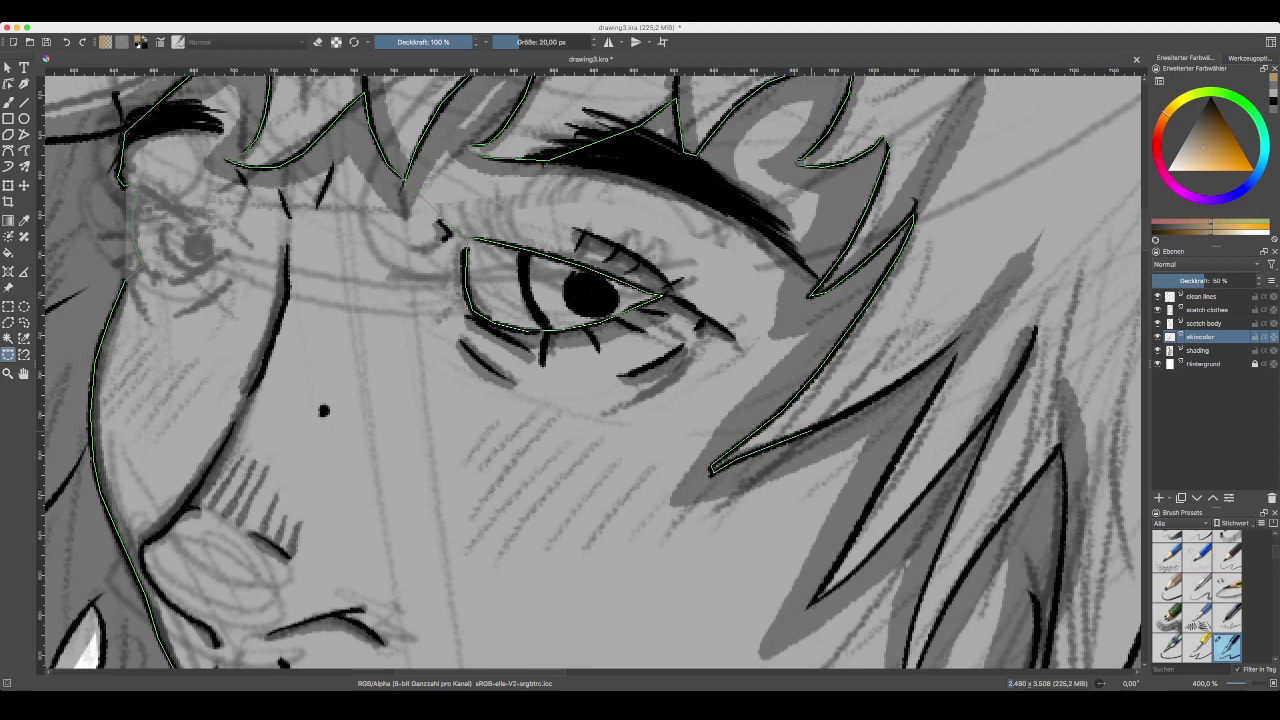
left_click(896, 385)
scroll(590, 370, "down", 5)
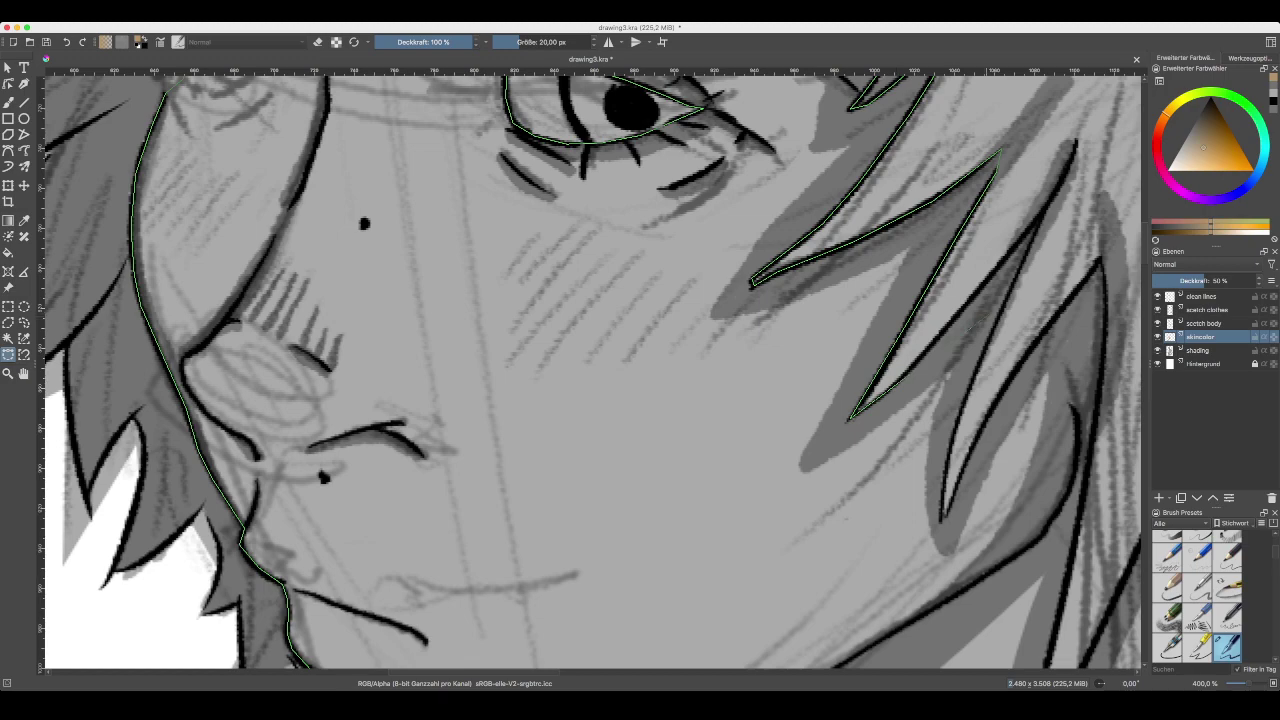
left_click_drag(898, 382, 690, 582)
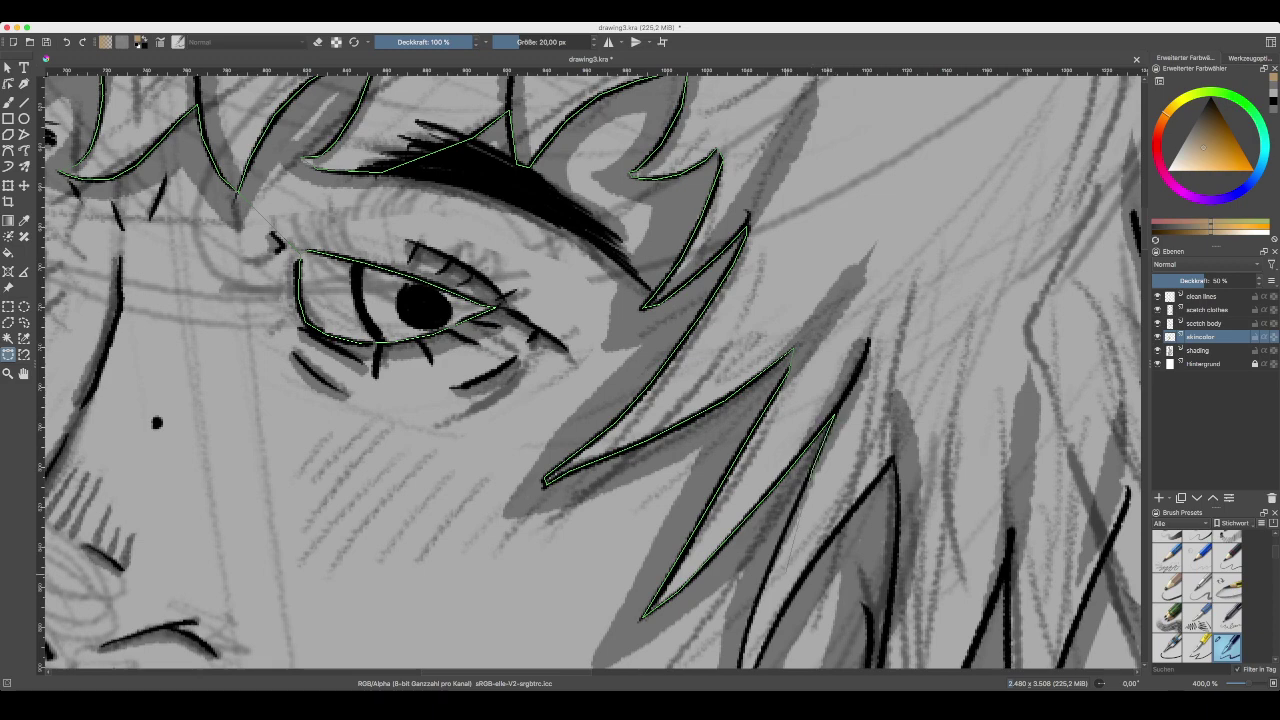
left_click_drag(786, 572, 776, 430)
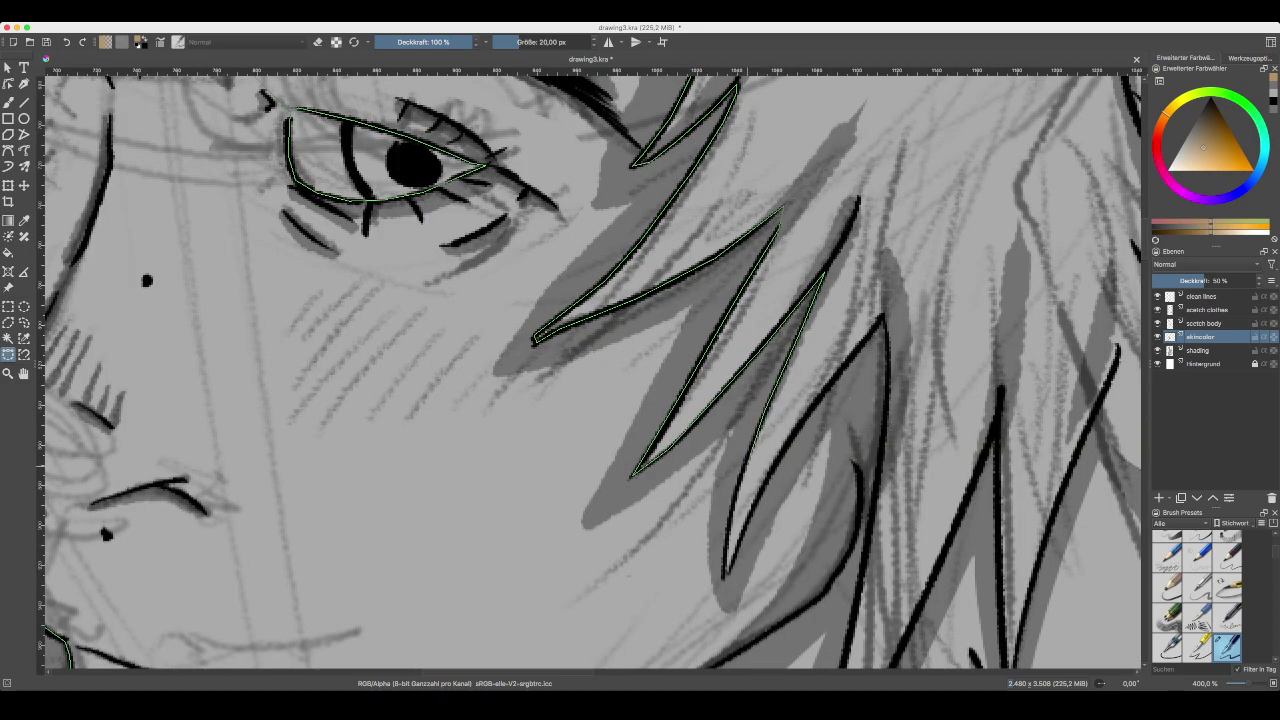
- Trace the lowest cheek strand around its tip and back up to its peak with the magnetic selection
left_click(745, 469)
left_click_drag(733, 516, 727, 542)
left_click(815, 405)
left_click(884, 317)
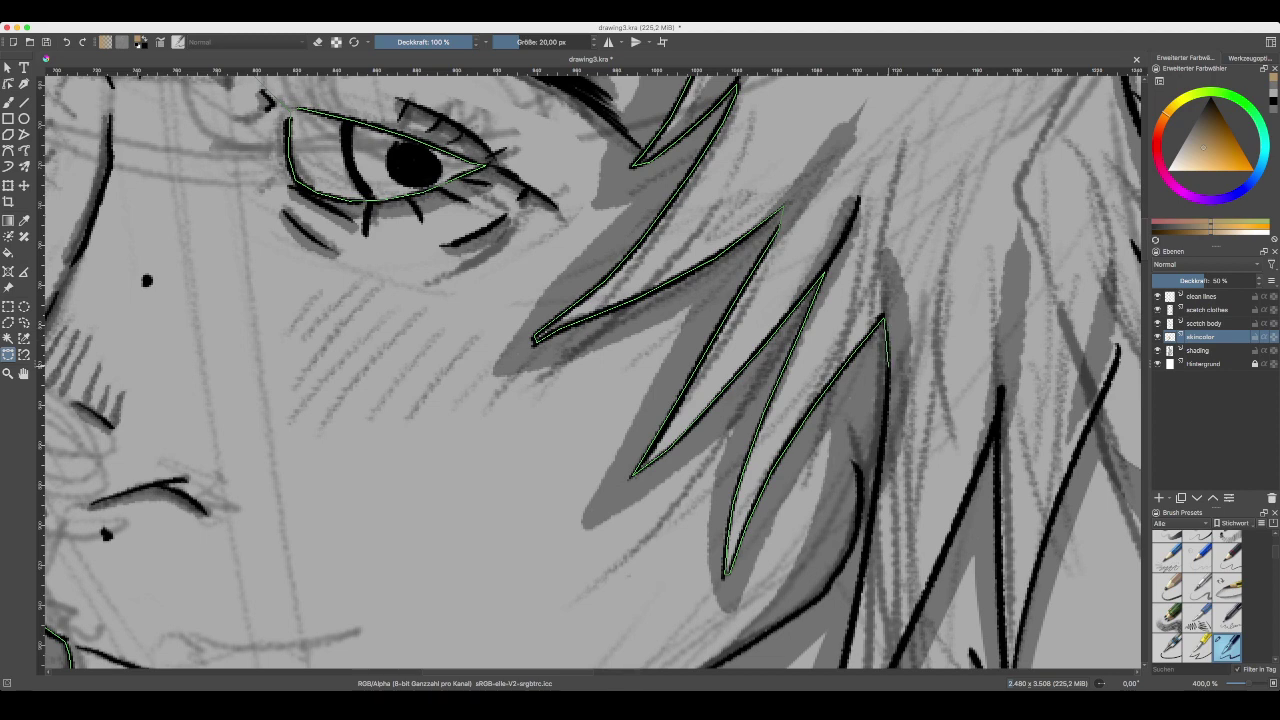
left_click_drag(888, 366, 889, 382)
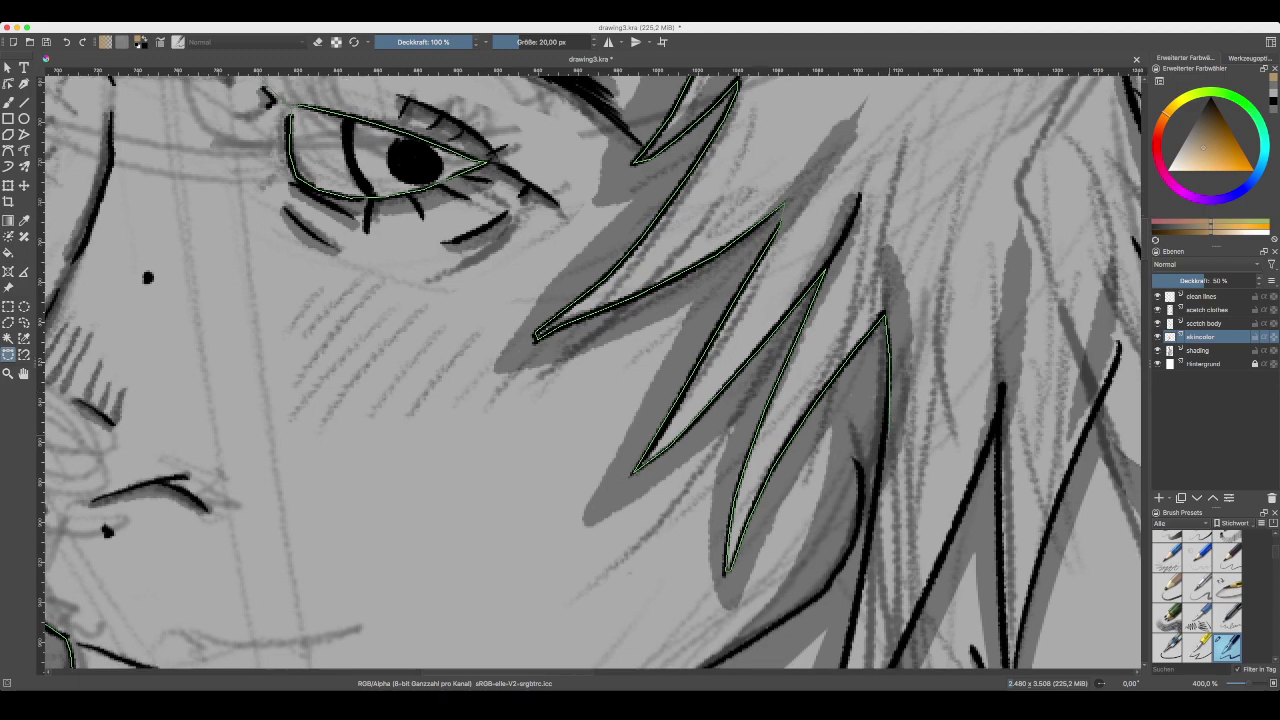
- Trace the long hair strand hanging over the neck down to its tip near the collar and back upward
mouse_move(883, 457)
left_mouse_down()
mouse_move(885, 400)
mouse_move(873, 471)
mouse_move(906, 298)
left_mouse_up()
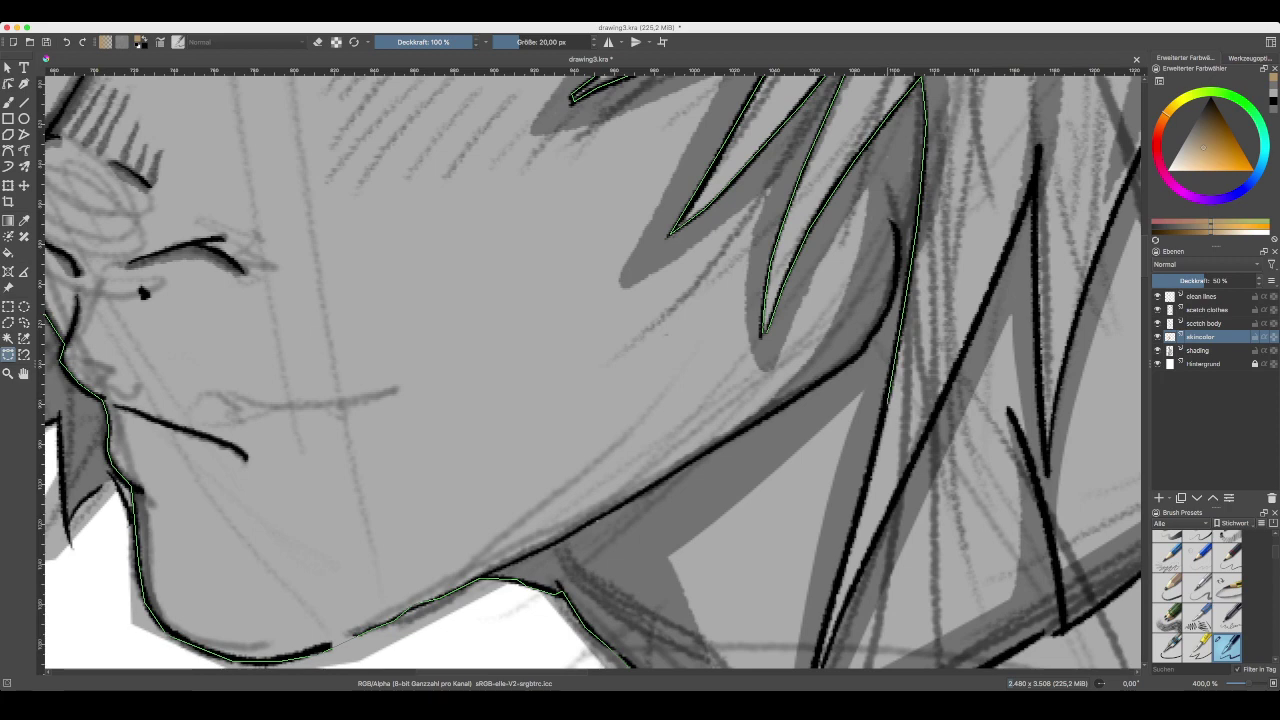
mouse_move(867, 470)
left_mouse_down()
mouse_move(920, 340)
mouse_move(911, 394)
left_mouse_up()
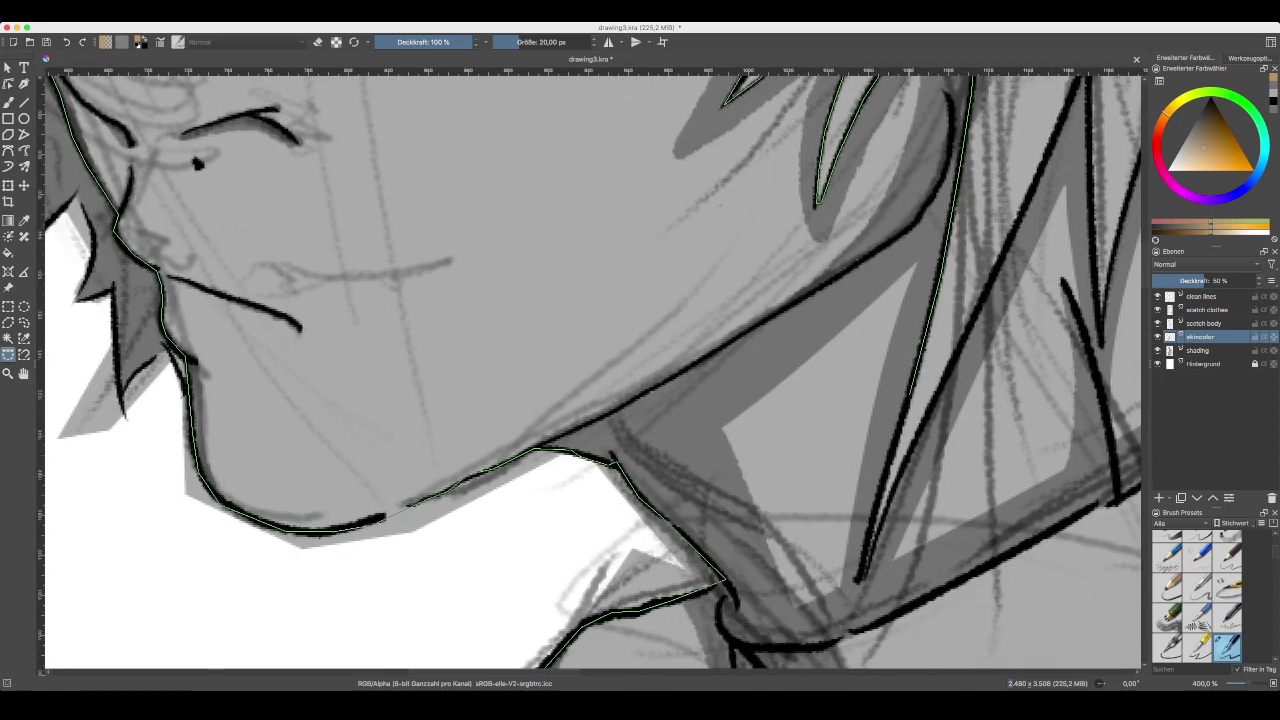
left_click_drag(894, 440, 908, 404)
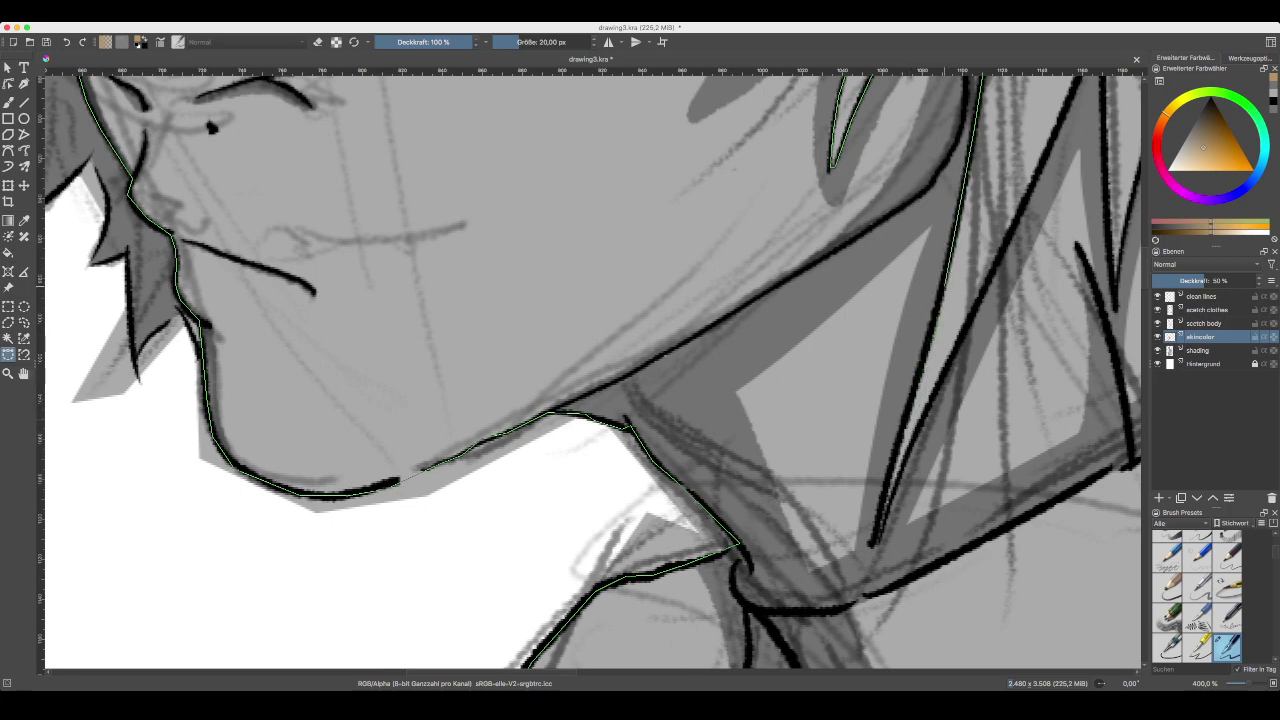
left_click(945, 286)
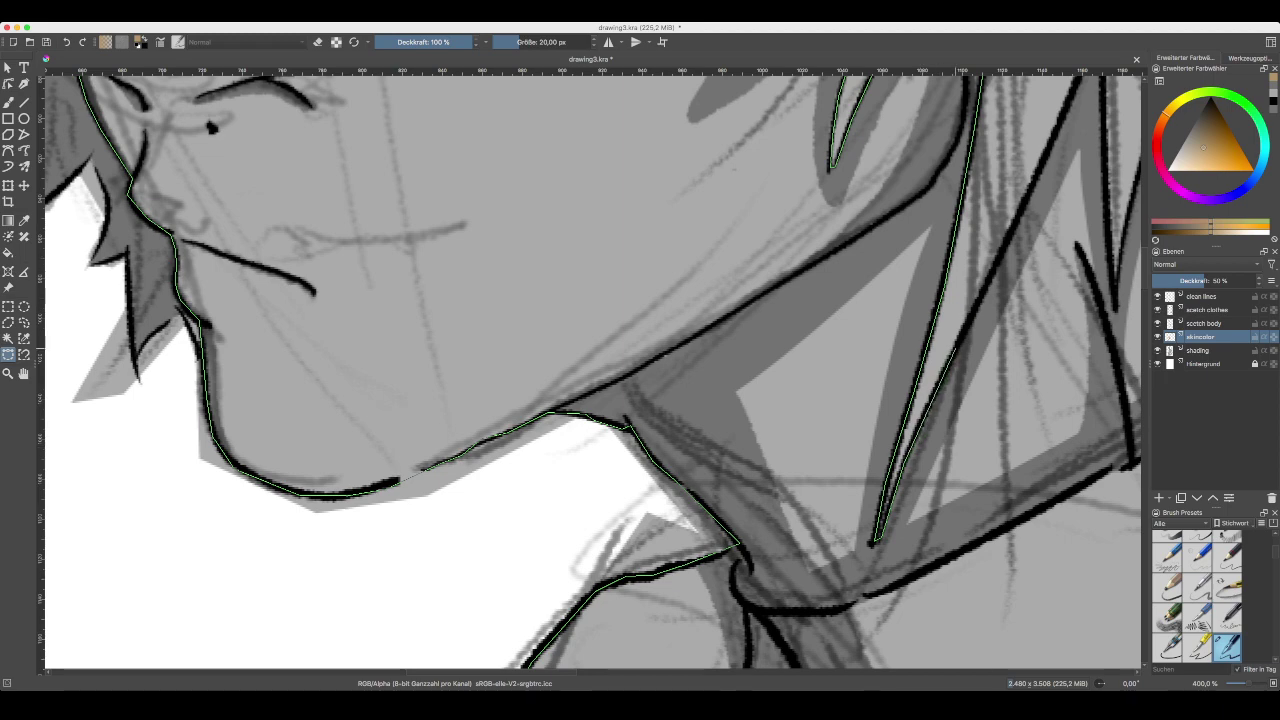
- Carry the selection outline around the remaining neck strands, down the back of the neck and along the collar to the throat
left_click_drag(980, 335, 636, 570)
key("minus")
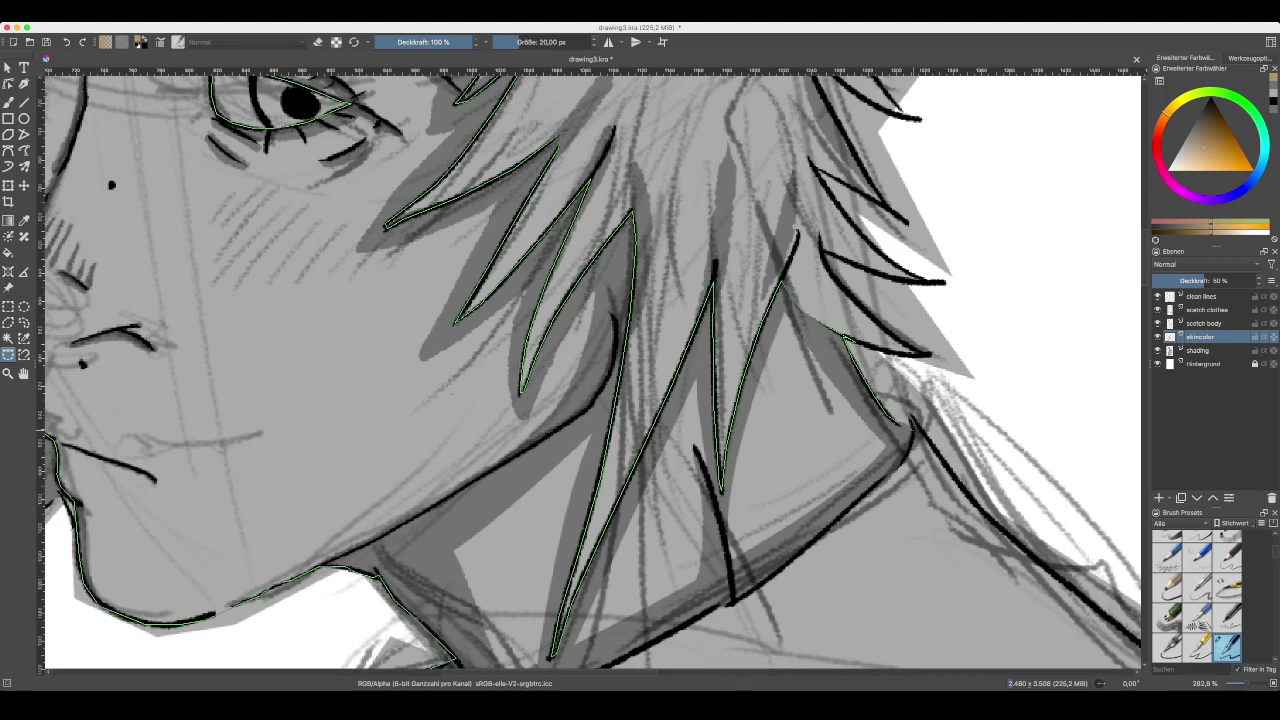
left_click_drag(832, 523, 995, 319)
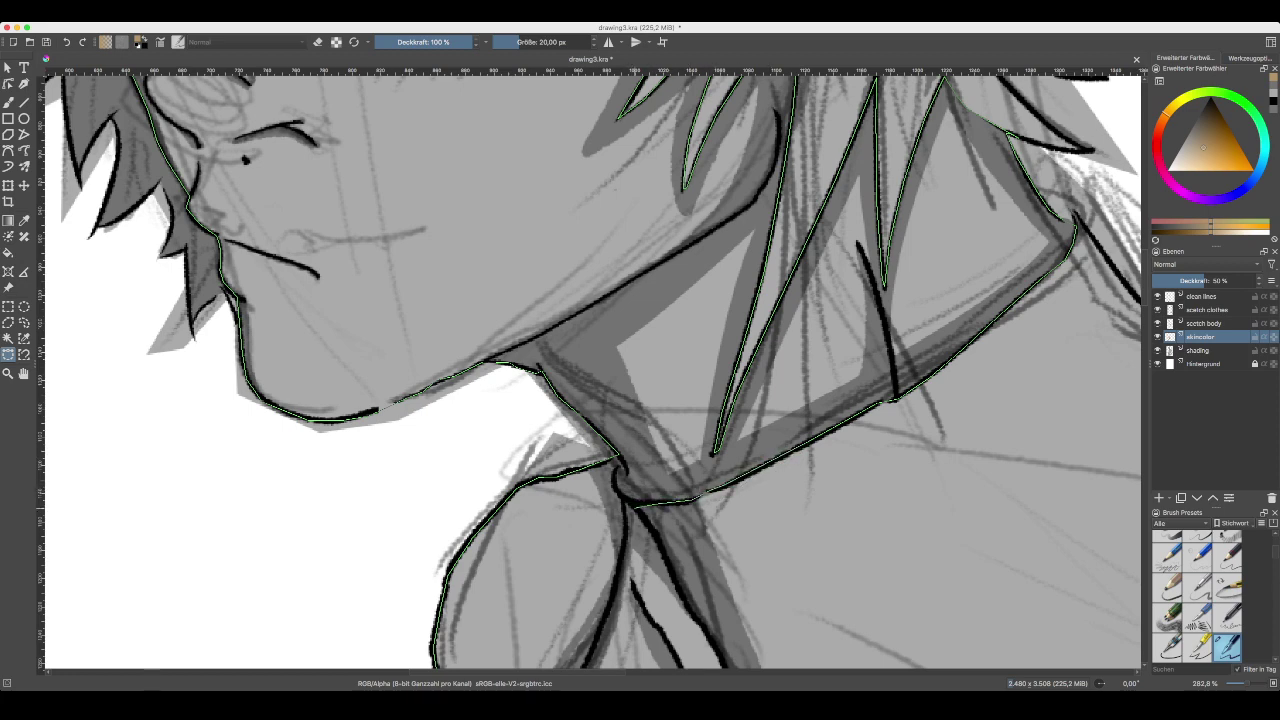
left_click_drag(643, 523, 744, 395)
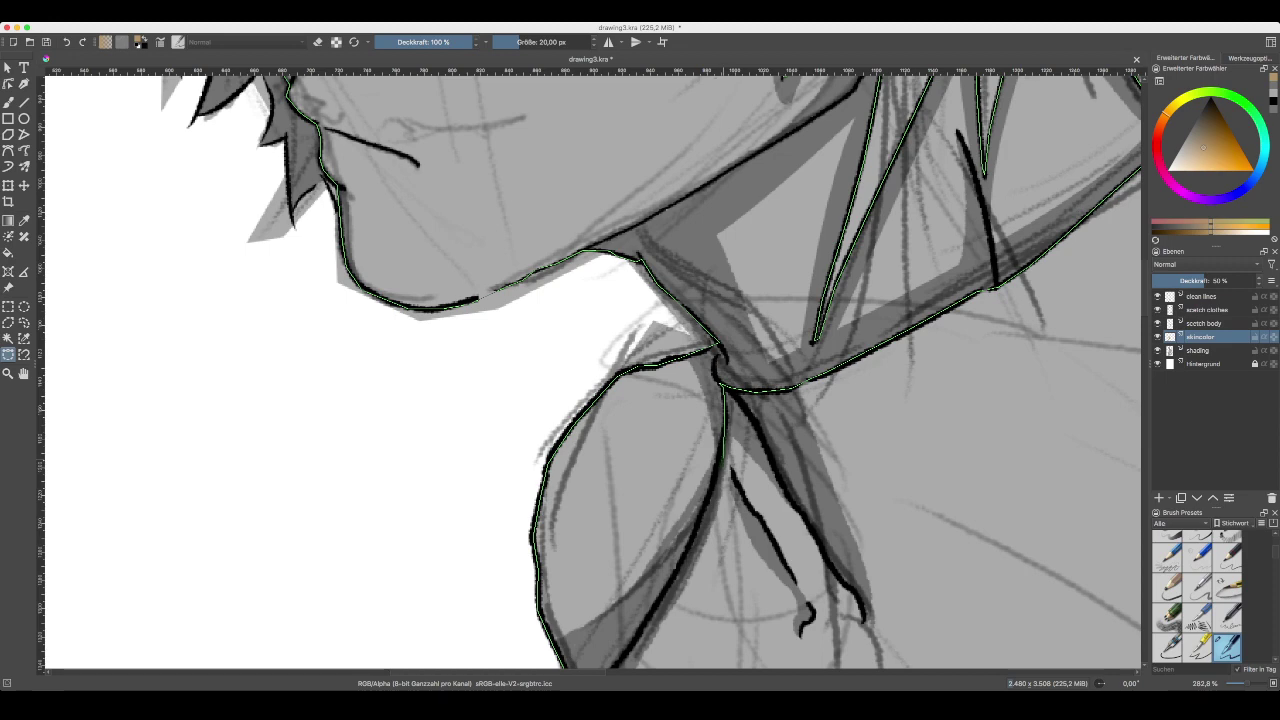
- Trace the inner edge of the far shoulder down to the starting point and close the magnetic selection
left_click_drag(700, 518, 802, 374)
left_click(801, 380)
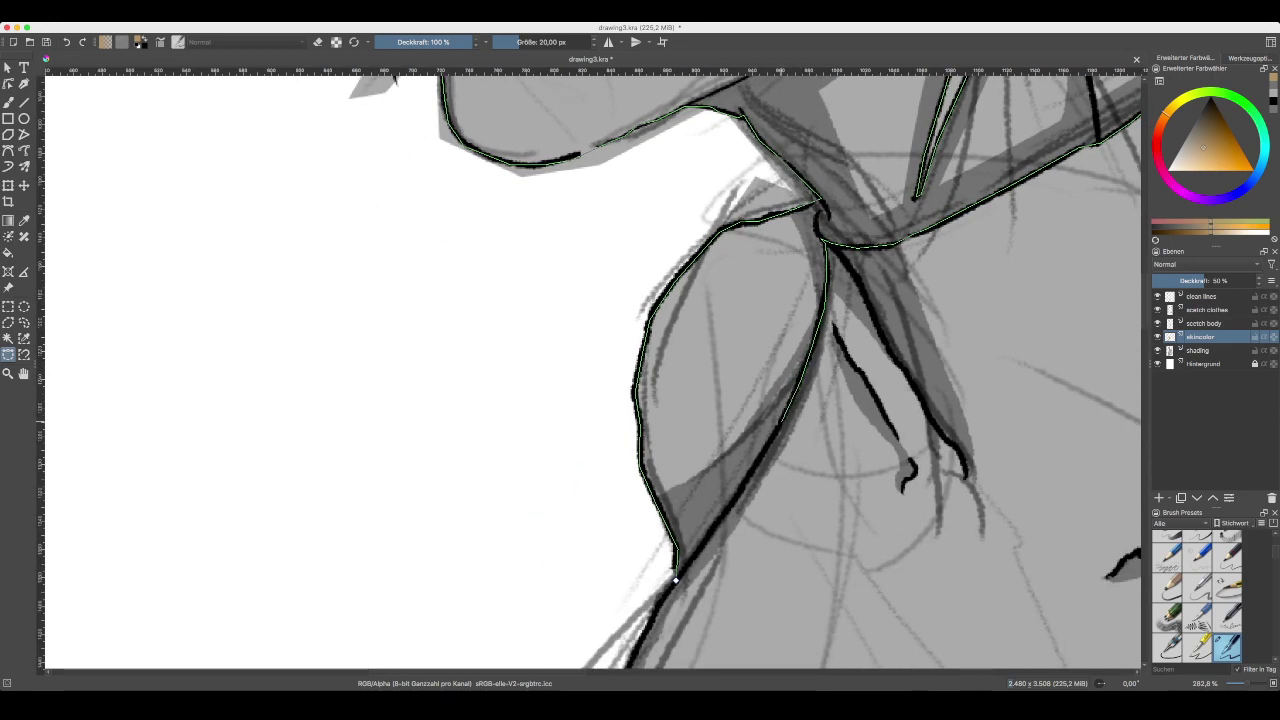
left_click(782, 422)
left_click_drag(765, 458, 676, 580)
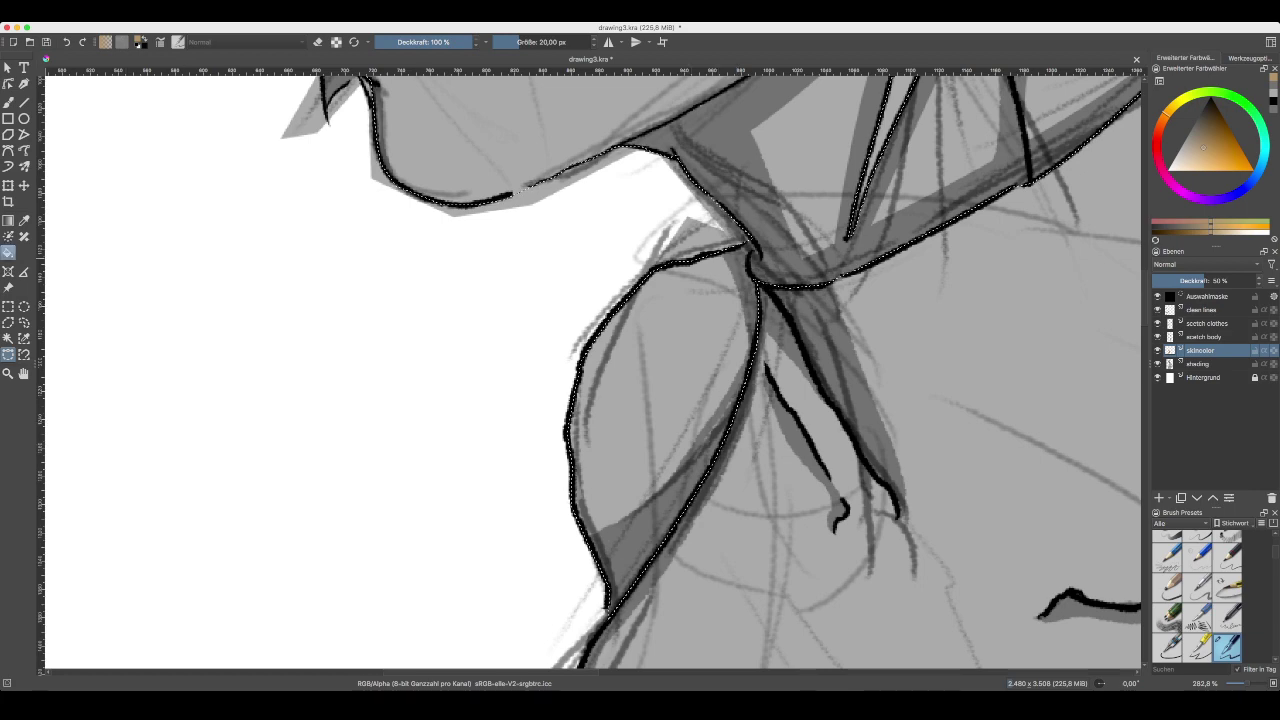
- Fill the selected face, neck and far shoulder with the tan skin colour on the skincolor layer, and clear the selection
key("f")
key("minus")
key("minus")
key("minus")
key("minus")
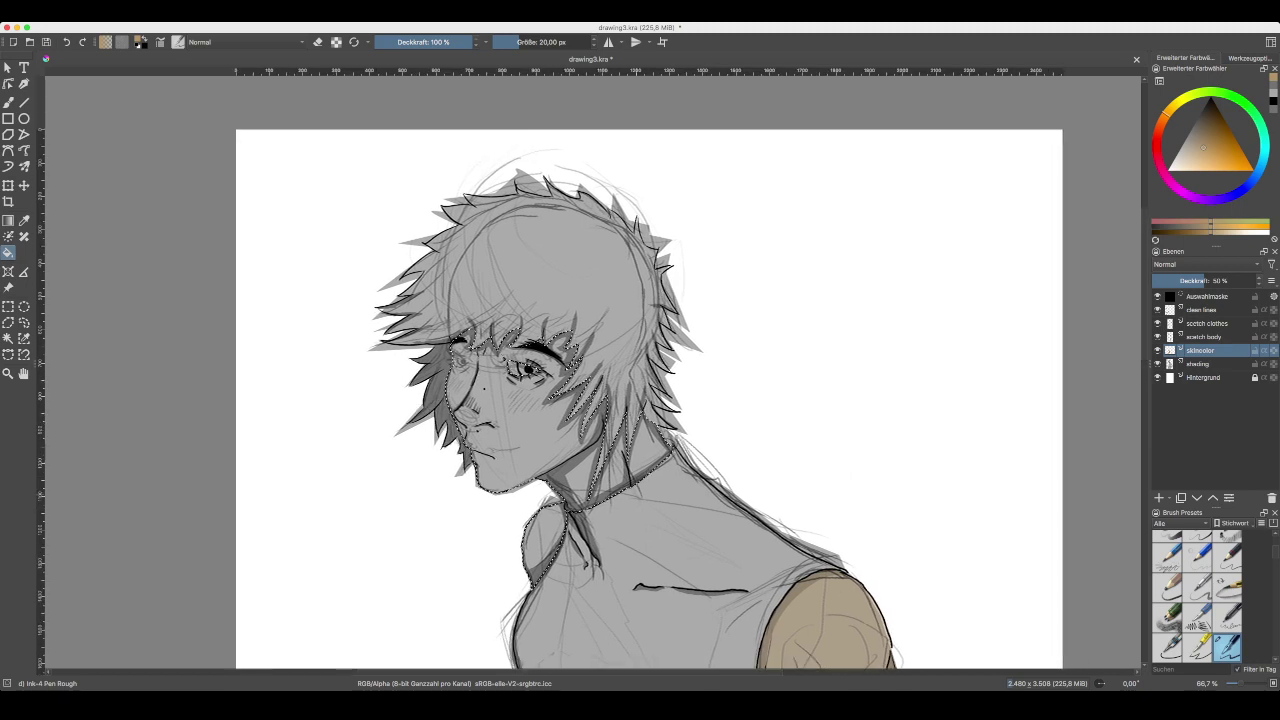
left_click(484, 388)
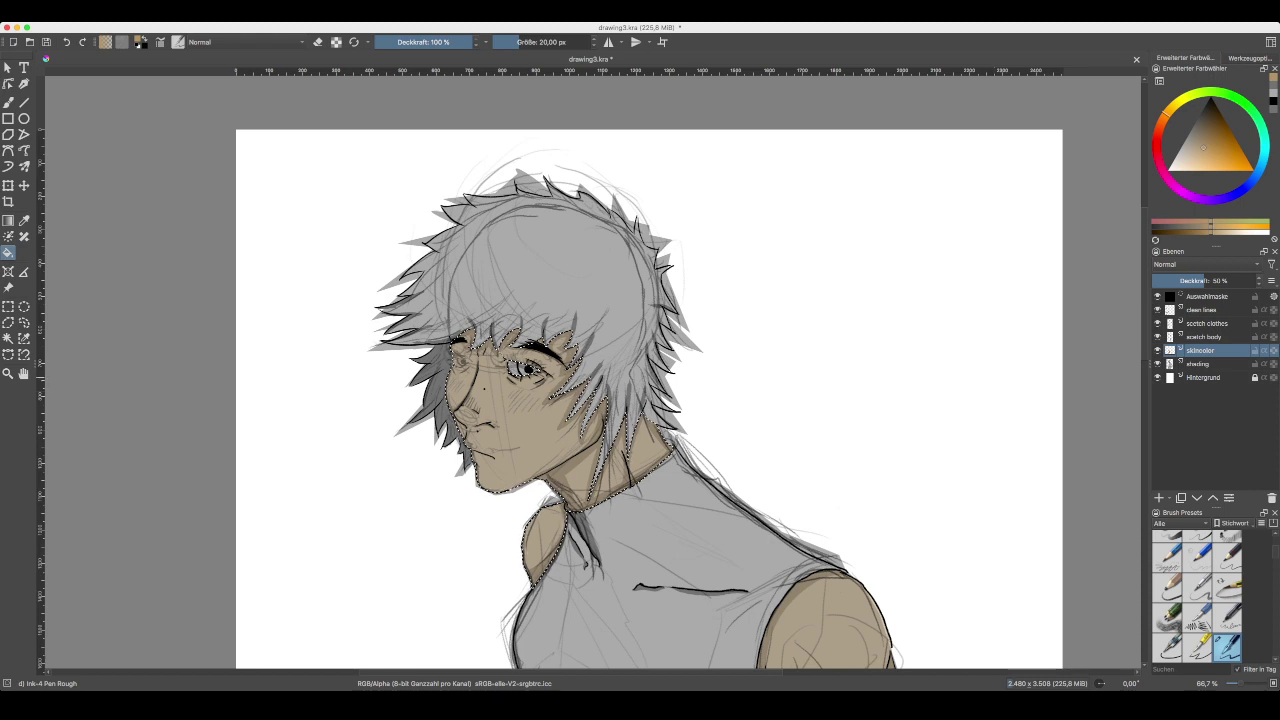
left_click(8, 354)
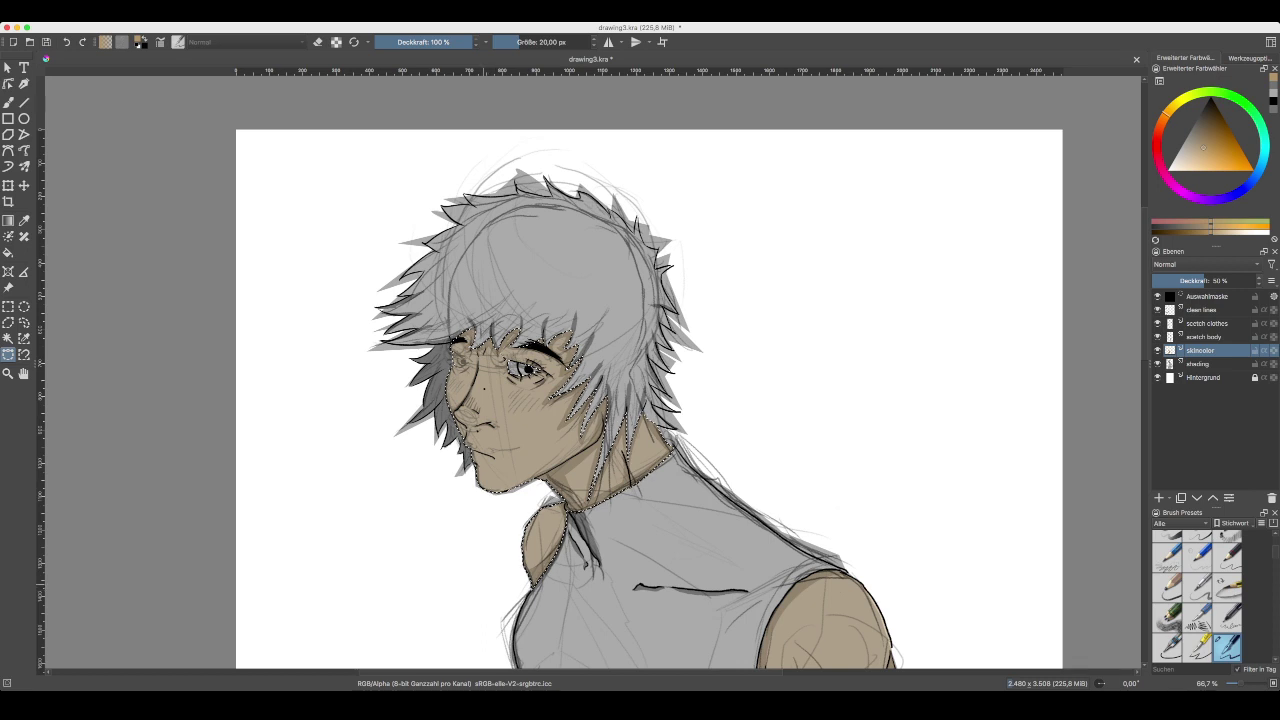
key("ctrl+shift+a")
left_click(8, 68)
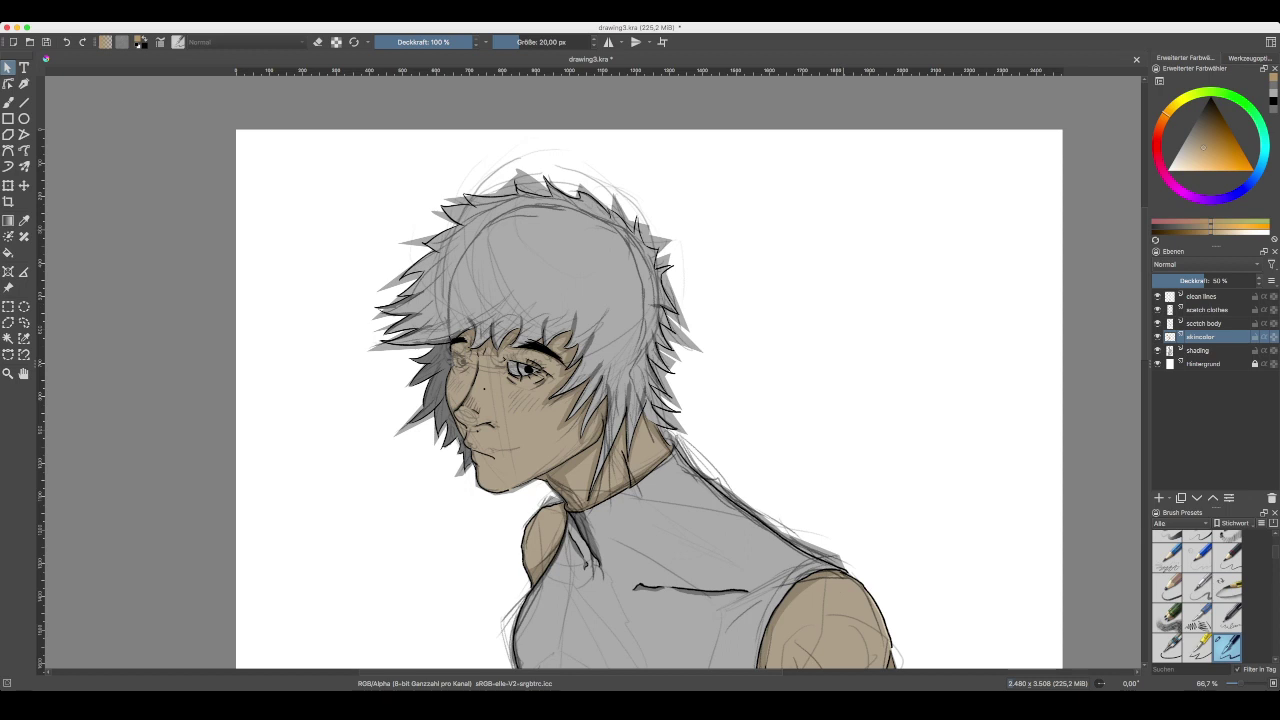
- Hide the two sketch layers for body and clothes
scroll(551, 289, "down", 3)
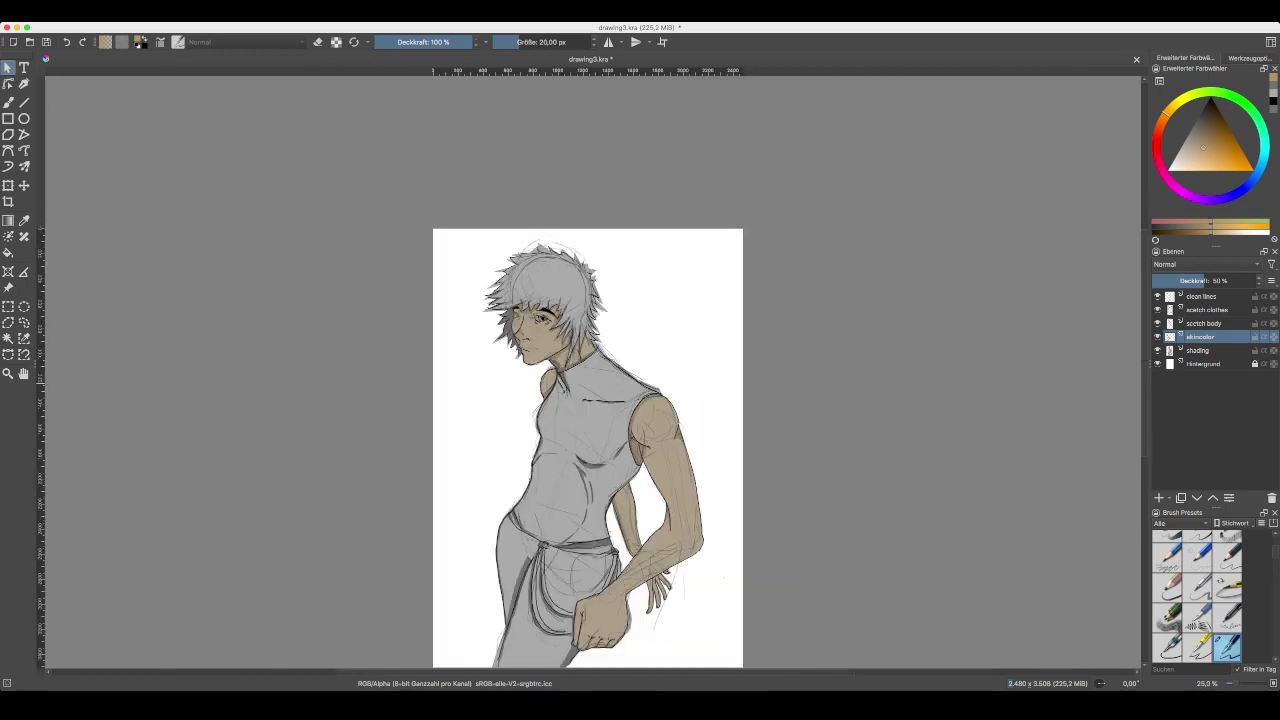
scroll(588, 400, "down", 3)
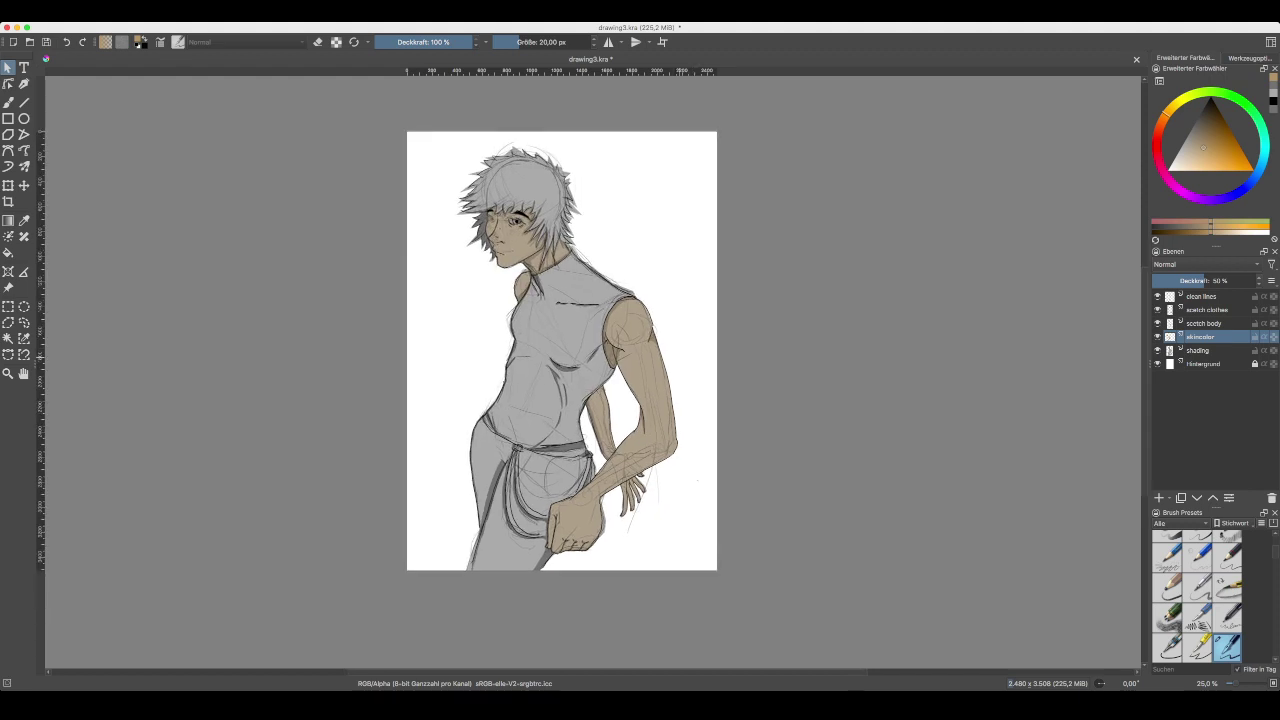
key("ctrl+plus")
scroll(588, 370, "up", 4)
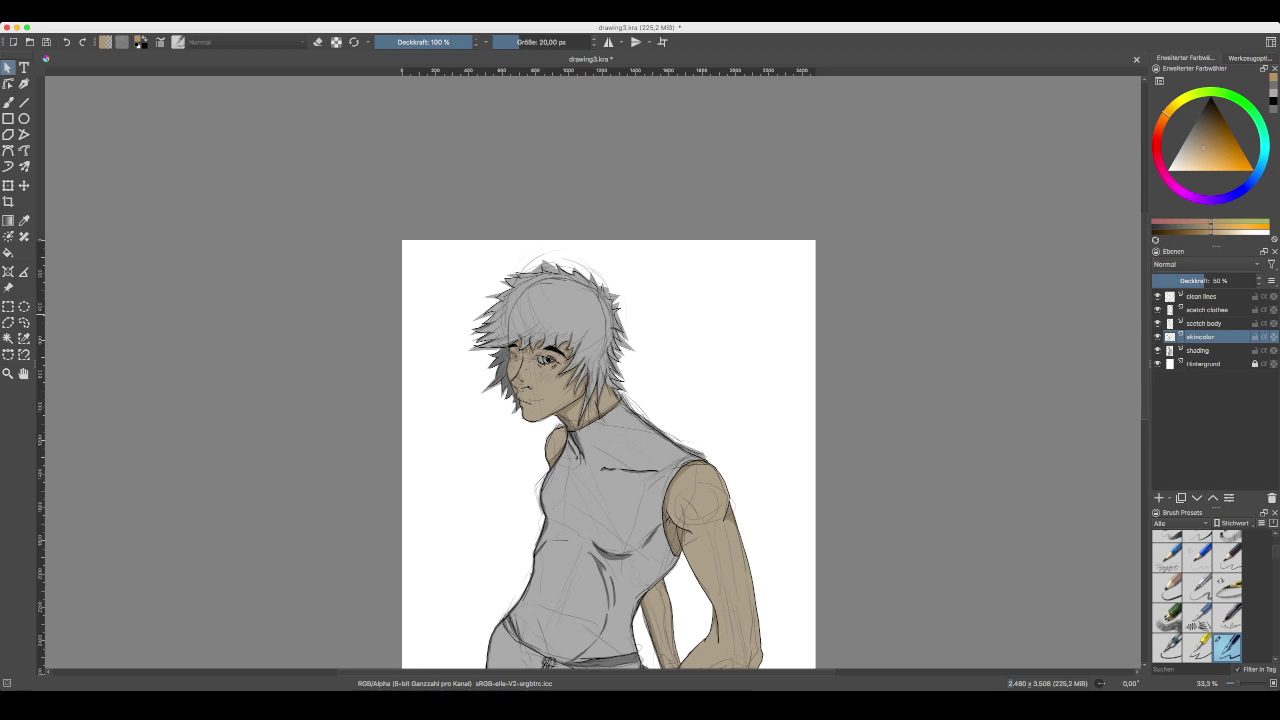
left_click(1158, 324)
left_click(1158, 310)
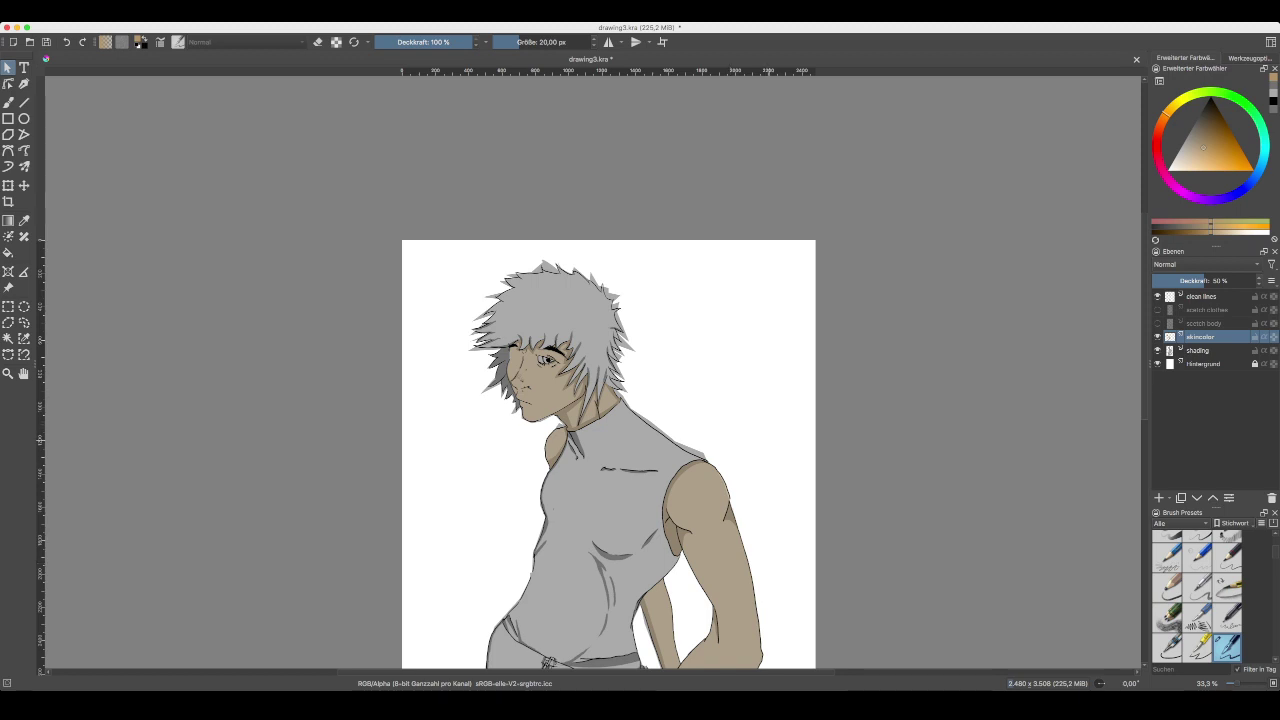
- Add a new paint layer directly above the skincolor layer
scroll(608, 454, "down", 3)
scroll(608, 454, "left", 2)
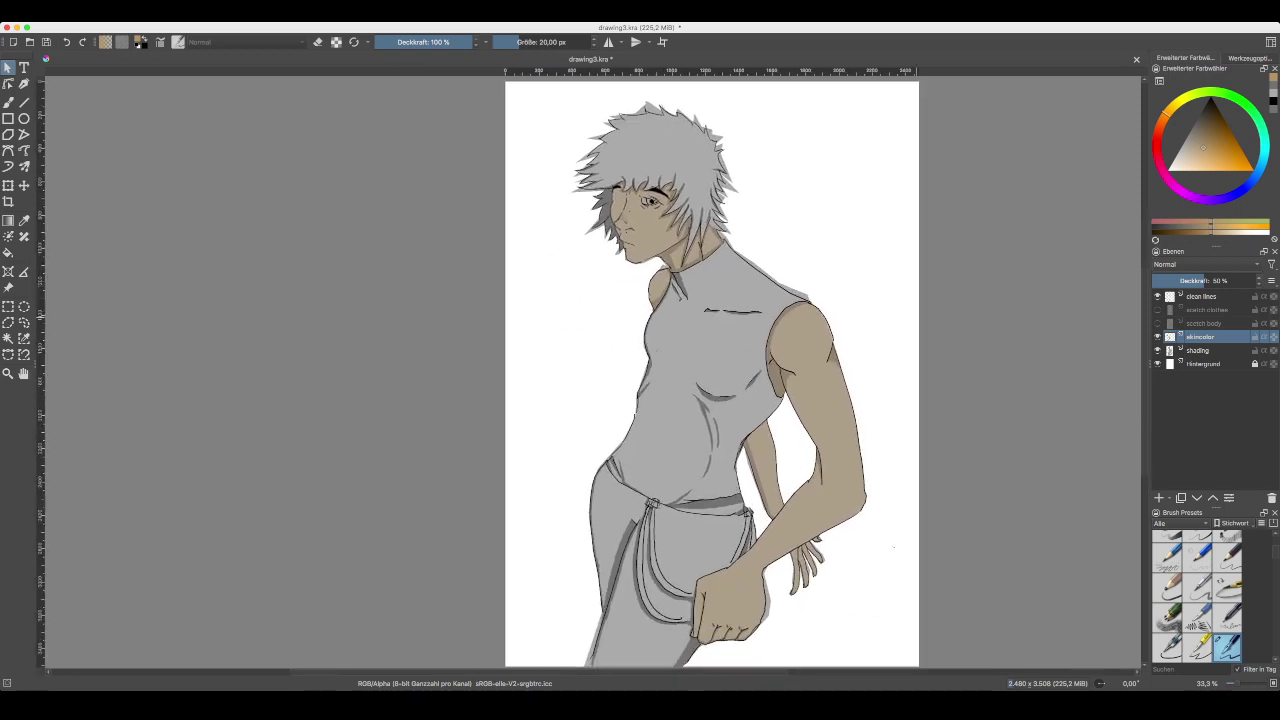
scroll(715, 370, "down", 1)
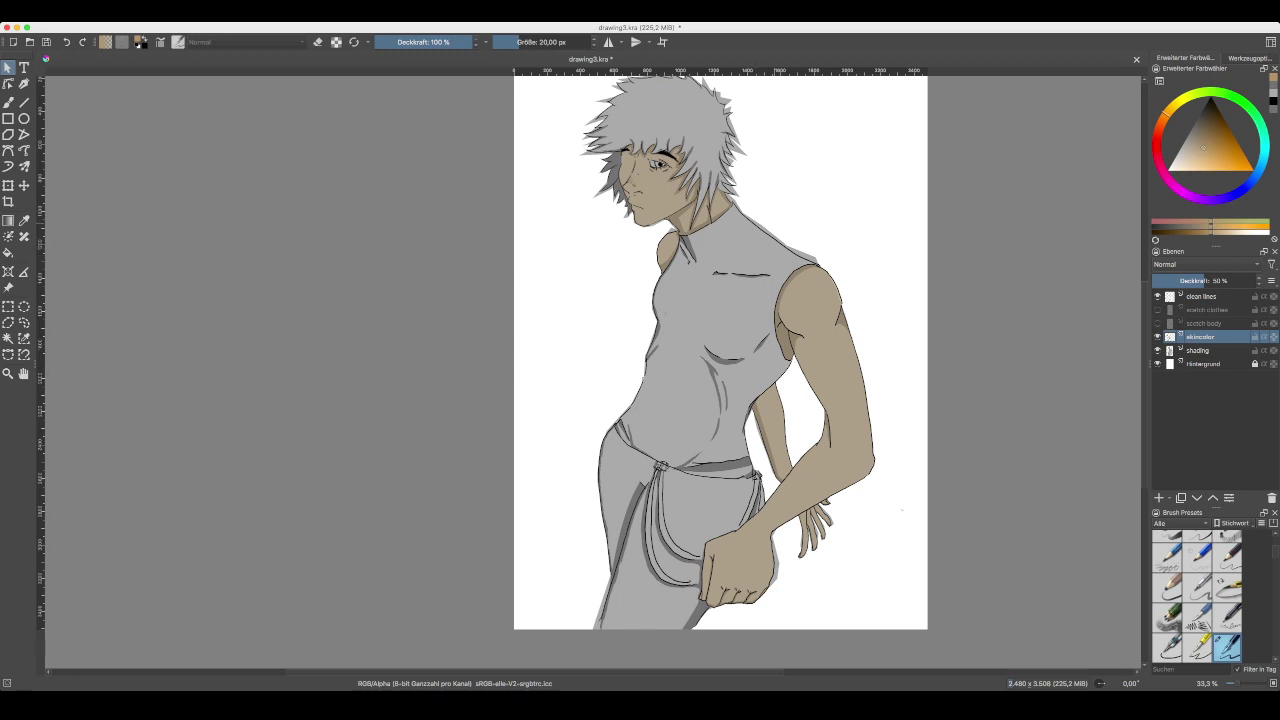
scroll(720, 400, "up", 3)
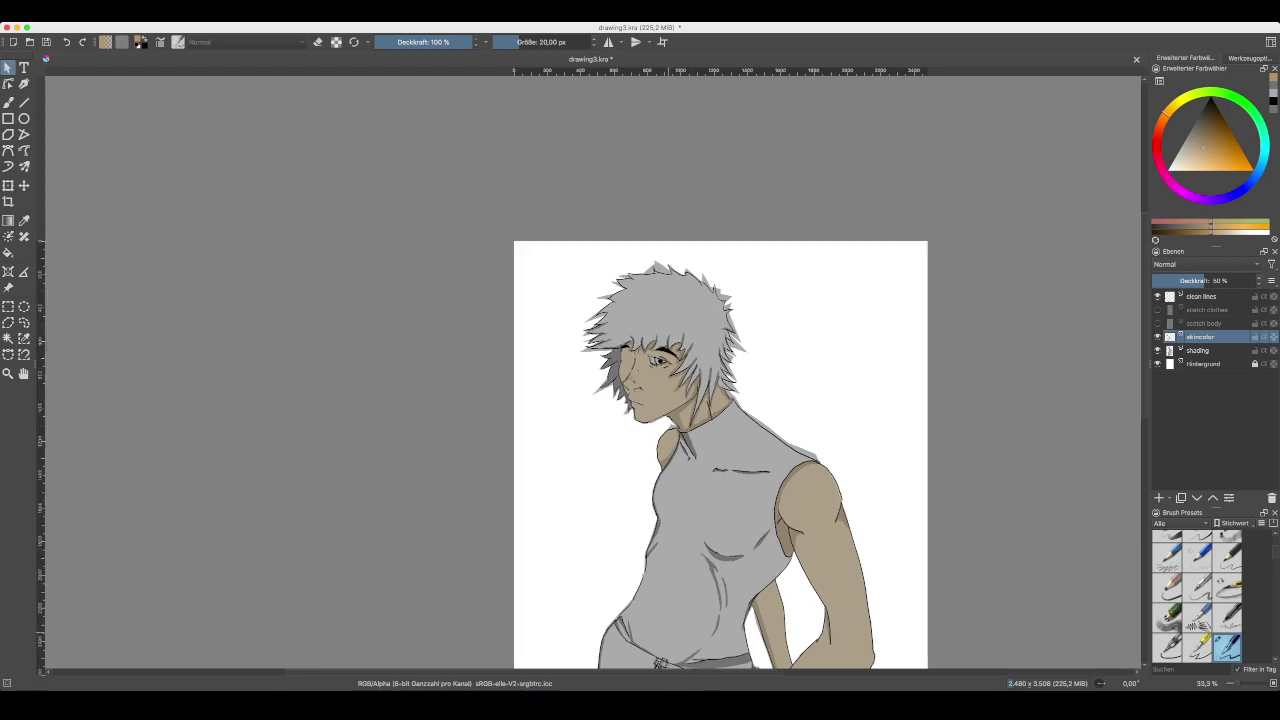
scroll(720, 400, "down", 3)
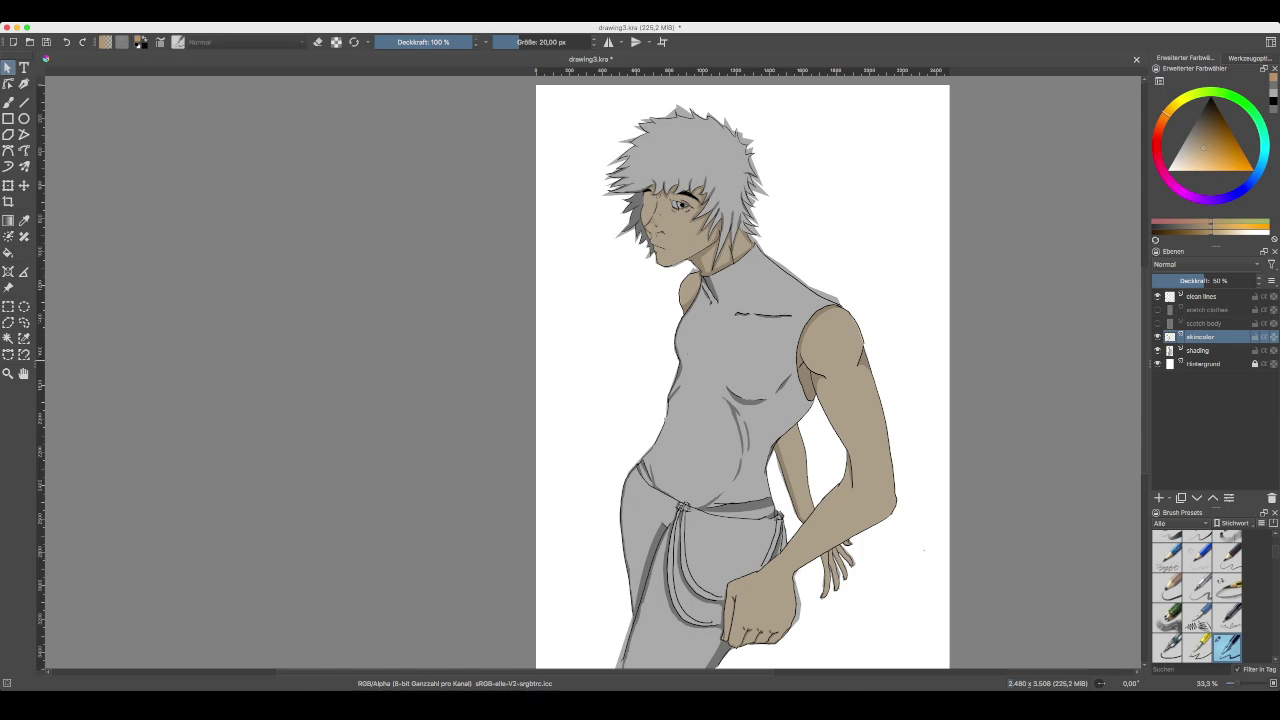
left_click(1159, 497)
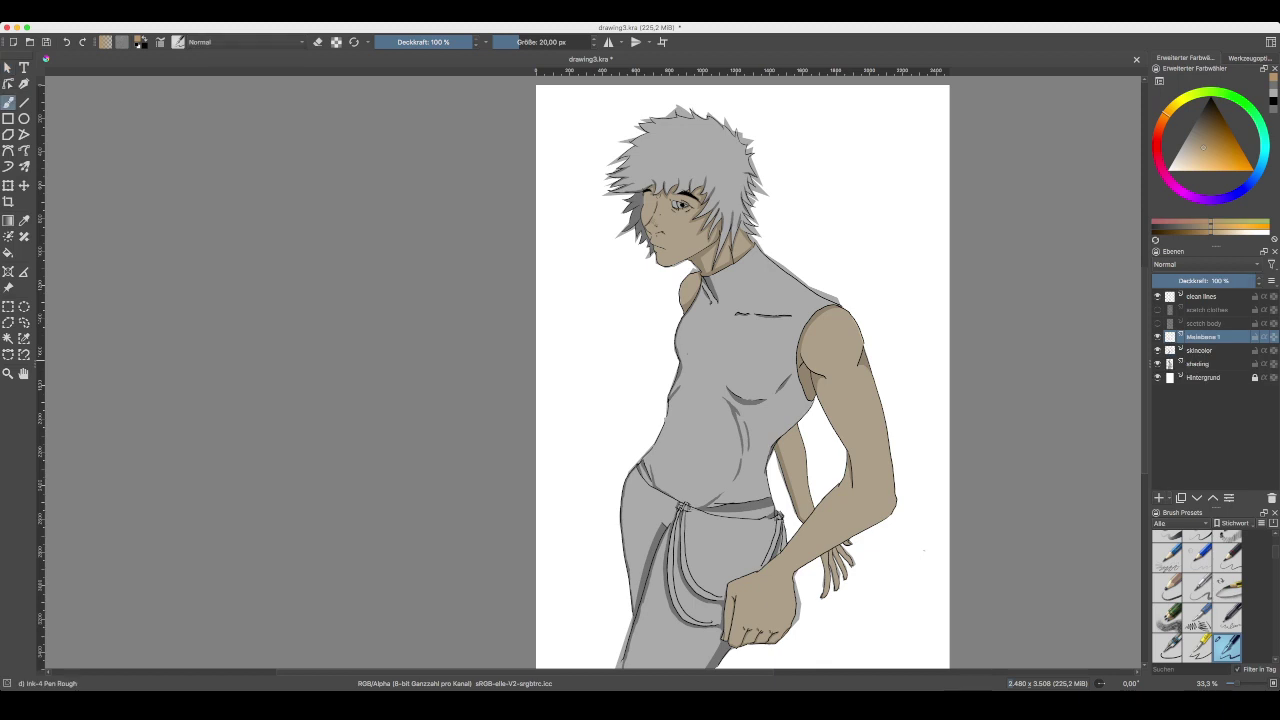
- Rename the new paint layer to haircolor
double_click(1204, 337)
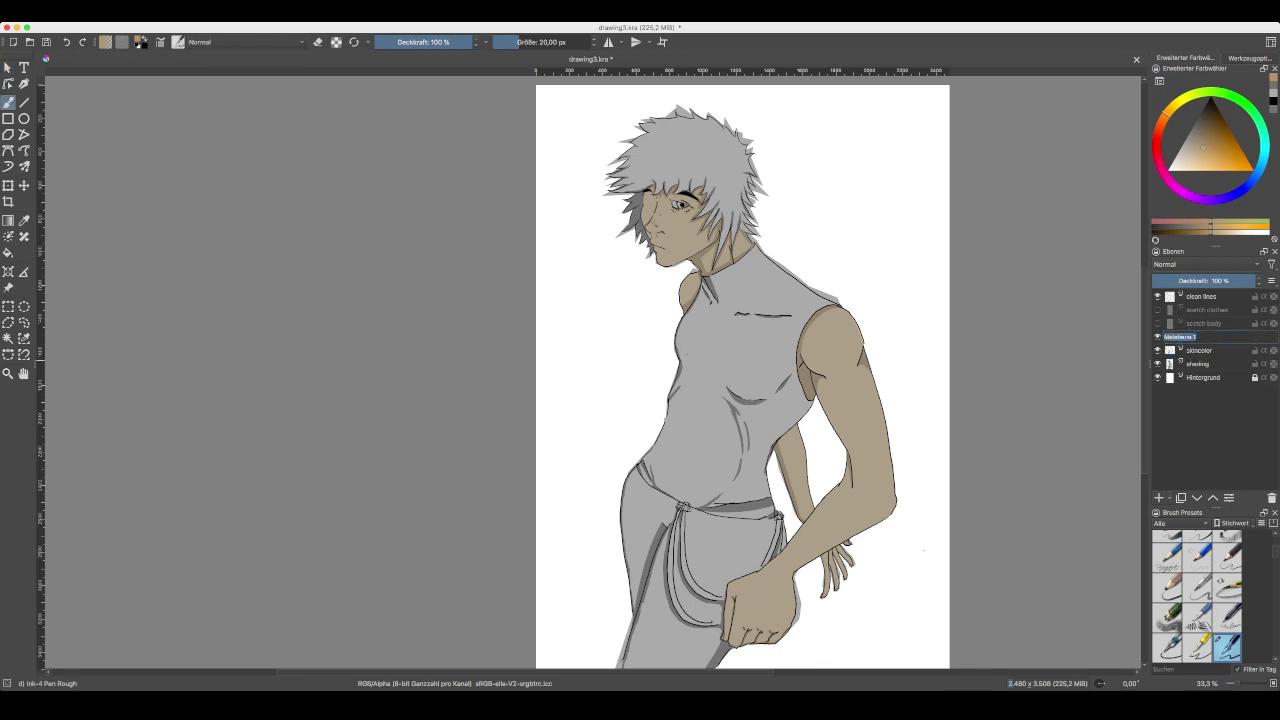
type("haircolor")
key("Return")
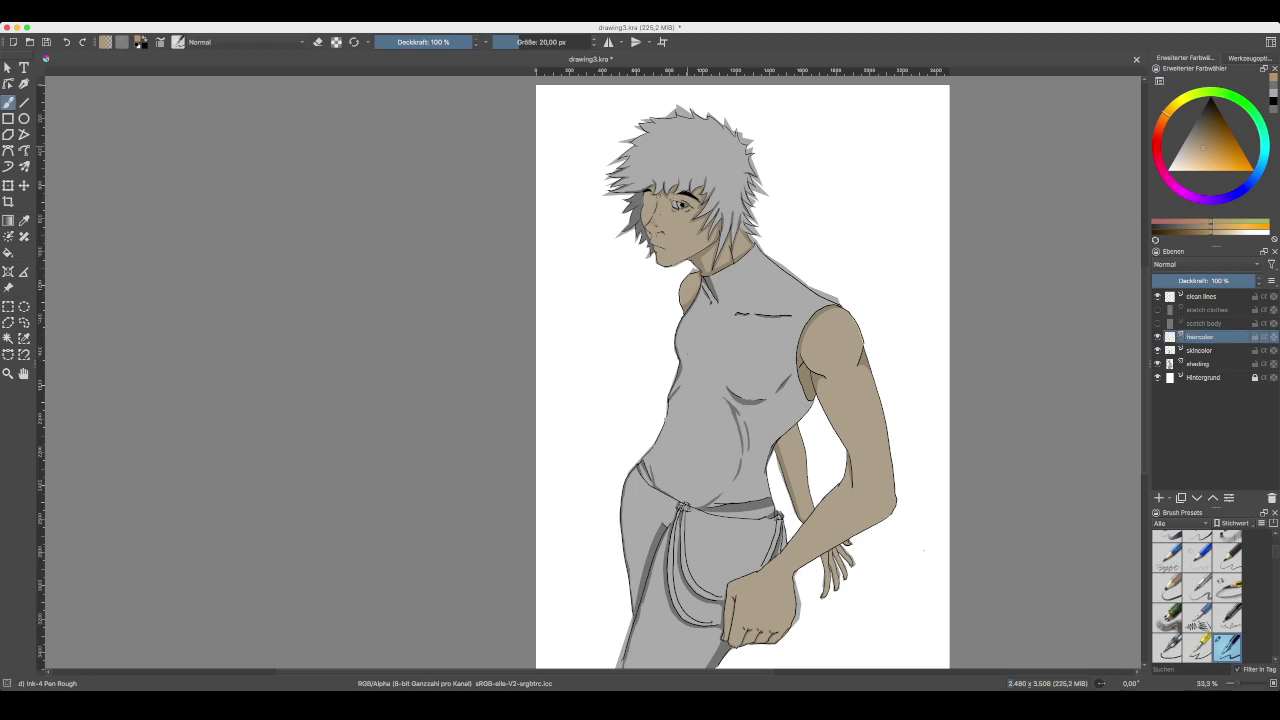
left_click_drag(687, 354, 700, 532)
key("ctrl+plus")
key("ctrl+plus")
key("ctrl+plus")
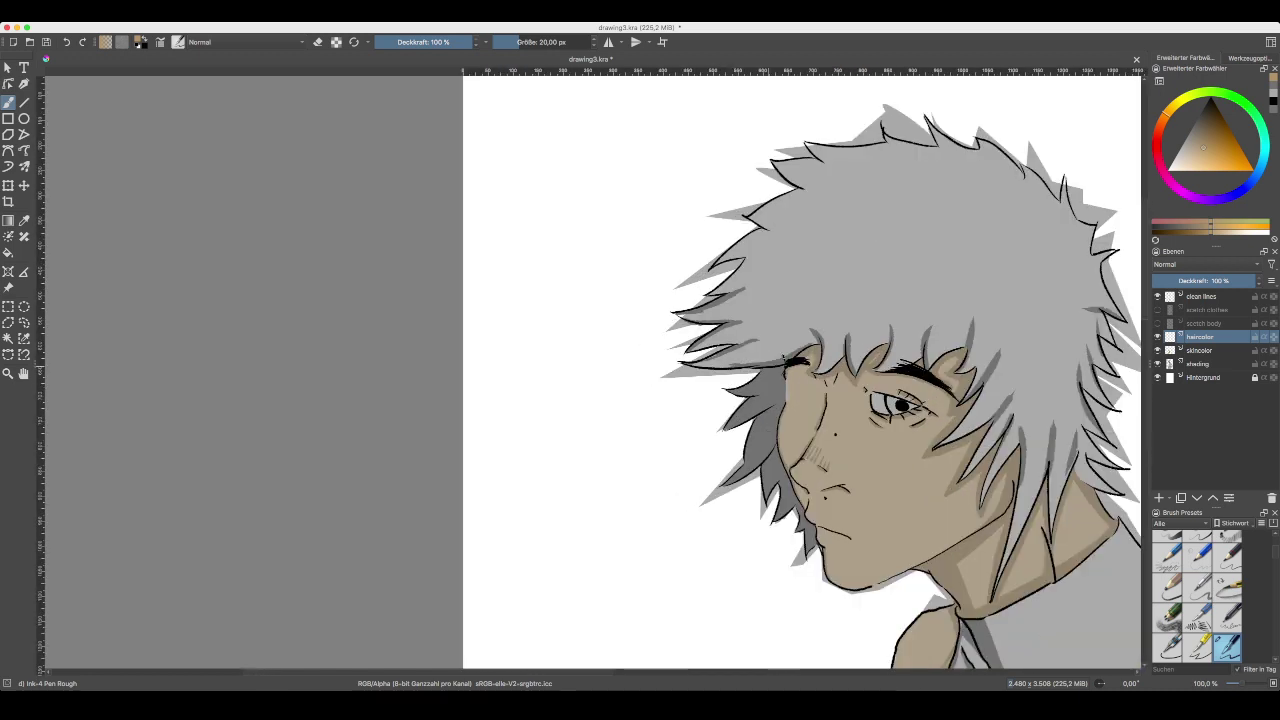
left_click_drag(769, 366, 630, 424)
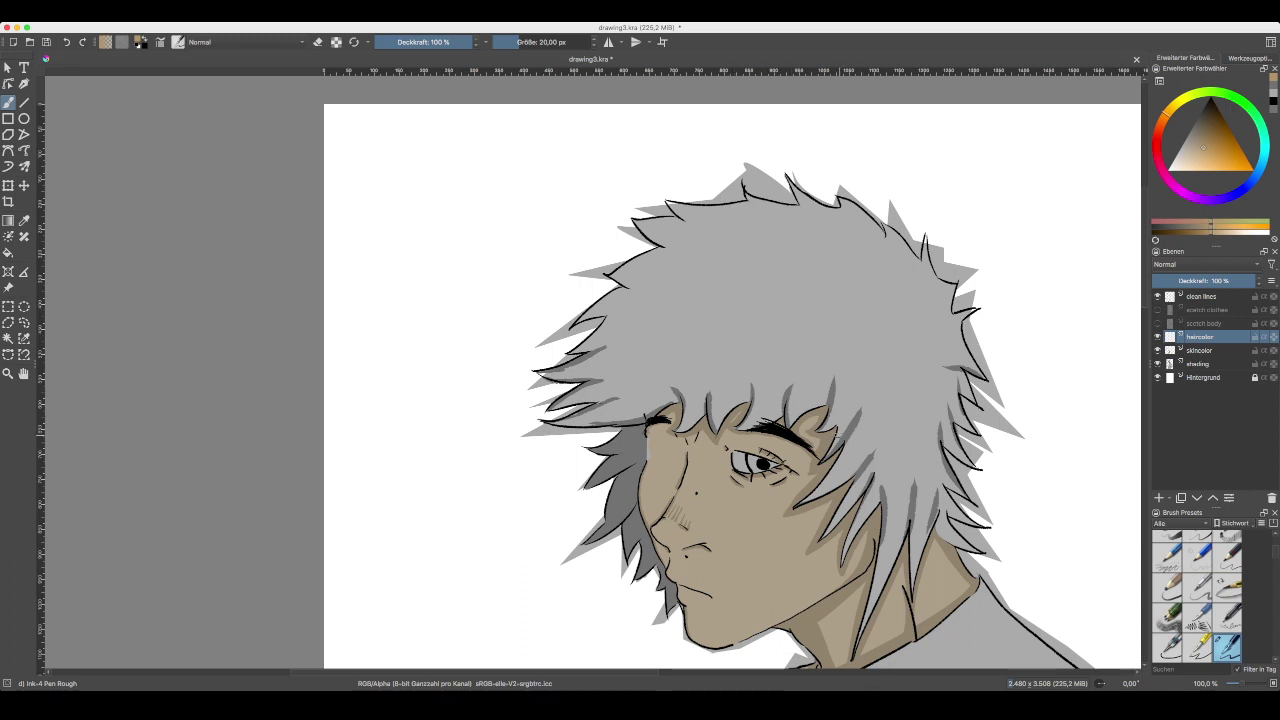
scroll(779, 440, "right", 3)
scroll(779, 440, "down", 2)
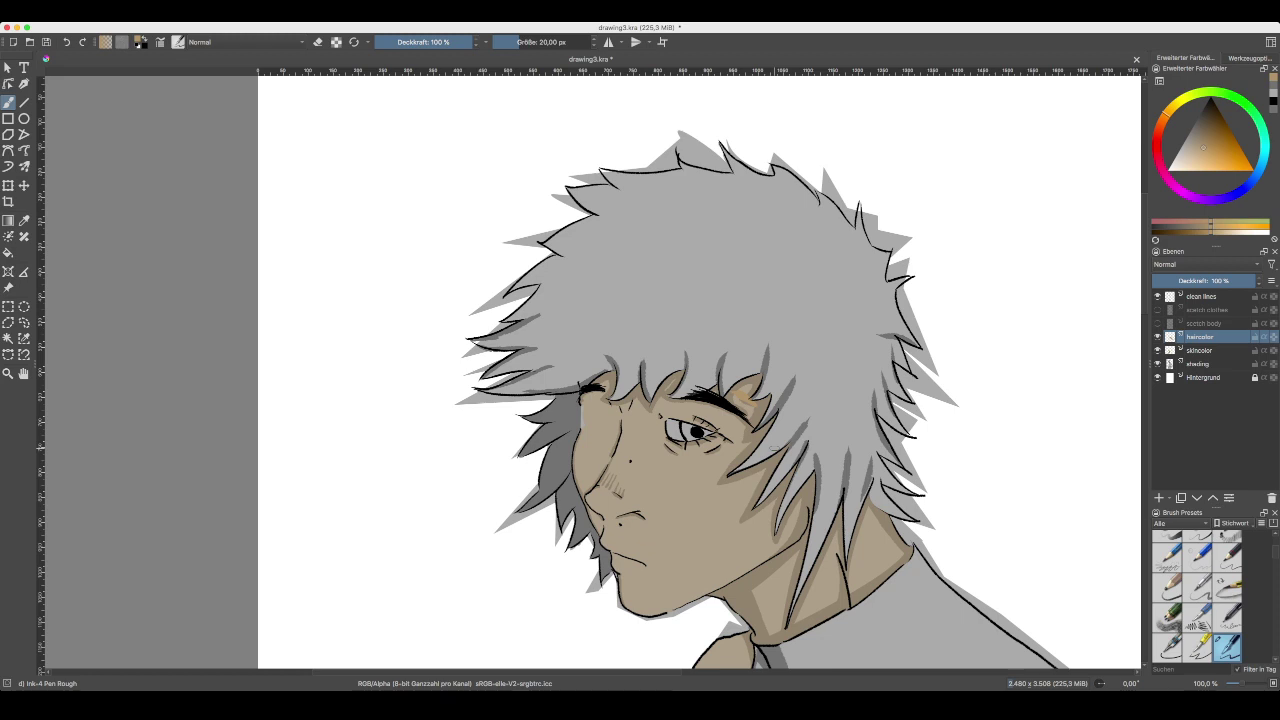
left_click_drag(741, 398, 755, 405)
left_click(24, 354)
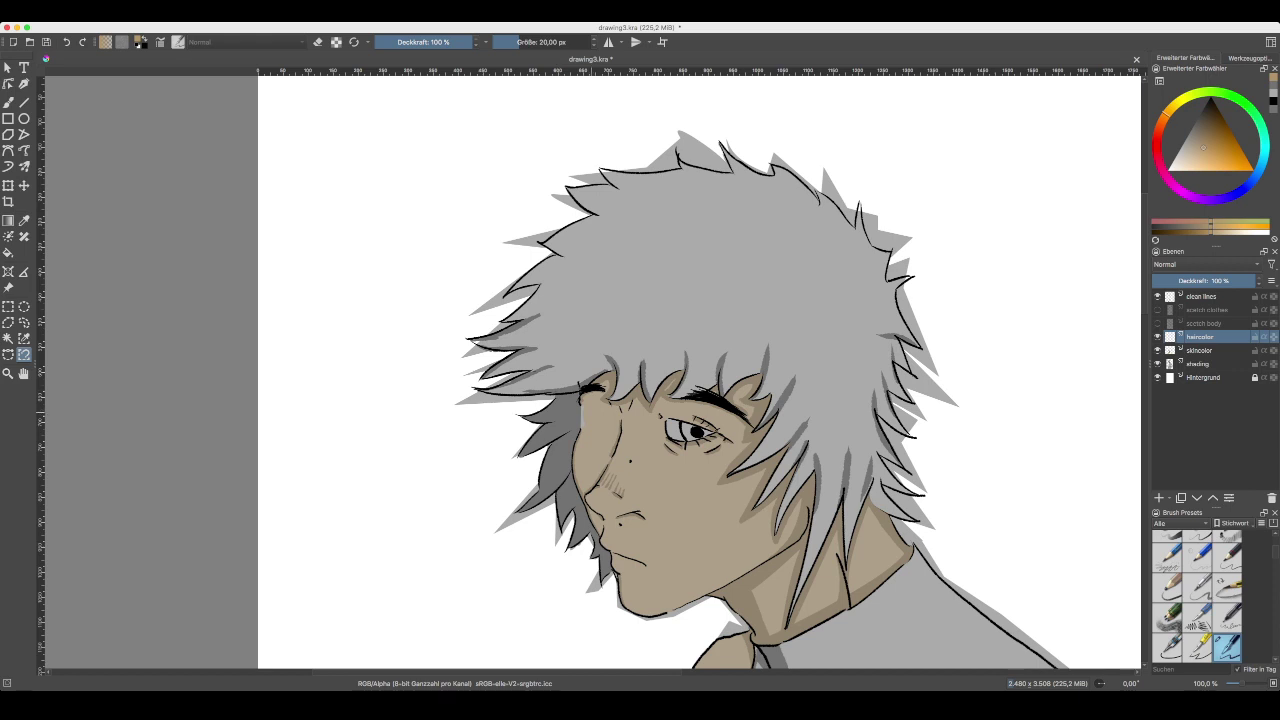
key("plus")
key("plus")
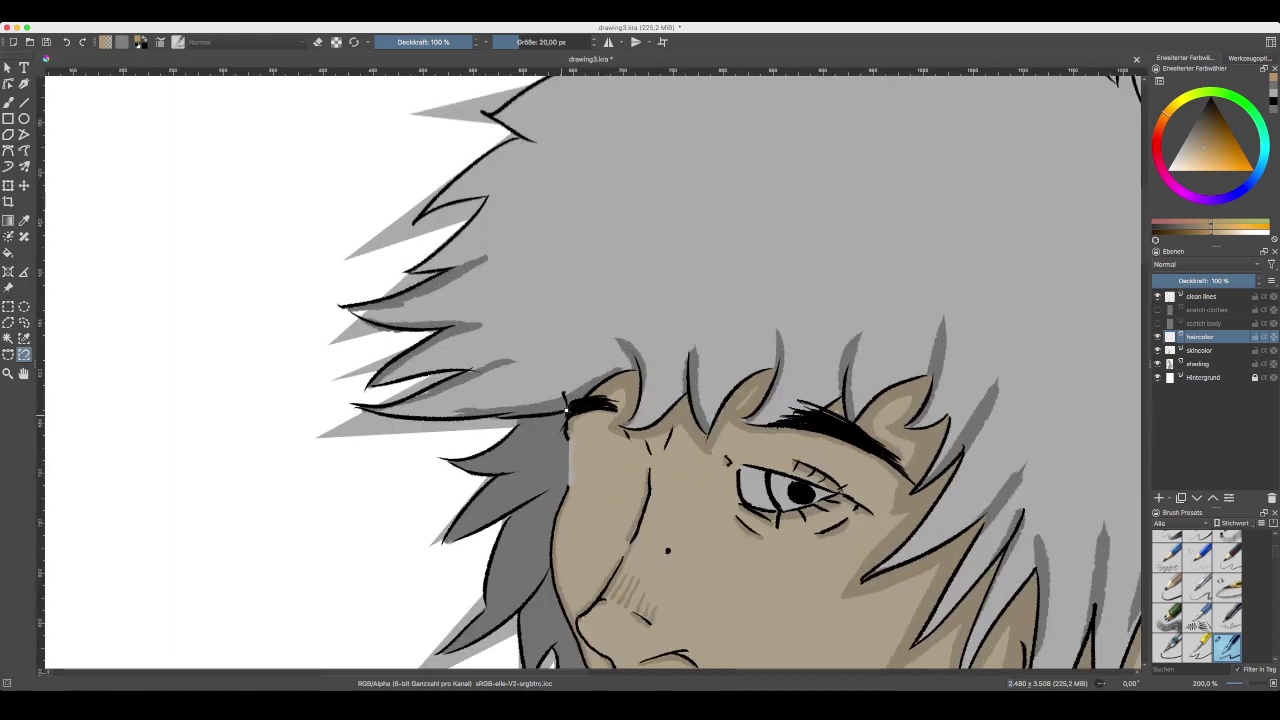
left_click(565, 410)
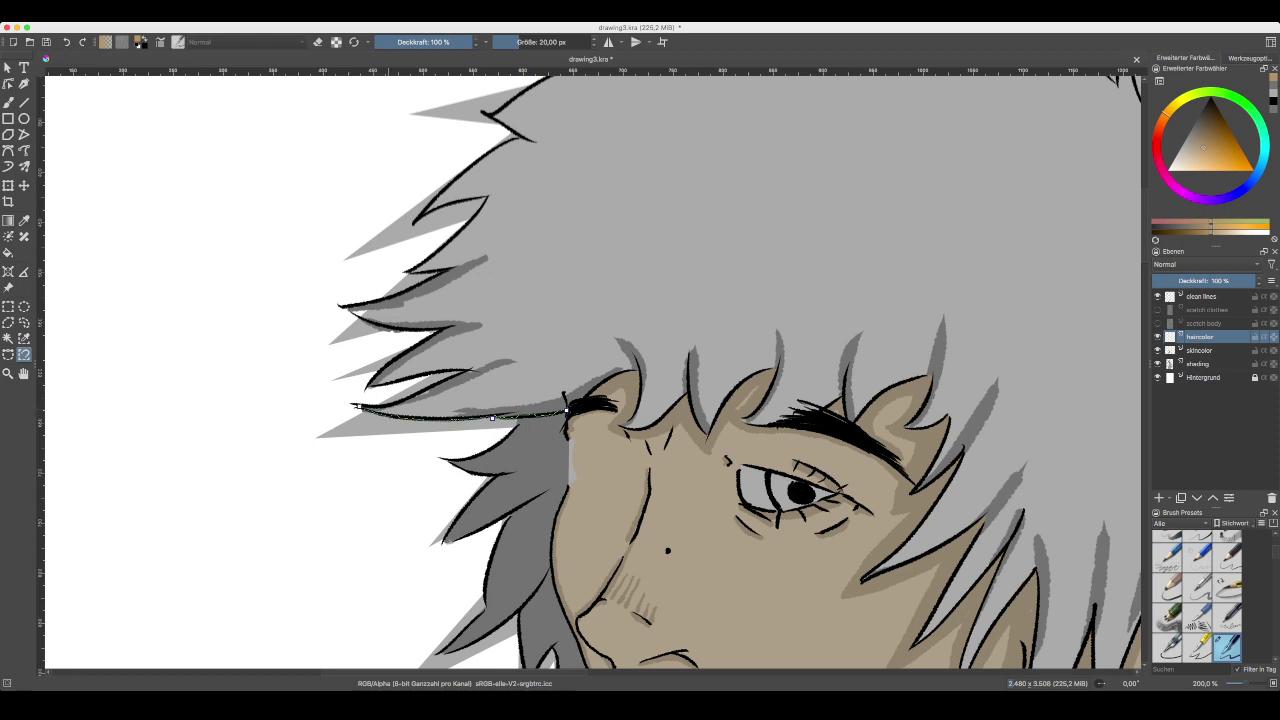
left_click(467, 370)
left_click_drag(389, 507, 426, 498)
left_click(391, 508)
left_click(428, 511)
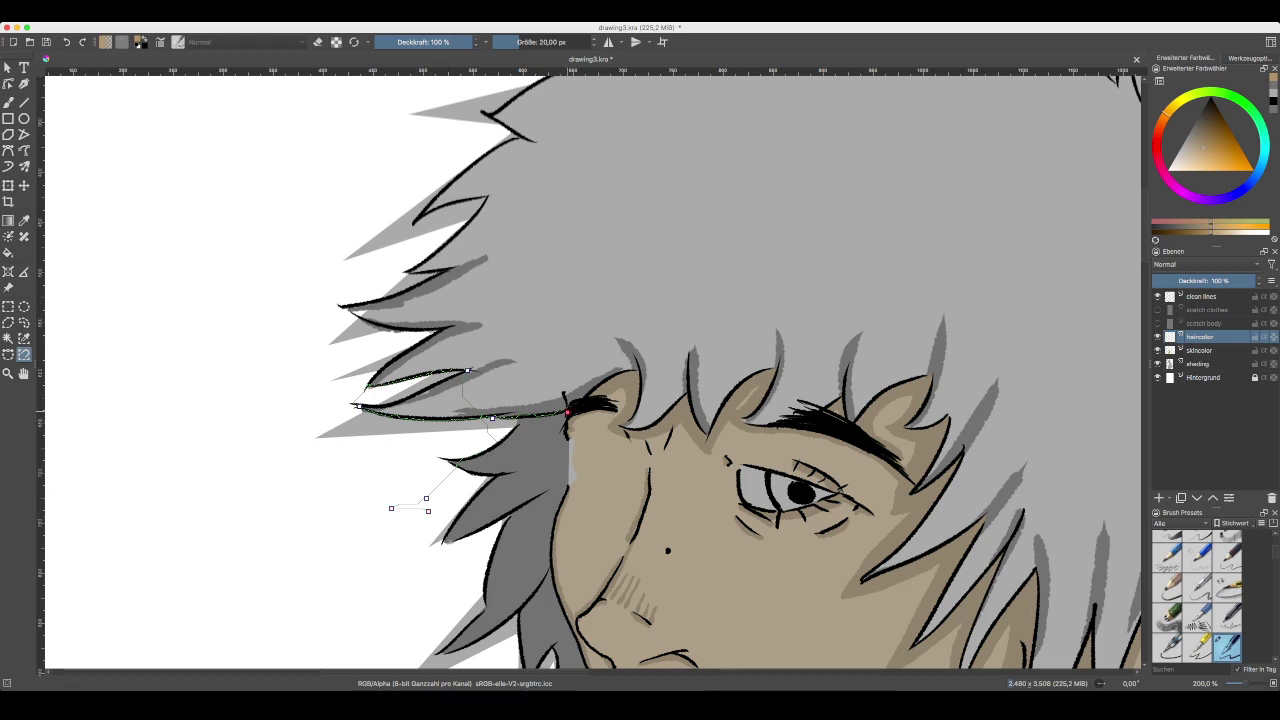
left_click_drag(535, 445, 528, 451)
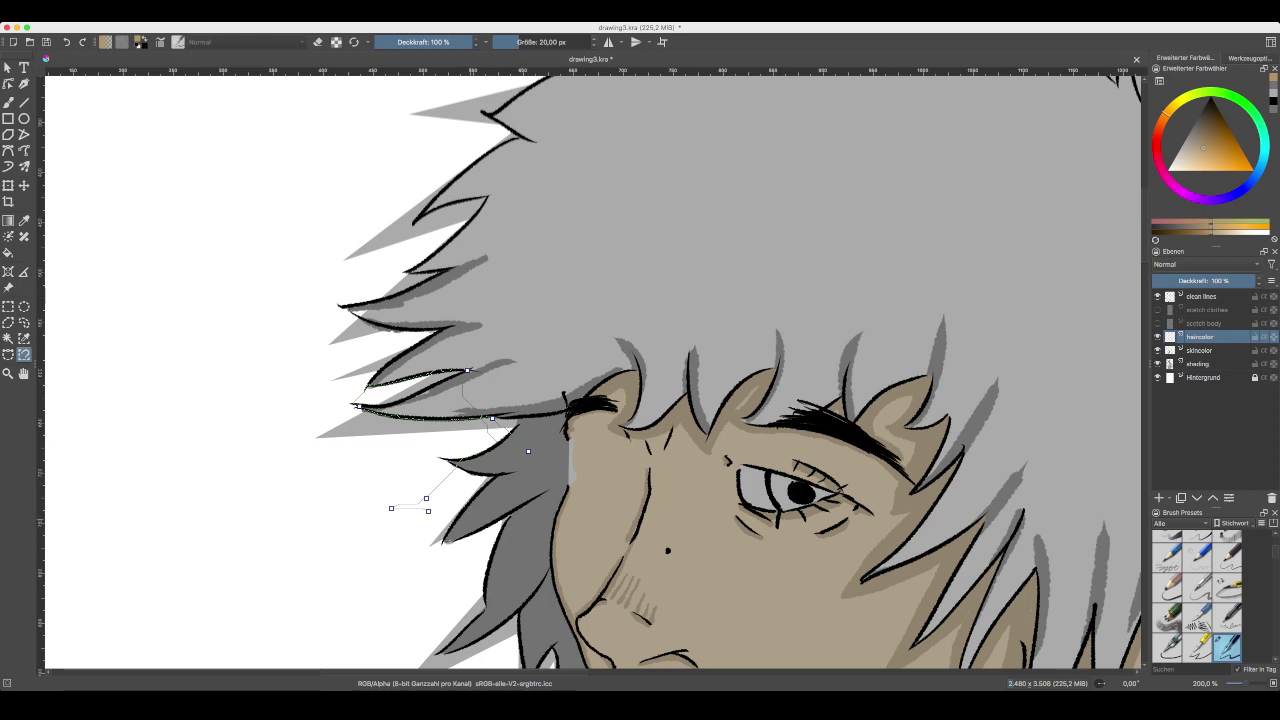
key("Escape")
- Start a Bezier curve selection at the fringe's inner edge and trace it over the far eyebrow and down the forehead's edge
left_click(8, 354)
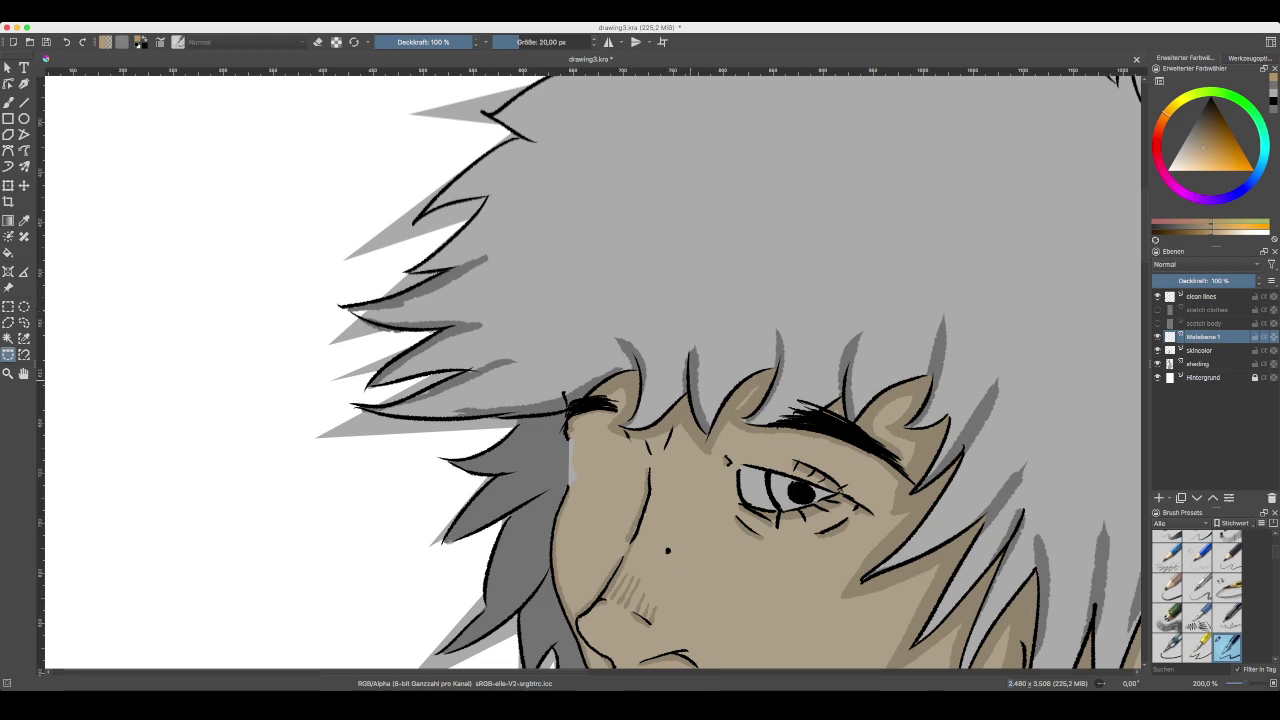
scroll(660, 380, "left", 1)
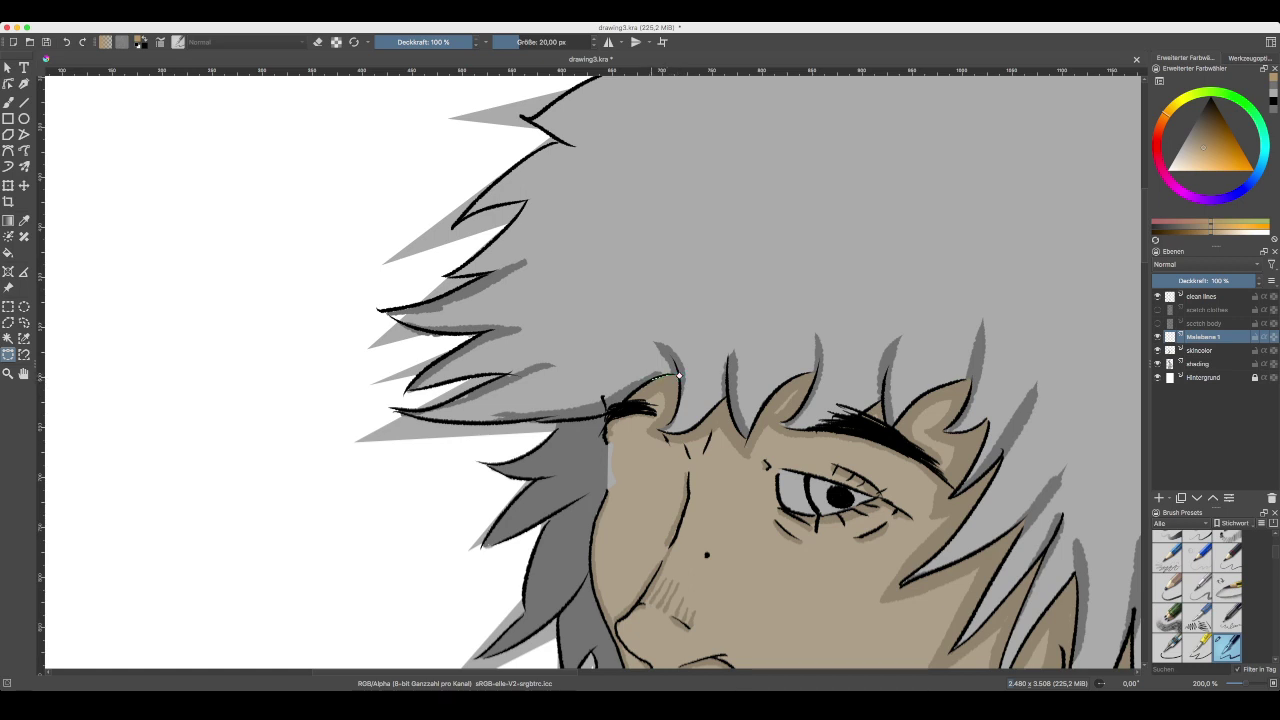
left_click(652, 380)
left_click(625, 401)
left_click(603, 424)
left_click(607, 442)
left_click(608, 491)
left_click_drag(593, 523, 665, 351)
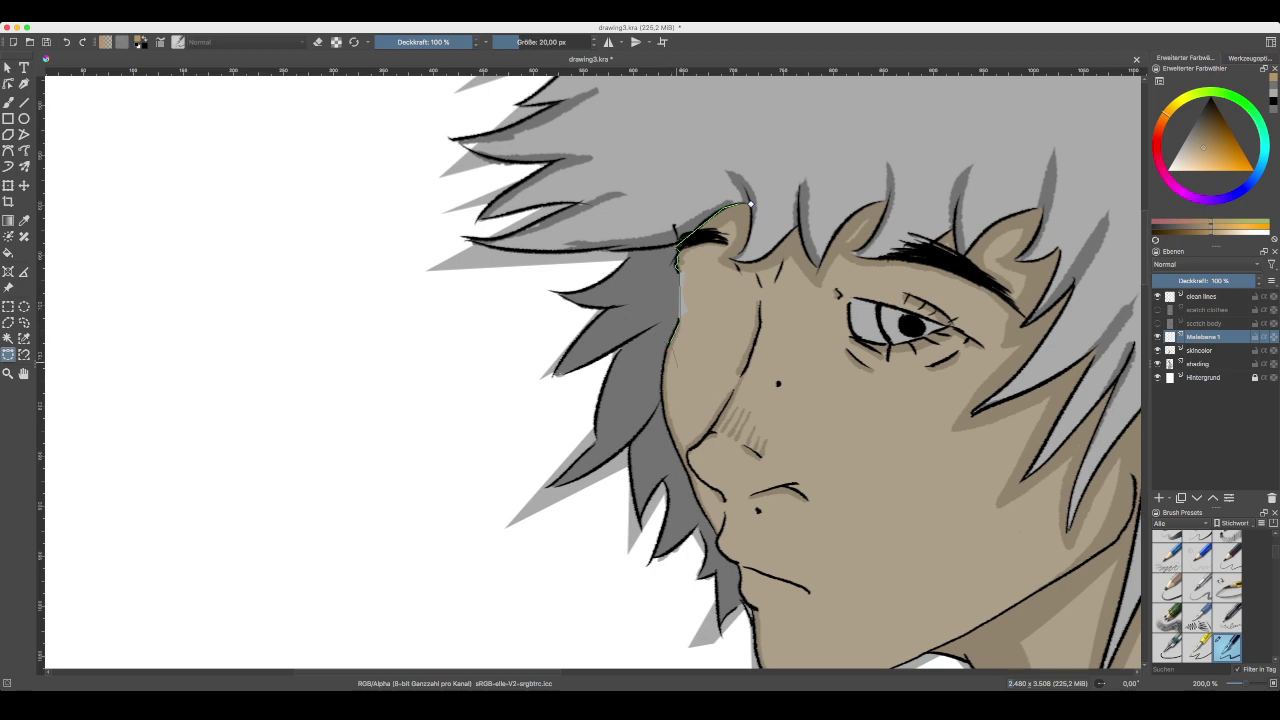
- Trace the selection path along the far cheek's contour from the temple down to just above the lips
left_click_drag(669, 398, 662, 378)
left_click(665, 355)
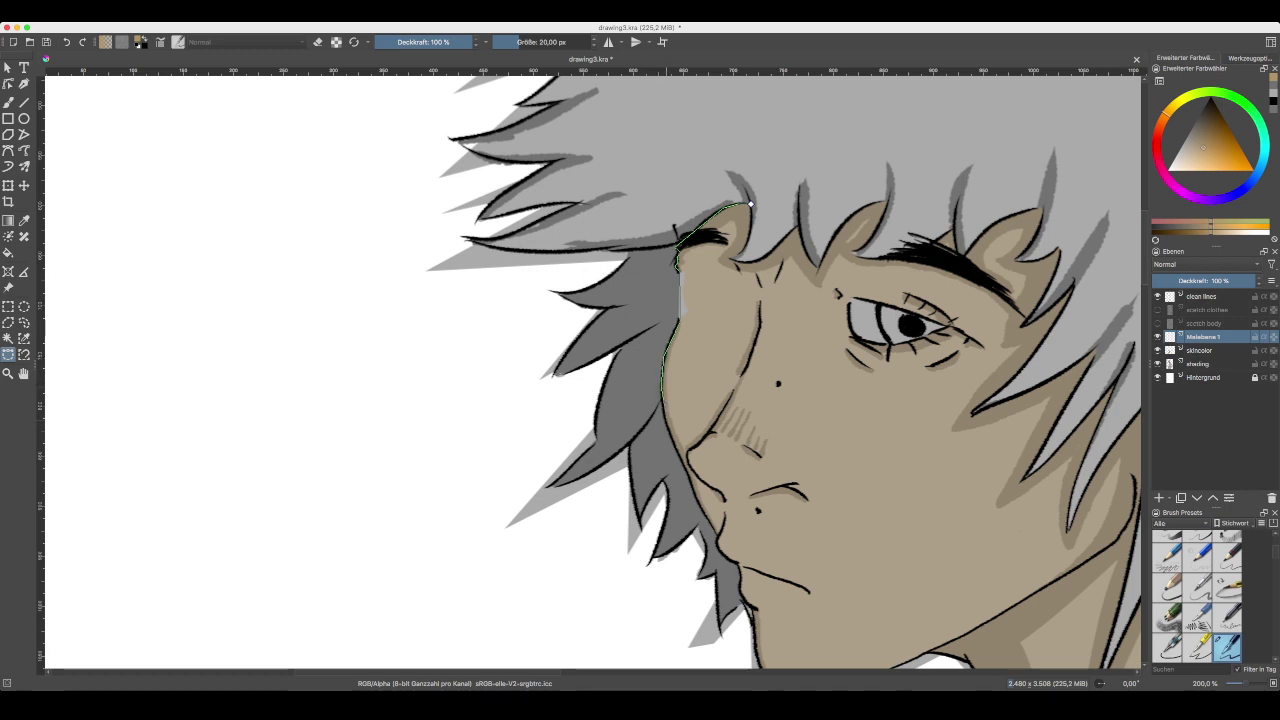
left_click(662, 384)
left_click_drag(665, 420, 717, 540)
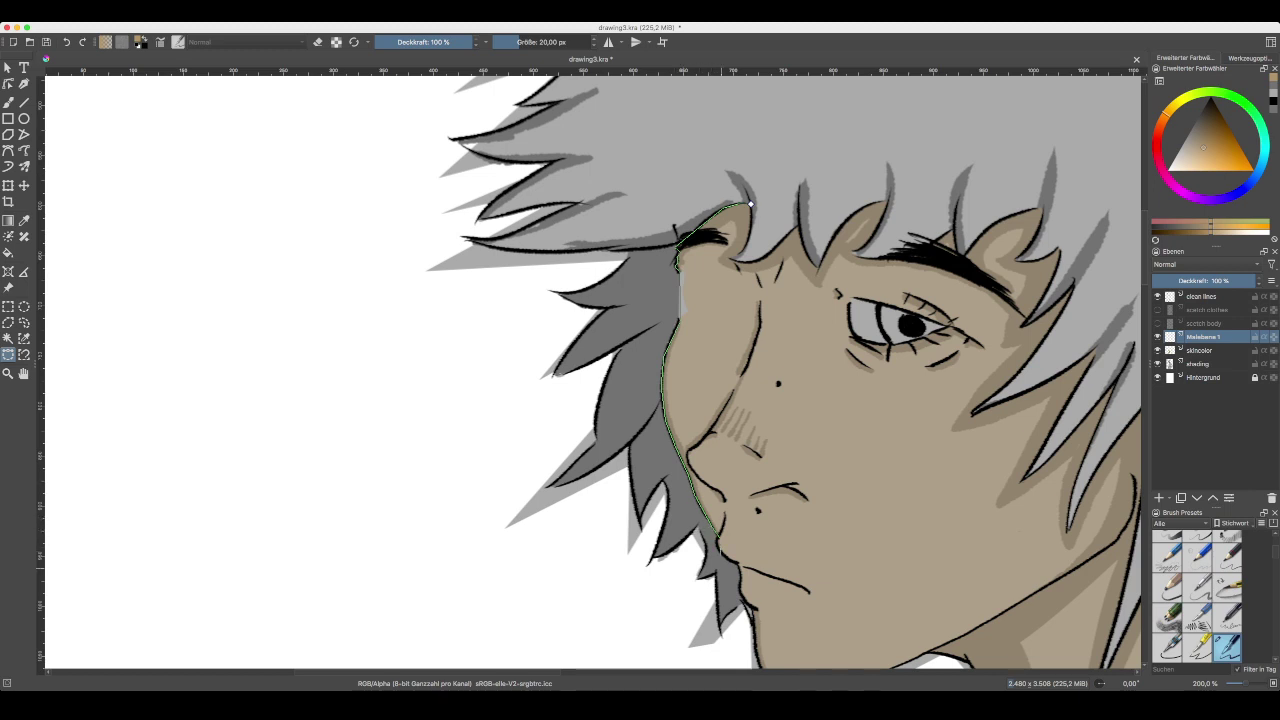
- Continue the selection path past the mouth to the chin and back up around the lowest spikes of the far-side hair
left_click_drag(721, 568, 680, 434)
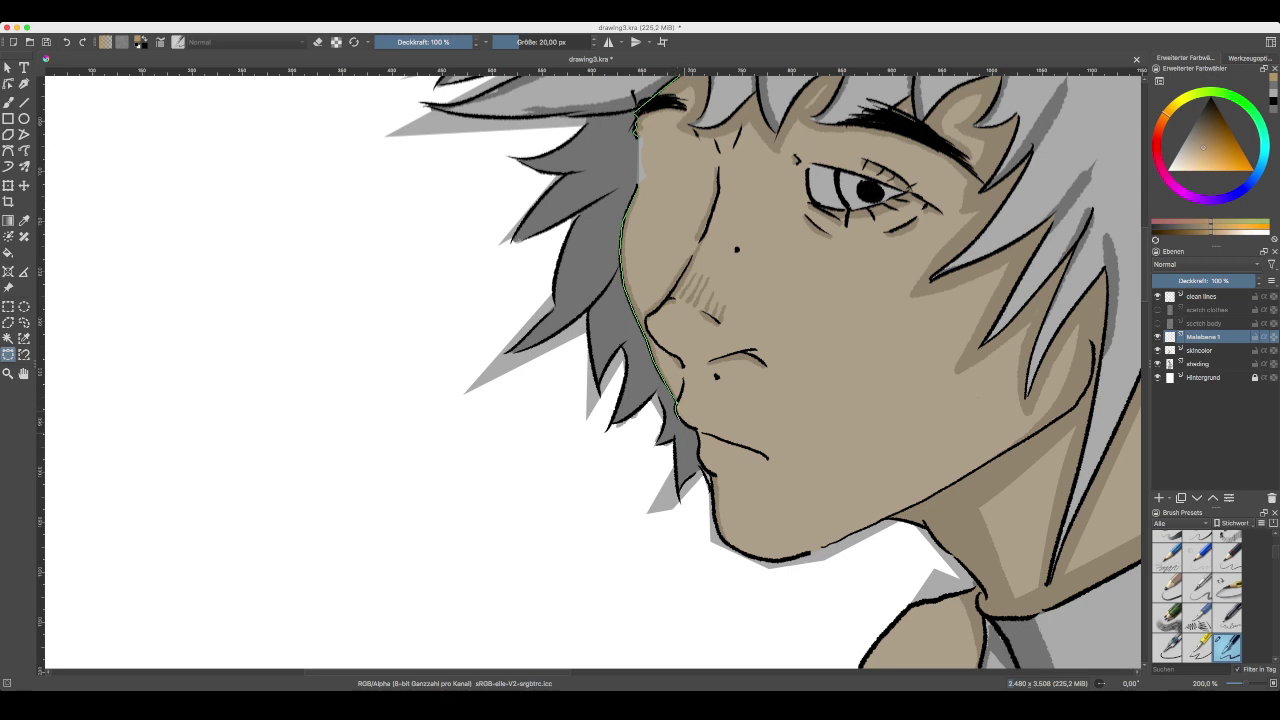
left_click(693, 430)
key("super+plus")
left_click_drag(697, 430, 640, 377)
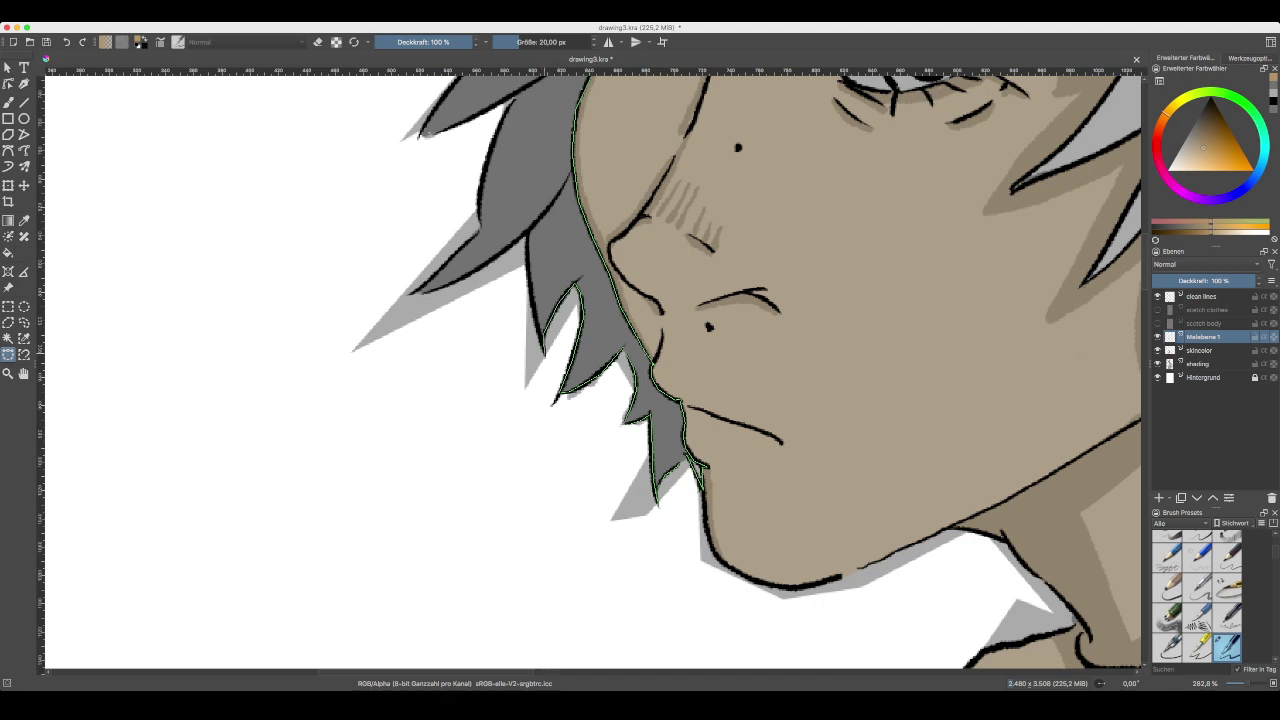
- Trace the remaining dark far-side hair spikes upward towards the underside of the fringe
left_click_drag(578, 317, 628, 521)
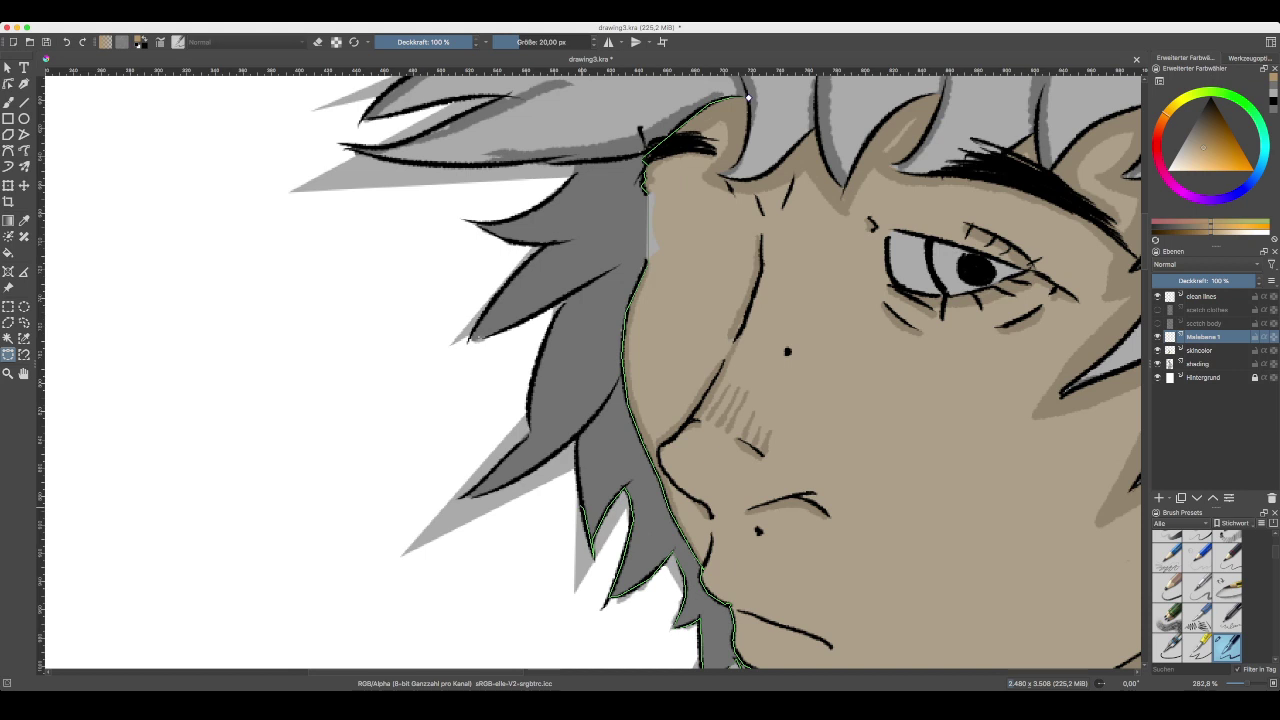
left_click(578, 437)
left_click(483, 339)
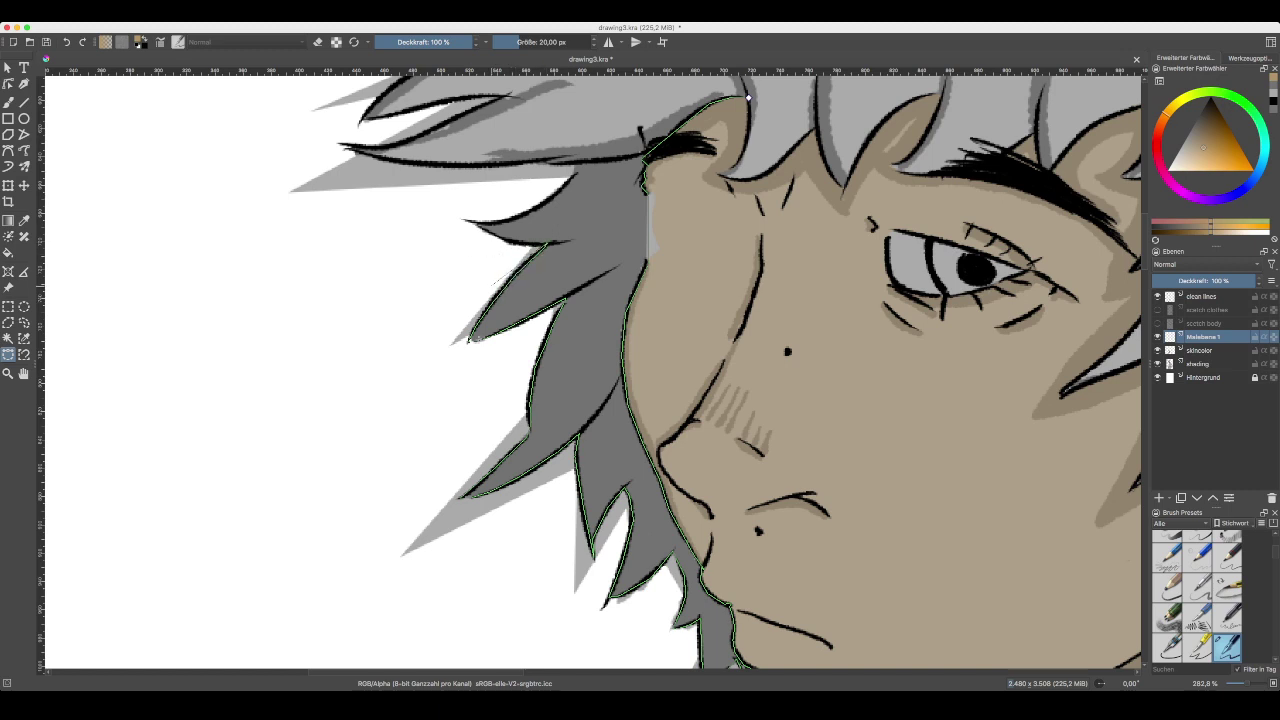
key("minus")
key("minus")
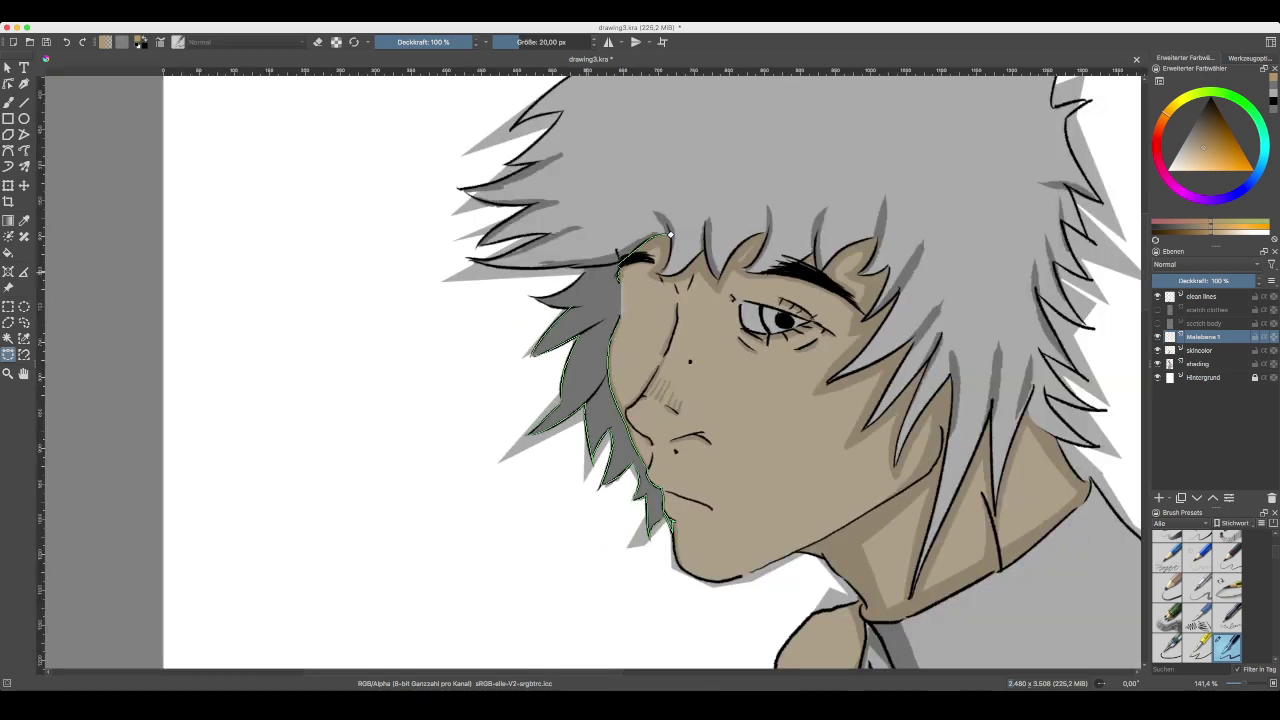
- Extend the selection path around the pointed front strands of the fringe beside the forehead
left_click_drag(670, 235, 501, 424)
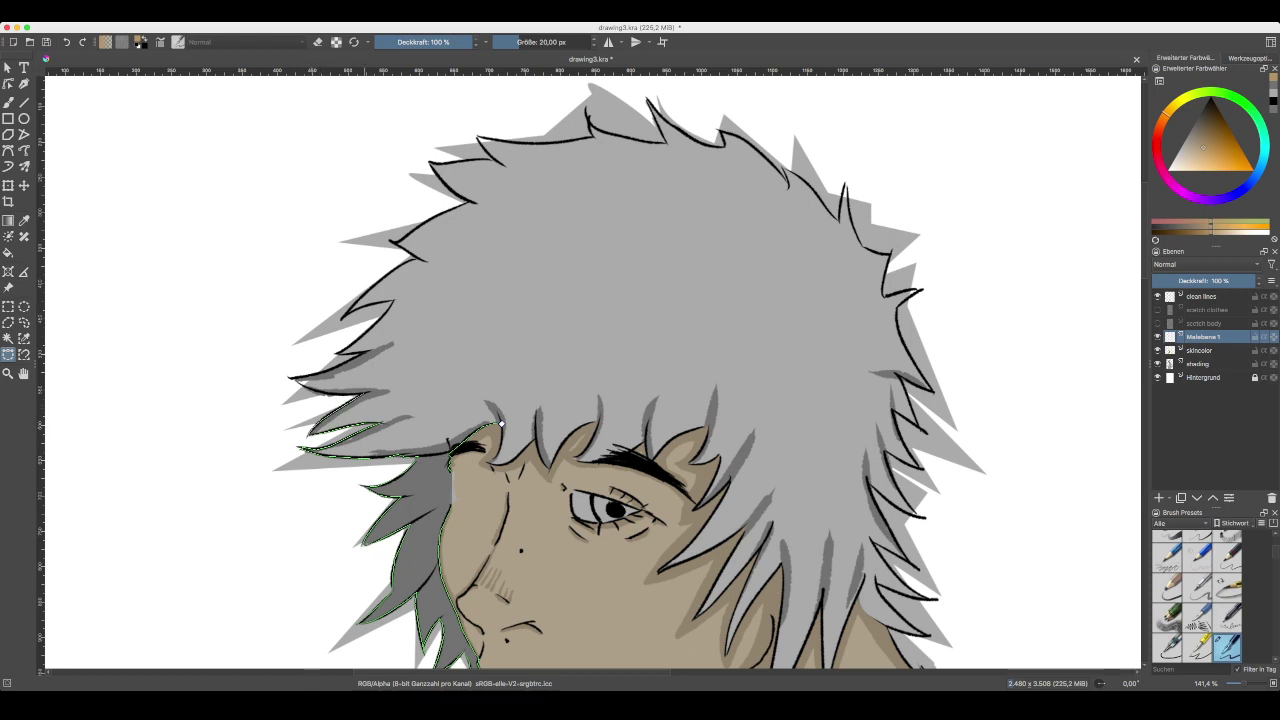
scroll(501, 424, "up", 2)
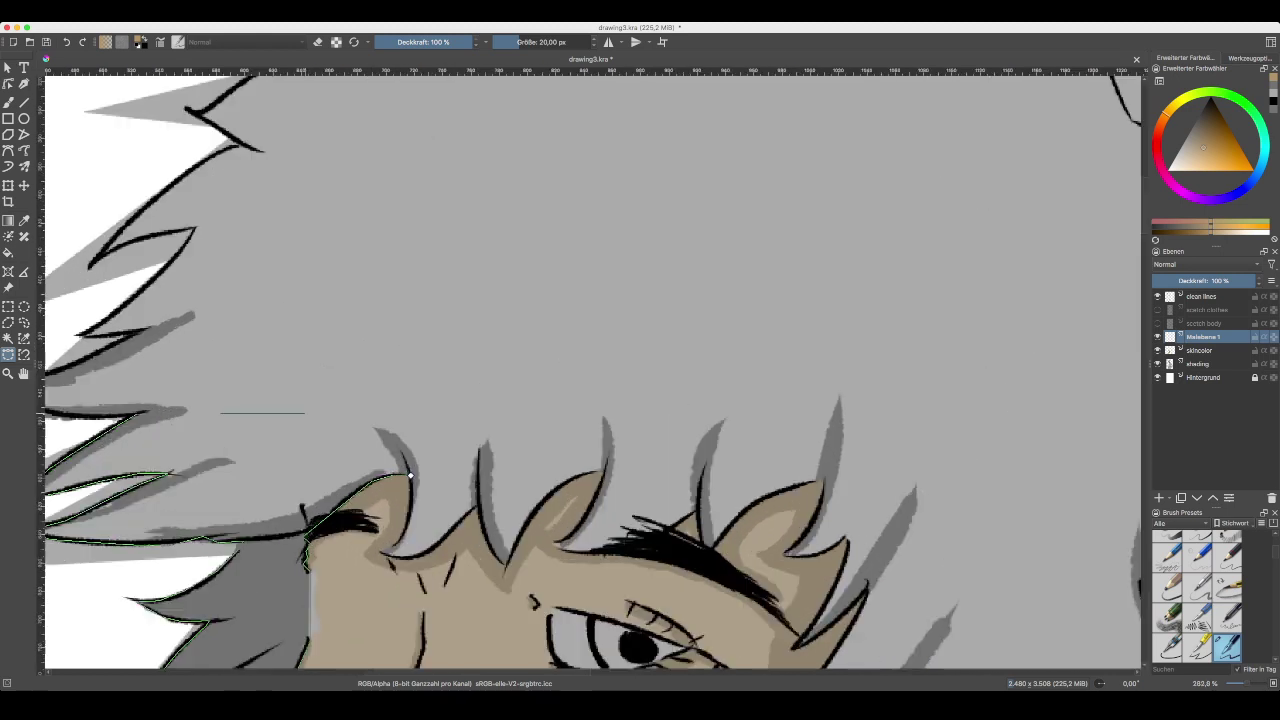
left_click_drag(507, 441, 715, 441)
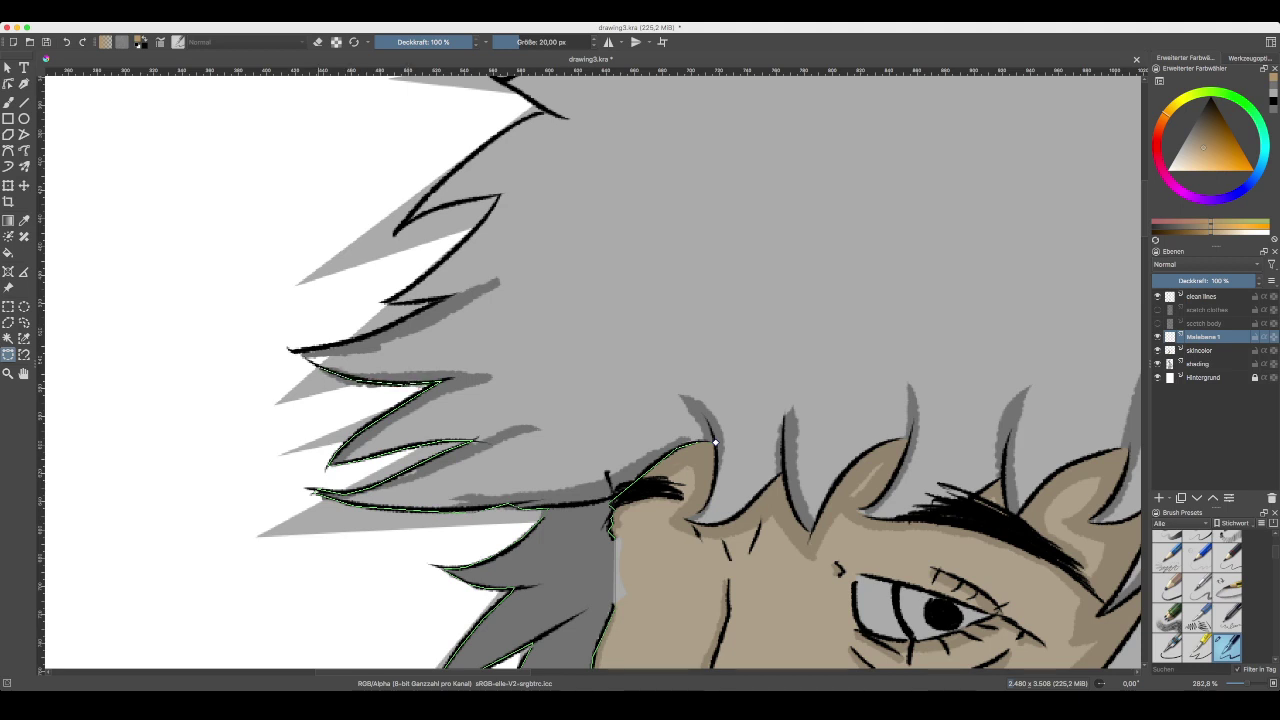
left_click(319, 349)
left_click(338, 345)
left_click(357, 340)
left_click(390, 326)
- Trace the outer hair spikes from above the fringe up the front of the head towards the crown
left_click_drag(686, 157, 327, 489)
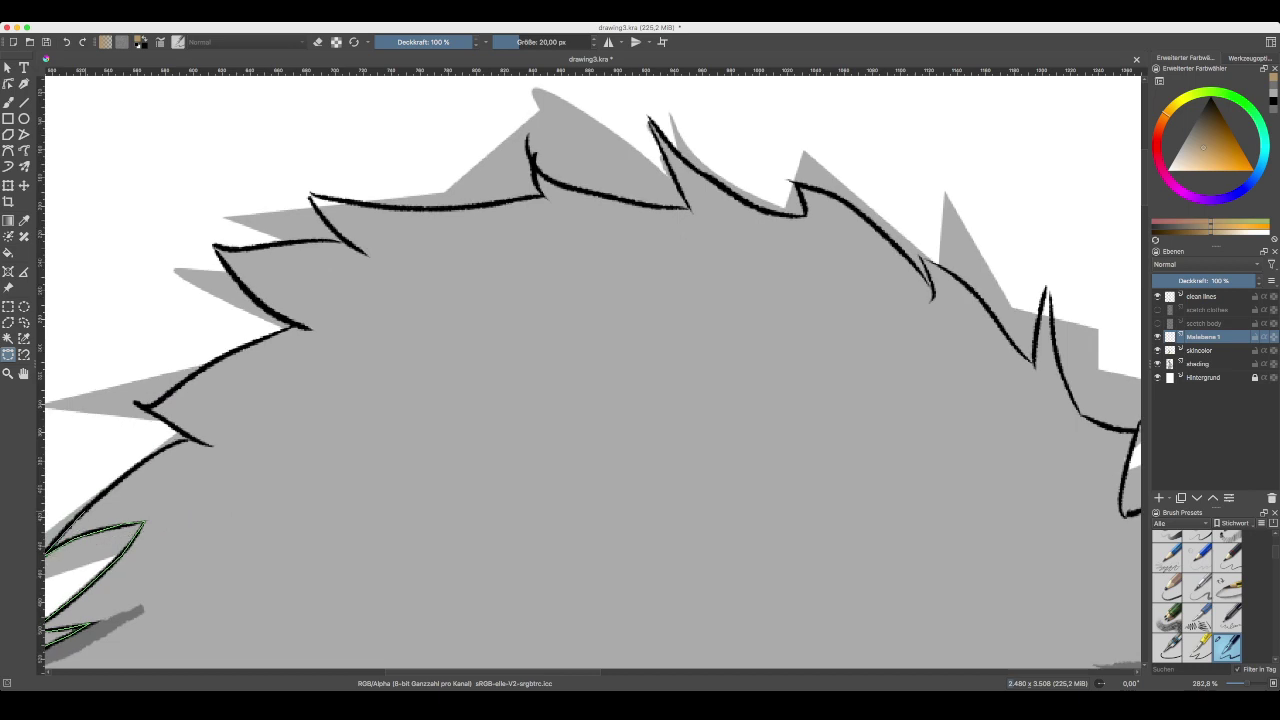
left_click(86, 510)
left_click(184, 383)
left_click(204, 367)
left_click(294, 326)
left_click(267, 307)
left_click(238, 282)
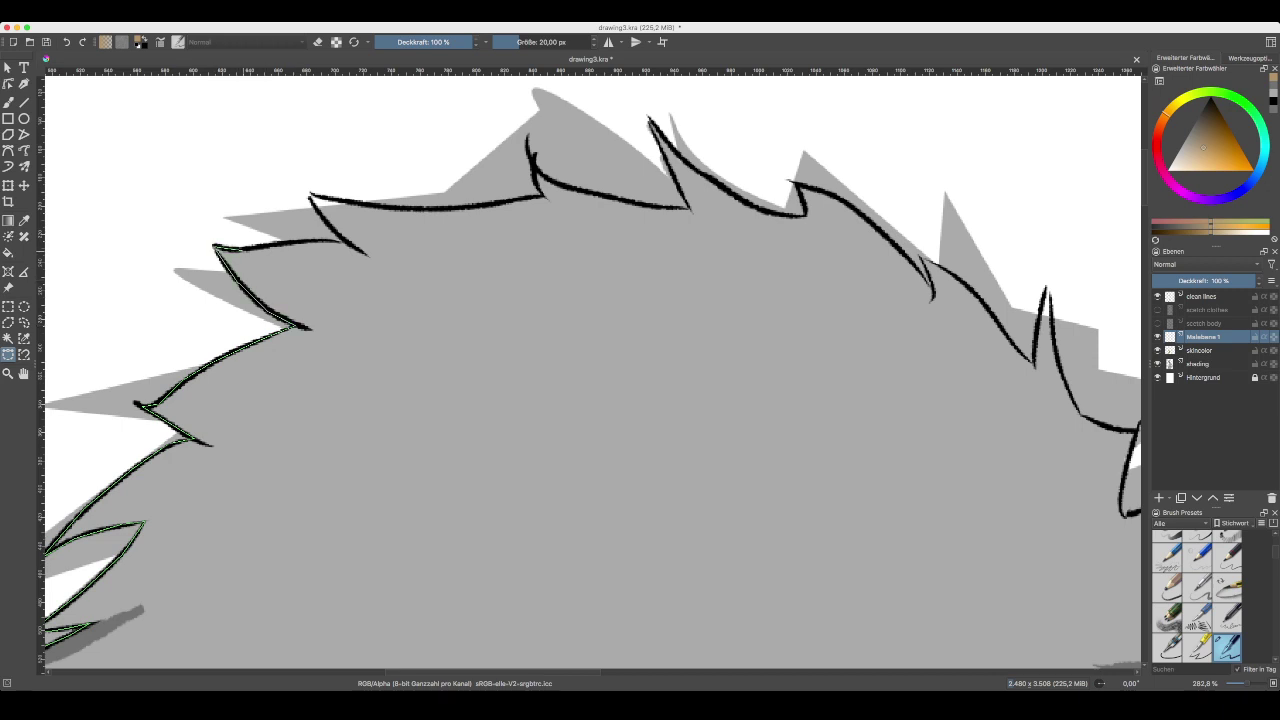
- Trace the selection path over the tufts on top of the head to the tallest crown spike
left_click(278, 243)
left_click(307, 241)
left_click(345, 241)
left_click(316, 208)
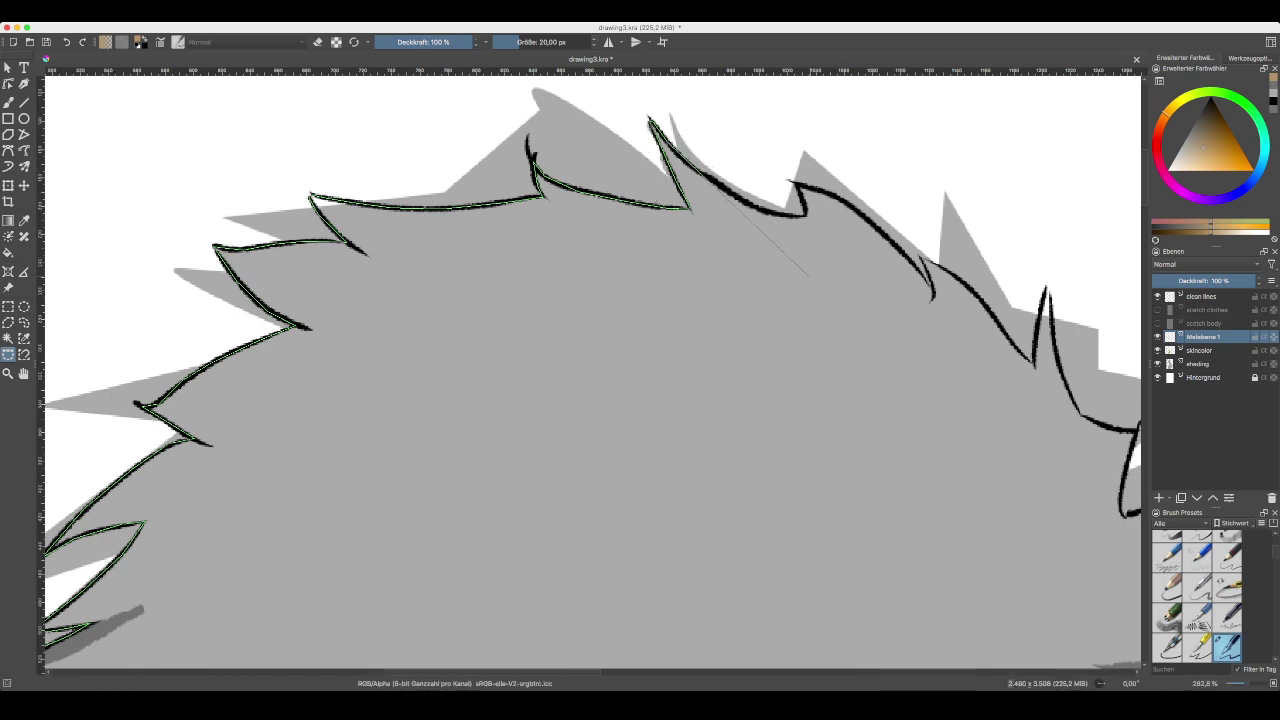
- Trace the hair outline from the crown down the back of the head to the first long spike behind it
left_click_drag(868, 267, 362, 326)
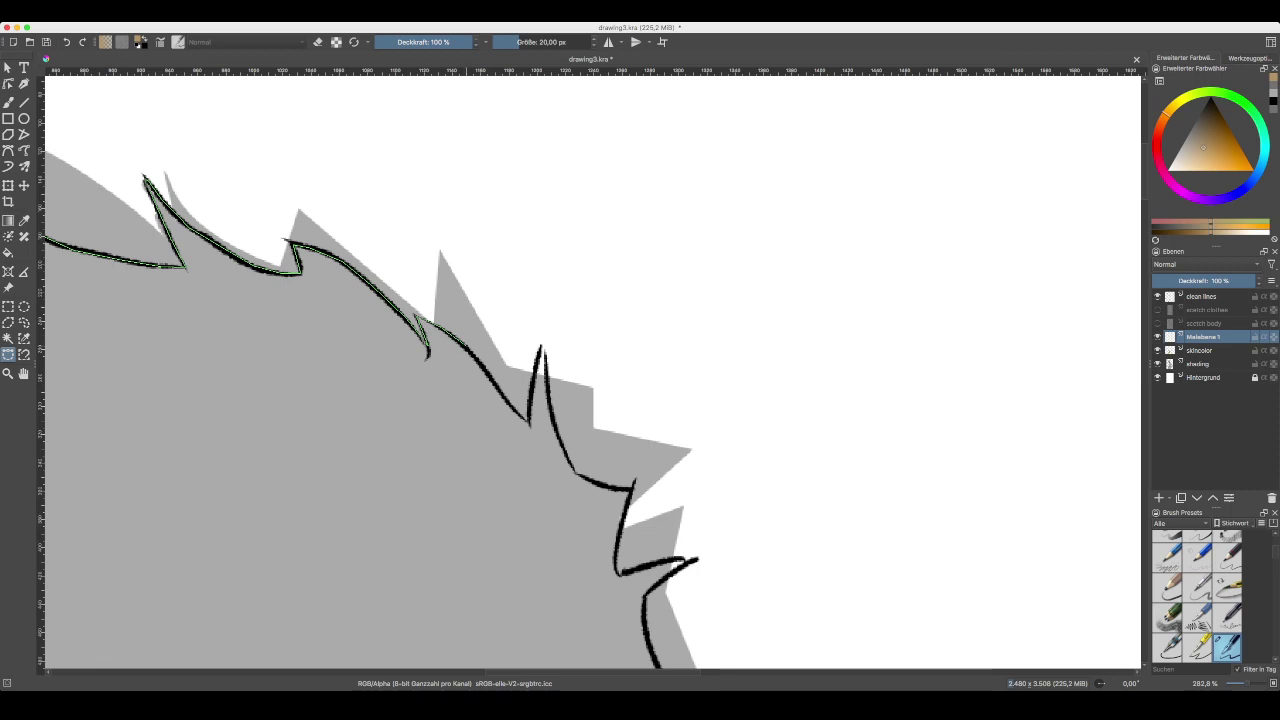
left_click_drag(466, 346, 516, 410)
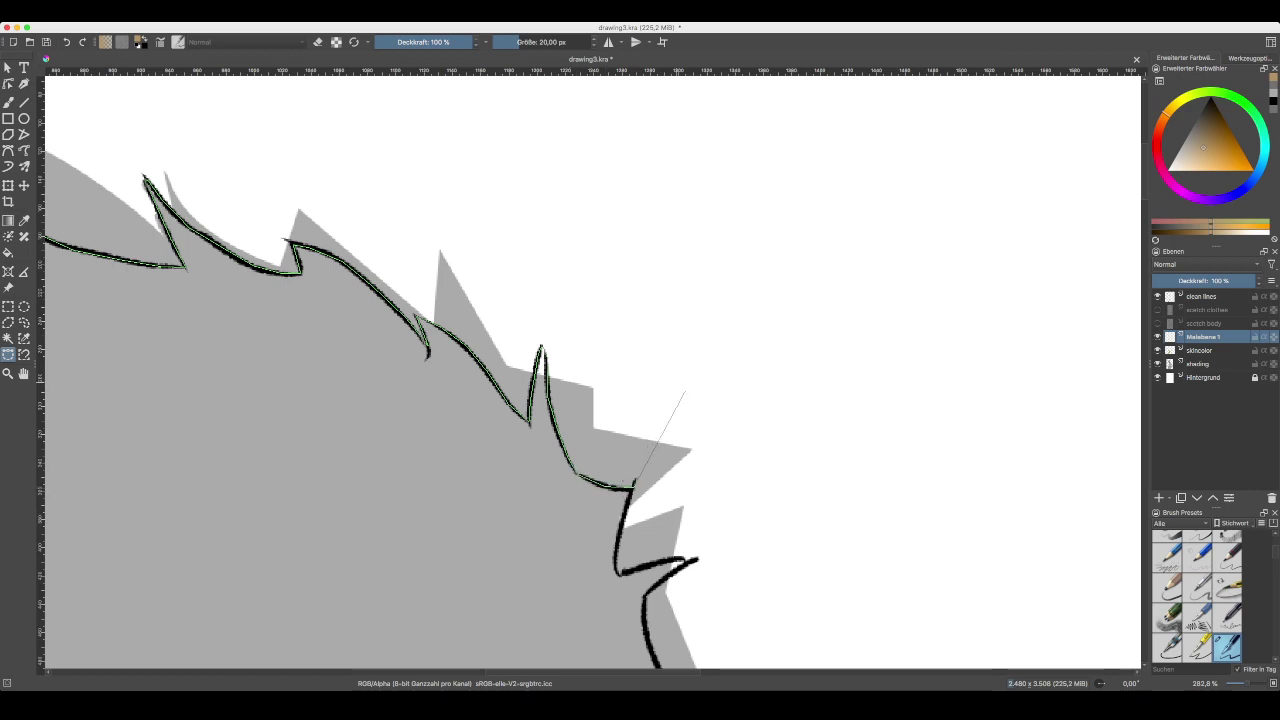
key("super+minus")
key("super+minus")
left_click_drag(713, 509, 739, 352)
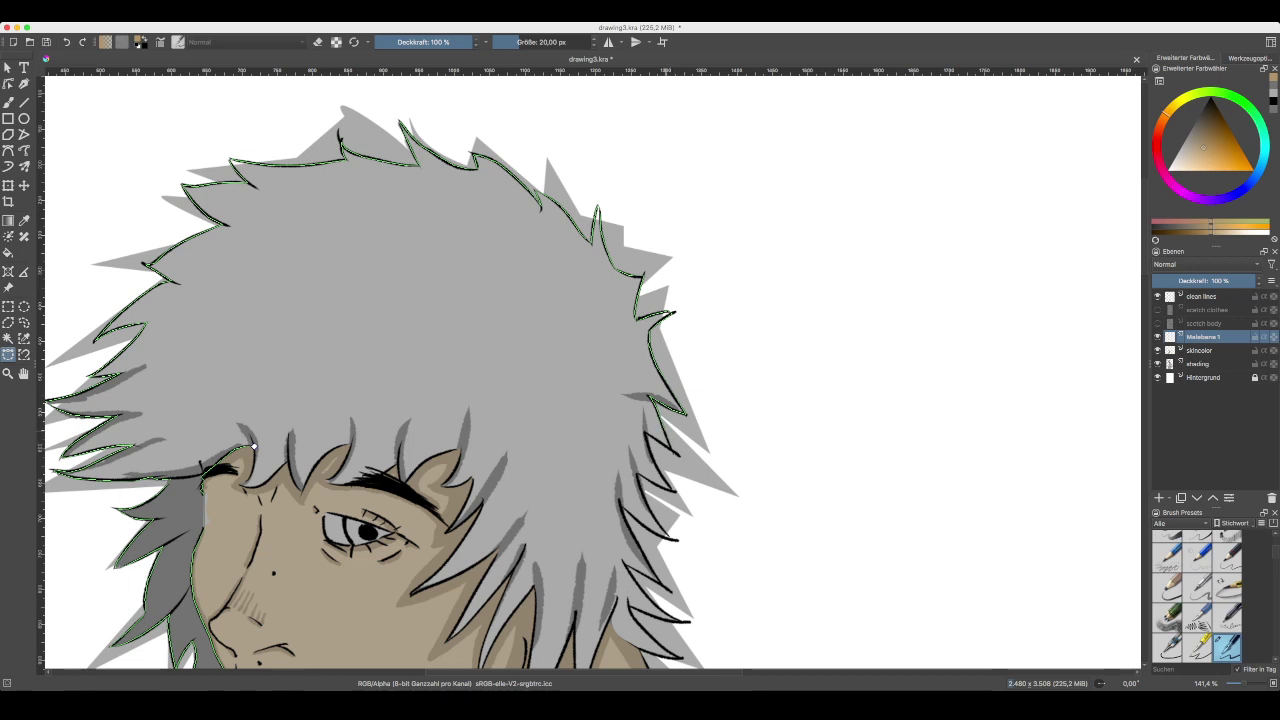
- Trace the row of pointed hair spikes at the back of the head down to the nape
key("plus")
left_click_drag(686, 500, 673, 296)
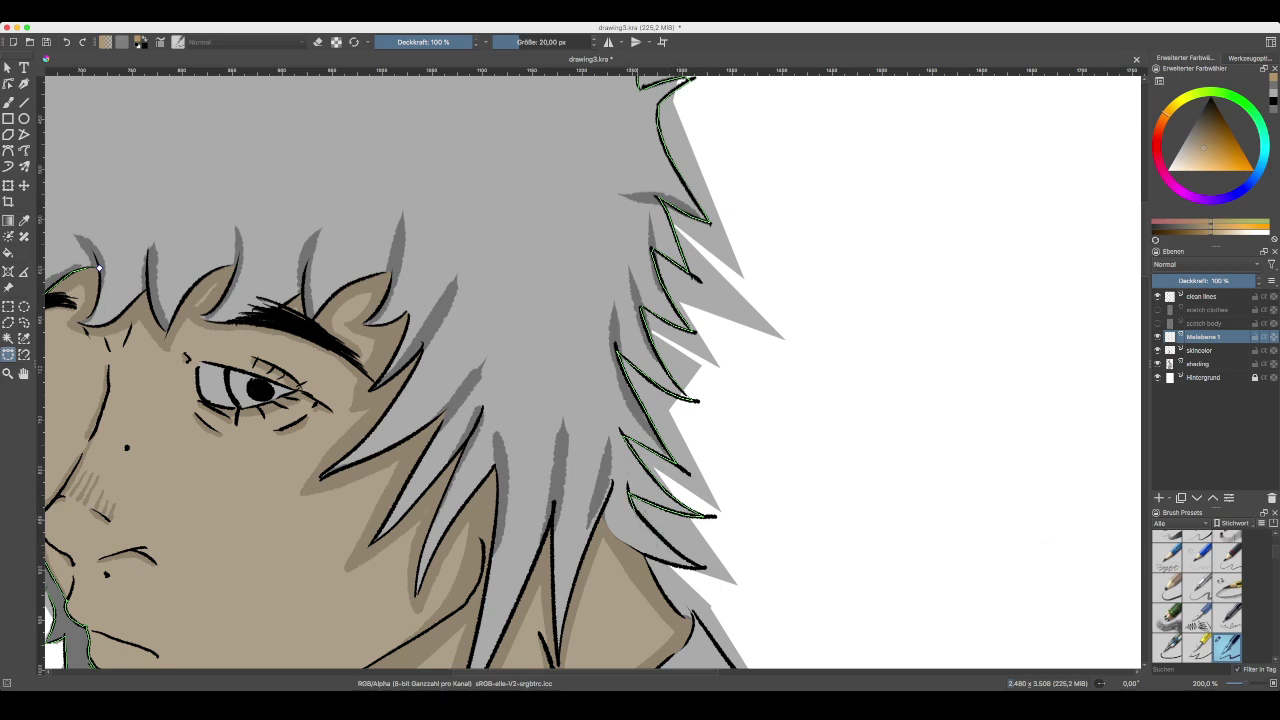
left_click_drag(630, 547, 504, 373)
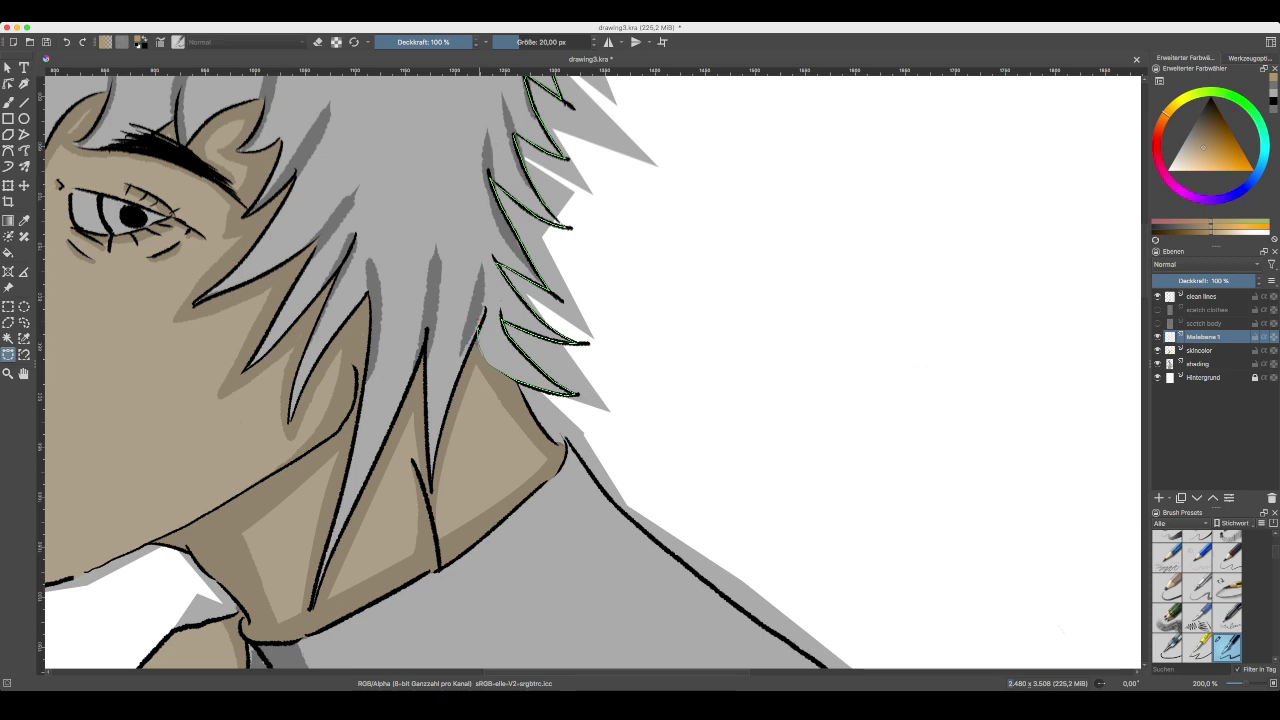
- Trace the hair outline along the two long spikes hanging over the neck, up to the notch in front of the ear
mouse_move(478, 330)
left_mouse_down()
mouse_move(432, 478)
mouse_move(425, 342)
left_mouse_up()
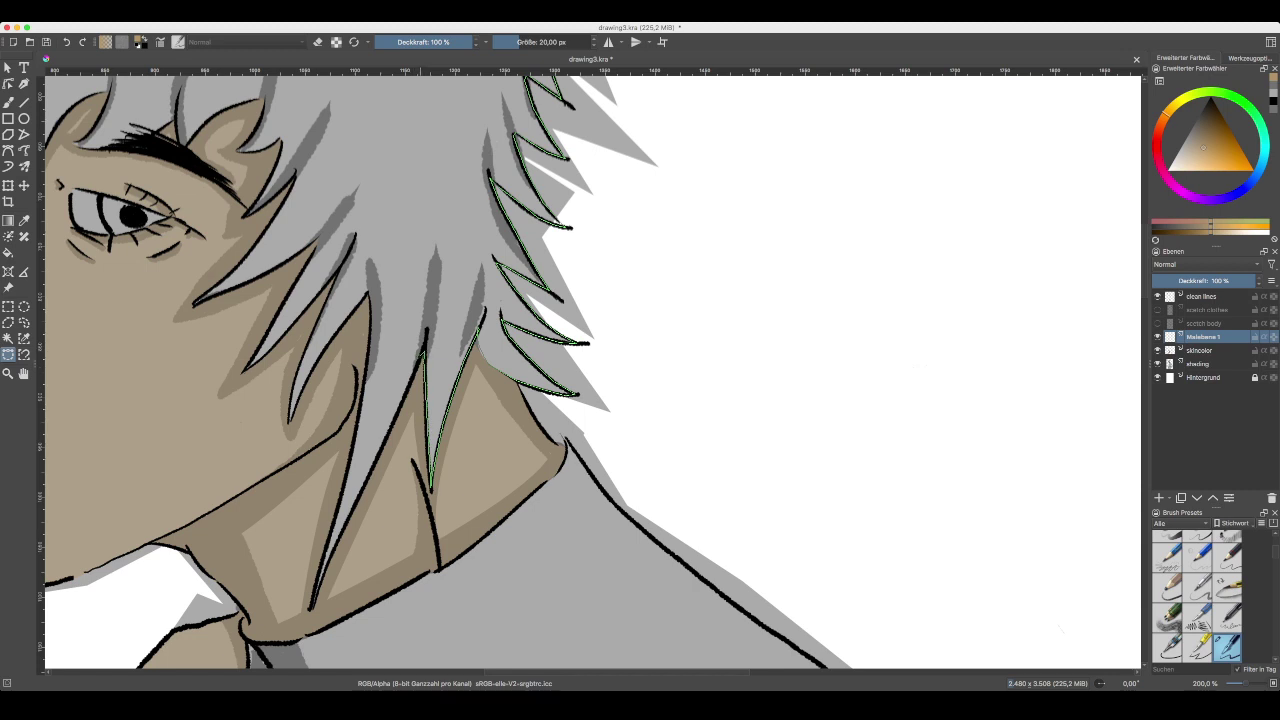
left_click_drag(370, 474, 320, 582)
left_click(311, 608)
left_click_drag(331, 531, 334, 521)
left_click_drag(354, 450, 370, 316)
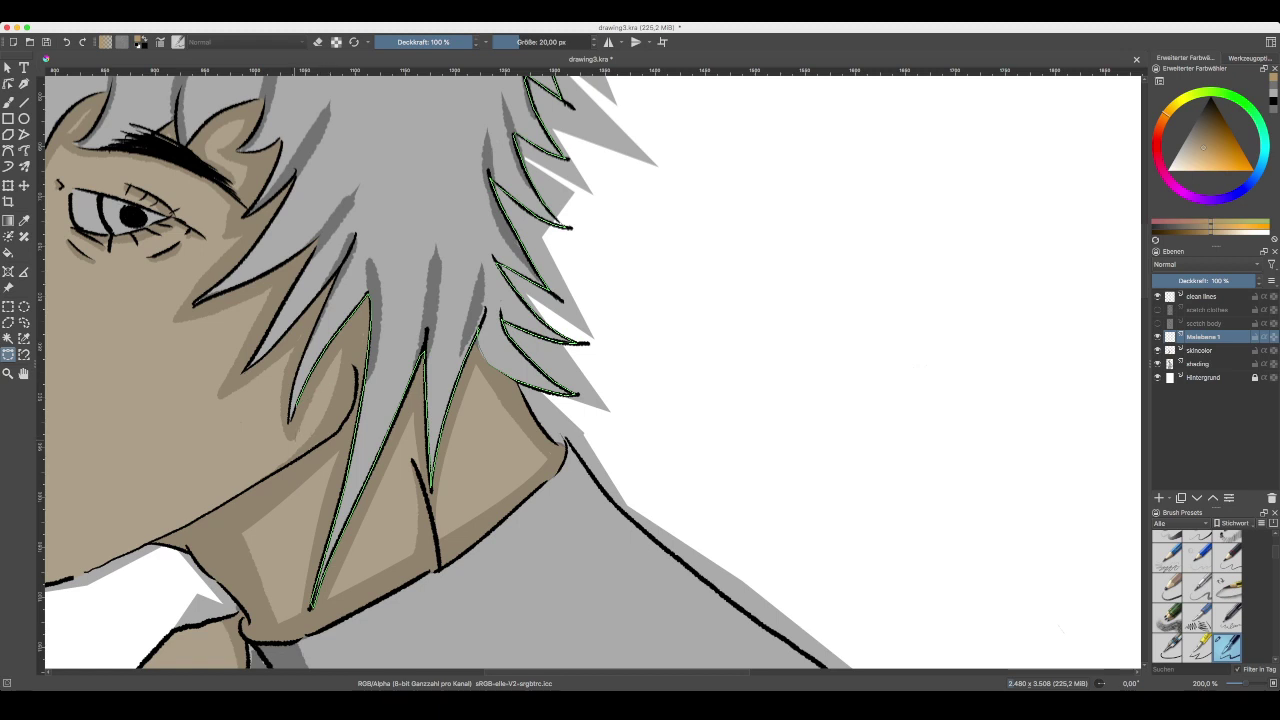
- Trace the hair spike in front of the ear down to its tip and back up to the next notch
key("ctrl+minus")
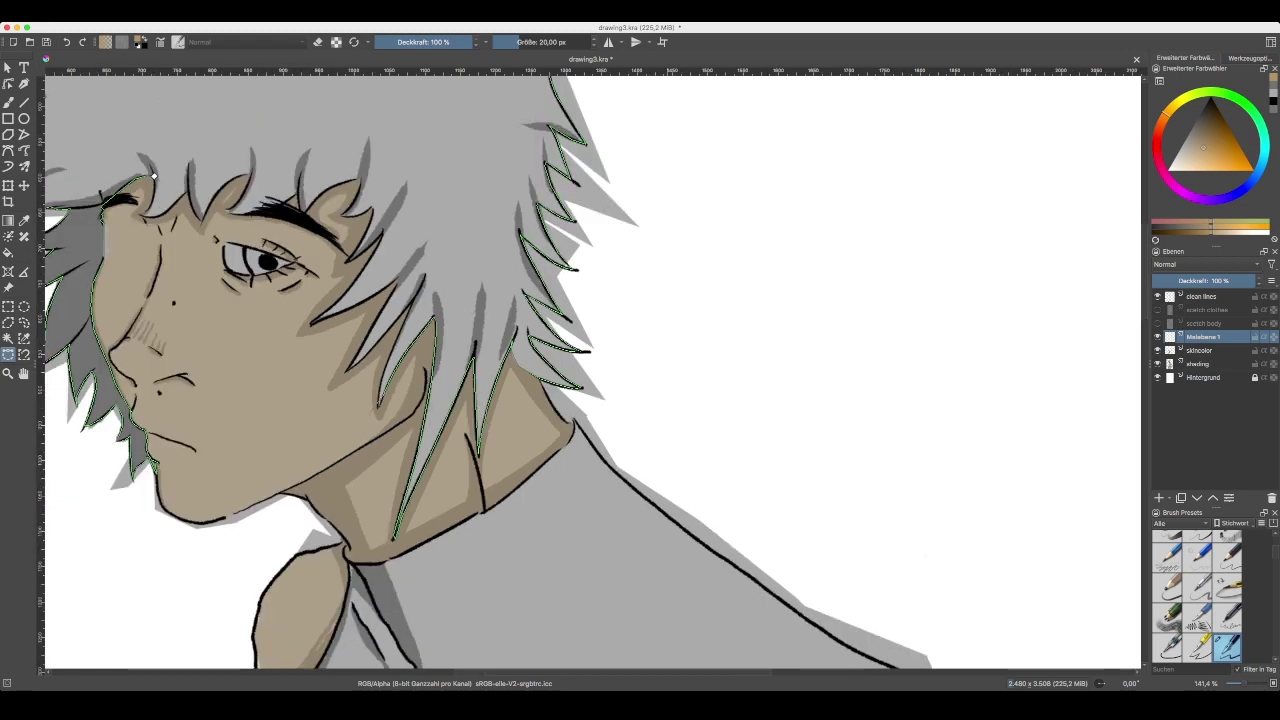
key("ctrl+plus")
key("ctrl+plus")
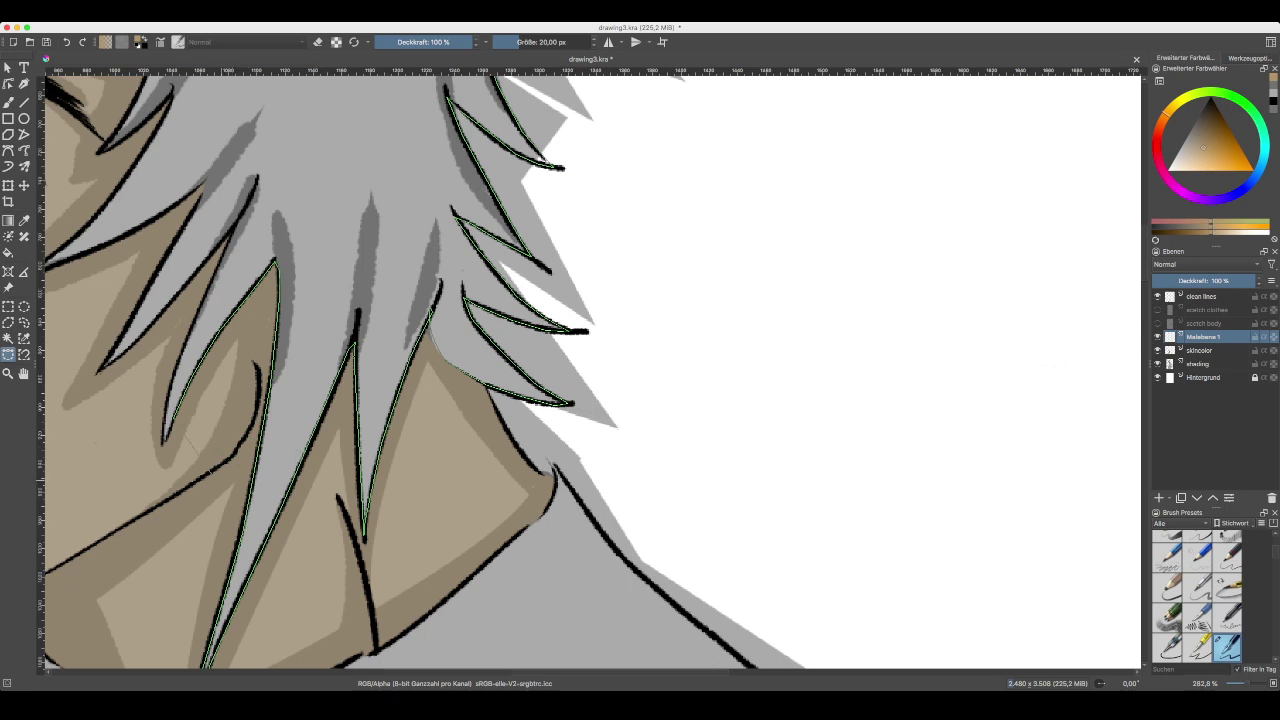
left_click_drag(210, 471, 367, 422)
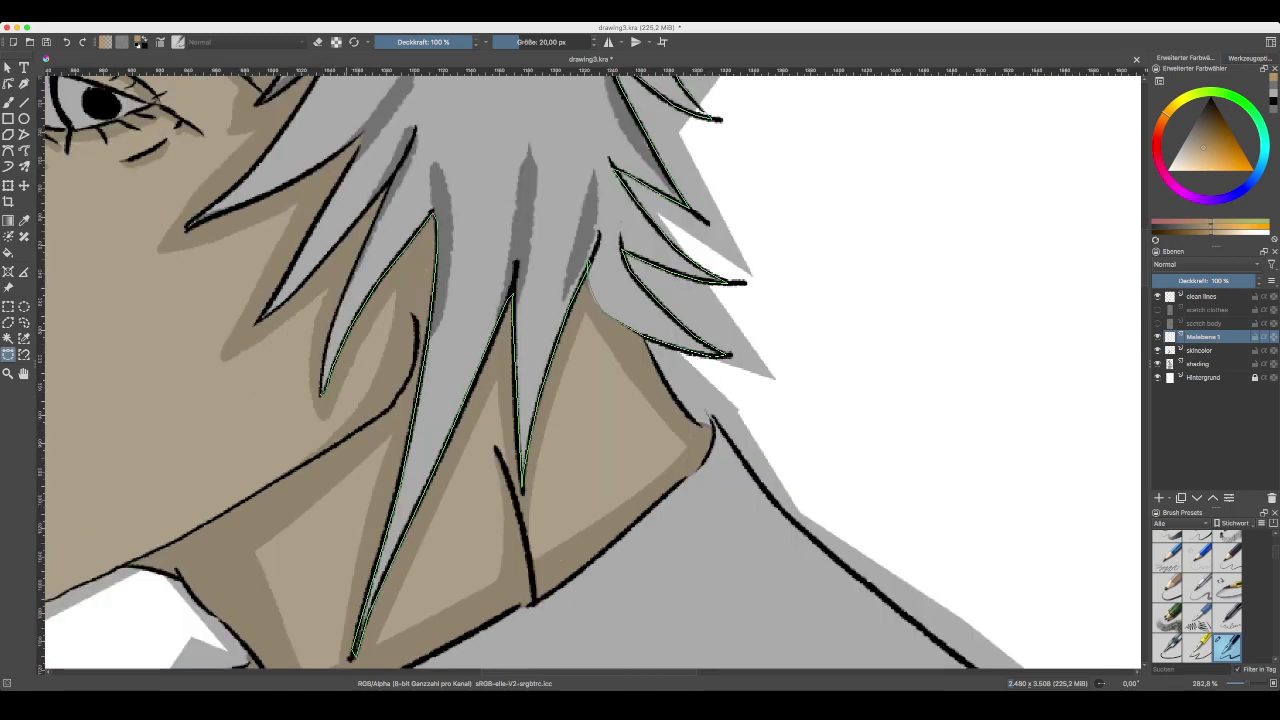
left_click_drag(349, 336, 321, 394)
key("plus")
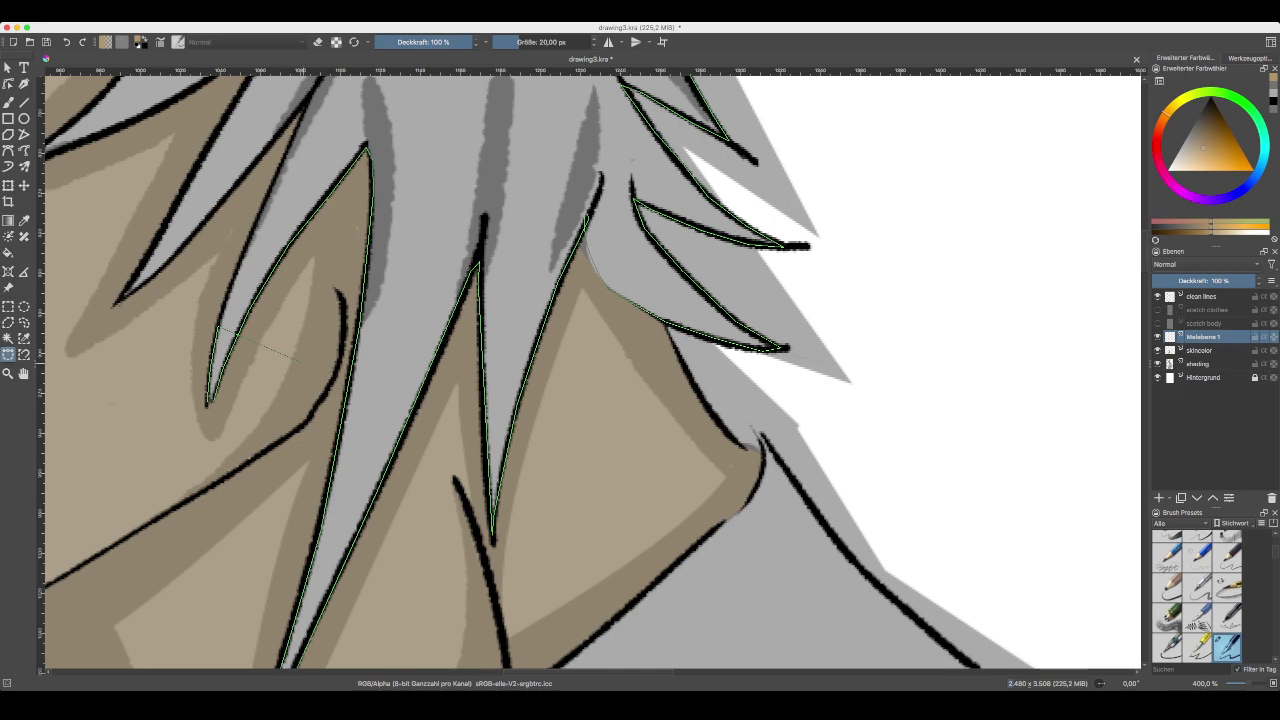
left_click_drag(300, 362, 574, 488)
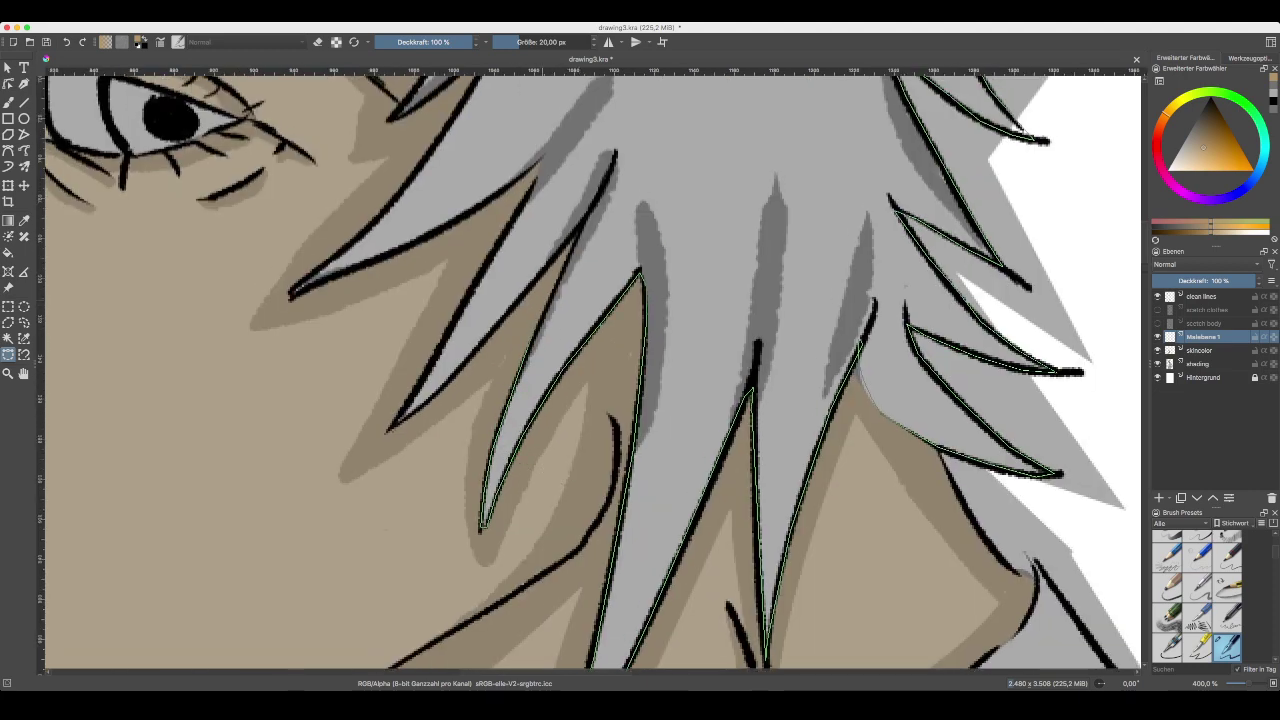
left_click(549, 305)
left_click(576, 233)
- Trace the selection path around the hair spikes over the cheek and up to the temple beside the eyebrow
left_click(516, 307)
left_click(463, 367)
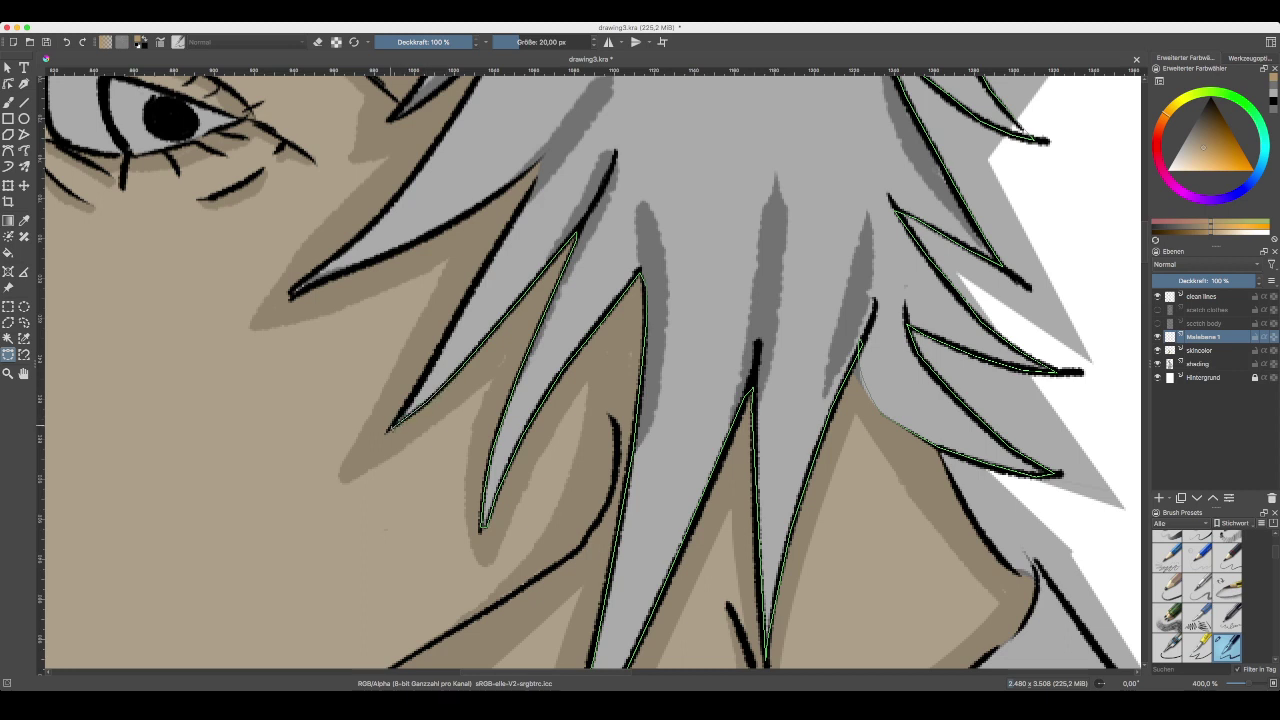
left_click(391, 428)
left_click(420, 385)
key("ctrl+minus")
scroll(593, 372, "up", 4)
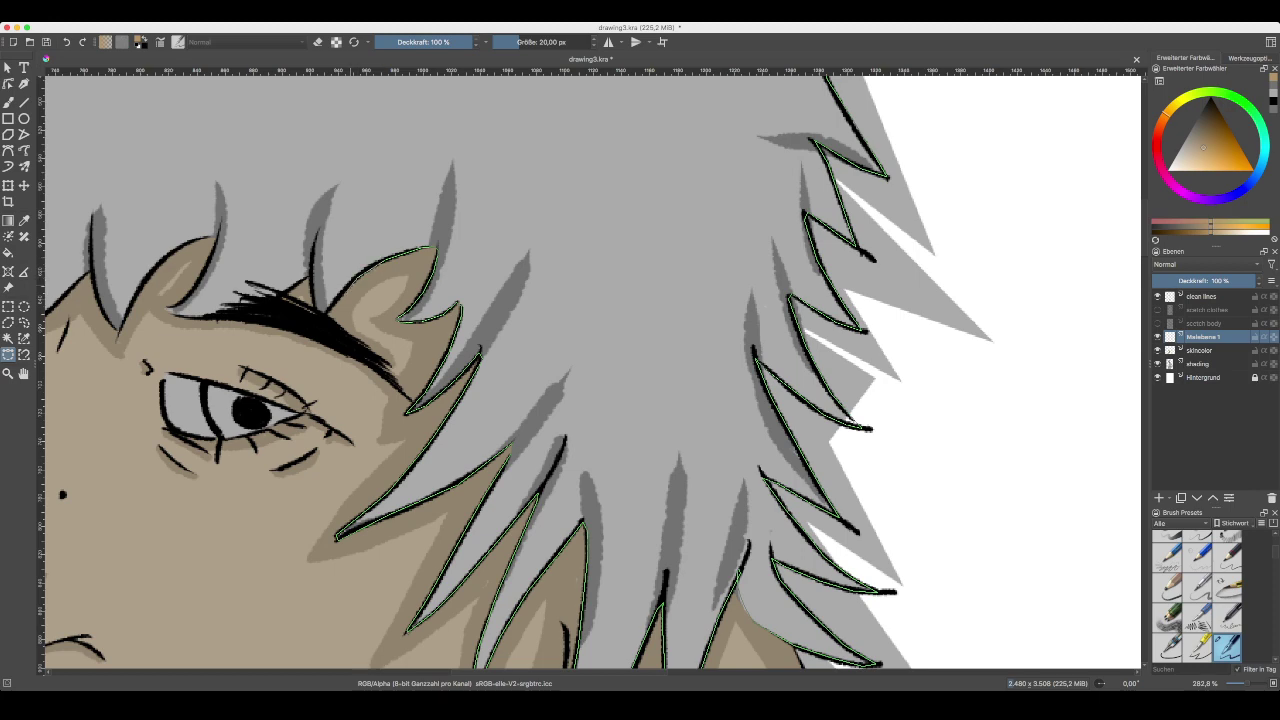
- Trace the fringe tips across the forehead and close the hair selection at its starting point
left_click_drag(325, 352, 505, 372)
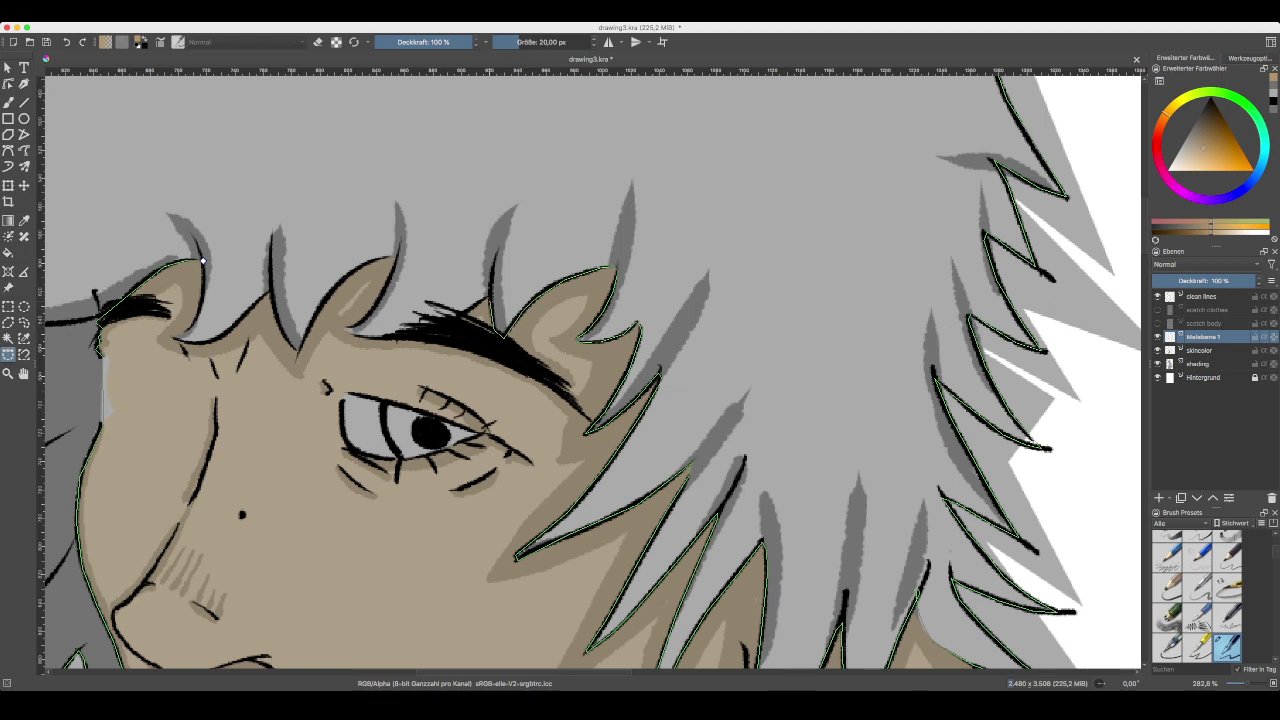
left_click(444, 328)
left_click(377, 337)
scroll(593, 372, "left", 5)
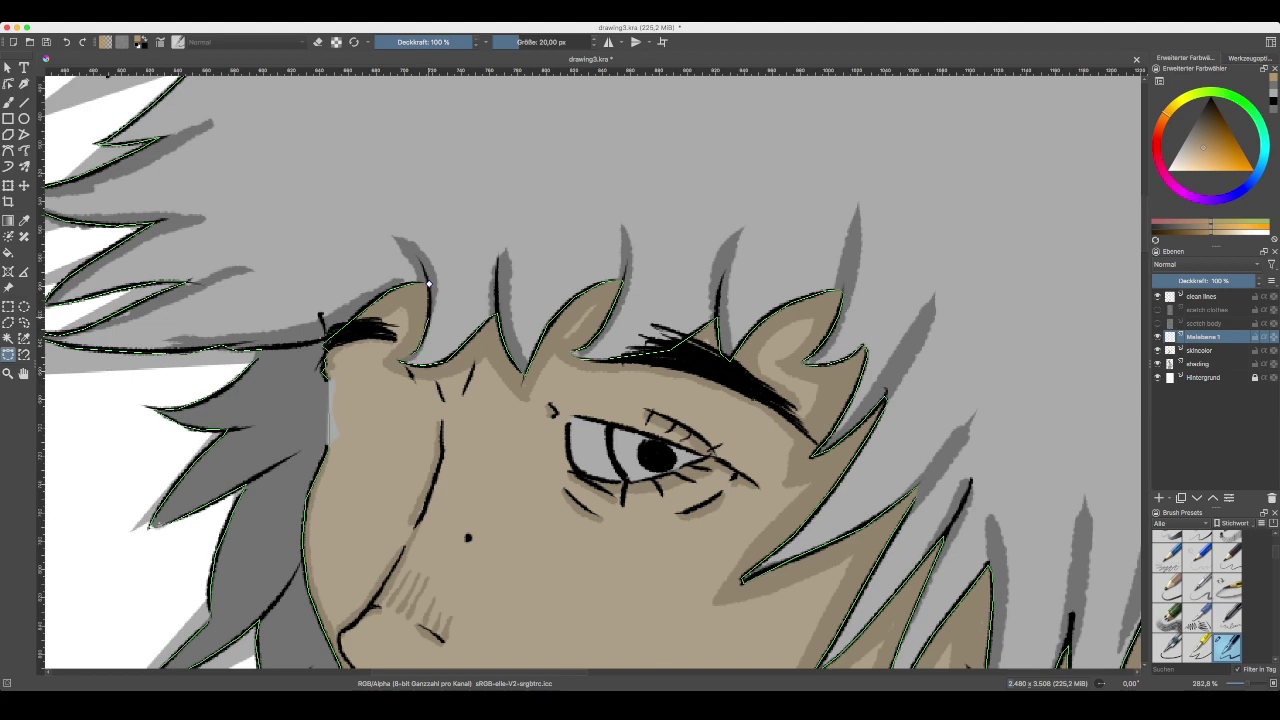
left_click(429, 285)
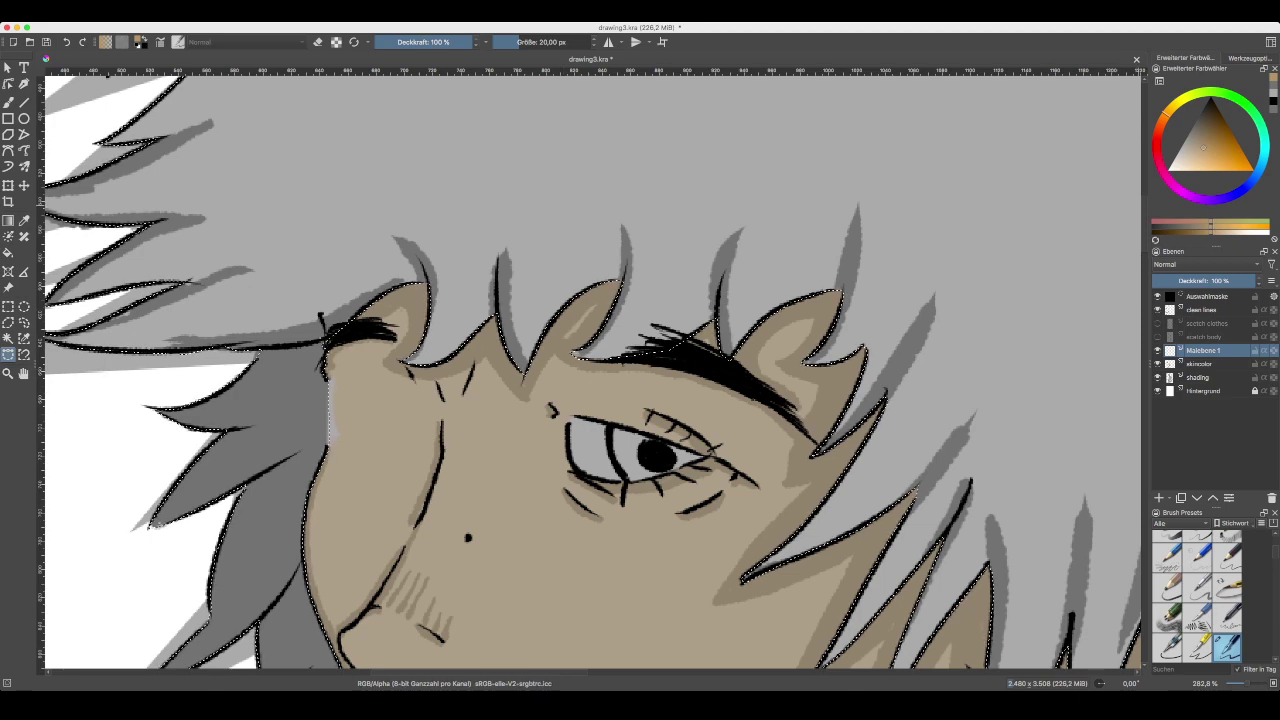
- Reset the colours to default and fill the selected hair with black on the new layer
key("d")
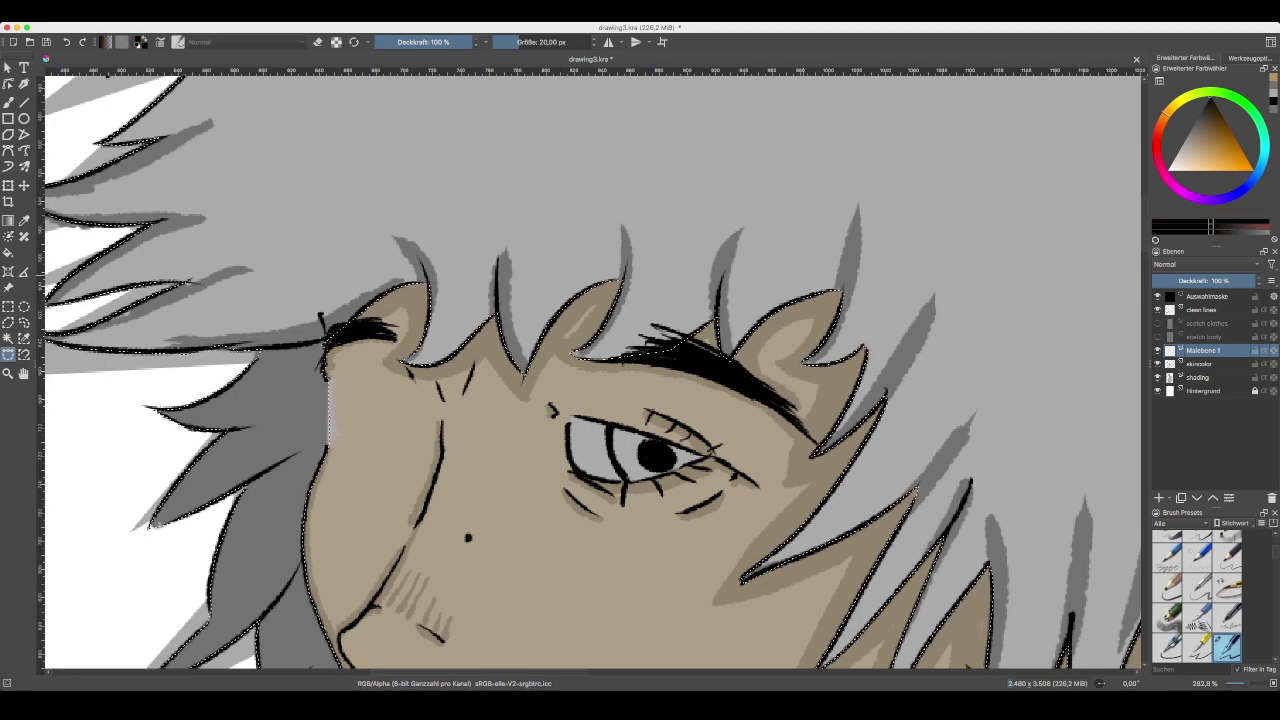
key("ctrl+minus")
key("ctrl+minus")
key("ctrl+minus")
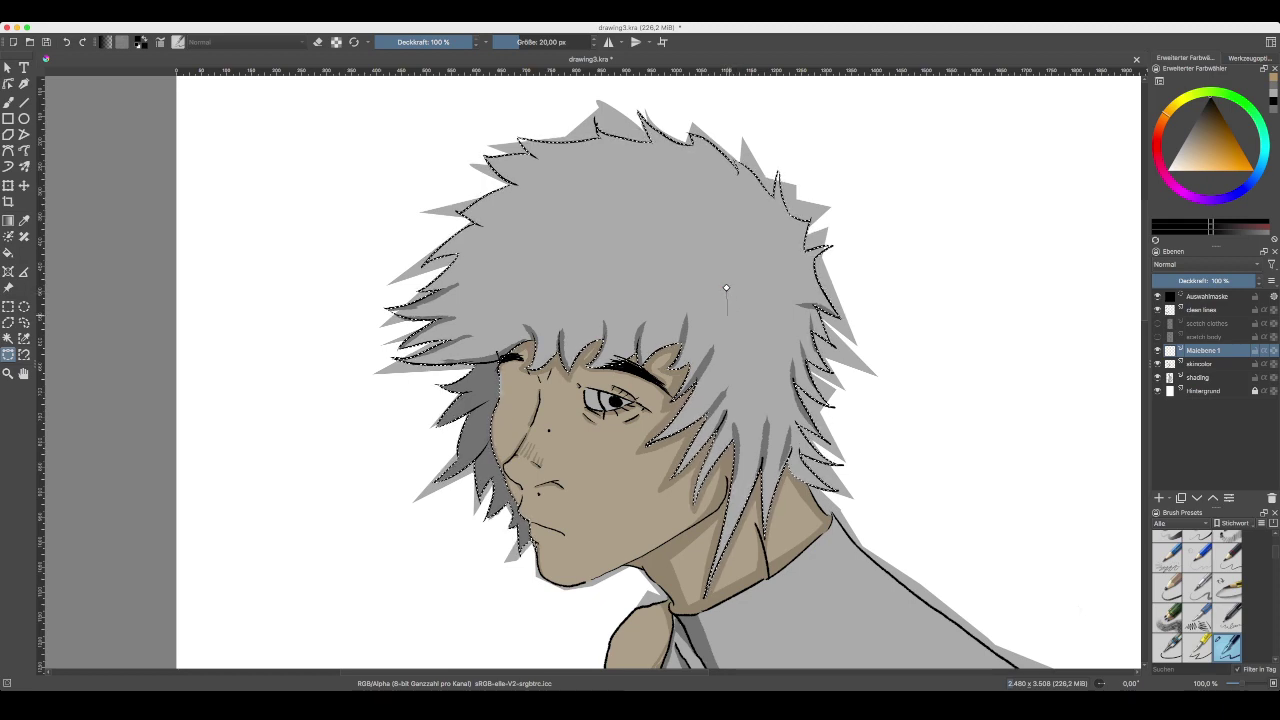
key("v")
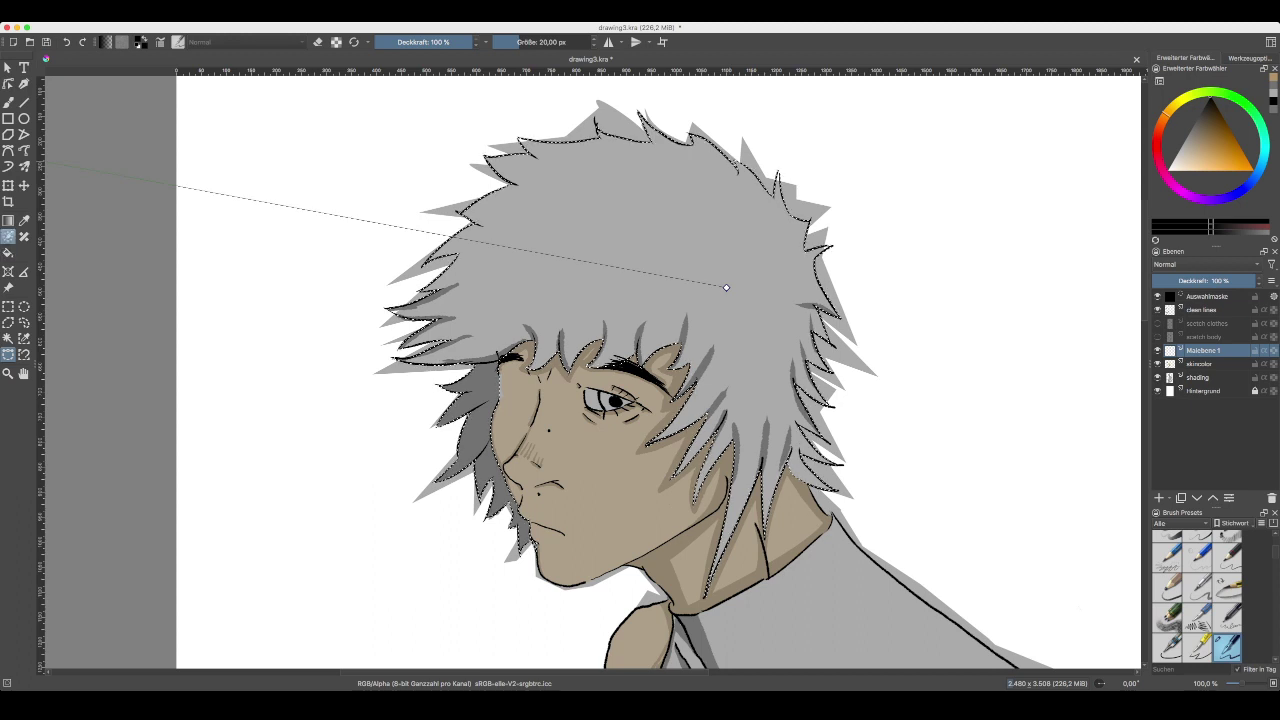
key("f")
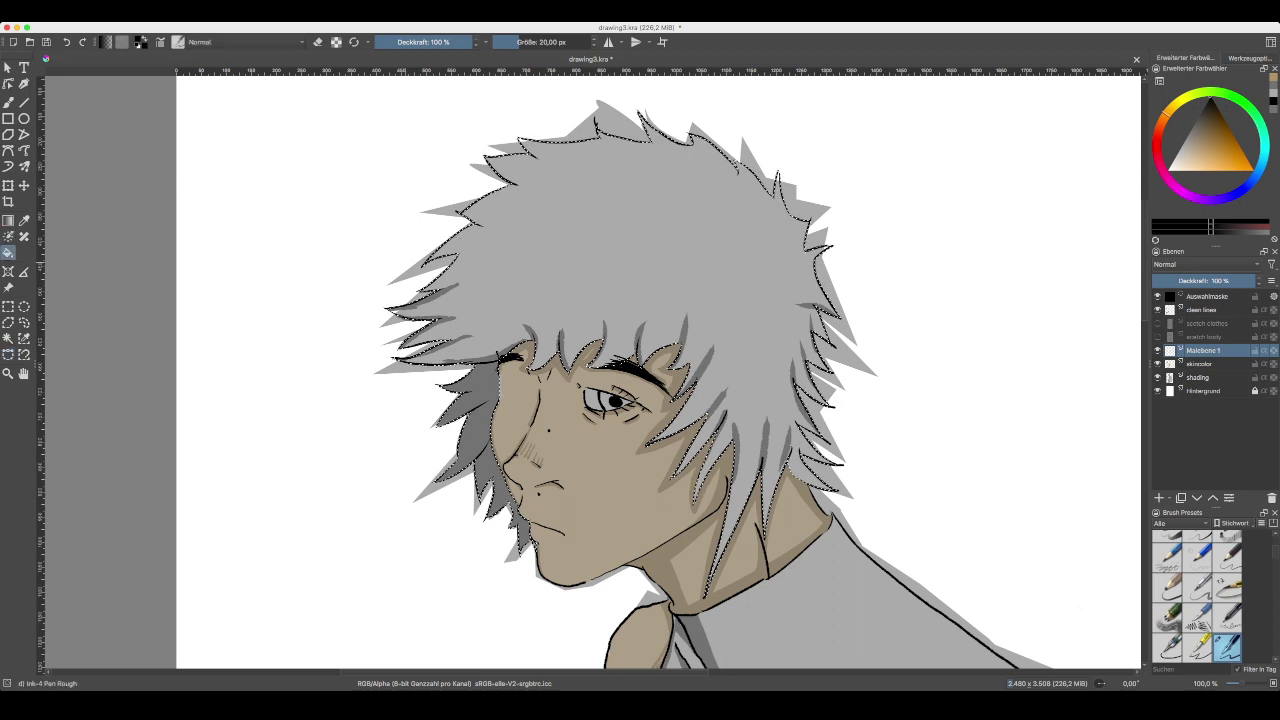
left_click(620, 264)
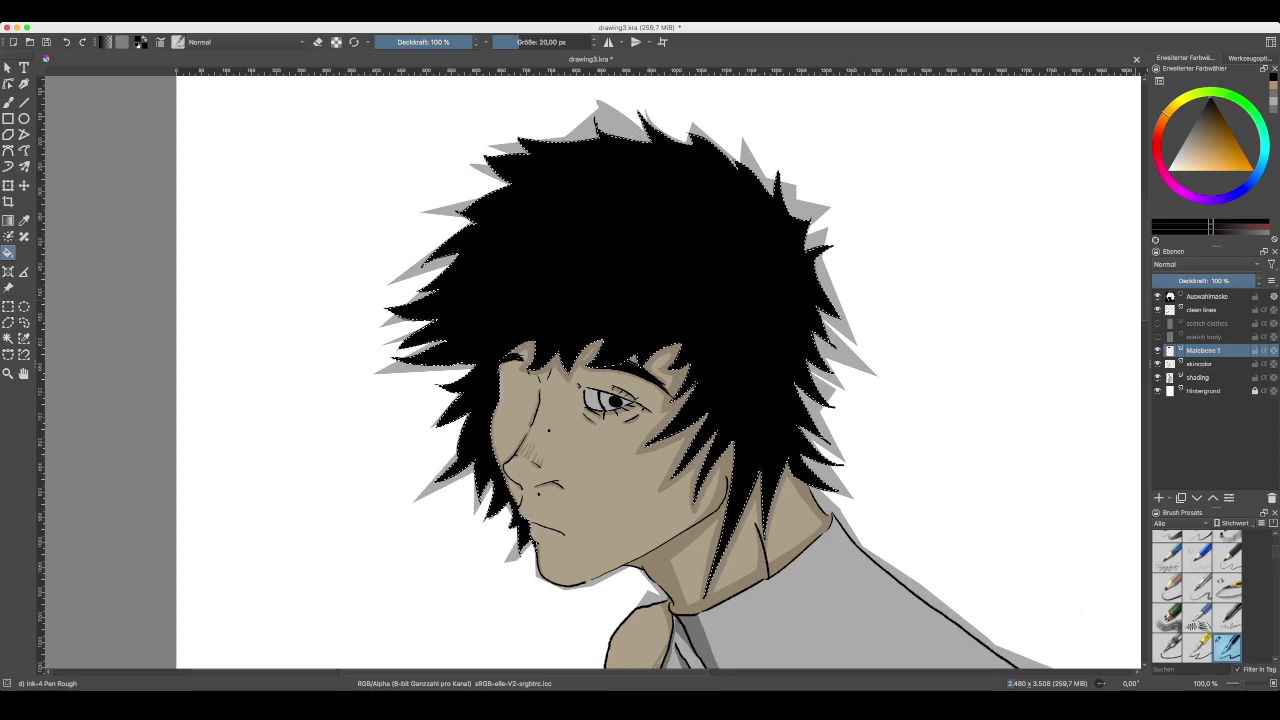
- Try the hair at 74% layer opacity and with a white fill, returning the fill to black
left_click_drag(1250, 281, 1228, 281)
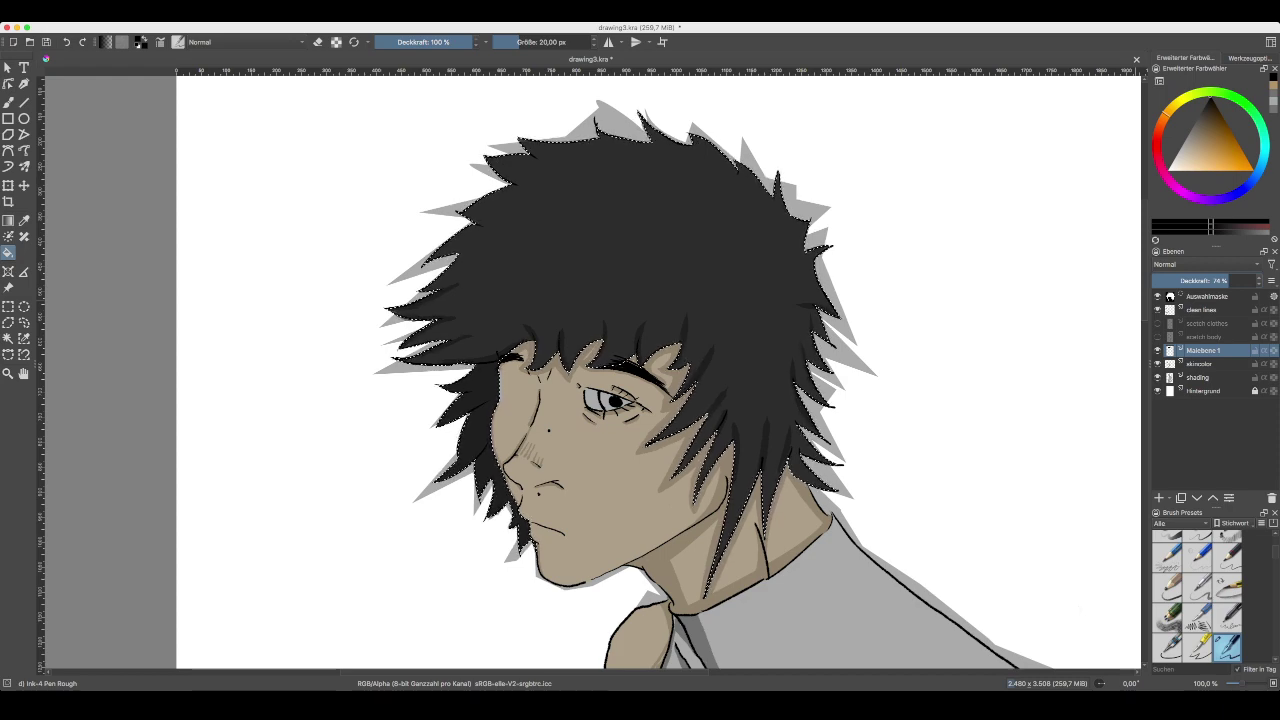
key("x")
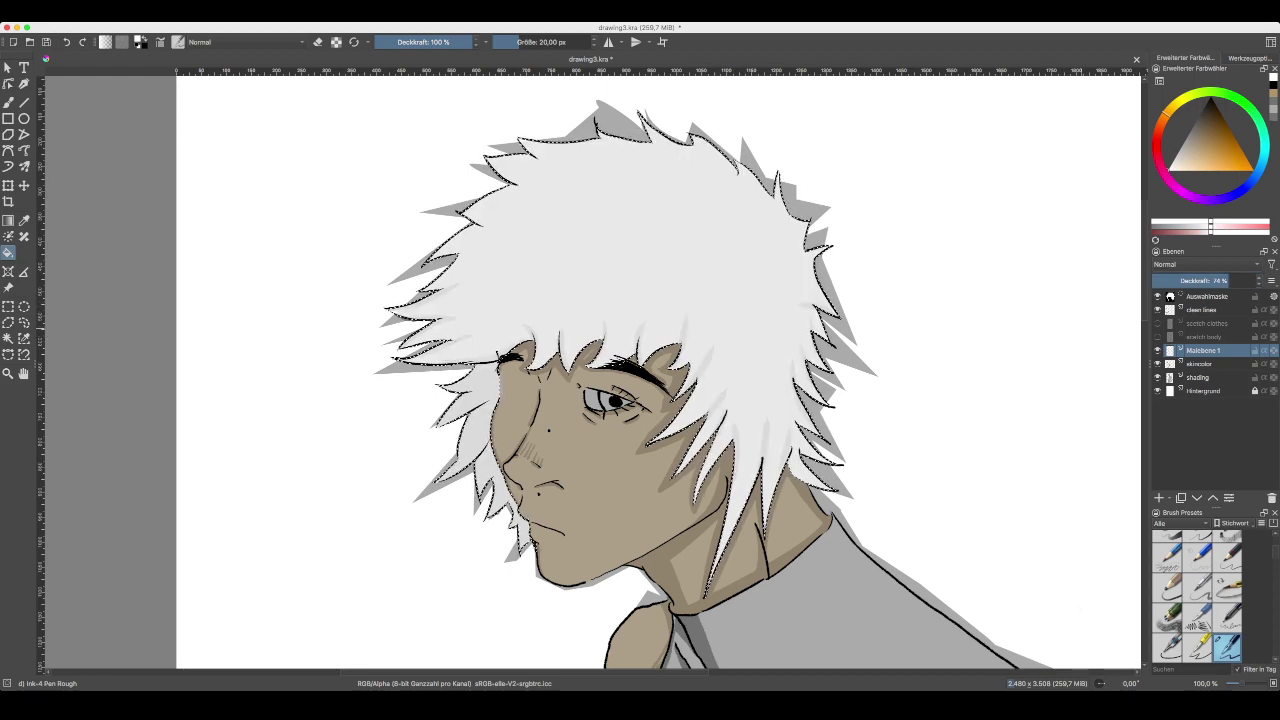
mouse_move(1229, 281)
left_mouse_down()
mouse_move(1240, 281)
mouse_move(1195, 280)
mouse_move(1240, 280)
left_mouse_up()
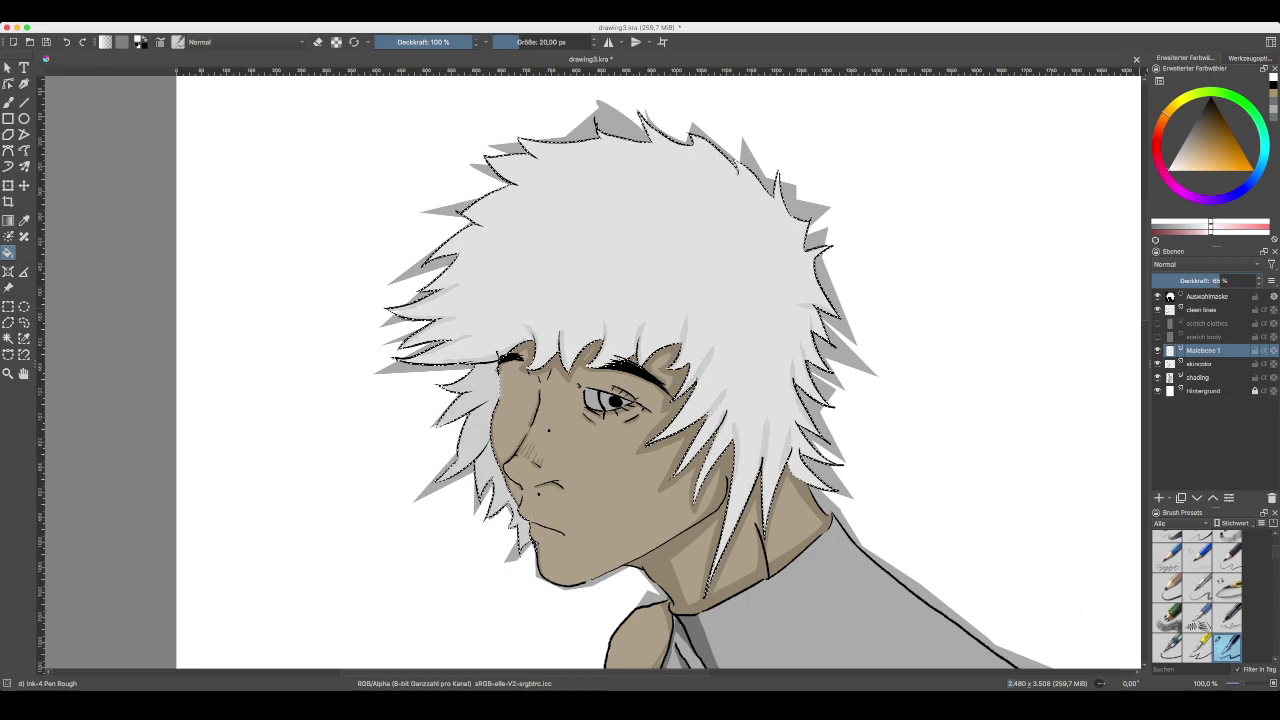
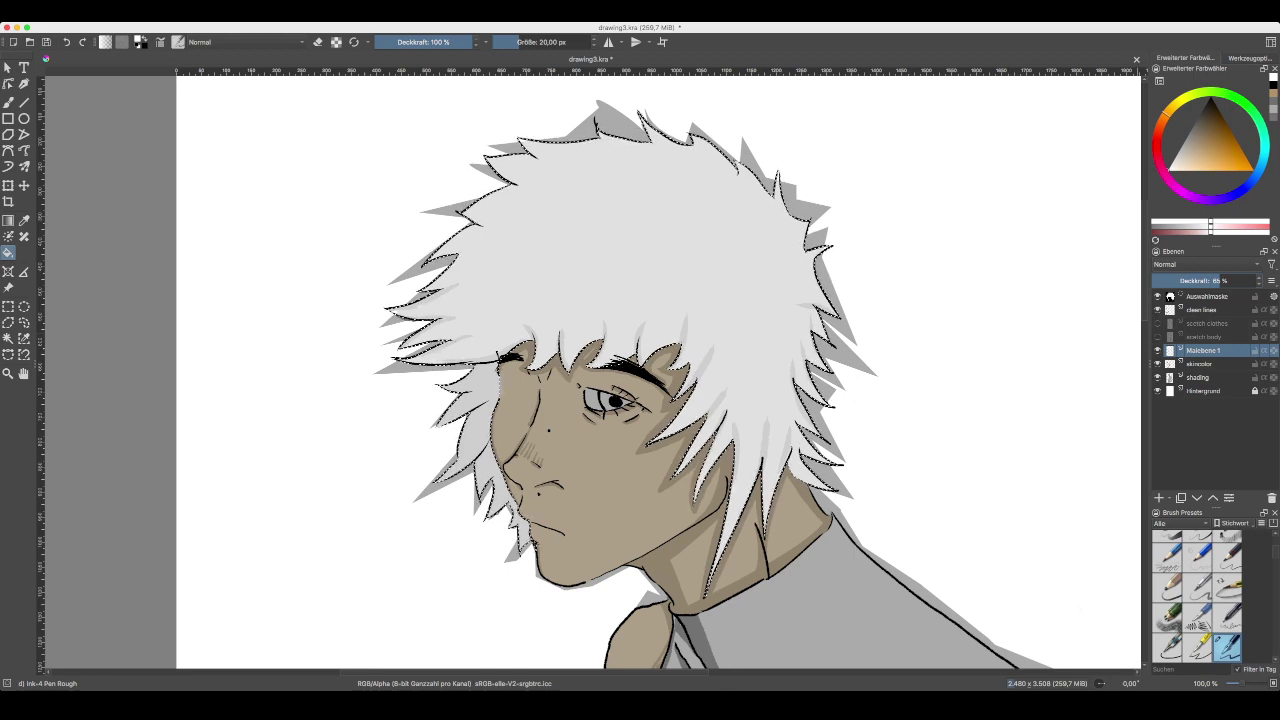
key("x")
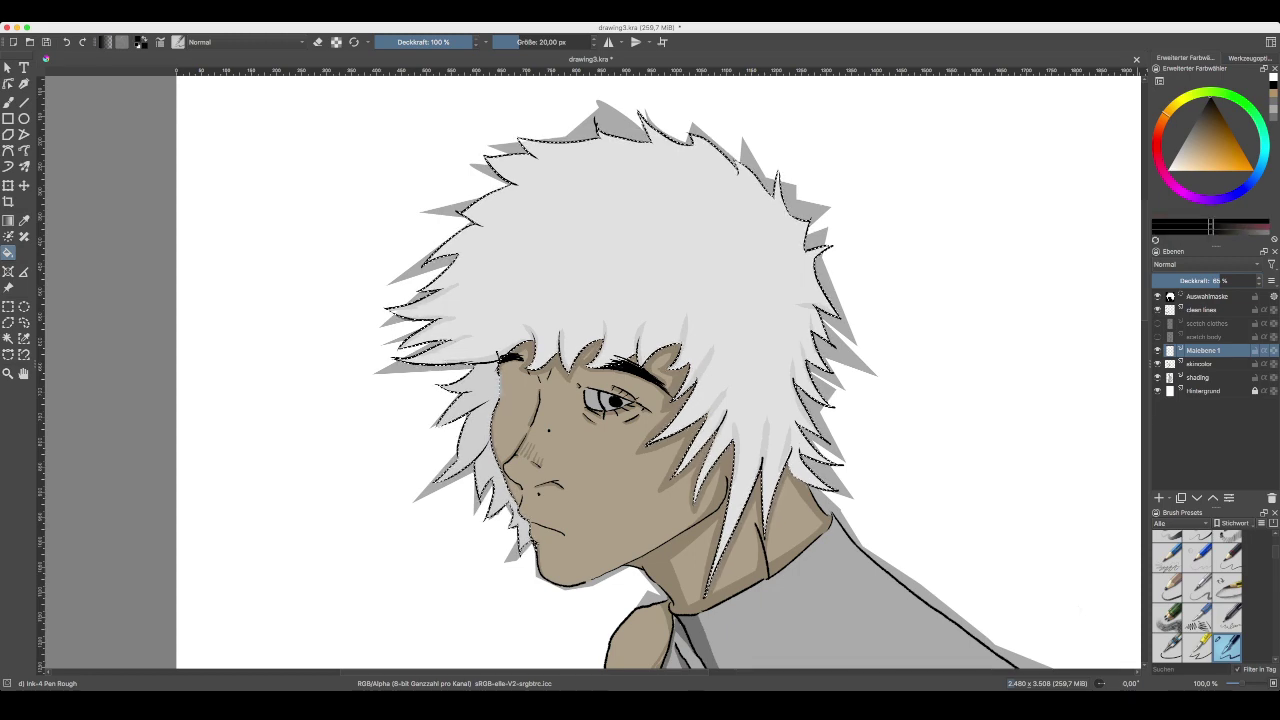
key("shift+BackSpace")
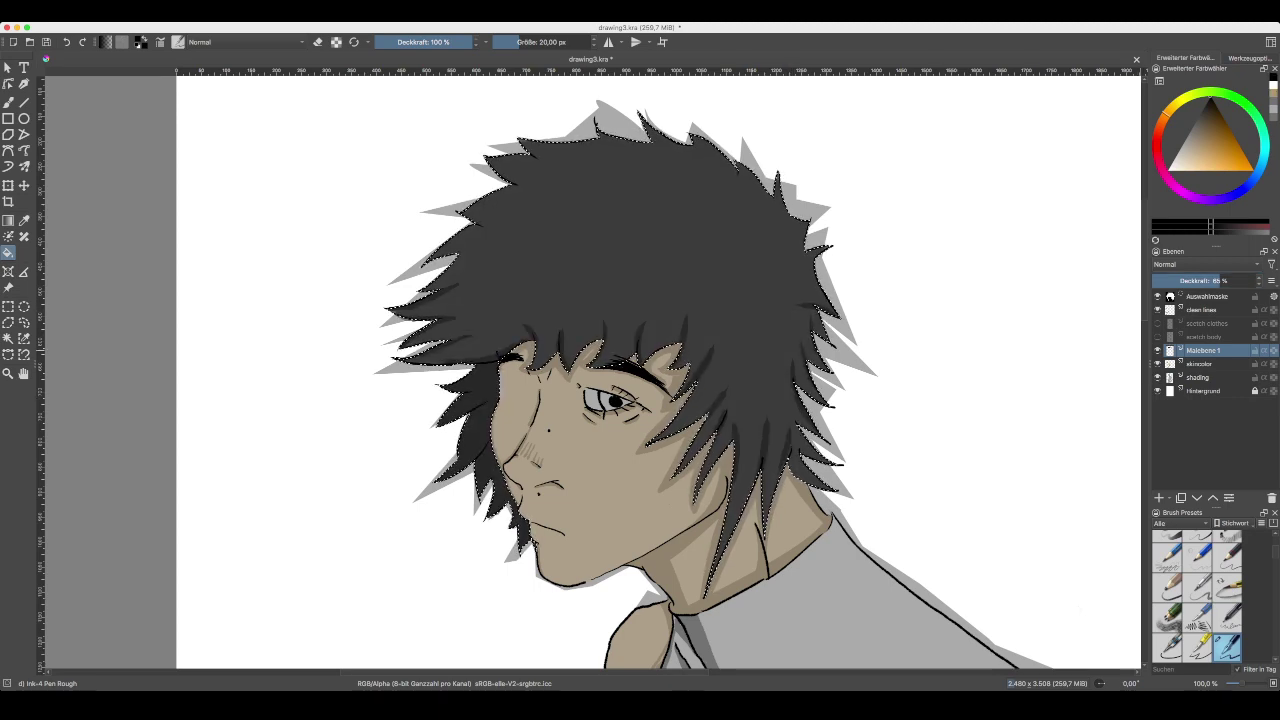
- Set the opacity of the hair fill layer to 69%
mouse_move(1220, 281)
left_mouse_down()
mouse_move(1242, 281)
mouse_move(1211, 280)
left_mouse_up()
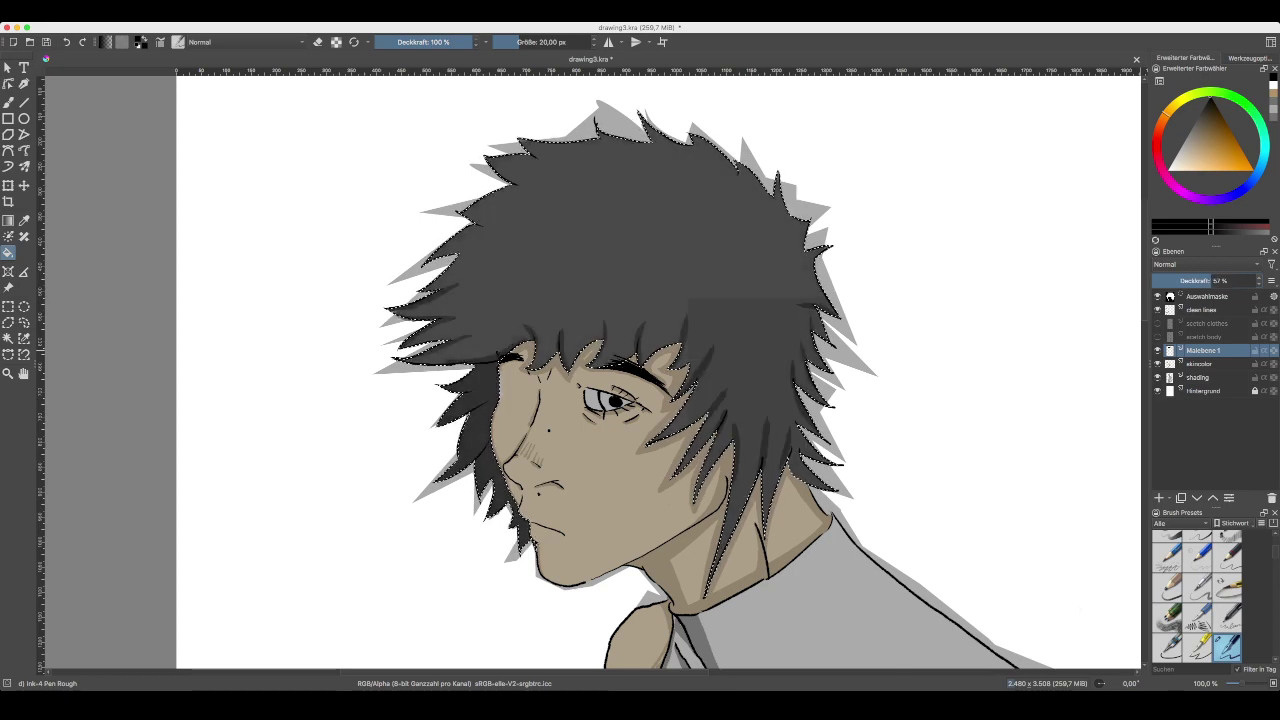
left_click(1208, 296)
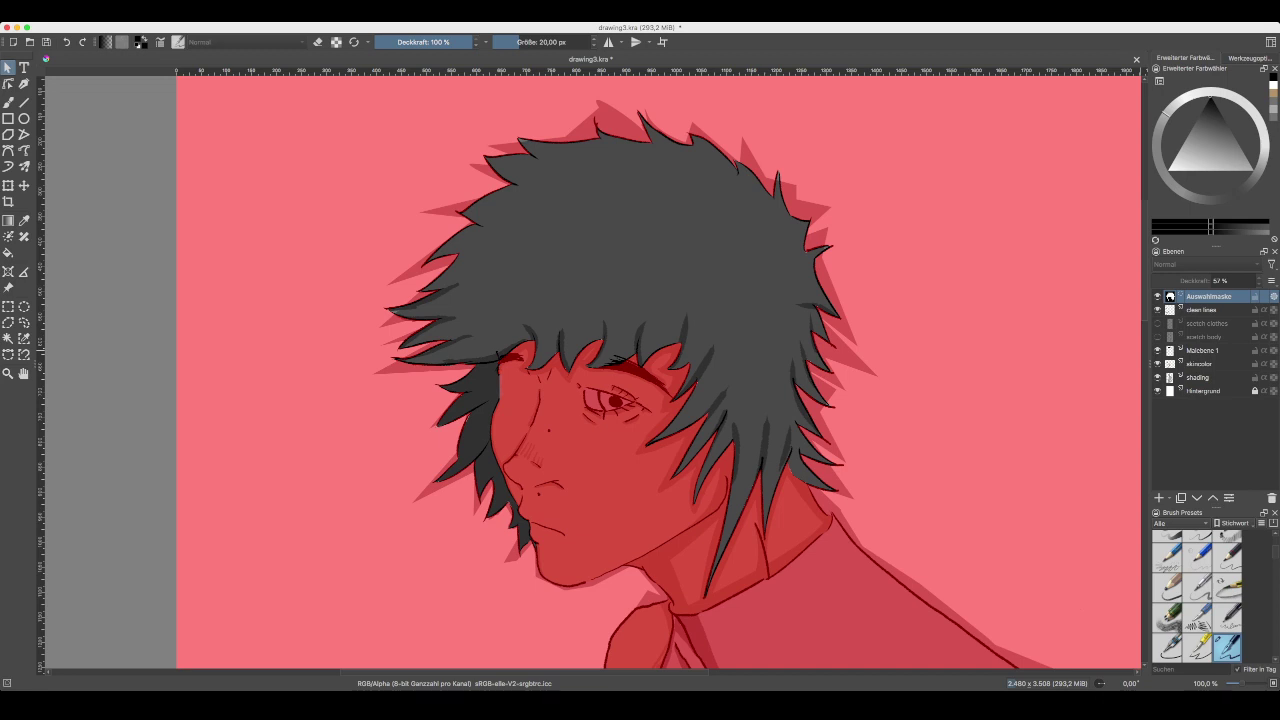
left_click(1204, 351)
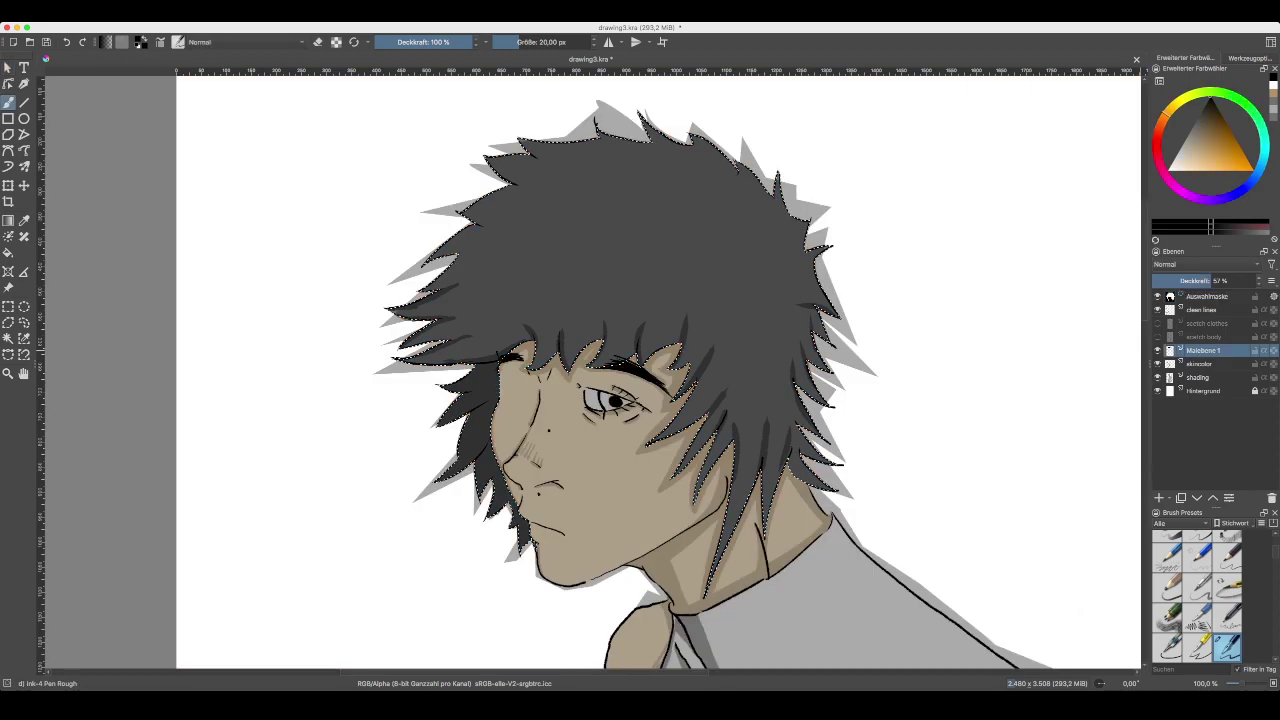
left_click_drag(1211, 281, 1238, 280)
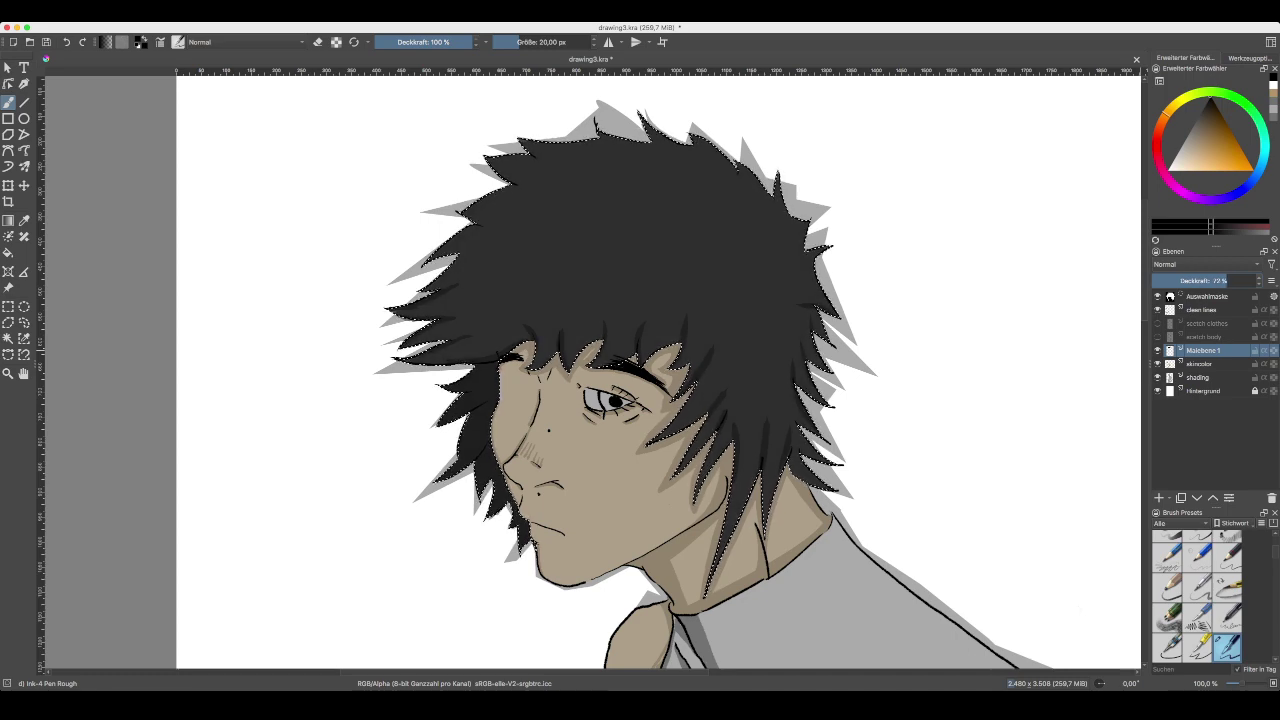
left_click_drag(1228, 280, 1226, 280)
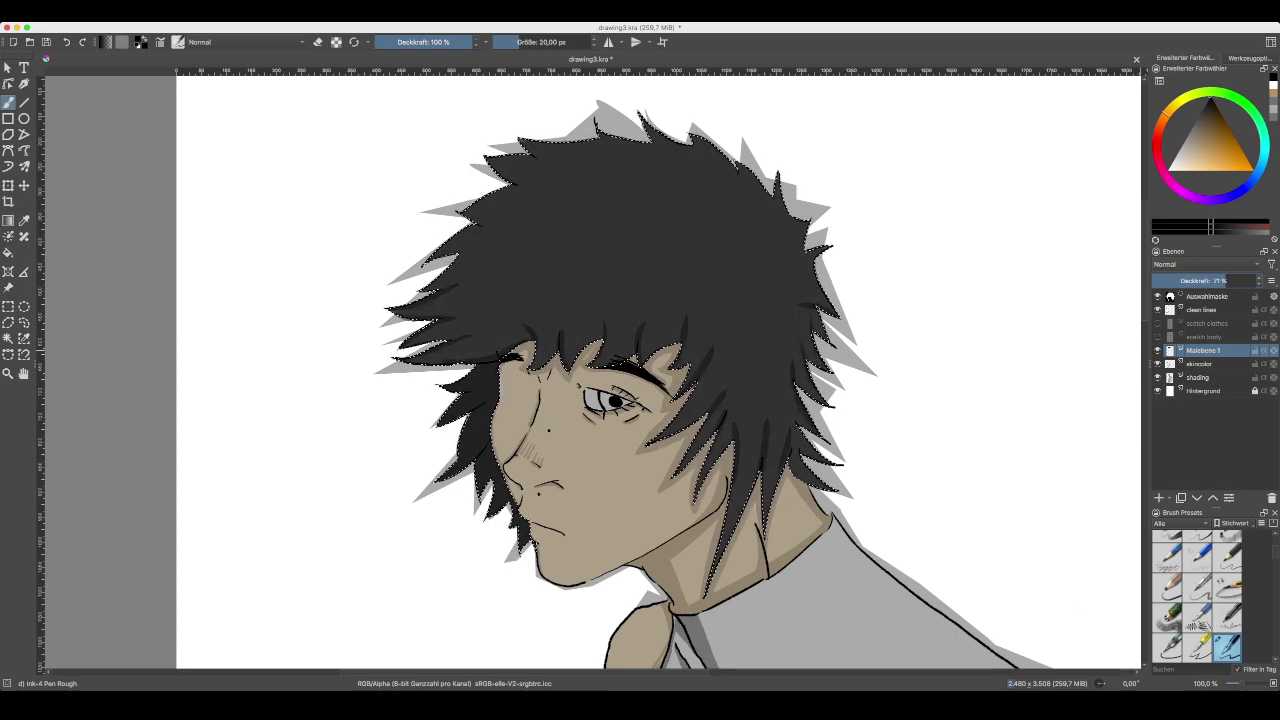
left_click_drag(1226, 280, 1224, 280)
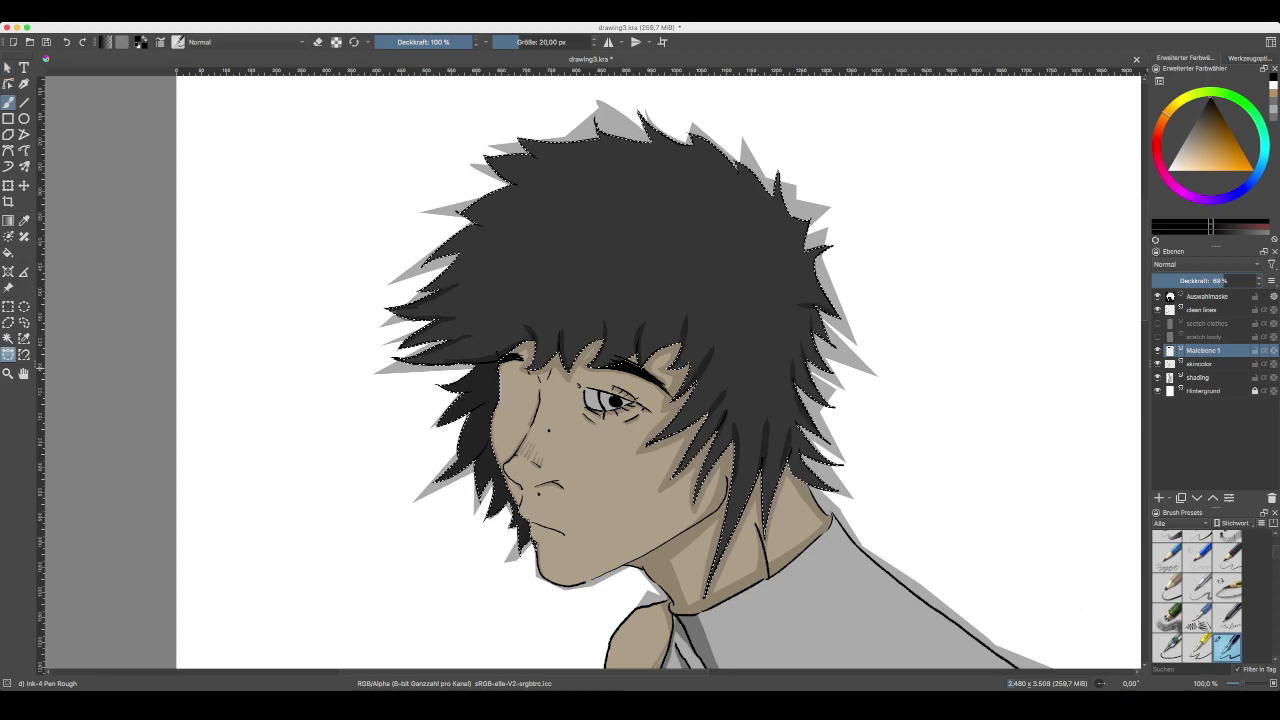
- Deselect the hair and rename its fill layer to haircolor
left_click(8, 354)
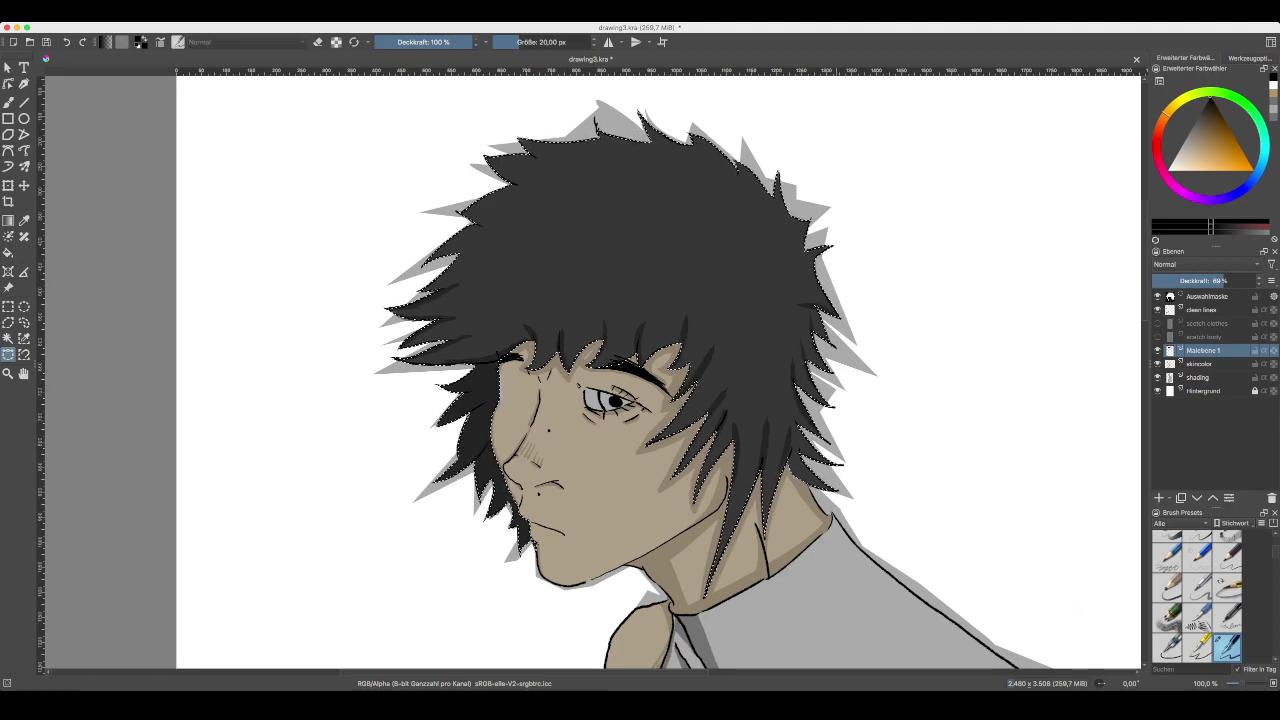
key("ctrl+shift+a")
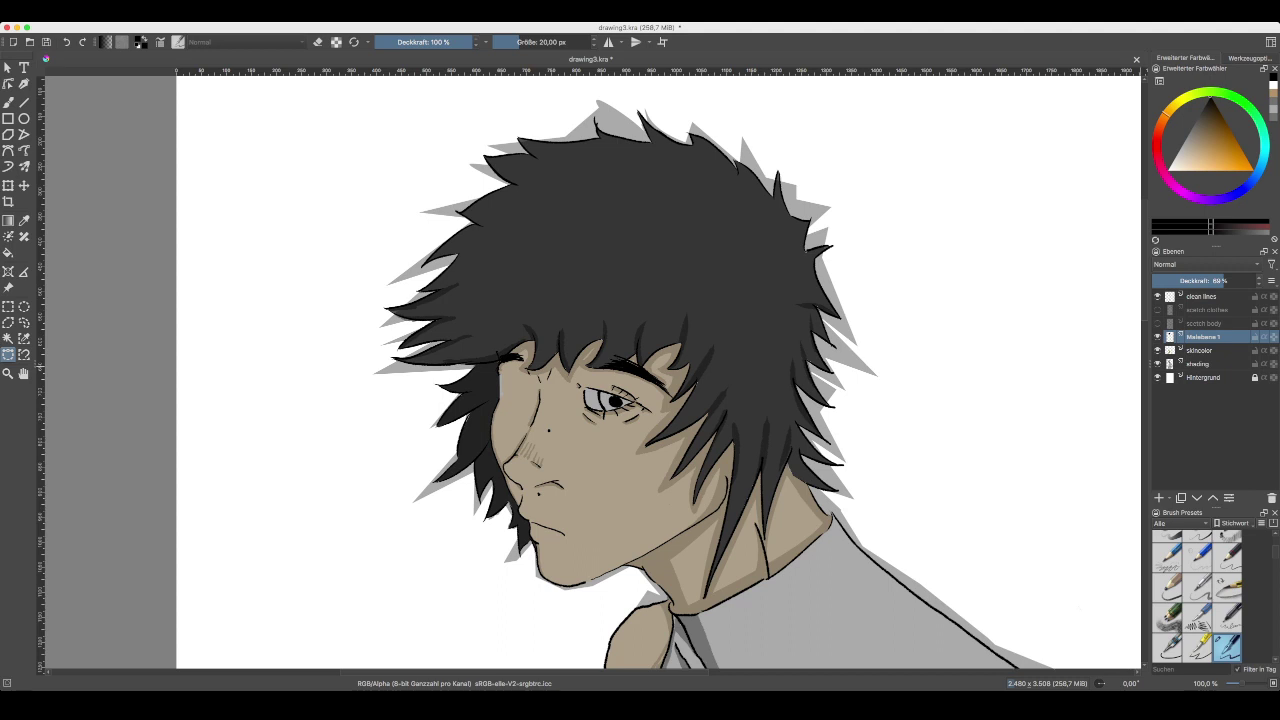
double_click(1203, 337)
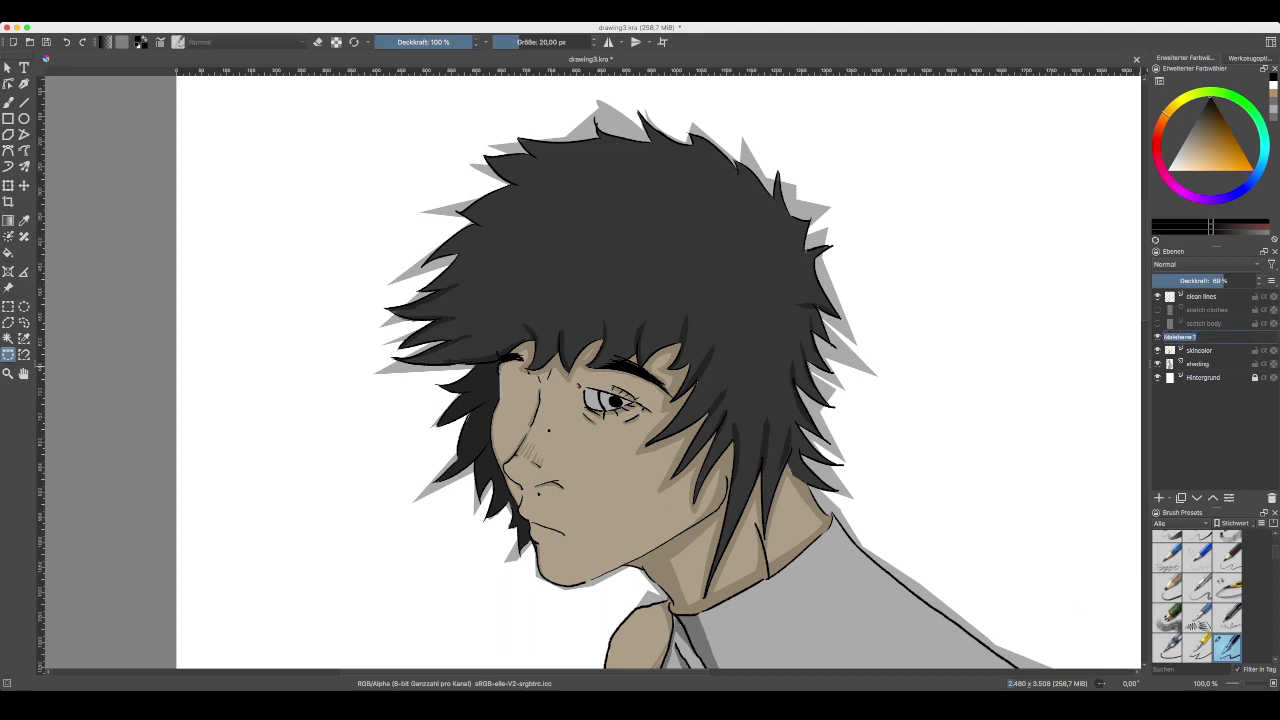
type("haircolor")
key("Return")
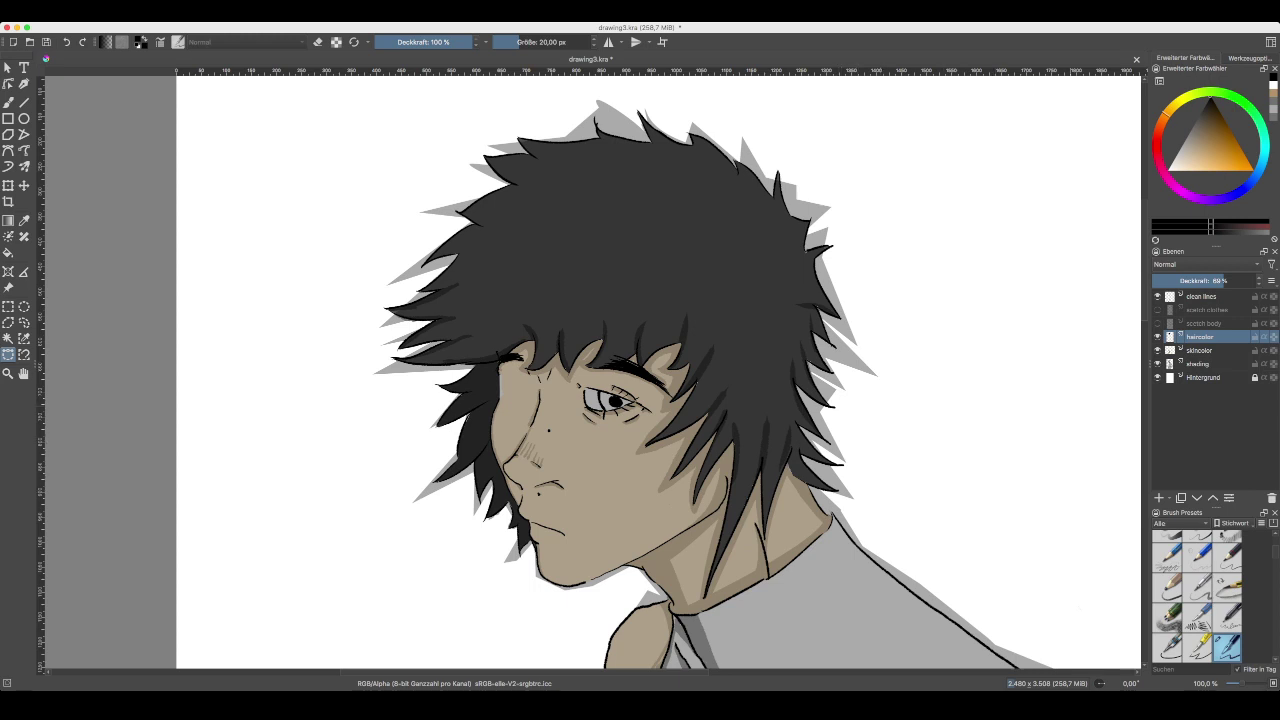
scroll(640, 370, "down", 3)
scroll(593, 372, "up", 4)
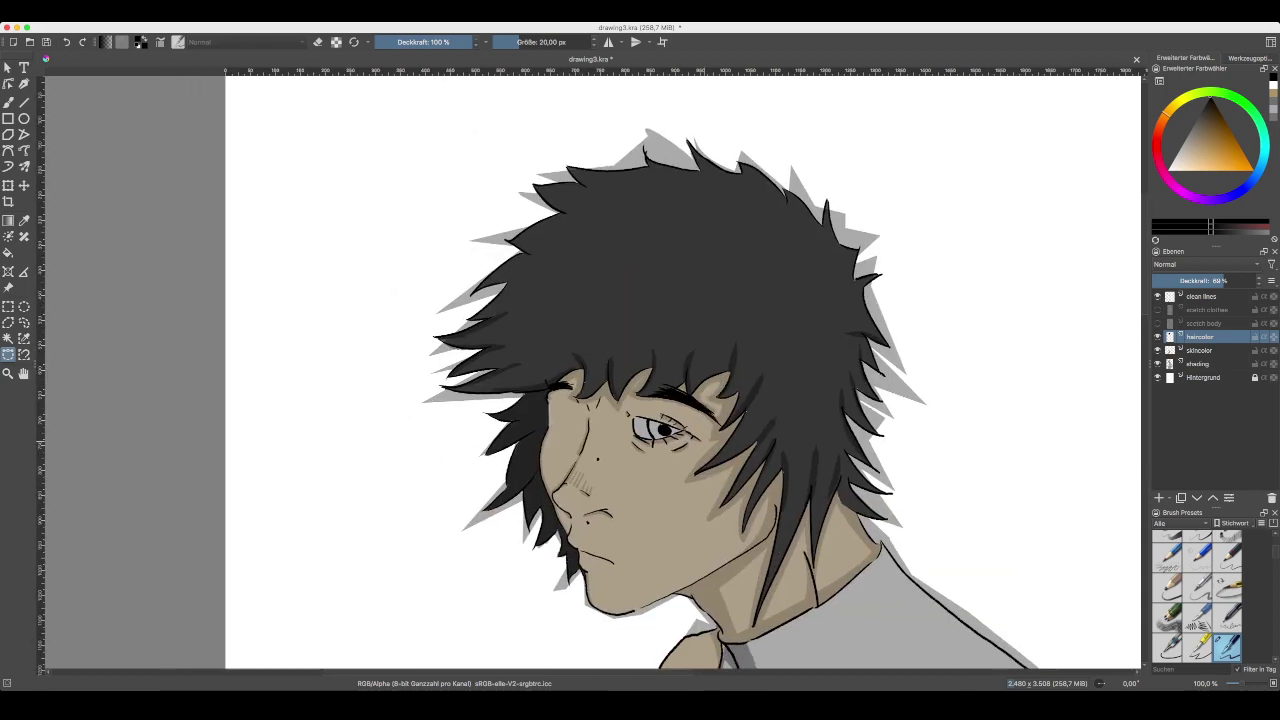
key("plus")
key("plus")
scroll(593, 372, "down", 2)
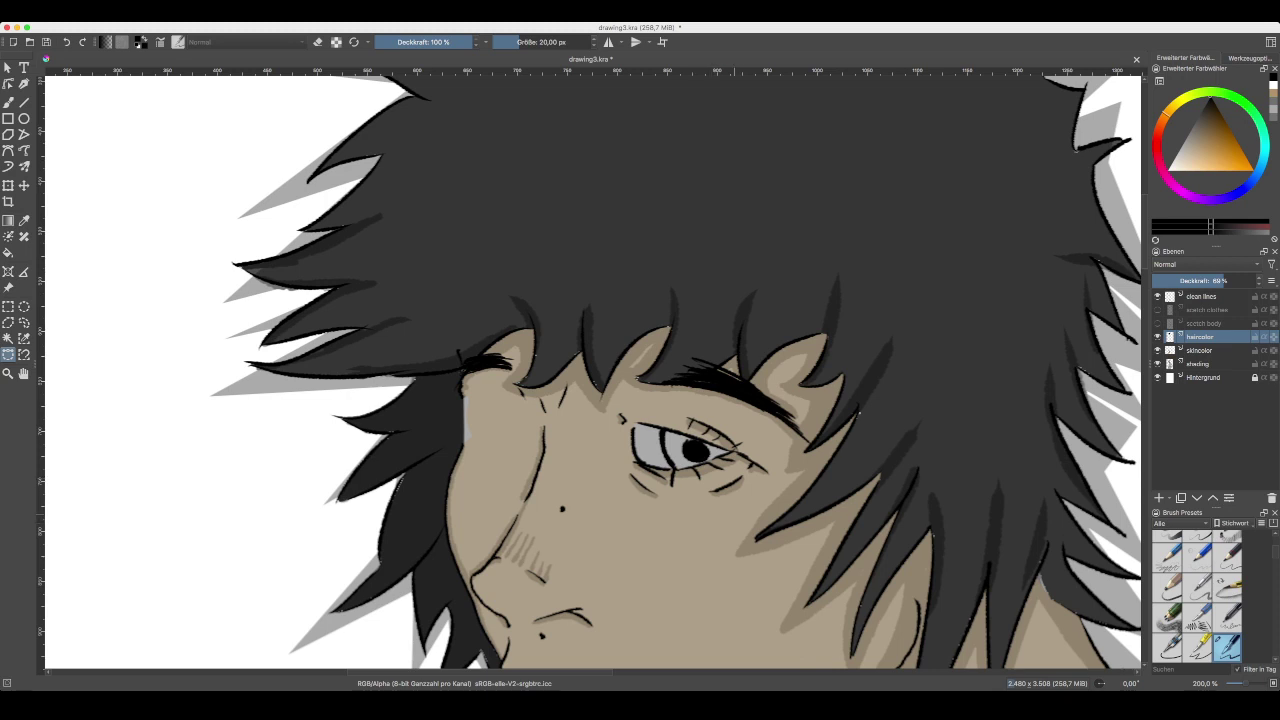
- Add a new paint layer directly above haircolor and name it eyecolor
scroll(640, 370, "down", 2)
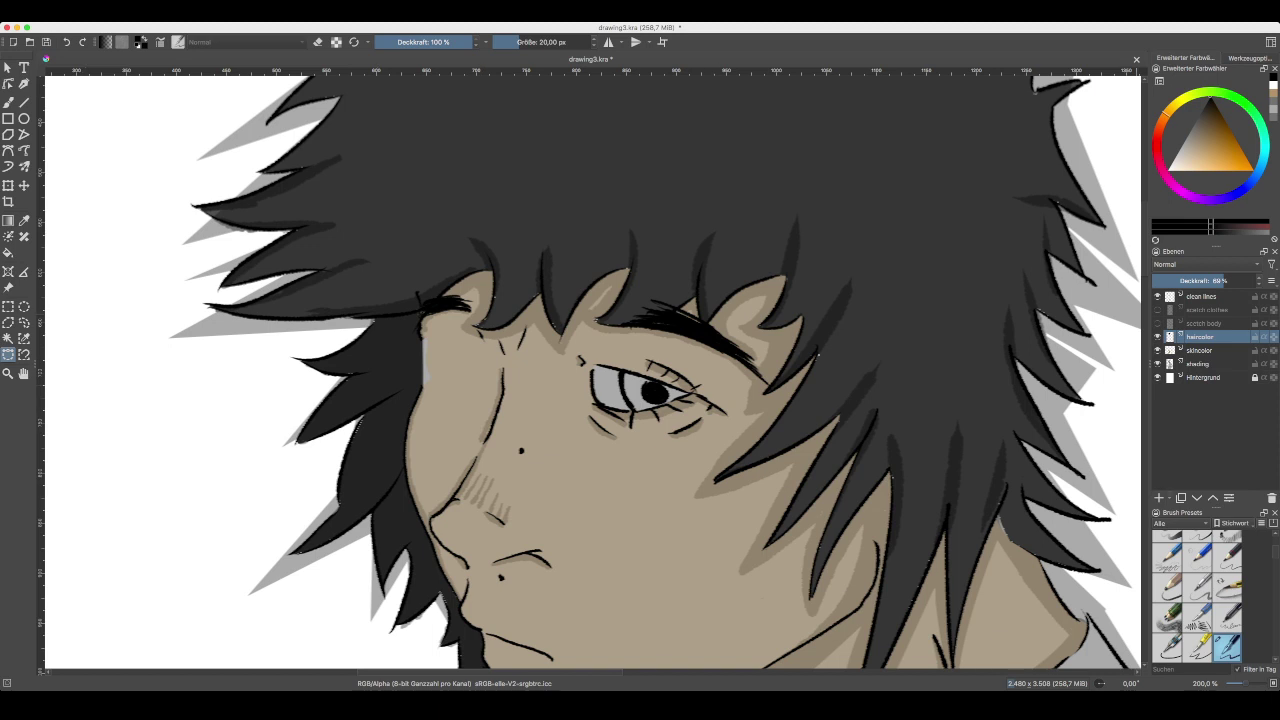
left_click(1159, 498)
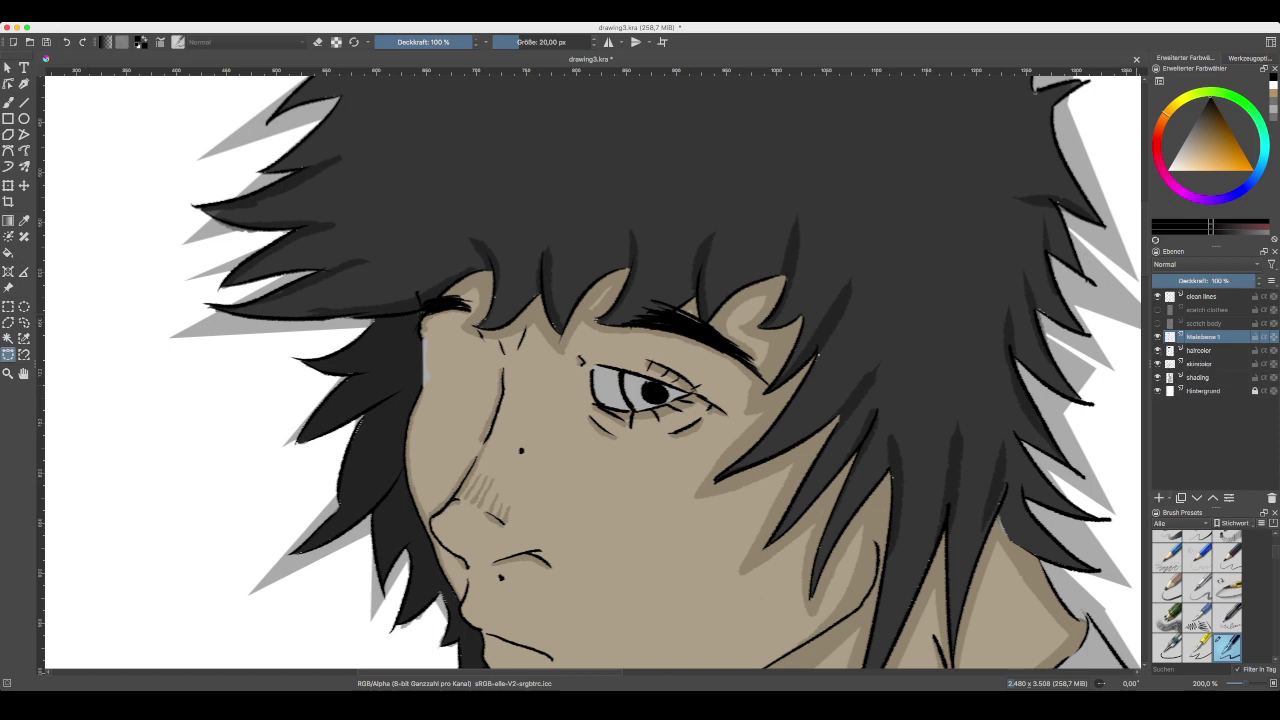
key("F2")
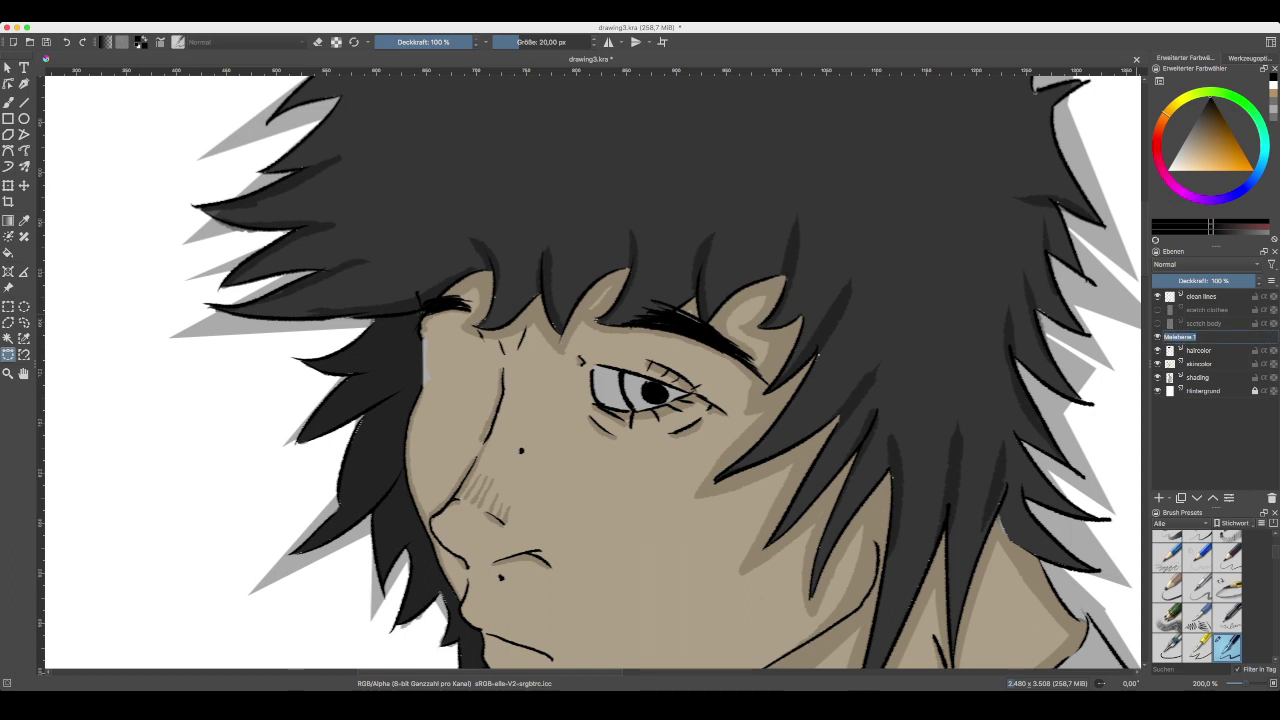
type("color")
key("Return")
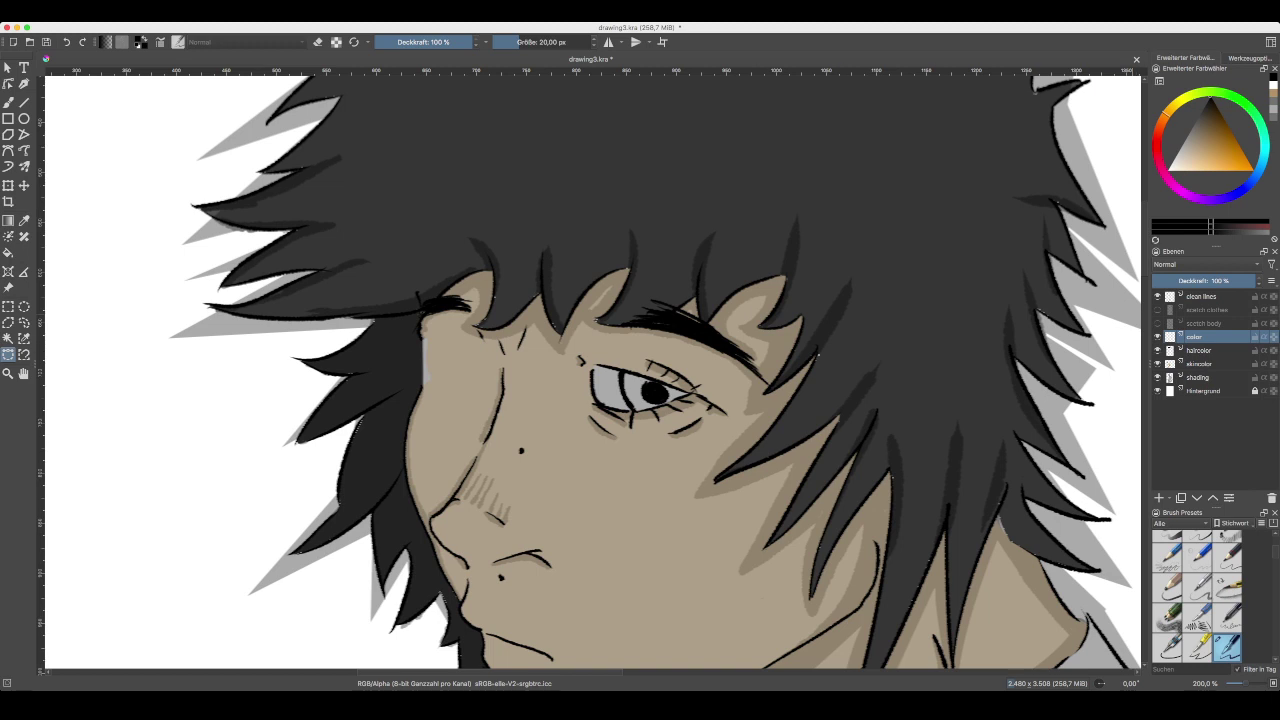
double_click(1194, 337)
left_click(1165, 337)
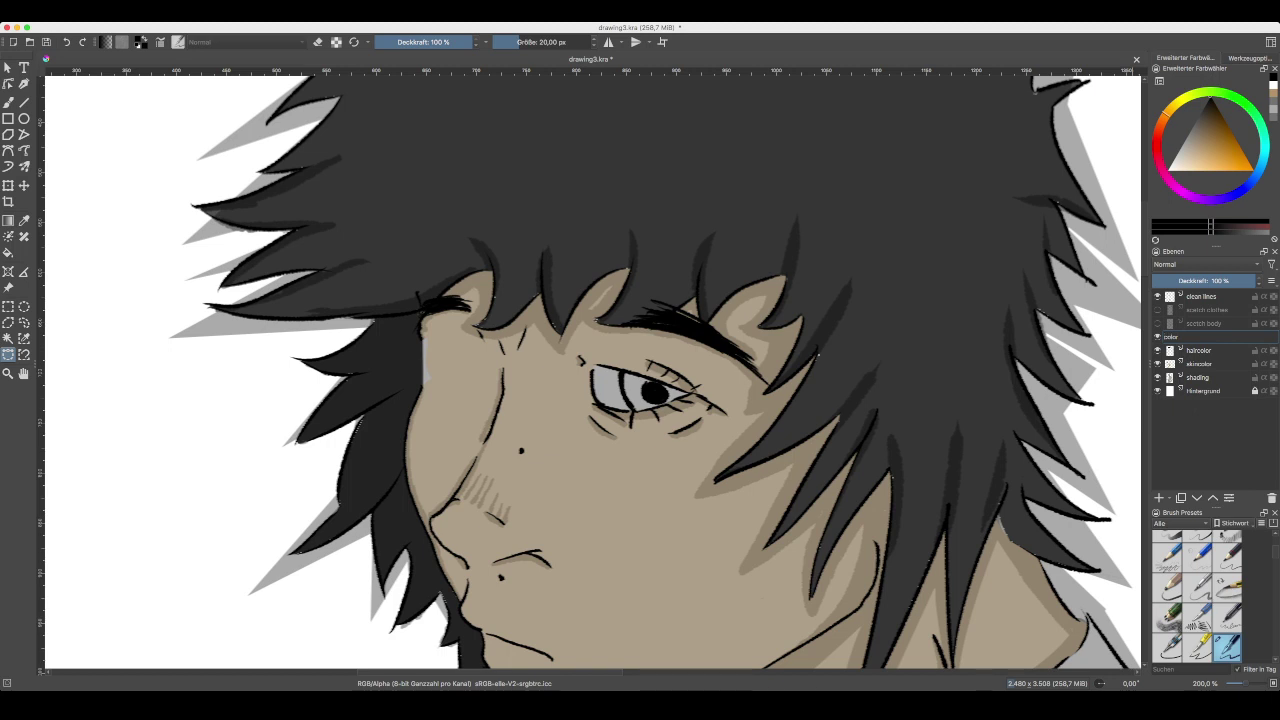
type("eye")
key("Return")
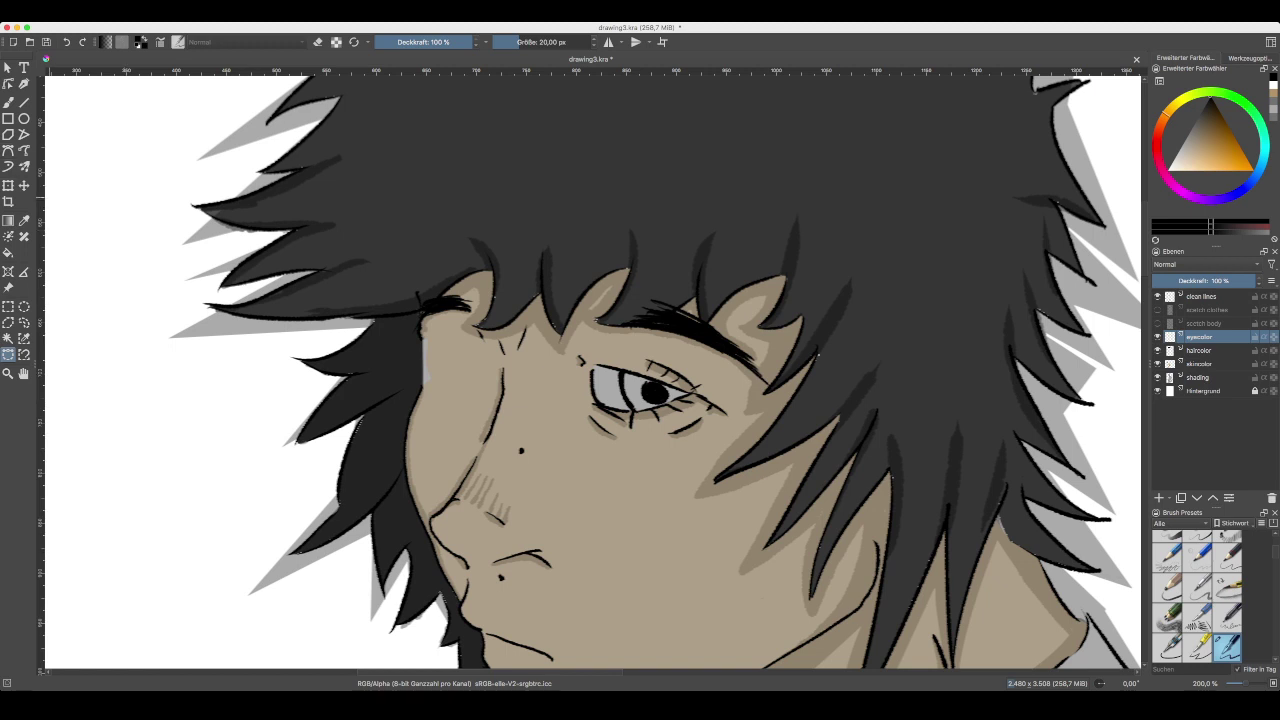
- Outline the visible eye's iris area, from the curved inner line to the outer corner, as a closed Bezier curve selection
left_click(8, 102)
scroll(720, 414, "up", 3)
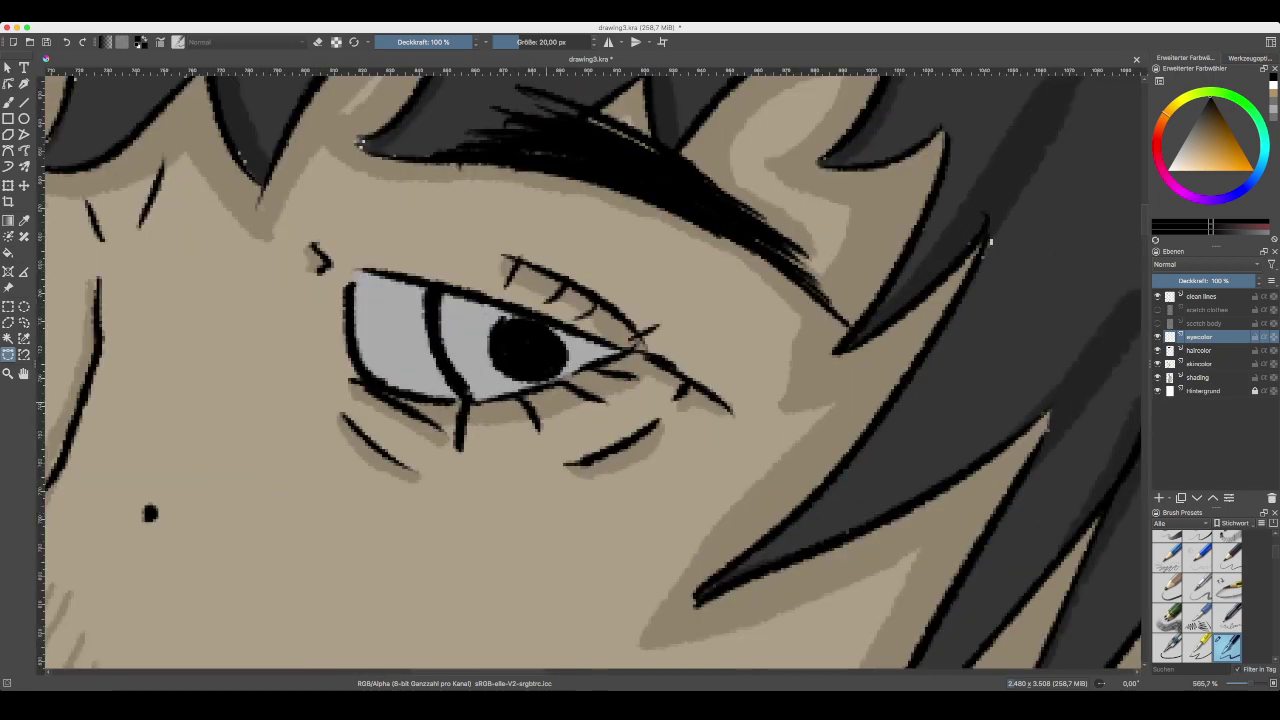
left_click_drag(990, 241, 1064, 328)
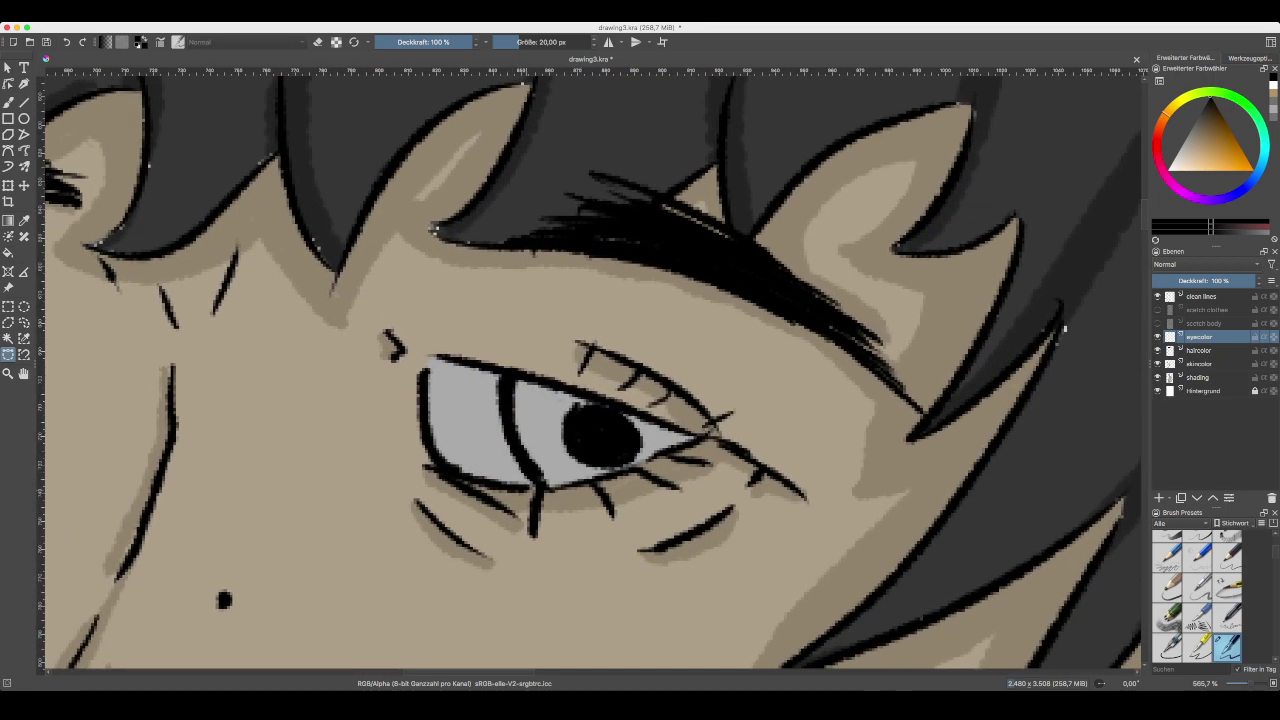
left_click(543, 490)
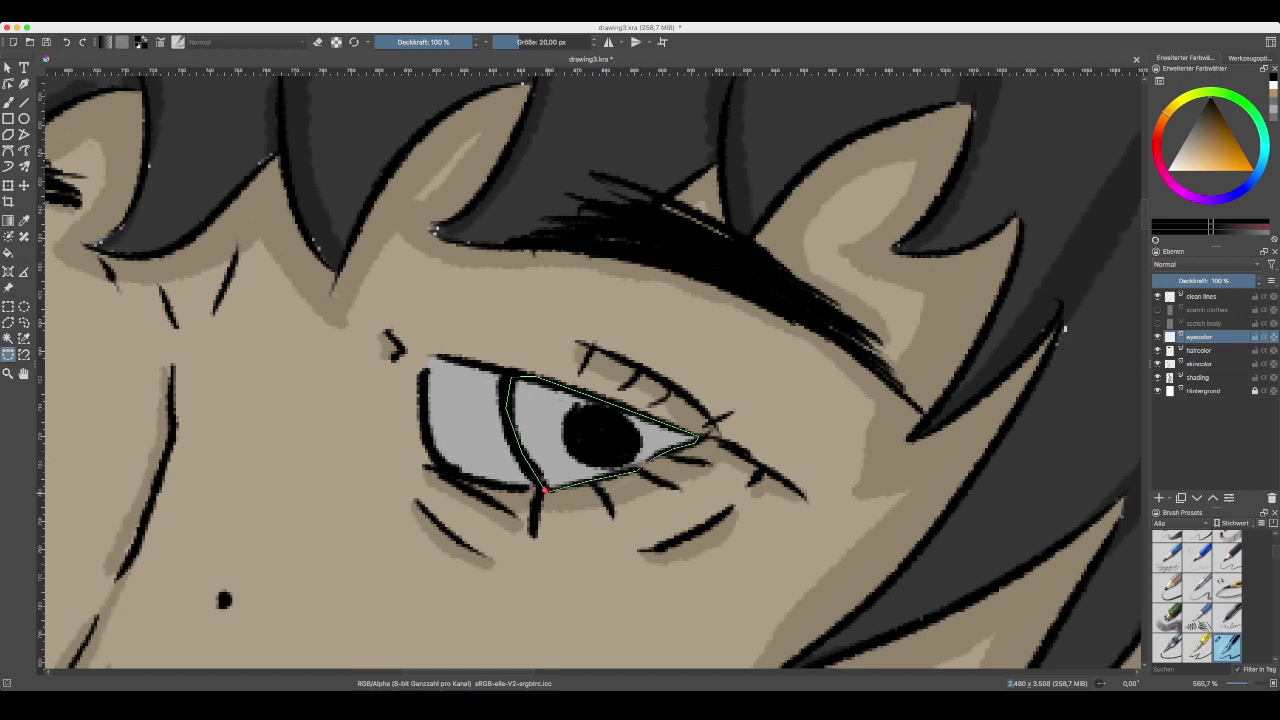
left_click(543, 489)
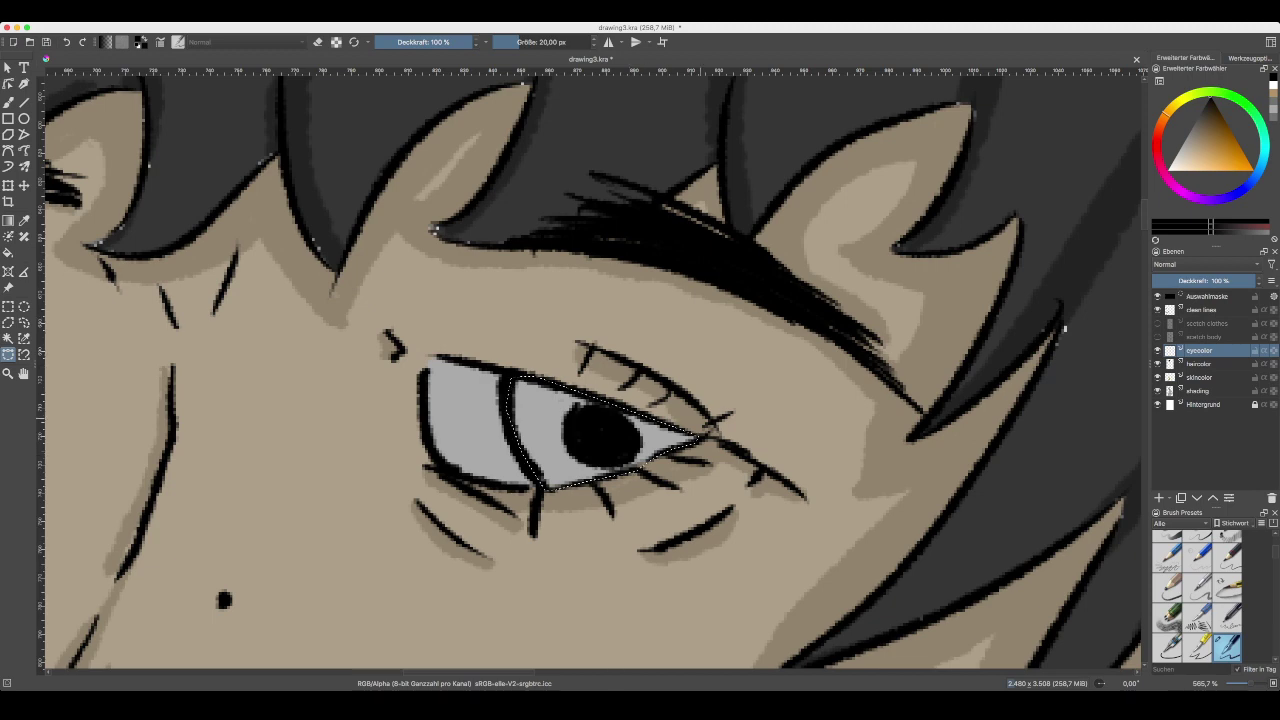
- Examine the selected iris area in relation to the face, hair and neck at different magnifications
scroll(645, 556, "right", 3)
scroll(645, 556, "down", 2)
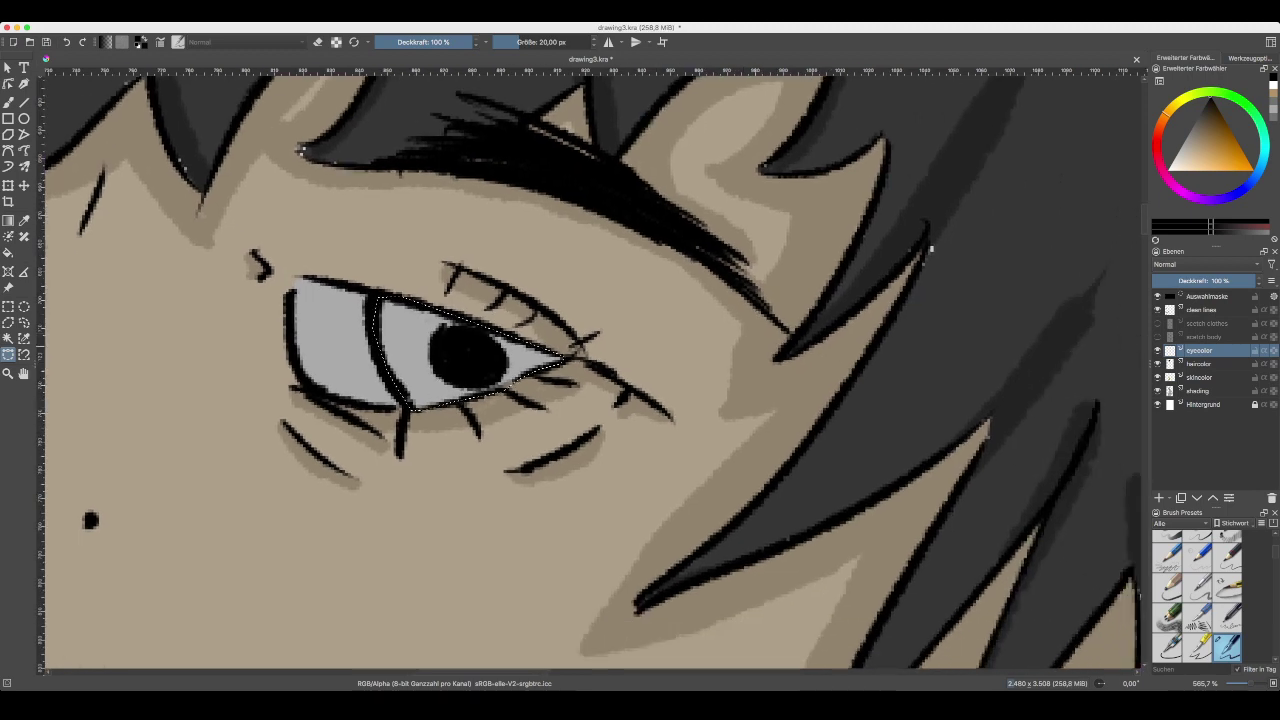
key("minus")
key("minus")
key("minus")
key("minus")
key("plus")
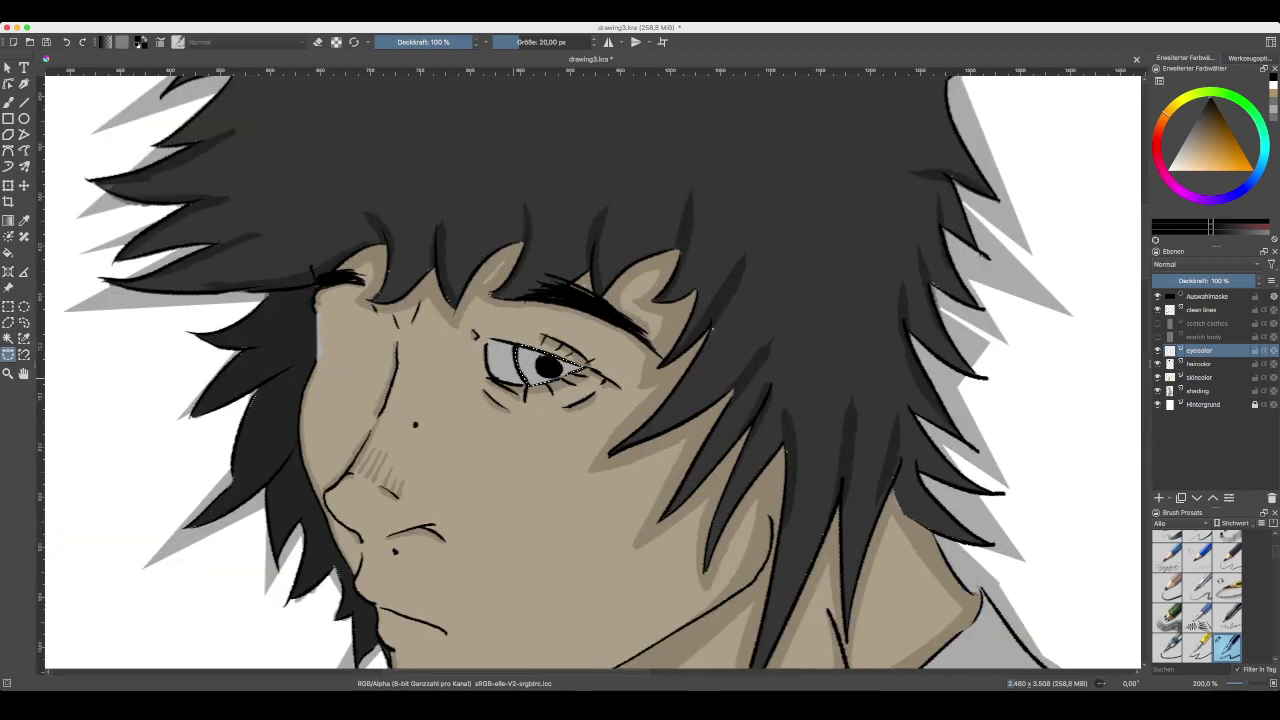
scroll(592, 369, "up", 1)
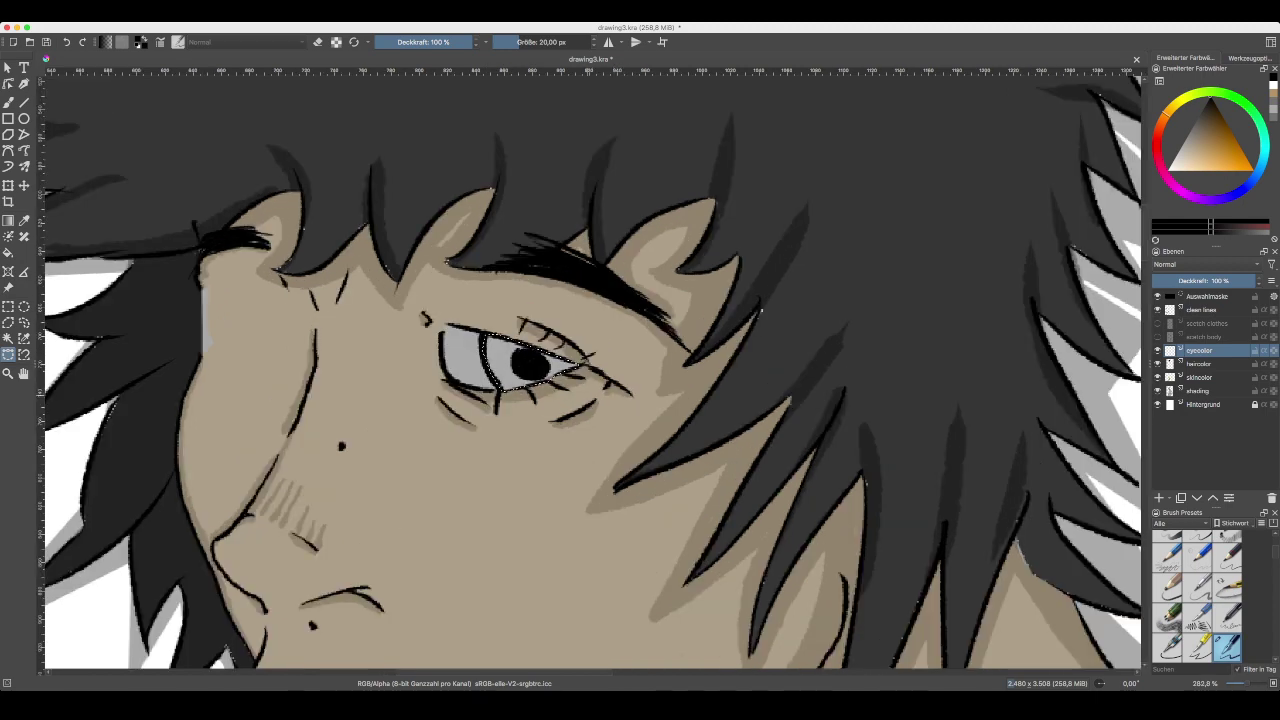
key("minus")
key("plus")
scroll(592, 369, "down", 1)
scroll(592, 369, "up", 1)
left_click_drag(776, 582, 696, 400)
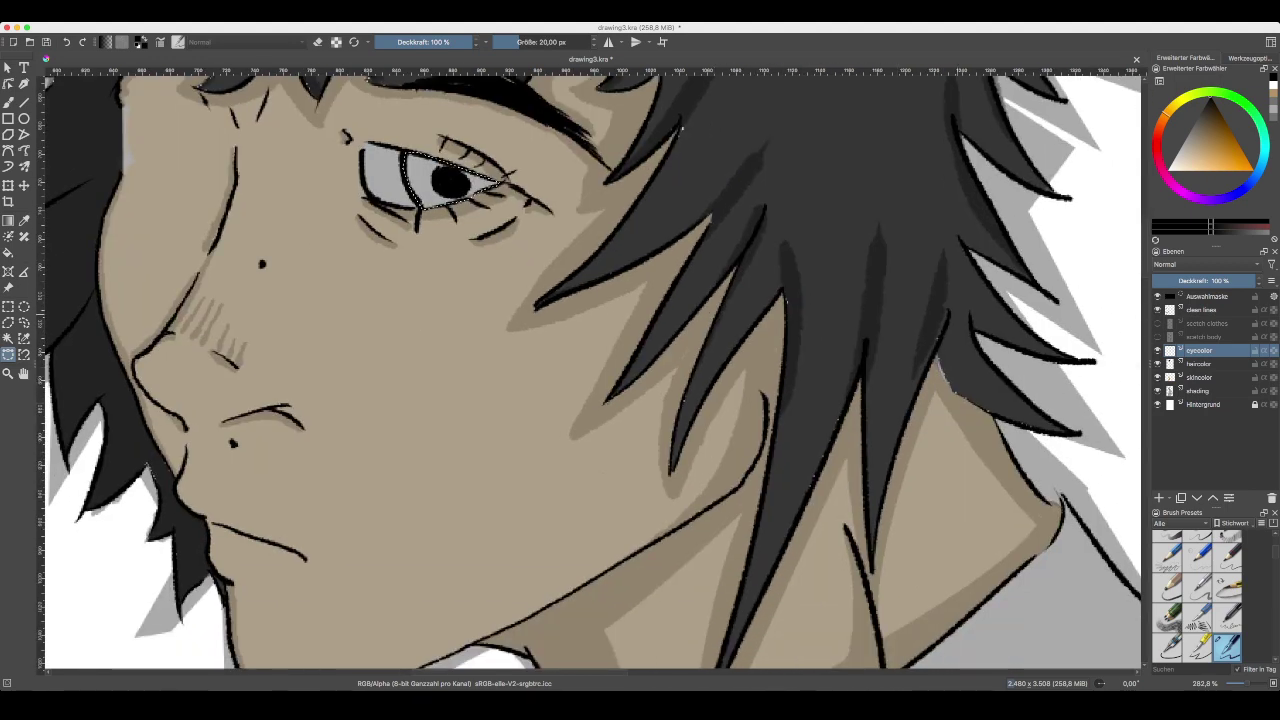
scroll(592, 369, "up", 1)
scroll(592, 369, "right", 1)
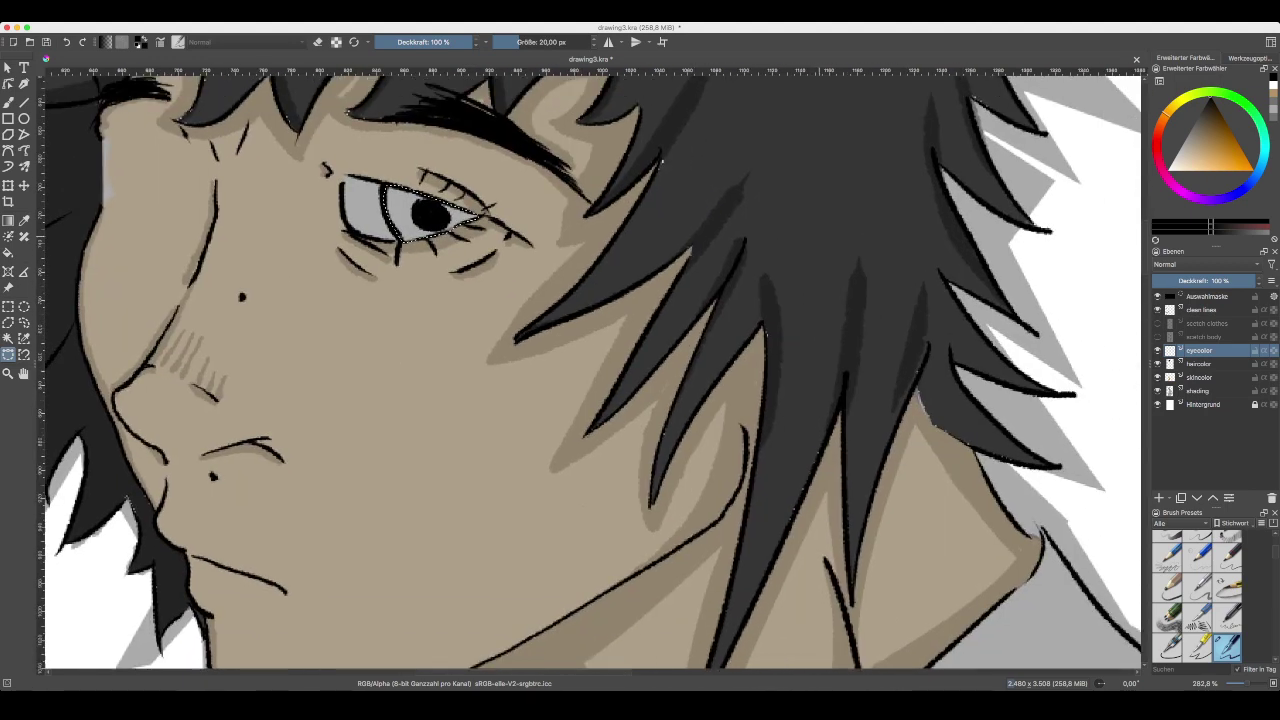
scroll(592, 369, "right", 2)
key("minus")
key("minus")
key("plus")
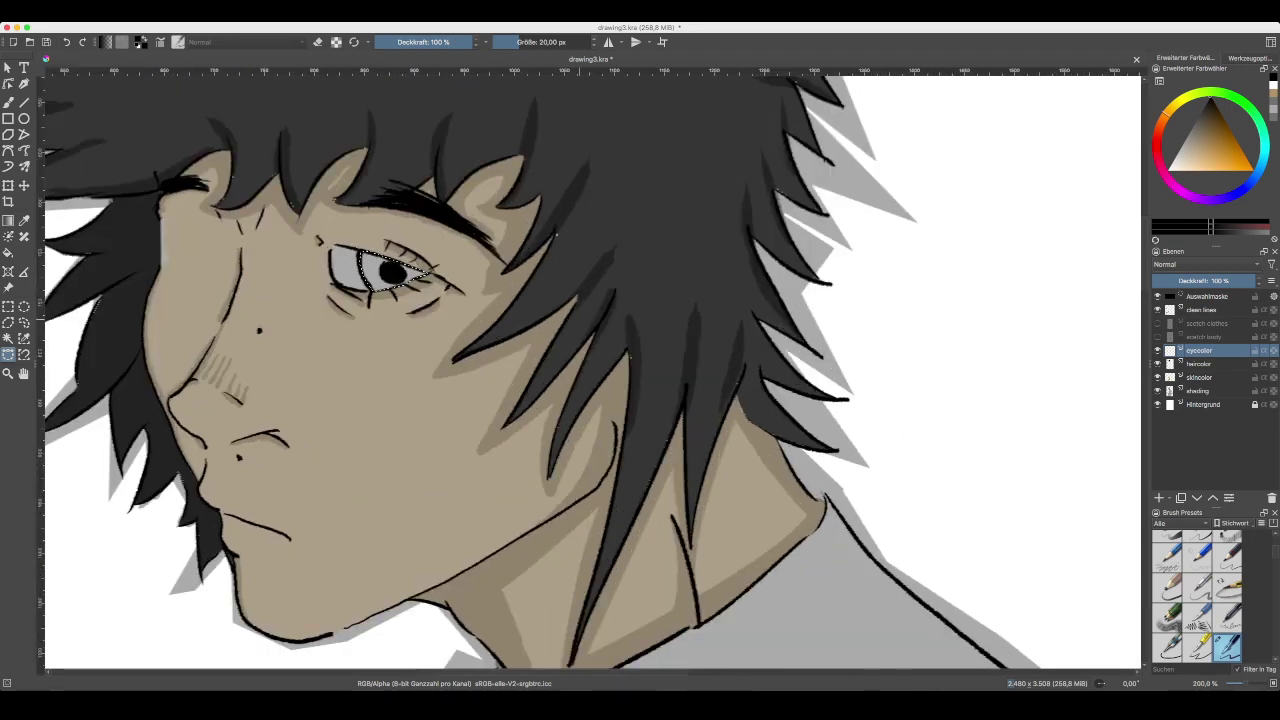
key("minus")
scroll(592, 369, "up", 3)
scroll(592, 369, "left", 3)
key("plus")
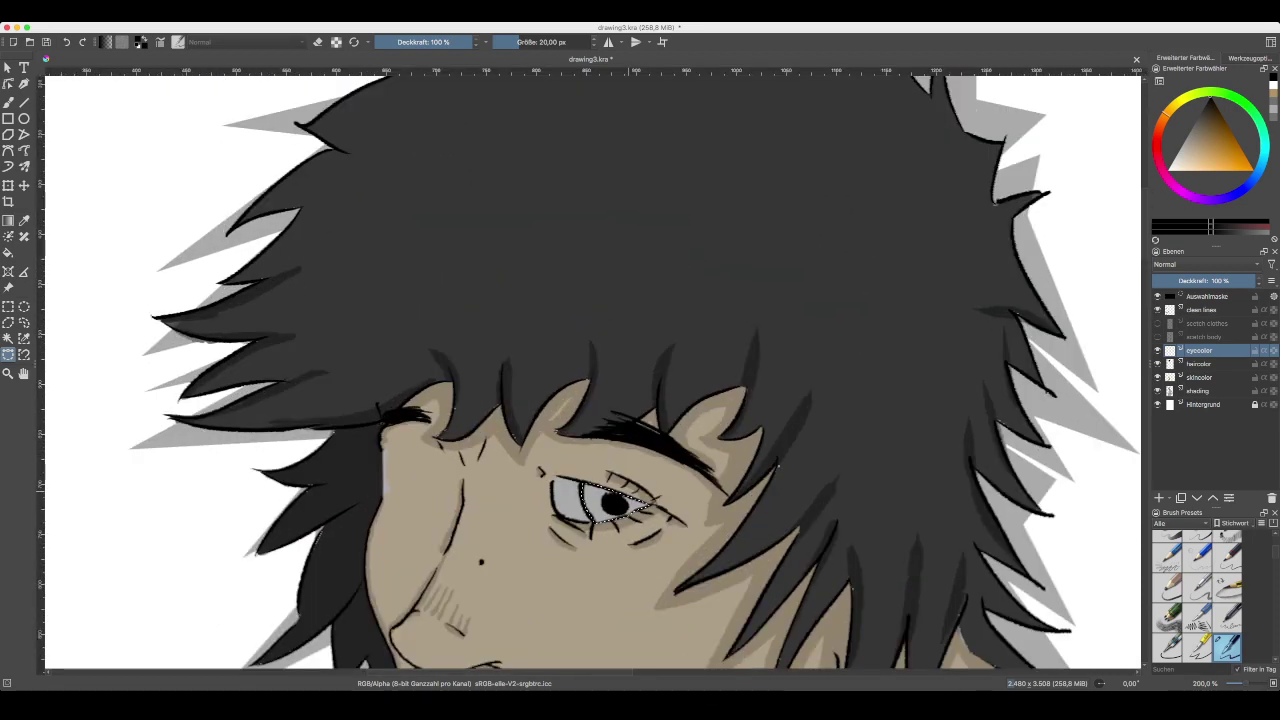
scroll(592, 369, "down", 2)
scroll(592, 369, "down", 1)
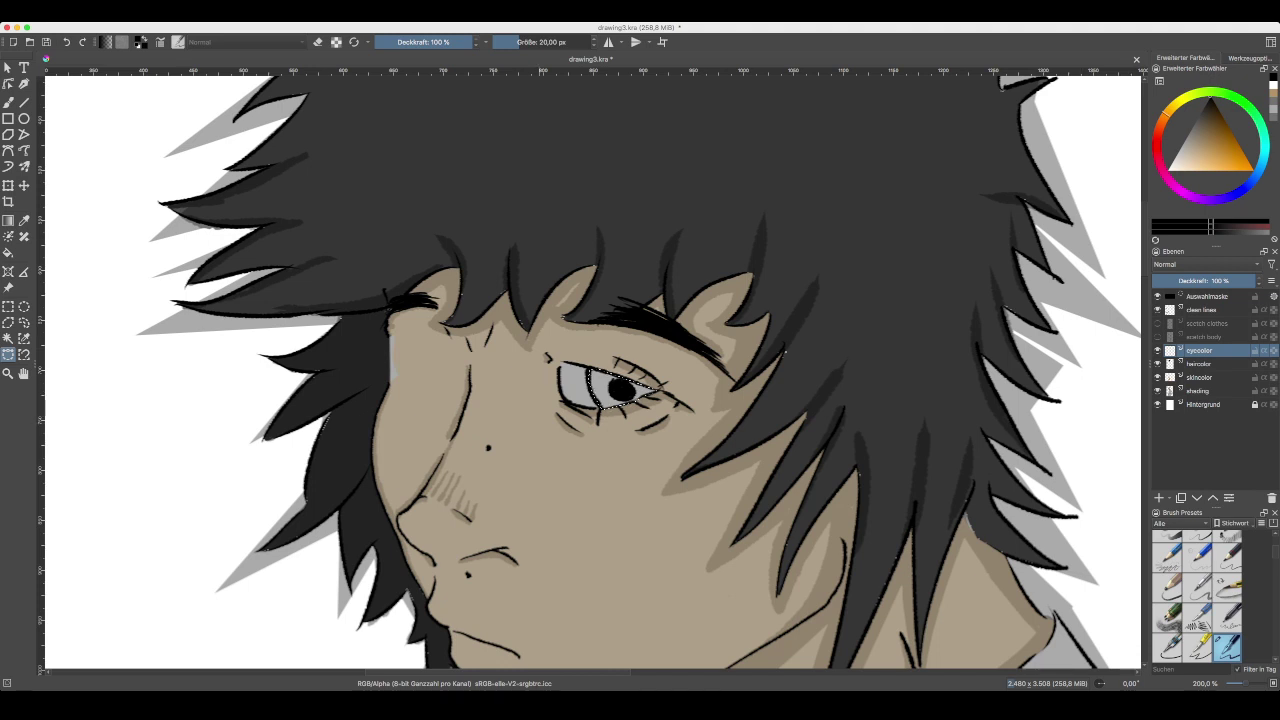
- Fill the selected iris with bright orange on the eyecolor layer
left_click(983, 300)
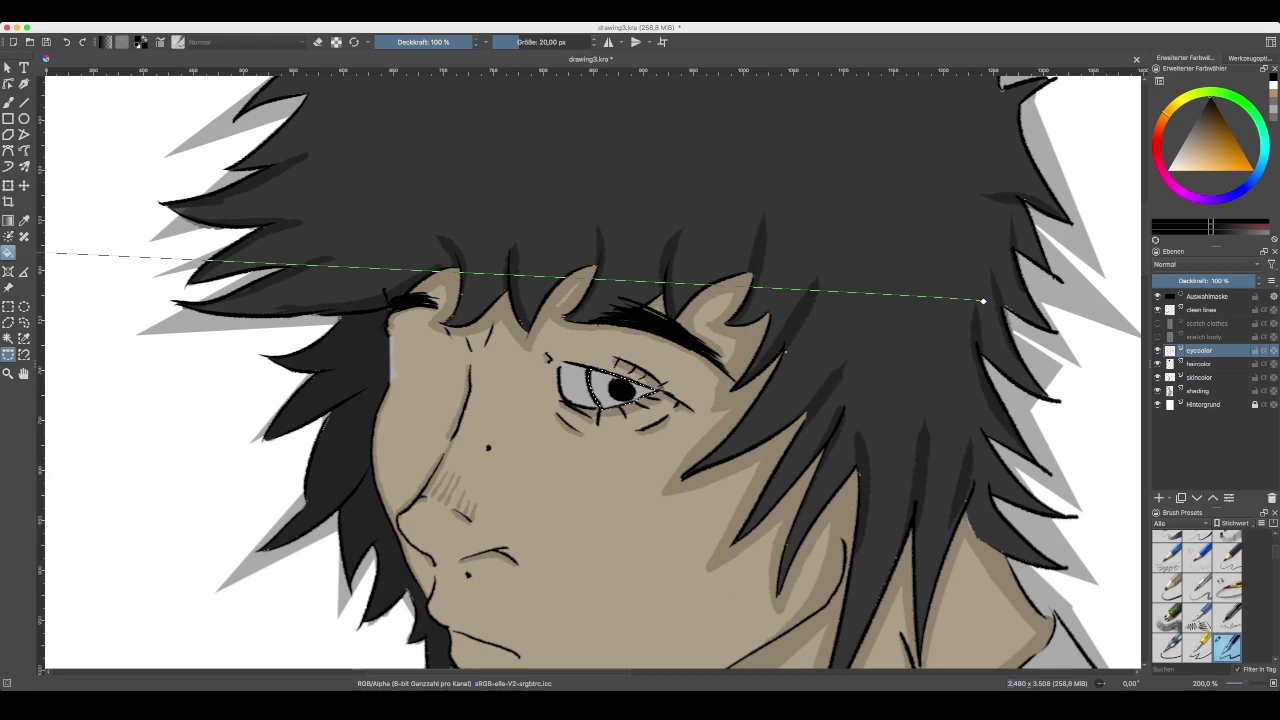
left_click(8, 252)
left_click(1226, 141)
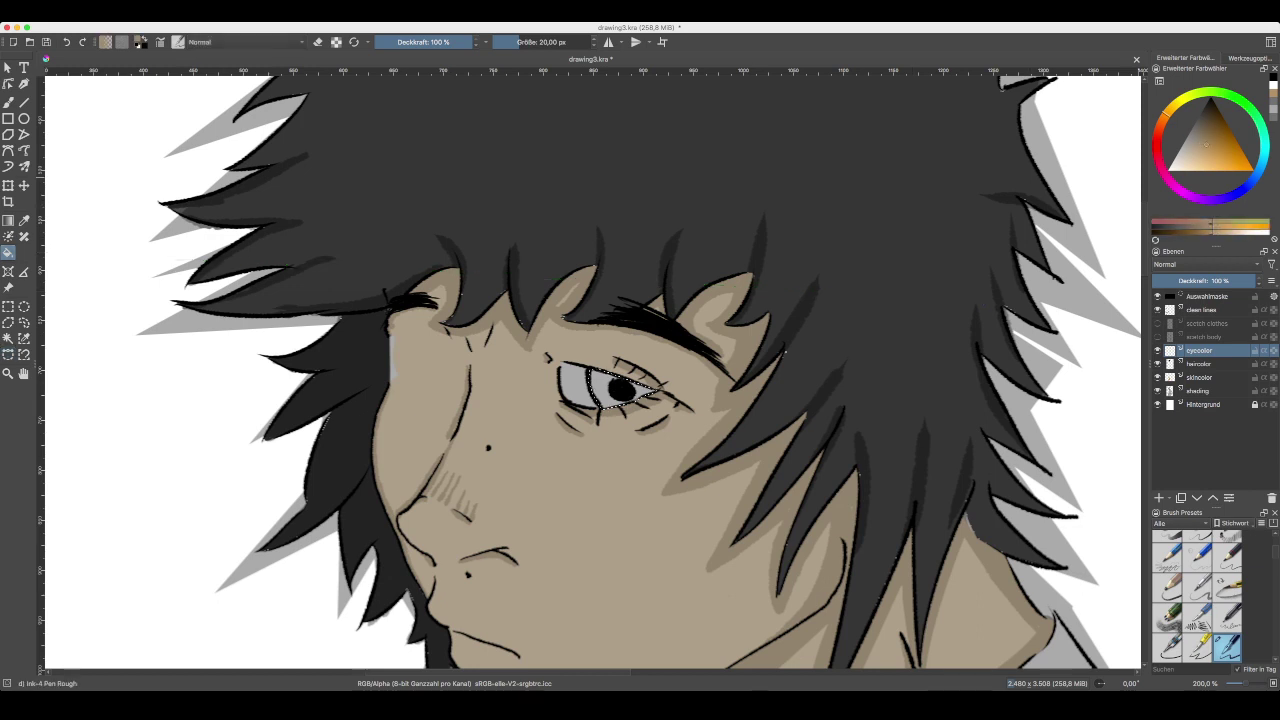
left_click(1241, 161)
left_click(603, 386)
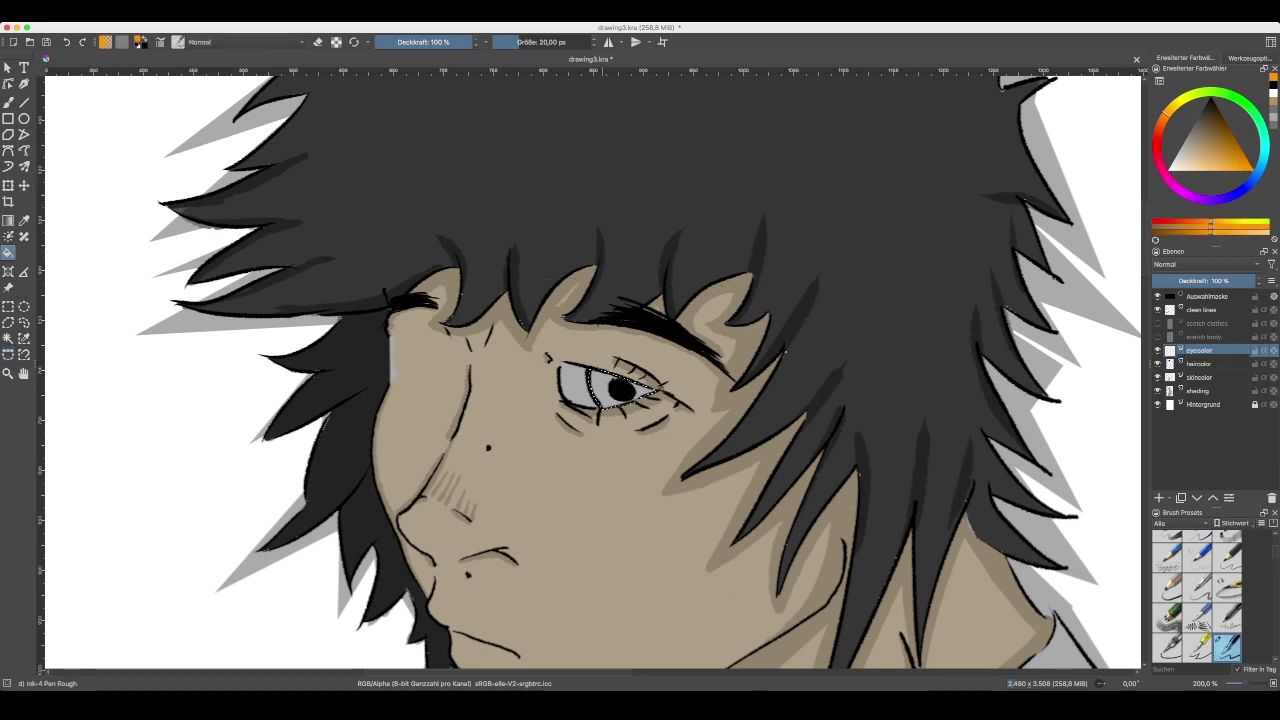
left_click(612, 386)
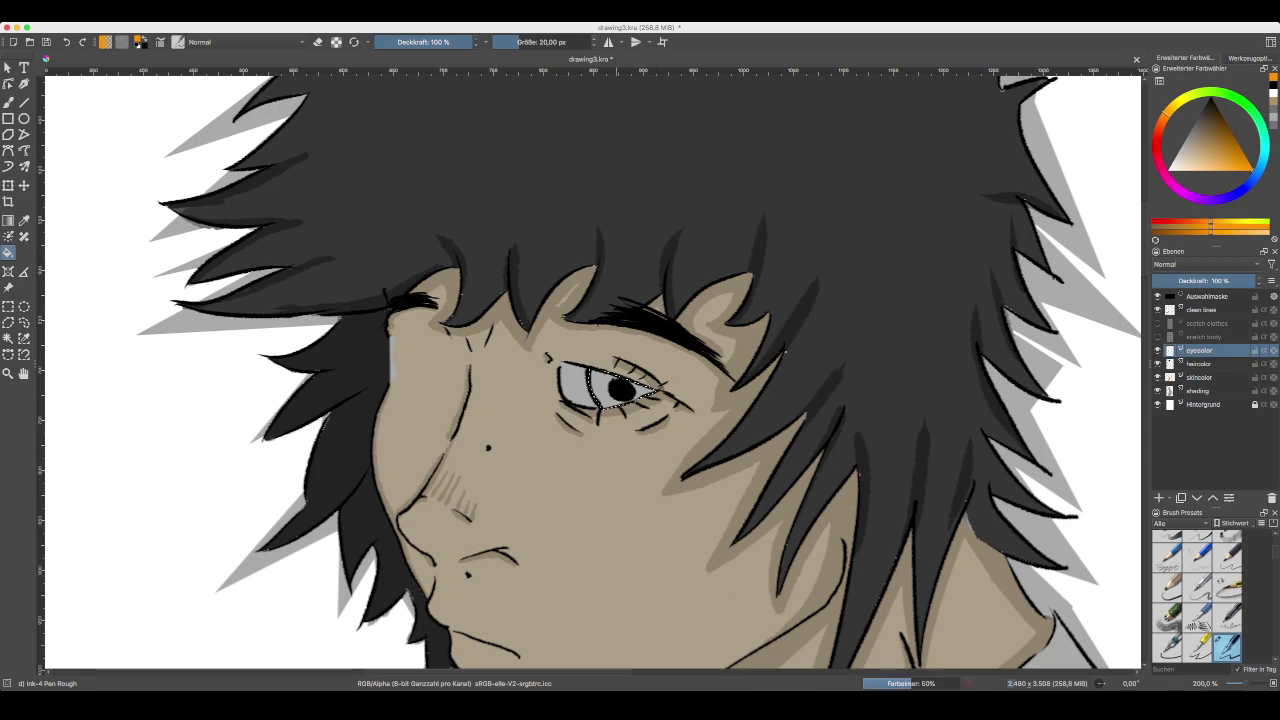
left_click_drag(616, 386, 545, 288)
key("minus")
key("minus")
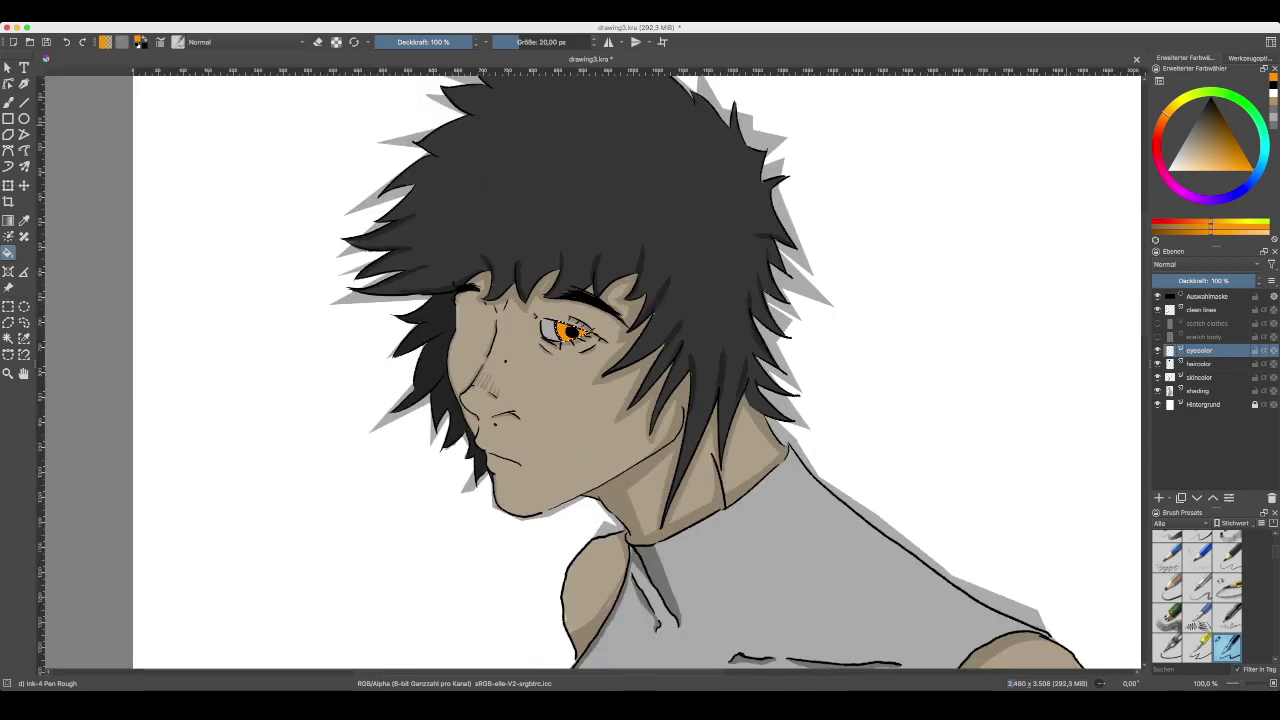
- Try the iris in dark magenta and in a muted purple fill
left_click(1176, 188)
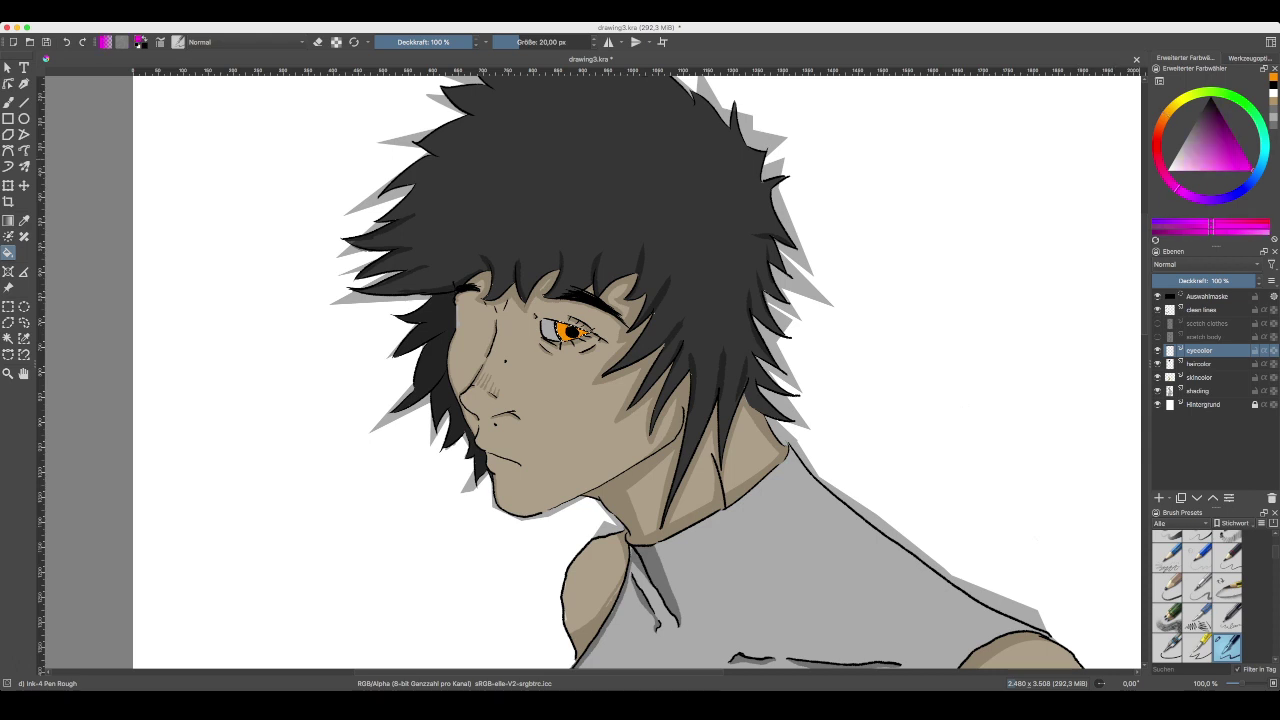
left_click_drag(1238, 163, 1235, 139)
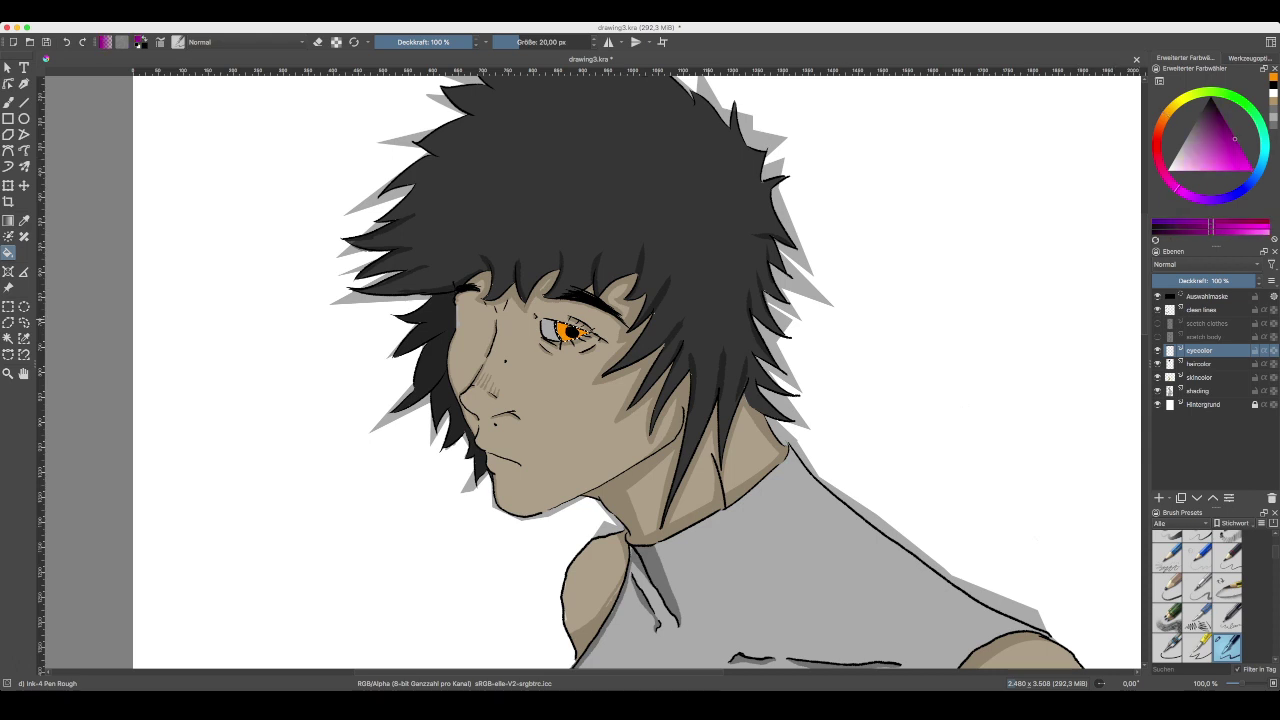
left_click(567, 333)
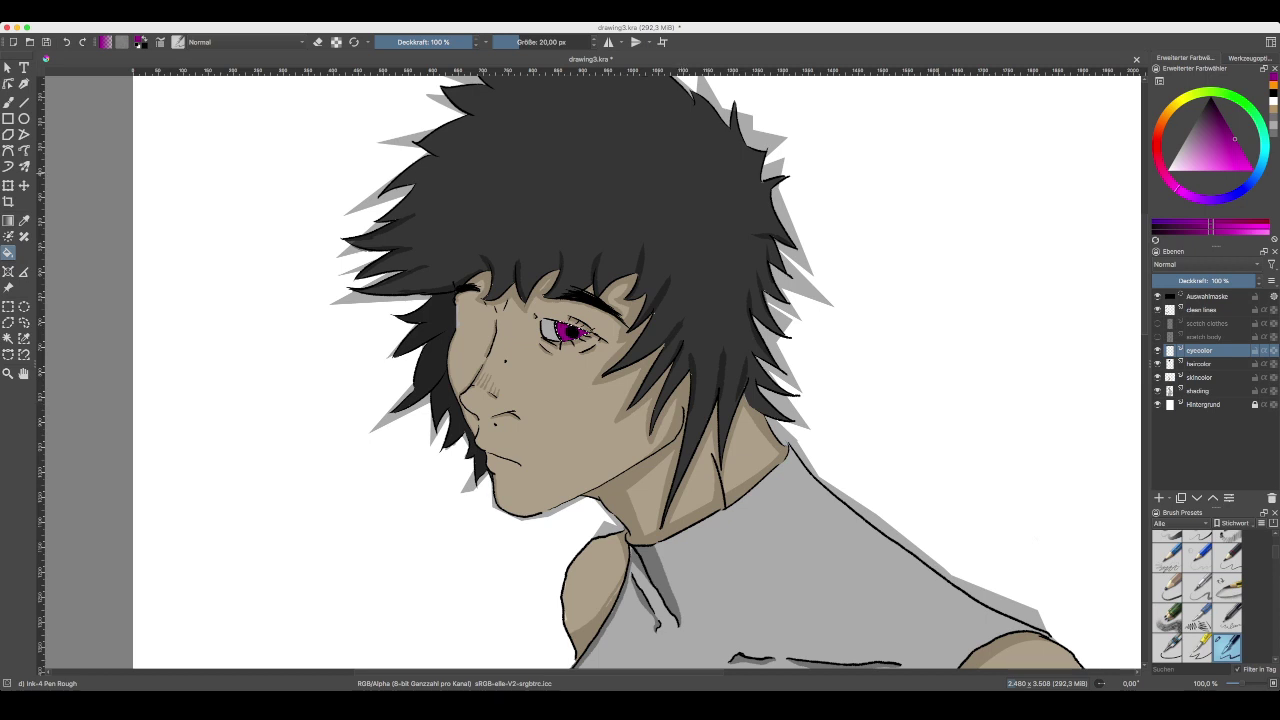
left_click_drag(1228, 140, 1203, 143)
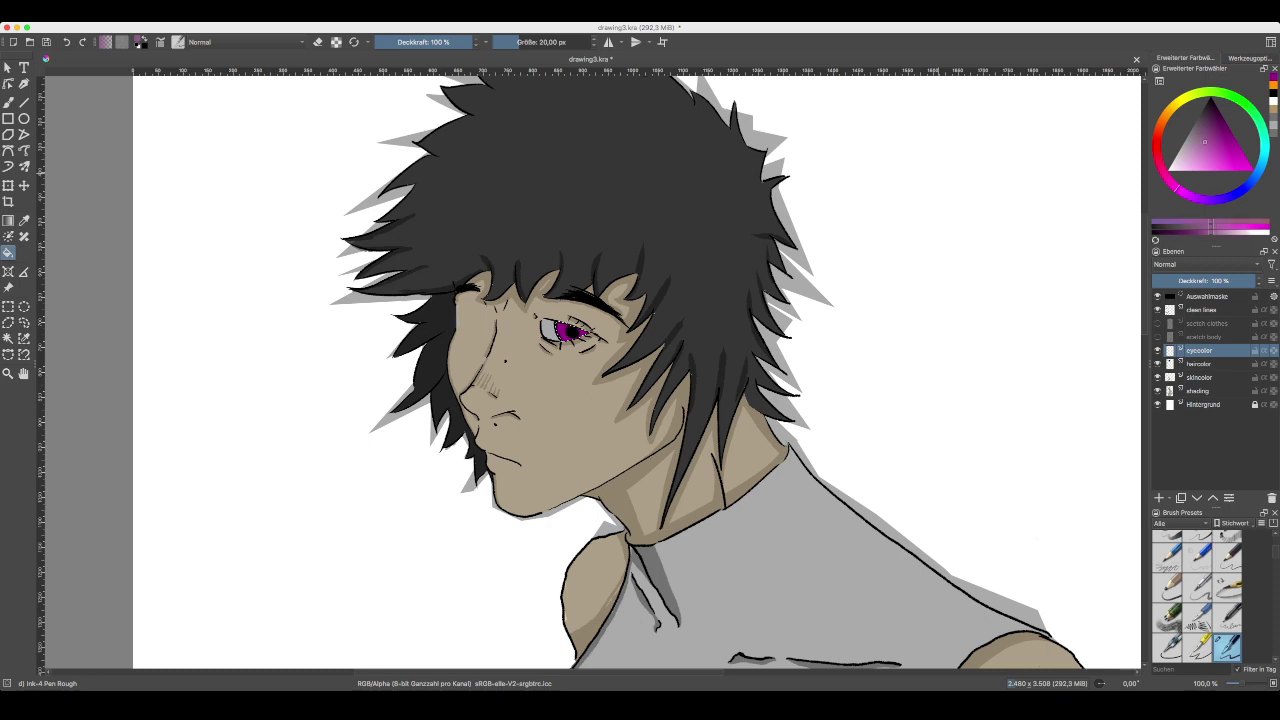
left_click(562, 332)
left_click(583, 333)
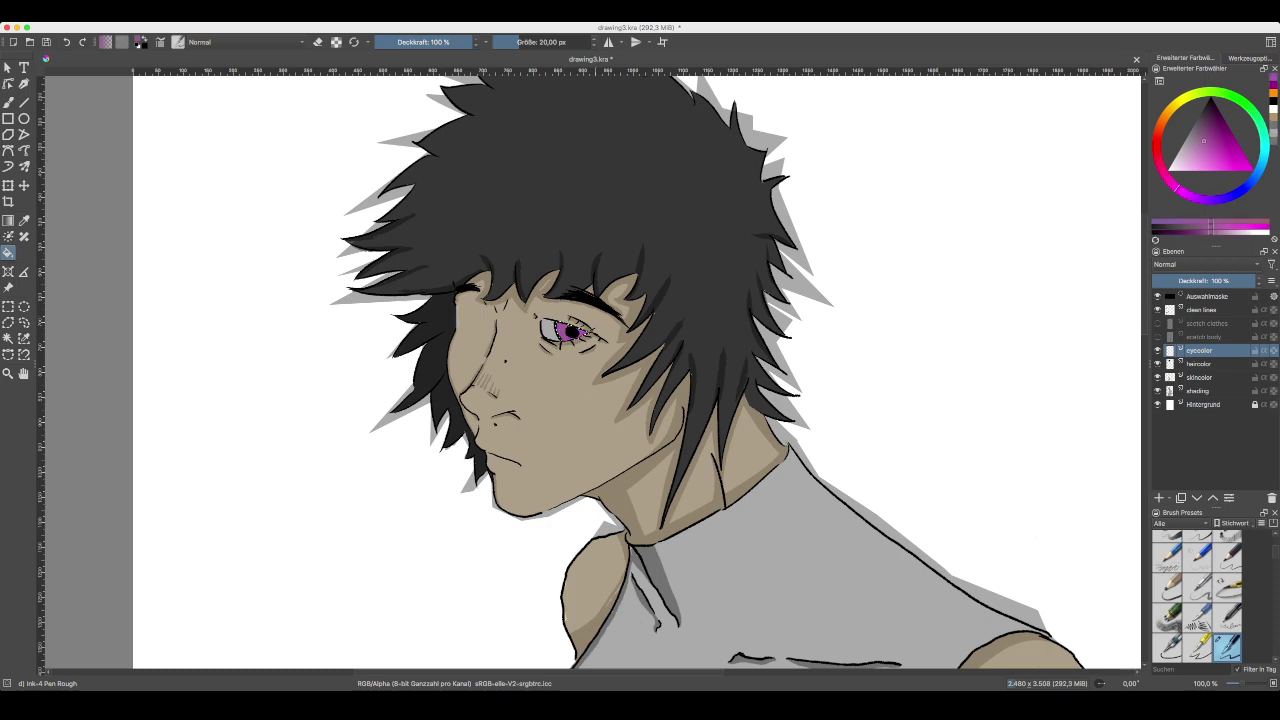
- Refill the selected iris with a muted green on the eyecolor layer
scroll(566, 331, "up", 1)
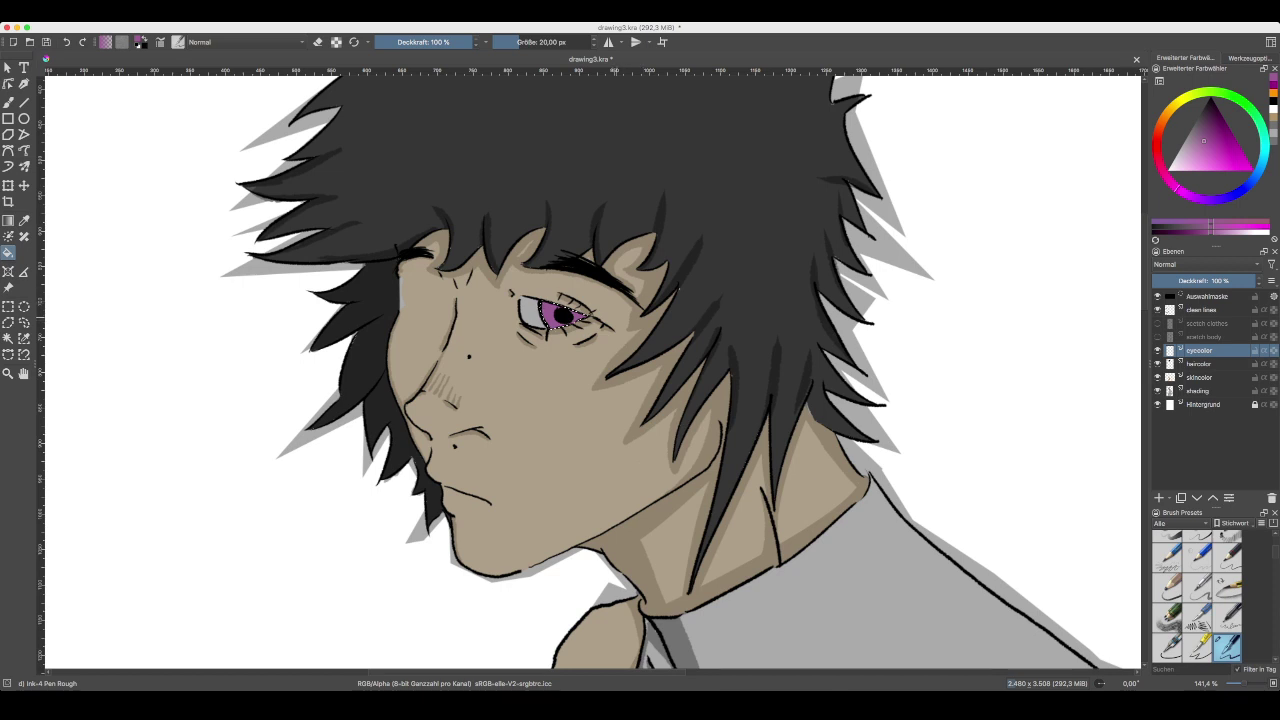
left_click_drag(627, 315, 625, 361)
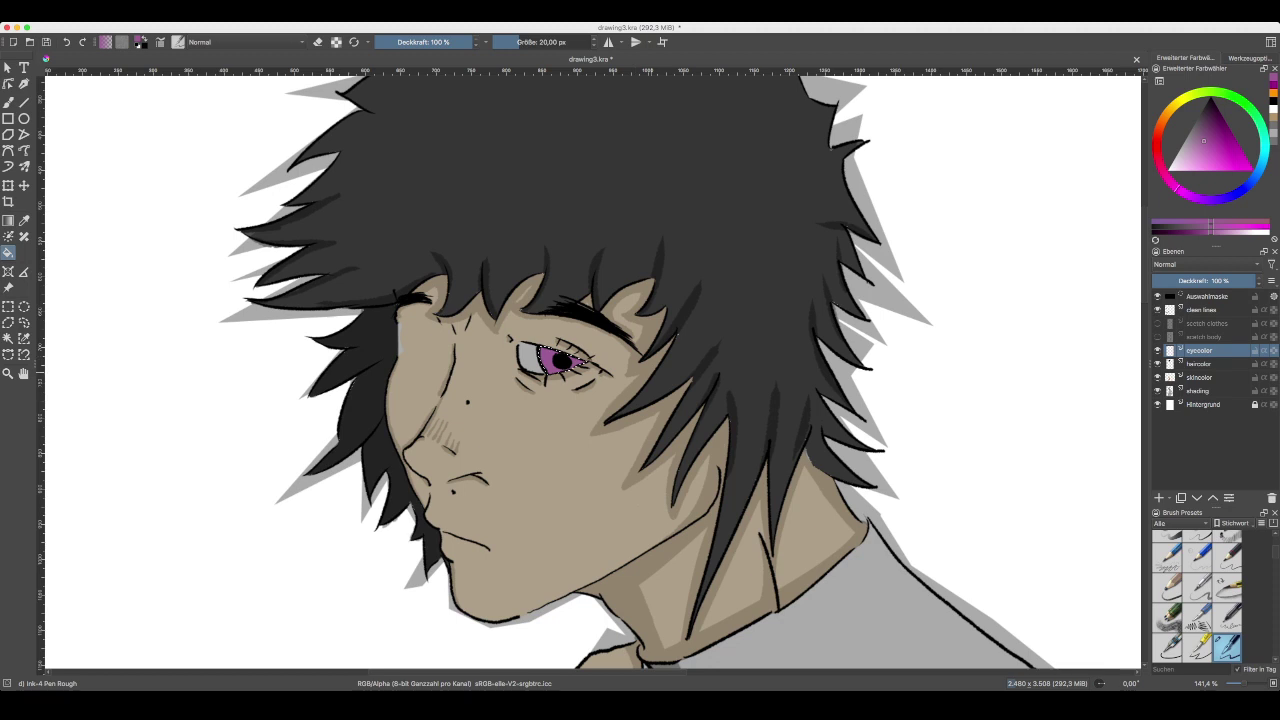
left_click_drag(678, 334, 615, 316)
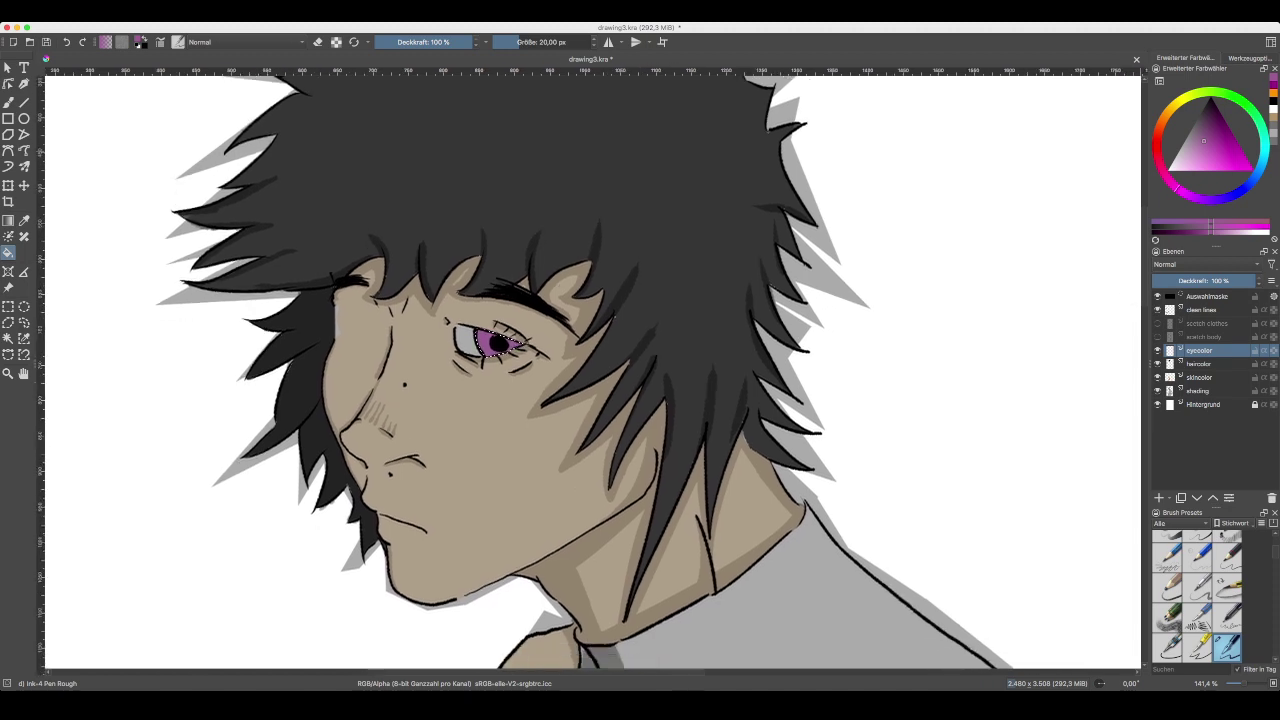
left_click(1253, 110)
left_click(1209, 131)
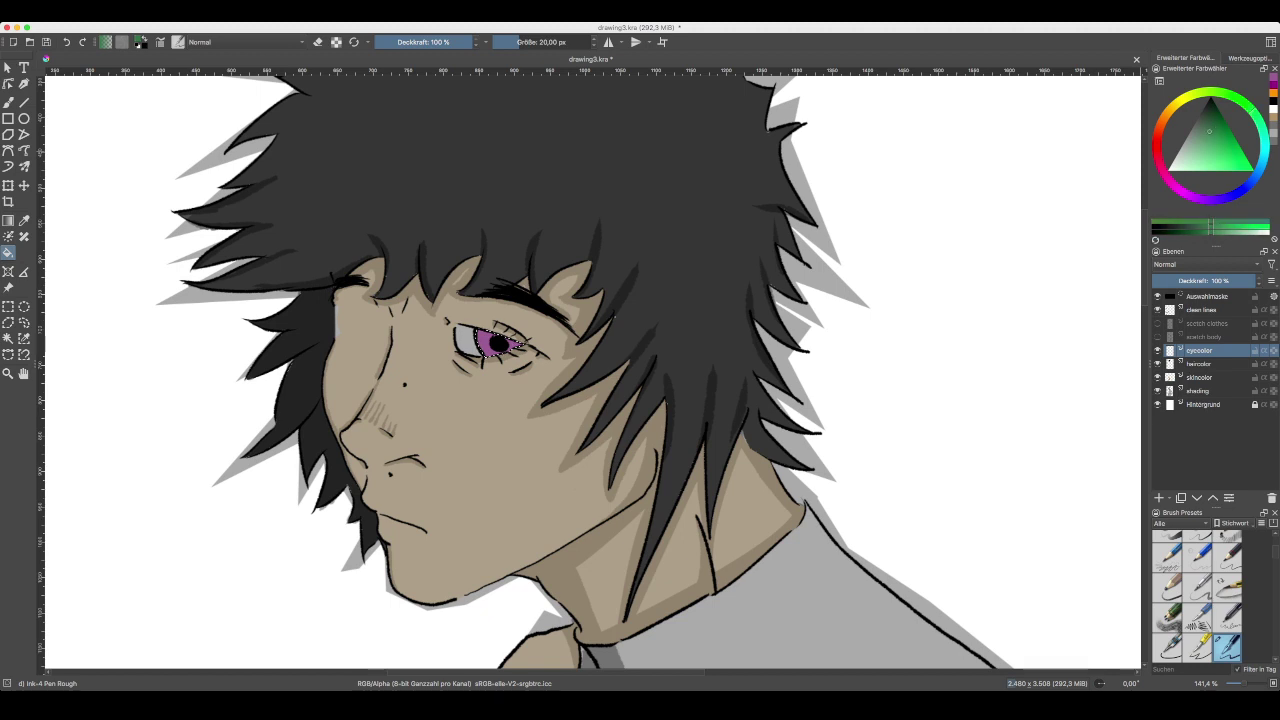
left_click_drag(1209, 131, 1205, 139)
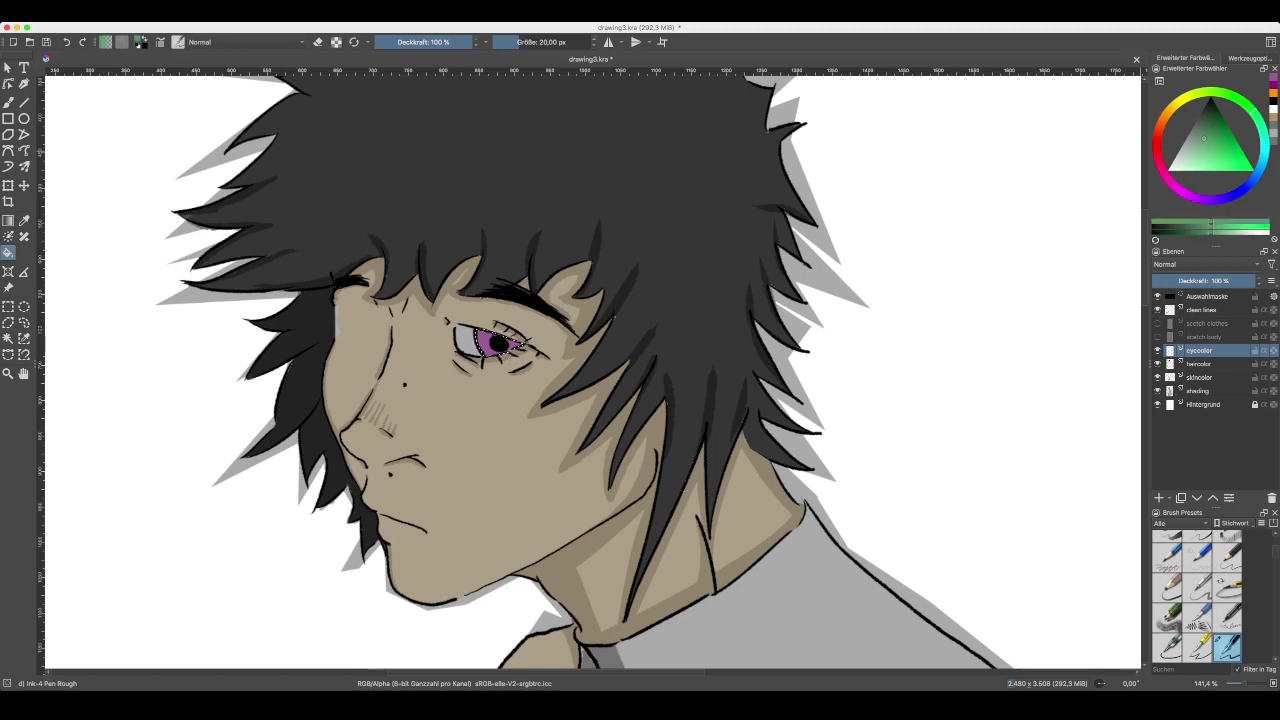
left_click(488, 346)
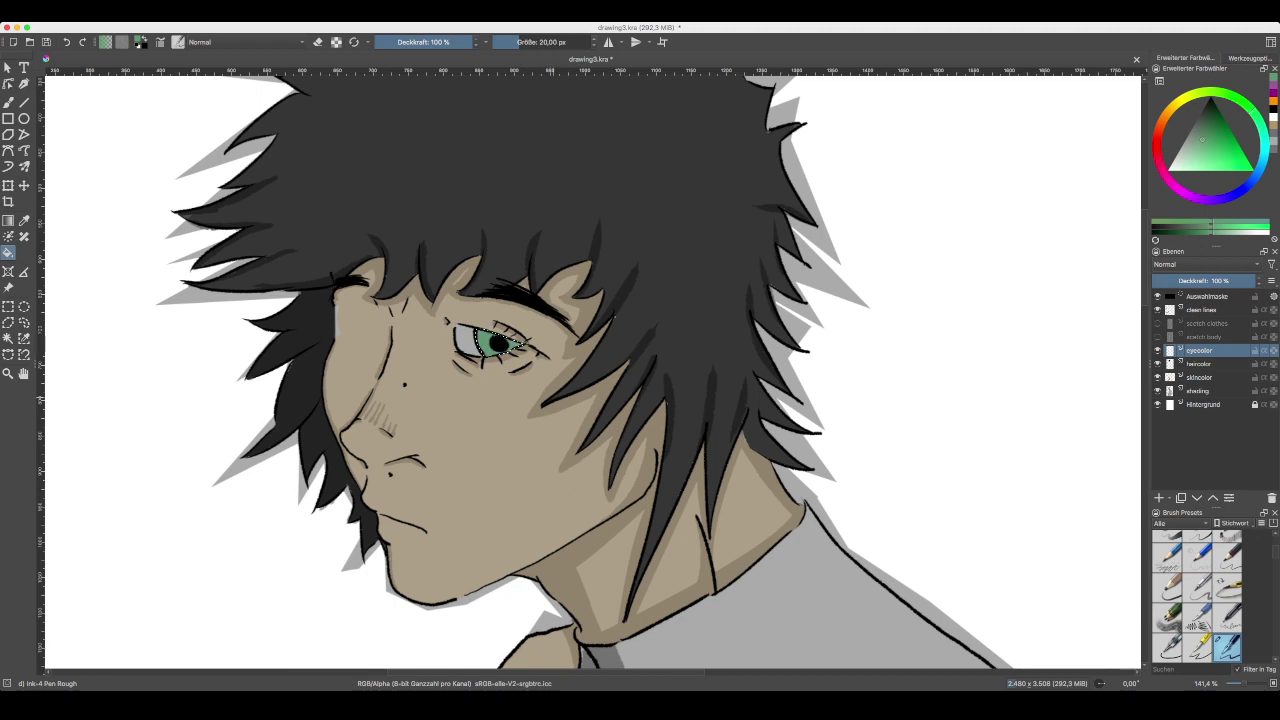
- Try the selected iris in a bright cyan fill on the eyecolor layer
left_click_drag(1252, 111, 1265, 146)
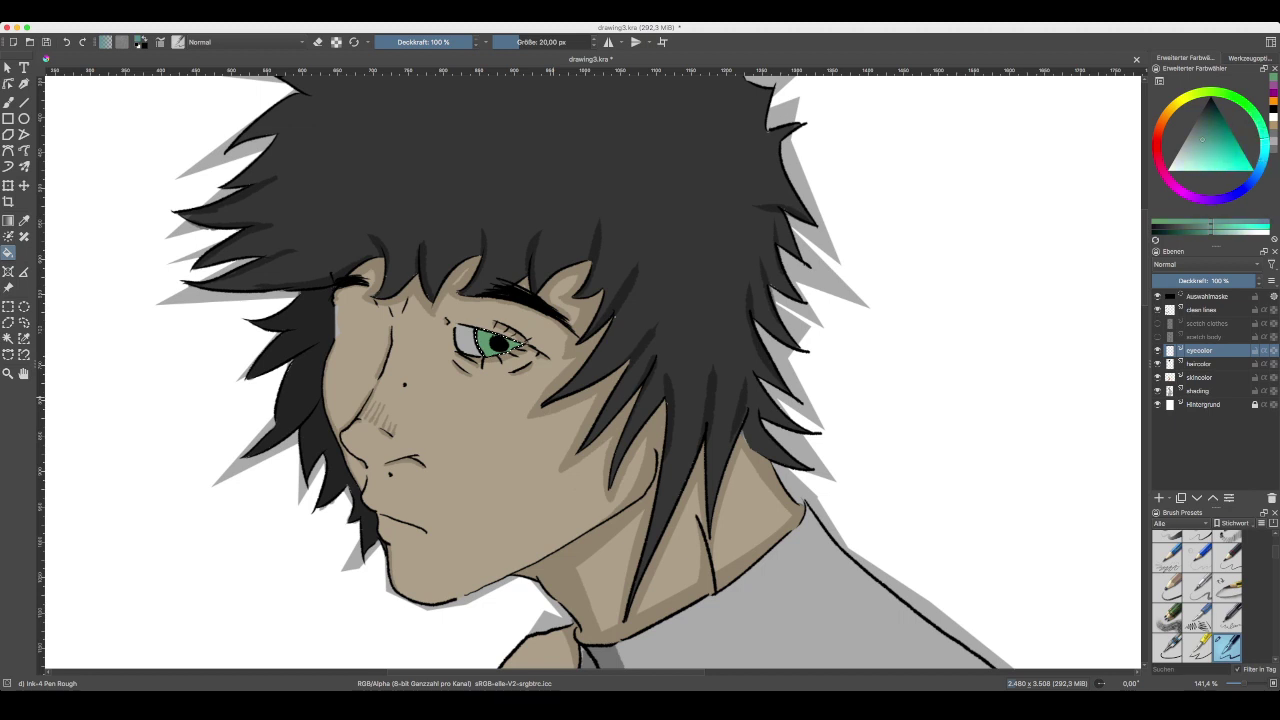
mouse_move(1265, 138)
left_mouse_down()
mouse_move(1264, 157)
mouse_move(1212, 155)
left_mouse_up()
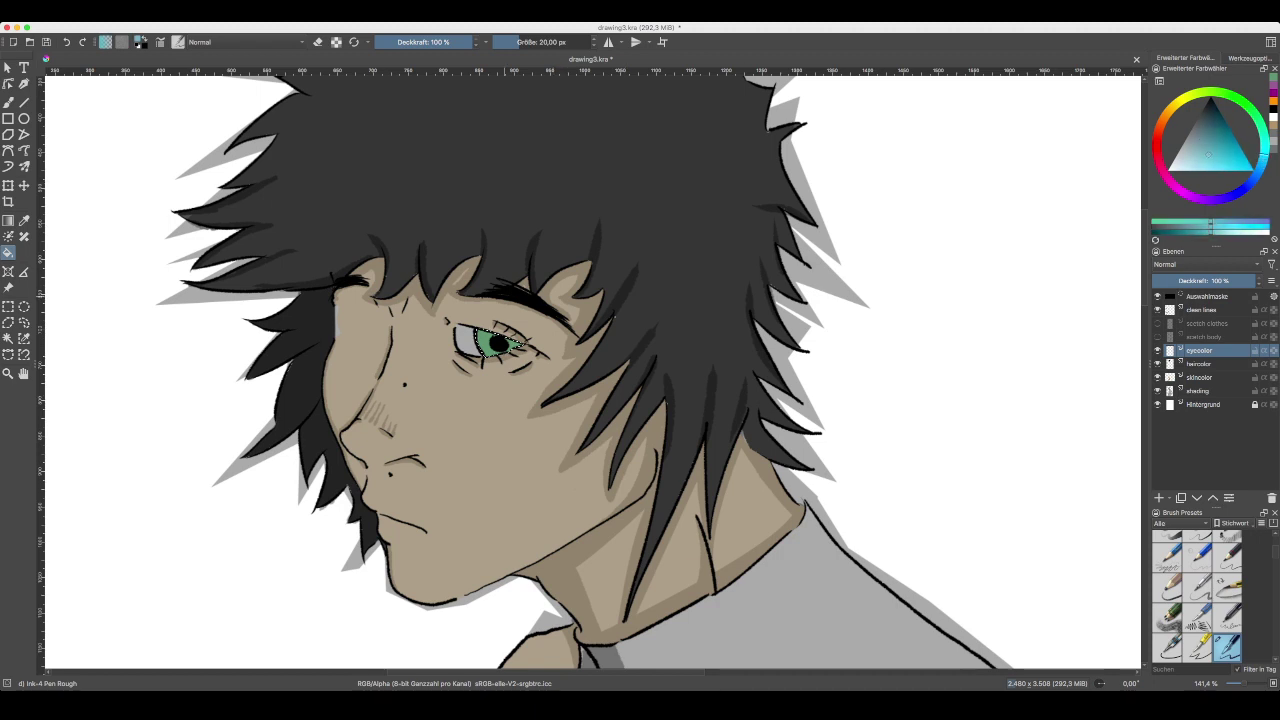
left_click(486, 343)
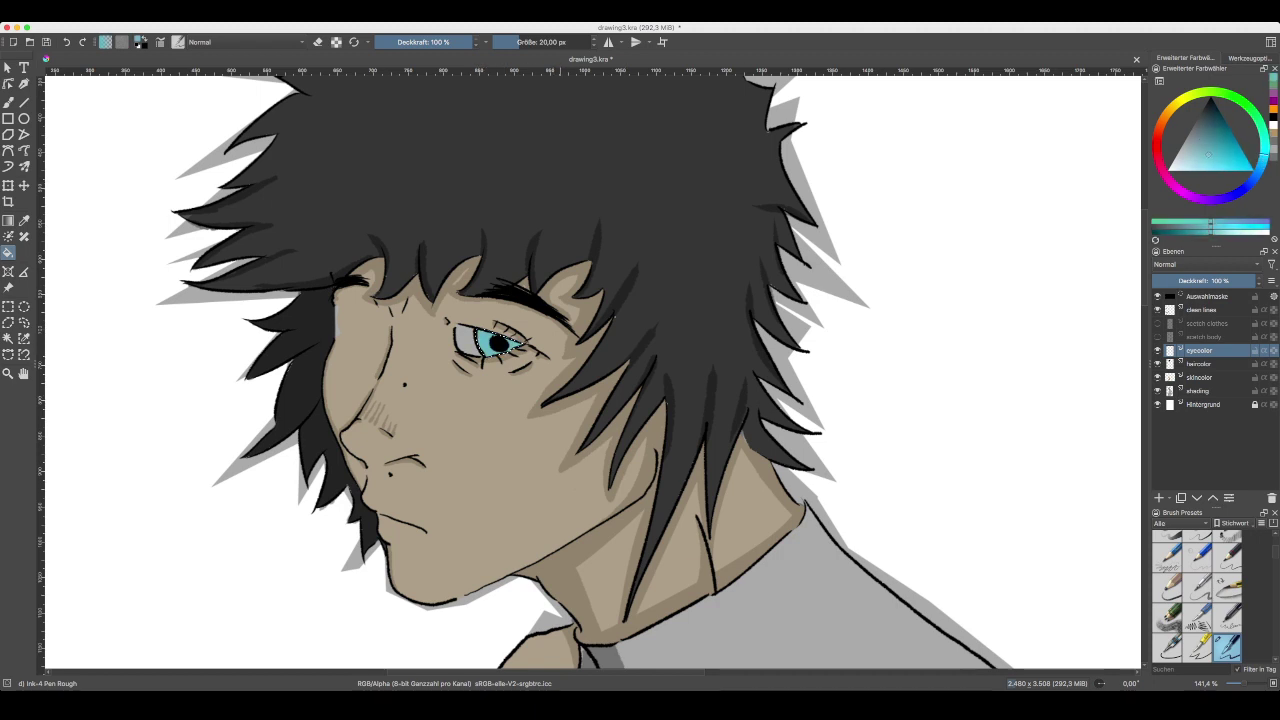
- Examine the cyan iris against the face and the whole figure at different magnifications
key("1")
key("minus")
key("minus")
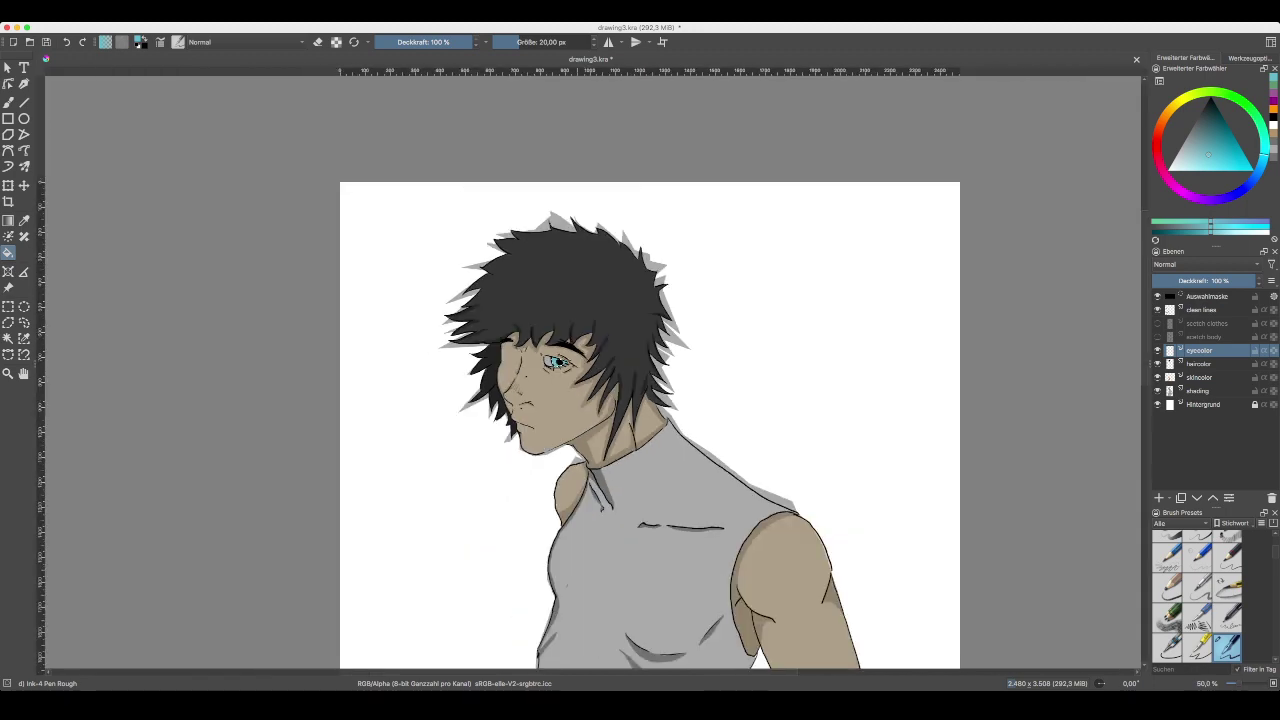
key("plus")
key("plus")
key("plus")
key("plus")
key("plus")
key("ctrl+minus")
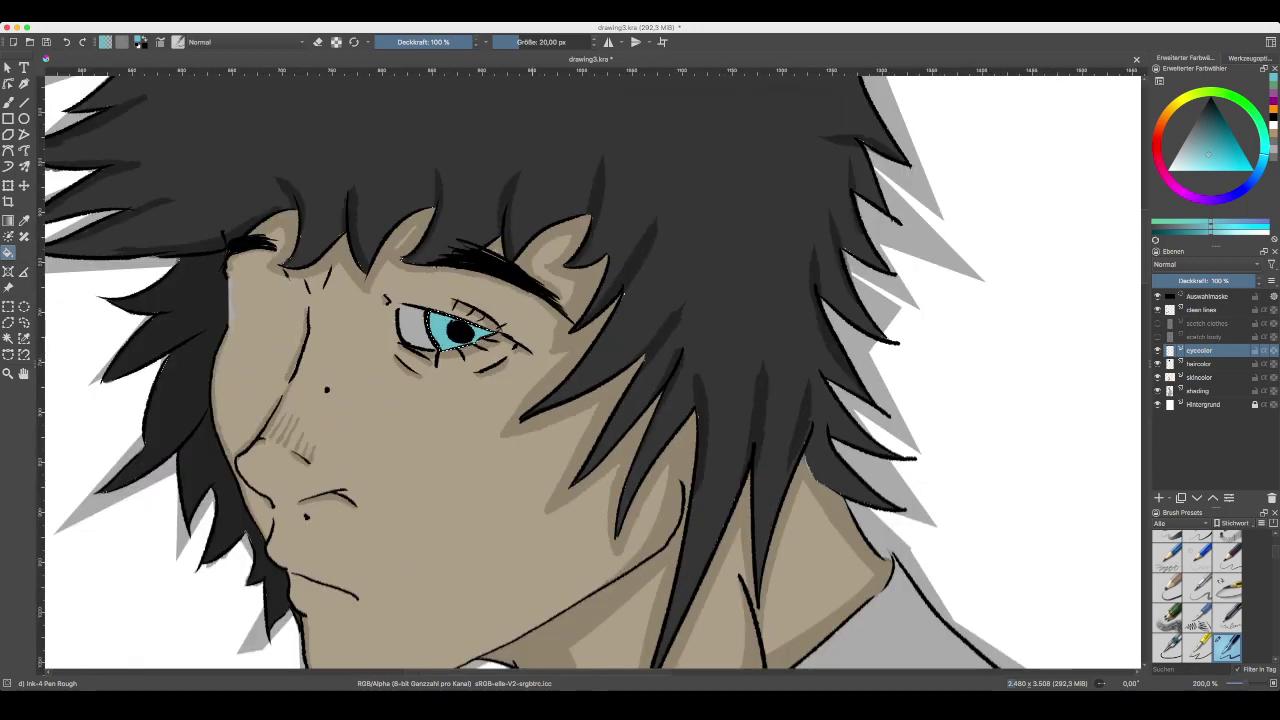
key("ctrl+minus")
key("ctrl+plus")
key("ctrl+minus")
key("ctrl+plus")
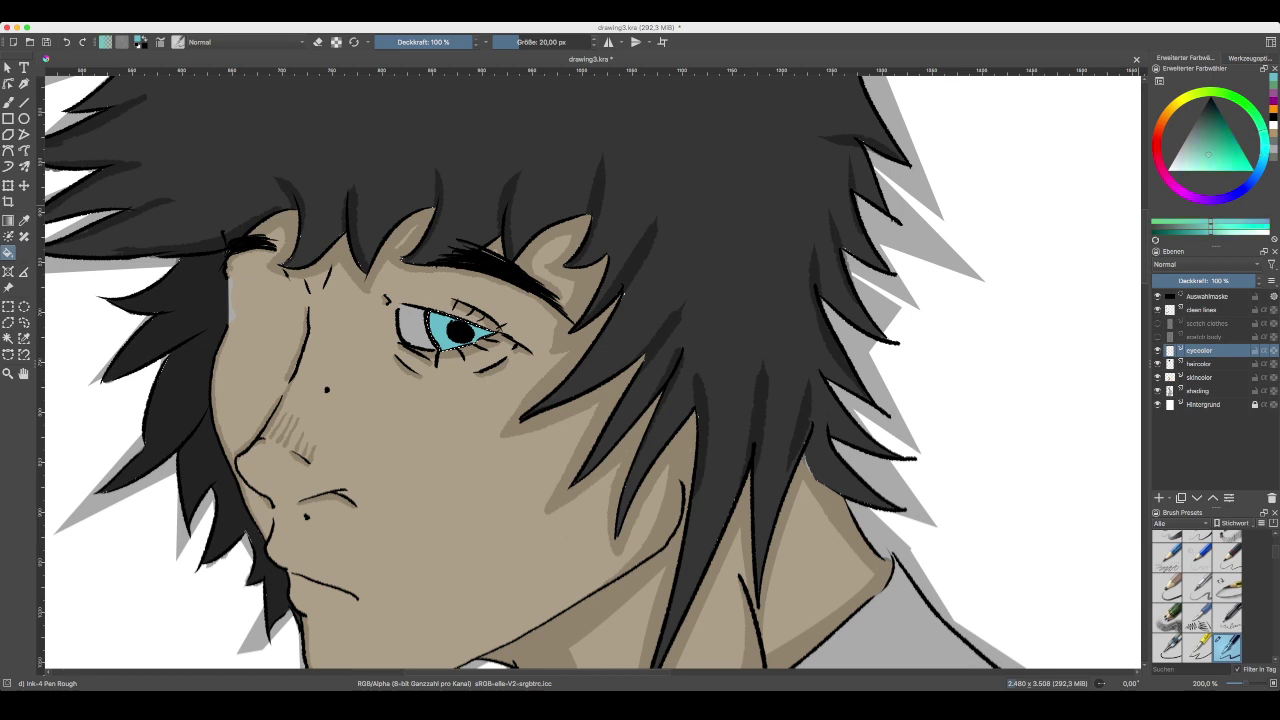
- Refill the selected iris with a muted teal and finally with a medium emerald green
left_click_drag(1208, 154, 1201, 139)
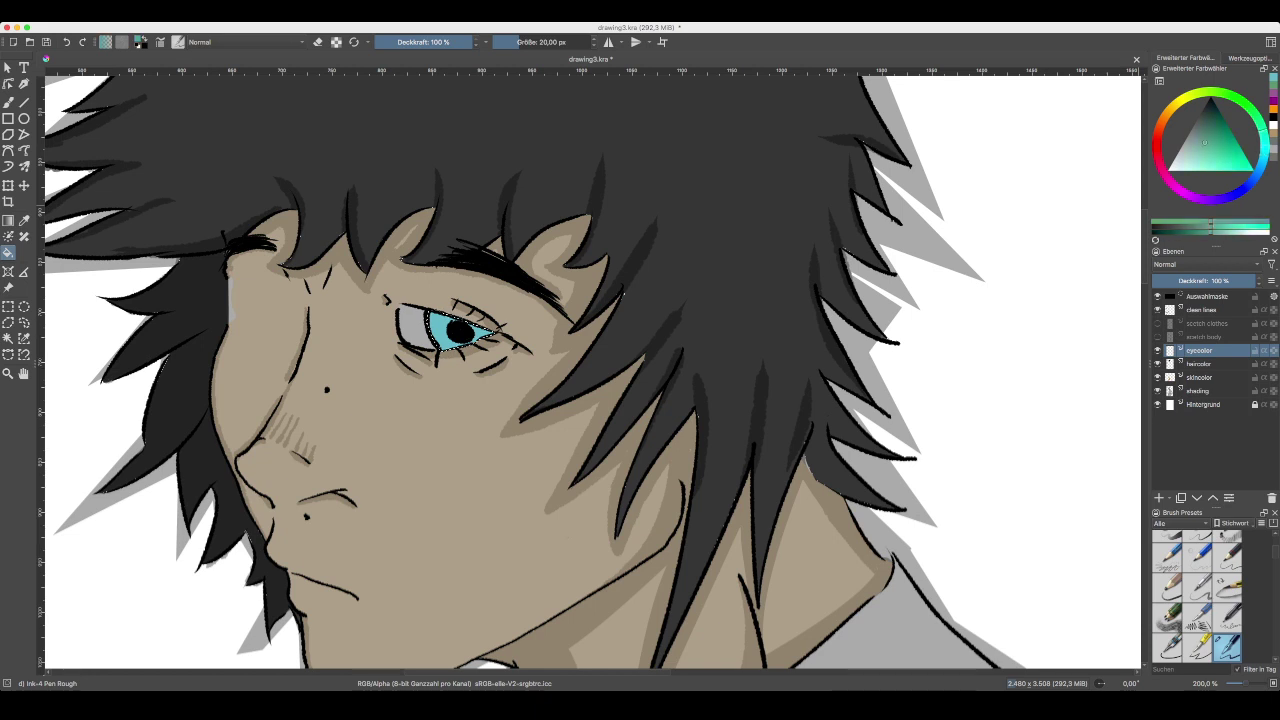
key("ctrl+minus")
key("ctrl+plus")
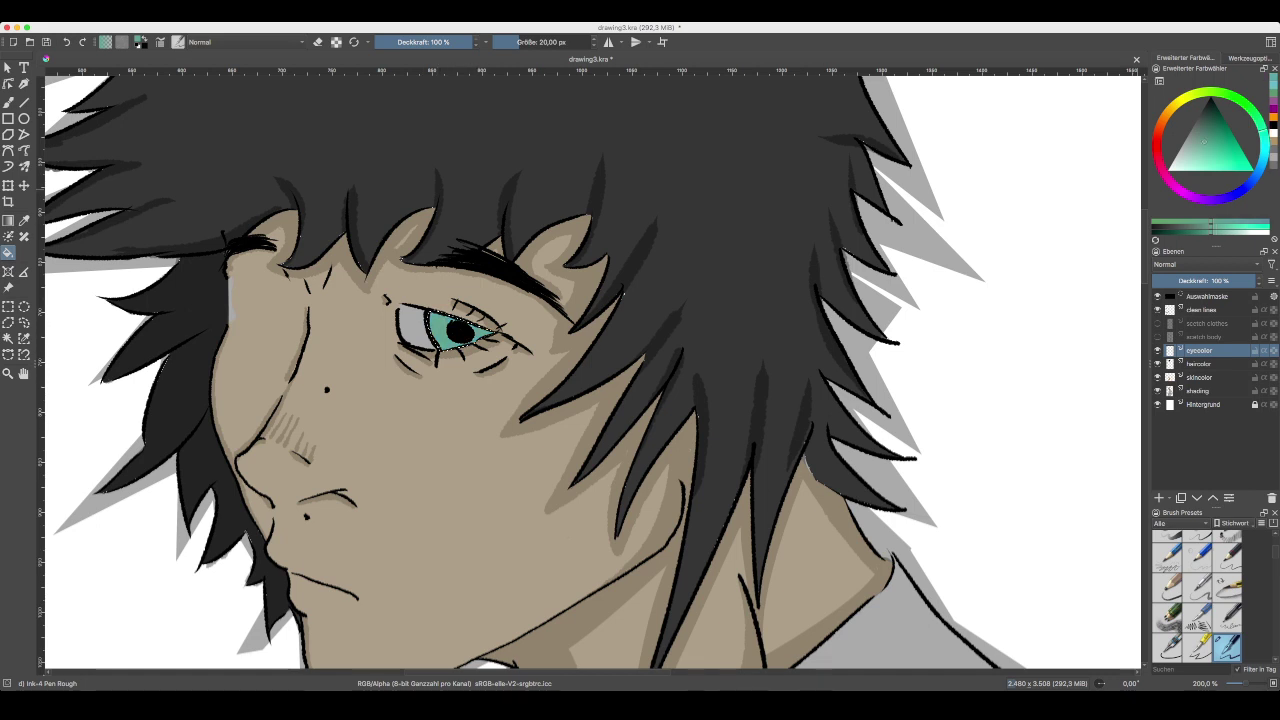
left_click(1205, 146)
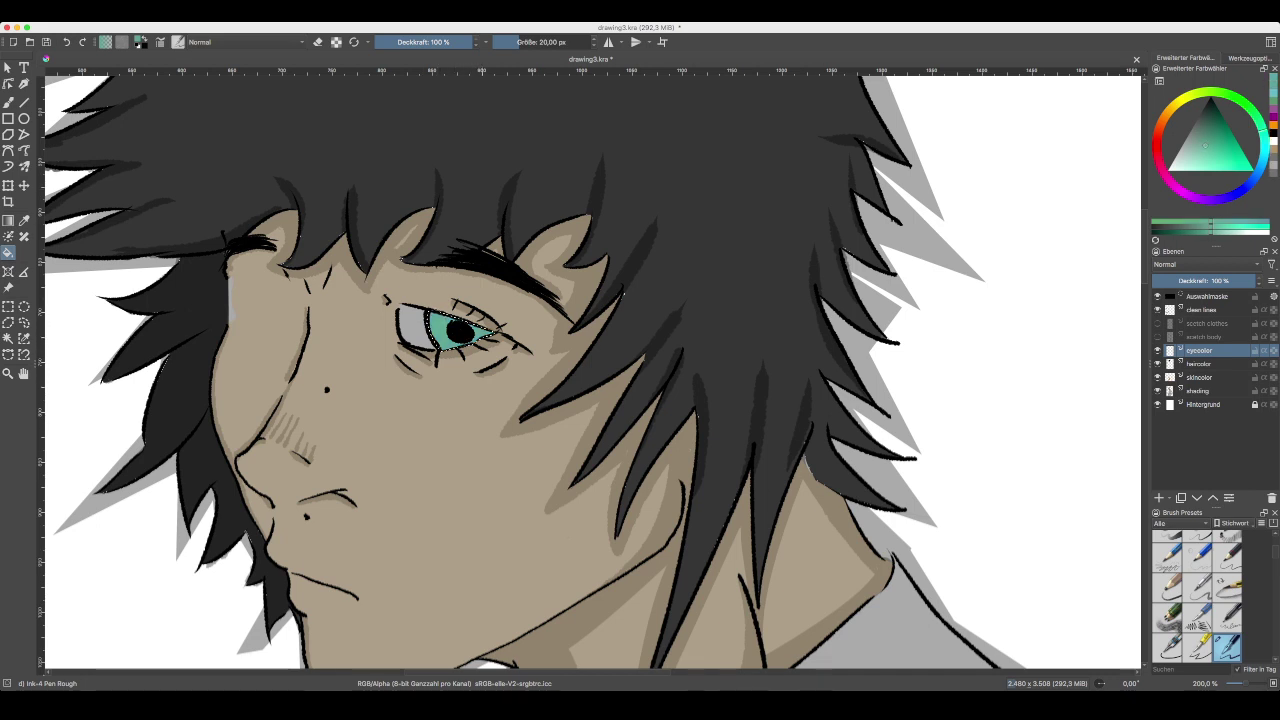
left_click(1213, 150)
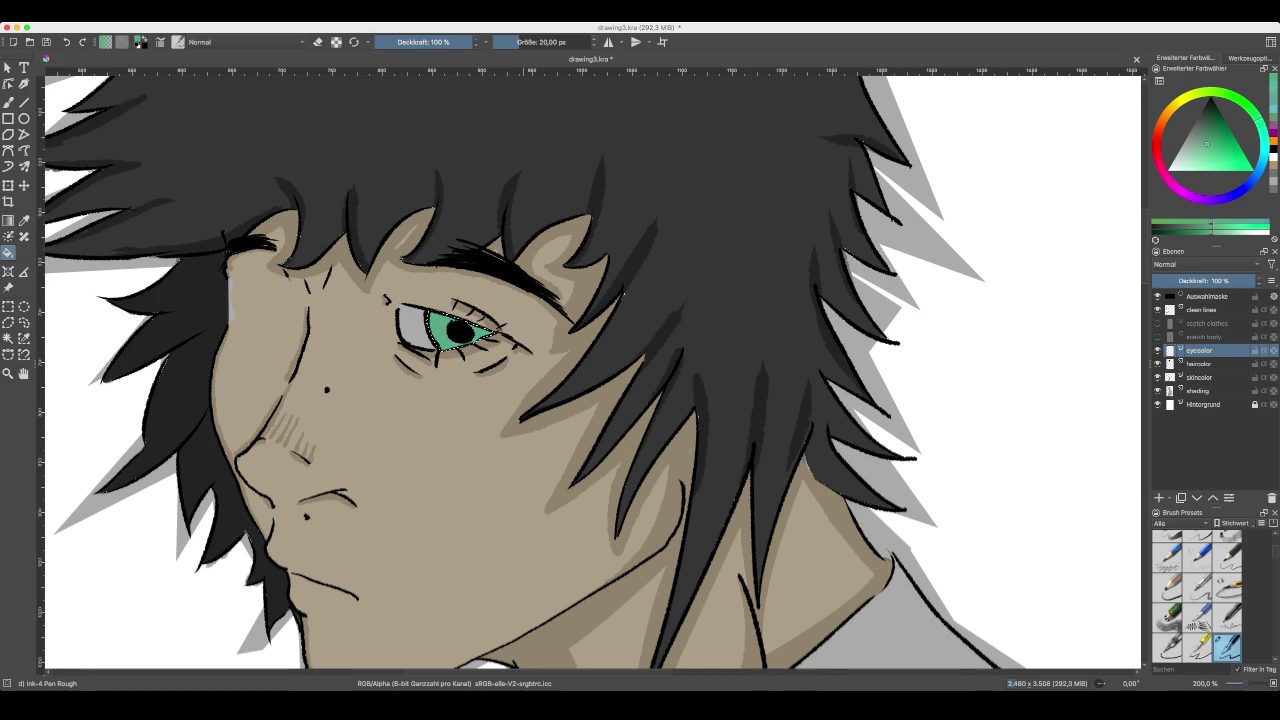
- Fill the leftover orange pixels along the iris's lower edge with the emerald green
left_click_drag(465, 355, 612, 367)
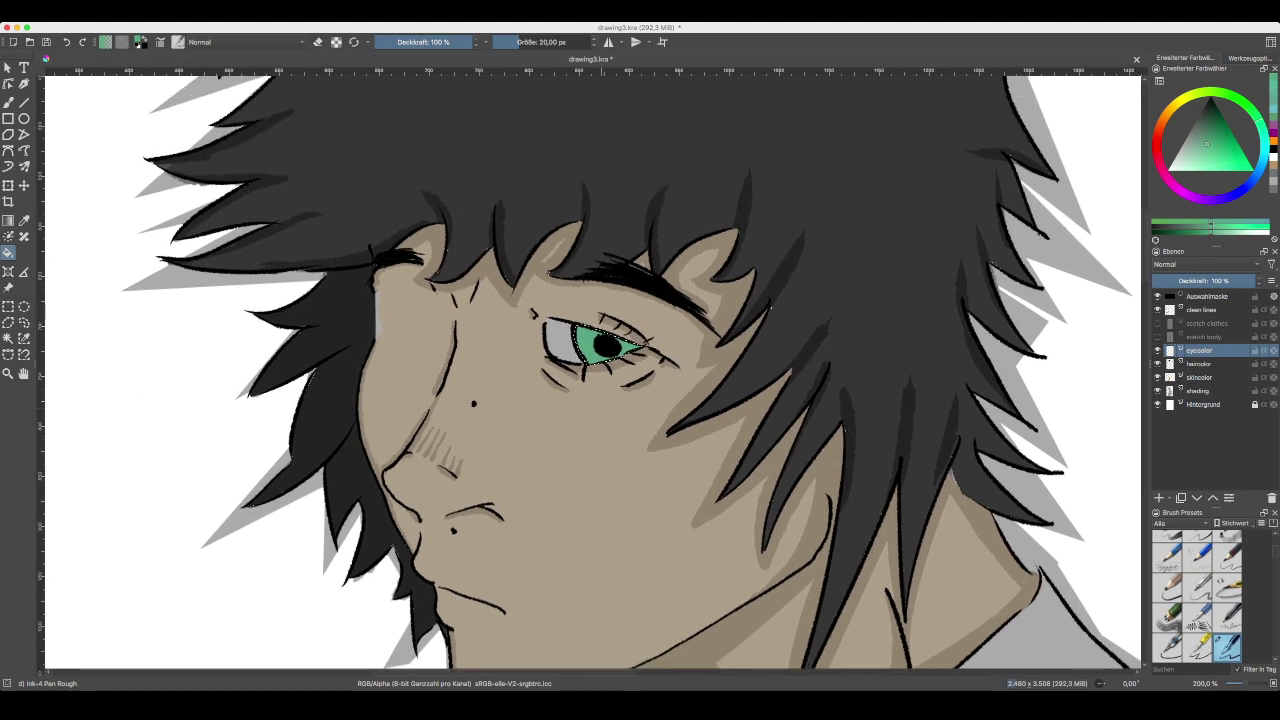
key("plus")
key("plus")
scroll(690, 260, "up", 4)
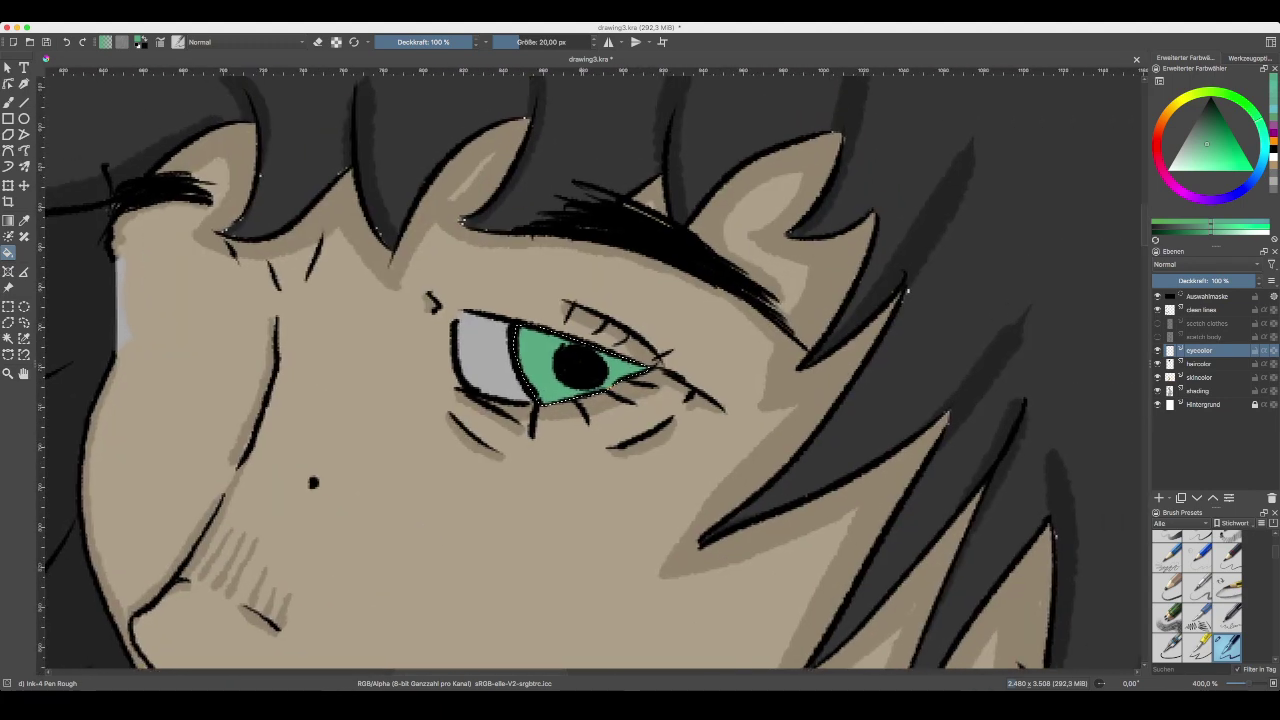
scroll(588, 370, "up", 8)
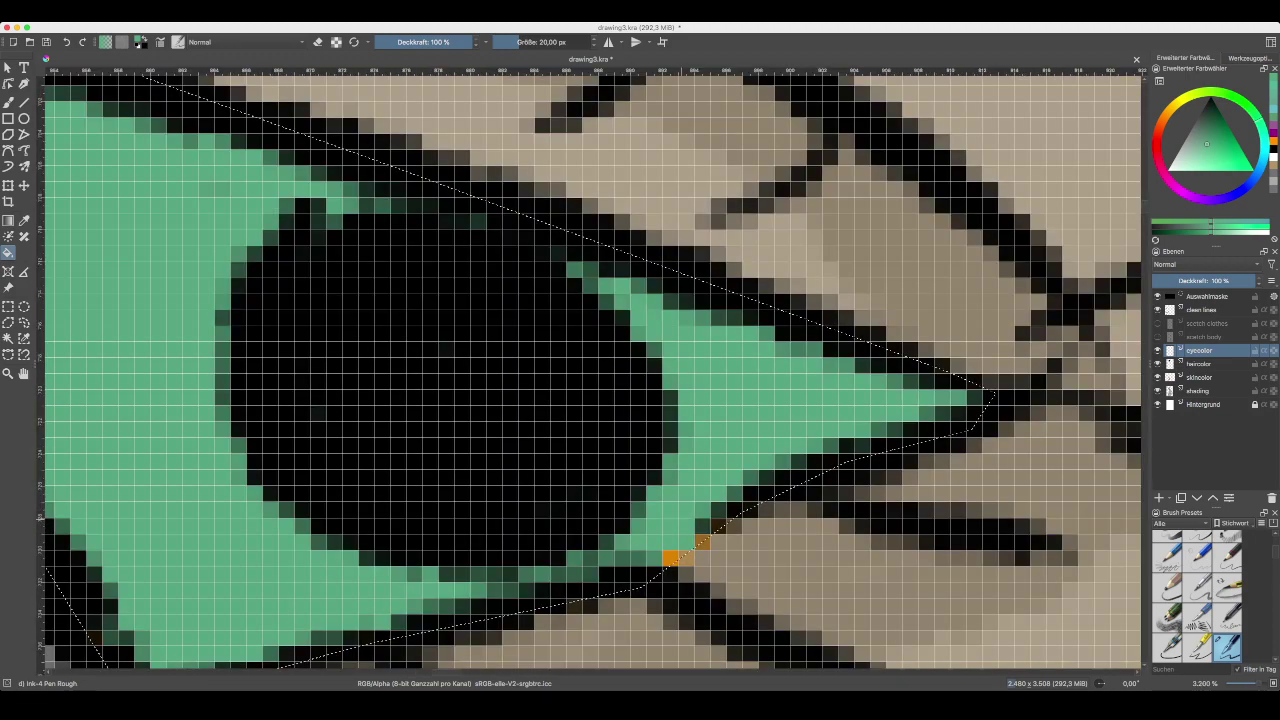
left_click_drag(681, 518, 655, 454)
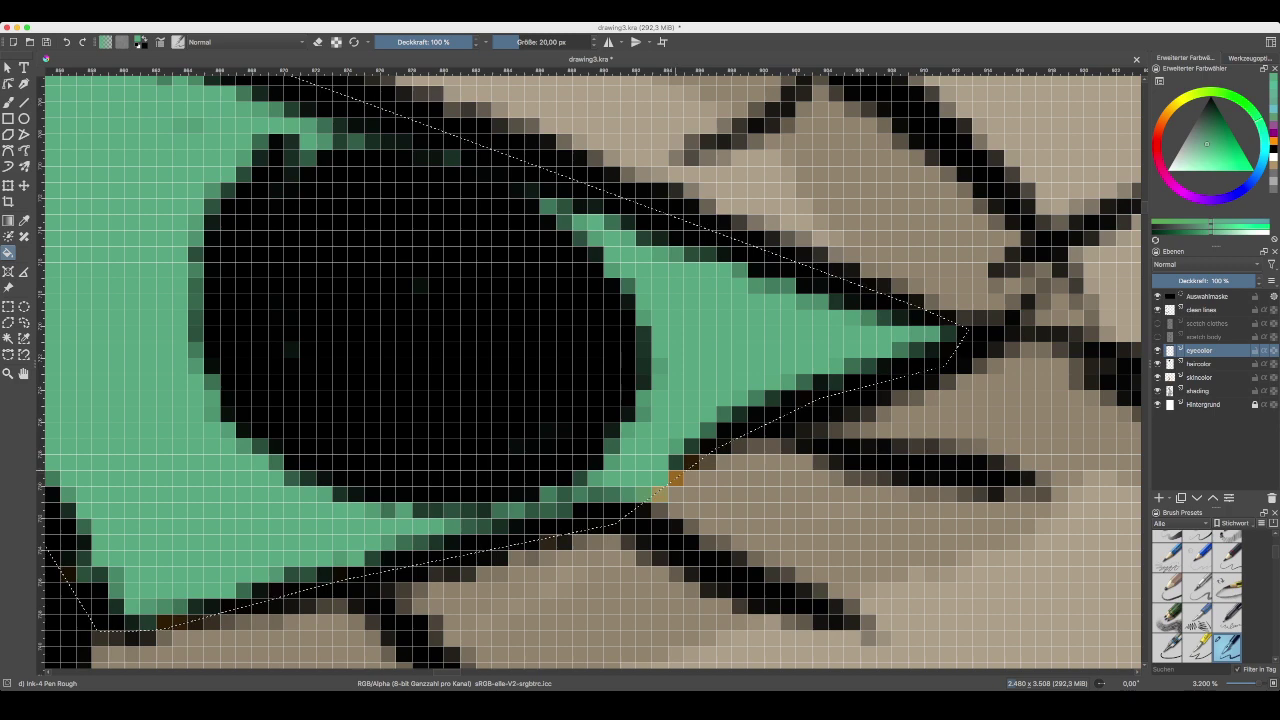
scroll(590, 370, "down", 2)
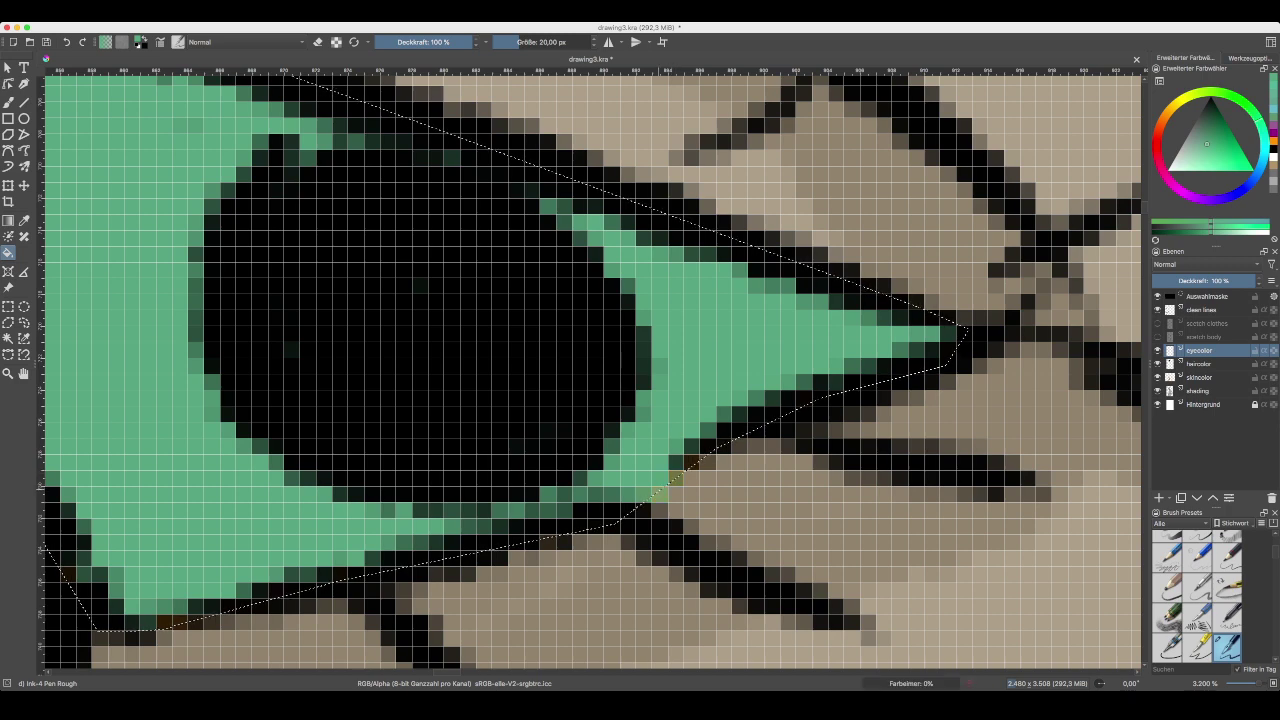
scroll(590, 370, "down", 2)
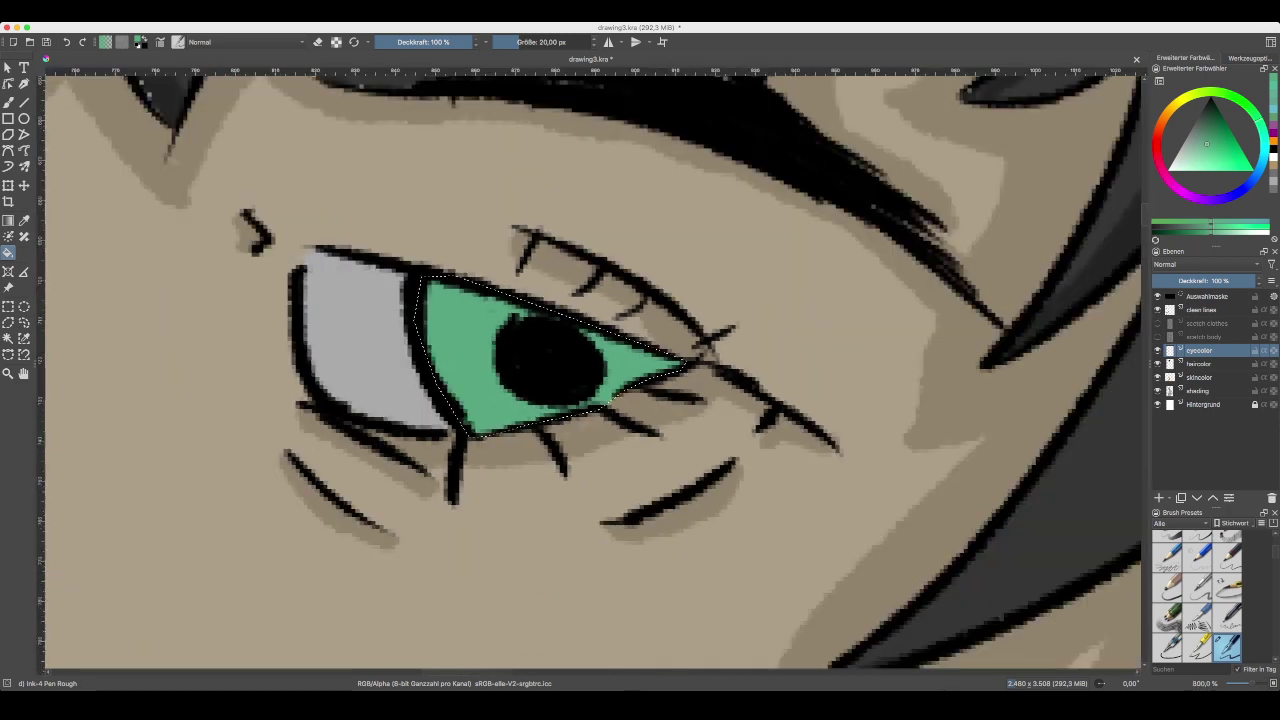
scroll(590, 375, "up", 1)
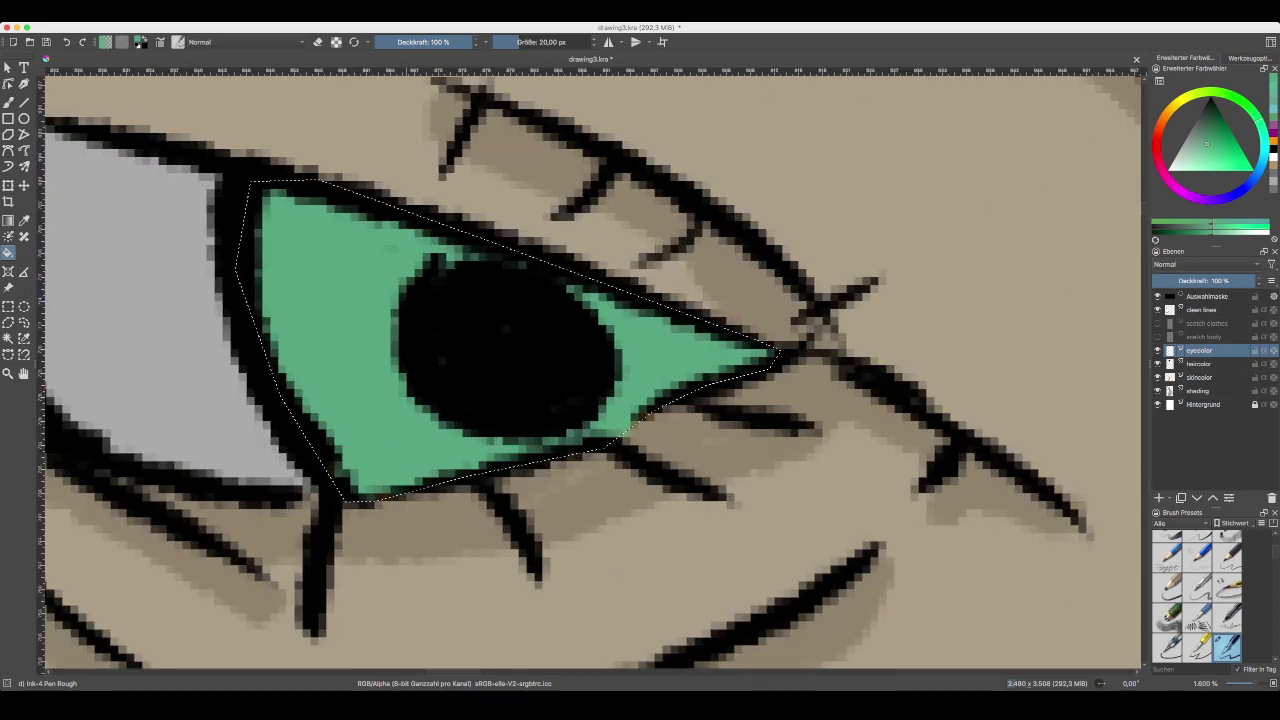
- Examine the green eye against the face, hair and torso at different magnifications
scroll(640, 265, "down", 2)
scroll(590, 370, "down", 5)
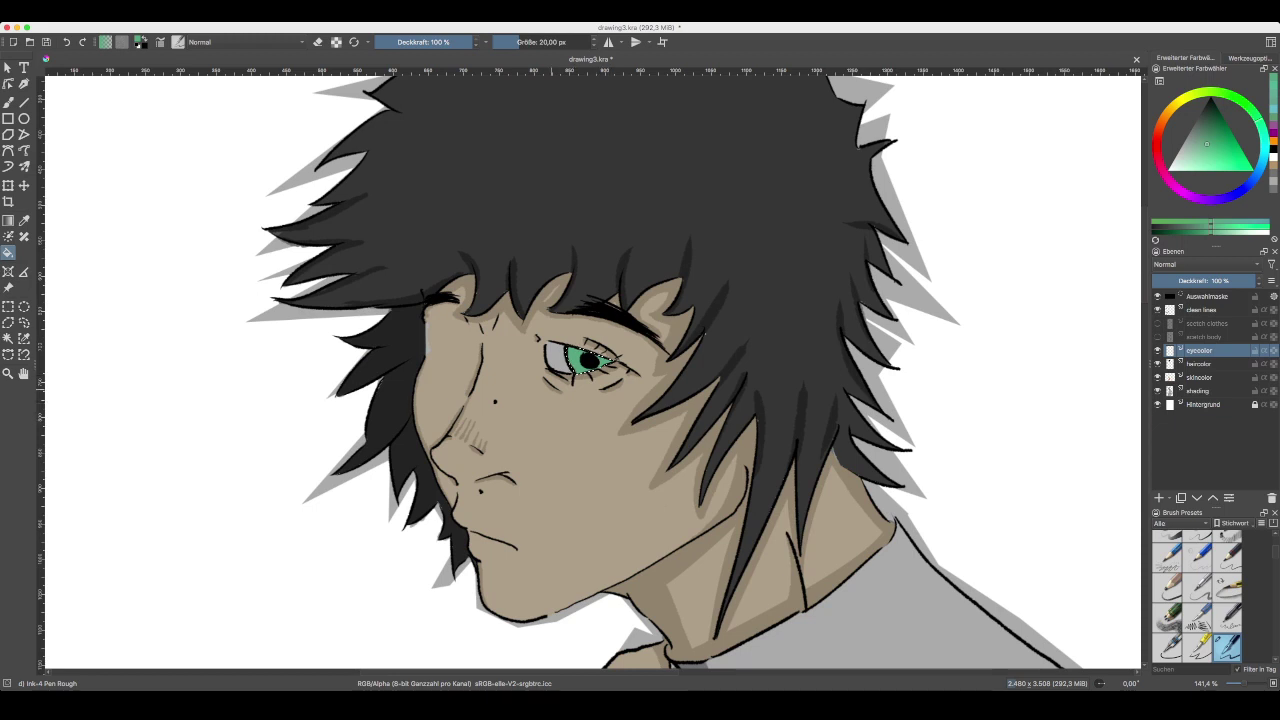
mouse_move(593, 372)
left_mouse_down()
mouse_move(601, 384)
mouse_move(627, 211)
mouse_move(580, 304)
left_mouse_up()
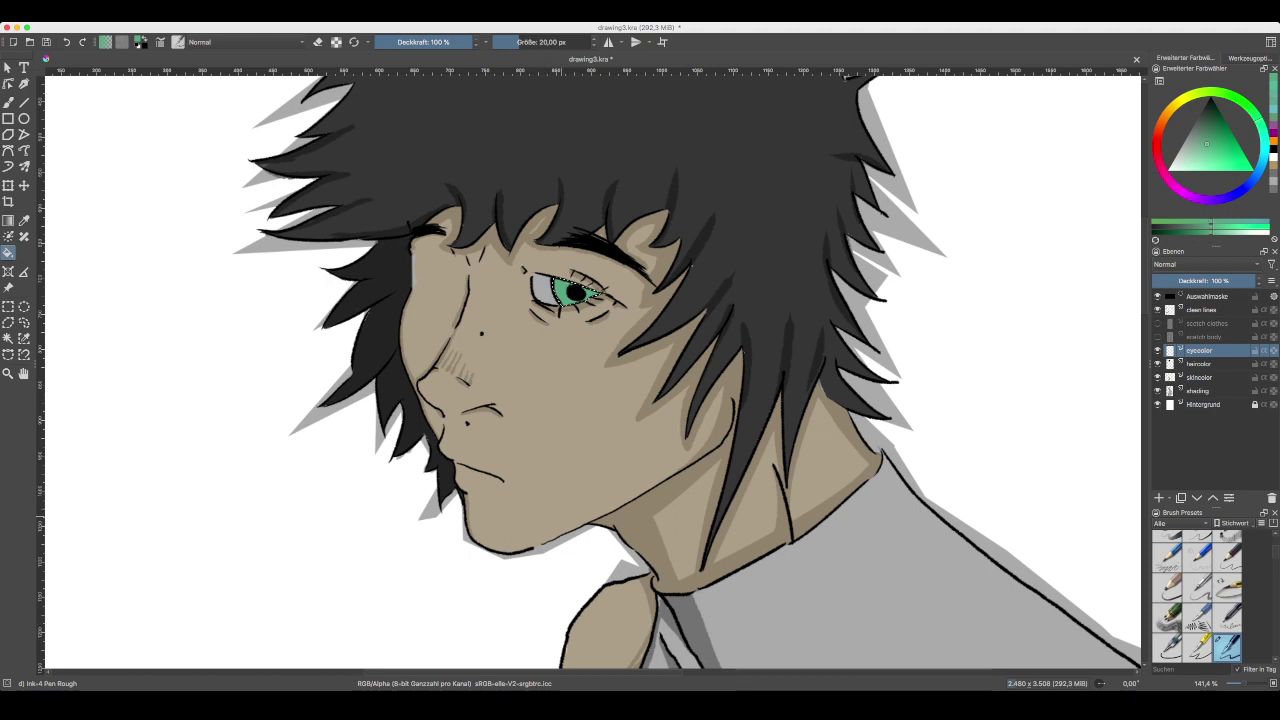
scroll(592, 372, "right", 3)
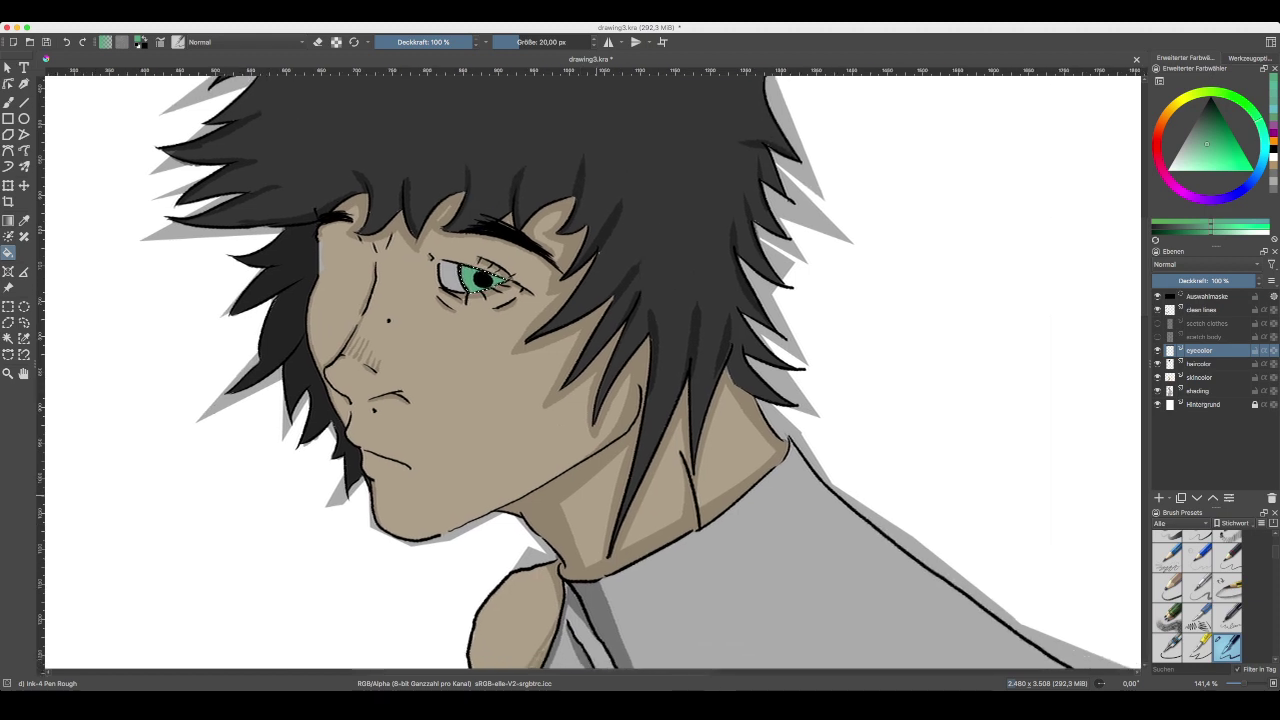
scroll(590, 370, "down", 3)
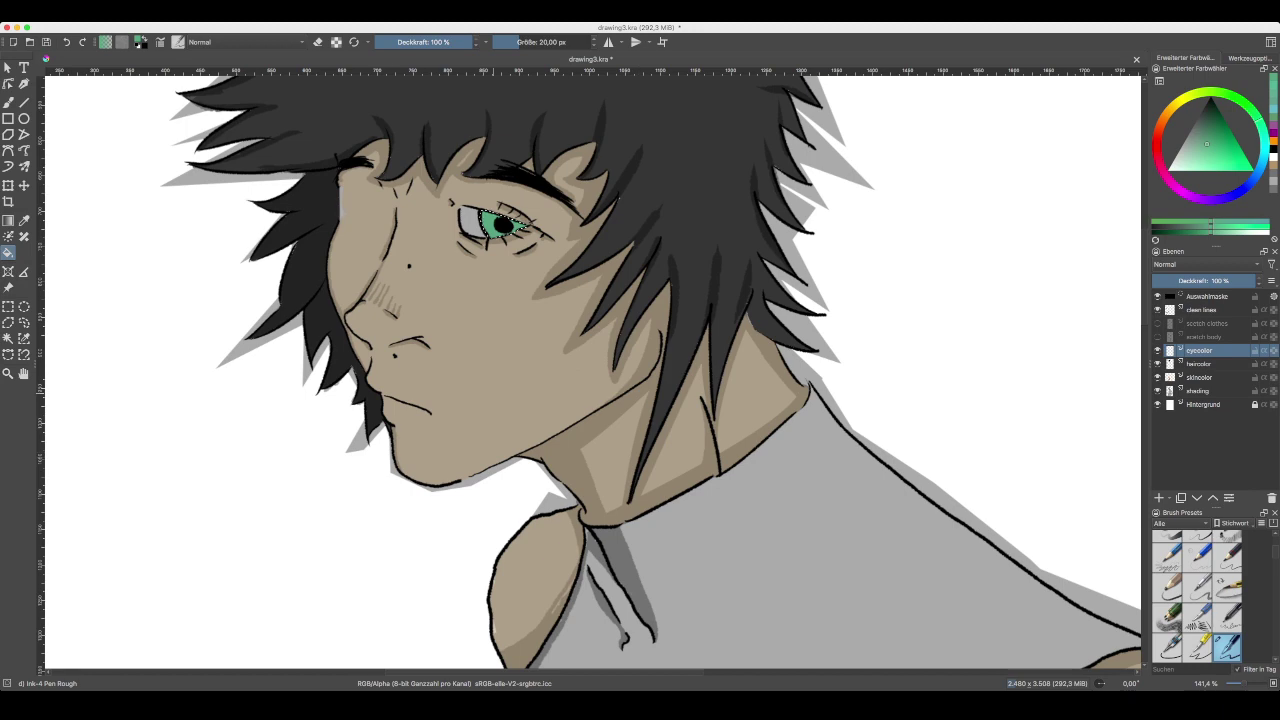
key("super+minus")
key("super+minus")
key("super+minus")
scroll(592, 372, "down", 5)
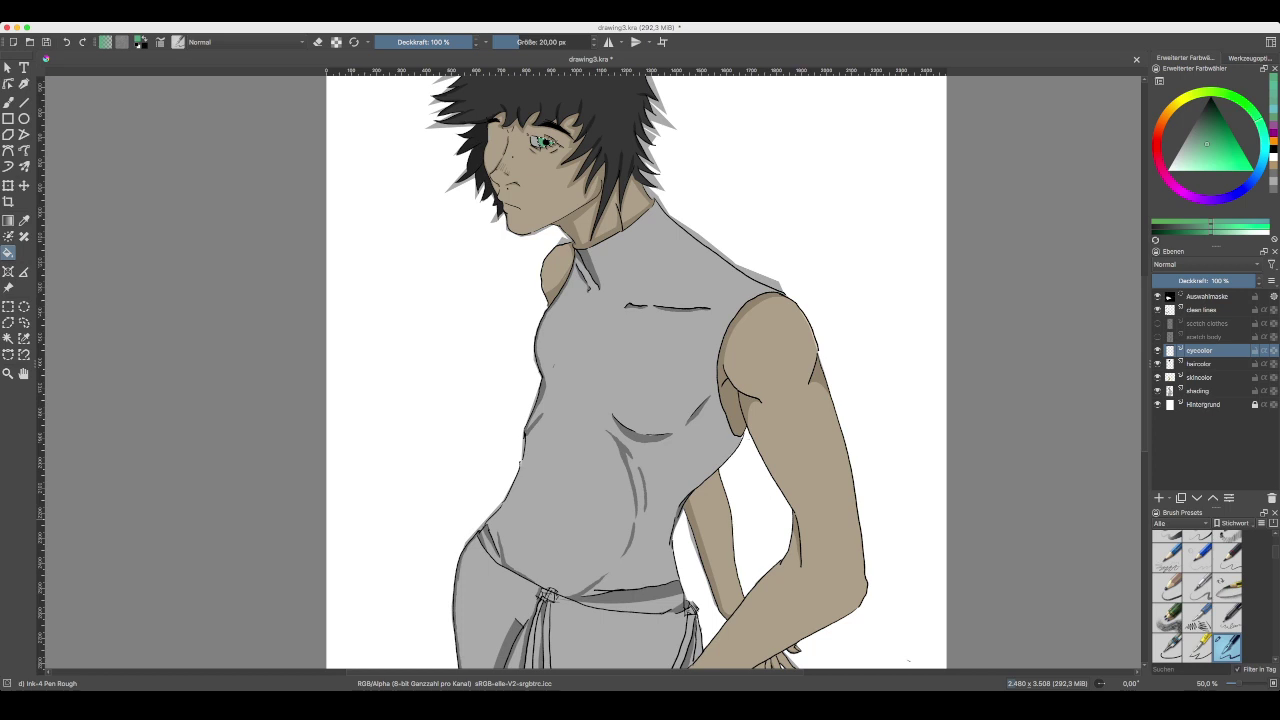
- Activate the clean lines layer, switch to the Bezier curve selection and clear the iris selection
left_click(1202, 310)
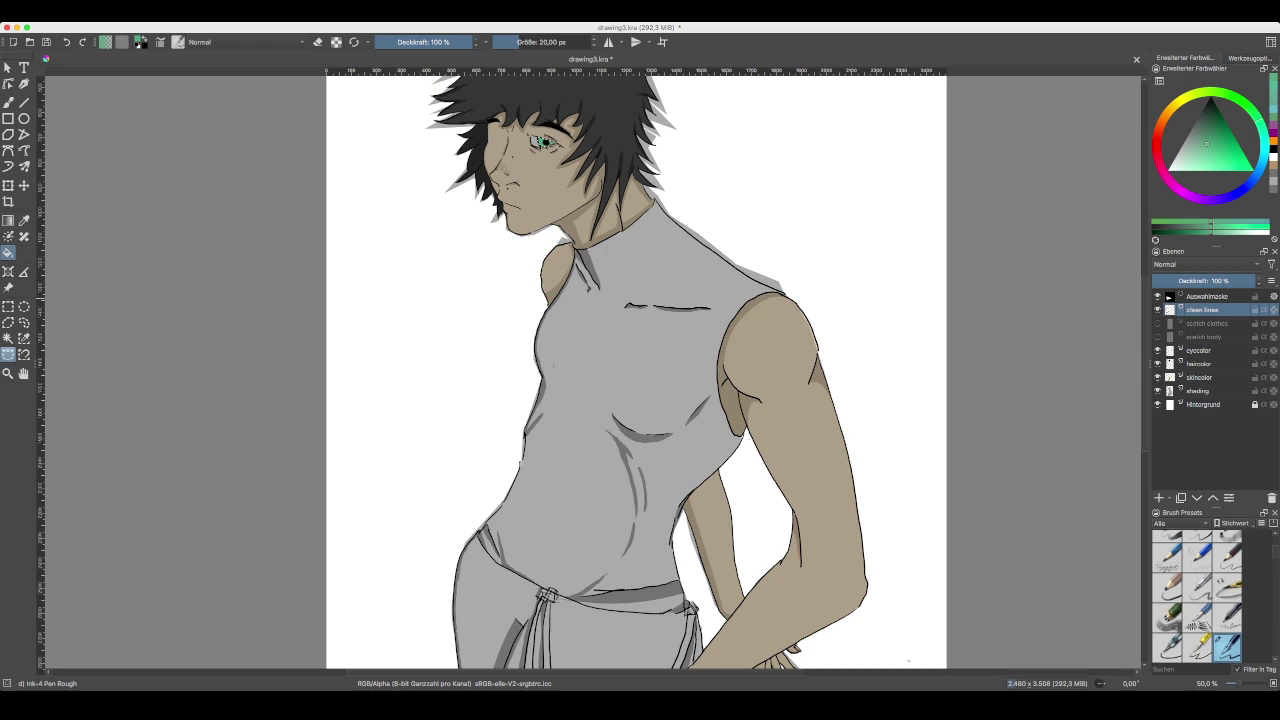
left_click(8, 354)
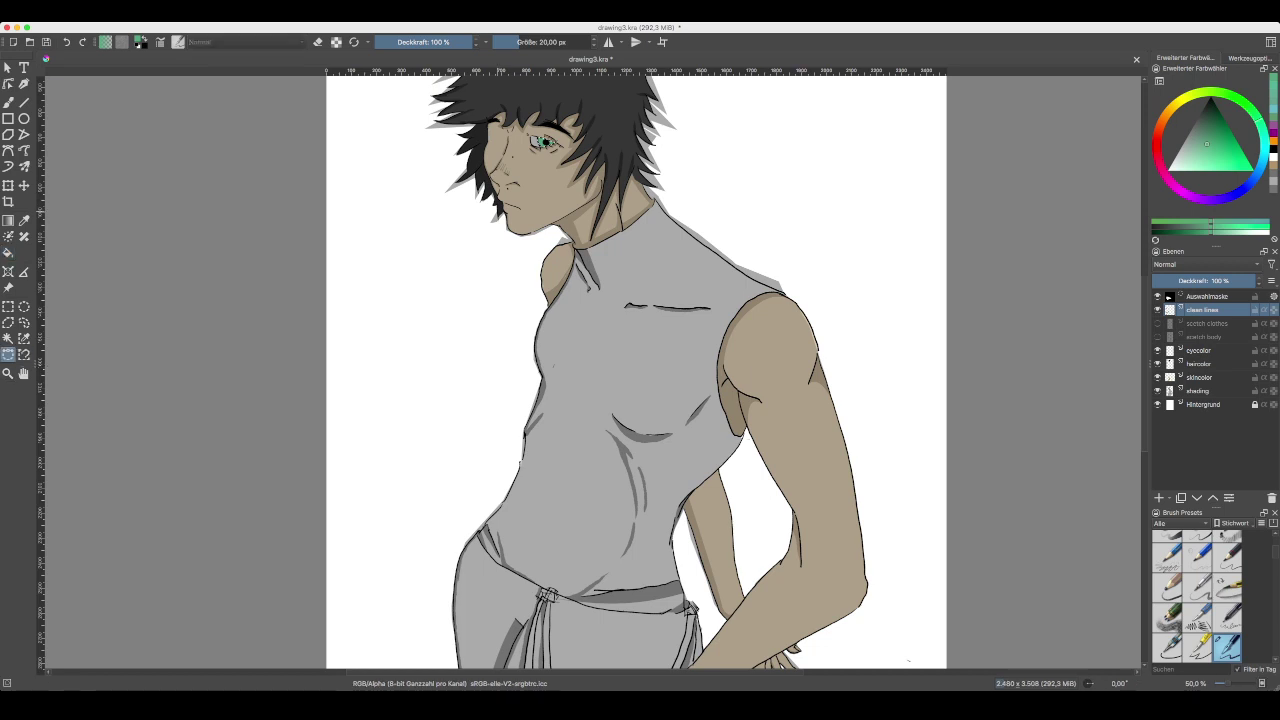
key("ctrl+shift+a")
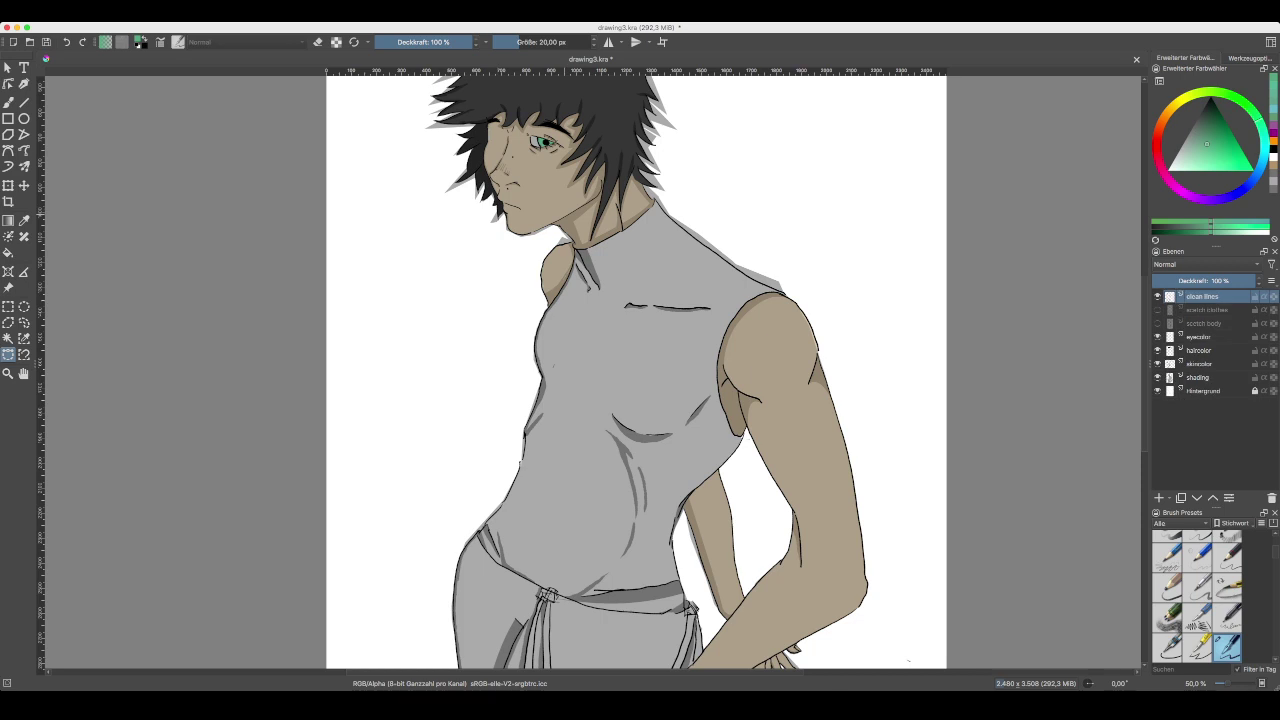
- Make a small Bezier curve selection beside the belt knot nearest the arm, on the clean lines layer
scroll(593, 372, "down", 3)
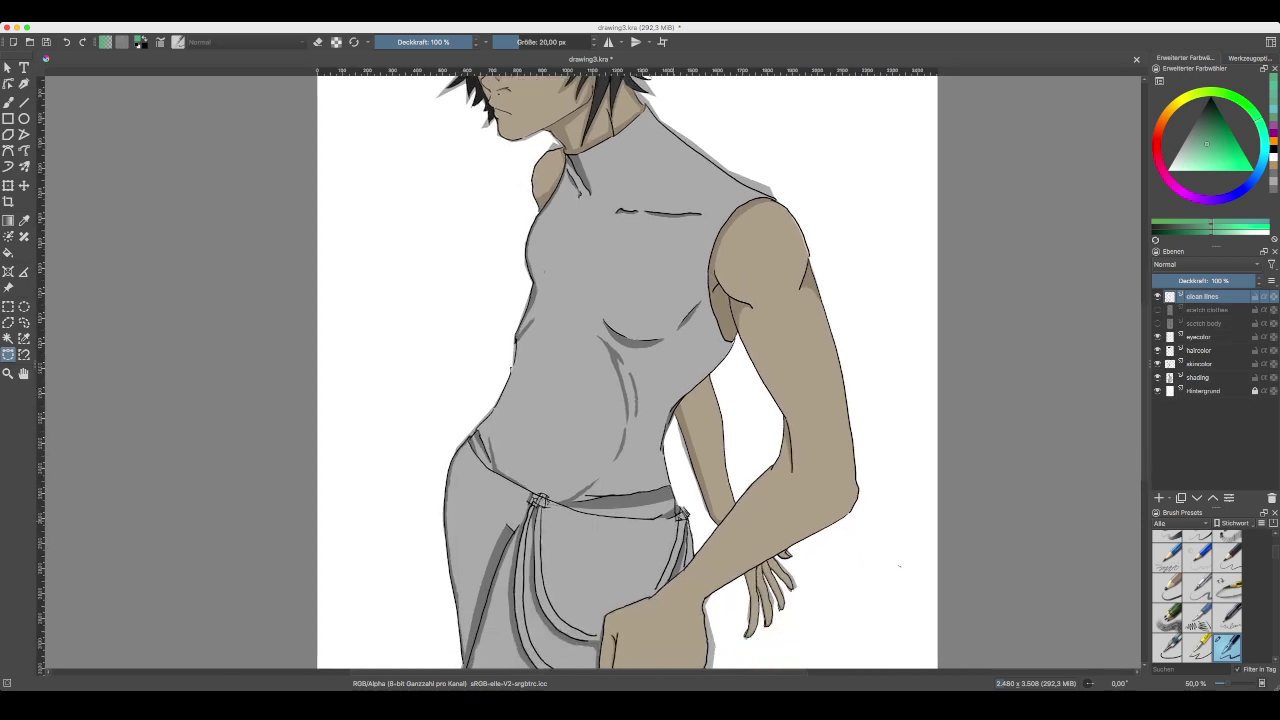
key("ctrl+plus")
key("ctrl+plus")
key("ctrl+plus")
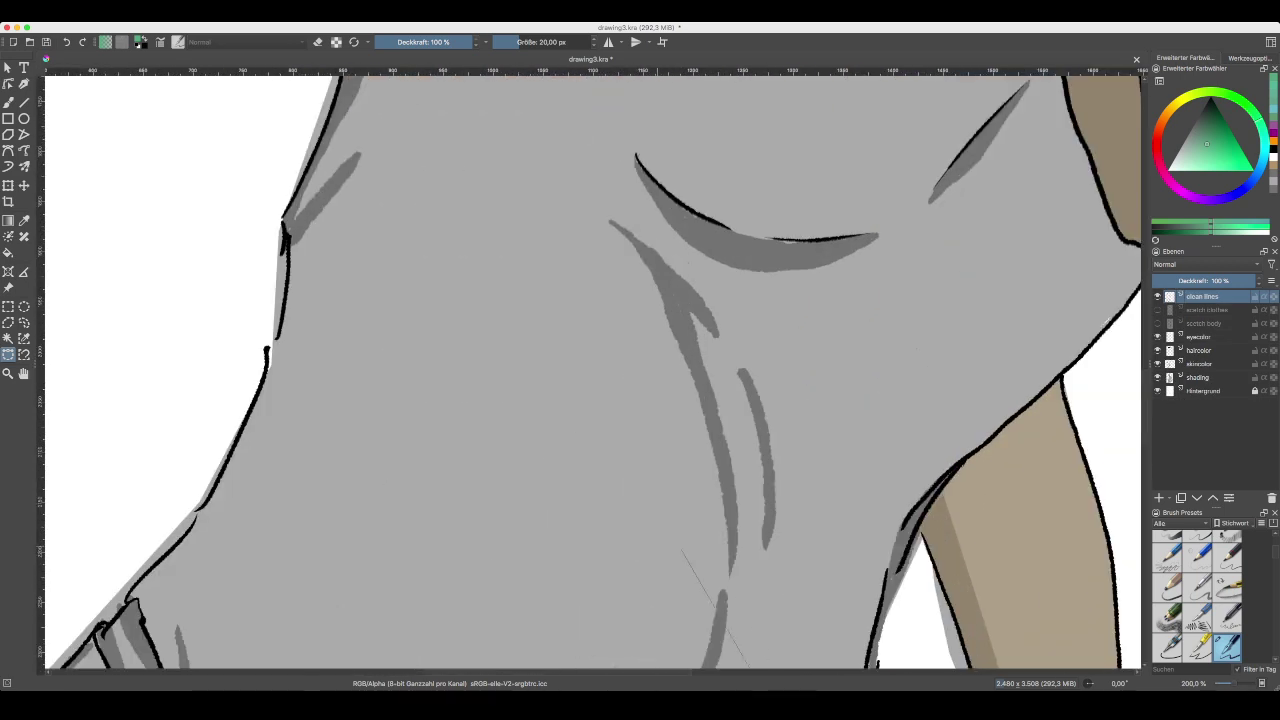
scroll(680, 545, "down", 10)
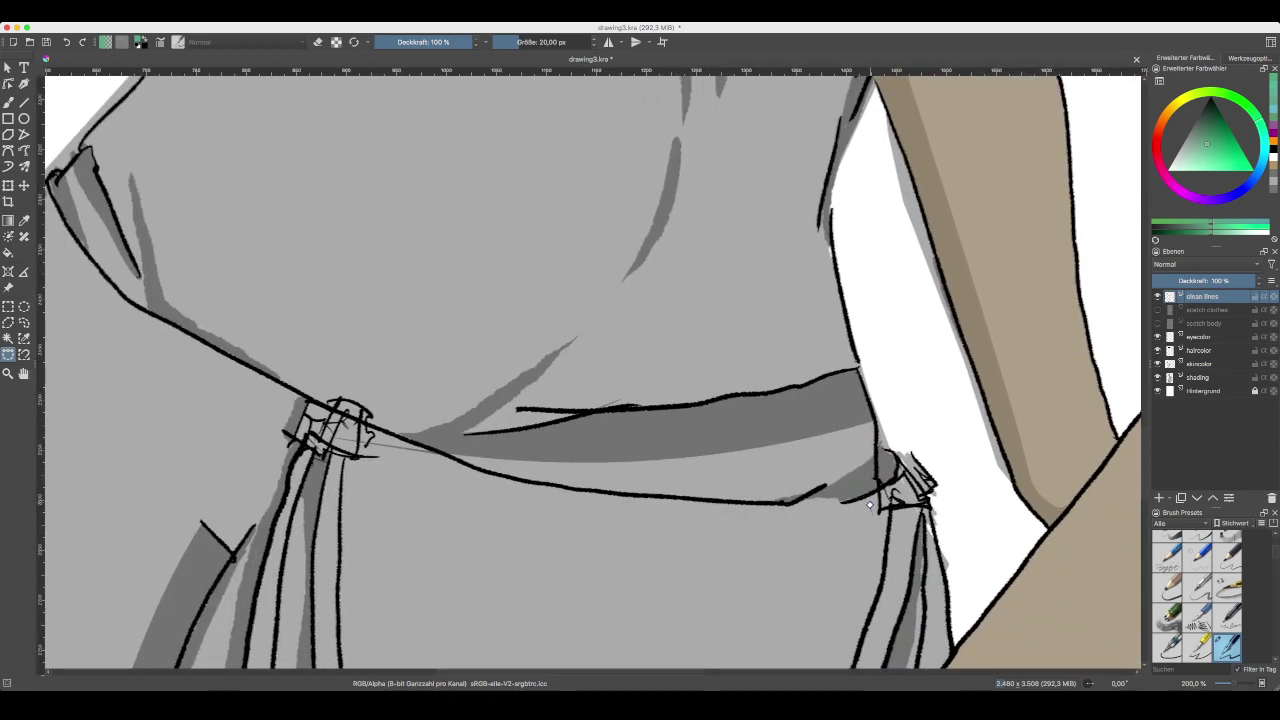
double_click(875, 513)
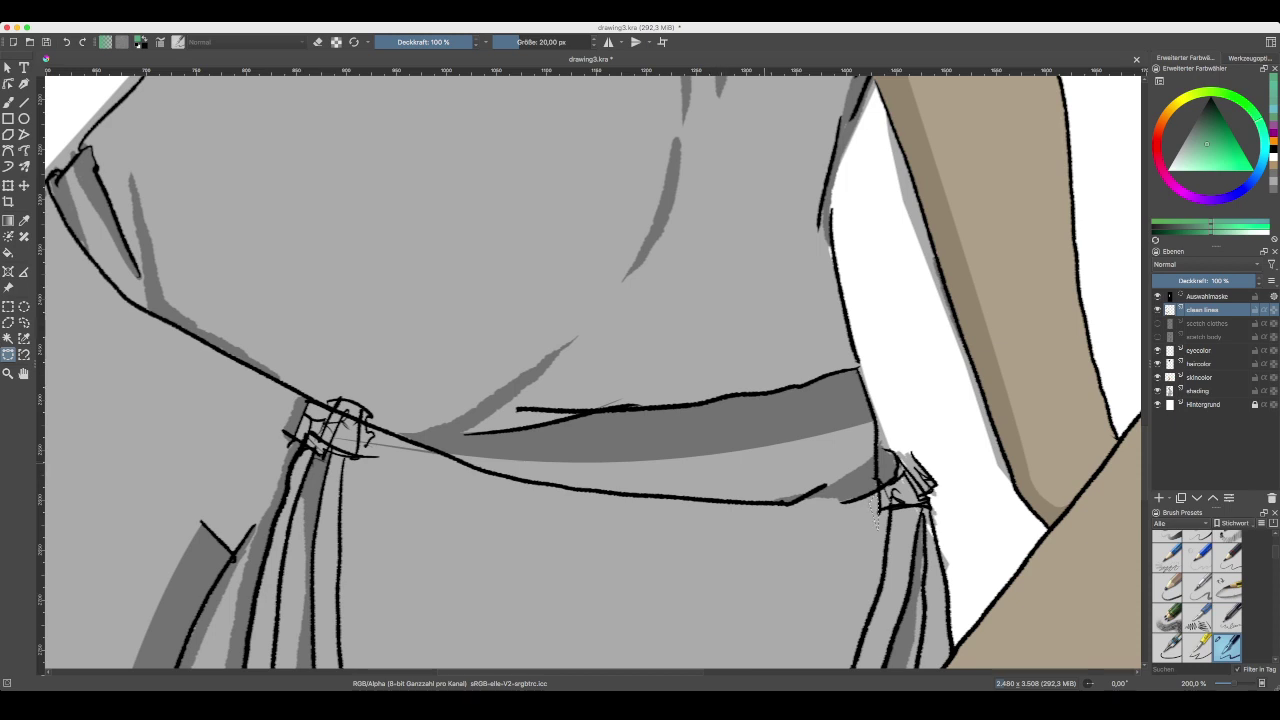
key("plus")
left_click_drag(764, 463, 626, 371)
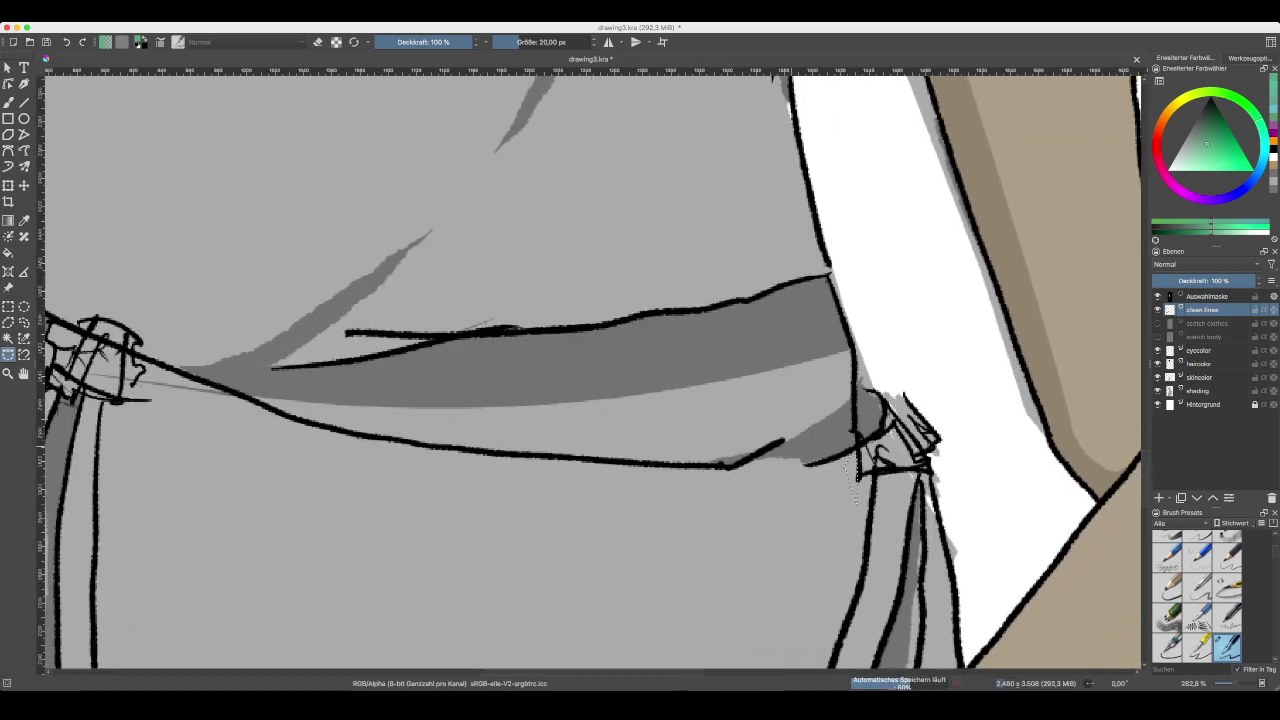
key("minus")
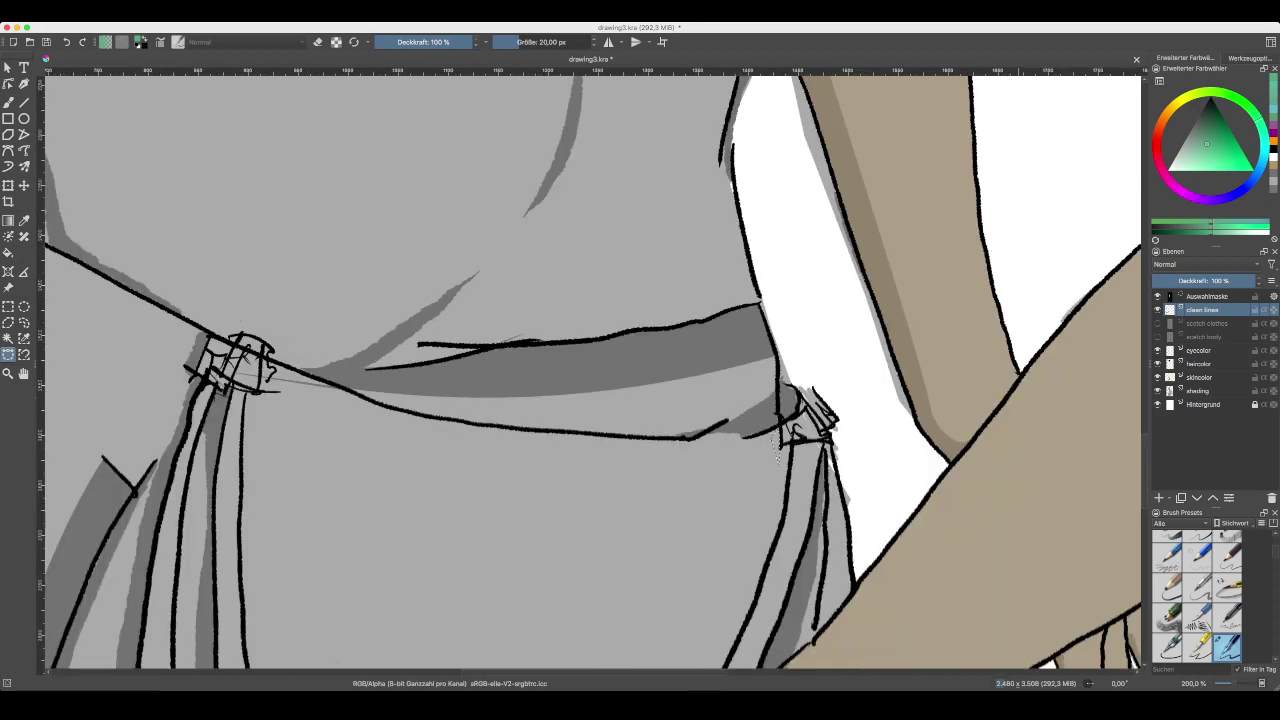
- Raise the skincolor layer's opacity to 100% and sample the tan skin colour from the arm near the elbow
left_click(1200, 377)
key("minus")
key("minus")
key("minus")
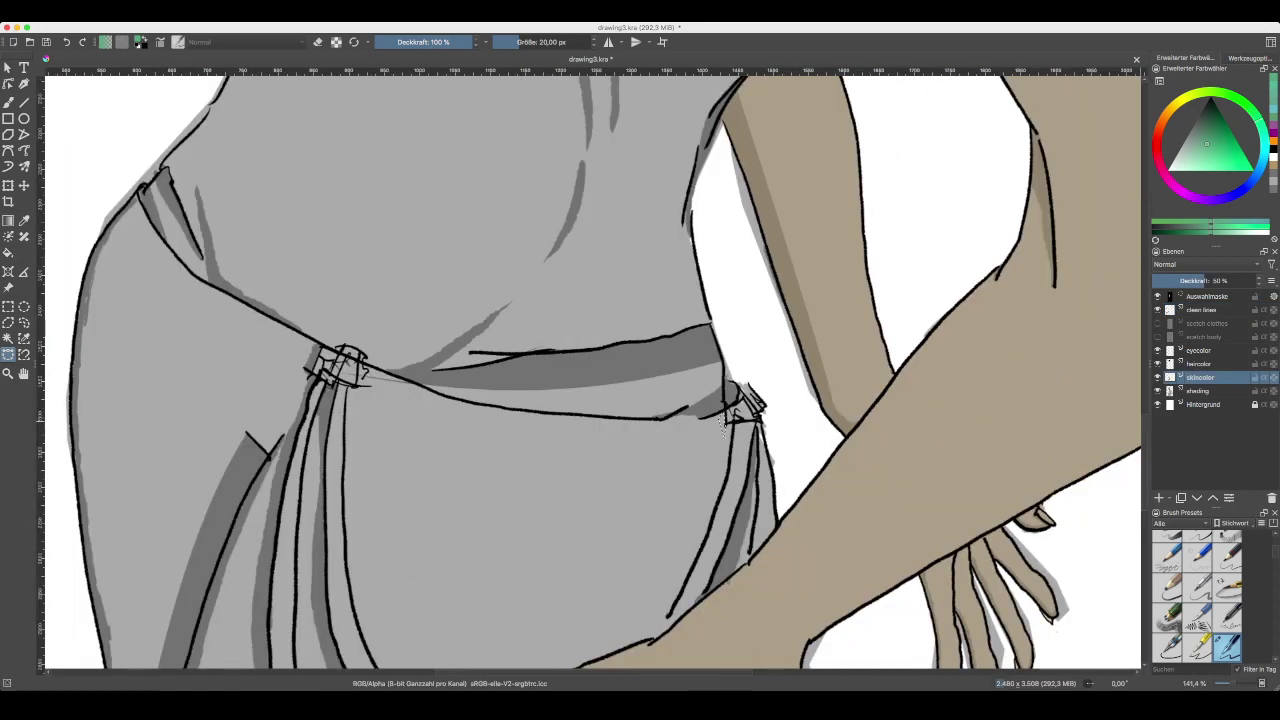
left_click_drag(1206, 281, 1257, 281)
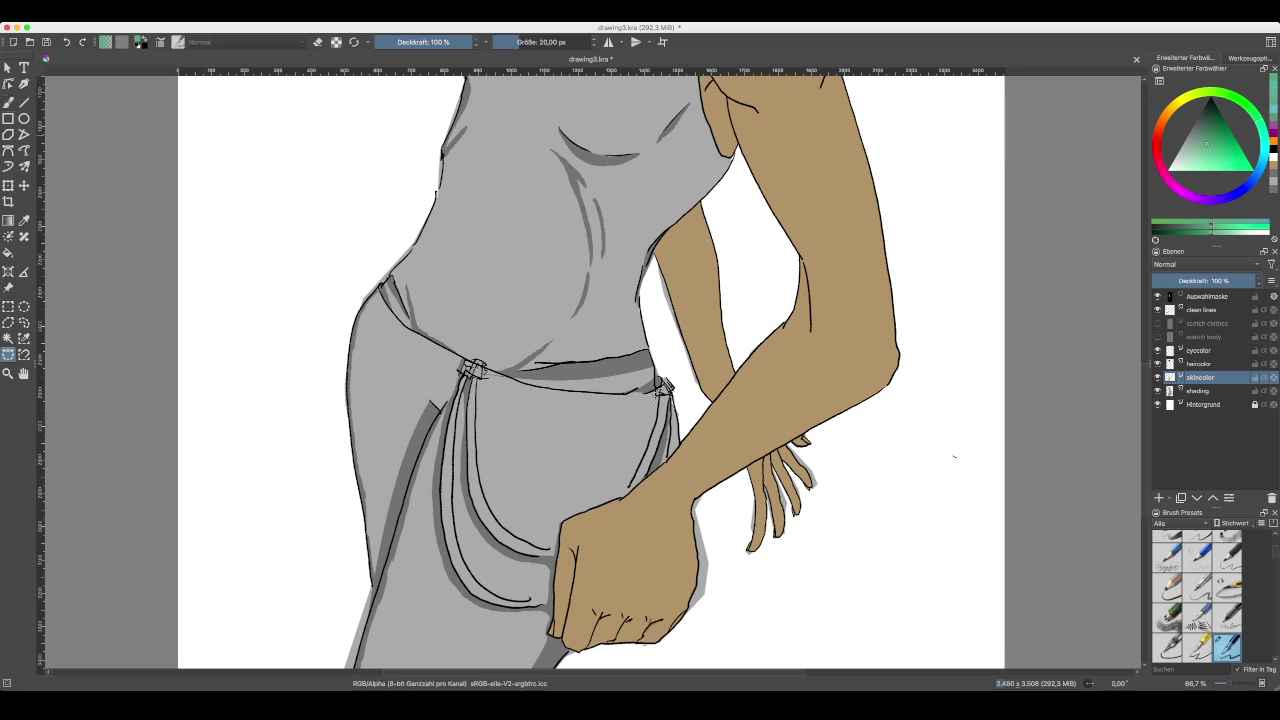
left_click(24, 220)
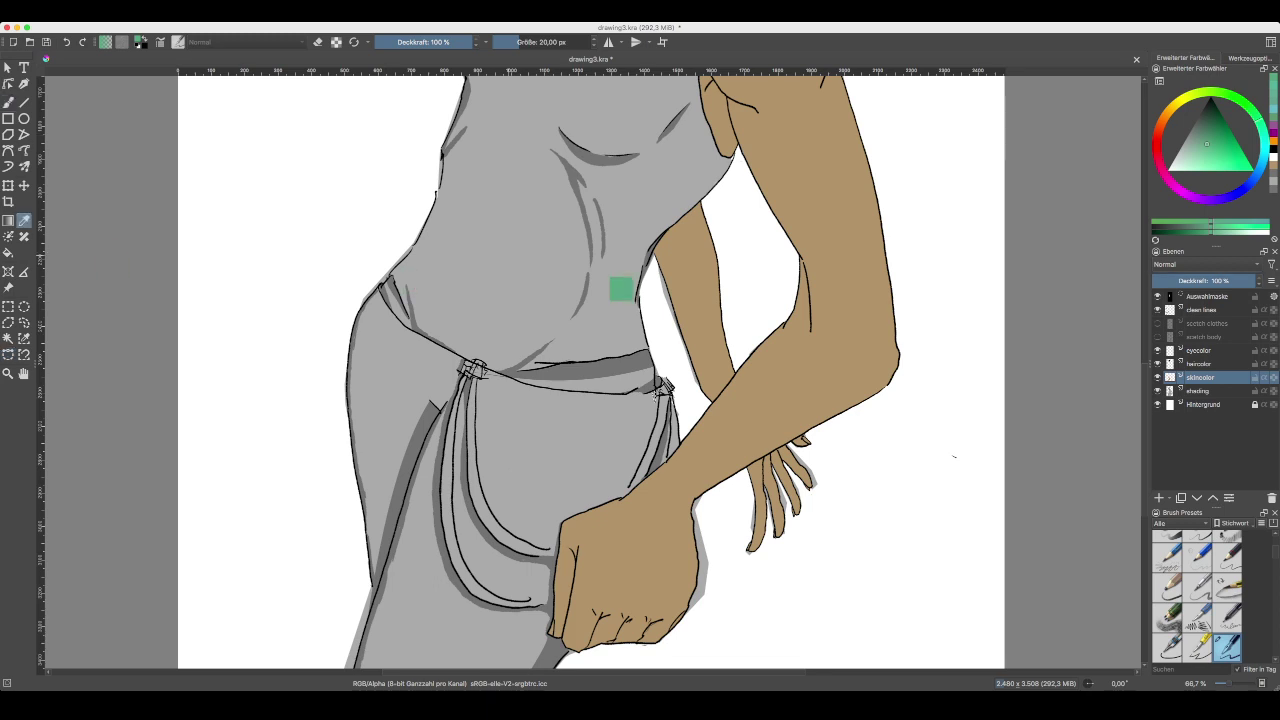
left_click(893, 330)
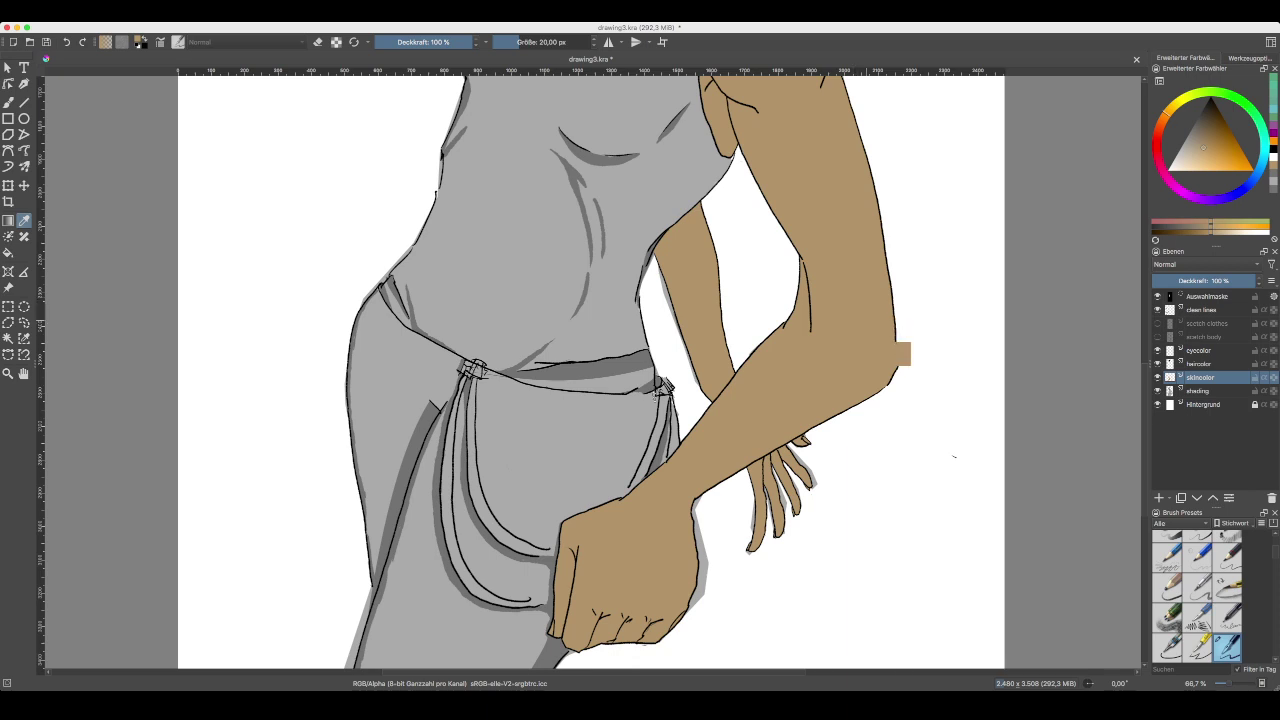
- Set the skincolor layer's opacity to 50%
left_click(1210, 280)
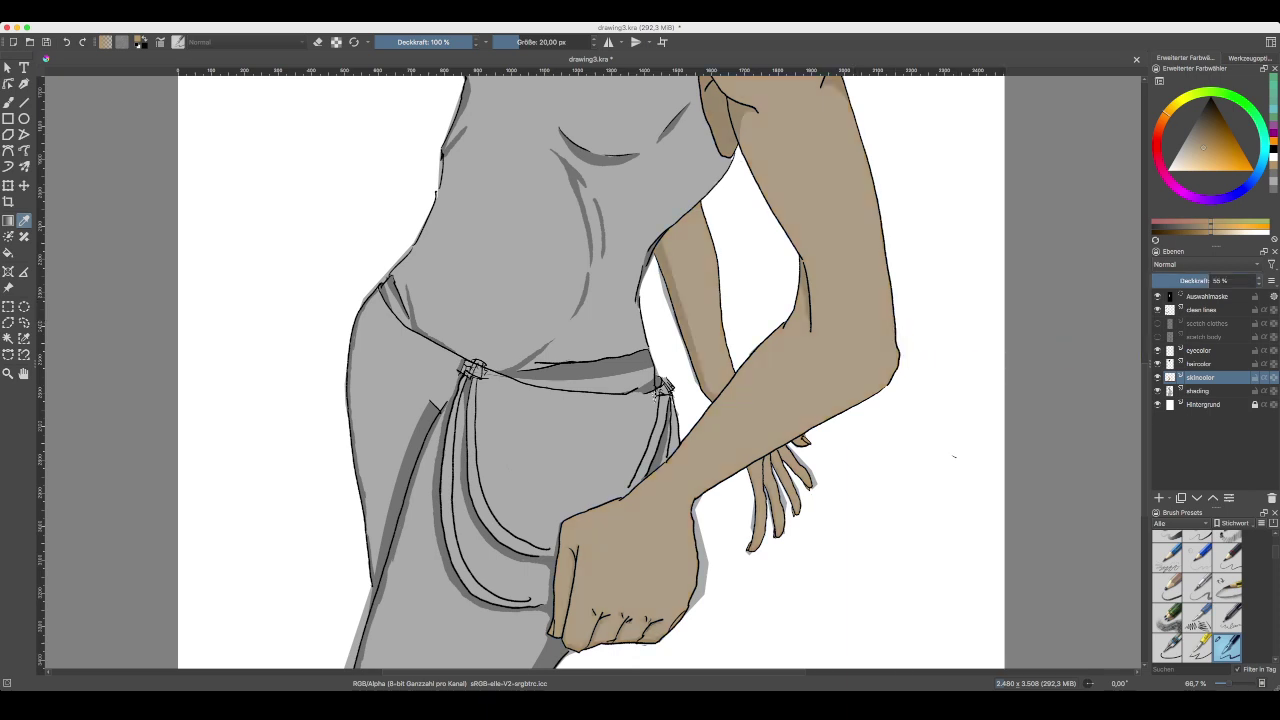
type("50")
type("50")
key("Return")
- Outline the bare waist strip between the shirt hem and trouser waistband, beside the belt knot near the arm, with a Bezier curve selection
scroll(590, 520, "up", 1)
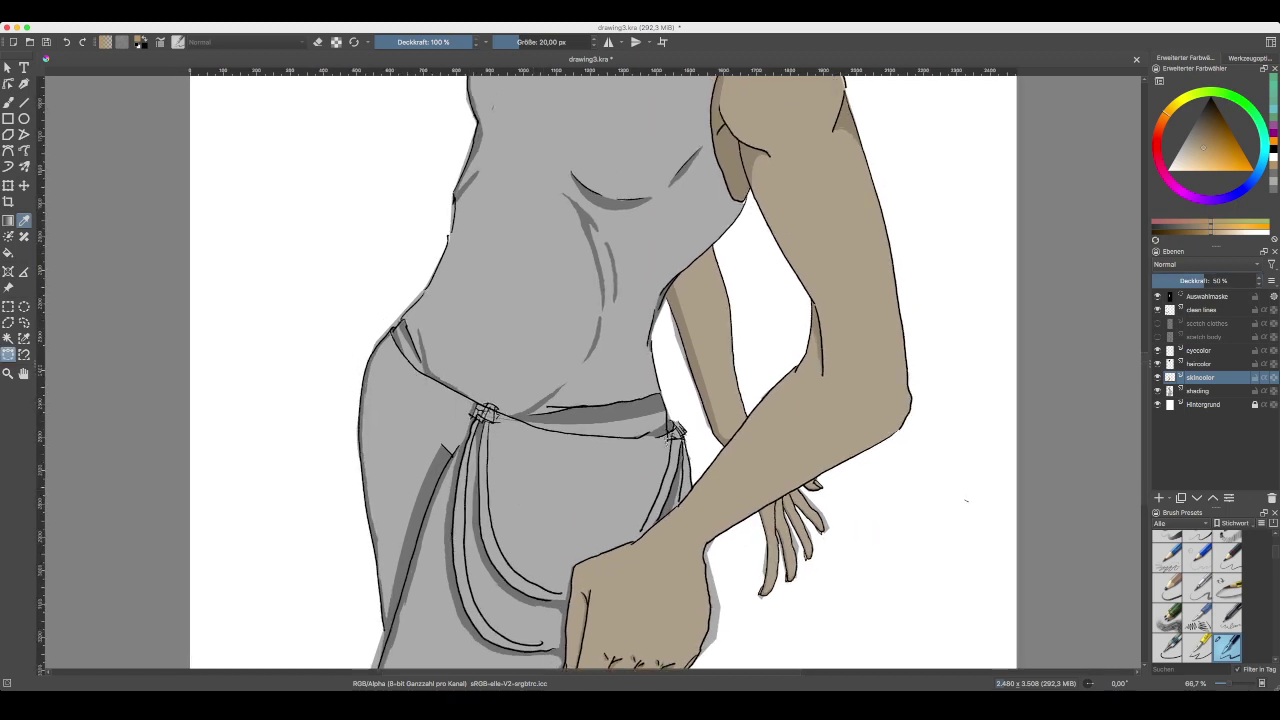
left_click(8, 354)
key("super+plus")
key("super+plus")
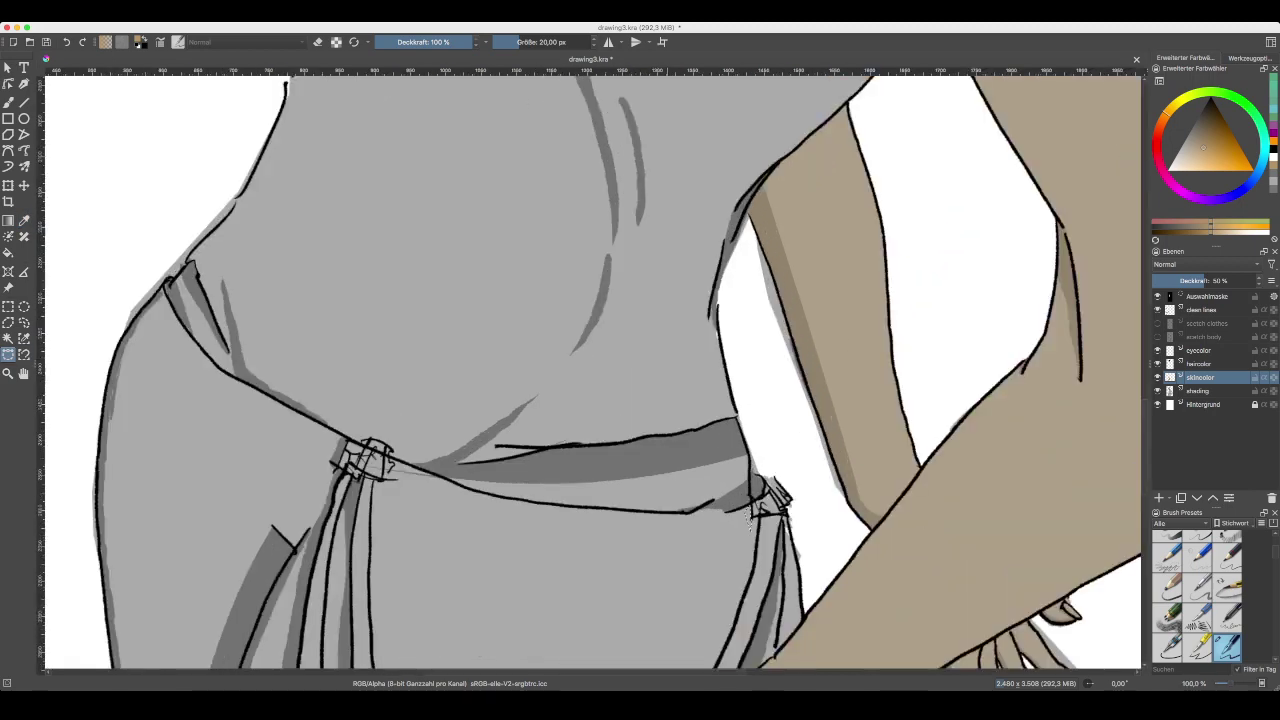
key("super+plus")
scroll(592, 372, "down", 3)
key("super+minus")
key("super+minus")
key("super+plus")
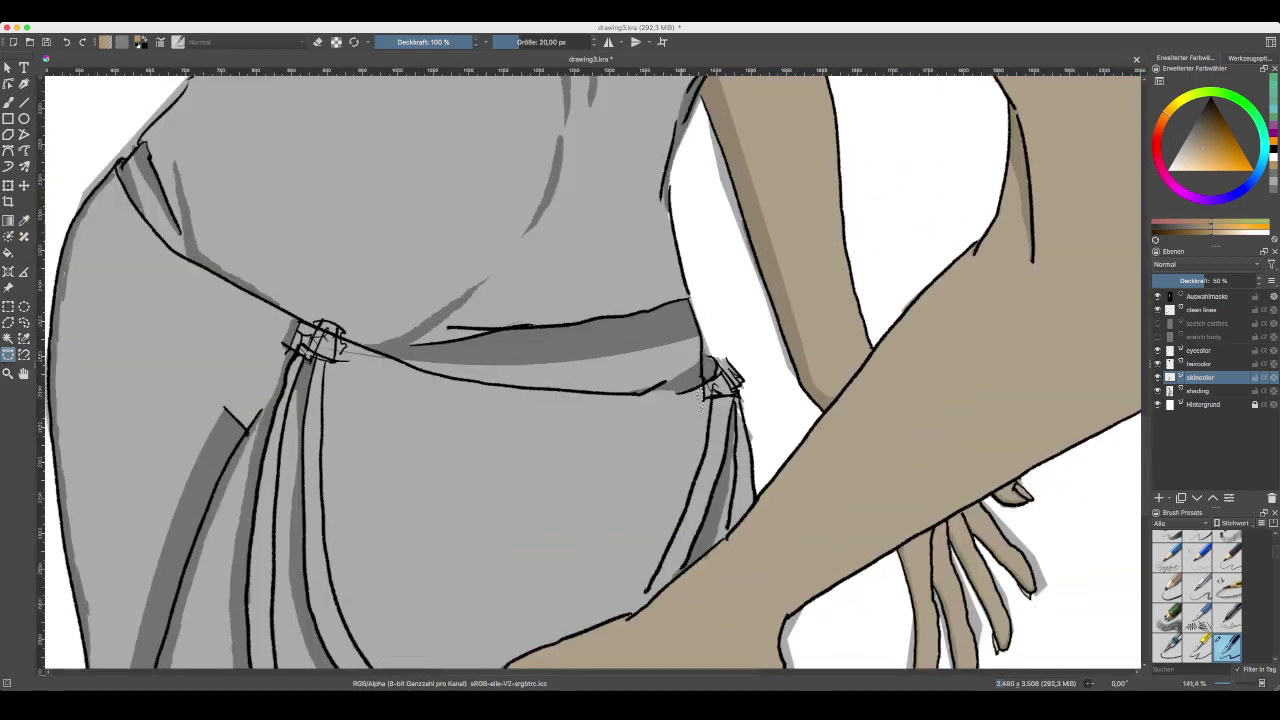
scroll(700, 398, "up", 1)
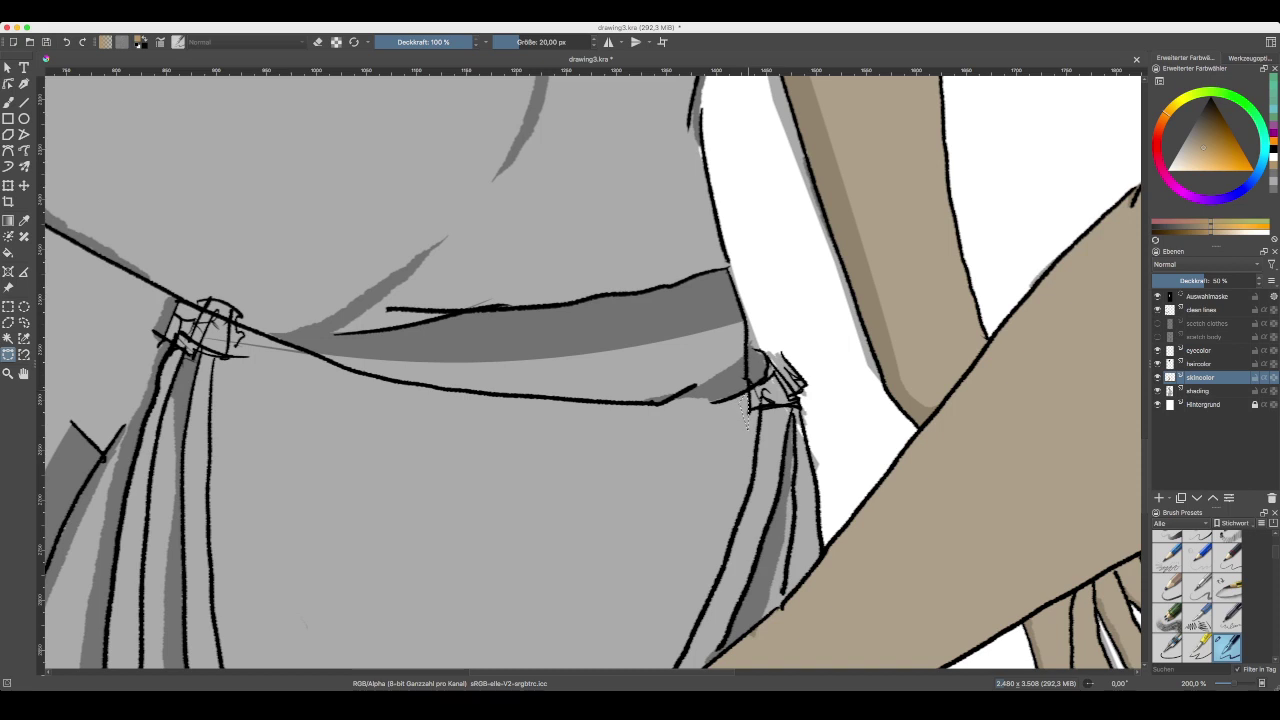
left_click(747, 391)
left_click(728, 268)
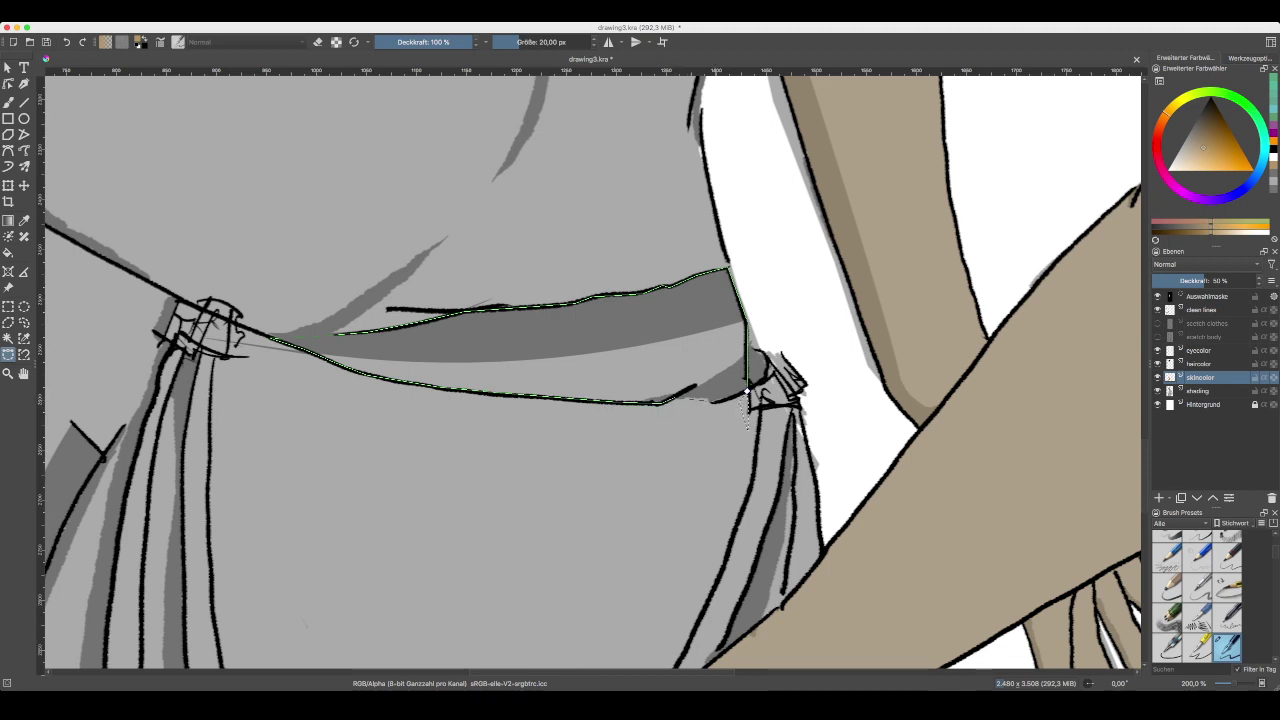
left_click_drag(715, 402, 722, 410)
- Fill the selected waist strip with the tan skin colour on the skincolor layer and clear the selection
key("f")
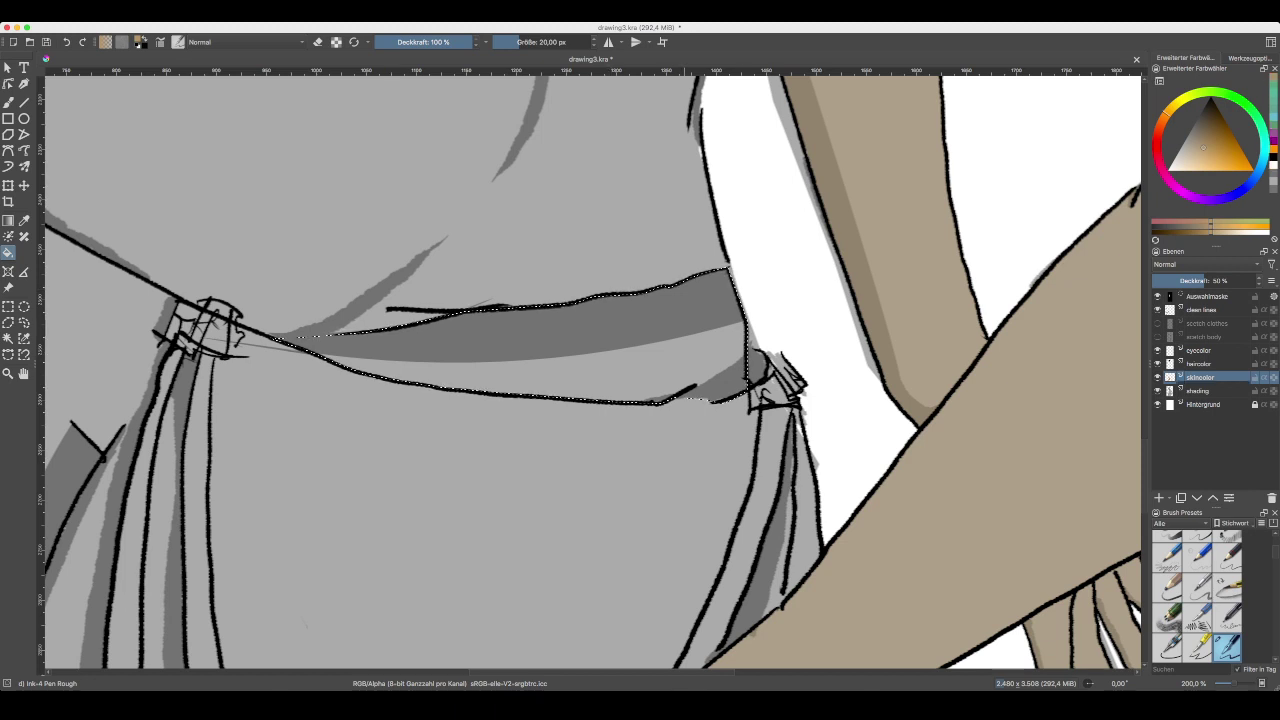
left_click(673, 355)
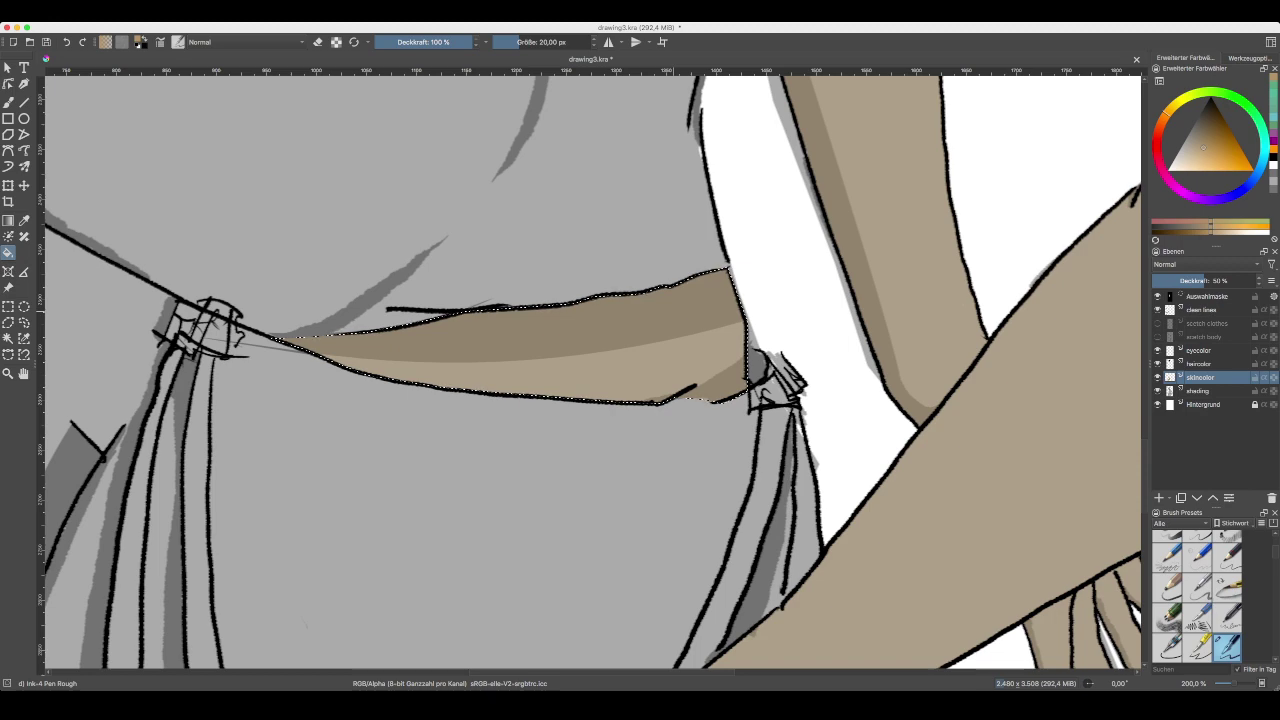
left_click_drag(673, 312, 760, 362)
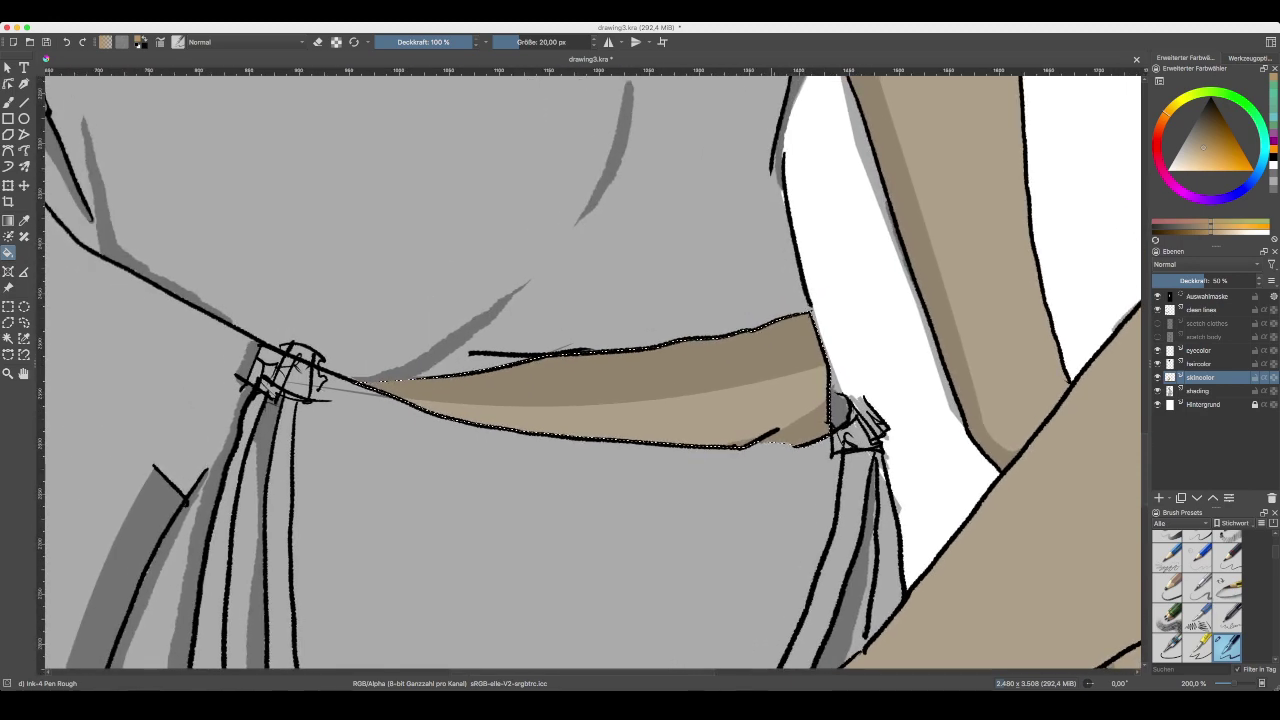
key("minus")
key("minus")
key("minus")
key("plus")
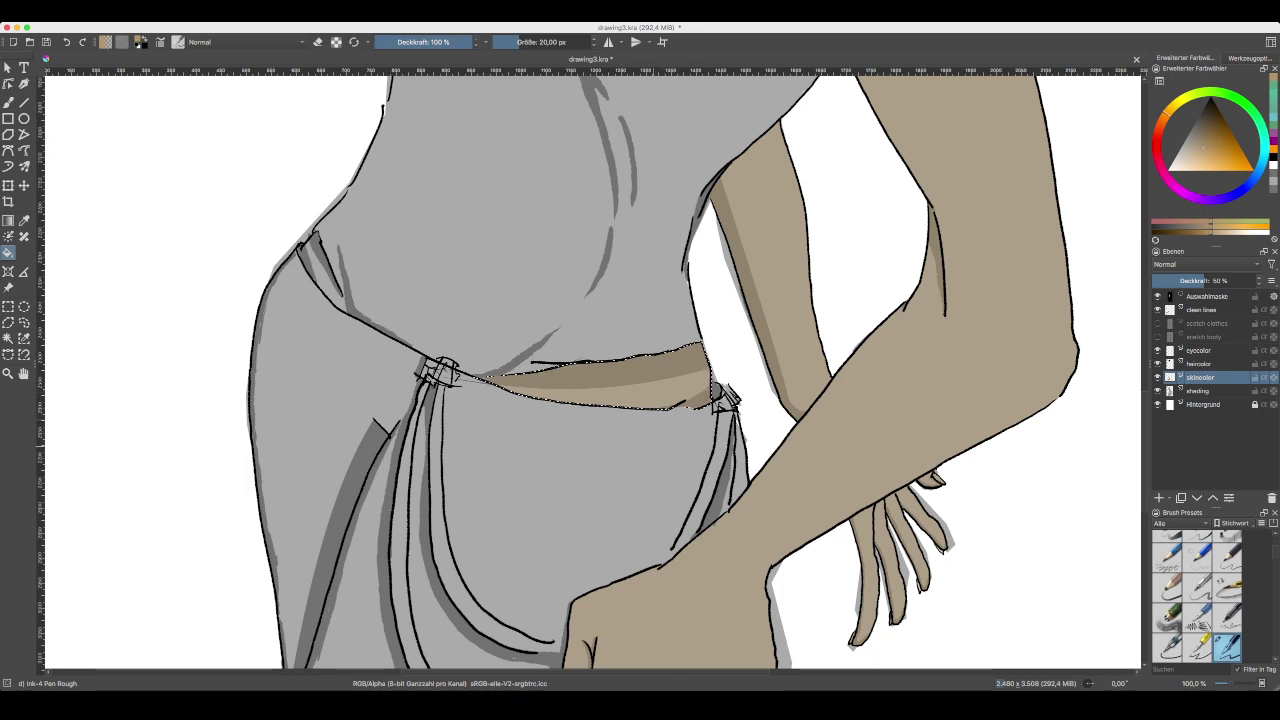
scroll(592, 372, "left", 1)
scroll(592, 372, "up", 2)
scroll(592, 372, "left", 3)
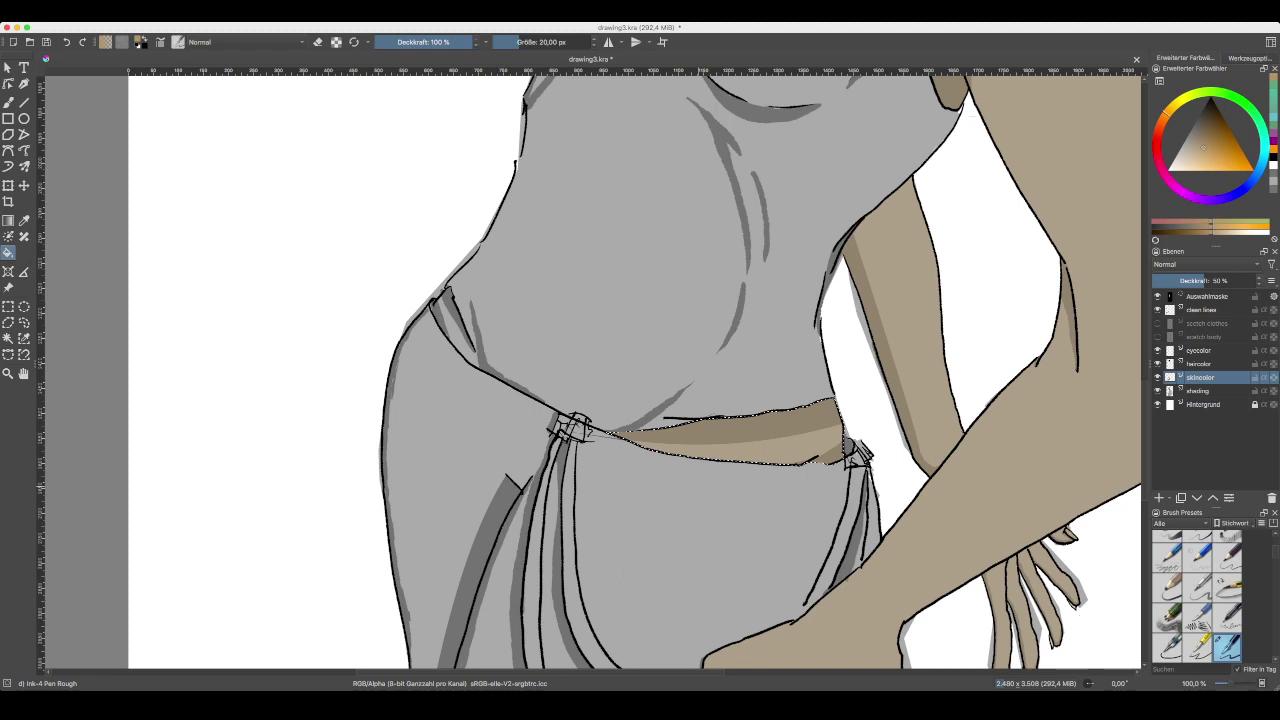
key("ctrl+r")
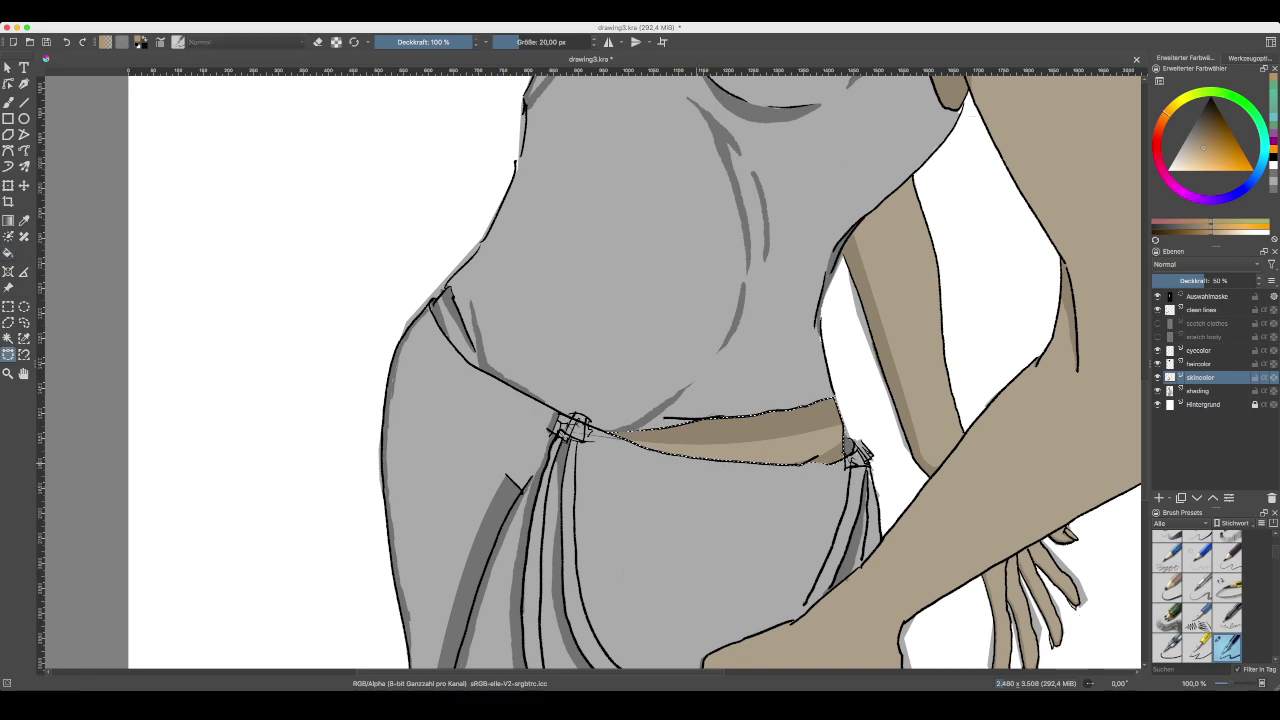
key("ctrl+shift+a")
- Outline the small bare skin gap at the outer hip, between shirt hem and waistband, with a Bezier curve selection
scroll(592, 372, "up", 3)
scroll(592, 372, "left", 2)
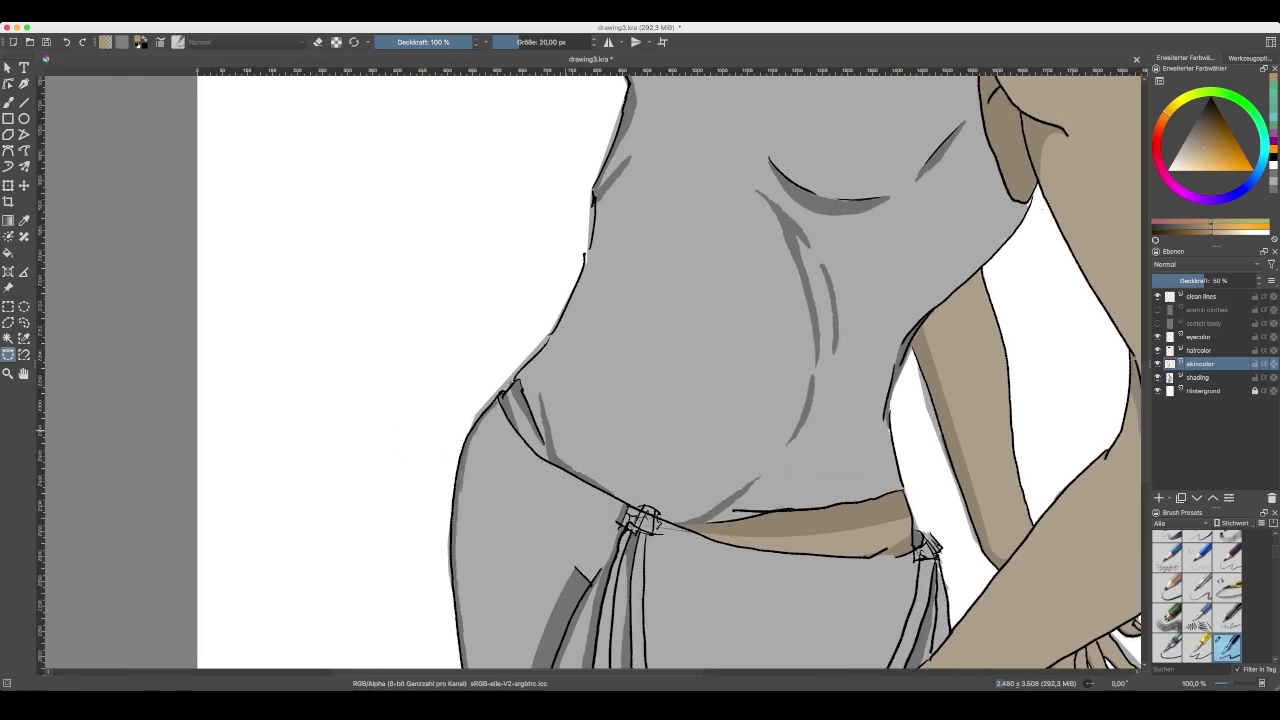
key("ctrl+plus")
key("ctrl+plus")
scroll(592, 372, "down", 1)
scroll(592, 372, "left", 1)
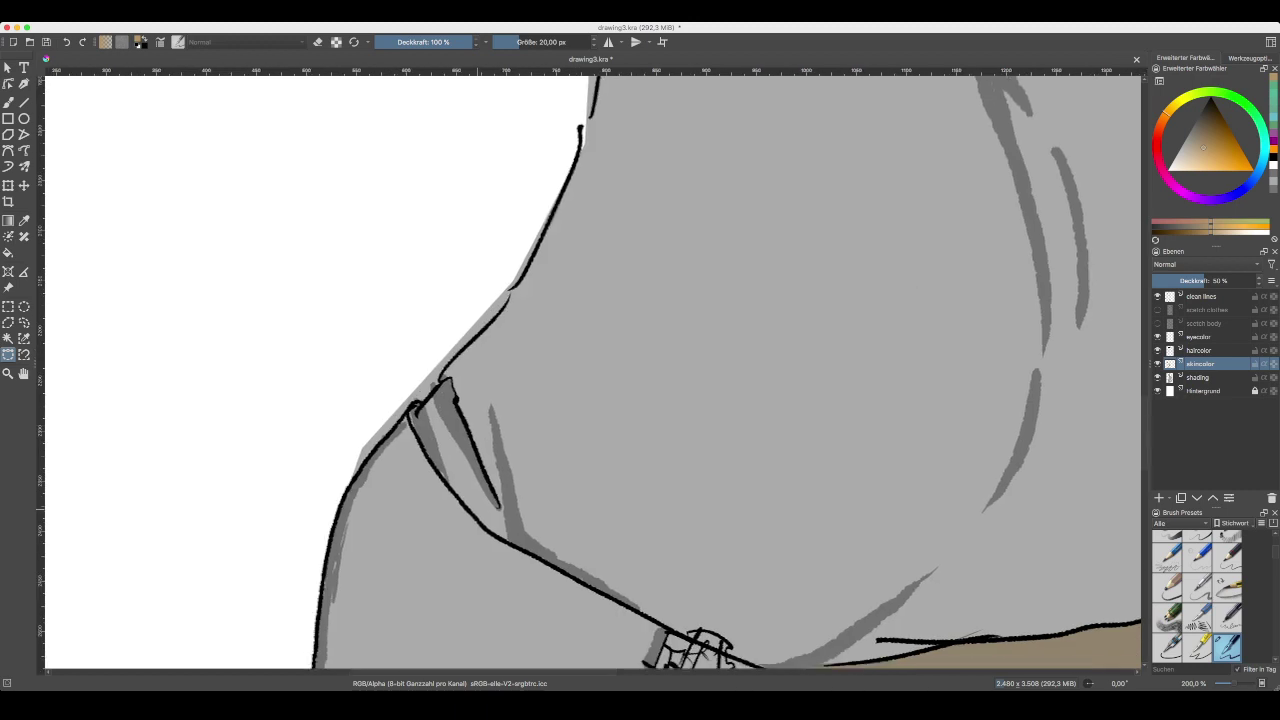
scroll(596, 371, "up", 1)
mouse_move(434, 289)
left_mouse_down()
mouse_move(397, 333)
mouse_move(394, 367)
mouse_move(462, 464)
mouse_move(543, 527)
left_mouse_up()
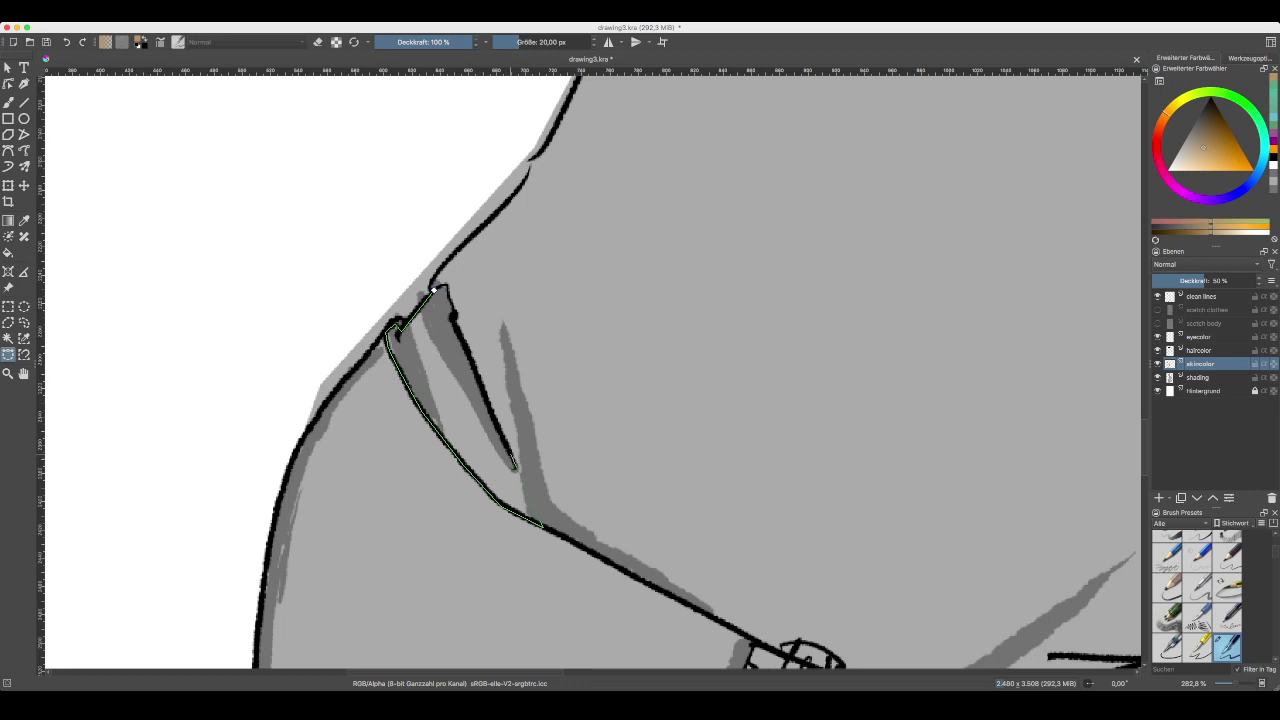
left_click_drag(510, 454, 518, 476)
left_click(434, 289)
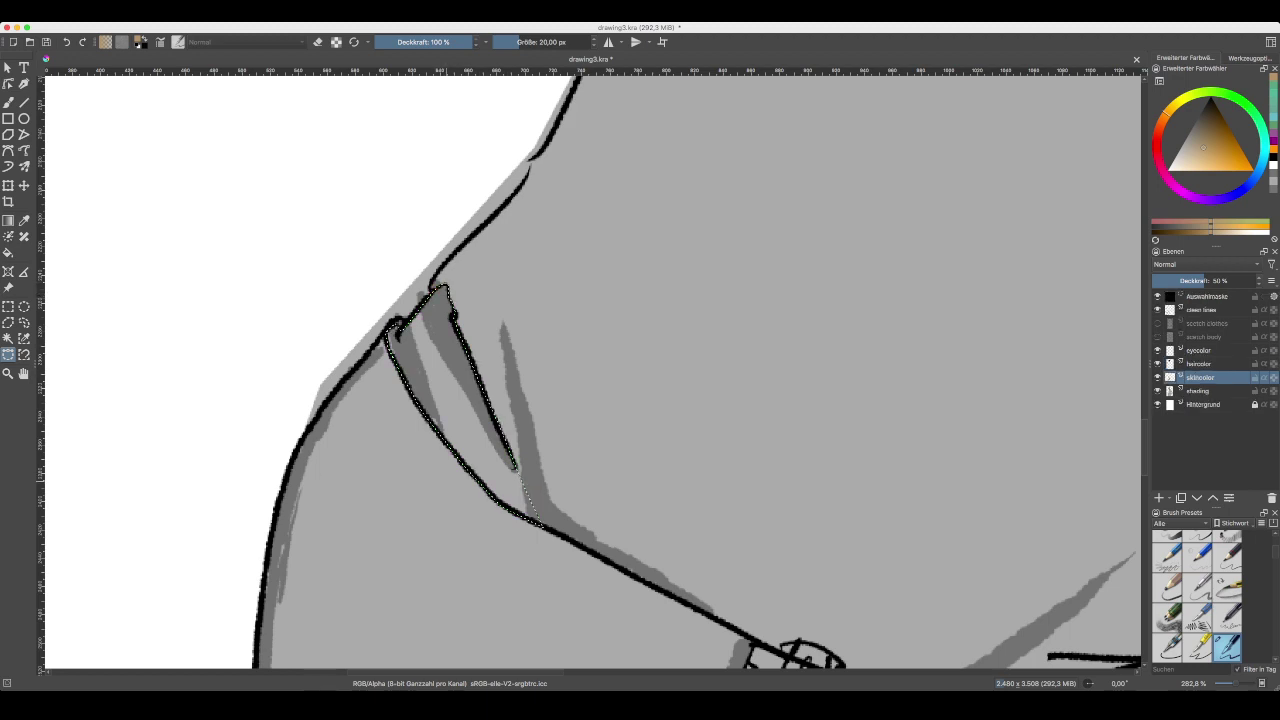
- Fill the selected hip gap with the tan skin colour and clear the selection
key("f")
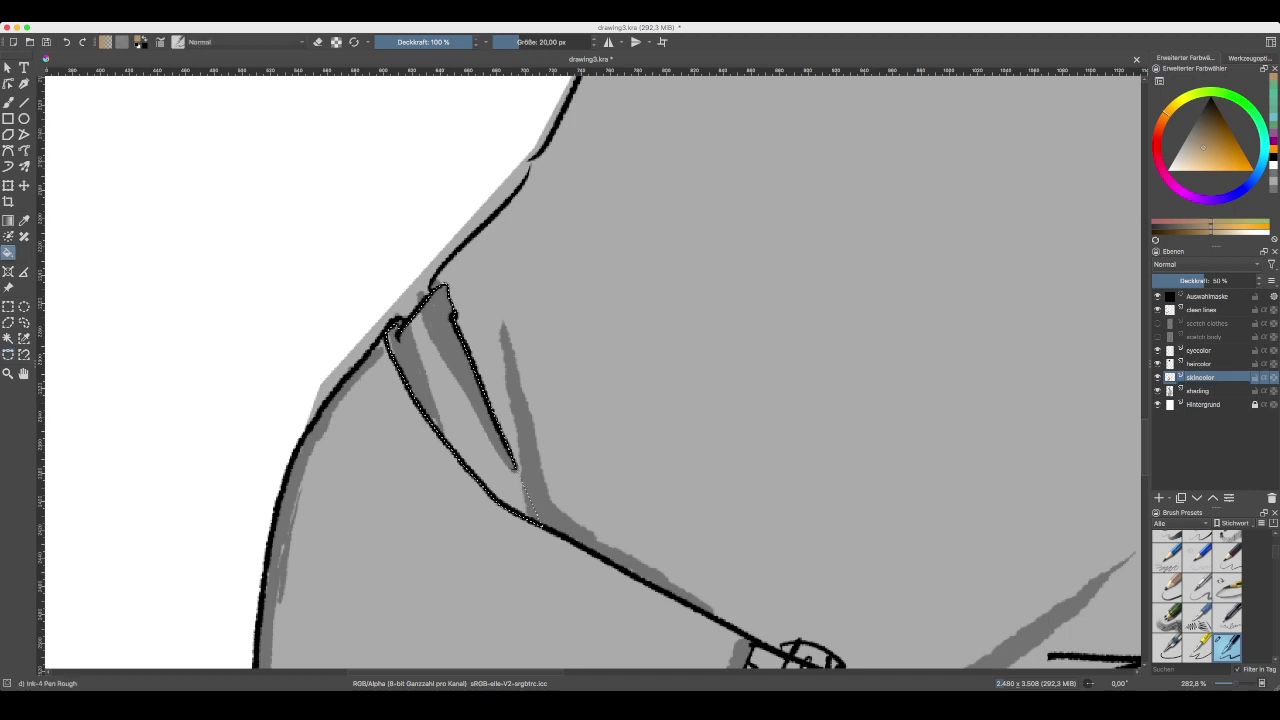
left_click(452, 410)
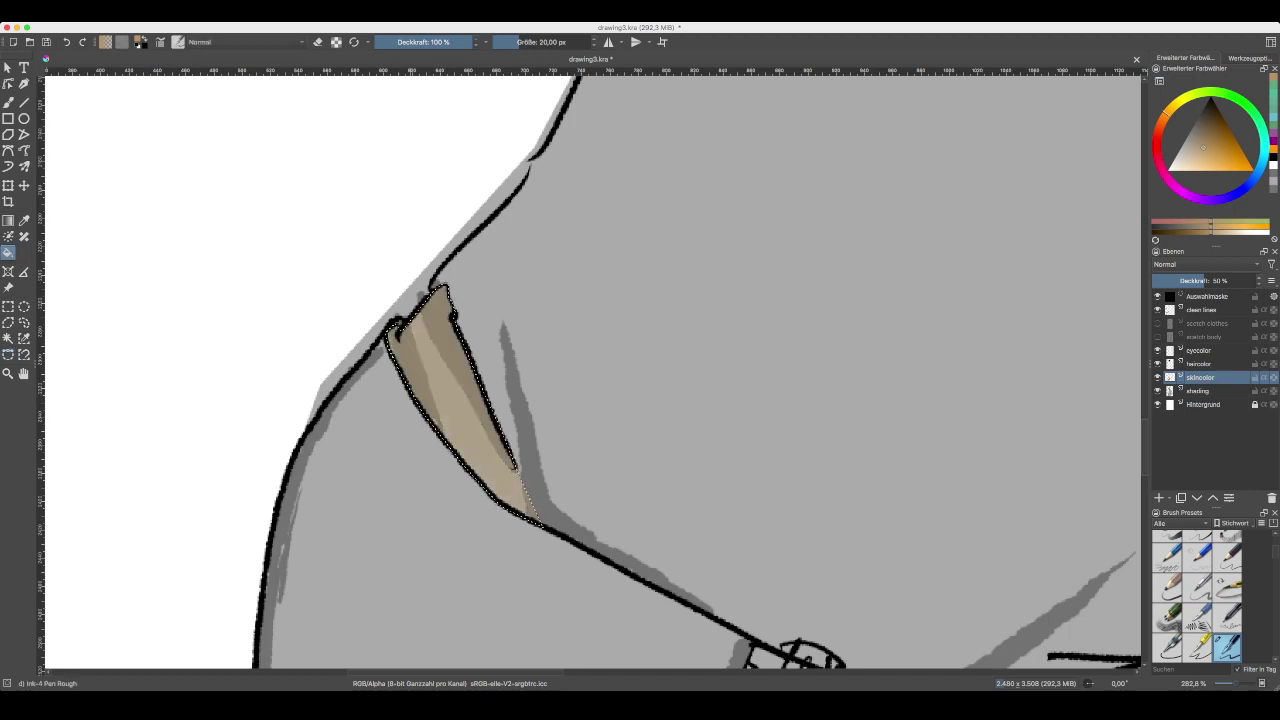
left_click(8, 354)
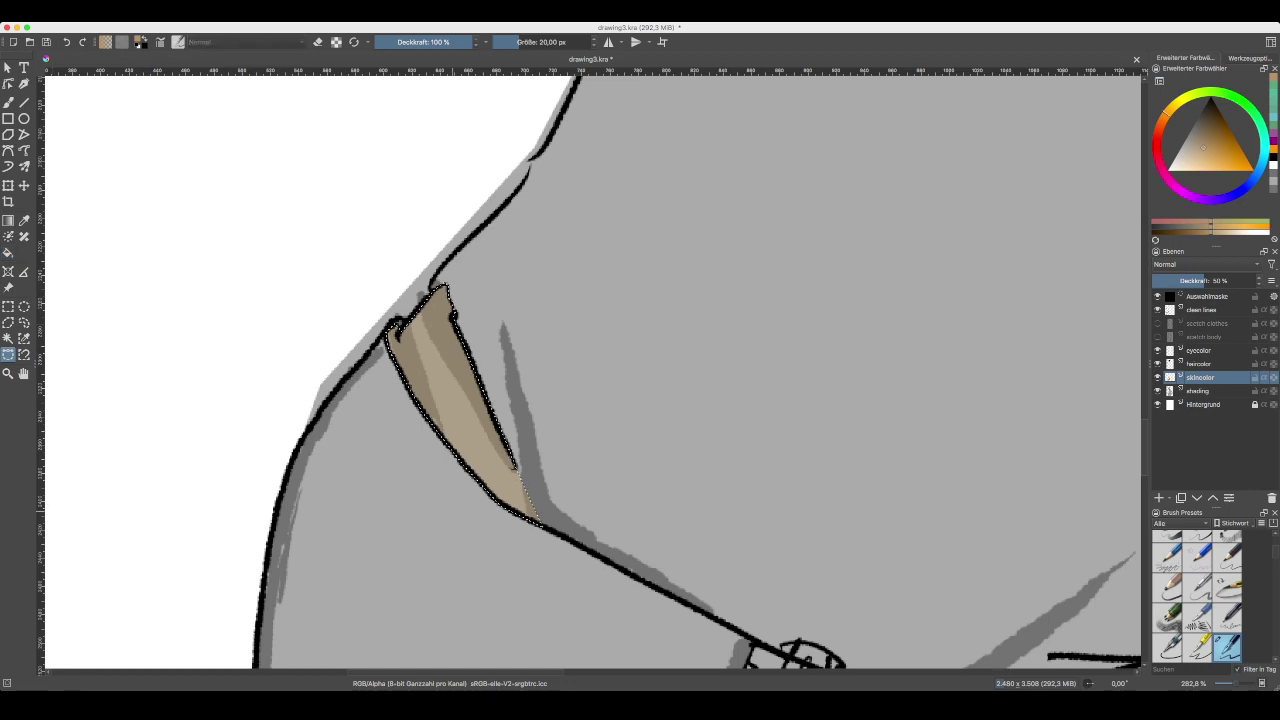
key("ctrl+shift+a")
- Switch to the freehand brush, activate the clean lines layer and set the brush size to 7.5 px
left_click(8, 102)
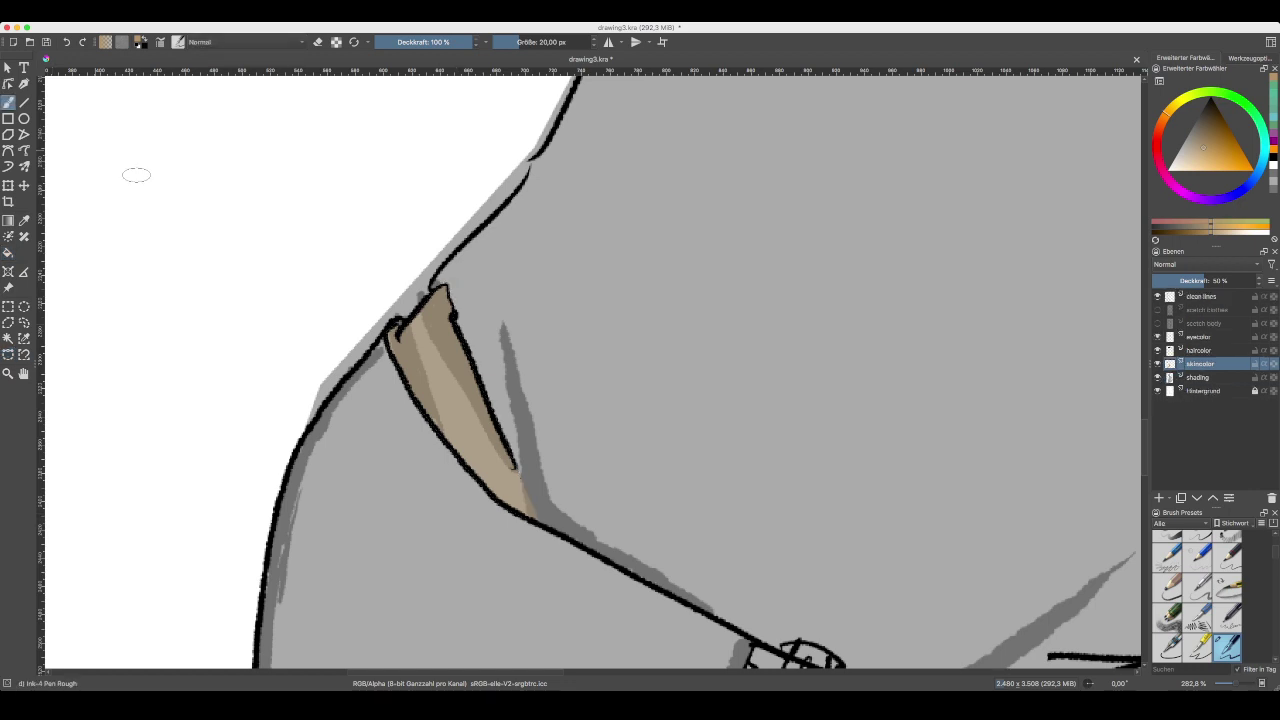
scroll(667, 437, "down", 5)
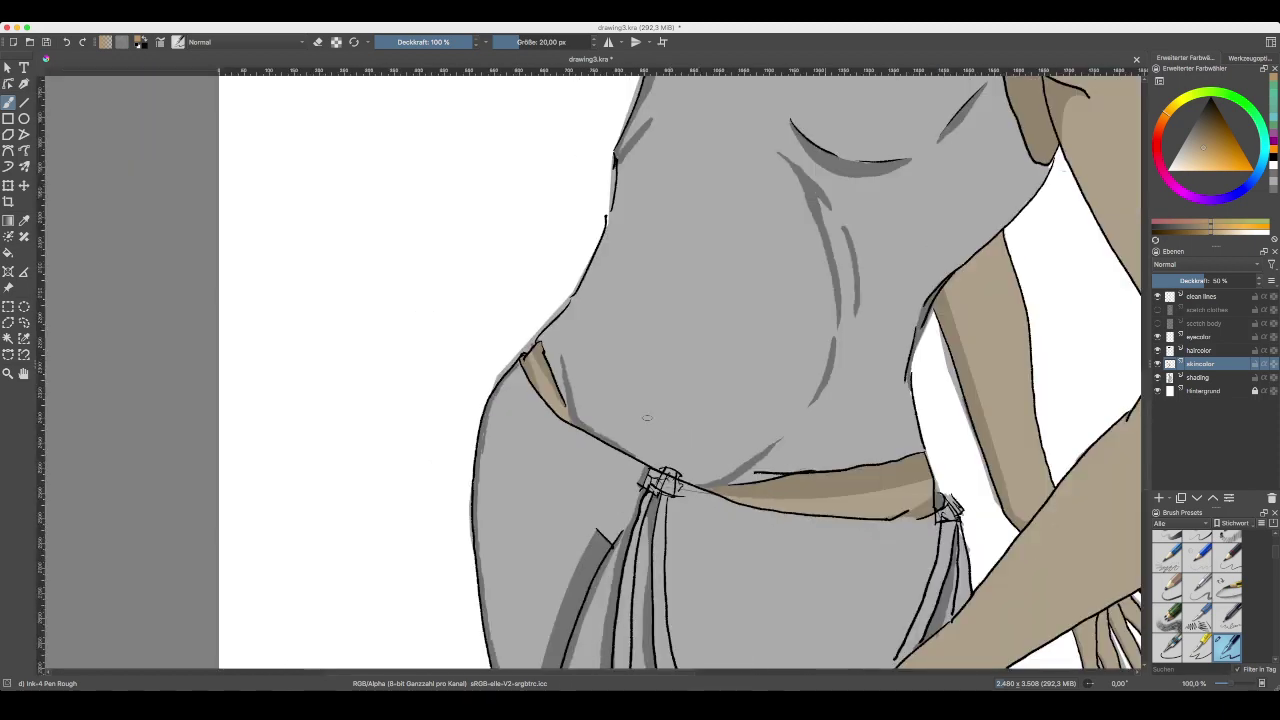
scroll(590, 370, "down", 4)
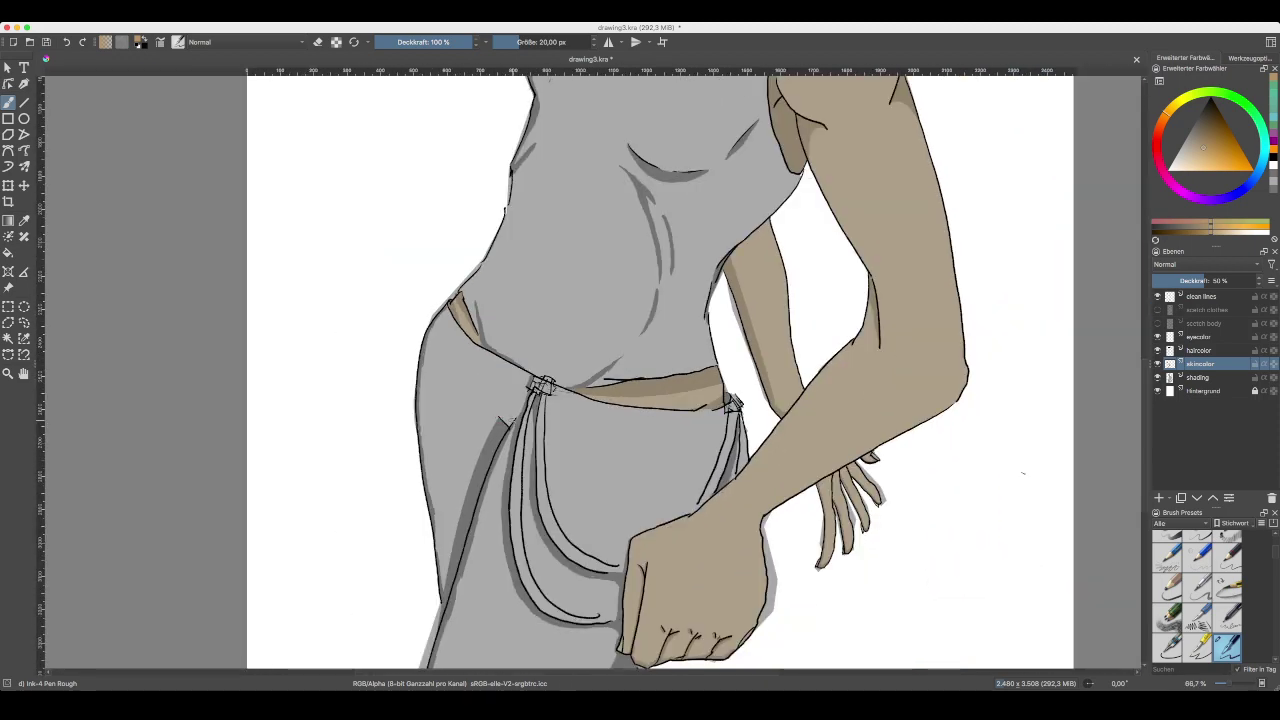
scroll(590, 372, "up", 4)
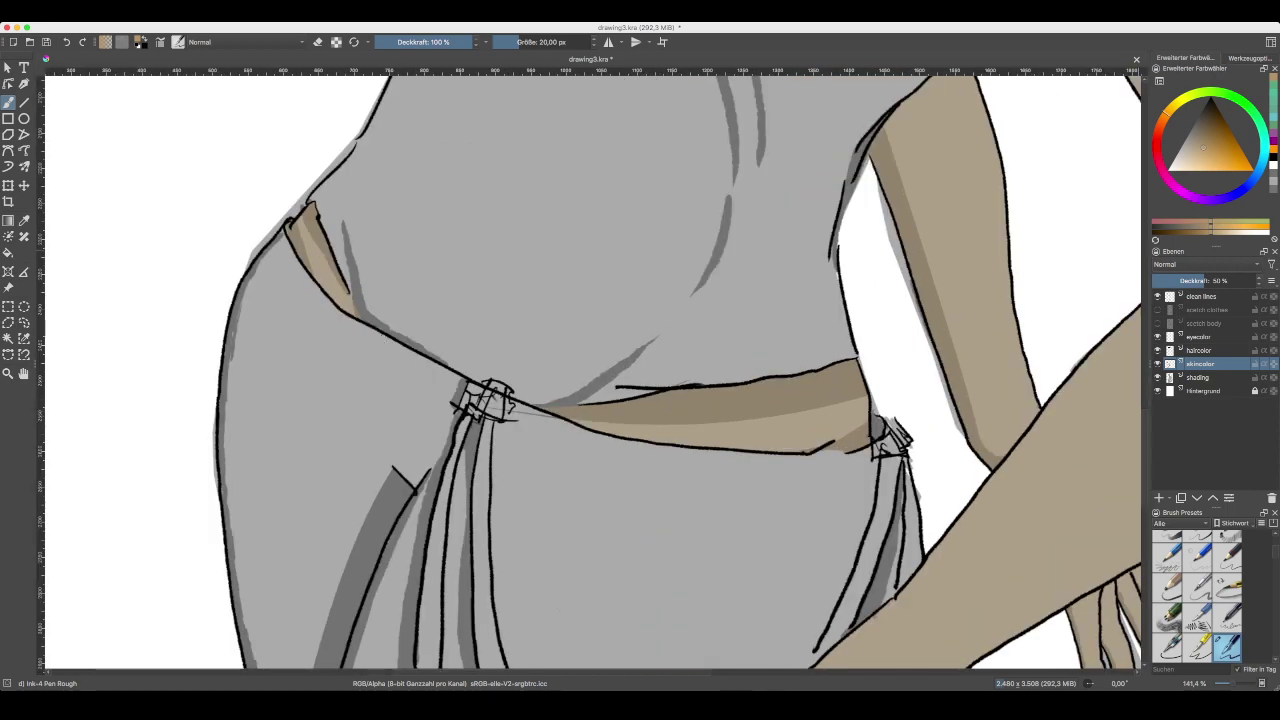
left_click(1202, 296)
key("ctrl+minus")
key("ctrl+minus")
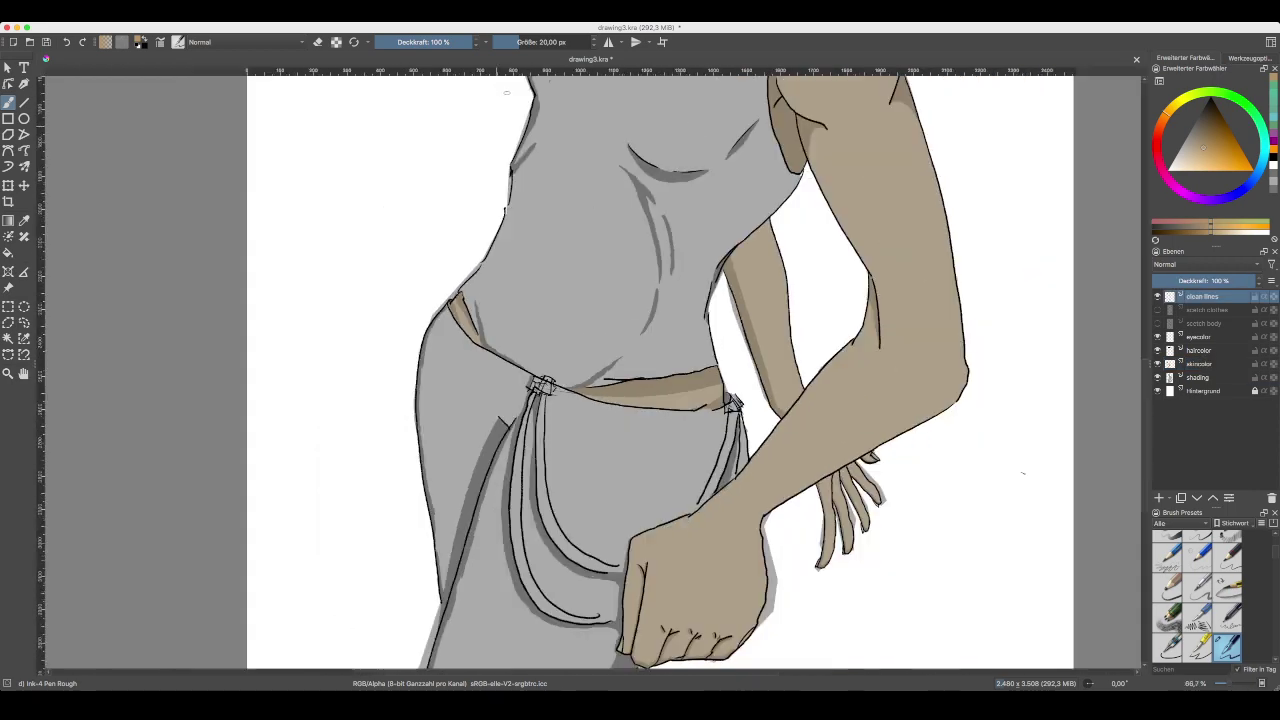
left_click(532, 42)
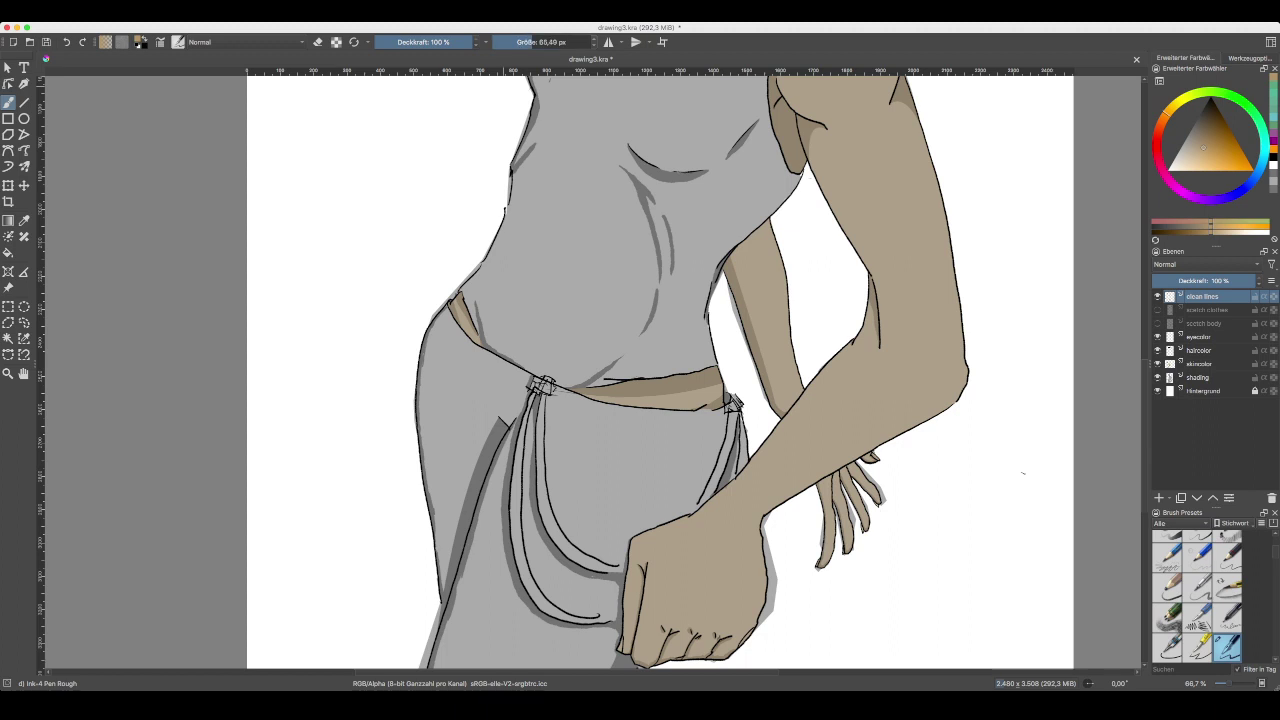
type("7,8")
type("1")
- Reset the brush colour to black and ink the missing shirt hem line where the waist strip meets the waistband near the central knot
key("plus")
key("plus")
key("plus")
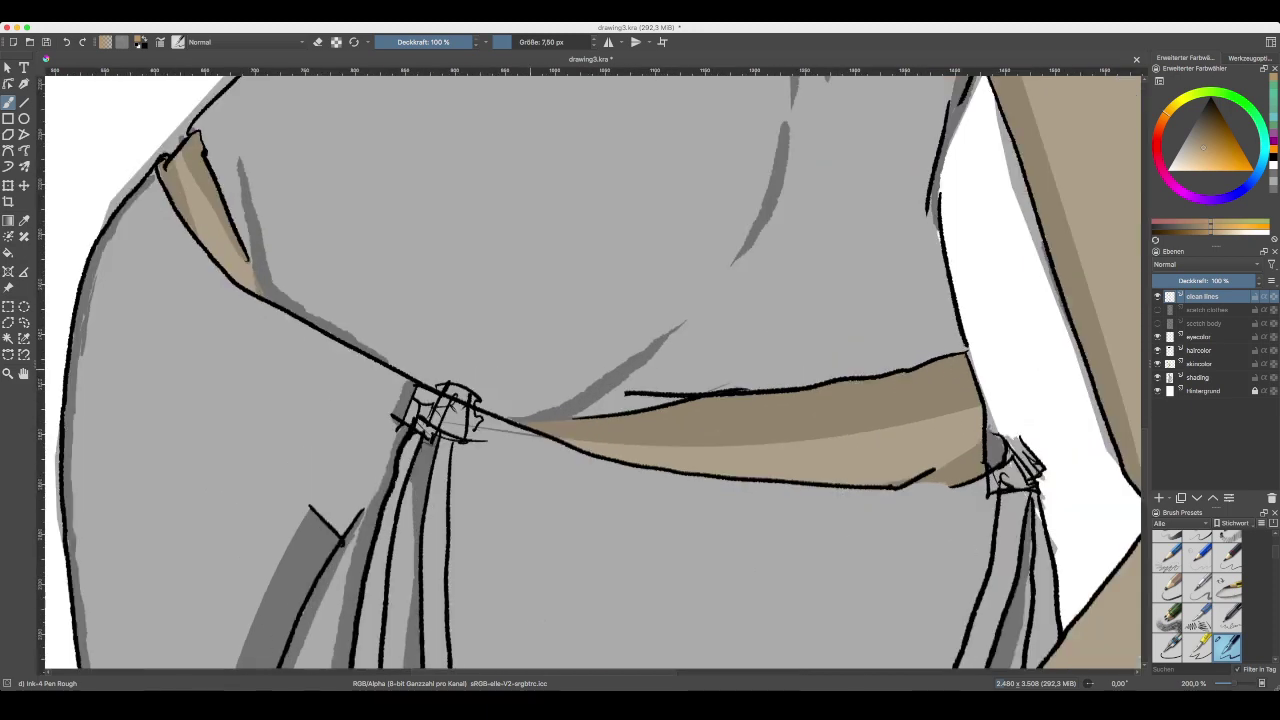
key("plus")
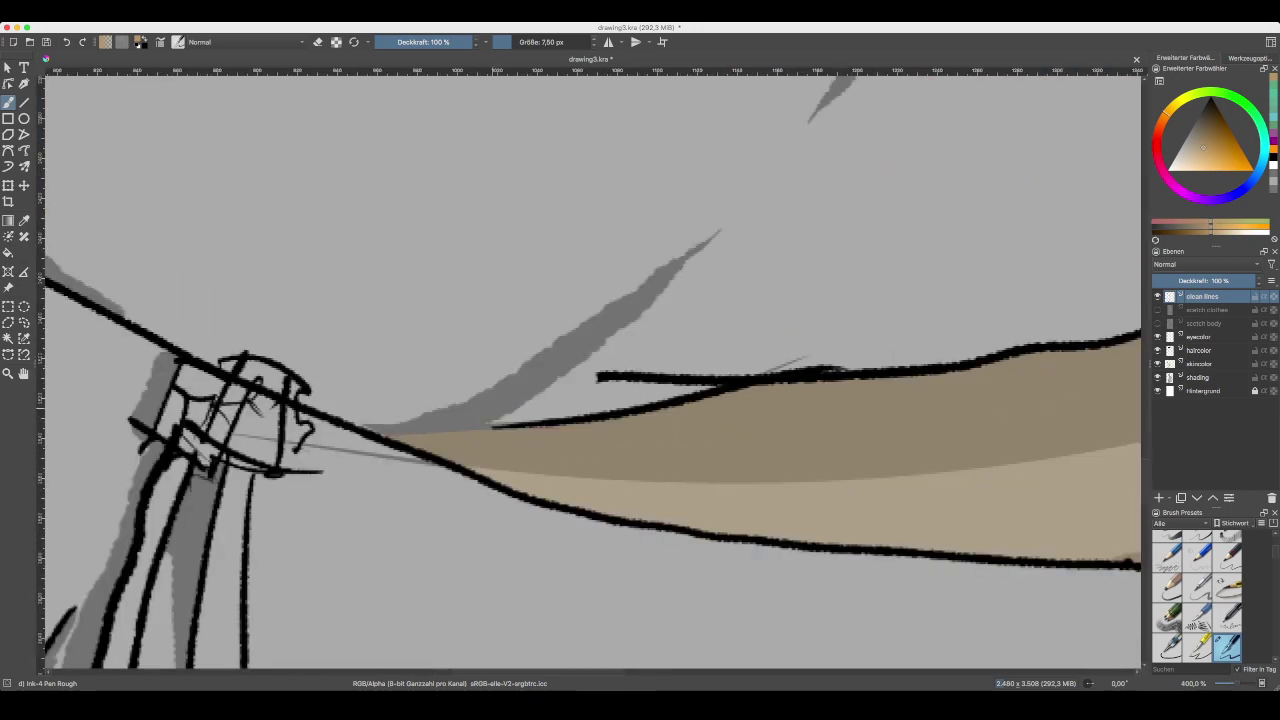
left_click(381, 435)
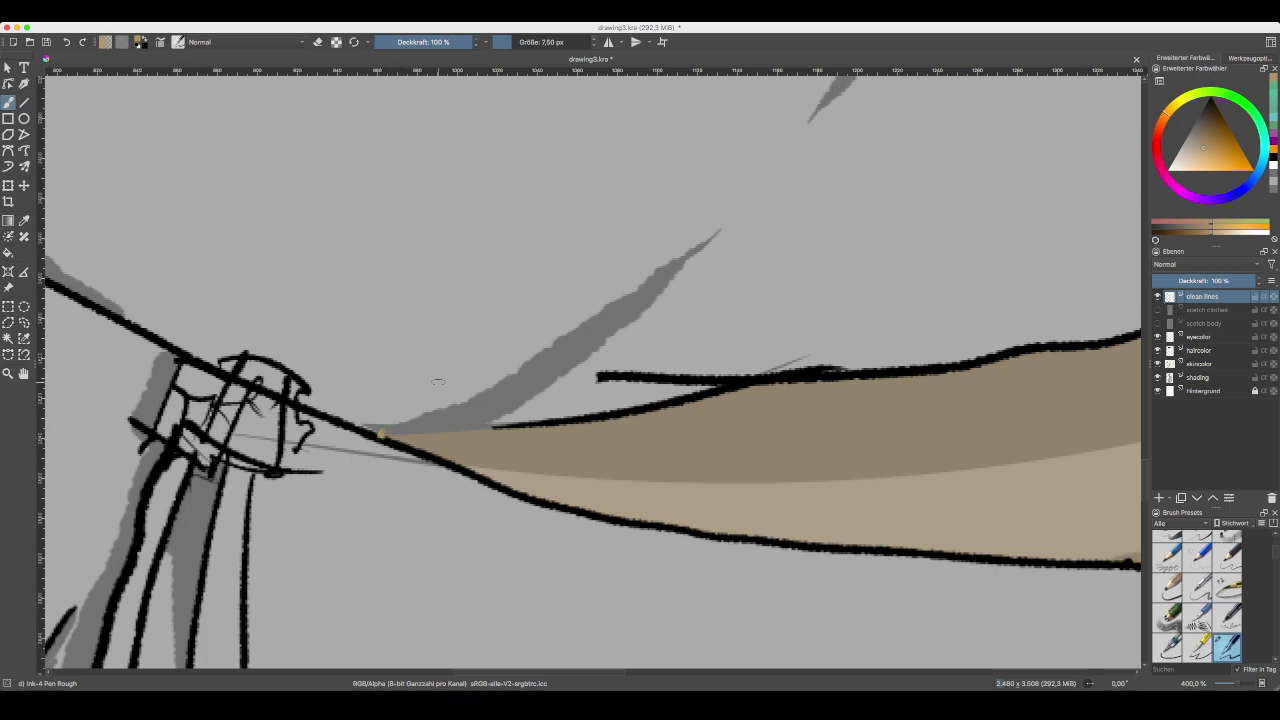
key("ctrl+z")
key("d")
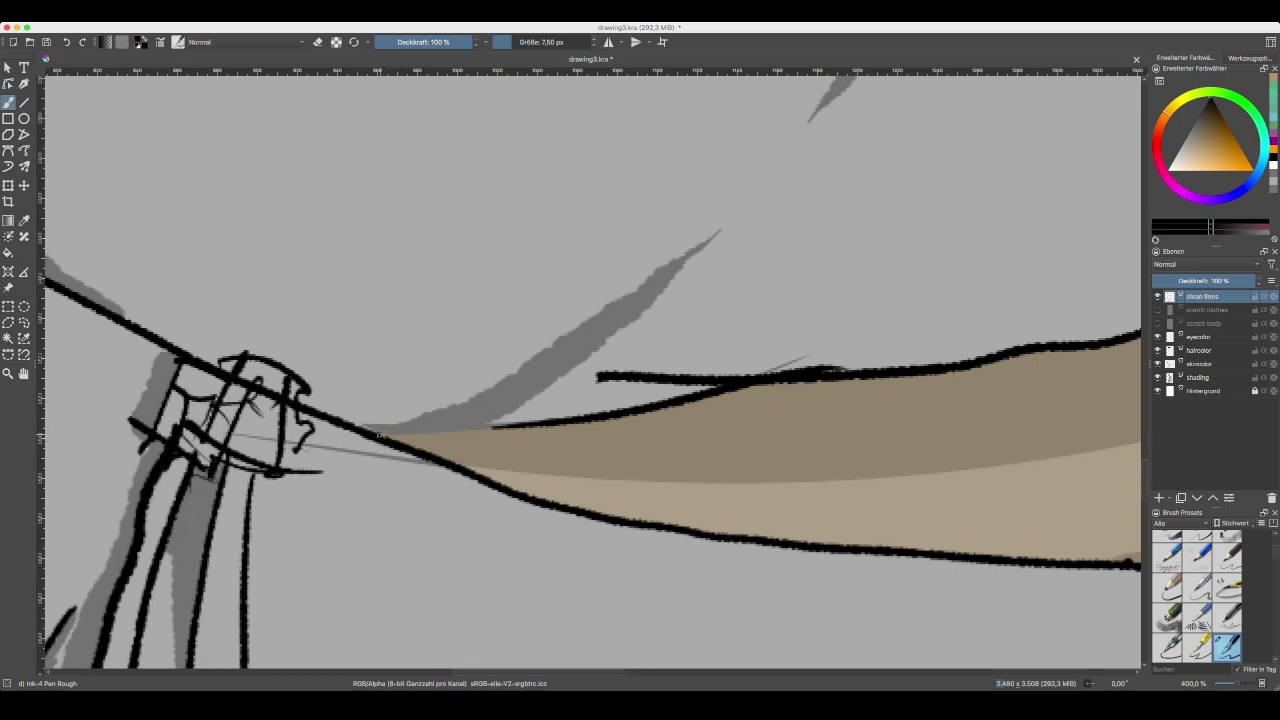
left_click_drag(378, 435, 482, 430)
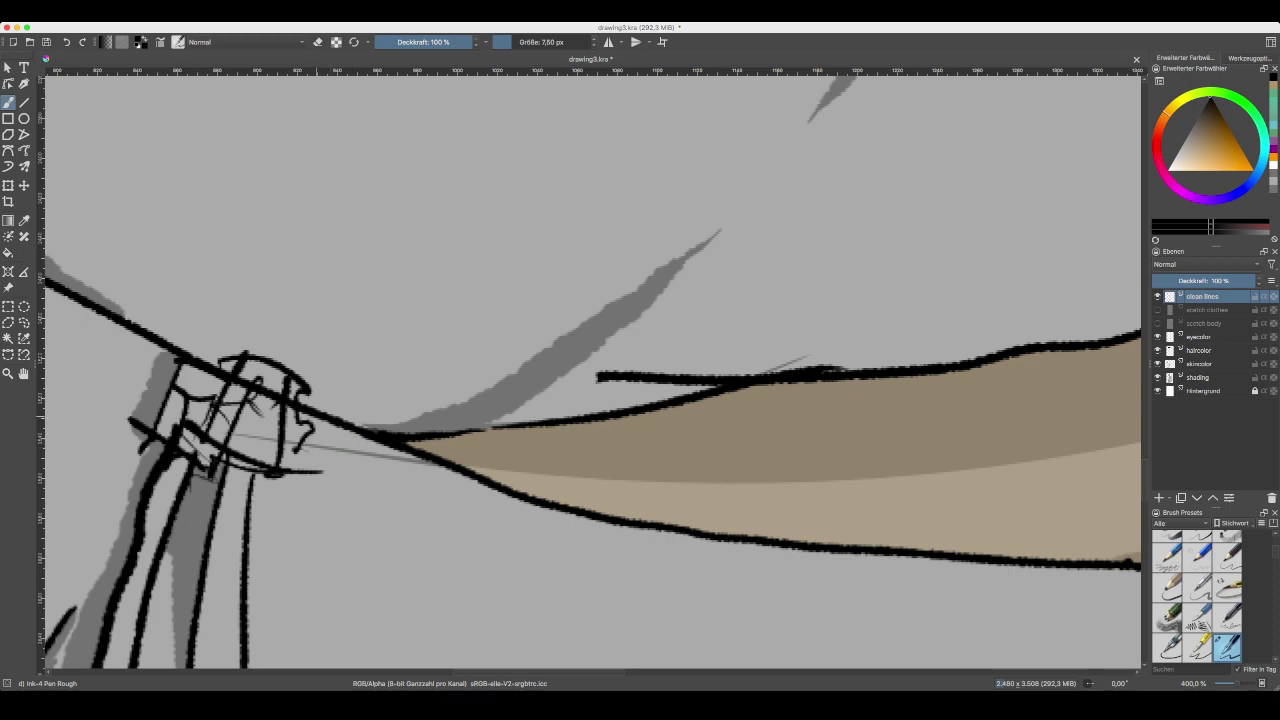
- Ink a short black line closing the hip skin gap between the waistband and the tip of the shirt edge
left_click_drag(300, 408, 390, 460)
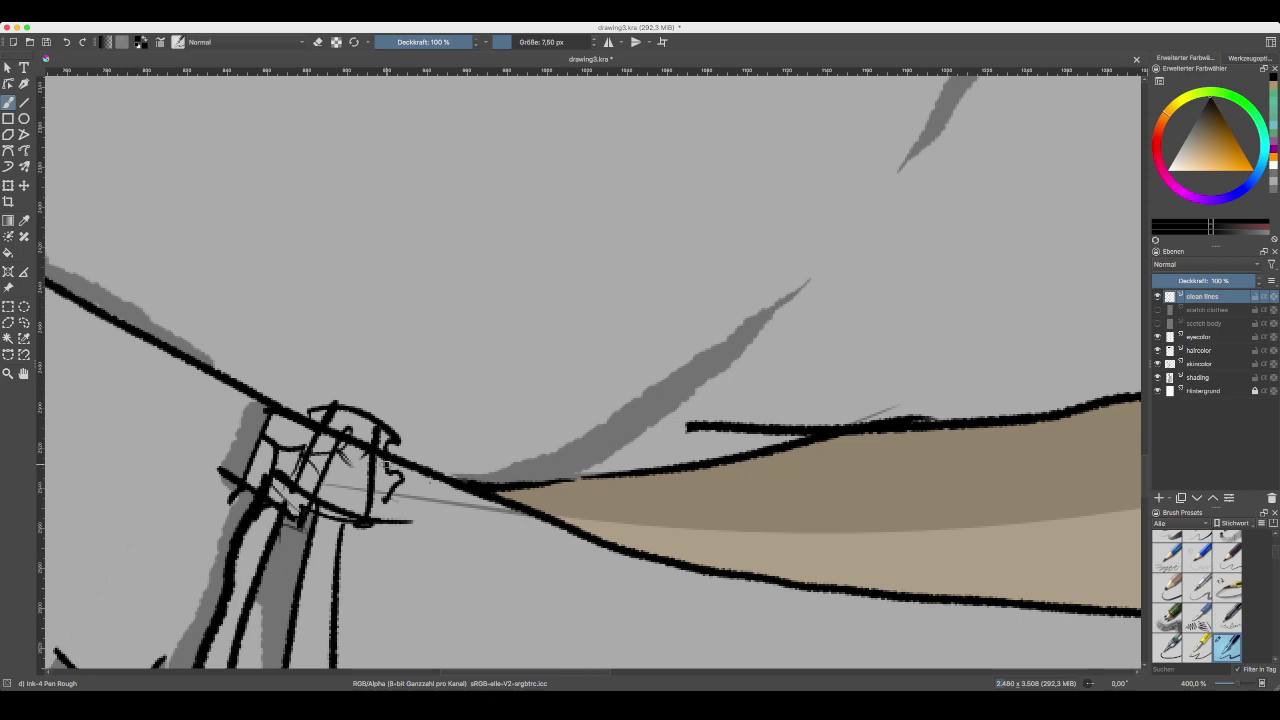
left_click_drag(131, 263, 400, 377)
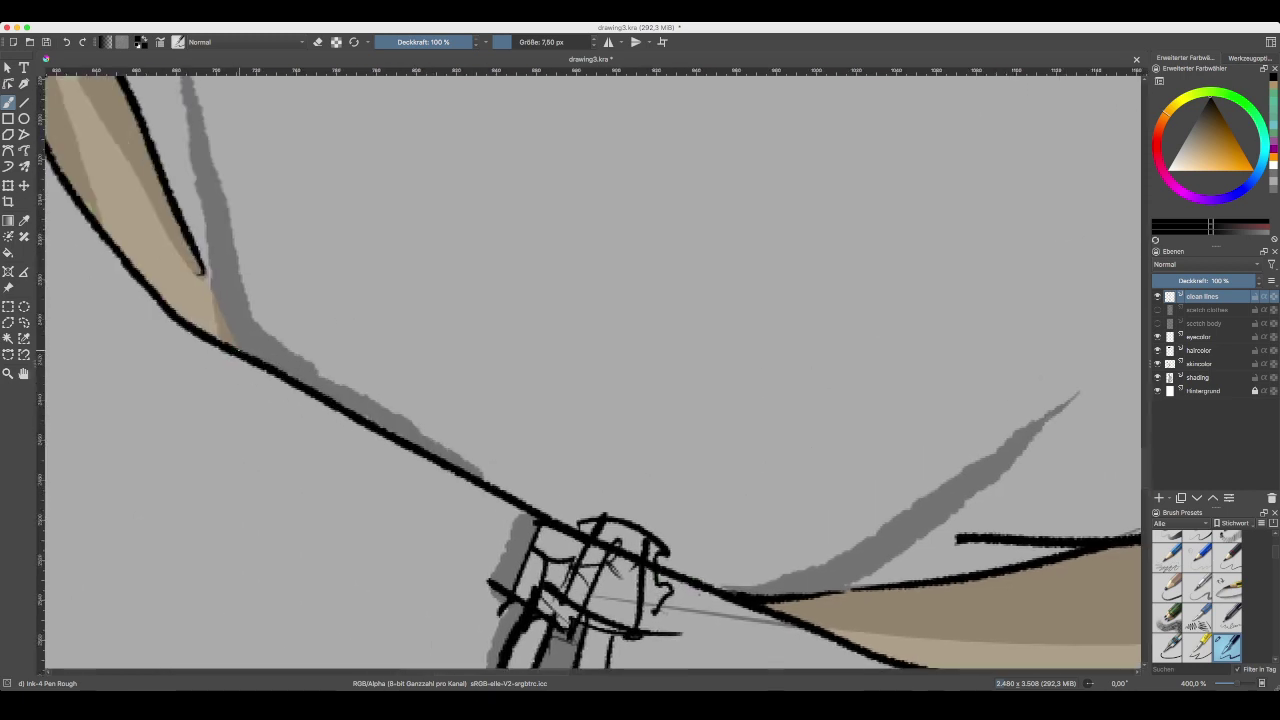
left_click_drag(234, 346, 206, 283)
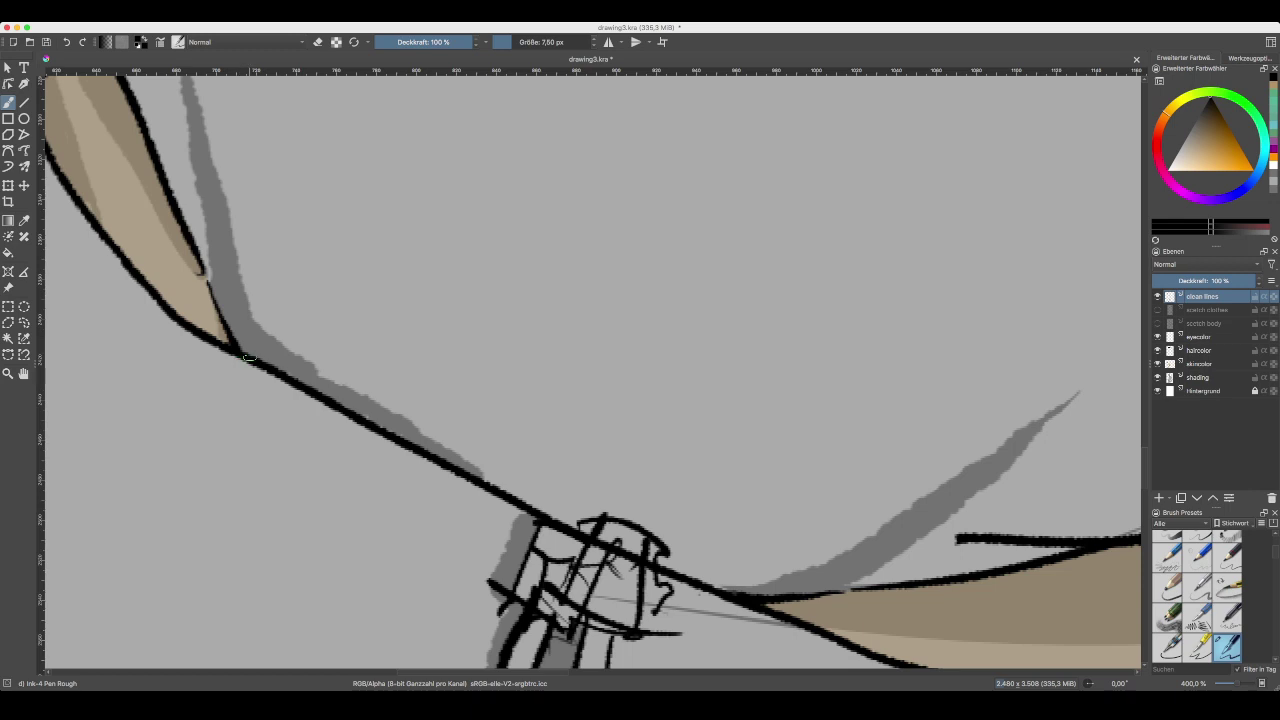
left_click_drag(494, 438, 421, 413)
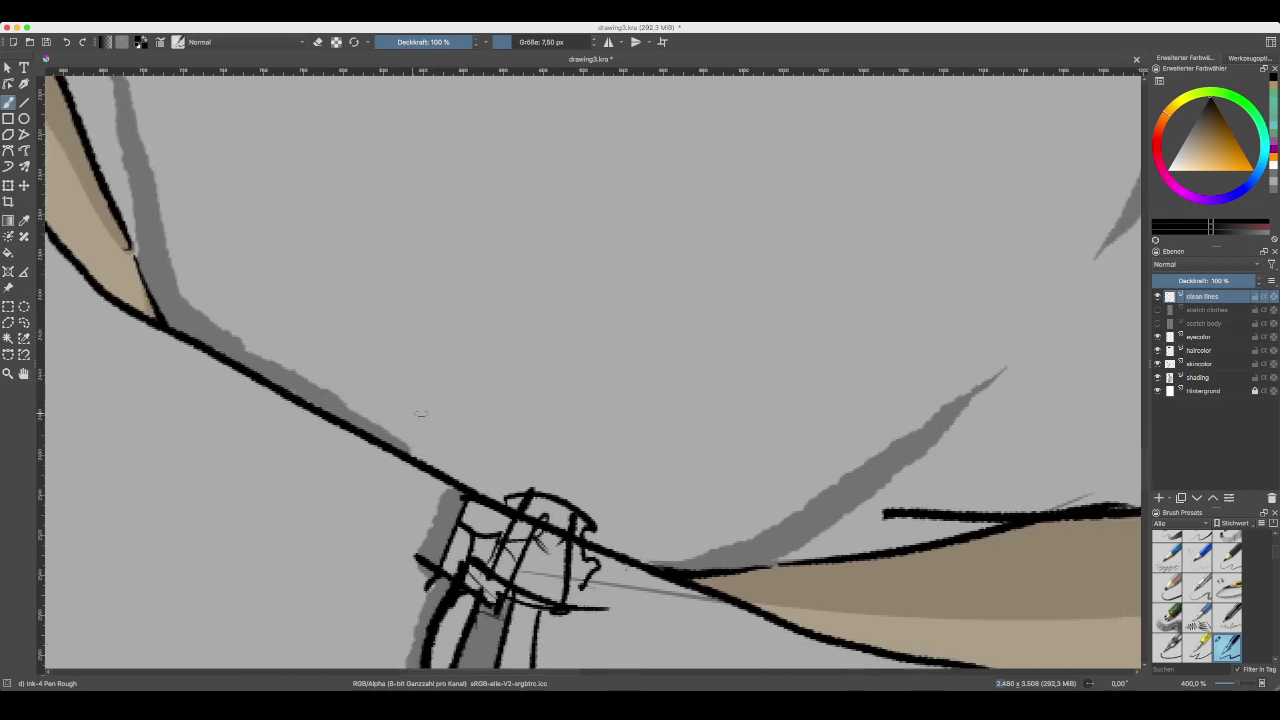
scroll(421, 413, "down", 10)
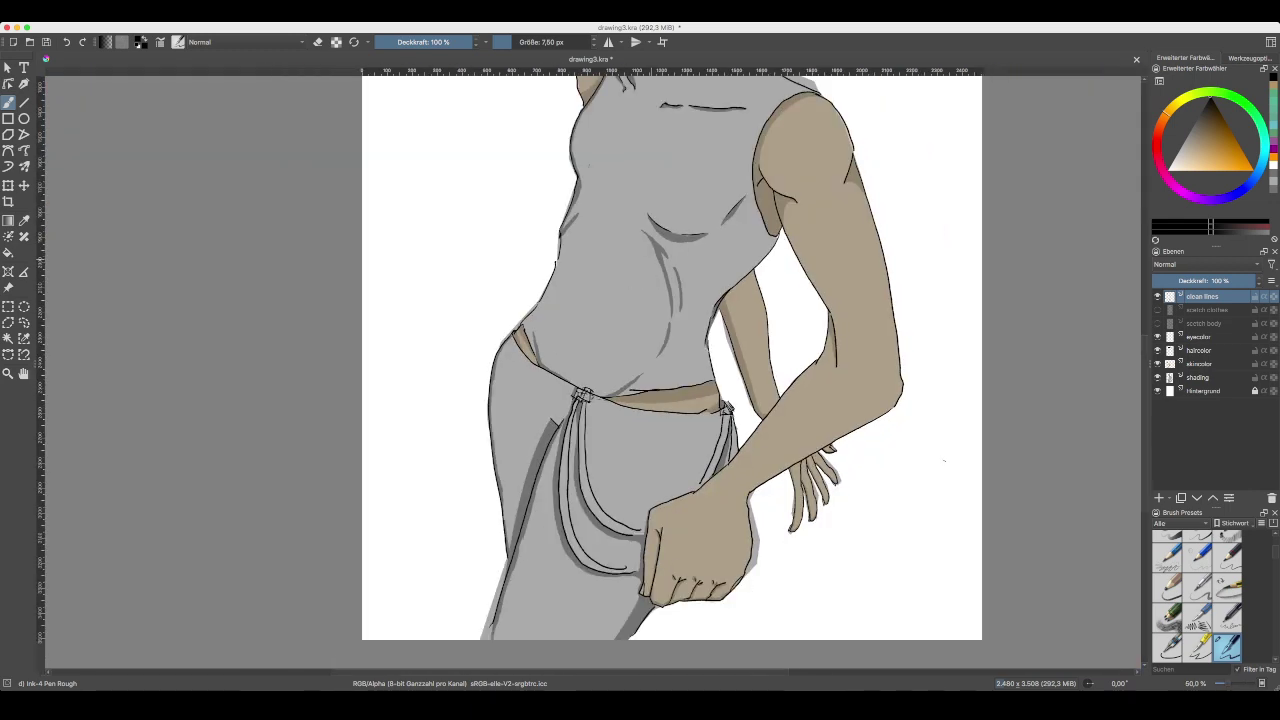
scroll(421, 413, "down", 3)
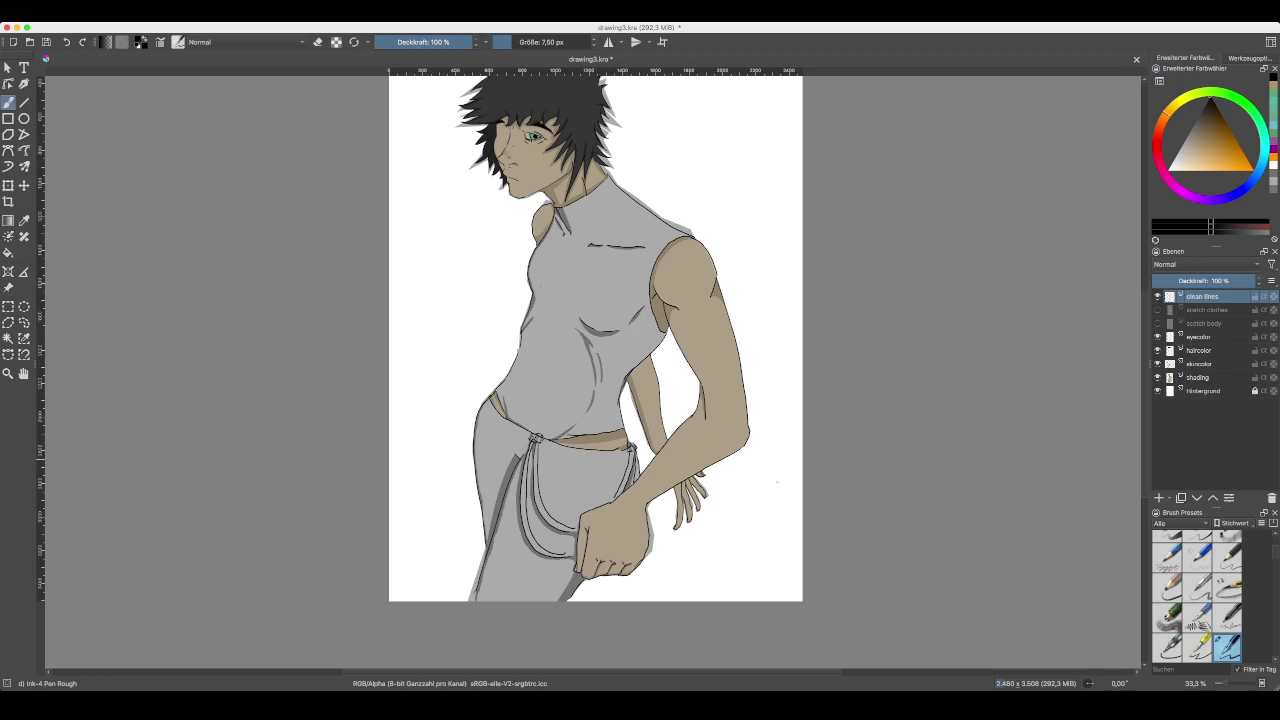
key("plus")
key("plus")
key("plus")
key("plus")
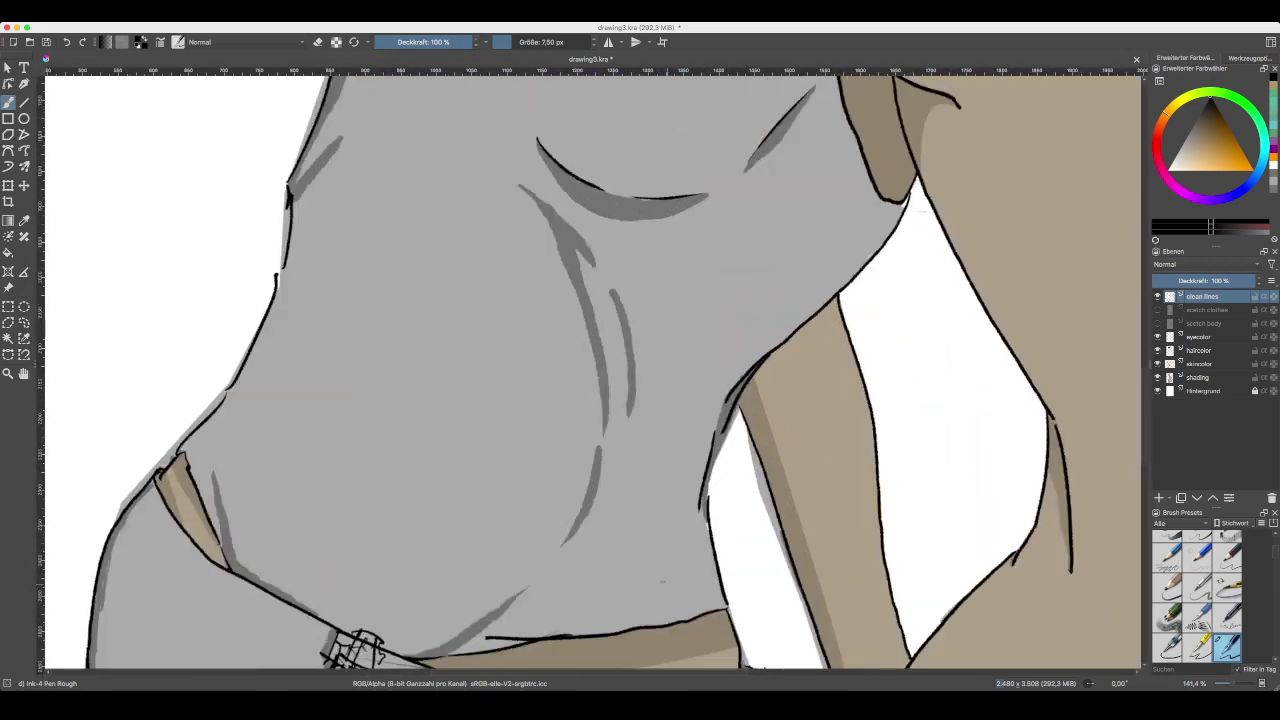
mouse_move(645, 664)
left_mouse_down()
mouse_move(621, 594)
mouse_move(620, 395)
left_mouse_up()
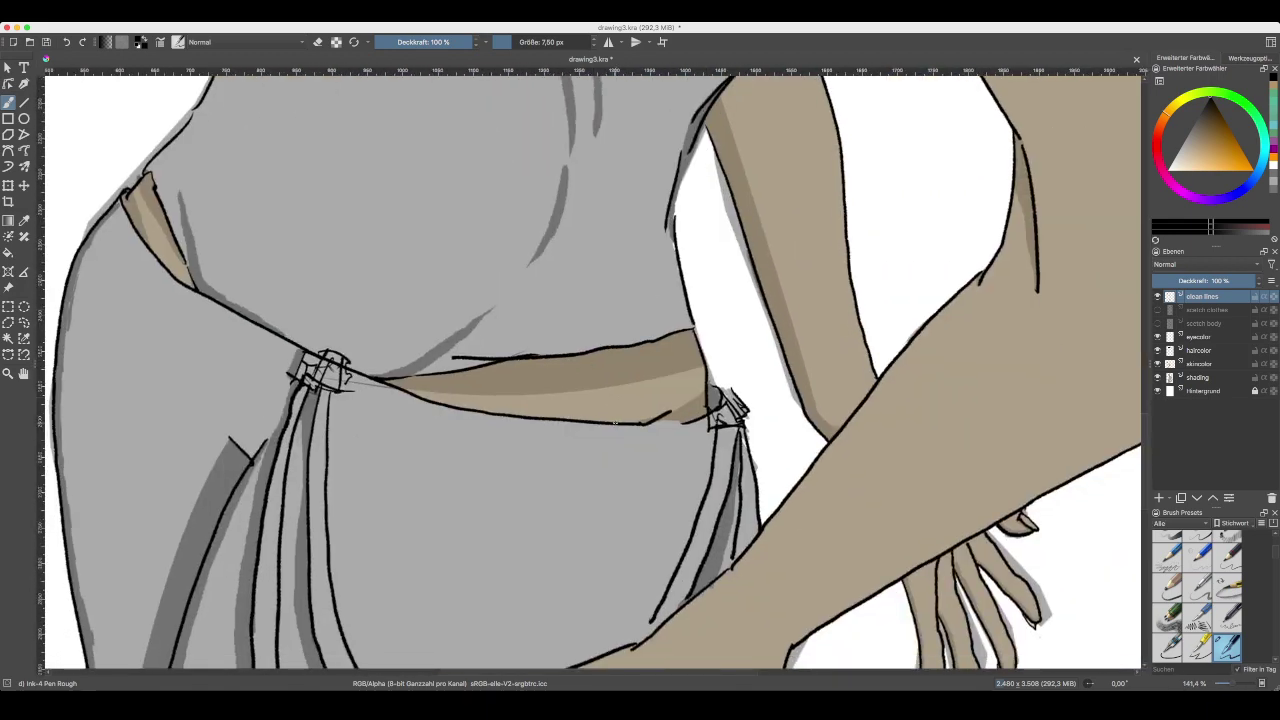
scroll(615, 415, "down", 1)
scroll(634, 380, "down", 3)
key("plus")
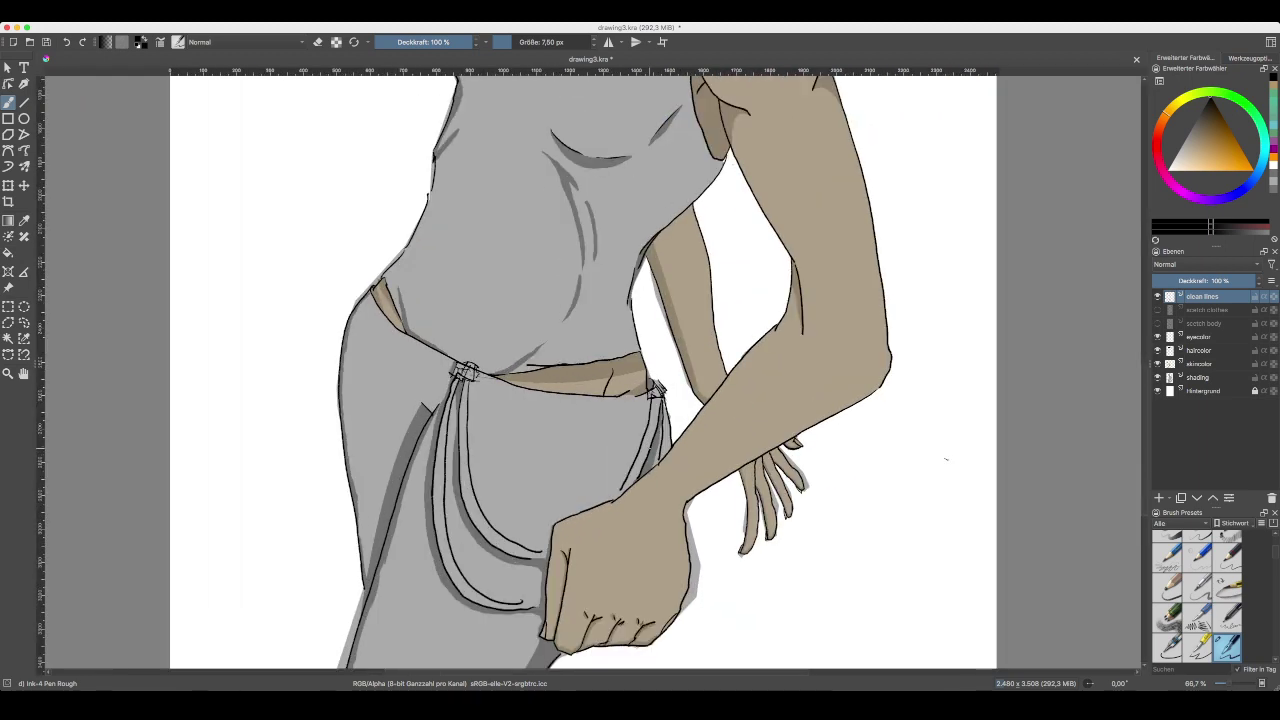
key("super+z")
key("ctrl+plus")
key("ctrl+plus")
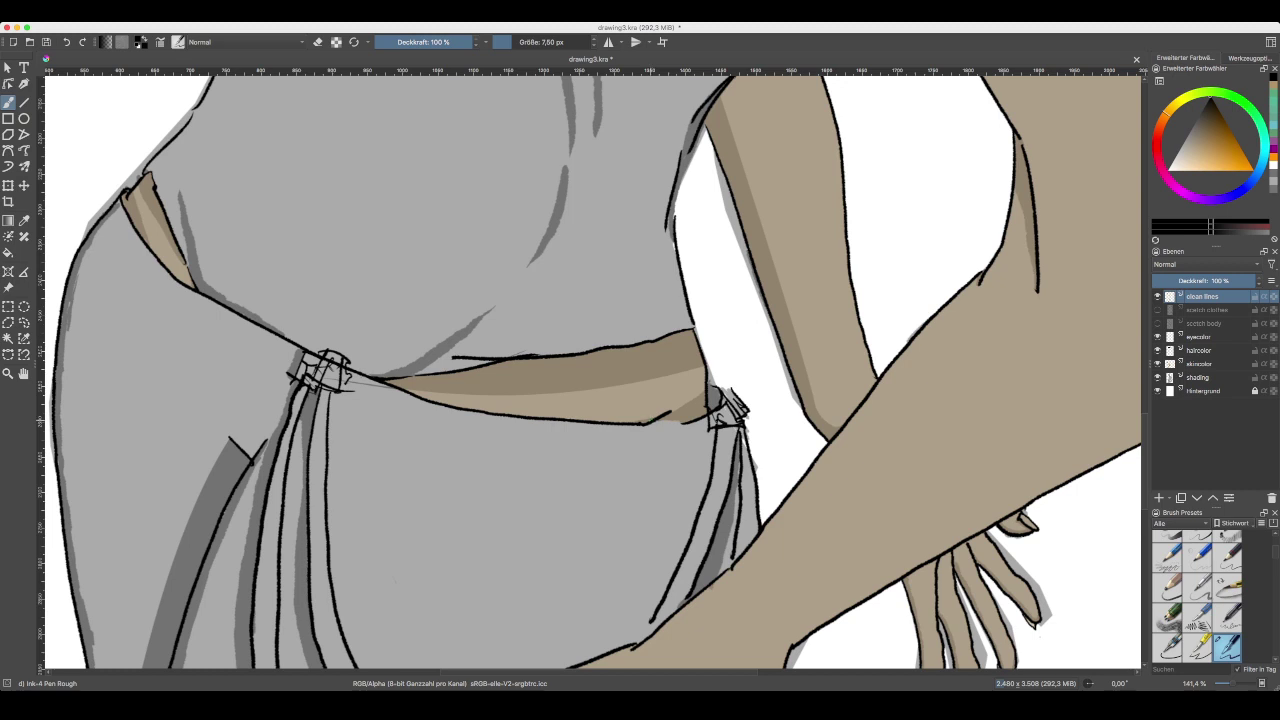
left_click_drag(644, 415, 620, 381)
key("ctrl+minus")
key("ctrl+minus")
key("ctrl+minus")
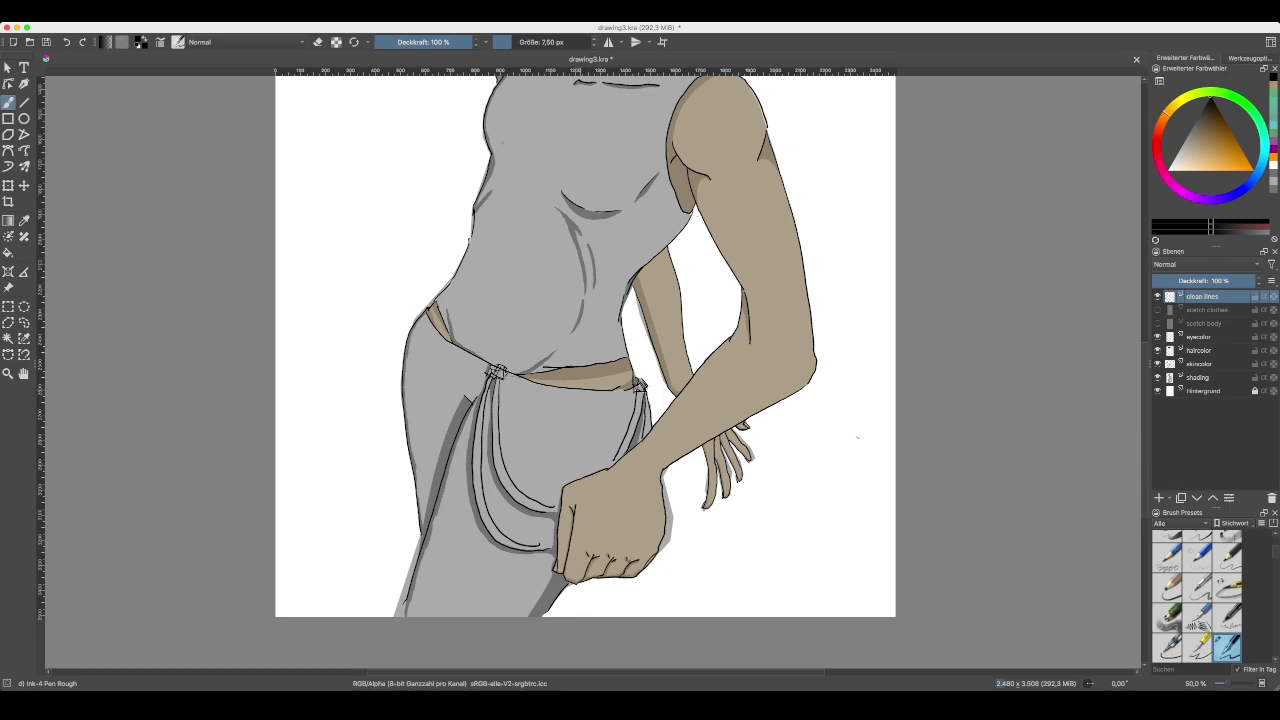
- Ink a short curved black crease line across the exposed waist skin between the shirt hem and the waistband
key("plus")
key("plus")
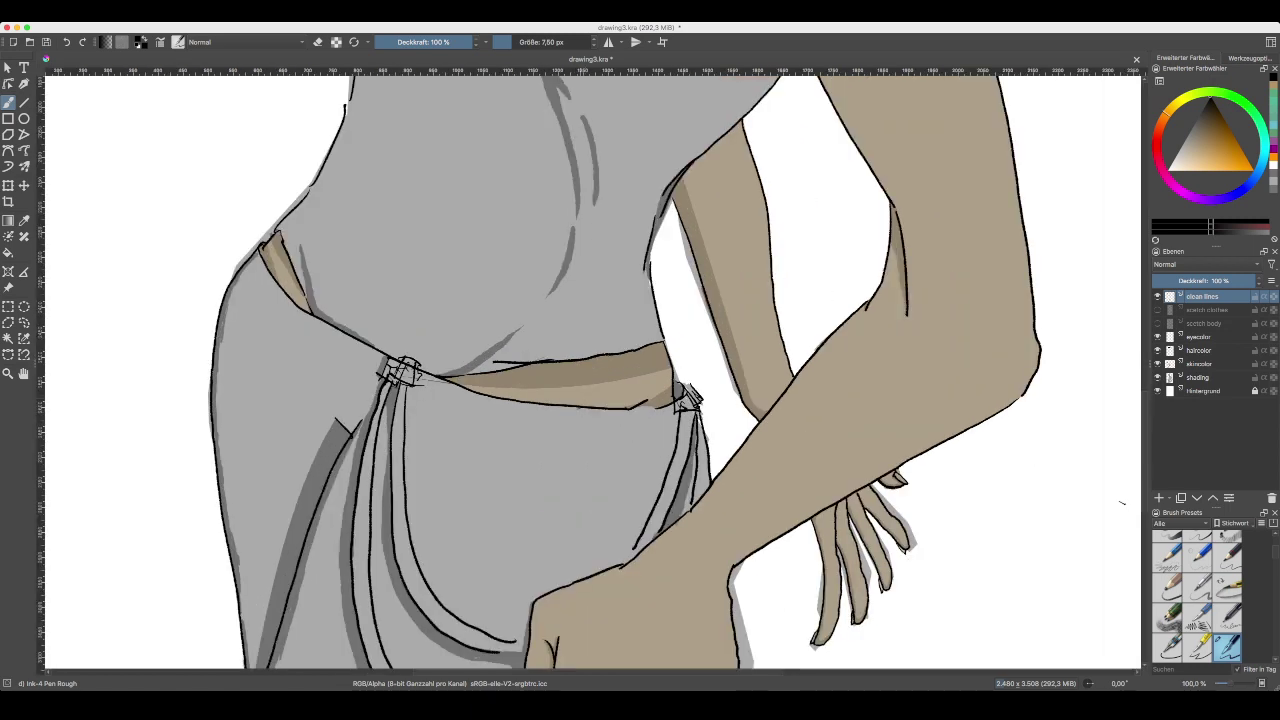
left_click_drag(579, 404, 600, 384)
key("ctrl+z")
left_click_drag(577, 405, 607, 368)
- Activate the shading layer, sample the dark grey of the shirt folds and return to the freehand brush
left_click(1198, 378)
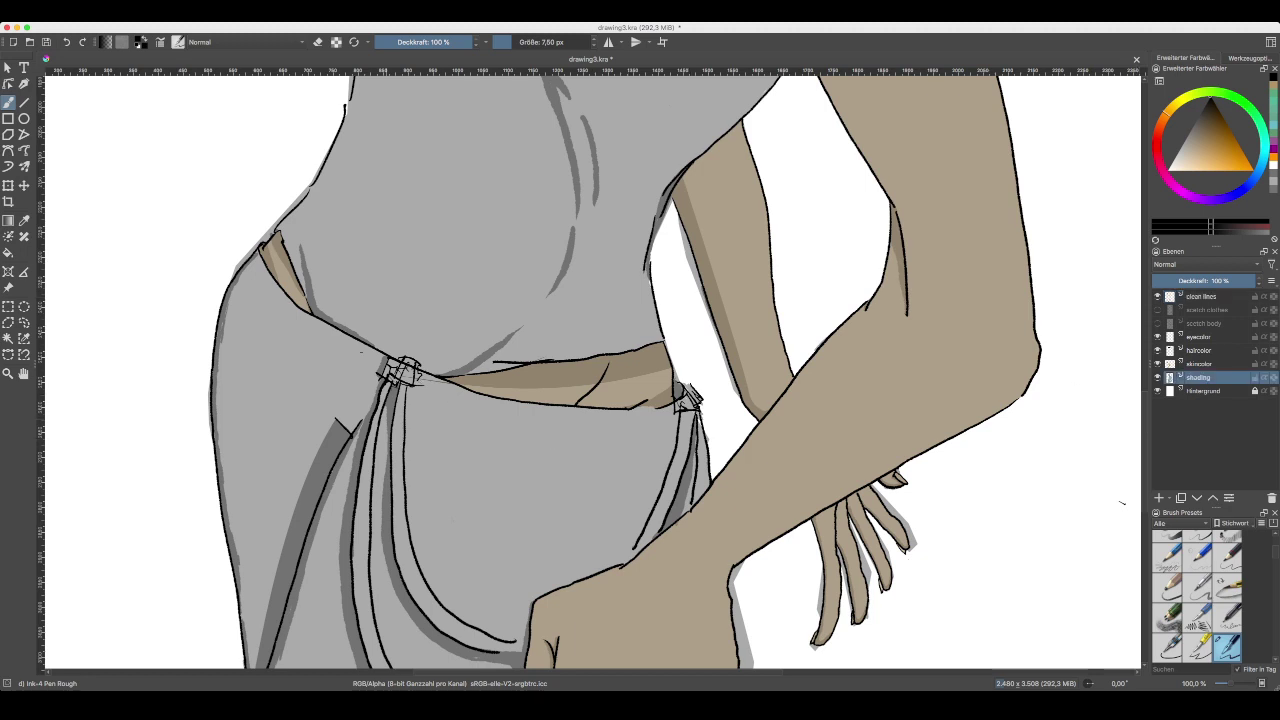
left_click(24, 220)
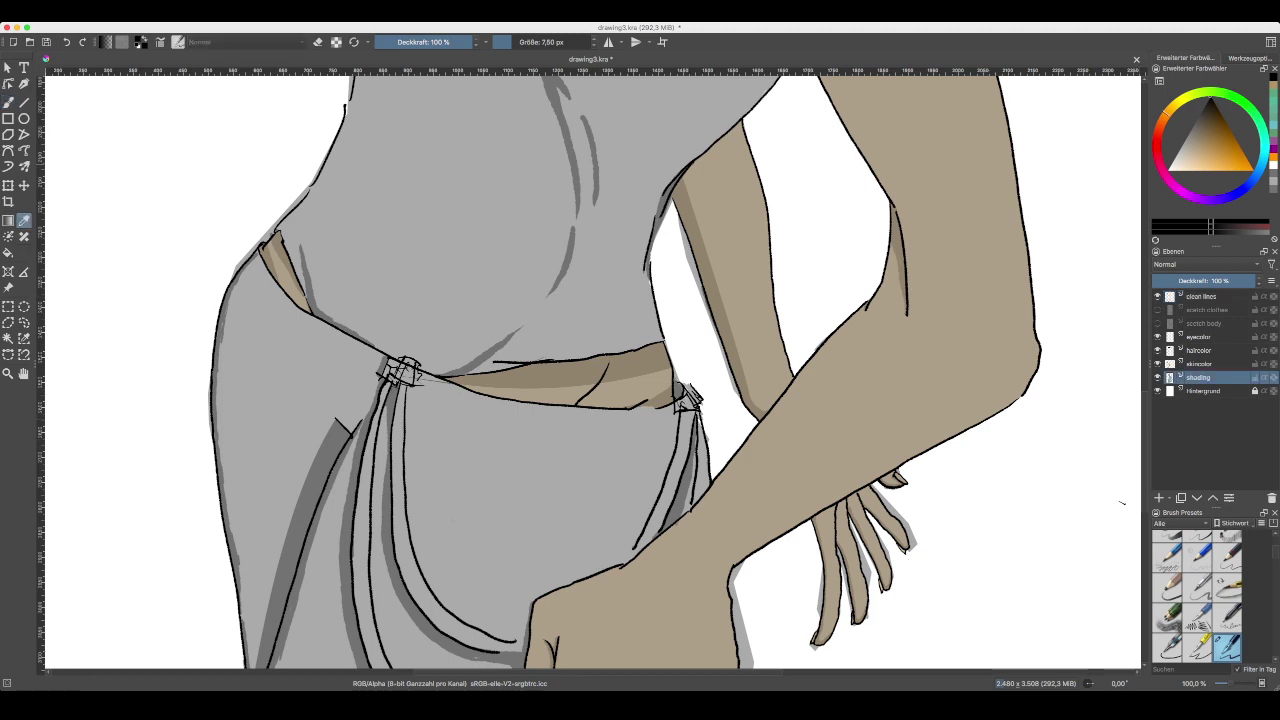
left_click(594, 270)
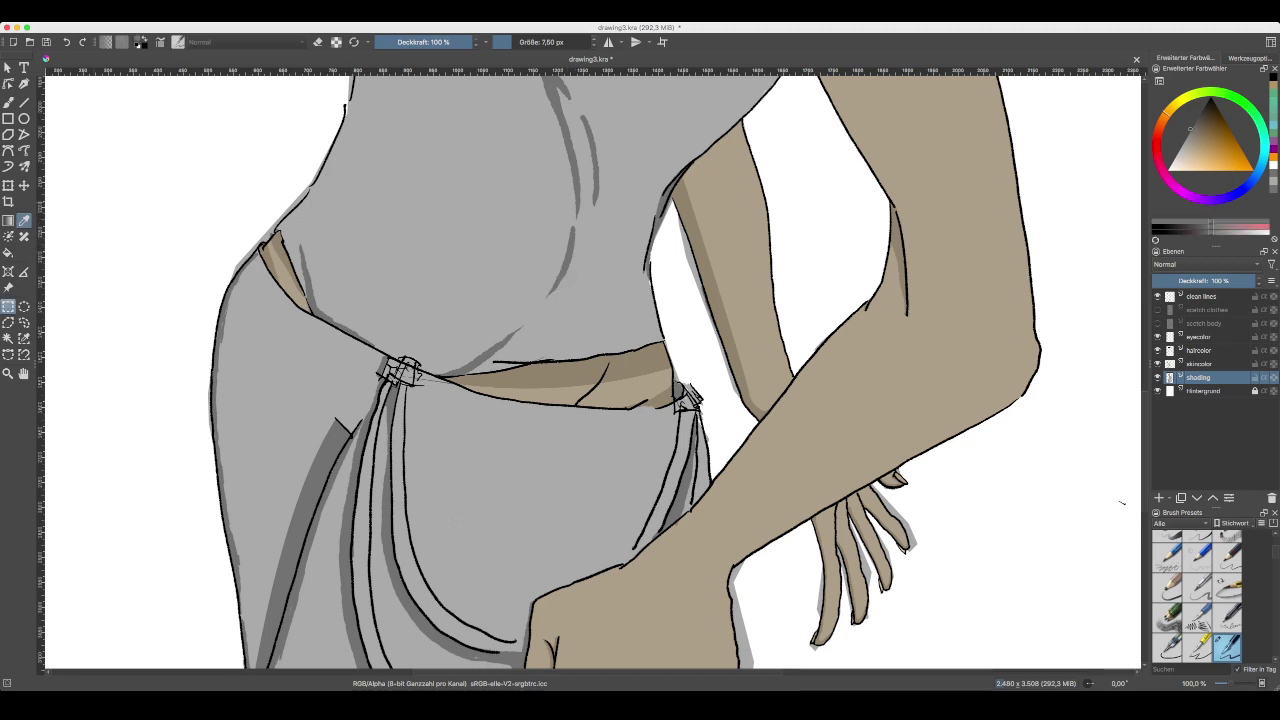
left_click(8, 252)
key("b")
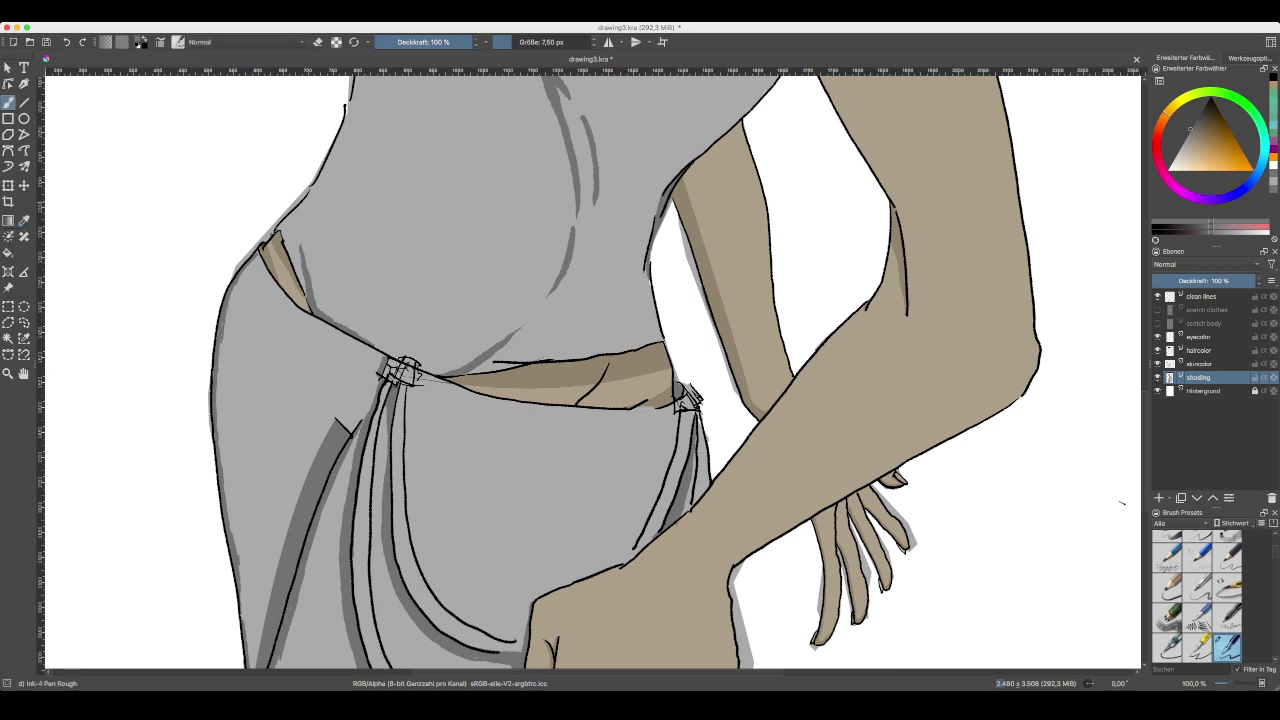
- Paint a narrow dark grey shadow along the hand-side edge of the new crease line on the waist skin
scroll(610, 392, "up", 6)
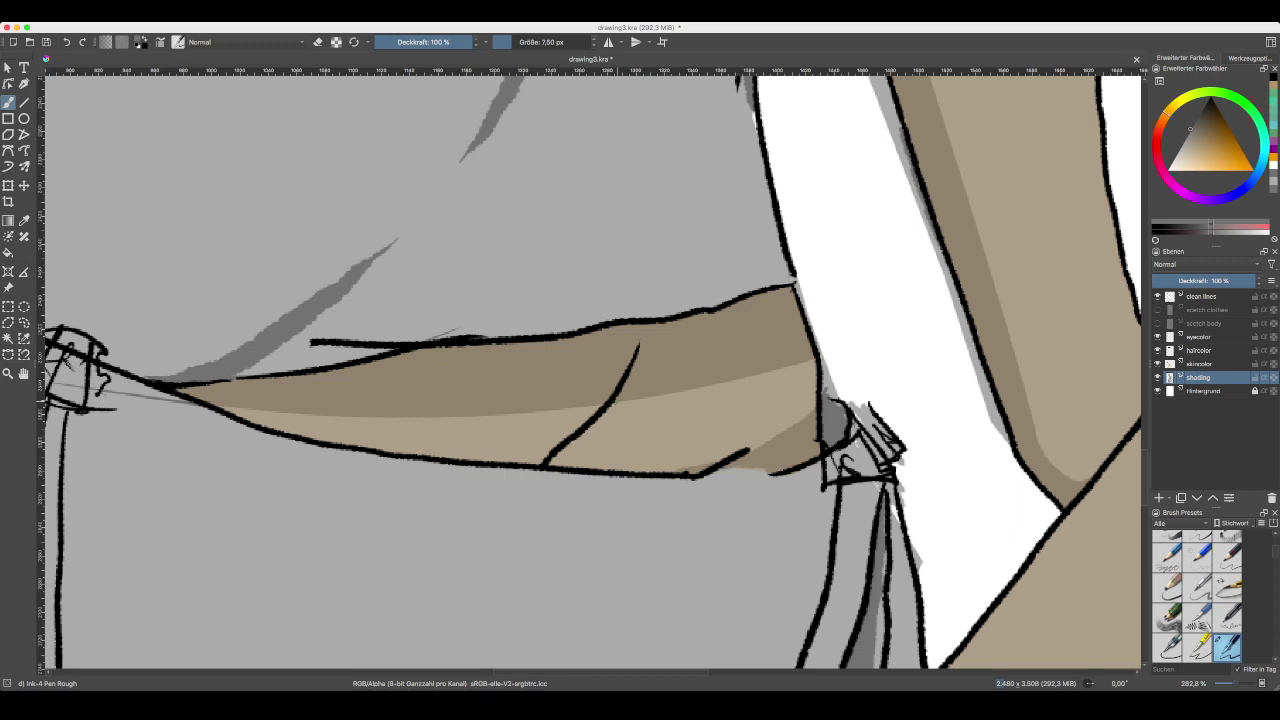
left_click_drag(613, 405, 599, 425)
mouse_move(599, 424)
left_mouse_down()
mouse_move(549, 469)
mouse_move(560, 460)
left_mouse_up()
left_click_drag(561, 446, 577, 463)
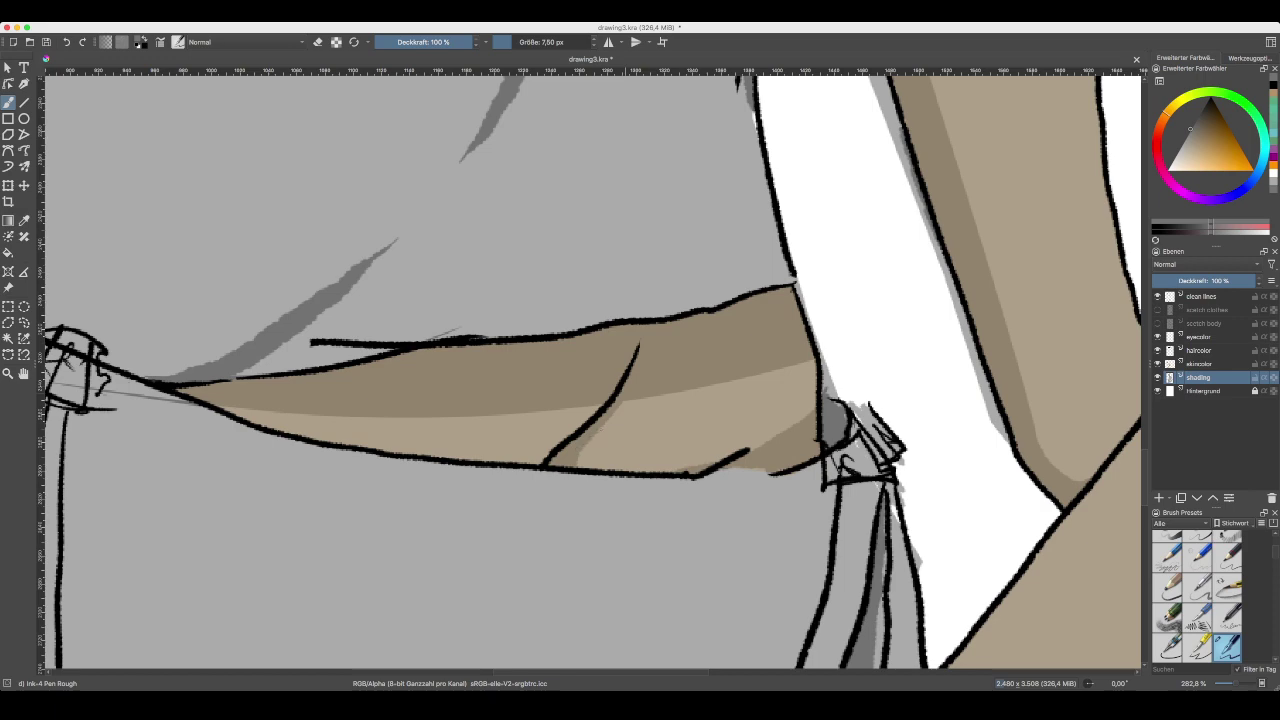
key("minus")
key("minus")
key("minus")
key("minus")
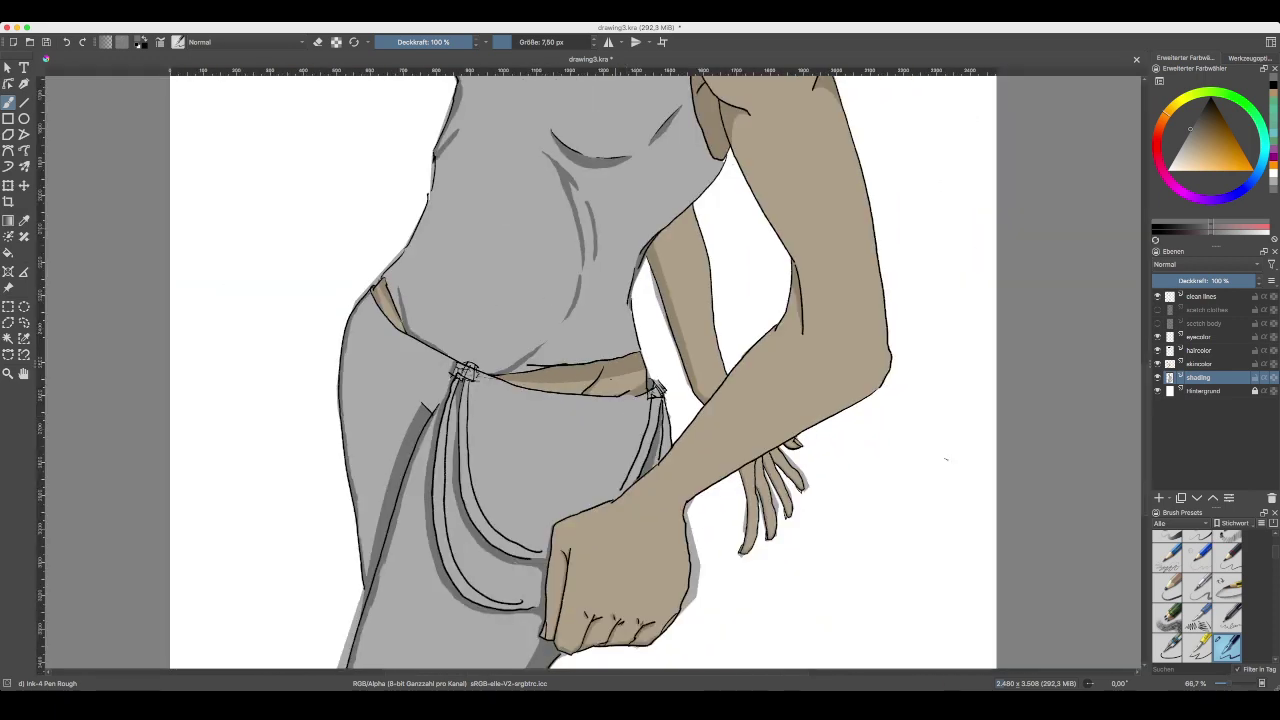
key("plus")
key("plus")
key("plus")
key("plus")
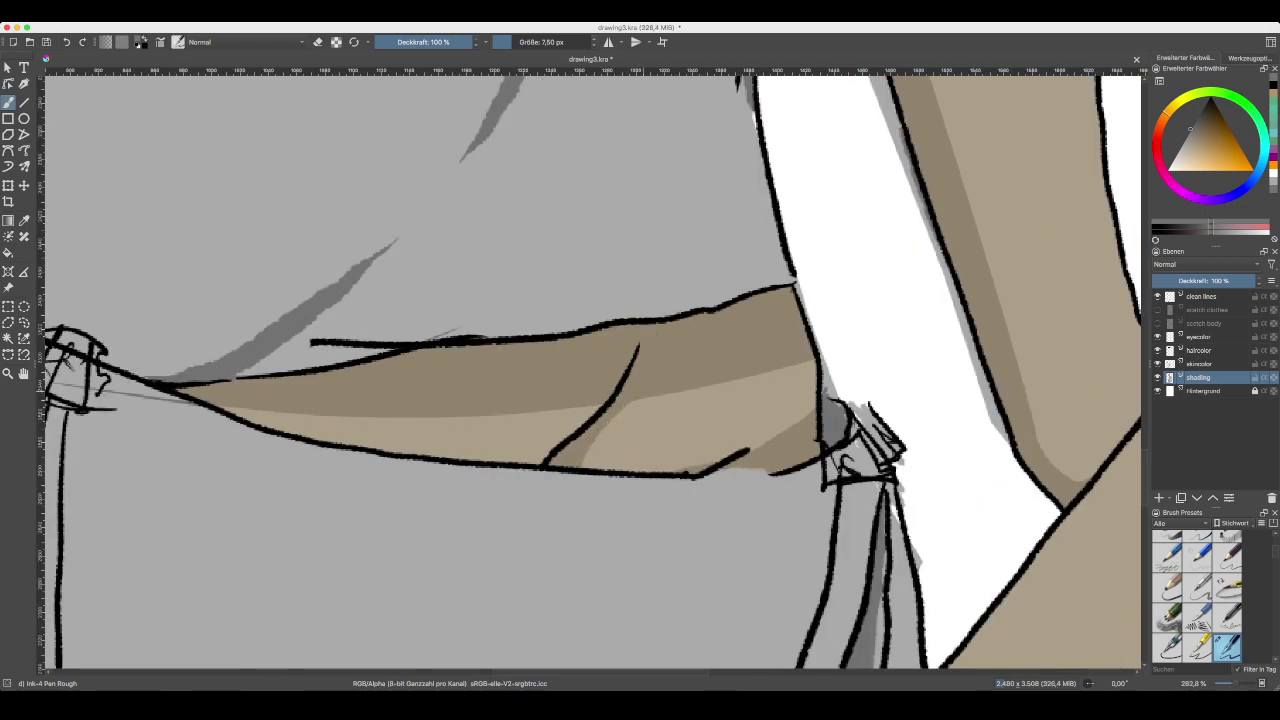
- Examine the waist, arms and torso for remaining flaws in the shading
scroll(658, 408, "down", 1)
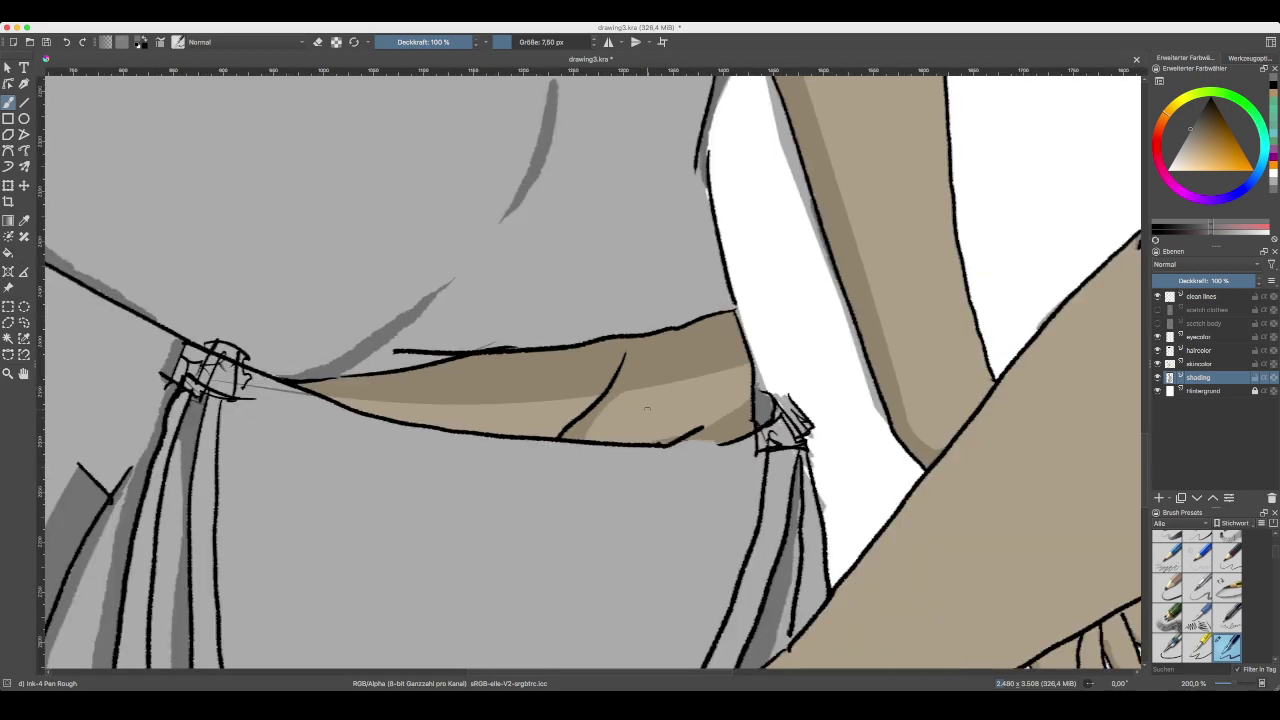
scroll(592, 375, "down", 2)
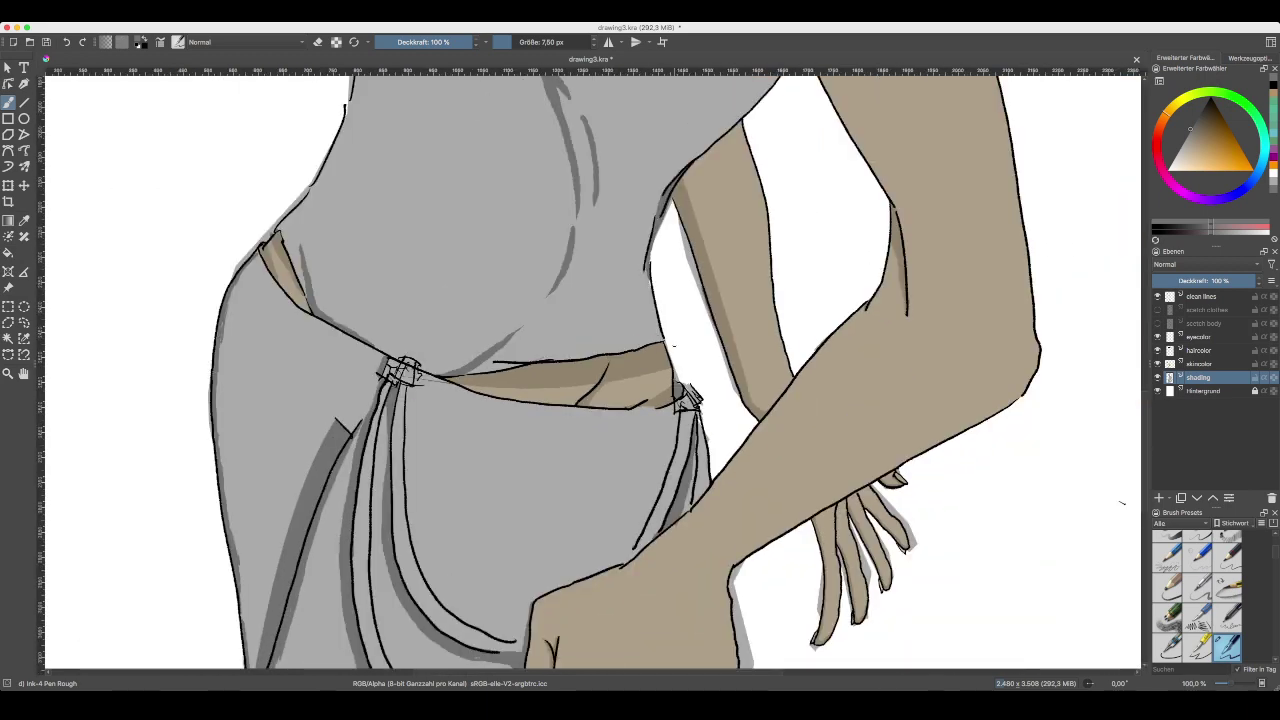
left_click_drag(720, 300, 594, 396)
key("ctrl+plus")
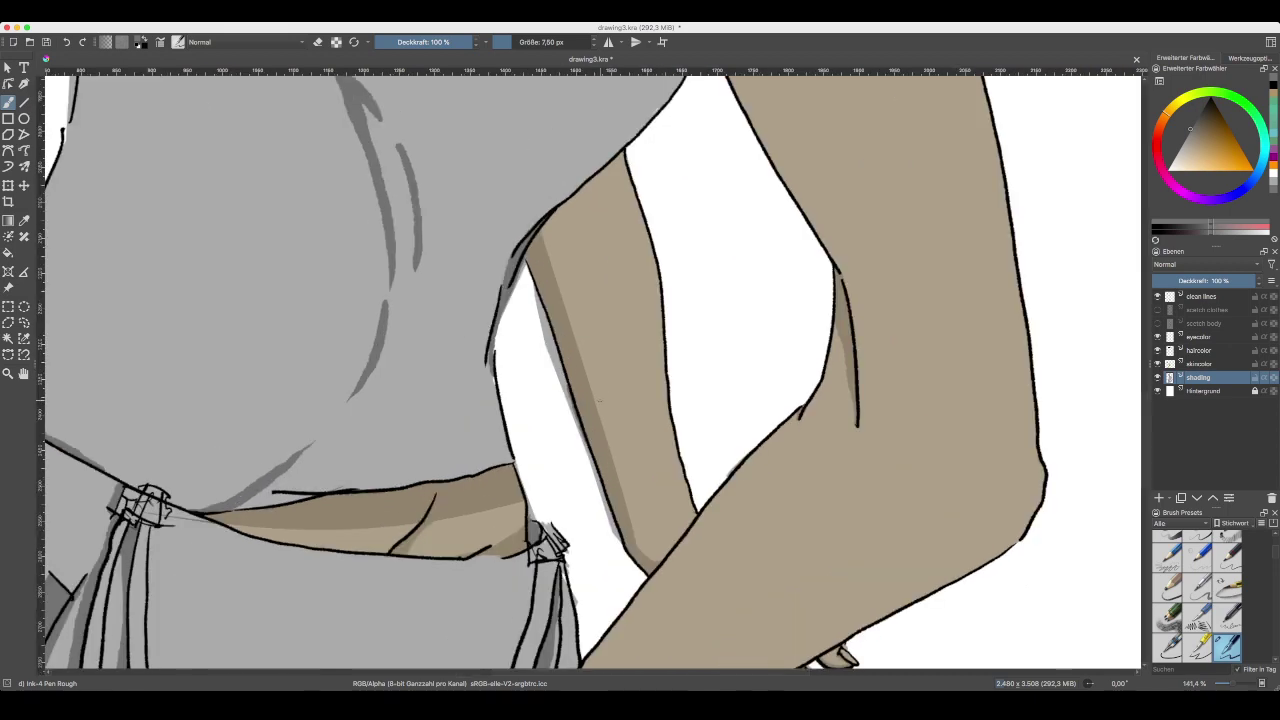
key("ctrl+minus")
key("ctrl+minus")
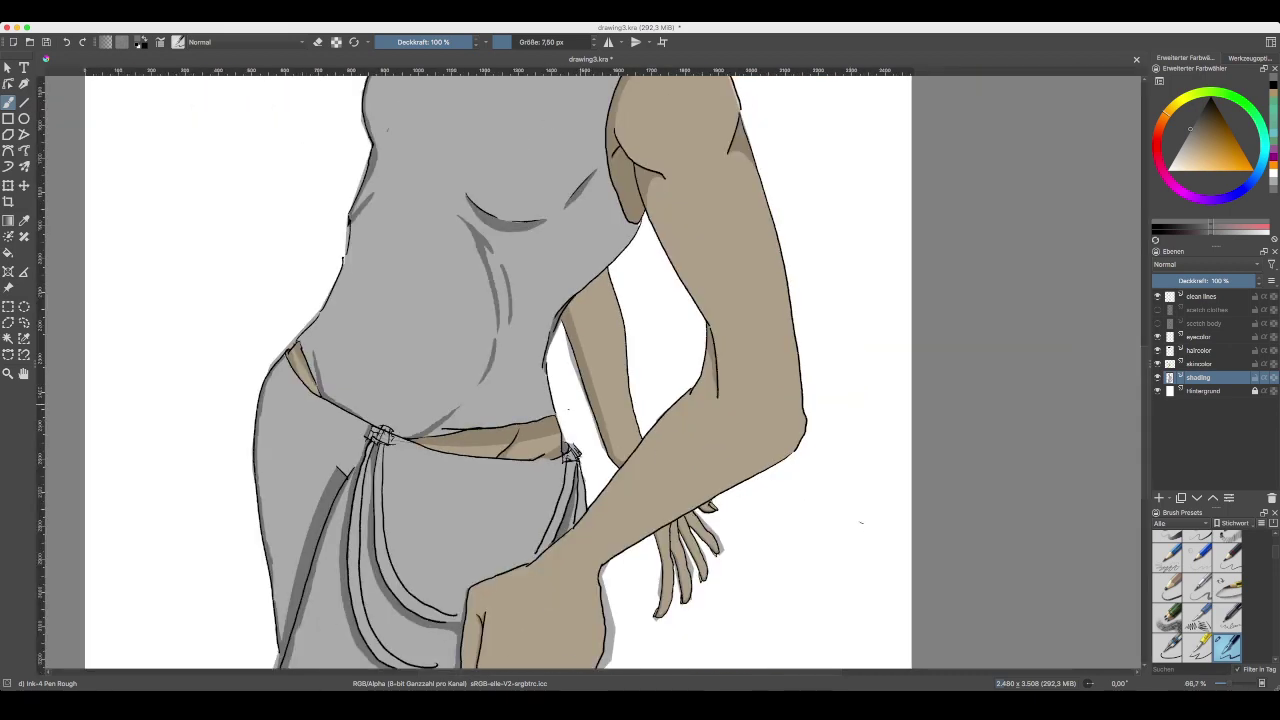
left_click_drag(541, 343, 602, 428)
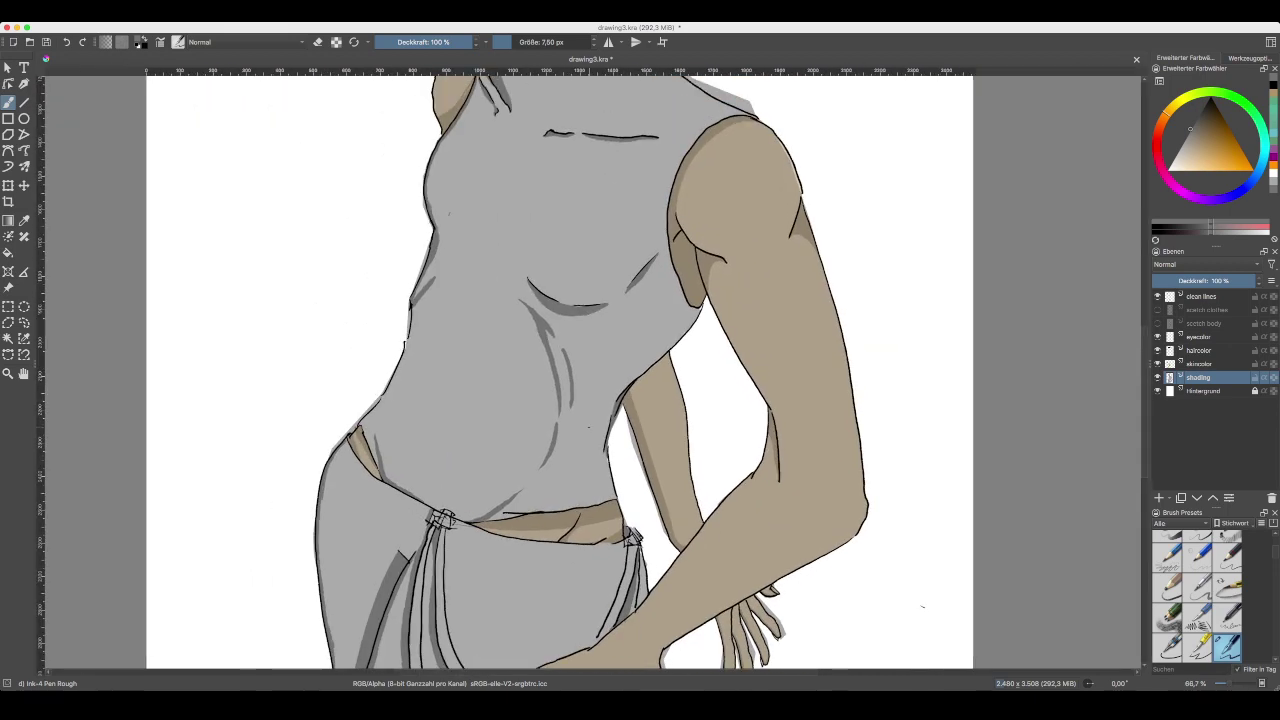
key("ctrl+plus")
key("ctrl+minus")
- Sample the light grey of the shirt and paint over the small stray dark mark on its chest
left_click_drag(442, 189, 479, 324)
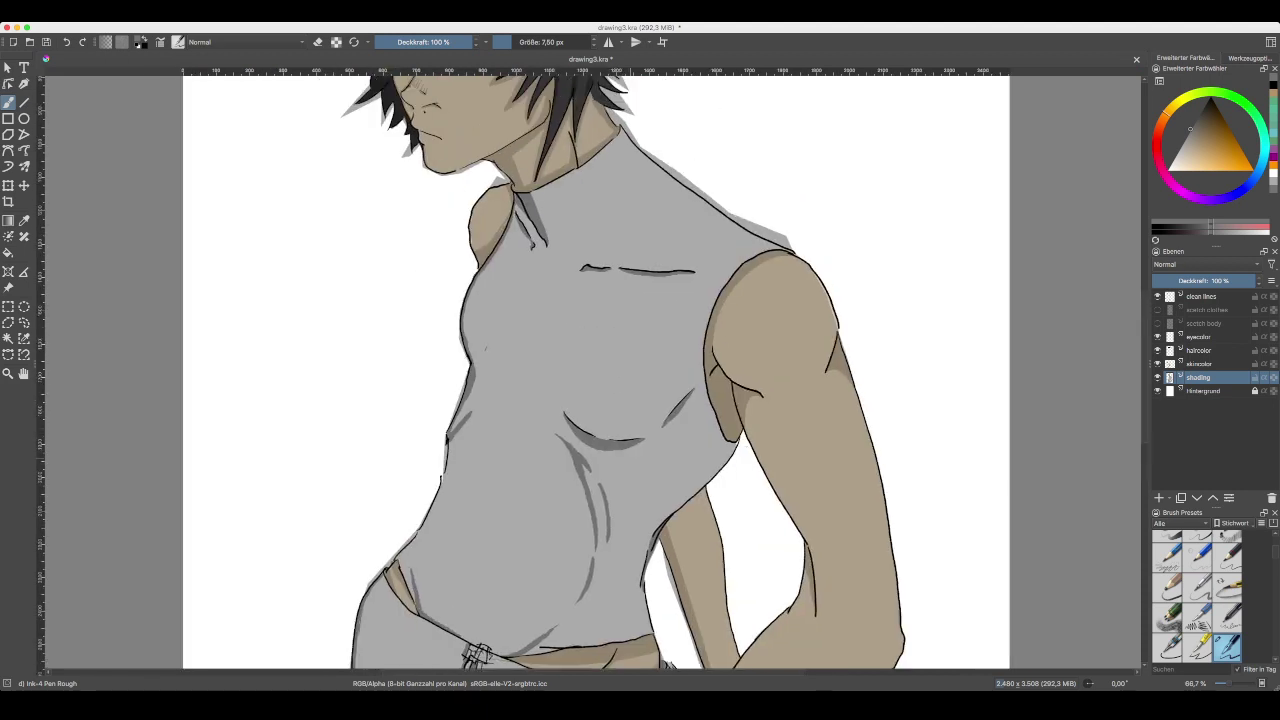
key("ctrl+plus")
key("ctrl+plus")
key("ctrl+plus")
key("ctrl+plus")
key("ctrl+plus")
key("ctrl+minus")
key("ctrl+minus")
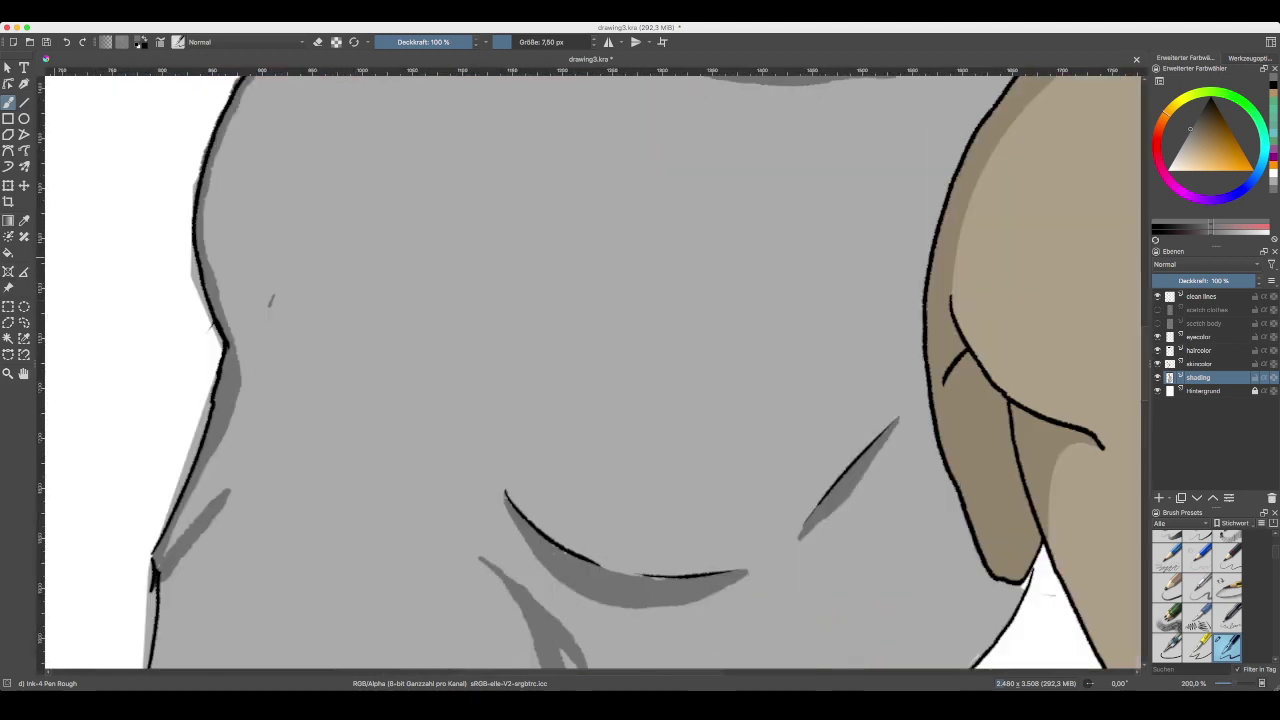
left_click(24, 220)
left_click(258, 258)
left_click(8, 102)
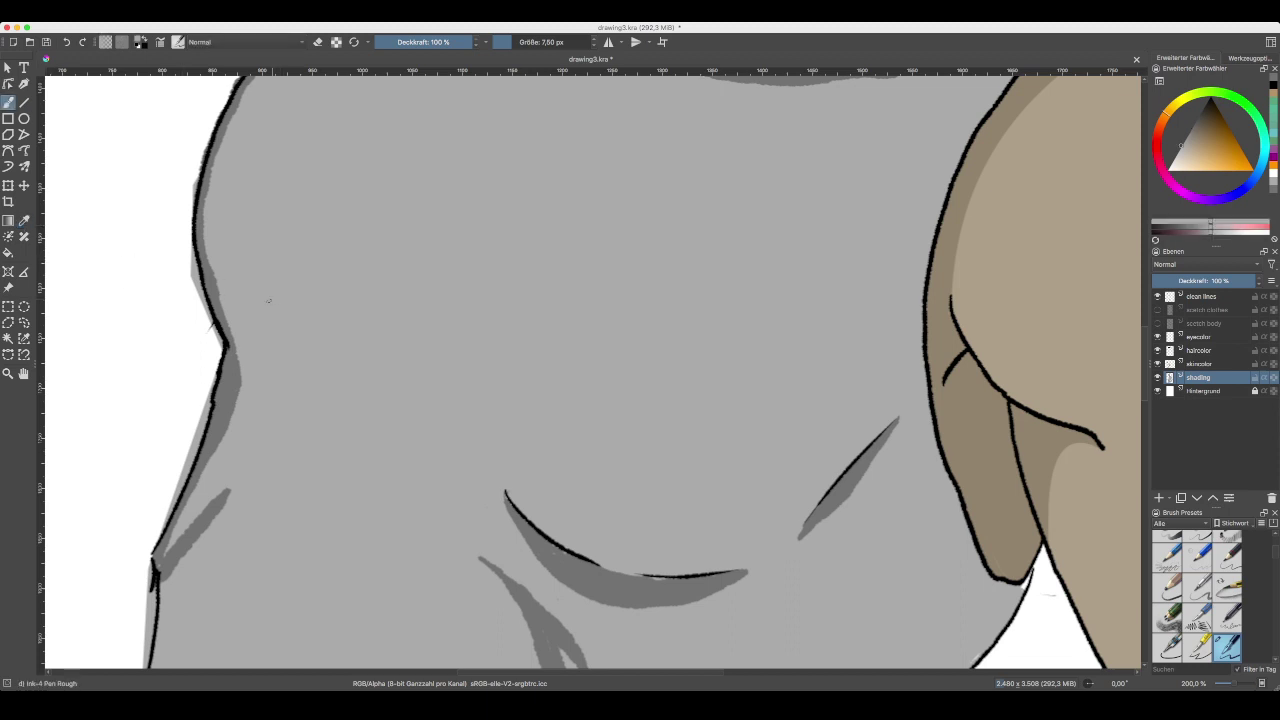
key("minus")
key("minus")
key("minus")
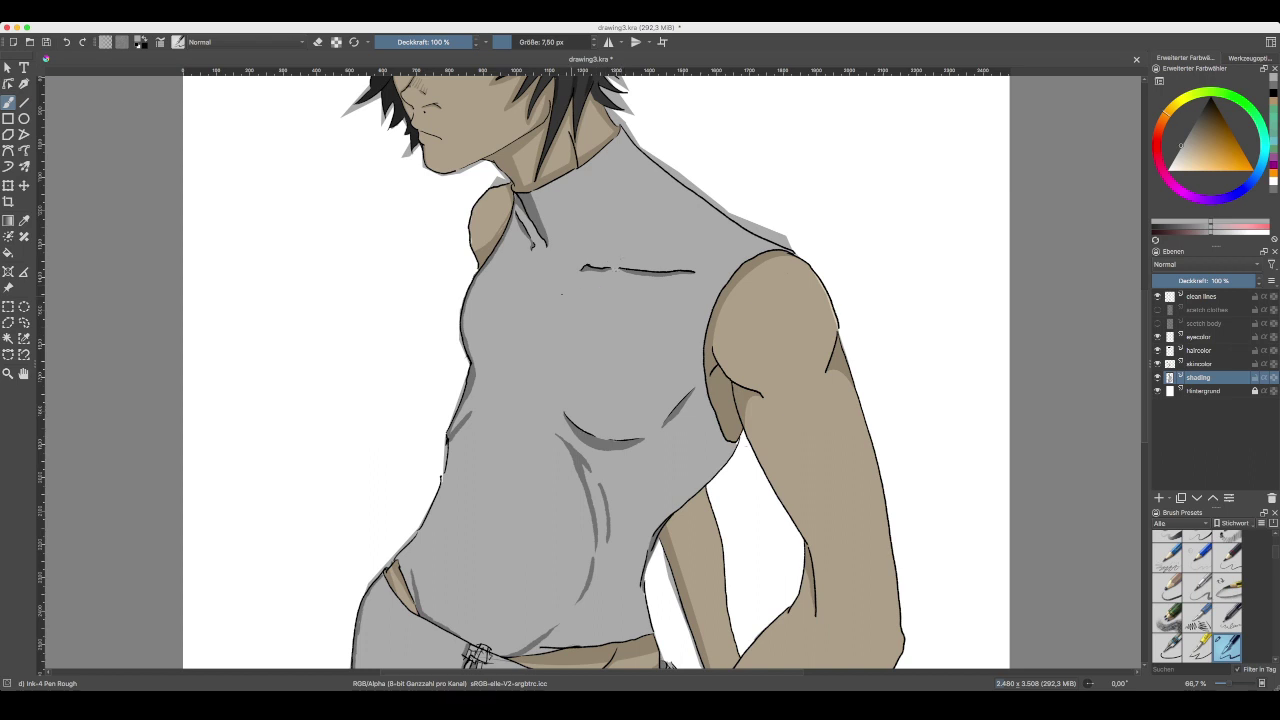
- Sample the dark grey of the fold shadow below the shirt collar and return to the freehand brush
key("plus")
key("plus")
key("plus")
left_click_drag(407, 114, 514, 506)
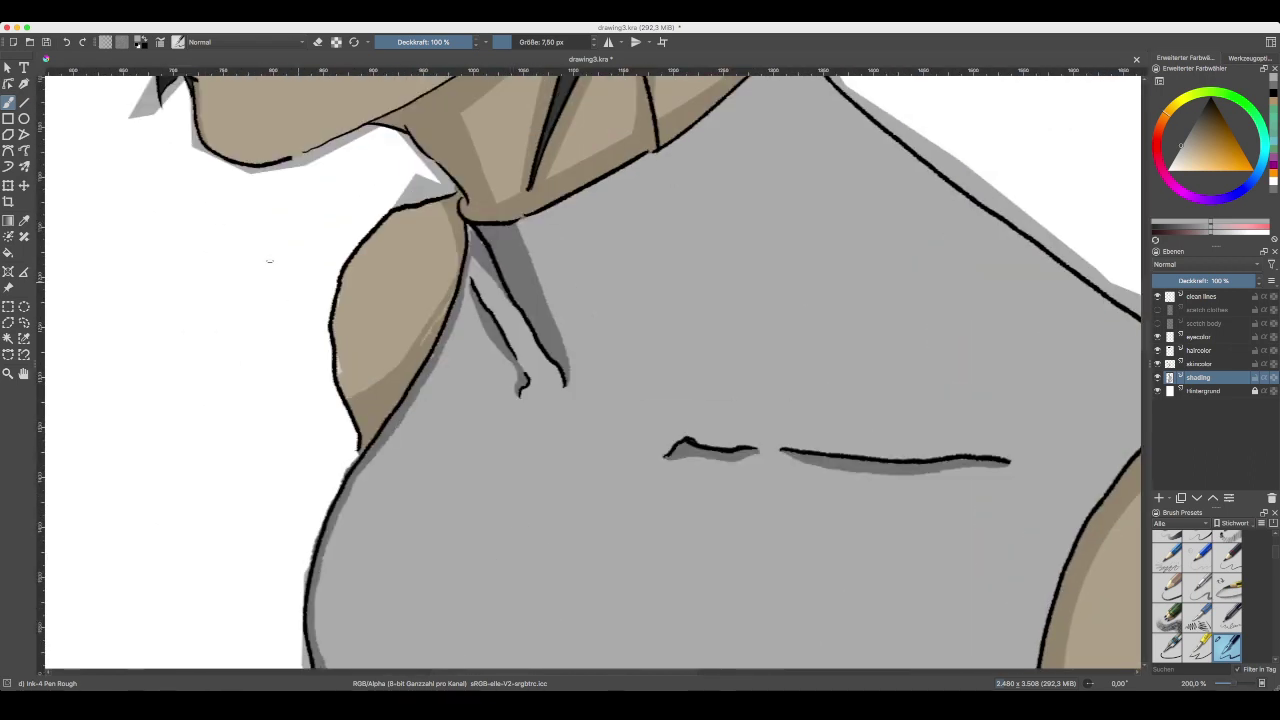
left_click(24, 220)
left_click(514, 249)
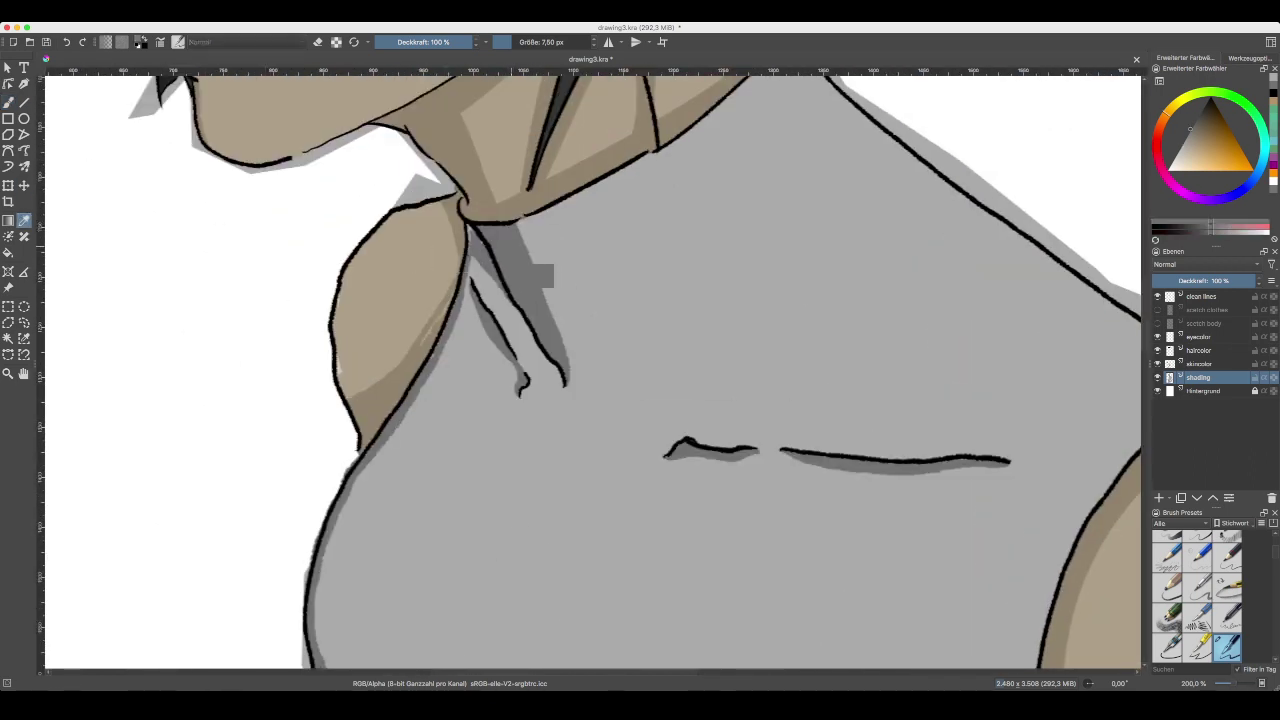
key("b")
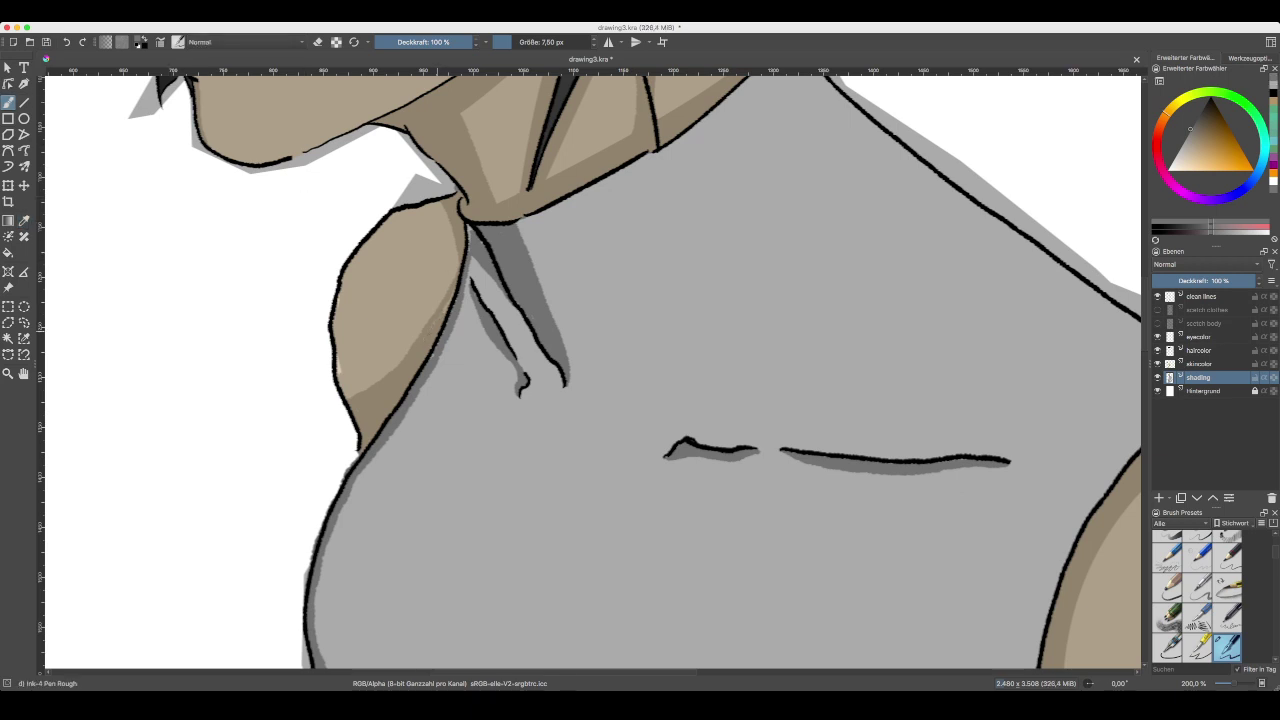
key("minus")
key("minus")
key("minus")
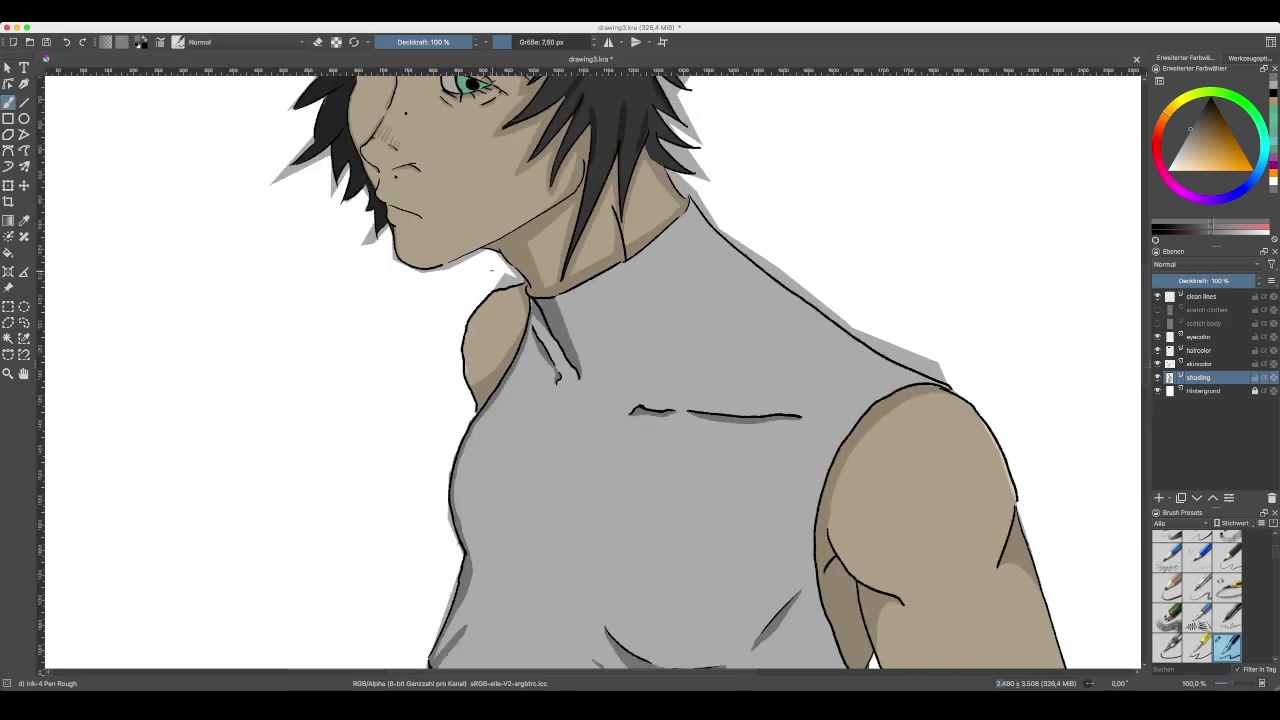
key("minus")
key("minus")
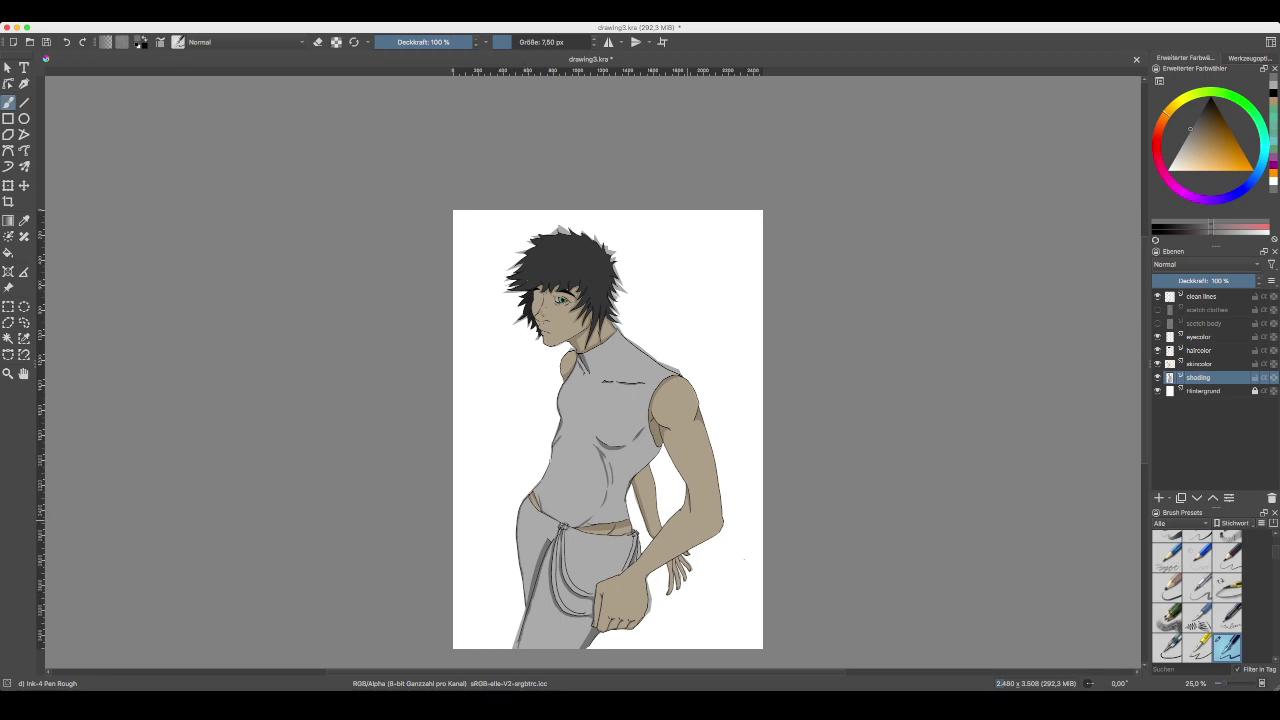
- Activate the clean lines layer and reset the brush colour to black for inking the face
left_click_drag(687, 520, 572, 532)
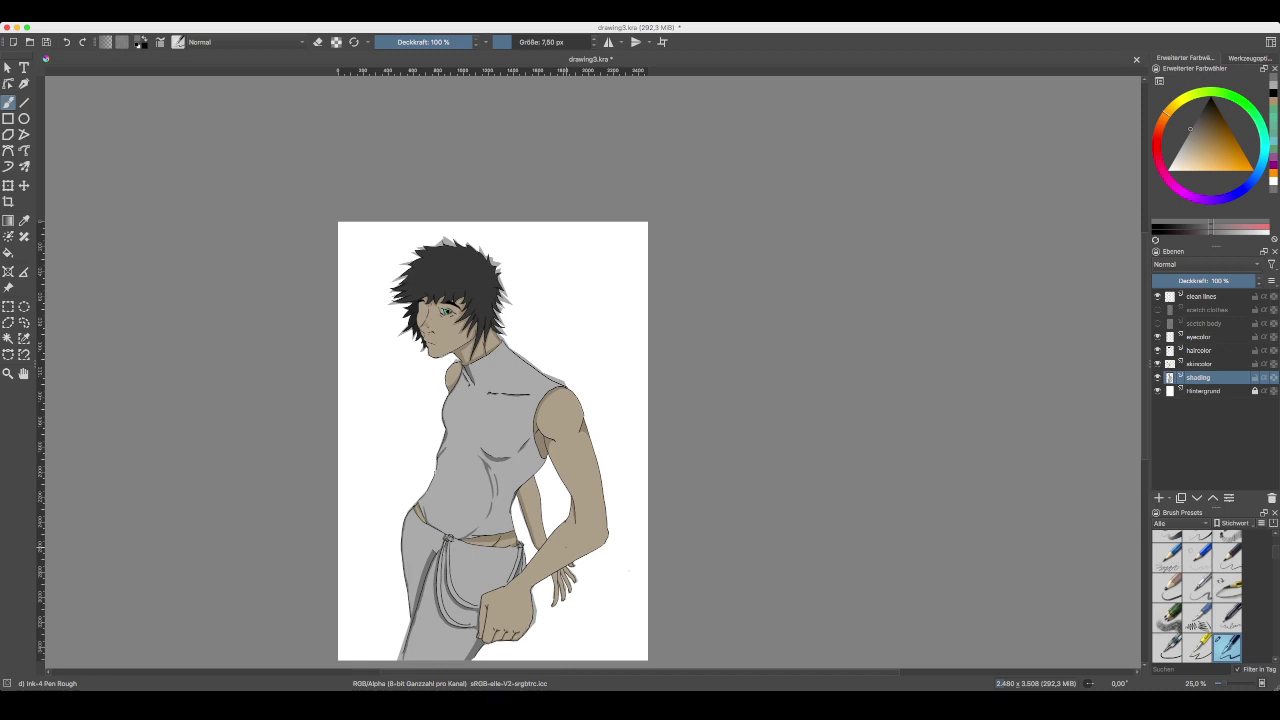
left_click_drag(583, 633, 618, 586)
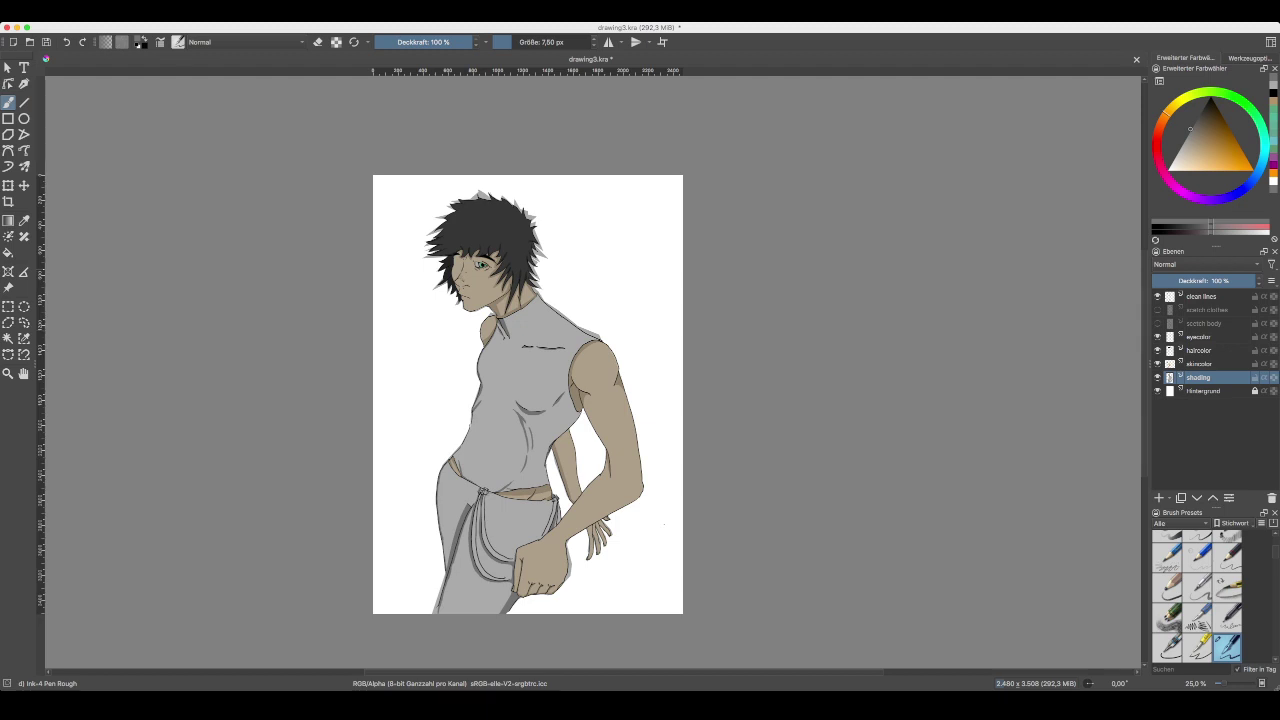
left_click(1202, 297)
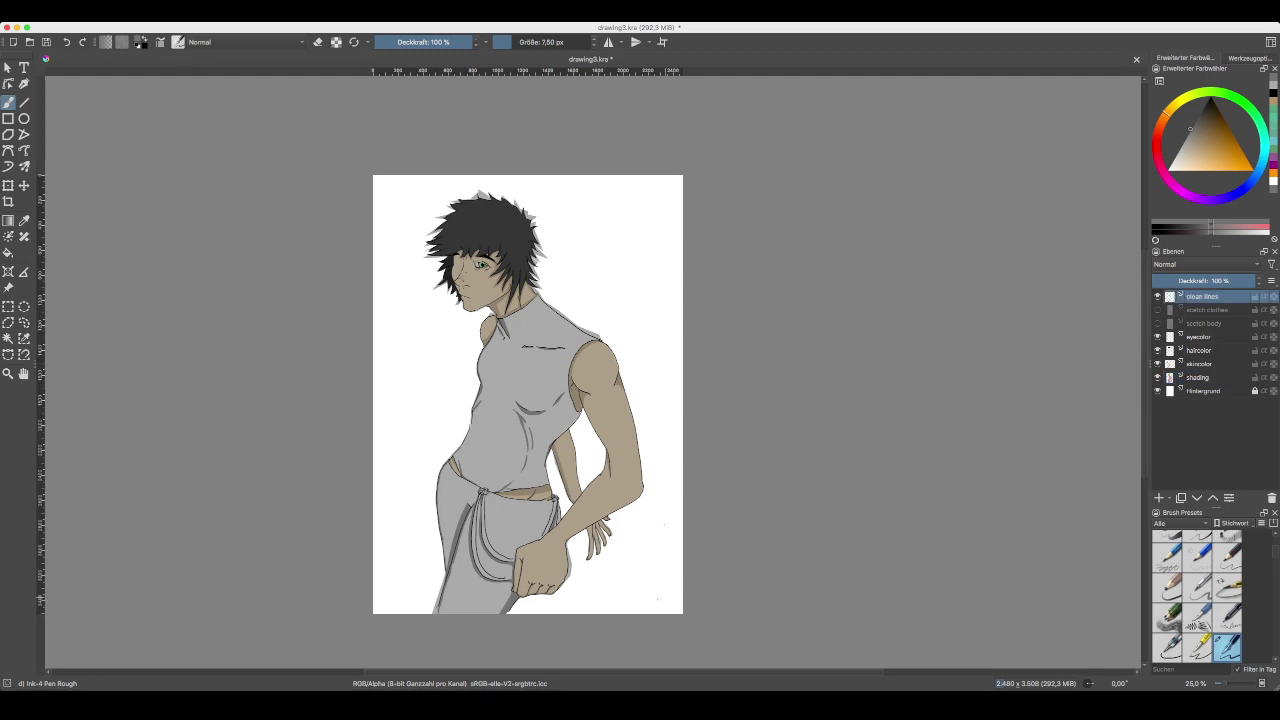
key("plus")
key("plus")
key("plus")
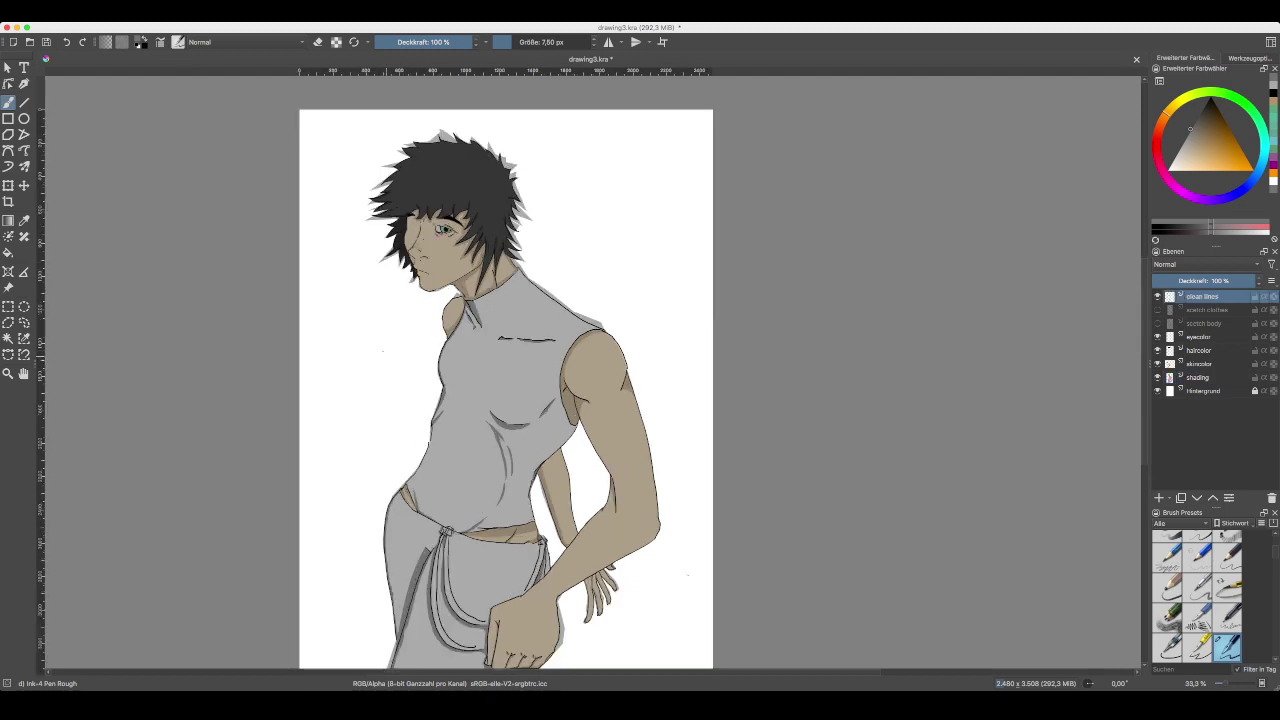
left_click_drag(166, 138, 497, 430)
key("plus")
key("plus")
key("plus")
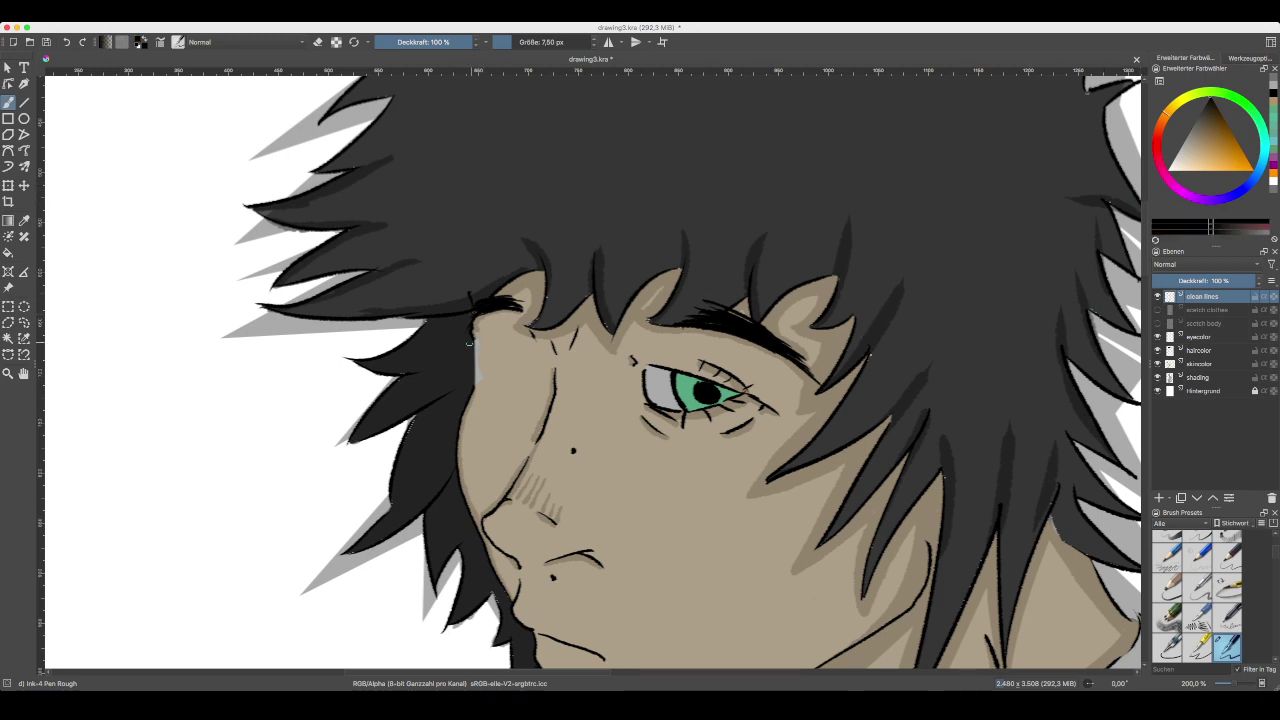
- Try sketching dark hatched strokes around the far eye socket beneath the brow, and undo them
mouse_move(476, 339)
left_mouse_down()
mouse_move(514, 332)
mouse_move(526, 346)
mouse_move(500, 414)
left_mouse_up()
mouse_move(473, 345)
left_mouse_down()
mouse_move(470, 380)
mouse_move(490, 416)
left_mouse_up()
mouse_move(476, 408)
left_mouse_down()
mouse_move(495, 417)
mouse_move(514, 402)
mouse_move(477, 399)
mouse_move(515, 394)
mouse_move(527, 363)
mouse_move(521, 381)
mouse_move(484, 359)
left_mouse_up()
mouse_move(502, 379)
left_mouse_down()
mouse_move(503, 343)
mouse_move(476, 412)
mouse_move(482, 394)
left_mouse_up()
left_click_drag(500, 353, 480, 400)
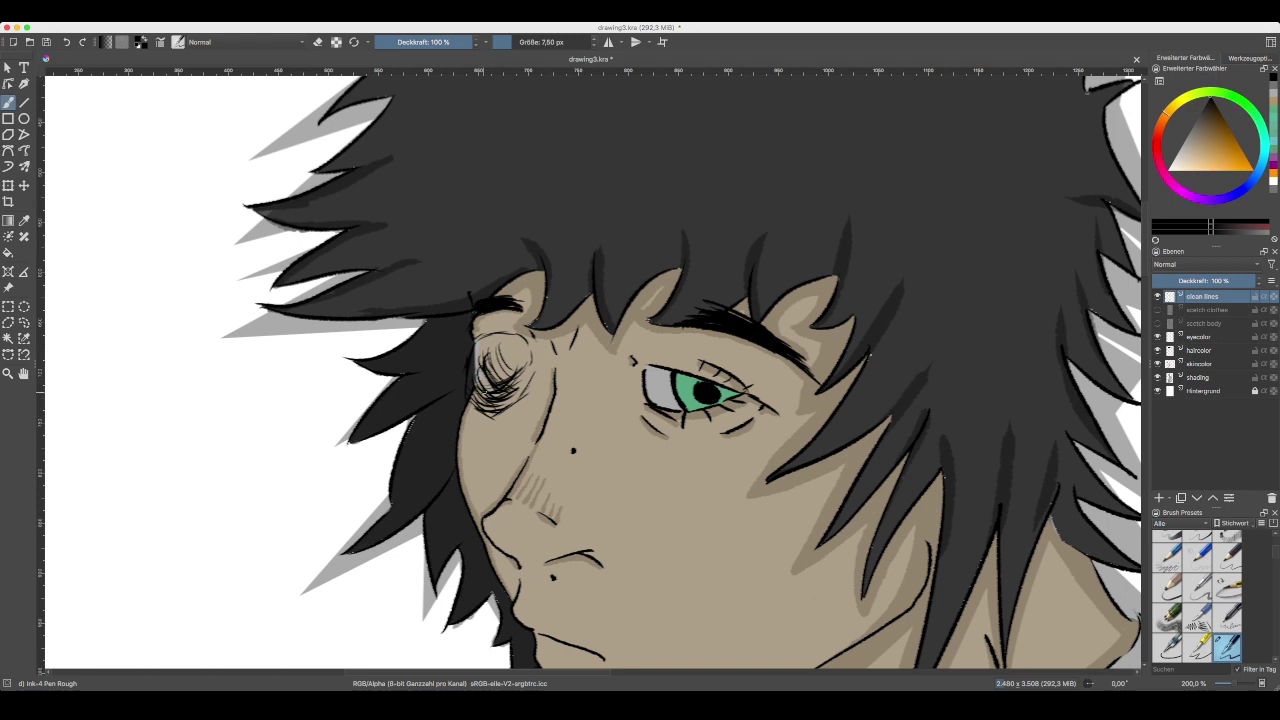
scroll(592, 369, "down", 4)
scroll(592, 369, "right", 1)
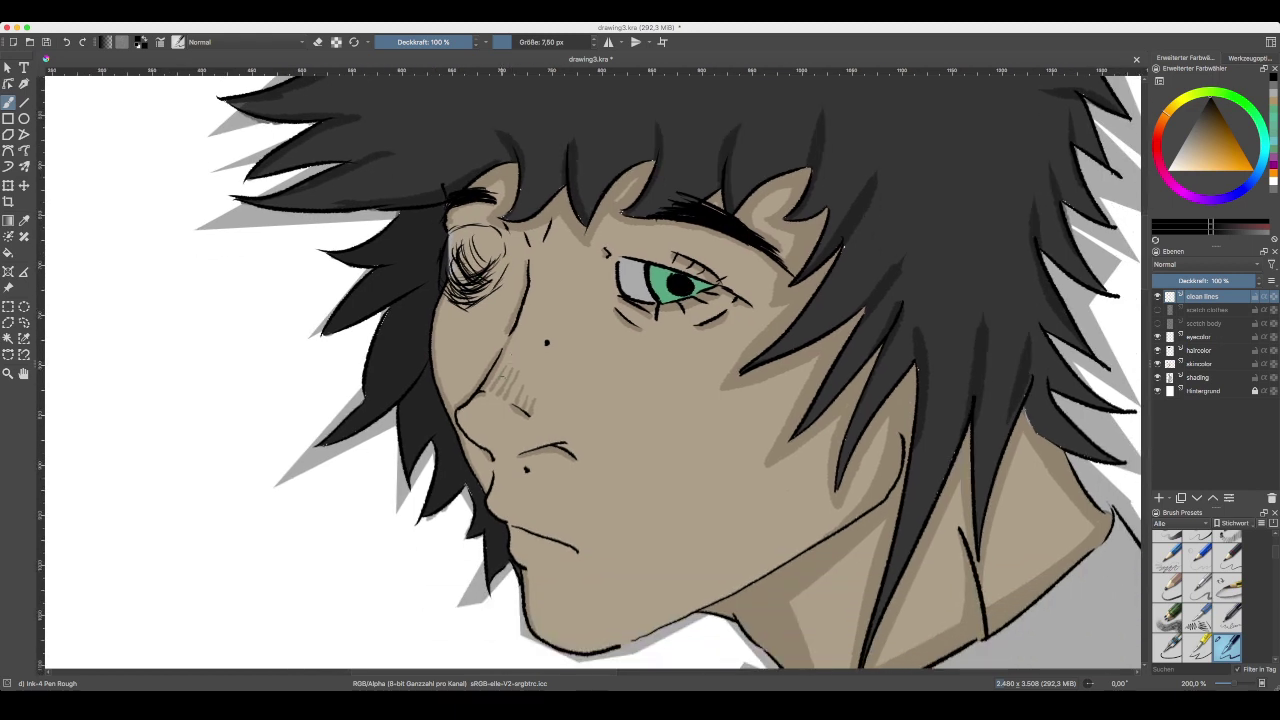
key("super+z")
key("super+z")
key("super+z")
key("super+z")
key("super+z")
key("super+z")
key("super+z")
- Try a lighter sketch of the far eye's lower lid and remove all of its sketch strokes
left_click_drag(482, 290, 450, 302)
mouse_move(478, 258)
left_mouse_down()
mouse_move(446, 296)
mouse_move(458, 286)
left_mouse_up()
mouse_move(478, 254)
left_mouse_down()
mouse_move(460, 280)
mouse_move(468, 270)
left_mouse_up()
left_click_drag(476, 240, 452, 280)
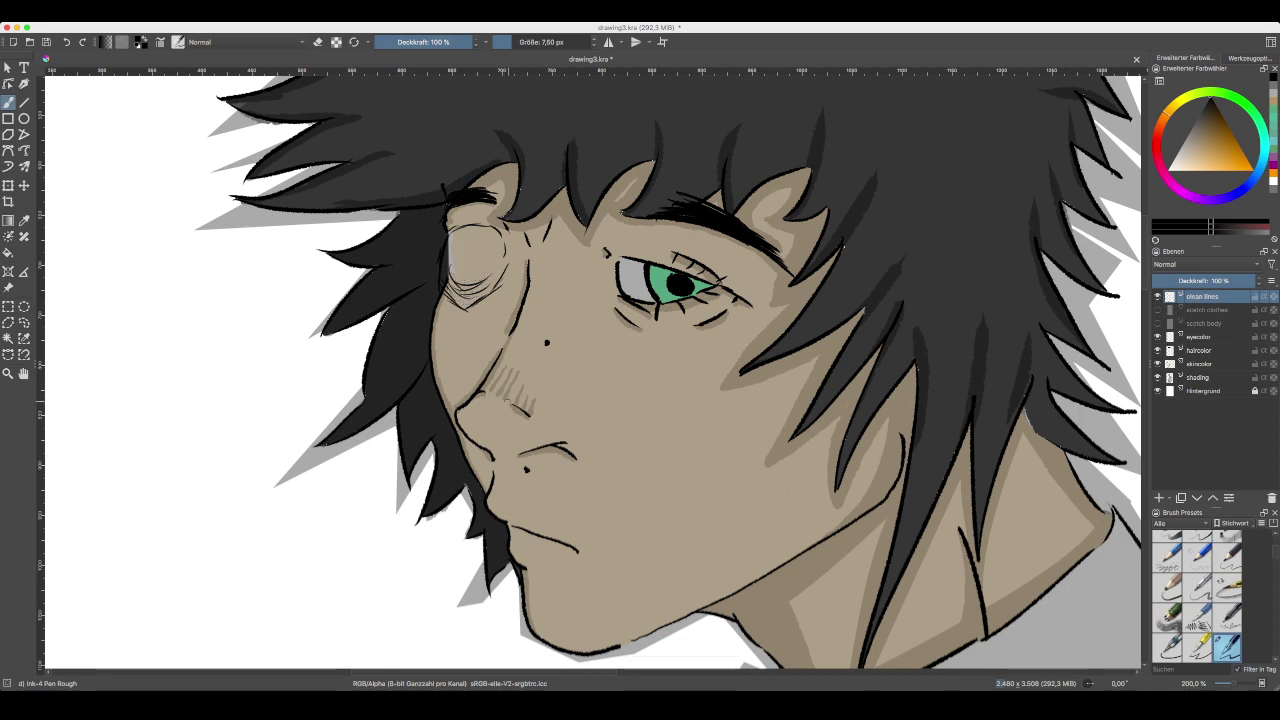
key("super+z")
key("super+z")
key("super+z")
key("super+z")
key("super+z")
key("super+z")
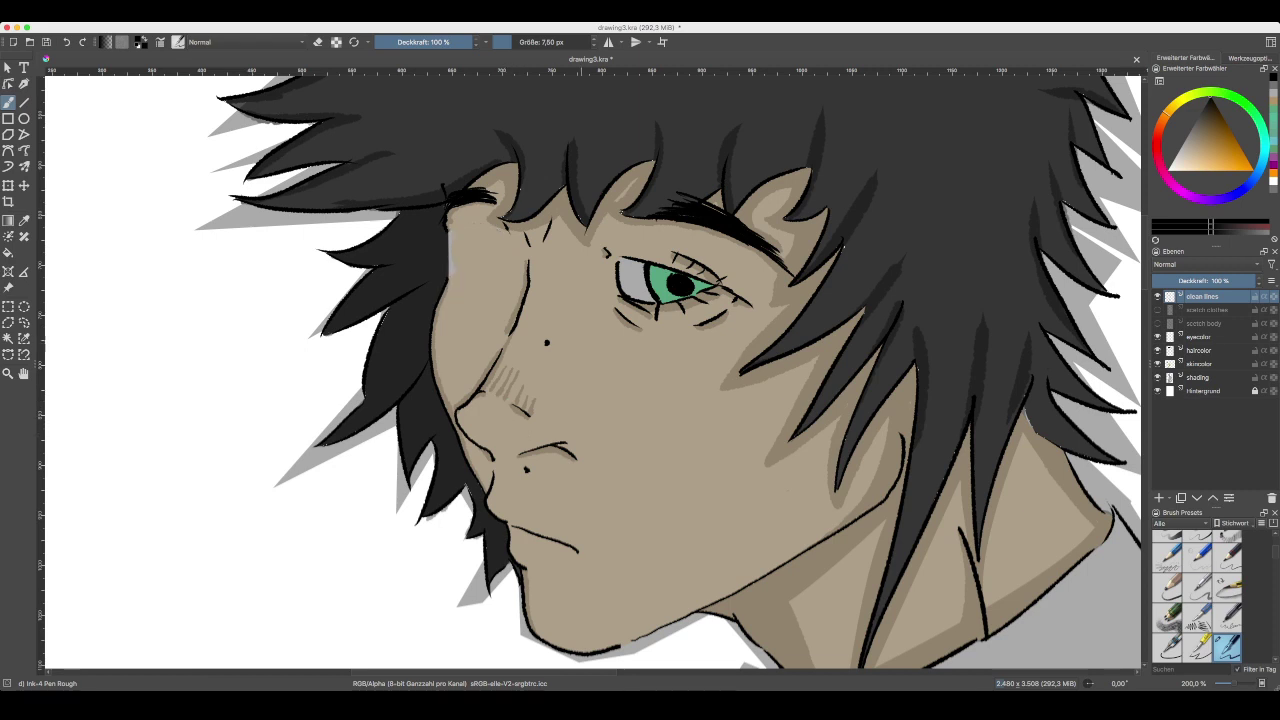
- Examine the face, shirt, arms and waist for parts that still need colour
scroll(594, 372, "right", 3)
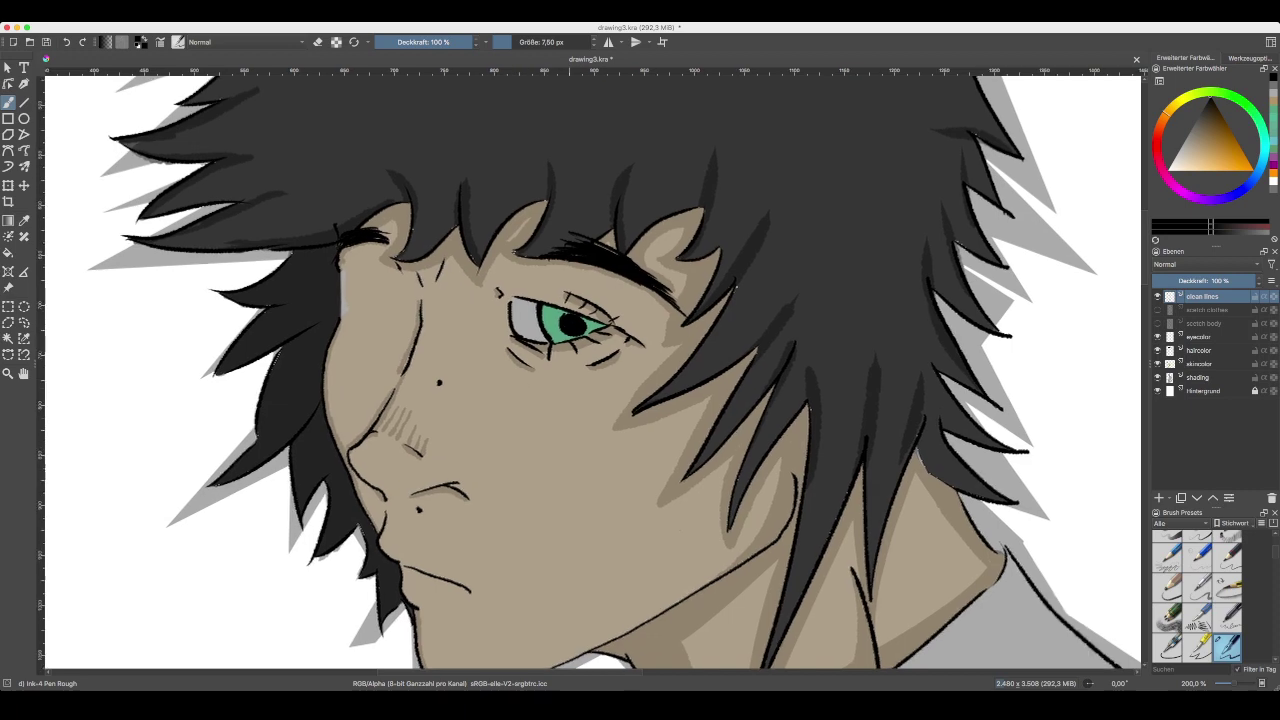
scroll(594, 372, "right", 4)
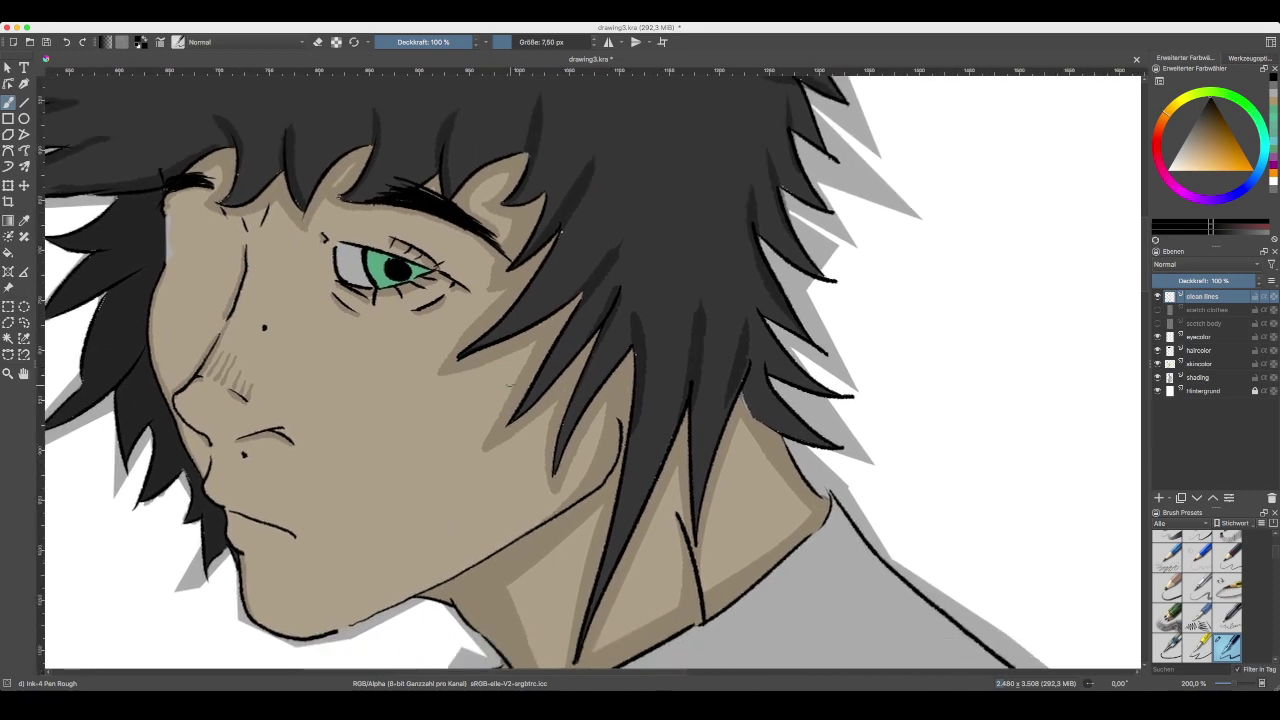
key("minus")
key("minus")
key("minus")
key("minus")
key("minus")
key("minus")
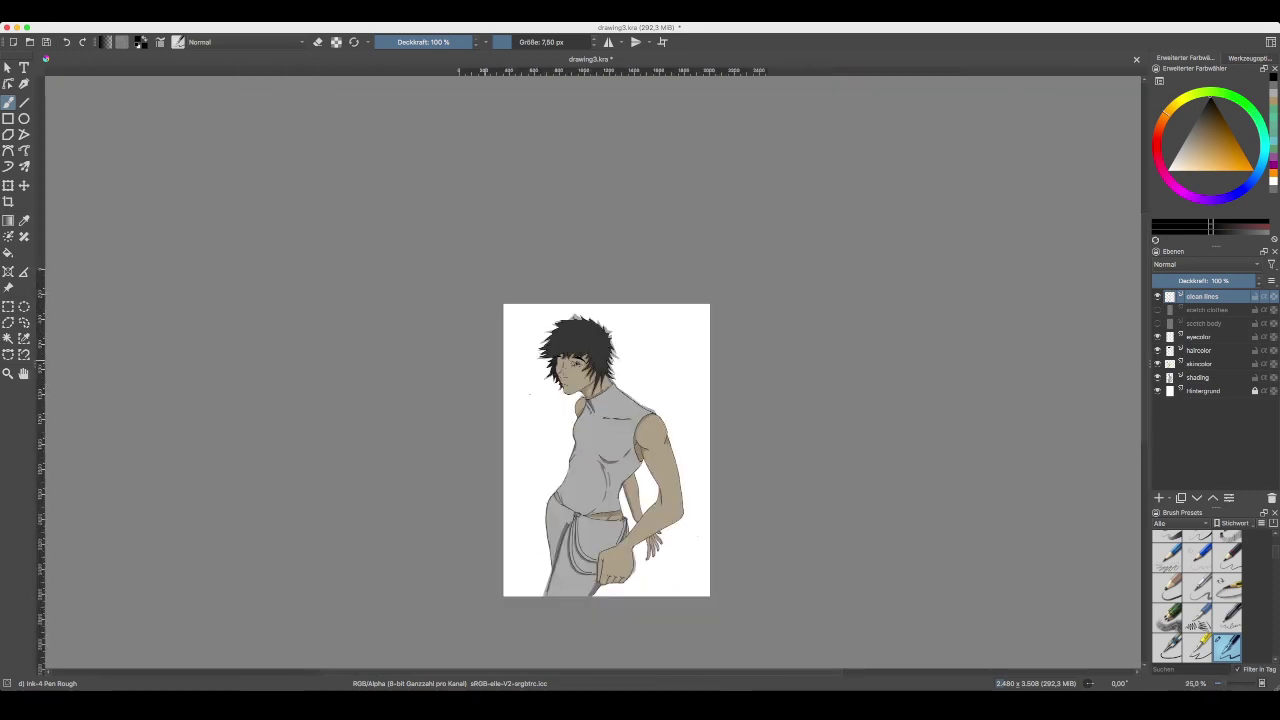
key("plus")
key("plus")
key("plus")
key("plus")
key("plus")
scroll(594, 372, "down", 5)
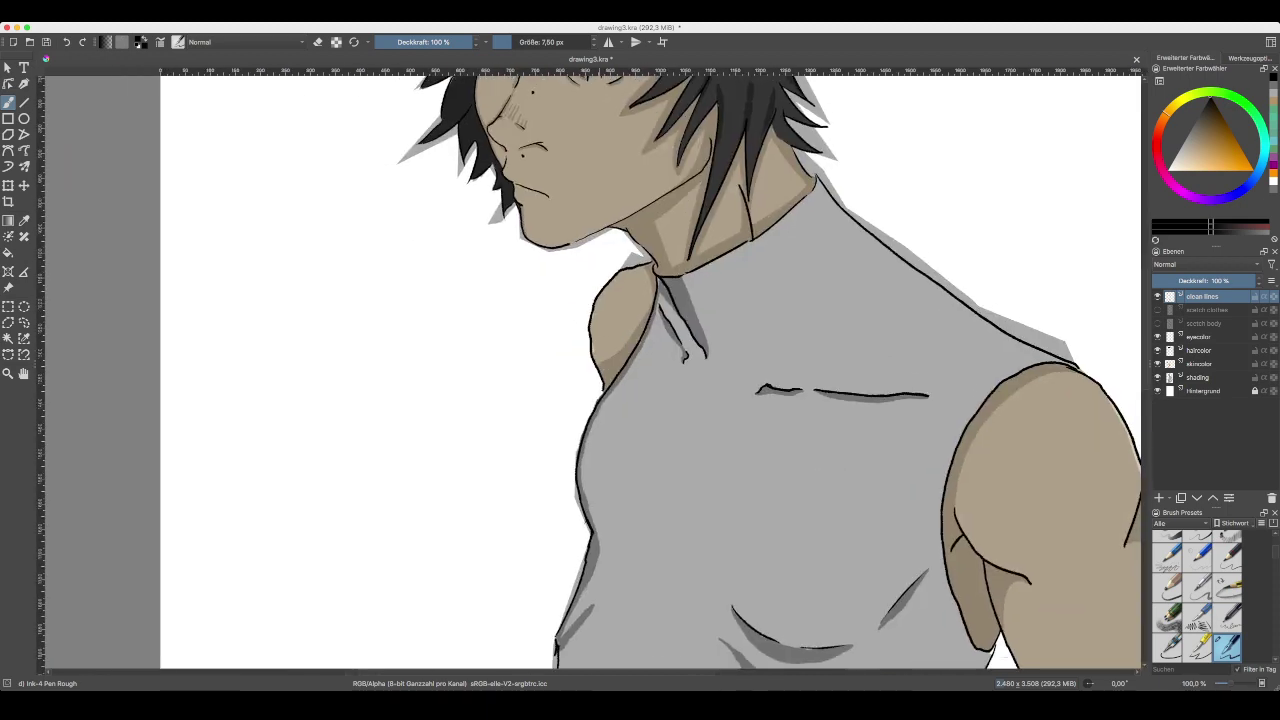
key("plus")
scroll(594, 372, "down", 7)
key("minus")
key("minus")
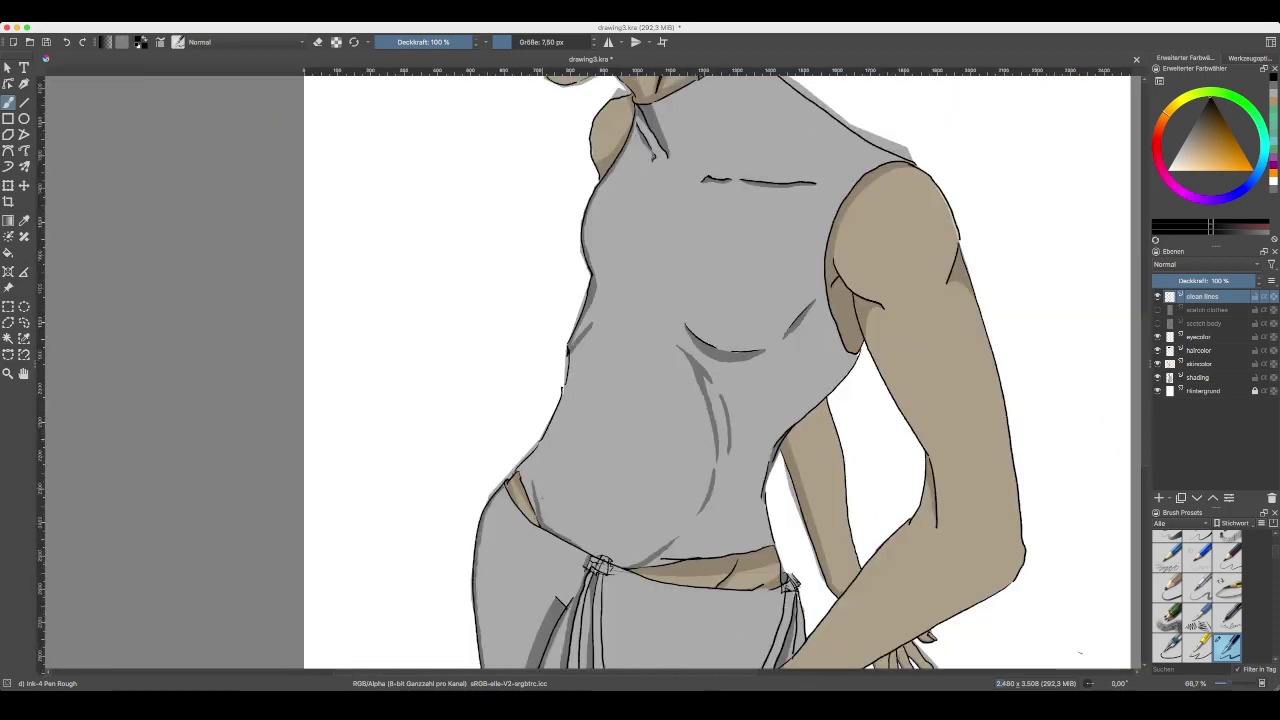
left_click_drag(542, 497, 558, 294)
left_click_drag(868, 317, 732, 246)
key("plus")
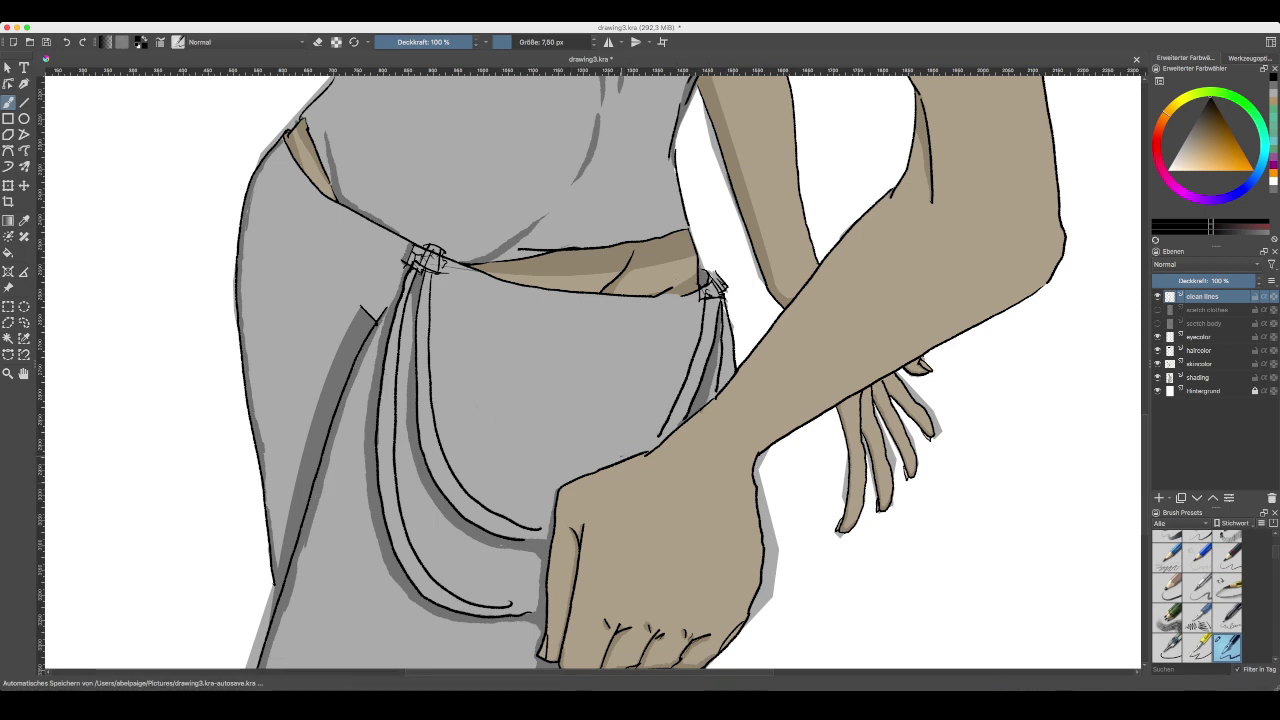
- Activate the Bezier curve selection and focus on the chain clasp at the waistband's right end beside the forearm
key("ctrl+r")
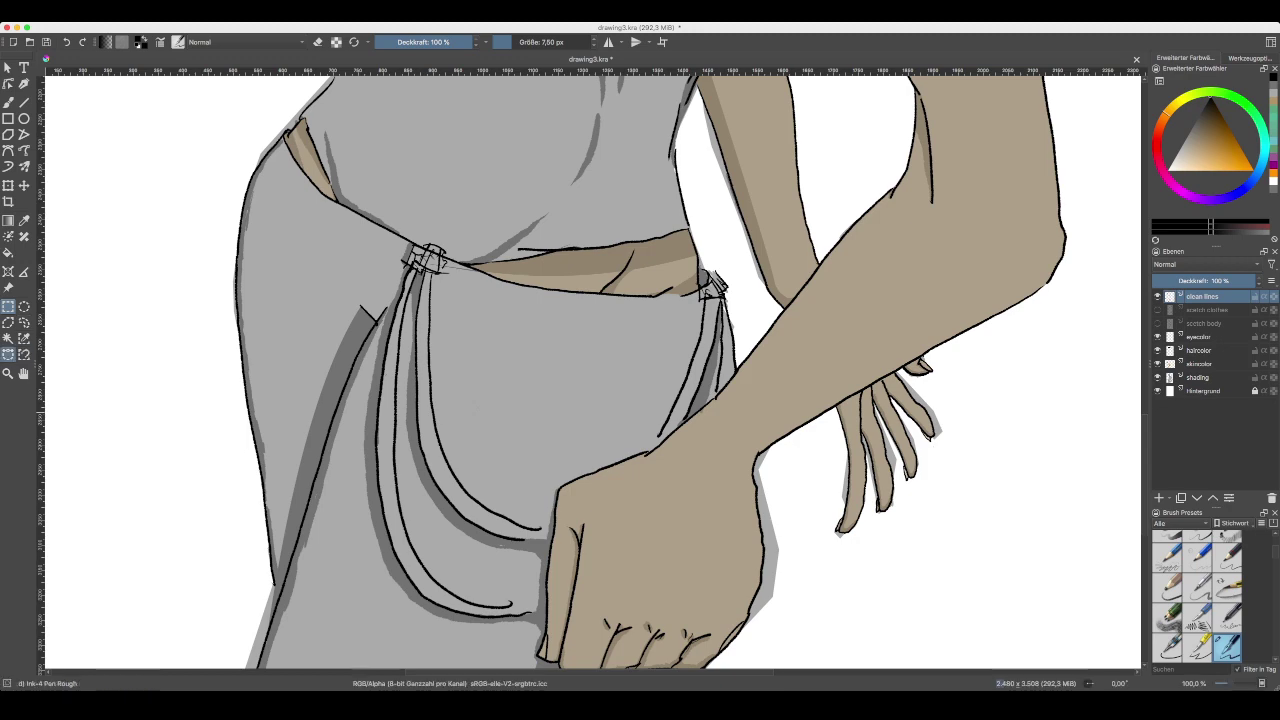
left_click(8, 354)
key("super+plus")
key("super+plus")
key("super+minus")
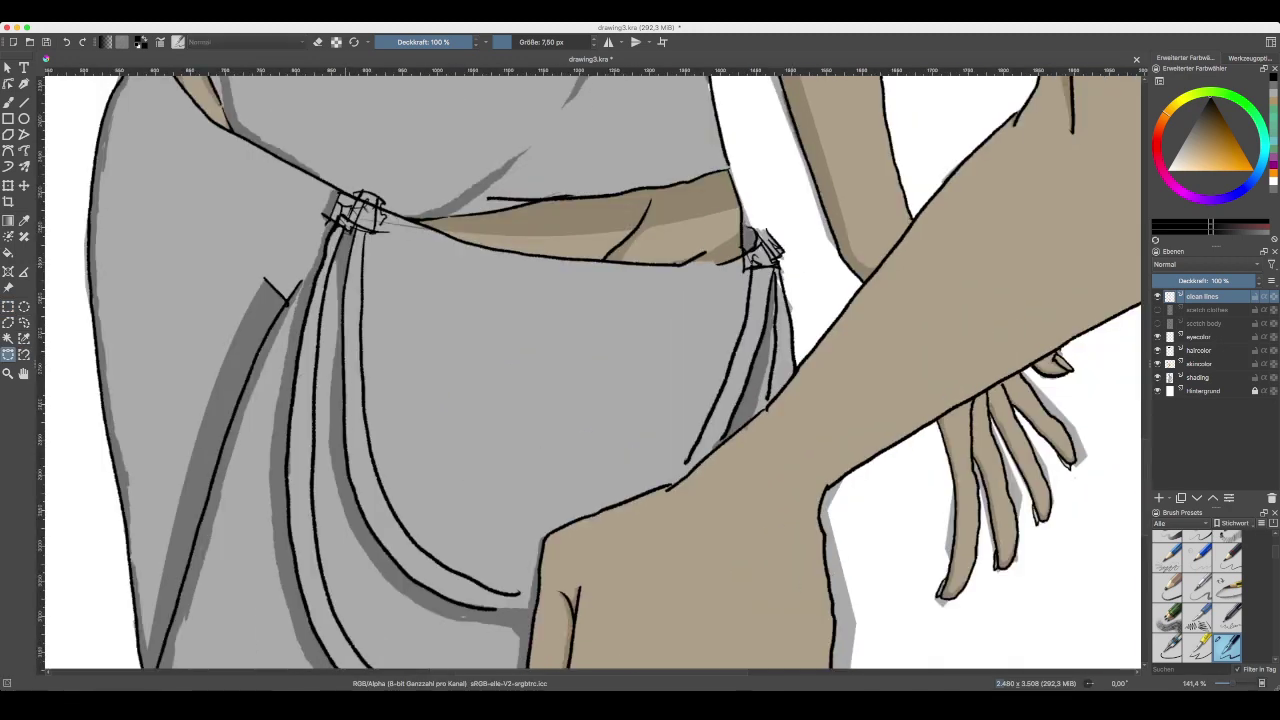
left_click_drag(374, 420, 486, 533)
key("super+plus")
key("super+plus")
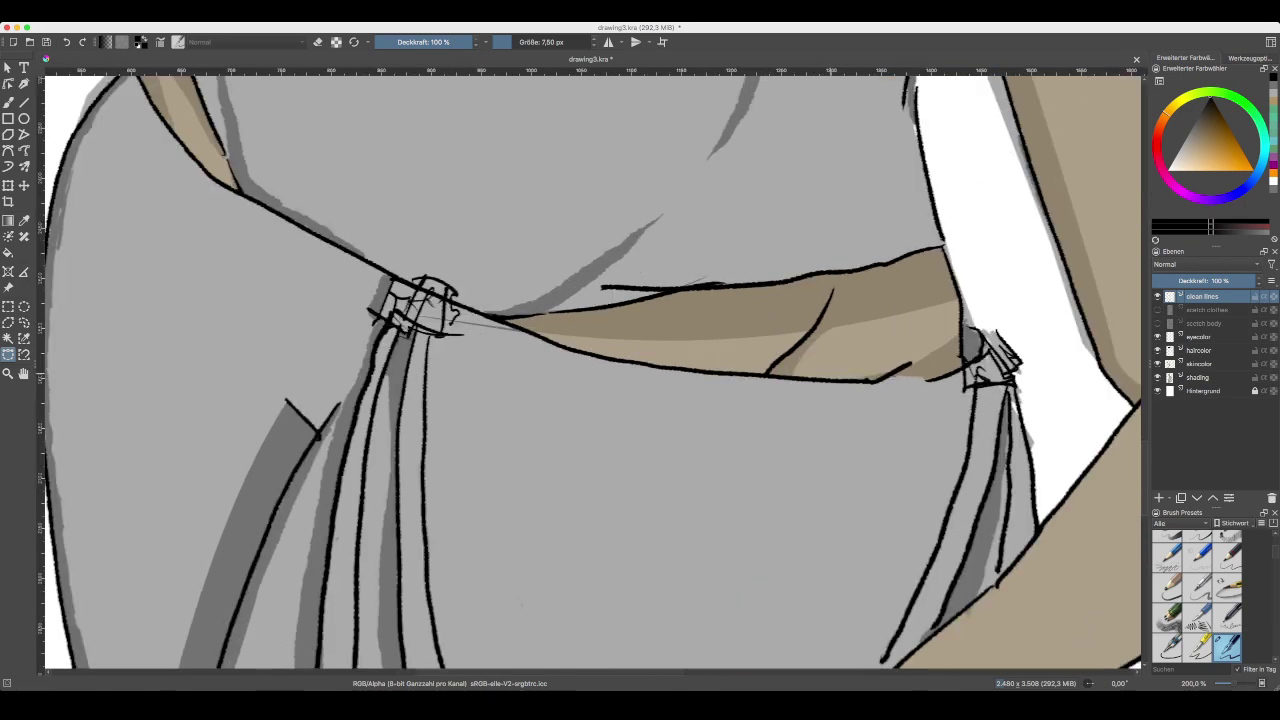
left_click_drag(860, 360, 305, 383)
key("super+minus")
key("super+minus")
key("plus")
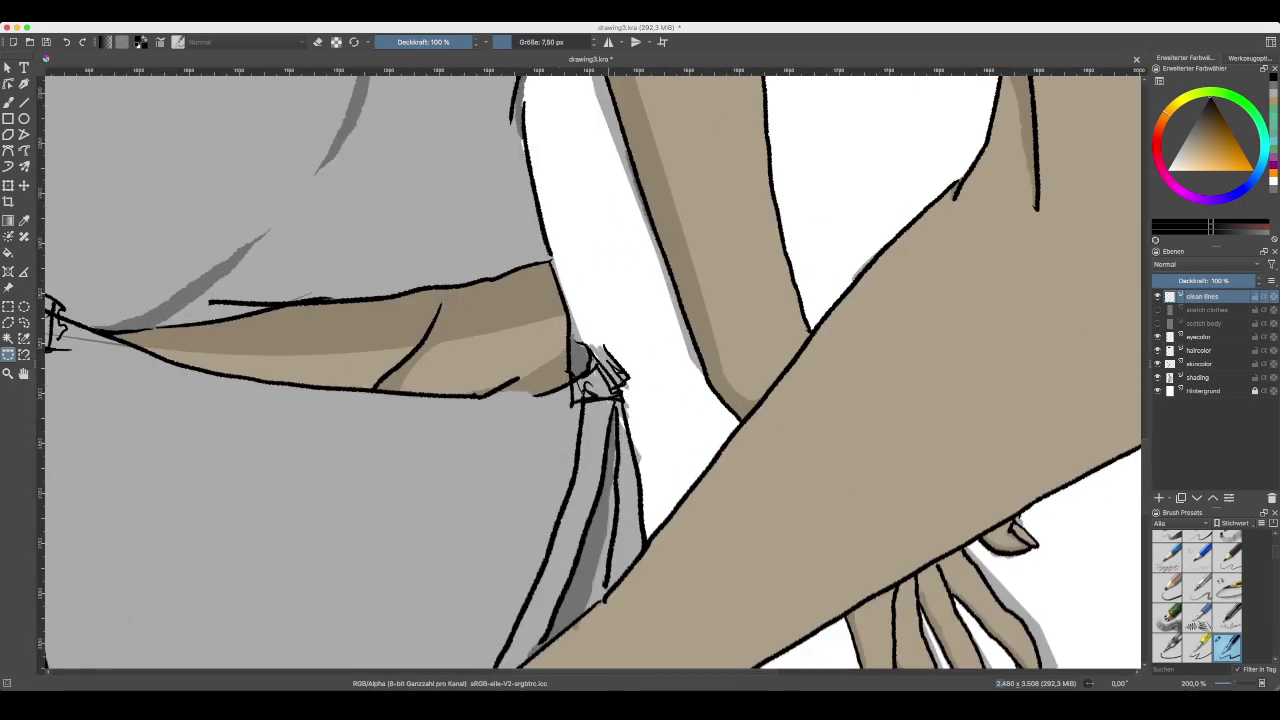
key("plus")
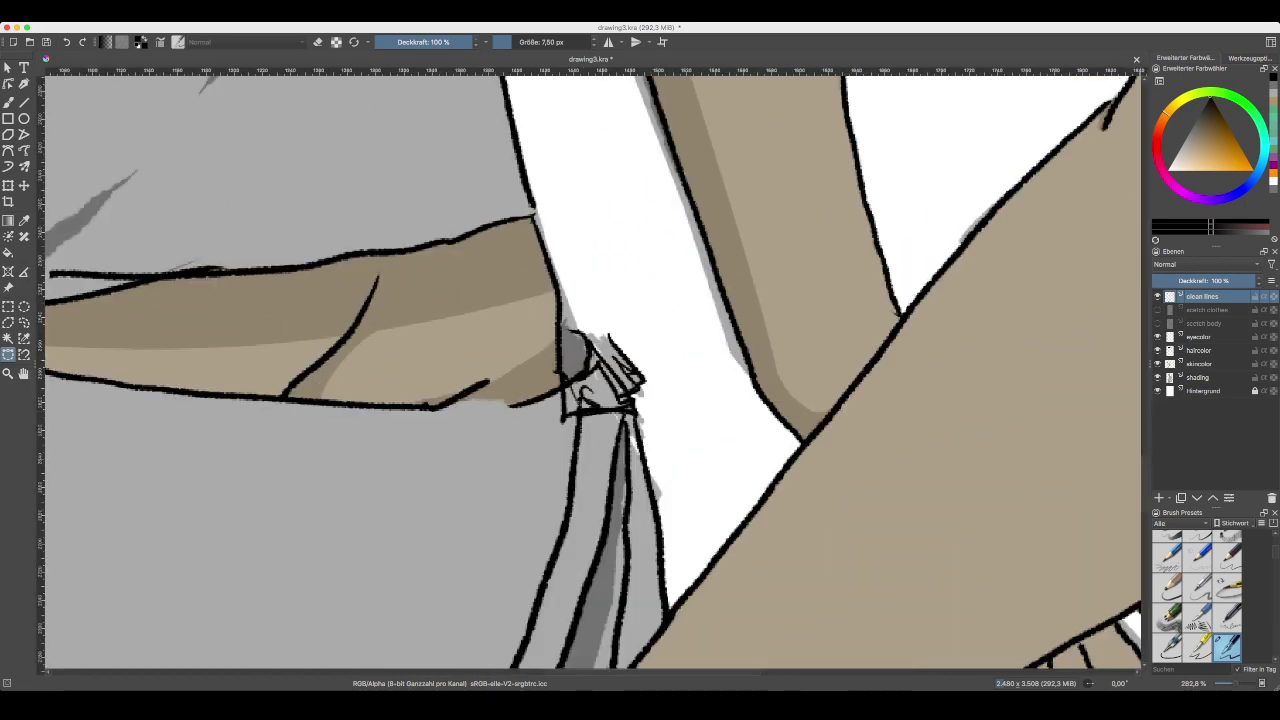
left_click(1199, 337)
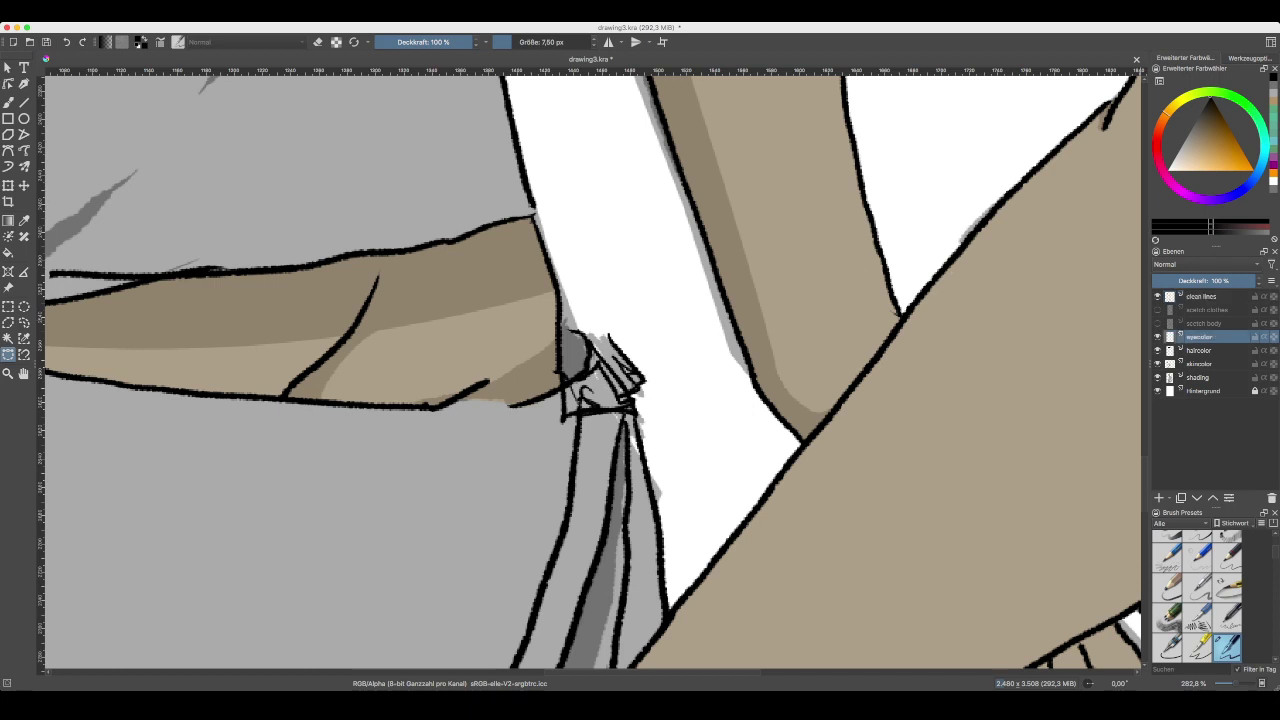
left_click(1181, 497)
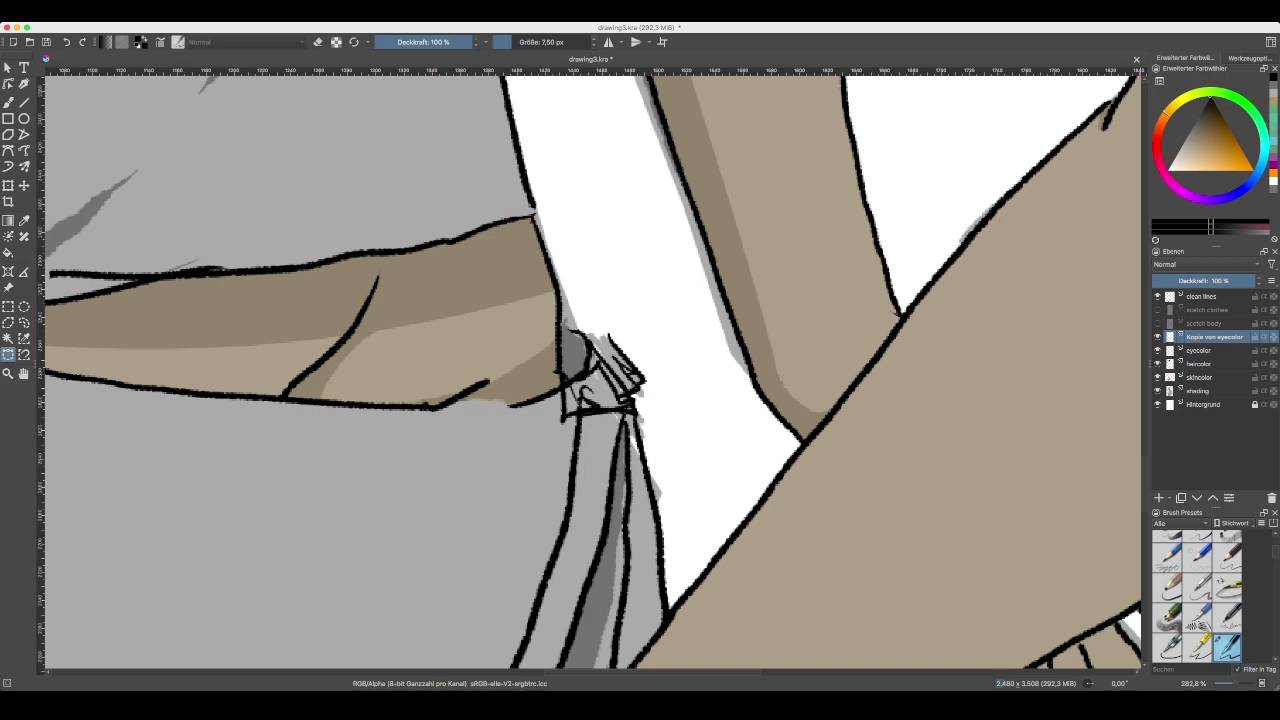
double_click(1214, 337)
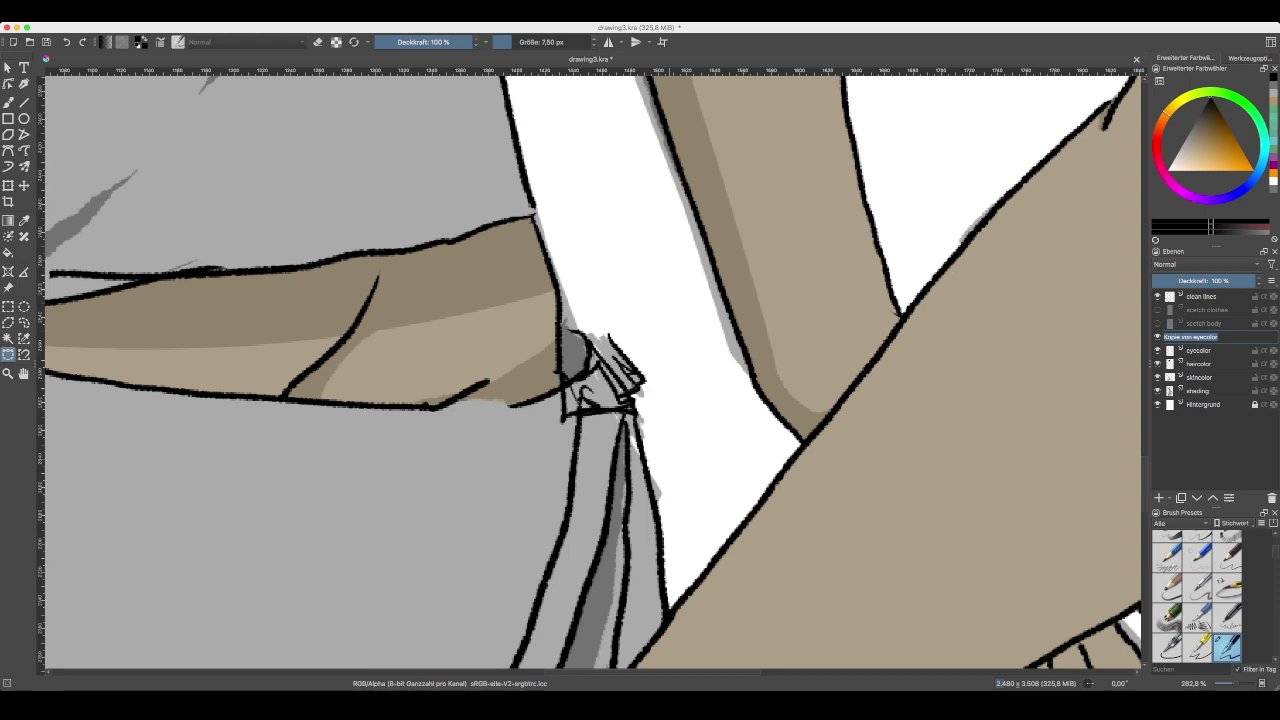
key("Return")
left_click(670, 281)
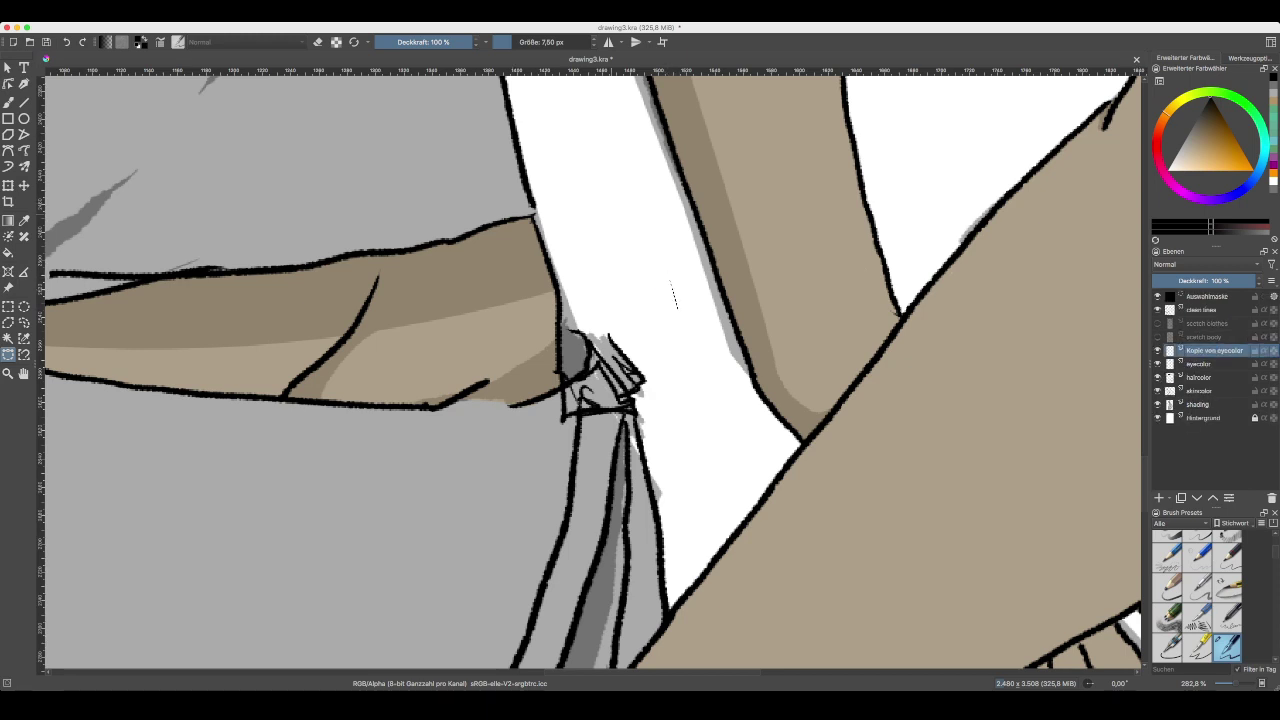
key("ctrl+shift+a")
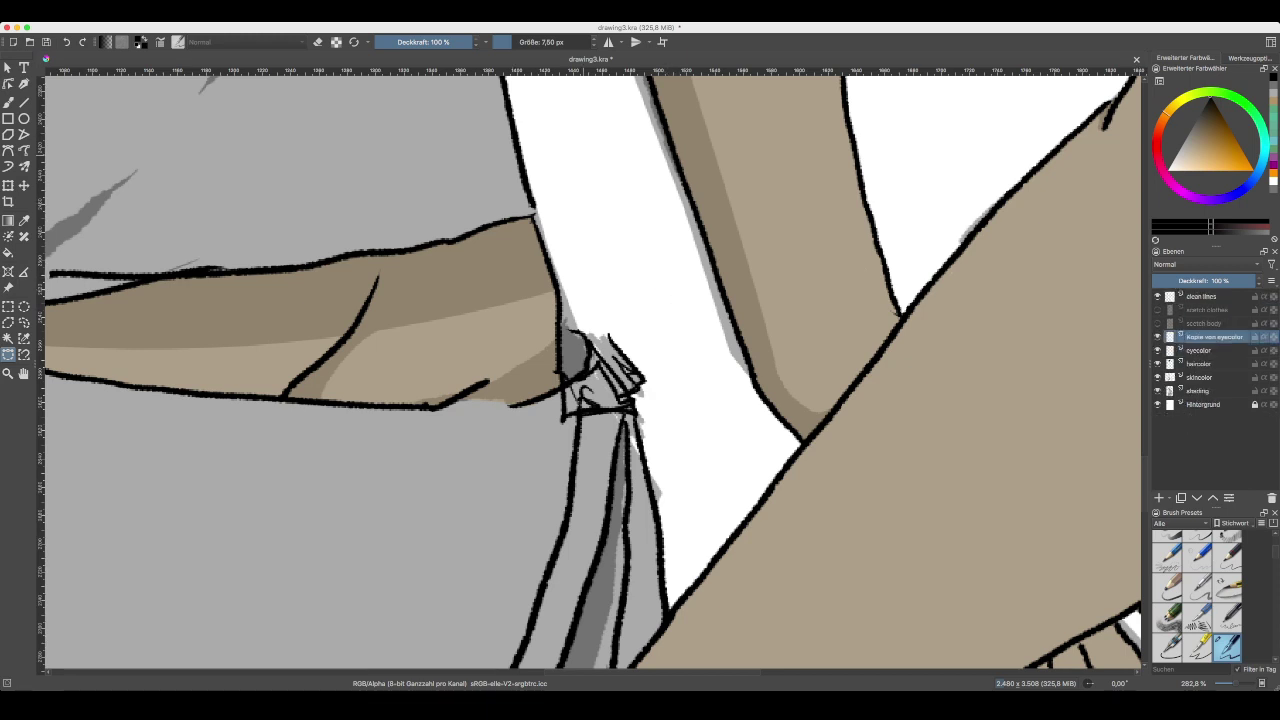
key("shift+Delete")
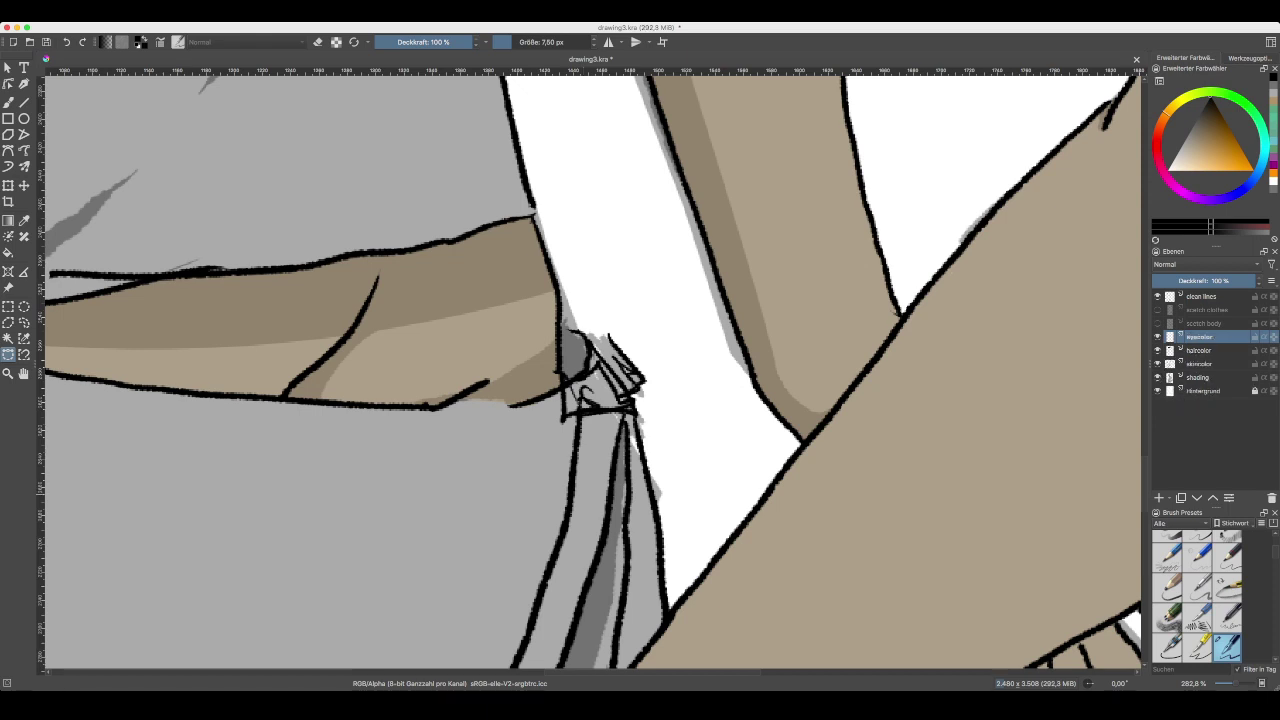
- Add a new paint layer above the eyecolor layer and name it chain color
key("Insert")
key("F2")
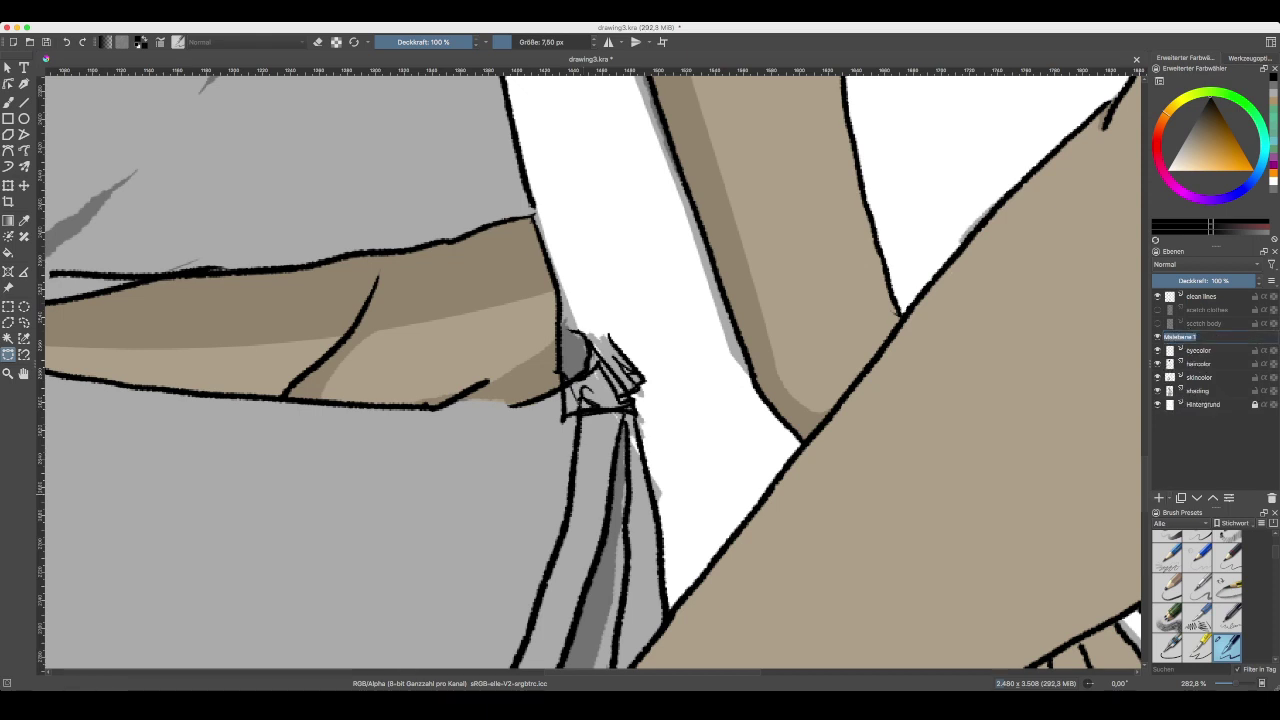
type("che")
key("Return")
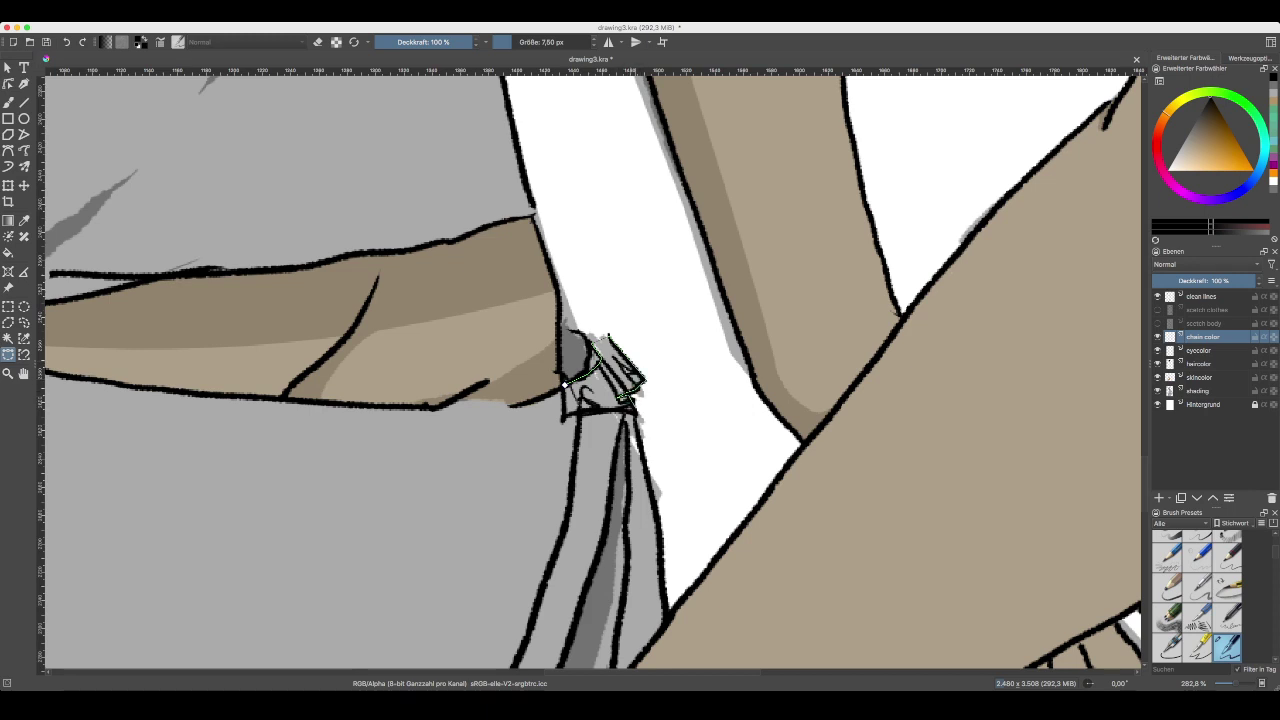
- Outline the small chain clasp beside the forearm and close the outline into a selection
left_click(636, 413)
left_click(617, 410)
left_click(587, 413)
left_click(564, 416)
left_click(564, 385)
key("Return")
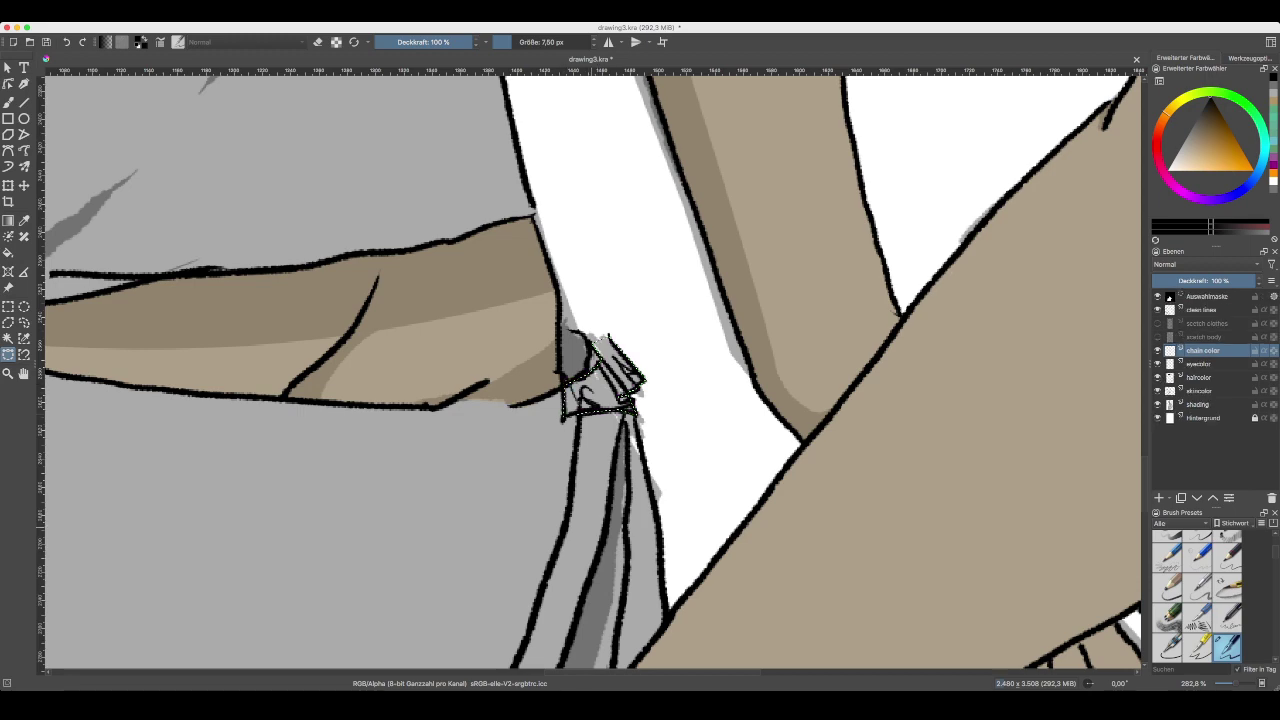
- Fill the selected clasp with black on the chain color layer and lower the layer opacity to 60%
left_click_drag(580, 400, 659, 254)
key("ctrl+minus")
key("ctrl+minus")
key("ctrl+minus")
key("ctrl+minus")
key("ctrl+plus")
key("ctrl+plus")
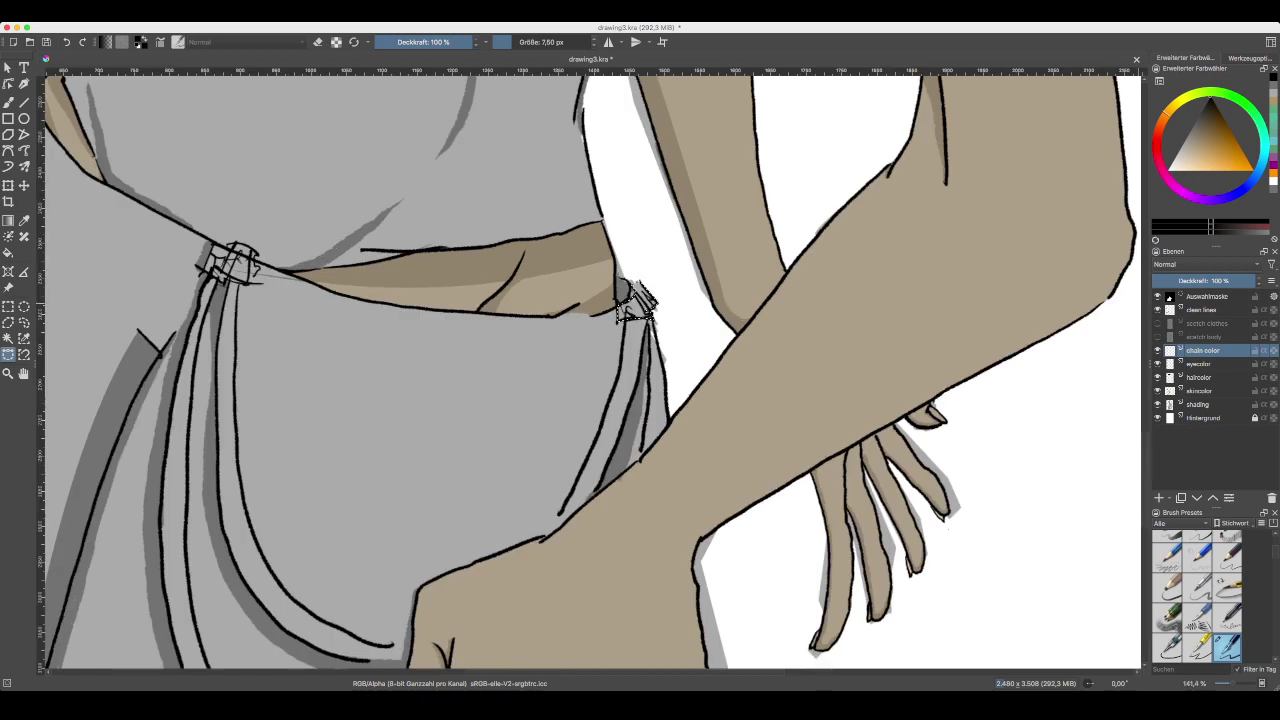
key("p")
key("f")
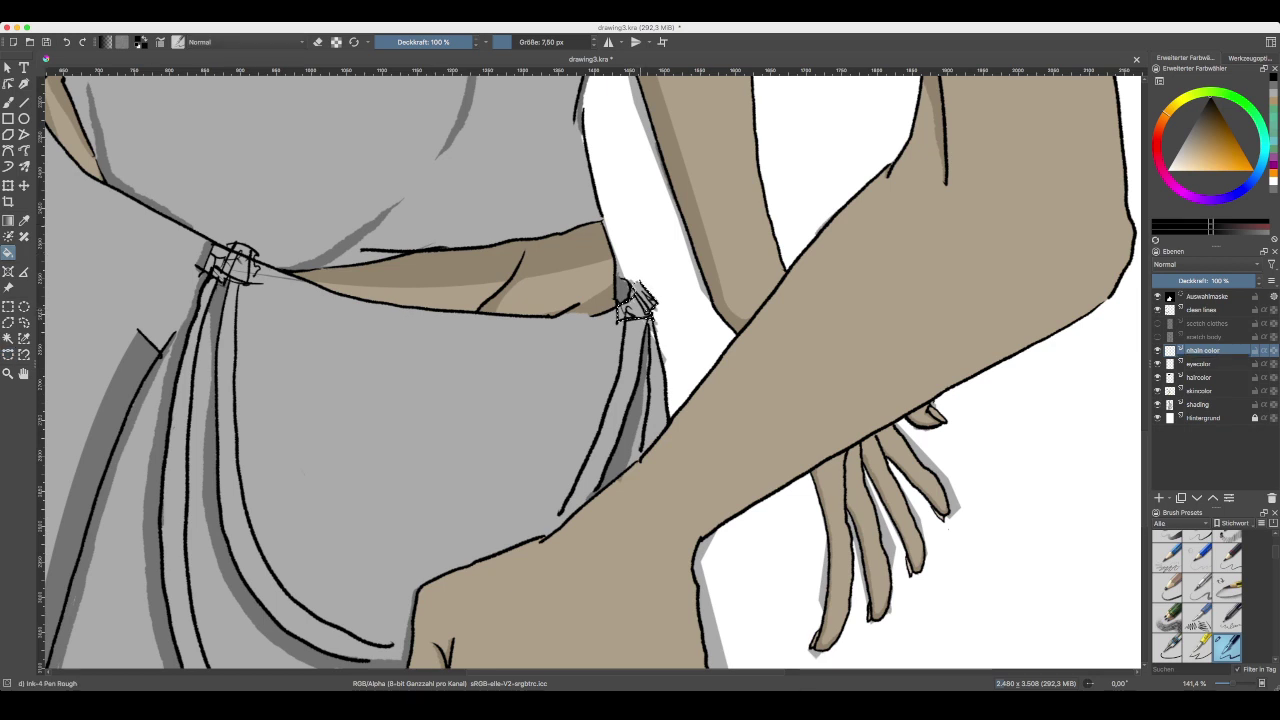
left_click(635, 300)
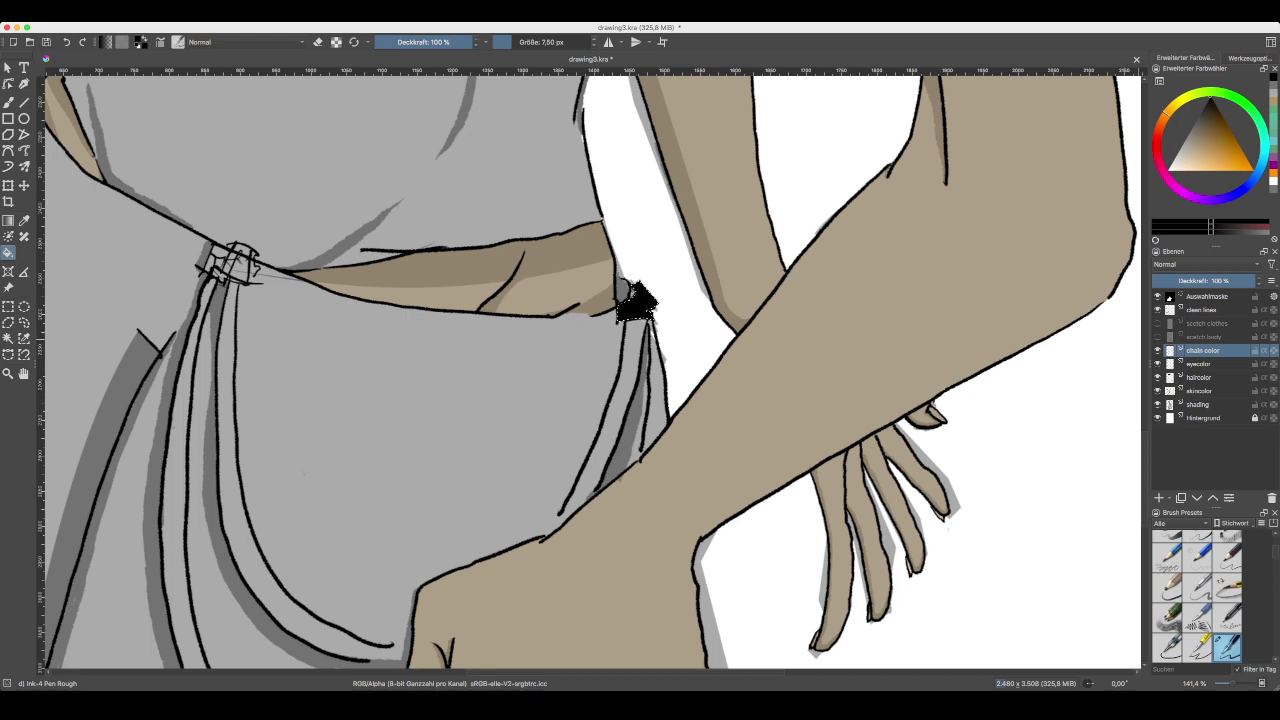
left_click(1236, 281)
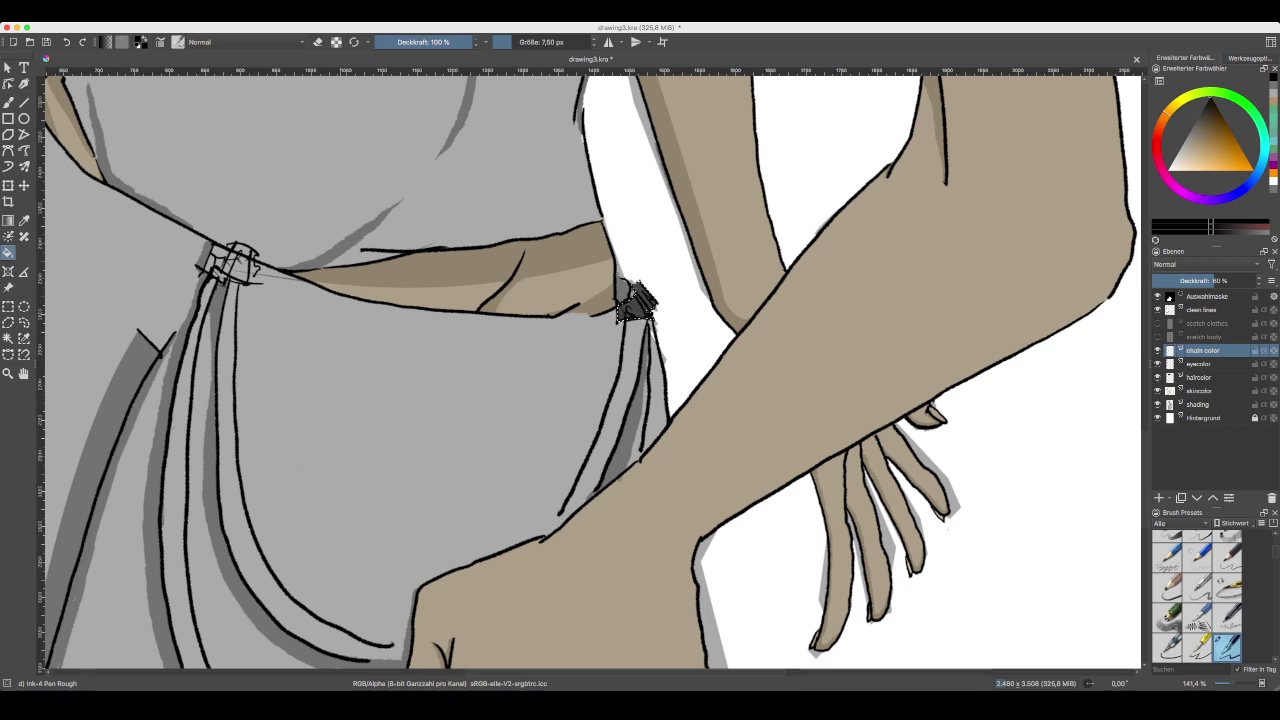
- Trace a closed Bezier selection around the other chain clasp, at the left end of the exposed waist strip
left_click(8, 354)
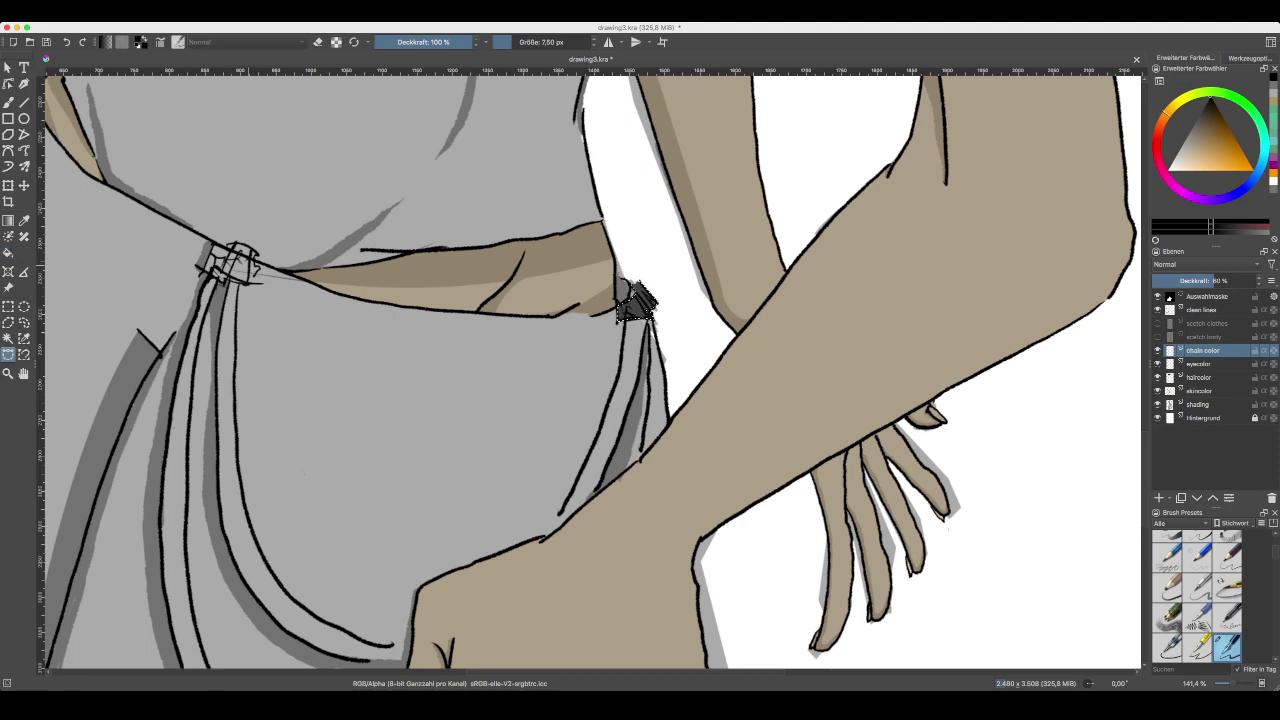
key("super+plus")
key("super+plus")
scroll(593, 372, "left", 5)
scroll(593, 372, "up", 2)
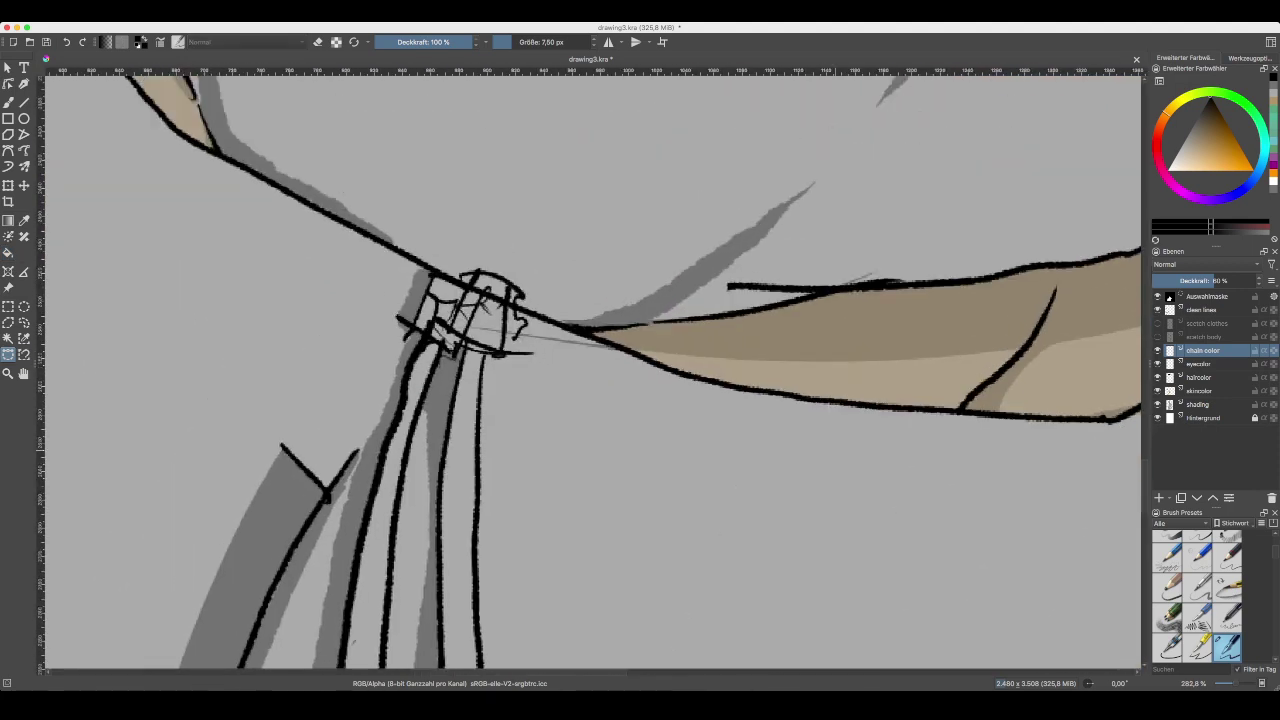
left_click(470, 357)
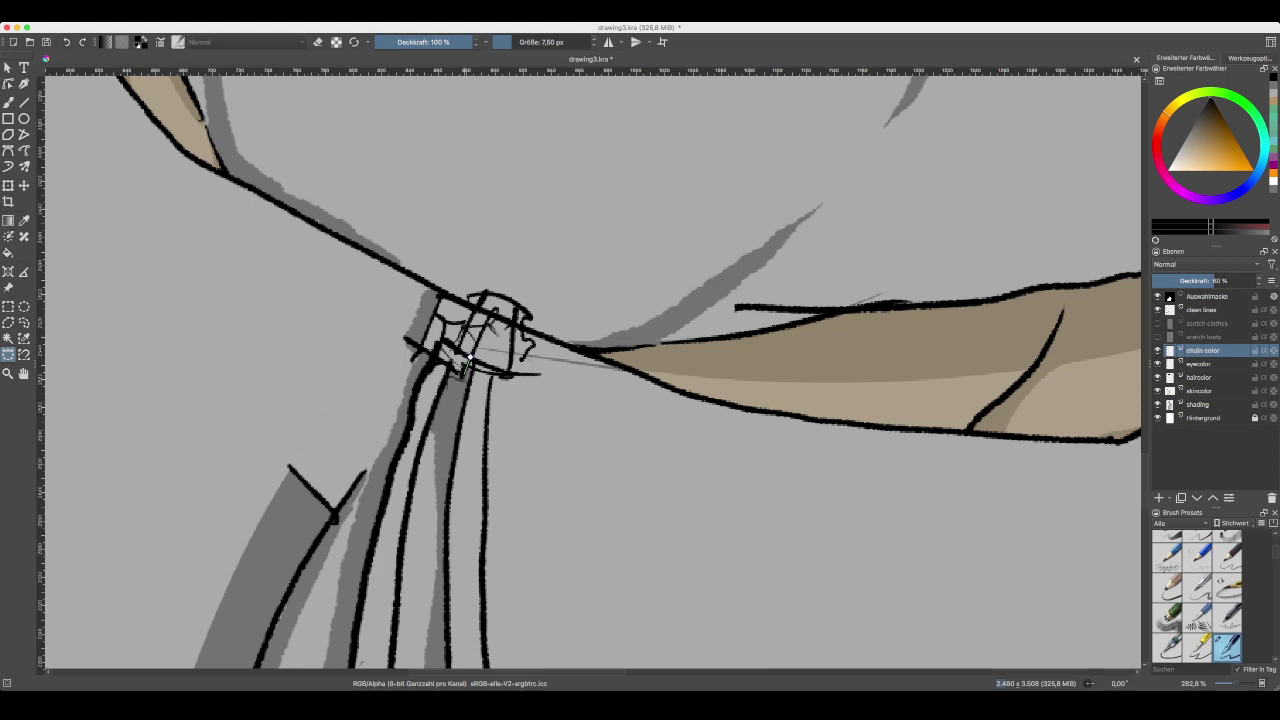
left_click(462, 374)
left_click(421, 348)
left_click(443, 295)
left_click(475, 307)
left_click(485, 293)
left_click_drag(517, 306, 517, 312)
left_click(517, 302)
left_click(472, 359)
- Fill the selected left waist clasp with black on the chain color layer and return to the Bezier curve selection
left_click(8, 253)
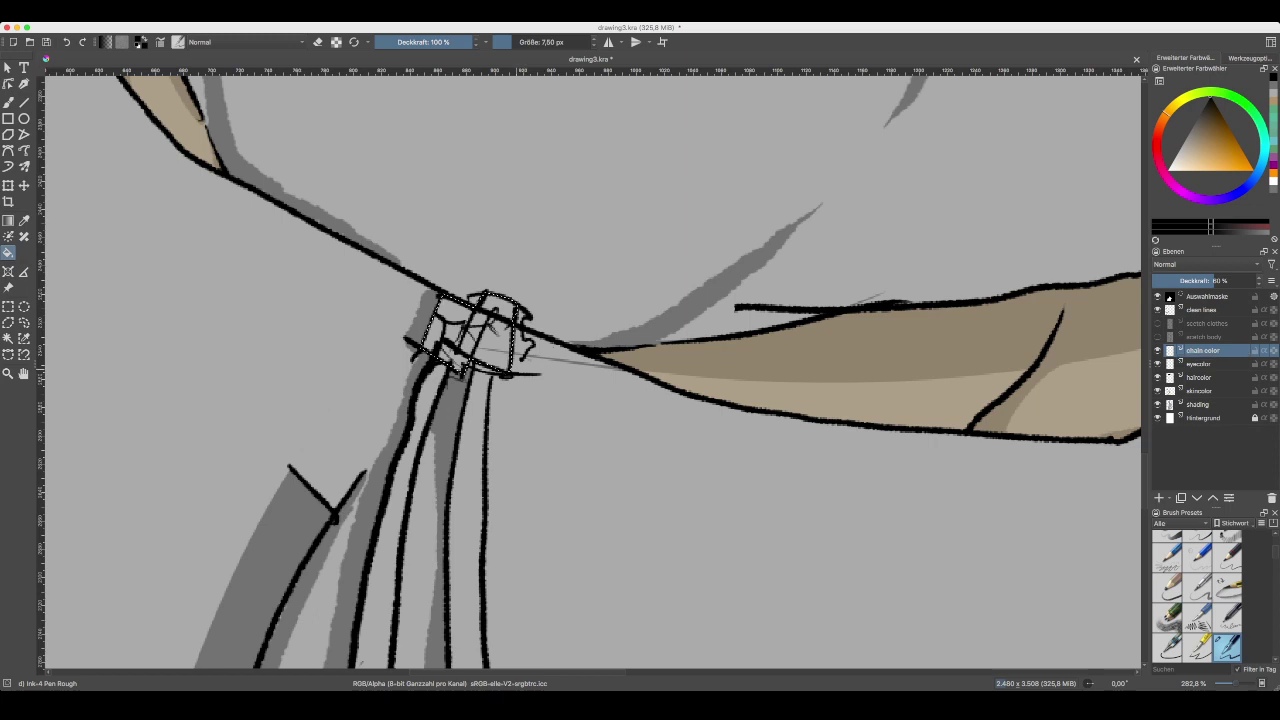
left_click(516, 332)
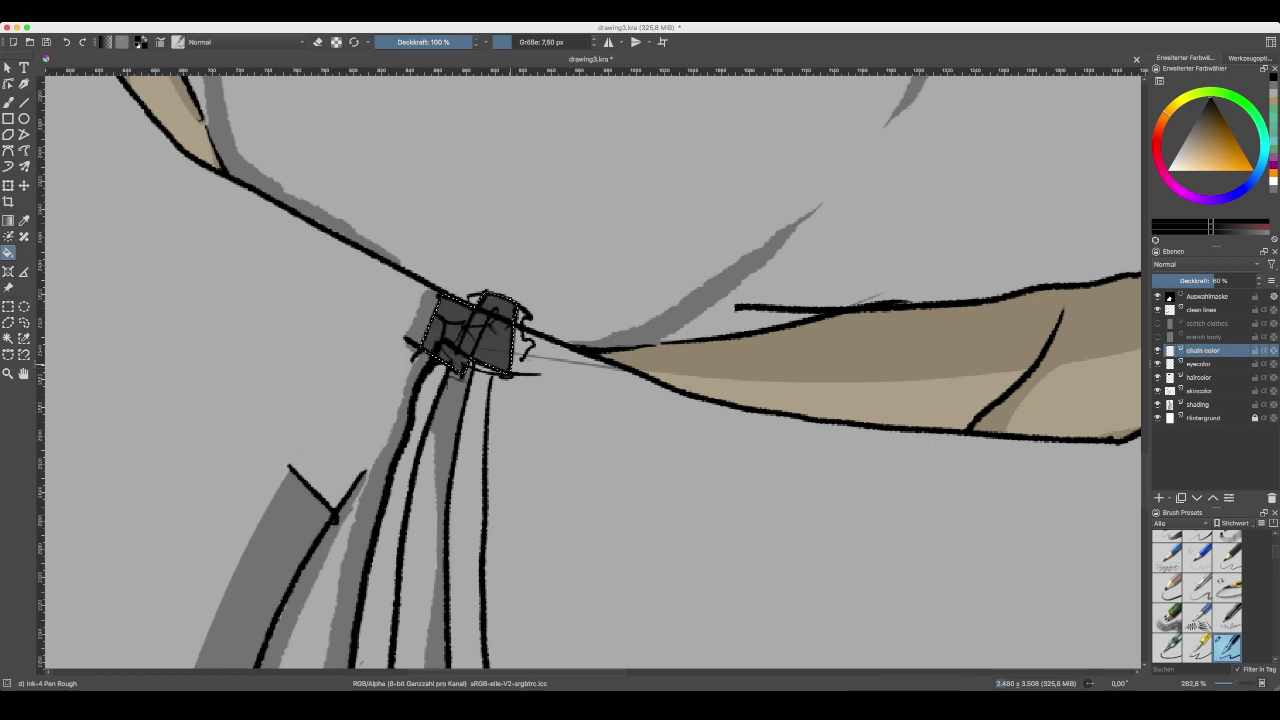
scroll(590, 370, "down", 3)
key("minus")
key("minus")
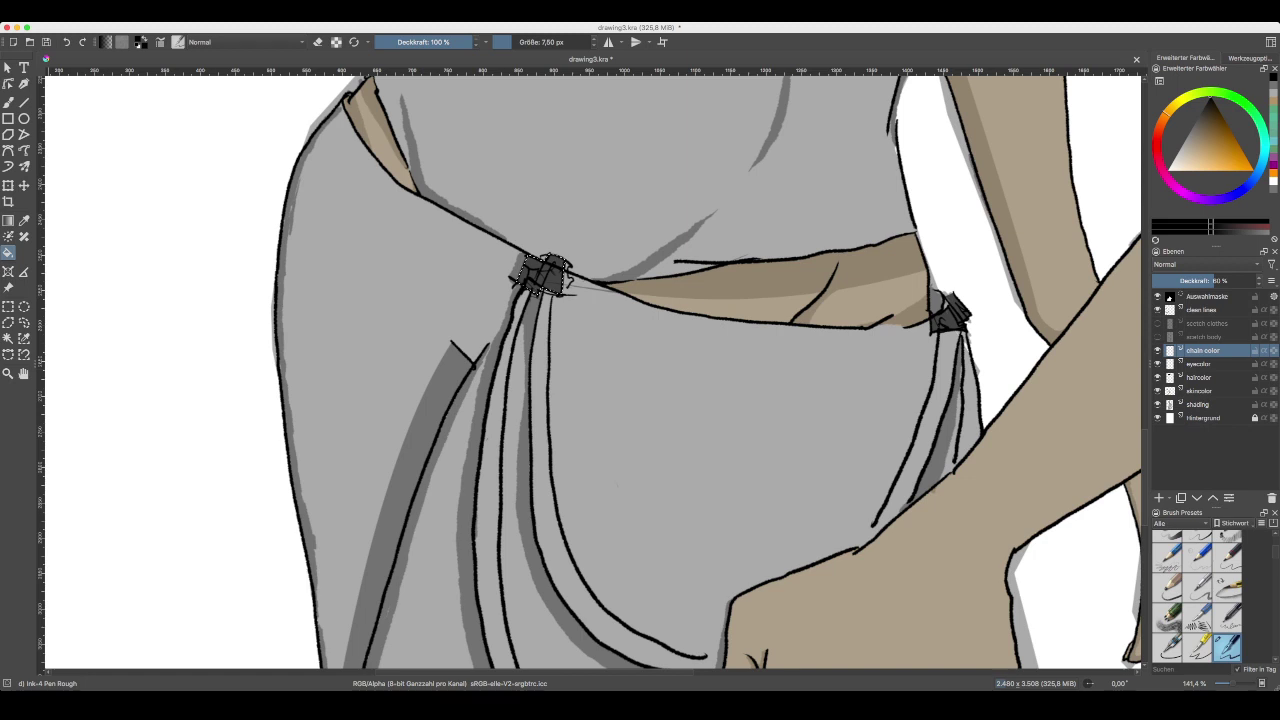
left_click(8, 354)
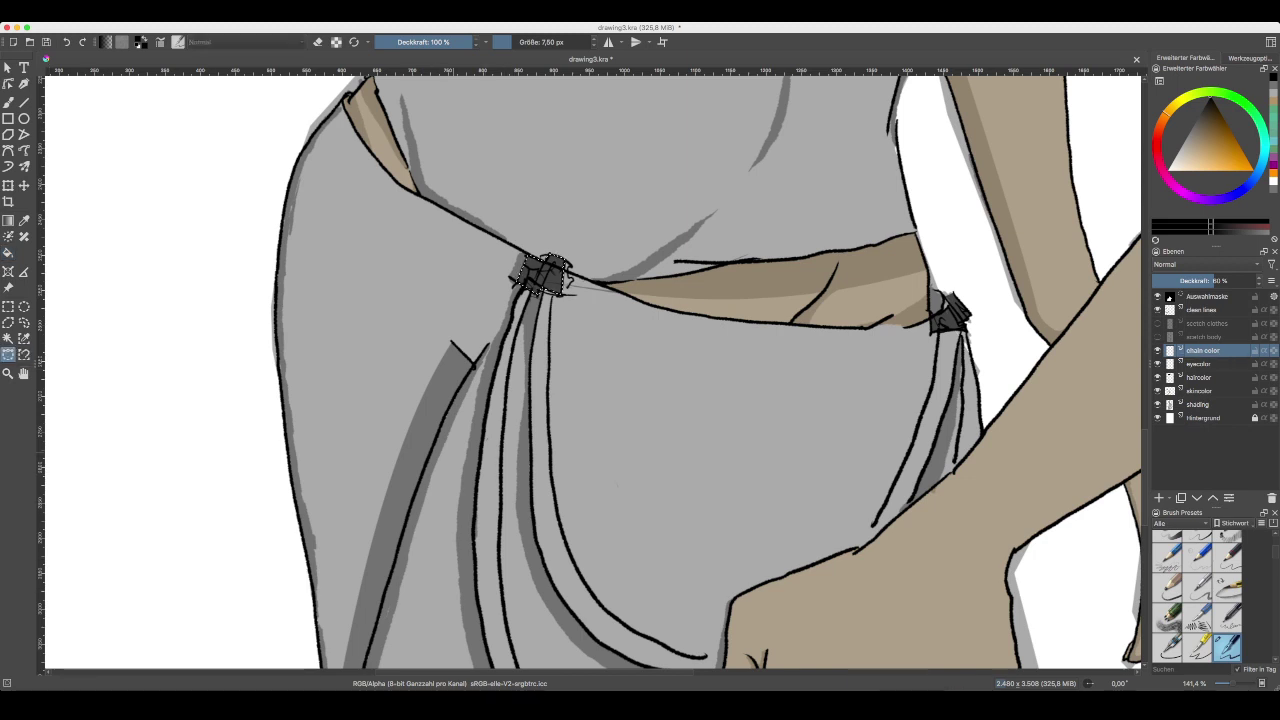
- Clear the selection and trace a closed Bezier selection around the wider chain strand hanging from the clasp beside the forearm
key("ctrl+shift+a")
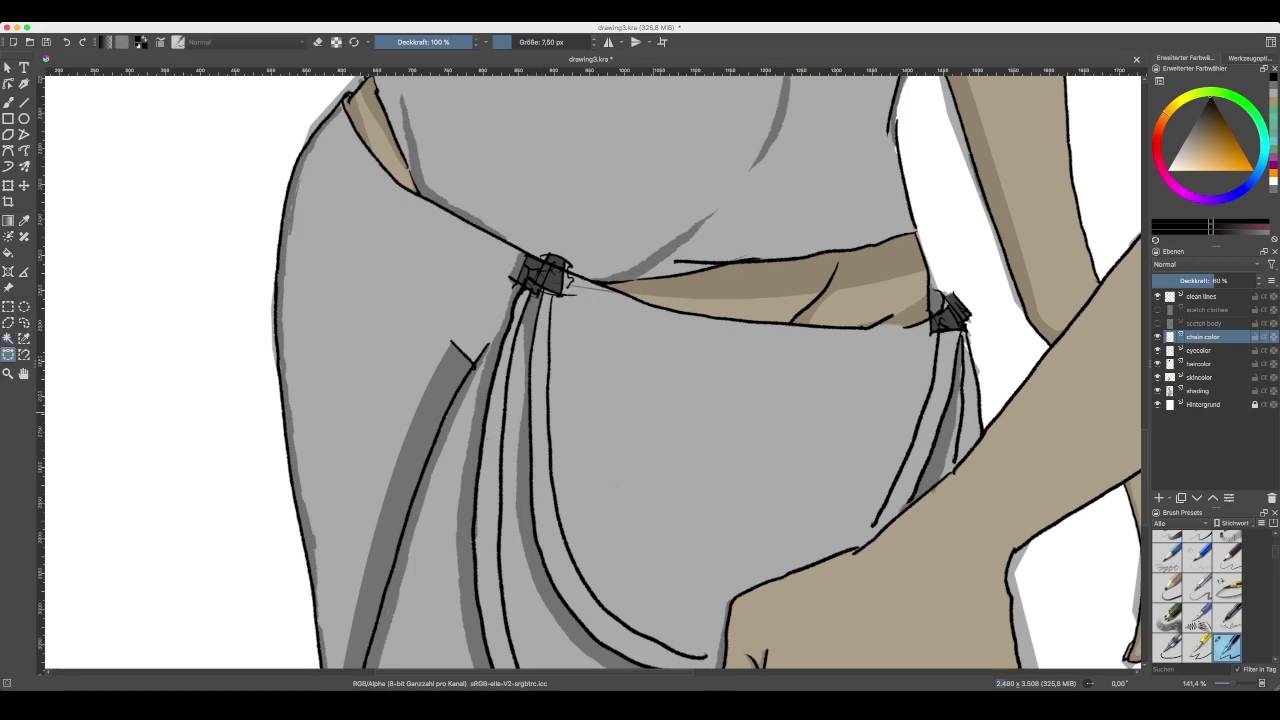
left_click_drag(885, 382, 438, 297)
key("plus")
key("plus")
key("plus")
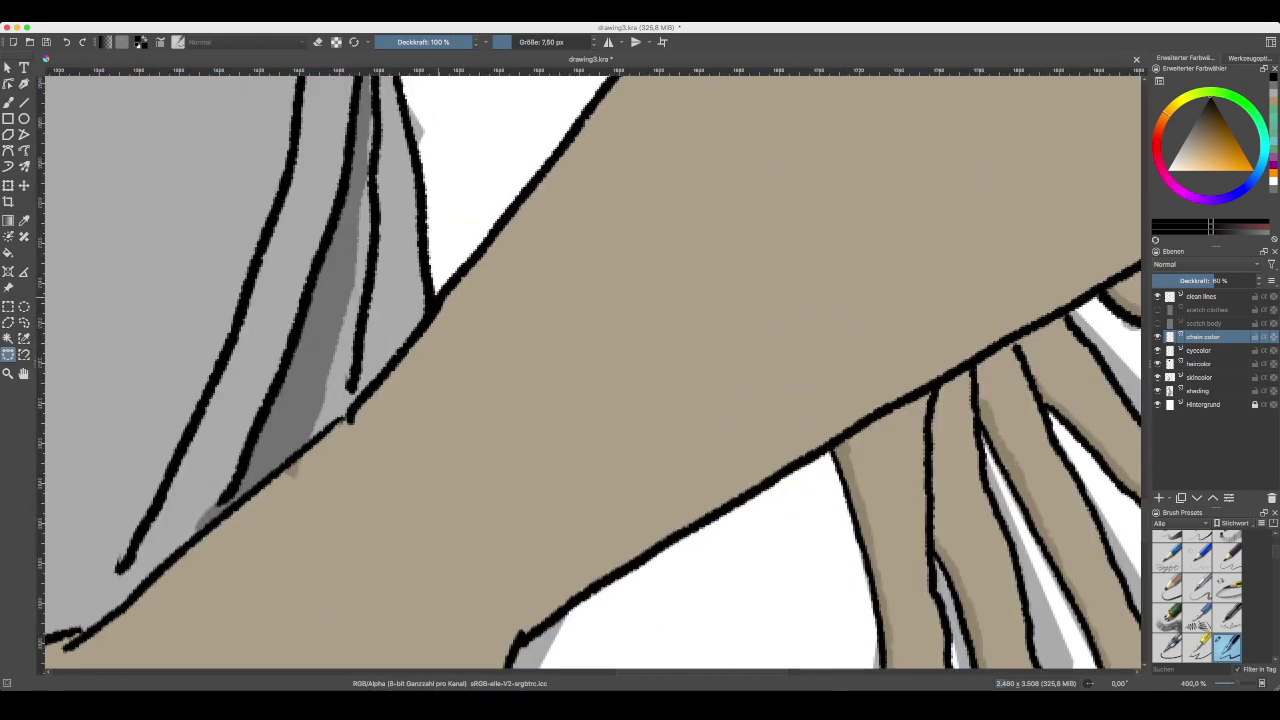
scroll(840, 630, "down", 3)
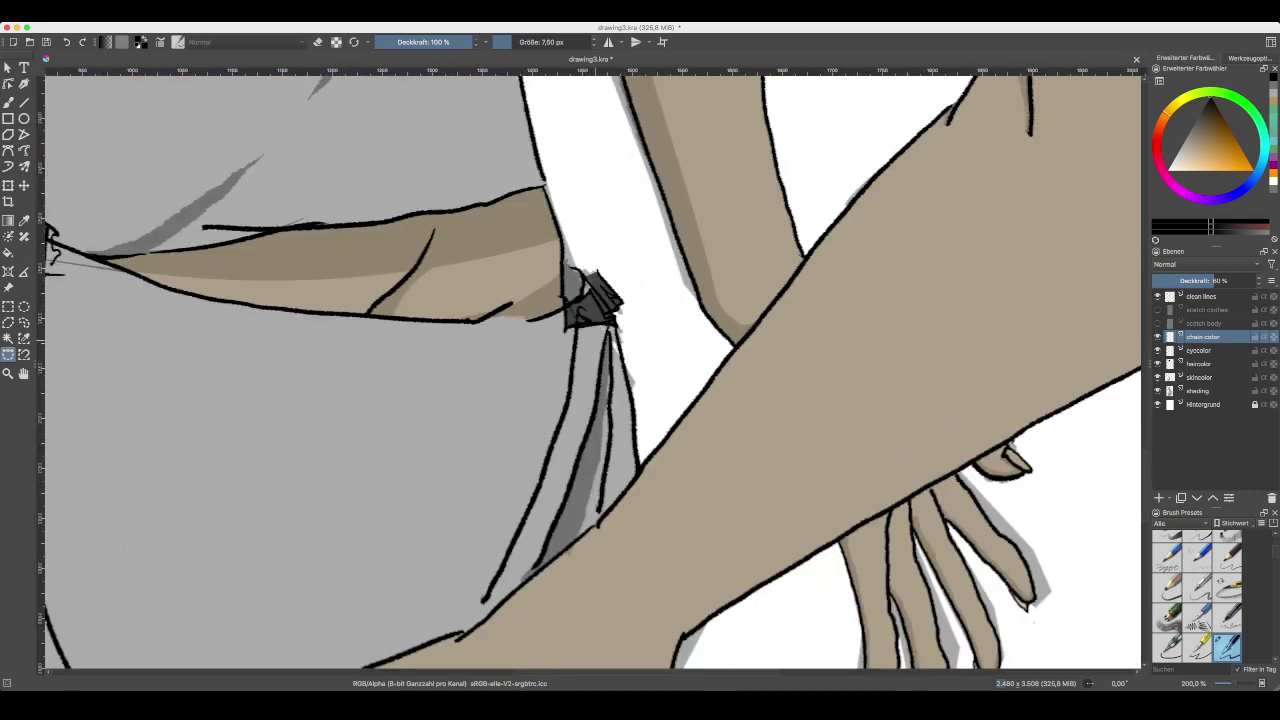
left_click(576, 328)
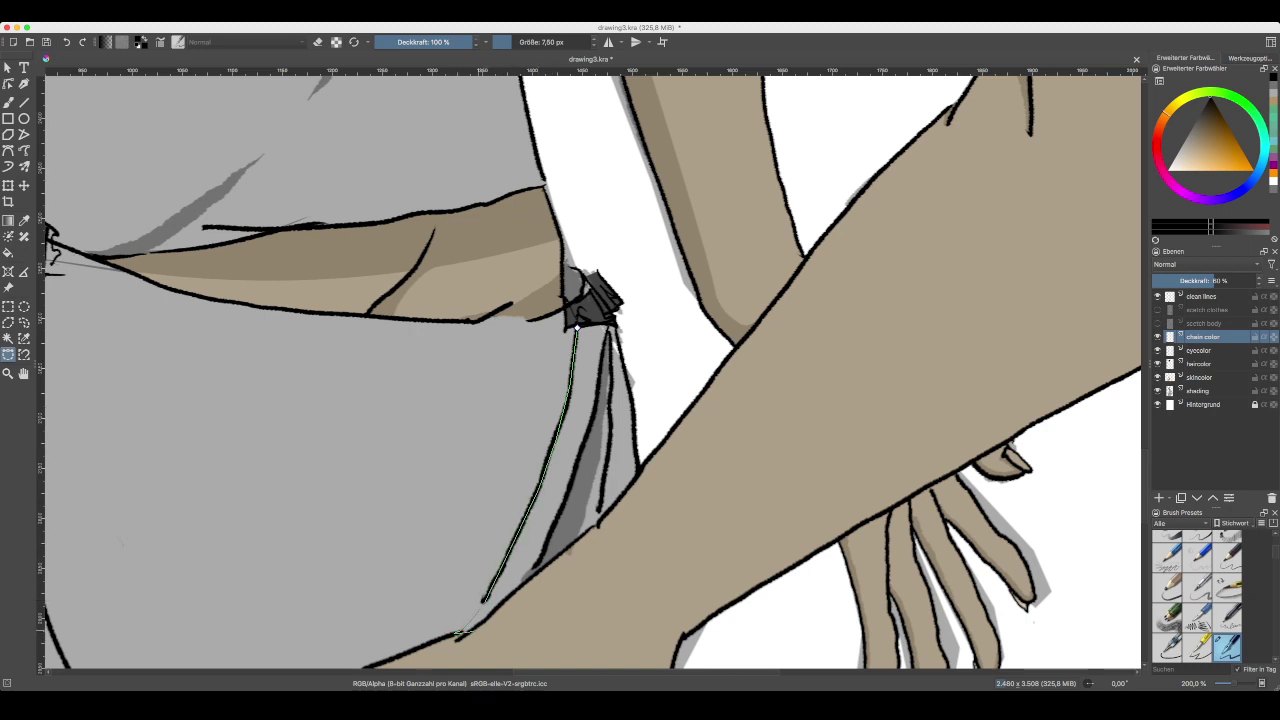
left_click(458, 632)
left_click(596, 411)
left_click(577, 327)
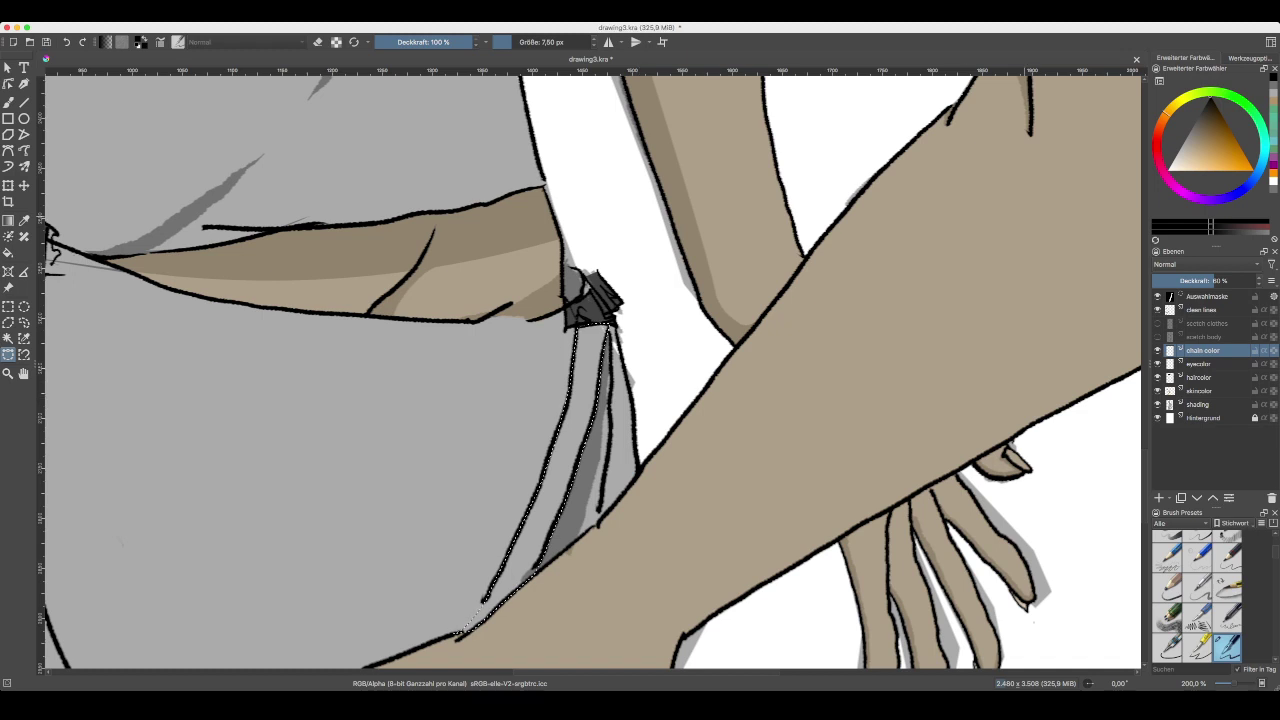
- Switch the foreground colour to white and fill the selected chain strand on the chain color layer
key("x")
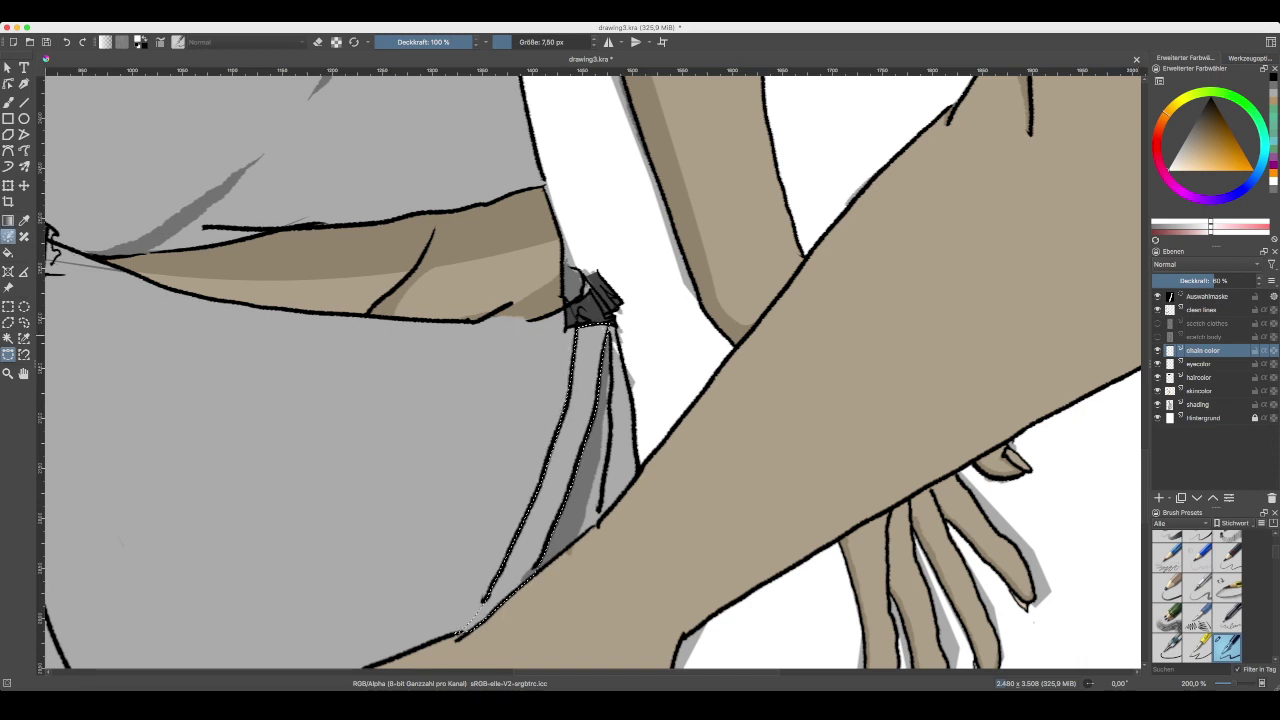
key("f")
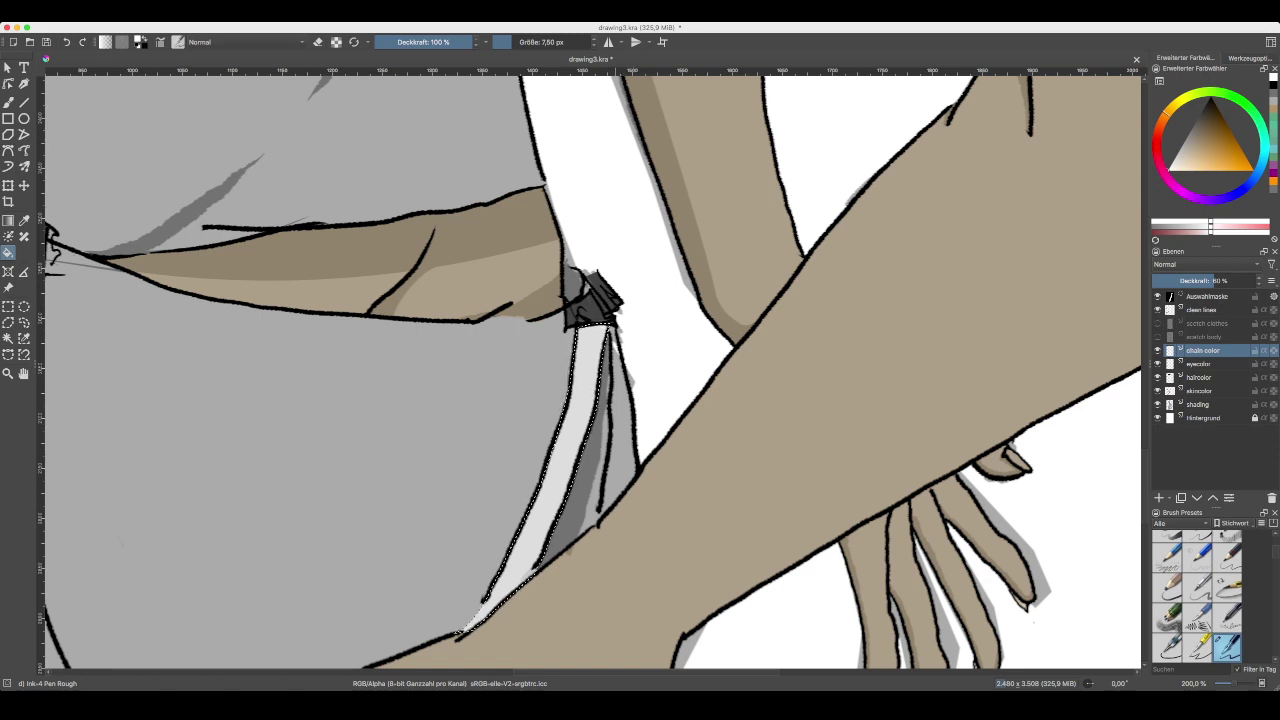
left_click(8, 338)
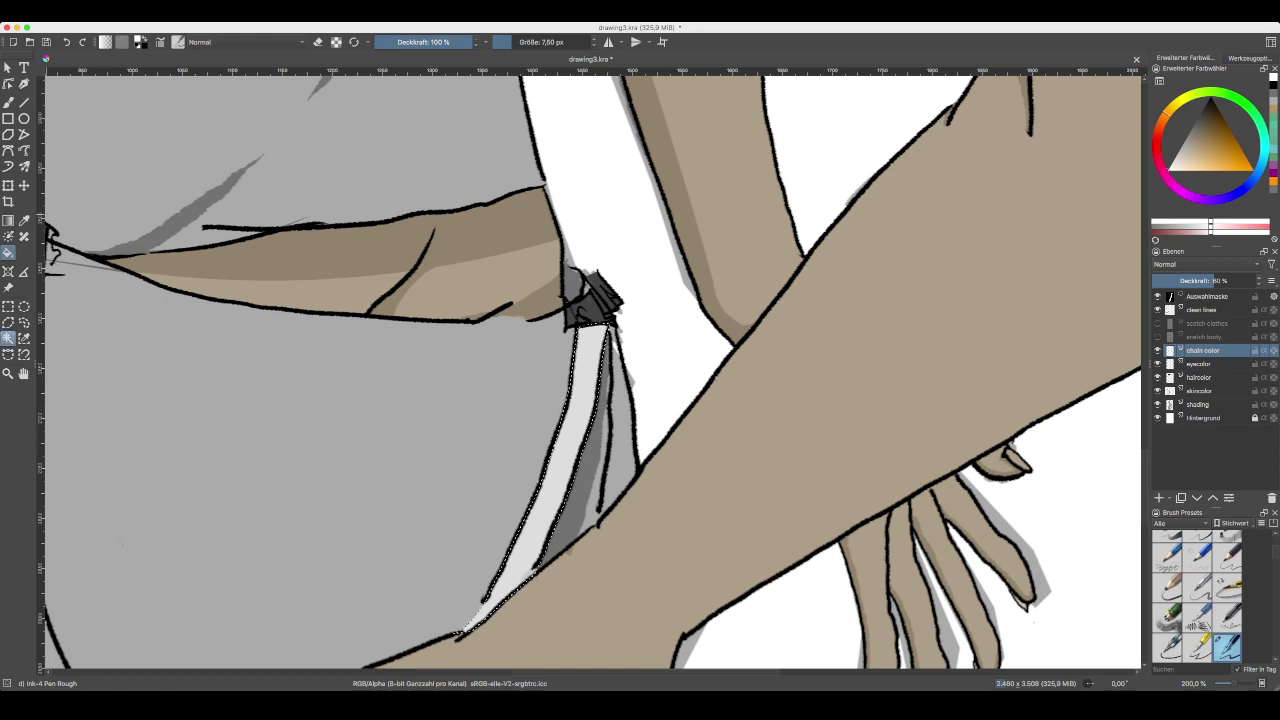
- Trace a Bezier selection around the narrow outer strand beside the forearm and fill it with white
left_click(8, 354)
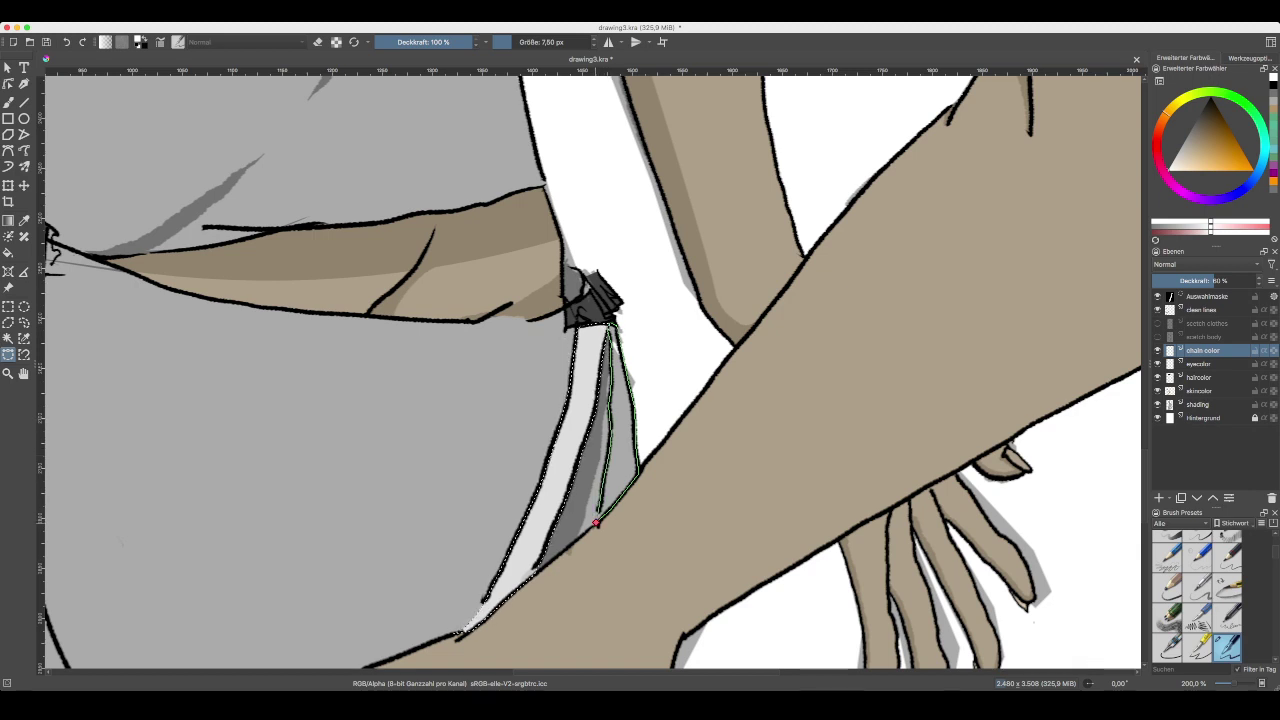
left_click(596, 522)
key("f")
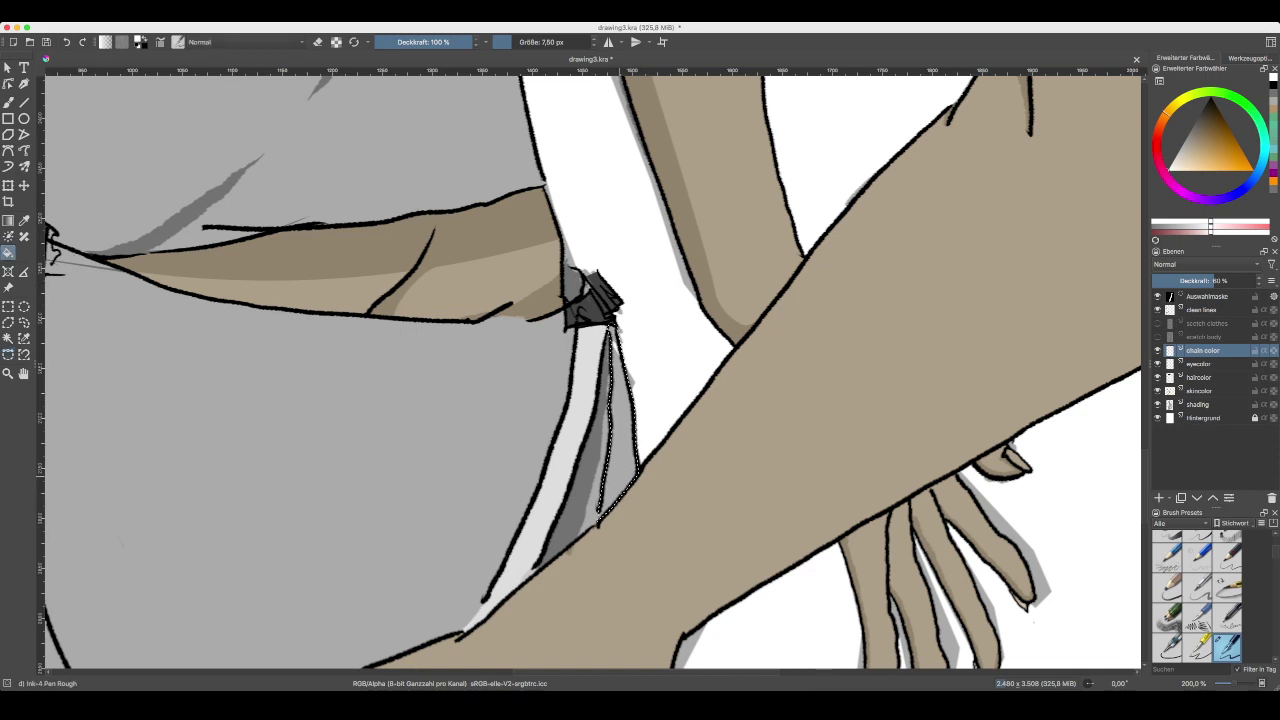
left_click(622, 436)
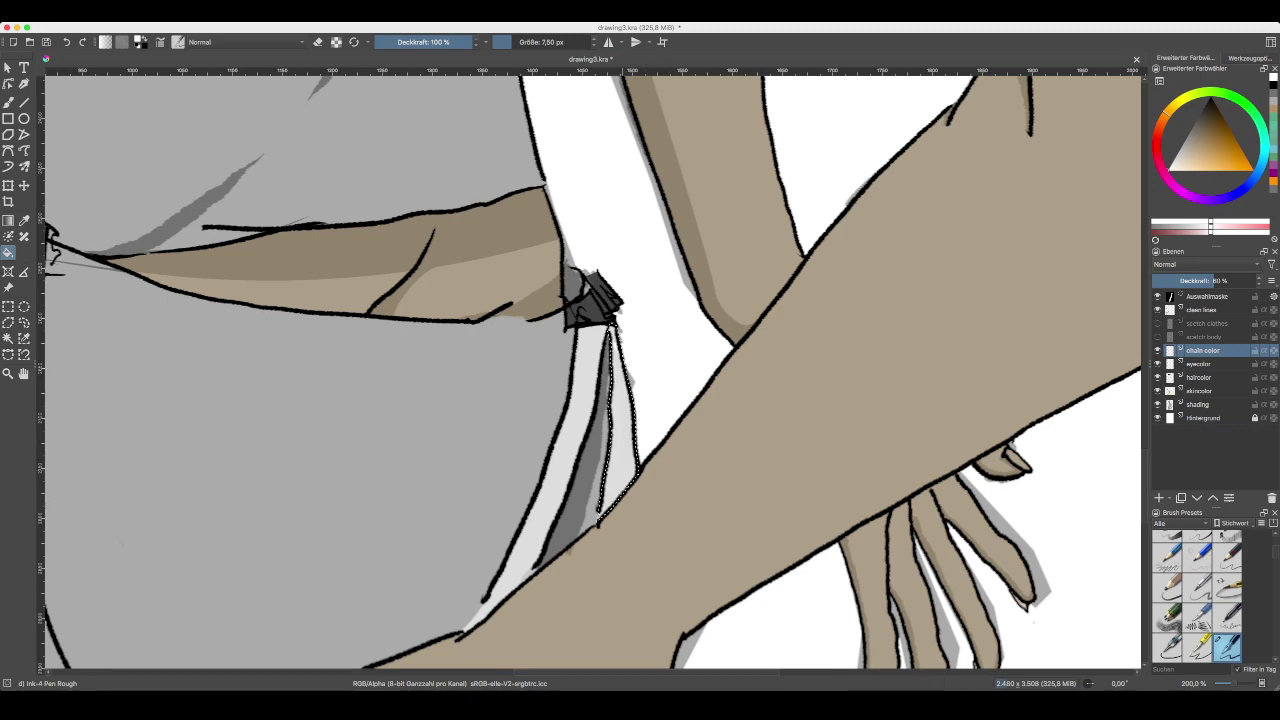
- Trace a closed Bezier selection around the longer chain loop, from the left waist clasp down to the edge of the fist
left_click_drag(622, 436, 785, 269)
key("ctrl+minus")
key("ctrl+minus")
key("ctrl+minus")
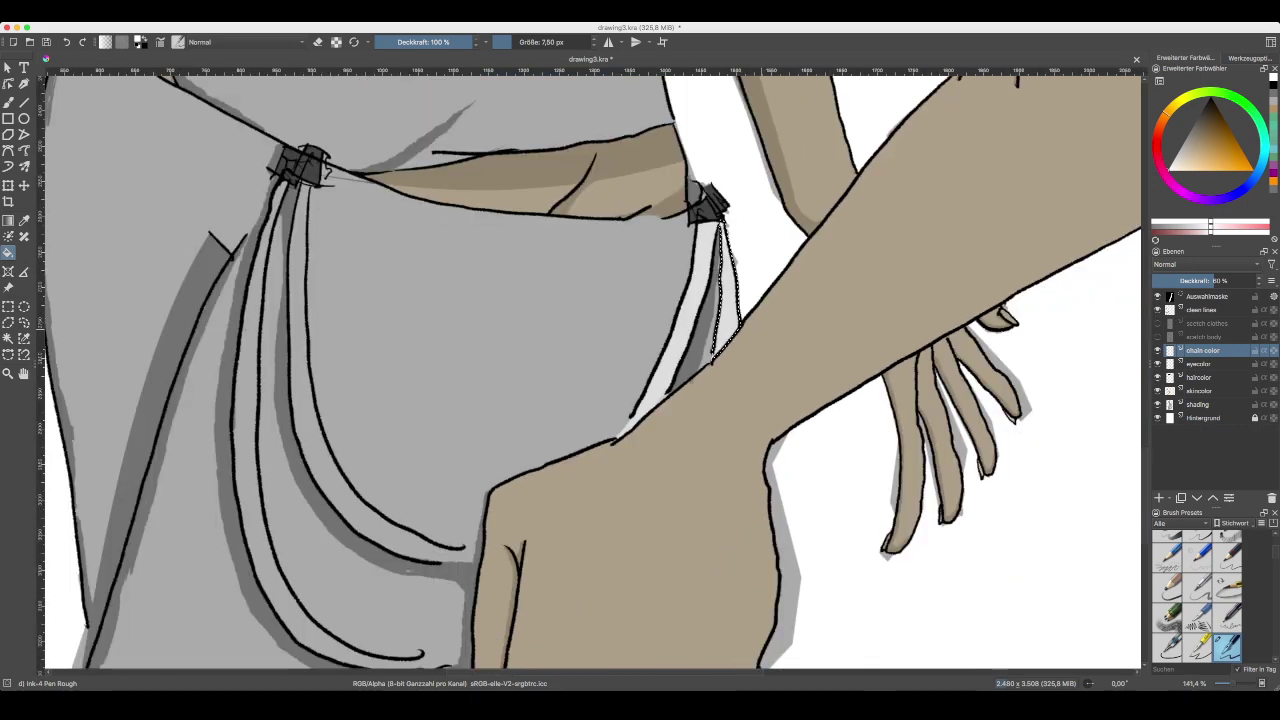
key("plus")
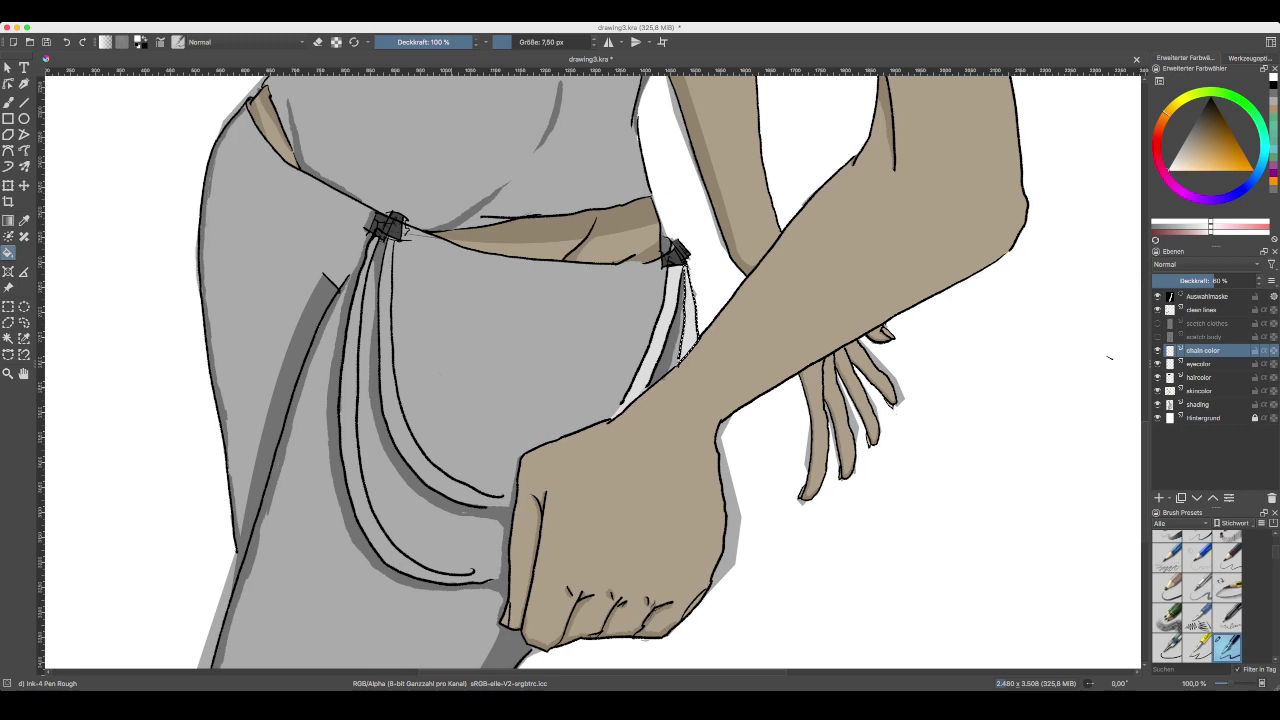
scroll(593, 372, "left", 3)
scroll(593, 372, "up", 1)
key("ctrl+plus")
scroll(593, 372, "down", 2)
scroll(593, 372, "left", 1)
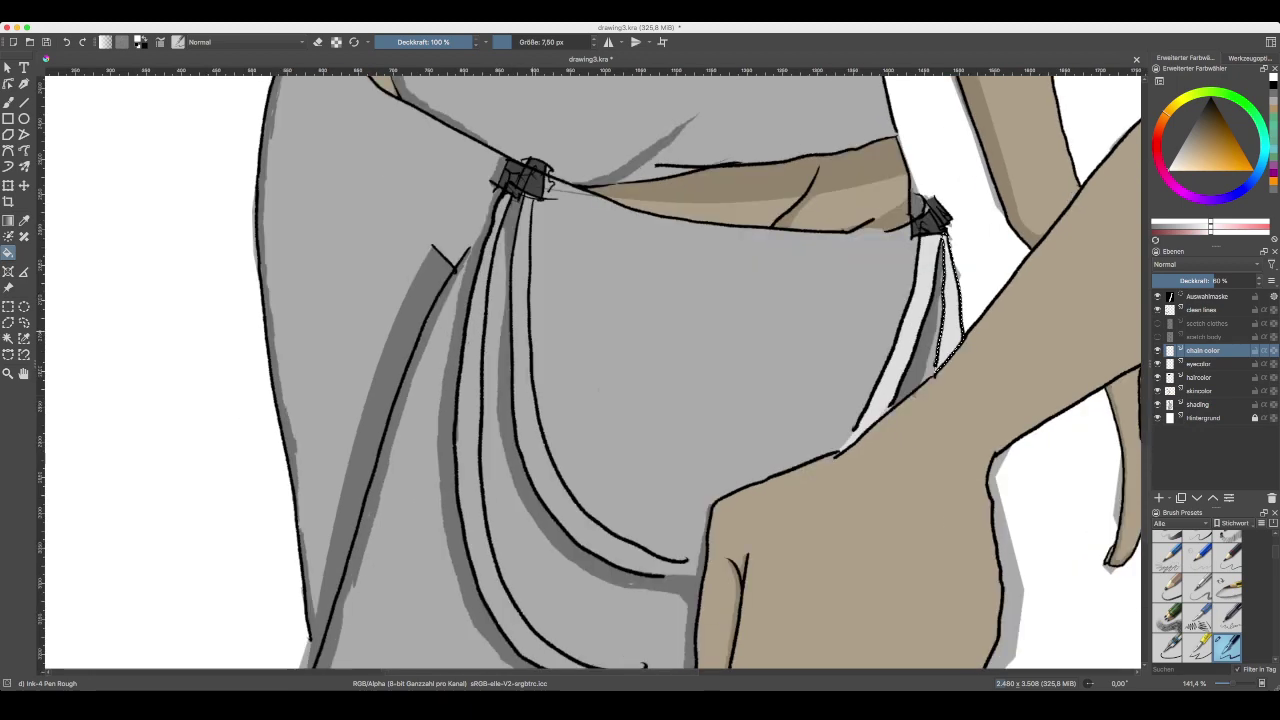
left_click(8, 354)
key("ctrl+plus")
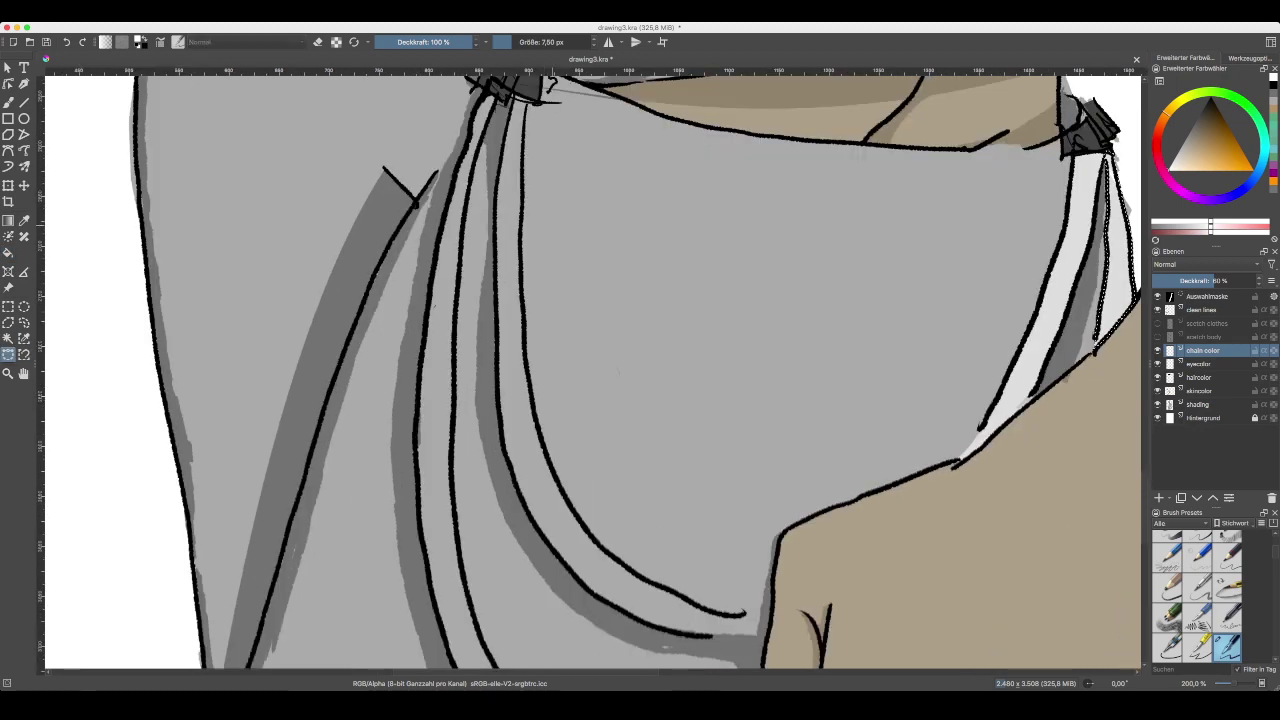
scroll(593, 372, "down", 1)
key("ctrl+minus")
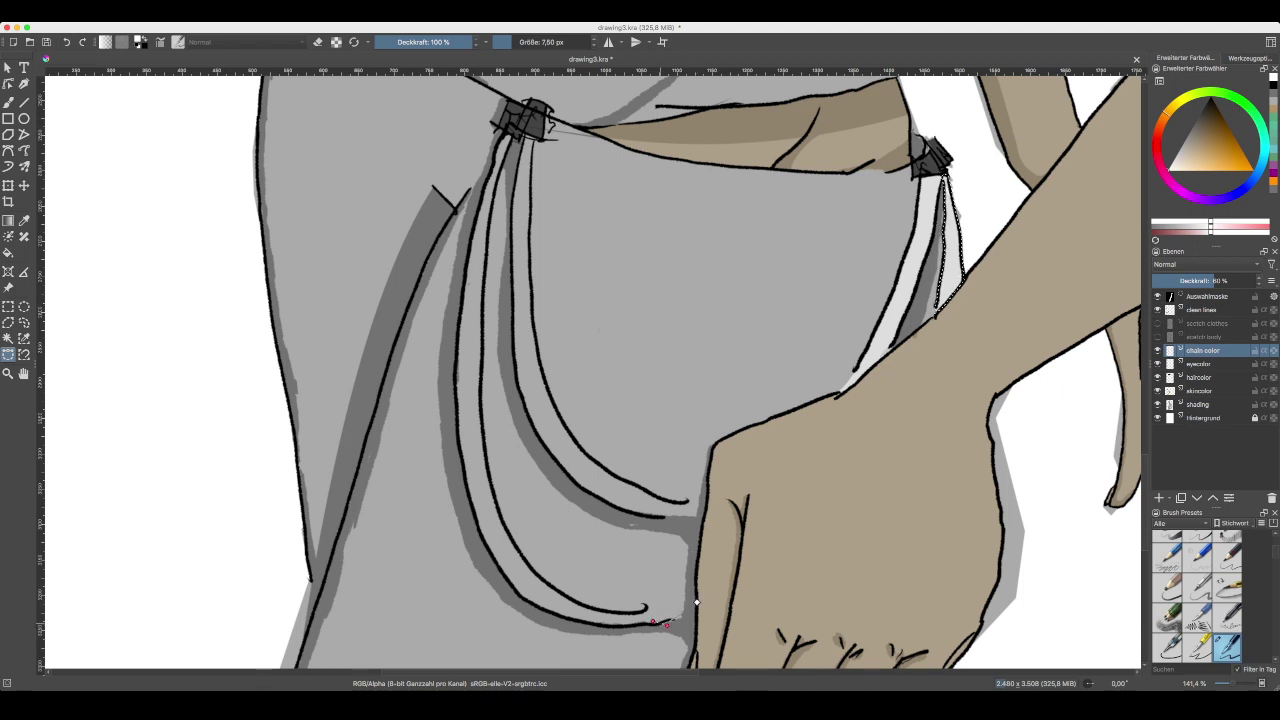
left_click_drag(660, 623, 633, 630)
mouse_move(612, 627)
left_mouse_down()
mouse_move(513, 595)
mouse_move(531, 604)
mouse_move(483, 540)
mouse_move(455, 395)
mouse_move(484, 184)
left_mouse_up()
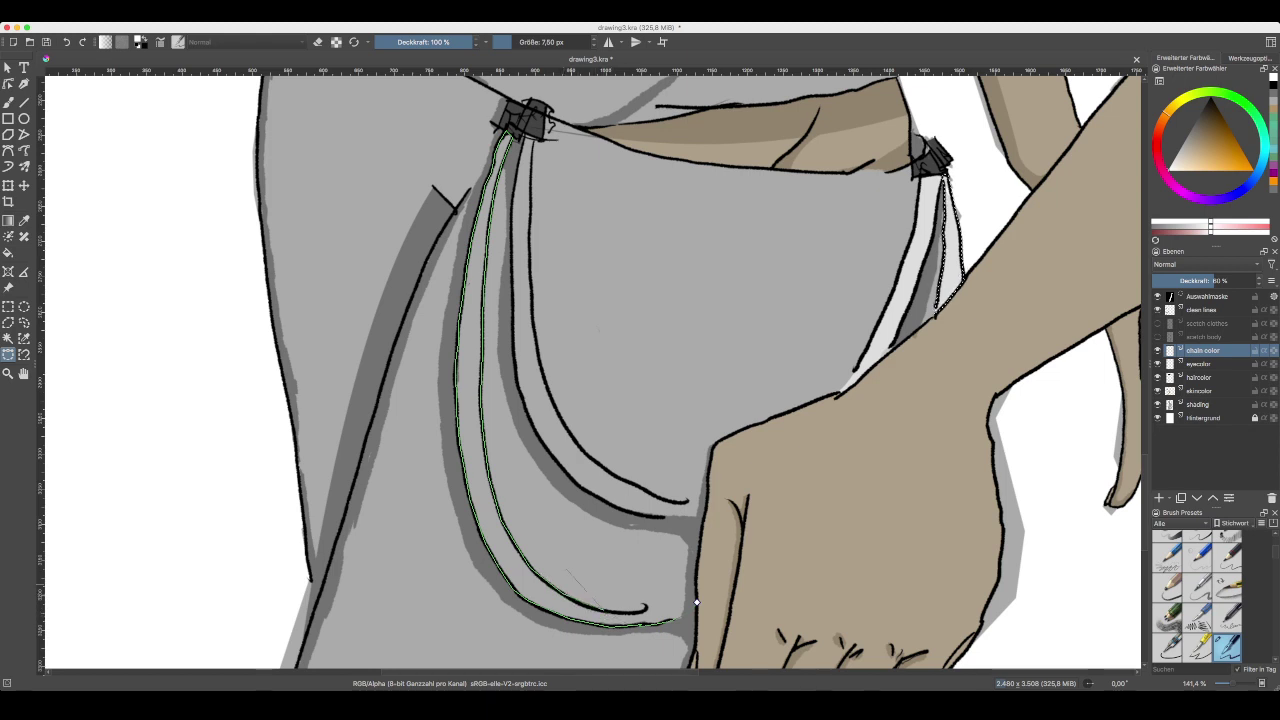
key("super+z")
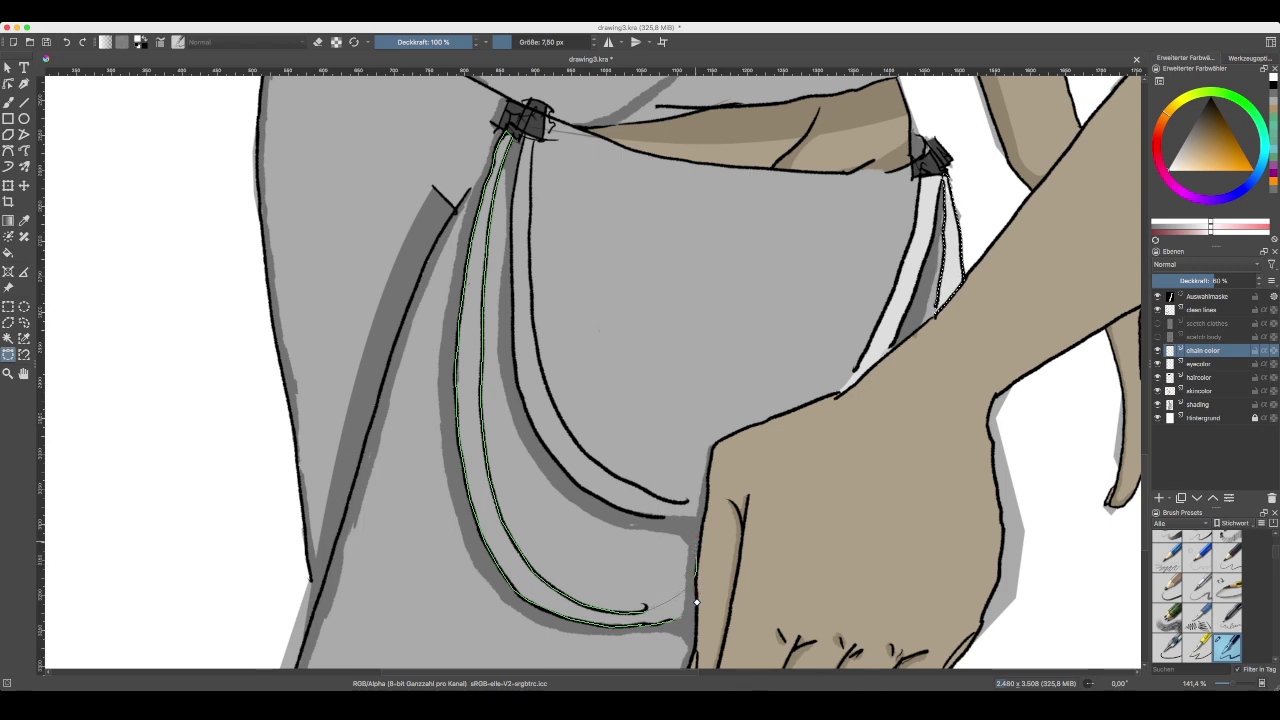
left_click(697, 602)
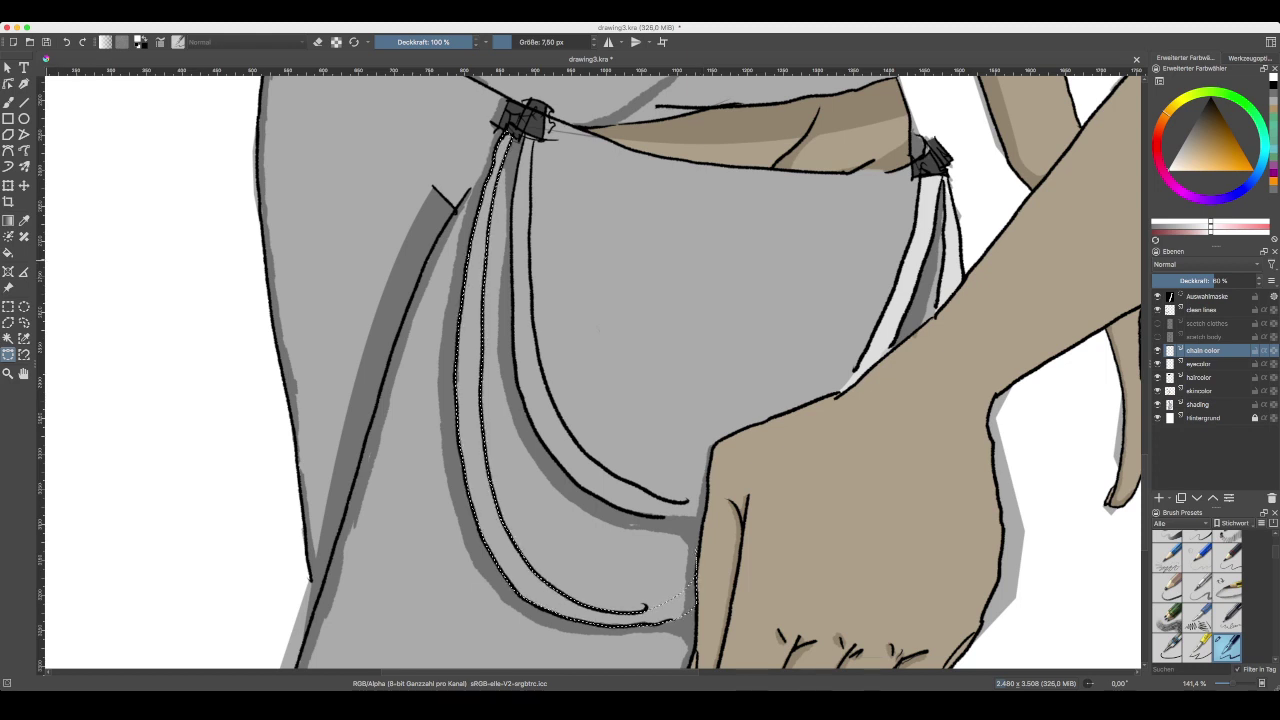
- Fill the selected longer chain loop with white and return to the Bezier curve selection
key("f")
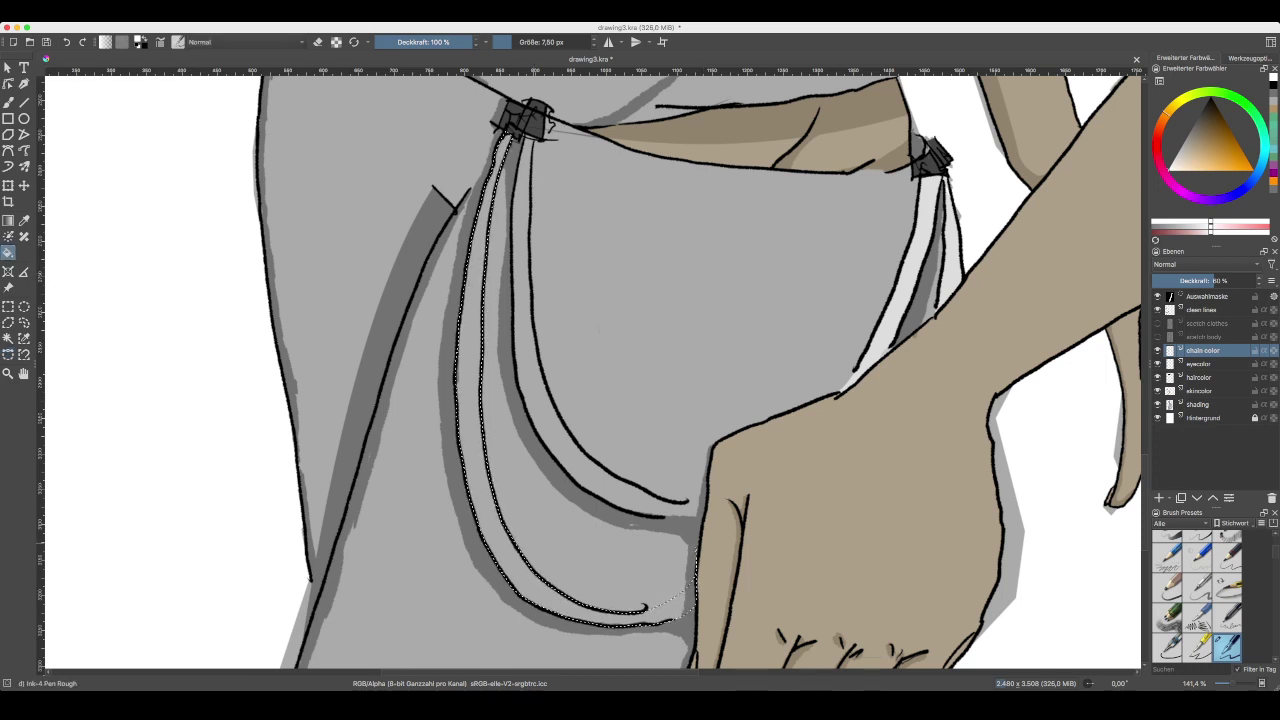
left_click(502, 540)
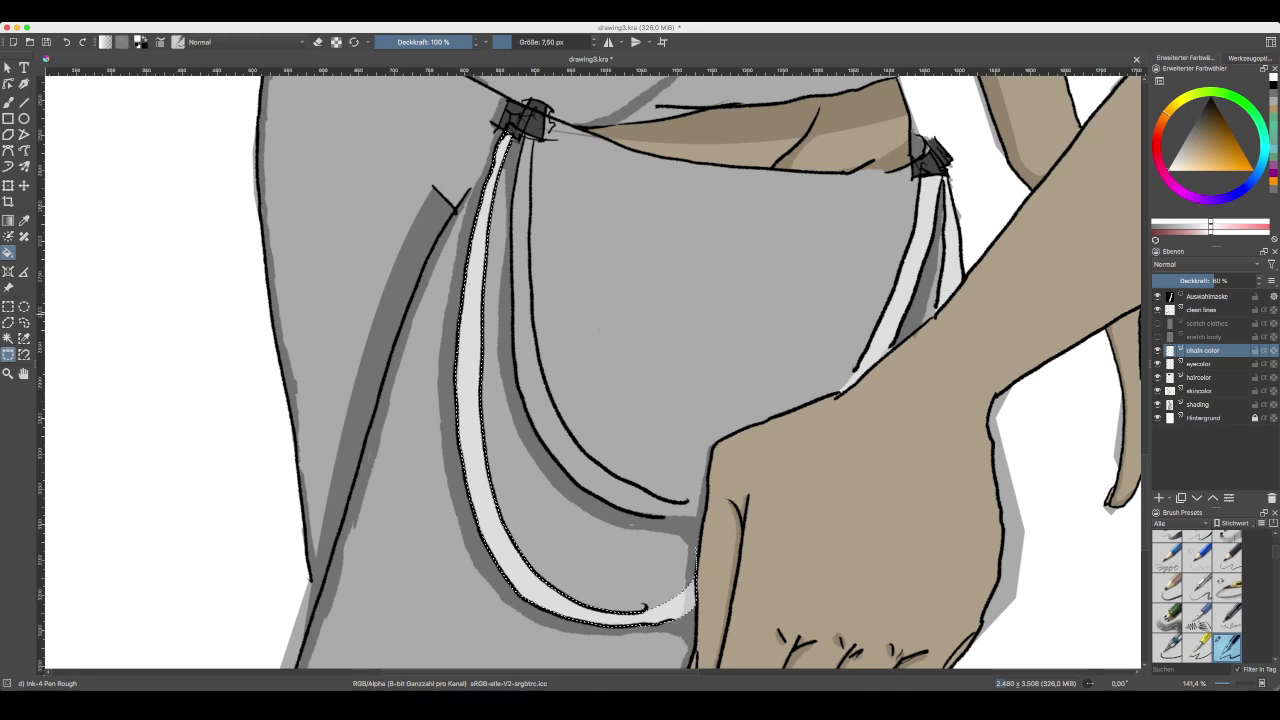
left_click(8, 354)
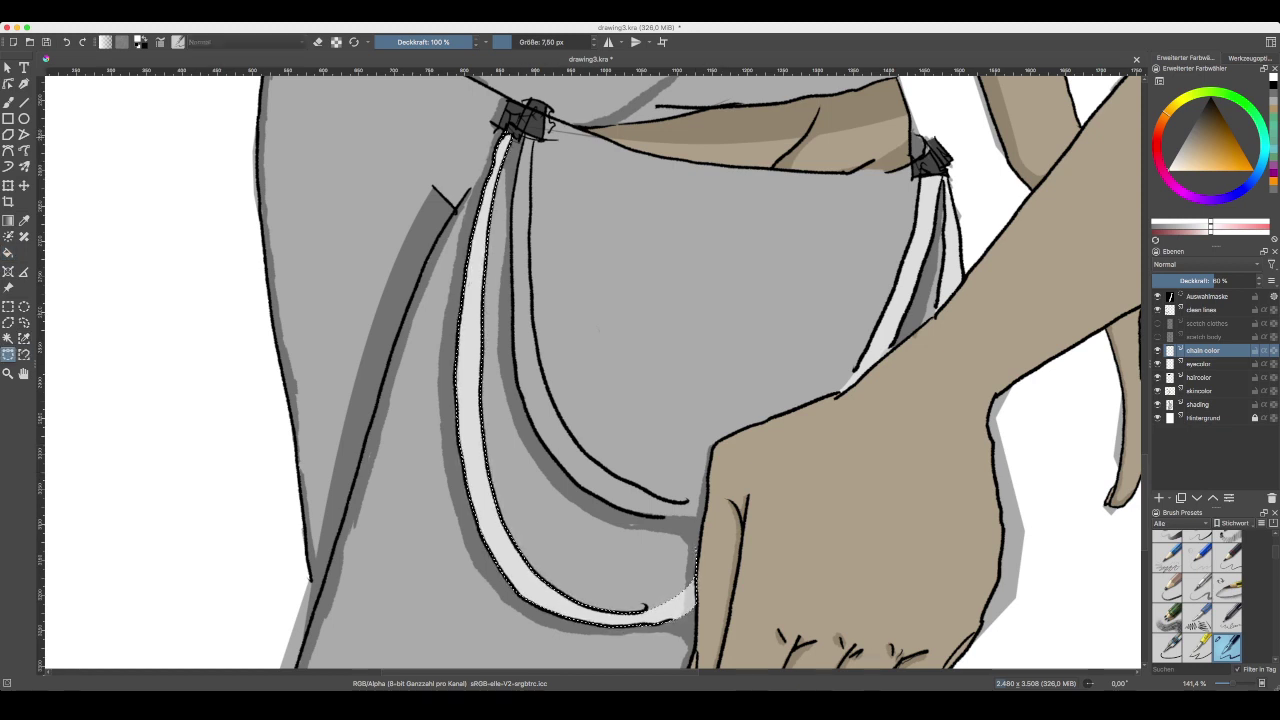
- Trace a closed Bezier selection around the shorter inner chain loop between the left waist clasp and the hand
key("plus")
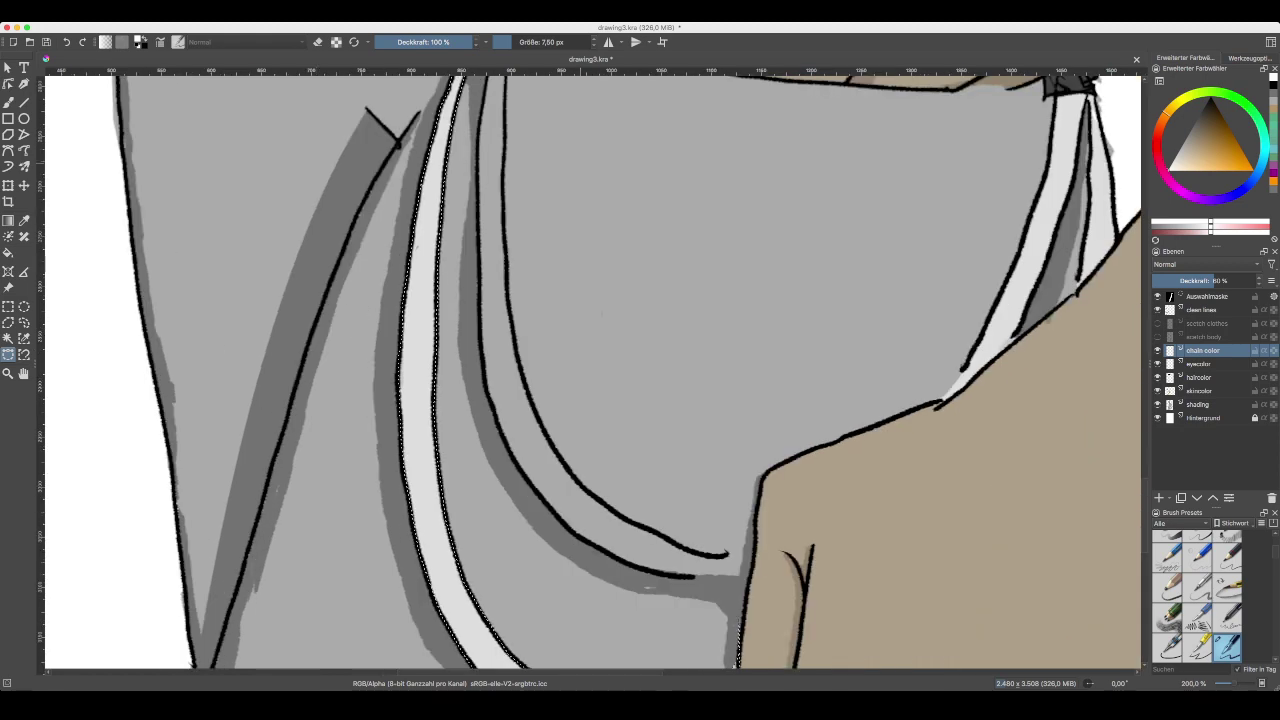
scroll(592, 371, "up", 3)
scroll(592, 371, "down", 2)
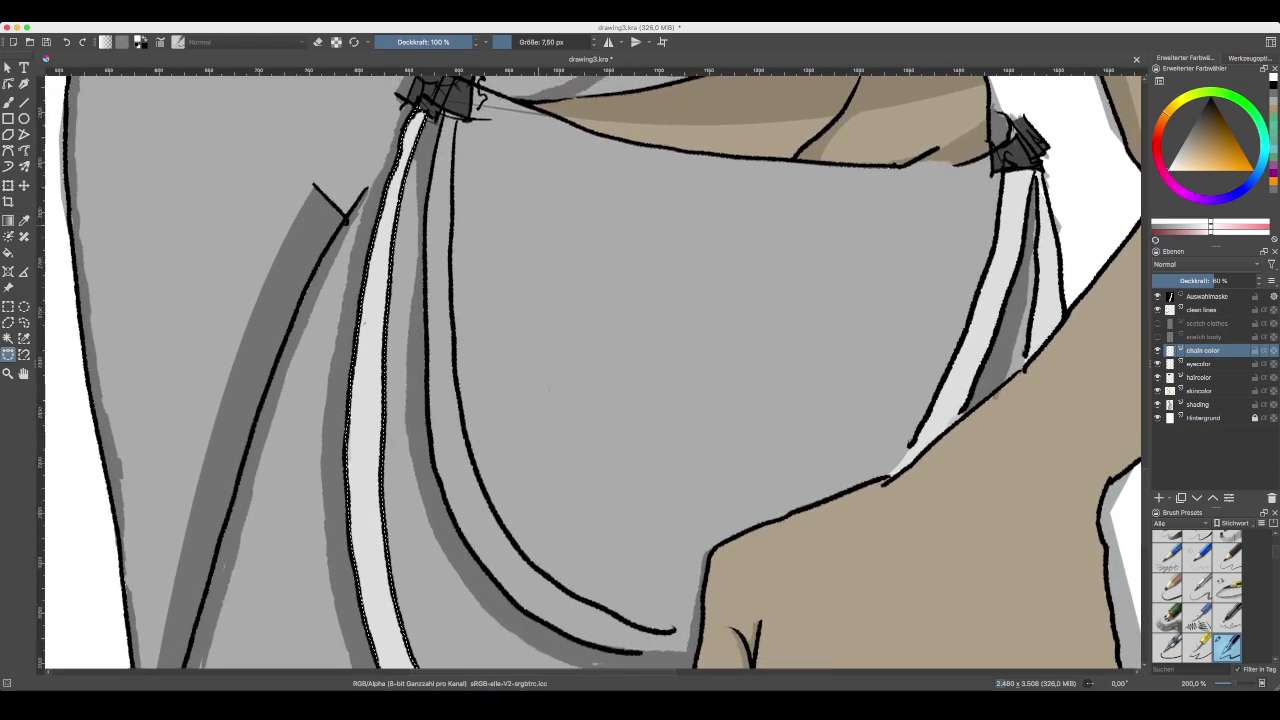
key("minus")
scroll(590, 370, "up", 2)
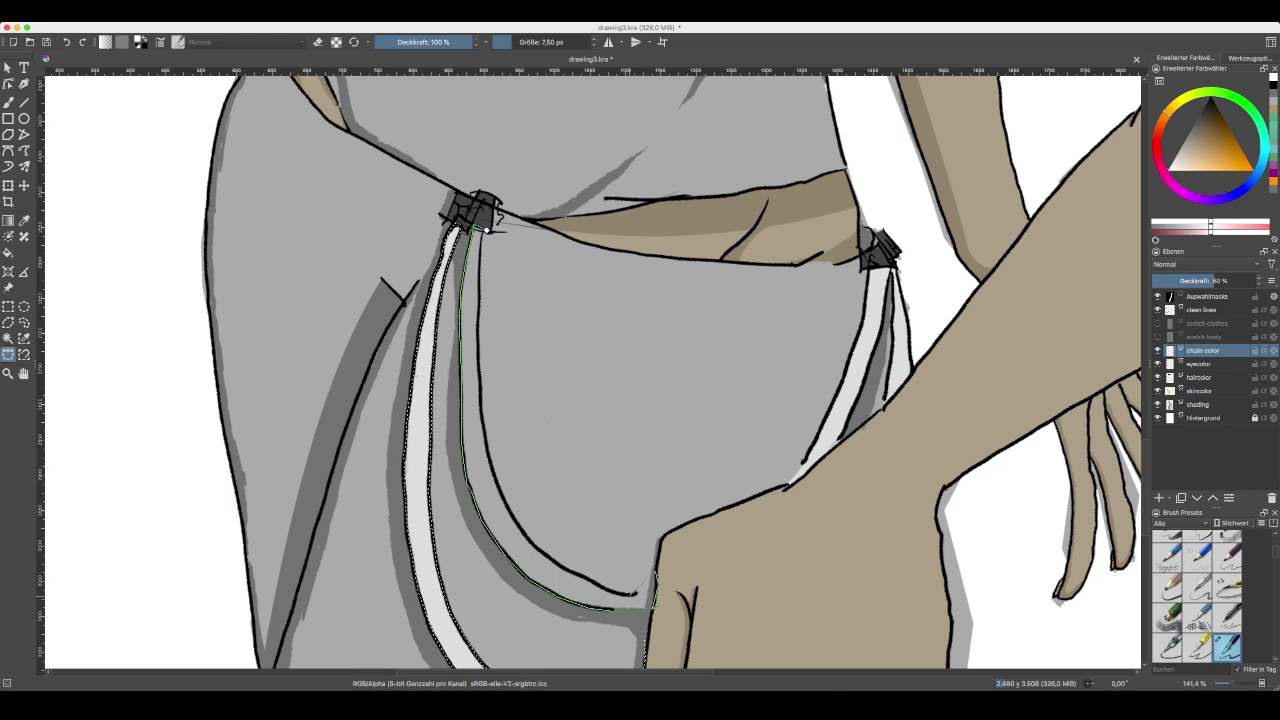
left_click_drag(630, 596, 611, 598)
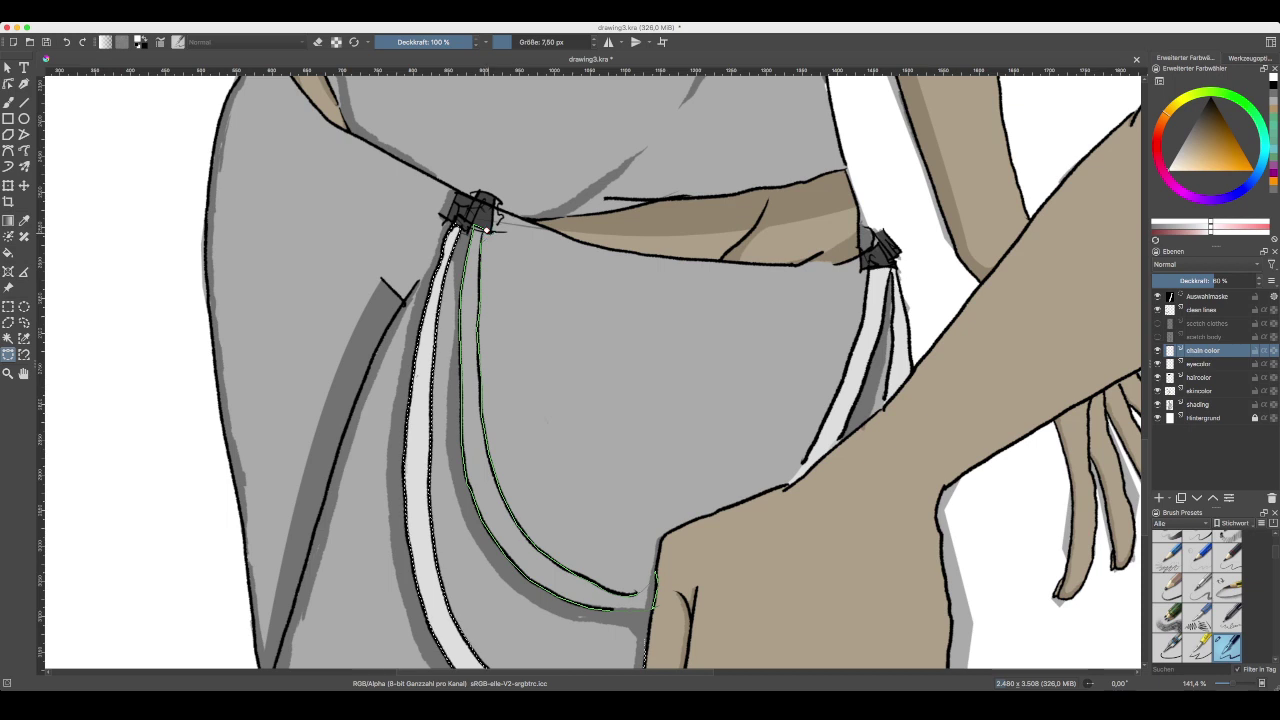
left_click(487, 231)
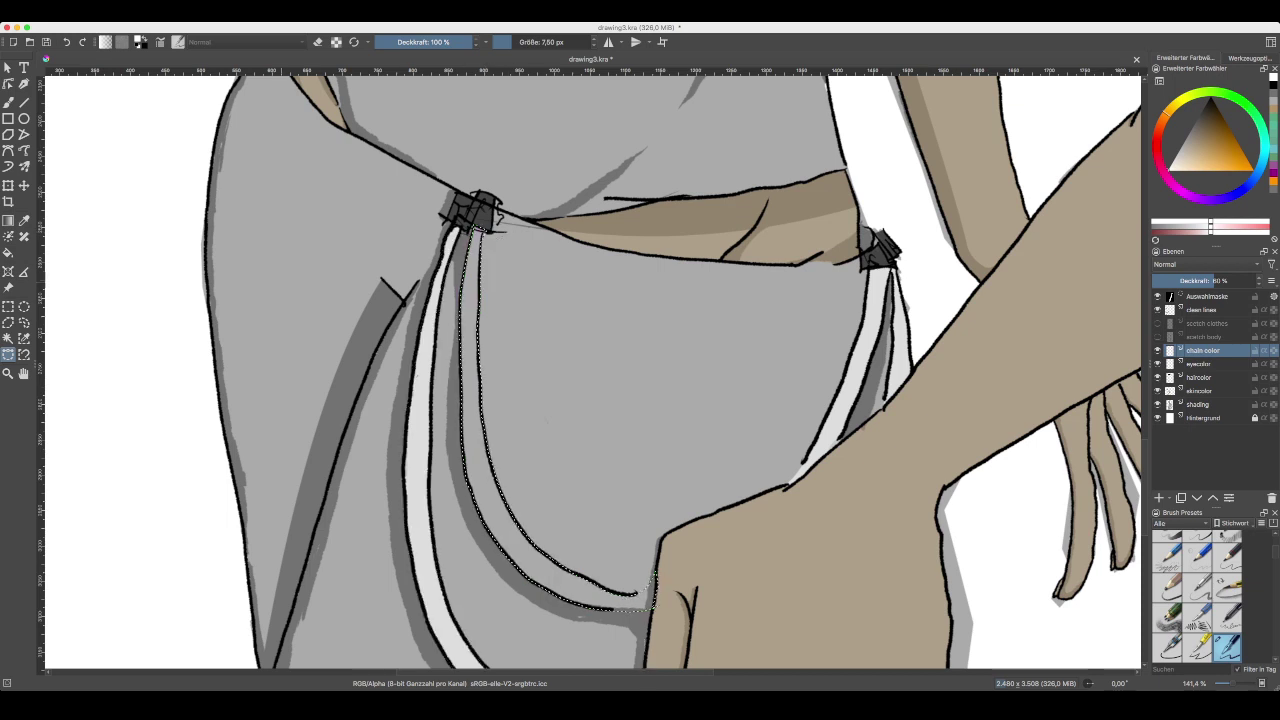
- Fill the selected inner chain loop with white on the chain color layer
key("f")
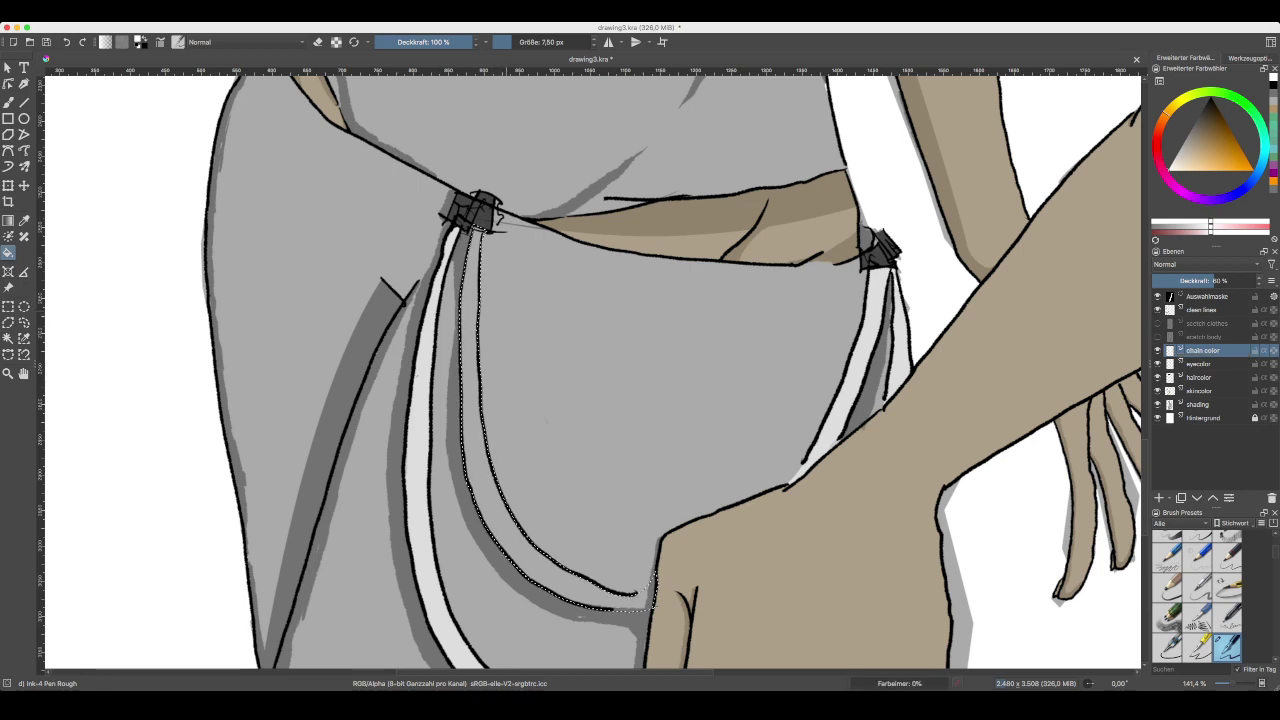
left_click(485, 420)
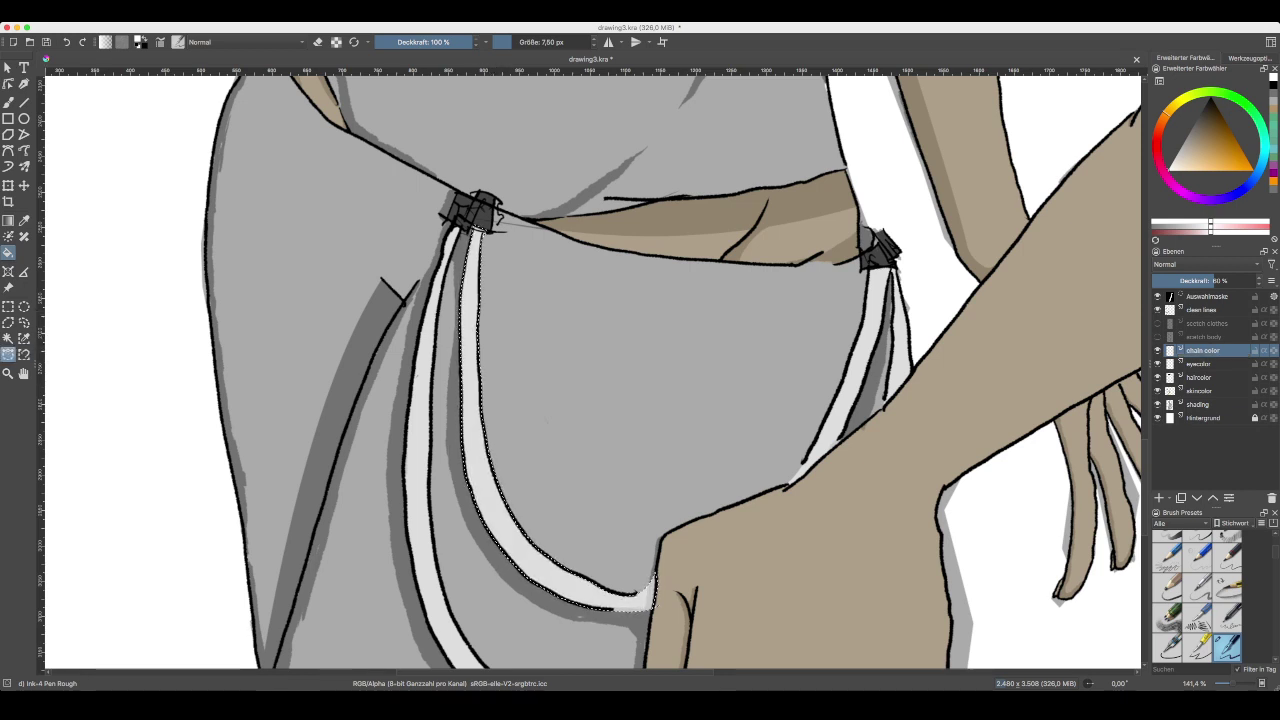
left_click(8, 354)
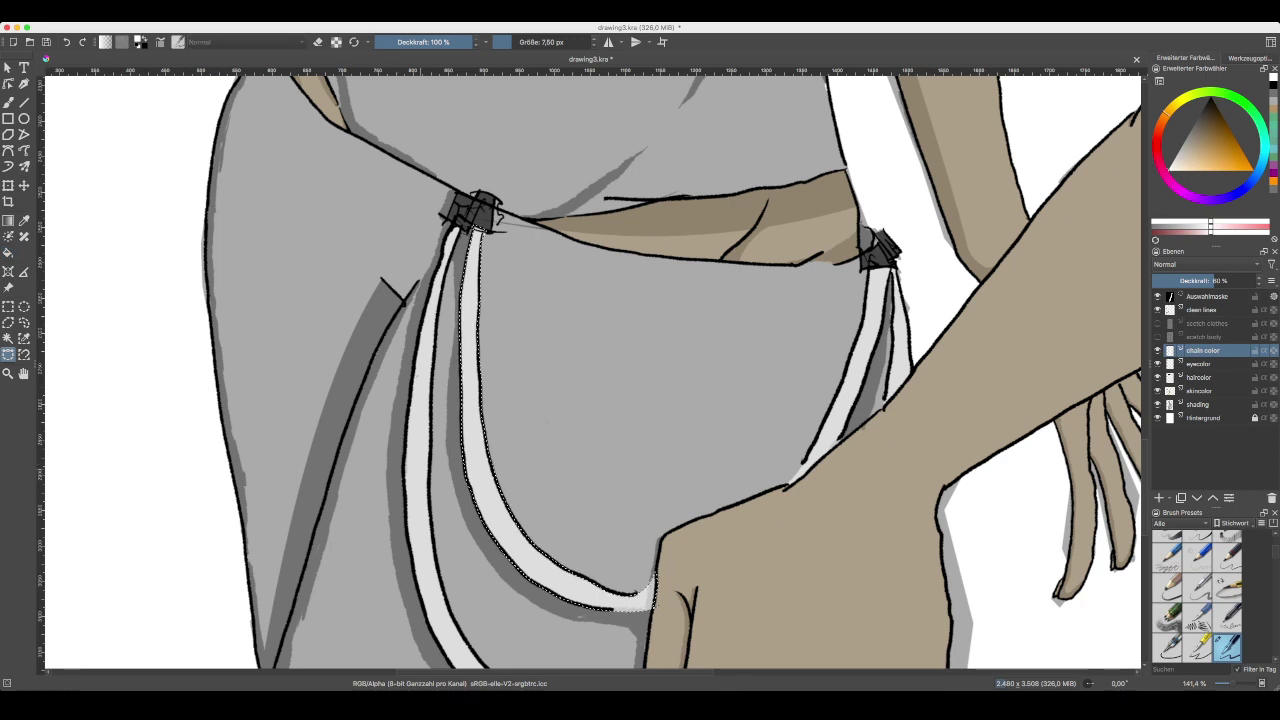
- Clear the selection and add a colorize mask to the chain color layer
key("ctrl+shift+a")
left_click(8, 237)
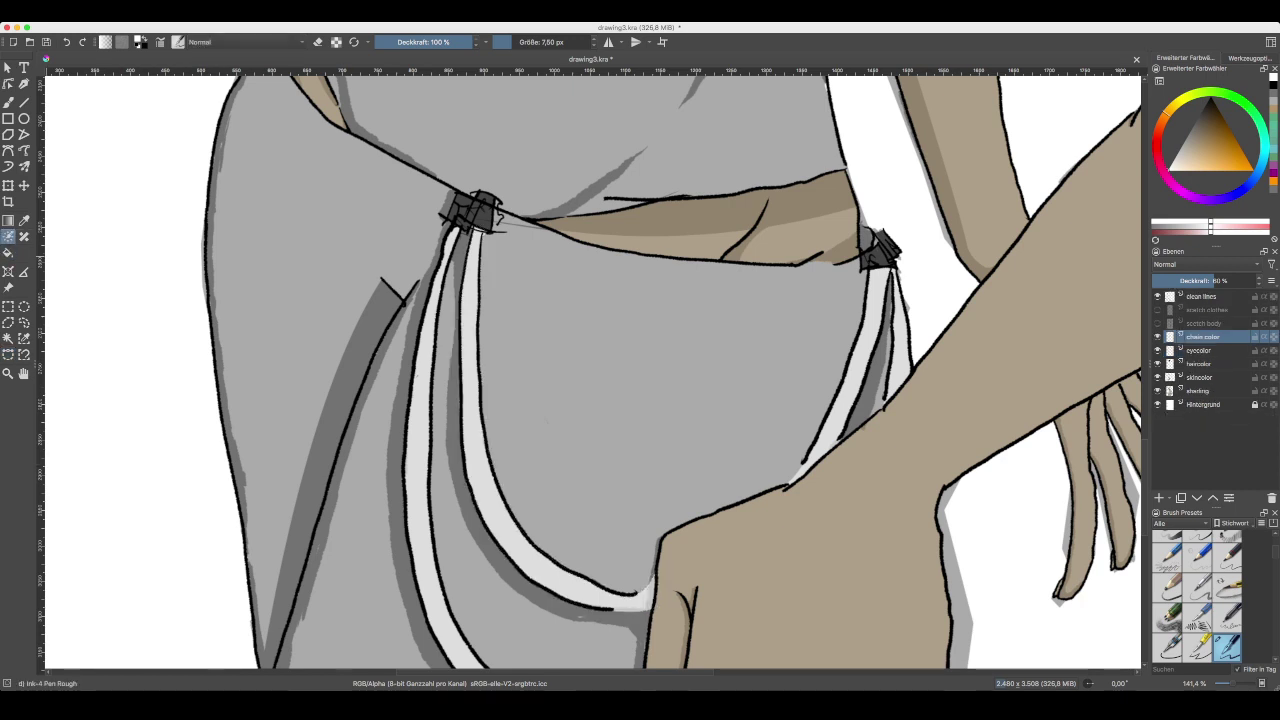
left_click(266, 298)
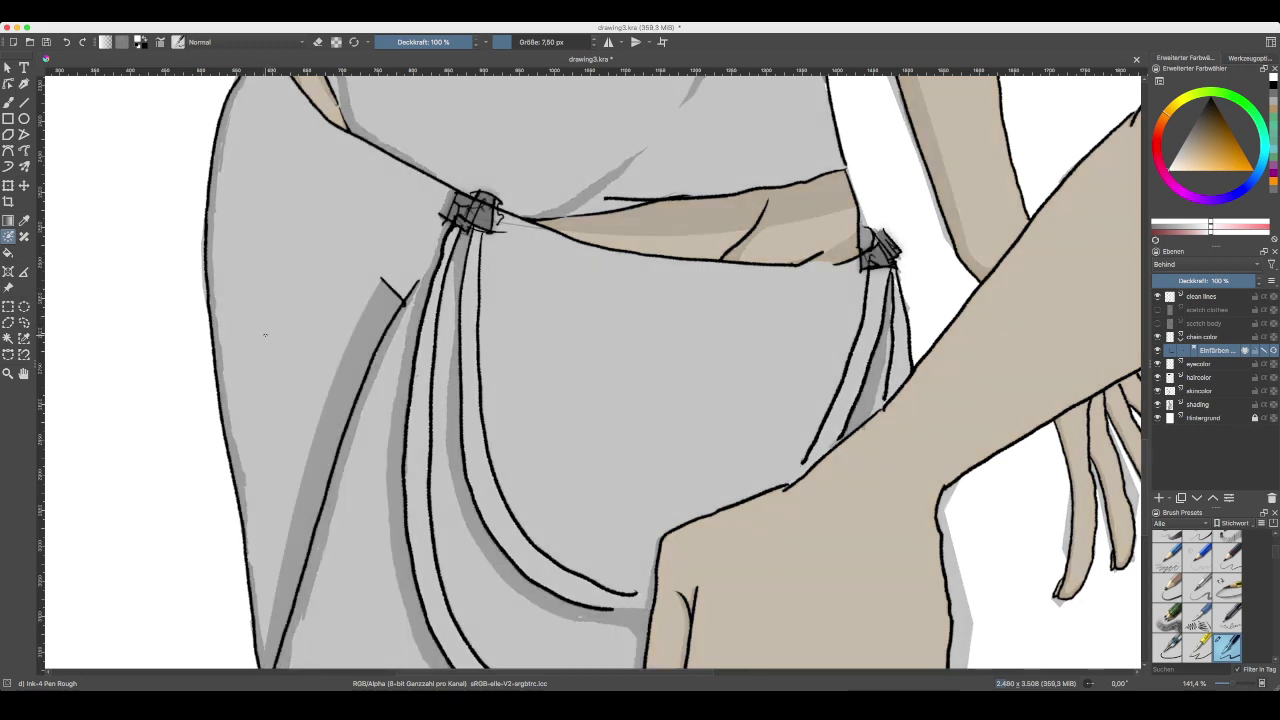
- Examine the colouring of the whole figure, followed by the head and upper body up close
key("minus")
key("minus")
key("minus")
key("minus")
key("minus")
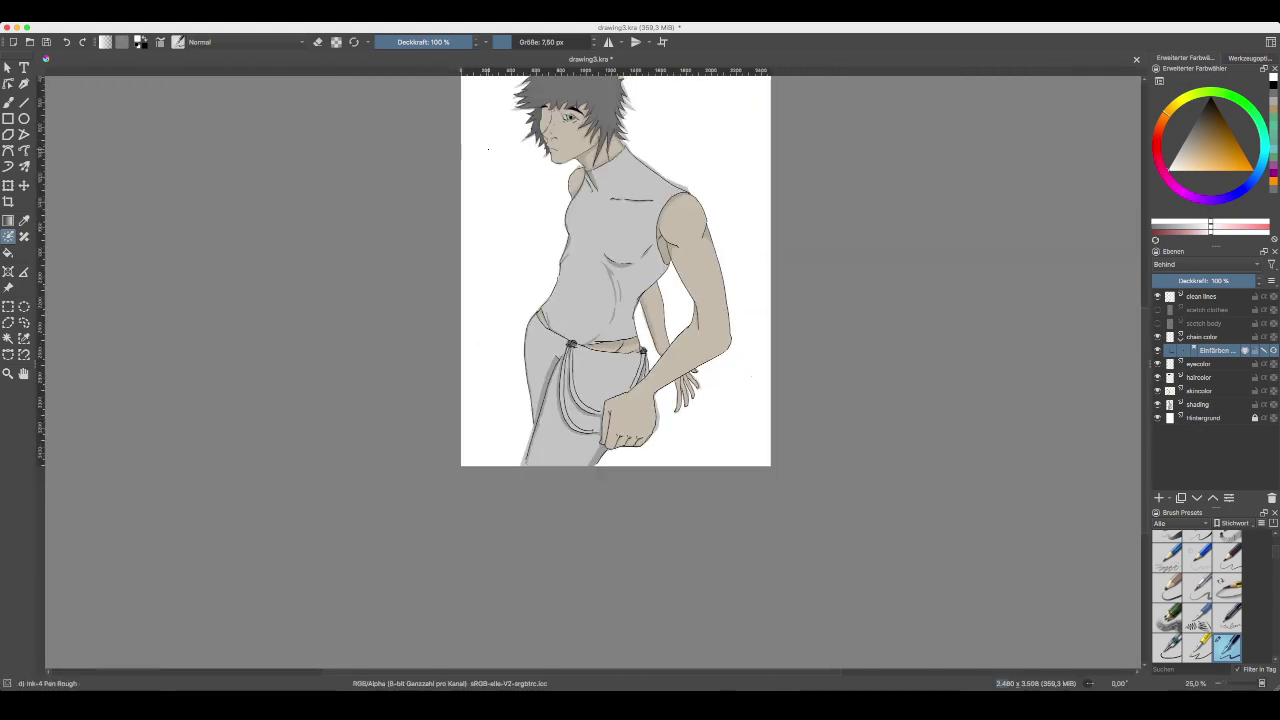
left_click_drag(654, 235, 605, 470)
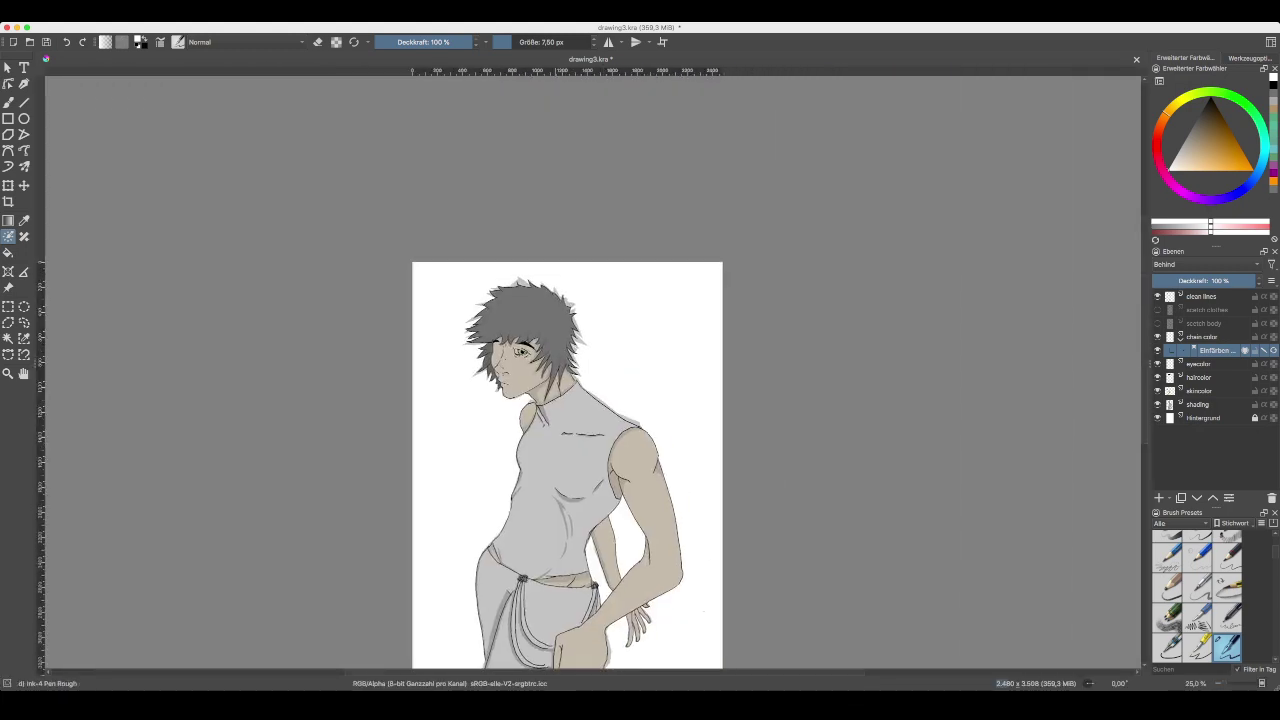
key("plus")
key("plus")
key("plus")
left_click_drag(492, 520, 562, 393)
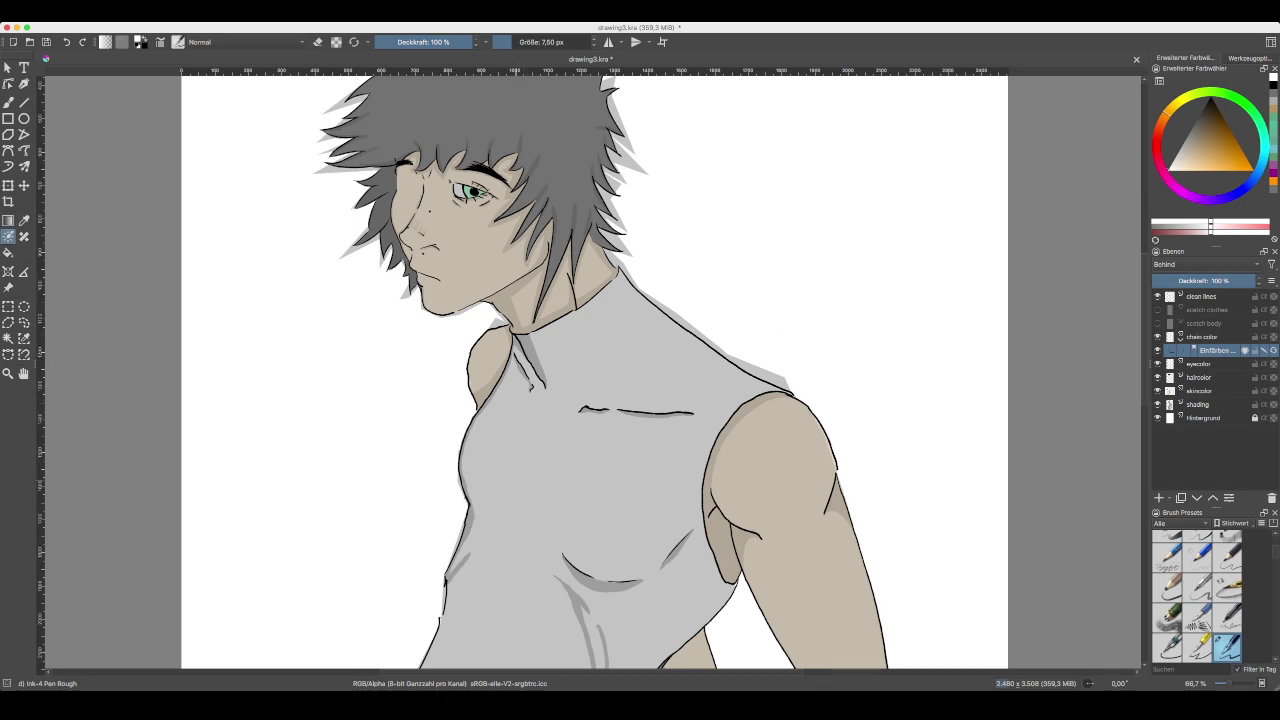
- Undo the addition of the colorize mask on the chain color layer
scroll(538, 334, "down", 8)
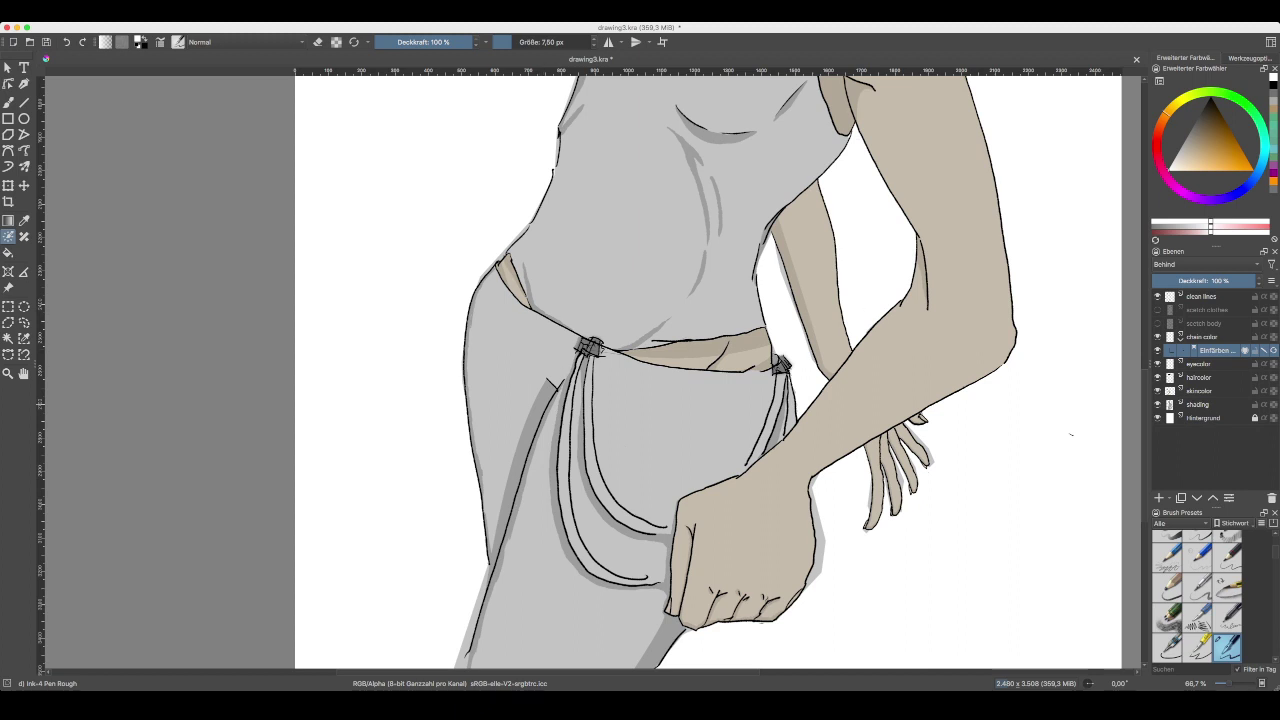
key("super+z")
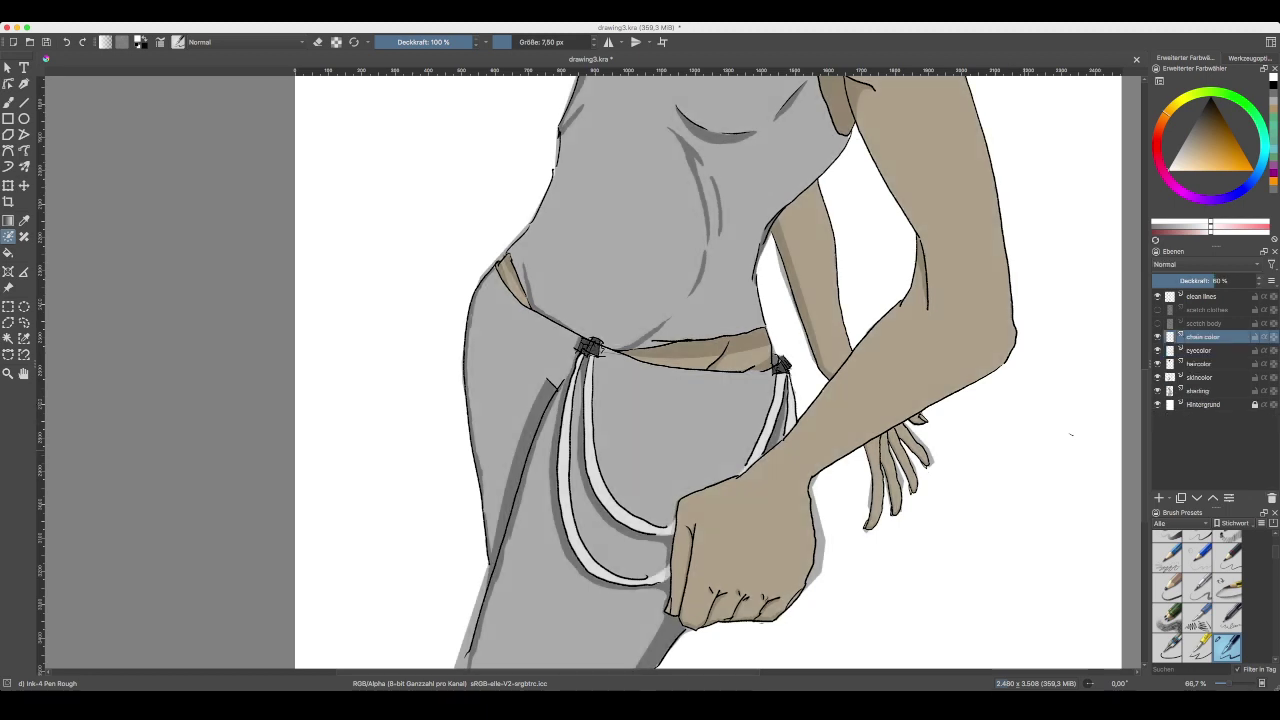
- Examine the restored colouring across the whole figure and closer up on the torso, arms and waist chains
scroll(593, 372, "right", 3)
scroll(593, 372, "up", 3)
key("super+minus")
key("super+minus")
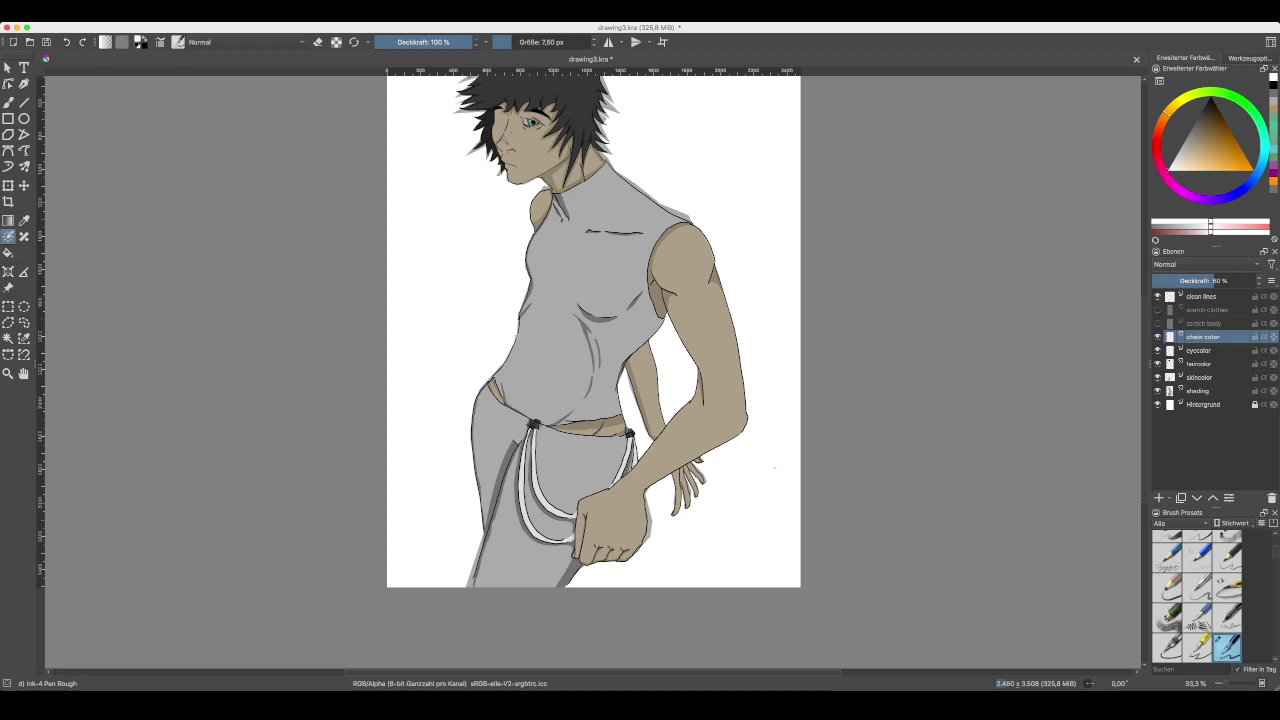
key("plus")
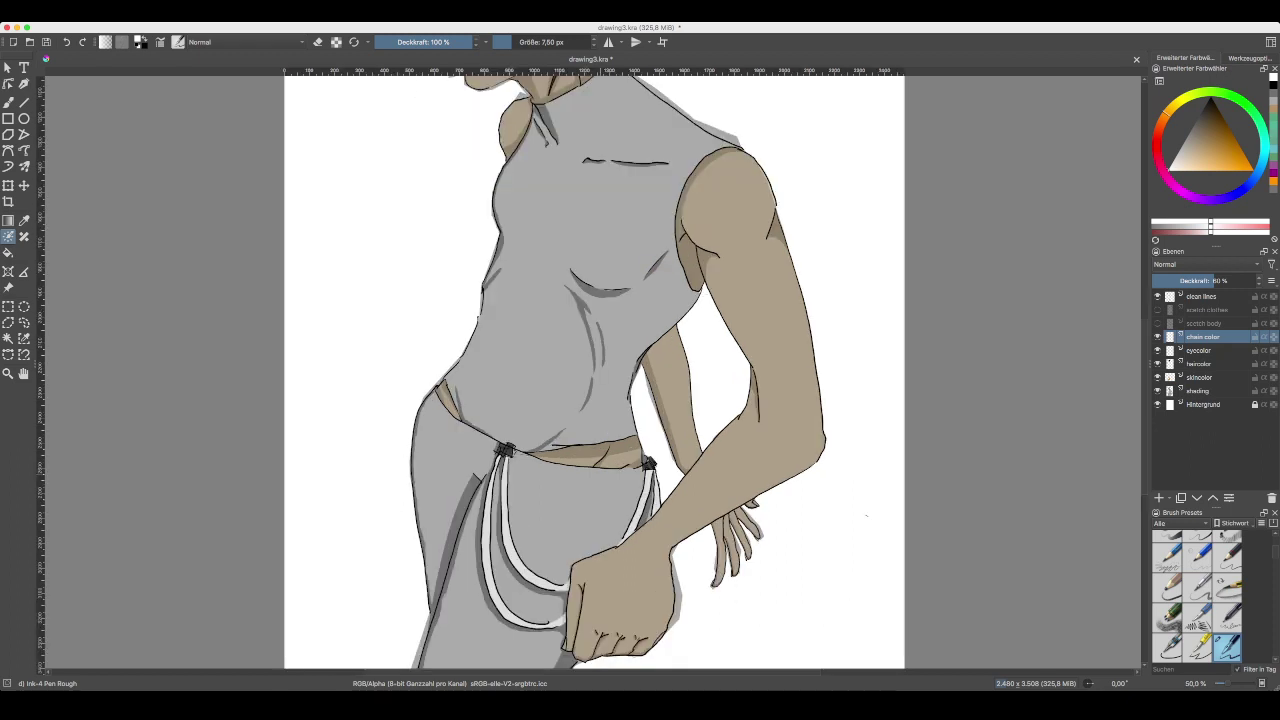
left_click_drag(619, 365, 672, 482)
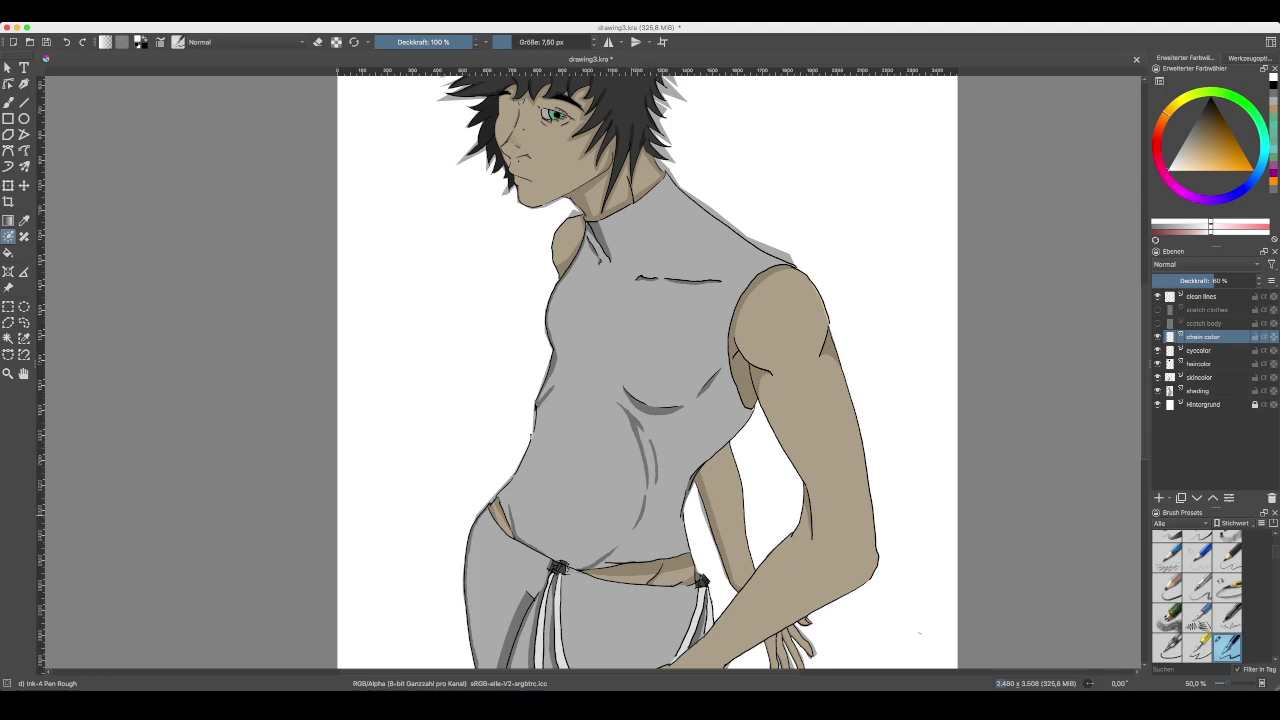
left_click_drag(640, 420, 660, 341)
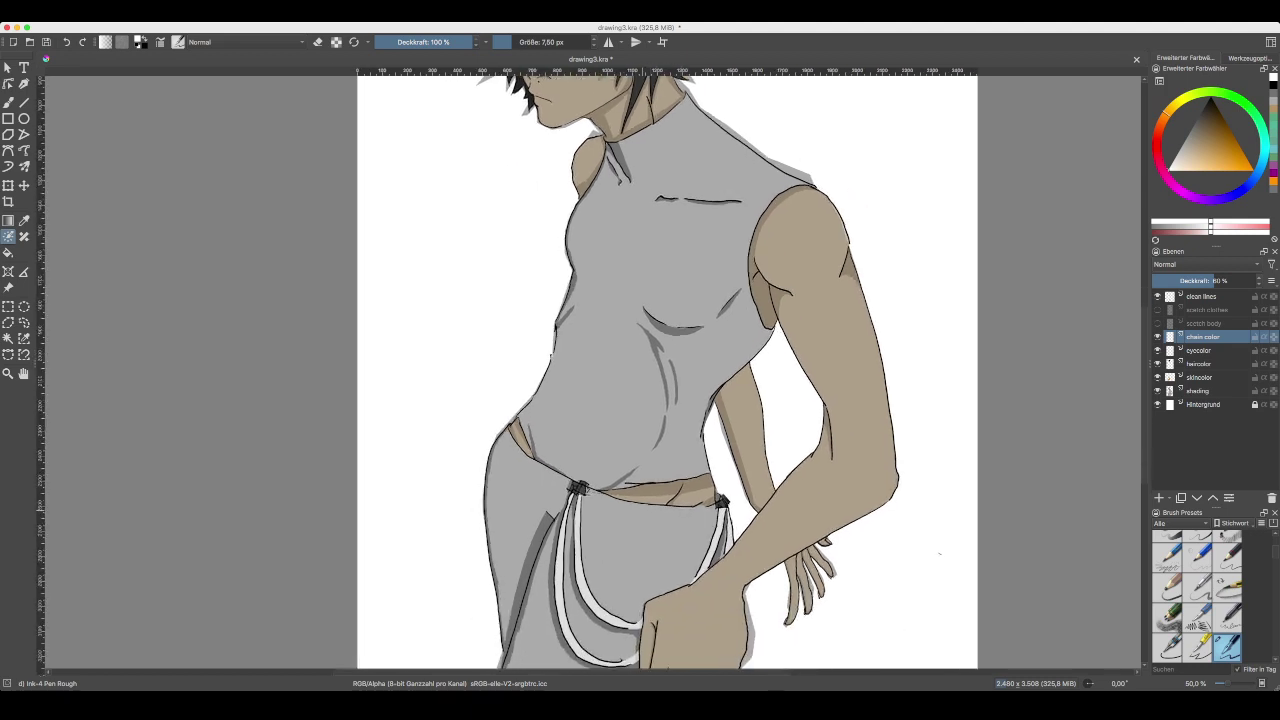
left_click_drag(616, 498, 650, 527)
key("plus")
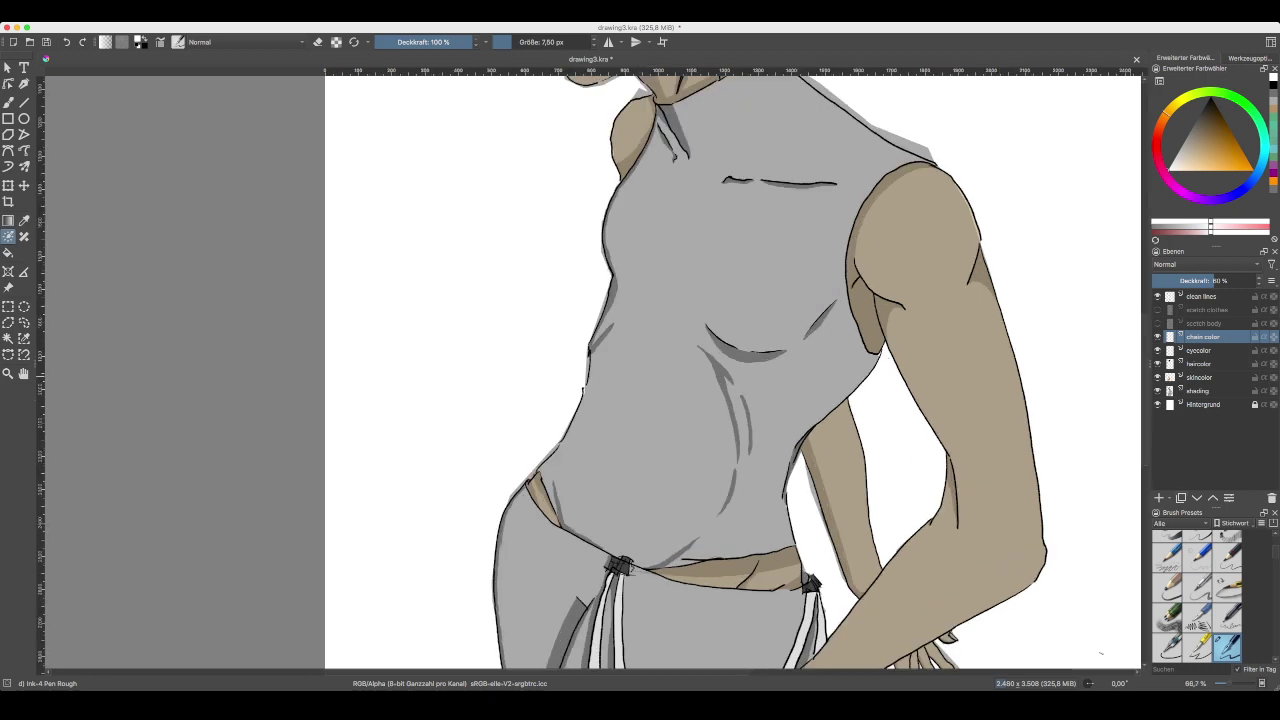
left_click(1181, 497)
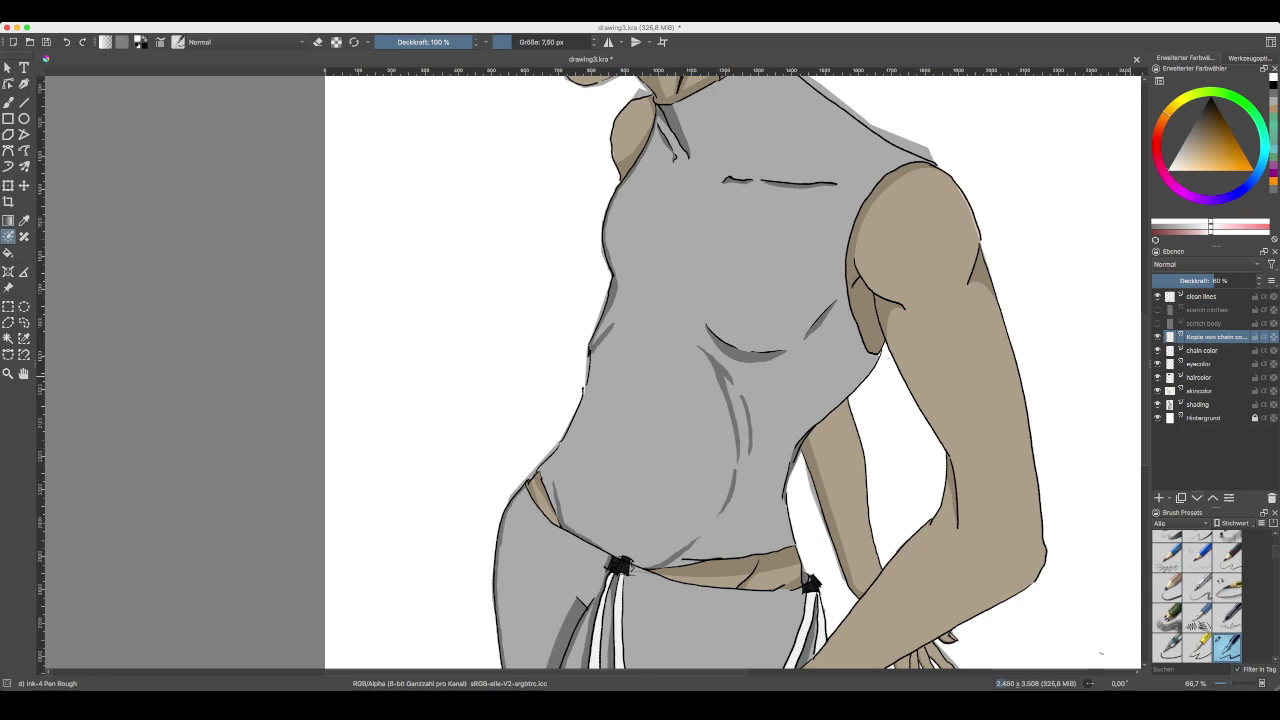
key("ctrl+z")
- Add a new paint layer above the chain color layer and name it "clothing color"
left_click(1159, 497)
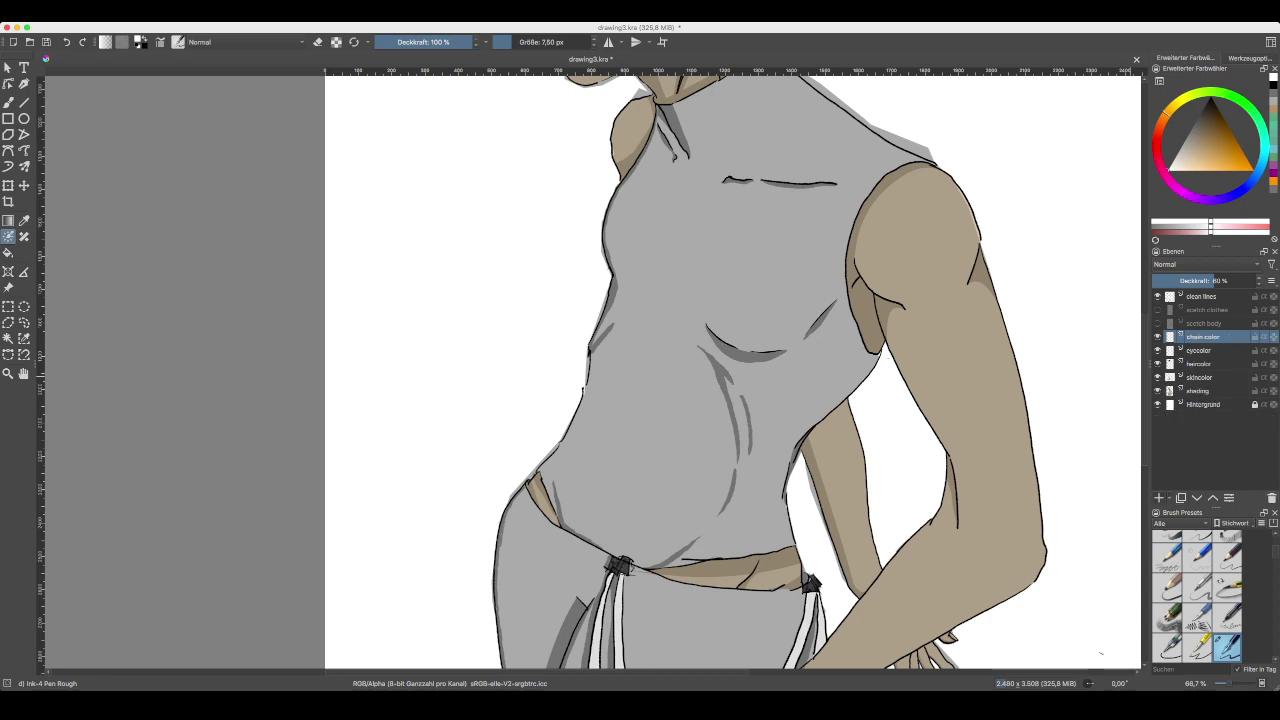
double_click(1203, 337)
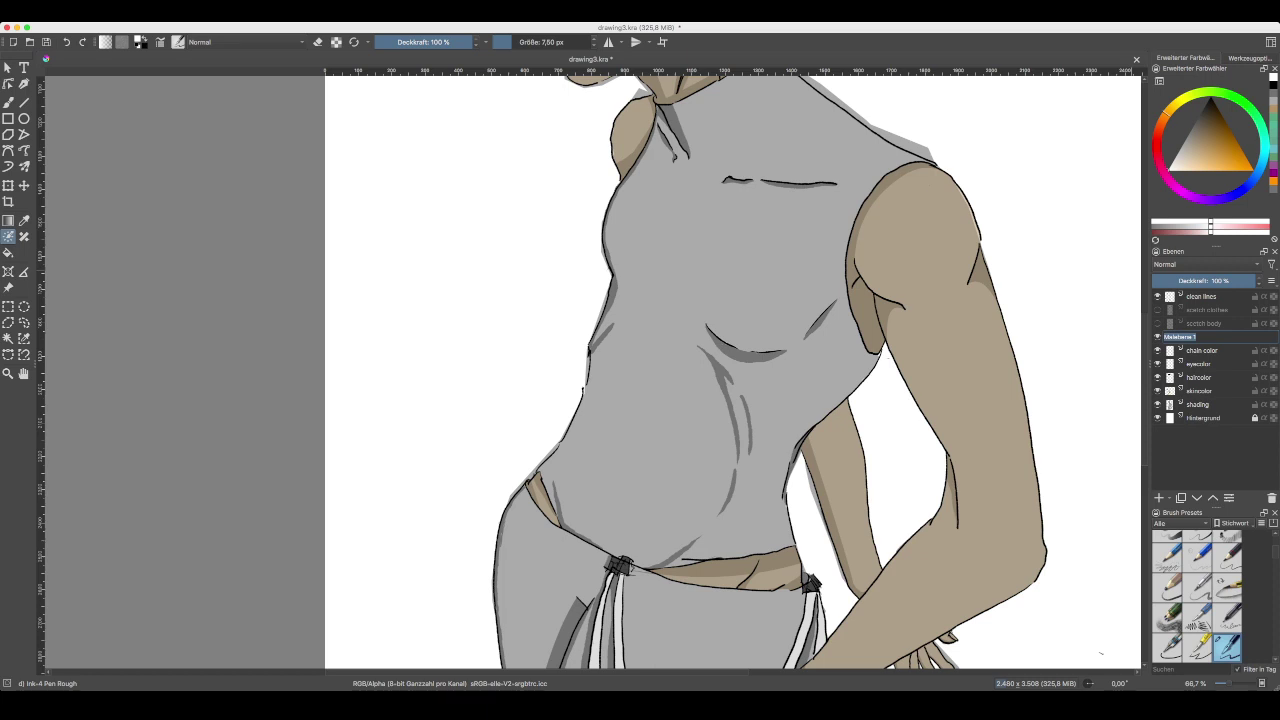
type("clothing color")
key("Return")
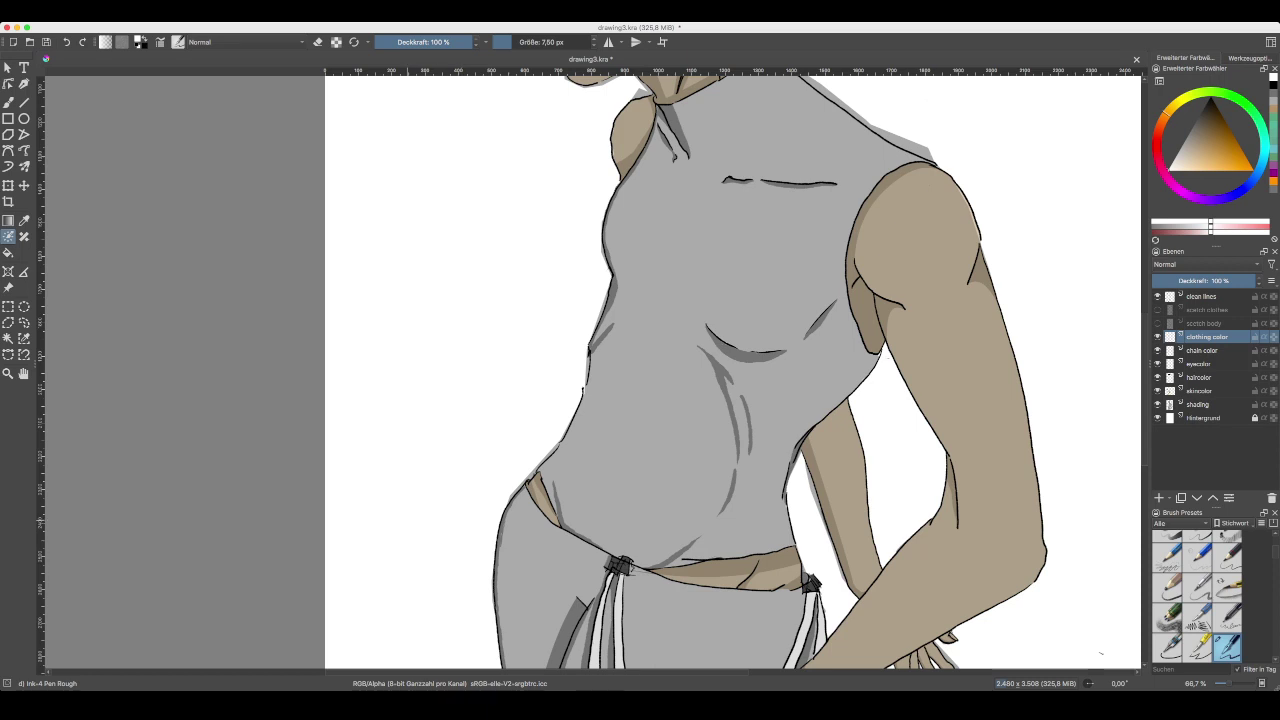
scroll(593, 370, "down", 2)
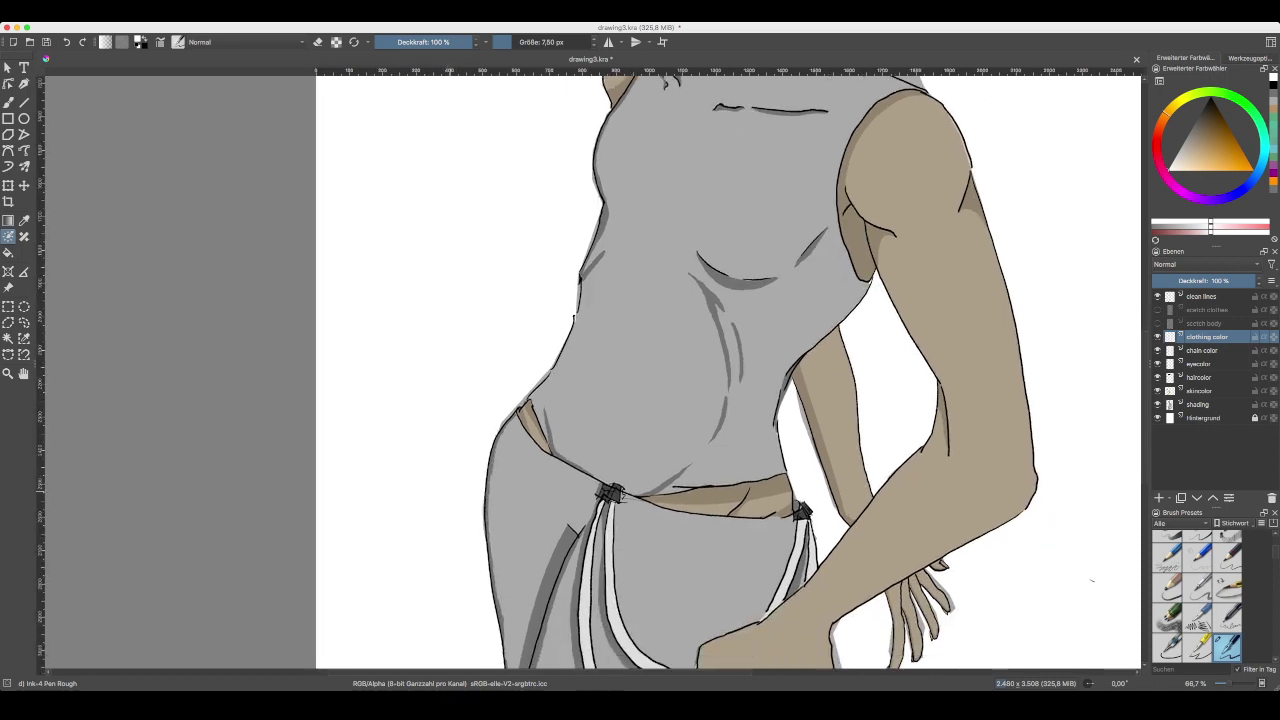
key("ctrl+minus")
key("ctrl+minus")
key("ctrl+minus")
scroll(593, 370, "up", 2)
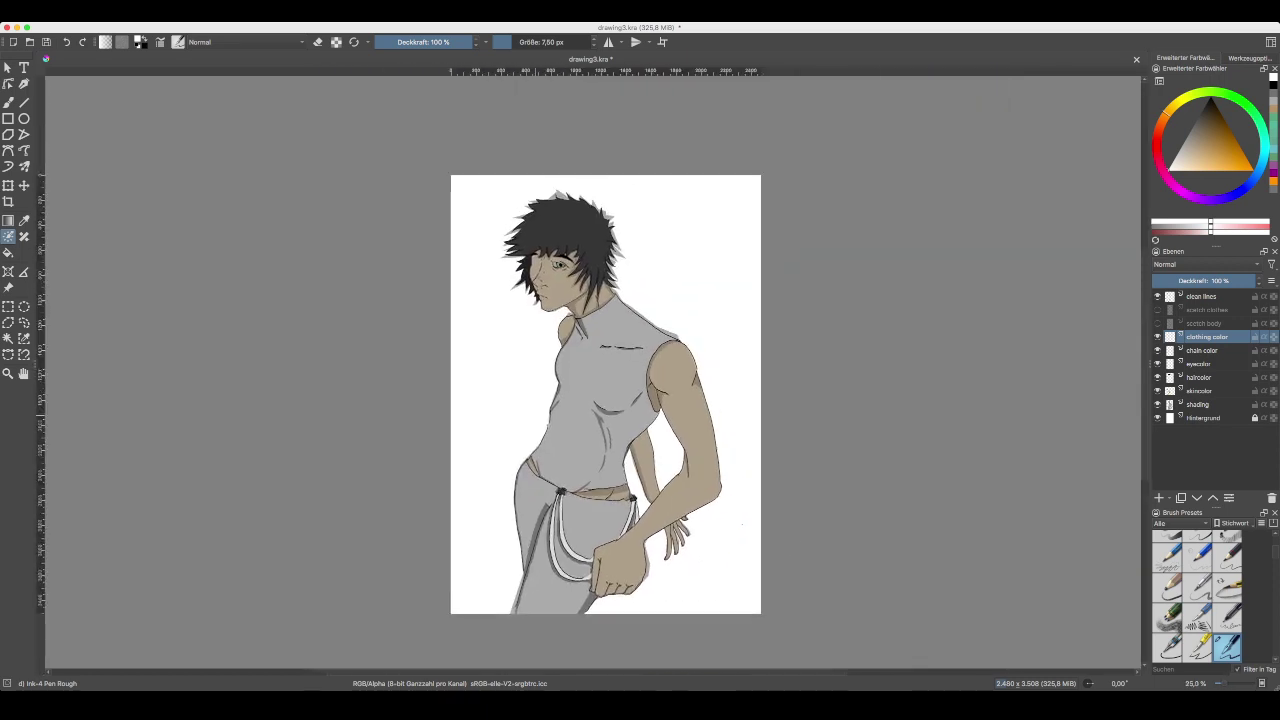
key("ctrl+plus")
key("ctrl+plus")
scroll(885, 592, "down", 2)
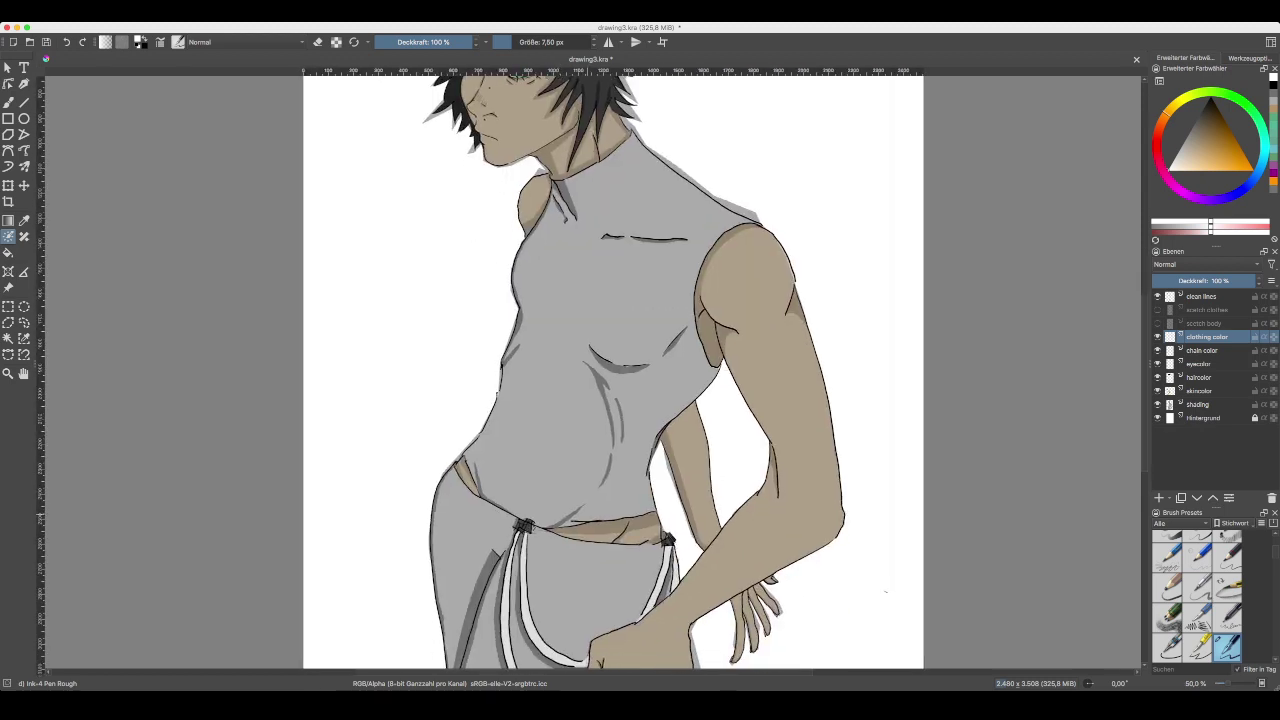
key("plus")
scroll(930, 605, "down", 2)
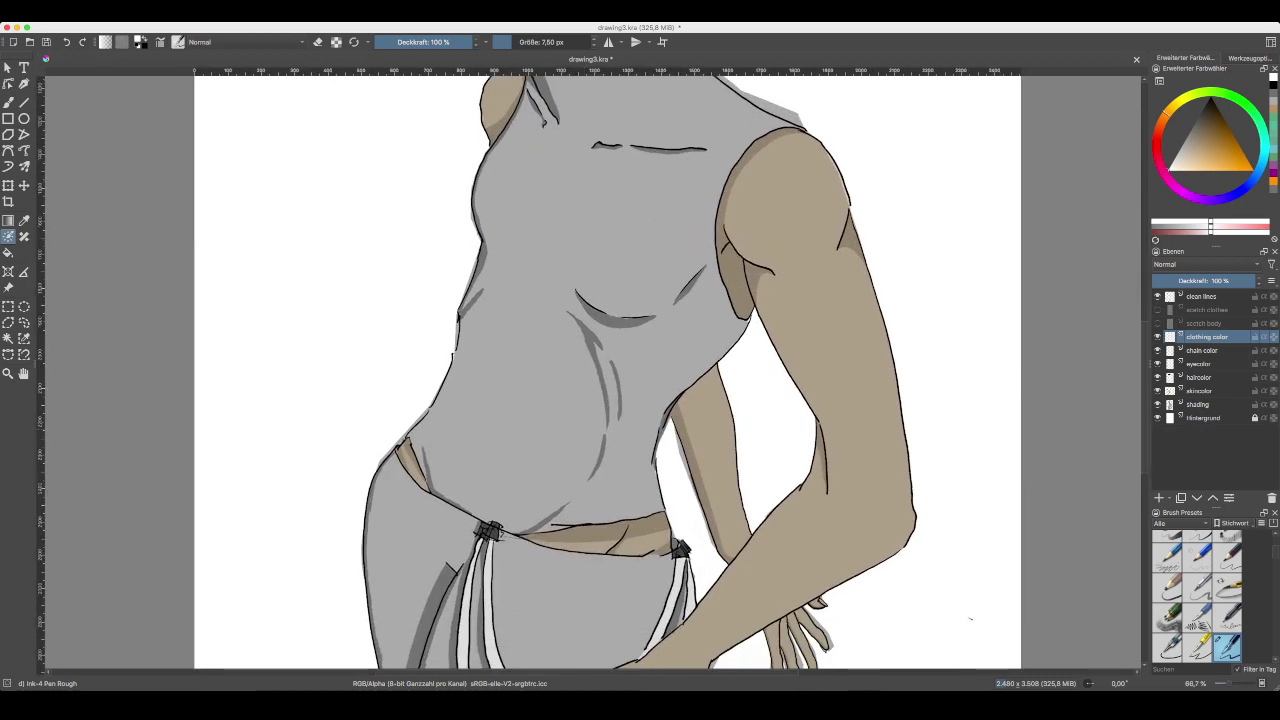
- Begin a Bezier curve selection at the shirt's hem beside the back arm and trace the hem across the waist to the front hip
left_click(8, 354)
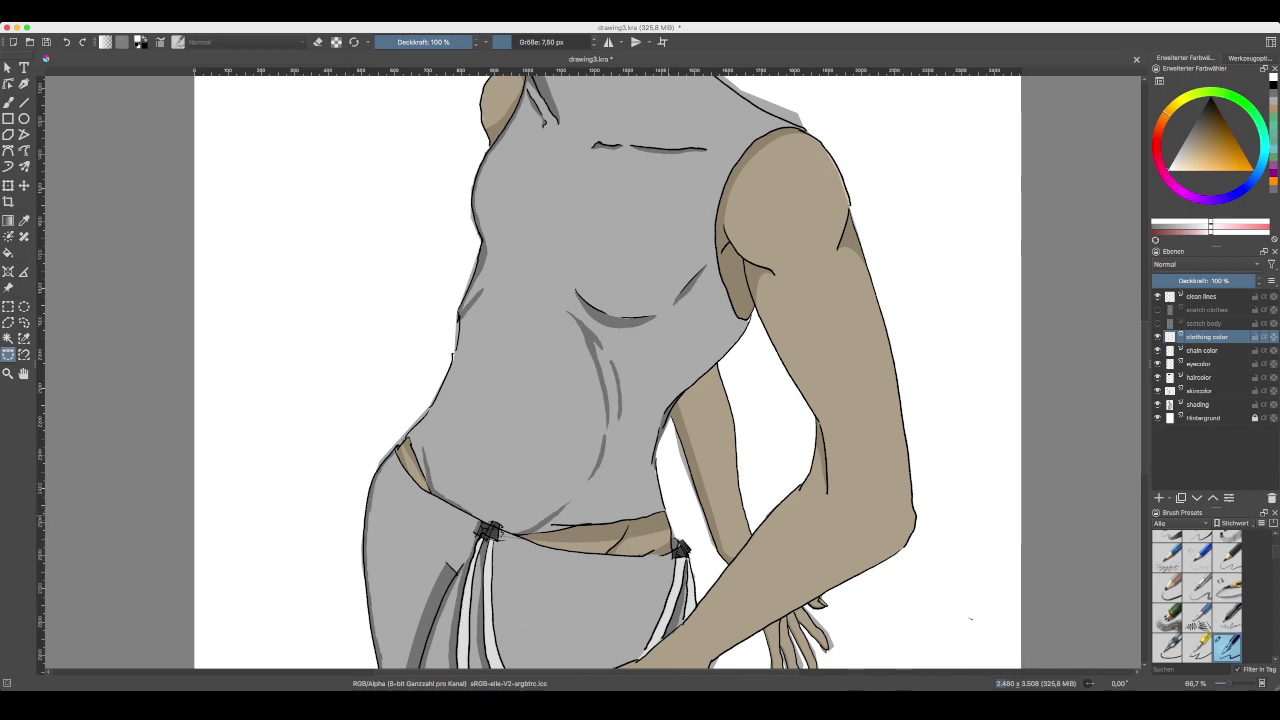
key("plus")
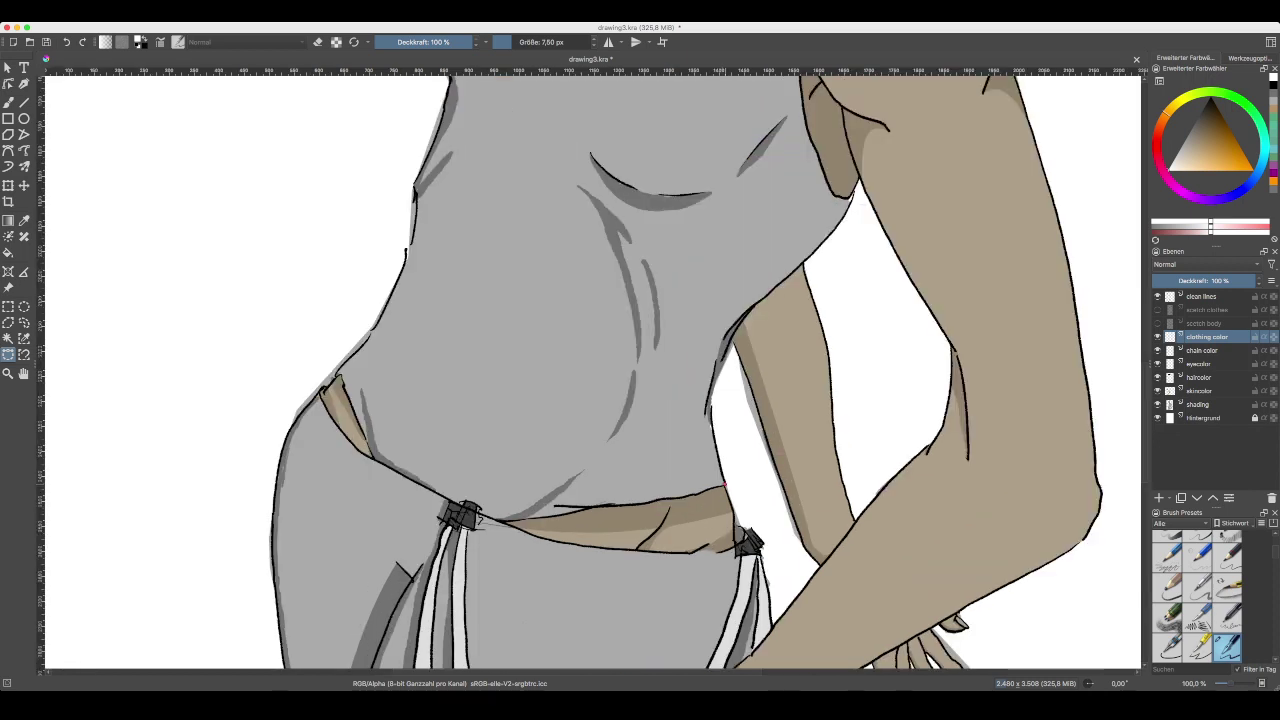
left_click(725, 485)
key("plus")
scroll(593, 372, "down", 1)
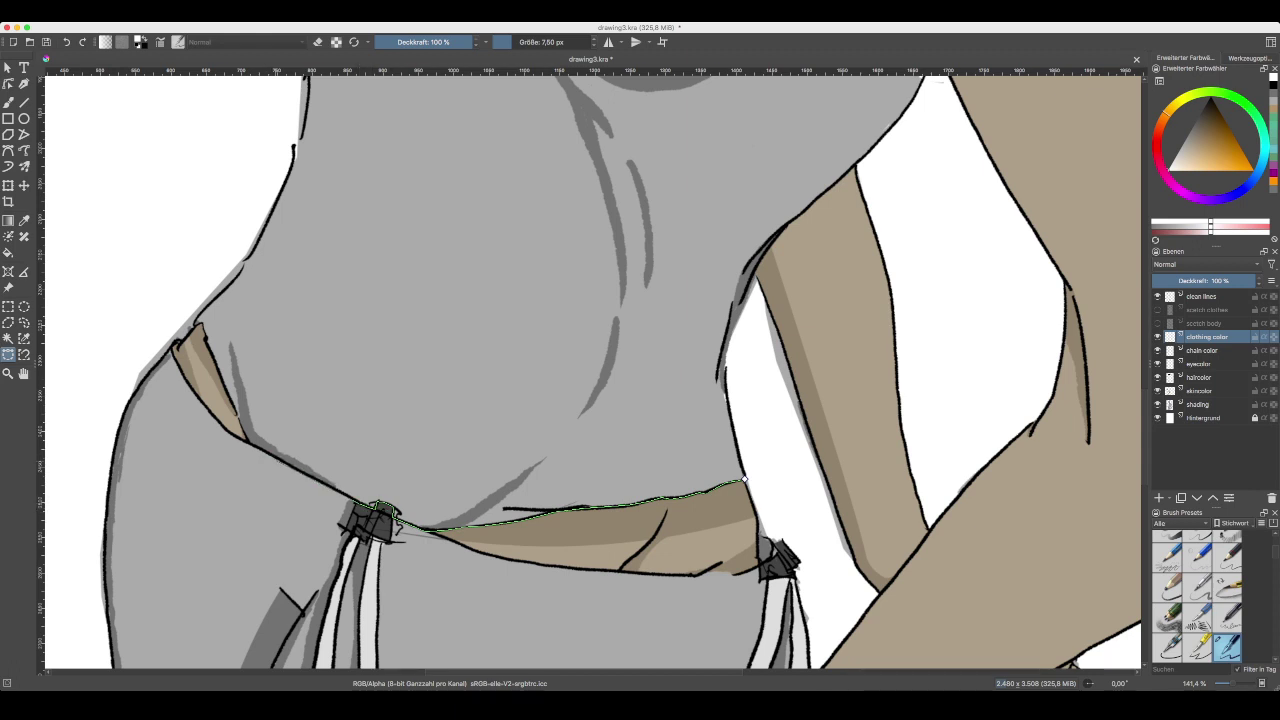
left_click_drag(356, 503, 494, 535)
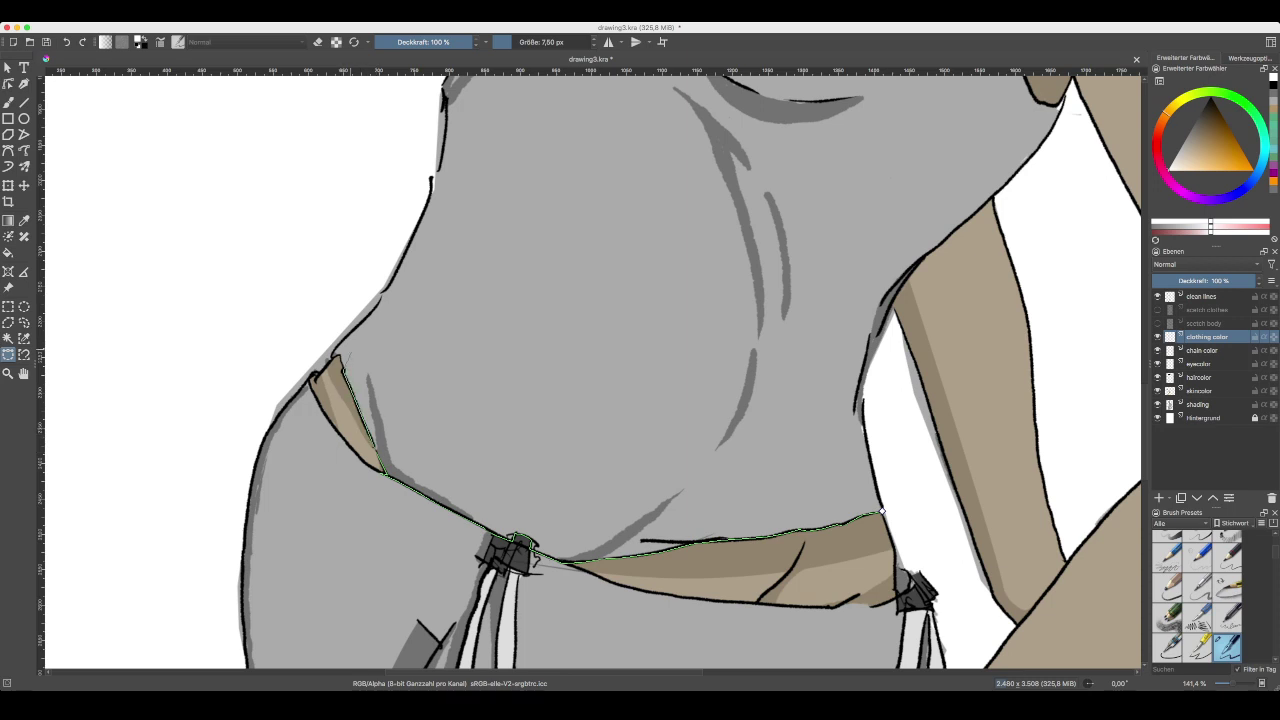
left_click_drag(343, 368, 393, 444)
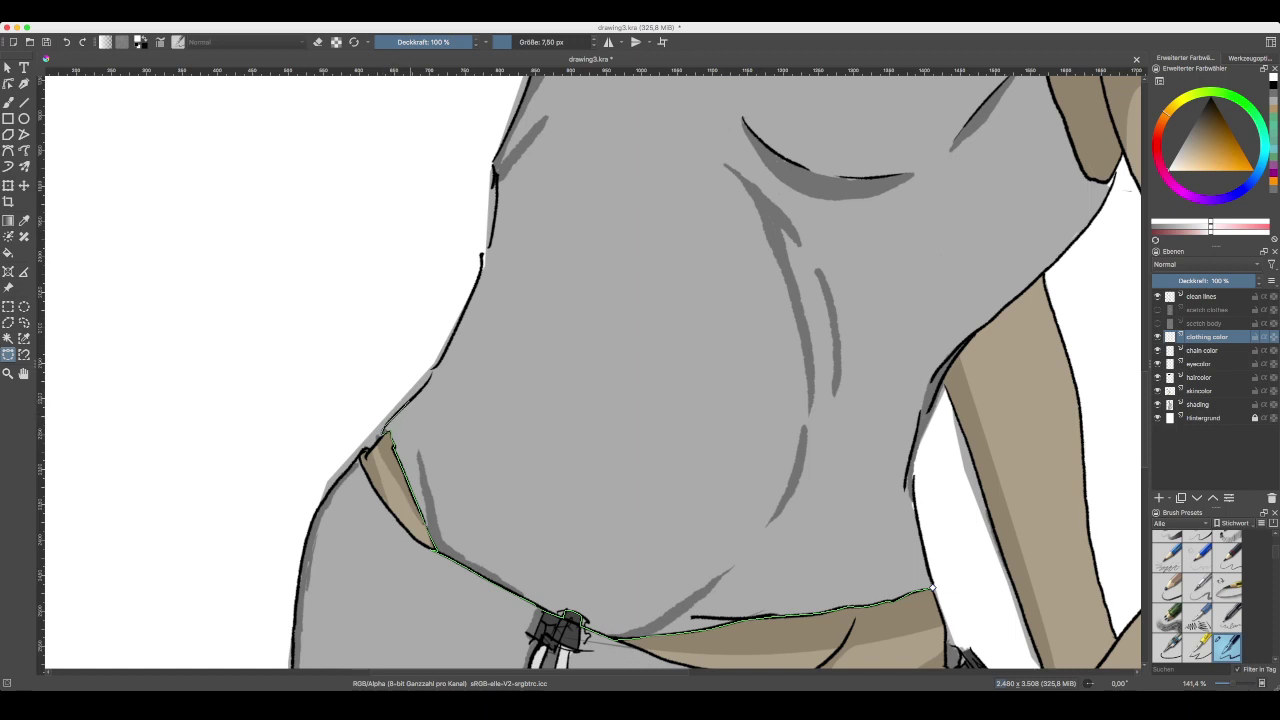
- Continue the selection outline from the front hip up along the shirt's front edge to the underside of the chest
left_click(432, 371)
left_click_drag(454, 337, 402, 495)
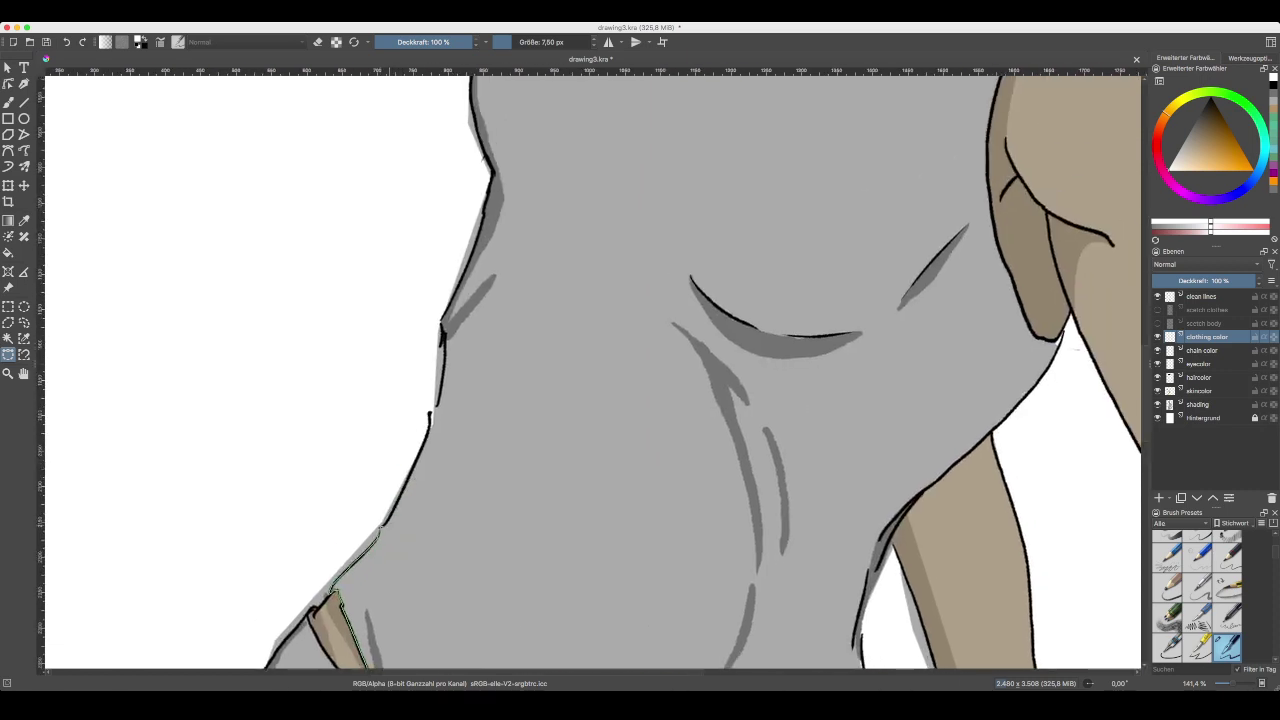
left_click(394, 508)
left_click(406, 479)
left_click(421, 451)
left_click_drag(430, 413, 443, 328)
left_click(453, 298)
left_click_drag(445, 310, 484, 214)
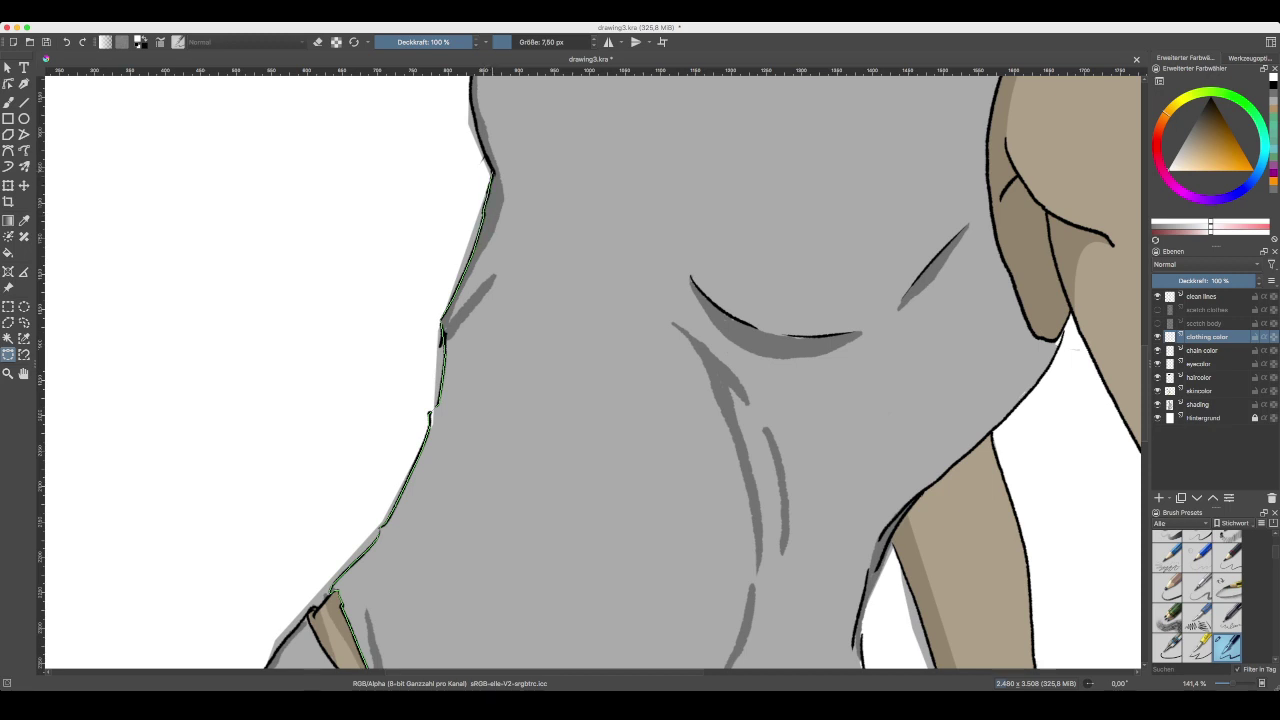
- Trace the selection outline around the front of the chest and up past the far shoulder to the base of the collar
left_click_drag(493, 165, 447, 569)
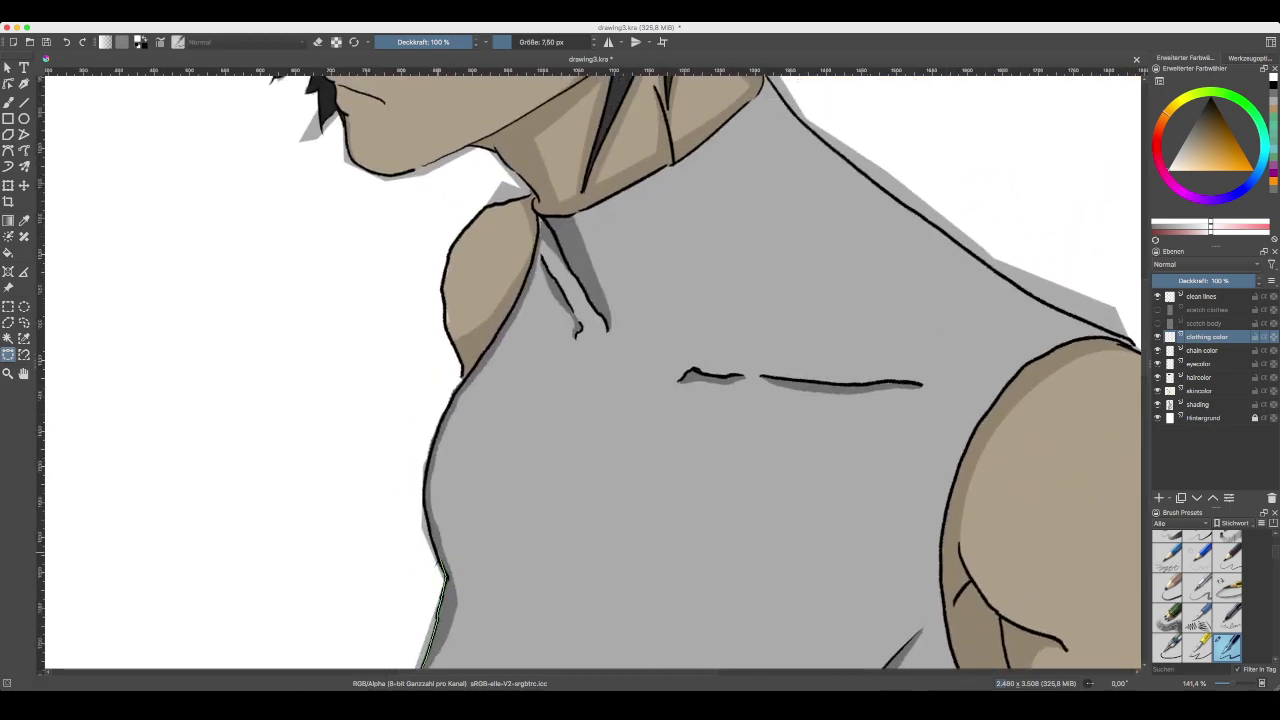
left_click(437, 550)
left_click(429, 521)
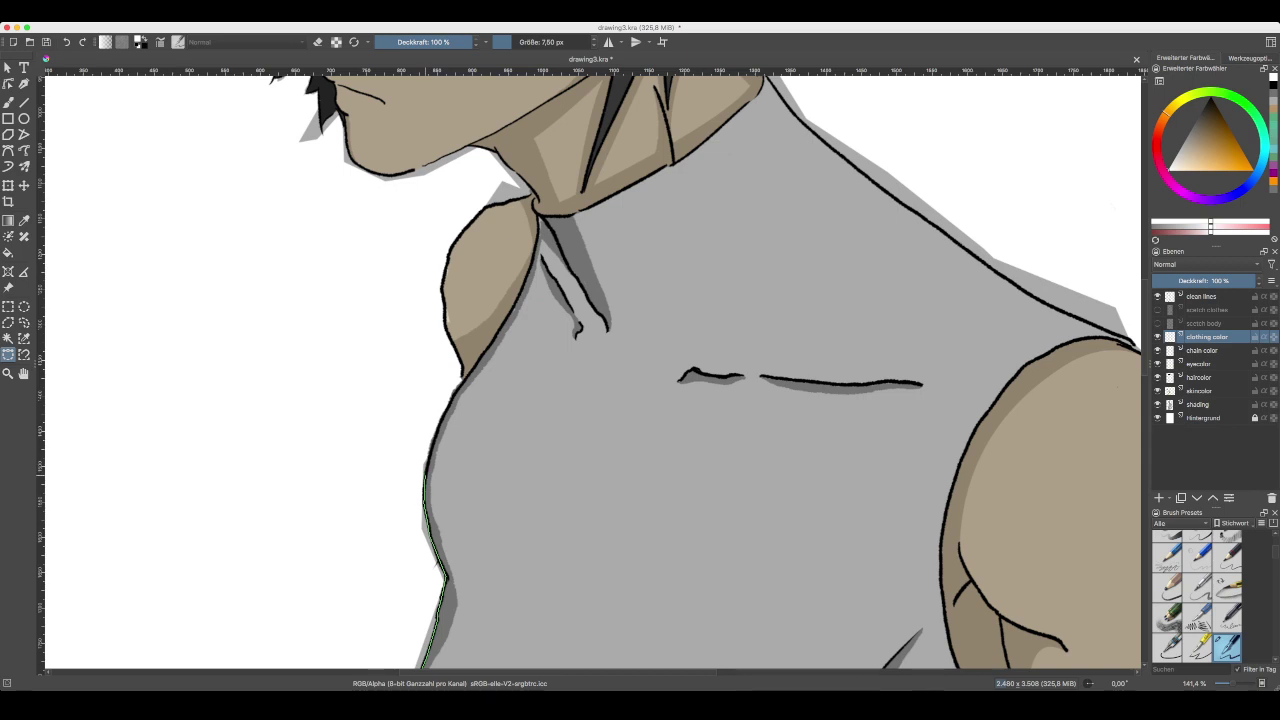
left_click(428, 460)
left_click(434, 442)
left_click_drag(562, 250, 469, 443)
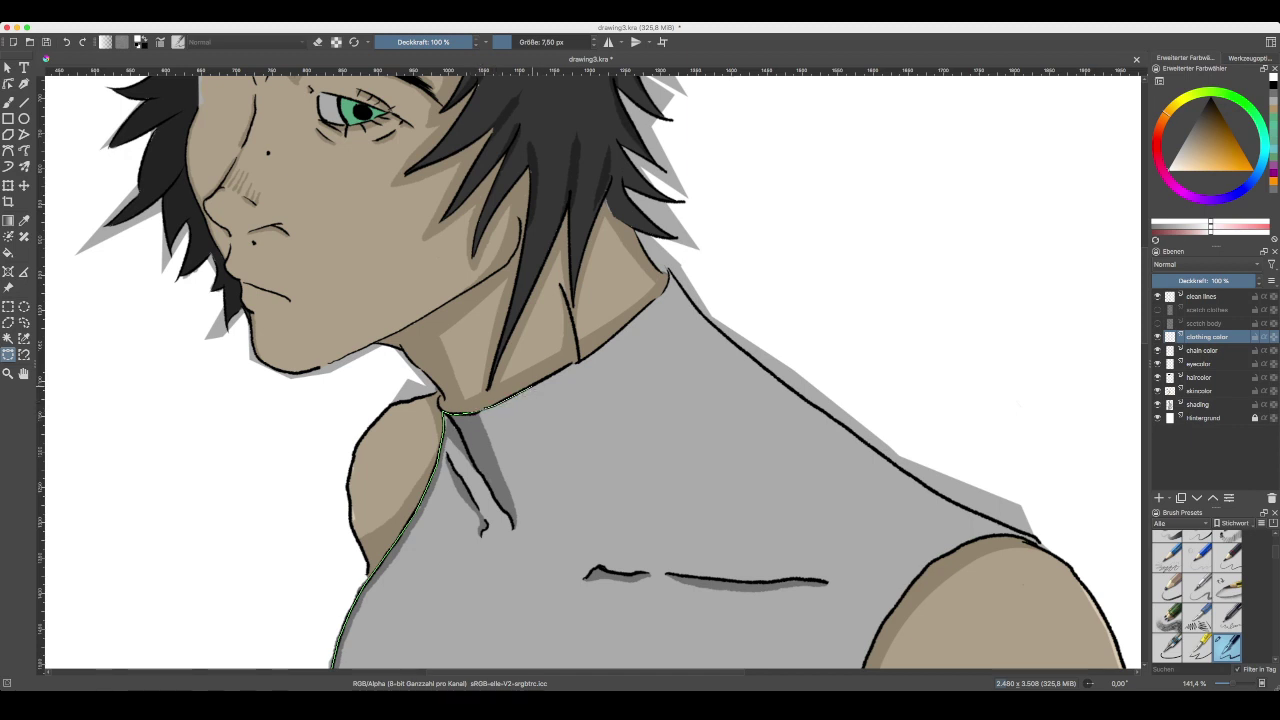
- Trace the selection outline along the collar around the neck to its back corner and start down the shoulder line
left_click(532, 387)
left_click(560, 371)
left_click_drag(584, 356, 620, 332)
left_click_drag(668, 272, 669, 333)
left_click_drag(718, 373, 539, 361)
left_click(512, 291)
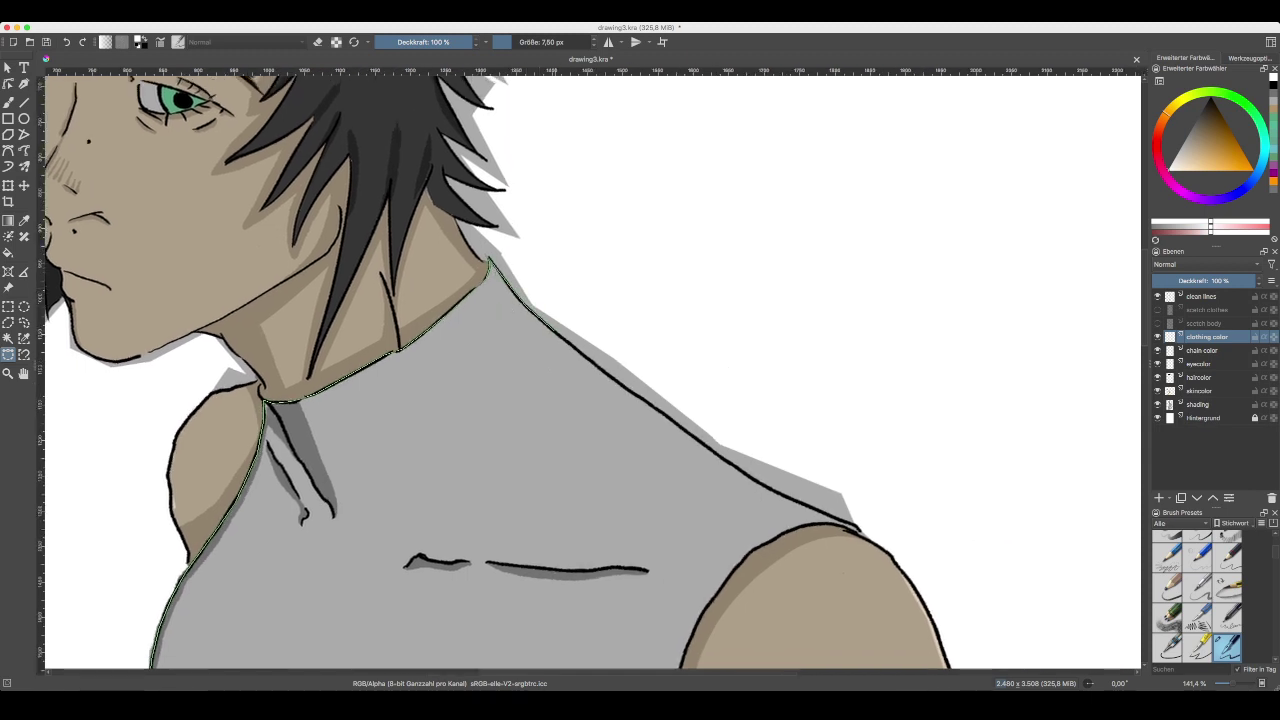
- Trace the selection outline down the near shoulder and around the armhole to the armpit
mouse_move(558, 330)
left_mouse_down()
mouse_move(718, 456)
mouse_move(665, 456)
mouse_move(538, 409)
mouse_move(660, 464)
left_mouse_up()
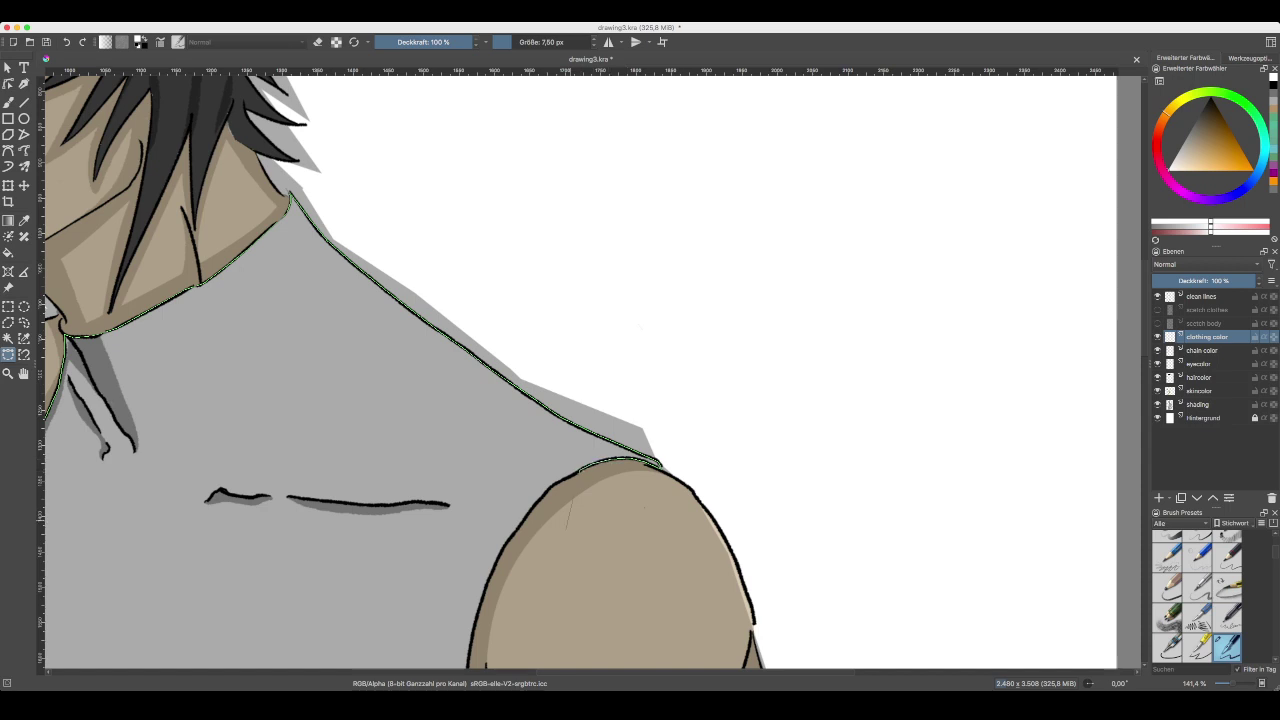
mouse_move(570, 514)
left_mouse_down()
mouse_move(708, 414)
mouse_move(686, 392)
left_mouse_up()
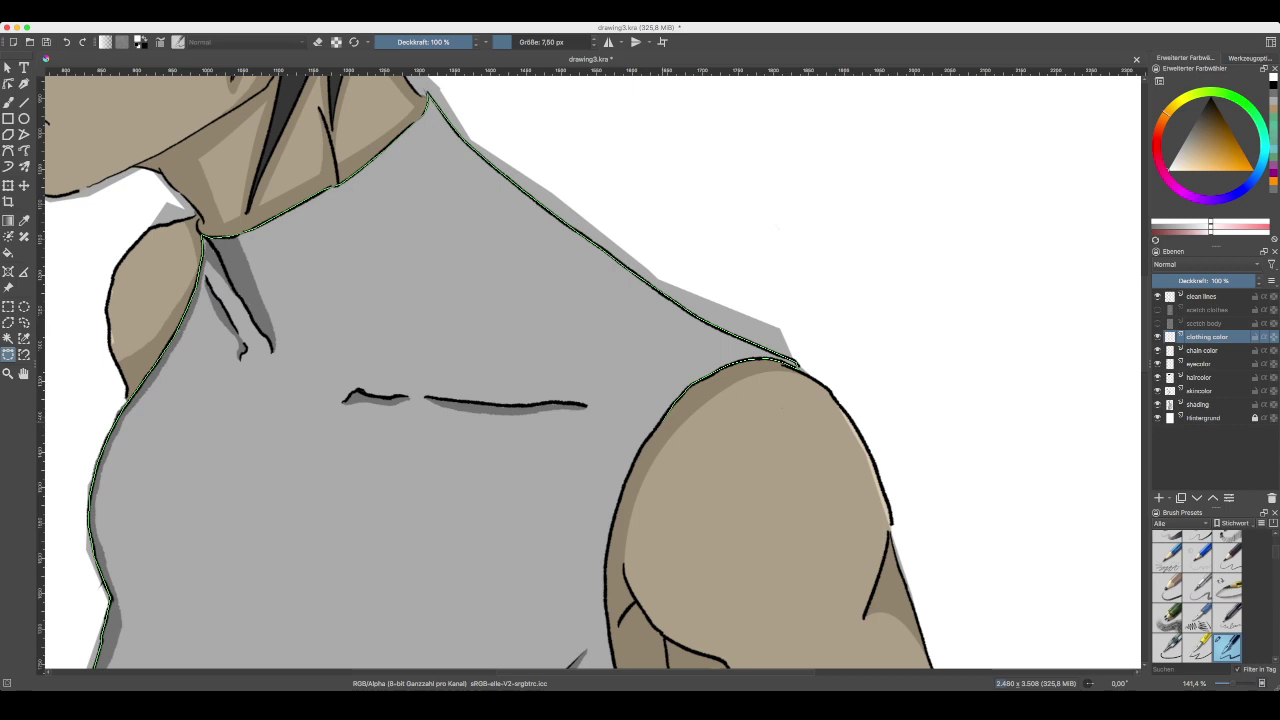
mouse_move(674, 406)
left_mouse_down()
mouse_move(620, 505)
mouse_move(627, 229)
mouse_move(614, 300)
mouse_move(627, 398)
mouse_move(678, 486)
left_mouse_up()
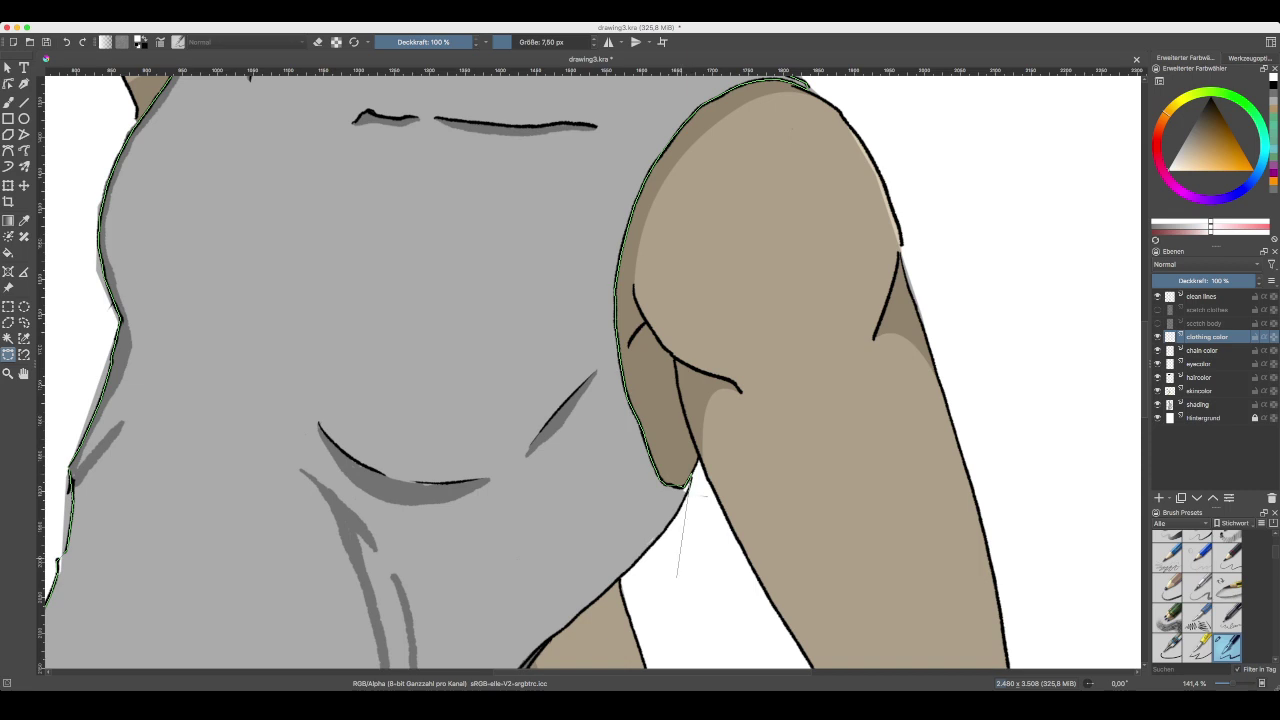
left_click_drag(637, 538, 710, 360)
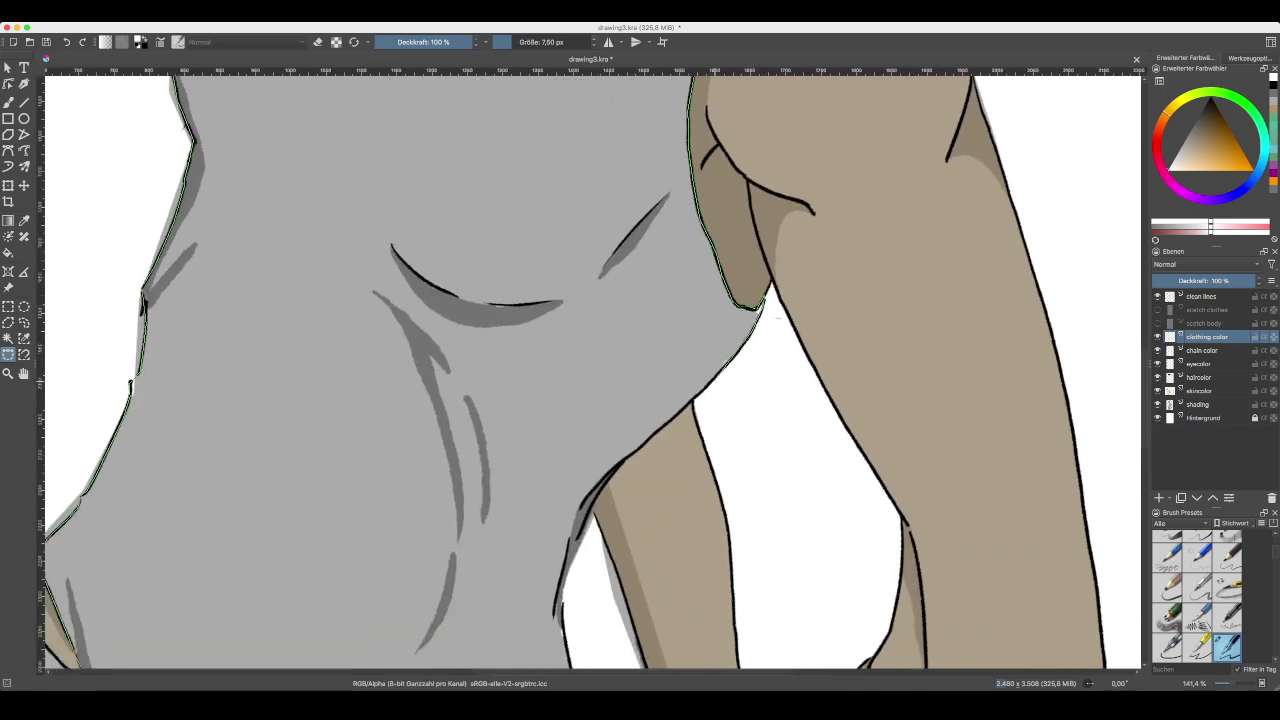
- Trace the shirt's back edge from the armpit down to the hem and close the selection at its starting point
mouse_move(728, 366)
left_mouse_down()
mouse_move(610, 476)
mouse_move(571, 568)
left_mouse_up()
left_click(654, 434)
left_click(560, 606)
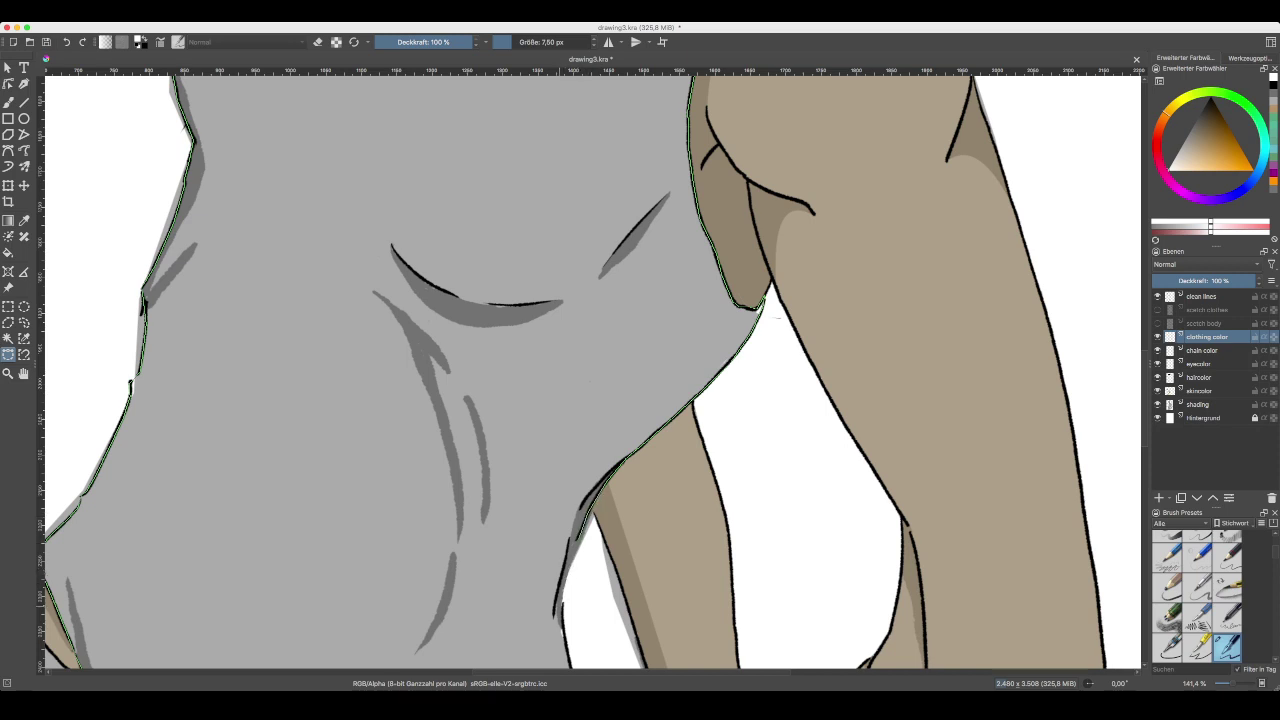
mouse_move(563, 608)
left_mouse_down()
mouse_move(563, 645)
mouse_move(543, 353)
left_mouse_up()
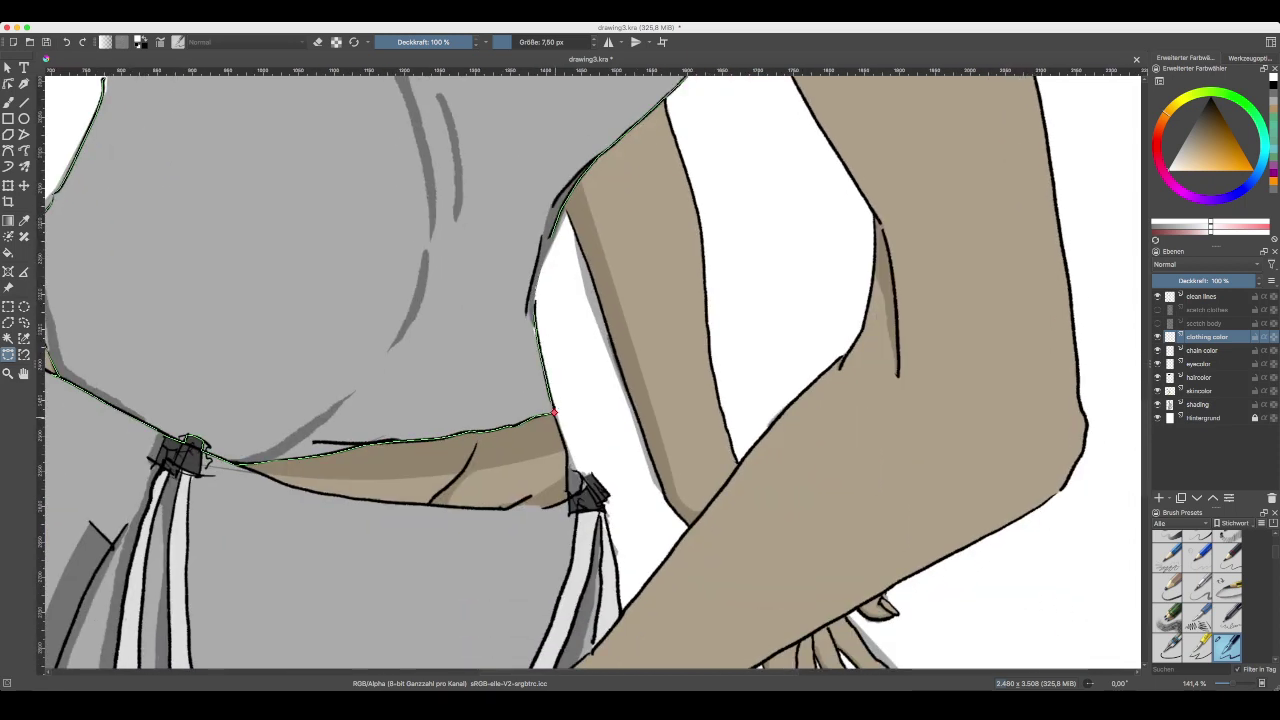
left_click(554, 412)
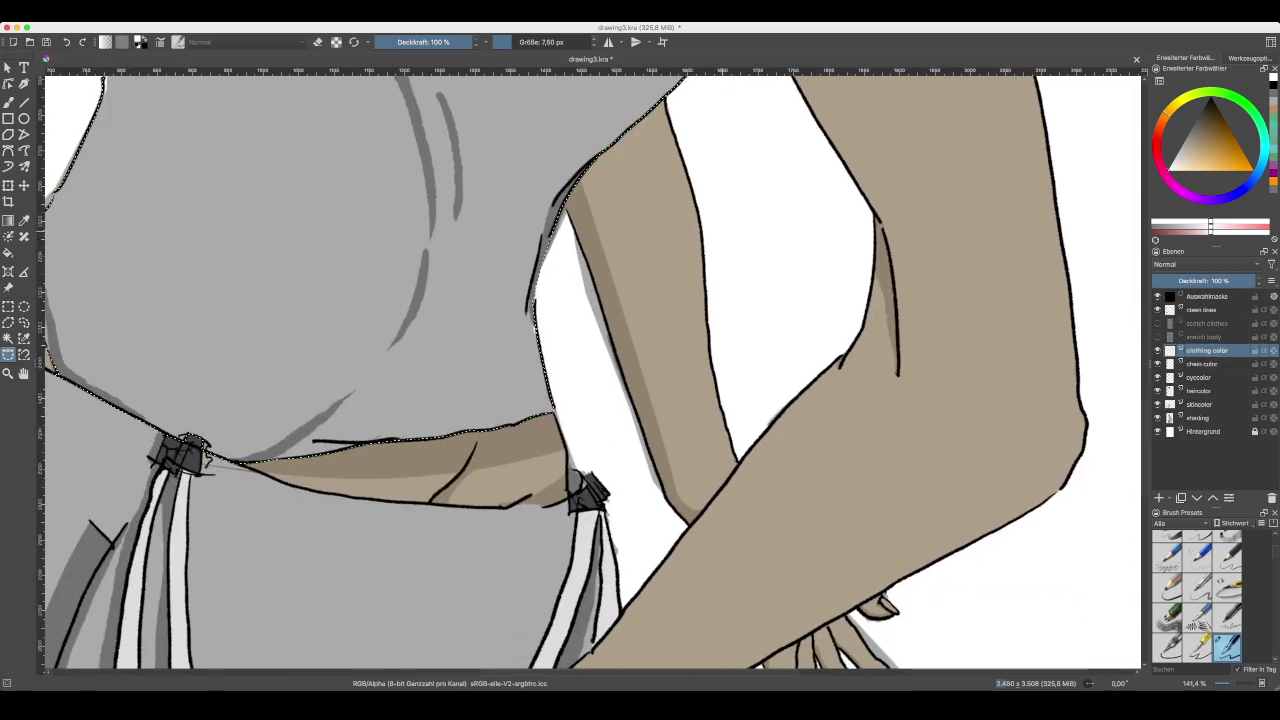
- Choose a muted purple and fill the selected shirt with it on the clothing color layer
left_click_drag(554, 412, 525, 558)
key("super+minus")
key("minus")
key("minus")
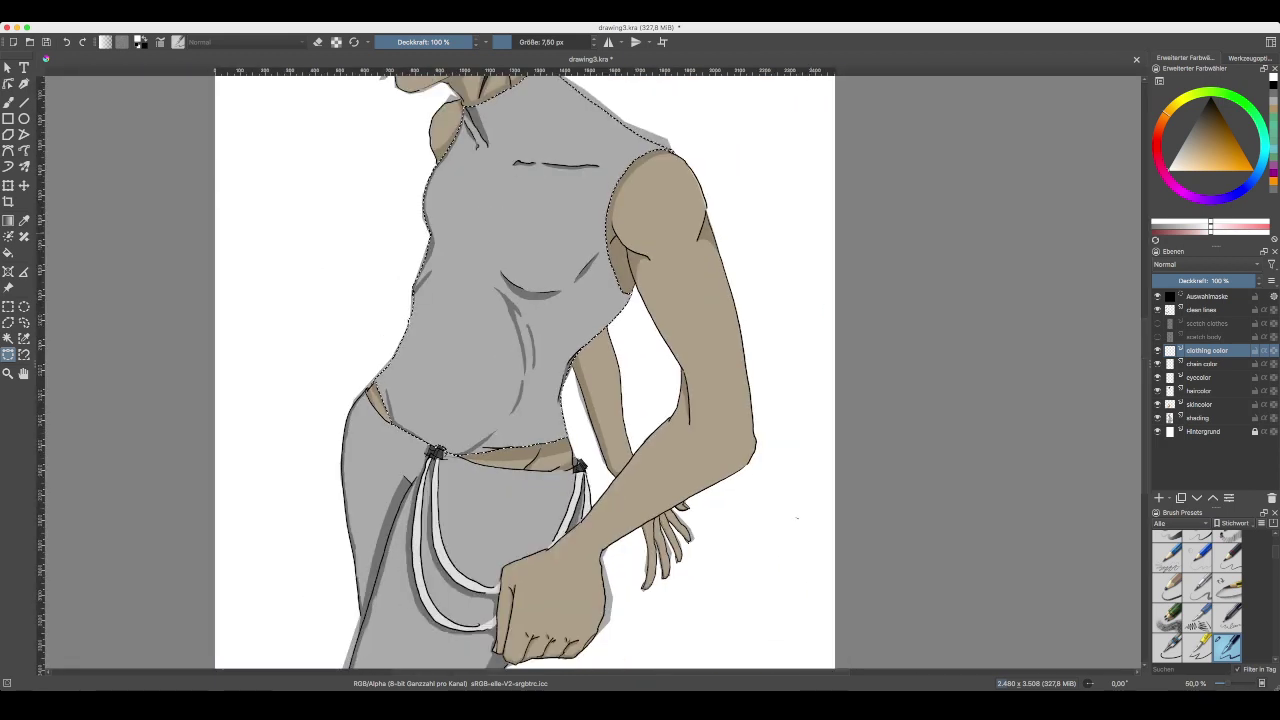
mouse_move(1191, 196)
left_mouse_down()
mouse_move(1260, 166)
mouse_move(1159, 124)
mouse_move(1179, 190)
mouse_move(1205, 199)
left_mouse_up()
left_click(1209, 145)
left_click_drag(1209, 145, 1203, 139)
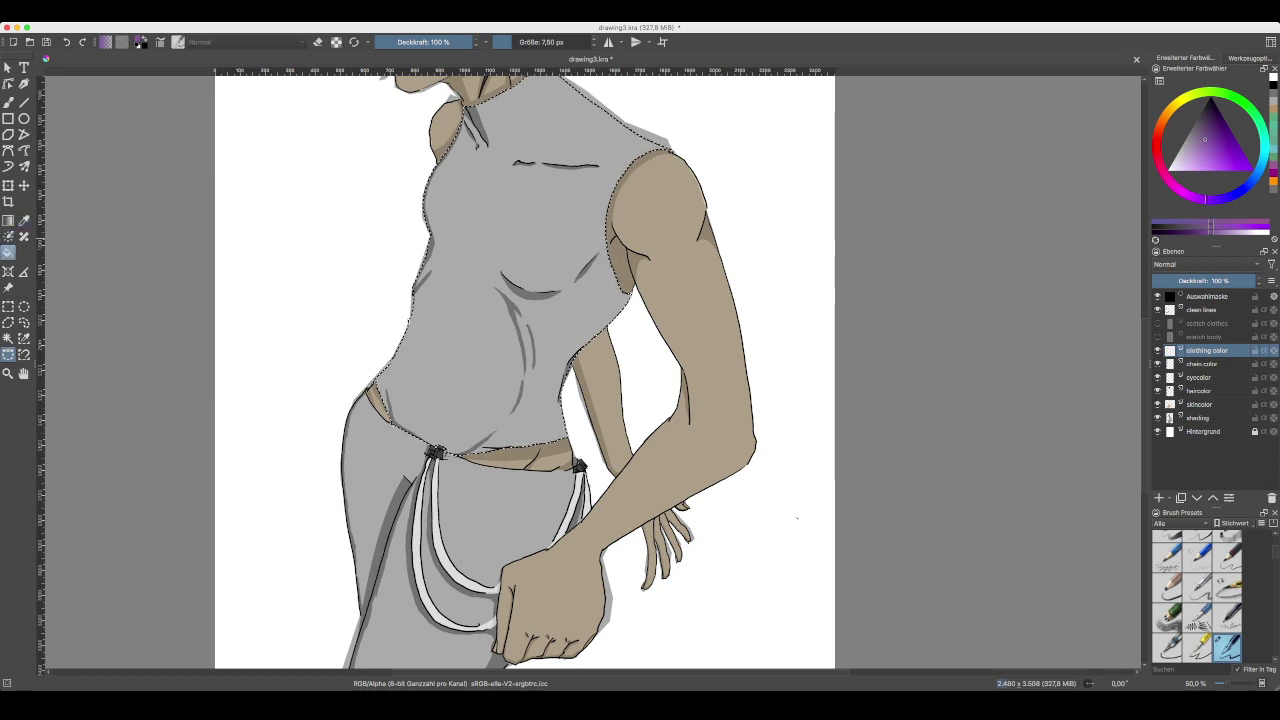
left_click(8, 253)
left_click(527, 322)
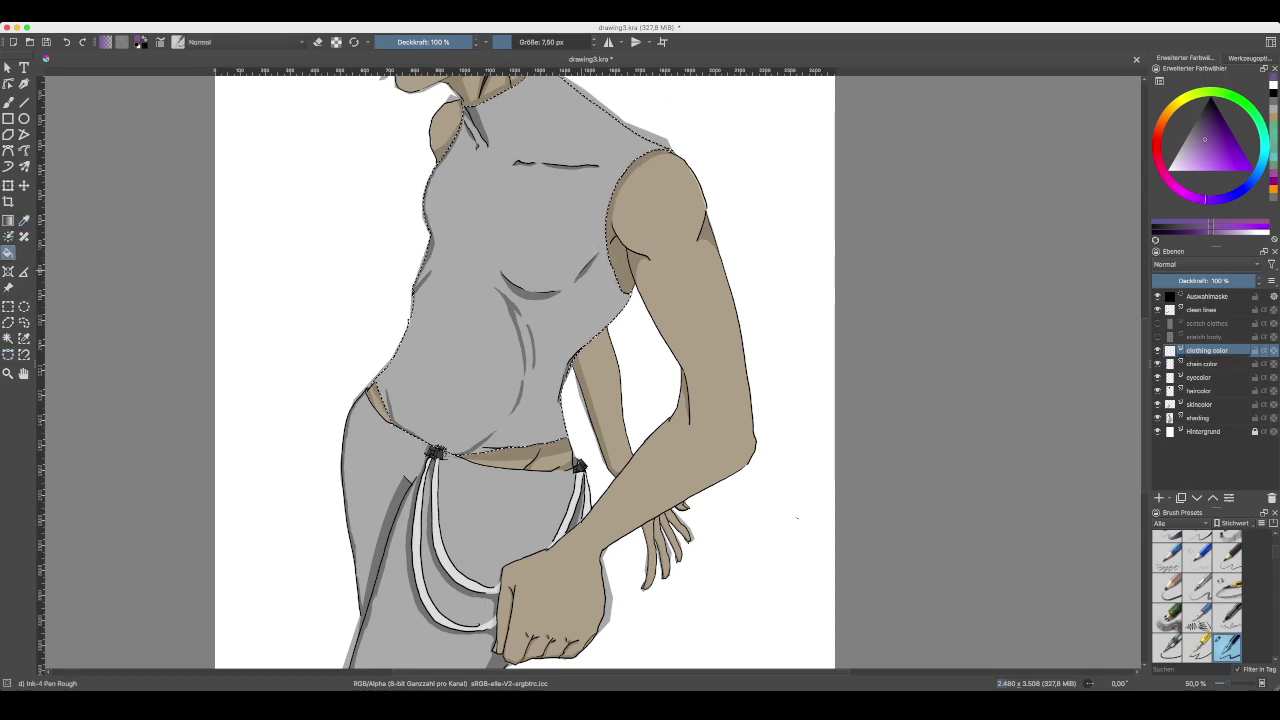
key("shift+BackSpace")
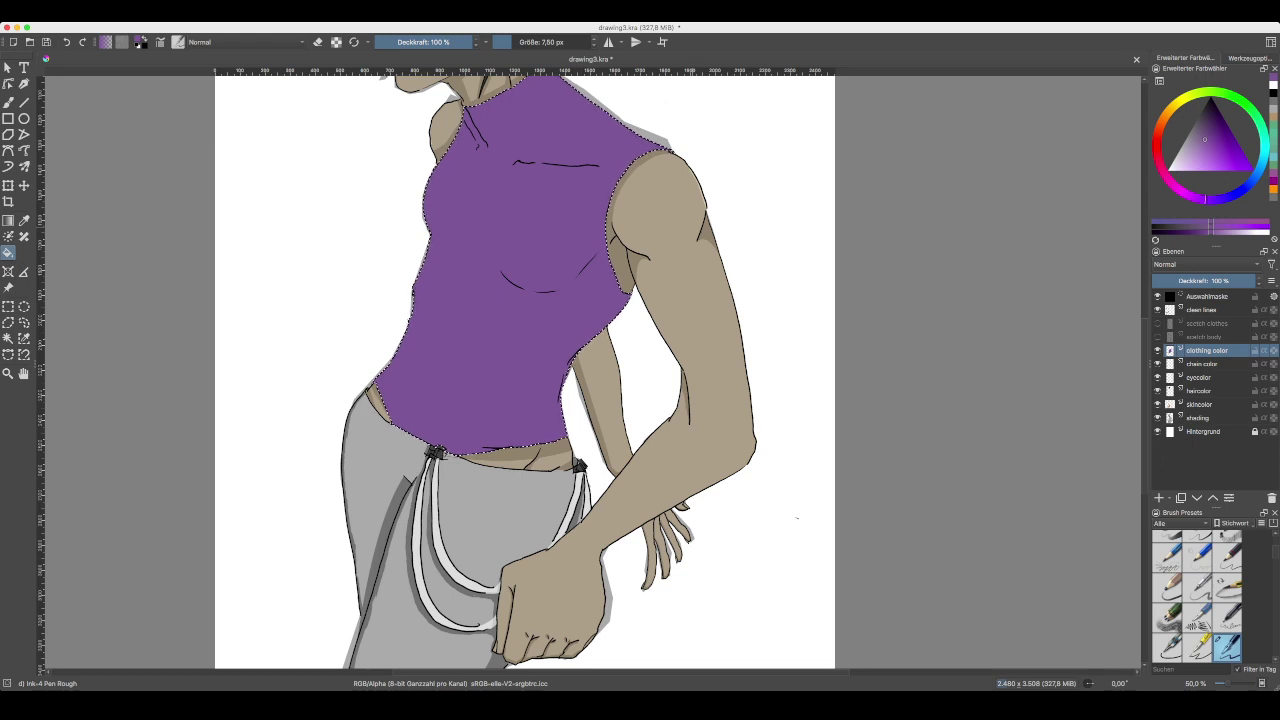
- Lower the clothing color layer's opacity to 50% and pick a slightly more saturated purple
mouse_move(692, 227)
left_mouse_down()
mouse_move(660, 278)
mouse_move(657, 313)
left_mouse_up()
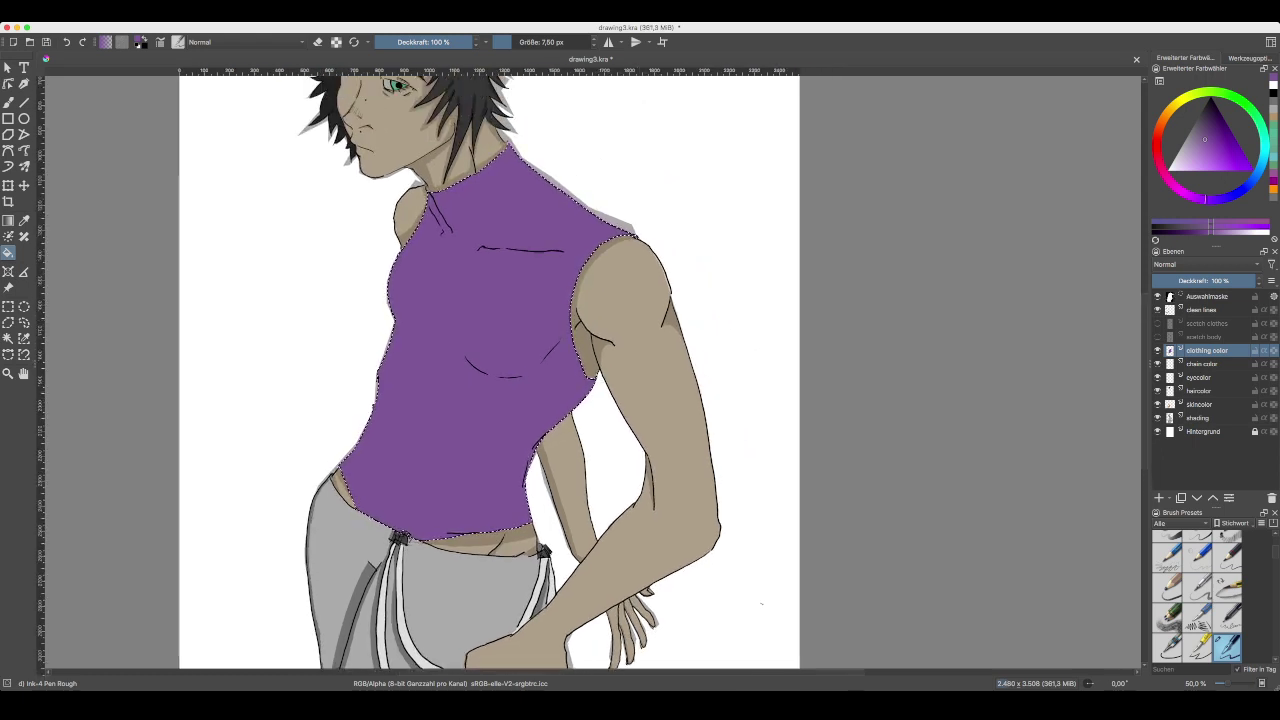
left_click_drag(1241, 281, 1216, 280)
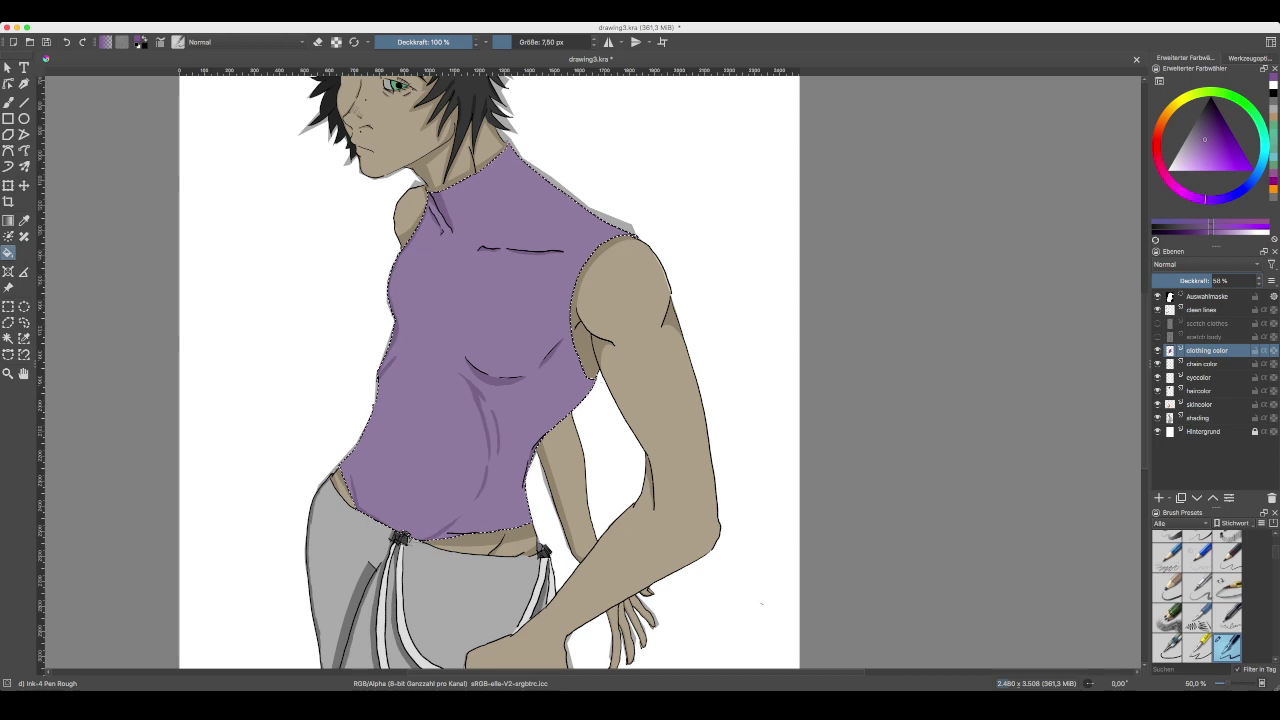
left_click_drag(1210, 280, 1205, 280)
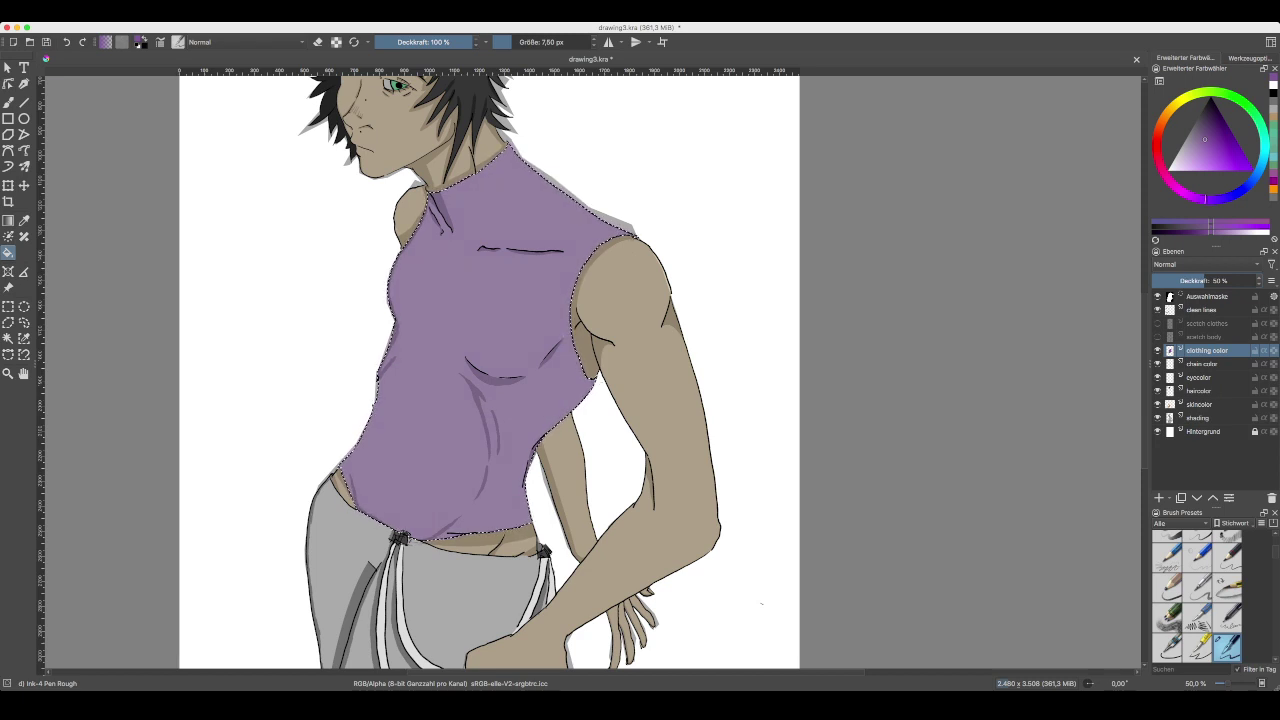
left_click(1212, 155)
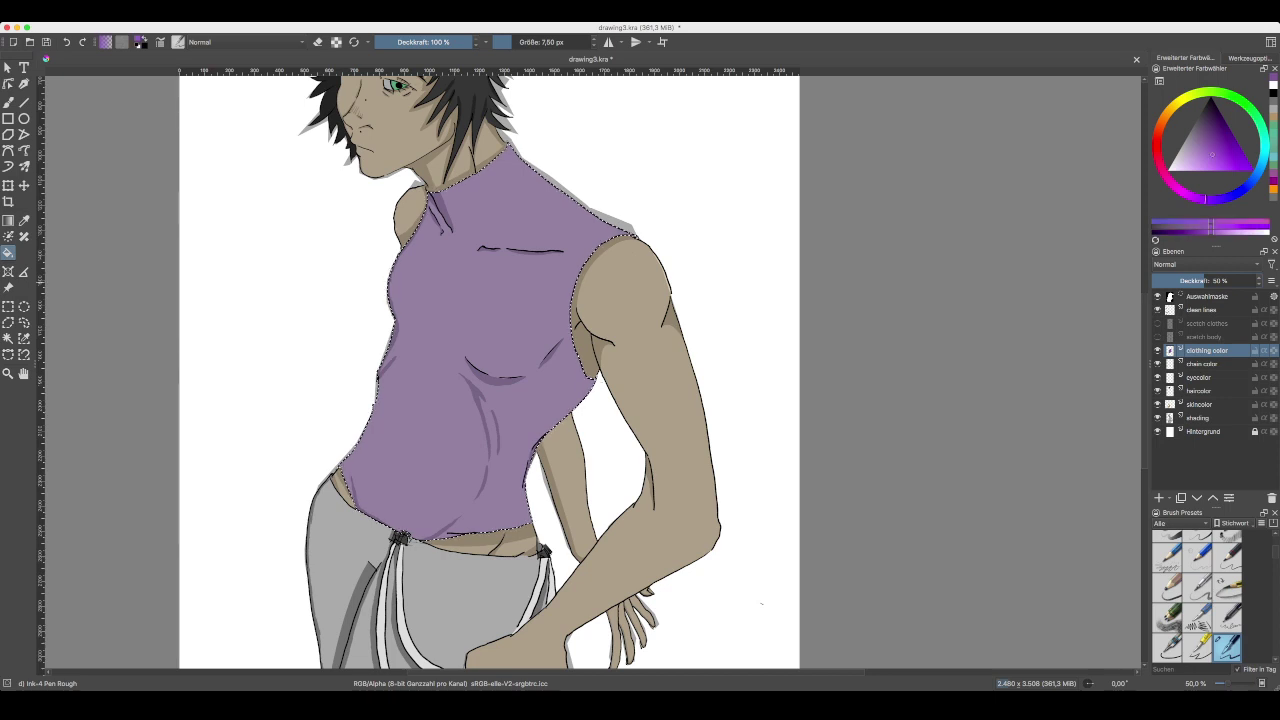
- Try a more saturated purple fill and a bright yellow-green fill on the selected shirt
key("shift+BackSpace")
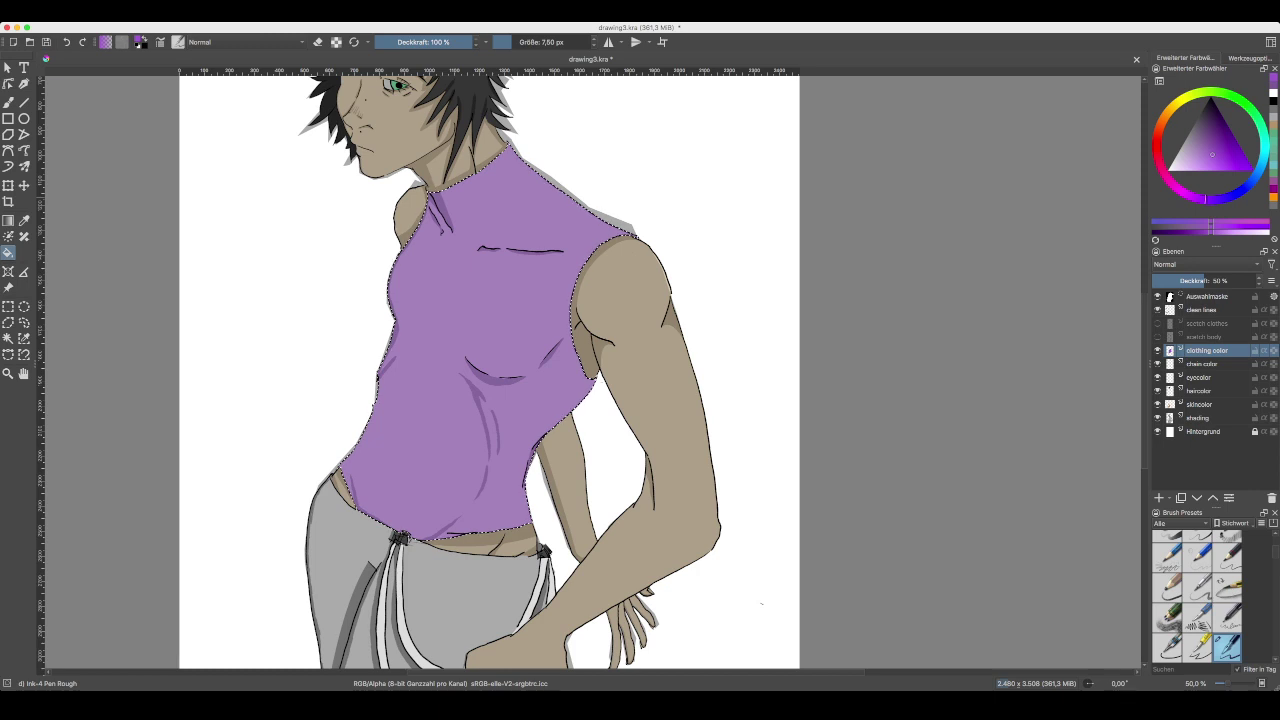
left_click(1190, 95)
left_click(1248, 171)
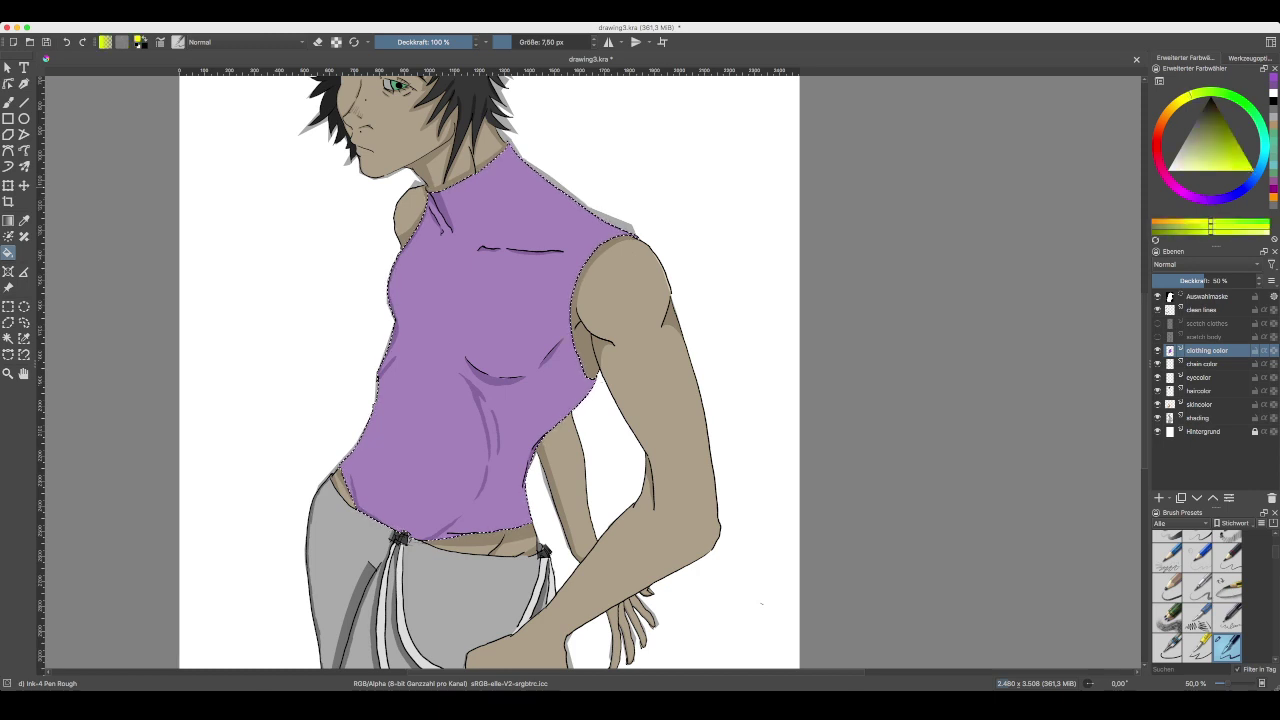
key("shift+BackSpace")
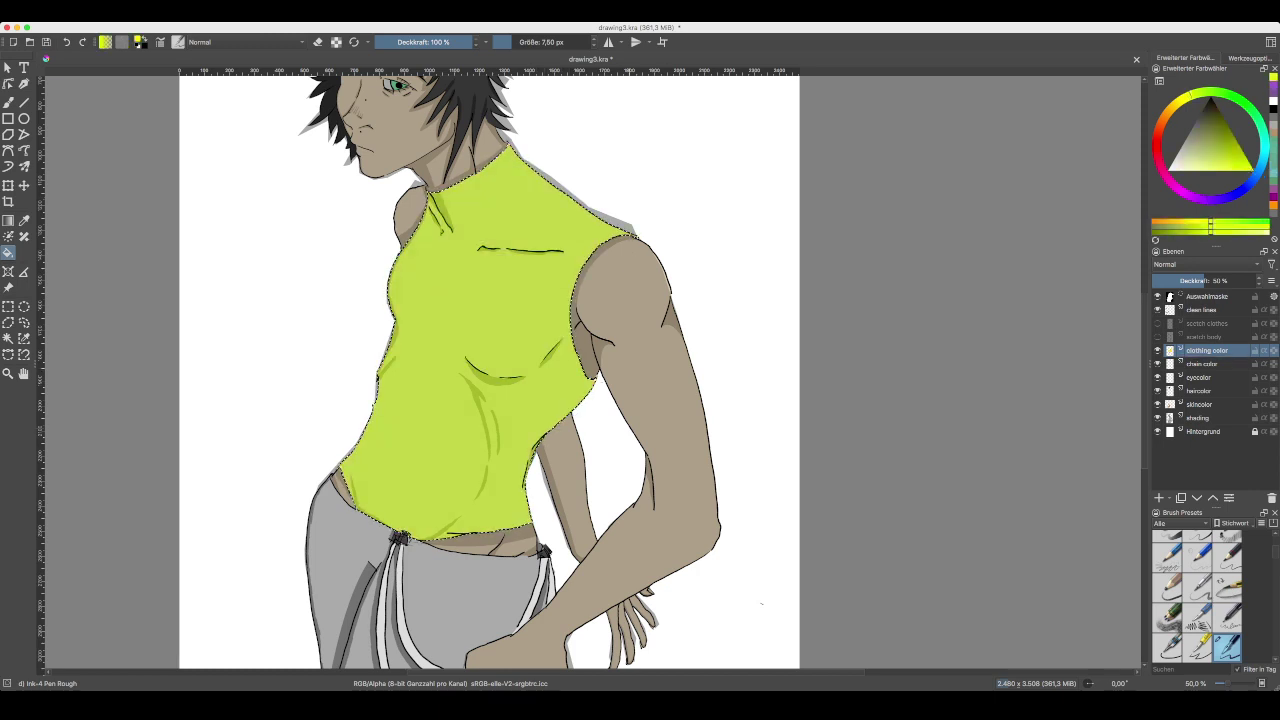
left_click_drag(657, 422, 687, 499)
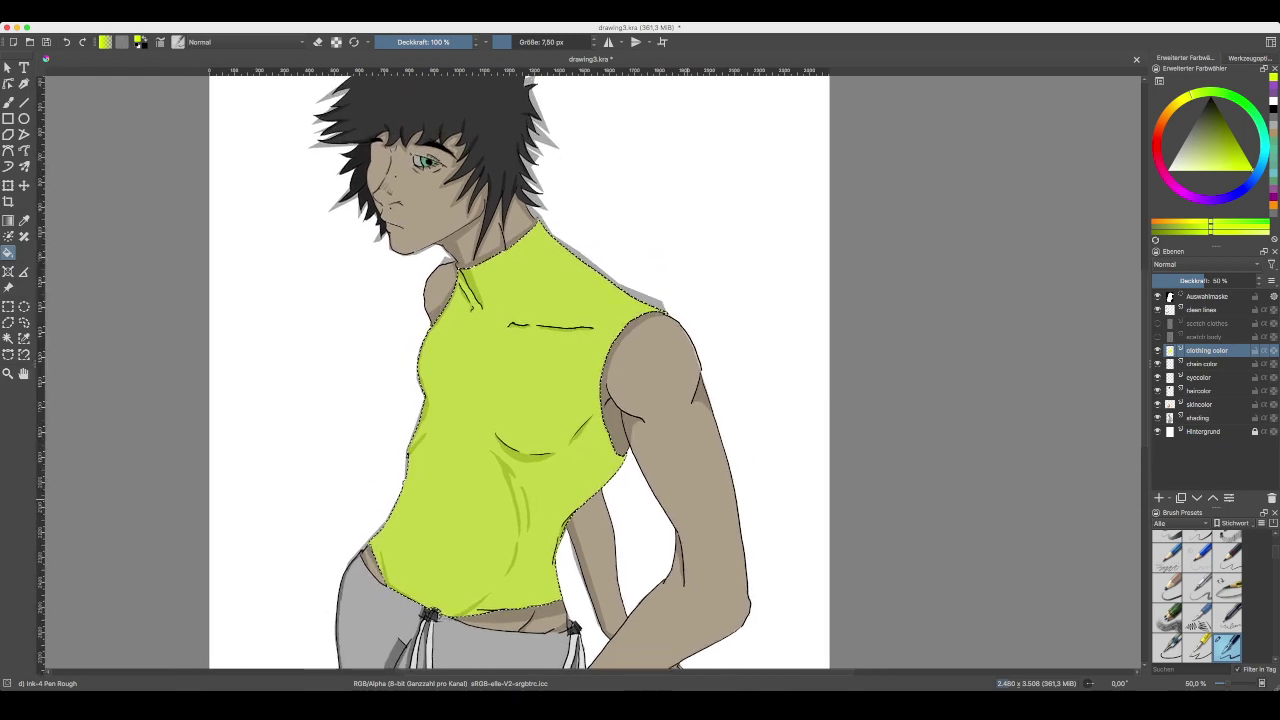
left_click_drag(520, 447, 498, 408)
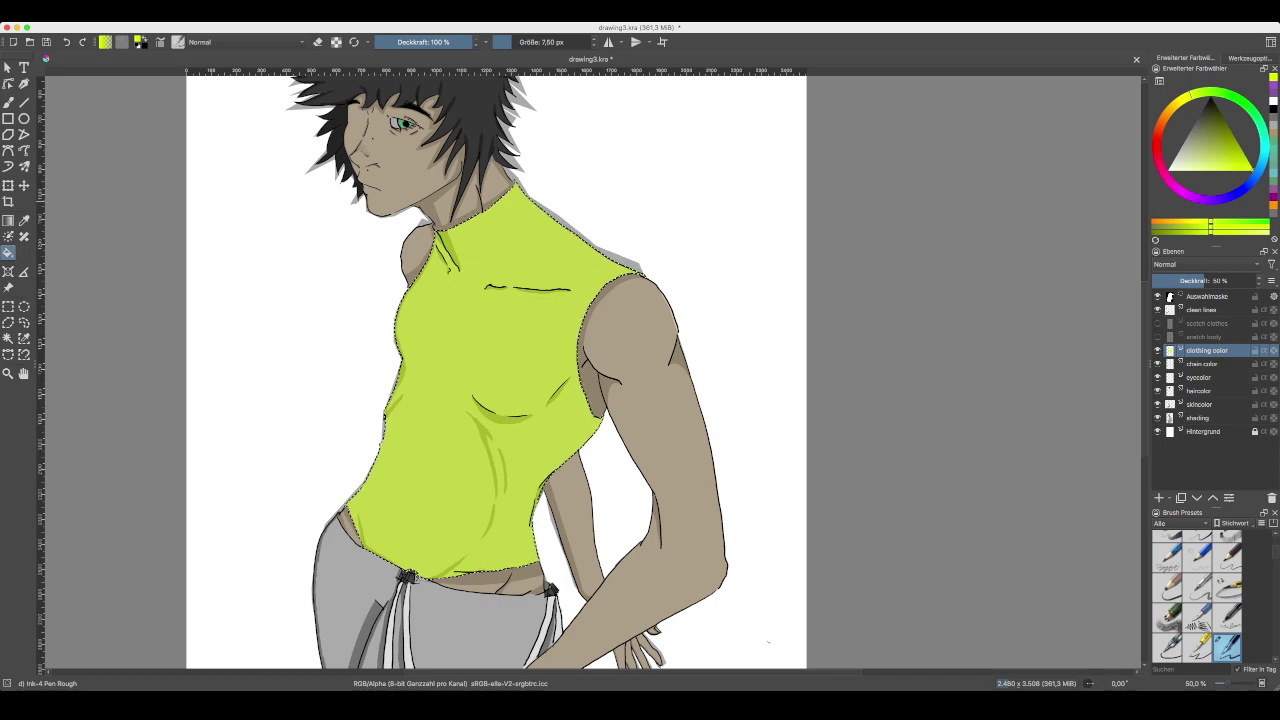
- Try a soft red, a pure red, a dark red and a grayish red as fills on the selected shirt
left_click(1157, 141)
left_click_drag(1224, 160, 1221, 158)
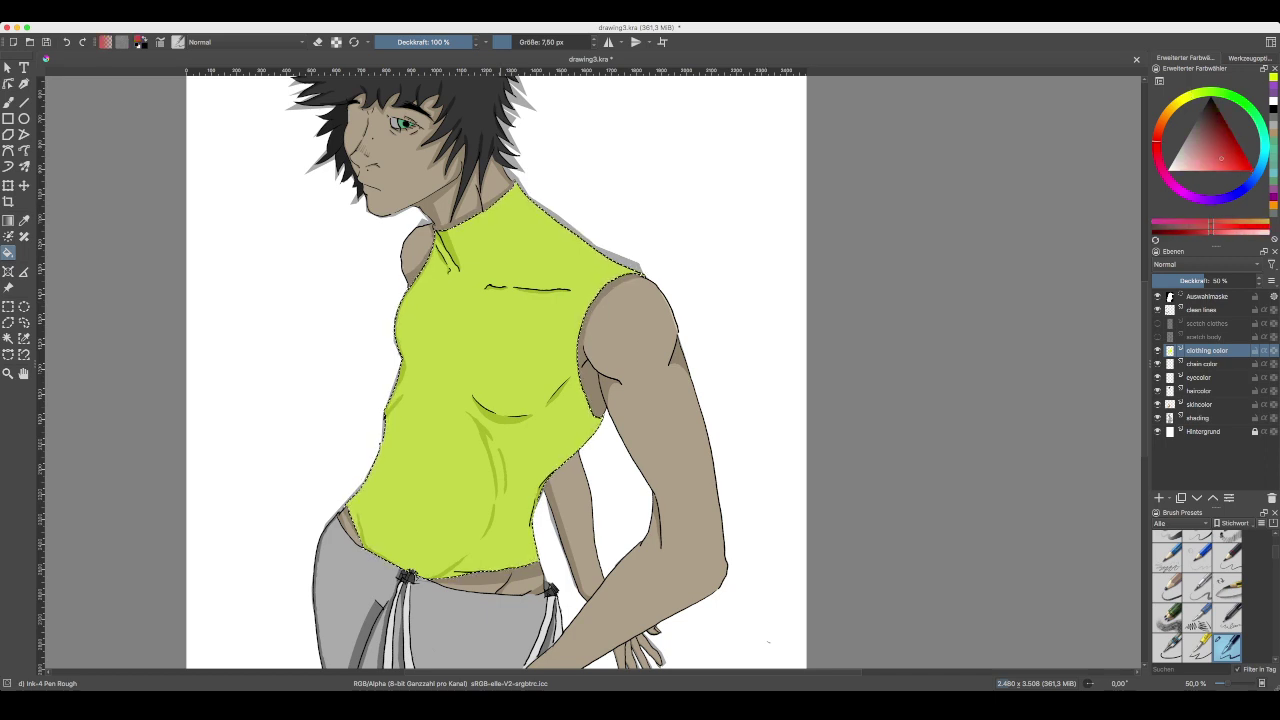
left_click(500, 365)
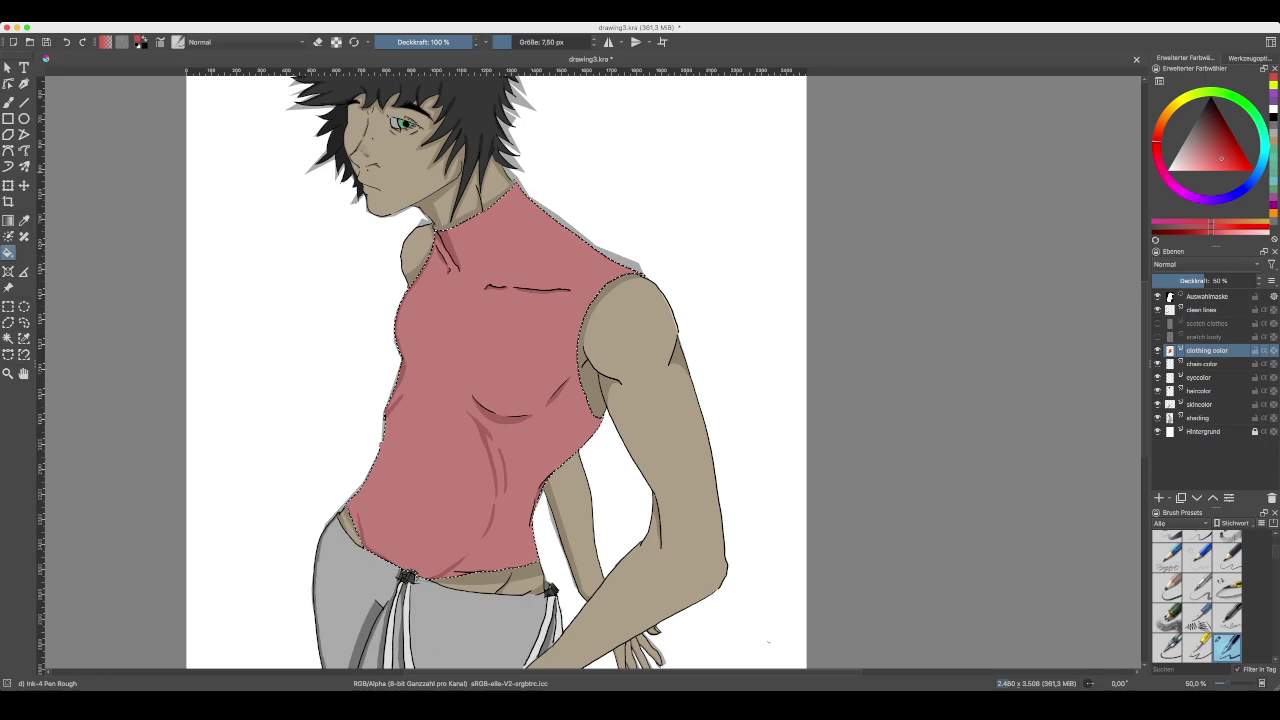
left_click_drag(1238, 164, 1254, 171)
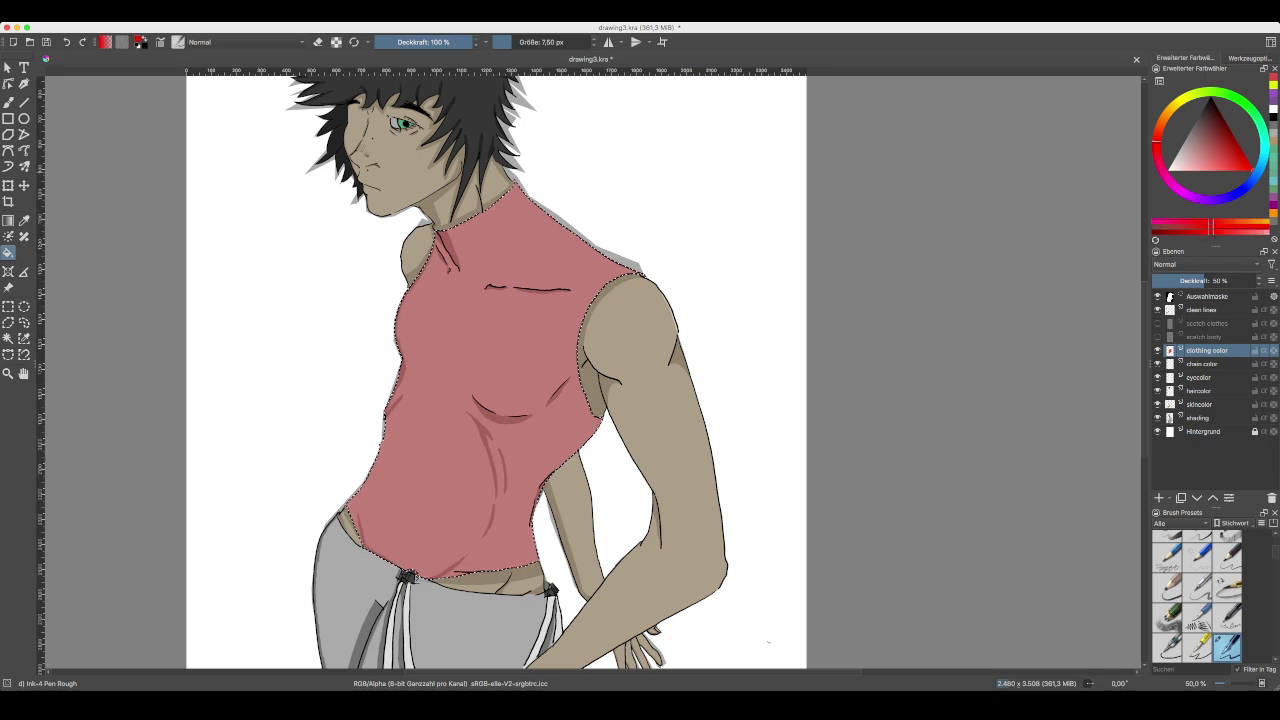
key("BackSpace")
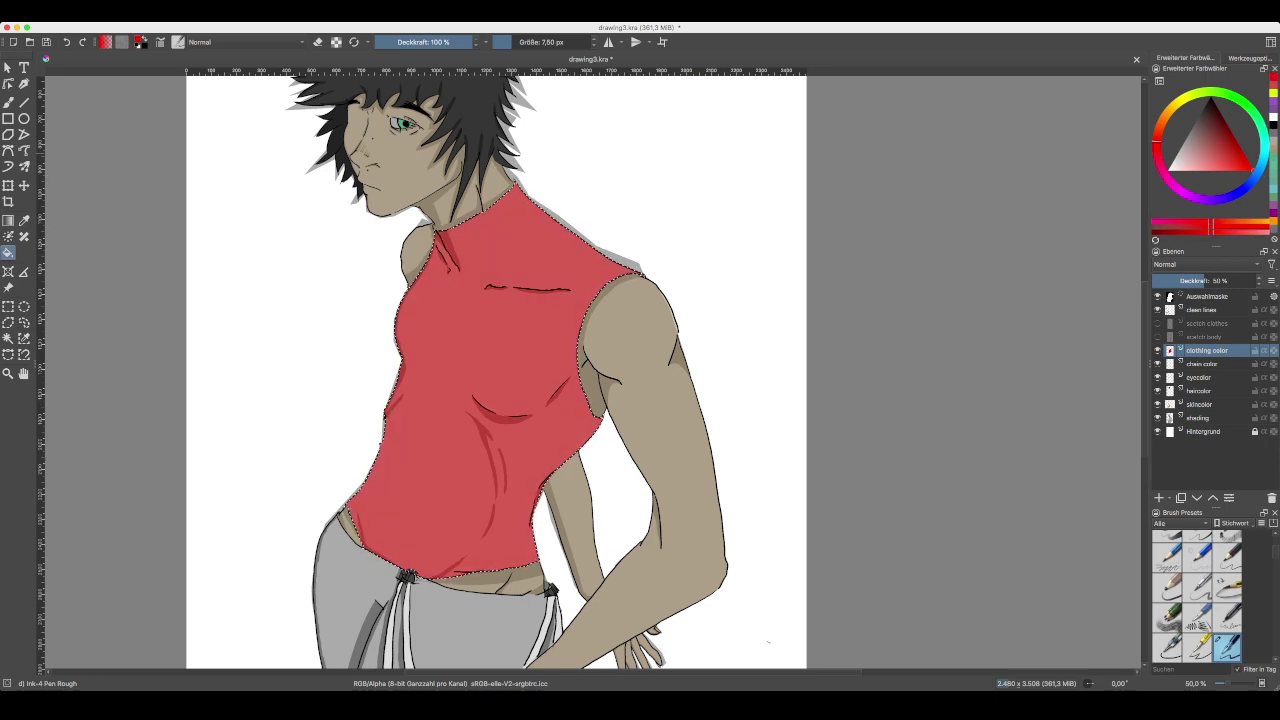
left_click(1221, 133)
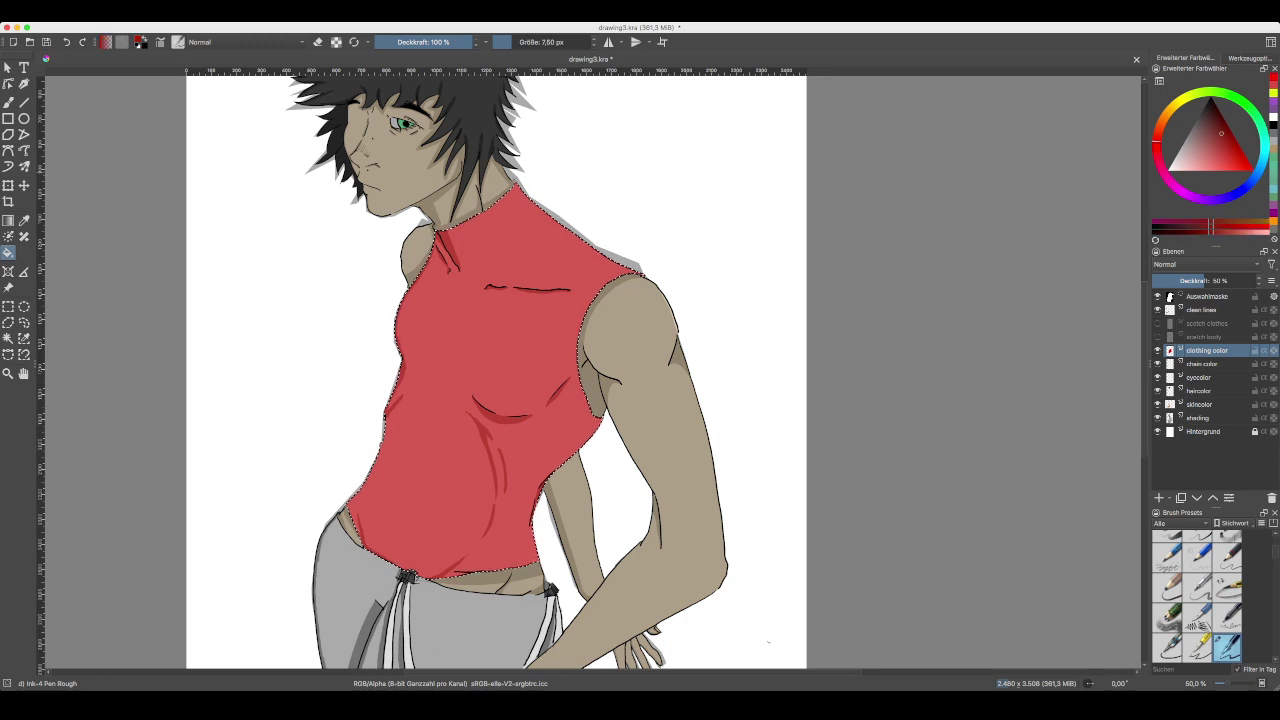
key("BackSpace")
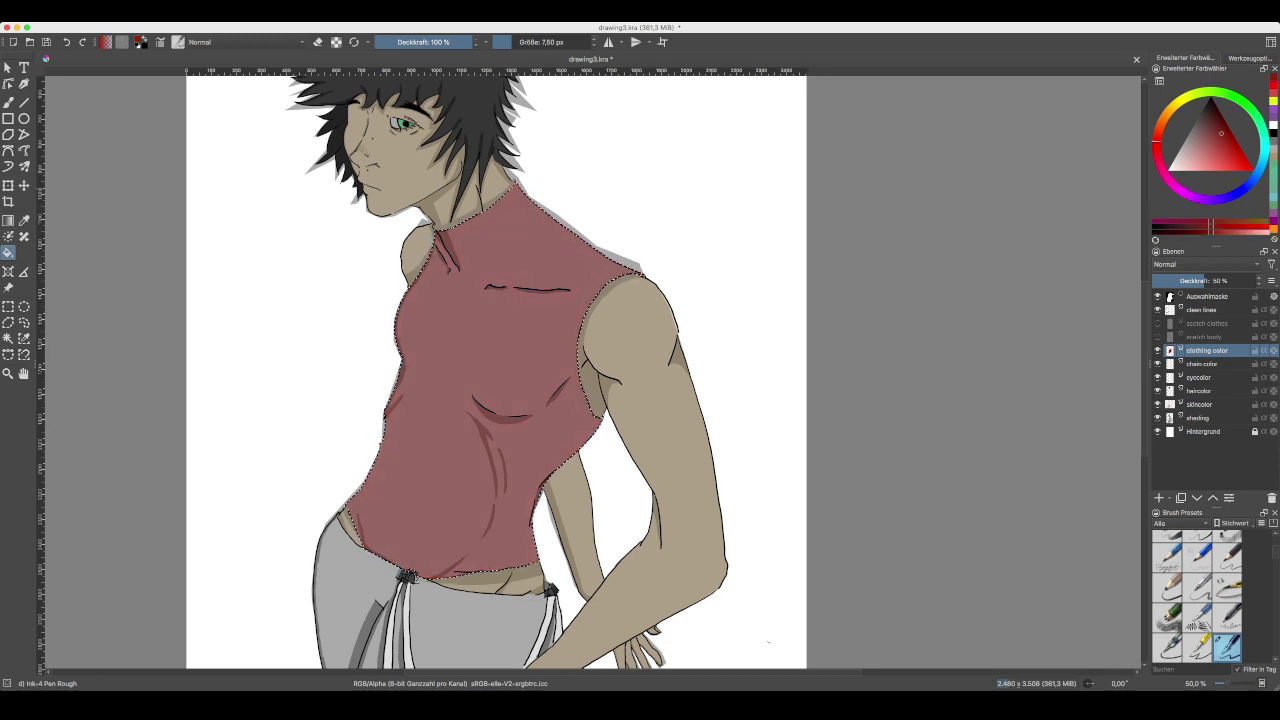
mouse_move(1221, 133)
left_mouse_down()
mouse_move(1203, 127)
mouse_move(1204, 138)
left_mouse_up()
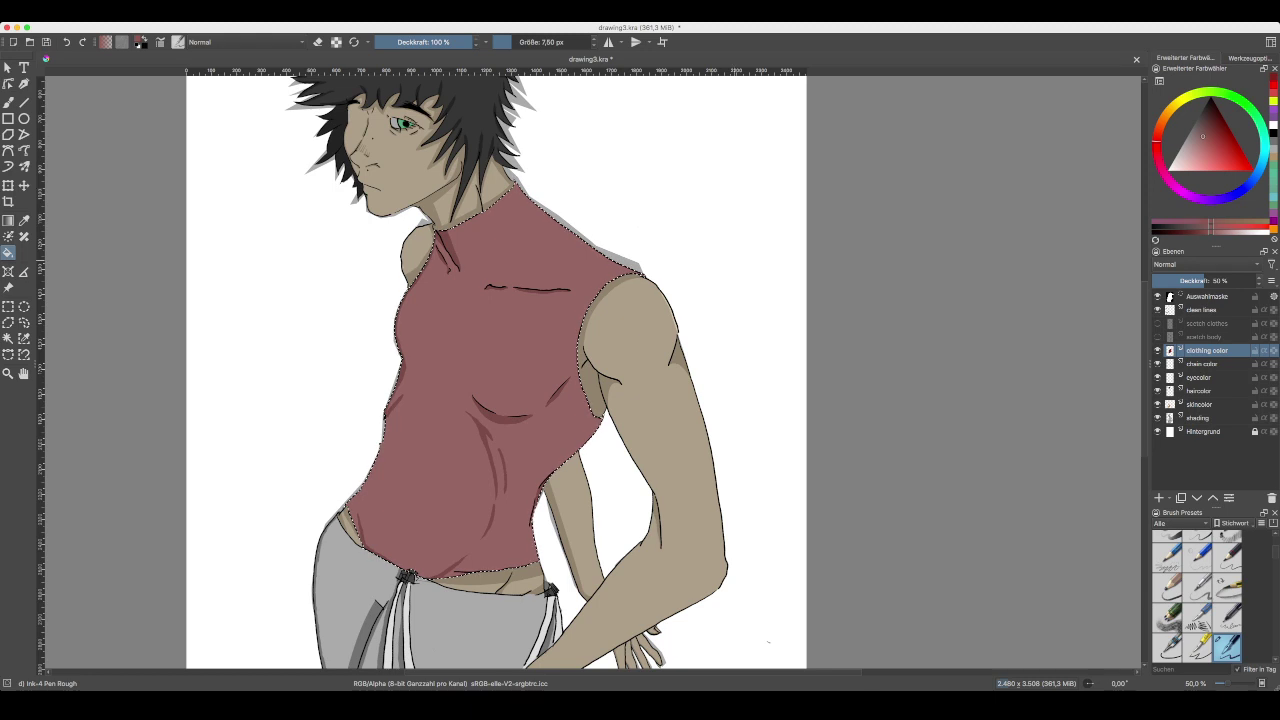
left_click(510, 340)
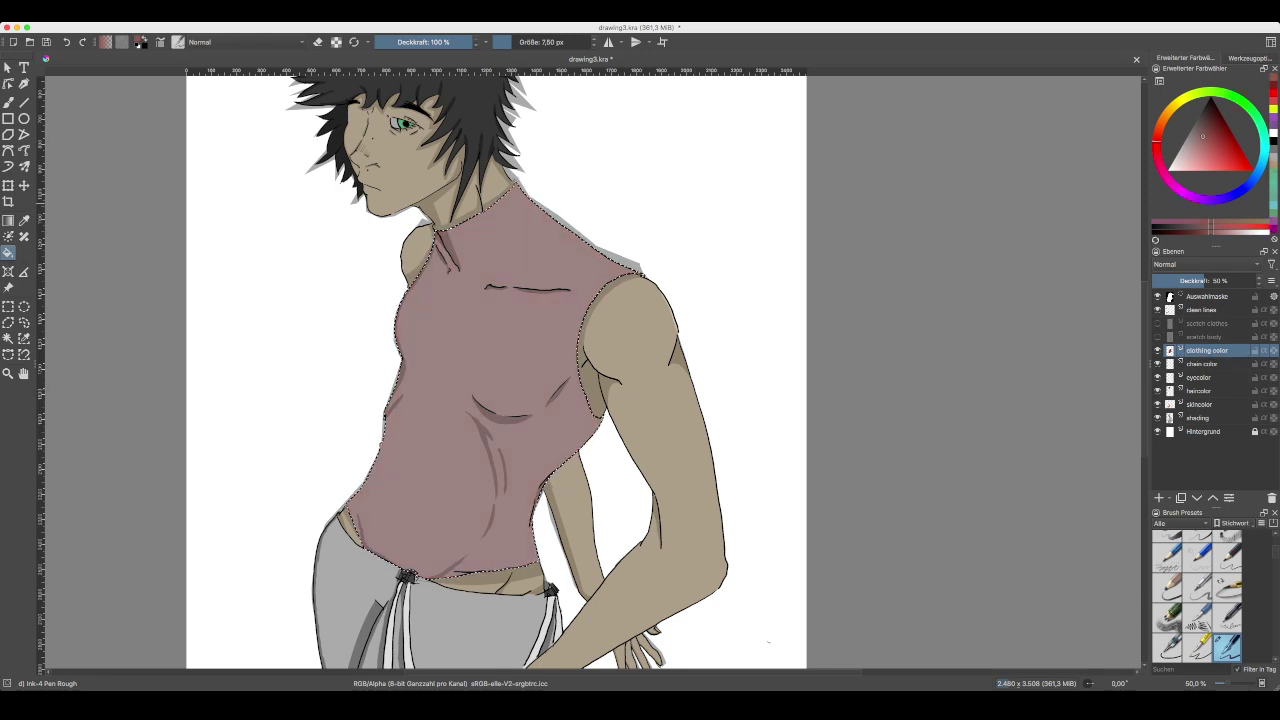
- Try green, deep blue and sky blue fills on the selected shirt
left_click(1253, 111)
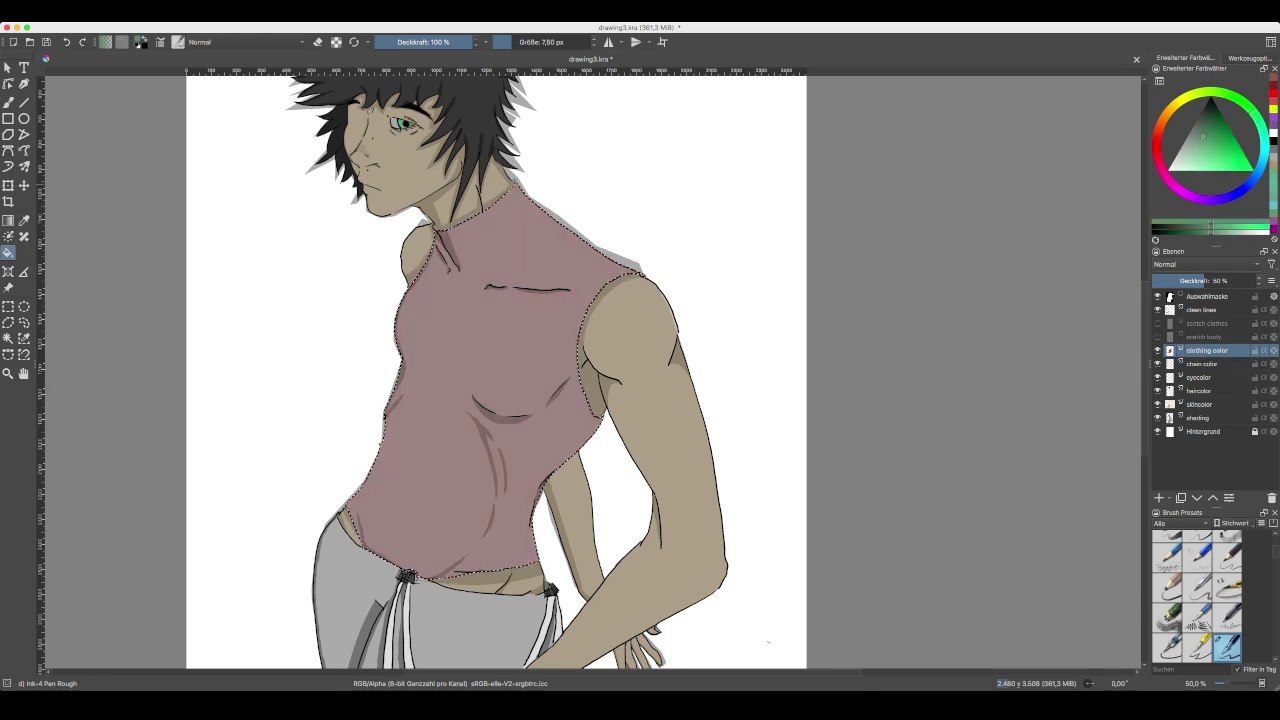
left_click(1222, 154)
left_click(520, 340)
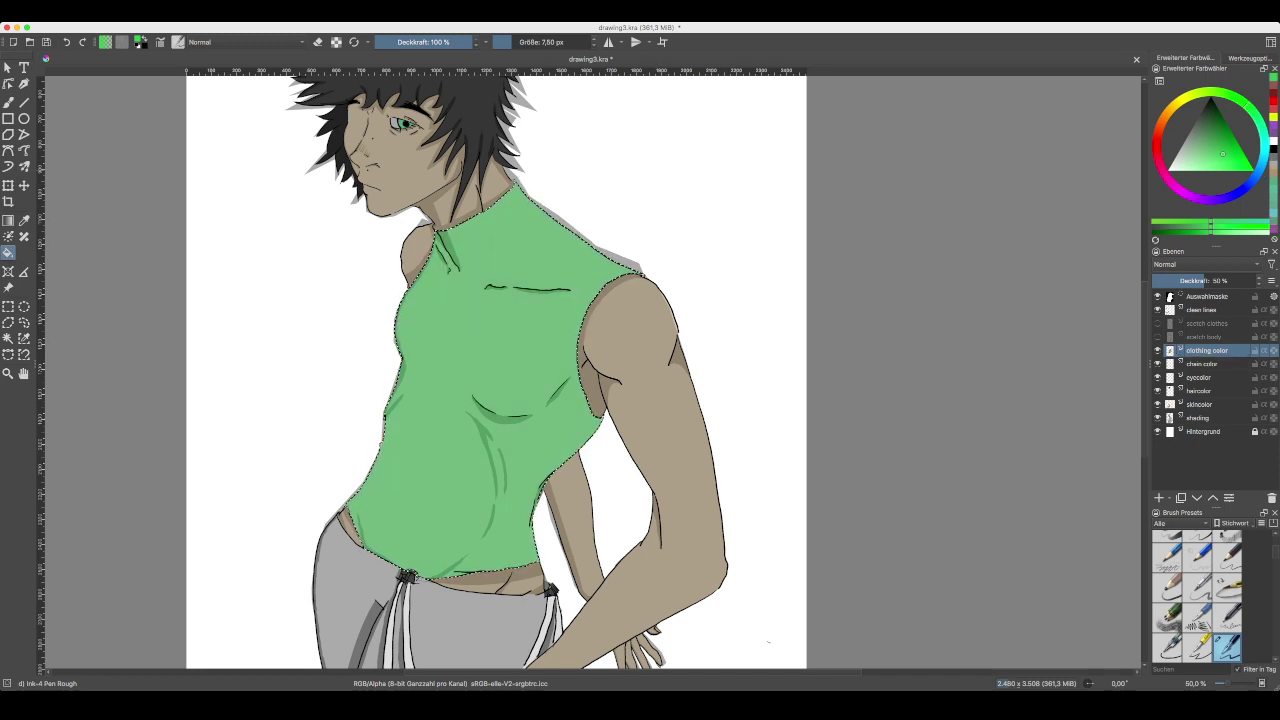
left_click(1234, 194)
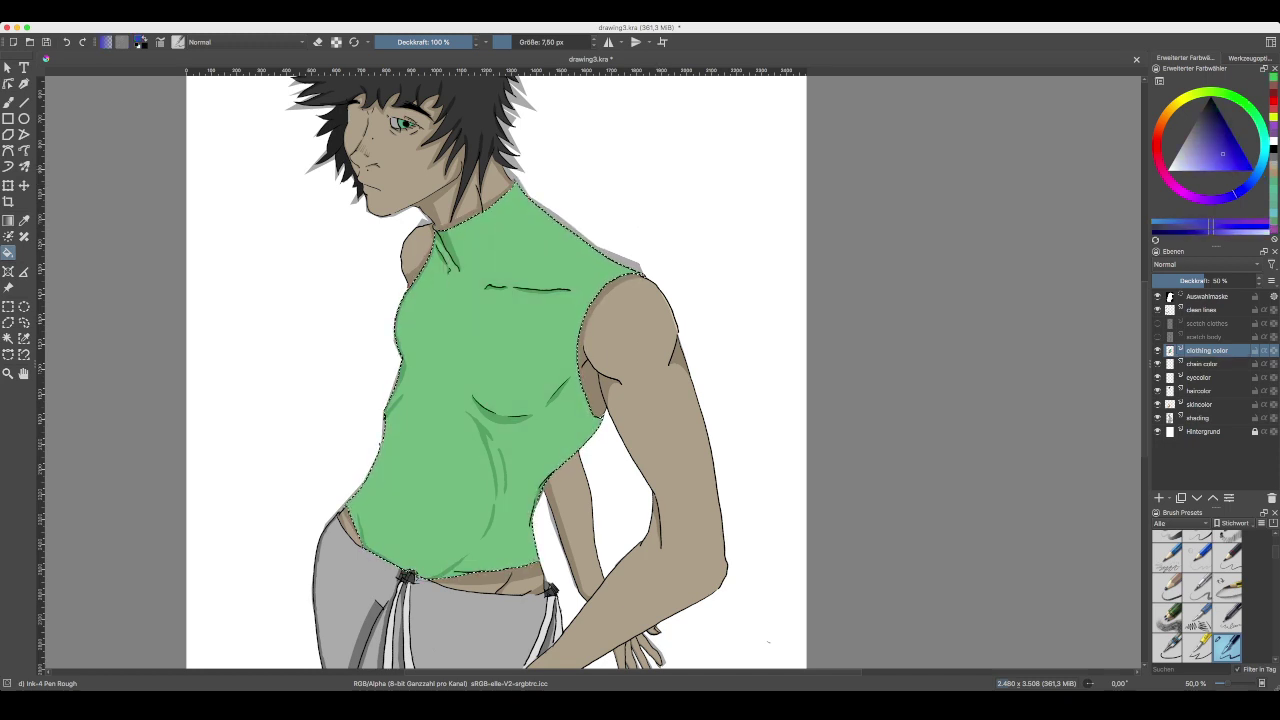
left_click(1252, 170)
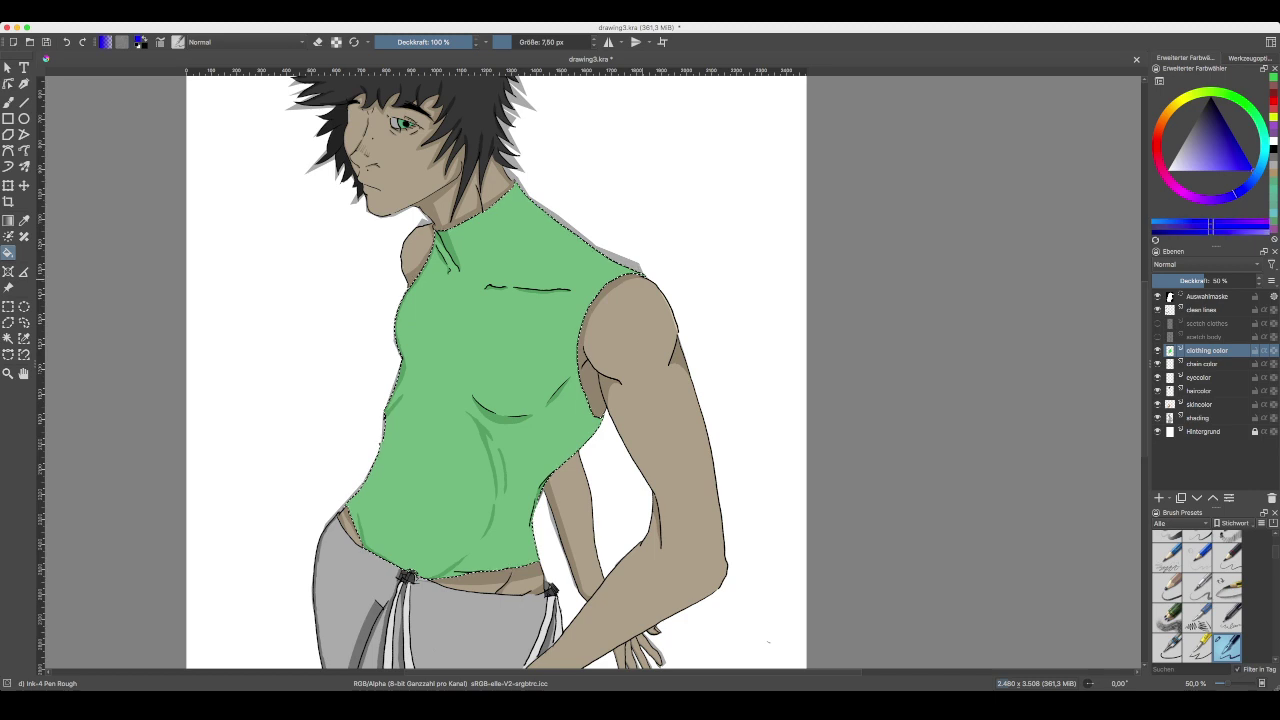
left_click(500, 350)
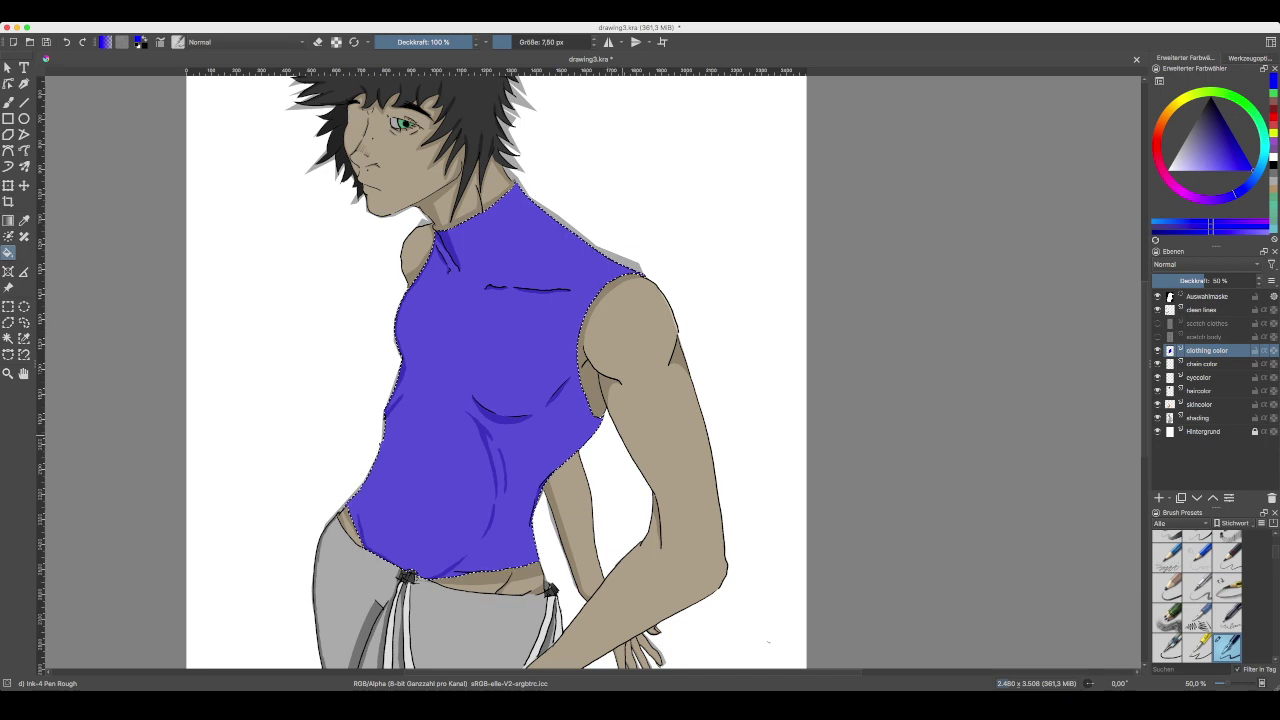
left_click(1262, 161)
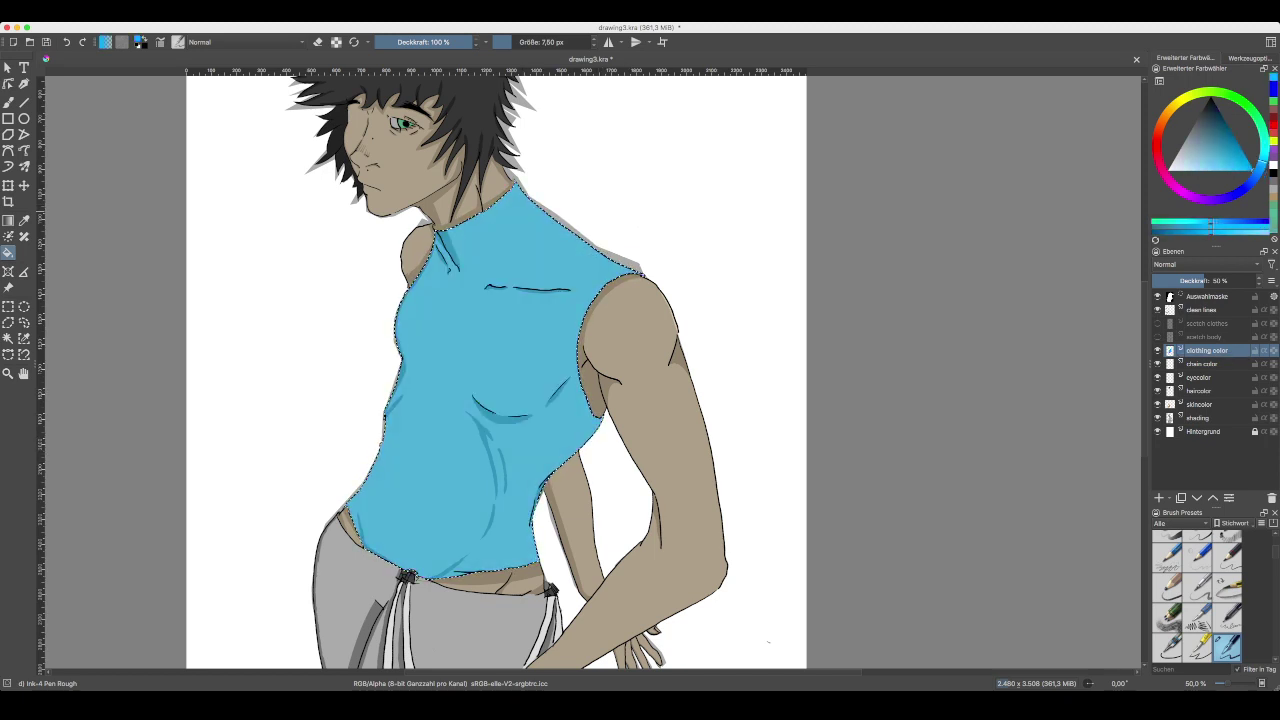
- Choose a dark, saturated purple and fill the selected shirt with it
mouse_move(1262, 161)
left_mouse_down()
mouse_move(1201, 198)
mouse_move(1167, 117)
mouse_move(1178, 104)
mouse_move(1184, 193)
mouse_move(1204, 198)
left_mouse_up()
left_click(1221, 140)
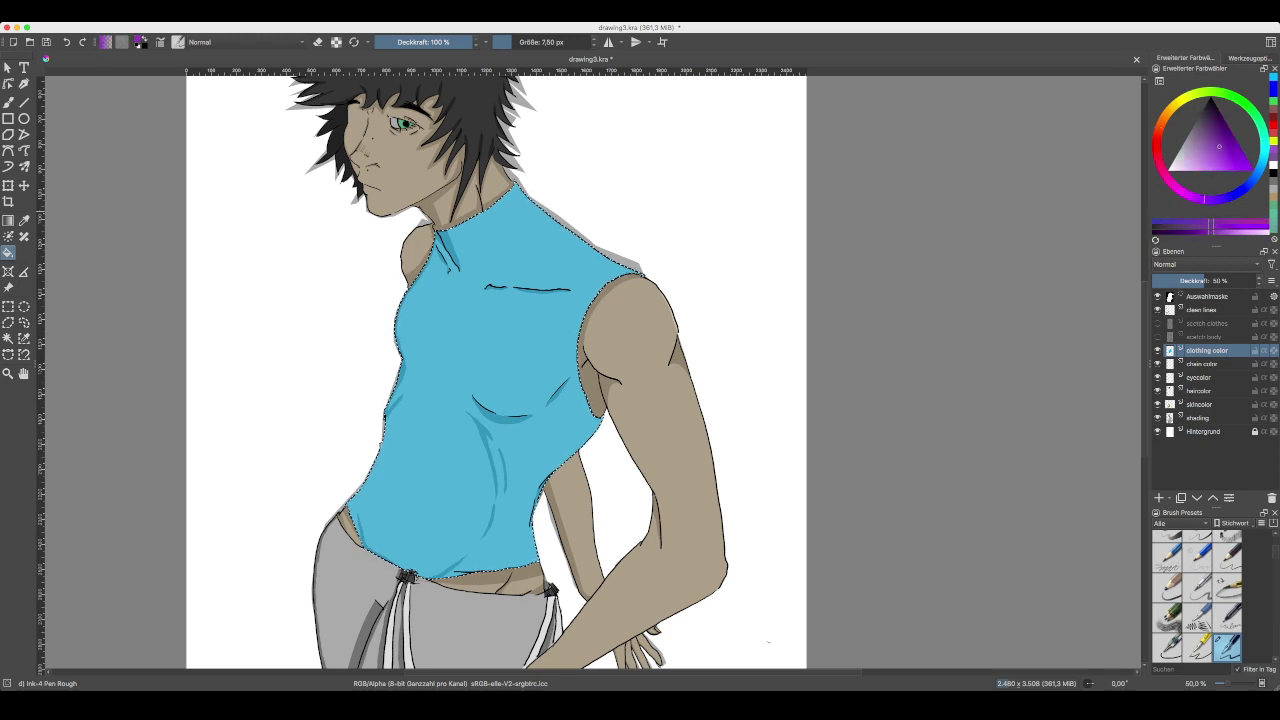
left_click_drag(1221, 140, 1233, 138)
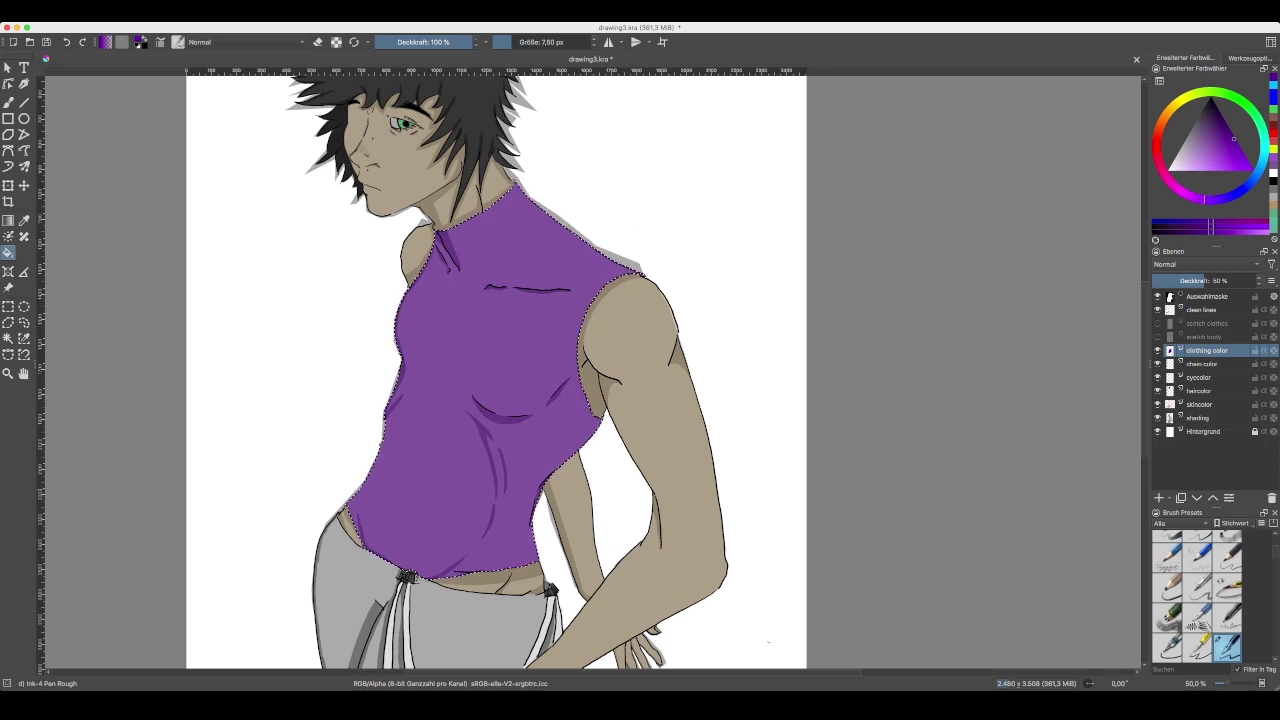
- Clear the selection around the shirt
scroll(590, 372, "left", 3)
scroll(590, 372, "down", 2)
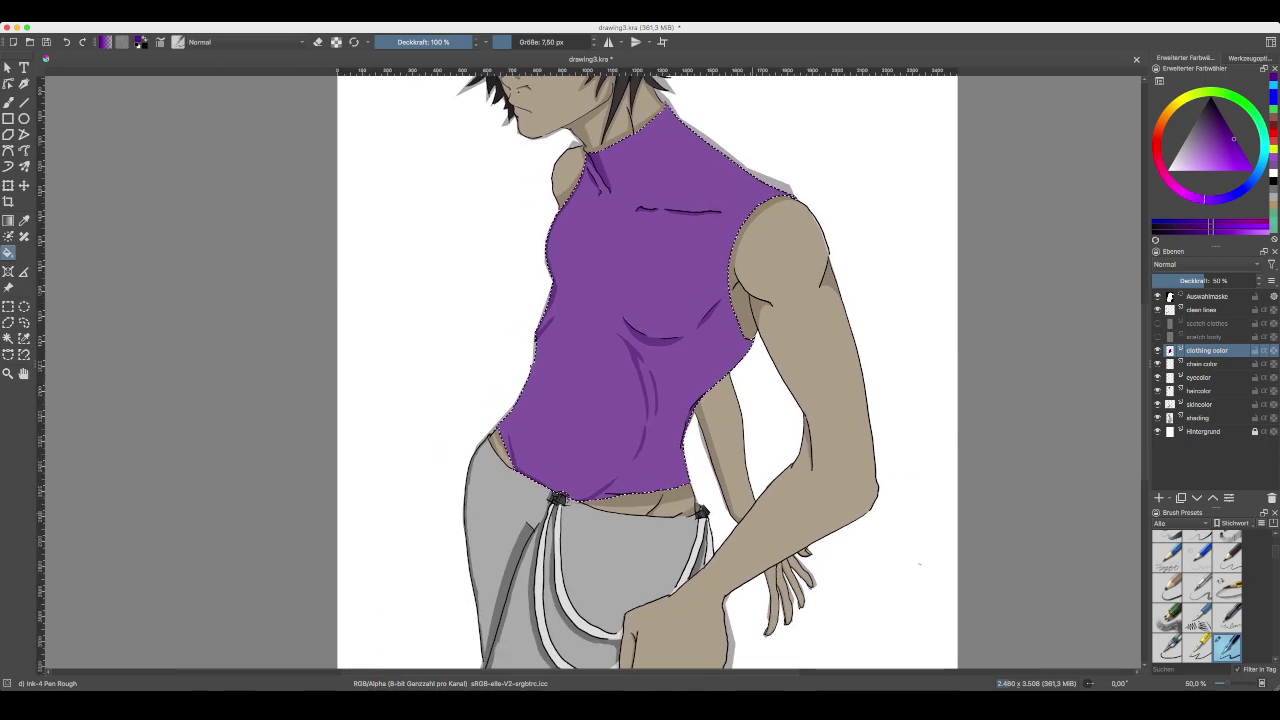
scroll(590, 372, "up", 1)
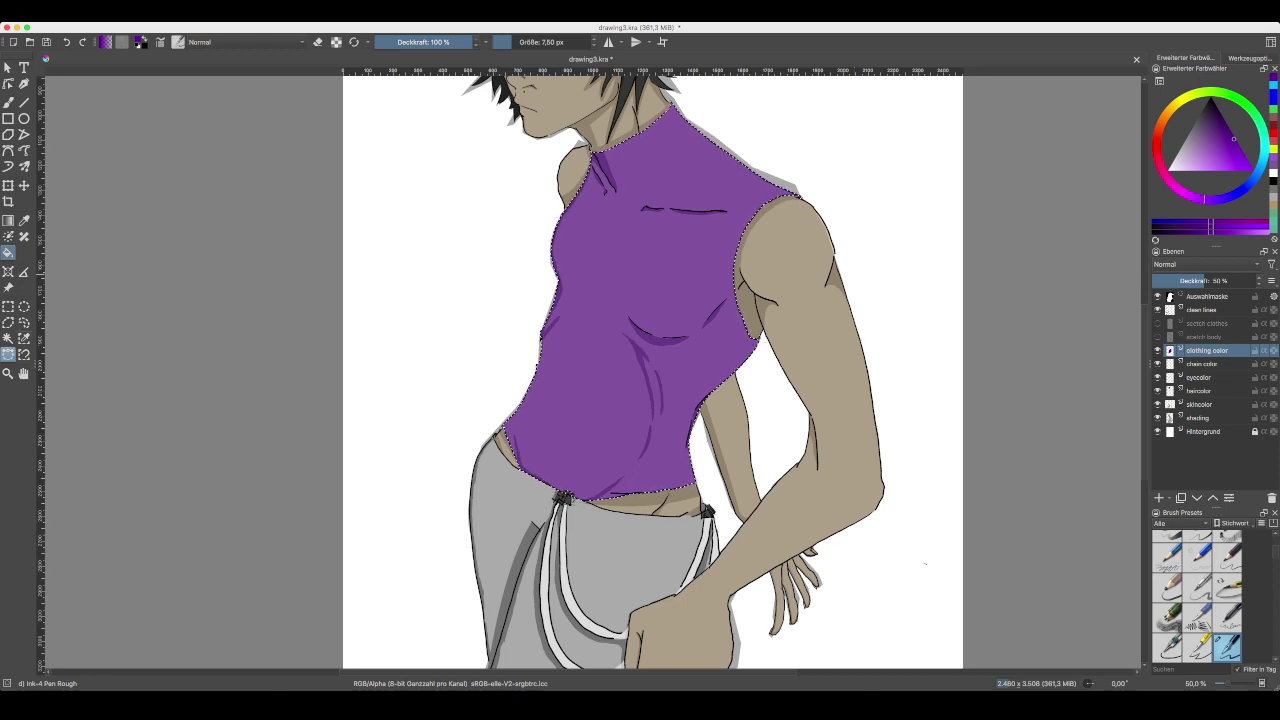
left_click(8, 354)
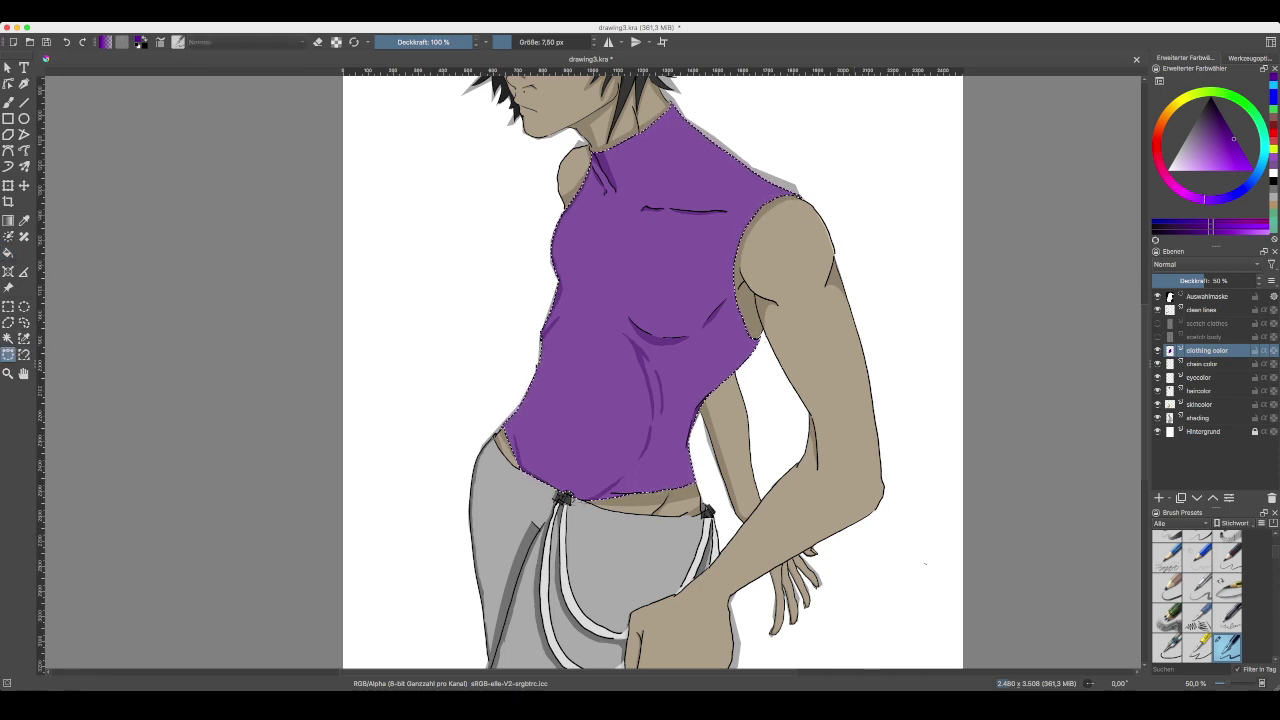
key("ctrl+shift+a")
- Show the body and clothing sketch layers and compare the sketch lines with the colored figure from head to legs
key("minus")
key("minus")
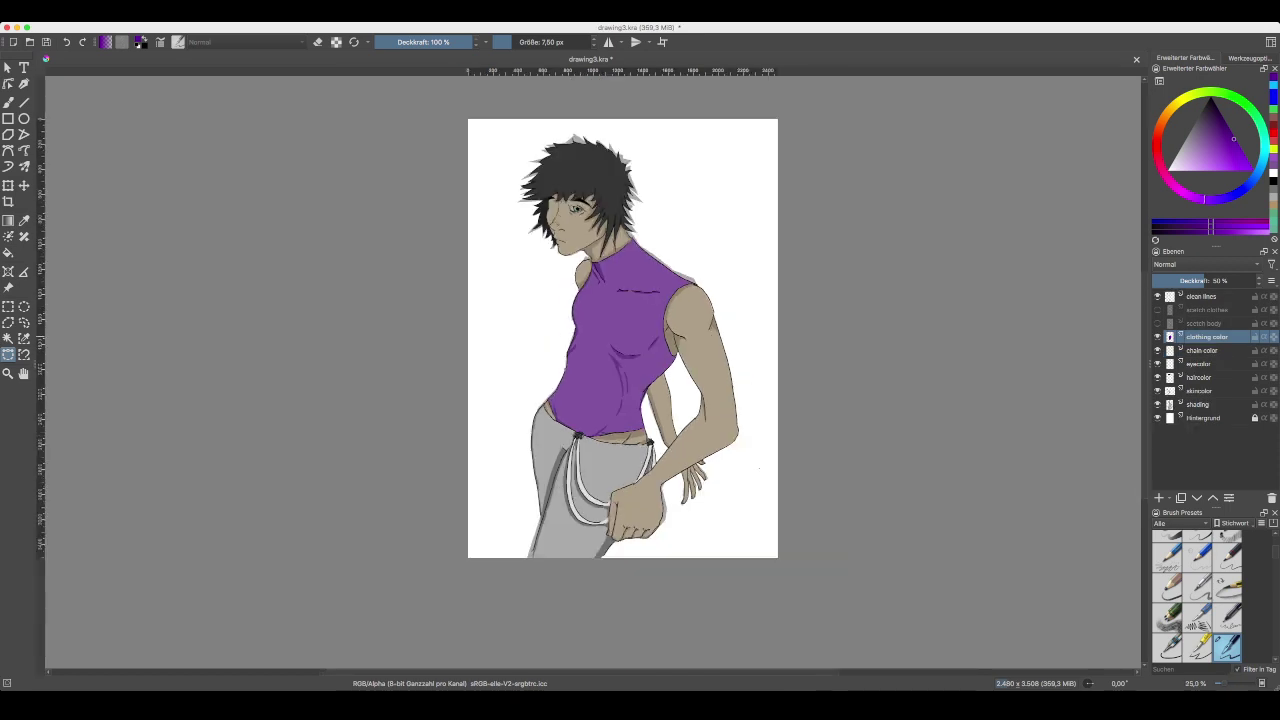
key("plus")
left_click_drag(623, 338, 692, 362)
key("minus")
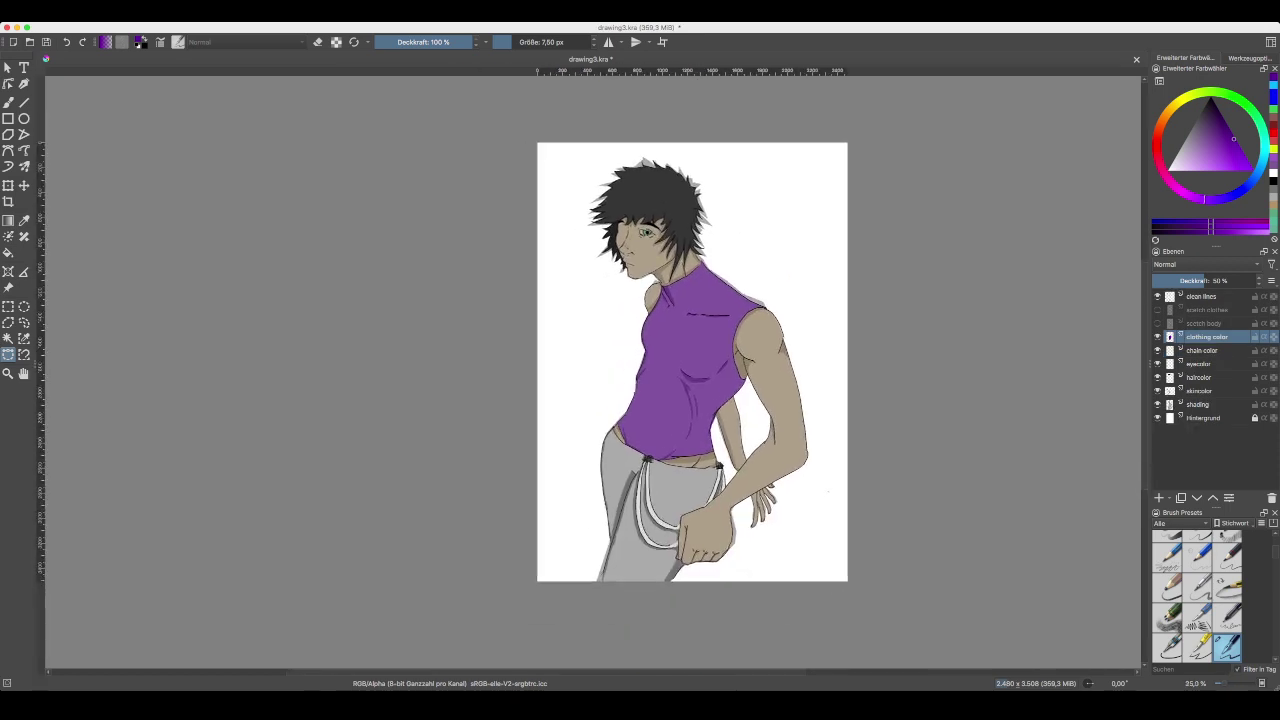
left_click(1158, 324)
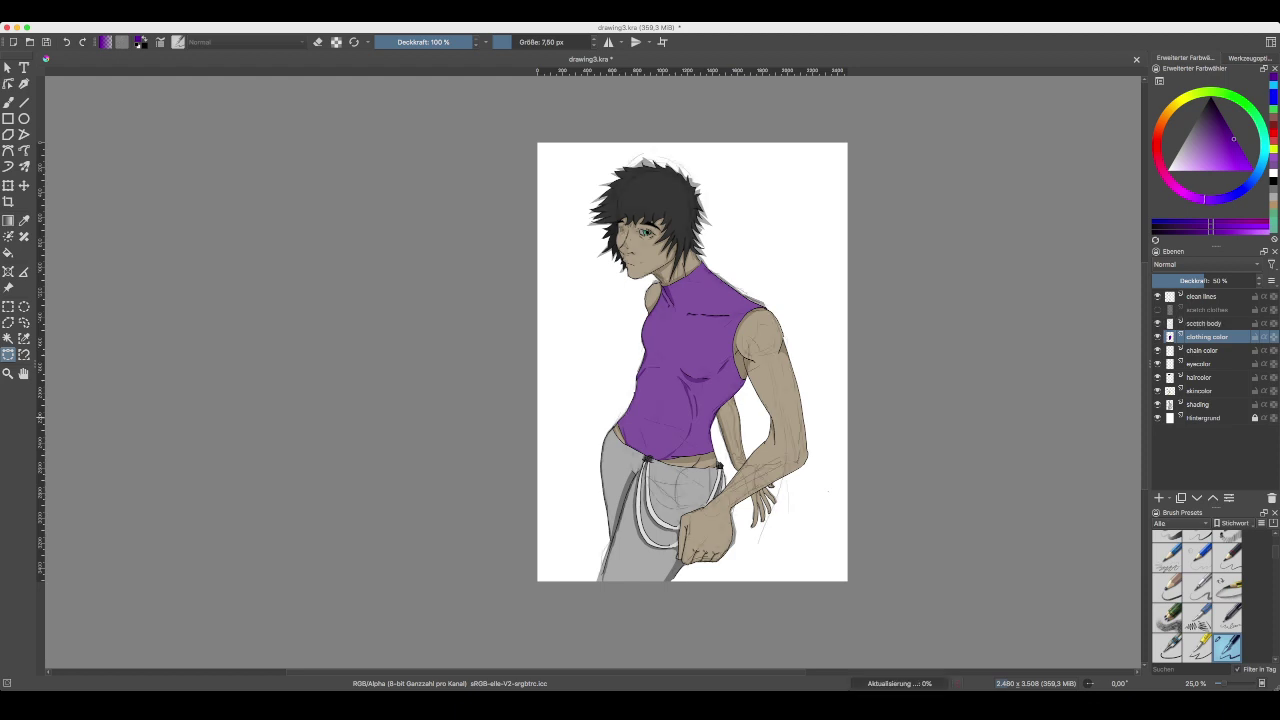
left_click(1158, 310)
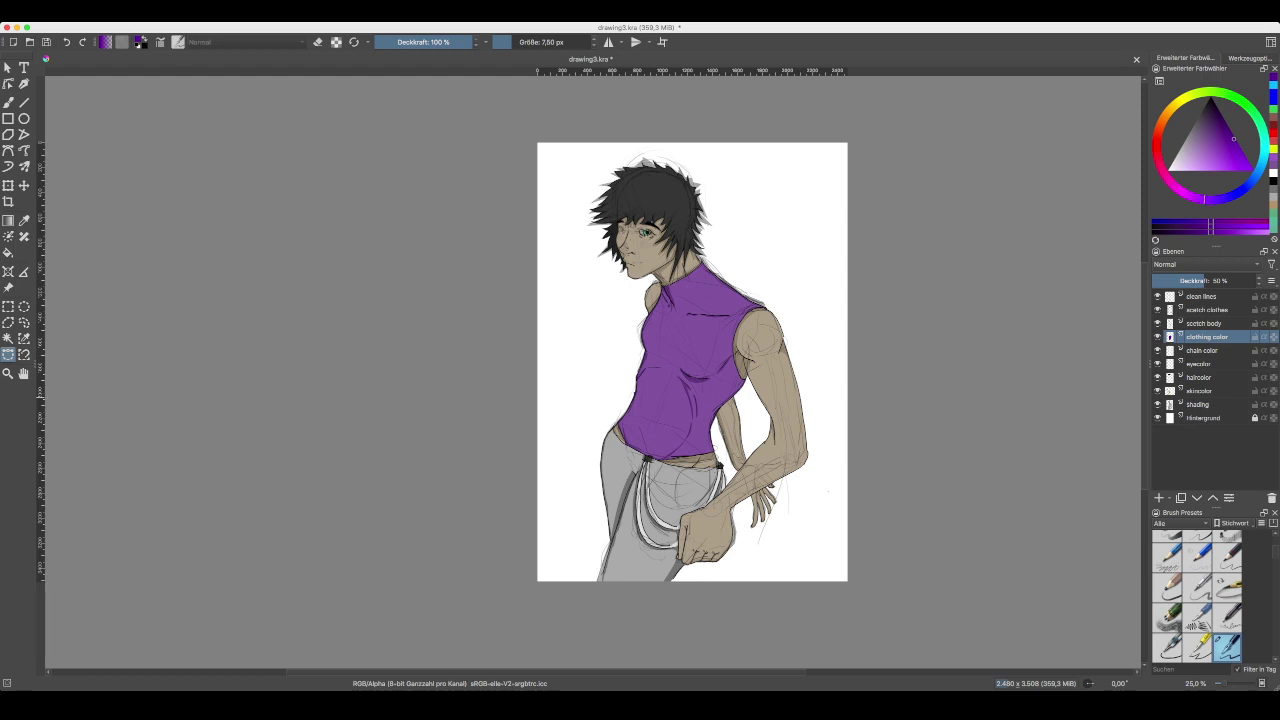
left_click_drag(812, 368, 858, 489)
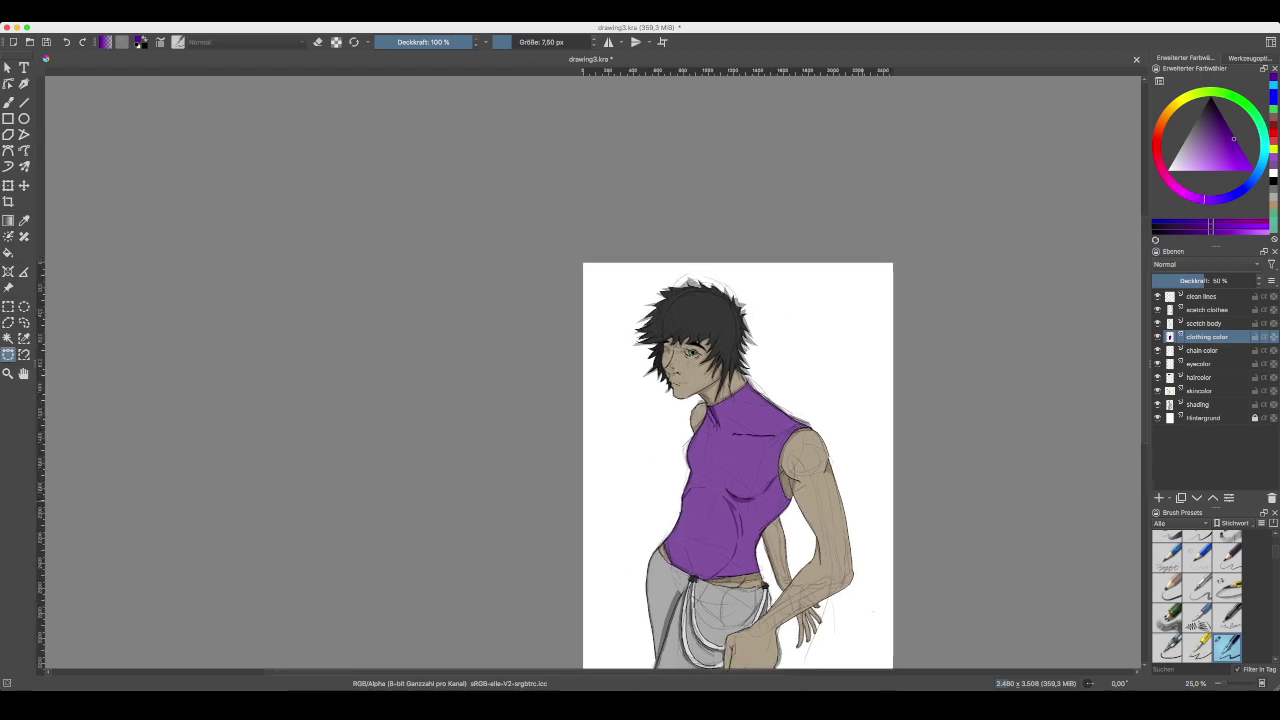
scroll(593, 373, "up", 4)
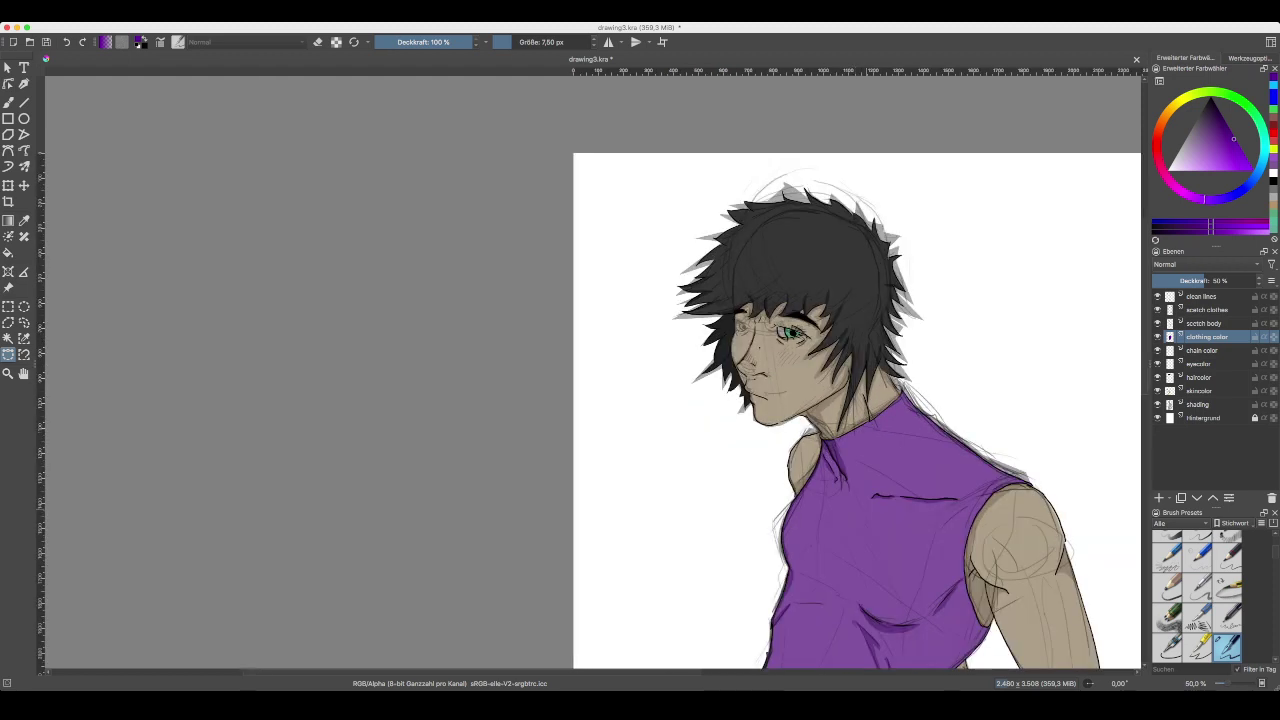
left_click_drag(780, 480, 593, 262)
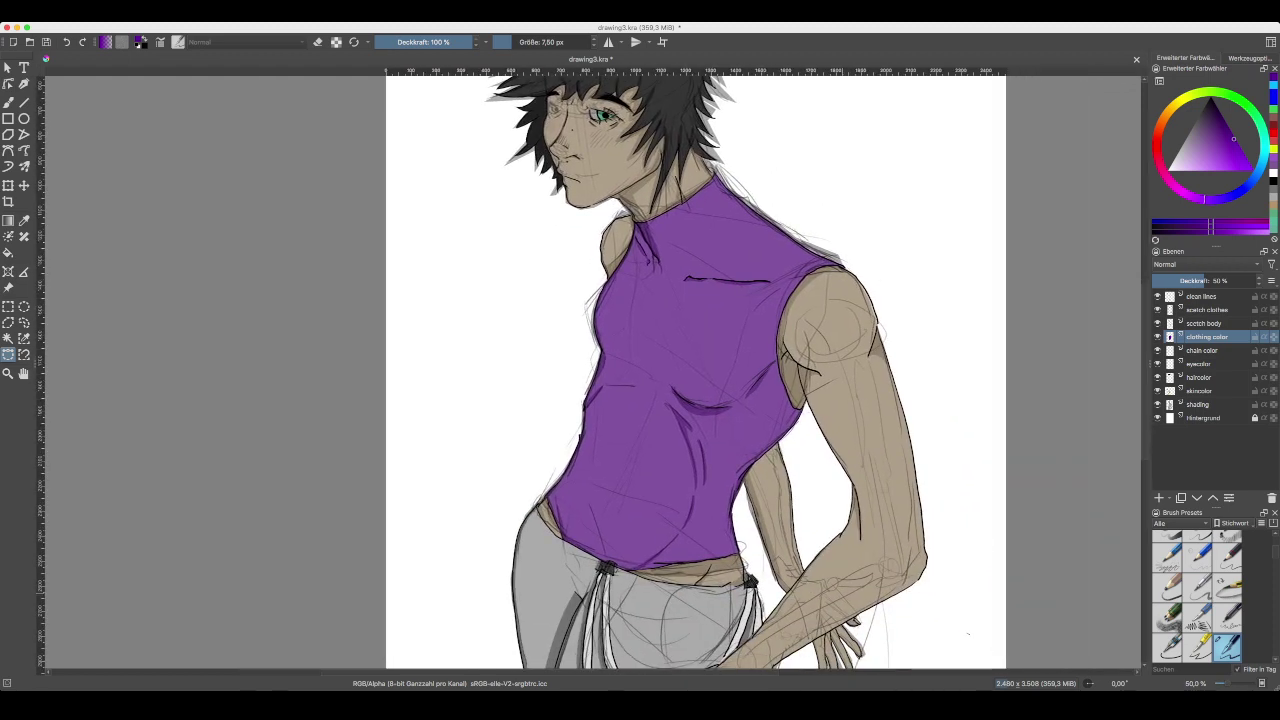
scroll(690, 370, "down", 3)
scroll(690, 370, "right", 2)
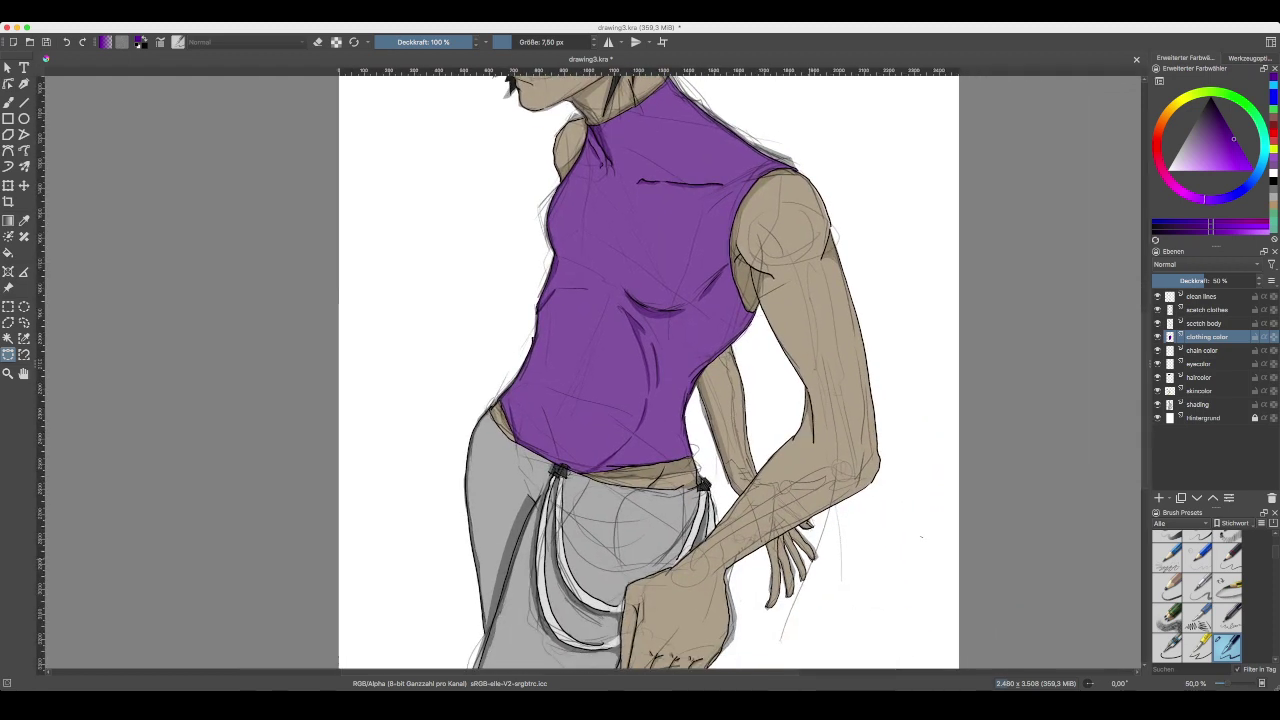
scroll(656, 370, "down", 3)
scroll(656, 370, "left", 1)
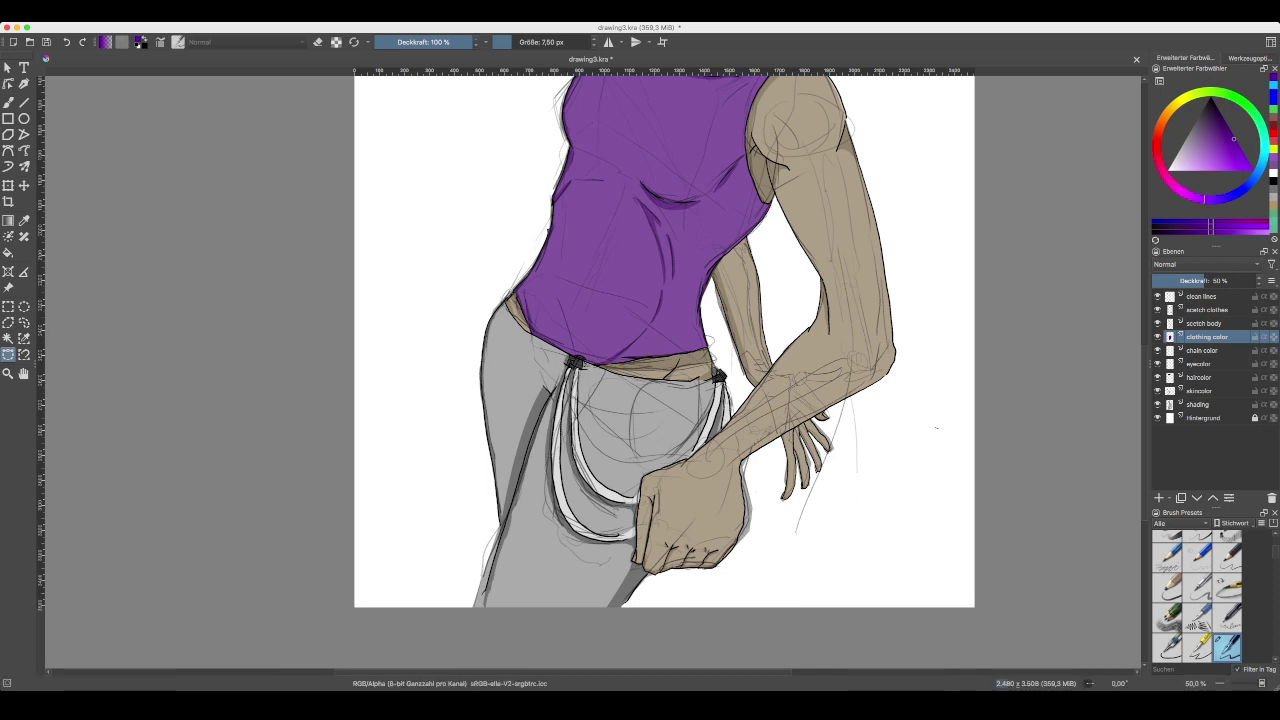
- Hide the clothing sketch and body sketch layers
left_click(1158, 310)
scroll(1048, 463, "up", 3)
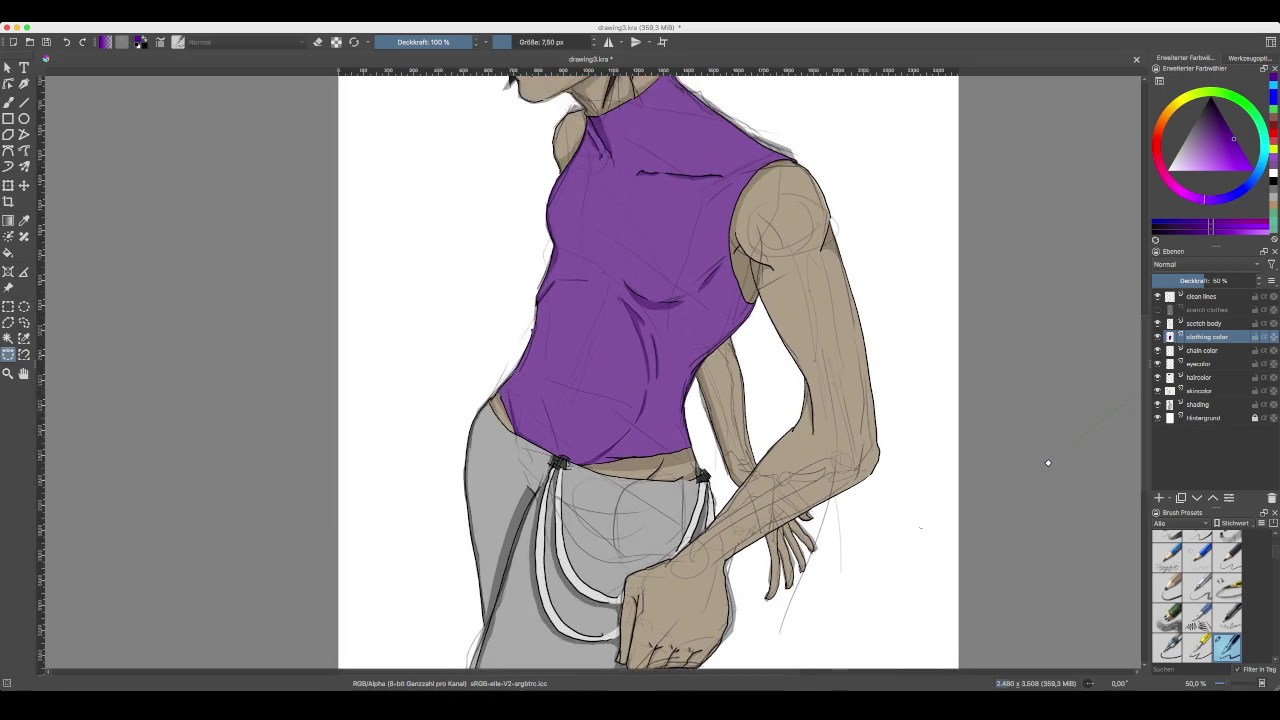
left_click(1158, 323)
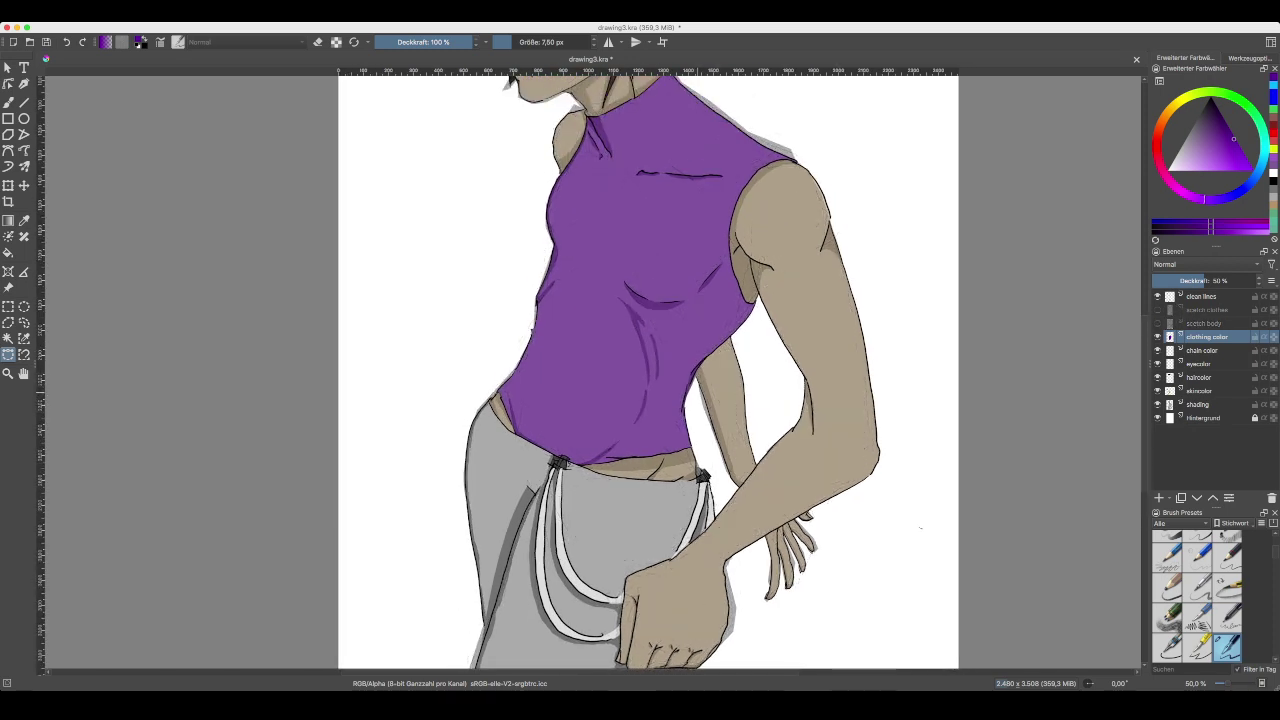
scroll(718, 403, "up", 2)
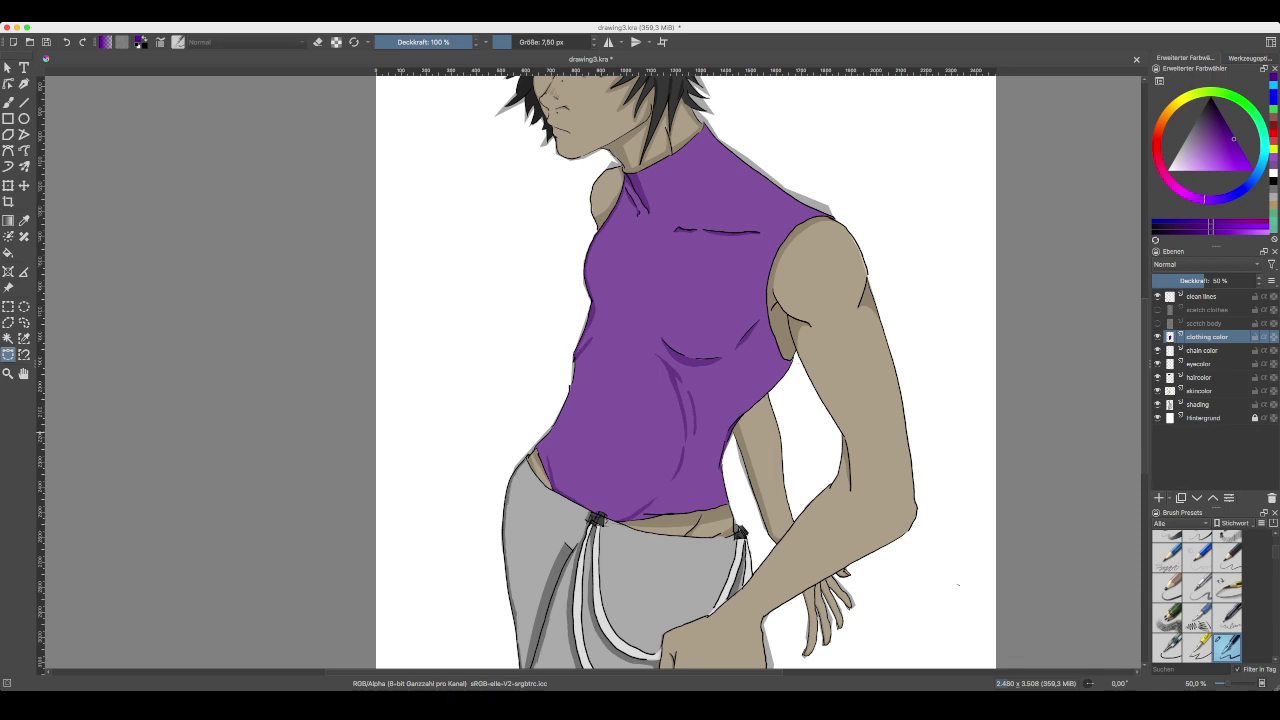
key("Insert")
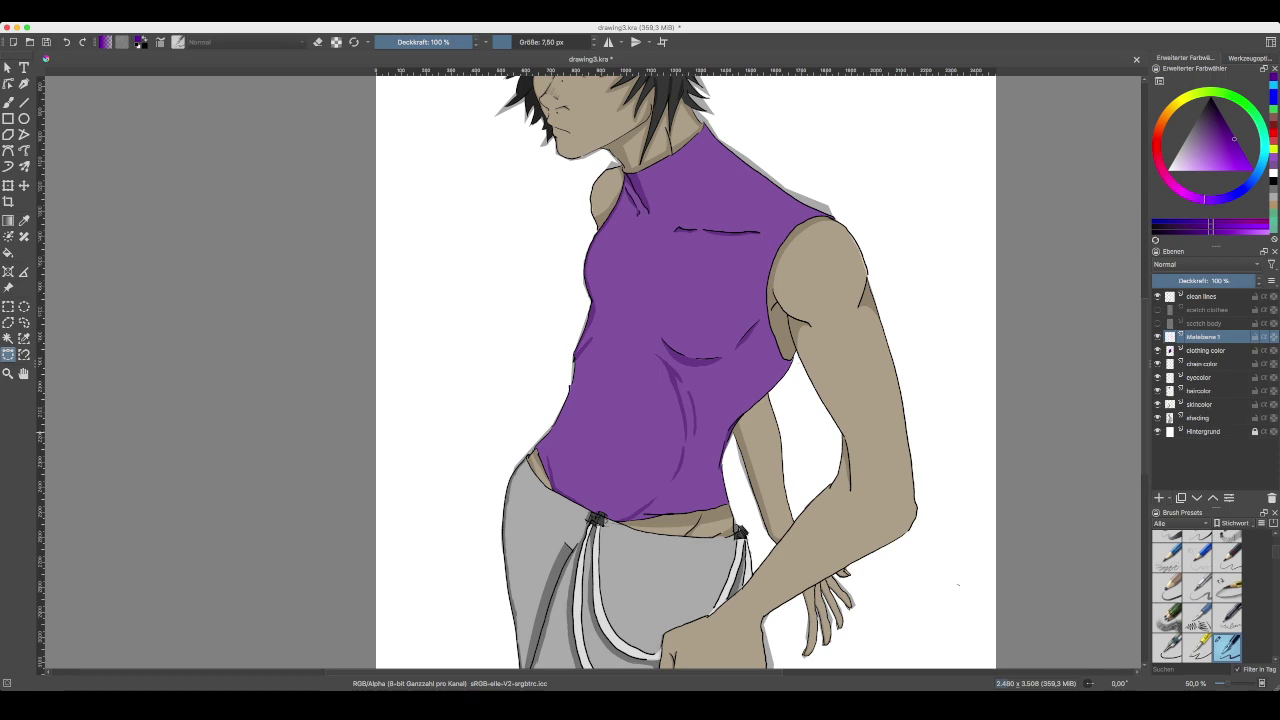
key("ctrl+Page_Down")
key("ctrl+Page_Down")
key("F2")
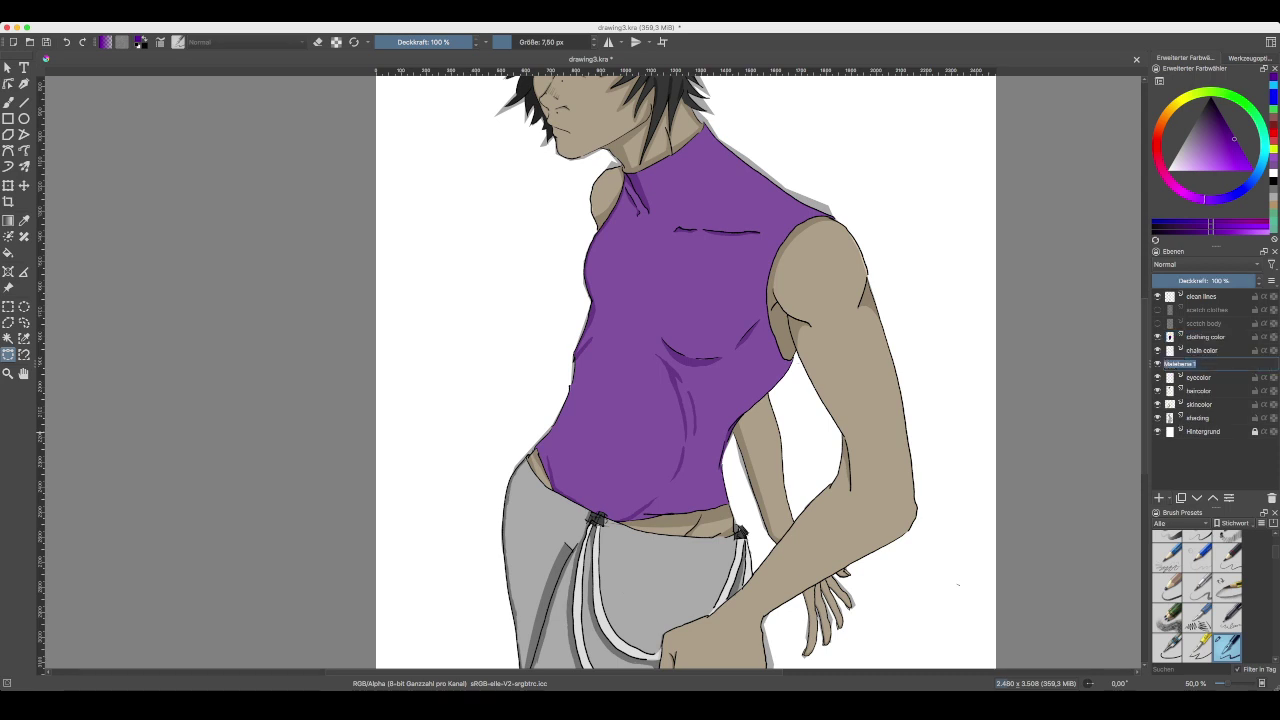
type("pentscolor")
key("Return")
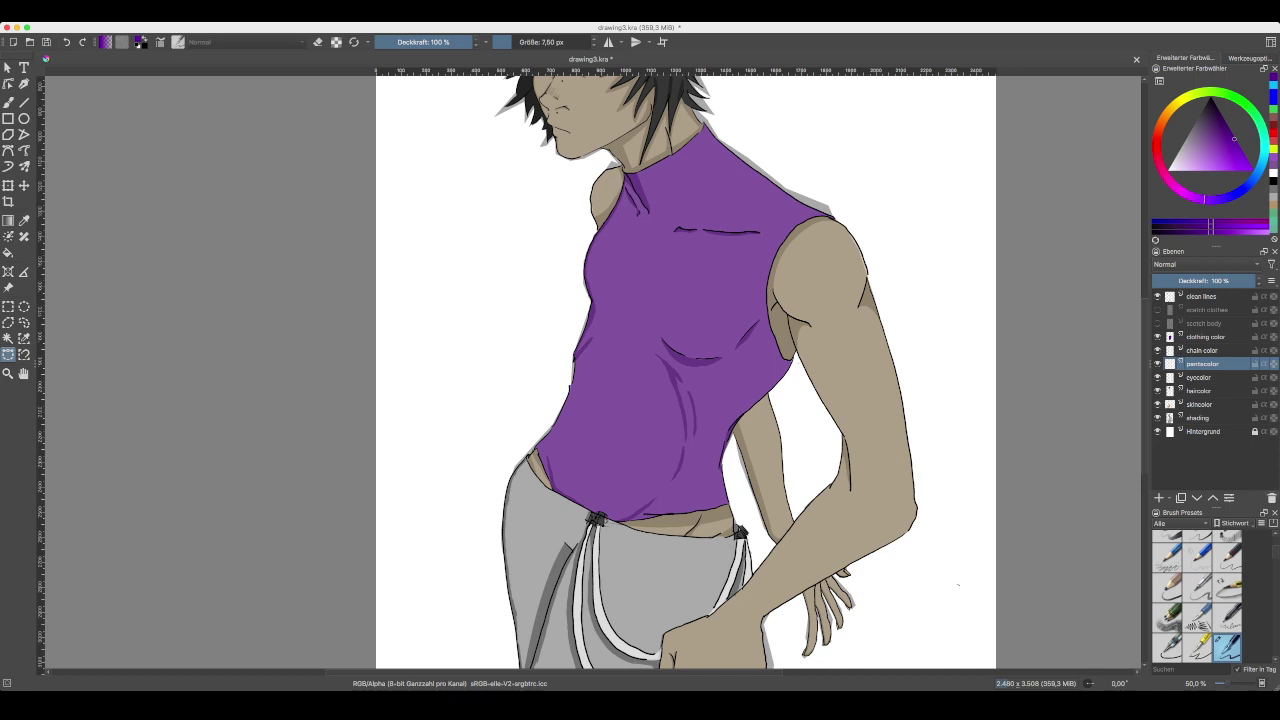
key("shift+Delete")
- Move the clothing color layer beneath the chain color layer and start the pants' selection outline at the waist clip near the bent arm
mouse_move(1206, 337)
left_mouse_down()
mouse_move(1206, 369)
mouse_move(1205, 357)
left_mouse_up()
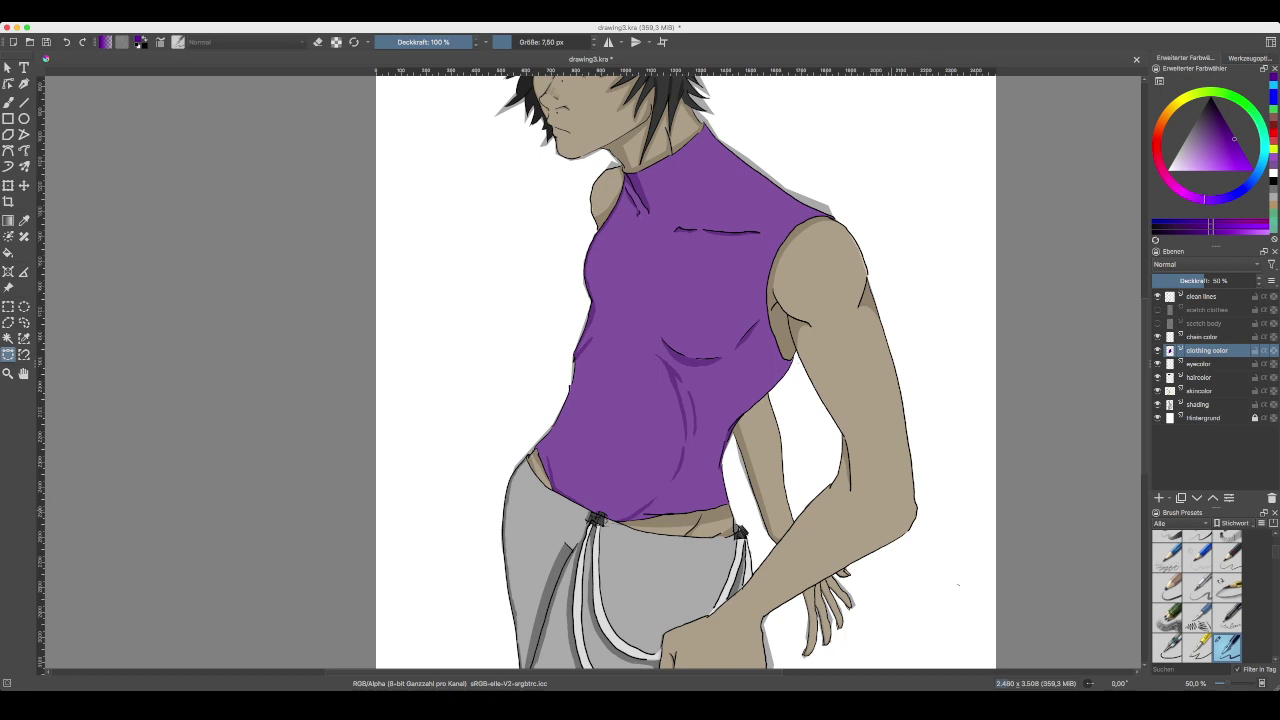
scroll(590, 370, "down", 5)
scroll(590, 370, "left", 2)
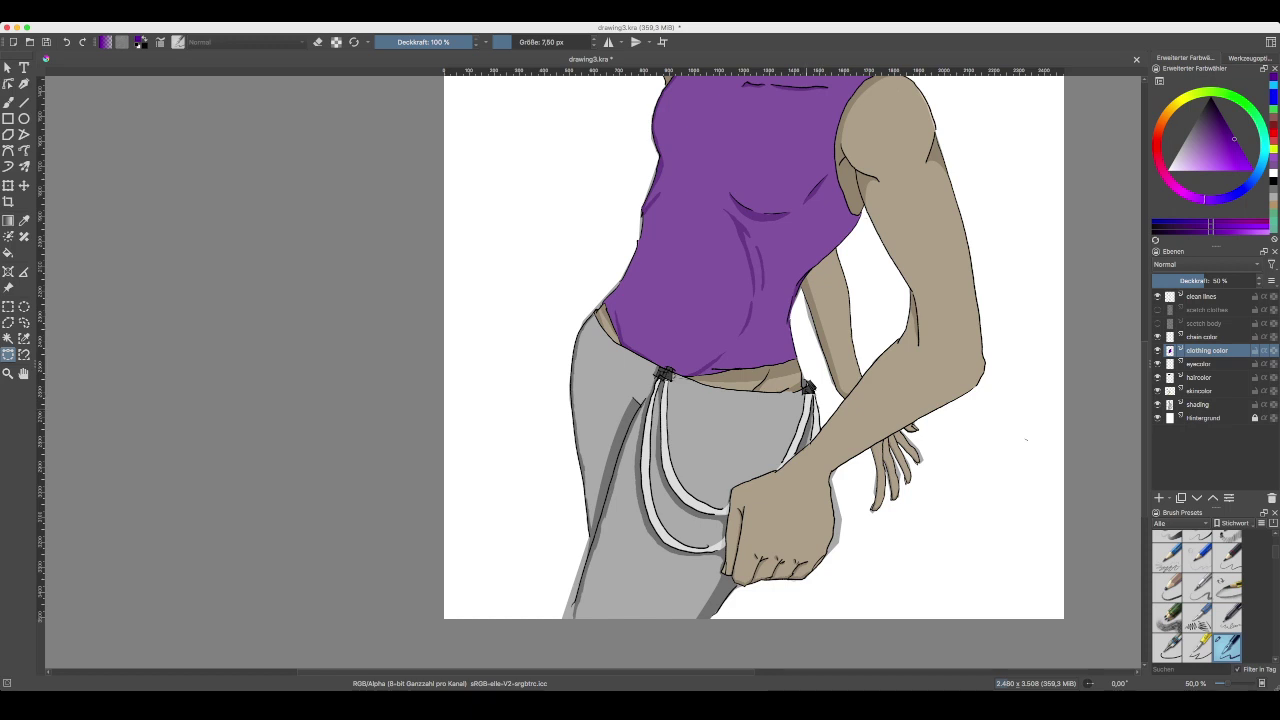
scroll(594, 371, "up", 1)
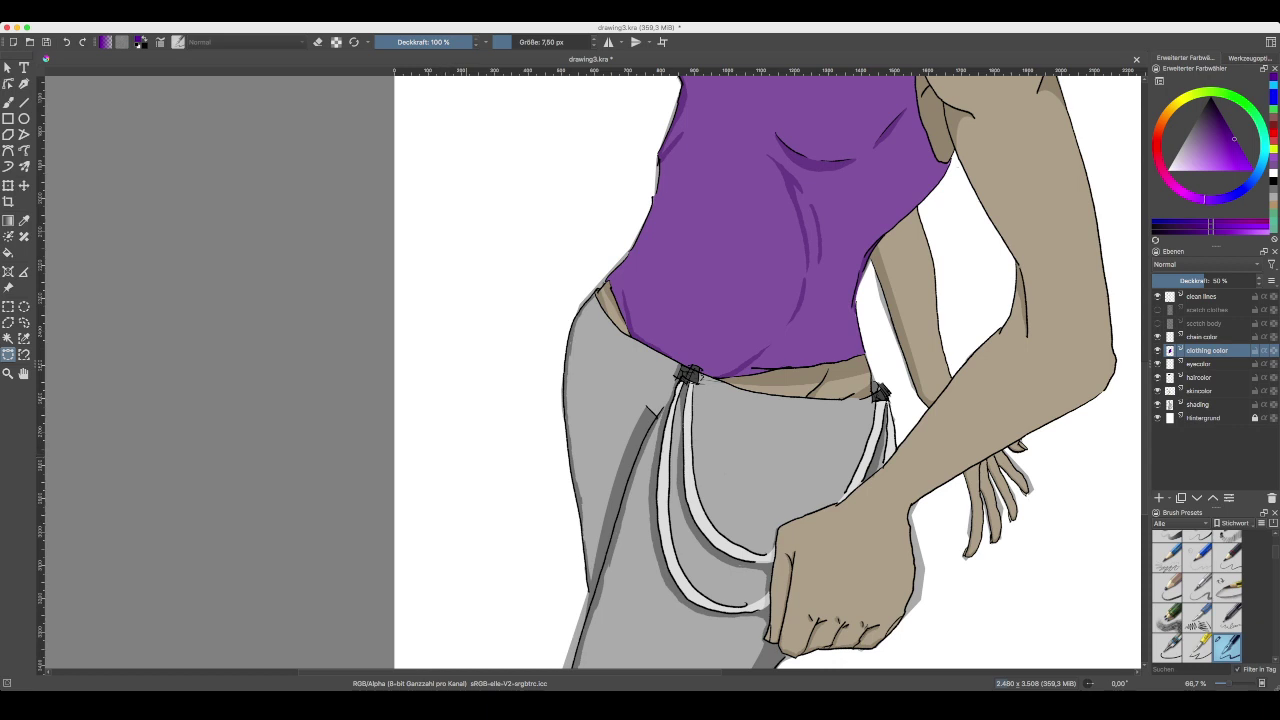
scroll(592, 374, "up", 1)
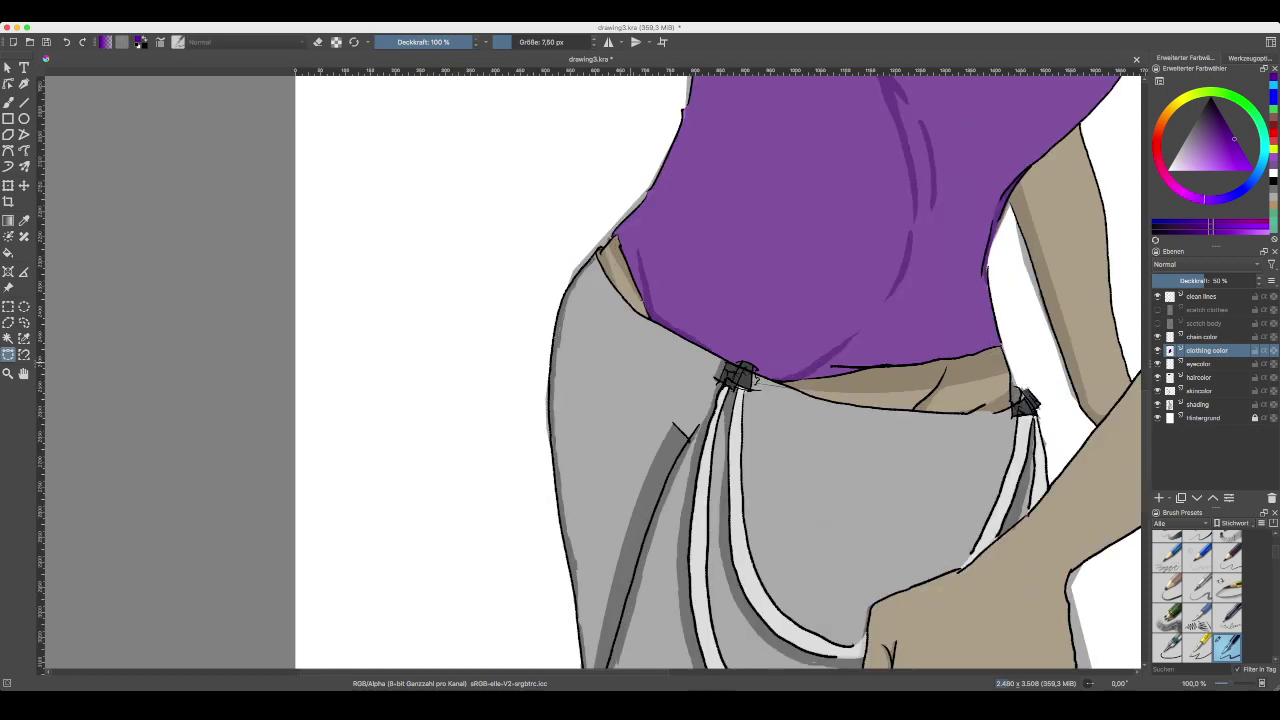
left_click_drag(630, 363, 586, 264)
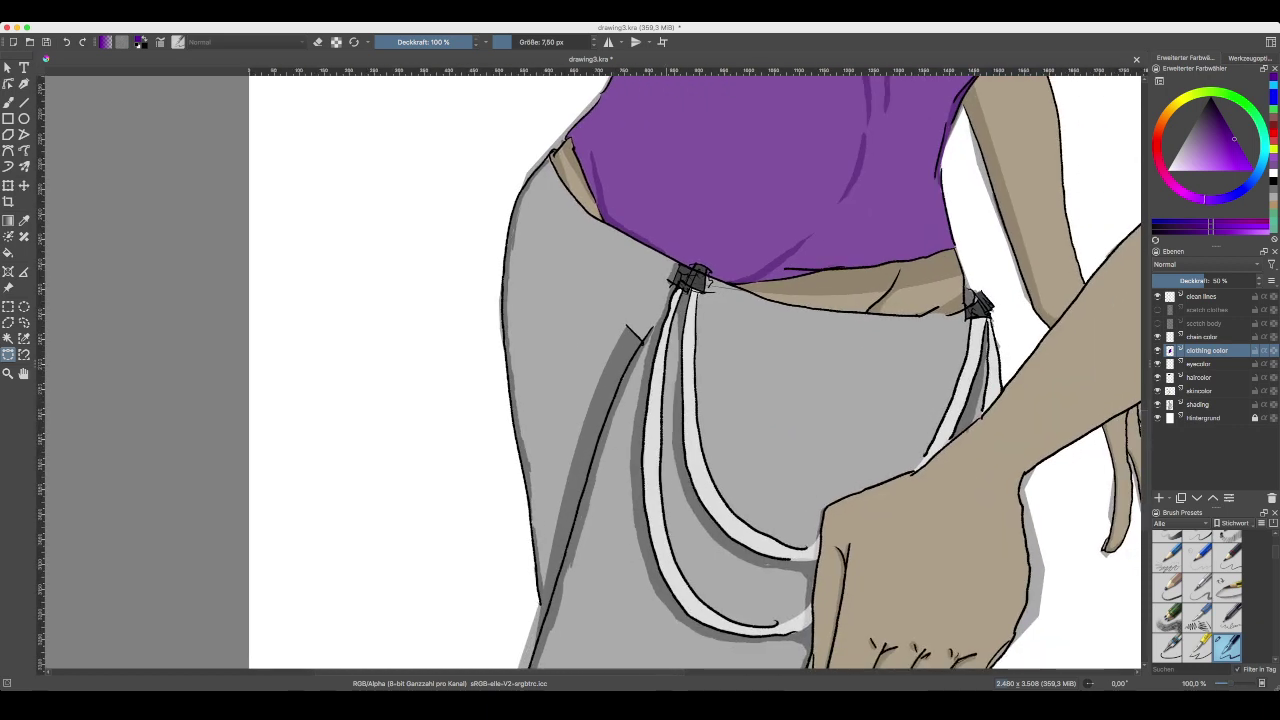
key("ctrl+plus")
scroll(592, 374, "right", 5)
scroll(592, 374, "up", 2)
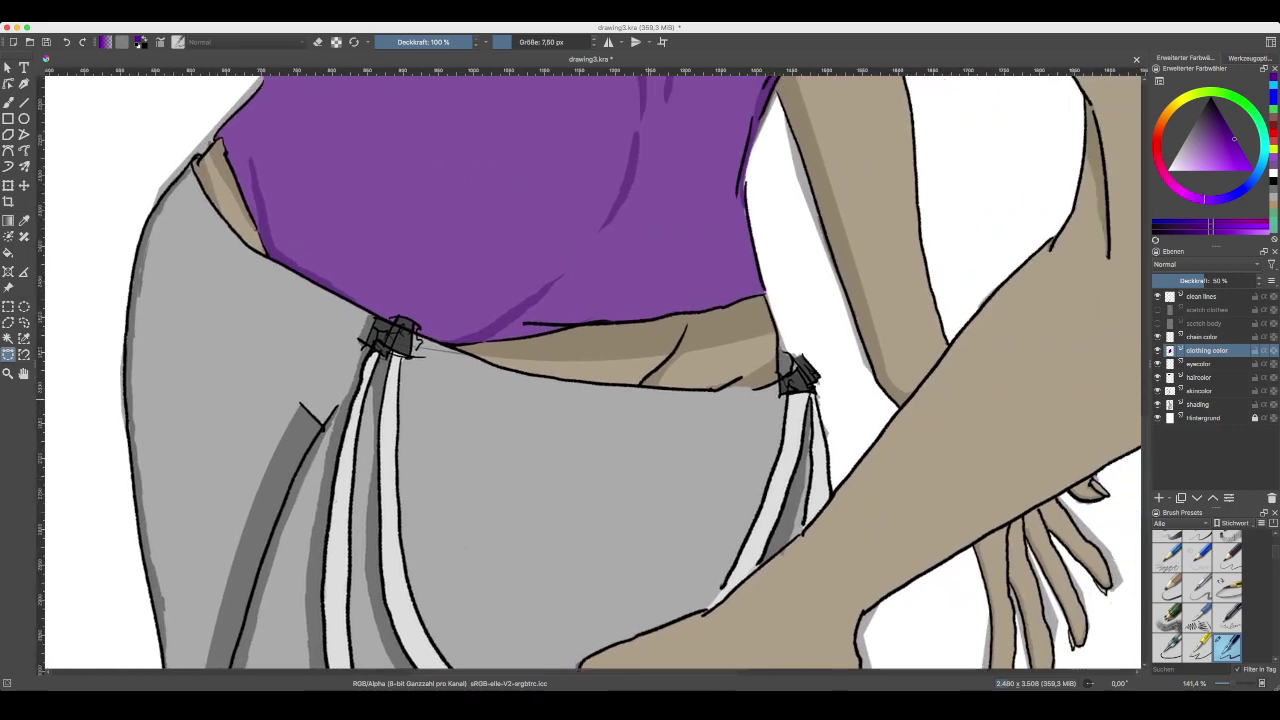
scroll(570, 400, "up", 1)
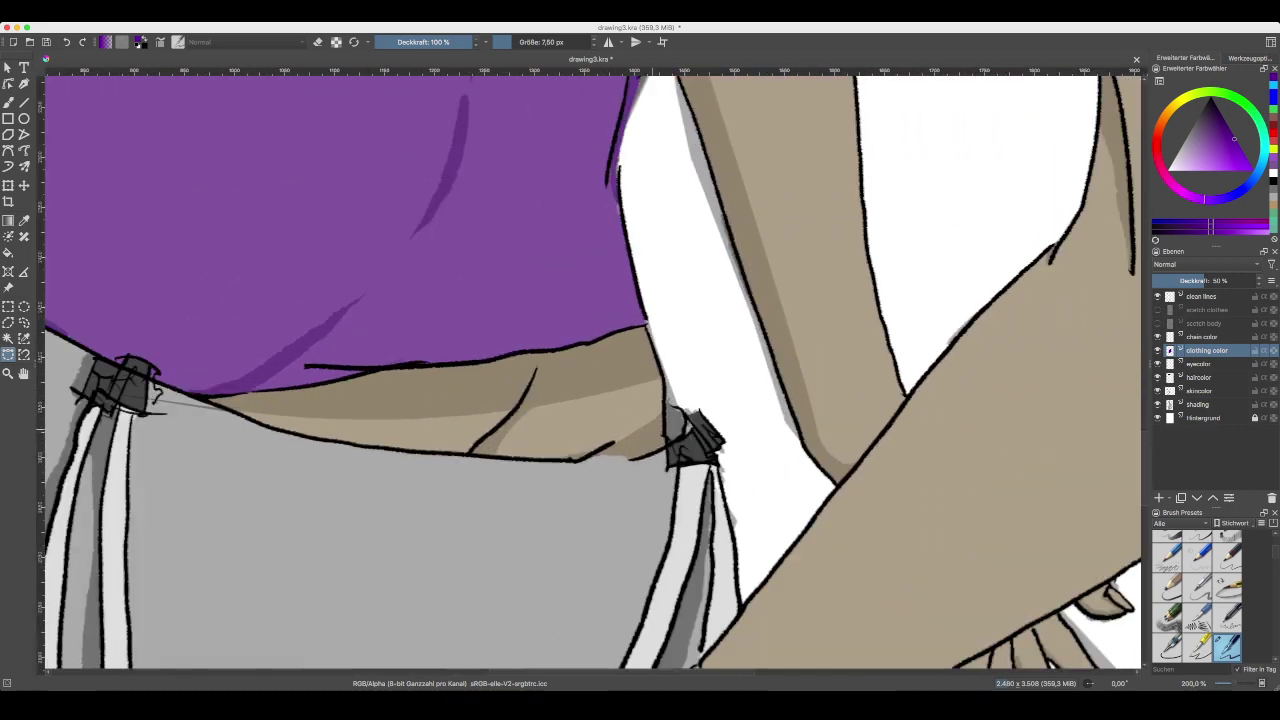
scroll(570, 400, "right", 2)
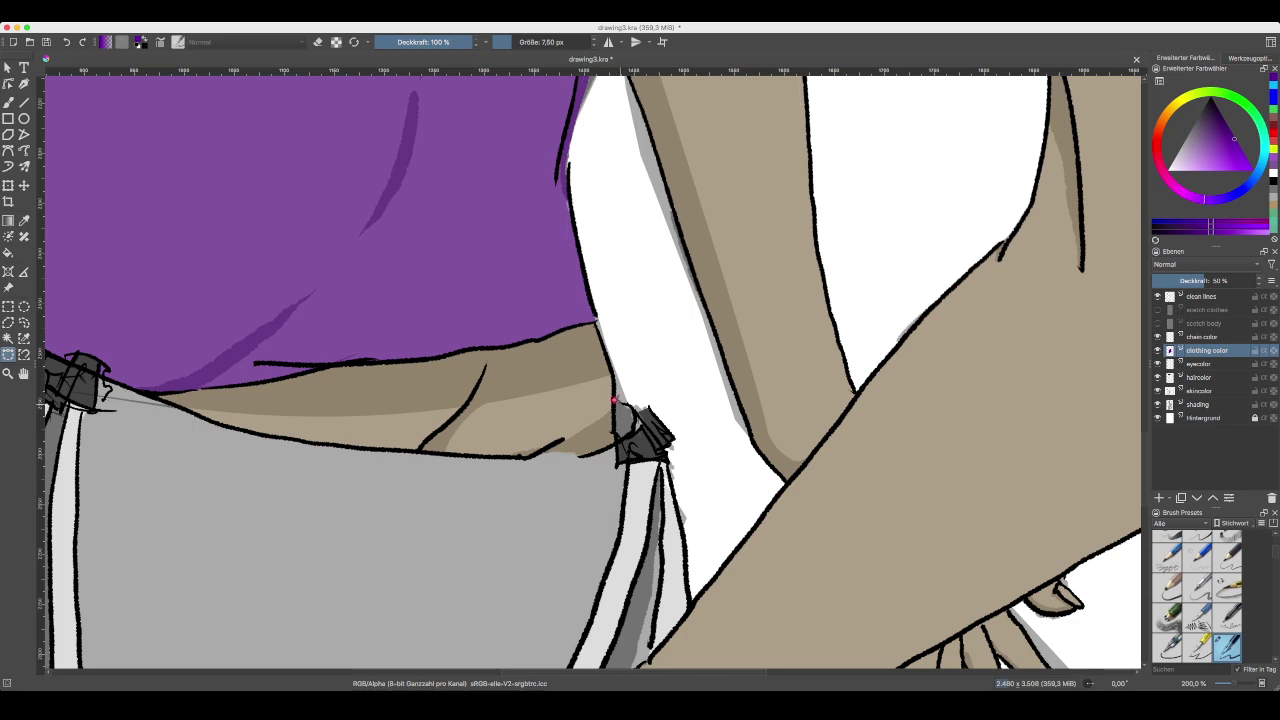
left_click(629, 404)
scroll(662, 474, "down", 1)
scroll(656, 464, "down", 3)
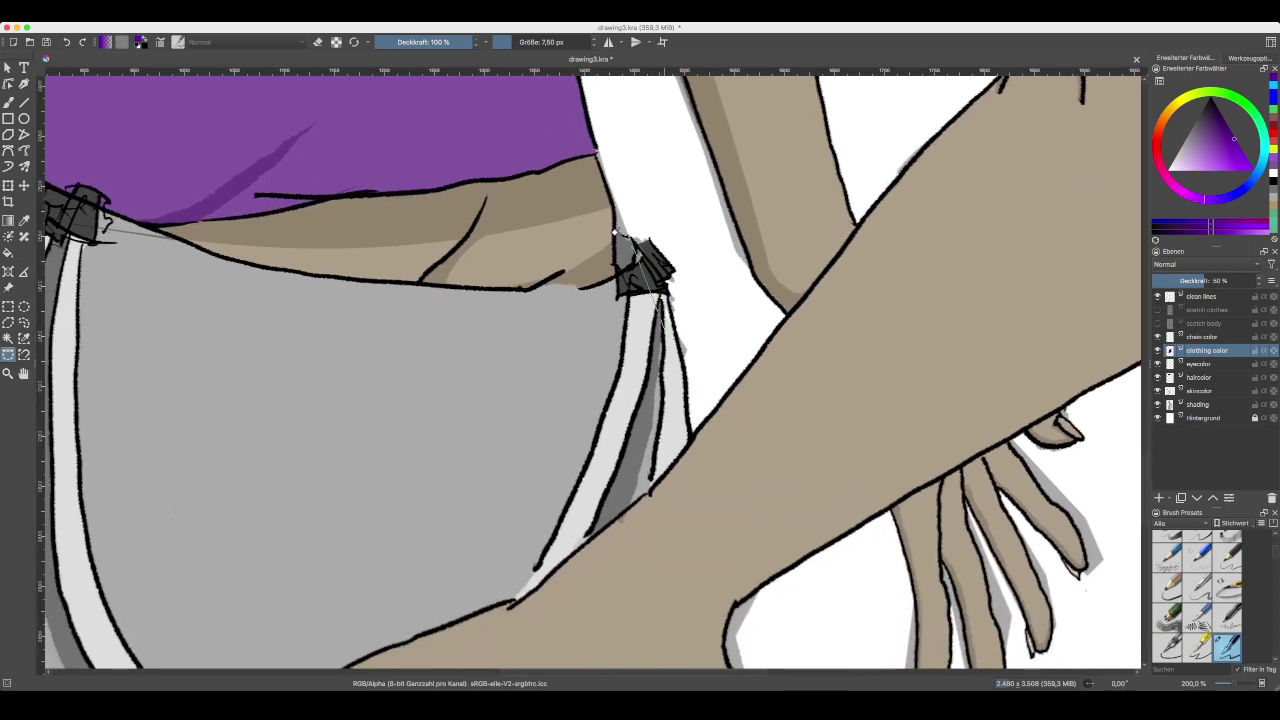
left_click(664, 296)
left_click(653, 487)
- Continue the pants' selection outline along the upper edge of the forearm and around the thumb side of the fist
left_click_drag(653, 487, 789, 169)
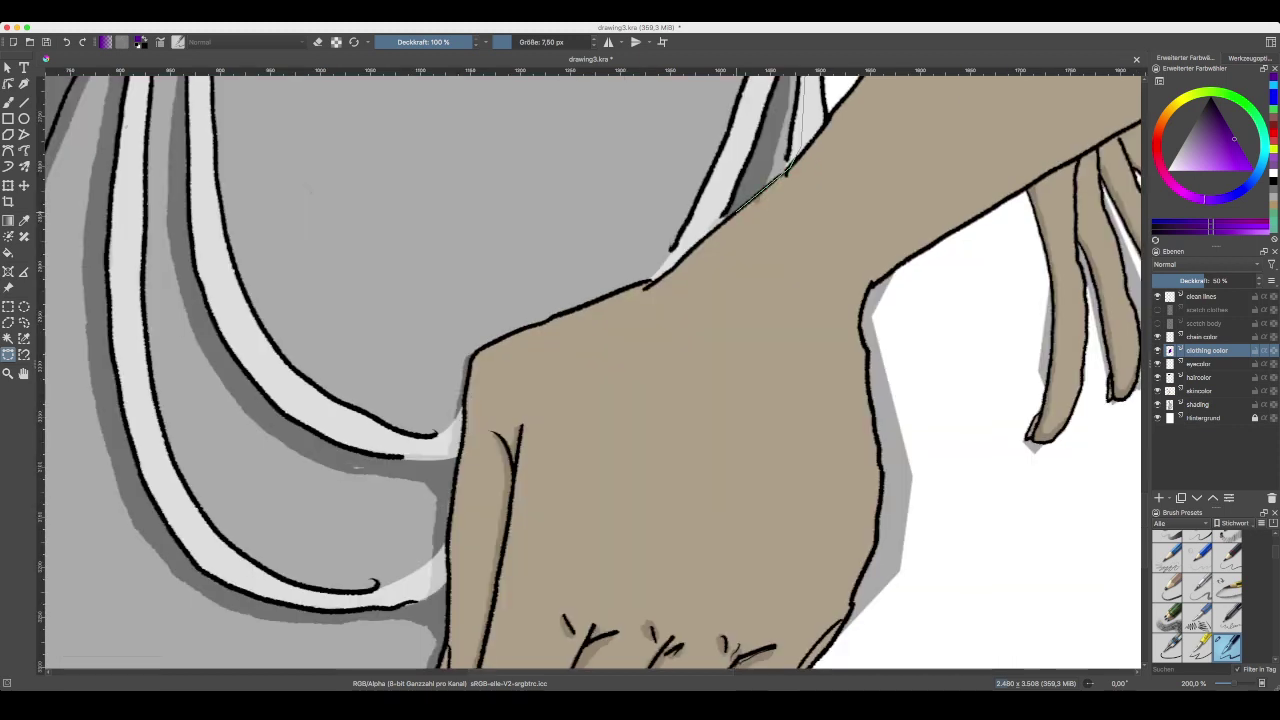
left_click(736, 213)
mouse_move(690, 248)
left_mouse_down()
mouse_move(651, 288)
mouse_move(478, 348)
mouse_move(465, 398)
left_mouse_up()
left_click(473, 355)
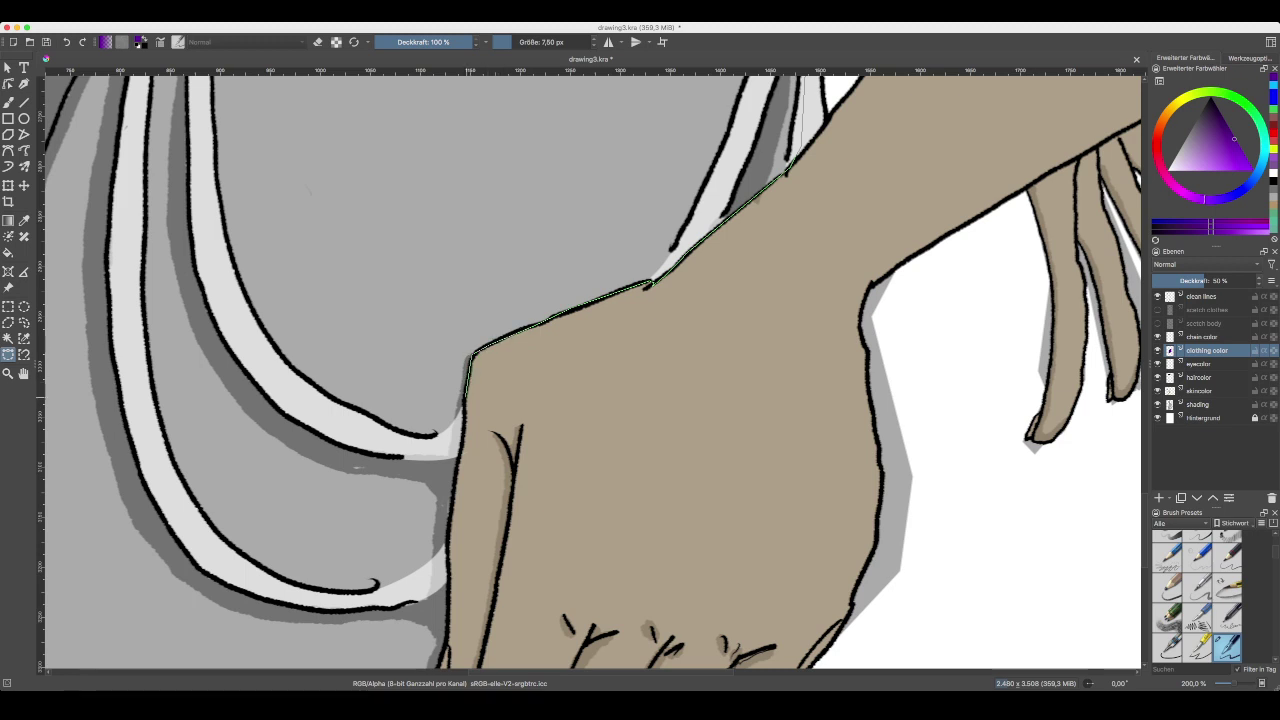
left_click_drag(480, 524, 615, 270)
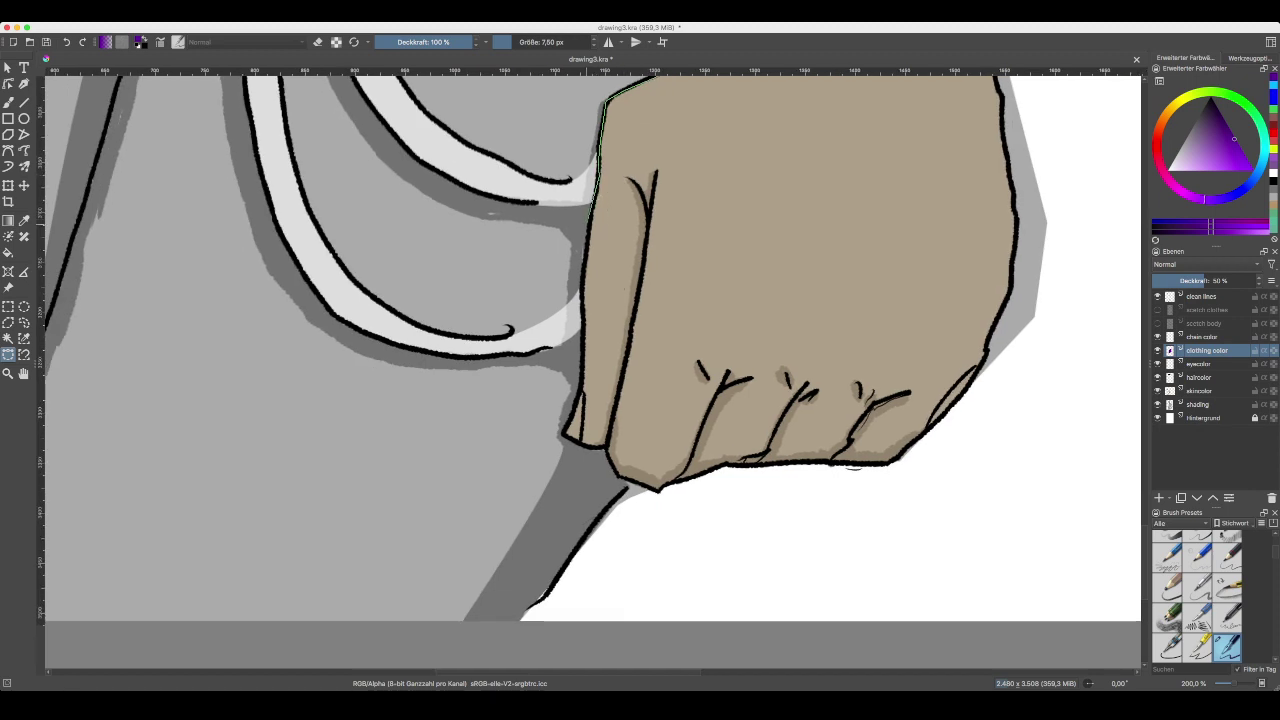
left_click(590, 222)
left_click_drag(587, 250, 583, 388)
left_click(583, 390)
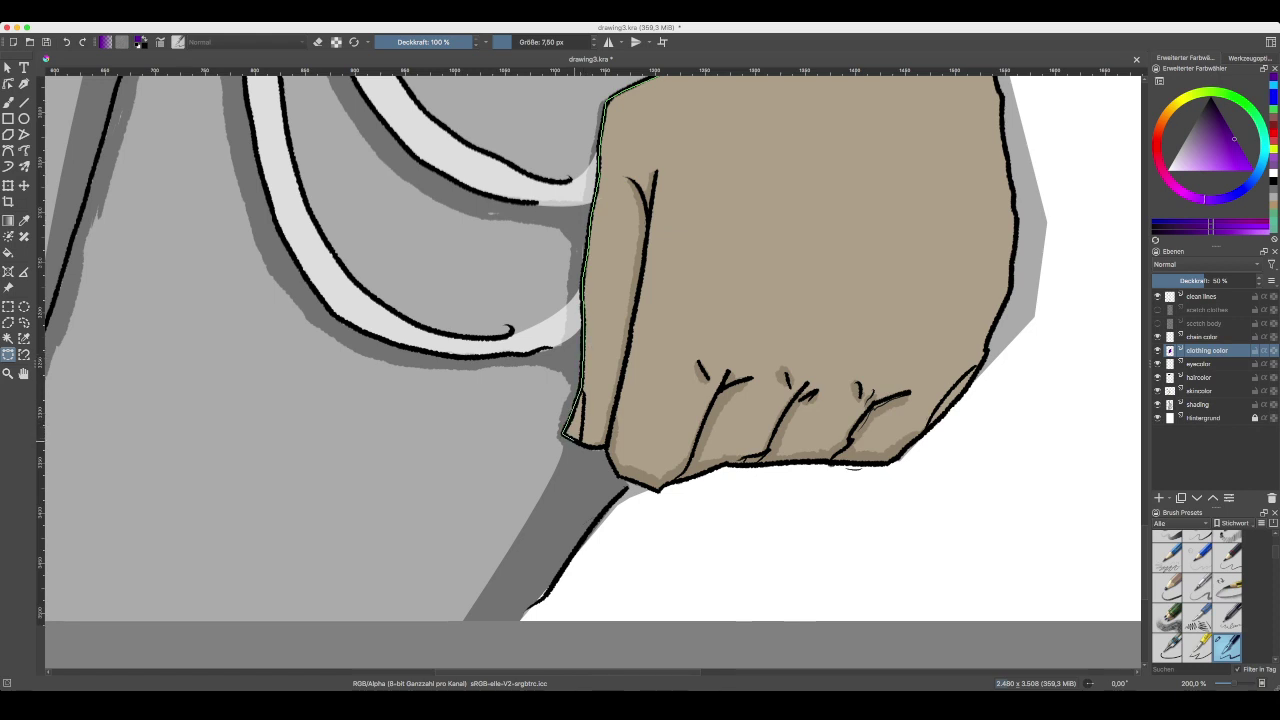
left_click_drag(566, 436, 602, 451)
- Extend the pants' selection outline down the leg edge under the fist, across the canvas's lower edge and up the opposite leg line
mouse_move(588, 592)
left_mouse_down()
mouse_move(789, 442)
mouse_move(778, 429)
mouse_move(751, 471)
left_mouse_up()
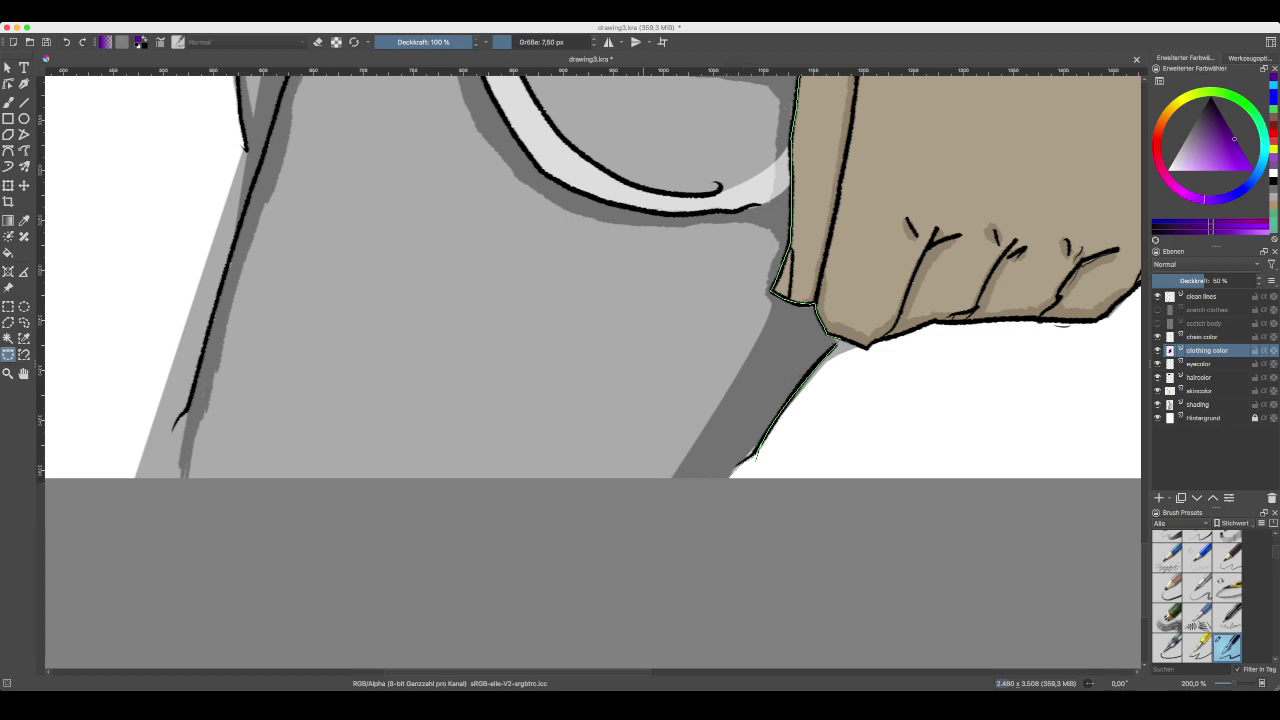
scroll(755, 456, "left", 8)
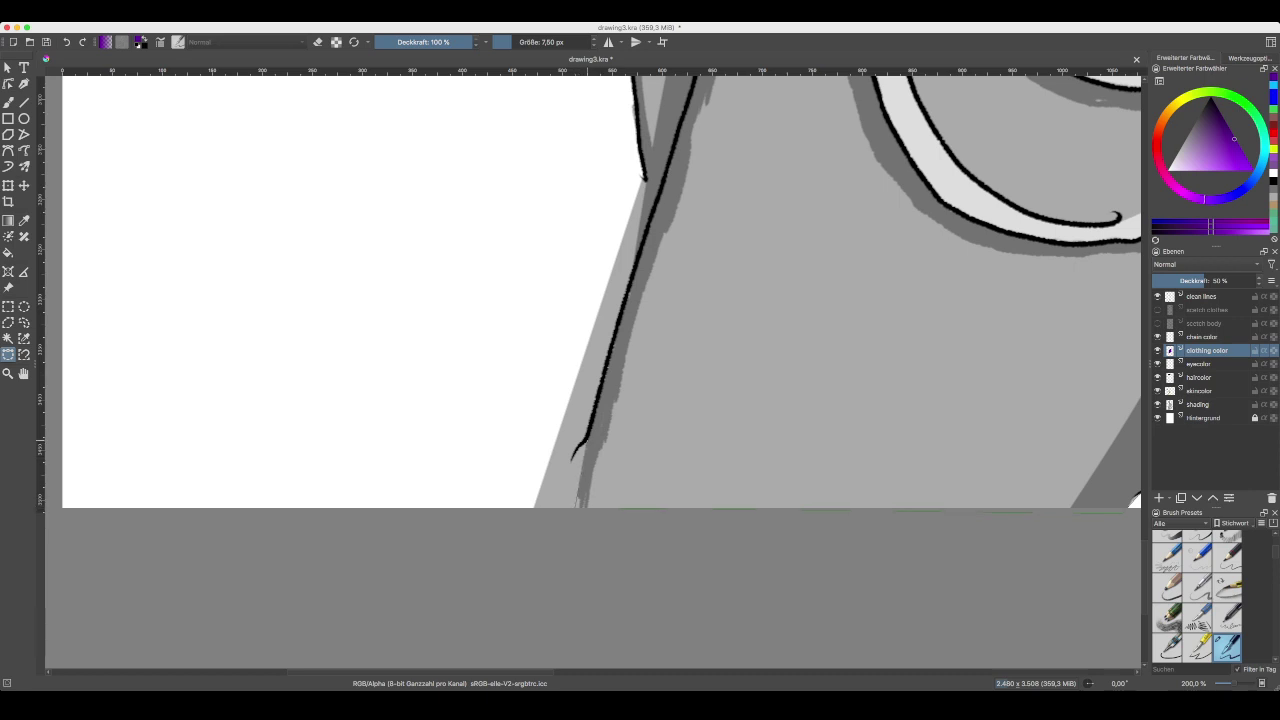
scroll(590, 370, "up", 5)
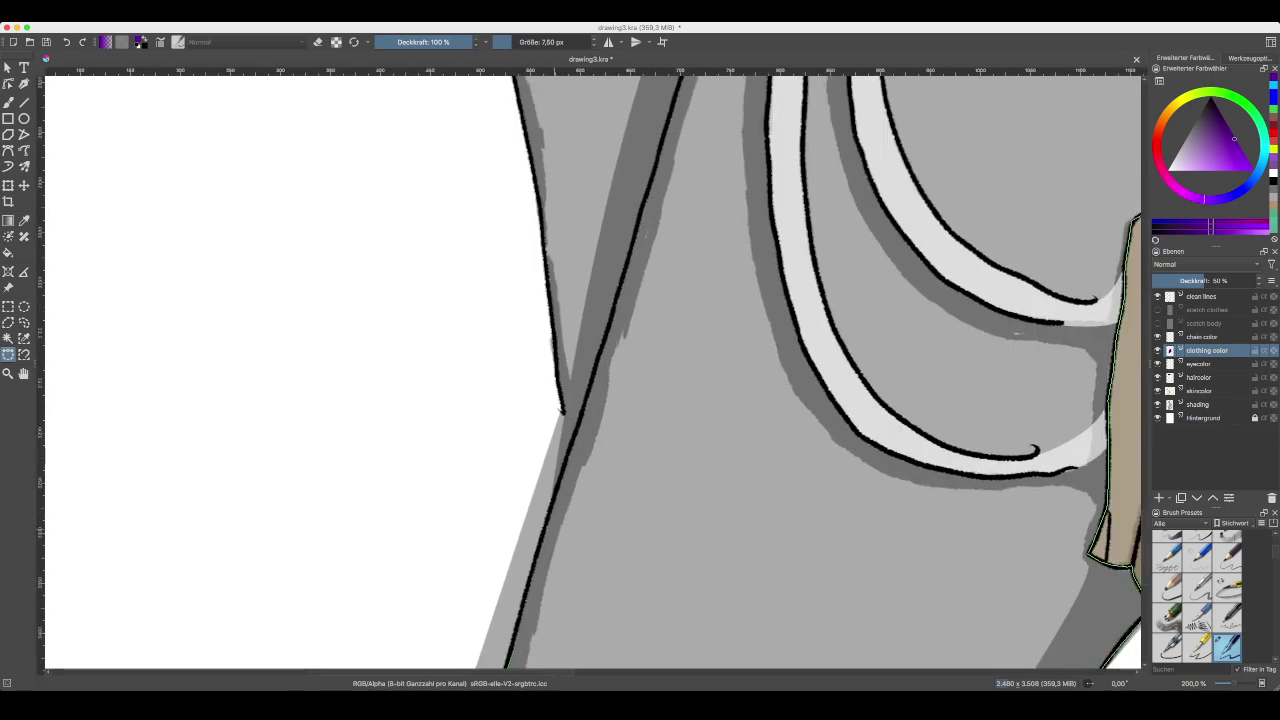
scroll(590, 370, "down", 1)
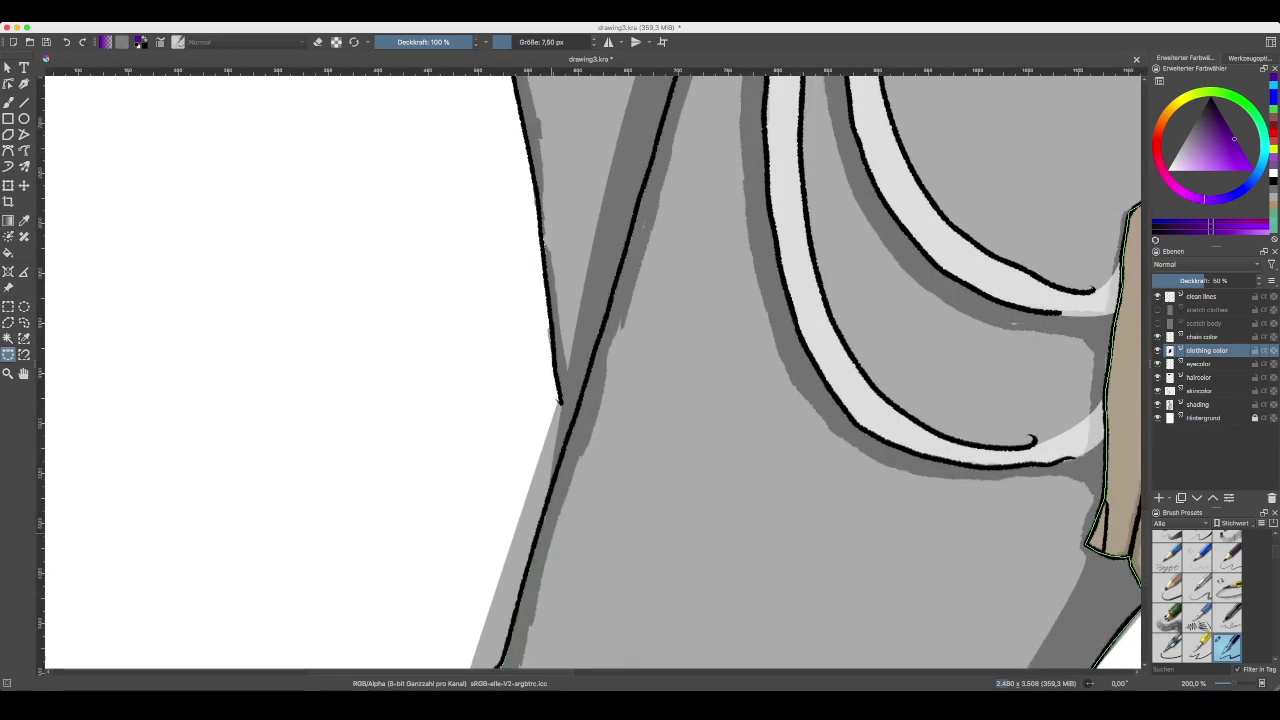
scroll(590, 370, "down", 3)
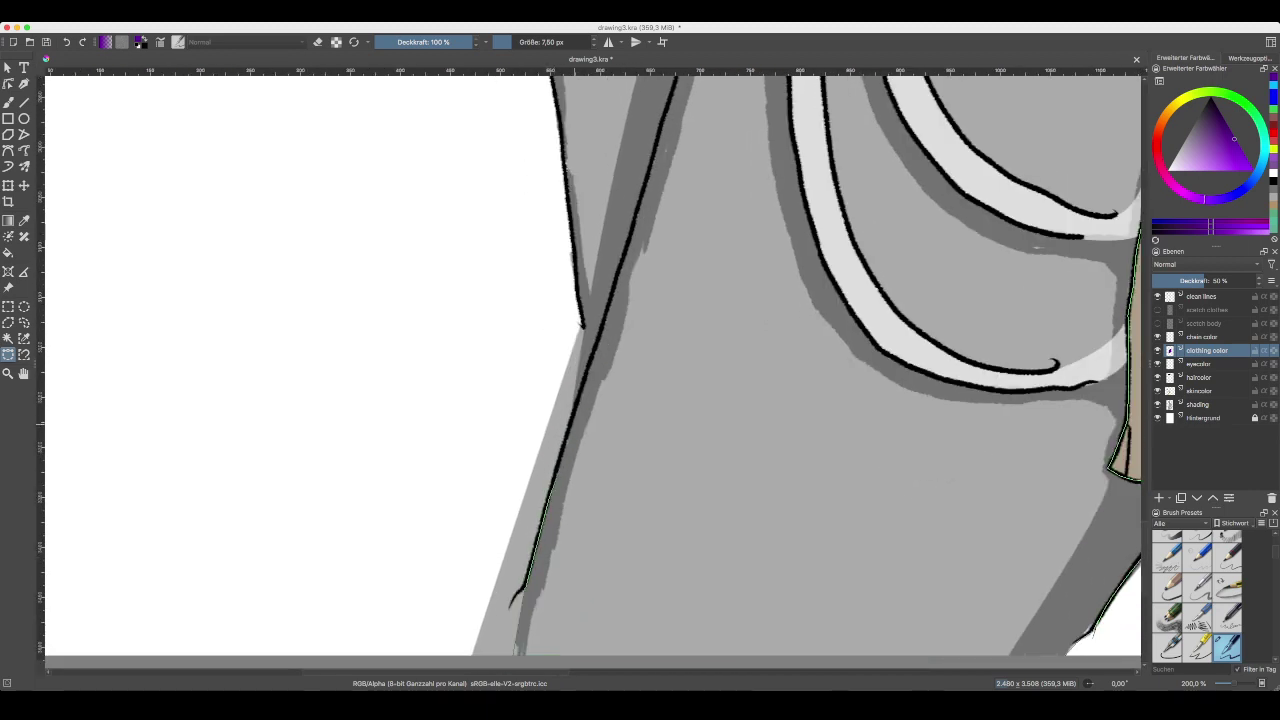
left_click(574, 407)
left_click(590, 366)
- Trace the selection outline up the outer thigh line of the pants towards the hip
scroll(598, 338, "up", 7)
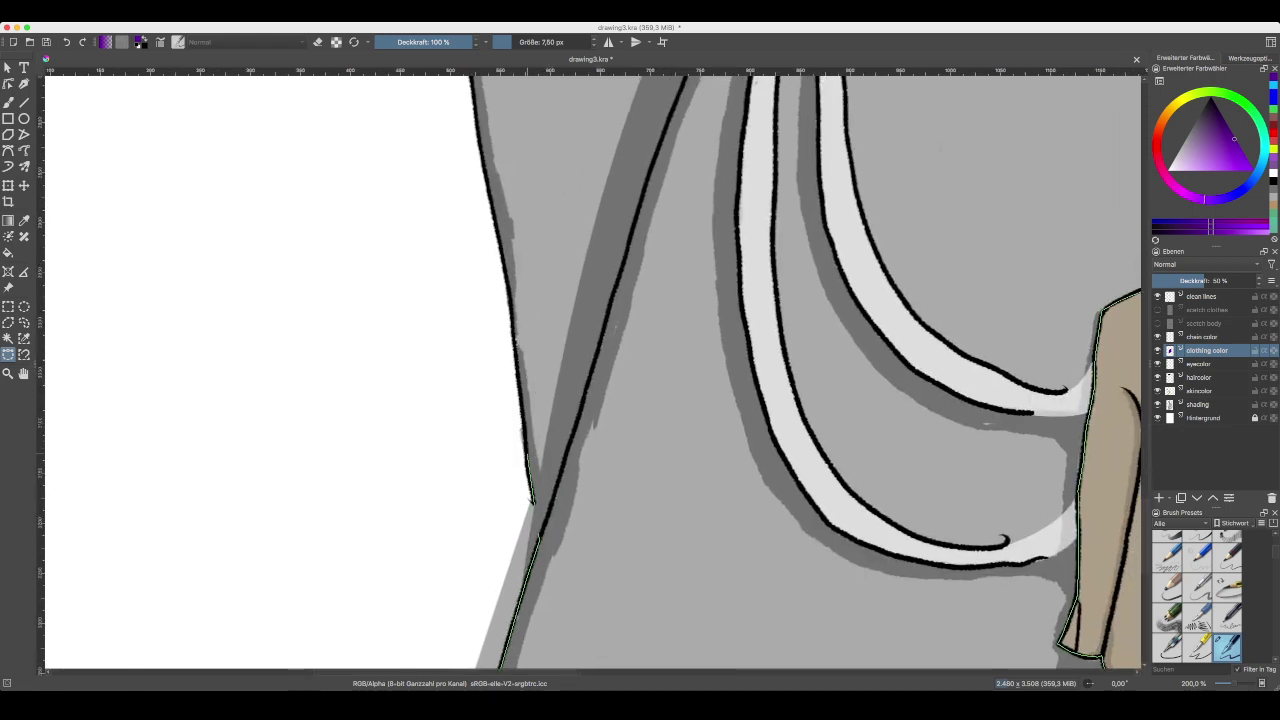
left_click(527, 451)
left_click_drag(520, 398, 506, 274)
scroll(506, 274, "up", 2)
scroll(598, 370, "up", 10)
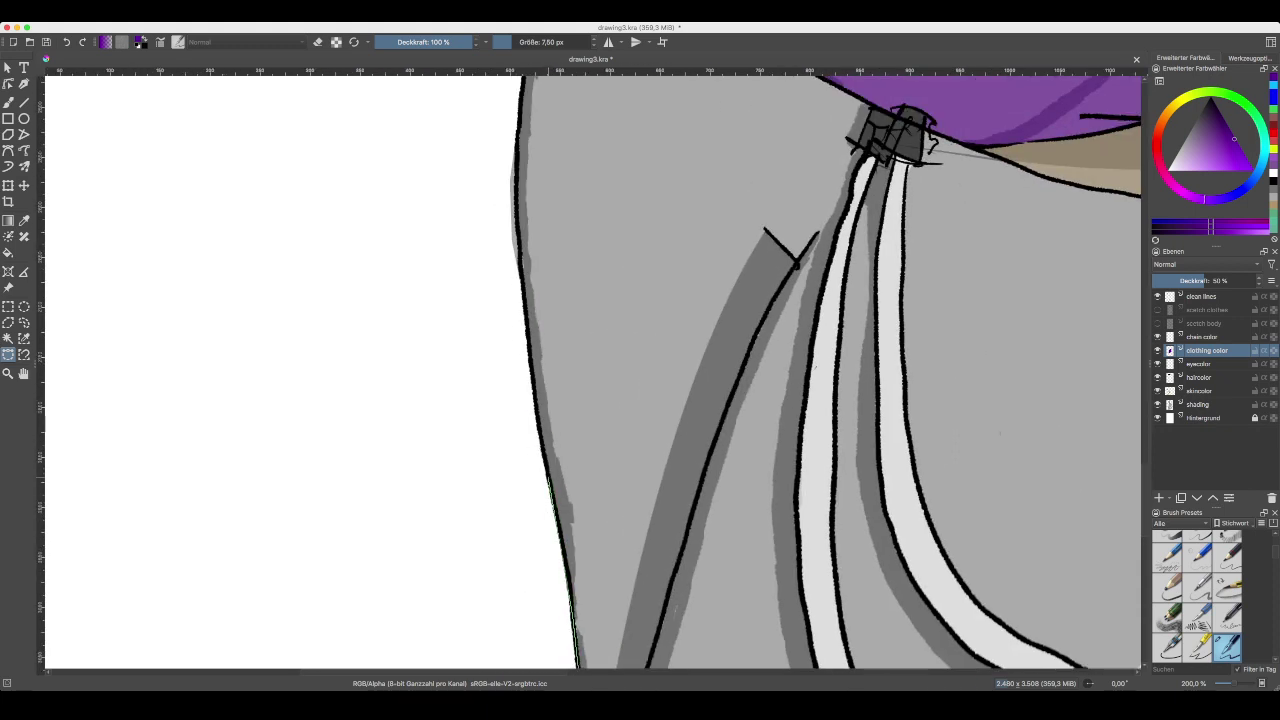
scroll(598, 370, "up", 5)
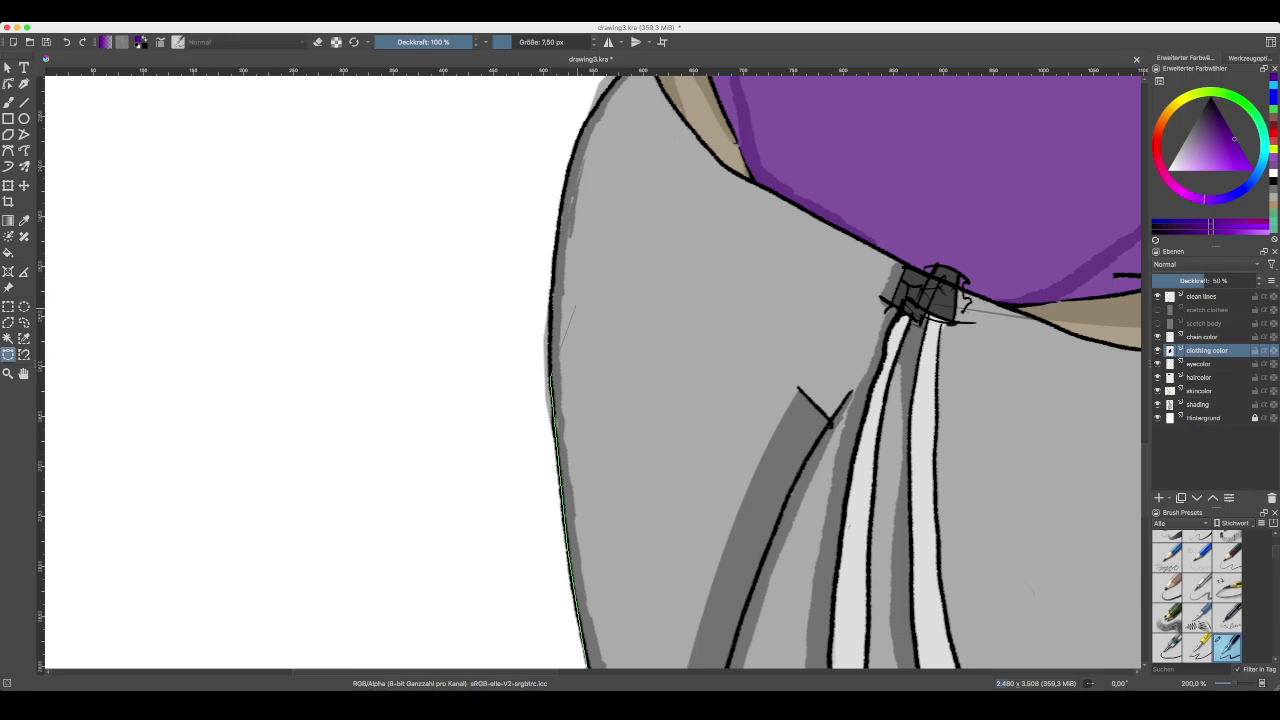
scroll(592, 370, "up", 4)
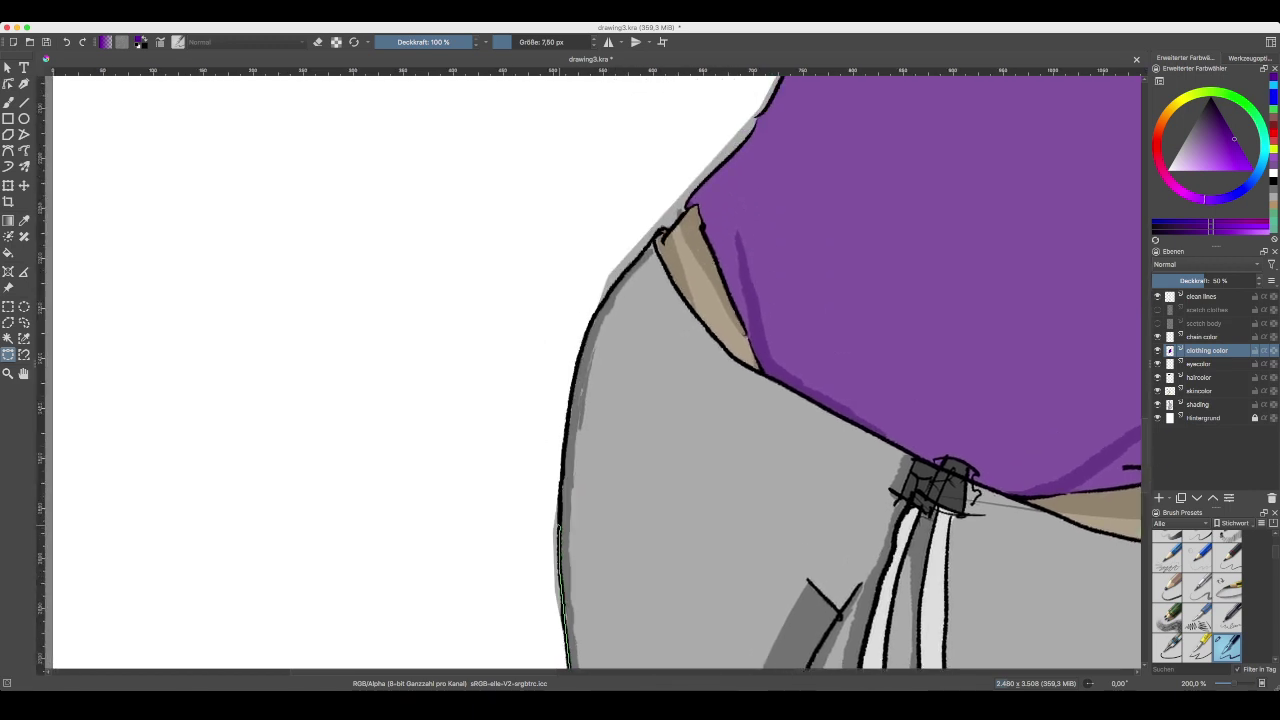
scroll(600, 370, "up", 2)
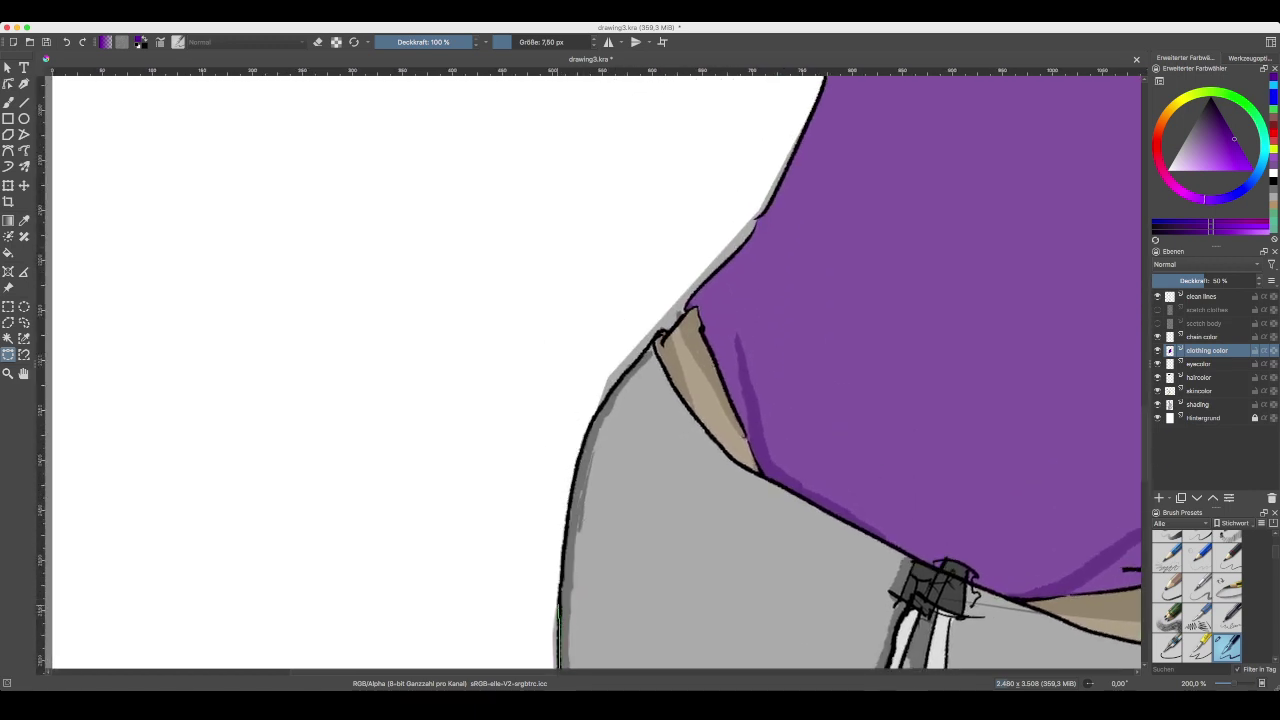
scroll(560, 592, "up", 2)
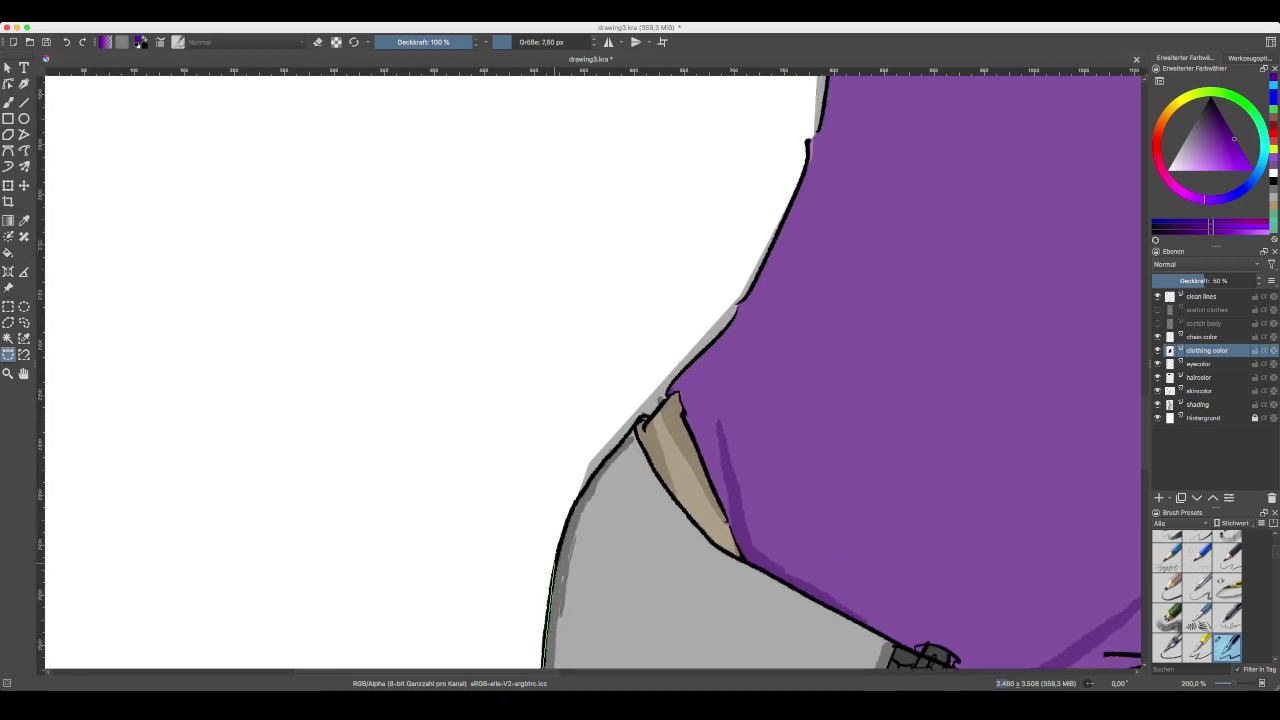
- Trace the selection outline around the hip curve to the upper corner of the waistband beside the bare skin
left_click(571, 508)
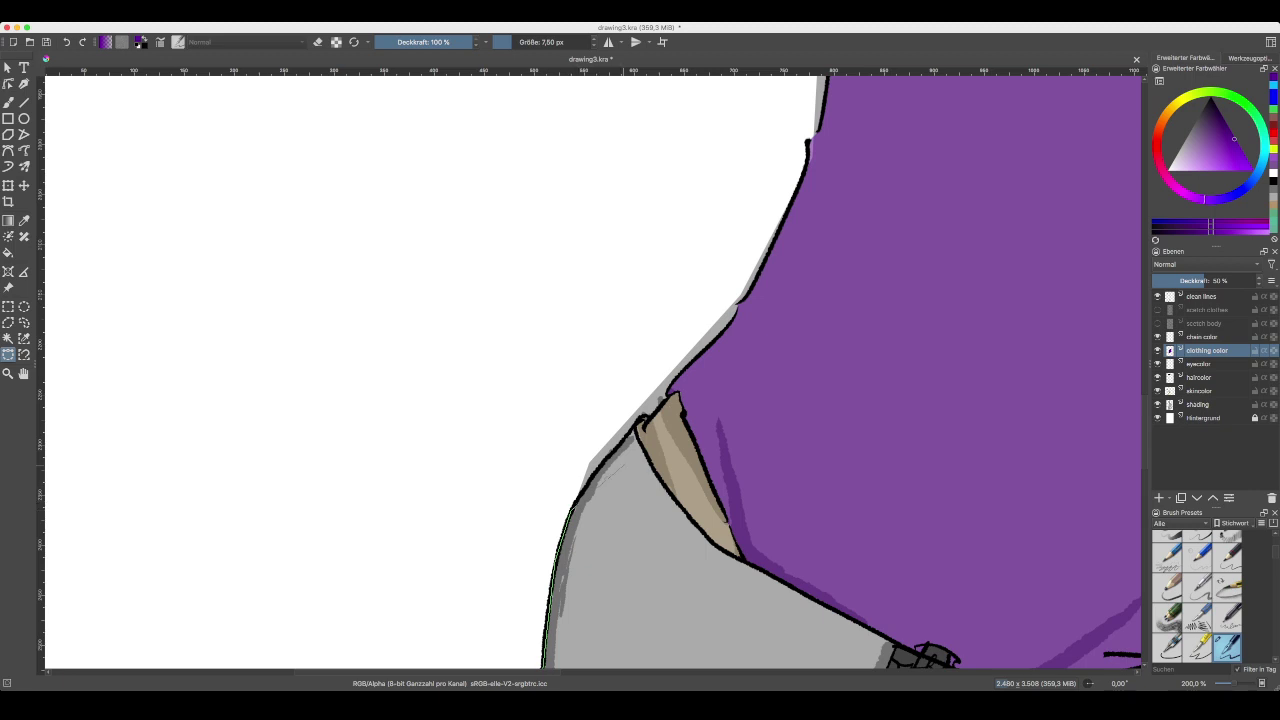
left_click_drag(594, 470, 637, 424)
key("minus")
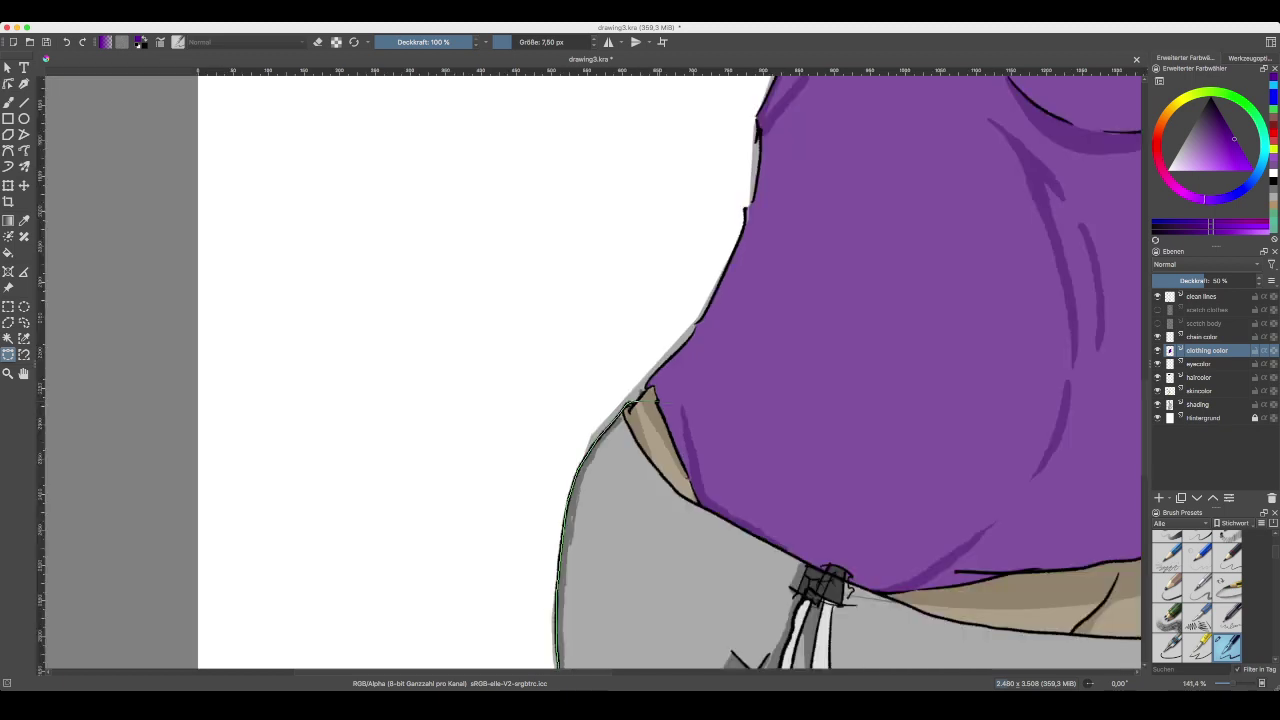
key("plus")
key("plus")
key("plus")
key("plus")
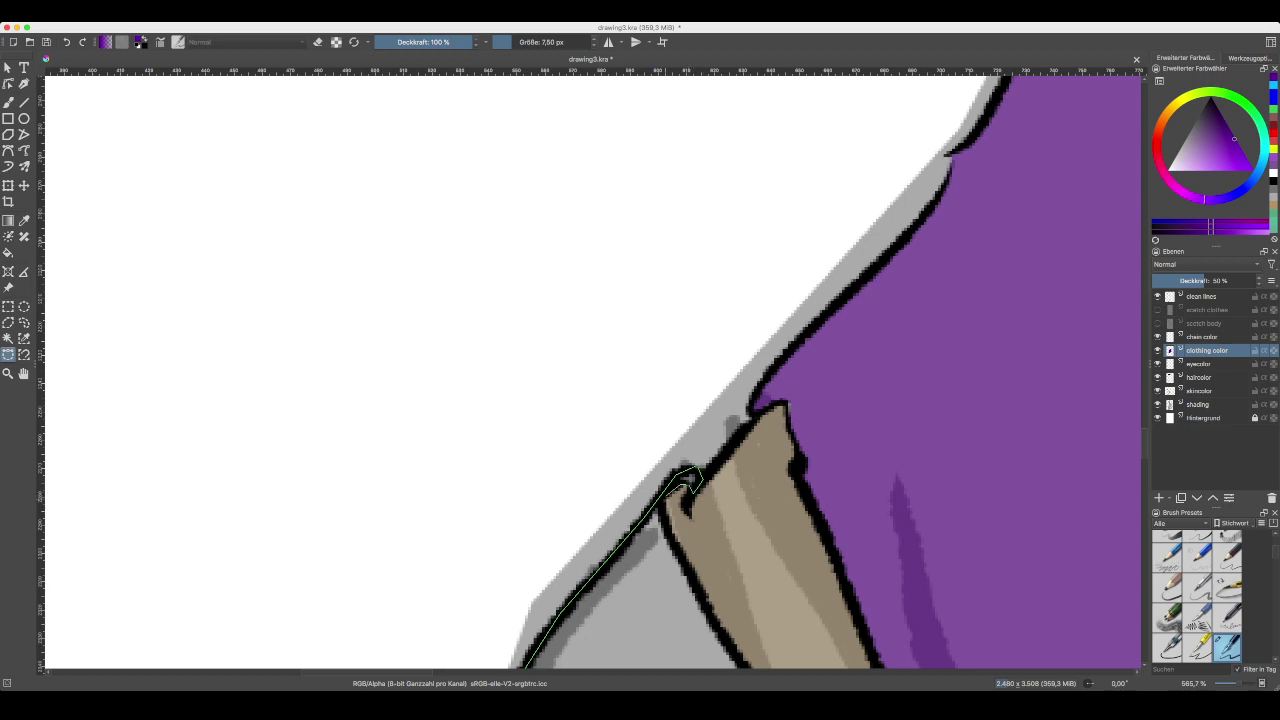
key("minus")
key("minus")
key("minus")
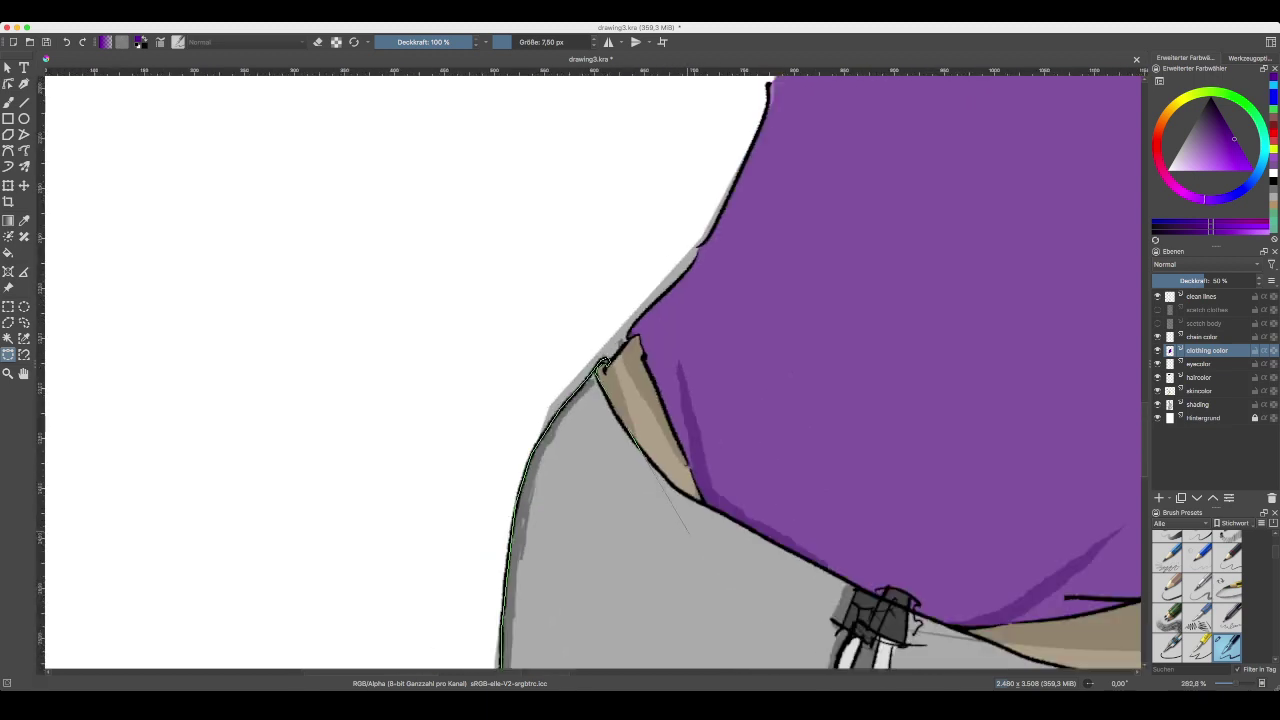
- Trace the pants' selection outline along the waistband past both chain clips and close it into a selection
left_click(615, 416)
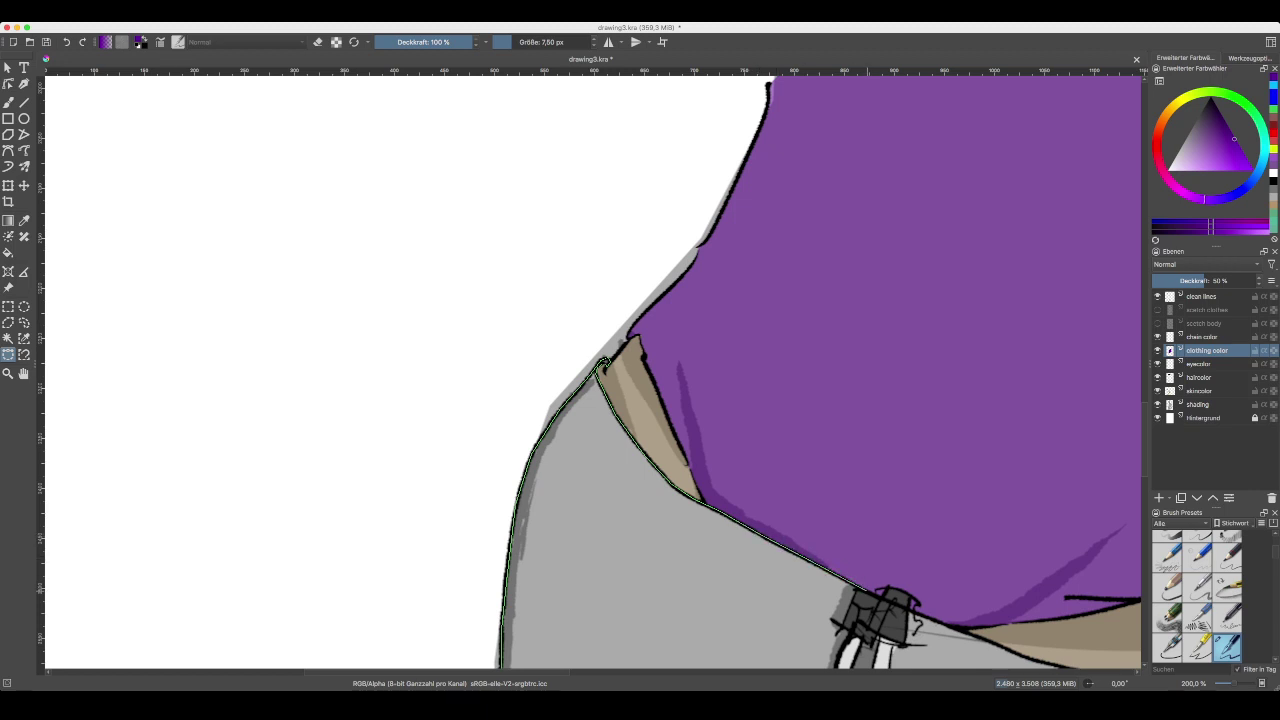
left_click_drag(888, 597, 721, 550)
key("ctrl+plus")
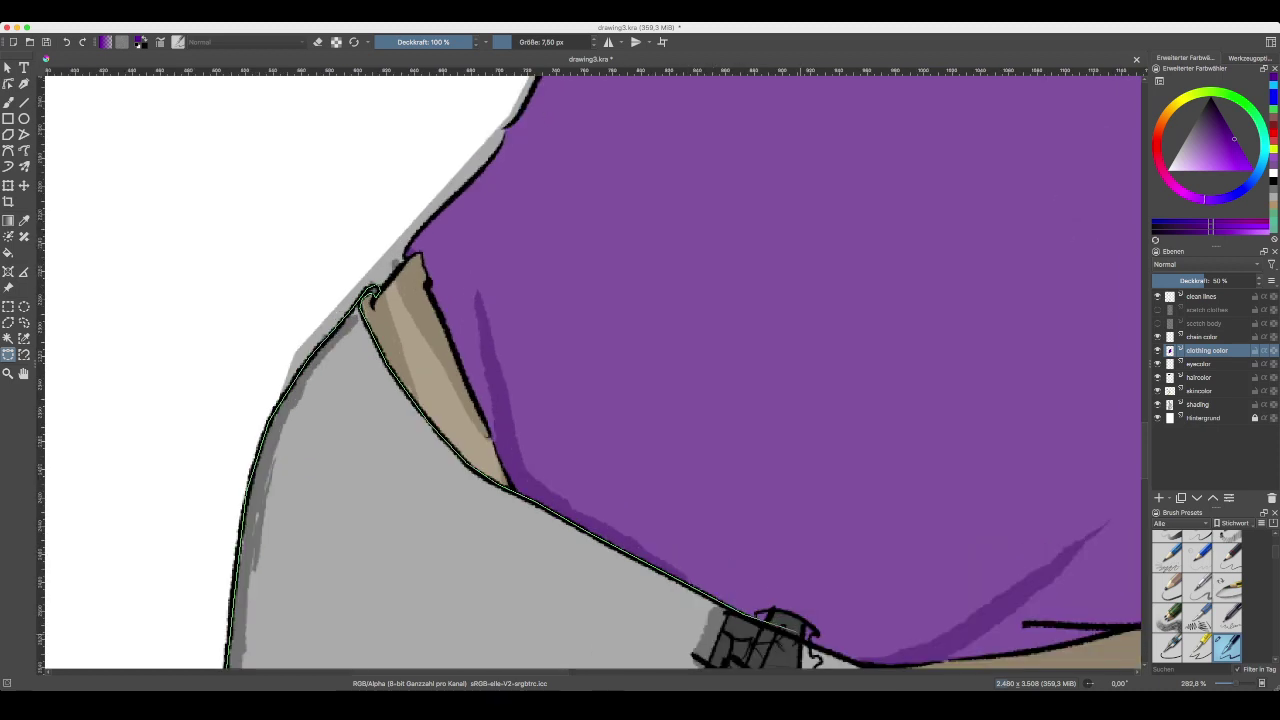
left_click_drag(800, 634, 658, 432)
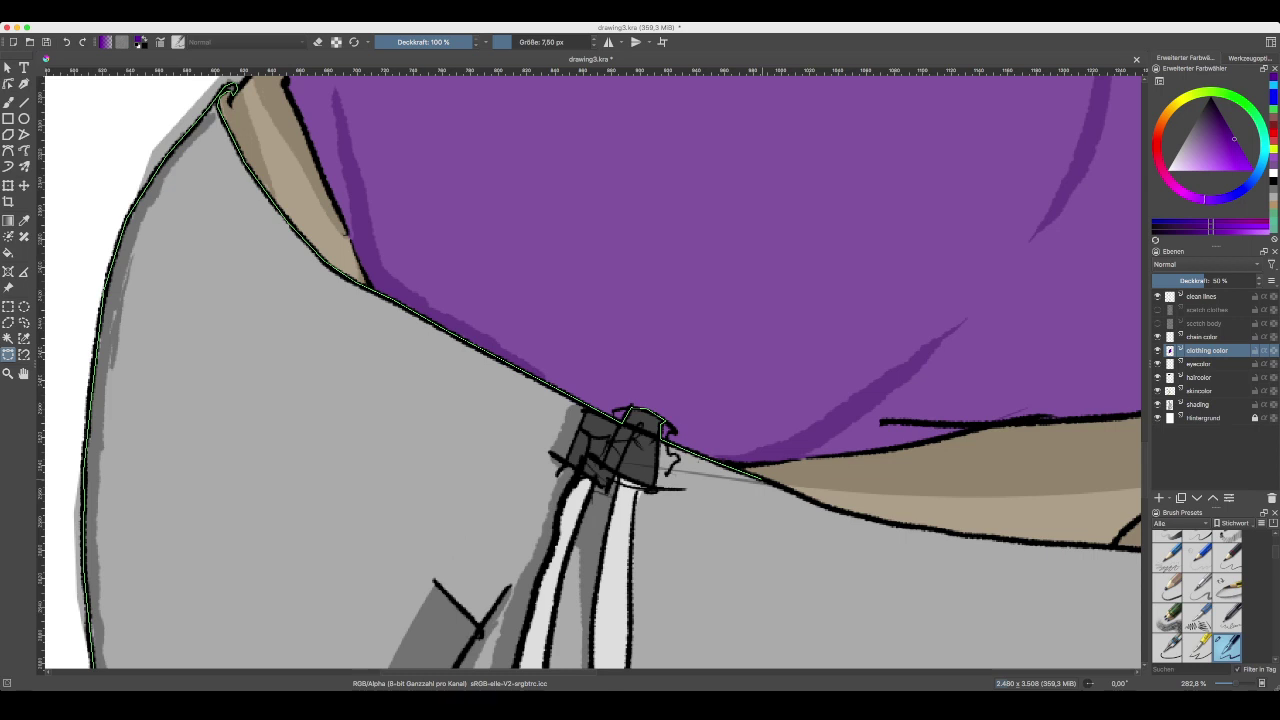
left_click_drag(762, 480, 382, 367)
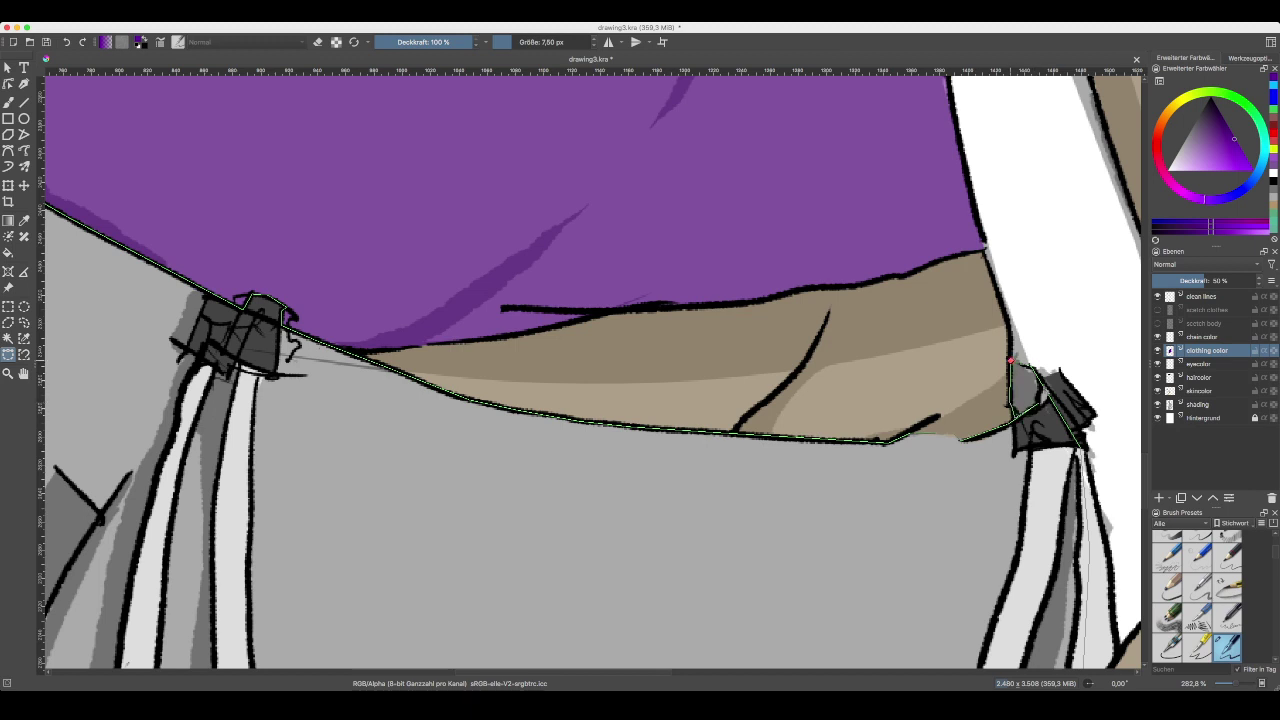
left_click(1010, 361)
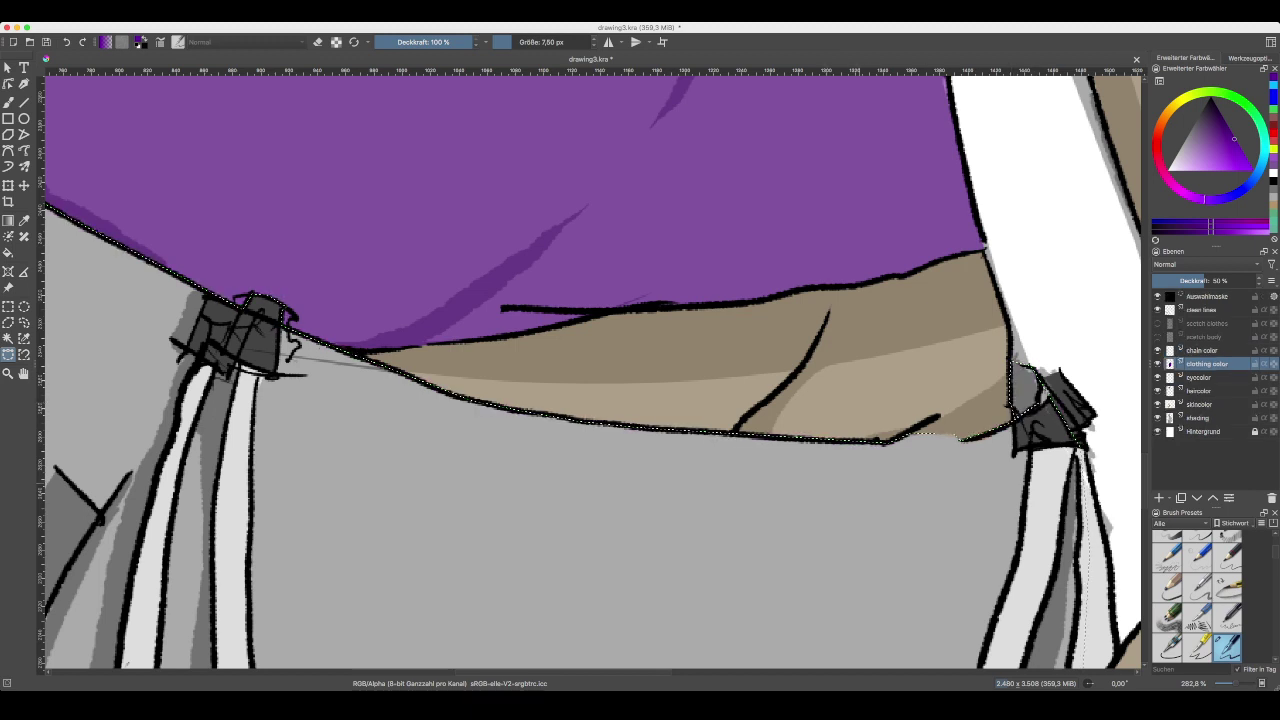
- Fill the selected pants area on the clothing color layer with the current purple
key("minus")
key("minus")
key("minus")
key("minus")
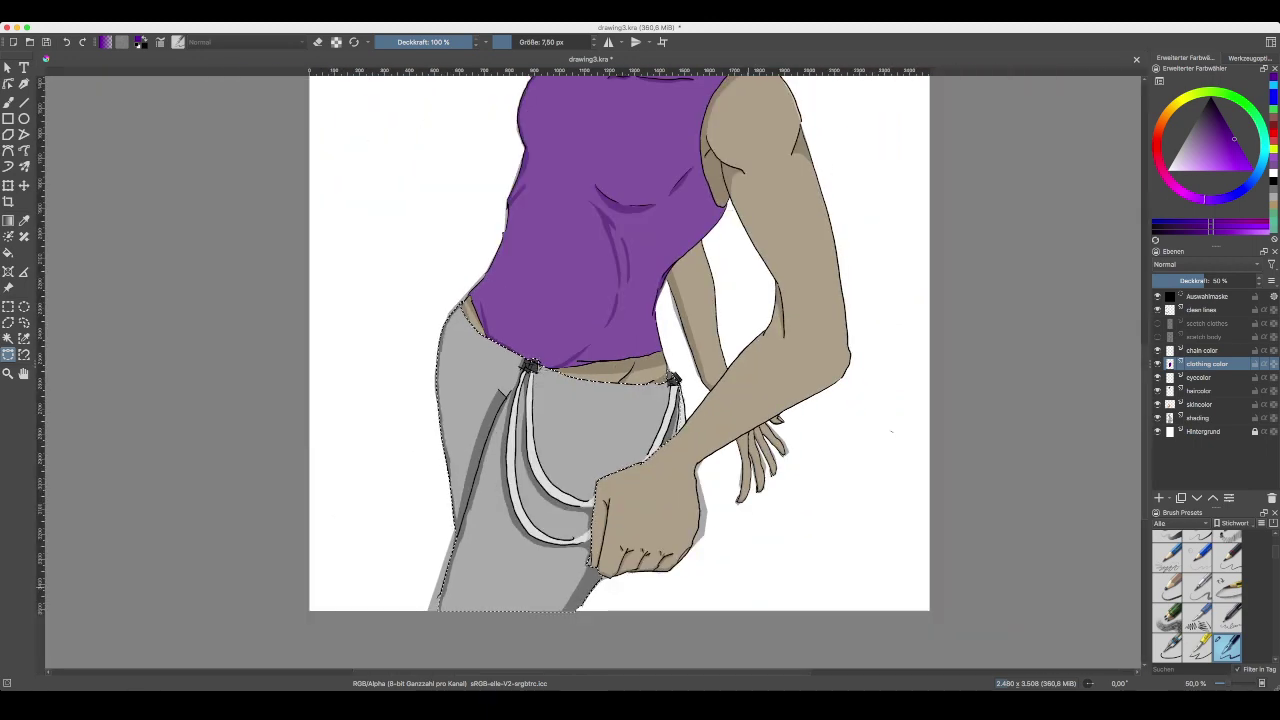
scroll(620, 345, "left", 3)
scroll(620, 345, "down", 2)
scroll(620, 345, "up", 4)
key("minus")
key("minus")
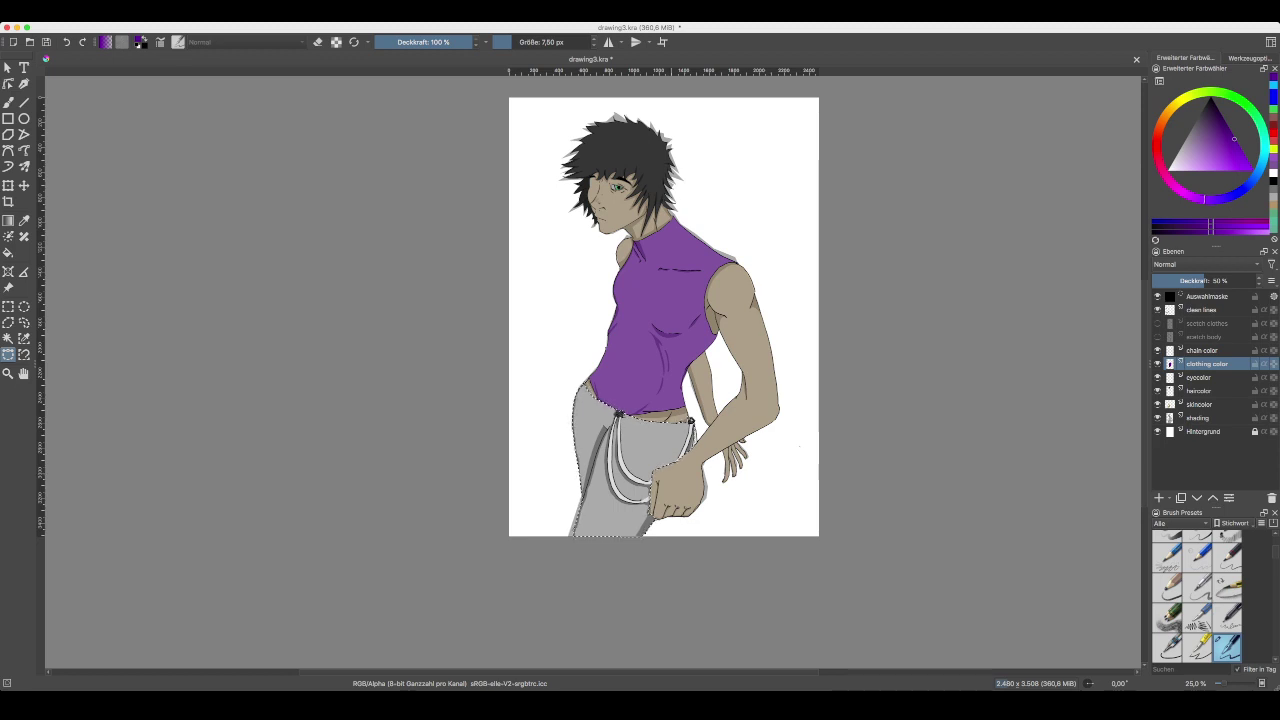
key("f")
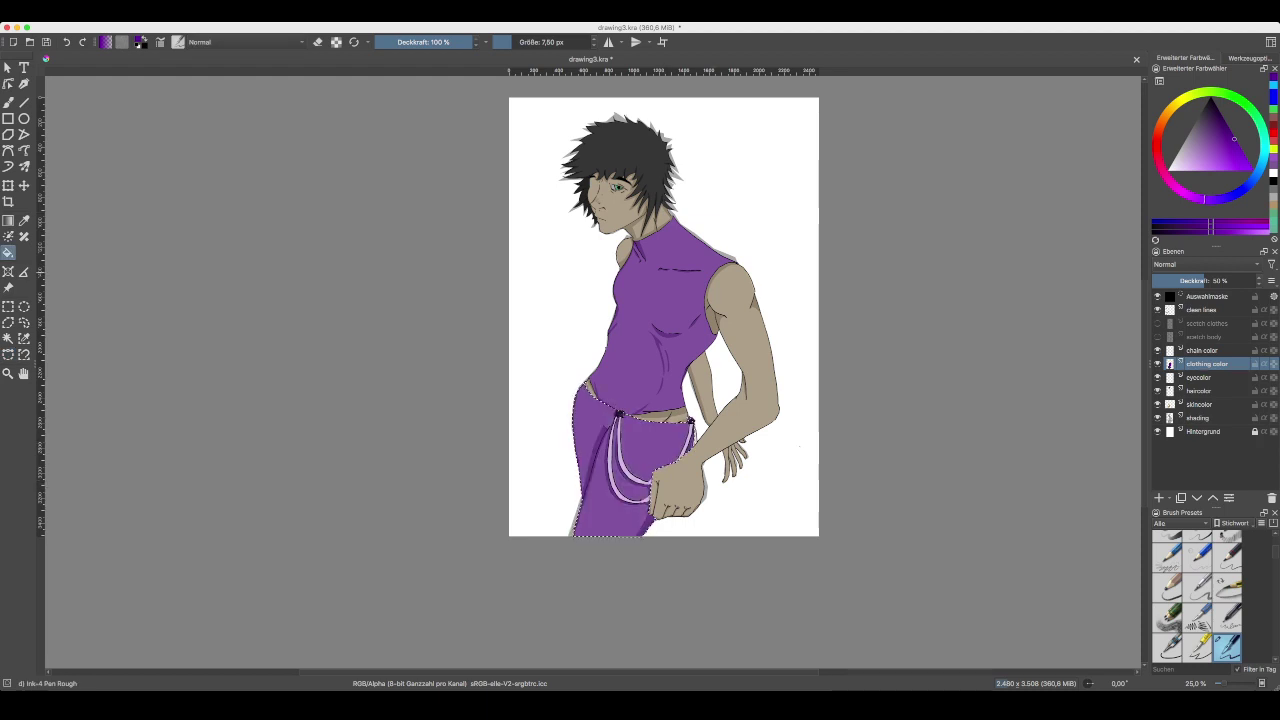
- Try filling the selected pants with bright yellow and with dark green
left_click(1185, 97)
left_click(1251, 169)
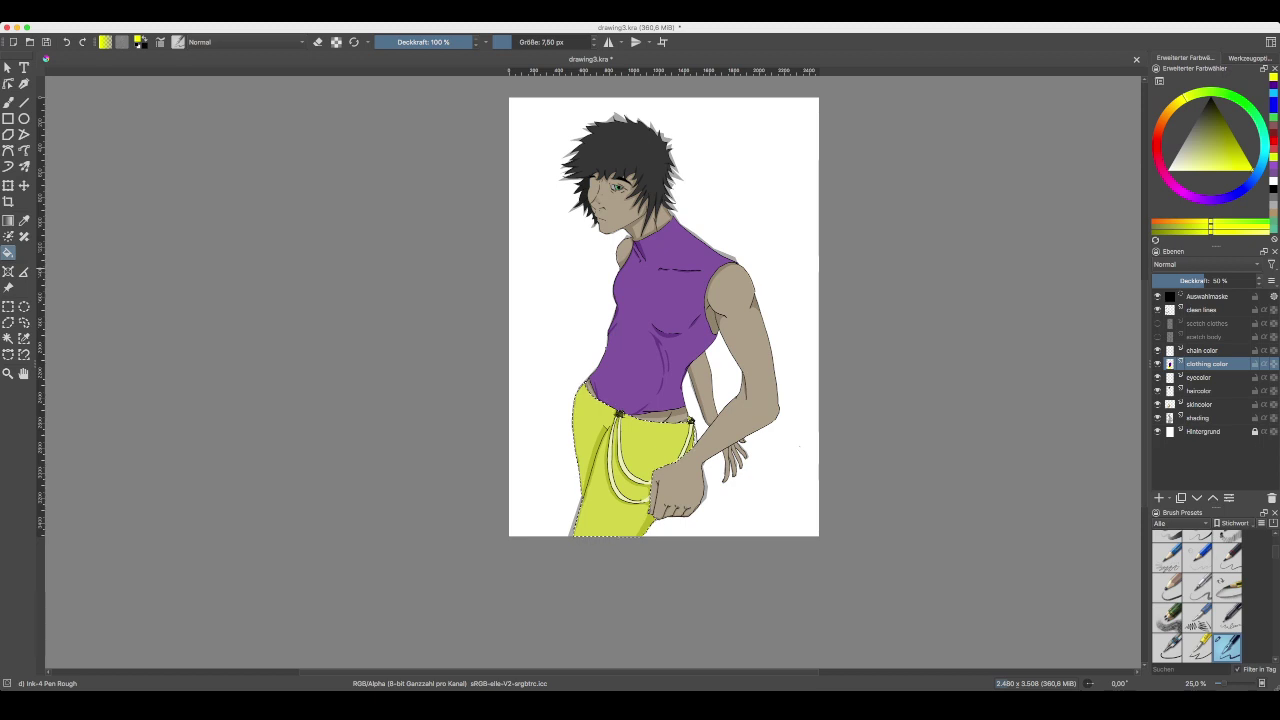
left_click(1257, 118)
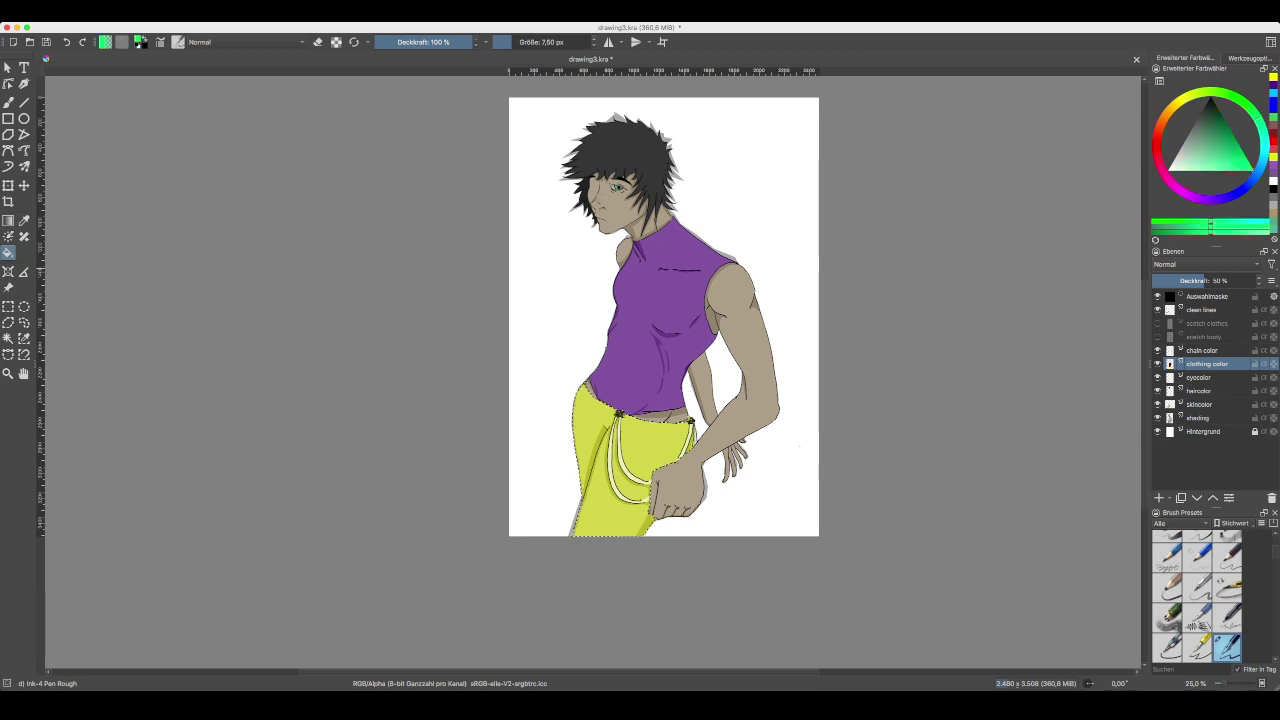
left_click(1219, 119)
left_click(625, 471)
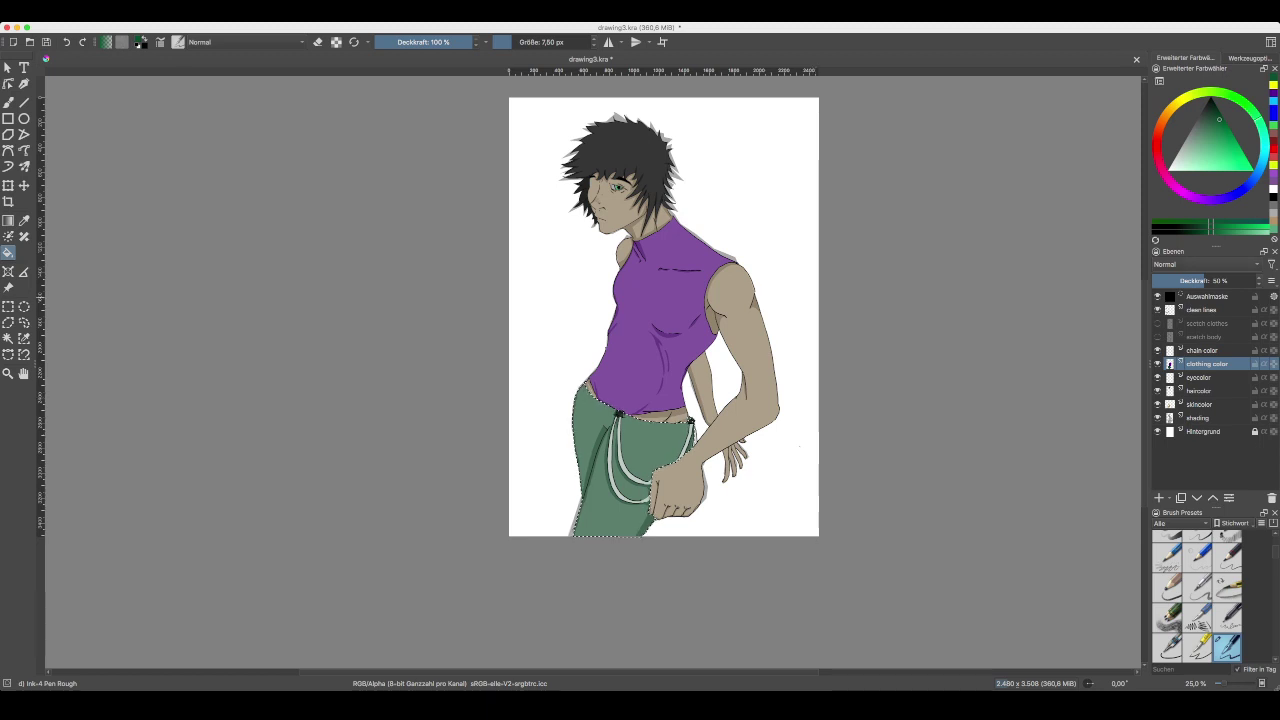
- Try filling the selected pants with a magenta tone
left_click_drag(1205, 202, 1173, 184)
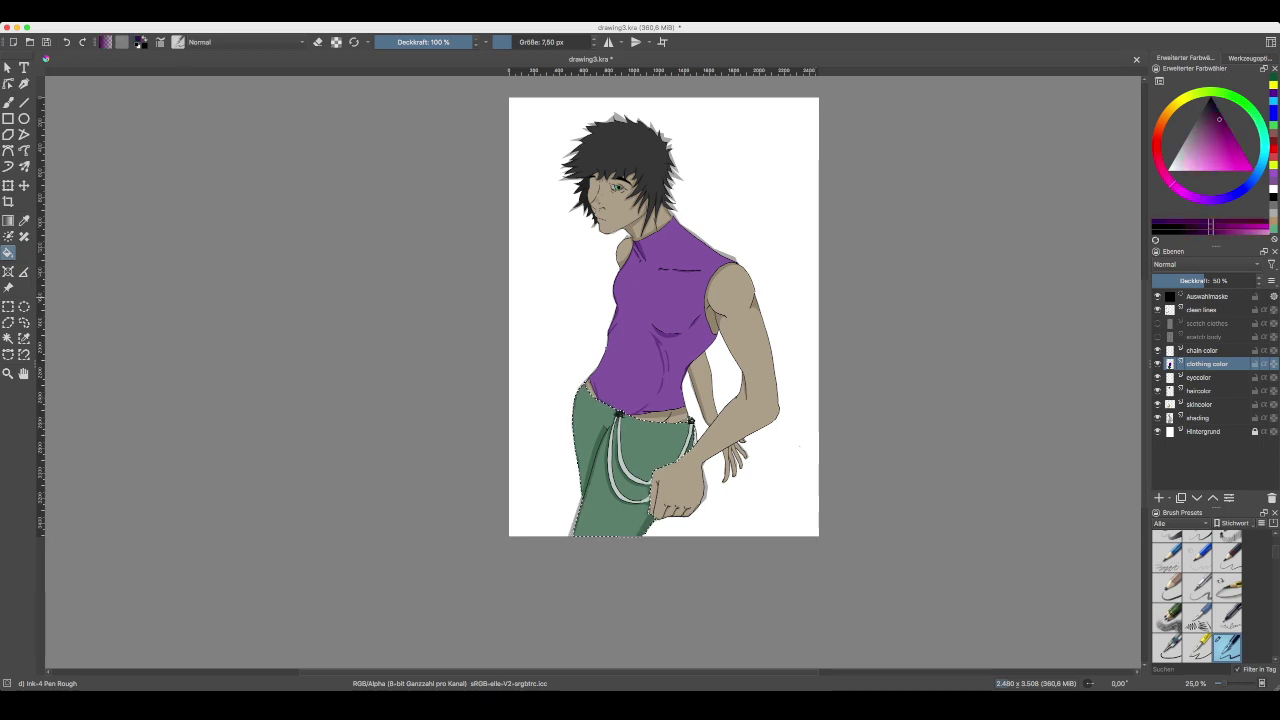
left_click_drag(1219, 119, 1237, 143)
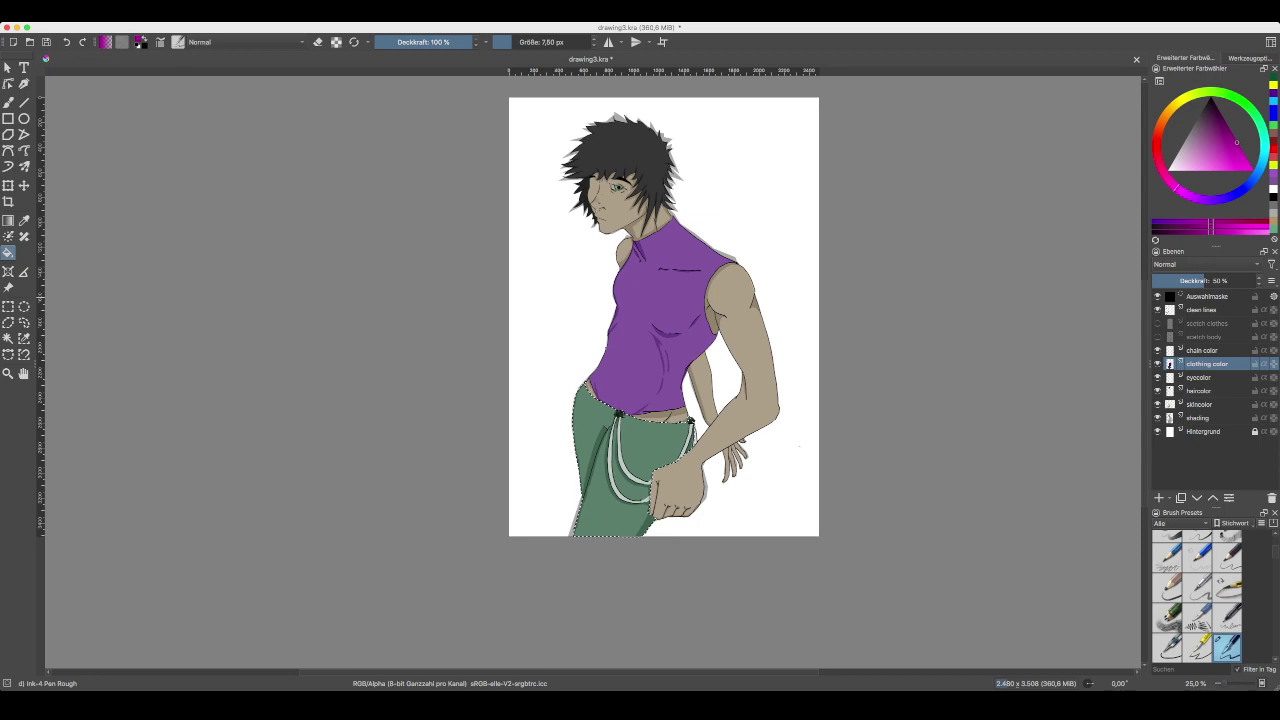
left_click(645, 440)
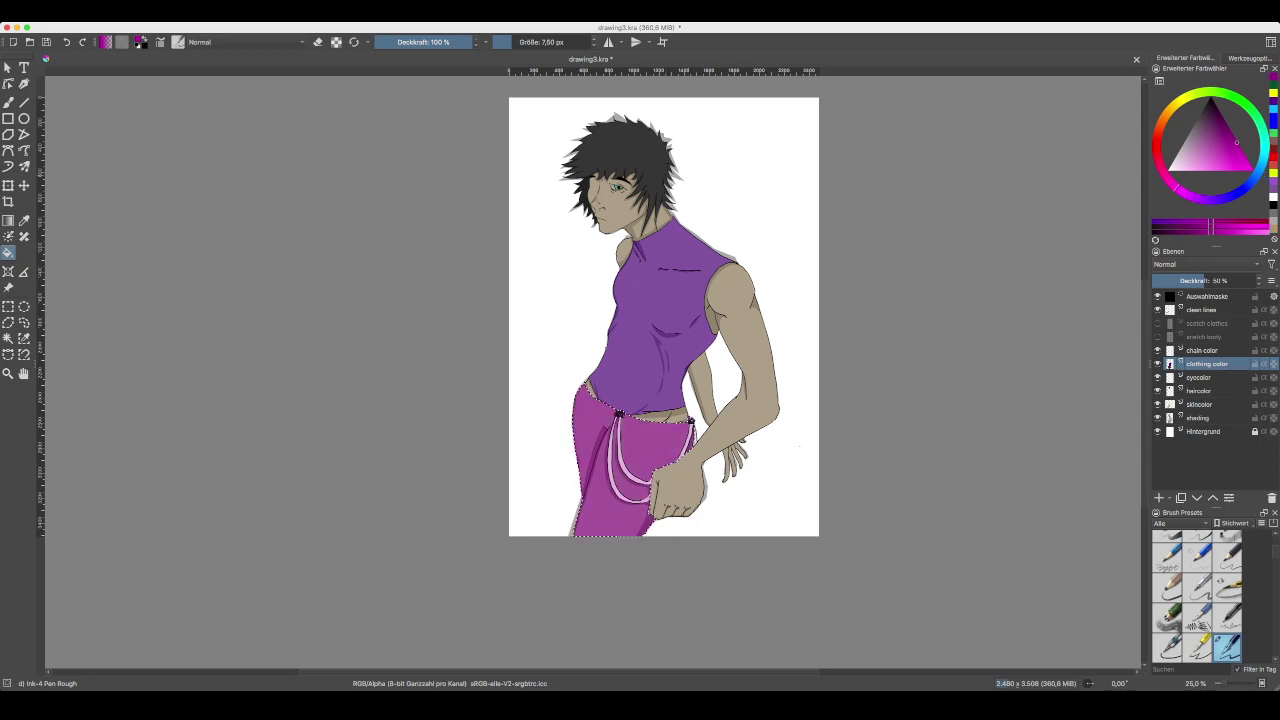
- Switch the hue to red and fill the pants with different shades, ending on a deep, saturated red
left_click_drag(1176, 188, 1157, 145)
left_click_drag(1237, 143, 1231, 132)
left_click(645, 440)
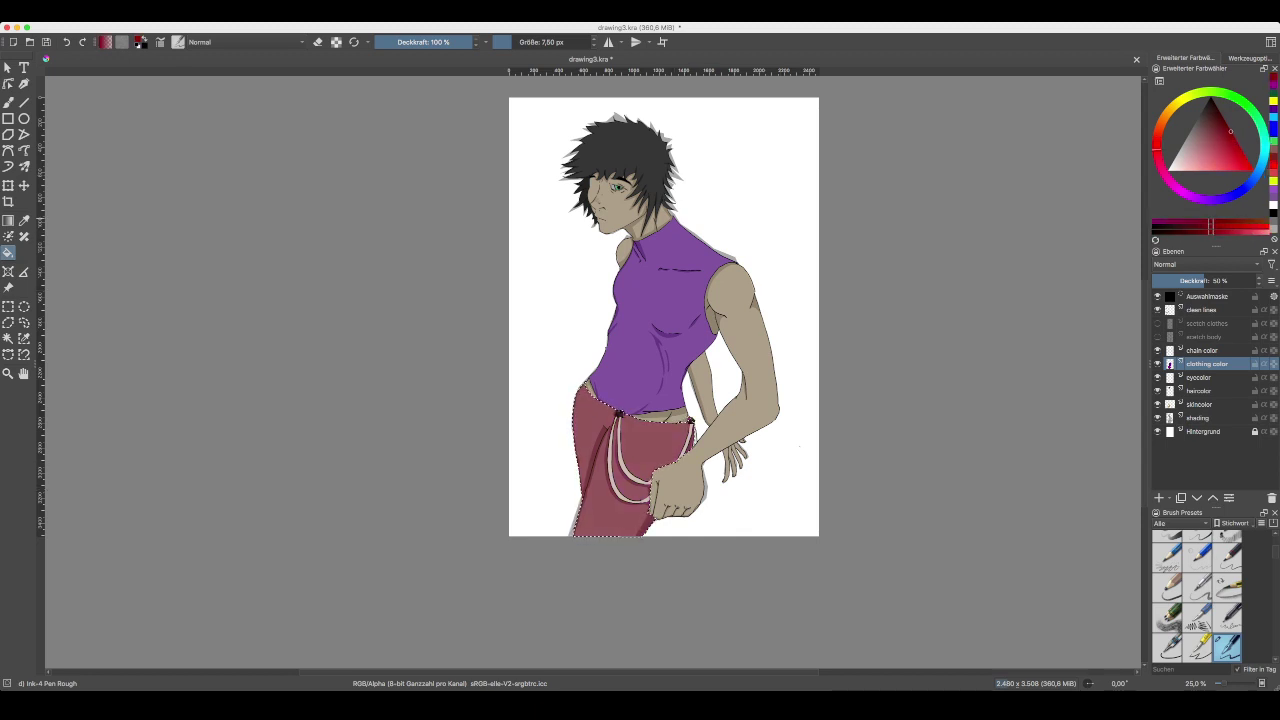
left_click(1233, 145)
mouse_move(1235, 148)
left_mouse_down()
mouse_move(1253, 170)
mouse_move(1226, 144)
left_mouse_up()
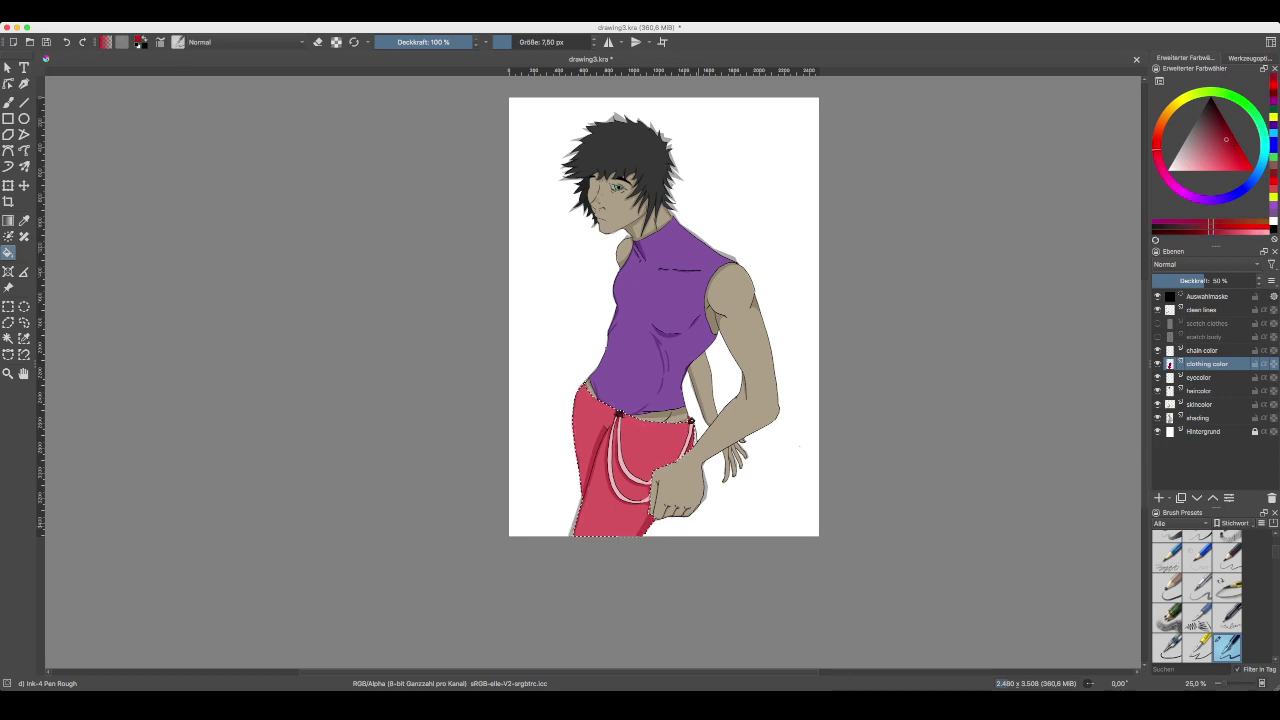
left_click(1240, 147)
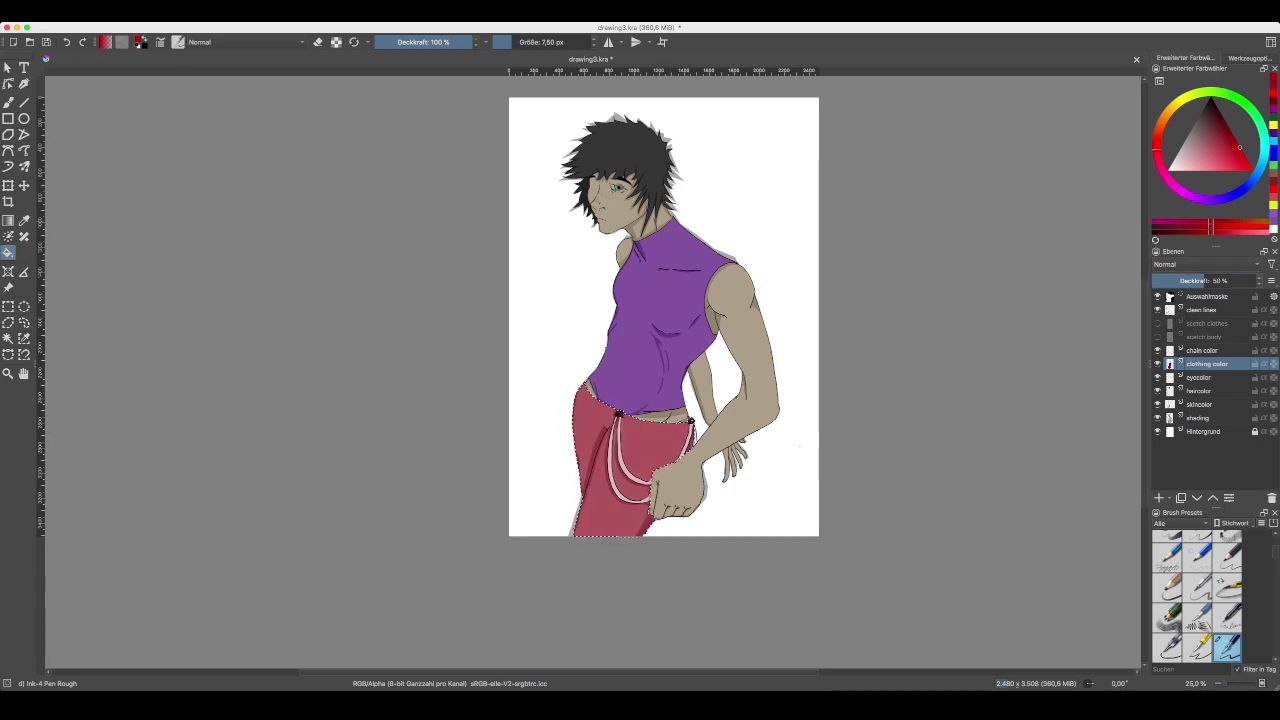
- Set the clothing color layer's opacity to 55 %
left_click_drag(1208, 281, 1218, 281)
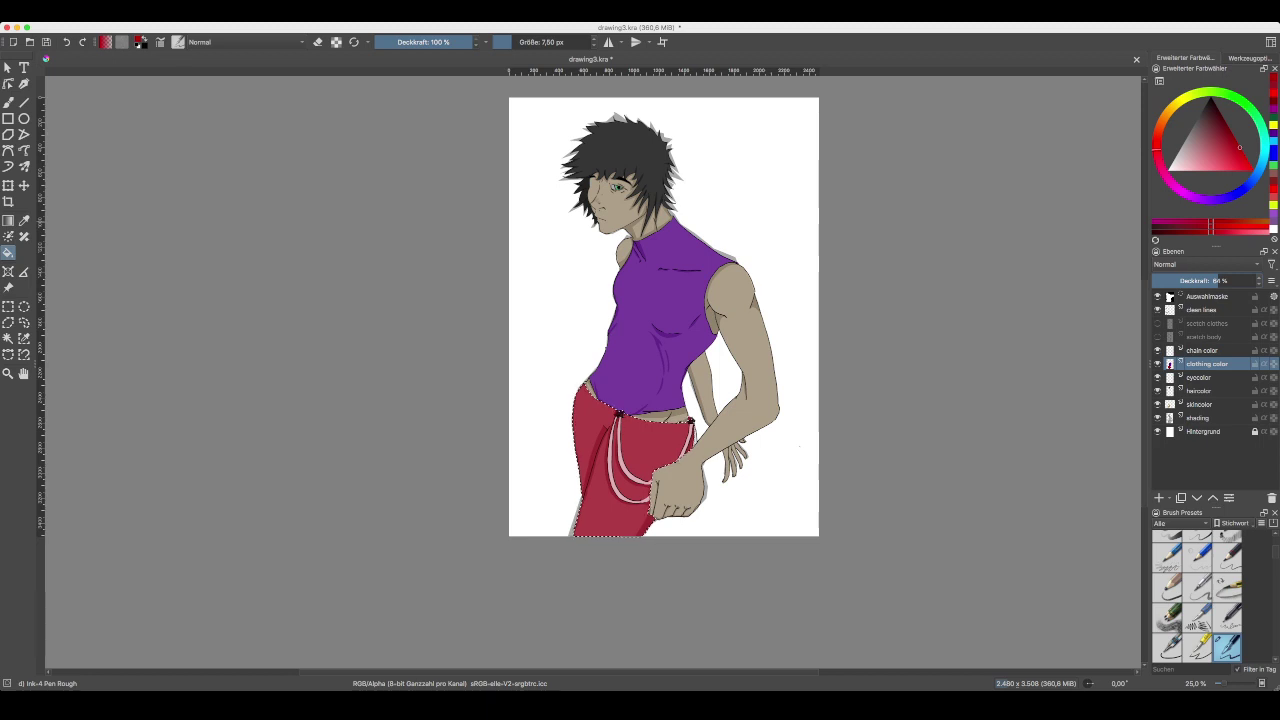
left_click_drag(1220, 280, 1208, 280)
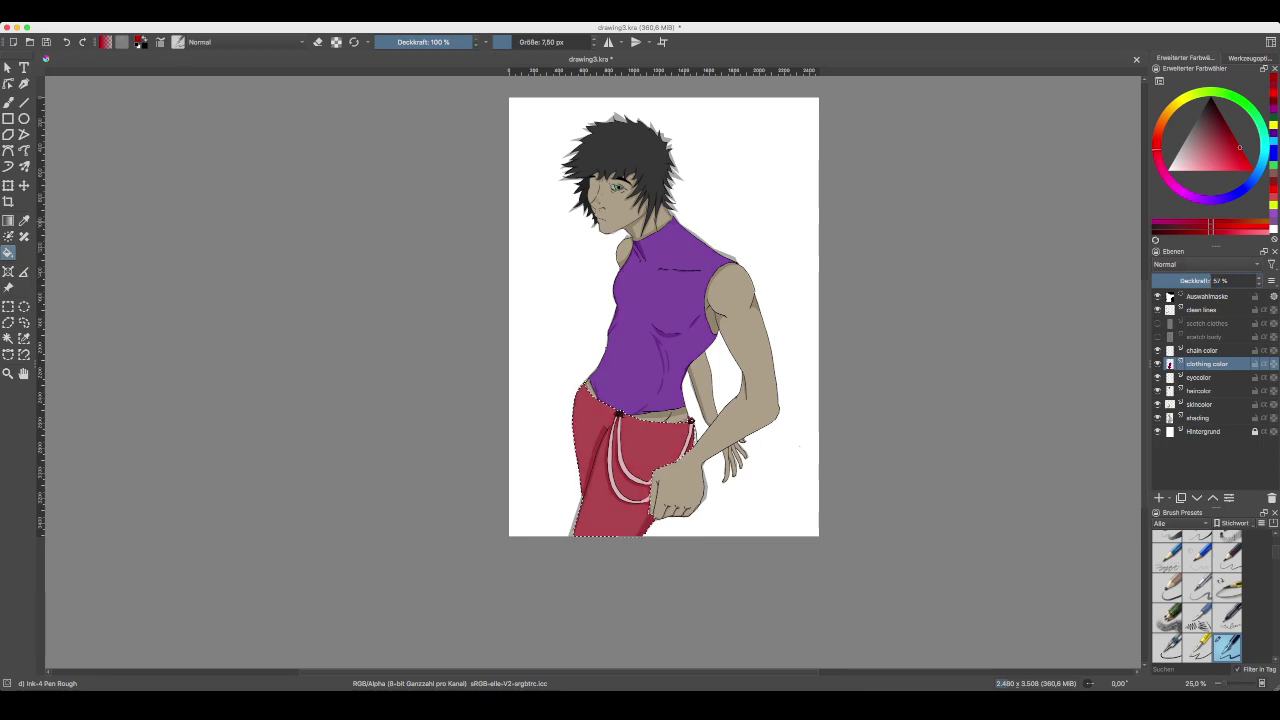
type("55")
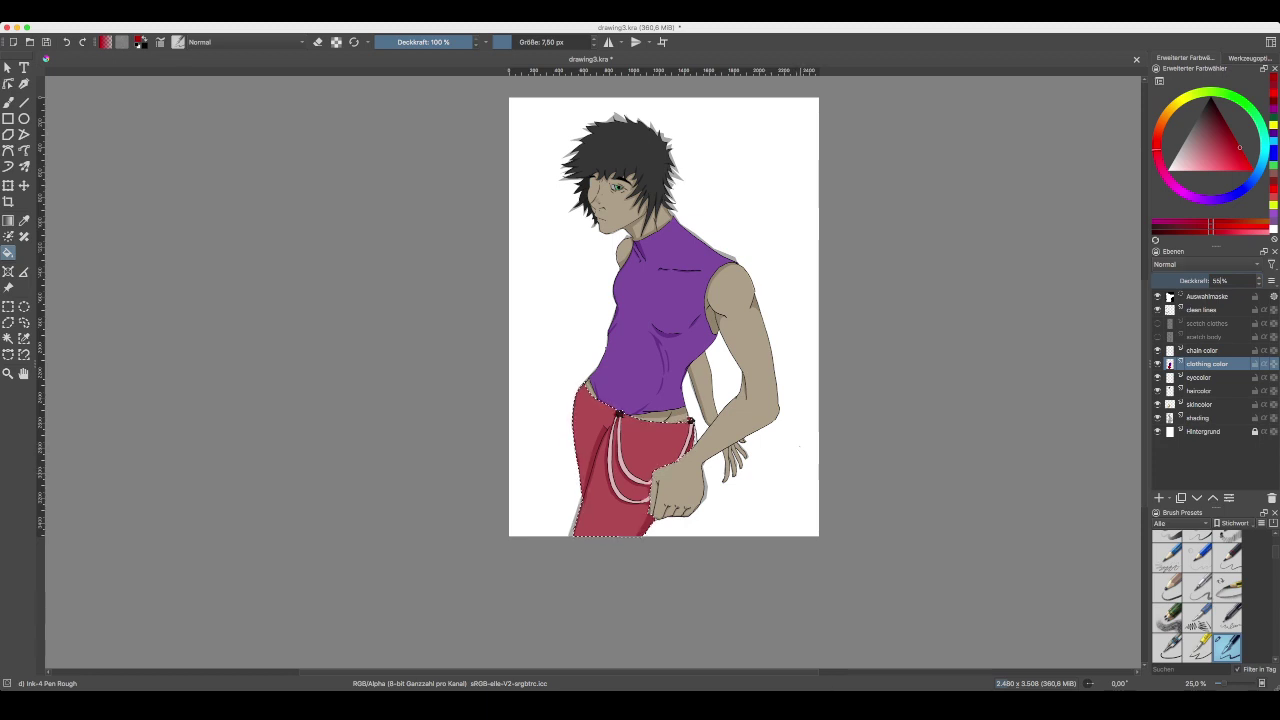
key("Return")
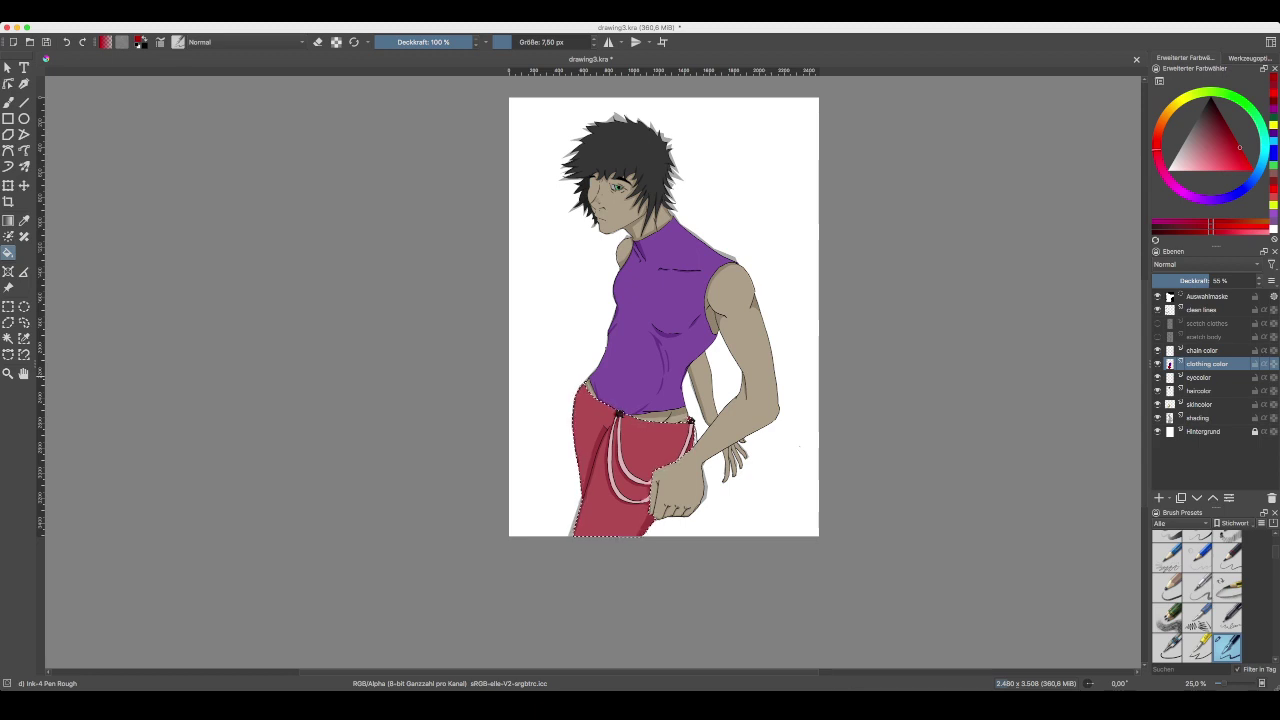
- Try the chain color layer at 100 % opacity and reduce it to 50 %
left_click(1203, 351)
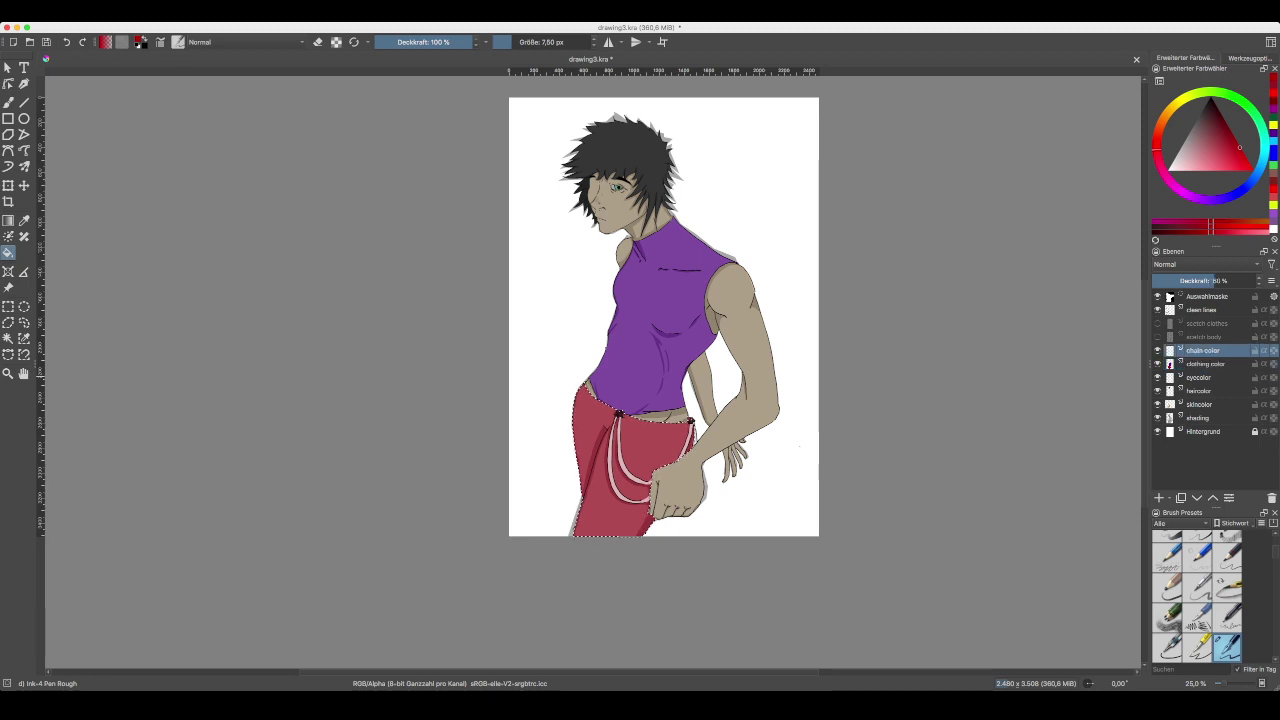
left_click_drag(1215, 281, 1256, 281)
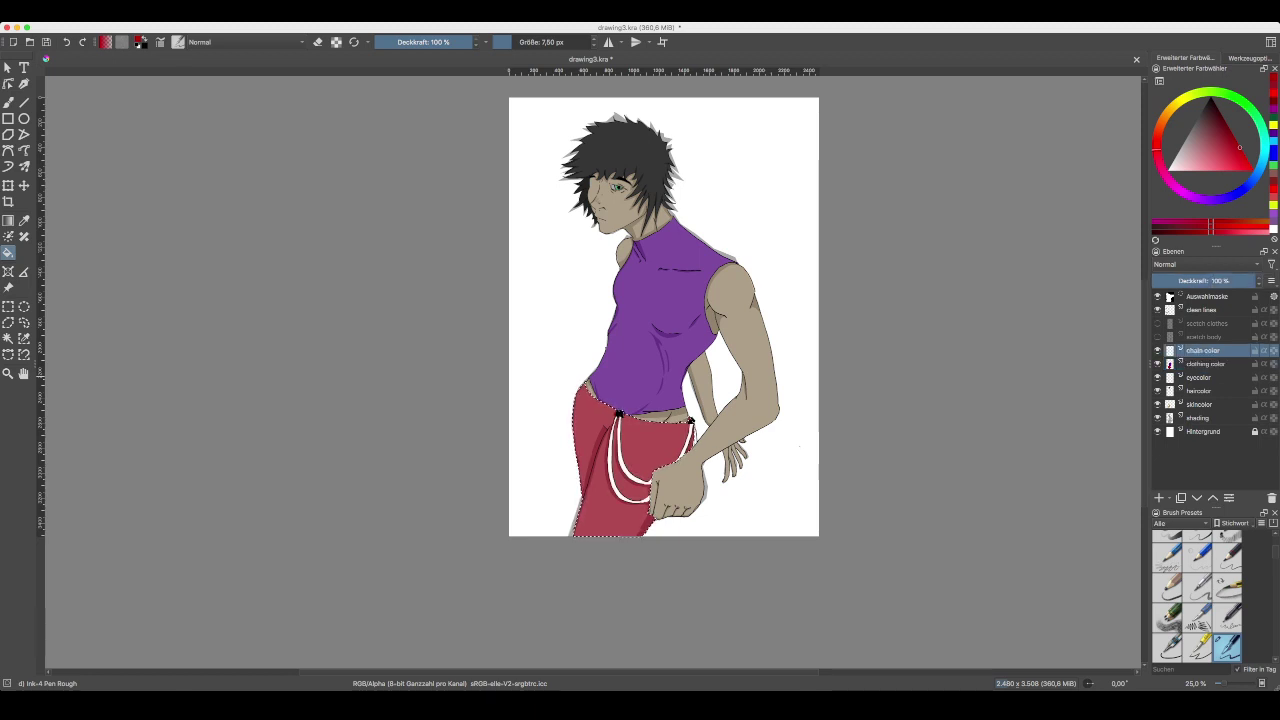
left_click(1259, 284)
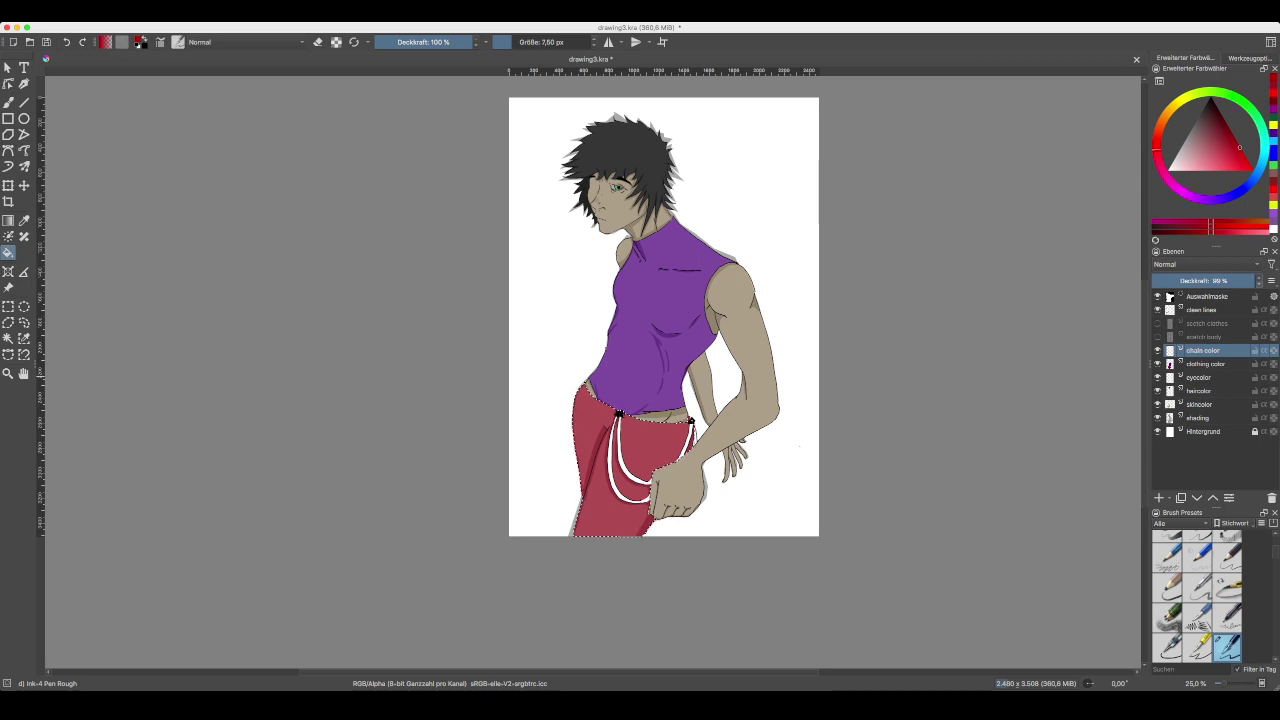
left_click(1259, 277)
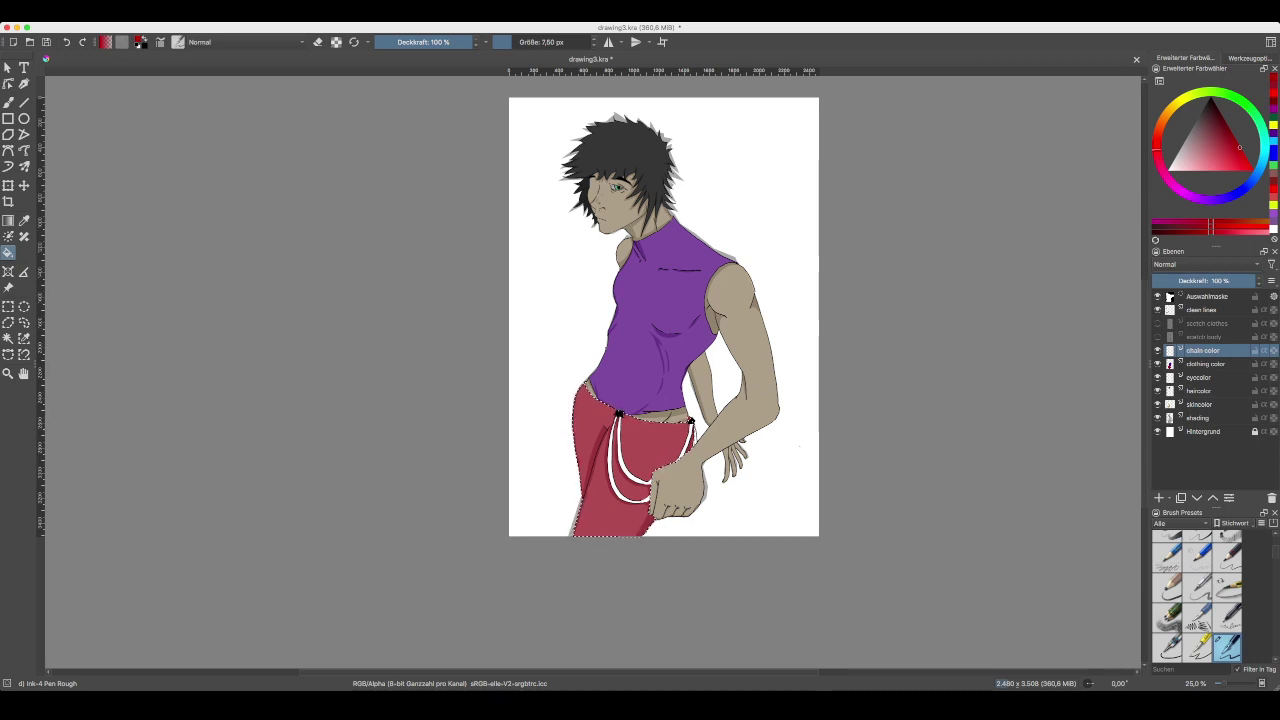
left_click_drag(1248, 281, 1220, 281)
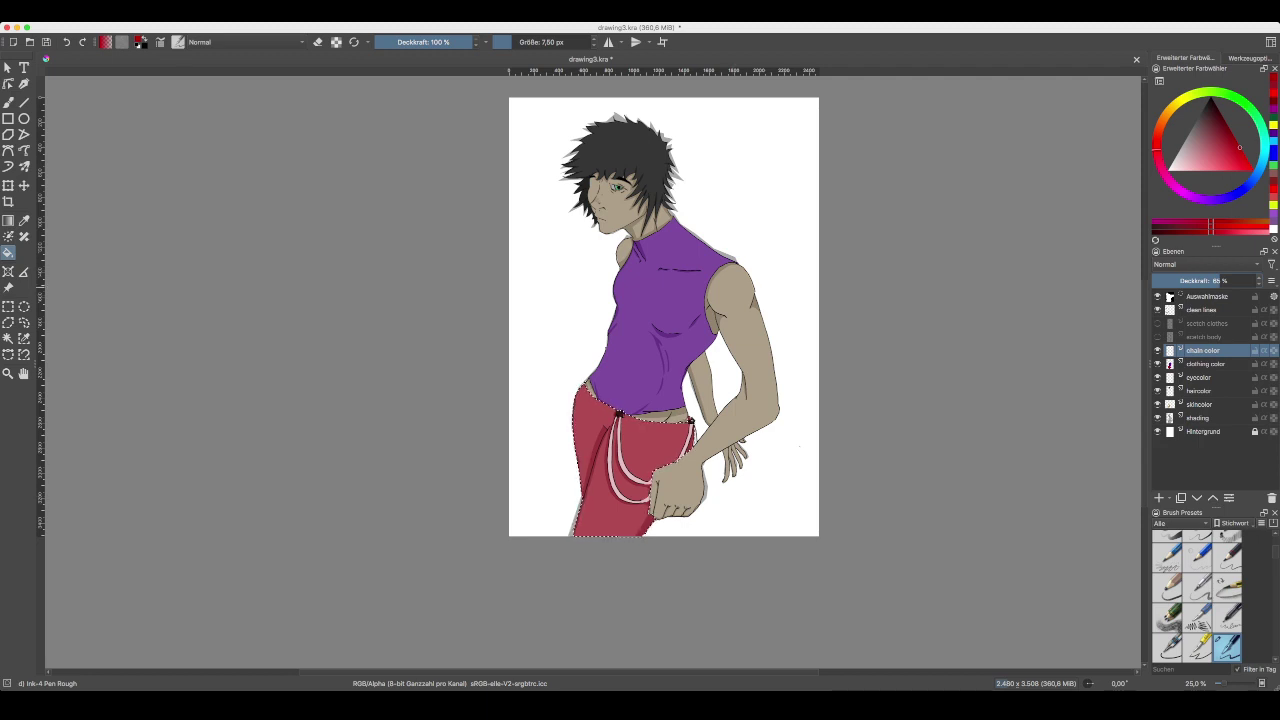
mouse_move(1220, 281)
left_mouse_down()
mouse_move(1156, 281)
mouse_move(1205, 281)
left_mouse_up()
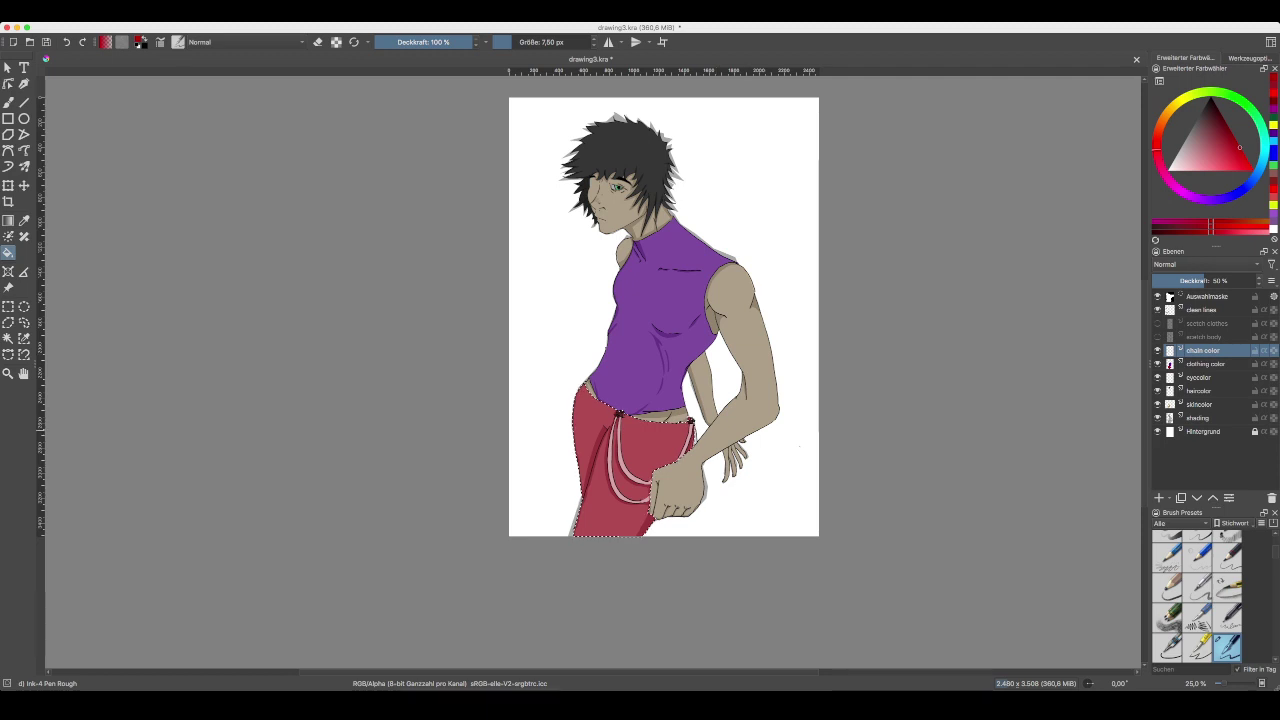
- Make the selection mask the active layer and switch to the freehand brush for painting around the chain on the pants
left_click(1206, 364)
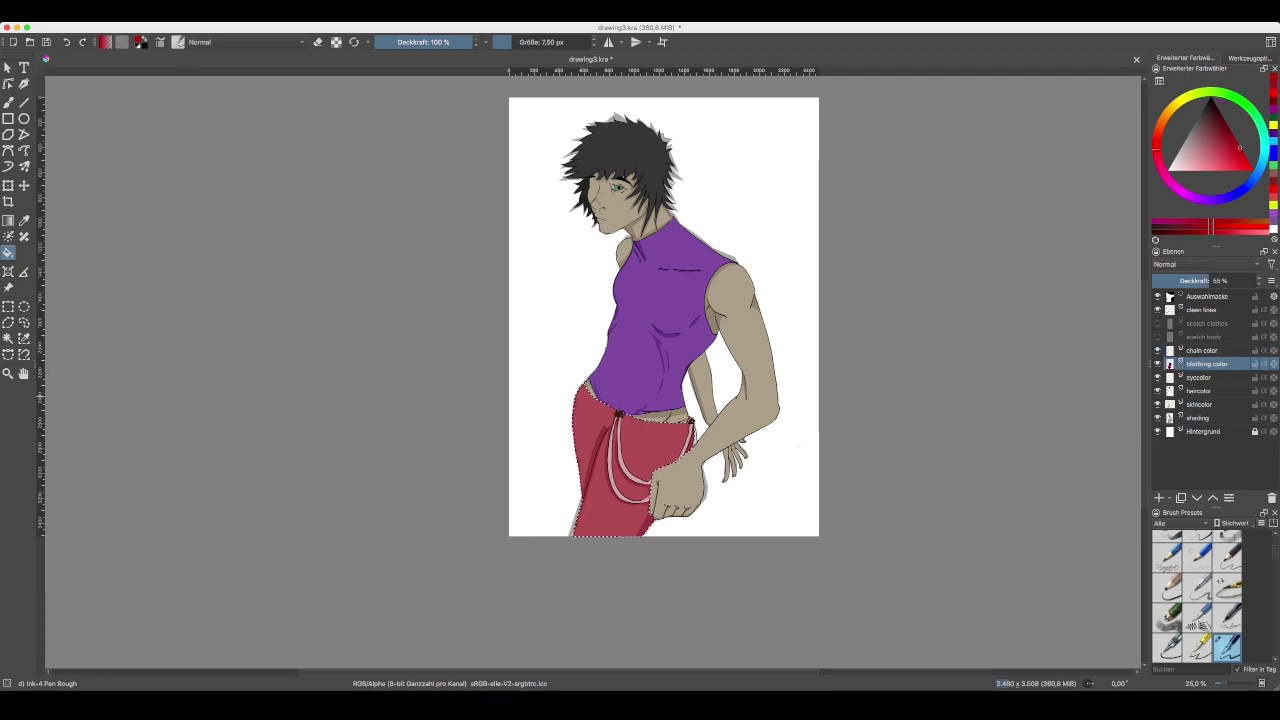
left_click(1170, 297)
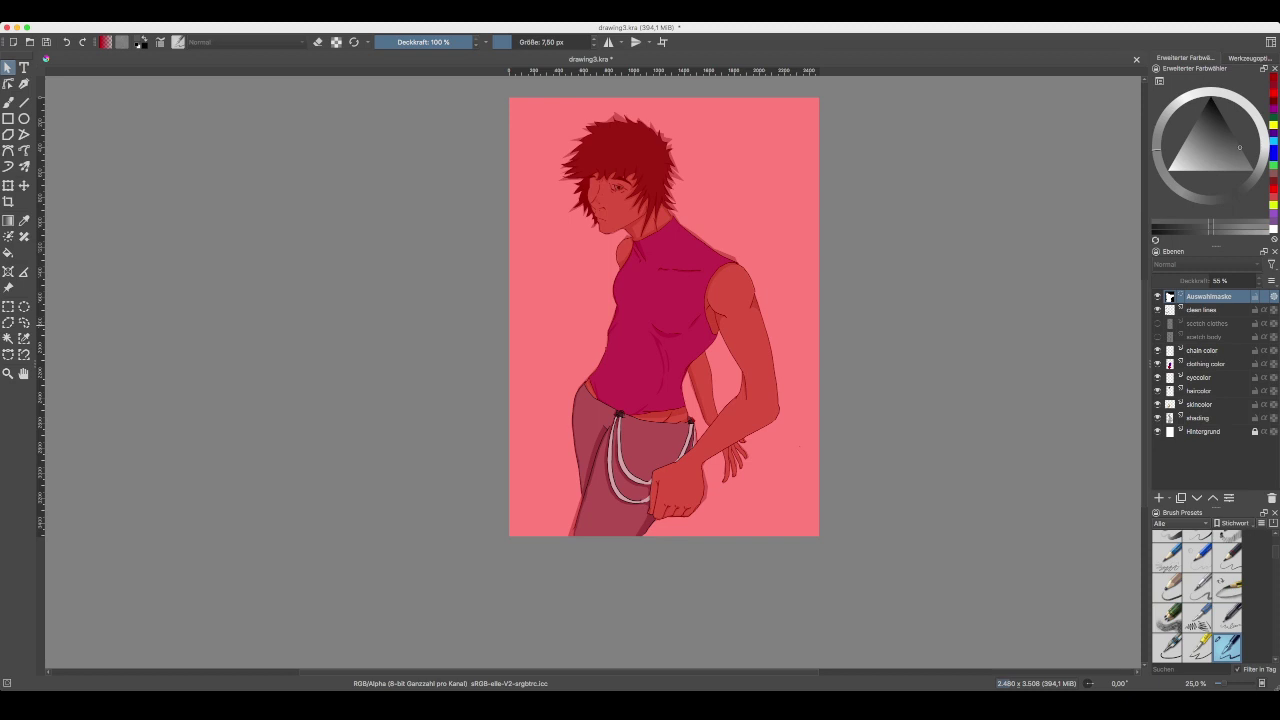
key("b")
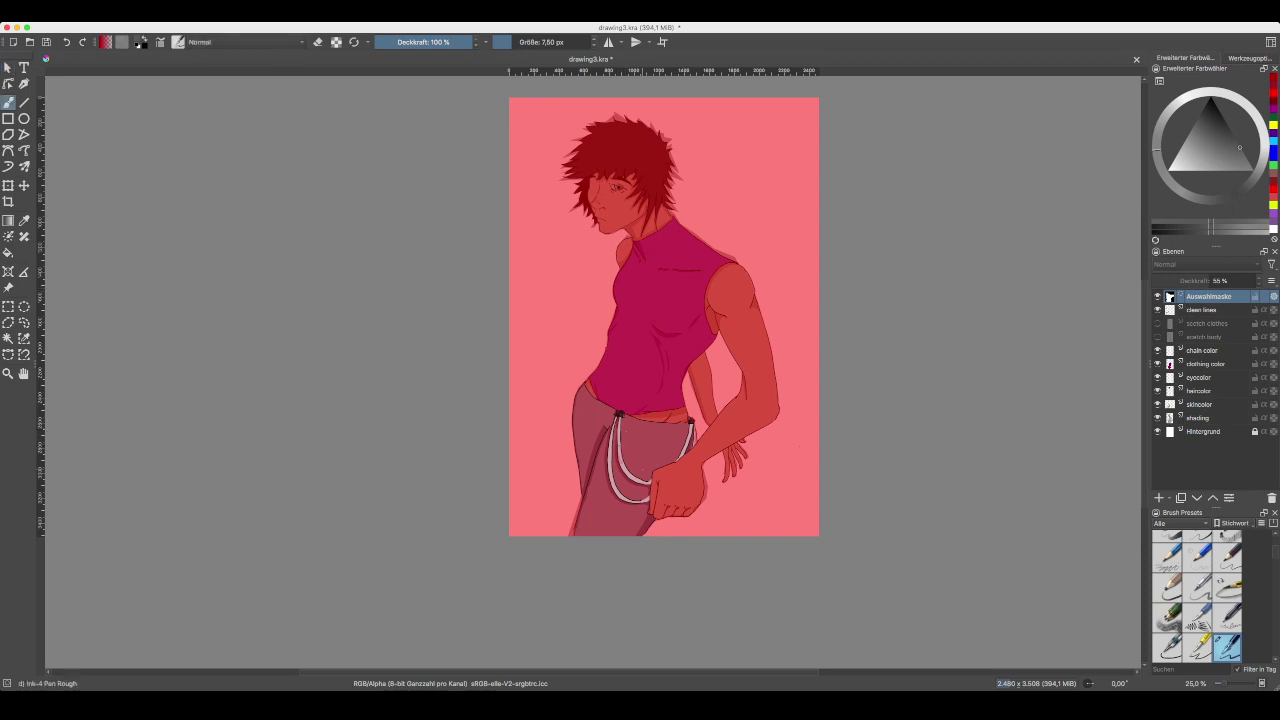
key("super+plus")
key("super+plus")
key("super+plus")
key("super+plus")
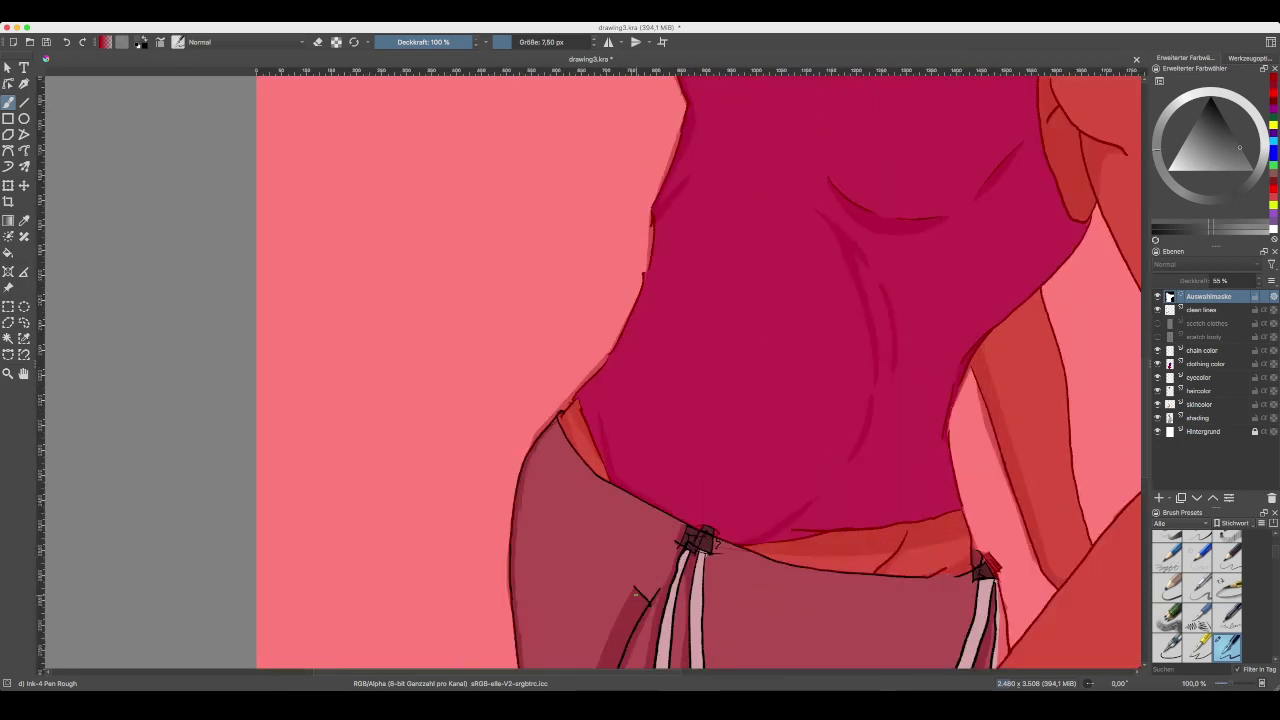
scroll(690, 370, "down", 5)
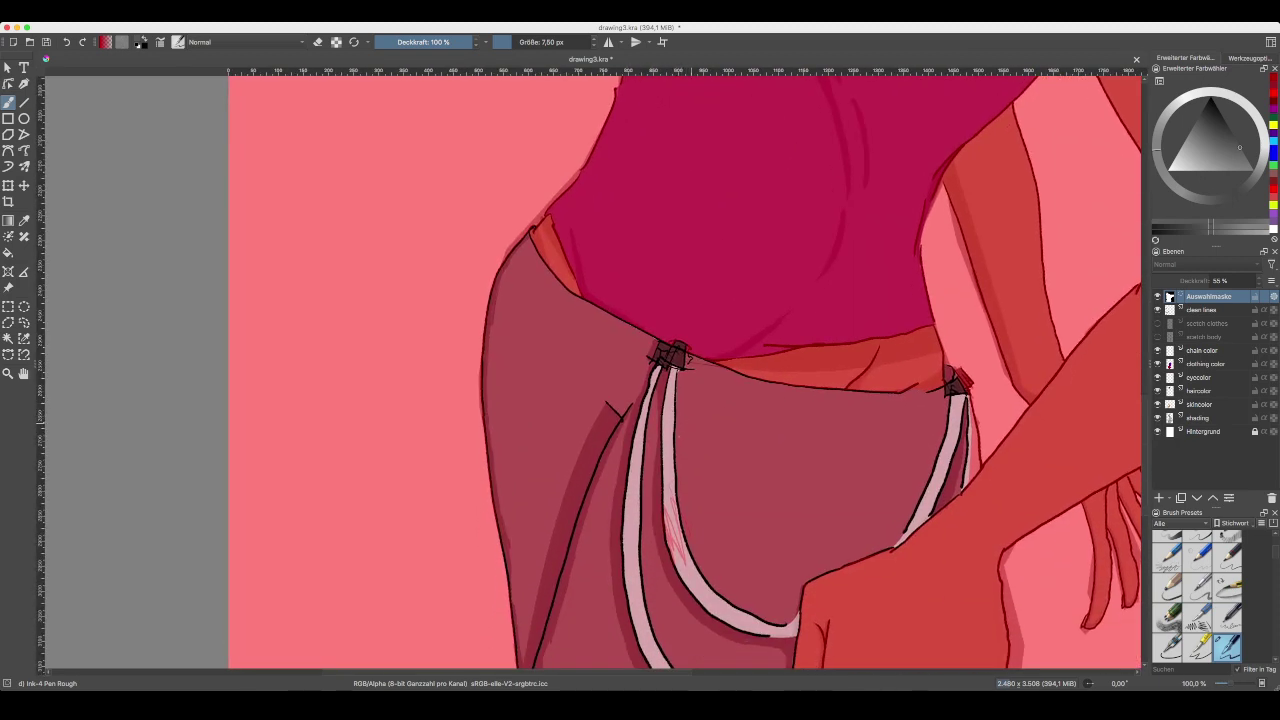
- Undo the test strokes over the chain on the selection mask and reset the brush to black with eraser mode off
key("super+z")
key("e")
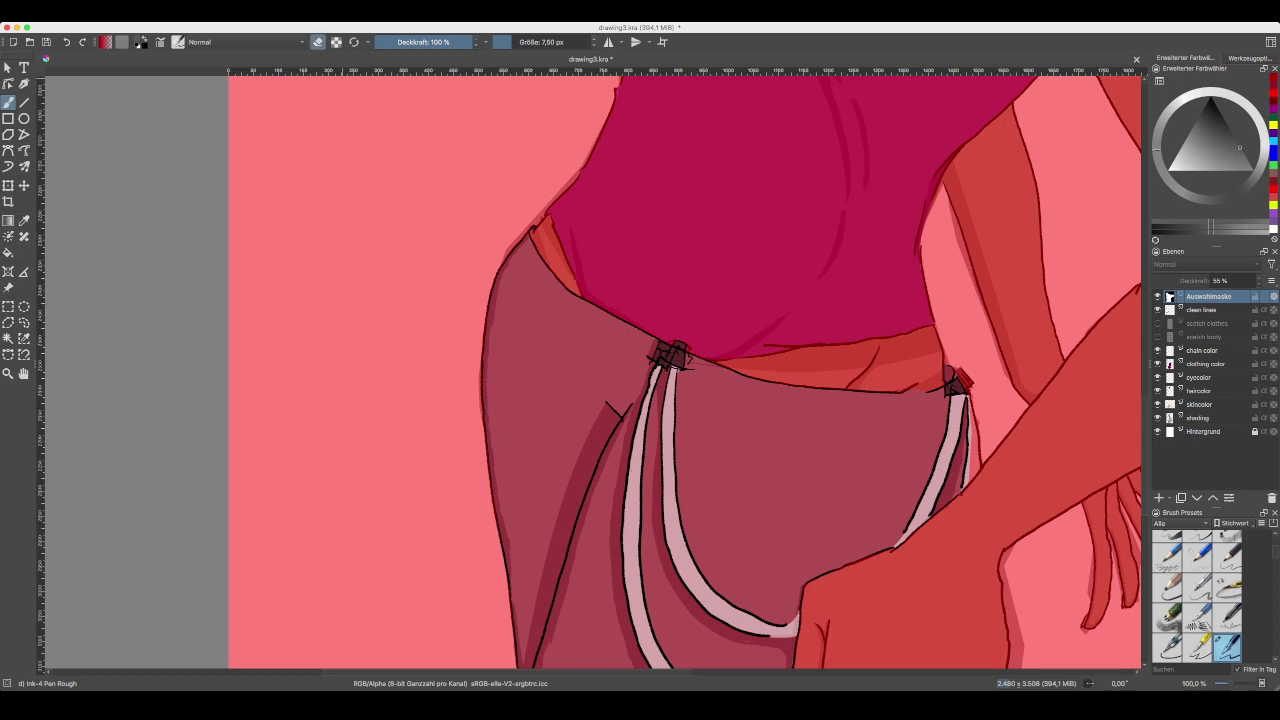
left_click_drag(673, 537, 679, 543)
key("super+z")
key("e")
key("x")
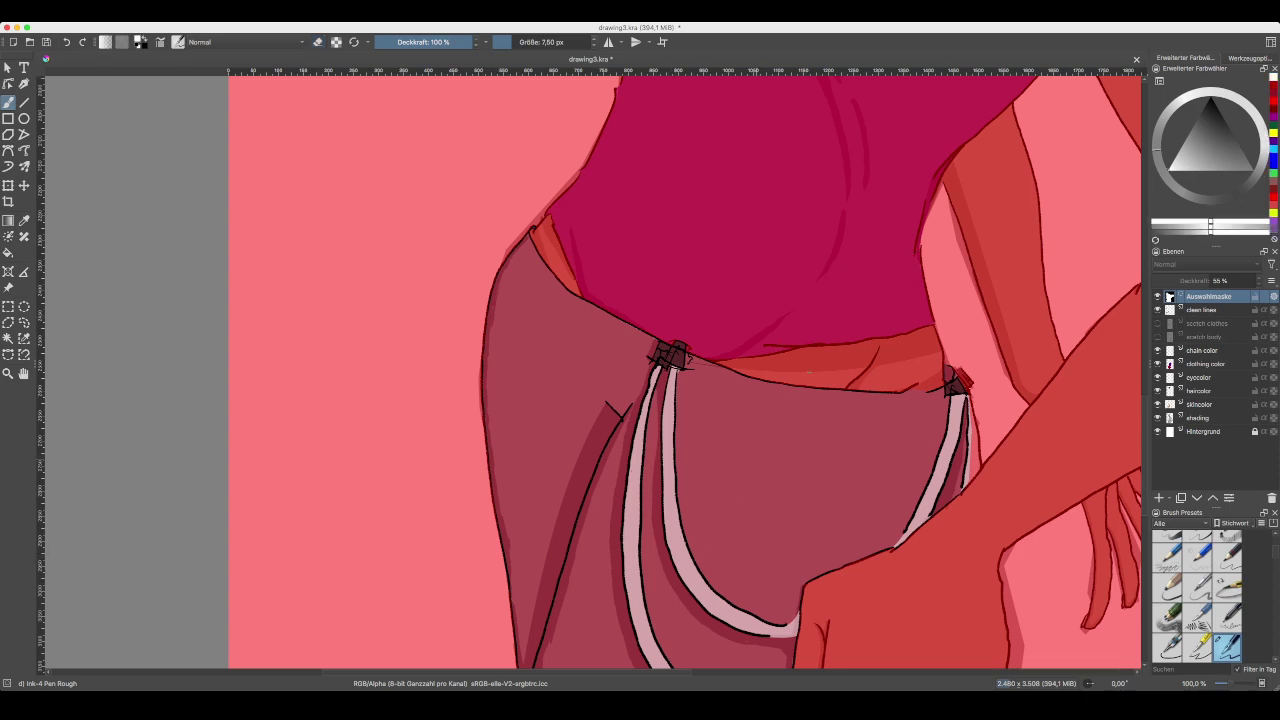
key("d")
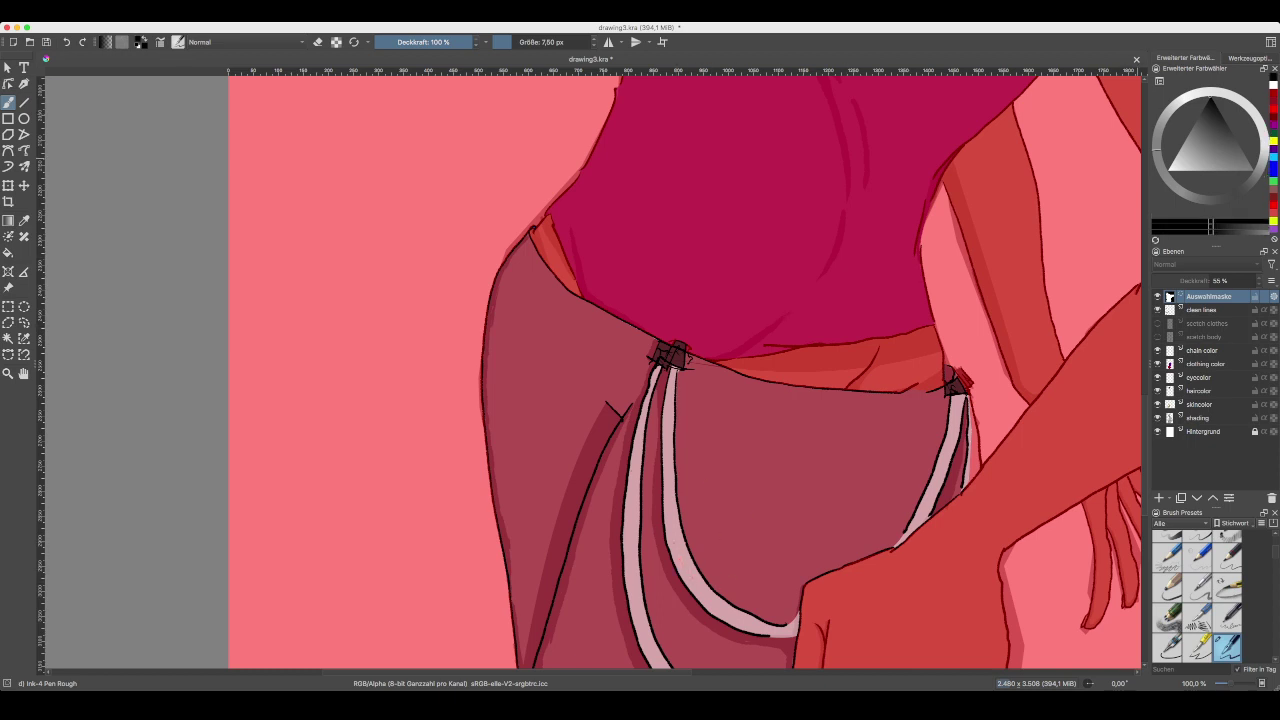
- Swap the brush colors, hide the selection mask overlay and make the clothing color layer active
key("x")
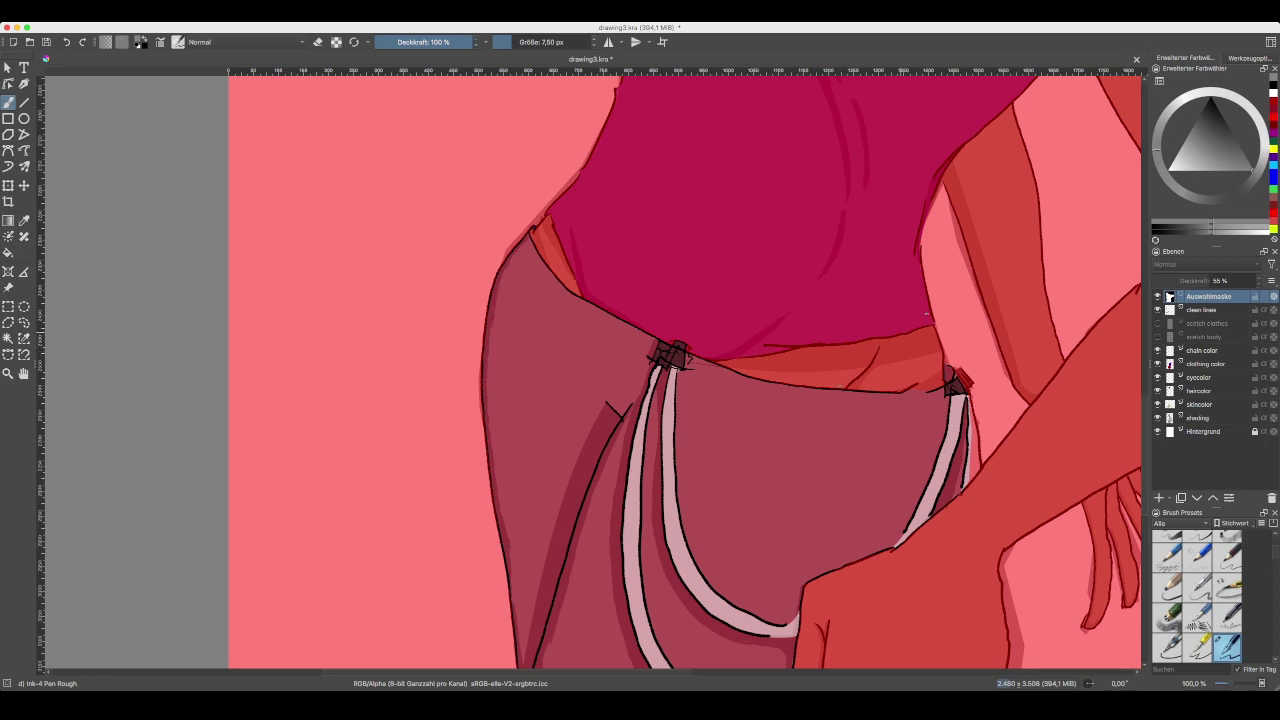
left_click(1159, 296)
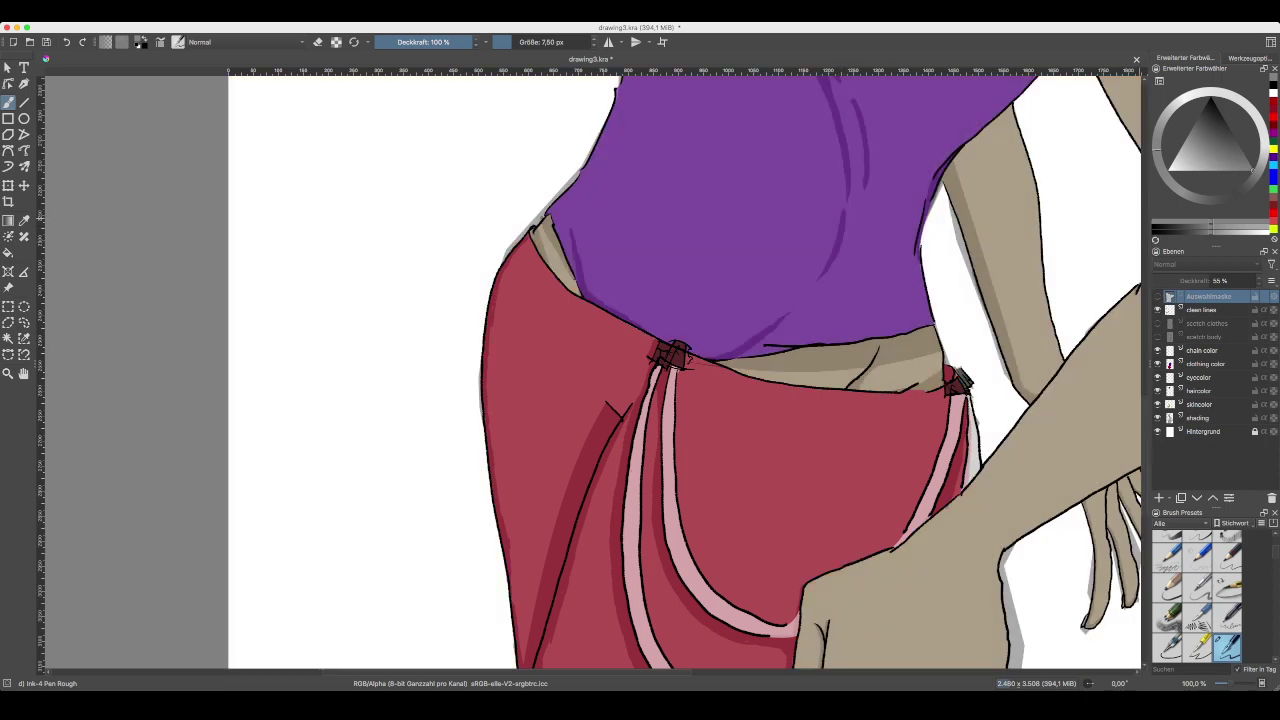
left_click(1206, 364)
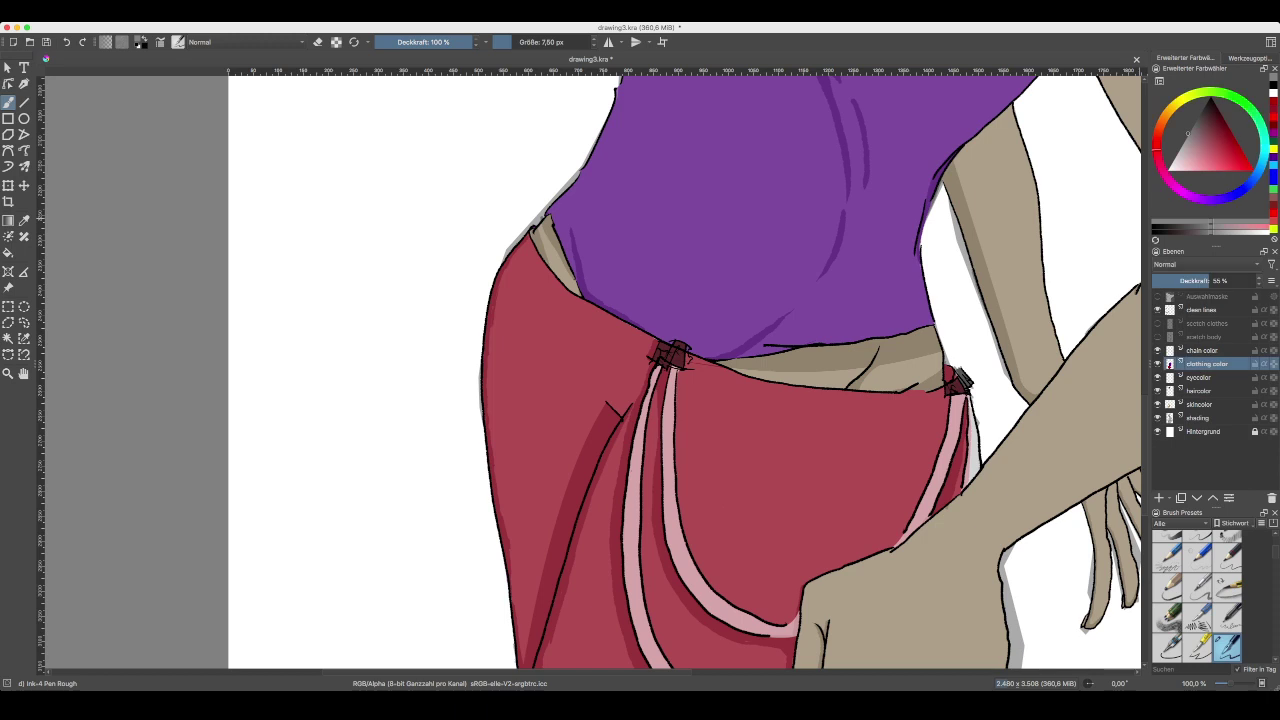
- Try the Overlay and Aufhellen blending modes on the chain color layer and return it to Normal
left_click(1203, 351)
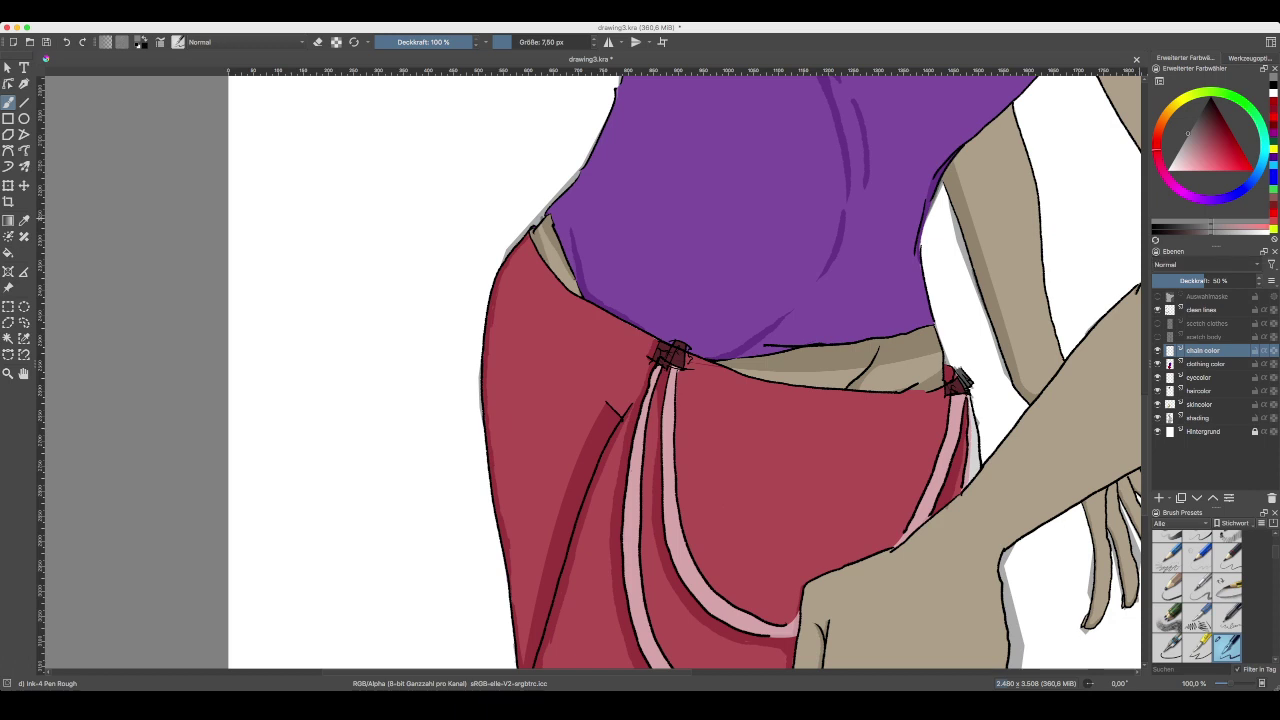
left_click(1204, 265)
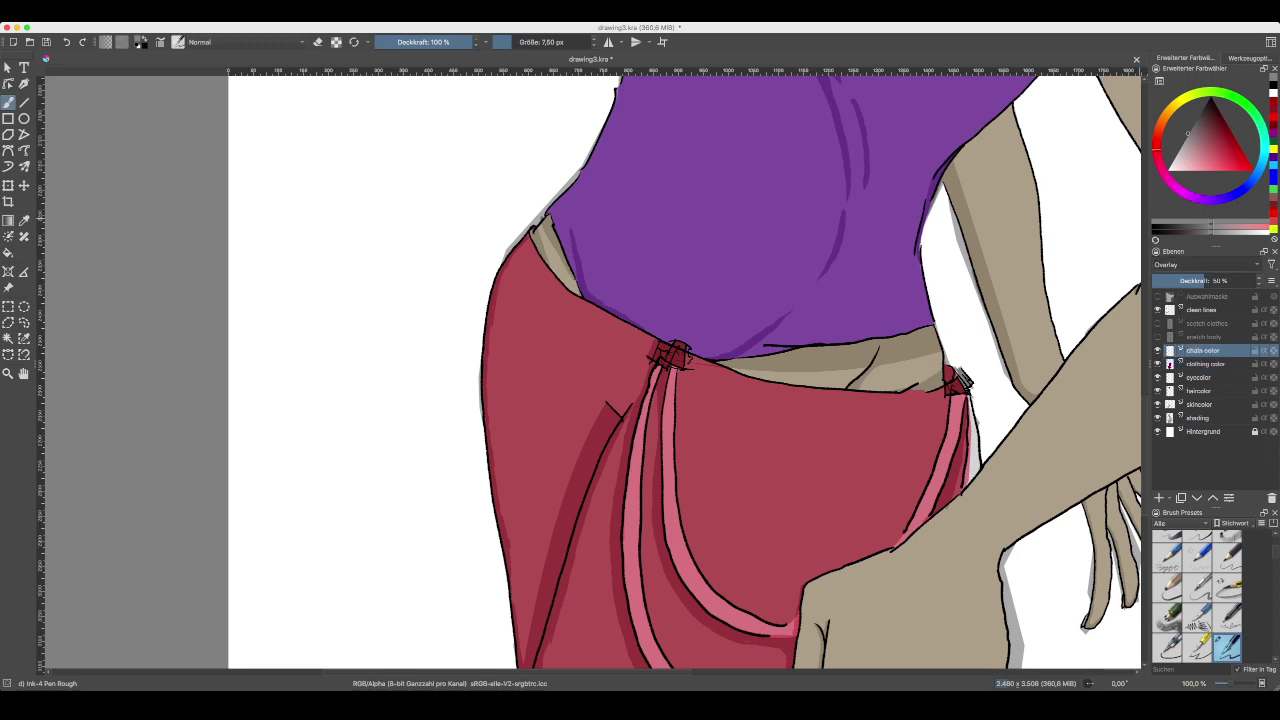
left_click(1205, 265)
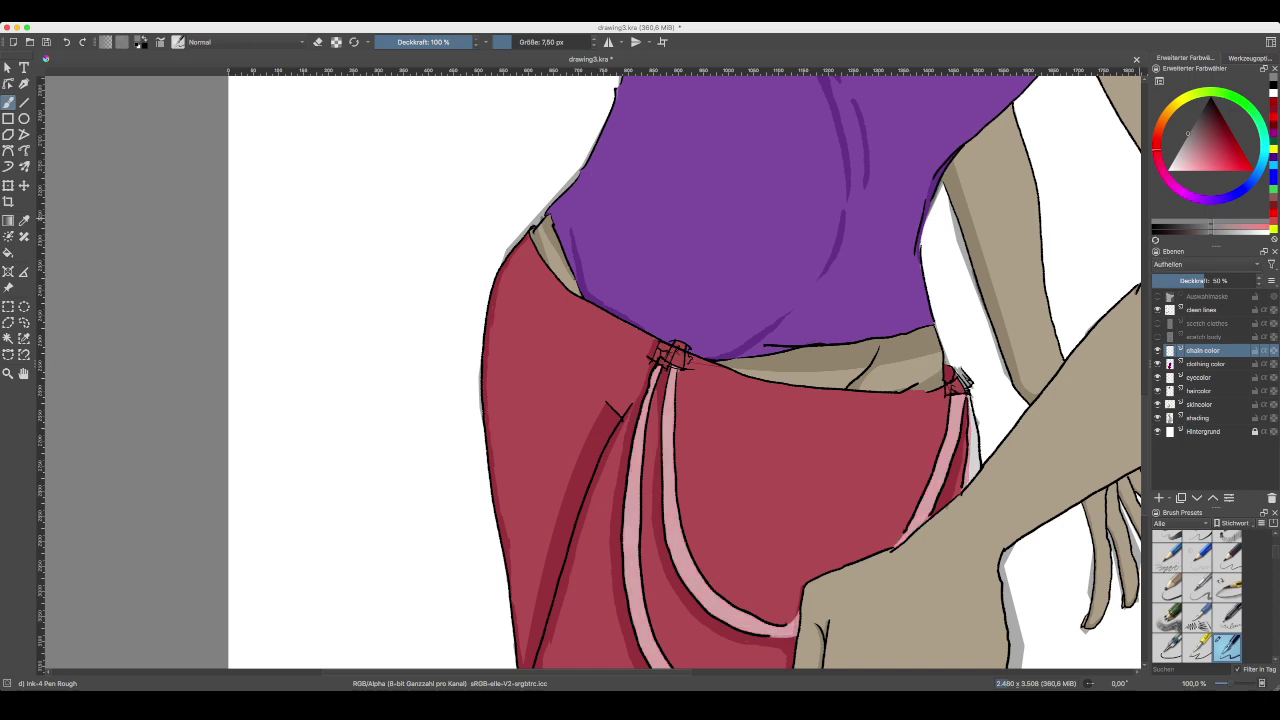
left_click(1205, 265)
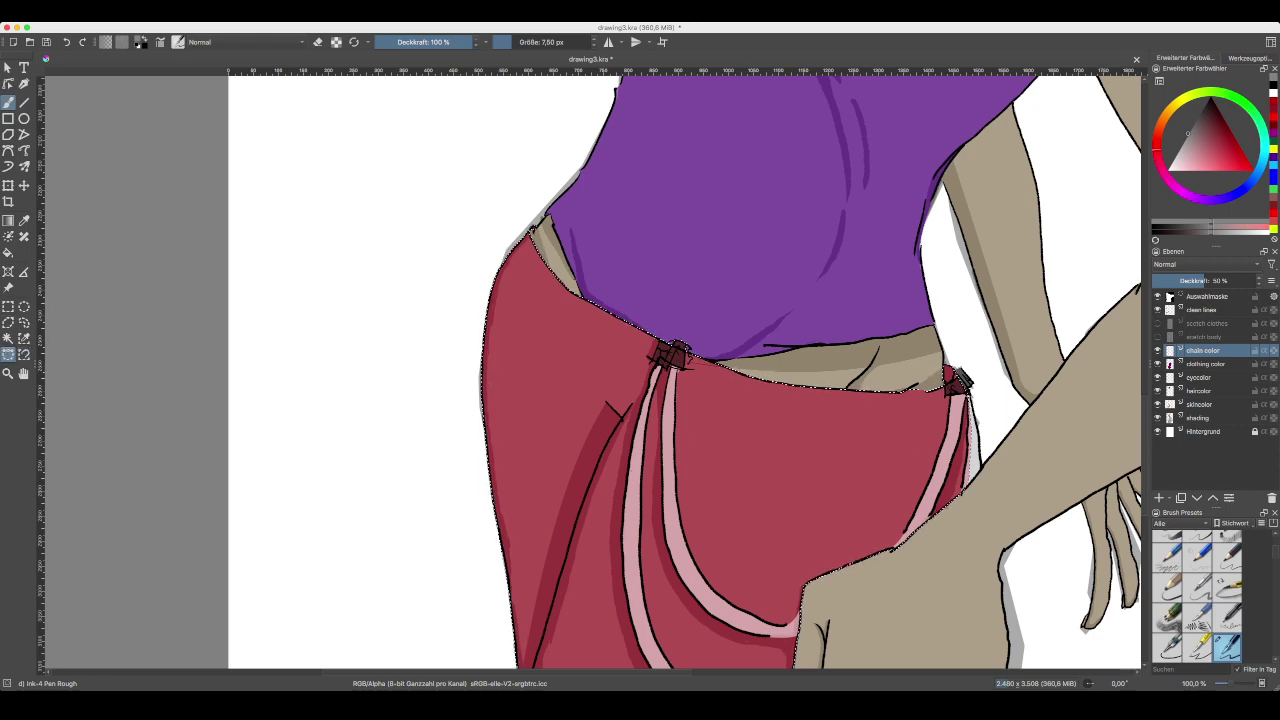
- Clear the selection around the pants
left_click(8, 354)
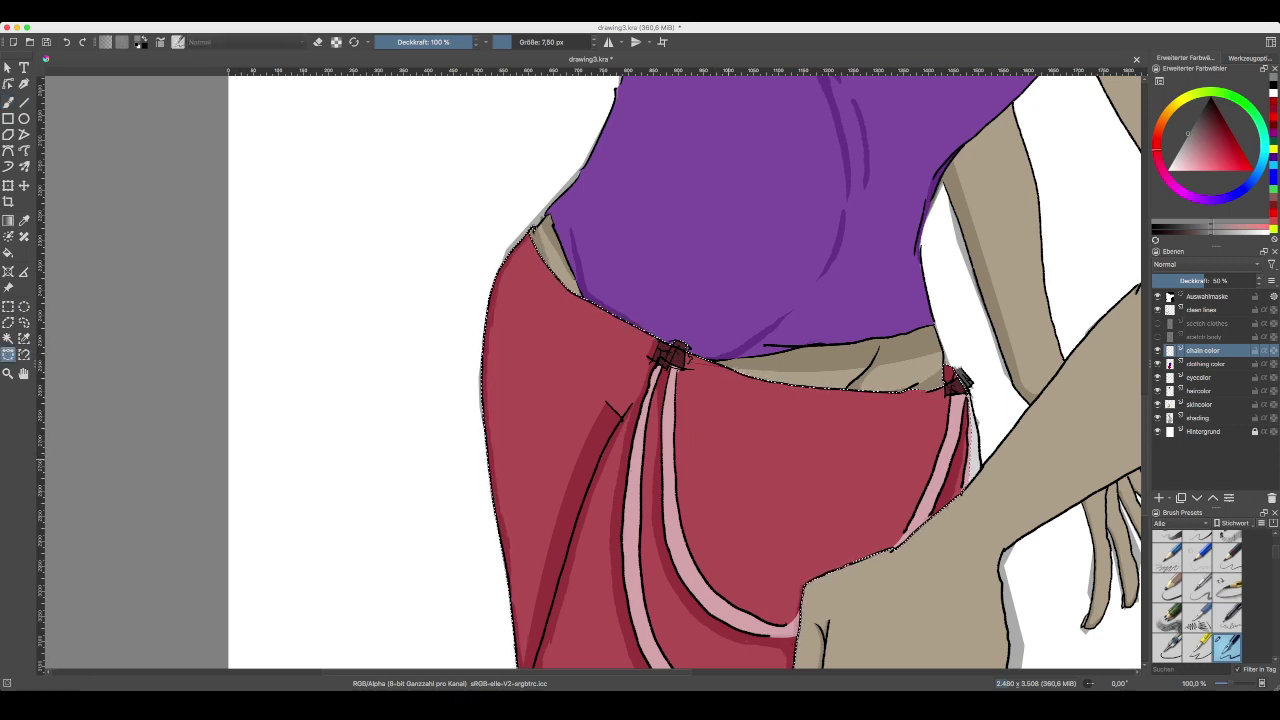
key("ctrl+shift+a")
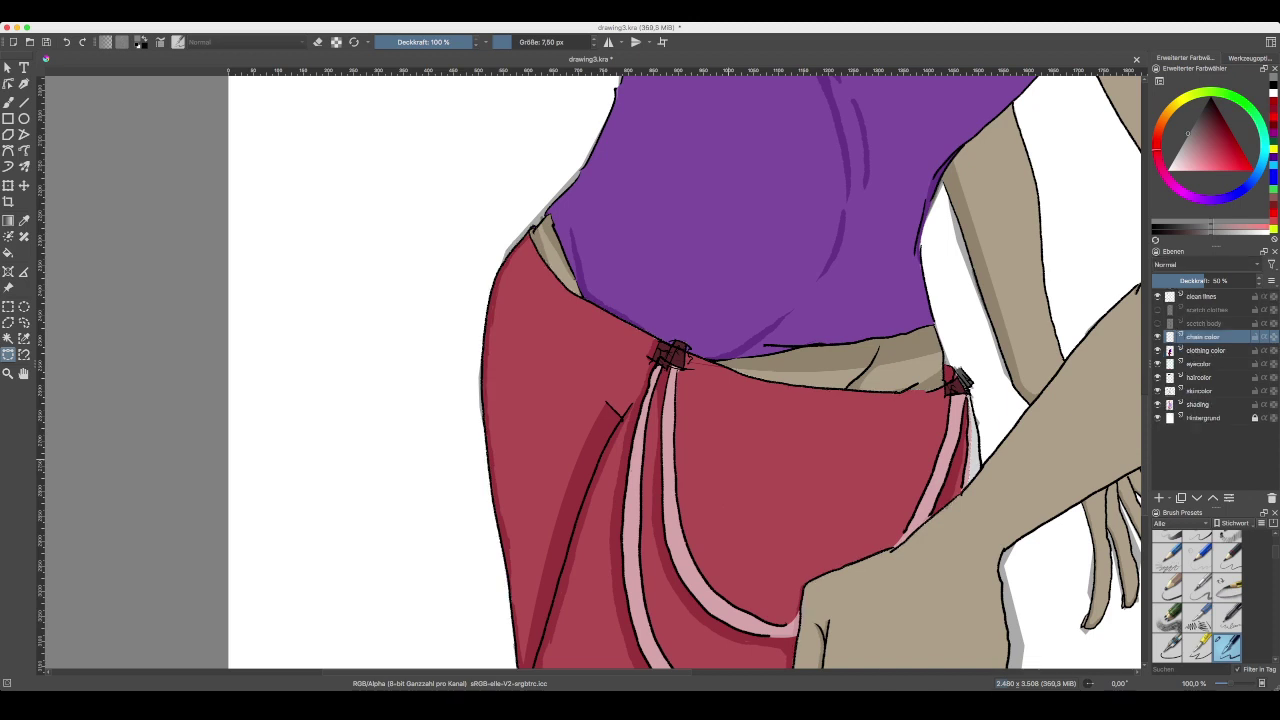
- Try the blending modes Sättigung, Screen, Overlay, Leuchtkraft, Erase, Dividieren, Color Dodge and Addition on the chain color layer
left_click(1205, 265)
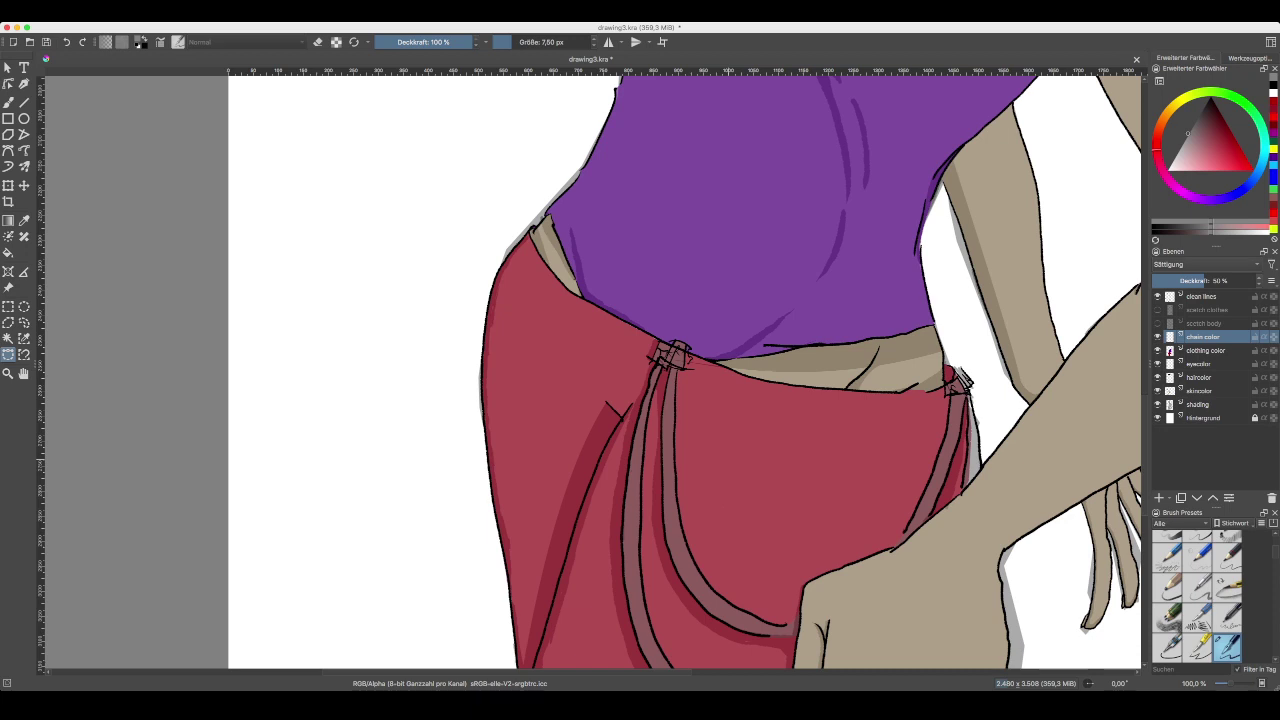
left_click(1205, 265)
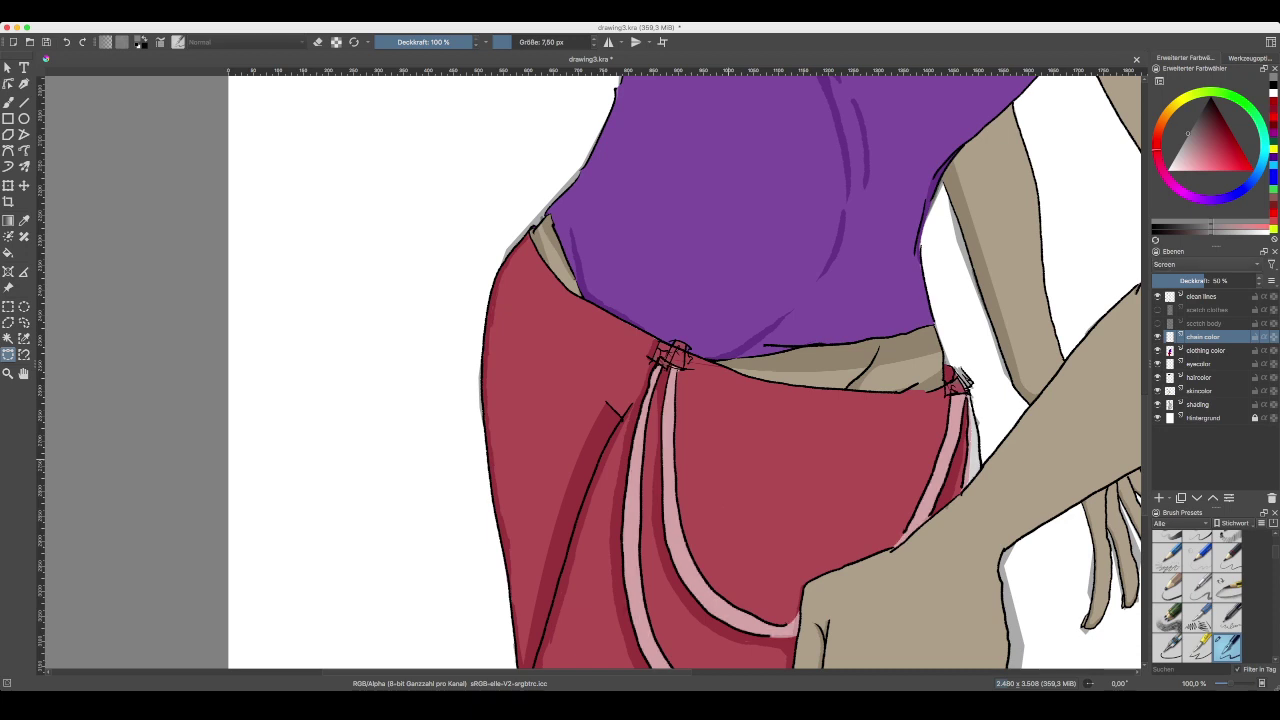
left_click(1205, 265)
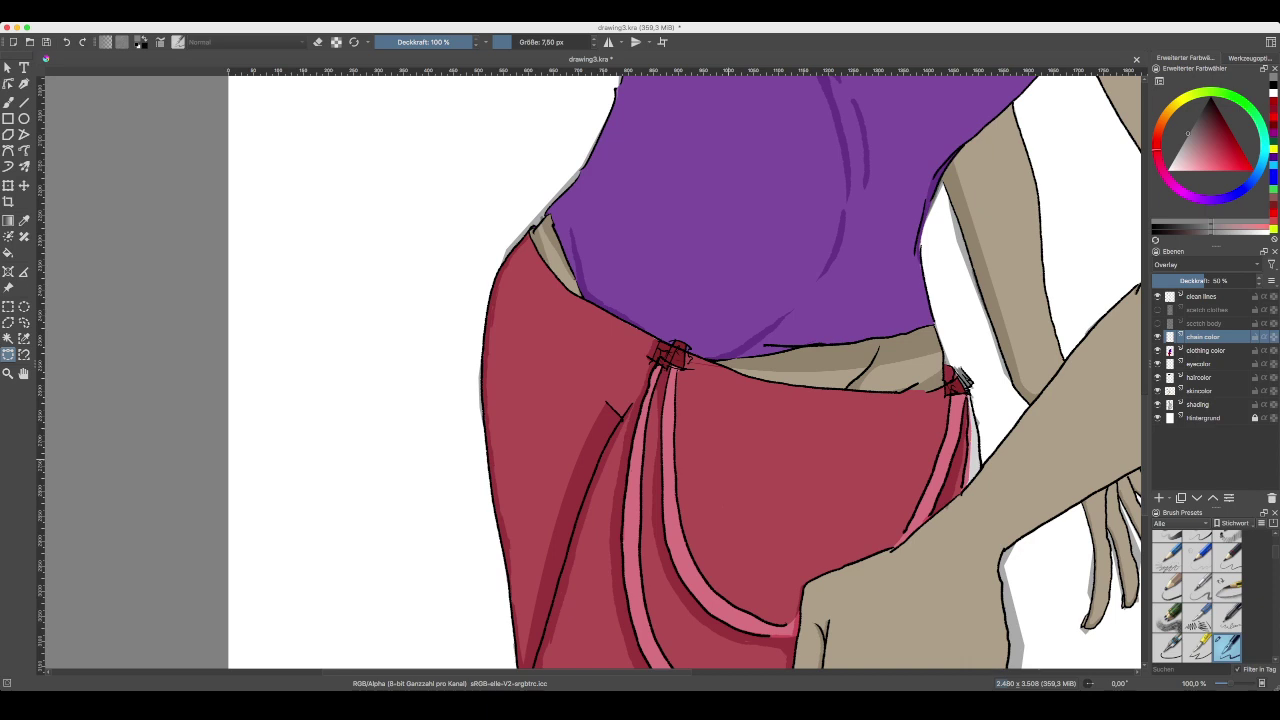
scroll(1205, 264, "up", 1)
scroll(1205, 264, "up", 1)
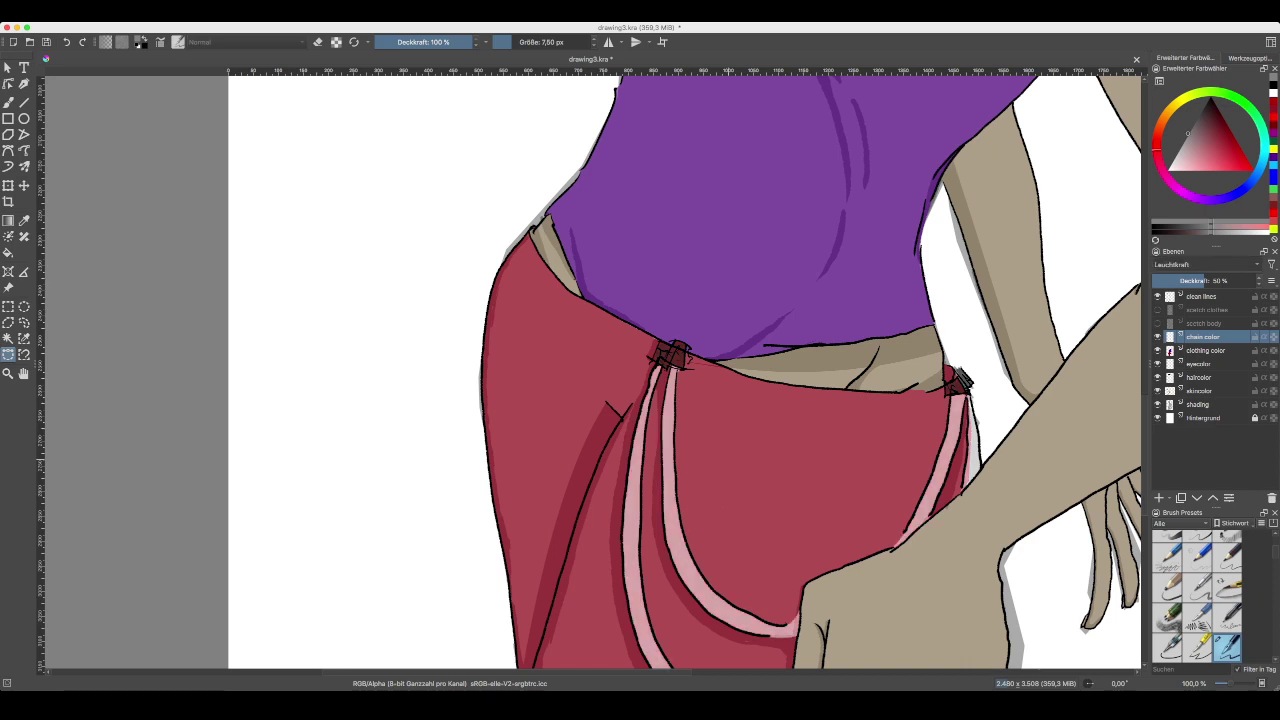
scroll(1205, 264, "up", 1)
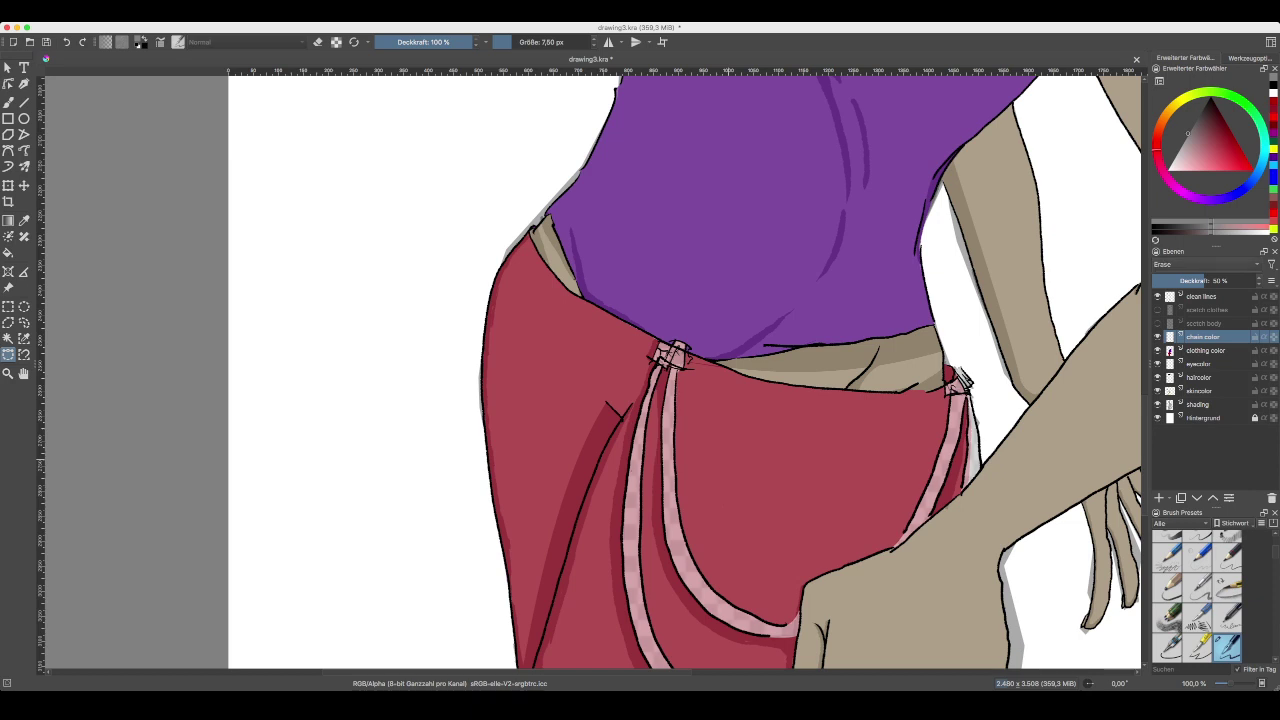
scroll(1205, 264, "up", 1)
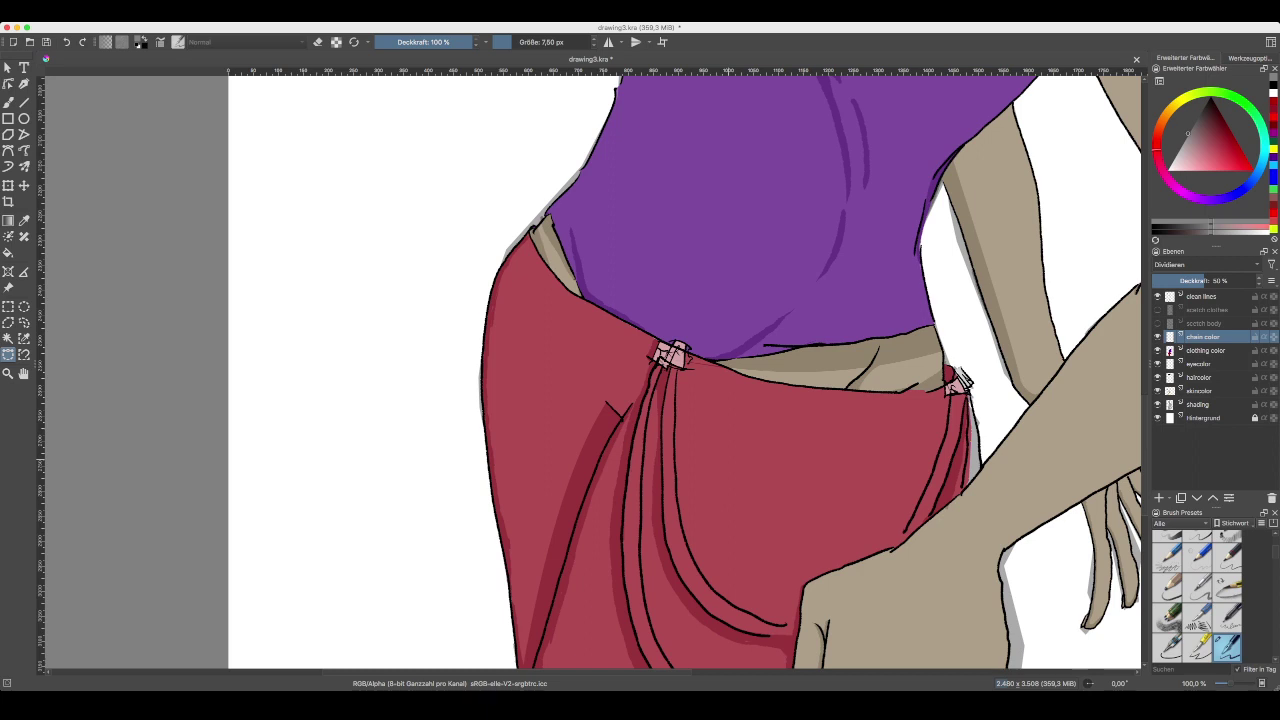
scroll(1205, 264, "up", 1)
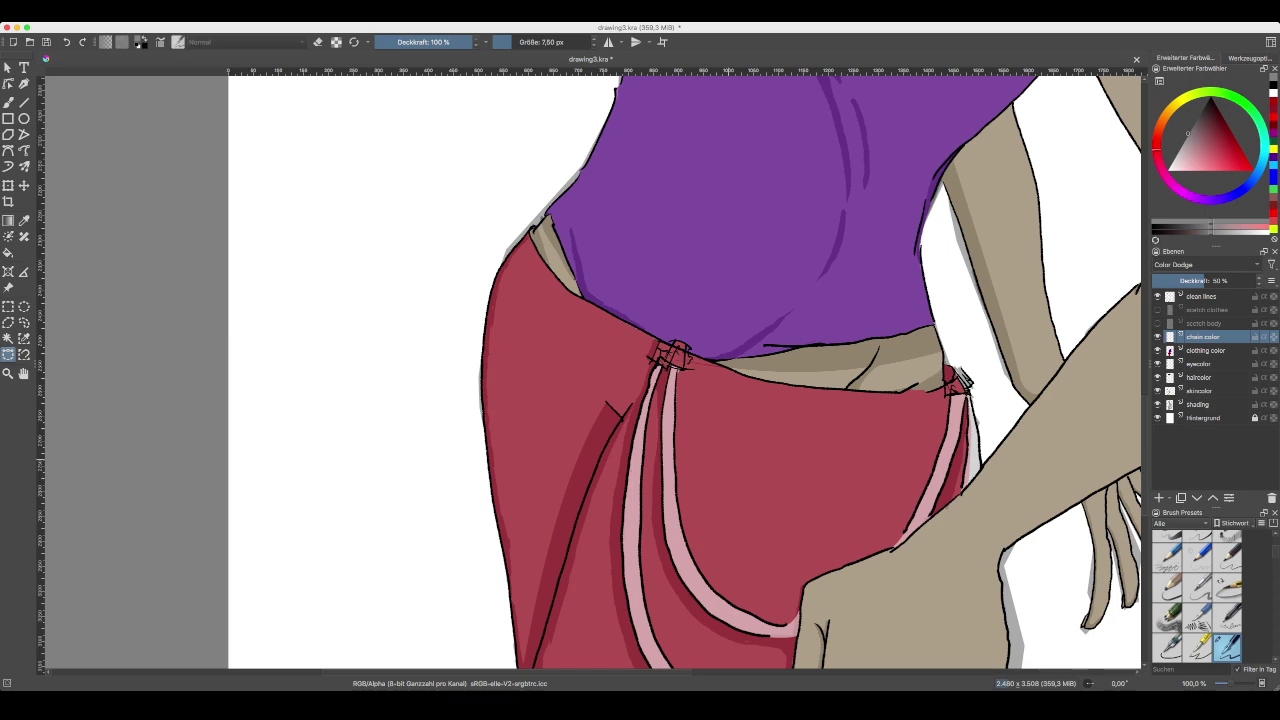
scroll(1205, 264, "up", 1)
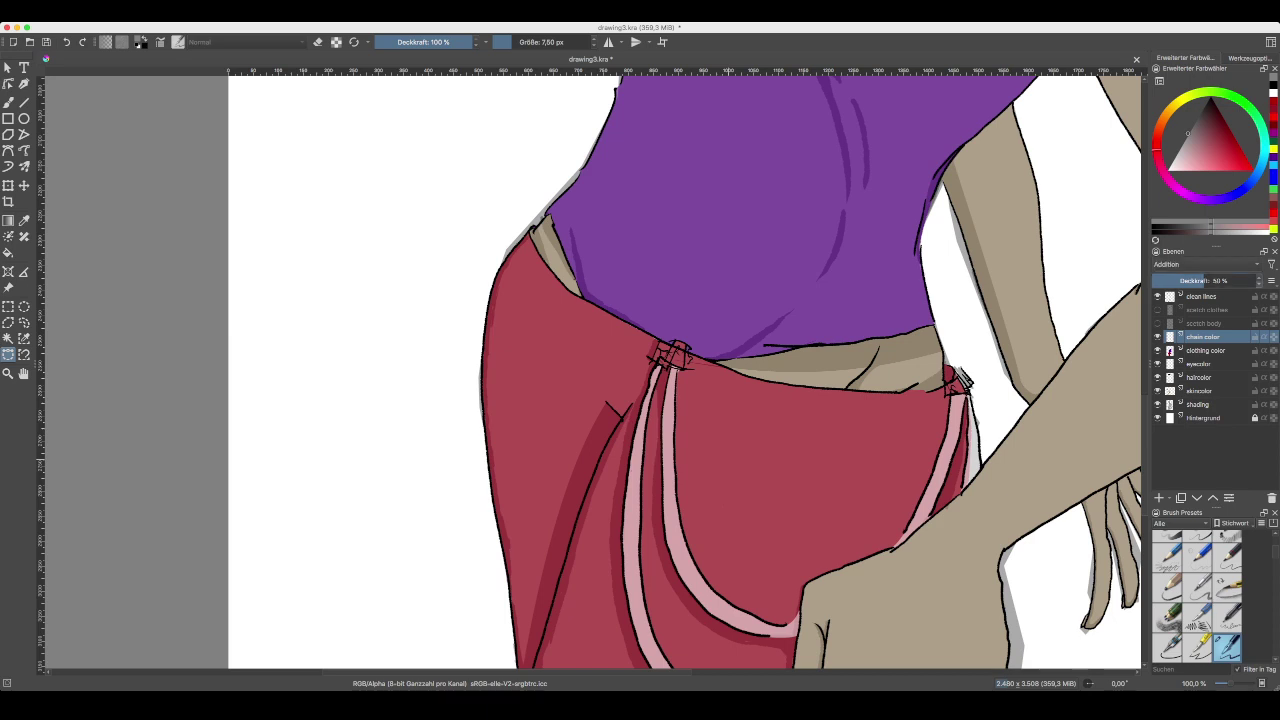
- Try 100 % opacity on the chain color layer in Addition mode and undo back to Normal at 50 %
left_click_drag(1206, 281, 1256, 281)
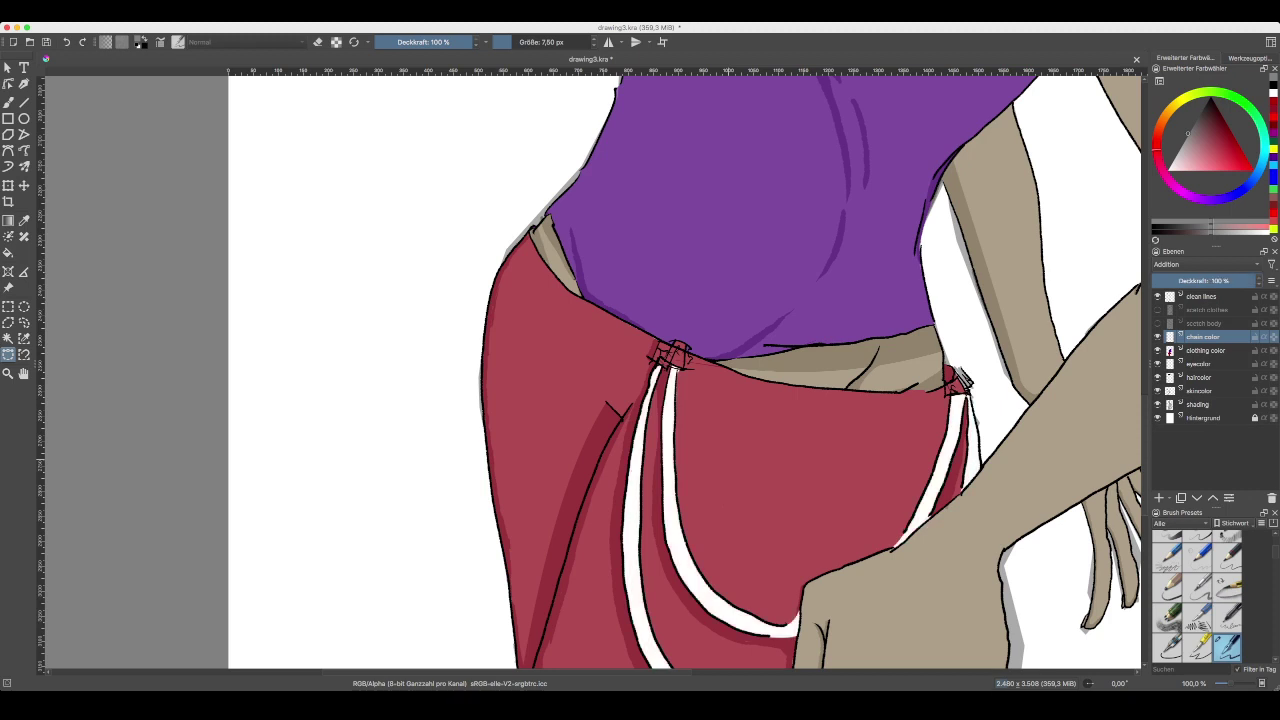
left_click_drag(1203, 337, 1203, 318)
key("ctrl+Page_Down")
key("ctrl+z")
key("ctrl+z")
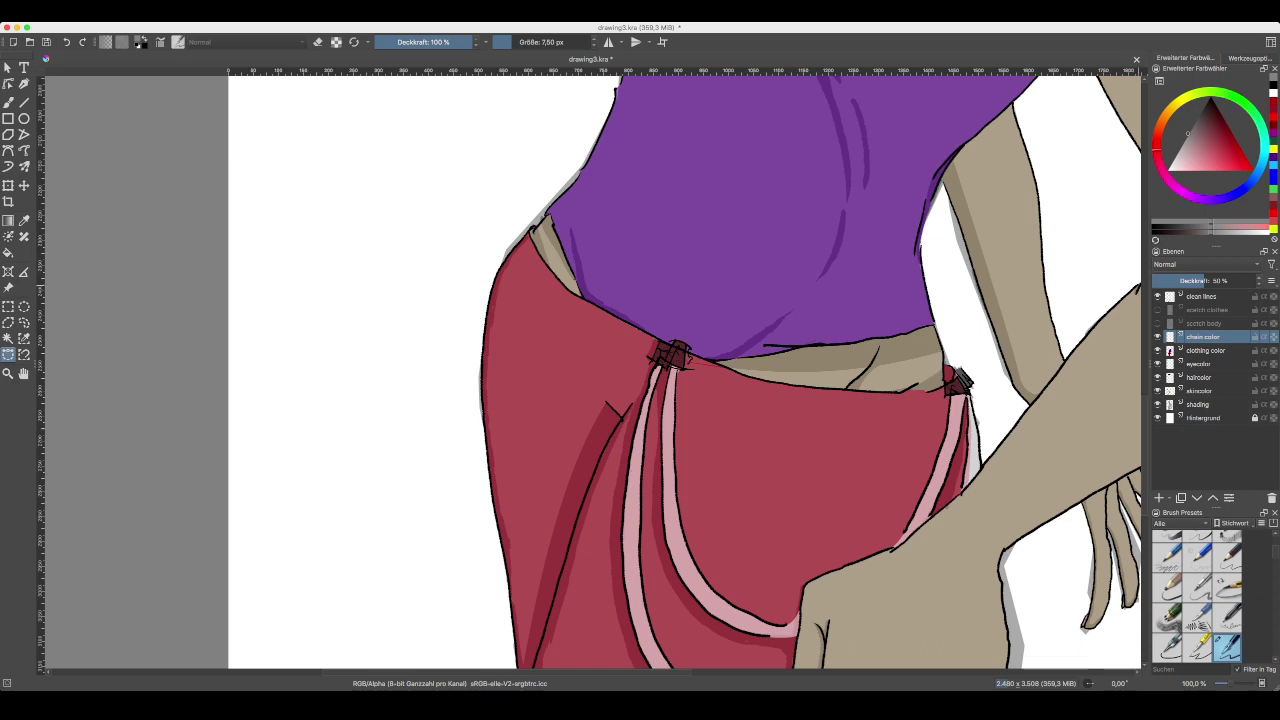
- Set the chain color layer's opacity to 85 %
key("ctrl+shift+z")
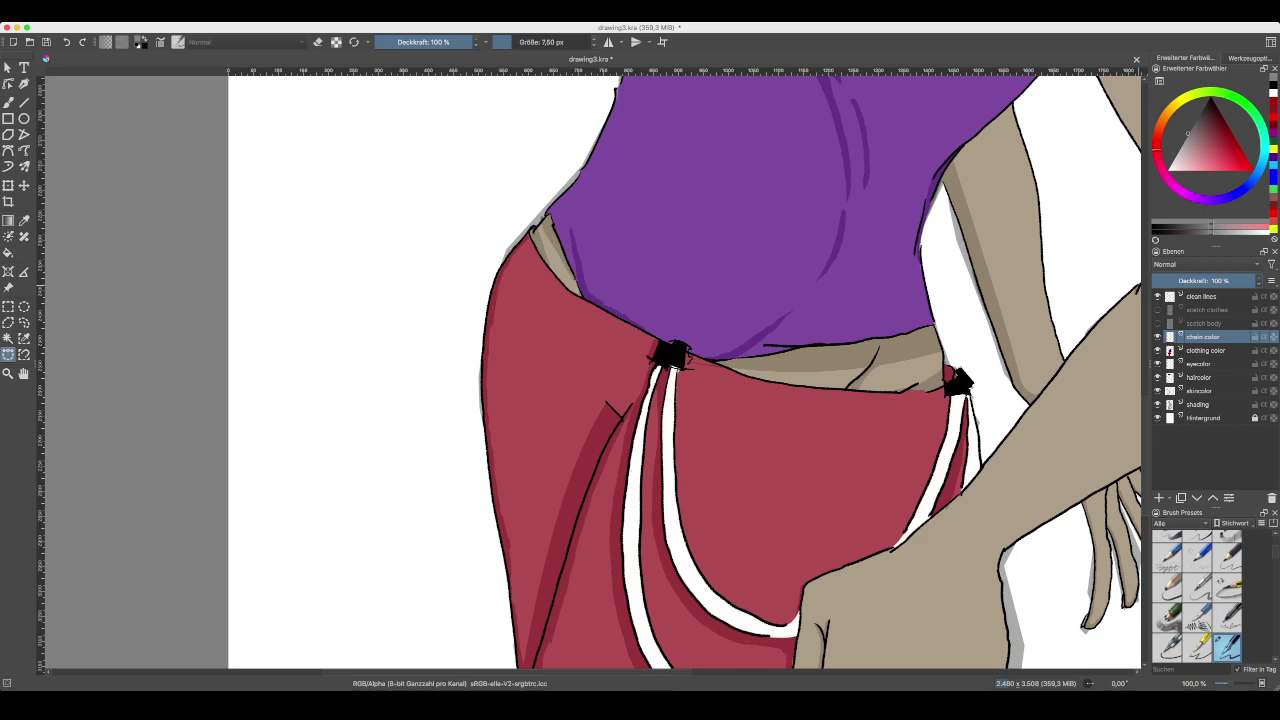
left_click(1243, 281)
left_click_drag(1243, 281, 1240, 281)
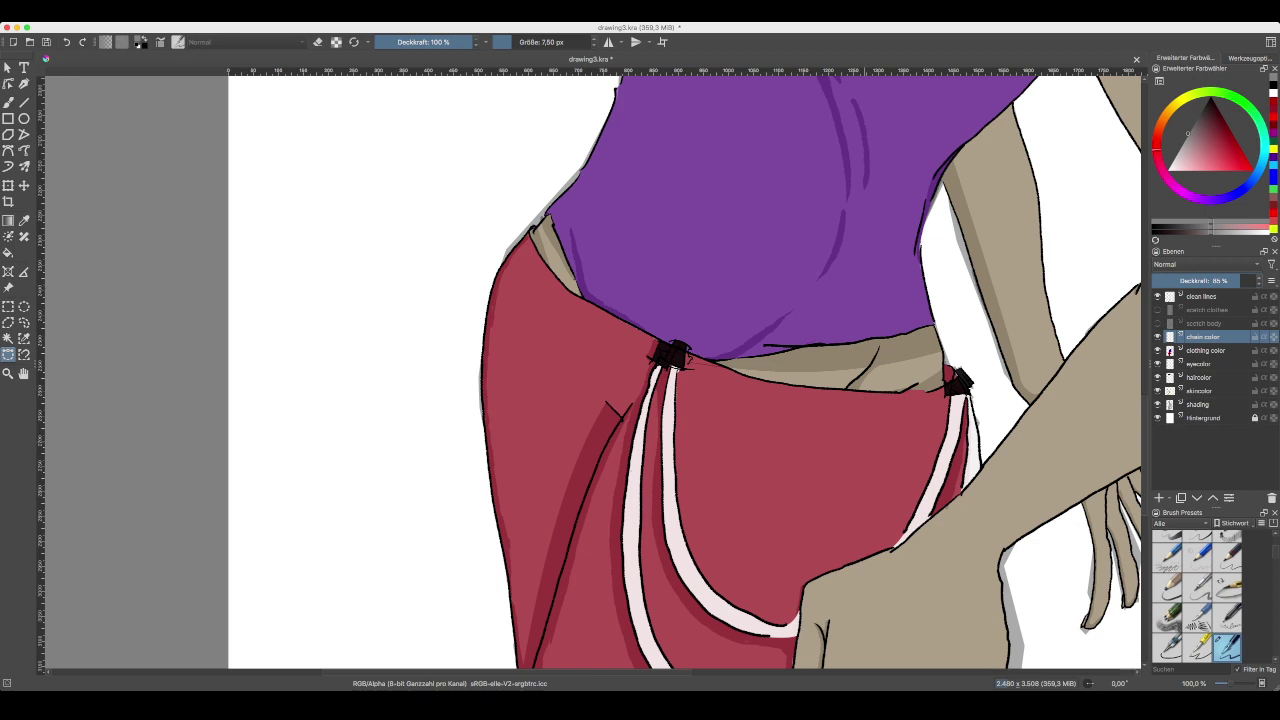
- Inspect the whole colored figure and examine the face up close around both eyes
key("minus")
key("minus")
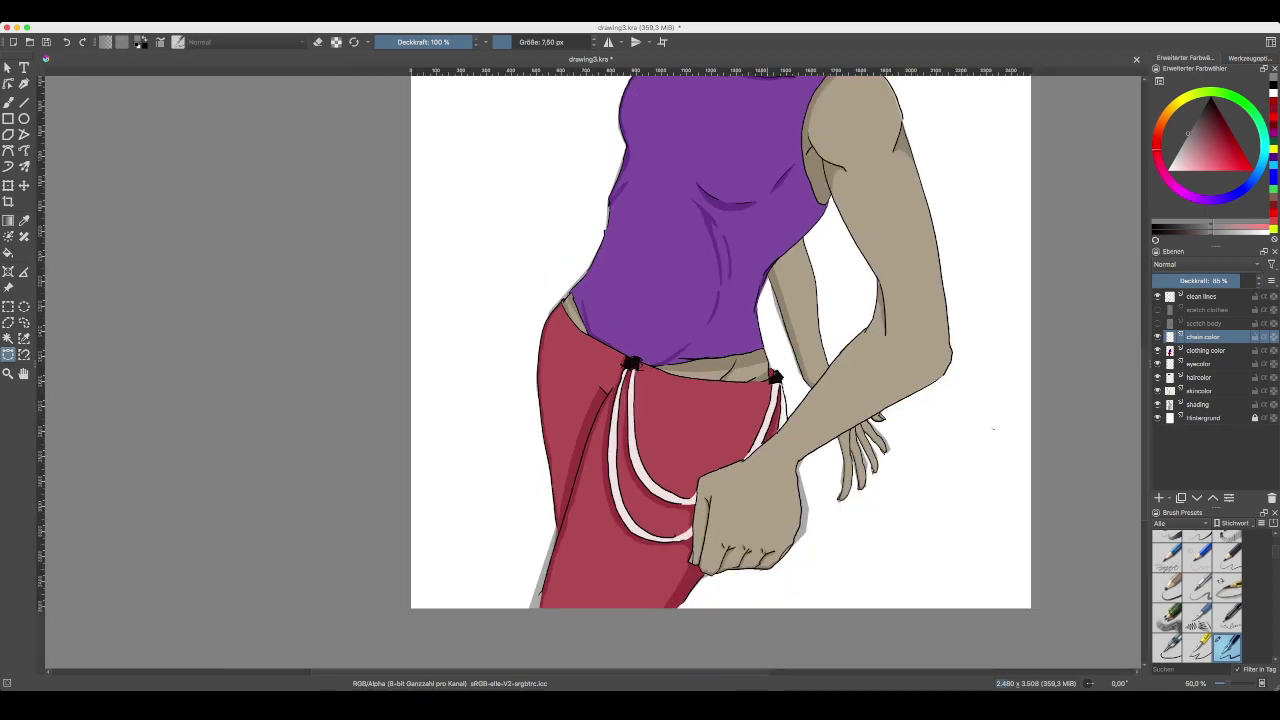
key("minus")
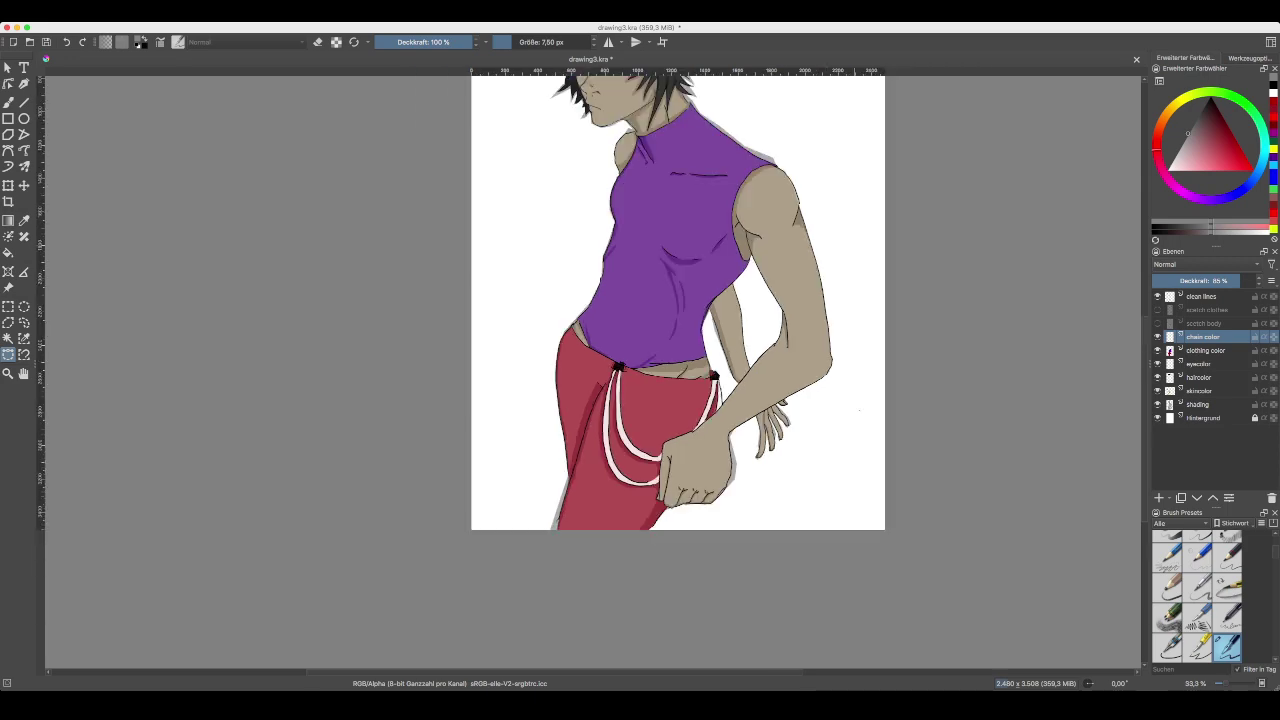
scroll(678, 370, "up", 5)
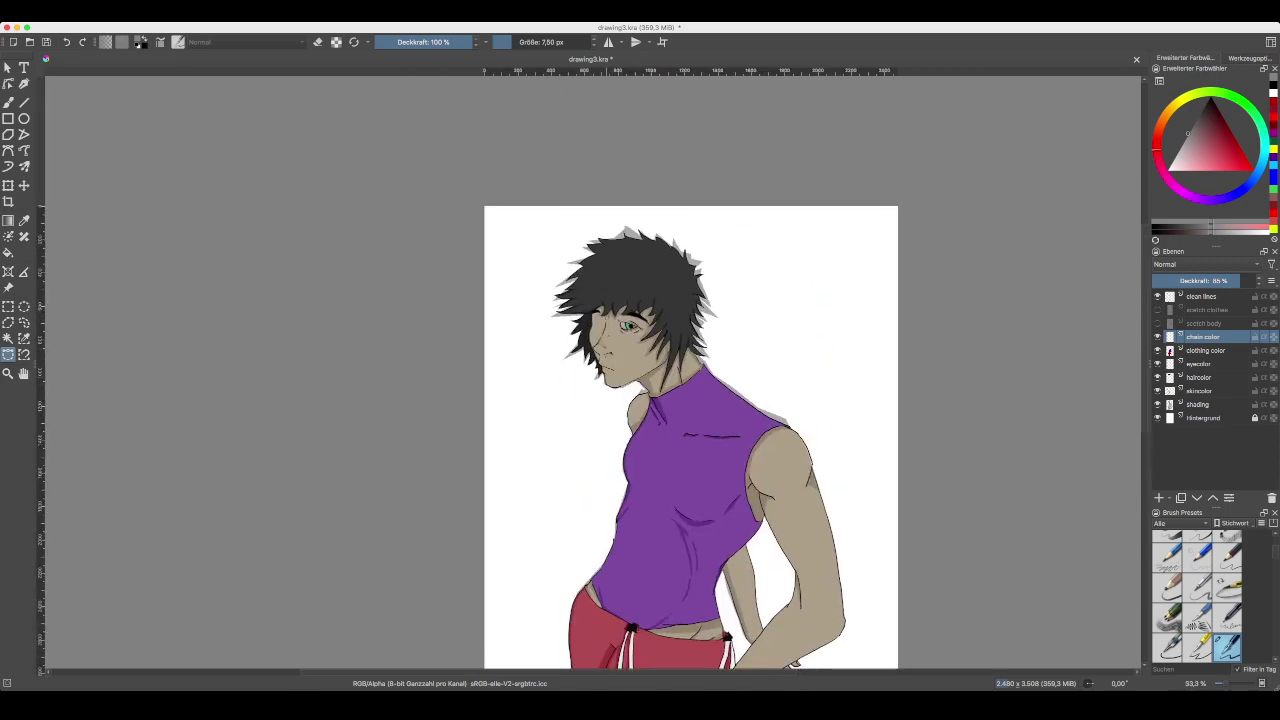
key("plus")
key("plus")
key("plus")
key("plus")
key("plus")
key("plus")
scroll(592, 370, "up", 5)
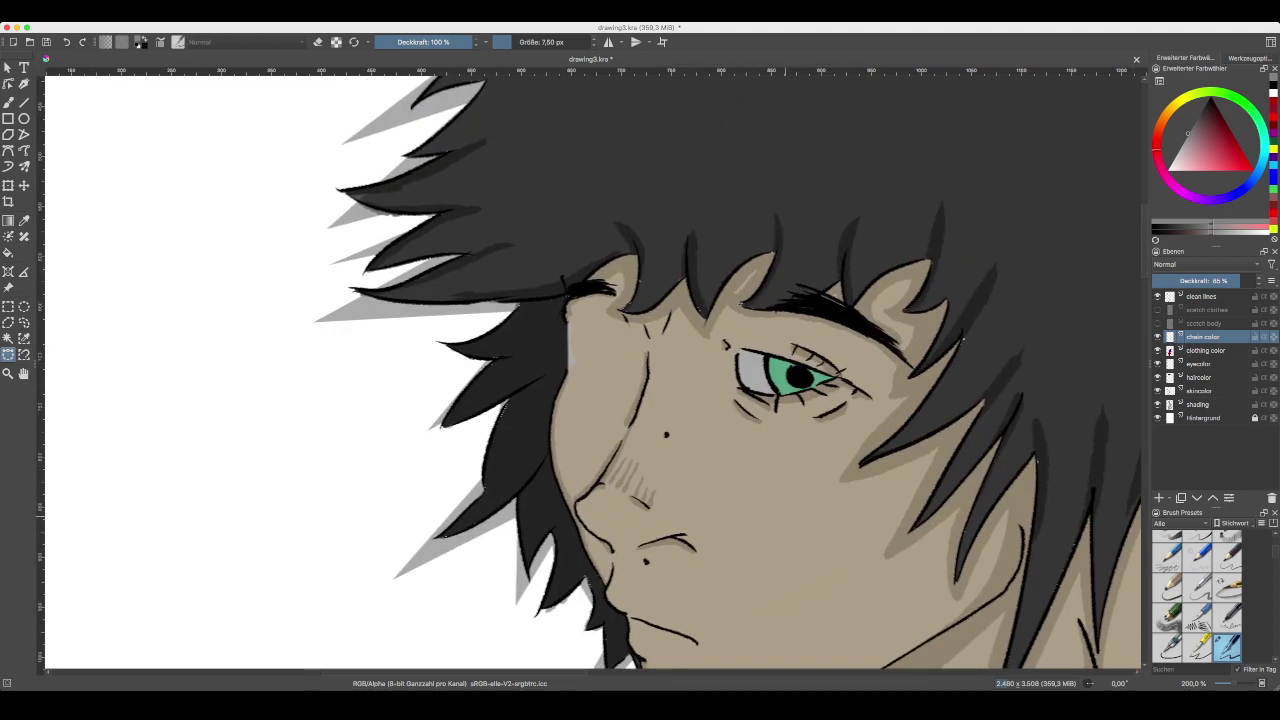
scroll(592, 370, "right", 2)
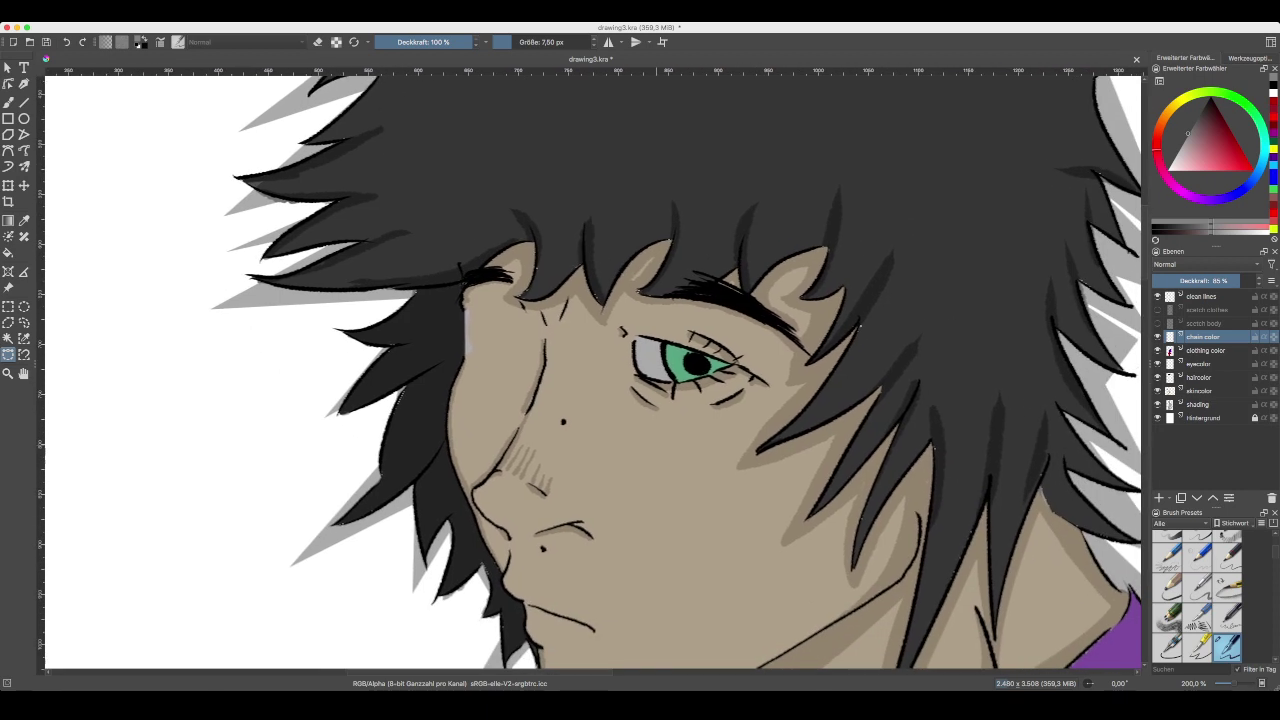
scroll(592, 370, "up", 1)
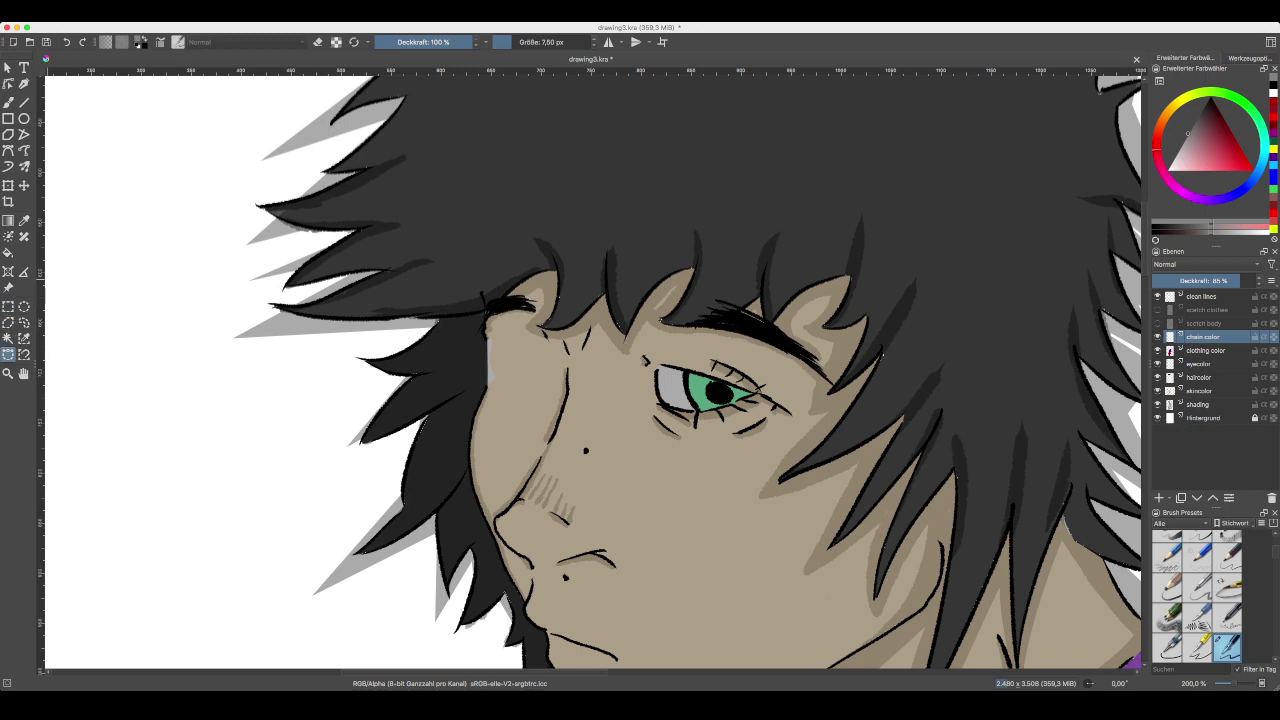
- Add a new paint layer directly above the clean lines layer and name it "eyepatch"
left_click(1202, 297)
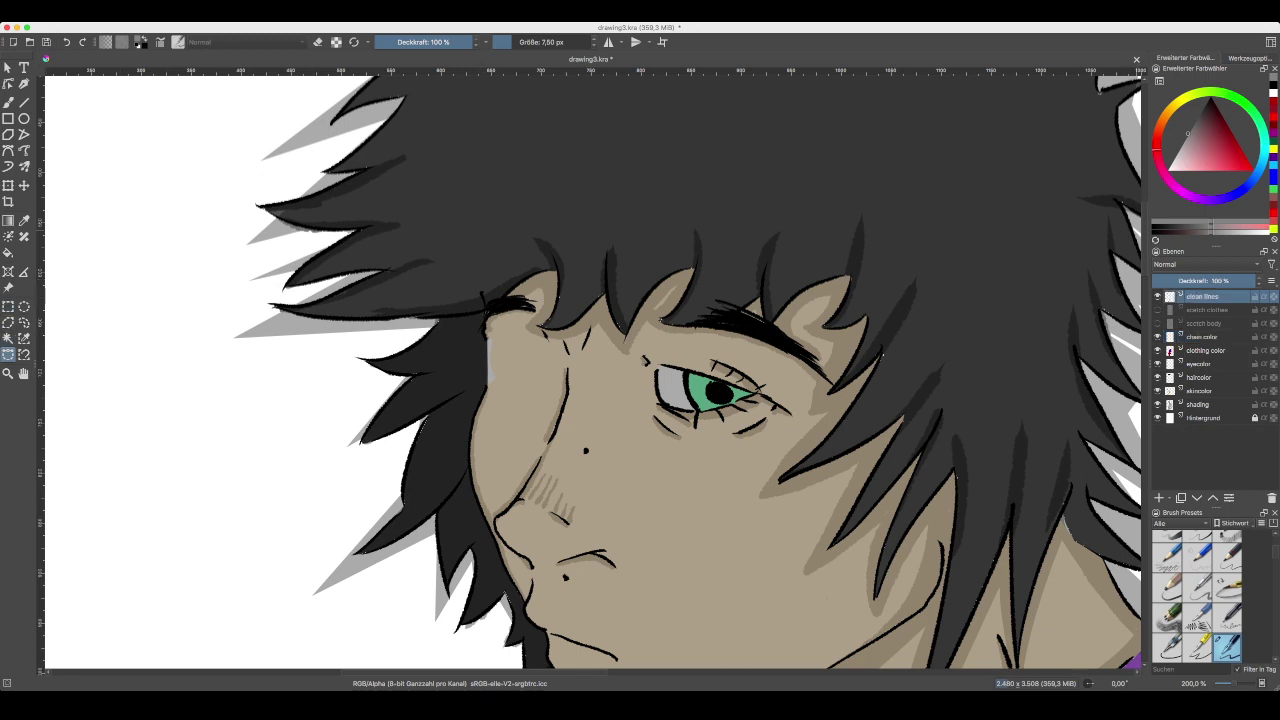
key("ctrl+j")
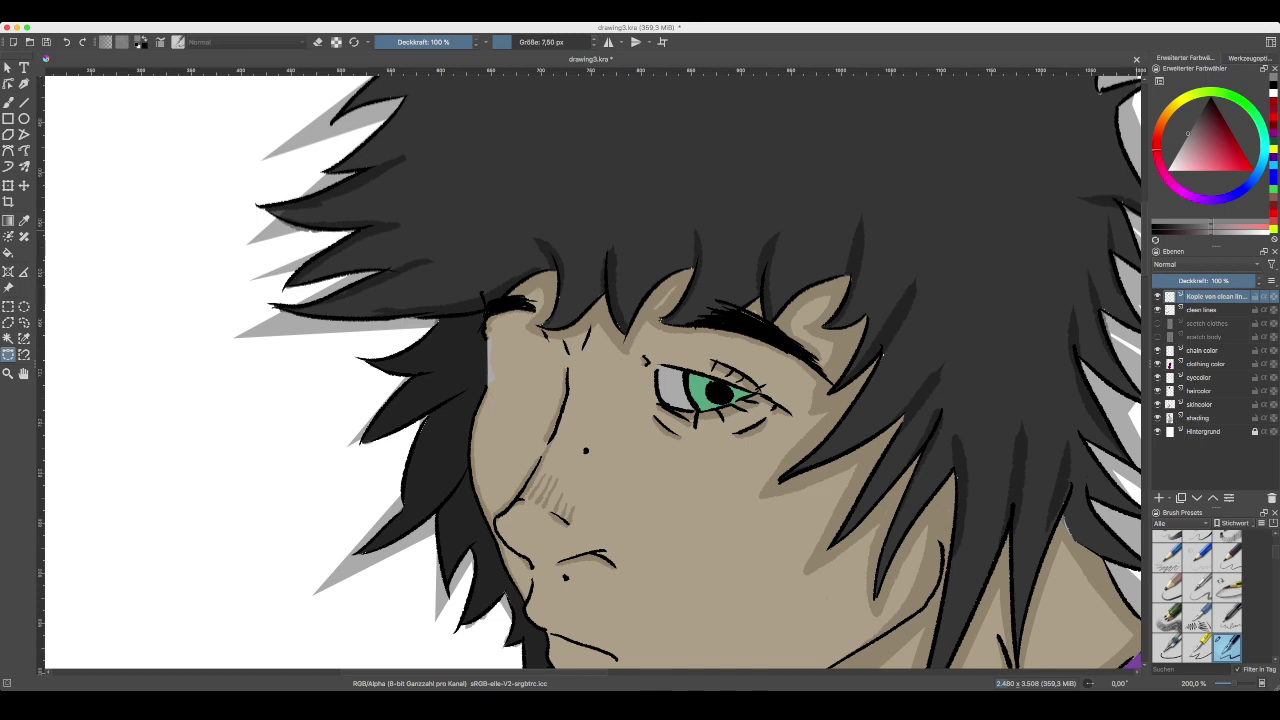
key("ctrl+z")
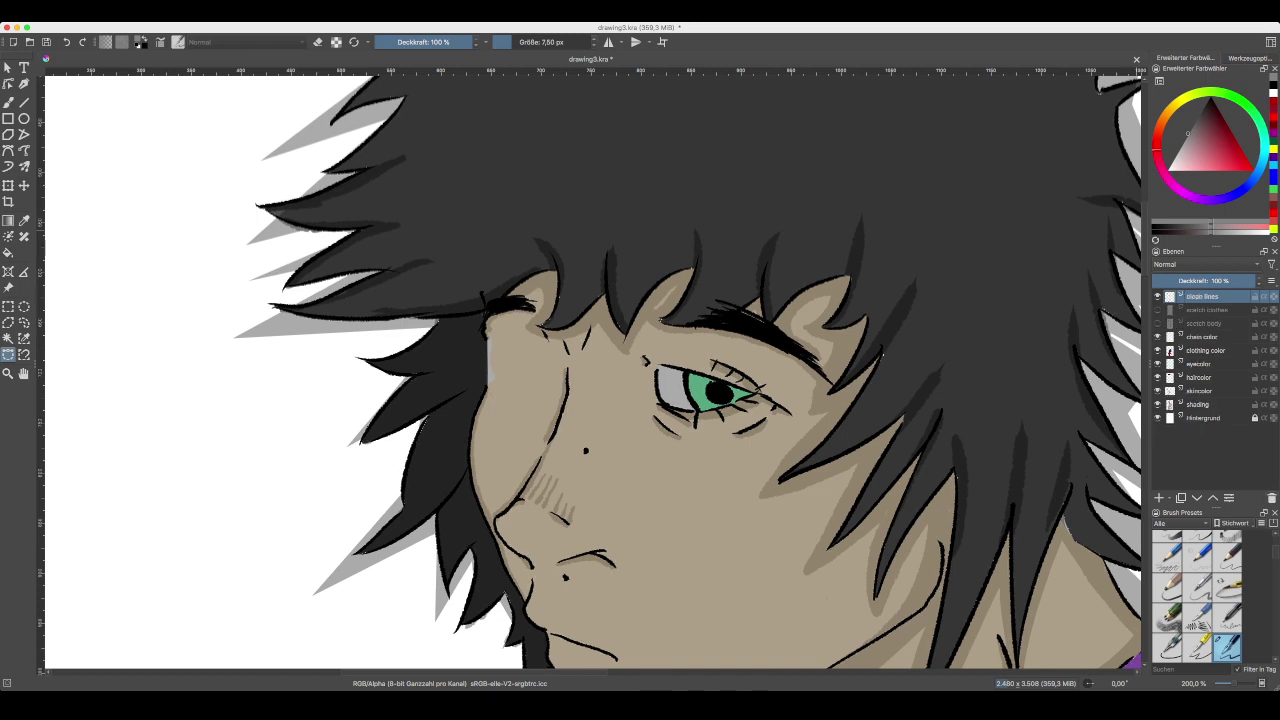
left_click(1159, 497)
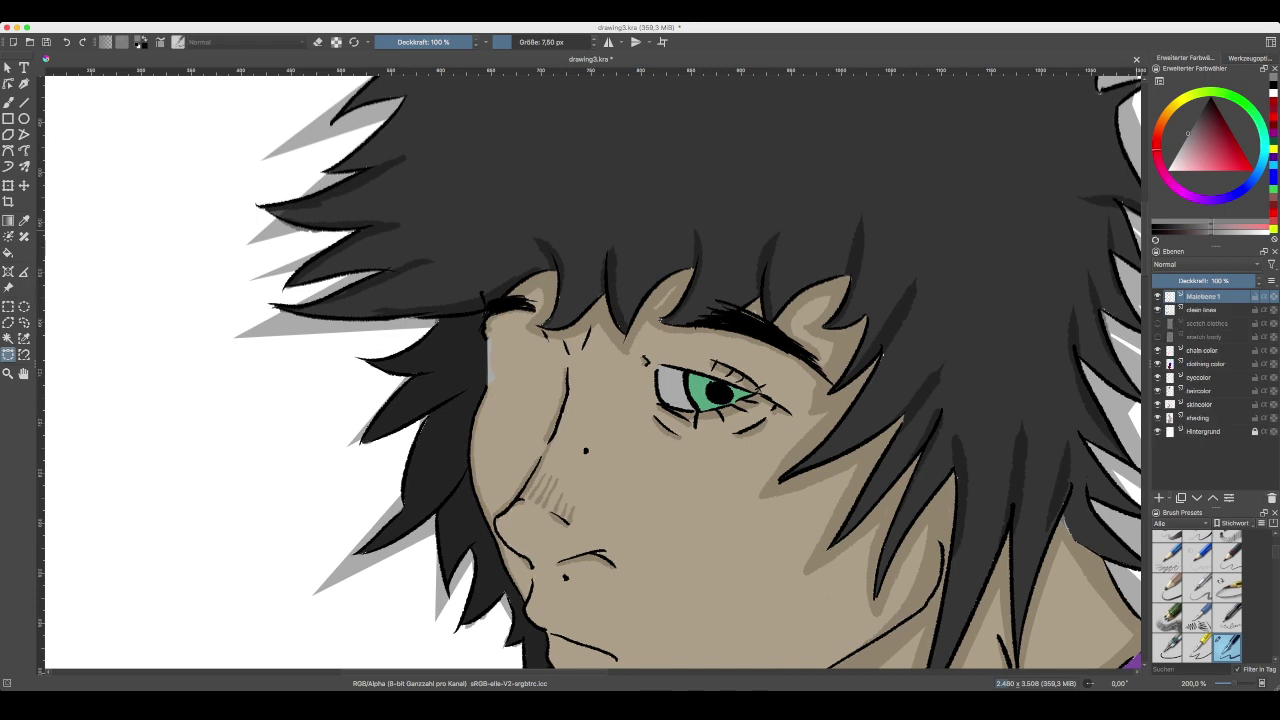
double_click(1203, 296)
type("d")
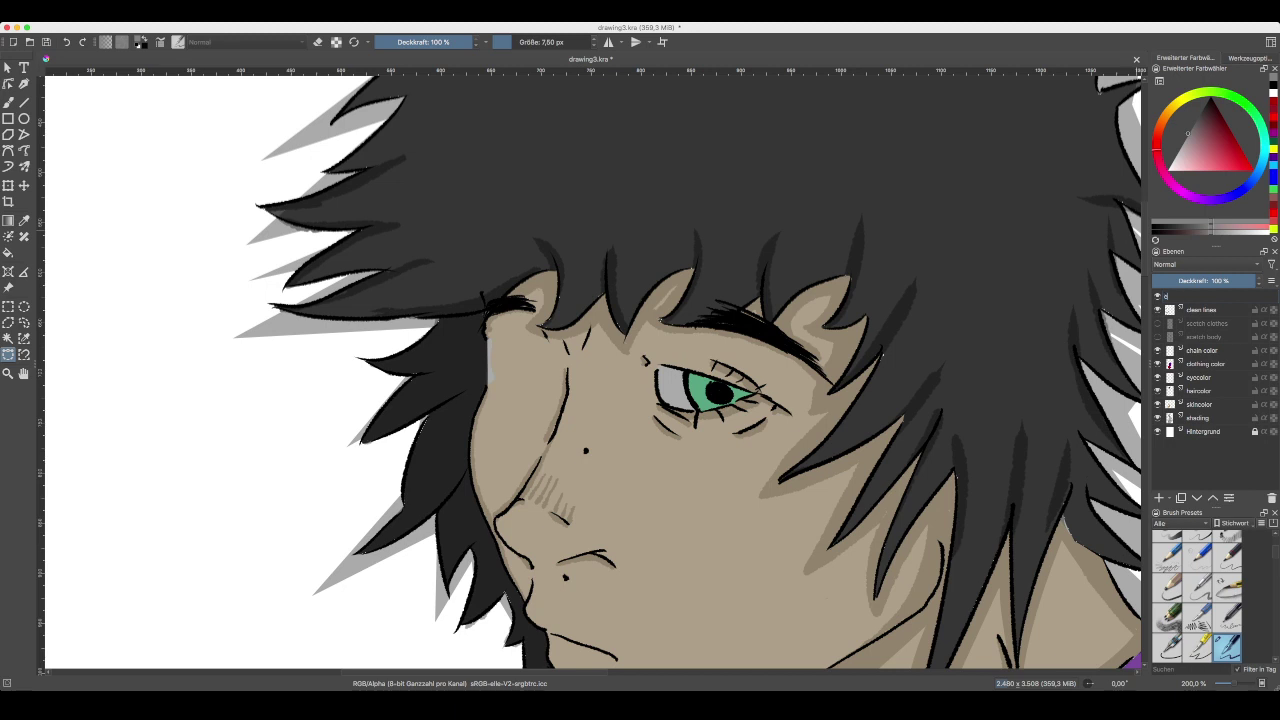
type("yepatch")
key("Return")
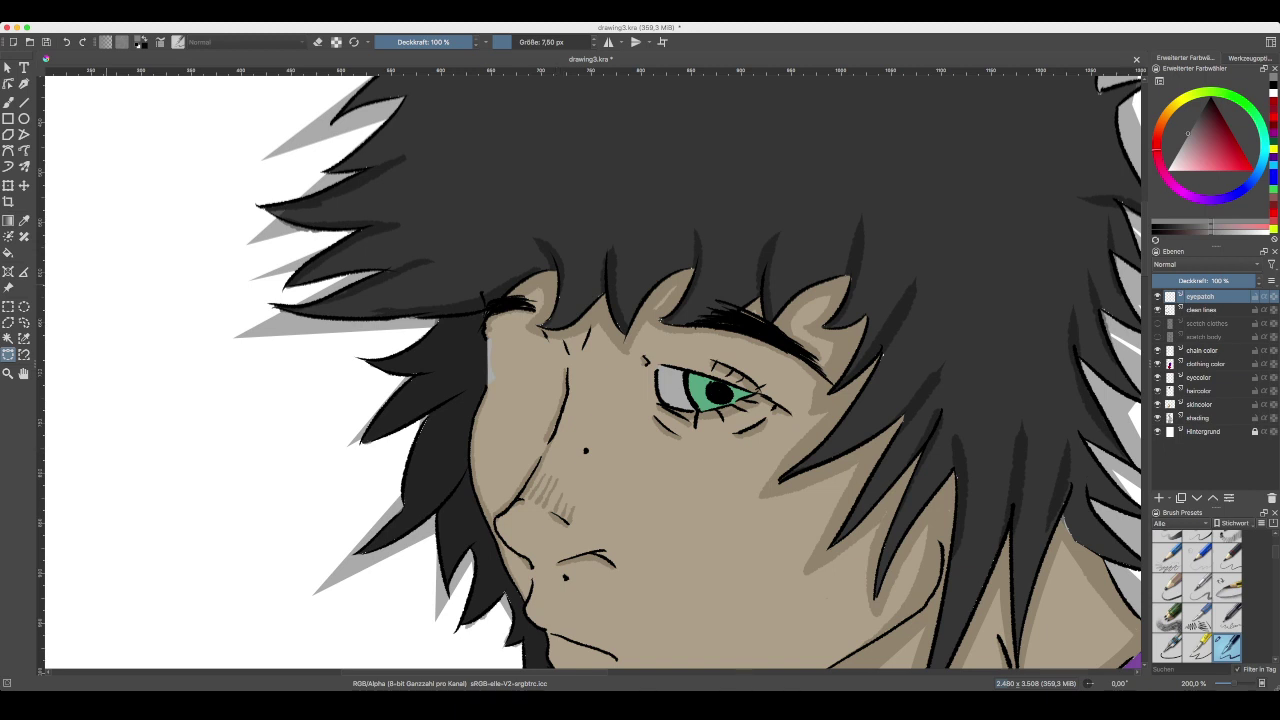
- Undo the test brush strokes over the uncovered eye area beside the nose and set the freehand brush color to black
key("b")
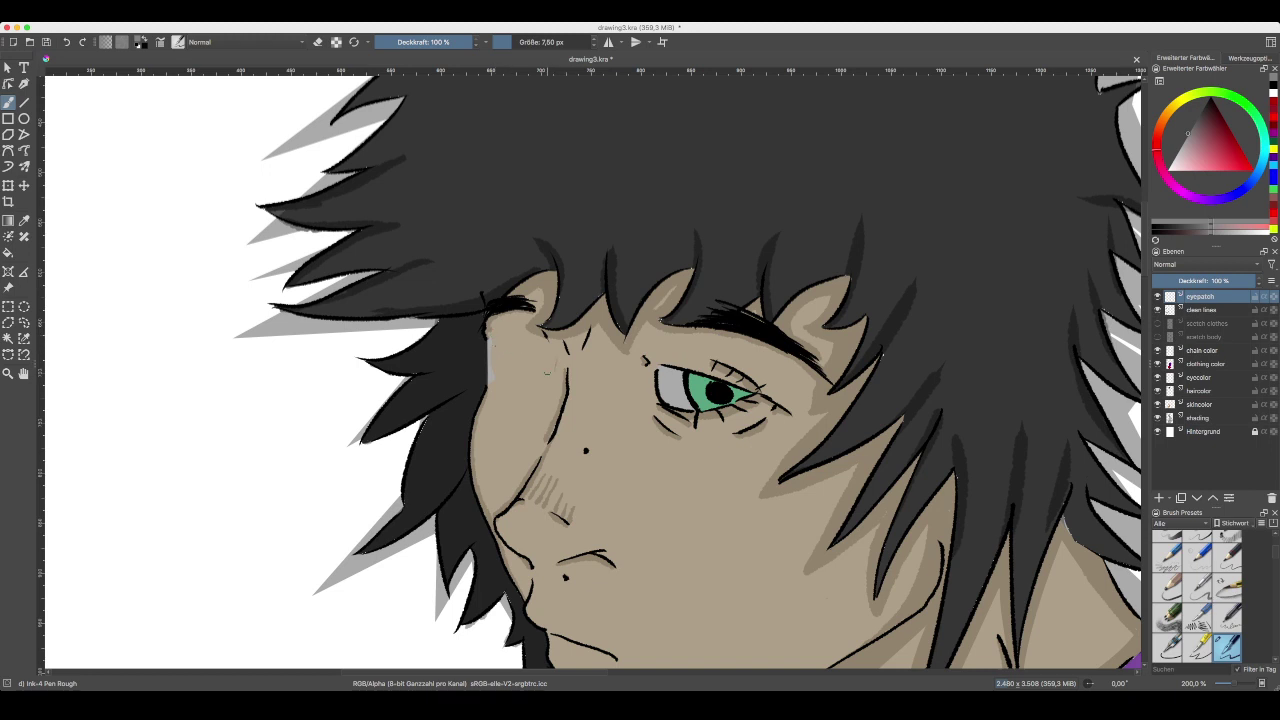
left_click_drag(496, 413, 524, 395)
mouse_move(482, 349)
left_mouse_down()
mouse_move(484, 403)
mouse_move(485, 325)
left_mouse_up()
key("super+z")
key("ctrl+z")
key("ctrl+z")
key("ctrl+z")
left_click_drag(1188, 133, 1211, 97)
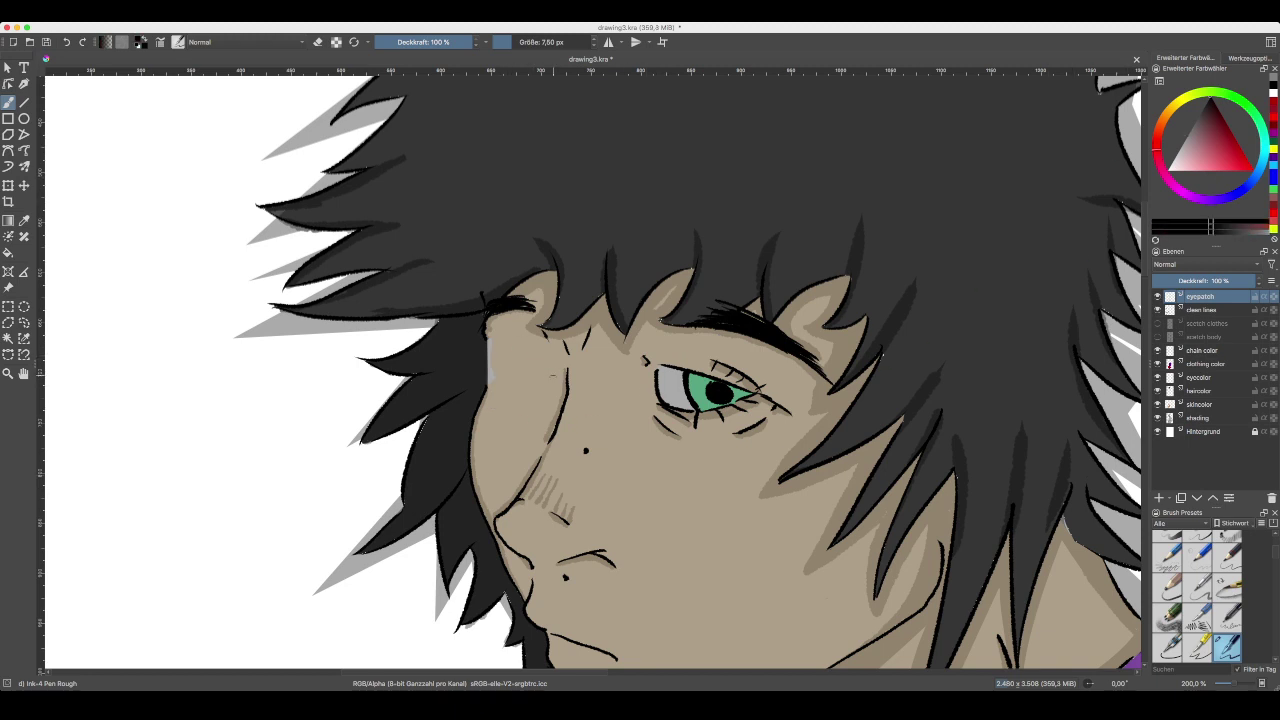
- Try drawing a round black eyepatch over the eye area beside the nose and filling it with hatching strokes
mouse_move(550, 381)
left_mouse_down()
mouse_move(488, 414)
mouse_move(477, 364)
mouse_move(490, 319)
left_mouse_up()
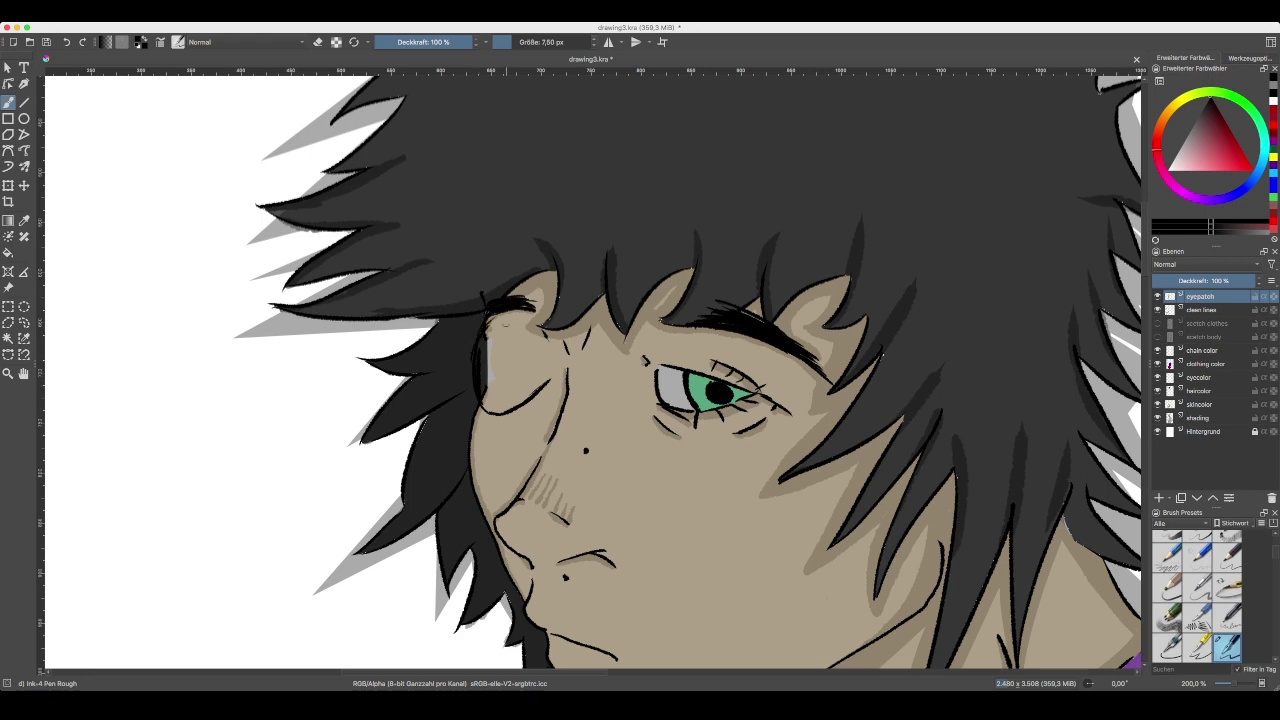
mouse_move(551, 380)
left_mouse_down()
mouse_move(534, 330)
mouse_move(488, 330)
left_mouse_up()
mouse_move(493, 374)
left_mouse_down()
mouse_move(491, 391)
mouse_move(483, 358)
mouse_move(489, 411)
mouse_move(498, 346)
mouse_move(514, 404)
mouse_move(526, 336)
mouse_move(536, 386)
mouse_move(548, 340)
mouse_move(553, 350)
left_mouse_up()
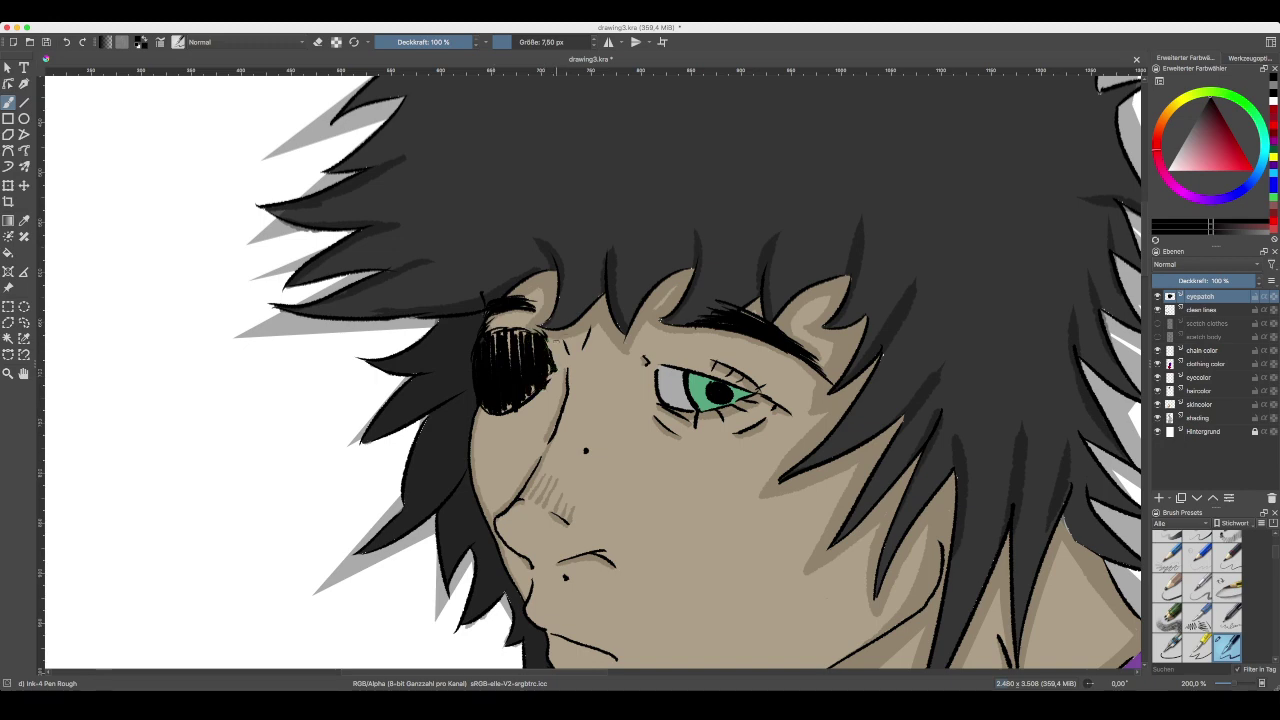
- Review the hatched black eyepatch against the whole head and up close, and undo it
key("minus")
key("minus")
key("minus")
key("minus")
key("minus")
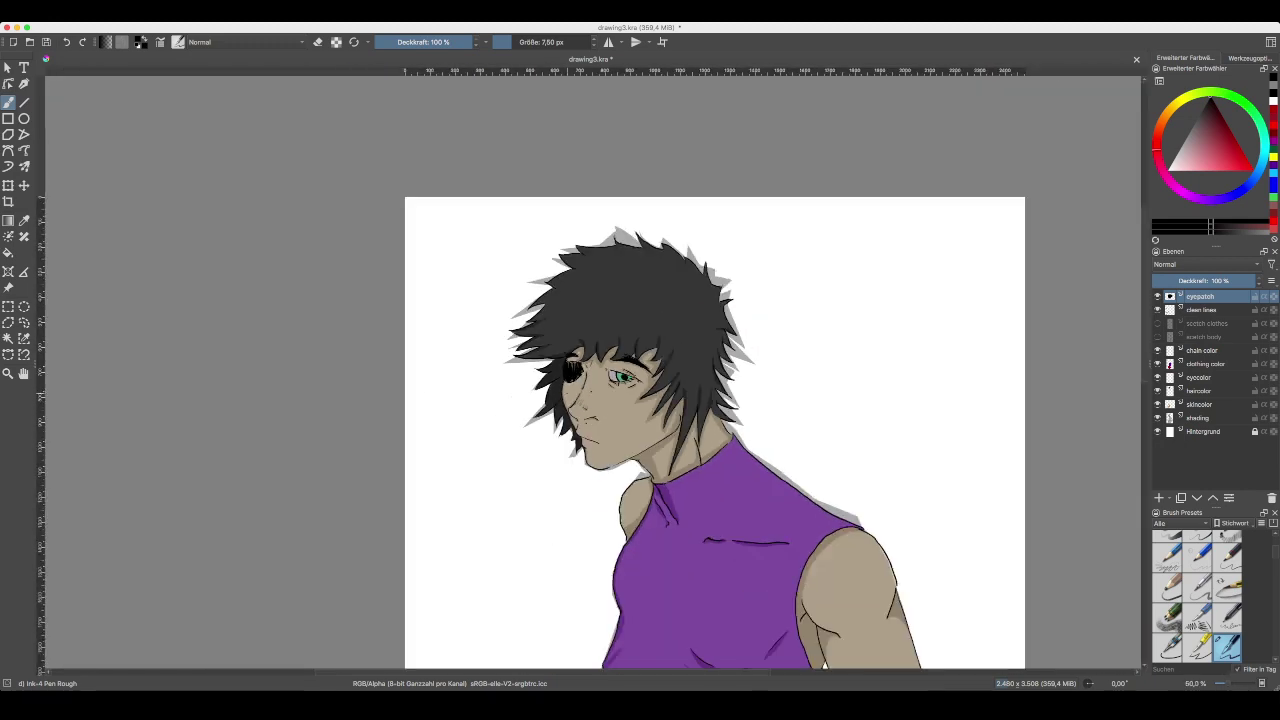
key("plus")
key("plus")
key("plus")
key("plus")
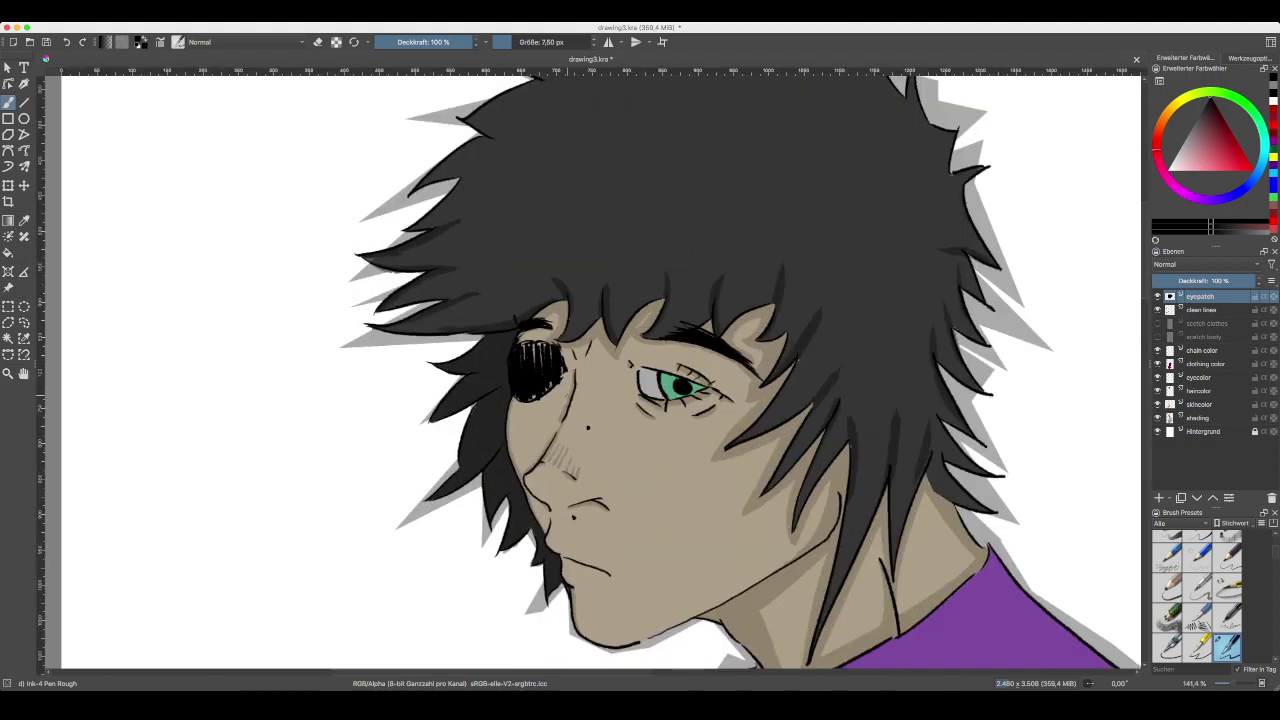
key("minus")
key("super+z")
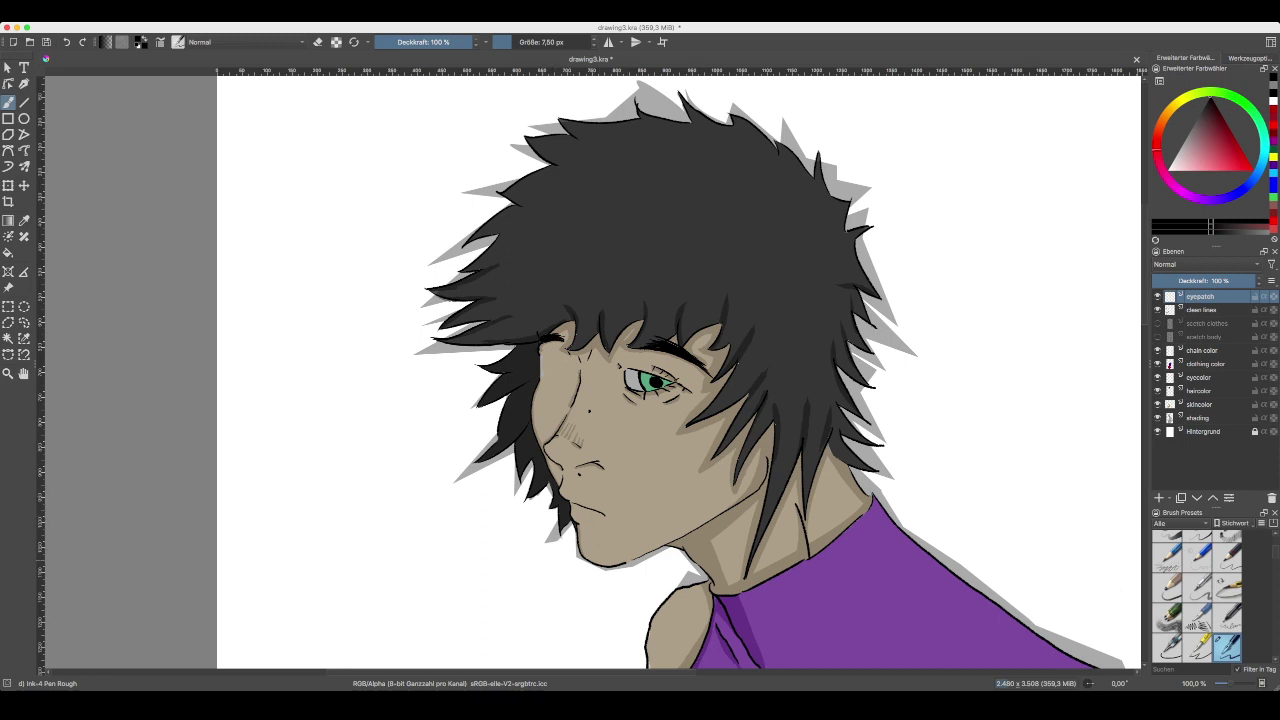
- Try radiating black streaks outward from the patch-side eye across the hair and white background with the Pencil-6 Quick Shade brush
left_click(1167, 617)
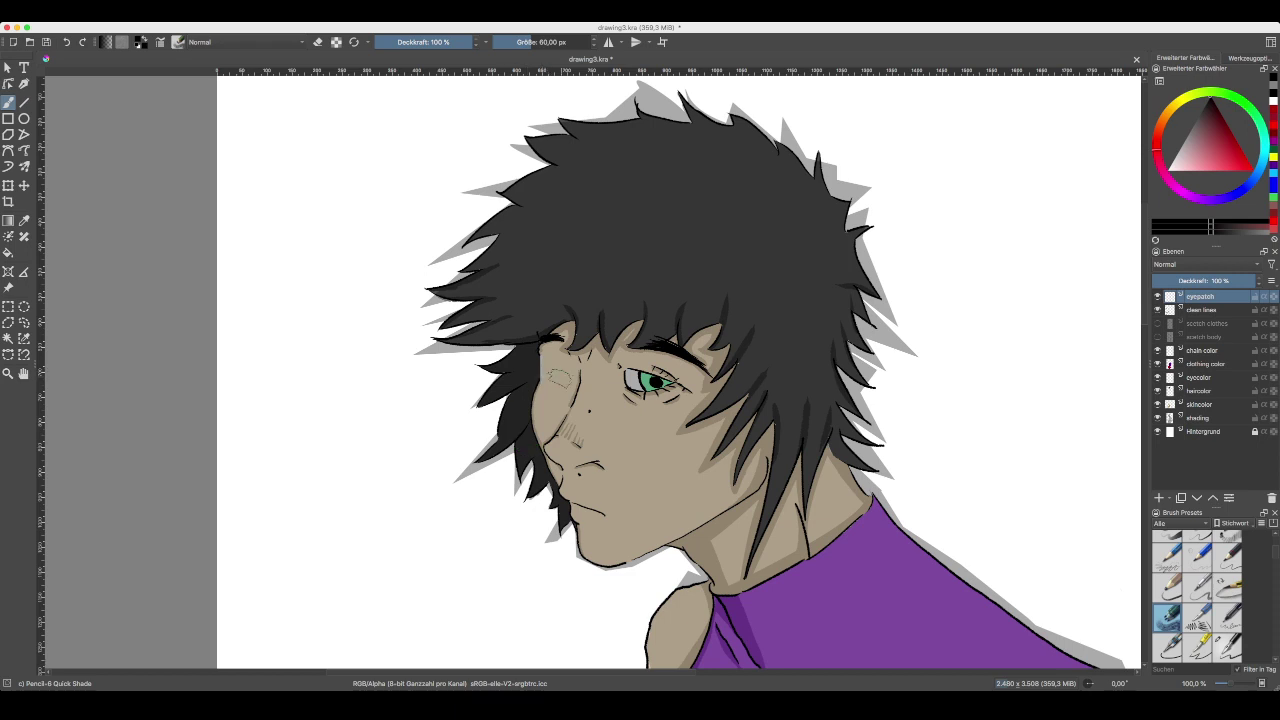
left_click_drag(558, 376, 380, 350)
mouse_move(562, 372)
left_mouse_down()
mouse_move(412, 432)
mouse_move(470, 315)
mouse_move(298, 232)
mouse_move(490, 385)
mouse_move(218, 450)
left_mouse_up()
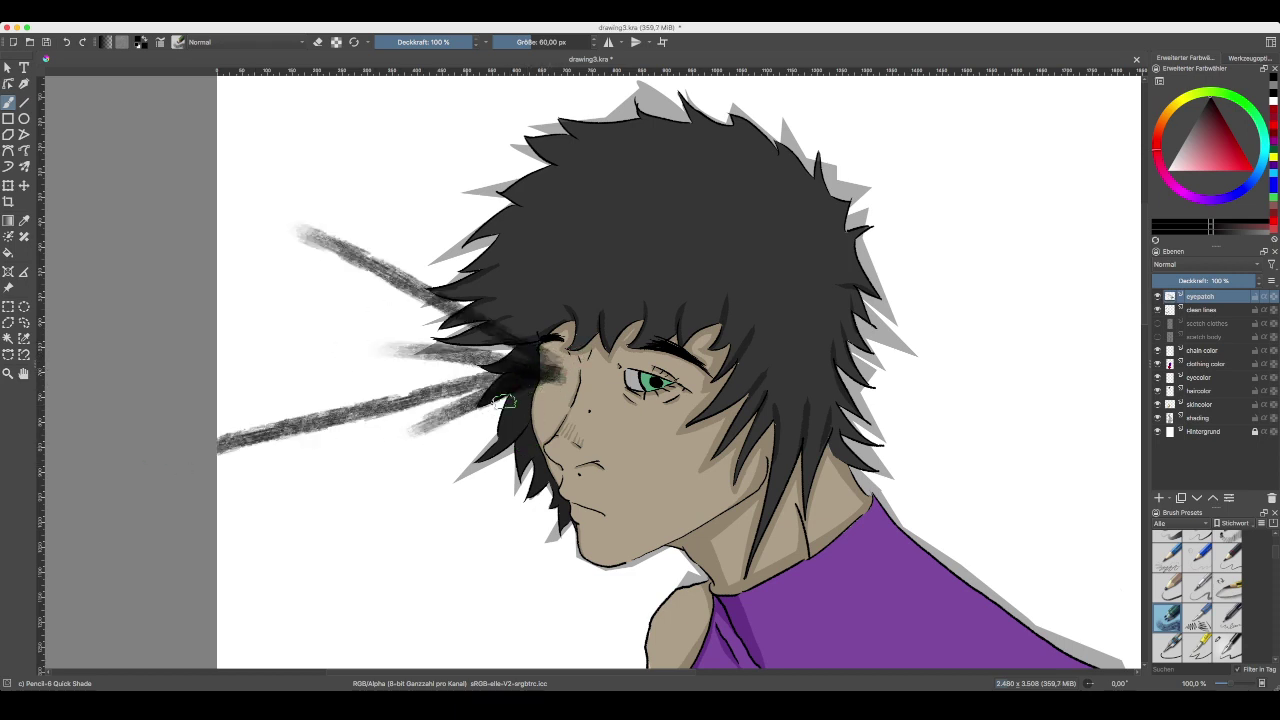
left_click_drag(541, 378, 367, 514)
left_click_drag(427, 371, 219, 376)
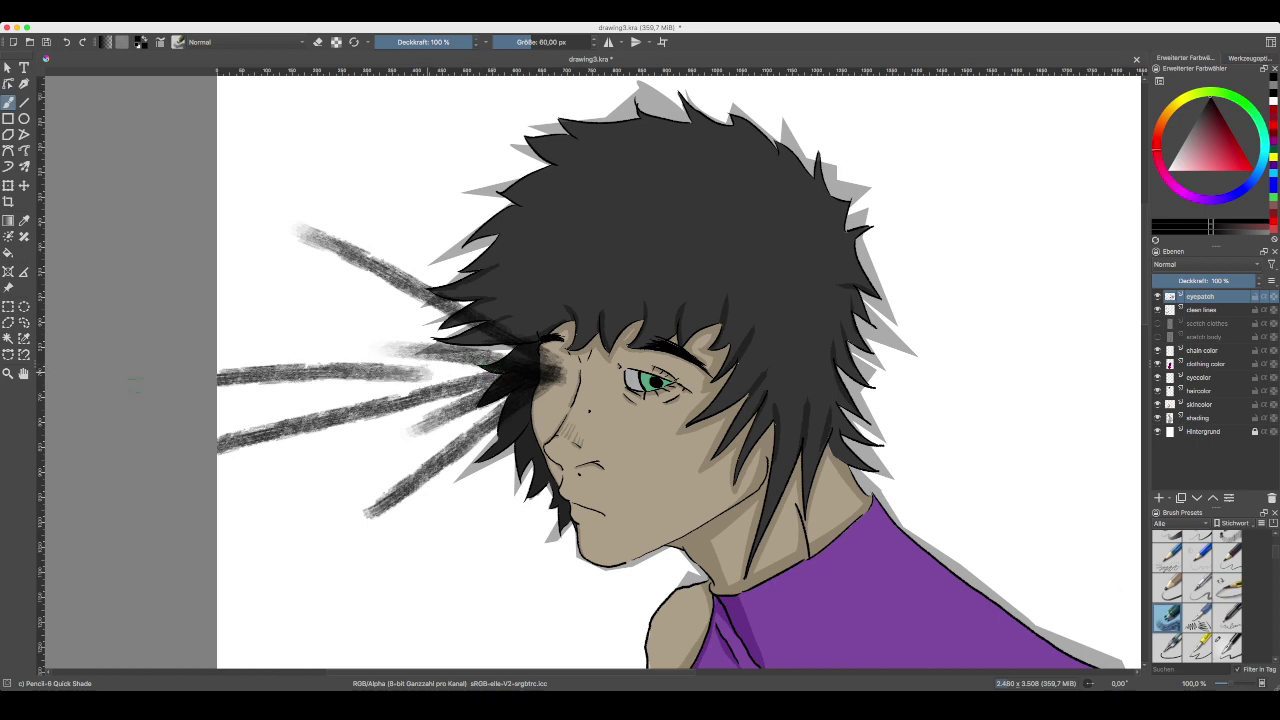
left_click_drag(368, 340, 270, 318)
left_click_drag(289, 221, 238, 196)
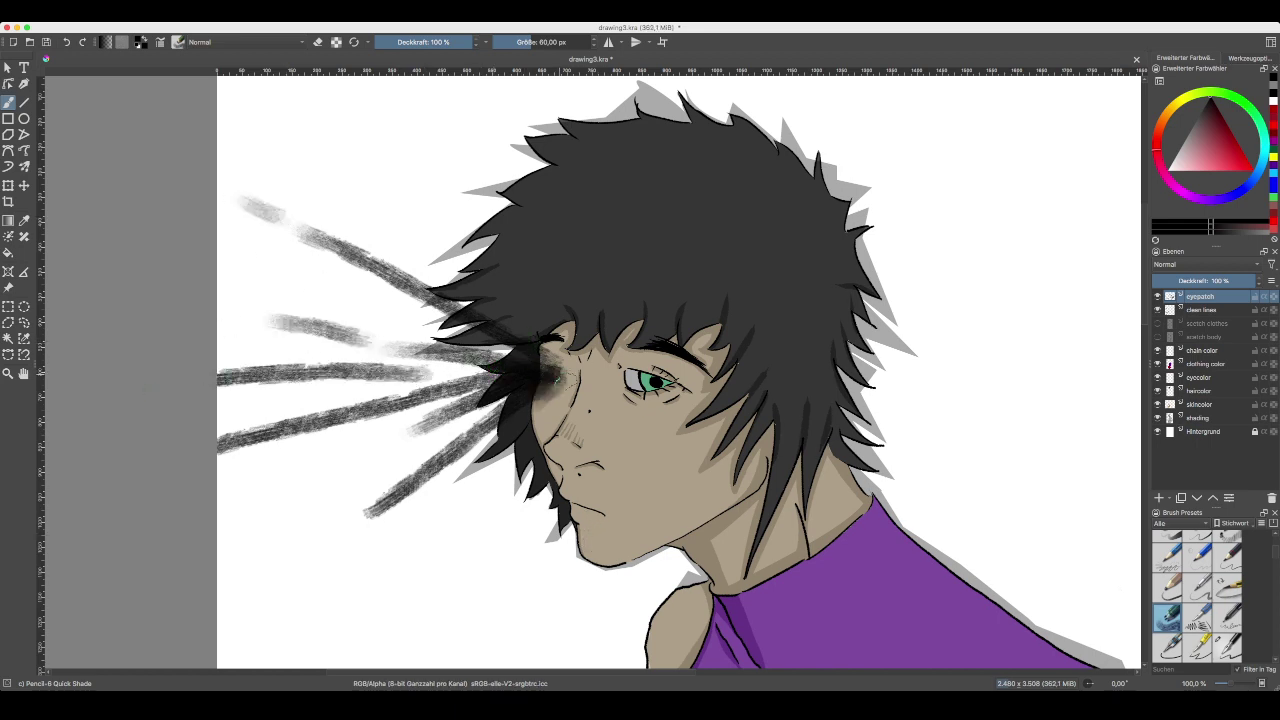
mouse_move(548, 372)
left_mouse_down()
mouse_move(466, 524)
mouse_move(543, 360)
mouse_move(474, 197)
left_mouse_up()
mouse_move(504, 343)
left_mouse_down()
mouse_move(453, 370)
mouse_move(463, 391)
mouse_move(275, 465)
left_mouse_up()
left_click_drag(470, 378, 365, 365)
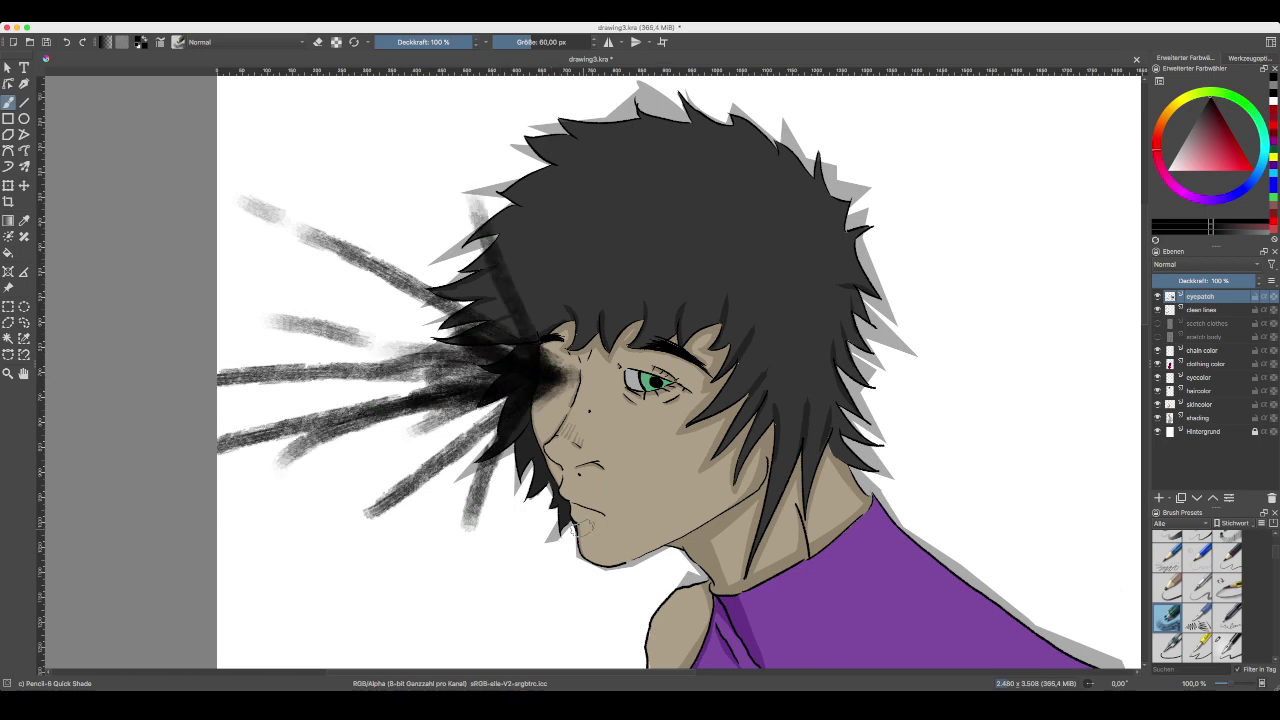
- Check the radiating black streaks against the full figure and undo all of them
scroll(446, 516, "down", 5)
scroll(446, 516, "right", 5)
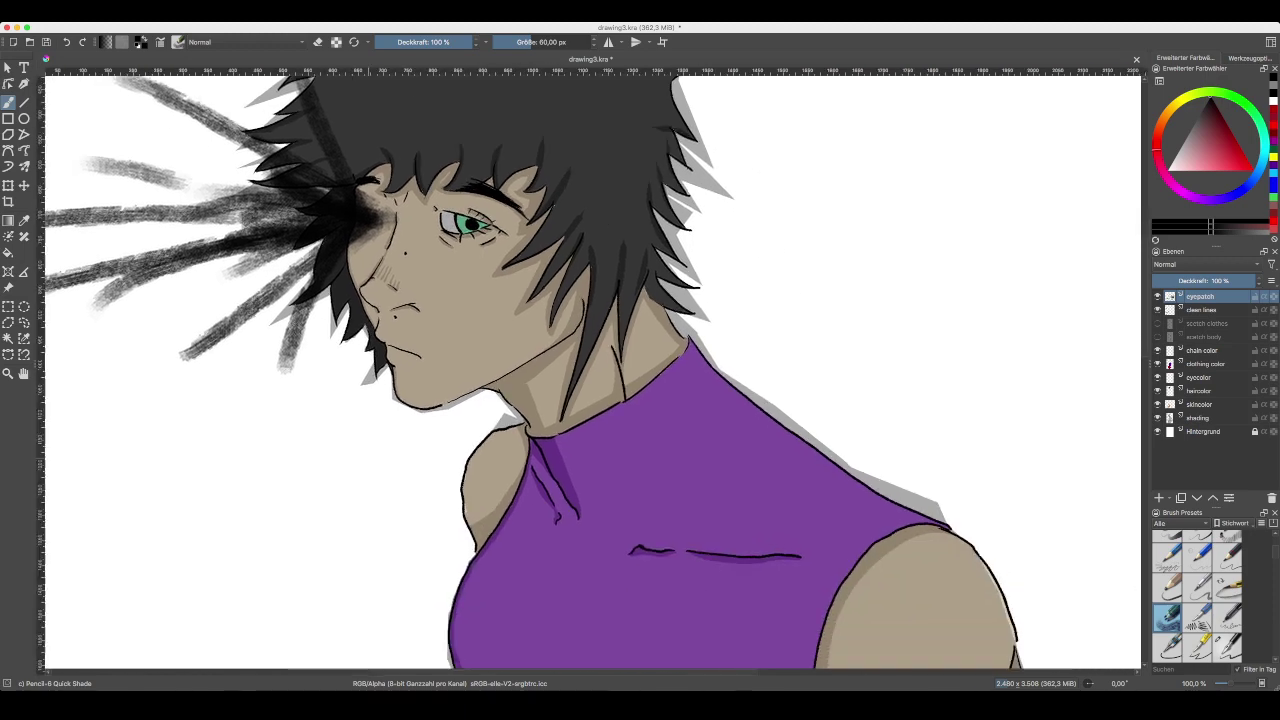
key("minus")
key("minus")
key("minus")
key("minus")
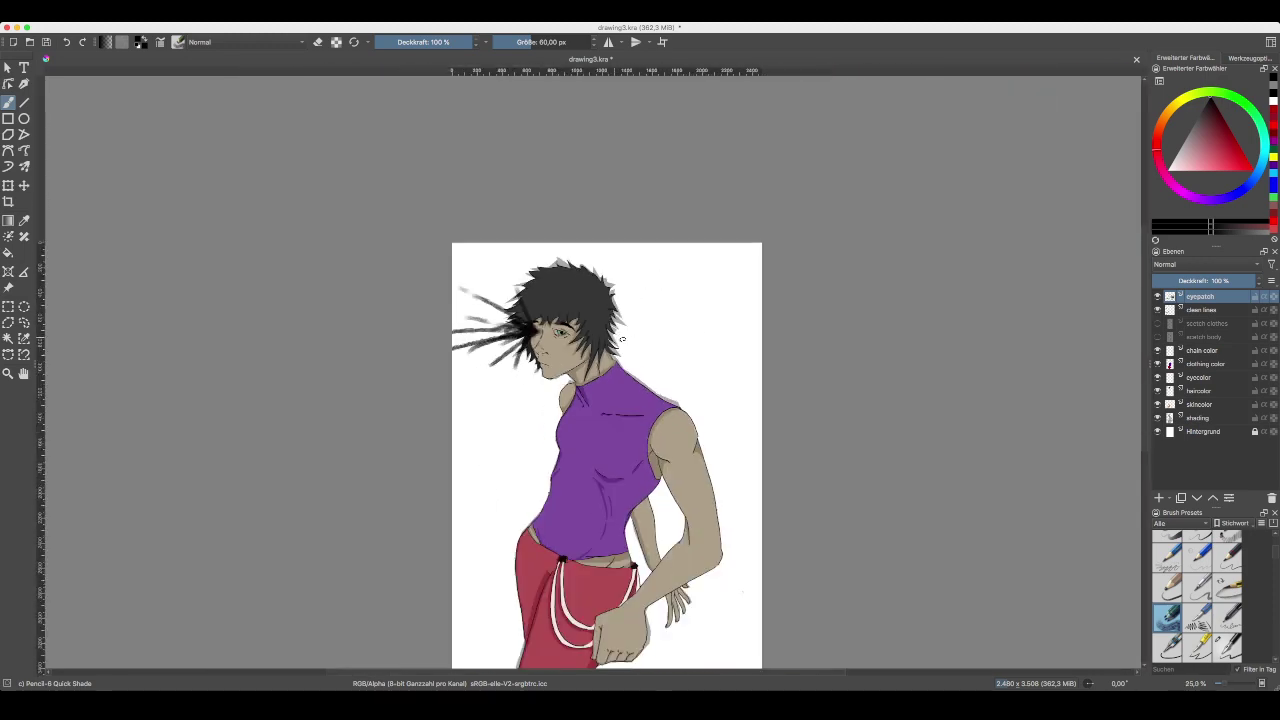
key("ctrl+z")
key("ctrl+z")
key("ctrl+z")
key("ctrl+z")
key("ctrl+z")
key("ctrl+z")
key("ctrl+z")
key("ctrl+z")
key("ctrl+z")
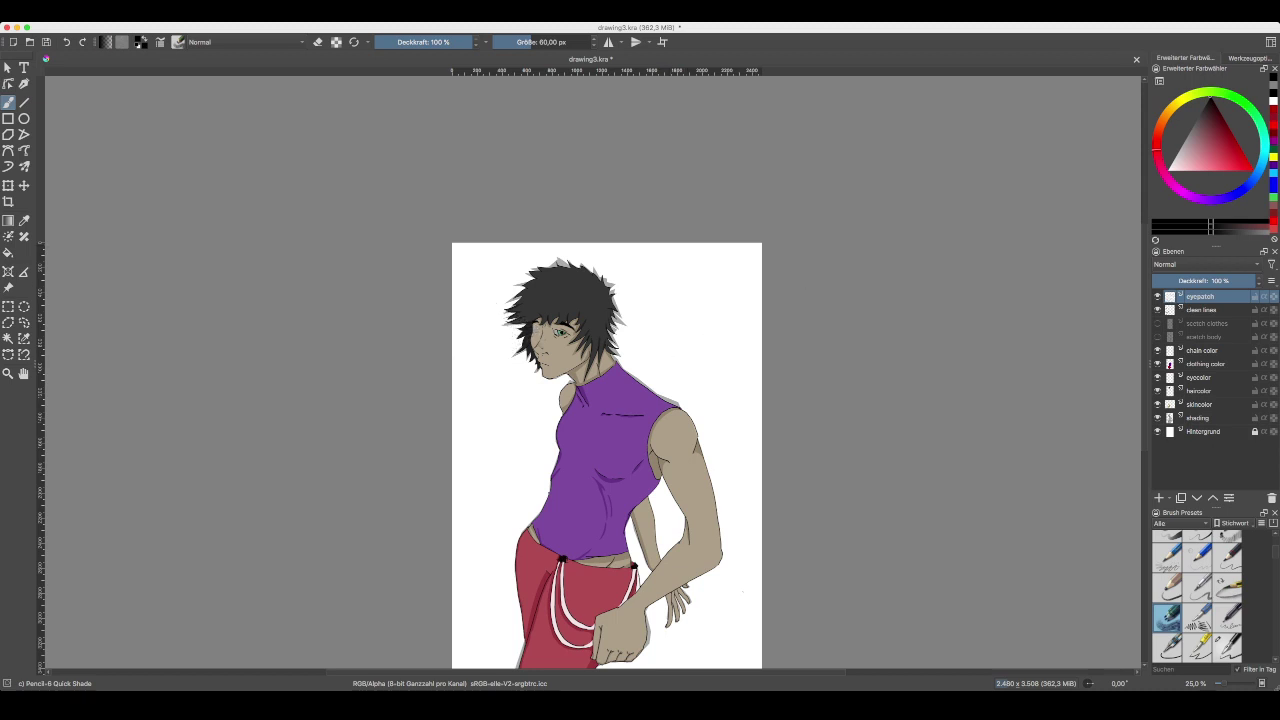
- Paint one red, one blue and one yellow streak fanning outward from the patch-side eye over the hair and background
left_click(1253, 170)
key("ctrl+plus")
key("ctrl+plus")
key("ctrl+plus")
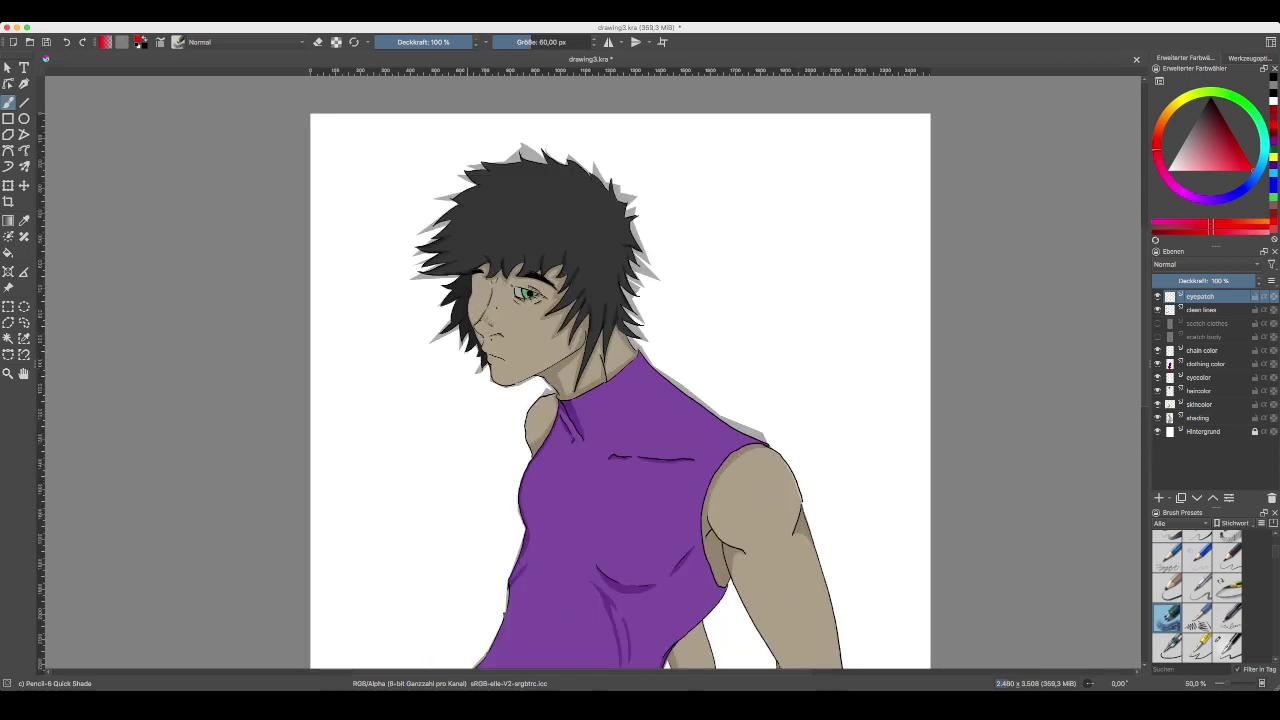
left_click_drag(442, 264, 316, 270)
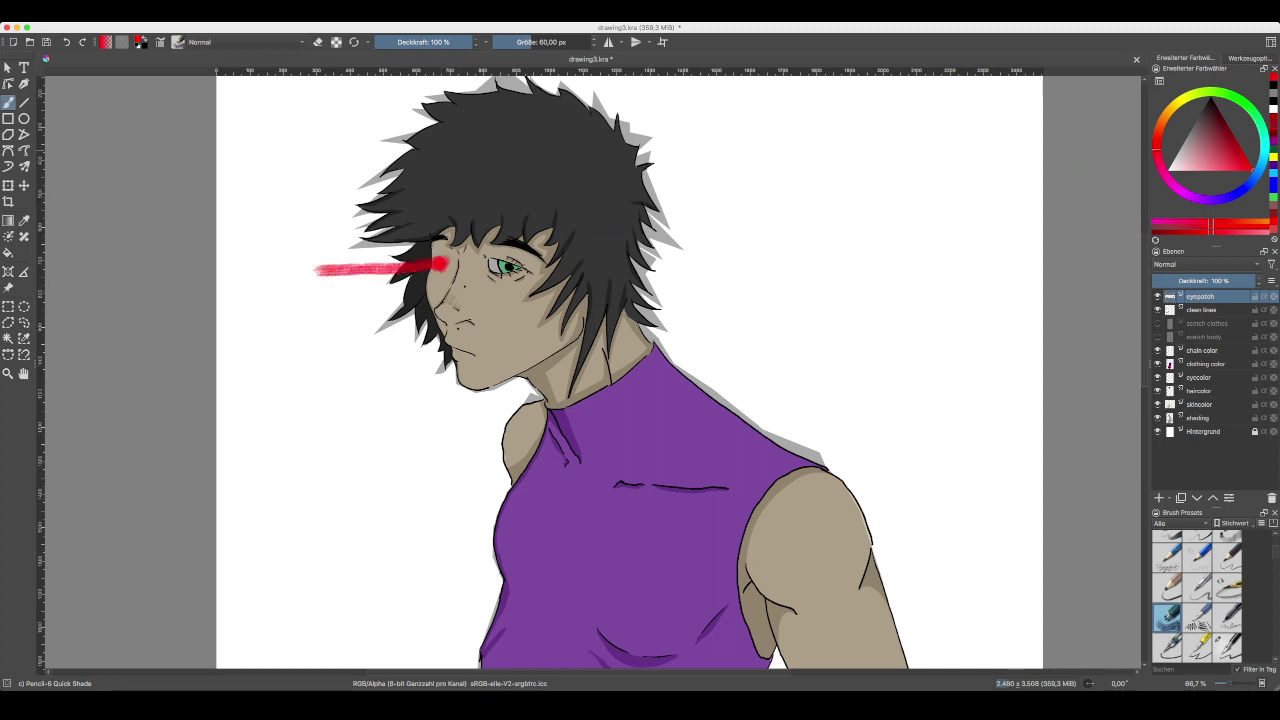
left_click(1234, 194)
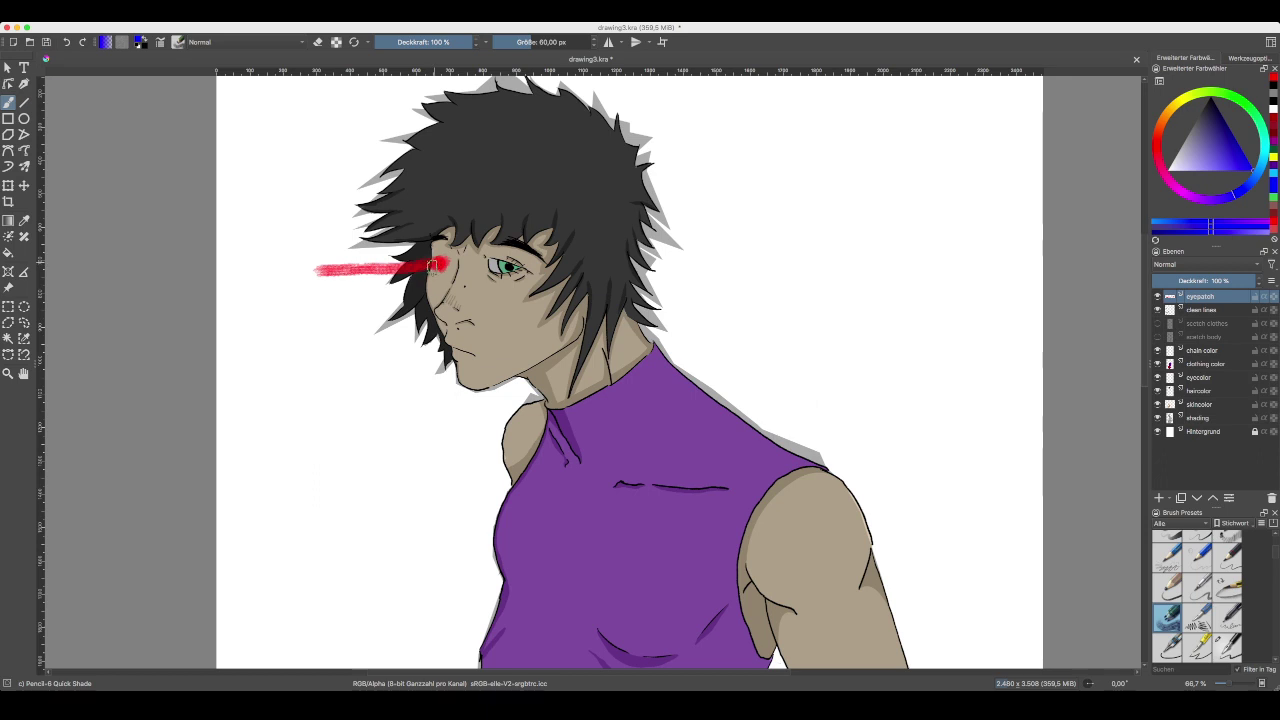
left_click_drag(440, 264, 306, 347)
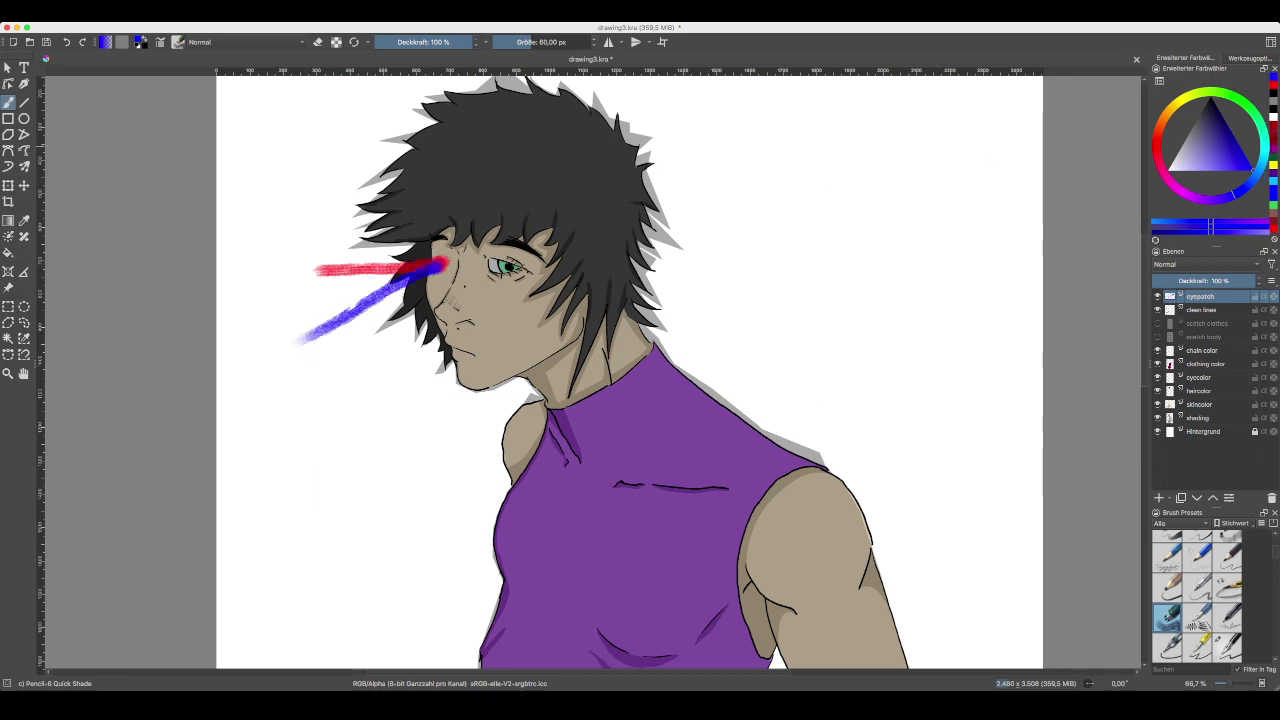
left_click(1185, 98)
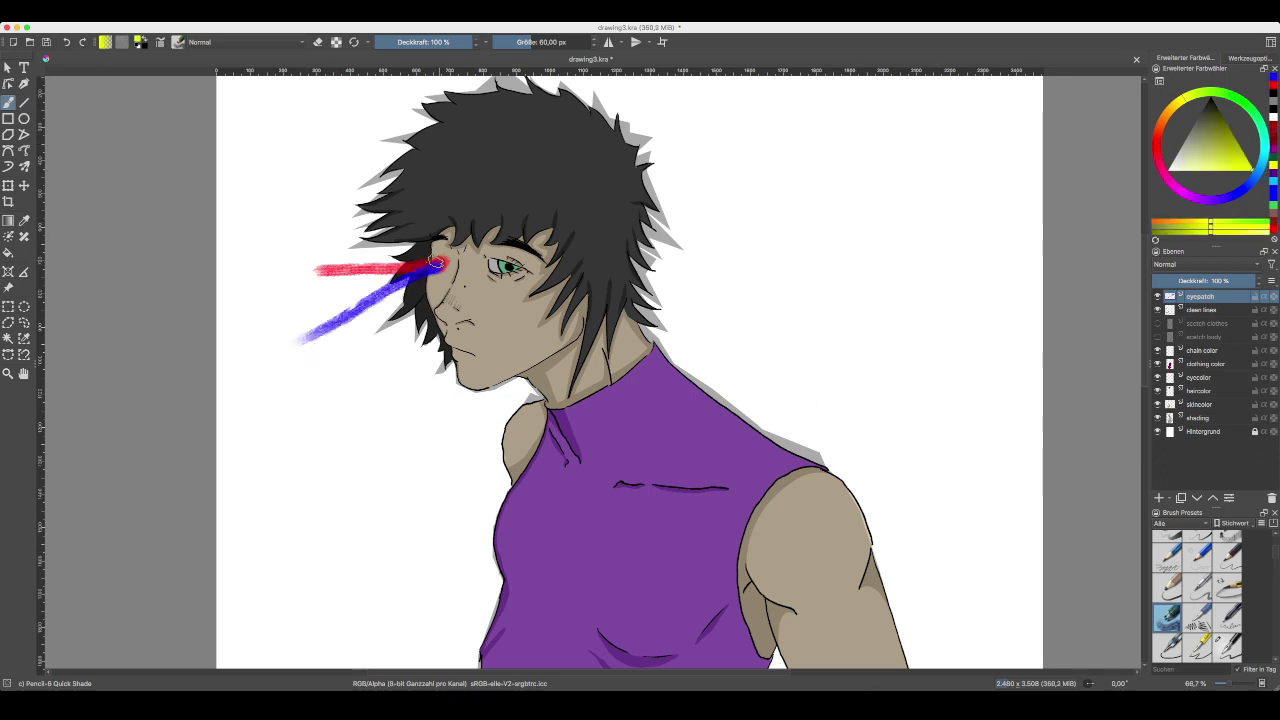
left_click_drag(438, 262, 270, 215)
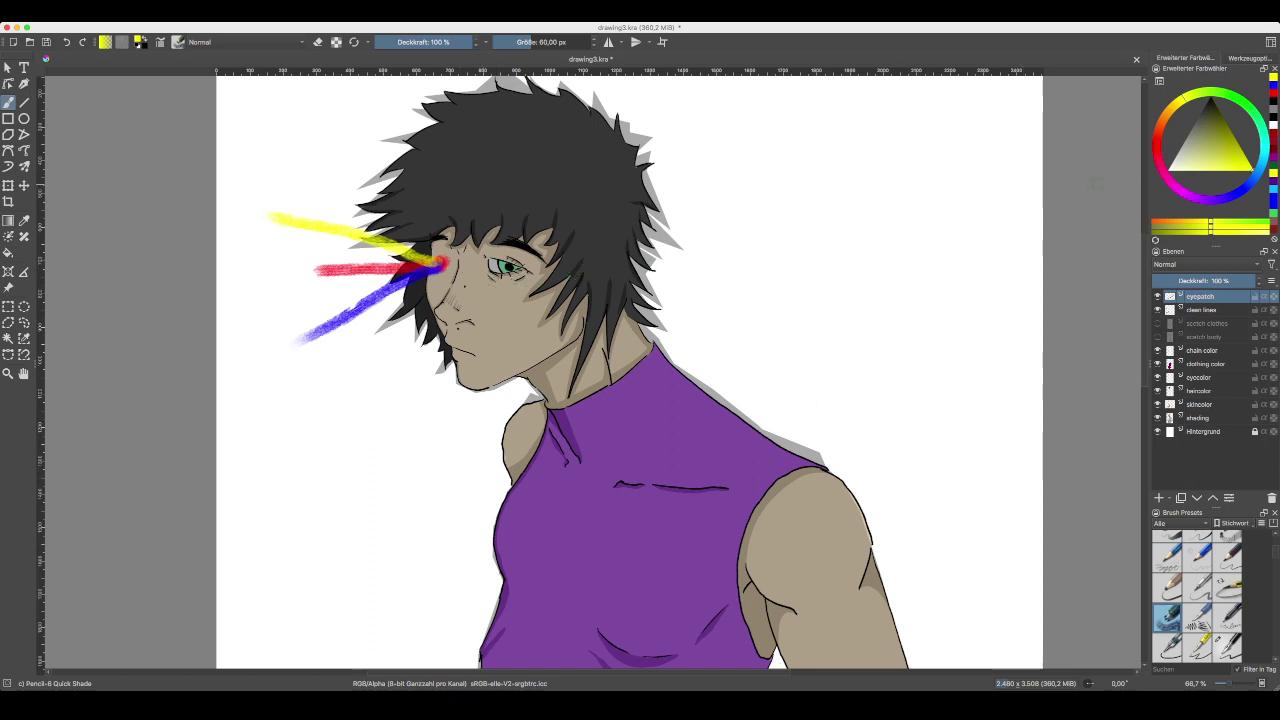
- Add one green streak and three muted purple streaks radiating from the same eye
left_click(1255, 114)
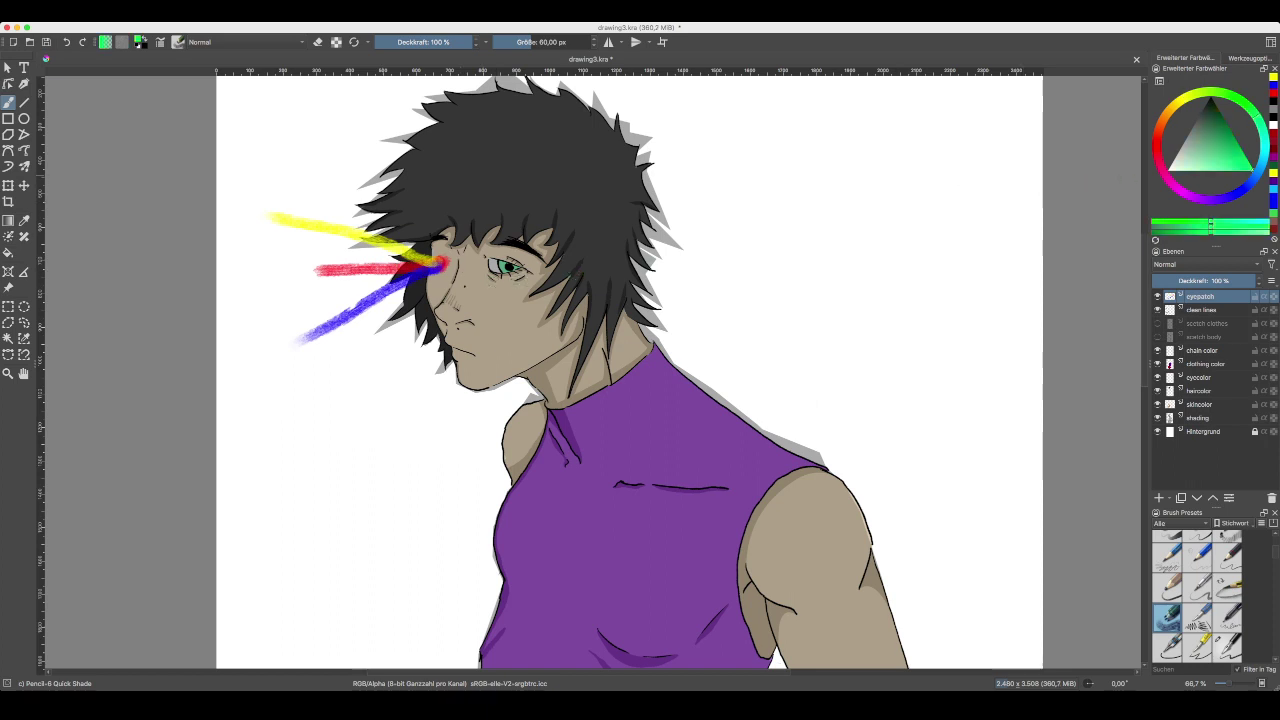
left_click_drag(1240, 148, 1243, 152)
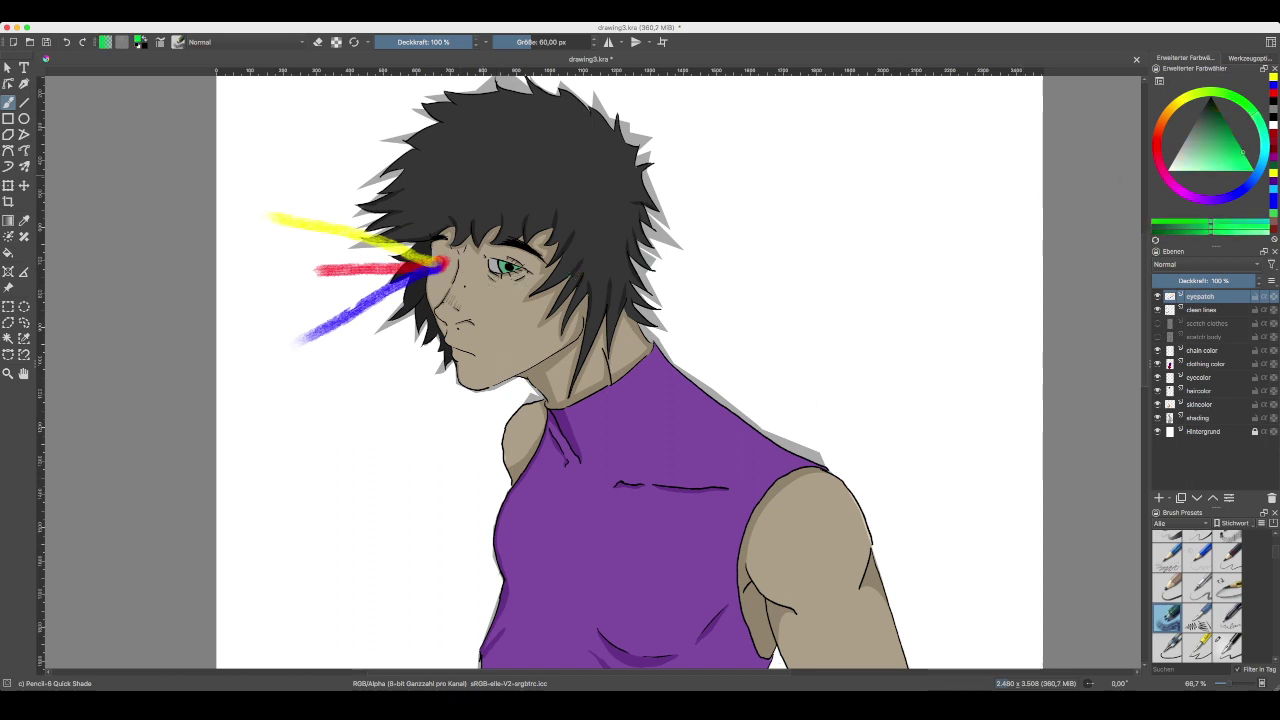
left_click_drag(438, 262, 236, 342)
left_click(1208, 199)
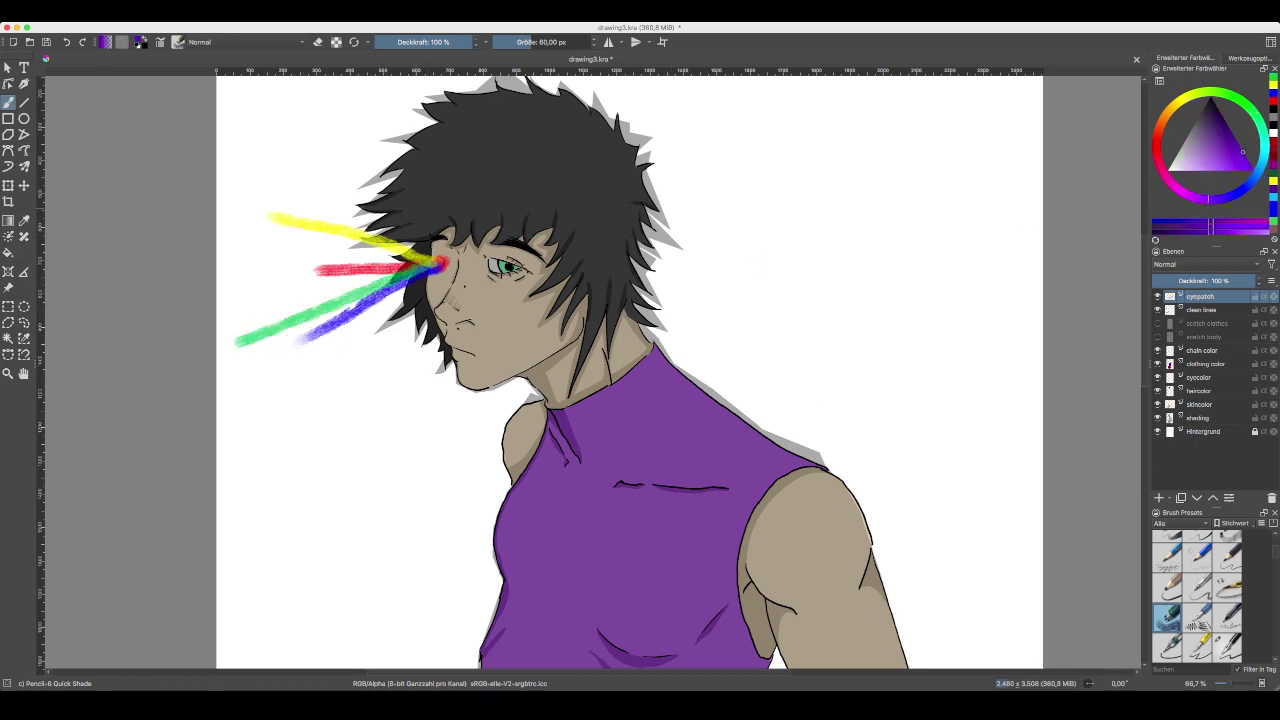
left_click(1207, 147)
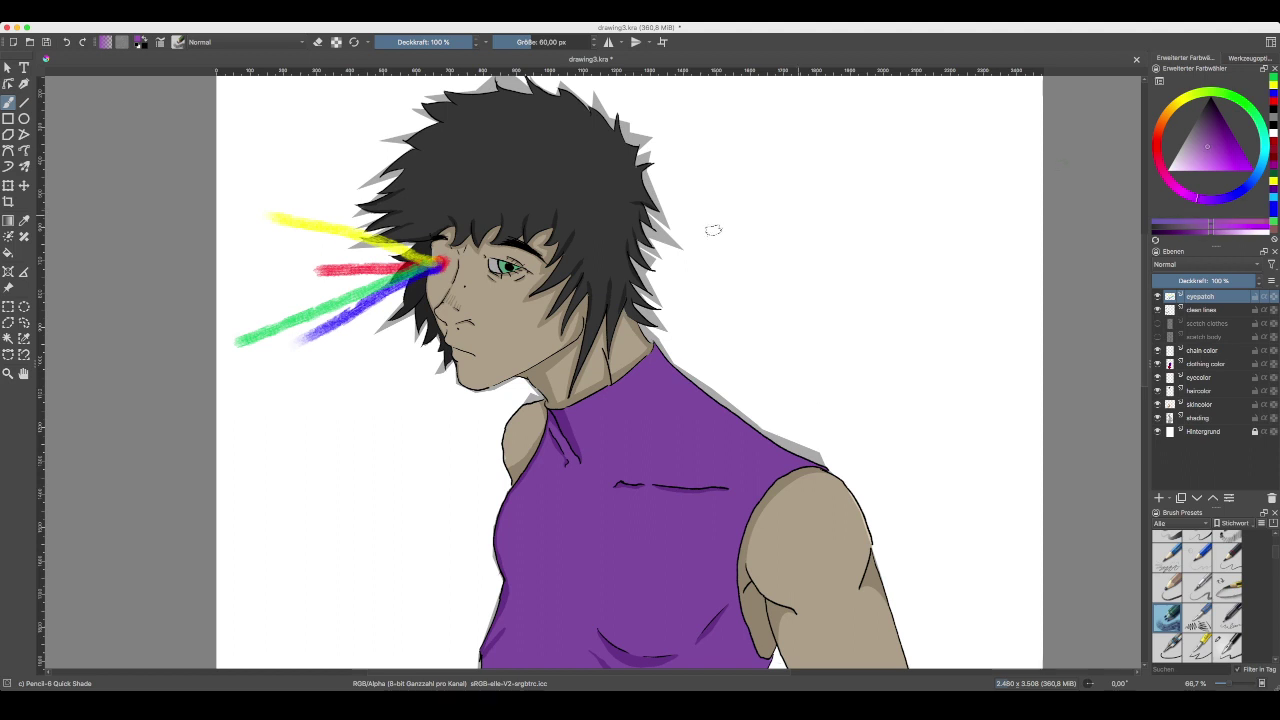
left_click_drag(438, 262, 217, 252)
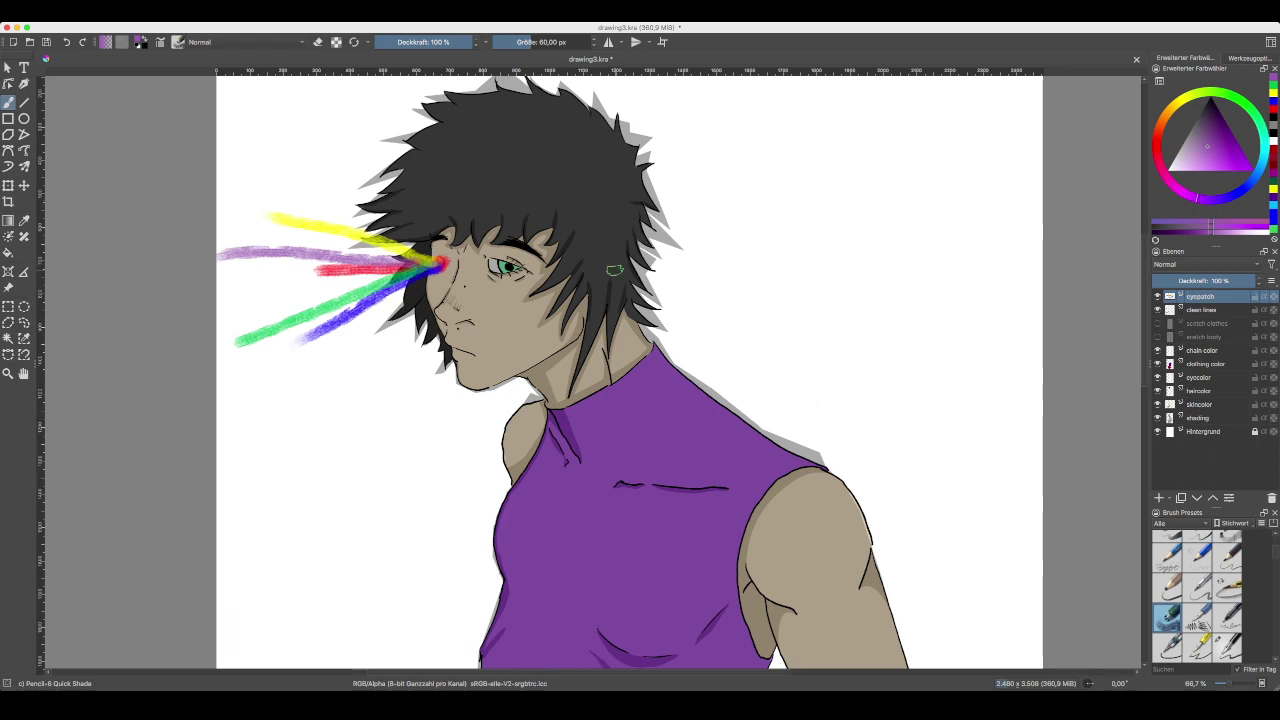
left_click_drag(440, 263, 355, 345)
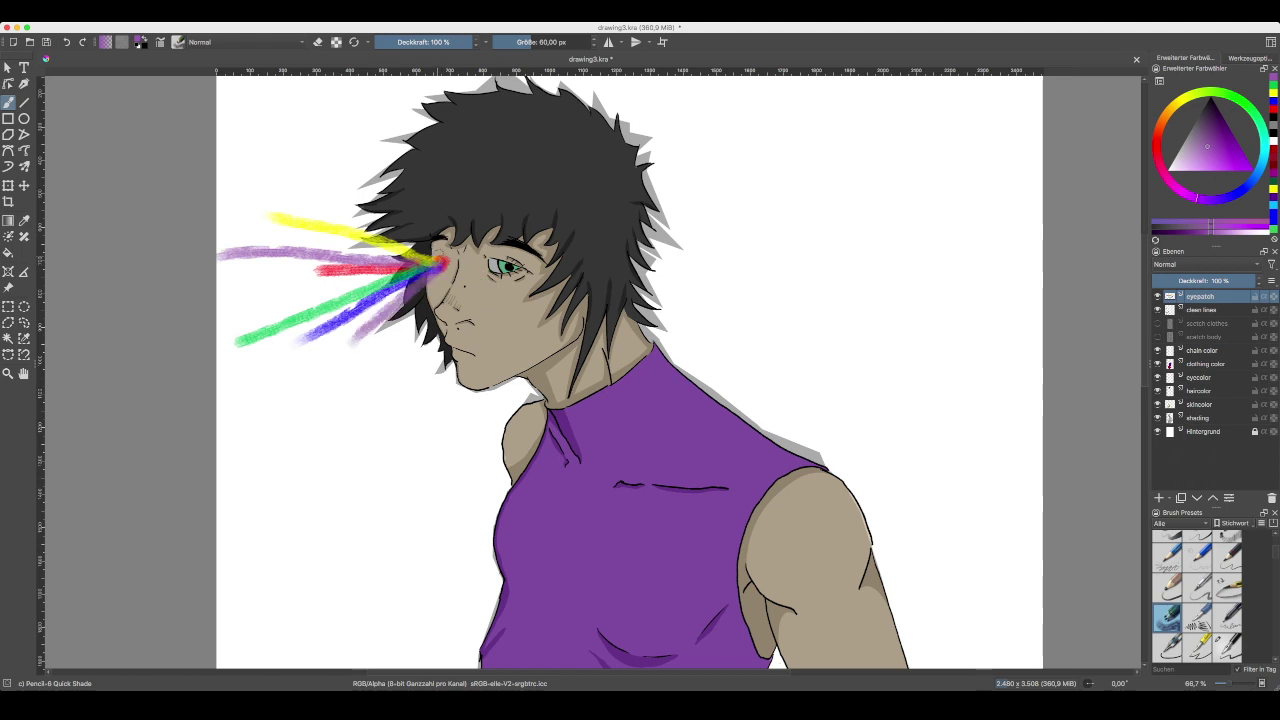
left_click_drag(436, 268, 330, 188)
- Replace a pale blue trial streak with two saturated blue streaks from the eye, and dab blue over their origin
left_click(1229, 194)
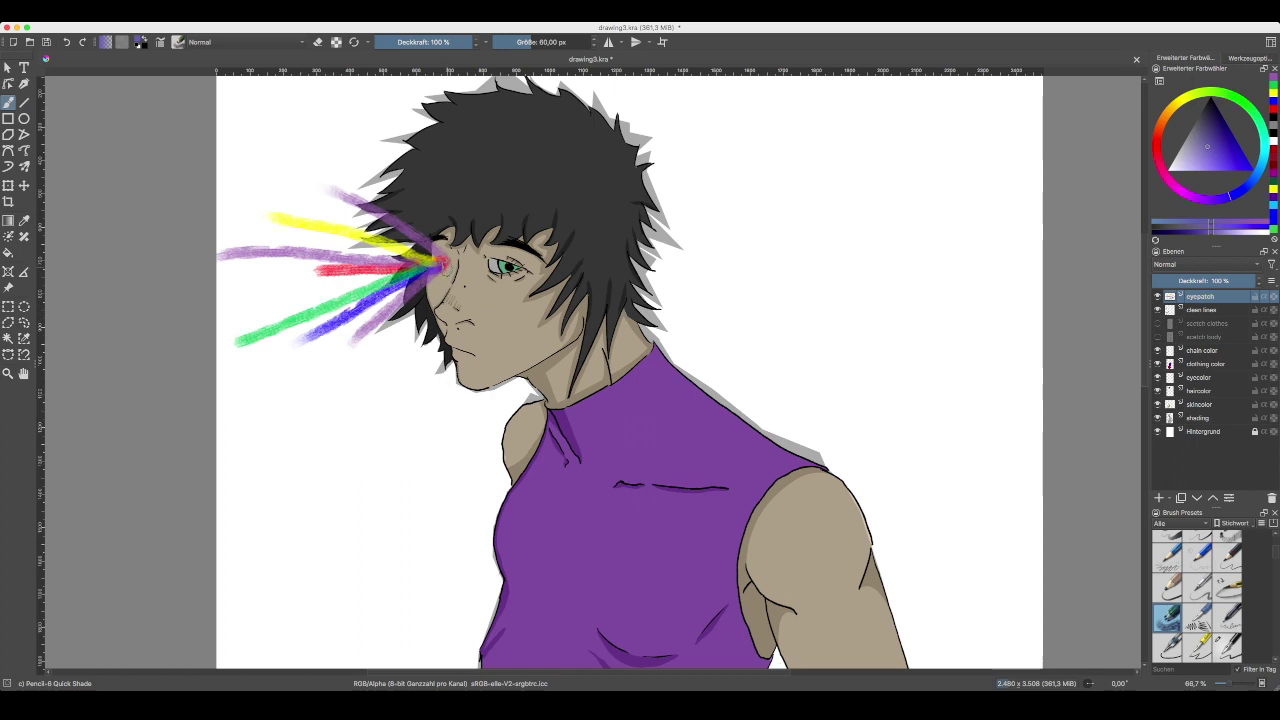
left_click_drag(442, 263, 285, 352)
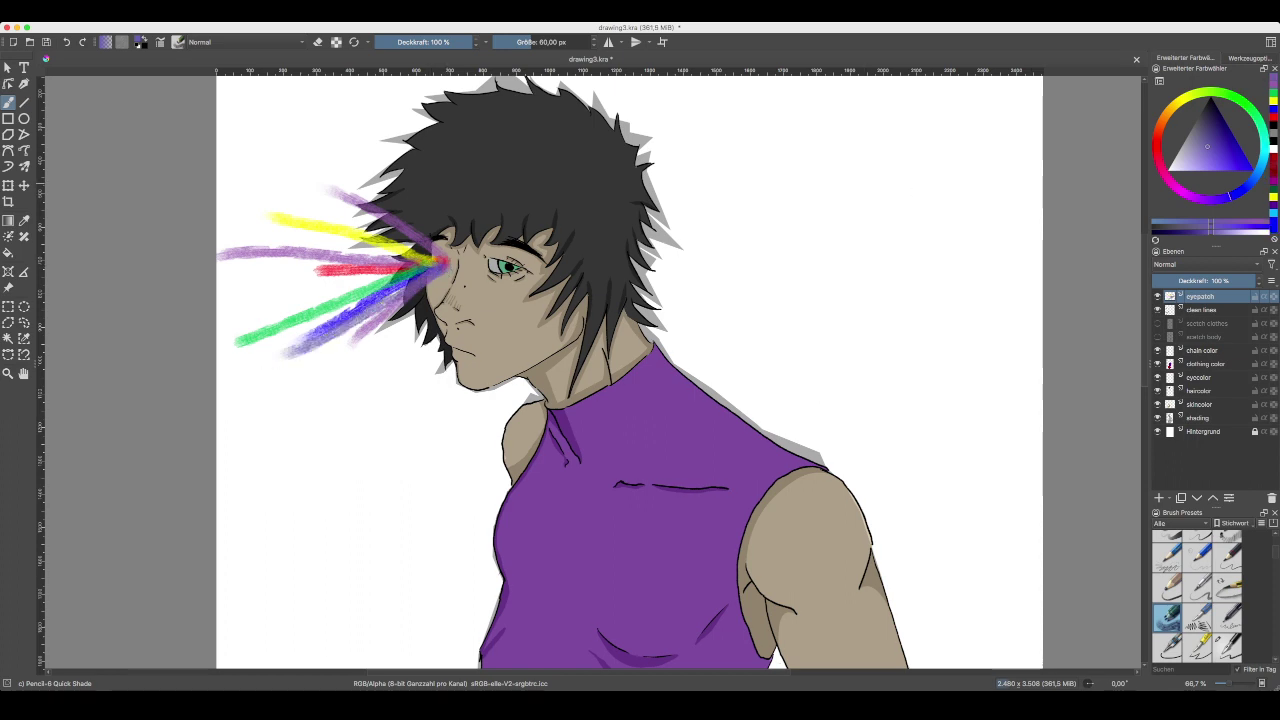
key("ctrl+z")
left_click(1253, 170)
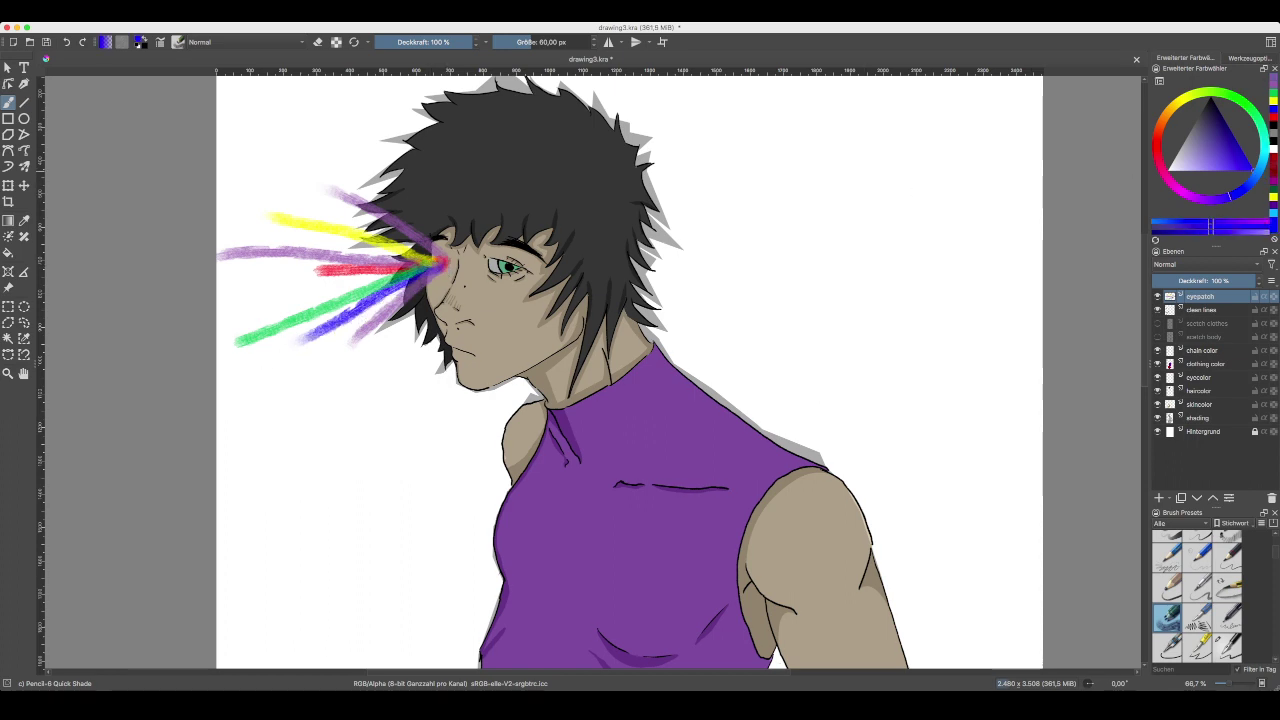
left_click_drag(444, 264, 262, 300)
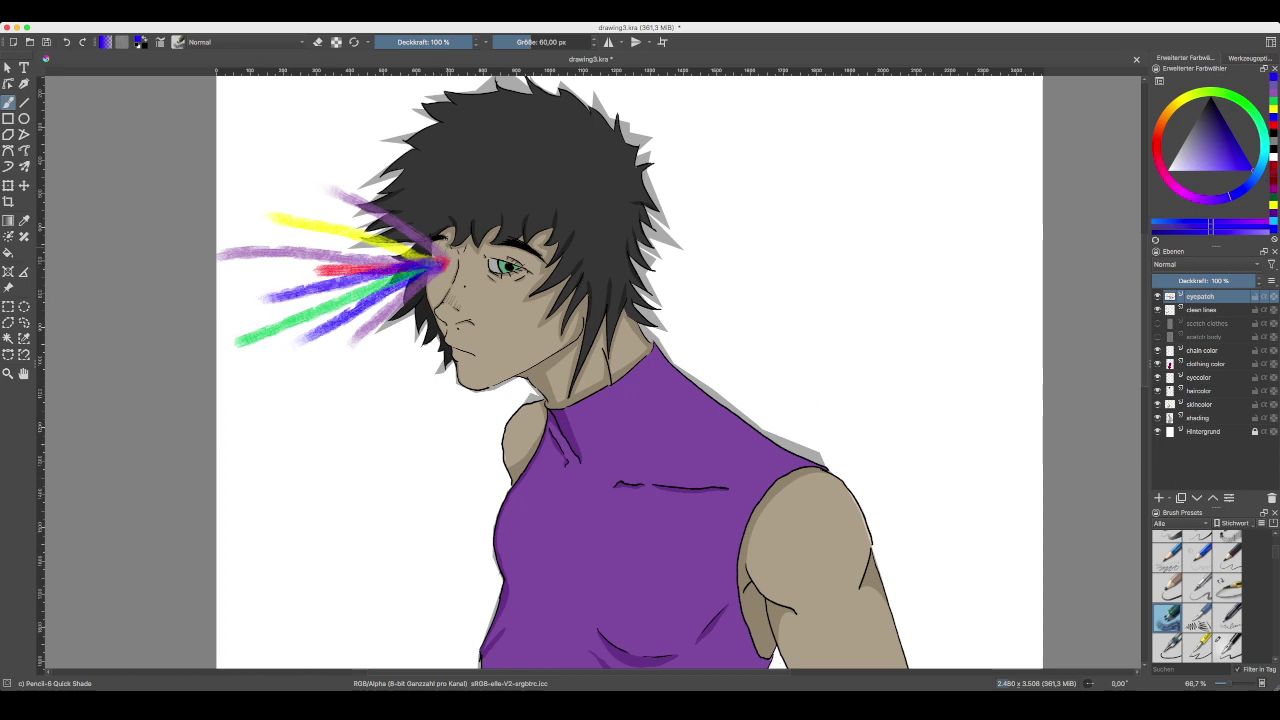
left_click_drag(440, 260, 282, 190)
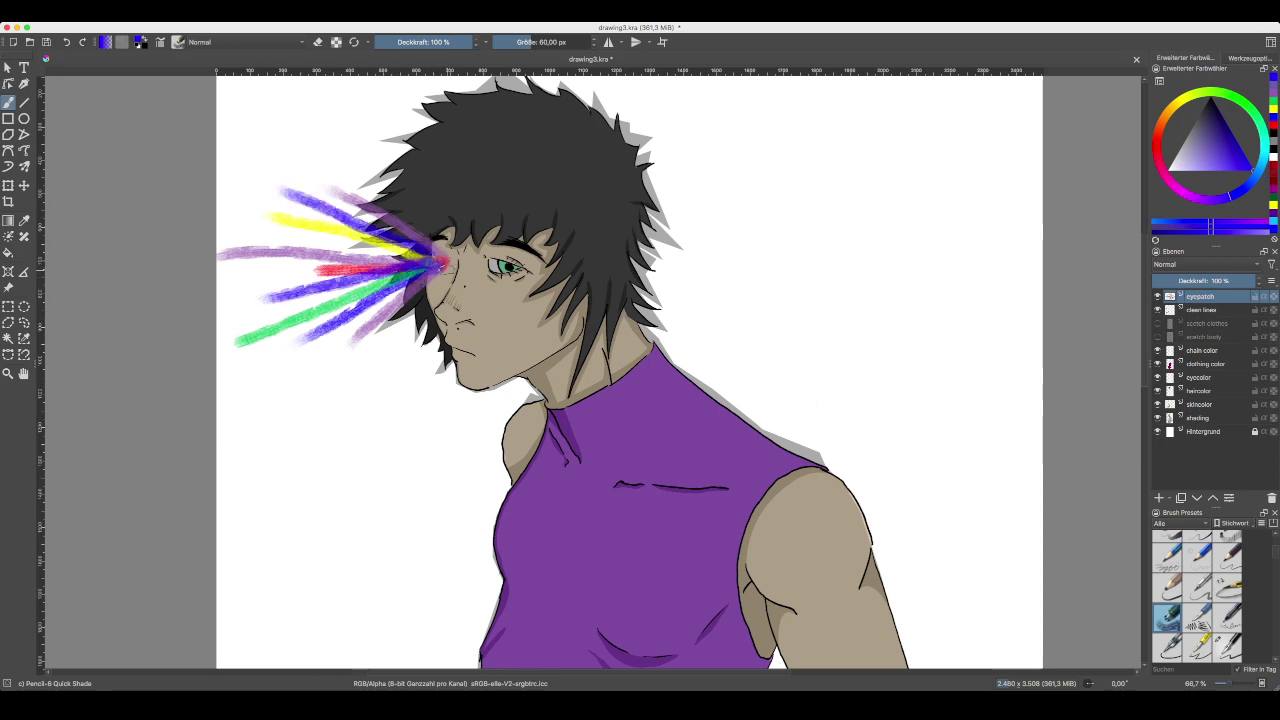
left_click_drag(440, 260, 442, 278)
- Add two long yellow streaks, a short yellow one beyond the red streak, and a red streak running down beside the face
left_click(1187, 97)
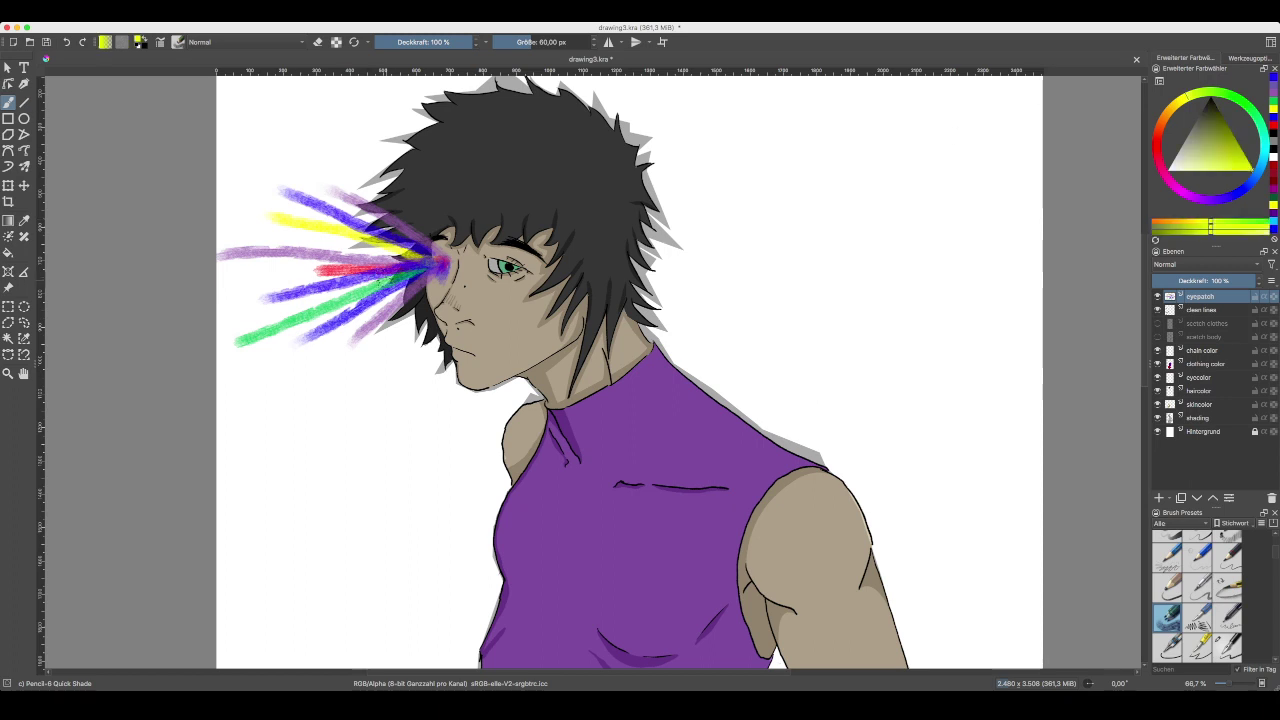
left_click_drag(430, 262, 267, 360)
left_click_drag(416, 263, 222, 323)
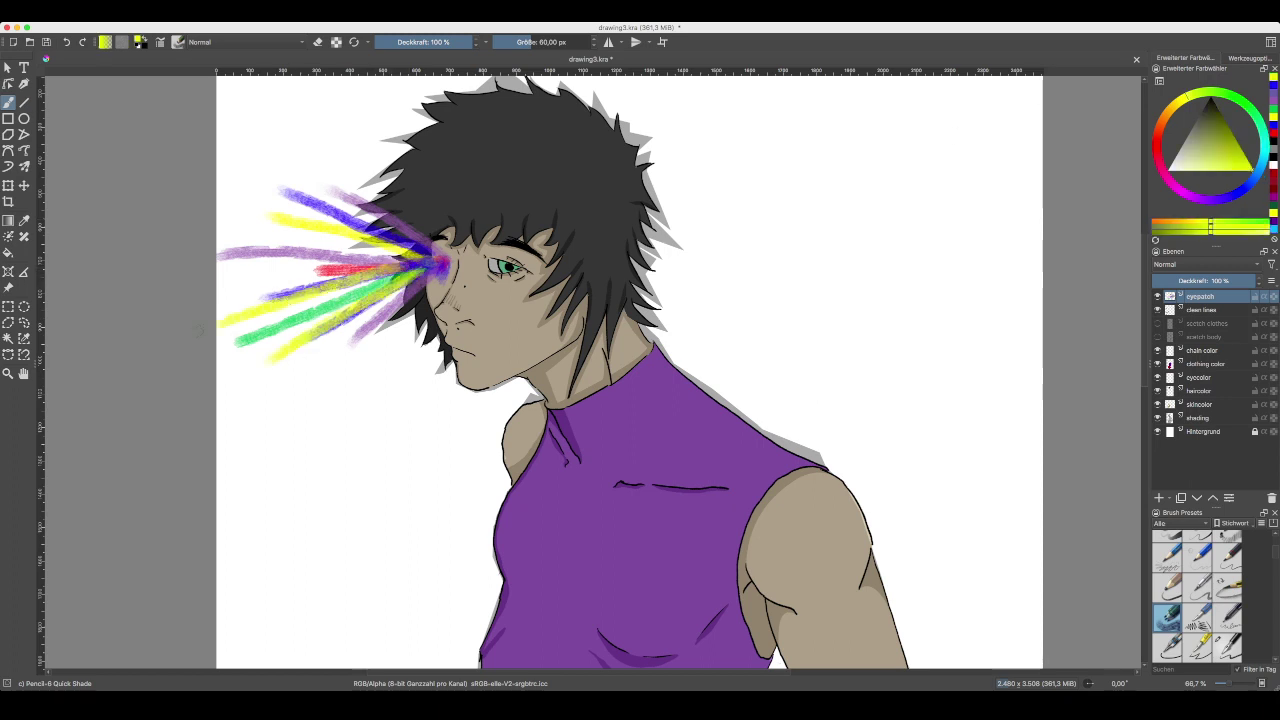
left_click_drag(304, 268, 256, 269)
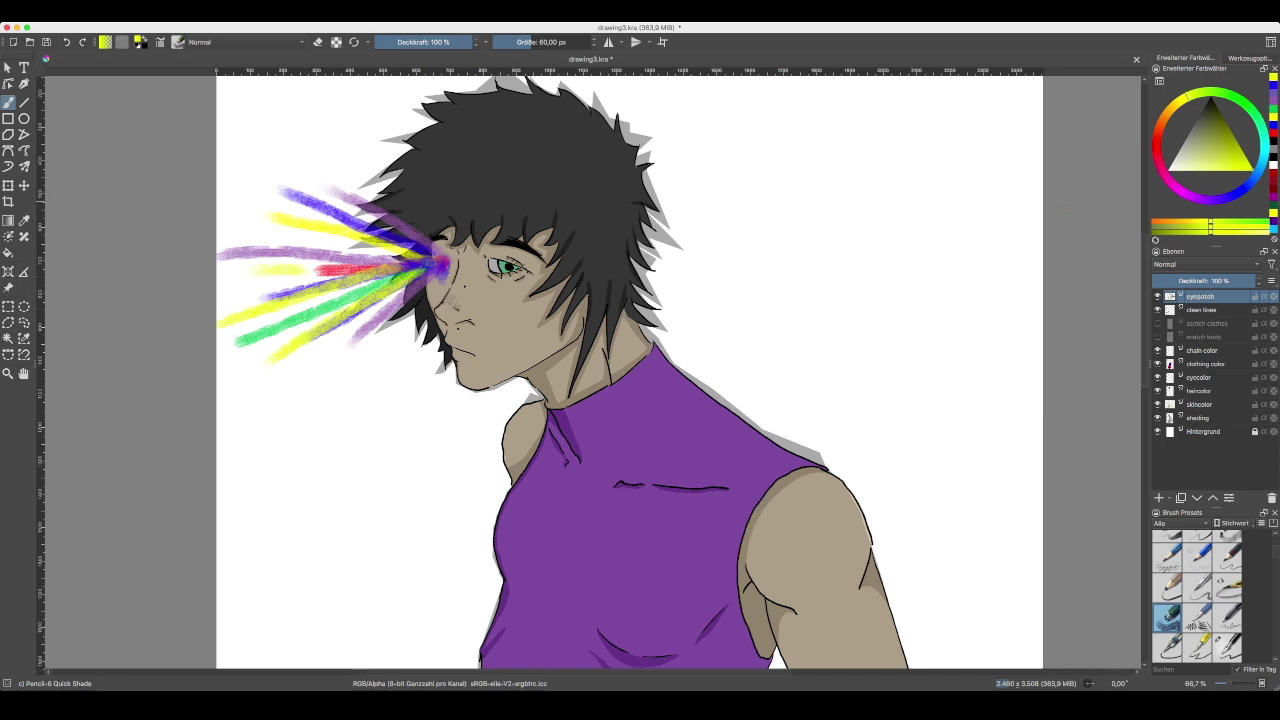
left_click(1157, 138)
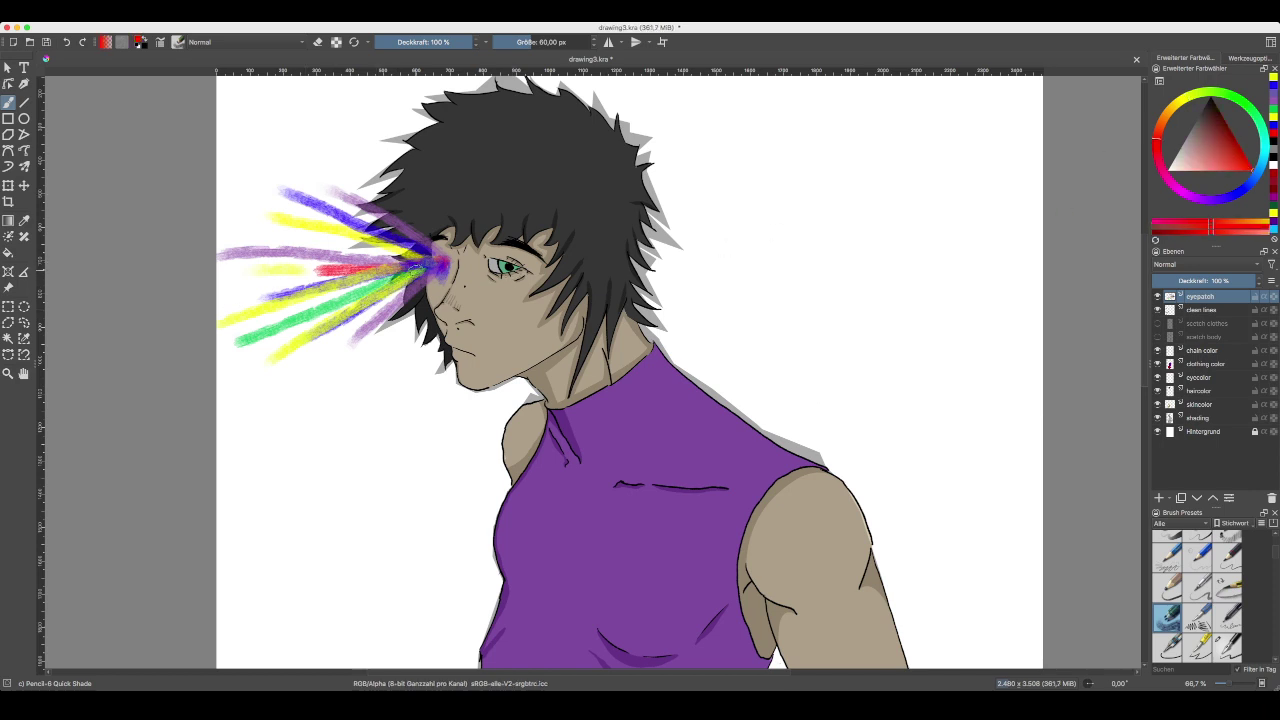
left_click_drag(436, 266, 362, 370)
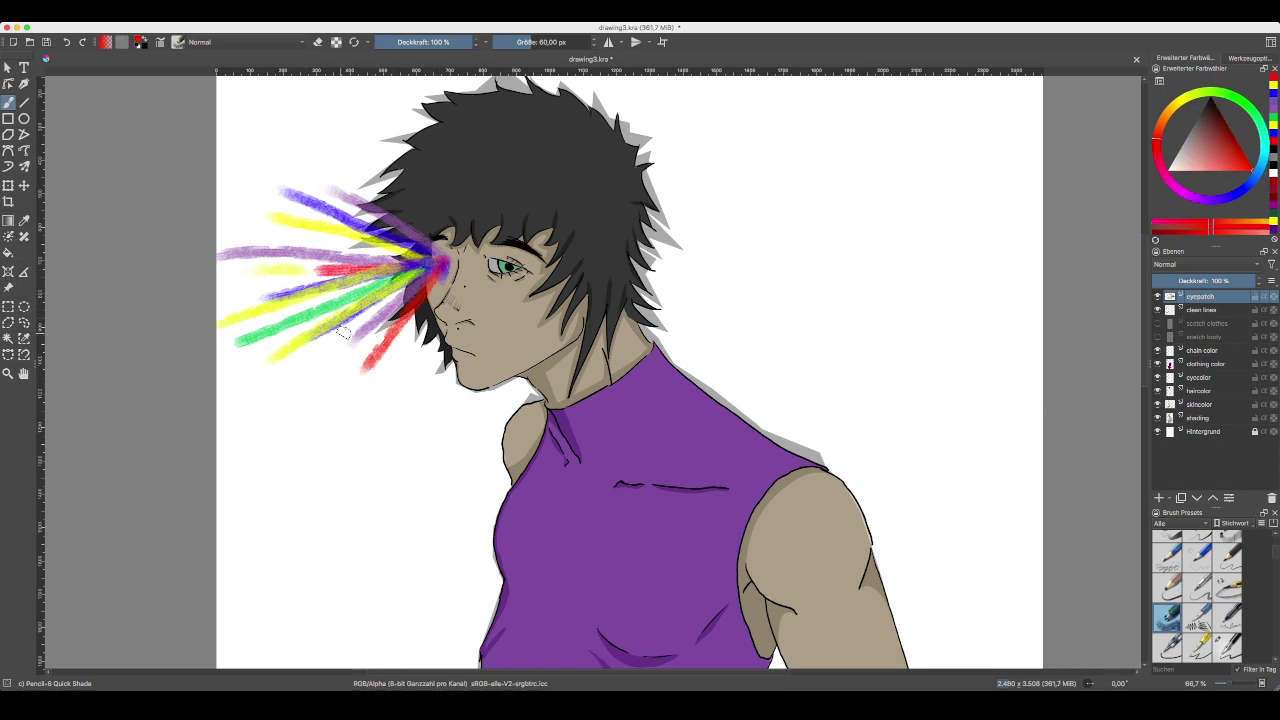
- Add two red streaks fanning outward from the patch-side eye and dab black over their origin
left_click_drag(436, 266, 288, 377)
left_click_drag(400, 255, 240, 246)
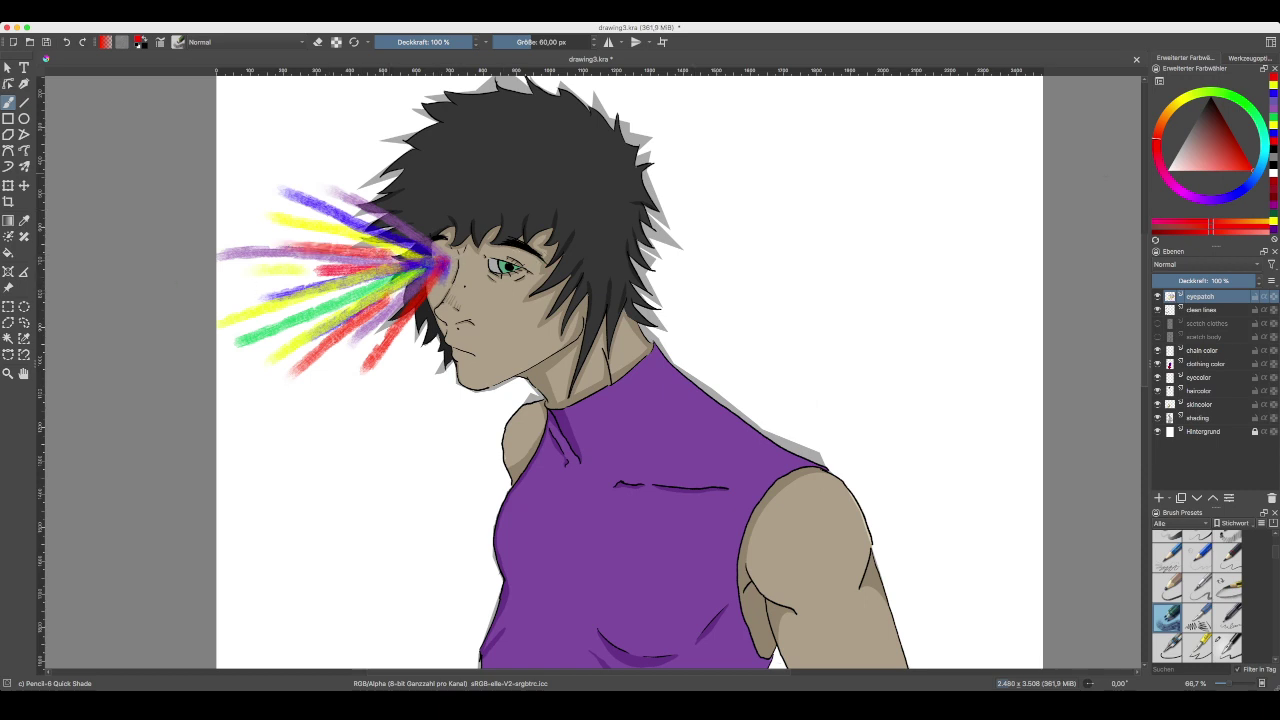
key("d")
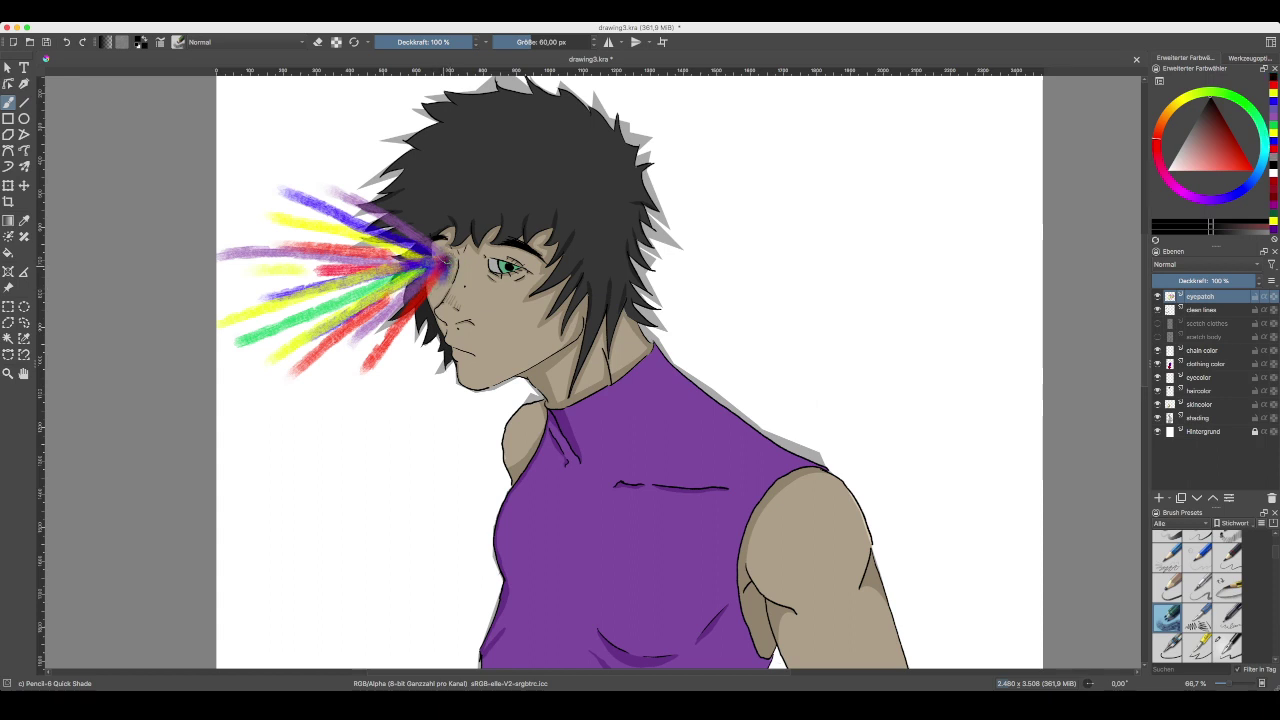
mouse_move(443, 261)
left_mouse_down()
mouse_move(441, 279)
mouse_move(446, 268)
left_mouse_up()
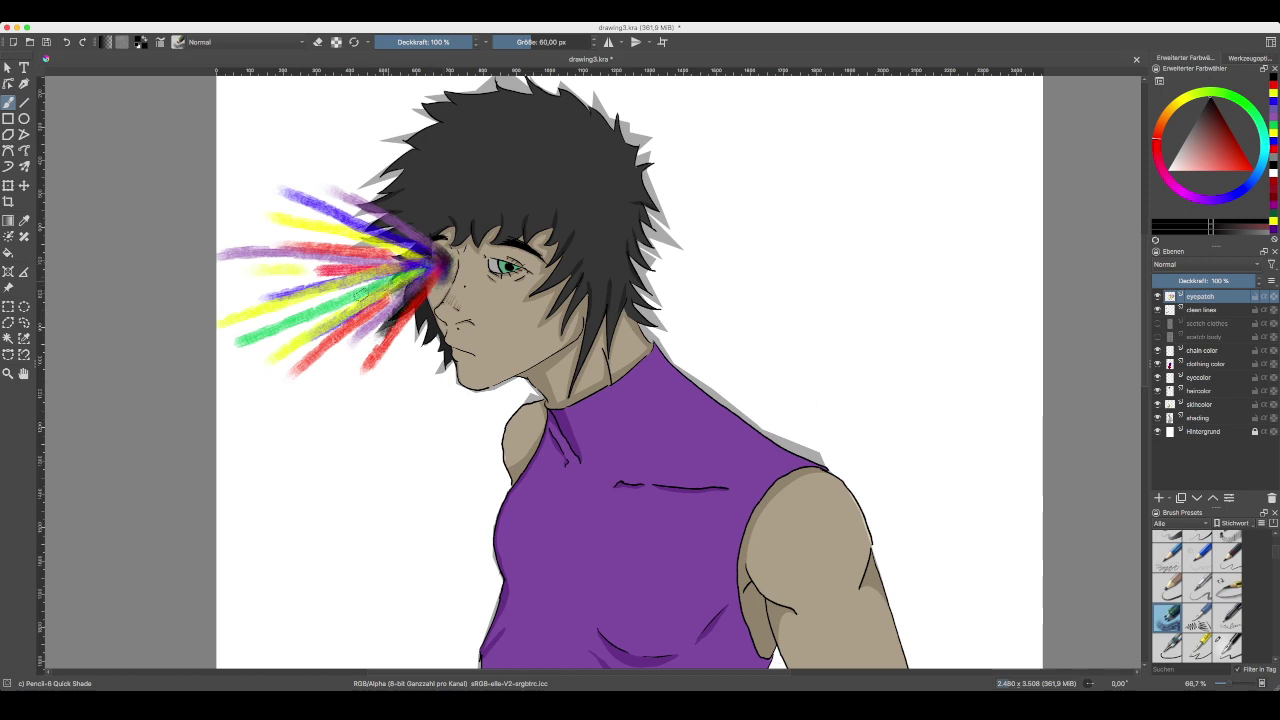
- Paint six black streaks radiating from the eye between the colored ones
left_click_drag(338, 303, 270, 344)
left_click_drag(388, 268, 265, 331)
left_click_drag(404, 238, 326, 203)
left_click_drag(390, 244, 285, 241)
left_click_drag(386, 266, 262, 296)
mouse_move(437, 272)
left_mouse_down()
mouse_move(448, 264)
mouse_move(402, 290)
mouse_move(400, 258)
mouse_move(343, 260)
left_mouse_up()
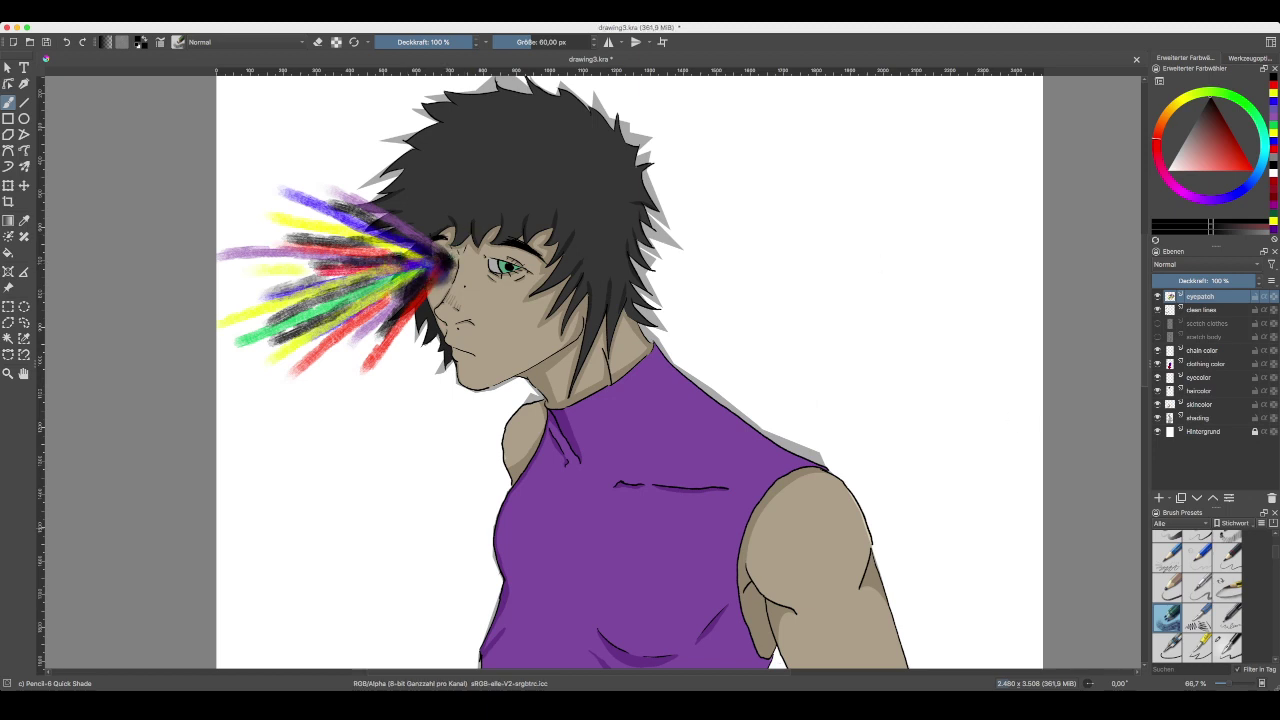
- Ink fine black strokes around the dark patch-side eye with the Ink-4 Pen Rough brush
left_click(1197, 648)
left_click(1228, 648)
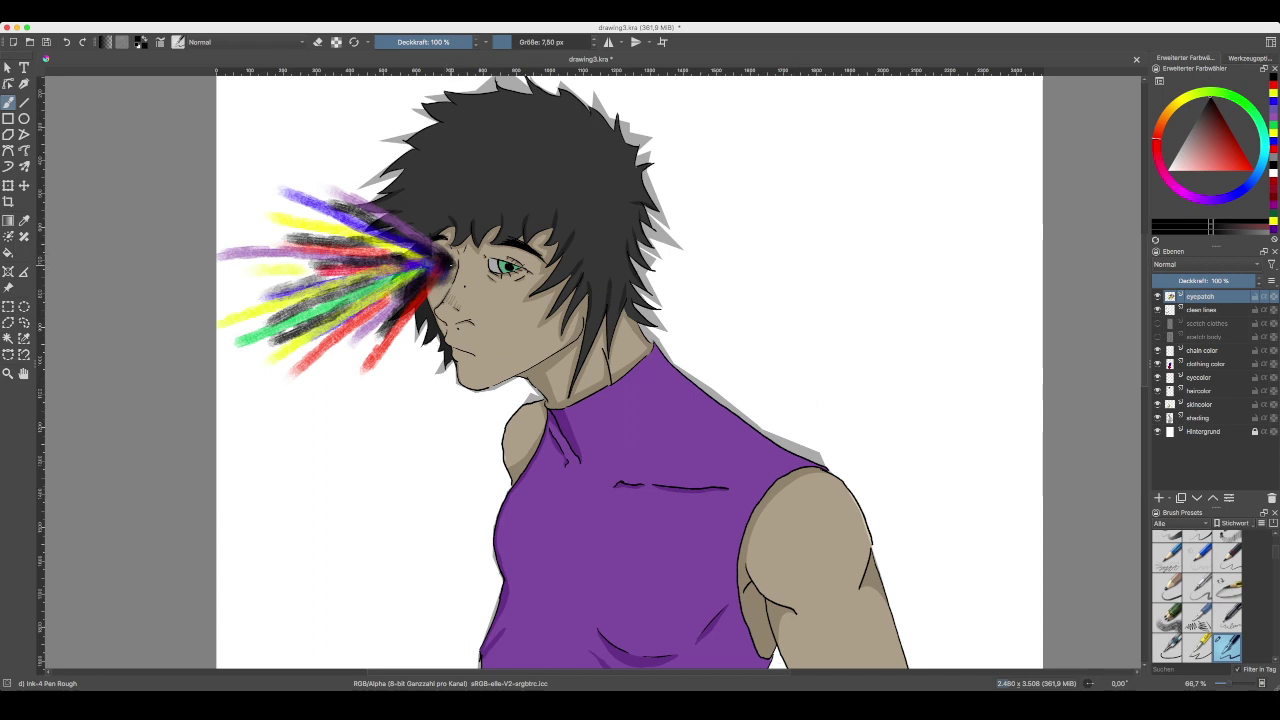
key("plus")
key("plus")
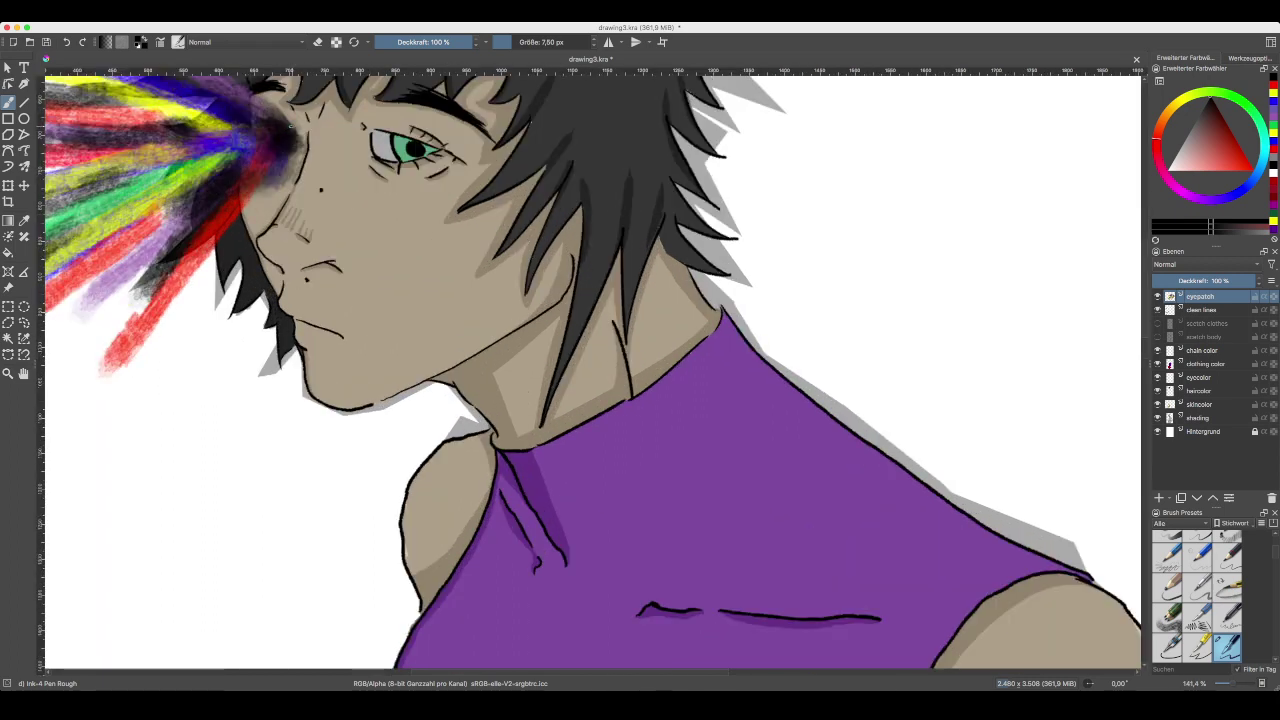
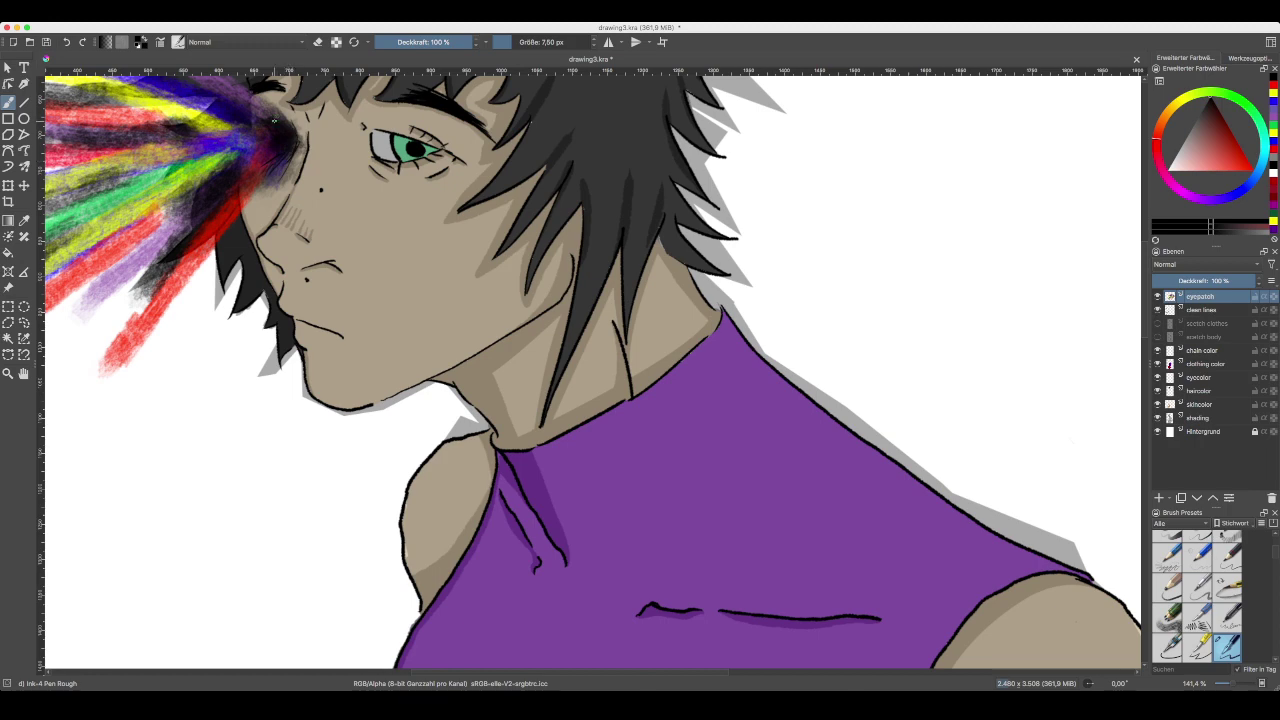
left_click_drag(261, 121, 289, 116)
left_click_drag(295, 141, 270, 180)
key("super+minus")
key("super+minus")
key("super+minus")
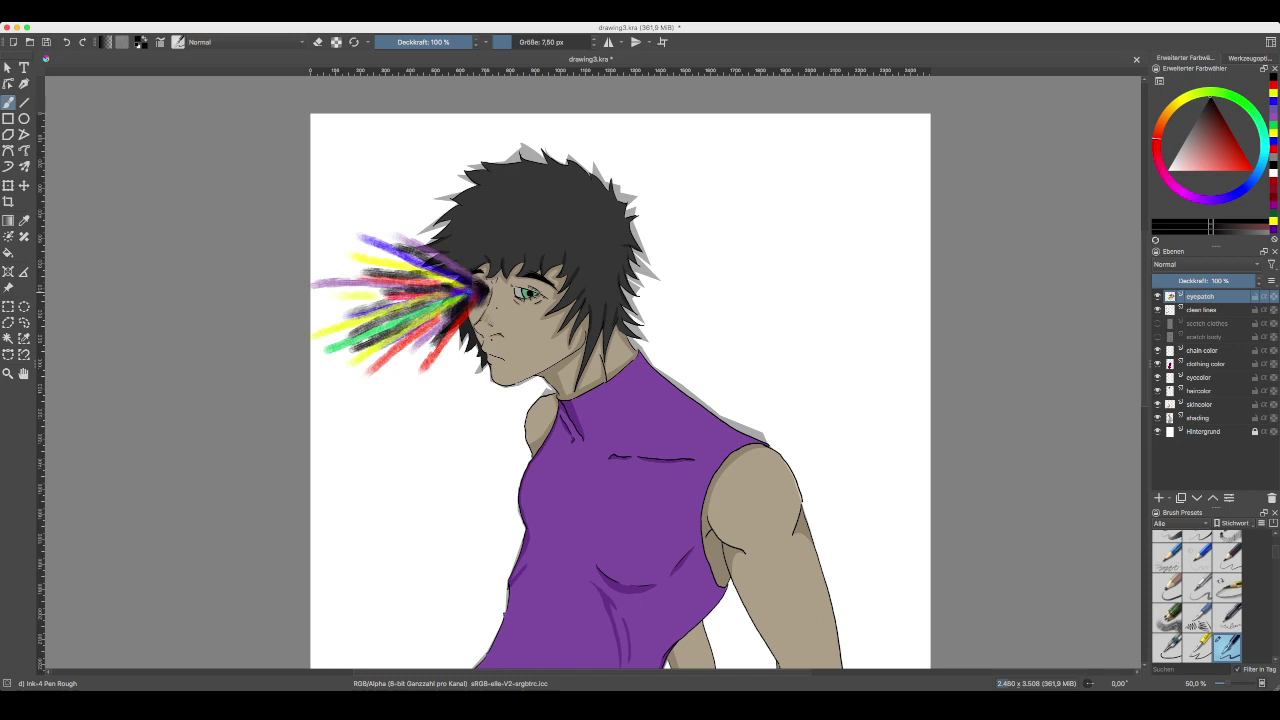
- Extend the burst with more red streaks reaching the canvas edge, using the Pencil-6 Quick Shade brush at 60 px
left_click(1178, 189)
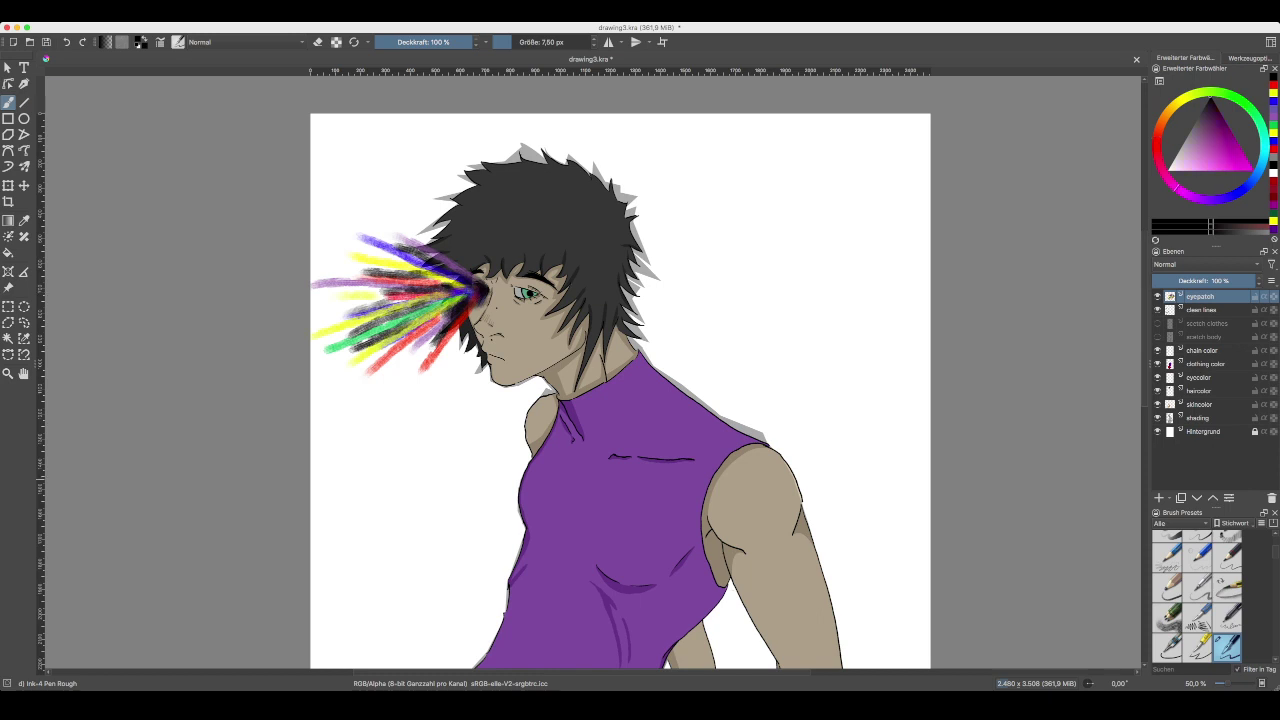
key("slash")
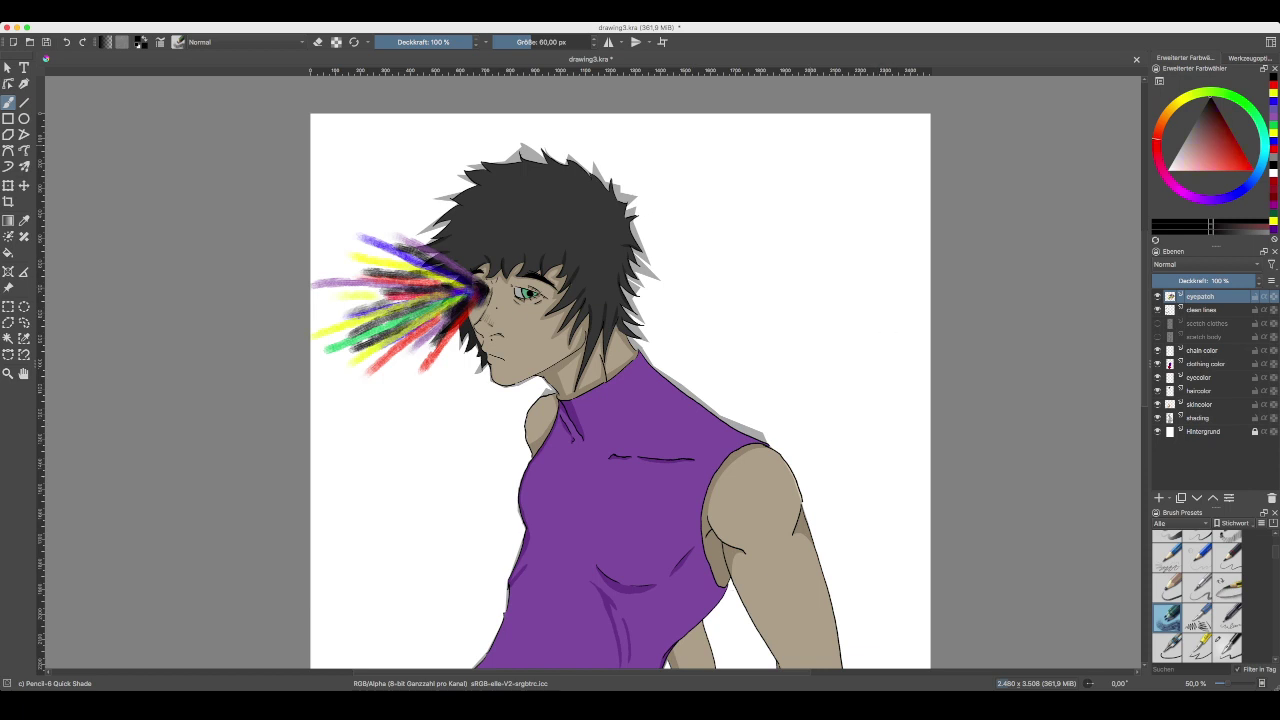
left_click(1253, 170)
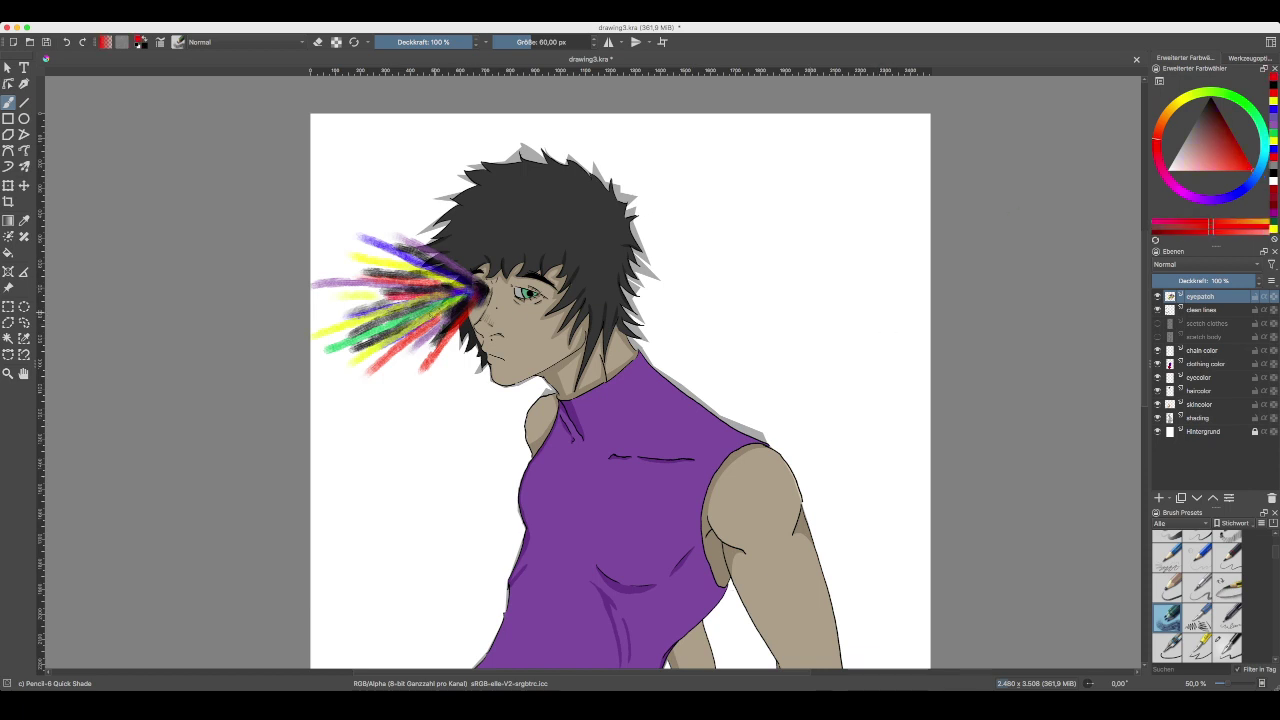
mouse_move(480, 291)
left_mouse_down()
mouse_move(395, 372)
mouse_move(322, 395)
left_mouse_up()
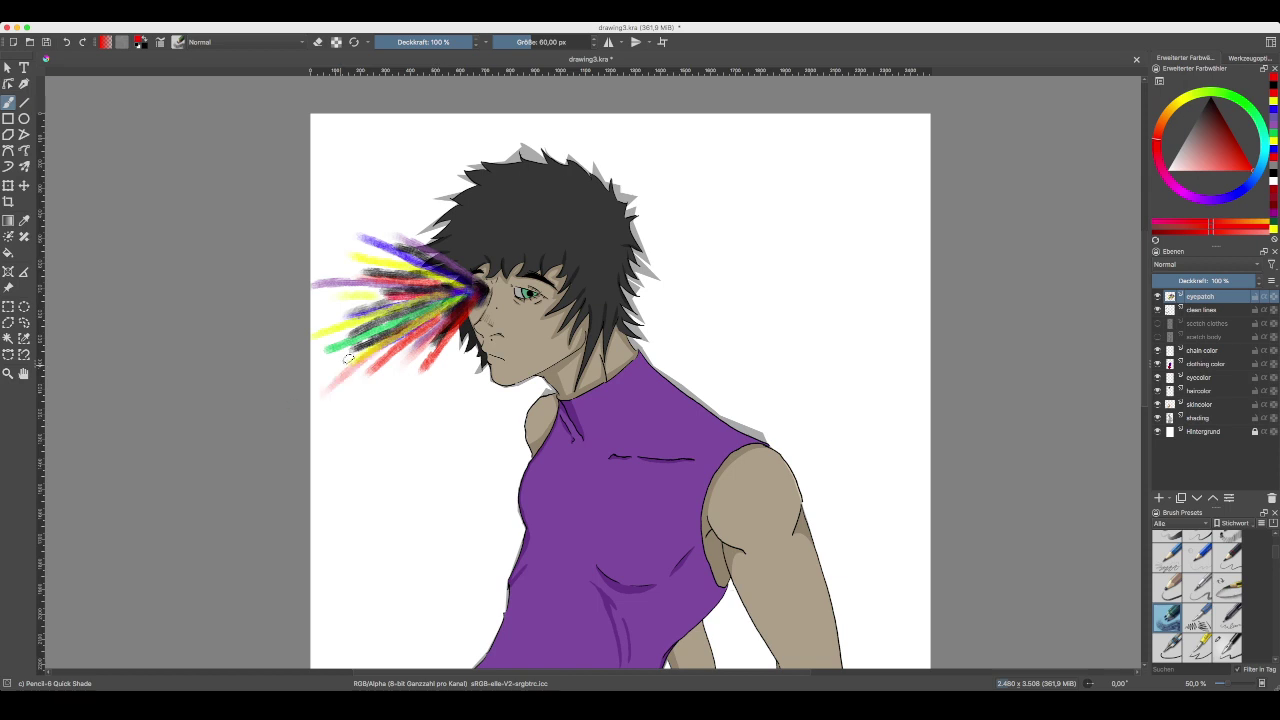
left_click_drag(413, 290, 276, 343)
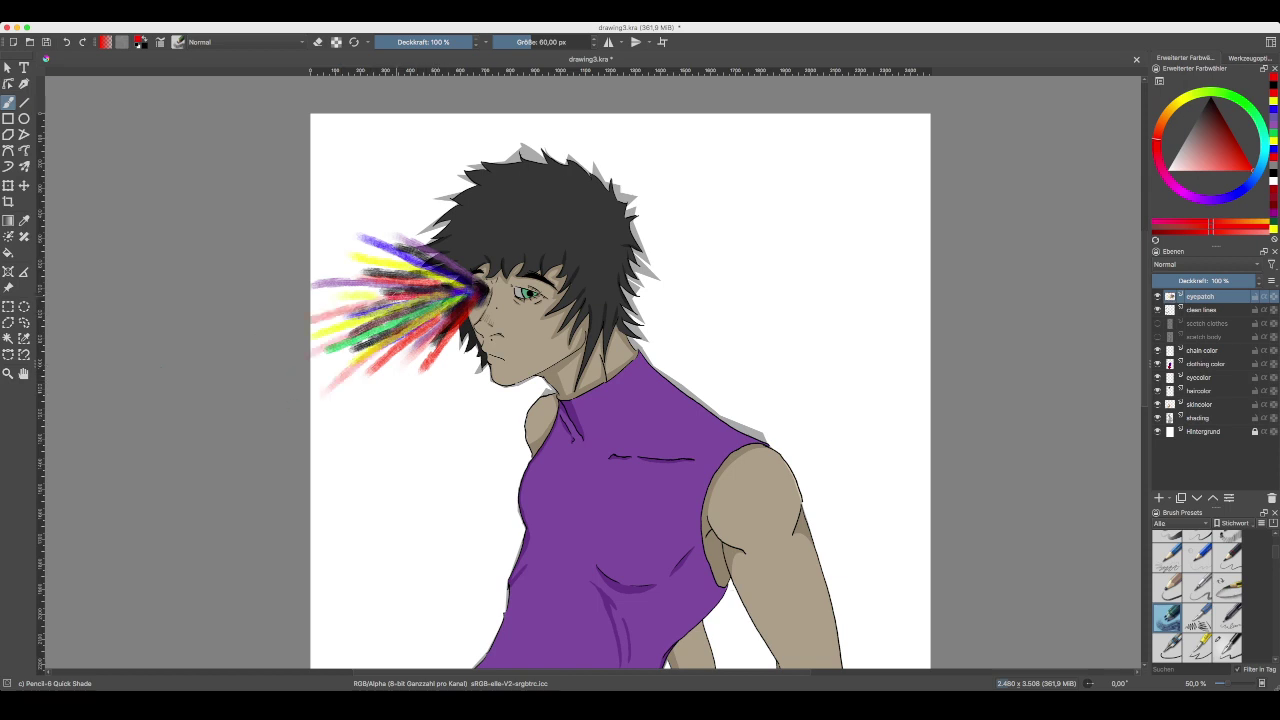
left_click_drag(310, 263, 404, 265)
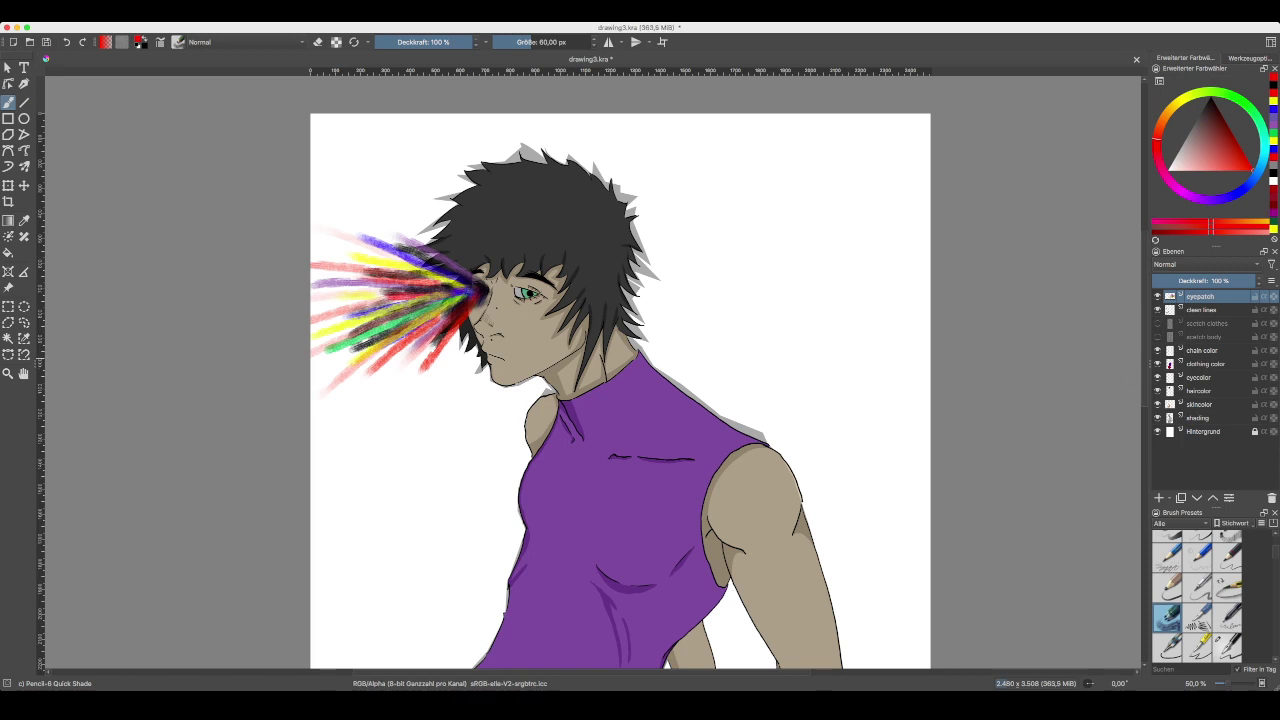
- Add three saturated blue streaks to the burst, two below the eye and one above it
left_click(1237, 192)
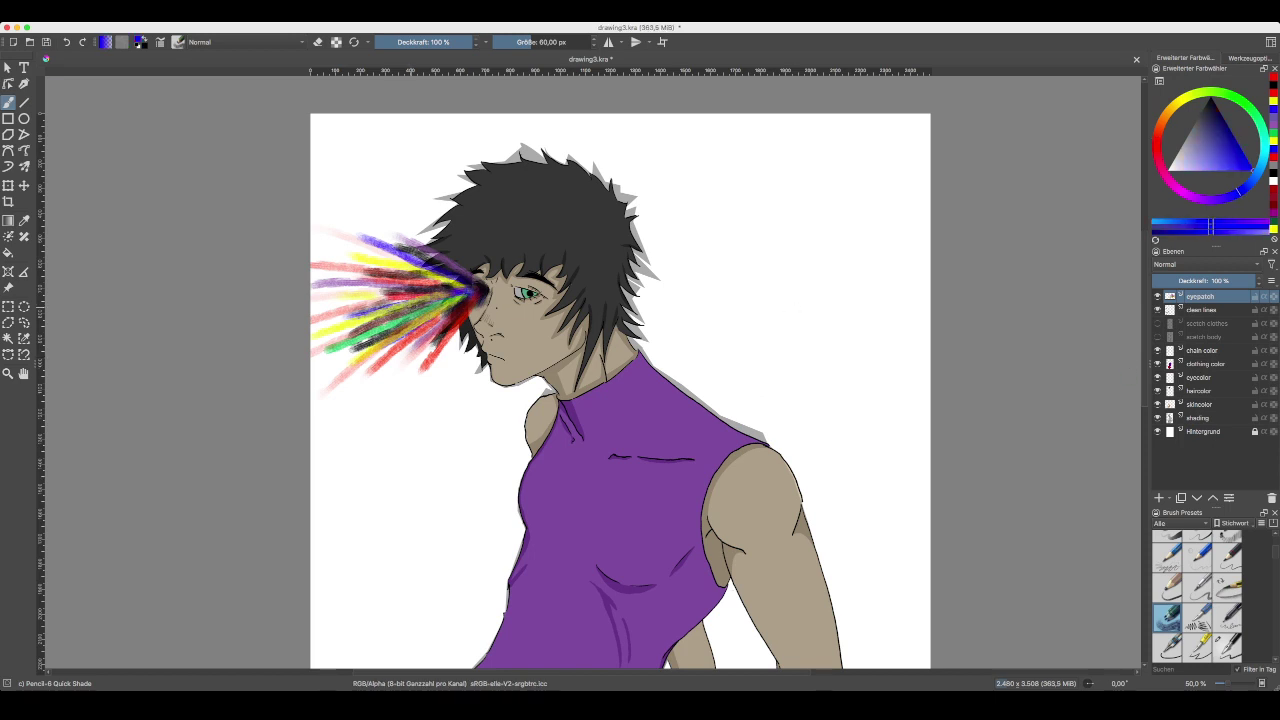
left_click_drag(454, 304, 352, 374)
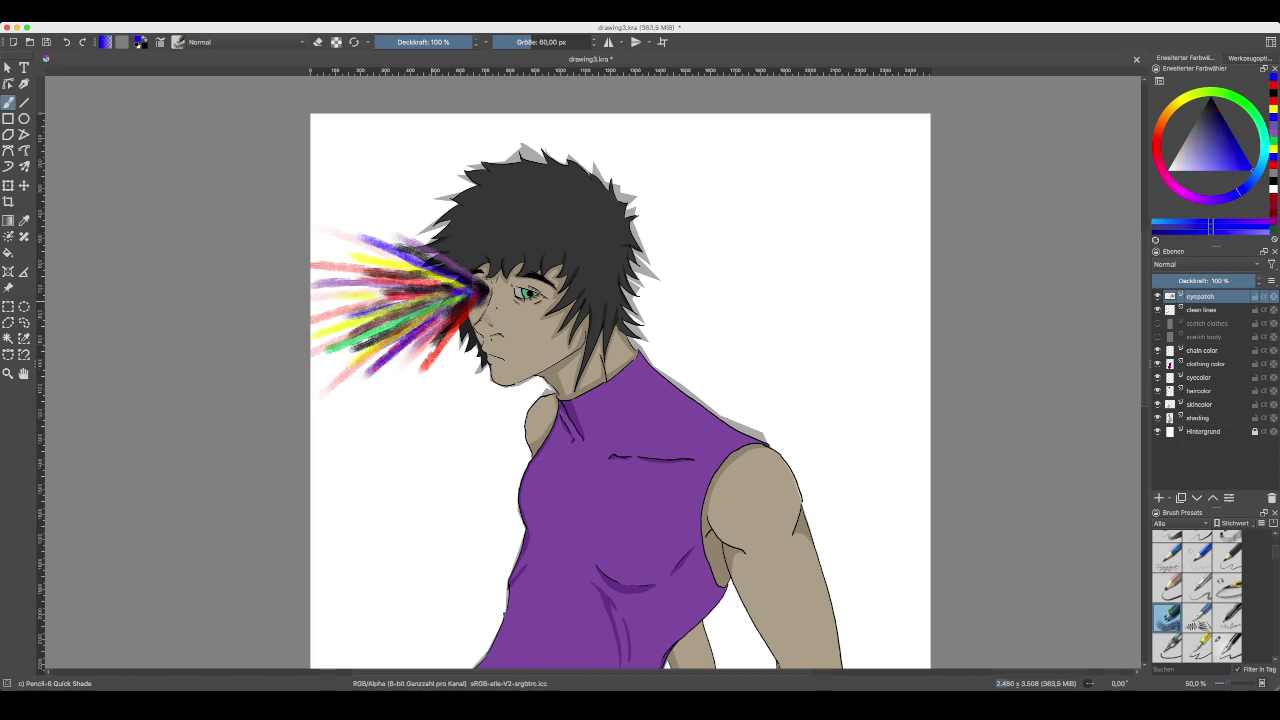
left_click_drag(386, 318, 312, 366)
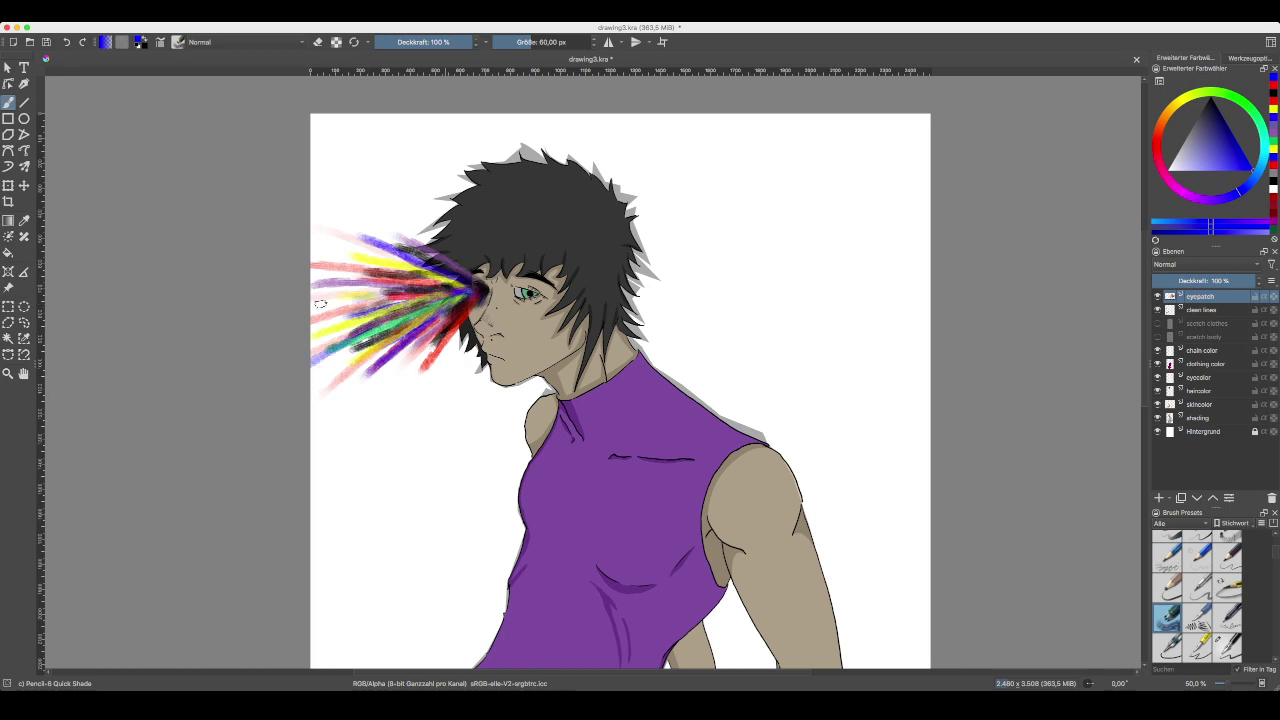
left_click_drag(442, 281, 322, 252)
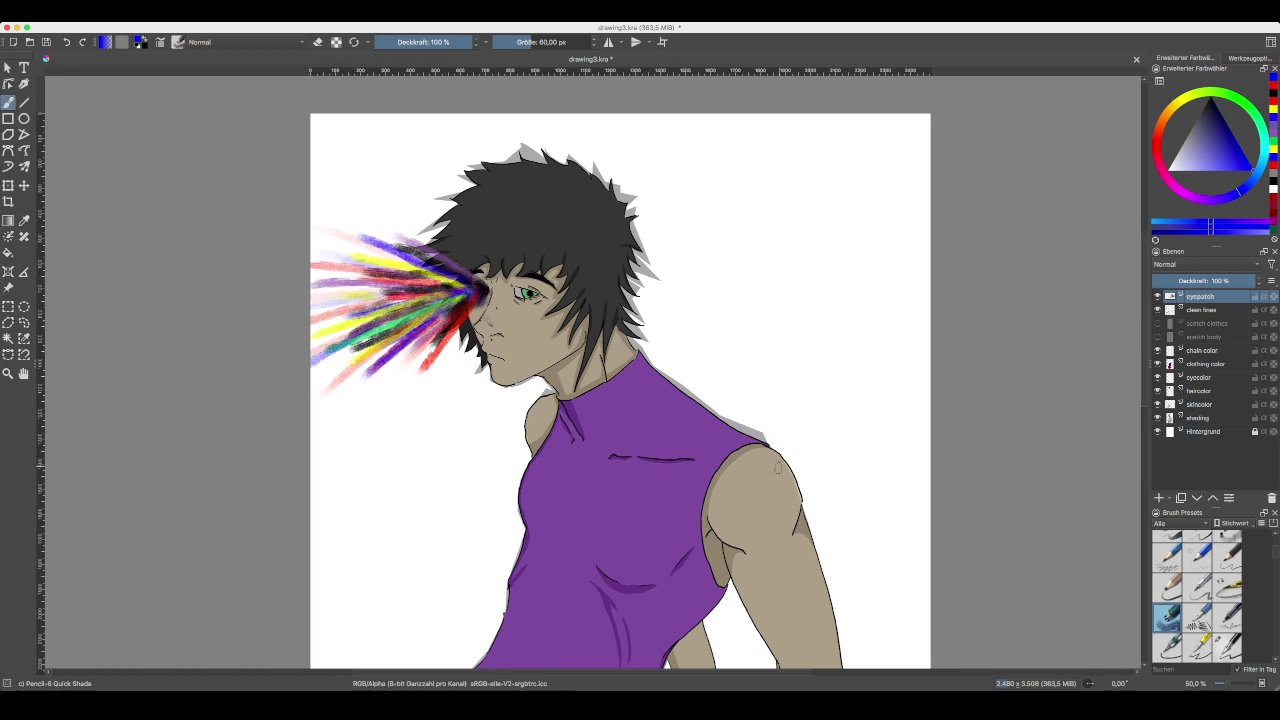
- Select the Hintergrund layer and prepare the Chalk Grainy brush at a size of about 298 px
left_click_drag(827, 402, 759, 281)
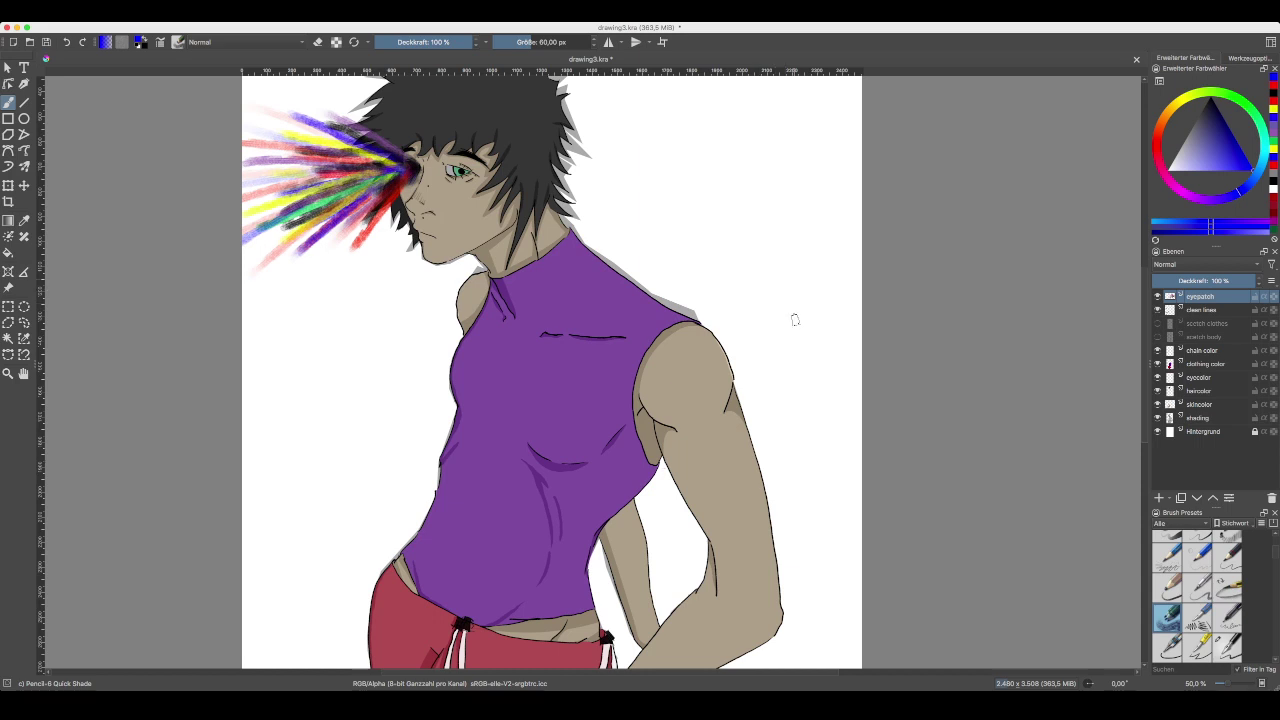
mouse_move(809, 375)
left_mouse_down()
mouse_move(795, 364)
mouse_move(800, 396)
left_mouse_up()
left_click(1205, 432)
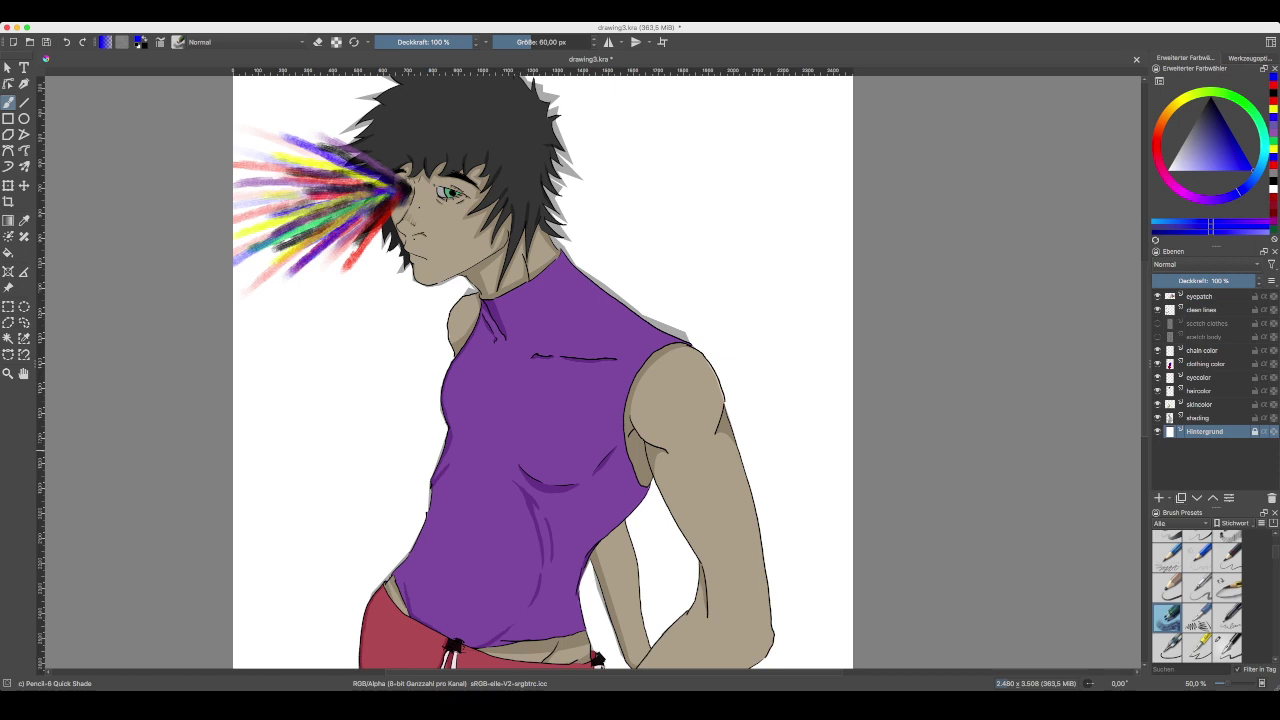
scroll(1198, 596, "down", 10)
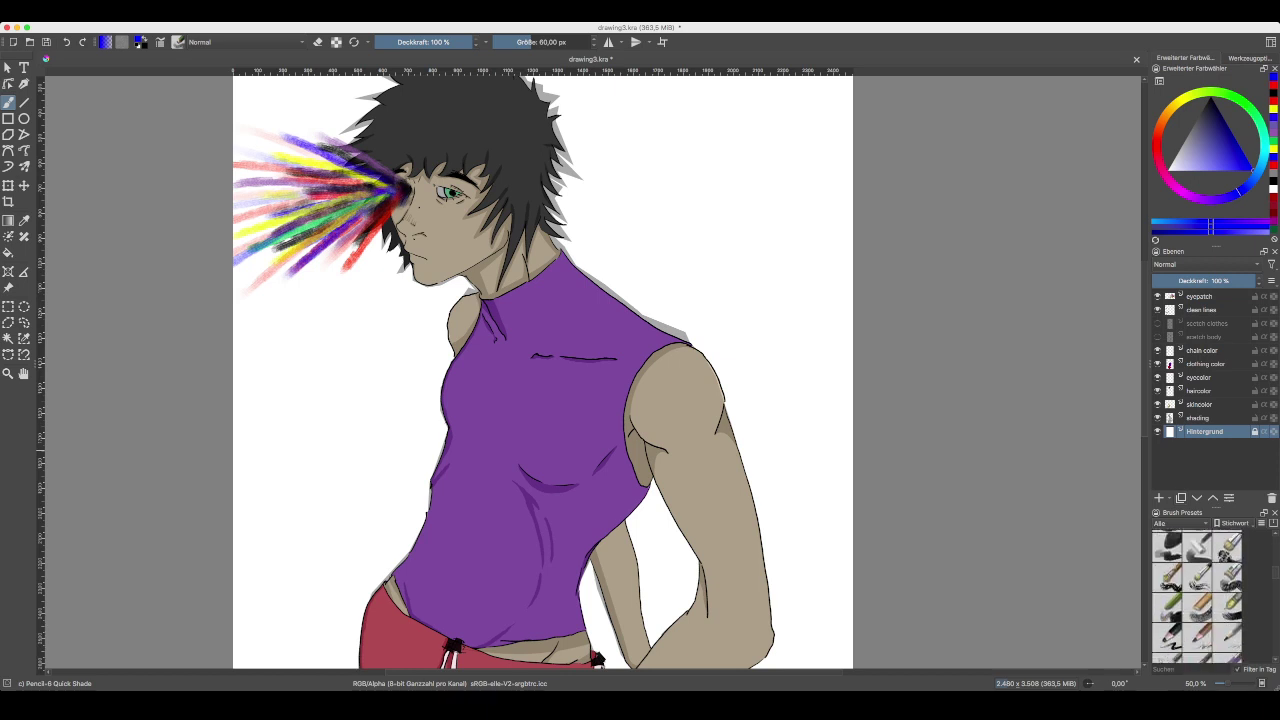
left_click(1198, 557)
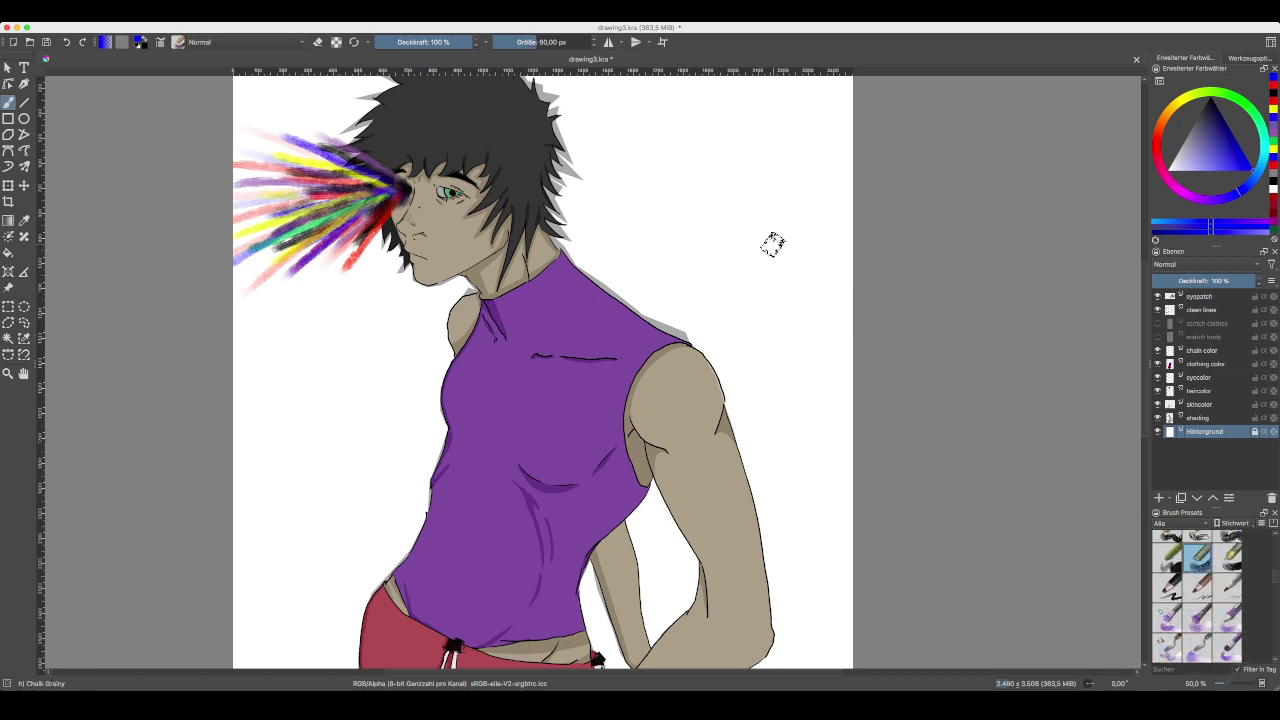
left_click(558, 42)
mouse_move(763, 214)
left_mouse_down()
mouse_move(778, 354)
mouse_move(815, 285)
mouse_move(795, 420)
left_mouse_up()
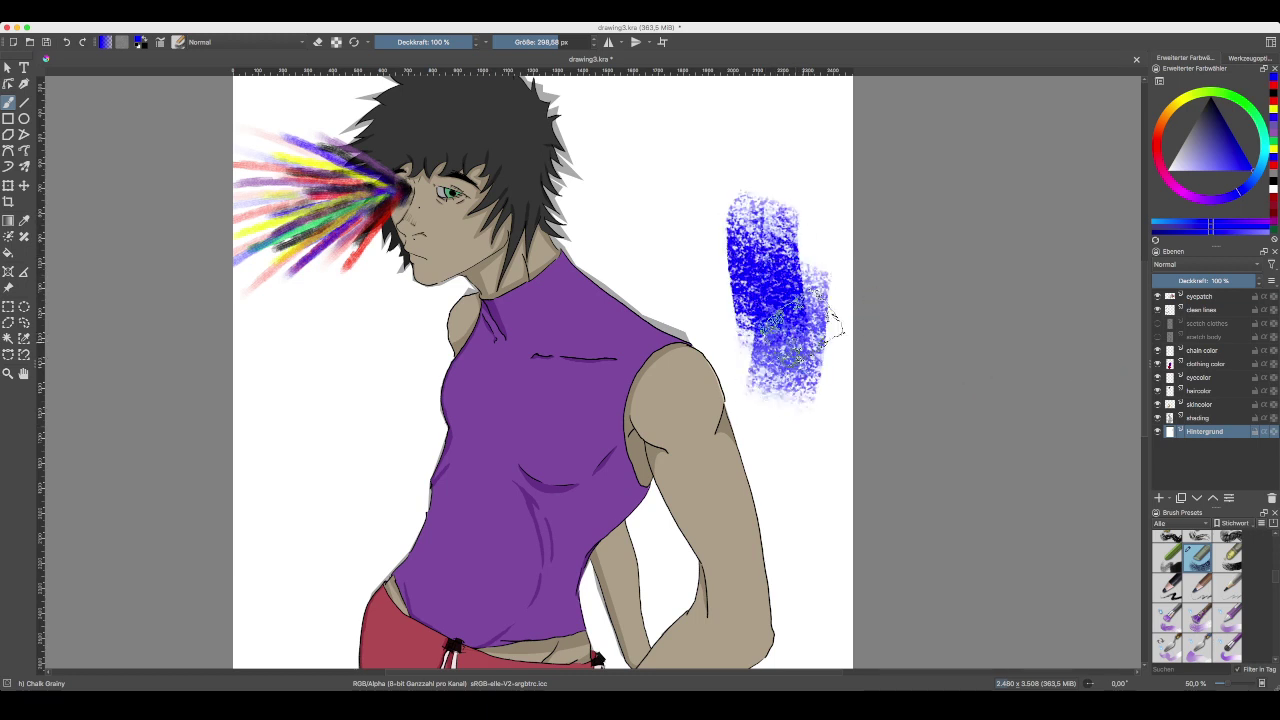
mouse_move(805, 318)
left_mouse_down()
mouse_move(745, 270)
mouse_move(695, 180)
mouse_move(797, 255)
mouse_move(810, 285)
left_mouse_up()
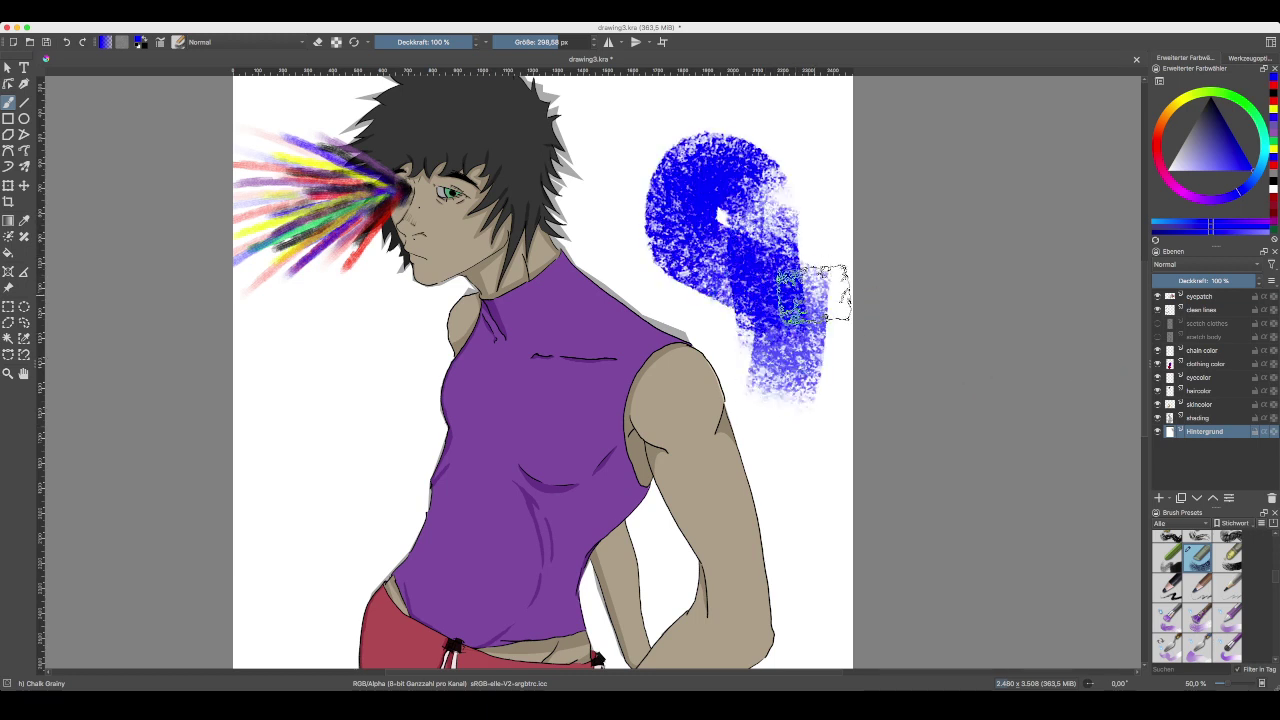
key("ctrl+z")
key("ctrl+z")
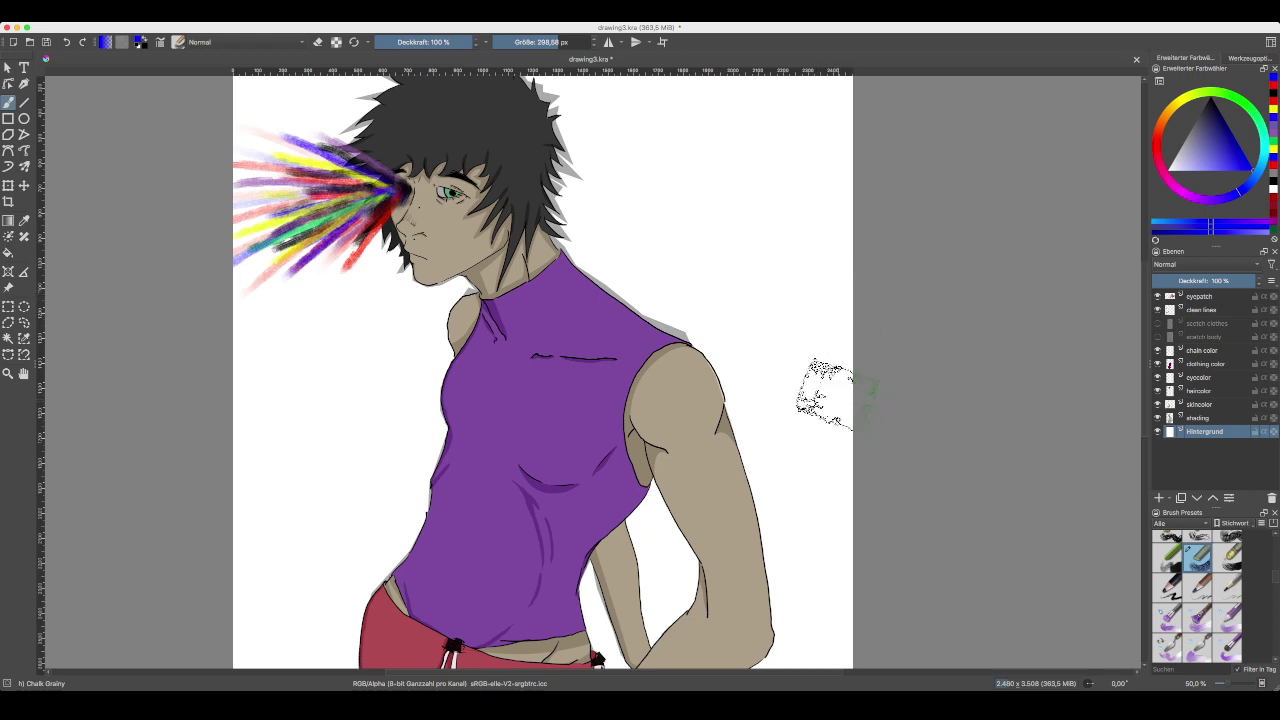
- Paint wide blue chalk bands crossing the whole background behind the character, dividing the white into angular sections
key("minus")
key("minus")
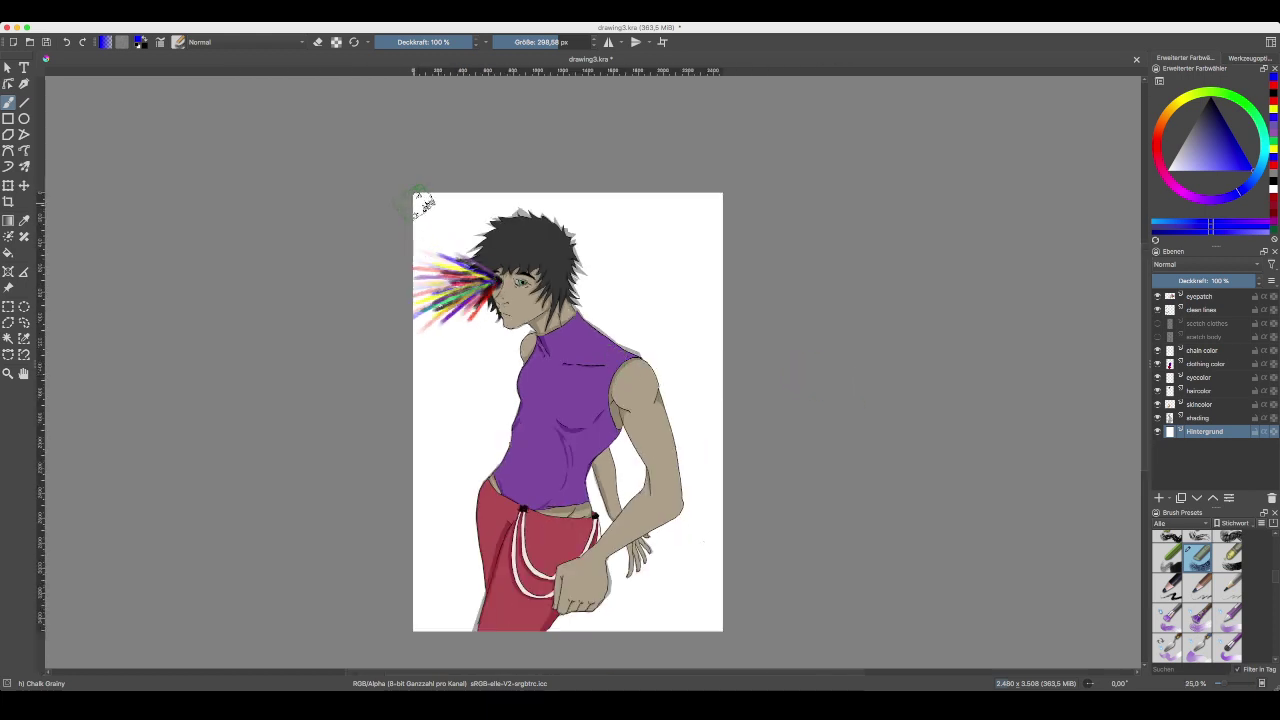
mouse_move(418, 203)
left_mouse_down()
mouse_move(590, 252)
mouse_move(828, 357)
left_mouse_up()
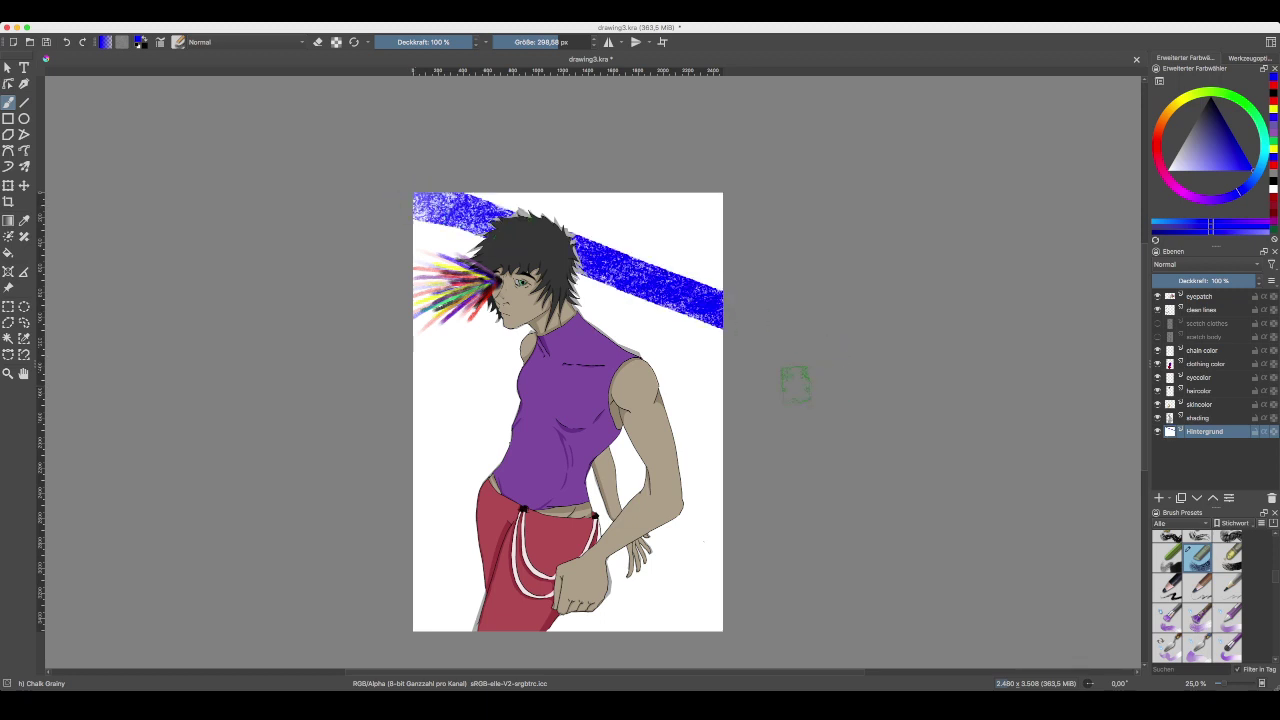
left_click_drag(426, 225, 710, 565)
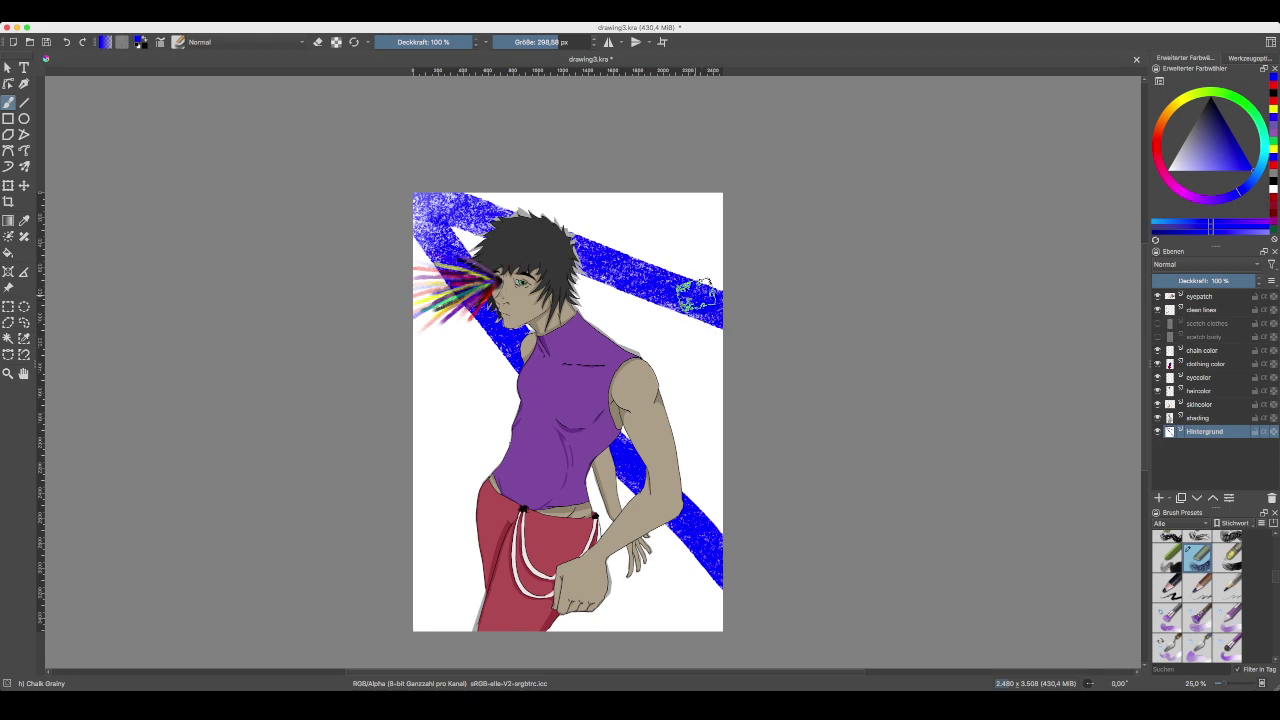
left_click_drag(705, 305, 645, 460)
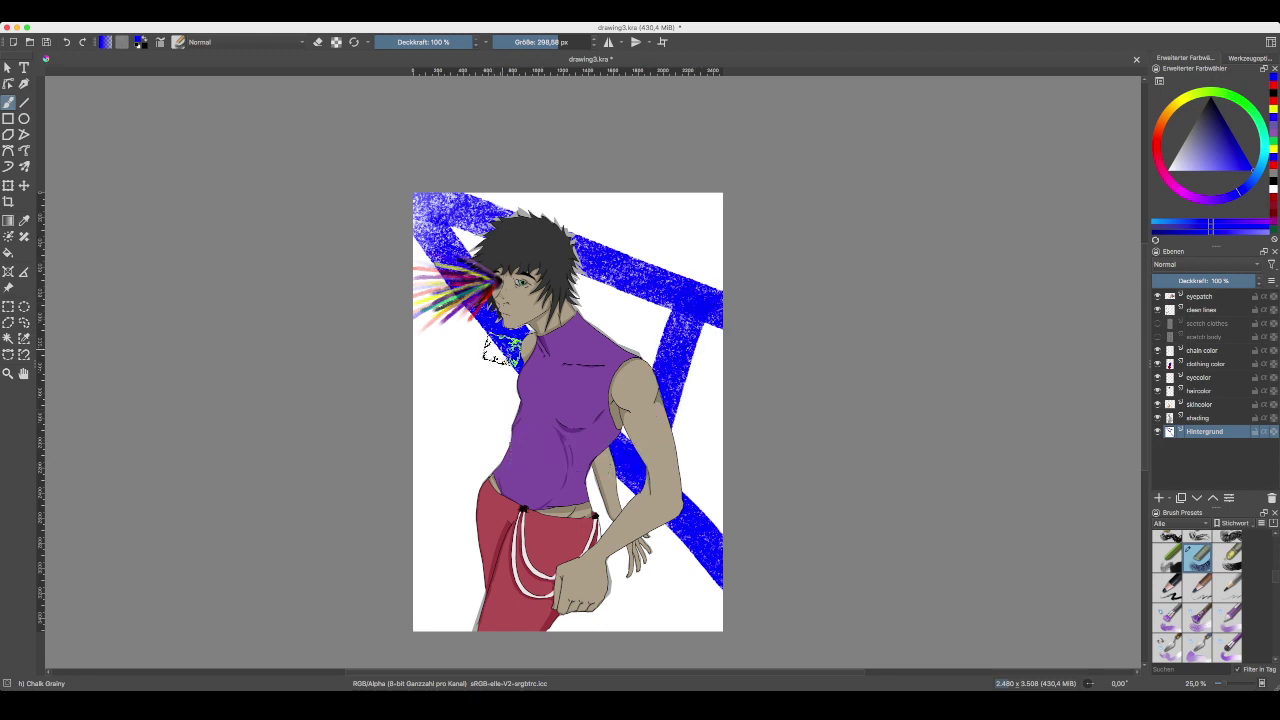
left_click_drag(501, 350, 318, 487)
left_click_drag(392, 385, 535, 600)
left_click_drag(596, 568, 750, 556)
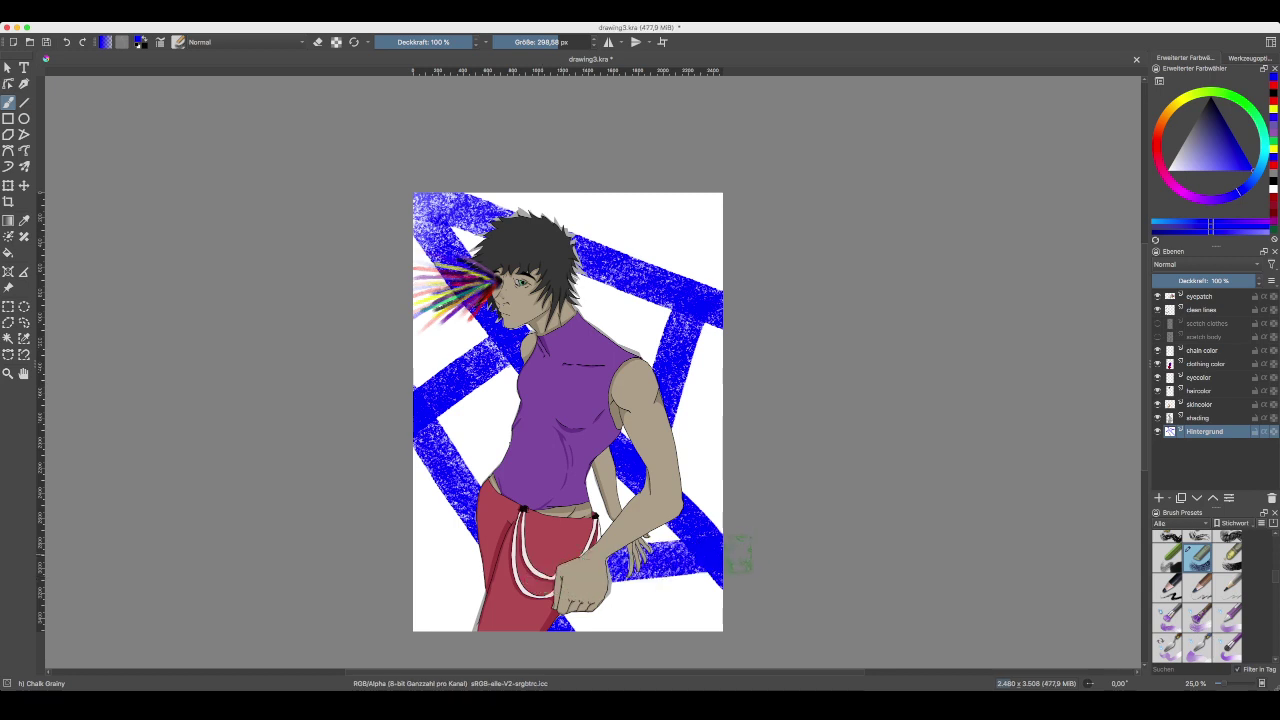
left_click_drag(634, 266, 650, 152)
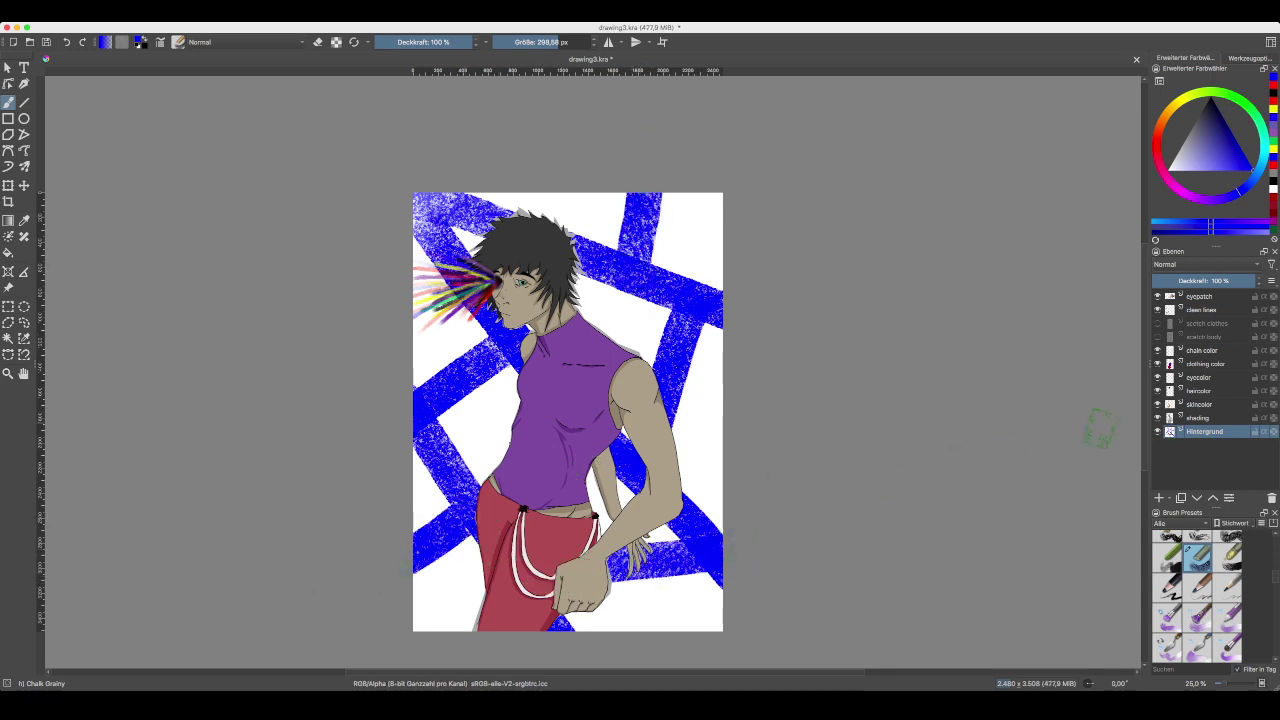
- Fill the upper-right background section with lime green chalk strokes
left_click(1201, 92)
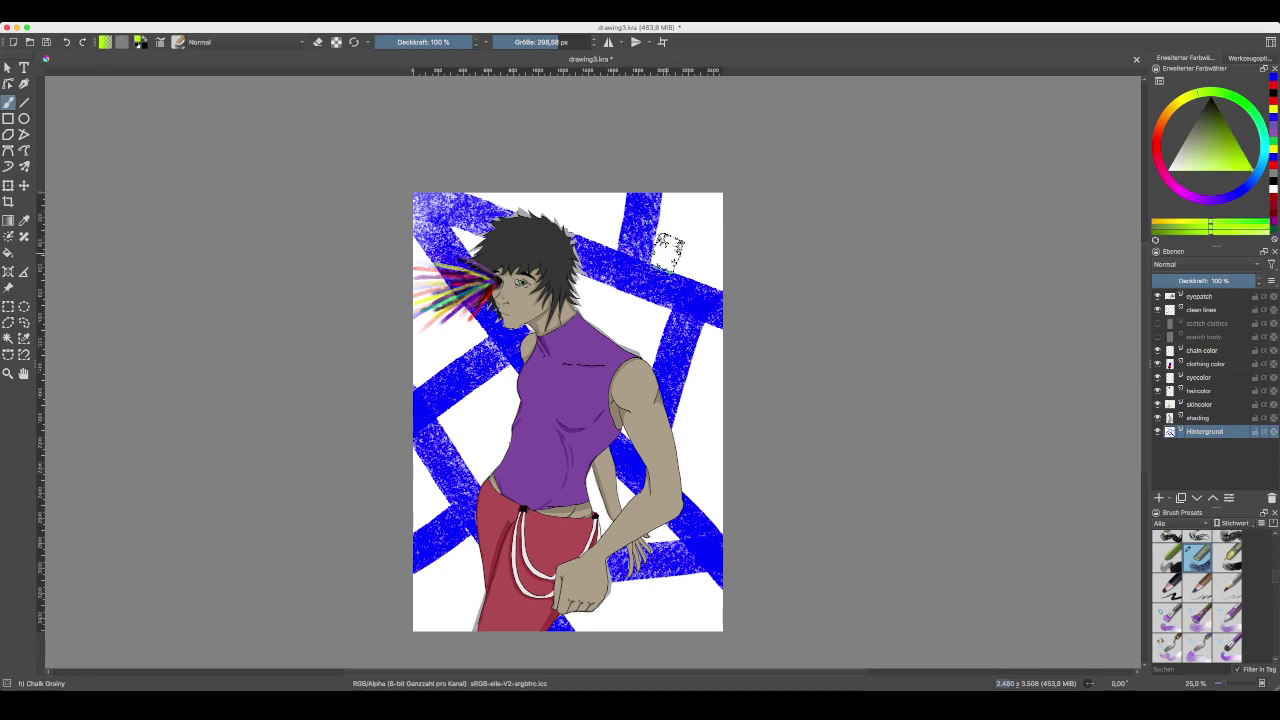
left_click_drag(666, 249, 780, 276)
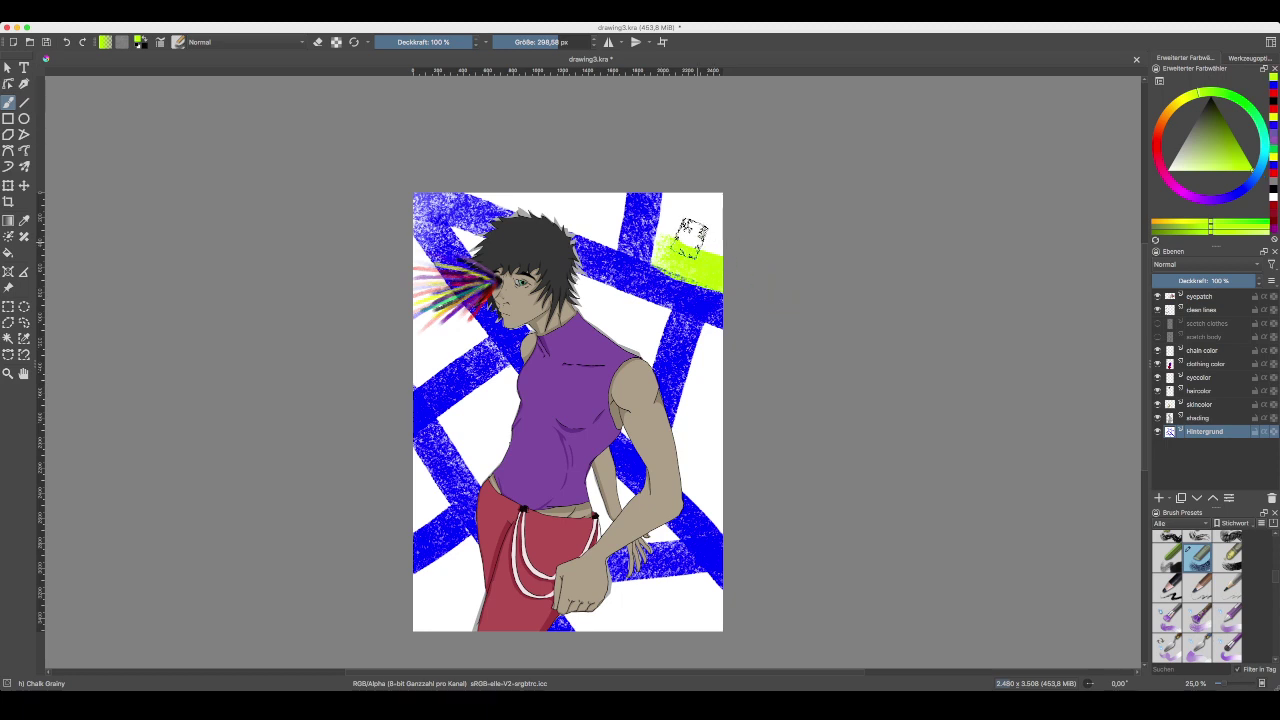
left_click_drag(667, 228, 770, 265)
left_click_drag(668, 206, 686, 199)
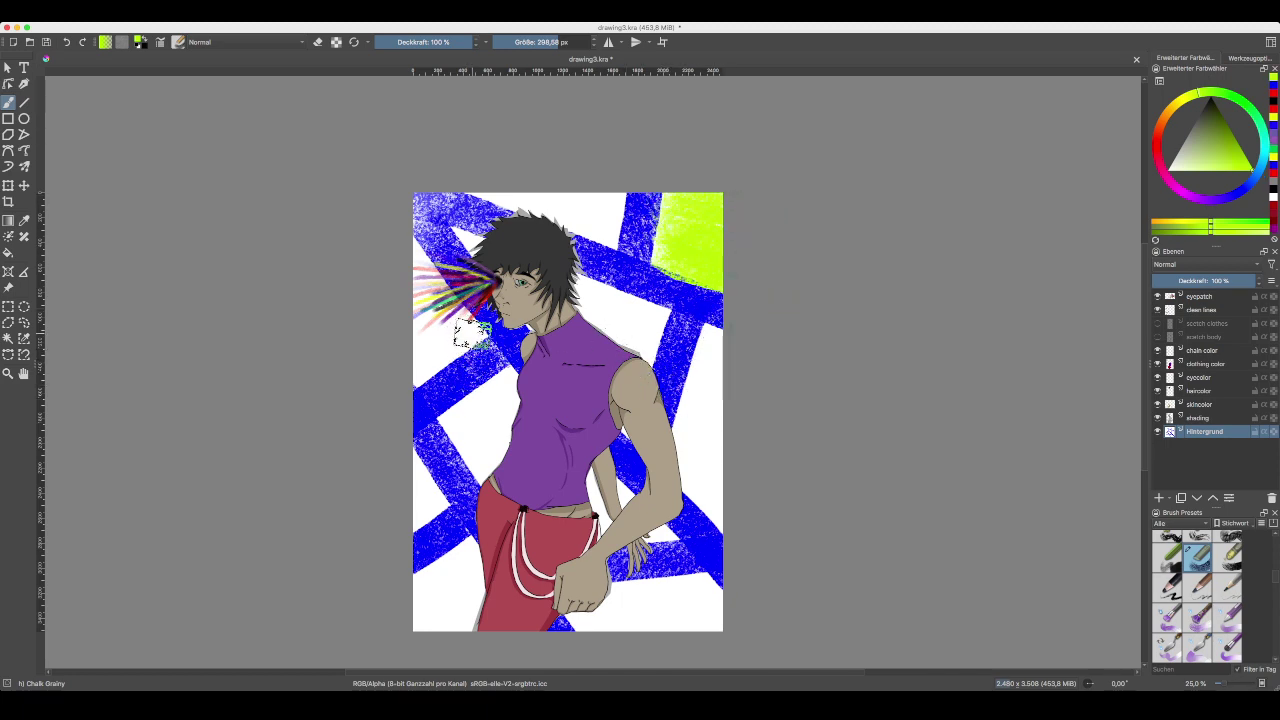
mouse_move(468, 330)
left_mouse_down()
mouse_move(428, 284)
mouse_move(420, 238)
left_mouse_up()
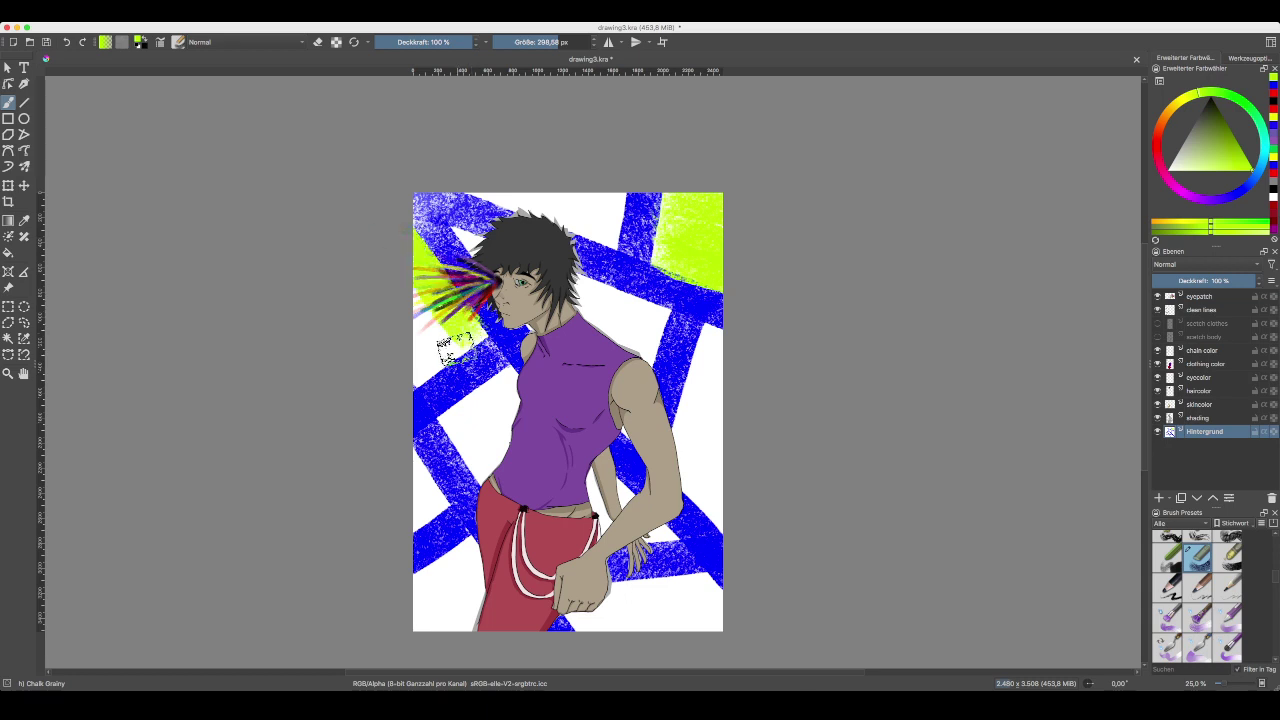
left_click_drag(452, 348, 430, 375)
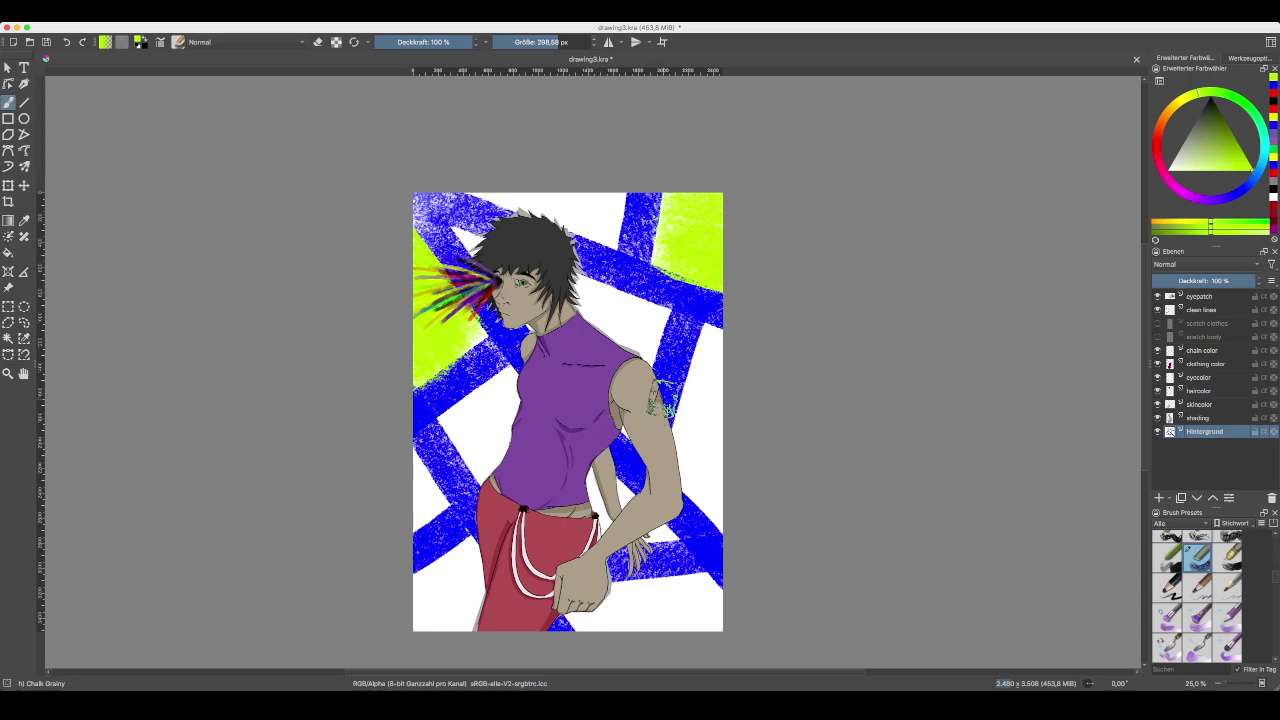
key("super+z")
key("super+z")
key("super+z")
key("super+z")
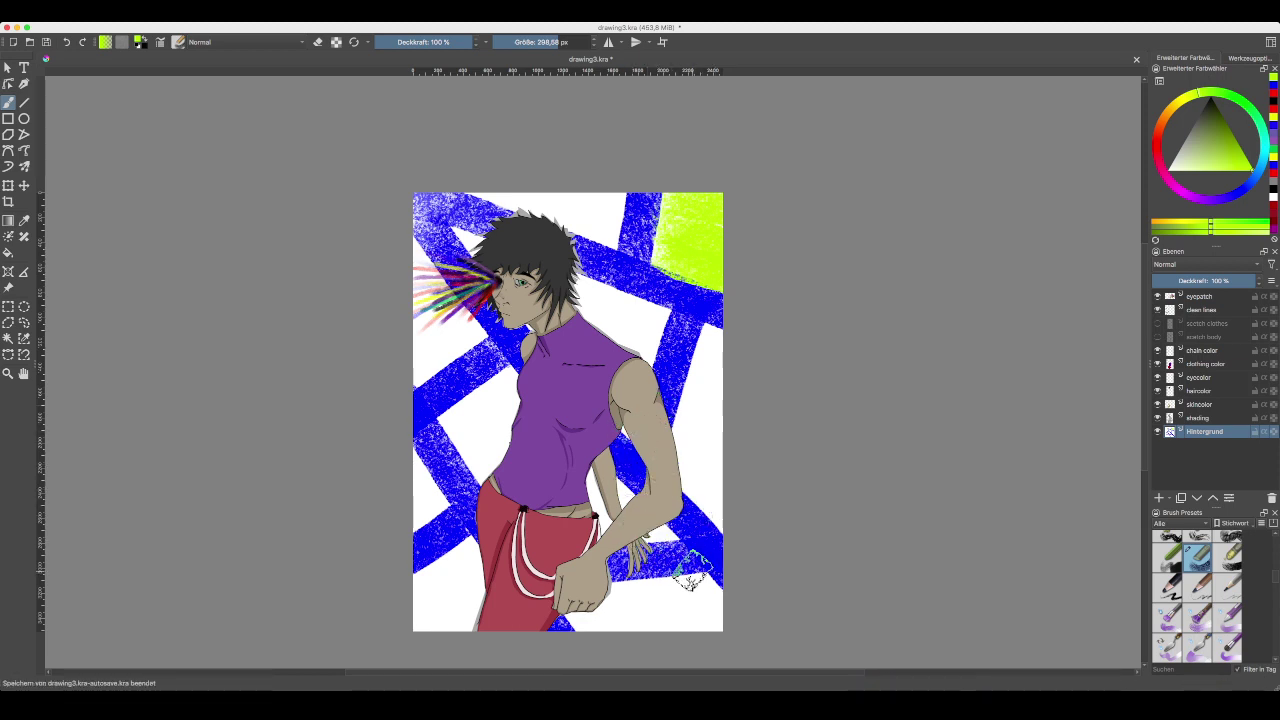
- Fill the lower-right background section with lime green and the small triangular section at the canvas's left edge with saturated red
mouse_move(692, 574)
left_mouse_down()
mouse_move(659, 590)
mouse_move(702, 620)
left_mouse_up()
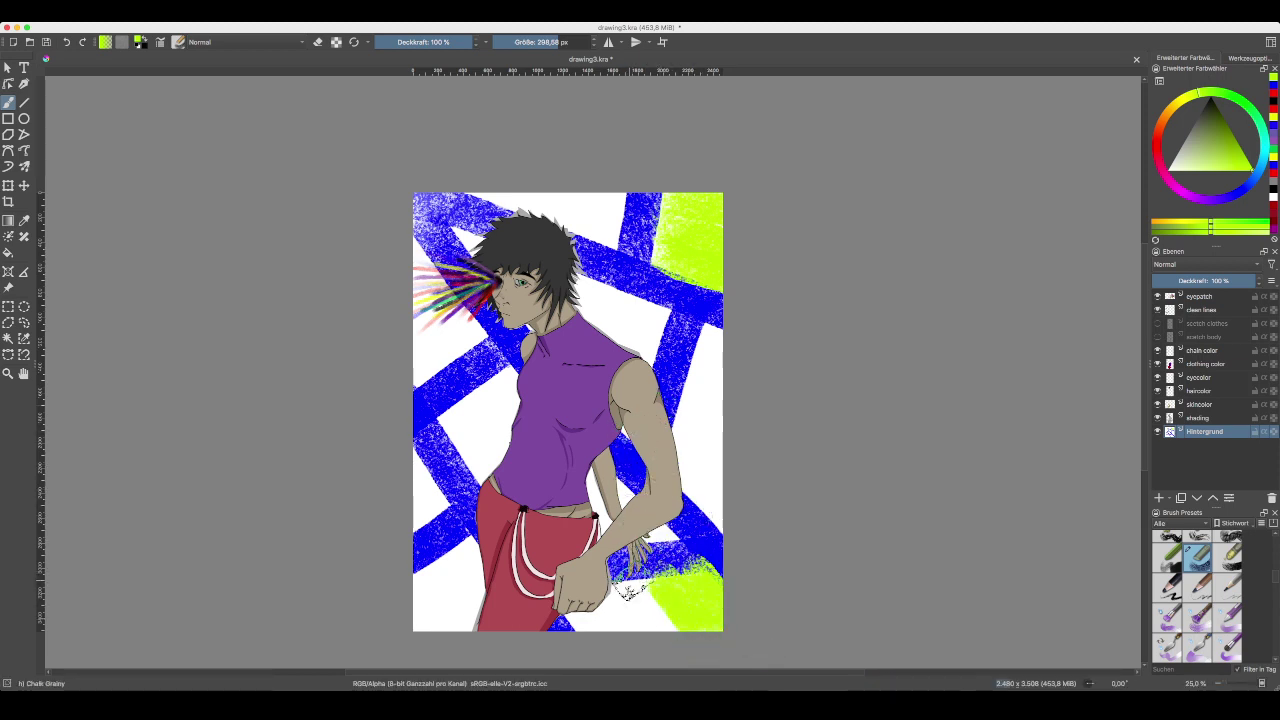
mouse_move(632, 590)
left_mouse_down()
mouse_move(602, 600)
mouse_move(640, 640)
mouse_move(585, 610)
mouse_move(588, 630)
mouse_move(575, 600)
mouse_move(645, 620)
left_mouse_up()
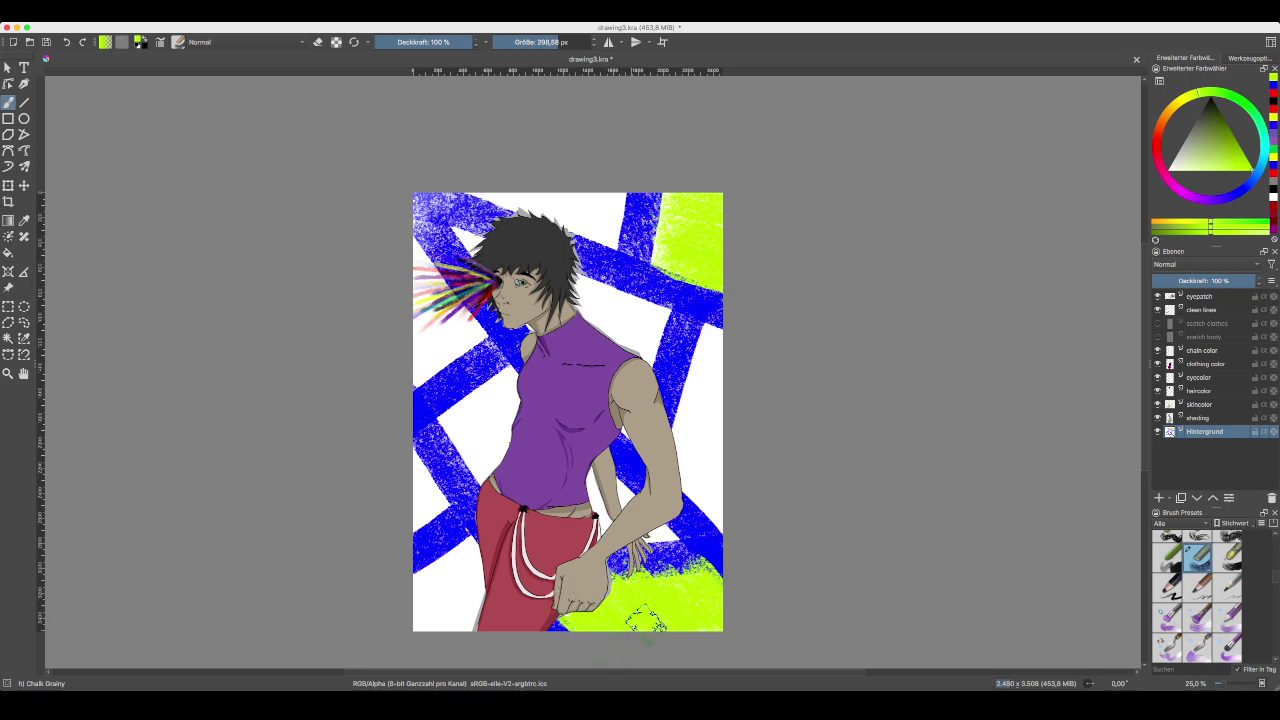
left_click(1157, 139)
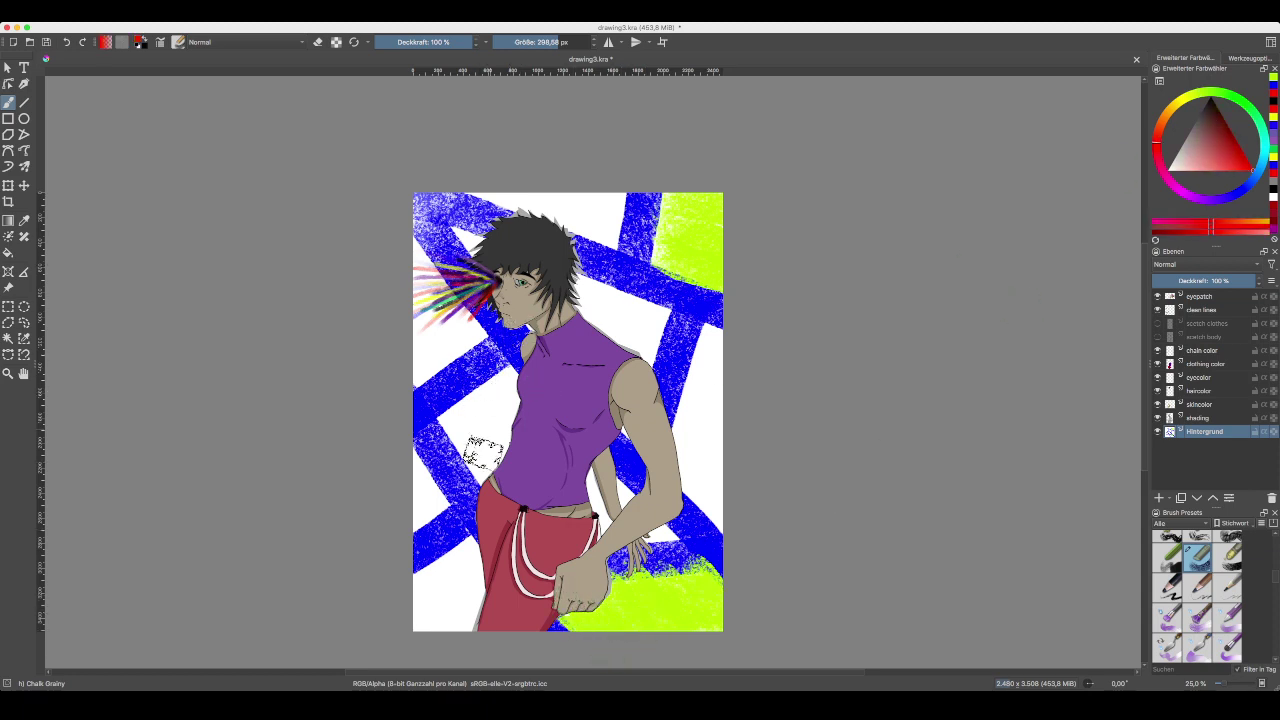
mouse_move(432, 440)
left_mouse_down()
mouse_move(440, 530)
mouse_move(386, 434)
left_mouse_up()
key("super+z")
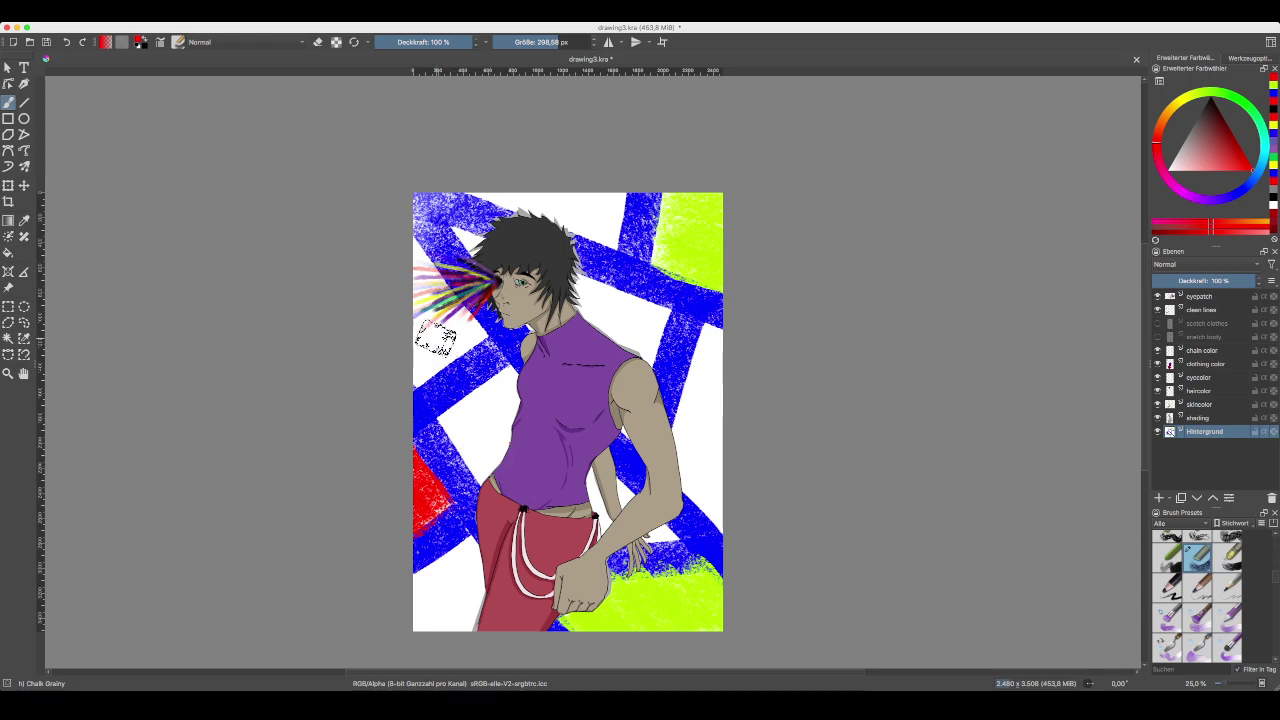
mouse_move(432, 352)
left_mouse_down()
mouse_move(419, 286)
mouse_move(462, 340)
mouse_move(425, 240)
mouse_move(470, 335)
mouse_move(447, 325)
left_mouse_up()
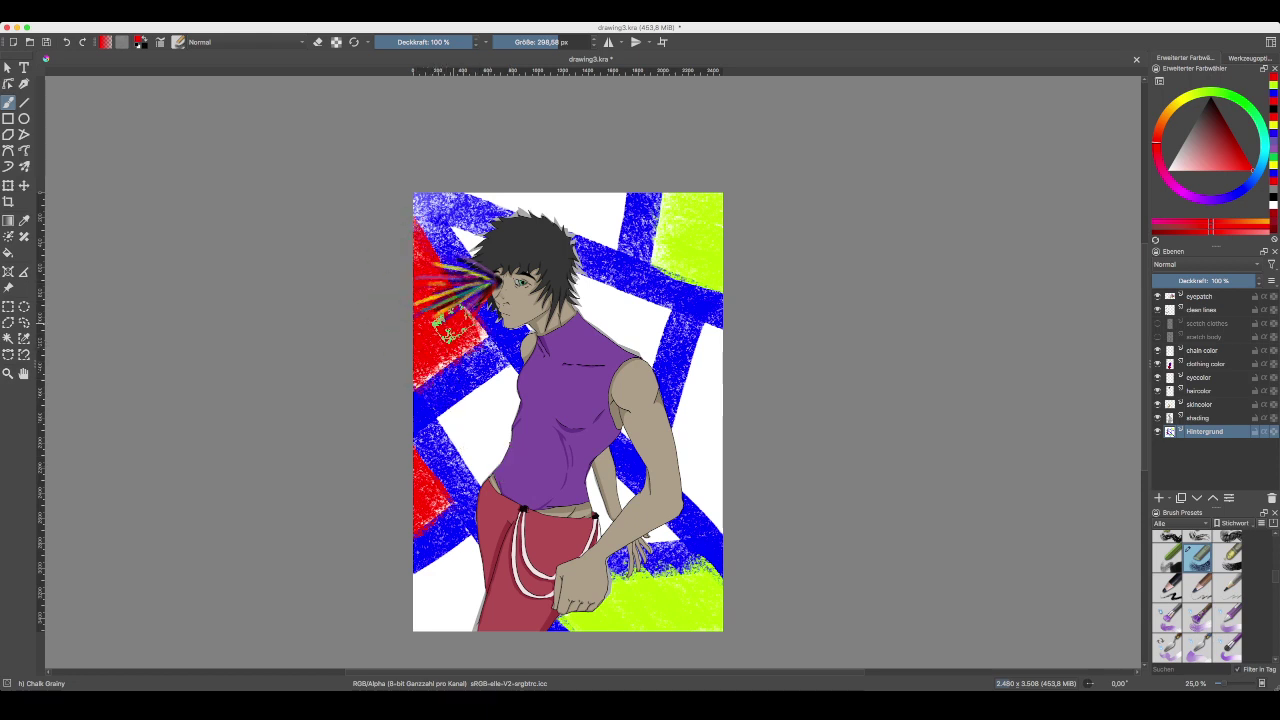
key("ctrl+z")
key("ctrl+z")
key("ctrl+z")
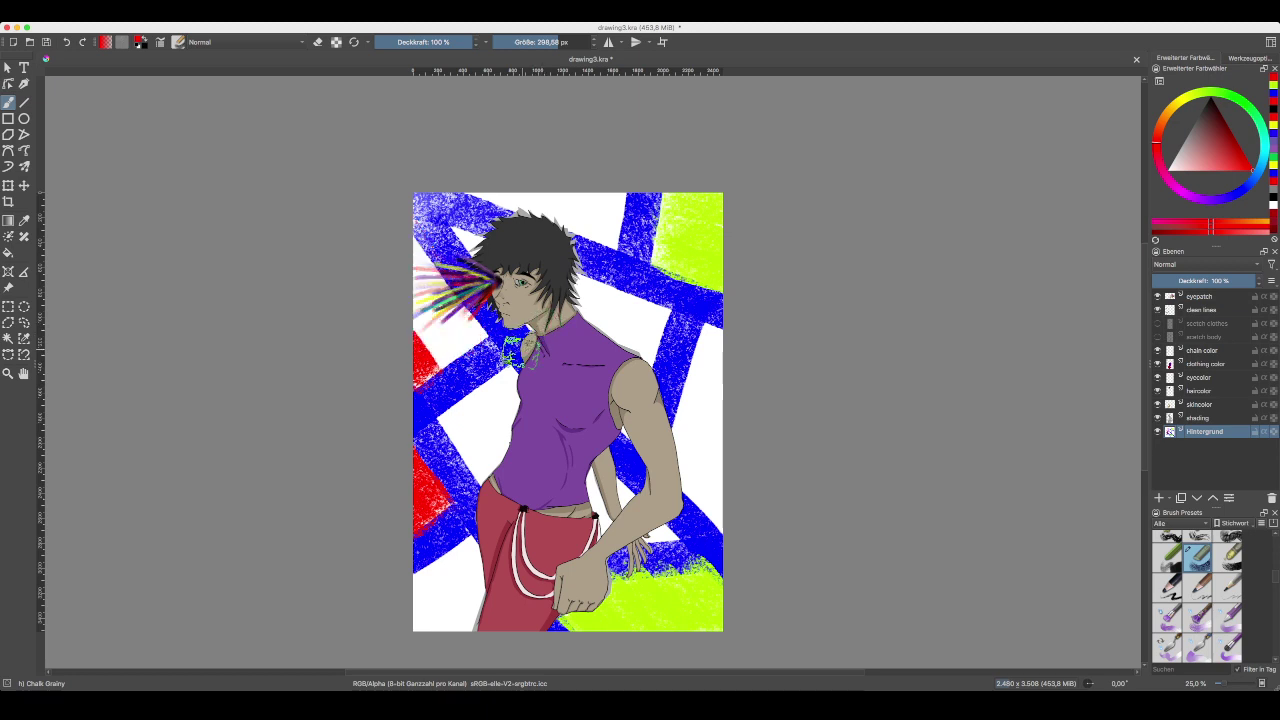
key("ctrl+z")
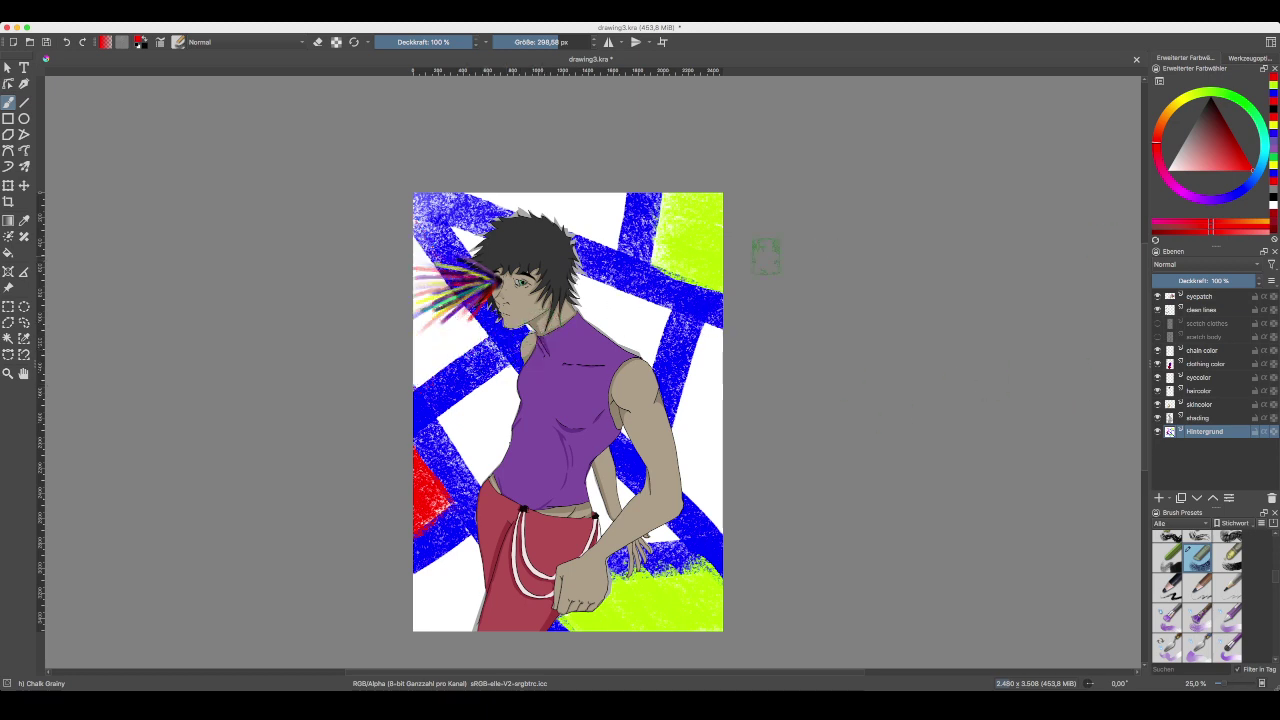
- Fill the background section above the character's hair, between the blue bands, with red chalk
left_click_drag(611, 234, 621, 176)
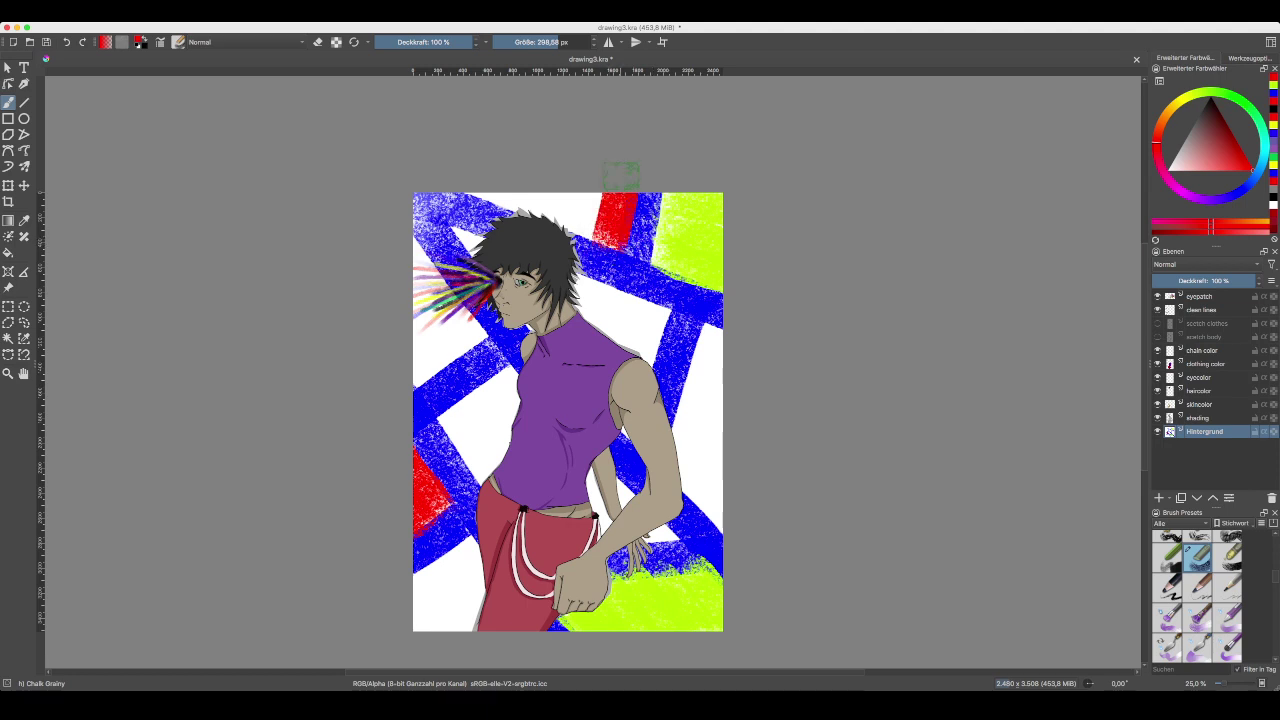
left_click_drag(583, 237, 592, 164)
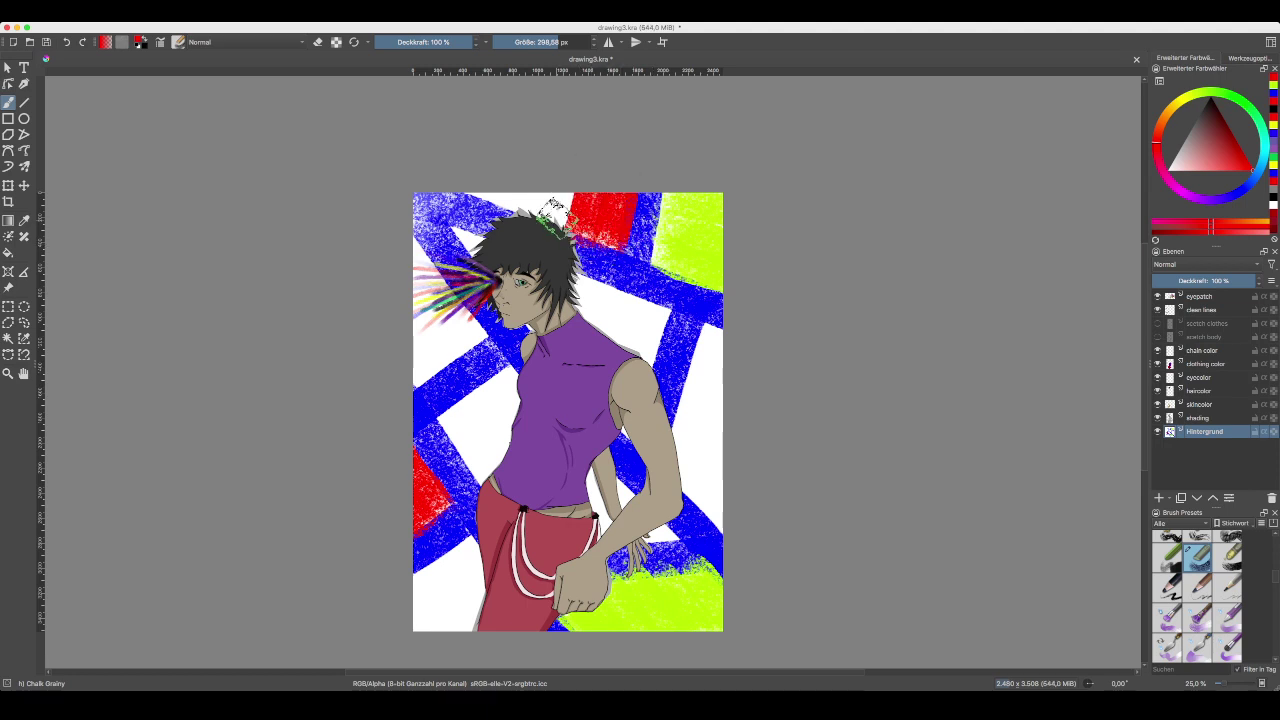
mouse_move(556, 213)
left_mouse_down()
mouse_move(574, 162)
mouse_move(531, 192)
mouse_move(534, 225)
mouse_move(524, 182)
mouse_move(504, 198)
mouse_move(514, 202)
mouse_move(509, 162)
mouse_move(479, 187)
mouse_move(484, 207)
mouse_move(523, 123)
left_mouse_up()
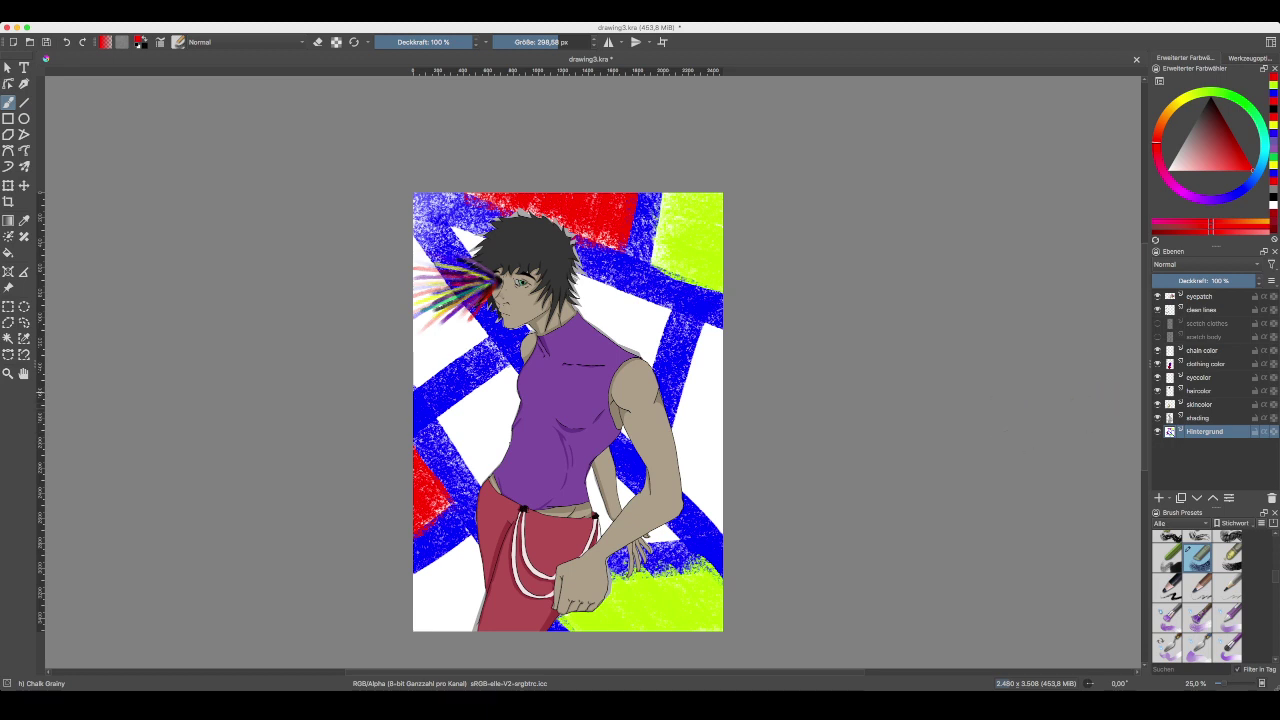
- Fill the background section behind the eye streaks and the one along the canvas's right edge with saturated magenta chalk
left_click(1249, 107)
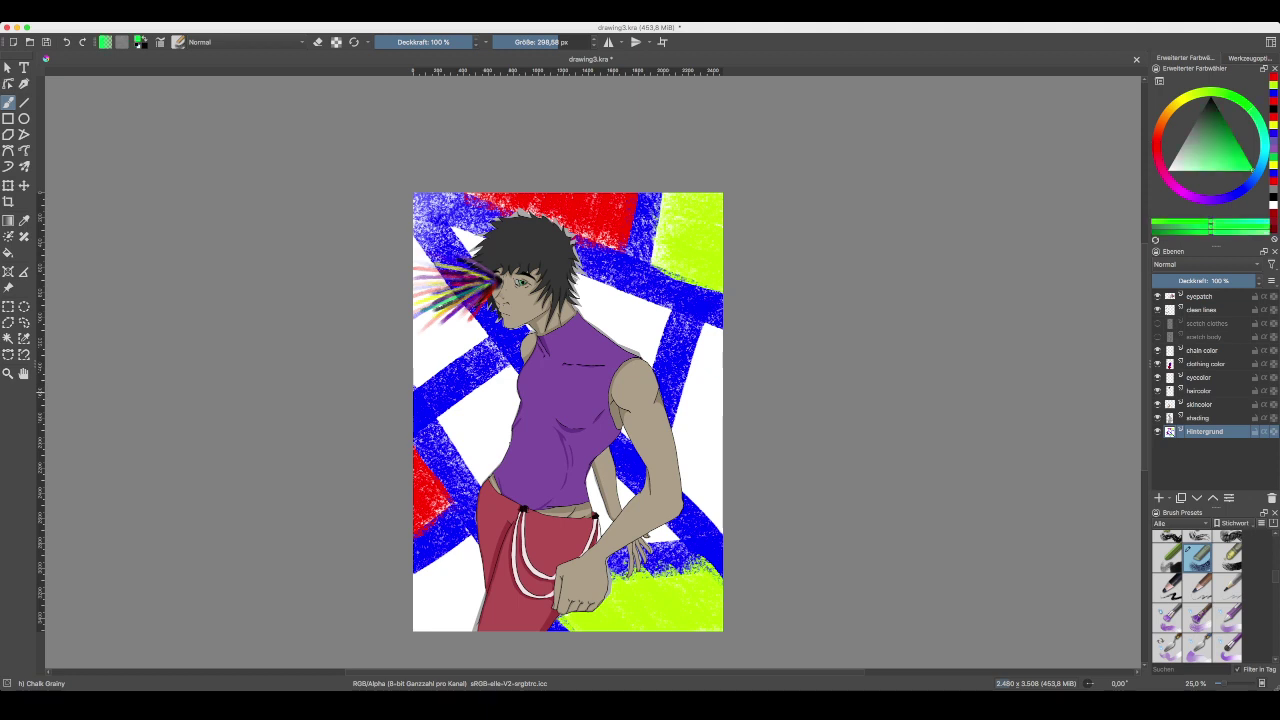
left_click(1177, 189)
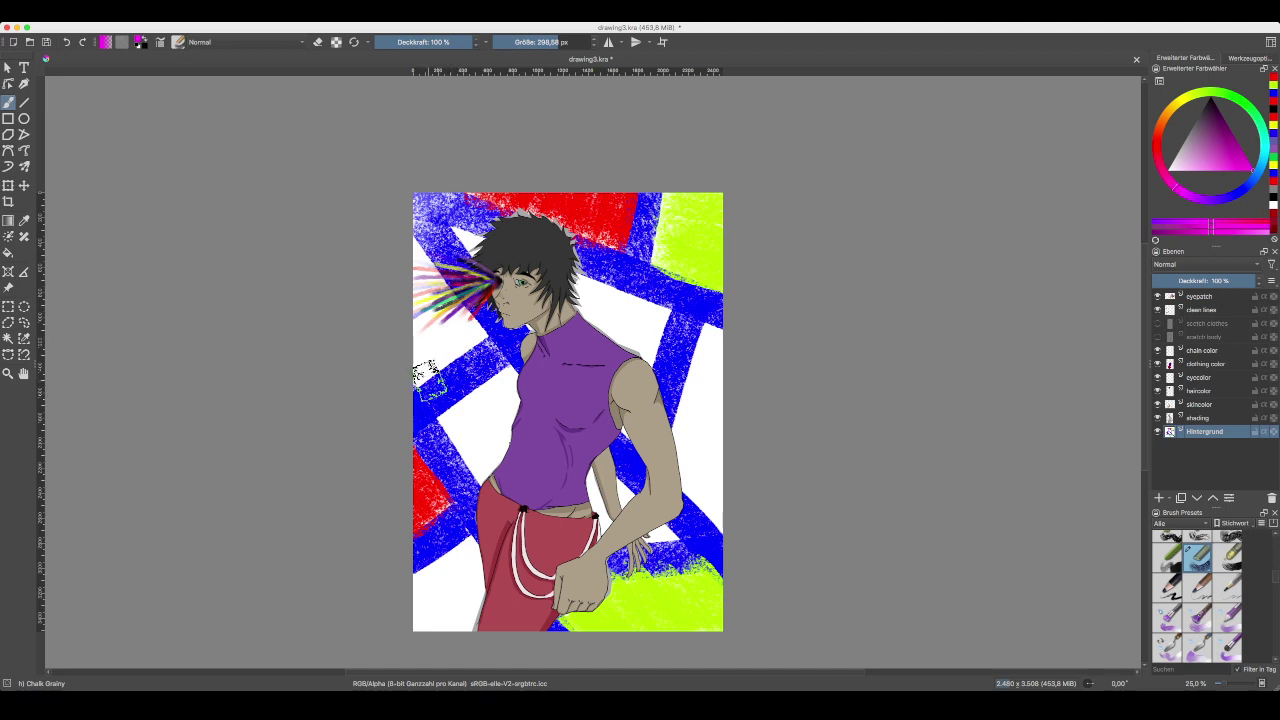
left_click_drag(443, 363, 437, 310)
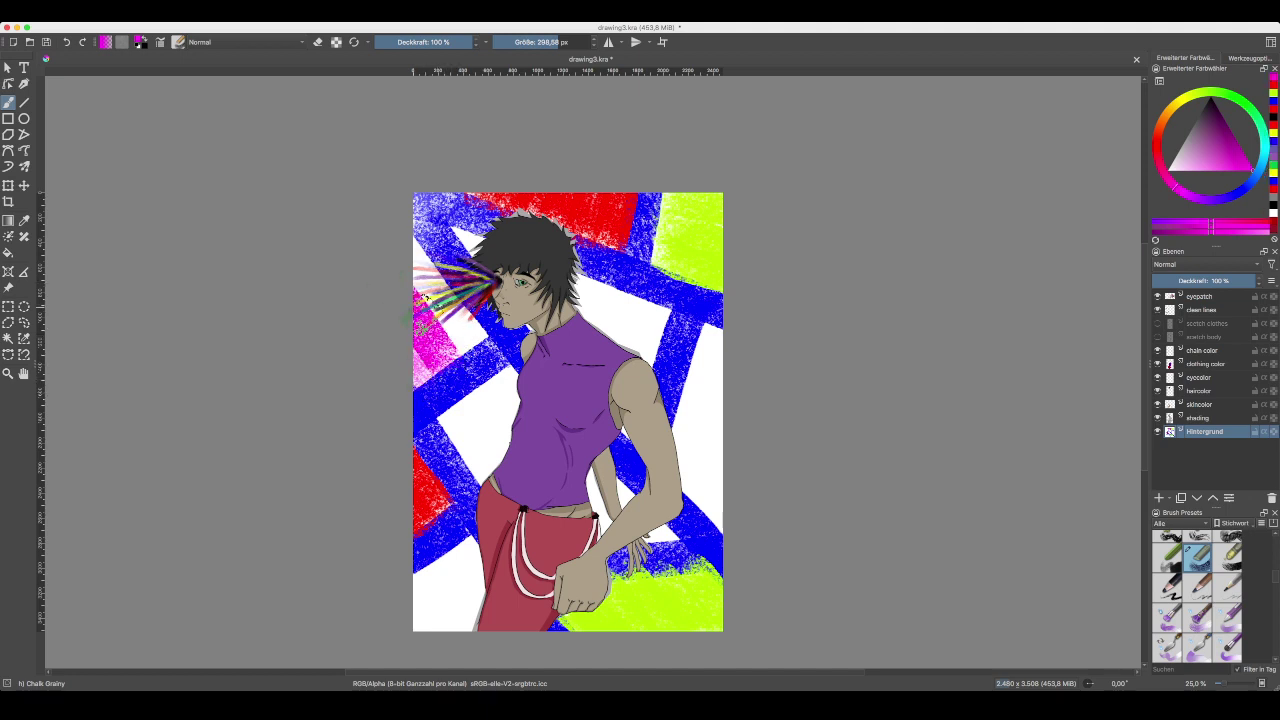
mouse_move(462, 351)
left_mouse_down()
mouse_move(428, 290)
mouse_move(474, 335)
mouse_move(453, 332)
left_mouse_up()
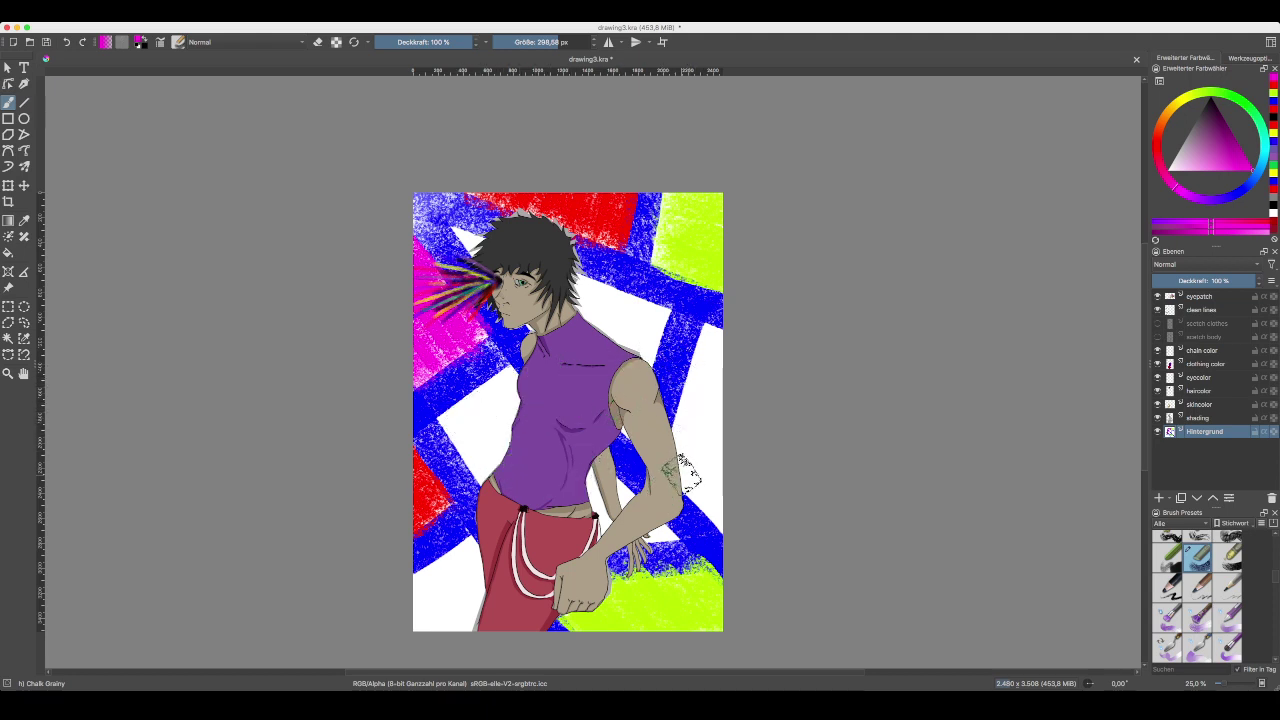
mouse_move(686, 450)
left_mouse_down()
mouse_move(719, 301)
mouse_move(692, 486)
mouse_move(709, 353)
mouse_move(702, 493)
mouse_move(729, 406)
mouse_move(731, 520)
mouse_move(727, 377)
mouse_move(727, 491)
mouse_move(701, 476)
mouse_move(727, 364)
left_mouse_up()
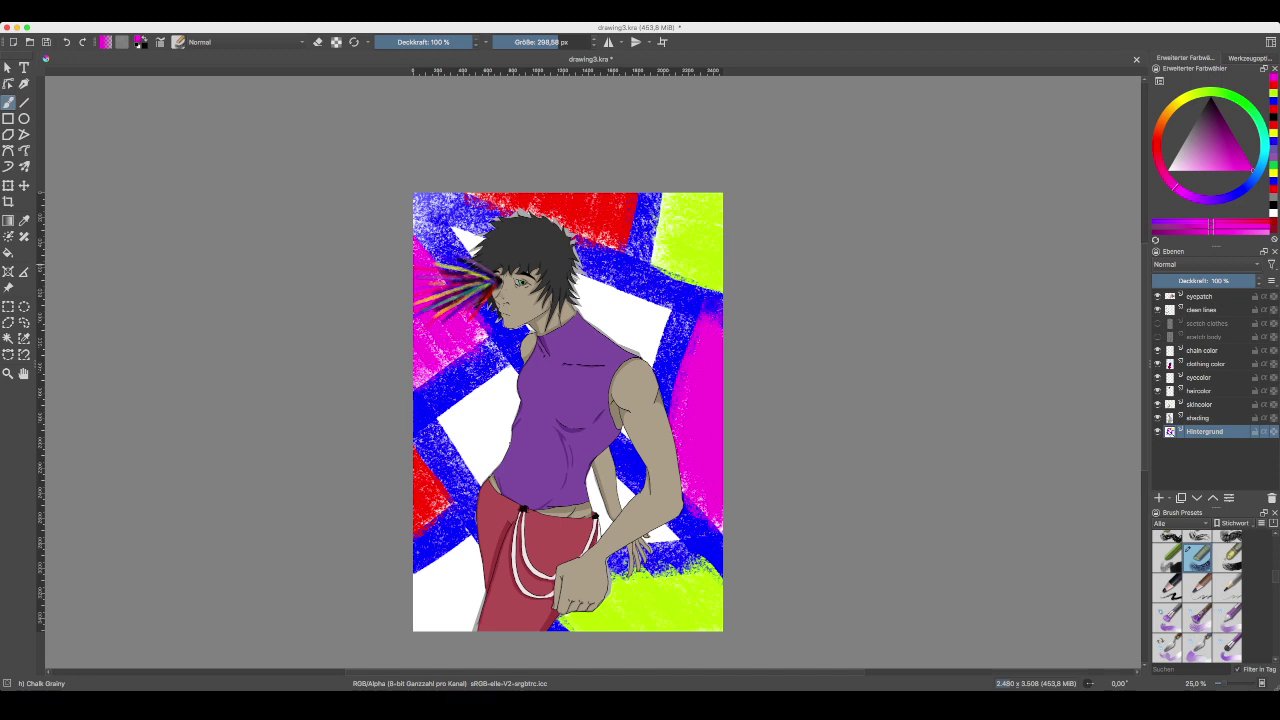
left_click(1273, 85)
left_click(1213, 199)
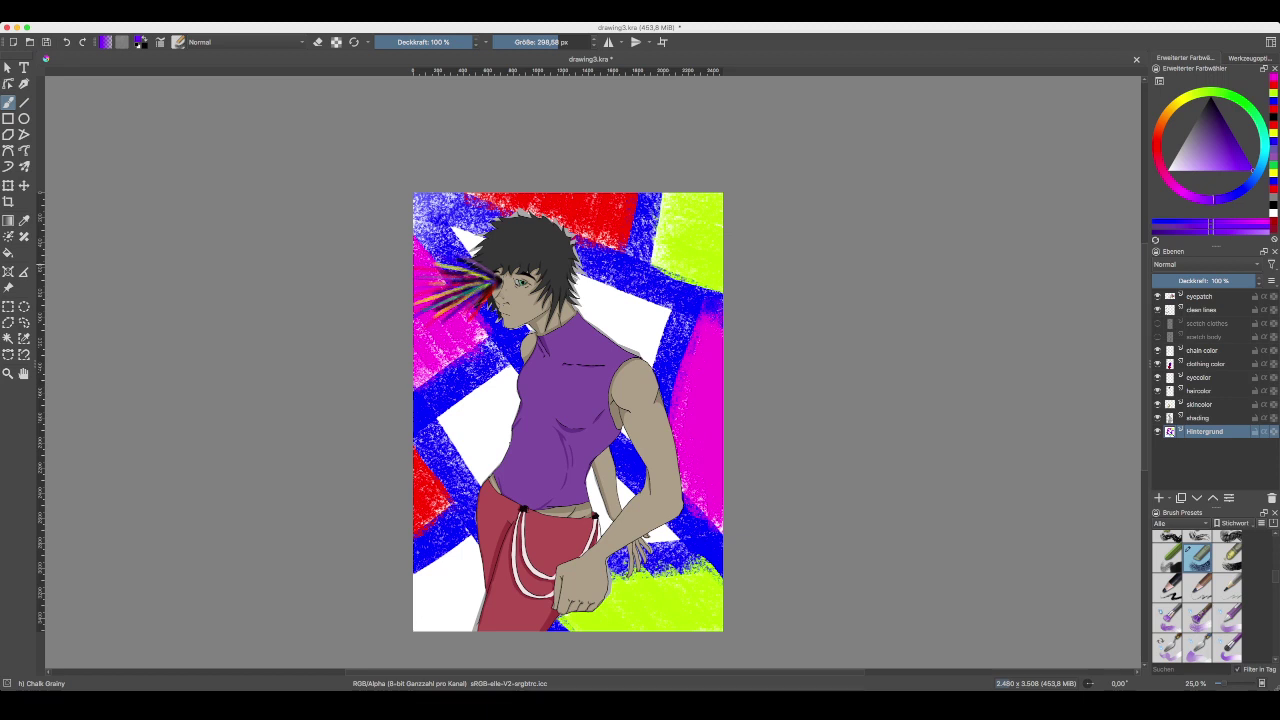
mouse_move(1213, 200)
left_mouse_down()
mouse_move(1183, 193)
mouse_move(1241, 190)
mouse_move(1222, 161)
mouse_move(1209, 165)
left_mouse_up()
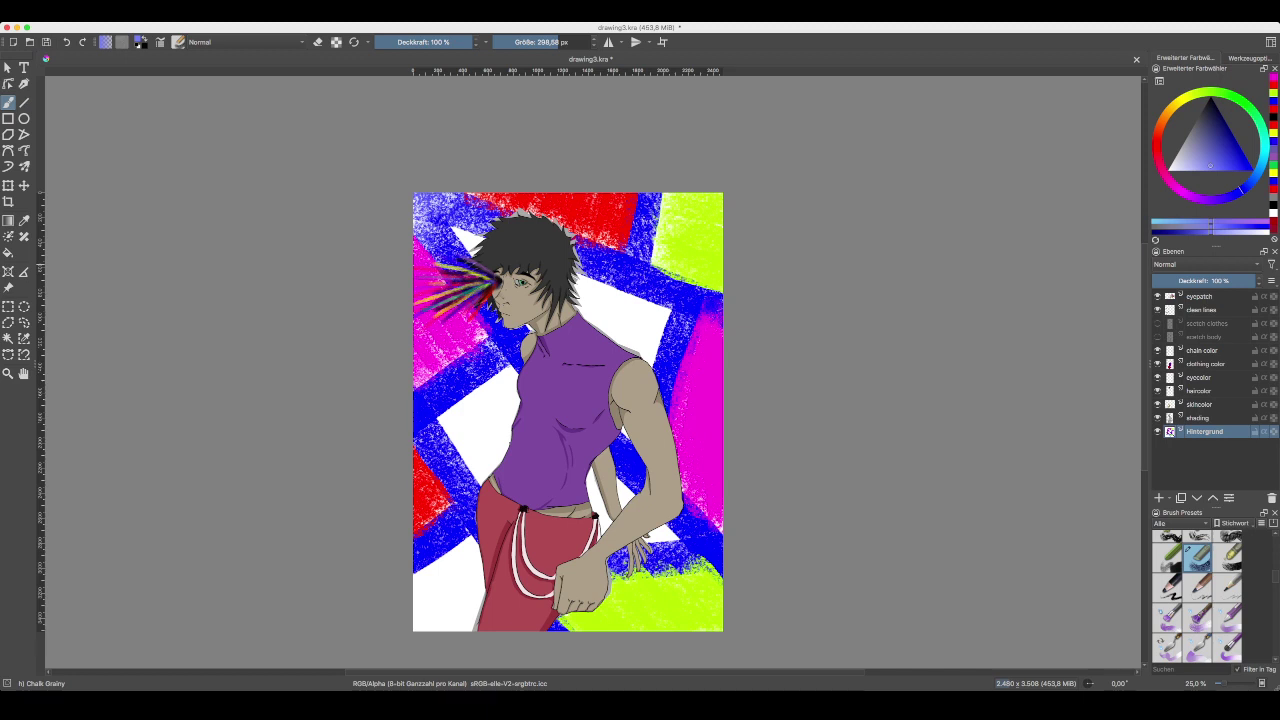
left_click(1246, 106)
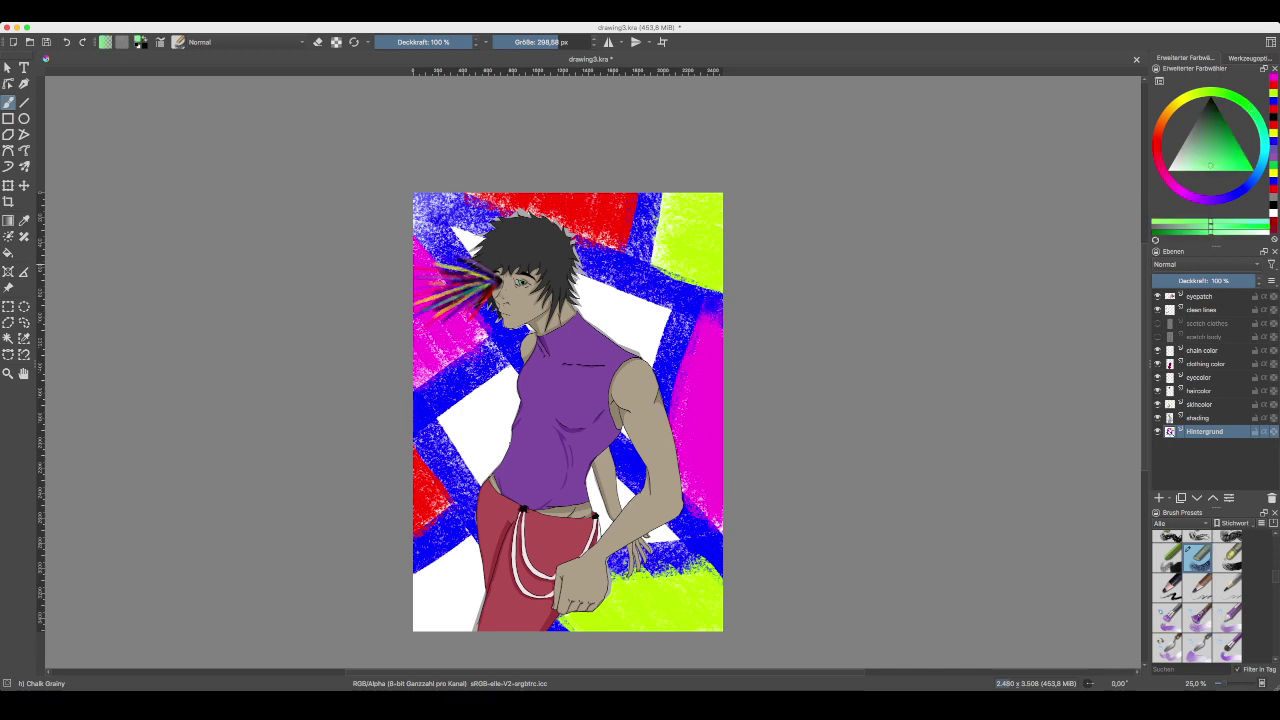
left_click(1191, 94)
left_click_drag(1237, 160, 1250, 168)
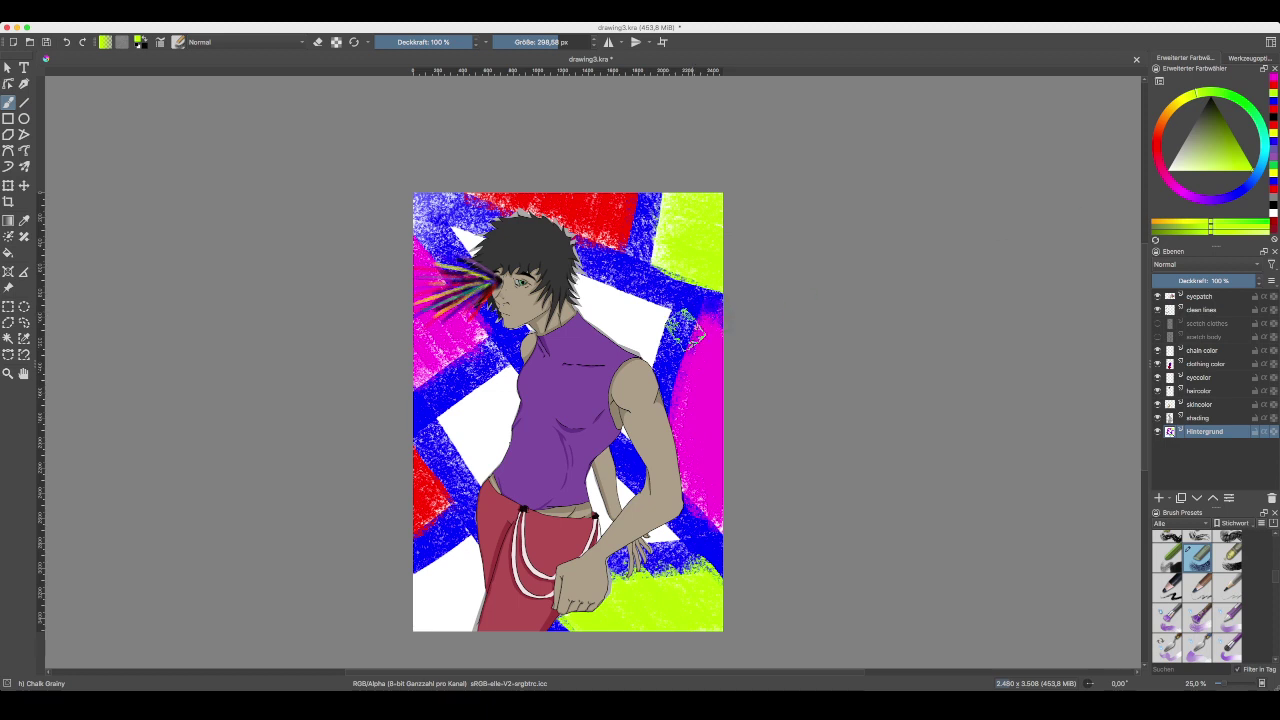
mouse_move(462, 558)
left_mouse_down()
mouse_move(518, 637)
mouse_move(458, 567)
mouse_move(498, 565)
left_mouse_up()
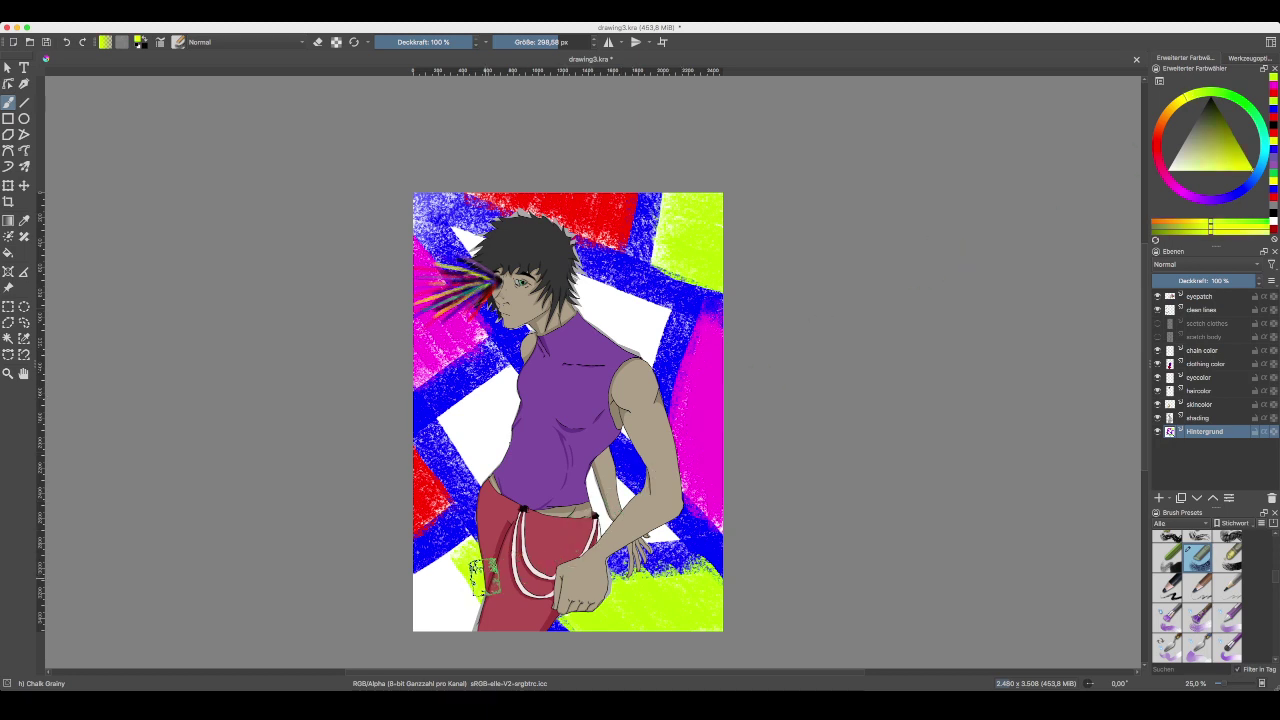
mouse_move(505, 570)
left_mouse_down()
mouse_move(462, 552)
mouse_move(466, 575)
left_mouse_up()
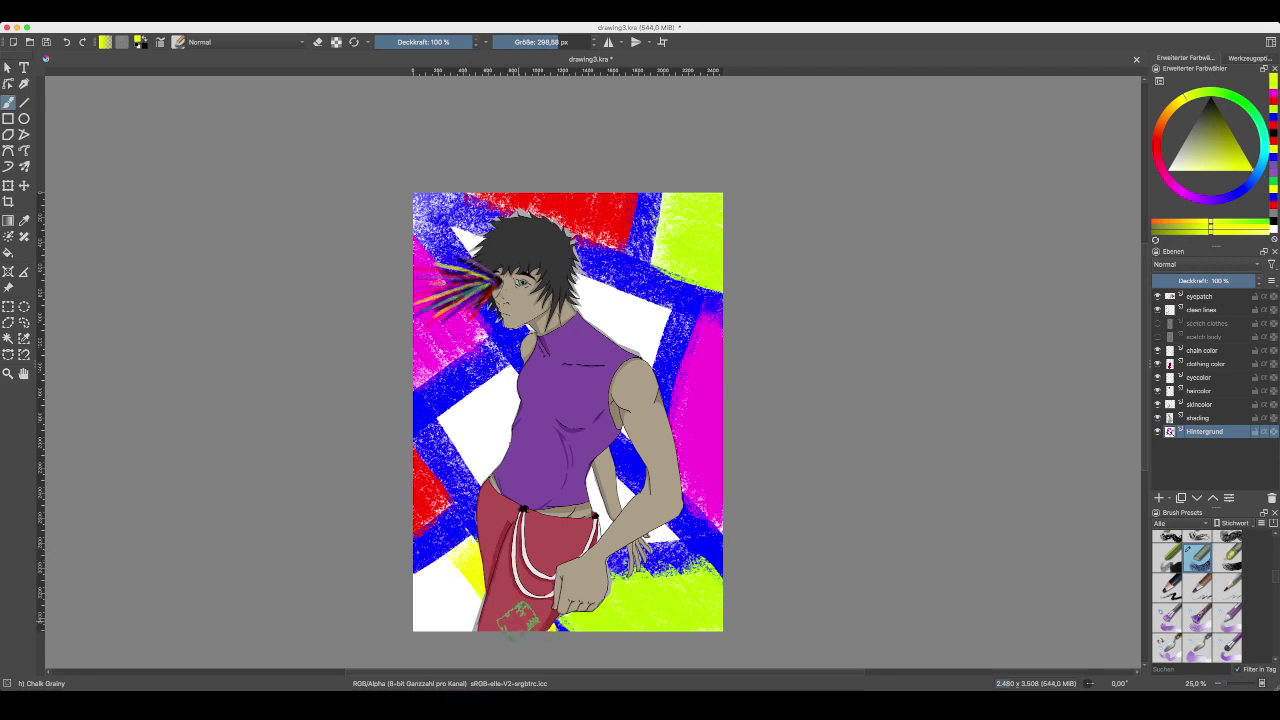
key("ctrl+z")
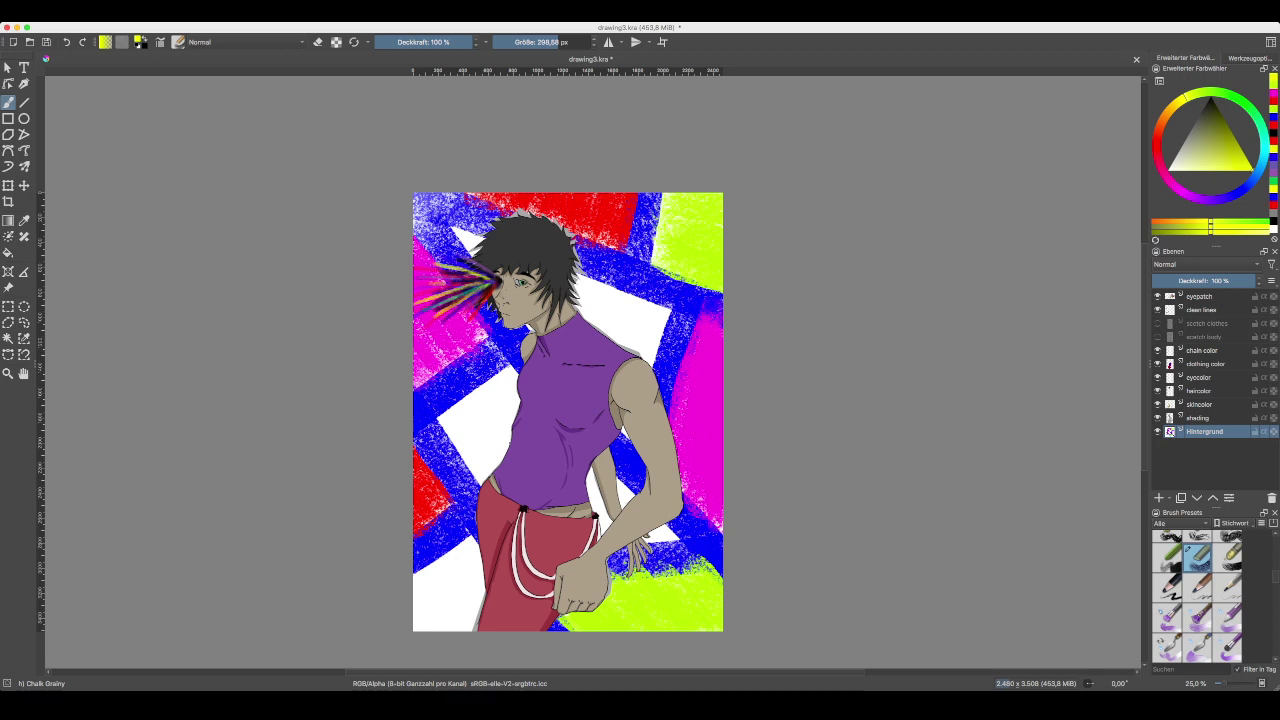
- Choose a saturated orange and fill the lower-left background section beside the trousers with chalk strokes
left_click(1167, 111)
left_click(1234, 137)
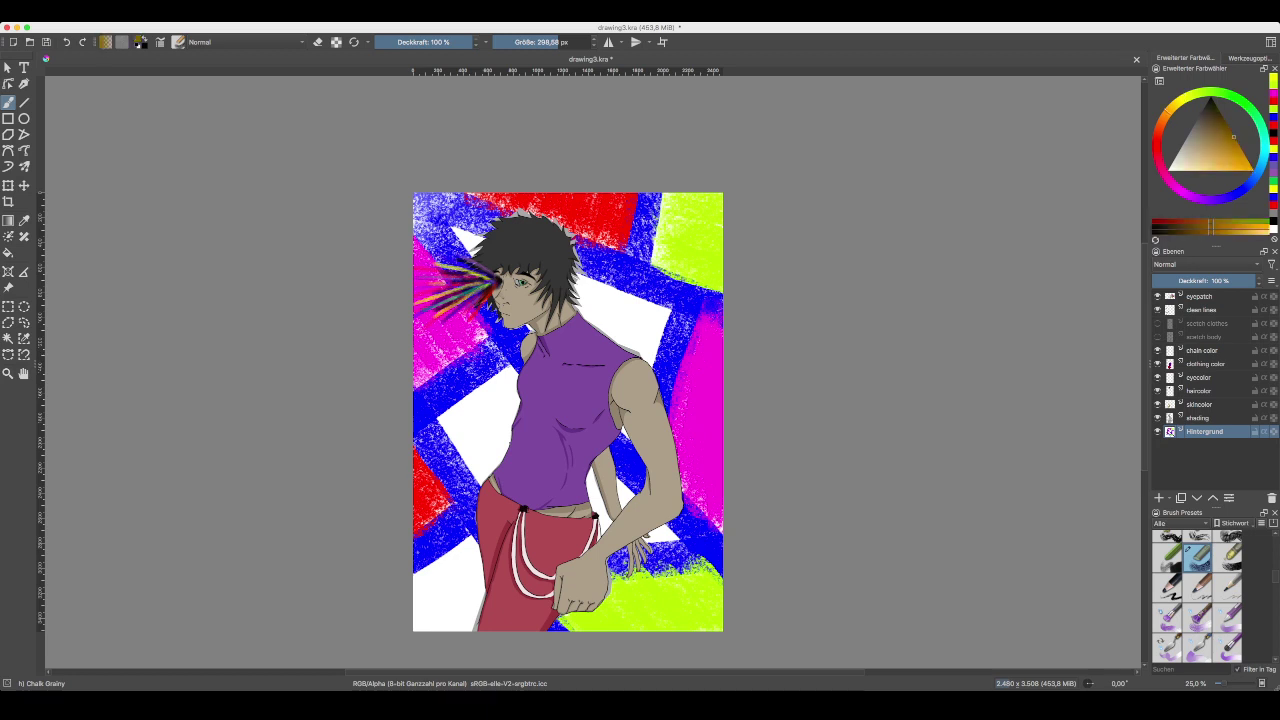
left_click(1251, 167)
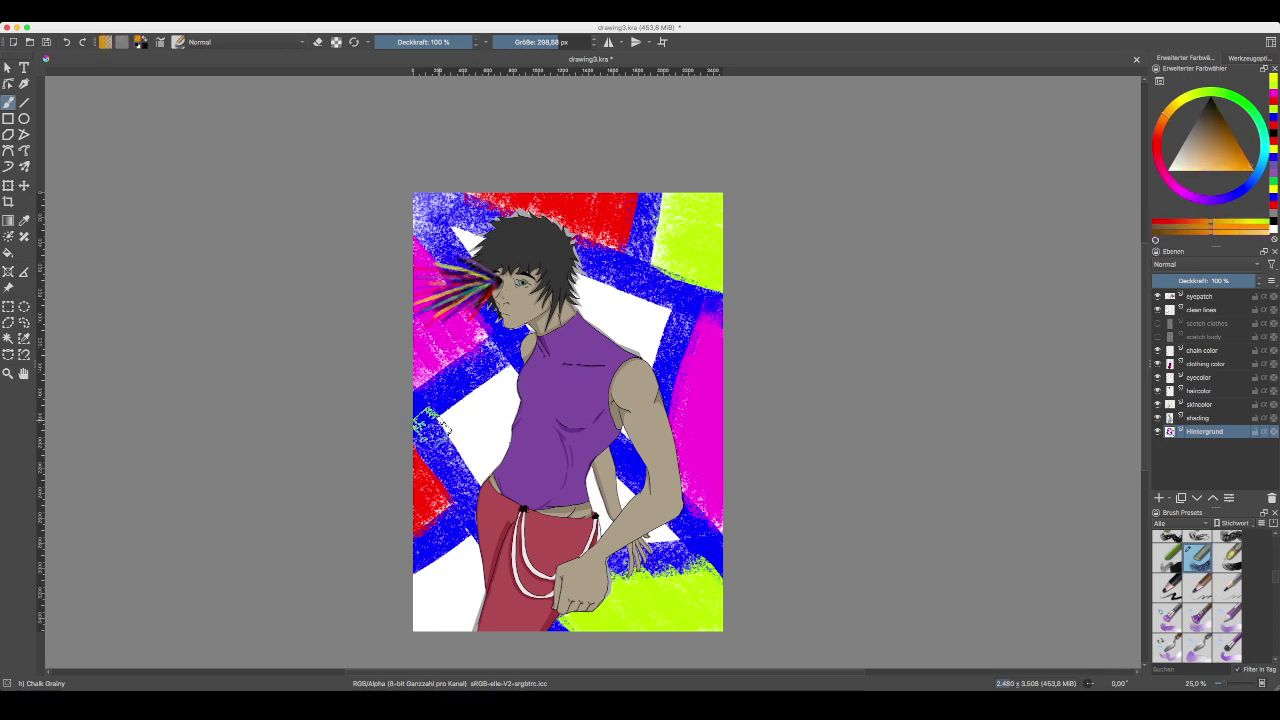
mouse_move(462, 548)
left_mouse_down()
mouse_move(499, 622)
mouse_move(446, 566)
mouse_move(469, 622)
mouse_move(430, 574)
mouse_move(475, 660)
left_mouse_up()
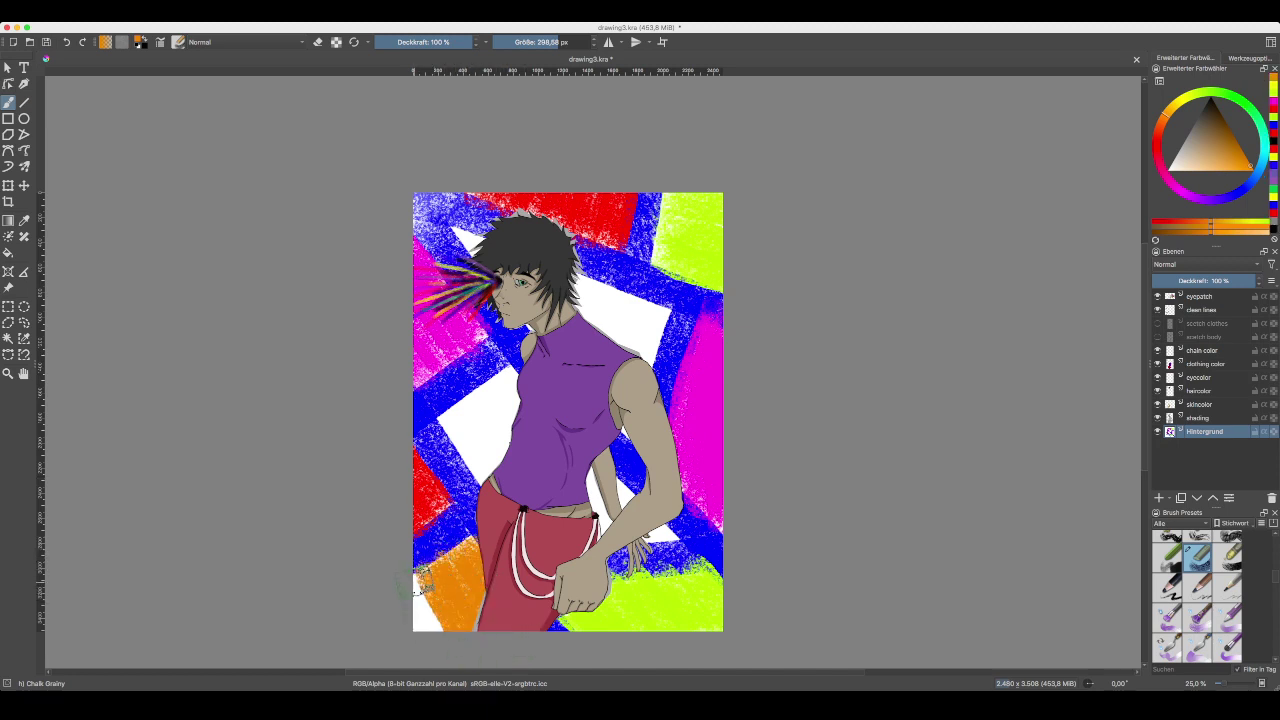
mouse_move(465, 237)
left_mouse_down()
mouse_move(680, 320)
mouse_move(670, 300)
mouse_move(600, 310)
mouse_move(590, 325)
mouse_move(646, 358)
left_mouse_up()
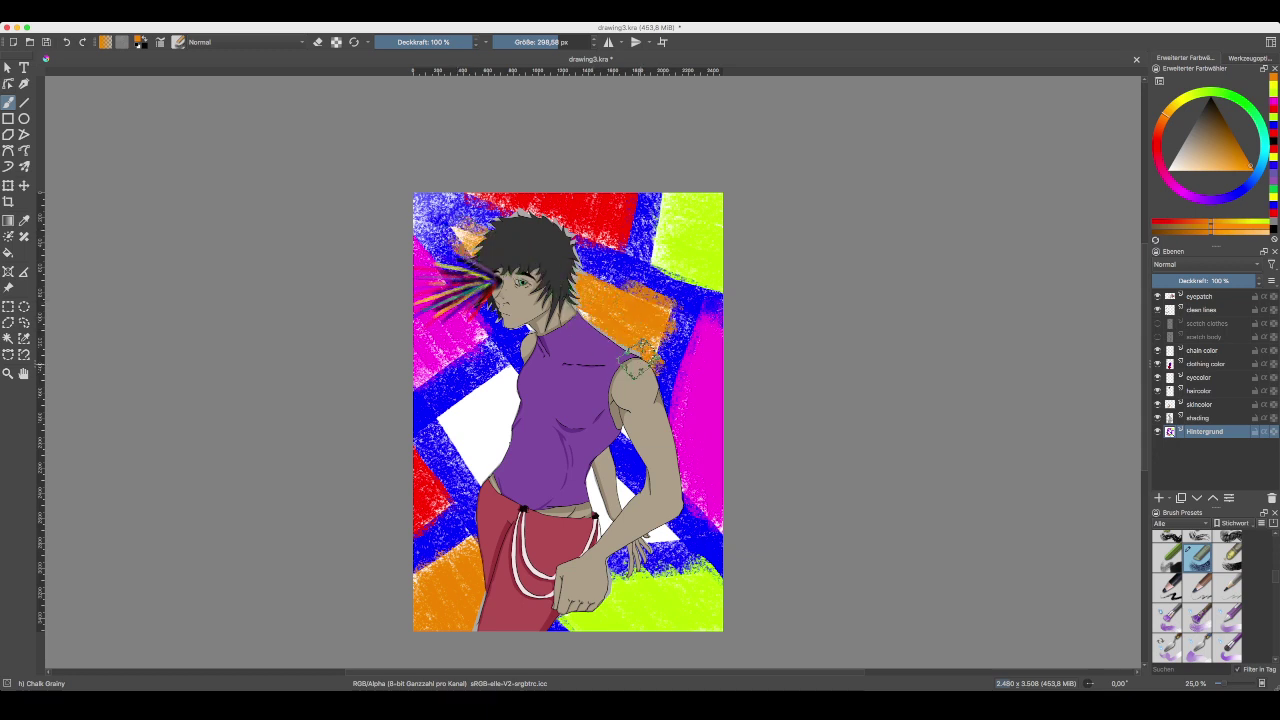
key("super+z")
key("ctrl+z")
key("ctrl+z")
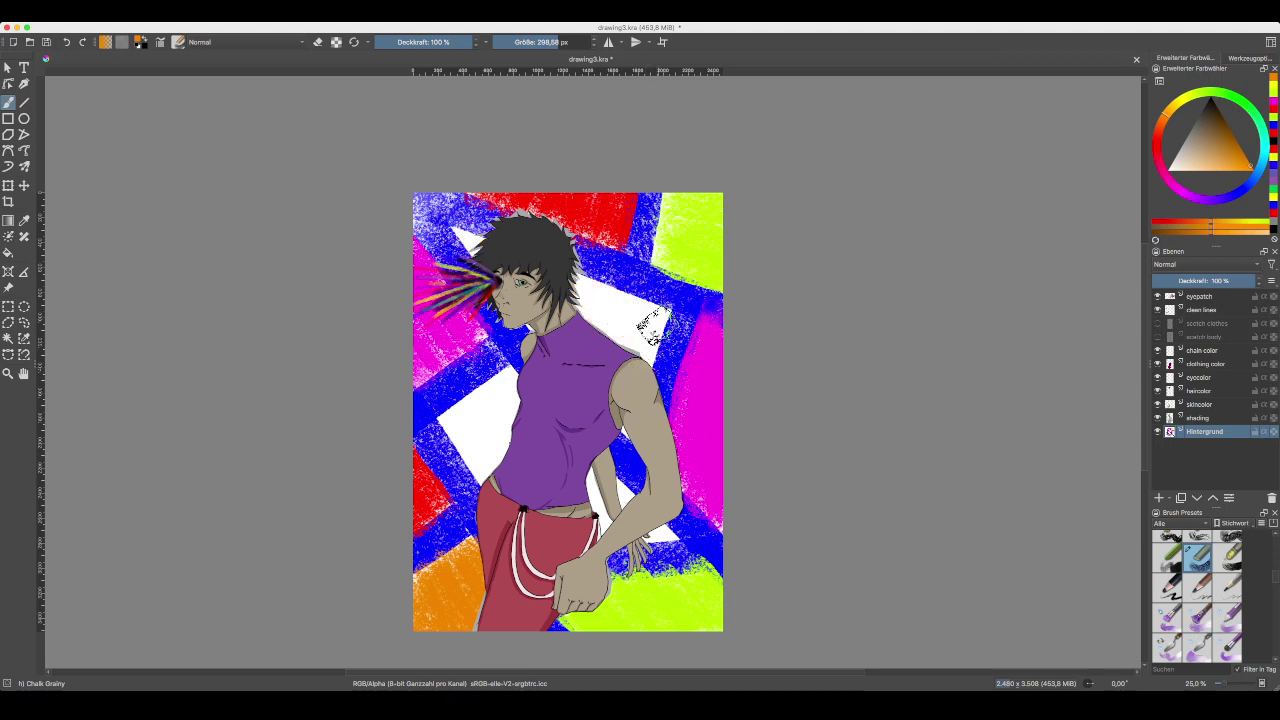
- Fill the sections beside the hair and behind the shoulder, plus the small gap under the arm, with orange chalk
mouse_move(450, 216)
left_mouse_down()
mouse_move(490, 250)
mouse_move(648, 320)
mouse_move(641, 332)
mouse_move(588, 324)
mouse_move(655, 355)
left_mouse_up()
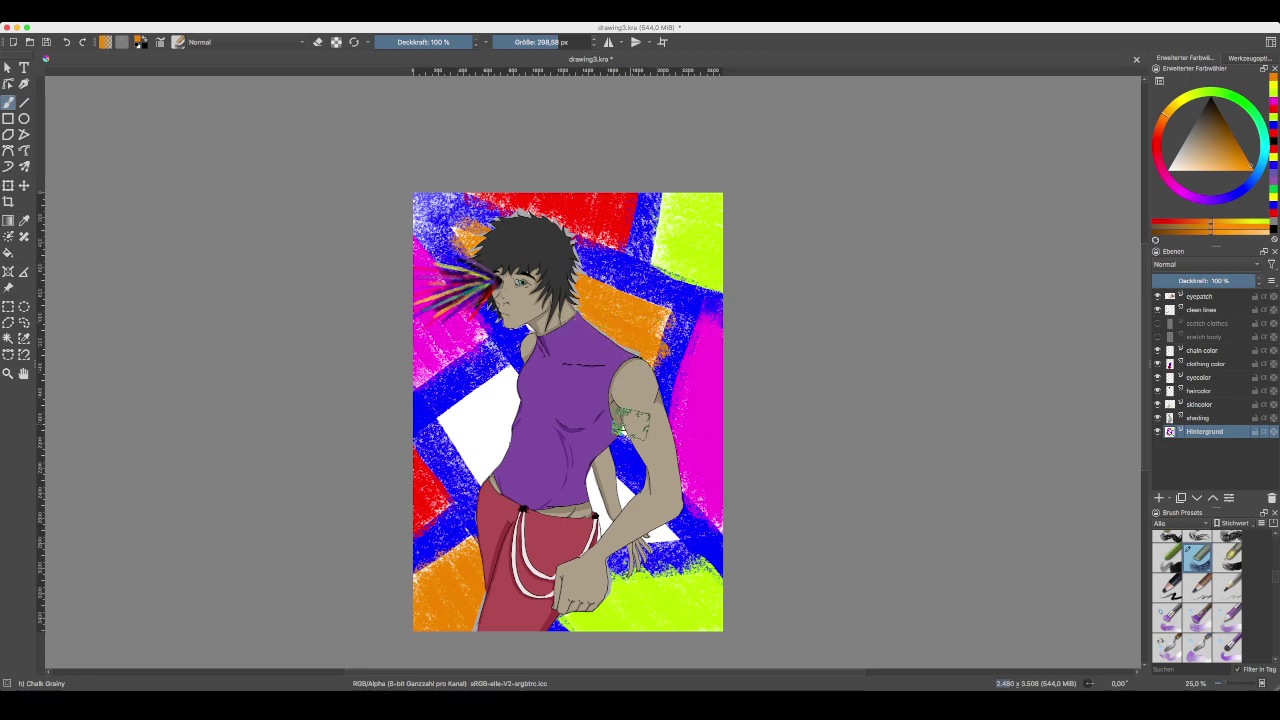
left_click_drag(622, 430, 628, 432)
- Choose a dark red and fill the white background sections beside the torso and behind the arm with chalk strokes
left_click(1273, 101)
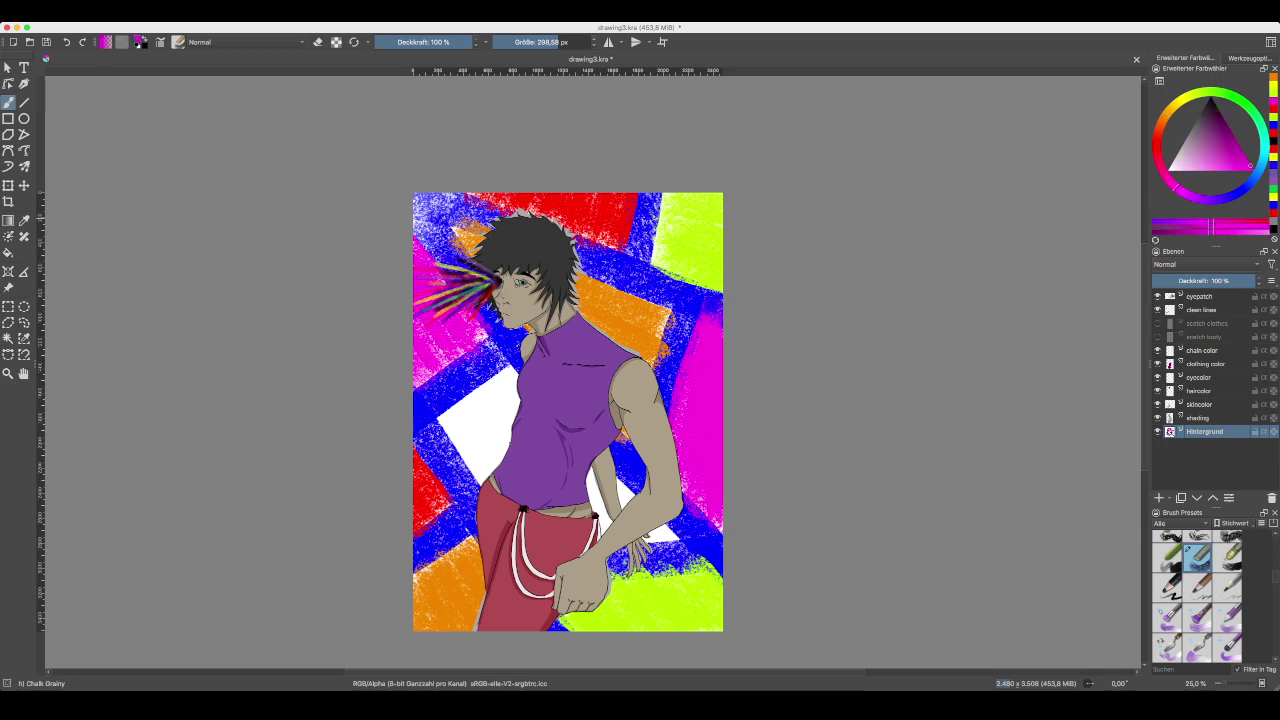
left_click(1244, 104)
left_click(1235, 145)
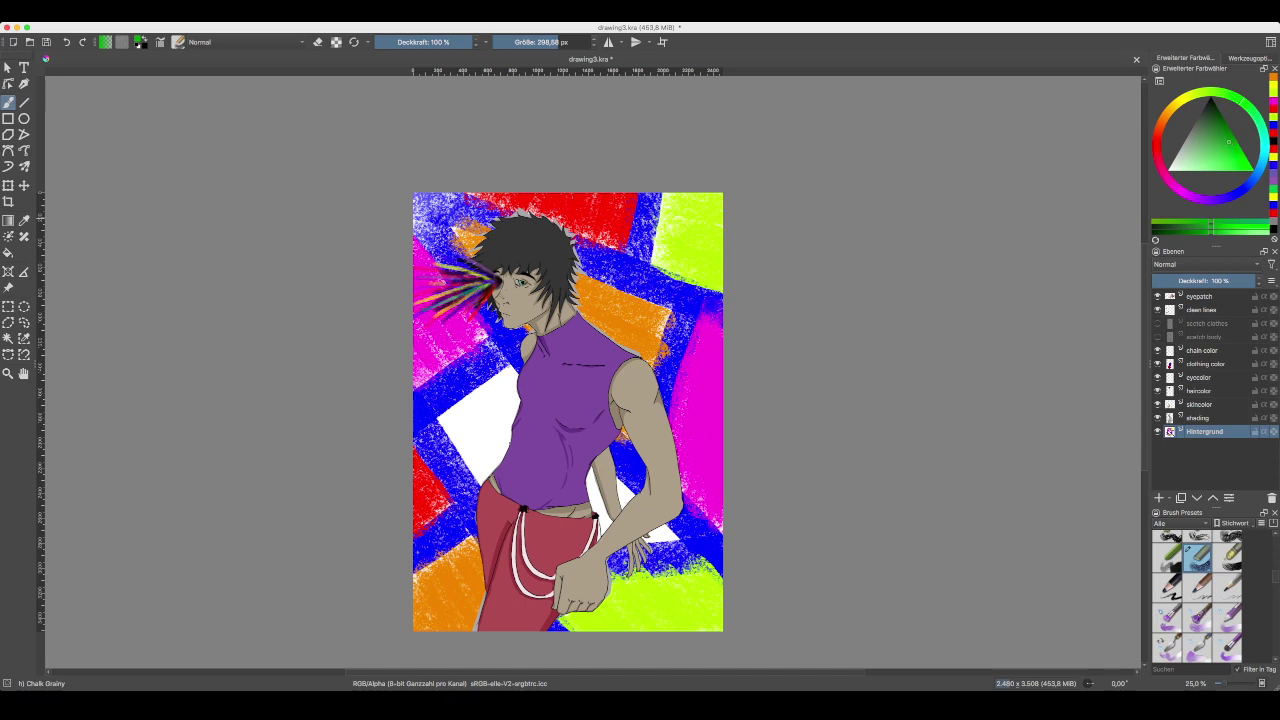
left_click(1157, 148)
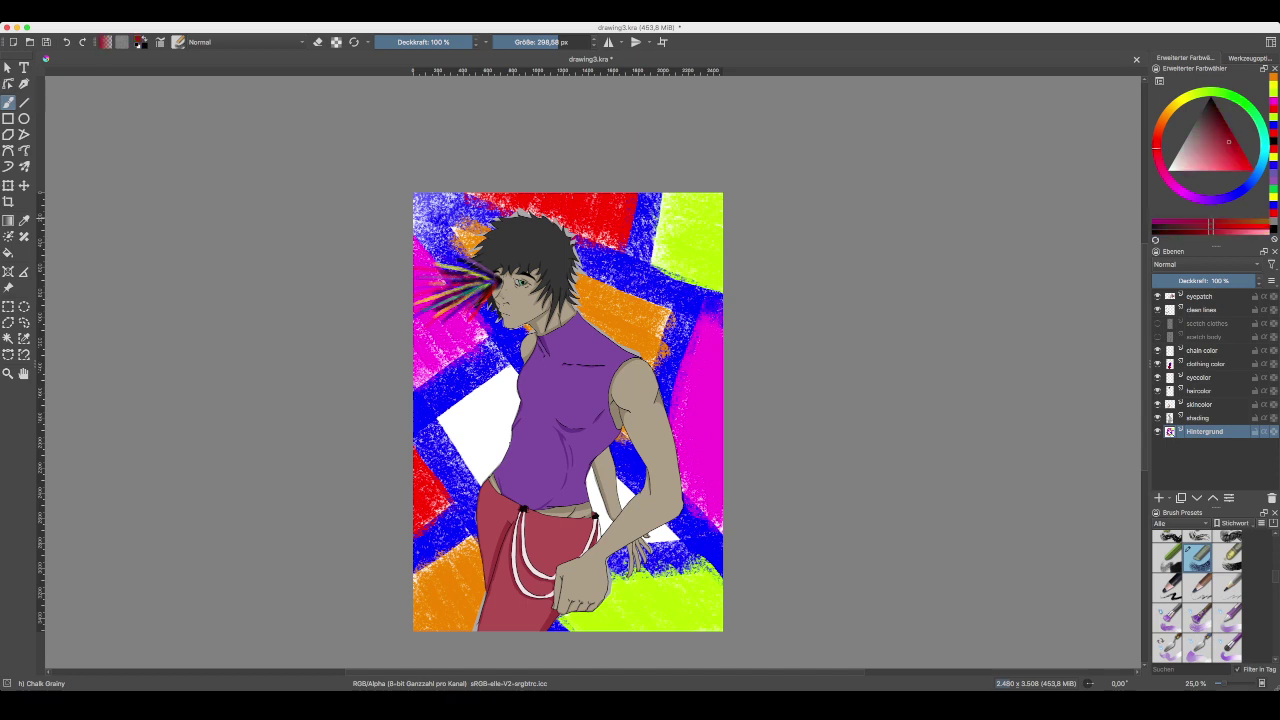
left_click_drag(1229, 142, 1231, 134)
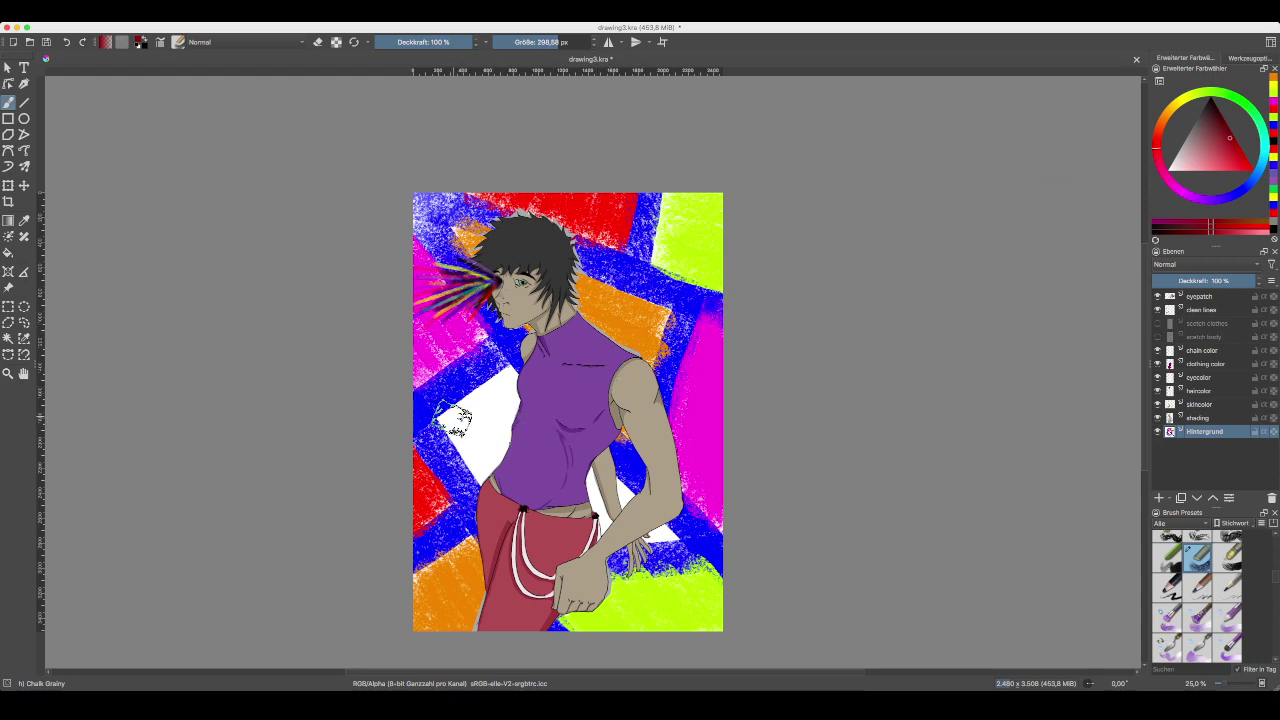
left_click_drag(453, 420, 496, 486)
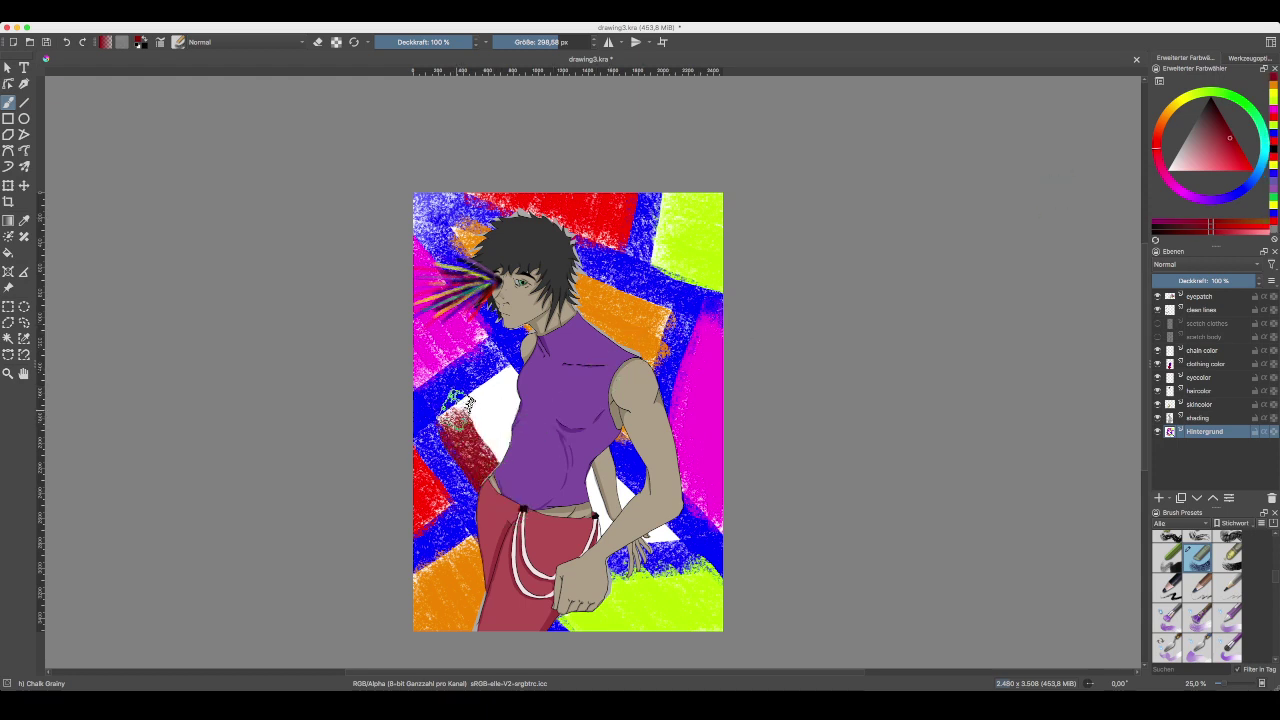
mouse_move(468, 402)
left_mouse_down()
mouse_move(462, 440)
mouse_move(505, 470)
left_mouse_up()
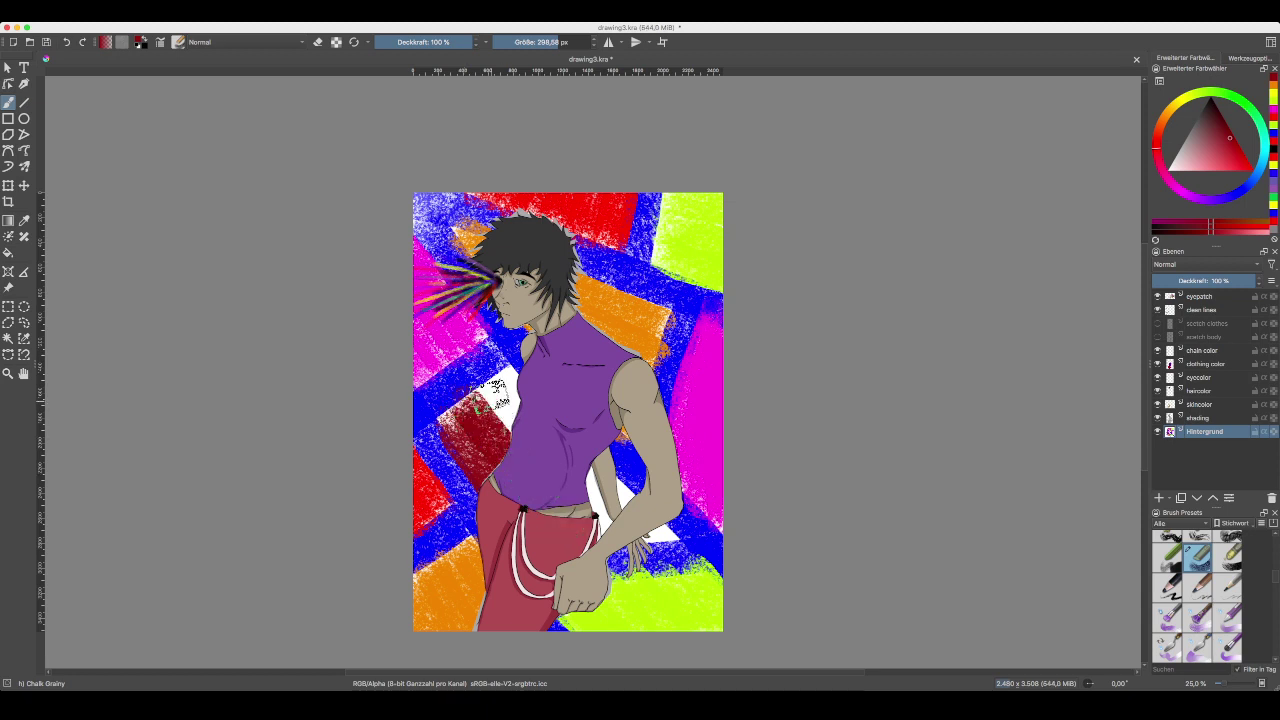
left_click_drag(488, 388, 506, 424)
left_click_drag(588, 478, 626, 516)
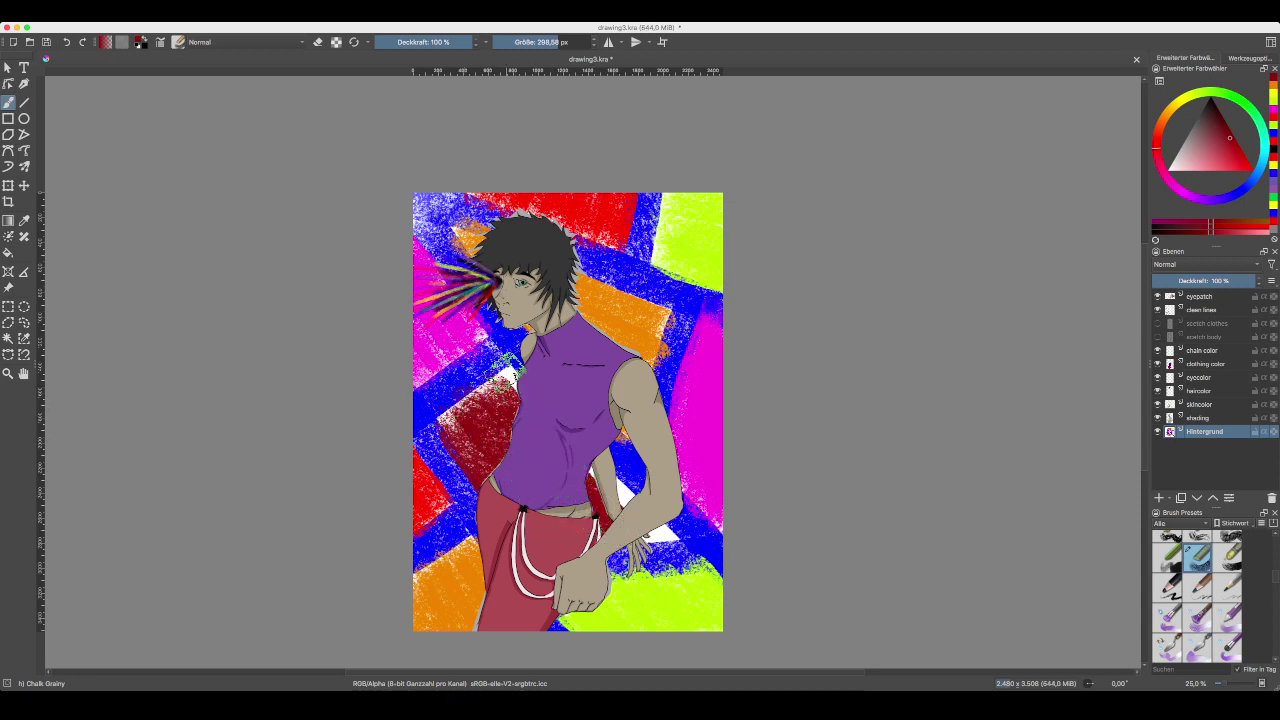
mouse_move(508, 371)
left_mouse_down()
mouse_move(528, 372)
mouse_move(548, 415)
left_mouse_up()
left_click_drag(606, 486, 674, 546)
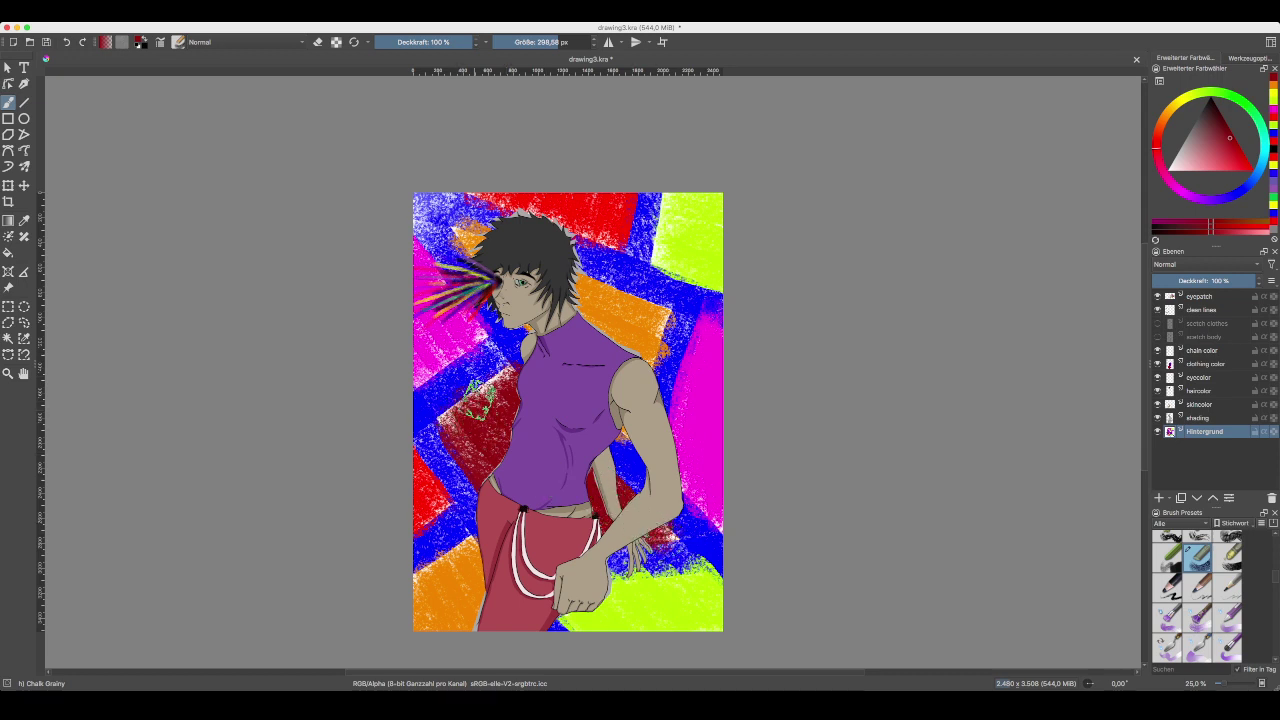
left_click_drag(478, 402, 496, 386)
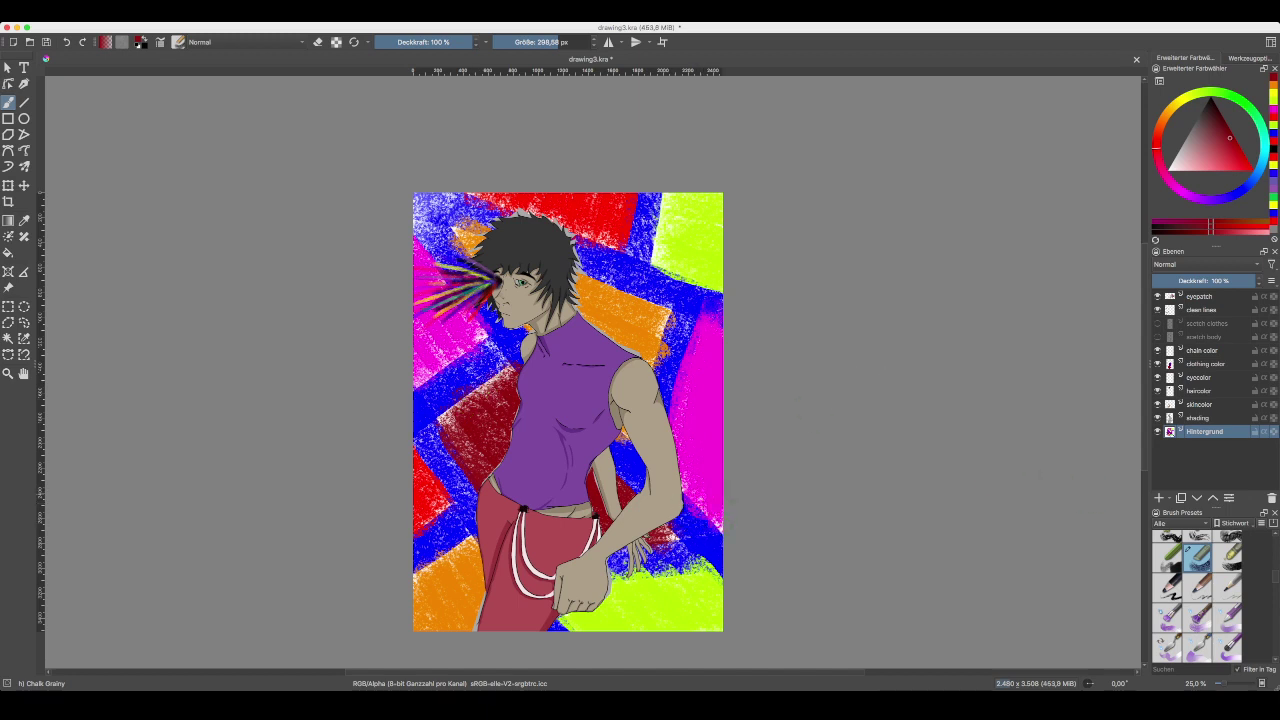
- Browse the brush presets and switch to the Wet Smear brush
scroll(1197, 597, "up", 3)
scroll(1197, 597, "down", 10)
scroll(1198, 596, "down", 6)
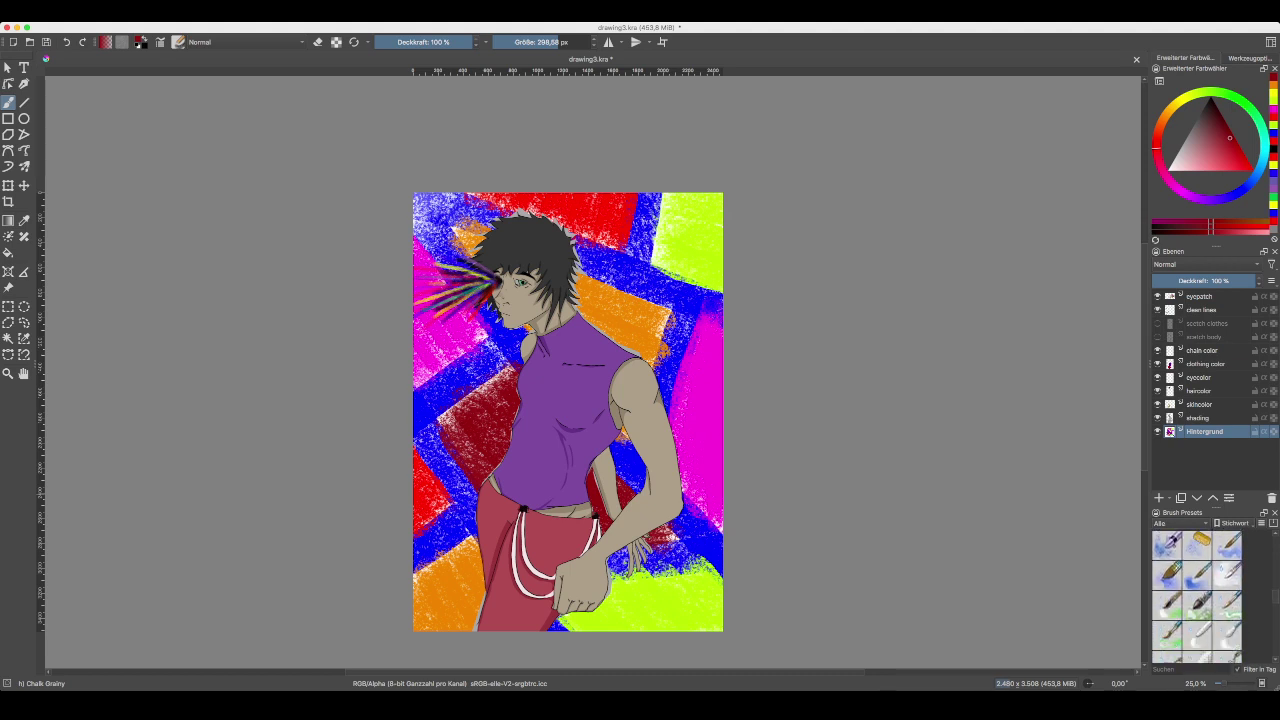
scroll(1197, 596, "down", 8)
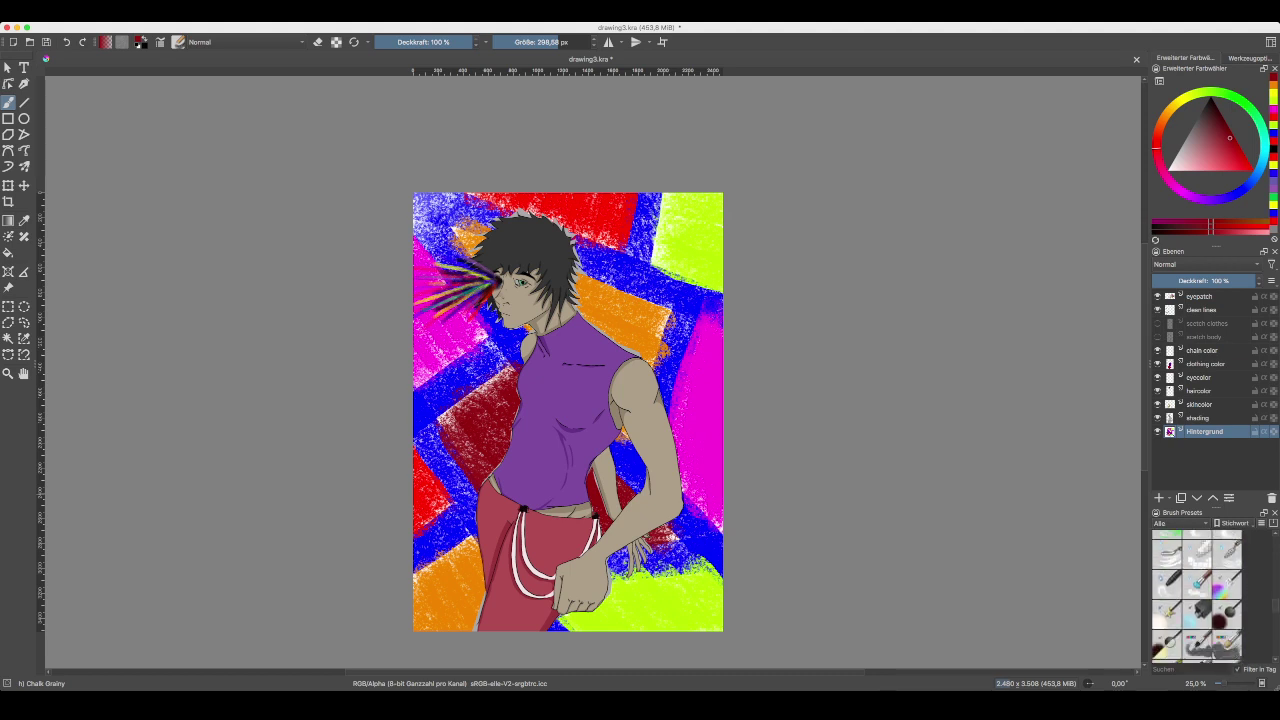
scroll(1197, 596, "up", 8)
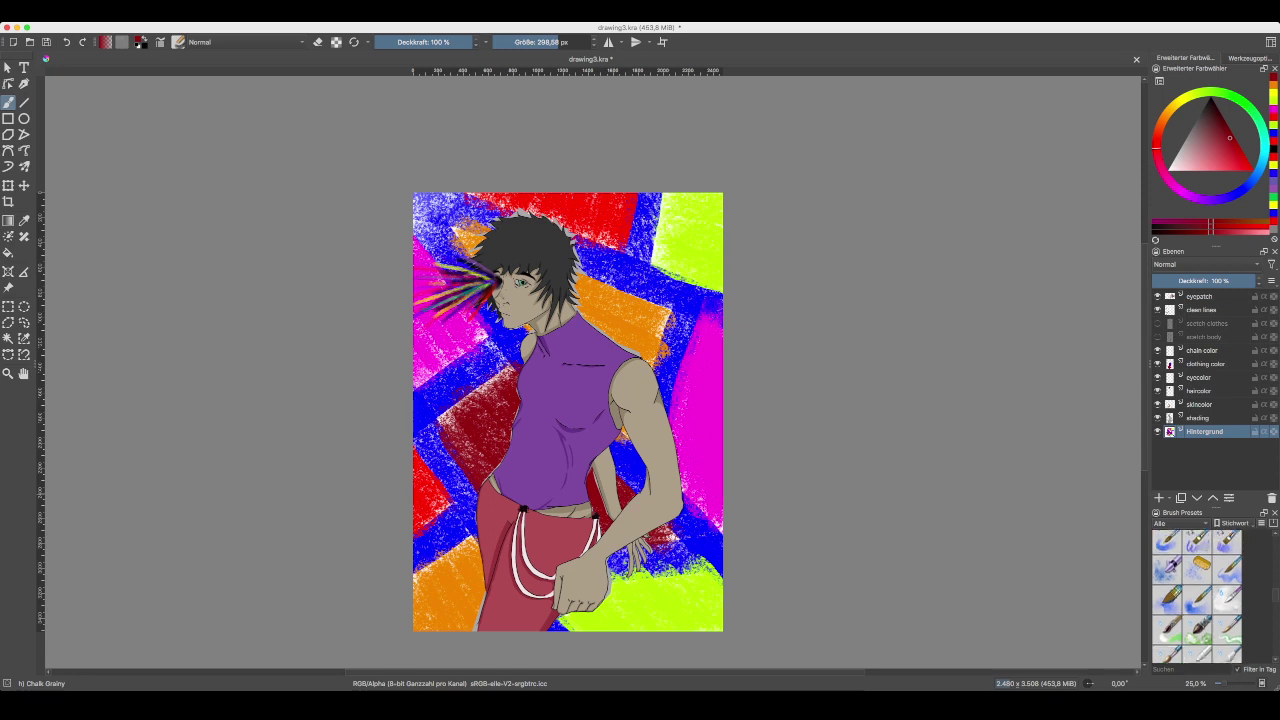
scroll(1198, 596, "up", 6)
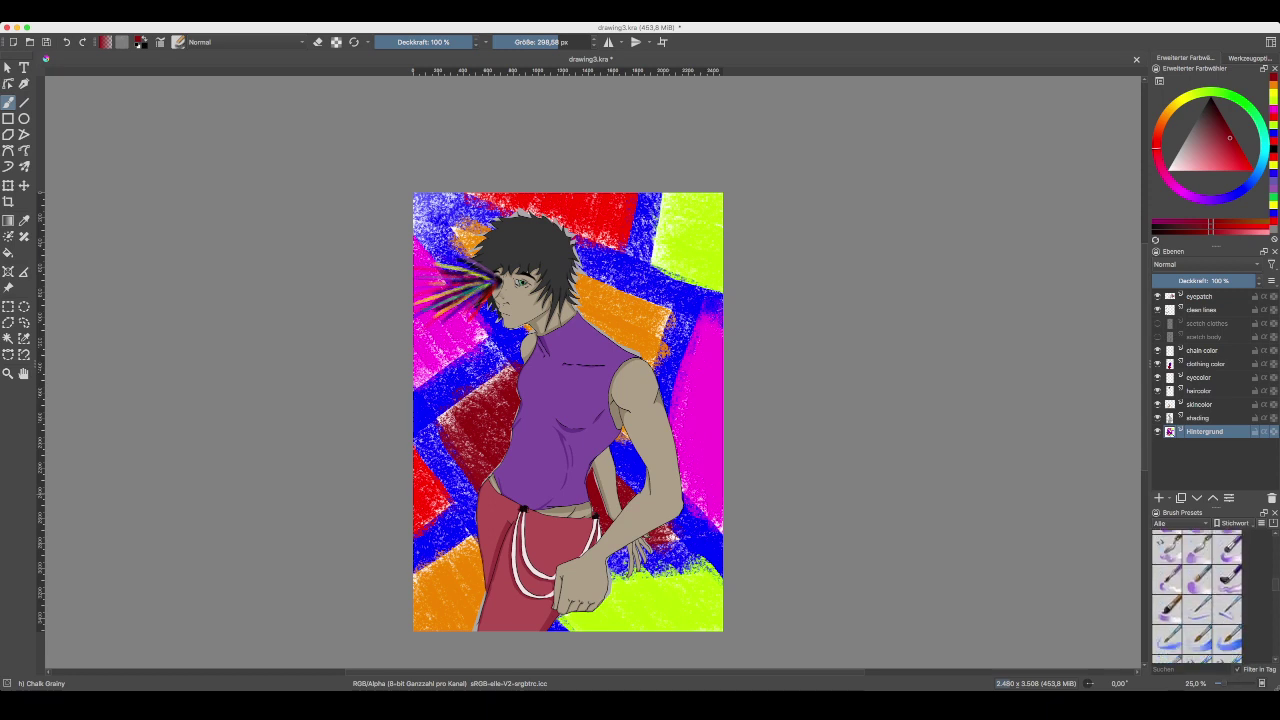
left_click(1227, 577)
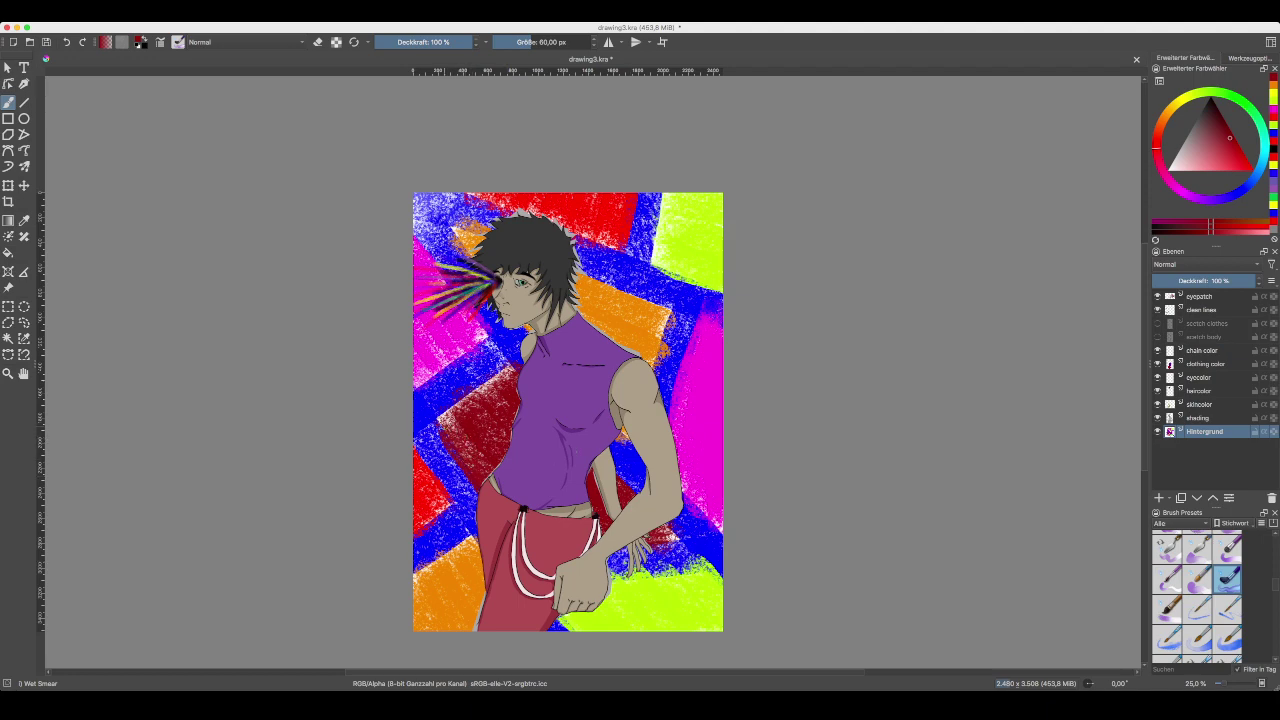
key("plus")
key("plus")
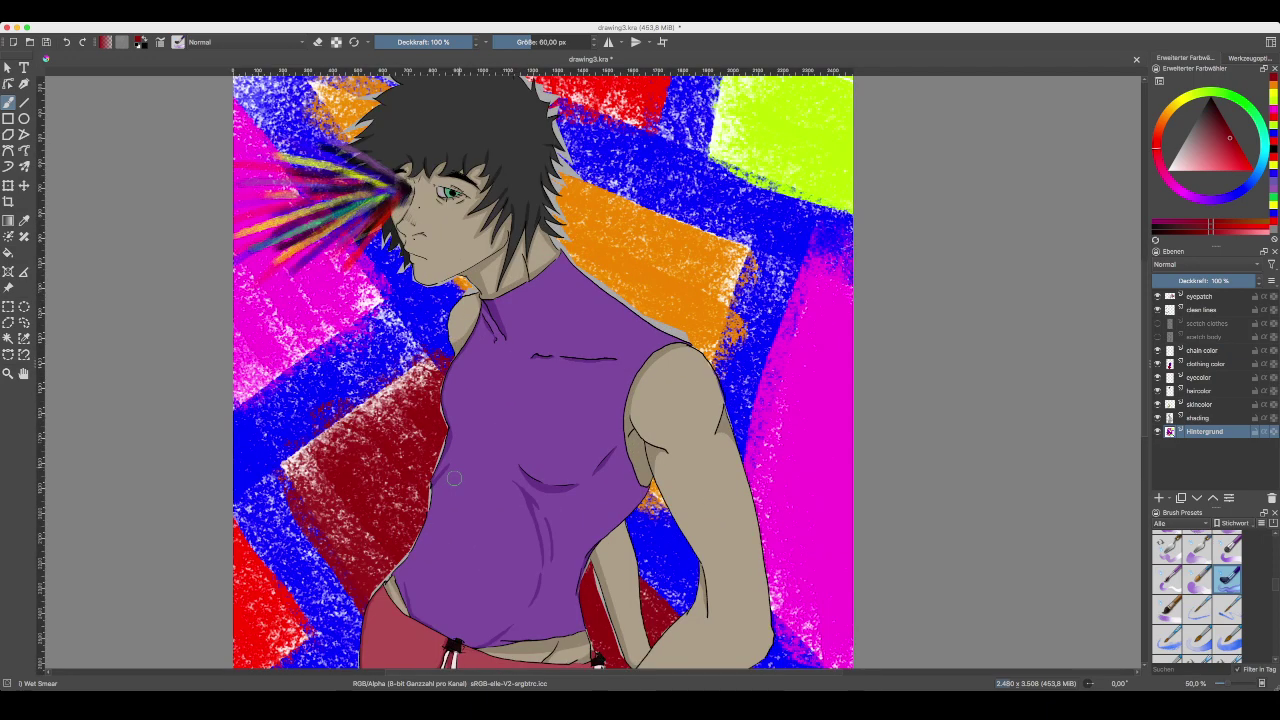
- Try smearing dark red drips down from the lower edge of the section beside the torso, undoing the strokes
left_click_drag(454, 478, 566, 387)
mouse_move(430, 426)
left_mouse_down()
mouse_move(432, 481)
mouse_move(454, 470)
mouse_move(446, 598)
left_mouse_up()
left_click_drag(457, 492, 460, 557)
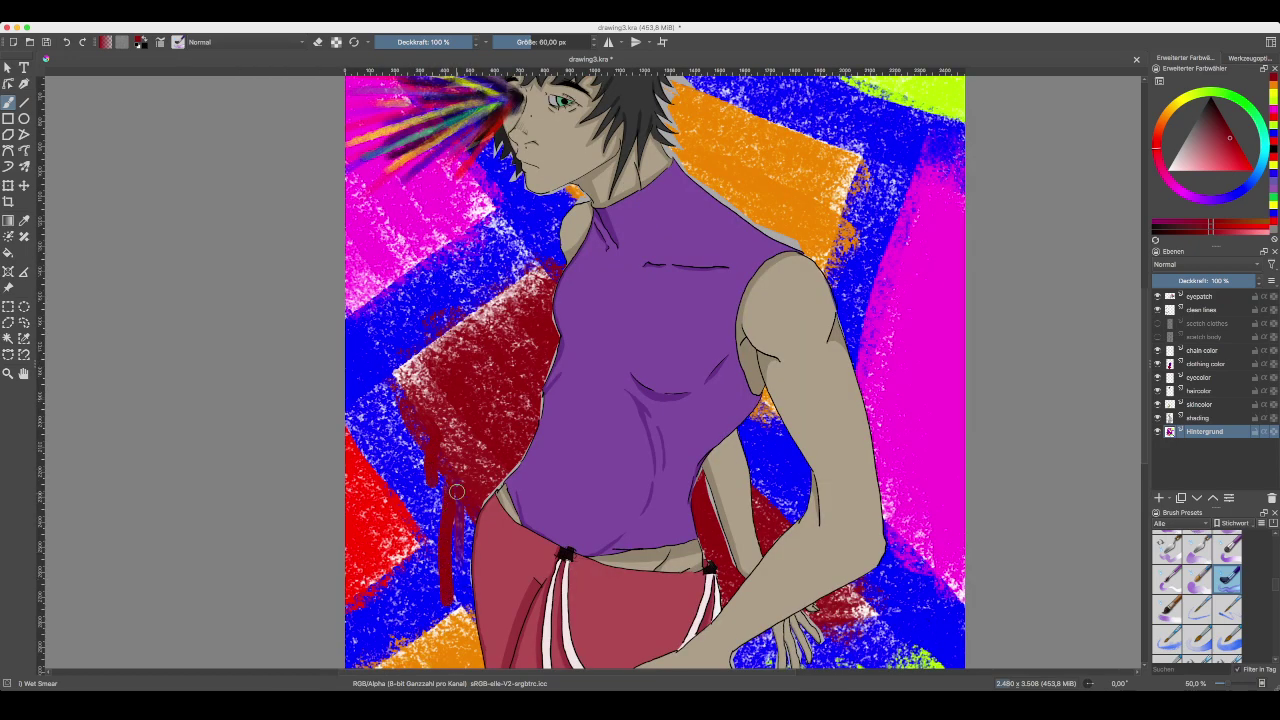
key("ctrl+z")
key("ctrl+z")
key("ctrl+z")
key("ctrl+z")
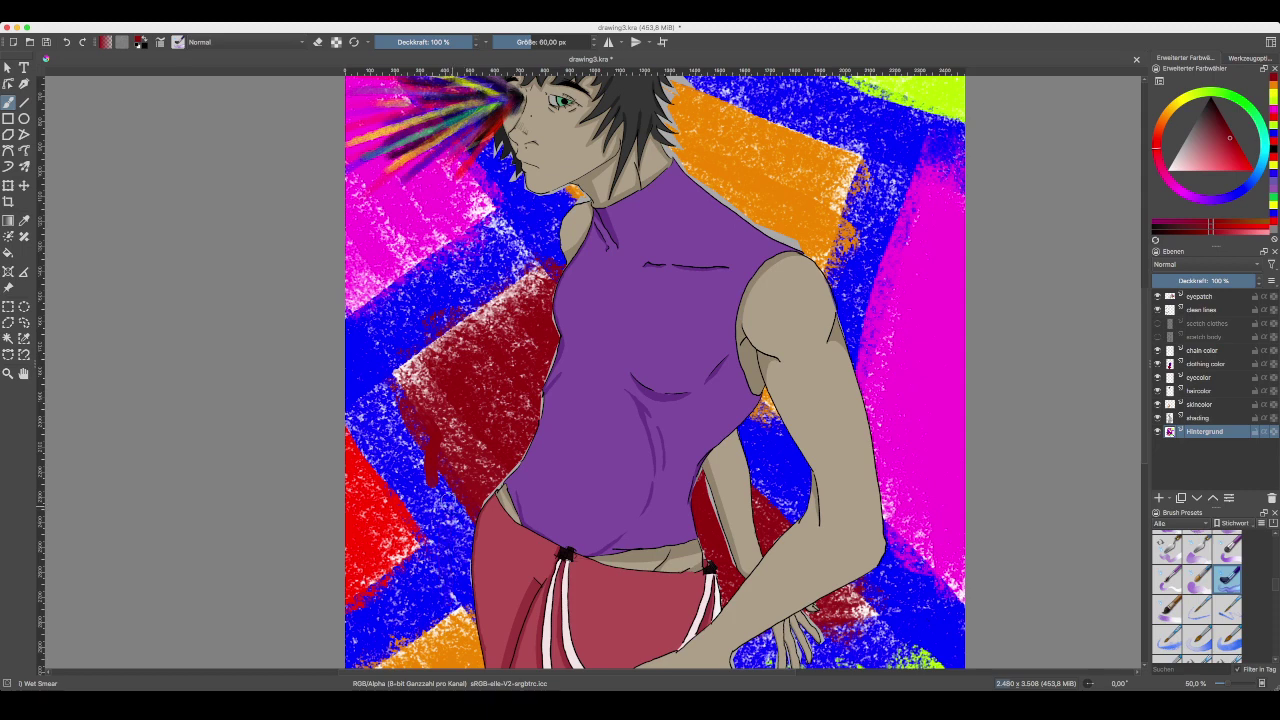
mouse_move(408, 408)
left_mouse_down()
mouse_move(419, 477)
mouse_move(435, 458)
left_mouse_up()
key("ctrl+z")
key("ctrl+z")
left_click_drag(431, 447, 436, 510)
key("ctrl+z")
- Smear short dark red drips below the section beside the torso and longer ones around the hands into the lime area
left_click_drag(439, 502, 422, 449)
left_click_drag(464, 559, 456, 499)
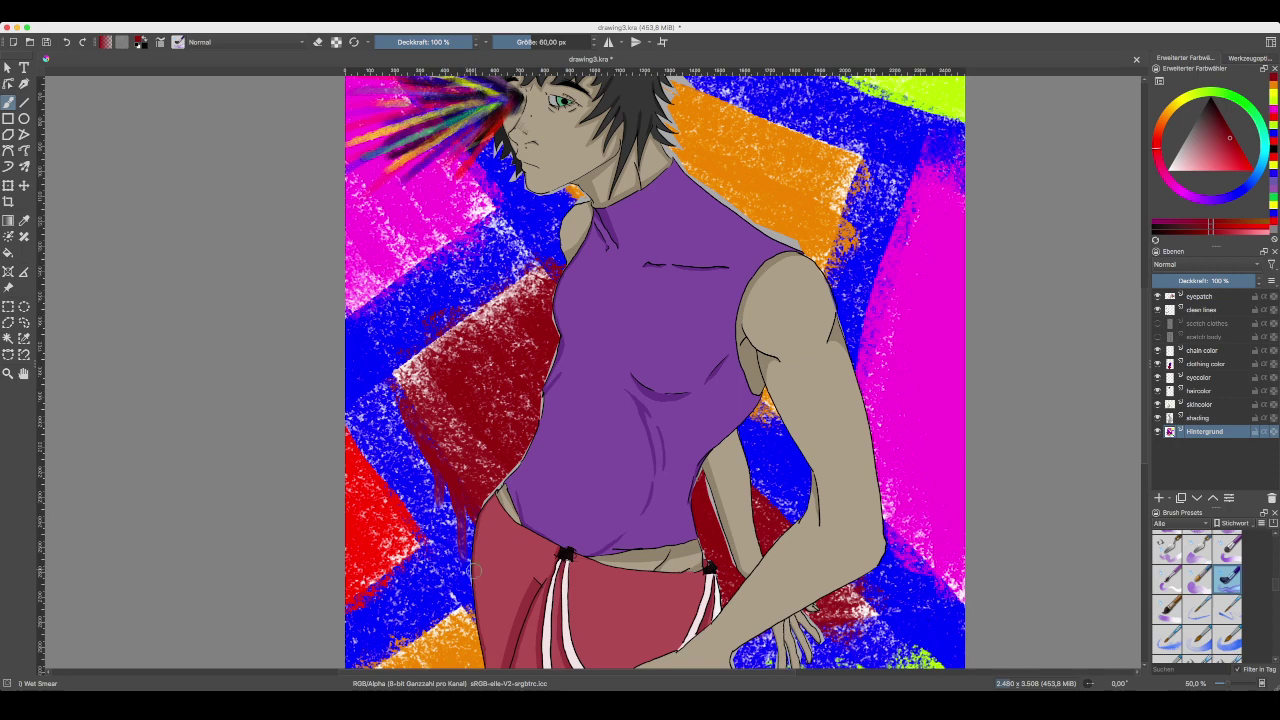
scroll(560, 460, "down", 5)
scroll(560, 460, "right", 3)
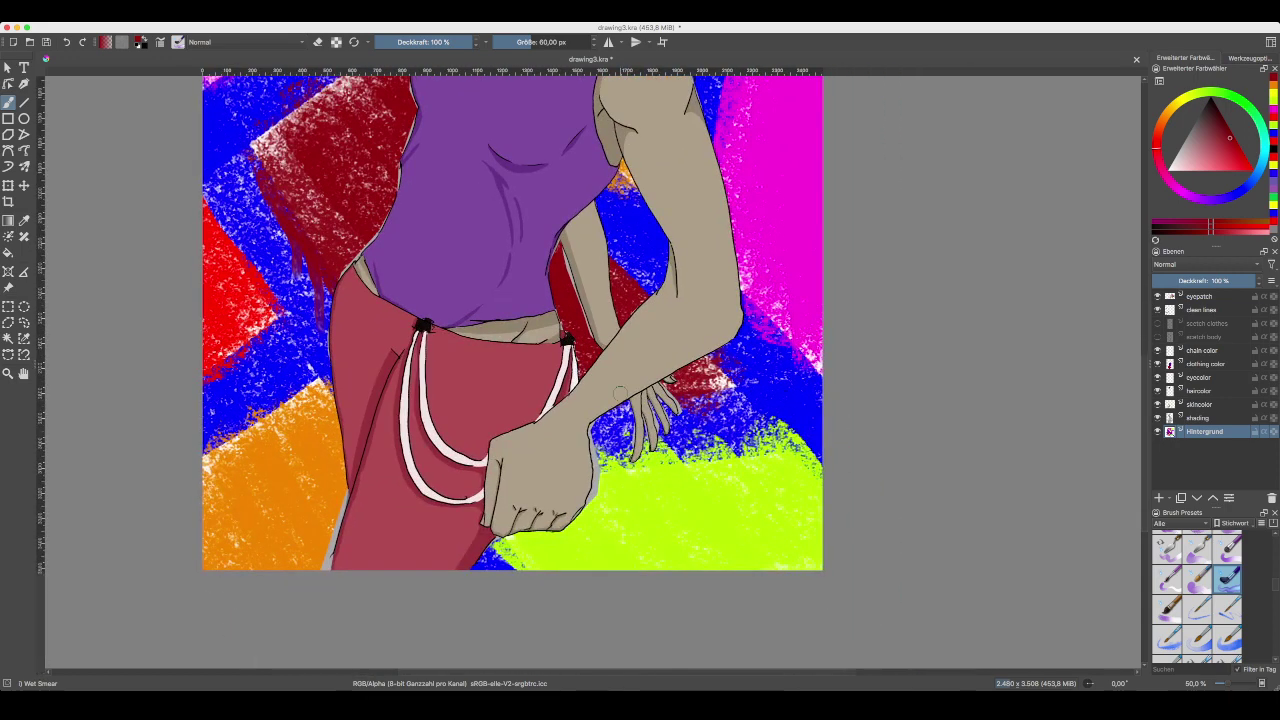
mouse_move(704, 380)
left_mouse_down()
mouse_move(704, 458)
mouse_move(704, 384)
mouse_move(722, 384)
mouse_move(688, 381)
mouse_move(718, 375)
left_mouse_up()
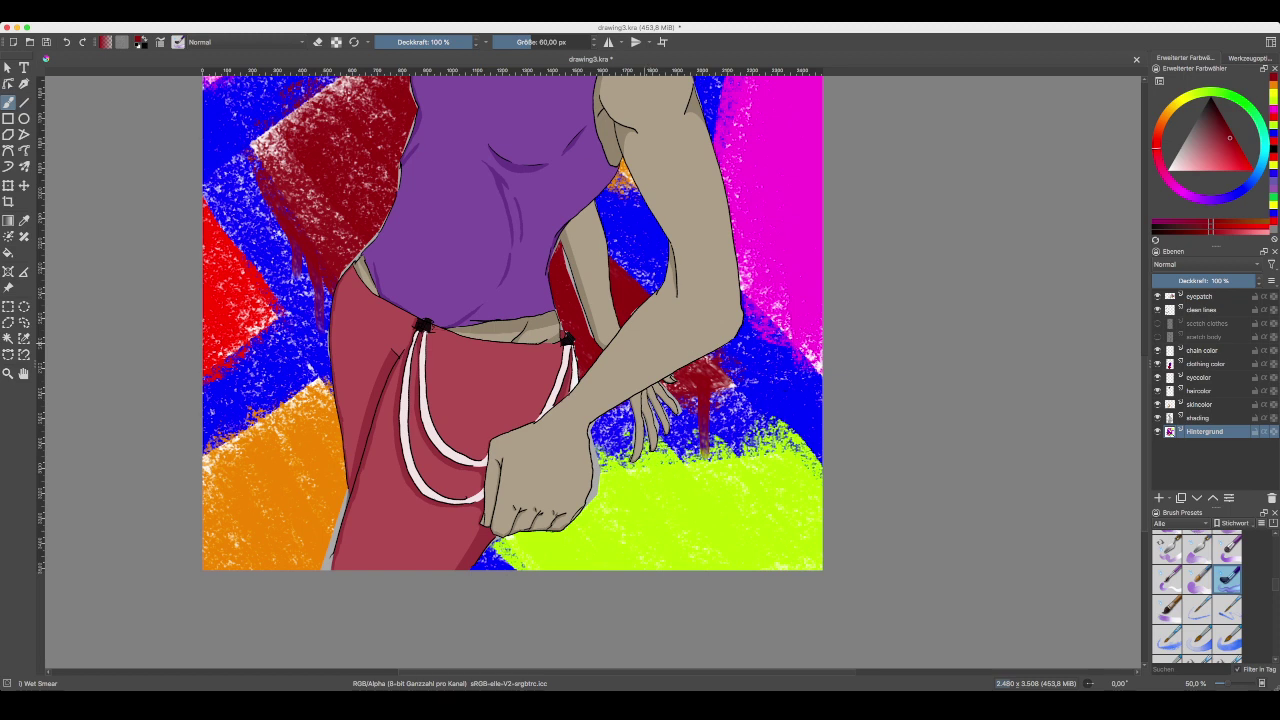
left_click_drag(610, 408, 632, 540)
key("ctrl+z")
left_click_drag(615, 494, 610, 410)
left_click_drag(658, 538, 655, 408)
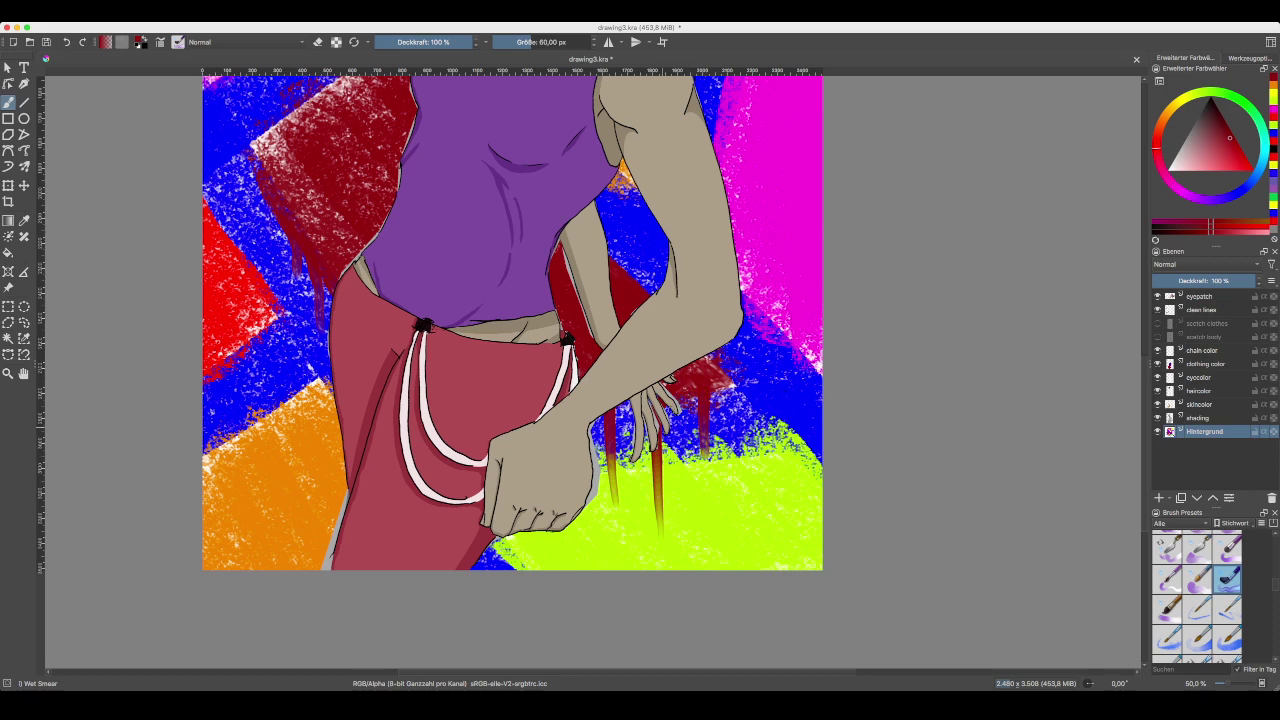
- Try adding more dark red drips beside the rear hand and below the section beside the torso, undoing each one
left_click_drag(685, 487, 692, 380)
key("super+z")
mouse_move(686, 456)
left_mouse_down()
mouse_move(689, 398)
mouse_move(708, 390)
left_mouse_up()
key("super+z")
mouse_move(315, 247)
left_mouse_down()
mouse_move(326, 219)
mouse_move(338, 250)
left_mouse_up()
left_click_drag(266, 233, 279, 382)
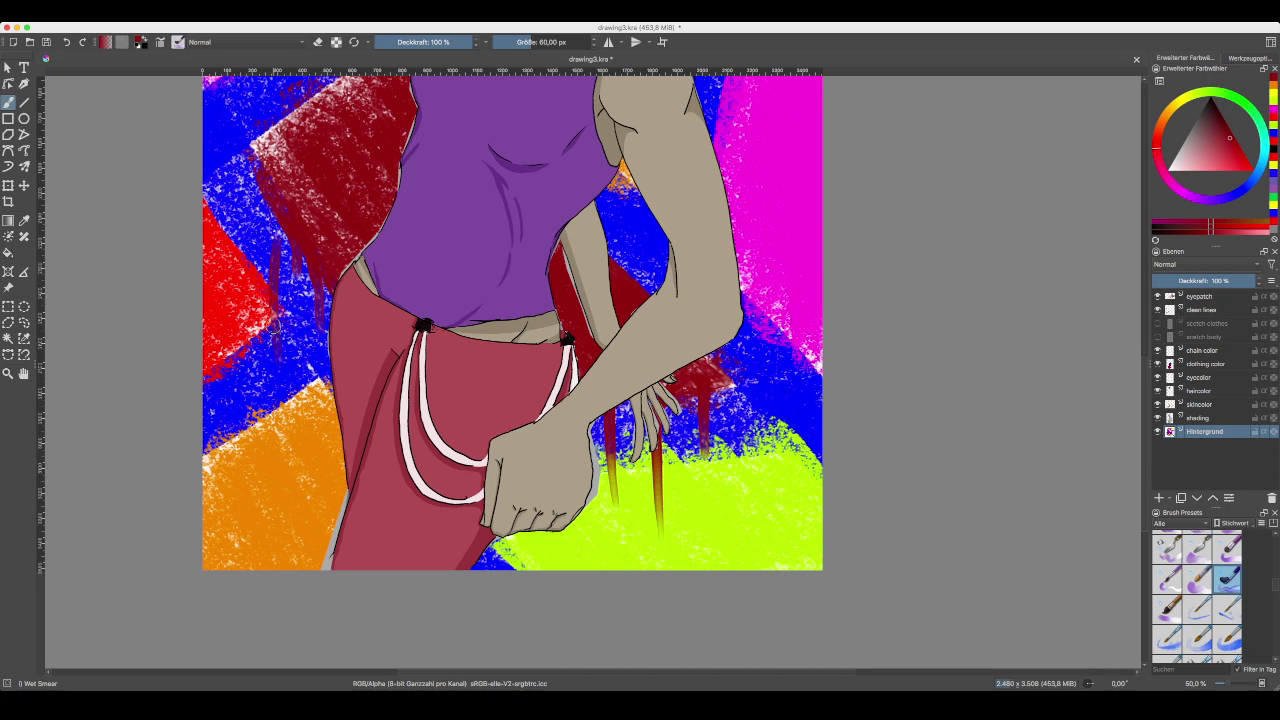
key("super+z")
left_click_drag(259, 189, 274, 296)
key("super+z")
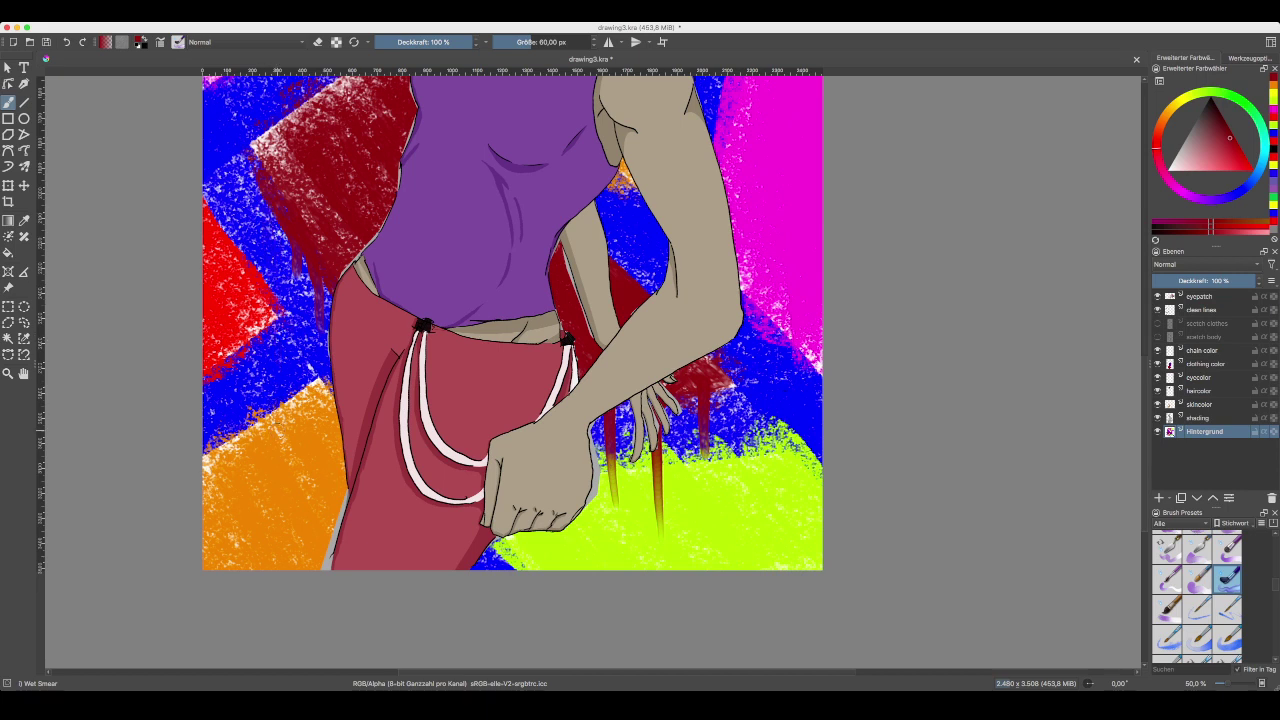
- Smear a long dark red drip down to the orange section, smooth the chalk gaps above it, and add a drip below the fist
mouse_move(278, 418)
left_mouse_down()
mouse_move(273, 225)
mouse_move(254, 150)
mouse_move(286, 207)
mouse_move(295, 189)
mouse_move(354, 295)
mouse_move(330, 219)
mouse_move(380, 241)
left_mouse_up()
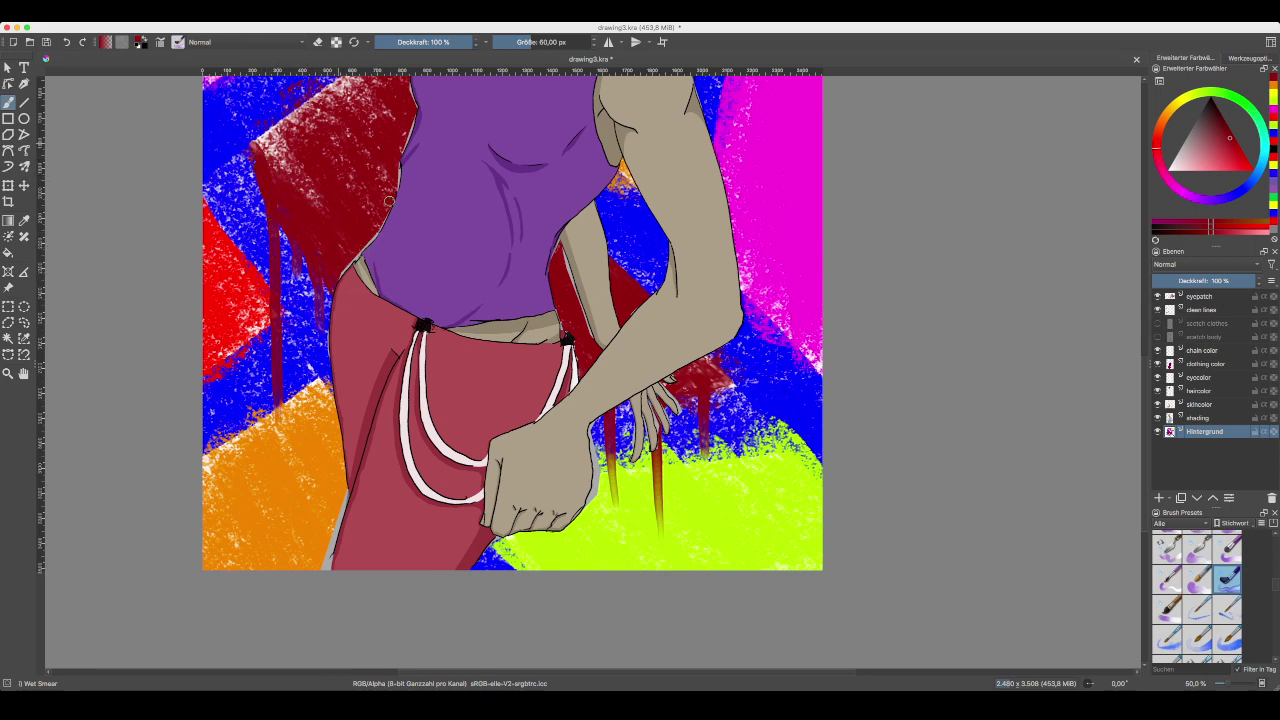
left_click_drag(273, 162, 302, 168)
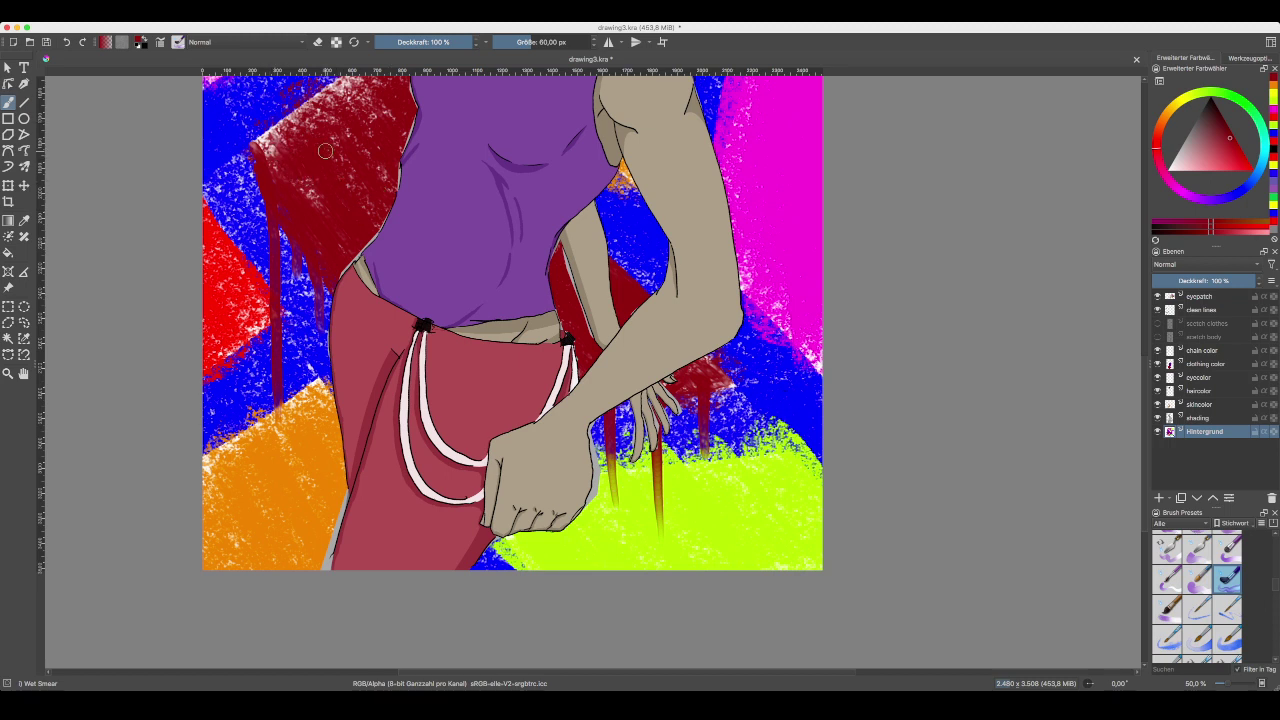
left_click_drag(325, 113, 339, 123)
left_click_drag(297, 185, 317, 206)
left_click_drag(560, 530, 560, 568)
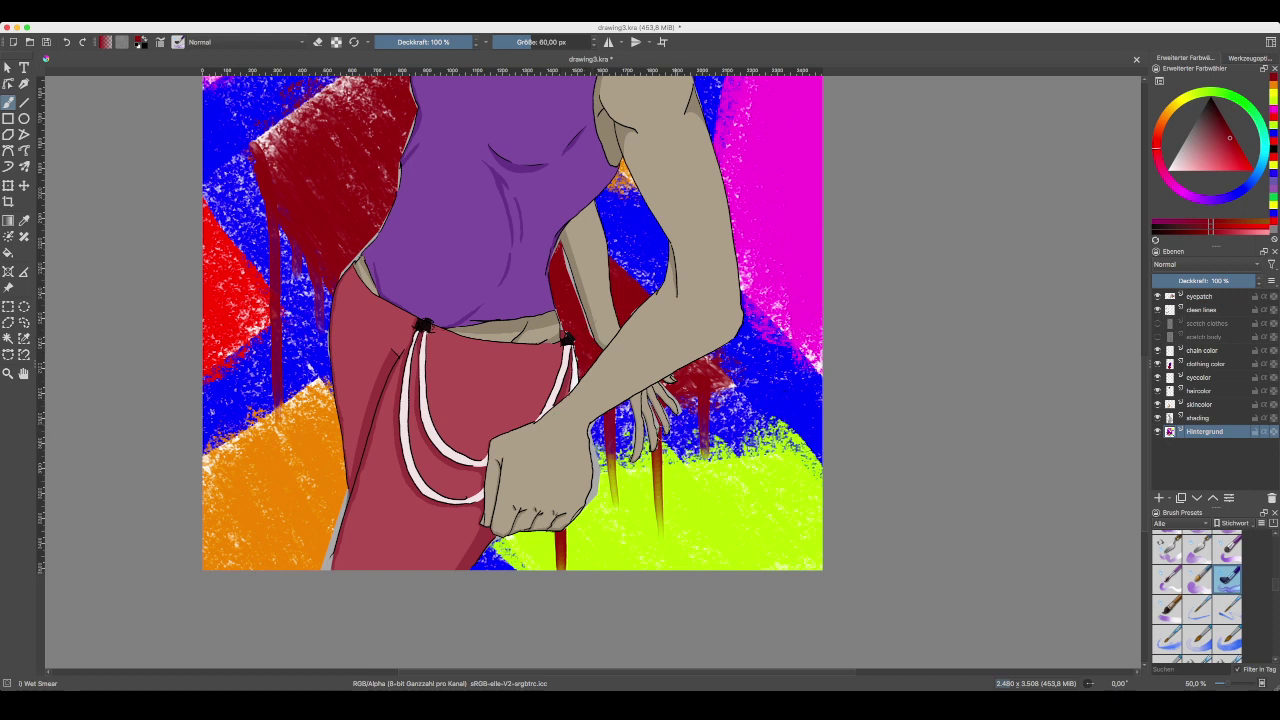
mouse_move(611, 484)
left_mouse_down()
mouse_move(613, 450)
mouse_move(615, 504)
mouse_move(611, 454)
left_mouse_up()
left_click_drag(278, 165, 260, 150)
left_click_drag(366, 104, 374, 112)
- Switch to the WaterC Basic Lines-Wet-Pattern brush and paint over the dark red drips and patch around the rear hand
key("minus")
key("minus")
key("minus")
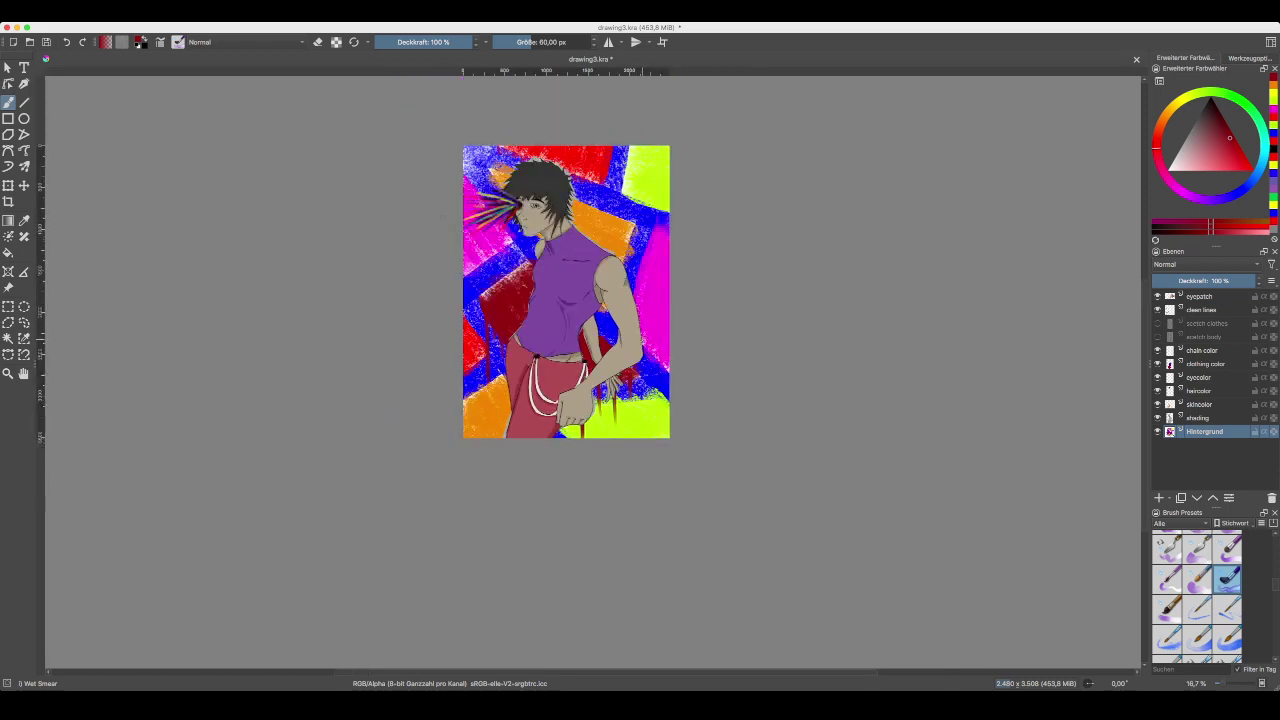
key("ctrl+plus")
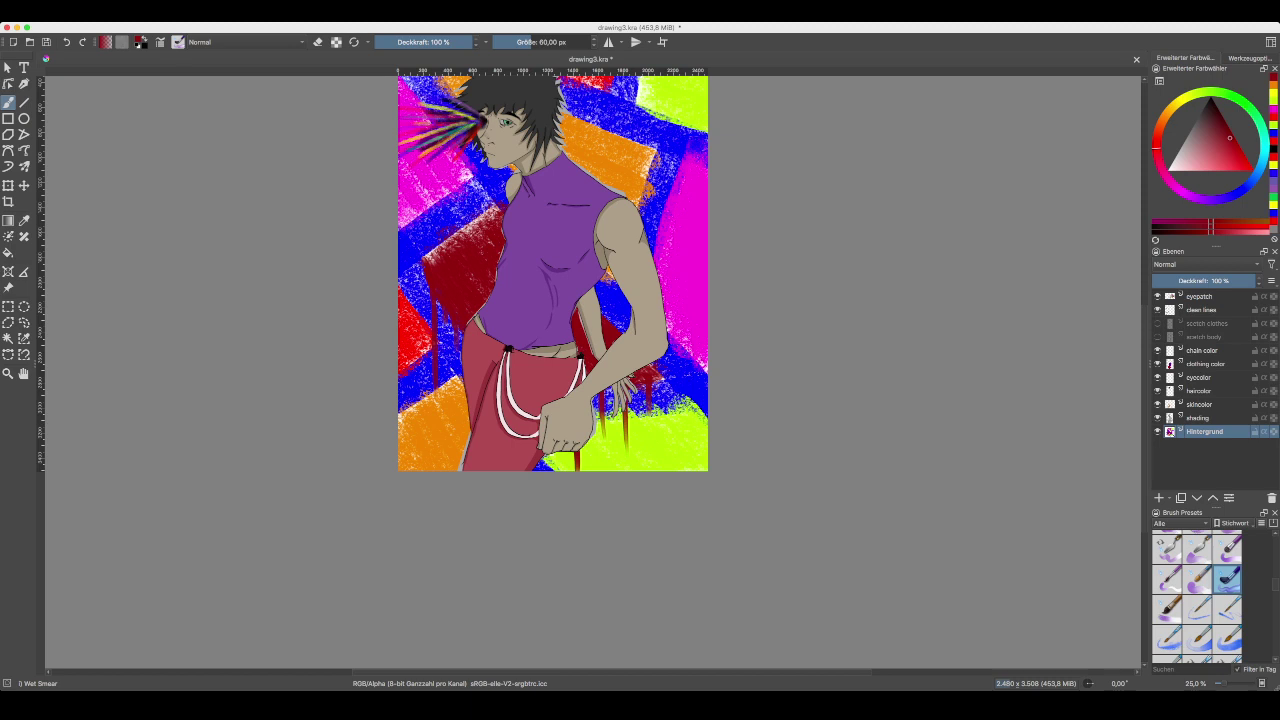
left_click(1167, 640)
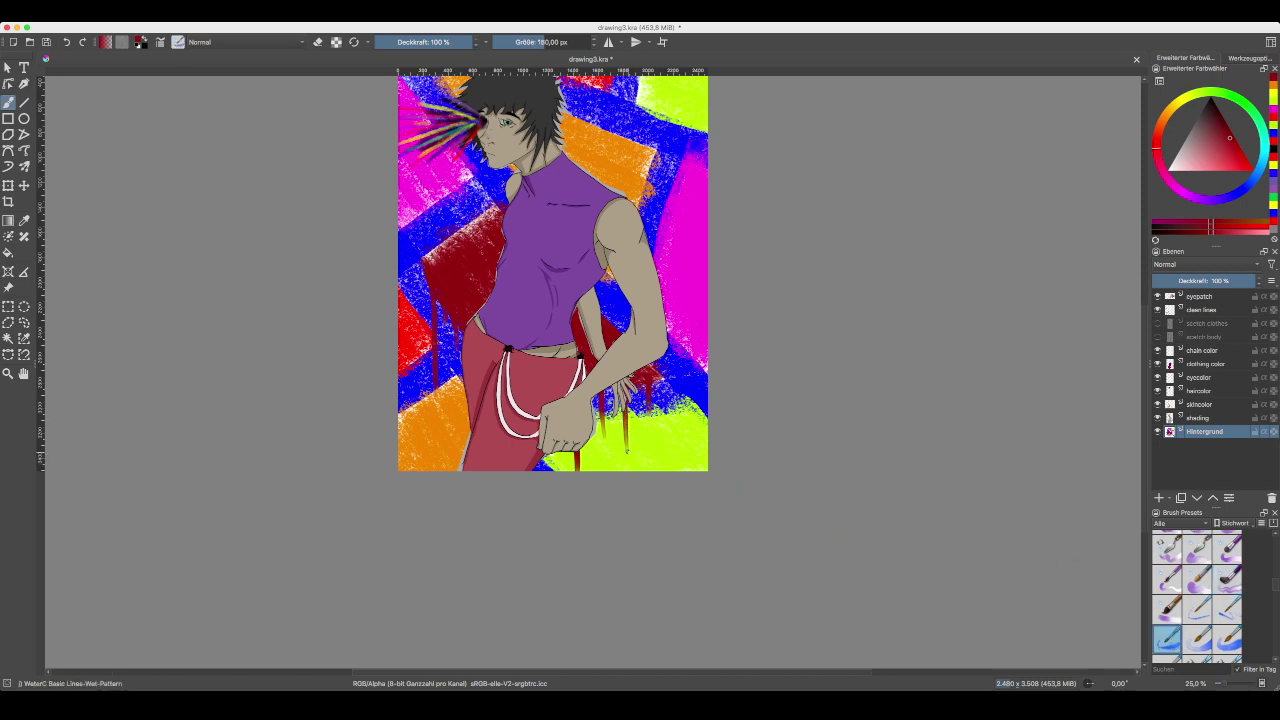
left_click_drag(627, 451, 626, 406)
key("plus")
key("plus")
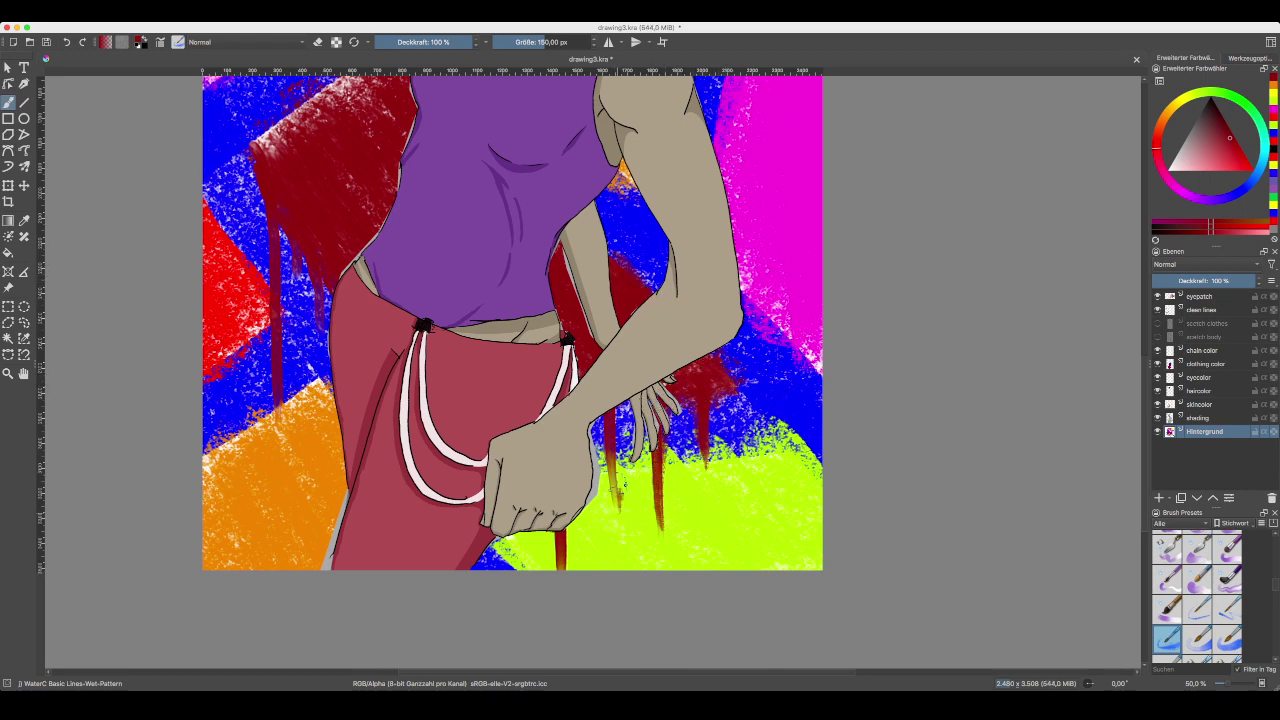
- Thicken the dark red drips between the hands, behind the rear hand and below the fist into tapered shapes
left_click_drag(616, 499, 621, 453)
key("super+z")
mouse_move(616, 503)
left_mouse_down()
mouse_move(618, 396)
mouse_move(616, 436)
left_mouse_up()
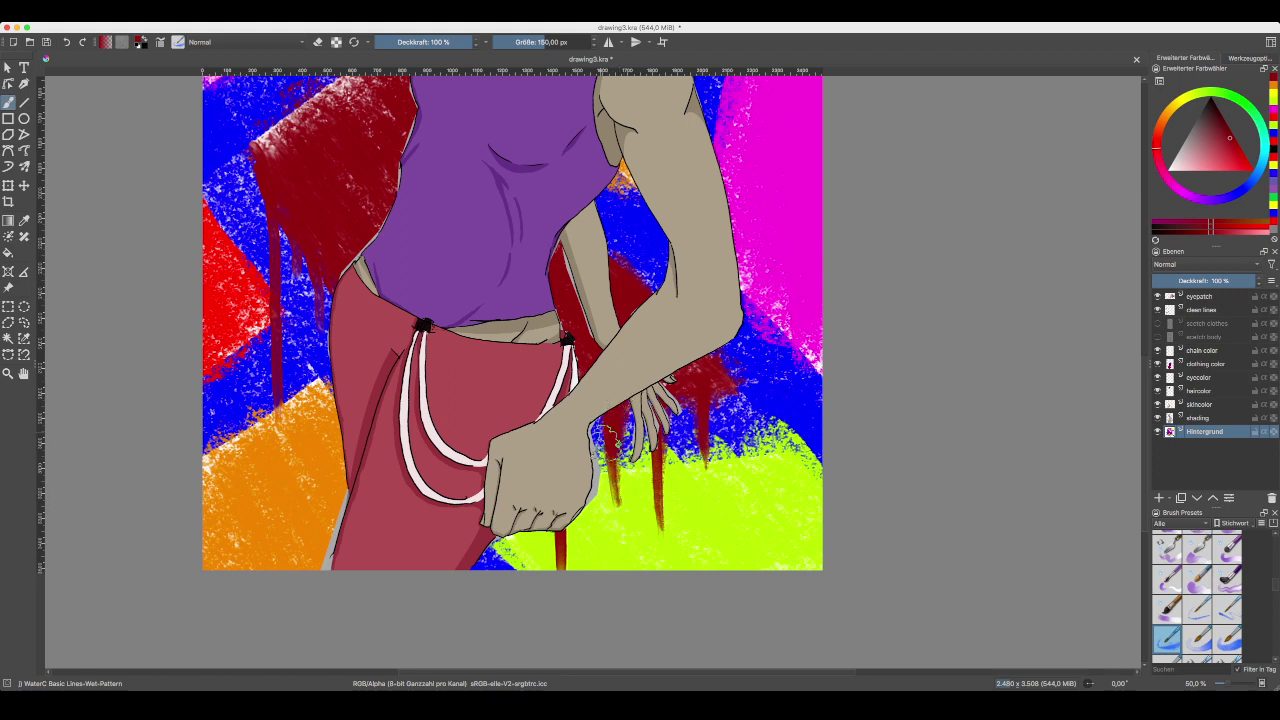
mouse_move(615, 500)
left_mouse_down()
mouse_move(608, 462)
mouse_move(614, 492)
left_mouse_up()
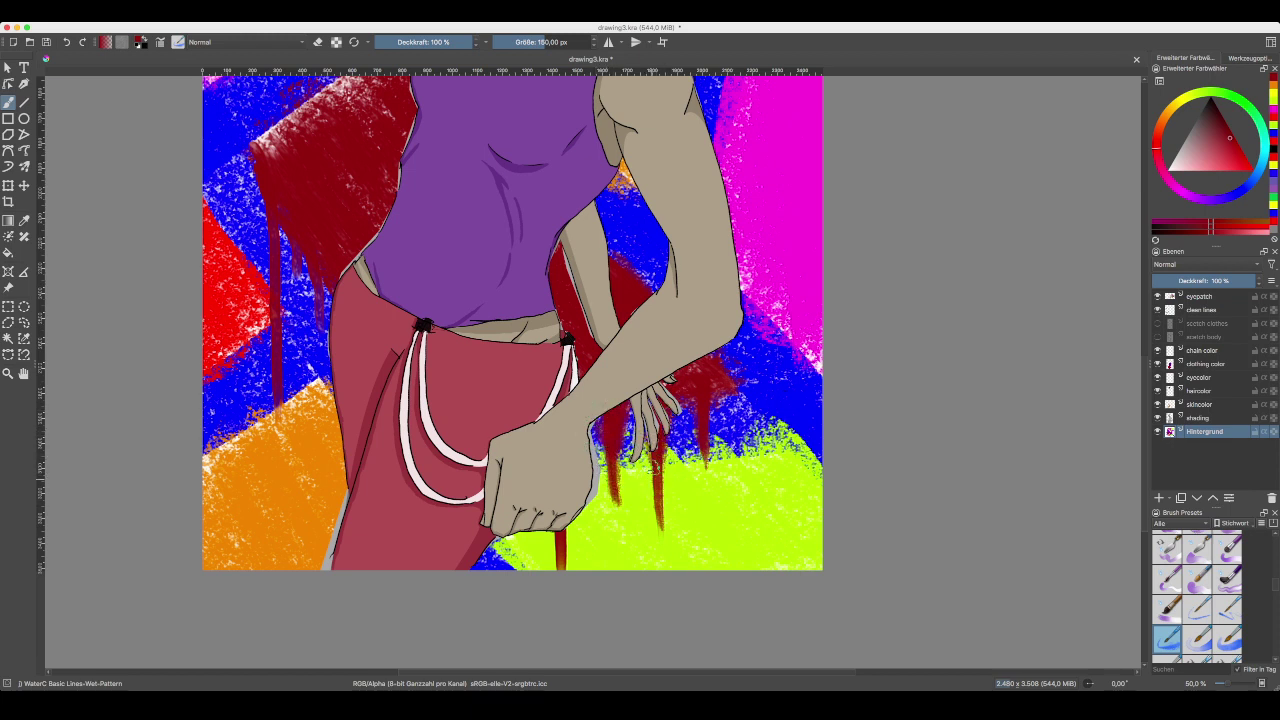
mouse_move(703, 448)
left_mouse_down()
mouse_move(672, 382)
mouse_move(702, 442)
mouse_move(689, 402)
mouse_move(705, 424)
mouse_move(711, 397)
mouse_move(705, 470)
mouse_move(702, 414)
left_mouse_up()
left_click_drag(564, 512, 561, 560)
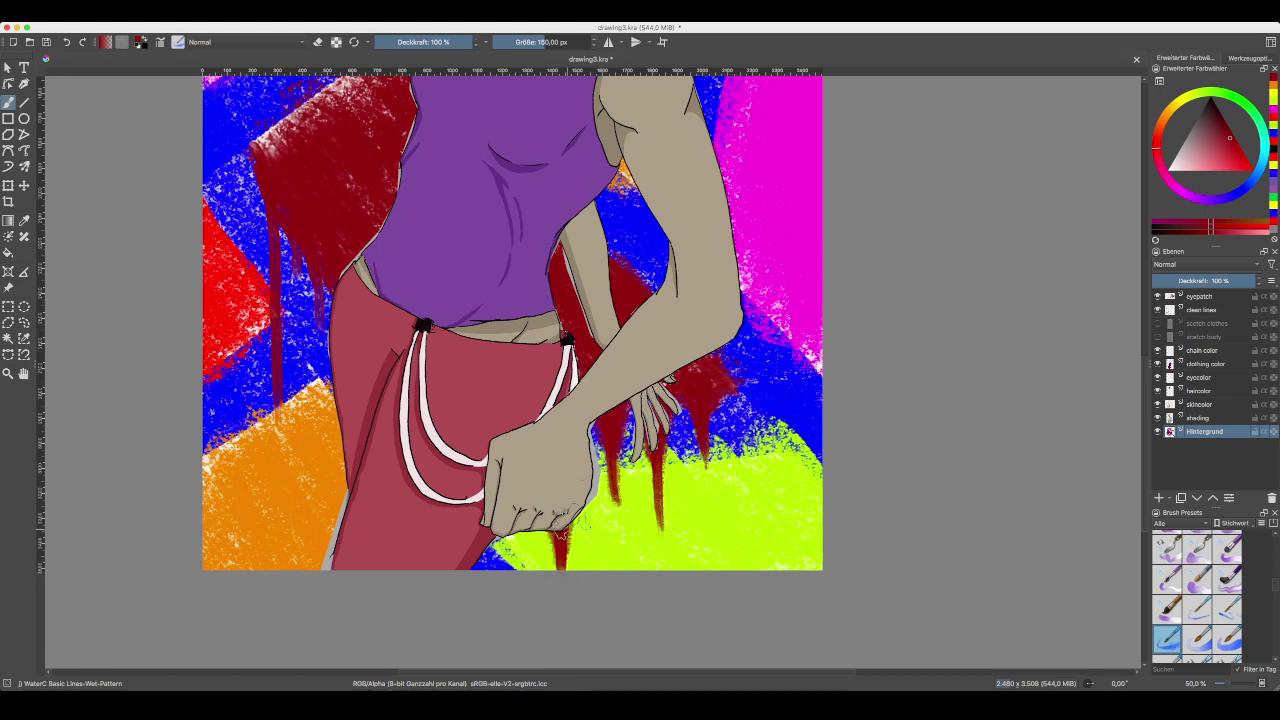
- Paint the dark red section beside the torso solid and thicken its drips, including the long one reaching the orange section
left_click_drag(316, 296, 319, 316)
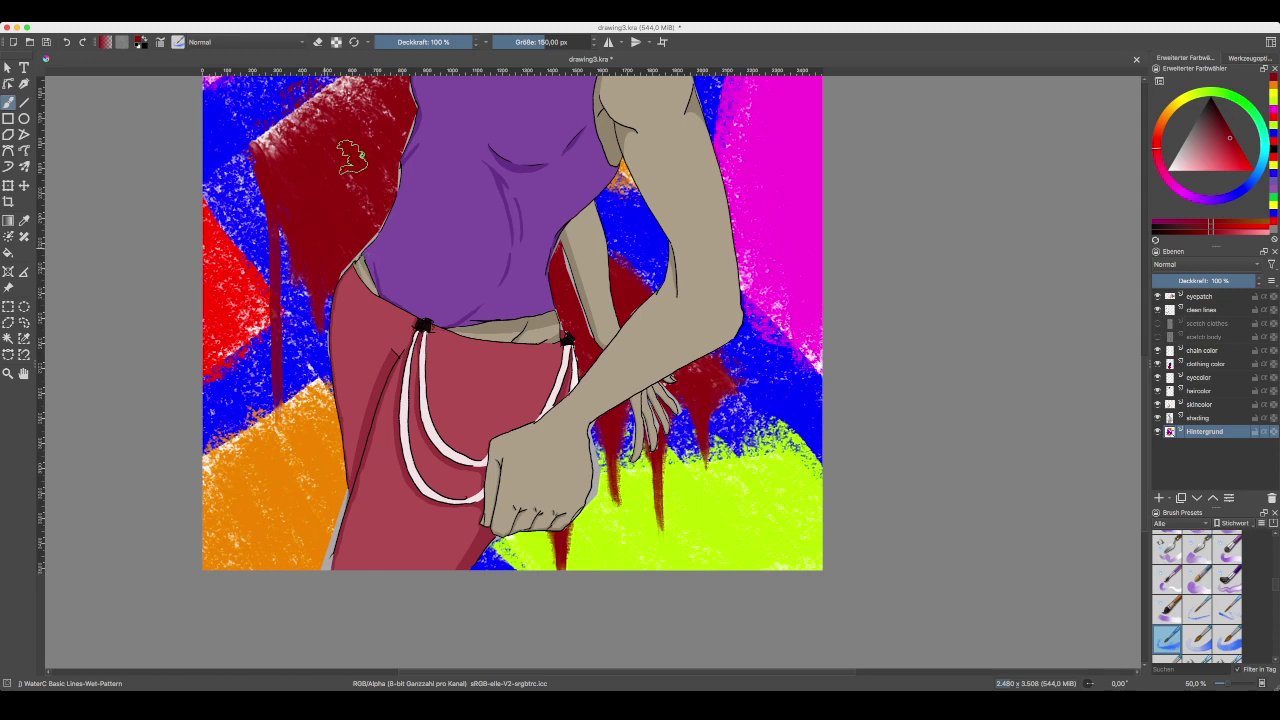
mouse_move(262, 148)
left_mouse_down()
mouse_move(345, 92)
mouse_move(388, 84)
left_mouse_up()
mouse_move(357, 155)
left_mouse_down()
mouse_move(417, 142)
mouse_move(429, 214)
left_mouse_up()
left_click_drag(280, 296, 277, 410)
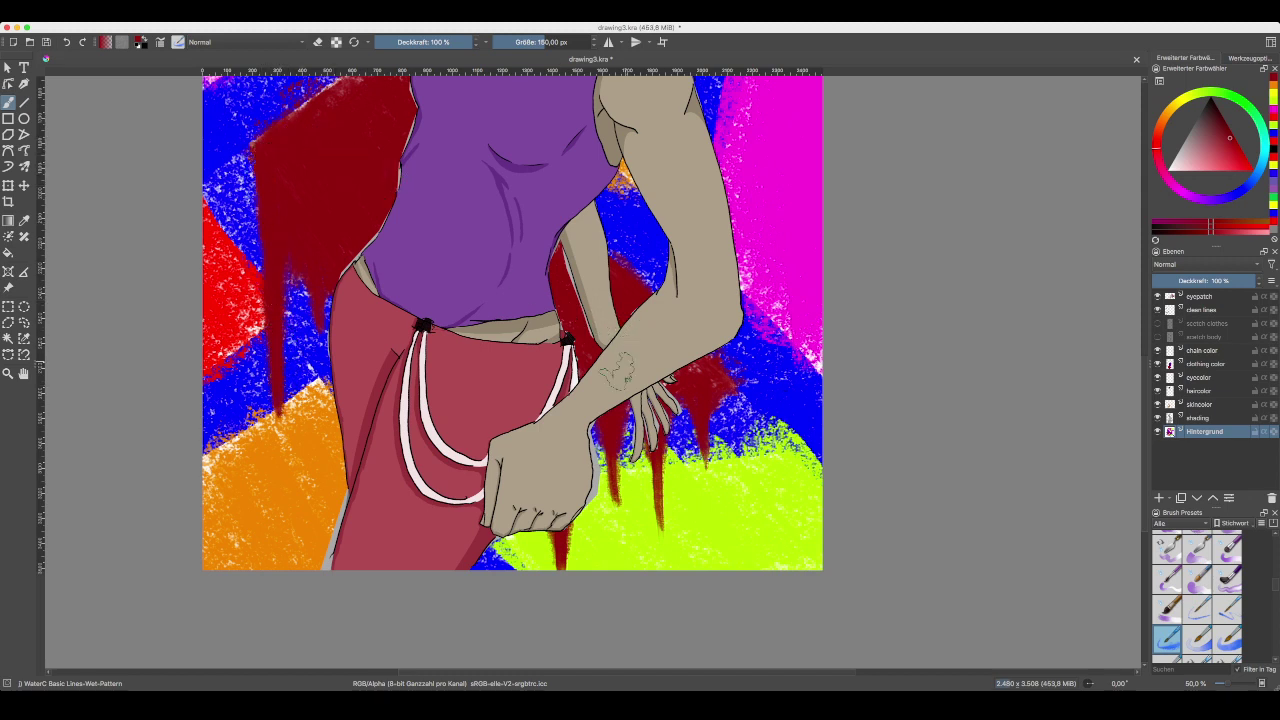
- Check the whole illustration with the clean lines layer and the eyepatch layer each hidden and shown again
scroll(640, 376, "down", 2)
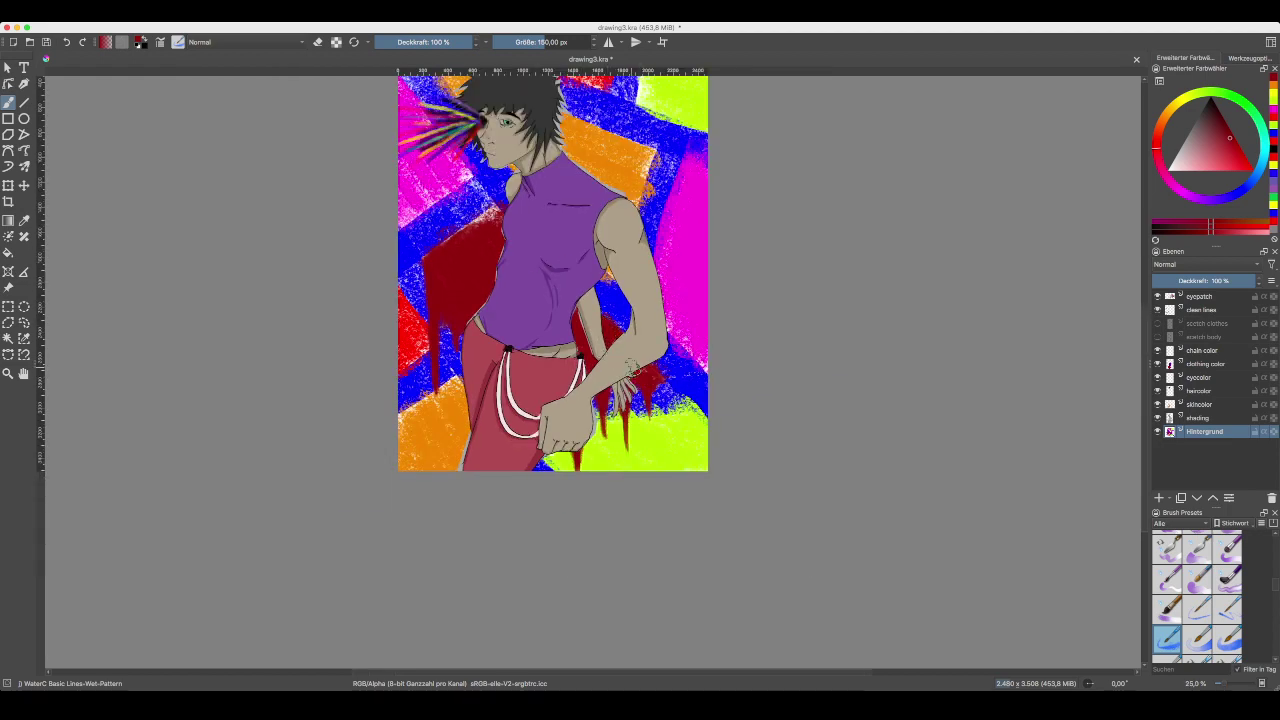
left_click_drag(565, 335, 612, 447)
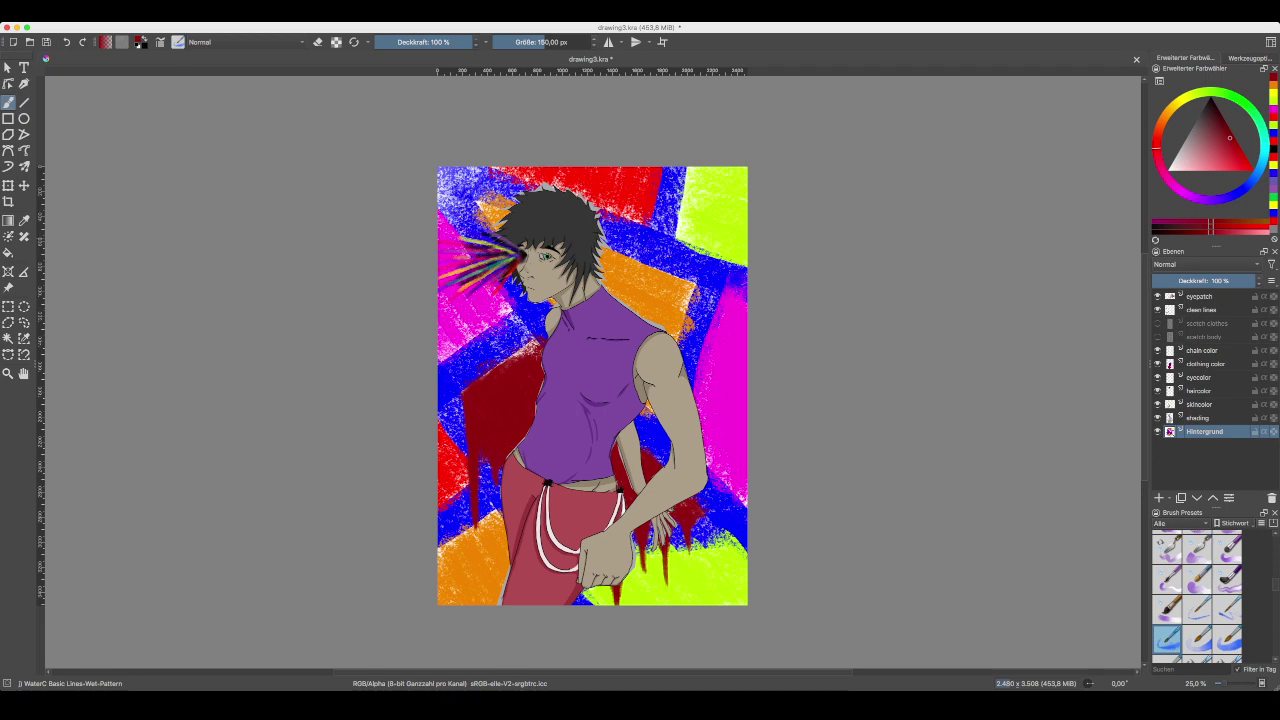
left_click(1158, 310)
left_click(1158, 310)
left_click(1158, 310)
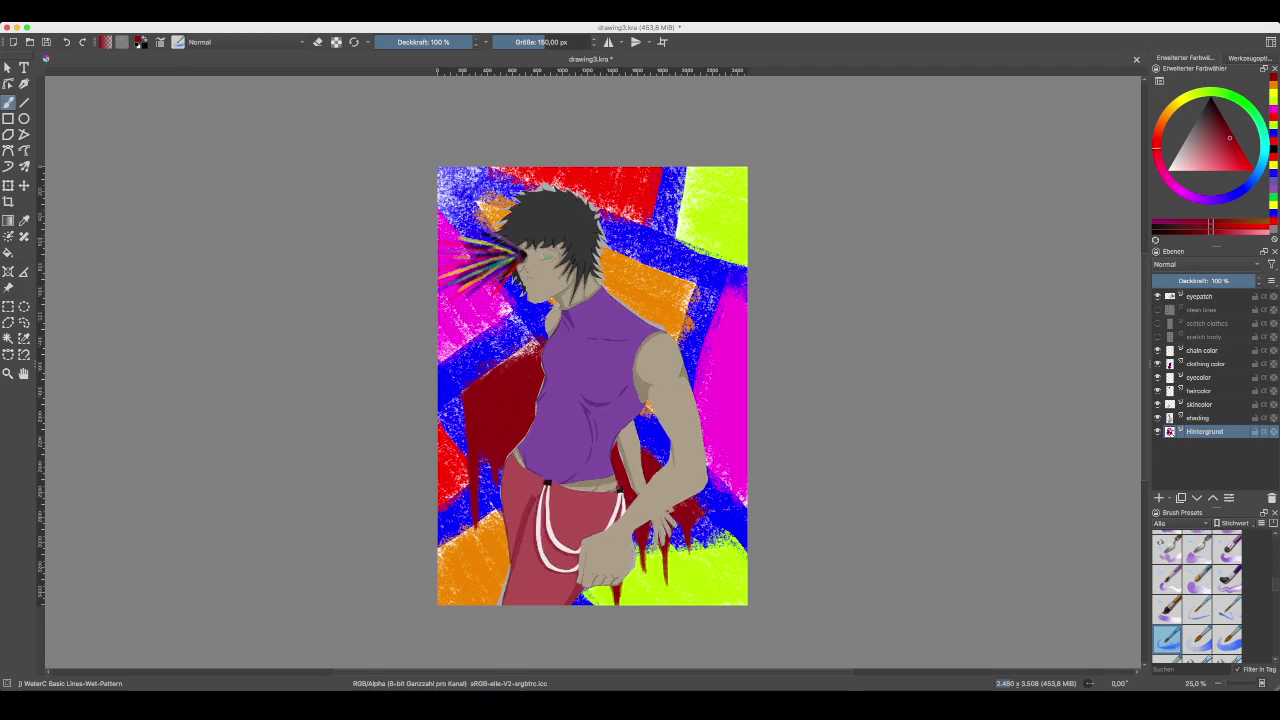
left_click(1158, 310)
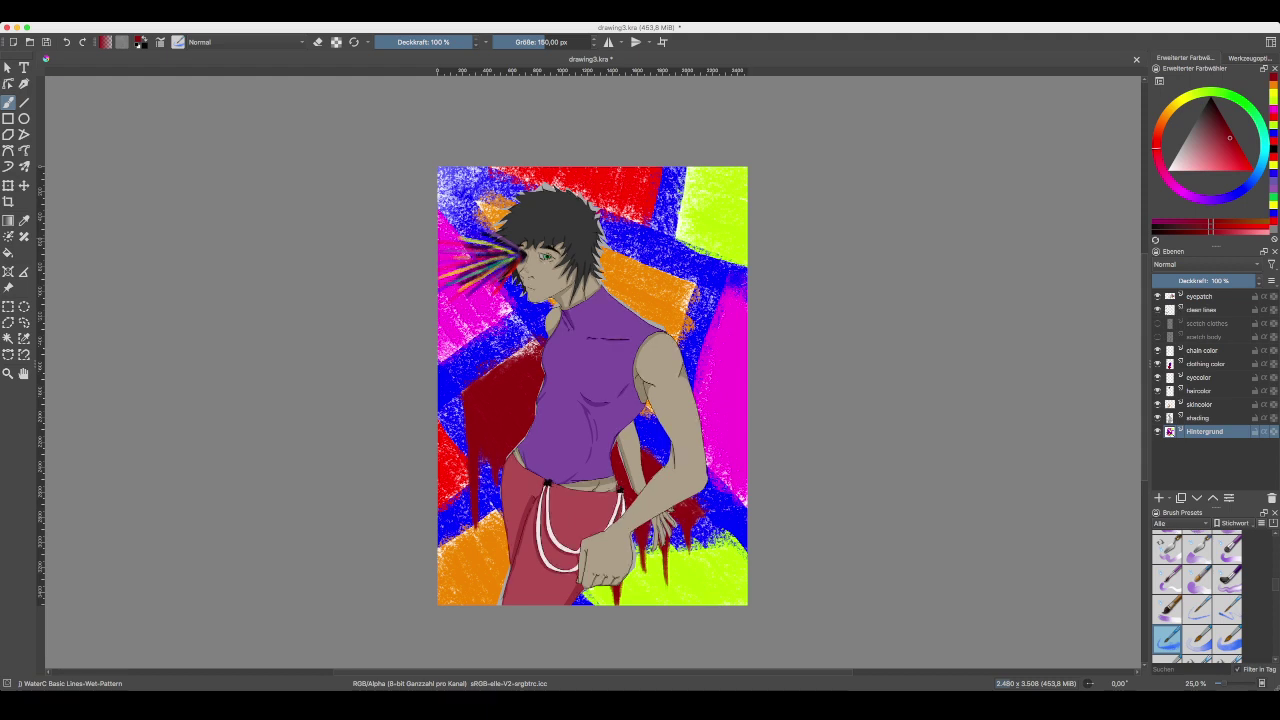
left_click(1158, 296)
left_click(1158, 296)
left_click(1158, 296)
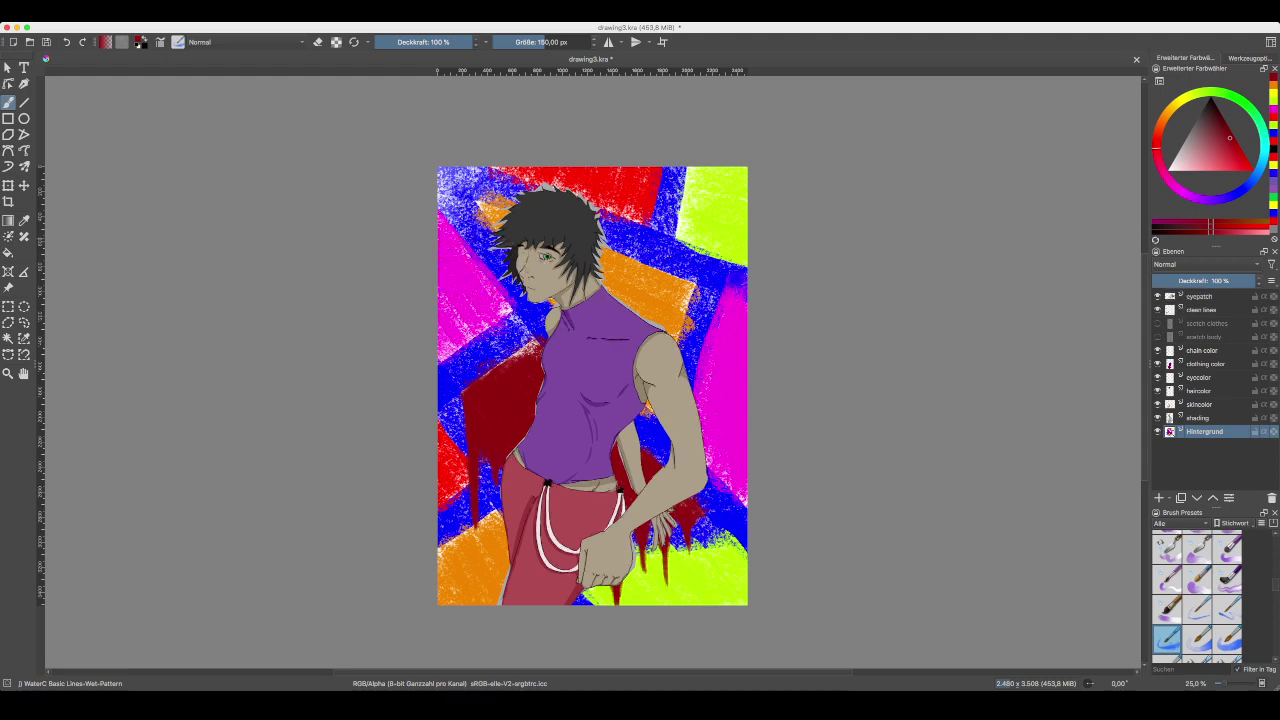
left_click(1158, 296)
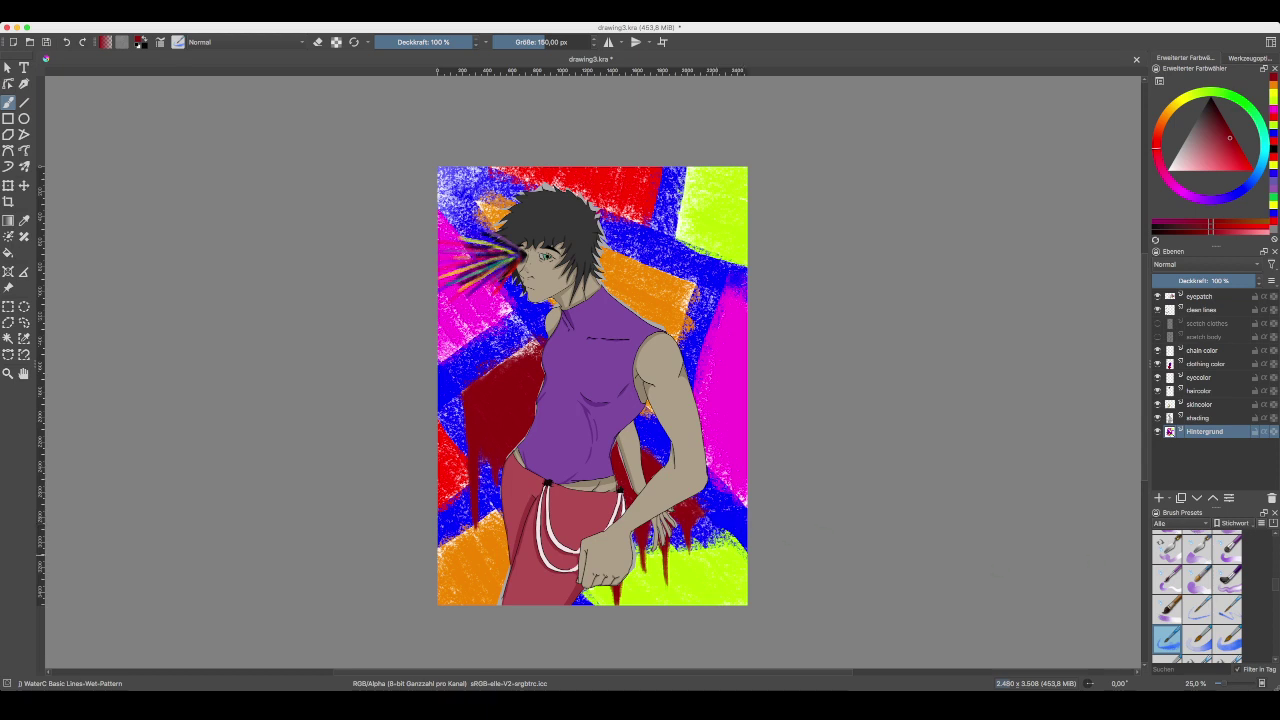
- Switch to the Ink-3 Gpen brush preset
scroll(1197, 596, "up", 5)
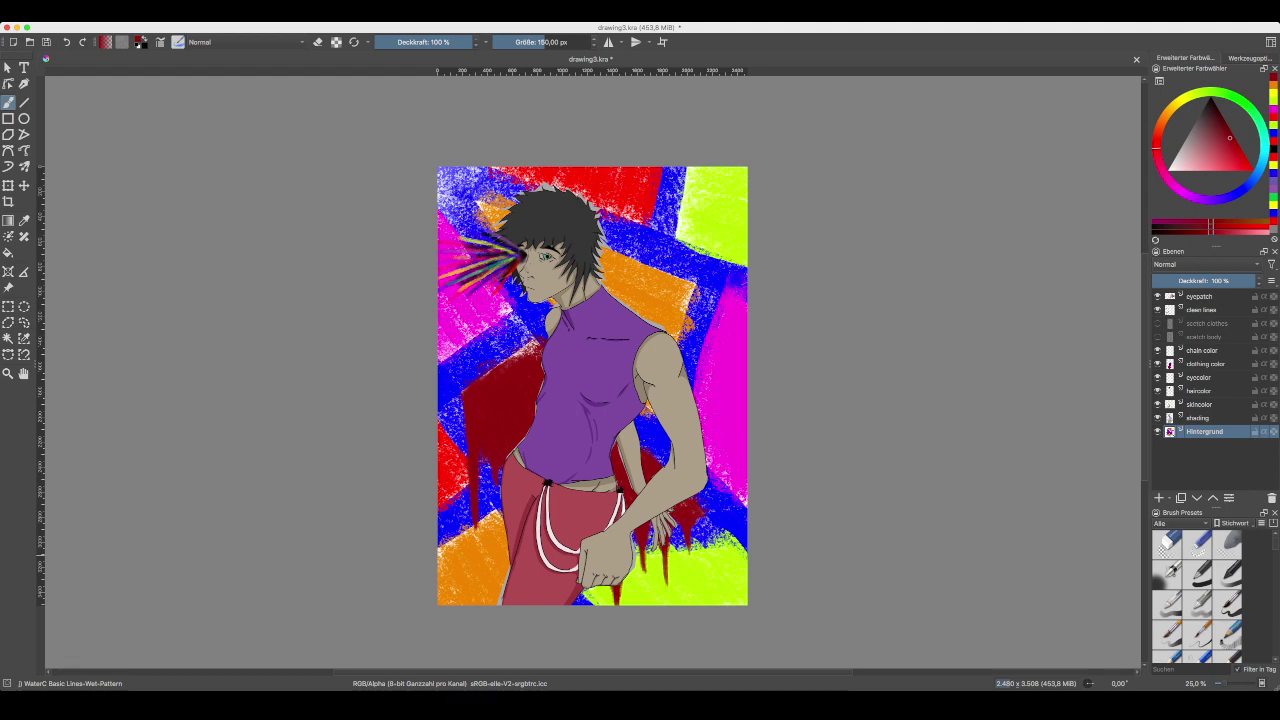
scroll(1197, 596, "down", 2)
scroll(1197, 596, "up", 2)
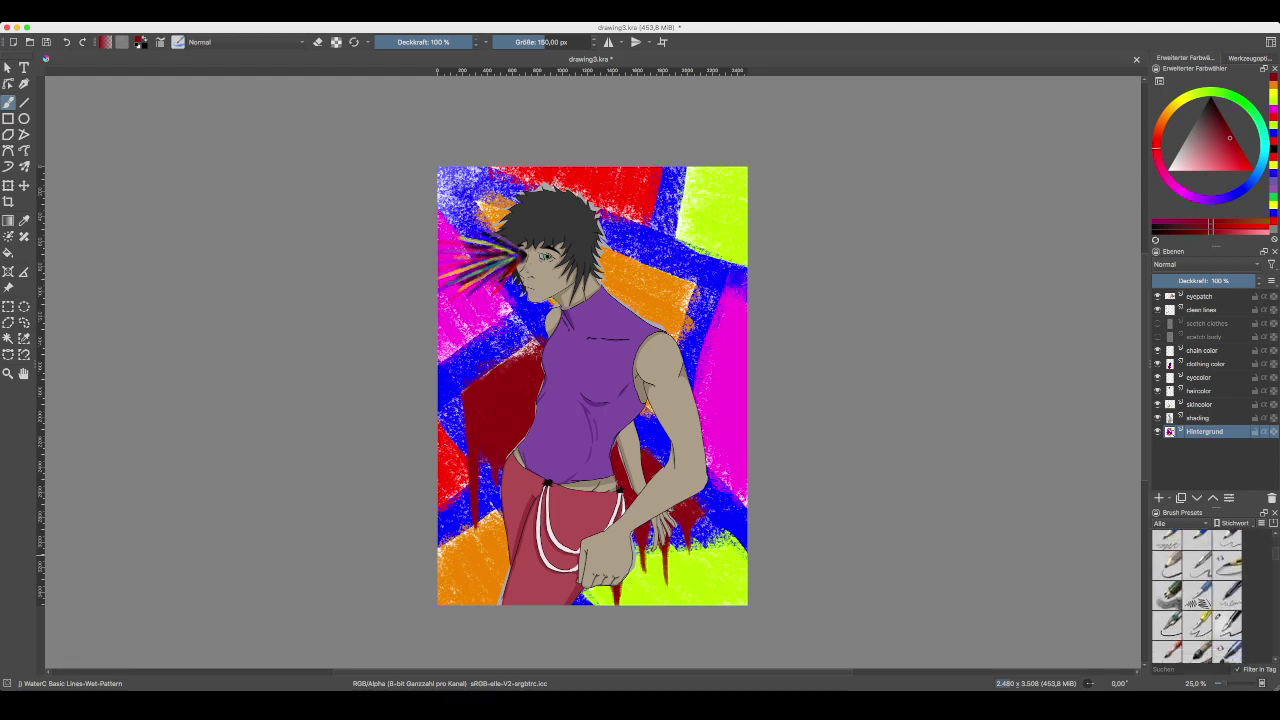
left_click(1197, 625)
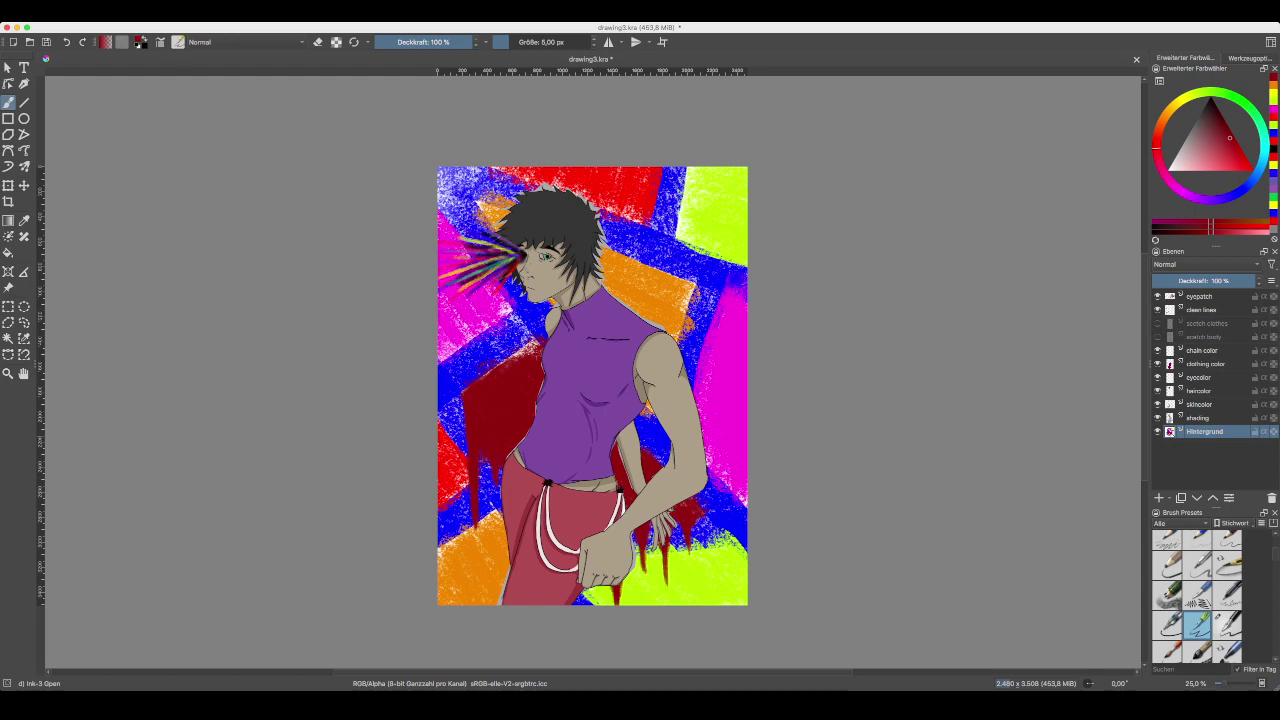